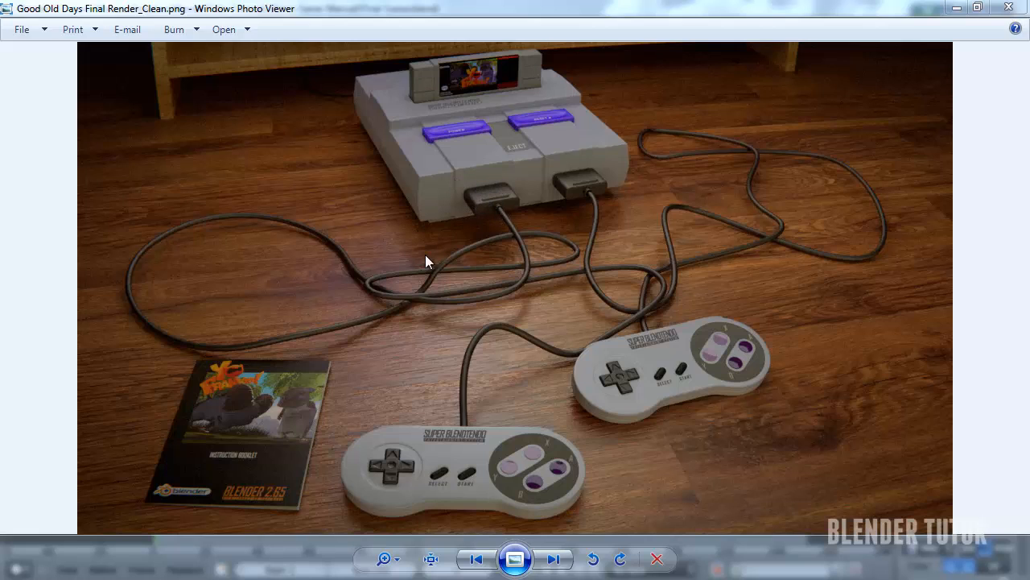
# Close the reference render and save the scene as a new file named Final Scene Textures.blend
pyautogui.click(1009, 7)
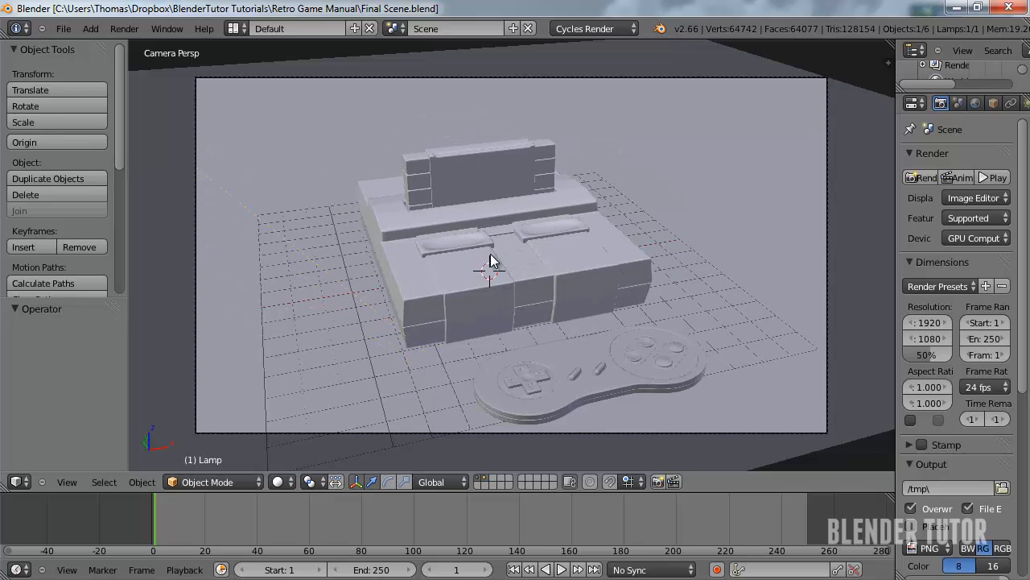
pyautogui.rightClick(571, 341)
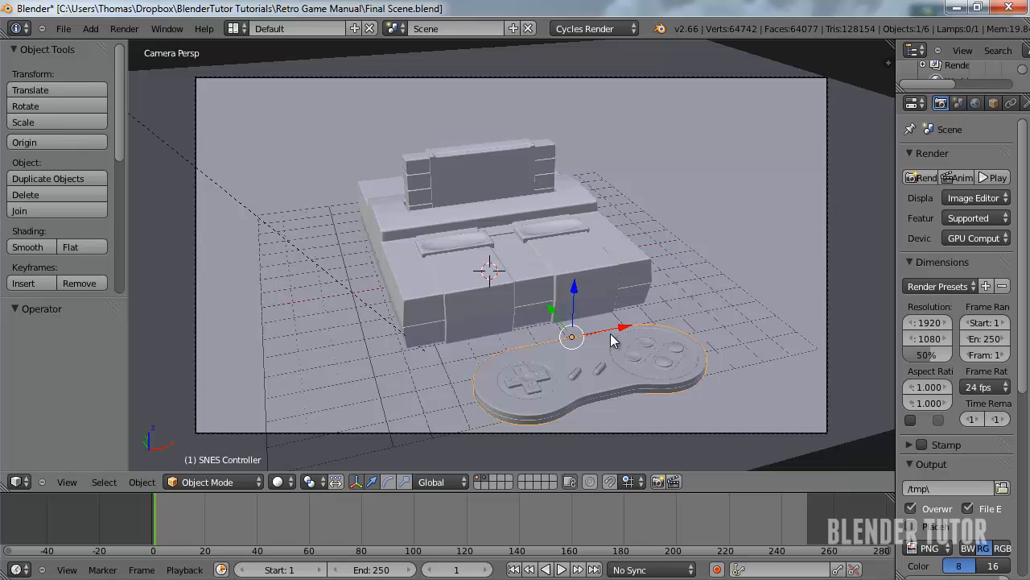
pyautogui.click(63, 28)
pyautogui.click(121, 146)
pyautogui.click(247, 90)
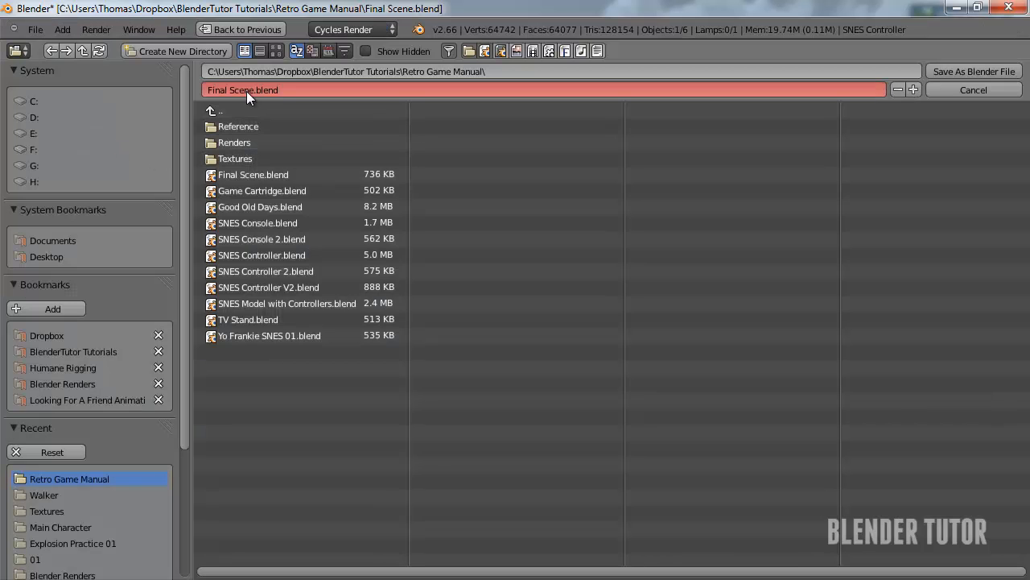
pyautogui.click(255, 90)
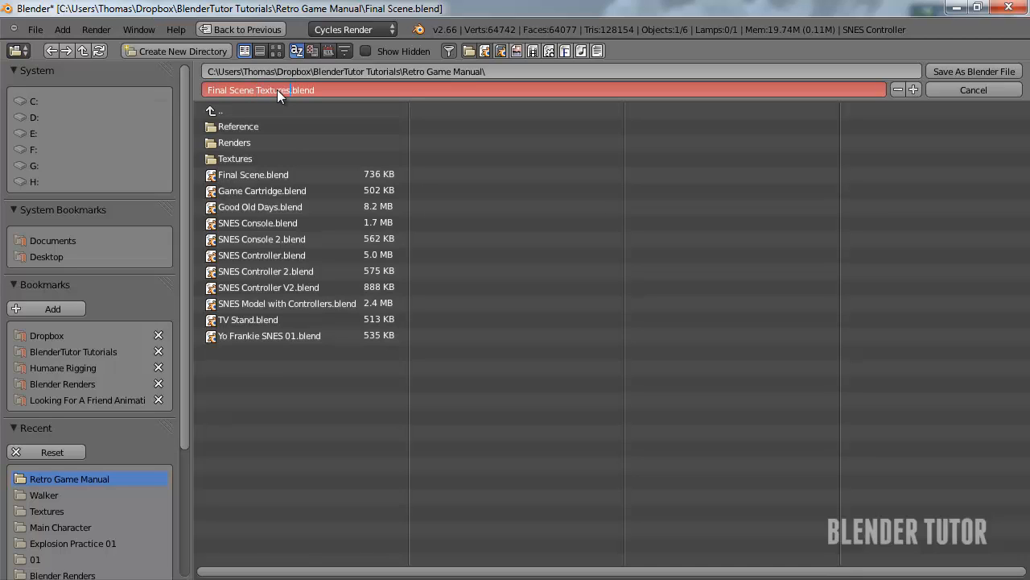
pyautogui.write('Textures')
pyautogui.press('Return')
pyautogui.click(969, 71)
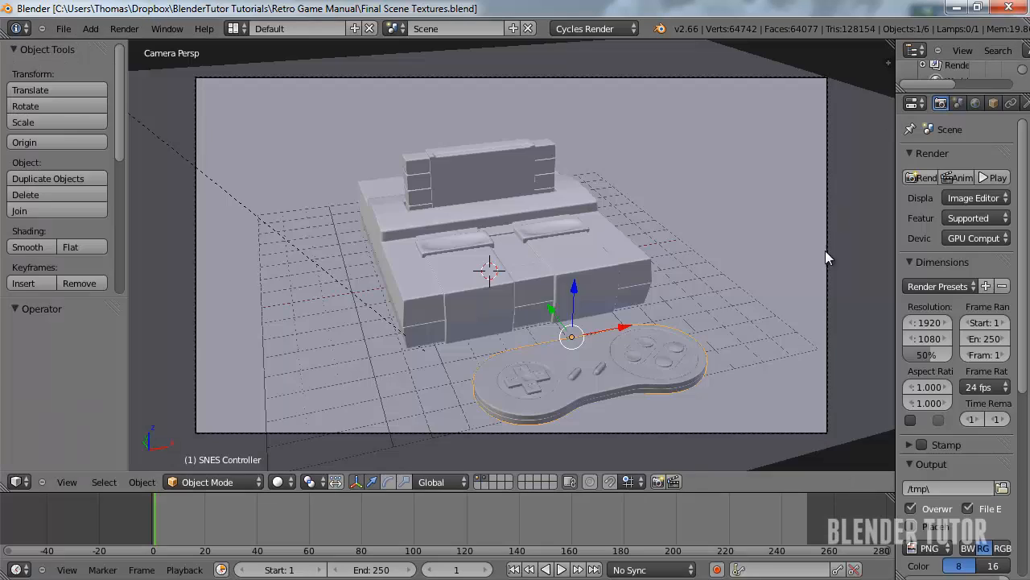
# Start the Screencast Keys display for the 3D viewport and hide the properties region
pyautogui.press('n')
pyautogui.scroll(-8, 811, 366)
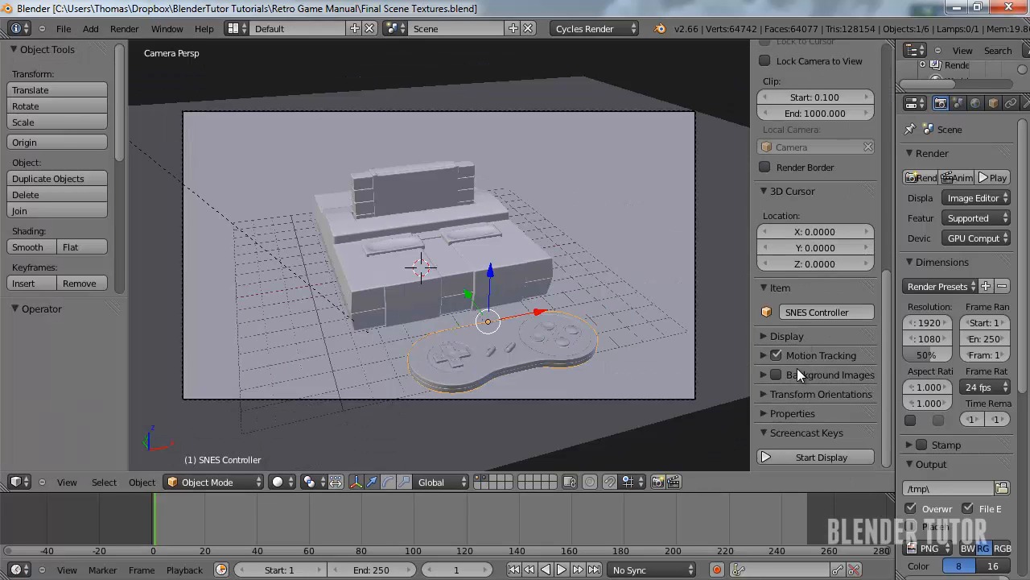
pyautogui.click(821, 453)
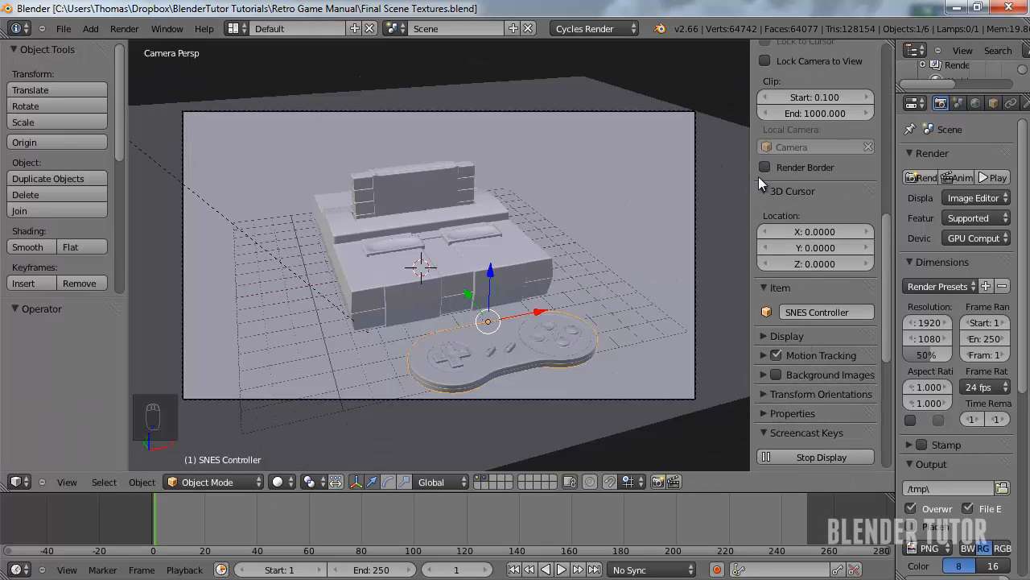
pyautogui.press('n')
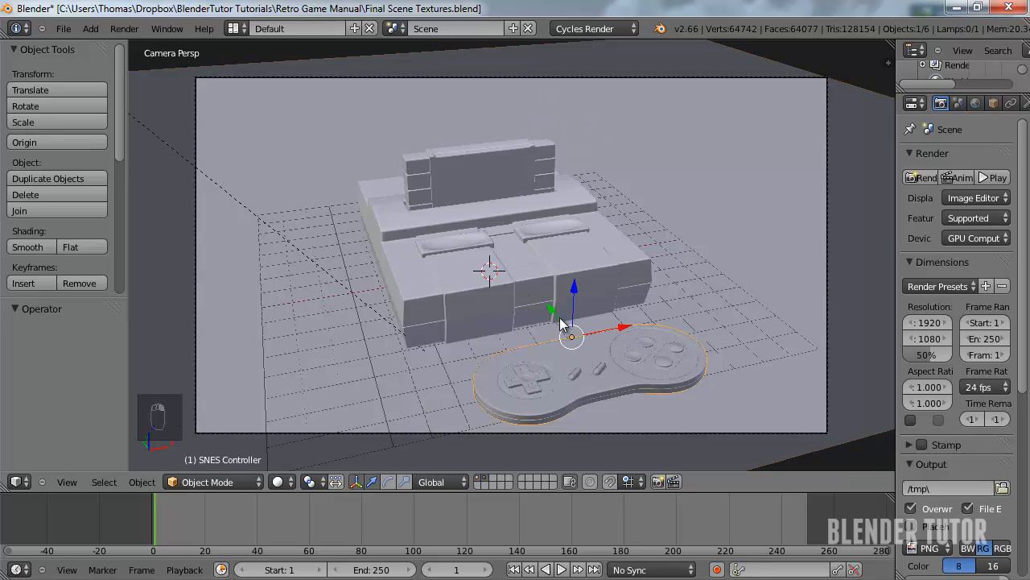
# Open the file SNES Controller 2.blend from the Retro Game Manual folder
pyautogui.click(63, 28)
pyautogui.click(81, 61)
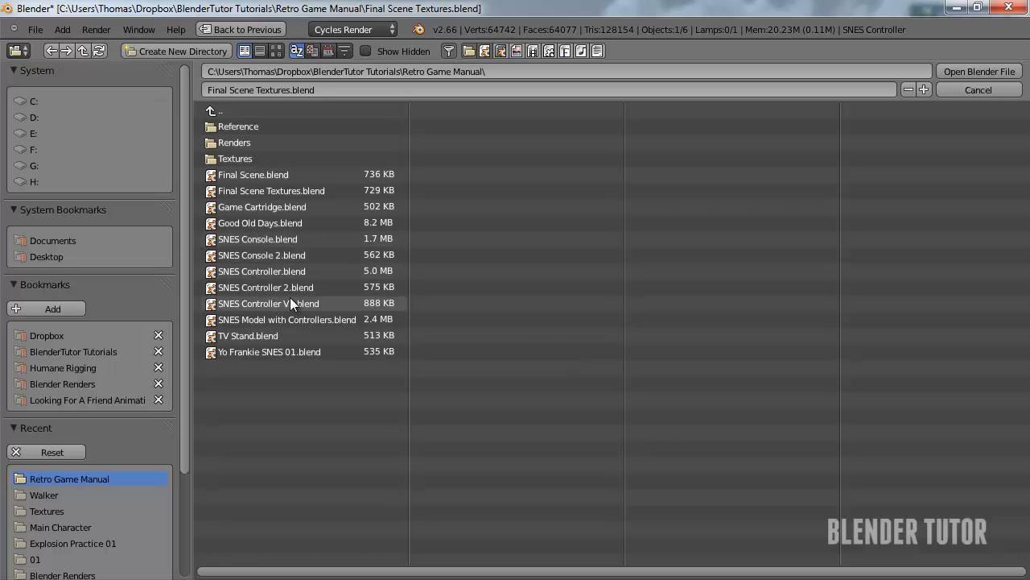
pyautogui.click(257, 287)
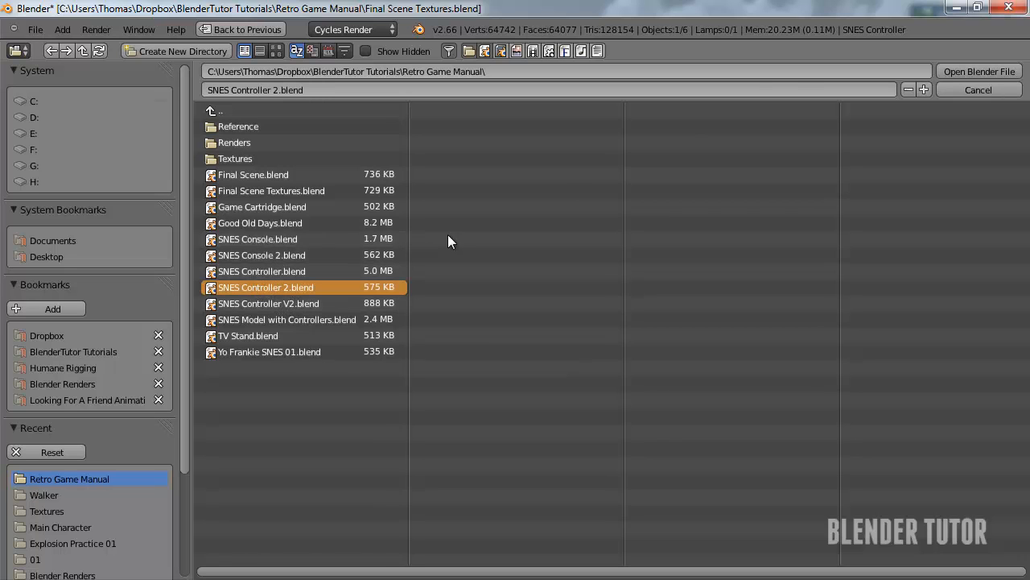
pyautogui.click(977, 72)
pyautogui.moveTo(317, 290); pyautogui.dragTo(447, 288, button='middle')
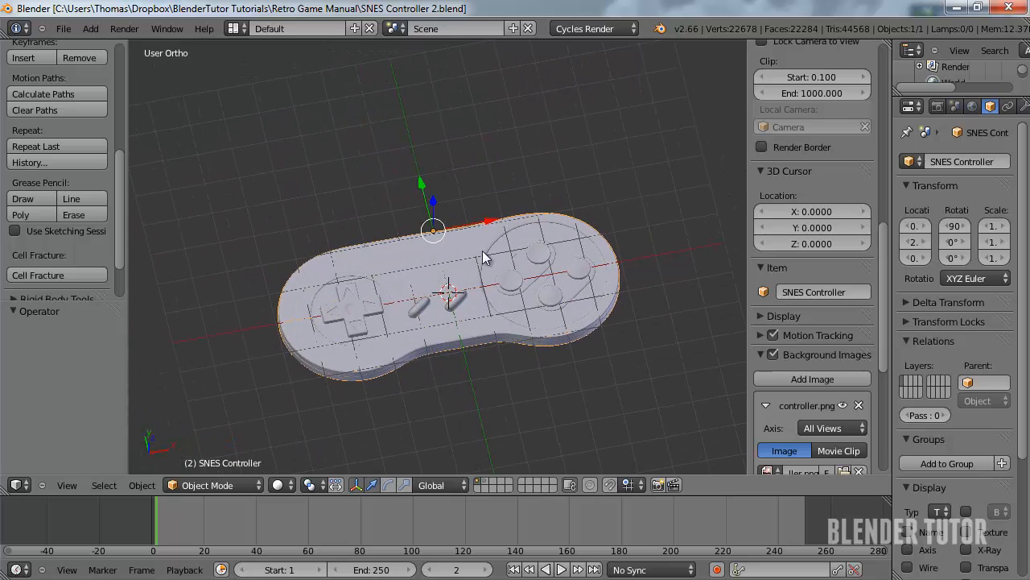
pyautogui.click(1002, 6)
# Show the controller mesh in Edit Mode as a wireframe in front orthographic view, with both side regions hidden
pyautogui.moveTo(392, 379); pyautogui.dragTo(432, 293, button='middle')
pyautogui.scroll(4, 509, 250)
pyautogui.press('KP_1')
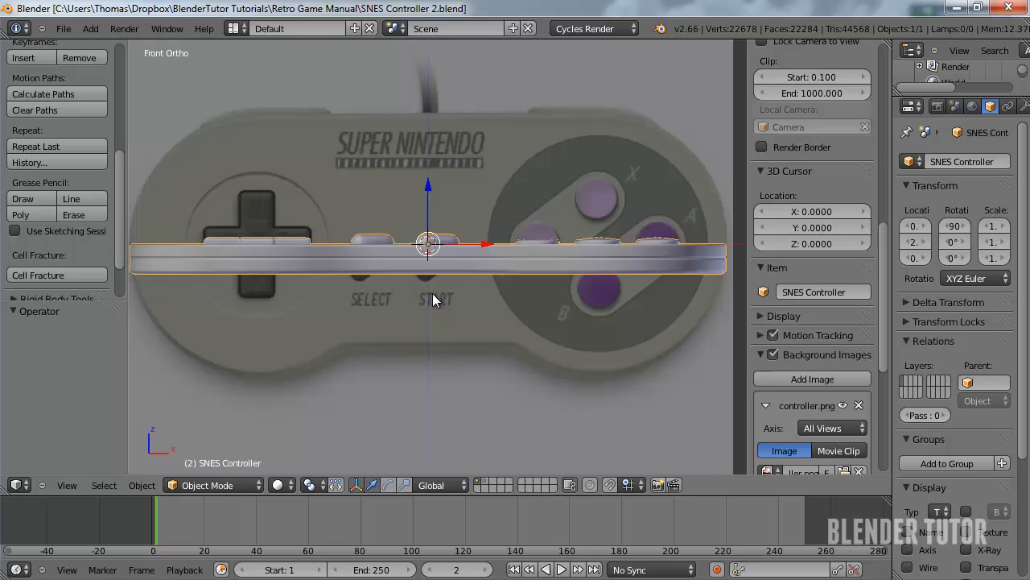
pyautogui.press('Tab')
pyautogui.scroll(-1, 435, 293)
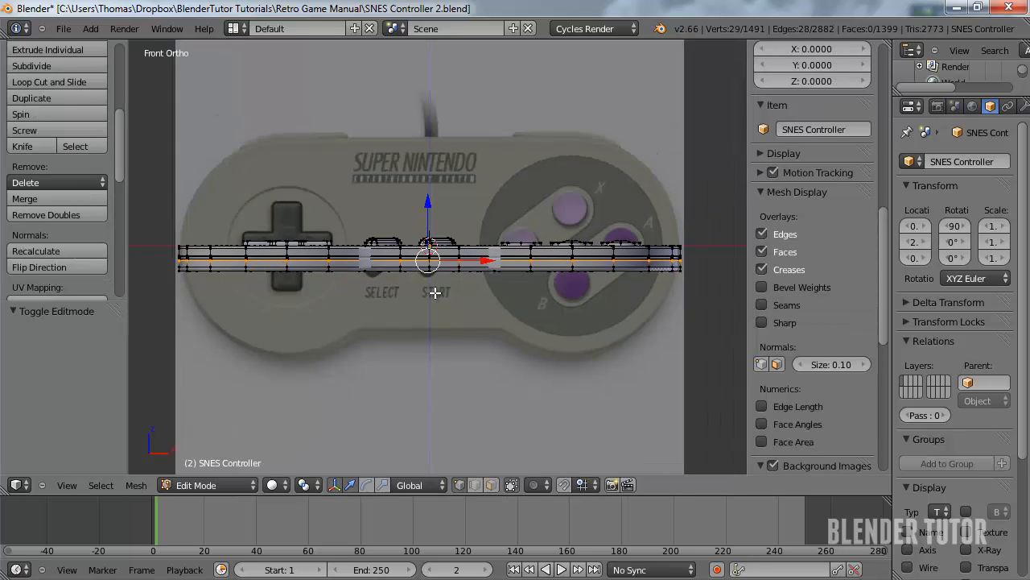
pyautogui.scroll(-1, 433, 292)
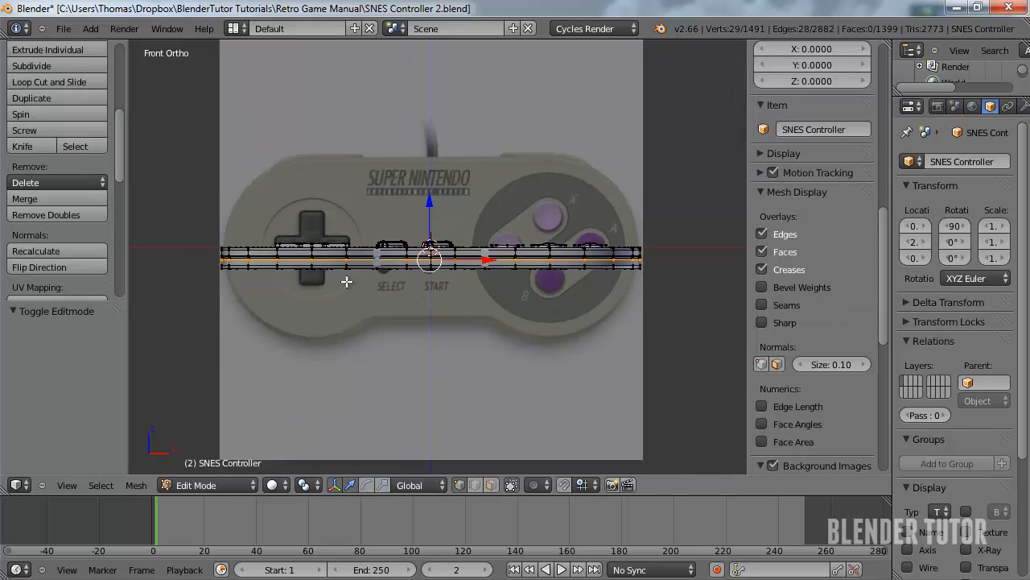
pyautogui.press('z')
pyautogui.scroll(1, 348, 286)
pyautogui.press('t')
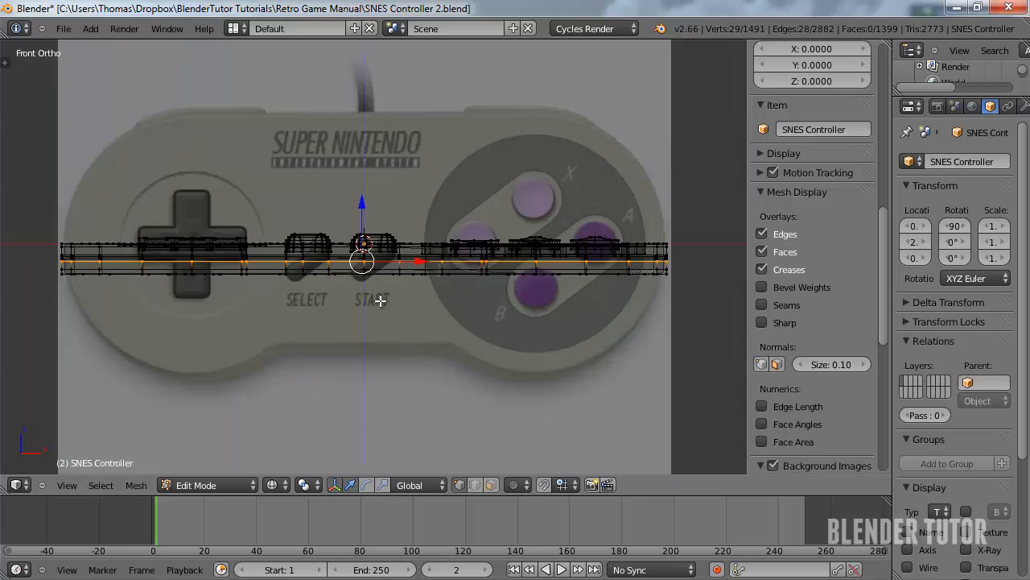
pyautogui.press('n')
# Move all vertices along the controller's bottom edge down about 0.12 along Z to thicken the body
pyautogui.rightClick(100, 277)
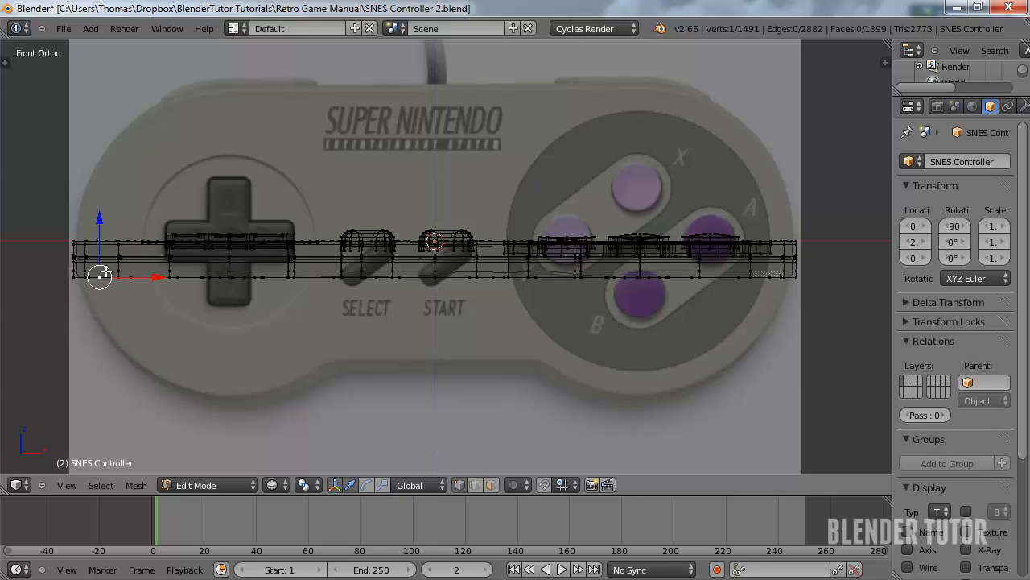
pyautogui.press('b')
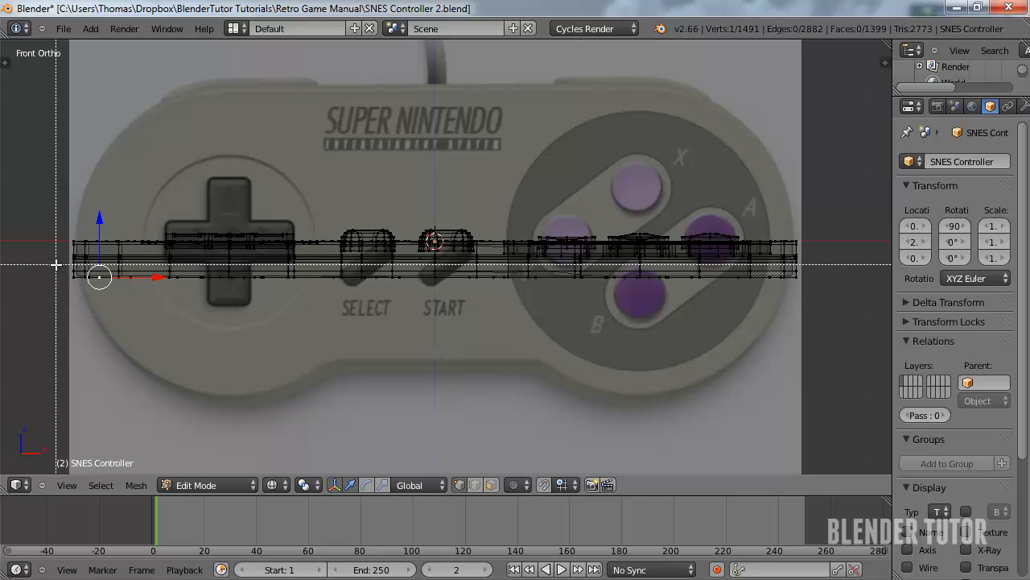
pyautogui.moveTo(56, 264); pyautogui.dragTo(834, 288)
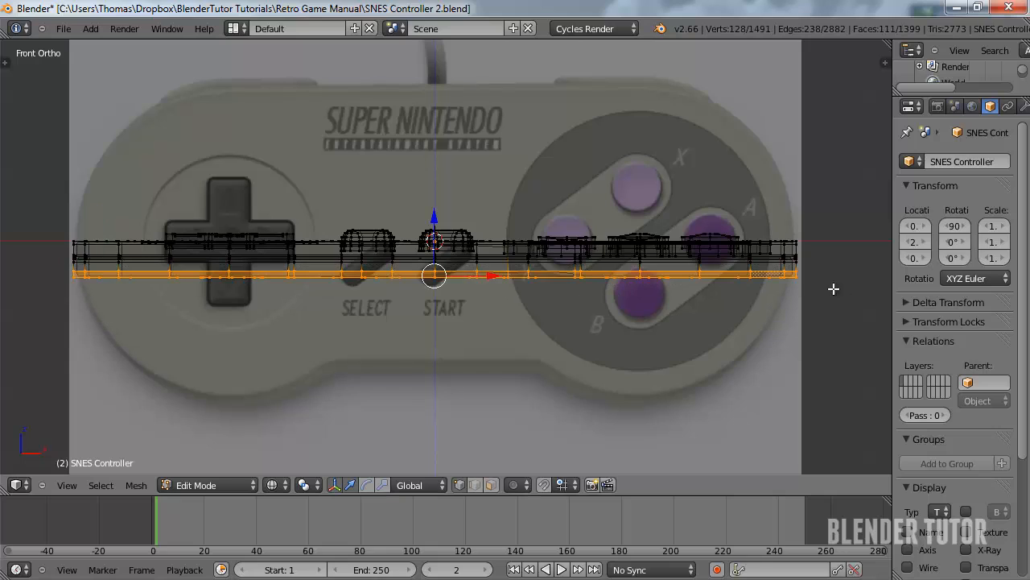
pyautogui.press('g')
pyautogui.press('z')
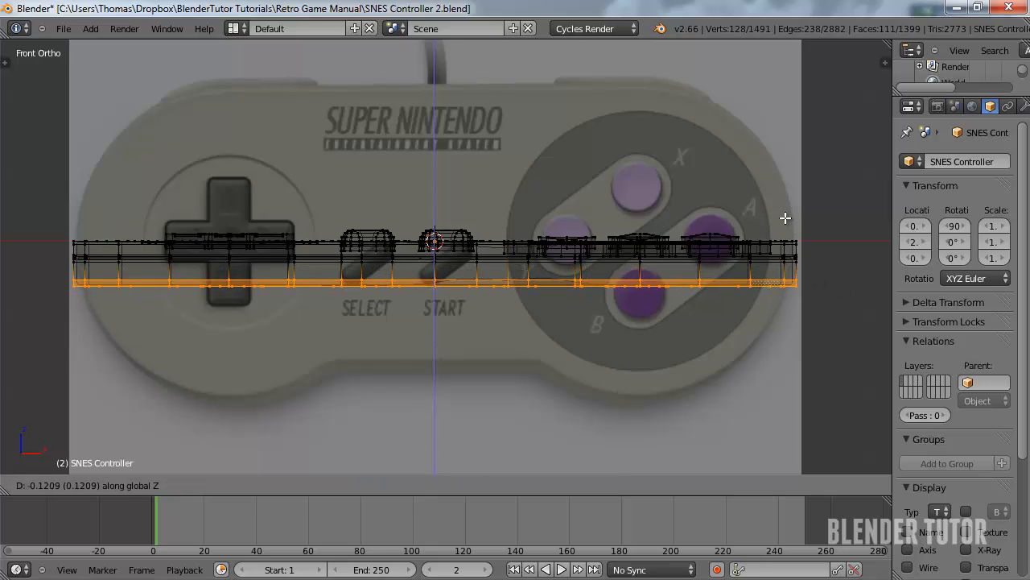
pyautogui.click(785, 217)
# Move the vertices of the controller's middle seam down about 0.08 along Z, then return to Object Mode with solid shading
pyautogui.rightClick(71, 255)
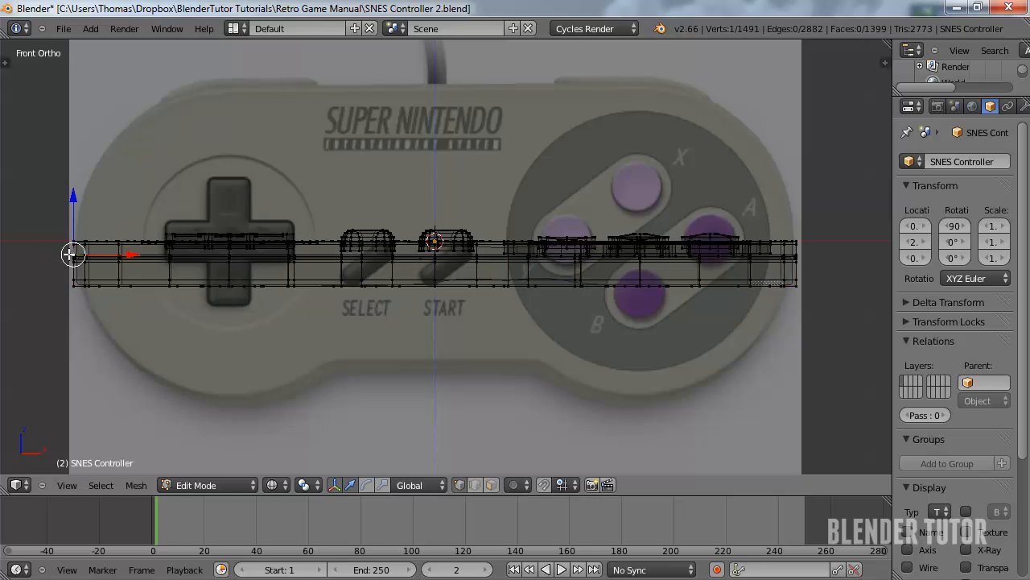
pyautogui.press('b')
pyautogui.moveTo(61, 252); pyautogui.dragTo(842, 277)
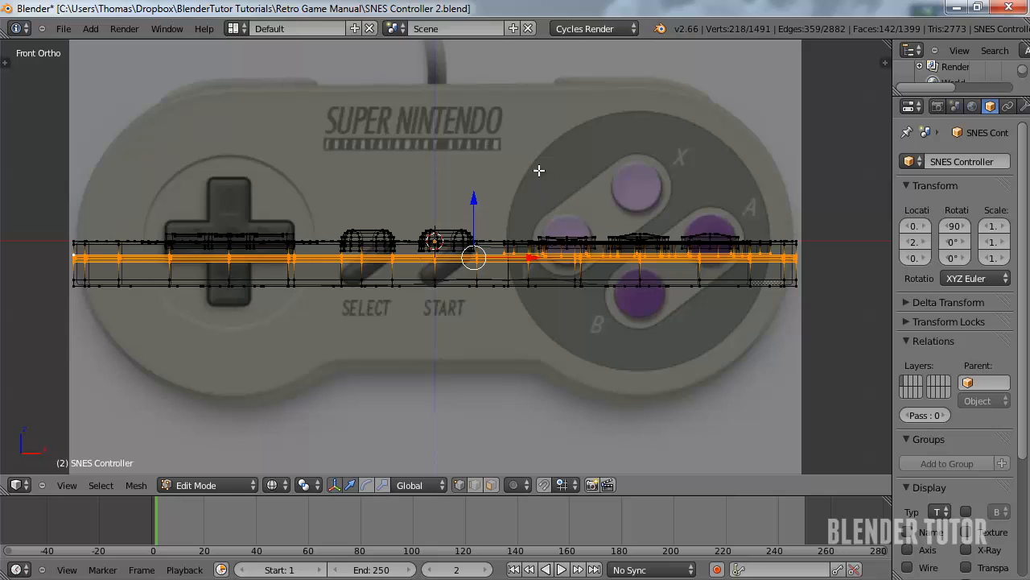
pyautogui.press('g')
pyautogui.press('z')
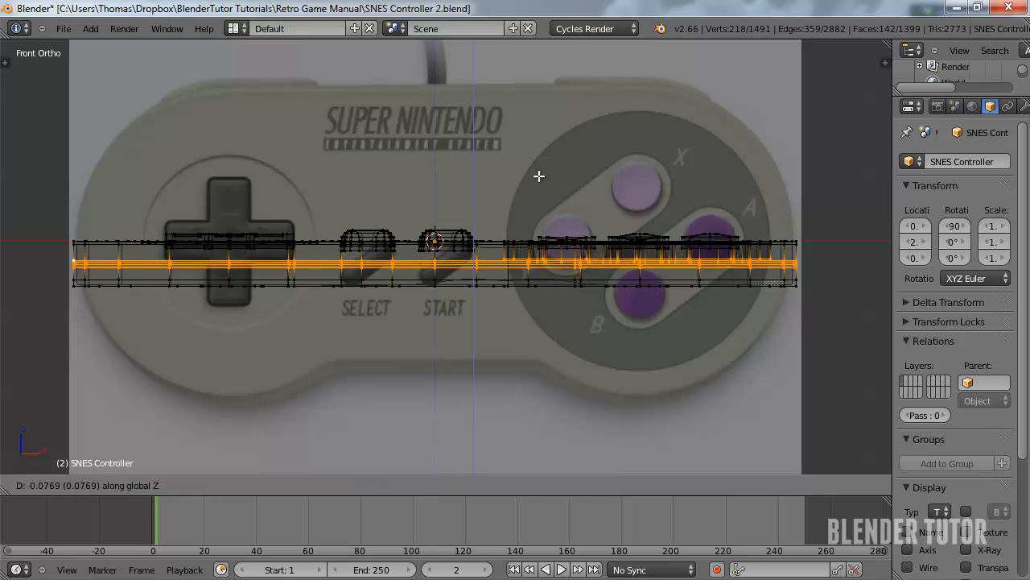
pyautogui.click(538, 175)
pyautogui.press('Tab')
pyautogui.press('z')
# Examine the controller's thickness from the front and its upper edge against the reference image in top orthographic view
pyautogui.moveTo(630, 225)
pyautogui.mouseDown(button='middle')
pyautogui.moveTo(595, 293)
pyautogui.moveTo(684, 354)
pyautogui.moveTo(475, 286)
pyautogui.moveTo(504, 202)
pyautogui.moveTo(410, 223)
pyautogui.moveTo(364, 320)
pyautogui.moveTo(395, 302)
pyautogui.moveTo(403, 367)
pyautogui.moveTo(417, 375)
pyautogui.moveTo(422, 294)
pyautogui.mouseUp(button='middle')
pyautogui.press('KP_5')
pyautogui.scroll(-4, 574, 299)
pyautogui.press('KP_1')
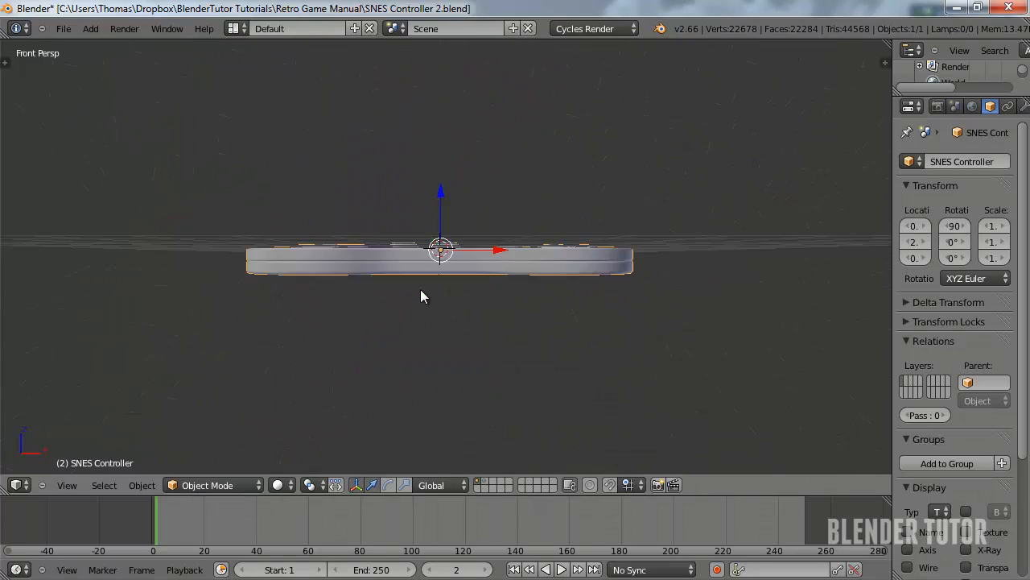
pyautogui.press('KP_7')
pyautogui.press('KP_5')
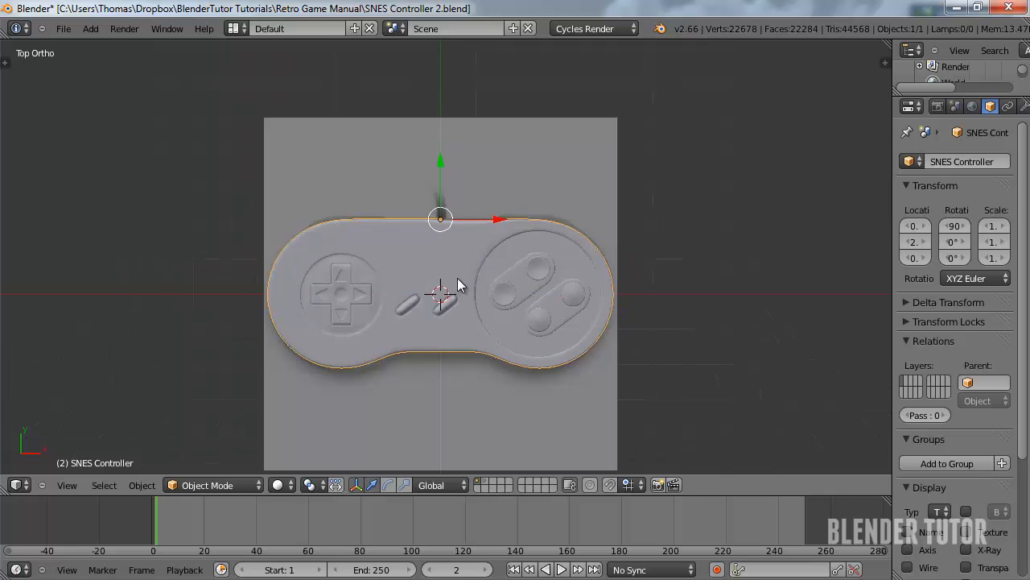
pyautogui.scroll(3, 457, 277)
pyautogui.keyDown('shift'); pyautogui.moveTo(626, 196); pyautogui.dragTo(543, 223, button='middle'); pyautogui.keyUp('shift')
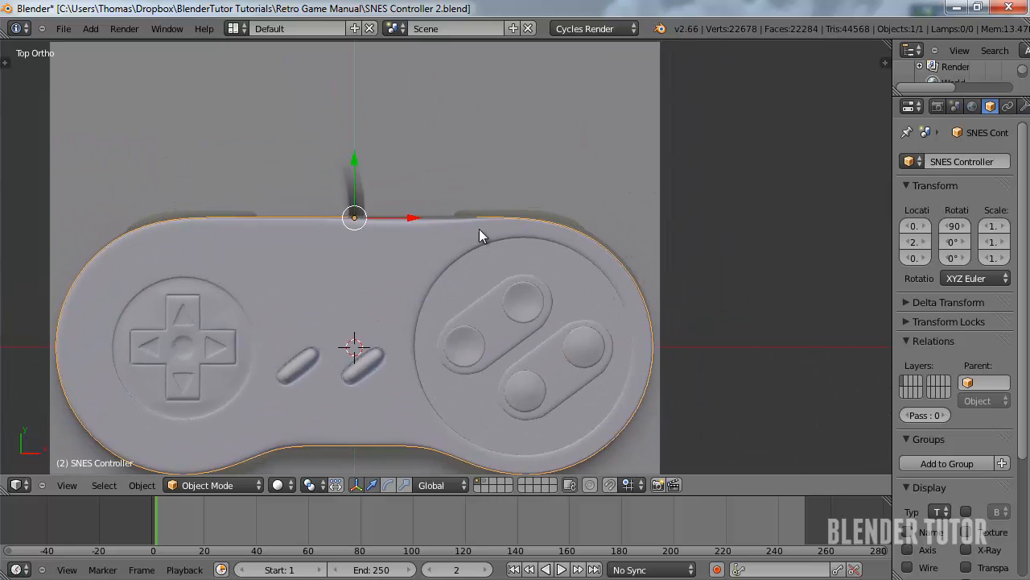
pyautogui.scroll(3, 479, 228)
pyautogui.keyDown('shift'); pyautogui.moveTo(605, 192); pyautogui.dragTo(542, 249, button='middle'); pyautogui.keyUp('shift')
pyautogui.scroll(-2, 467, 252)
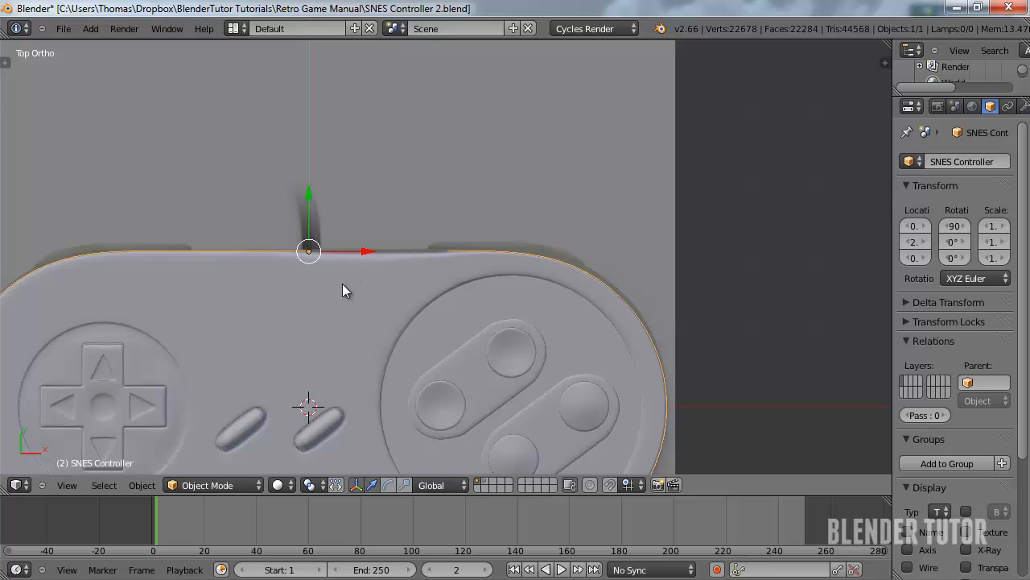
pyautogui.press('Tab')
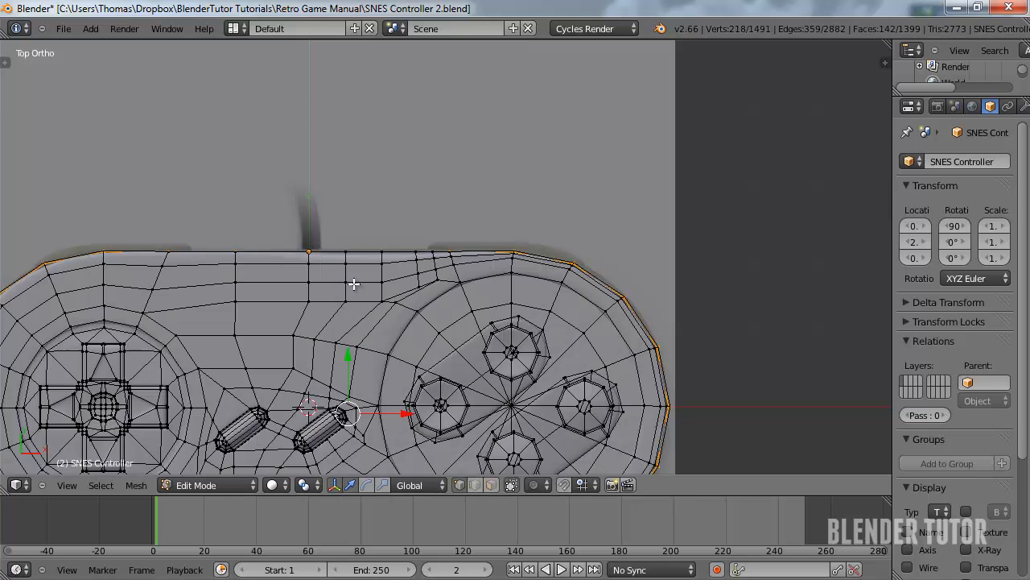
pyautogui.press('Tab')
pyautogui.hotkey('shift', 'a')
pyautogui.moveTo(384, 284)
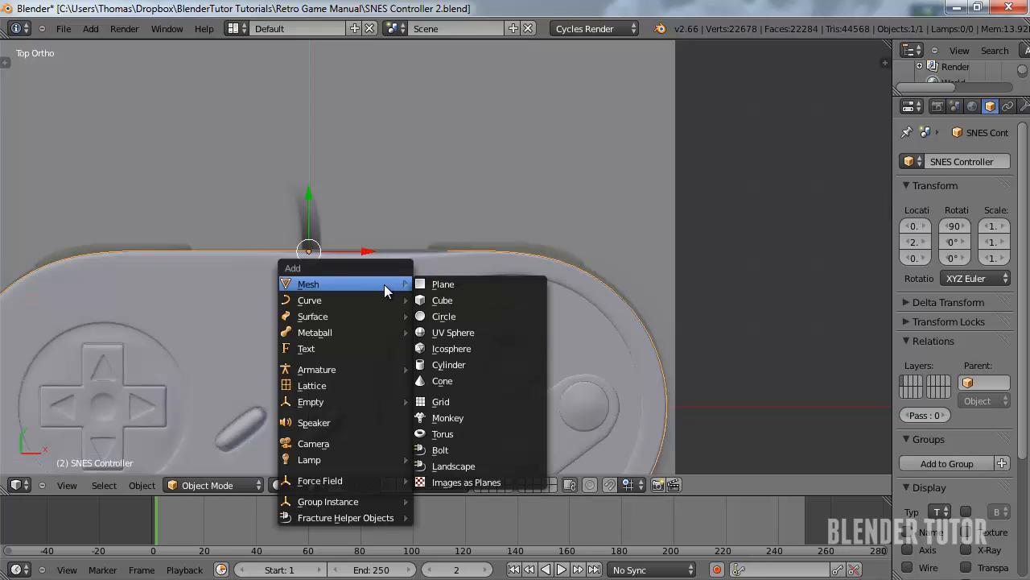
pyautogui.click(466, 299)
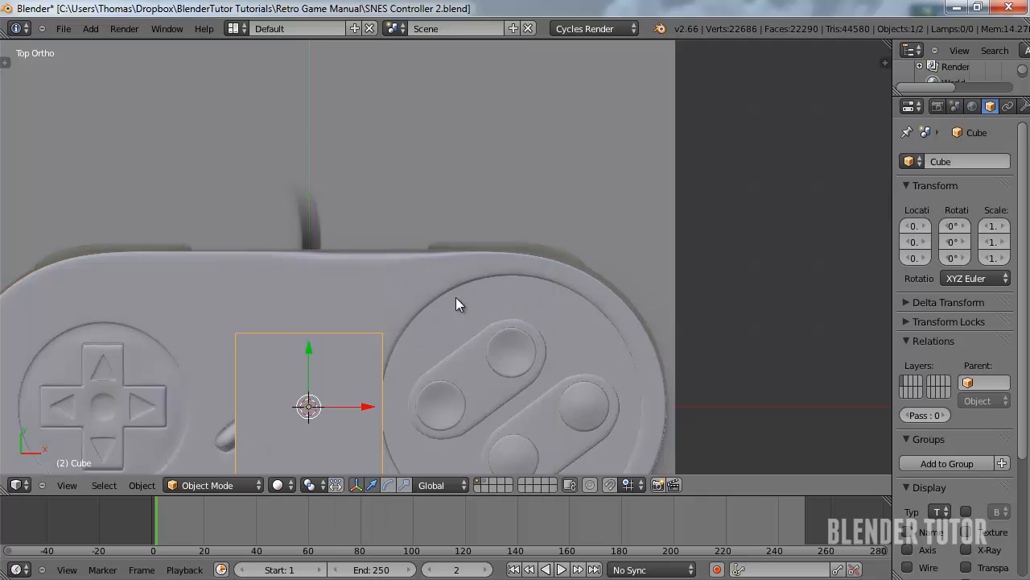
pyautogui.press('g')
pyautogui.rightClick(286, 310)
pyautogui.press('x')
pyautogui.click(341, 332)
# Add a cube inside the controller's mesh in Edit Mode and move it over the shoulder button at the upper-right edge
pyautogui.rightClick(344, 288)
pyautogui.press('Tab')
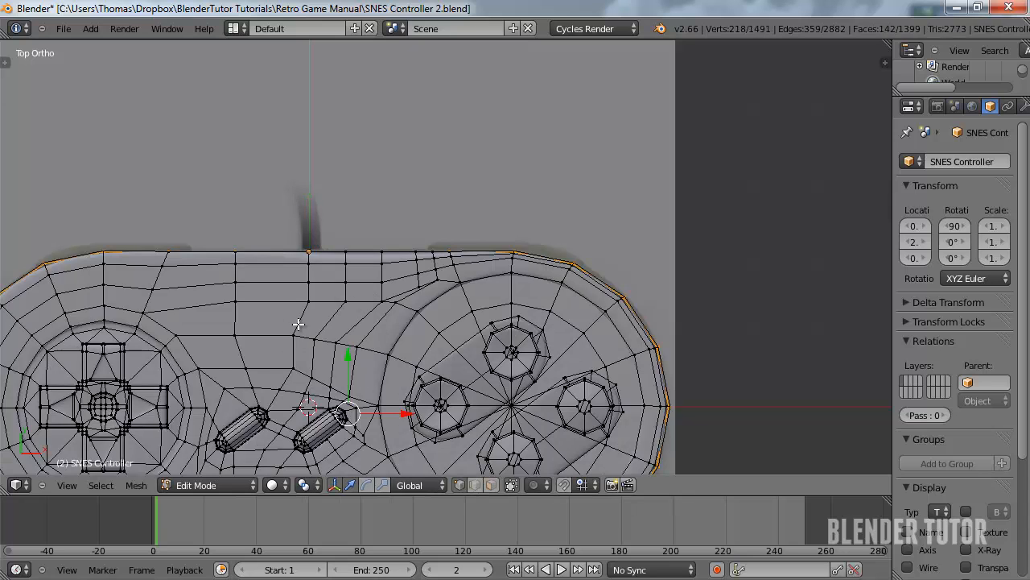
pyautogui.keyDown('shift'); pyautogui.moveTo(338, 323); pyautogui.dragTo(414, 246, button='middle'); pyautogui.keyUp('shift')
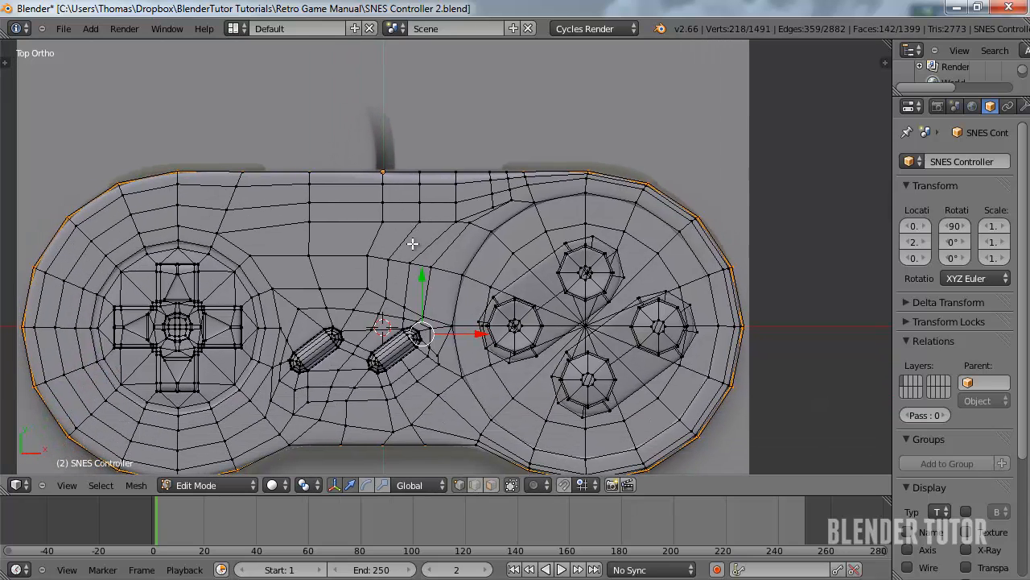
pyautogui.hotkey('shift', 'a')
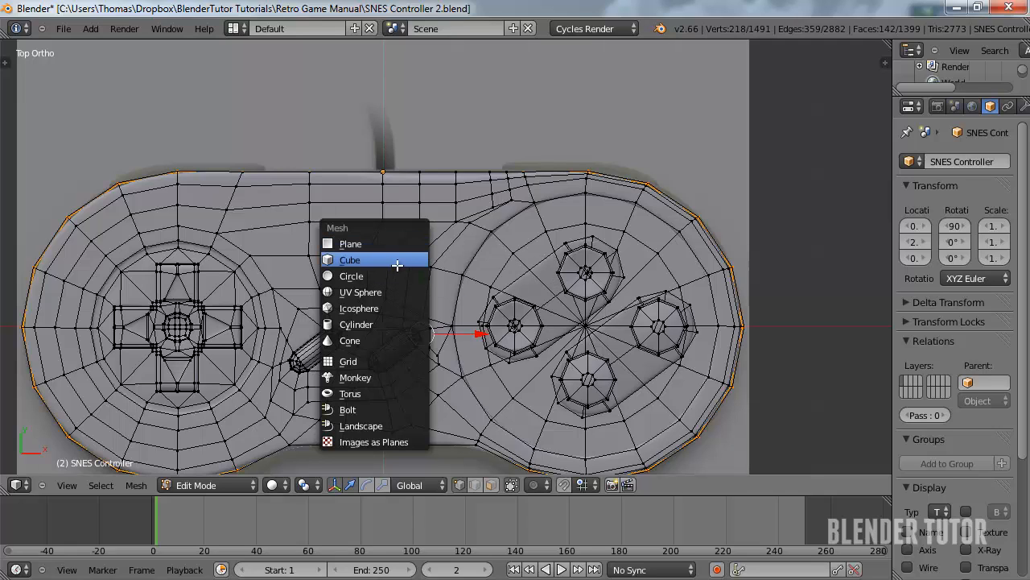
pyautogui.click(378, 292)
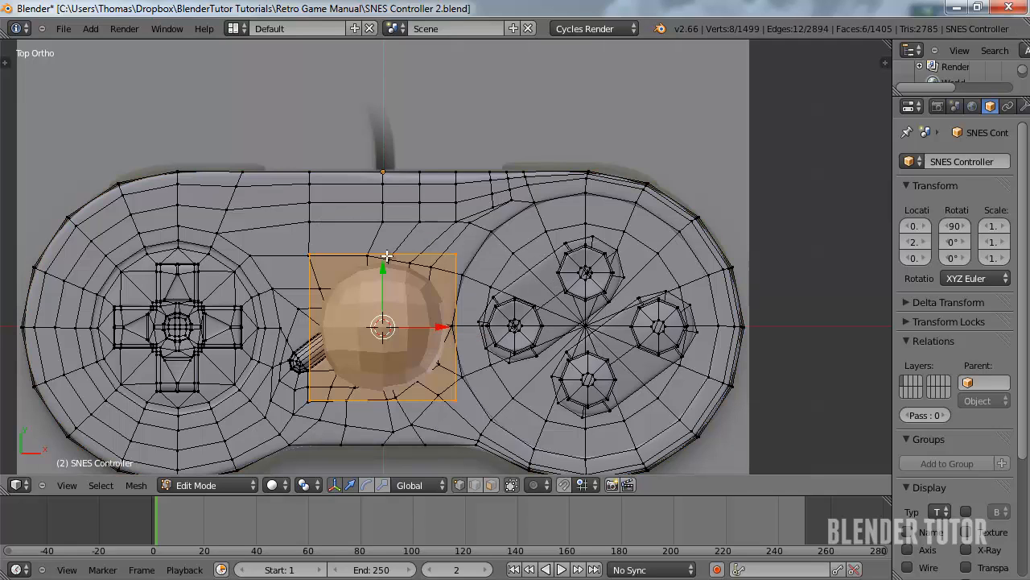
pyautogui.press('g')
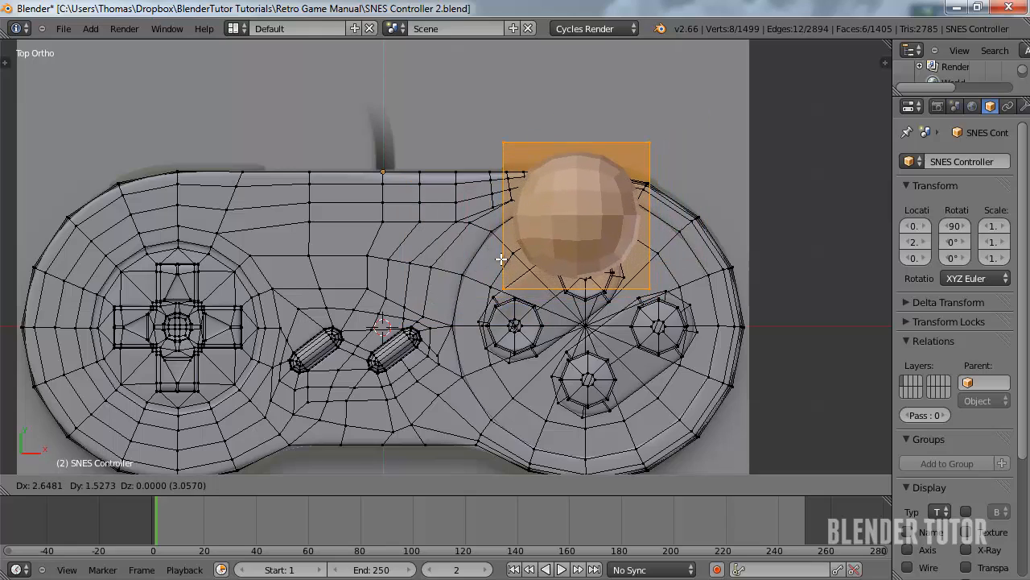
pyautogui.click(499, 270)
# Flatten the new cube along Y and move it about 0.36 along Y onto the upper-right shoulder button in the reference
pyautogui.press('Tab')
pyautogui.scroll(3, 516, 322)
pyautogui.scroll(-1, 515, 323)
pyautogui.scroll(3, 499, 327)
pyautogui.keyDown('shift'); pyautogui.moveTo(515, 323); pyautogui.dragTo(490, 239, button='middle'); pyautogui.keyUp('shift')
pyautogui.scroll(-1, 683, 260)
pyautogui.press('s')
pyautogui.press('y')
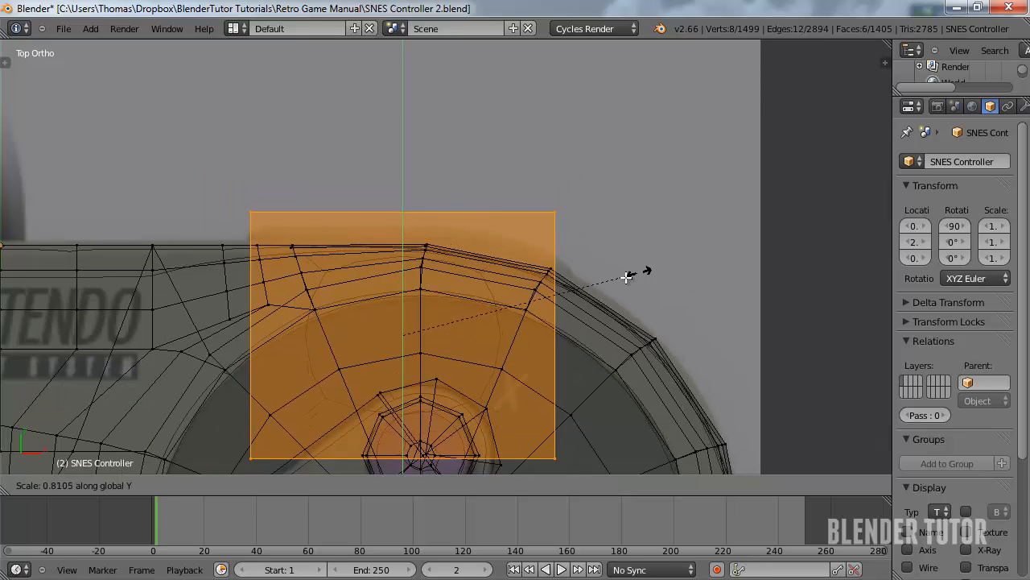
pyautogui.click(499, 296)
pyautogui.press('g')
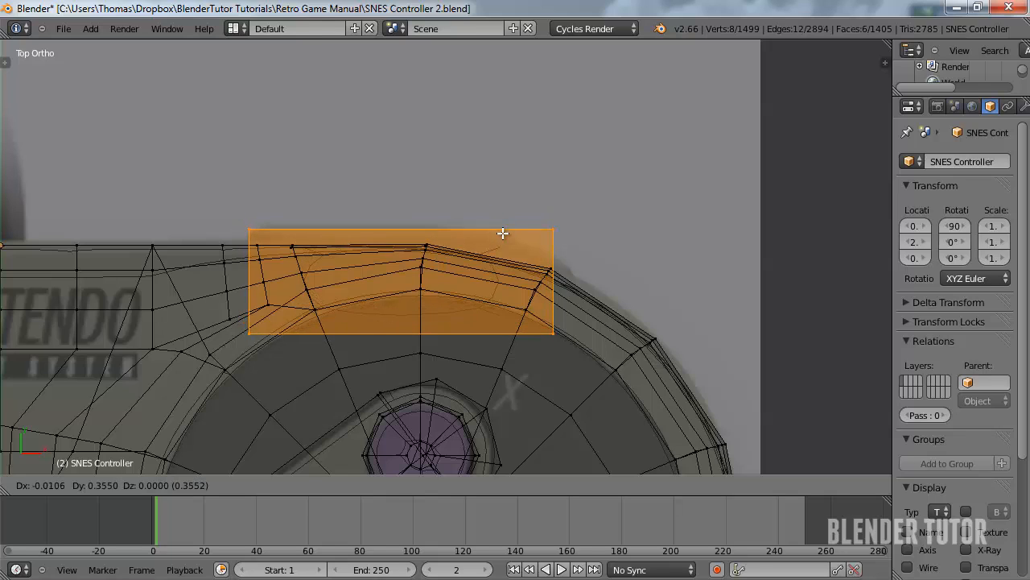
pyautogui.click(503, 234)
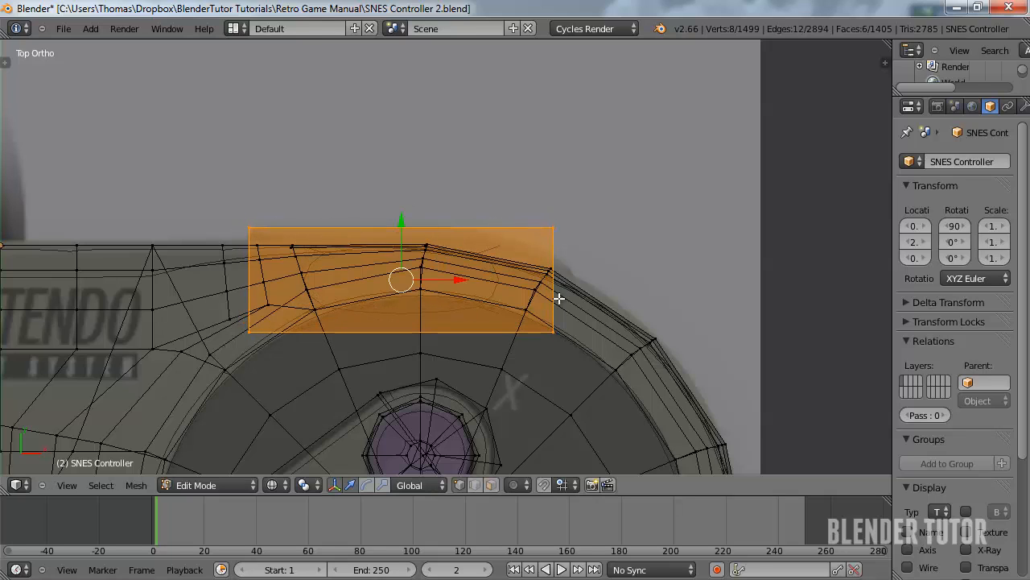
pyautogui.rightClick(553, 228)
pyautogui.keyDown('shift'); pyautogui.rightClick(553, 330); pyautogui.keyUp('shift')
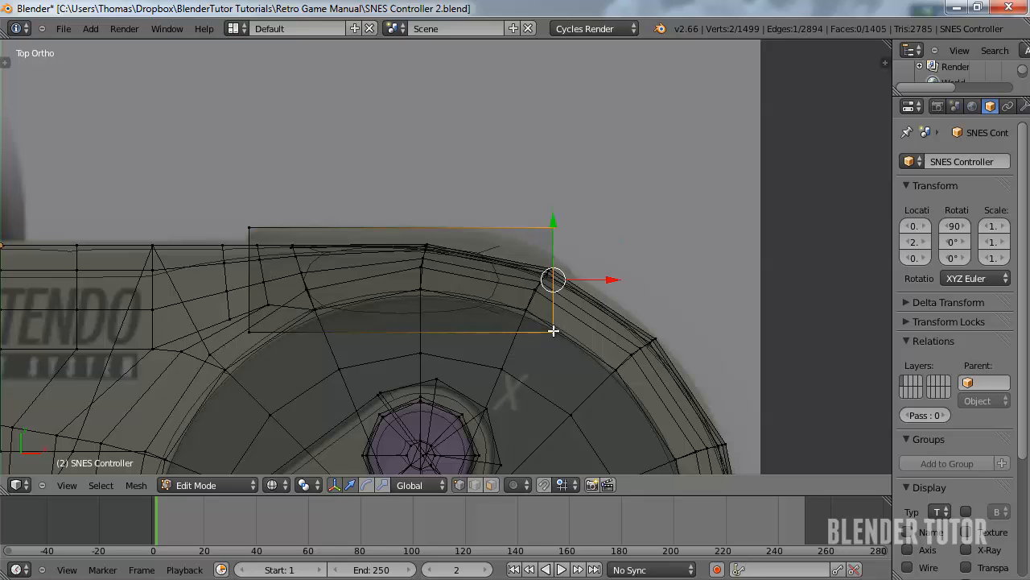
pyautogui.press('e')
pyautogui.press('x')
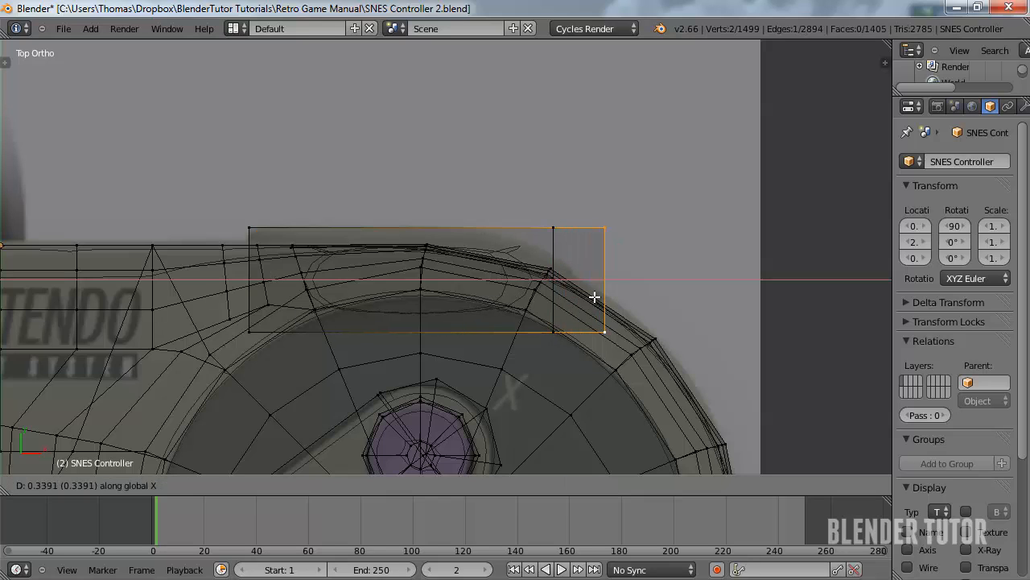
pyautogui.rightClick(590, 300)
pyautogui.hotkey('ctrl', 'z')
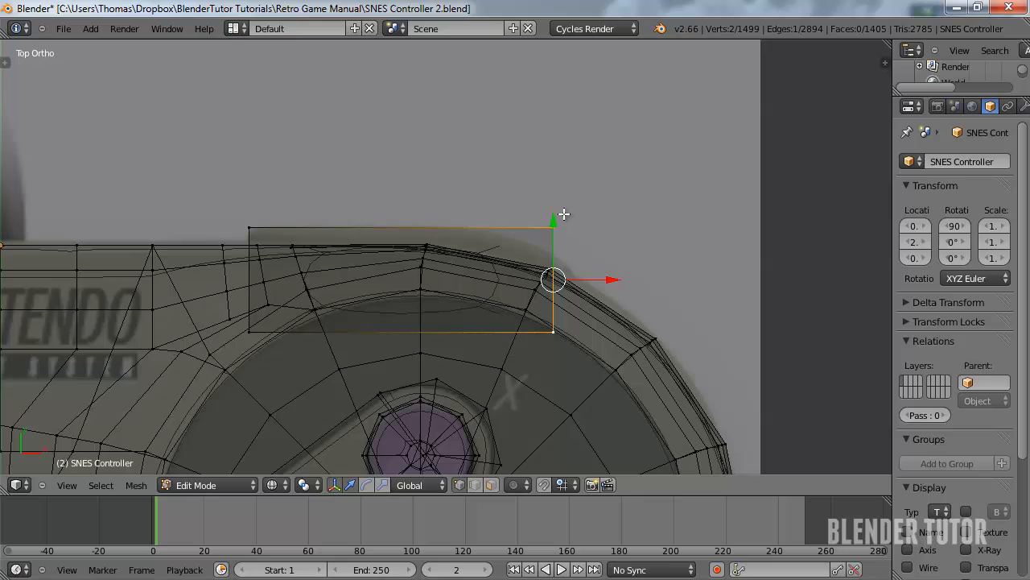
# Select the vertices at the shoulder box's right end and move them slightly outward along X to match the reference outline
pyautogui.press('b')
pyautogui.moveTo(540, 200); pyautogui.dragTo(596, 253)
pyautogui.press('b')
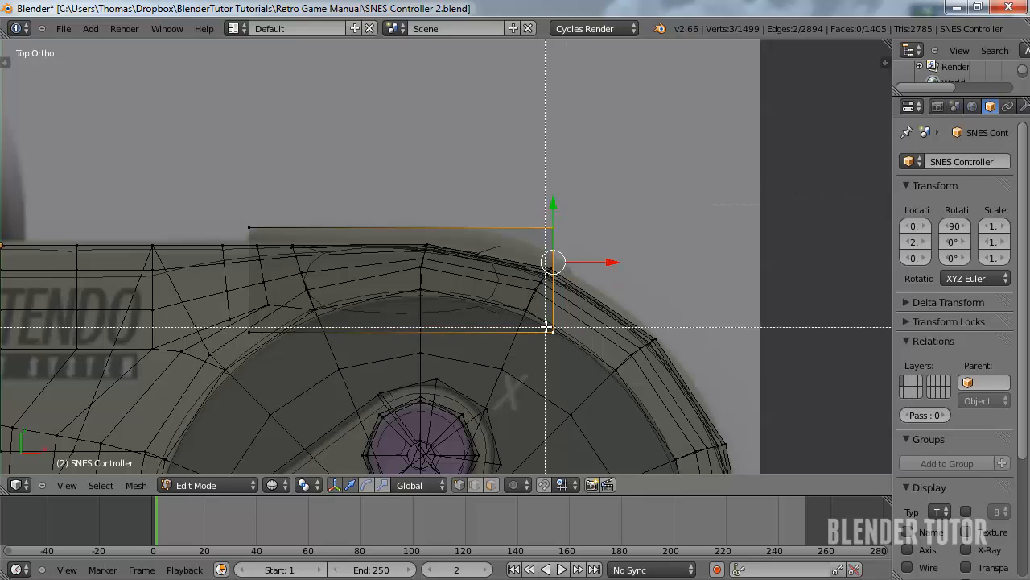
pyautogui.moveTo(545, 326); pyautogui.dragTo(572, 349)
pyautogui.press('h')
pyautogui.press('x')
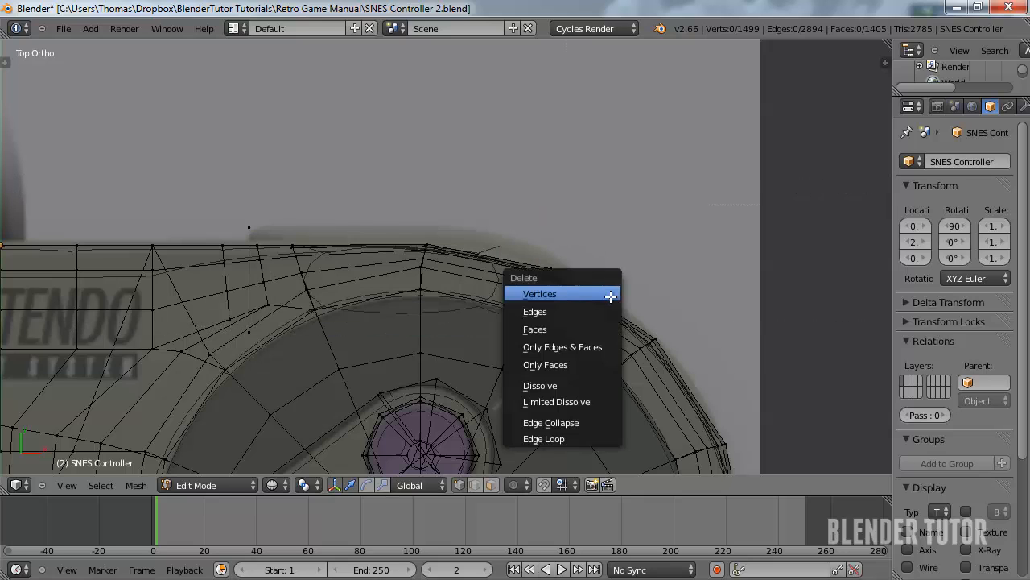
pyautogui.hotkey('alt', 'h')
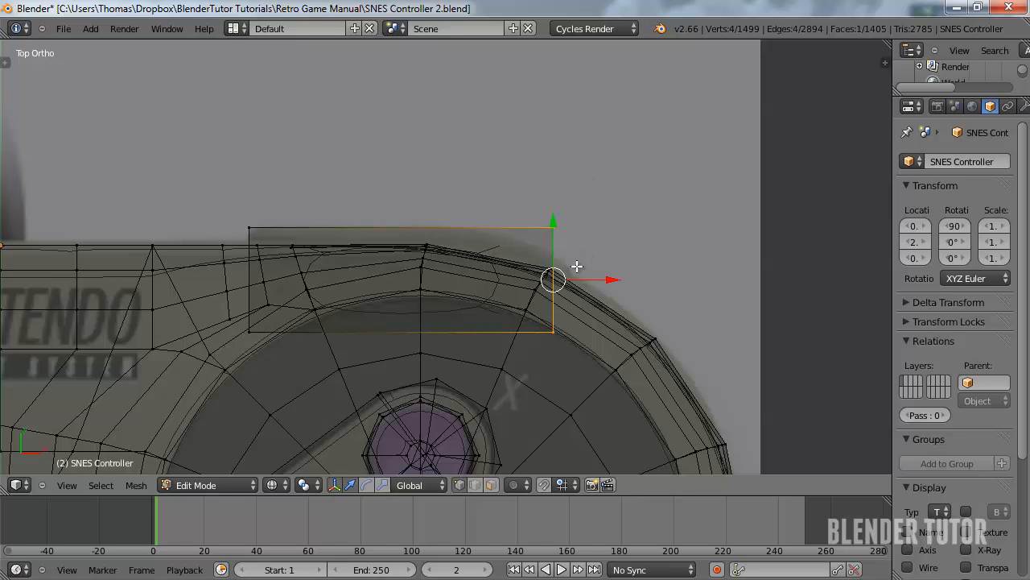
pyautogui.press('g')
pyautogui.press('x')
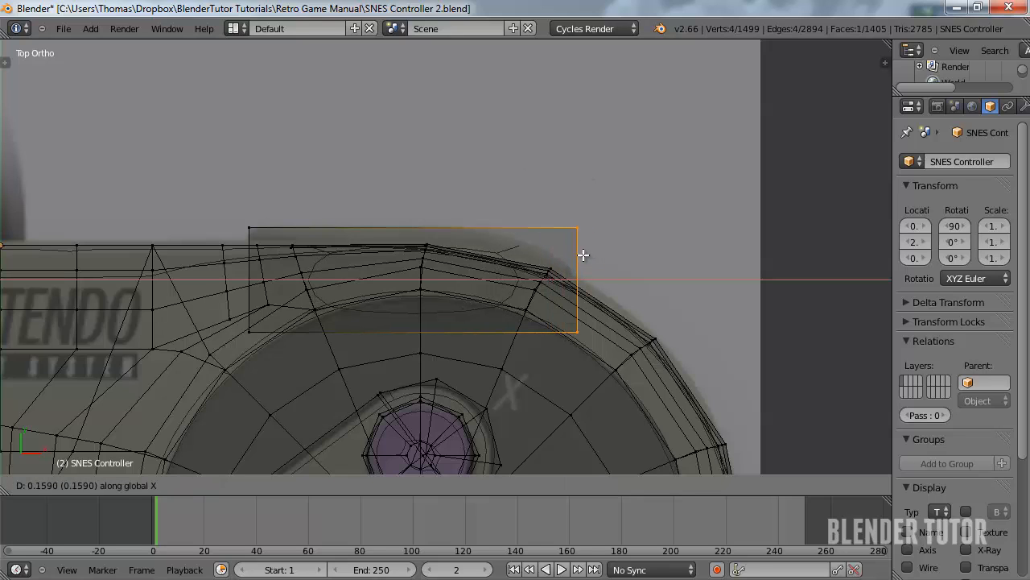
pyautogui.click(574, 250)
# Switch to face selection and delete the shoulder box's inner face, the one pointing into the controller
pyautogui.scroll(2, 442, 255)
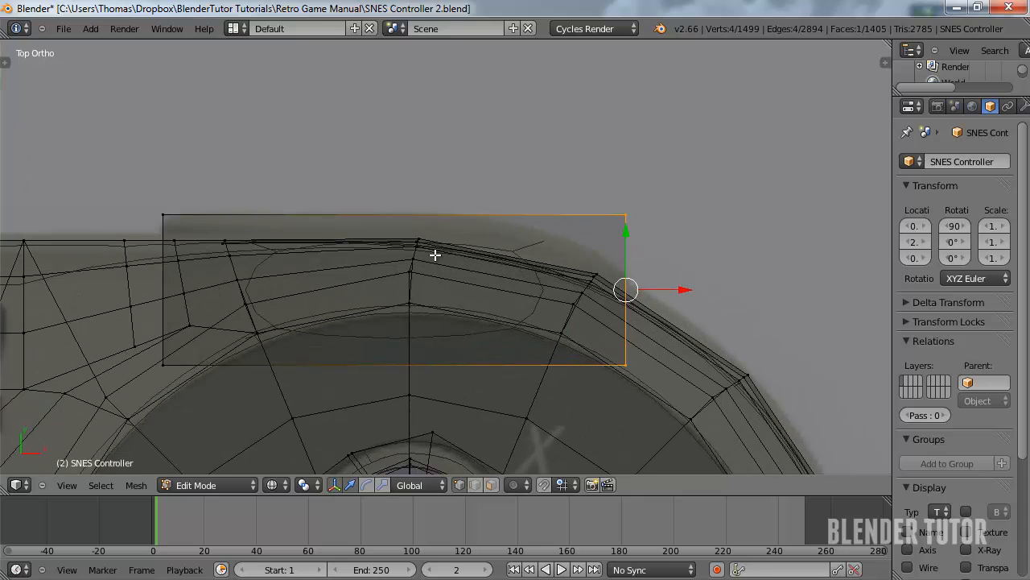
pyautogui.hotkey('ctrl', 'Tab')
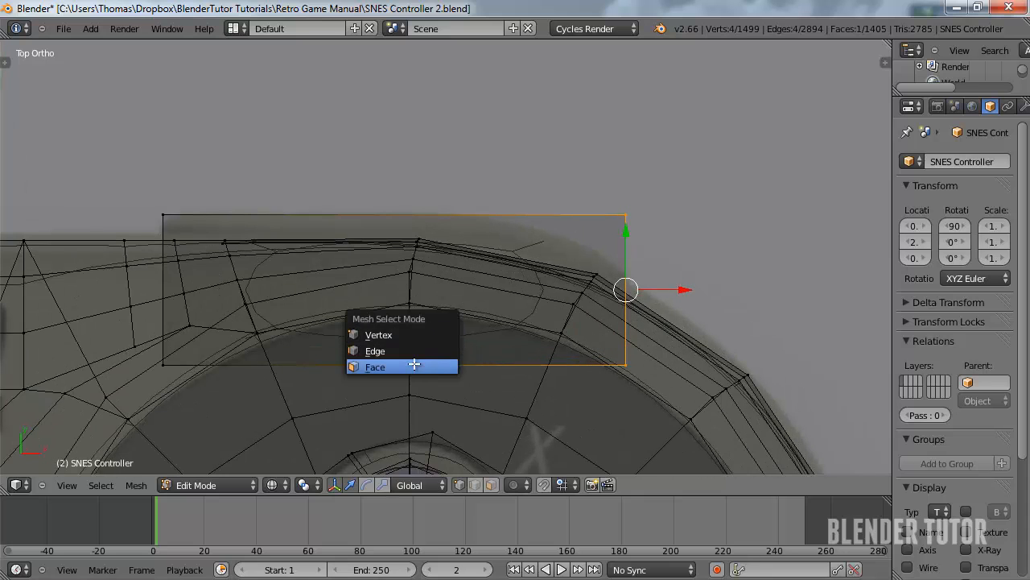
pyautogui.click(413, 362)
pyautogui.moveTo(411, 360); pyautogui.dragTo(411, 378, button='middle')
pyautogui.rightClick(458, 380)
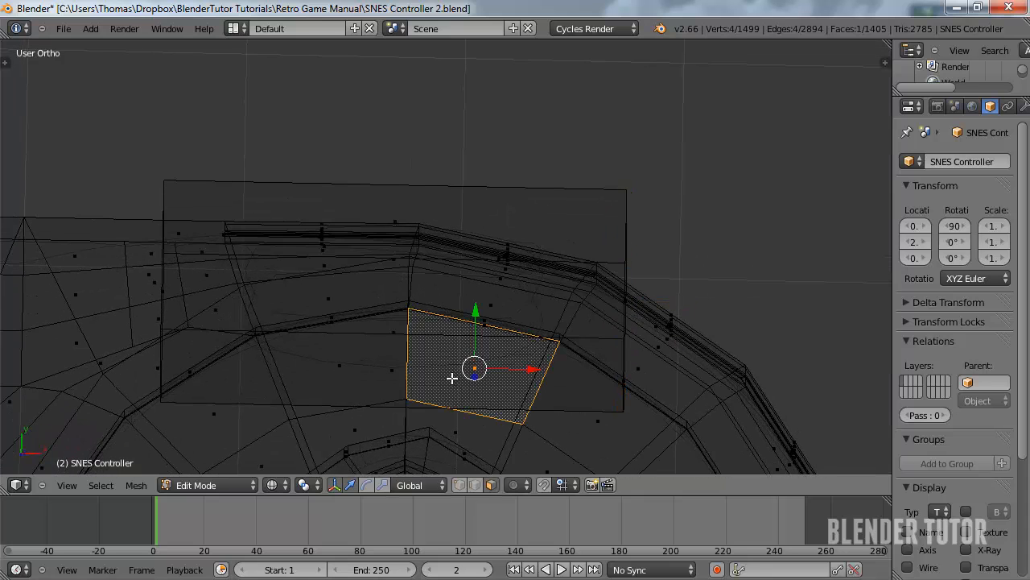
pyautogui.rightClick(405, 381)
pyautogui.press('x')
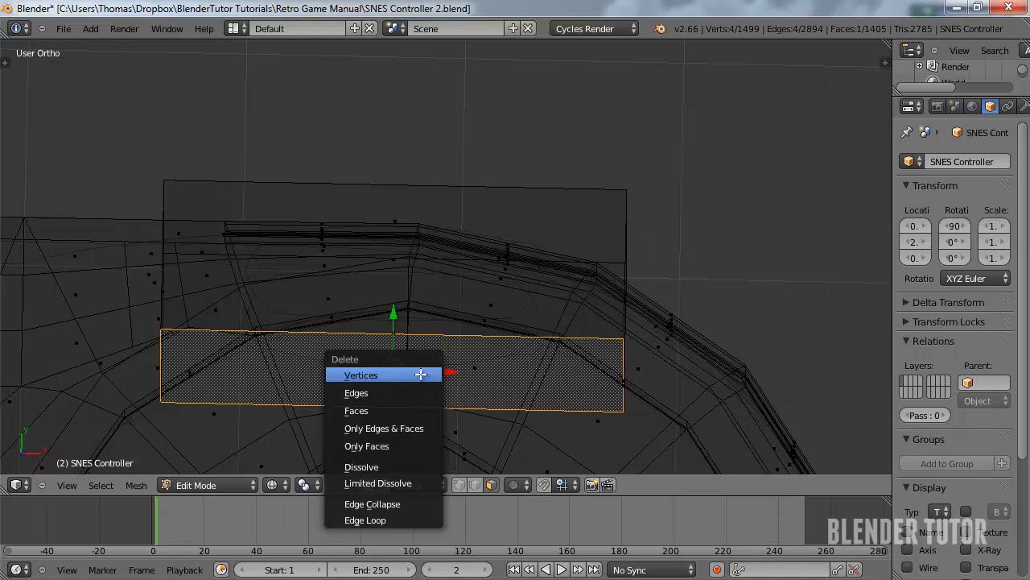
pyautogui.click(402, 410)
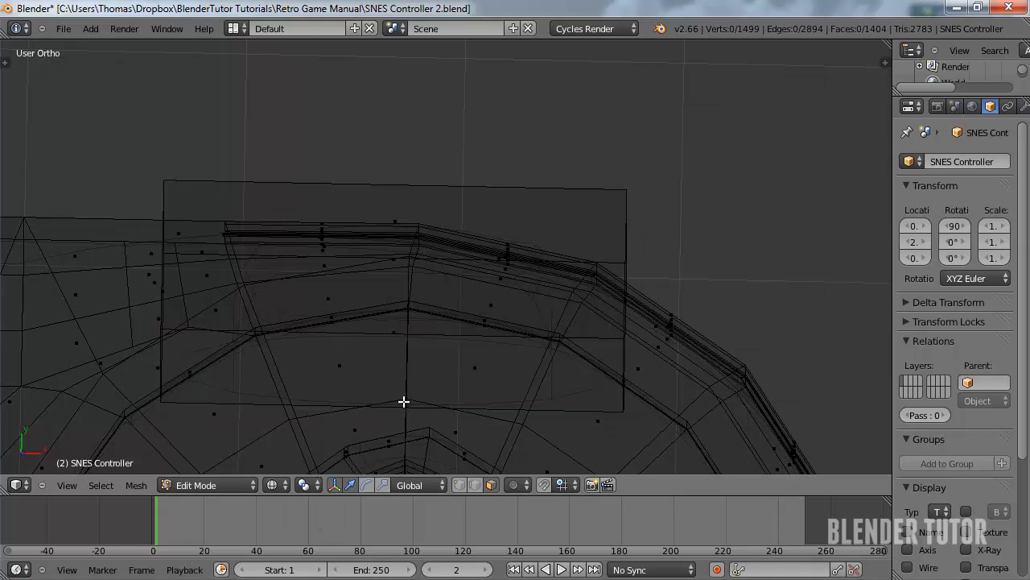
# Select the whole shoulder box and scale it along Z to about a quarter of its height in right orthographic view
pyautogui.press('KP_1')
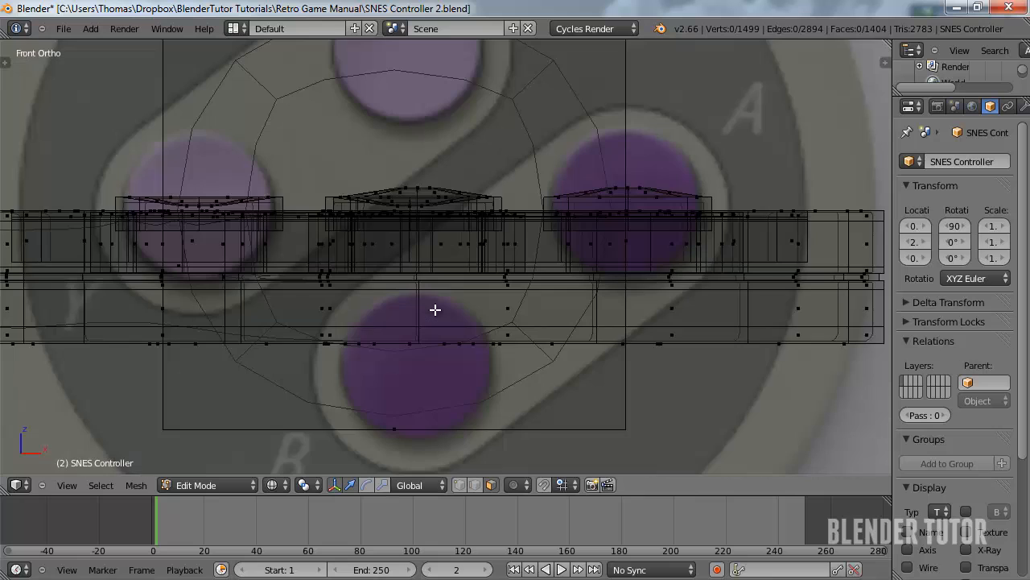
pyautogui.press('KP_7')
pyautogui.press('z')
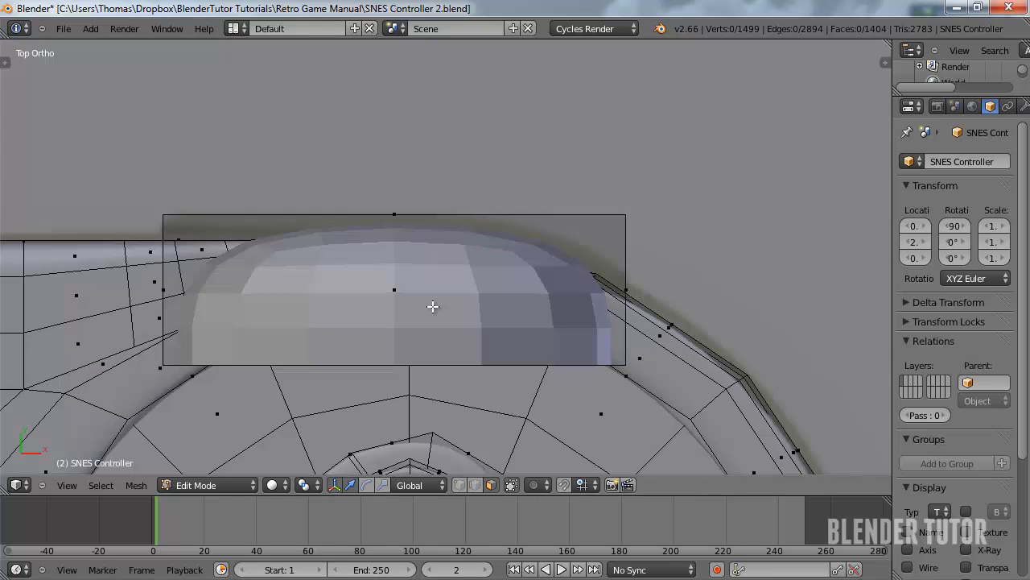
pyautogui.press('KP_3')
pyautogui.scroll(-3, 445, 302)
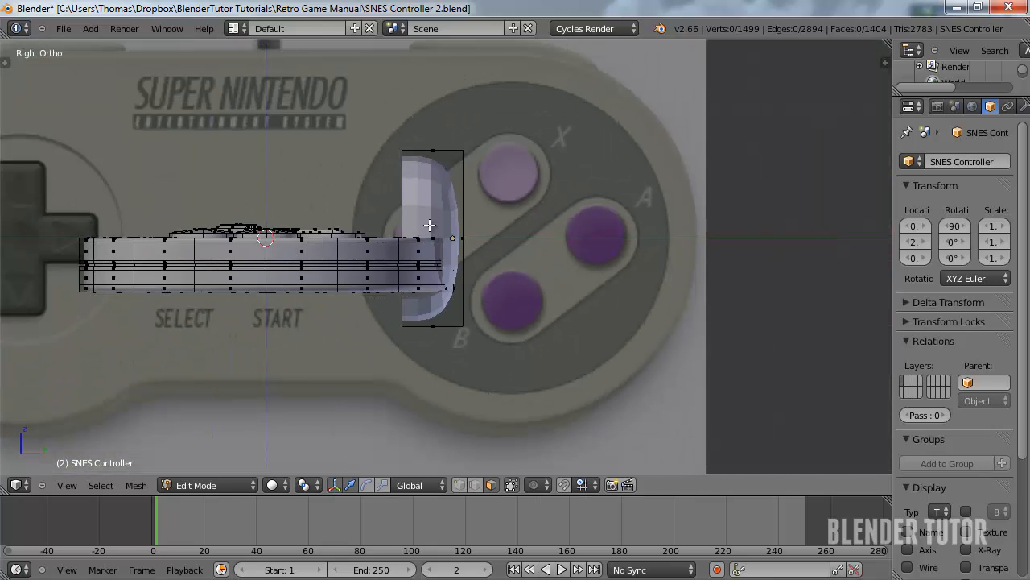
pyautogui.rightClick(444, 181)
pyautogui.press('ctrl+KP_Add')
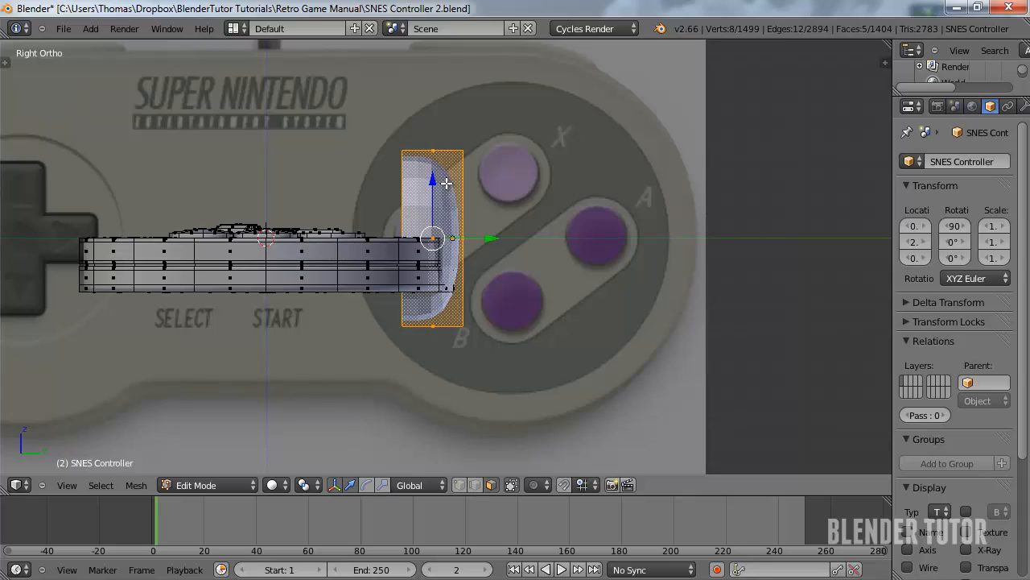
pyautogui.moveTo(445, 182)
pyautogui.mouseDown(button='middle')
pyautogui.moveTo(433, 202)
pyautogui.moveTo(450, 191)
pyautogui.mouseUp(button='middle')
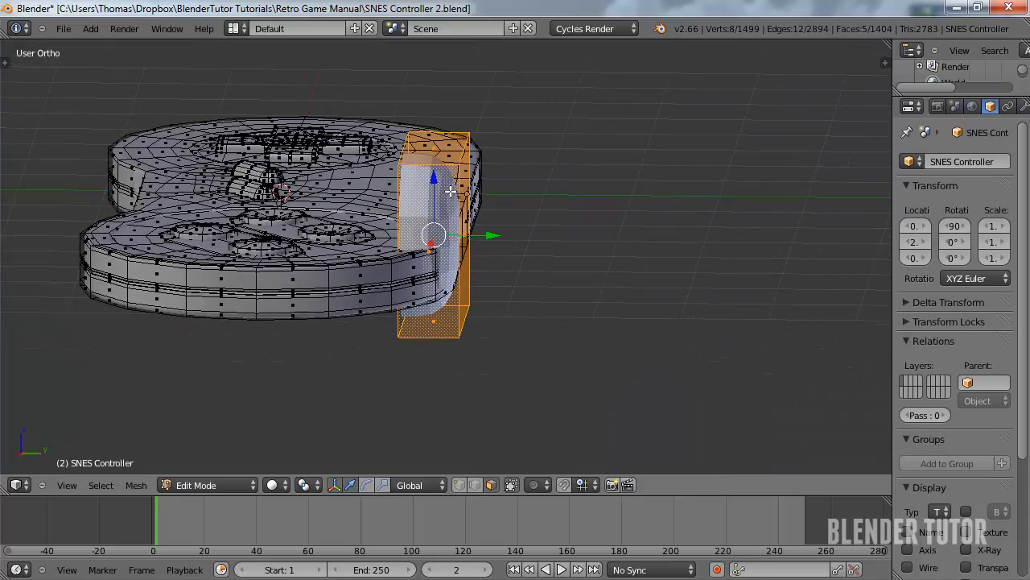
pyautogui.press('KP_3')
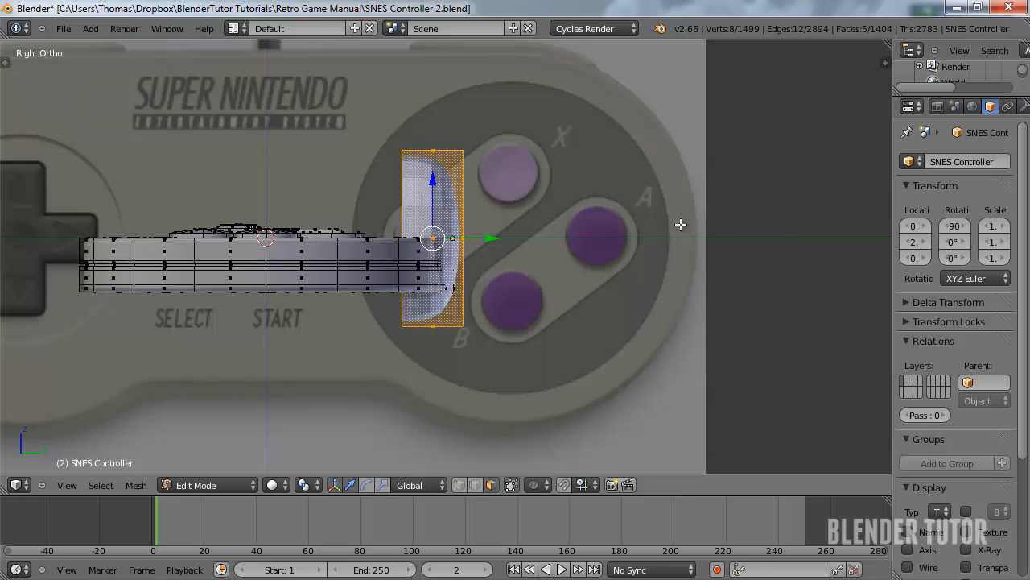
pyautogui.press('s')
pyautogui.press('z')
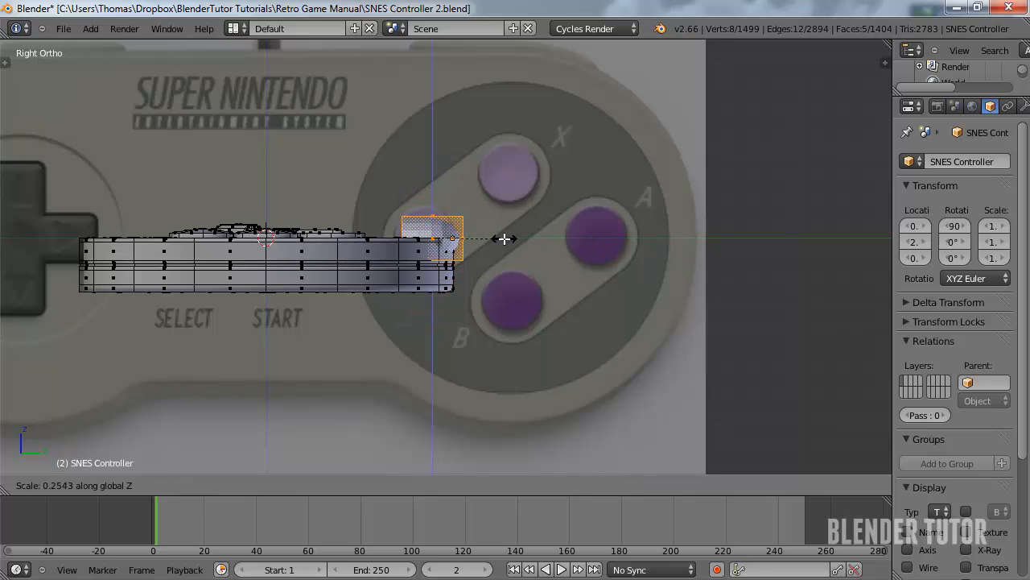
pyautogui.click(494, 238)
# Move the shoulder box down along Z to the middle of the controller's thickness
pyautogui.press('g')
pyautogui.press('z')
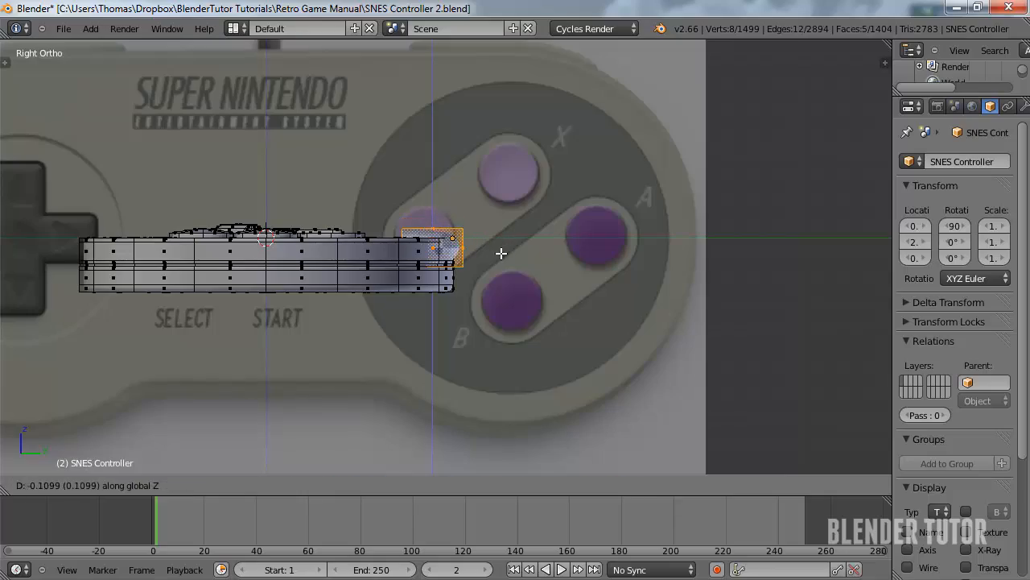
pyautogui.click(510, 261)
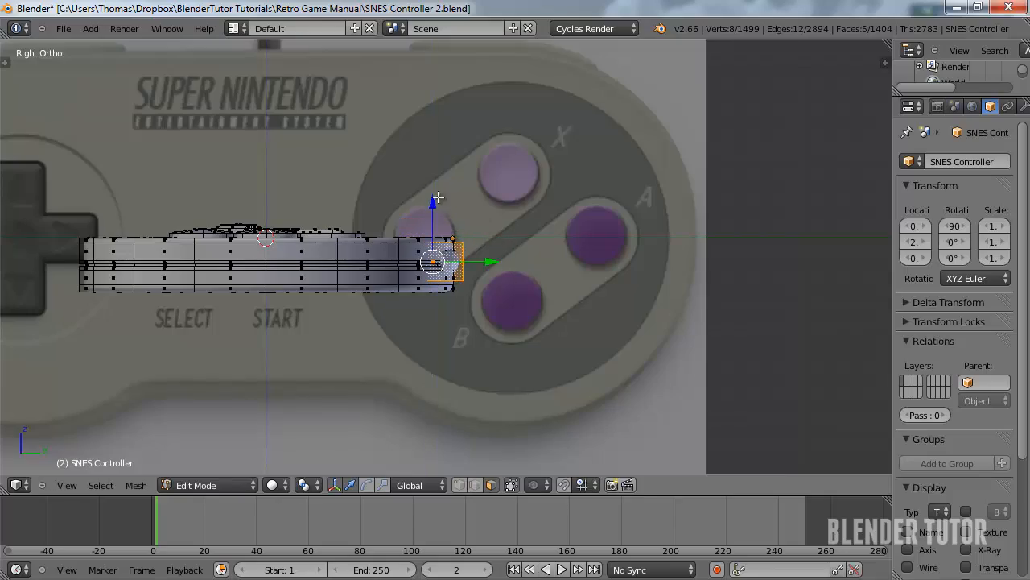
# Switch to vertex selection and add a loop cut close to each of the shoulder box's left and right ends
pyautogui.moveTo(511, 262); pyautogui.dragTo(411, 100, button='middle')
pyautogui.press('KP_7')
pyautogui.scroll(3, 410, 99)
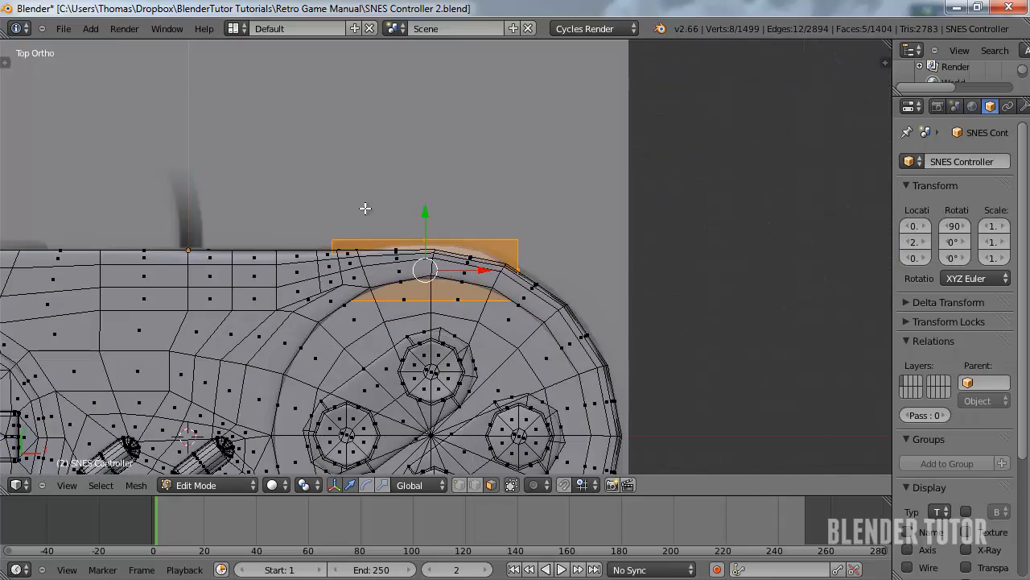
pyautogui.scroll(4, 364, 209)
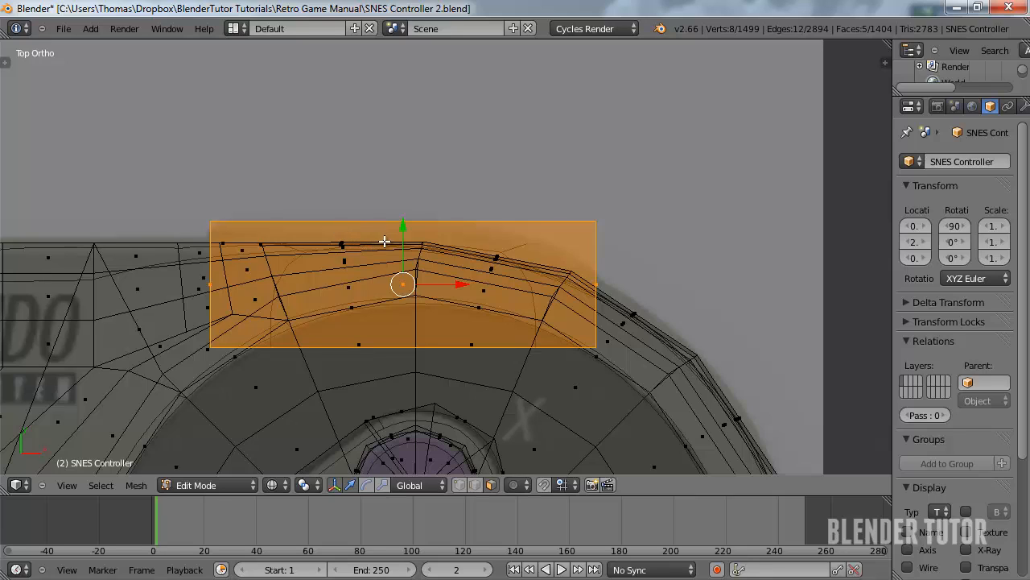
pyautogui.hotkey('ctrl', 'Tab')
pyautogui.click(384, 208)
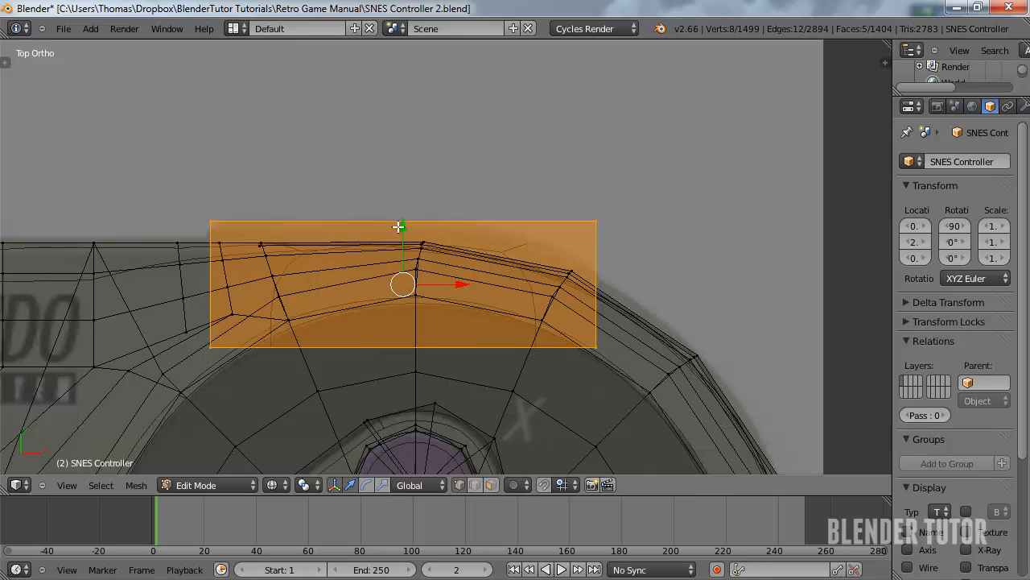
pyautogui.hotkey('ctrl', 'r')
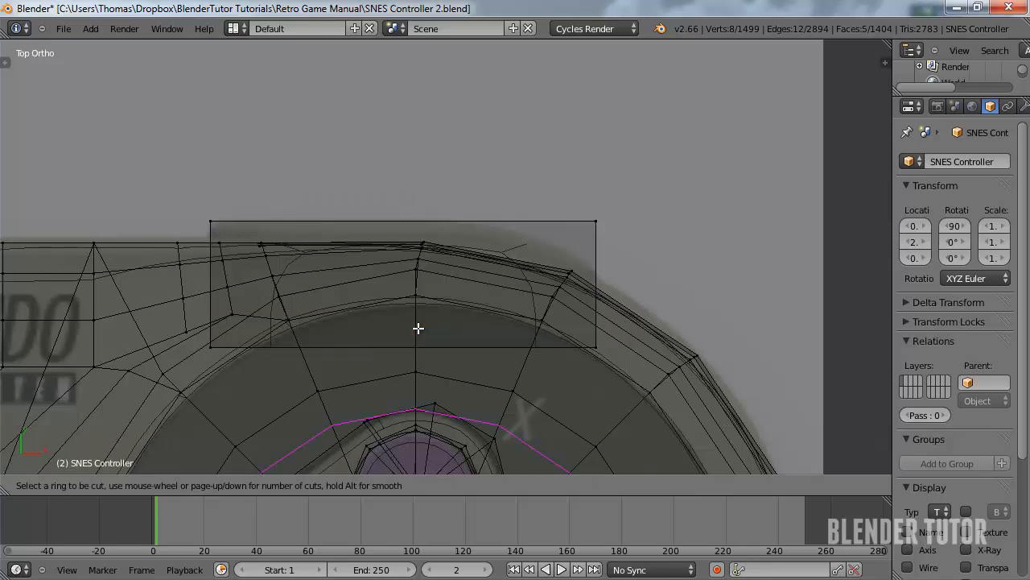
pyautogui.click(410, 226)
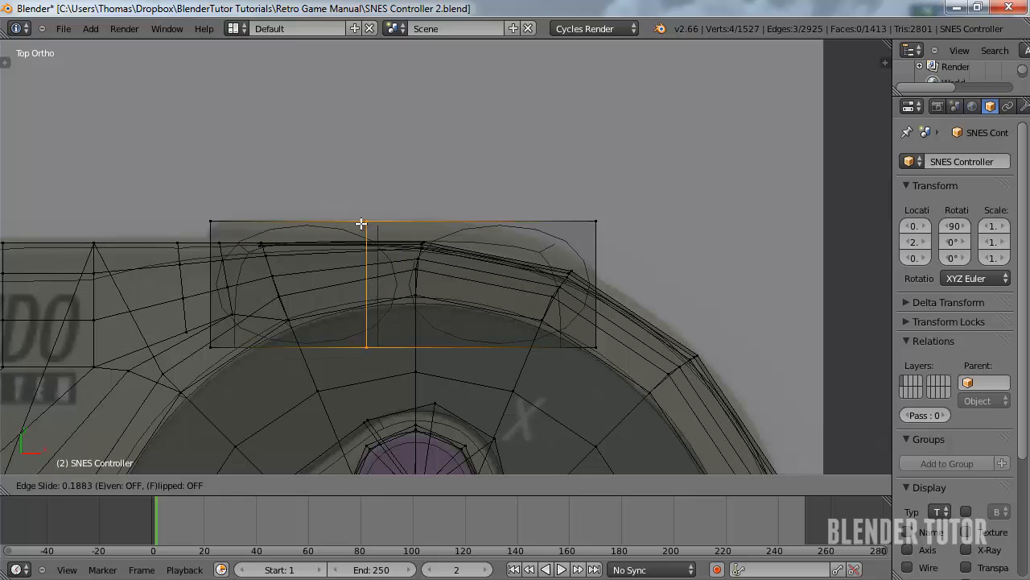
pyautogui.click(232, 229)
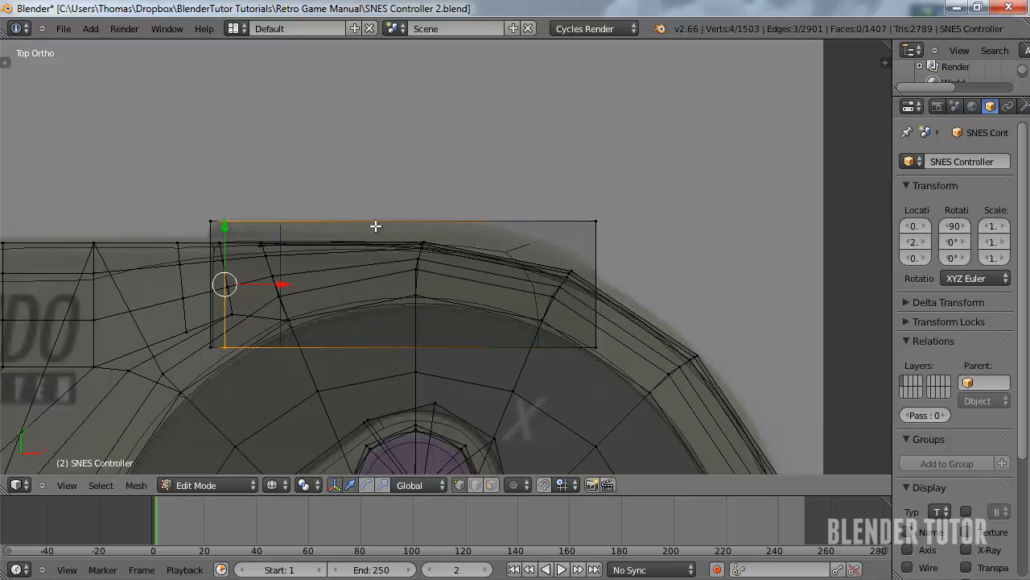
pyautogui.hotkey('ctrl', 'r')
pyautogui.click(466, 221)
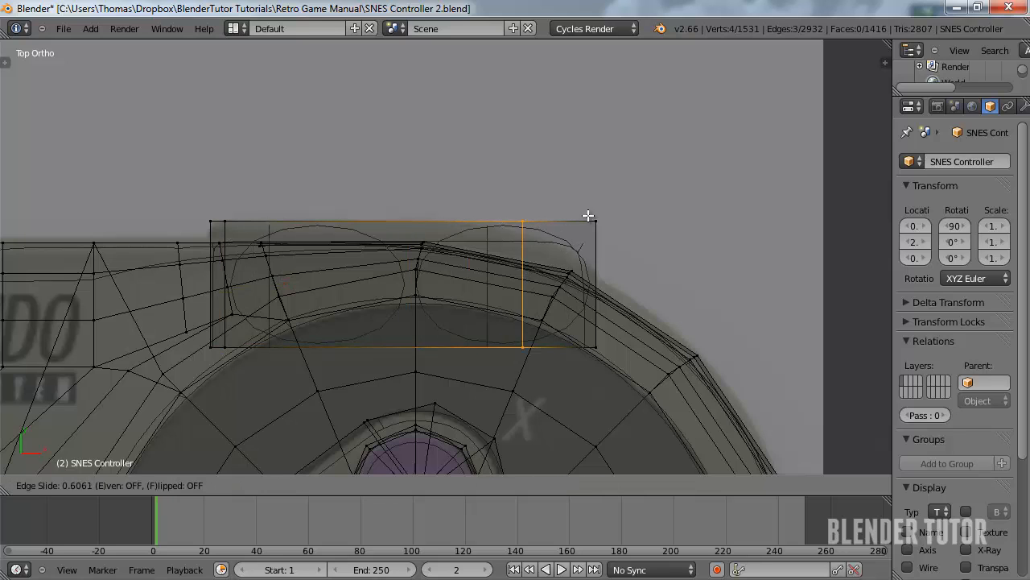
pyautogui.click(632, 214)
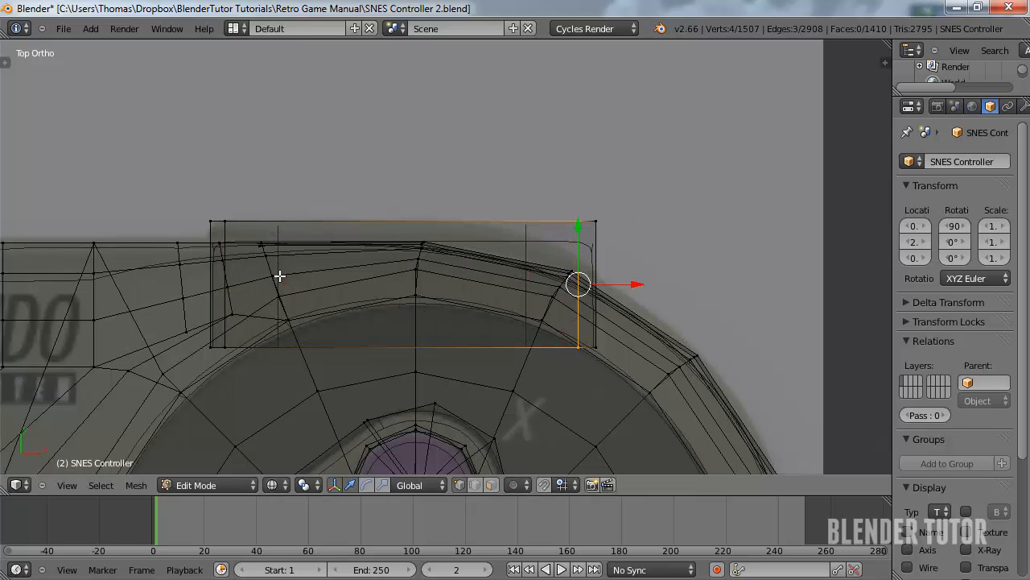
# Box-select the vertices along the shoulder box's inner edge and move them about 0.24 along Y towards the outer edge
pyautogui.rightClick(213, 347)
pyautogui.press('b')
pyautogui.moveTo(192, 339); pyautogui.dragTo(647, 359)
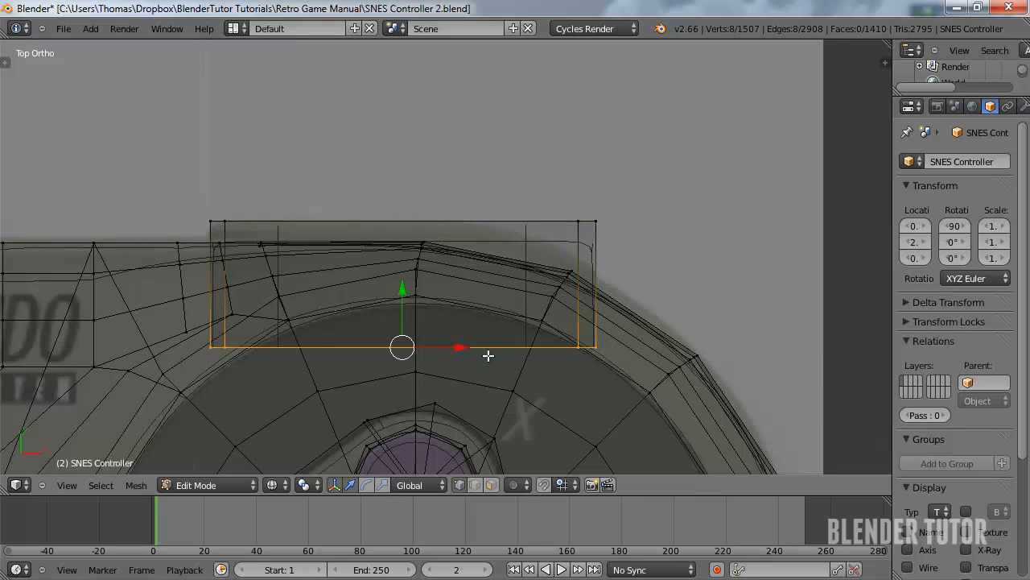
pyautogui.press('g')
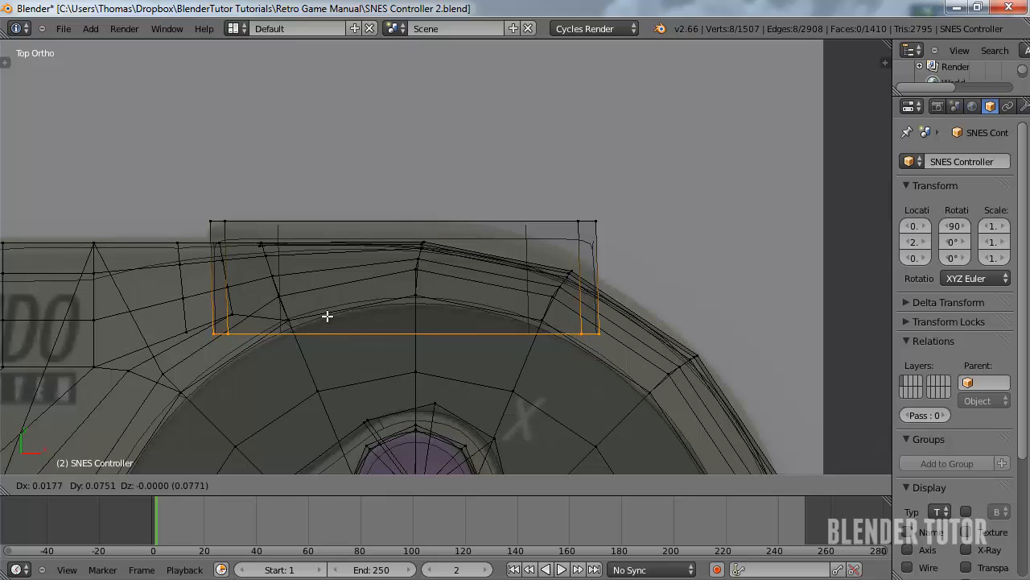
pyautogui.press('y')
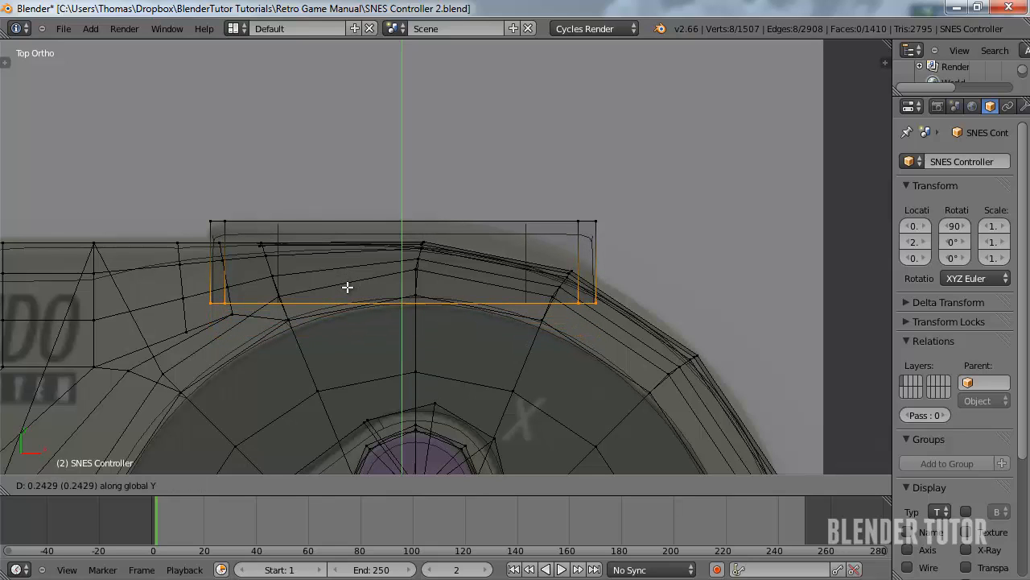
pyautogui.click(347, 287)
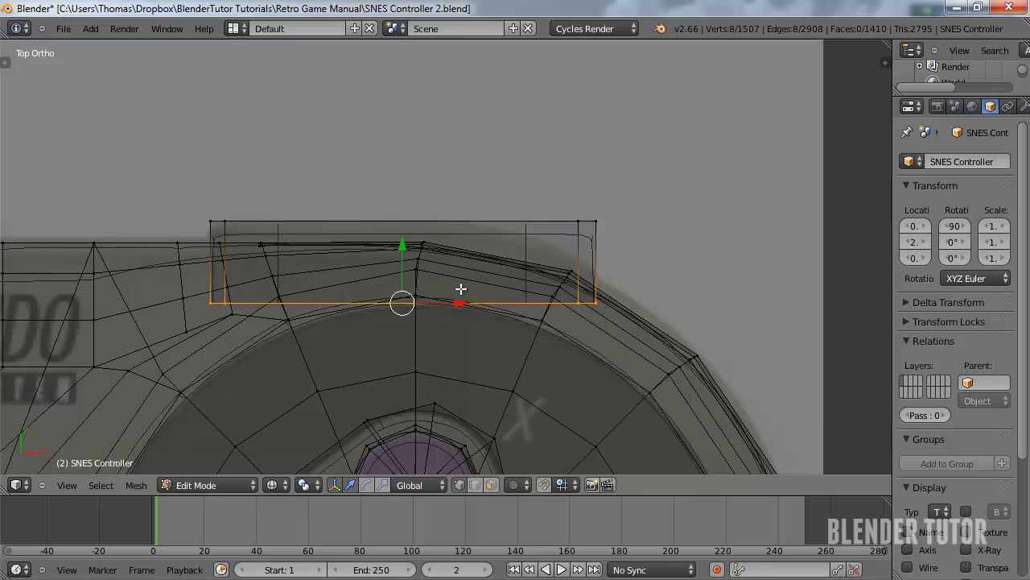
# Add six evenly spaced loop cuts along the length of the shoulder box between its end loops
pyautogui.hotkey('ctrl', 'r')
pyautogui.scroll(4, 436, 222)
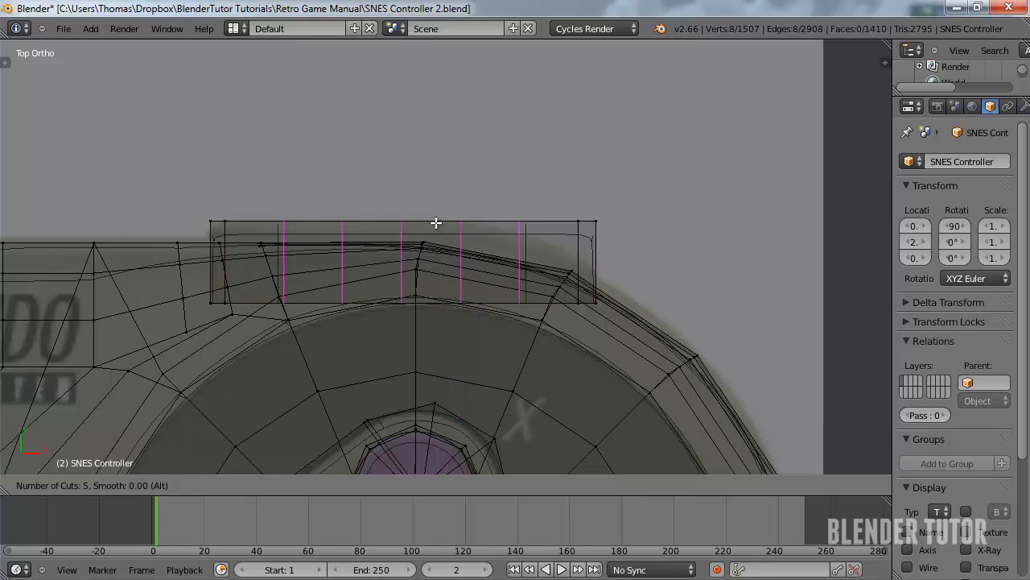
pyautogui.scroll(1, 435, 222)
pyautogui.click(436, 222)
pyautogui.rightClick(436, 222)
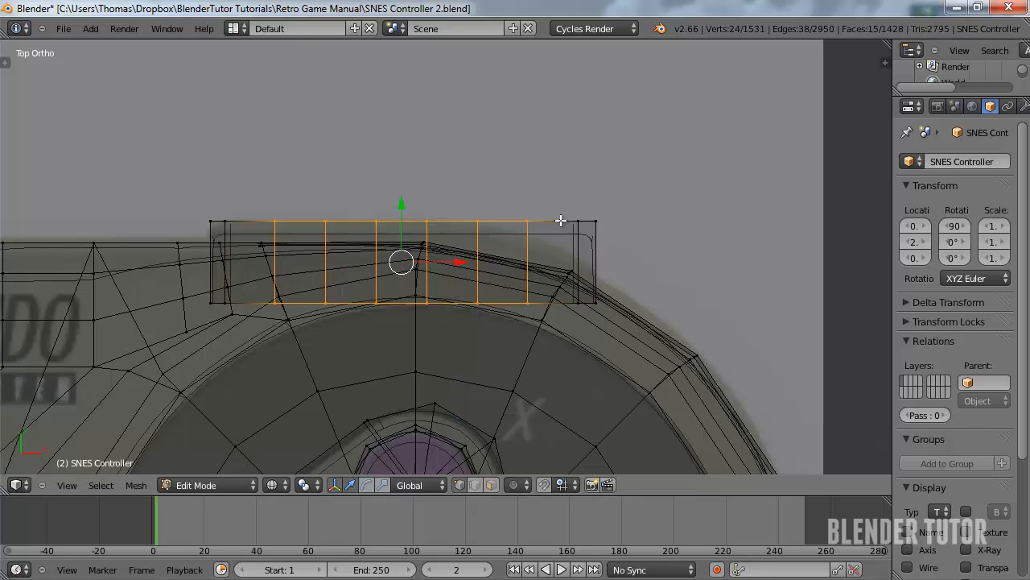
pyautogui.rightClick(597, 219)
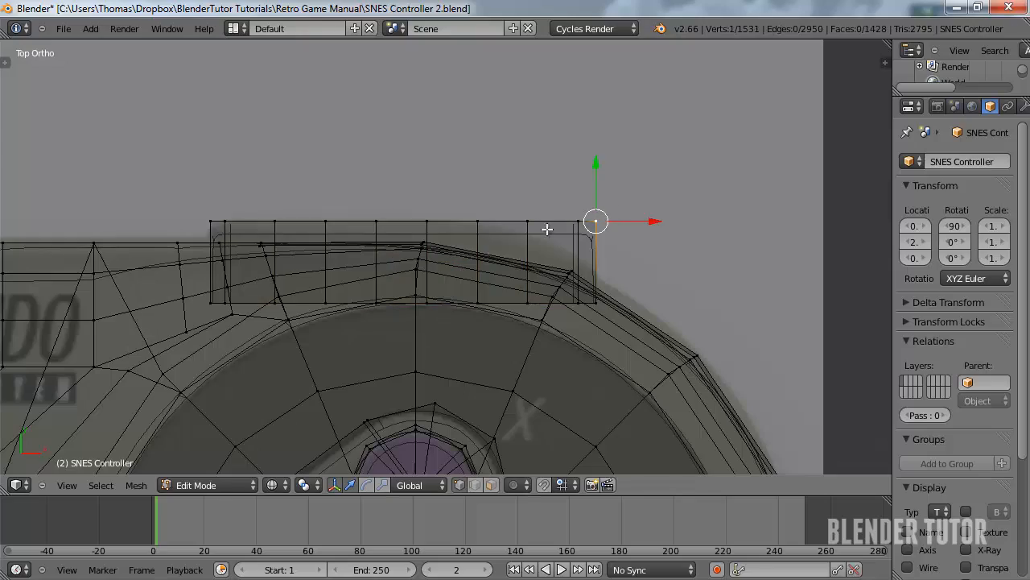
# In solid shading, add two evenly spaced lengthwise loop cuts around the side of the shoulder box
pyautogui.press('z')
pyautogui.moveTo(515, 235)
pyautogui.mouseDown(button='middle')
pyautogui.moveTo(426, 236)
pyautogui.moveTo(302, 81)
pyautogui.moveTo(251, 70)
pyautogui.moveTo(354, 168)
pyautogui.mouseUp(button='middle')
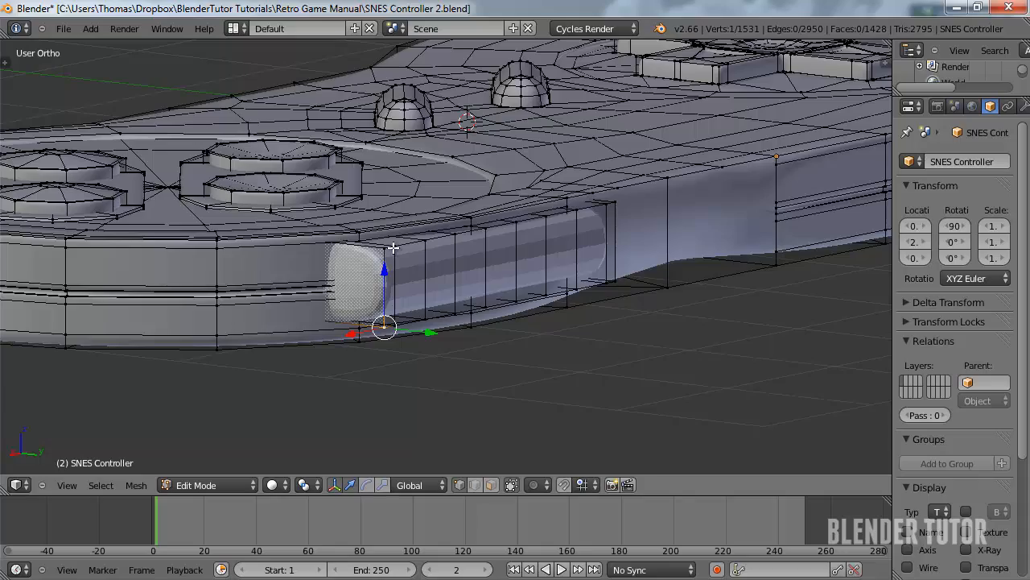
pyautogui.hotkey('ctrl', 'r')
pyautogui.click(412, 273)
pyautogui.click(412, 273)
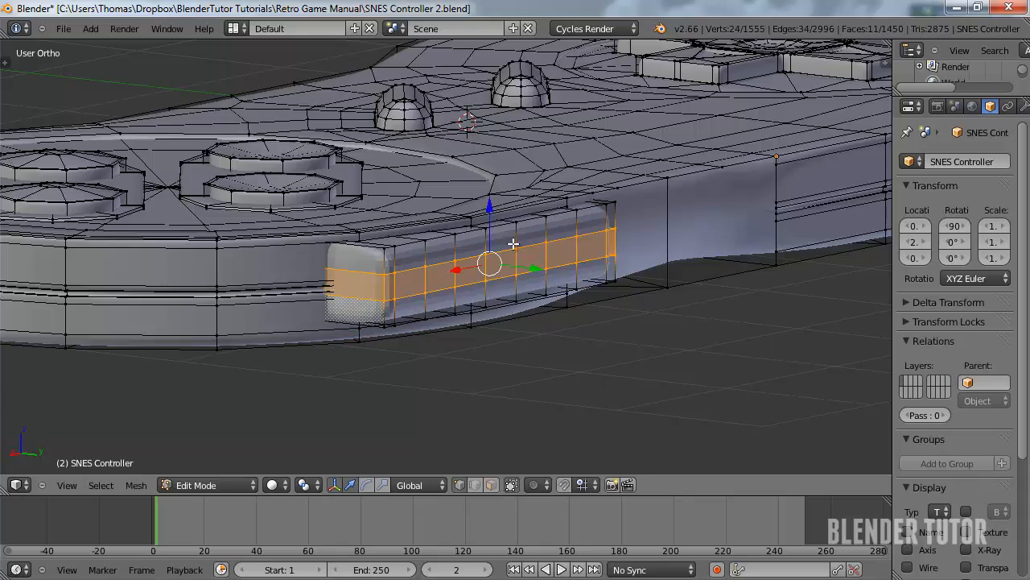
# In top wireframe view, box-select the outer vertices at the shoulder box's right end and set proportional editing to Connected
pyautogui.moveTo(412, 273); pyautogui.dragTo(559, 373, button='middle')
pyautogui.press('KP_7')
pyautogui.press('z')
pyautogui.scroll(1, 586, 228)
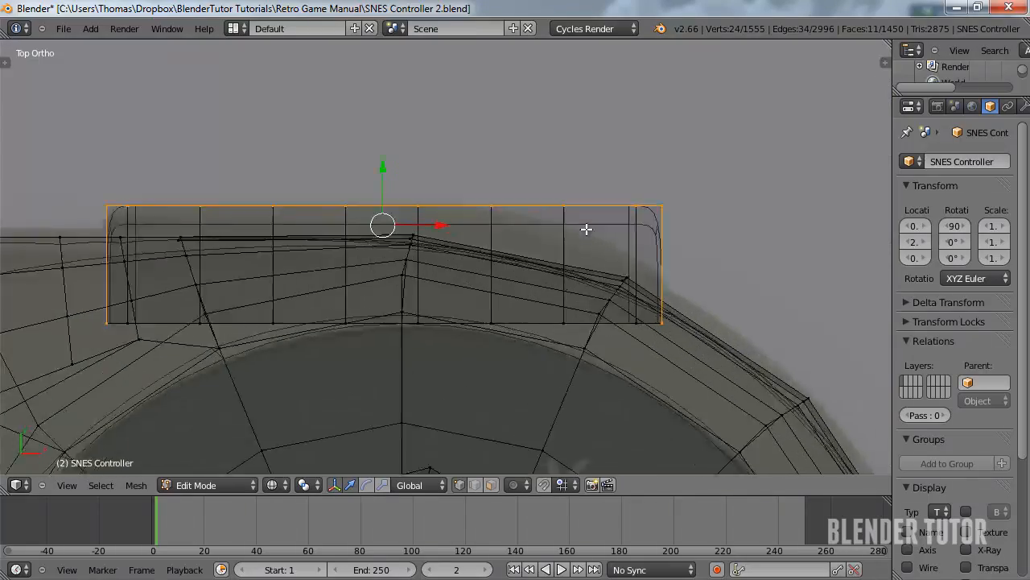
pyautogui.rightClick(622, 216)
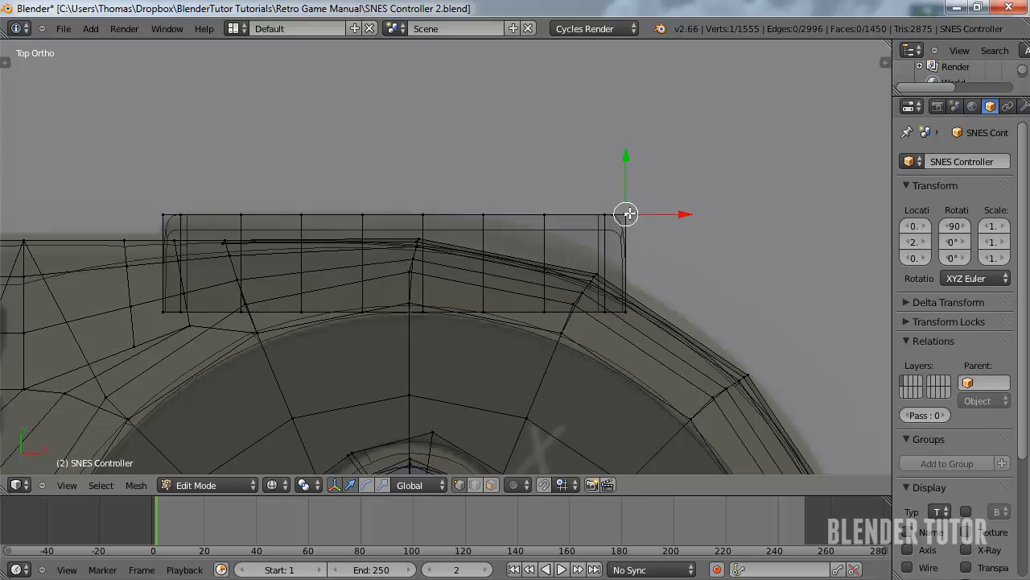
pyautogui.press('b')
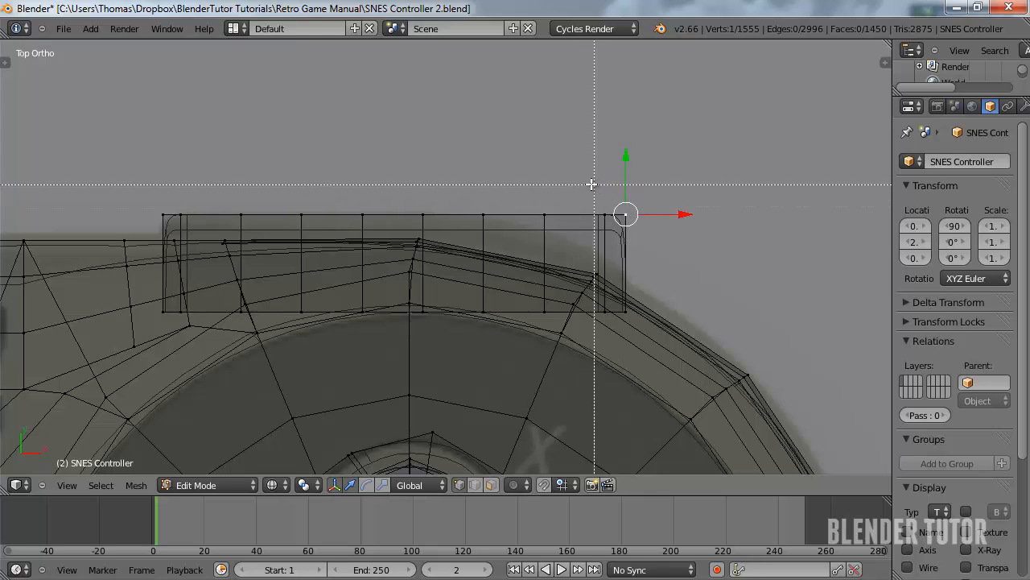
pyautogui.moveTo(586, 183); pyautogui.dragTo(665, 239)
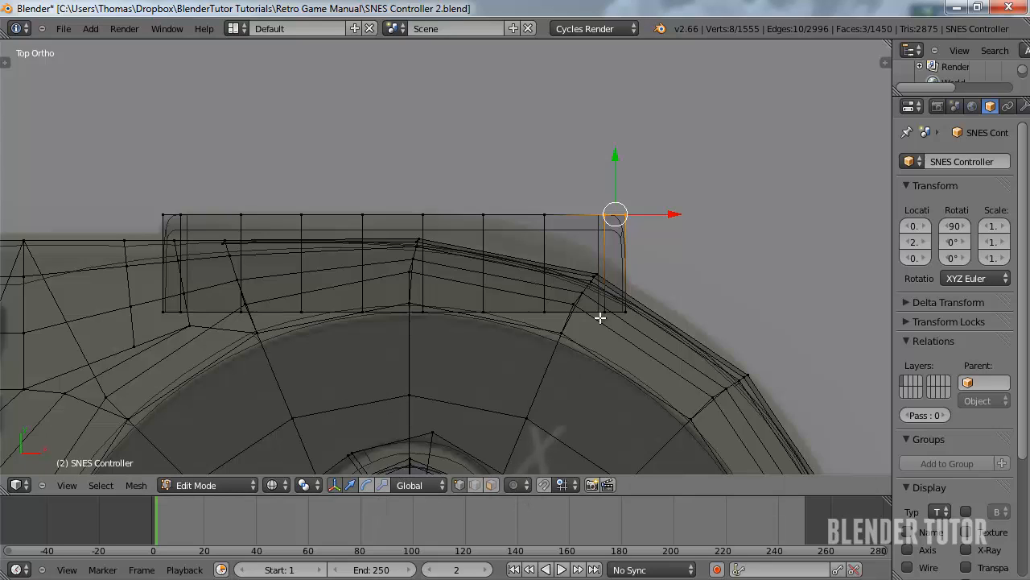
pyautogui.press('o')
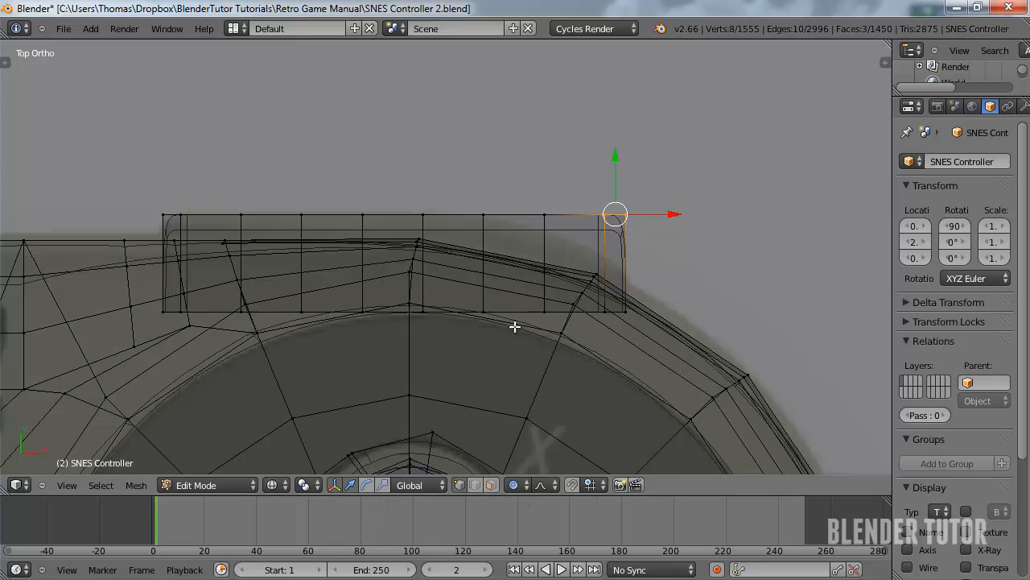
pyautogui.click(525, 485)
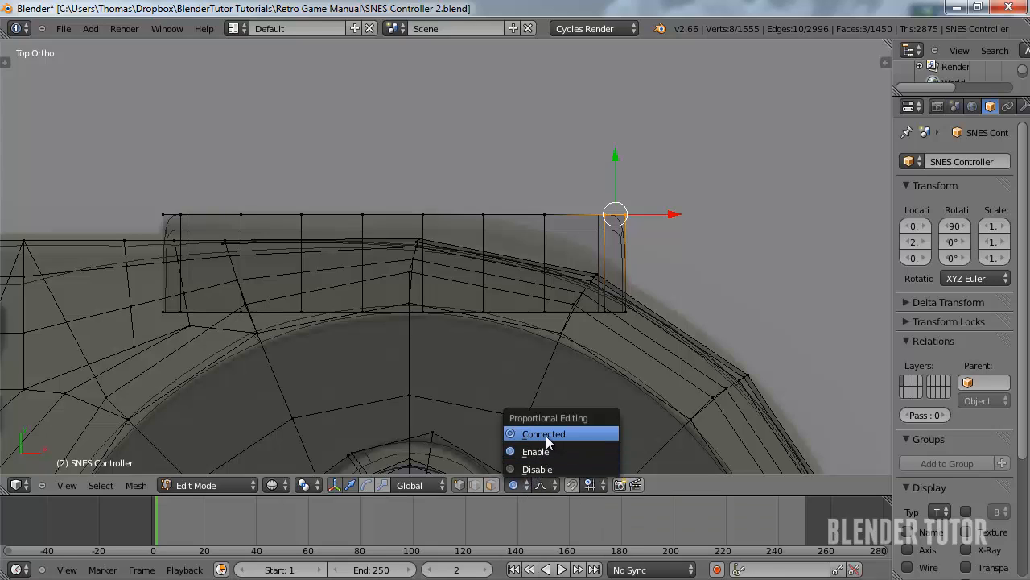
pyautogui.click(546, 435)
# Try moving the selected end vertices with Connected proportional editing
pyautogui.click(516, 487)
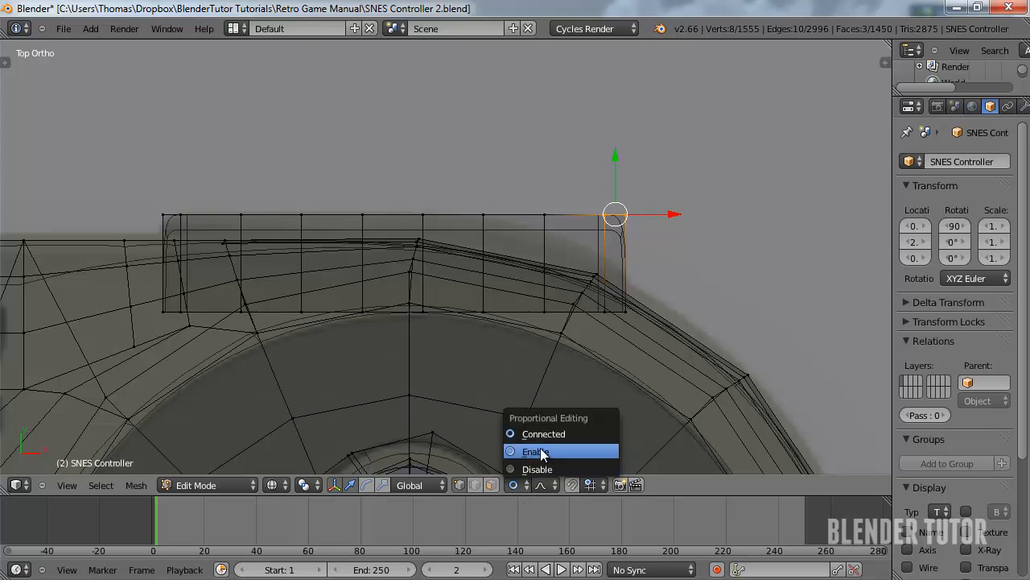
pyautogui.click(540, 451)
pyautogui.press('g')
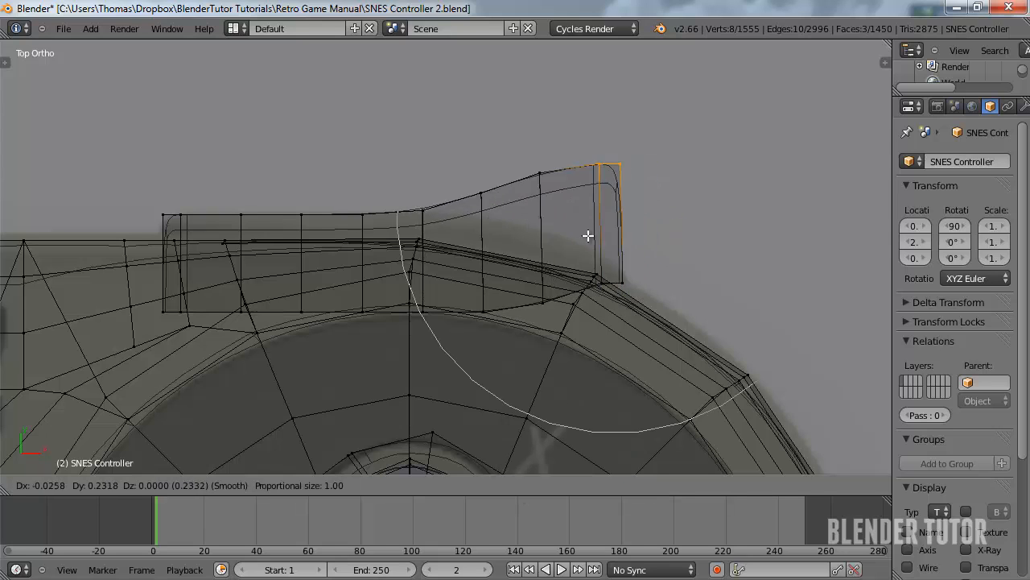
pyautogui.press('Escape')
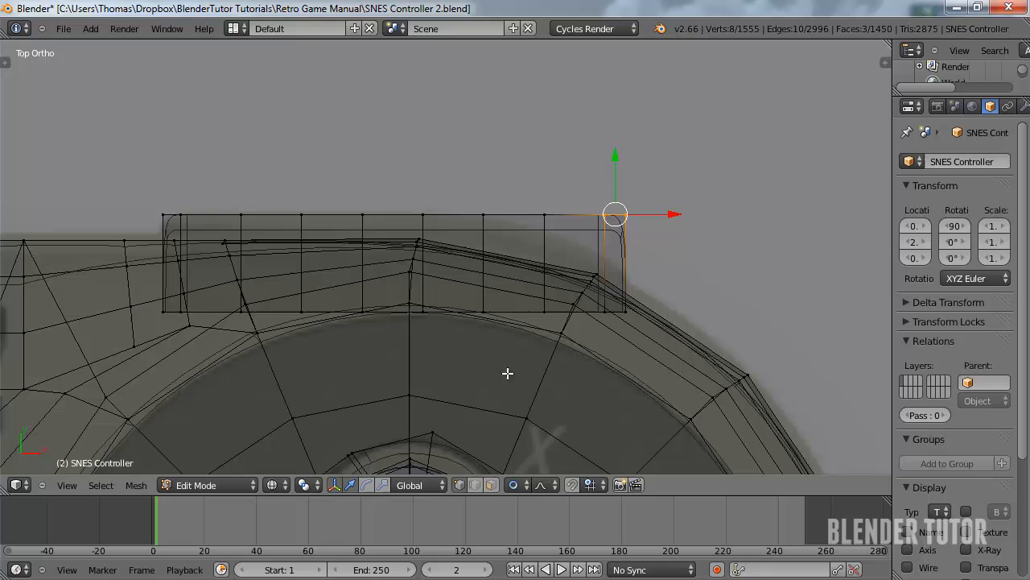
pyautogui.click(516, 485)
pyautogui.click(556, 437)
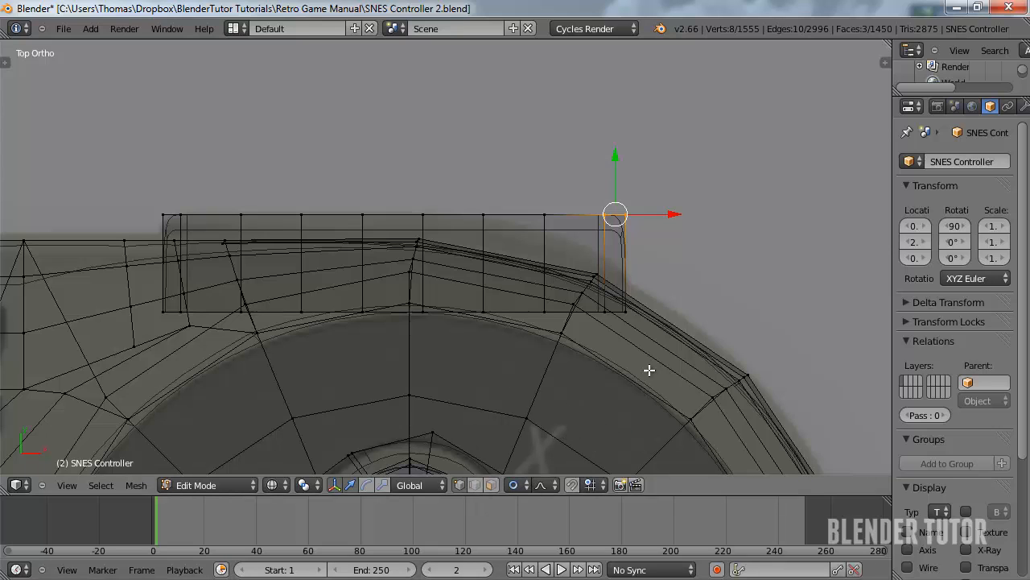
pyautogui.press('g')
pyautogui.press('Escape')
# Test-move the end vertices with proportional editing set to Enable, and again with it set back to Connected
pyautogui.click(527, 486)
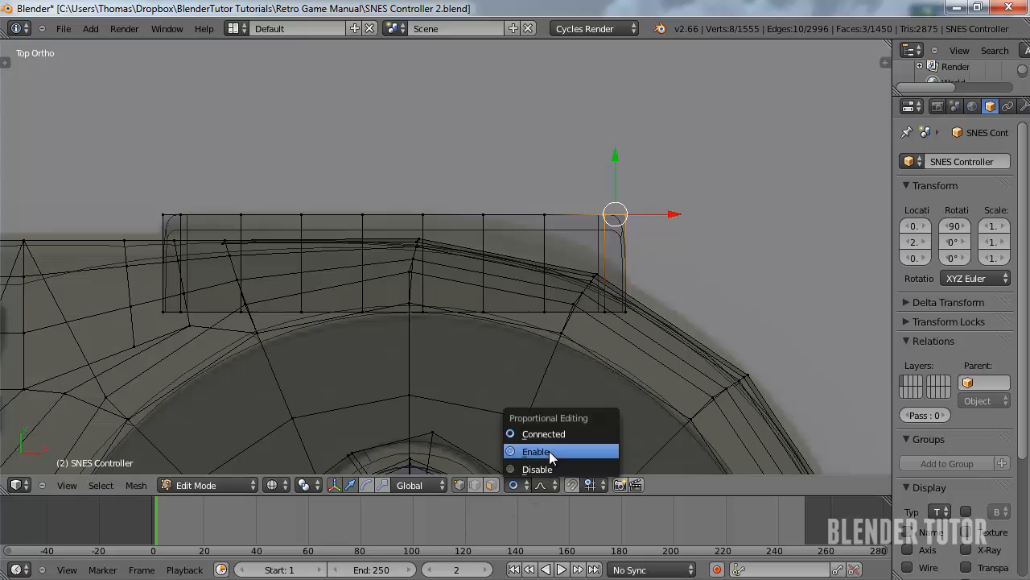
pyautogui.click(549, 451)
pyautogui.press('g')
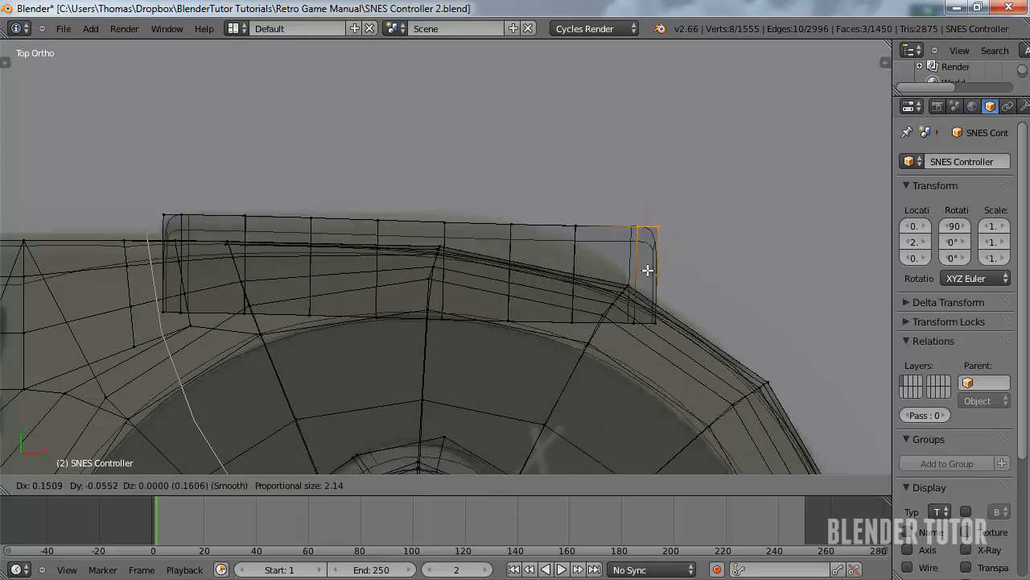
pyautogui.press('Escape')
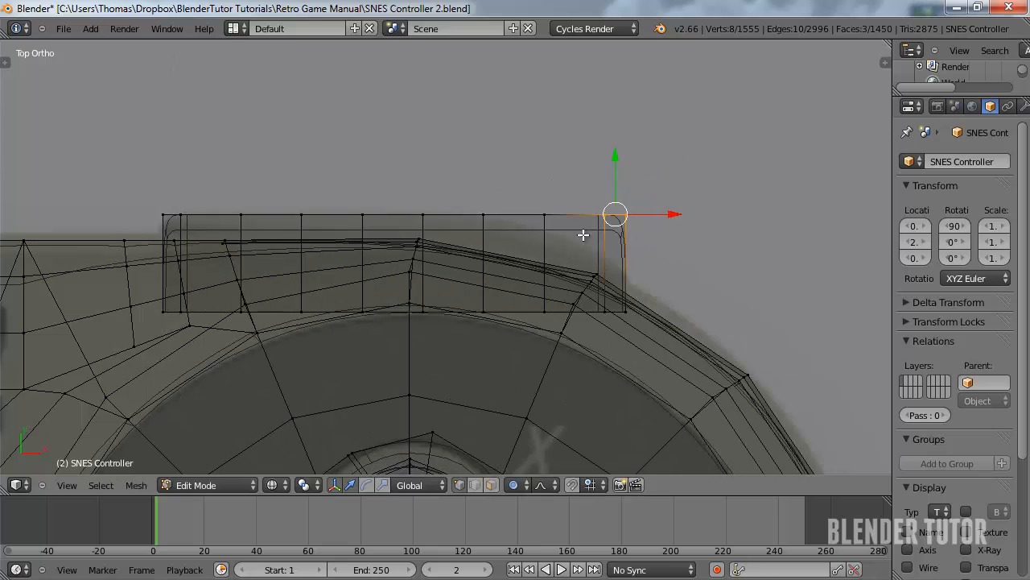
pyautogui.click(520, 486)
pyautogui.click(537, 433)
pyautogui.press('g')
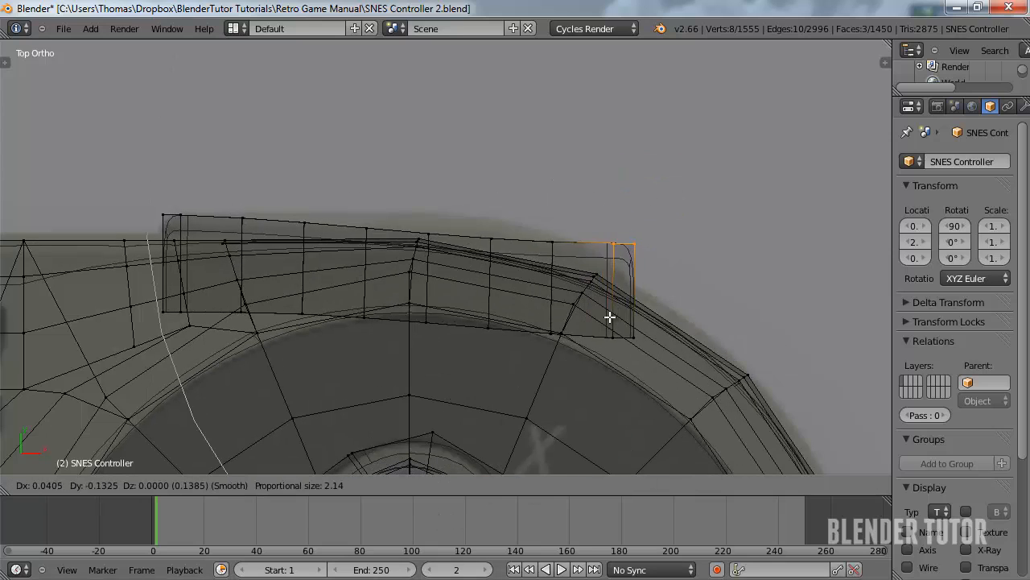
pyautogui.click(627, 205)
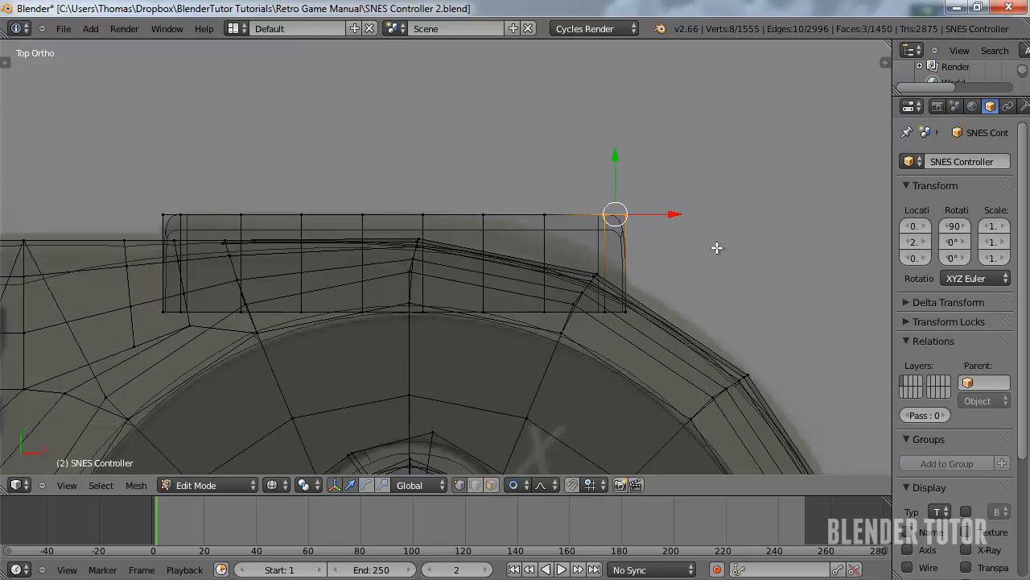
# Rotate the end vertices about 18 degrees with a proportional size of 0.83 and move them down about 0.25 onto the curved reference outline
pyautogui.press('r')
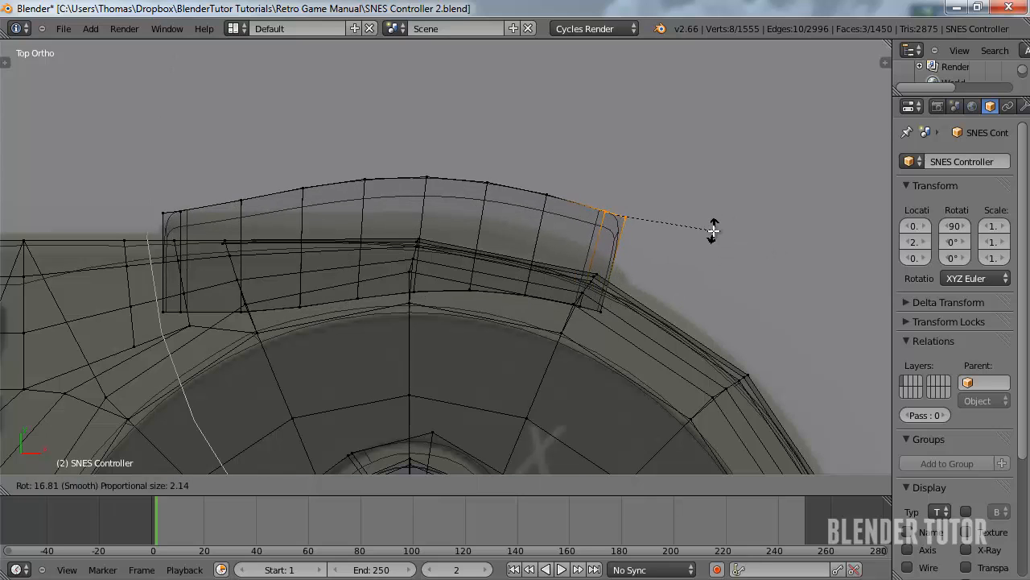
pyautogui.scroll(6, 706, 197)
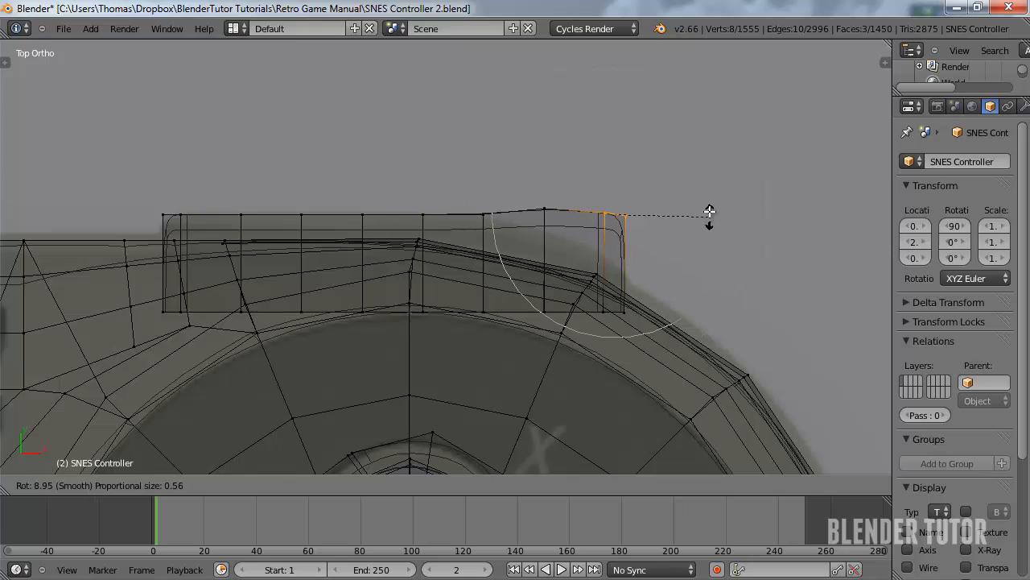
pyautogui.scroll(-1, 707, 211)
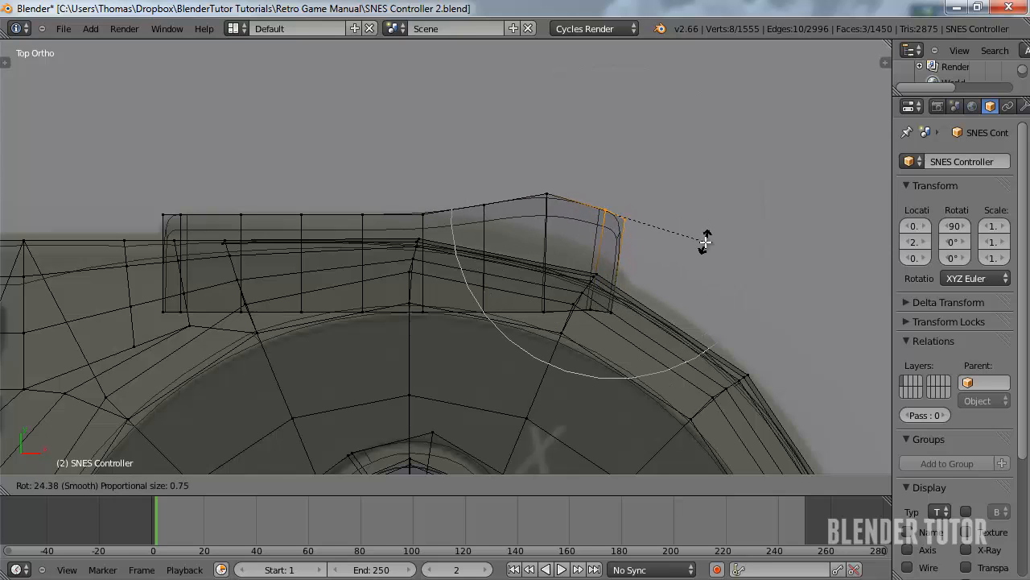
pyautogui.scroll(-1, 706, 229)
pyautogui.scroll(4, 706, 238)
pyautogui.scroll(-4, 707, 236)
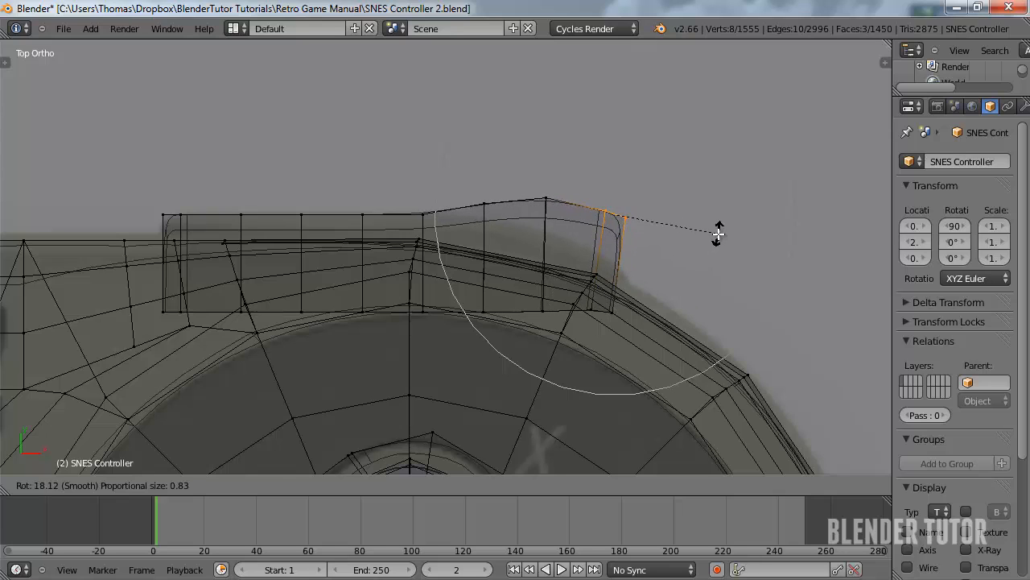
pyautogui.click(718, 236)
pyautogui.press('g')
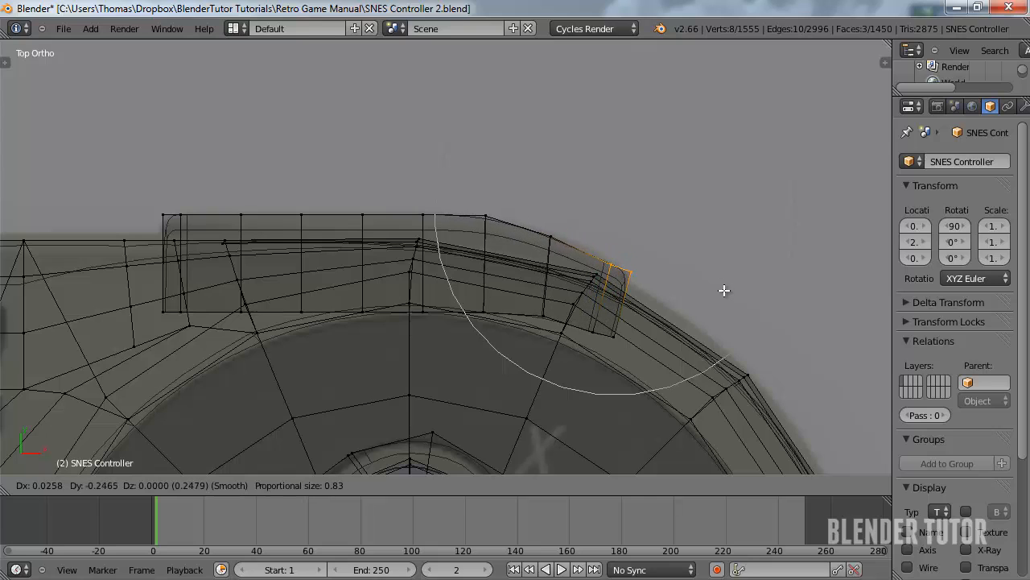
pyautogui.click(724, 291)
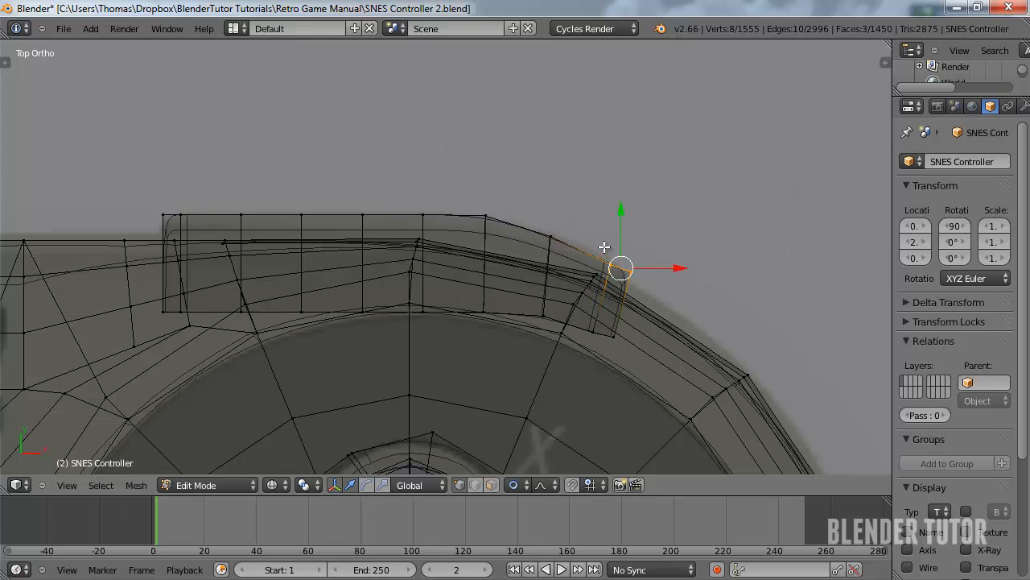
# Box-select the four stacked outer vertices one column in from the shoulder box's right end
pyautogui.press('b')
pyautogui.moveTo(600, 246); pyautogui.dragTo(619, 281, button='middle')
pyautogui.scroll(3, 619, 281)
pyautogui.keyDown('shift'); pyautogui.moveTo(726, 271); pyautogui.dragTo(475, 239, button='middle'); pyautogui.keyUp('shift')
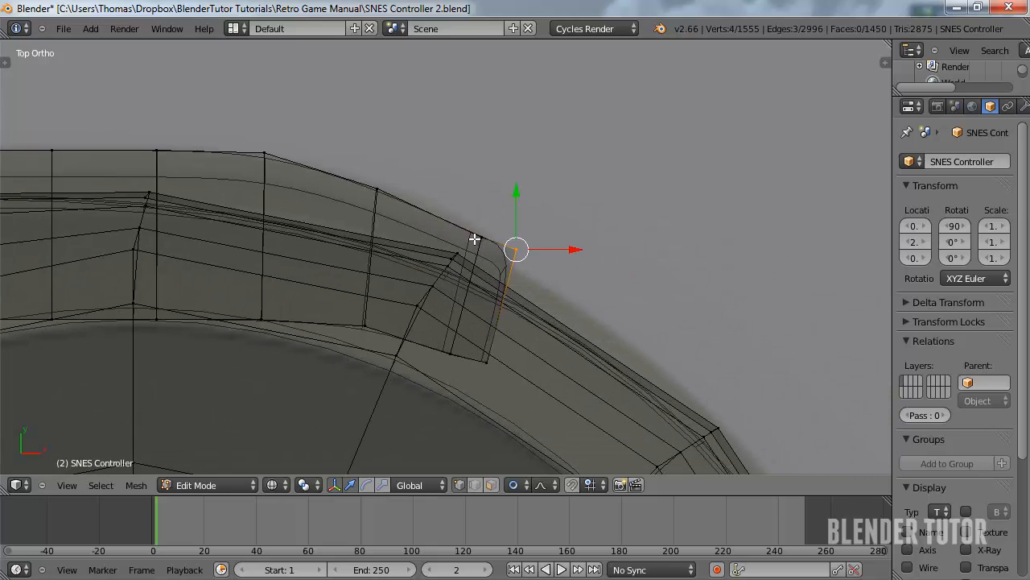
pyautogui.rightClick(479, 237)
pyautogui.press('b')
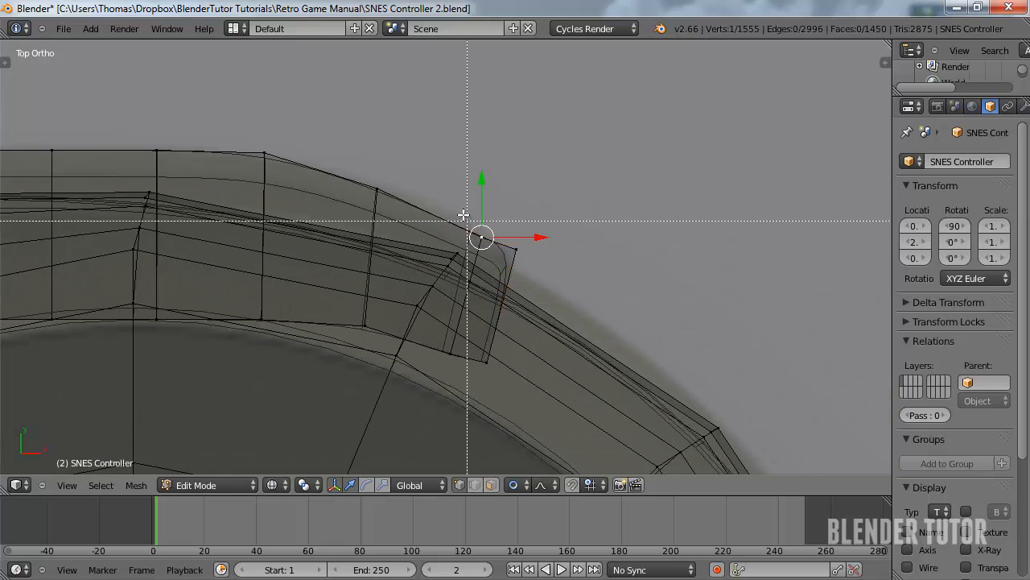
pyautogui.moveTo(458, 214); pyautogui.dragTo(494, 246)
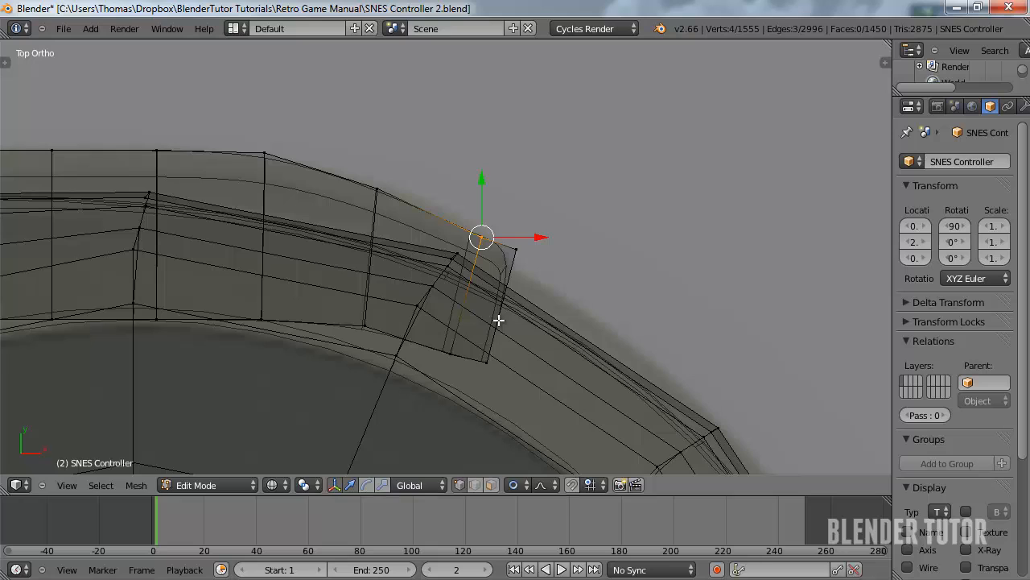
# Move the selected vertices about -0.017 in X and 0.03 in Y with a proportional size of 0.12, then inspect the shaded shape
pyautogui.press('g')
pyautogui.scroll(10, 498, 314)
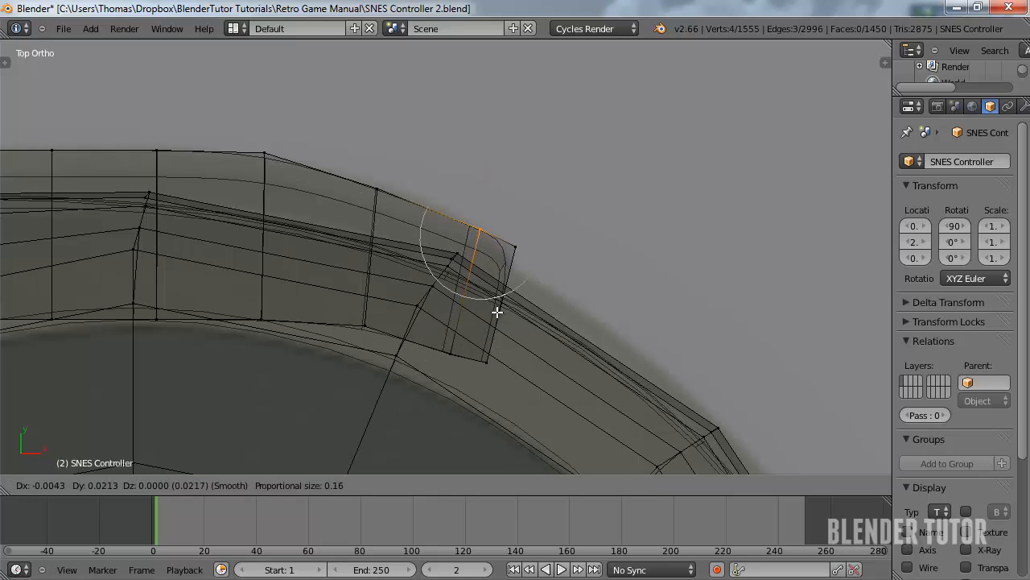
pyautogui.scroll(3, 495, 311)
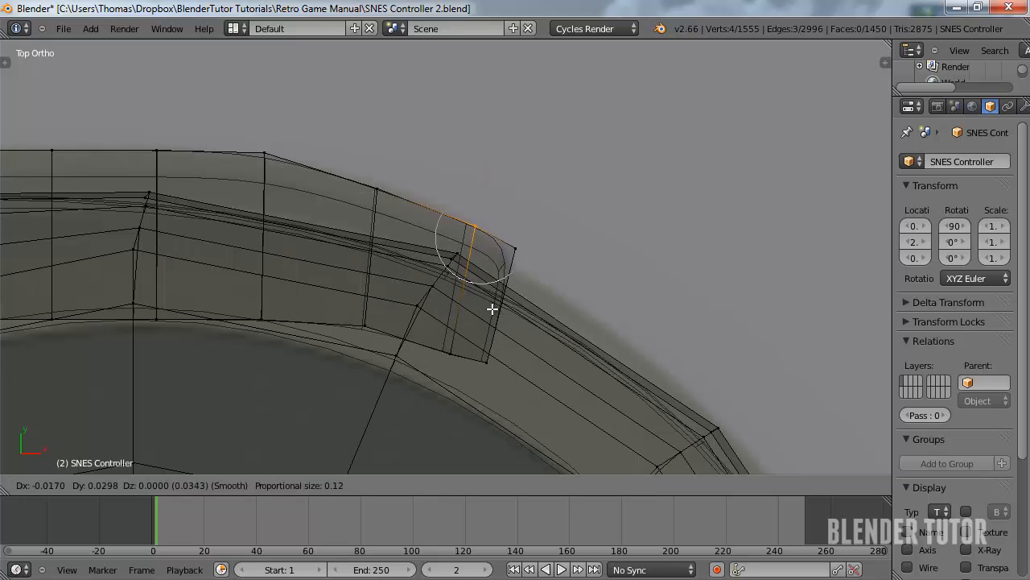
pyautogui.click(494, 308)
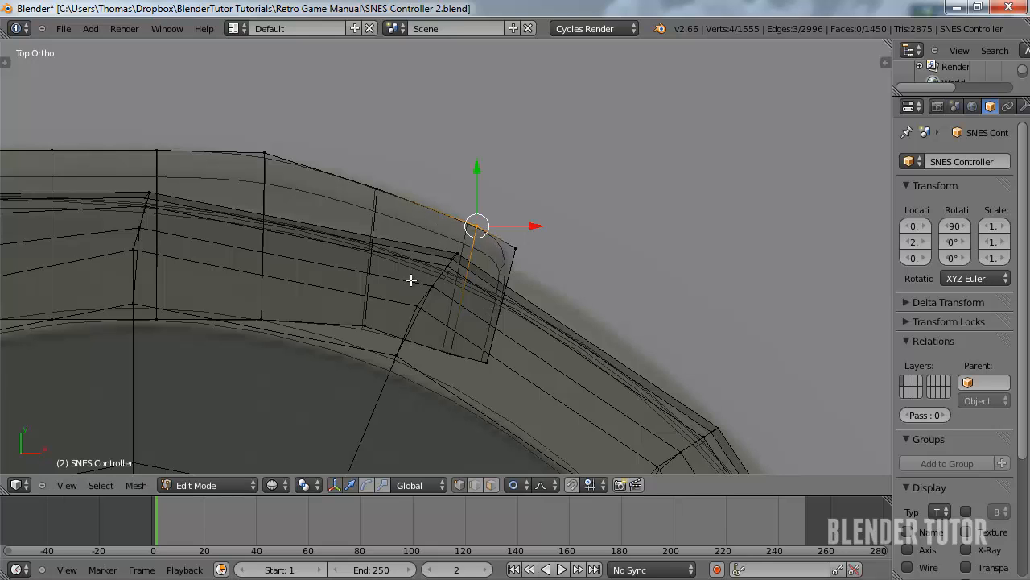
pyautogui.scroll(-4, 513, 246)
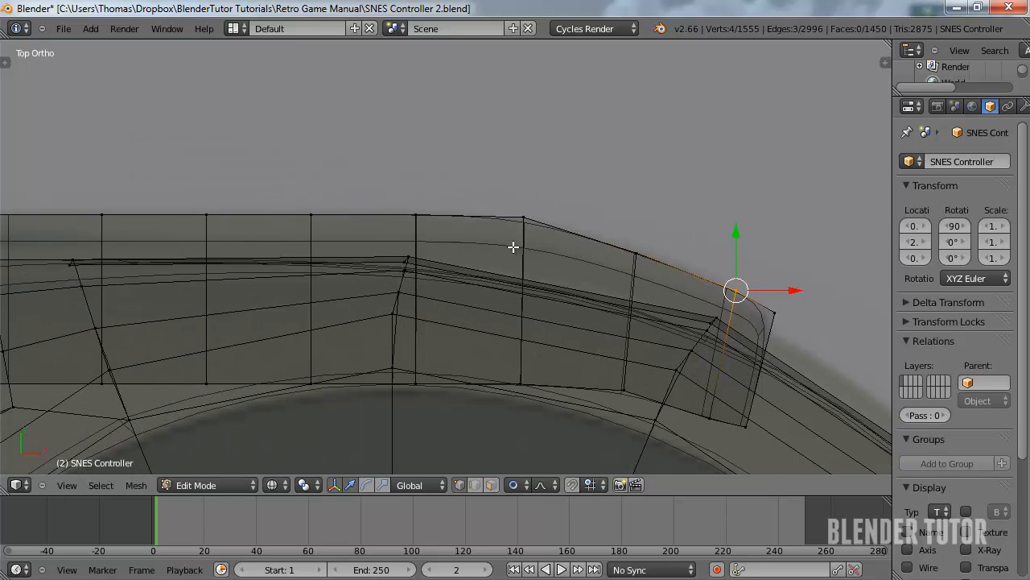
pyautogui.press('Tab')
pyautogui.press('z')
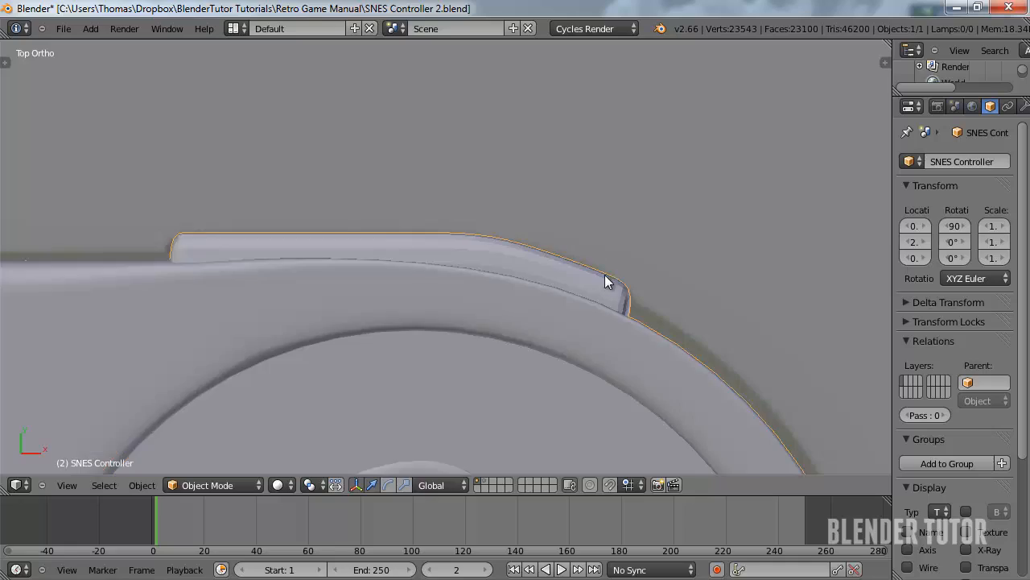
pyautogui.moveTo(628, 274)
pyautogui.mouseDown(button='middle')
pyautogui.moveTo(549, 271)
pyautogui.moveTo(405, 213)
pyautogui.moveTo(365, 132)
pyautogui.mouseUp(button='middle')
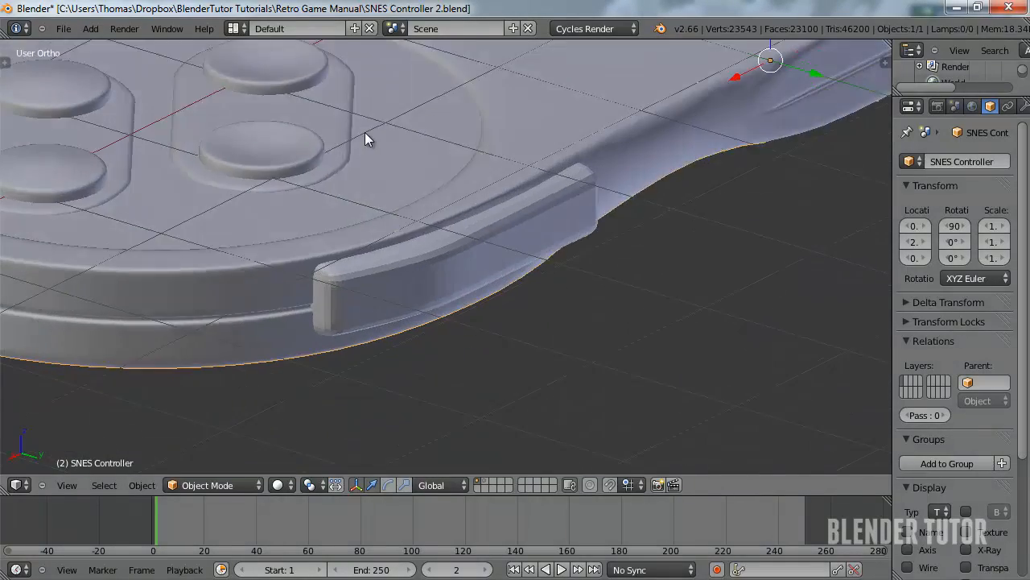
# Select the stacked outer vertices where the shoulder box starts to bend and move them about -0.01 along Y to smooth the curve
pyautogui.press('KP_7')
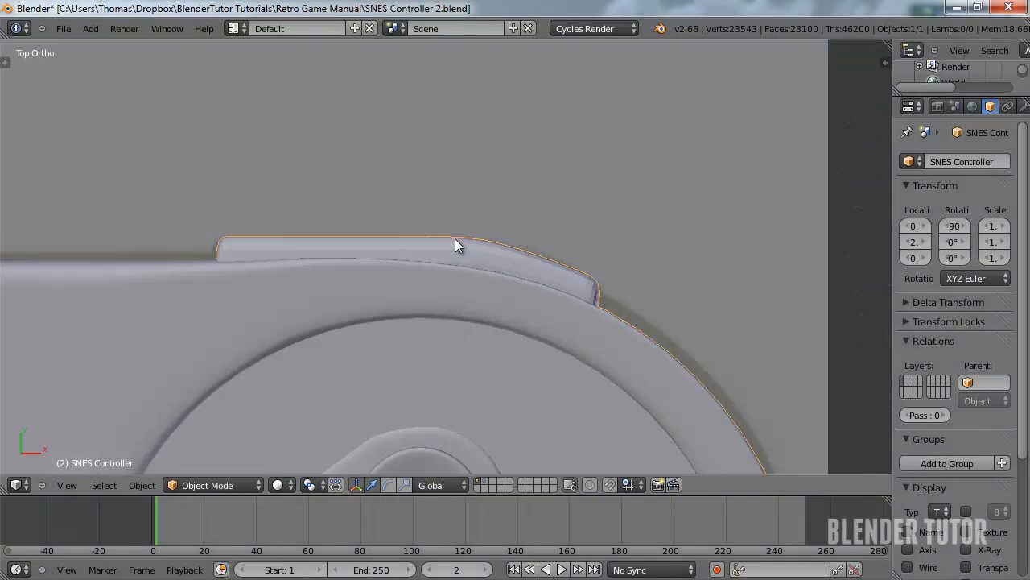
pyautogui.press('Tab')
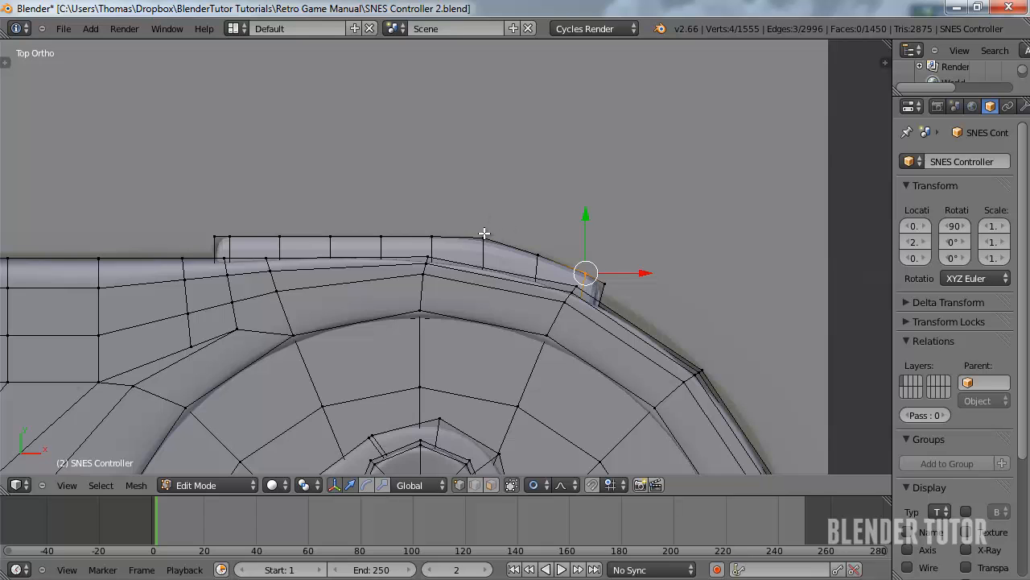
pyautogui.press('z')
pyautogui.rightClick(483, 235)
pyautogui.press('b')
pyautogui.moveTo(465, 211); pyautogui.dragTo(502, 249)
pyautogui.scroll(4, 516, 233)
pyautogui.press('z')
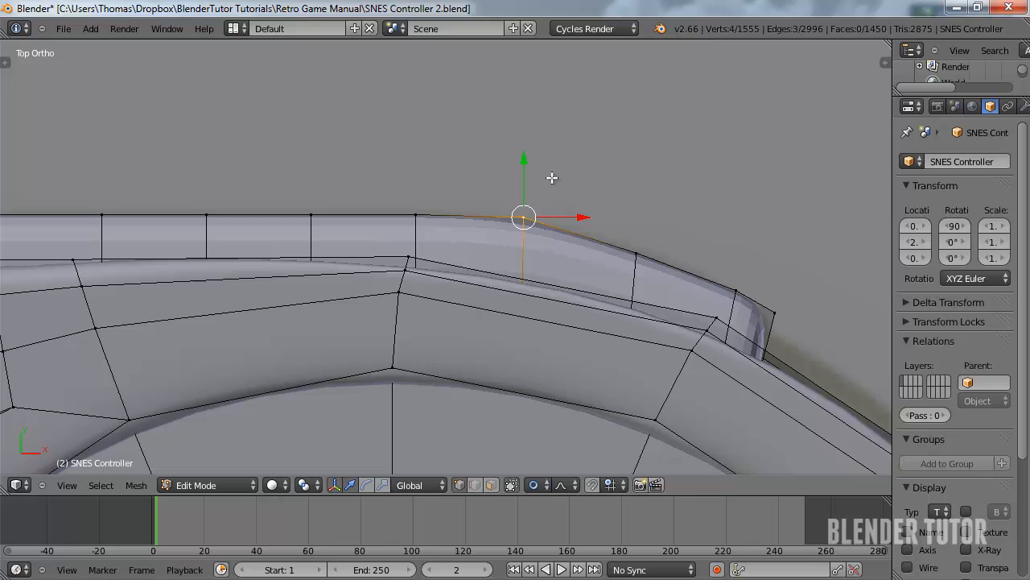
pyautogui.press('g')
pyautogui.press('y')
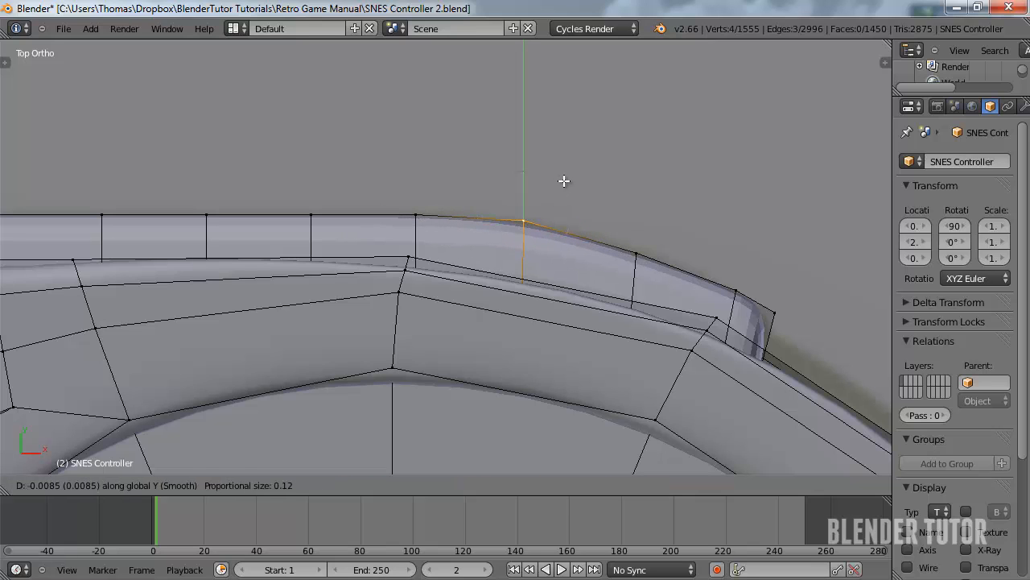
pyautogui.click(566, 181)
pyautogui.scroll(-4, 557, 199)
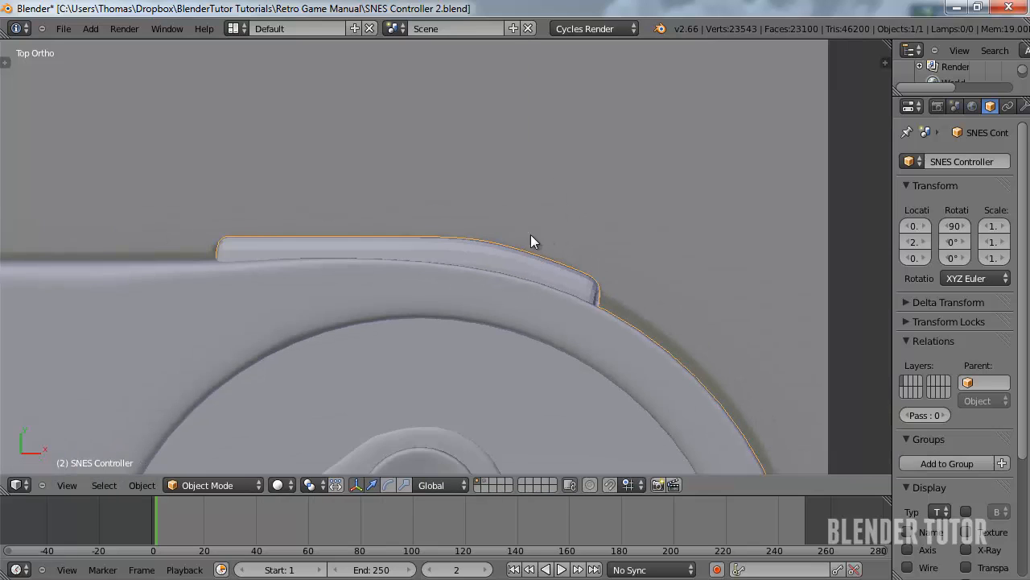
pyautogui.moveTo(517, 227); pyautogui.dragTo(387, 179, button='middle')
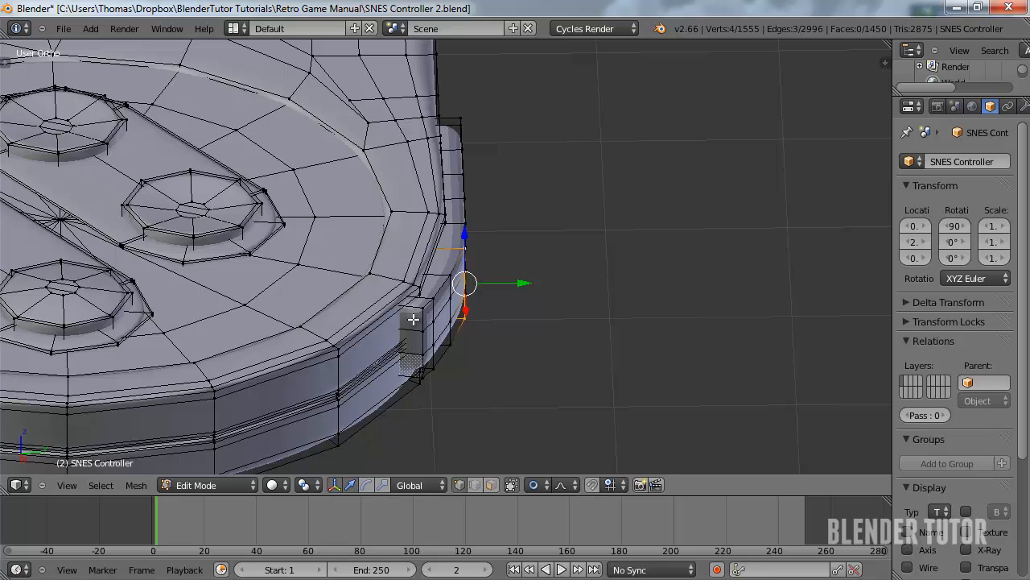
# Cut an edge loop lengthwise around the shoulder box in top wireframe view and slide it to about -0.37, toward the outer edge
pyautogui.hotkey('ctrl', 'r')
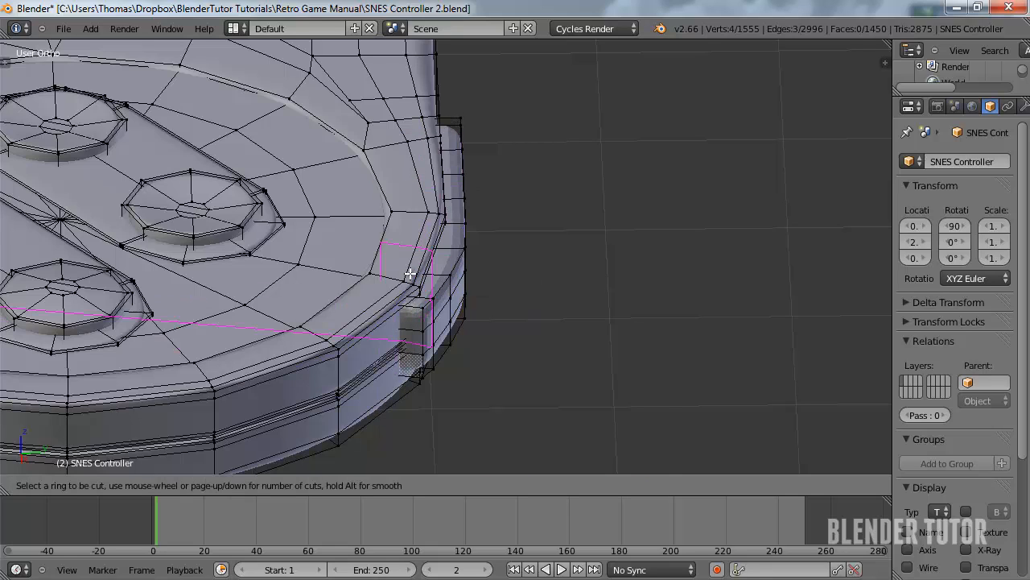
pyautogui.press('Escape')
pyautogui.press('a')
pyautogui.press('z')
pyautogui.scroll(1, 420, 279)
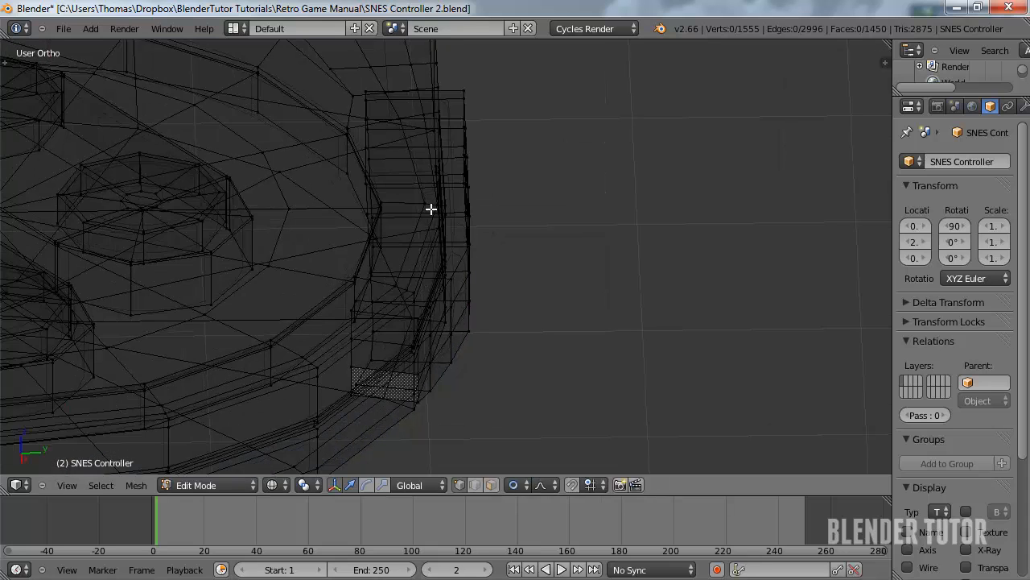
pyautogui.press('KP_7')
pyautogui.hotkey('ctrl', 'r')
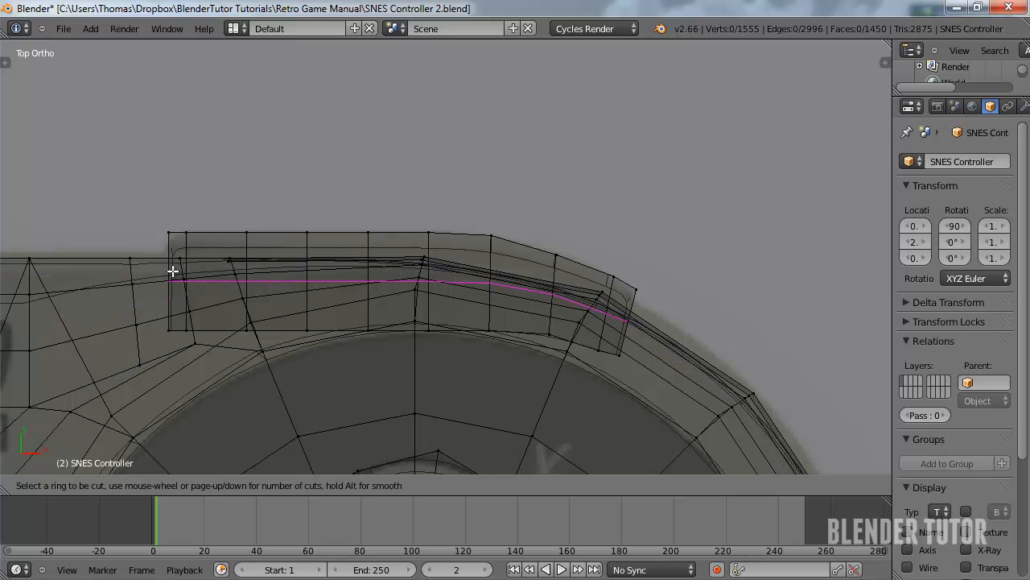
pyautogui.click(170, 270)
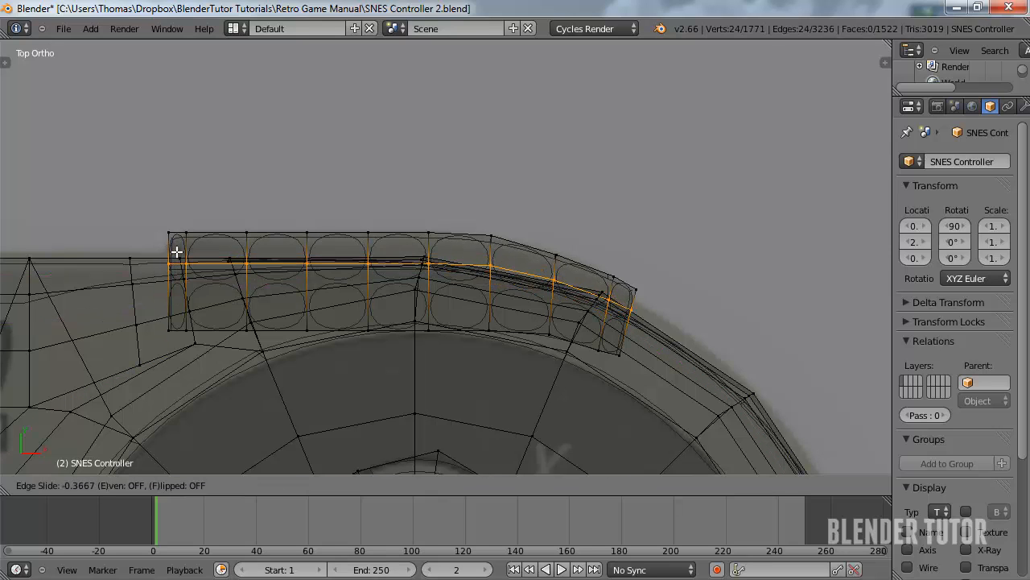
pyautogui.click(177, 252)
# Return to the shaded object view and apply smooth shading to the controller
pyautogui.press('Tab')
pyautogui.press('z')
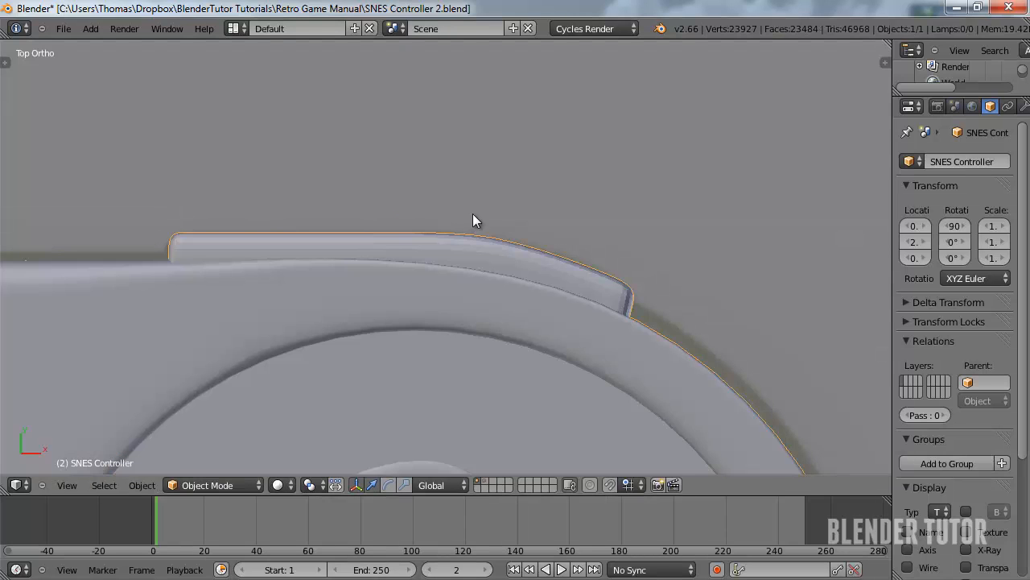
pyautogui.moveTo(472, 219)
pyautogui.mouseDown(button='middle')
pyautogui.moveTo(373, 191)
pyautogui.moveTo(201, 48)
pyautogui.mouseUp(button='middle')
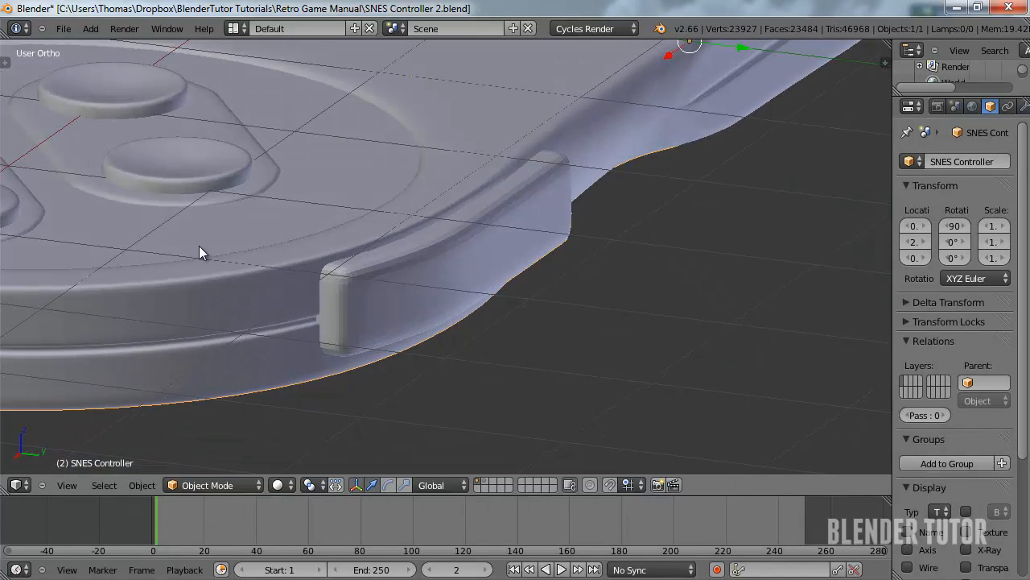
pyautogui.press('t')
pyautogui.scroll(5, 60, 169)
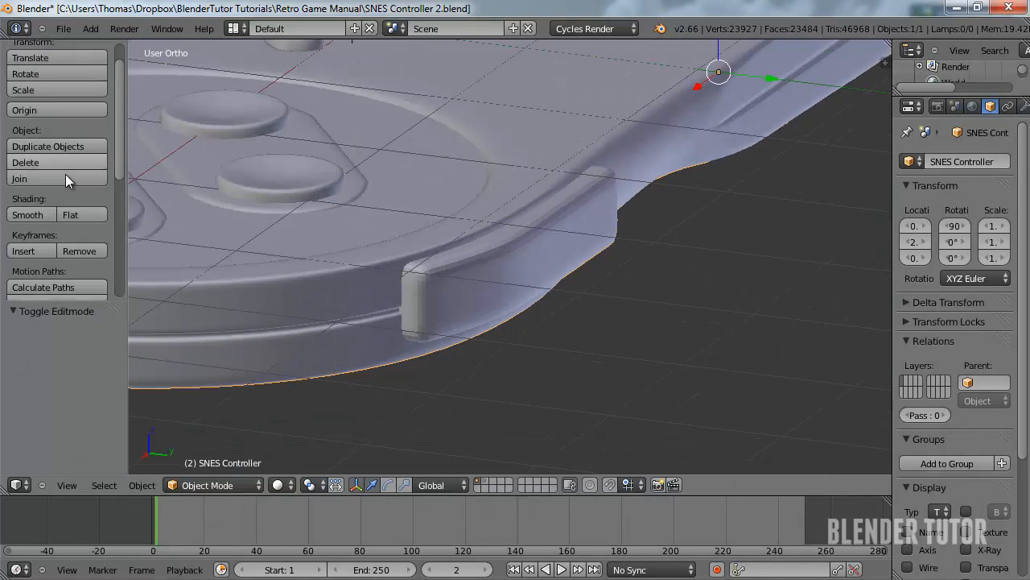
pyautogui.click(29, 248)
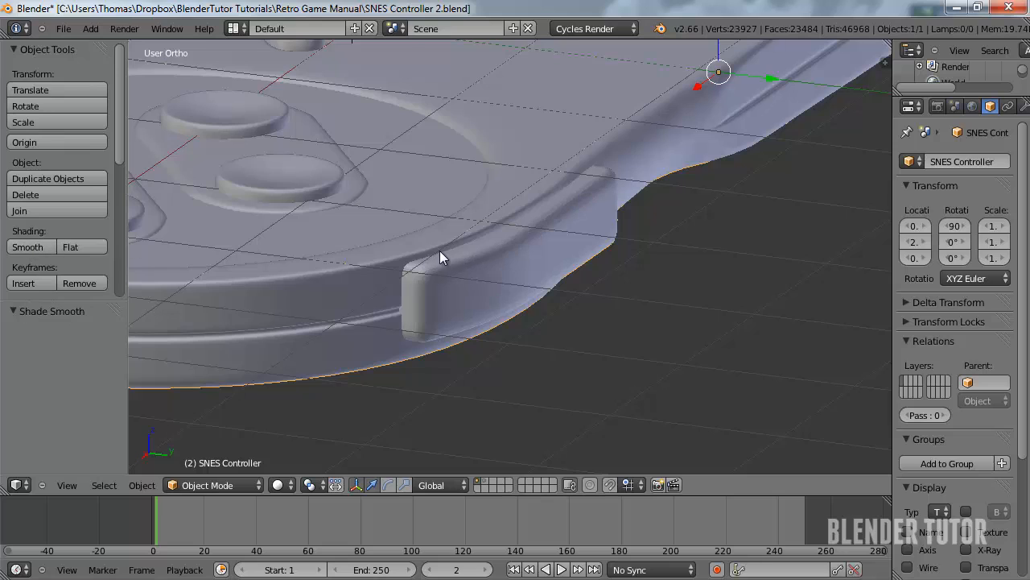
pyautogui.moveTo(439, 251); pyautogui.dragTo(465, 228, button='middle')
# In top wireframe view, select all vertices of the shoulder box's left and right end faces
pyautogui.press('Tab')
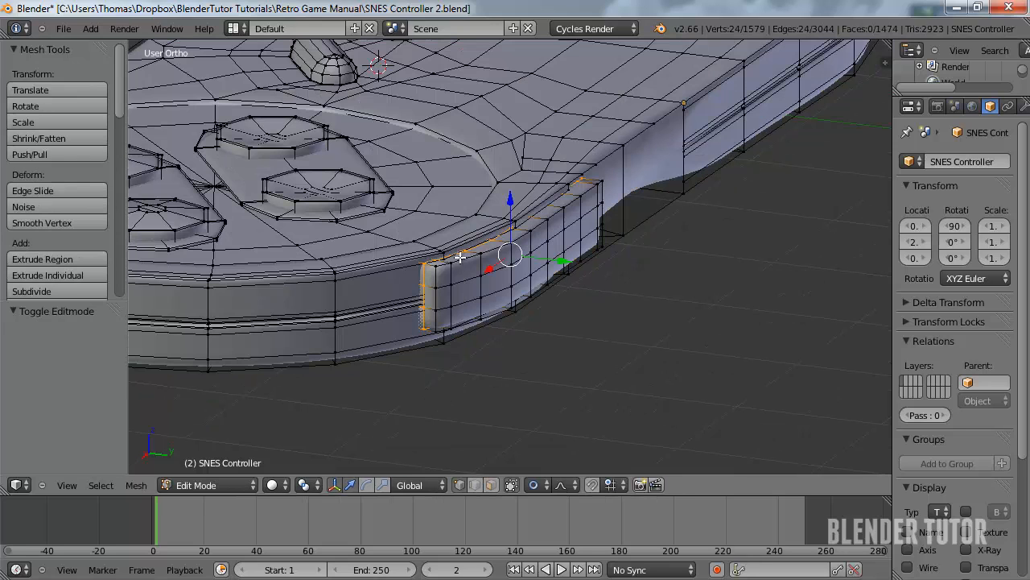
pyautogui.rightClick(436, 268)
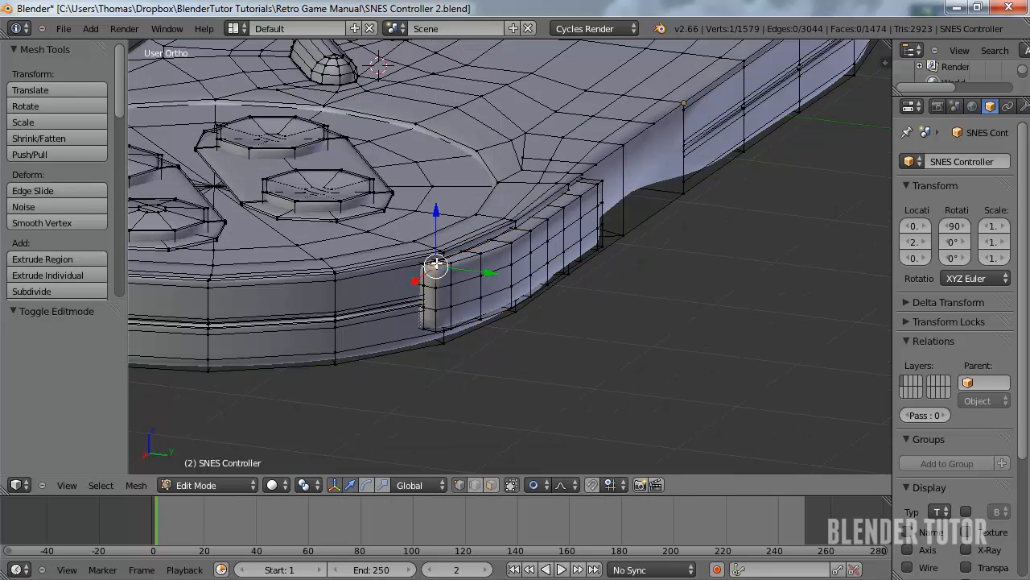
pyautogui.press('KP_7')
pyautogui.press('z')
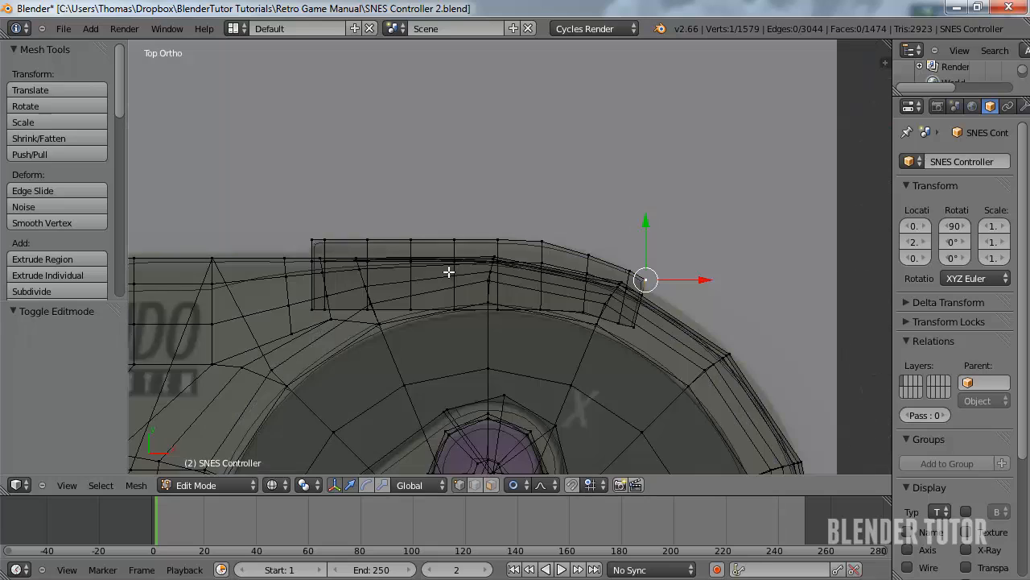
pyautogui.rightClick(312, 239)
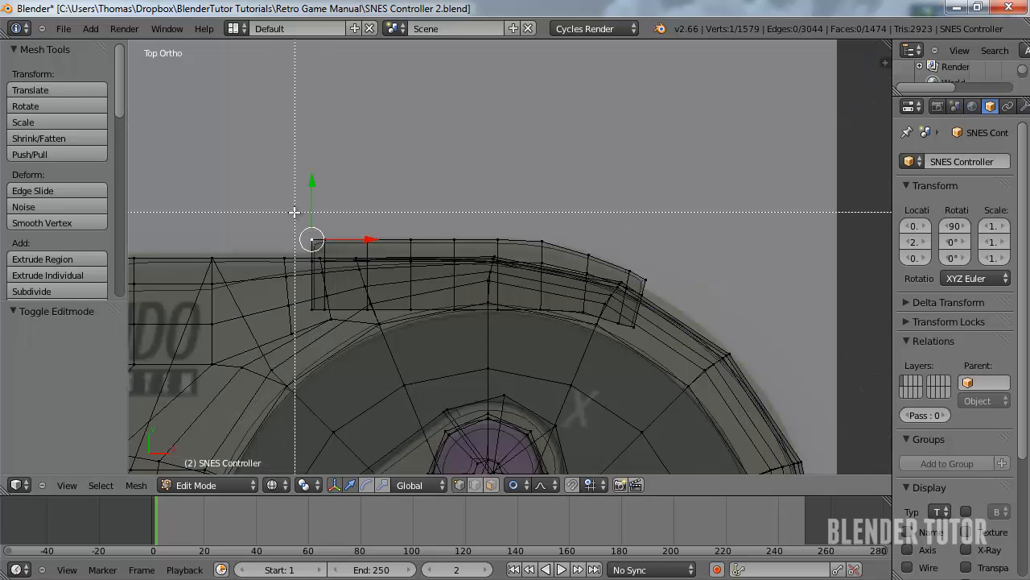
pyautogui.keyDown('ctrl'); pyautogui.rightClick(313, 308); pyautogui.keyUp('ctrl')
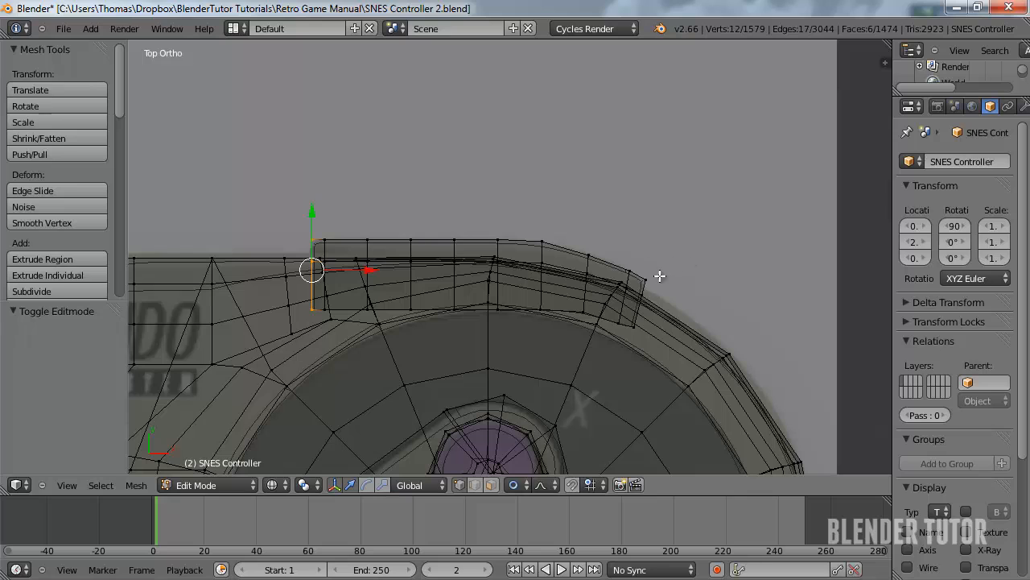
pyautogui.press('b')
pyautogui.moveTo(659, 313); pyautogui.dragTo(647, 342)
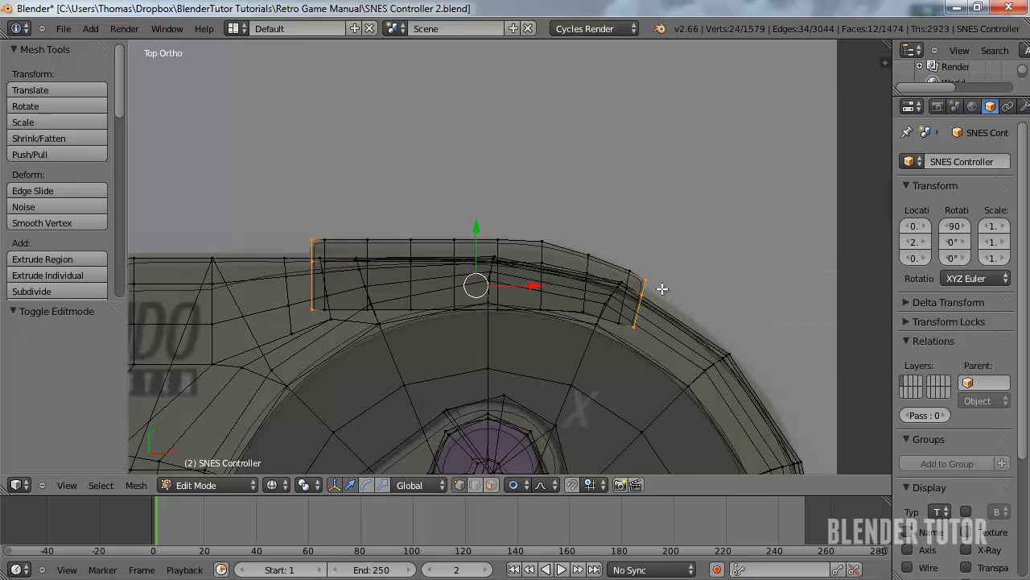
# Scale the two end faces to about 0.44 along Z with a proportional size of 0.12 to taper the button, and inspect the result
pyautogui.press('KP_3')
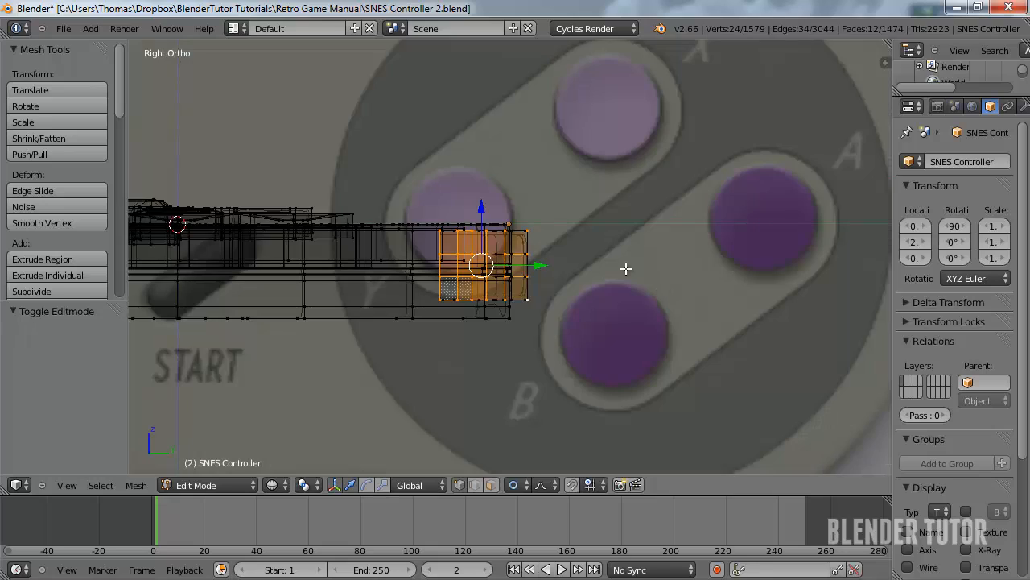
pyautogui.press('z')
pyautogui.moveTo(626, 268)
pyautogui.mouseDown(button='middle')
pyautogui.moveTo(621, 258)
pyautogui.moveTo(494, 271)
pyautogui.moveTo(517, 250)
pyautogui.mouseUp(button='middle')
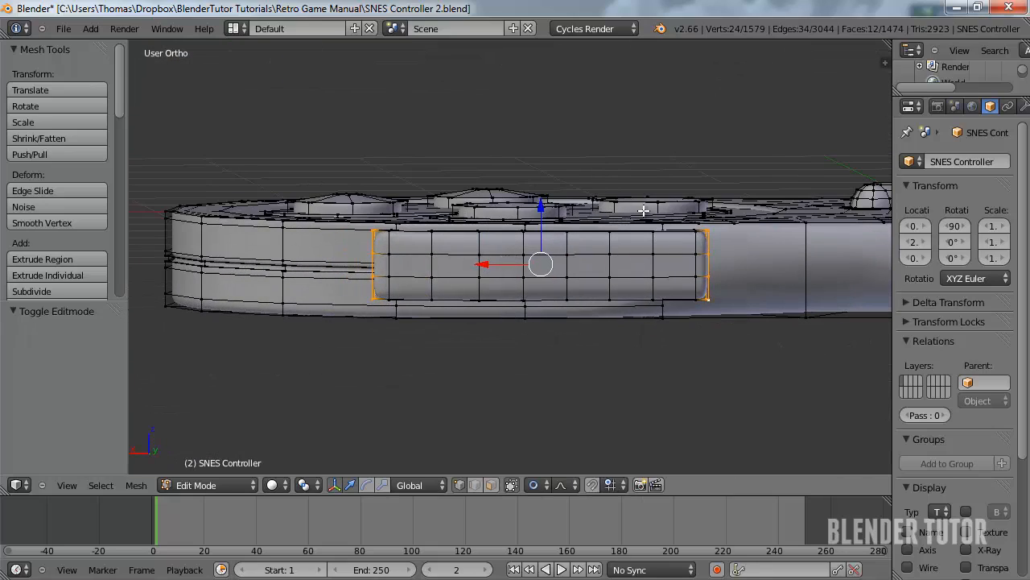
pyautogui.press('s')
pyautogui.press('z')
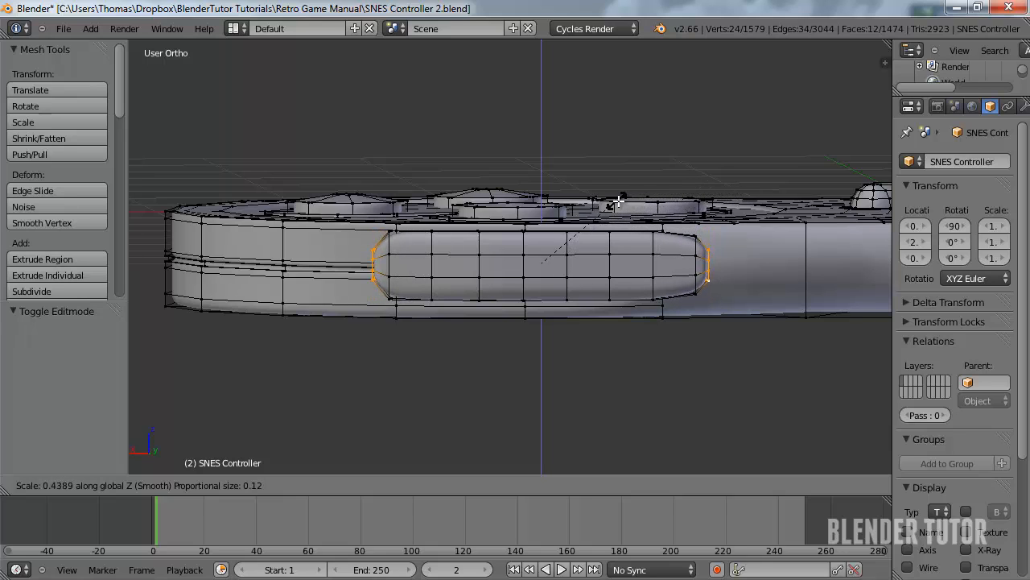
pyautogui.click(621, 201)
pyautogui.press('Tab')
pyautogui.moveTo(620, 201); pyautogui.dragTo(665, 293, button='middle')
# In wireframe view, add the ring of vertices next to the shoulder button's inner end to the selected end faces
pyautogui.press('Tab')
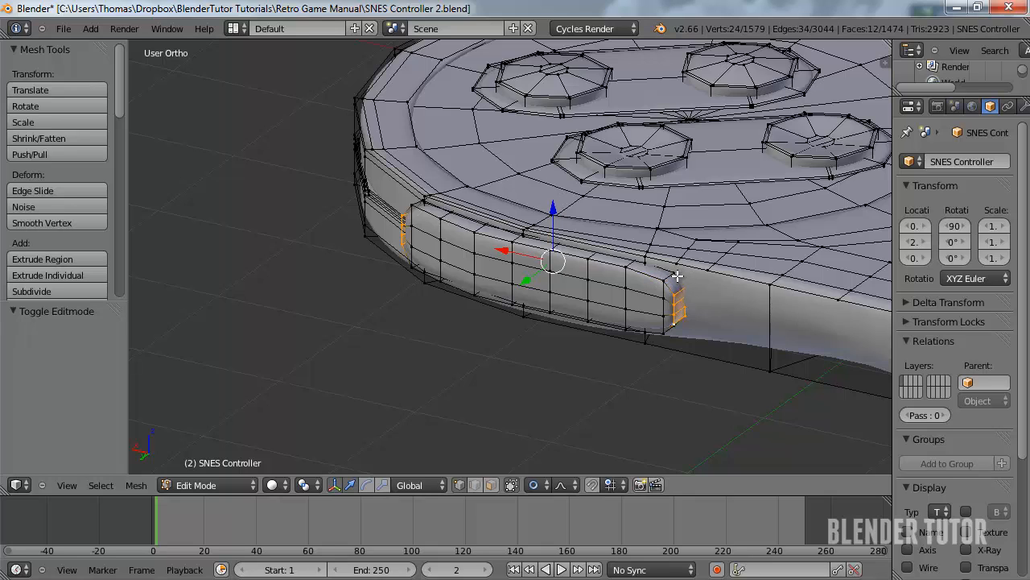
pyautogui.press('z')
pyautogui.keyDown('shift'); pyautogui.rightClick(675, 271); pyautogui.keyUp('shift')
pyautogui.keyDown('shift'); pyautogui.rightClick(661, 282); pyautogui.keyUp('shift')
pyautogui.keyDown('shift'); pyautogui.rightClick(663, 310); pyautogui.keyUp('shift')
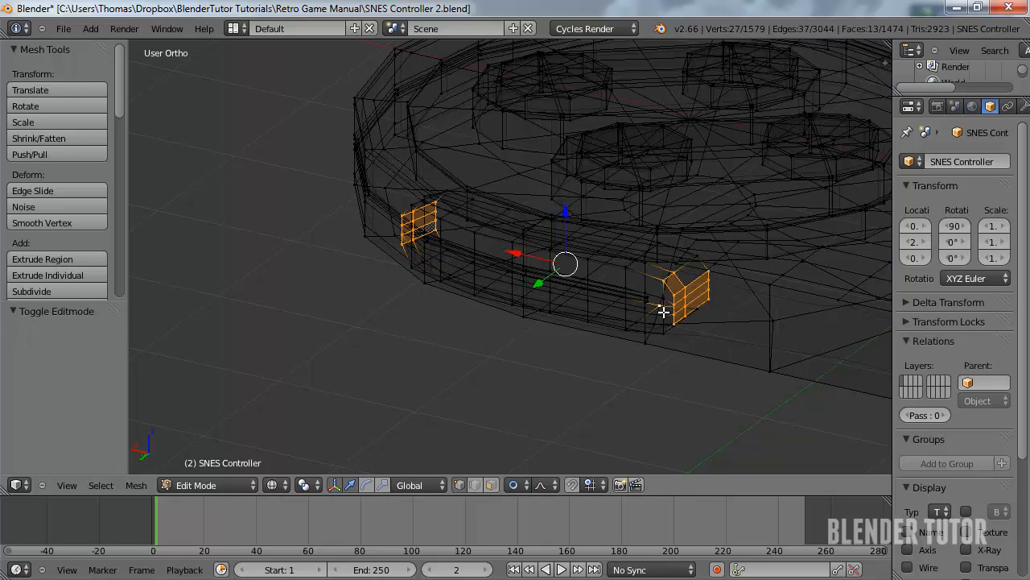
pyautogui.keyDown('shift'); pyautogui.rightClick(665, 305); pyautogui.keyUp('shift')
pyautogui.keyDown('shift'); pyautogui.rightClick(665, 326); pyautogui.keyUp('shift')
pyautogui.keyDown('shift'); pyautogui.rightClick(677, 329); pyautogui.keyUp('shift')
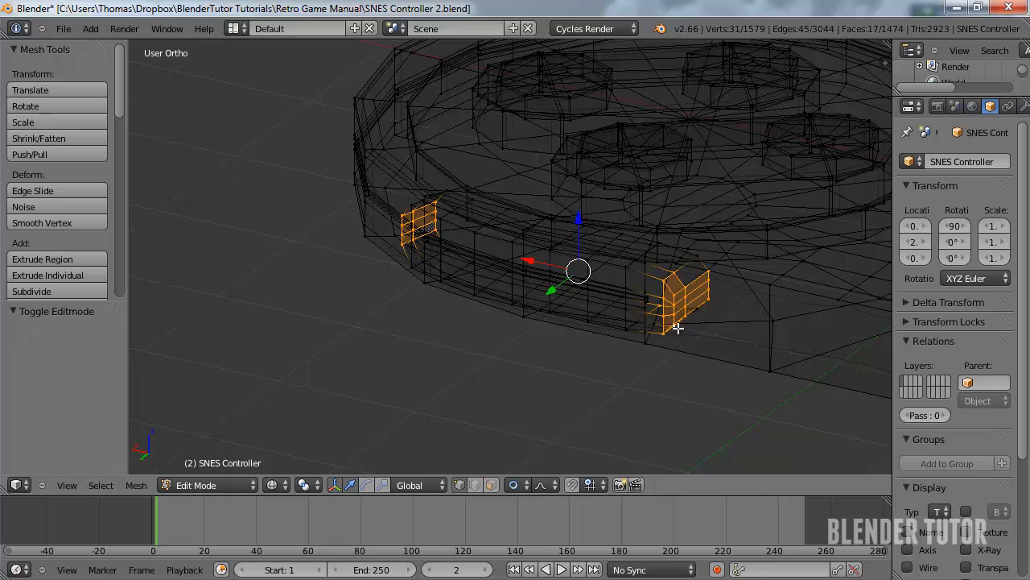
pyautogui.press('w')
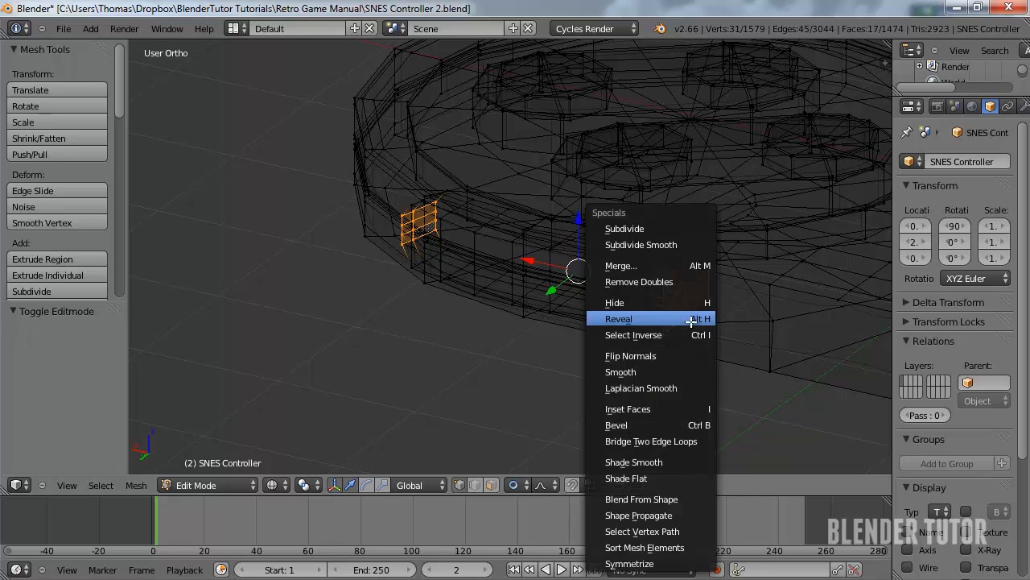
pyautogui.press('Escape')
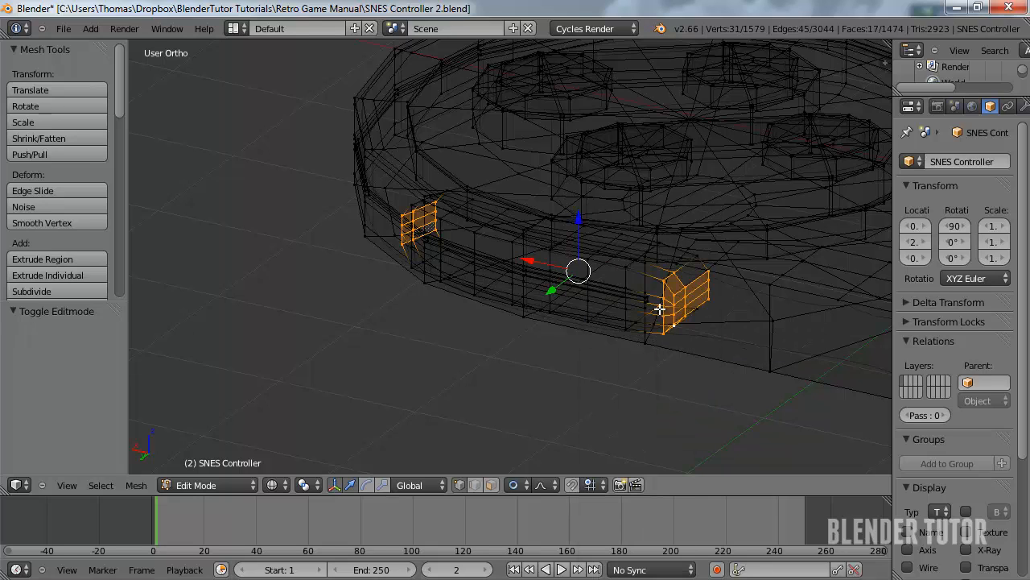
pyautogui.press('z')
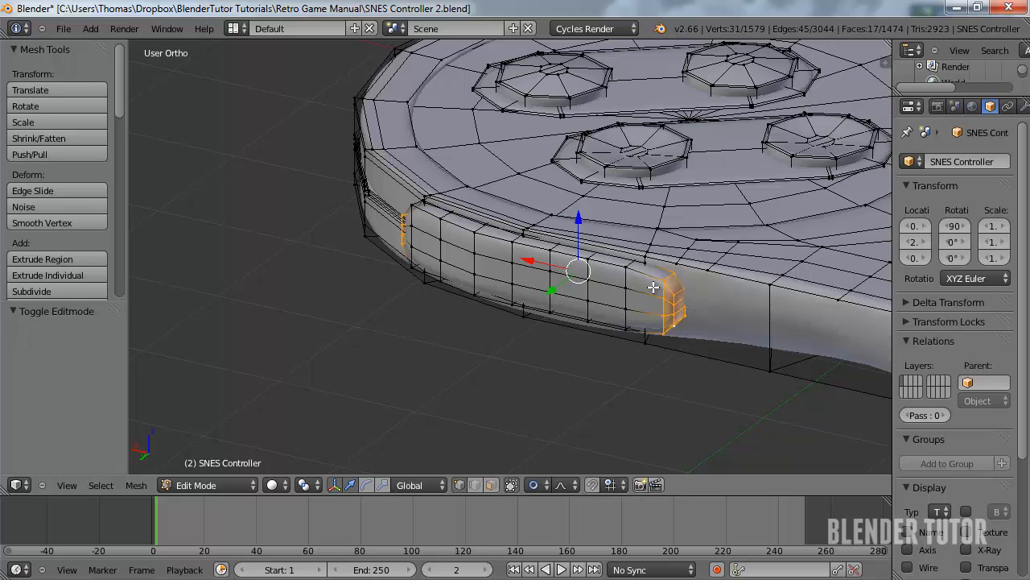
# Apply one pass of Smooth Vertex to the selected button ends, restricted to the X and Z axes
pyautogui.press('w')
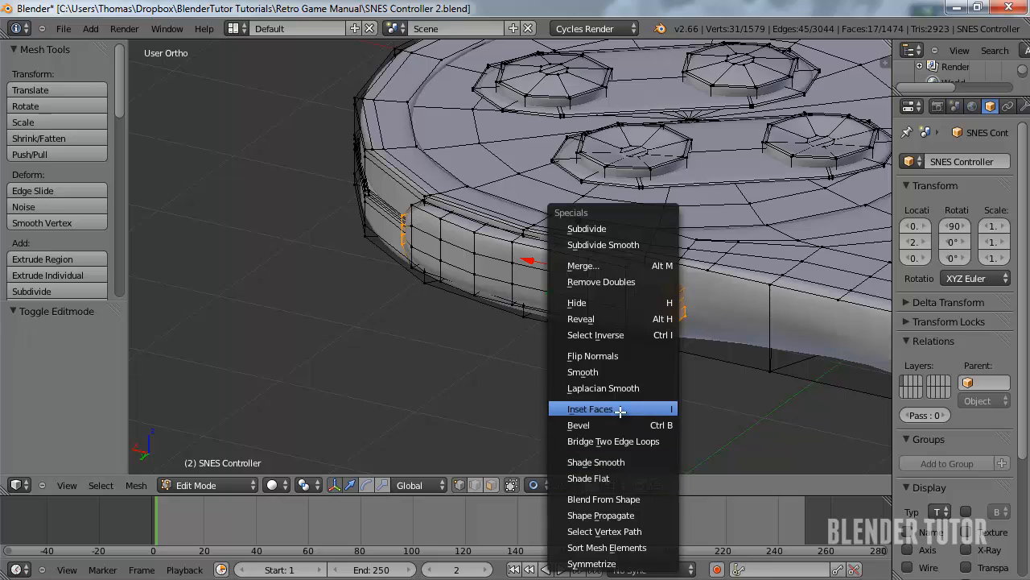
pyautogui.click(615, 376)
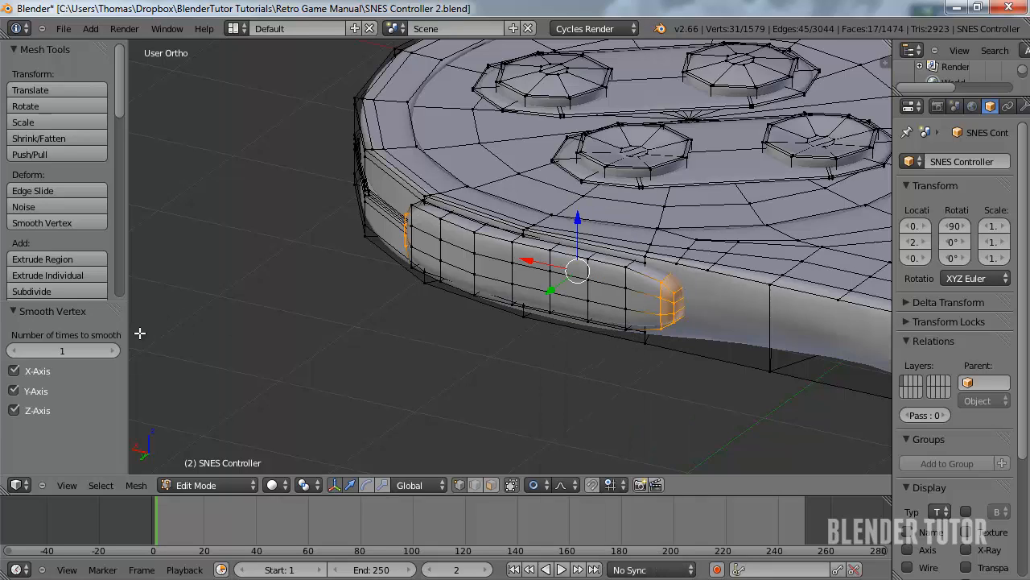
pyautogui.click(110, 351)
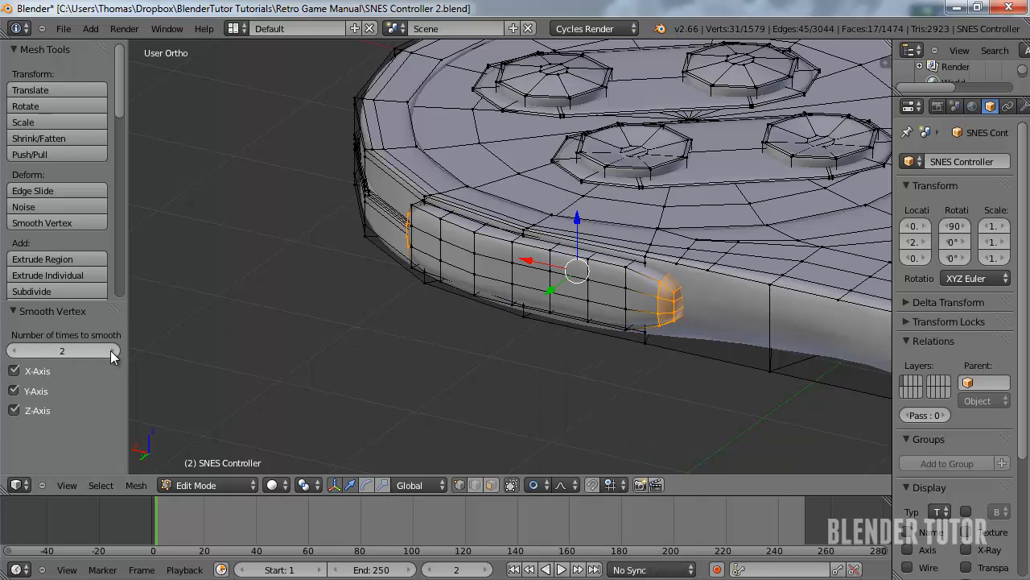
pyautogui.click(13, 351)
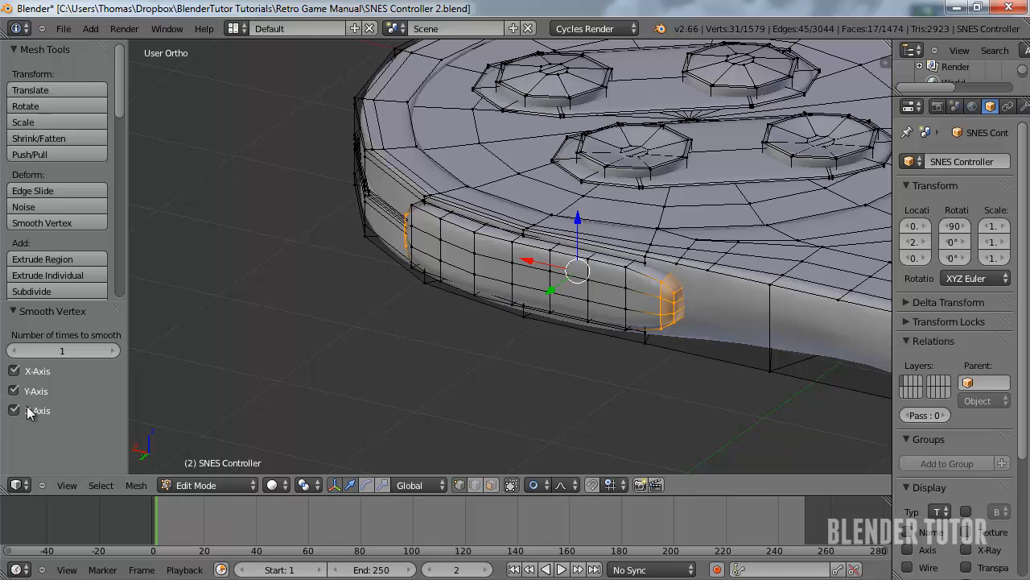
pyautogui.click(10, 392)
pyautogui.click(106, 349)
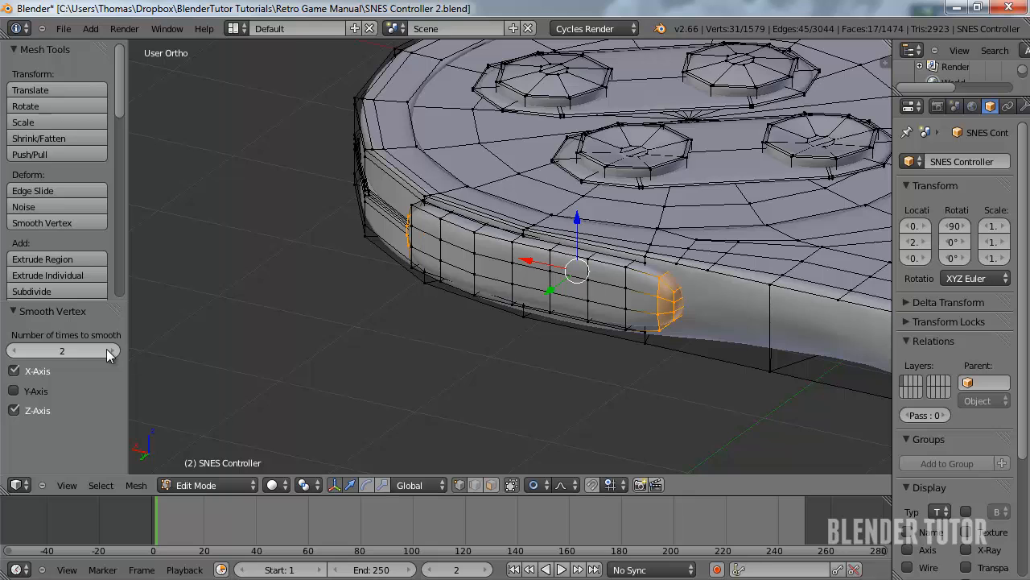
pyautogui.click(15, 352)
# Deselect the vertices at the shoulder button's outer end in wireframe view, leaving only the inner end selected
pyautogui.moveTo(229, 256); pyautogui.dragTo(391, 250, button='middle')
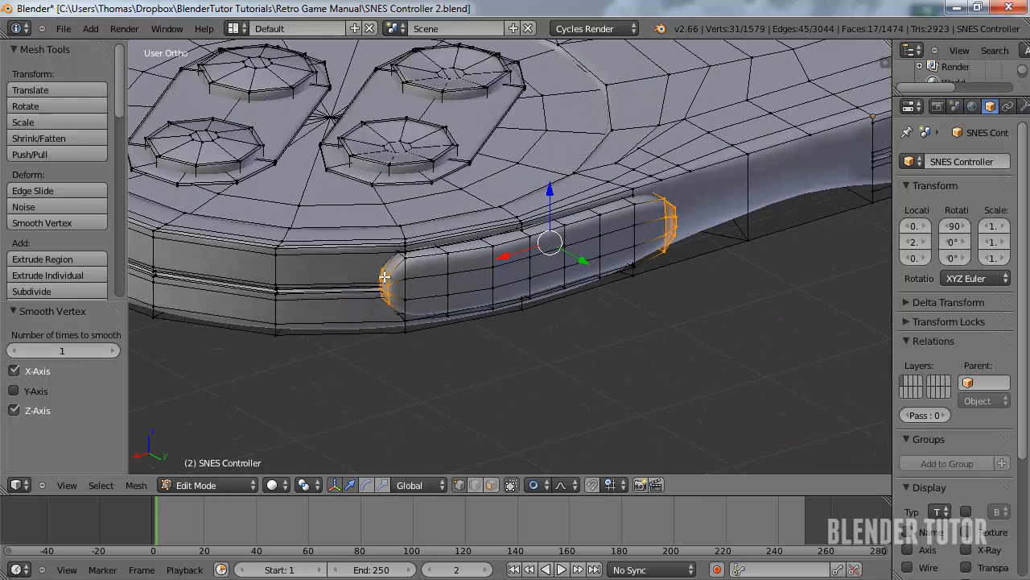
pyautogui.keyDown('alt'); pyautogui.keyDown('shift'); pyautogui.rightClick(407, 320); pyautogui.keyUp('shift'); pyautogui.keyUp('alt')
pyautogui.press('z')
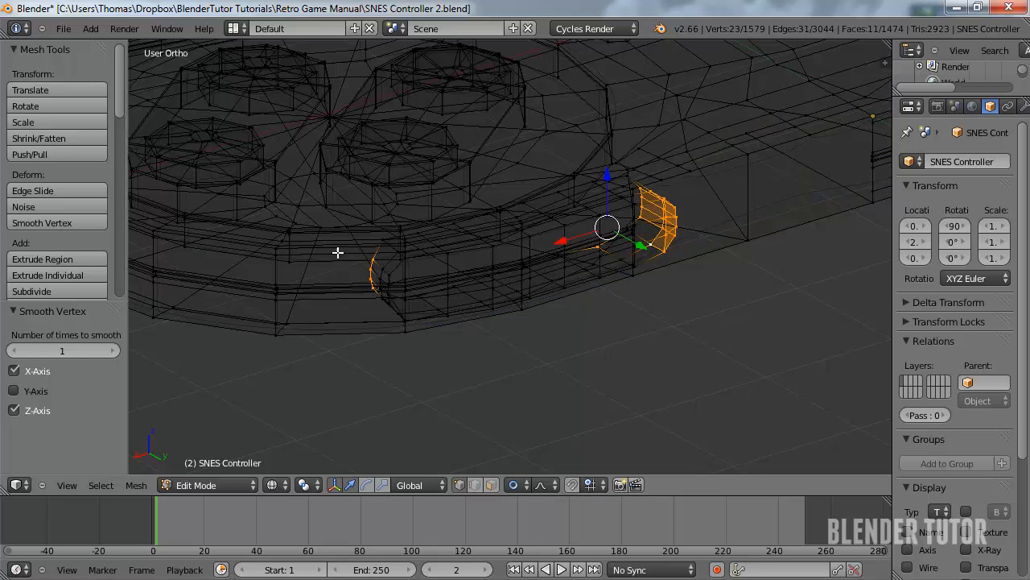
pyautogui.press('b')
pyautogui.moveTo(328, 215); pyautogui.dragTo(407, 318, button='middle')
pyautogui.press('z')
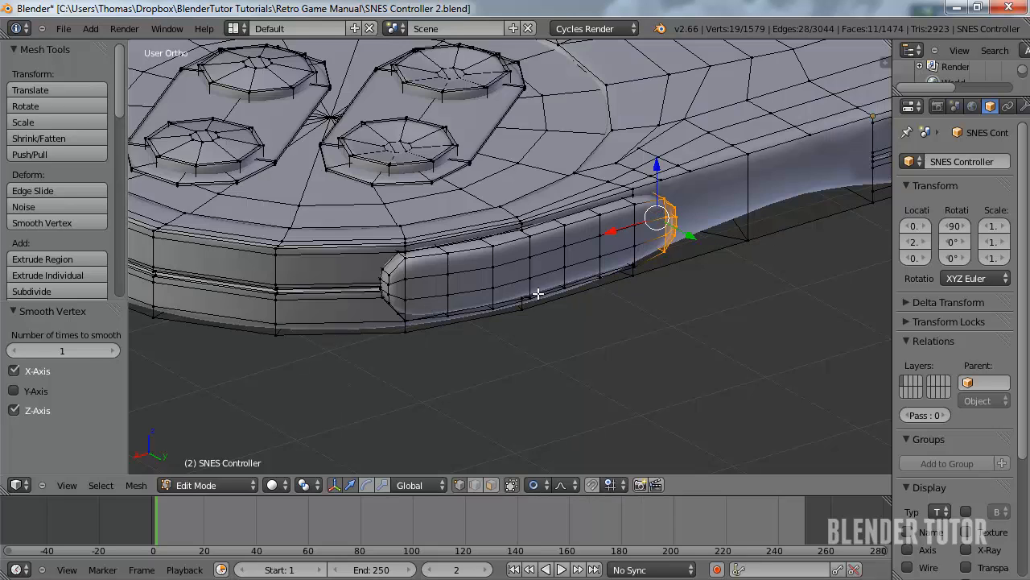
pyautogui.press('z')
pyautogui.press('b')
pyautogui.moveTo(555, 219); pyautogui.dragTo(620, 282, button='middle')
pyautogui.press('z')
pyautogui.moveTo(716, 275); pyautogui.dragTo(607, 308, button='middle')
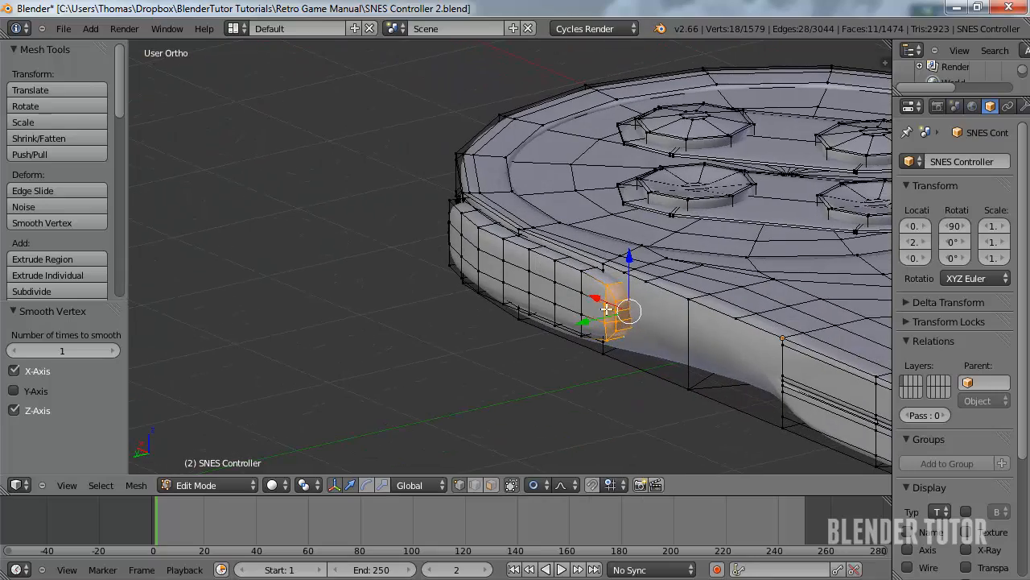
# Set the vertex smoothing to 2 repetitions and inspect the rounded button against the reference from above in Object Mode
pyautogui.click(115, 350)
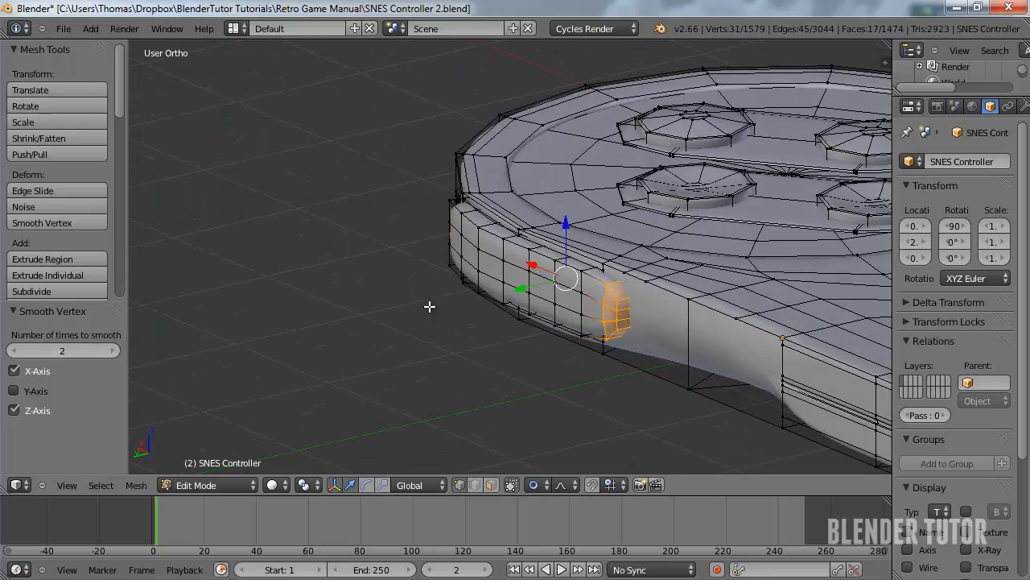
pyautogui.moveTo(508, 291)
pyautogui.mouseDown(button='middle')
pyautogui.moveTo(581, 293)
pyautogui.moveTo(494, 292)
pyautogui.mouseUp(button='middle')
pyautogui.press('Tab')
pyautogui.moveTo(660, 279); pyautogui.dragTo(542, 314, button='middle')
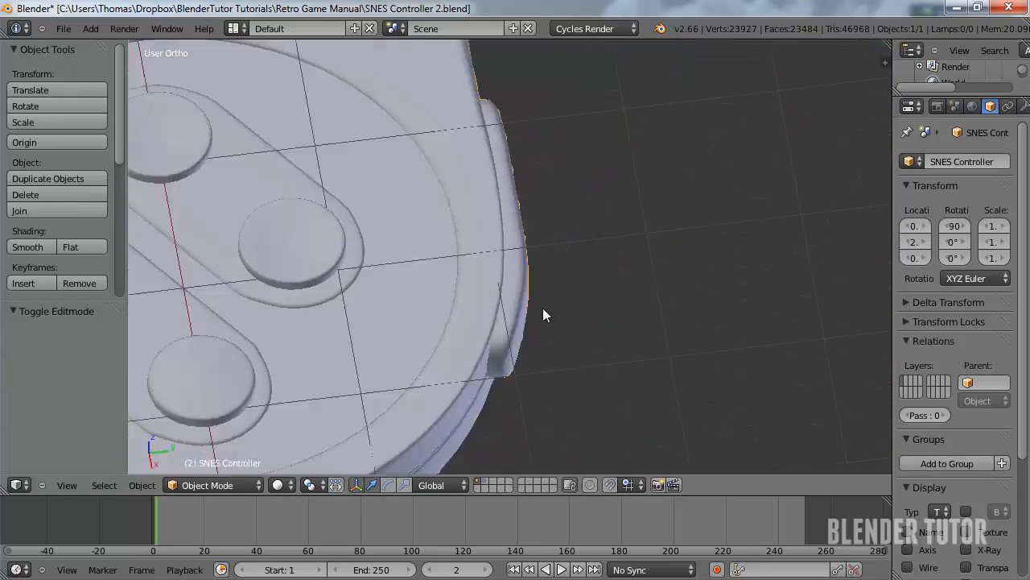
pyautogui.scroll(2, 563, 322)
pyautogui.press('KP_7')
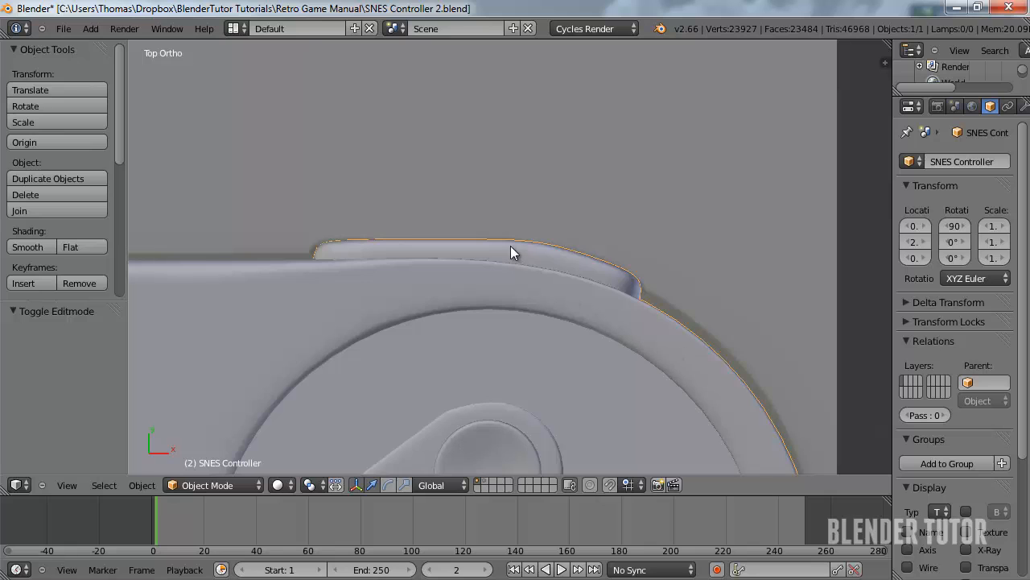
pyautogui.scroll(-8, 474, 249)
pyautogui.scroll(2, 479, 249)
pyautogui.scroll(-1, 454, 249)
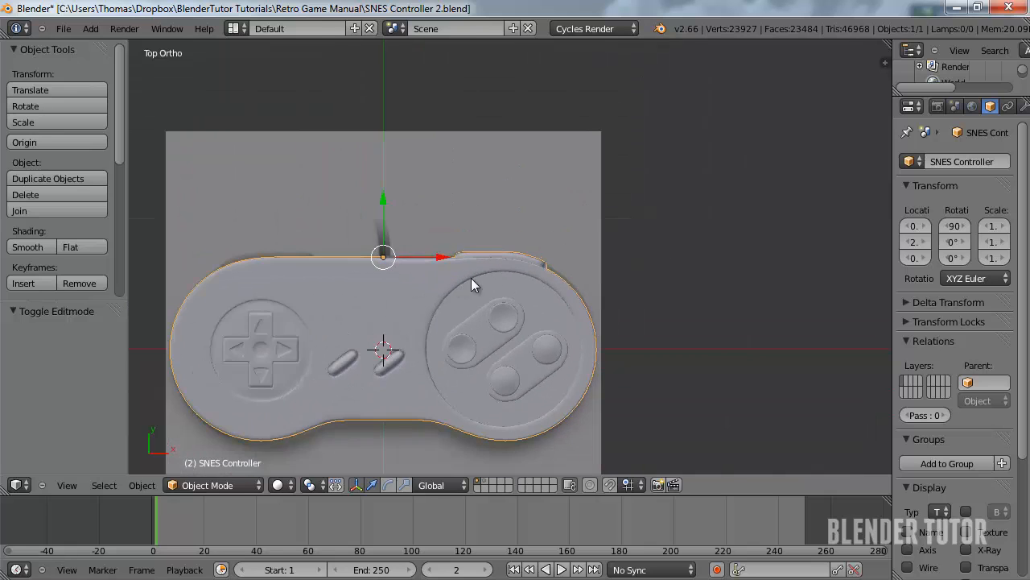
# Select the entire linked shoulder button mesh and move it about -0.018 along Y with a proportional size of 0.12
pyautogui.press('Tab')
pyautogui.scroll(5, 473, 283)
pyautogui.rightClick(524, 246)
pyautogui.press('l')
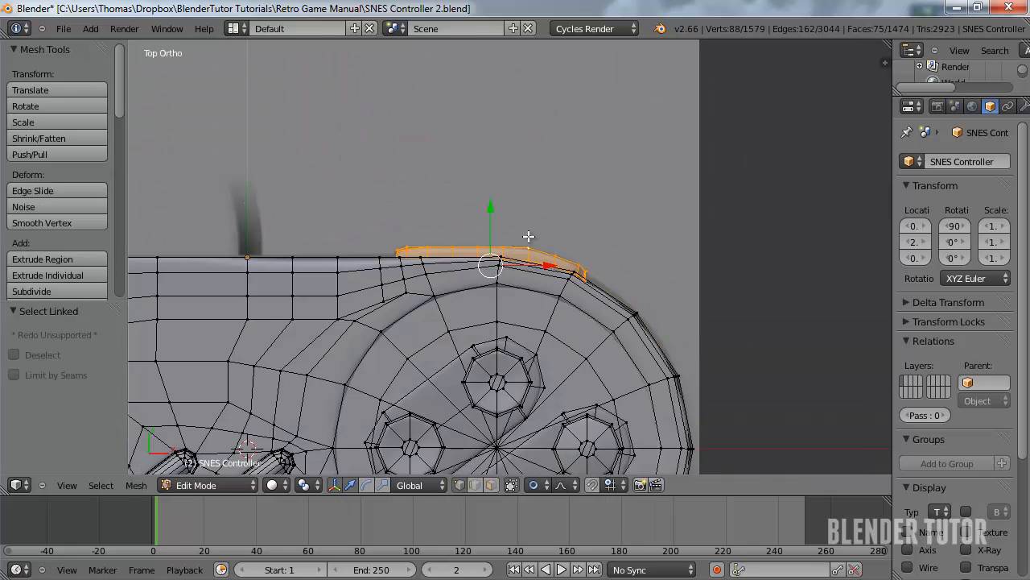
pyautogui.press('g')
pyautogui.press('y')
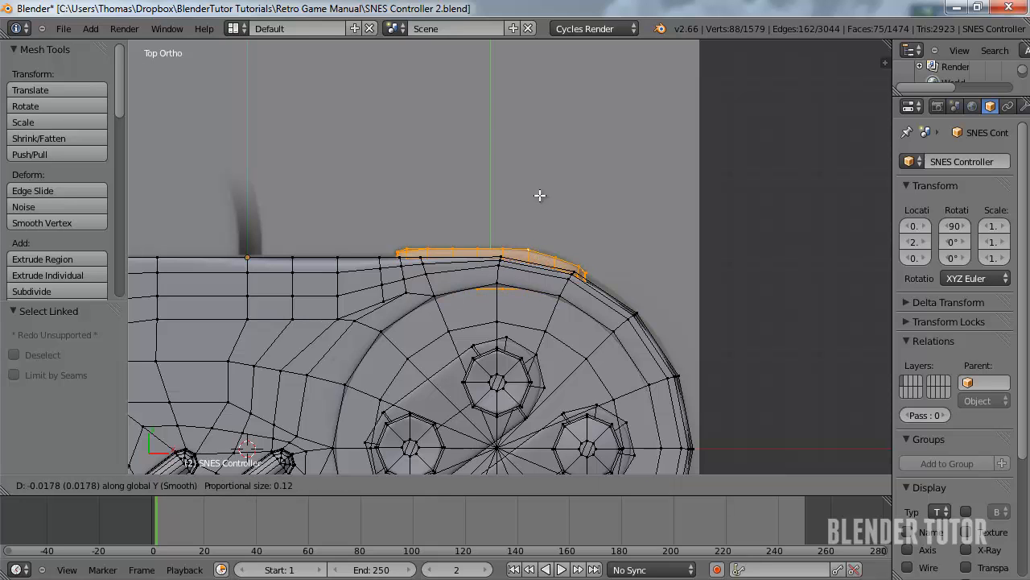
pyautogui.click(542, 194)
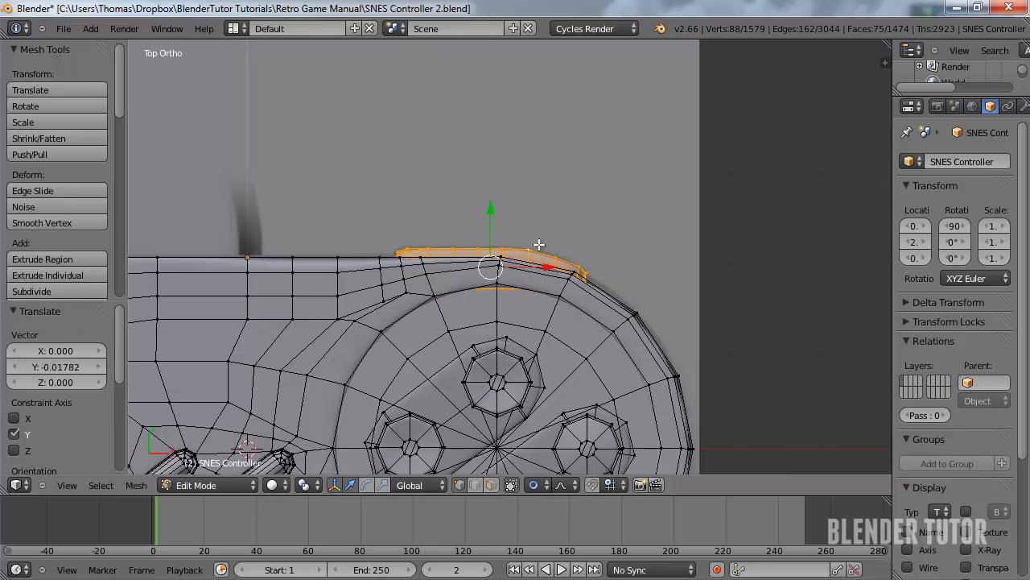
# Duplicate the shoulder button to a spot beyond the controller's back edge and mirror the copy by scaling it -1 along X
pyautogui.scroll(-5, 496, 265)
pyautogui.hotkey('shift', 'd')
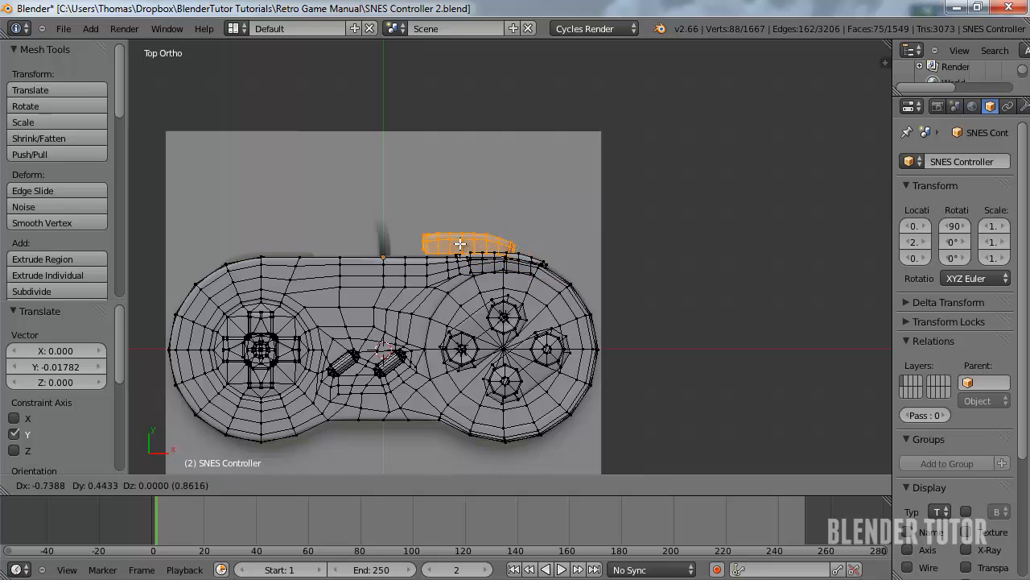
pyautogui.click(457, 209)
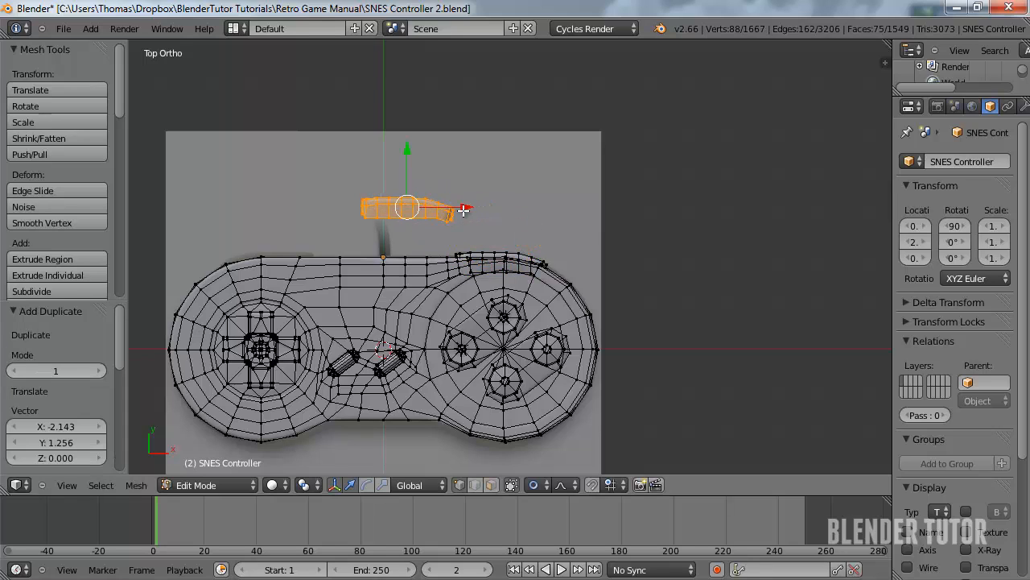
pyautogui.press('s')
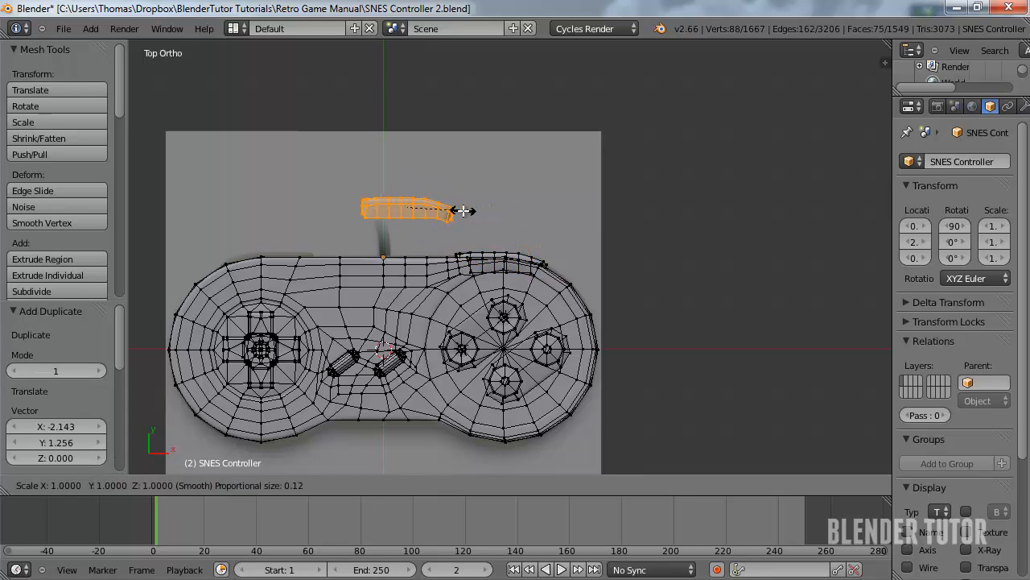
pyautogui.write('x')
pyautogui.write('-1')
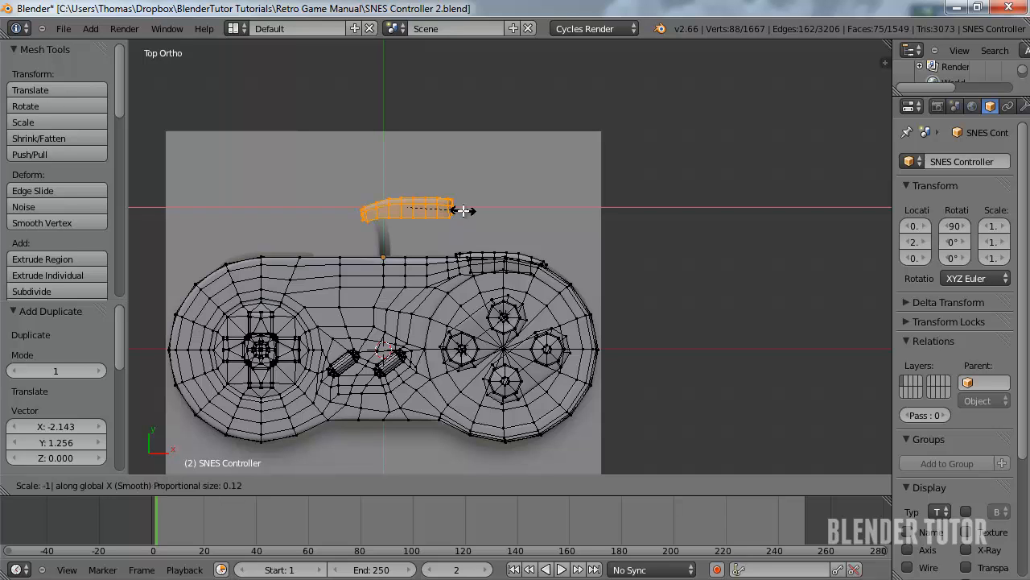
pyautogui.press('Return')
# Move the mirrored copy about -3.22 in X and -1.27 in Y onto the D-pad side's shoulder, and fine-tune it against the reference
pyautogui.scroll(2, 464, 210)
pyautogui.keyDown('shift'); pyautogui.moveTo(340, 207); pyautogui.dragTo(655, 223, button='middle'); pyautogui.keyUp('shift')
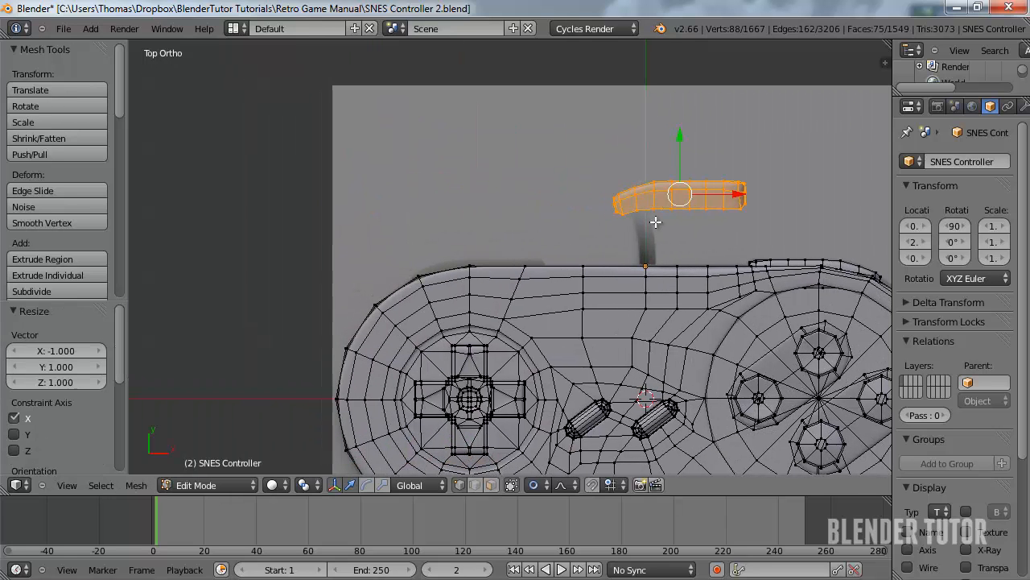
pyautogui.press('g')
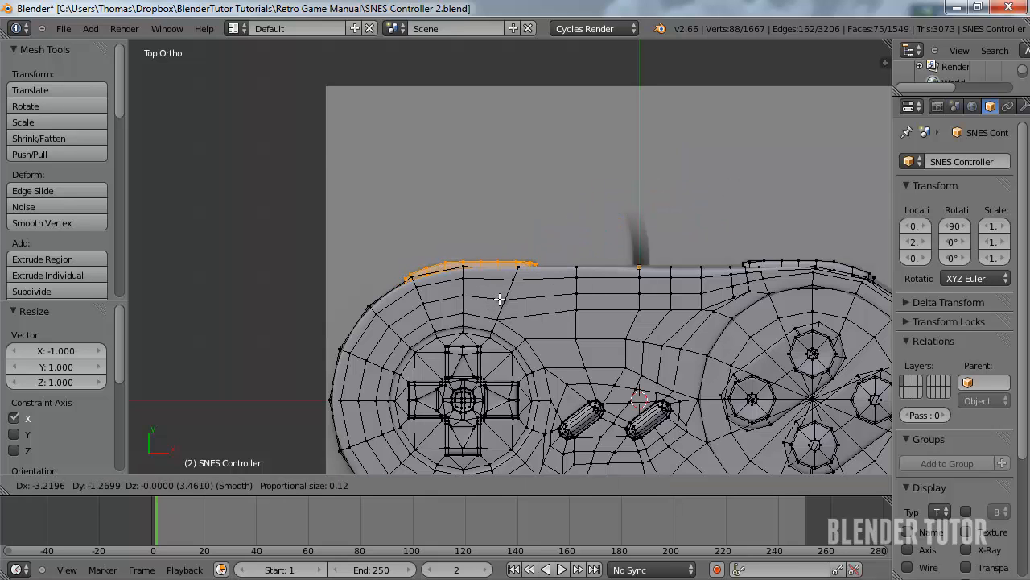
pyautogui.click(500, 296)
pyautogui.scroll(6, 435, 295)
pyautogui.scroll(4, 437, 298)
pyautogui.keyDown('shift'); pyautogui.moveTo(591, 306); pyautogui.dragTo(447, 301, button='middle'); pyautogui.keyUp('shift')
pyautogui.press('g')
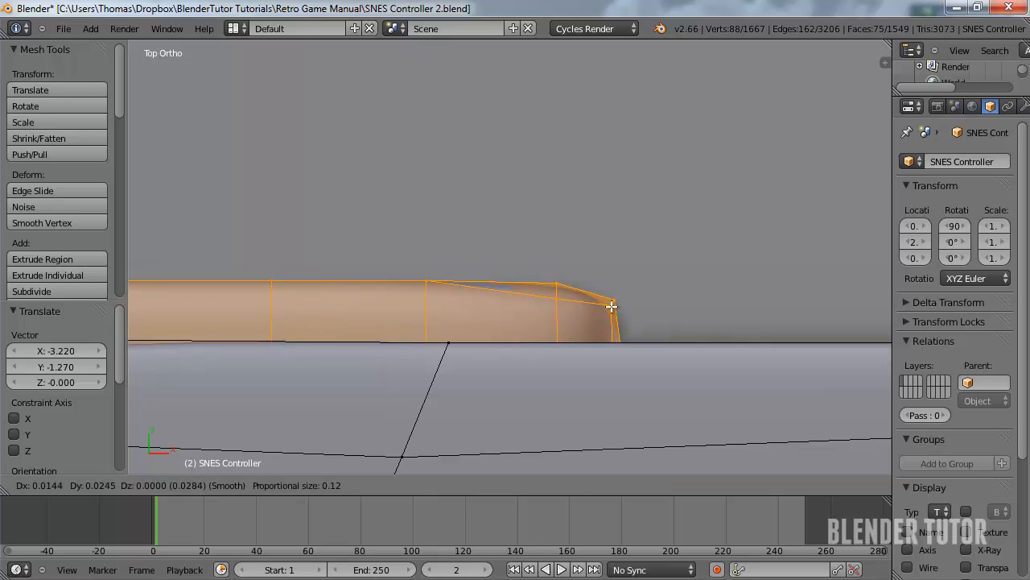
pyautogui.click(612, 306)
# Inspect both shoulder buttons in Object Mode and examine the controller's back edge mesh between them in Edit Mode
pyautogui.scroll(-5, 601, 318)
pyautogui.scroll(-3, 610, 306)
pyautogui.press('Tab')
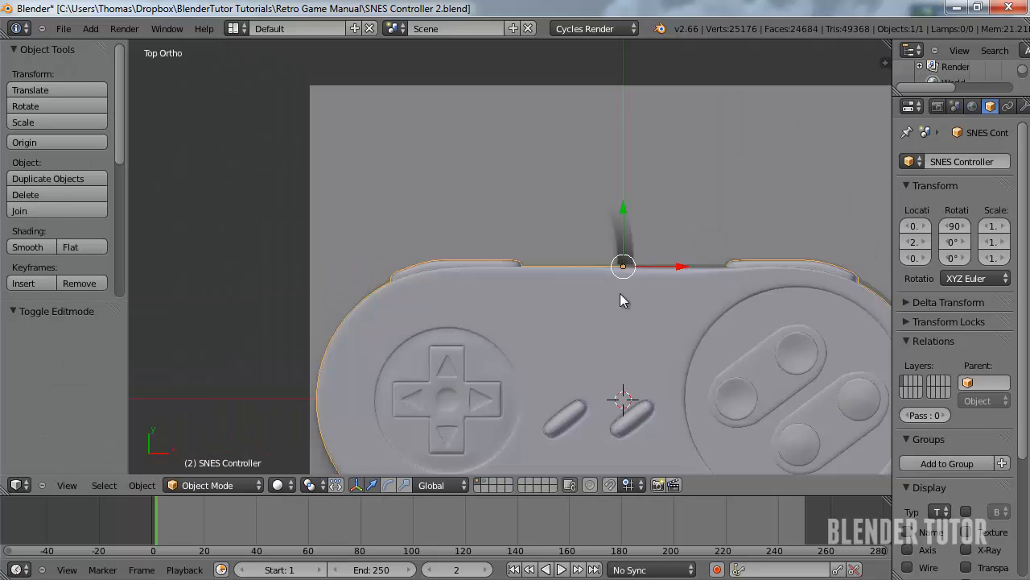
pyautogui.scroll(-2, 674, 286)
pyautogui.moveTo(674, 287); pyautogui.dragTo(338, 126, button='middle')
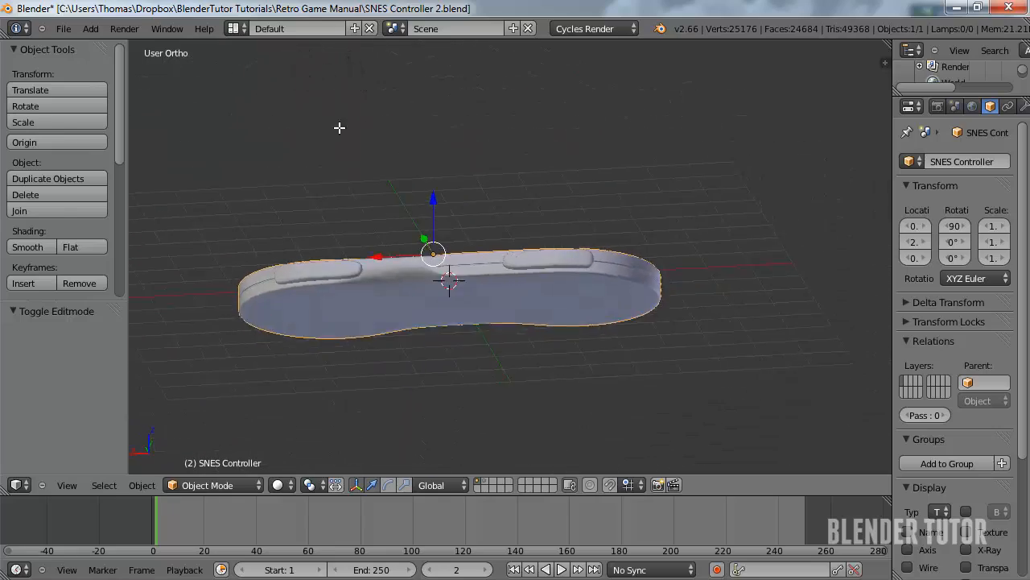
pyautogui.press('Tab')
pyautogui.scroll(5, 409, 290)
pyautogui.scroll(-3, 401, 290)
pyautogui.keyDown('shift'); pyautogui.moveTo(345, 293); pyautogui.dragTo(563, 276, button='middle'); pyautogui.keyUp('shift')
pyautogui.scroll(3, 556, 281)
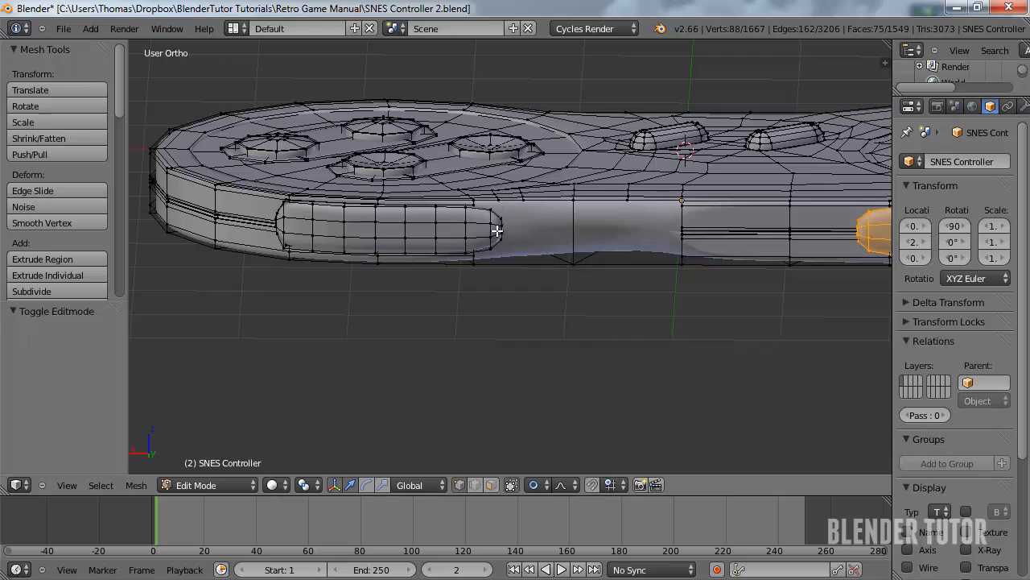
pyautogui.moveTo(612, 221); pyautogui.dragTo(551, 219, button='middle')
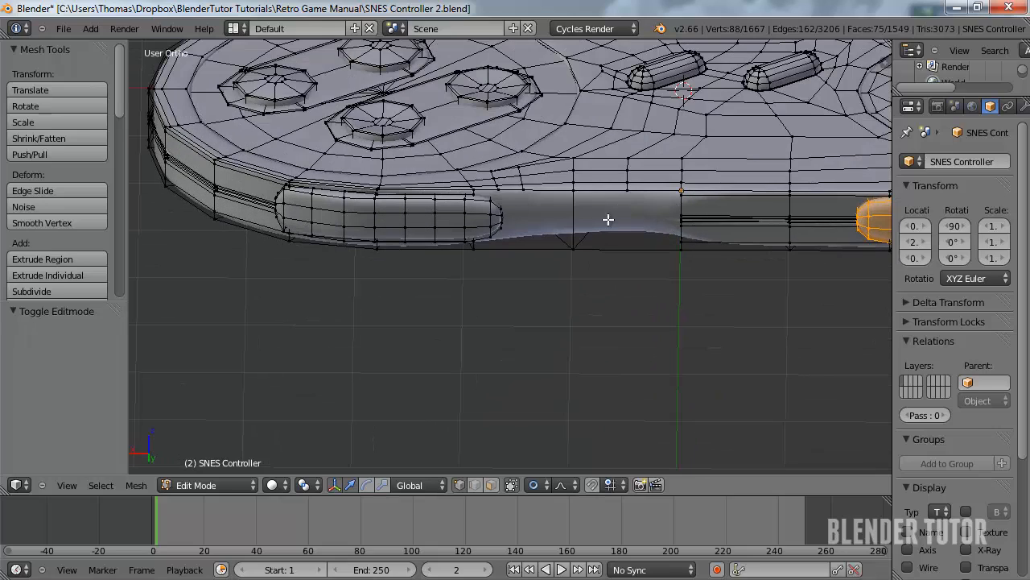
pyautogui.keyDown('shift'); pyautogui.moveTo(629, 189); pyautogui.dragTo(506, 266, button='middle'); pyautogui.keyUp('shift')
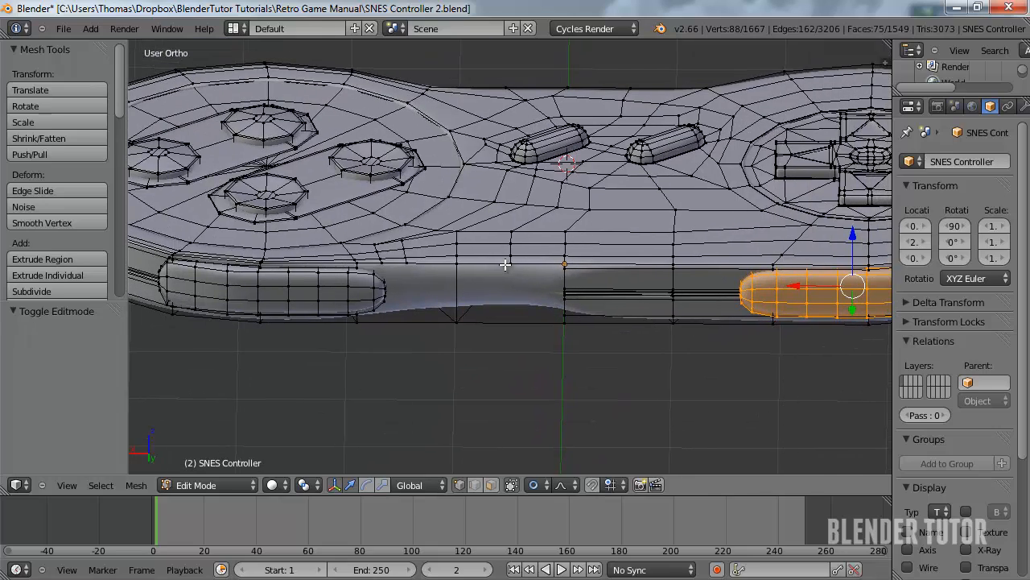
pyautogui.scroll(2, 511, 274)
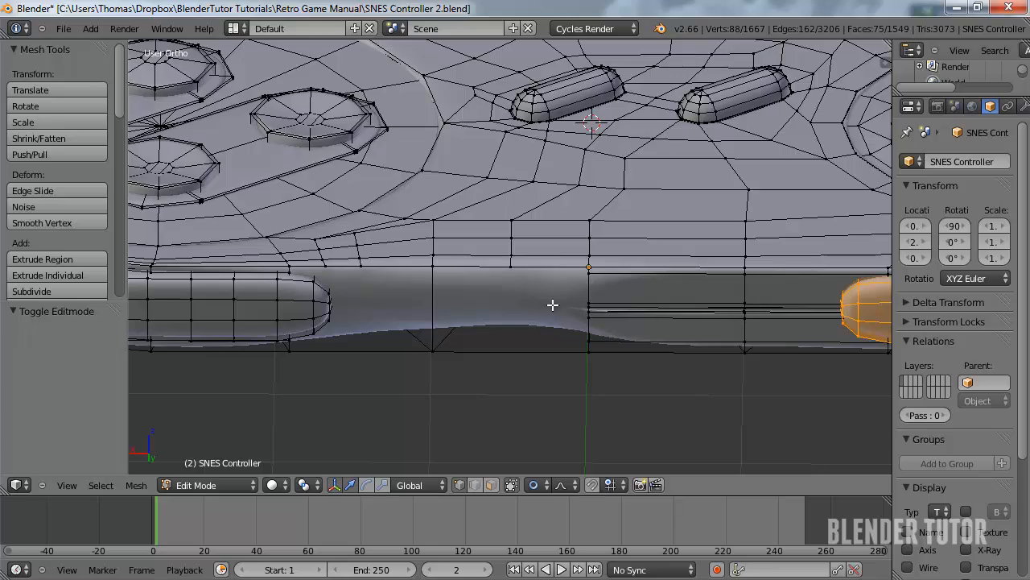
# Leave Edit Mode and examine the finished controller with both shoulder buttons from several angles, including a front perspective view
pyautogui.scroll(-4, 385, 295)
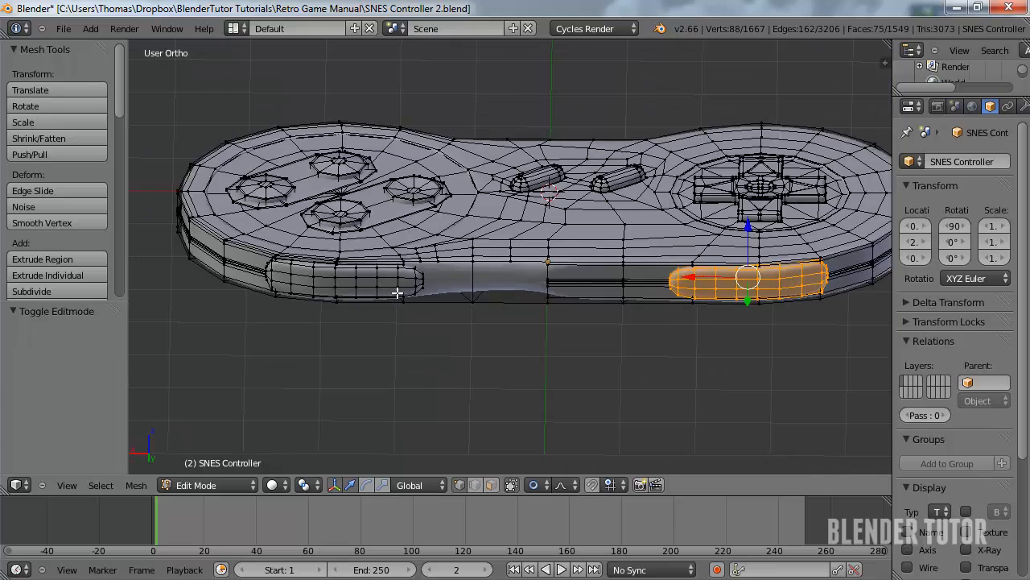
pyautogui.moveTo(397, 293); pyautogui.dragTo(579, 327, button='middle')
pyautogui.press('Tab')
pyautogui.moveTo(615, 287); pyautogui.dragTo(497, 246, button='middle')
pyautogui.scroll(-3, 583, 347)
pyautogui.scroll(-1, 504, 248)
pyautogui.press('KP_5')
pyautogui.scroll(3, 552, 258)
pyautogui.scroll(-1, 551, 258)
pyautogui.press('KP_1')
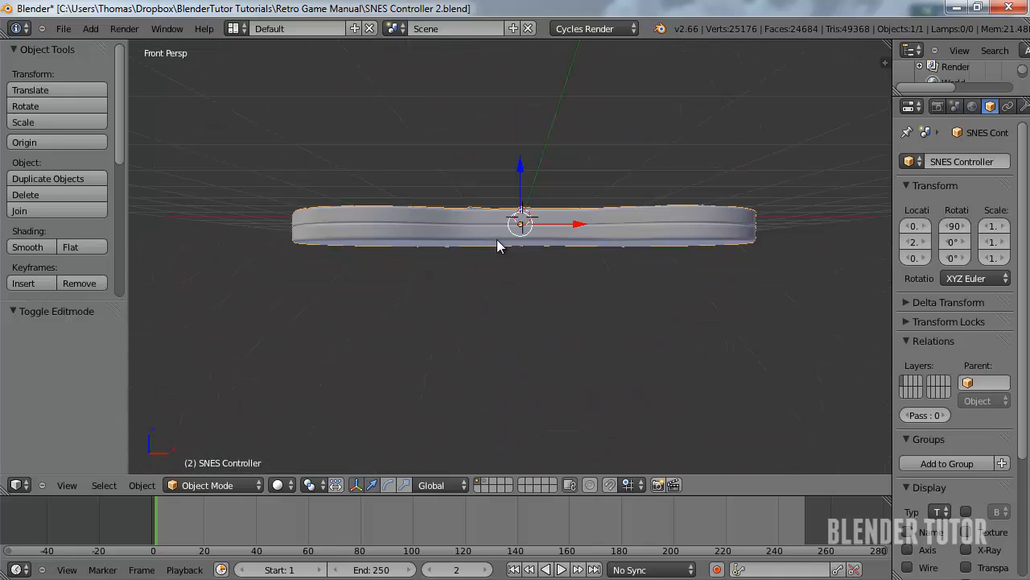
# Switch to the top view and save the file as SNES Controller 2.blend
pyautogui.press('KP_7')
pyautogui.scroll(-1, 416, 209)
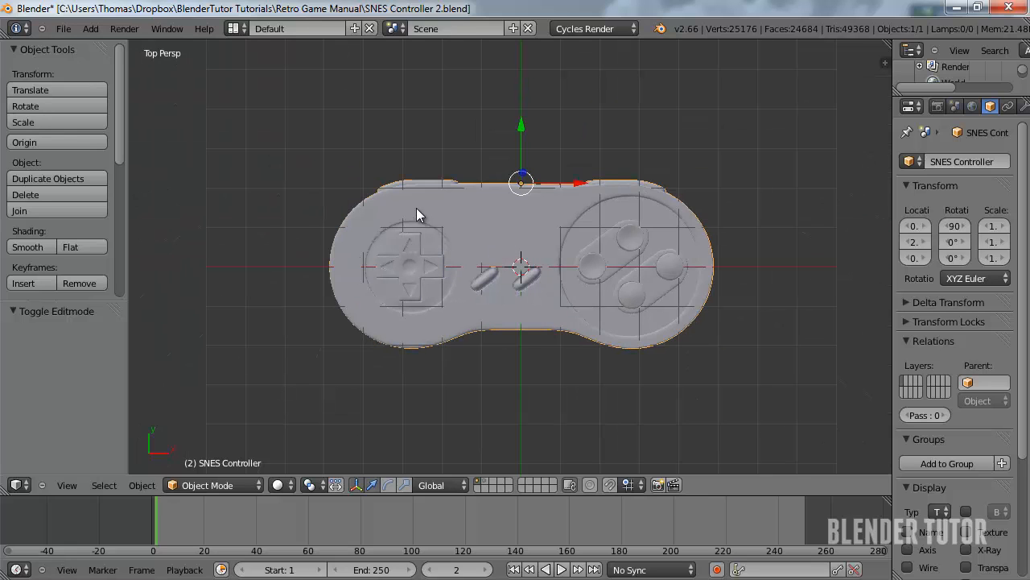
pyautogui.scroll(-3, 343, 186)
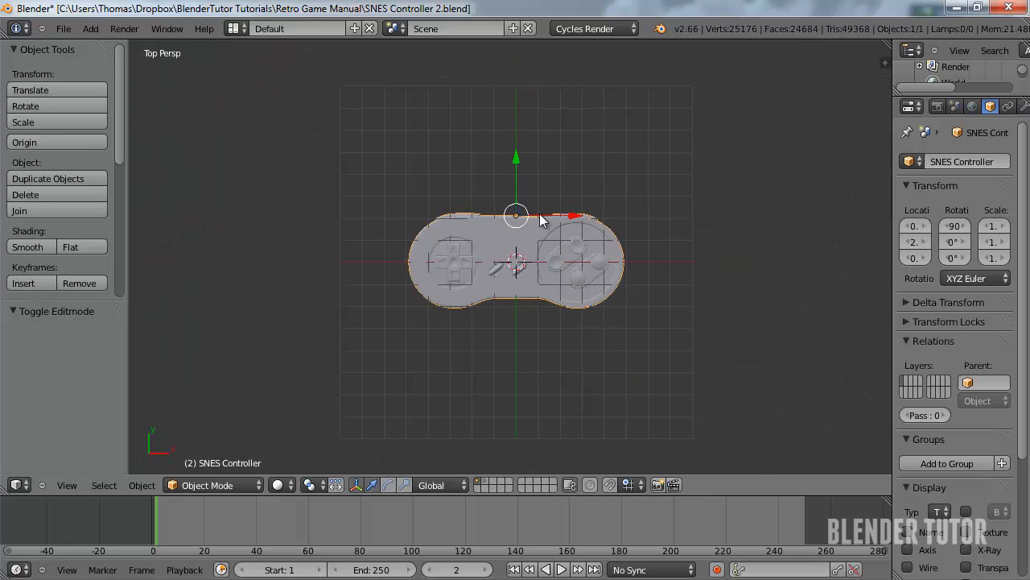
pyautogui.click(63, 28)
pyautogui.click(107, 129)
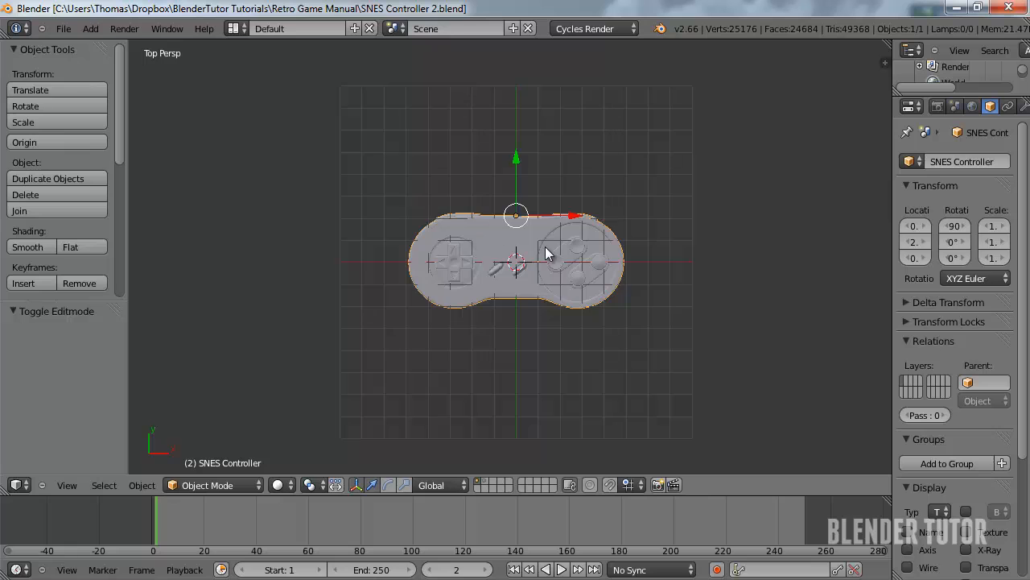
# Create a new material on the SNES Controller object and name it Main_Grey
pyautogui.scroll(6, 546, 255)
pyautogui.scroll(-3, 534, 258)
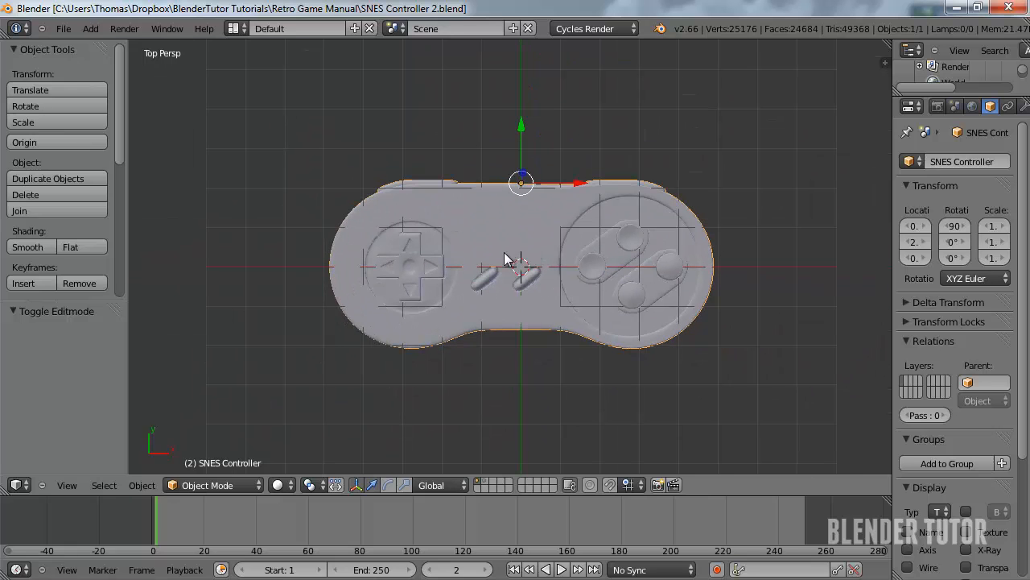
pyautogui.scroll(2, 520, 261)
pyautogui.scroll(-2, 520, 260)
pyautogui.scroll(2, 499, 232)
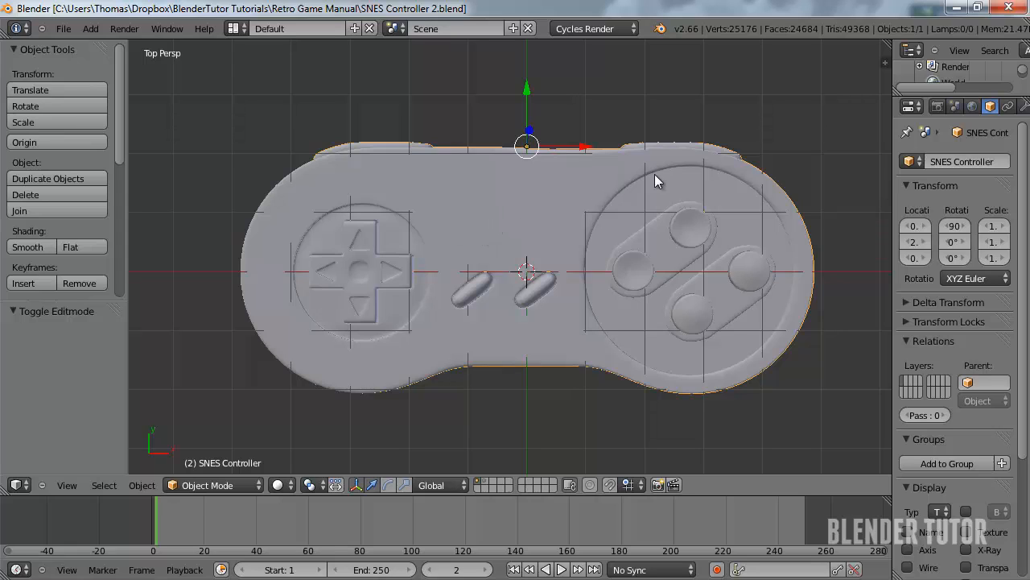
pyautogui.scroll(-3, 998, 106)
pyautogui.click(979, 105)
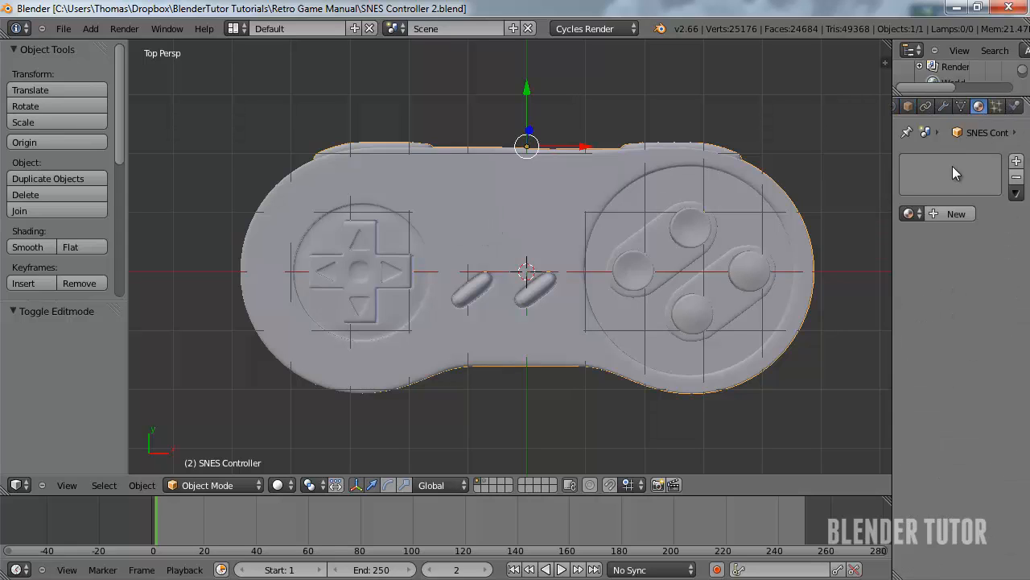
pyautogui.click(938, 213)
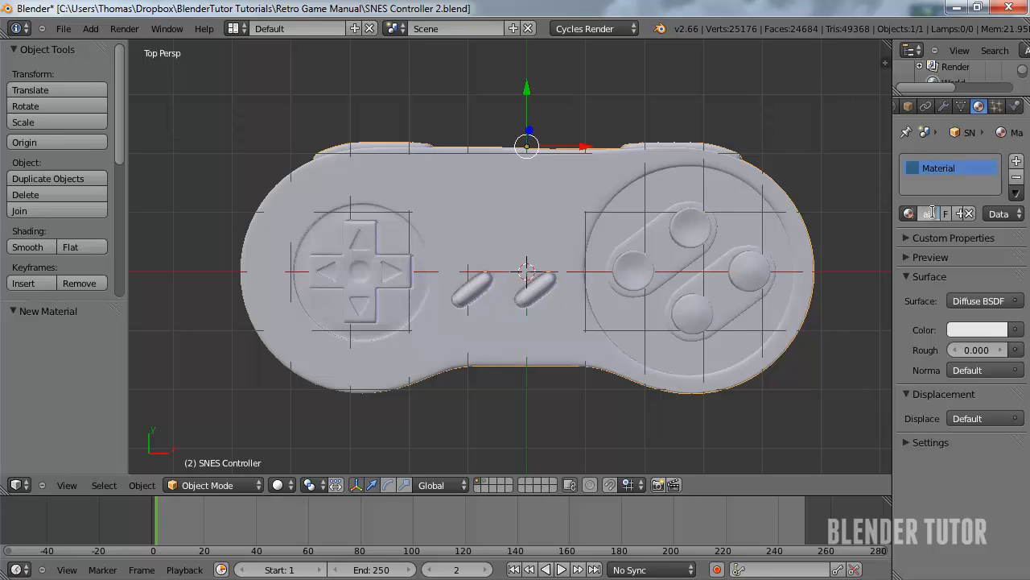
pyautogui.press('Return')
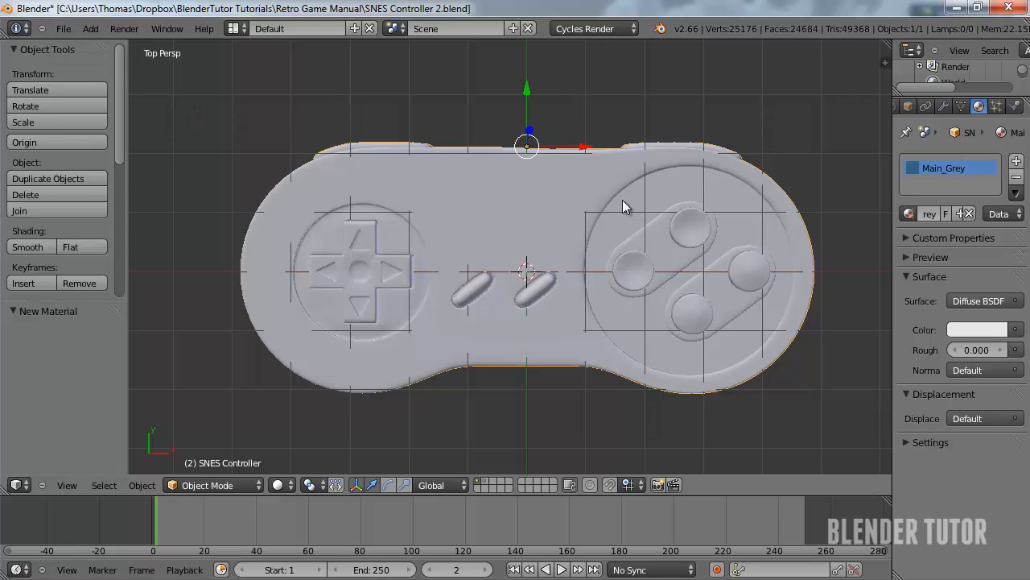
# Display the background image settings and switch the top view to orthographic so the controller.png reference shows
pyautogui.press('n')
pyautogui.scroll(-3, 819, 342)
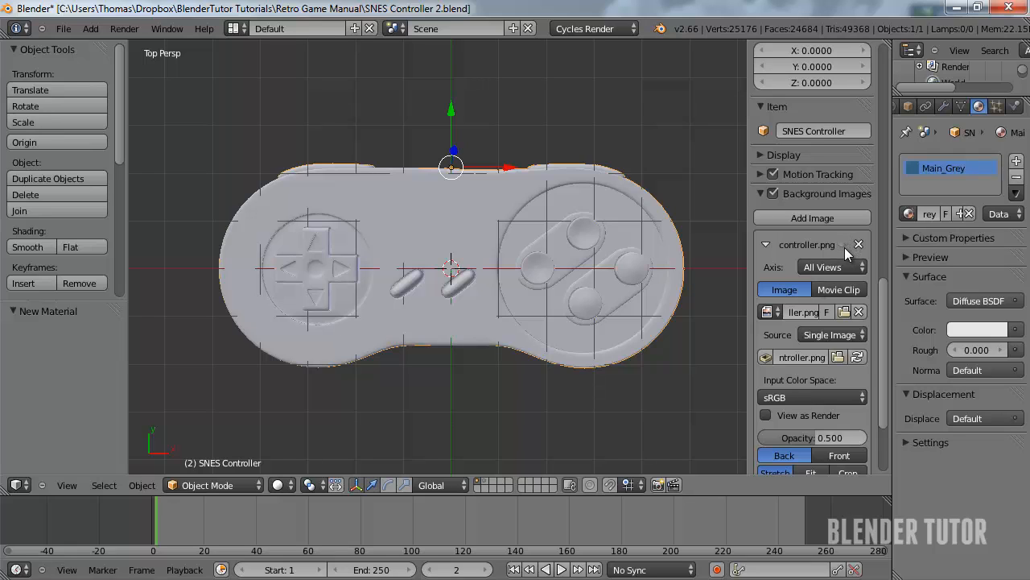
pyautogui.press('z')
pyautogui.press('z')
pyautogui.press('KP_5')
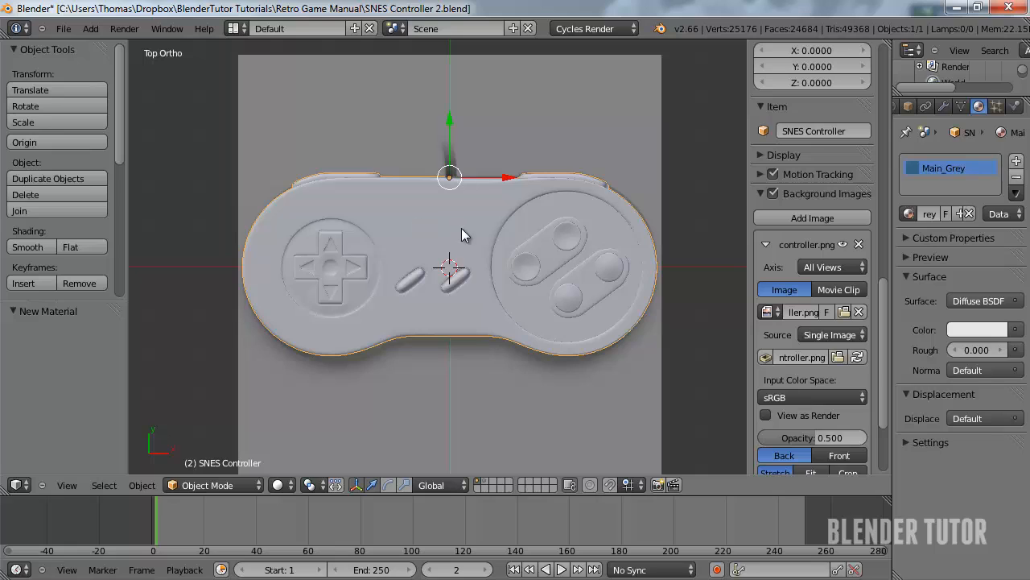
pyautogui.scroll(-3, 793, 330)
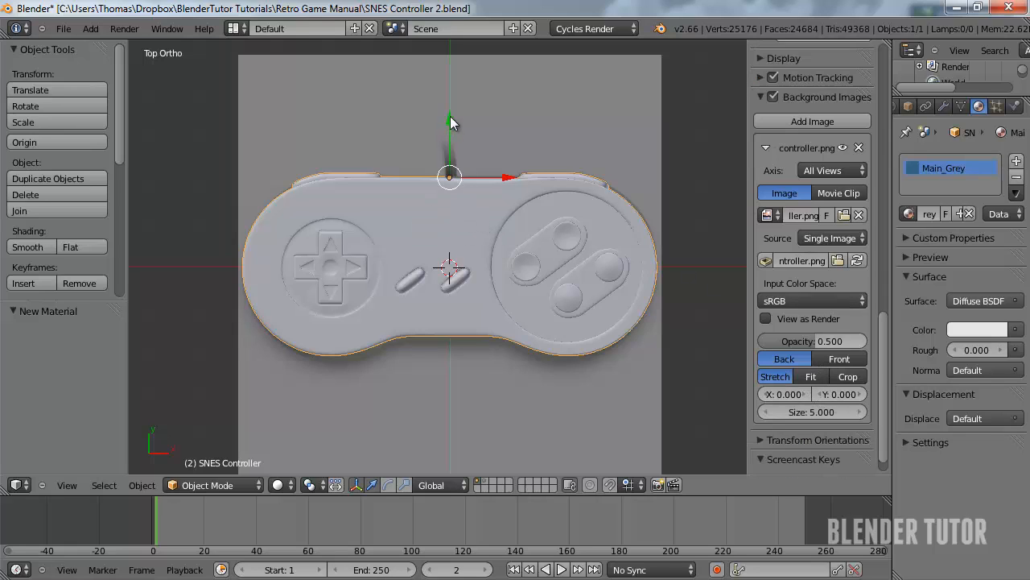
# Move the controller about -2.792 along Y to uncover the reference image and set the image's opacity to 1.000
pyautogui.moveTo(450, 116); pyautogui.dragTo(470, 233)
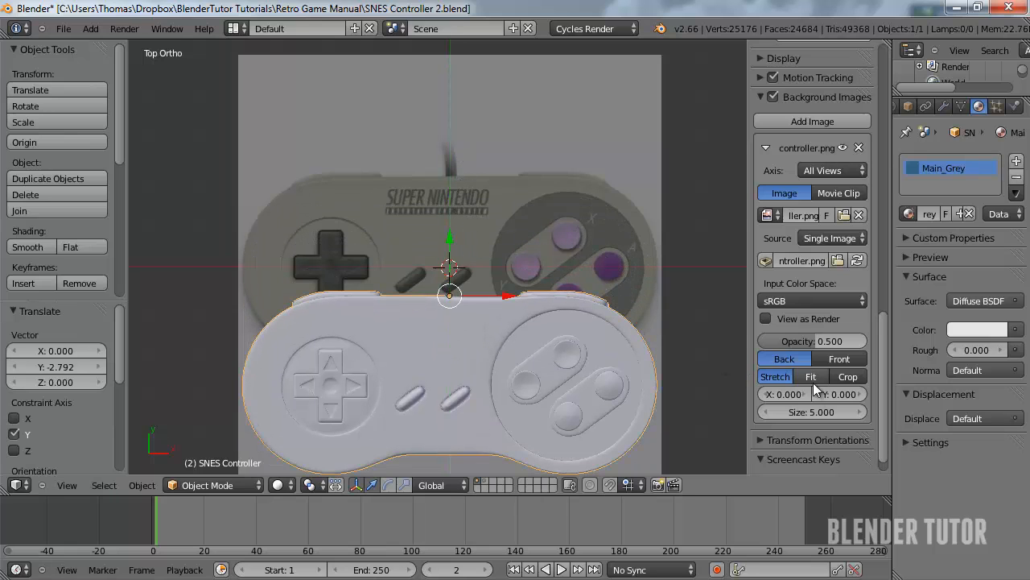
pyautogui.moveTo(806, 341); pyautogui.dragTo(973, 326)
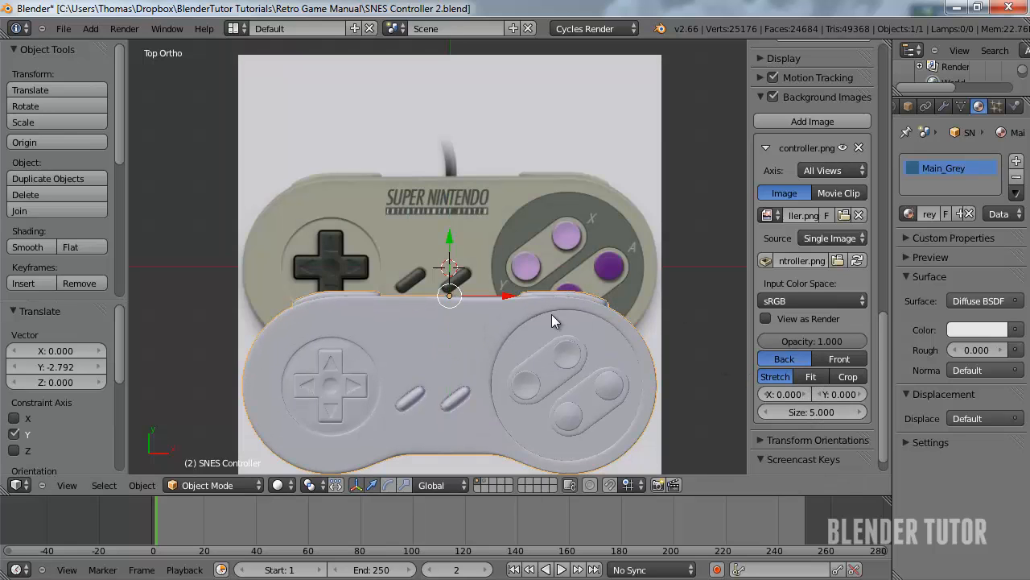
pyautogui.scroll(2, 399, 199)
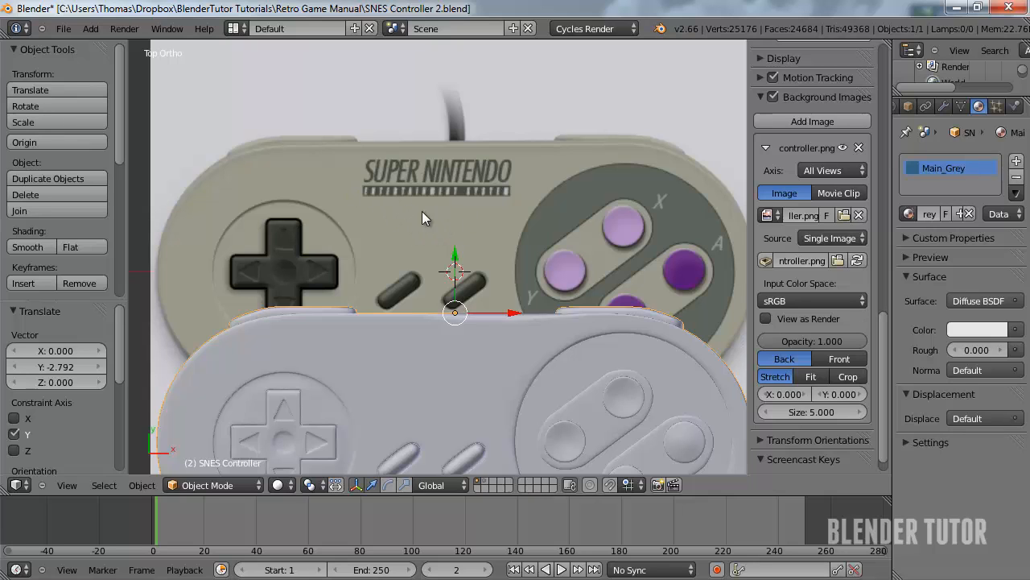
pyautogui.scroll(-3, 419, 220)
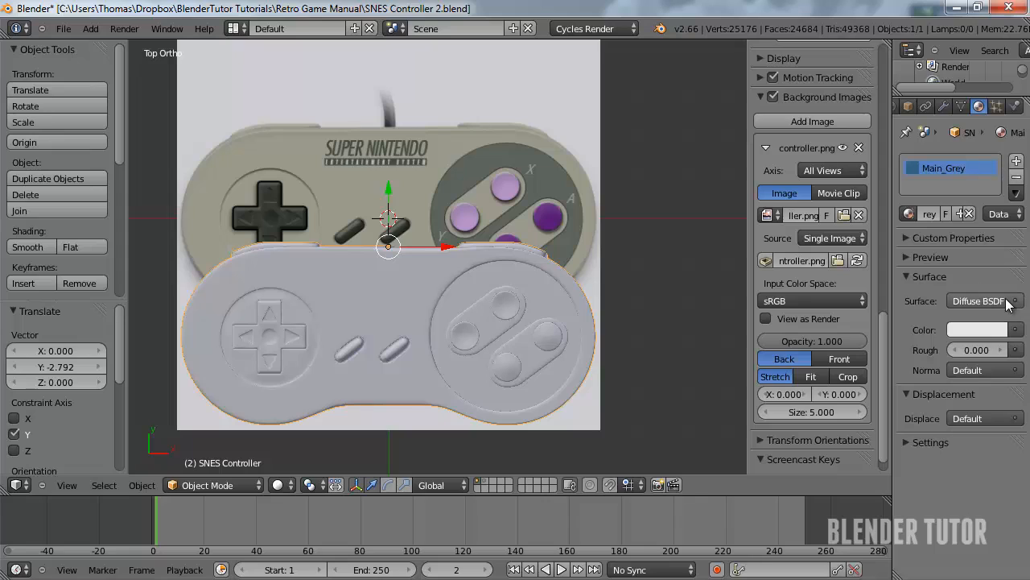
# Sample the light grey of the reference controller's body as the diffuse color of Main_Grey
pyautogui.click(978, 330)
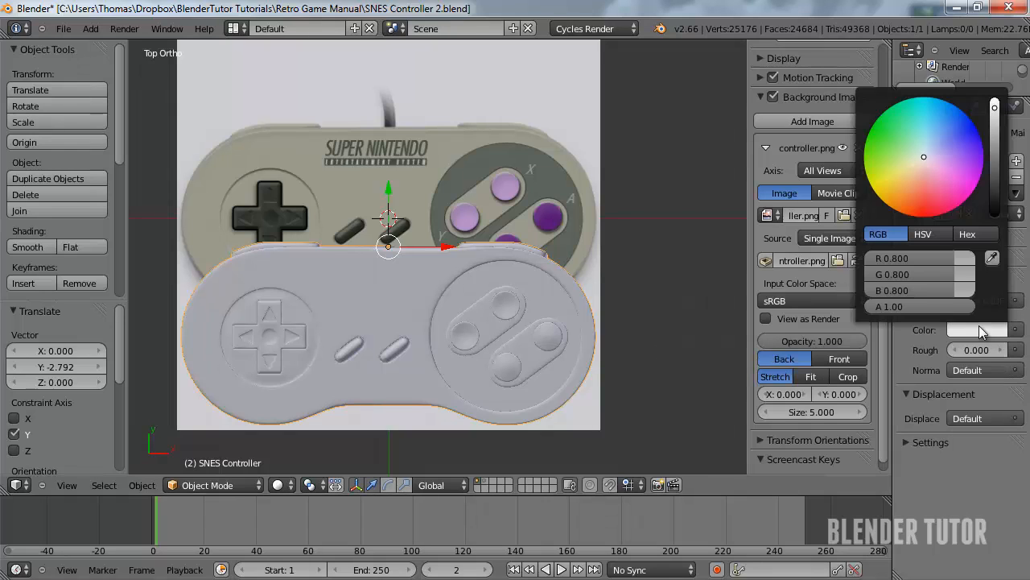
pyautogui.click(992, 257)
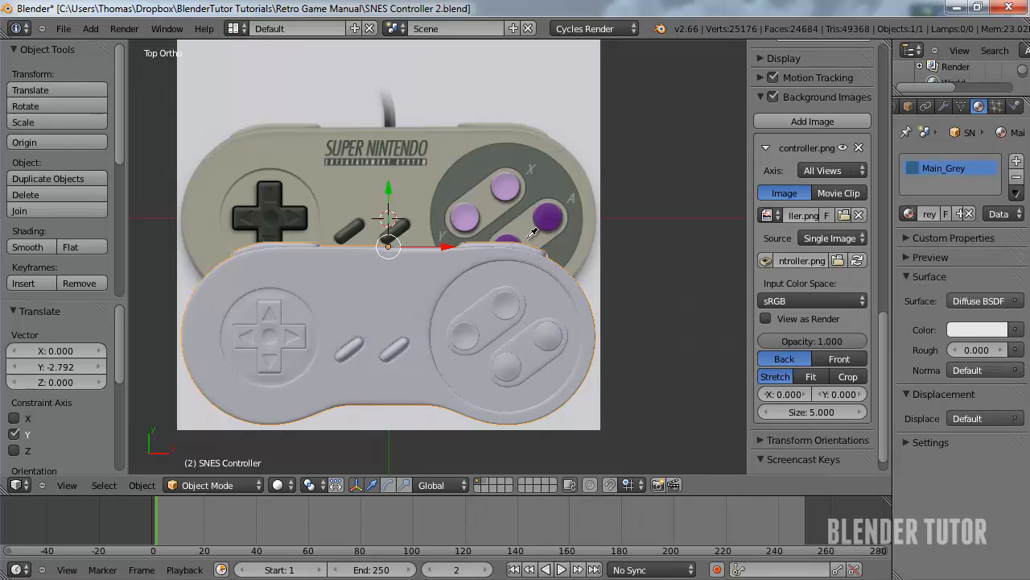
pyautogui.click(416, 182)
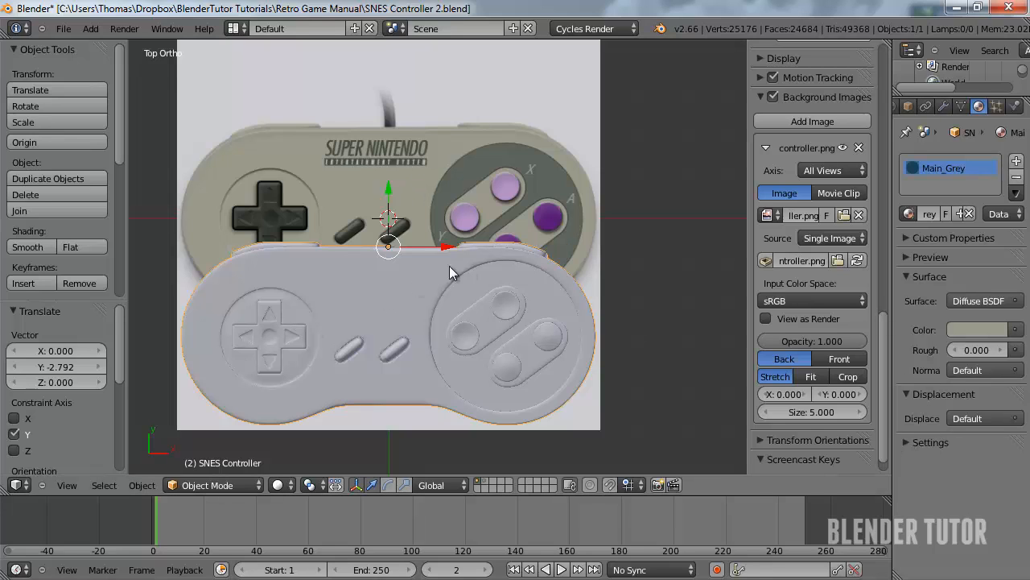
# Split the 3D view horizontally into two areas and turn the upper one into a Node Editor
pyautogui.keyDown('shift'); pyautogui.moveTo(504, 303); pyautogui.dragTo(538, 349, button='middle'); pyautogui.keyUp('shift')
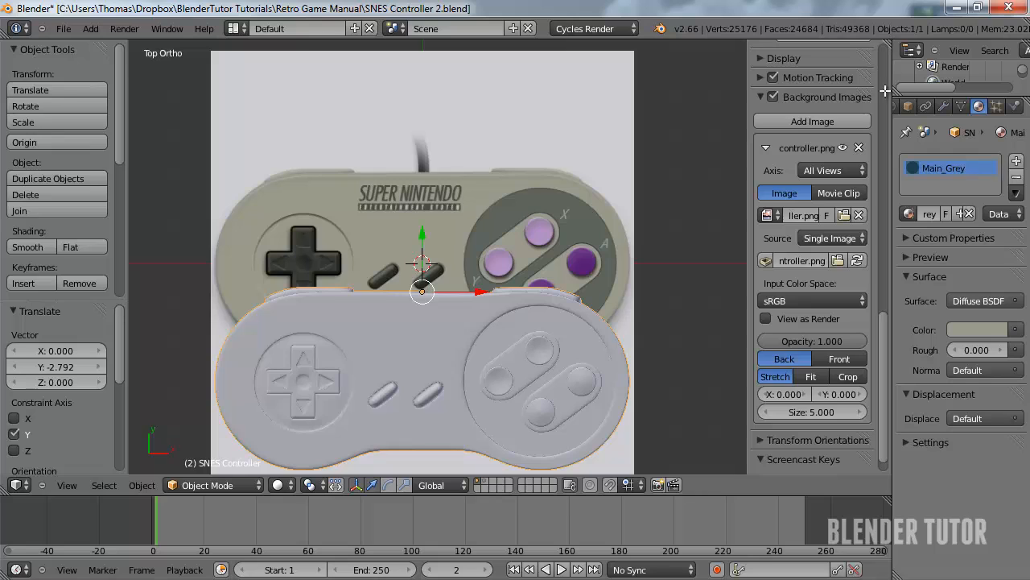
pyautogui.moveTo(885, 91); pyautogui.dragTo(878, 218)
pyautogui.click(17, 220)
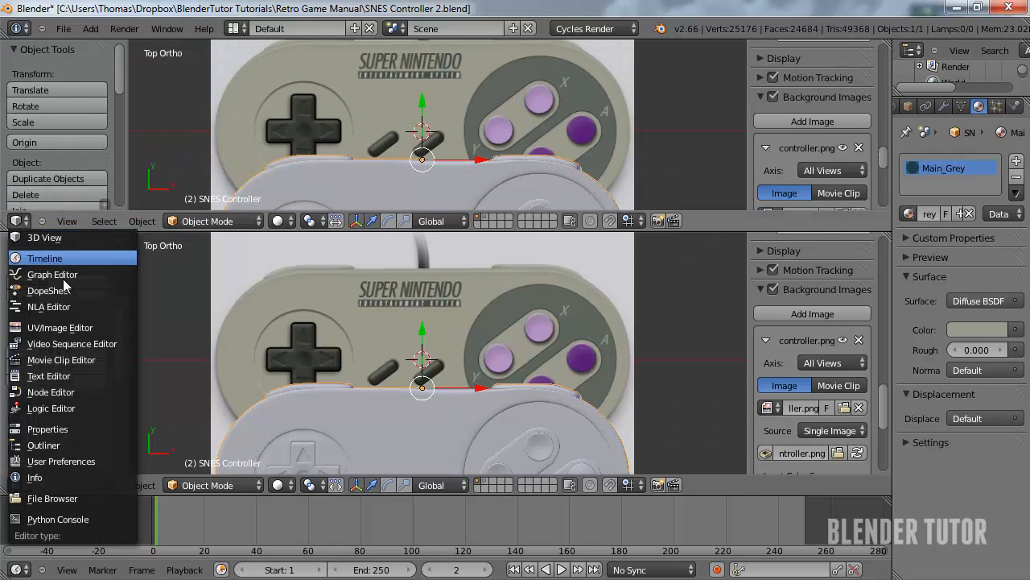
pyautogui.click(51, 392)
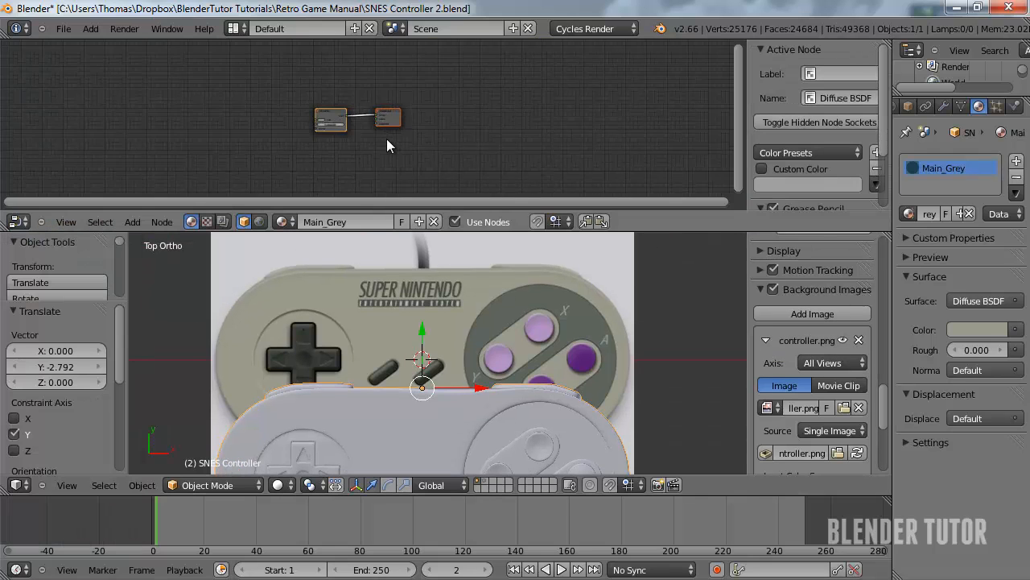
# Move the Material Output node farther from the Diffuse BSDF and place a new Glossy BSDF node beneath the Diffuse BSDF
pyautogui.scroll(2, 386, 145)
pyautogui.click(401, 113)
pyautogui.press('g')
pyautogui.click(584, 106)
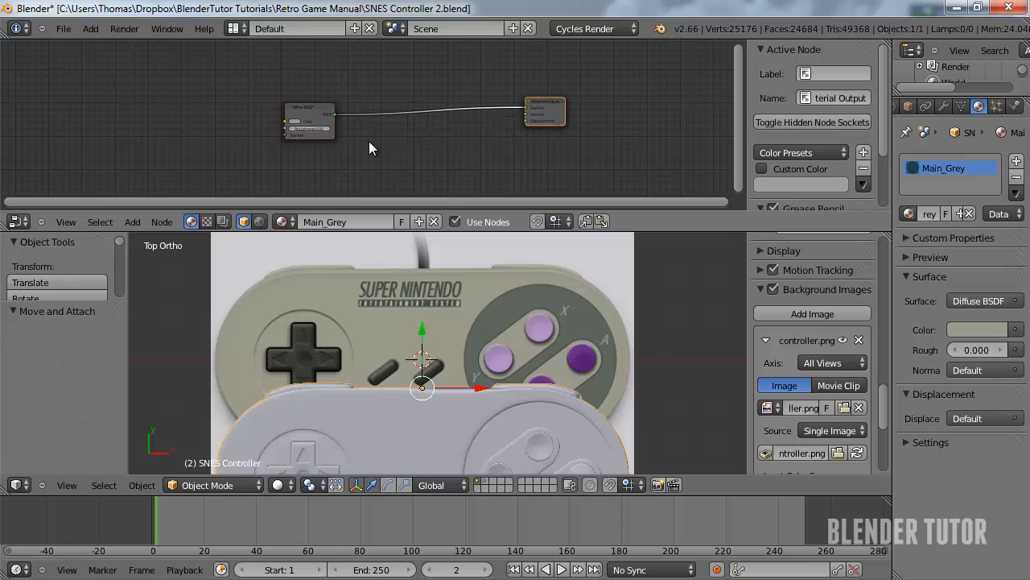
pyautogui.hotkey('shift', 'a')
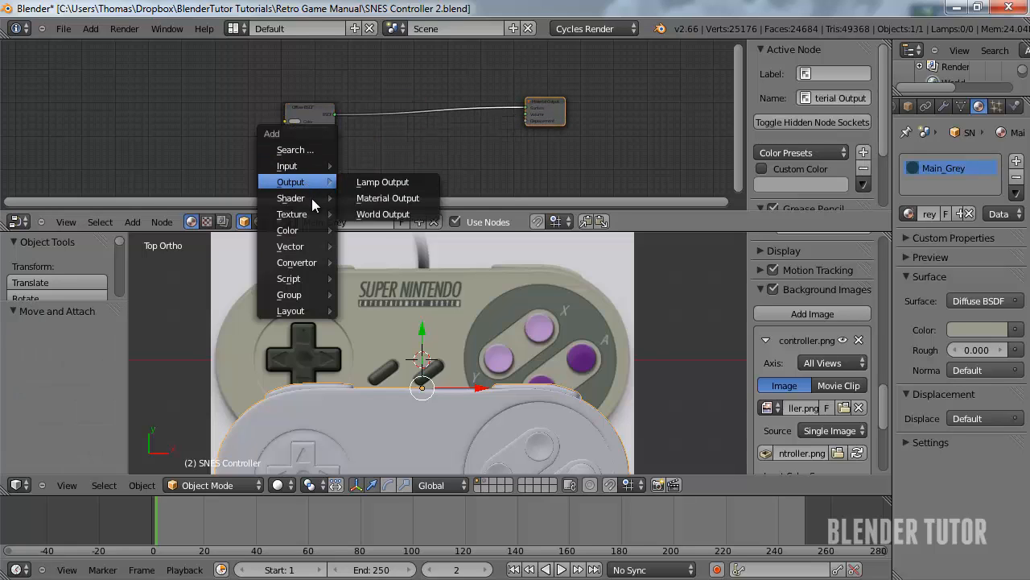
pyautogui.moveTo(290, 198)
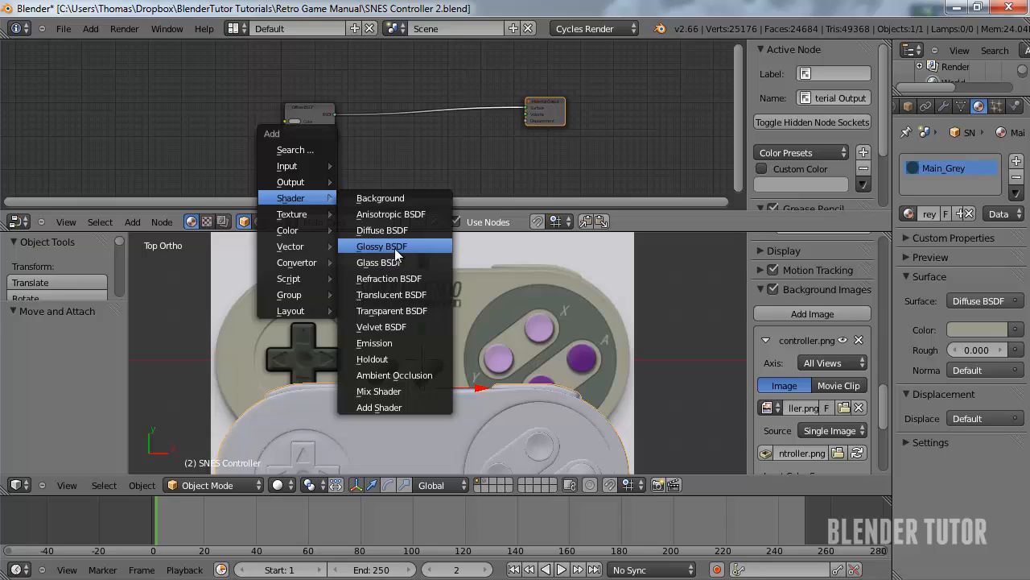
pyautogui.click(384, 247)
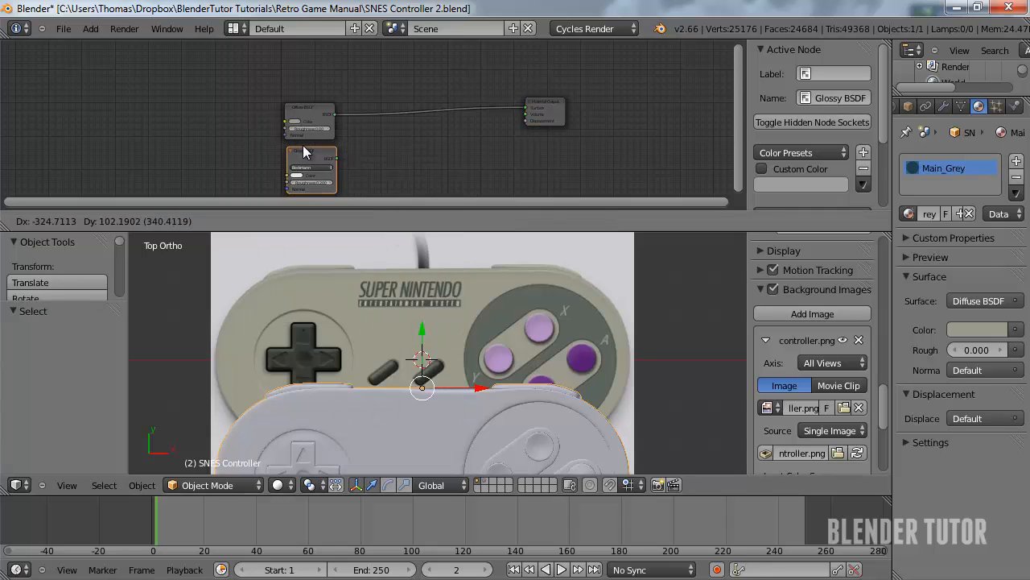
pyautogui.click(302, 145)
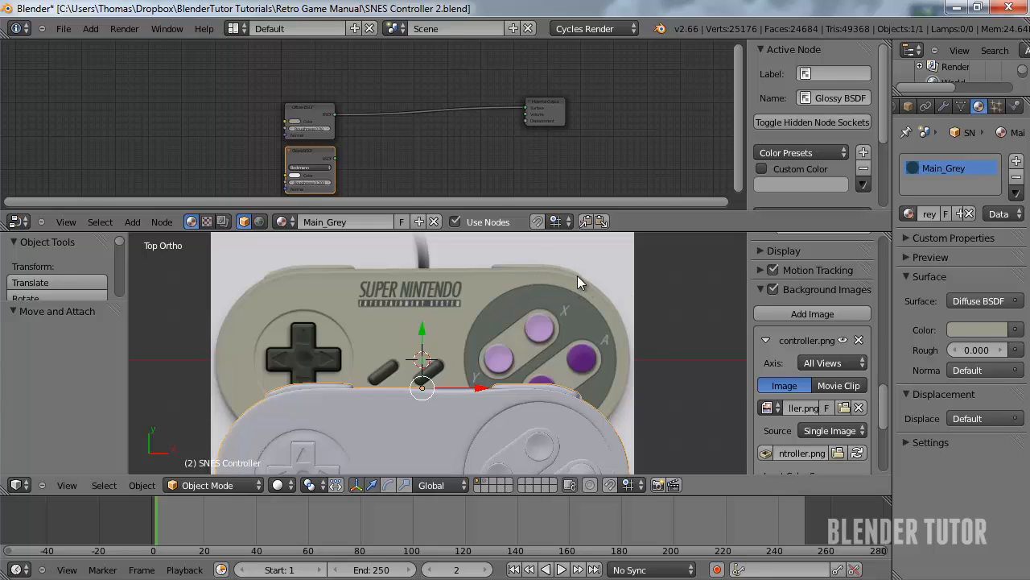
# Add a Mix Shader node and place it between the two BSDF nodes and the Material Output
pyautogui.hotkey('shift', 'a')
pyautogui.moveTo(379, 157)
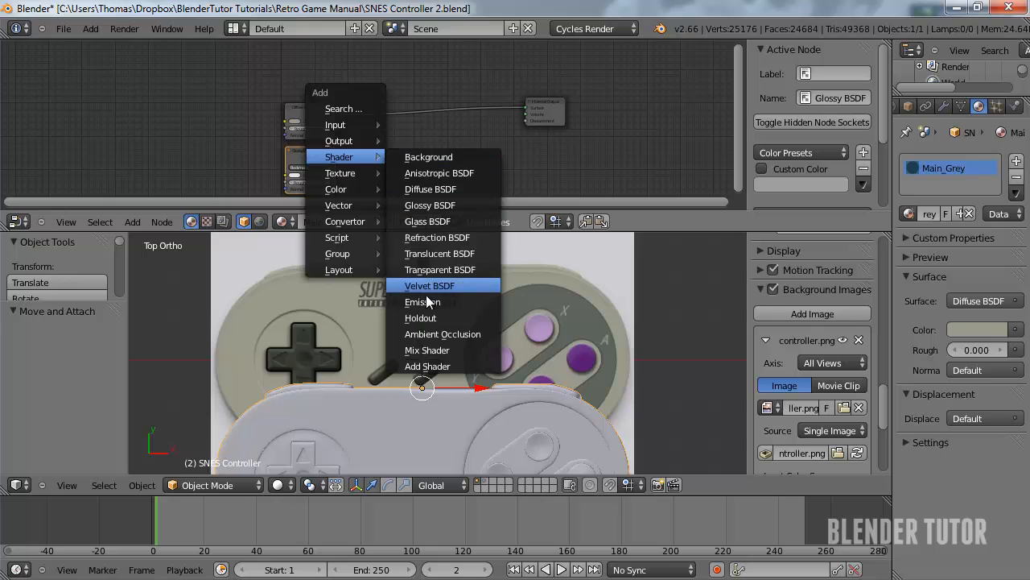
pyautogui.click(442, 350)
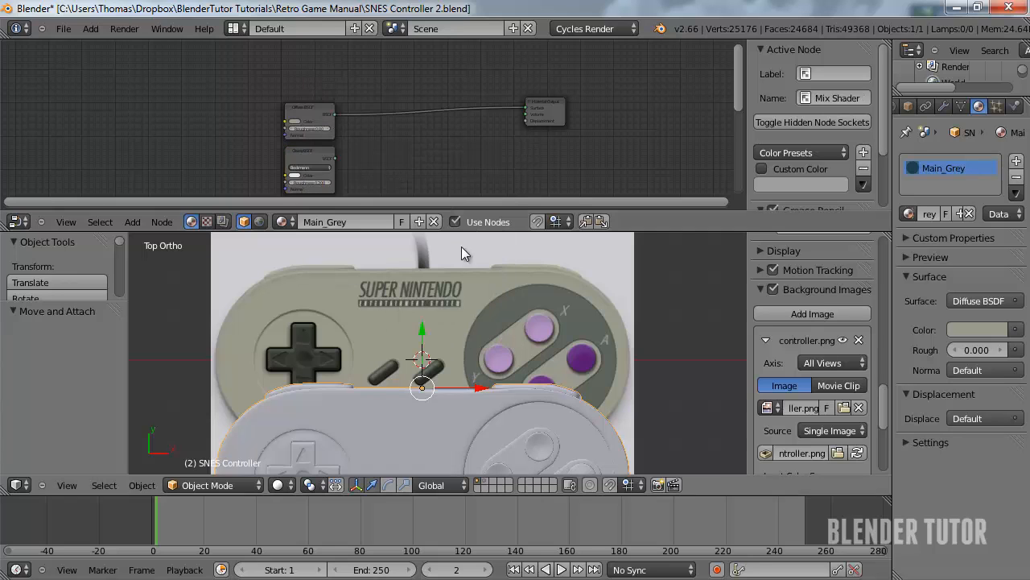
pyautogui.scroll(-4, 447, 174)
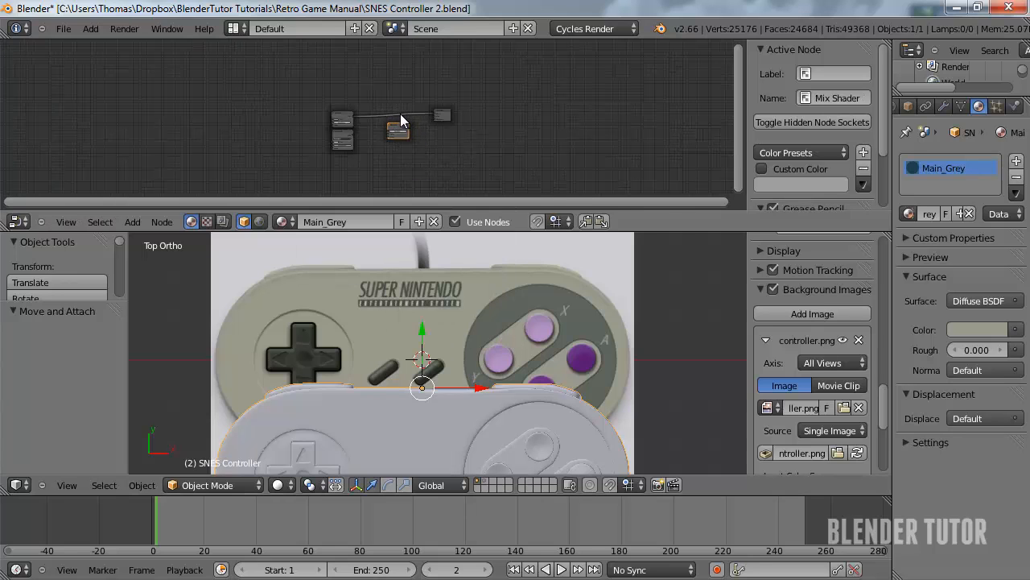
pyautogui.click(400, 123)
# Link the Diffuse and Glossy BSDFs into the Mix Shader's two shader inputs and its output to the Material Output's Surface
pyautogui.scroll(5, 402, 121)
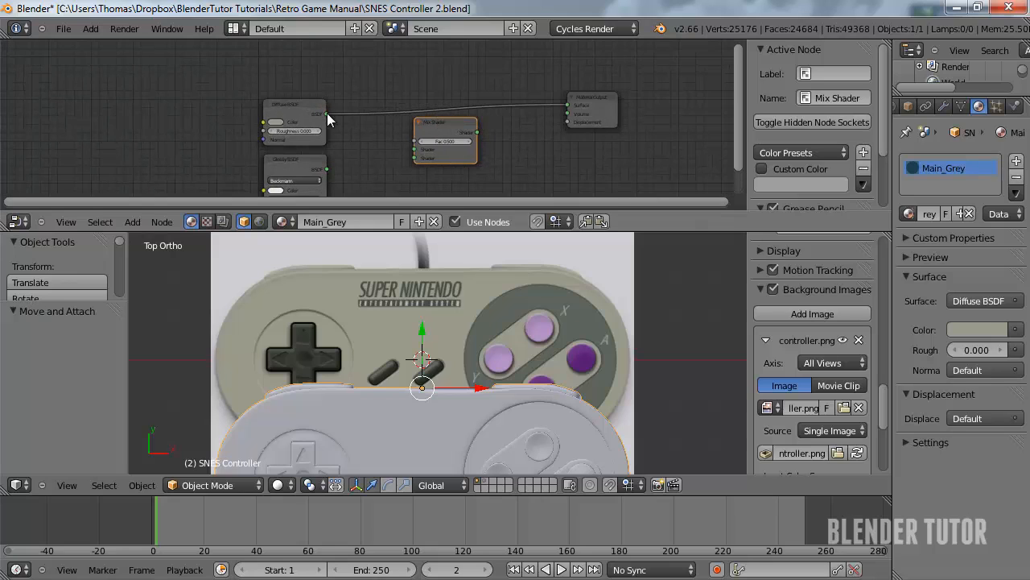
pyautogui.moveTo(326, 115); pyautogui.dragTo(398, 153)
pyautogui.moveTo(326, 169); pyautogui.dragTo(423, 161)
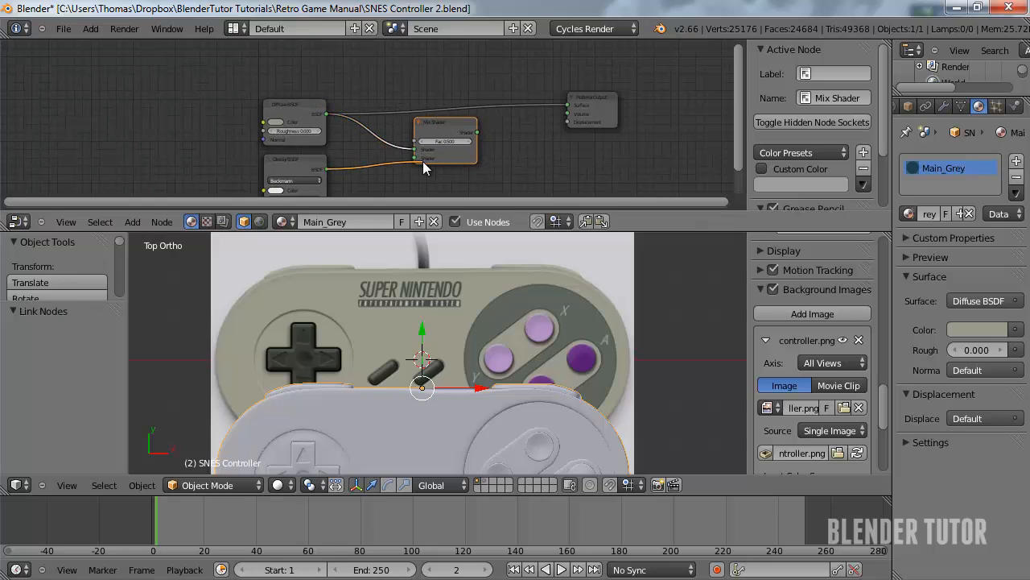
pyautogui.moveTo(476, 131); pyautogui.dragTo(523, 103)
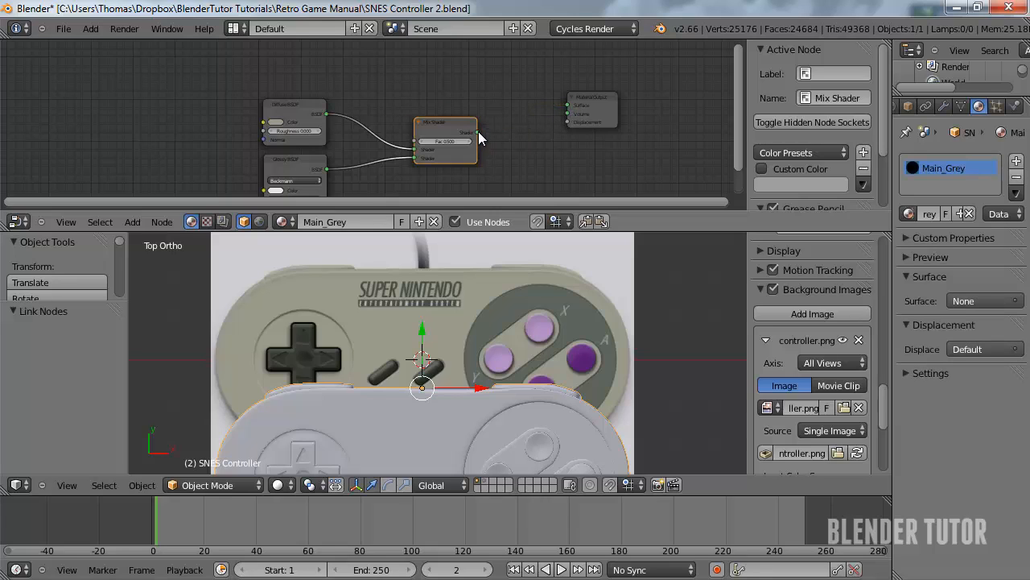
pyautogui.moveTo(476, 131); pyautogui.dragTo(567, 99)
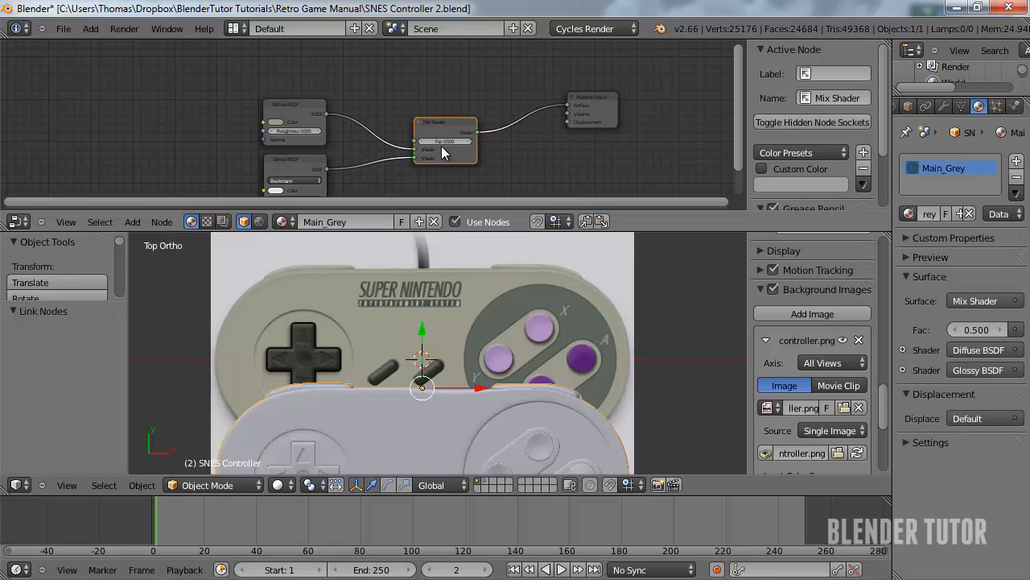
# Check the controller in Rendered viewport shading and return the 3D view to Solid shading
pyautogui.scroll(3, 439, 145)
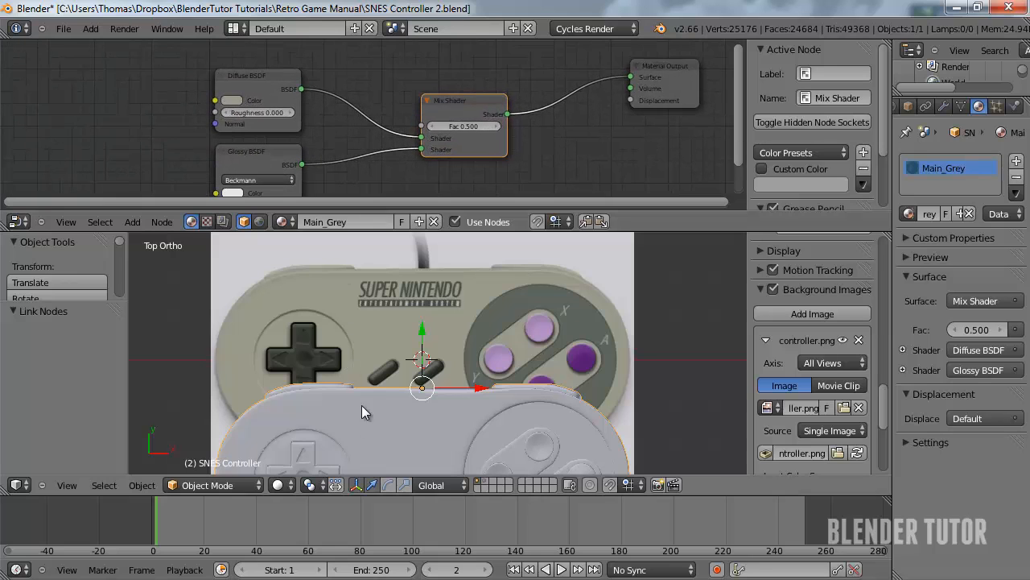
pyautogui.click(279, 484)
pyautogui.click(305, 381)
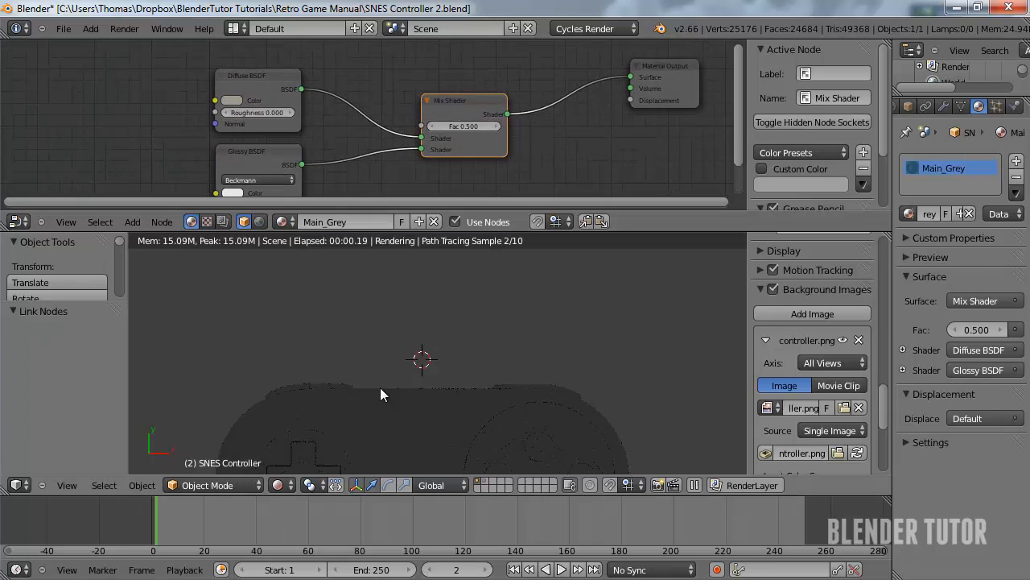
pyautogui.click(278, 484)
pyautogui.click(320, 430)
# Select the lamp on the second layer and show that layer together with the controller's layer
pyautogui.scroll(-3, 402, 364)
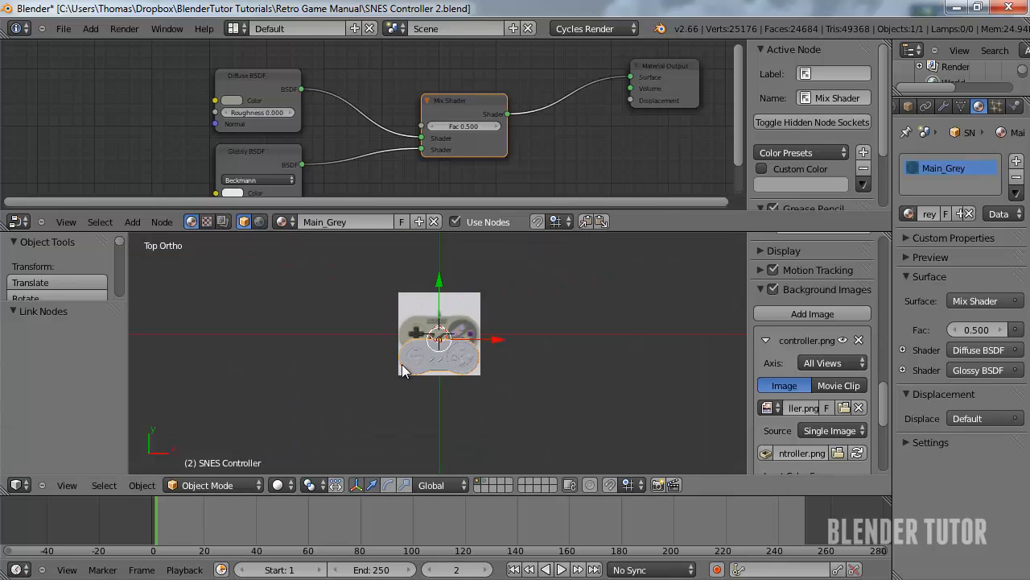
pyautogui.moveTo(401, 364); pyautogui.dragTo(405, 262, button='middle')
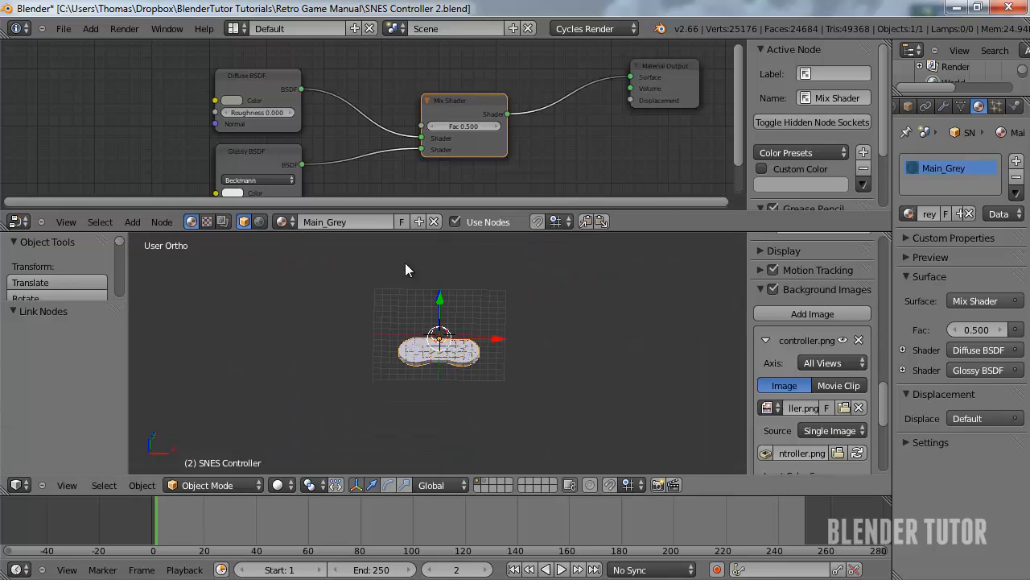
pyautogui.press('x')
pyautogui.click(491, 480)
pyautogui.rightClick(475, 293)
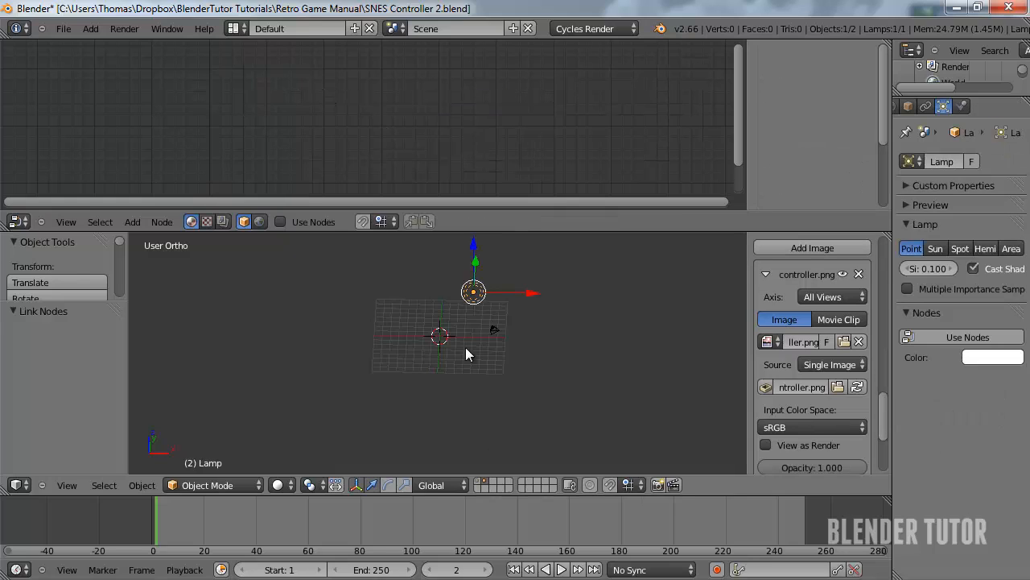
pyautogui.keyDown('shift'); pyautogui.click(481, 485); pyautogui.keyUp('shift')
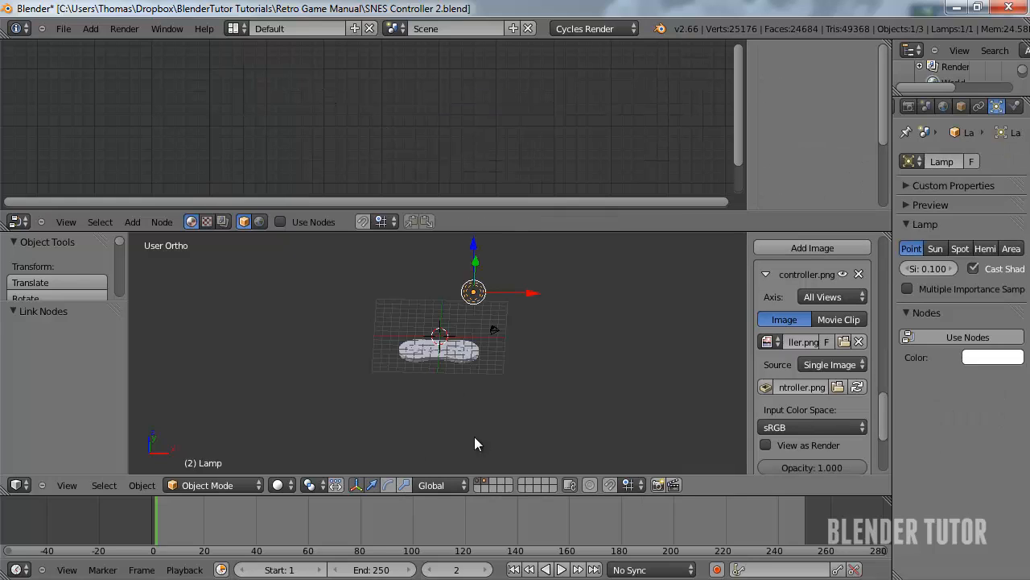
# Change the selected lamp's type to Sun
pyautogui.scroll(5, 453, 345)
pyautogui.scroll(-4, 466, 327)
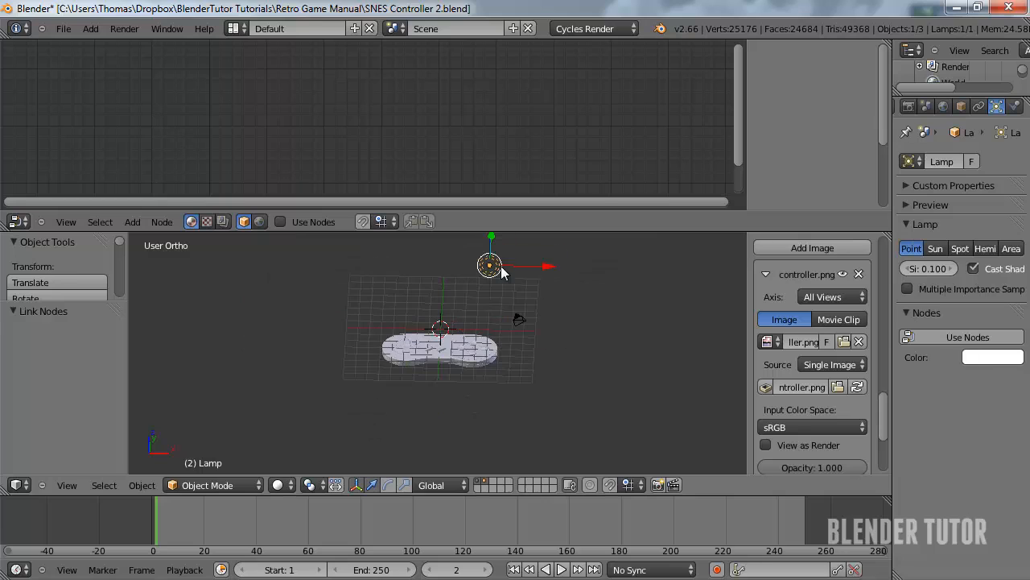
pyautogui.click(935, 248)
pyautogui.moveTo(435, 441); pyautogui.dragTo(433, 444, button='middle')
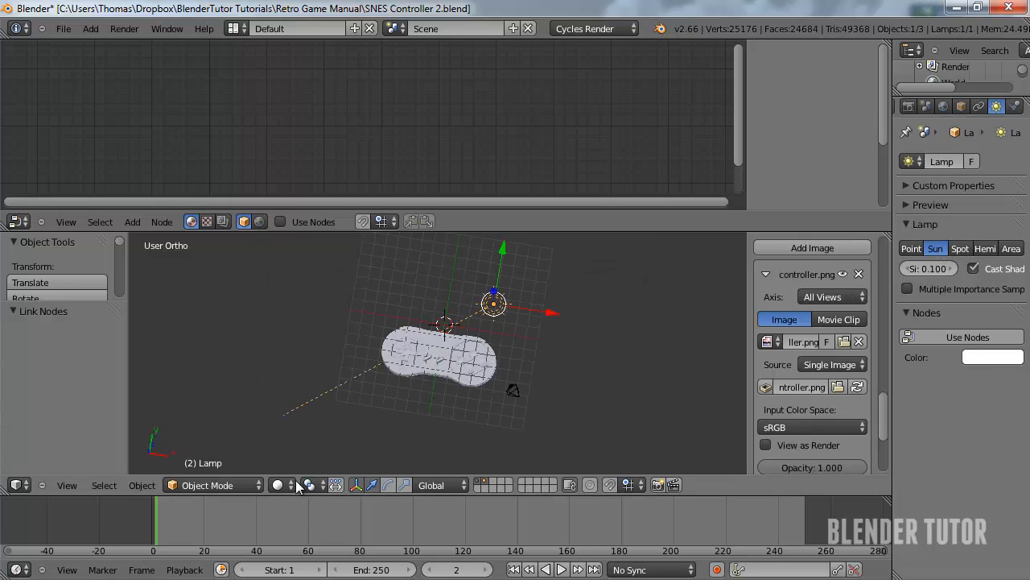
# Switch the 3D view to Rendered shading, select the SNES controller and view it from the top
pyautogui.click(278, 484)
pyautogui.click(309, 378)
pyautogui.scroll(6, 414, 366)
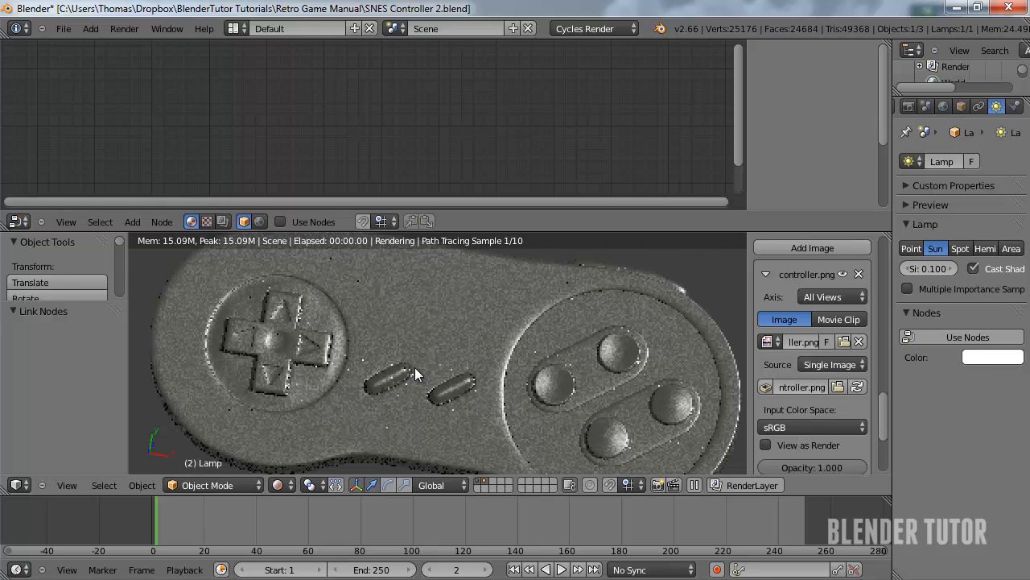
pyautogui.scroll(-3, 407, 378)
pyautogui.rightClick(463, 341)
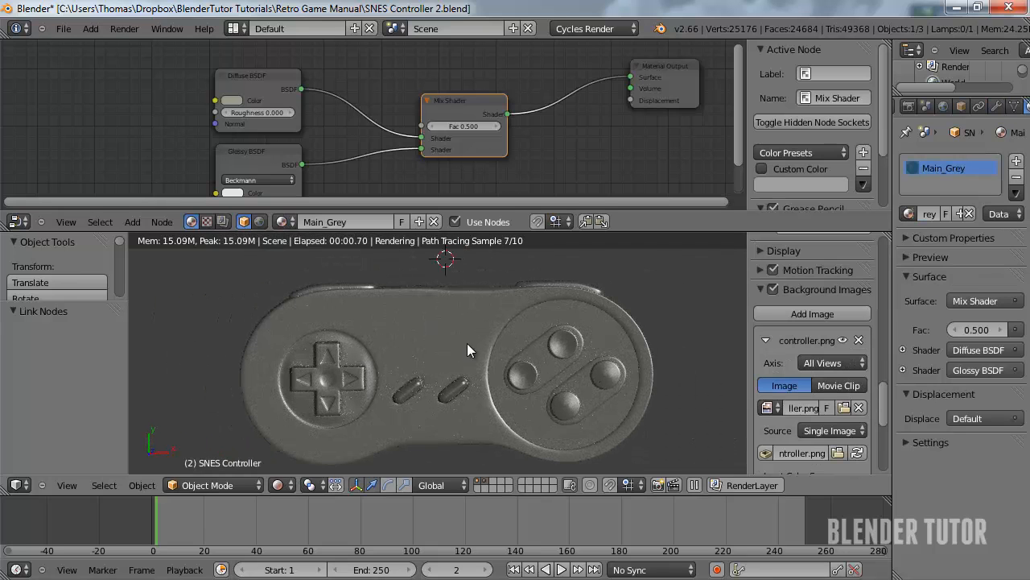
pyautogui.press('KP_1')
pyautogui.press('KP_7')
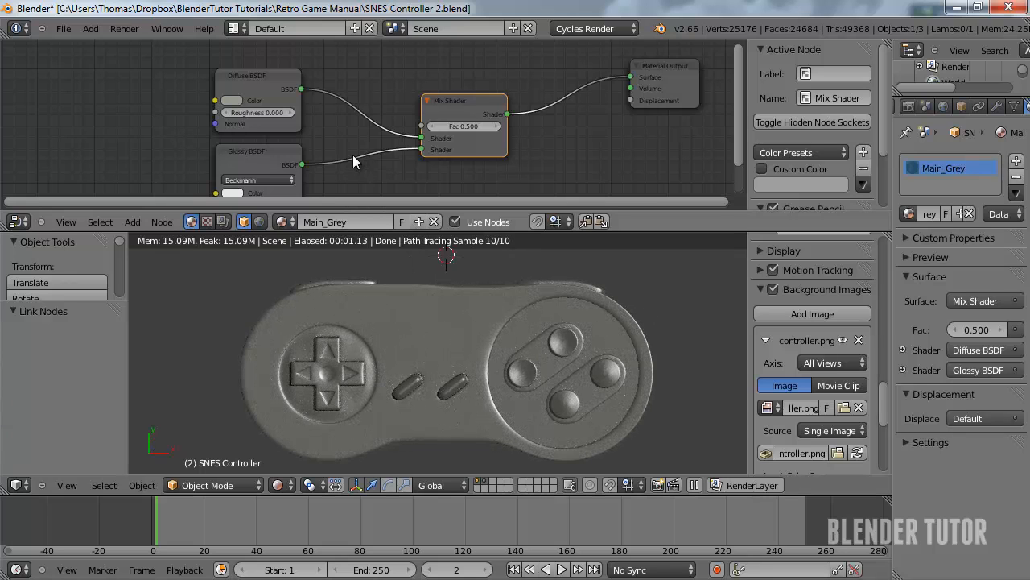
# In the Main_Grey material, set the Mix Shader's Fac to 0.1 and the Glossy BSDF's Roughness to 0.1
pyautogui.moveTo(366, 175); pyautogui.dragTo(371, 155, button='middle')
pyautogui.click(471, 107)
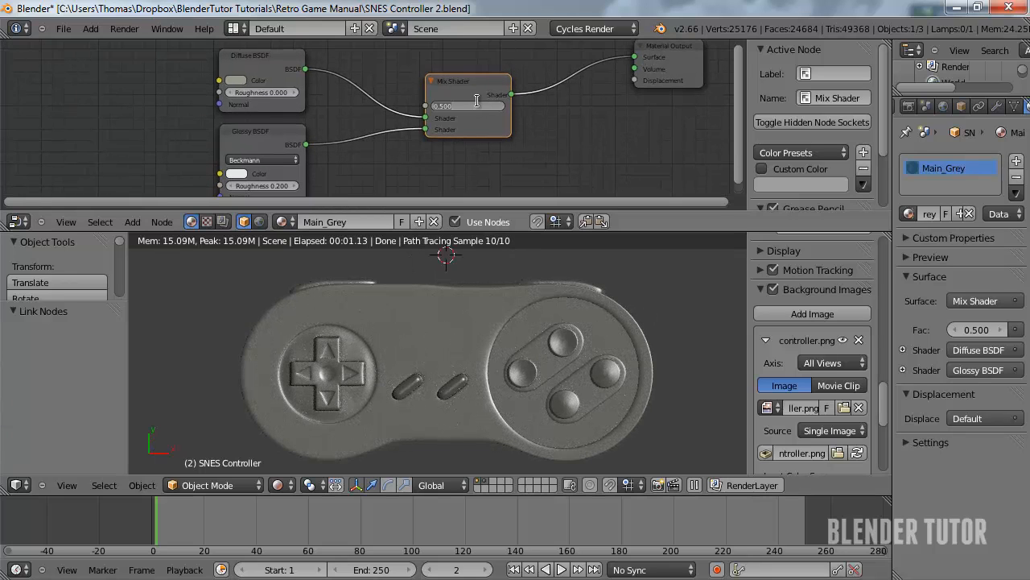
pyautogui.write('0.1')
pyautogui.press('Return')
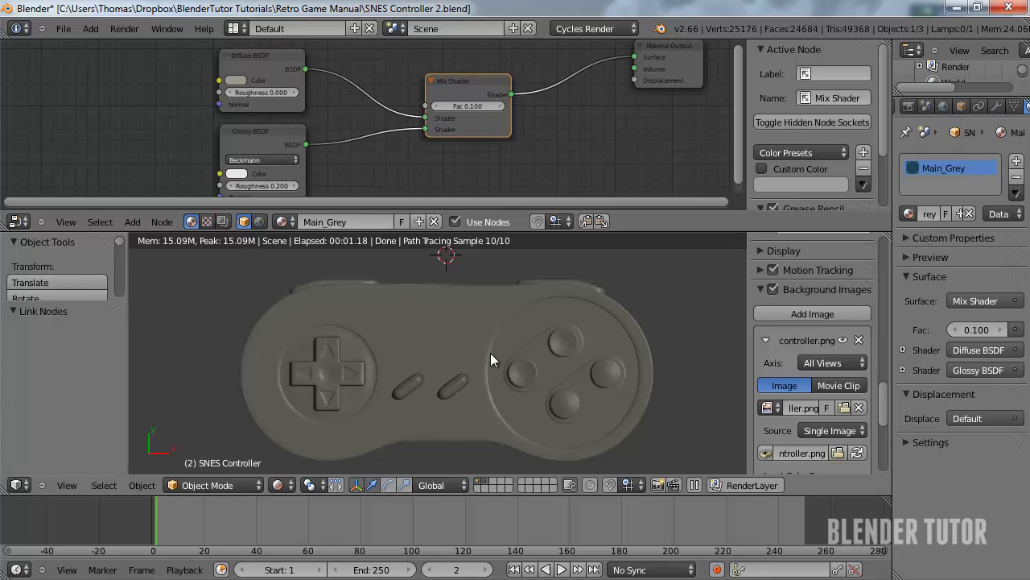
pyautogui.click(265, 185)
pyautogui.write('0.1')
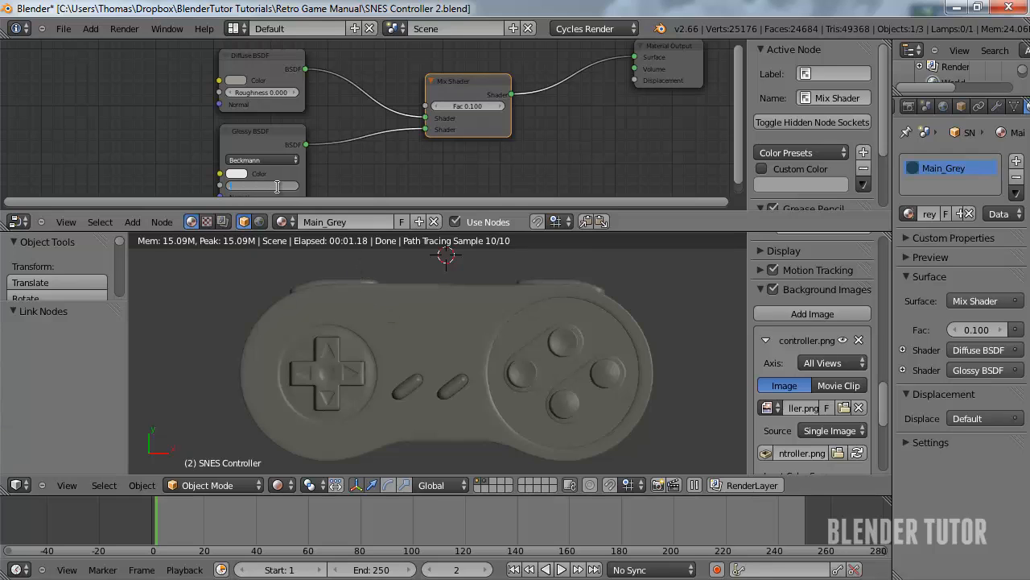
pyautogui.press('Return')
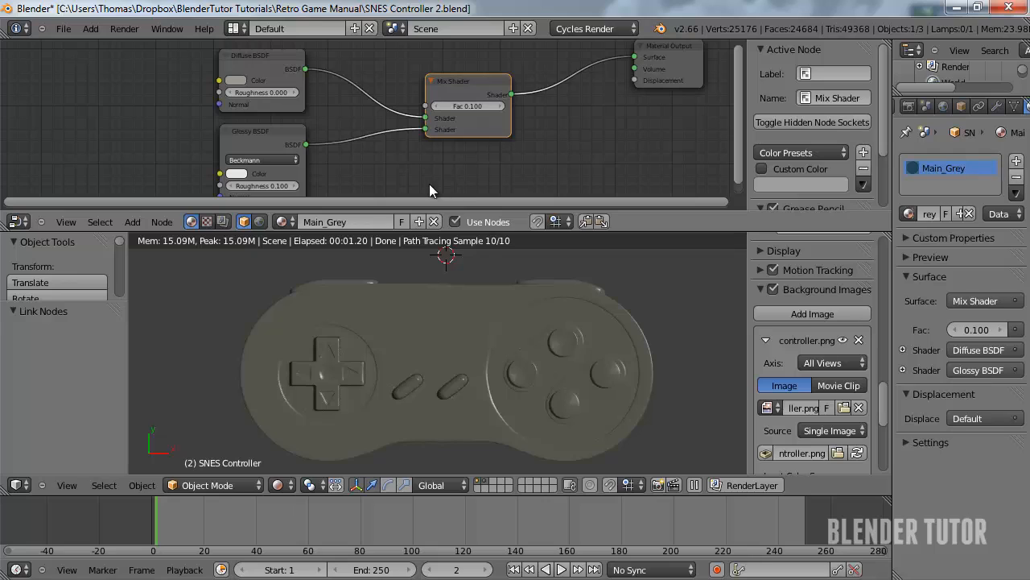
pyautogui.scroll(-2, 412, 168)
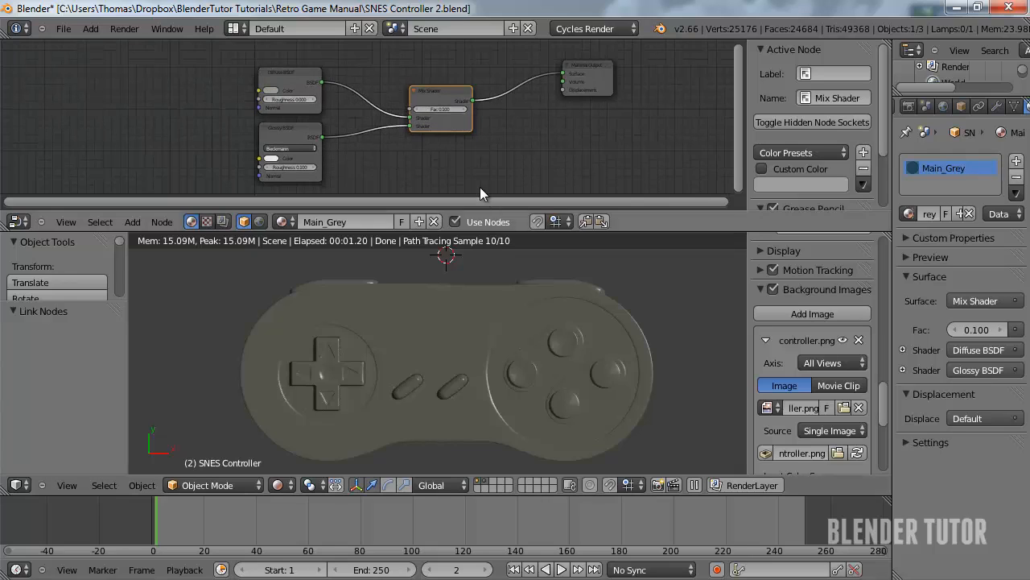
# Add a second material slot to the controller with a new material named Pink Button
pyautogui.click(1016, 161)
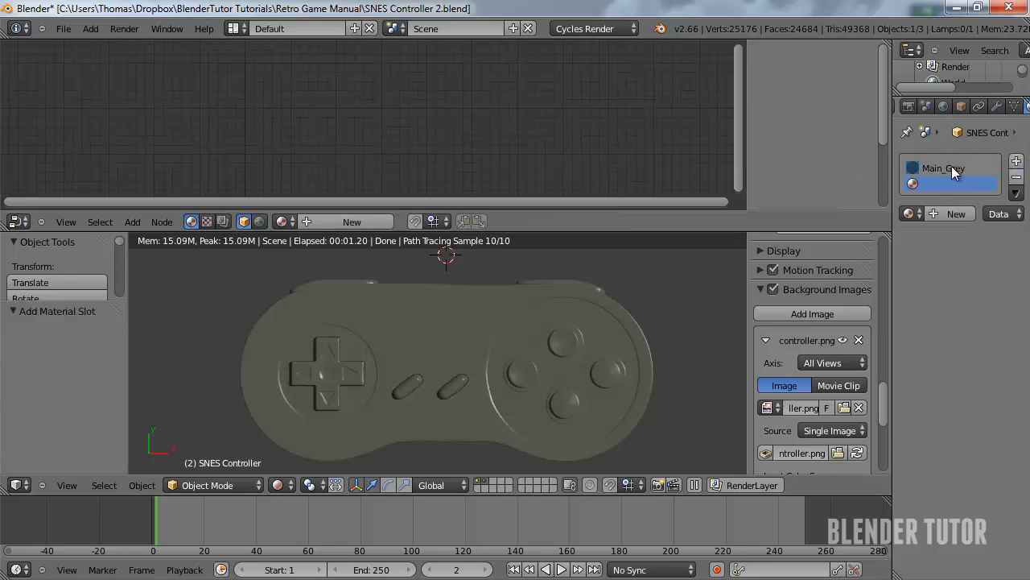
pyautogui.click(952, 213)
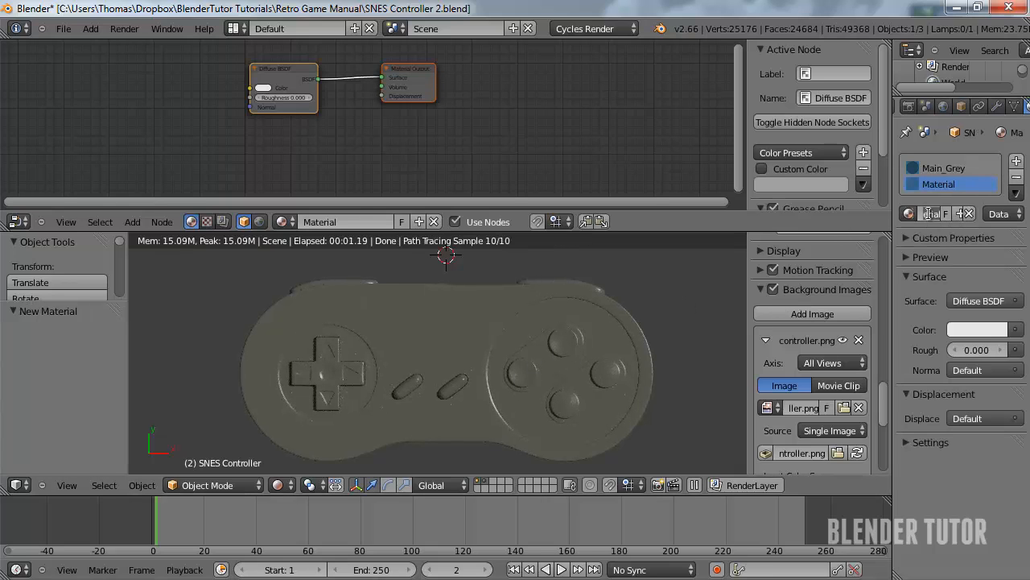
pyautogui.write('But')
pyautogui.write('ton')
pyautogui.press('Return')
# Return the 3D view to Solid shading and frame the reference image's X and Y buttons
pyautogui.click(287, 487)
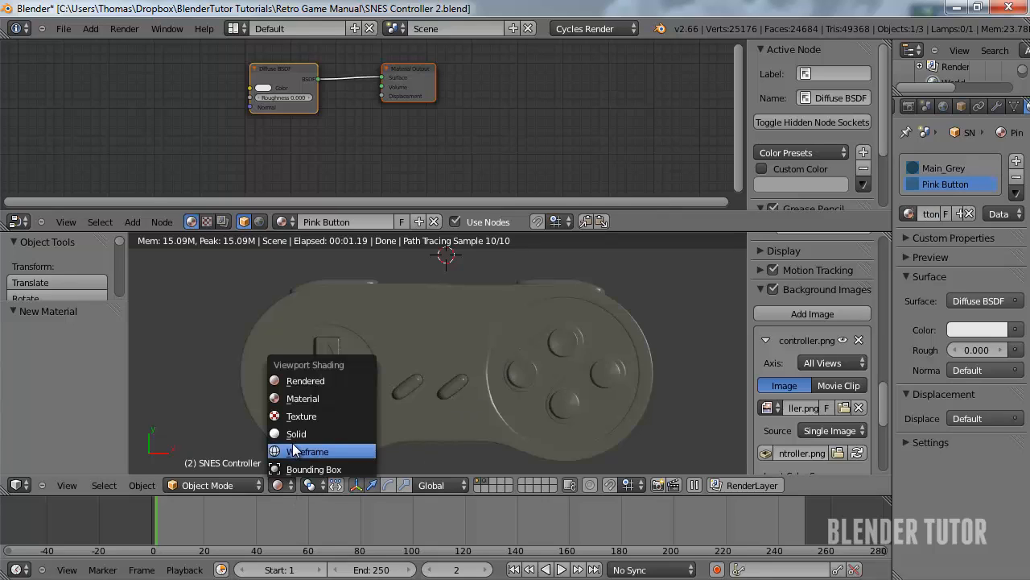
pyautogui.click(295, 437)
pyautogui.scroll(2, 494, 335)
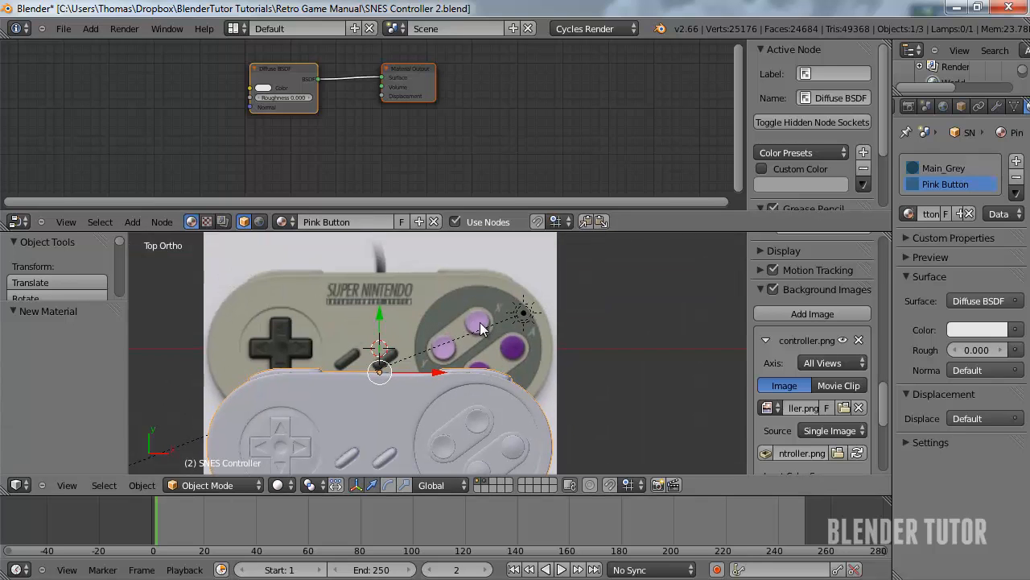
pyautogui.scroll(1, 486, 334)
pyautogui.scroll(2, 485, 333)
pyautogui.keyDown('shift'); pyautogui.moveTo(527, 309); pyautogui.dragTo(375, 335, button='middle'); pyautogui.keyUp('shift')
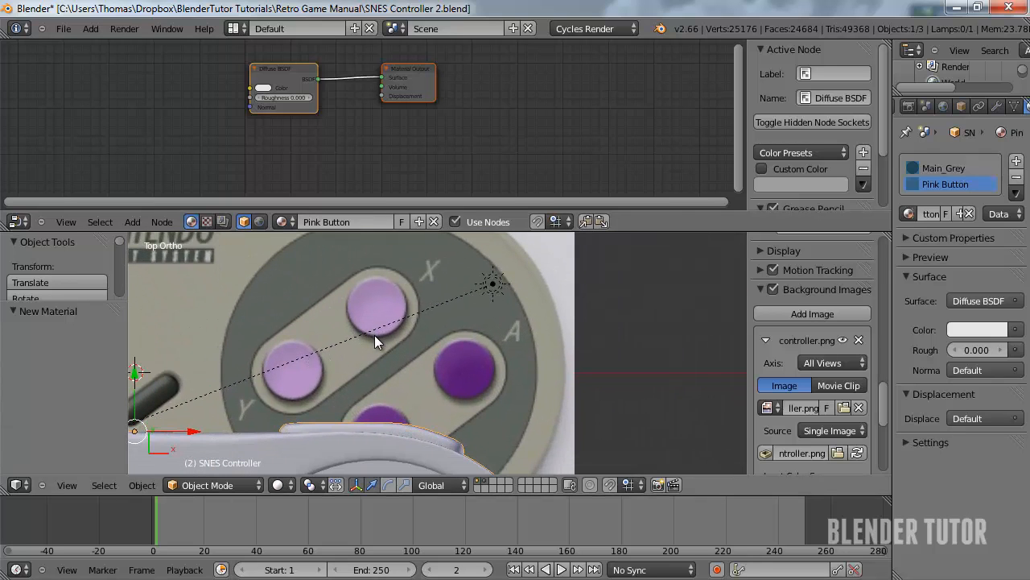
# Set Pink Button's surface to a Mix Shader with Diffuse BSDF and Glossy BSDF as its two shaders
pyautogui.click(990, 301)
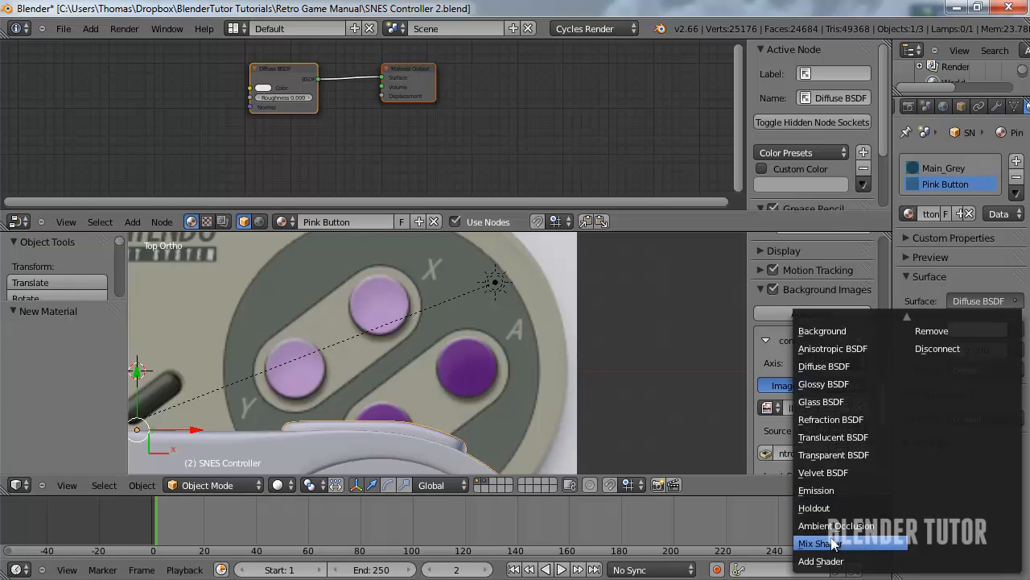
pyautogui.click(829, 531)
pyautogui.click(1013, 348)
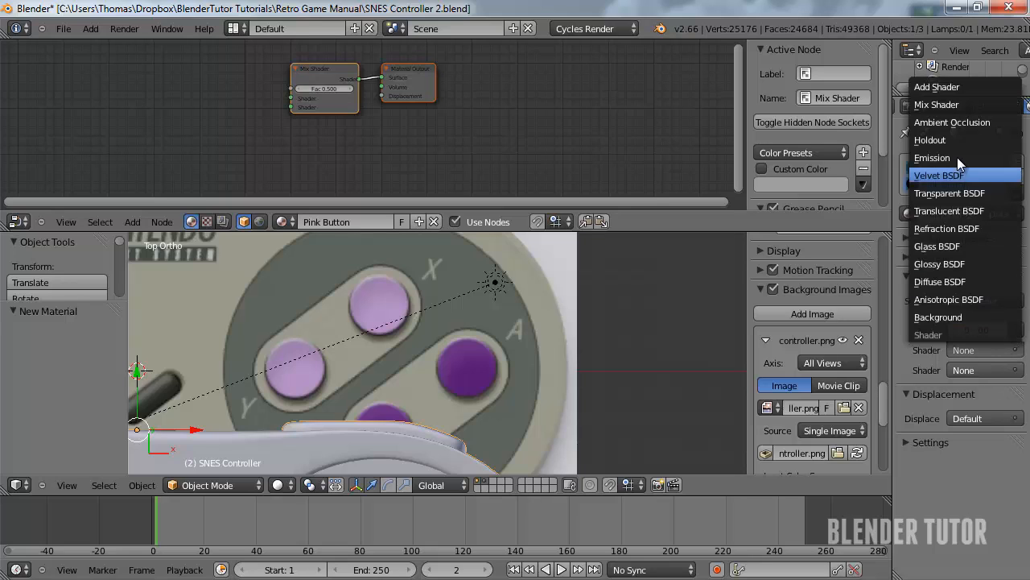
pyautogui.click(957, 283)
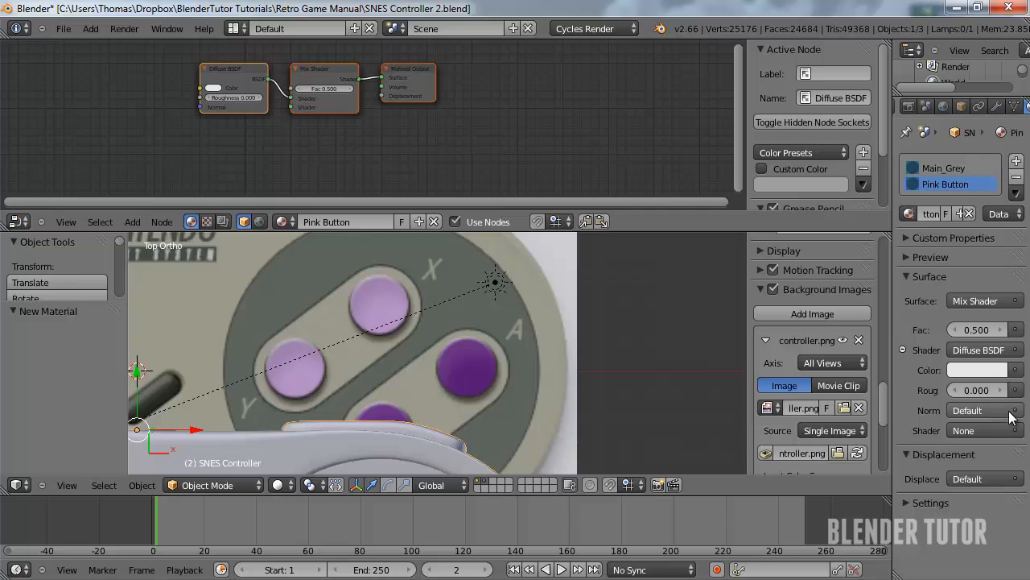
pyautogui.click(980, 431)
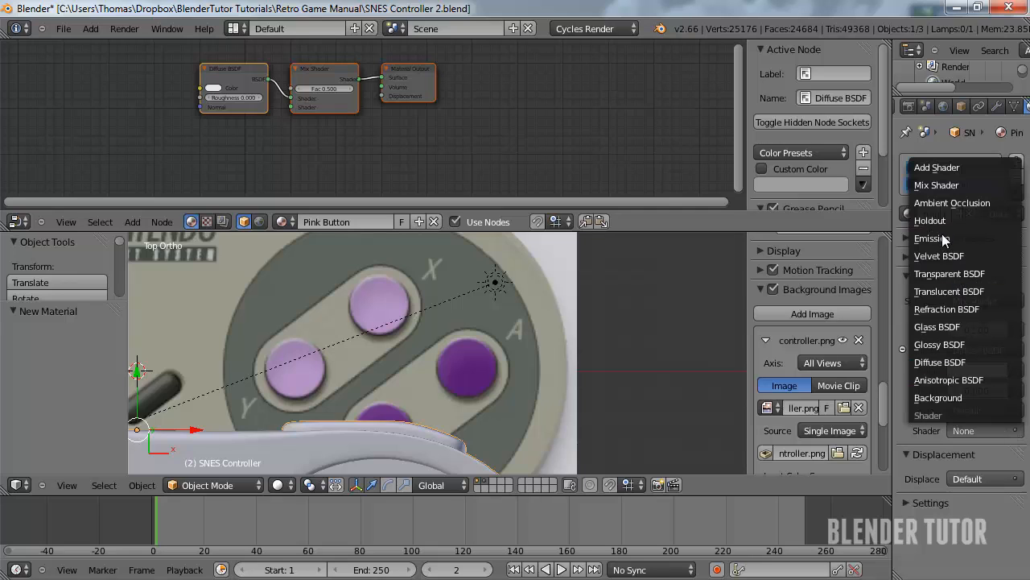
pyautogui.click(939, 344)
# Sample the Diffuse color from the reference image's X button and set Pink Button's mix Fac to 0.1
pyautogui.click(965, 368)
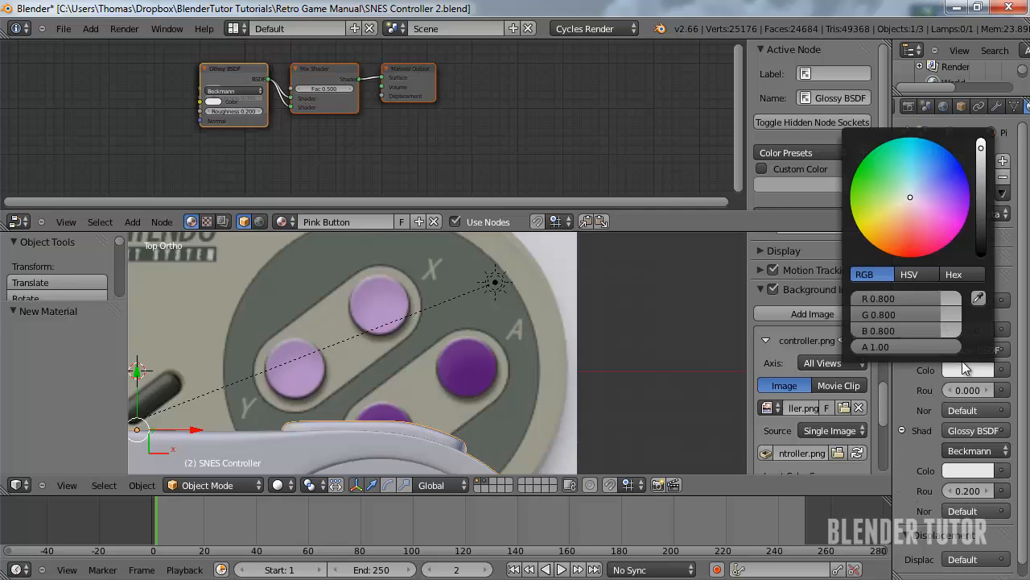
pyautogui.click(397, 296)
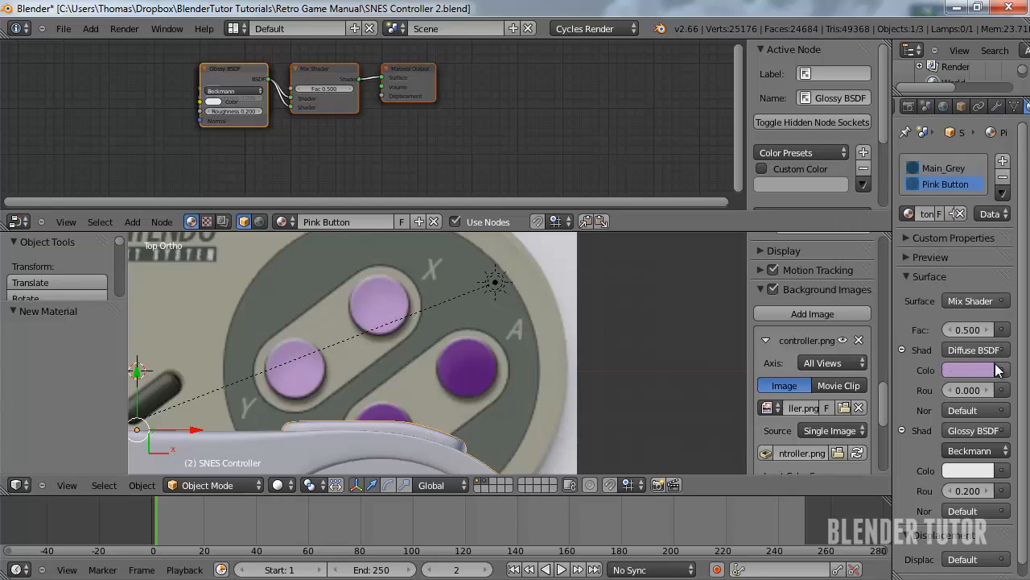
pyautogui.click(966, 329)
pyautogui.write('0.9')
pyautogui.press('Return')
pyautogui.write('0.1')
pyautogui.press('Return')
# Widen the properties area and expand the material preview for Pink Button
pyautogui.moveTo(893, 246); pyautogui.dragTo(847, 247)
pyautogui.click(868, 257)
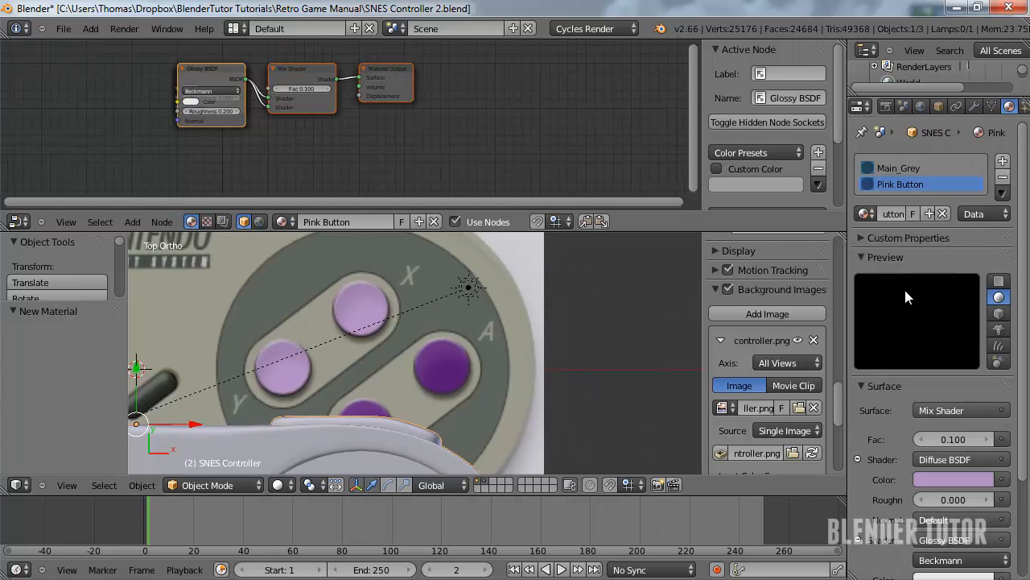
pyautogui.scroll(-3, 918, 331)
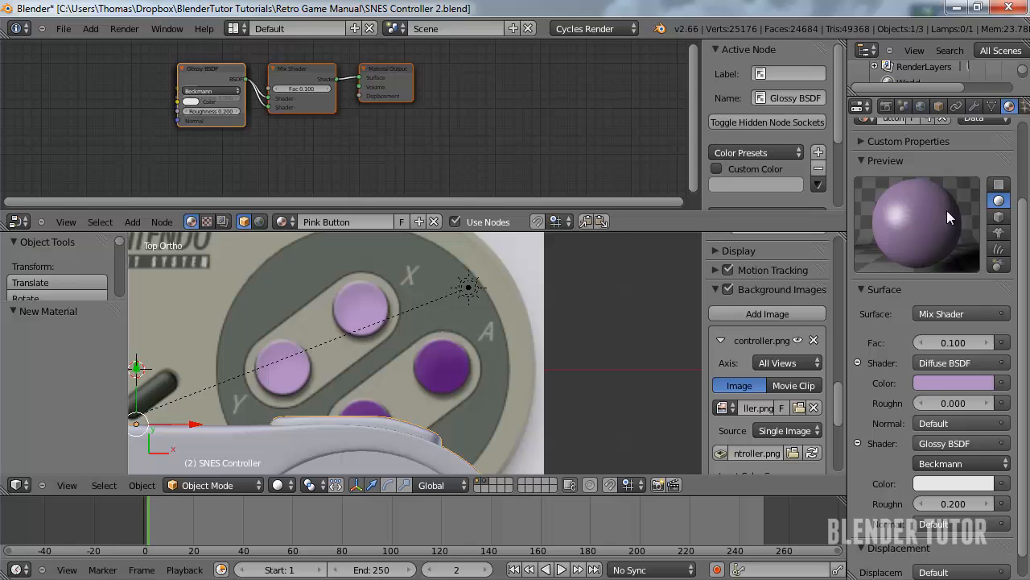
pyautogui.scroll(-1, 939, 314)
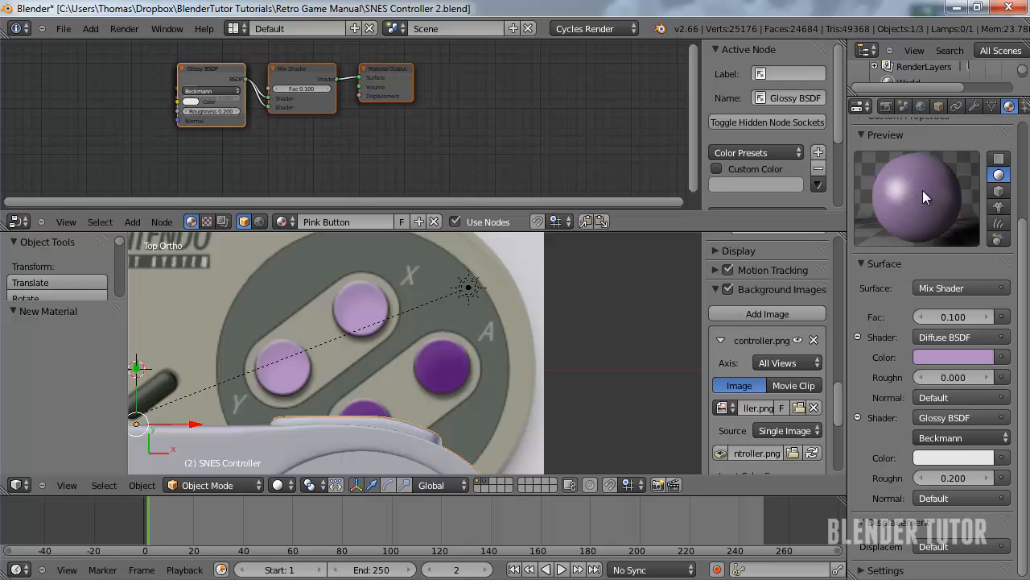
# Set the Roughness of Pink Button's Glossy BSDF to 0.1
pyautogui.click(954, 475)
pyautogui.write('0.1')
pyautogui.press('Return')
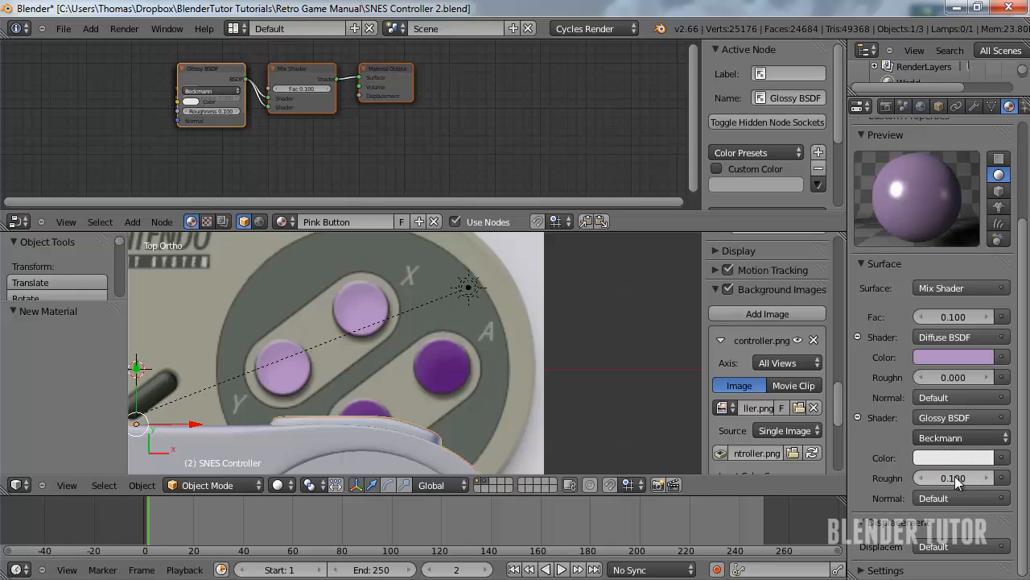
# Examine the controller's face buttons in Rendered shading, then restore Solid shading with the whole controller in view
pyautogui.click(278, 485)
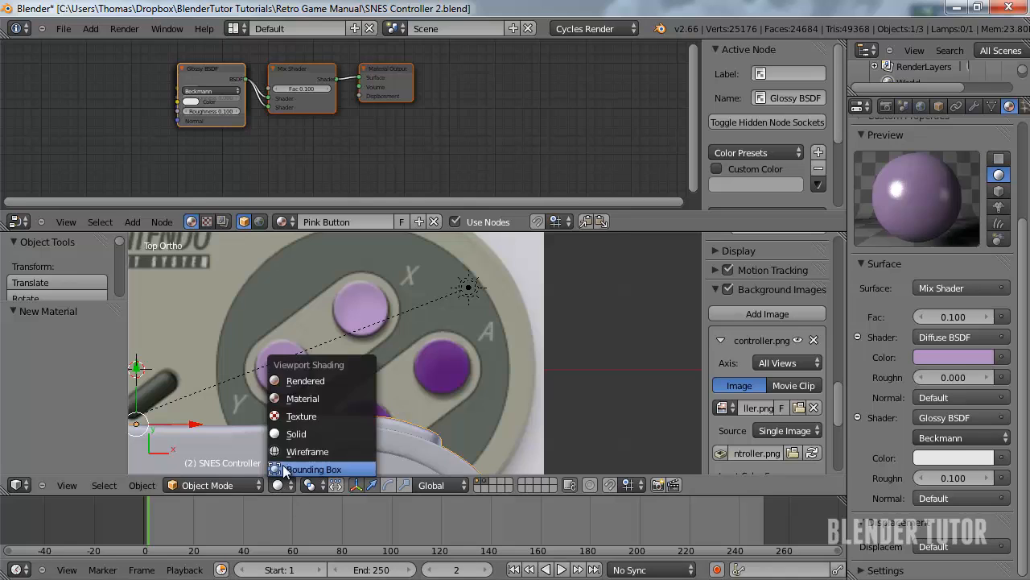
pyautogui.click(294, 382)
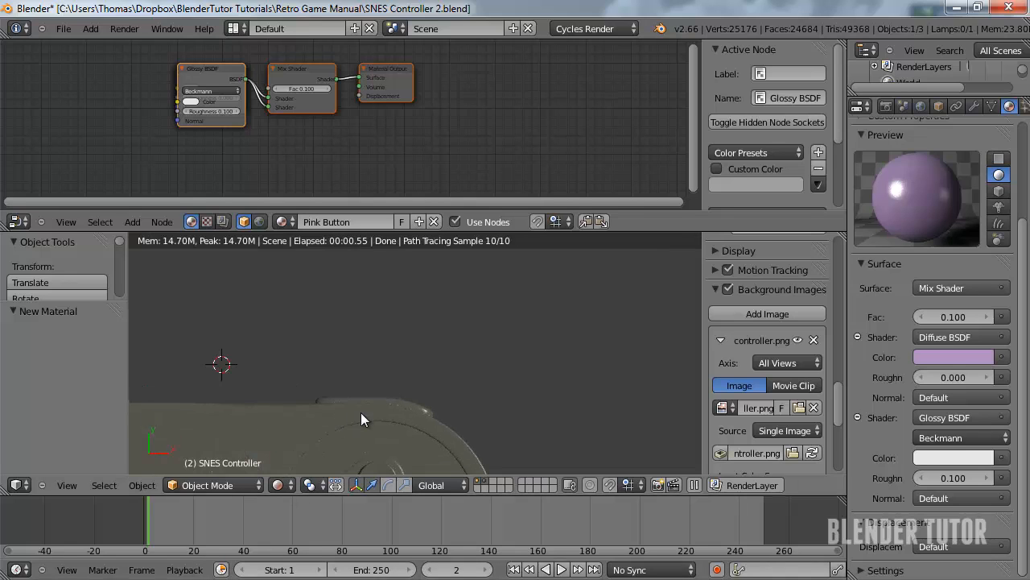
pyautogui.keyDown('shift'); pyautogui.moveTo(361, 412); pyautogui.dragTo(387, 333, button='middle'); pyautogui.keyUp('shift')
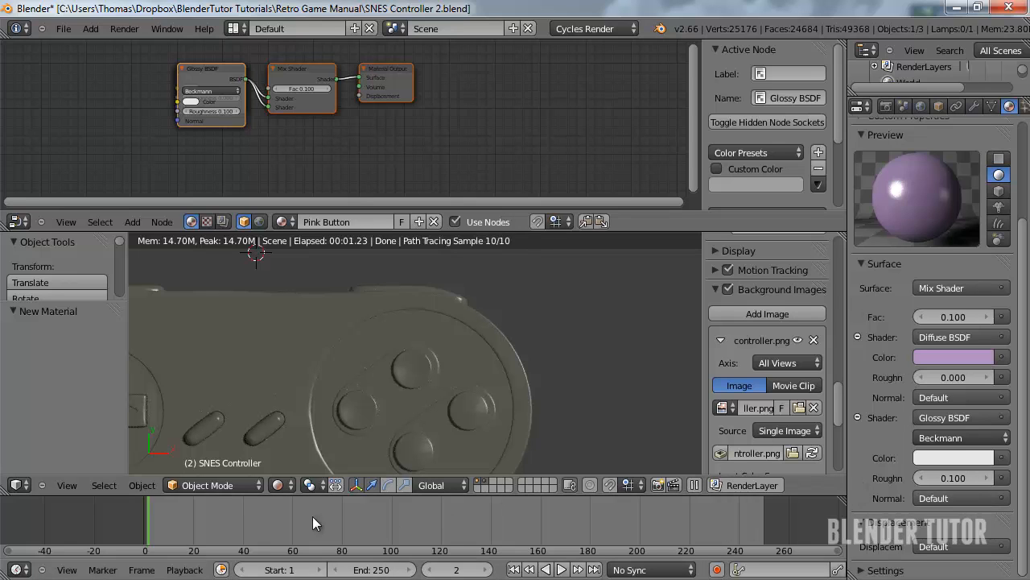
pyautogui.click(278, 485)
pyautogui.click(301, 434)
pyautogui.scroll(-3, 417, 387)
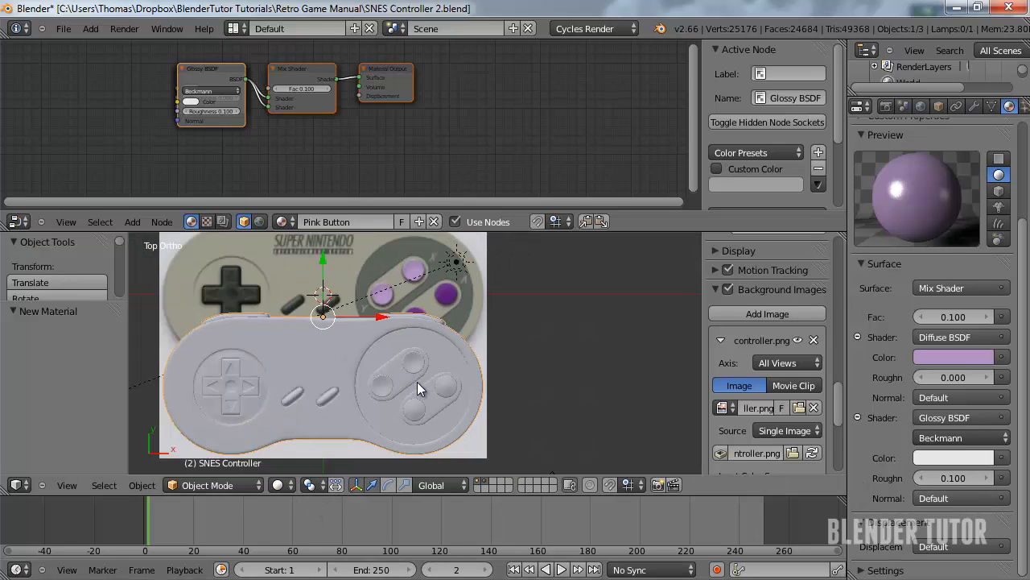
# Assign the Pink Button material to the mesh of the controller's X and Y face buttons
pyautogui.press('Tab')
pyautogui.scroll(4, 417, 381)
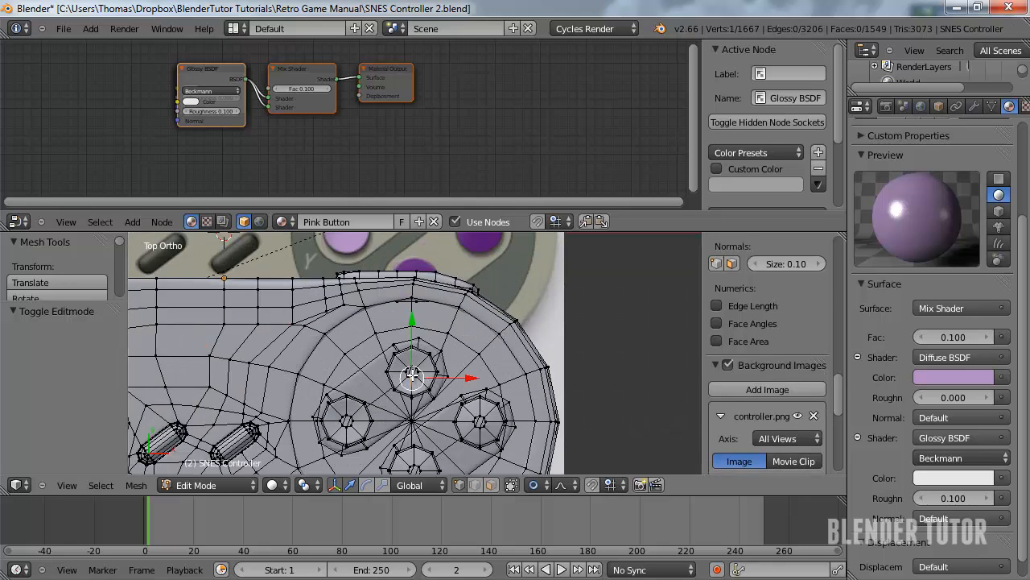
pyautogui.press('l')
pyautogui.press('l')
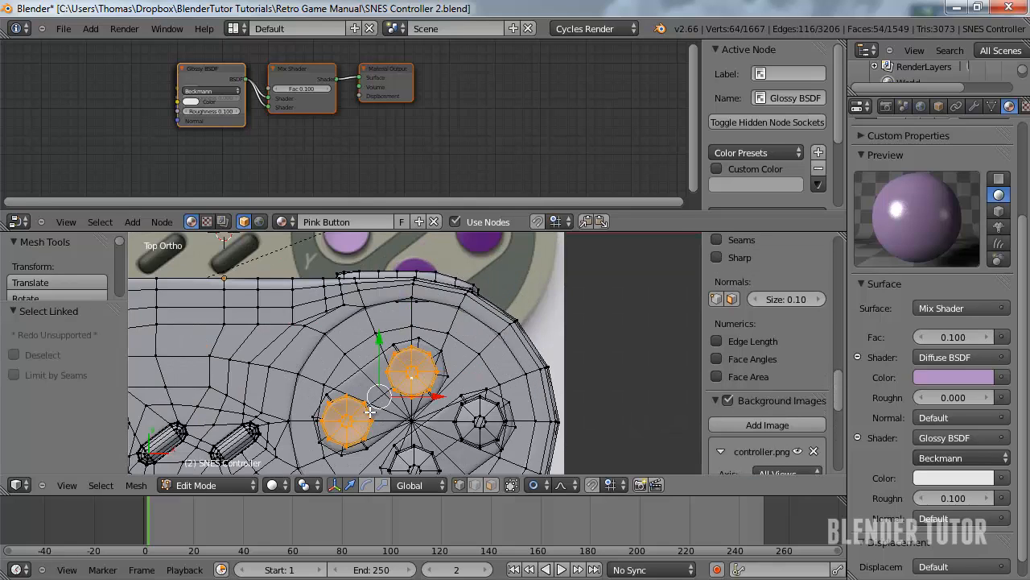
pyautogui.scroll(4, 947, 218)
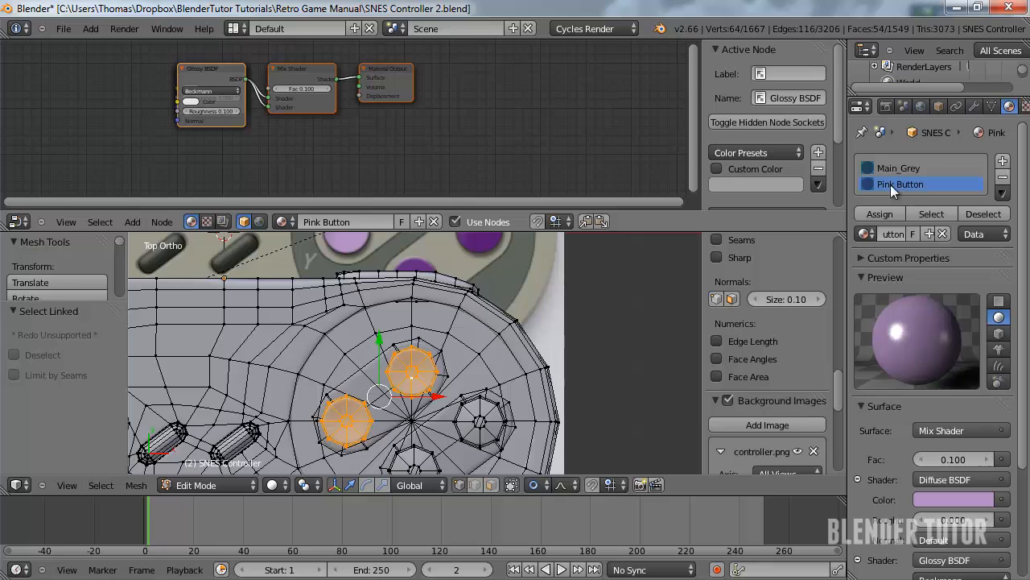
pyautogui.click(879, 214)
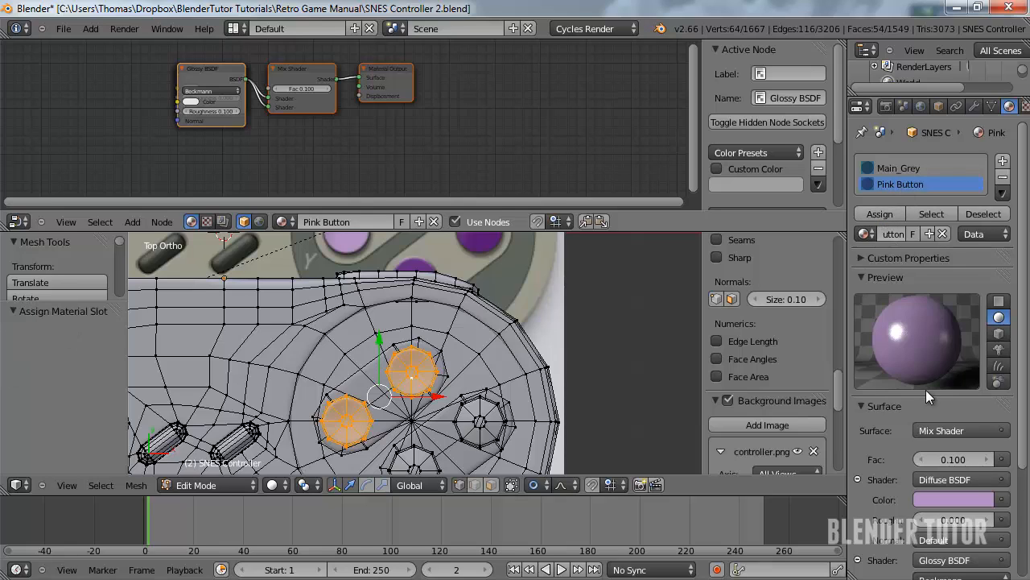
# Sample Pink Button's Viewport Color from its Diffuse color swatch and return the controller to Object Mode
pyautogui.scroll(-4, 926, 390)
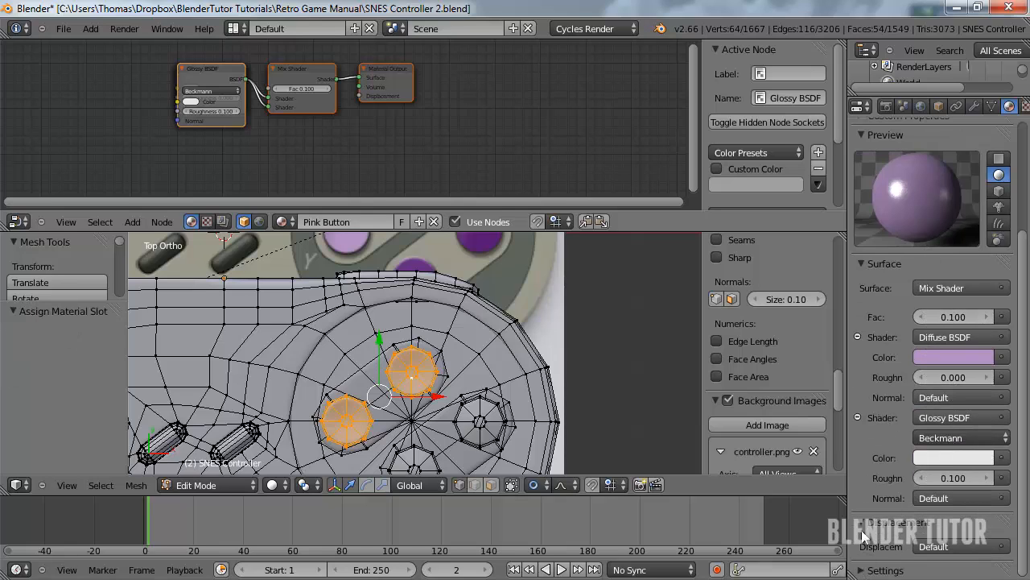
pyautogui.scroll(-2, 886, 523)
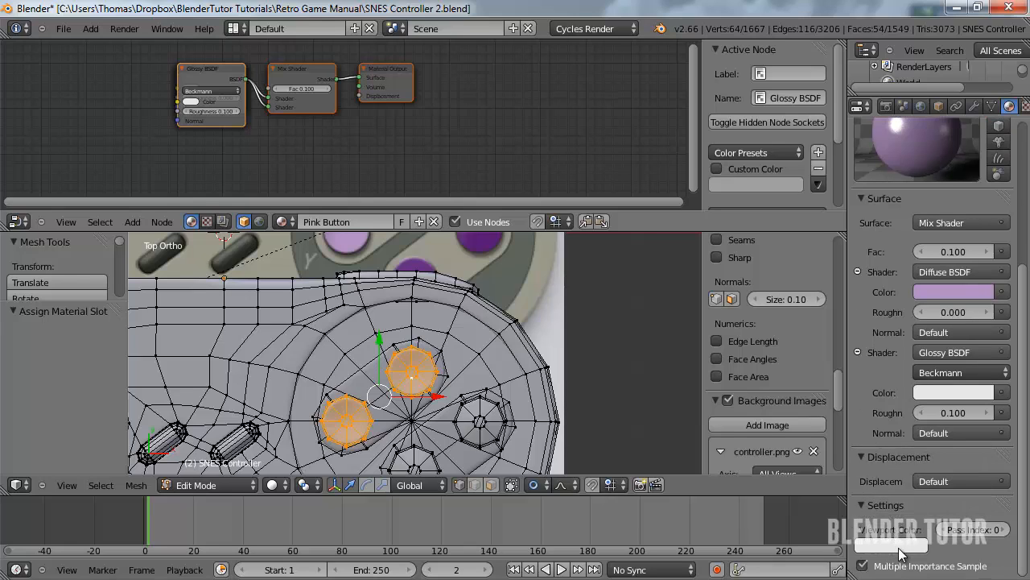
pyautogui.click(900, 546)
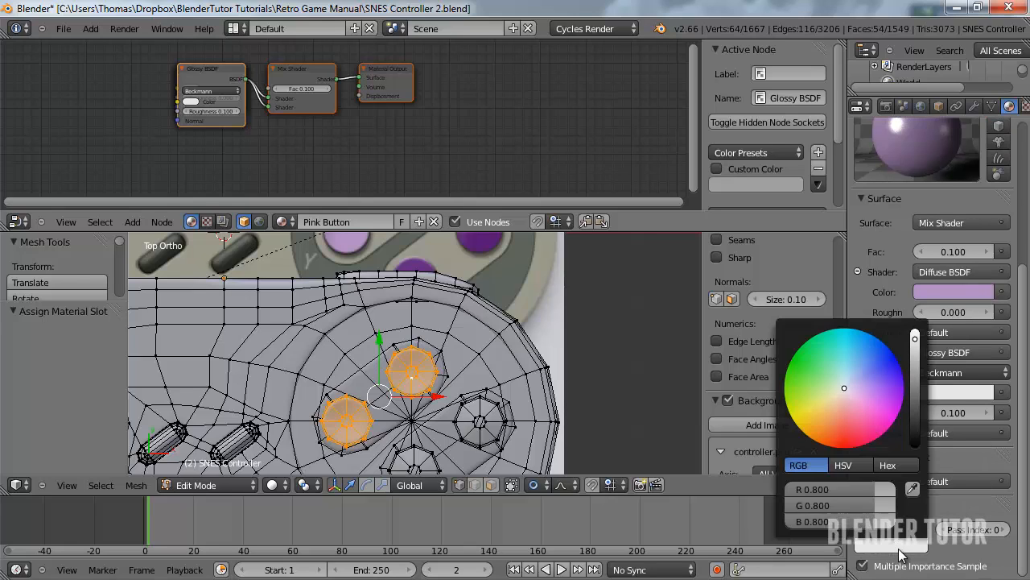
pyautogui.click(958, 292)
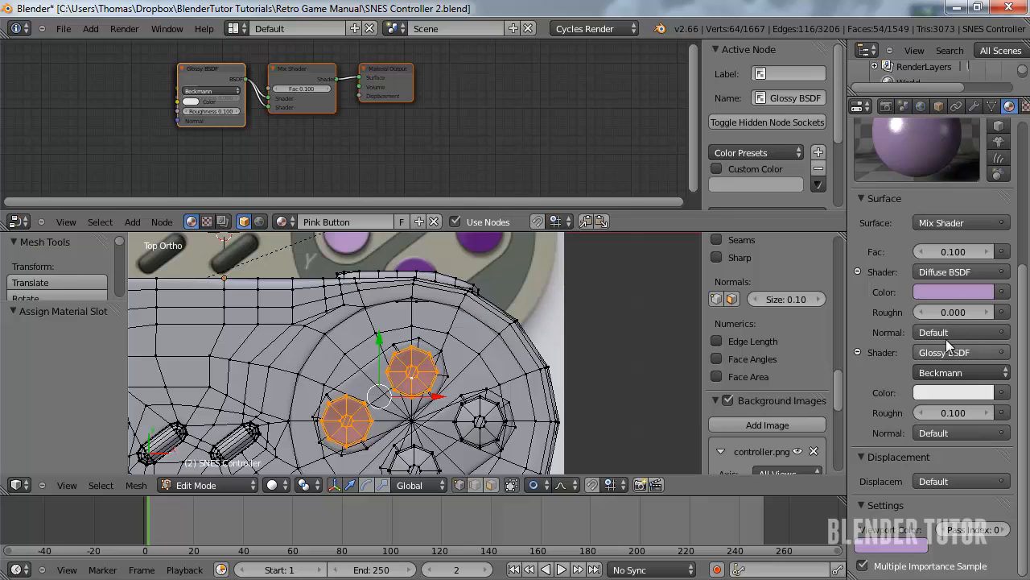
pyautogui.press('Tab')
pyautogui.scroll(-5, 415, 395)
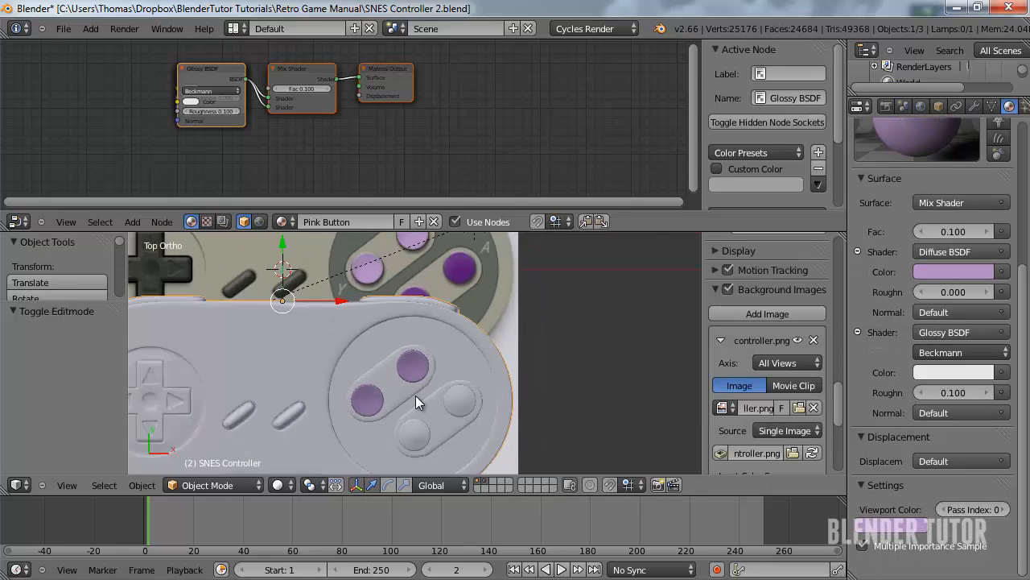
# In Rendered shading, set Pink Button's mix Fac to 0.2 and its Glossy BSDF Roughness to 0.05
pyautogui.click(280, 485)
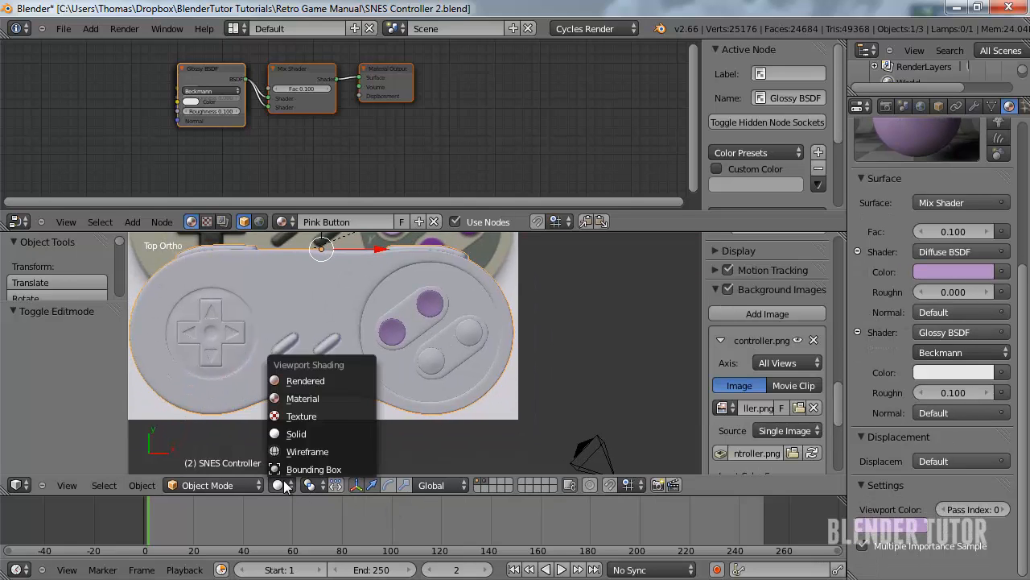
pyautogui.click(306, 380)
pyautogui.scroll(7, 446, 356)
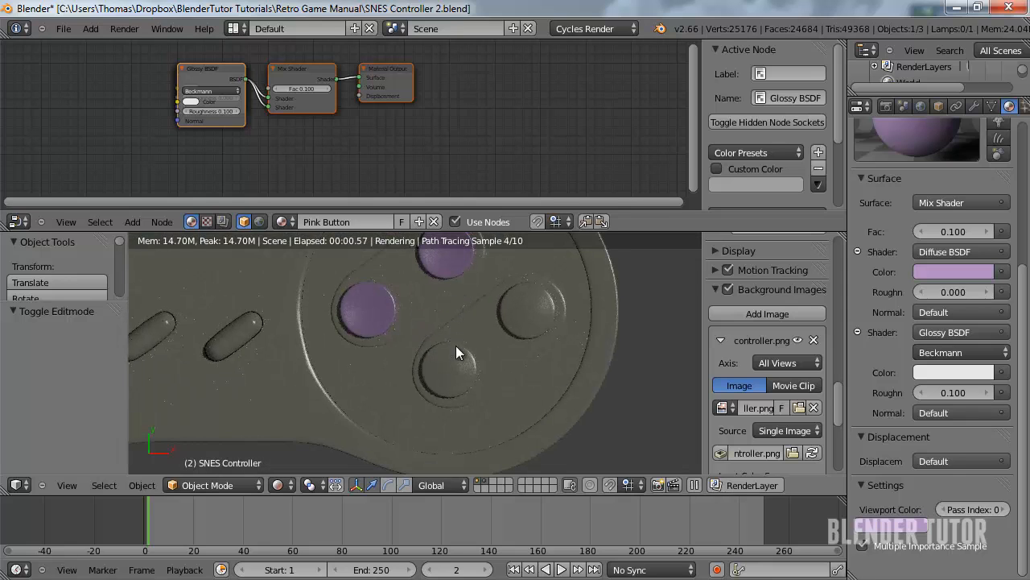
pyautogui.keyDown('shift'); pyautogui.moveTo(464, 282); pyautogui.dragTo(478, 329, button='middle'); pyautogui.keyUp('shift')
pyautogui.click(951, 233)
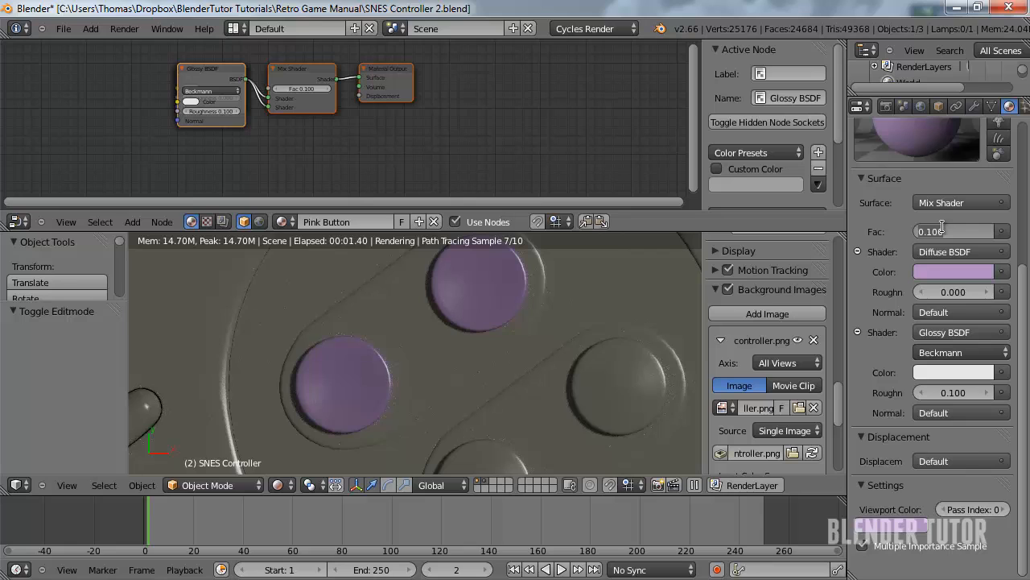
pyautogui.write('0.2')
pyautogui.press('Return')
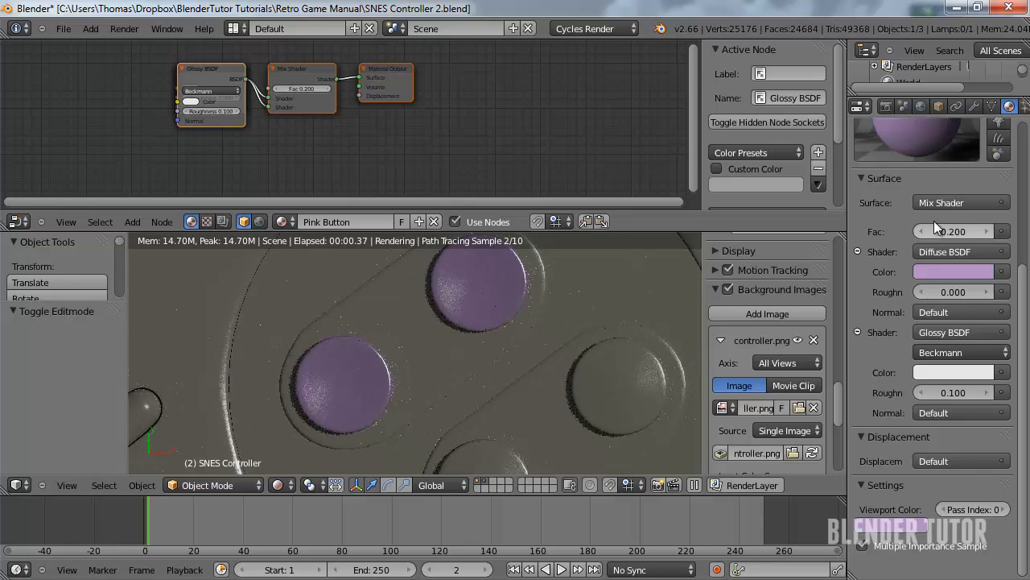
pyautogui.click(952, 392)
pyautogui.write('0.05')
pyautogui.press('Return')
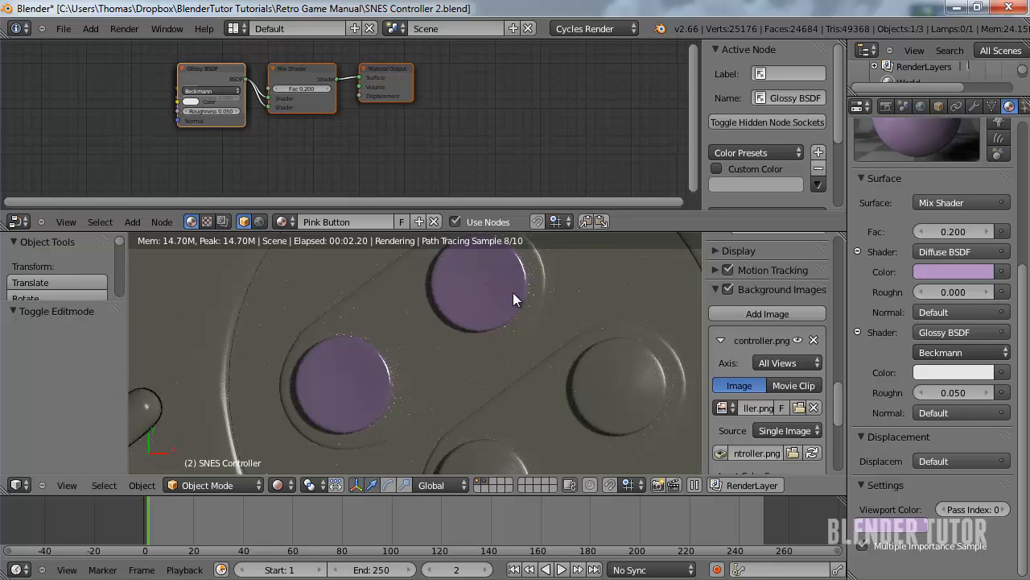
# Restore Solid shading and add a mesh plane to the scene
pyautogui.scroll(-3, 522, 305)
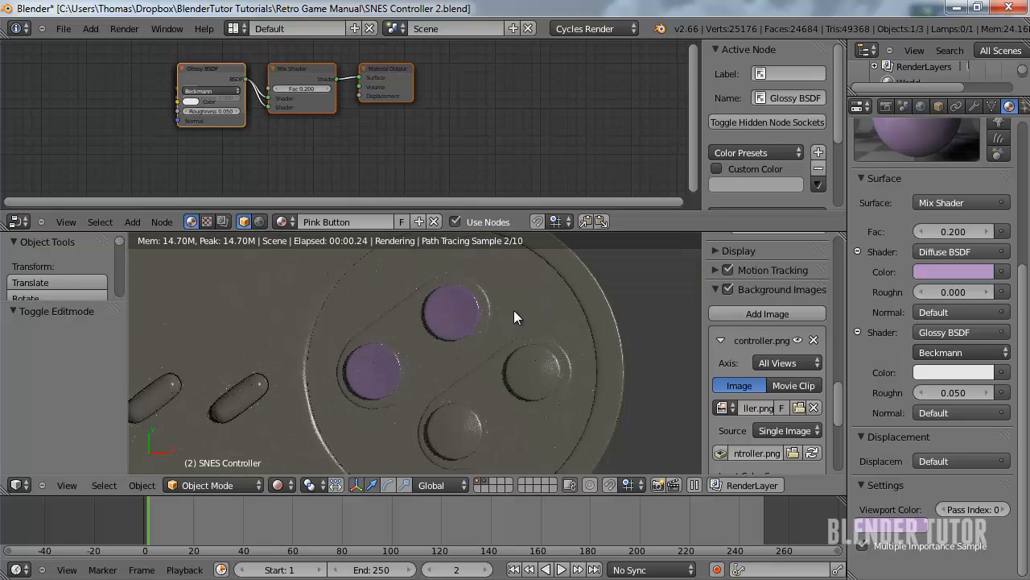
pyautogui.click(296, 433)
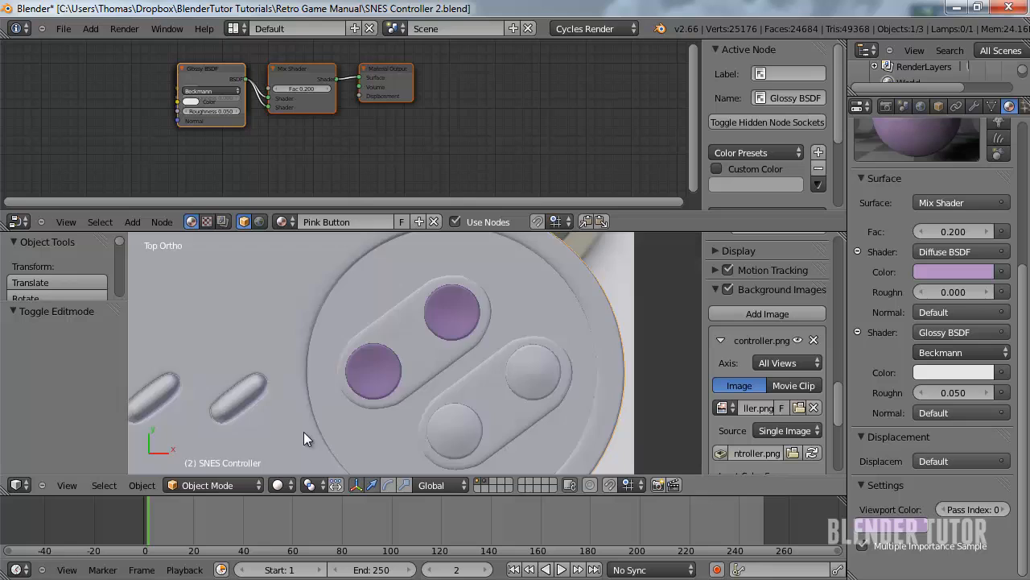
pyautogui.scroll(-5, 426, 298)
pyautogui.moveTo(426, 299)
pyautogui.mouseDown(button='middle')
pyautogui.moveTo(415, 287)
pyautogui.moveTo(416, 310)
pyautogui.mouseUp(button='middle')
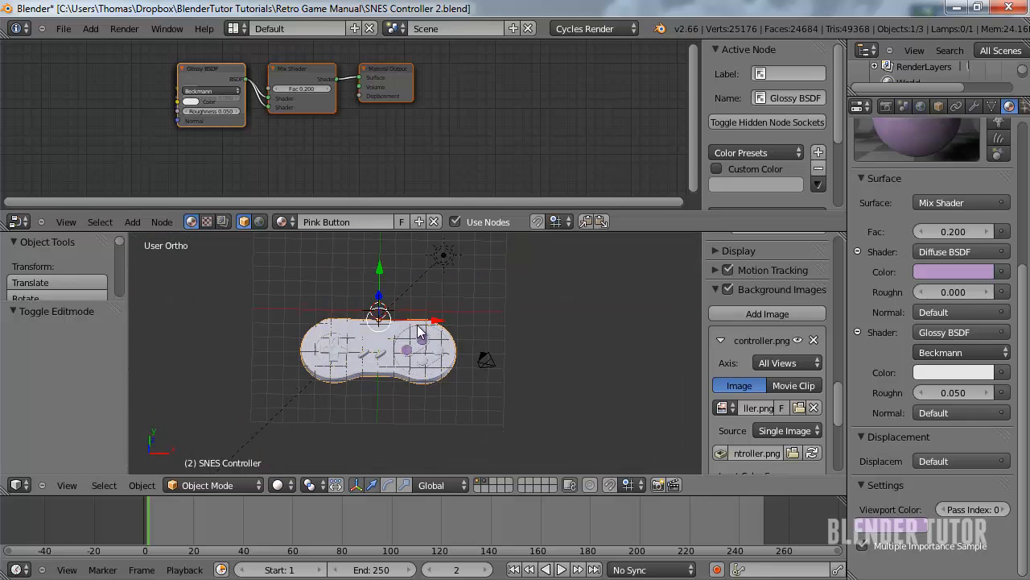
pyautogui.hotkey('shift', 'a')
pyautogui.moveTo(410, 331)
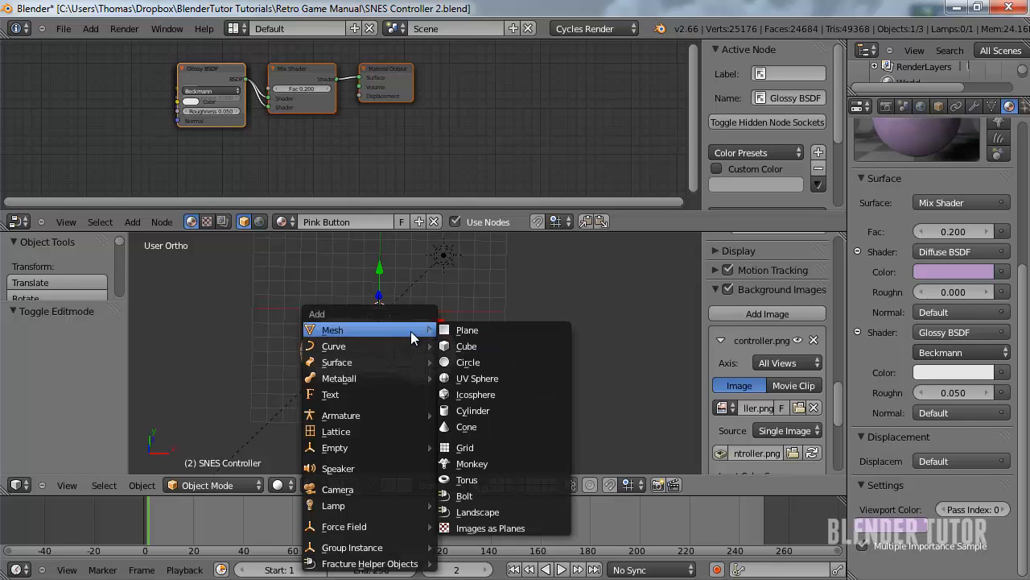
pyautogui.click(451, 332)
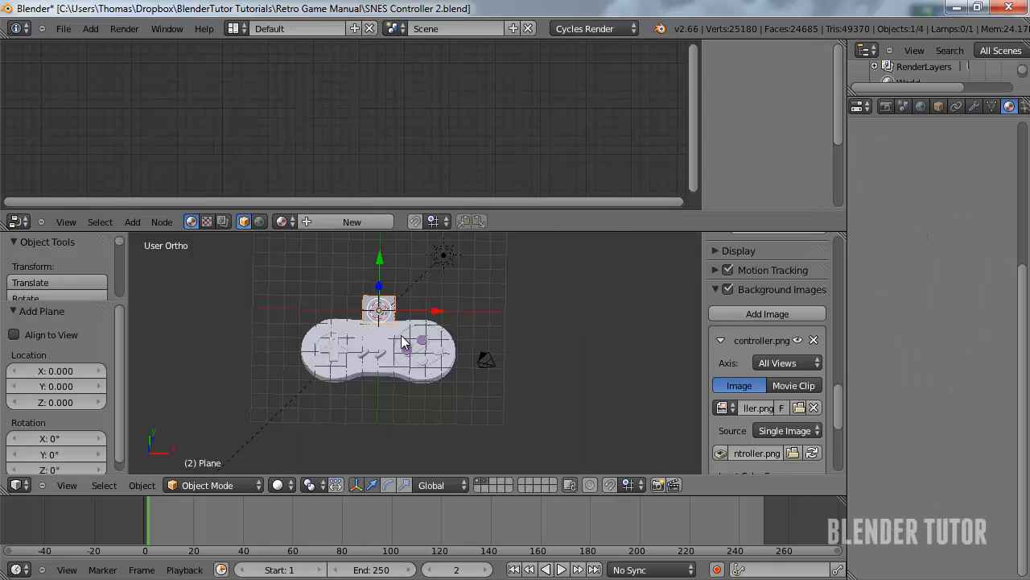
# Raise the plane about 5.76 units along Z and stretch it about 7.96 times along X
pyautogui.press('KP_1')
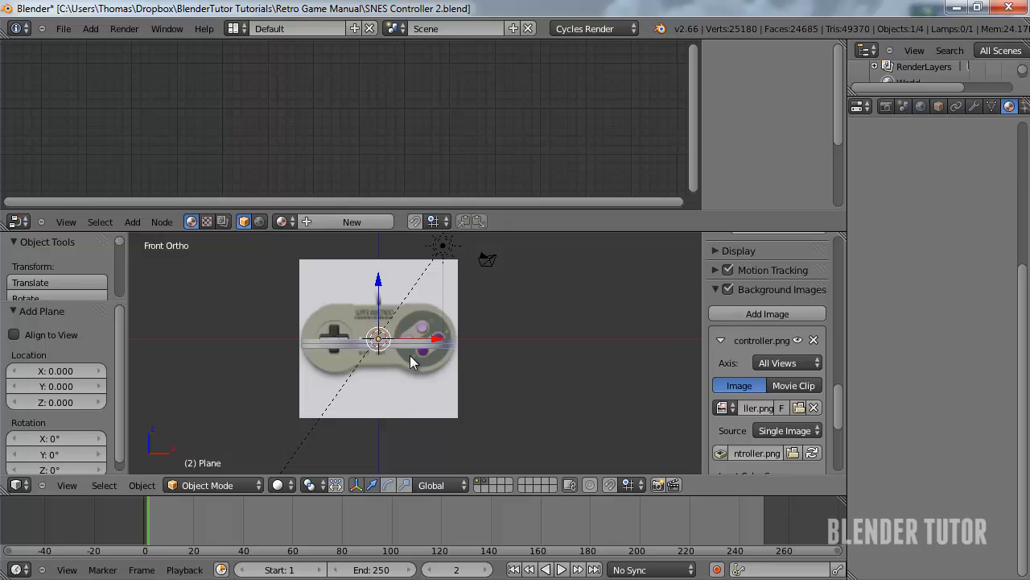
pyautogui.press('g')
pyautogui.press('z')
pyautogui.click(423, 268)
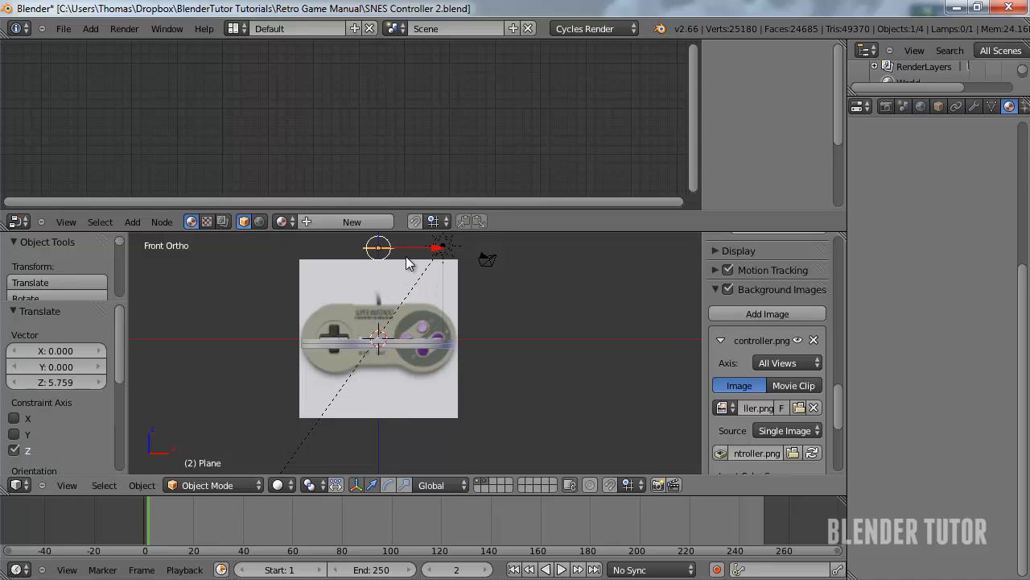
pyautogui.press('s')
pyautogui.press('x')
pyautogui.click(640, 269)
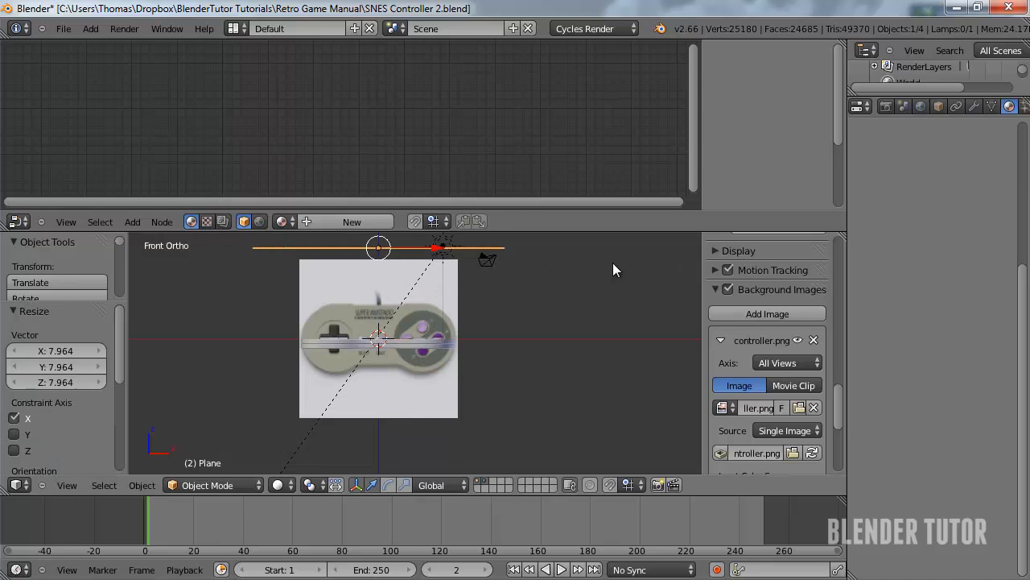
# Create a new material named Emission on the plane and set its surface shader to Emission
pyautogui.scroll(6, 989, 153)
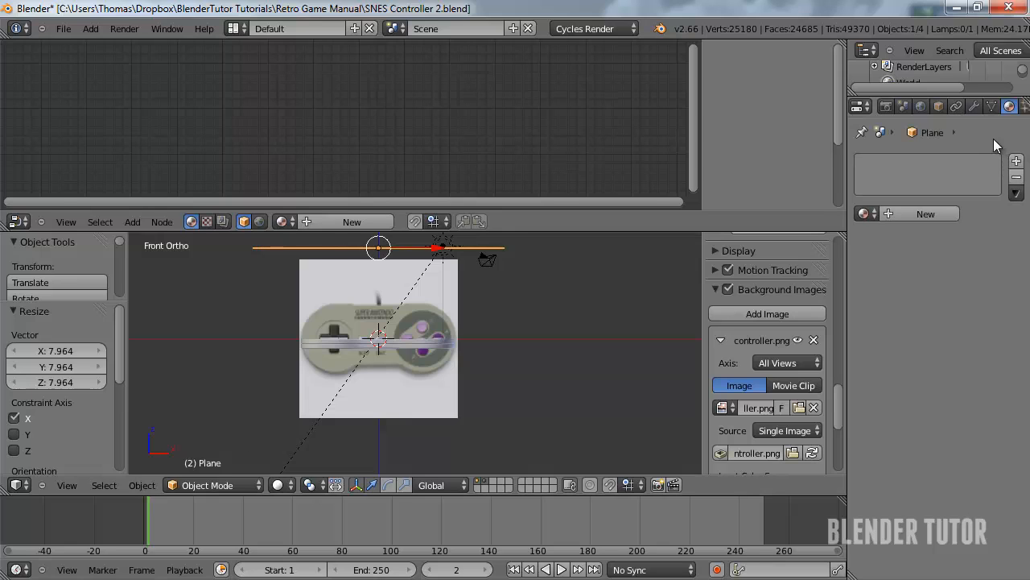
pyautogui.click(1018, 163)
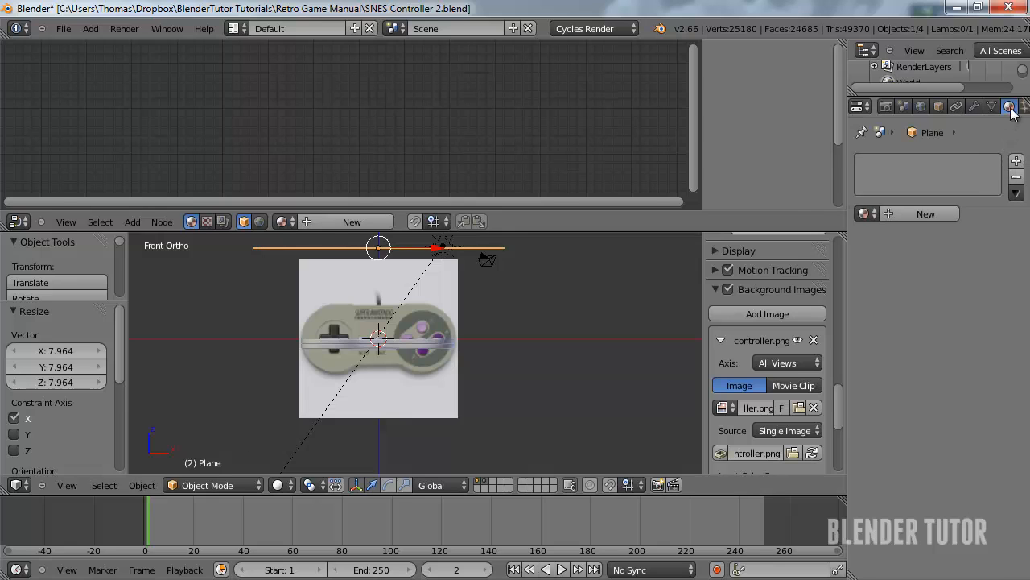
pyautogui.click(924, 215)
pyautogui.click(890, 214)
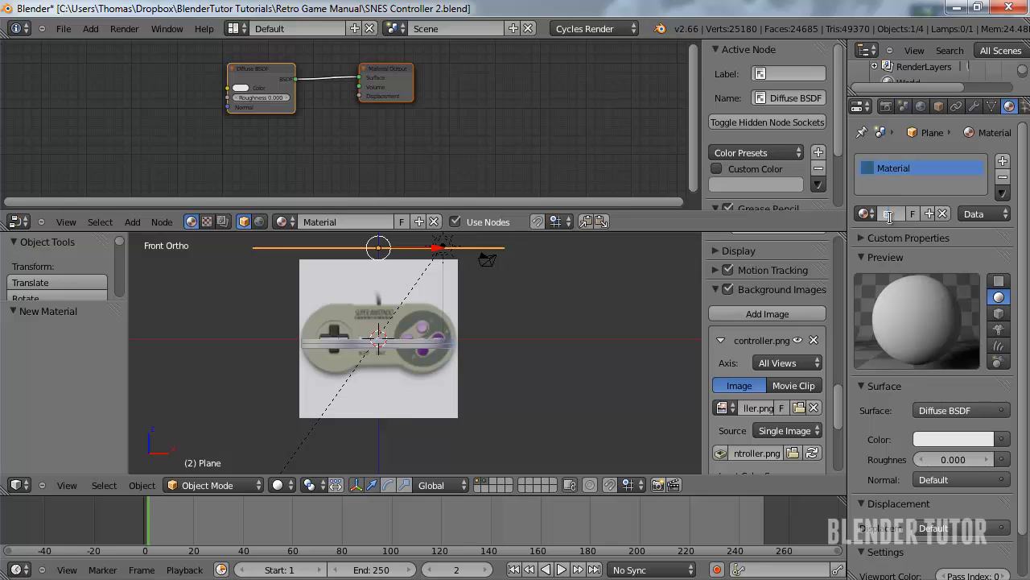
pyautogui.write('Emission')
pyautogui.press('Return')
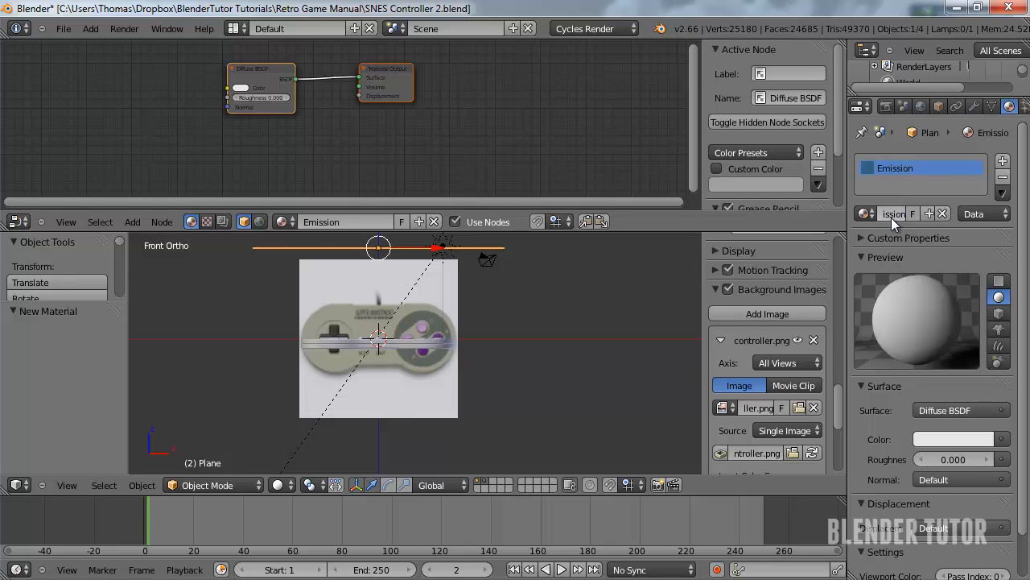
pyautogui.click(987, 411)
pyautogui.click(817, 221)
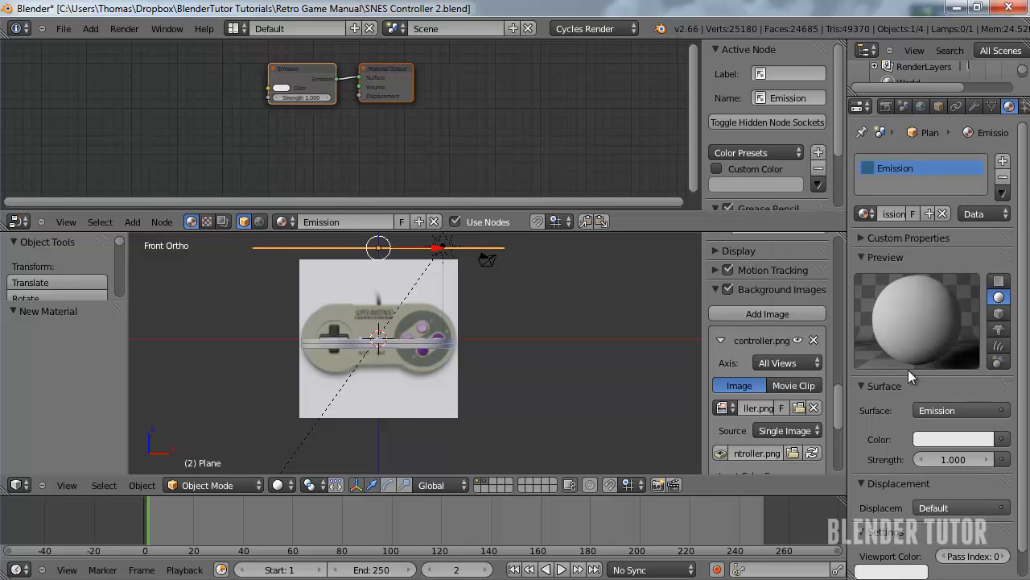
# Scale the light plane along Y to about 0.52 times its size
pyautogui.moveTo(610, 319); pyautogui.dragTo(435, 346, button='middle')
pyautogui.press('s')
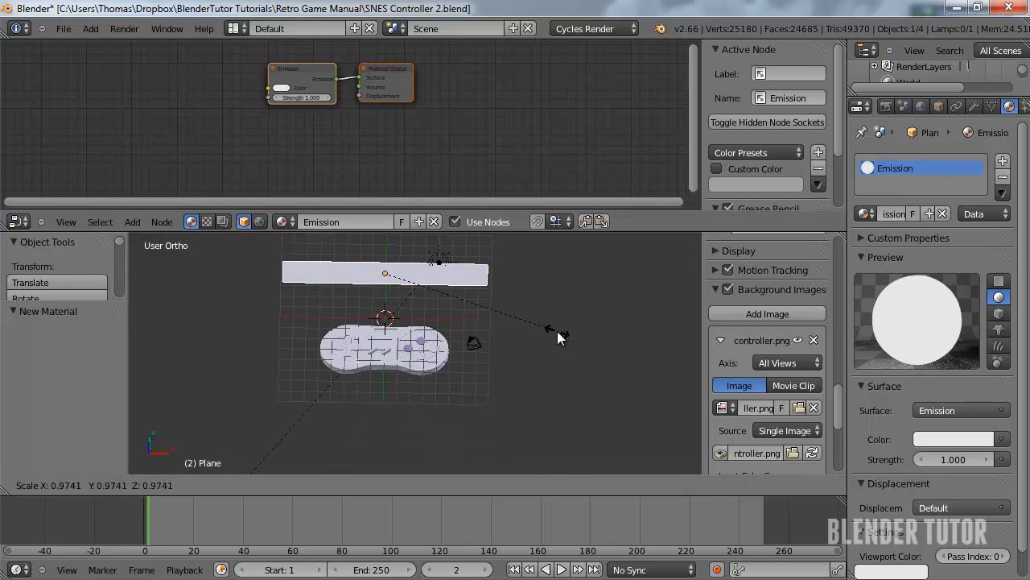
pyautogui.press('Escape')
pyautogui.press('s')
pyautogui.press('y')
pyautogui.click(424, 375)
# In Rendered shading, select the controller and set Pink Button's Glossy BSDF Roughness to 0.02
pyautogui.scroll(6, 425, 376)
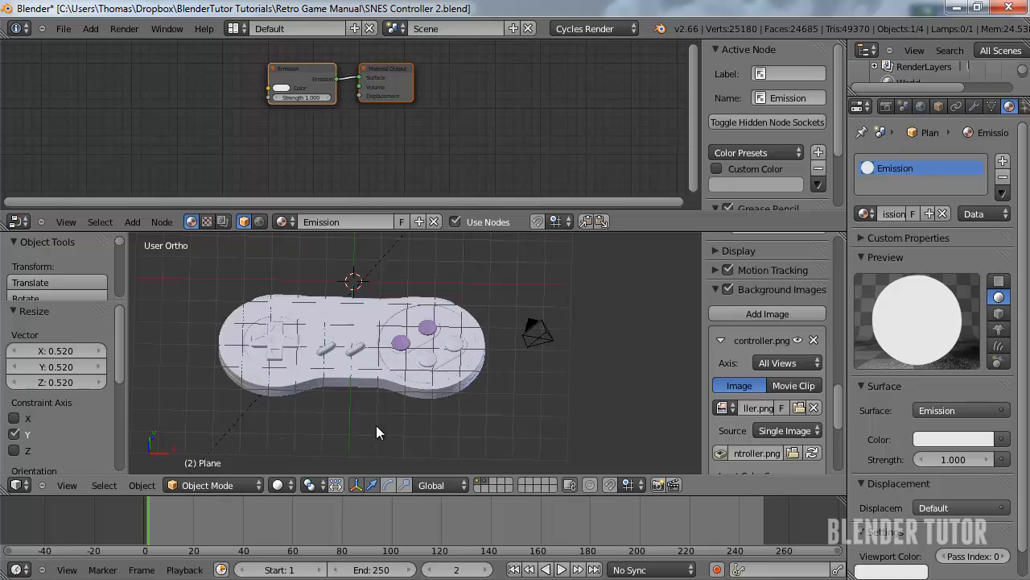
pyautogui.click(292, 487)
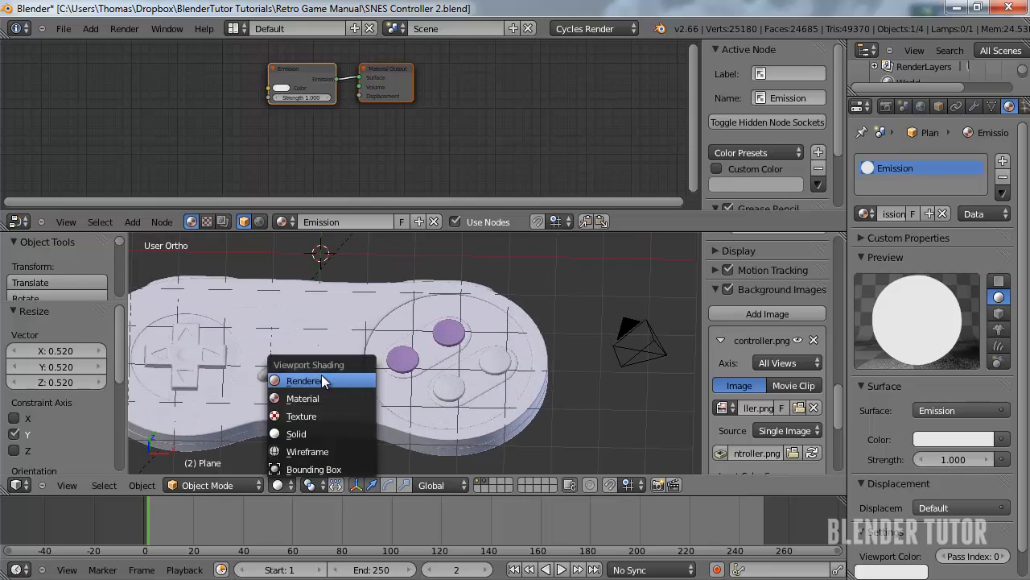
pyautogui.click(302, 316)
pyautogui.scroll(4, 439, 354)
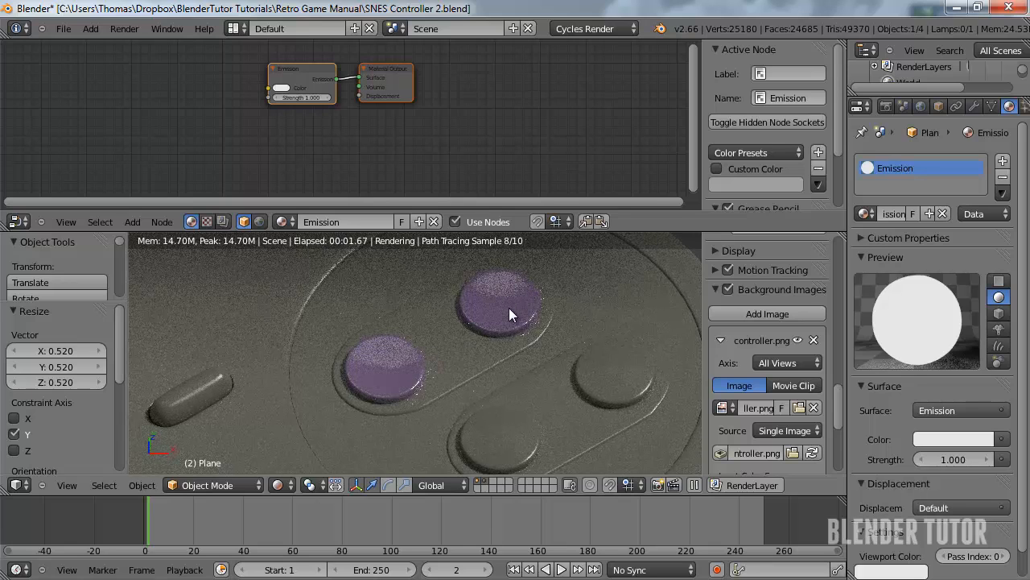
pyautogui.rightClick(517, 318)
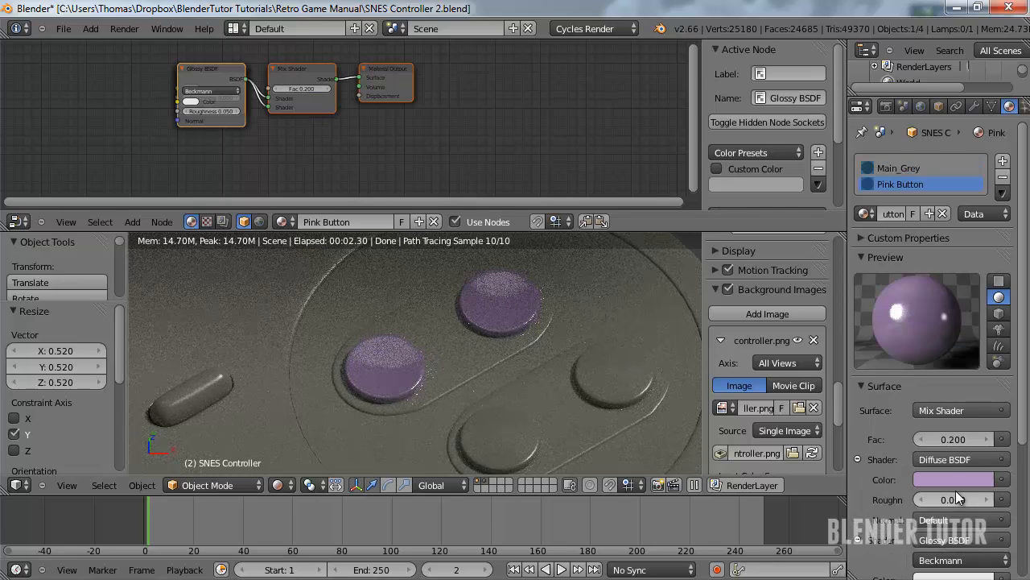
pyautogui.scroll(-2, 950, 440)
pyautogui.scroll(-1, 950, 440)
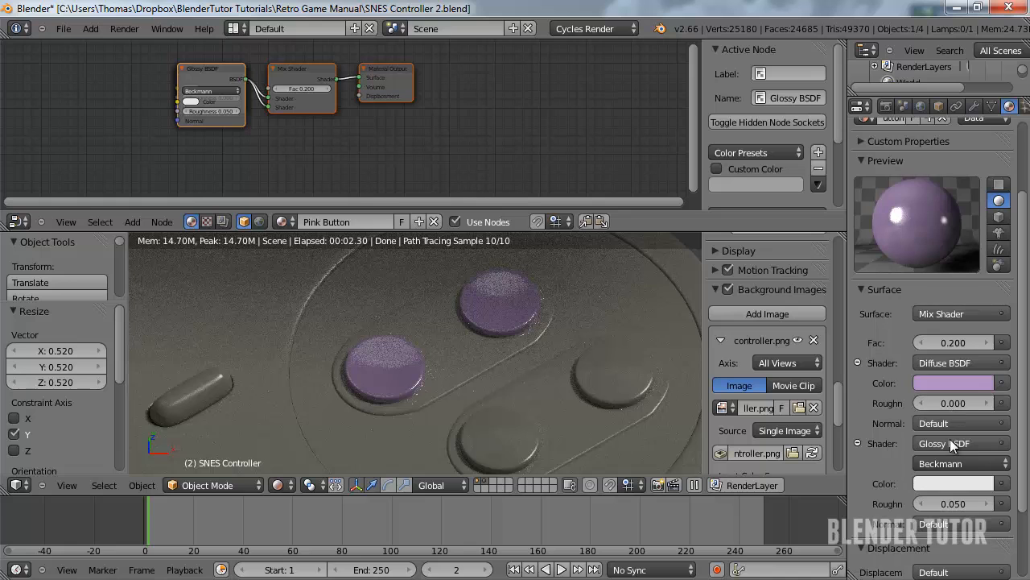
pyautogui.click(960, 500)
pyautogui.press('BackSpace')
pyautogui.write('.02')
pyautogui.press('Return')
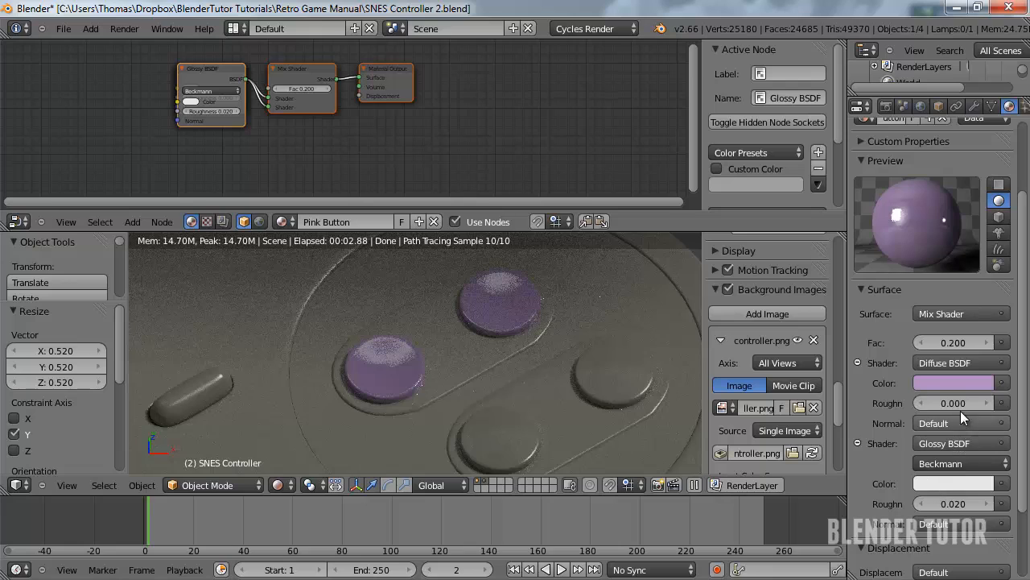
# Try a Mix Shader Fac of 0.3 on Pink Button and settle on 0.25
pyautogui.click(958, 341)
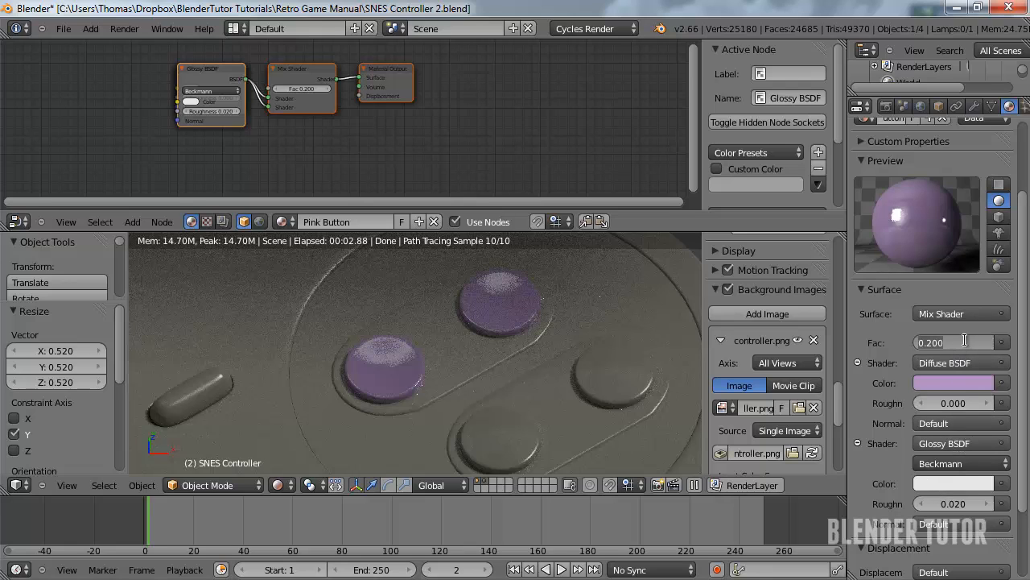
pyautogui.write('0.3')
pyautogui.press('Return')
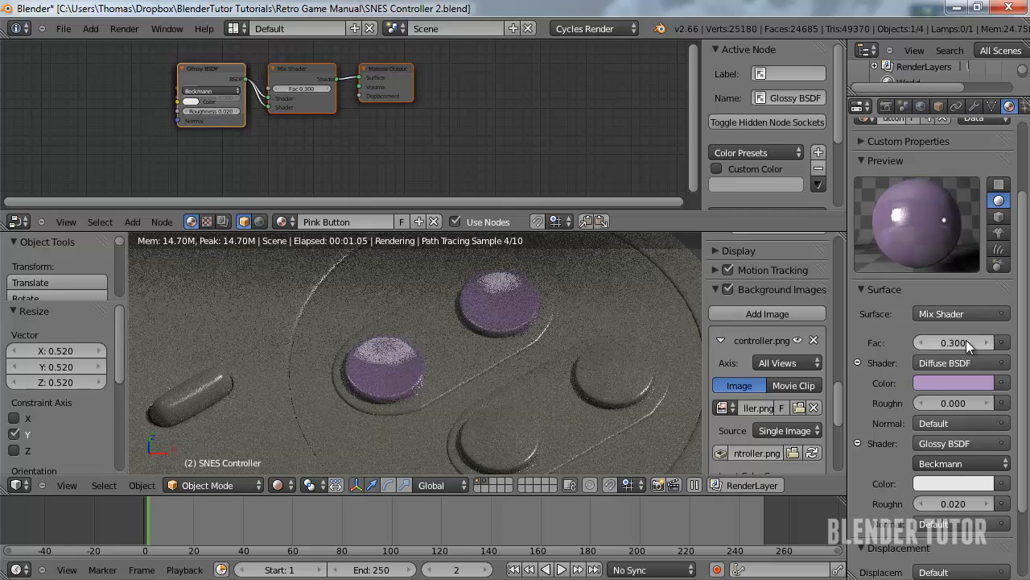
pyautogui.click(966, 340)
pyautogui.press('BackSpace')
pyautogui.press('Return')
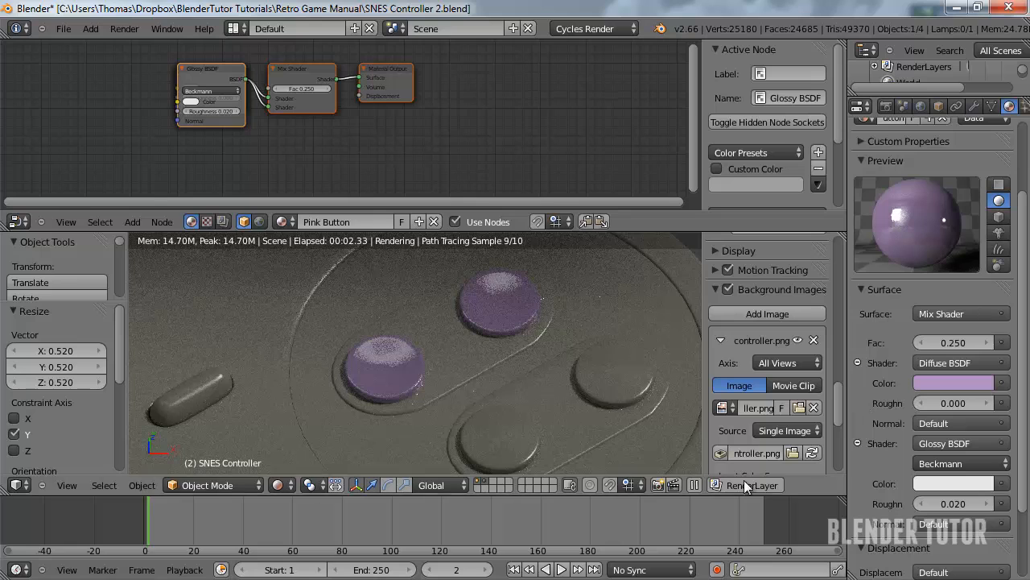
# In Solid shading, add a material slot to the controller, load Pink Button into it and make it a single-user copy
pyautogui.click(277, 485)
pyautogui.click(293, 435)
pyautogui.scroll(-5, 556, 302)
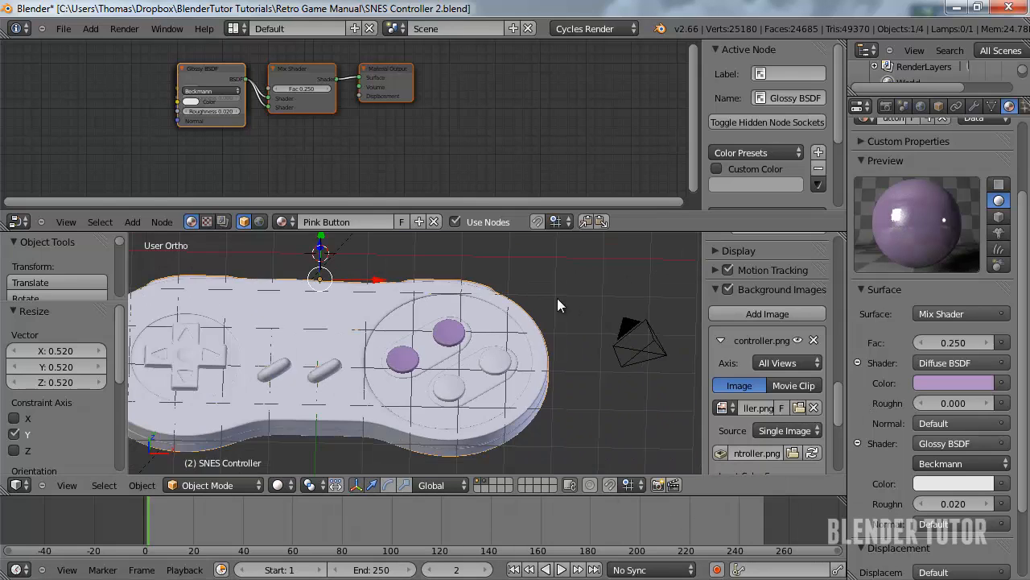
pyautogui.moveTo(557, 298); pyautogui.dragTo(496, 377, button='middle')
pyautogui.scroll(-4, 944, 269)
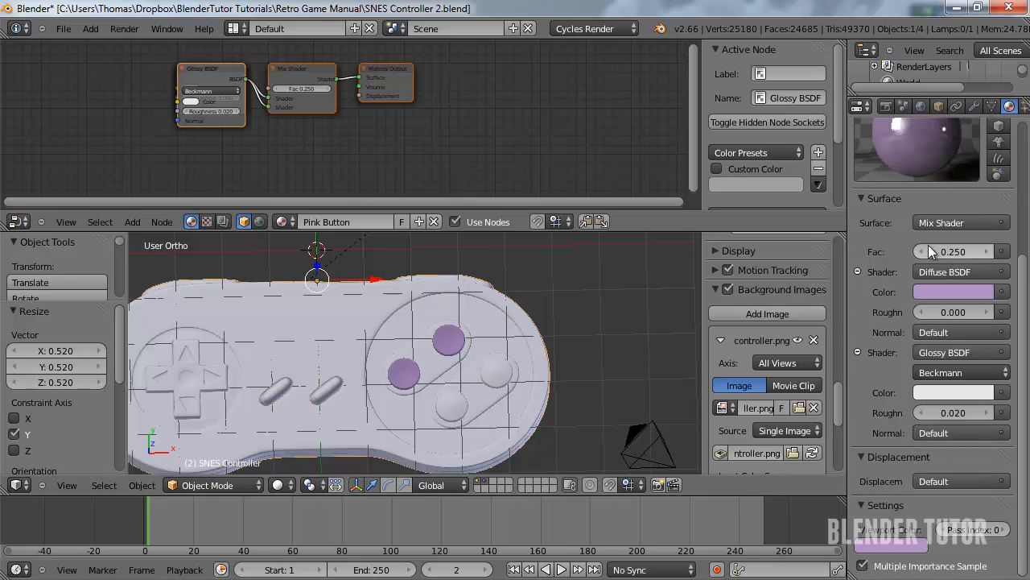
pyautogui.scroll(7, 928, 245)
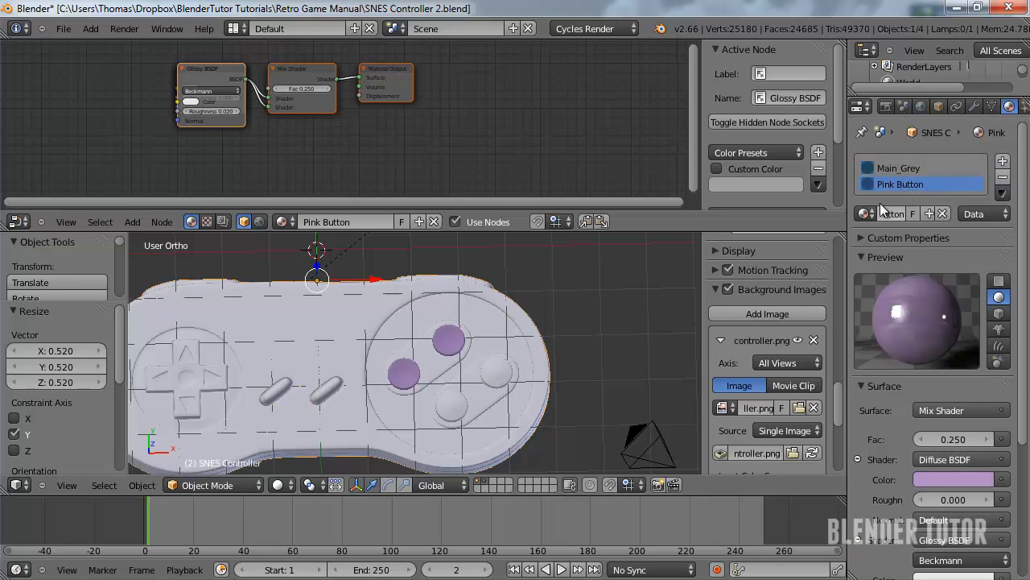
pyautogui.click(1003, 161)
pyautogui.click(867, 224)
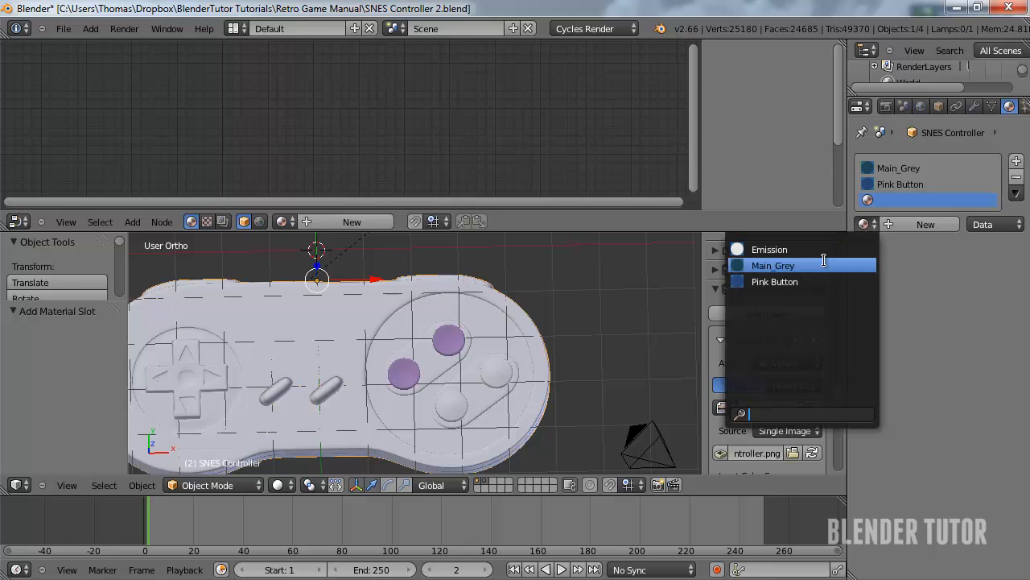
pyautogui.click(771, 280)
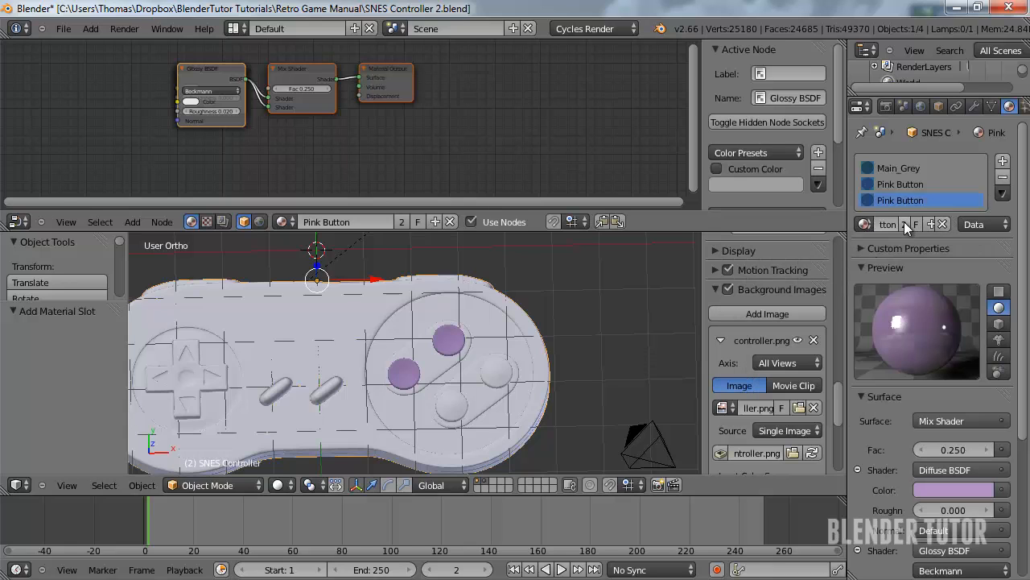
pyautogui.click(904, 224)
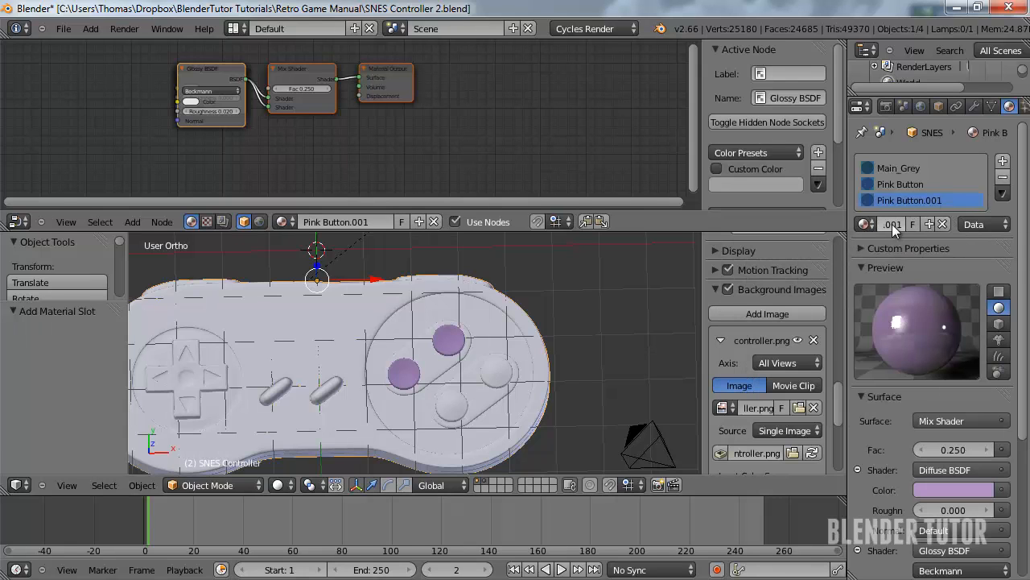
# Rename the copied material in the new slot to Purple Button
pyautogui.click(893, 224)
pyautogui.moveTo(888, 224)
pyautogui.mouseDown()
pyautogui.moveTo(878, 226)
pyautogui.moveTo(899, 225)
pyautogui.moveTo(826, 229)
pyautogui.mouseUp()
pyautogui.press('BackSpace')
pyautogui.moveTo(900, 224); pyautogui.dragTo(912, 227)
pyautogui.press('Return')
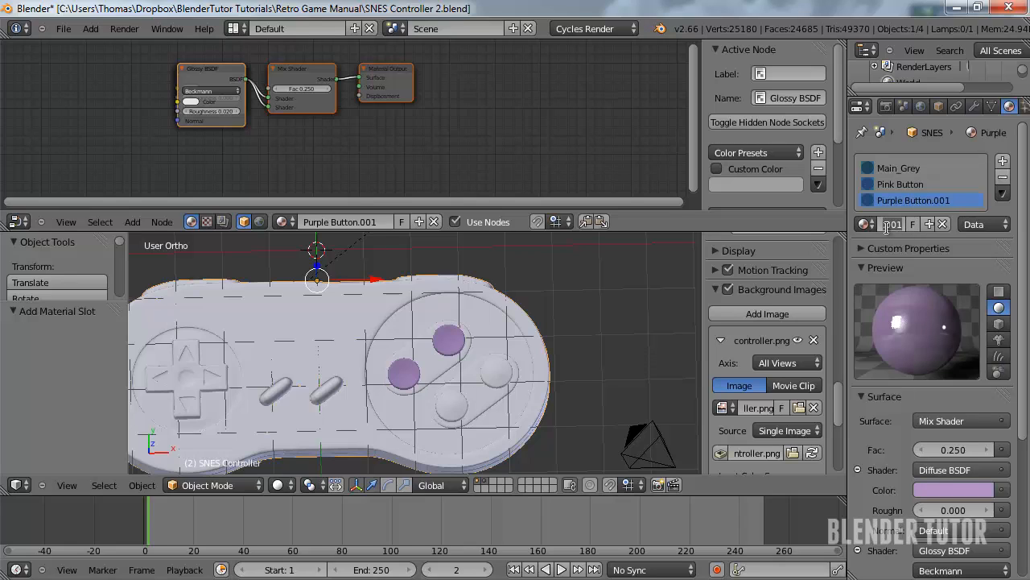
pyautogui.click(889, 225)
pyautogui.moveTo(909, 226); pyautogui.dragTo(870, 225)
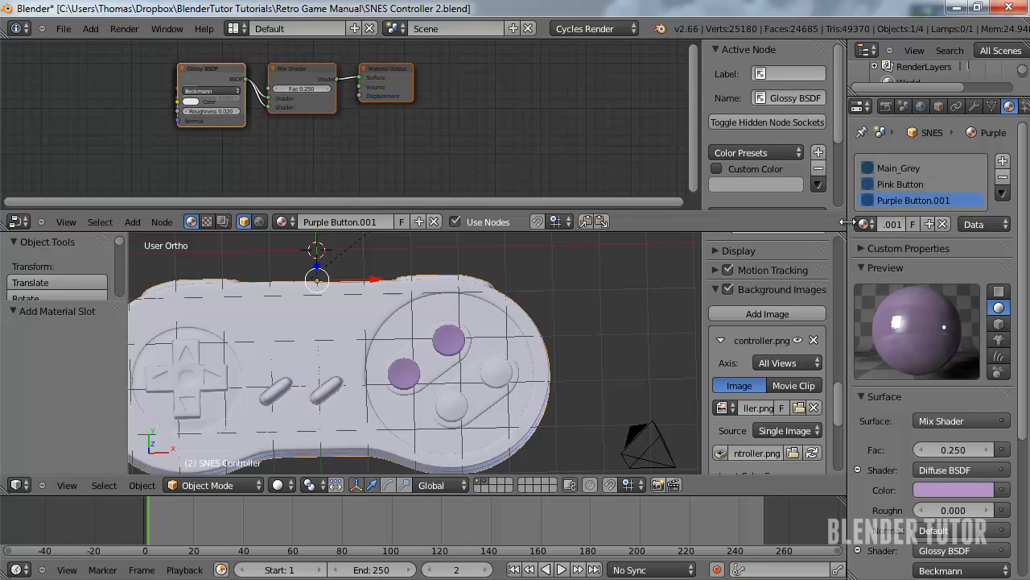
pyautogui.moveTo(848, 230); pyautogui.dragTo(680, 229)
pyautogui.click(765, 224)
pyautogui.moveTo(803, 224); pyautogui.dragTo(776, 224)
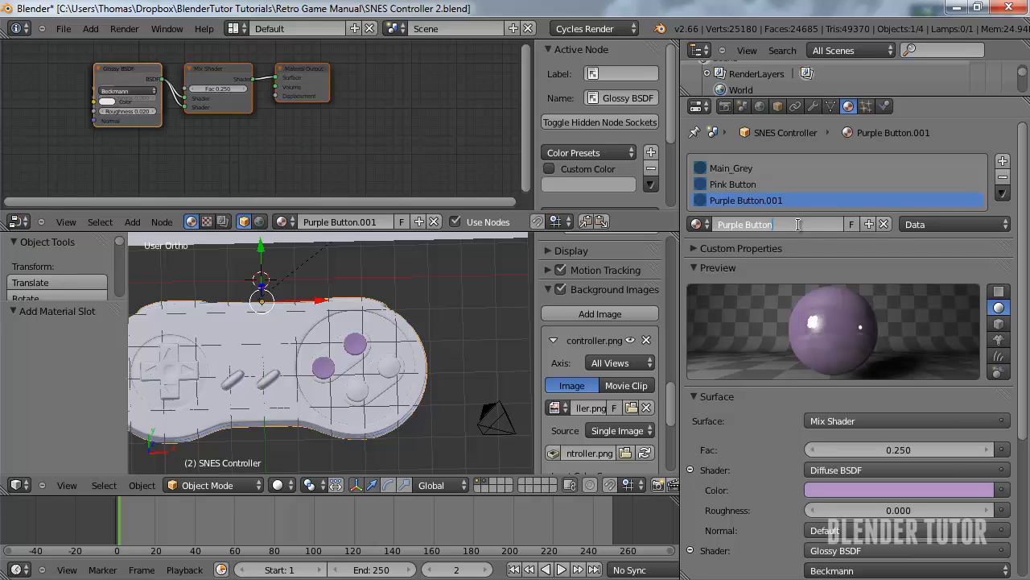
pyautogui.press('Return')
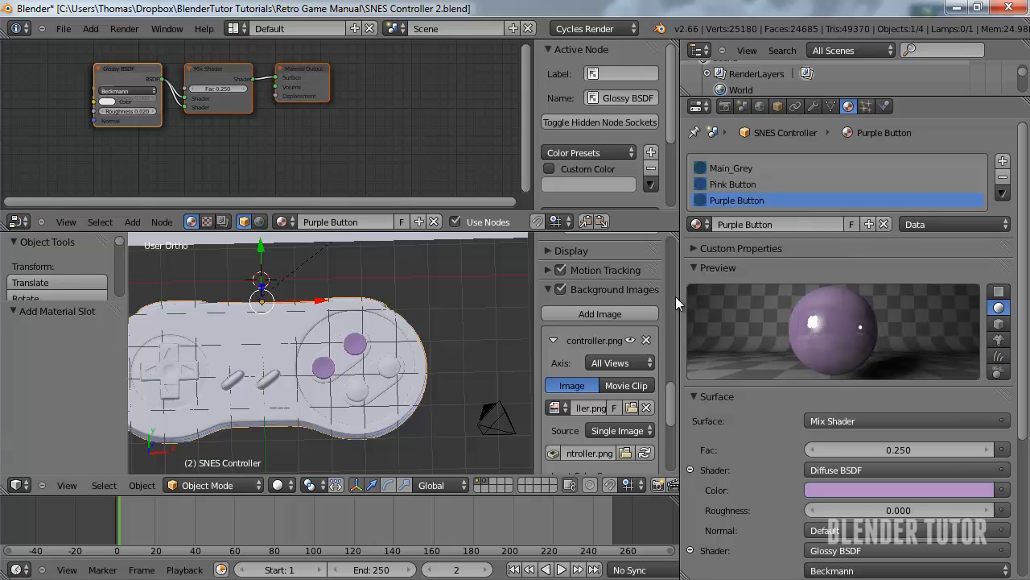
pyautogui.moveTo(750, 299); pyautogui.dragTo(870, 300)
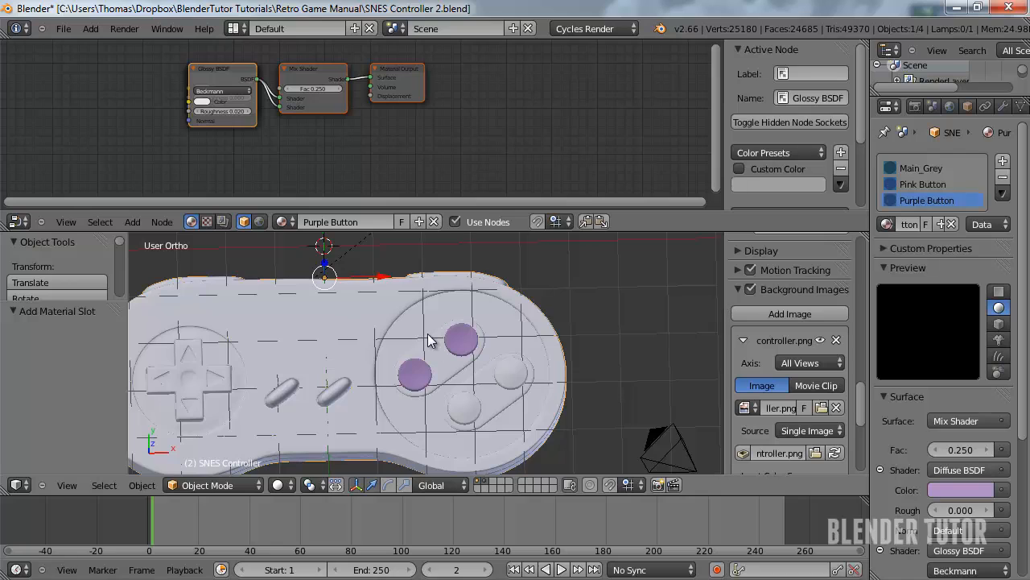
# Match Purple Button's diffuse color to the dark purple buttons in the front-view reference image and copy it to the viewport color
pyautogui.press('KP_1')
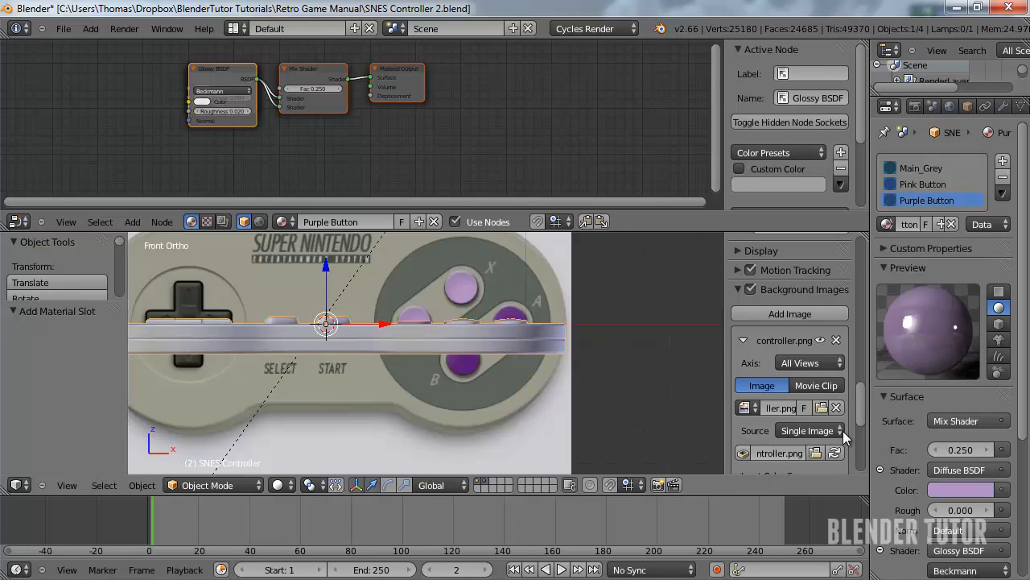
pyautogui.click(963, 490)
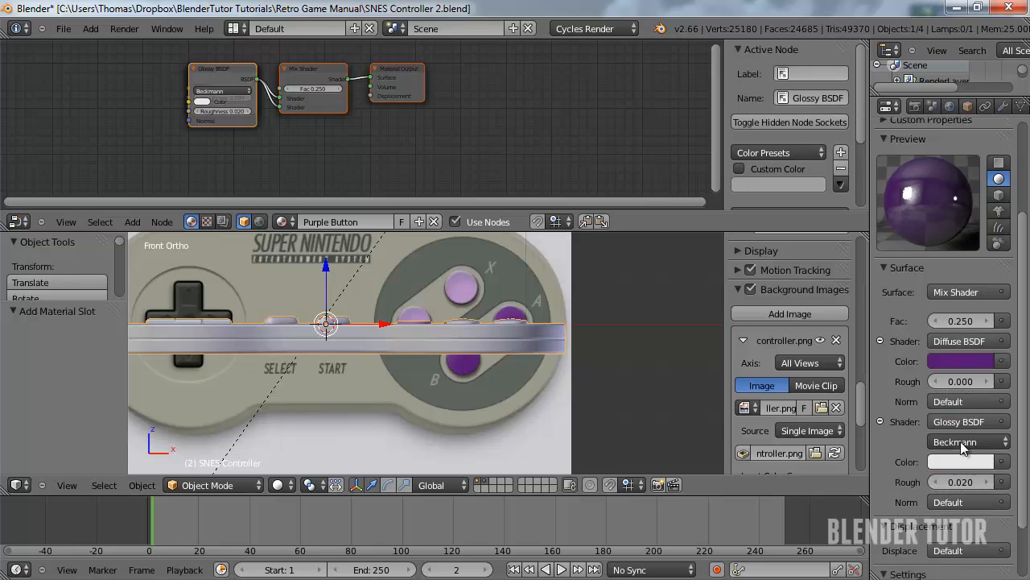
pyautogui.scroll(-6, 886, 439)
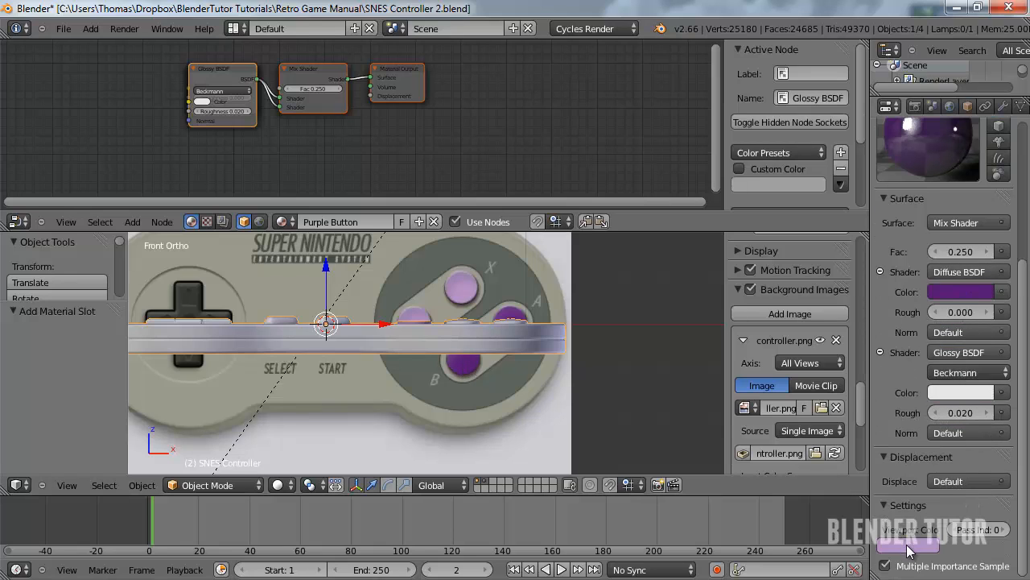
pyautogui.click(910, 550)
pyautogui.click(926, 489)
pyautogui.click(978, 291)
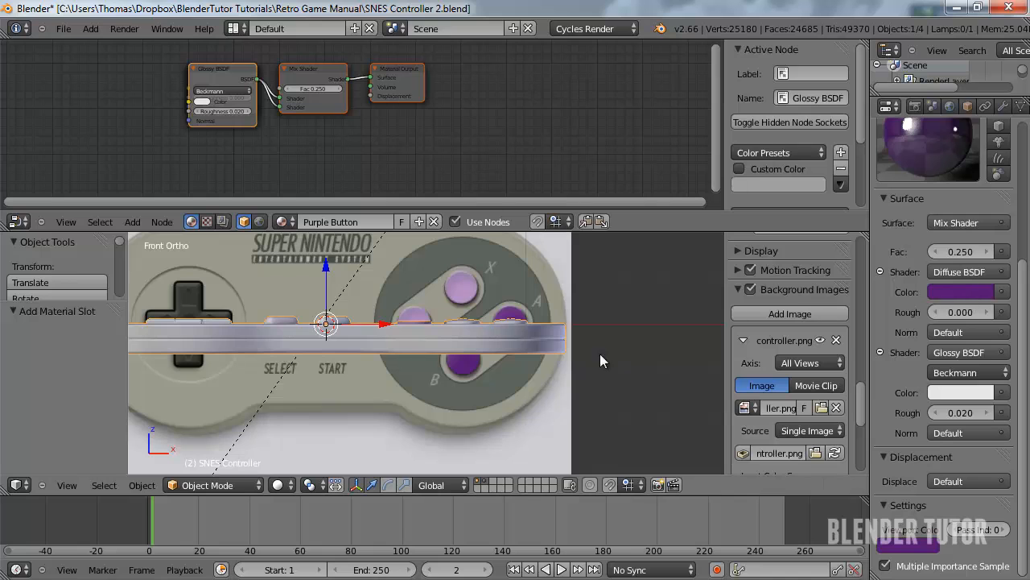
# Select the whole linked geometry of the A and B buttons in Edit Mode and assign Purple Button to it
pyautogui.moveTo(600, 353); pyautogui.dragTo(492, 367, button='middle')
pyautogui.press('Tab')
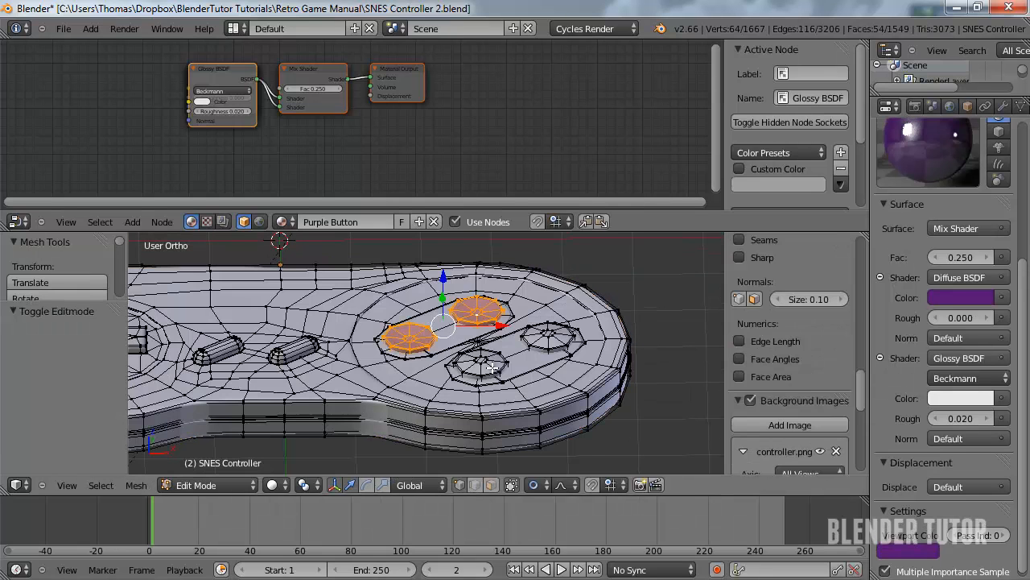
pyautogui.rightClick(492, 368)
pyautogui.press('l')
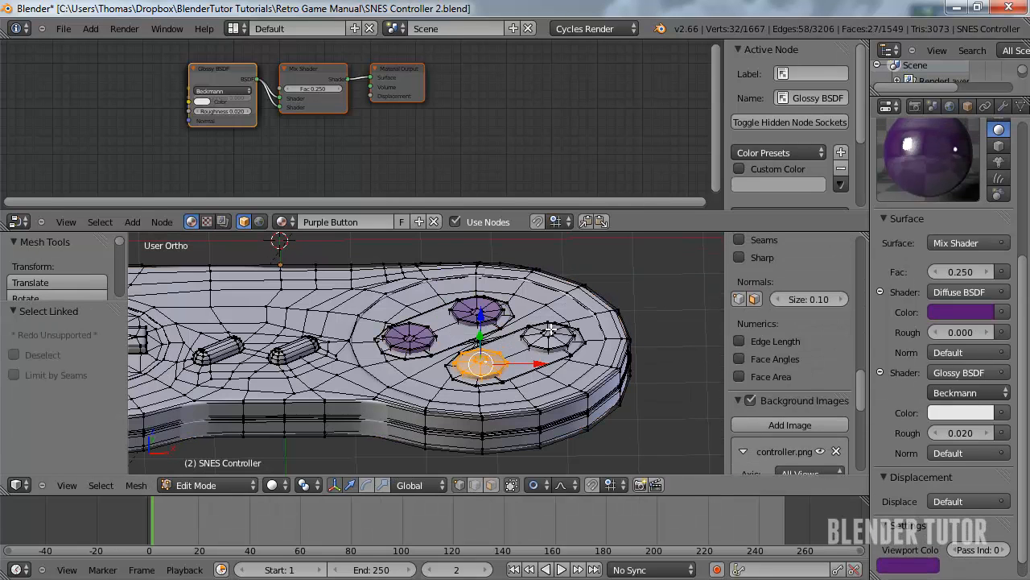
pyautogui.keyDown('shift'); pyautogui.rightClick(550, 330); pyautogui.keyUp('shift')
pyautogui.press('l')
pyautogui.scroll(6, 918, 253)
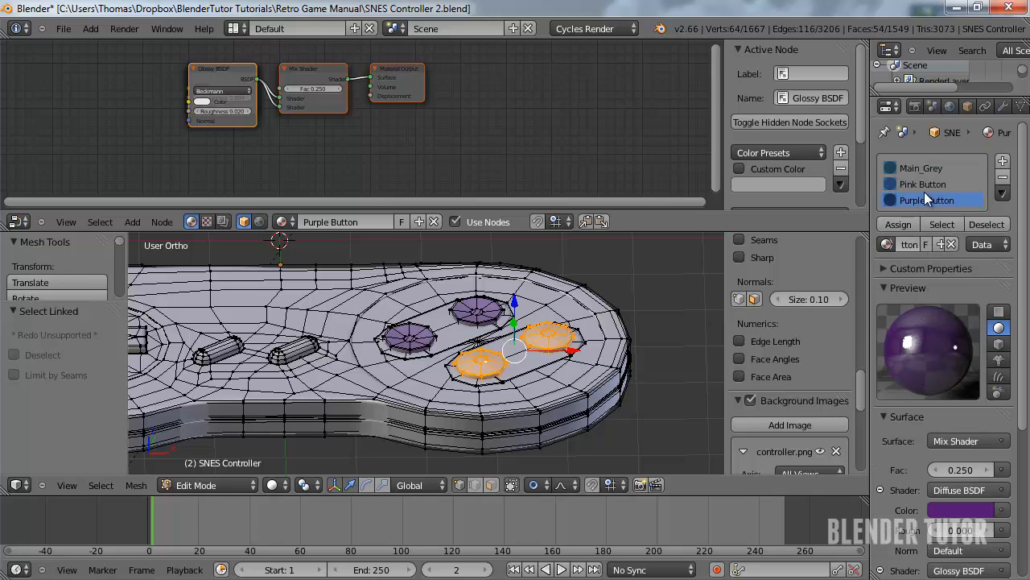
pyautogui.click(897, 224)
pyautogui.press('Tab')
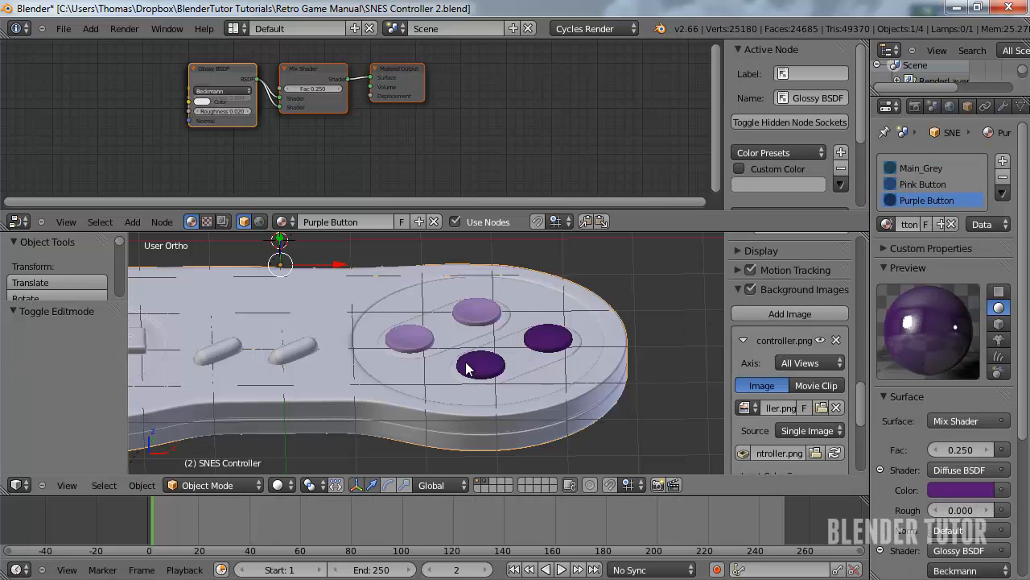
# Preview the four colored buttons in Rendered shading from another angle and return to Solid shading
pyautogui.moveTo(483, 339); pyautogui.dragTo(401, 455, button='middle')
pyautogui.click(279, 485)
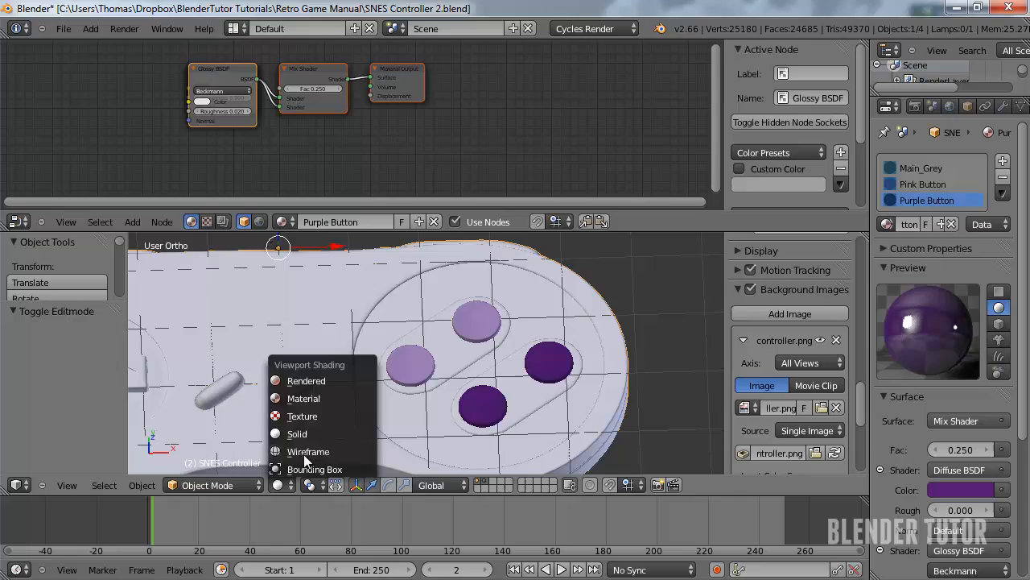
pyautogui.click(301, 380)
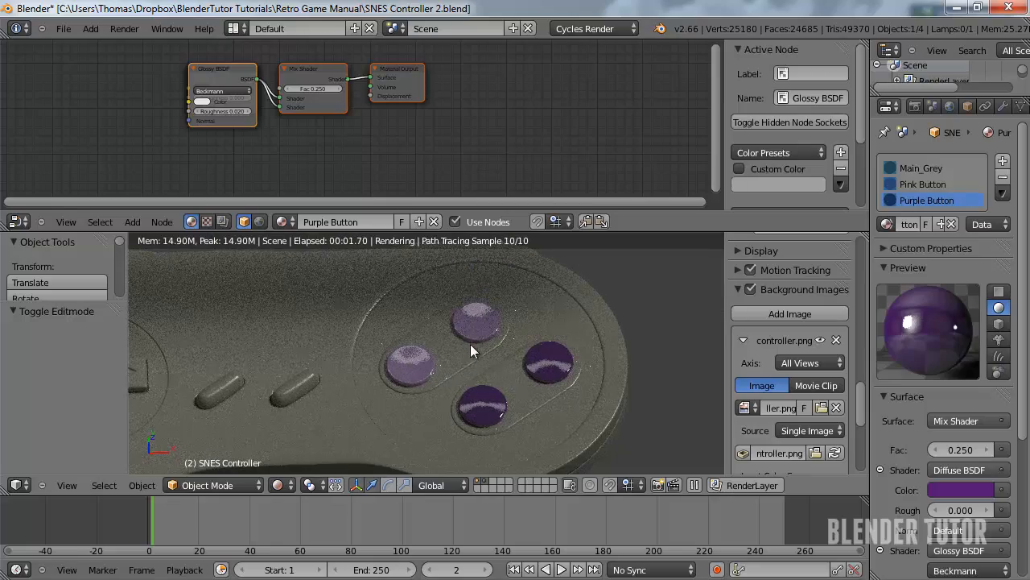
pyautogui.moveTo(471, 344); pyautogui.dragTo(488, 360, button='middle')
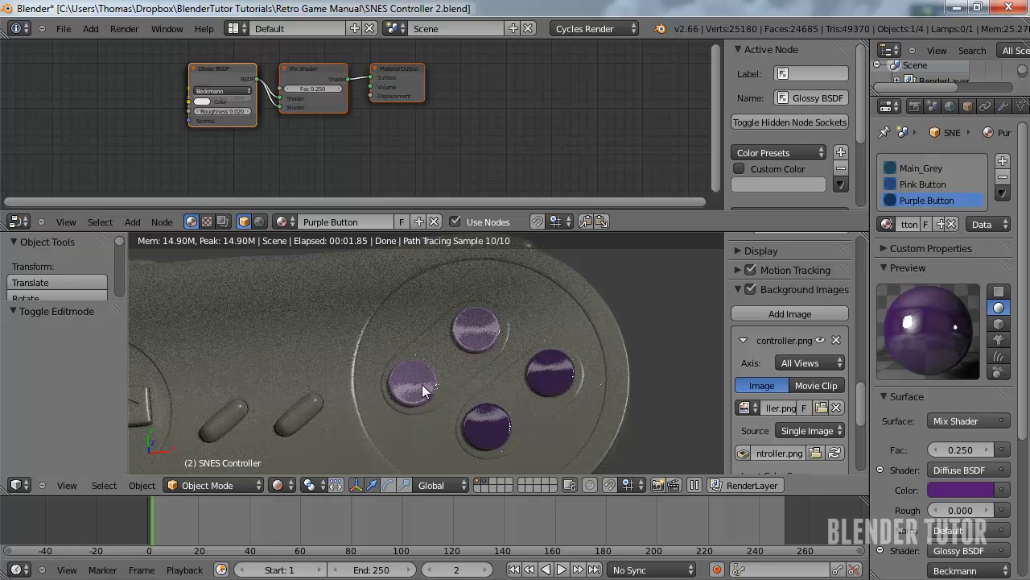
pyautogui.click(279, 484)
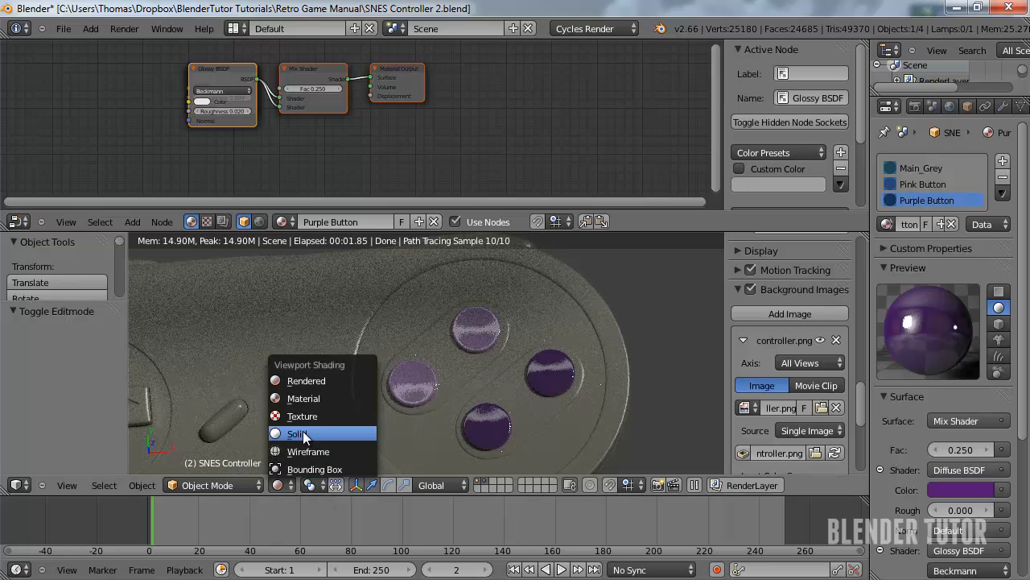
pyautogui.click(312, 433)
# Examine the area around the four buttons in the front-view reference image
pyautogui.scroll(-5, 448, 359)
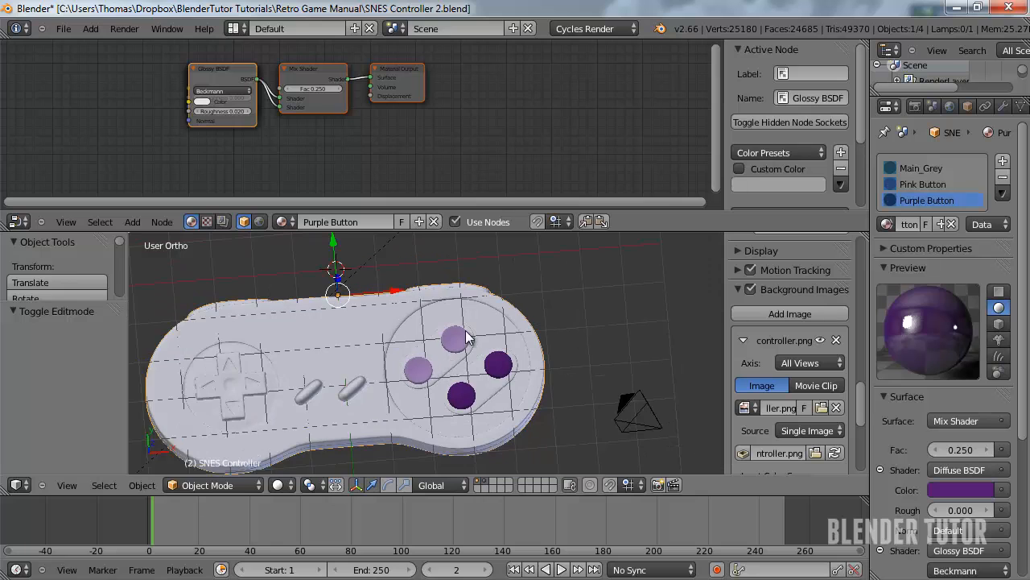
pyautogui.moveTo(423, 346); pyautogui.dragTo(424, 367, button='middle')
pyautogui.press('KP_1')
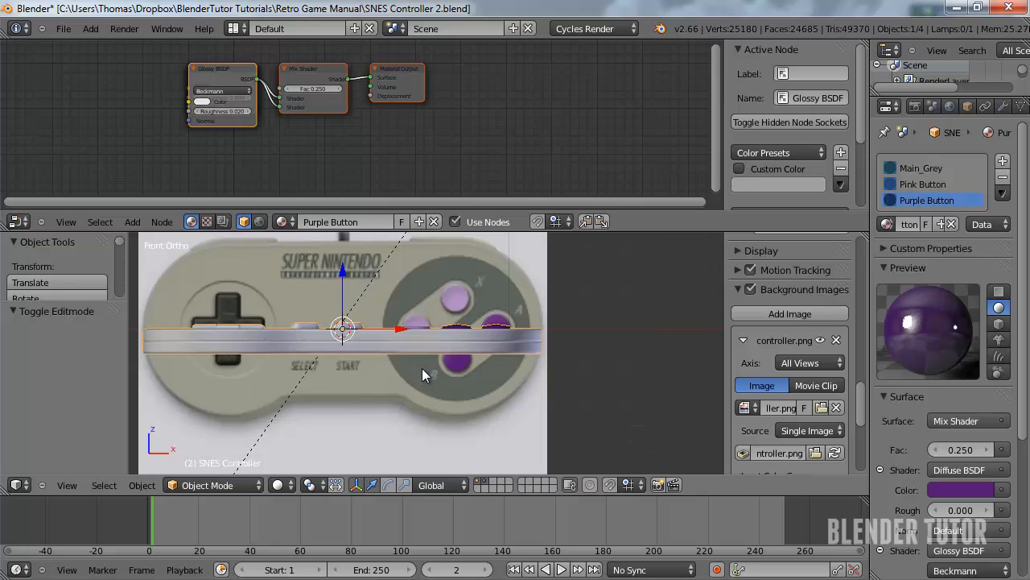
pyautogui.scroll(3, 423, 368)
pyautogui.scroll(-1, 471, 380)
pyautogui.keyDown('shift'); pyautogui.moveTo(429, 314); pyautogui.dragTo(460, 377, button='middle'); pyautogui.keyUp('shift')
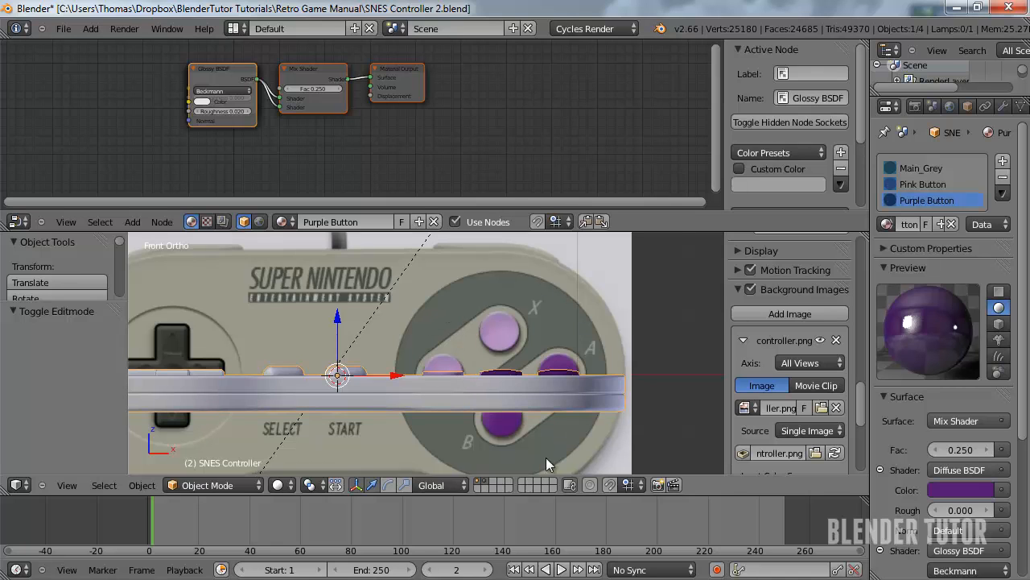
# Select the linked circular plate around the four buttons in Edit Mode and create a new material in an additional slot
pyautogui.moveTo(518, 322); pyautogui.dragTo(438, 342, button='middle')
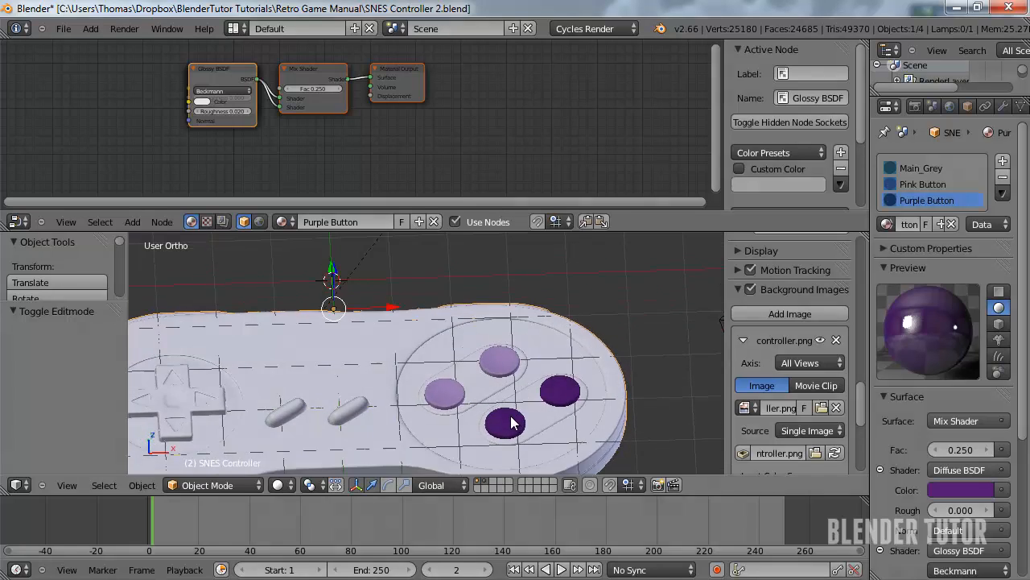
pyautogui.press('Tab')
pyautogui.scroll(7, 434, 352)
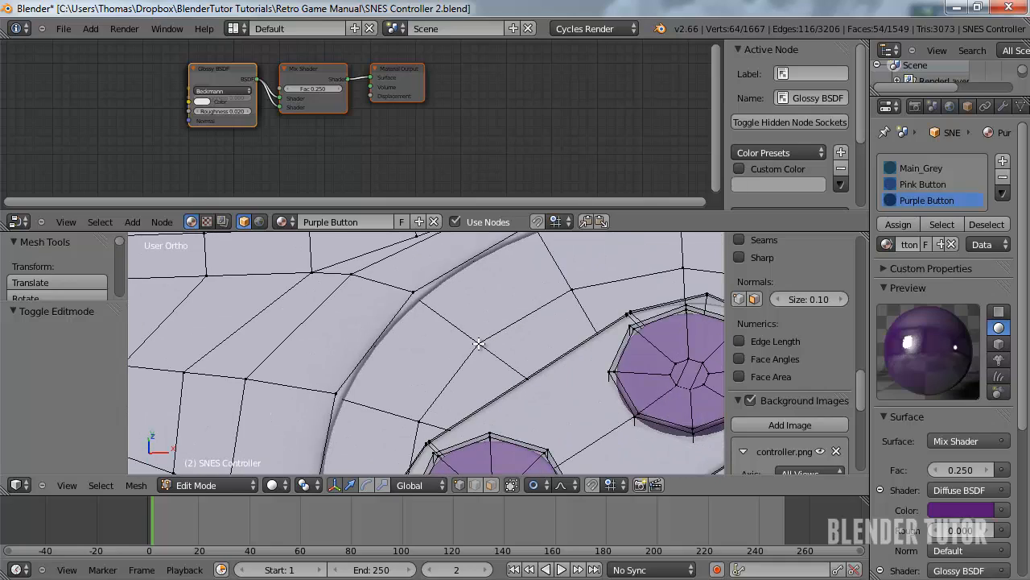
pyautogui.rightClick(478, 342)
pyautogui.press('l')
pyautogui.scroll(-6, 477, 358)
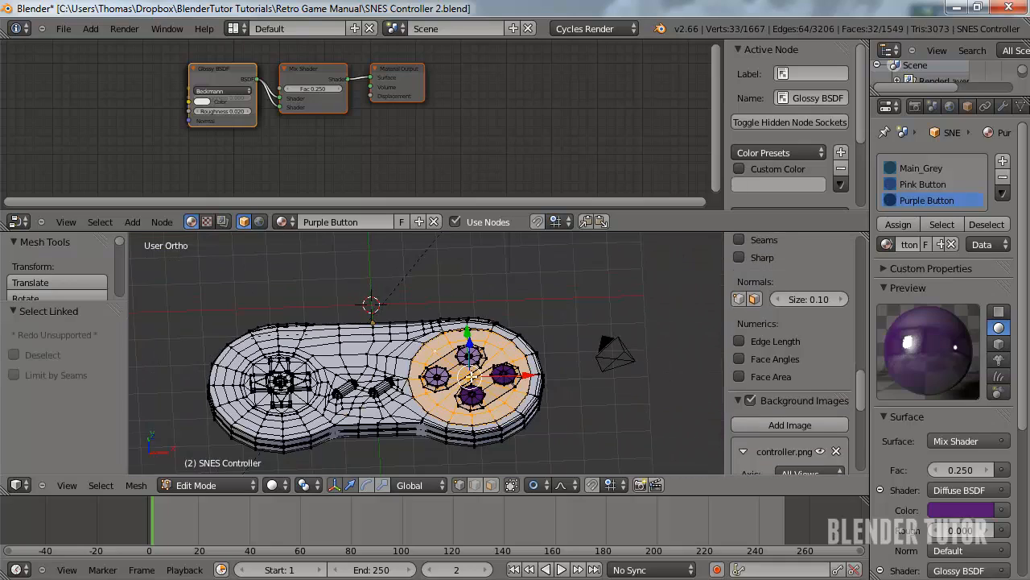
pyautogui.scroll(5, 472, 376)
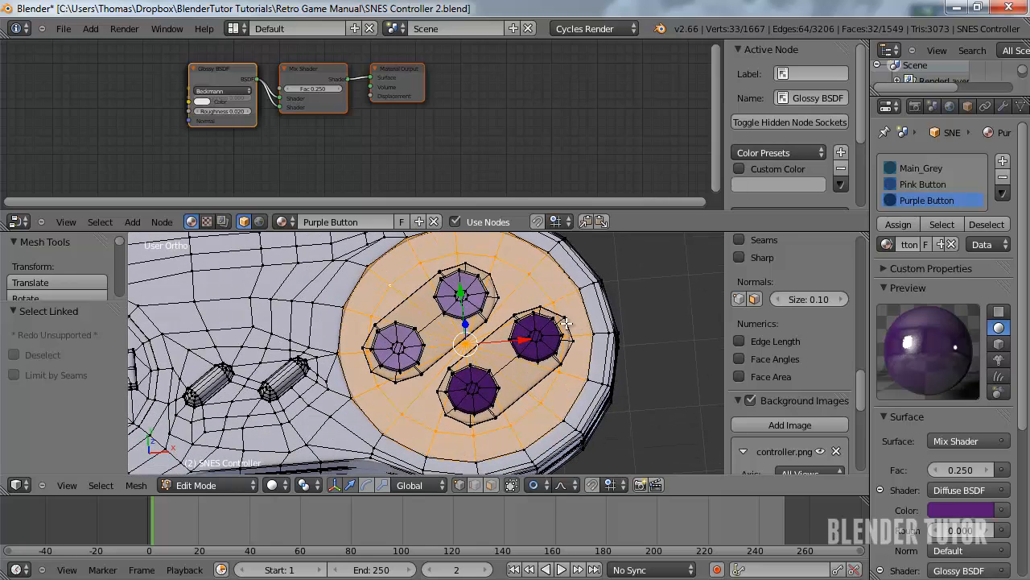
pyautogui.click(1002, 160)
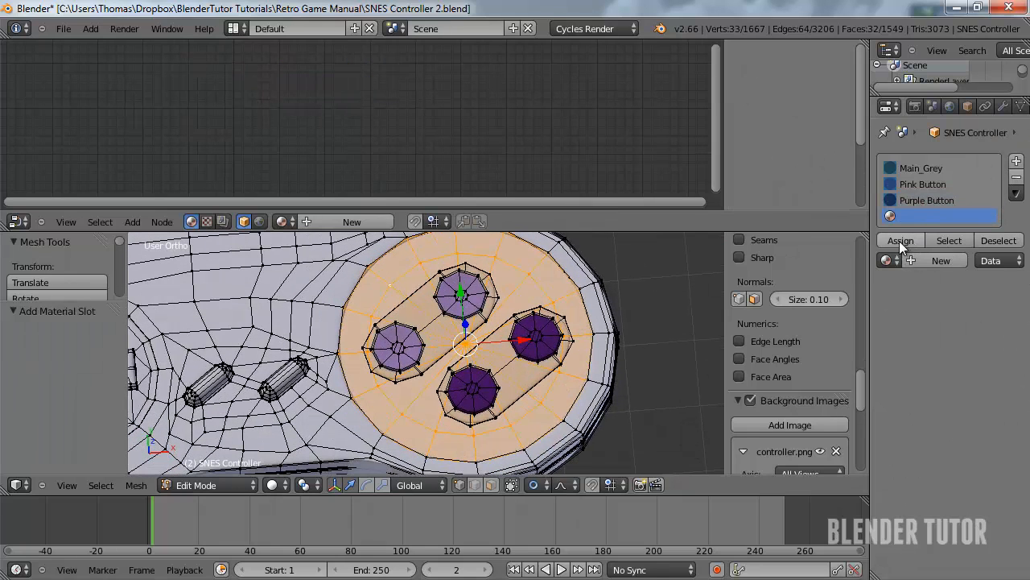
pyautogui.click(928, 257)
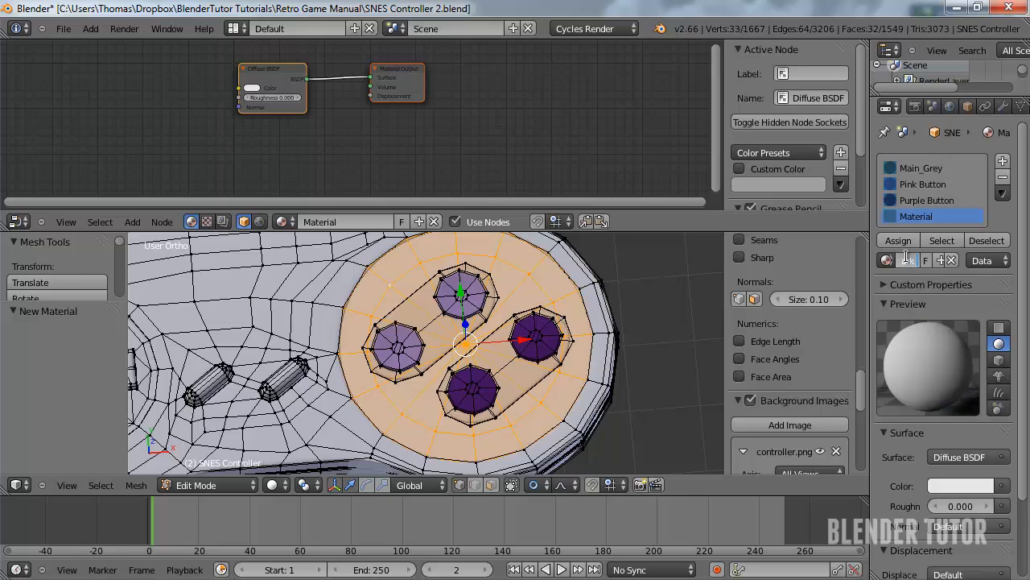
# Name the new material for the circular plate Dark Grey
pyautogui.write('Dark Grey')
pyautogui.press('Return')
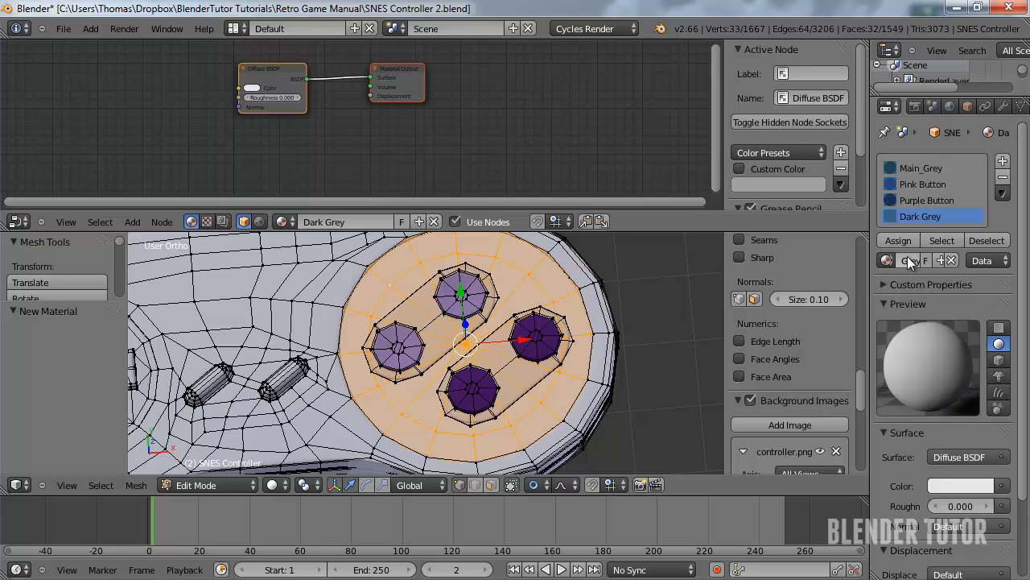
pyautogui.scroll(-2, 955, 443)
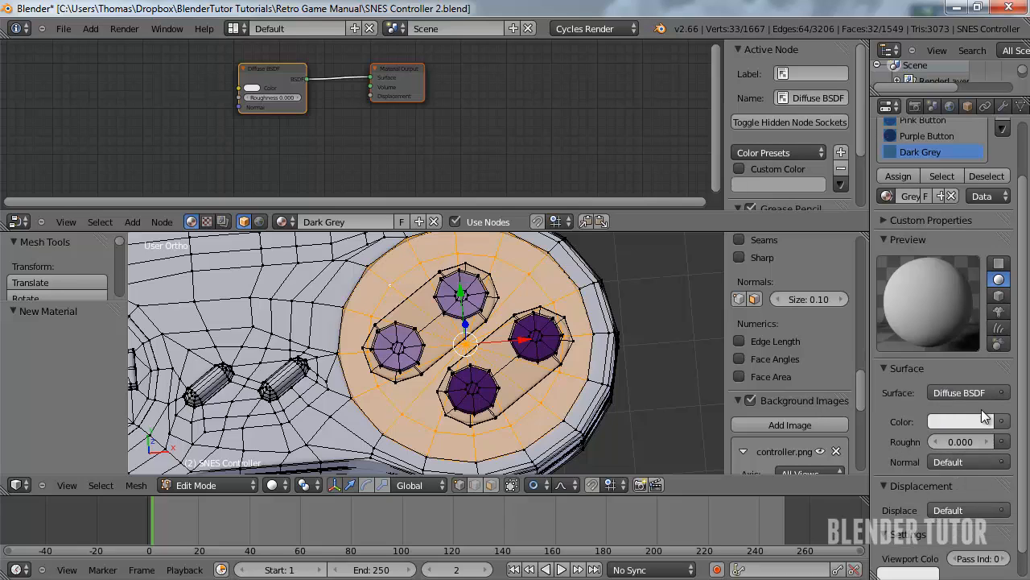
pyautogui.click(971, 391)
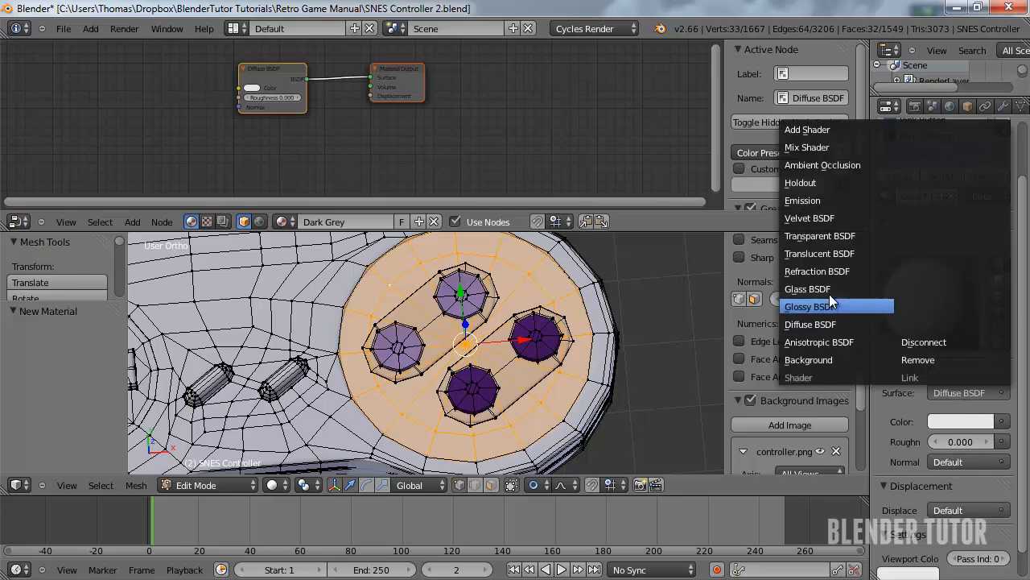
pyautogui.click(813, 322)
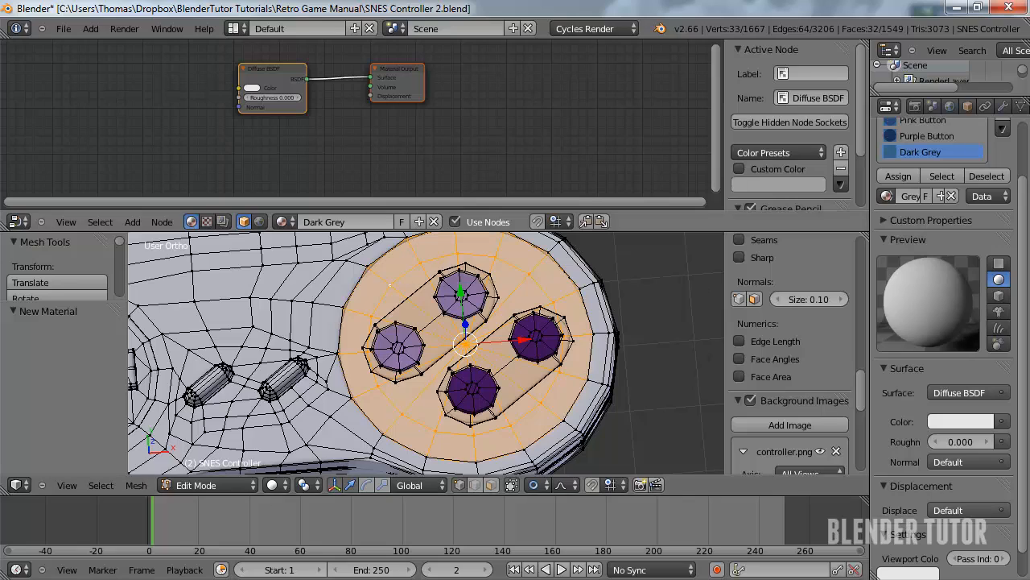
pyautogui.click(964, 393)
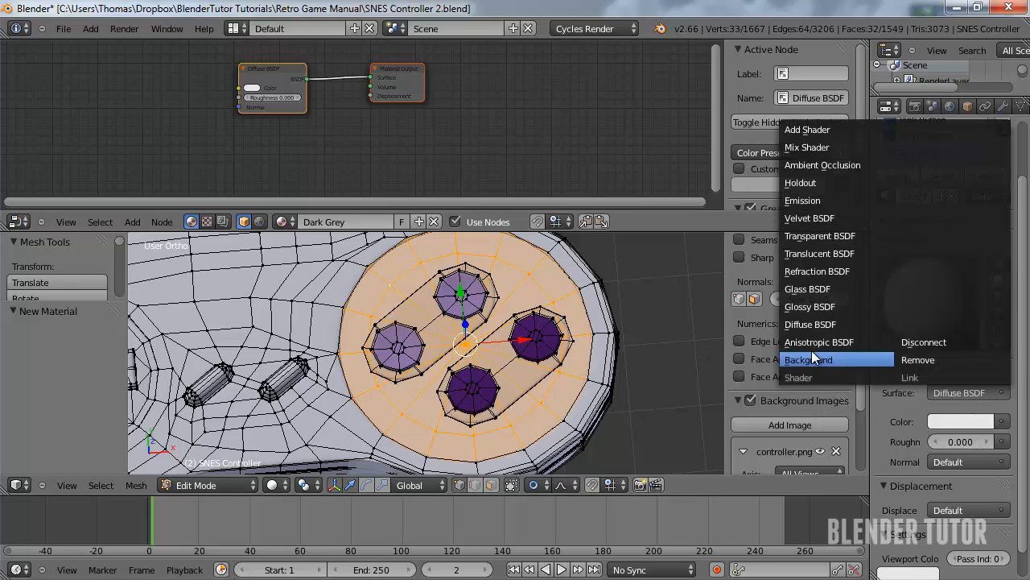
pyautogui.click(812, 353)
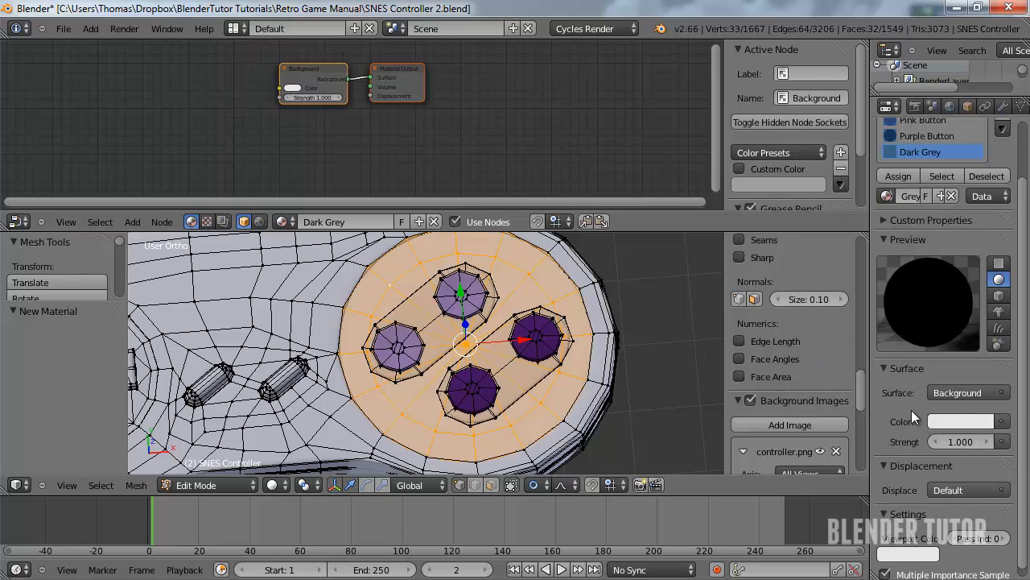
pyautogui.scroll(-1, 968, 403)
pyautogui.click(972, 384)
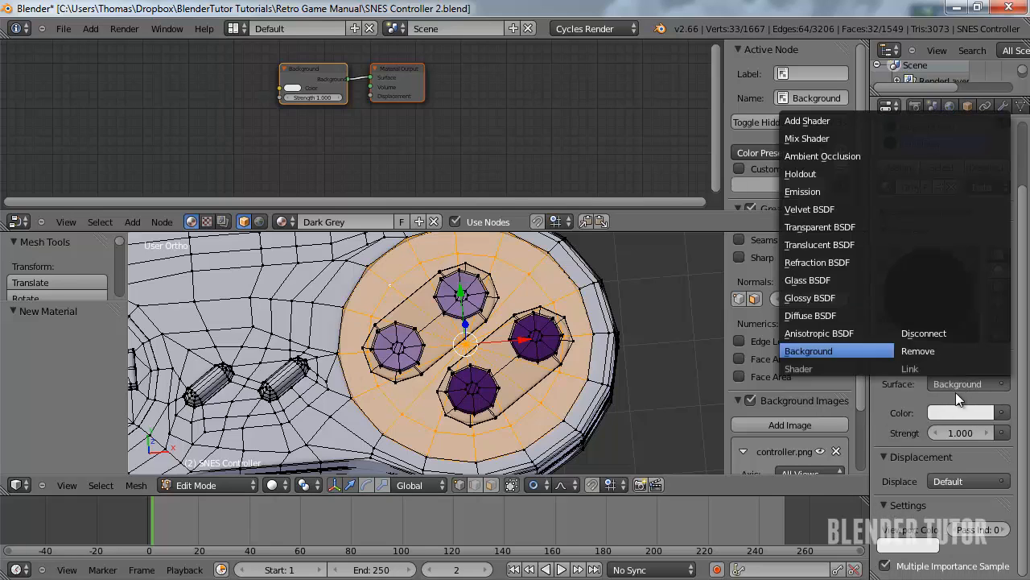
pyautogui.click(1000, 387)
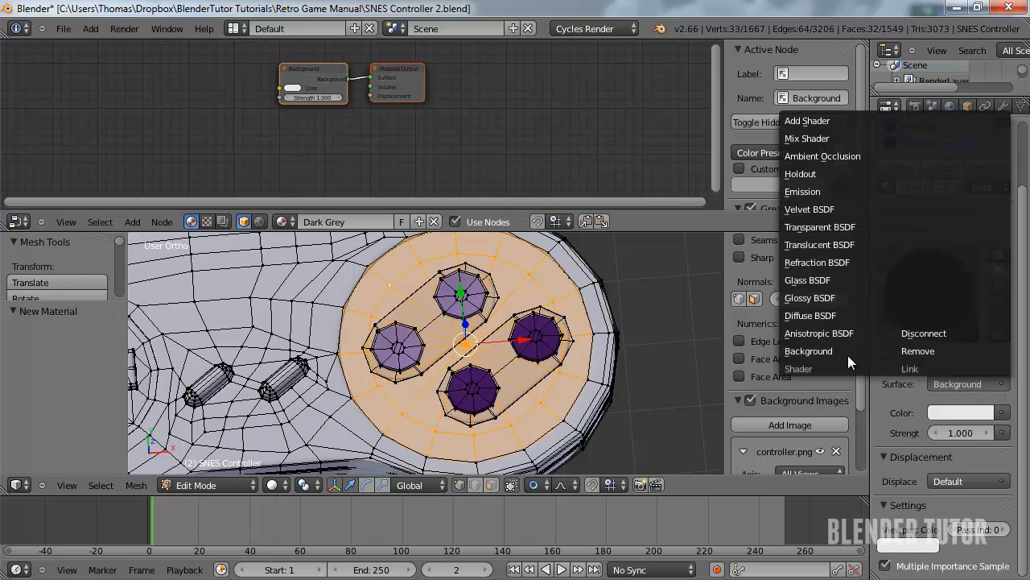
pyautogui.click(911, 352)
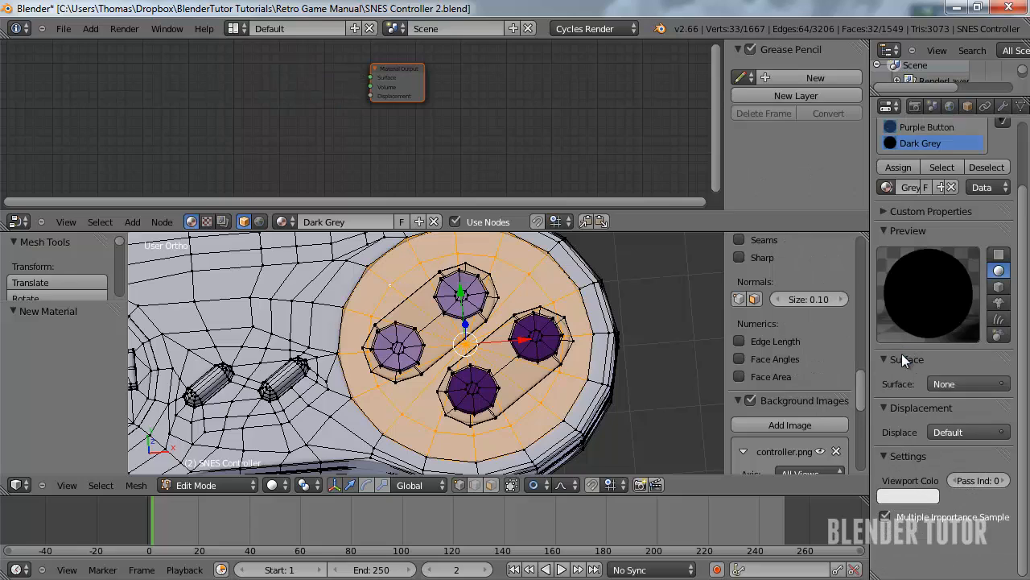
# Give Dark Grey a Mix Shader surface that combines a Diffuse BSDF with a Glossy BSDF
pyautogui.click(996, 385)
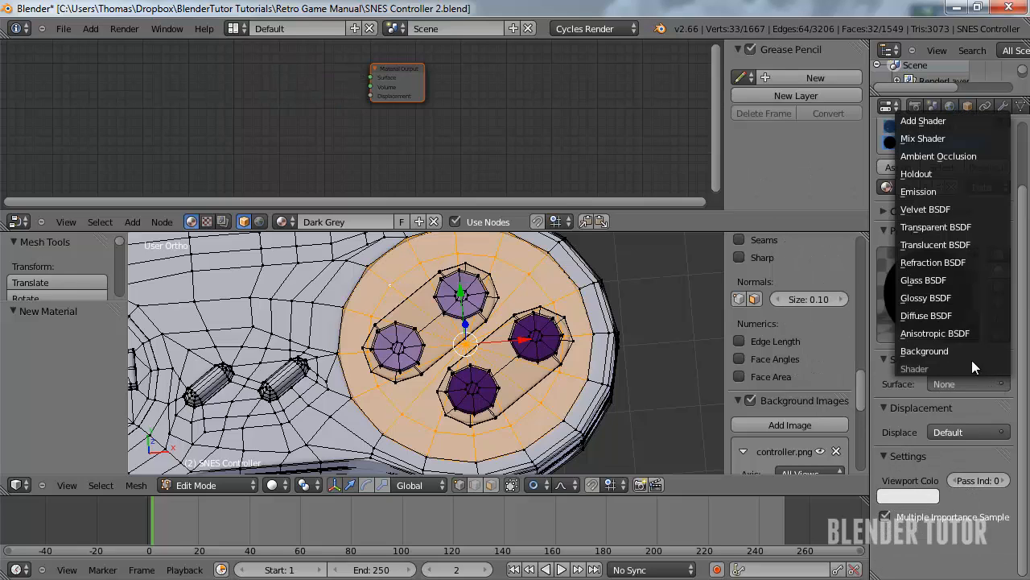
pyautogui.click(933, 142)
pyautogui.click(974, 434)
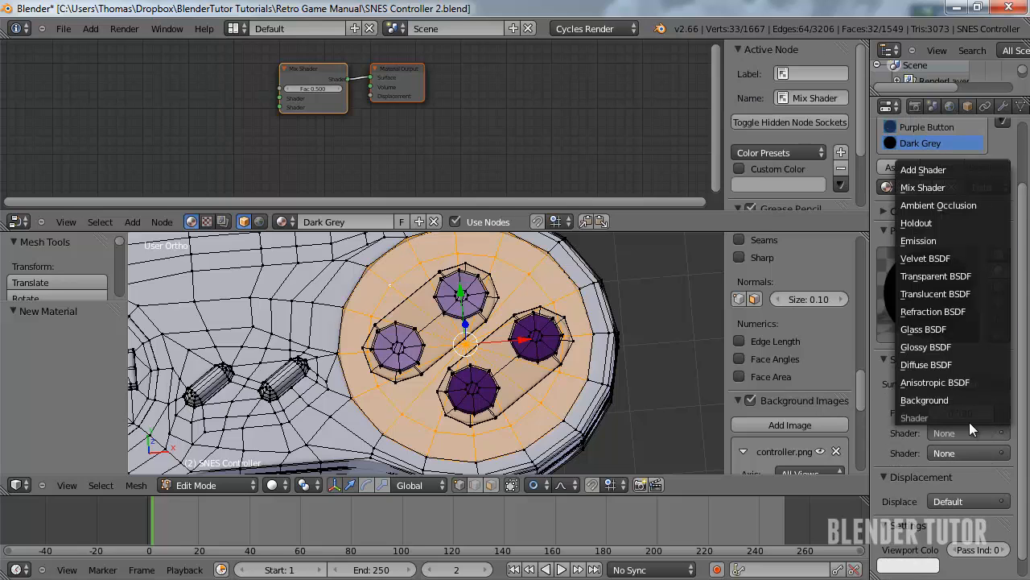
pyautogui.click(937, 364)
pyautogui.scroll(-3, 970, 471)
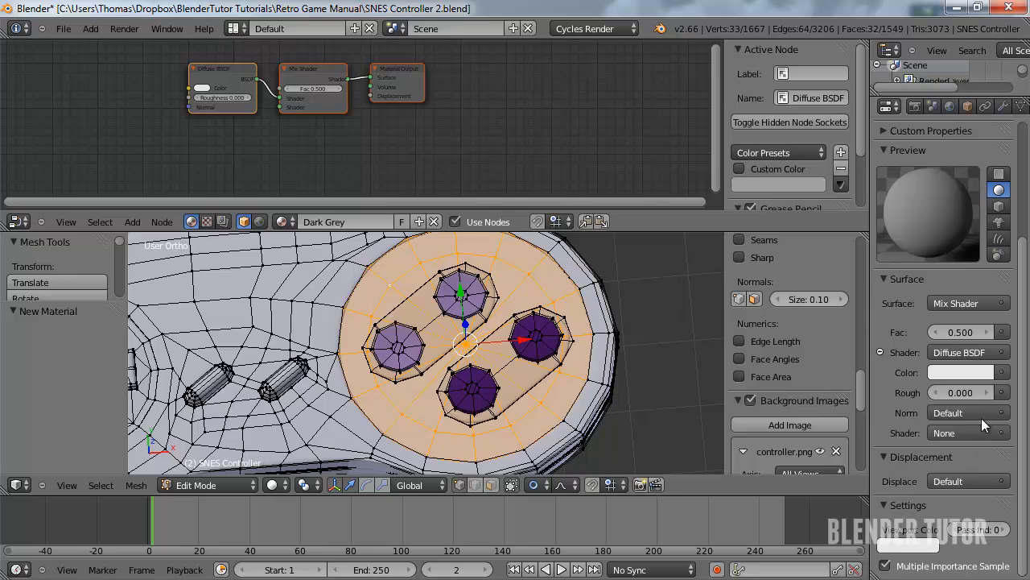
pyautogui.click(970, 433)
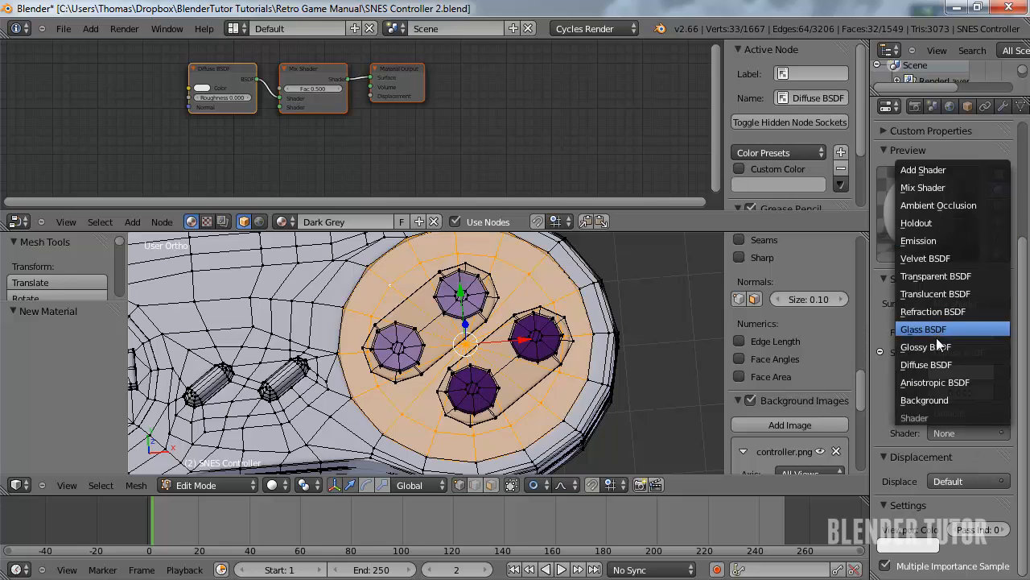
pyautogui.click(936, 342)
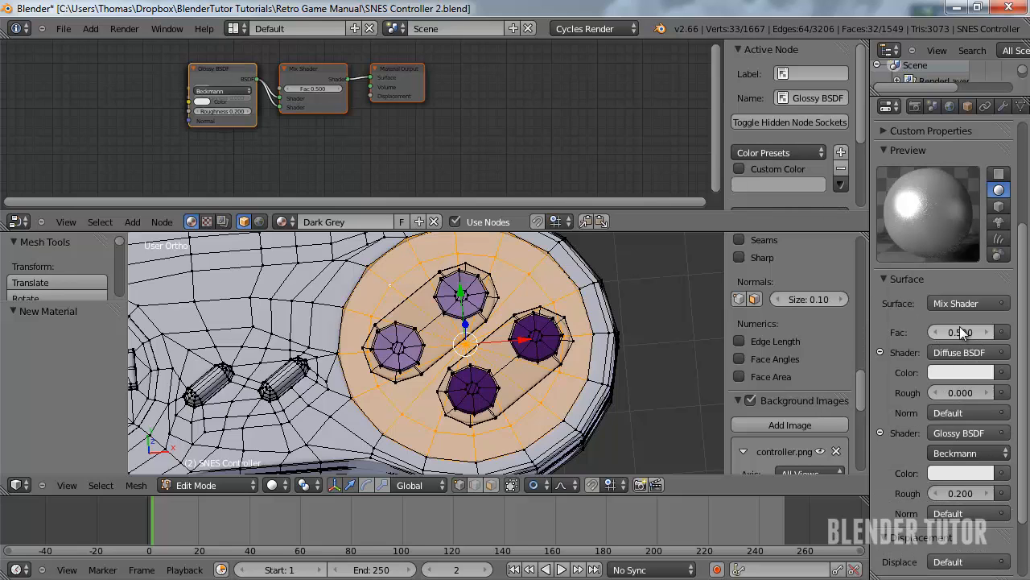
# Set the mix factor to 0.050 and sample the diffuse color from the dark plate in the front-view reference image
pyautogui.click(962, 331)
pyautogui.press('BackSpace')
pyautogui.click(954, 372)
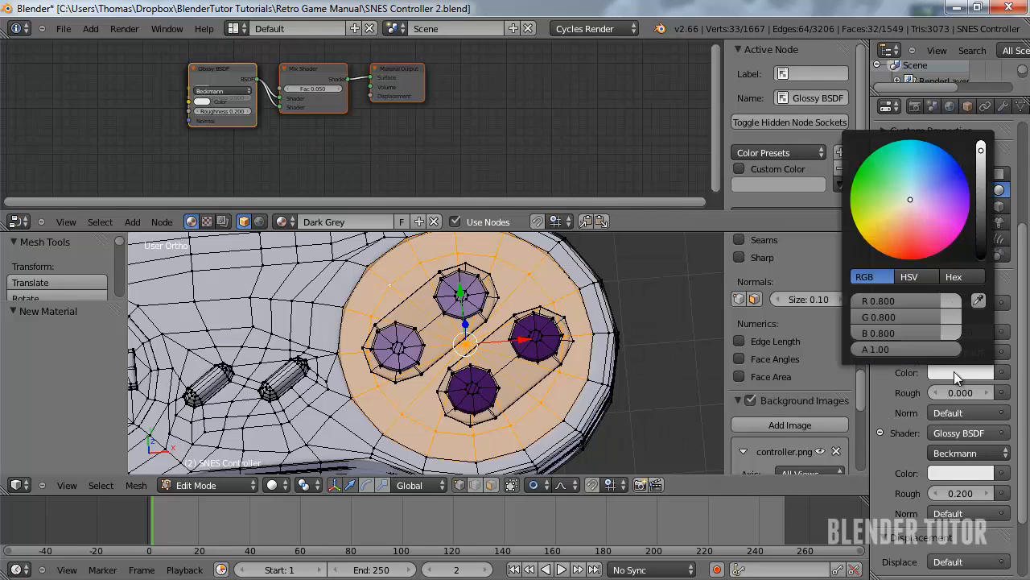
pyautogui.click(982, 208)
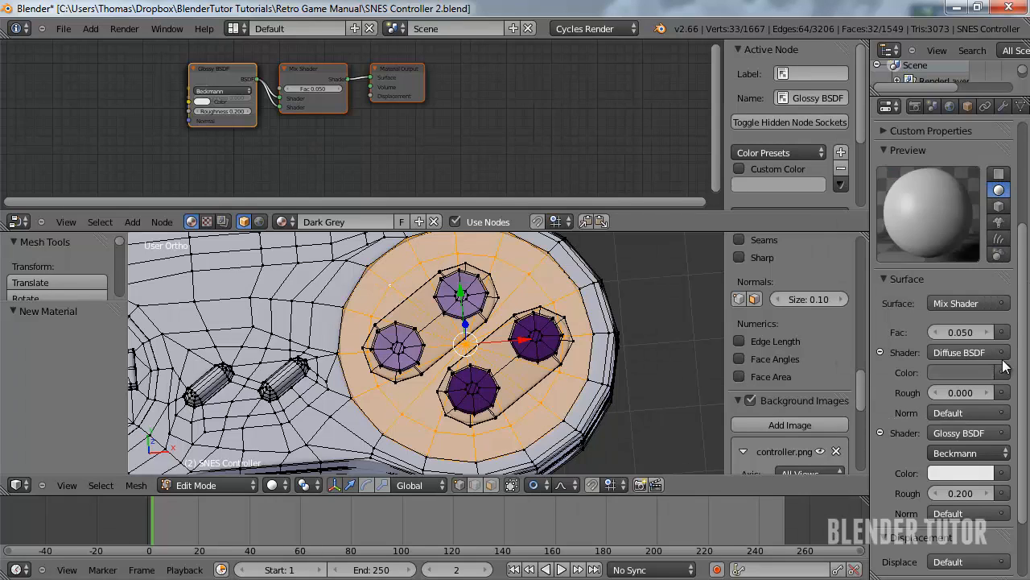
pyautogui.press('KP_1')
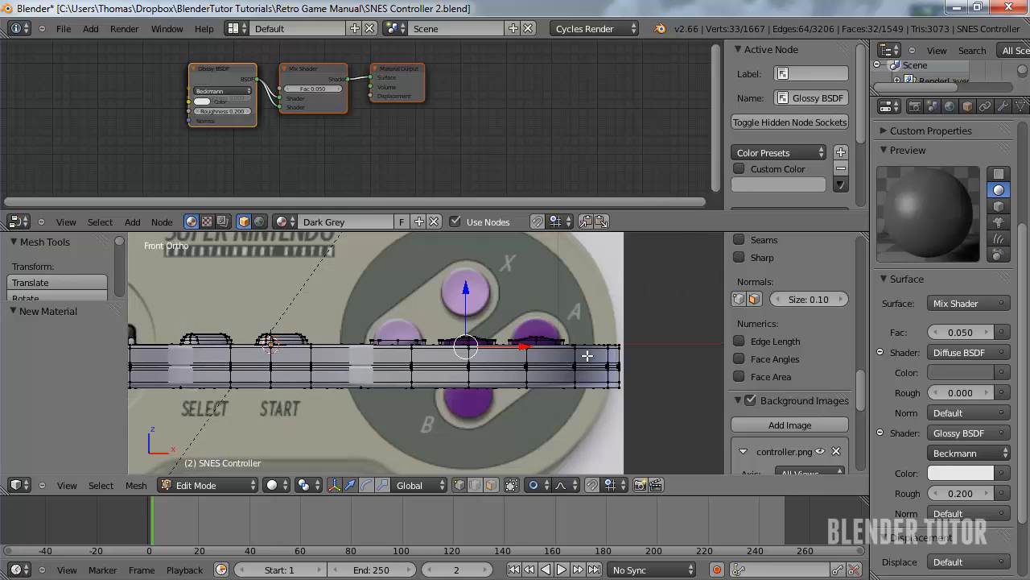
pyautogui.click(973, 373)
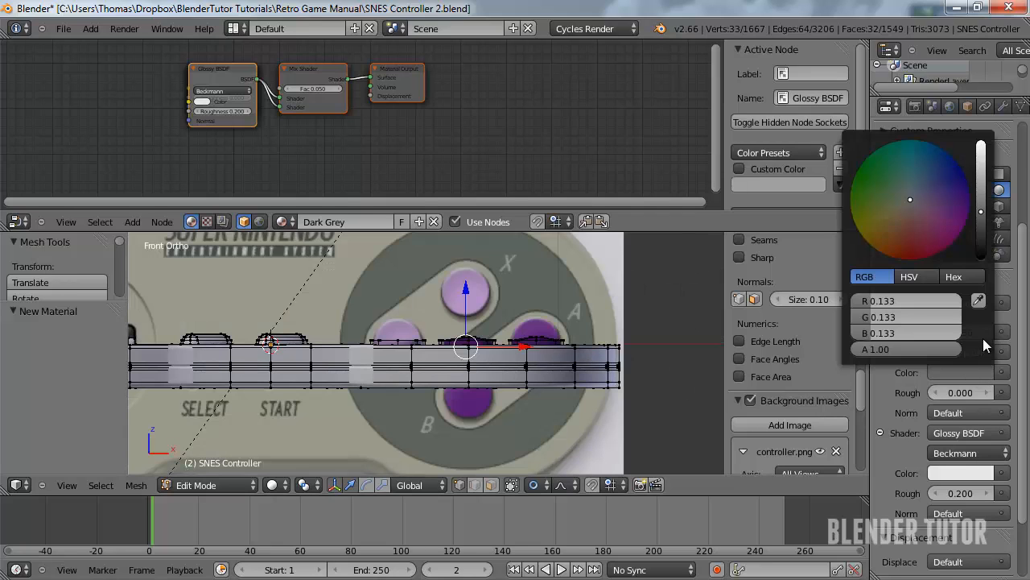
pyautogui.click(983, 291)
pyautogui.click(401, 274)
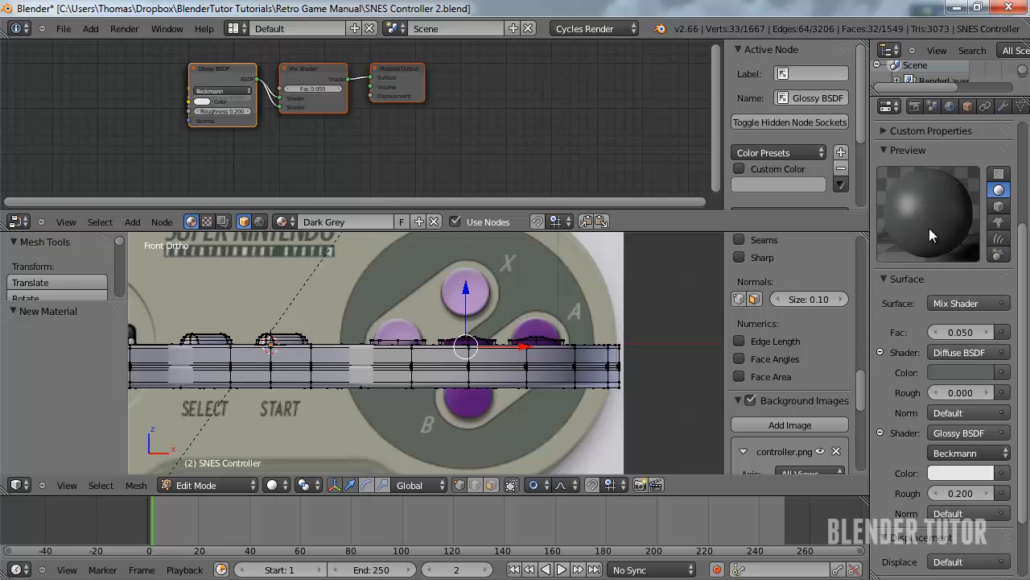
# Assign the Dark Grey material to the selected circular plate around the four buttons
pyautogui.click(970, 493)
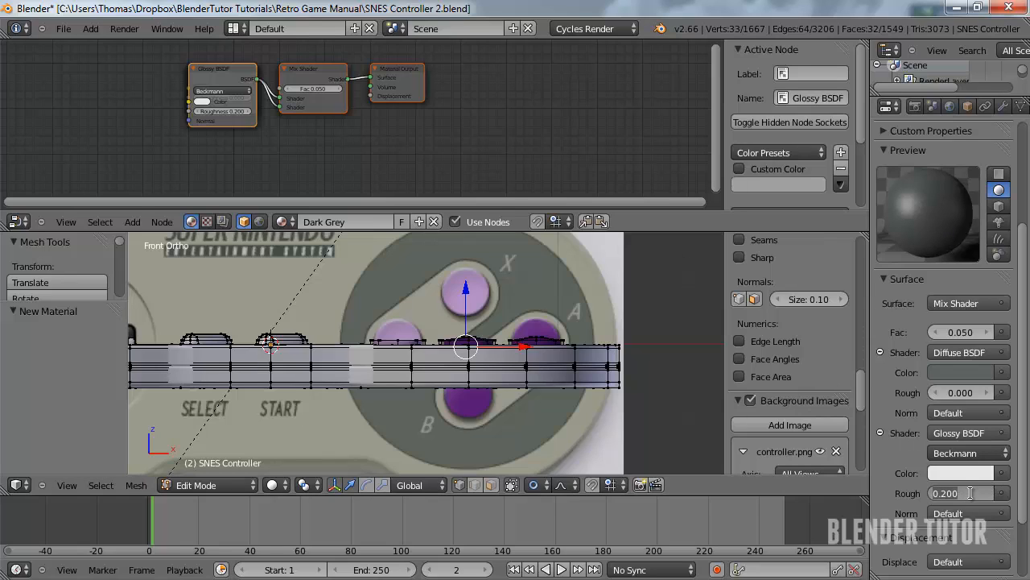
pyautogui.click(892, 484)
pyautogui.moveTo(536, 323); pyautogui.dragTo(534, 412, button='middle')
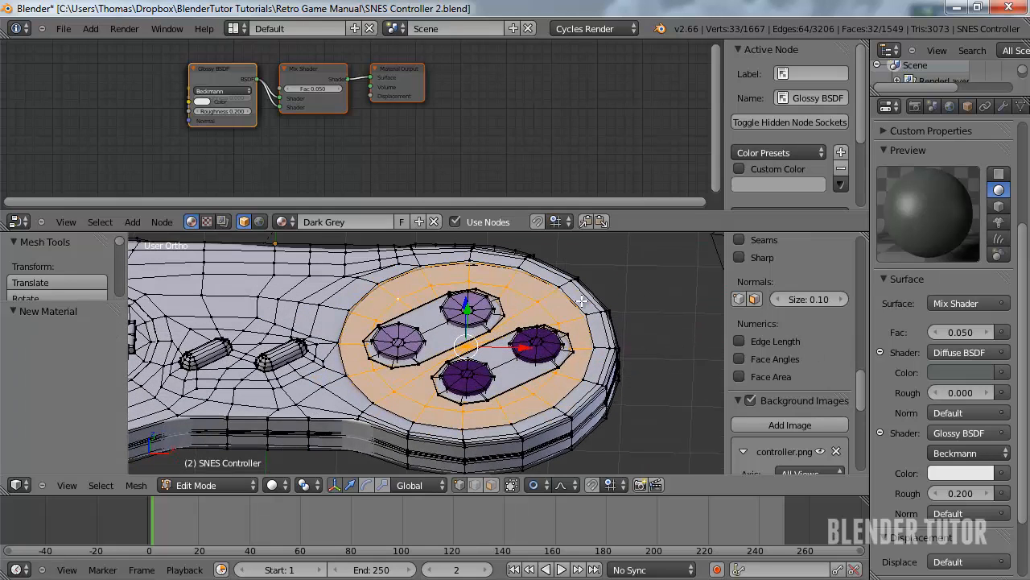
pyautogui.scroll(5, 922, 247)
pyautogui.click(897, 241)
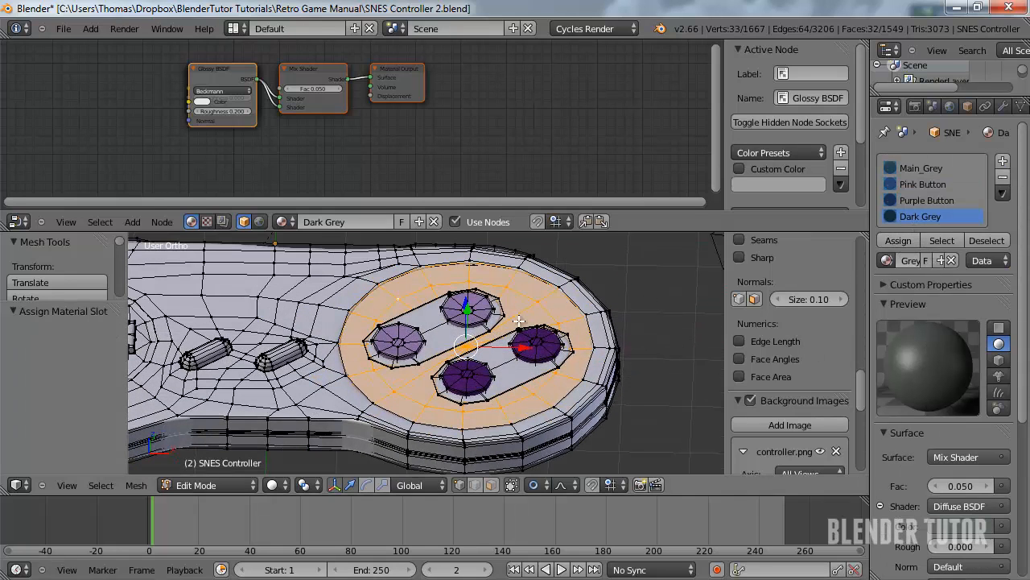
# Match Dark Grey's viewport color to its diffuse color by sampling the diffuse swatch
pyautogui.scroll(-7, 955, 411)
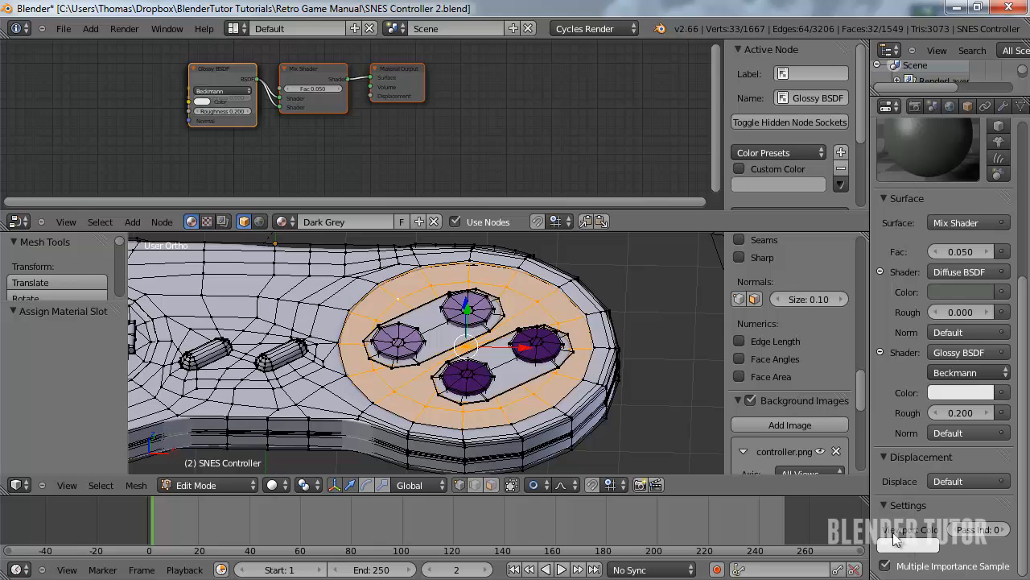
pyautogui.click(902, 545)
pyautogui.click(926, 491)
pyautogui.click(982, 290)
# Preview the dark plate and buttons in Rendered shading from Object Mode and return to Solid shading
pyautogui.press('Tab')
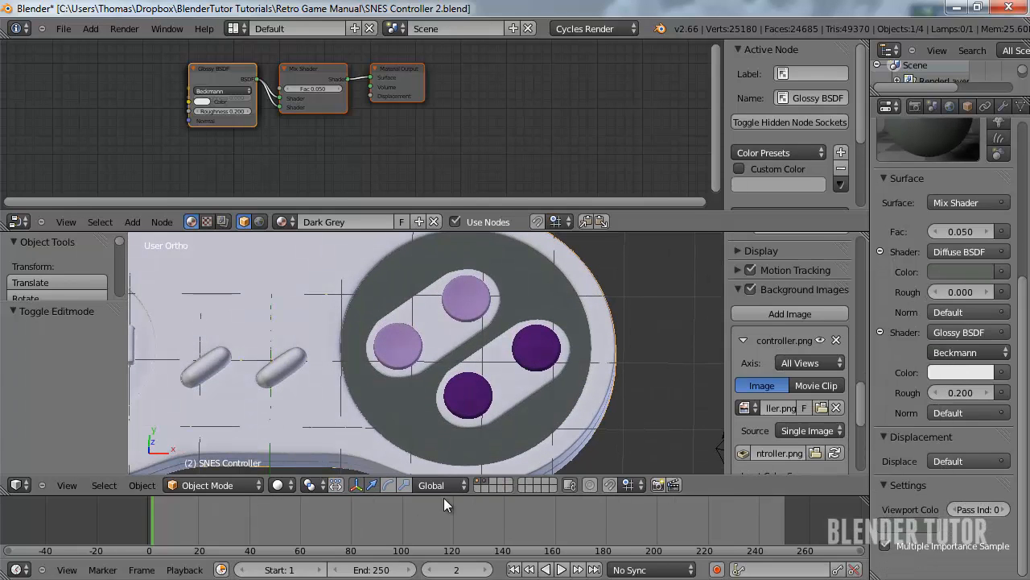
pyautogui.click(286, 485)
pyautogui.click(310, 381)
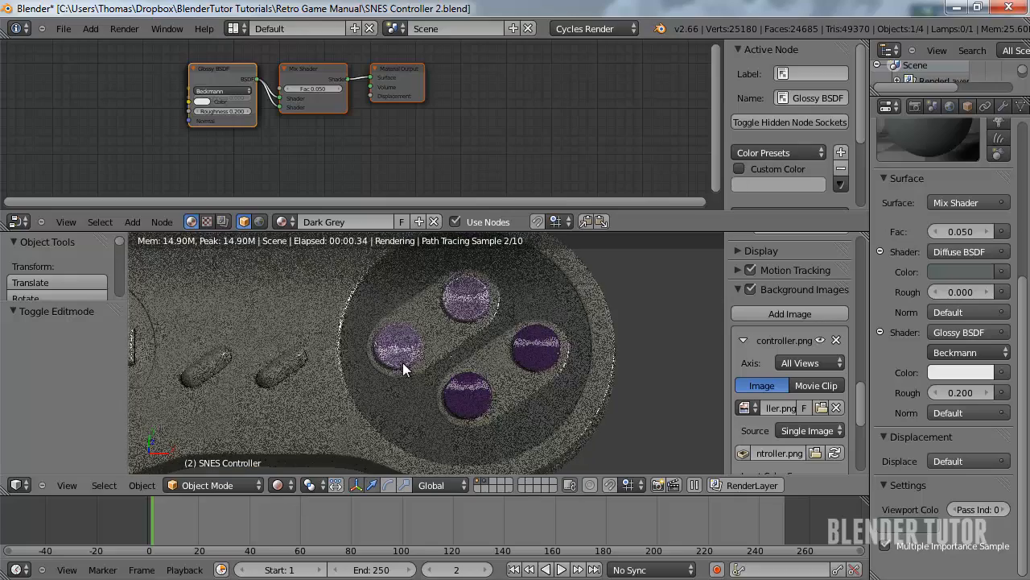
pyautogui.moveTo(492, 368); pyautogui.dragTo(476, 319, button='middle')
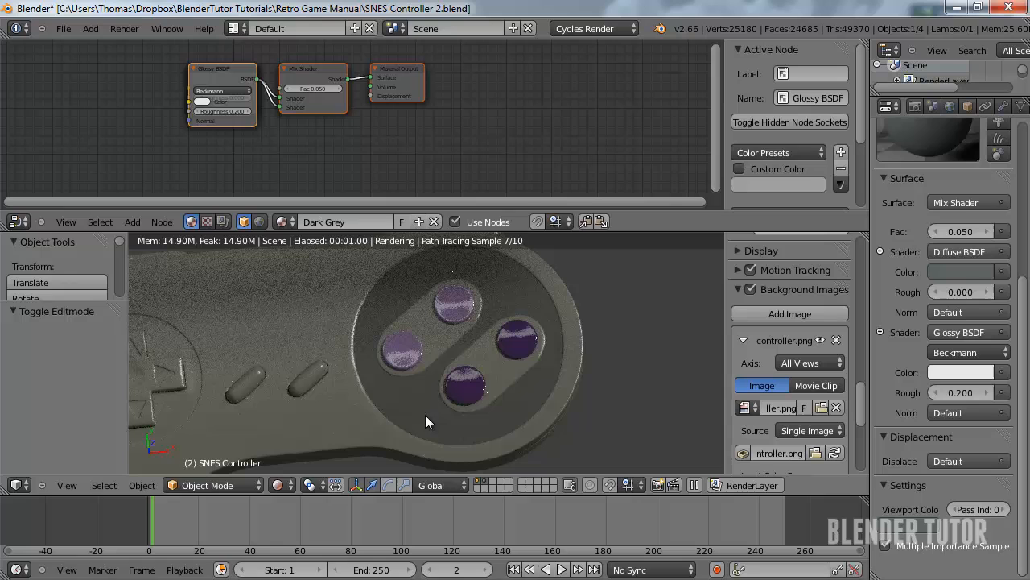
pyautogui.click(279, 484)
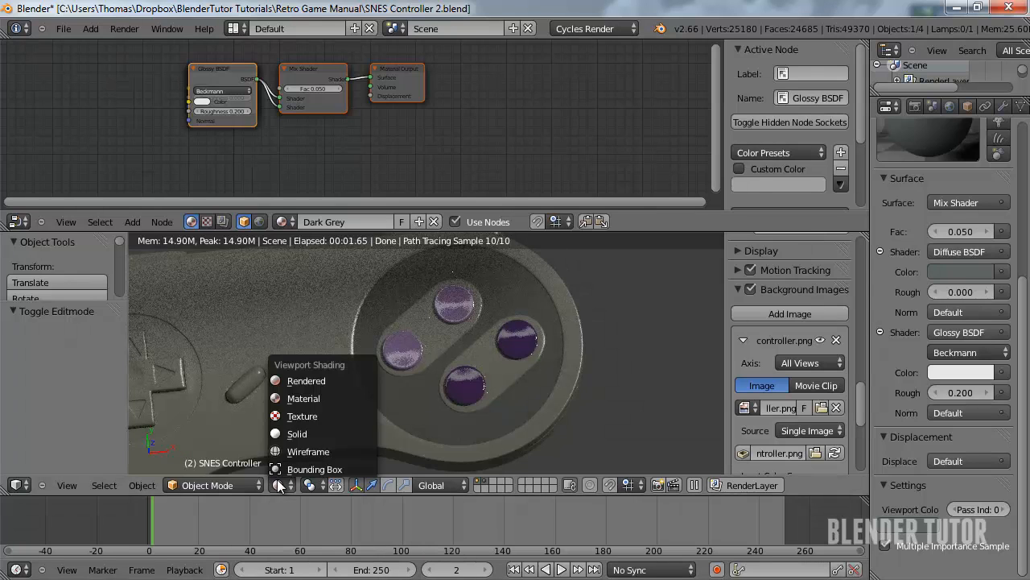
pyautogui.click(303, 431)
# Select the whole linked geometry of the Start and Select buttons in Edit Mode
pyautogui.press('KP_Decimal')
pyautogui.scroll(4, 464, 359)
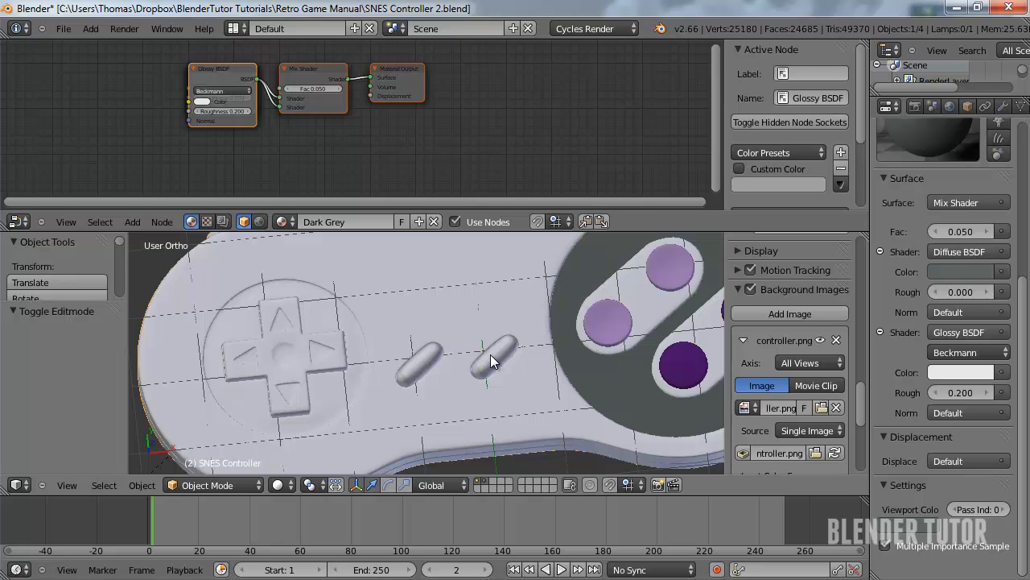
pyautogui.press('Tab')
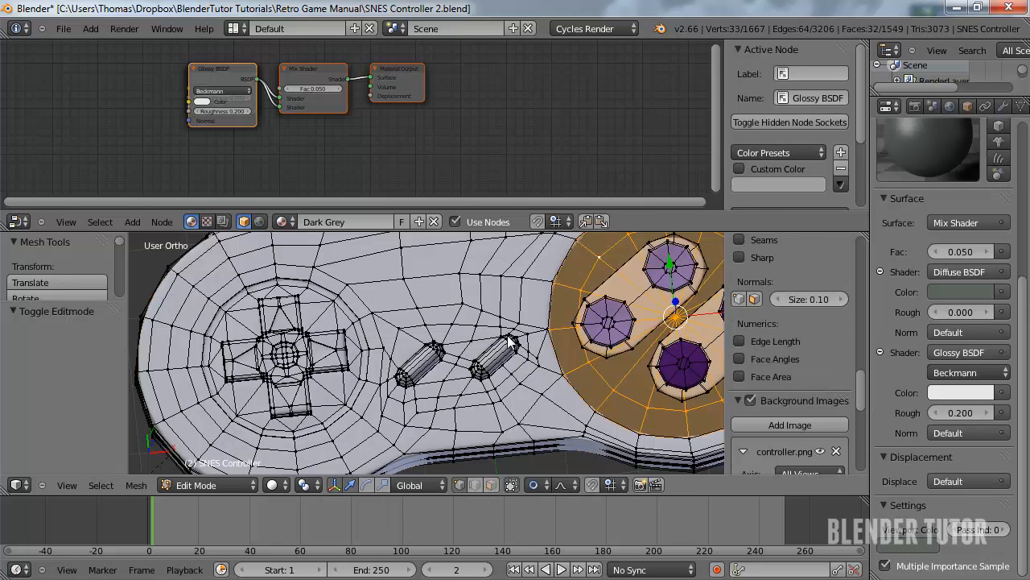
pyautogui.press('Tab')
pyautogui.press('Tab')
pyautogui.rightClick(509, 338)
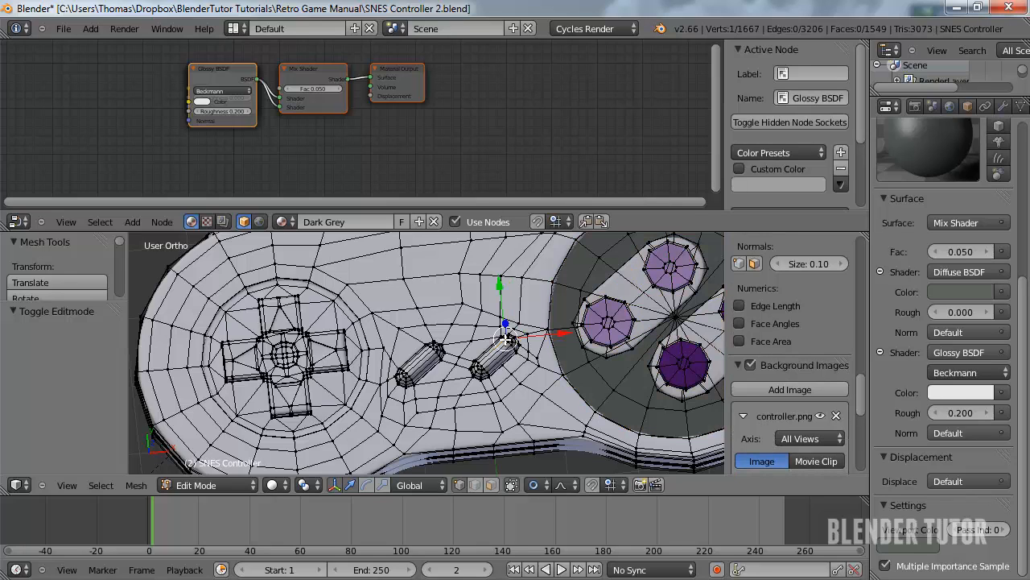
pyautogui.press('.')
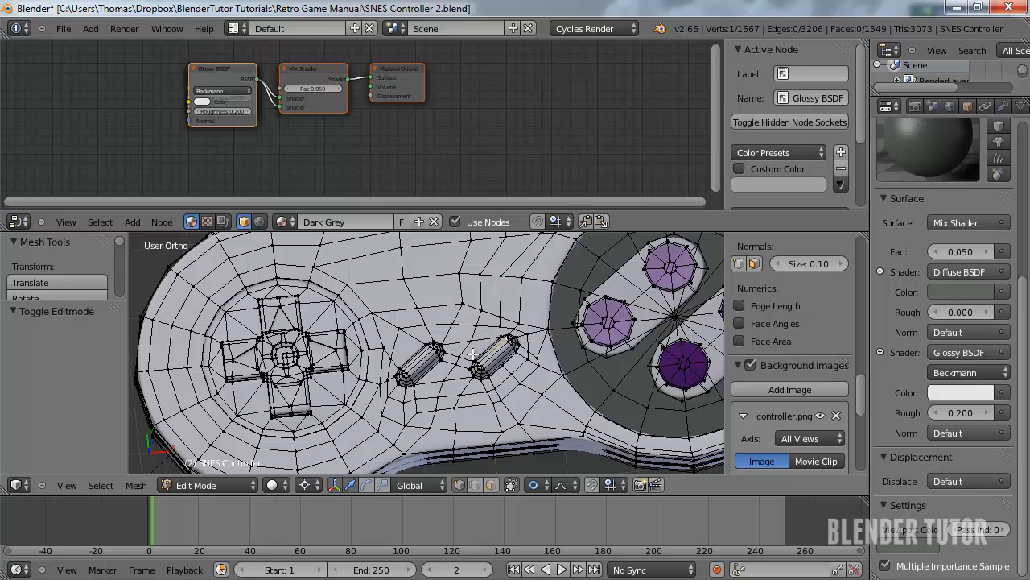
pyautogui.press('l')
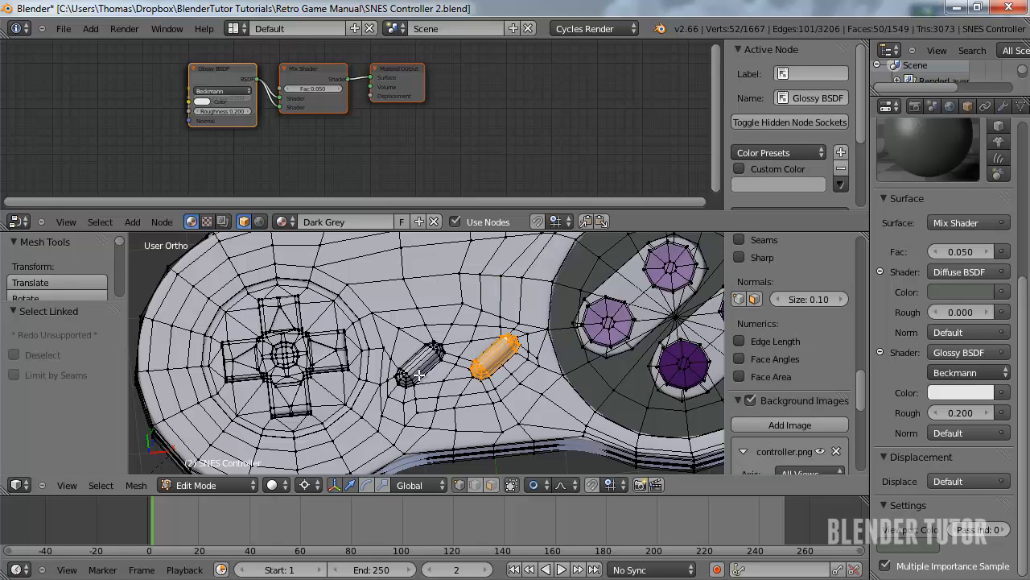
pyautogui.press('l')
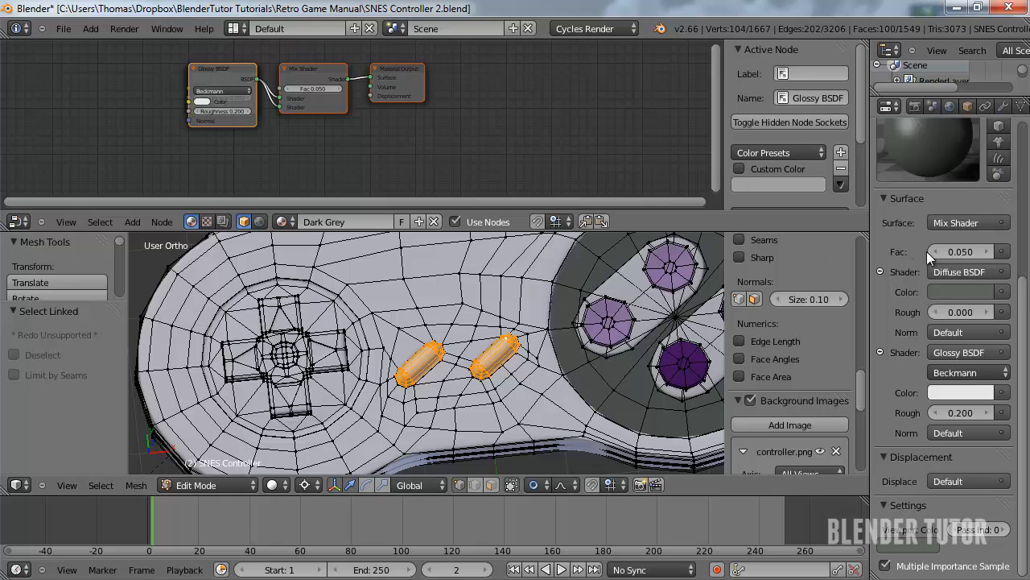
# Add another material slot to the controller and create a new material in it
pyautogui.scroll(6, 930, 255)
pyautogui.scroll(1, 933, 258)
pyautogui.click(1016, 161)
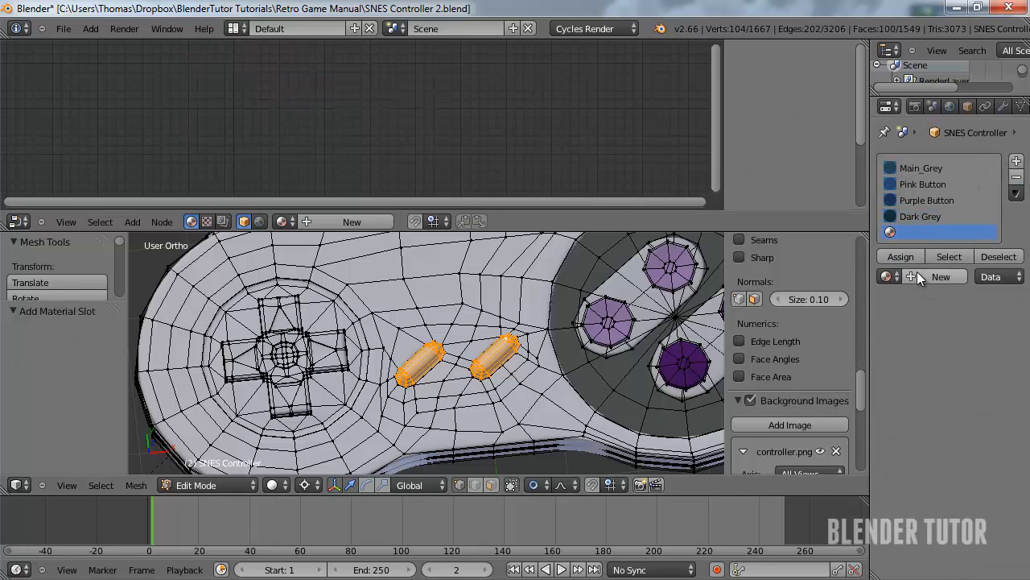
pyautogui.click(922, 276)
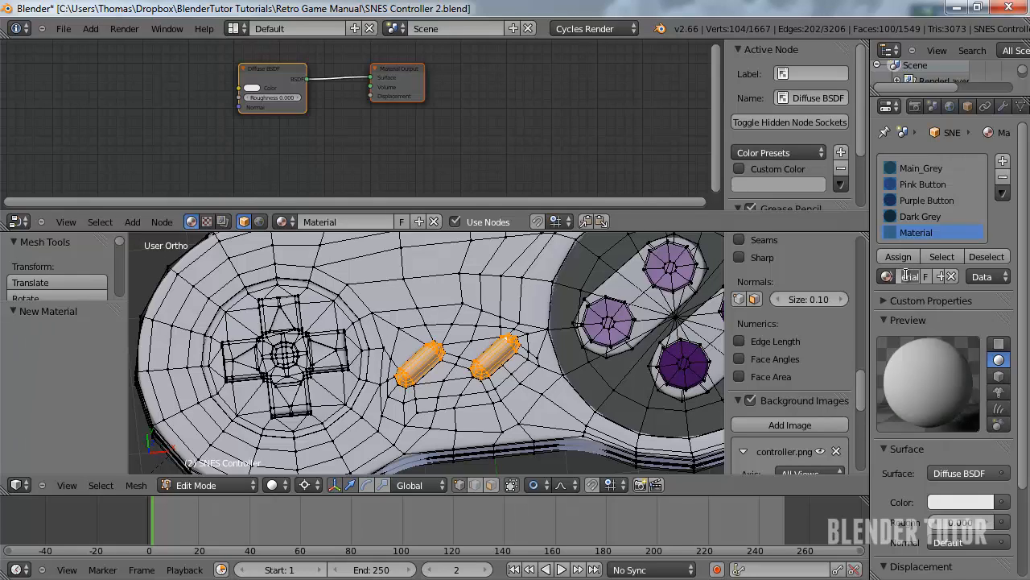
# Rename the new material as Rubber Buttons
pyautogui.doubleClick(906, 275)
pyautogui.write('Rubber Buttons')
pyautogui.press('Return')
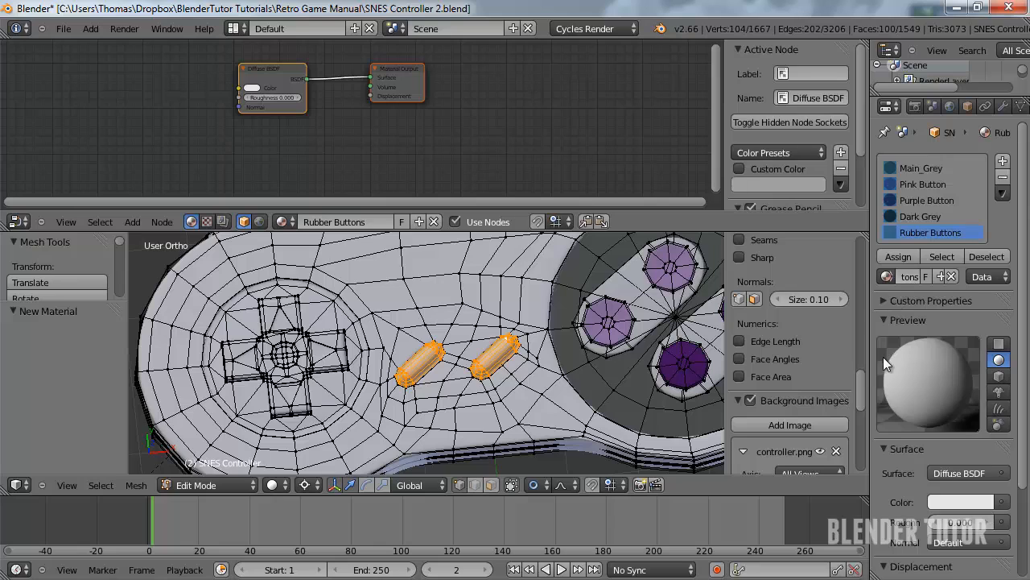
# Make the Rubber Buttons surface a Mix Shader of Diffuse BSDF and Glossy BSDF with a mix factor of 0.050
pyautogui.scroll(-3, 902, 363)
pyautogui.click(972, 377)
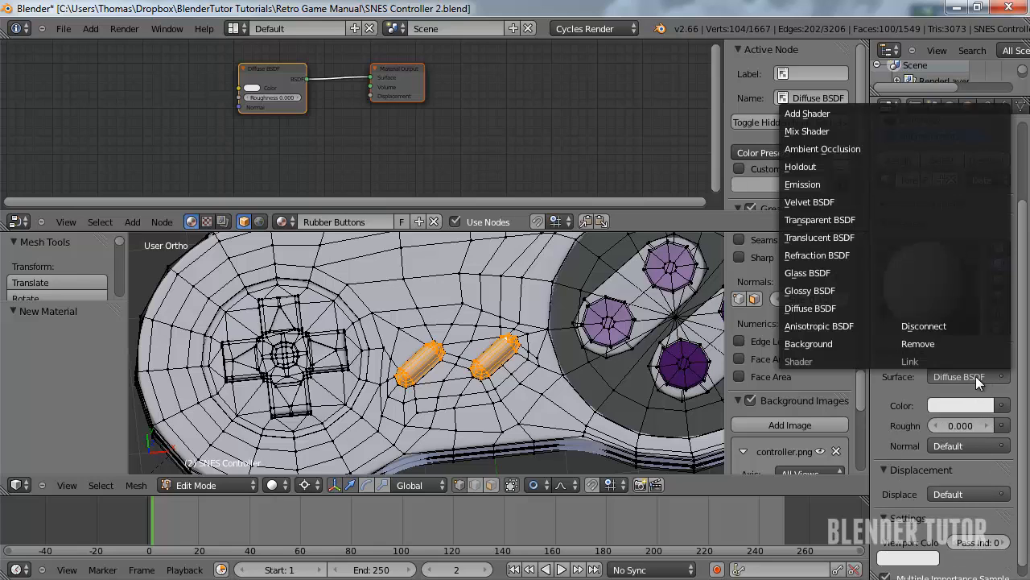
pyautogui.click(809, 132)
pyautogui.click(969, 426)
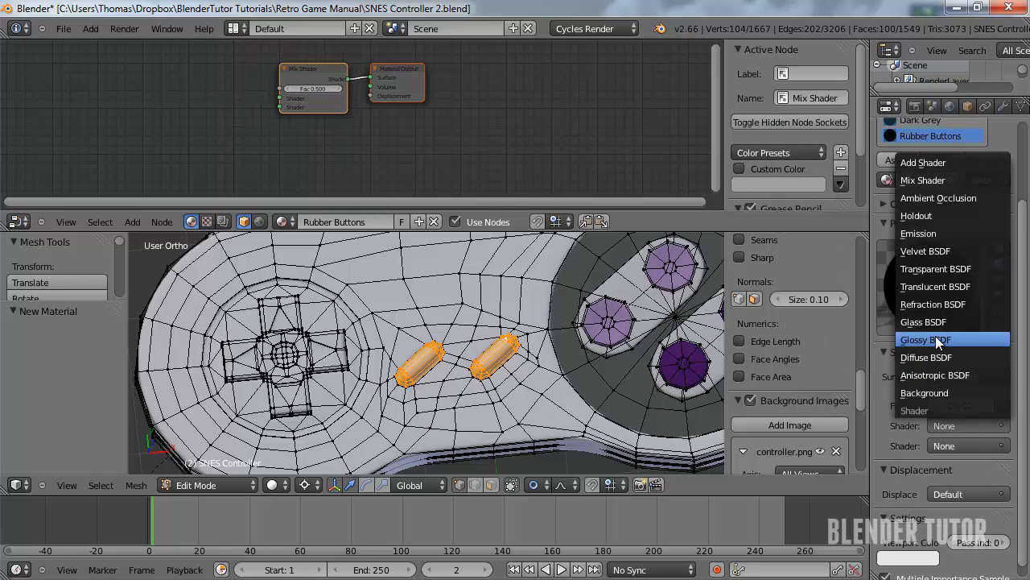
pyautogui.click(938, 354)
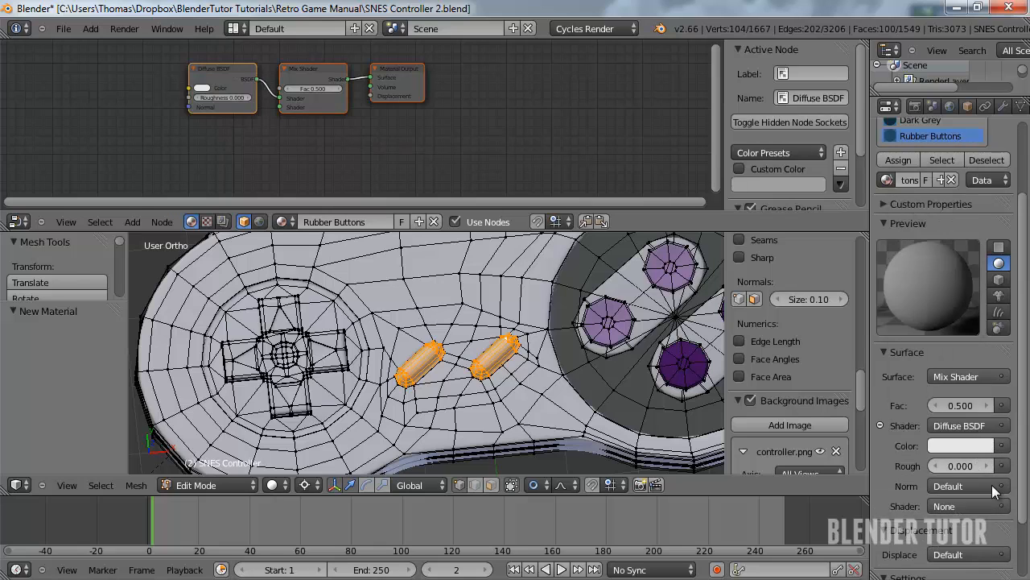
pyautogui.click(998, 506)
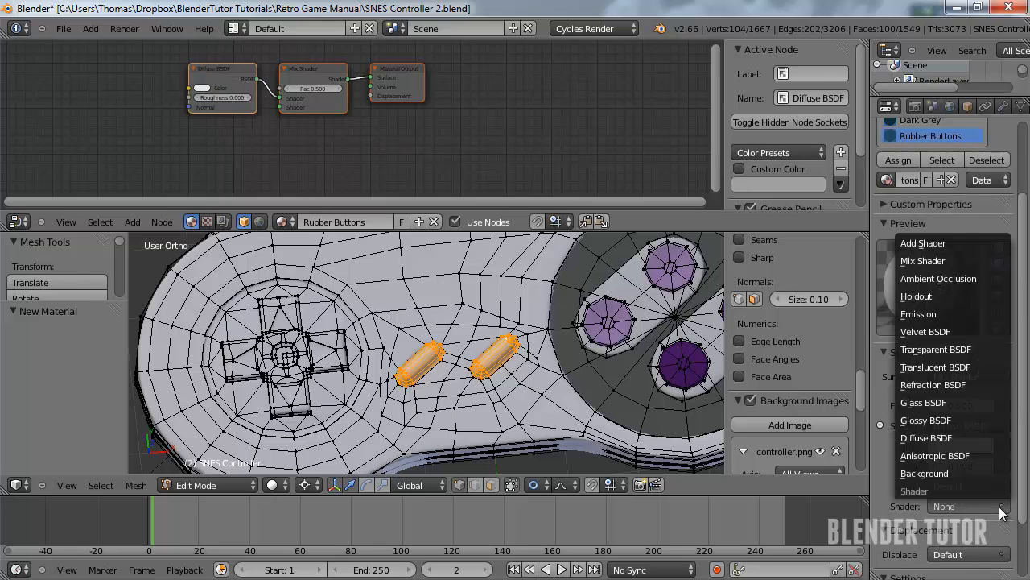
pyautogui.click(938, 420)
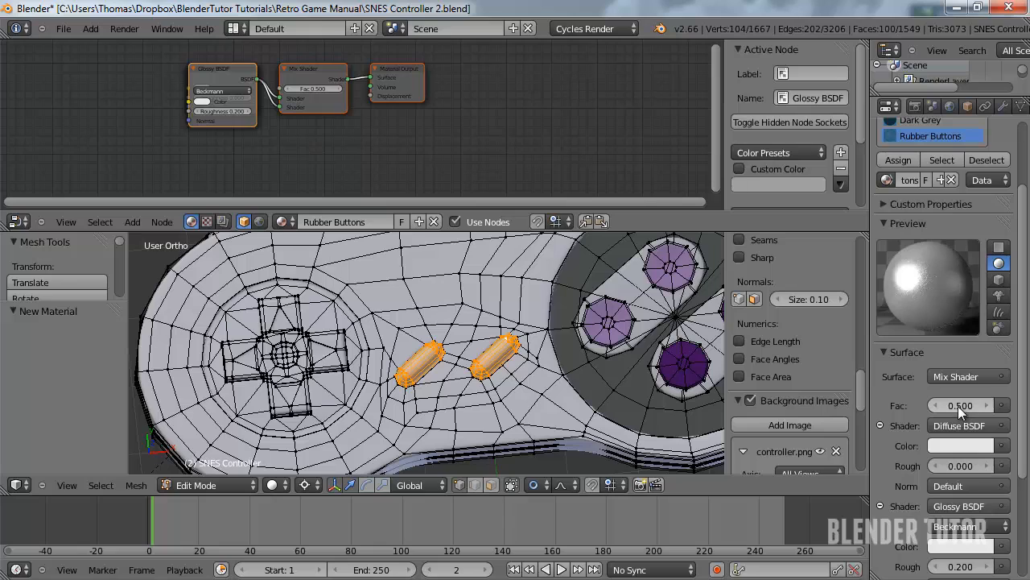
pyautogui.click(958, 406)
pyautogui.press('BackSpace')
# In front view, shift the background image to a Y offset of 1.279 so the reference's Start and Select buttons are uncovered
pyautogui.scroll(-3, 958, 406)
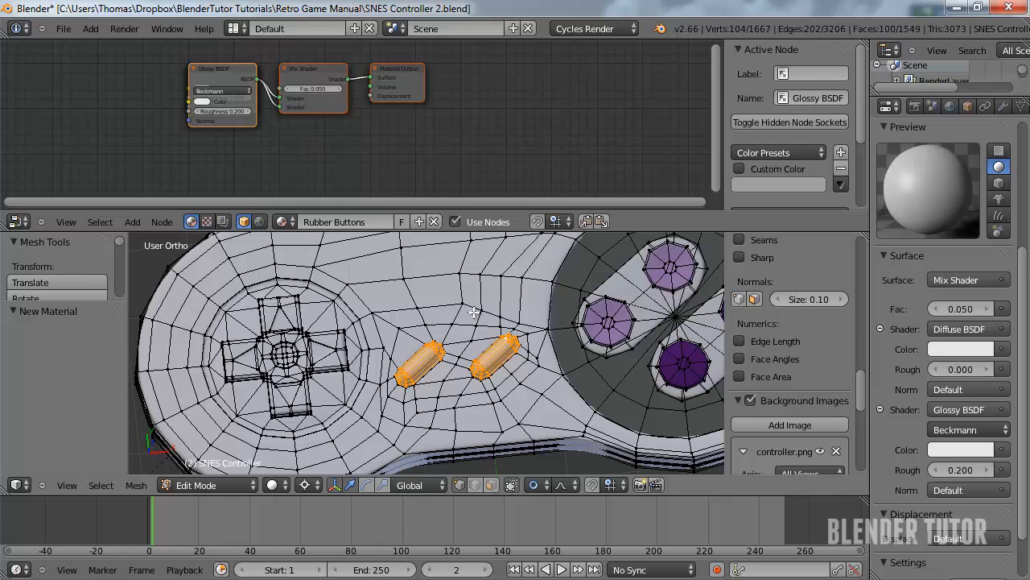
pyautogui.press('KP_1')
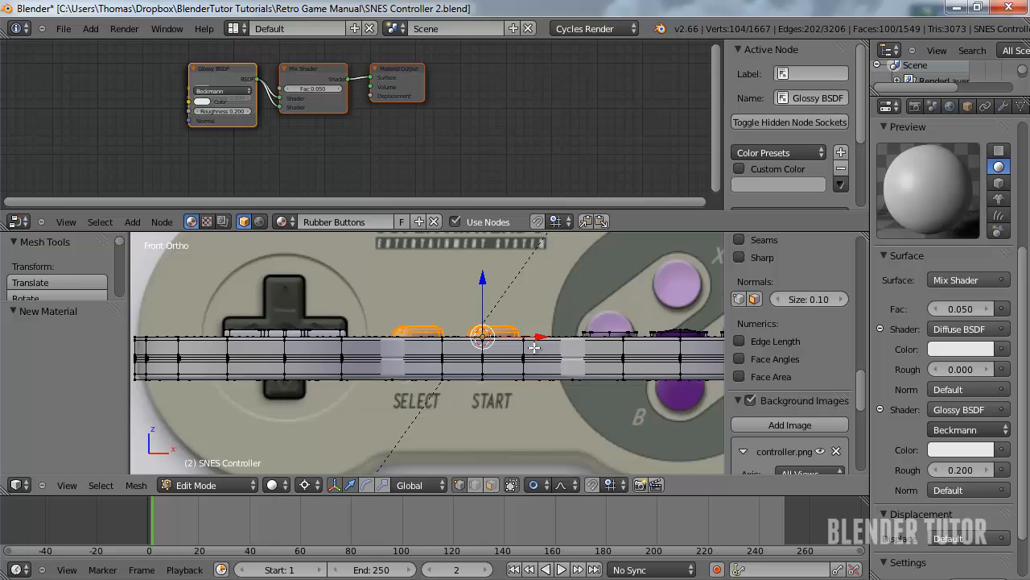
pyautogui.scroll(-2, 533, 347)
pyautogui.scroll(2, 532, 348)
pyautogui.scroll(-2, 534, 348)
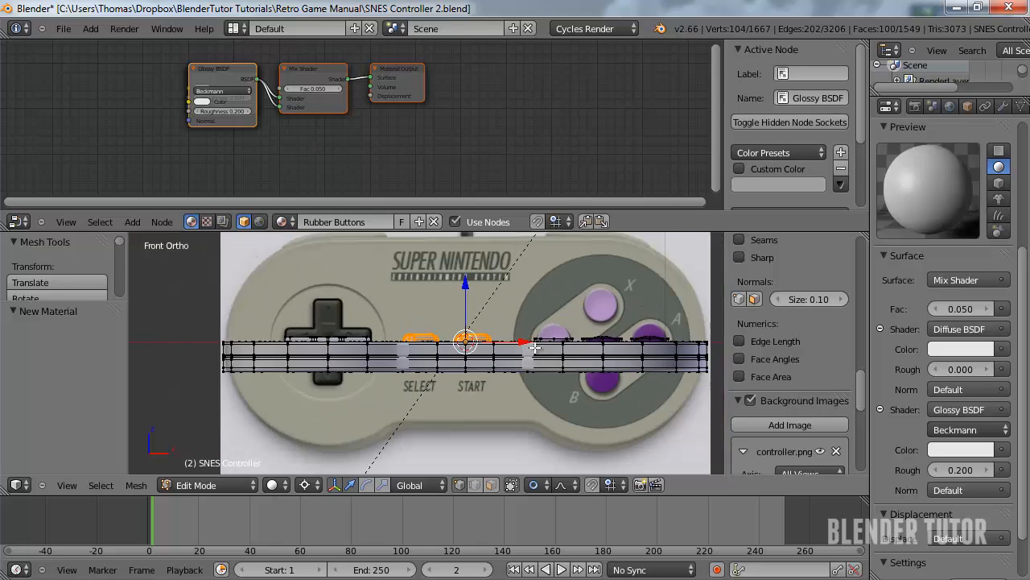
pyautogui.scroll(-7, 805, 379)
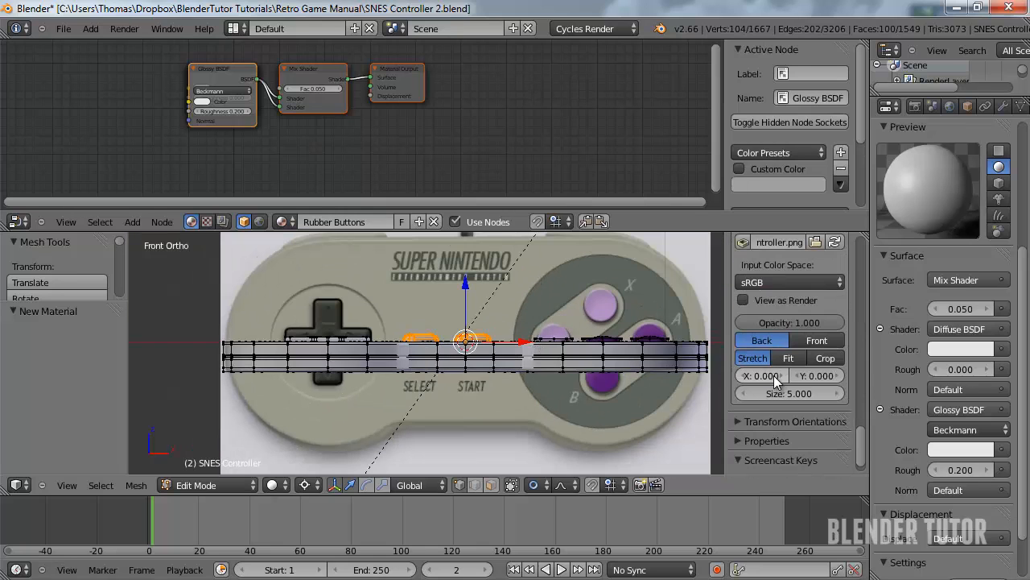
pyautogui.moveTo(807, 383); pyautogui.dragTo(837, 383)
pyautogui.scroll(5, 458, 399)
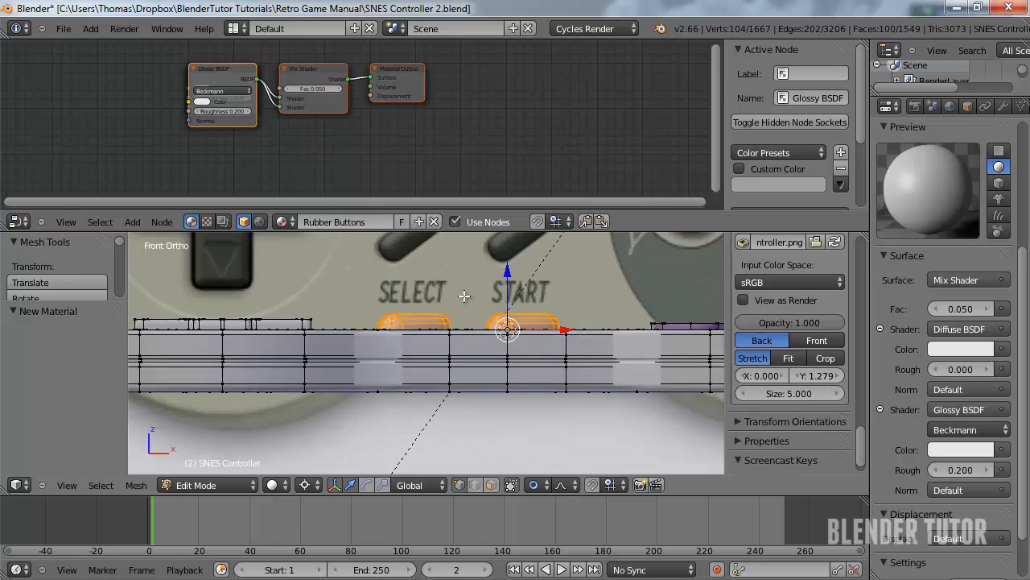
pyautogui.scroll(5, 458, 398)
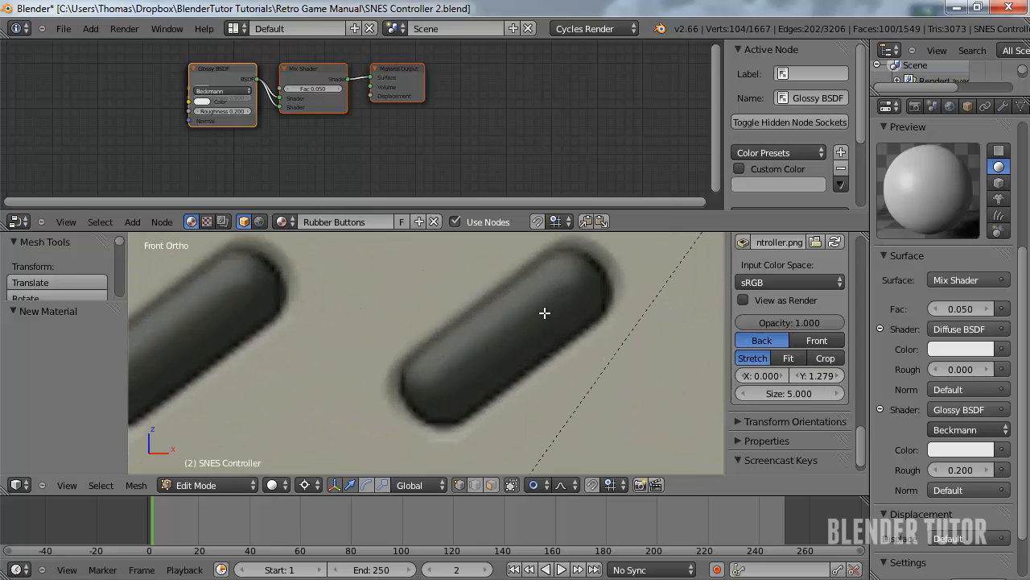
# Set the Rubber Buttons diffuse color by sampling the dark Start button in the reference image
pyautogui.click(970, 349)
pyautogui.click(981, 276)
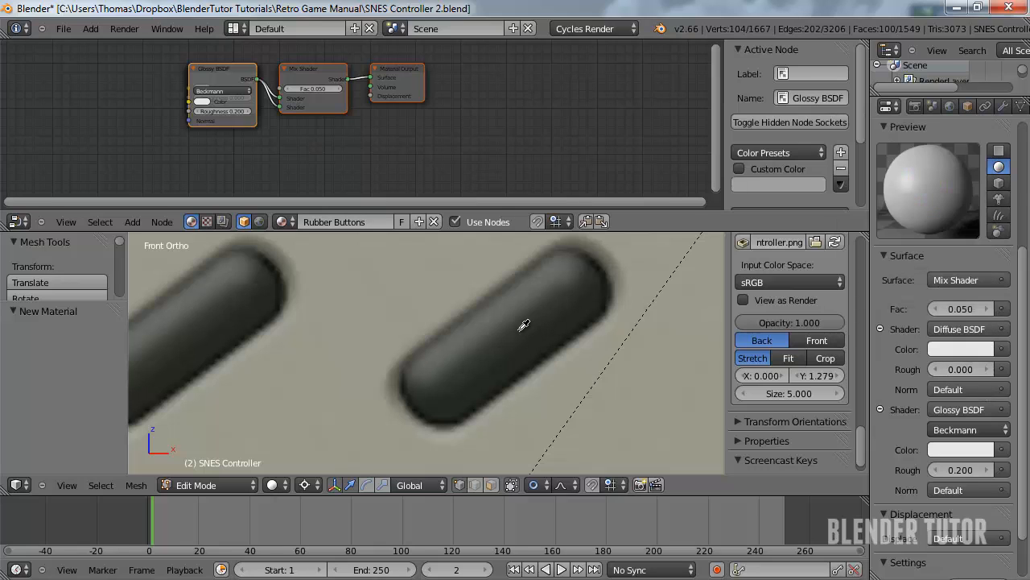
pyautogui.click(524, 325)
# Examine the Start, Select and D-pad in the reference image and compare them with the material preview
pyautogui.scroll(-6, 568, 343)
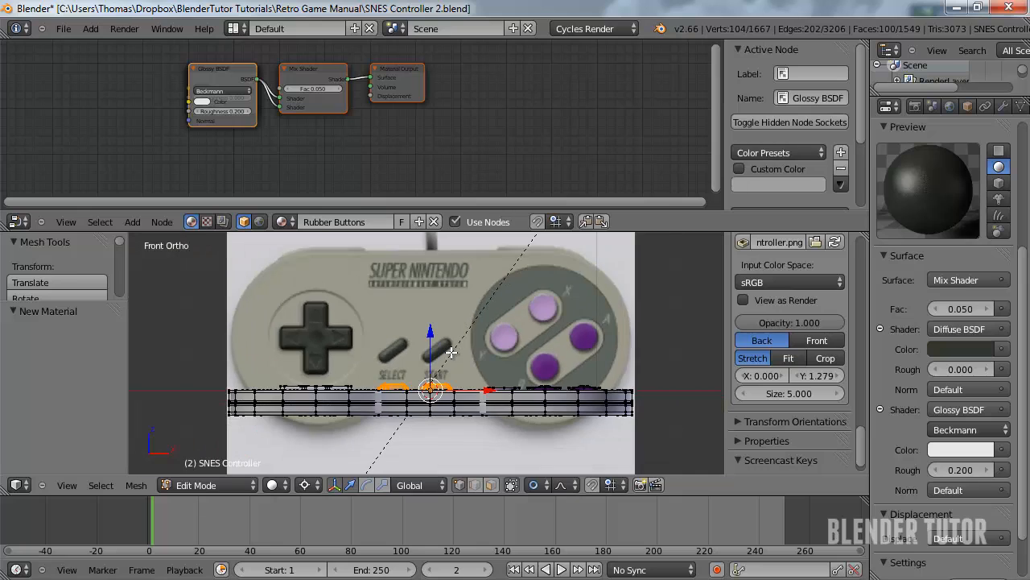
pyautogui.scroll(-3, 451, 334)
pyautogui.scroll(2, 421, 292)
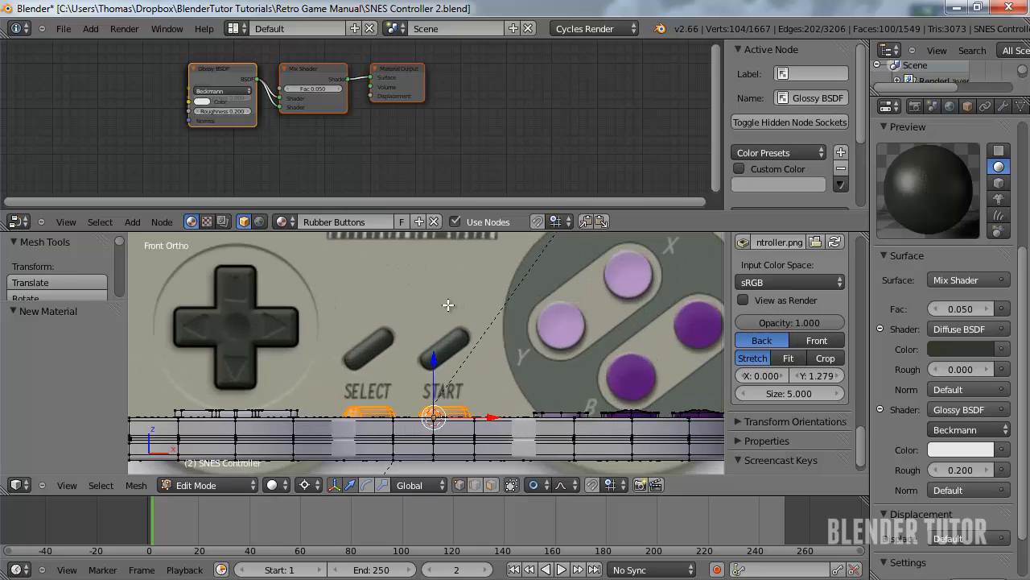
pyautogui.scroll(1, 507, 282)
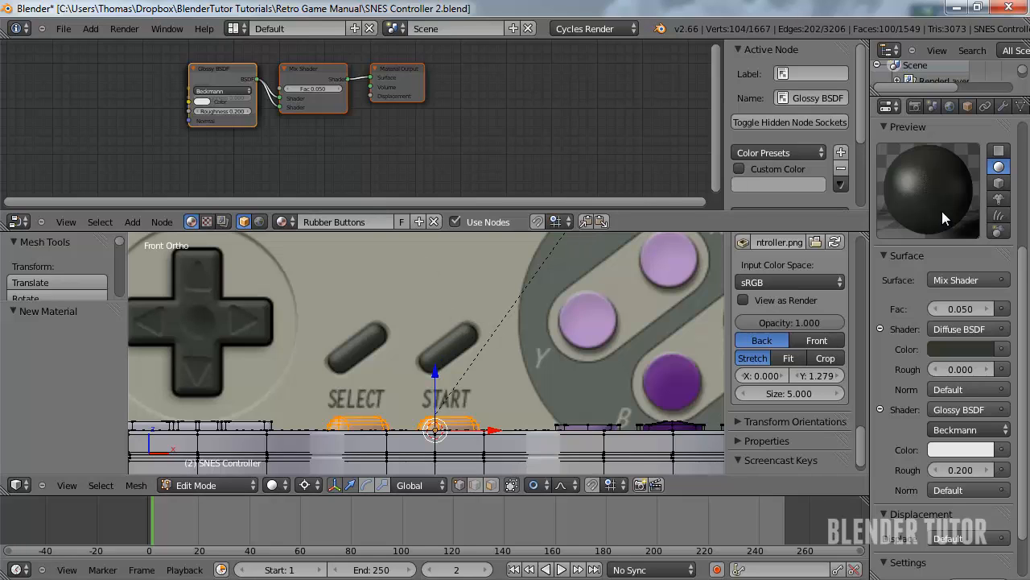
pyautogui.scroll(-2, 905, 410)
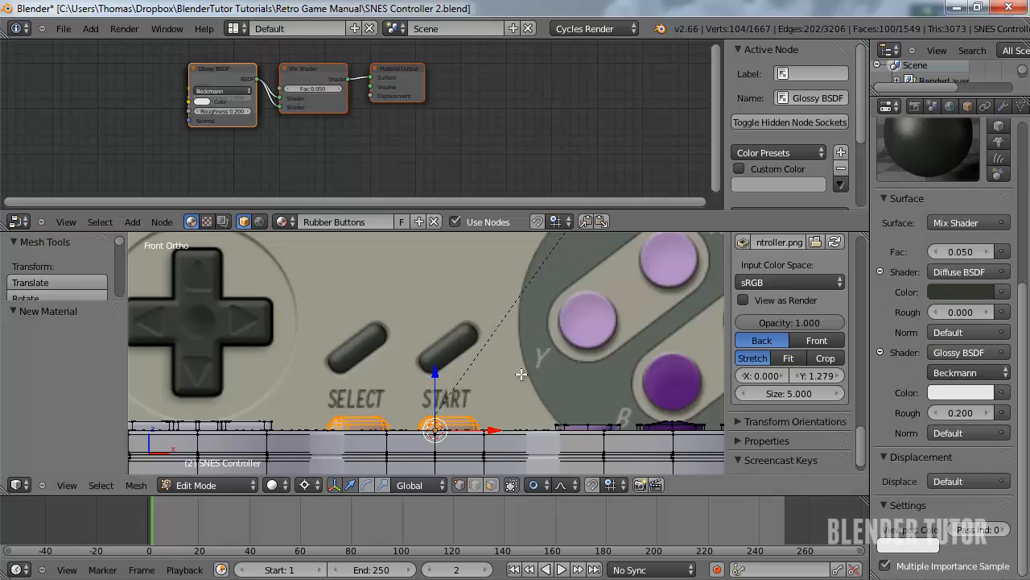
pyautogui.scroll(-4, 480, 353)
pyautogui.scroll(2, 483, 360)
# Set the Glossy BSDF roughness of Rubber Buttons to 0.250
pyautogui.moveTo(463, 381); pyautogui.dragTo(439, 322, button='middle')
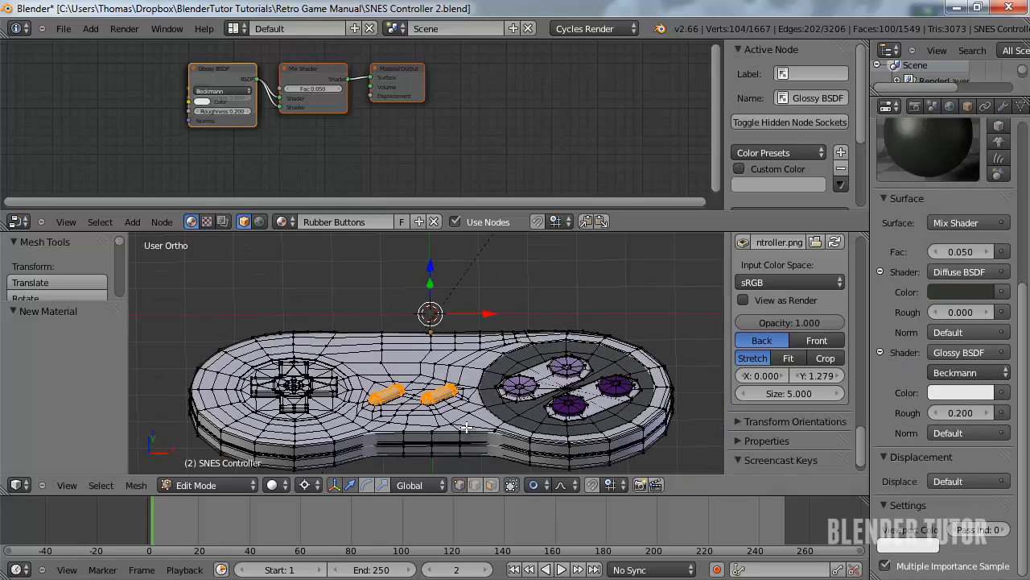
pyautogui.scroll(5, 434, 305)
pyautogui.scroll(2, 434, 304)
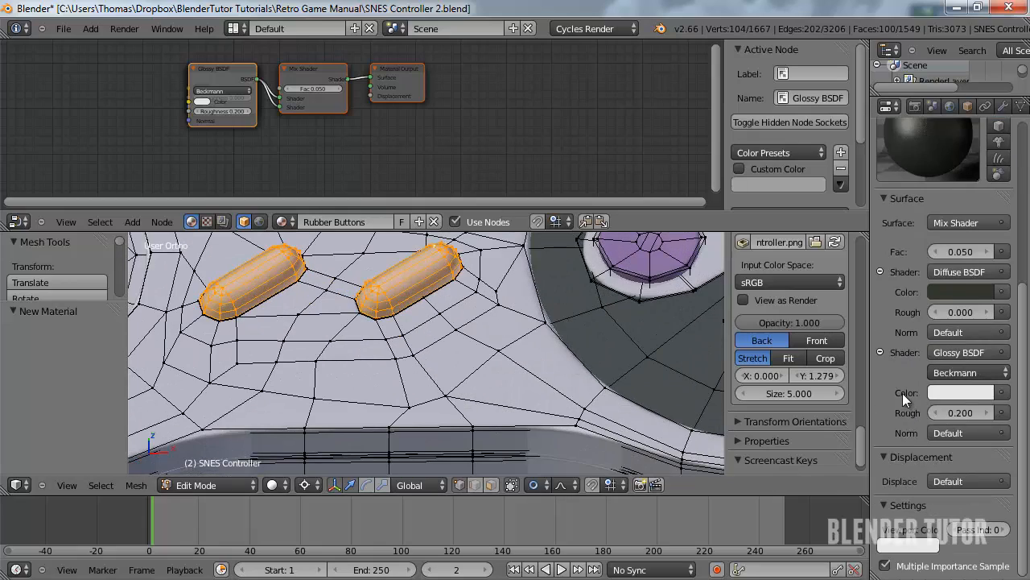
pyautogui.click(961, 412)
pyautogui.press('BackSpace')
pyautogui.write('.25')
pyautogui.press('Return')
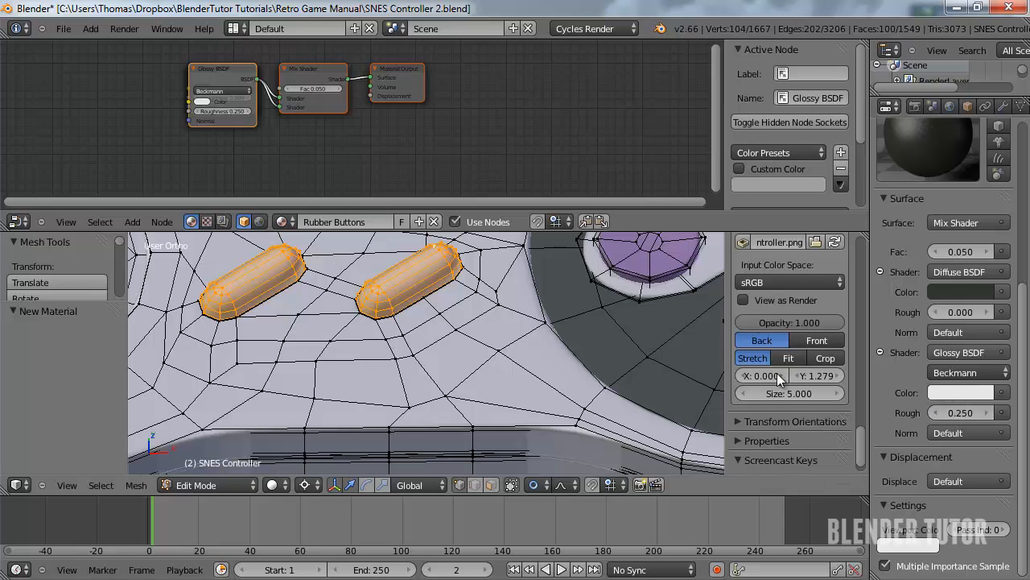
# Assign Rubber Buttons to the selected Start and Select buttons and match its viewport color to the diffuse swatch by sampling
pyautogui.scroll(8, 942, 235)
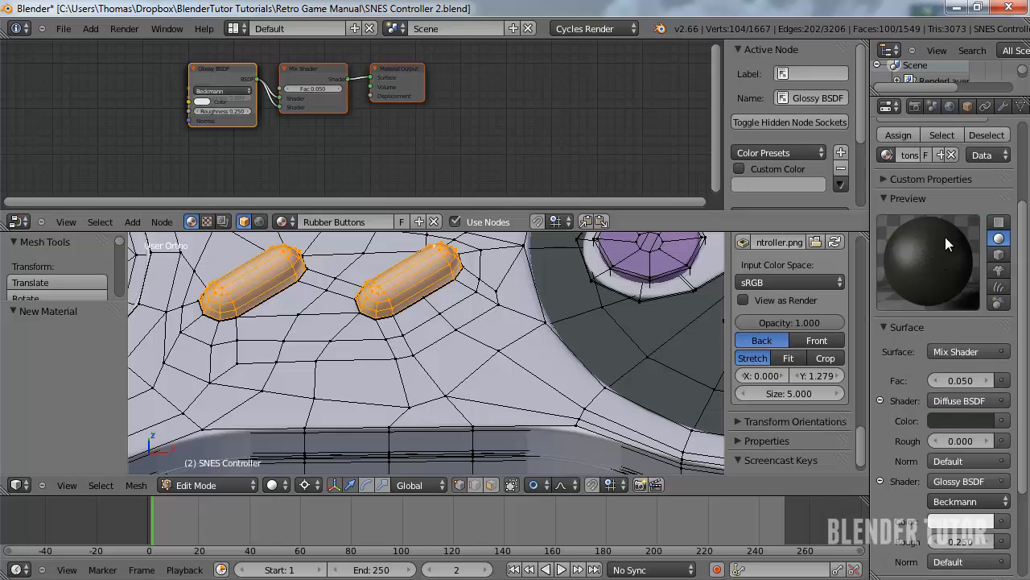
pyautogui.click(897, 257)
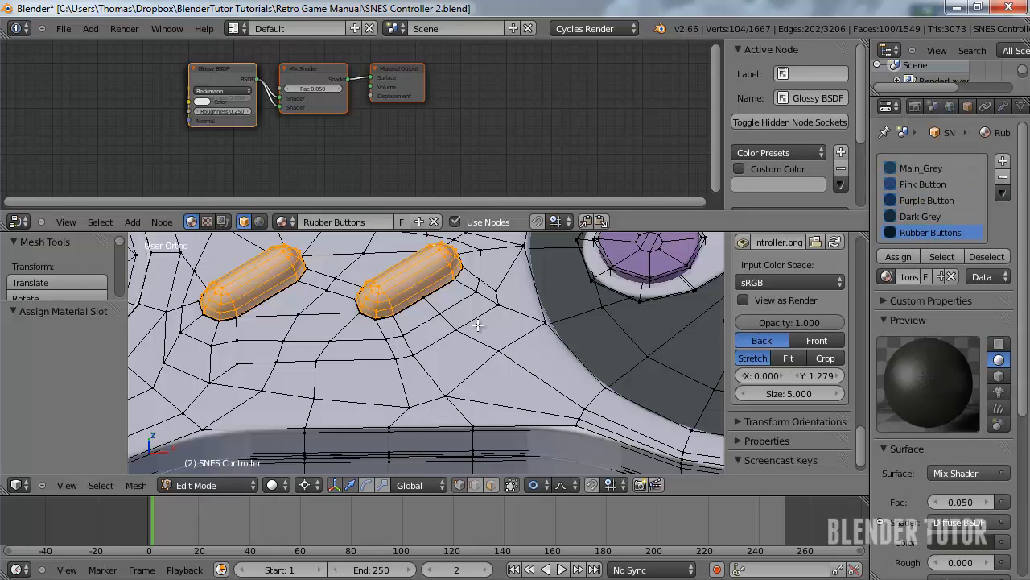
pyautogui.scroll(-8, 910, 403)
pyautogui.click(910, 544)
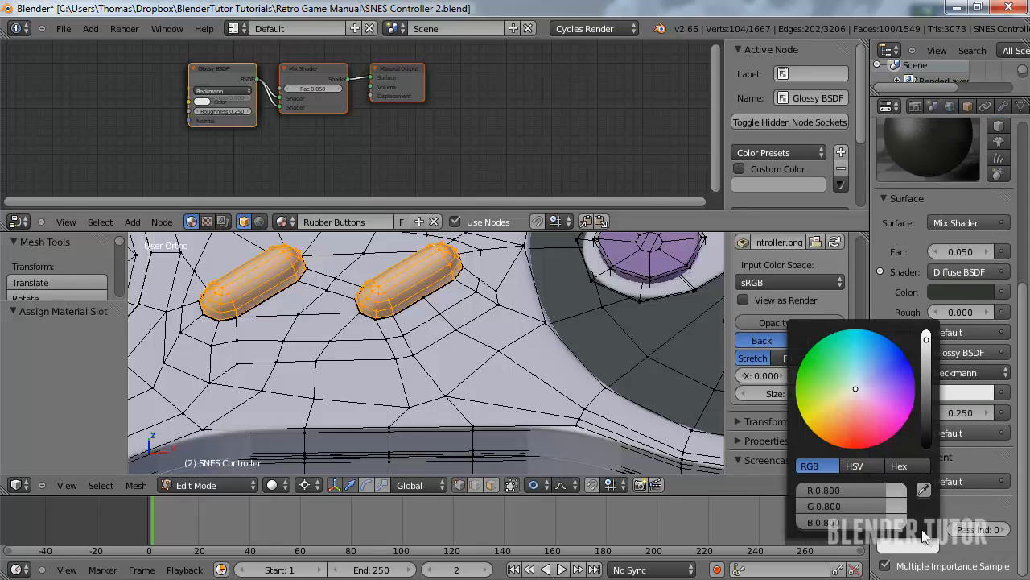
pyautogui.click(920, 489)
pyautogui.click(952, 291)
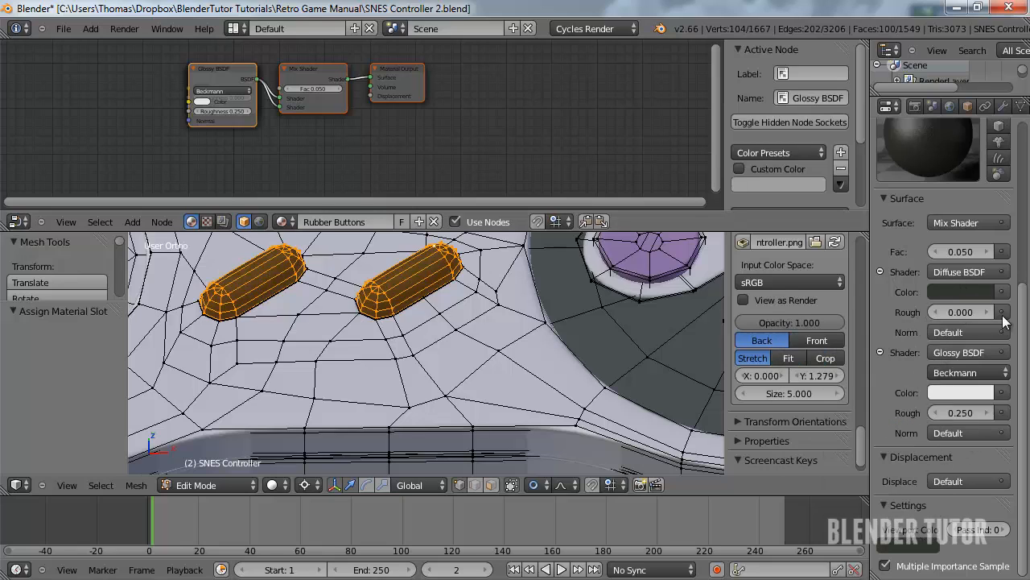
# Zero the red, green and blue channels of the Rubber Buttons diffuse color, and raise its brightness to 0.03522
pyautogui.click(957, 292)
pyautogui.click(975, 288)
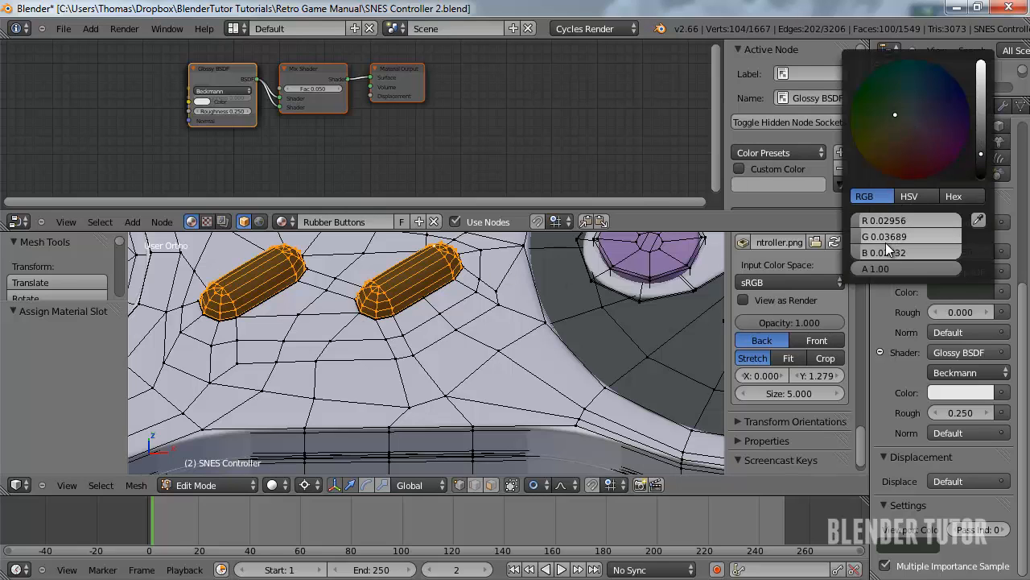
pyautogui.moveTo(896, 219); pyautogui.dragTo(828, 236)
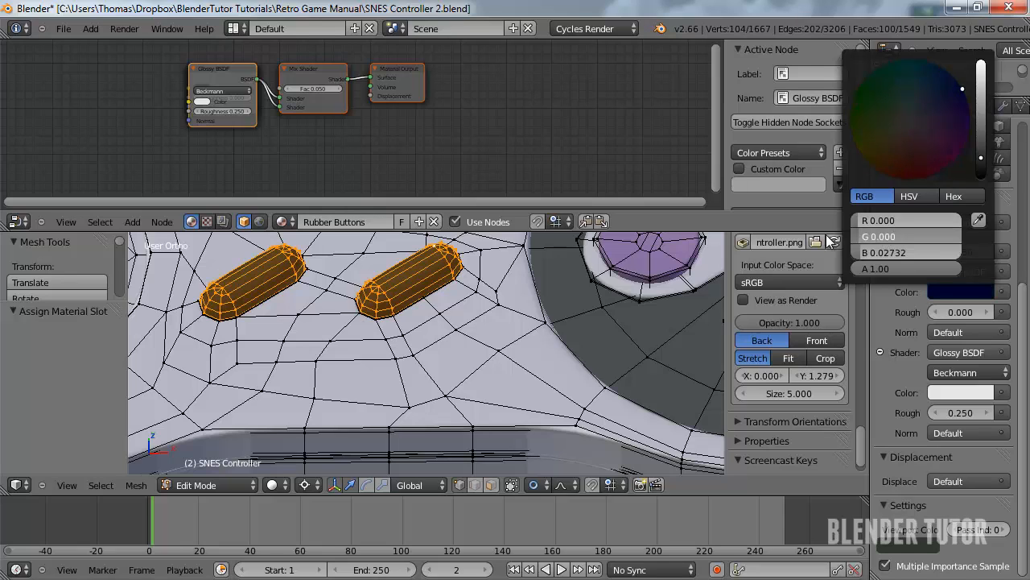
pyautogui.click(899, 251)
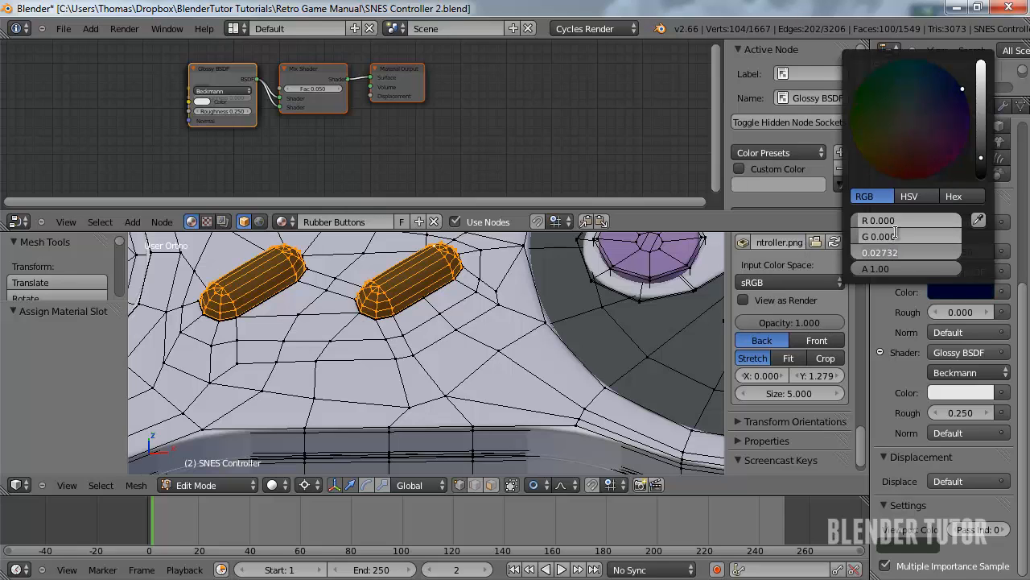
pyautogui.write('0')
pyautogui.press('Return')
pyautogui.moveTo(979, 158); pyautogui.dragTo(990, 155)
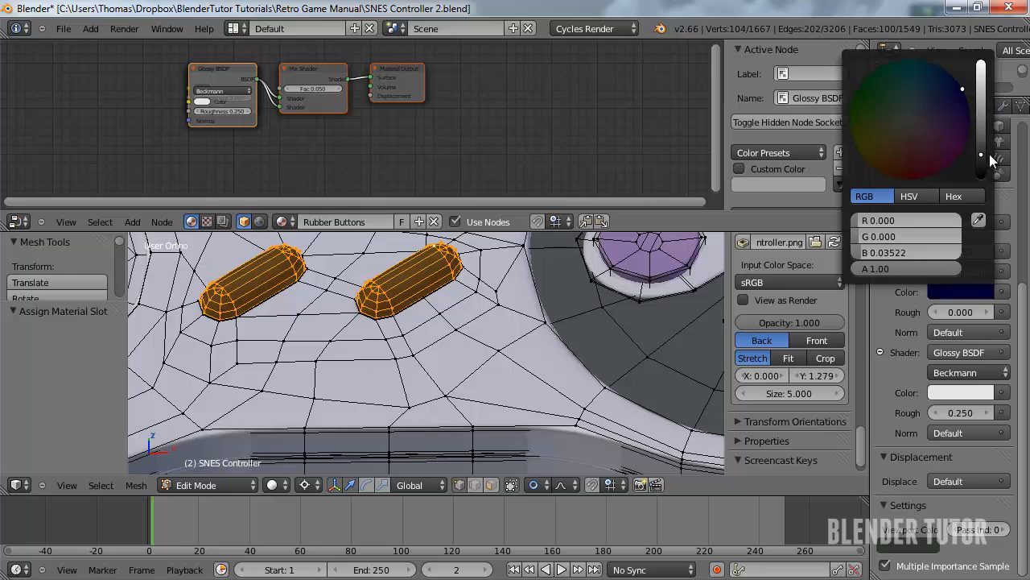
# Make the diffuse color a neutral dark grey by setting its hue and saturation to 0
pyautogui.click(915, 196)
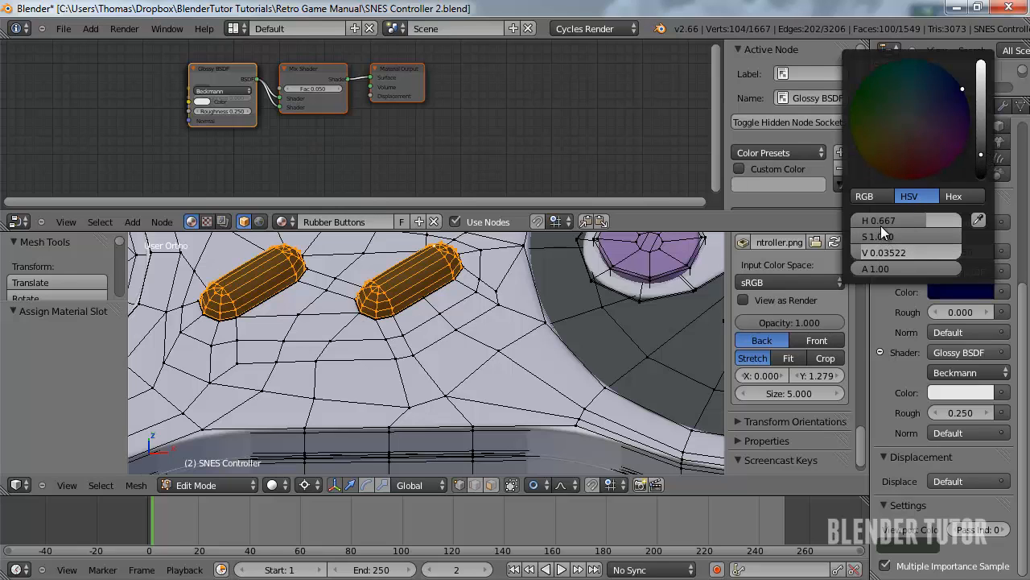
pyautogui.moveTo(885, 219)
pyautogui.mouseDown()
pyautogui.moveTo(792, 232)
pyautogui.moveTo(957, 227)
pyautogui.moveTo(769, 233)
pyautogui.mouseUp()
pyautogui.moveTo(901, 241); pyautogui.dragTo(697, 245)
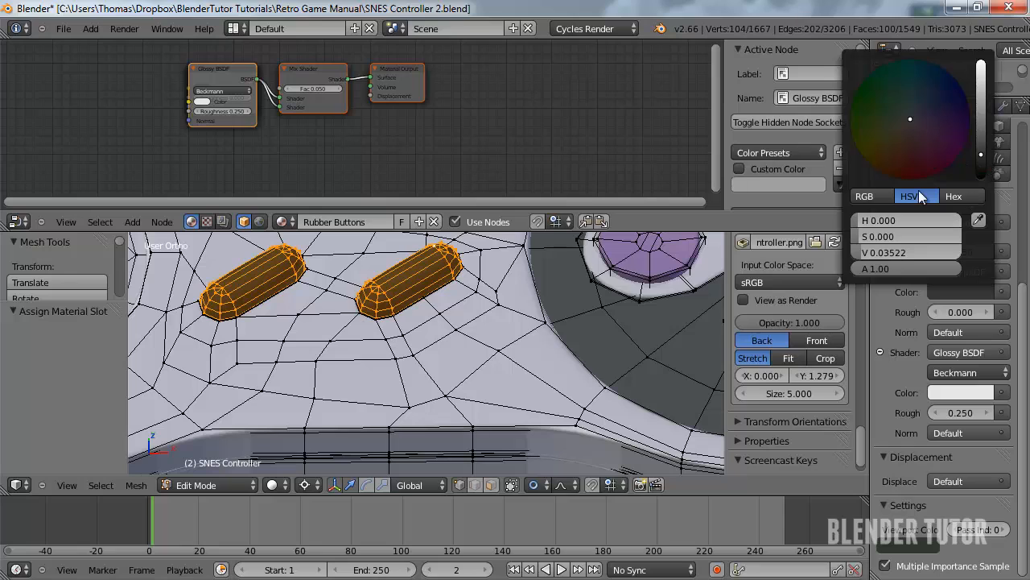
pyautogui.click(865, 197)
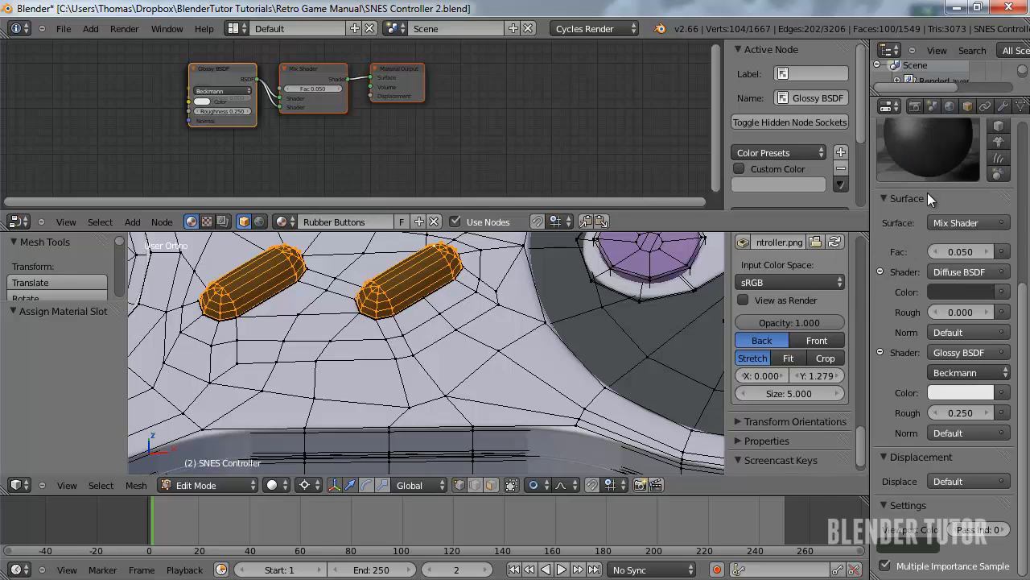
# Preview the Start and Select buttons in Rendered shading from Object Mode
pyautogui.scroll(3, 928, 212)
pyautogui.press('Tab')
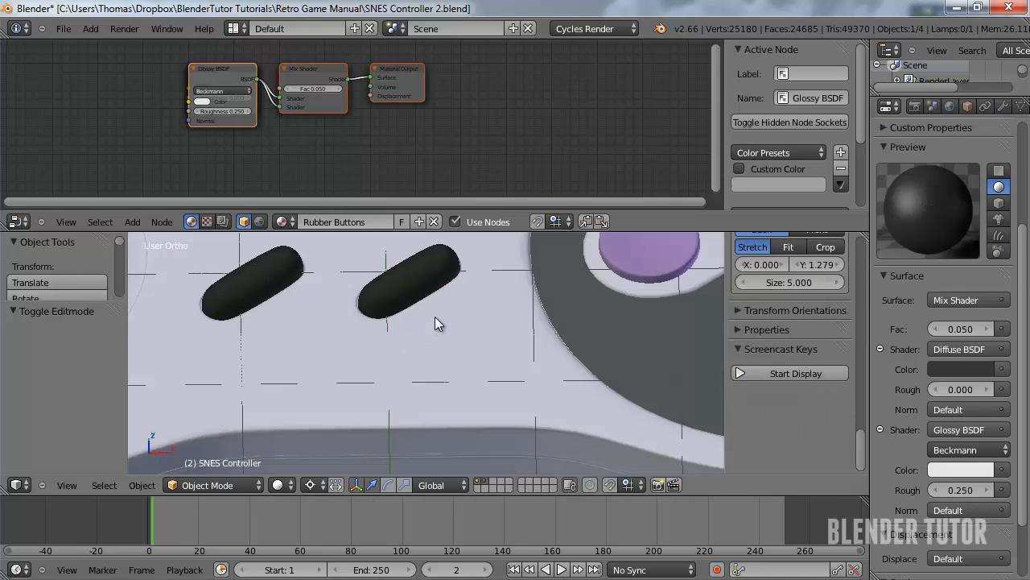
pyautogui.click(281, 485)
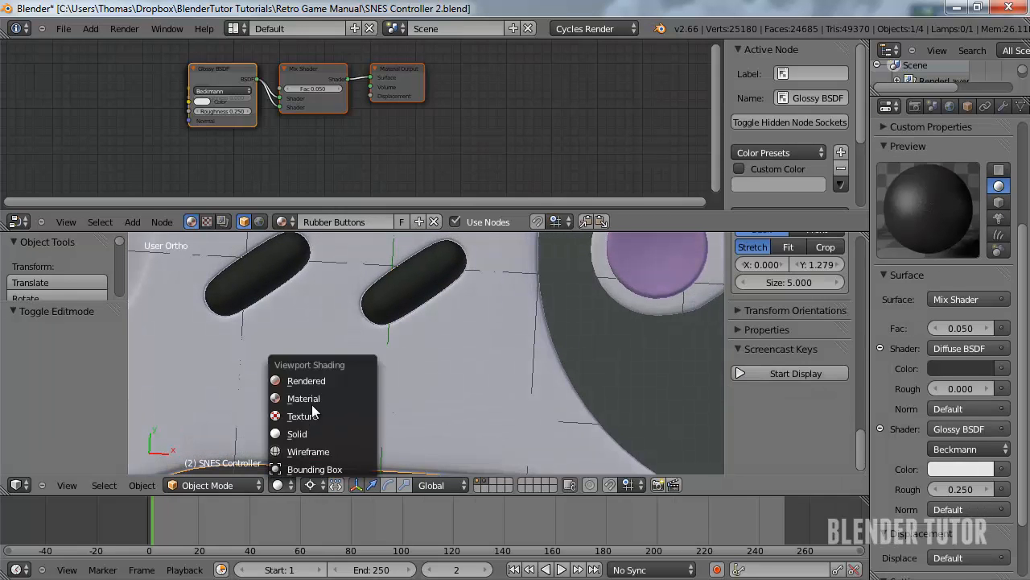
pyautogui.click(312, 381)
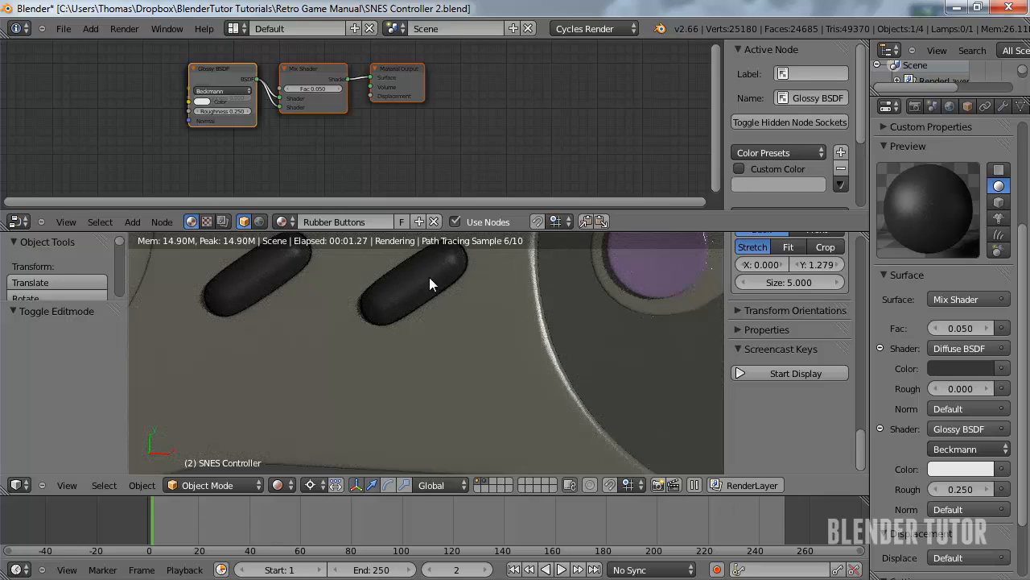
pyautogui.keyDown('shift'); pyautogui.moveTo(435, 291); pyautogui.dragTo(462, 346, button='middle'); pyautogui.keyUp('shift')
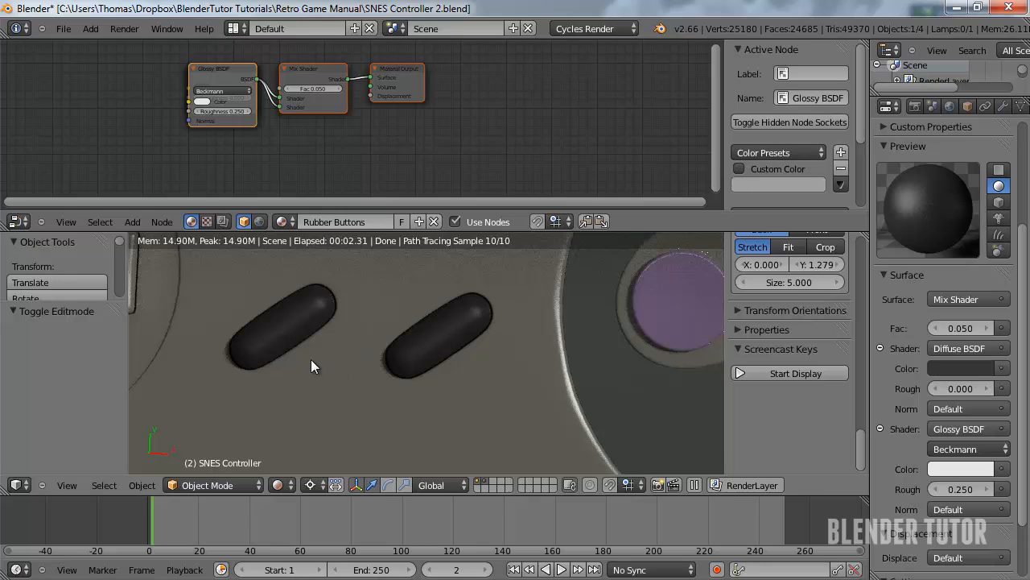
# Check the rendered Start and Select buttons from an oblique angle and return the viewport to Solid shading
pyautogui.moveTo(365, 294); pyautogui.dragTo(547, 310, button='middle')
pyautogui.scroll(-4, 410, 323)
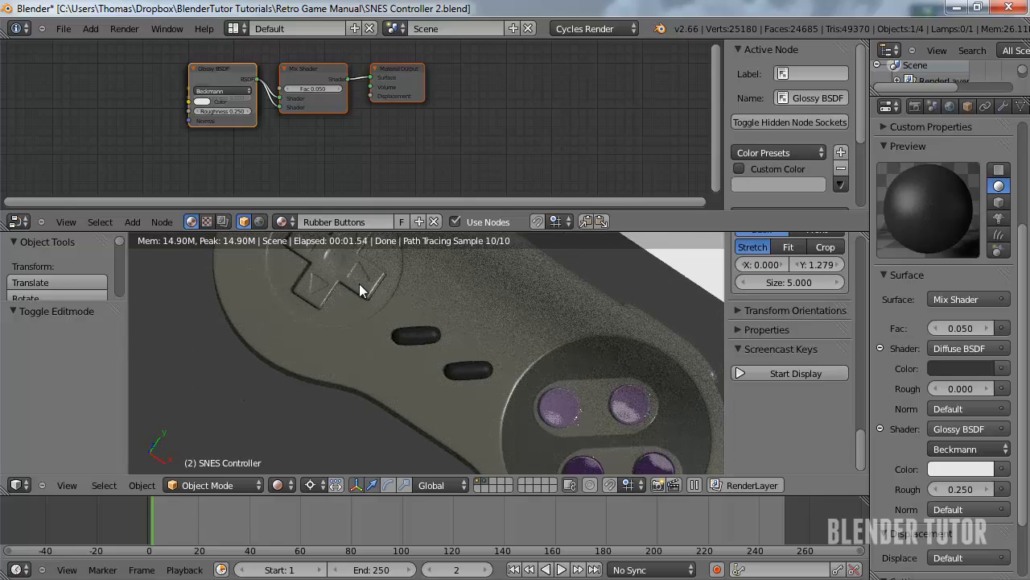
pyautogui.press('KP_1')
pyautogui.moveTo(343, 288); pyautogui.dragTo(357, 379, button='middle')
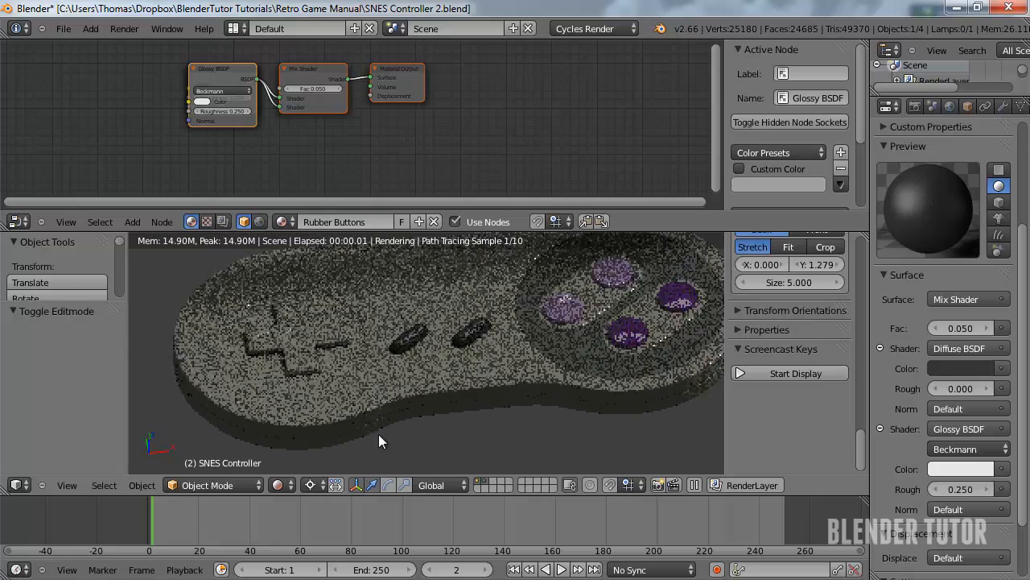
pyautogui.click(278, 485)
pyautogui.click(298, 434)
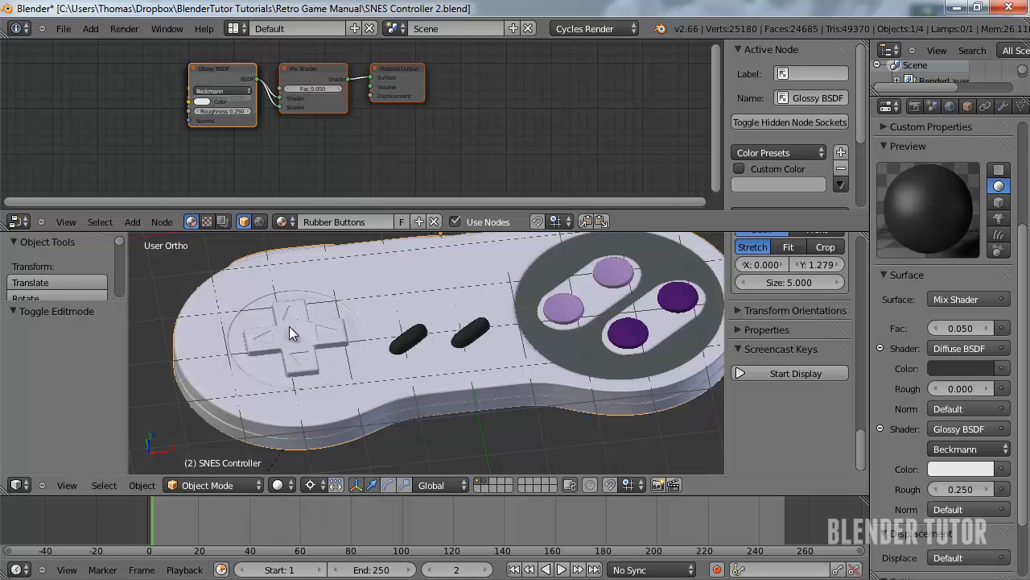
# In Edit Mode, clear the current selection and select the entire linked D-pad geometry
pyautogui.press('Tab')
pyautogui.press('a')
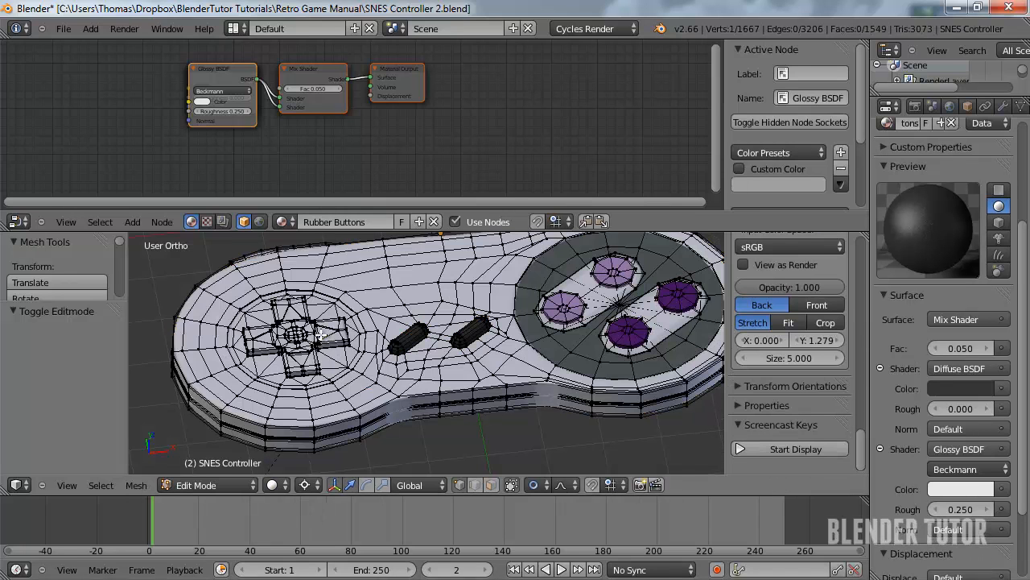
pyautogui.press('l')
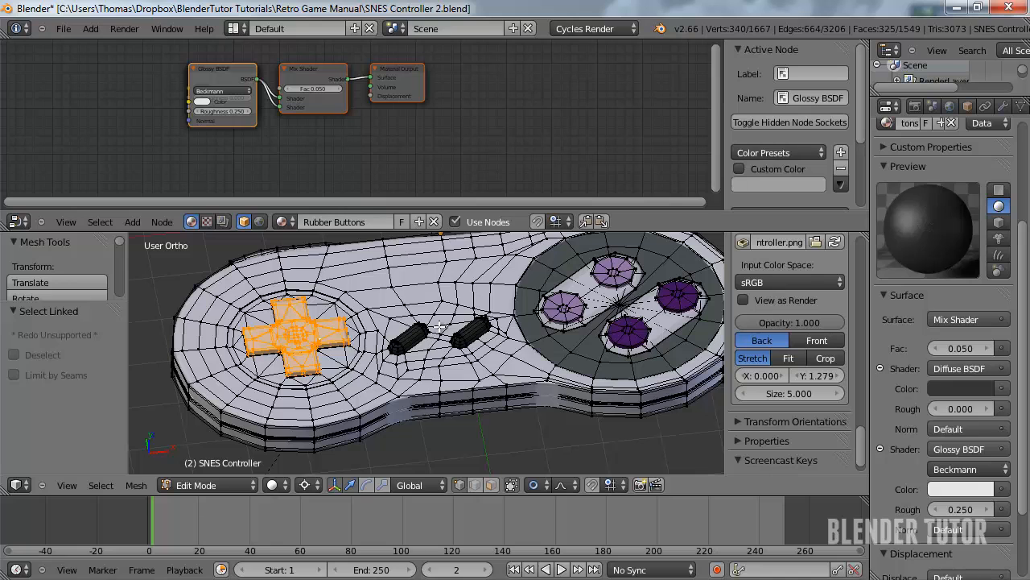
# Add a material slot to the controller, load the existing Rubber Buttons material into it, and widen the Properties editor
pyautogui.press('KP_7')
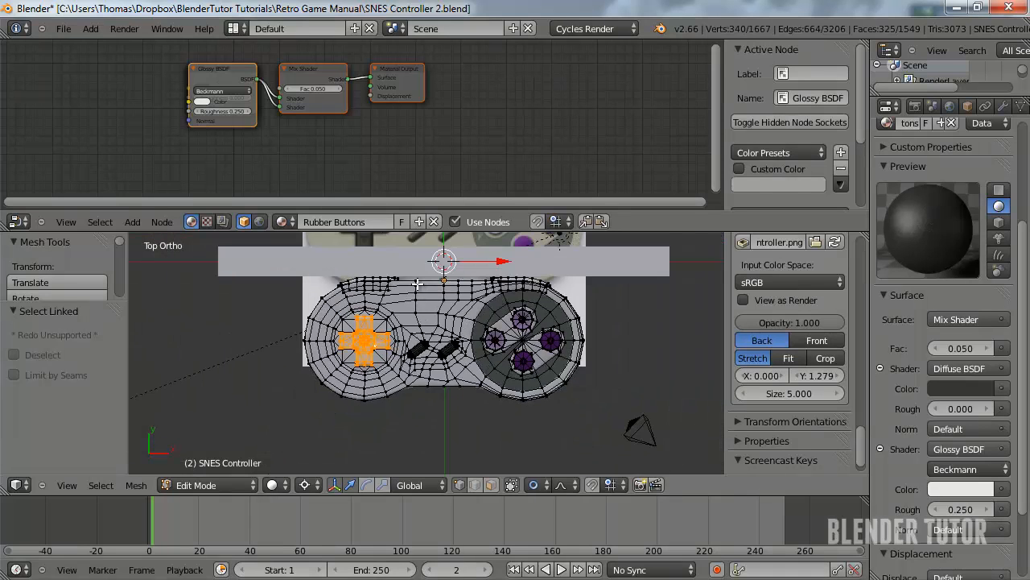
pyautogui.scroll(5, 420, 379)
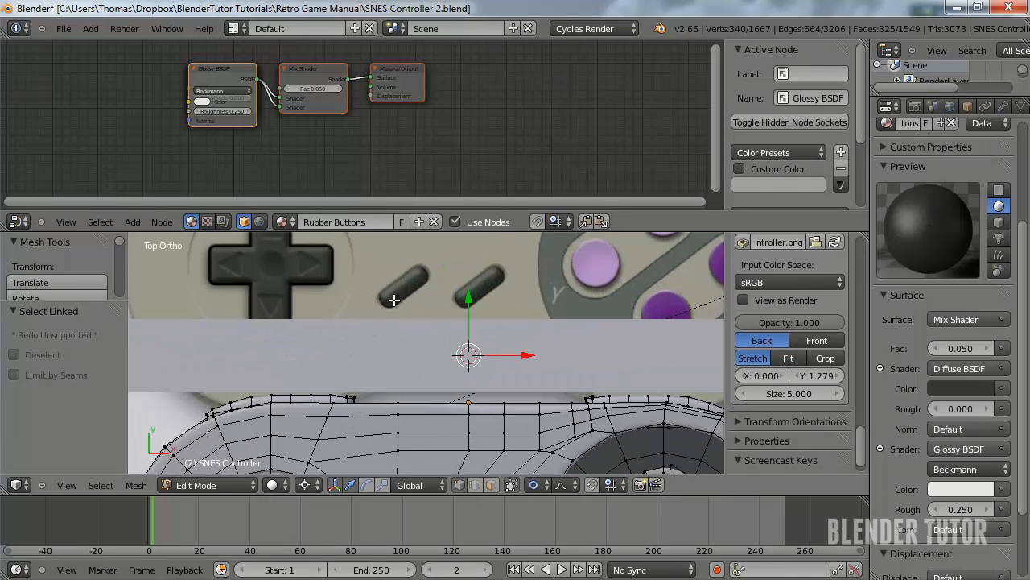
pyautogui.scroll(-4, 387, 334)
pyautogui.scroll(4, 371, 326)
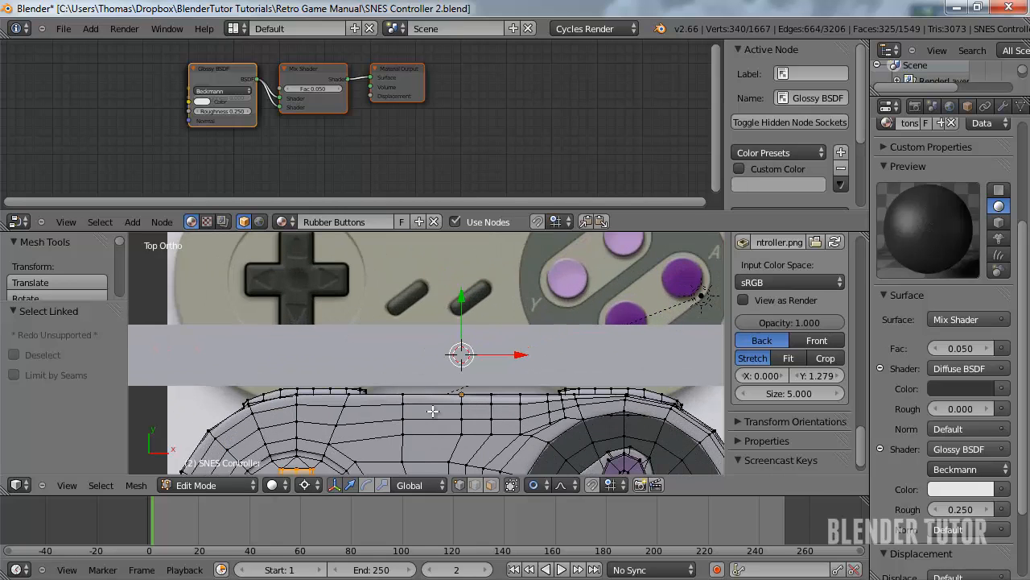
pyautogui.keyDown('shift'); pyautogui.moveTo(433, 411); pyautogui.dragTo(391, 258, button='middle'); pyautogui.keyUp('shift')
pyautogui.scroll(5, 929, 228)
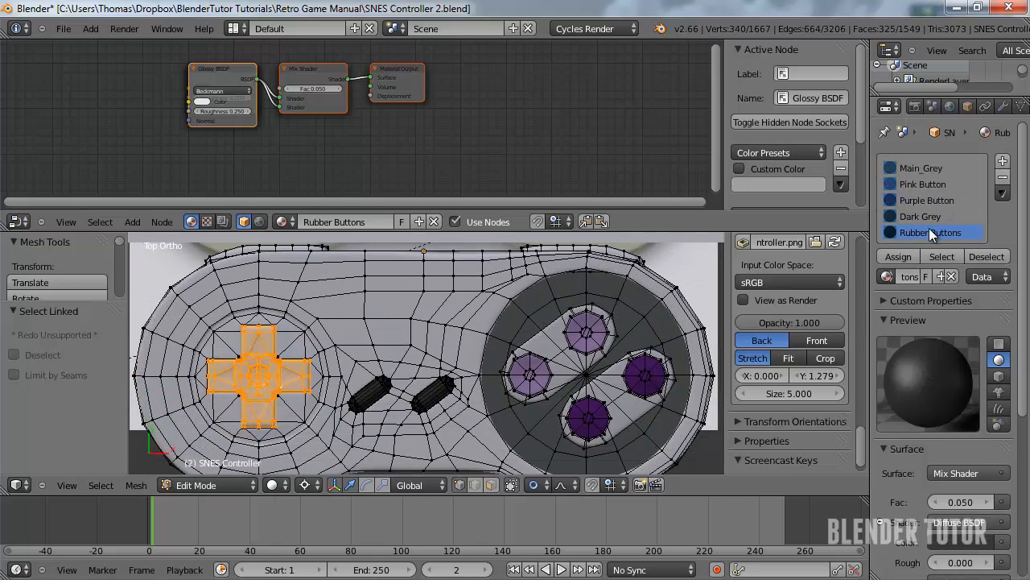
pyautogui.click(1003, 162)
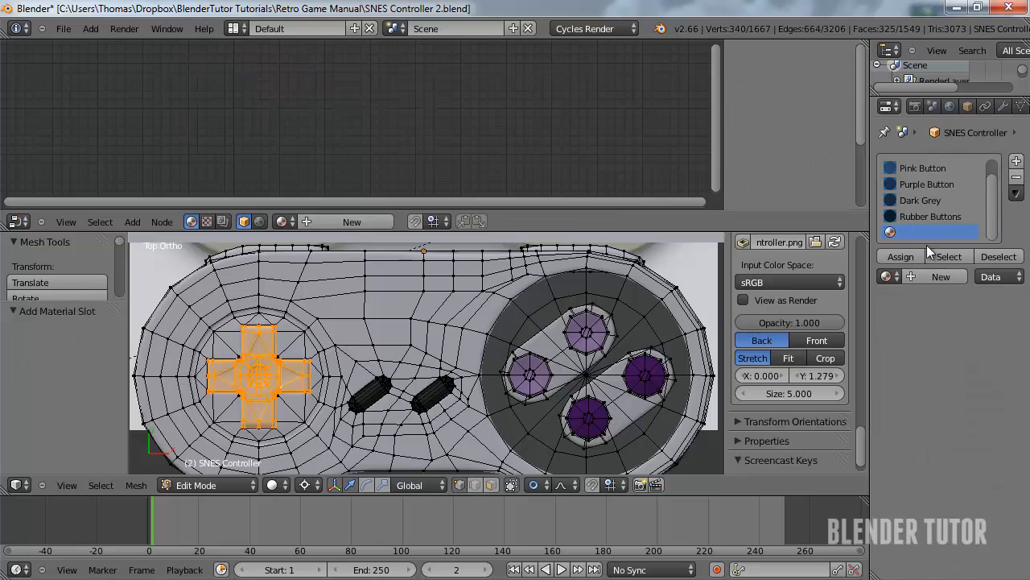
pyautogui.click(889, 276)
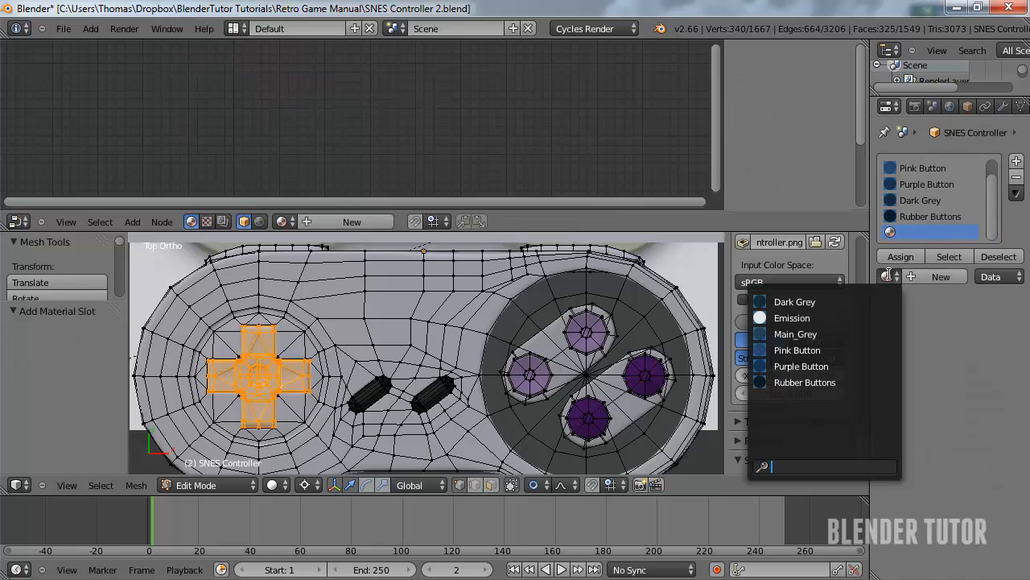
pyautogui.click(815, 382)
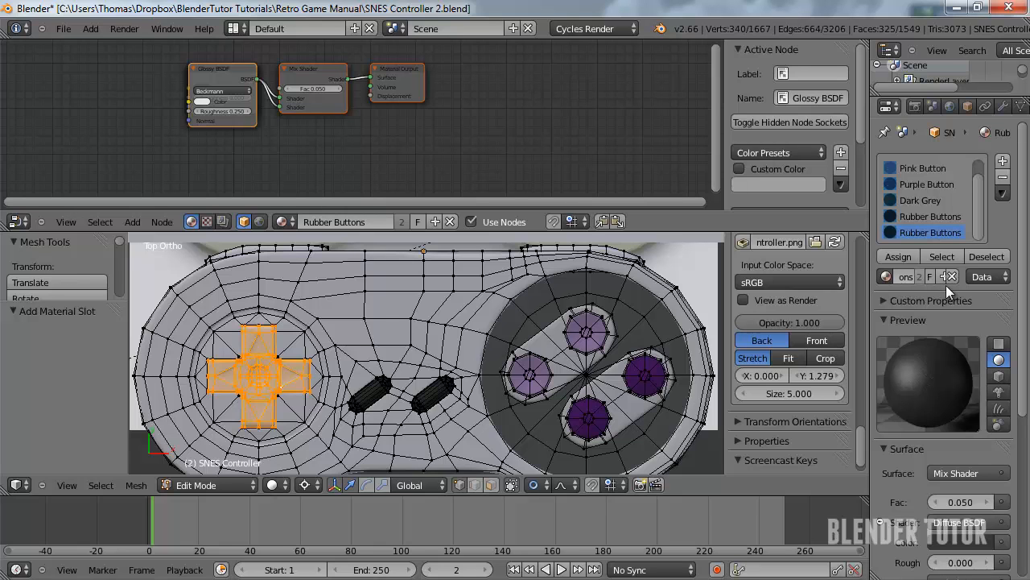
pyautogui.moveTo(870, 280); pyautogui.dragTo(733, 282)
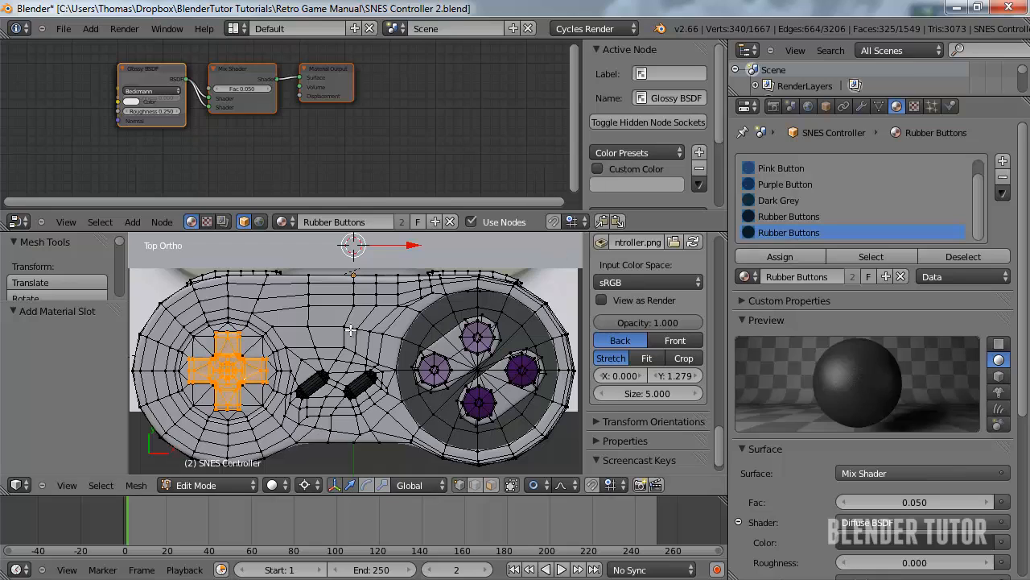
pyautogui.click(1003, 162)
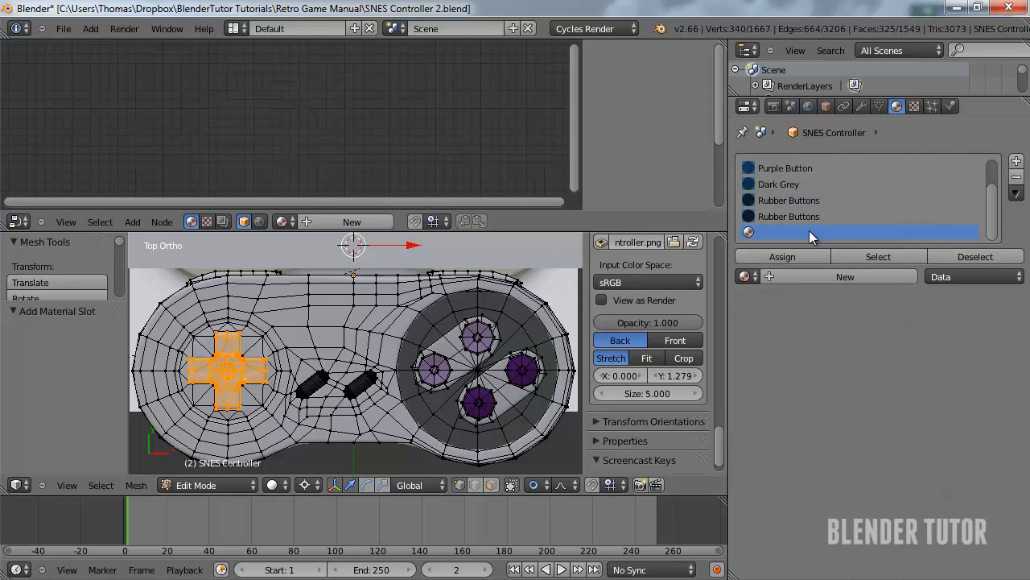
pyautogui.click(1014, 177)
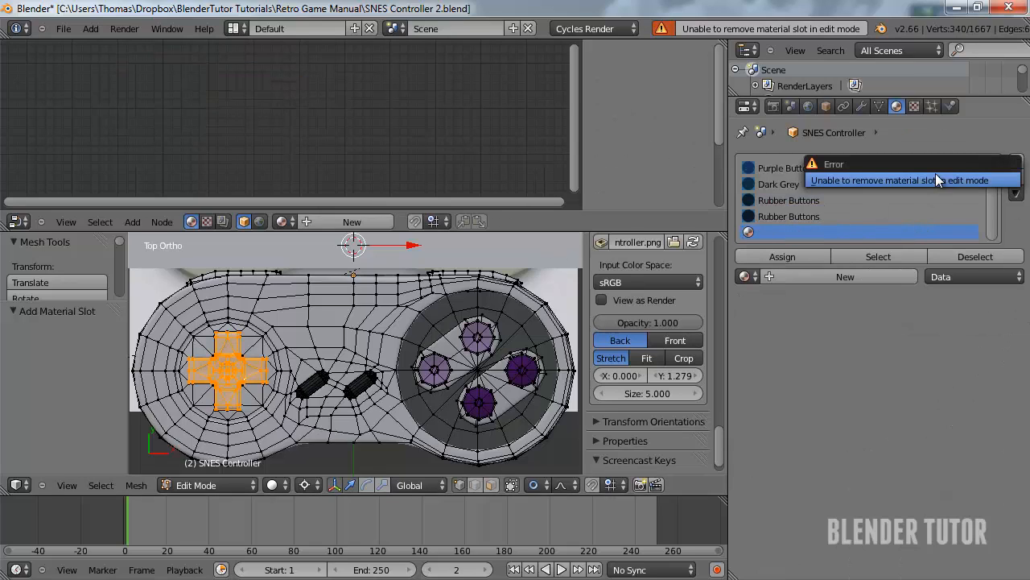
pyautogui.press('Tab')
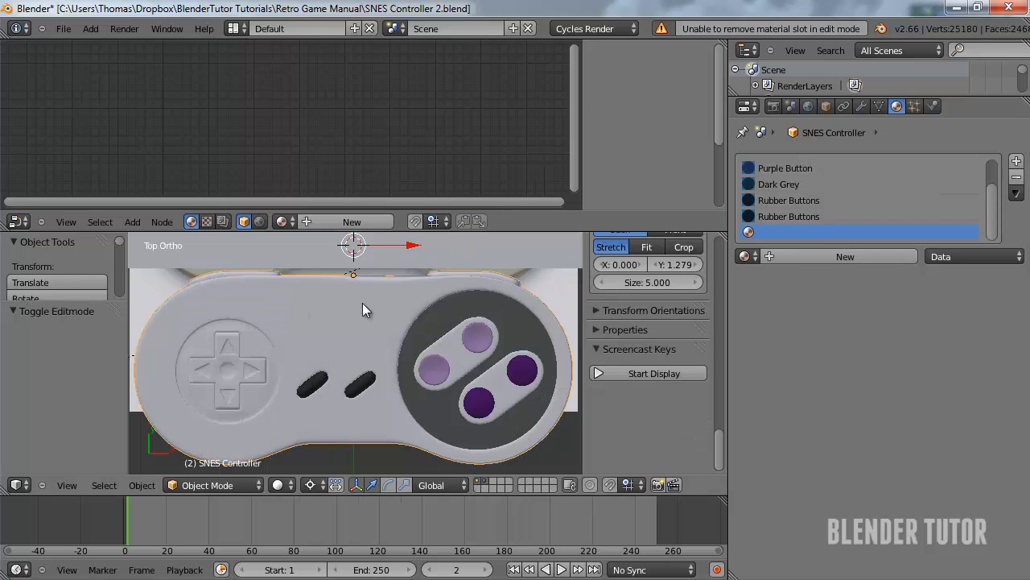
pyautogui.click(798, 216)
pyautogui.click(813, 232)
pyautogui.click(1016, 177)
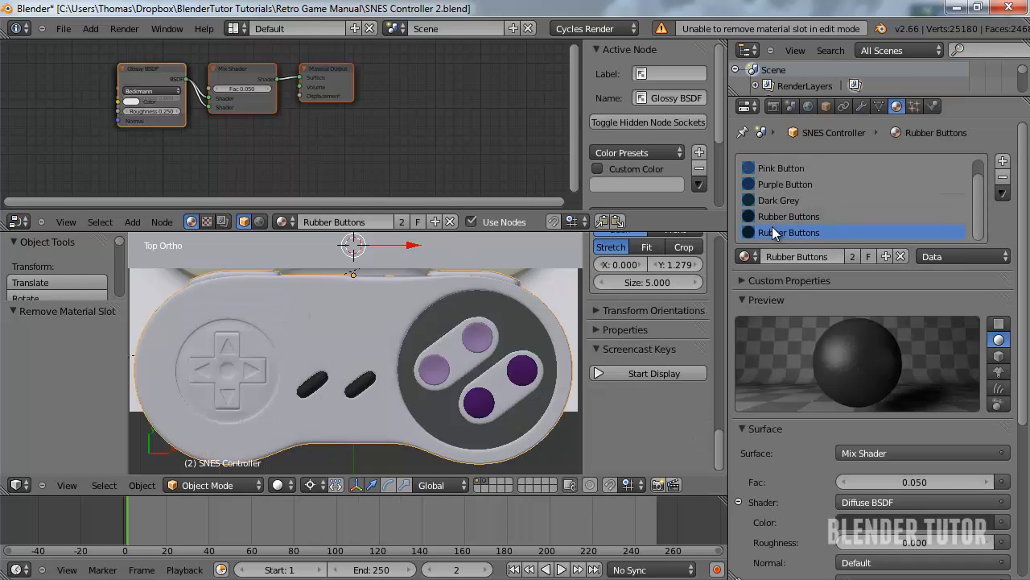
# Make the last slot's Rubber Buttons material a single-user copy and open its name for editing
pyautogui.click(816, 259)
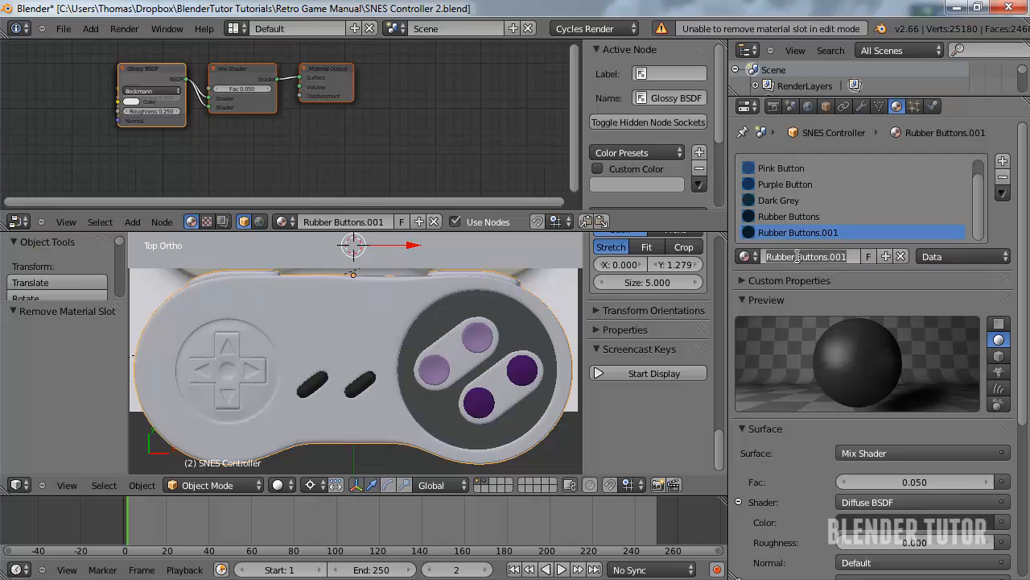
# Rename the duplicated Rubber Buttons.001 material to D-Pad
pyautogui.moveTo(794, 256); pyautogui.dragTo(739, 261)
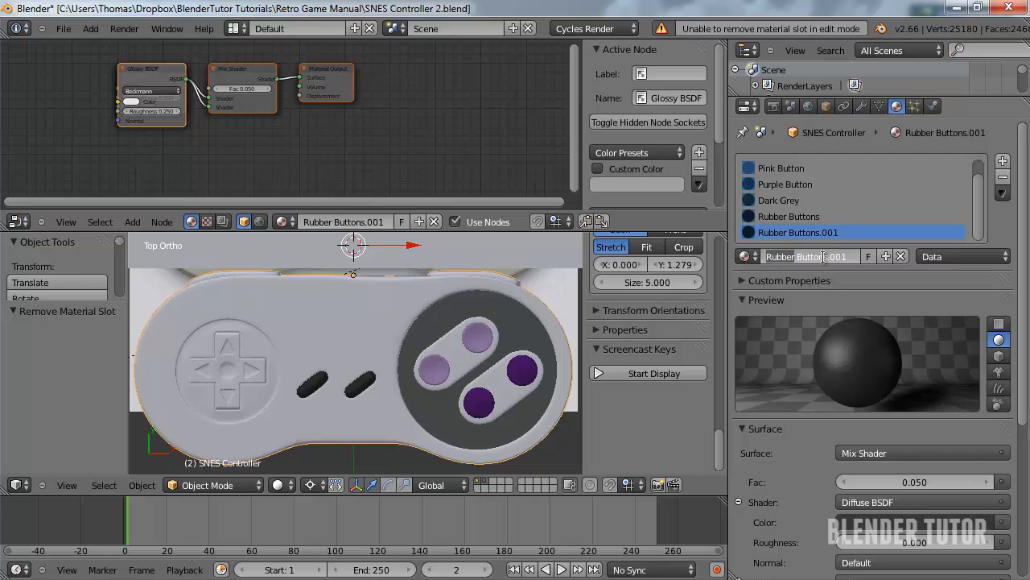
pyautogui.click(671, 258)
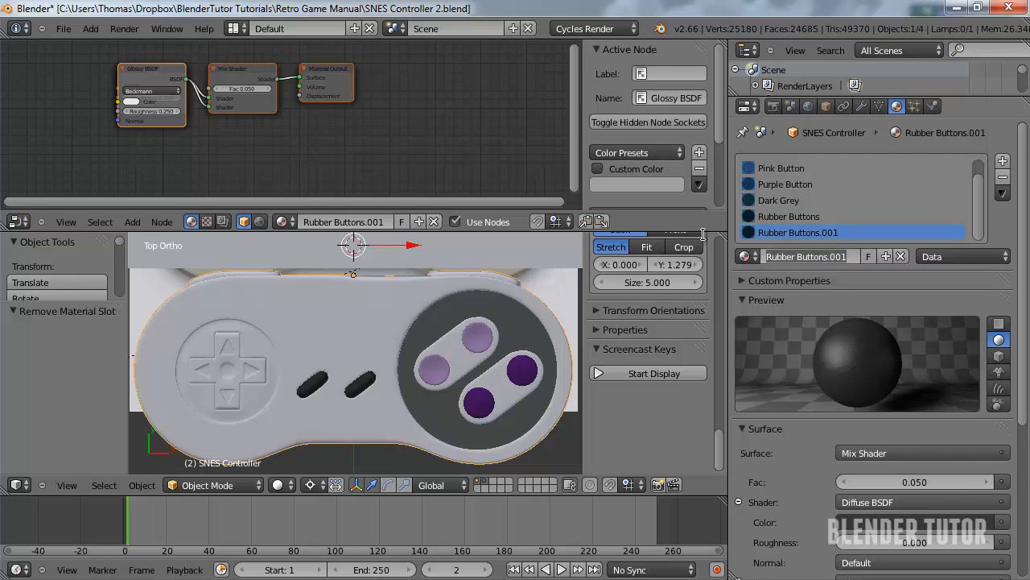
pyautogui.write('D-Pad')
pyautogui.press('Return')
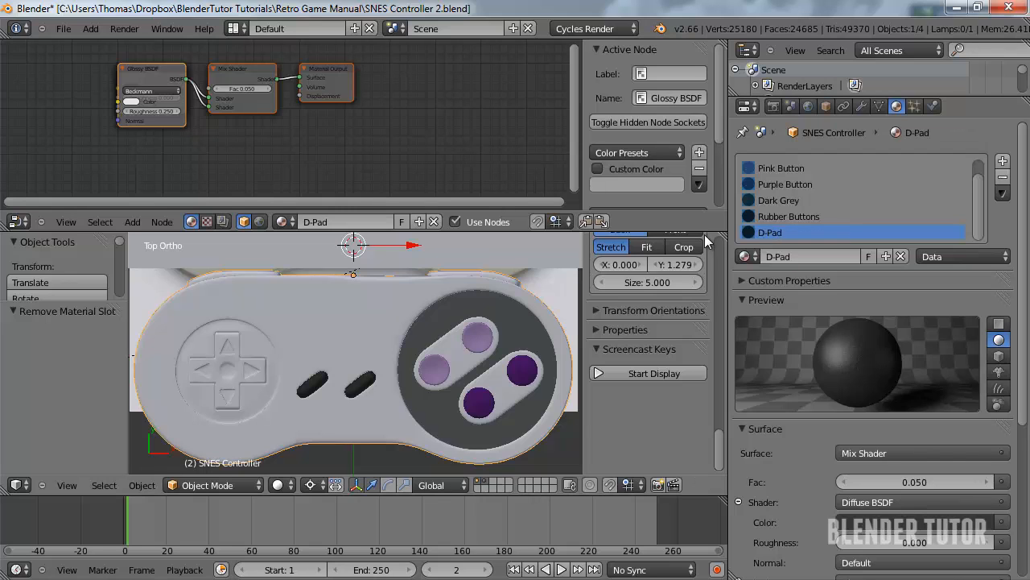
# Assign the D-Pad material to the selected directional pad geometry in Edit Mode, then return to Object Mode
pyautogui.press('Tab')
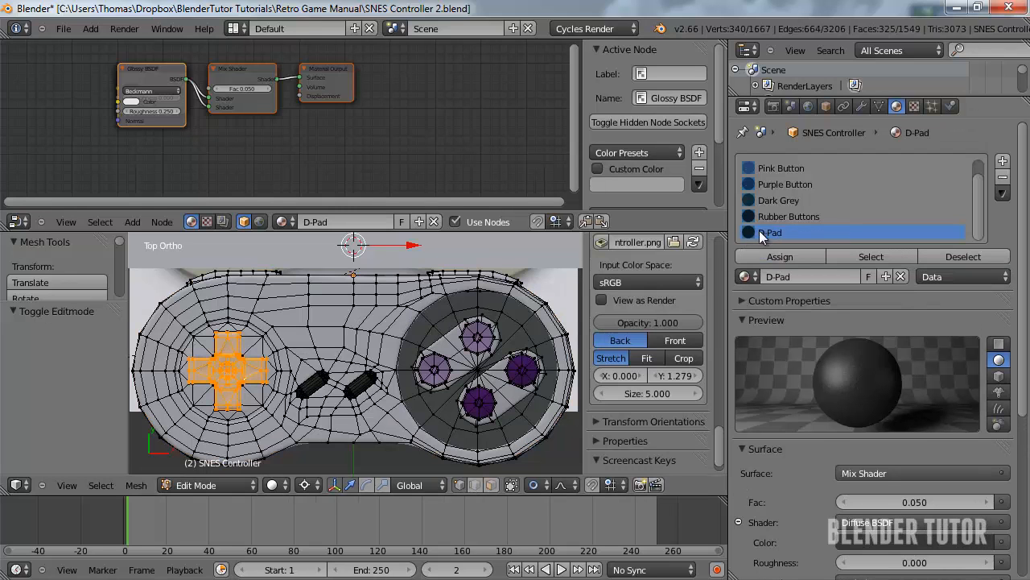
pyautogui.click(777, 256)
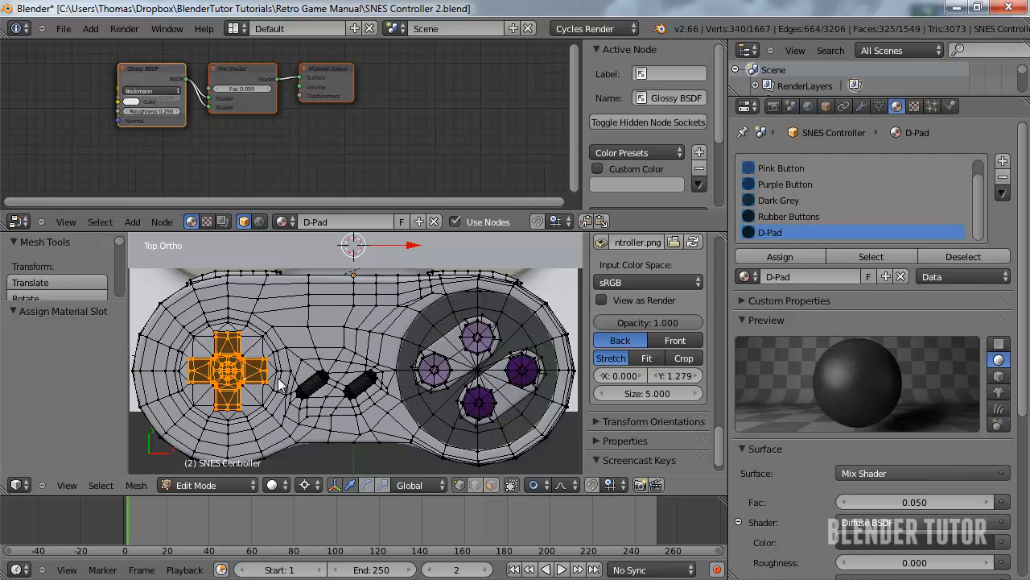
pyautogui.press('Tab')
# Switch the viewport to rendered shading with the directional pad in close view
pyautogui.scroll(3, 338, 396)
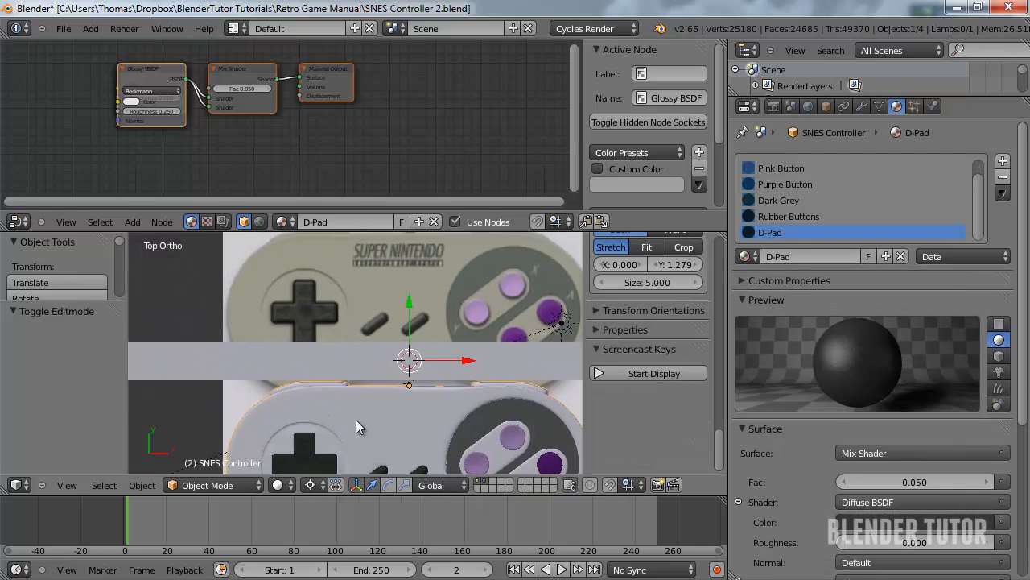
pyautogui.scroll(2, 347, 338)
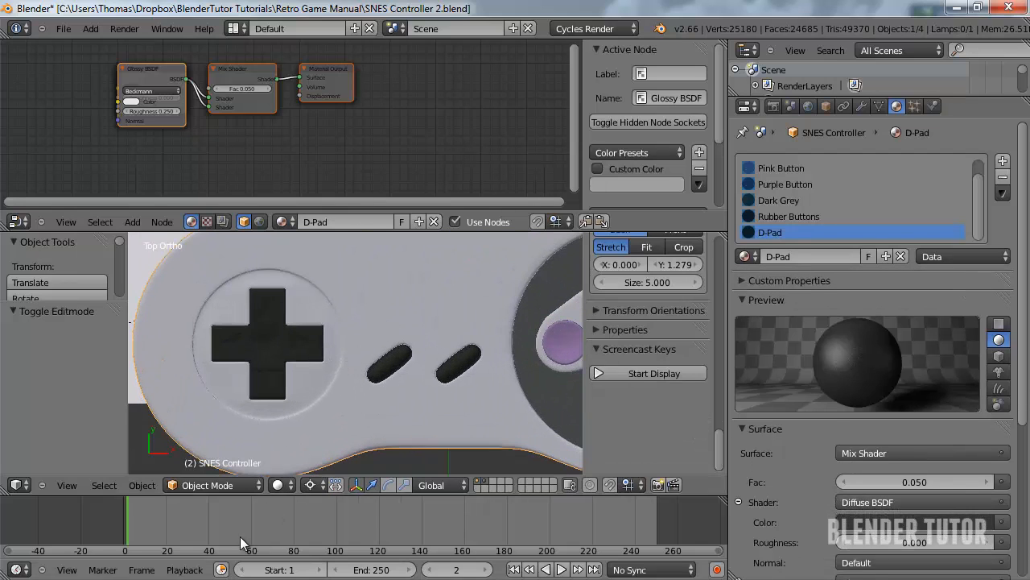
pyautogui.click(278, 485)
pyautogui.click(307, 373)
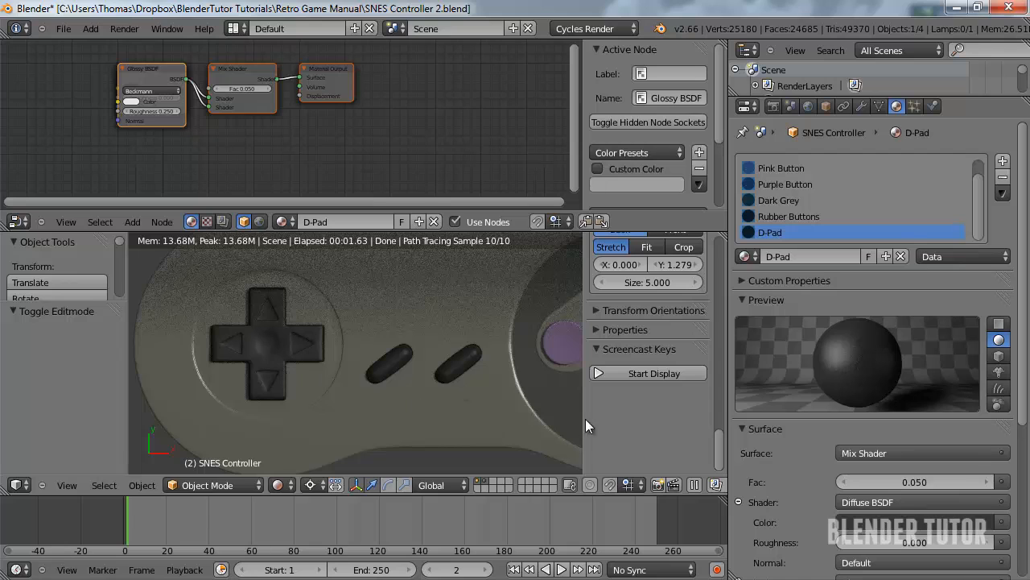
# Set the D-Pad material's Glossy BSDF roughness to 0.15 and its Mix Shader factor to 0.075
pyautogui.scroll(-7, 833, 458)
pyautogui.click(909, 417)
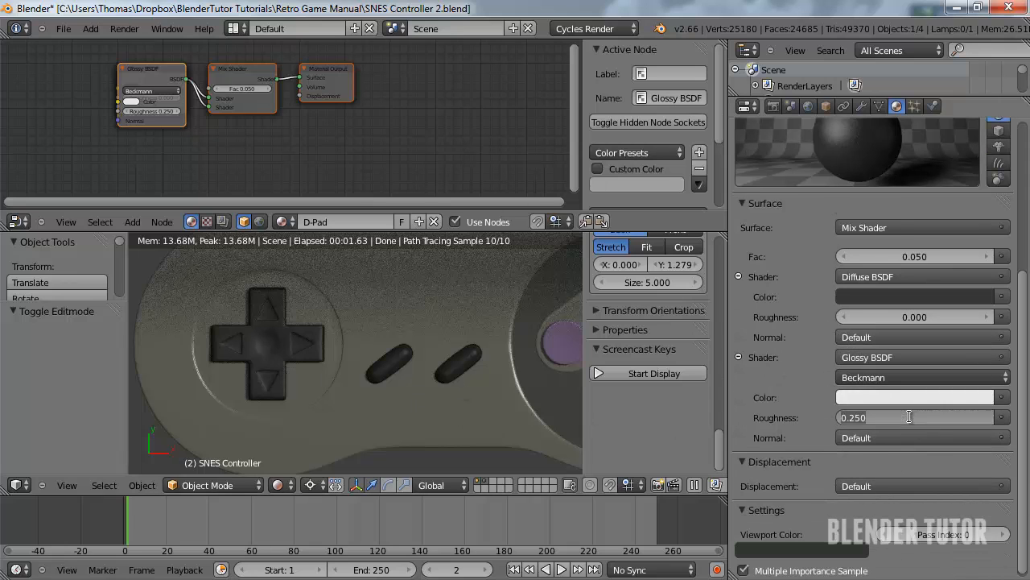
pyautogui.write('.15')
pyautogui.press('Return')
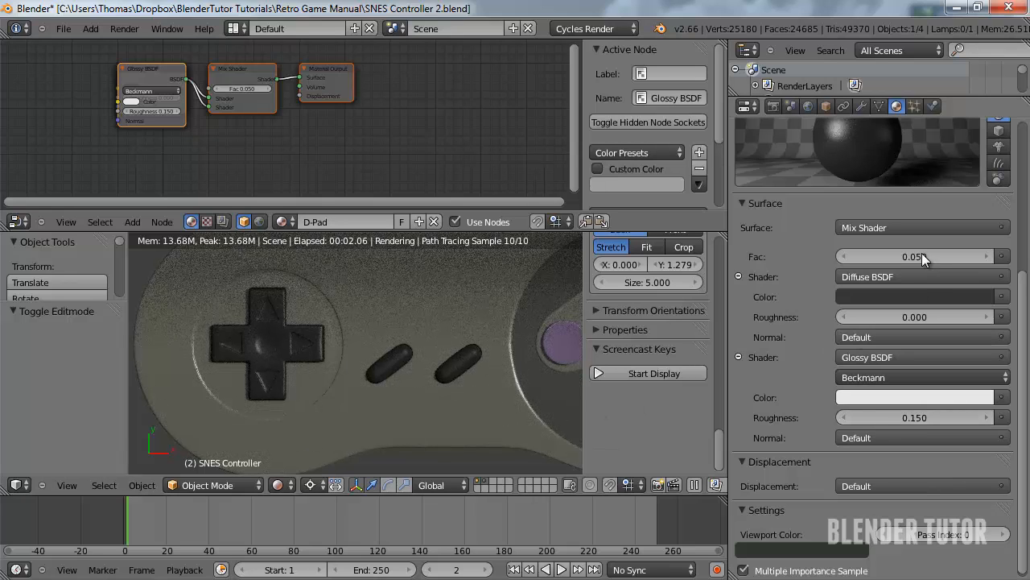
pyautogui.click(917, 256)
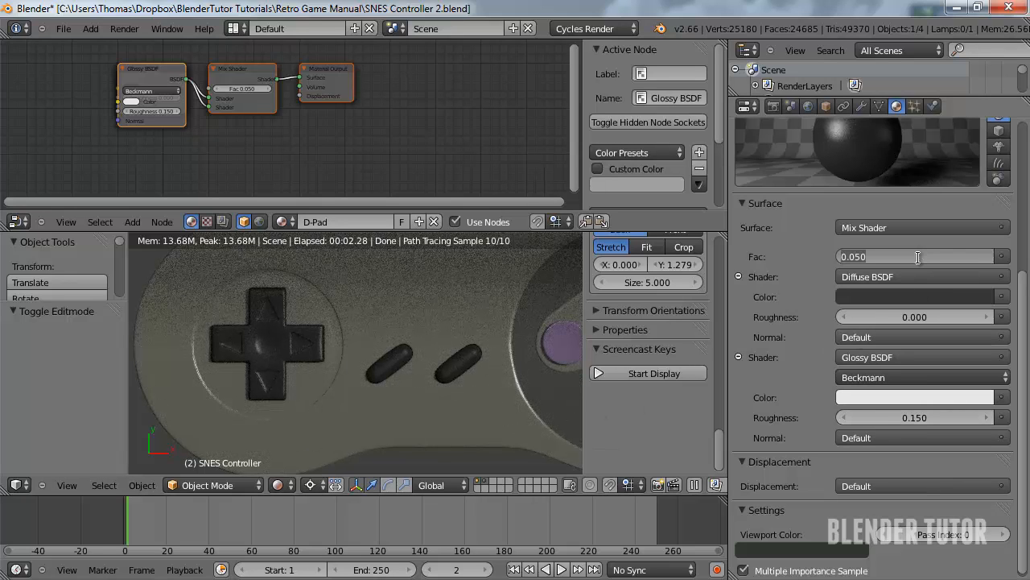
pyautogui.press('BackSpace')
pyautogui.write('.075')
pyautogui.press('Return')
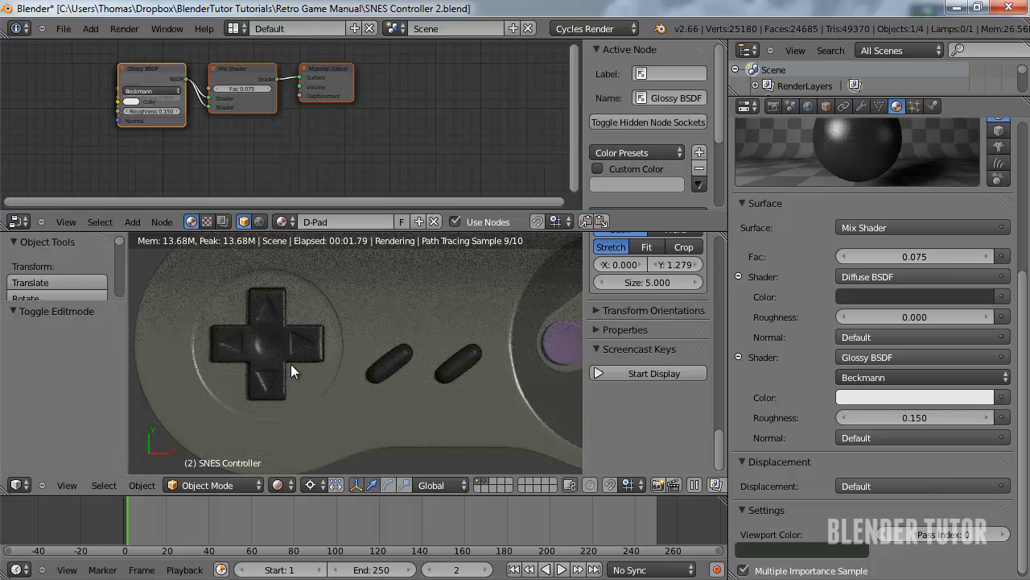
# Inspect the rendered directional pad up close and return the viewport to solid shading
pyautogui.scroll(2, 291, 364)
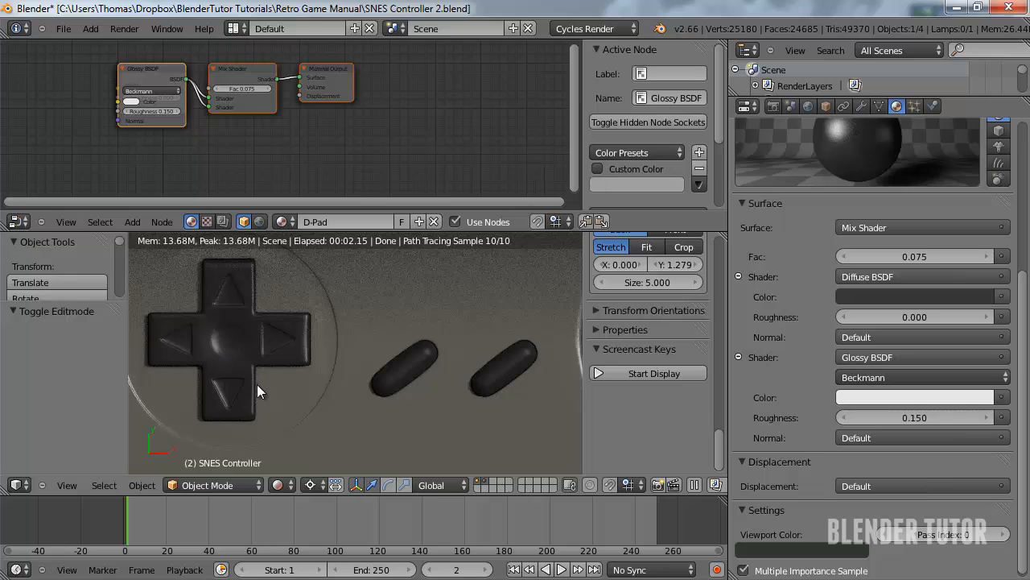
pyautogui.click(278, 485)
pyautogui.click(296, 436)
pyautogui.scroll(-5, 307, 357)
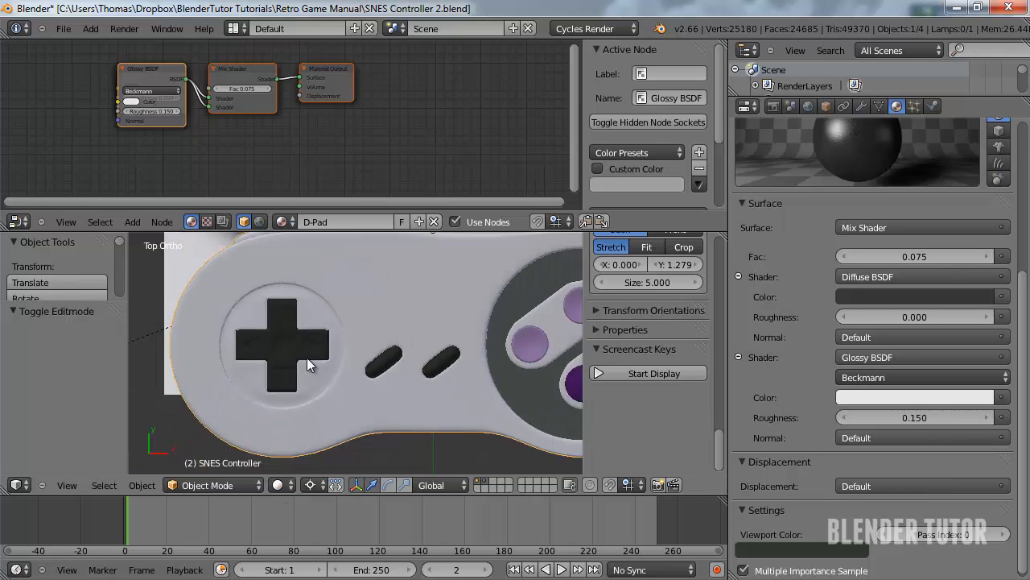
# Enter Edit Mode and select the linked geometry of the dark grey circular plate around the action buttons
pyautogui.scroll(1, 388, 339)
pyautogui.scroll(-2, 388, 339)
pyautogui.keyDown('shift'); pyautogui.moveTo(418, 312); pyautogui.dragTo(403, 358, button='middle'); pyautogui.keyUp('shift')
pyautogui.scroll(2, 399, 358)
pyautogui.press('Tab')
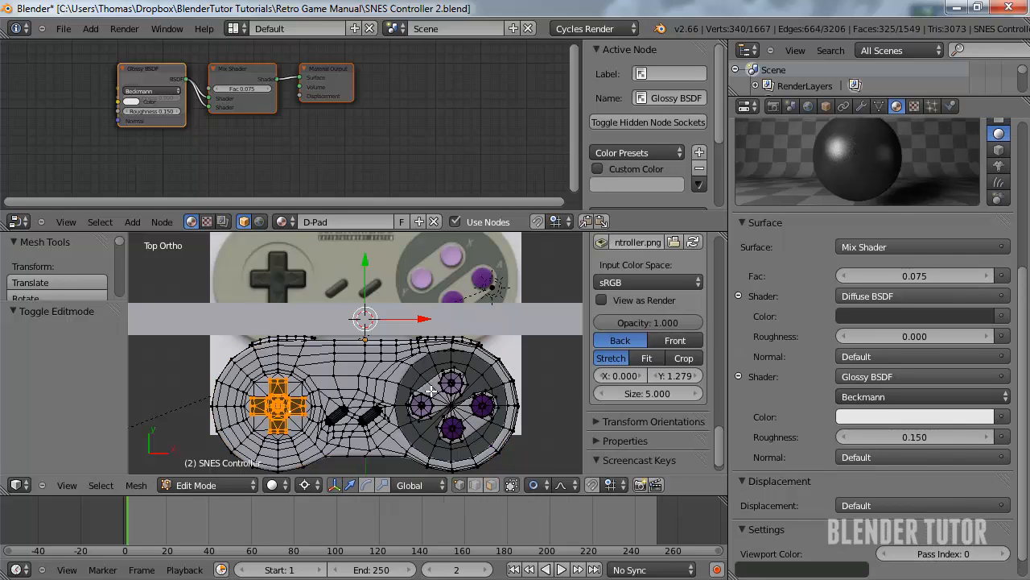
pyautogui.rightClick(437, 363)
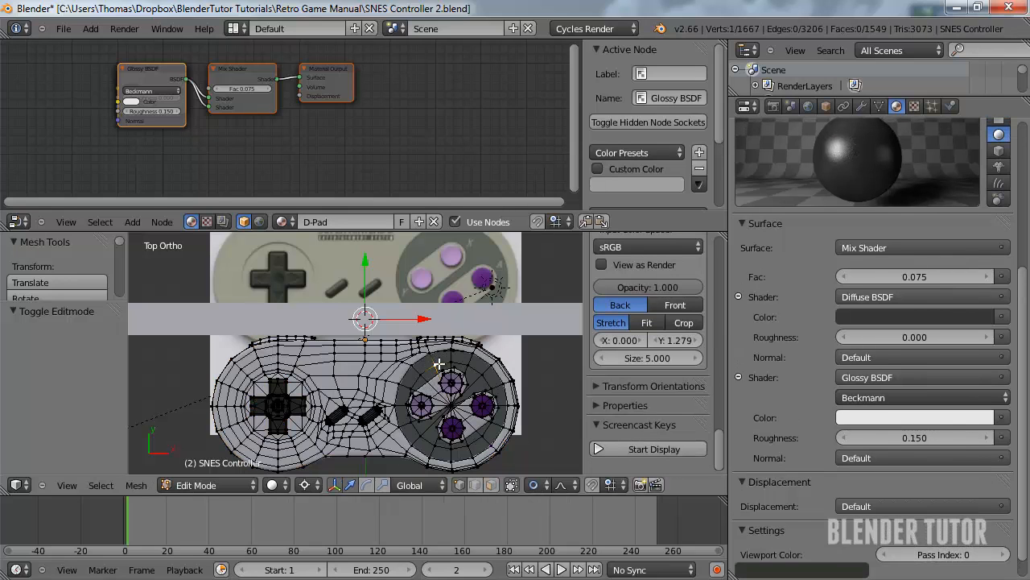
pyautogui.press('l')
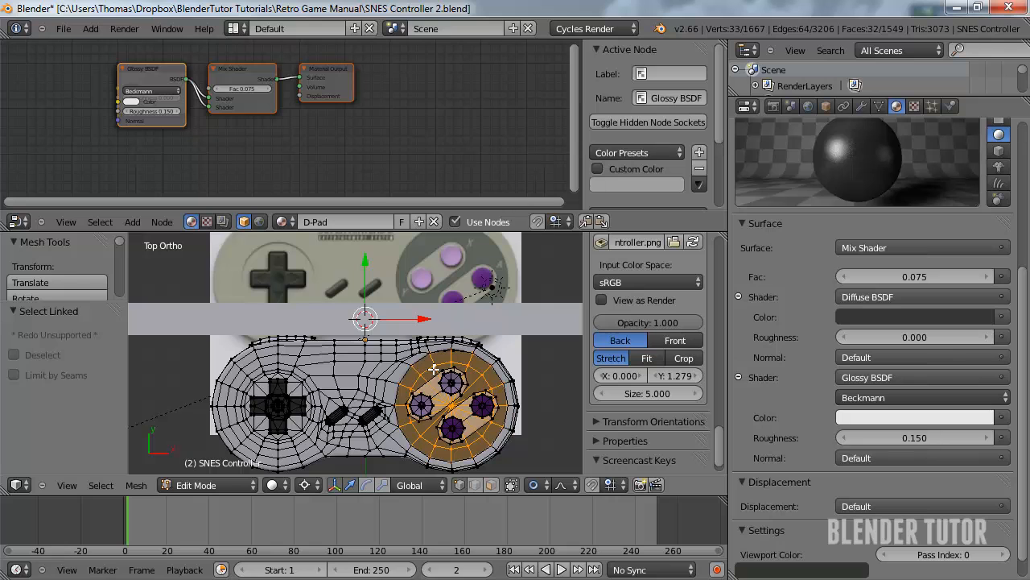
# Try to select the outer edge loop around the circular button plate in wireframe shading
pyautogui.scroll(3, 431, 370)
pyautogui.scroll(-2, 437, 394)
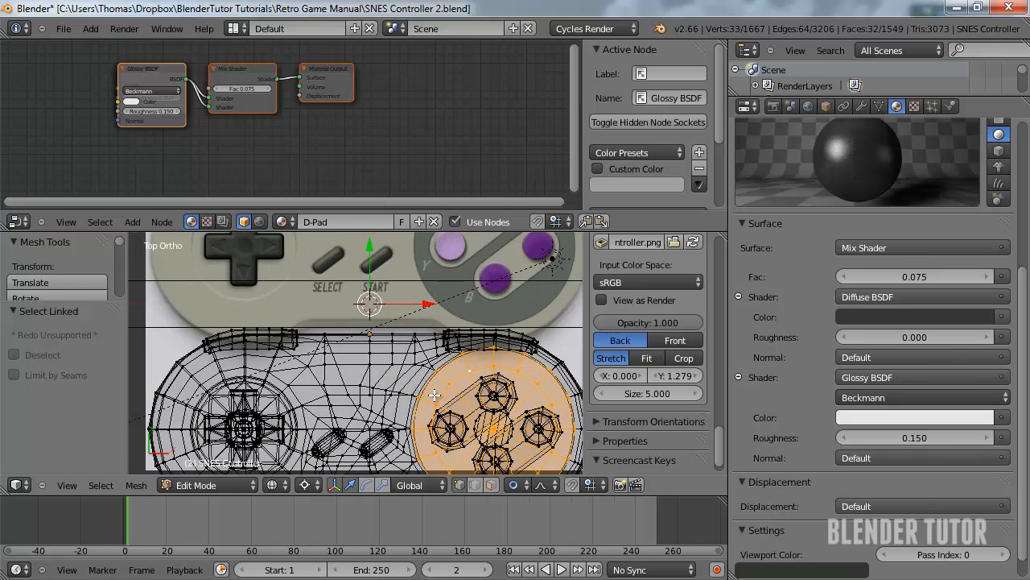
pyautogui.scroll(4, 458, 407)
pyautogui.scroll(1, 460, 409)
pyautogui.keyDown('alt'); pyautogui.rightClick(473, 408); pyautogui.keyUp('alt')
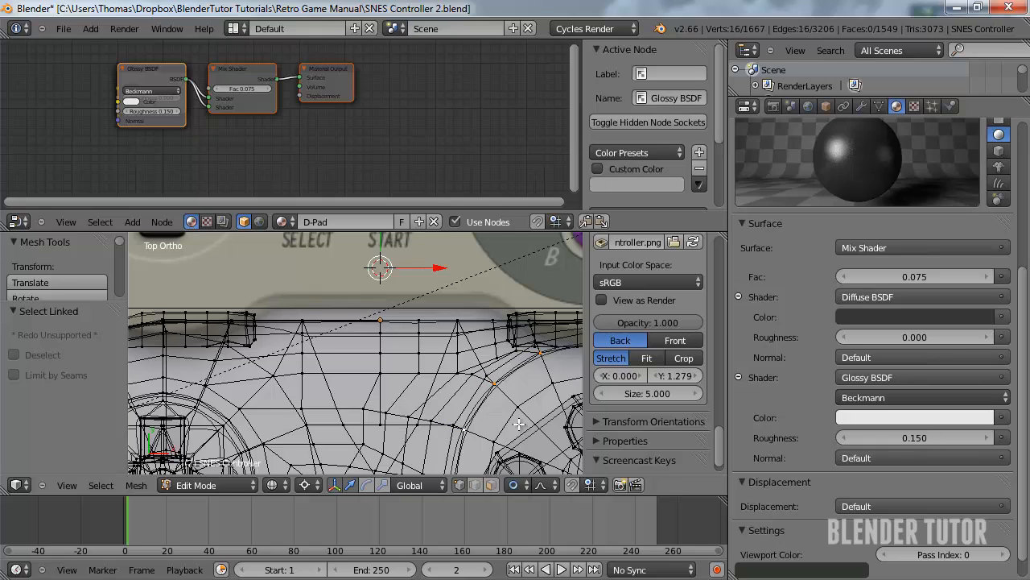
pyautogui.keyDown('shift'); pyautogui.moveTo(520, 426); pyautogui.dragTo(397, 349, button='middle'); pyautogui.keyUp('shift')
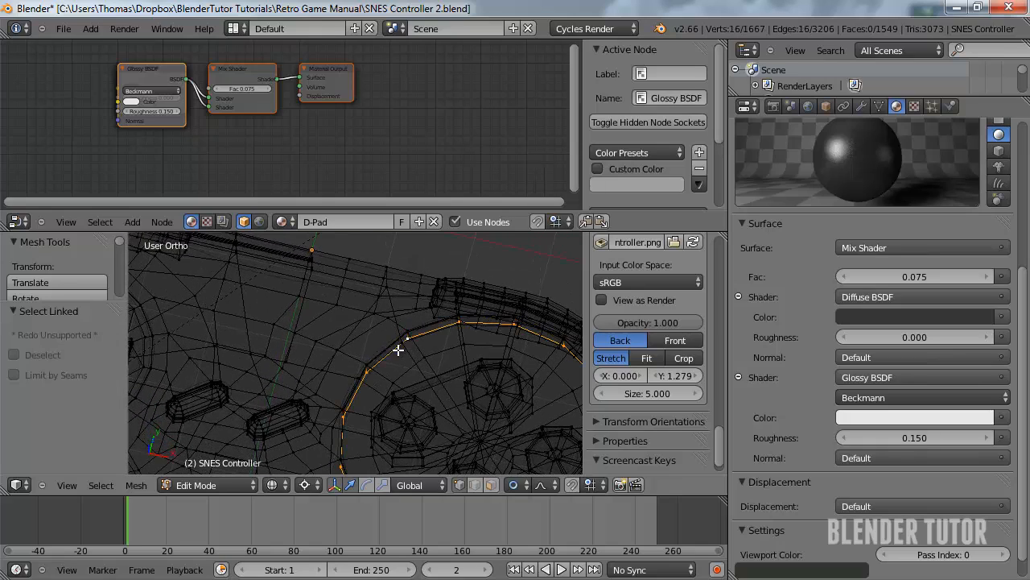
pyautogui.scroll(-4, 409, 362)
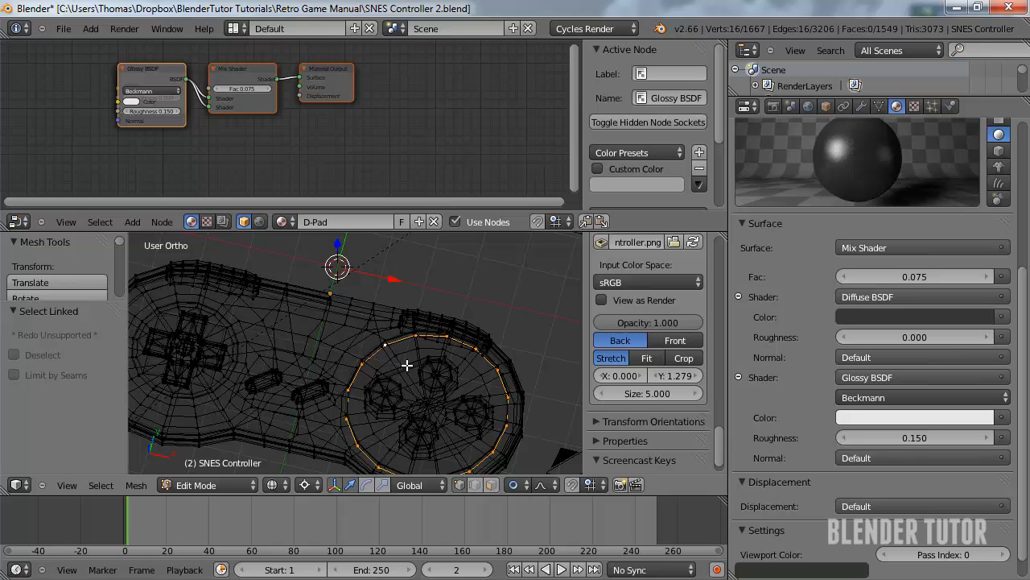
pyautogui.press('e')
pyautogui.click(394, 361)
# Return to solid shading and hide the controller body's linked geometry to expose the circular button plate
pyautogui.press('z')
pyautogui.scroll(1, 415, 376)
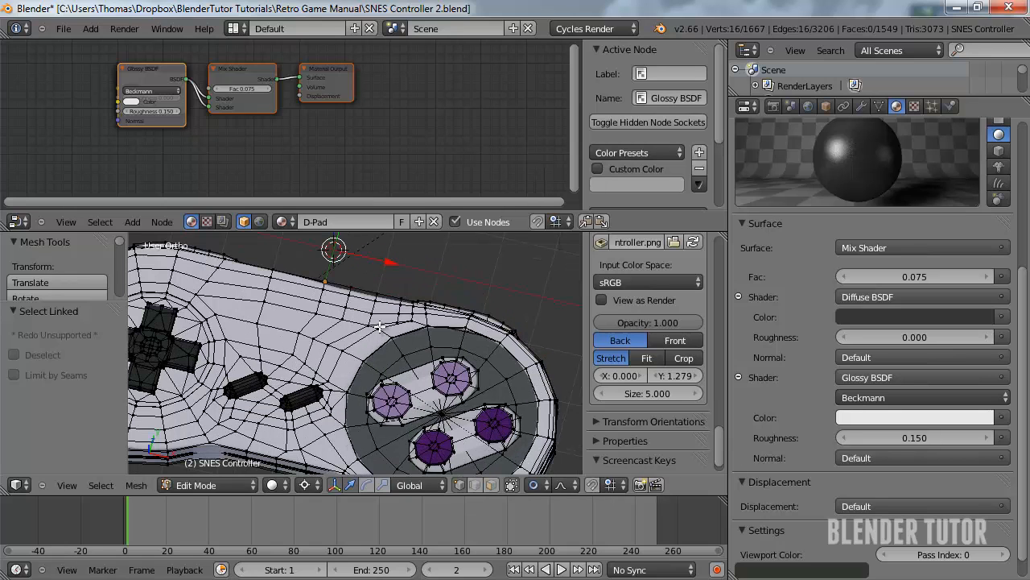
pyautogui.press('l')
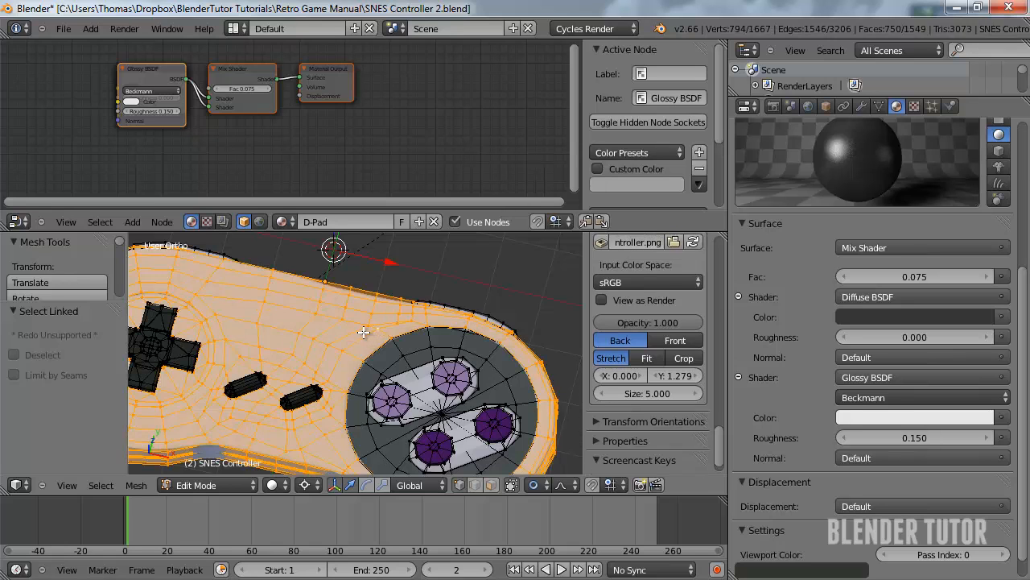
pyautogui.press('h')
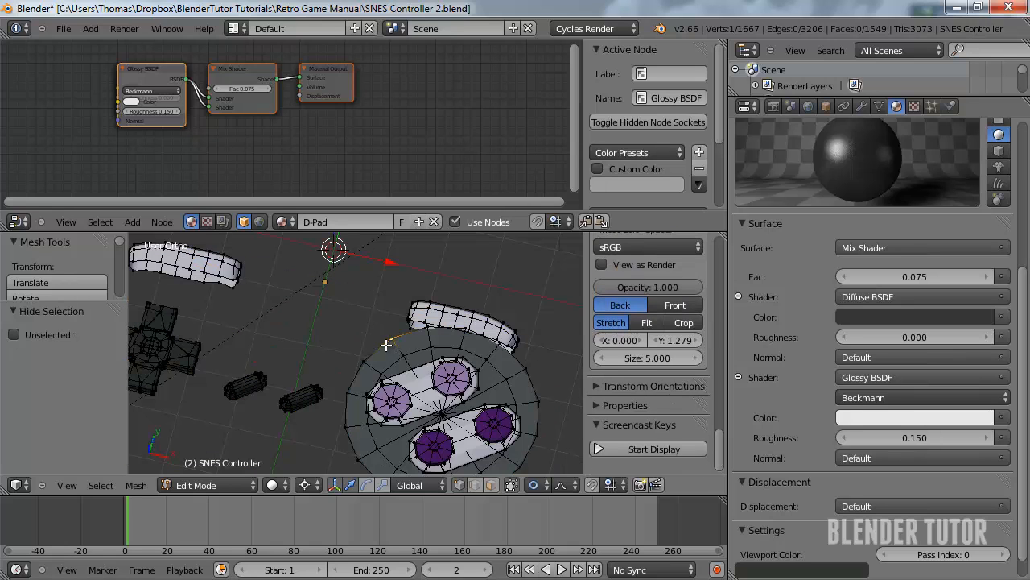
# Mark the outer edge loop of the circular button plate as a seam
pyautogui.keyDown('alt'); pyautogui.rightClick(387, 345); pyautogui.keyUp('alt')
pyautogui.scroll(2, 395, 383)
pyautogui.hotkey('ctrl', 'e')
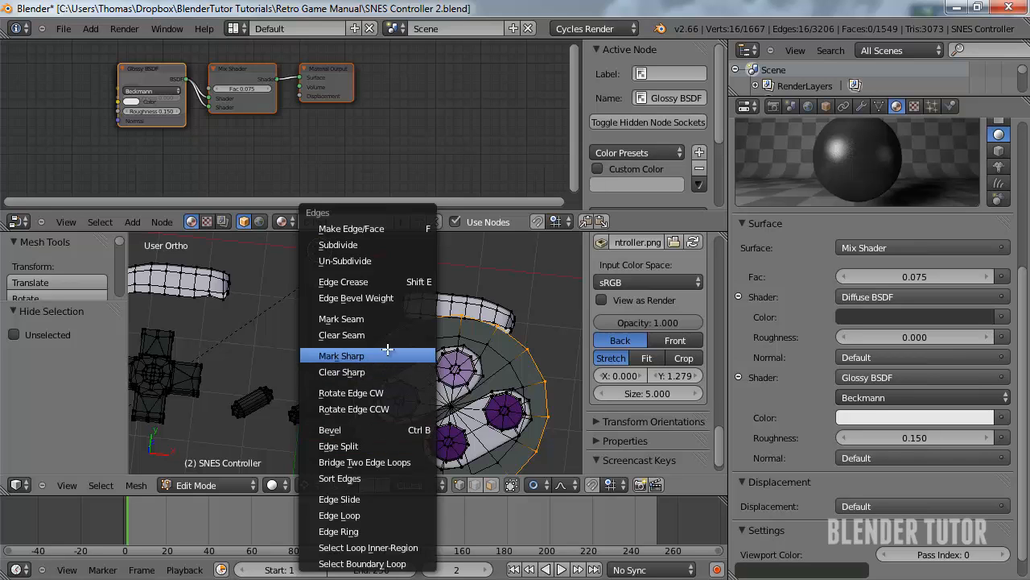
pyautogui.click(388, 319)
pyautogui.scroll(-2, 407, 358)
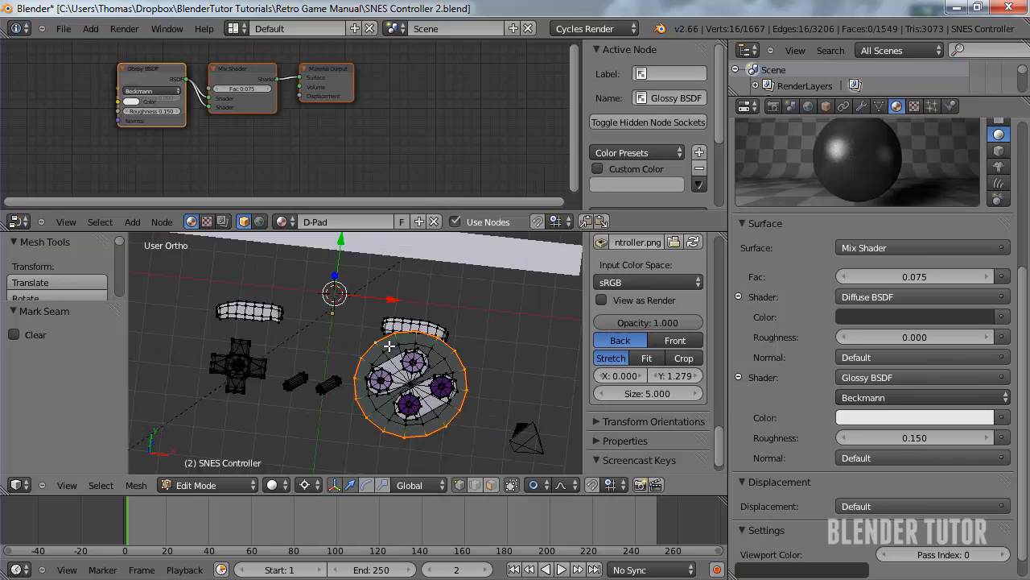
# Select the entire circular button plate and show it in top view
pyautogui.press('a')
pyautogui.press('l')
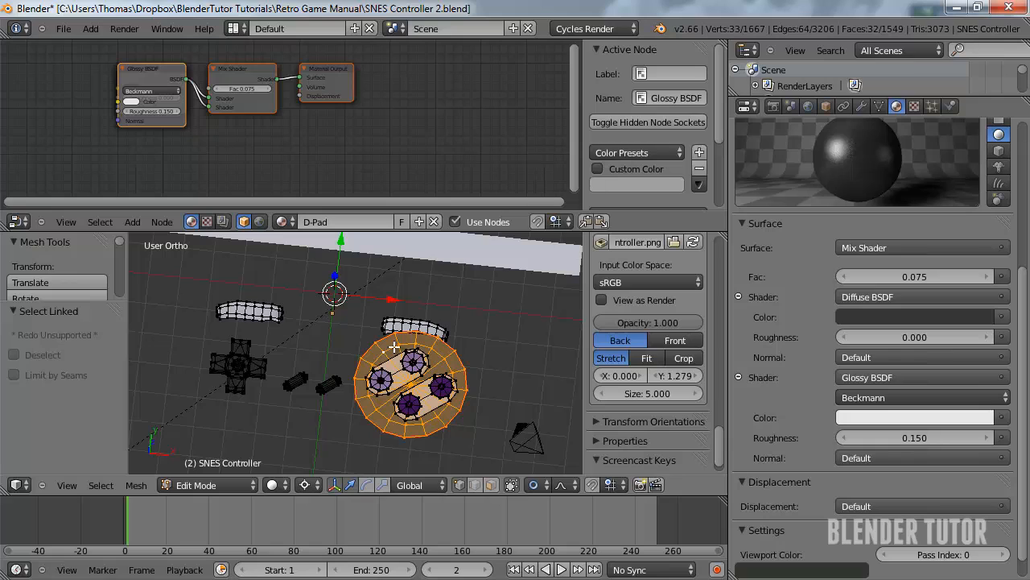
pyautogui.press('KP_7')
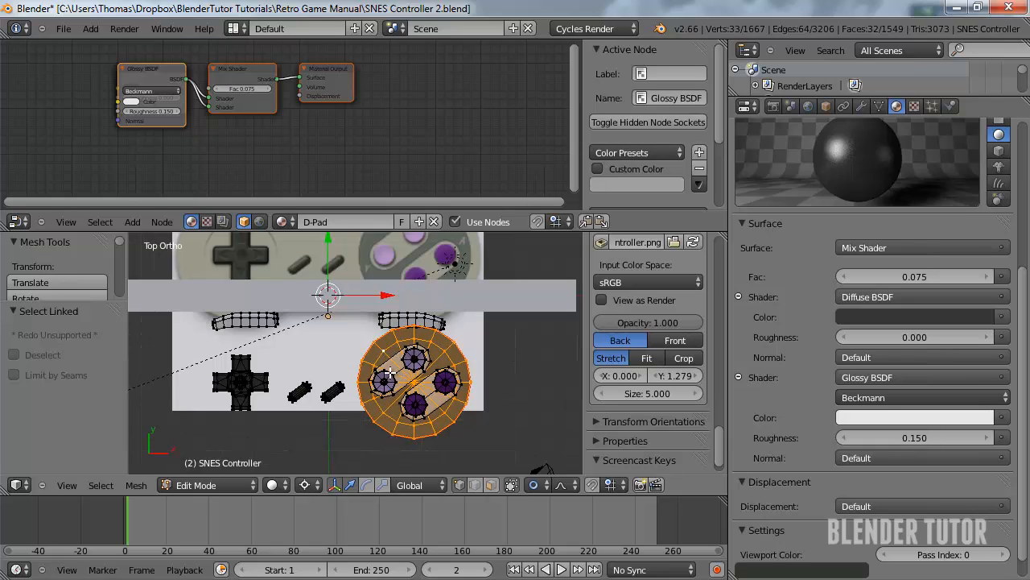
# Split the 3D view, make the new area a UV/Image Editor, and unwrap the selected button plate
pyautogui.moveTo(5, 493); pyautogui.dragTo(230, 475)
pyautogui.click(16, 486)
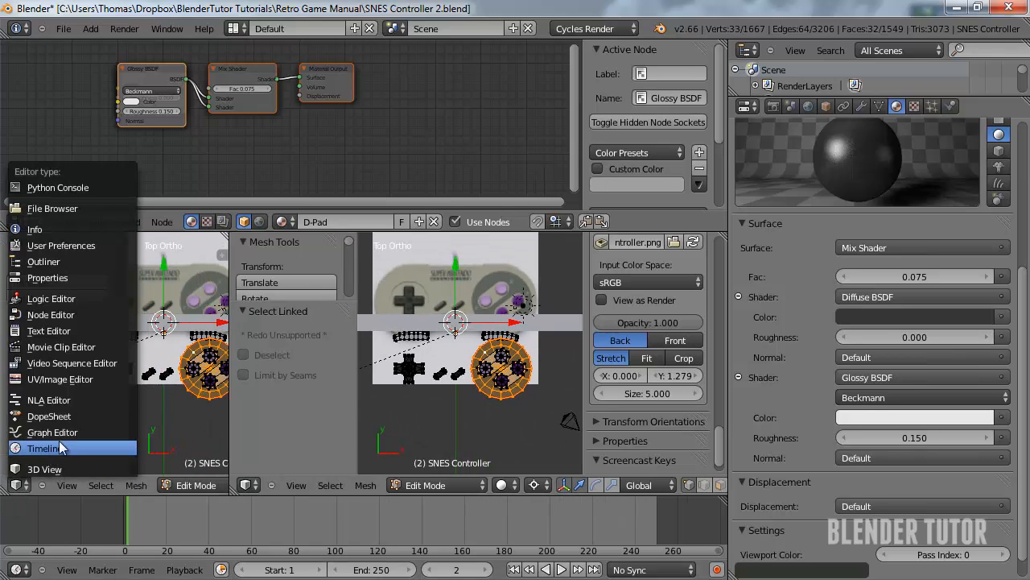
pyautogui.click(76, 380)
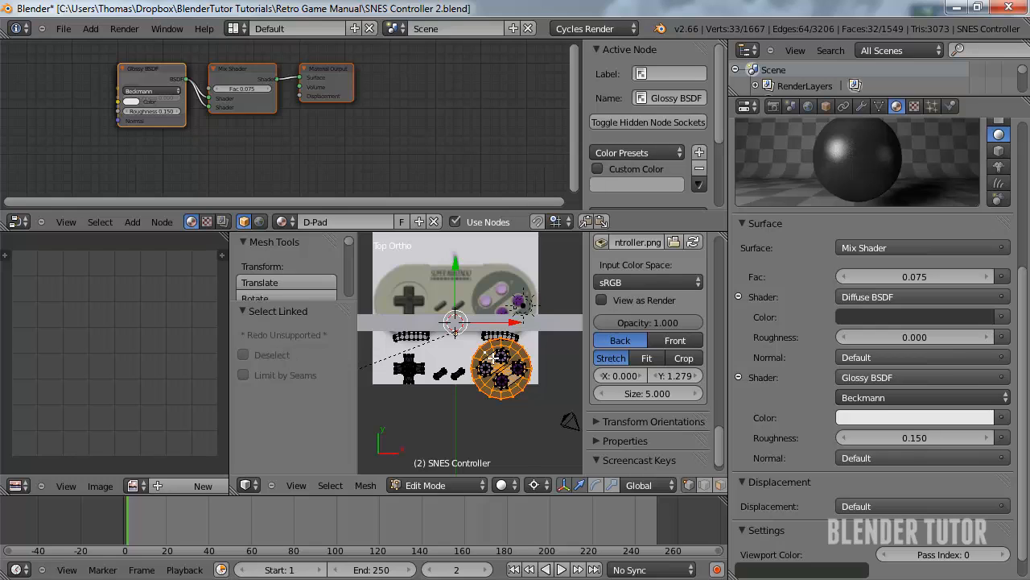
pyautogui.press('u')
pyautogui.click(481, 359)
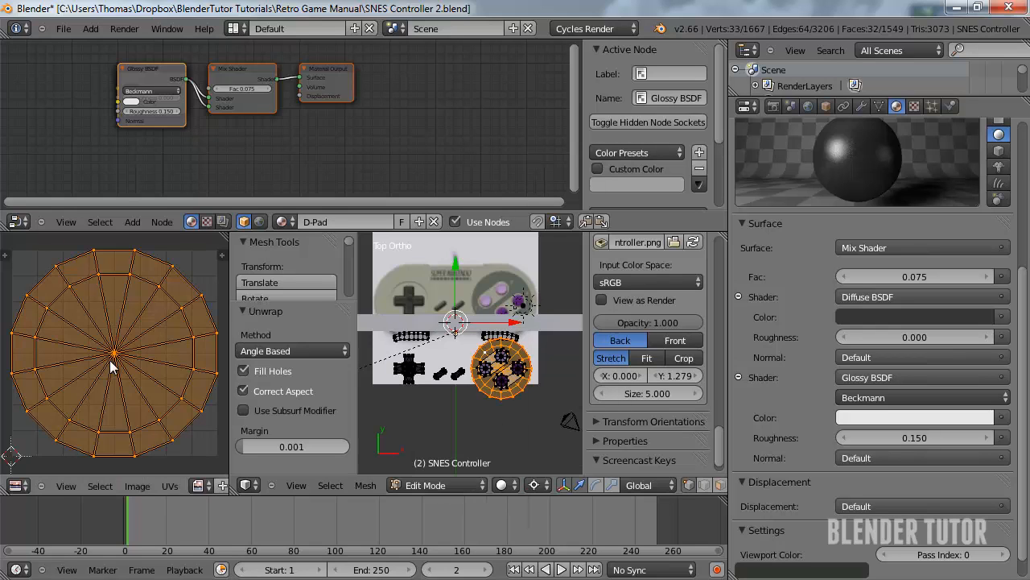
# Open SNES Controller Logos from the Retro Game Manual Textures folder as the UV editor's image, using thumbnails to browse
pyautogui.click(139, 485)
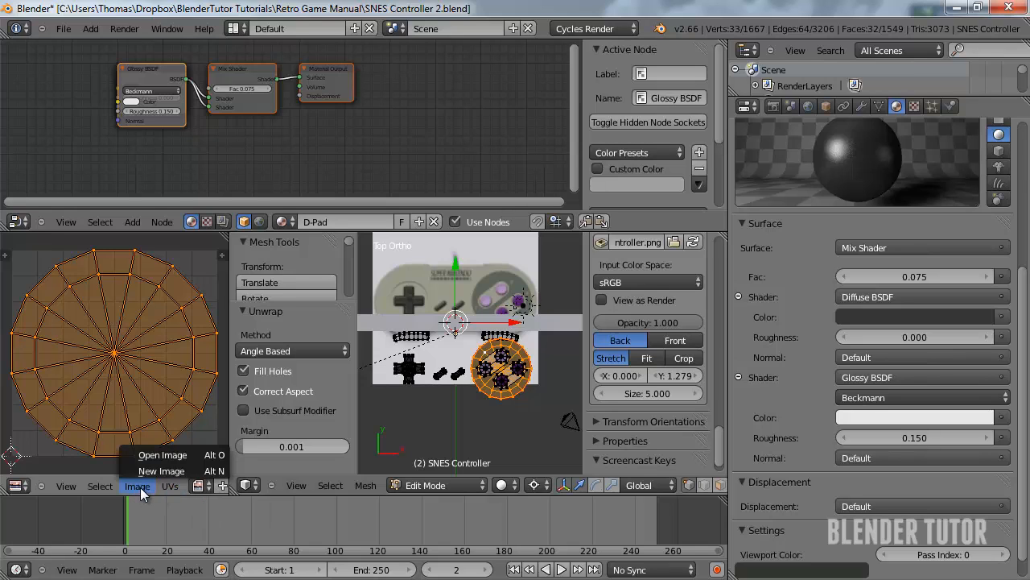
pyautogui.click(158, 452)
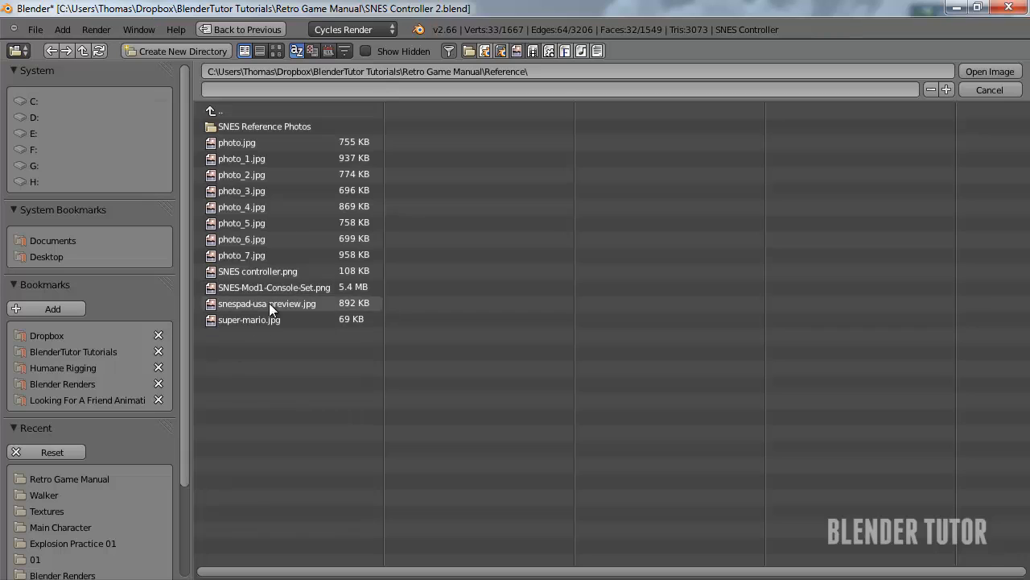
pyautogui.click(236, 109)
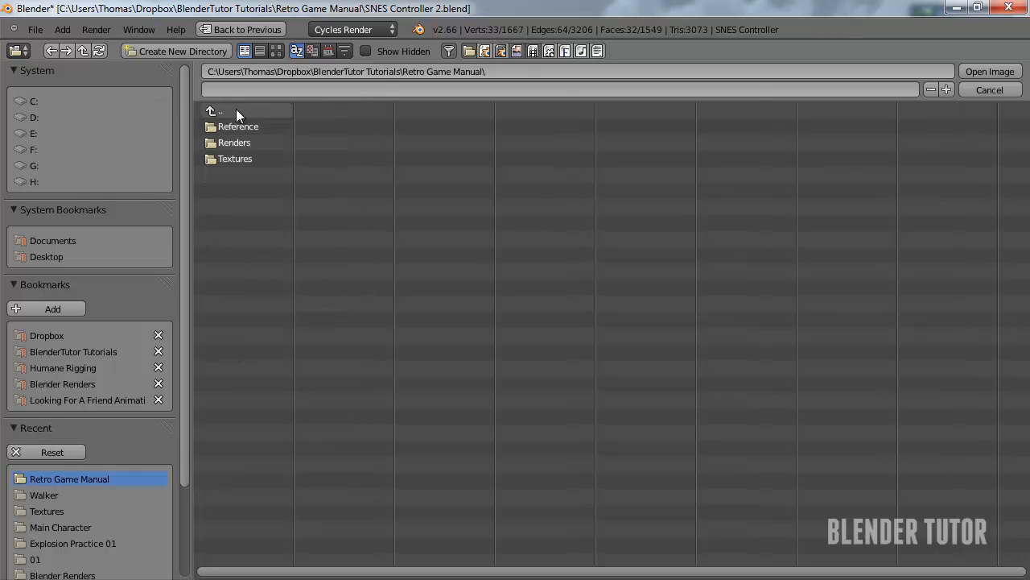
pyautogui.click(241, 158)
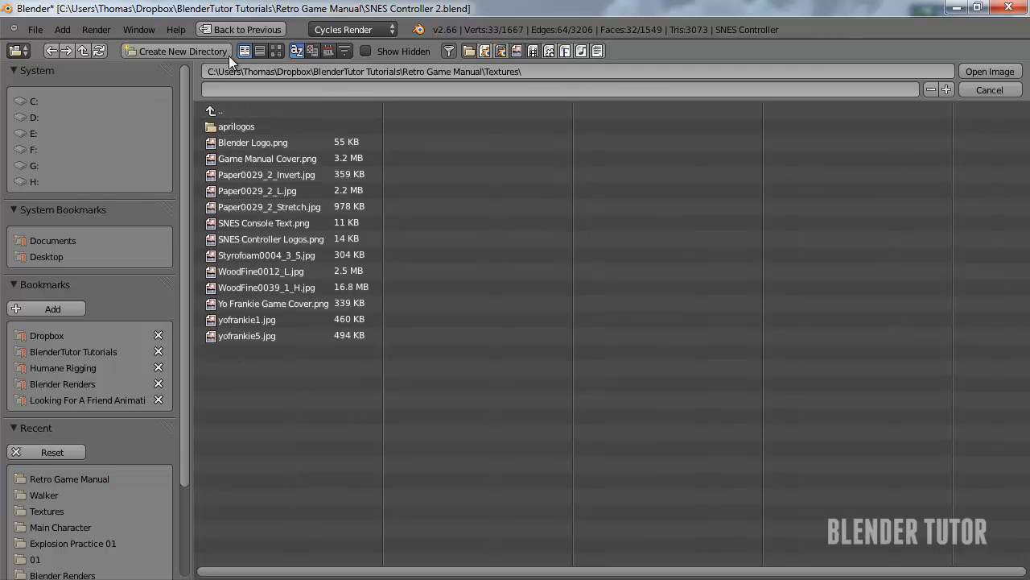
pyautogui.click(276, 51)
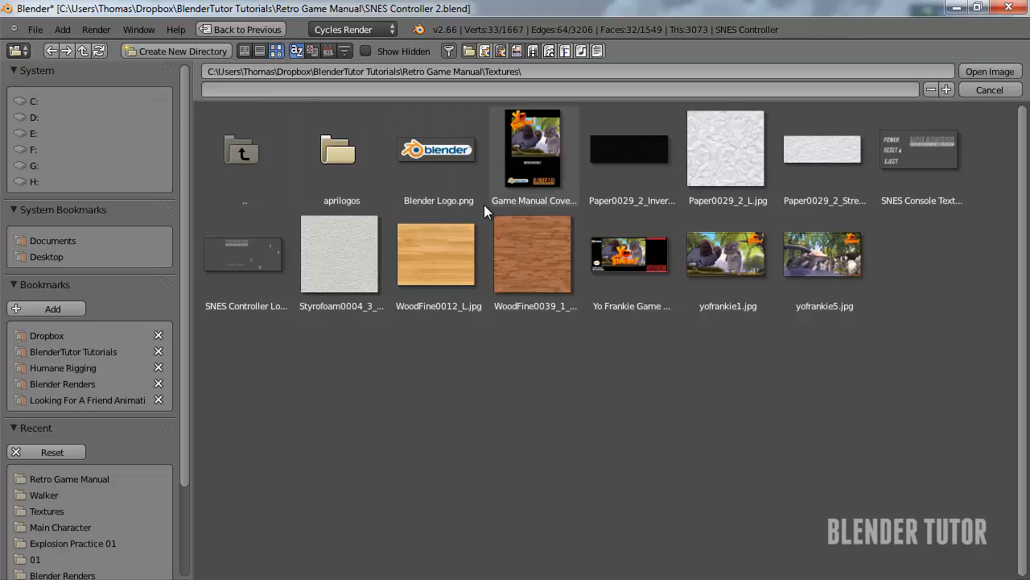
pyautogui.click(249, 258)
pyautogui.click(999, 71)
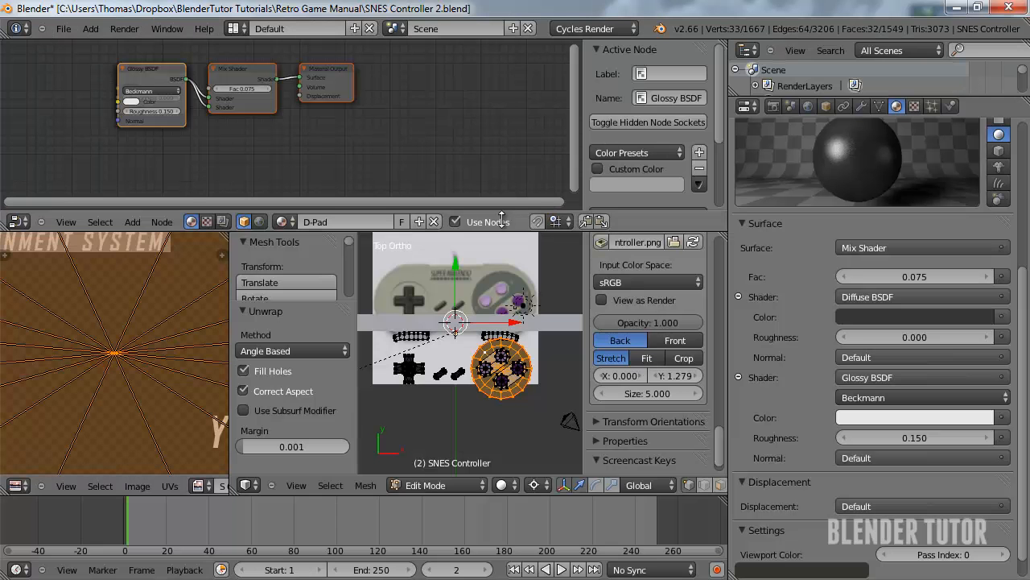
# Remap the circular button plate's UVs with Project From View in top view, and widen the UV editor
pyautogui.scroll(-3, 155, 361)
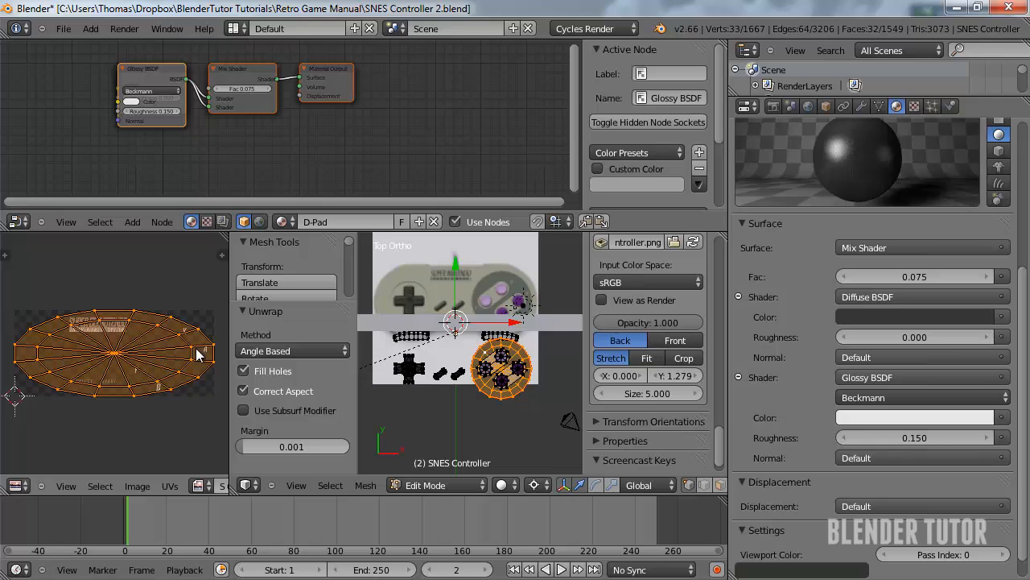
pyautogui.moveTo(175, 354); pyautogui.dragTo(133, 354, button='middle')
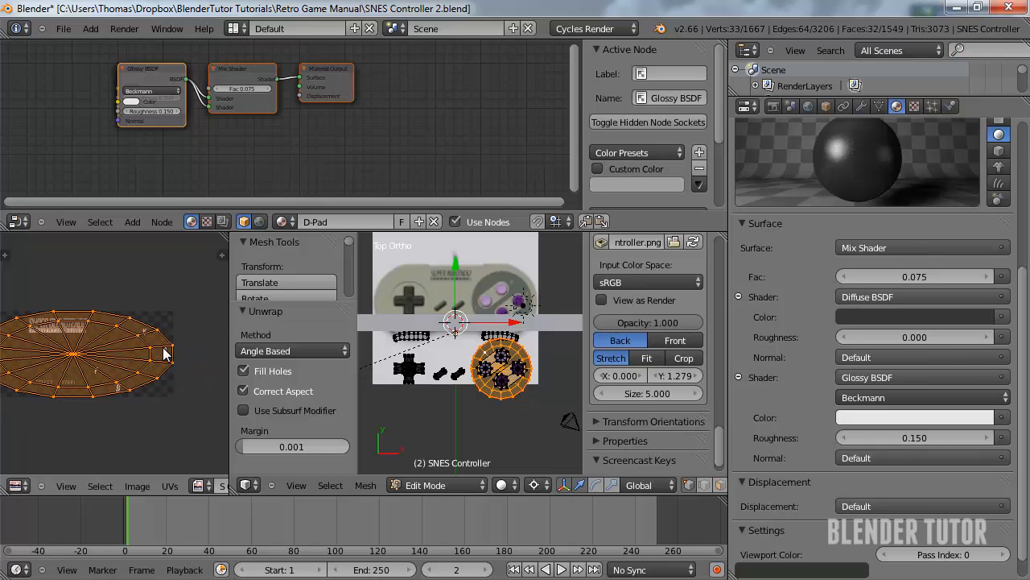
pyautogui.press('u')
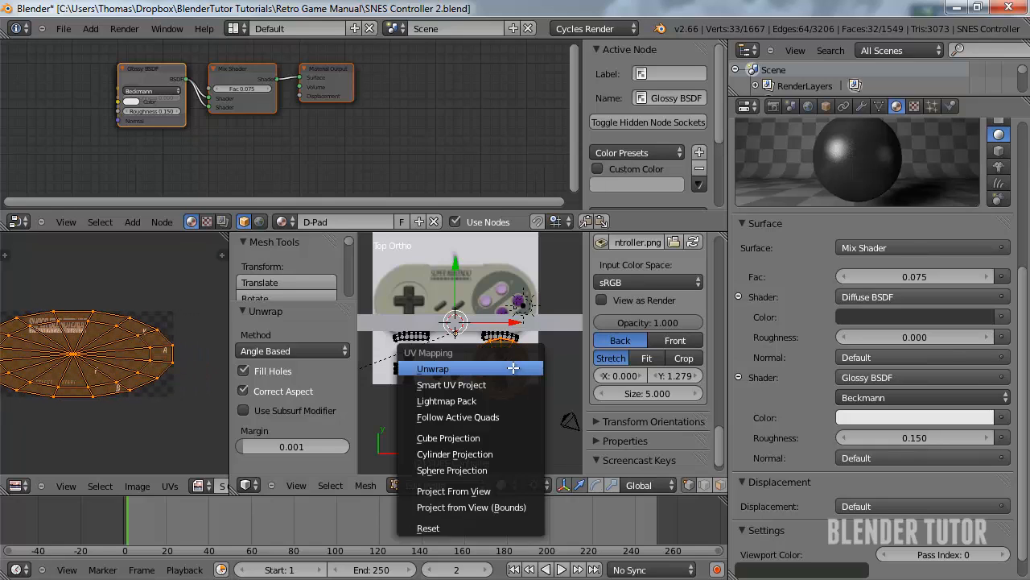
pyautogui.click(513, 368)
pyautogui.press('u')
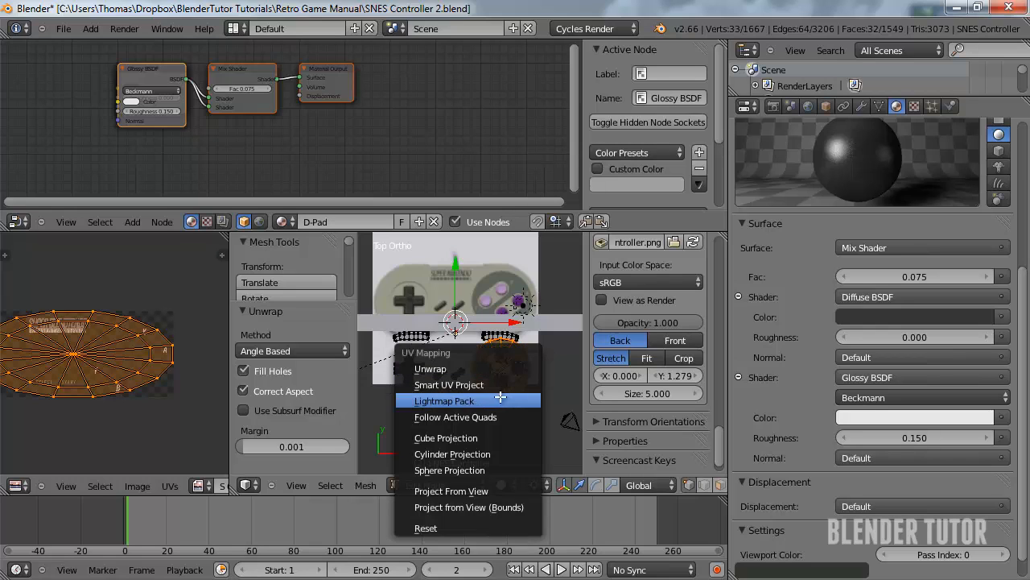
pyautogui.click(462, 491)
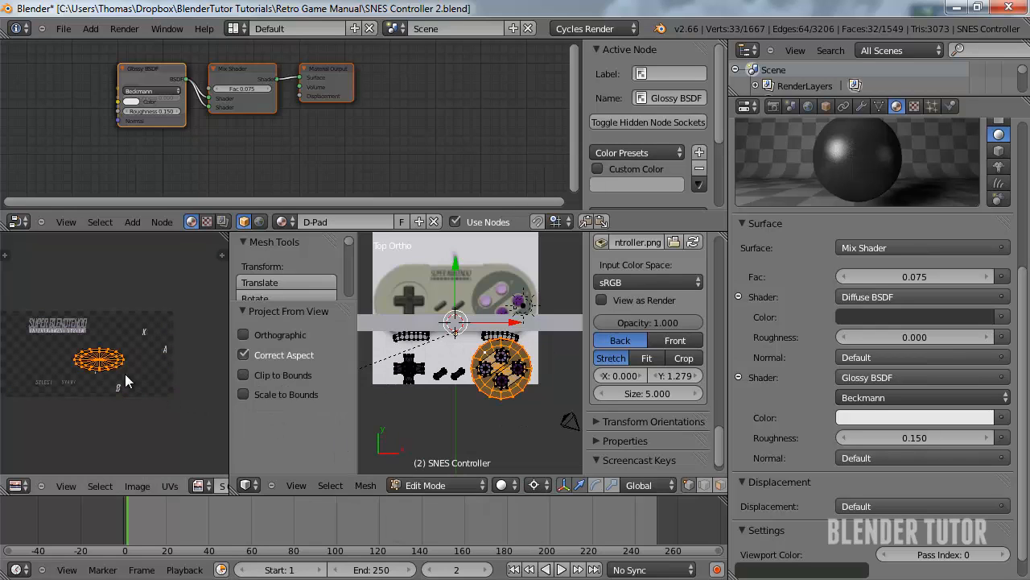
pyautogui.scroll(4, 125, 374)
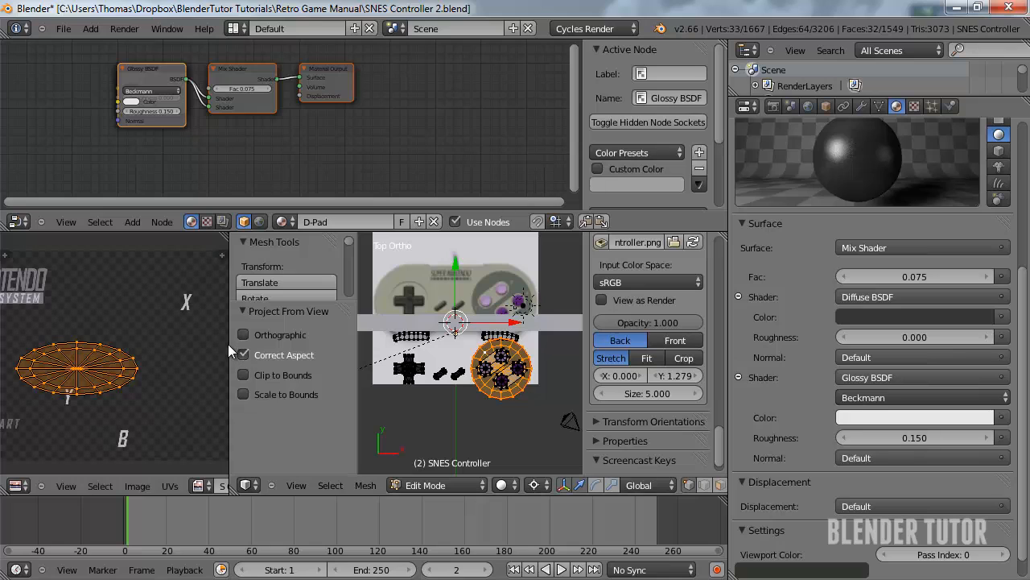
pyautogui.moveTo(227, 344); pyautogui.dragTo(364, 343)
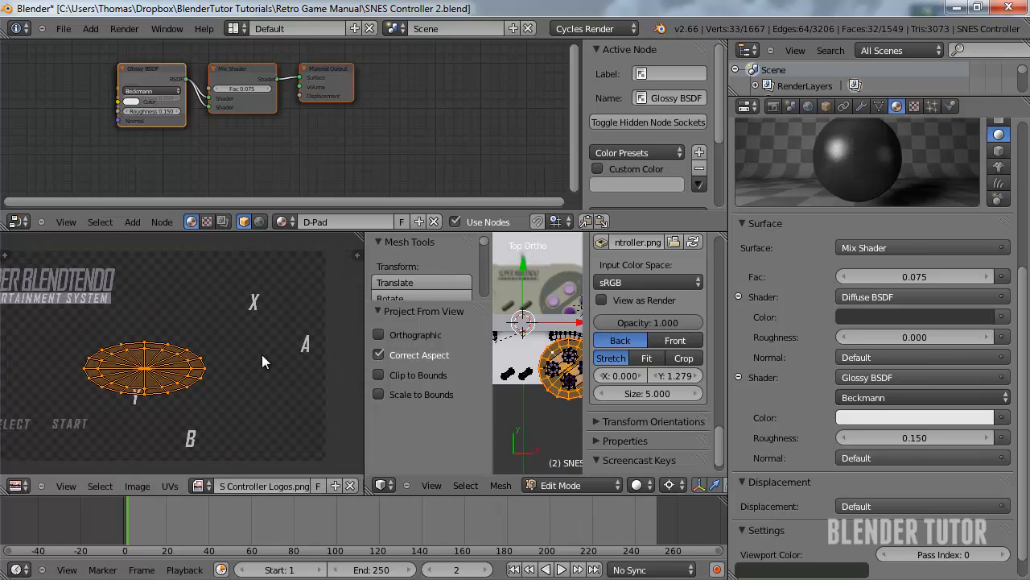
pyautogui.press('s')
pyautogui.rightClick(205, 357)
pyautogui.press('s')
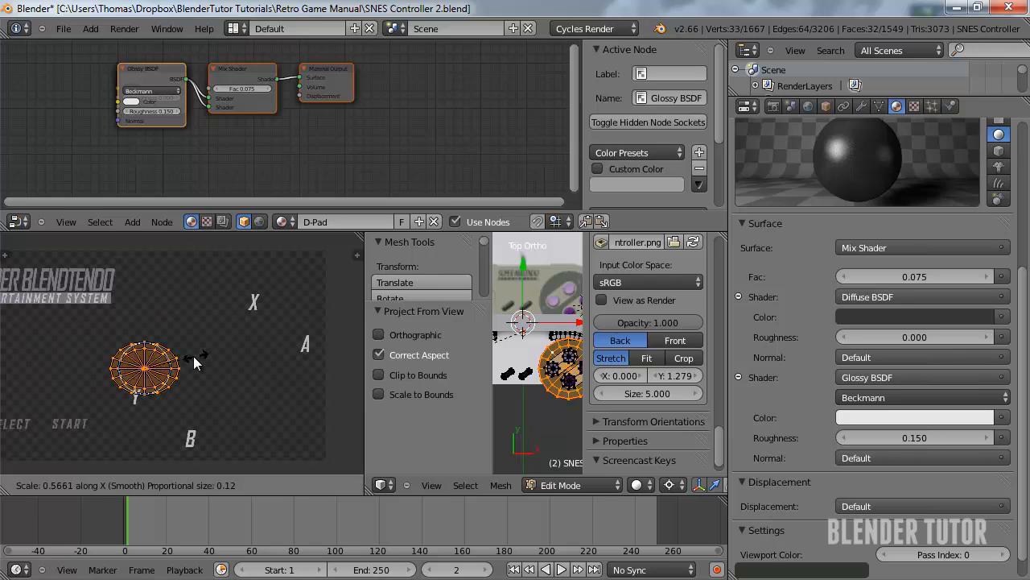
pyautogui.rightClick(196, 364)
# Make the plate's UV island round by scaling it 0.462 along X, 3.718 uniformly, and 0.950 along X
pyautogui.press('s')
pyautogui.press('x')
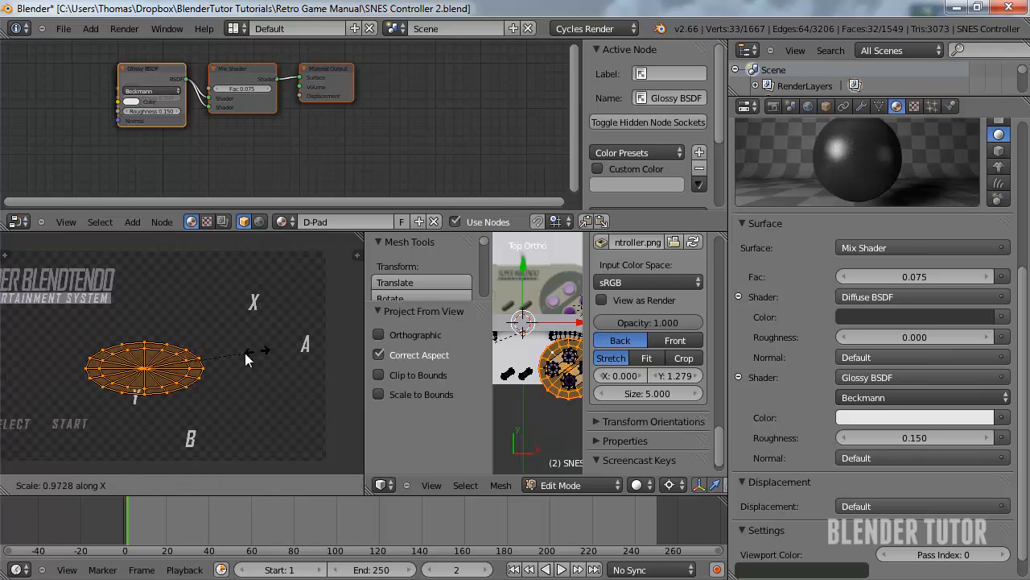
pyautogui.click(197, 355)
pyautogui.press('s')
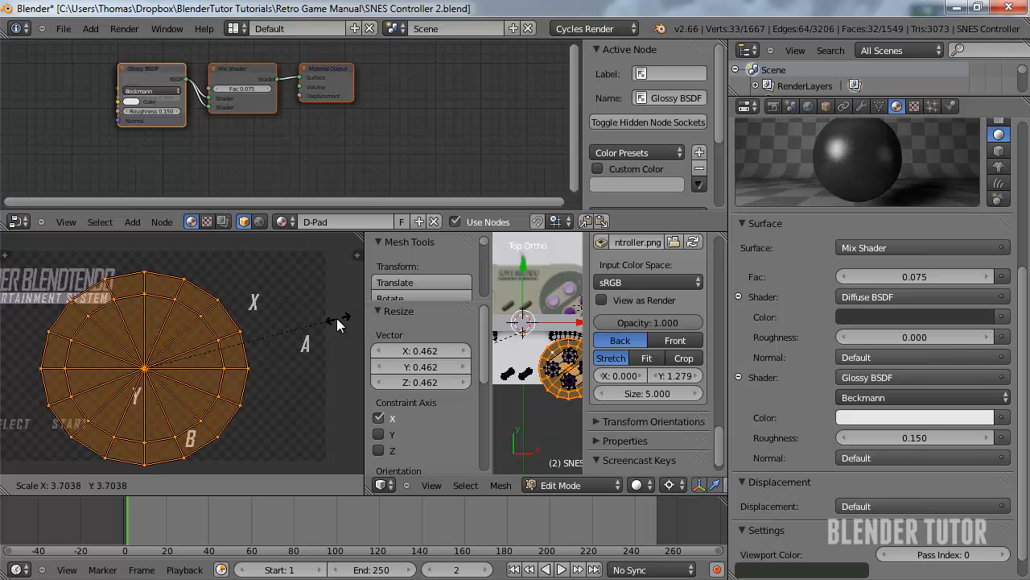
pyautogui.click(237, 330)
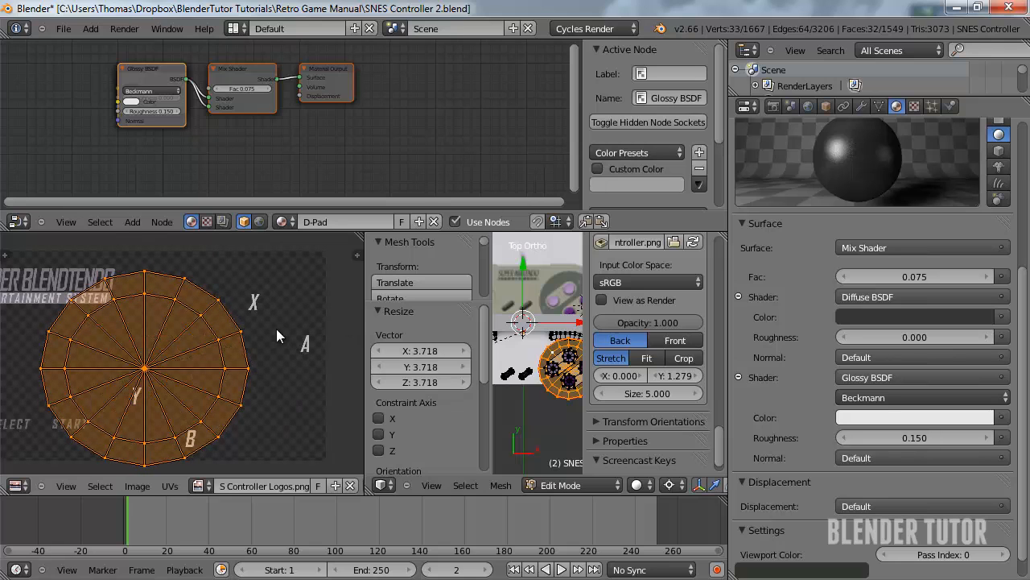
pyautogui.press('s')
pyautogui.press('x')
pyautogui.click(270, 337)
pyautogui.scroll(-3, 256, 342)
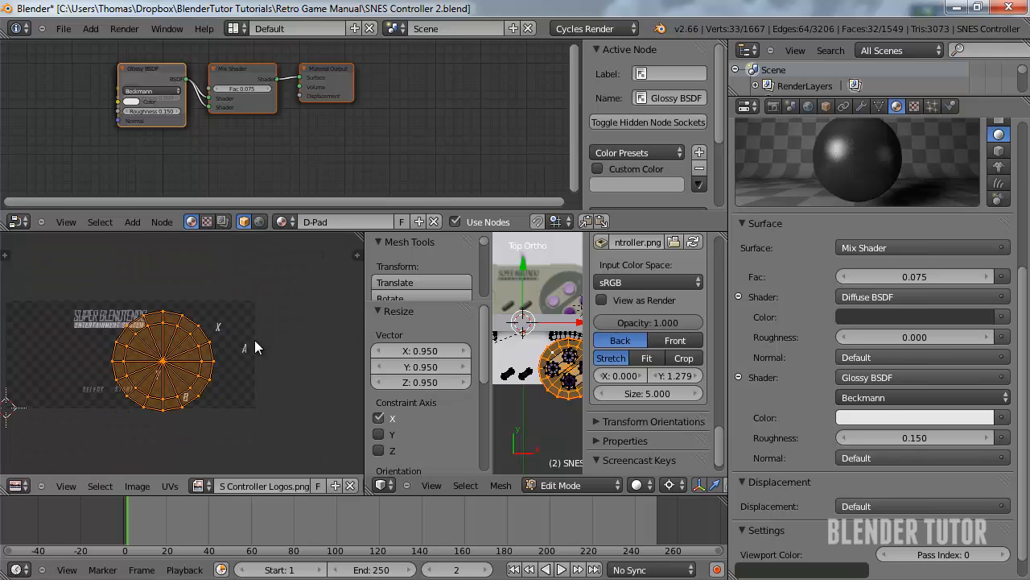
# Hide the 3D view's tool shelf, then move the UV circle over the X, A, Y, B letters and enlarge it about 1.17 times
pyautogui.press('t')
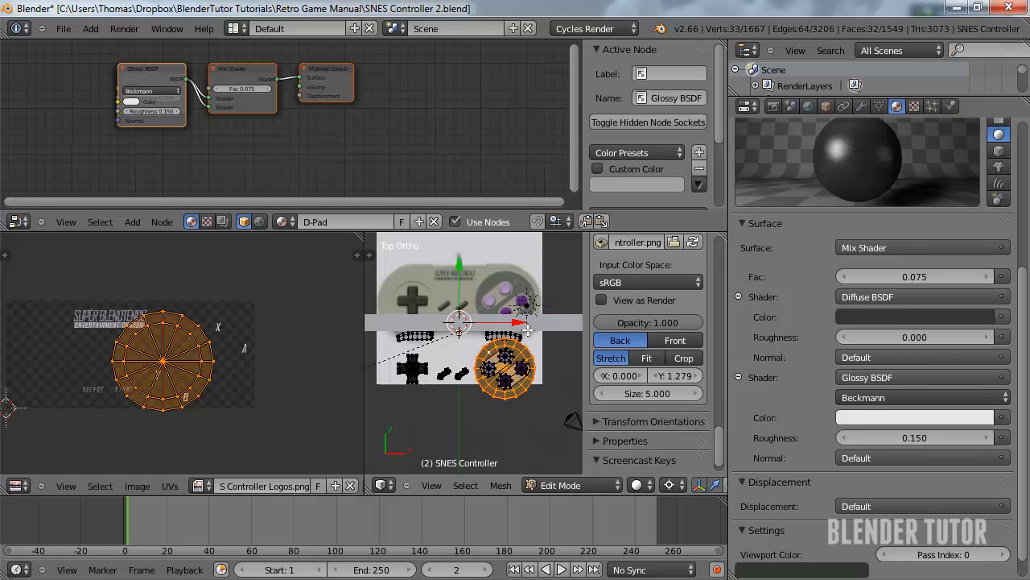
pyautogui.scroll(3, 409, 326)
pyautogui.moveTo(409, 328)
pyautogui.keyDown('shift'); pyautogui.mouseDown(button='middle')
pyautogui.moveTo(417, 385)
pyautogui.moveTo(412, 322)
pyautogui.mouseUp(button='middle'); pyautogui.keyUp('shift')
pyautogui.keyDown('shift'); pyautogui.moveTo(477, 314); pyautogui.dragTo(446, 360, button='middle'); pyautogui.keyUp('shift')
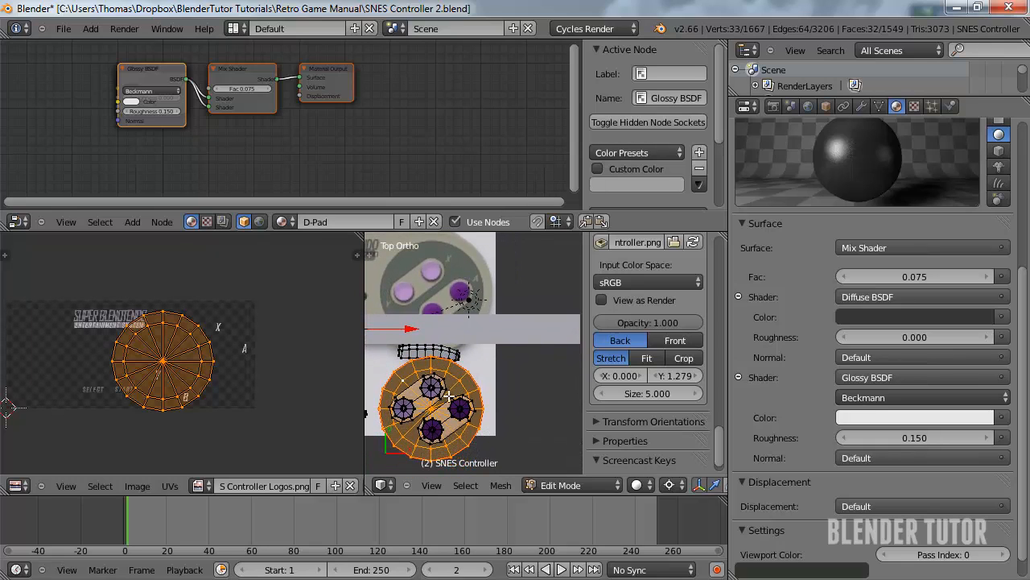
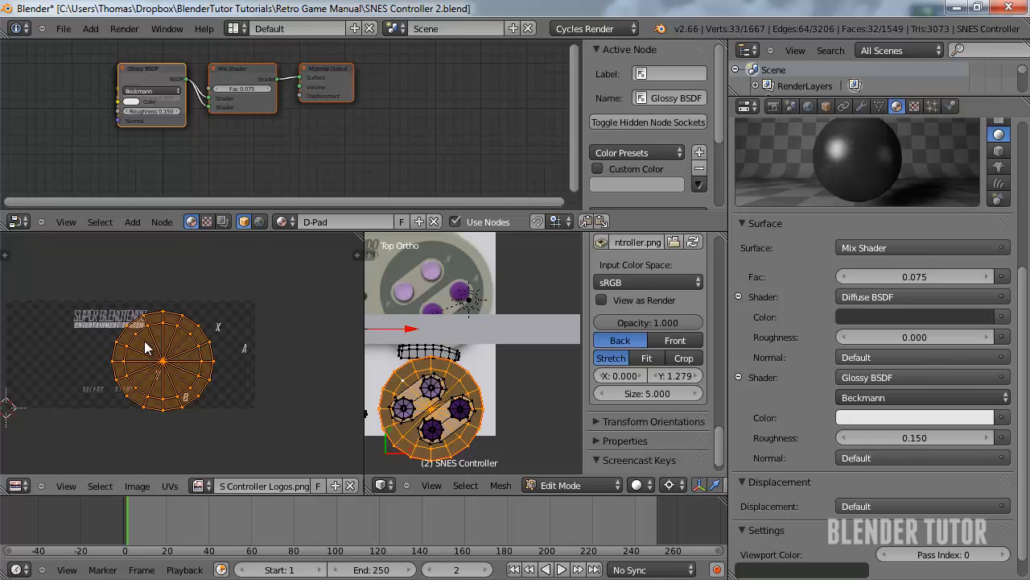
pyautogui.press('g')
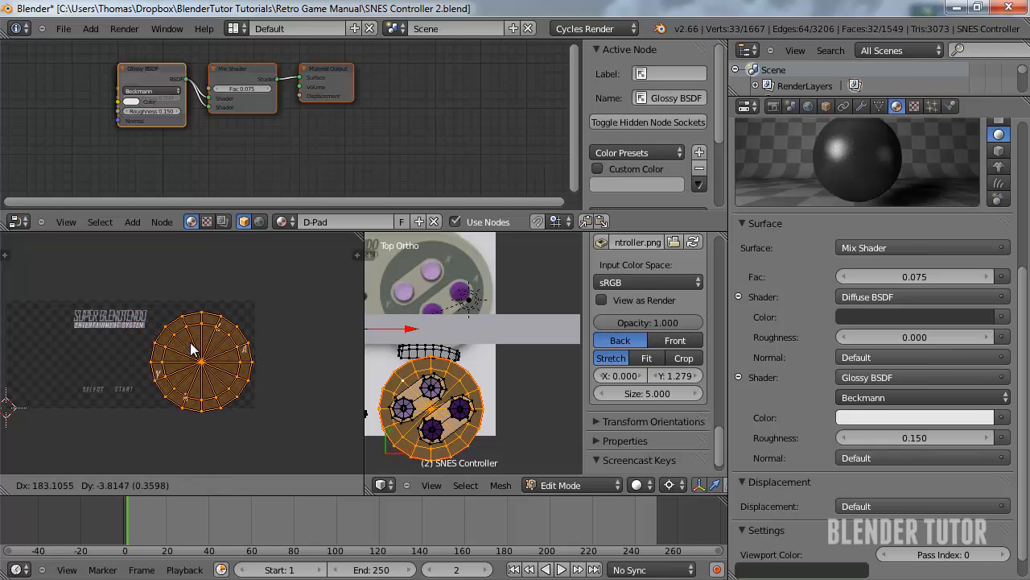
pyautogui.click(186, 352)
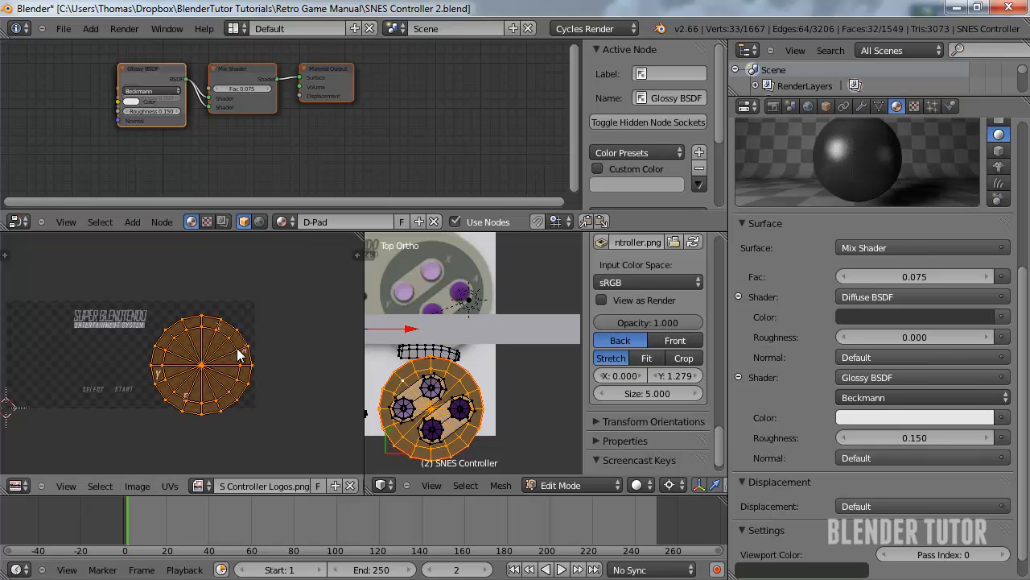
pyautogui.press('s')
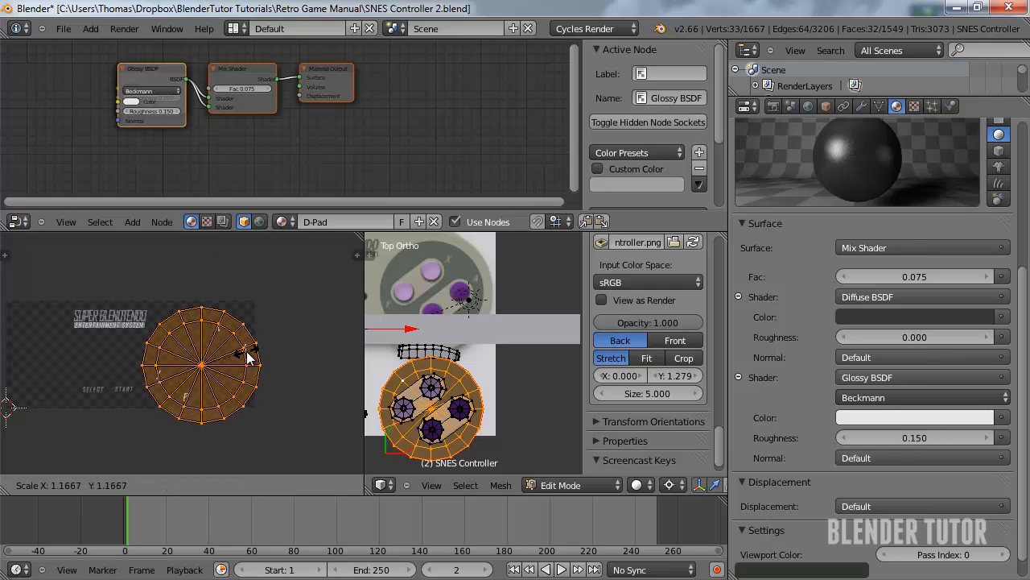
pyautogui.click(248, 359)
# Nudge the UV circle to match the letter placement in the reference photo and scale it to about 0.96
pyautogui.scroll(3, 489, 289)
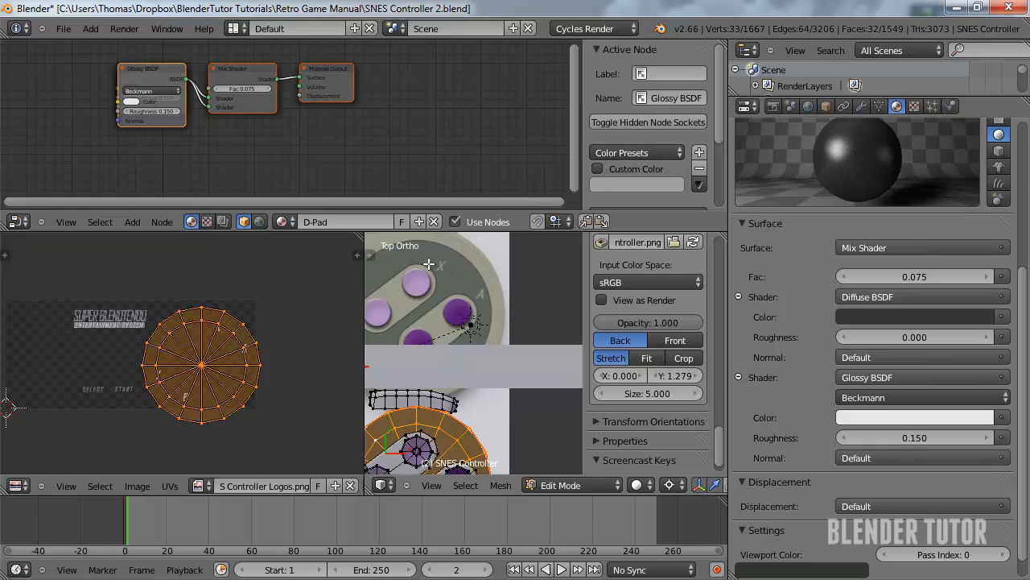
pyautogui.press('g')
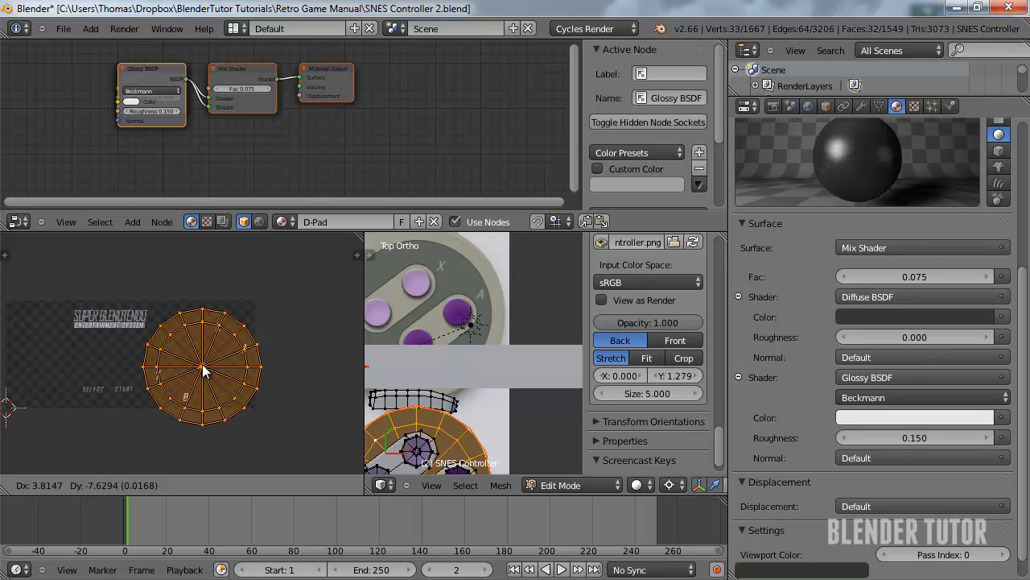
pyautogui.click(203, 367)
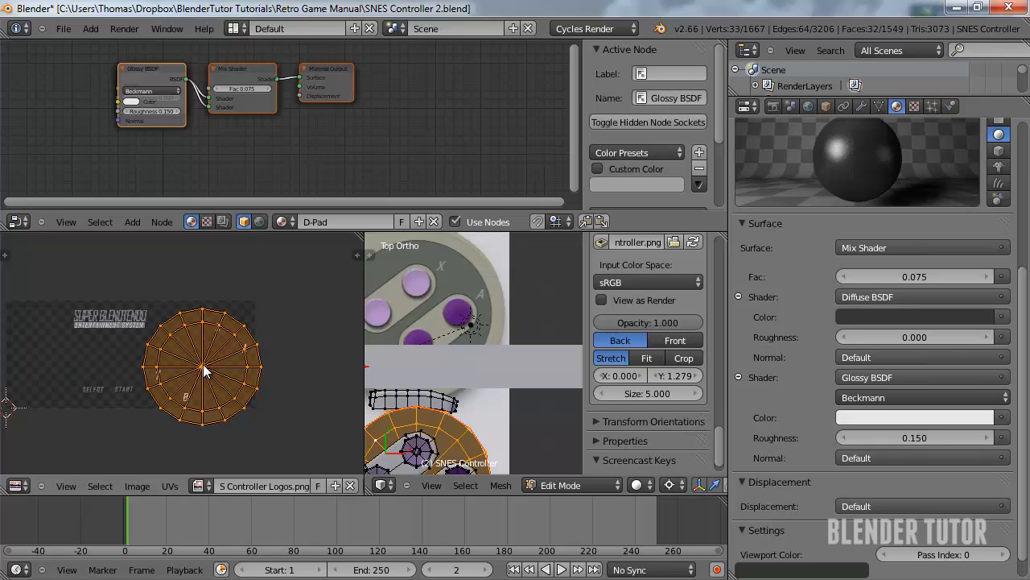
pyautogui.press('s')
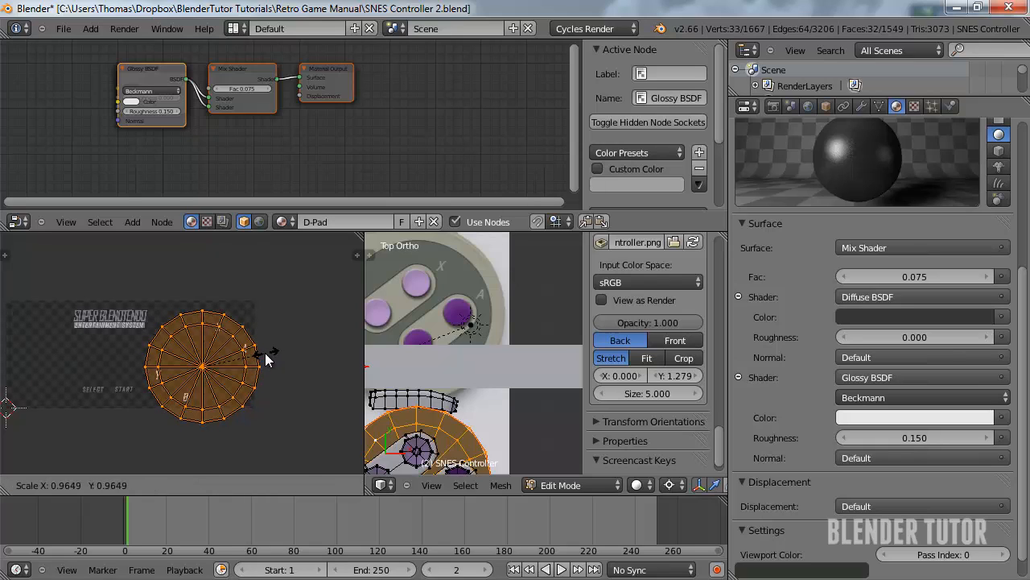
pyautogui.click(265, 354)
# Return the controller to Object Mode and widen the 3D view to show its button side
pyautogui.press('Tab')
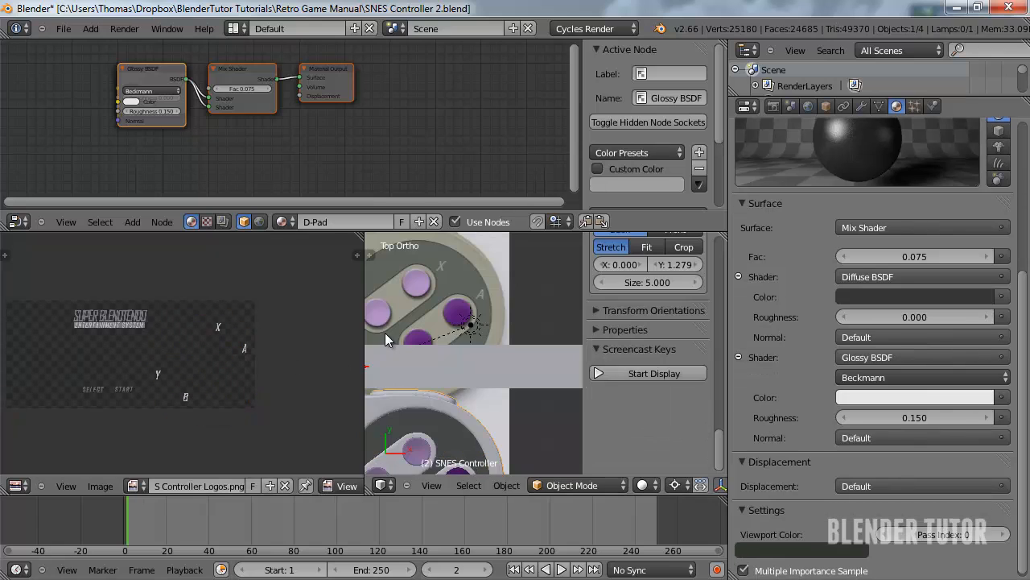
pyautogui.moveTo(362, 327); pyautogui.dragTo(206, 330)
pyautogui.scroll(-4, 357, 315)
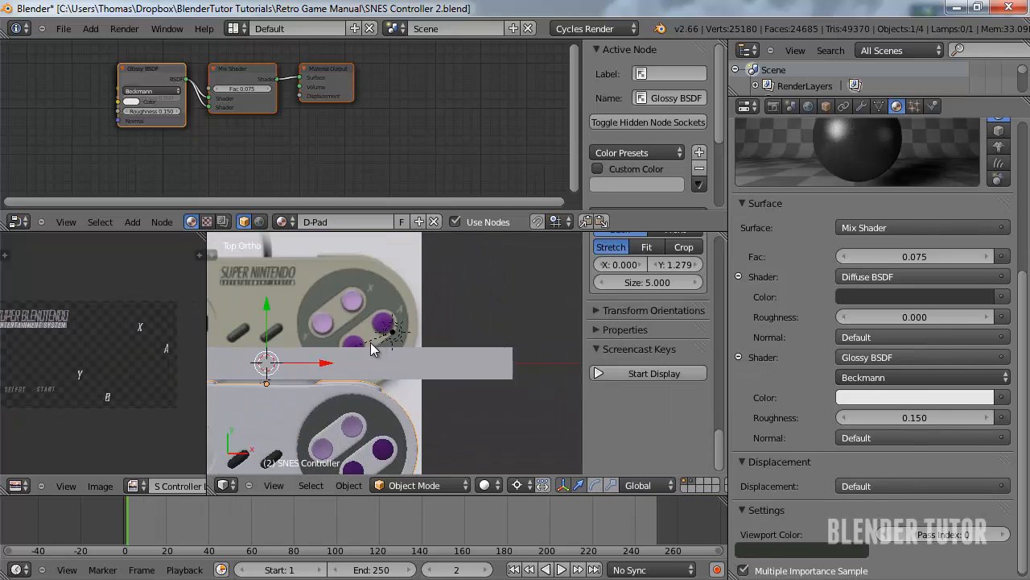
pyautogui.keyDown('shift'); pyautogui.moveTo(371, 343); pyautogui.dragTo(365, 388, button='middle'); pyautogui.keyUp('shift')
pyautogui.keyDown('shift'); pyautogui.moveTo(327, 343); pyautogui.dragTo(328, 255, button='middle'); pyautogui.keyUp('shift')
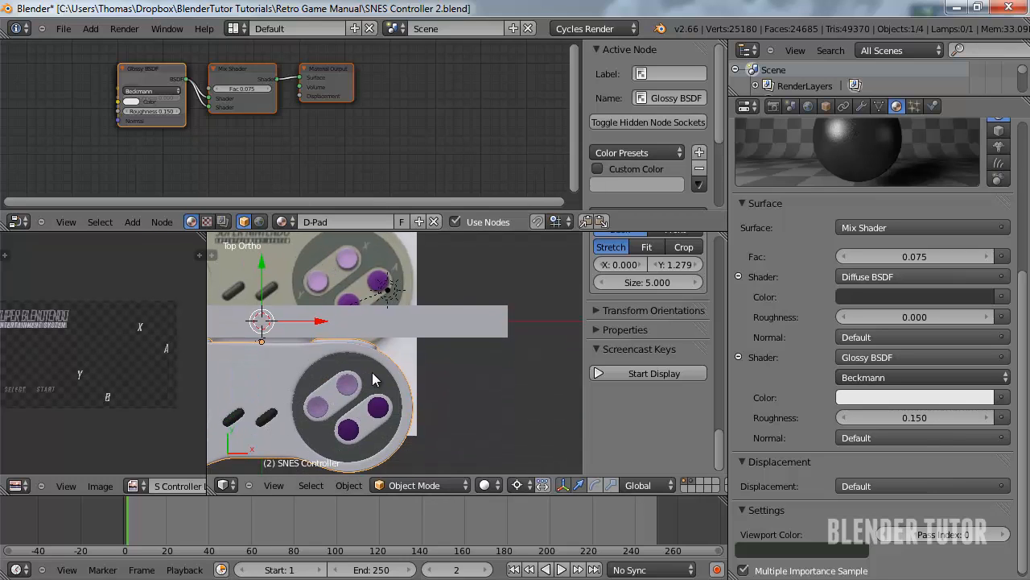
# Select the Dark Grey material and place its Glossy BSDF node below the Diffuse BSDF node
pyautogui.scroll(7, 837, 281)
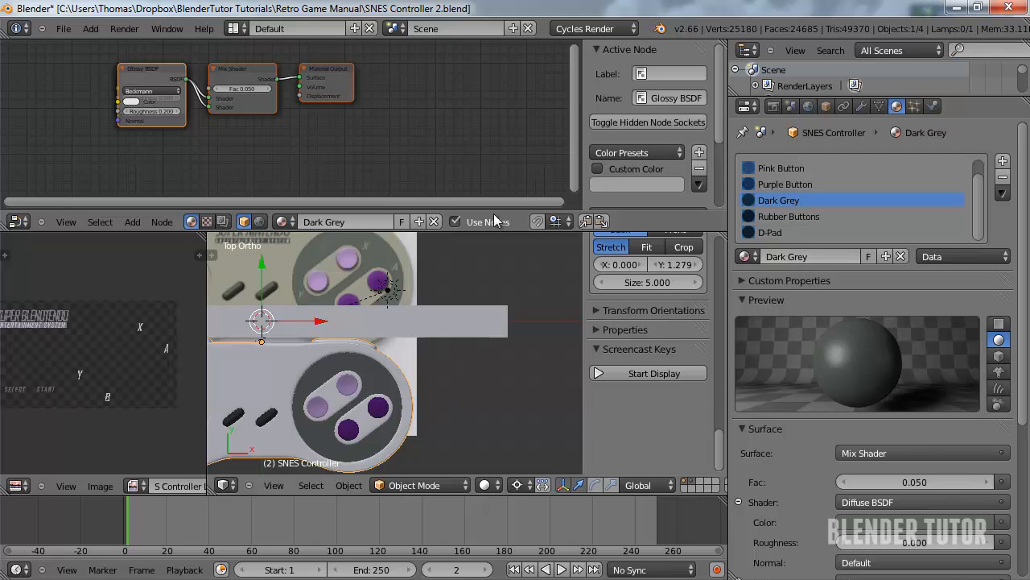
pyautogui.moveTo(367, 144); pyautogui.dragTo(456, 168, button='middle')
pyautogui.scroll(-1, 298, 137)
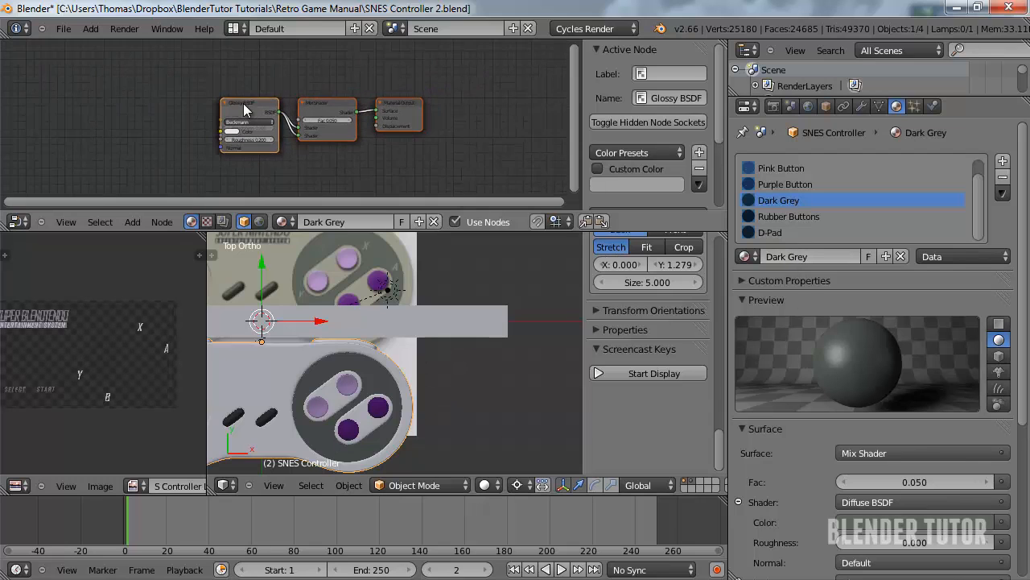
pyautogui.moveTo(245, 110); pyautogui.dragTo(240, 158)
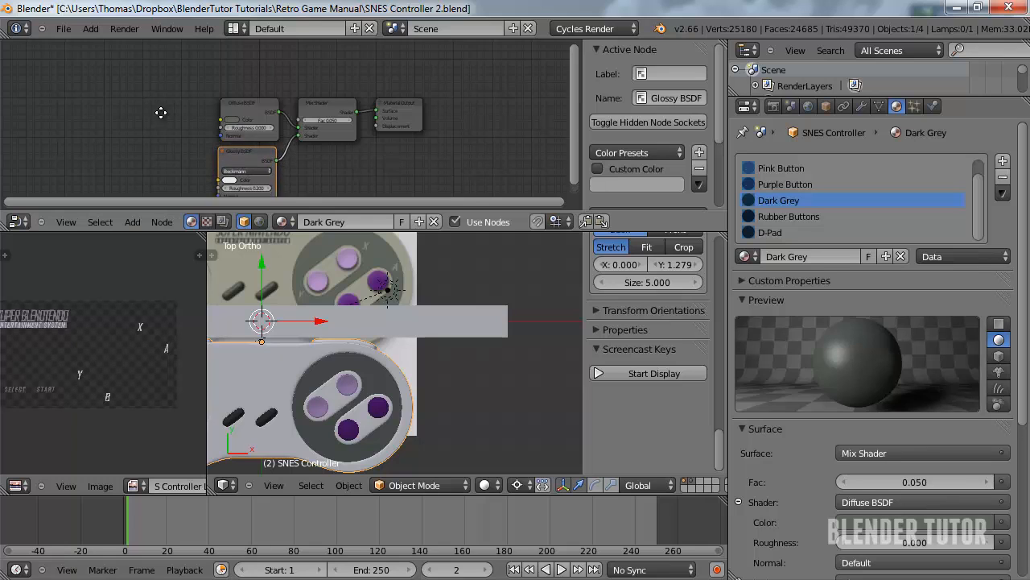
# Add an Image Texture node to the Dark Grey material, placed before the Glossy BSDF node
pyautogui.moveTo(161, 113); pyautogui.dragTo(178, 131, button='middle')
pyautogui.hotkey('shift', 'a')
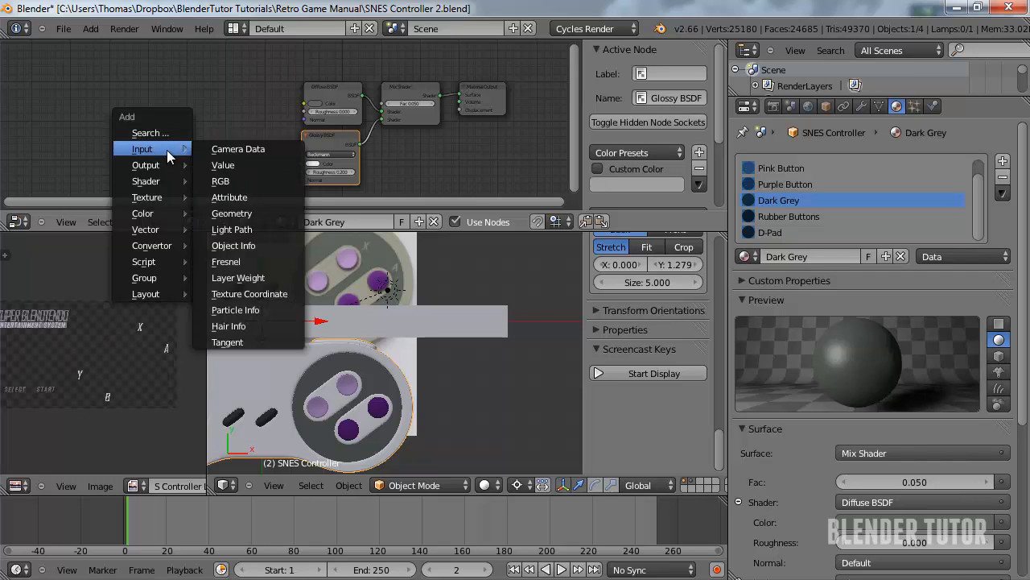
pyautogui.moveTo(146, 171)
pyautogui.moveTo(158, 198)
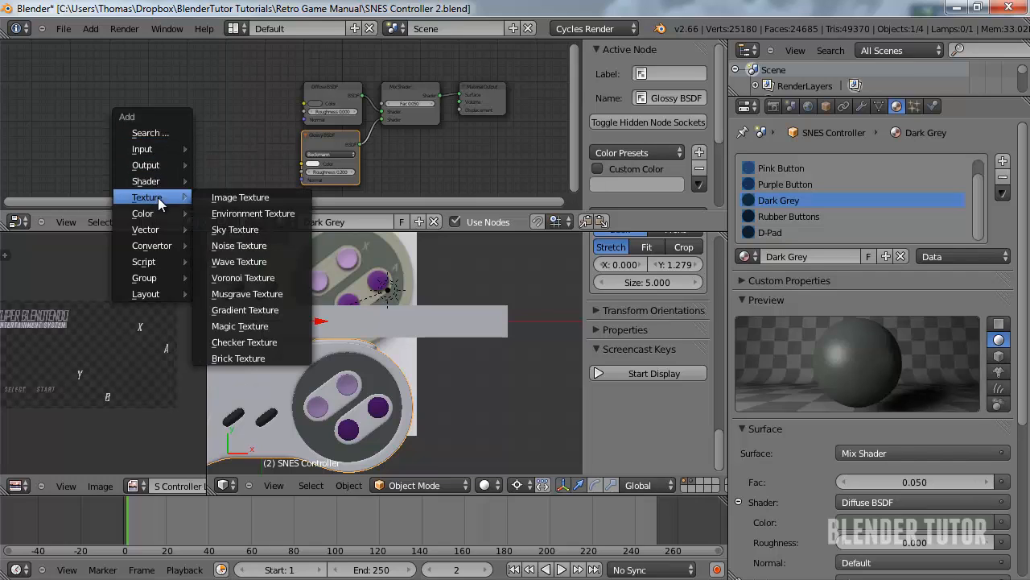
pyautogui.click(246, 196)
pyautogui.click(235, 150)
# Add a Texture Coordinate node before the Image Texture node, leaving a wide gap between the two
pyautogui.hotkey('shift', 'a')
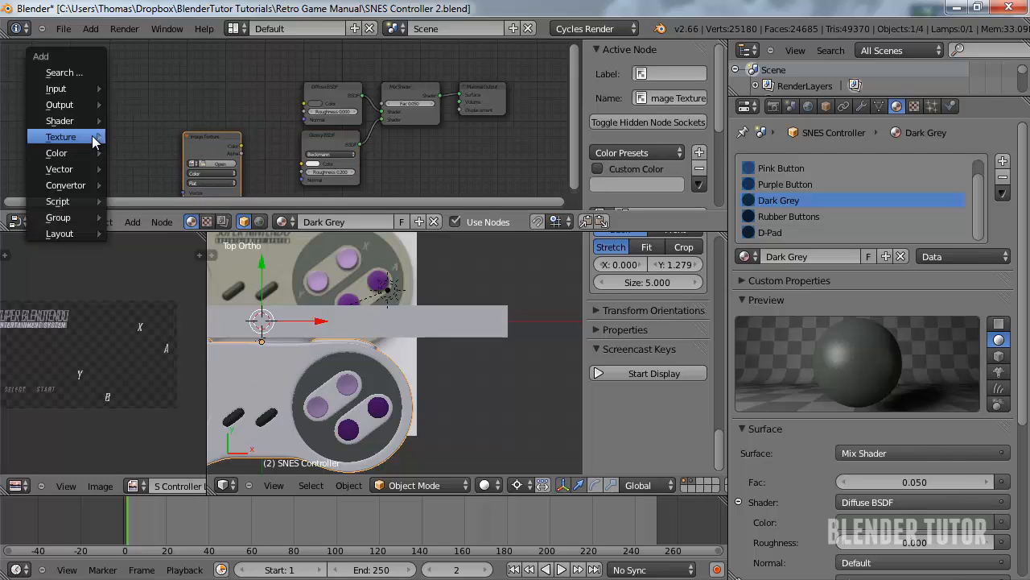
pyautogui.moveTo(94, 141)
pyautogui.moveTo(68, 88)
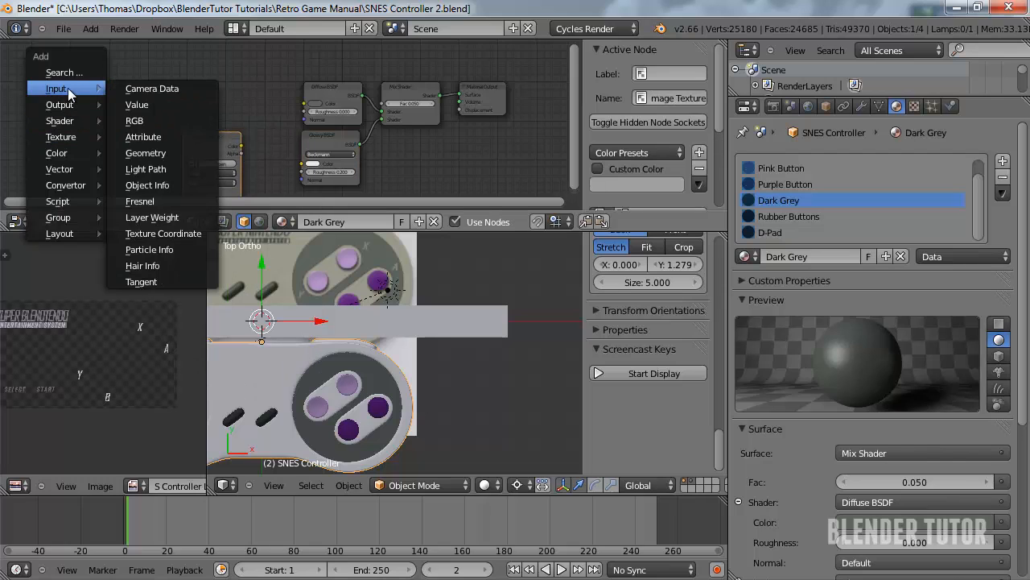
pyautogui.click(190, 232)
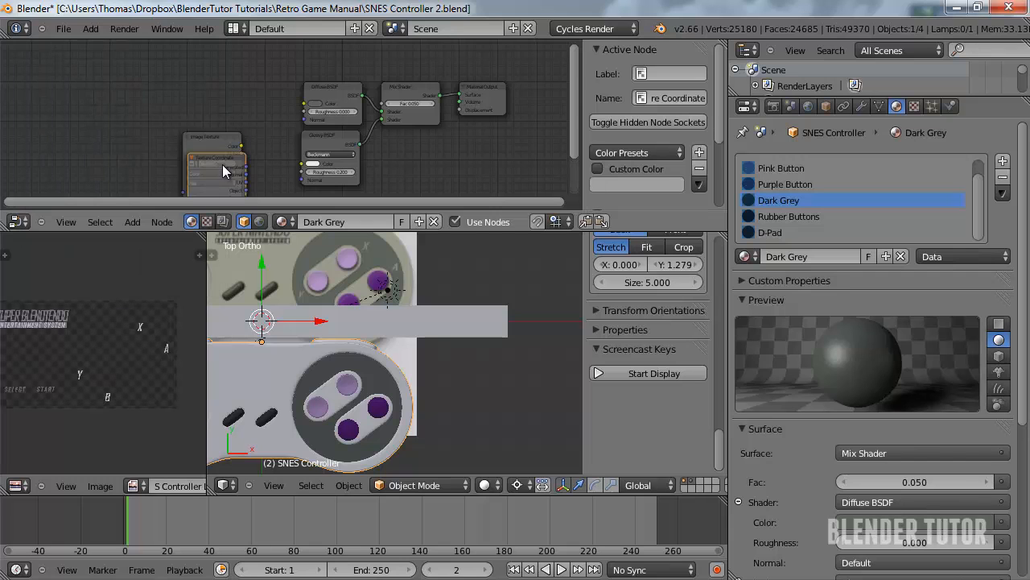
pyautogui.click(122, 135)
pyautogui.scroll(2, 230, 62)
pyautogui.moveTo(230, 63); pyautogui.dragTo(315, 82, button='middle')
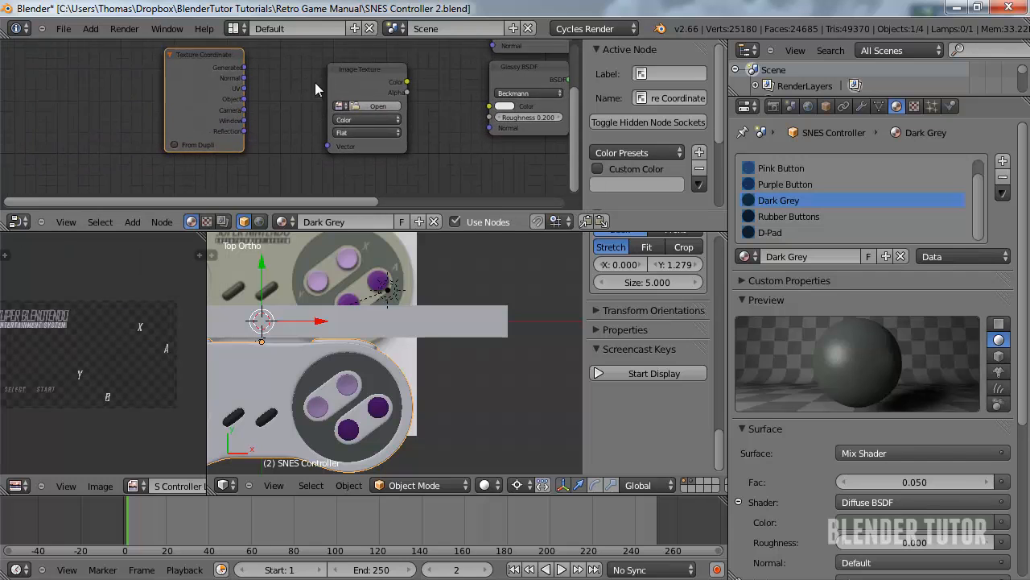
pyautogui.scroll(-3, 313, 82)
pyautogui.moveTo(215, 70); pyautogui.dragTo(127, 92)
# Add a Mapping node and place it between the Texture Coordinate and Image Texture nodes
pyautogui.hotkey('shift', 'a')
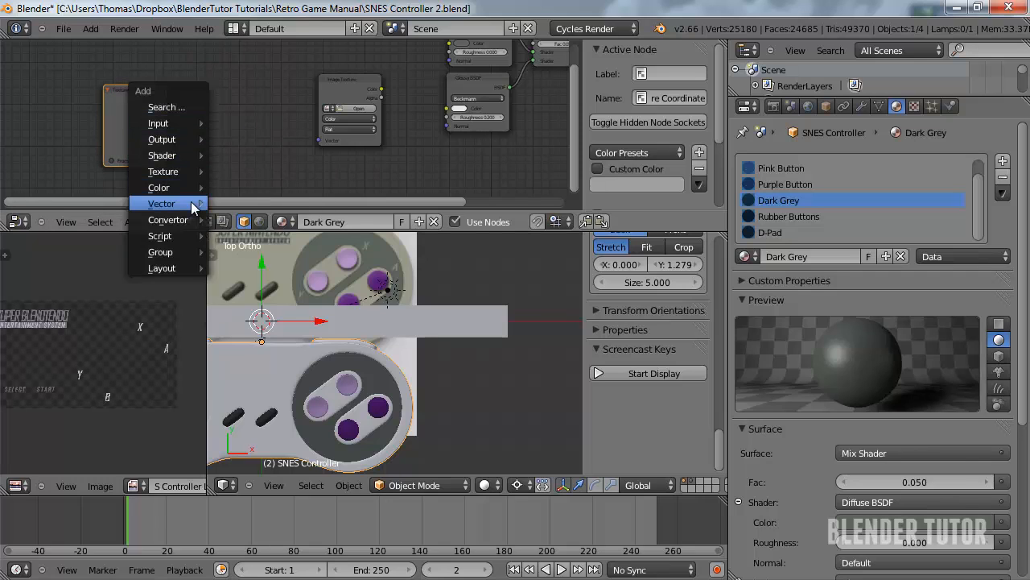
pyautogui.moveTo(198, 204)
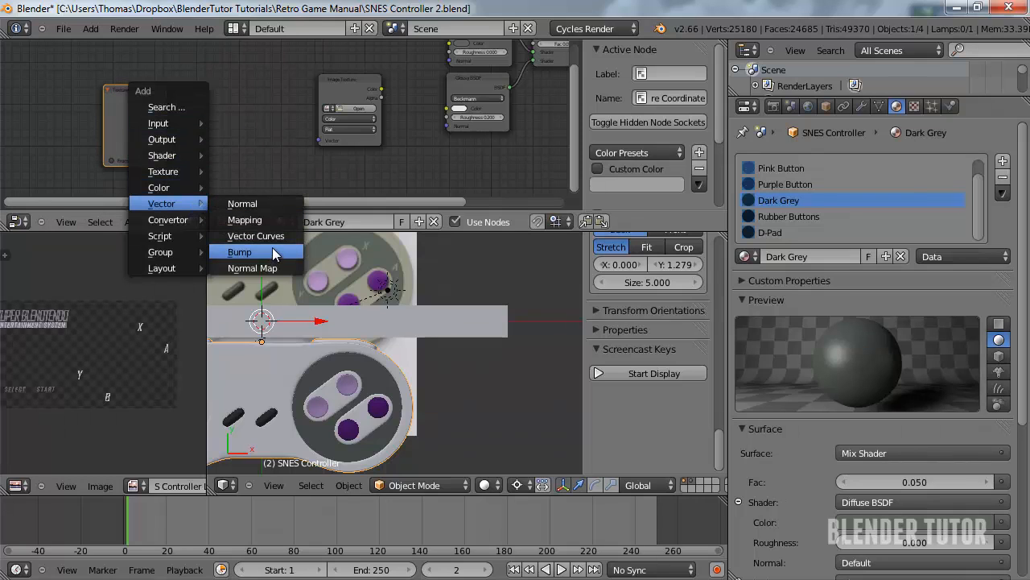
pyautogui.click(268, 217)
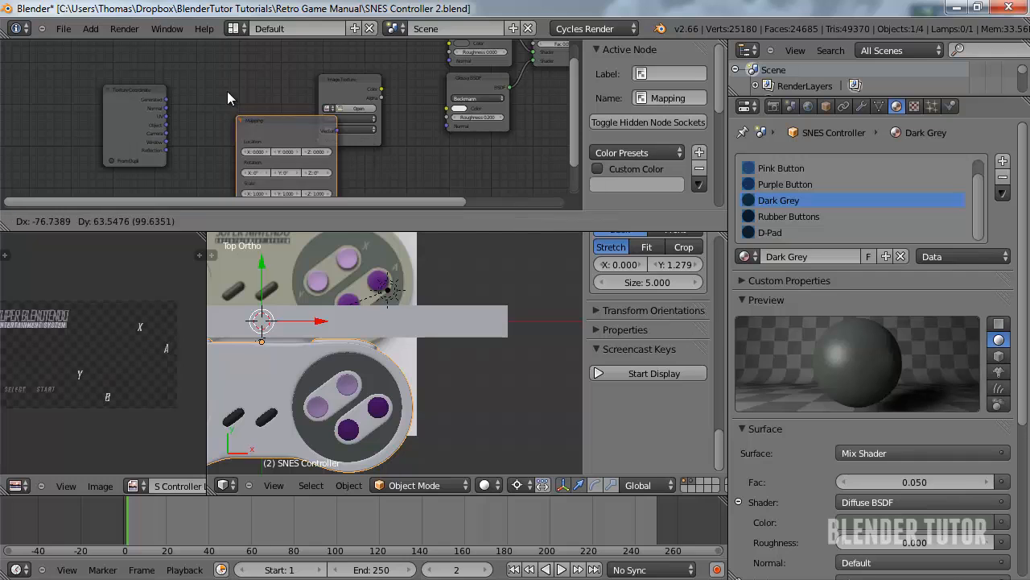
pyautogui.click(253, 57)
pyautogui.scroll(2, 140, 111)
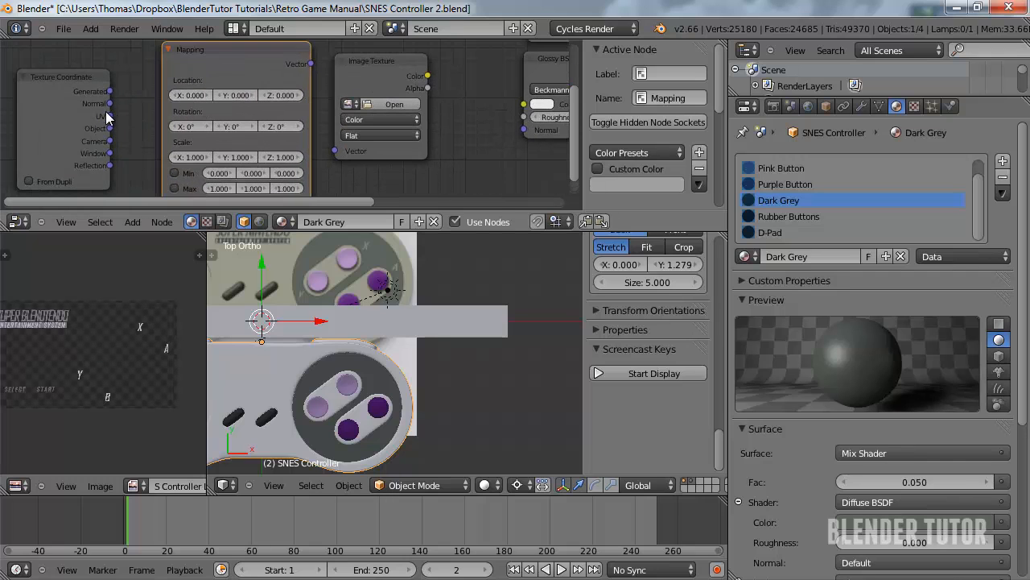
# Connect the Texture Coordinate node's UV output to the Mapping node's Vector input
pyautogui.click(107, 118)
pyautogui.scroll(-1, 123, 127)
pyautogui.moveTo(138, 142); pyautogui.dragTo(133, 87, button='middle')
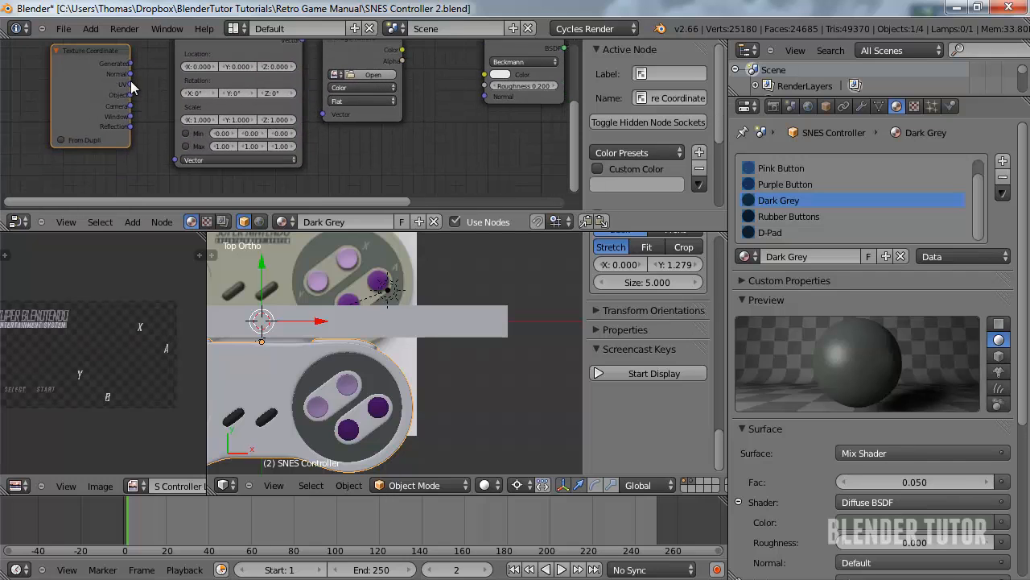
pyautogui.moveTo(151, 122); pyautogui.dragTo(178, 158)
pyautogui.moveTo(330, 132); pyautogui.dragTo(258, 134, button='middle')
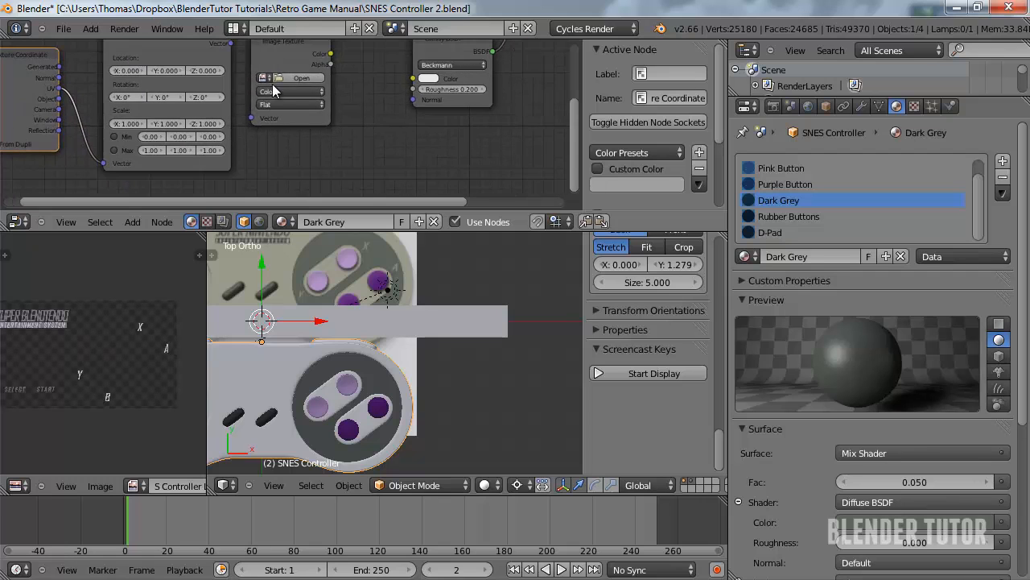
# Link the Mapping node to the Image Texture node's Vector input and enable the Mapping node's Min and Max limits
pyautogui.scroll(-1, 249, 74)
pyautogui.click(213, 79)
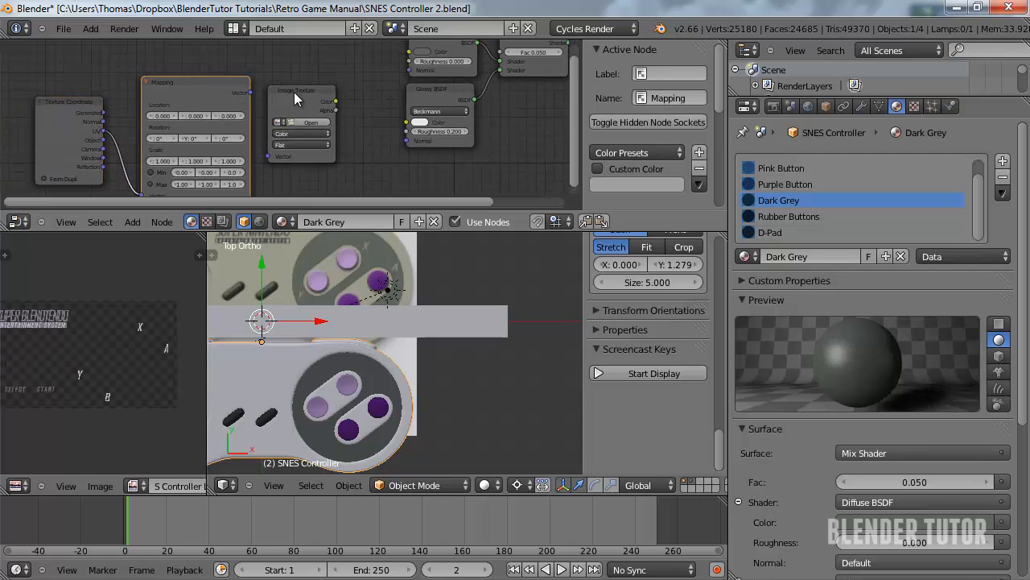
pyautogui.keyDown('shift'); pyautogui.click(282, 94); pyautogui.keyUp('shift')
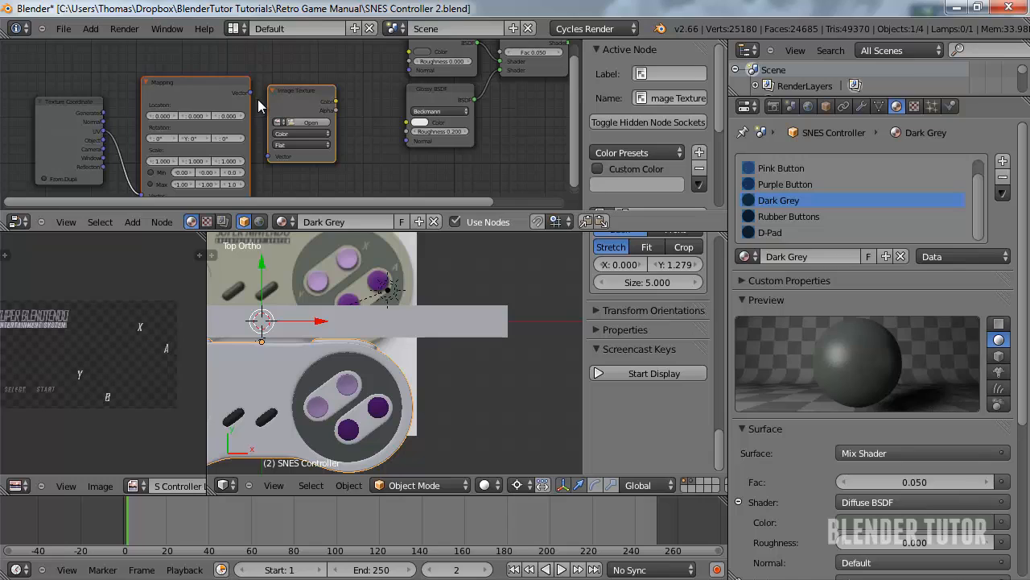
pyautogui.press('f')
pyautogui.click(152, 194)
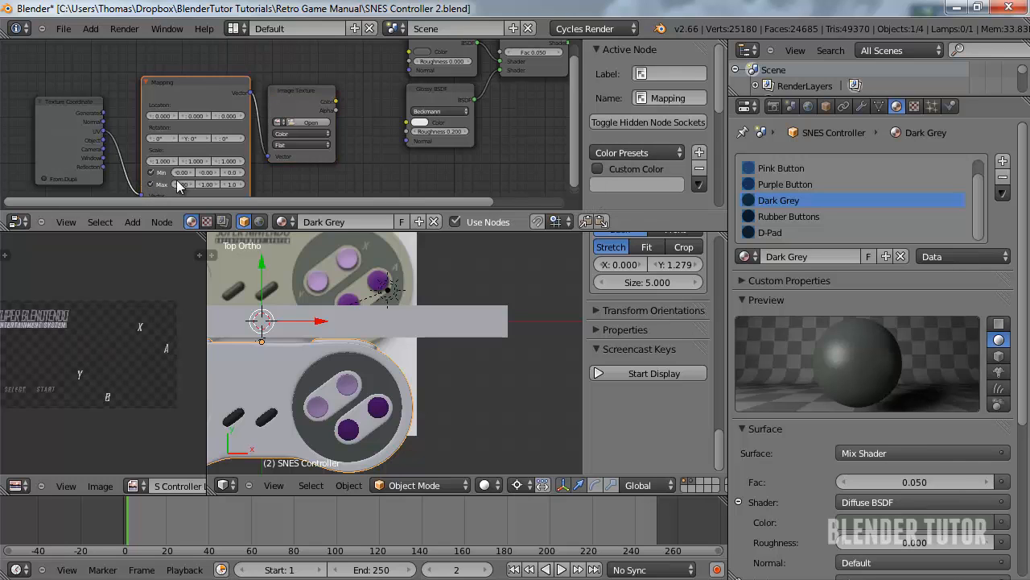
# Move the Diffuse BSDF, Glossy BSDF and Mix Shader nodes up, clear of the texture nodes
pyautogui.scroll(-3, 364, 167)
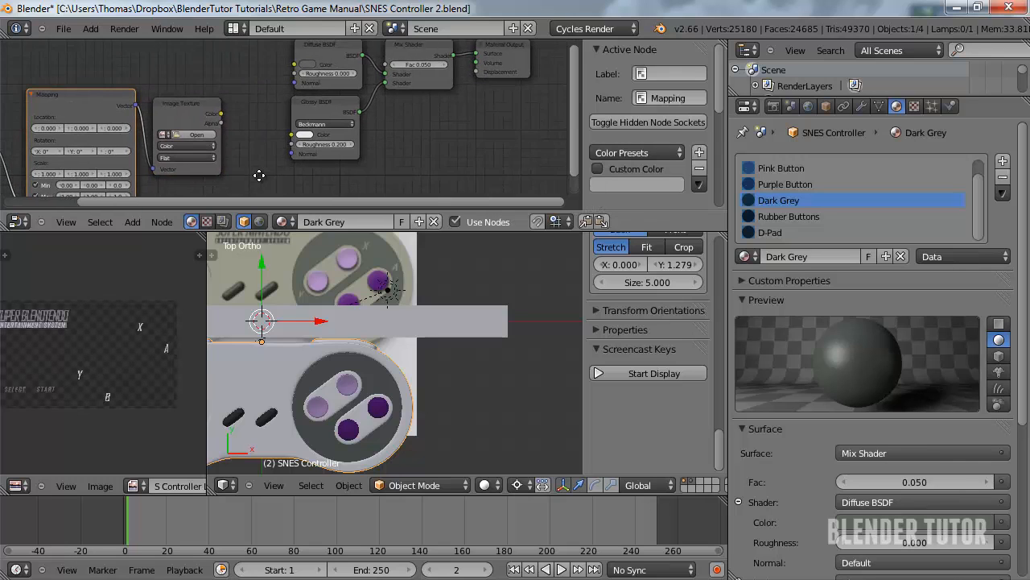
pyautogui.moveTo(320, 156); pyautogui.dragTo(311, 174, button='middle')
pyautogui.click(292, 125)
pyautogui.keyDown('shift'); pyautogui.click(283, 160); pyautogui.keyUp('shift')
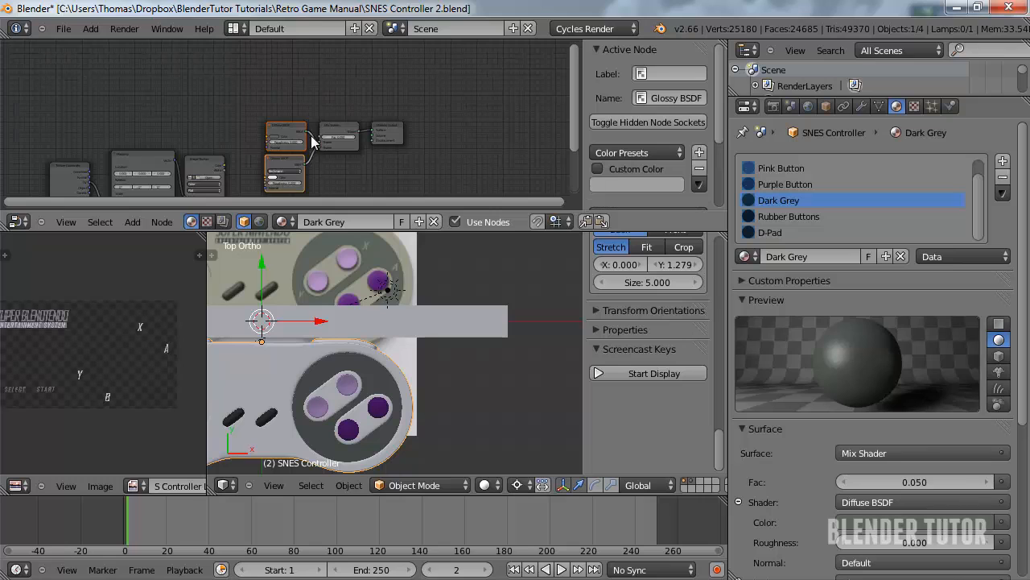
pyautogui.press('g')
pyautogui.click(295, 88)
pyautogui.moveTo(330, 127); pyautogui.dragTo(290, 80)
pyautogui.scroll(5, 290, 81)
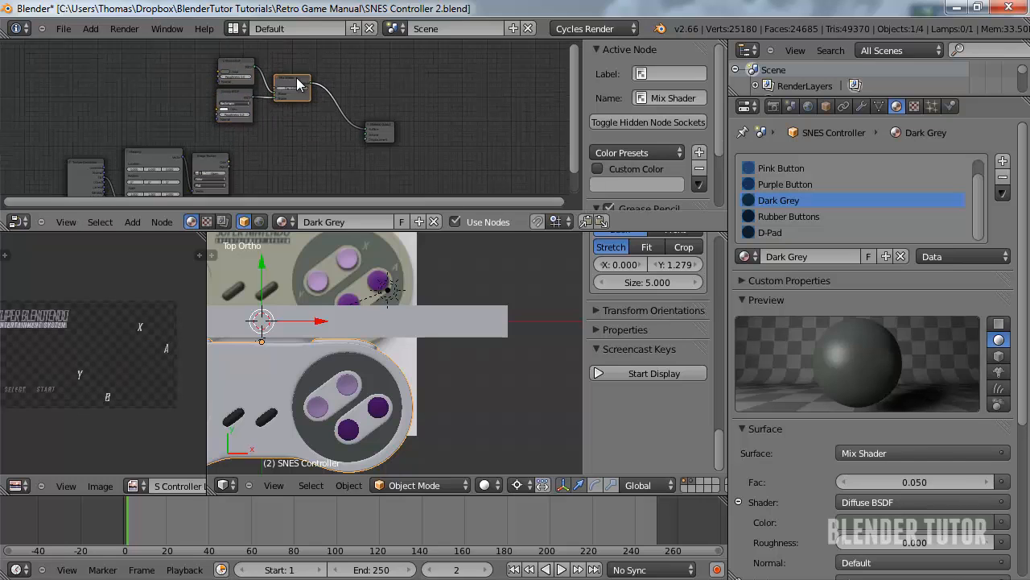
# Duplicate the Mix Shader node and place the copy below the original, level with the Image Texture node
pyautogui.scroll(-5, 328, 82)
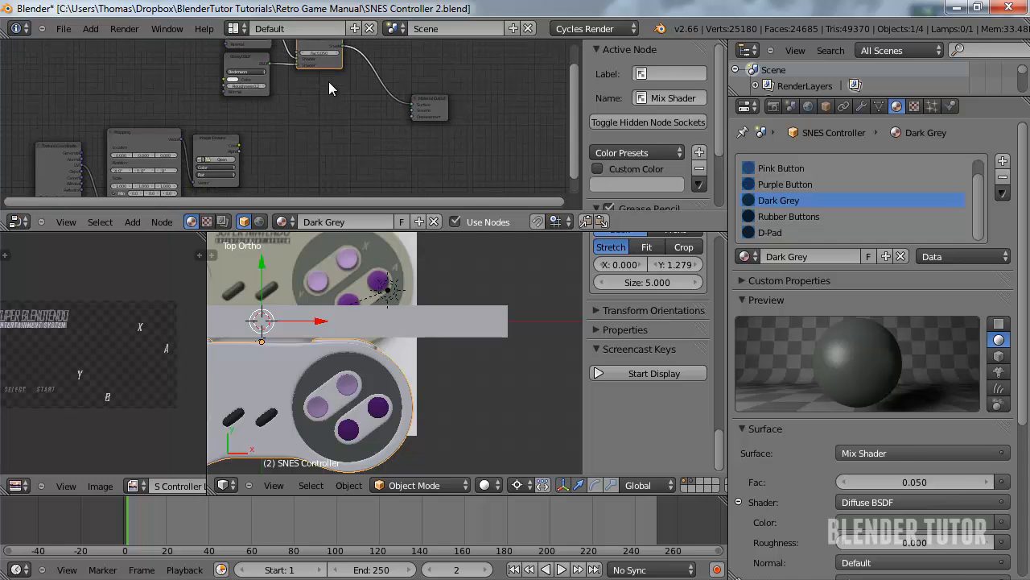
pyautogui.hotkey('shift', 'd')
pyautogui.click(331, 154)
pyautogui.scroll(1, 258, 147)
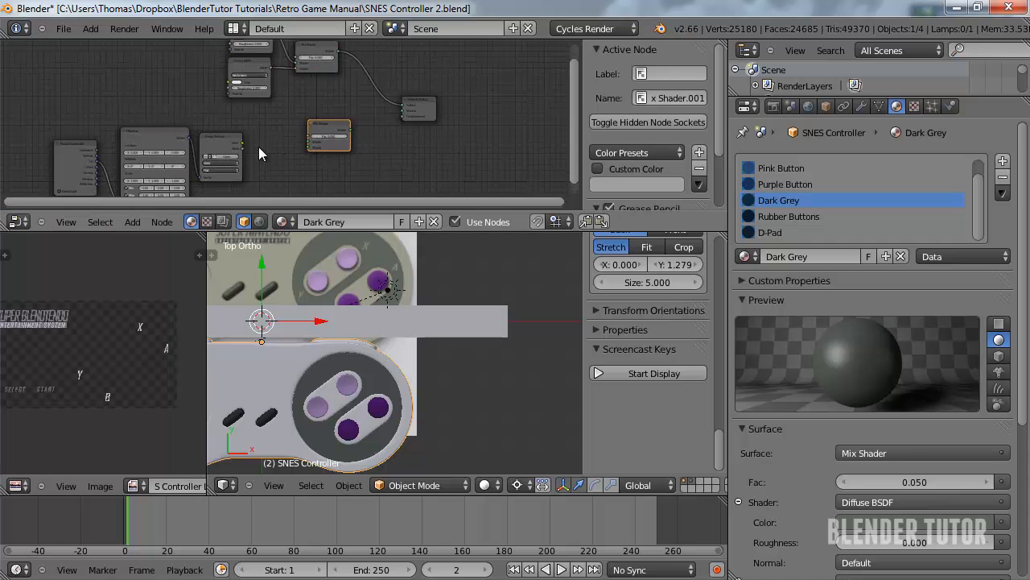
pyautogui.moveTo(314, 140); pyautogui.dragTo(320, 145)
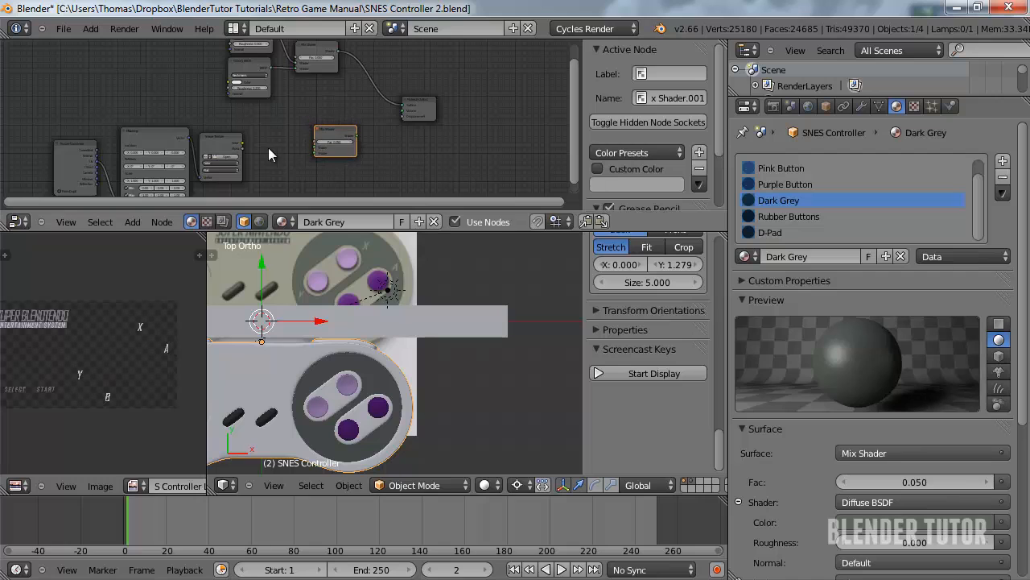
# Add a second Diffuse BSDF node between the Image Texture node and the duplicated Mix Shader
pyautogui.hotkey('shift', 'a')
pyautogui.moveTo(250, 151)
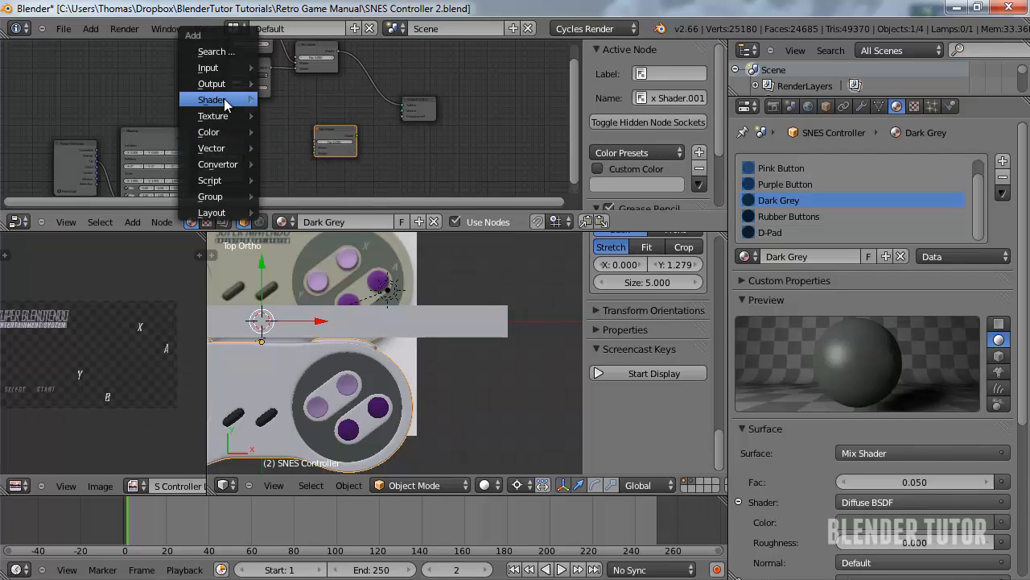
pyautogui.moveTo(229, 102)
pyautogui.click(314, 133)
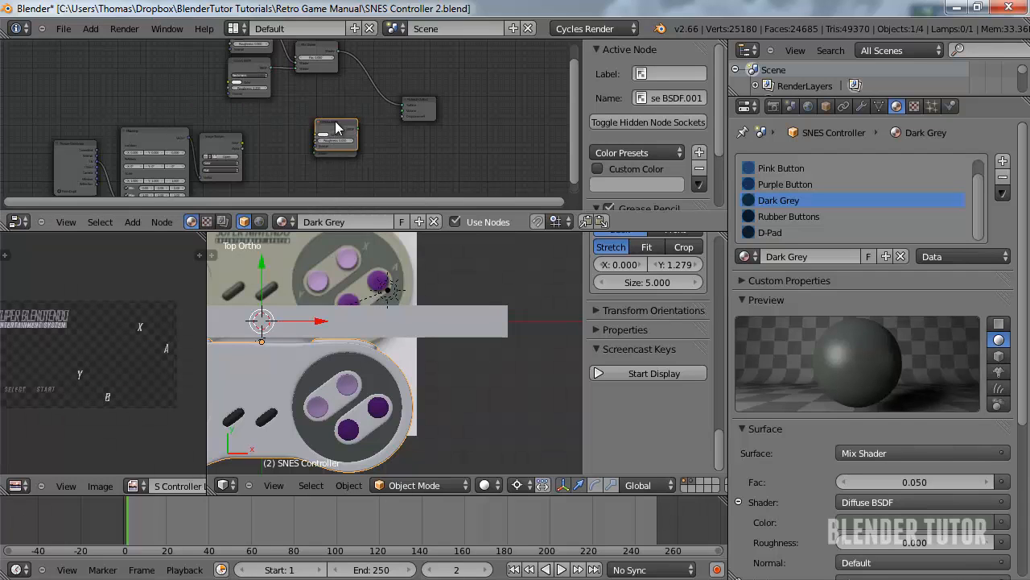
pyautogui.click(259, 133)
pyautogui.scroll(2, 273, 141)
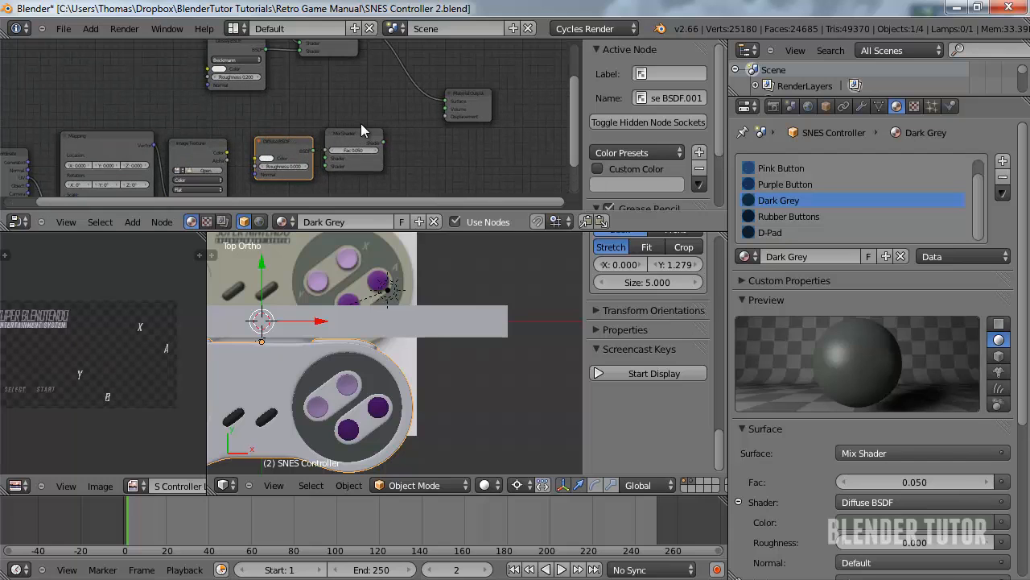
# Shift the duplicated Mix Shader and the Material Output node further from the new Diffuse BSDF to space out the tree
pyautogui.moveTo(360, 123); pyautogui.dragTo(401, 121)
pyautogui.moveTo(475, 101); pyautogui.dragTo(521, 95)
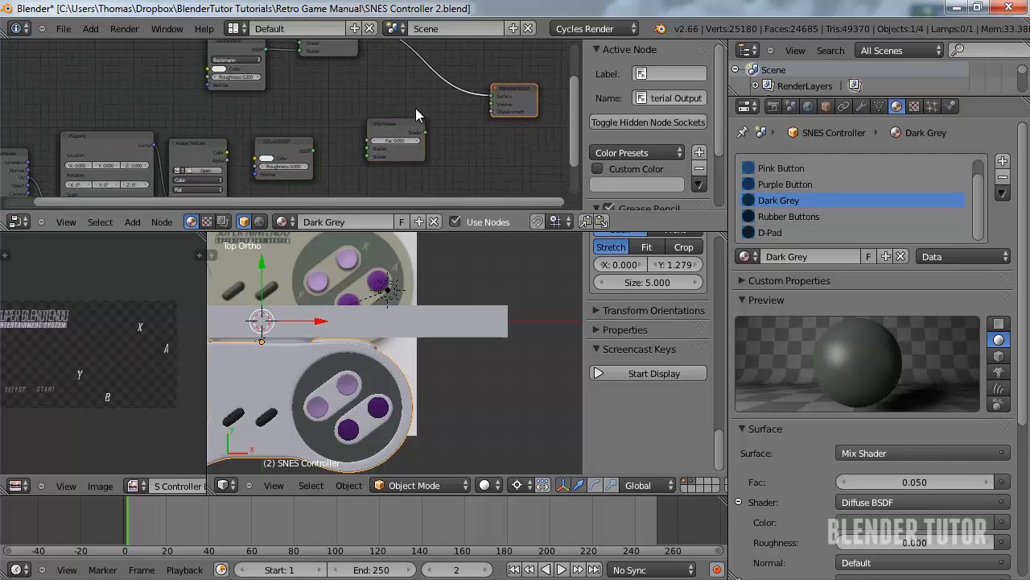
pyautogui.moveTo(380, 132); pyautogui.dragTo(409, 124)
pyautogui.scroll(-2, 323, 132)
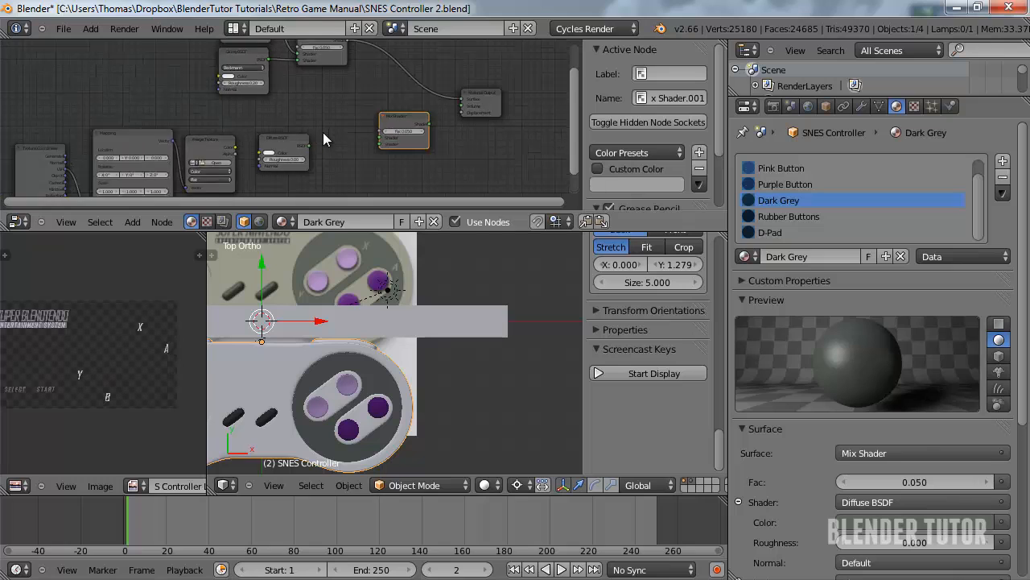
# Connect the original Mix Shader and the new Diffuse BSDF to the first and second Shader inputs of the duplicated Mix Shader
pyautogui.click(322, 61)
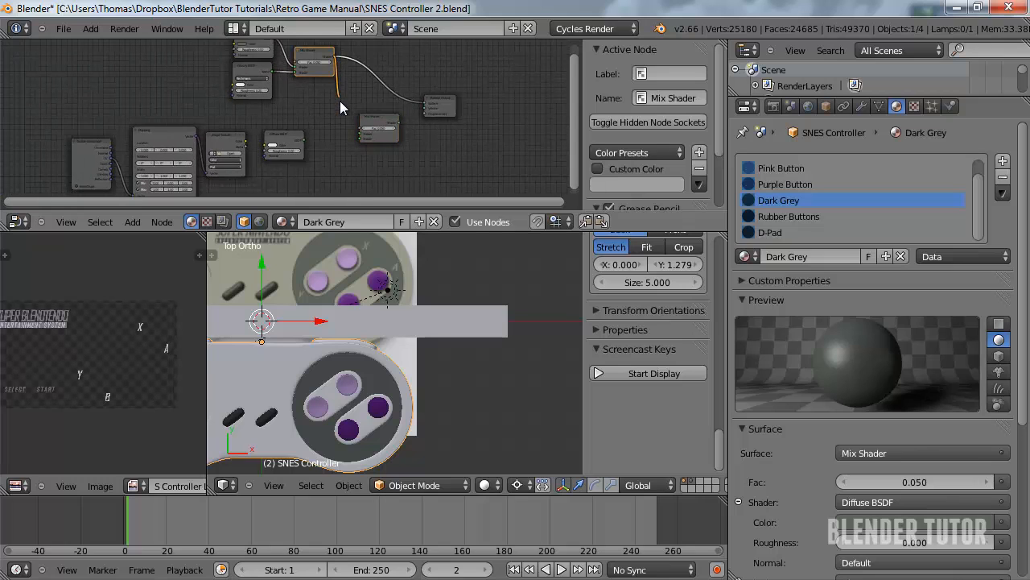
pyautogui.moveTo(340, 101); pyautogui.dragTo(359, 138)
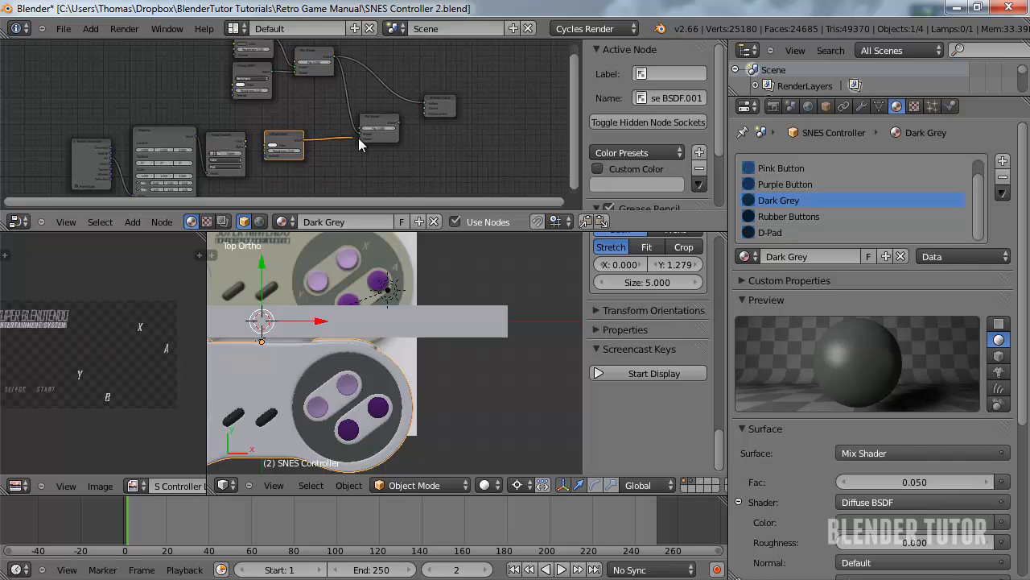
# Connect the Image Texture's Color to the new Diffuse BSDF's Color and its Alpha to the duplicated Mix Shader's Fac
pyautogui.scroll(2, 217, 160)
pyautogui.moveTo(226, 158); pyautogui.dragTo(252, 163)
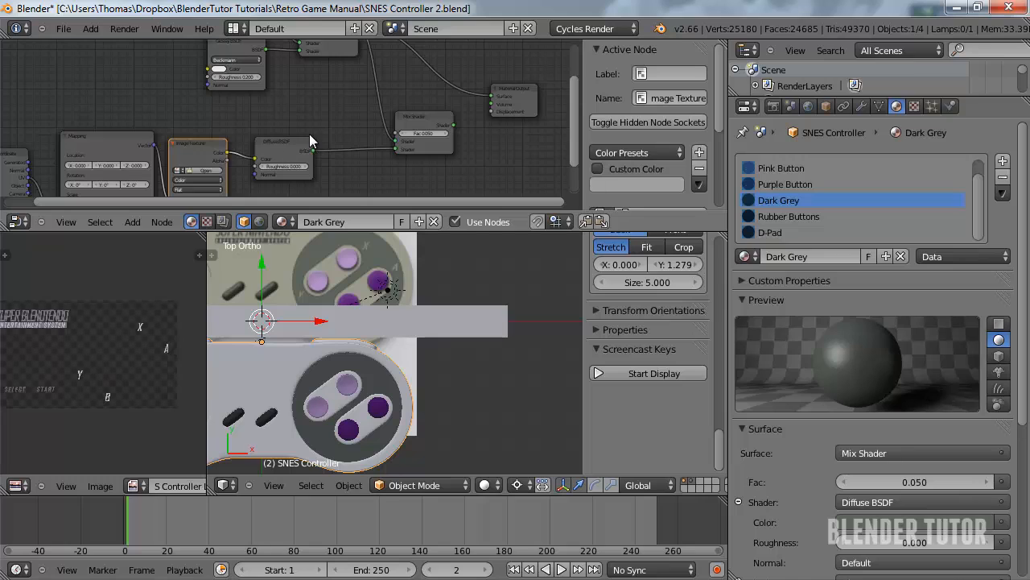
pyautogui.moveTo(226, 161); pyautogui.dragTo(398, 136)
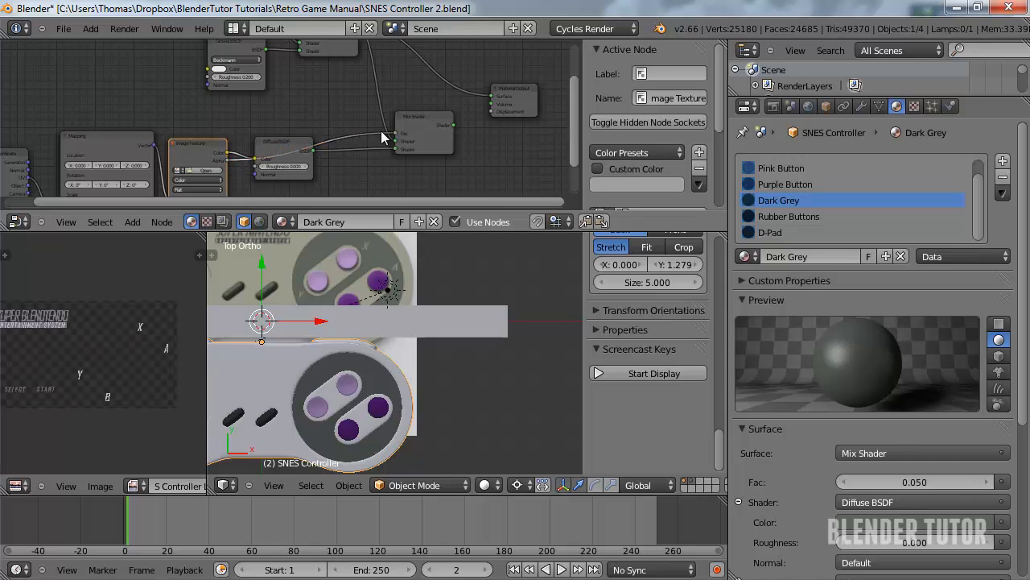
# Connect the duplicated Mix Shader's output to the Material Output node's Surface input
pyautogui.moveTo(459, 121); pyautogui.dragTo(355, 136, button='middle')
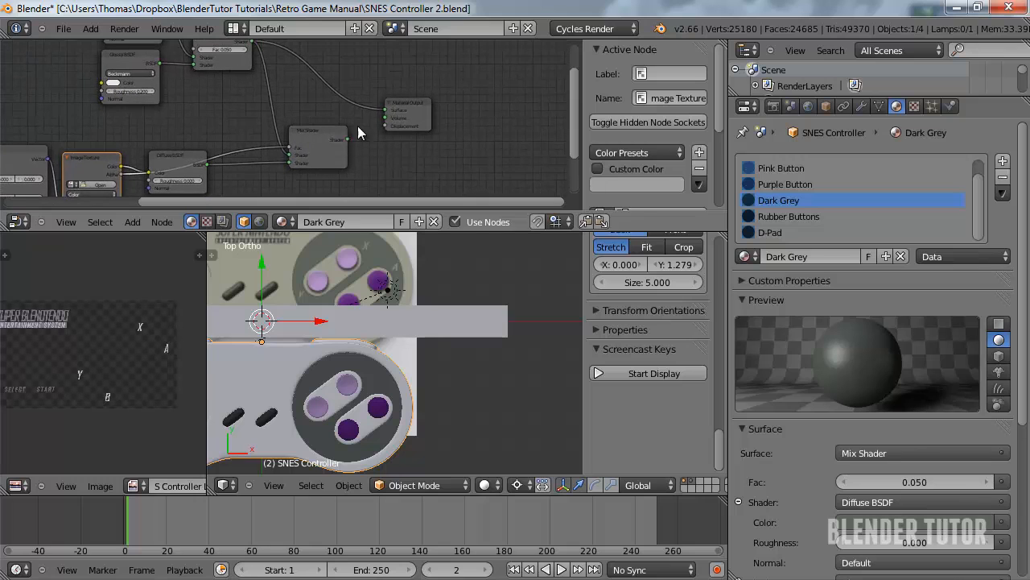
pyautogui.click(345, 139)
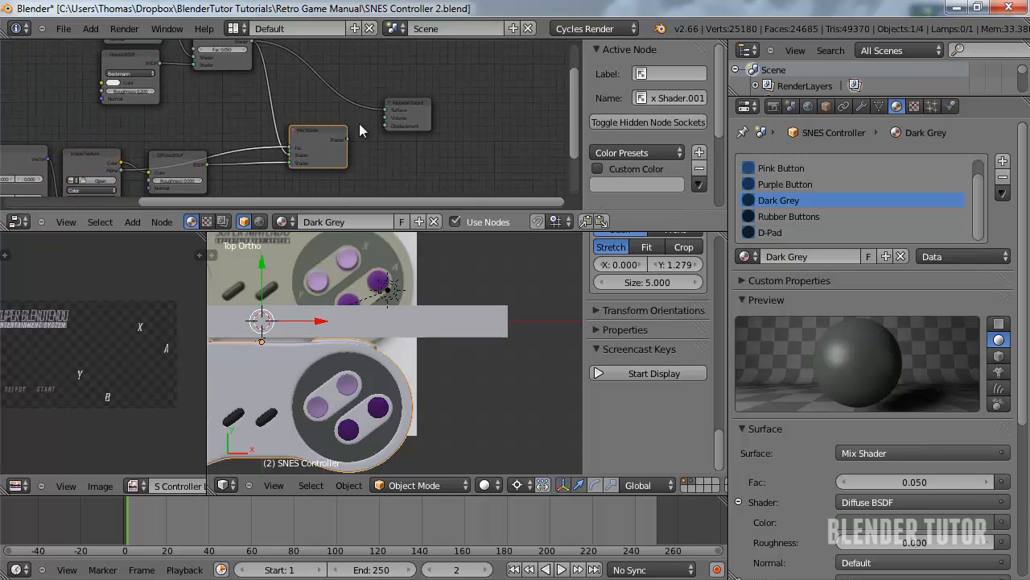
pyautogui.moveTo(347, 139); pyautogui.dragTo(385, 110)
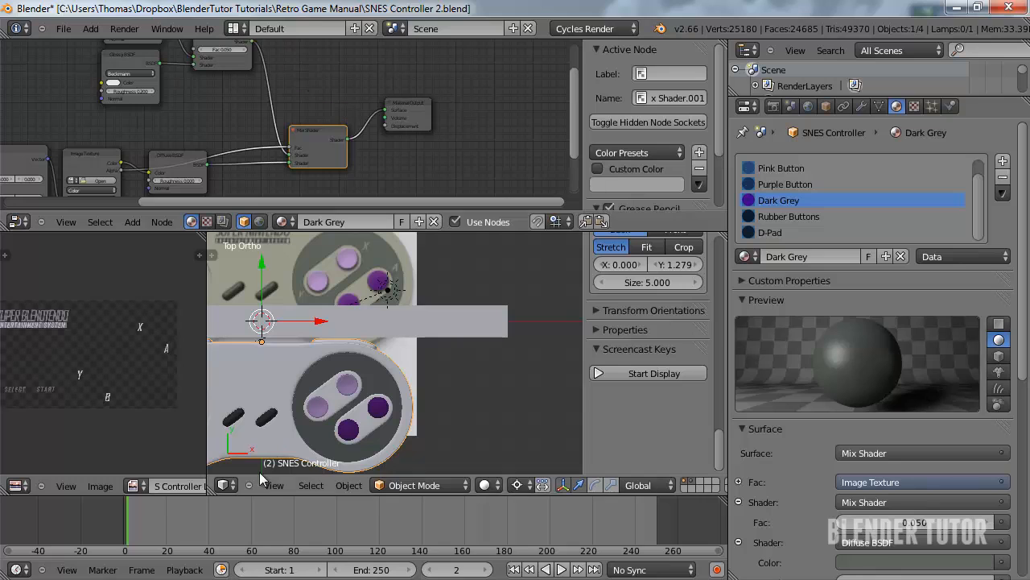
# Load the existing SNES Controller Logos image into the Dark Grey material's Image Texture node
pyautogui.click(484, 484)
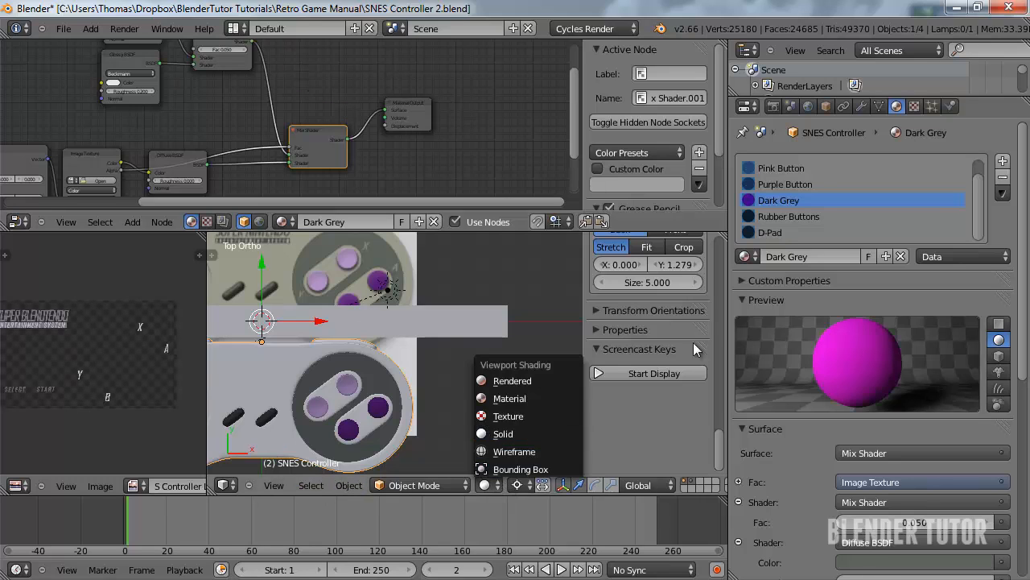
pyautogui.moveTo(132, 129); pyautogui.dragTo(304, 71, button='middle')
pyautogui.scroll(5, 285, 148)
pyautogui.click(262, 120)
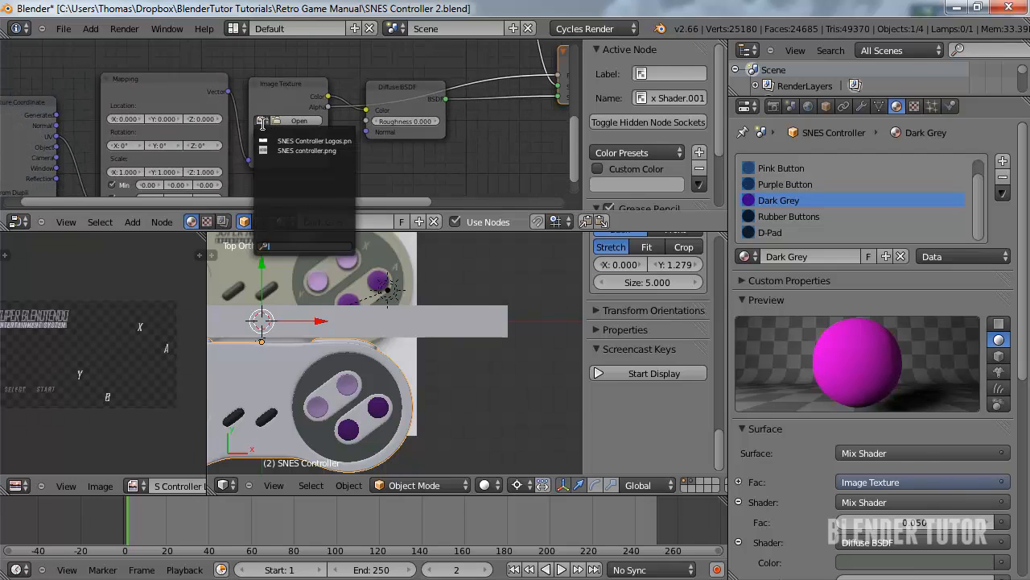
pyautogui.click(297, 140)
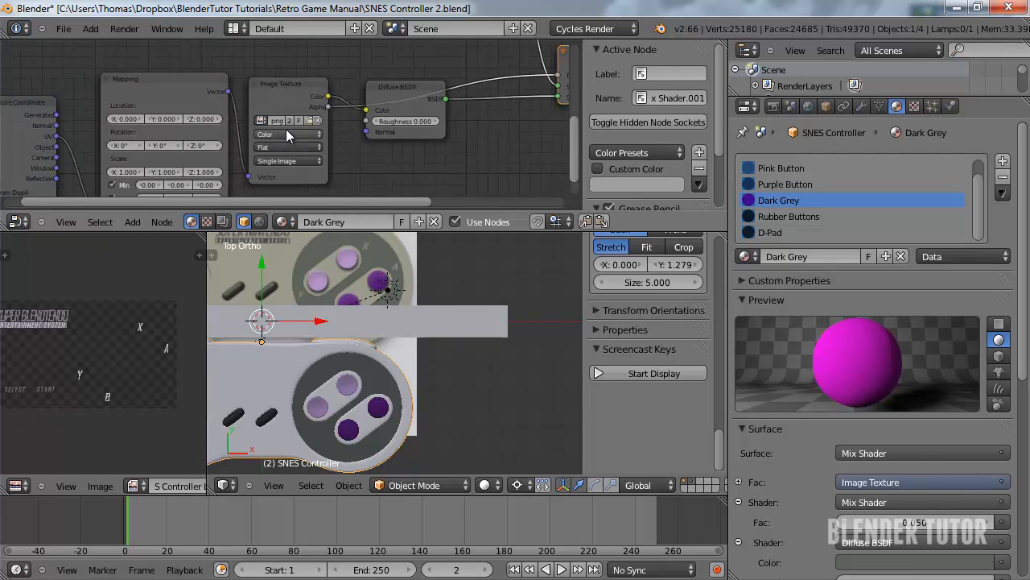
# Switch the 3D viewport to Rendered shading and frame the X, Y, A and B button plate
pyautogui.moveTo(378, 146)
pyautogui.mouseDown(button='middle')
pyautogui.moveTo(317, 138)
pyautogui.moveTo(216, 207)
pyautogui.moveTo(172, 211)
pyautogui.mouseUp(button='middle')
pyautogui.click(484, 484)
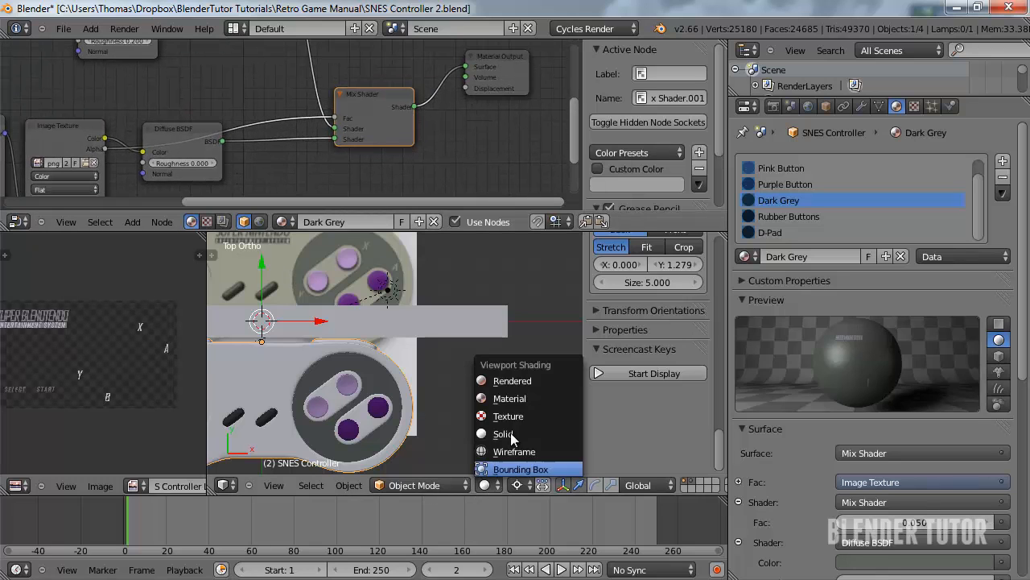
pyautogui.click(516, 381)
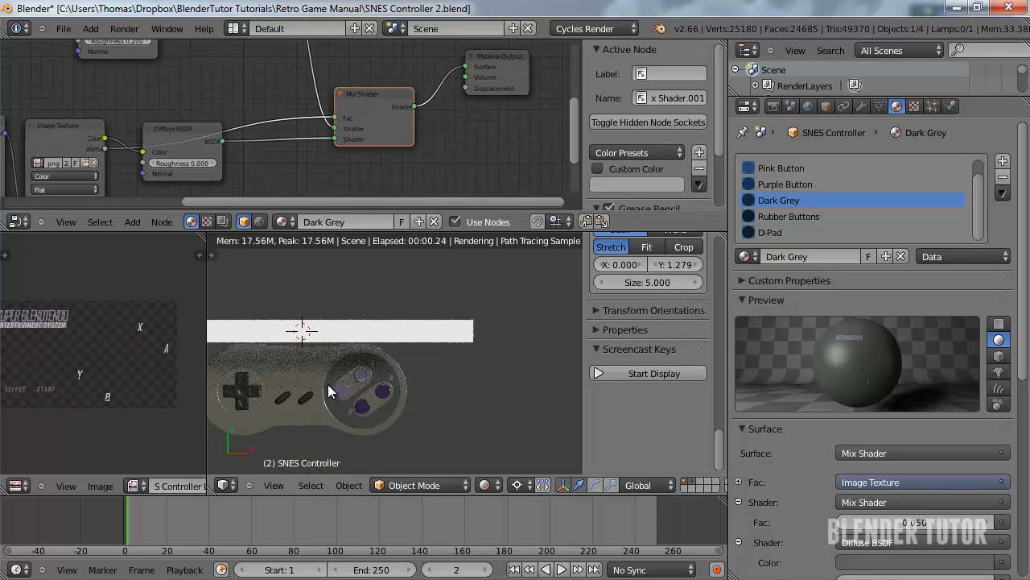
pyautogui.keyDown('shift'); pyautogui.moveTo(327, 384); pyautogui.dragTo(442, 318, button='middle'); pyautogui.keyUp('shift')
pyautogui.scroll(3, 461, 366)
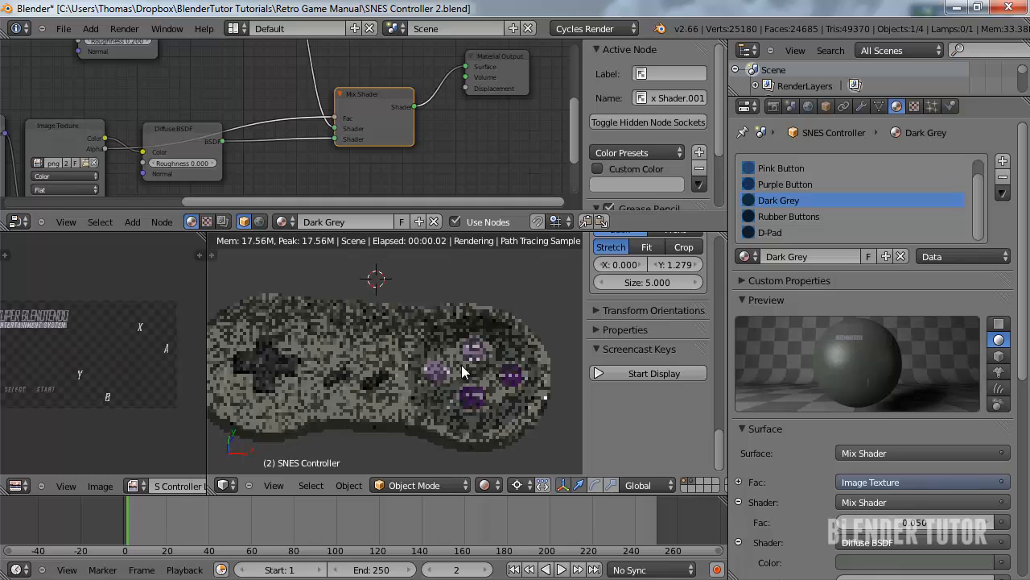
pyautogui.scroll(2, 467, 367)
pyautogui.keyDown('shift'); pyautogui.moveTo(475, 361); pyautogui.dragTo(389, 352, button='middle'); pyautogui.keyUp('shift')
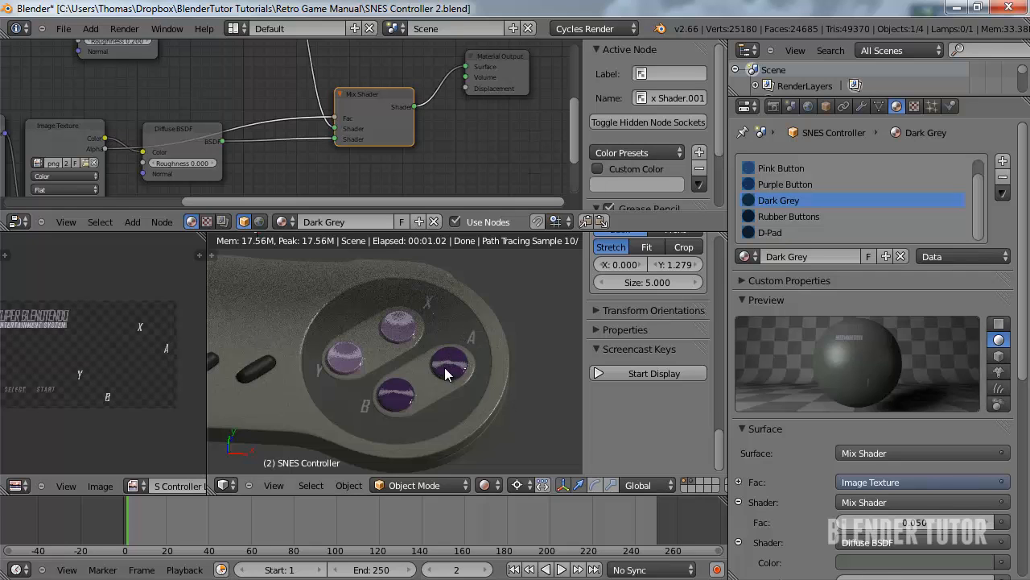
# Try nudging the button plate's UV island, and scale it down very slightly over the logos image
pyautogui.press('Tab')
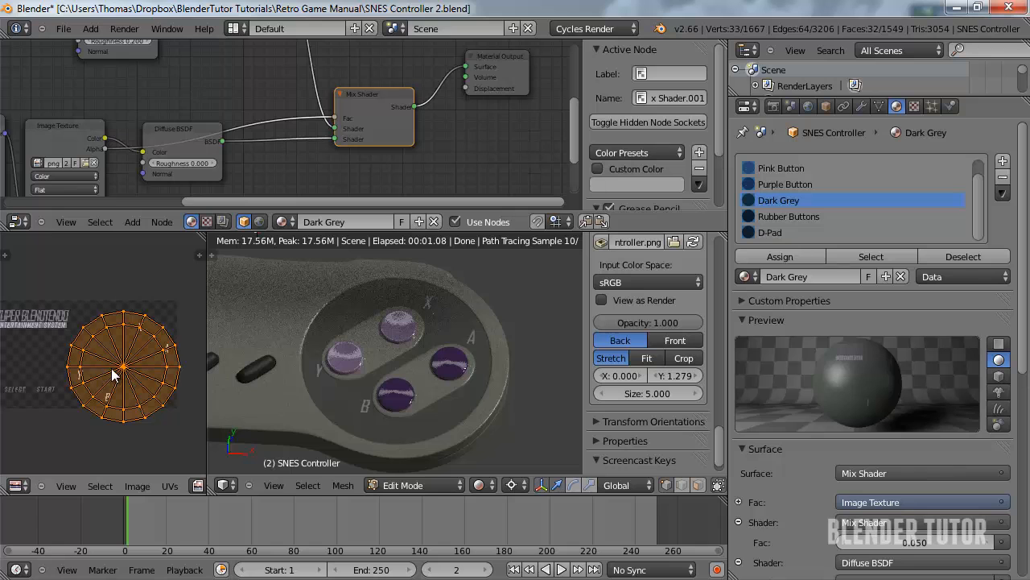
pyautogui.press('g')
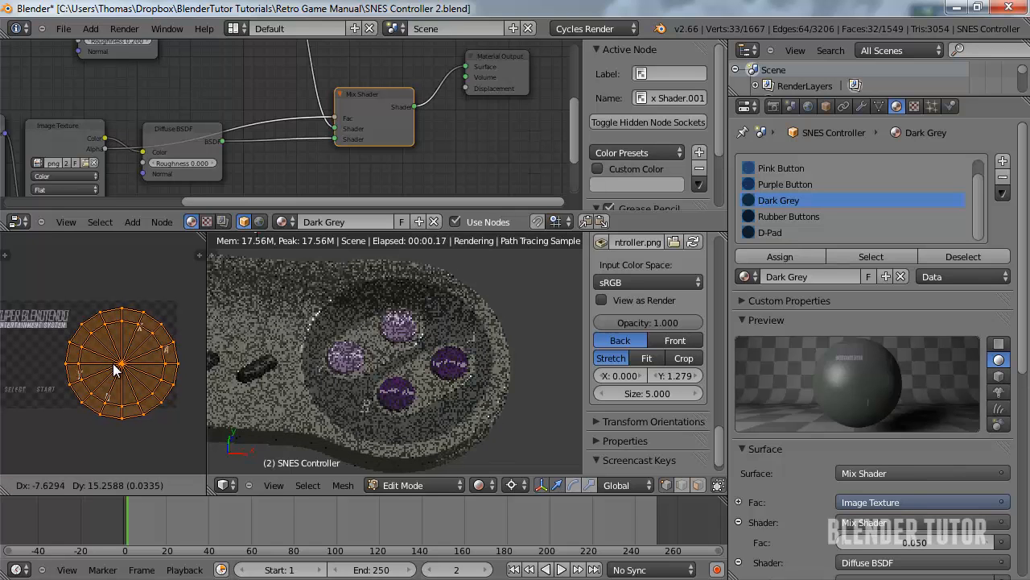
pyautogui.click(157, 359)
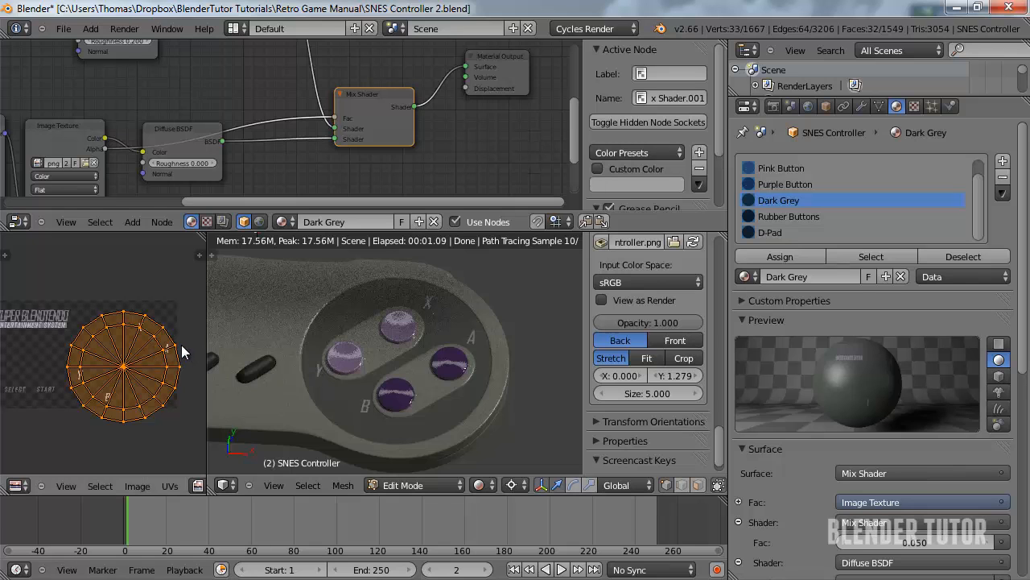
pyautogui.press('s')
pyautogui.click(165, 359)
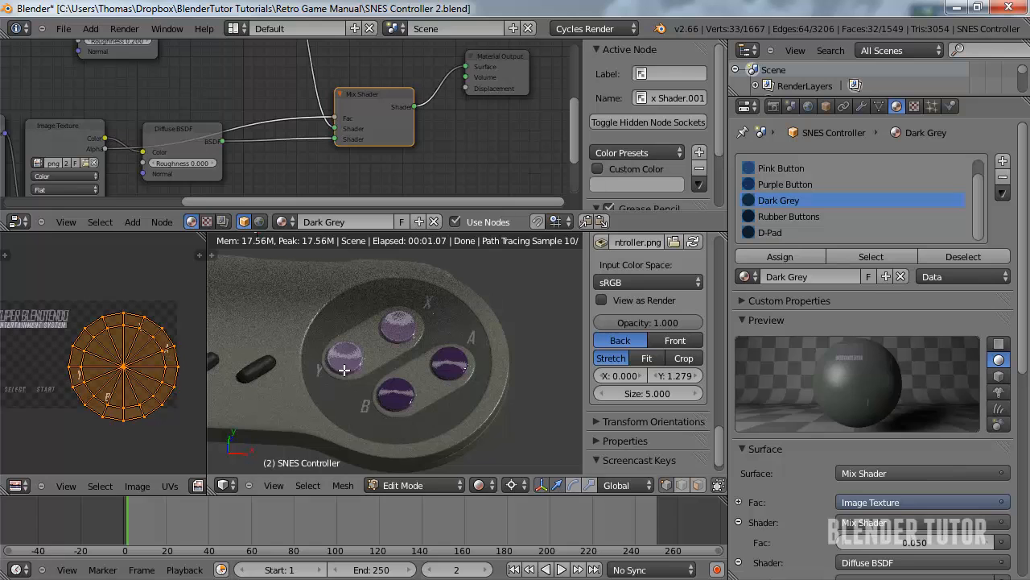
pyautogui.press('Tab')
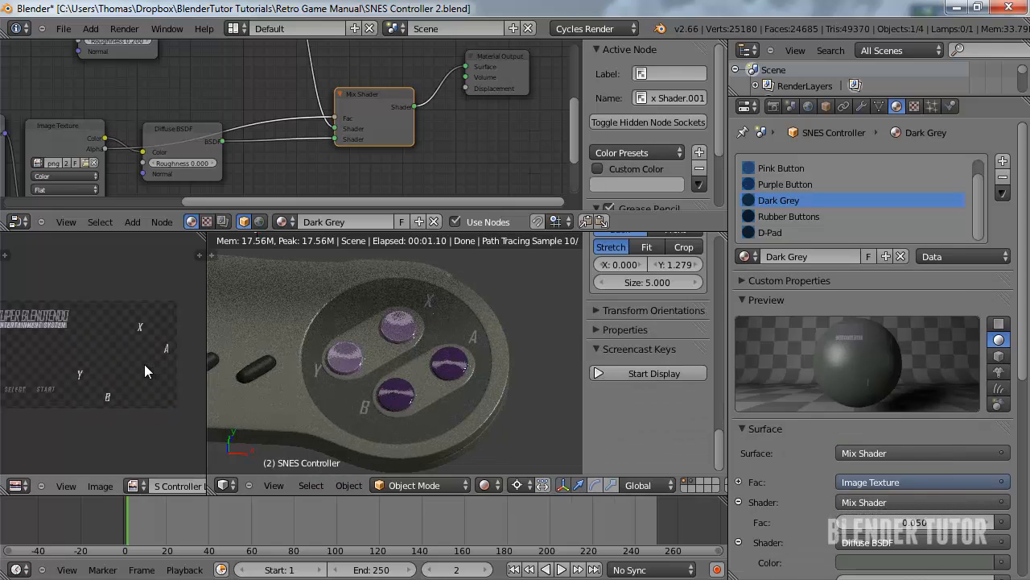
# Move the plate's UV island slightly right and up over the button letters in the logos image
pyautogui.press('Tab')
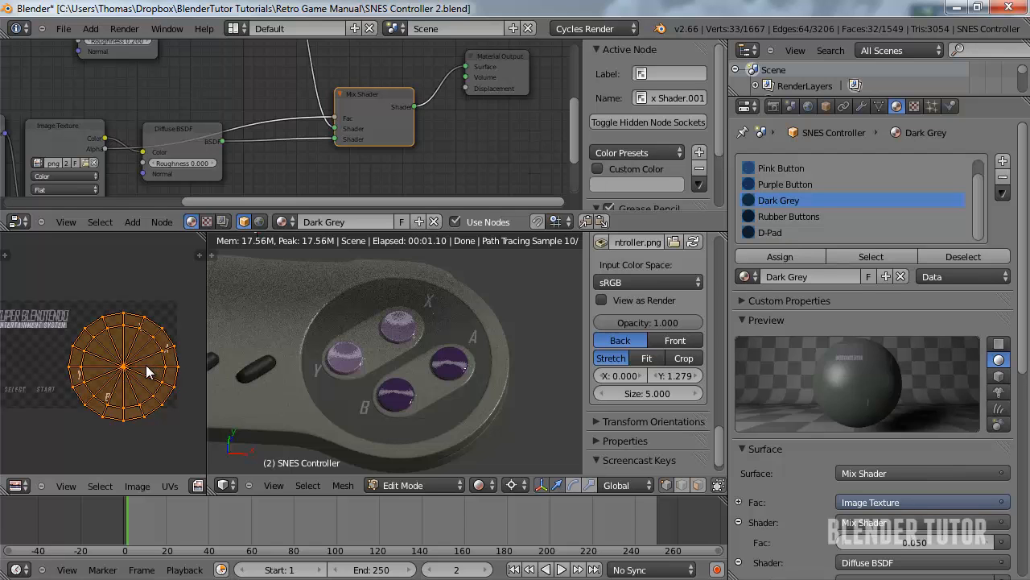
pyautogui.press('g')
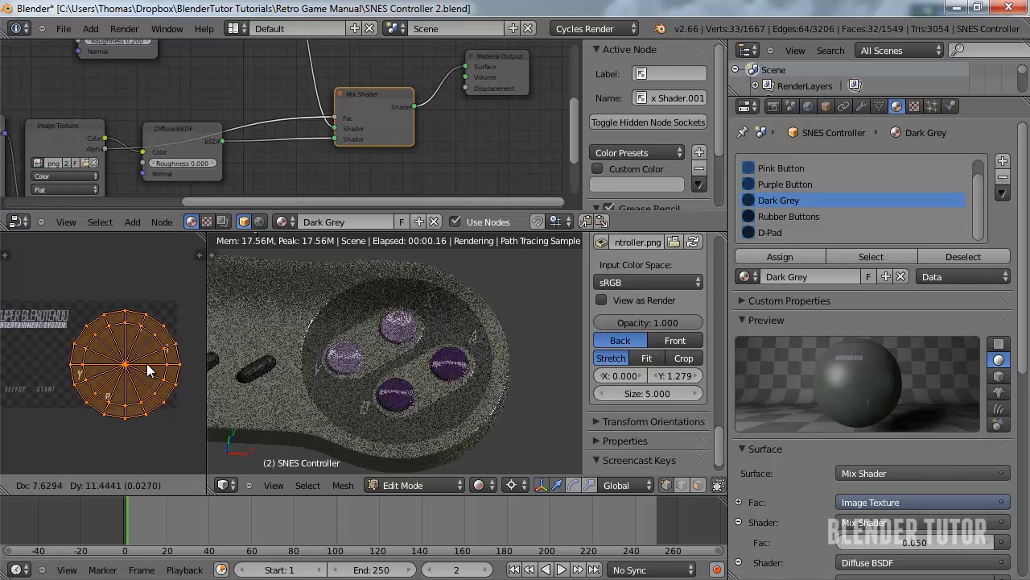
pyautogui.click(147, 371)
pyautogui.press('Tab')
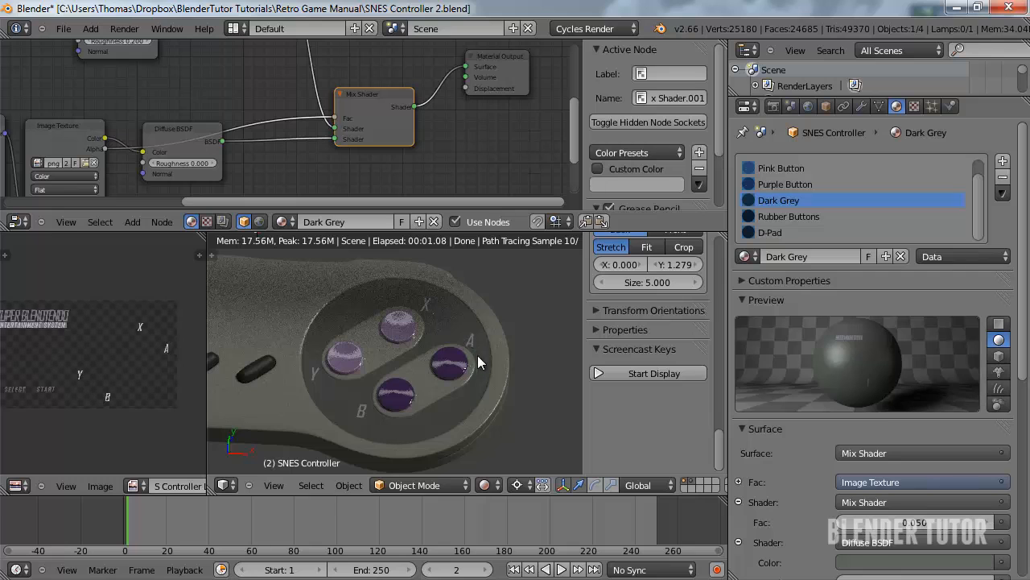
# Shift the plate's UV island slightly left along the X axis only
pyautogui.press('Tab')
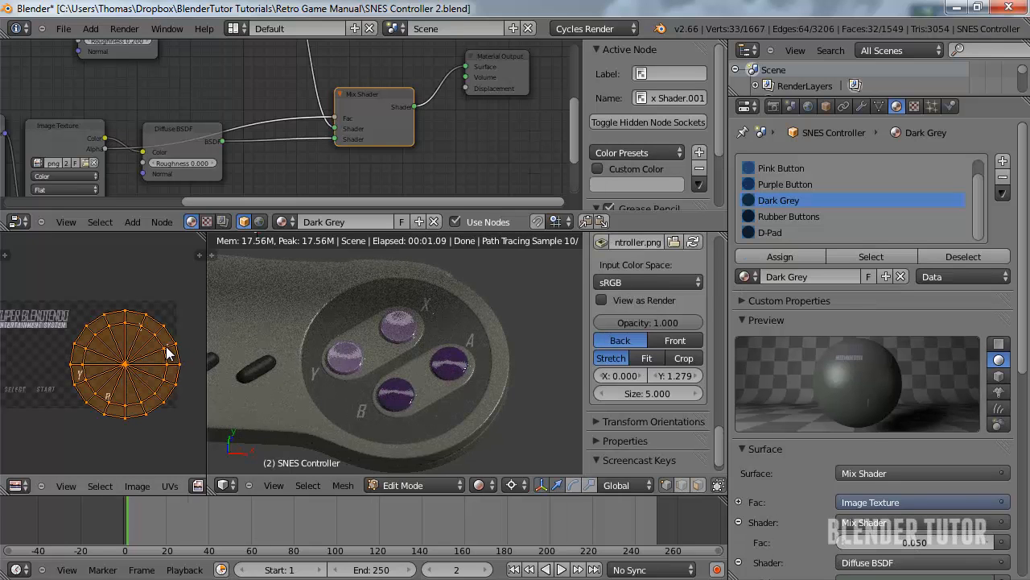
pyautogui.press('g')
pyautogui.press('x')
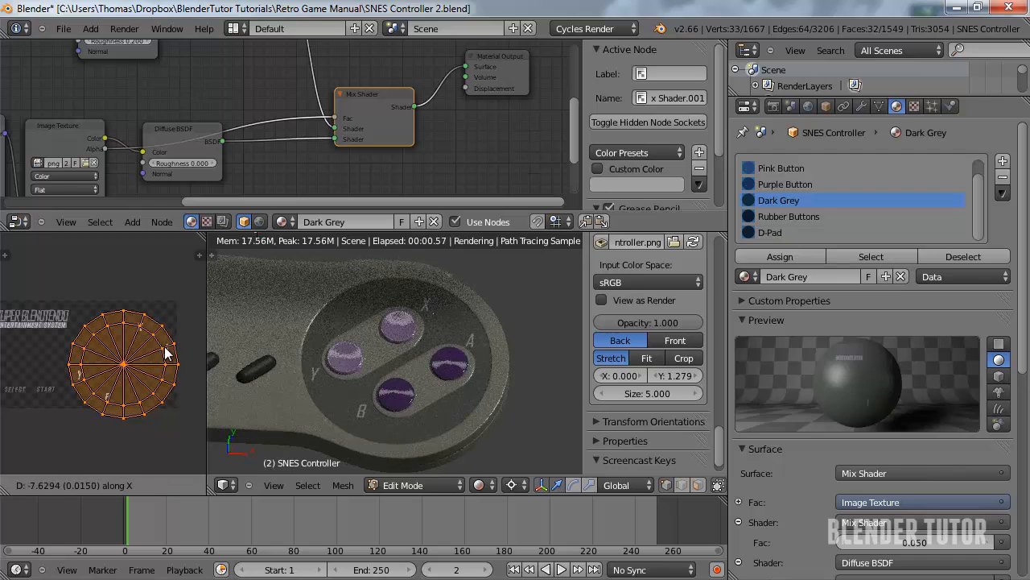
pyautogui.click(163, 349)
pyautogui.press('Tab')
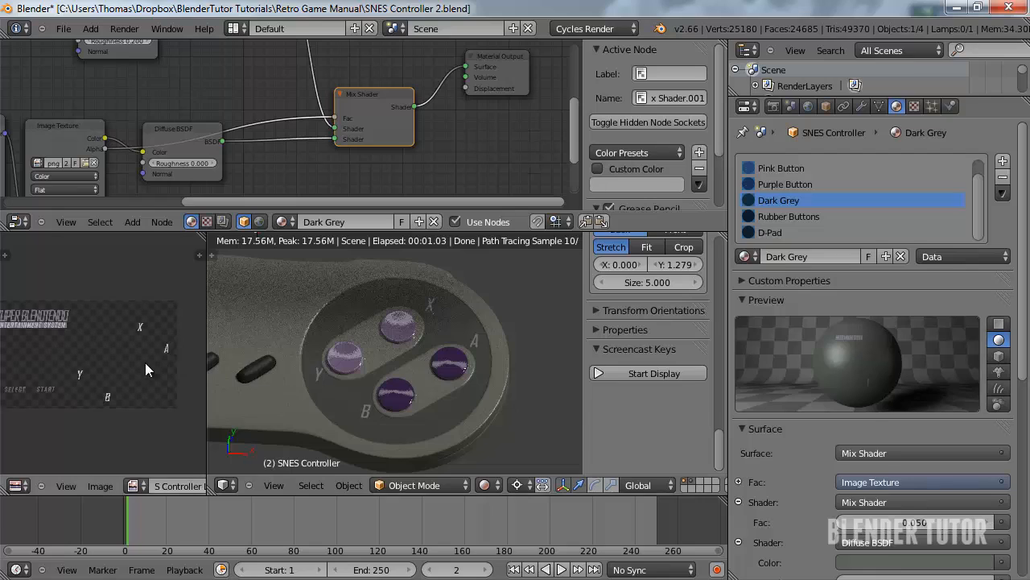
# Scale the plate's UV island down a little so the button letters render larger
pyautogui.press('Tab')
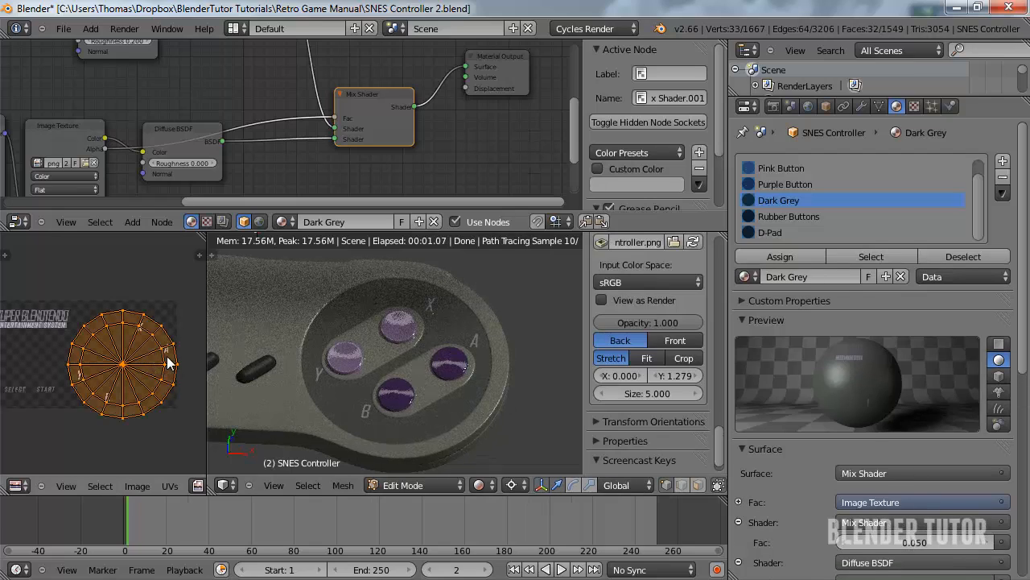
pyautogui.press('s')
pyautogui.click(164, 363)
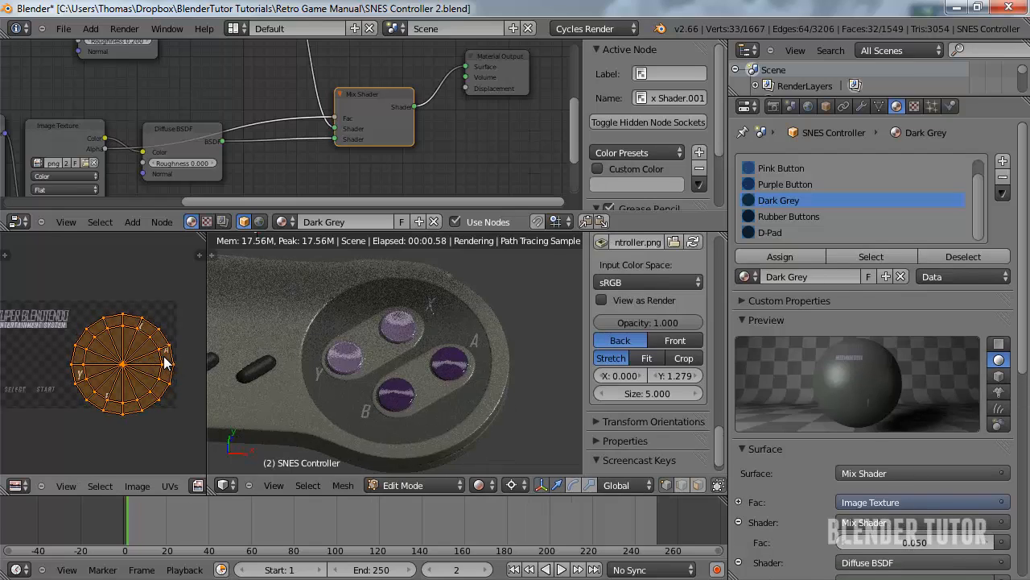
pyautogui.press('Tab')
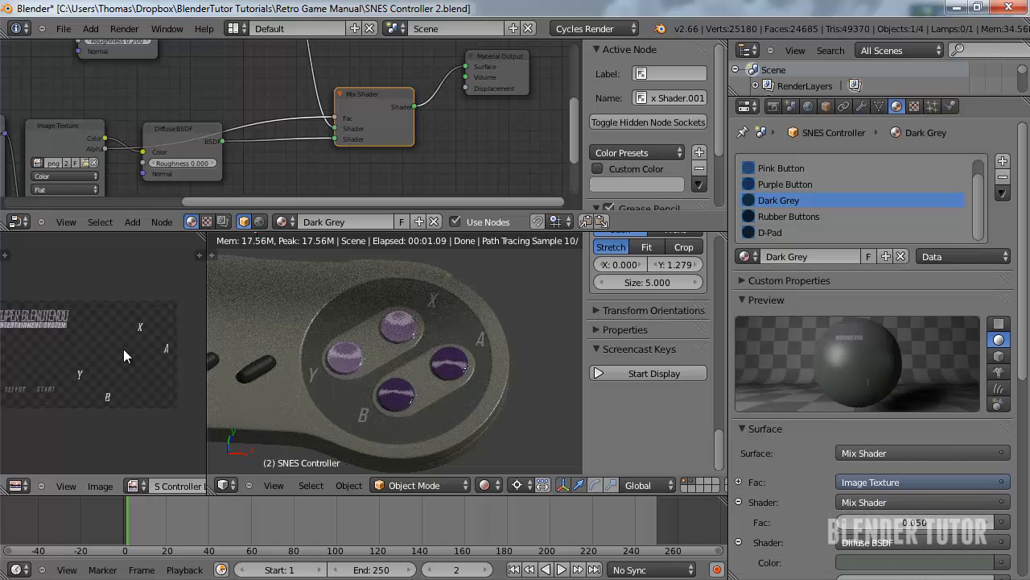
# Nudge the plate's UV island slightly left, with a fine correction back right, to realign the button letters
pyautogui.press('Tab')
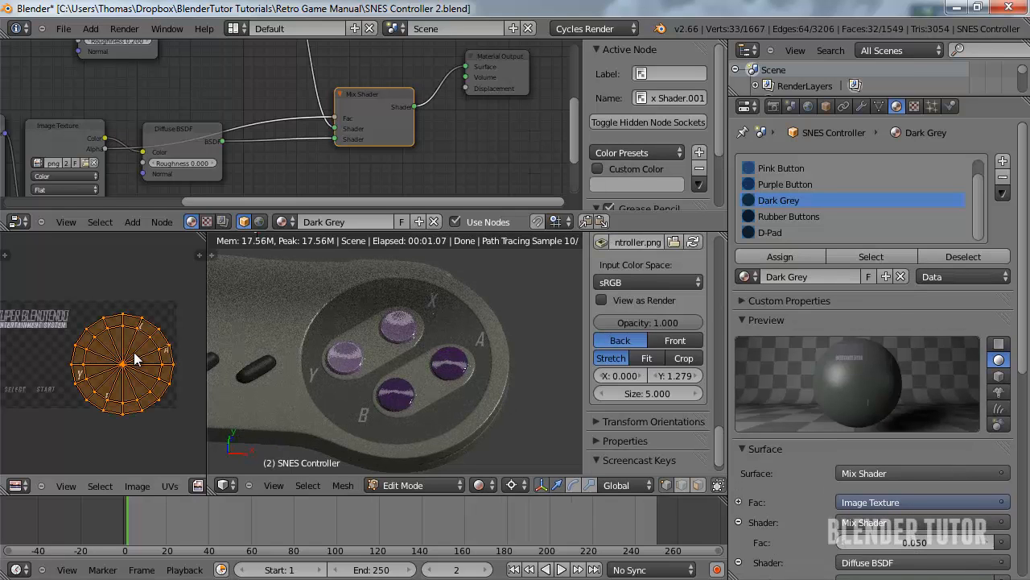
pyautogui.press('g')
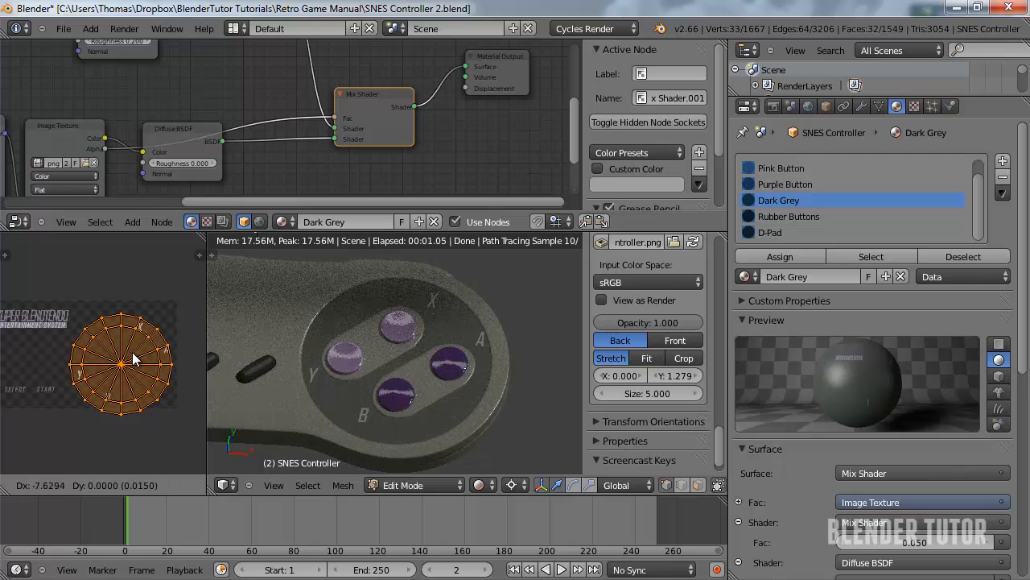
pyautogui.click(133, 360)
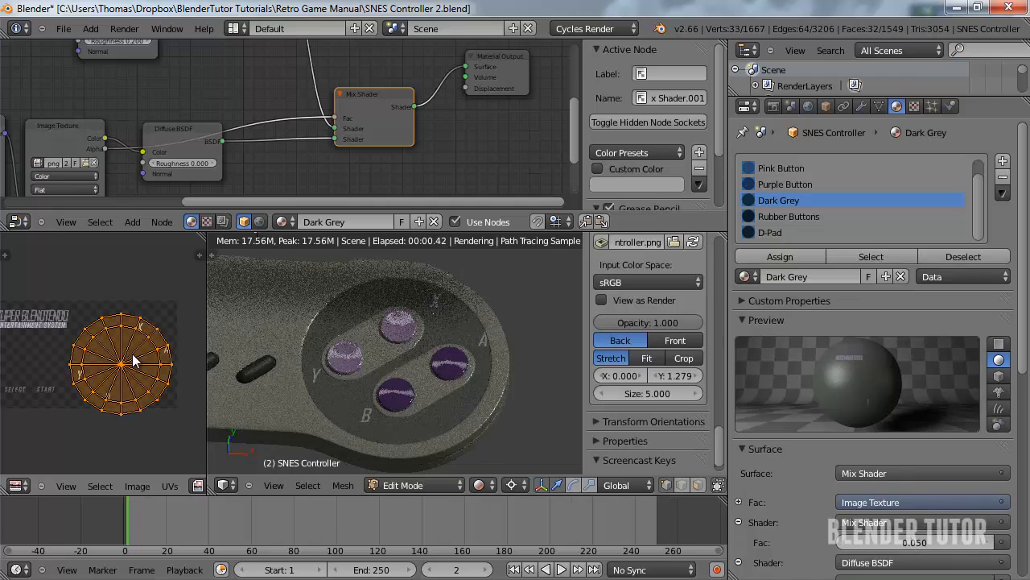
pyautogui.press('g')
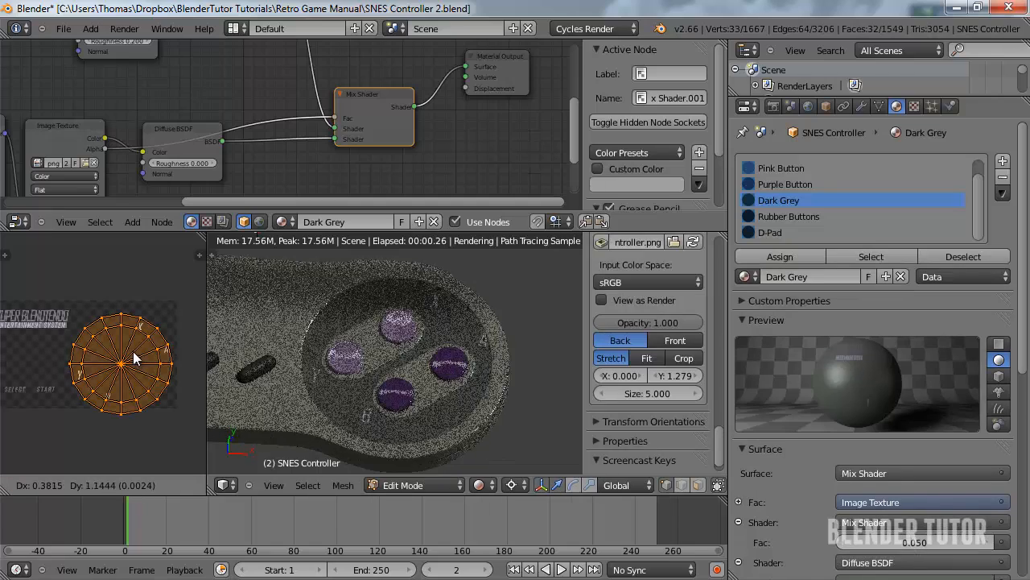
pyautogui.click(141, 357)
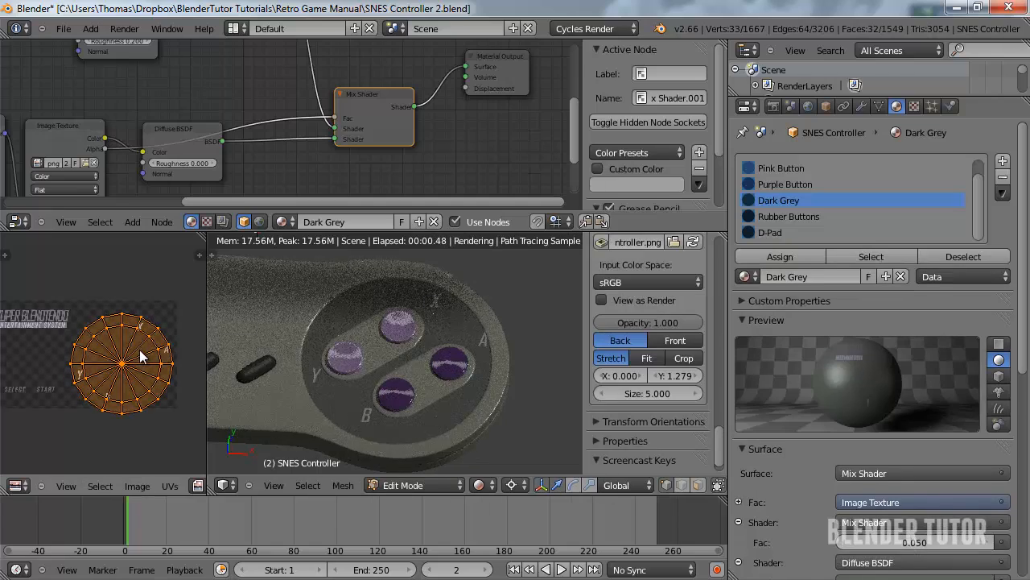
pyautogui.press('Tab')
# Scale the plate's UV island up very slightly so the button letters render a touch smaller
pyautogui.press('Tab')
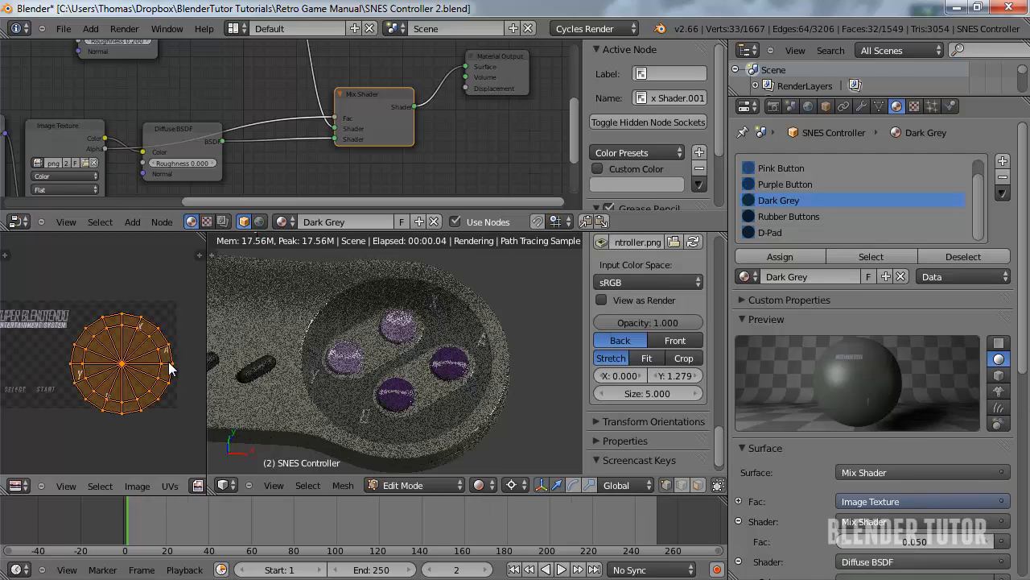
pyautogui.press('s')
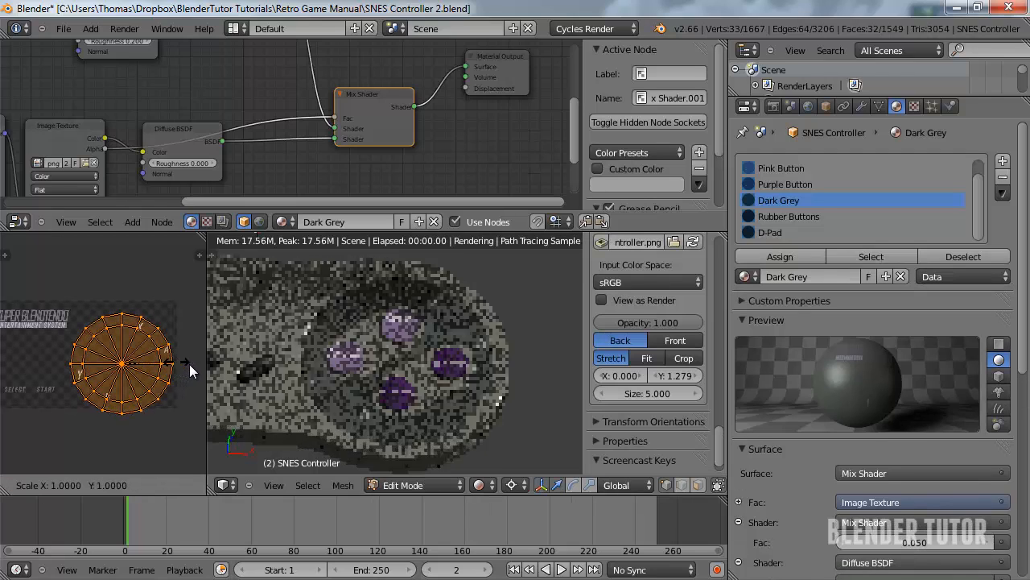
pyautogui.click(190, 364)
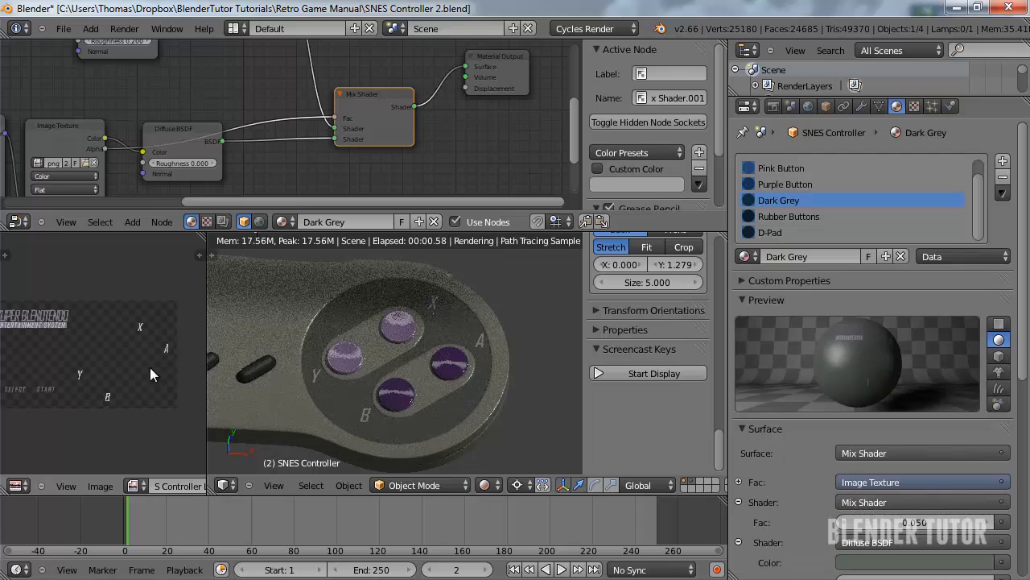
# Nudge the plate's UV island up by a tiny amount to fine-tune the letters around the buttons
pyautogui.press('Tab')
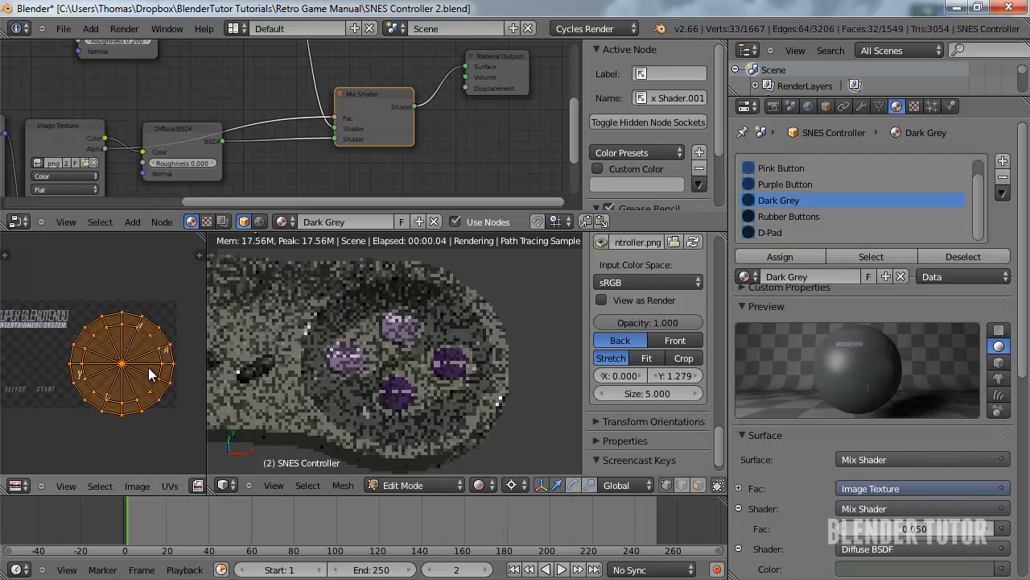
pyautogui.press('g')
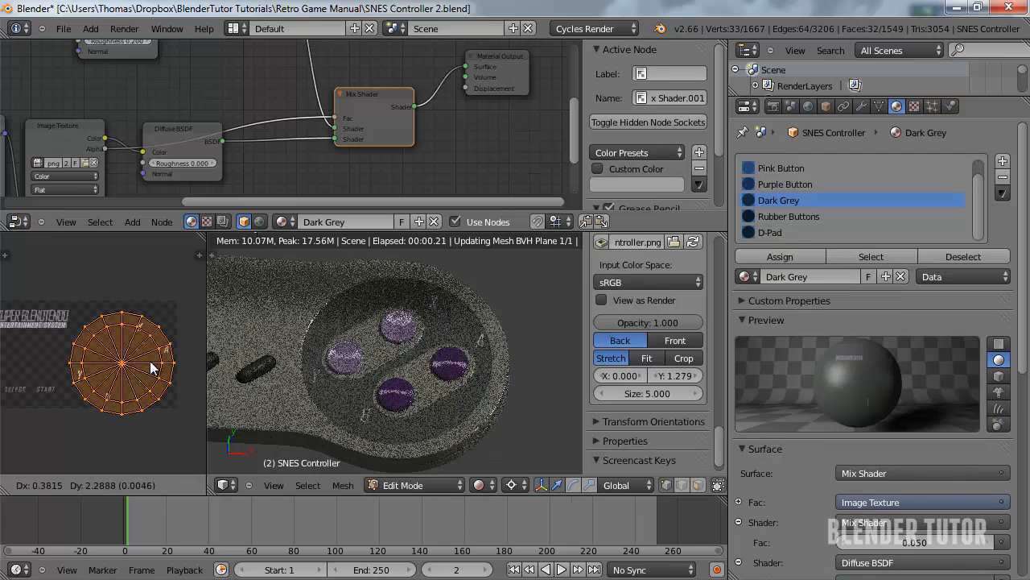
pyautogui.click(149, 370)
pyautogui.press('Tab')
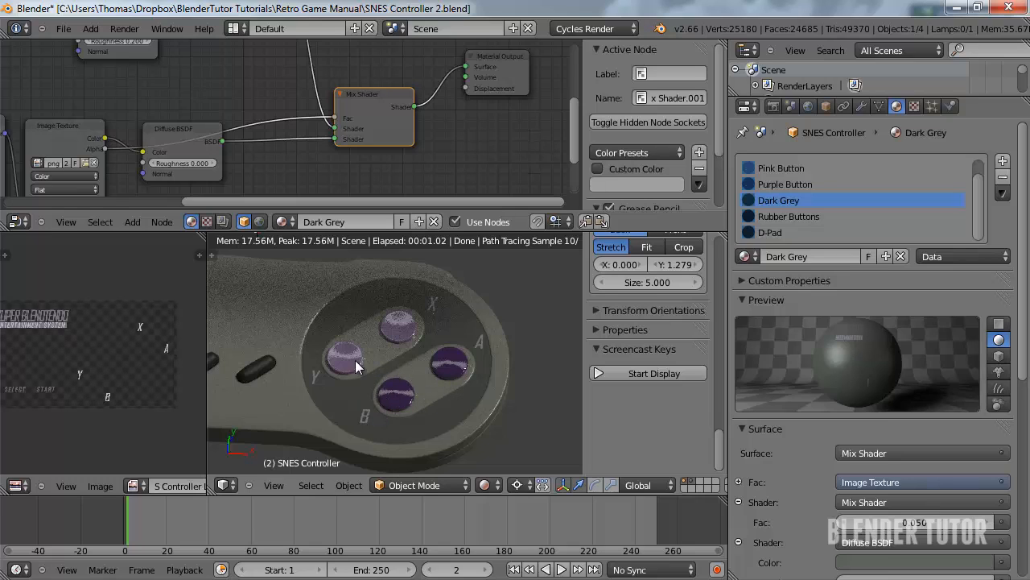
# Switch the 3D view's shading from rendered to solid with the whole controller in view
pyautogui.scroll(-5, 352, 372)
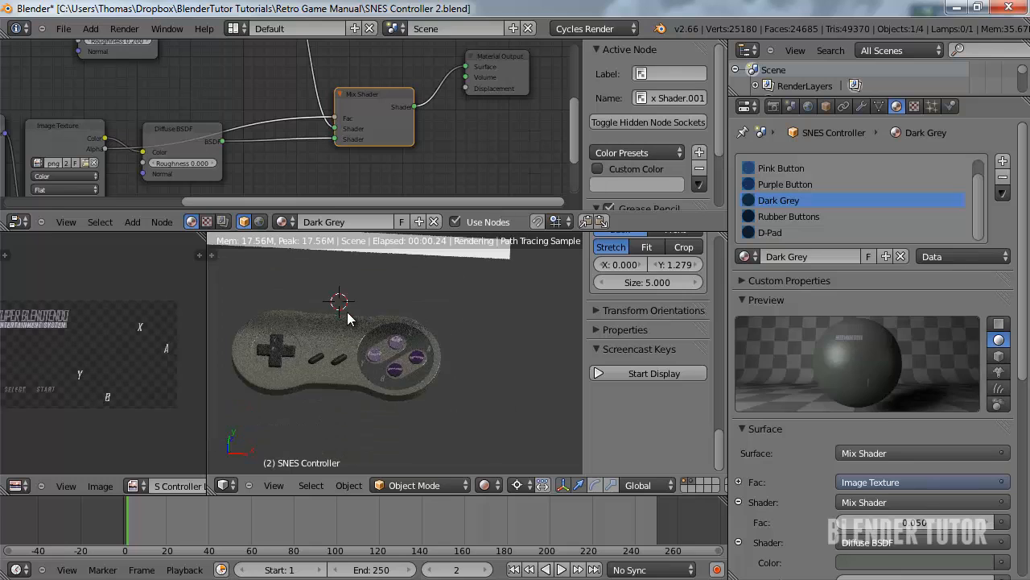
pyautogui.scroll(1, 356, 366)
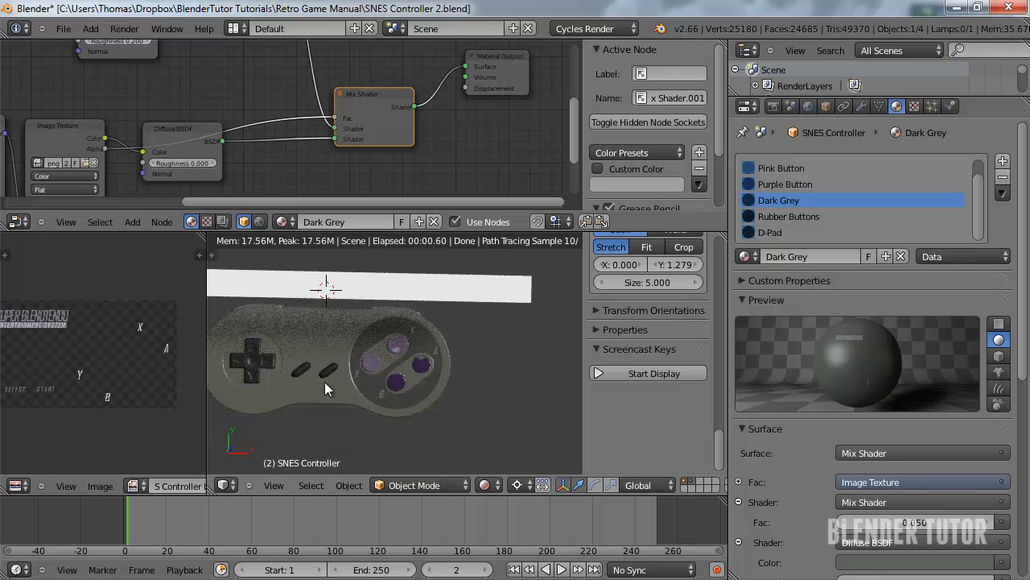
pyautogui.click(485, 484)
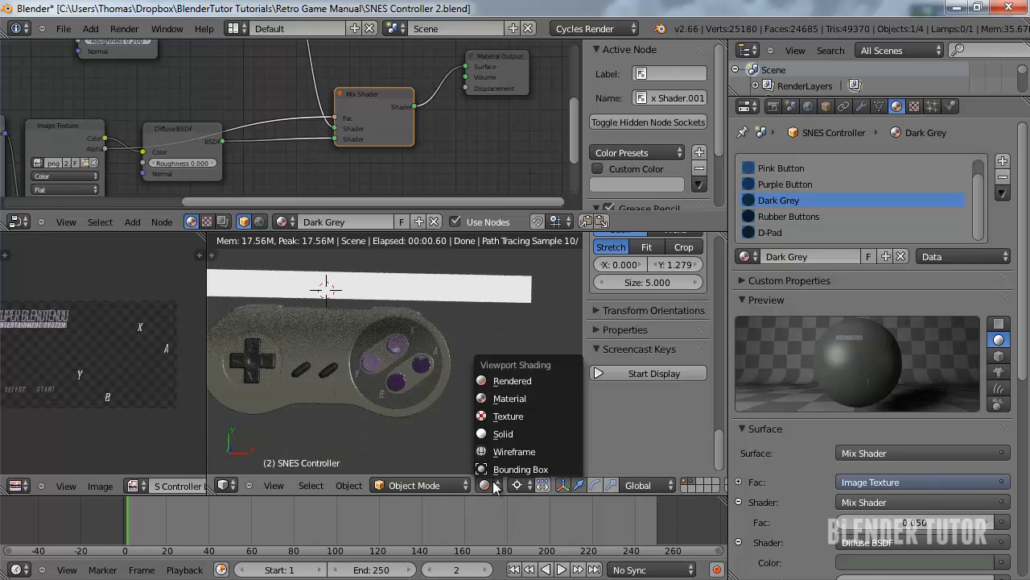
pyautogui.click(503, 433)
pyautogui.moveTo(451, 412); pyautogui.dragTo(441, 375, button='middle')
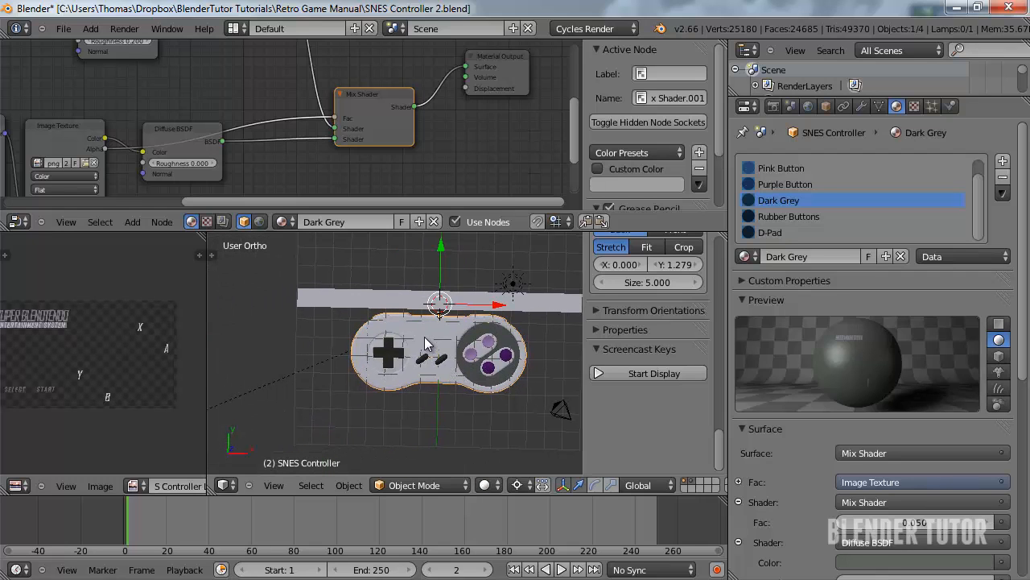
# Compare the logo and SELECT/START lettering on the front-view reference photo with the logos texture image
pyautogui.press('KP_1')
pyautogui.scroll(6, 425, 342)
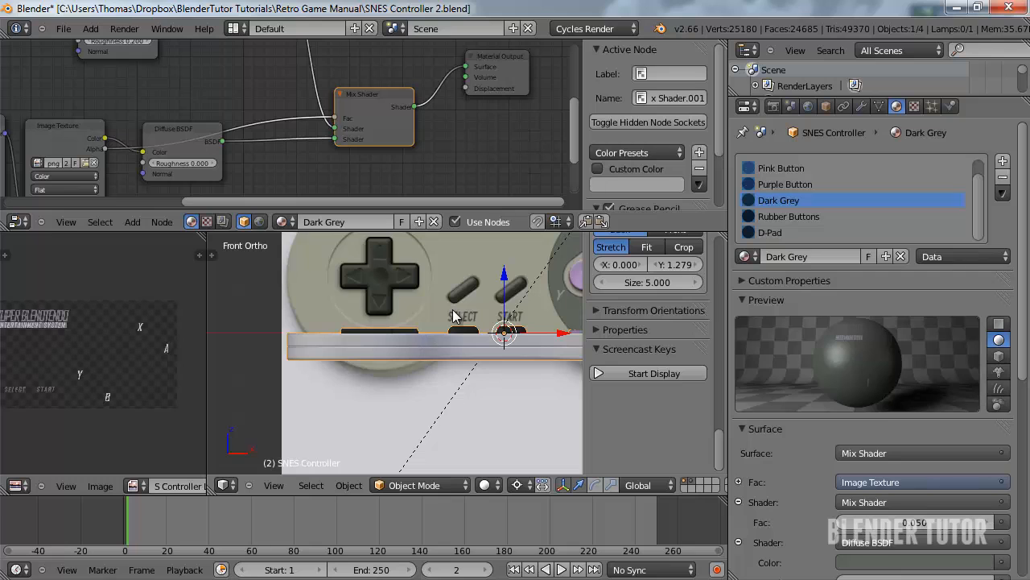
pyautogui.scroll(-2, 413, 337)
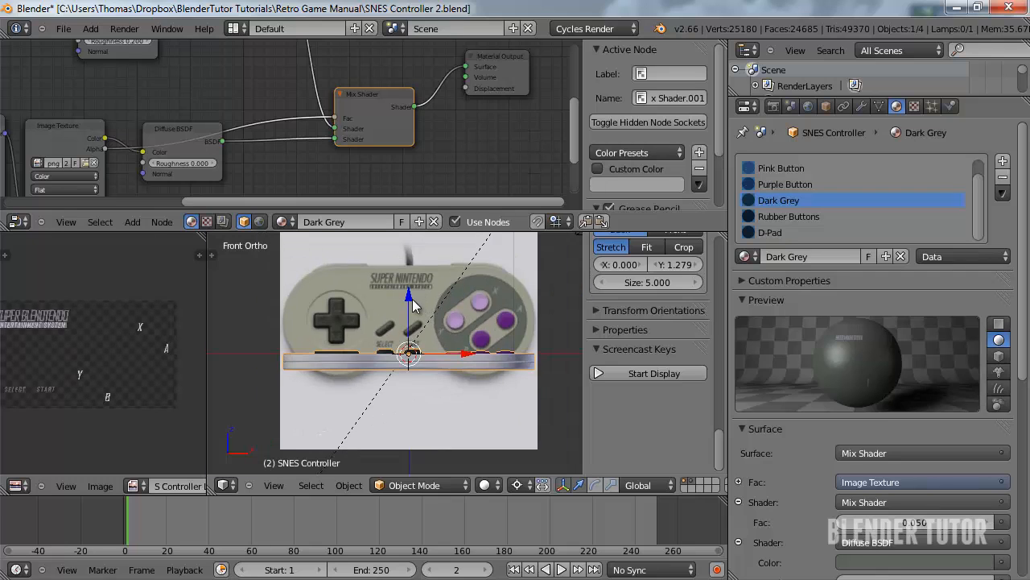
pyautogui.scroll(4, 405, 311)
pyautogui.moveTo(404, 311)
pyautogui.keyDown('shift'); pyautogui.mouseDown(button='middle')
pyautogui.moveTo(404, 370)
pyautogui.moveTo(399, 312)
pyautogui.moveTo(401, 331)
pyautogui.mouseUp(button='middle'); pyautogui.keyUp('shift')
pyautogui.scroll(-4, 400, 299)
pyautogui.scroll(4, 36, 322)
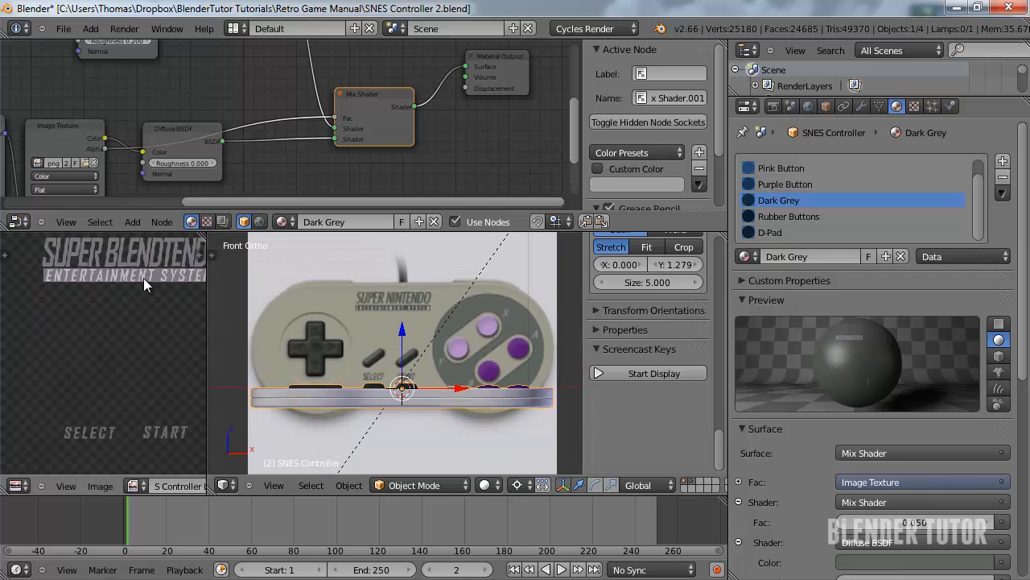
pyautogui.scroll(-2, 131, 311)
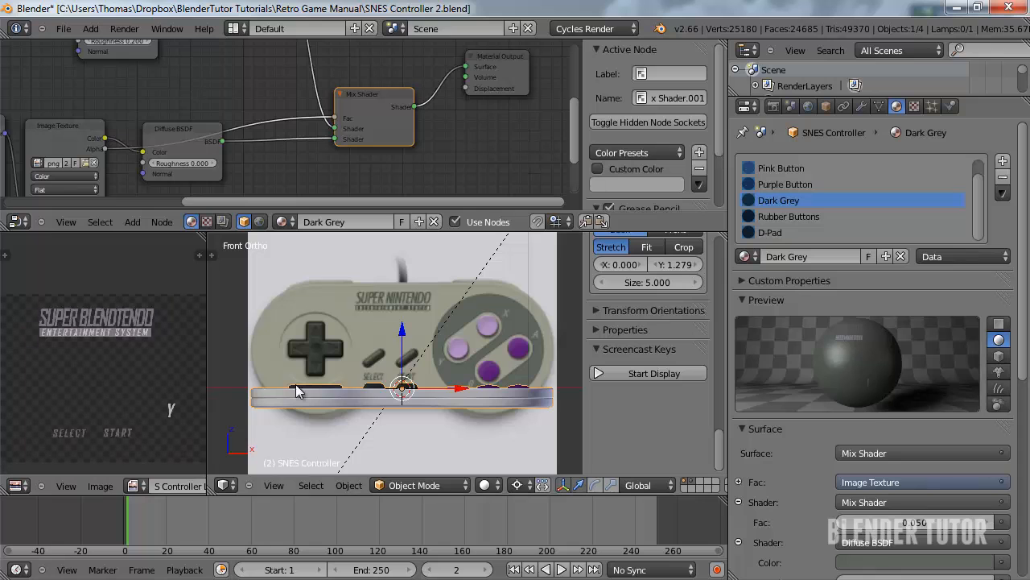
# Enter Edit Mode on the SNES Controller and reveal all of its hidden geometry
pyautogui.moveTo(415, 373); pyautogui.dragTo(406, 434, button='middle')
pyautogui.press('Tab')
pyautogui.press('Tab')
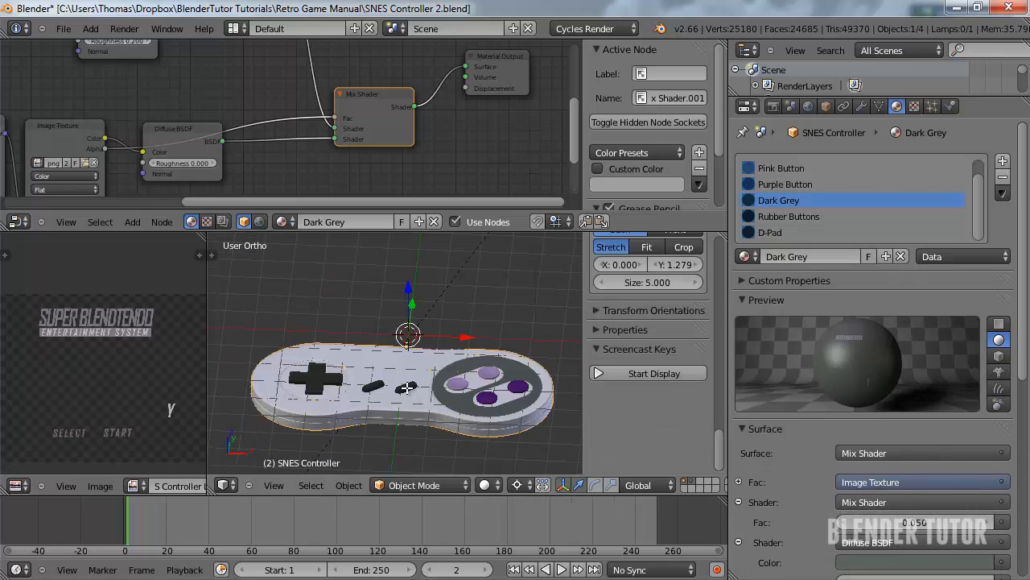
pyautogui.press('Tab')
pyautogui.hotkey('alt', 'h')
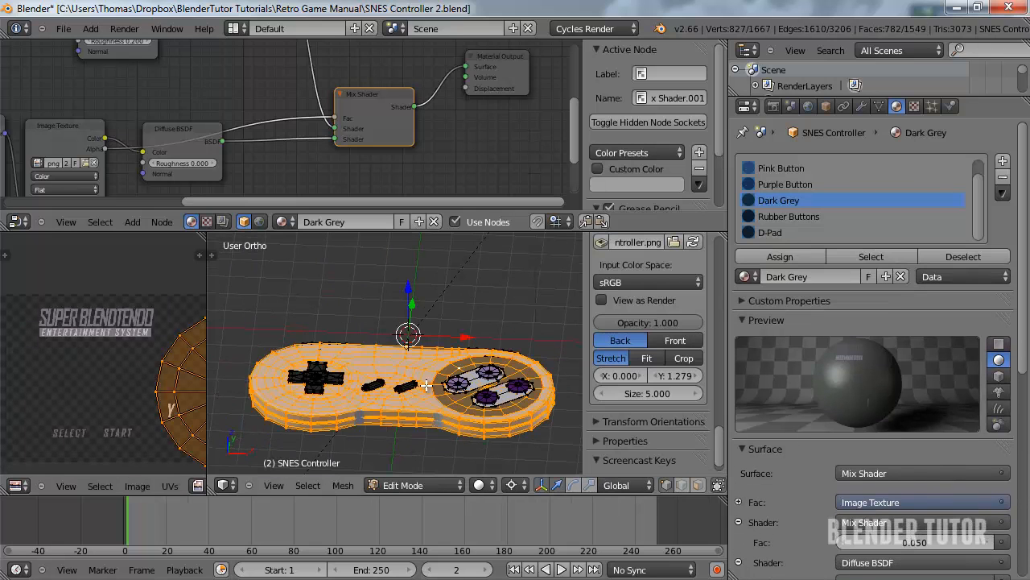
# Select the linked geometry of the circular dark grey button plate and hide it
pyautogui.scroll(4, 435, 378)
pyautogui.scroll(-2, 454, 374)
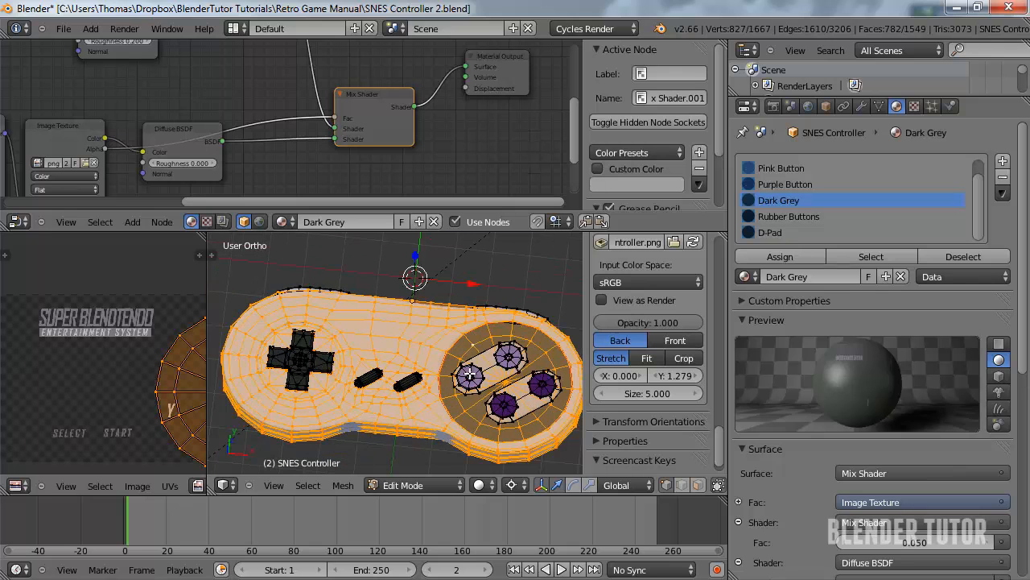
pyautogui.rightClick(477, 348)
pyautogui.hotkey('ctrl', 'l')
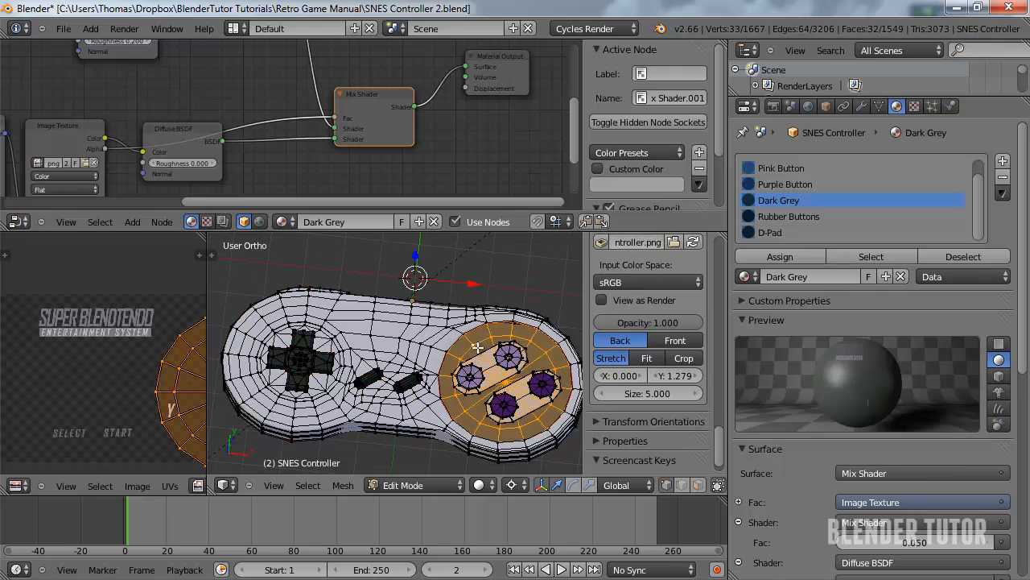
pyautogui.press('h')
# Select the four round action buttons with their linked geometry and hide them together with the slot-shaped surrounds beneath them
pyautogui.rightClick(470, 368)
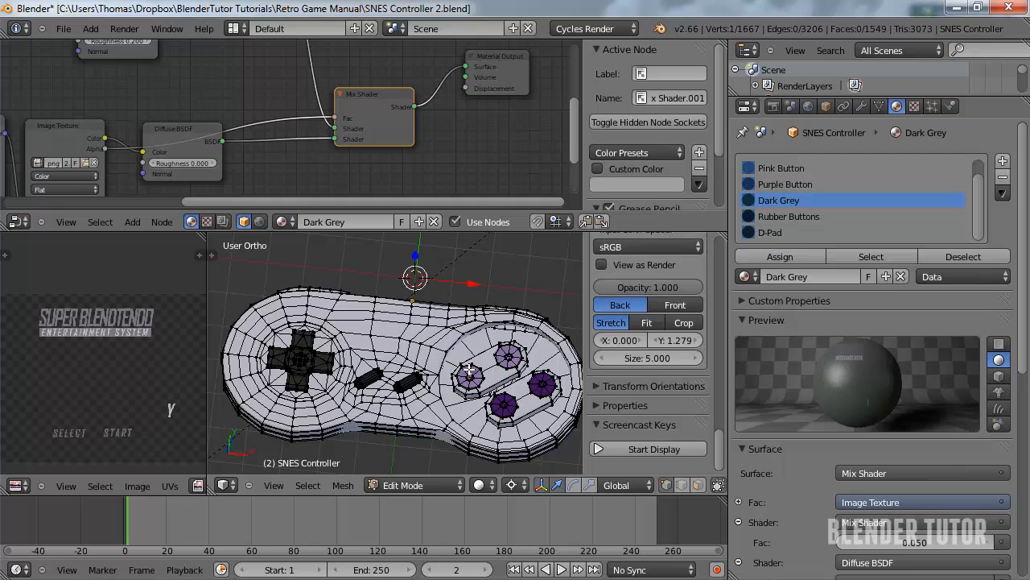
pyautogui.hotkey('ctrl', 'l')
pyautogui.keyDown('shift'); pyautogui.rightClick(515, 355); pyautogui.keyUp('shift')
pyautogui.hotkey('ctrl', 'l')
pyautogui.keyDown('shift'); pyautogui.rightClick(550, 381); pyautogui.keyUp('shift')
pyautogui.hotkey('ctrl', 'l')
pyautogui.keyDown('shift'); pyautogui.rightClick(515, 404); pyautogui.keyUp('shift')
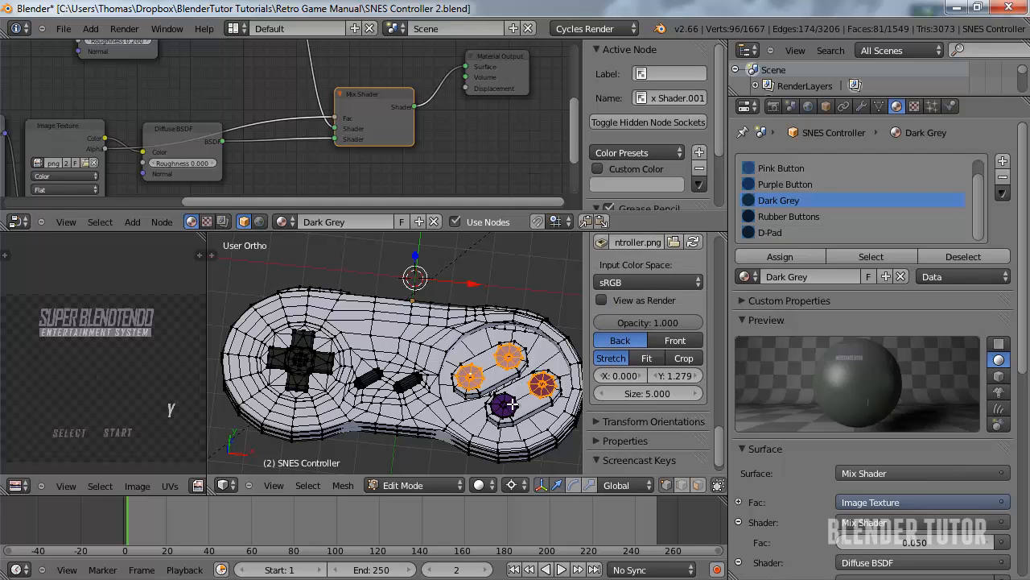
pyautogui.hotkey('ctrl', 'l')
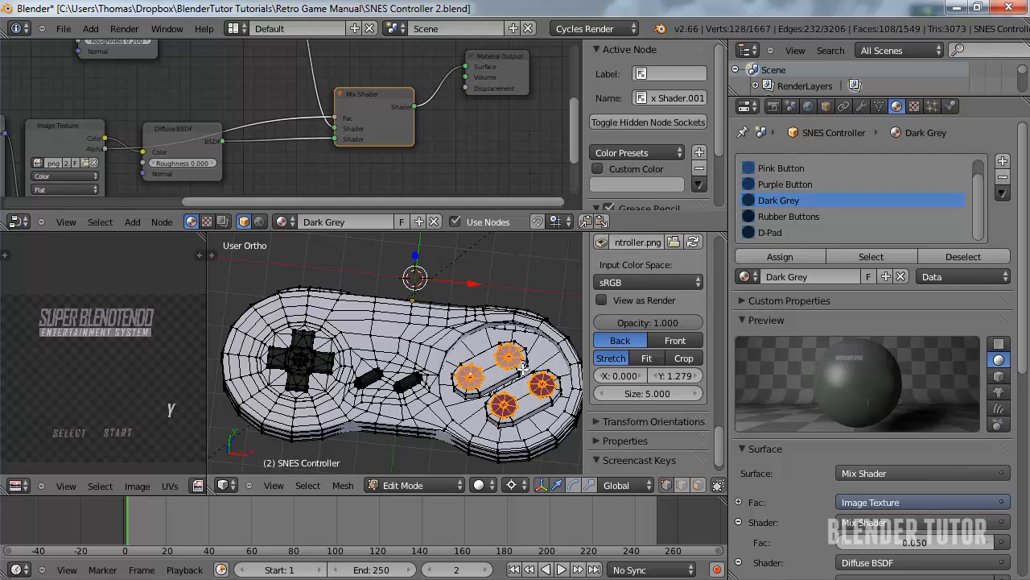
pyautogui.press('l')
pyautogui.press('h')
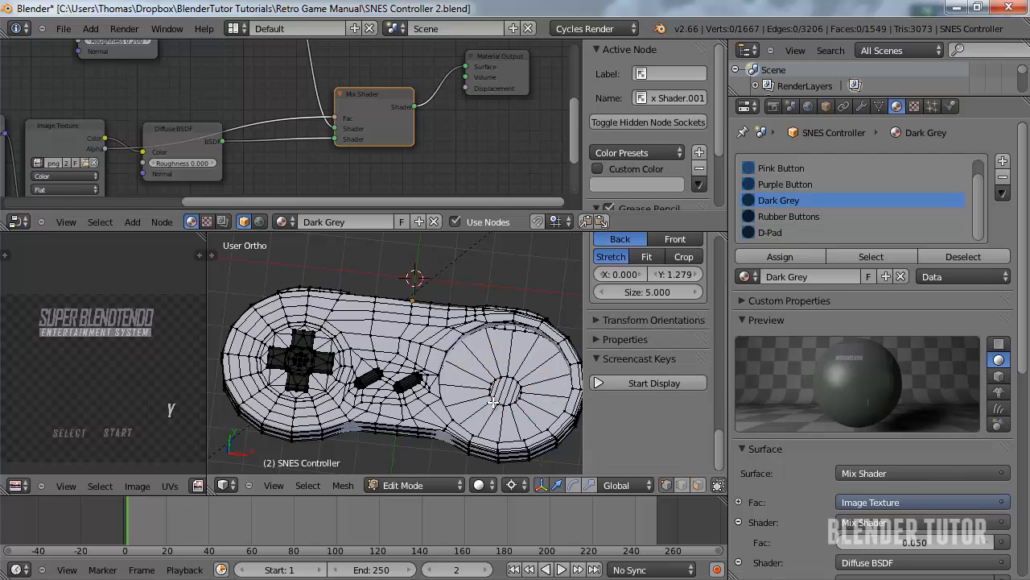
# Hide the Select and Start rubber buttons and the D-pad so only the controller body remains
pyautogui.press('l')
pyautogui.press('h')
pyautogui.press('l')
pyautogui.press('h')
pyautogui.press('l')
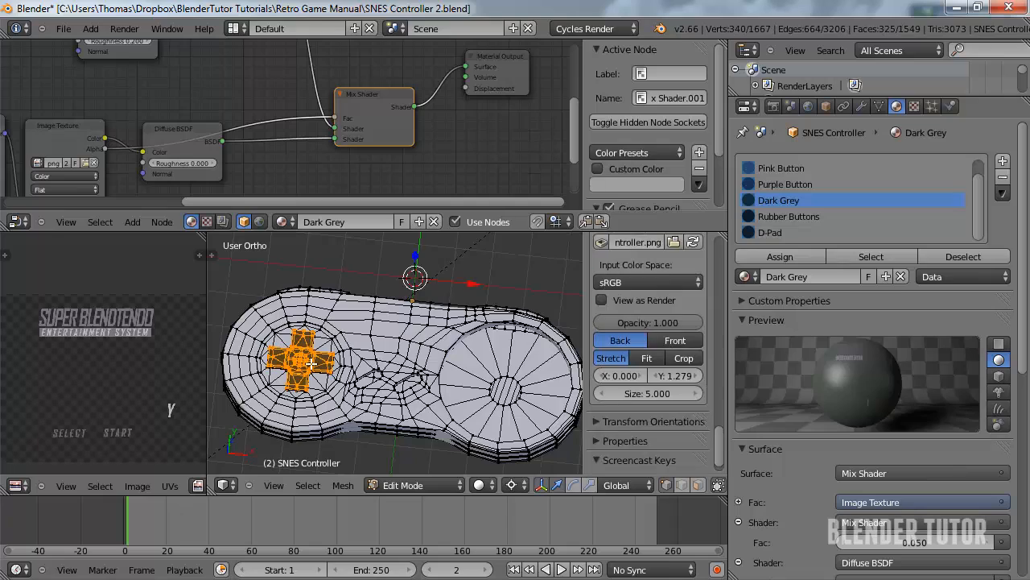
pyautogui.press('h')
# Show the controller body from the front in wireframe shading
pyautogui.moveTo(343, 372); pyautogui.dragTo(379, 267, button='middle')
pyautogui.press('KP_1')
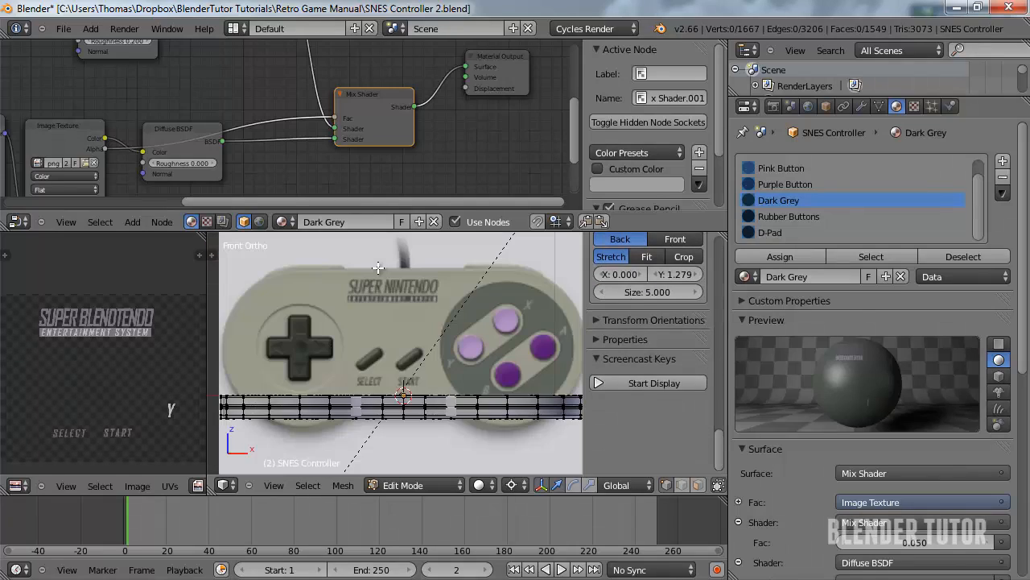
pyautogui.scroll(-1, 408, 344)
pyautogui.press('z')
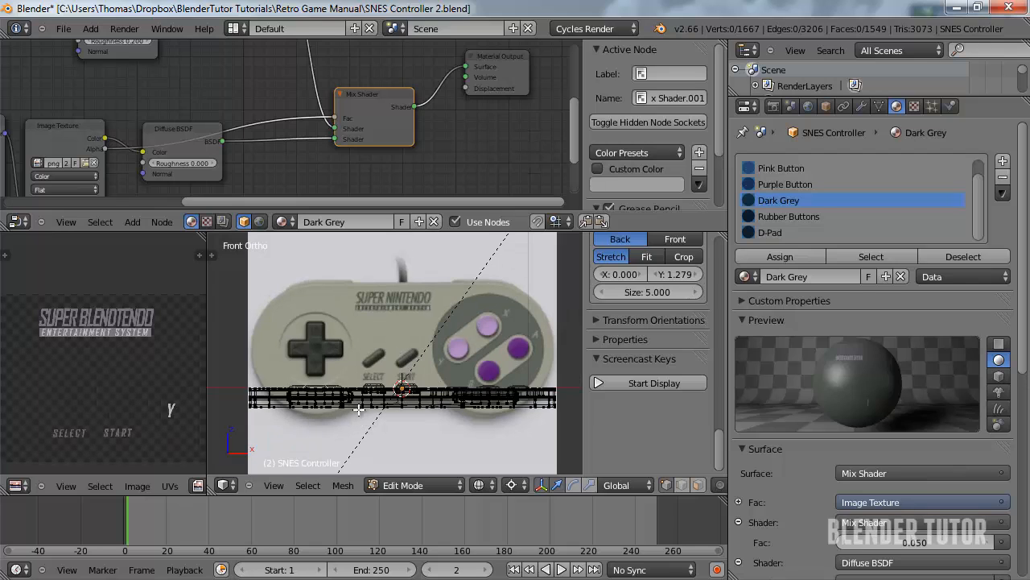
pyautogui.scroll(-1, 344, 408)
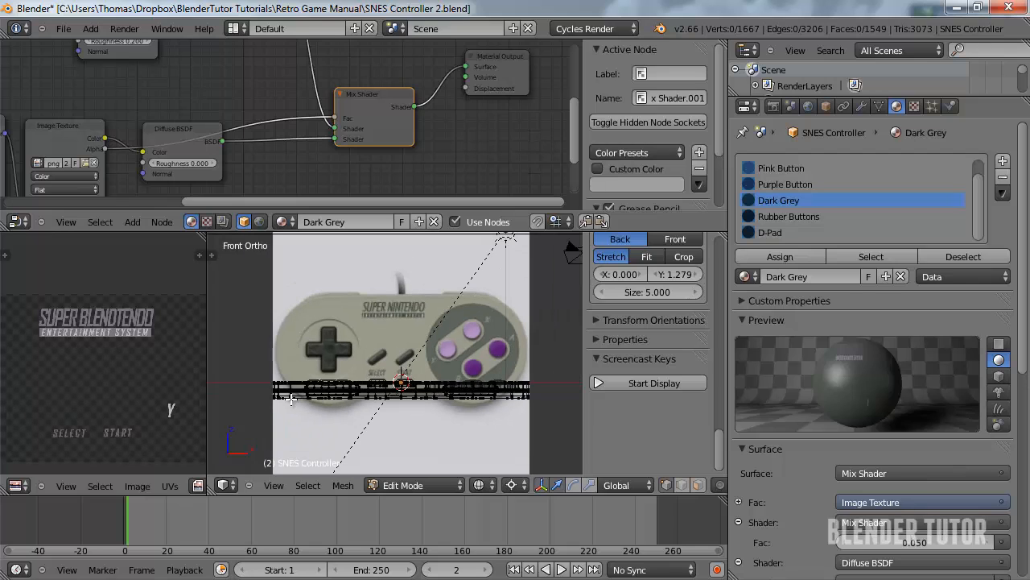
pyautogui.press('a')
pyautogui.press('b')
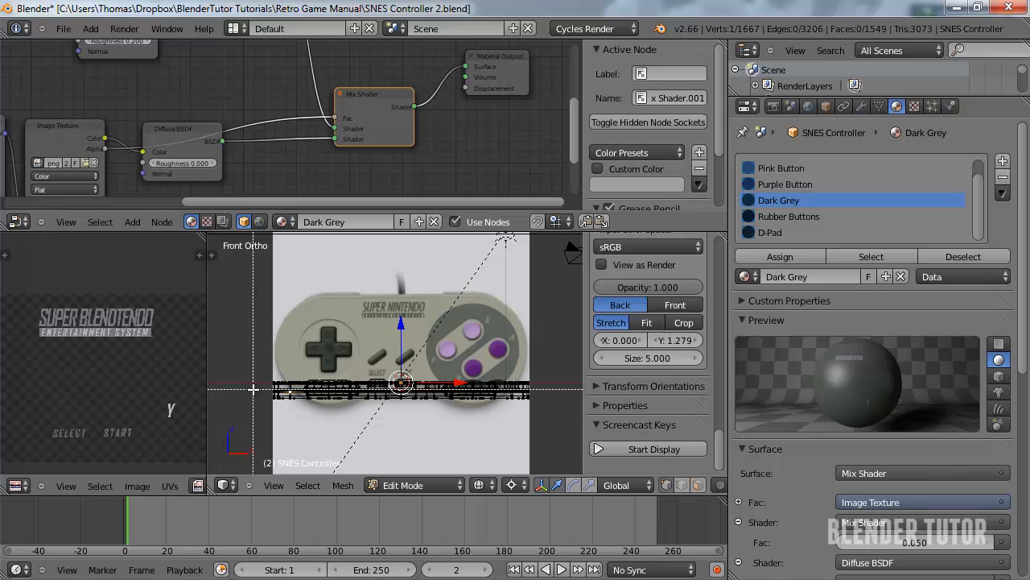
pyautogui.moveTo(252, 385); pyautogui.dragTo(558, 444)
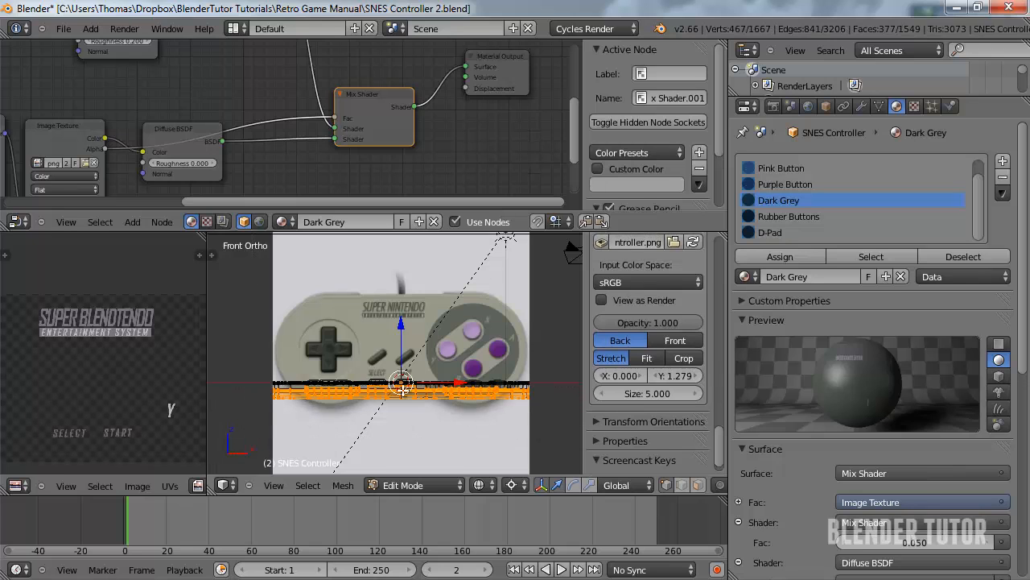
pyautogui.press('a')
# Select the edge loop running around the controller body's outer rim and view it from the top in perspective
pyautogui.moveTo(401, 387); pyautogui.dragTo(395, 432, button='middle')
pyautogui.keyDown('alt'); pyautogui.rightClick(396, 426); pyautogui.keyUp('alt')
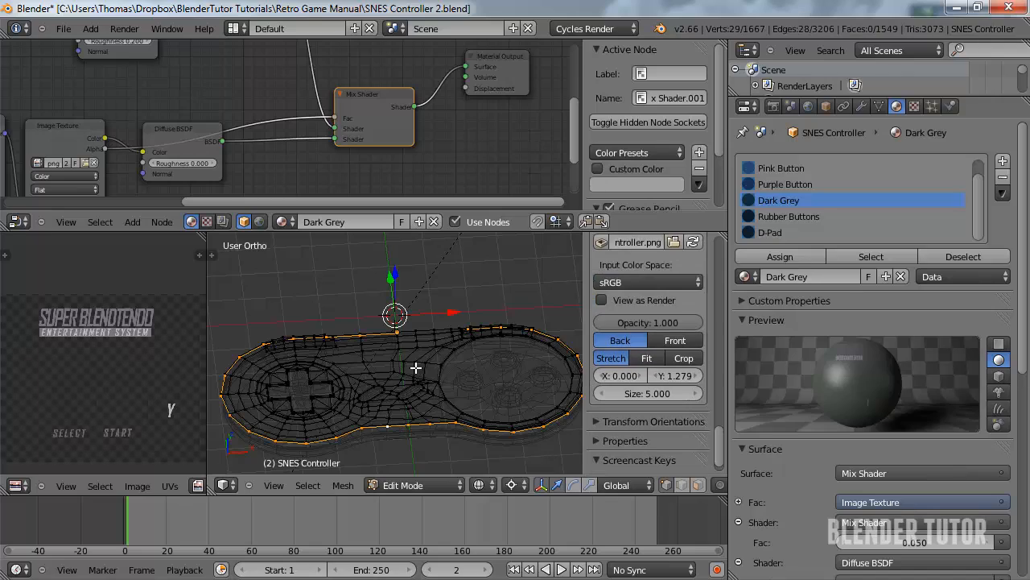
pyautogui.moveTo(416, 368); pyautogui.dragTo(407, 320, button='middle')
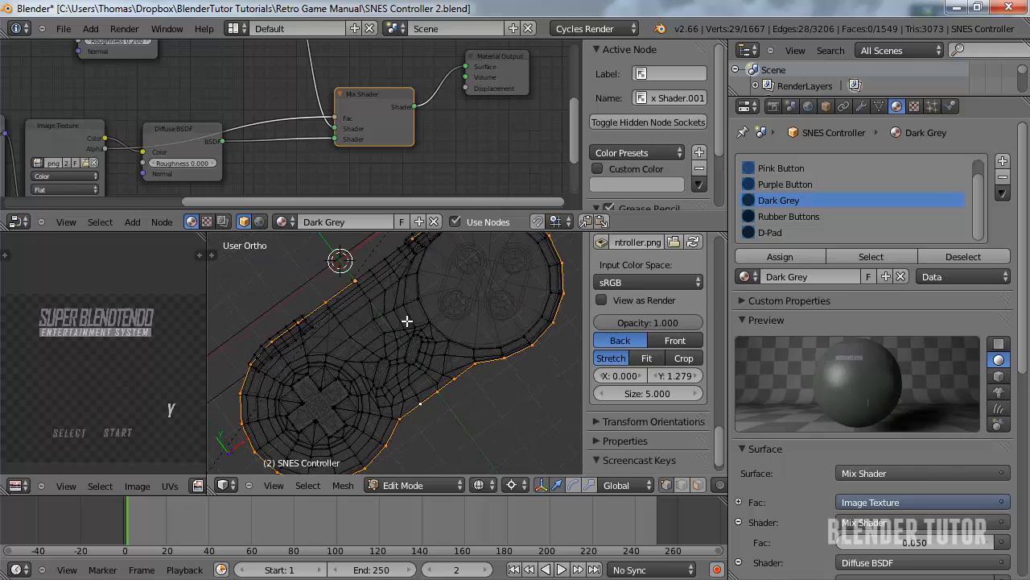
pyautogui.press('KP_7')
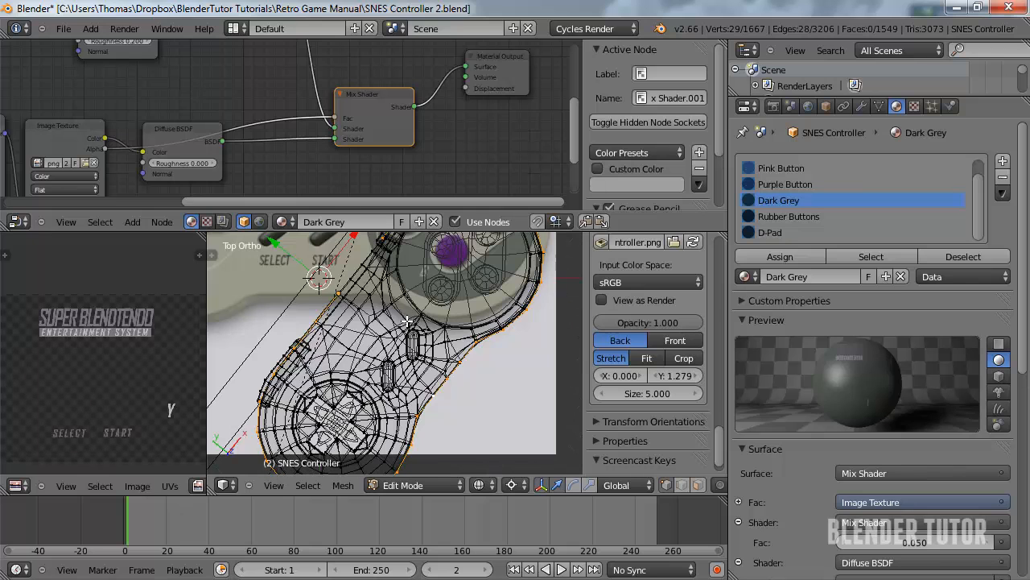
pyautogui.press('KP_5')
pyautogui.press('KP_7')
# Add the rear-edge vertex beside the body's centre line to the rim selection
pyautogui.scroll(3, 407, 320)
pyautogui.keyDown('shift'); pyautogui.moveTo(469, 285); pyautogui.dragTo(433, 328, button='middle'); pyautogui.keyUp('shift')
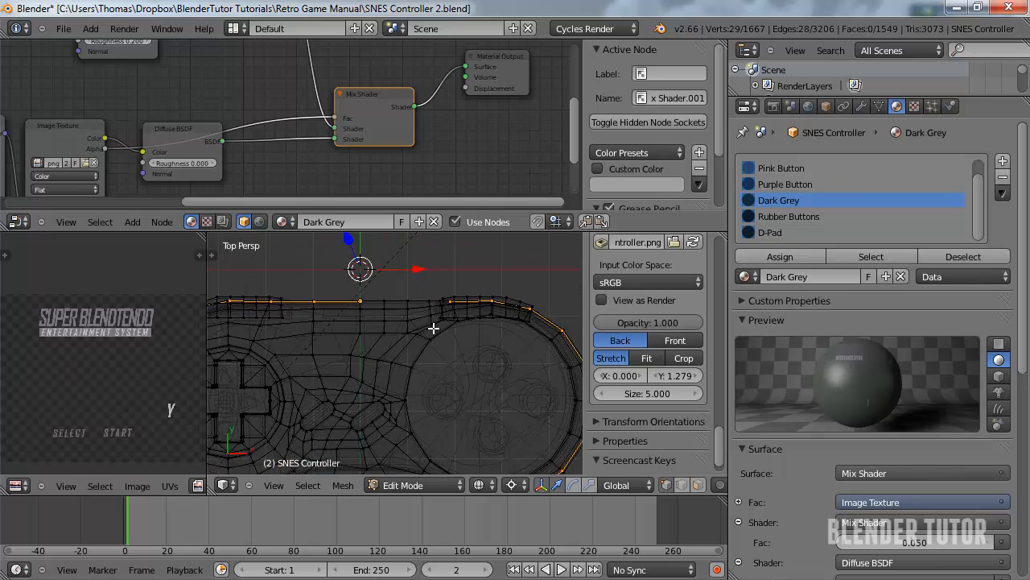
pyautogui.scroll(4, 433, 329)
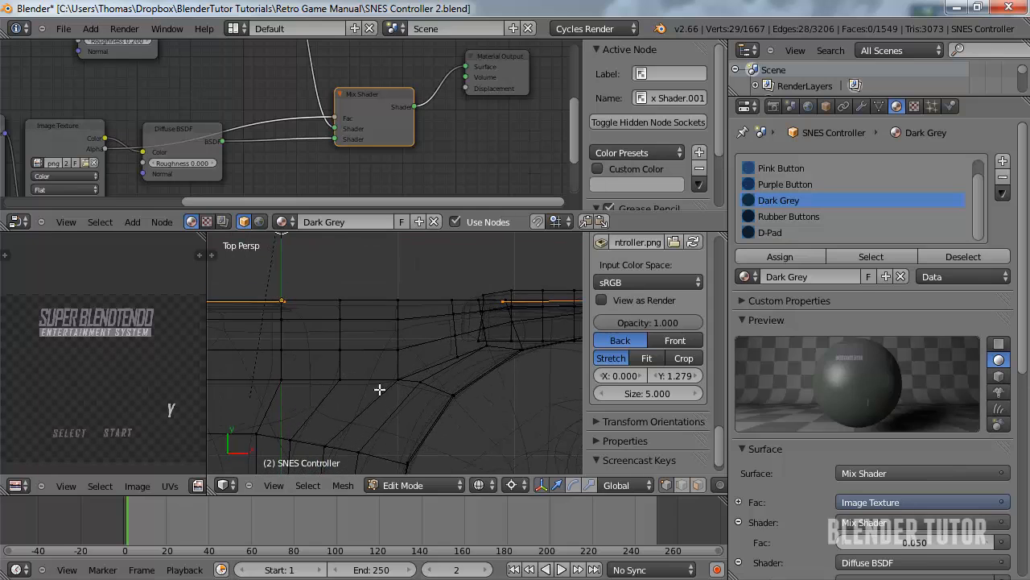
pyautogui.keyDown('shift'); pyautogui.moveTo(380, 390); pyautogui.dragTo(383, 394, button='middle'); pyautogui.keyUp('shift')
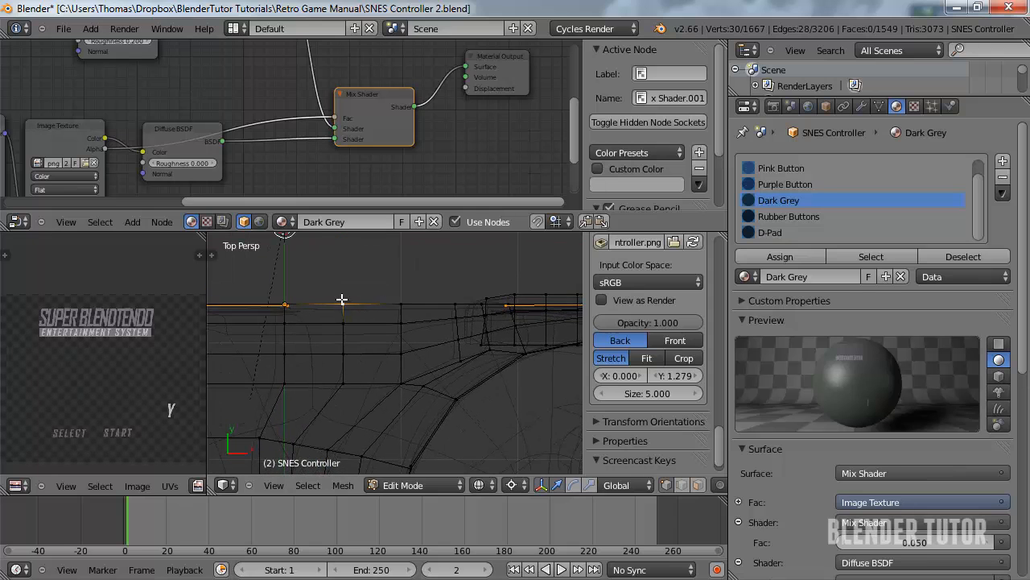
pyautogui.moveTo(342, 300); pyautogui.dragTo(409, 313, button='middle')
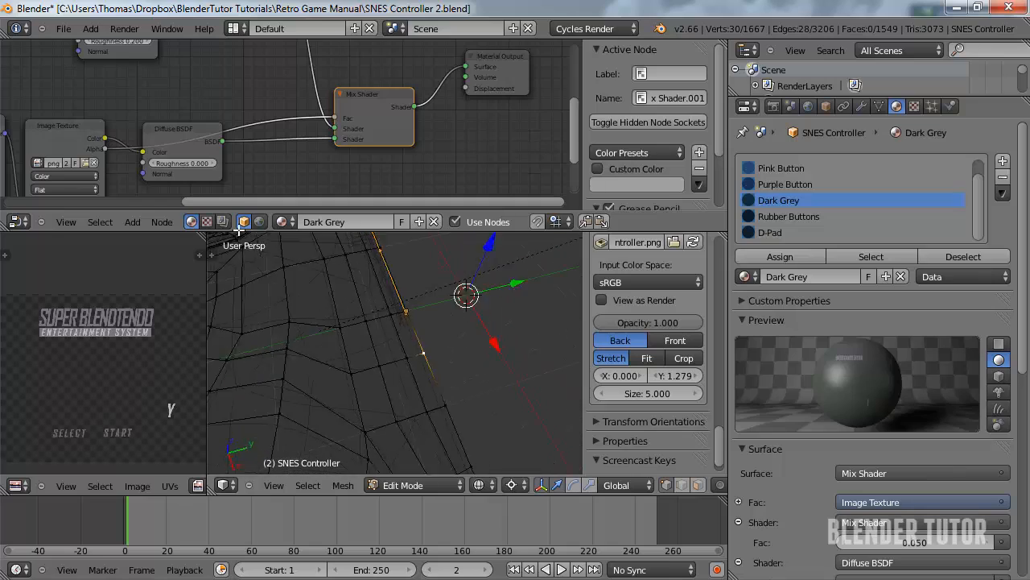
pyautogui.moveTo(239, 231); pyautogui.dragTo(198, 154, button='middle')
pyautogui.keyDown('shift'); pyautogui.moveTo(374, 383); pyautogui.dragTo(321, 356, button='middle'); pyautogui.keyUp('shift')
pyautogui.moveTo(208, 350); pyautogui.dragTo(201, 347, button='middle')
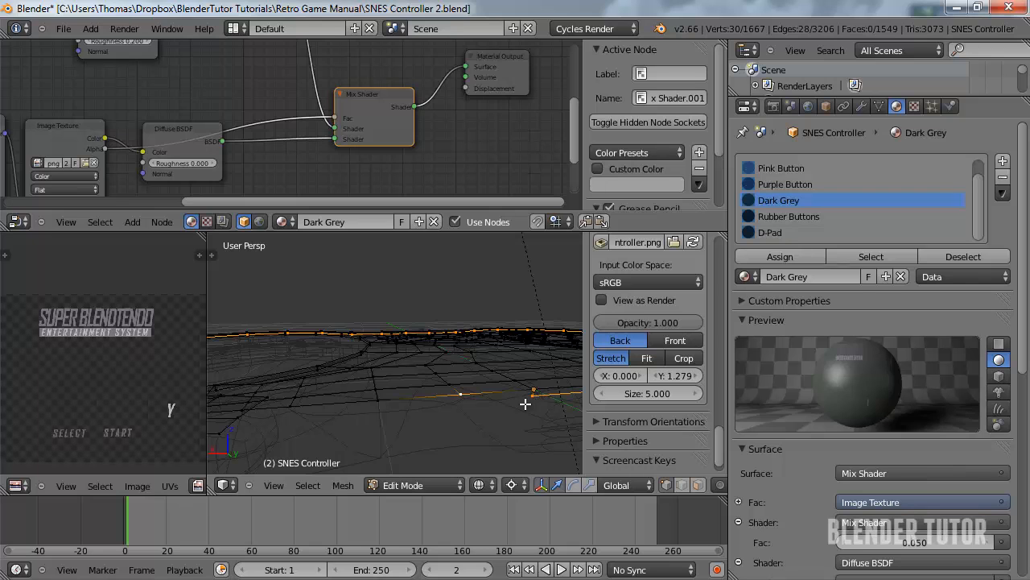
# Extend the selection along the rear edge to close the body's outer rim loop and view it from the top
pyautogui.keyDown('shift'); pyautogui.moveTo(525, 404); pyautogui.dragTo(240, 419, button='middle'); pyautogui.keyUp('shift')
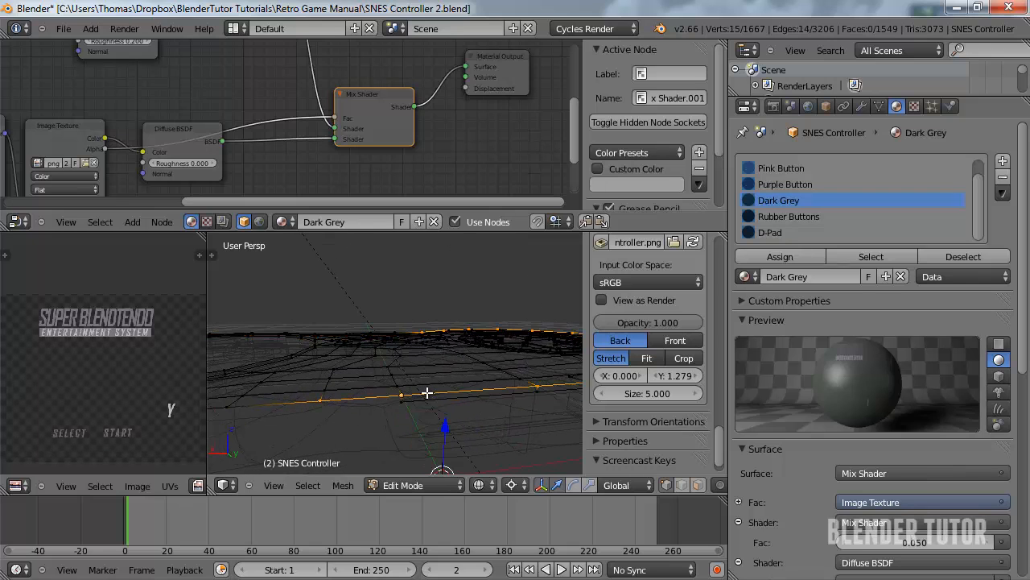
pyautogui.moveTo(427, 392); pyautogui.dragTo(408, 393, button='middle')
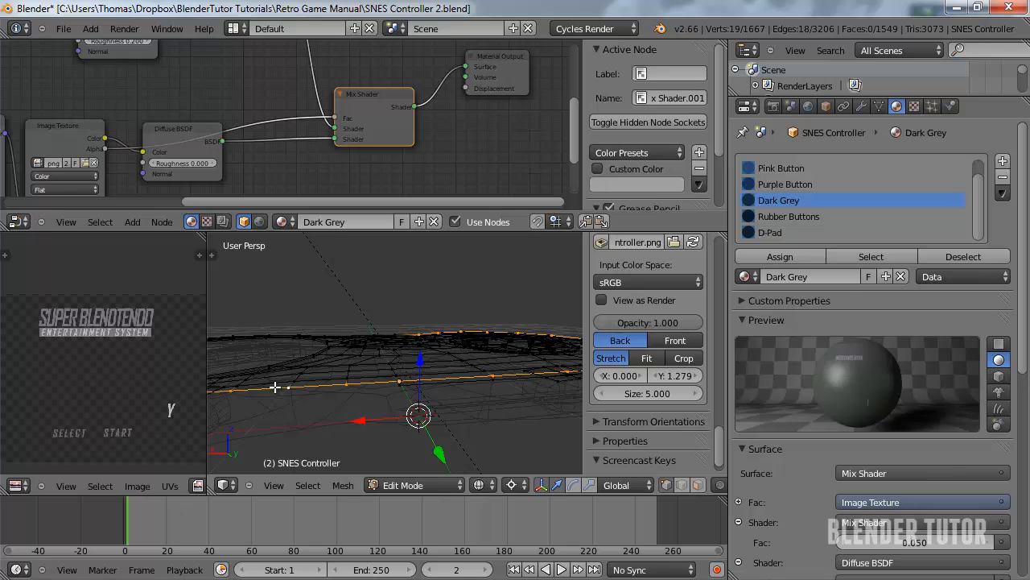
pyautogui.moveTo(275, 387); pyautogui.dragTo(446, 378, button='middle')
pyautogui.moveTo(377, 378); pyautogui.dragTo(512, 367, button='middle')
pyautogui.press('KP_7')
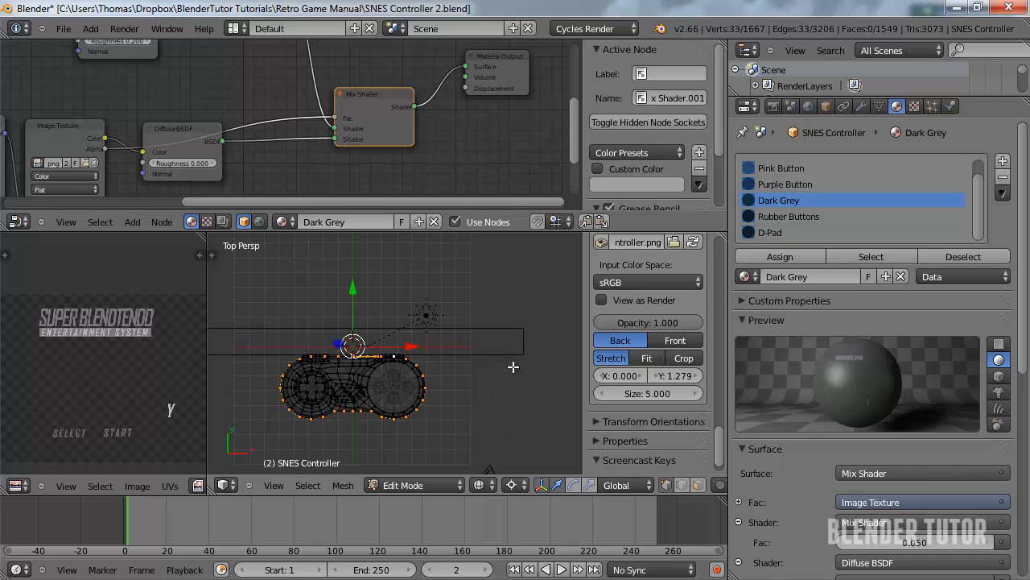
# Mark the selected outer rim edges of the controller body as a seam
pyautogui.scroll(6, 488, 362)
pyautogui.scroll(-3, 330, 426)
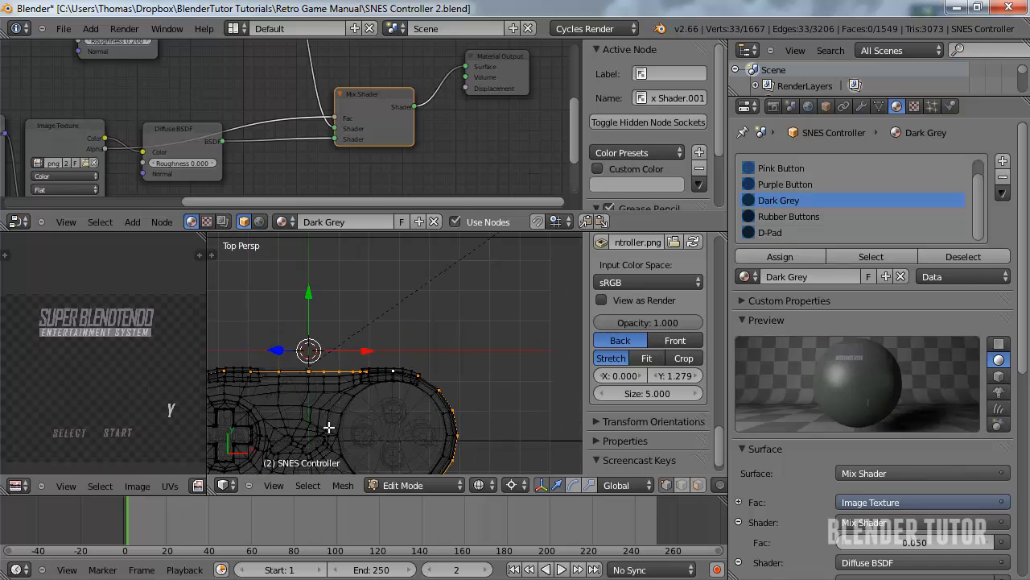
pyautogui.keyDown('shift'); pyautogui.moveTo(329, 425); pyautogui.dragTo(438, 342, button='middle'); pyautogui.keyUp('shift')
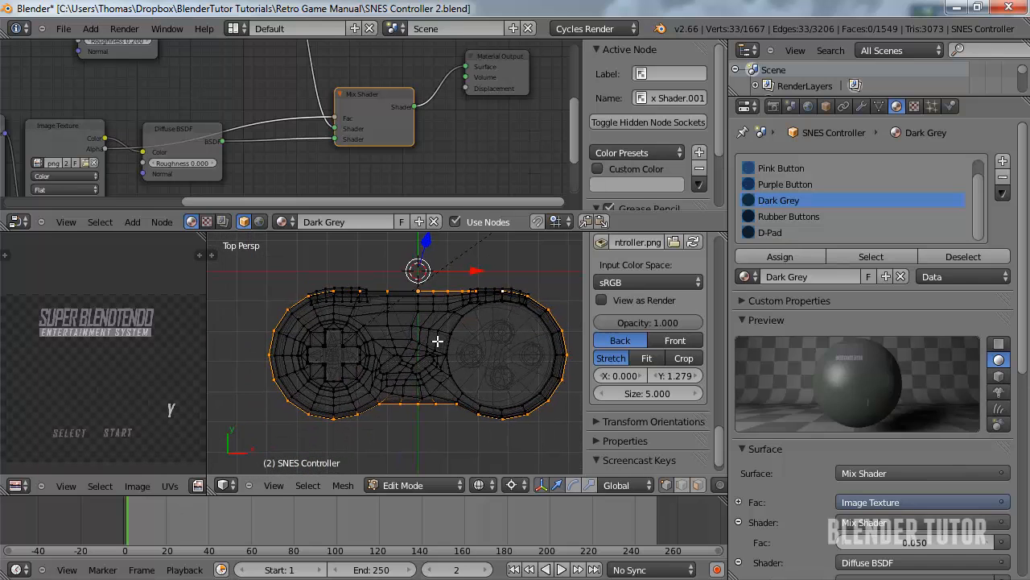
pyautogui.hotkey('ctrl', 'e')
pyautogui.click(439, 320)
# Select the whole top shell of the controller body bounded by the rim seam, starting from a vertex near the rear edge
pyautogui.rightClick(393, 305)
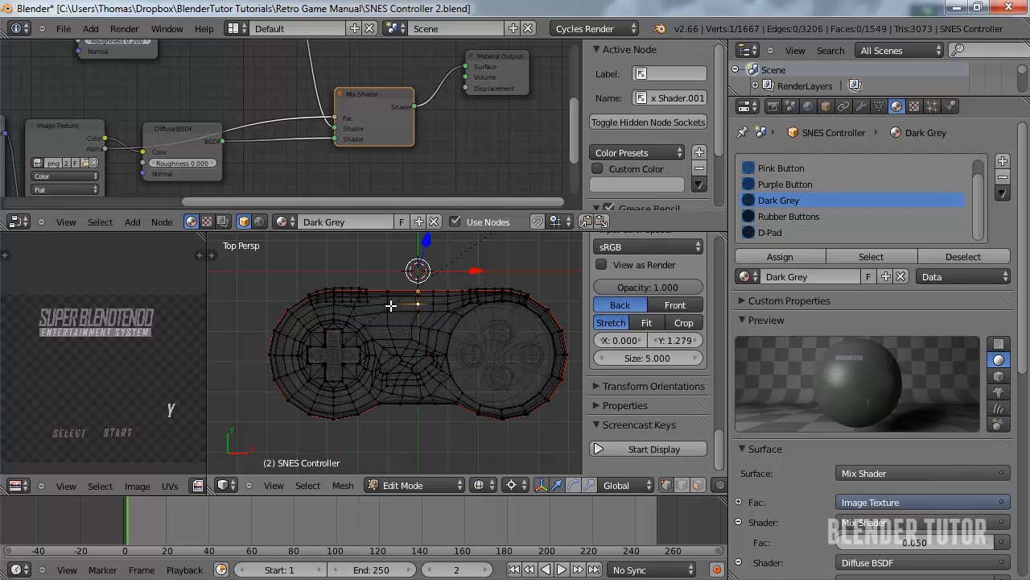
pyautogui.hotkey('ctrl', 'l')
pyautogui.moveTo(429, 325)
pyautogui.mouseDown(button='middle')
pyautogui.moveTo(409, 296)
pyautogui.moveTo(423, 324)
pyautogui.mouseUp(button='middle')
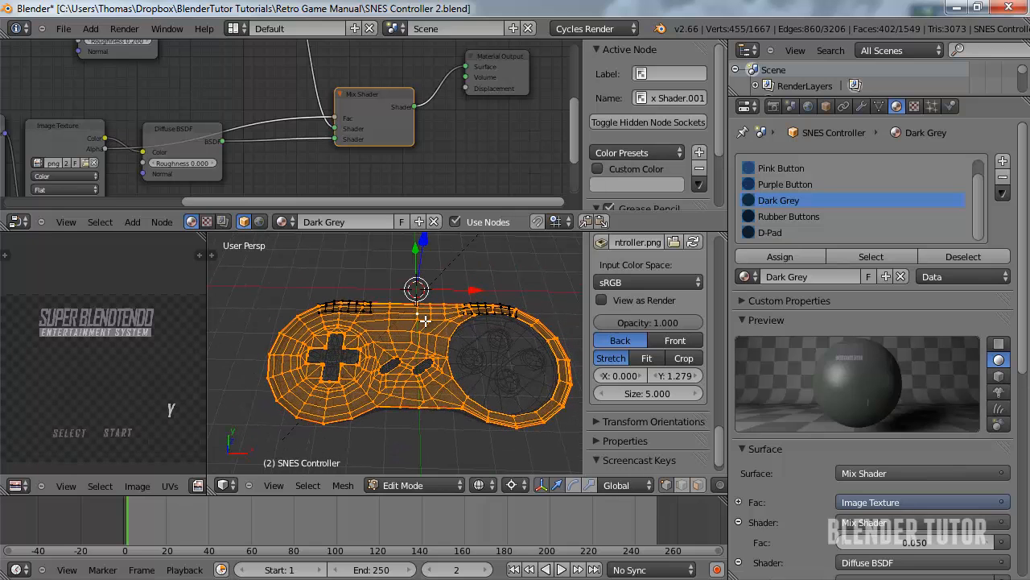
# Deselect the lowest edge loop of the selected top shell, working in the front orthographic view
pyautogui.press('KP_1')
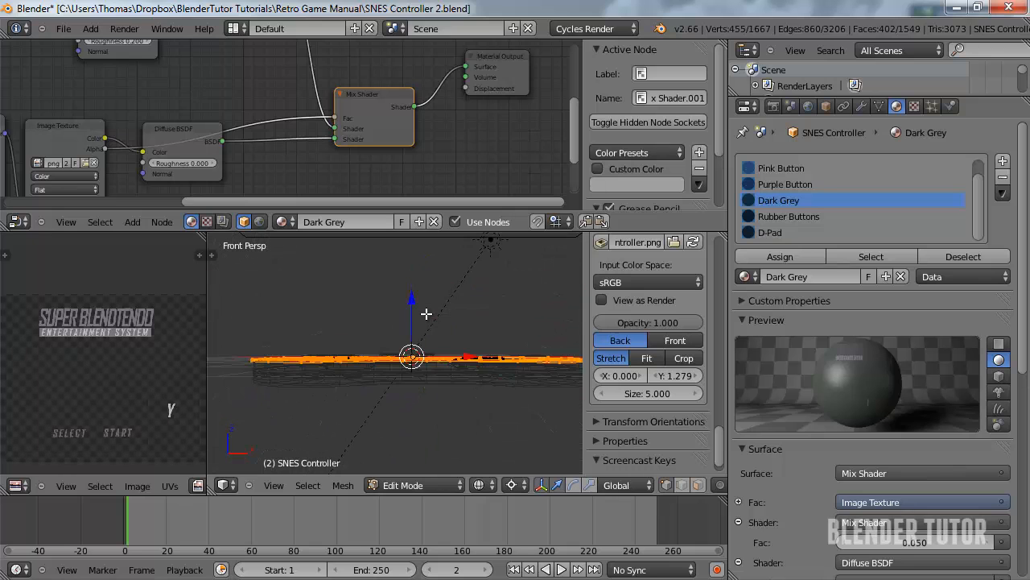
pyautogui.press('KP_5')
pyautogui.scroll(3, 424, 313)
pyautogui.scroll(5, 368, 382)
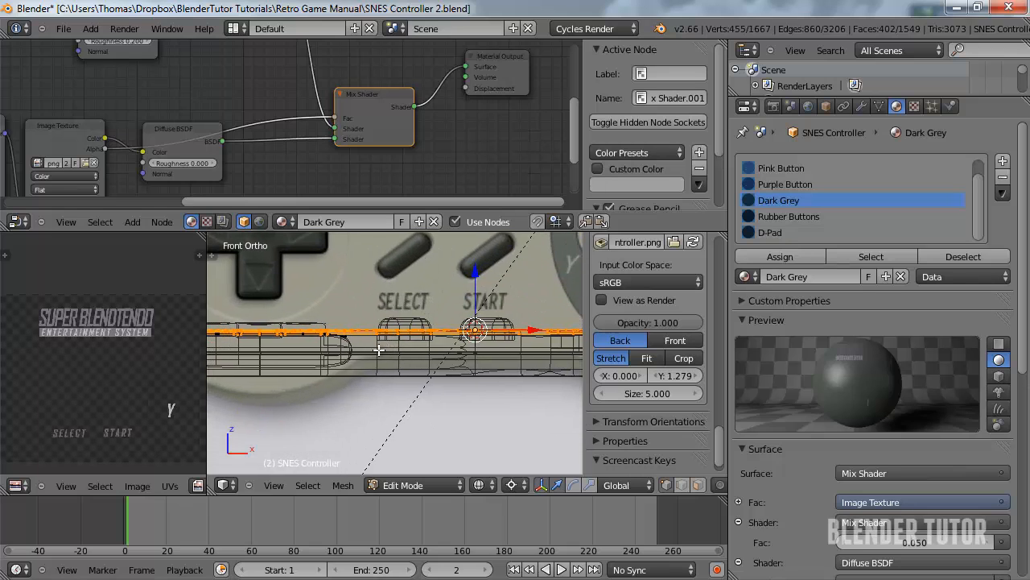
pyautogui.keyDown('alt'); pyautogui.keyDown('shift'); pyautogui.rightClick(443, 343); pyautogui.keyUp('shift'); pyautogui.keyUp('alt')
pyautogui.scroll(-10, 449, 343)
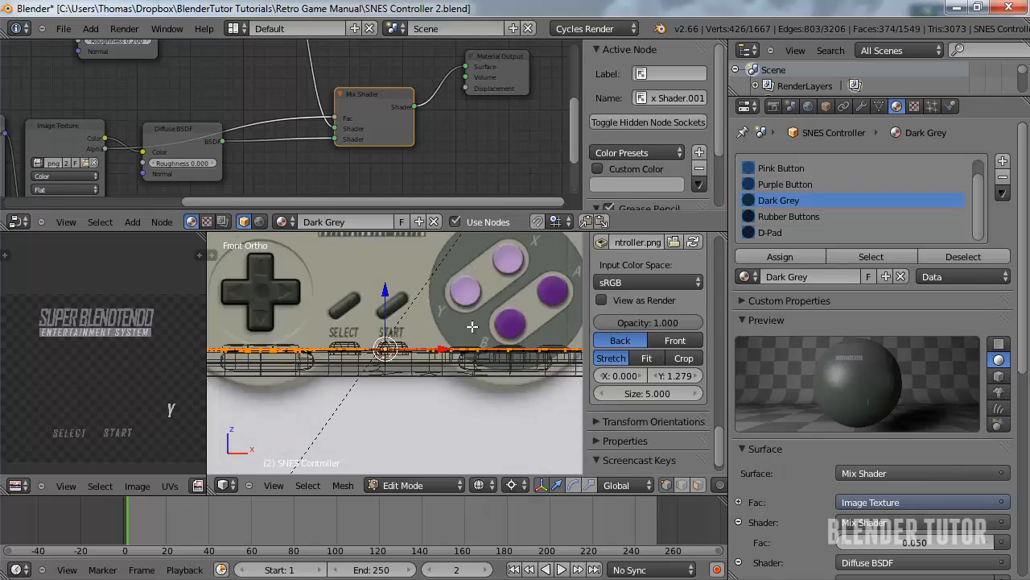
# Check the top shell selection around the rim and unwrap it by projecting from the top orthographic view
pyautogui.moveTo(559, 293); pyautogui.dragTo(365, 356, button='middle')
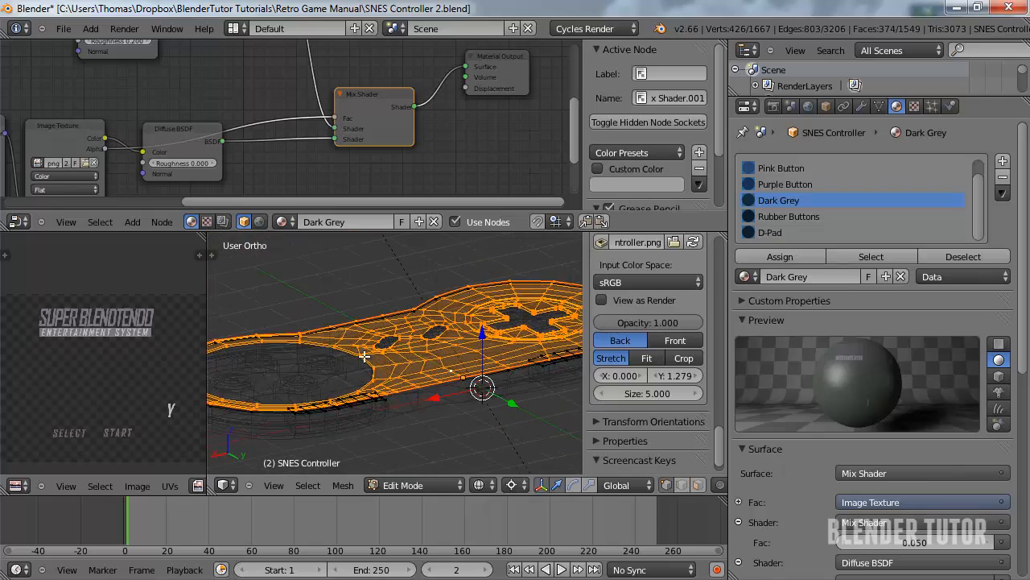
pyautogui.keyDown('shift'); pyautogui.moveTo(475, 406); pyautogui.dragTo(318, 424, button='middle'); pyautogui.keyUp('shift')
pyautogui.scroll(3, 328, 399)
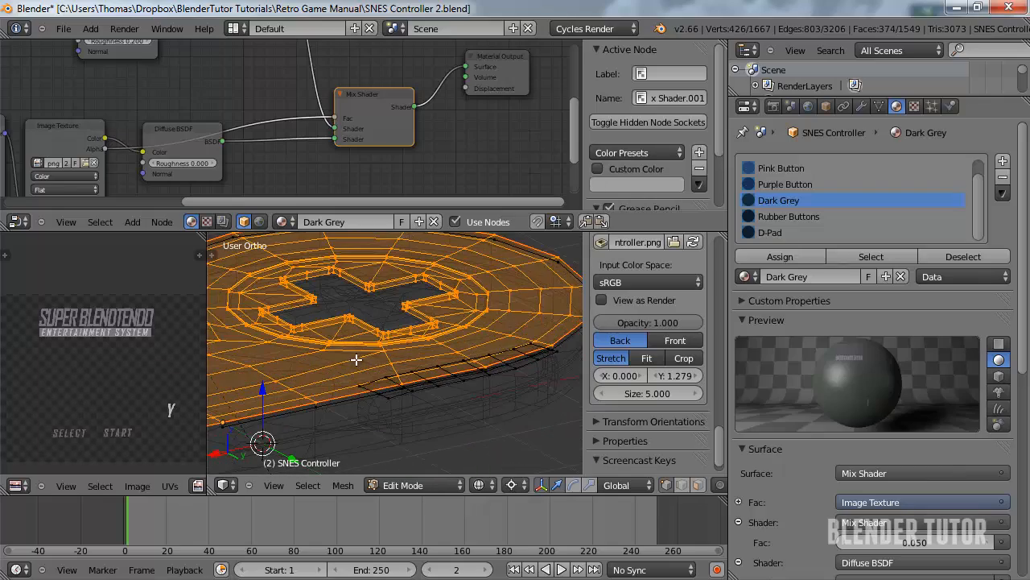
pyautogui.scroll(-5, 356, 360)
pyautogui.moveTo(303, 357); pyautogui.dragTo(409, 421, button='middle')
pyautogui.scroll(-3, 335, 372)
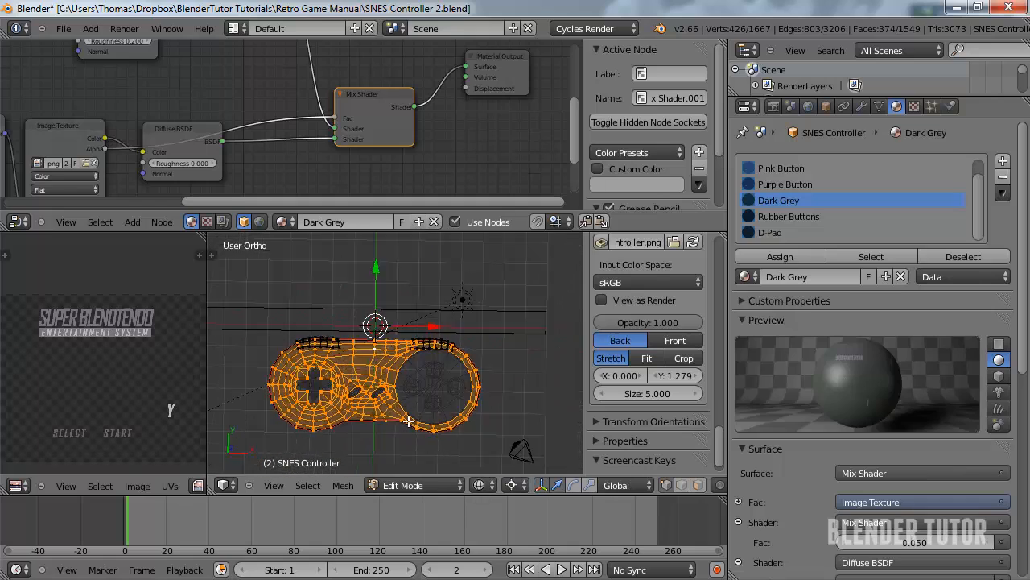
pyautogui.press('KP_7')
pyautogui.scroll(-4, 82, 372)
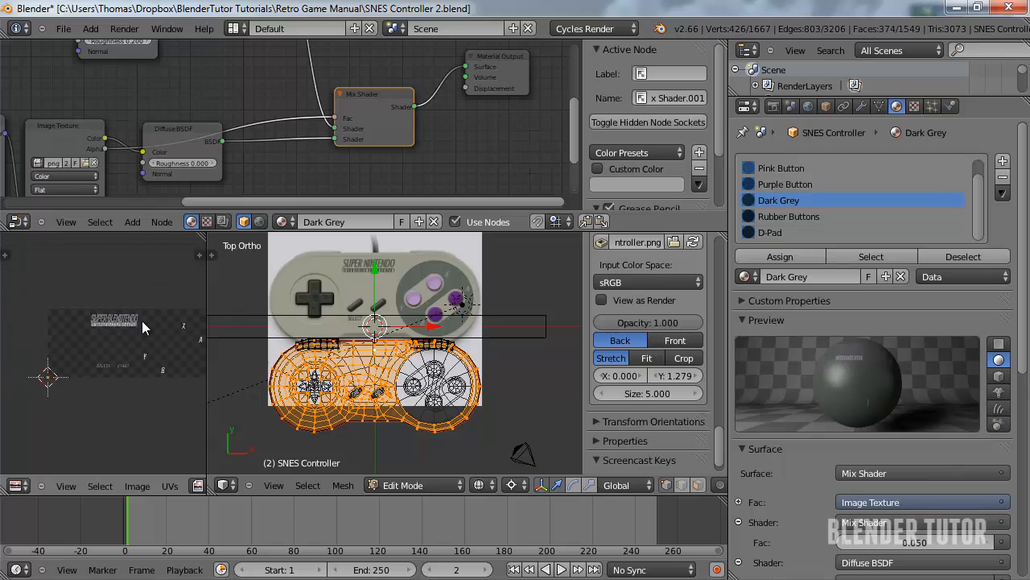
pyautogui.moveTo(141, 320)
pyautogui.mouseDown(button='middle')
pyautogui.moveTo(91, 334)
pyautogui.moveTo(142, 338)
pyautogui.mouseUp(button='middle')
pyautogui.scroll(1, 91, 334)
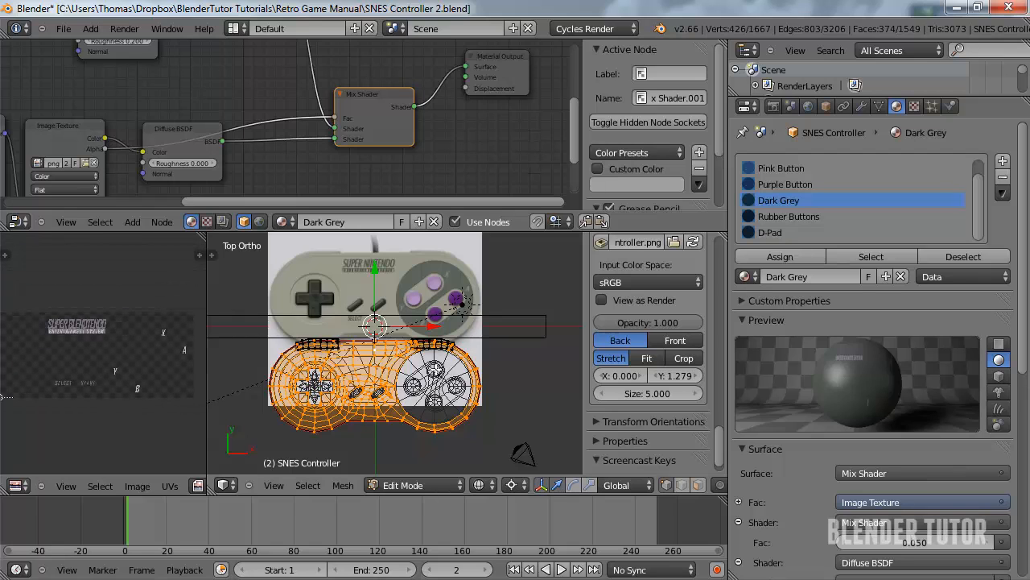
pyautogui.press('u')
pyautogui.click(378, 372)
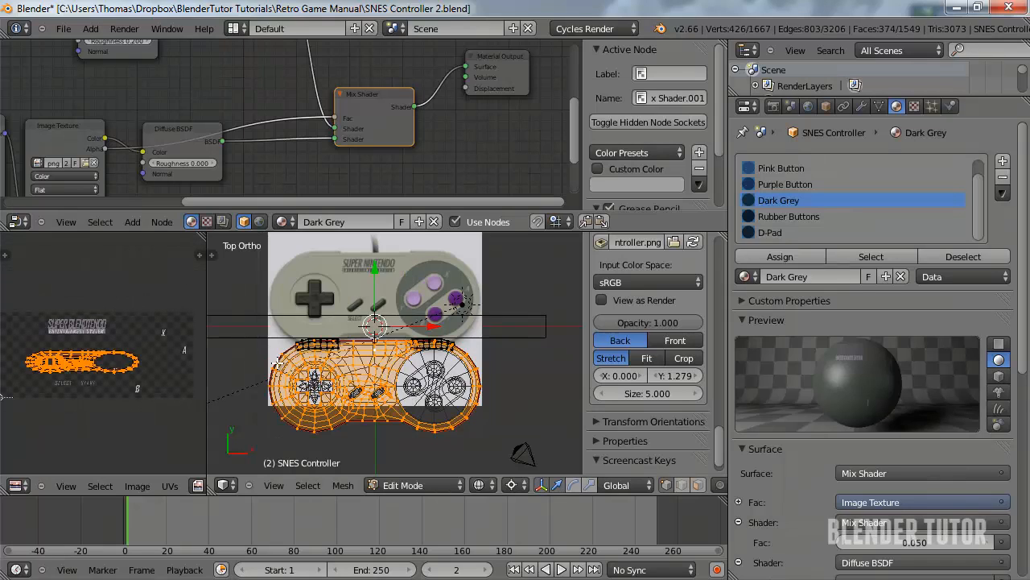
# Enlarge the UV editing area and stretch the body's UVs along Y to a little over twice their height
pyautogui.scroll(-2, 102, 361)
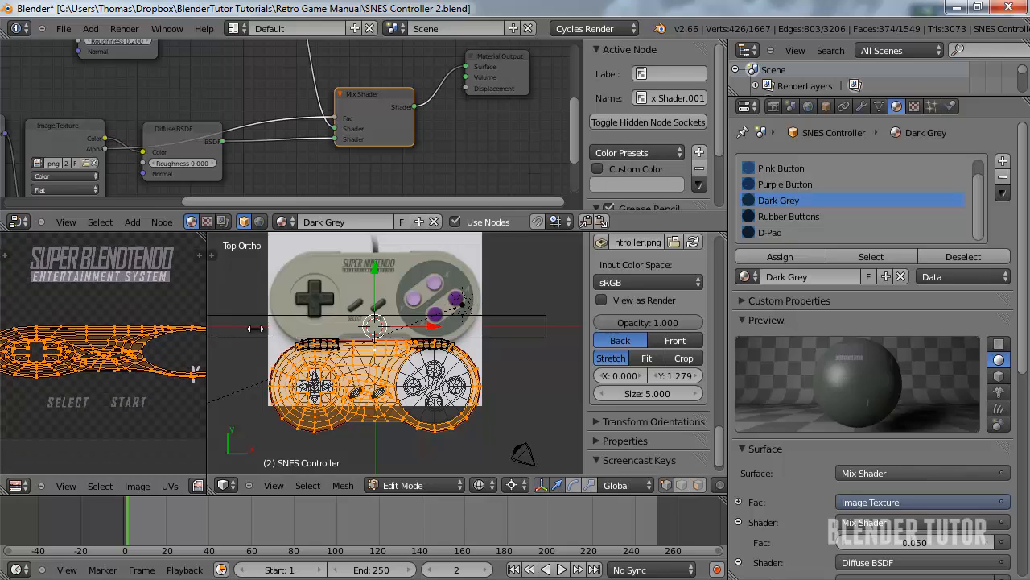
pyautogui.moveTo(207, 332); pyautogui.dragTo(506, 311)
pyautogui.moveTo(319, 343); pyautogui.dragTo(288, 385, button='middle')
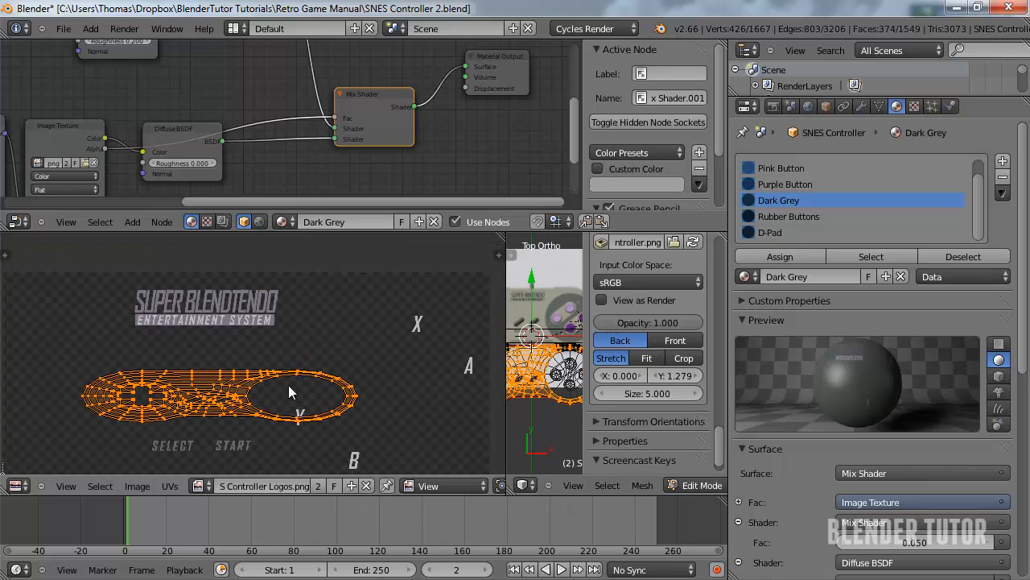
pyautogui.press('s')
pyautogui.press('y')
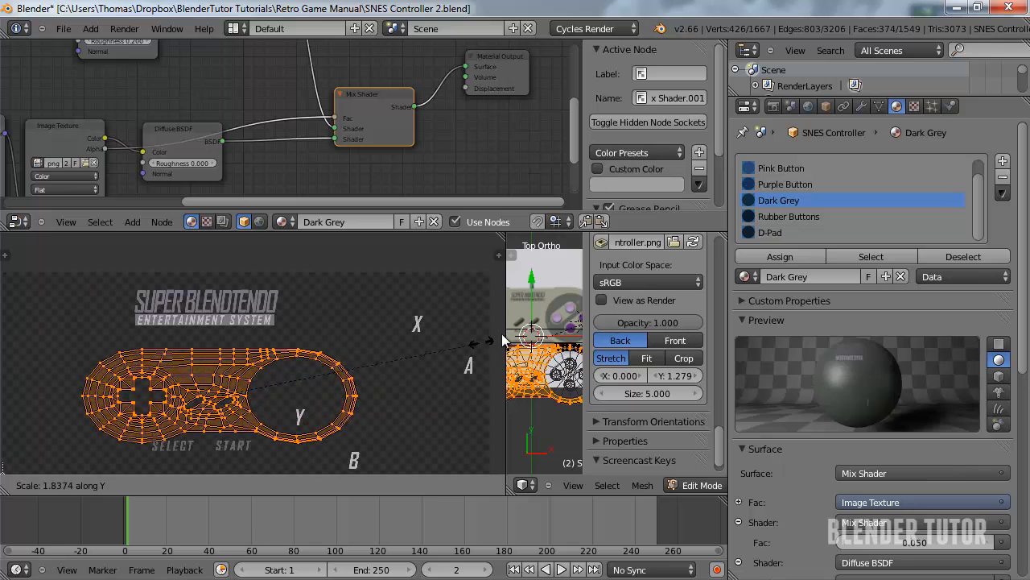
pyautogui.click(319, 360)
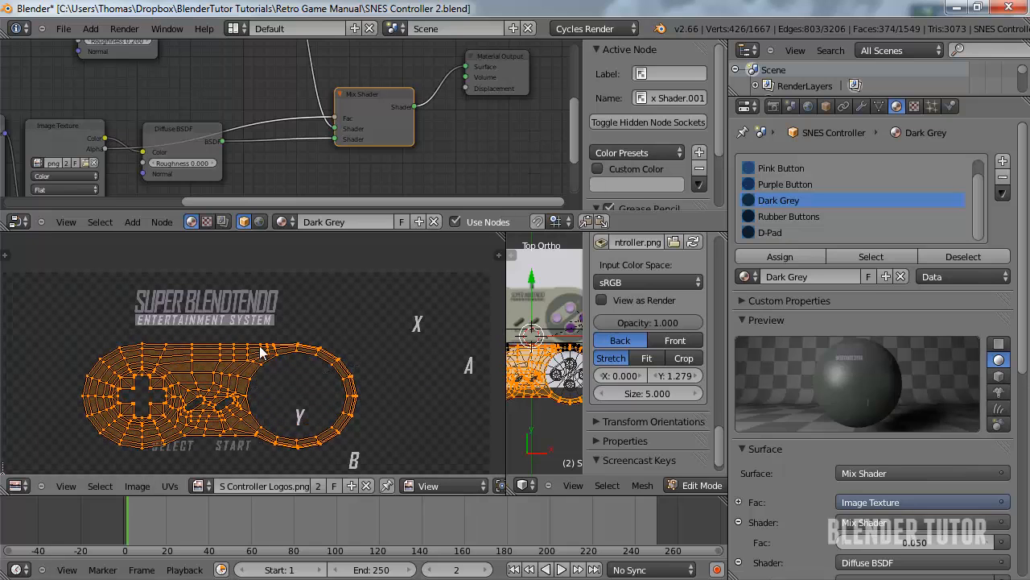
pyautogui.press('s')
pyautogui.press('y')
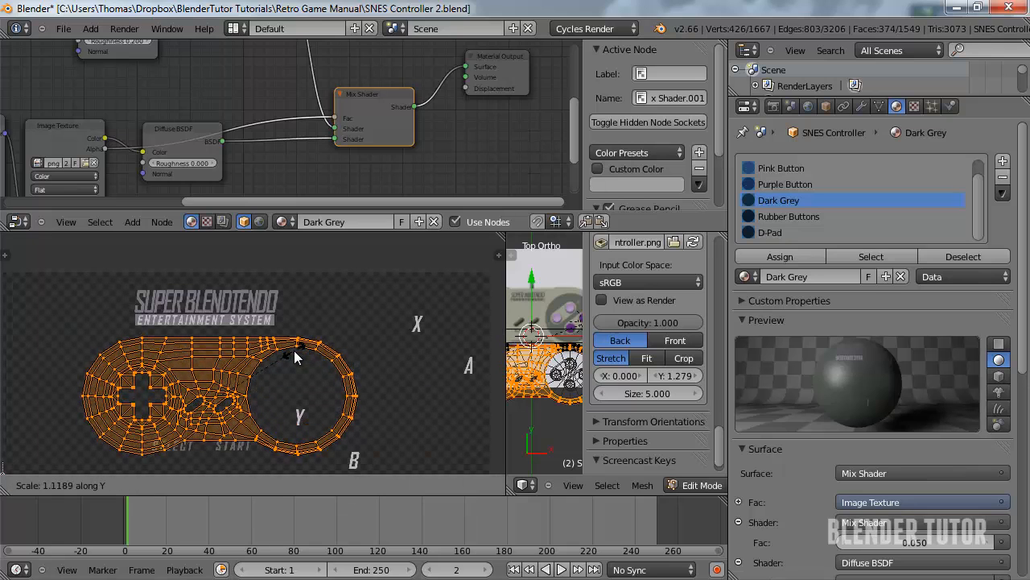
# Scale the body's UVs up uniformly and move them over the logos image, with the button holes above the SELECT and START labels
pyautogui.press('y')
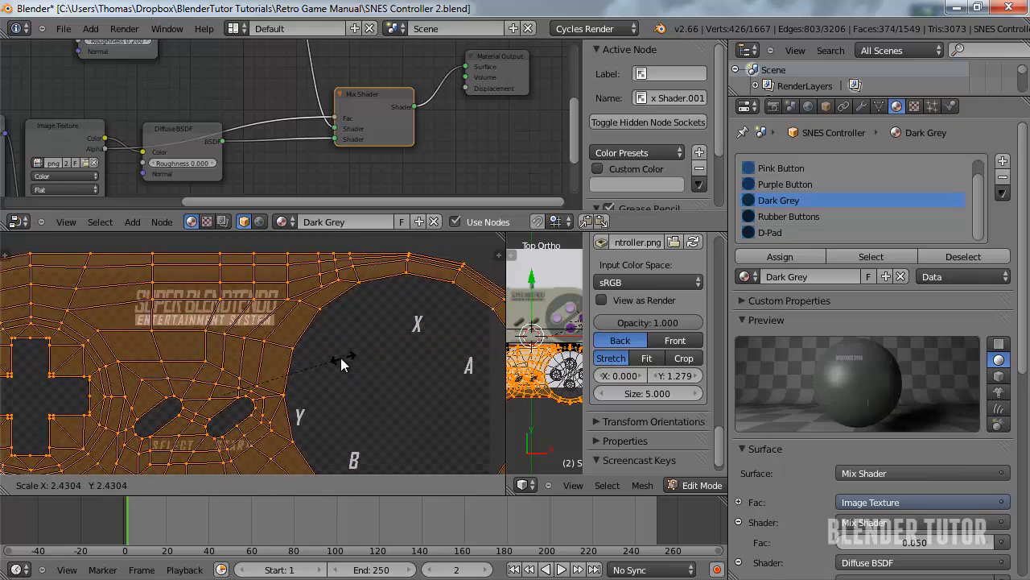
pyautogui.click(324, 365)
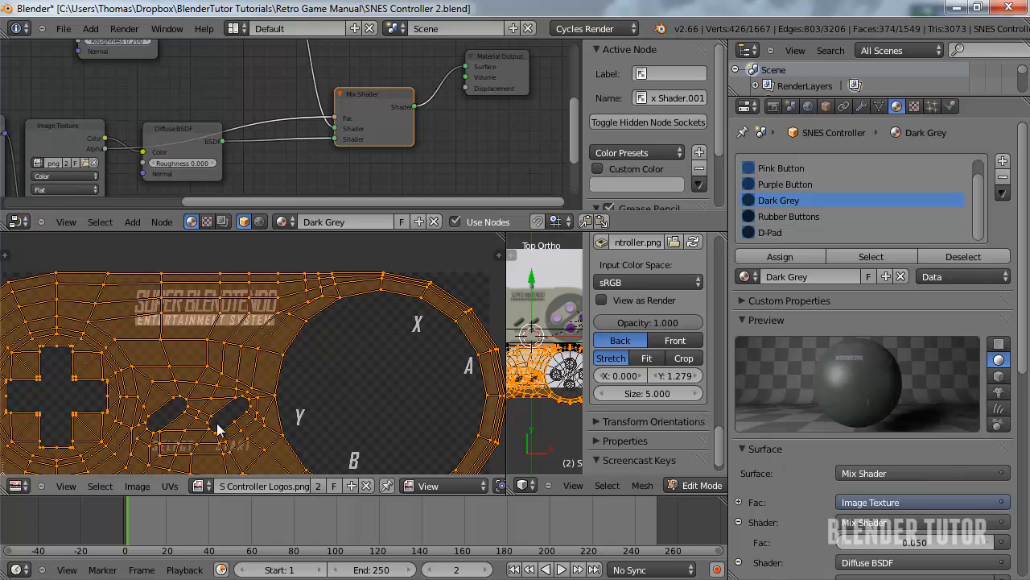
pyautogui.press('g')
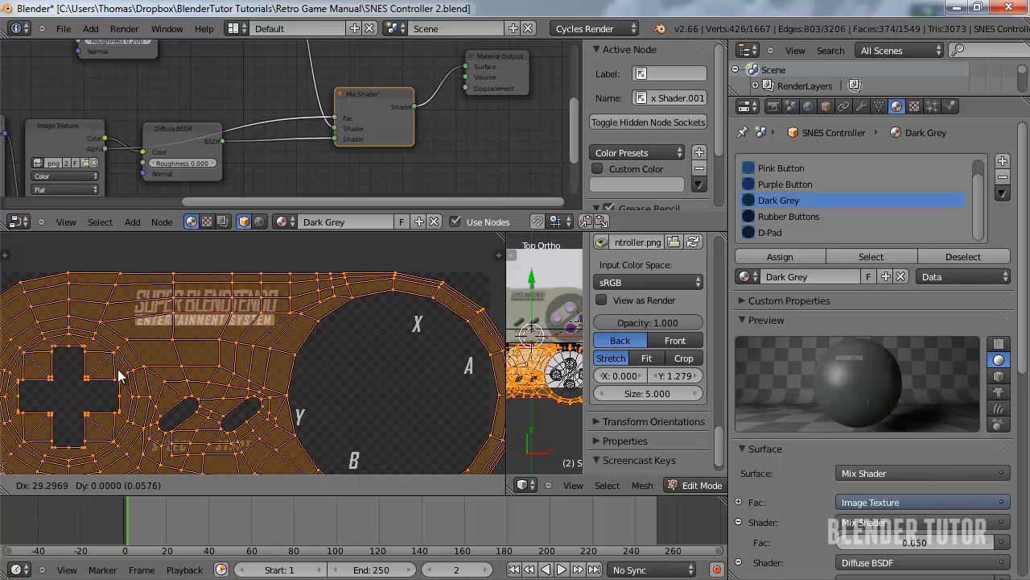
pyautogui.click(299, 392)
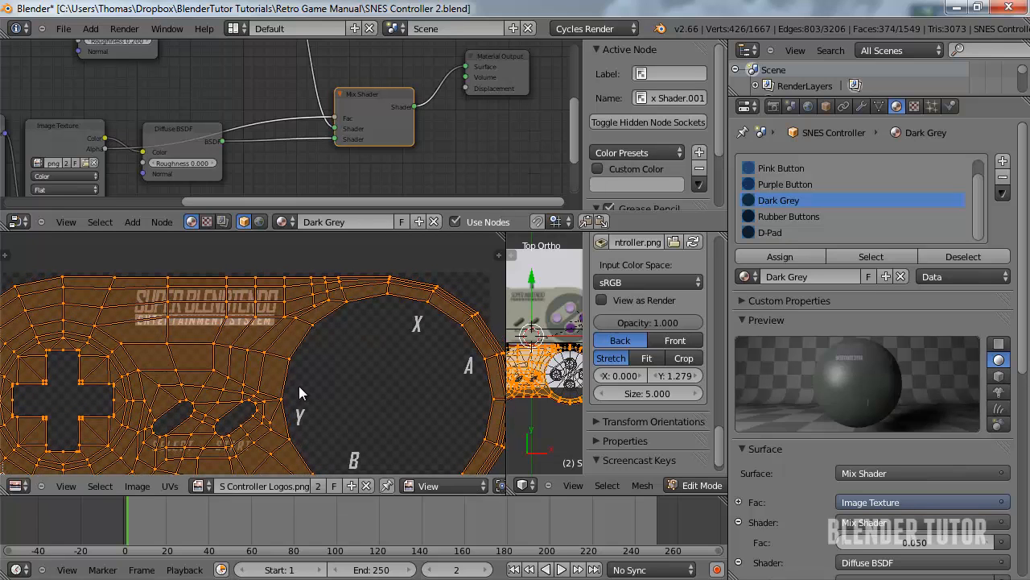
# Shrink the body's UVs slightly and nudge them up to refine their alignment with the logo and the SELECT and START labels
pyautogui.press('s')
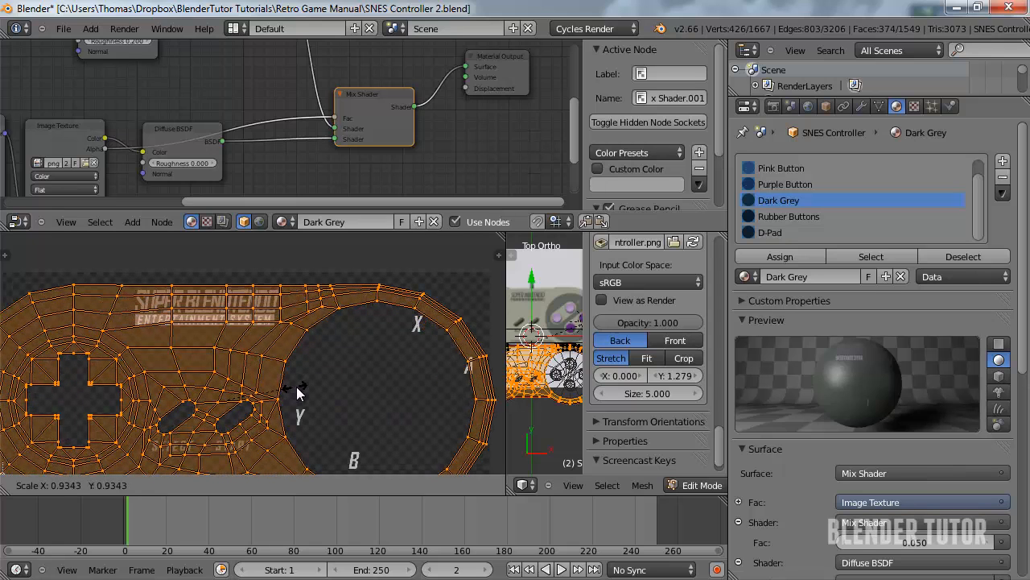
pyautogui.click(297, 388)
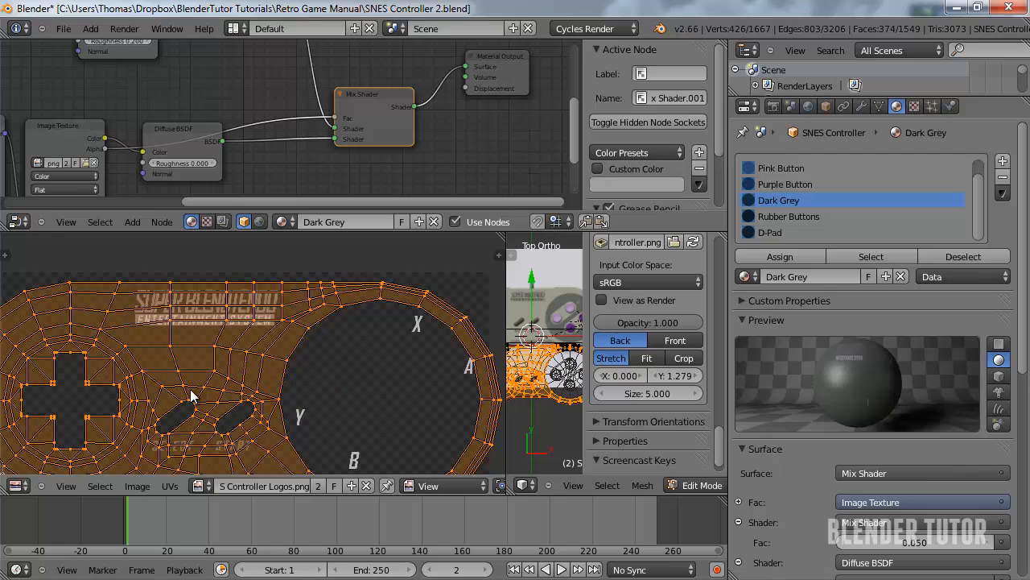
pyautogui.press('g')
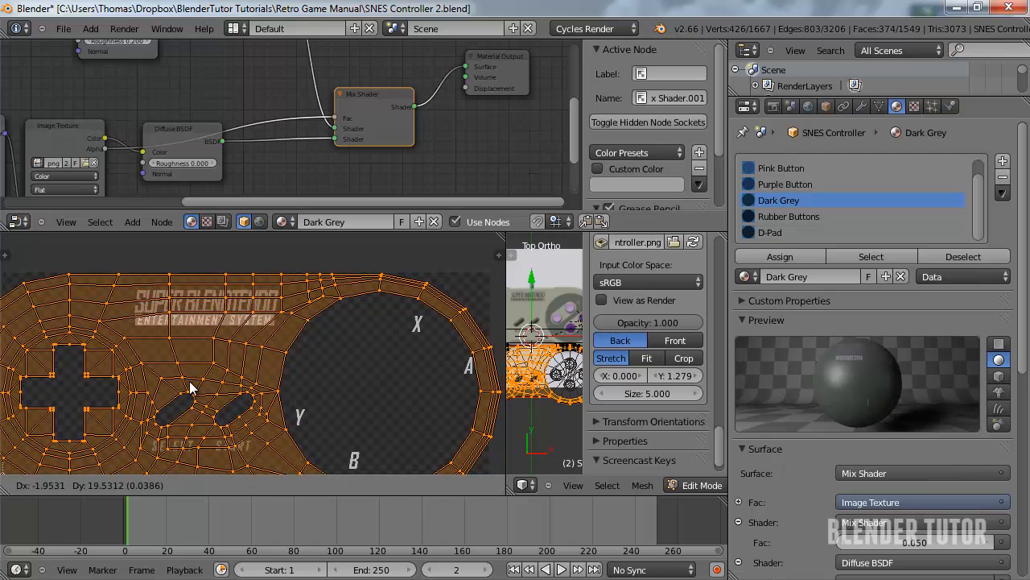
pyautogui.click(193, 381)
pyautogui.scroll(-4, 262, 368)
pyautogui.scroll(4, 381, 342)
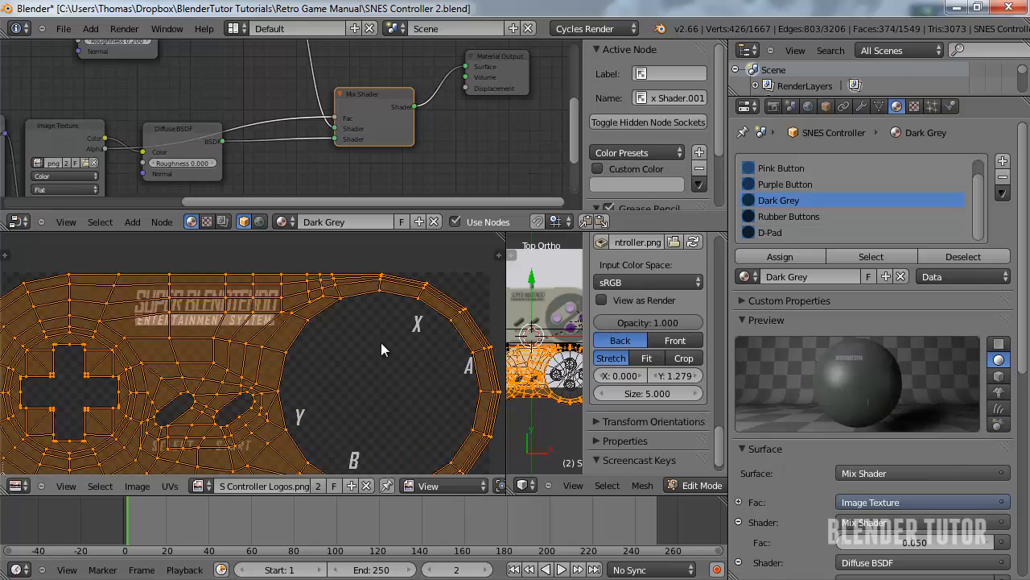
pyautogui.scroll(-1, 383, 342)
# Compare the logo and SELECT and START label placement on the reference photo with the body's UV layout
pyautogui.moveTo(505, 319); pyautogui.dragTo(113, 335)
pyautogui.scroll(5, 329, 368)
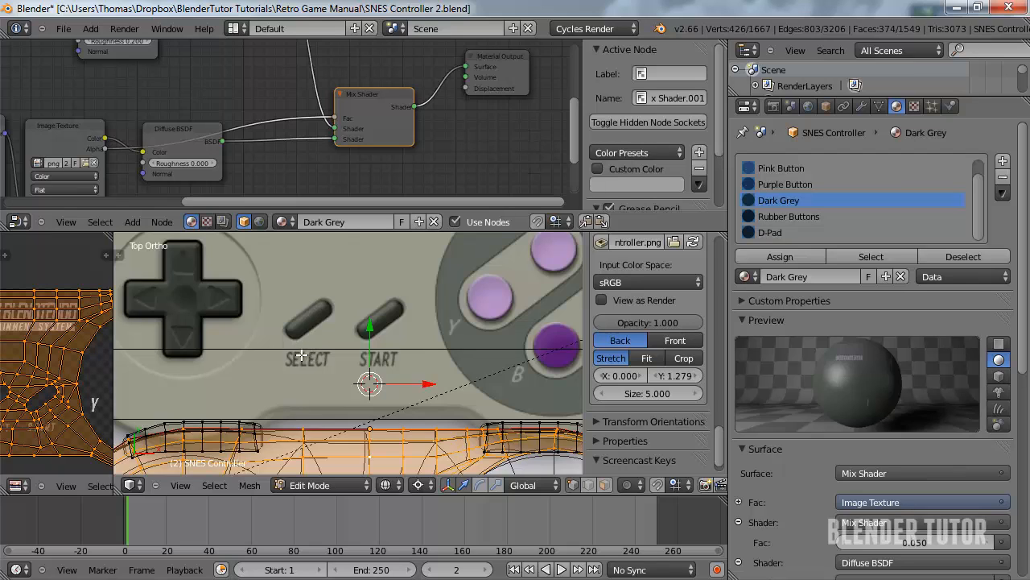
pyautogui.keyDown('shift'); pyautogui.moveTo(343, 331); pyautogui.dragTo(334, 433, button='middle'); pyautogui.keyUp('shift')
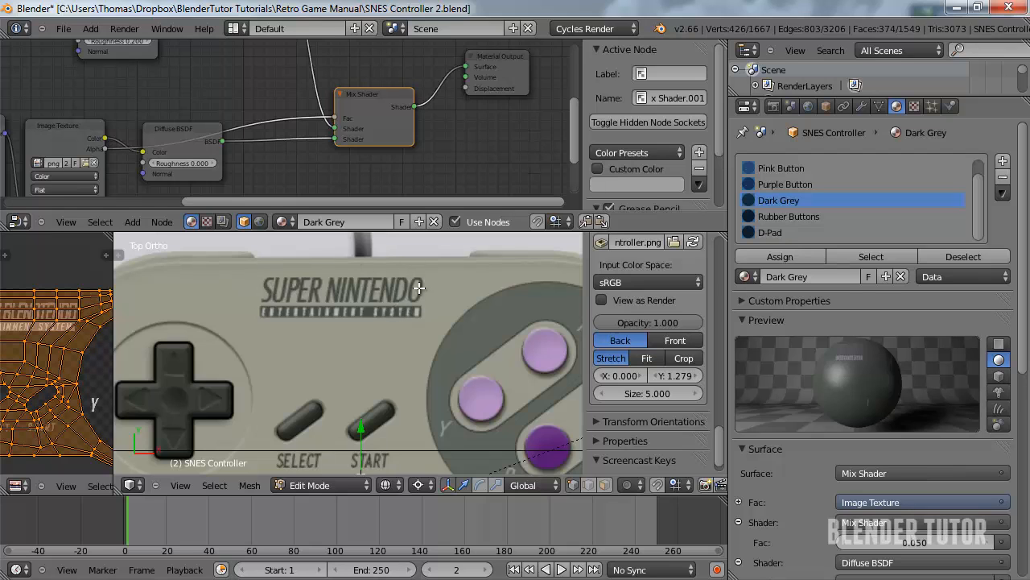
pyautogui.scroll(-4, 343, 296)
pyautogui.moveTo(82, 366); pyautogui.dragTo(135, 367, button='middle')
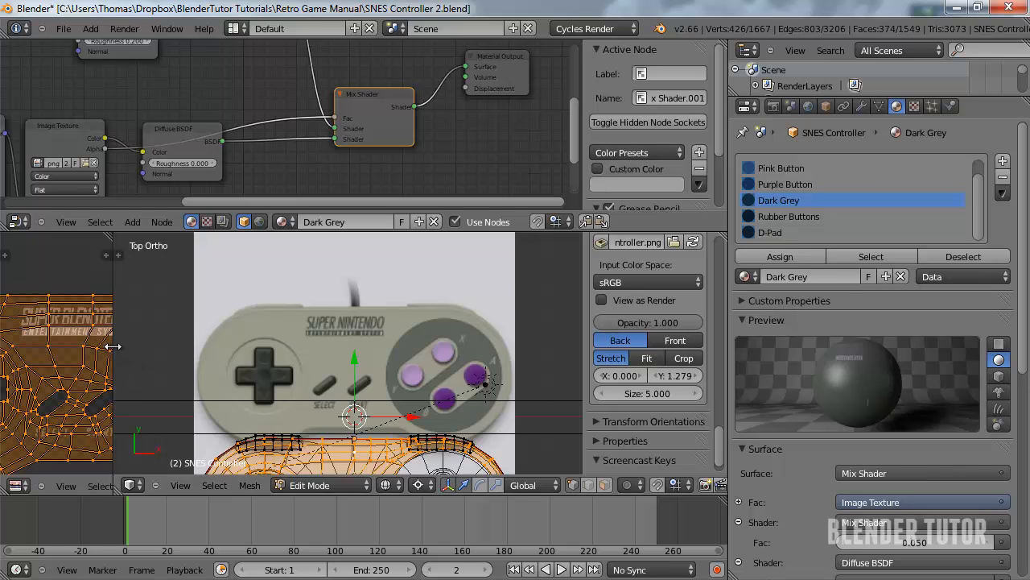
pyautogui.moveTo(116, 347); pyautogui.dragTo(454, 359)
pyautogui.scroll(4, 267, 382)
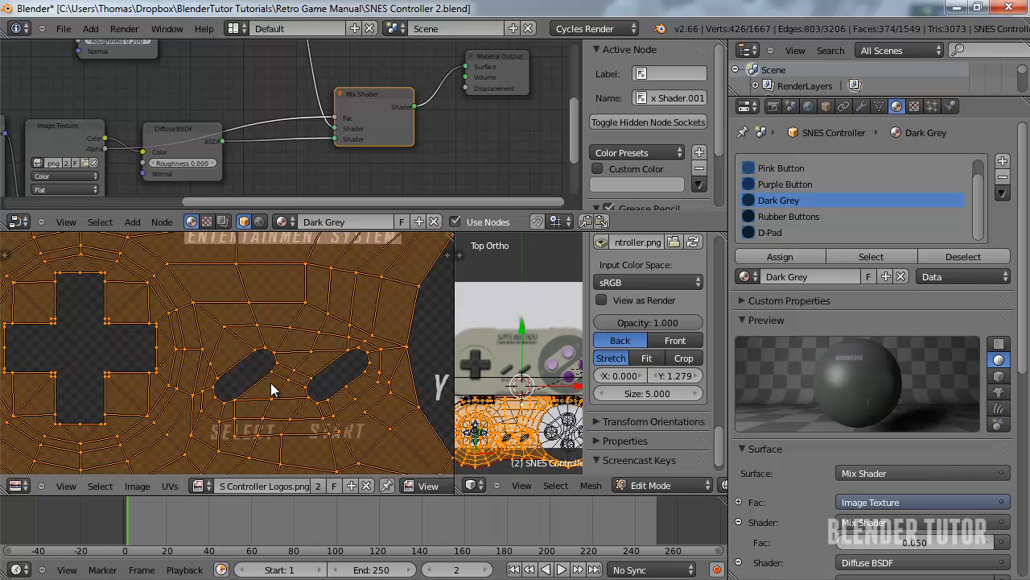
pyautogui.moveTo(272, 348); pyautogui.dragTo(268, 419, button='middle')
pyautogui.moveTo(267, 422); pyautogui.dragTo(252, 360, button='middle')
pyautogui.scroll(-5, 251, 360)
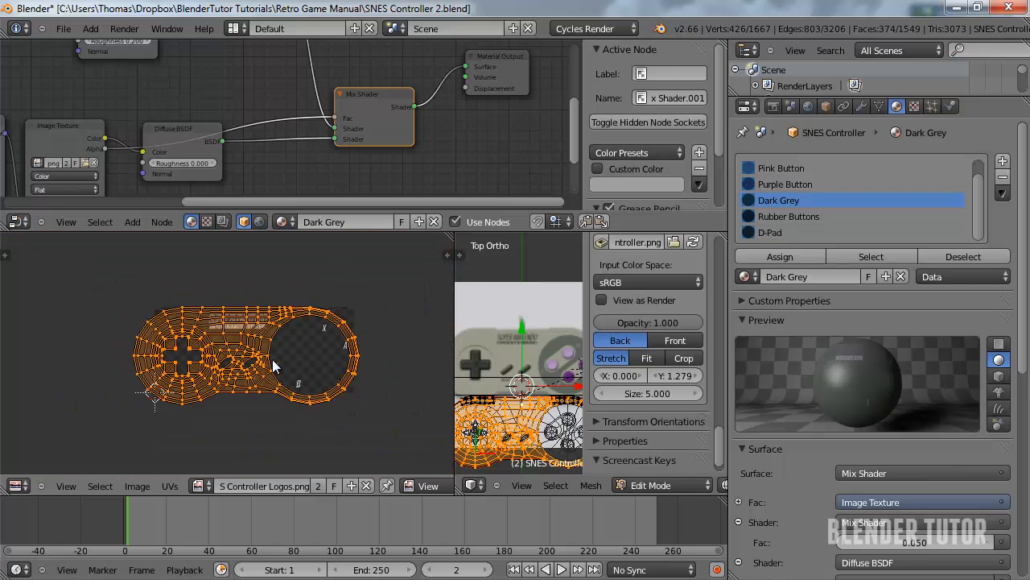
# Leave mesh editing and return the controller to Object Mode
pyautogui.press('Tab')
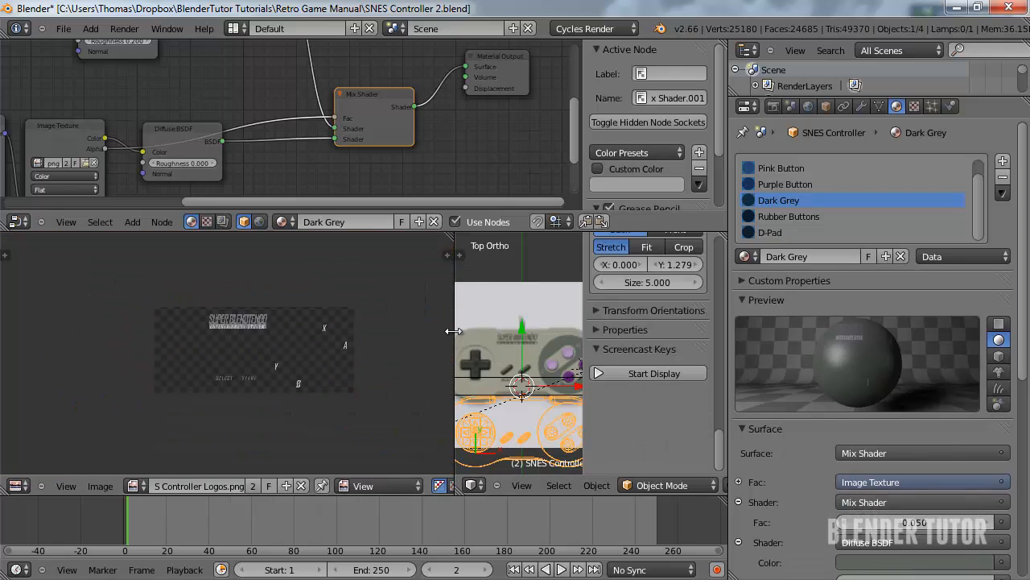
# Widen the 3D view by shrinking the UV editor and select the controller's Main_Grey material for node editing
pyautogui.moveTo(447, 332); pyautogui.dragTo(63, 330)
pyautogui.scroll(2, 341, 338)
pyautogui.scroll(-3, 341, 343)
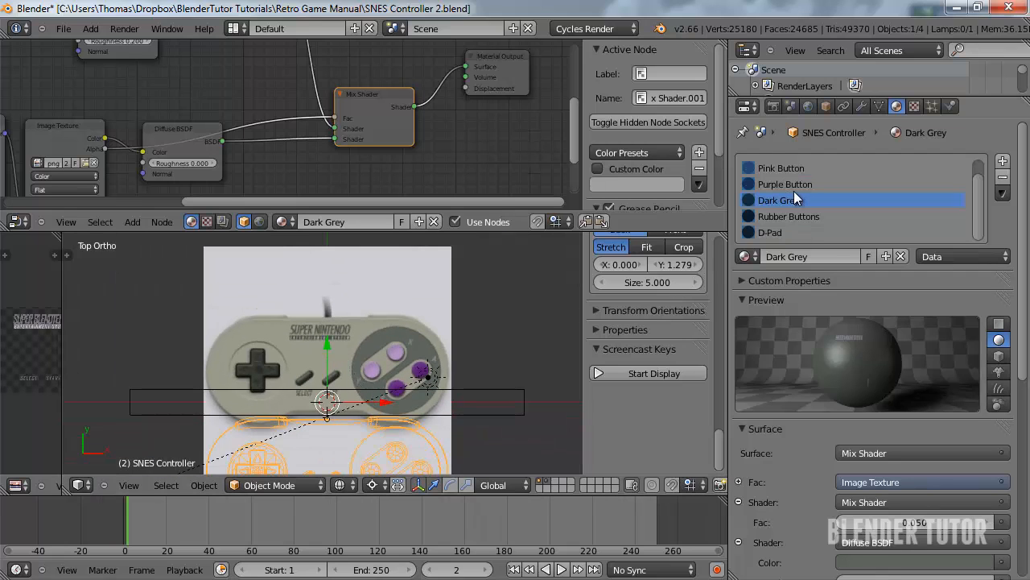
pyautogui.scroll(1, 787, 178)
pyautogui.click(785, 166)
pyautogui.scroll(-2, 398, 161)
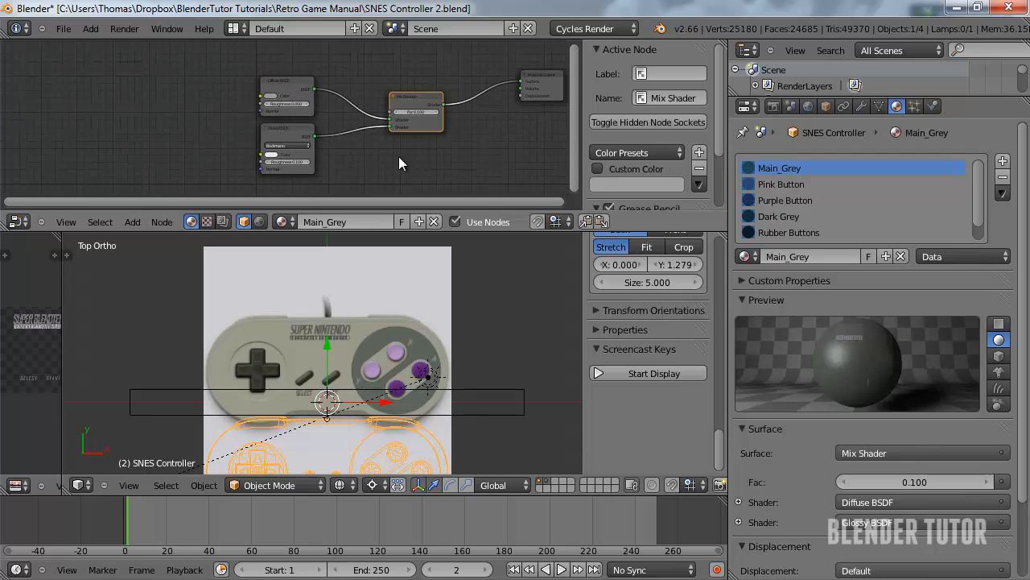
pyautogui.scroll(-1, 341, 123)
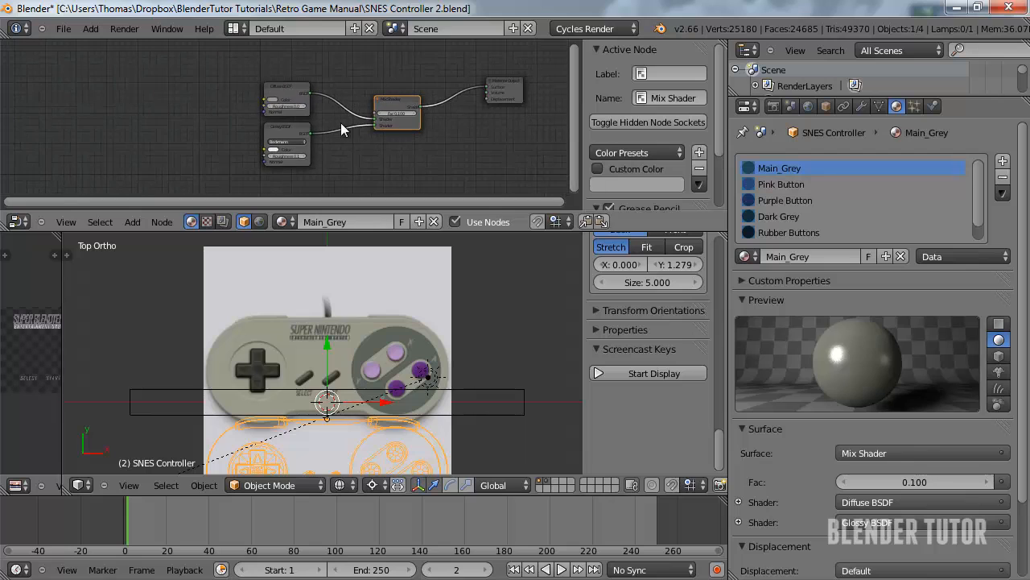
# Duplicate the Mix Shader node of the Main_Grey material and place the copy below the original
pyautogui.click(281, 125)
pyautogui.moveTo(220, 65); pyautogui.dragTo(420, 171)
pyautogui.scroll(-1, 327, 158)
pyautogui.press('g')
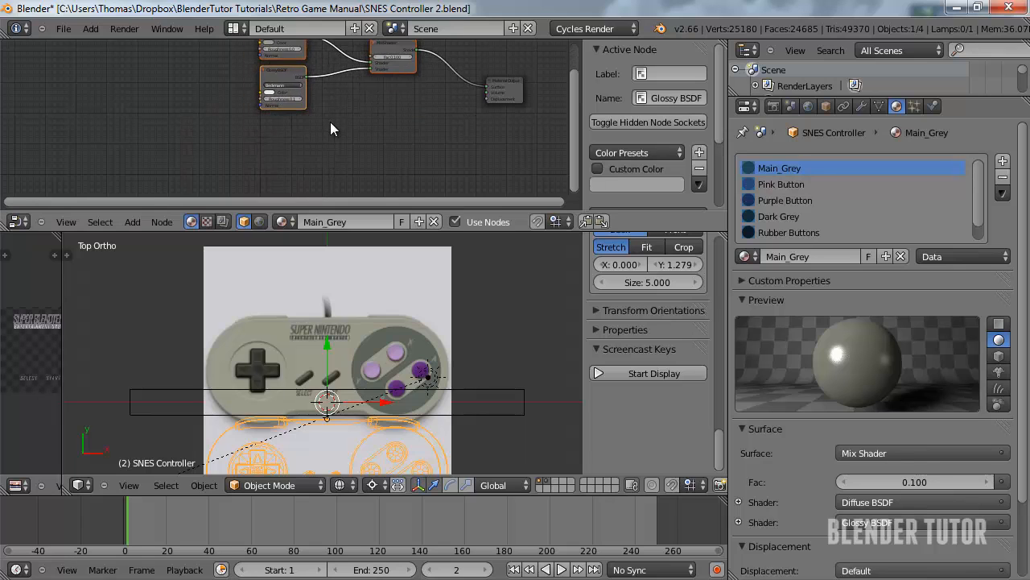
pyautogui.click(383, 61)
pyautogui.click(382, 60)
pyautogui.hotkey('shift', 'd')
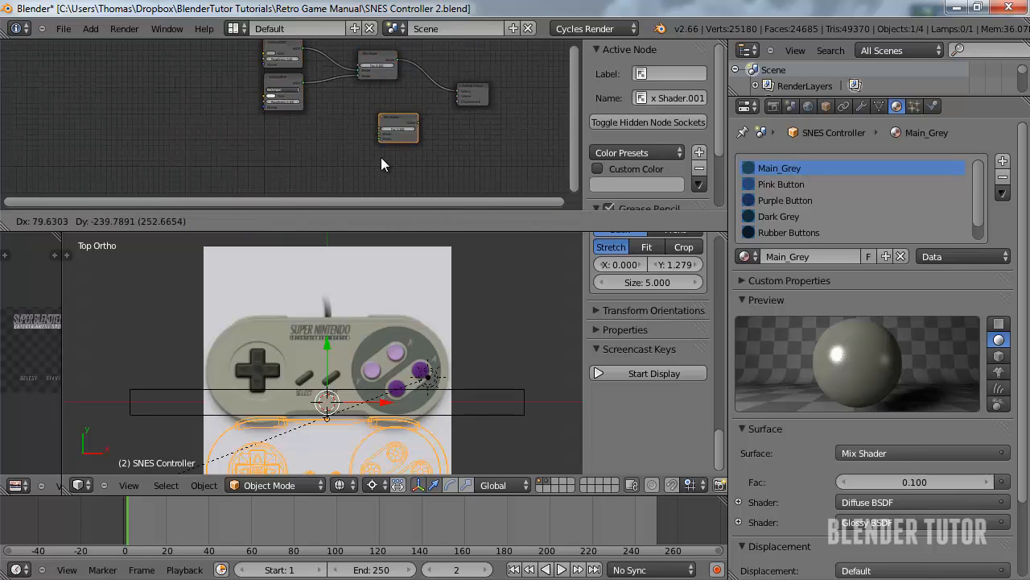
pyautogui.click(392, 129)
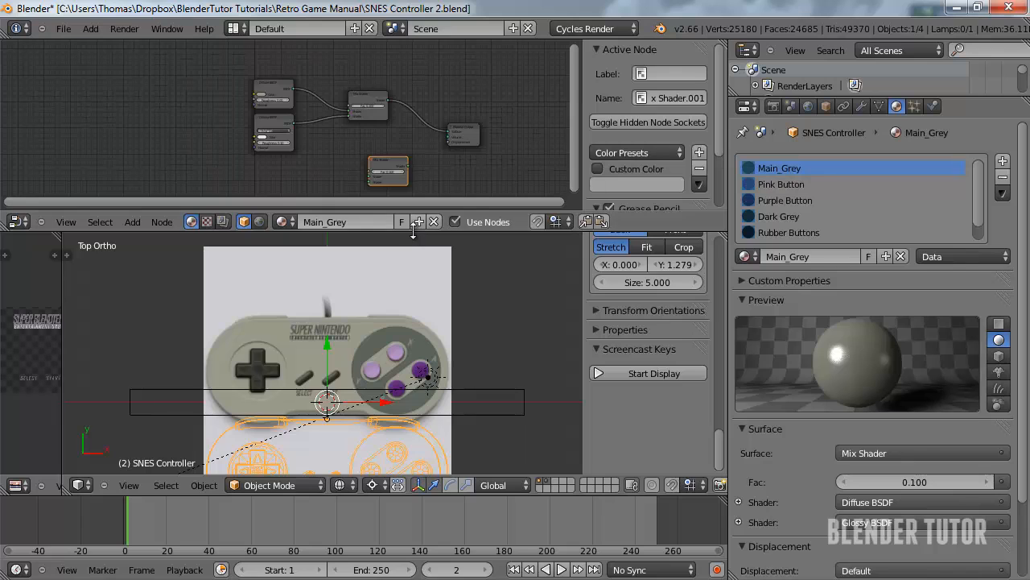
# Enlarge the node editor and hide its sidebar so the whole Main_Grey node tree fits
pyautogui.moveTo(410, 212); pyautogui.dragTo(404, 405)
pyautogui.scroll(3, 391, 334)
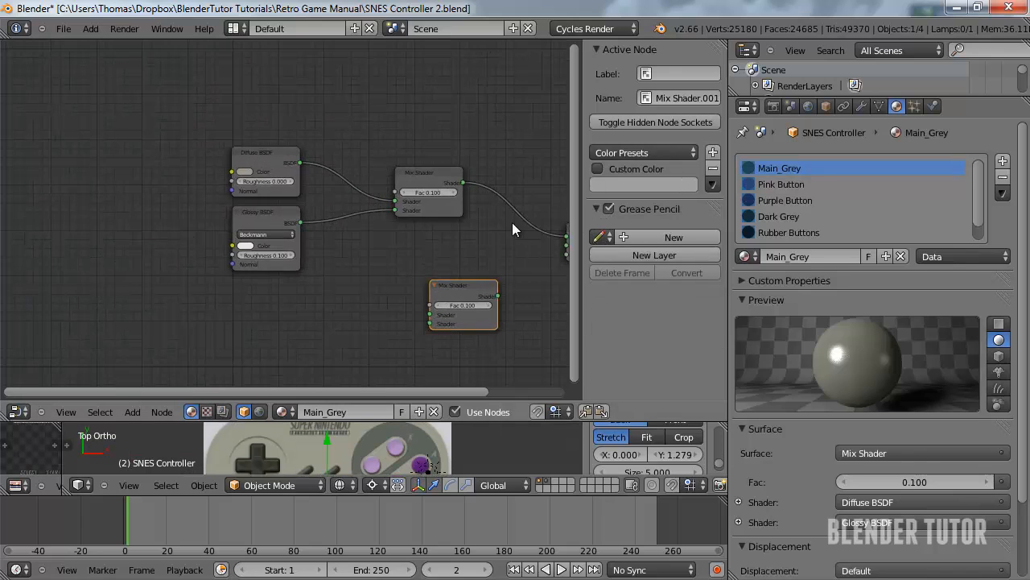
pyautogui.press('n')
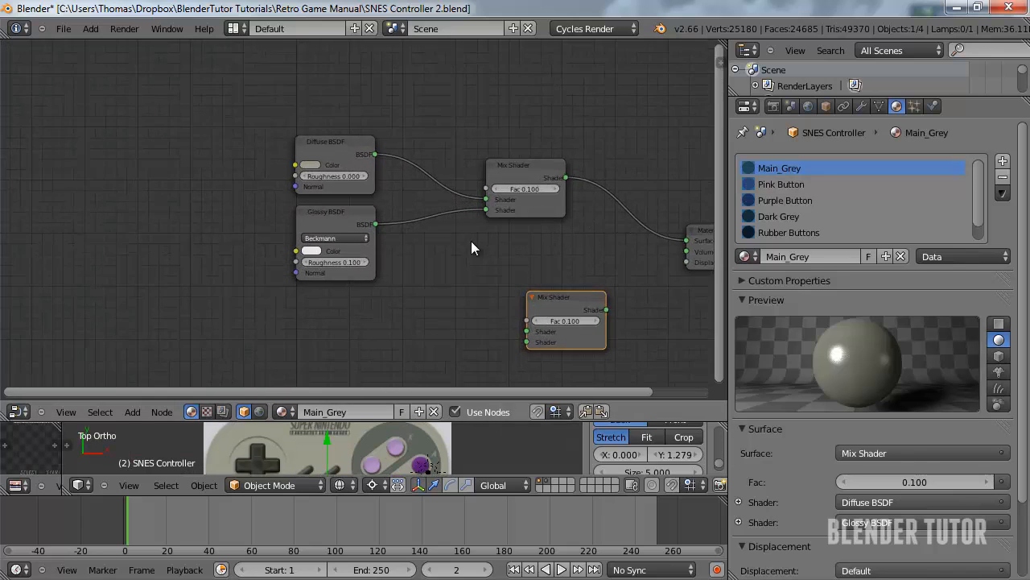
pyautogui.keyDown('shift'); pyautogui.scroll(-2, 479, 237); pyautogui.keyUp('shift')
pyautogui.scroll(-3, 483, 233)
pyautogui.keyDown('shift'); pyautogui.scroll(2, 467, 223); pyautogui.keyUp('shift')
pyautogui.scroll(2, 450, 220)
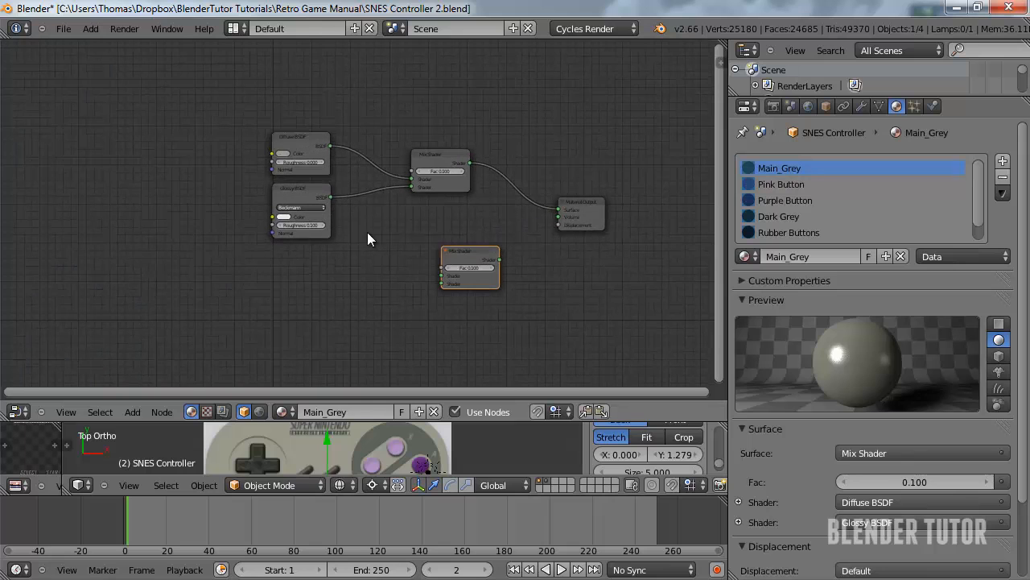
# Add an Image Texture node below and left of the existing shaders, and a Texture Coordinate node to its left
pyautogui.hotkey('shift', 'a')
pyautogui.moveTo(230, 298)
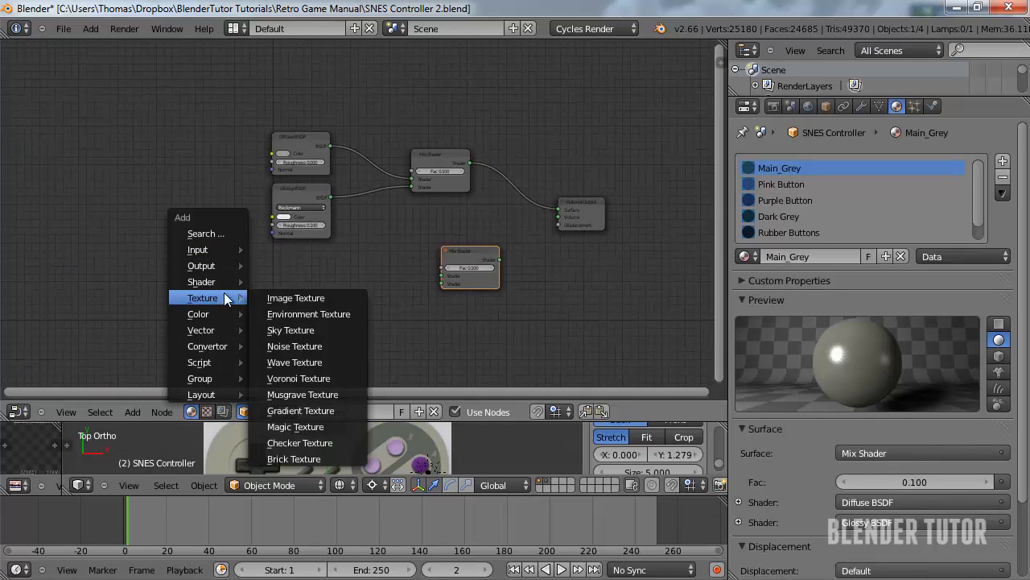
pyautogui.click(294, 298)
pyautogui.click(174, 287)
pyautogui.hotkey('shift', 'a')
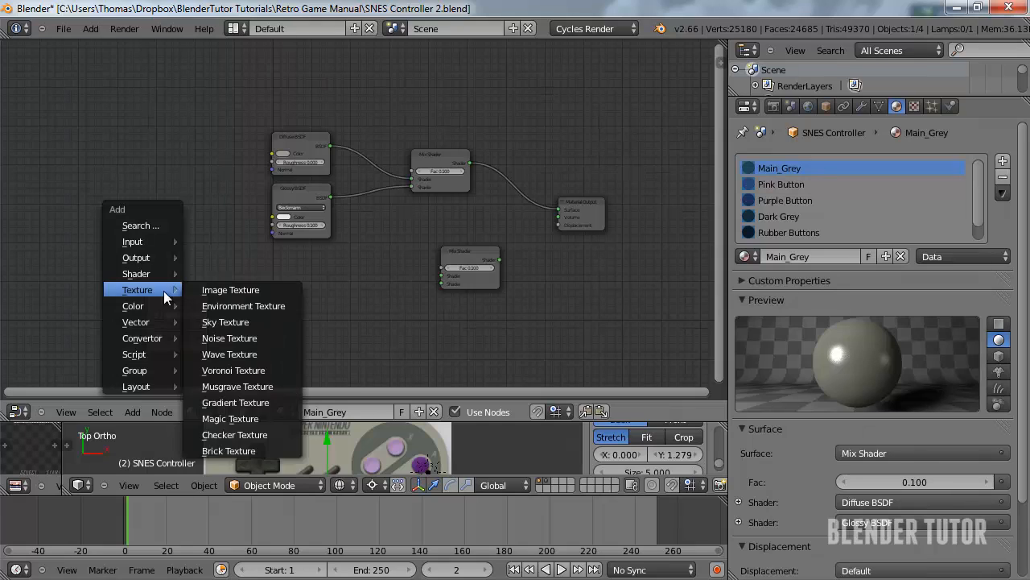
pyautogui.moveTo(153, 258)
pyautogui.moveTo(137, 242)
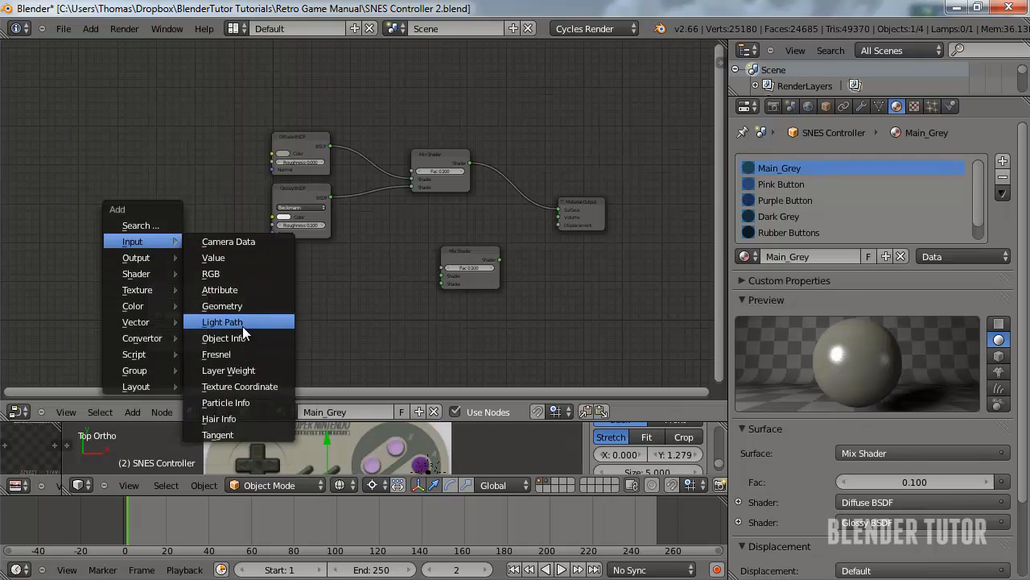
pyautogui.click(256, 385)
pyautogui.click(53, 309)
# Add a Mapping node and arrange it between the Texture Coordinate and Image Texture nodes
pyautogui.hotkey('shift', 'a')
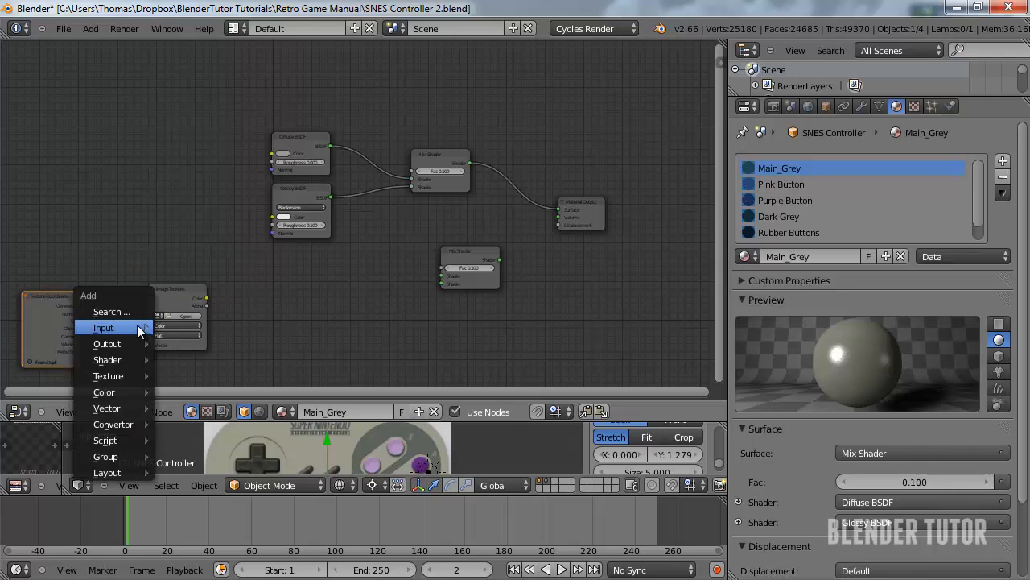
pyautogui.moveTo(146, 406)
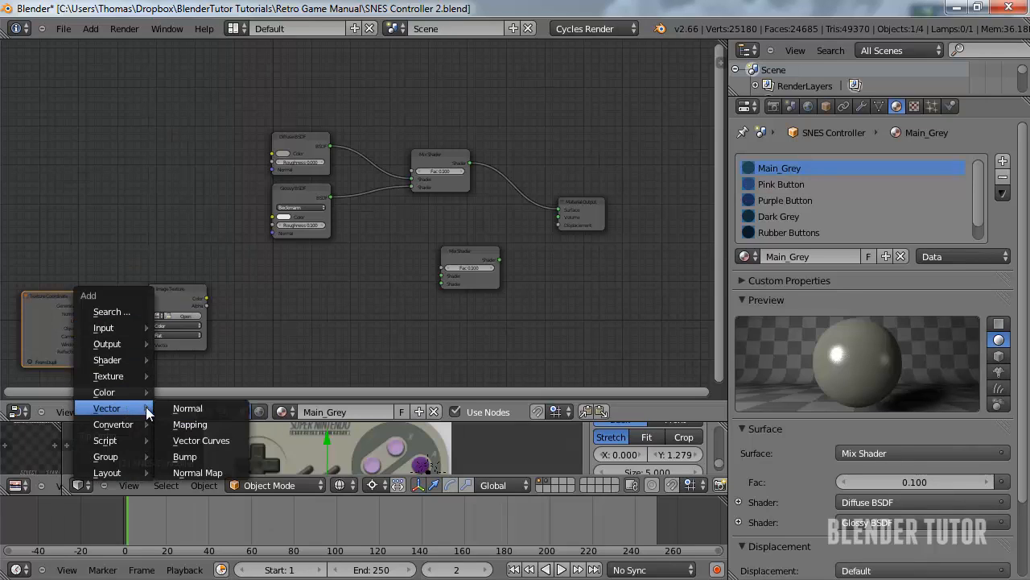
pyautogui.click(197, 423)
pyautogui.click(101, 189)
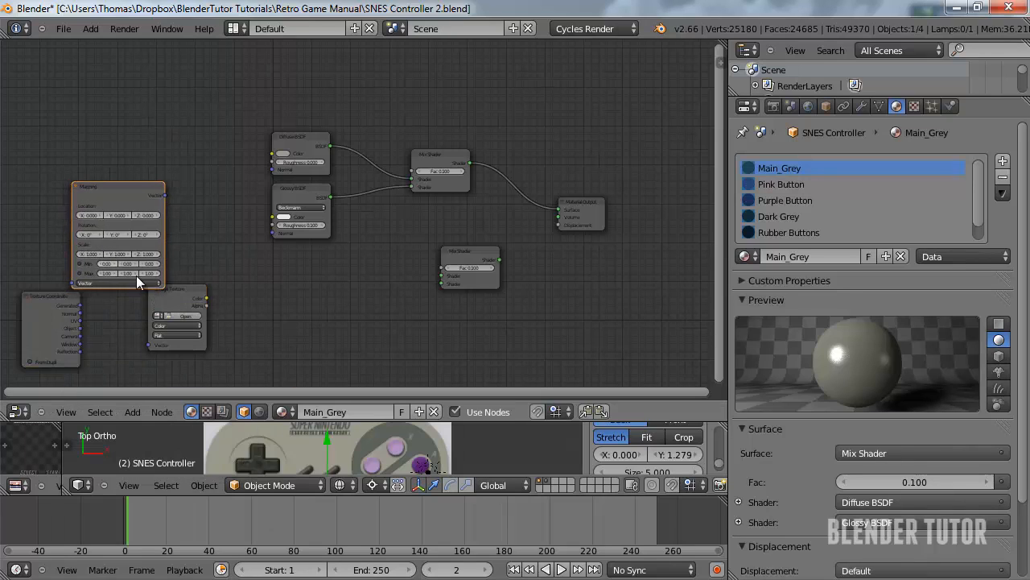
pyautogui.moveTo(211, 297); pyautogui.dragTo(258, 310)
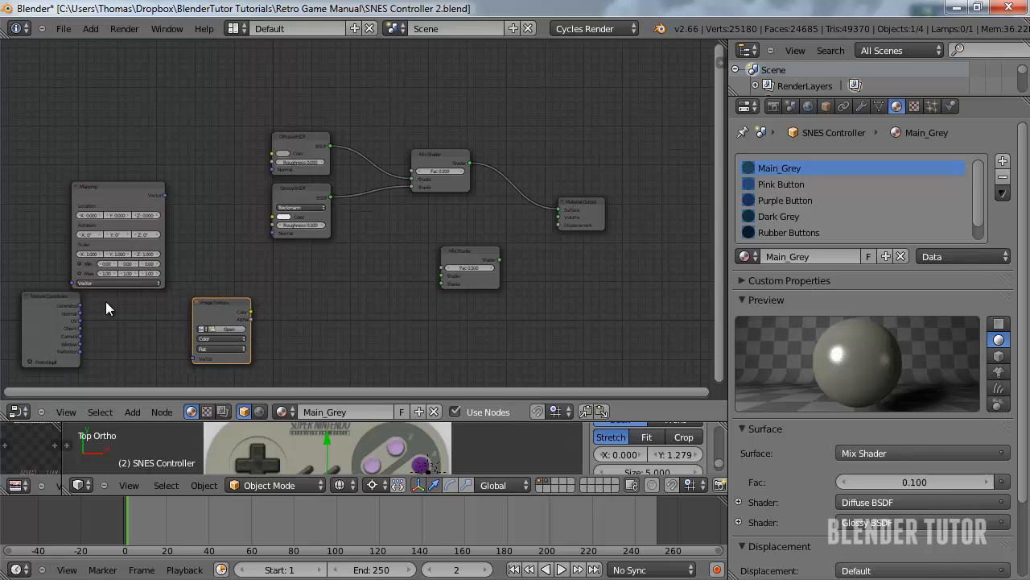
pyautogui.click(45, 295)
pyautogui.press('Home')
pyautogui.moveTo(185, 165); pyautogui.dragTo(189, 244)
pyautogui.scroll(2, 118, 281)
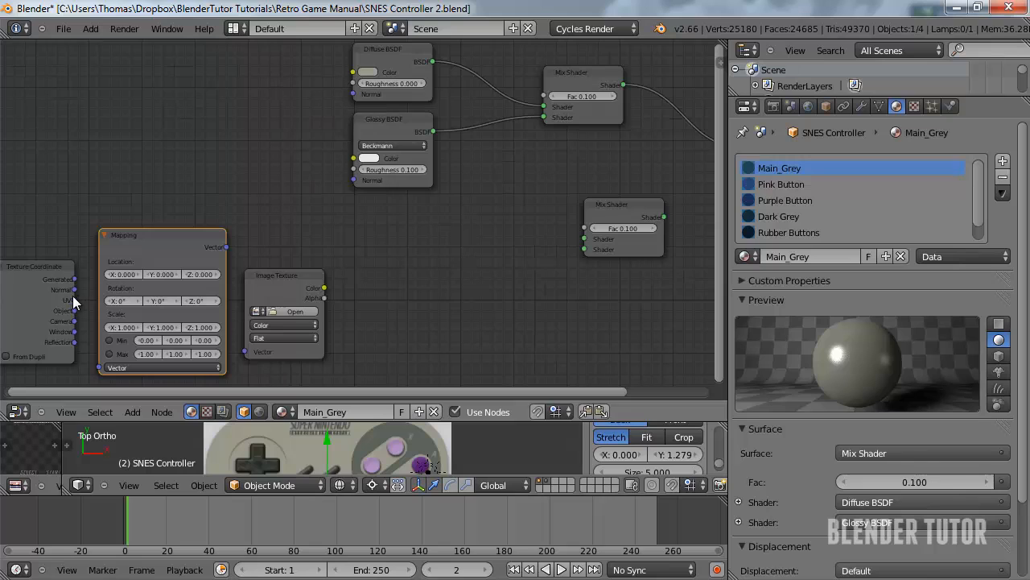
pyautogui.moveTo(41, 269)
pyautogui.mouseDown()
pyautogui.moveTo(15, 274)
pyautogui.moveTo(25, 276)
pyautogui.mouseUp()
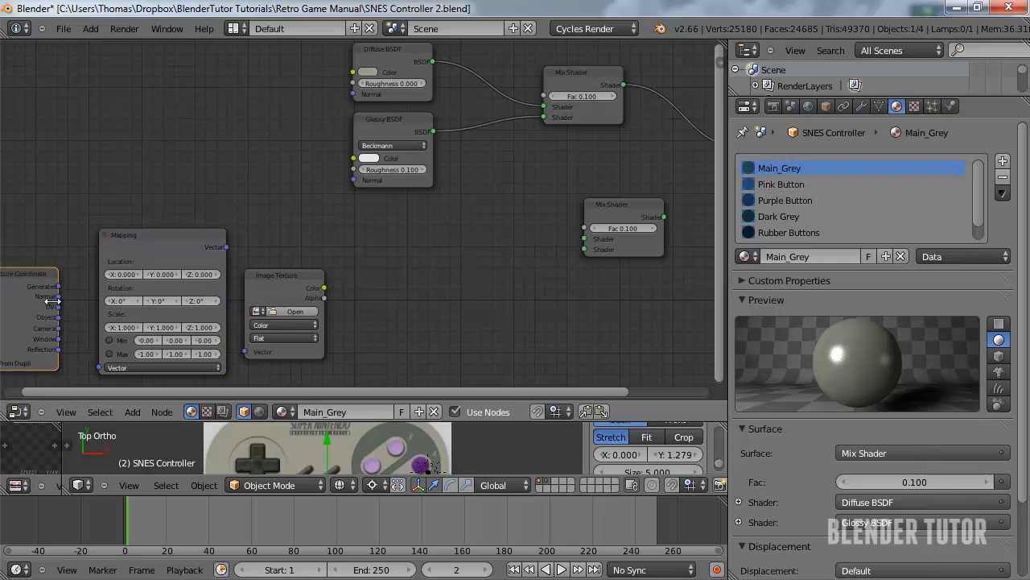
# Connect the UV output through the Mapping node to the Image Texture's Vector input, and enable the mapping's Min and Max limits
pyautogui.moveTo(87, 356); pyautogui.dragTo(95, 367)
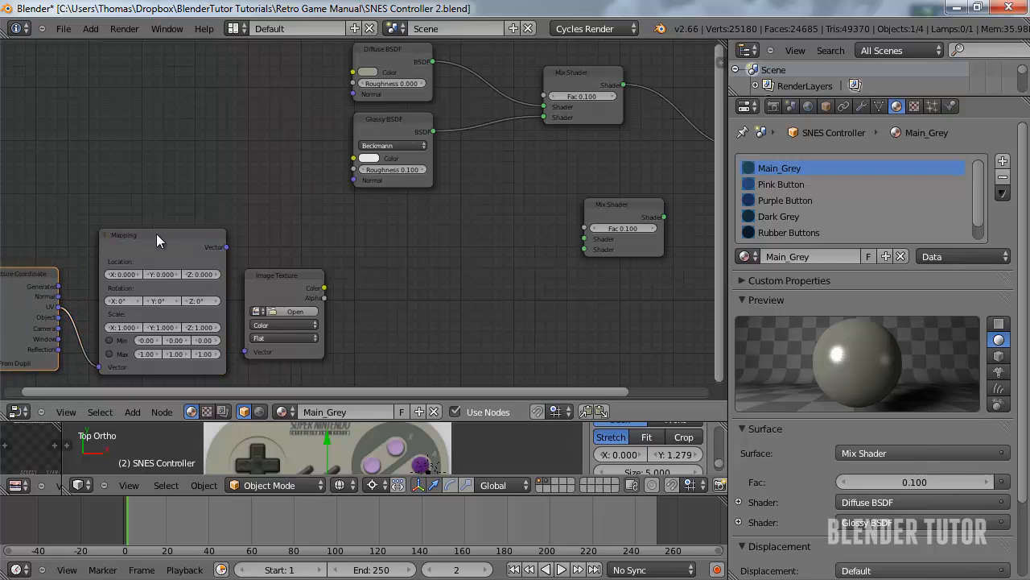
pyautogui.moveTo(156, 234); pyautogui.dragTo(149, 235)
pyautogui.moveTo(221, 248); pyautogui.dragTo(246, 352)
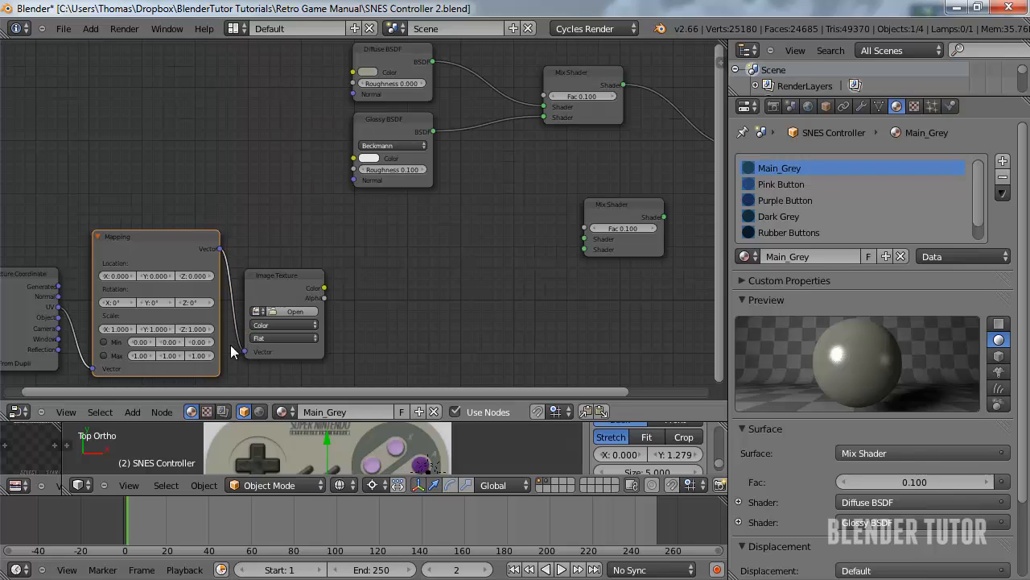
pyautogui.click(104, 342)
pyautogui.click(104, 355)
# Add a Diffuse BSDF node between the Image Texture node and the duplicated Mix Shader
pyautogui.hotkey('shift', 'a')
pyautogui.moveTo(382, 270)
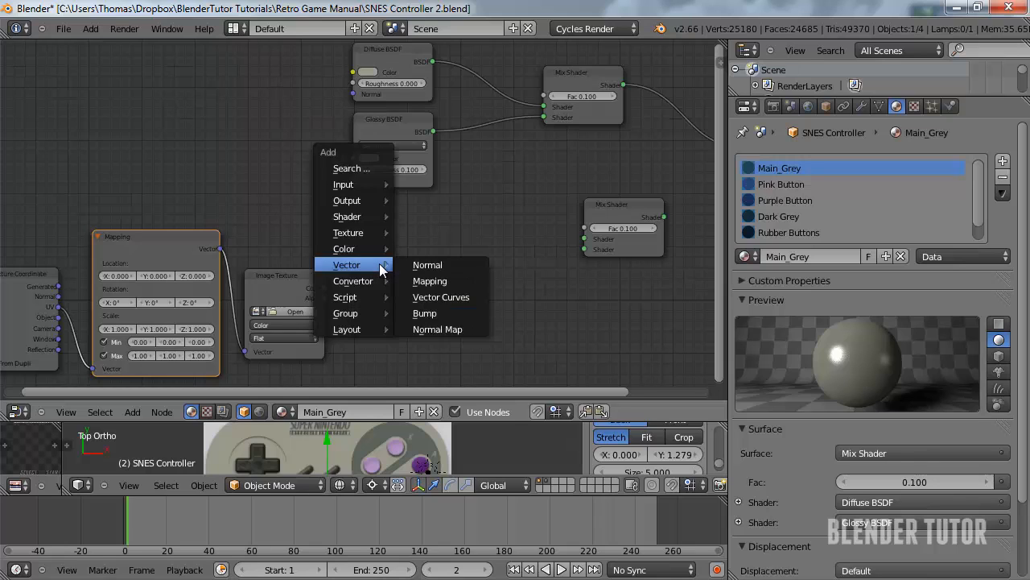
pyautogui.moveTo(352, 216)
pyautogui.click(441, 250)
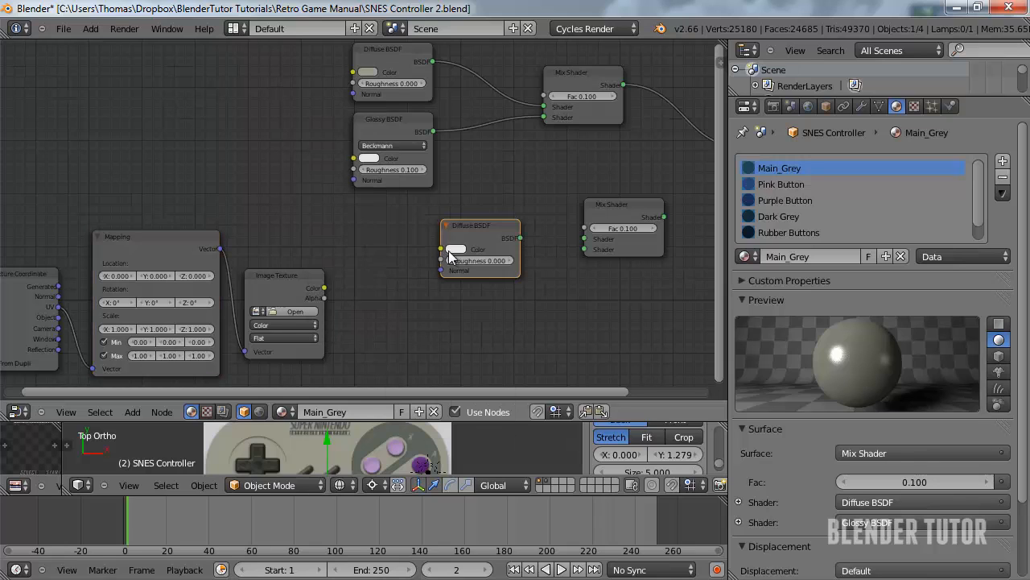
pyautogui.moveTo(474, 224); pyautogui.dragTo(427, 224)
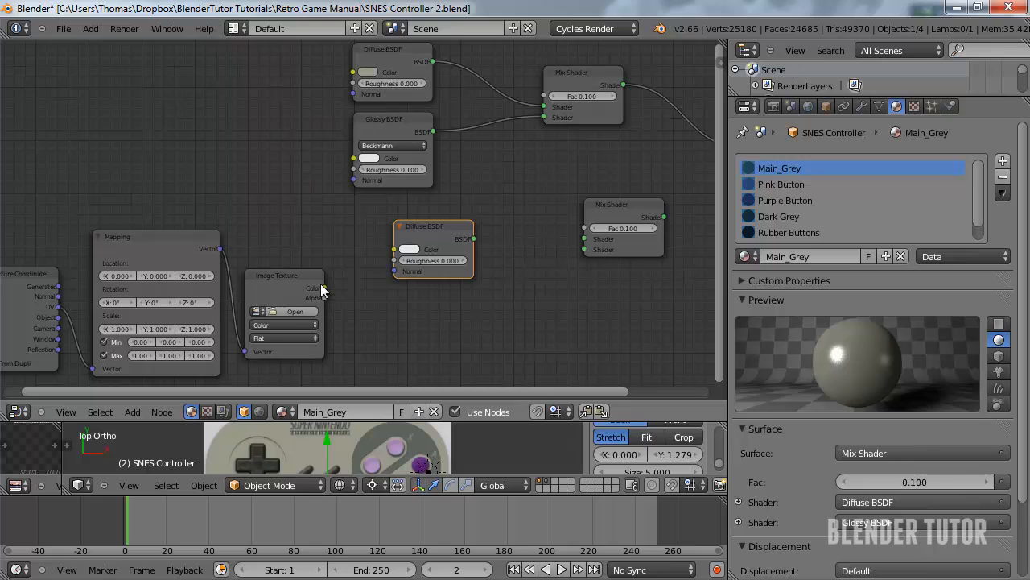
# Connect the image's Color to the new Diffuse BSDF, that shader to the duplicated Mix Shader's second Shader input, and Alpha to its Fac
pyautogui.moveTo(322, 288); pyautogui.dragTo(395, 250)
pyautogui.moveTo(474, 239); pyautogui.dragTo(584, 249)
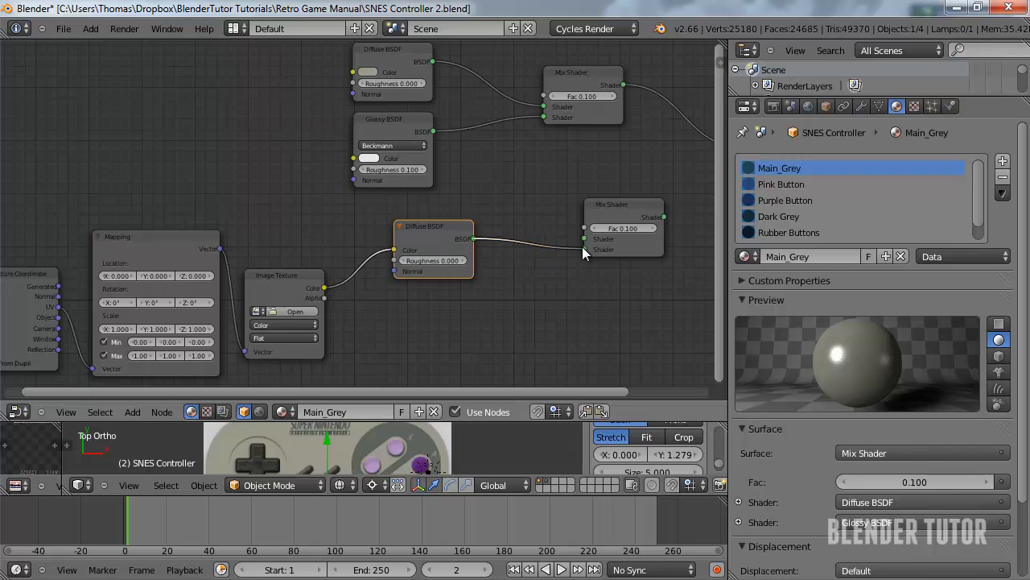
pyautogui.moveTo(323, 297); pyautogui.dragTo(584, 229)
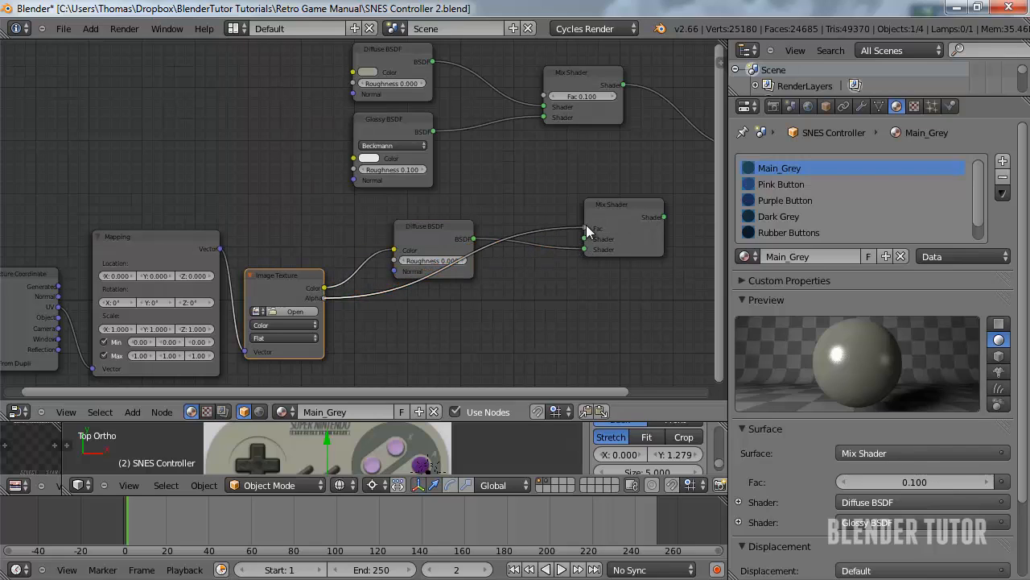
# Feed the original Mix Shader into the duplicate's first Shader input and connect the duplicate to the Material Output's Surface
pyautogui.scroll(-4, 607, 155)
pyautogui.moveTo(538, 202); pyautogui.dragTo(407, 245, button='middle')
pyautogui.moveTo(417, 250); pyautogui.dragTo(383, 229)
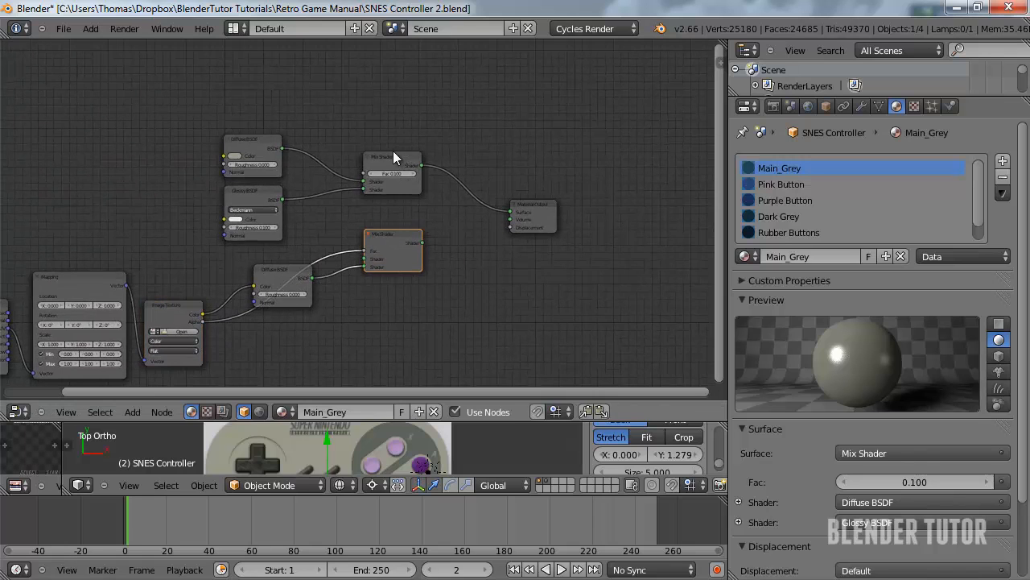
pyautogui.moveTo(417, 161); pyautogui.dragTo(357, 155)
pyautogui.moveTo(368, 209); pyautogui.dragTo(365, 258)
pyautogui.moveTo(421, 241); pyautogui.dragTo(511, 212)
pyautogui.scroll(-2, 321, 282)
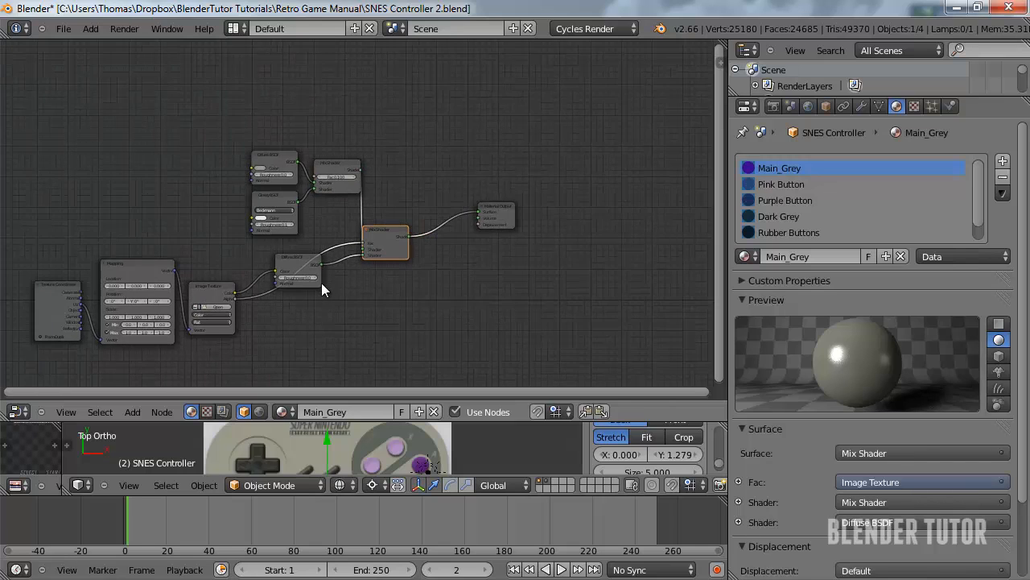
# Assign the existing controller logos PNG to the Image Texture node of the Main_Grey material
pyautogui.moveTo(321, 283); pyautogui.dragTo(393, 241, button='middle')
pyautogui.scroll(1, 340, 281)
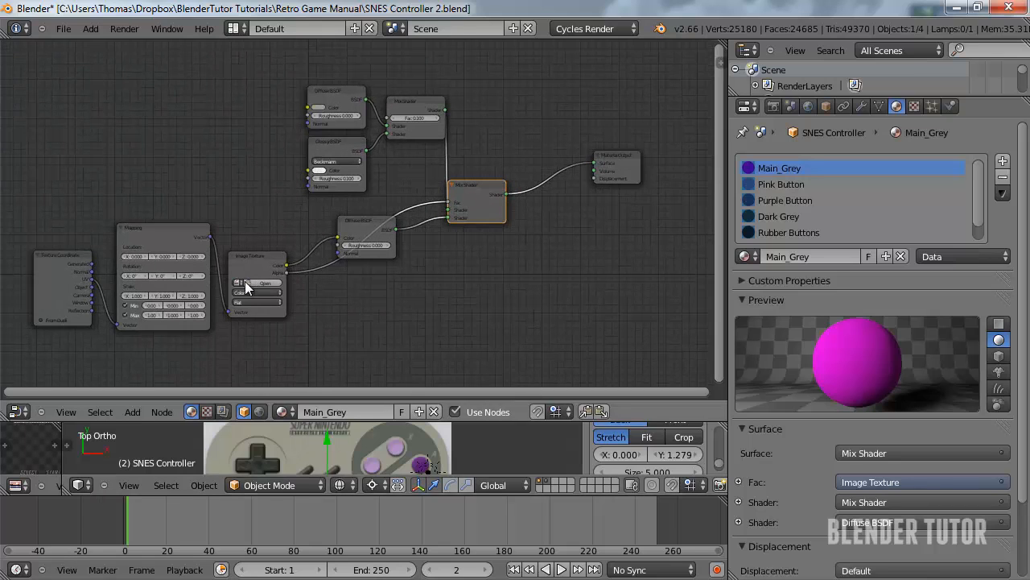
pyautogui.click(237, 282)
pyautogui.click(265, 298)
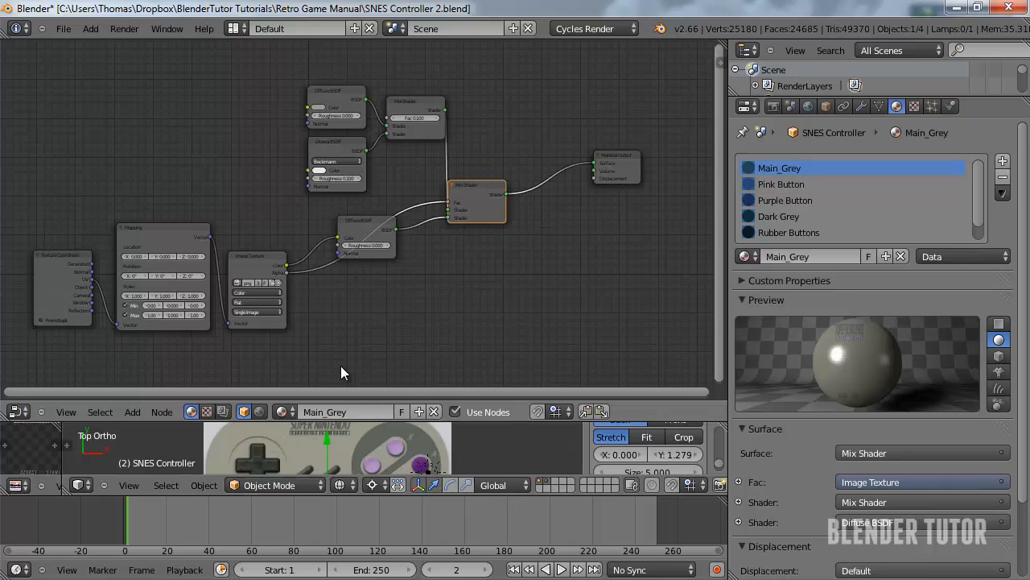
# Enlarge the 3D view, switch it to Rendered shading and check the logo and SELECT and START labels on the body
pyautogui.moveTo(365, 418); pyautogui.dragTo(365, 207)
pyautogui.scroll(-1, 333, 392)
pyautogui.keyDown('shift'); pyautogui.moveTo(333, 392); pyautogui.dragTo(375, 272, button='middle'); pyautogui.keyUp('shift')
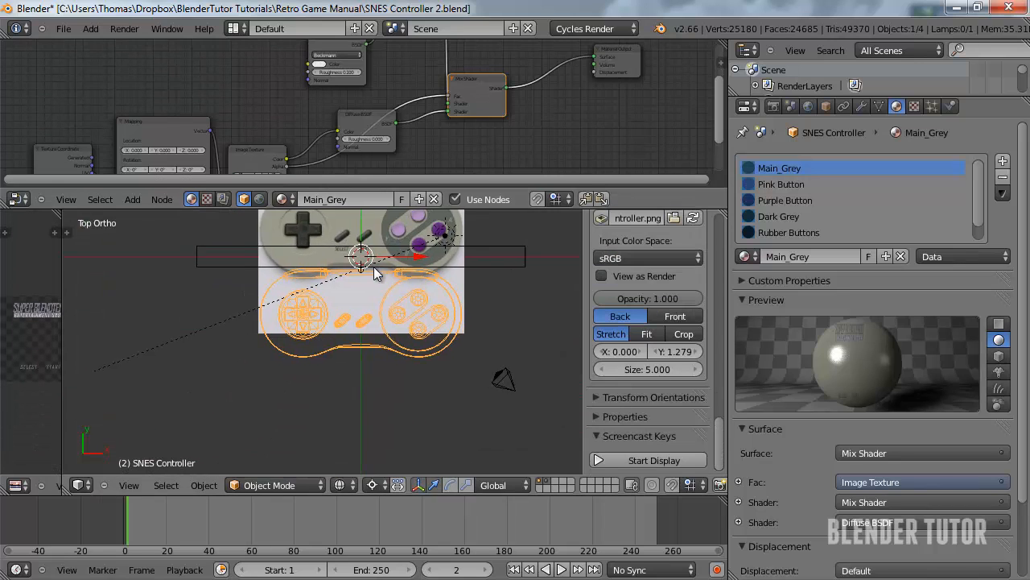
pyautogui.scroll(2, 315, 413)
pyautogui.click(339, 485)
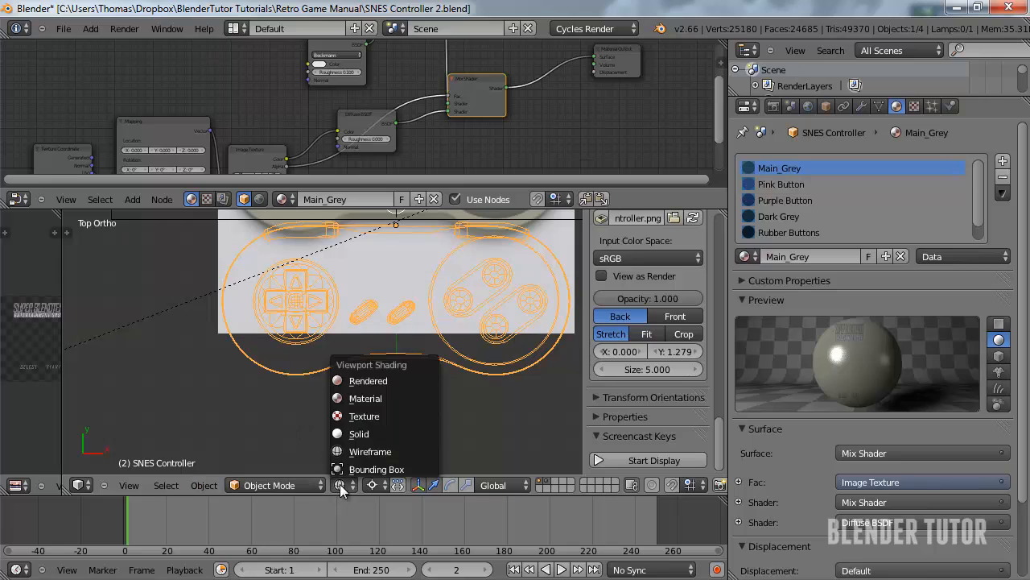
pyautogui.click(372, 384)
pyautogui.keyDown('shift'); pyautogui.moveTo(398, 334); pyautogui.dragTo(349, 379, button='middle'); pyautogui.keyUp('shift')
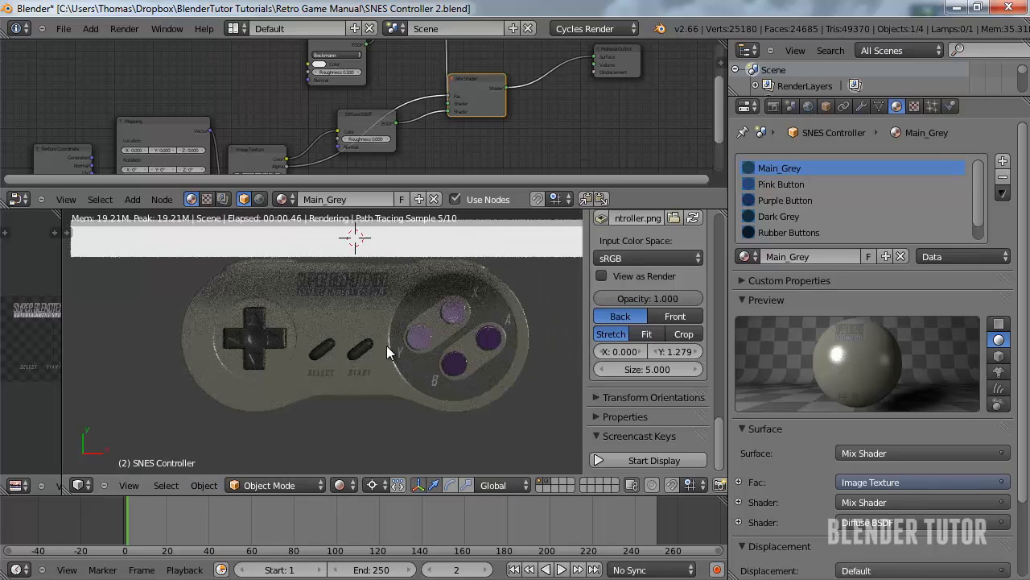
pyautogui.moveTo(385, 319); pyautogui.dragTo(385, 315, button='middle')
pyautogui.scroll(1, 384, 315)
pyautogui.scroll(2, 386, 322)
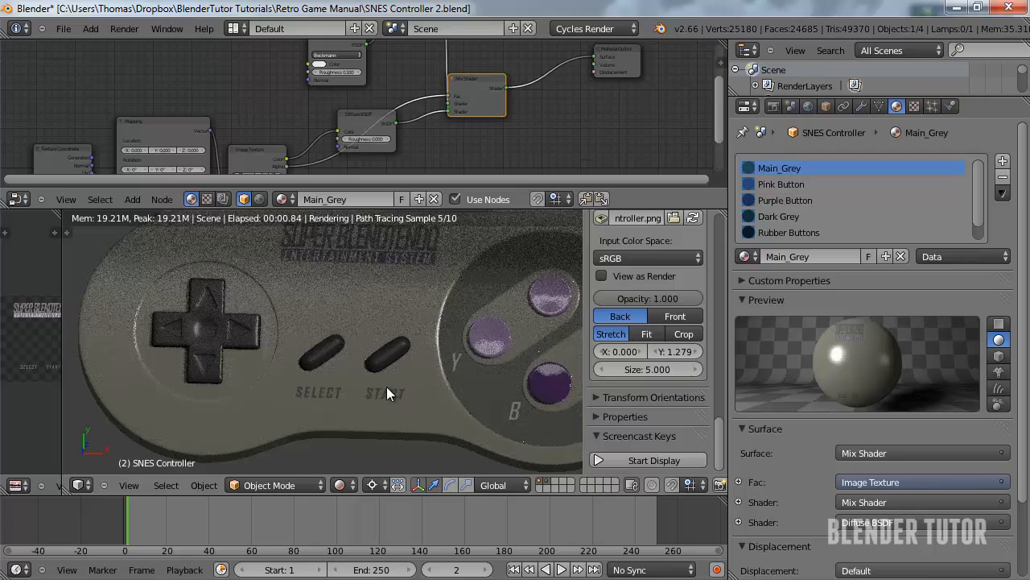
pyautogui.scroll(-1, 354, 273)
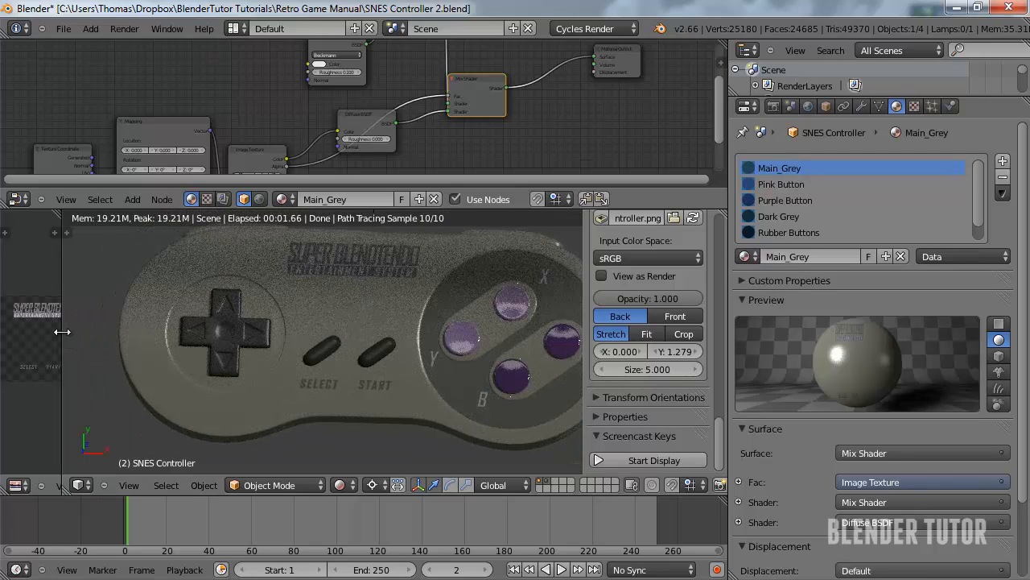
# Enlarge the UV view, open the controller body for editing and scale its UVs up slightly over the logo image
pyautogui.moveTo(61, 331); pyautogui.dragTo(336, 330)
pyautogui.press('Tab')
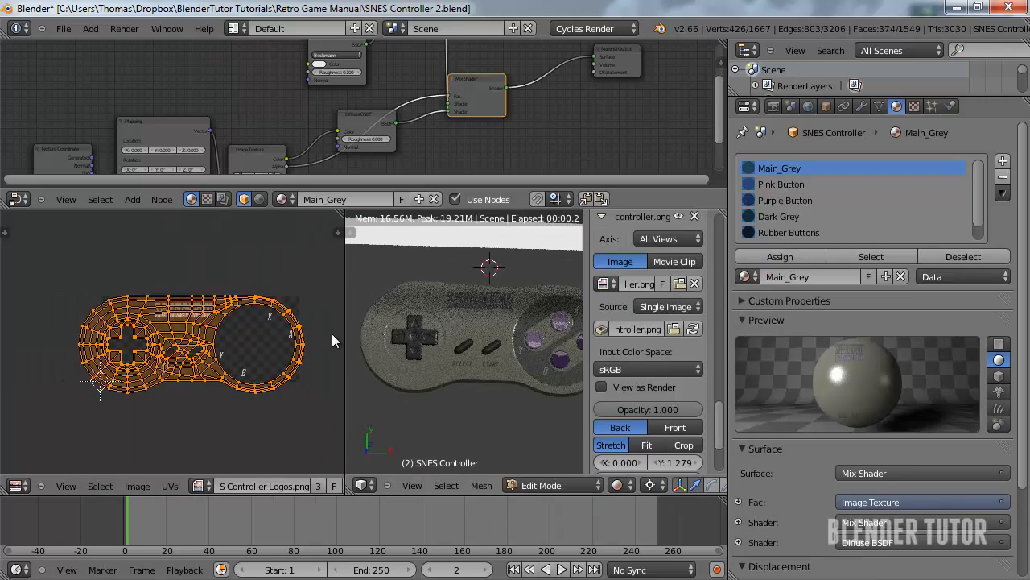
pyautogui.scroll(5, 269, 335)
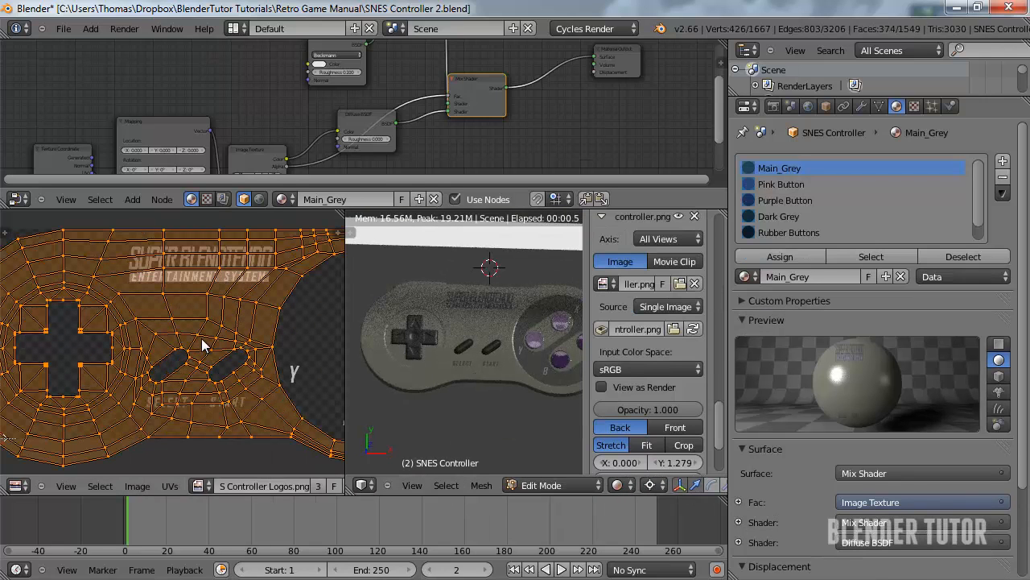
pyautogui.press('s')
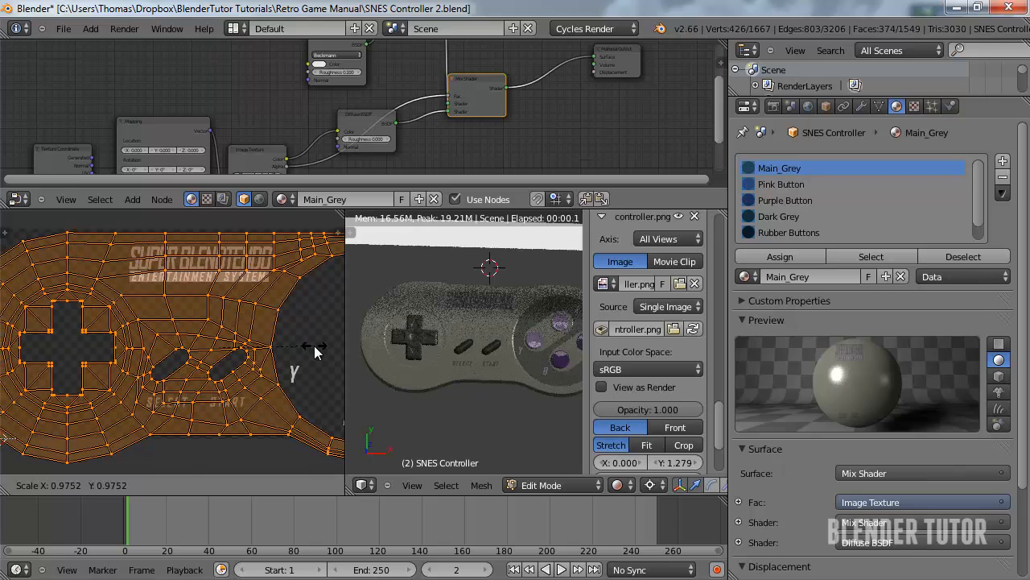
pyautogui.click(315, 347)
pyautogui.press('s')
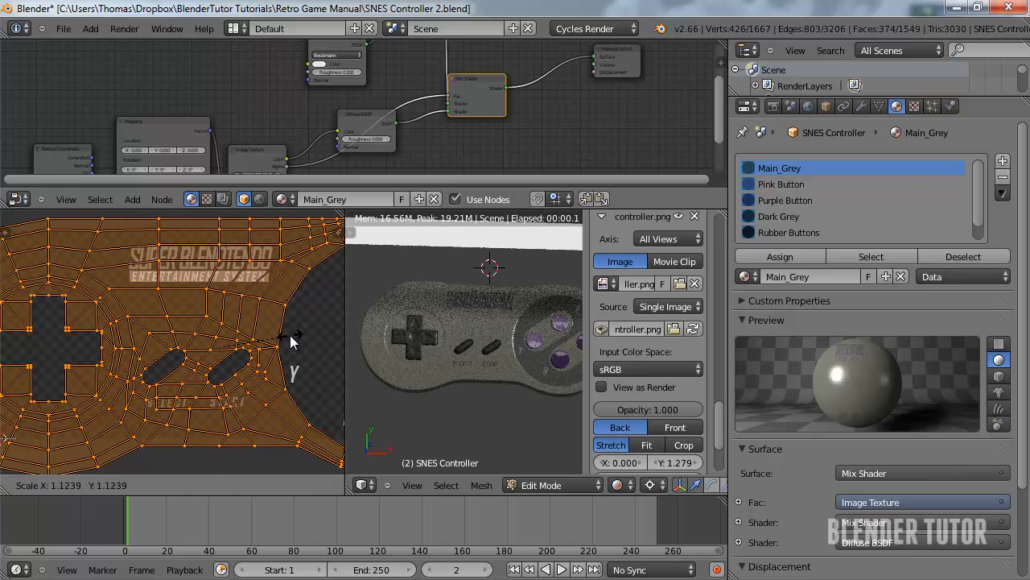
pyautogui.click(290, 342)
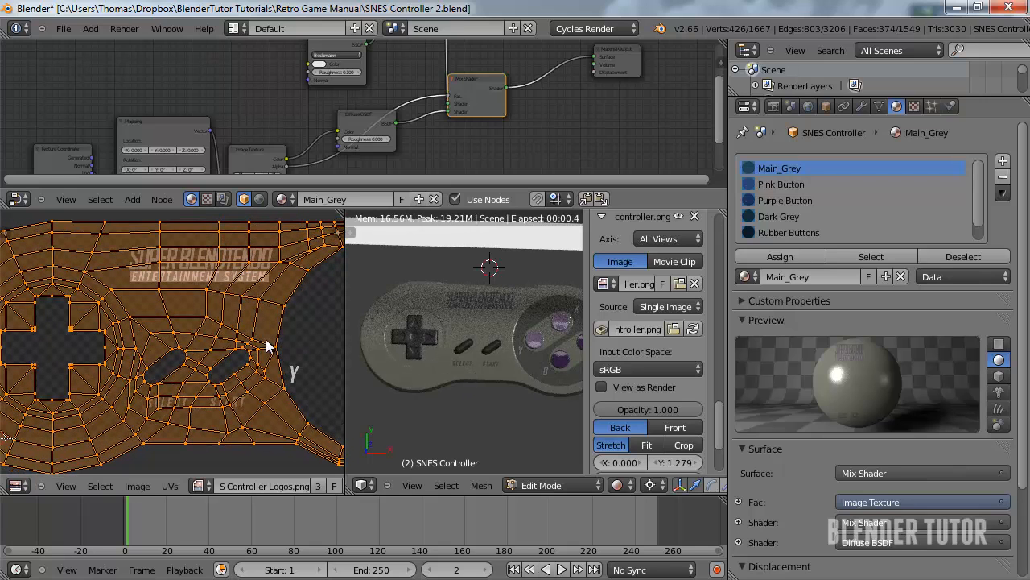
# Shift the body's UVs right along X by about 0.01 and down along Y by about 0.02, and leave mesh editing
pyautogui.press('g')
pyautogui.press('x')
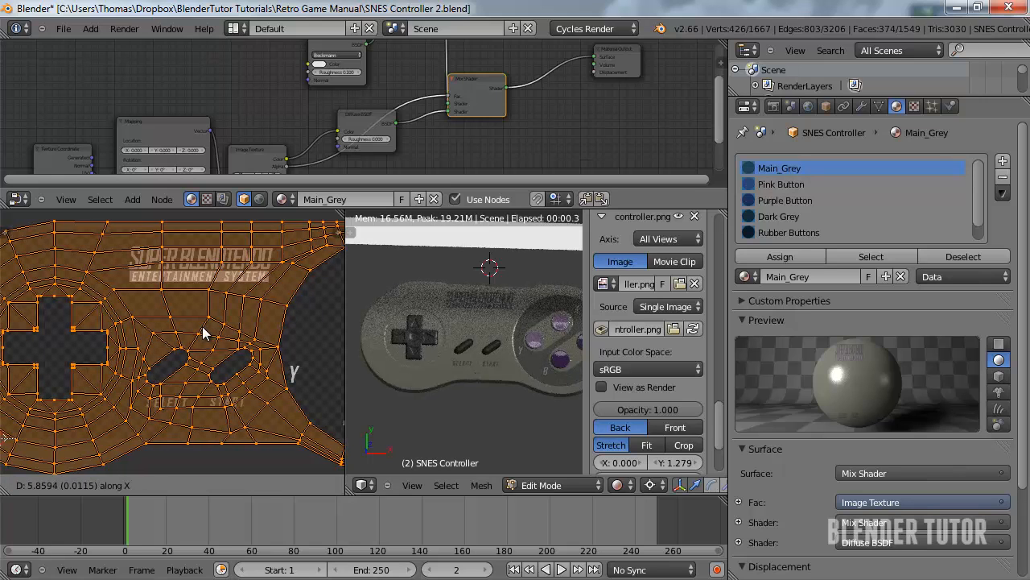
pyautogui.click(210, 325)
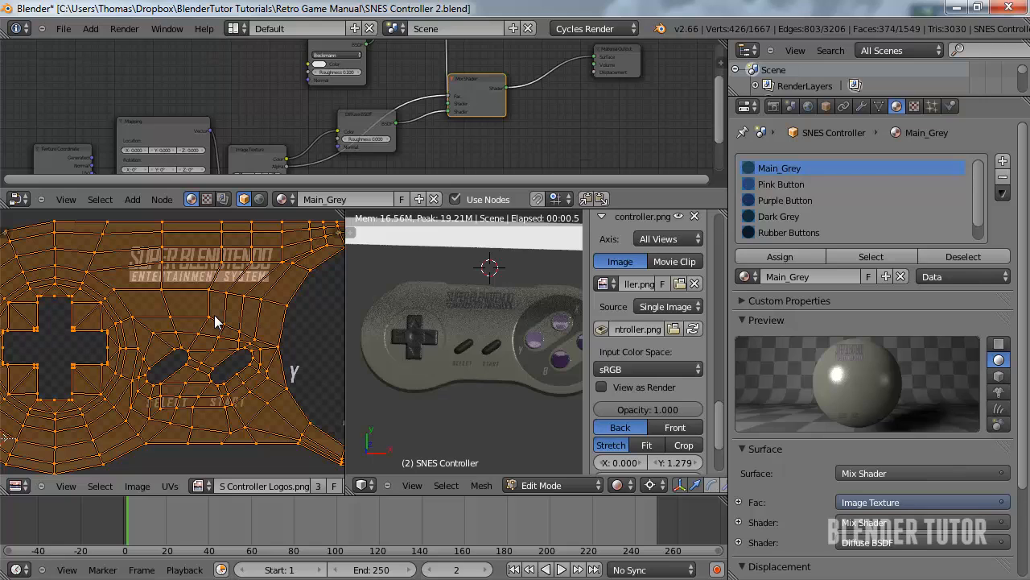
pyautogui.press('g')
pyautogui.press('y')
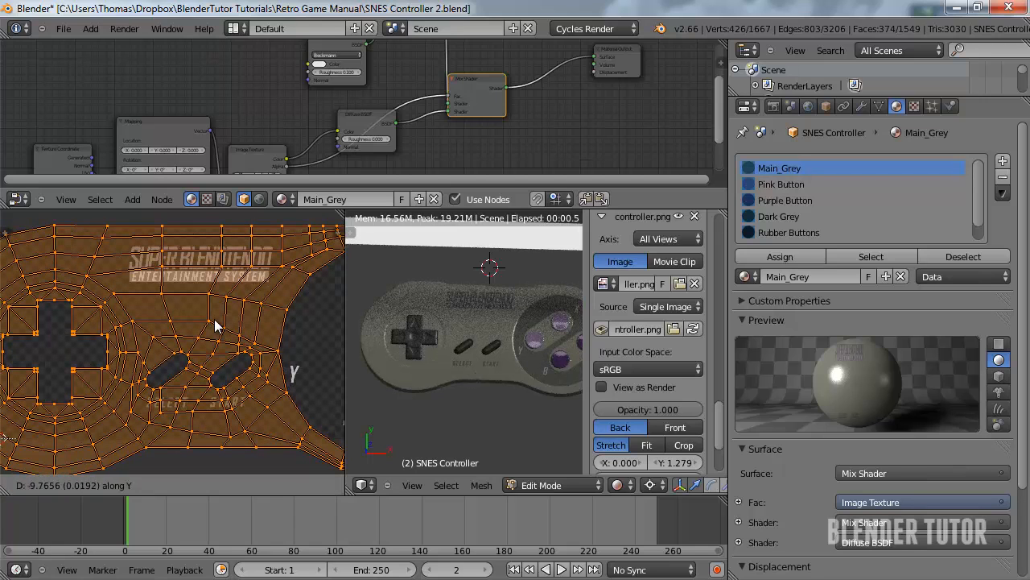
pyautogui.click(214, 319)
pyautogui.press('Tab')
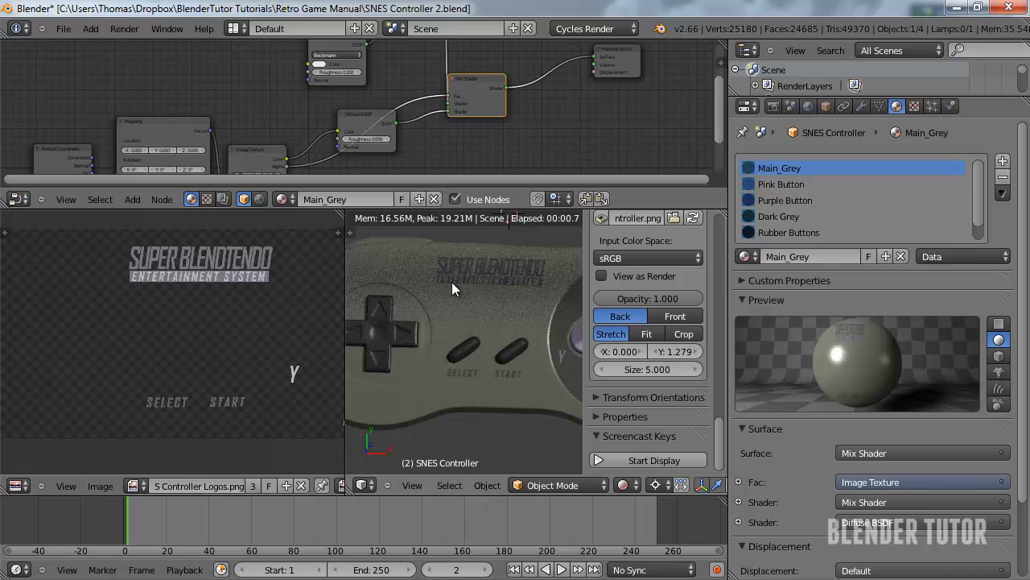
# Turn off the Mapping node's Min and Max limits and check the logo and labels in the rendered view
pyautogui.scroll(-3, 512, 340)
pyautogui.scroll(1, 512, 341)
pyautogui.keyDown('shift'); pyautogui.moveTo(513, 341); pyautogui.dragTo(458, 370, button='middle'); pyautogui.keyUp('shift')
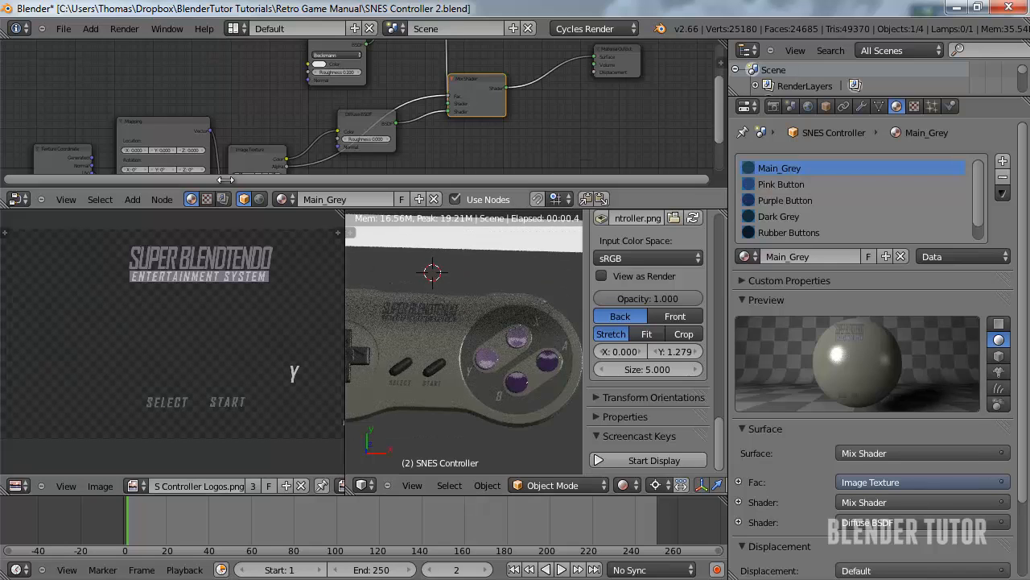
pyautogui.scroll(4, 103, 116)
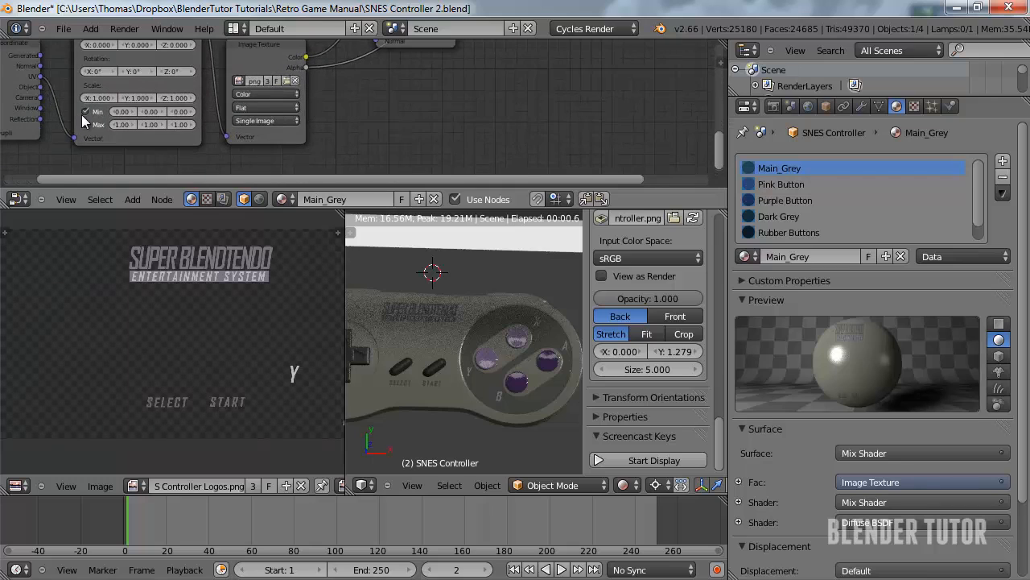
pyautogui.moveTo(85, 112); pyautogui.dragTo(85, 125)
pyautogui.press('Tab')
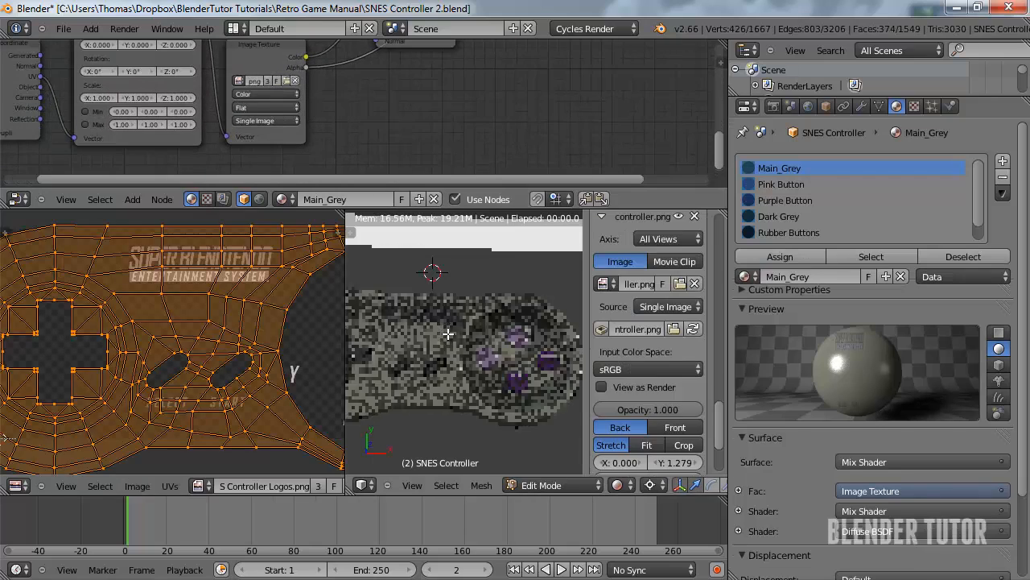
pyautogui.press('Tab')
pyautogui.keyDown('shift'); pyautogui.moveTo(429, 347); pyautogui.dragTo(480, 353, button='middle'); pyautogui.keyUp('shift')
pyautogui.moveTo(491, 409); pyautogui.dragTo(464, 342, button='middle')
pyautogui.scroll(-3, 113, 120)
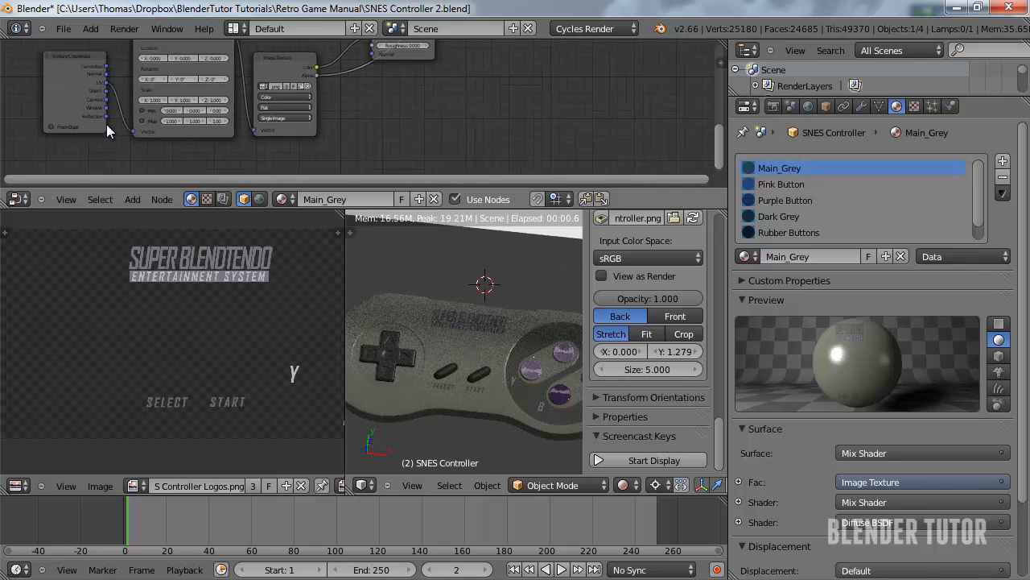
# Reposition the Mapping node slightly and turn its Min and Max limits back on
pyautogui.moveTo(229, 136); pyautogui.dragTo(213, 166, button='middle')
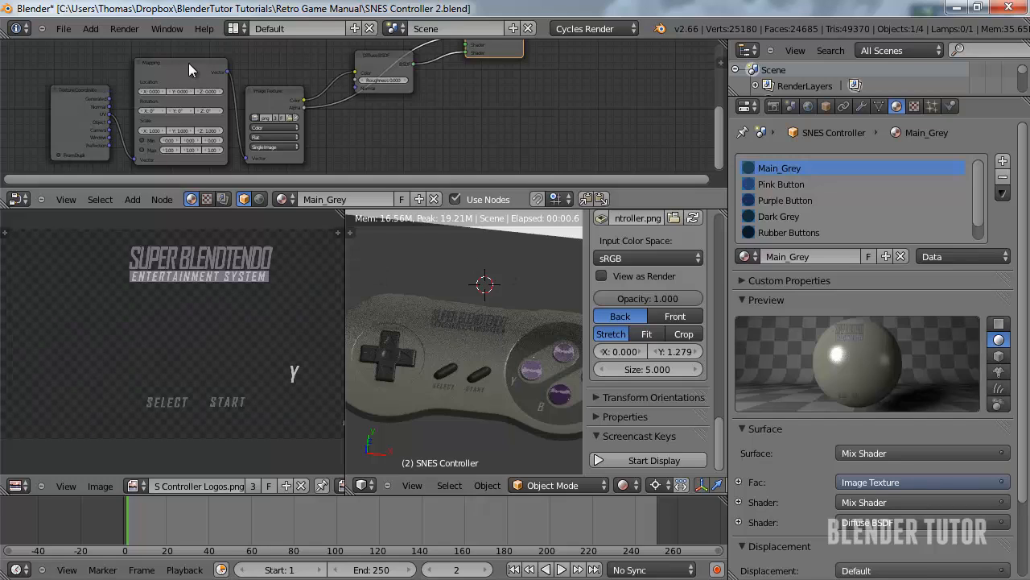
pyautogui.moveTo(188, 63); pyautogui.dragTo(173, 72)
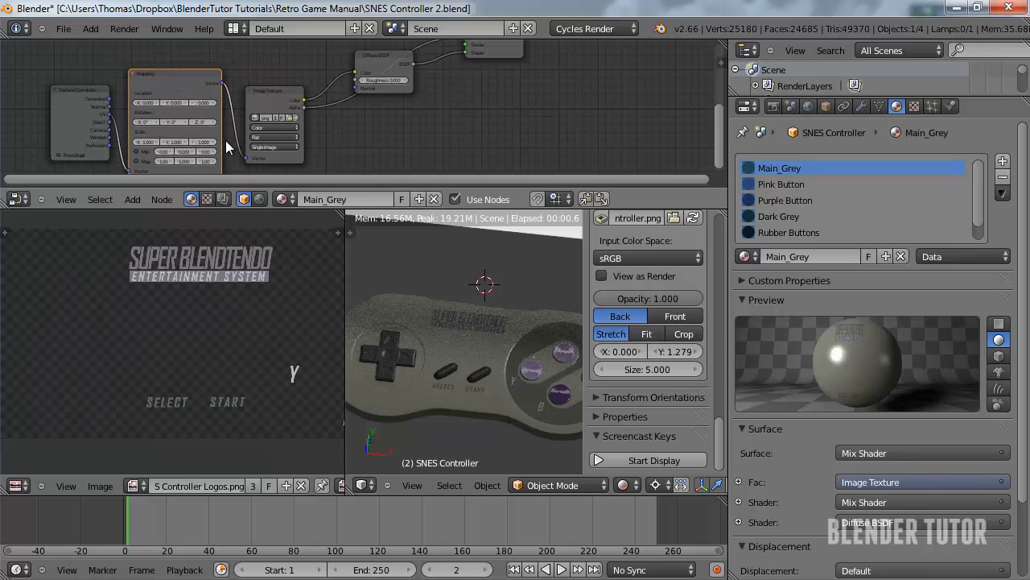
pyautogui.moveTo(511, 400); pyautogui.dragTo(557, 432, button='middle')
pyautogui.click(137, 152)
pyautogui.click(137, 161)
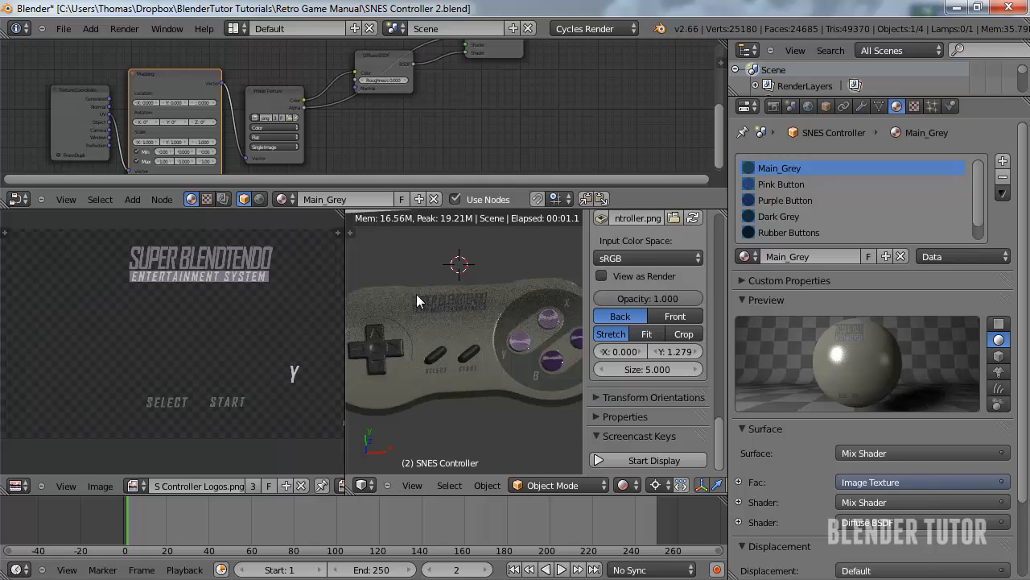
# Inspect the rendered controller, and switch the 3D view to Solid shading with orthographic projection
pyautogui.moveTo(436, 301); pyautogui.dragTo(455, 342, button='middle')
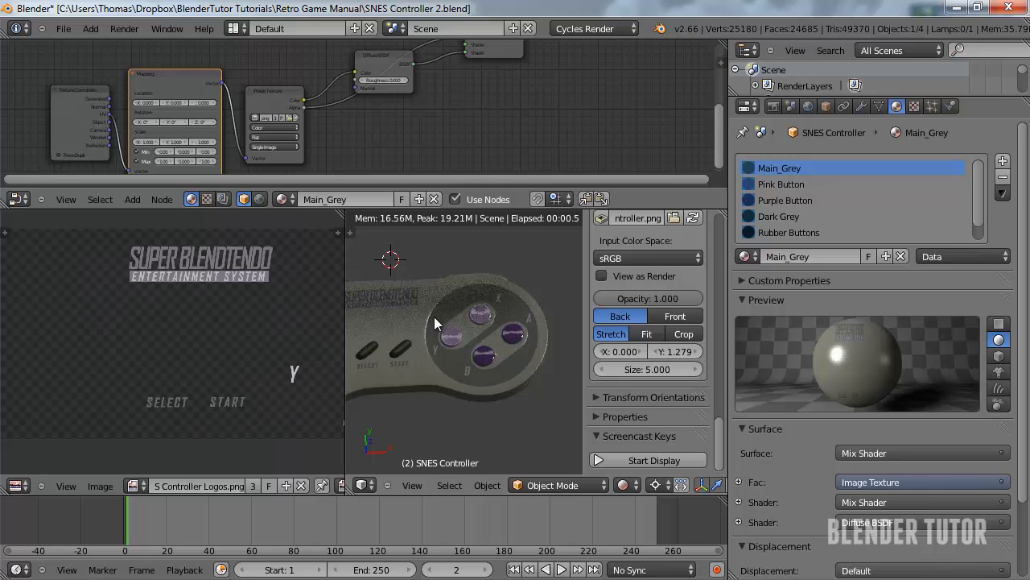
pyautogui.moveTo(431, 291); pyautogui.dragTo(479, 327, button='middle')
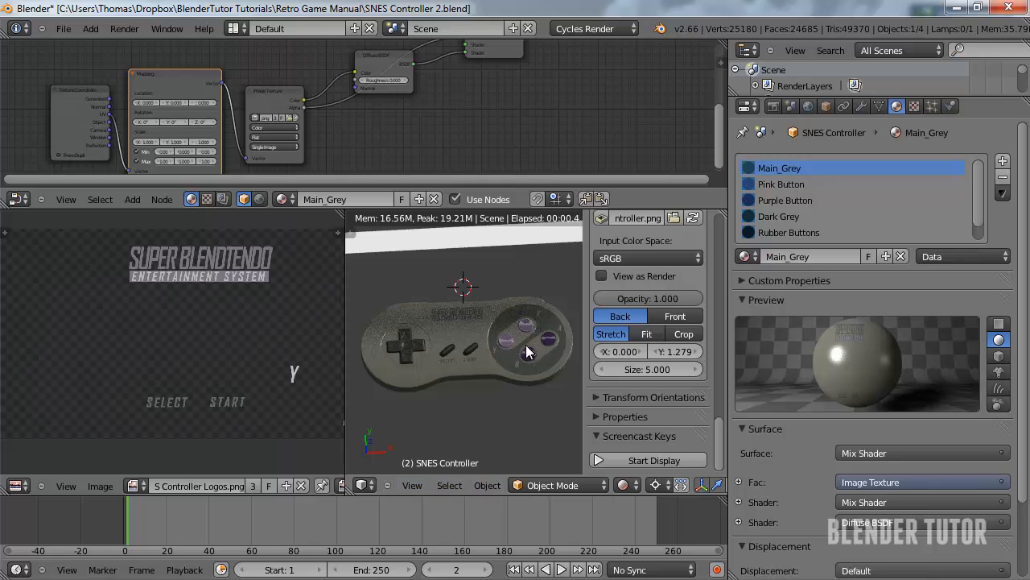
pyautogui.scroll(1, 526, 344)
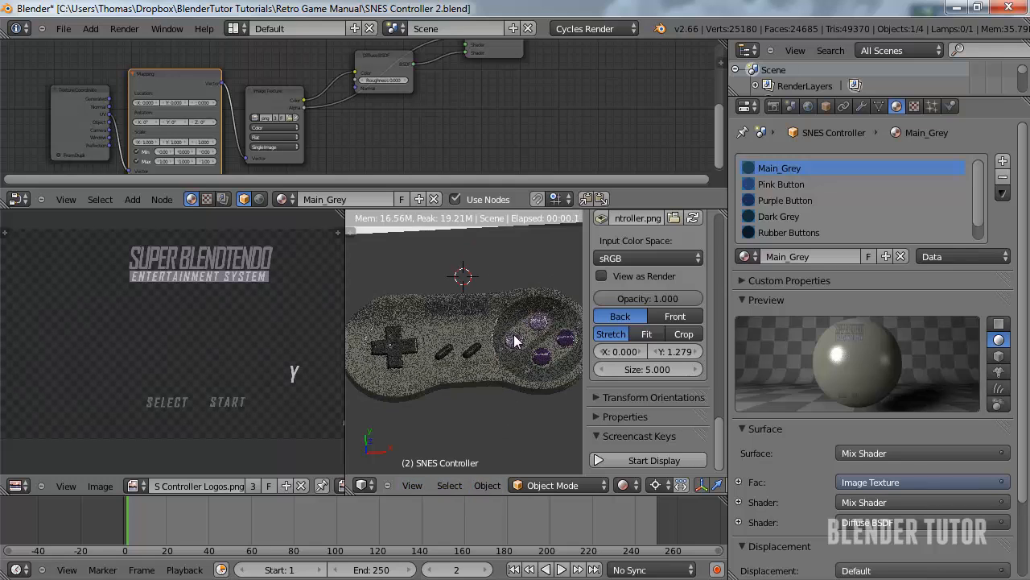
pyautogui.click(628, 484)
pyautogui.click(649, 431)
pyautogui.press('KP_5')
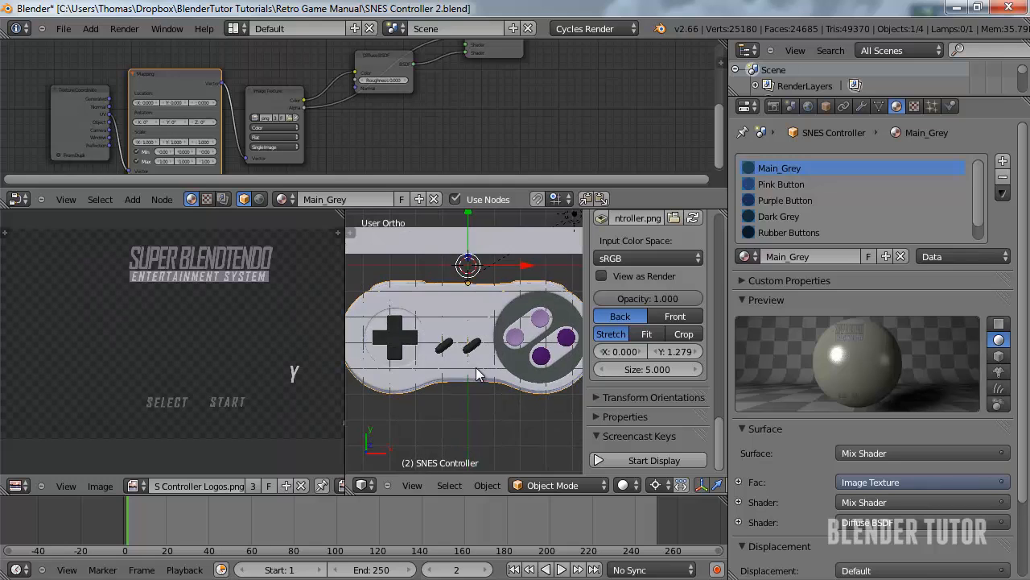
# Merge the image editor and node editor areas into the 3D view
pyautogui.rightClick(346, 276)
pyautogui.click(309, 292)
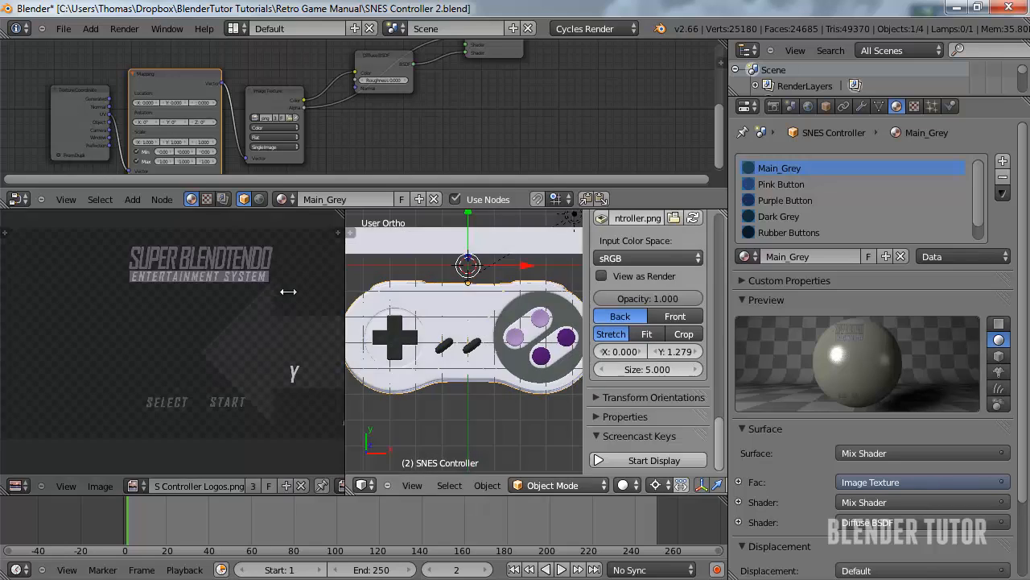
pyautogui.click(339, 214)
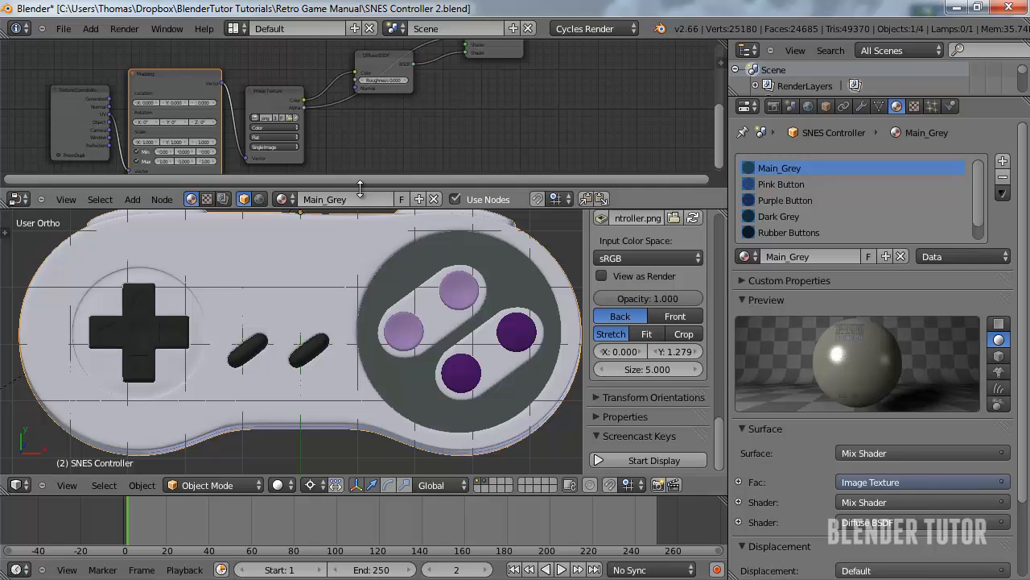
pyautogui.rightClick(491, 188)
pyautogui.click(491, 208)
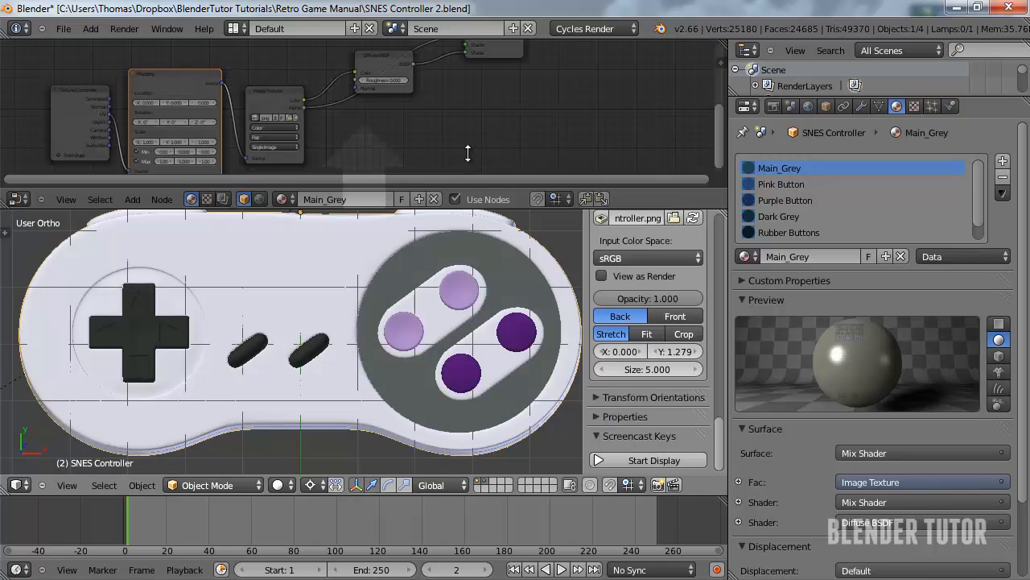
pyautogui.click(422, 146)
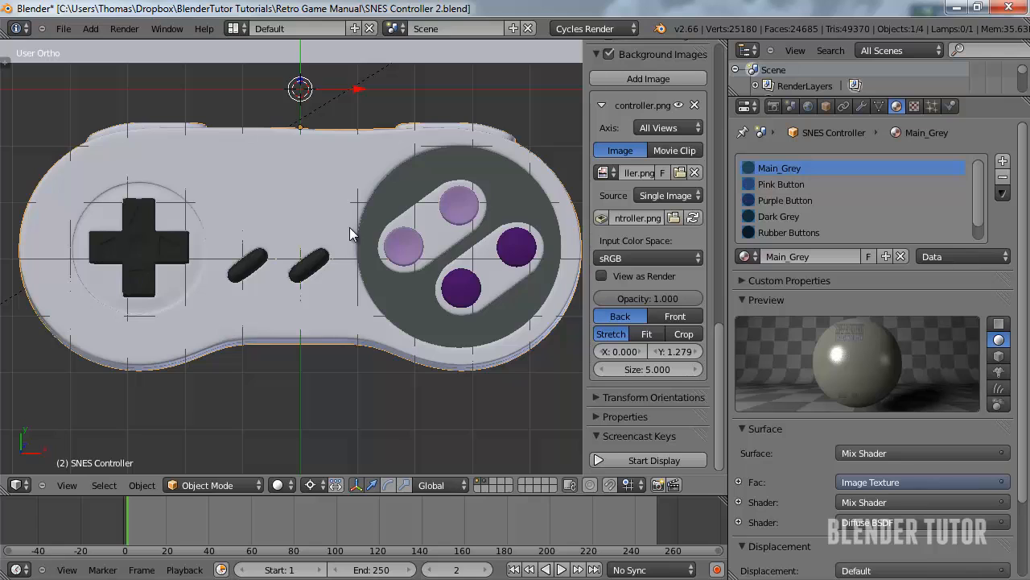
# Show the controller from the top and save SNES Controller 2.blend over the existing file
pyautogui.press('KP_7')
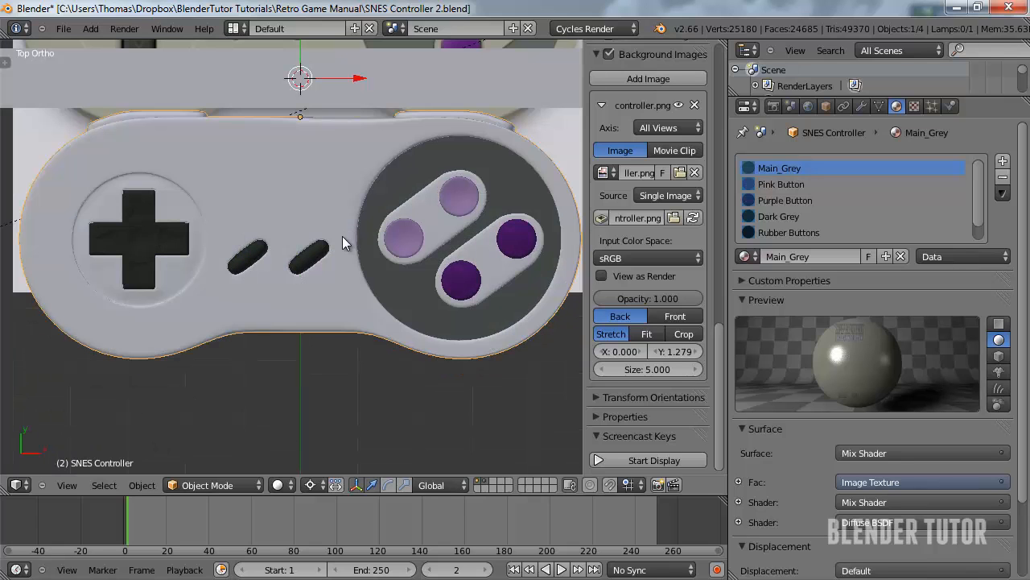
pyautogui.hotkey('ctrl', 's')
pyautogui.click(342, 236)
pyautogui.keyDown('shift'); pyautogui.moveTo(275, 199); pyautogui.dragTo(281, 215, button='middle'); pyautogui.keyUp('shift')
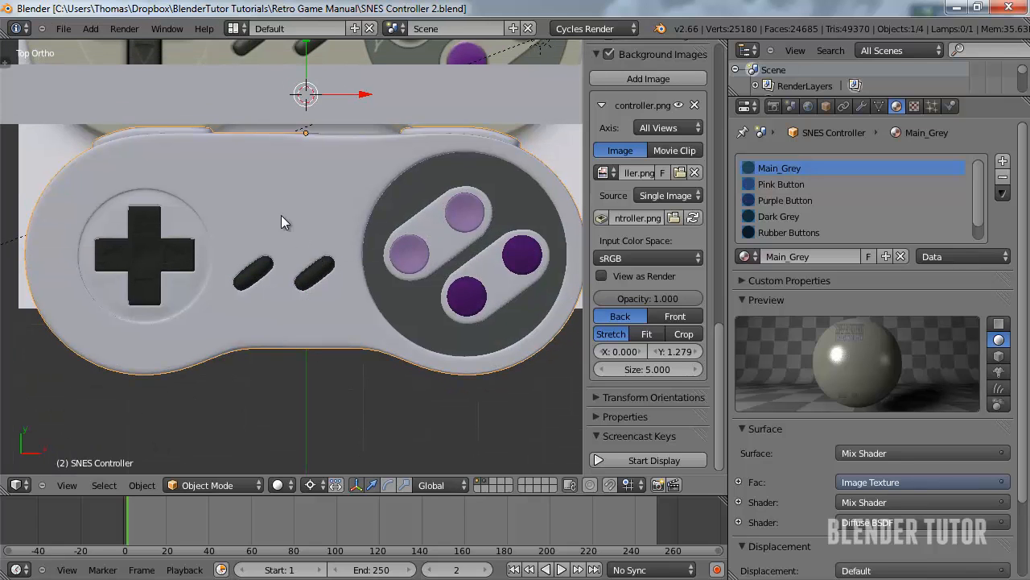
# Open the file SNES Console 2.blend from the Retro Game Manual folder
pyautogui.click(63, 28)
pyautogui.click(102, 62)
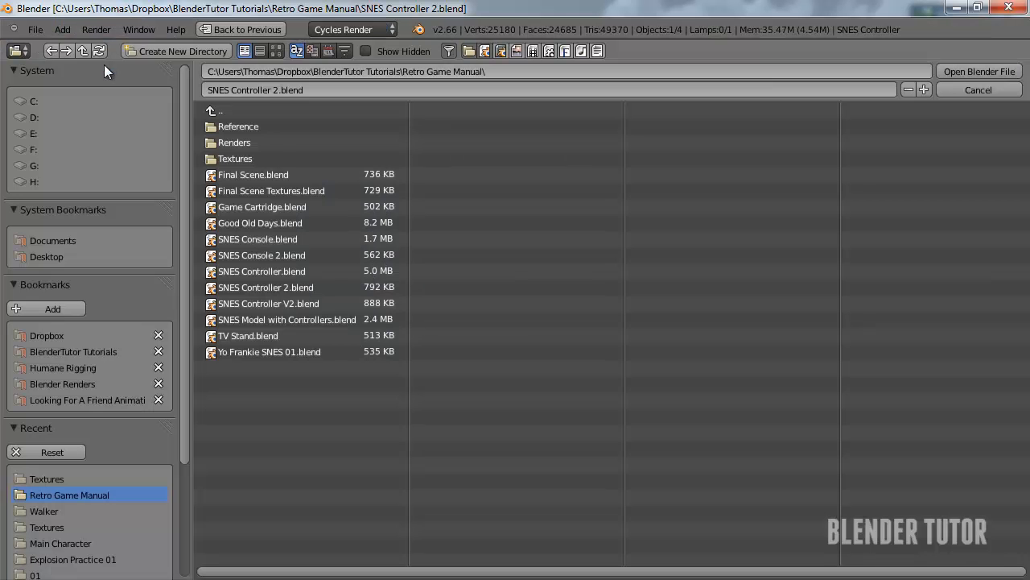
pyautogui.click(277, 255)
pyautogui.click(958, 71)
pyautogui.moveTo(500, 288); pyautogui.dragTo(472, 290, button='middle')
pyautogui.rightClick(473, 335)
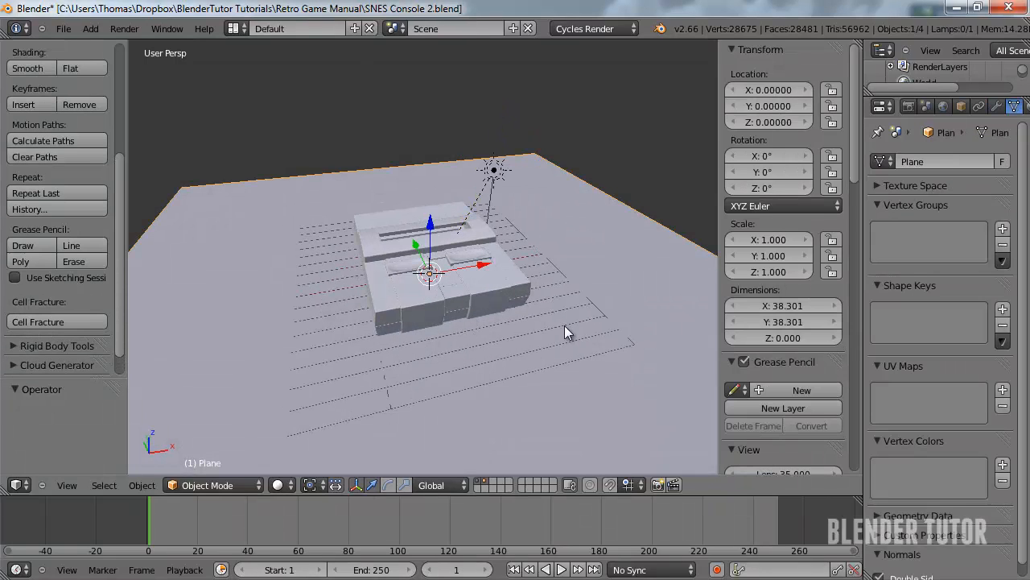
pyautogui.press('s')
pyautogui.press('Escape')
pyautogui.scroll(4, 462, 274)
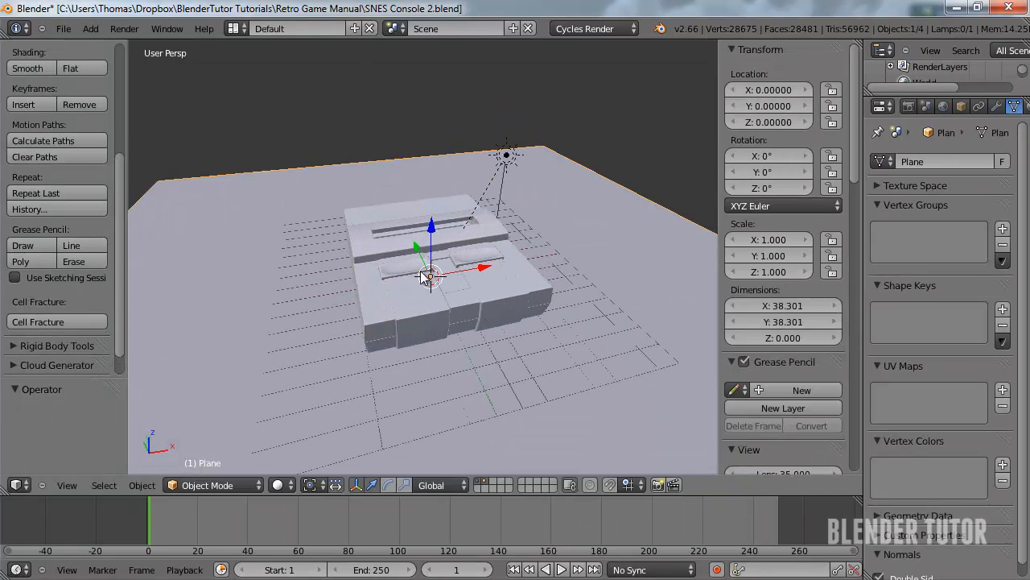
pyautogui.rightClick(428, 274)
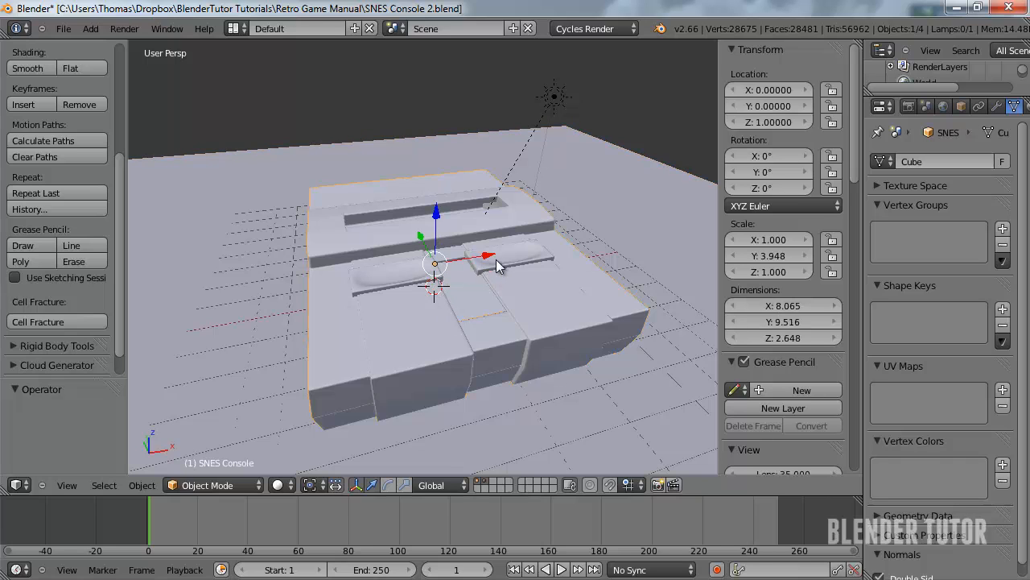
pyautogui.scroll(-6, 507, 357)
# Delete the large ground plane beneath the console
pyautogui.rightClick(650, 303)
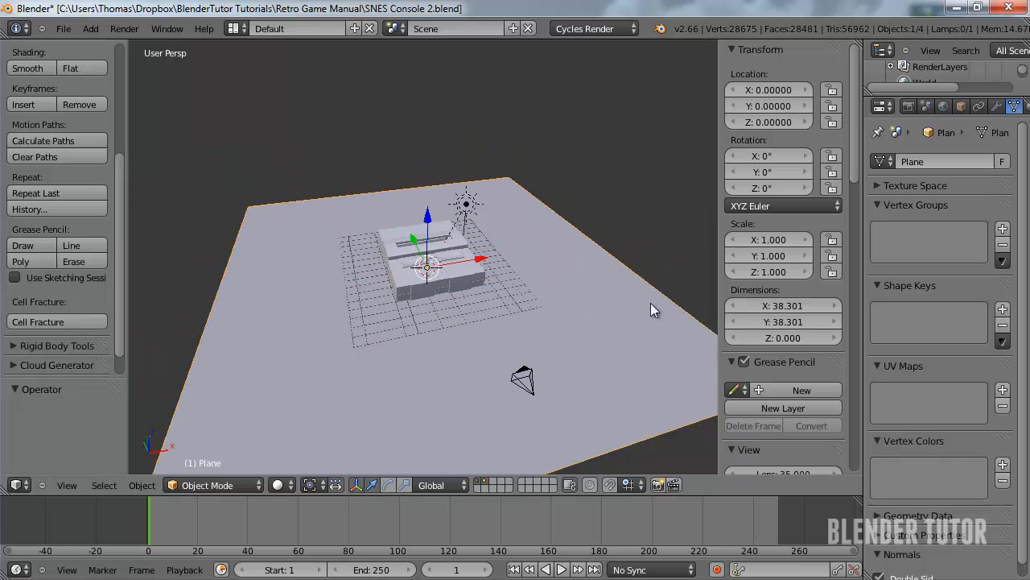
pyautogui.press('x')
pyautogui.click(620, 306)
pyautogui.scroll(2, 496, 263)
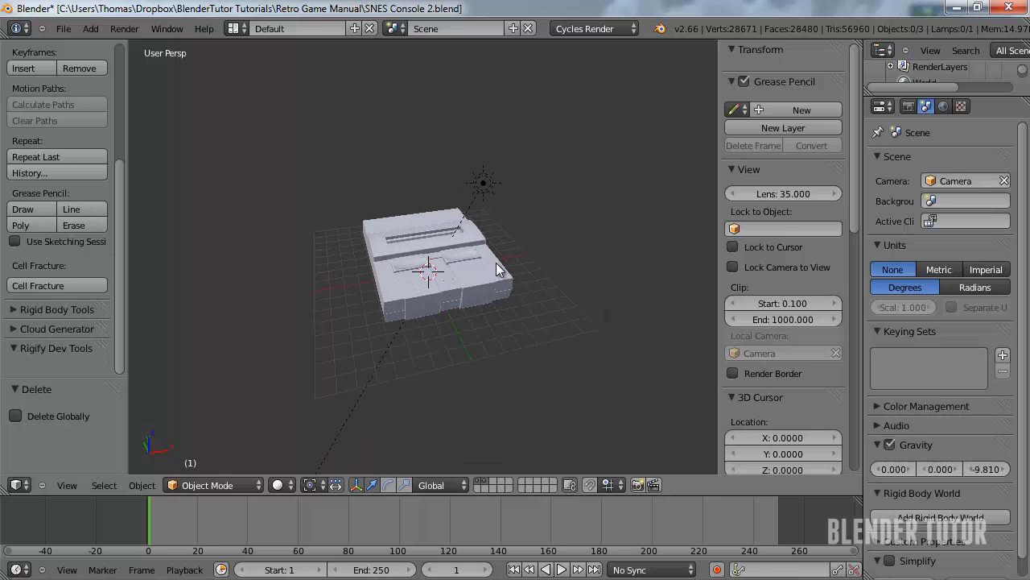
# Raise the sun lamp along Z by about 8.5 units above the console
pyautogui.rightClick(485, 184)
pyautogui.press('g')
pyautogui.press('z')
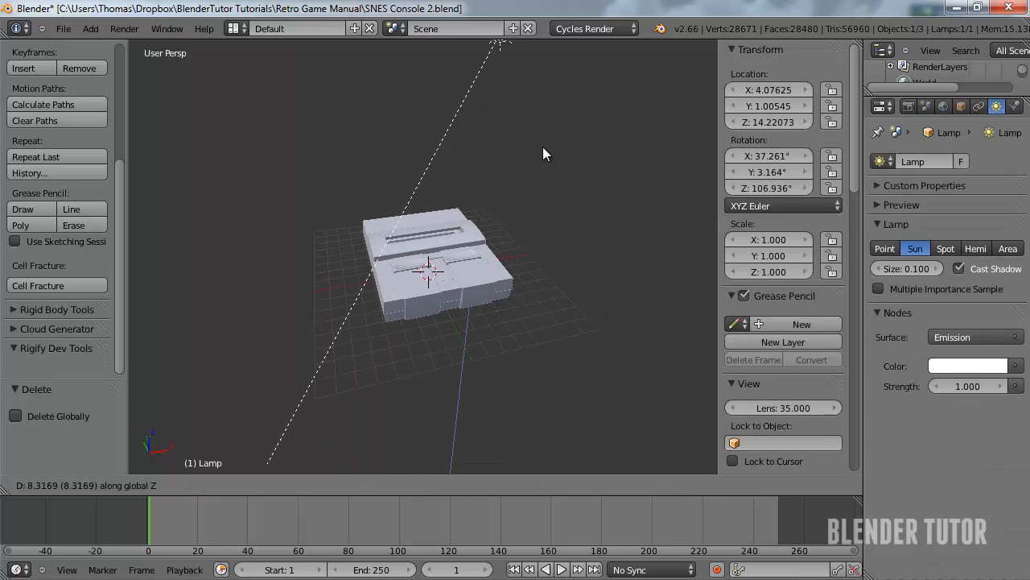
pyautogui.click(543, 149)
# Look over the console model and set the view to the top
pyautogui.scroll(2, 521, 236)
pyautogui.moveTo(521, 236); pyautogui.dragTo(483, 308, button='middle')
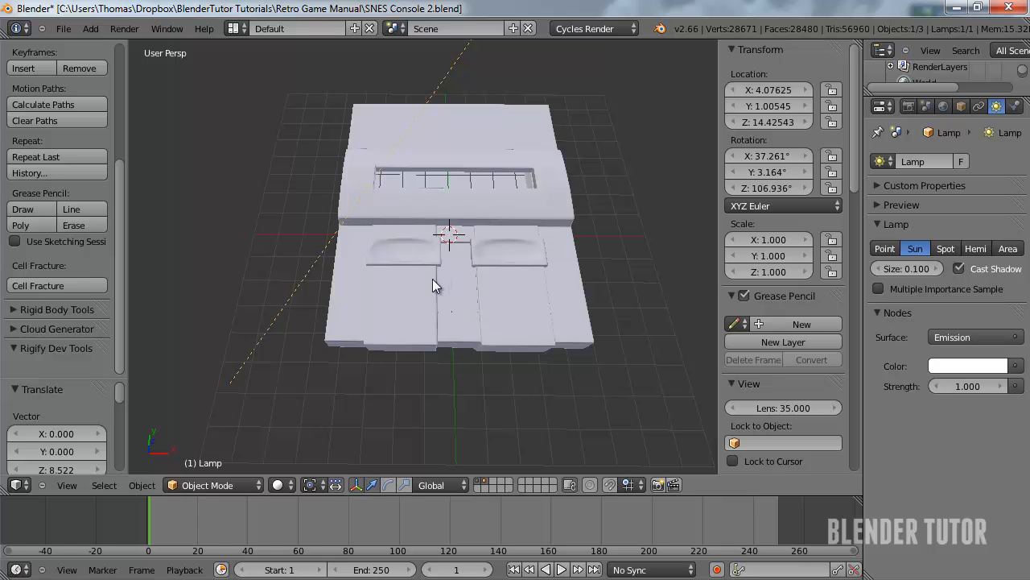
pyautogui.moveTo(433, 278); pyautogui.dragTo(459, 221, button='middle')
pyautogui.press('KP_7')
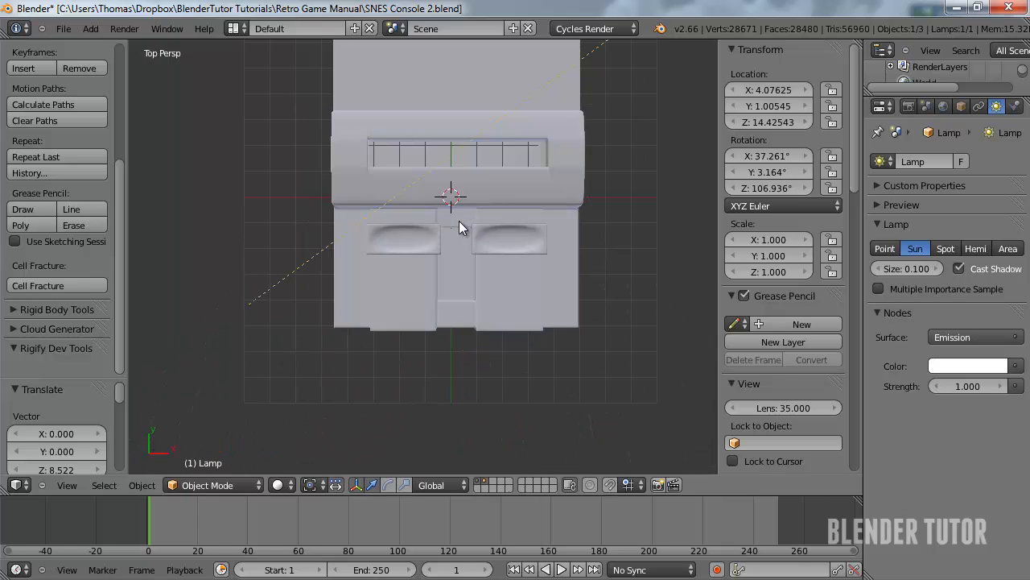
# Examine how the console model lines up with the background reference photo in the top orthographic view
pyautogui.scroll(-2, 459, 221)
pyautogui.scroll(-1, 499, 208)
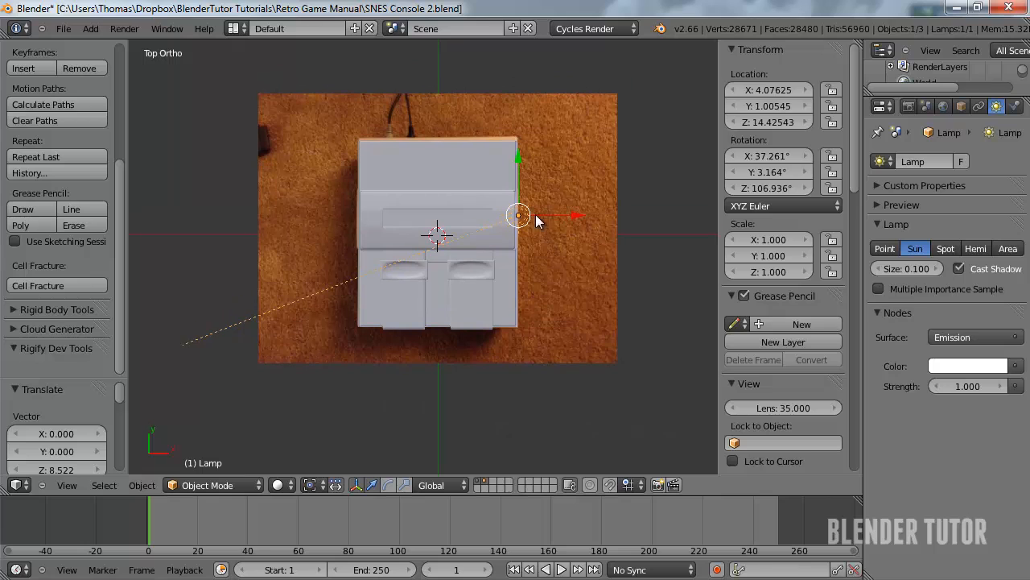
pyautogui.keyDown('shift'); pyautogui.moveTo(558, 198); pyautogui.dragTo(536, 249, button='middle'); pyautogui.keyUp('shift')
pyautogui.scroll(-11, 748, 362)
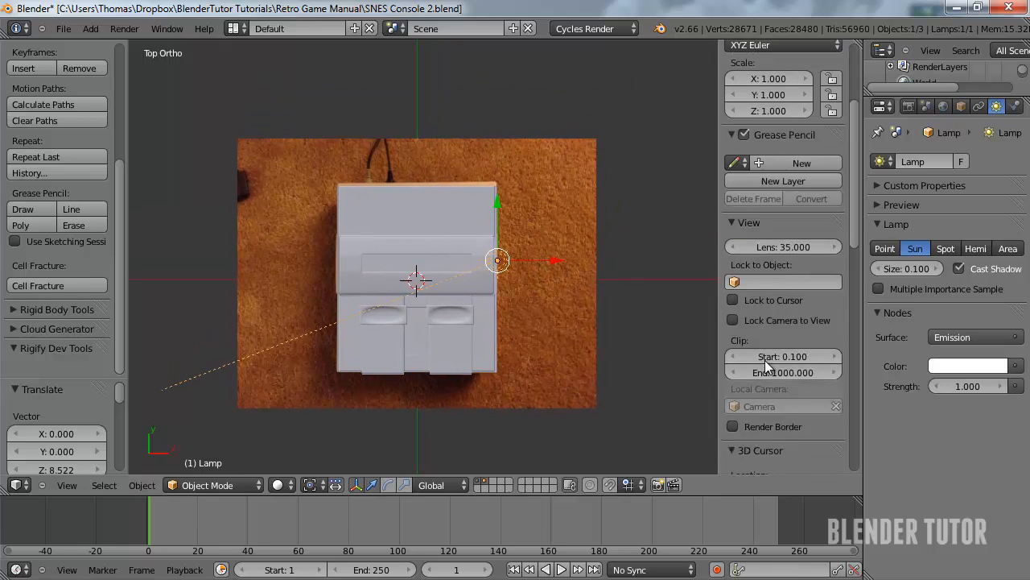
pyautogui.scroll(5, 759, 331)
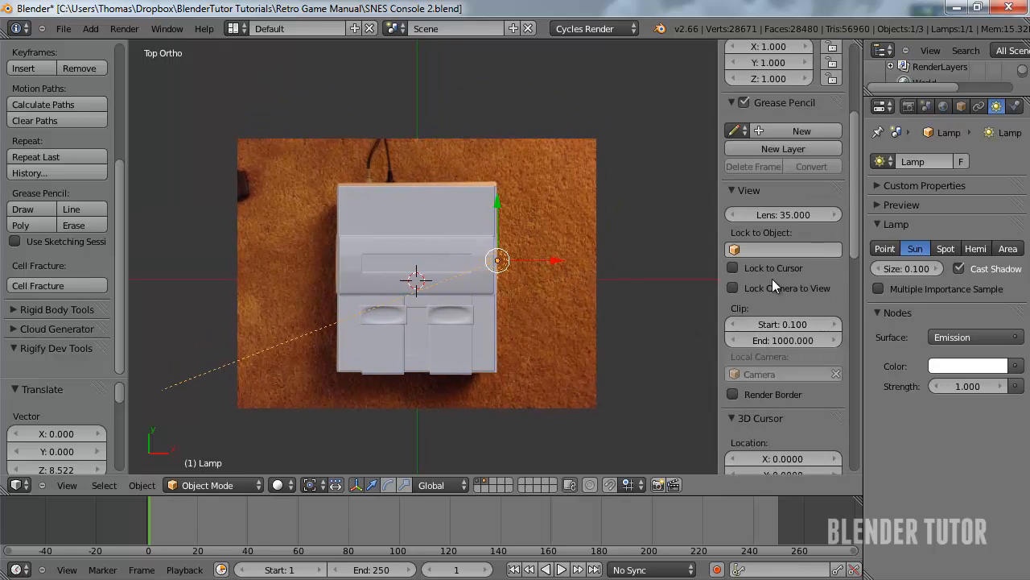
pyautogui.scroll(-1, 772, 279)
pyautogui.scroll(3, 491, 266)
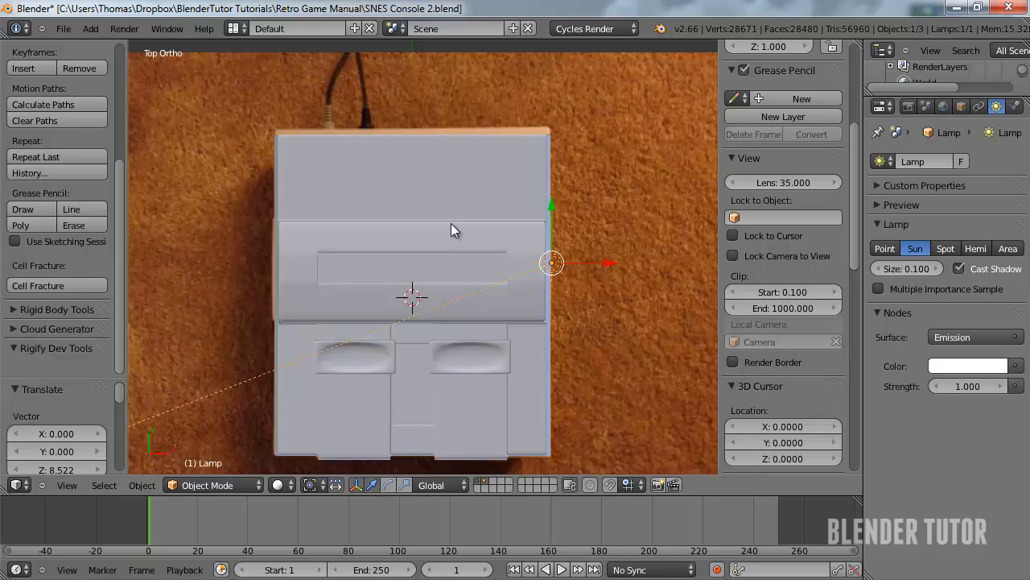
pyautogui.keyDown('shift'); pyautogui.moveTo(423, 196); pyautogui.dragTo(450, 169, button='middle'); pyautogui.keyUp('shift')
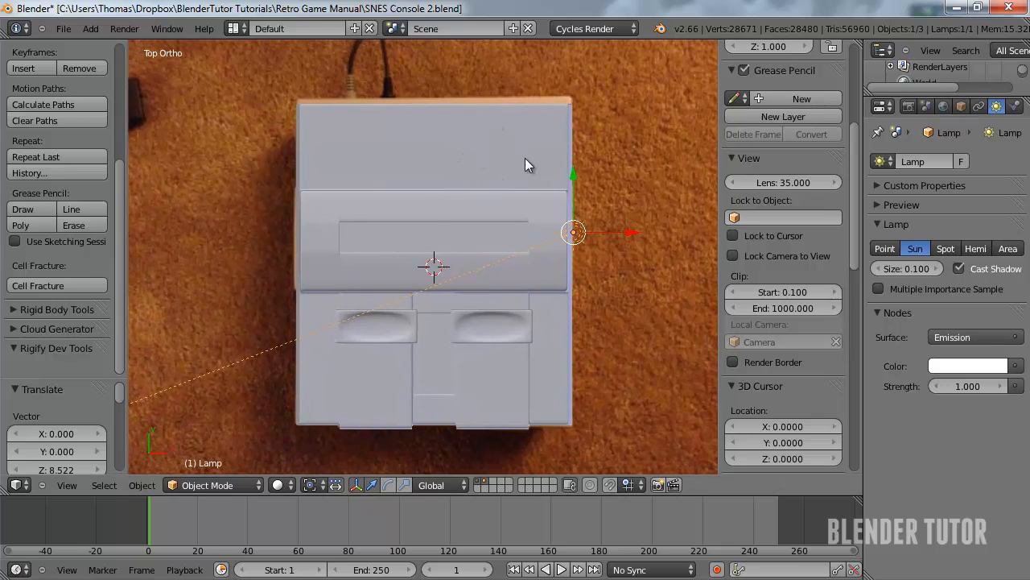
# Select the SNES console, bring up its material settings and enable nodes for the existing material
pyautogui.rightClick(555, 165)
pyautogui.moveTo(528, 140); pyautogui.dragTo(459, 365, button='middle')
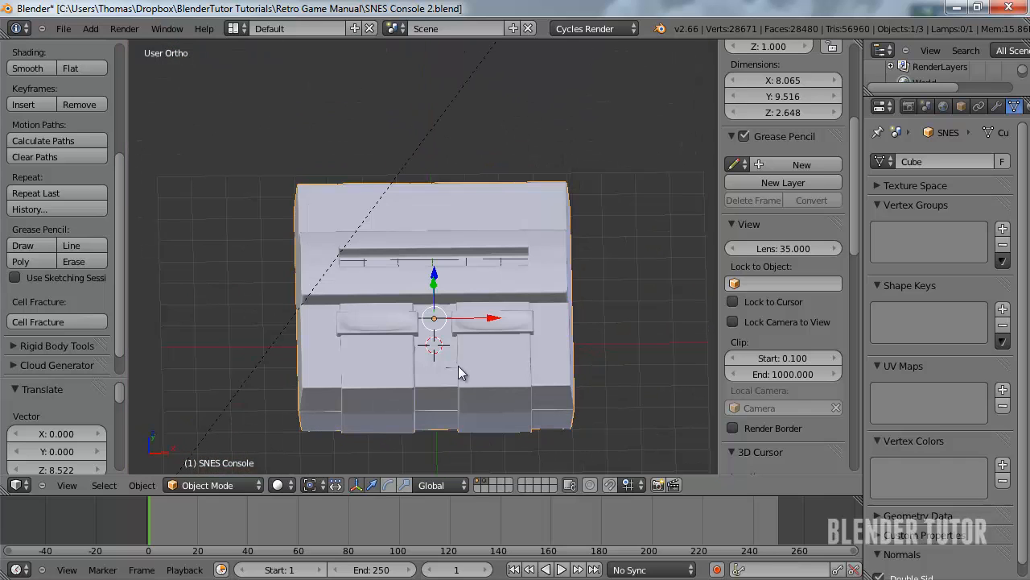
pyautogui.click(961, 106)
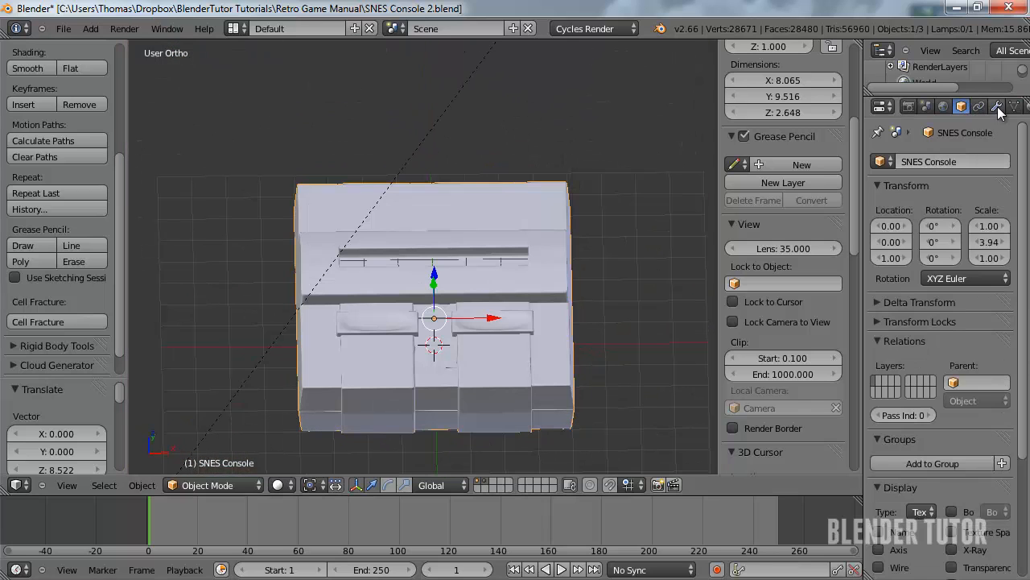
pyautogui.click(982, 106)
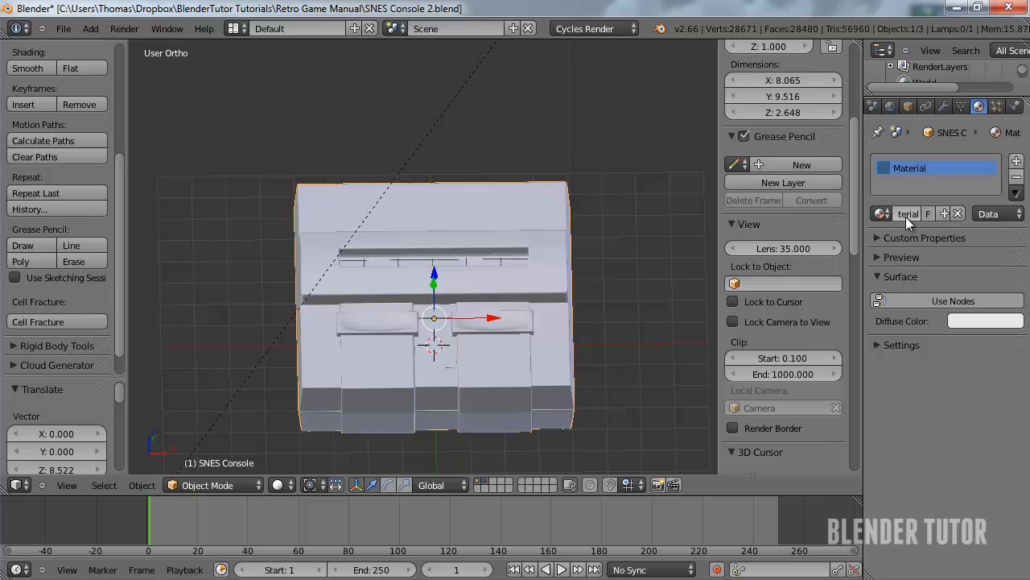
pyautogui.click(945, 296)
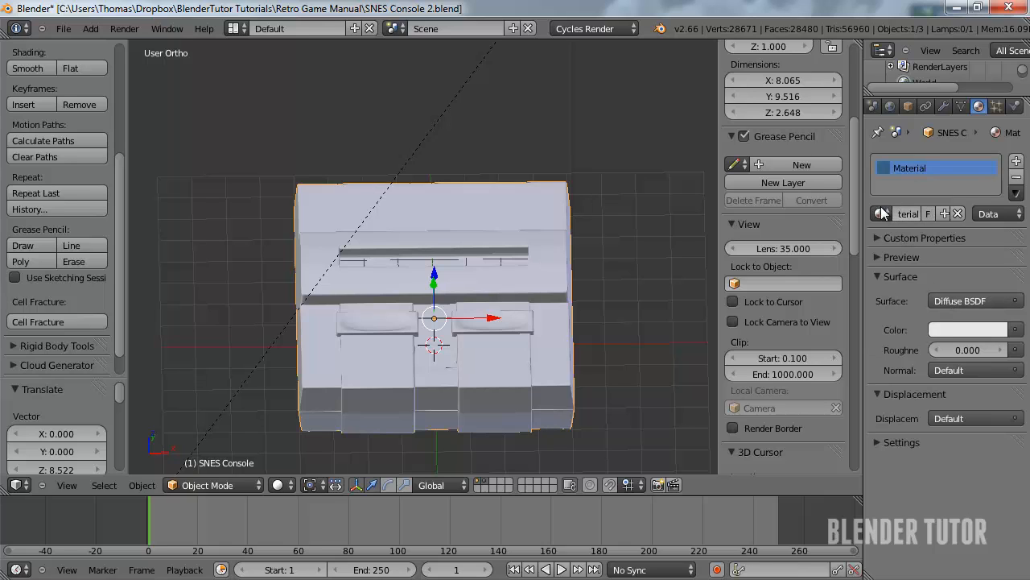
# Append the Main_Grey material from SNES Controller 2.blend into the current file
pyautogui.click(63, 28)
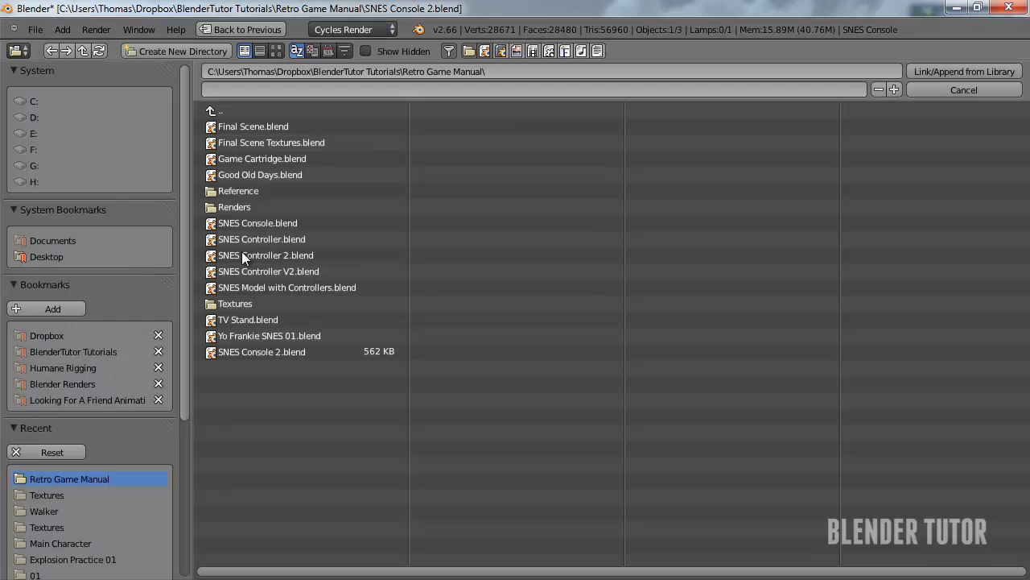
pyautogui.click(120, 254)
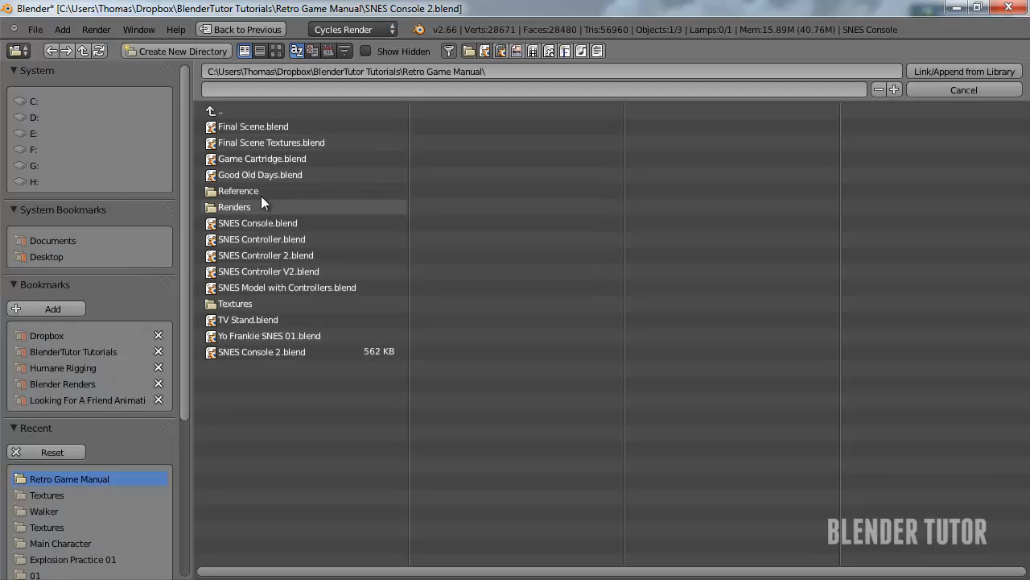
pyautogui.doubleClick(268, 255)
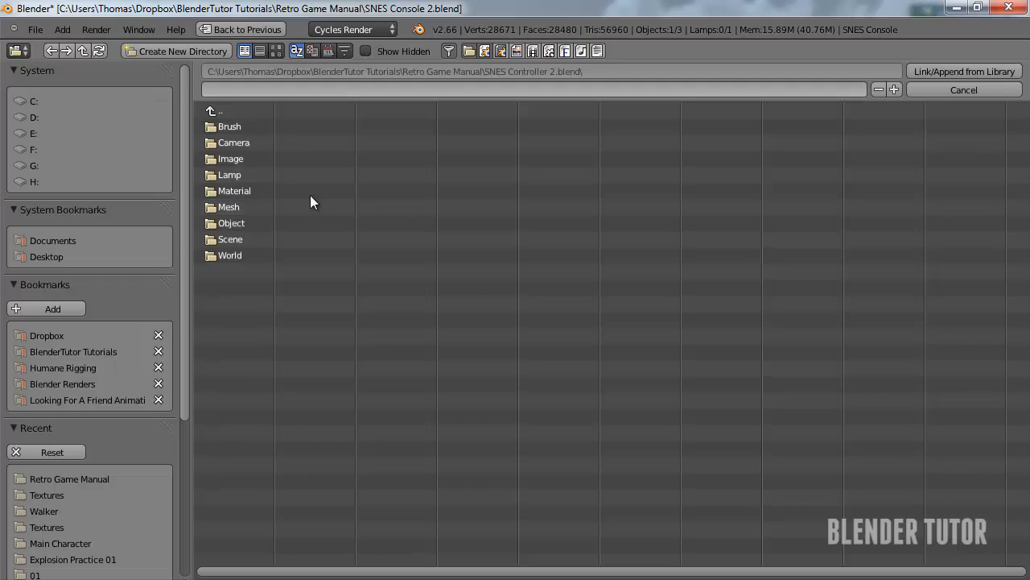
pyautogui.click(235, 191)
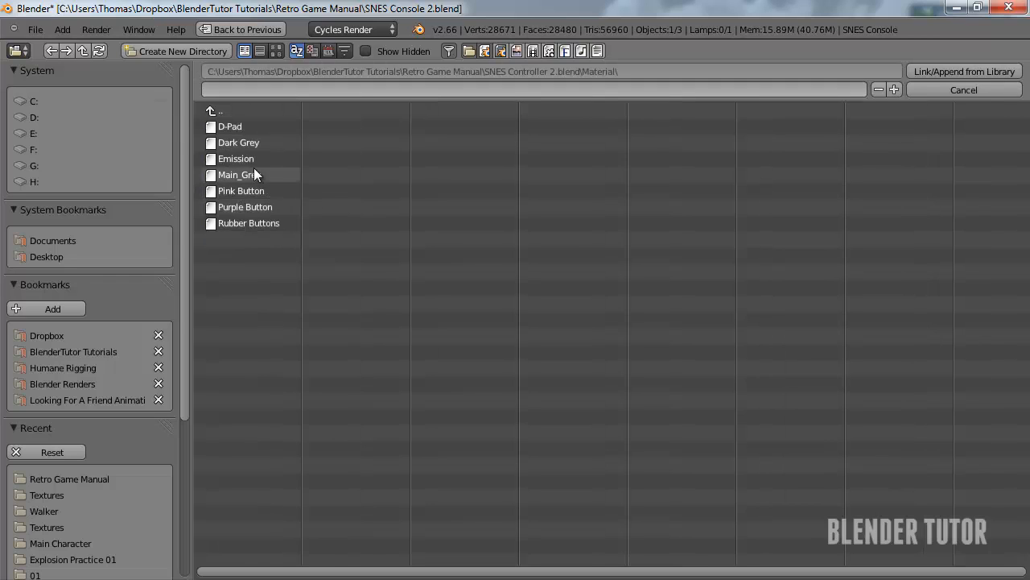
pyautogui.click(247, 174)
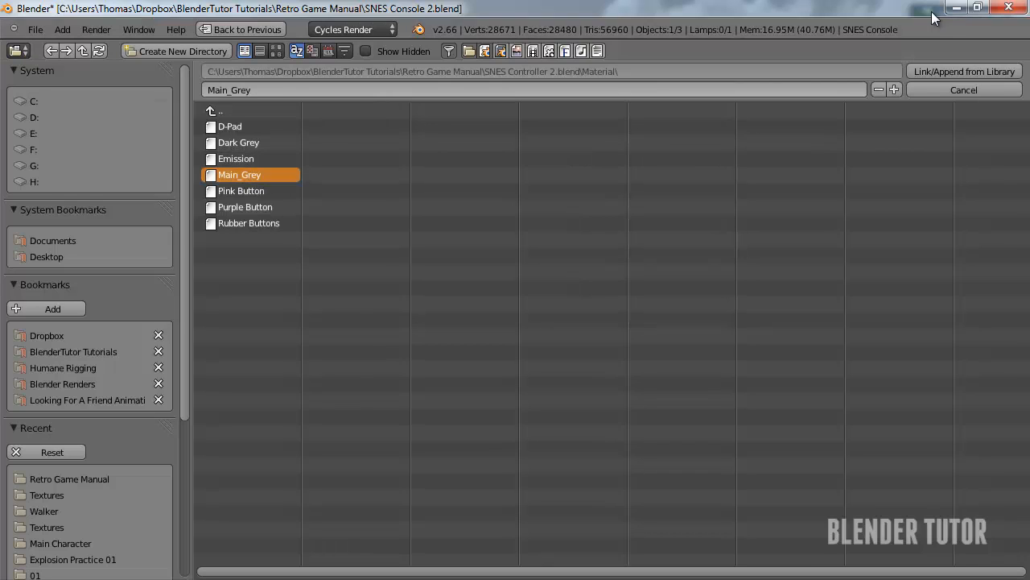
pyautogui.click(953, 70)
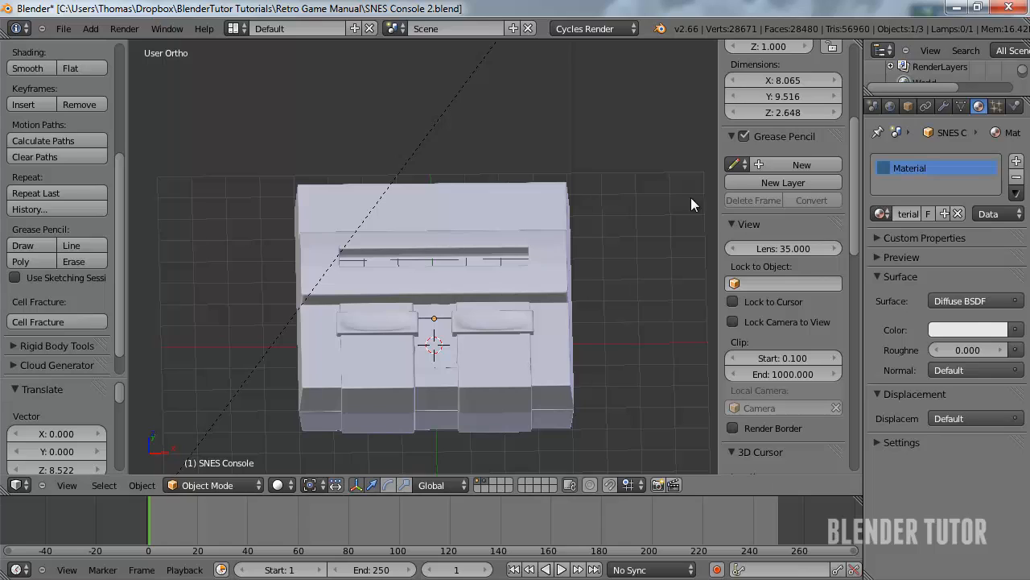
# Assign the Main_Grey material to the SNES console in place of its default material and reselect the console
pyautogui.click(886, 218)
pyautogui.click(859, 235)
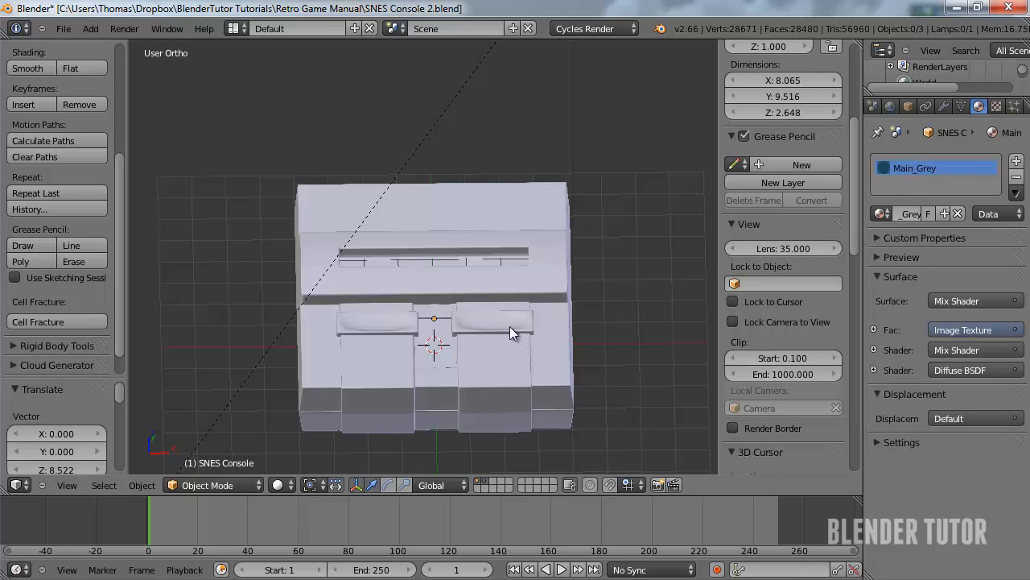
pyautogui.rightClick(499, 225)
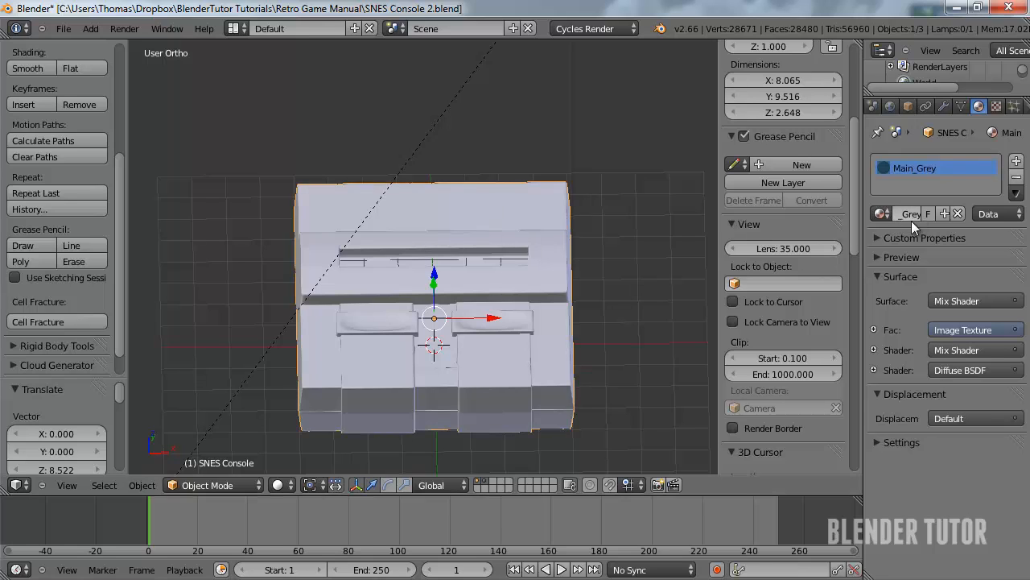
# Preview the grey console from several angles in rendered shading and return the viewport to solid shading
pyautogui.click(278, 485)
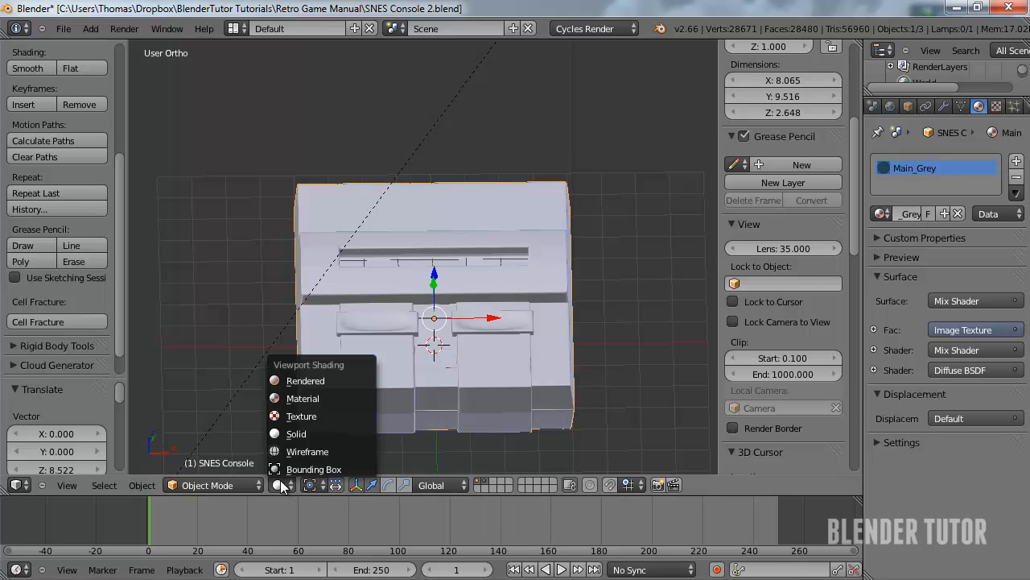
pyautogui.click(307, 380)
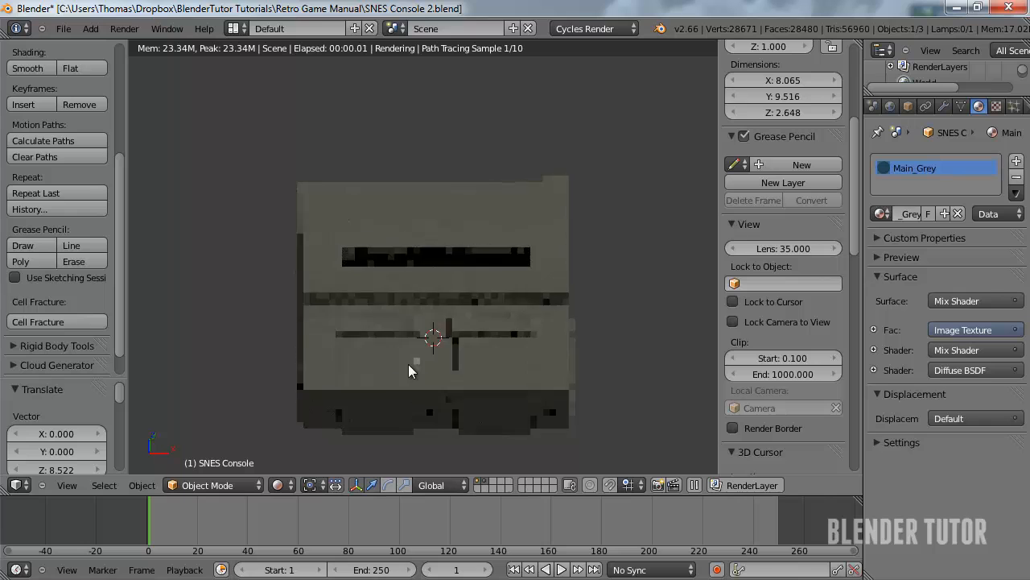
pyautogui.moveTo(408, 364); pyautogui.dragTo(450, 313, button='middle')
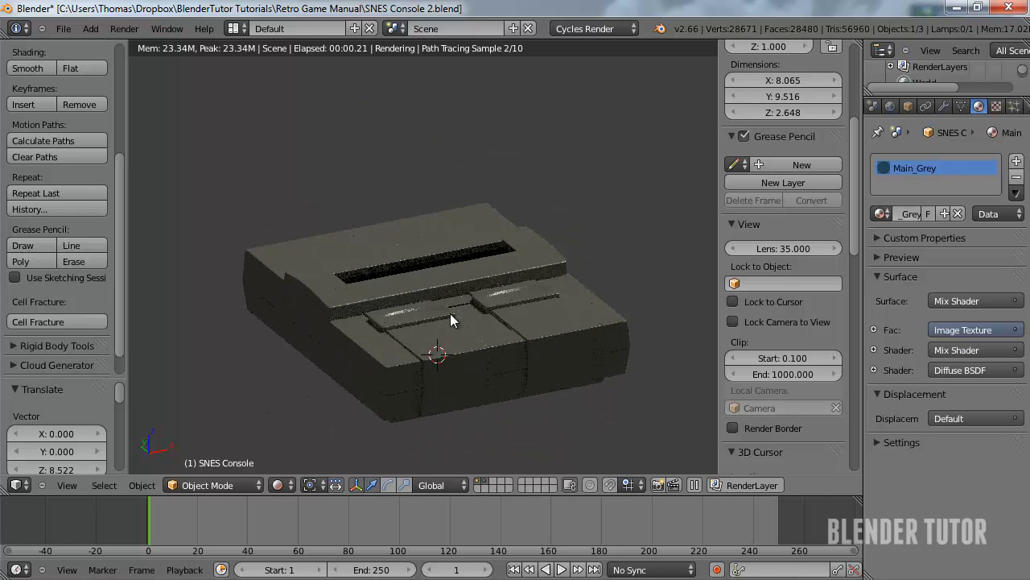
pyautogui.scroll(3, 444, 319)
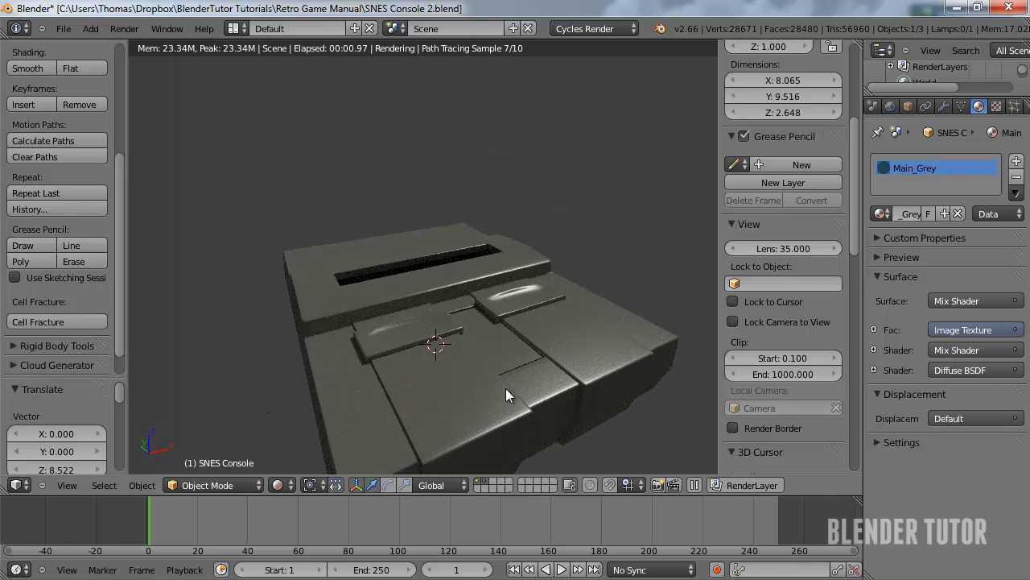
pyautogui.moveTo(538, 361); pyautogui.dragTo(550, 295, button='middle')
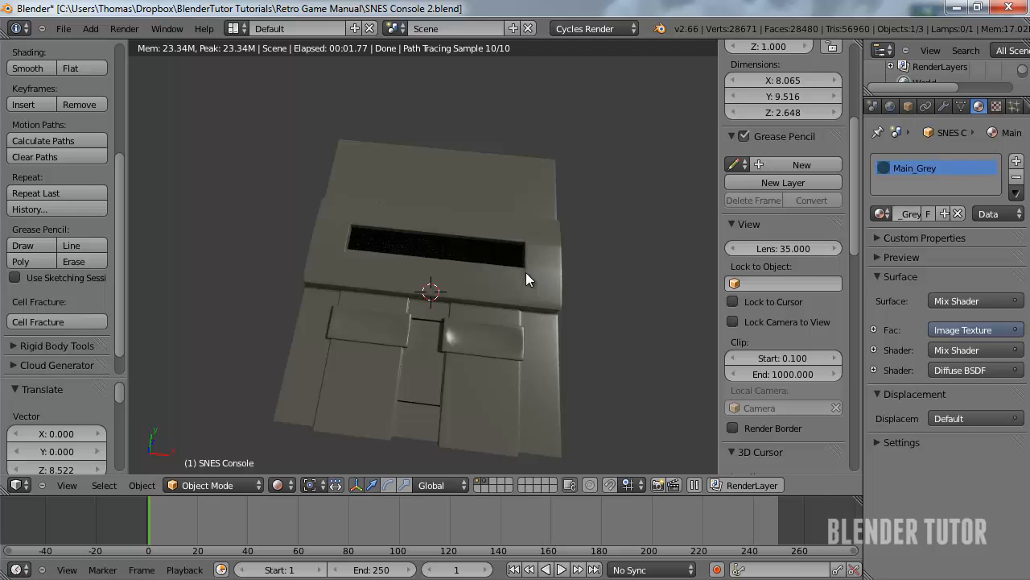
pyautogui.moveTo(529, 287)
pyautogui.mouseDown(button='middle')
pyautogui.moveTo(593, 276)
pyautogui.moveTo(614, 261)
pyautogui.moveTo(538, 291)
pyautogui.mouseUp(button='middle')
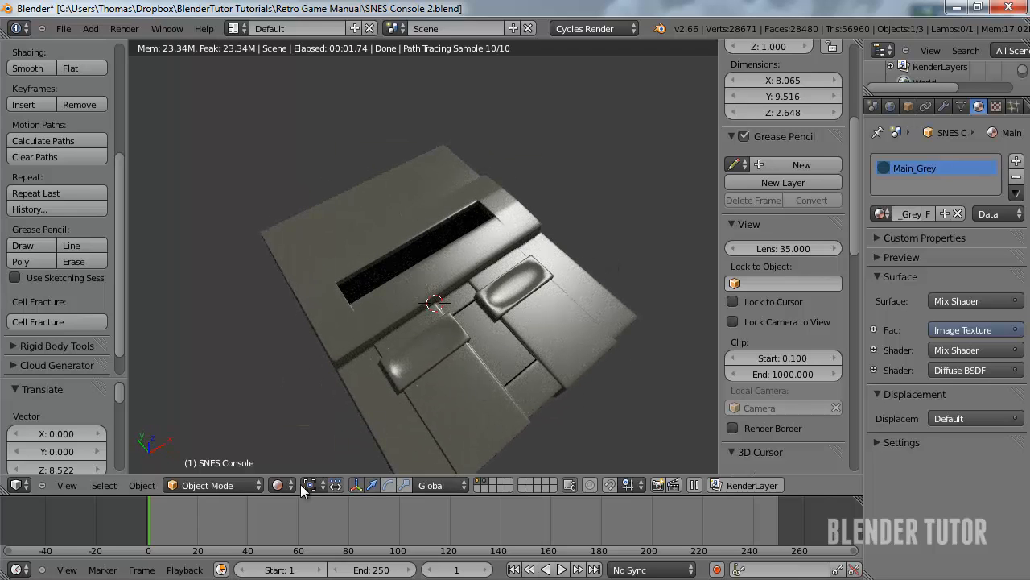
pyautogui.moveTo(362, 355); pyautogui.dragTo(303, 285, button='middle')
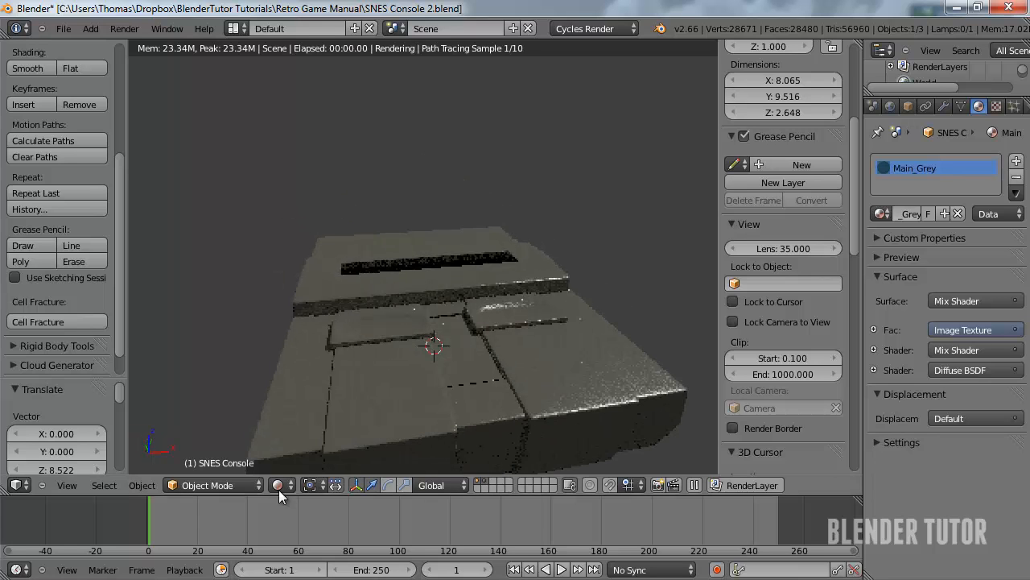
pyautogui.click(279, 485)
pyautogui.click(297, 432)
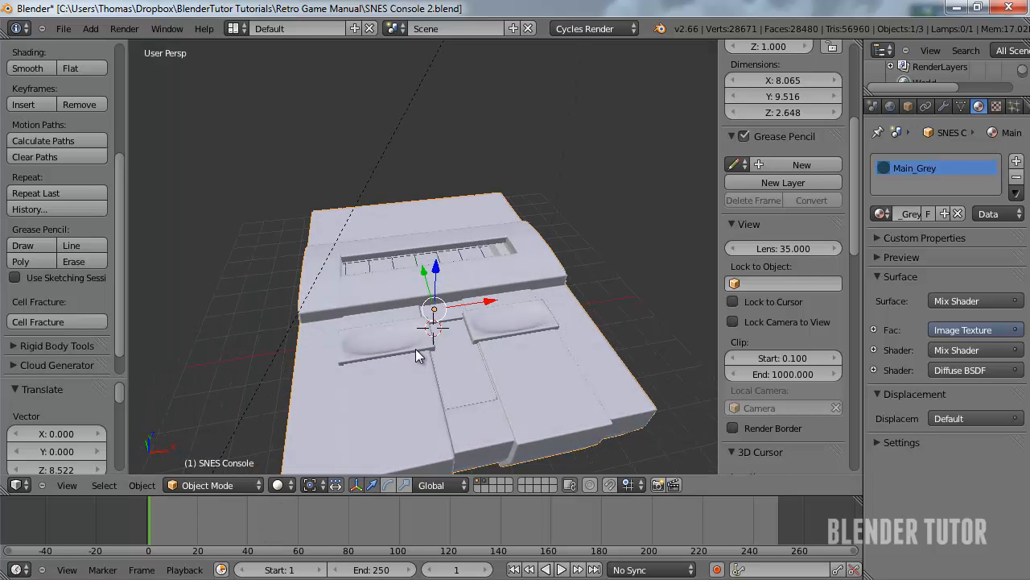
# Inspect the console's mesh in Edit Mode and its modifier settings, finishing in Object Mode
pyautogui.press('Tab')
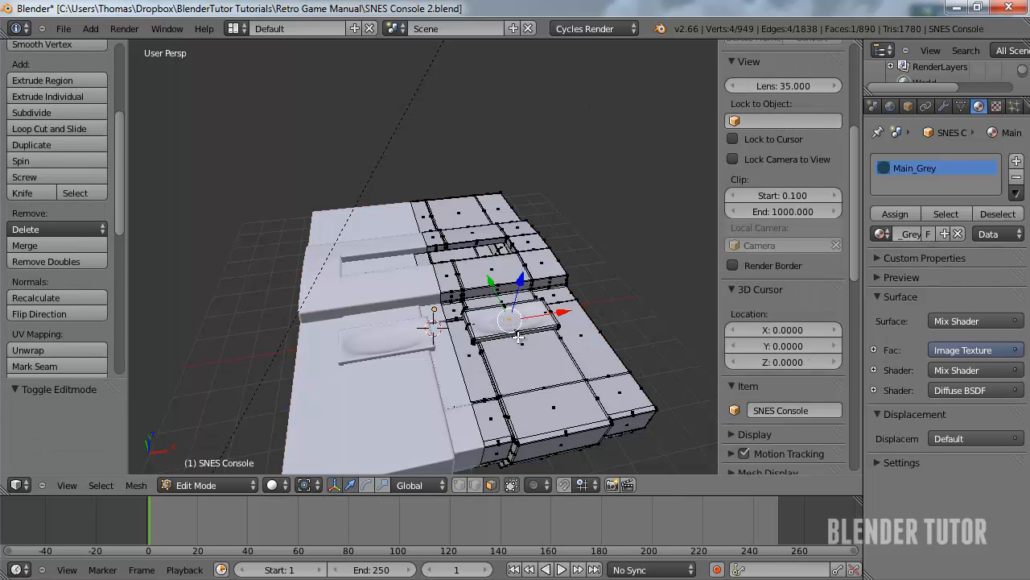
pyautogui.press('Tab')
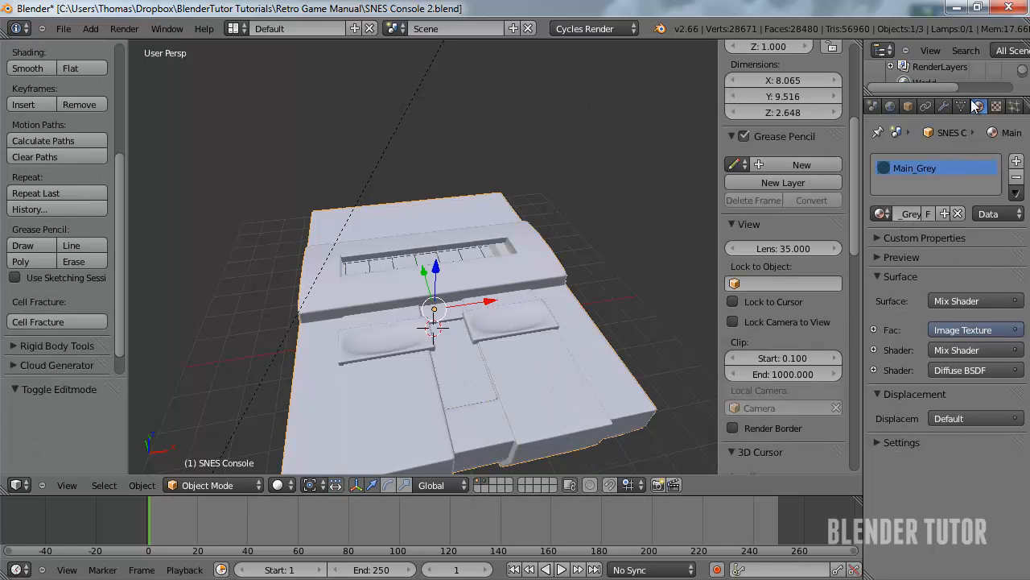
pyautogui.click(943, 106)
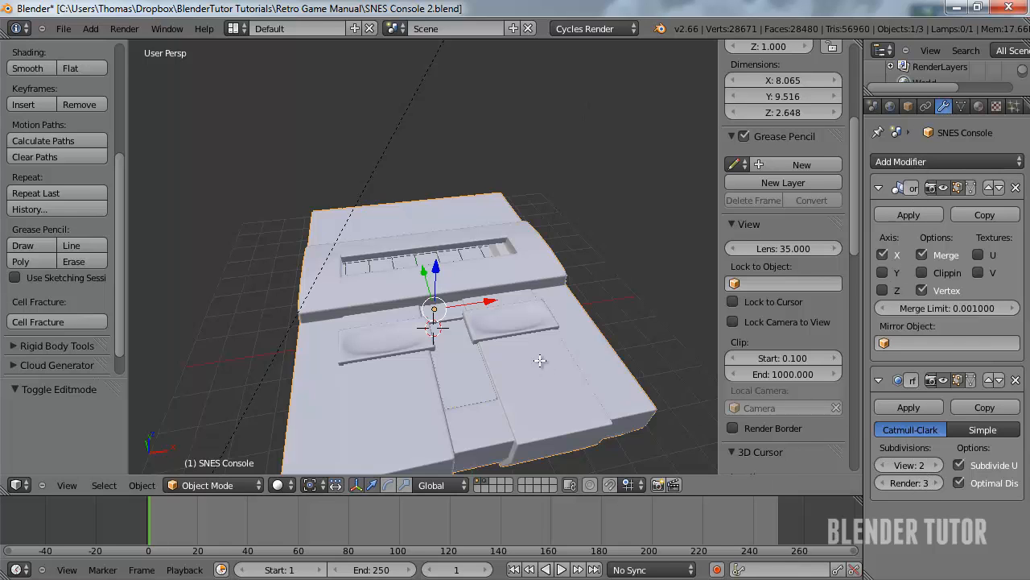
pyautogui.press('Tab')
pyautogui.scroll(3, 540, 360)
pyautogui.press('Tab')
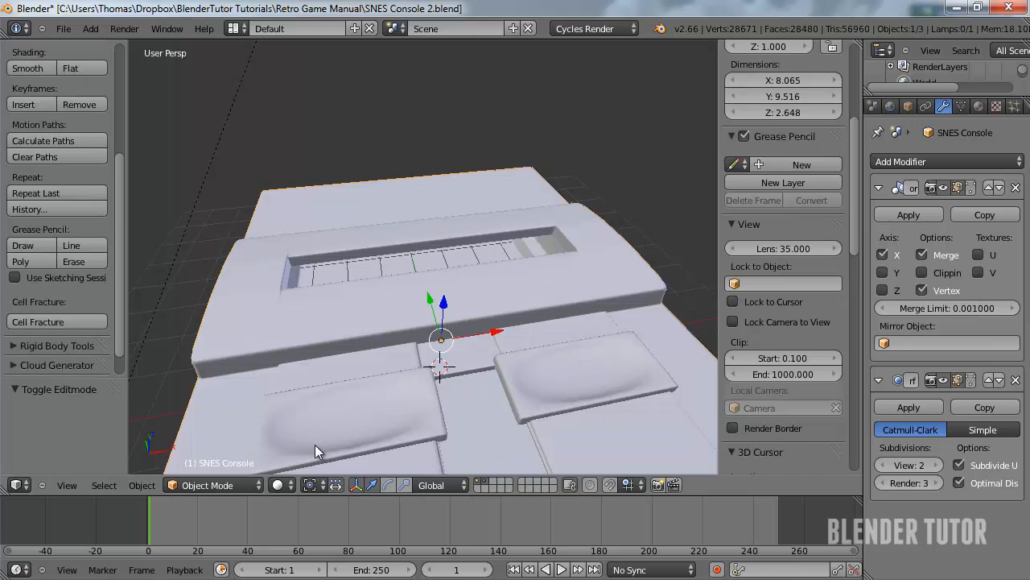
# Try a viewport subdivision level of 3 on the console in rendered shading, restore it to 2 and return to solid shading
pyautogui.click(279, 485)
pyautogui.click(306, 384)
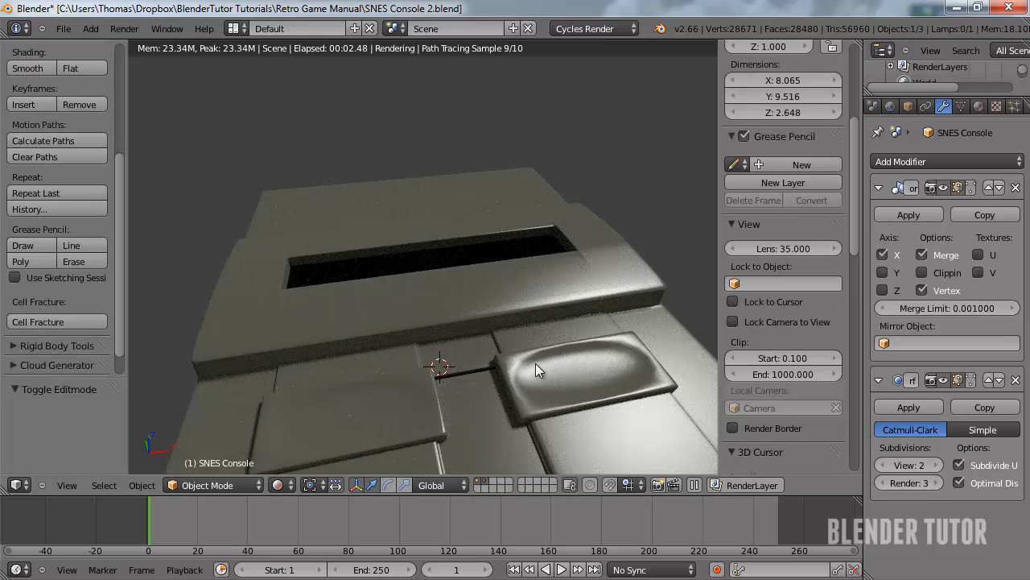
pyautogui.click(937, 465)
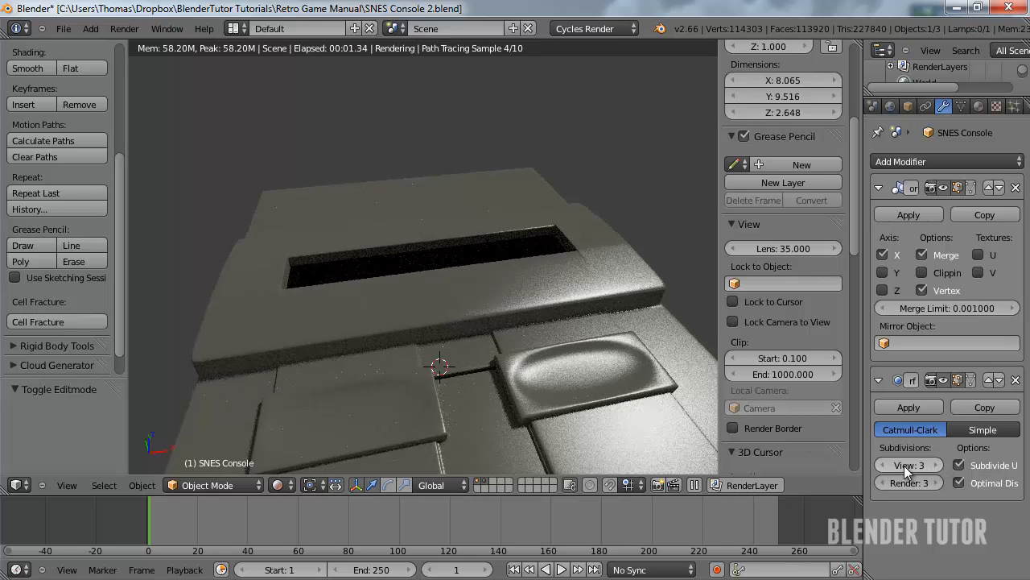
pyautogui.click(882, 464)
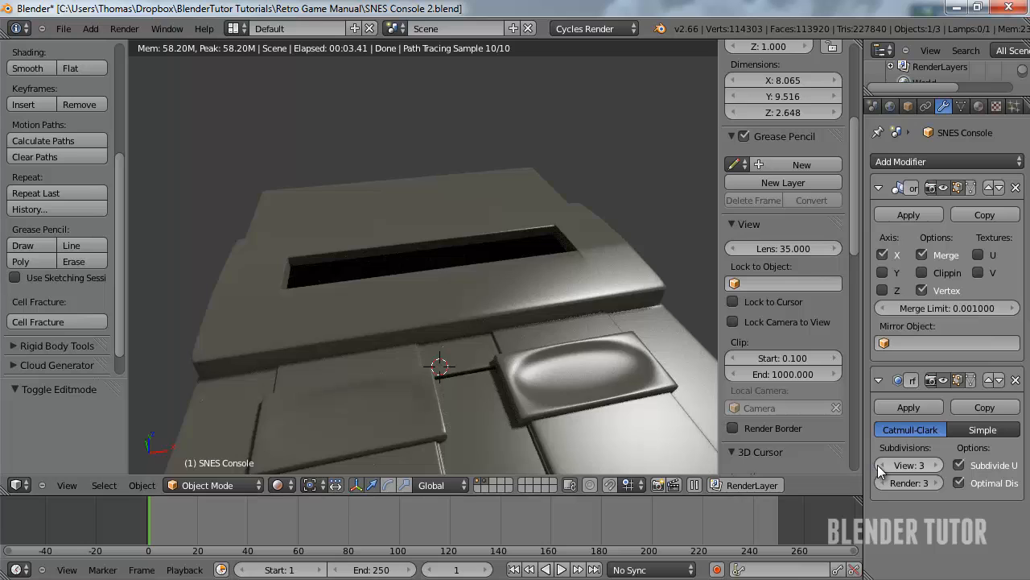
pyautogui.press('Tab')
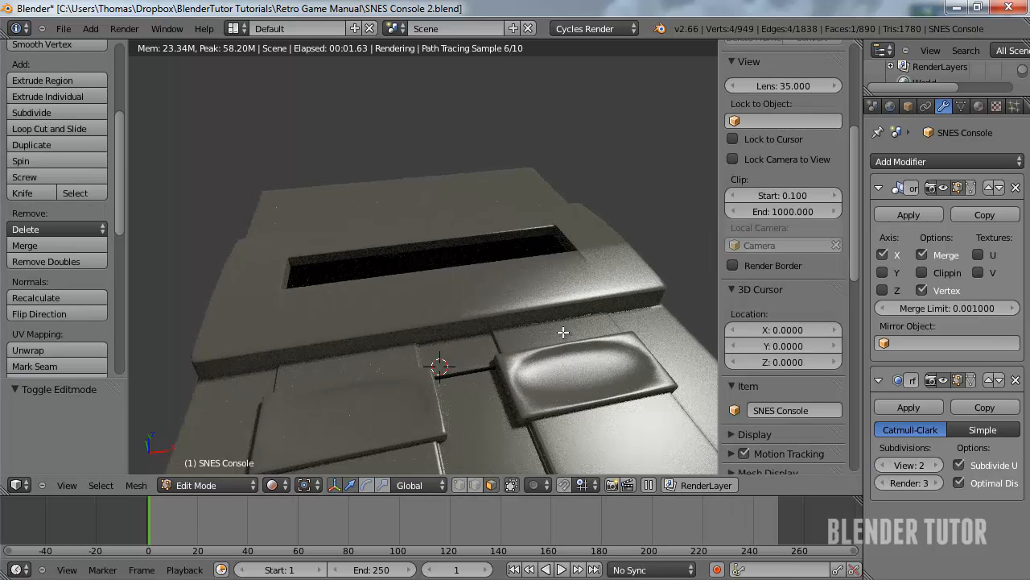
pyautogui.moveTo(434, 363)
pyautogui.mouseDown(button='middle')
pyautogui.moveTo(532, 329)
pyautogui.moveTo(443, 351)
pyautogui.mouseUp(button='middle')
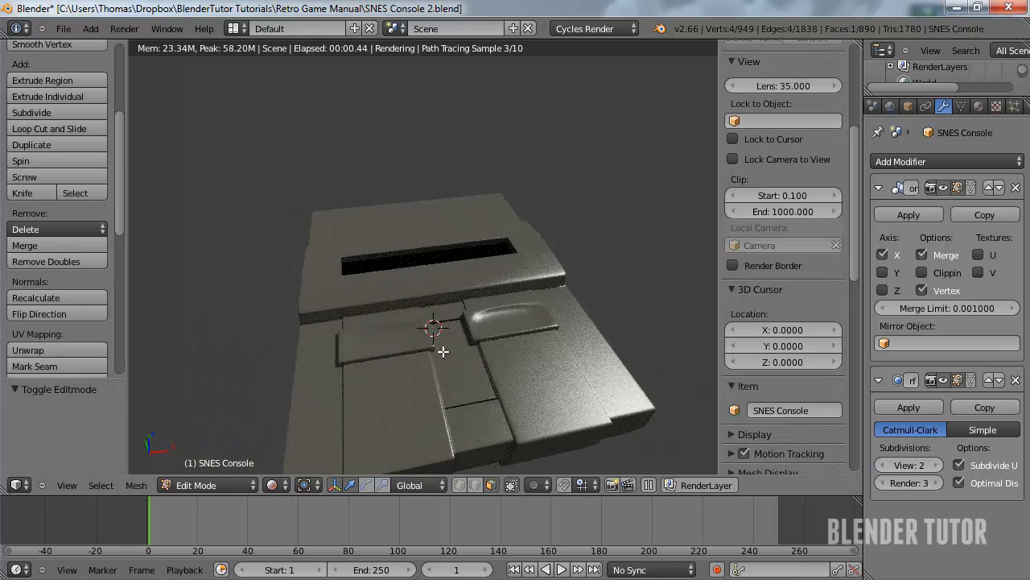
pyautogui.click(281, 485)
pyautogui.click(298, 434)
pyautogui.press('Tab')
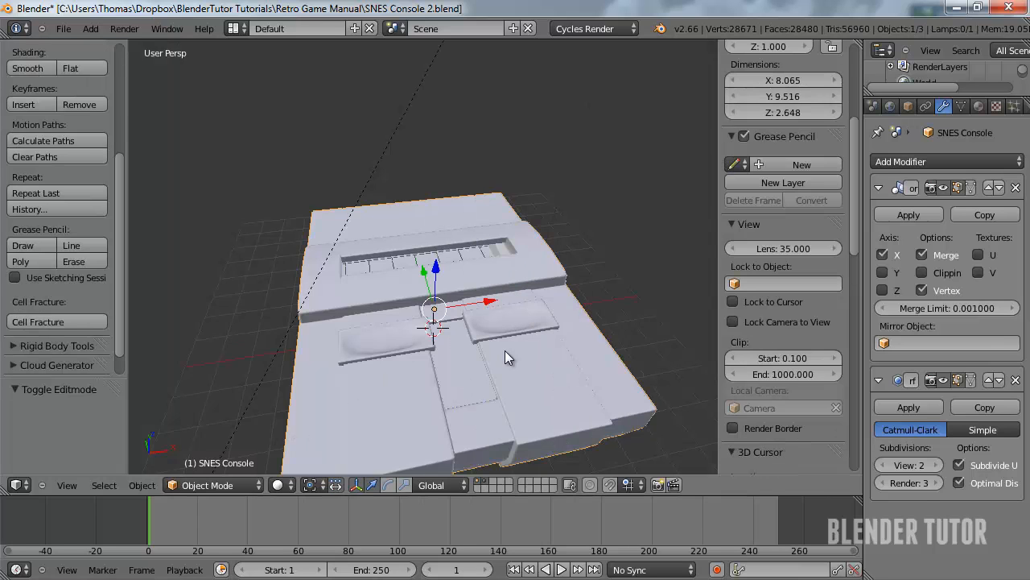
# Rename the SNES console's Main_Grey material to Main_Grey_Console in a widened properties area
pyautogui.moveTo(505, 351); pyautogui.dragTo(529, 285, button='middle')
pyautogui.scroll(-4, 538, 322)
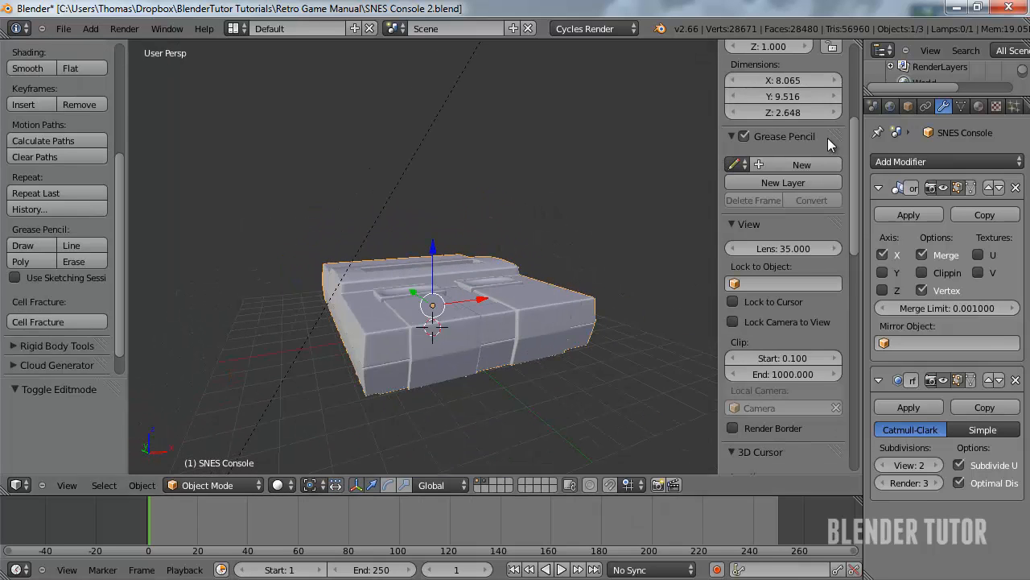
pyautogui.click(978, 106)
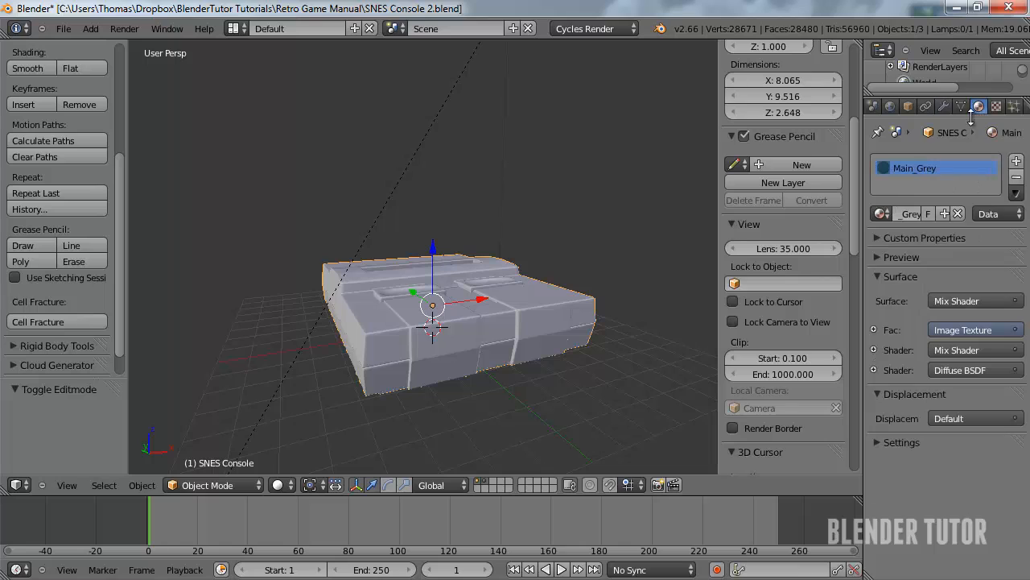
pyautogui.moveTo(861, 214); pyautogui.dragTo(767, 216)
pyautogui.doubleClick(860, 214)
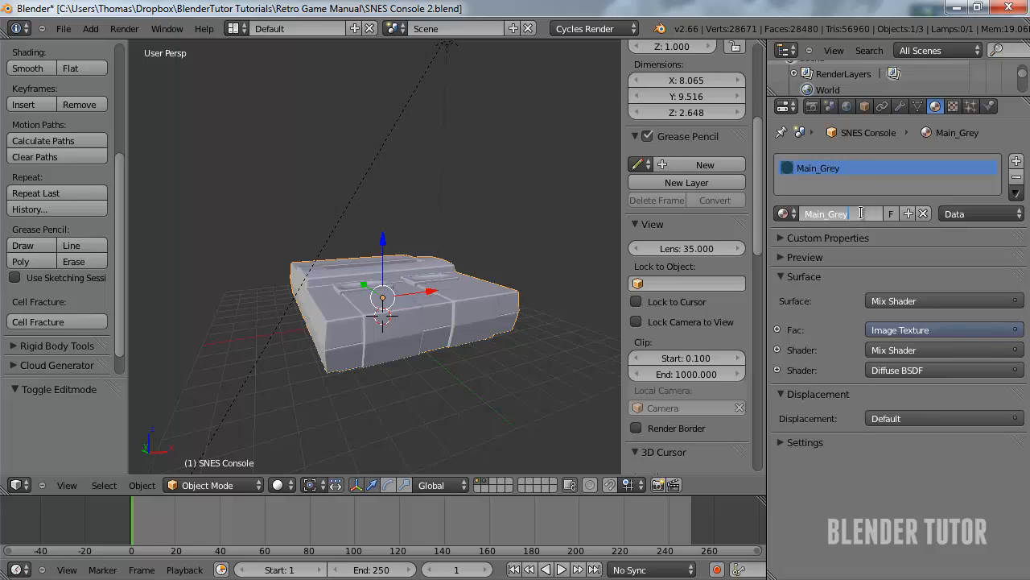
pyautogui.write('_Console')
pyautogui.press('Return')
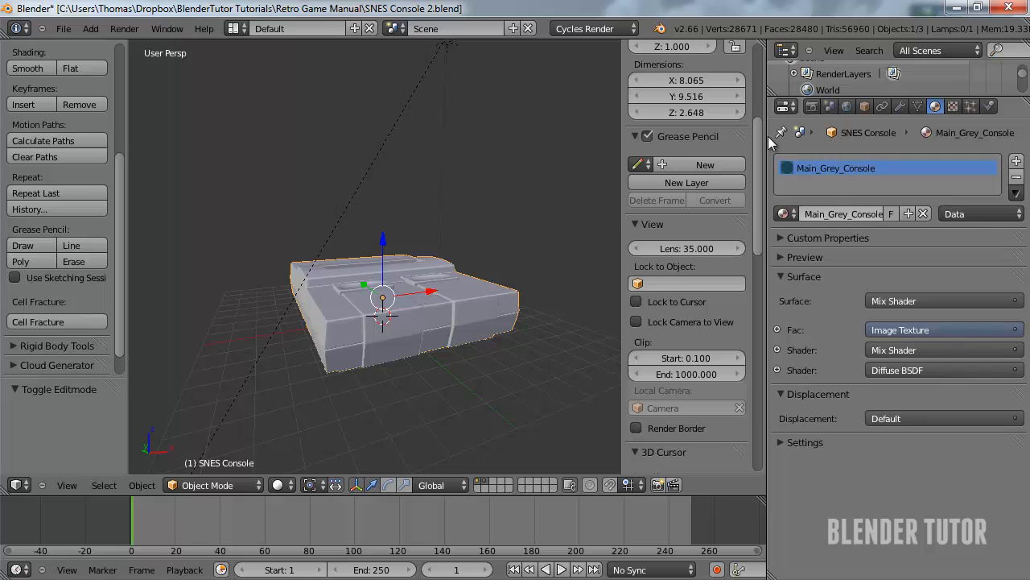
# Split the 3D viewport horizontally and show the console material's nodes in a Node Editor in the upper half
pyautogui.moveTo(760, 43); pyautogui.dragTo(507, 249)
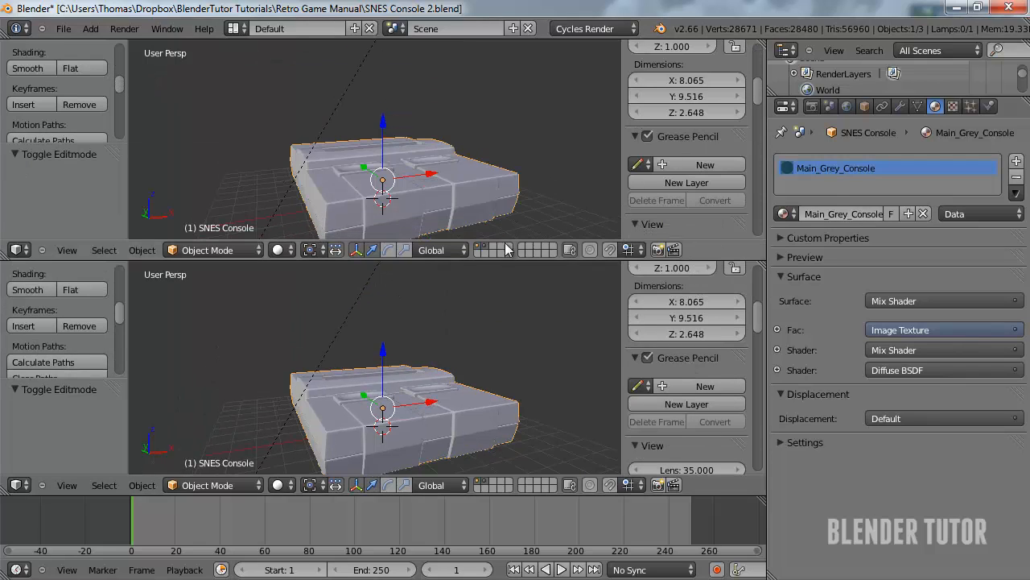
pyautogui.click(18, 249)
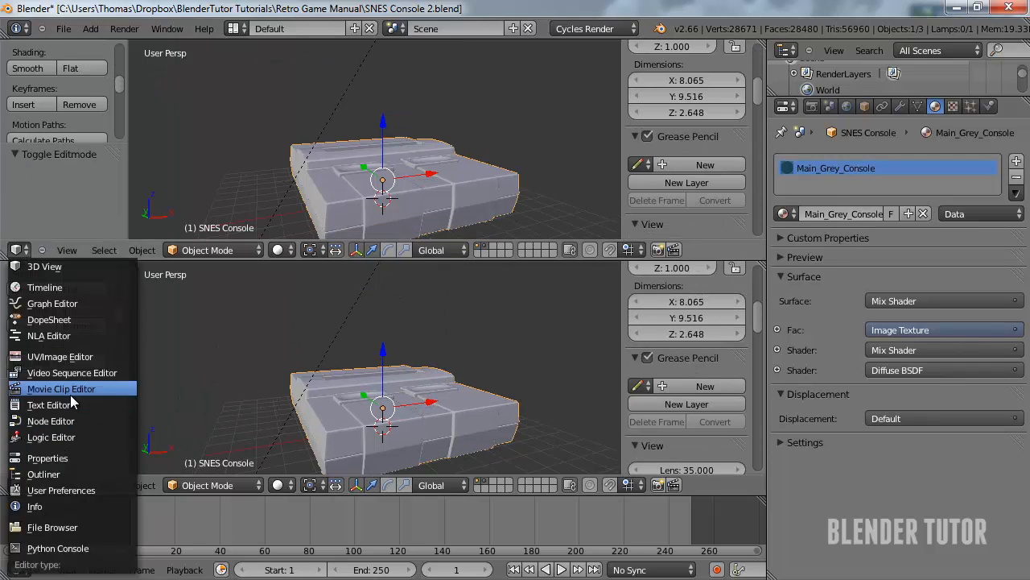
pyautogui.click(72, 419)
pyautogui.scroll(3, 288, 186)
pyautogui.moveTo(287, 186); pyautogui.dragTo(319, 157, button='middle')
pyautogui.scroll(1, 294, 164)
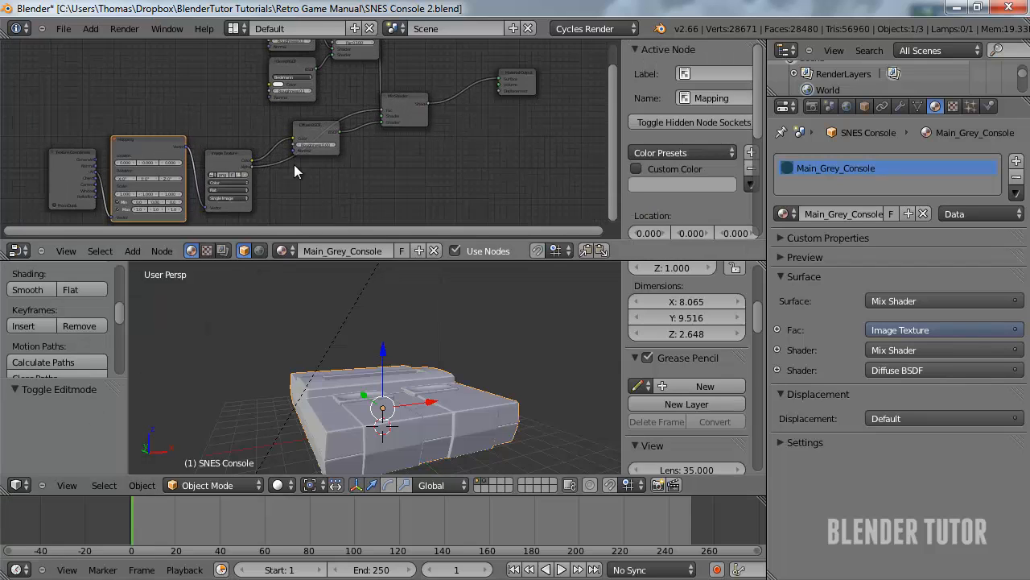
# Unlink the logo image from the Image Texture node of Main_Grey_Console
pyautogui.click(224, 156)
pyautogui.scroll(3, 222, 175)
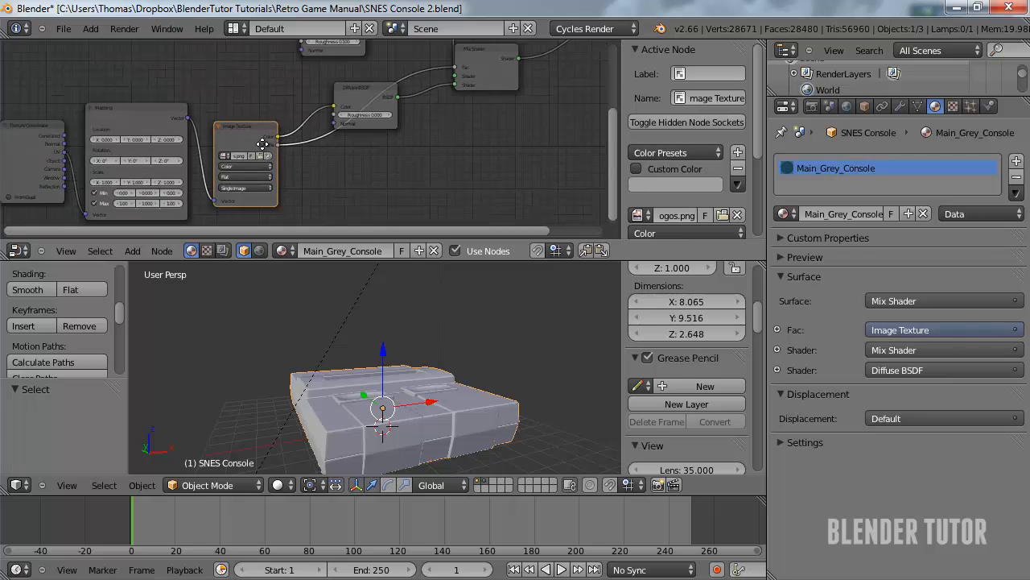
pyautogui.scroll(1, 248, 169)
pyautogui.click(245, 166)
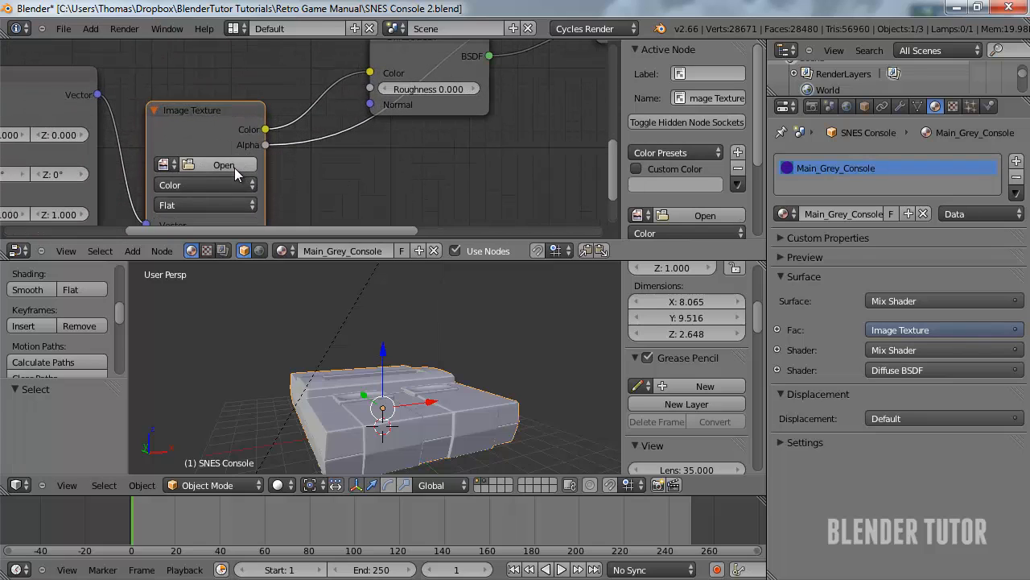
# Set the Fac of the upper Mix Shader node to 0.05 and the Glossy BSDF roughness to 0.15
pyautogui.scroll(-2, 234, 168)
pyautogui.scroll(-1, 229, 157)
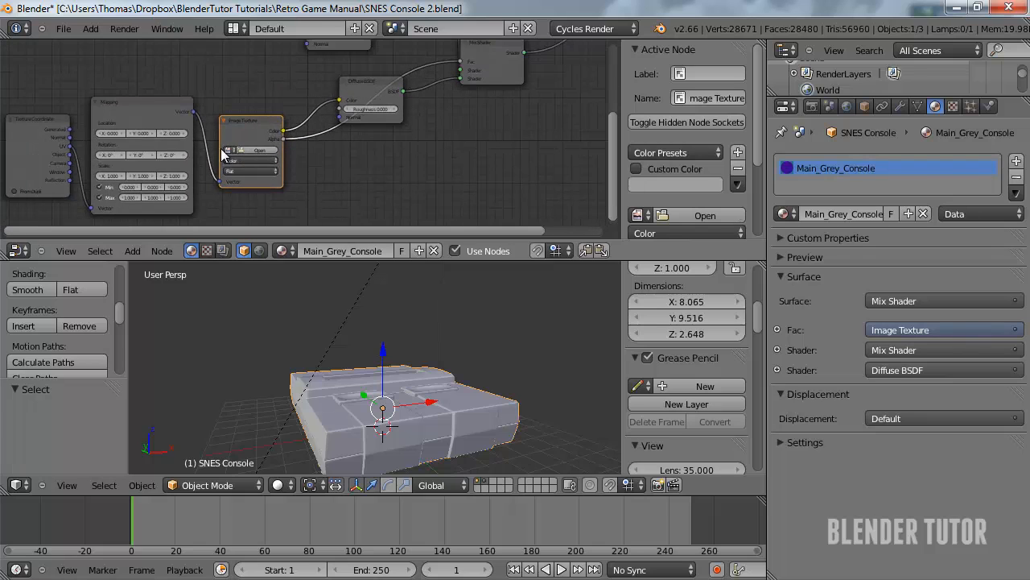
pyautogui.moveTo(233, 133); pyautogui.dragTo(214, 143, button='middle')
pyautogui.scroll(1, 232, 159)
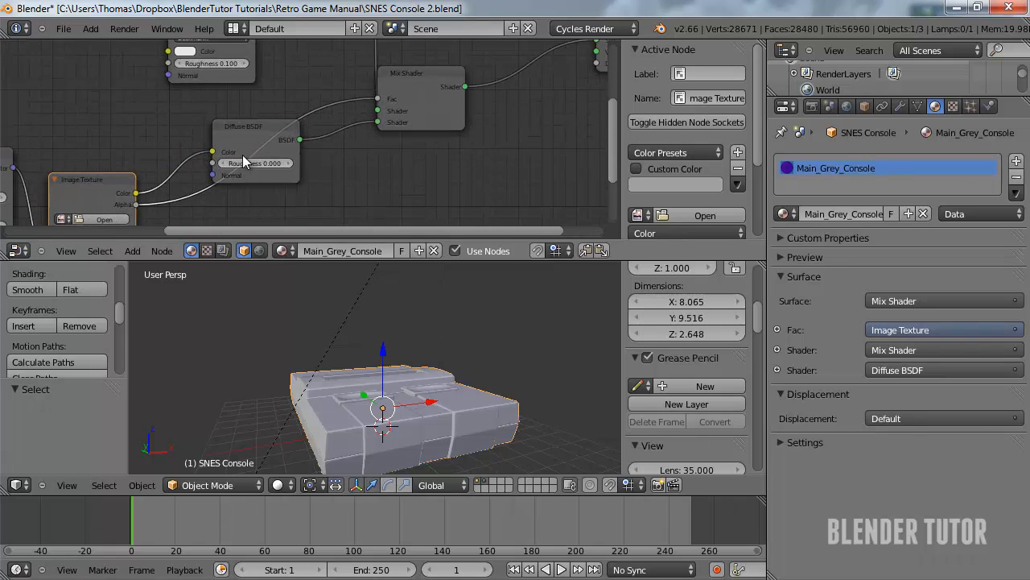
pyautogui.moveTo(266, 117); pyautogui.dragTo(251, 238, button='middle')
pyautogui.moveTo(260, 136); pyautogui.dragTo(268, 182, button='middle')
pyautogui.scroll(-1, 269, 178)
pyautogui.moveTo(224, 150); pyautogui.dragTo(227, 126, button='middle')
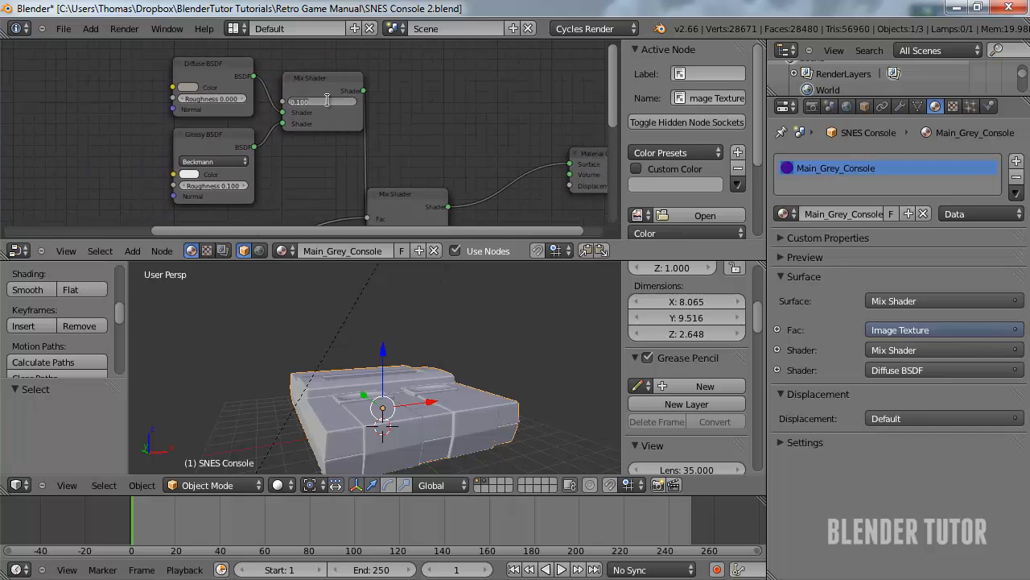
pyautogui.press('Return')
pyautogui.click(215, 186)
pyautogui.write('.15')
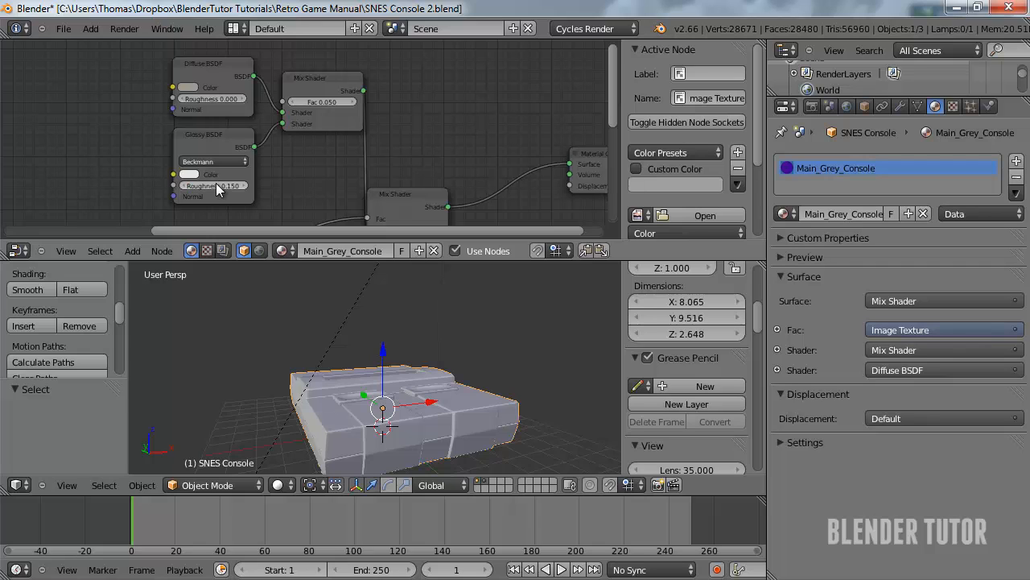
# Check the console in rendered shading and return the viewport to solid shading
pyautogui.click(277, 484)
pyautogui.click(300, 381)
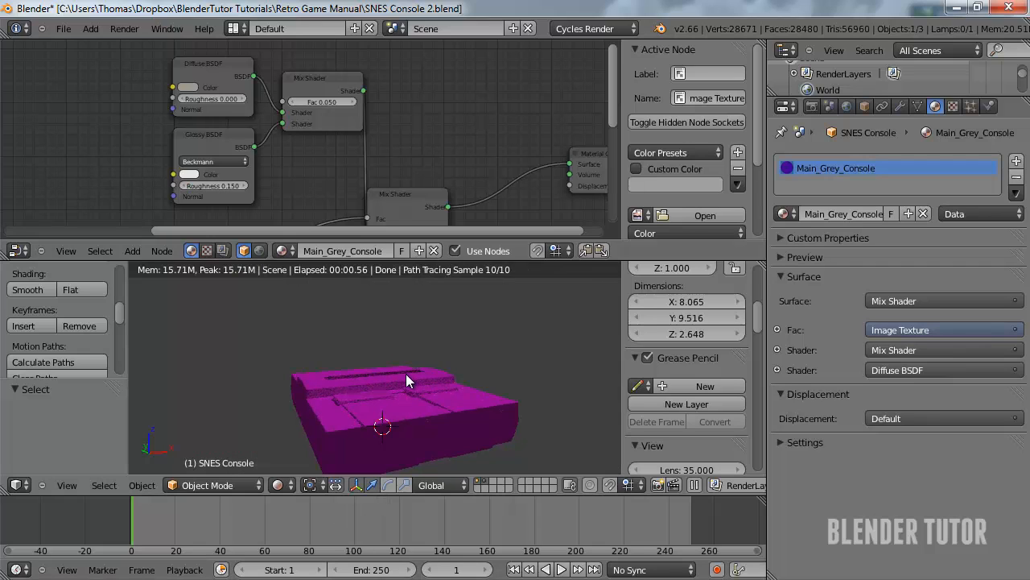
pyautogui.moveTo(404, 320); pyautogui.dragTo(382, 300, button='middle')
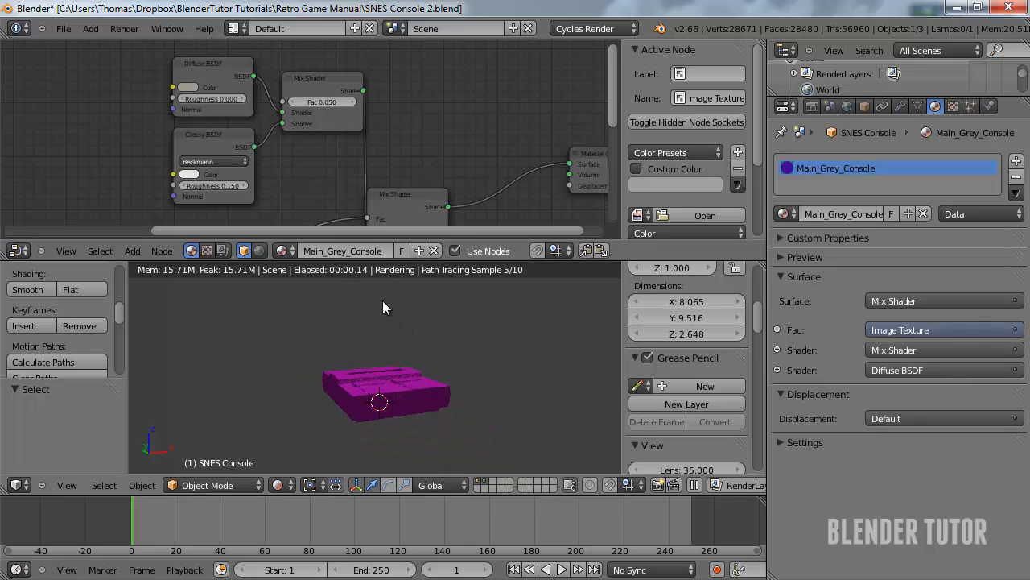
pyautogui.click(278, 485)
pyautogui.click(308, 434)
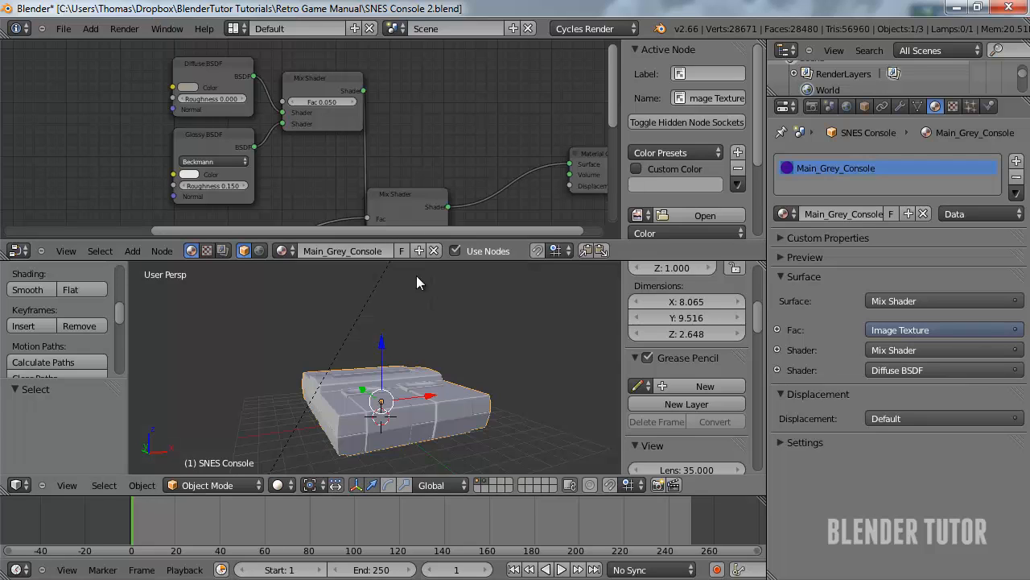
# Connect the upper Mix Shader's output directly to the Material Output's Surface input, bypassing the logo mix
pyautogui.scroll(-3, 386, 178)
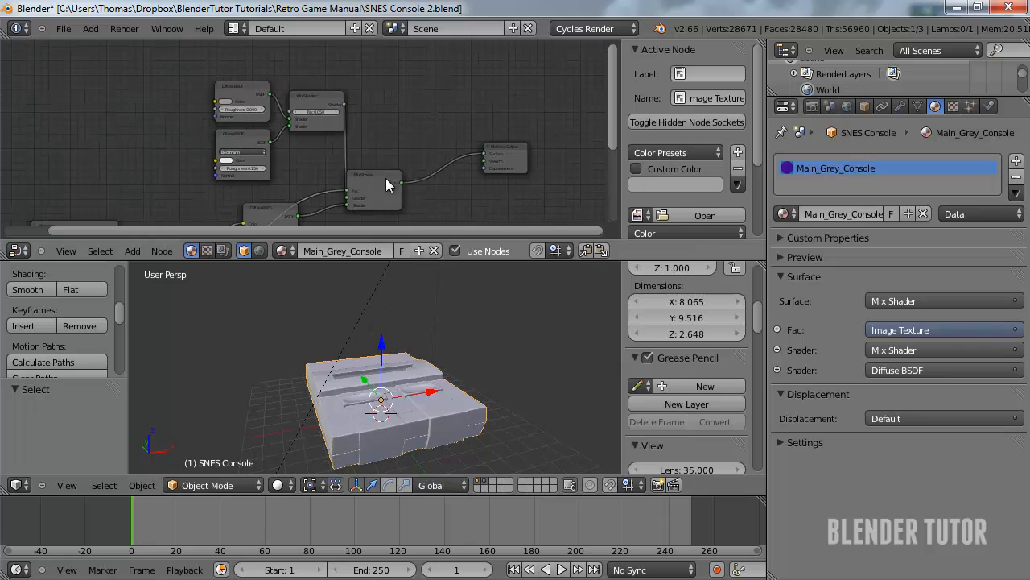
pyautogui.moveTo(386, 178); pyautogui.dragTo(288, 231, button='middle')
pyautogui.scroll(1, 306, 104)
pyautogui.moveTo(298, 99); pyautogui.dragTo(463, 158)
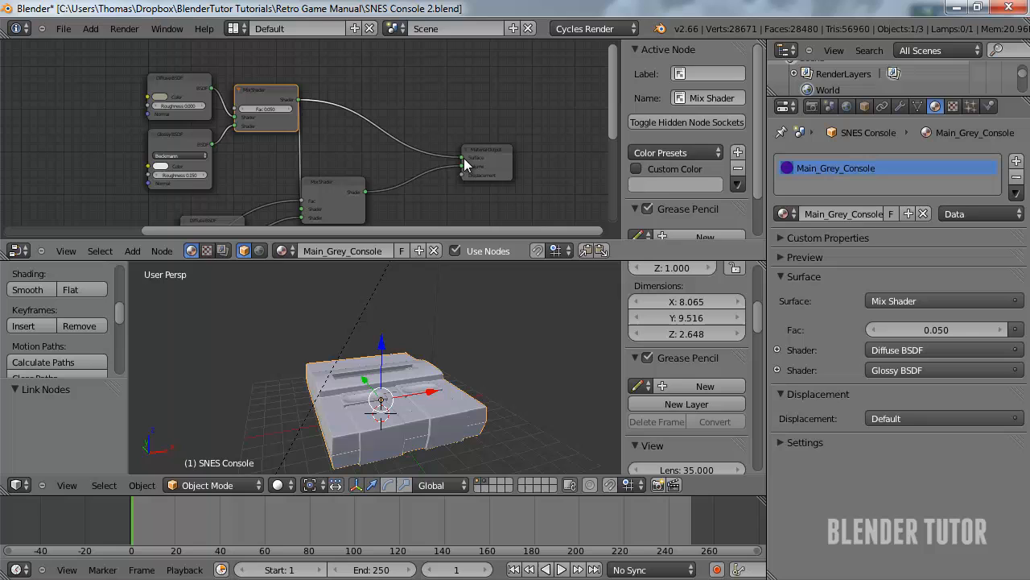
# Preview the rewired grey material on the console up close in rendered shading, then restore solid shading
pyautogui.click(279, 484)
pyautogui.click(299, 381)
pyautogui.scroll(3, 382, 431)
pyautogui.moveTo(383, 430); pyautogui.dragTo(473, 338, button='middle')
pyautogui.moveTo(421, 371); pyautogui.dragTo(176, 432, button='middle')
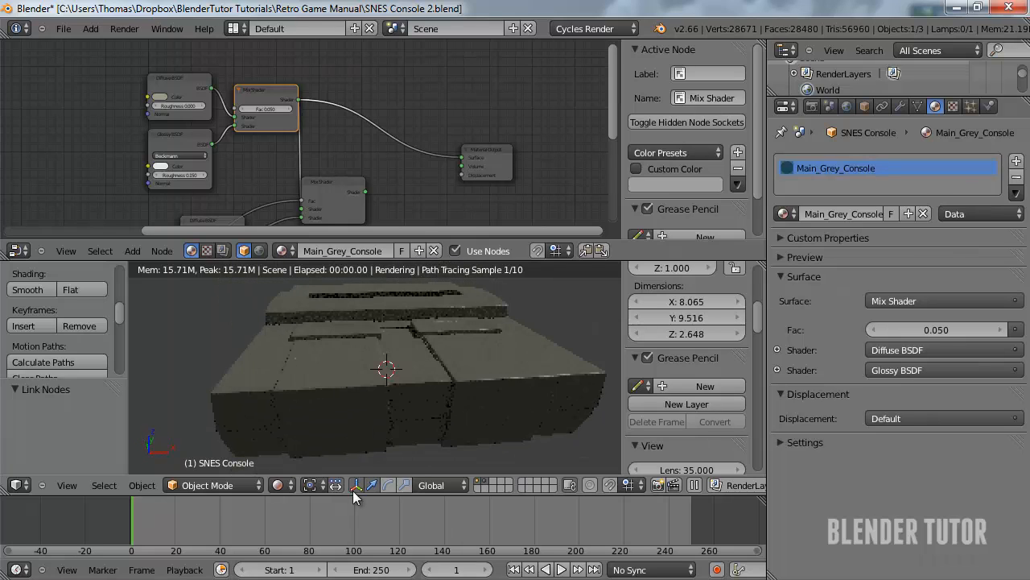
pyautogui.click(279, 484)
pyautogui.click(329, 431)
# Save the scene over the existing file SNES Console 2.blend
pyautogui.moveTo(329, 432); pyautogui.dragTo(432, 364, button='middle')
pyautogui.scroll(-5, 431, 364)
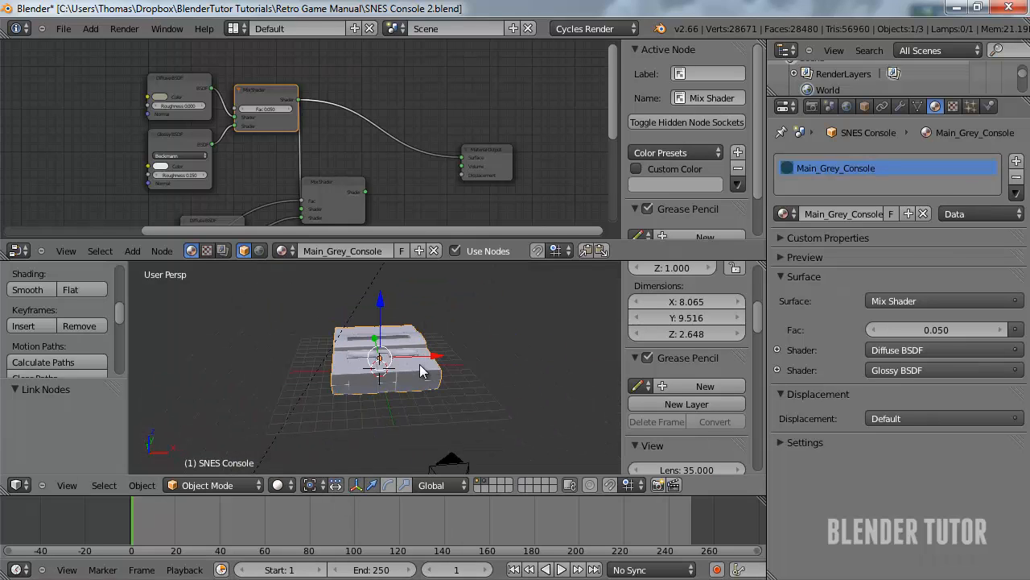
pyautogui.hotkey('ctrl', 's')
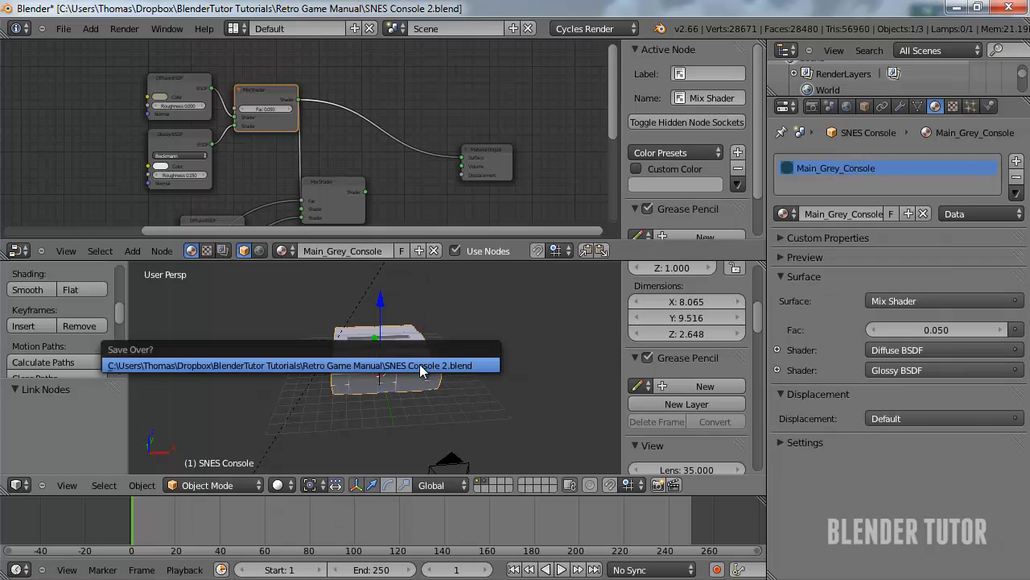
pyautogui.click(420, 364)
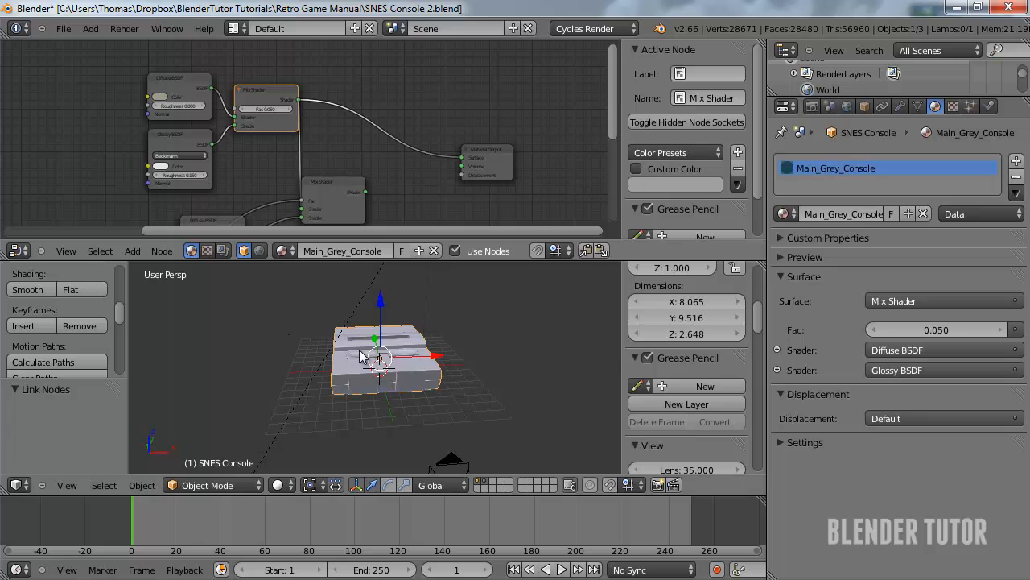
# In top orthographic view, set the Y offset of the photo_7.jpg background image to 0.360
pyautogui.scroll(4, 376, 369)
pyautogui.moveTo(380, 369); pyautogui.dragTo(462, 302, button='middle')
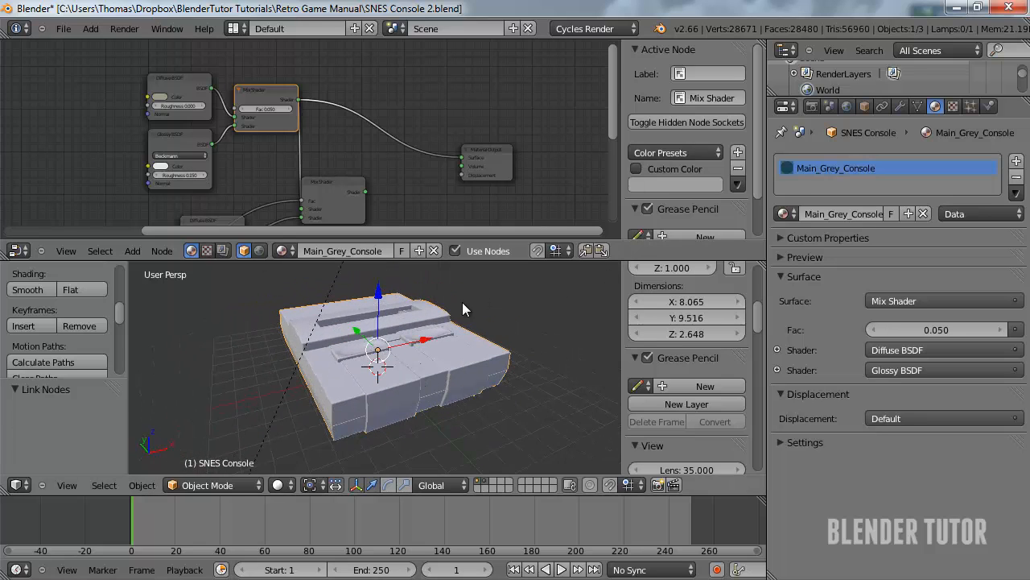
pyautogui.press('KP_5')
pyautogui.press('KP_8')
pyautogui.press('KP_7')
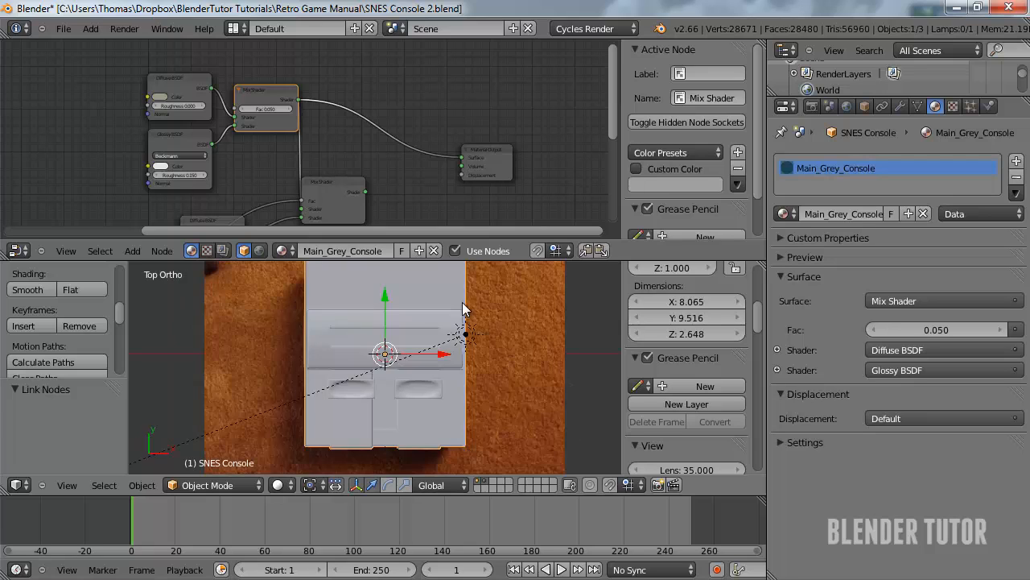
pyautogui.scroll(-3, 464, 310)
pyautogui.scroll(-8, 672, 384)
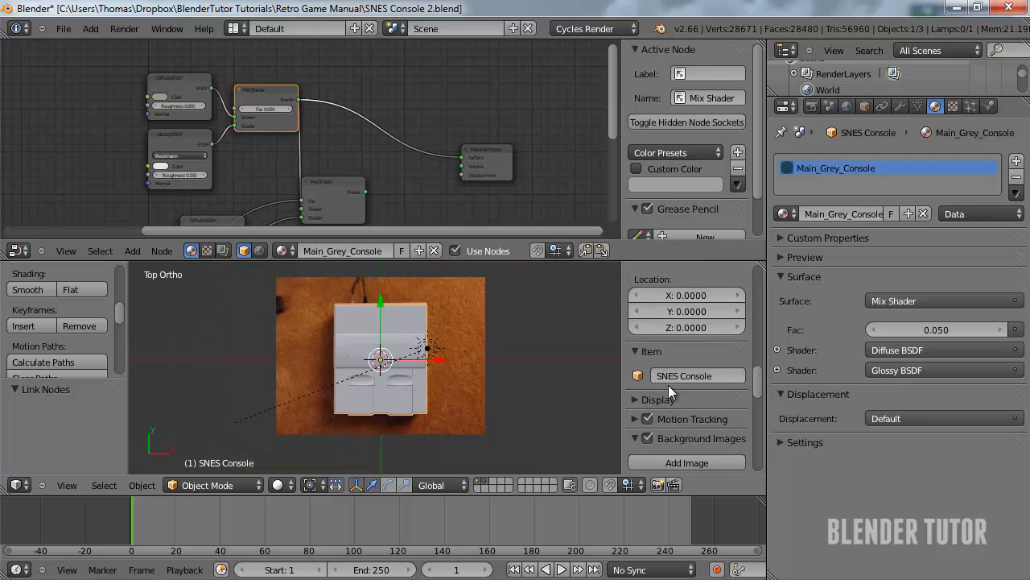
pyautogui.scroll(-6, 668, 385)
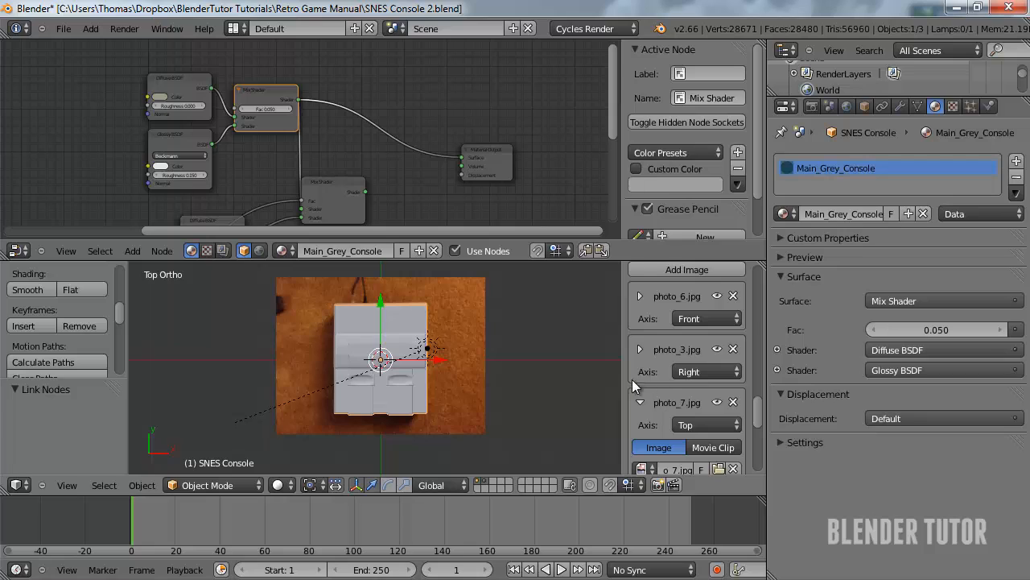
pyautogui.scroll(-3, 641, 409)
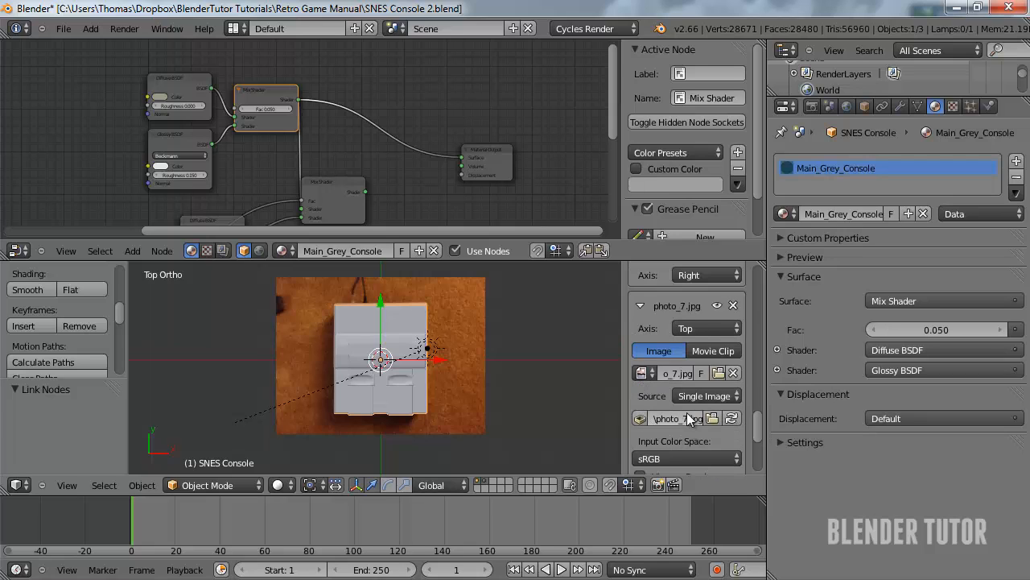
pyautogui.scroll(-3, 693, 417)
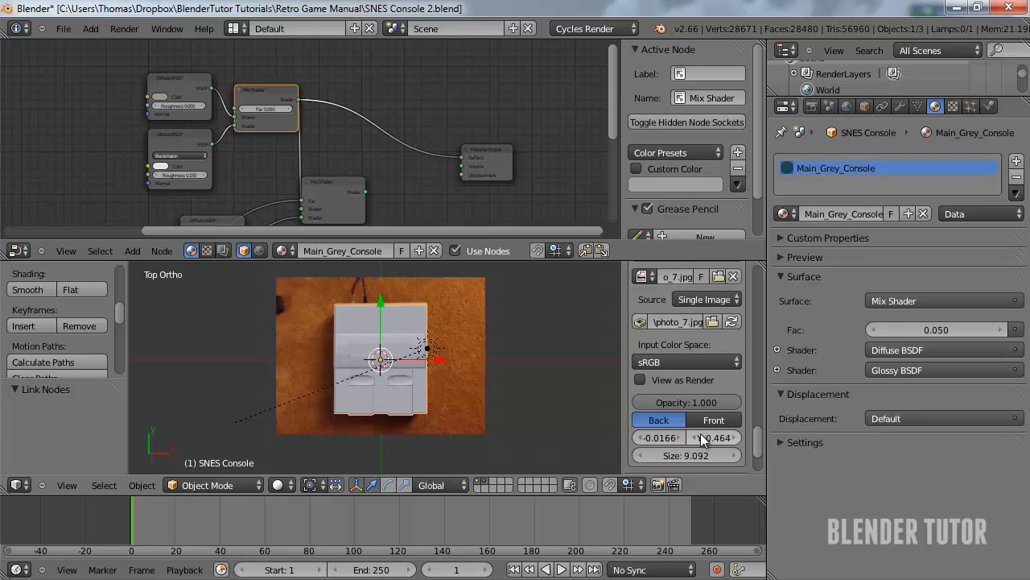
pyautogui.moveTo(701, 434); pyautogui.dragTo(684, 448)
pyautogui.scroll(4, 375, 388)
pyautogui.keyDown('shift'); pyautogui.moveTo(375, 388); pyautogui.dragTo(377, 371, button='middle'); pyautogui.keyUp('shift')
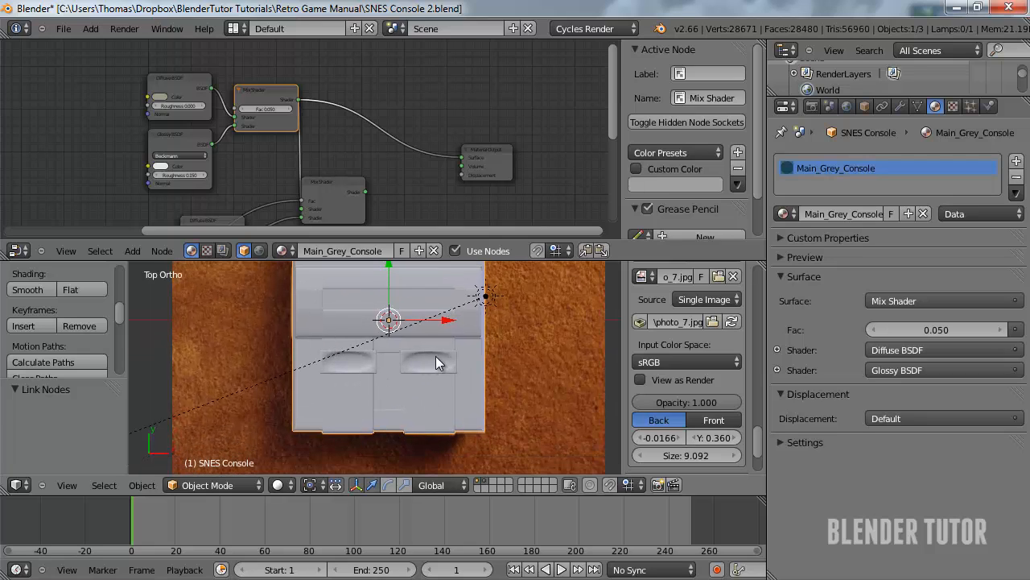
pyautogui.scroll(3, 435, 355)
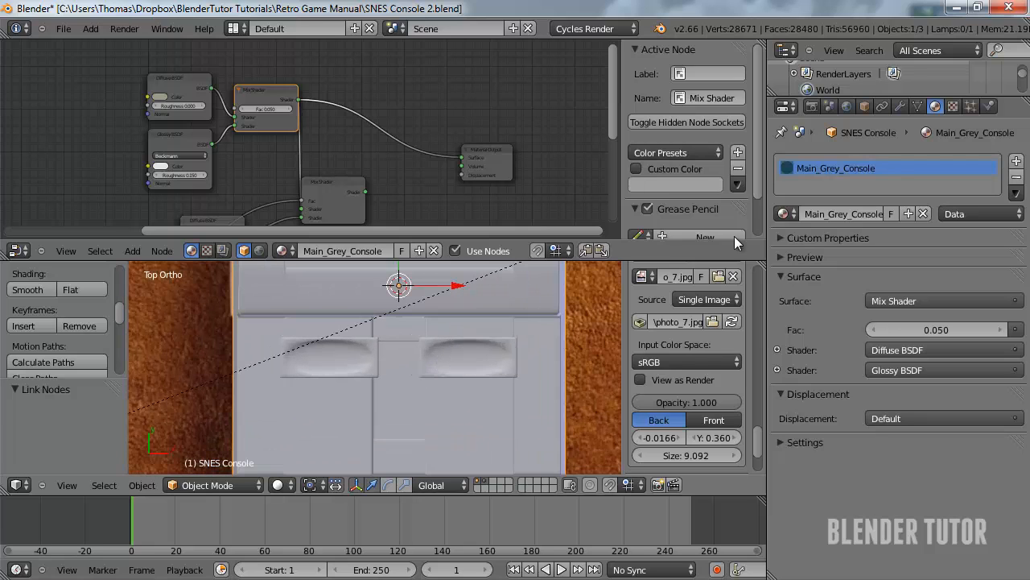
# Append the Purple Button material from SNES Controller 2.blend
pyautogui.click(63, 28)
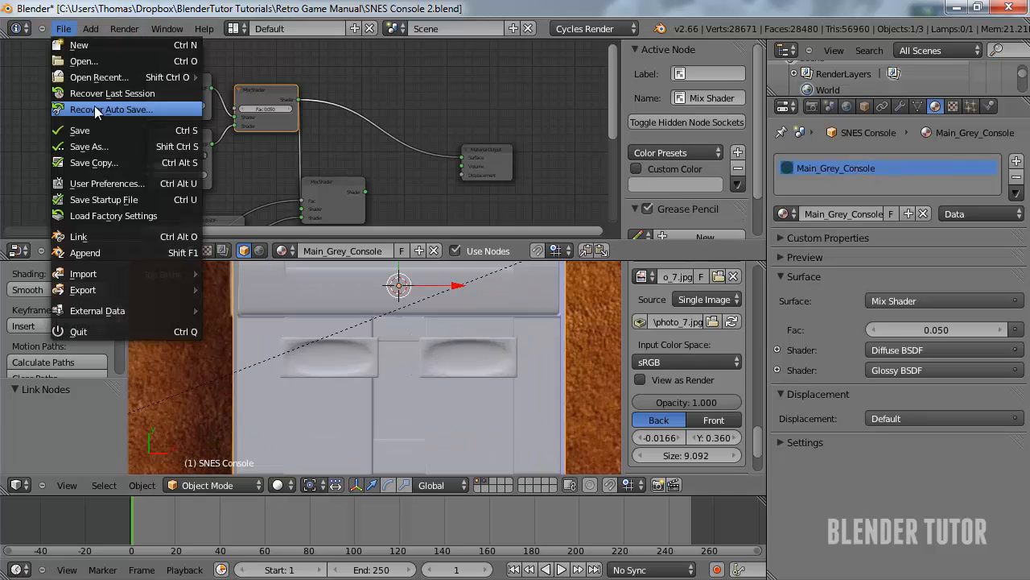
pyautogui.click(137, 252)
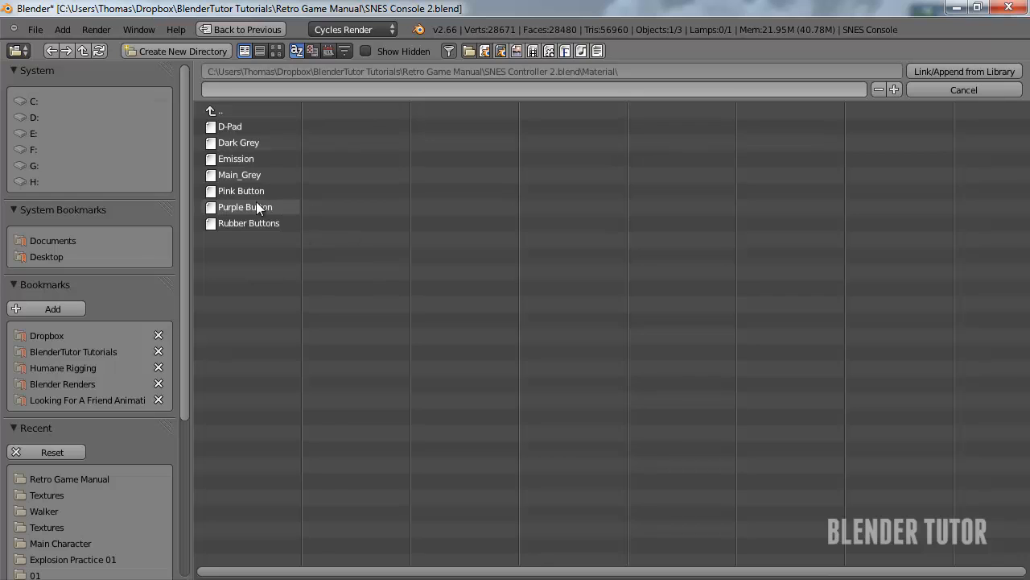
pyautogui.click(236, 206)
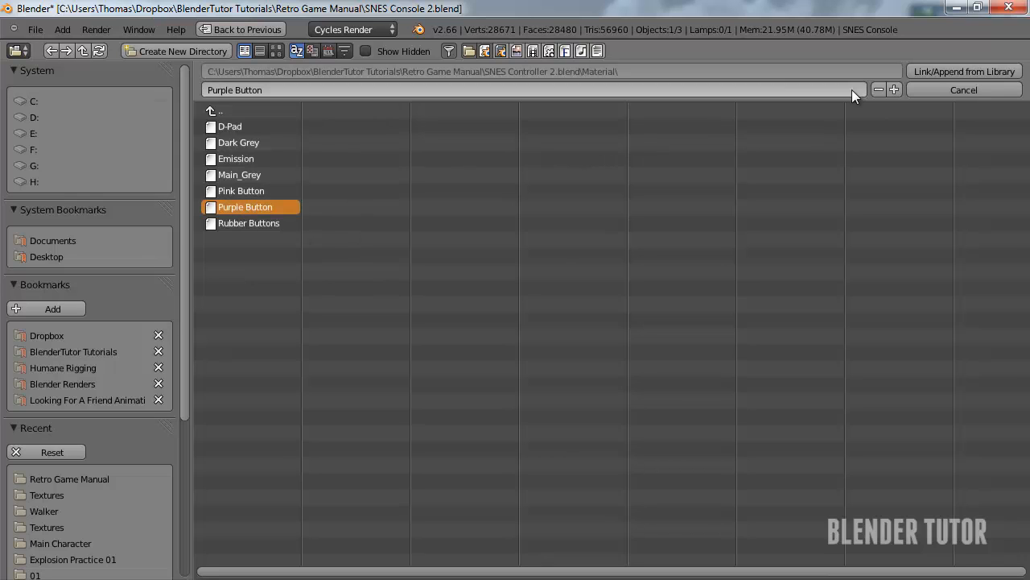
pyautogui.click(929, 71)
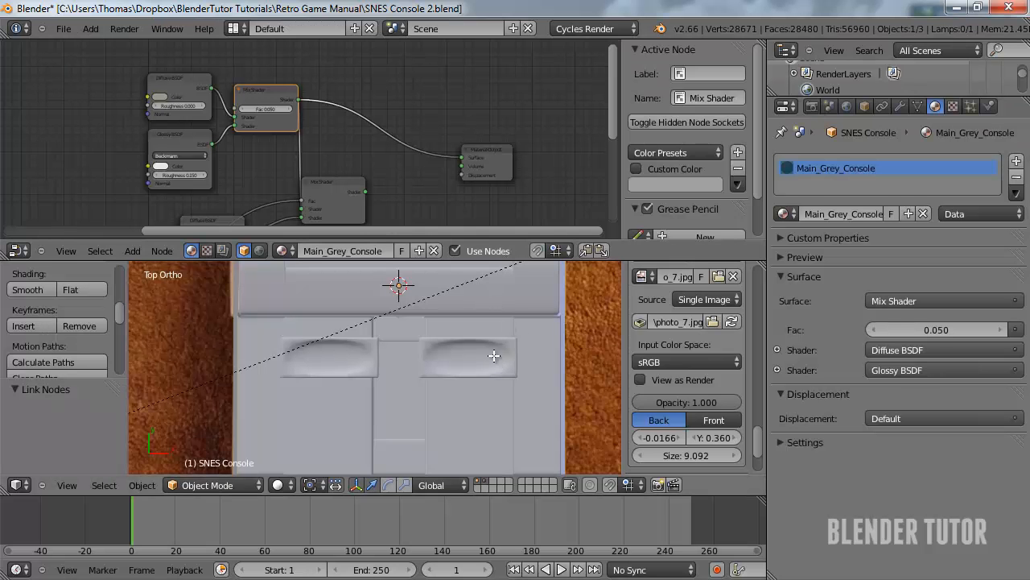
# Select the linked geometry of the console's slider button and add a second material slot using the Purple Button material
pyautogui.press('Tab')
pyautogui.press('l')
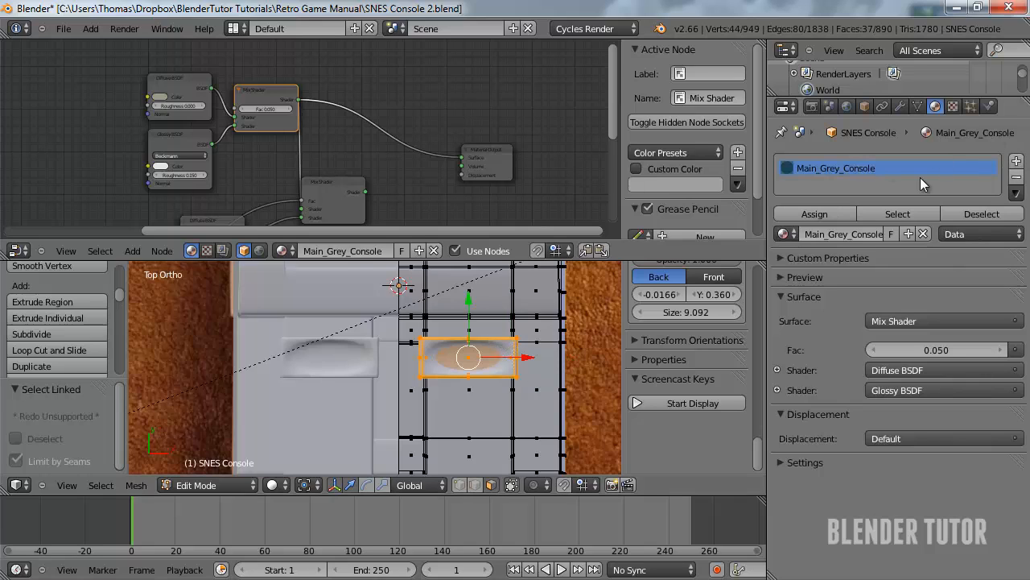
pyautogui.press('Tab')
pyautogui.click(1016, 161)
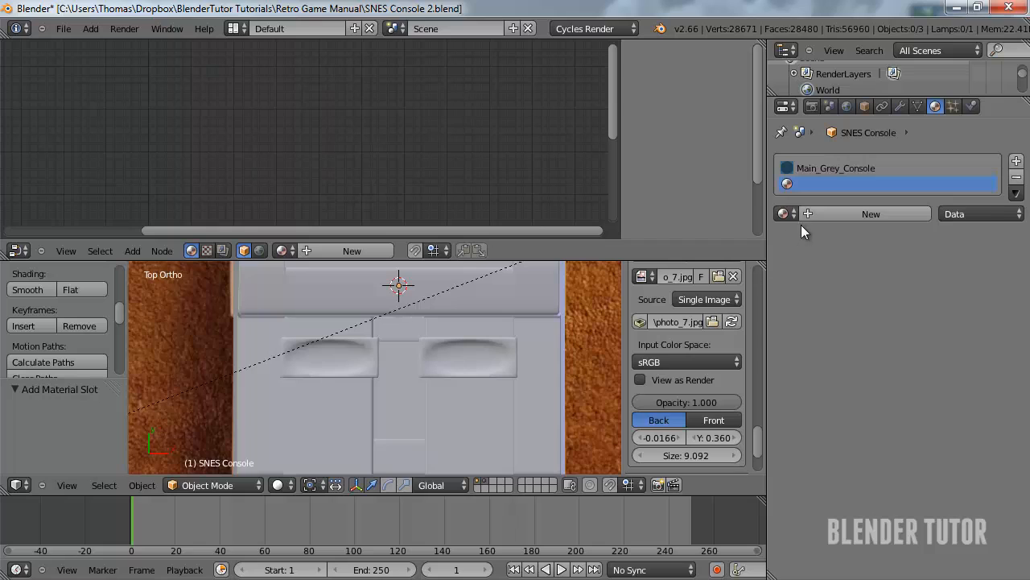
pyautogui.click(782, 213)
pyautogui.click(822, 258)
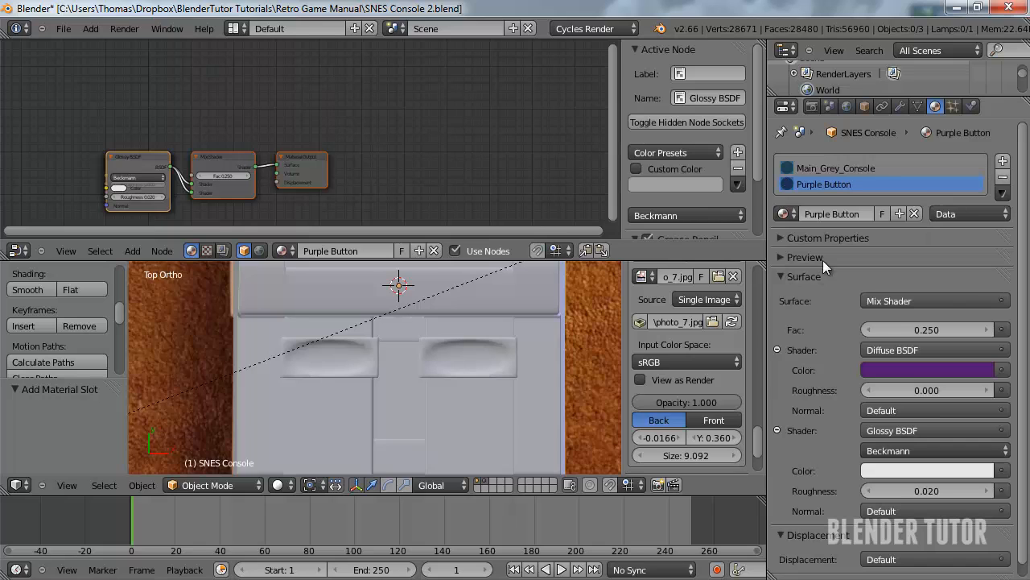
# Rename the Purple Button material in the new slot to Purple Slider
pyautogui.click(838, 213)
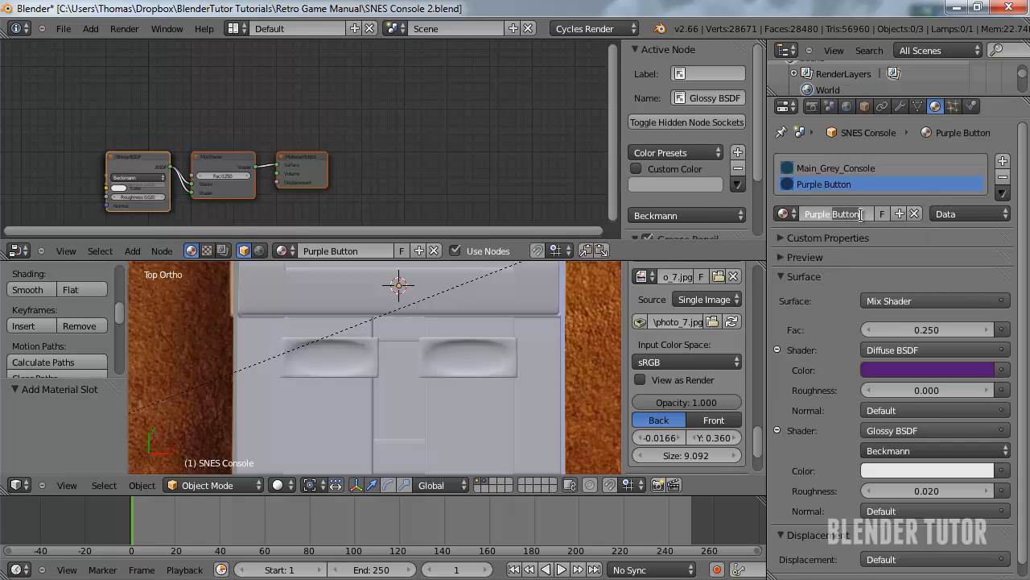
pyautogui.press('BackSpace')
pyautogui.press('BackSpace')
pyautogui.press('BackSpace')
pyautogui.press('BackSpace')
pyautogui.press('BackSpace')
pyautogui.press('BackSpace')
pyautogui.write('Slider')
pyautogui.press('Return')
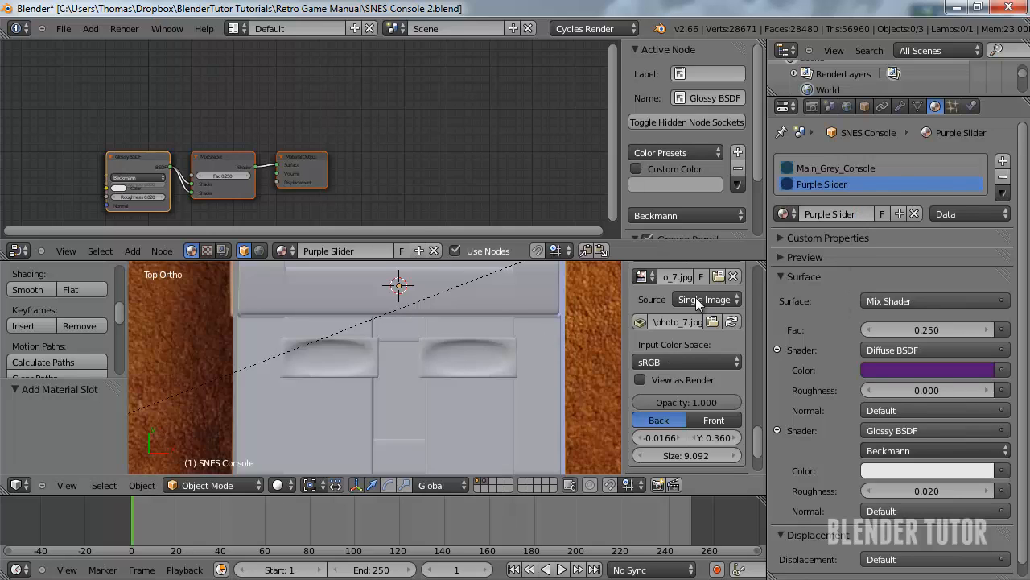
# Assign the Purple Slider material to the selected slider geometry and return to Object Mode
pyautogui.press('Tab')
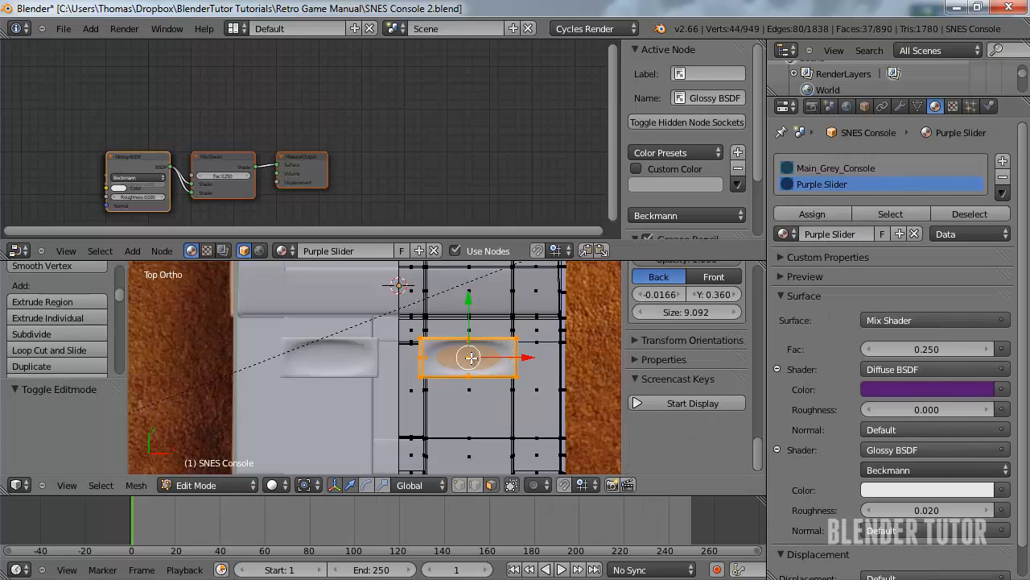
pyautogui.click(805, 214)
pyautogui.press('Tab')
# Preview the purple sliders up close in rendered viewport shading
pyautogui.moveTo(402, 386); pyautogui.dragTo(384, 384, button='middle')
pyautogui.click(285, 485)
pyautogui.click(335, 380)
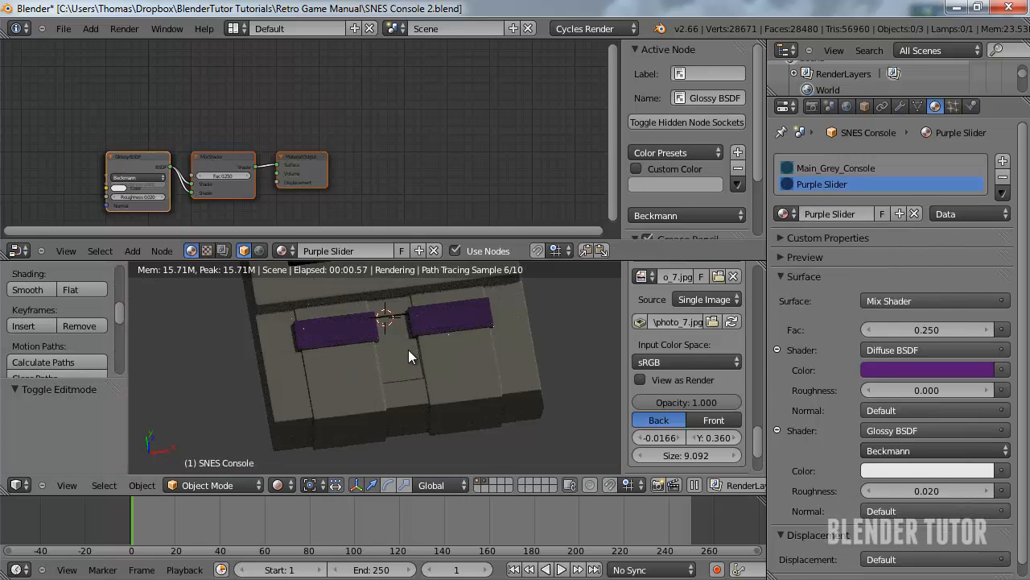
pyautogui.scroll(4, 405, 370)
pyautogui.moveTo(412, 380)
pyautogui.mouseDown(button='middle')
pyautogui.moveTo(449, 378)
pyautogui.moveTo(484, 350)
pyautogui.moveTo(481, 322)
pyautogui.mouseUp(button='middle')
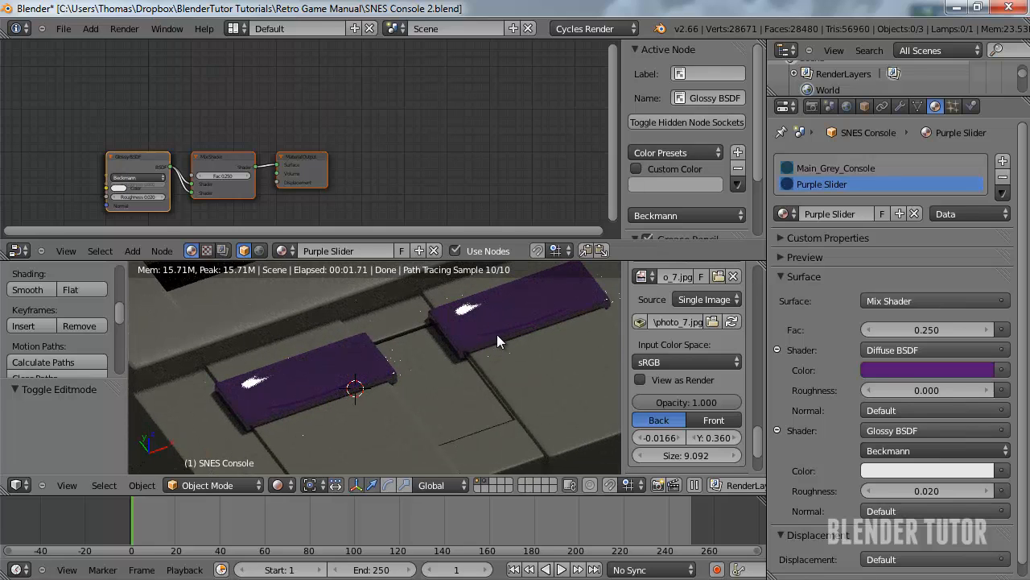
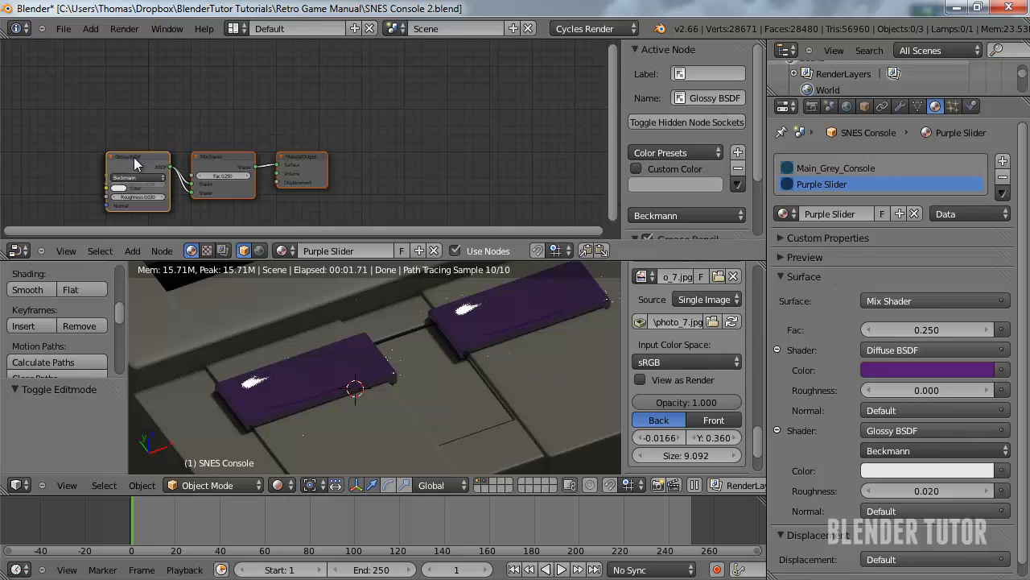
# Move the Glossy BSDF node below the Diffuse BSDF node and set the Mix Shader factor to 0.1
pyautogui.moveTo(134, 157); pyautogui.dragTo(132, 226)
pyautogui.moveTo(253, 198); pyautogui.dragTo(270, 169, button='middle')
pyautogui.scroll(4, 283, 169)
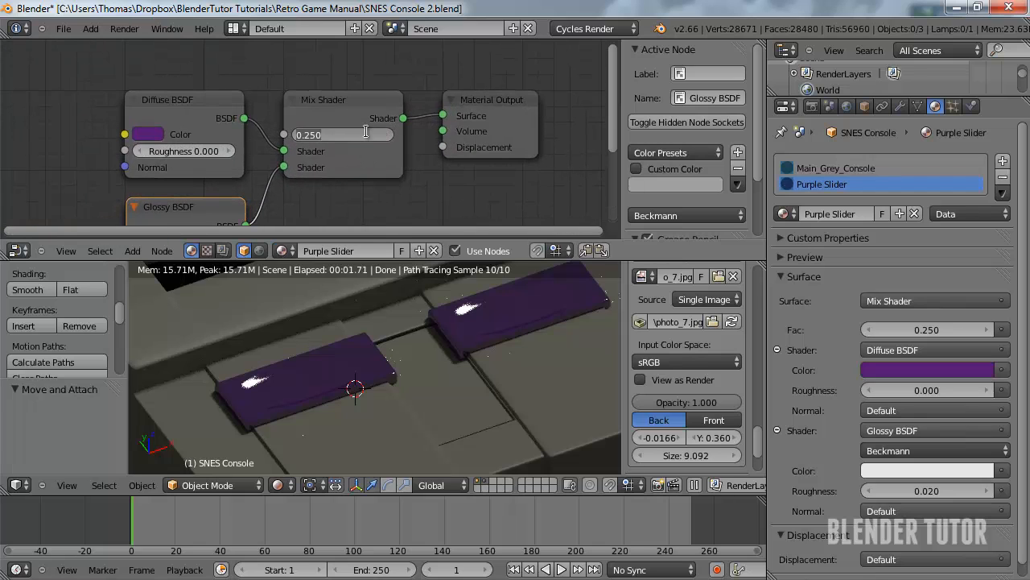
pyautogui.write('0.1')
pyautogui.press('Return')
pyautogui.scroll(-1, 242, 169)
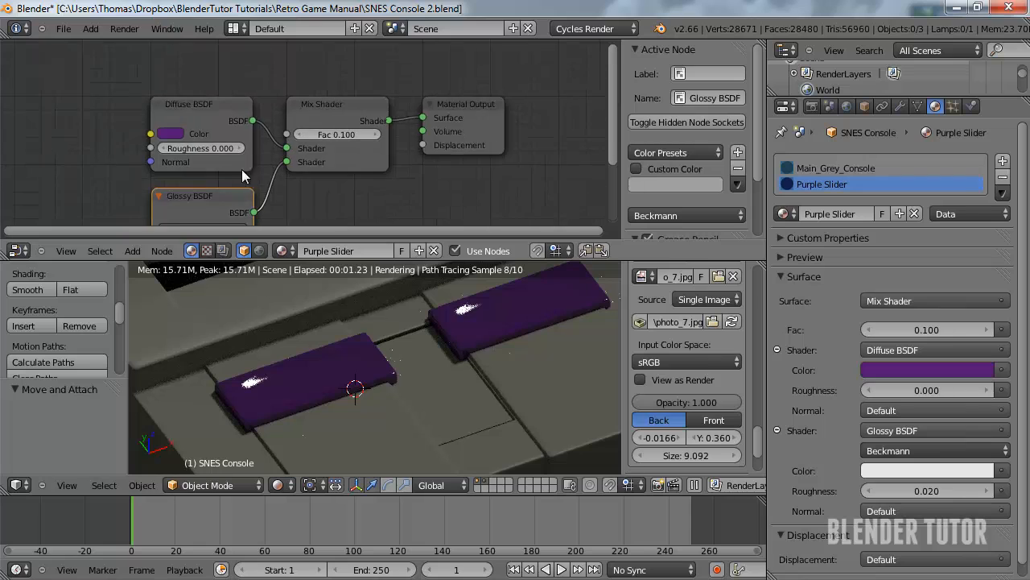
# Try Glossy BSDF roughness values of 2 and 1.5 on the Purple Slider material and check the rendered sliders
pyautogui.moveTo(241, 169); pyautogui.dragTo(246, 104, button='middle')
pyautogui.click(210, 196)
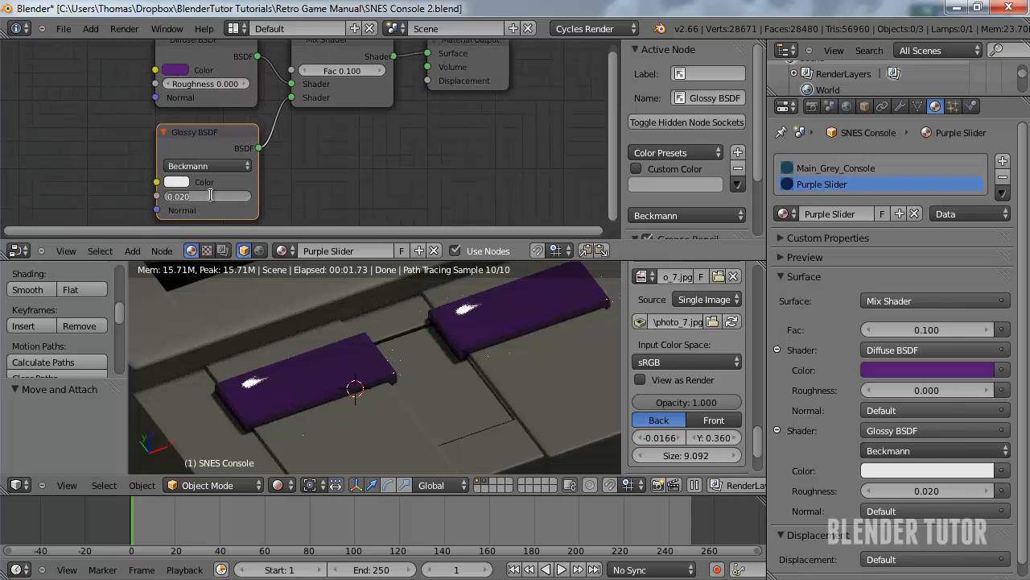
pyautogui.write('2')
pyautogui.press('Return')
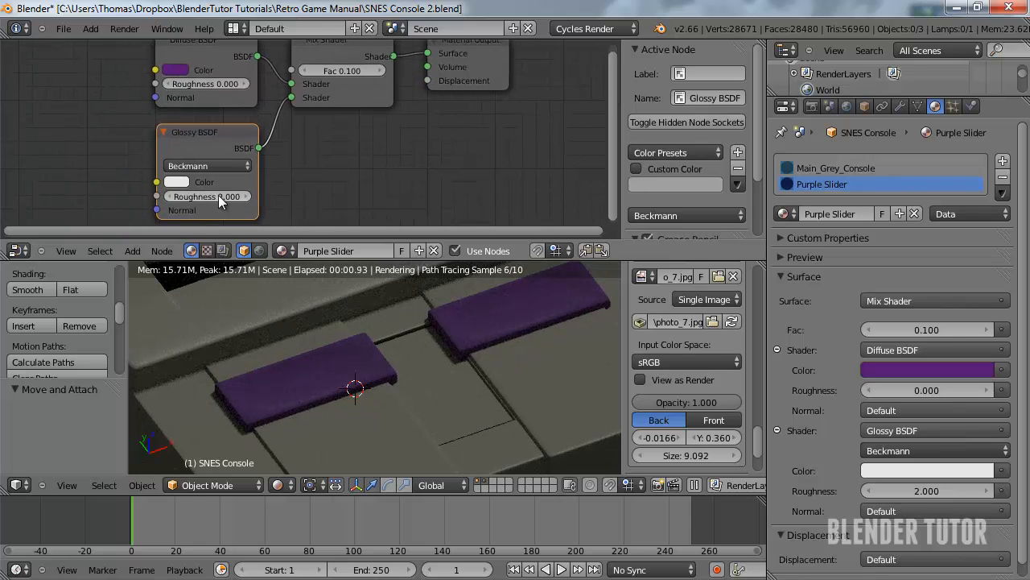
pyautogui.write('1.5')
pyautogui.press('Return')
pyautogui.moveTo(486, 344); pyautogui.dragTo(454, 352, button='middle')
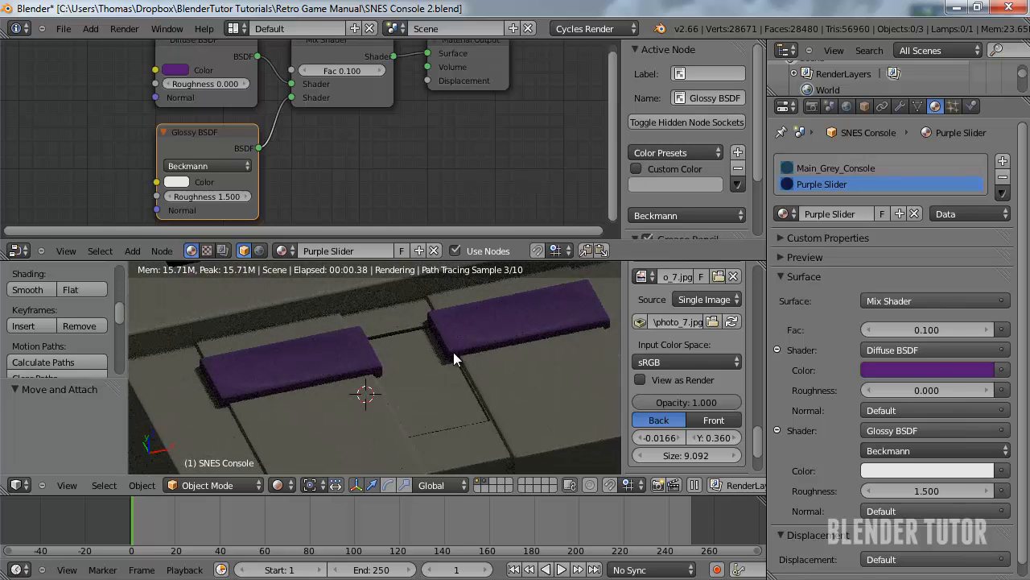
# Try a Mix Shader factor of 0.2 on Purple Slider and view the sliders from another angle
pyautogui.click(341, 70)
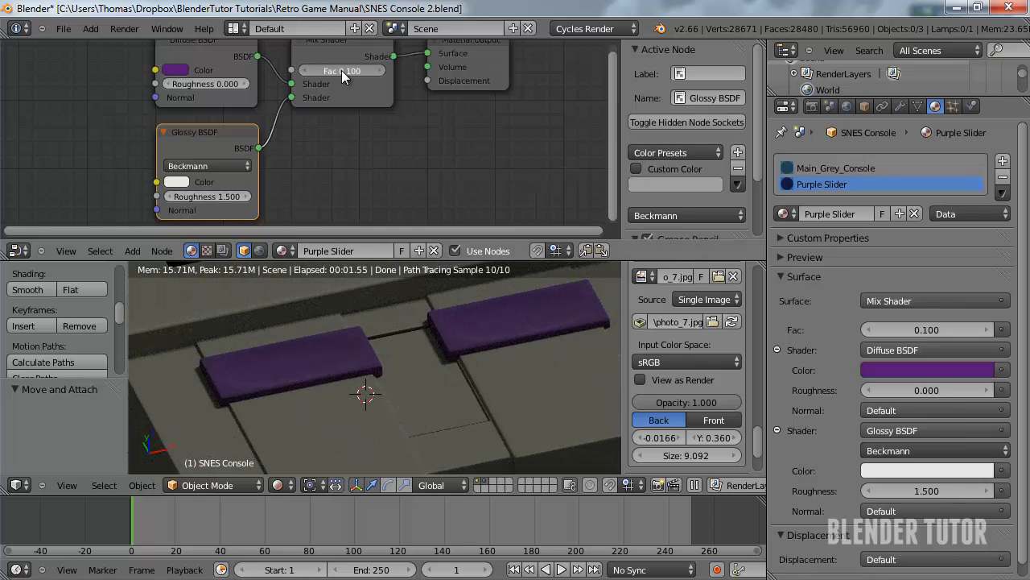
pyautogui.write('0.2')
pyautogui.press('Return')
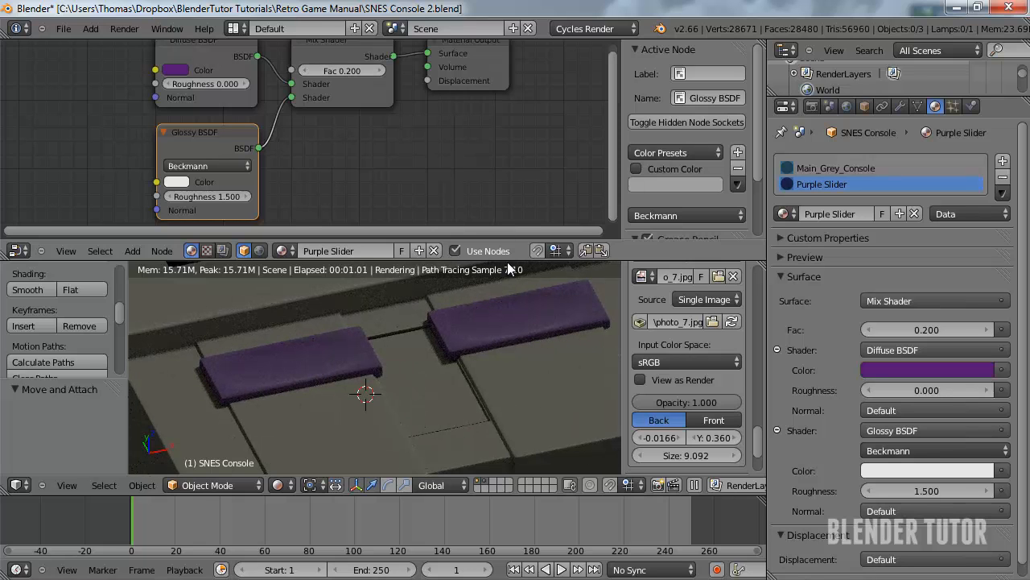
pyautogui.moveTo(491, 366); pyautogui.dragTo(418, 361, button='middle')
# Set the Purple Slider's Glossy BSDF roughness to 0.1 and its Mix Shader factor to 0.1, checking the rendered highlights
pyautogui.click(215, 201)
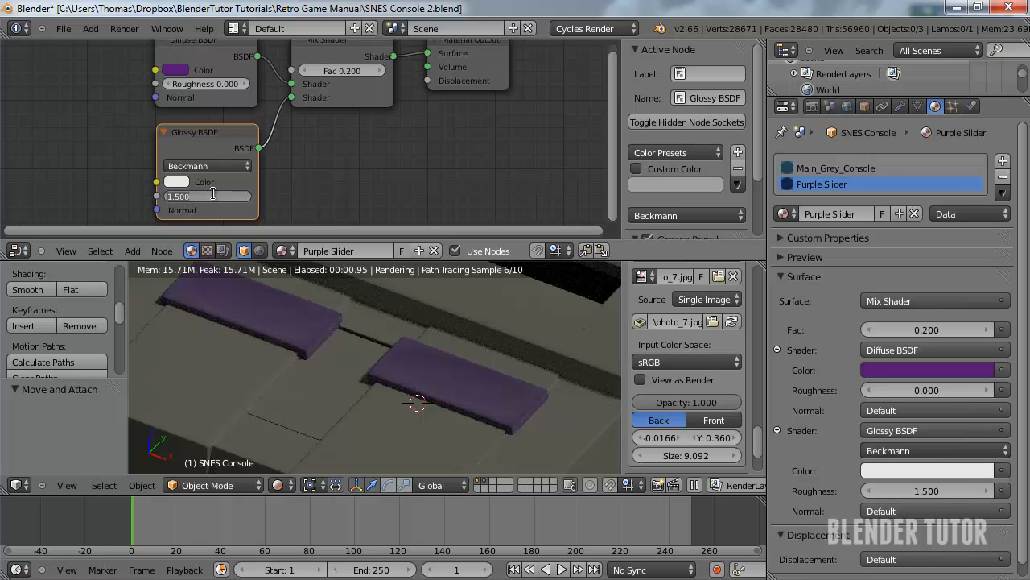
pyautogui.write('0.1')
pyautogui.press('Return')
pyautogui.moveTo(361, 354); pyautogui.dragTo(545, 415, button='middle')
pyautogui.click(341, 73)
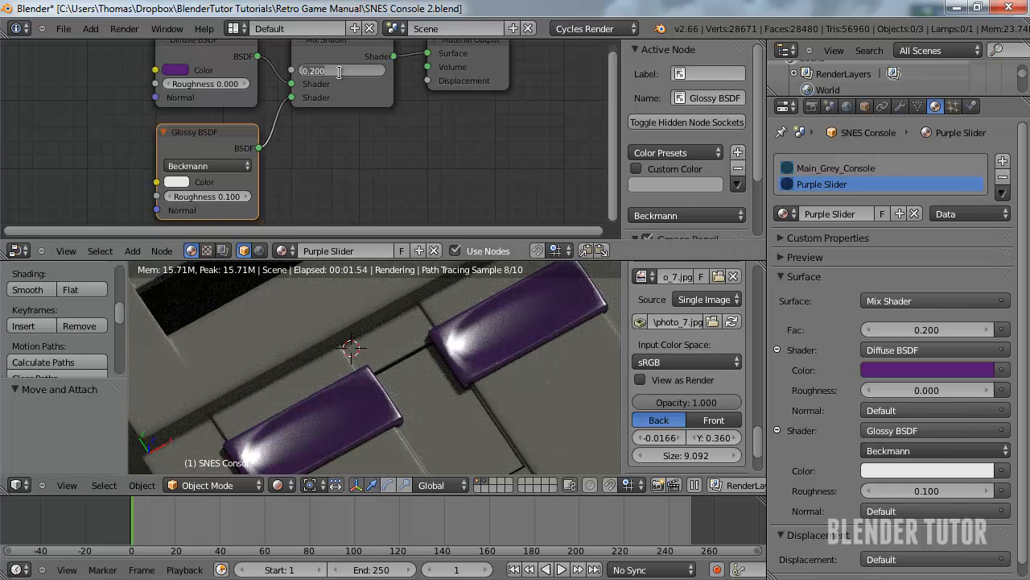
pyautogui.write('0.1')
pyautogui.press('Return')
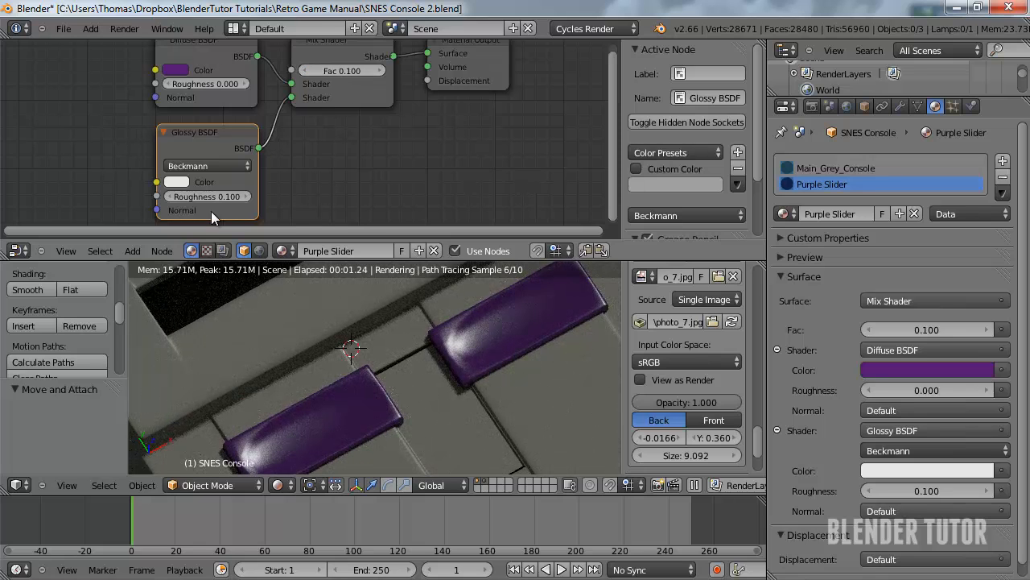
pyautogui.moveTo(496, 361); pyautogui.dragTo(462, 349, button='middle')
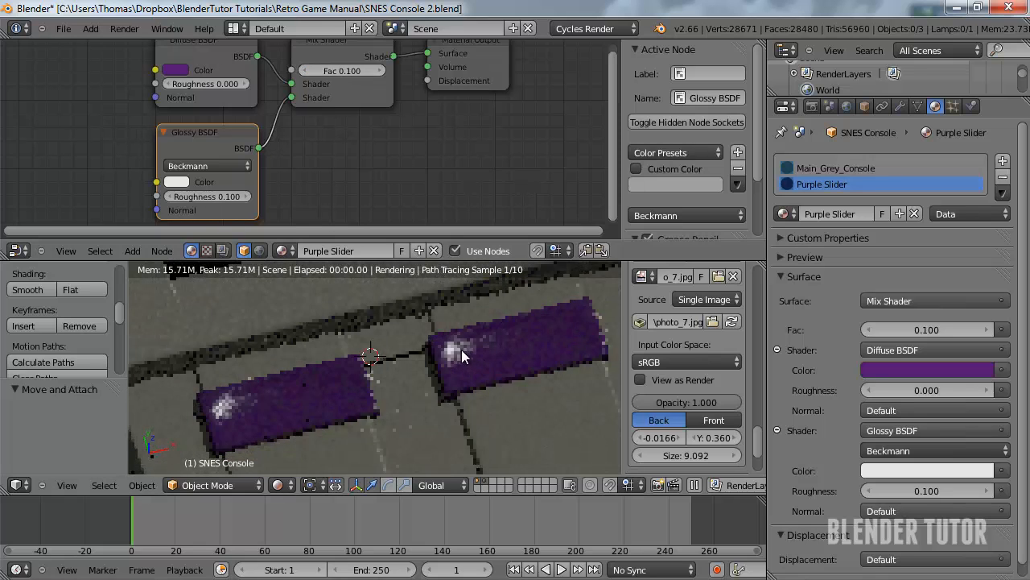
# Set the Glossy BSDF roughness to 0.12, inspect the rendered sliders, and restore solid viewport shading
pyautogui.click(209, 196)
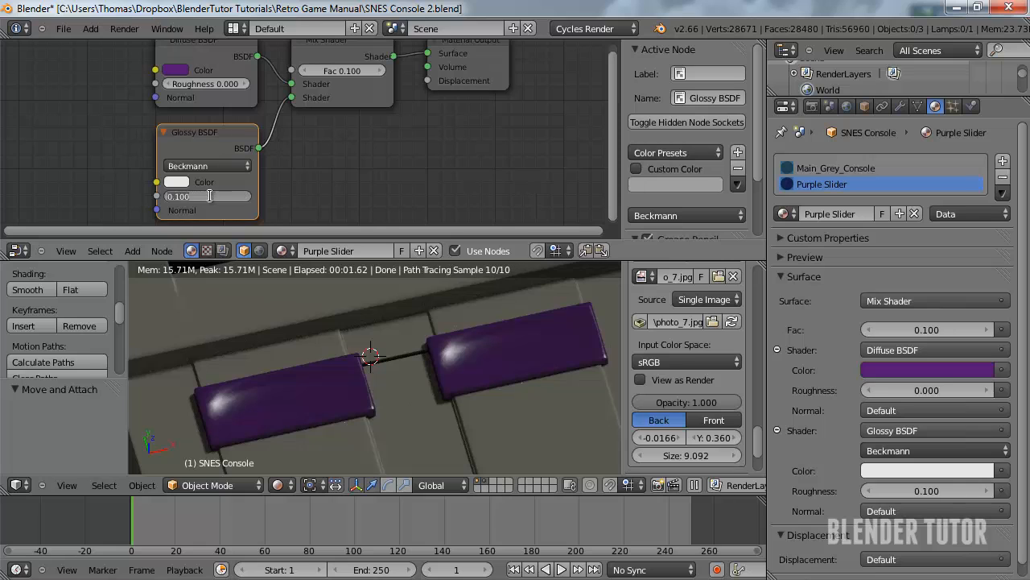
pyautogui.write('.12')
pyautogui.press('Return')
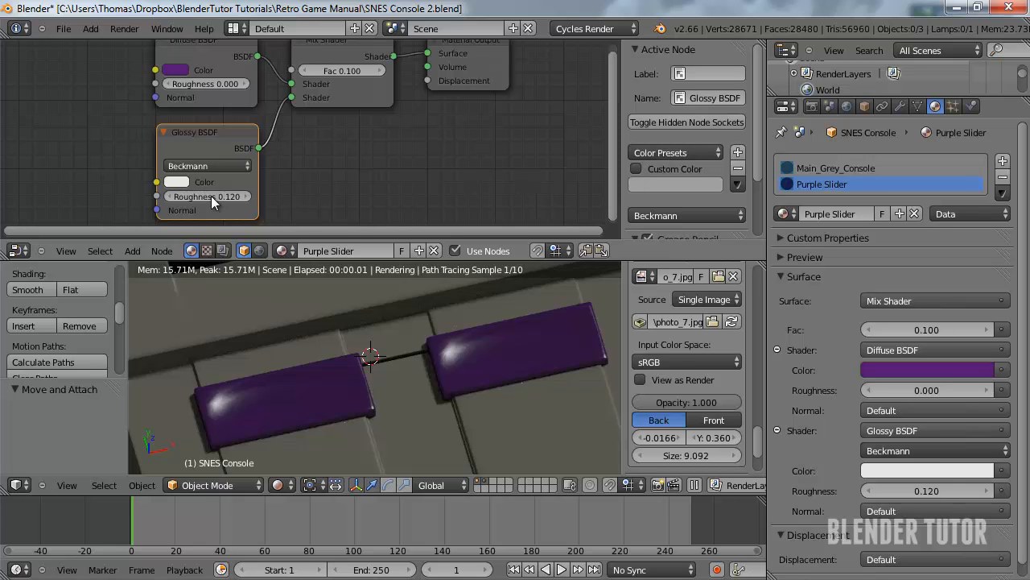
pyautogui.moveTo(472, 379); pyautogui.dragTo(450, 367, button='middle')
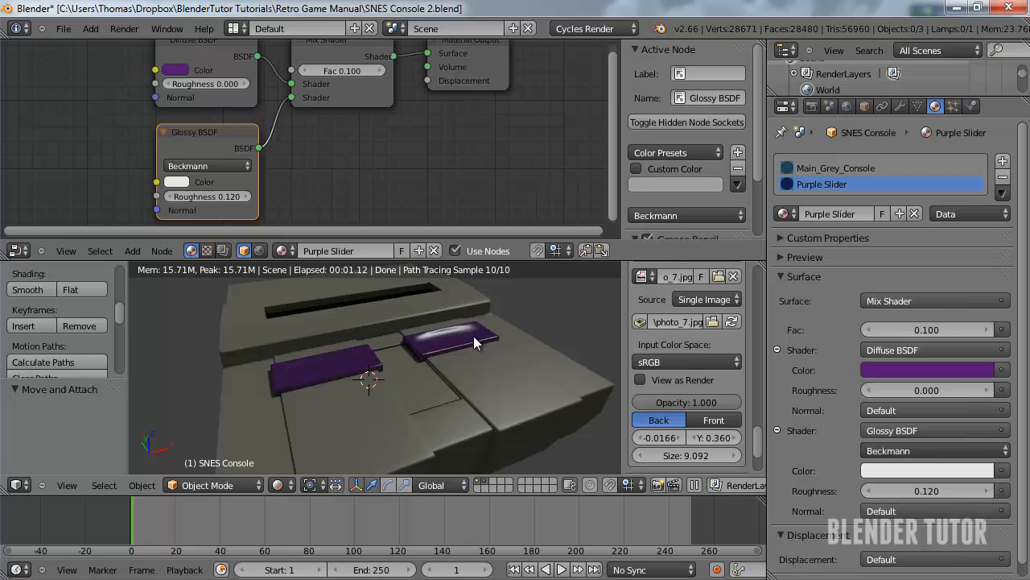
pyautogui.scroll(2, 447, 347)
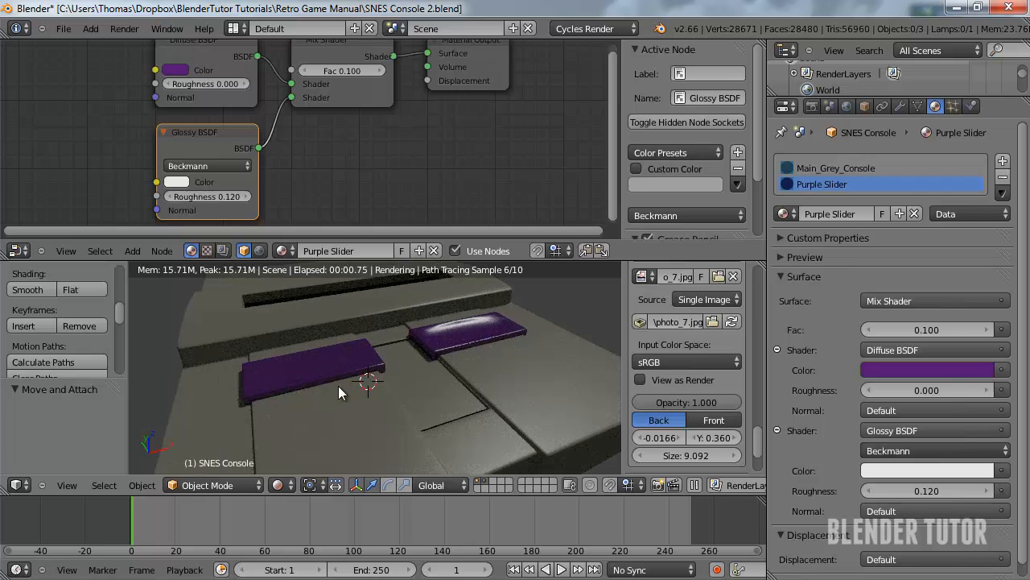
pyautogui.click(289, 485)
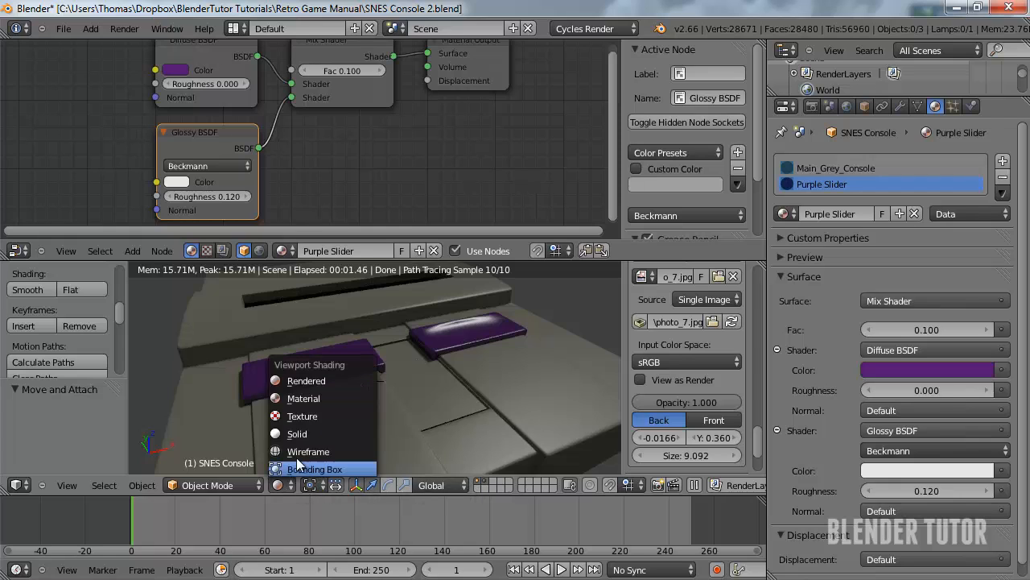
pyautogui.click(322, 433)
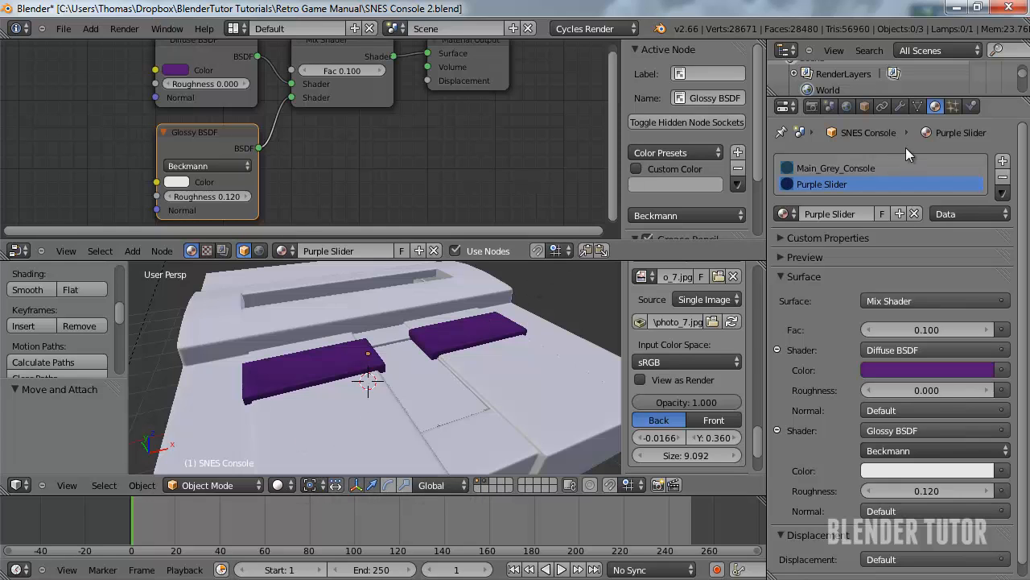
# Show the console's modifiers and save the scene as a new file named SNES Console 2 Texture.blend
pyautogui.click(900, 105)
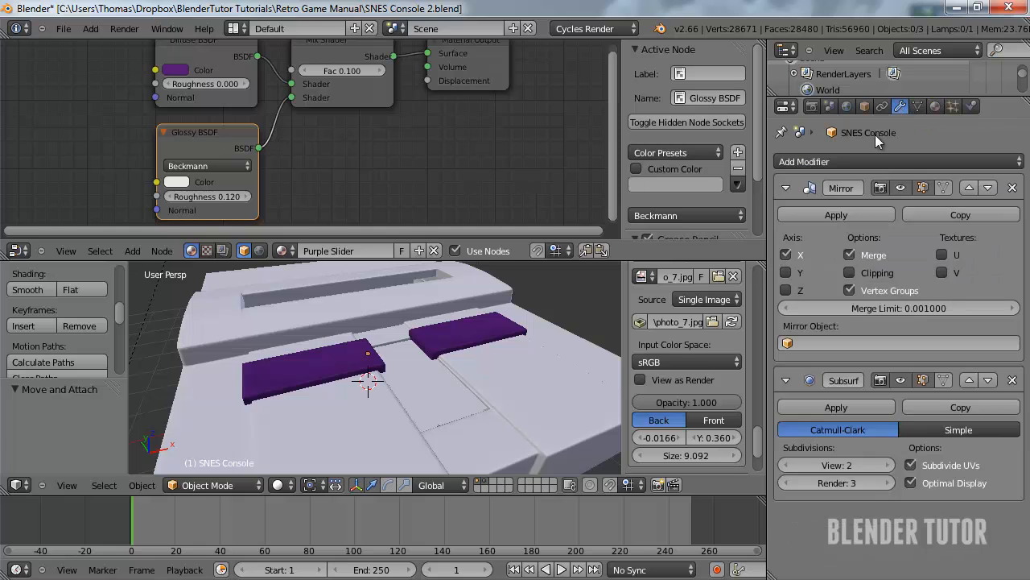
pyautogui.click(64, 30)
pyautogui.click(89, 147)
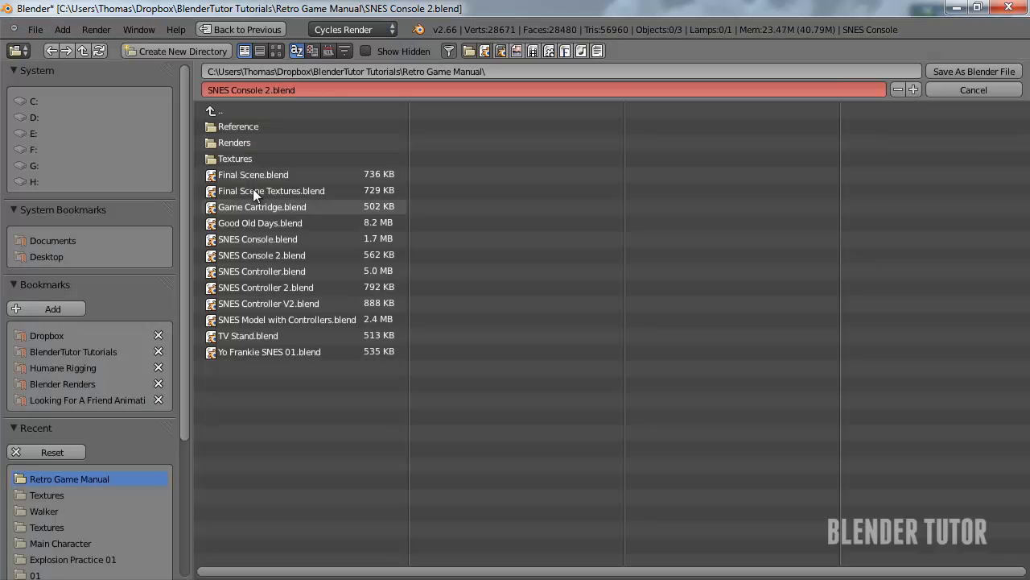
pyautogui.click(271, 90)
pyautogui.click(271, 90)
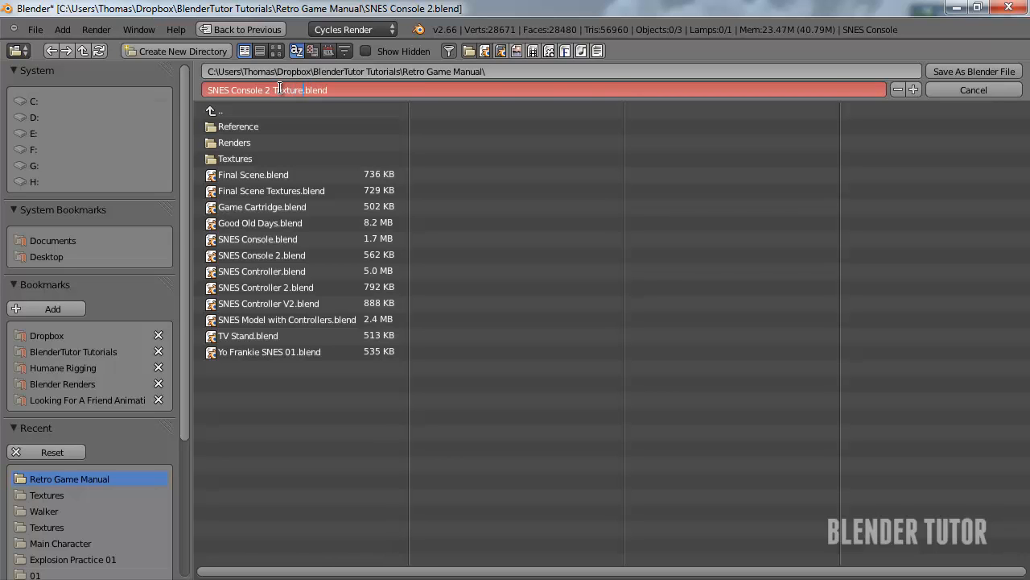
pyautogui.write('Texture')
pyautogui.press('Return')
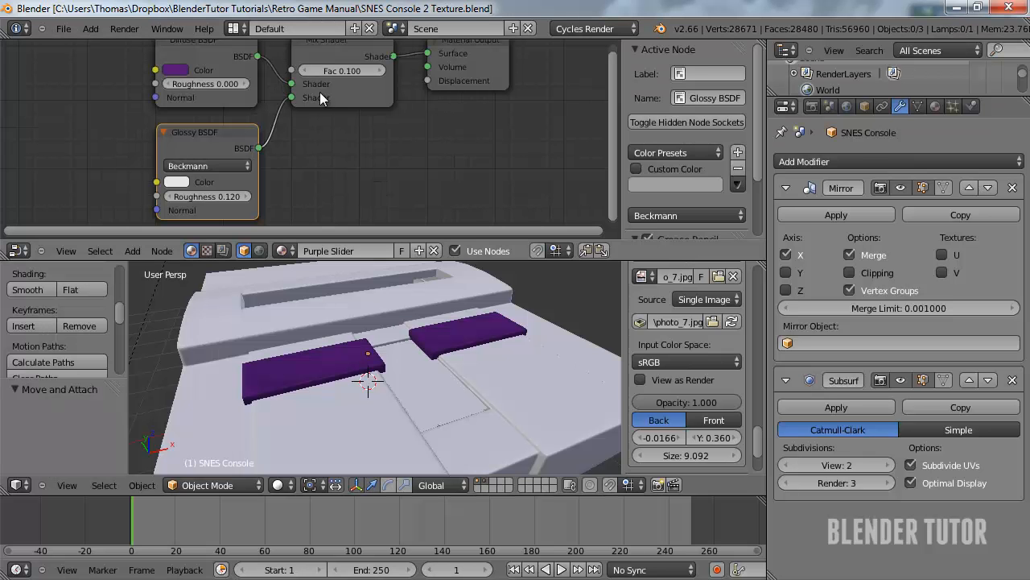
# Enable Clipping on the console's Mirror modifier and apply that modifier
pyautogui.click(850, 272)
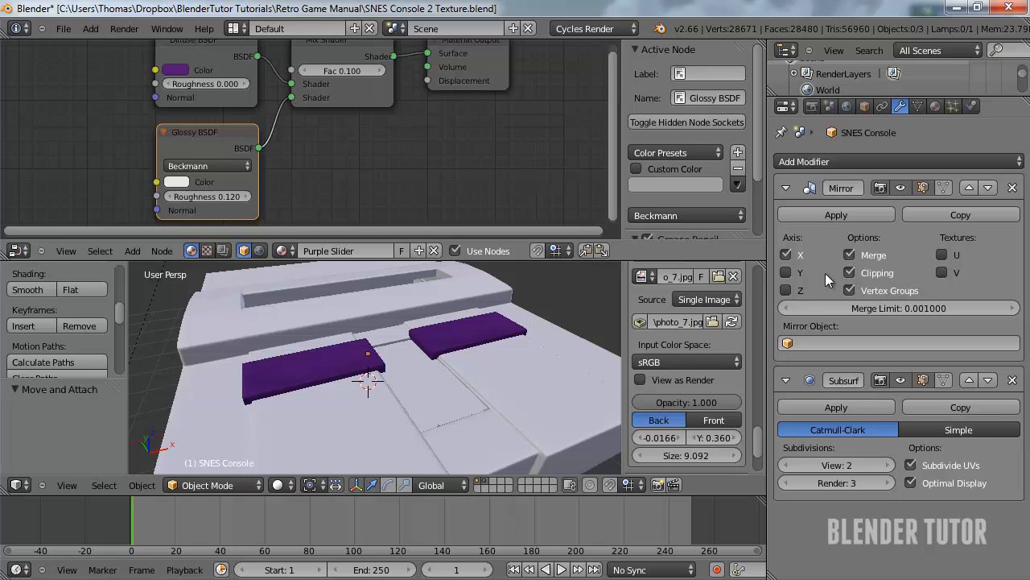
pyautogui.scroll(-4, 495, 323)
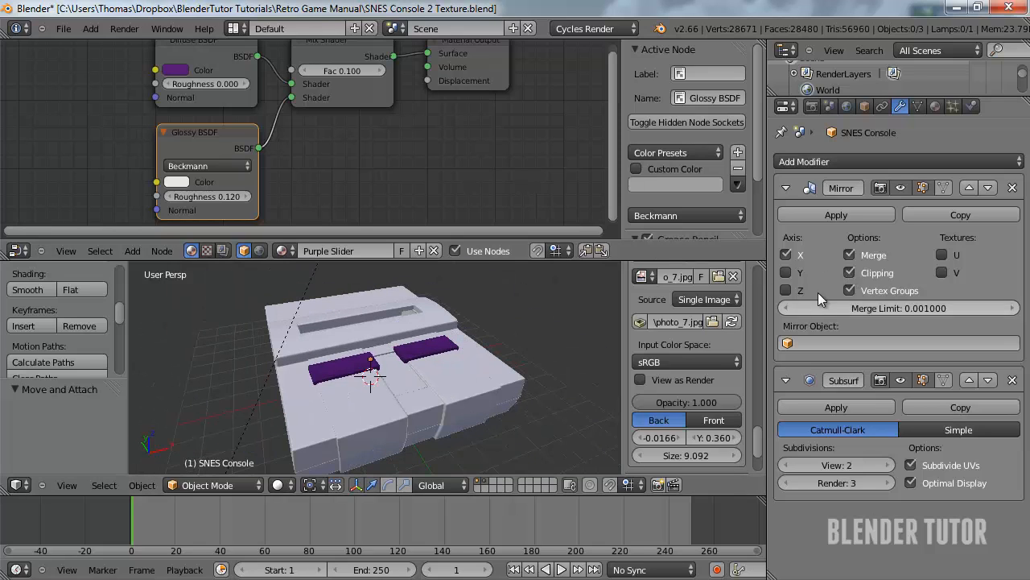
pyautogui.click(839, 215)
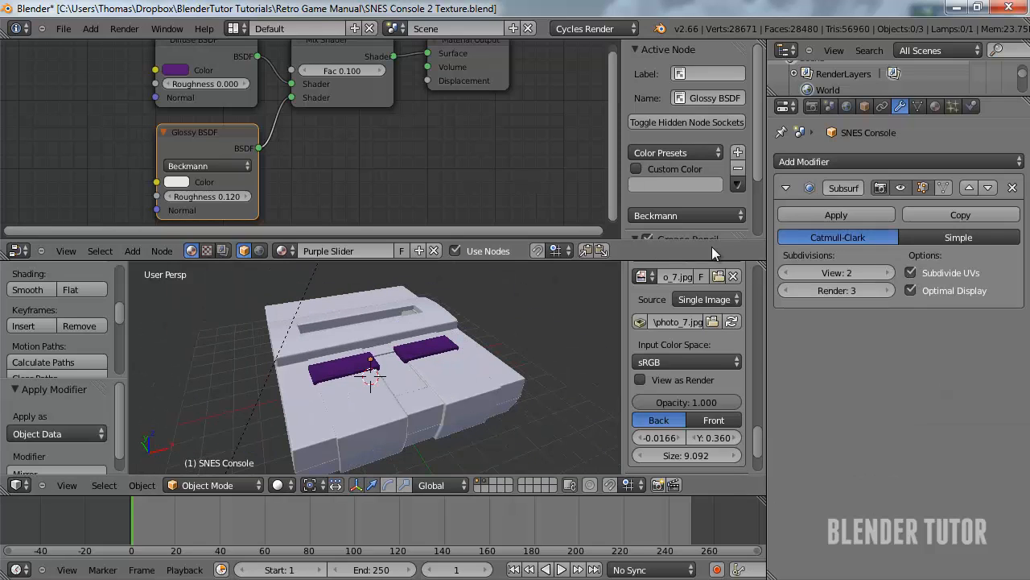
# In Edit Mode with face selection, select the top face of the left purple slider and mark its boundary edges as a seam
pyautogui.press('Tab')
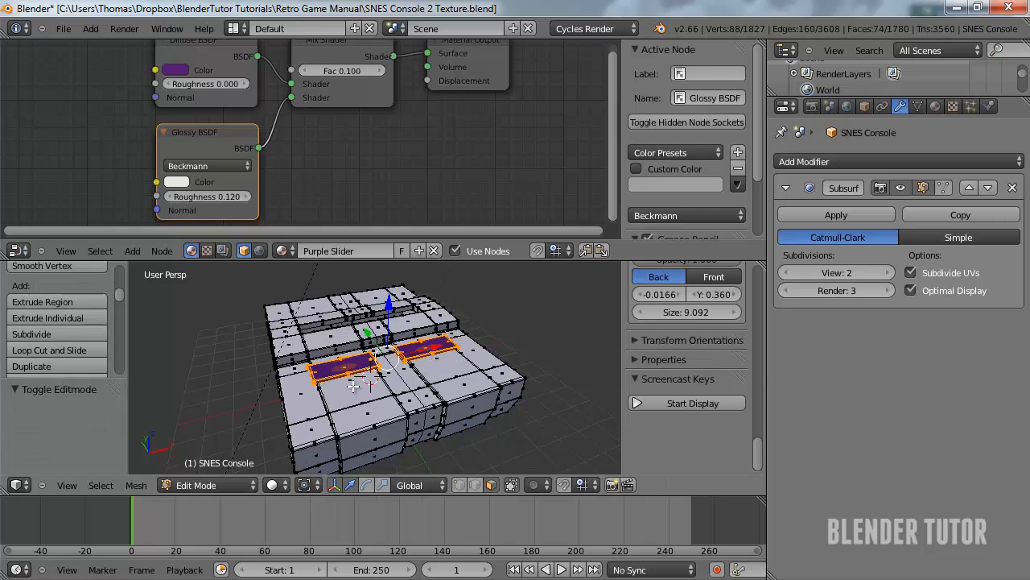
pyautogui.rightClick(410, 378)
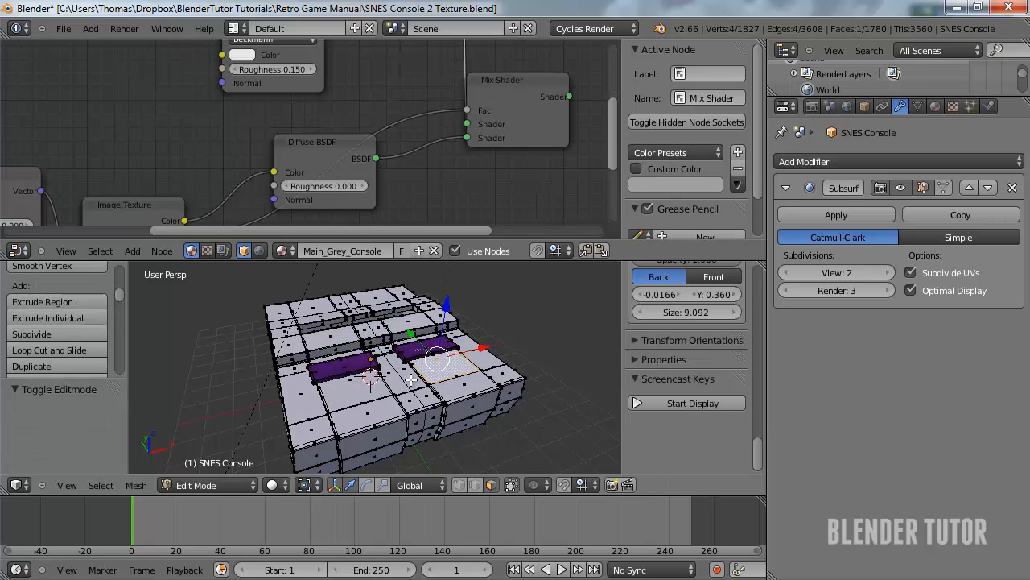
pyautogui.scroll(6, 378, 372)
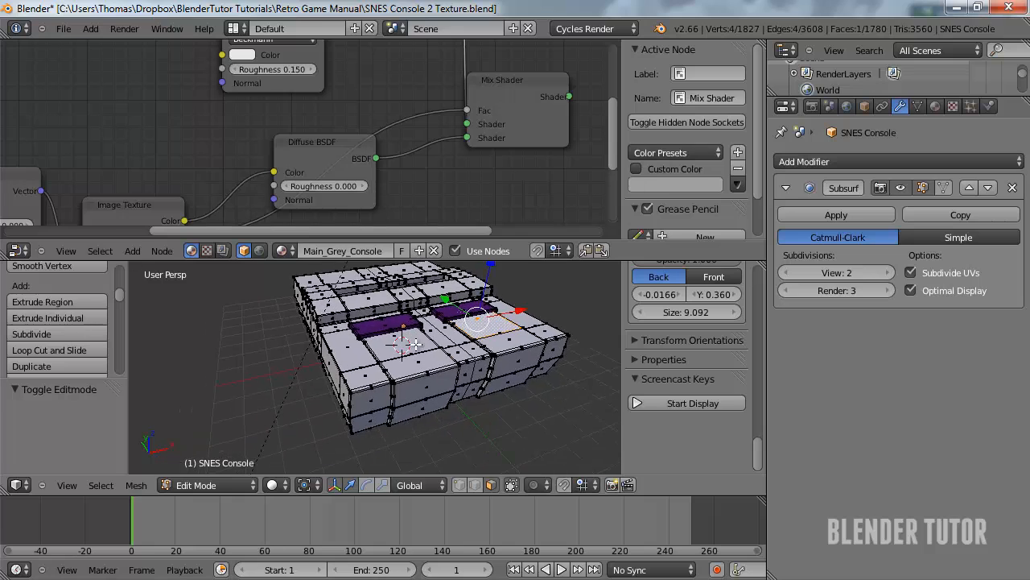
pyautogui.hotkey('ctrl', 'Tab')
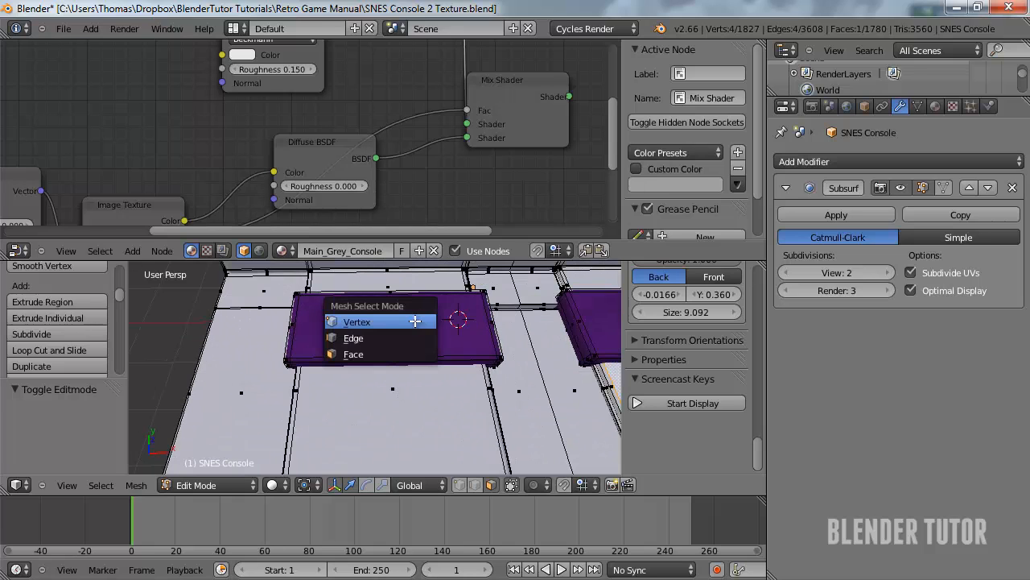
pyautogui.click(395, 352)
pyautogui.rightClick(401, 328)
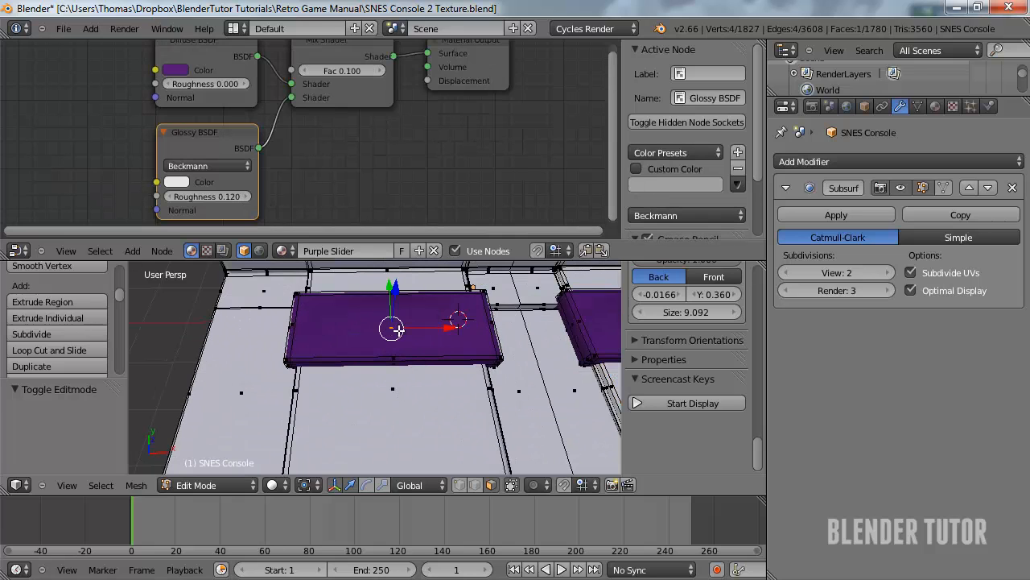
pyautogui.press('z')
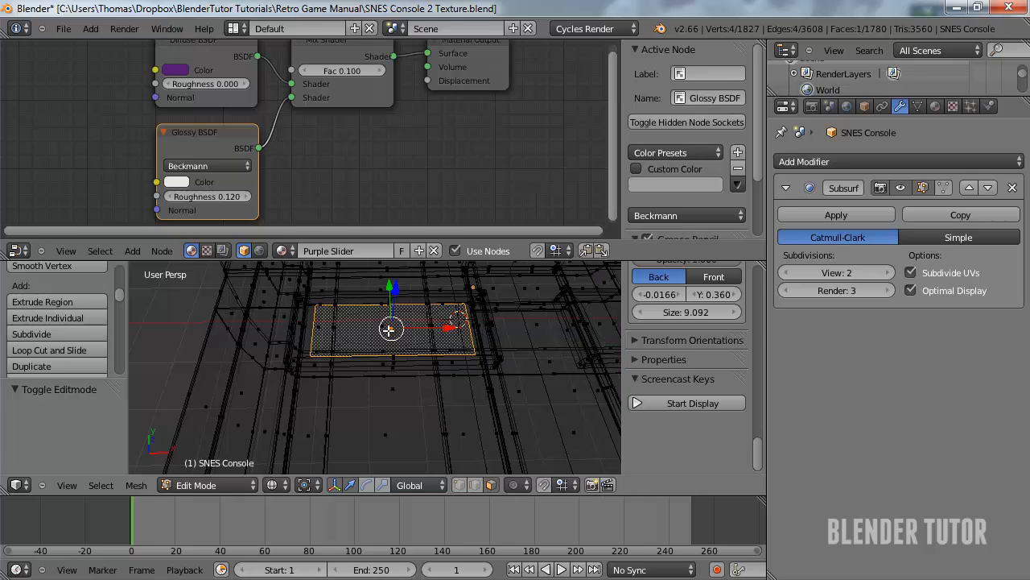
pyautogui.press('z')
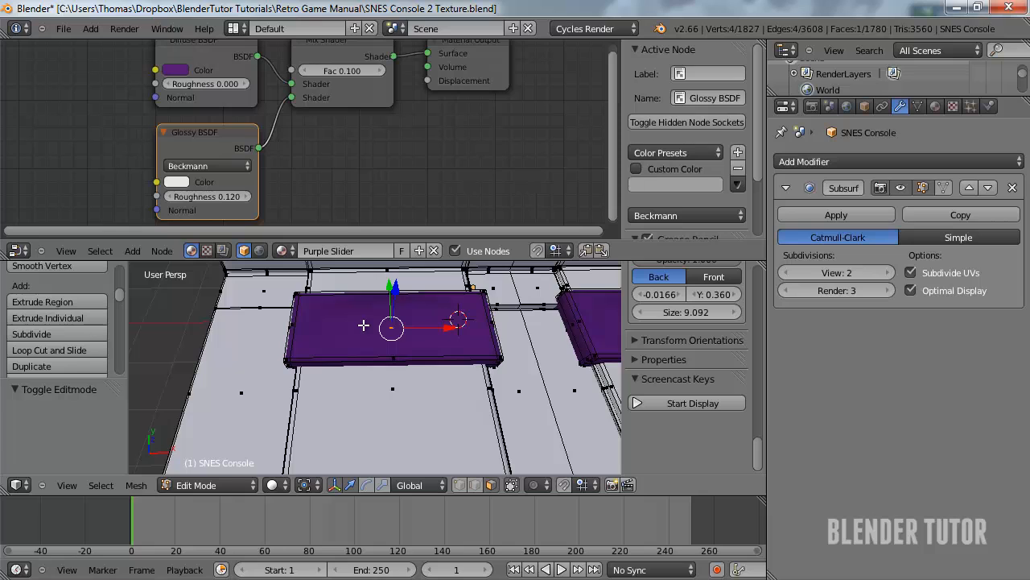
pyautogui.hotkey('ctrl', 'Tab')
pyautogui.hotkey('ctrl', 'e')
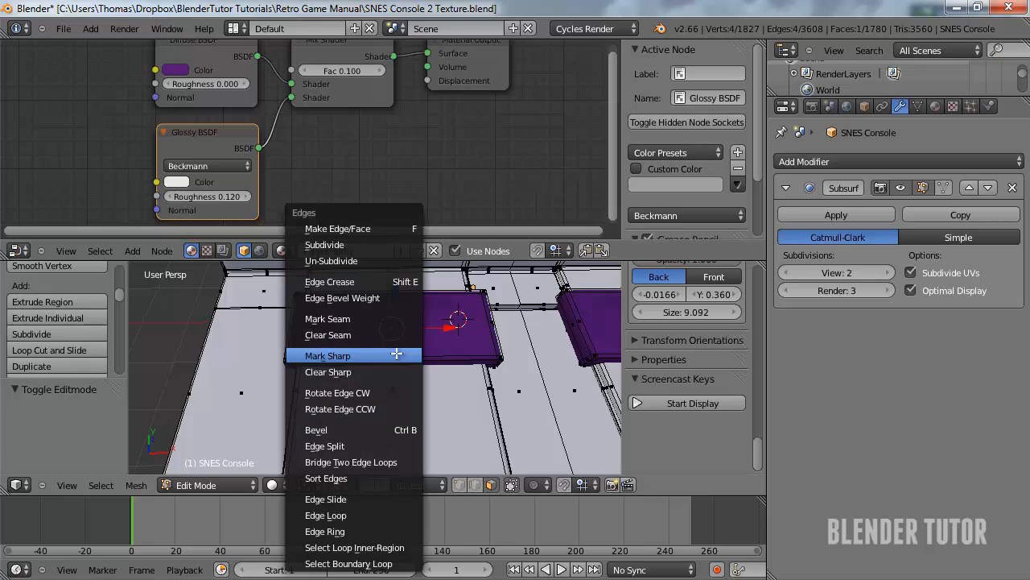
pyautogui.click(380, 319)
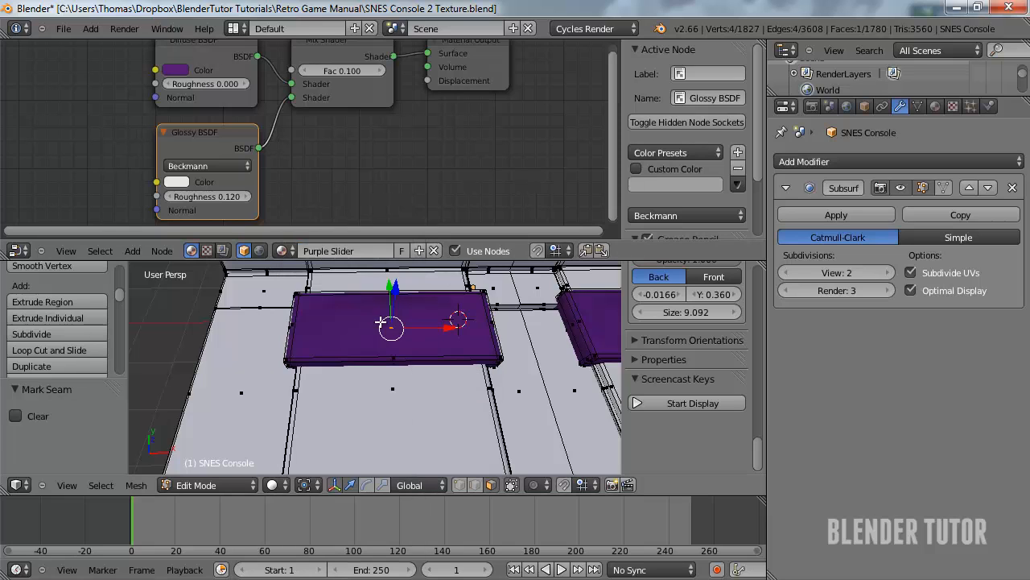
# Mark a seam around the top face of the right purple slider, then return to Object Mode with solid shading
pyautogui.press('z')
pyautogui.rightClick(409, 330)
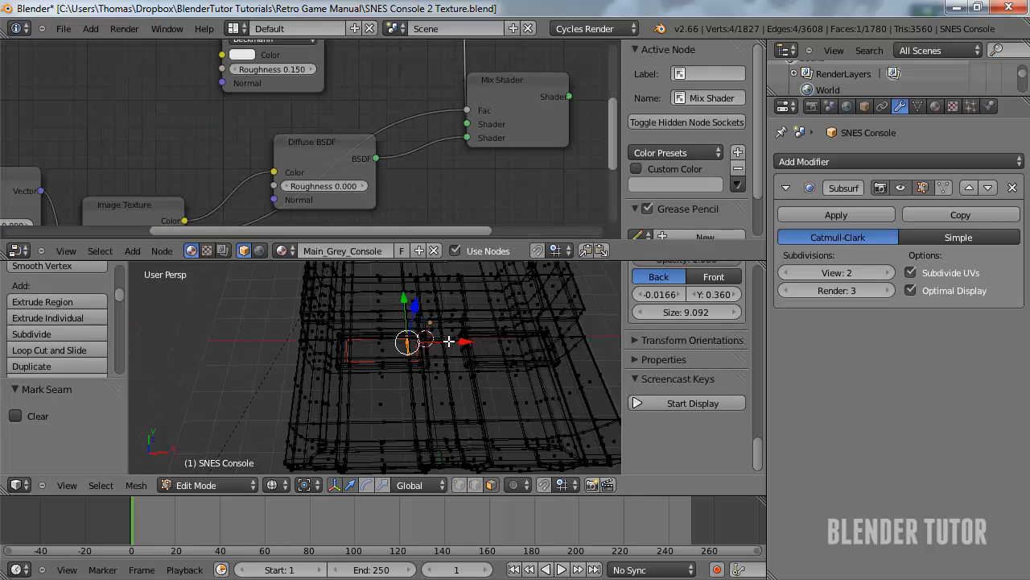
pyautogui.keyDown('shift'); pyautogui.moveTo(481, 338); pyautogui.dragTo(438, 348, button='middle'); pyautogui.keyUp('shift')
pyautogui.rightClick(452, 354)
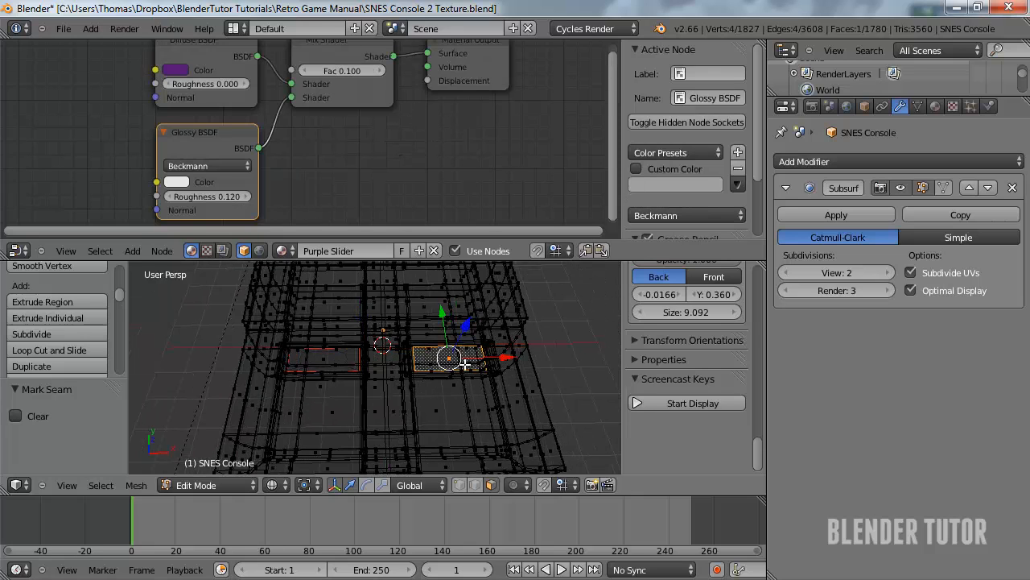
pyautogui.hotkey('ctrl', 'e')
pyautogui.click(451, 321)
pyautogui.rightClick(402, 375)
pyautogui.moveTo(401, 374); pyautogui.dragTo(414, 375, button='middle')
pyautogui.press('Tab')
pyautogui.press('z')
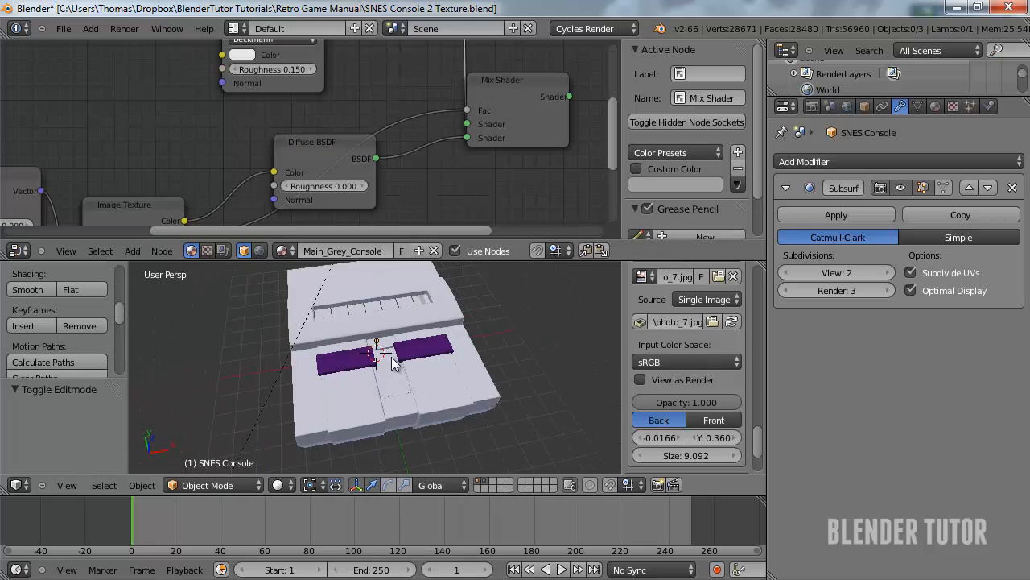
# Switch to top orthographic view and shift the background reference photo to a Y offset of 12.581, clear of the console
pyautogui.press('KP_7')
pyautogui.press('KP_5')
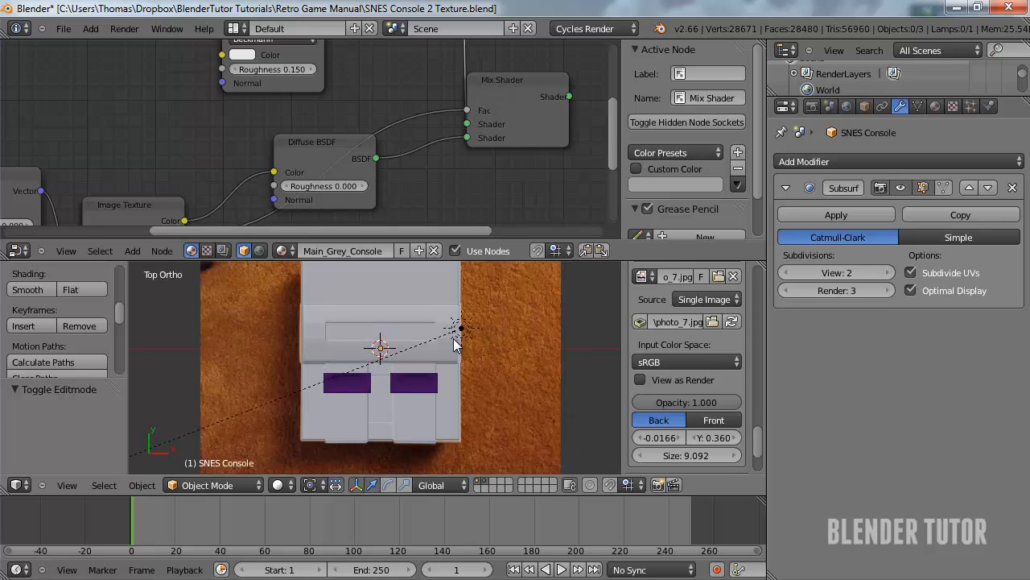
pyautogui.keyDown('shift'); pyautogui.moveTo(458, 346); pyautogui.dragTo(449, 445, button='middle'); pyautogui.keyUp('shift')
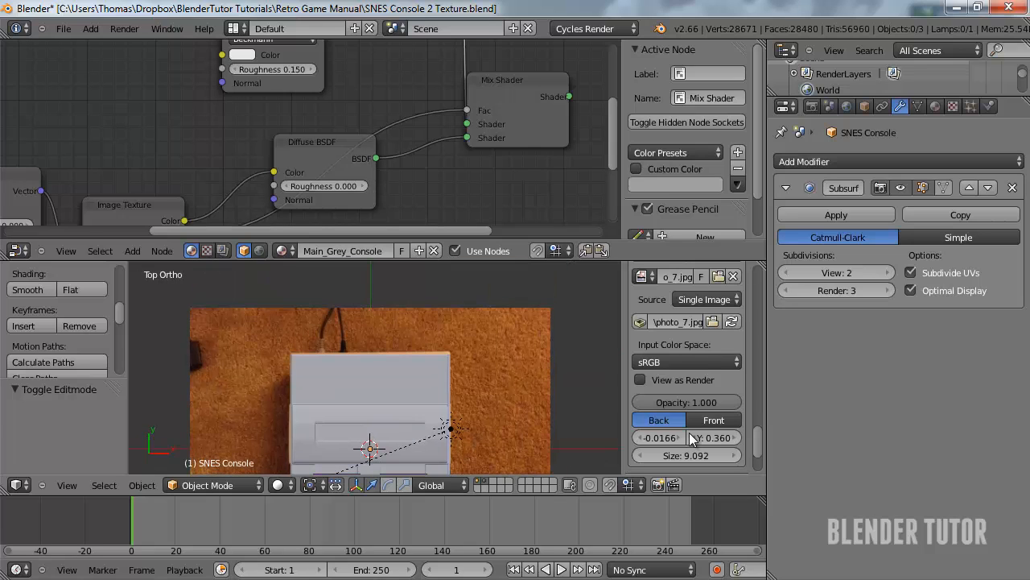
pyautogui.scroll(-4, 688, 432)
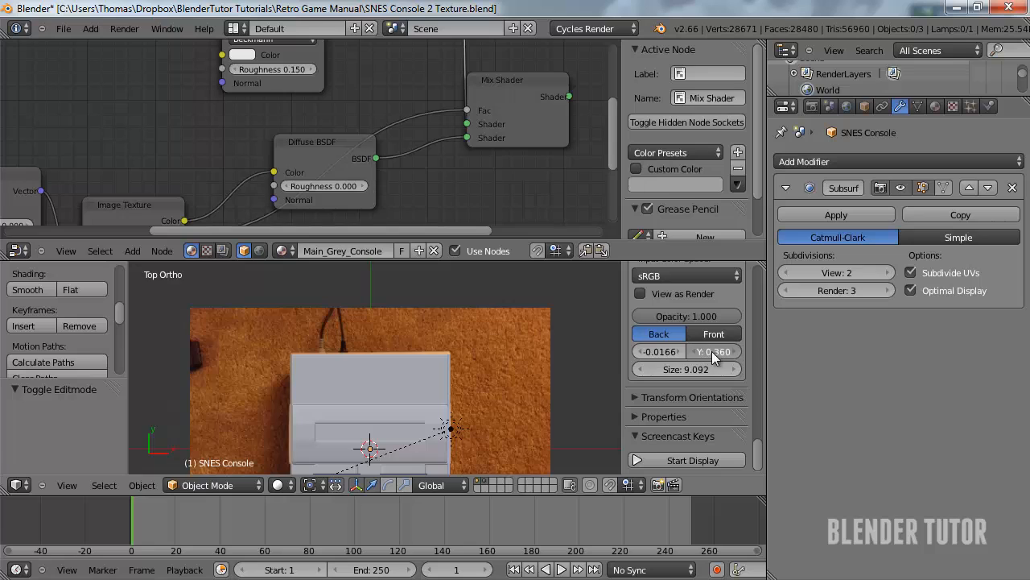
pyautogui.moveTo(711, 351); pyautogui.dragTo(678, 351)
# Examine the Super Nintendo logo and the slider lettering on the console in the reference photo
pyautogui.scroll(2, 453, 339)
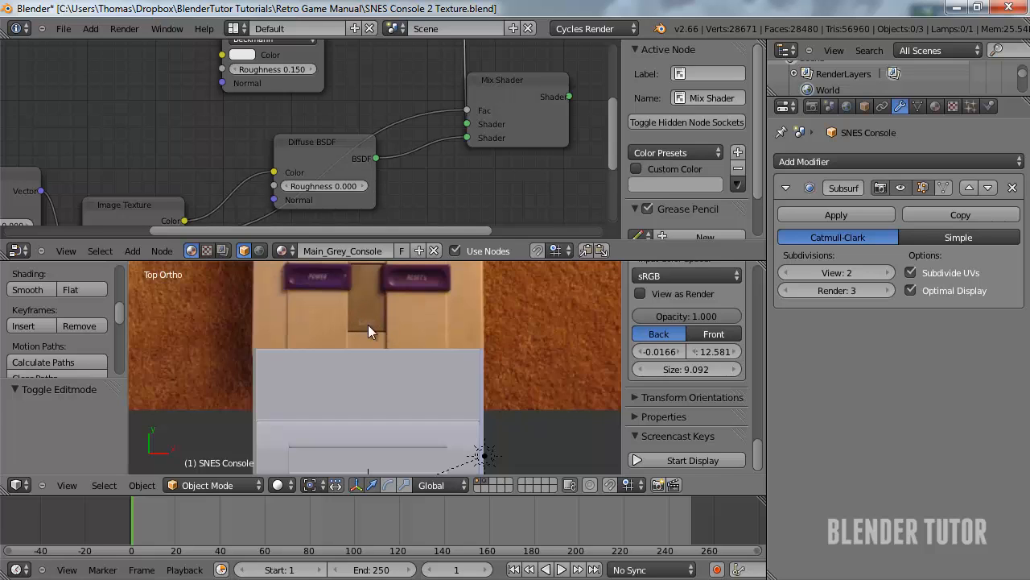
pyautogui.keyDown('shift'); pyautogui.moveTo(366, 273); pyautogui.dragTo(407, 376, button='middle'); pyautogui.keyUp('shift')
pyautogui.scroll(5, 364, 329)
pyautogui.keyDown('shift'); pyautogui.moveTo(329, 280); pyautogui.dragTo(337, 343, button='middle'); pyautogui.keyUp('shift')
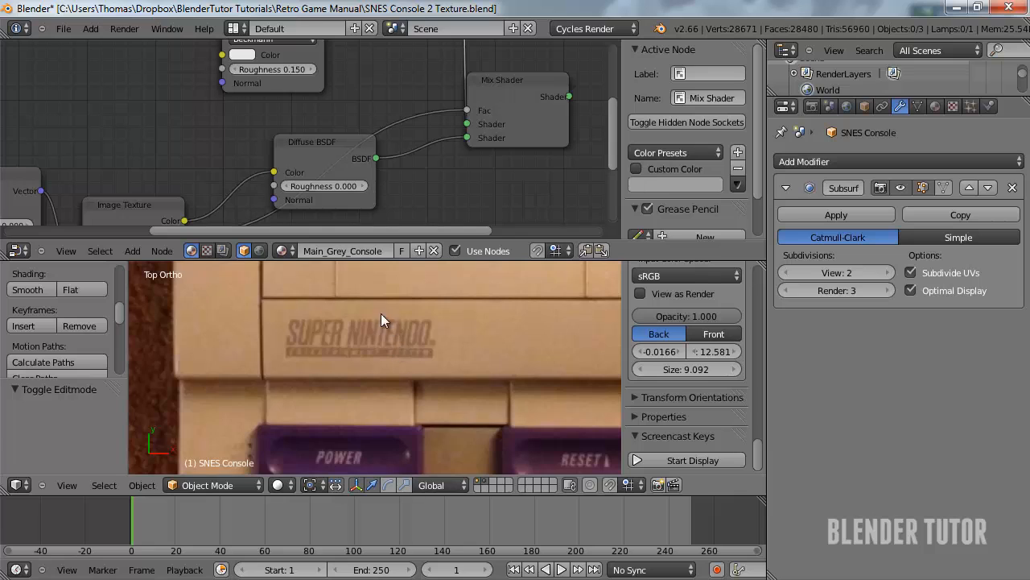
pyautogui.scroll(-5, 382, 314)
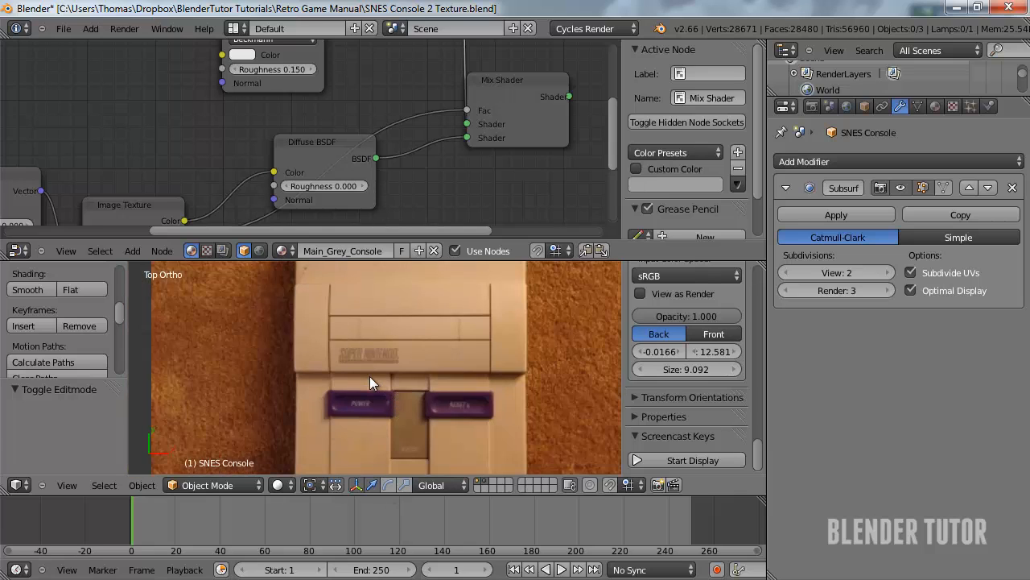
pyautogui.scroll(-6, 369, 376)
pyautogui.keyDown('shift'); pyautogui.moveTo(378, 384); pyautogui.dragTo(380, 311, button='middle'); pyautogui.keyUp('shift')
pyautogui.scroll(4, 395, 376)
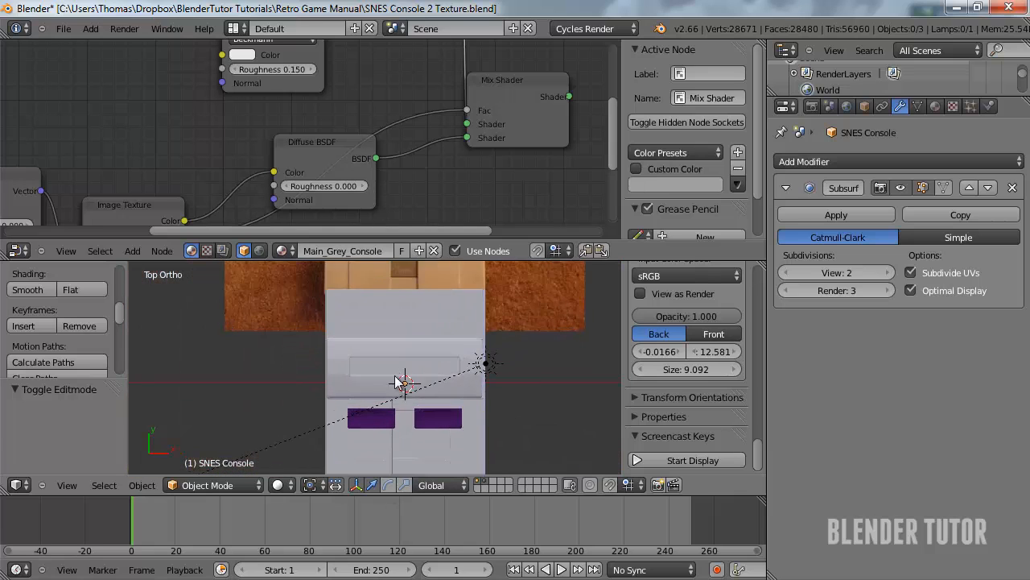
# In Edit Mode, select the adjoining body faces above the left slider and, with edge selection, deselect the edges dividing them
pyautogui.keyDown('shift'); pyautogui.moveTo(393, 403); pyautogui.dragTo(392, 371, button='middle'); pyautogui.keyUp('shift')
pyautogui.press('Tab')
pyautogui.scroll(4, 394, 378)
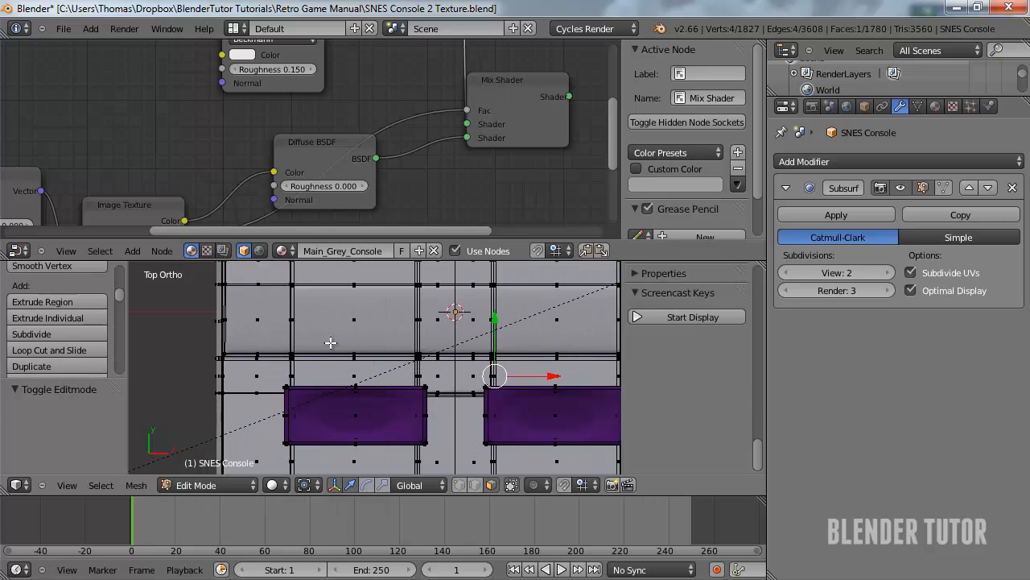
pyautogui.rightClick(263, 319)
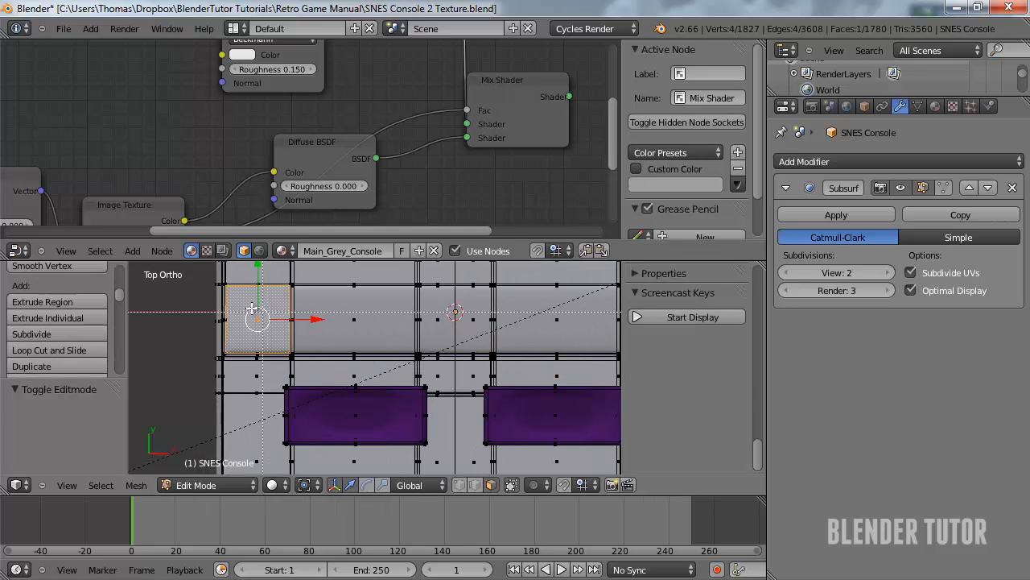
pyautogui.keyDown('shift'); pyautogui.rightClick(347, 335); pyautogui.keyUp('shift')
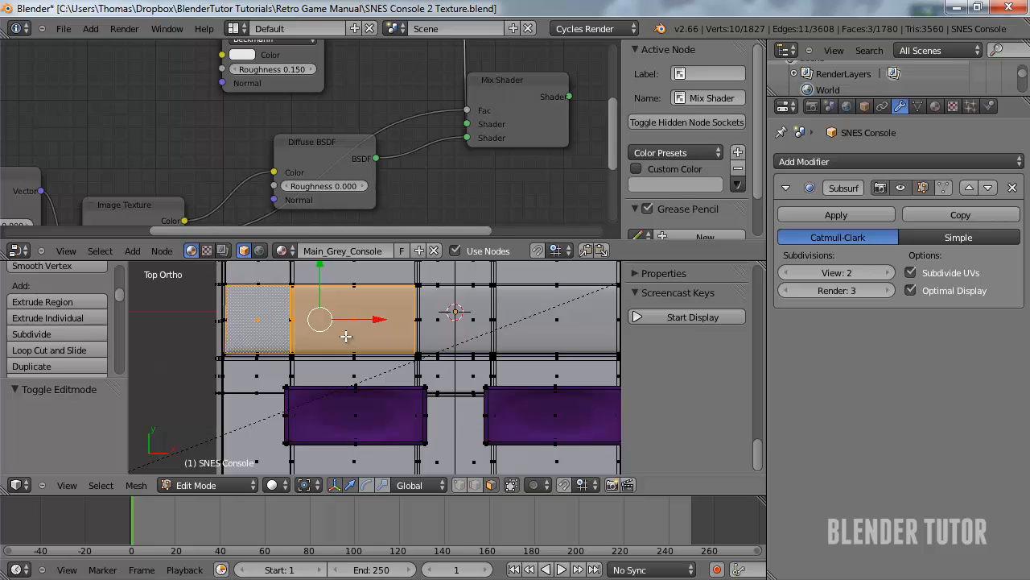
pyautogui.hotkey('ctrl', 'Tab')
pyautogui.click(282, 320)
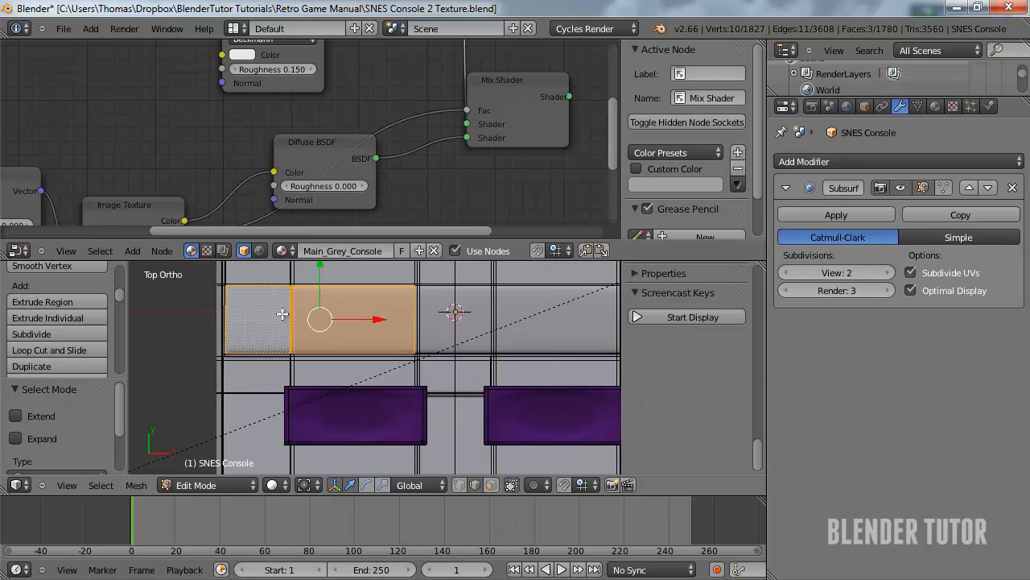
pyautogui.keyDown('shift'); pyautogui.rightClick(331, 338); pyautogui.keyUp('shift')
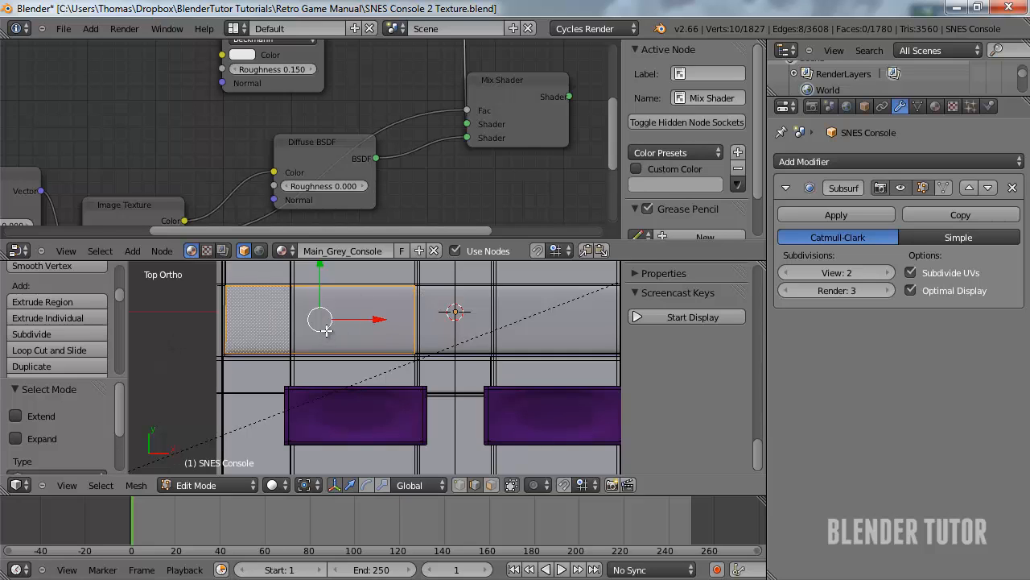
# Mark the selected edges around the wide panel on the console's upper left as a UV seam
pyautogui.hotkey('ctrl', 'e')
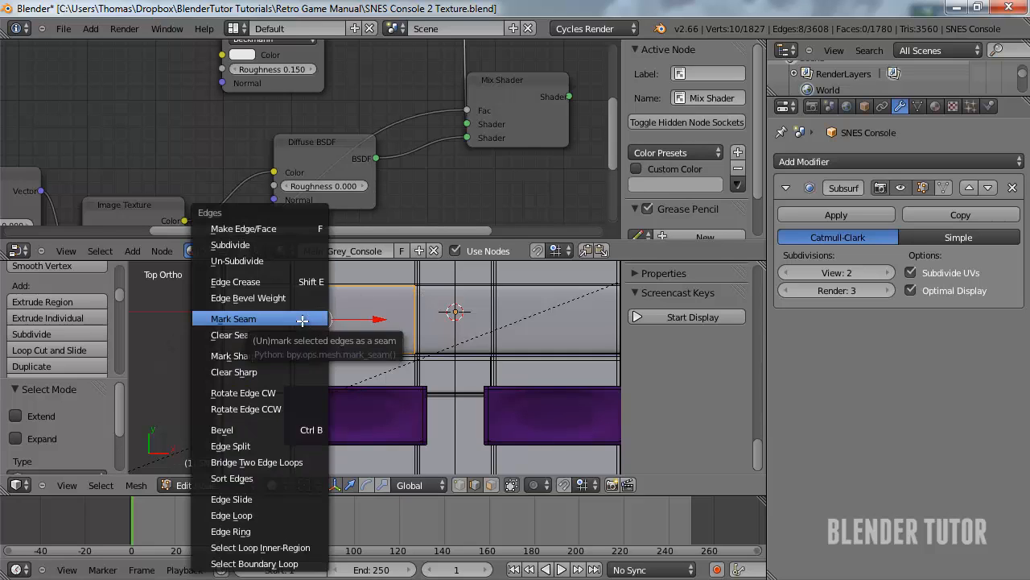
pyautogui.click(368, 320)
# Mark a seam around the two centre faces between the purple sliders, leaving out the edge that divides them
pyautogui.scroll(-3, 356, 326)
pyautogui.keyDown('shift'); pyautogui.moveTo(431, 388); pyautogui.dragTo(418, 340, button='middle'); pyautogui.keyUp('shift')
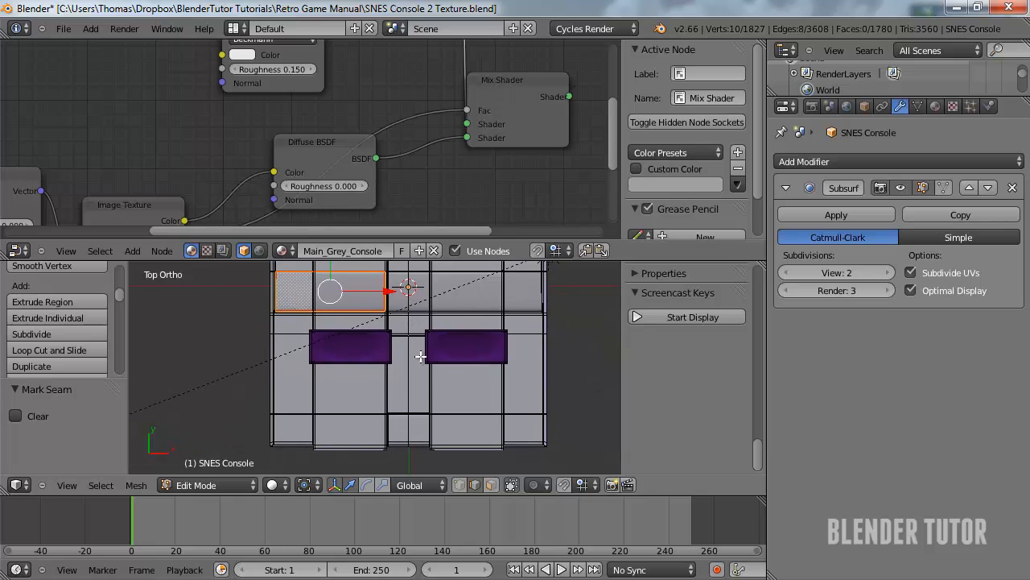
pyautogui.hotkey('ctrl', 'Tab')
pyautogui.click(406, 377)
pyautogui.click(407, 378)
pyautogui.keyDown('shift'); pyautogui.click(413, 382); pyautogui.keyUp('shift')
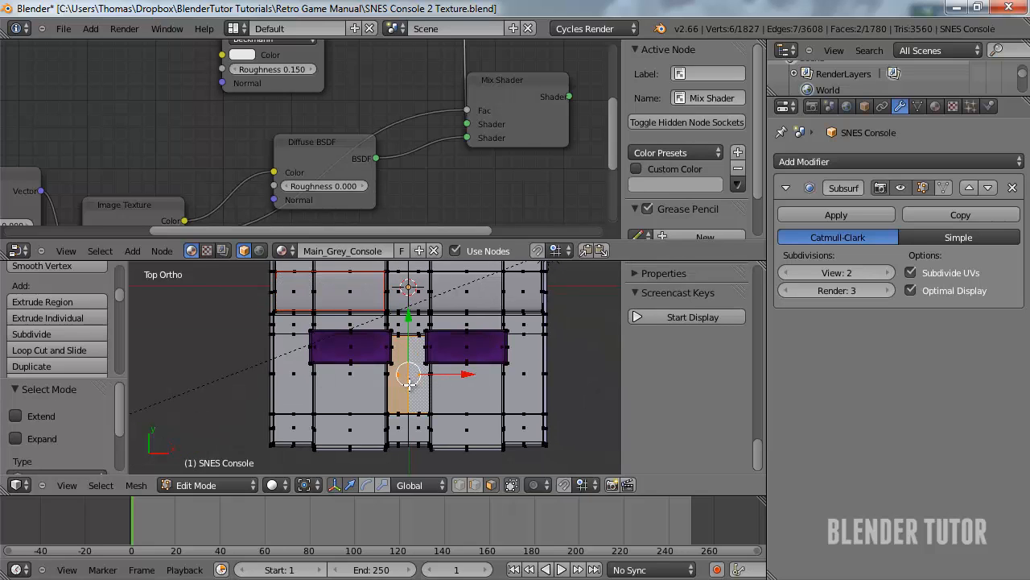
pyautogui.hotkey('ctrl', 'Tab')
pyautogui.click(405, 385)
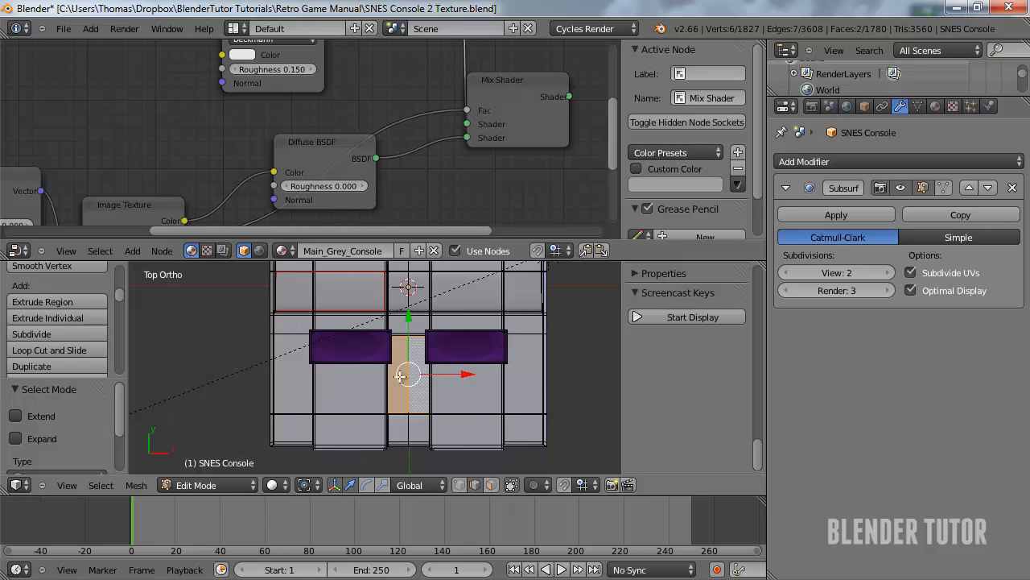
pyautogui.scroll(3, 405, 383)
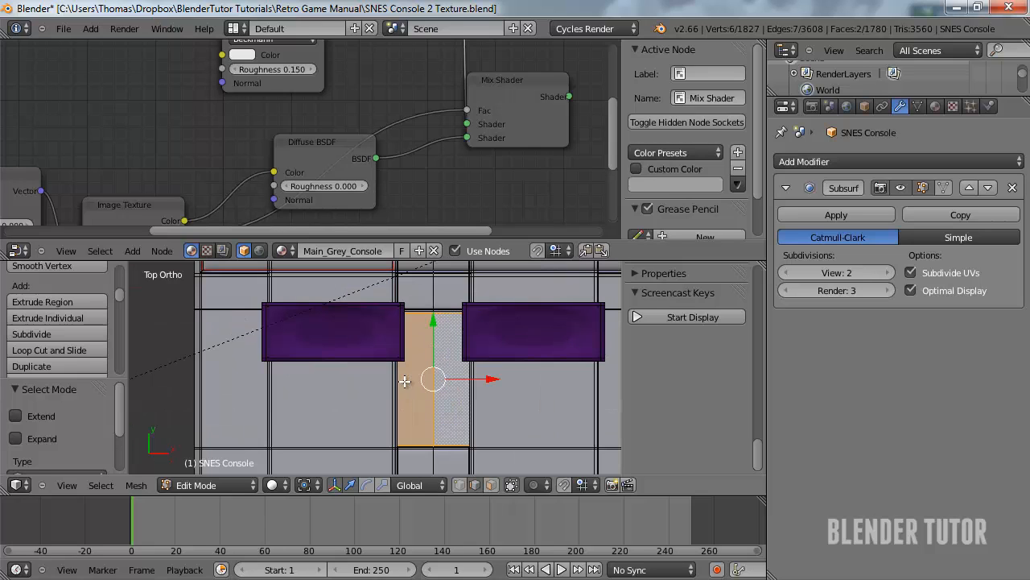
pyautogui.keyDown('shift'); pyautogui.rightClick(448, 401); pyautogui.keyUp('shift')
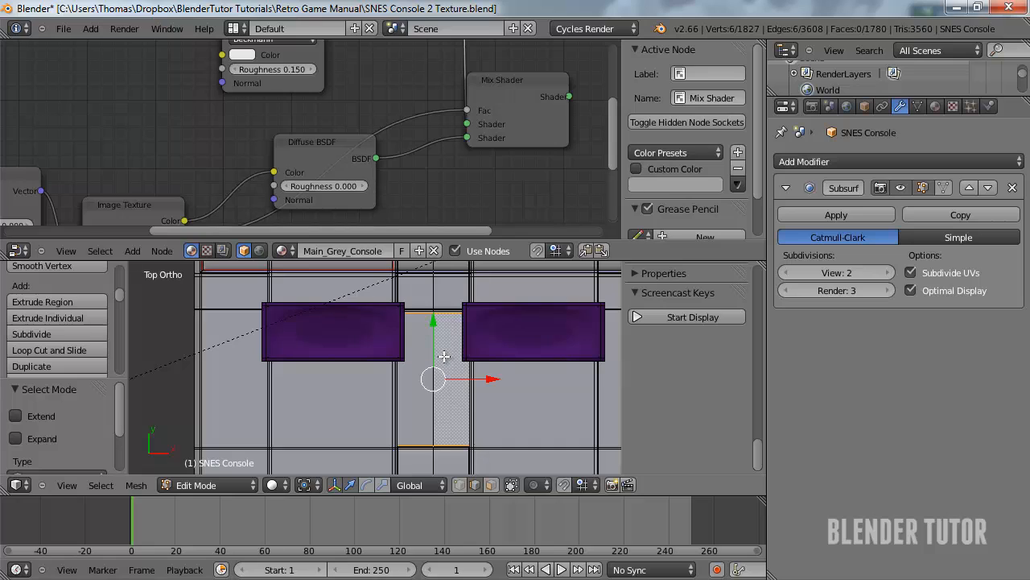
pyautogui.hotkey('ctrl', 'e')
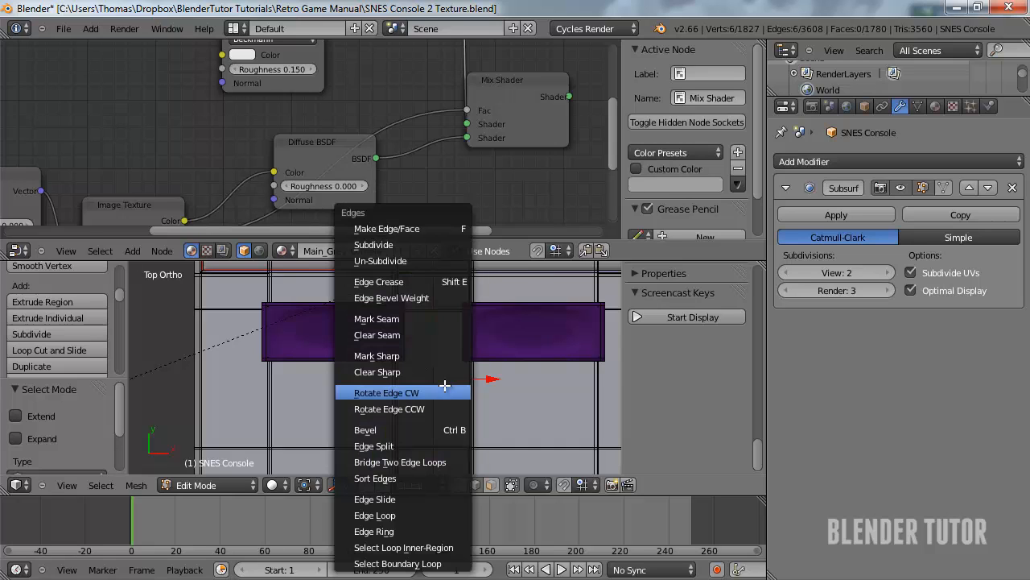
pyautogui.click(415, 319)
# Leave mesh editing and view the whole Main_Grey_Console node tree in an enlarged node editor
pyautogui.scroll(-4, 424, 384)
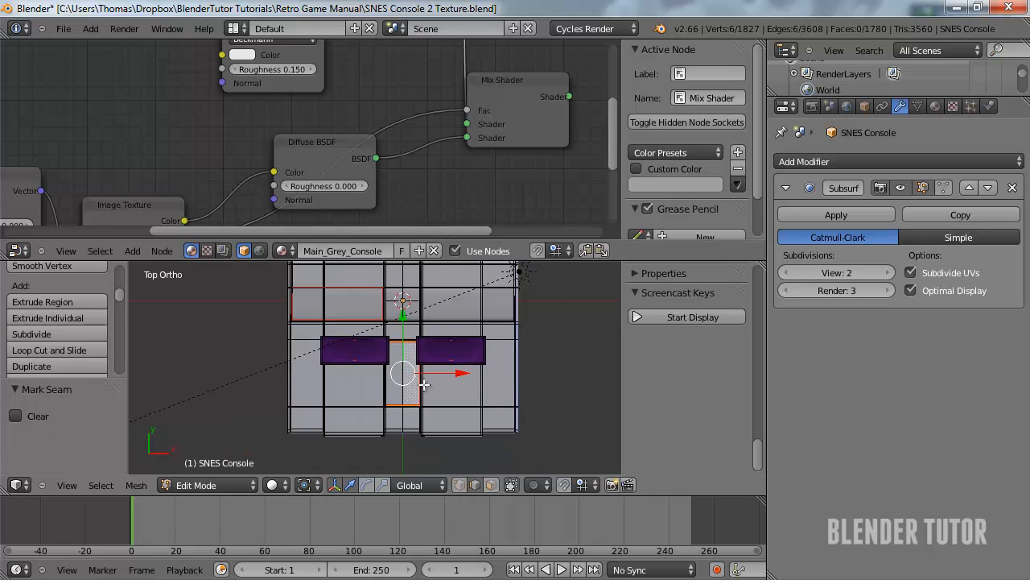
pyautogui.moveTo(430, 385)
pyautogui.mouseDown(button='middle')
pyautogui.moveTo(425, 366)
pyautogui.moveTo(434, 385)
pyautogui.mouseUp(button='middle')
pyautogui.press('Tab')
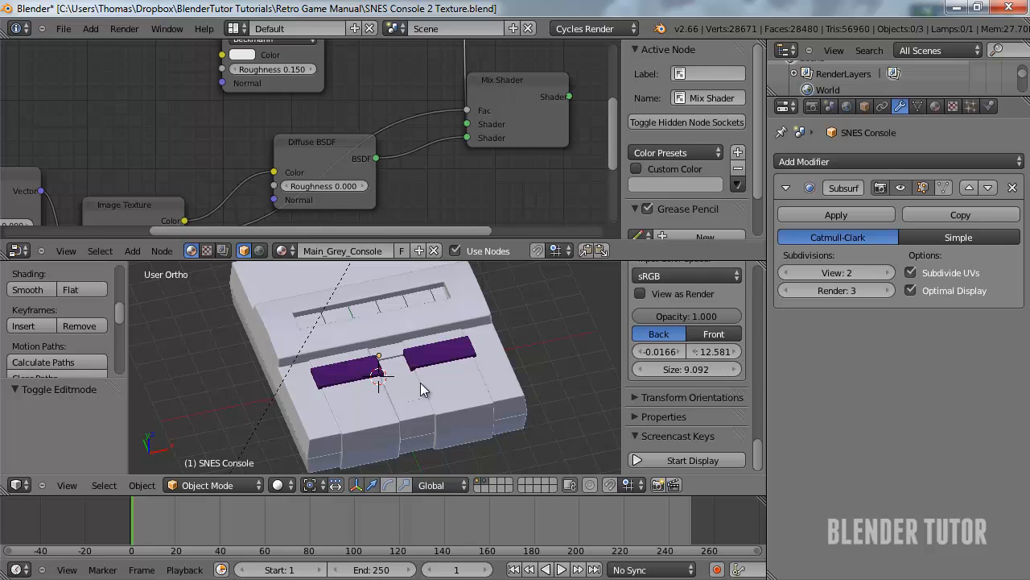
pyautogui.scroll(-4, 409, 360)
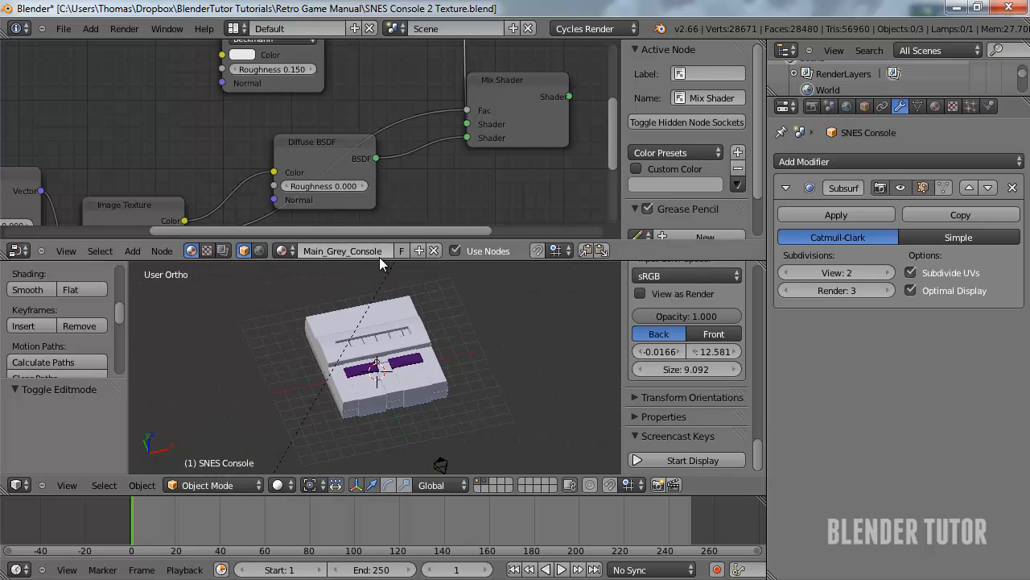
pyautogui.moveTo(379, 258); pyautogui.dragTo(380, 347)
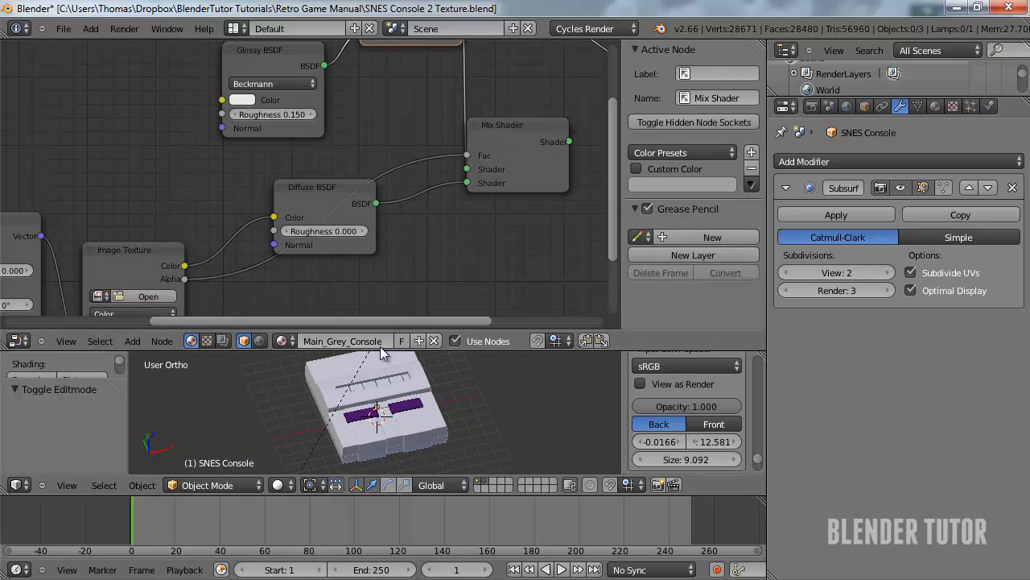
pyautogui.press('Home')
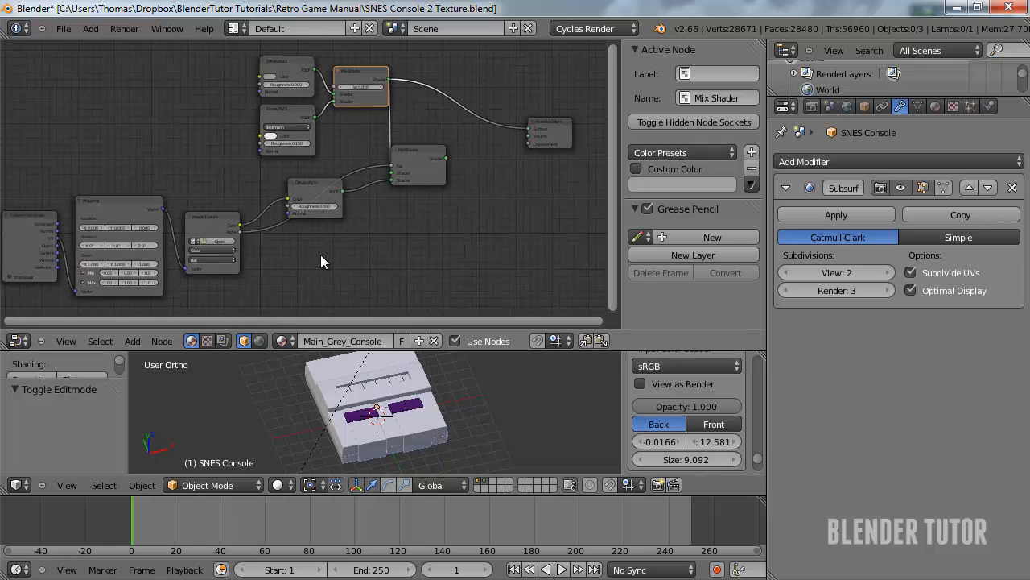
pyautogui.moveTo(320, 254); pyautogui.dragTo(358, 260, button='middle')
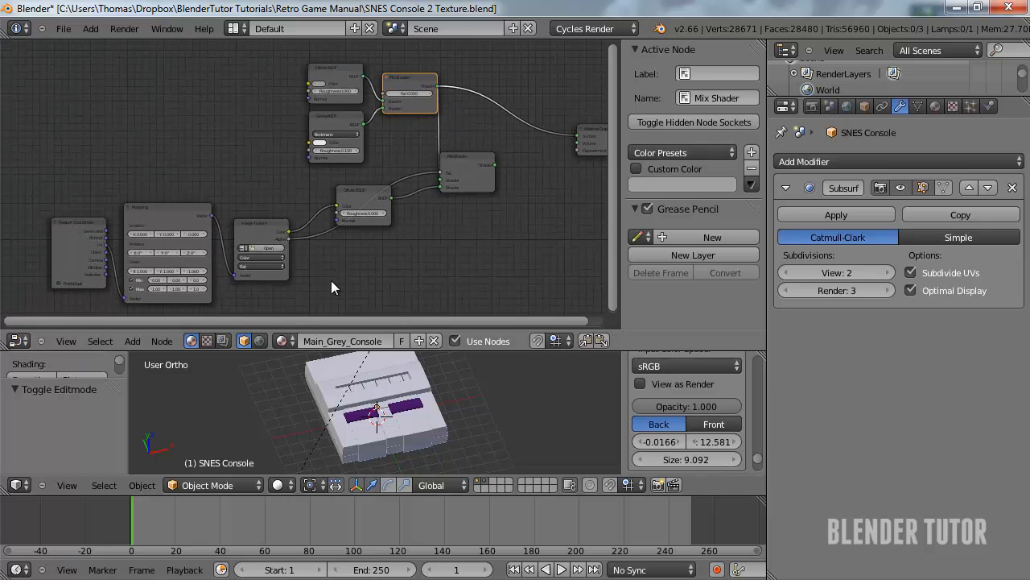
# Split the 3D view, turn the new area into a UV/Image Editor and enlarge both areas over the node editor
pyautogui.moveTo(3, 501); pyautogui.dragTo(232, 435)
pyautogui.click(16, 484)
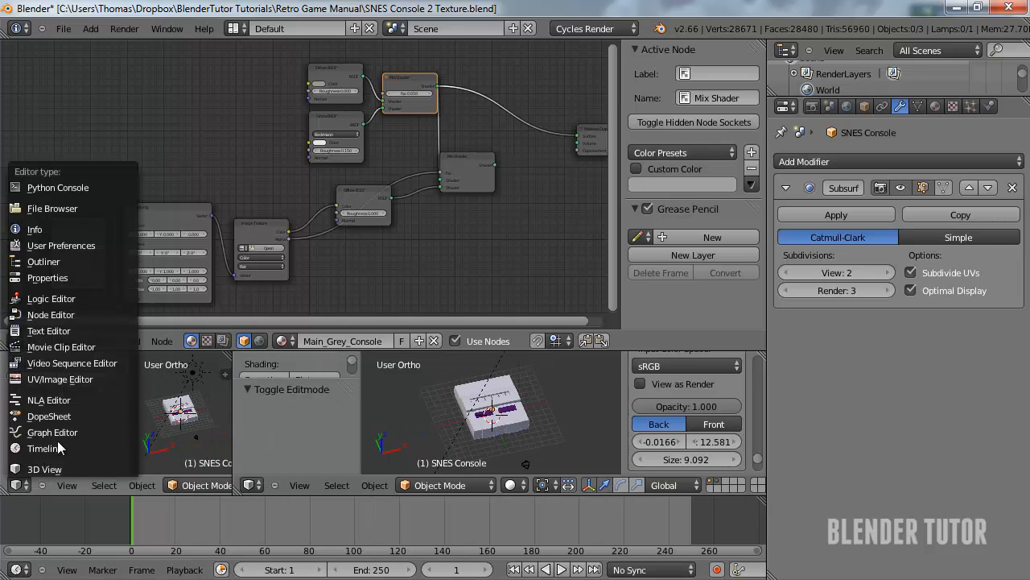
pyautogui.click(59, 380)
pyautogui.moveTo(275, 351); pyautogui.dragTo(294, 118)
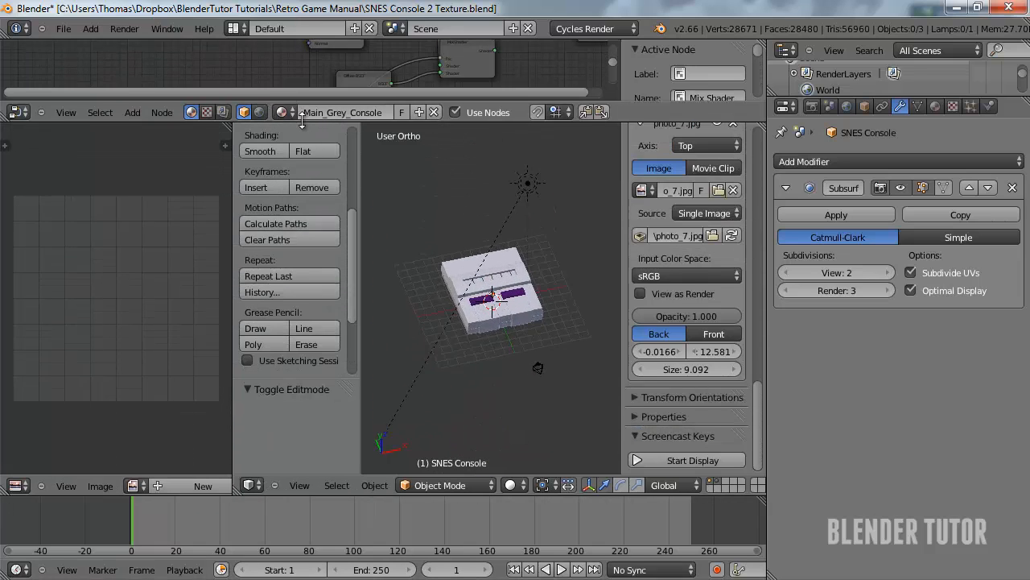
# Enter edit mode on the console, select the left purple slider's top face and unwrap it
pyautogui.scroll(3, 287, 243)
pyautogui.scroll(-4, 287, 243)
pyautogui.scroll(-3, 282, 255)
pyautogui.scroll(6, 478, 324)
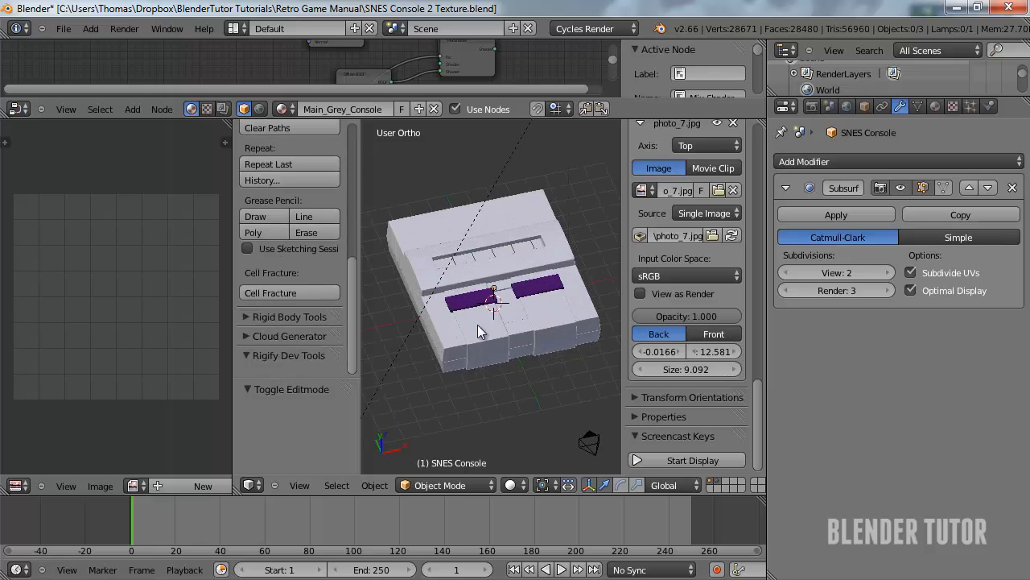
pyautogui.keyDown('shift'); pyautogui.moveTo(503, 341); pyautogui.dragTo(499, 364, button='middle'); pyautogui.keyUp('shift')
pyautogui.press('KP_7')
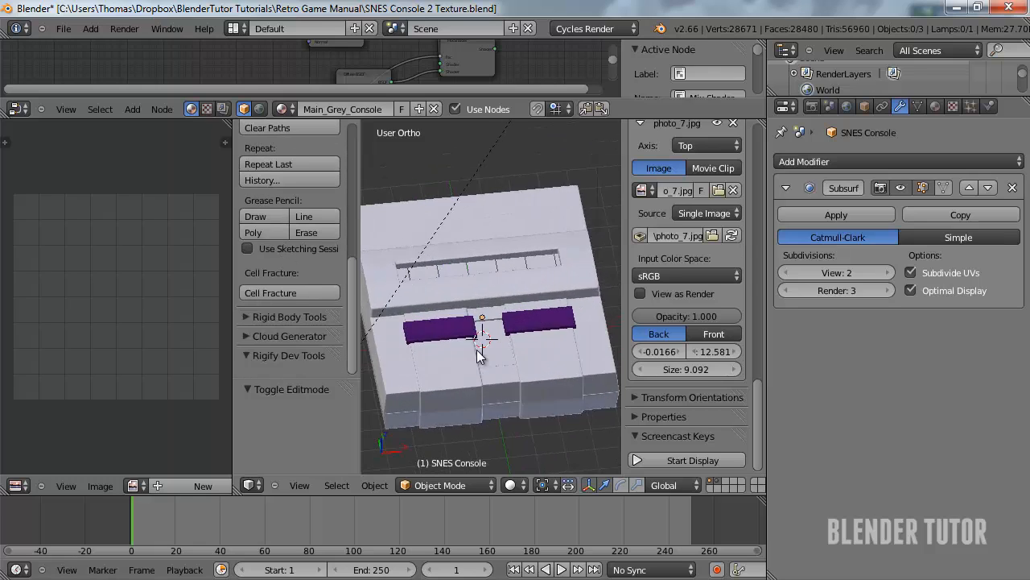
pyautogui.press('Tab')
pyautogui.rightClick(434, 324)
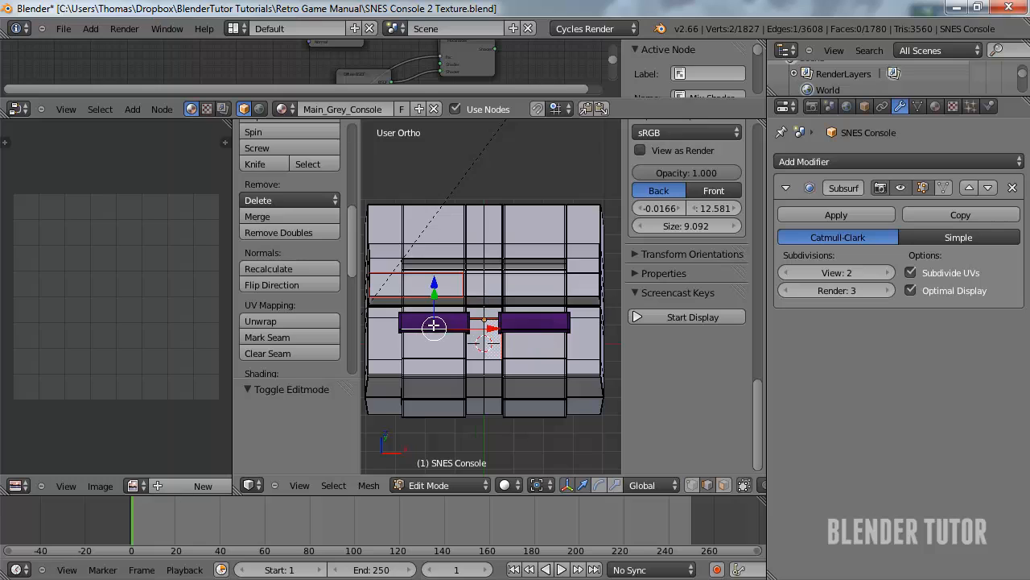
pyautogui.hotkey('ctrl', 'Tab')
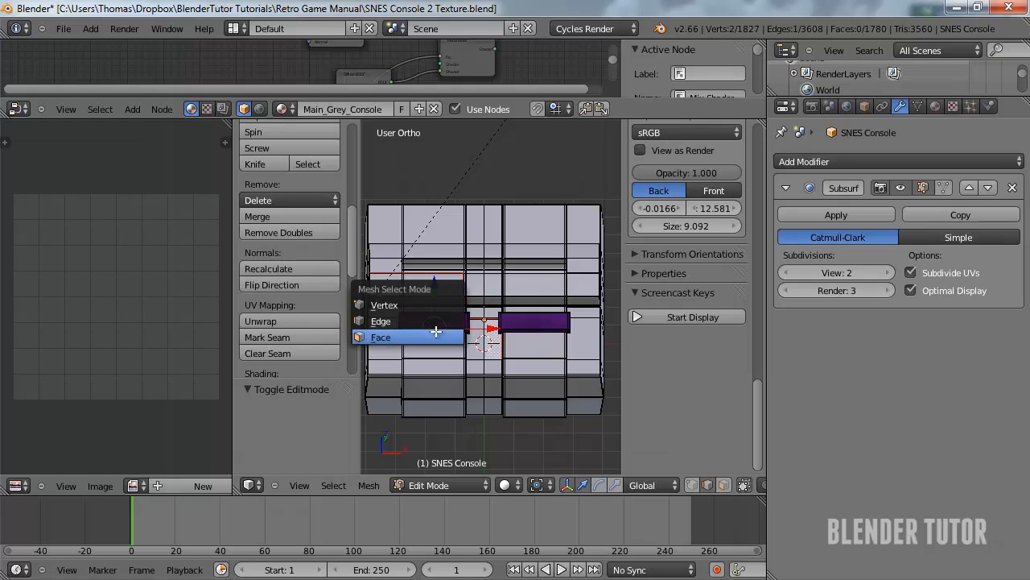
pyautogui.click(435, 338)
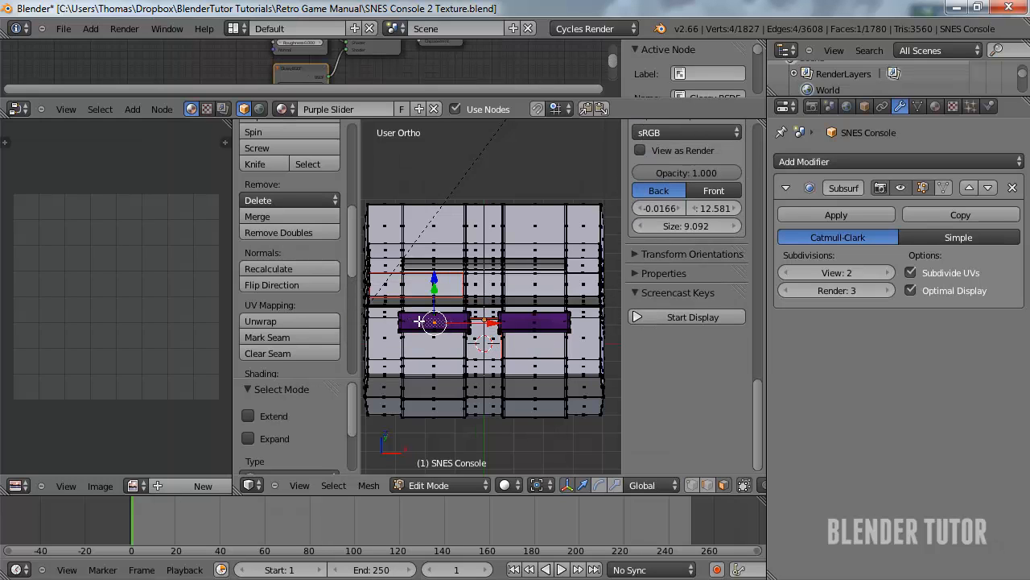
pyautogui.press('u')
pyautogui.click(355, 199)
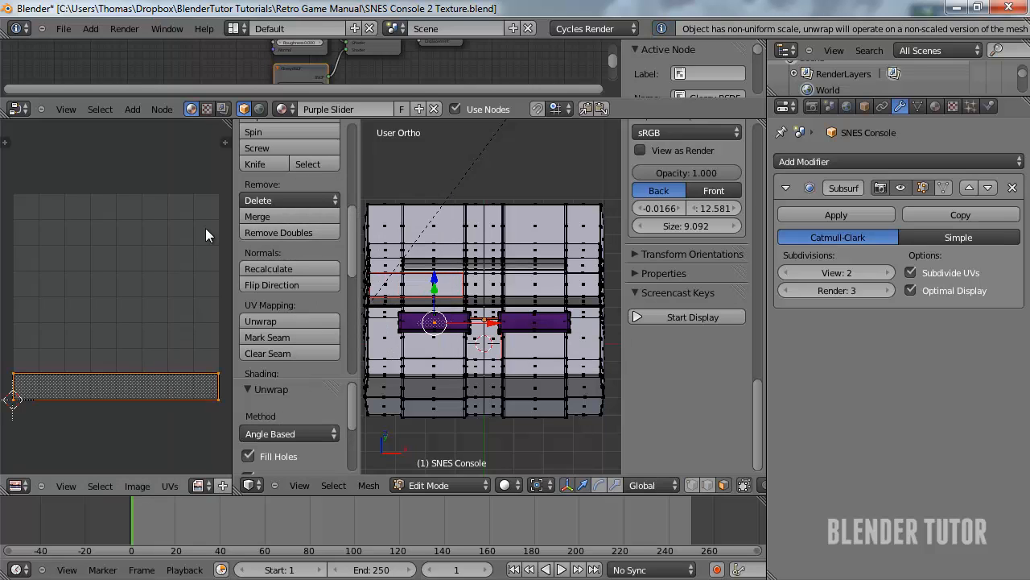
# Examine the POWER button and its lettering on the reference photo in top view
pyautogui.scroll(-2, 273, 216)
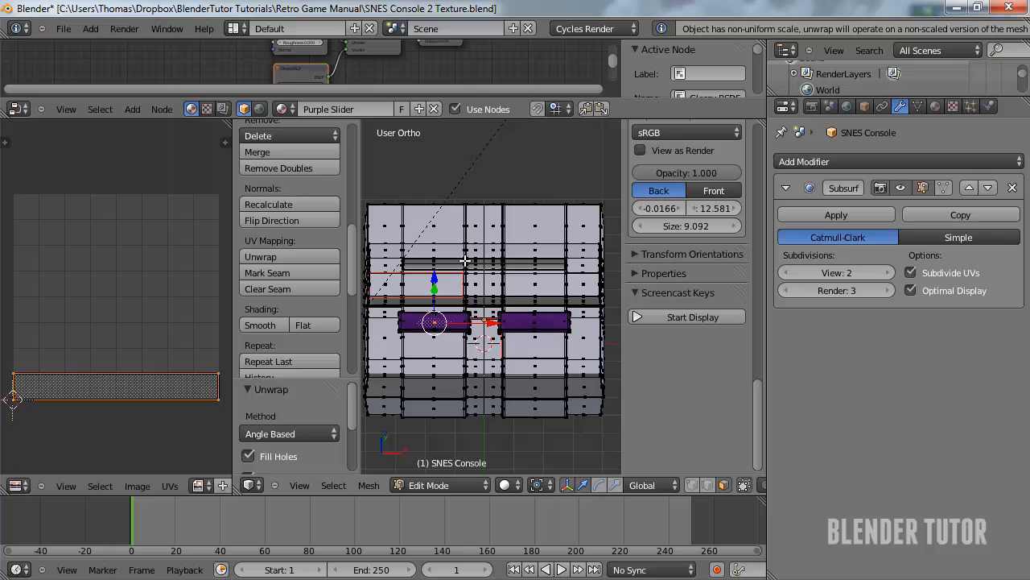
pyautogui.press('KP_7')
pyautogui.scroll(-3, 465, 260)
pyautogui.scroll(4, 458, 233)
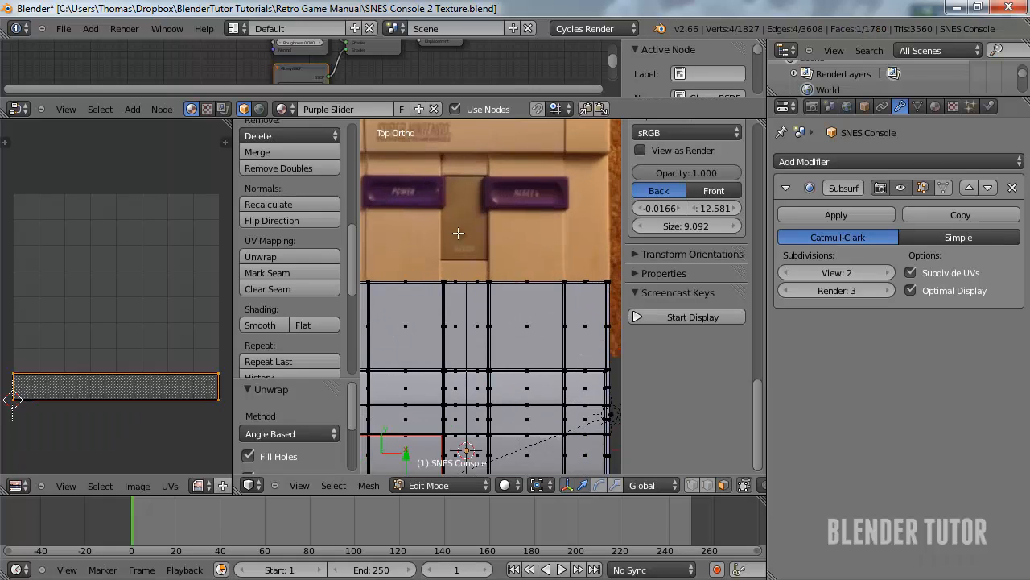
pyautogui.keyDown('shift'); pyautogui.moveTo(401, 185); pyautogui.dragTo(479, 267, button='middle'); pyautogui.keyUp('shift')
pyautogui.scroll(3, 501, 319)
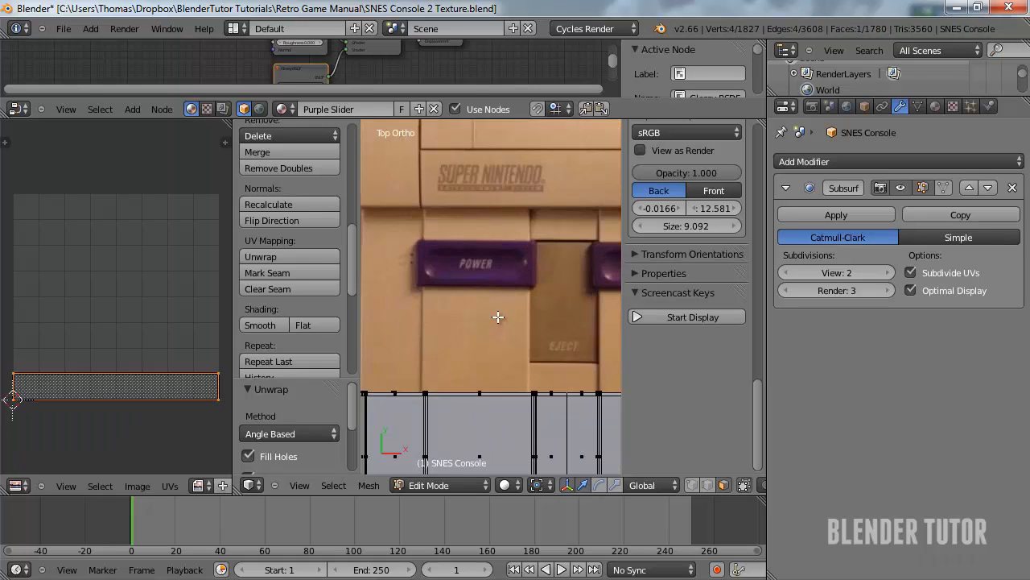
pyautogui.keyDown('shift'); pyautogui.moveTo(462, 228); pyautogui.dragTo(471, 269, button='middle'); pyautogui.keyUp('shift')
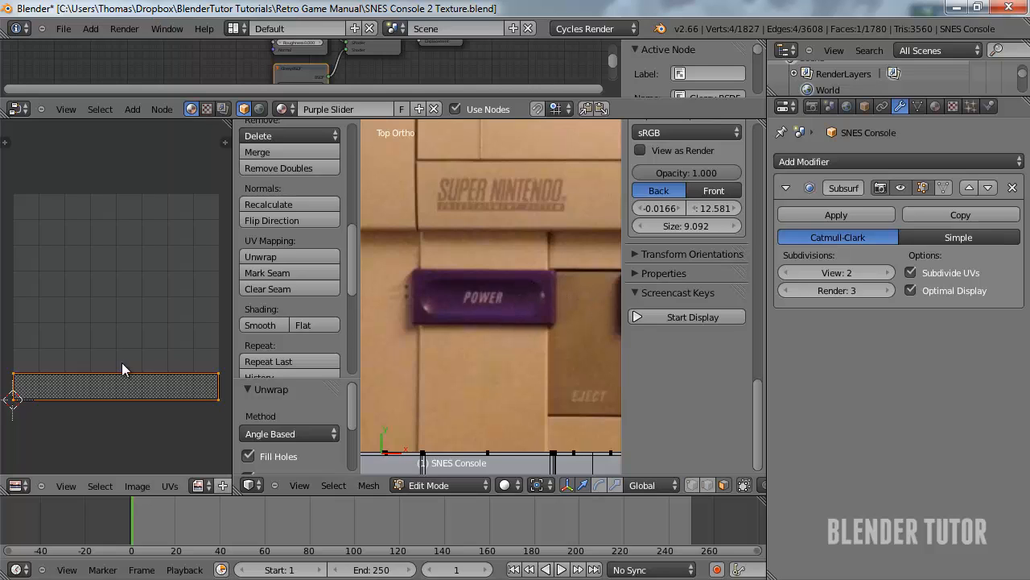
# Open the SNES console lettering image from the Textures folder in the UV editor
pyautogui.scroll(-3, 112, 384)
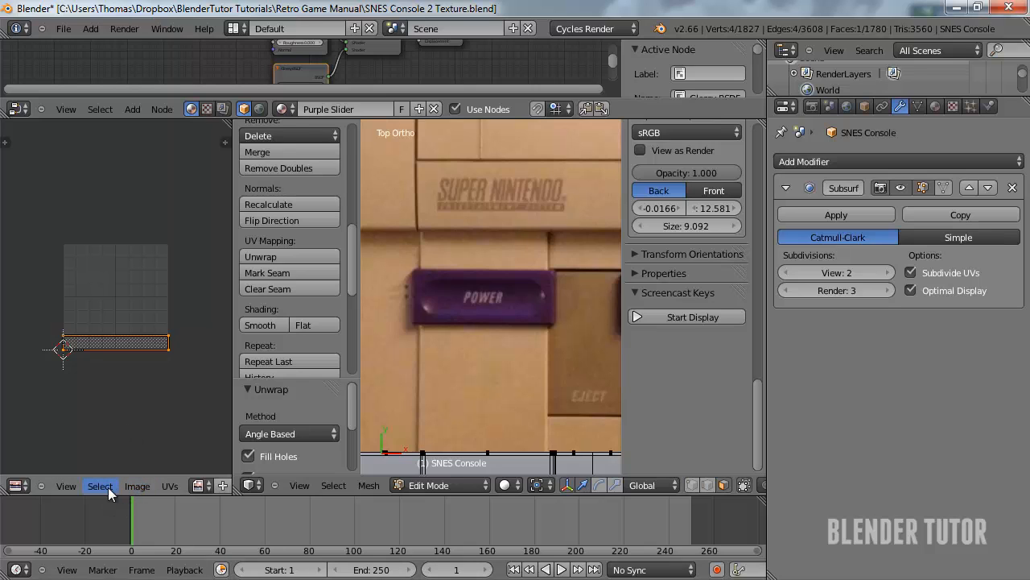
pyautogui.click(135, 487)
pyautogui.click(154, 455)
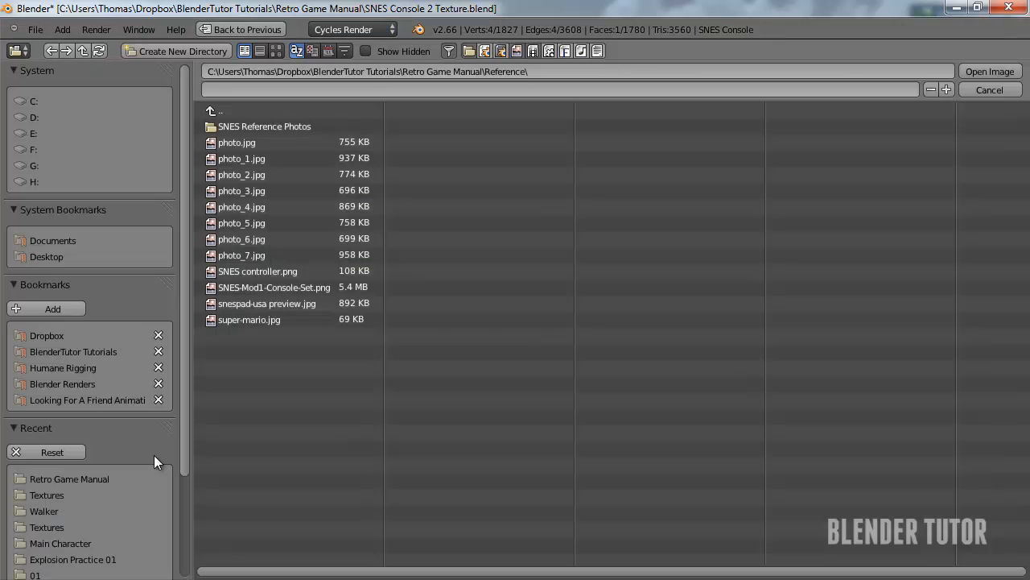
pyautogui.click(237, 110)
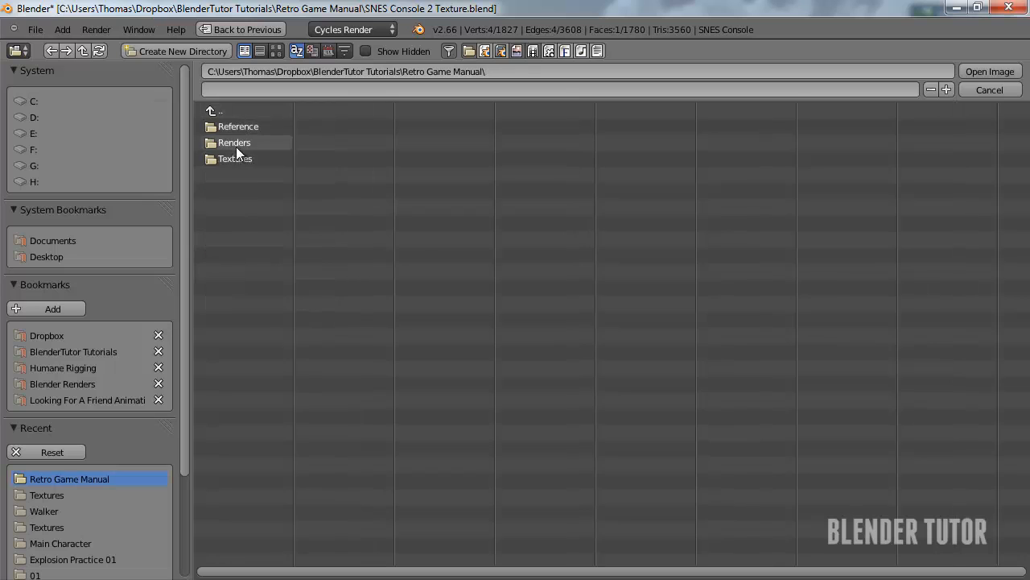
pyautogui.click(238, 158)
pyautogui.click(276, 50)
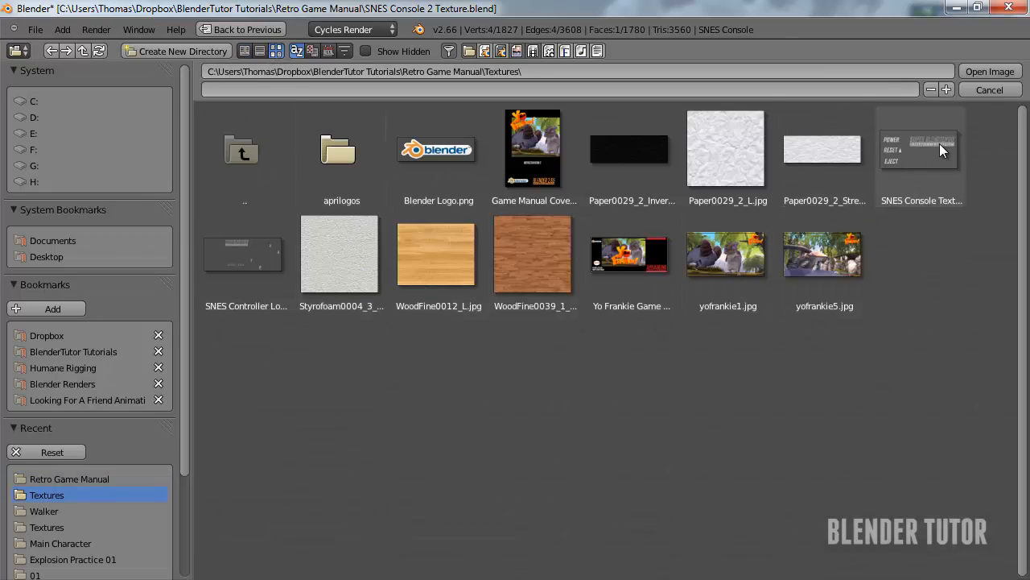
pyautogui.click(922, 171)
pyautogui.click(990, 71)
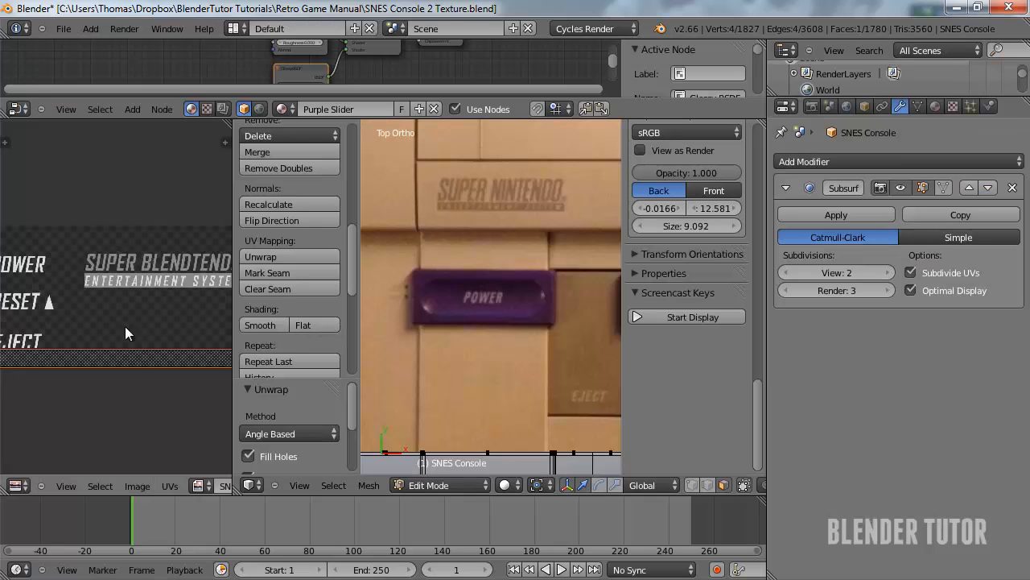
# Narrow the slider face's UV island along X and scale it to a box slightly larger than the POWER lettering
pyautogui.press('s')
pyautogui.press('x')
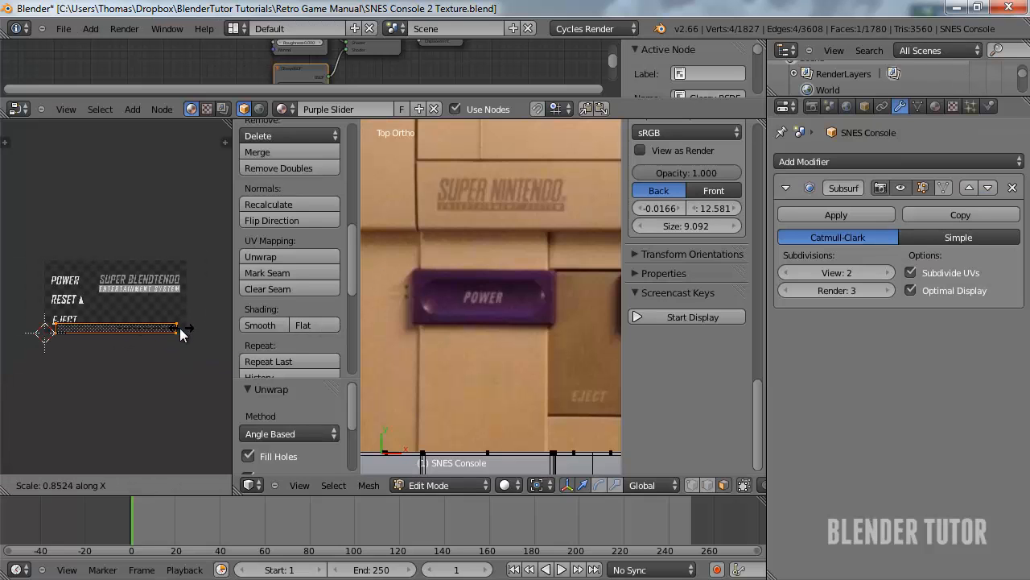
pyautogui.click(116, 345)
pyautogui.scroll(4, 133, 357)
pyautogui.scroll(2, 161, 360)
pyautogui.scroll(-4, 178, 363)
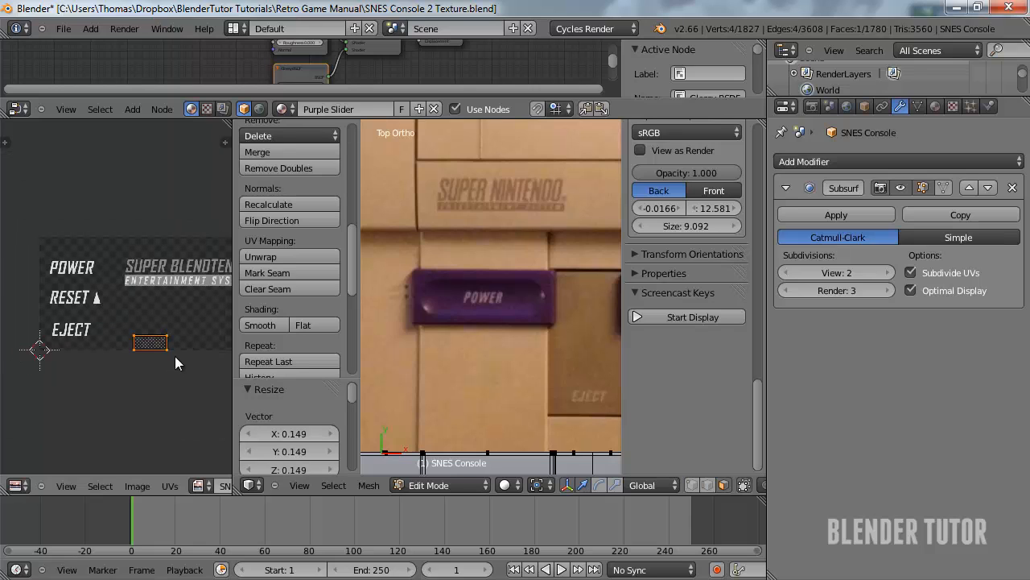
pyautogui.press('s')
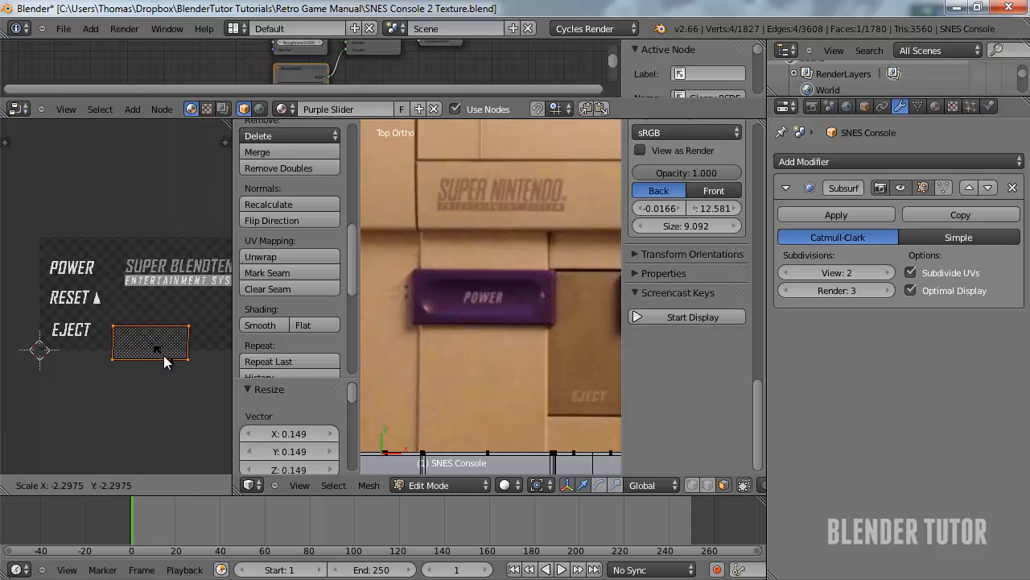
pyautogui.click(165, 356)
# Move the slider face's UV island over the POWER lettering, enlarge it by about 1.095 and centre it on the word
pyautogui.press('g')
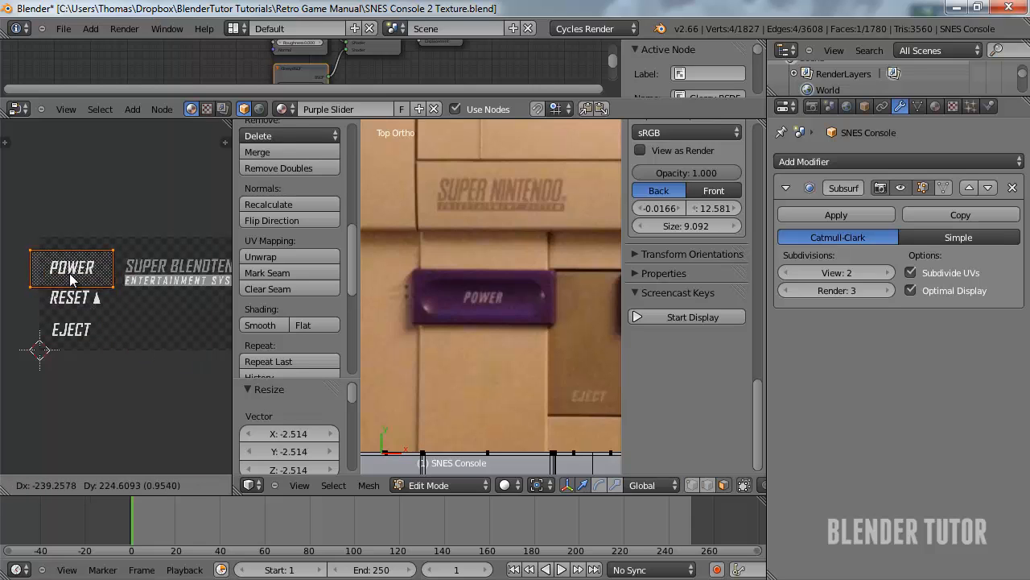
pyautogui.click(89, 287)
pyautogui.press('s')
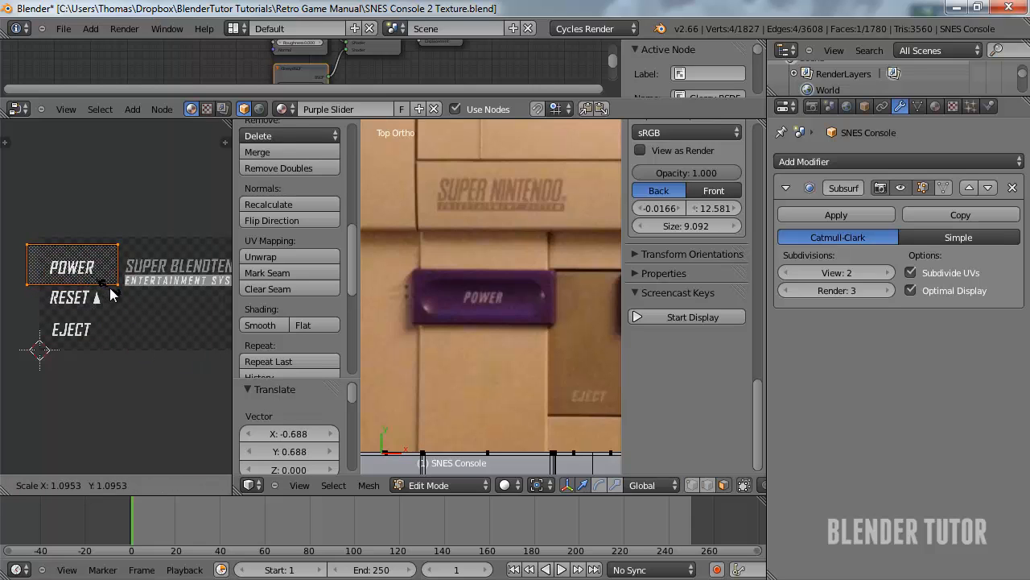
pyautogui.click(108, 296)
pyautogui.scroll(2, 107, 294)
pyautogui.moveTo(135, 317); pyautogui.dragTo(140, 298, button='middle')
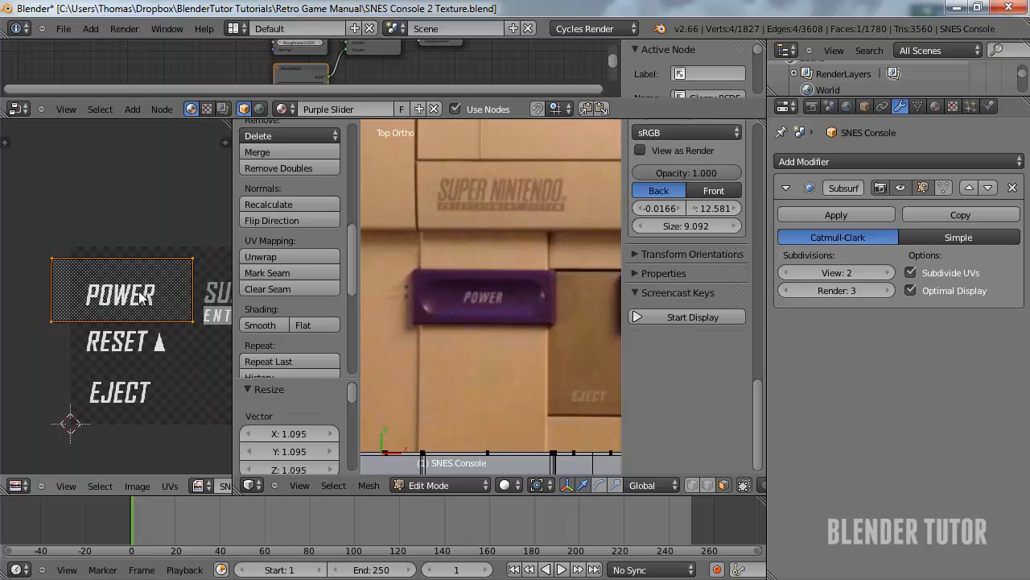
pyautogui.press('g')
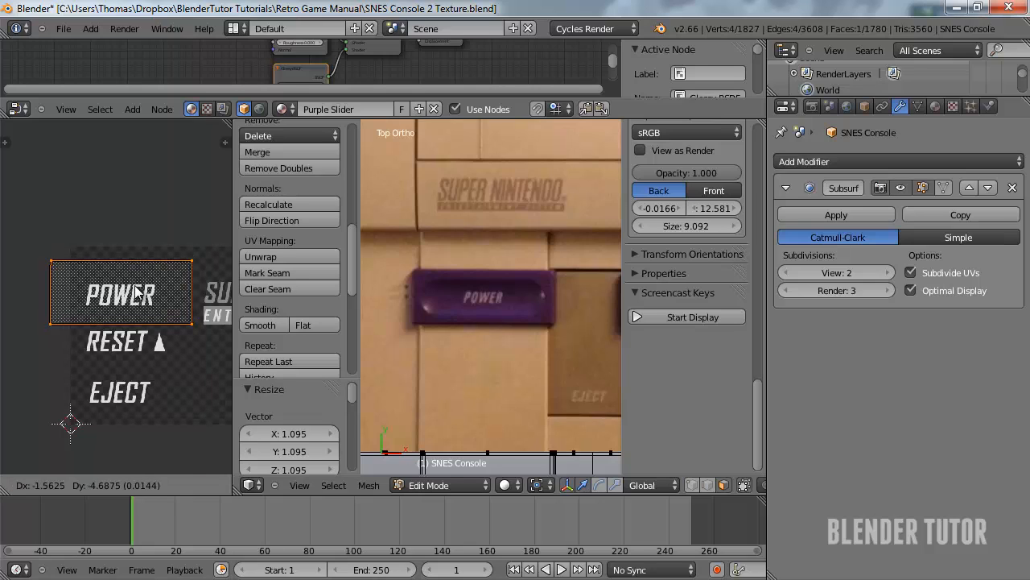
pyautogui.click(143, 294)
pyautogui.scroll(-1, 158, 318)
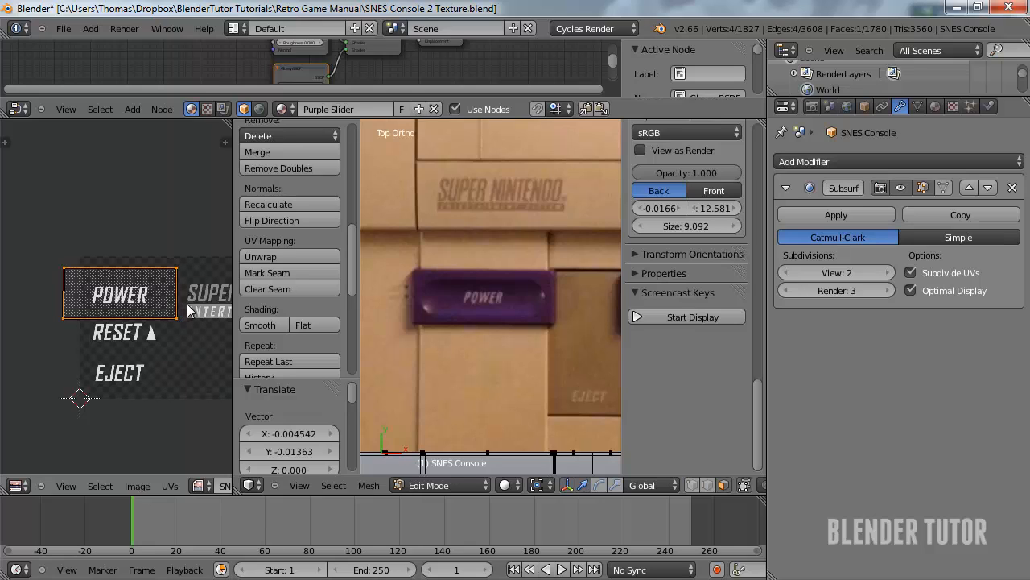
# Scale the POWER island to about 0.81 along Y, enlarge it overall by about 1.10, and leave edit mode
pyautogui.press('s')
pyautogui.press('y')
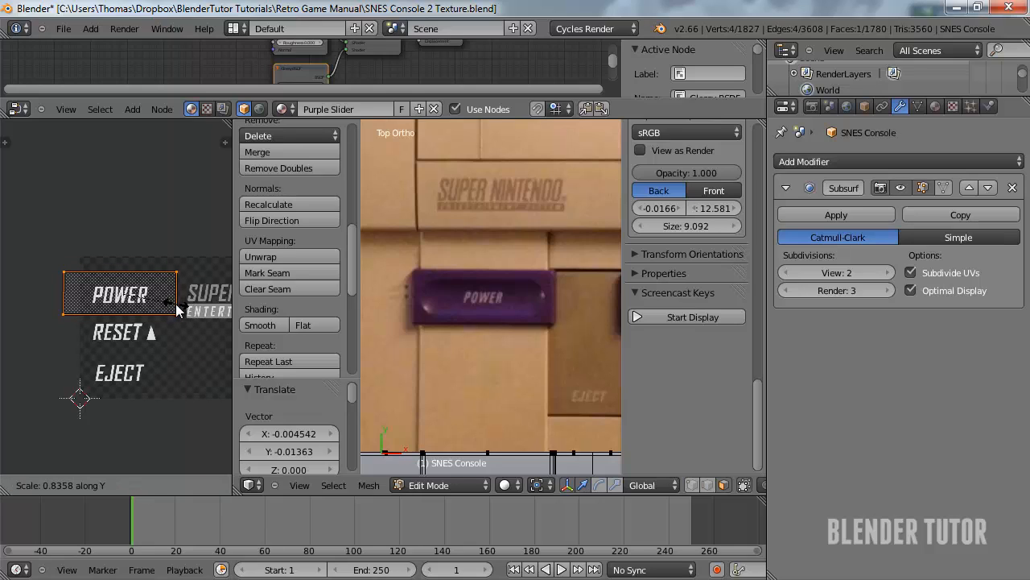
pyautogui.click(175, 304)
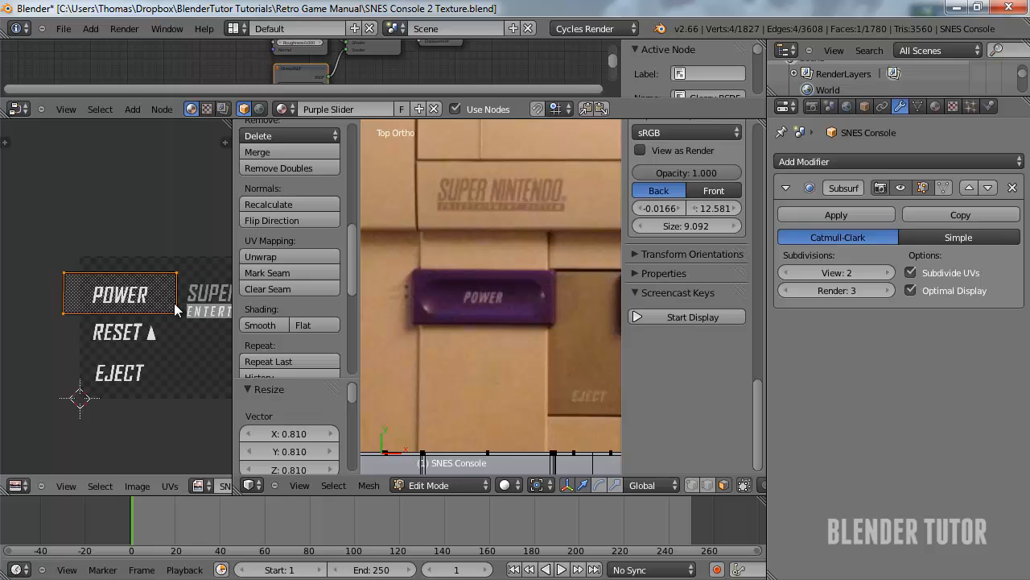
pyautogui.press('s')
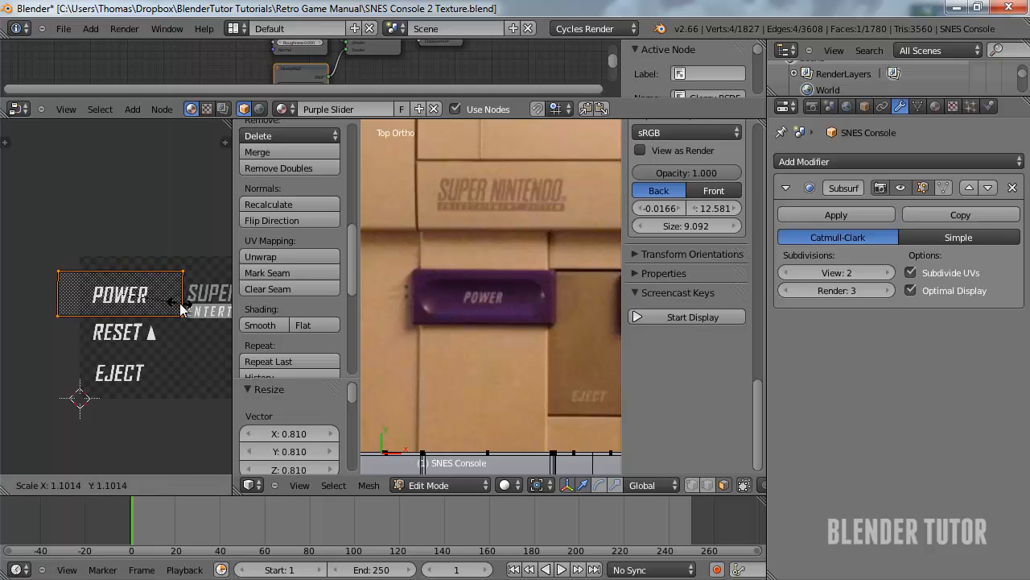
pyautogui.click(184, 310)
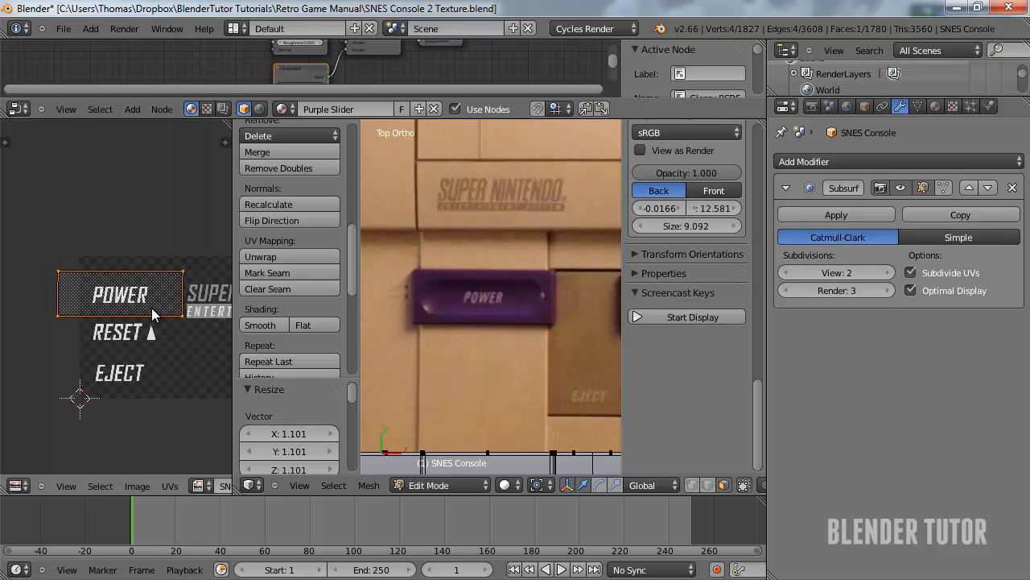
pyautogui.press('Tab')
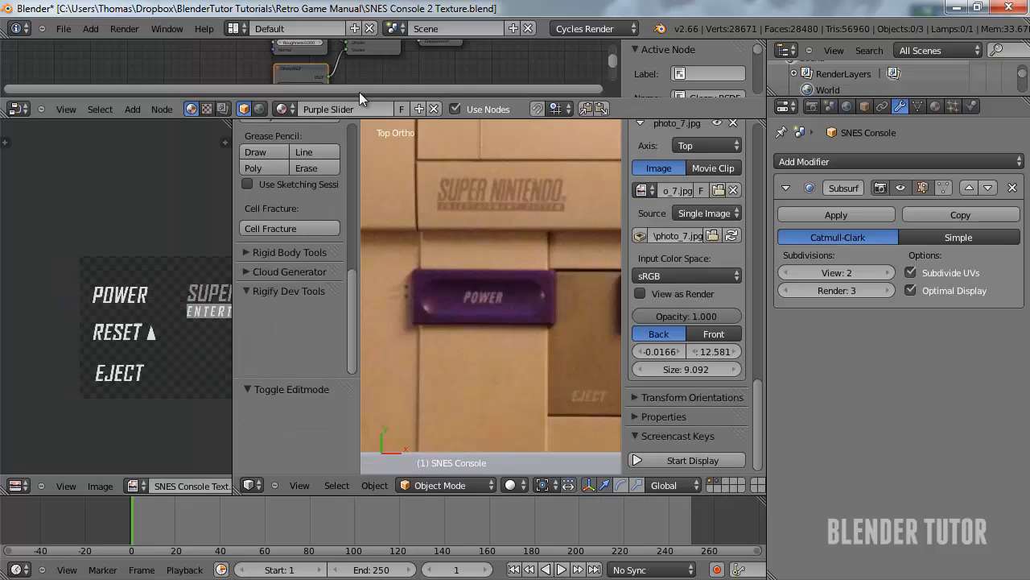
# Enlarge the node editor, show the Purple Slider material, and spread its Mix Shader and Material Output nodes apart
pyautogui.moveTo(371, 100); pyautogui.dragTo(346, 280)
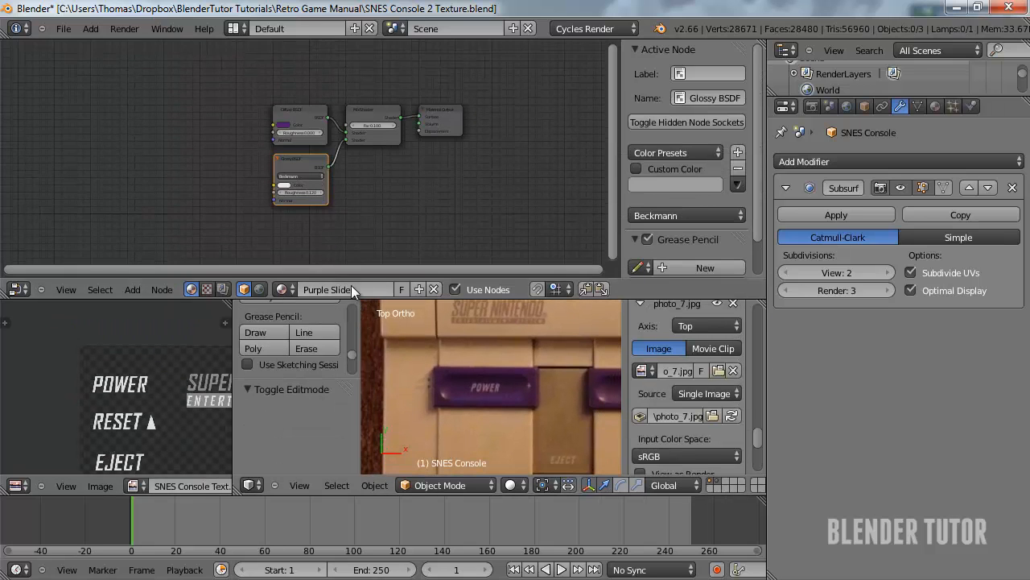
pyautogui.scroll(-3, 354, 186)
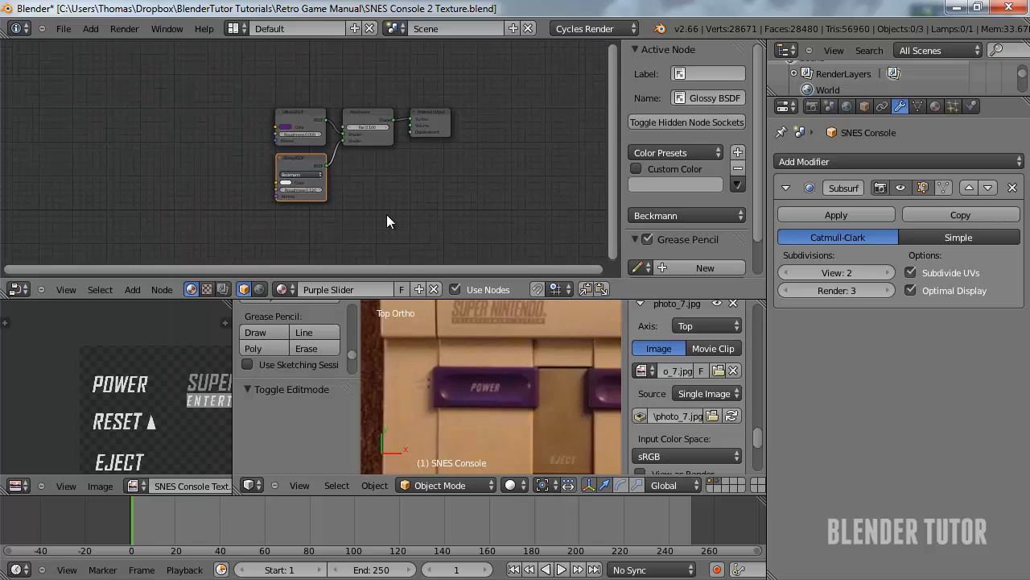
pyautogui.click(933, 107)
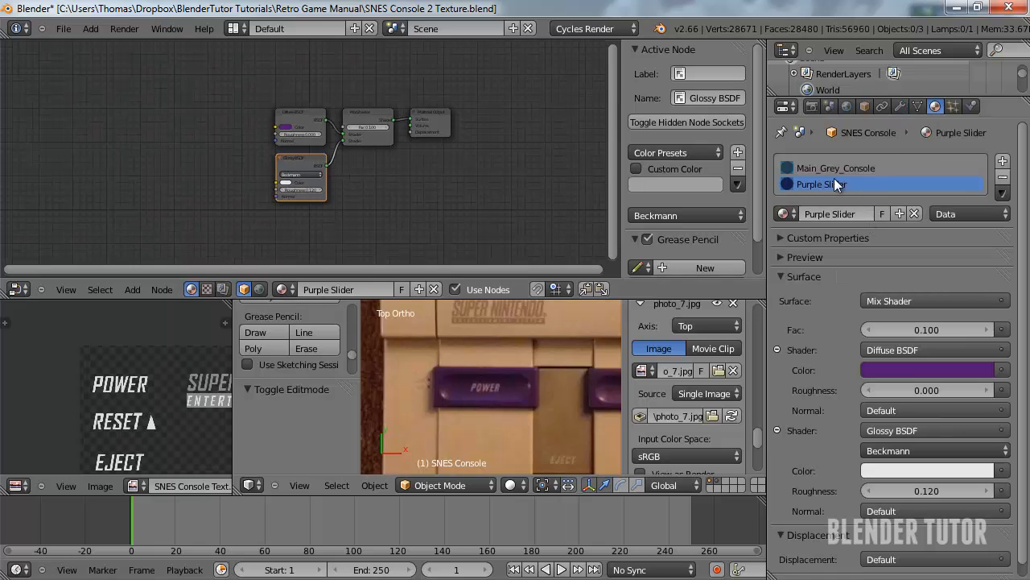
pyautogui.scroll(1, 309, 190)
pyautogui.scroll(-1, 309, 192)
pyautogui.moveTo(373, 191); pyautogui.dragTo(318, 144, button='middle')
pyautogui.moveTo(305, 69); pyautogui.dragTo(306, 88)
pyautogui.press('g')
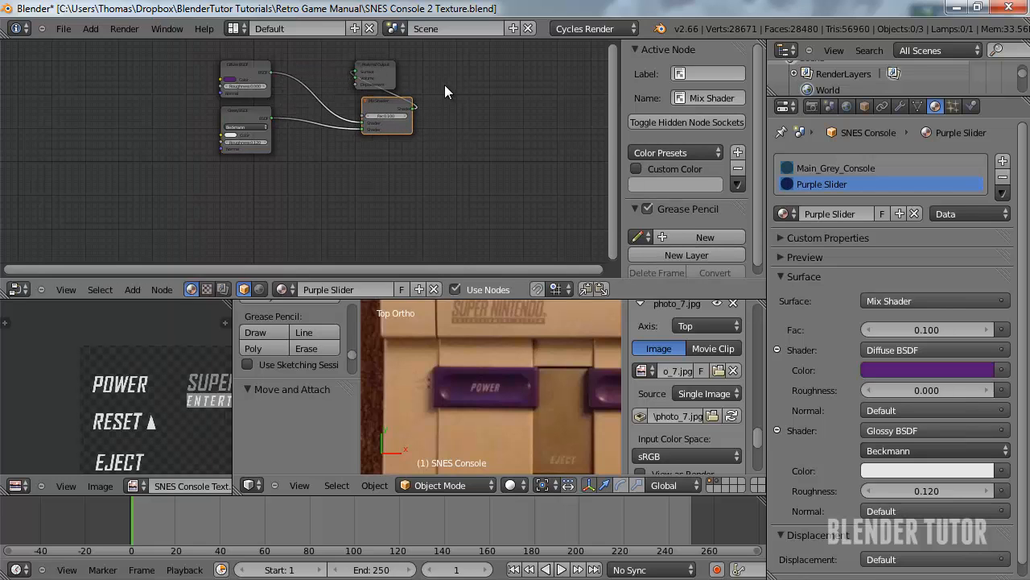
pyautogui.click(428, 78)
pyautogui.moveTo(380, 69); pyautogui.dragTo(538, 103)
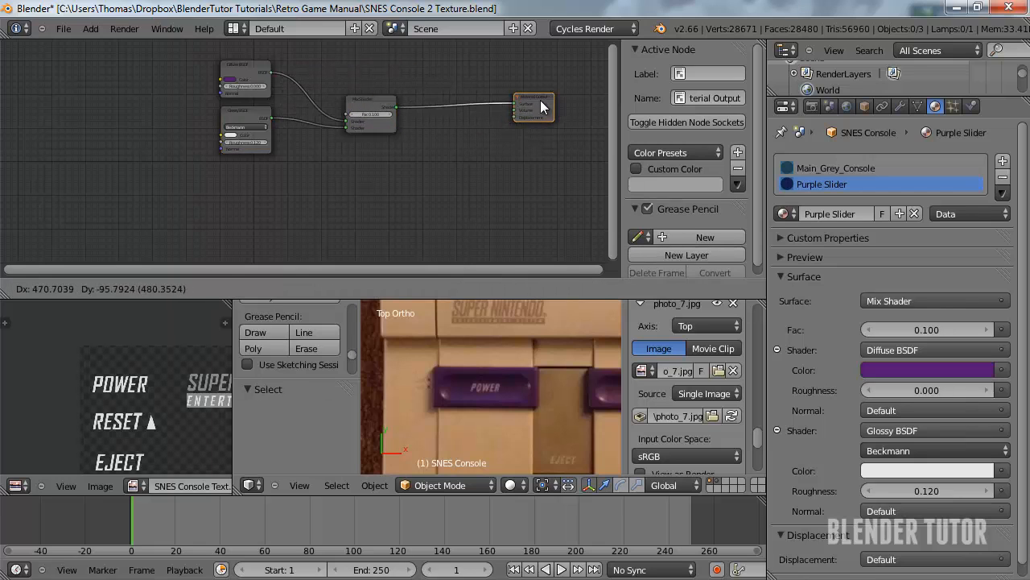
# Duplicate the Mix Shader node below the original and add an Image Texture node to its left
pyautogui.click(371, 95)
pyautogui.hotkey('shift', 'd')
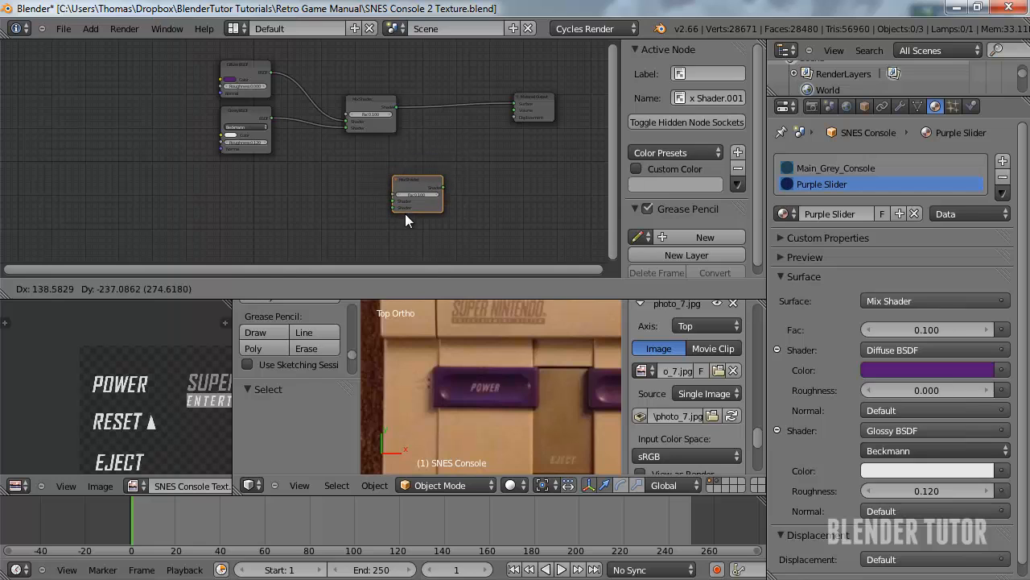
pyautogui.click(400, 195)
pyautogui.hotkey('shift', 'a')
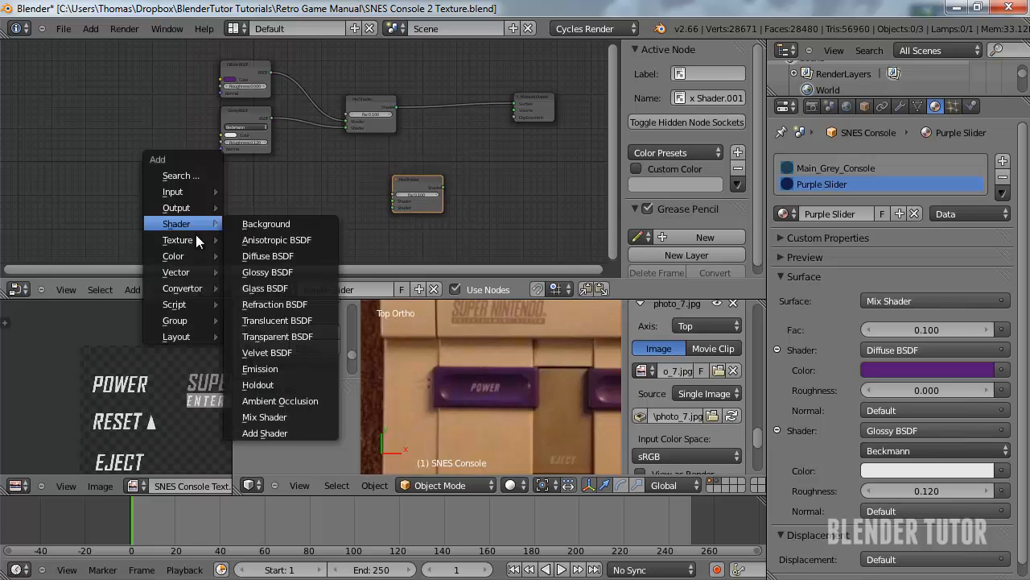
pyautogui.moveTo(186, 240)
pyautogui.click(261, 239)
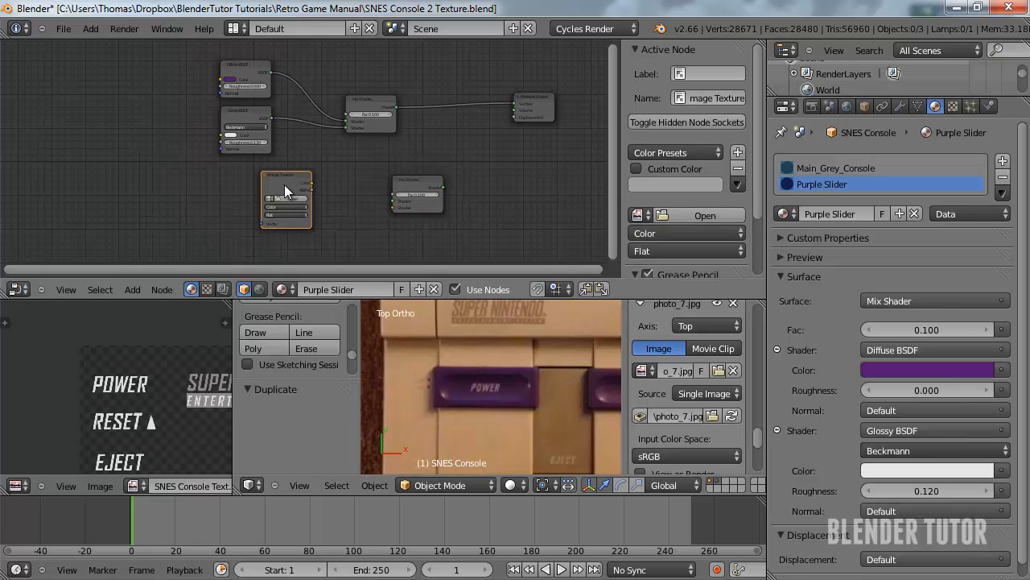
pyautogui.click(208, 215)
# Place the Image Texture node beneath the Glossy BSDF and shift the duplicated Mix Shader farther right
pyautogui.scroll(1, 210, 218)
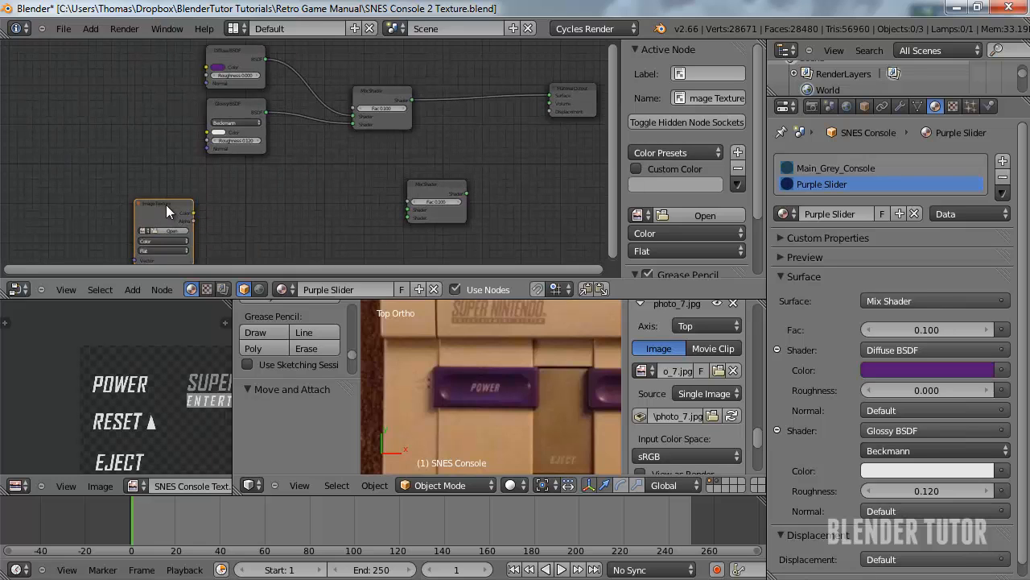
pyautogui.moveTo(167, 205); pyautogui.dragTo(229, 191)
pyautogui.scroll(4, 252, 218)
pyautogui.scroll(-3, 250, 212)
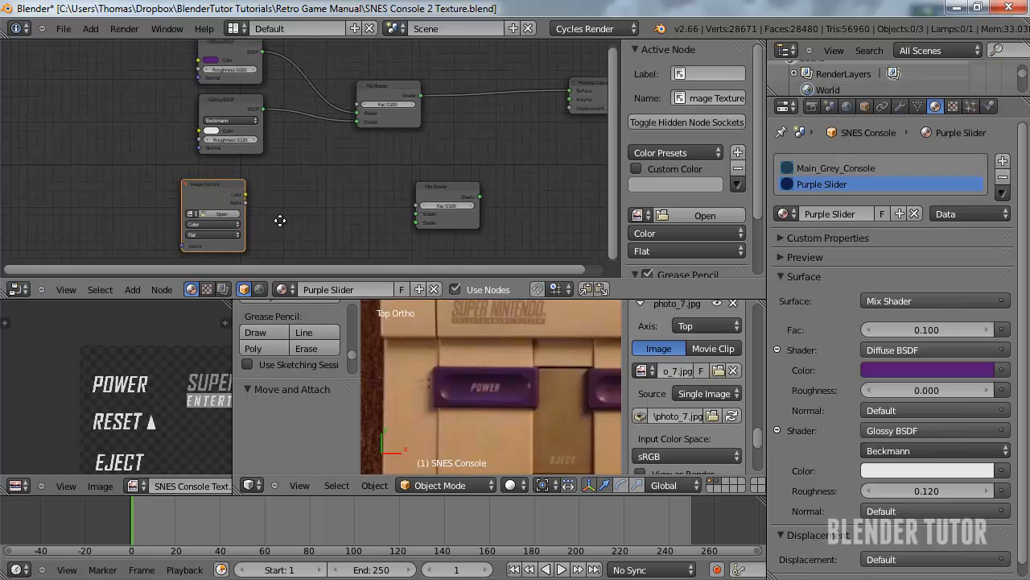
pyautogui.moveTo(279, 221); pyautogui.dragTo(270, 213, button='middle')
pyautogui.moveTo(455, 176); pyautogui.dragTo(477, 168)
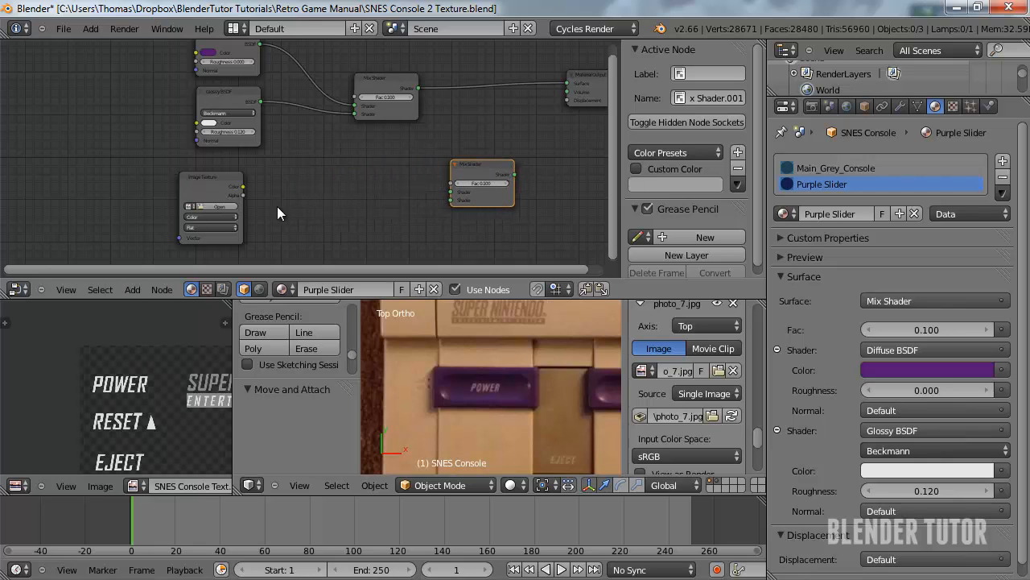
# Assign SNES Console Text.png to the Image Texture node
pyautogui.click(189, 207)
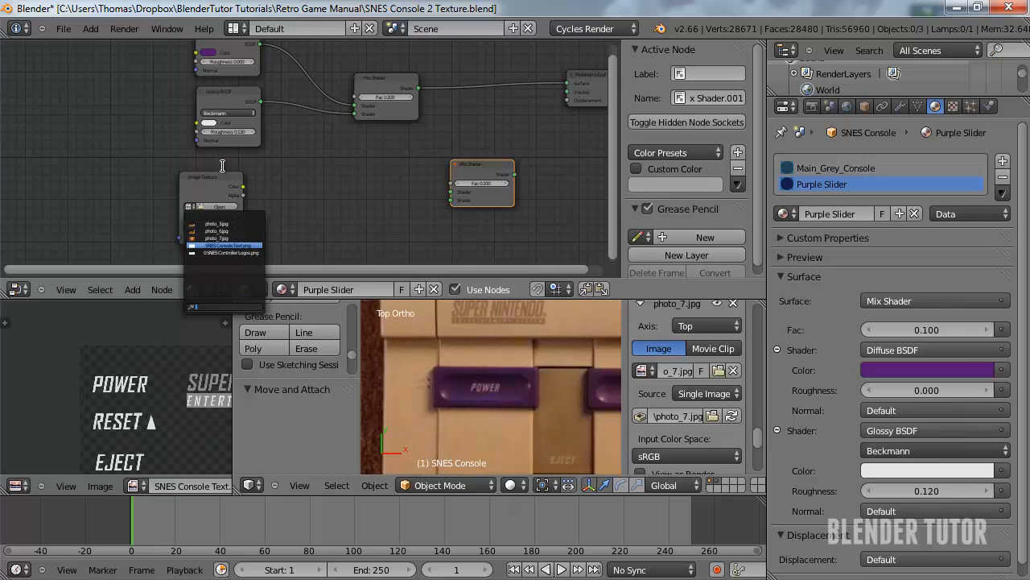
pyautogui.click(214, 186)
pyautogui.scroll(6, 212, 202)
pyautogui.moveTo(241, 190); pyautogui.dragTo(327, 114, button='middle')
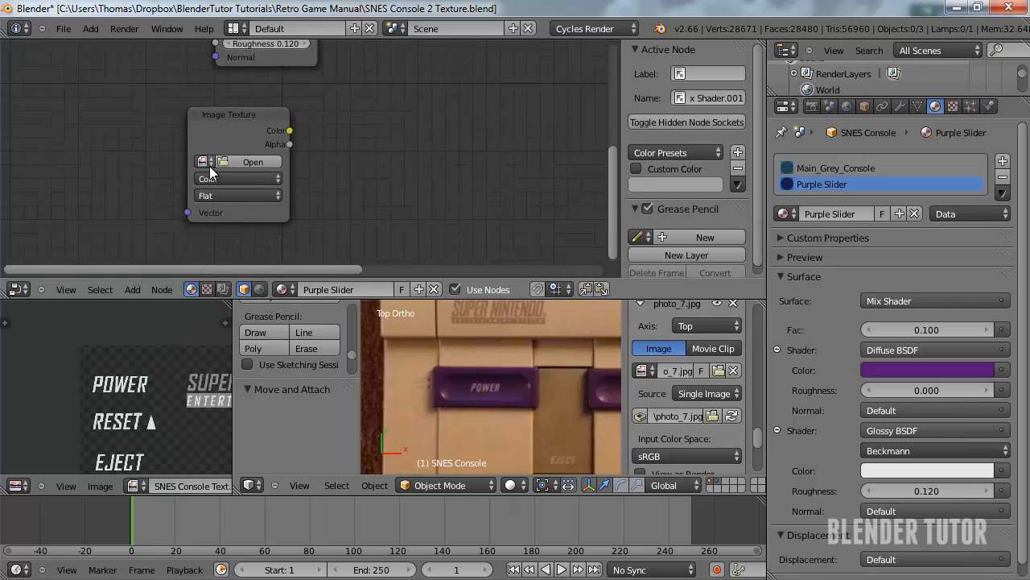
pyautogui.click(210, 166)
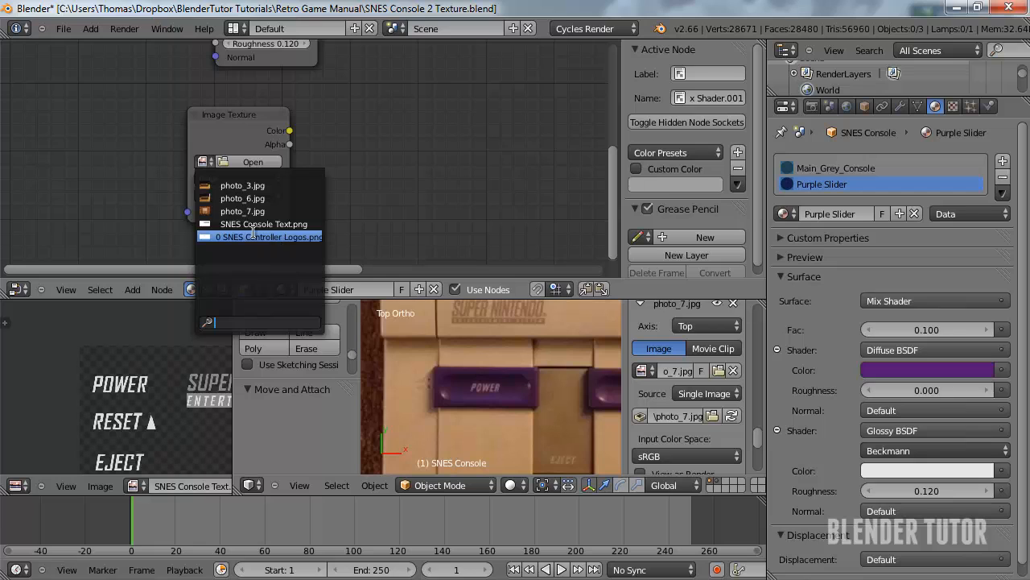
pyautogui.click(256, 225)
# Try linking the Image Texture's Color output to the duplicated Mix Shader's Fac, and remove that link
pyautogui.moveTo(332, 187); pyautogui.dragTo(205, 180, button='middle')
pyautogui.moveTo(164, 139); pyautogui.dragTo(496, 133)
pyautogui.scroll(-2, 457, 134)
pyautogui.scroll(-1, 390, 140)
pyautogui.moveTo(342, 145); pyautogui.dragTo(272, 188, button='middle')
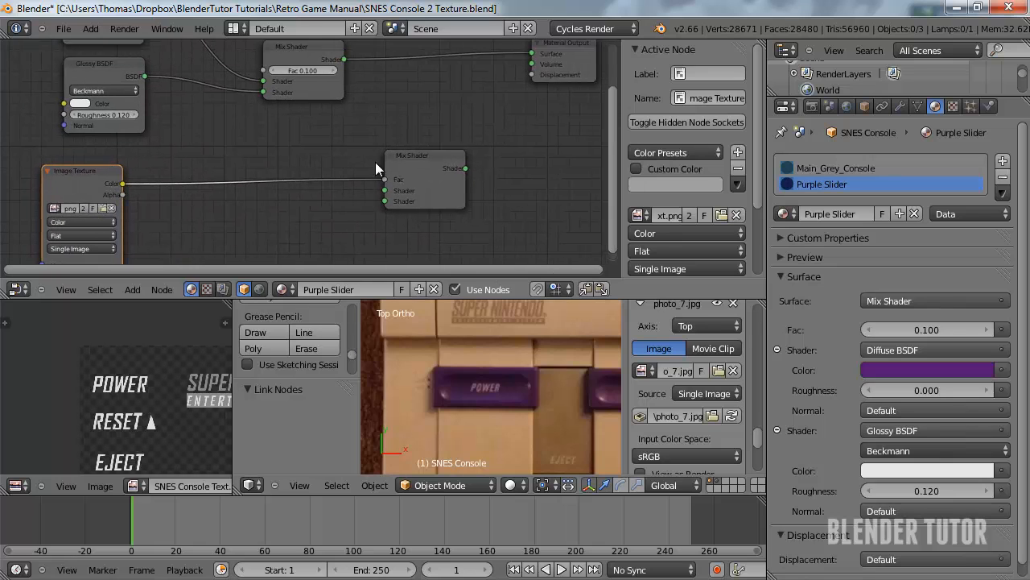
pyautogui.moveTo(384, 179); pyautogui.dragTo(268, 181)
pyautogui.scroll(-2, 270, 164)
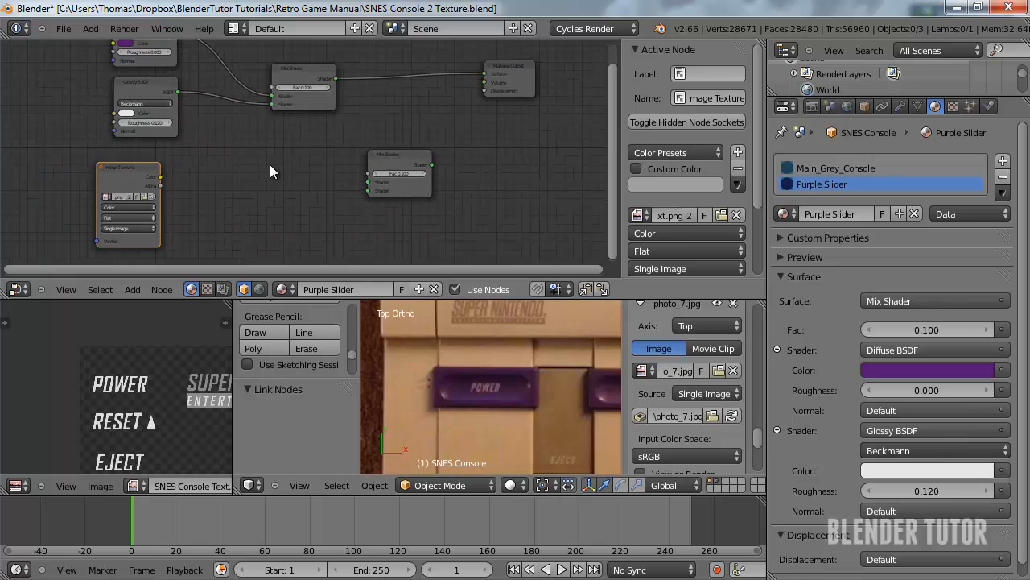
# Duplicate the Diffuse BSDF, feed it the Image Texture's Color, and link it to the duplicated Mix Shader's second Shader input
pyautogui.click(186, 59)
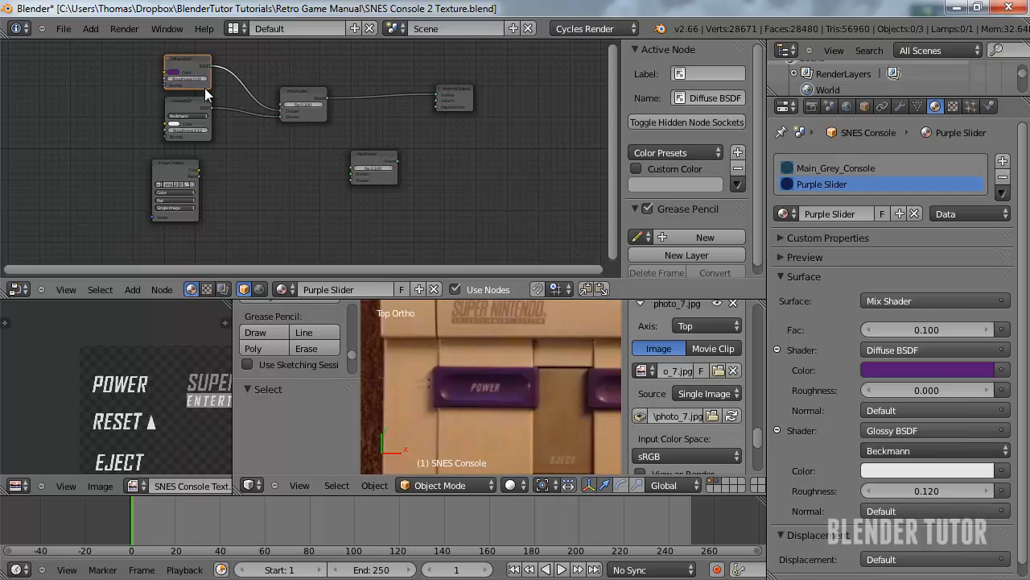
pyautogui.hotkey('shift', 'd')
pyautogui.click(303, 185)
pyautogui.scroll(1, 302, 185)
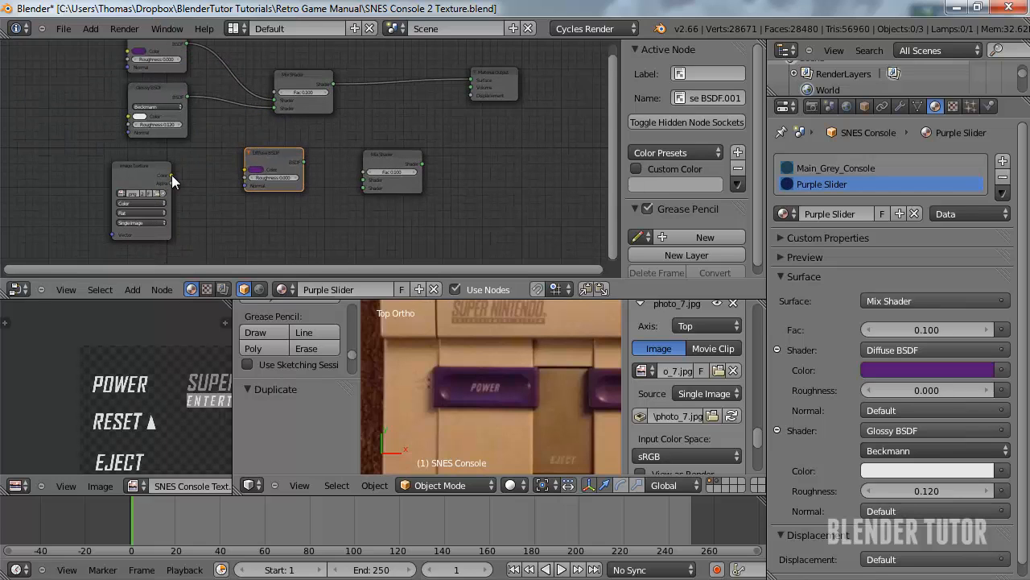
pyautogui.moveTo(172, 175); pyautogui.dragTo(249, 172)
pyautogui.moveTo(306, 153); pyautogui.dragTo(361, 187)
pyautogui.moveTo(277, 157); pyautogui.dragTo(263, 201)
# Link the original Mix Shader and the image's Alpha as Fac into the duplicated Mix Shader, and connect its output to the Material Output Surface
pyautogui.moveTo(333, 84); pyautogui.dragTo(359, 180)
pyautogui.moveTo(171, 182); pyautogui.dragTo(359, 130)
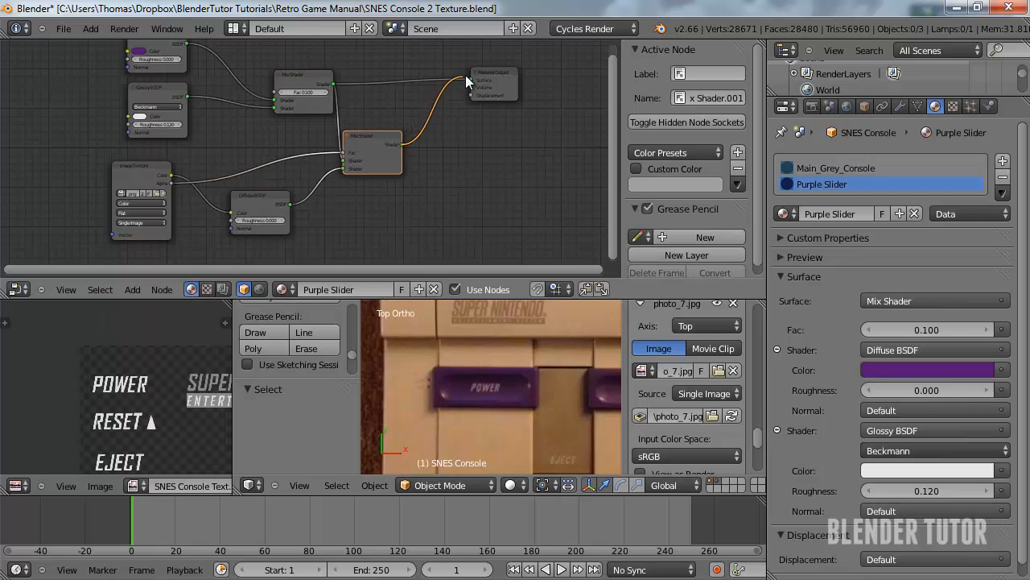
pyautogui.moveTo(465, 74); pyautogui.dragTo(472, 80)
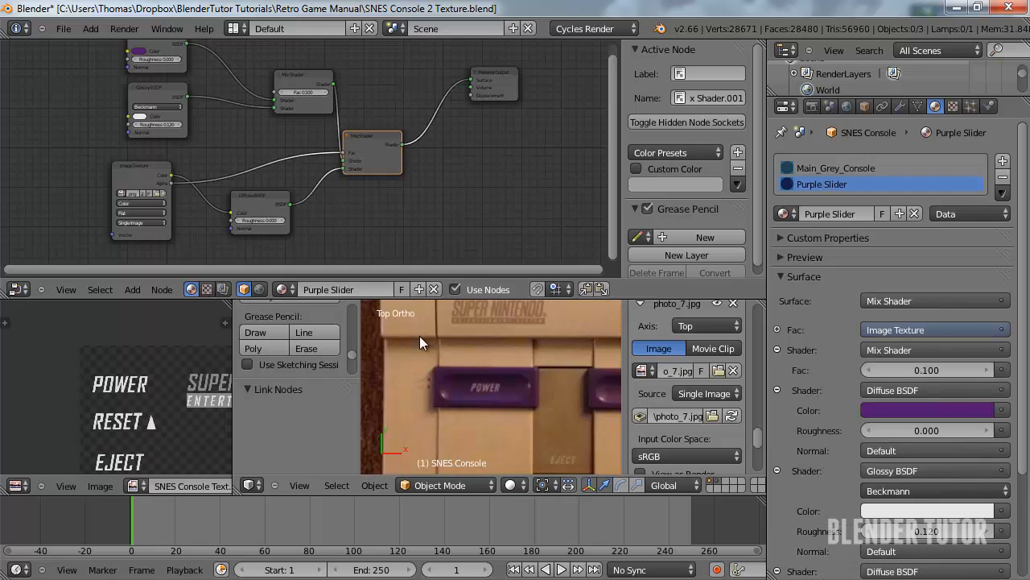
# Switch the 3D view to Rendered shading and check how the POWER lettering sits on the purple slider
pyautogui.scroll(-4, 458, 440)
pyautogui.click(509, 485)
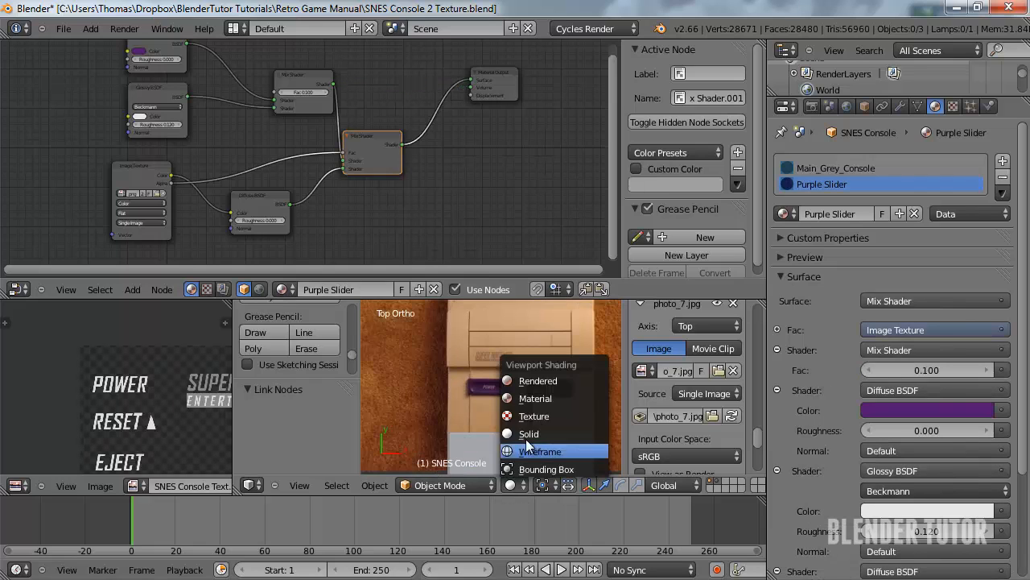
pyautogui.click(531, 380)
pyautogui.keyDown('shift'); pyautogui.moveTo(508, 413); pyautogui.dragTo(474, 280, button='middle'); pyautogui.keyUp('shift')
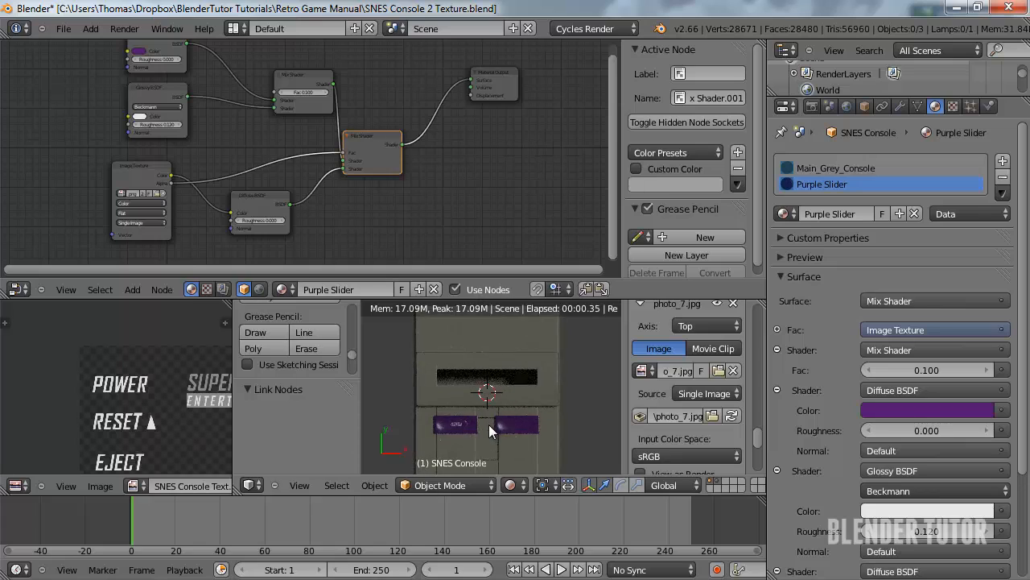
pyautogui.keyDown('shift'); pyautogui.moveTo(487, 433); pyautogui.dragTo(515, 394, button='middle'); pyautogui.keyUp('shift')
pyautogui.scroll(5, 516, 394)
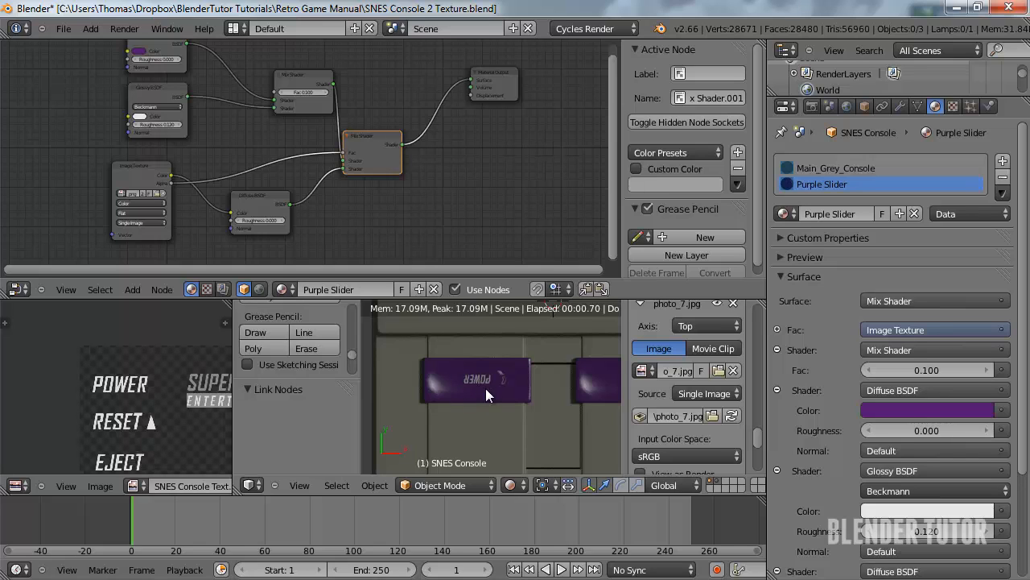
pyautogui.scroll(-2, 485, 395)
# Shift the POWER slider face's UVs by about -0.002 along X over the lettering texture
pyautogui.press('Tab')
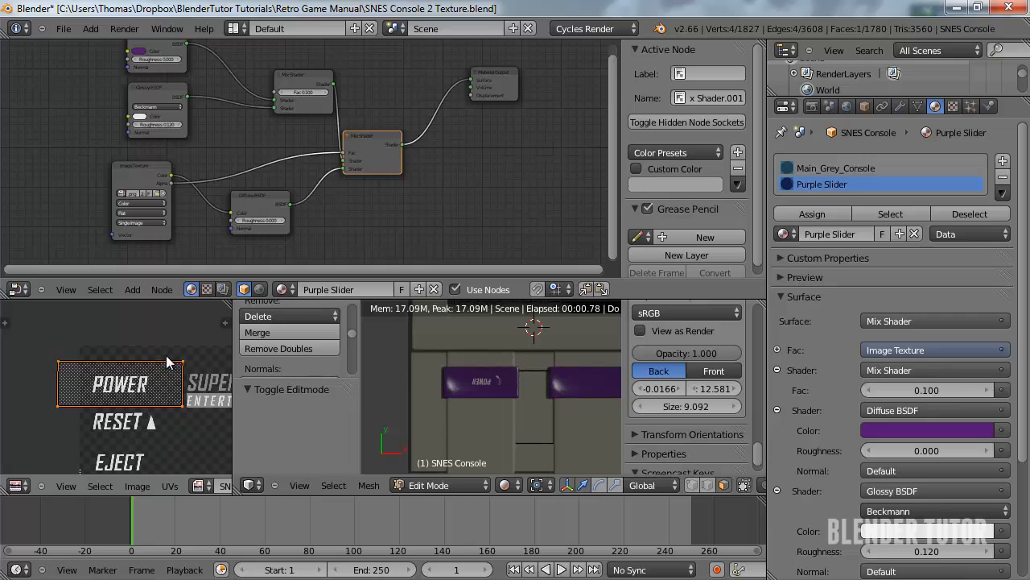
pyautogui.rightClick(181, 360)
pyautogui.keyDown('shift'); pyautogui.rightClick(56, 360); pyautogui.keyUp('shift')
pyautogui.press('g')
pyautogui.press('x')
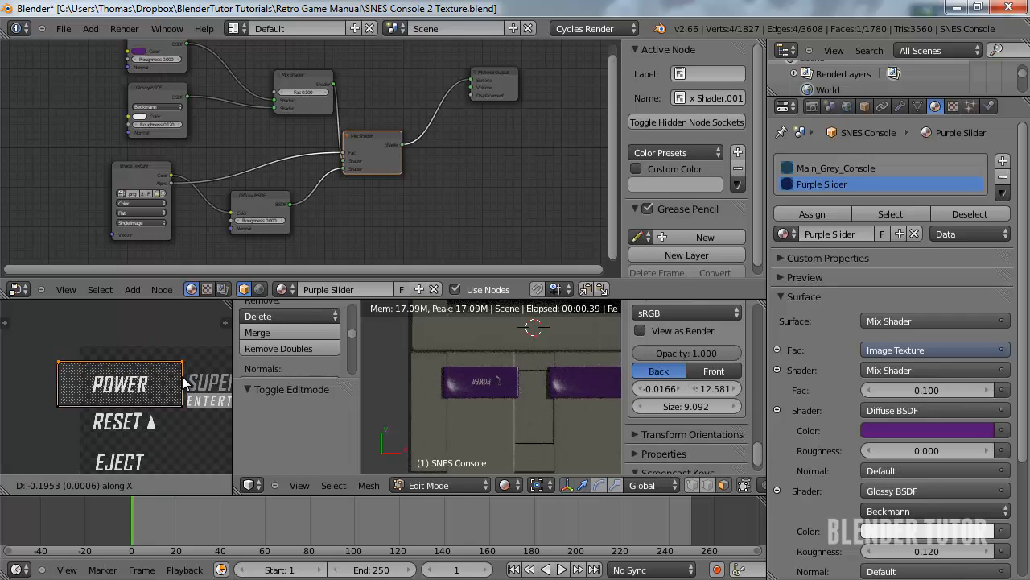
pyautogui.click(180, 383)
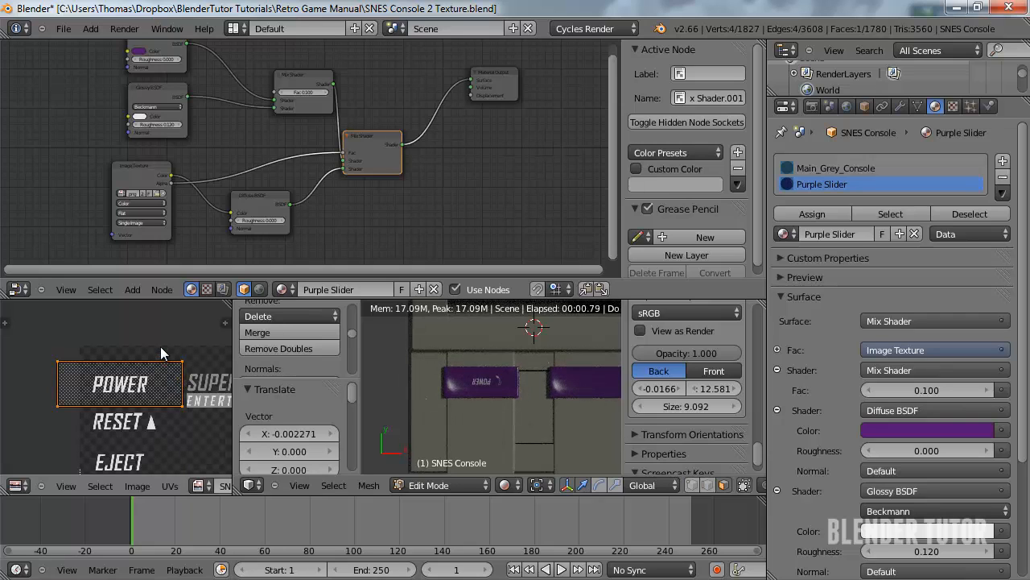
# Rotate the POWER face's UVs by 180 degrees and check the lettering on the rendered slider
pyautogui.write('r')
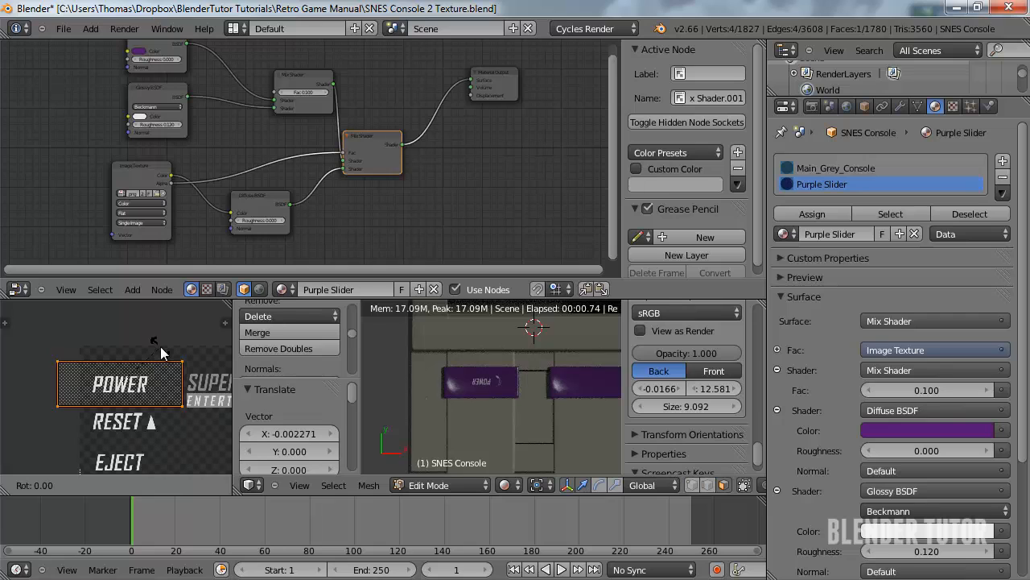
pyautogui.write('180')
pyautogui.press('Return')
pyautogui.press('Tab')
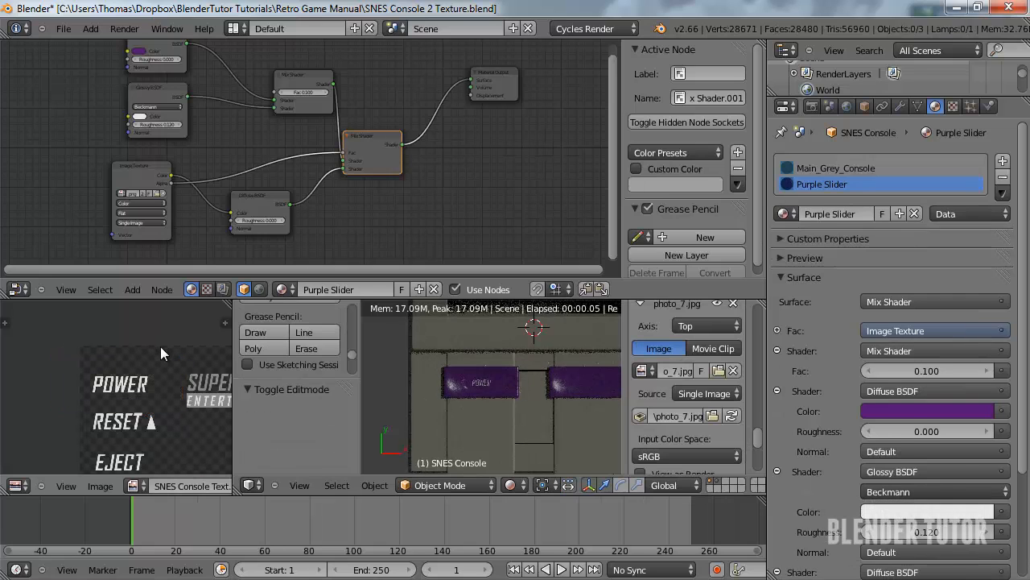
pyautogui.scroll(3, 481, 391)
pyautogui.scroll(3, 483, 399)
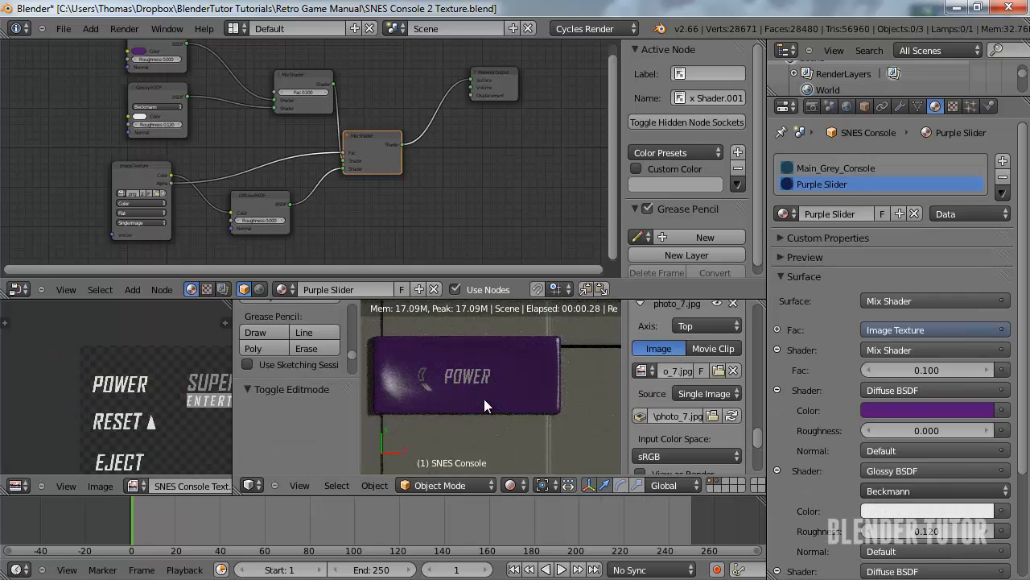
pyautogui.scroll(-2, 408, 379)
pyautogui.press('Tab')
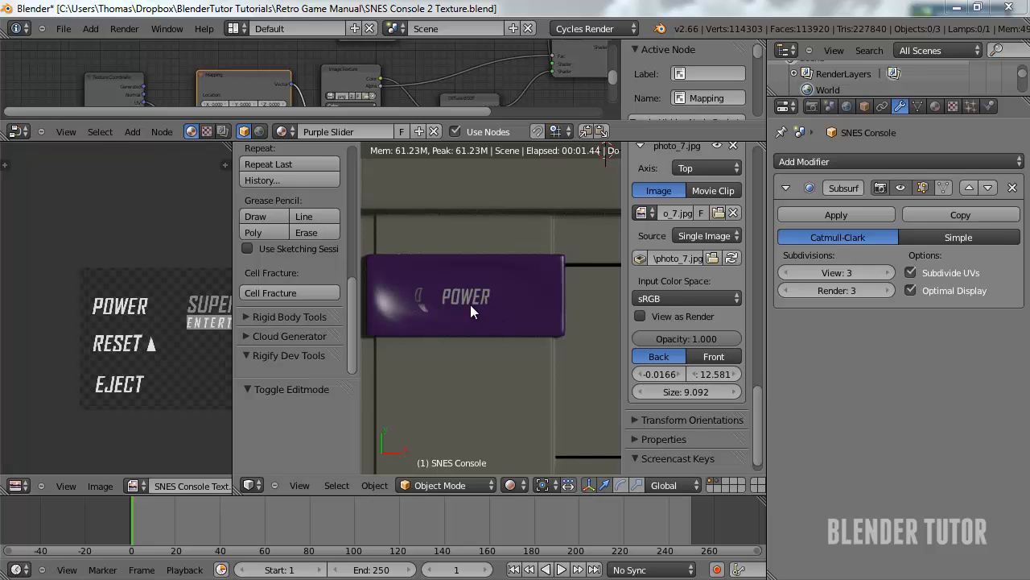
# In wireframe shading, extrude the POWER slider's top face, scale it inward, and clear the seam on the inner face
pyautogui.scroll(-4, 433, 339)
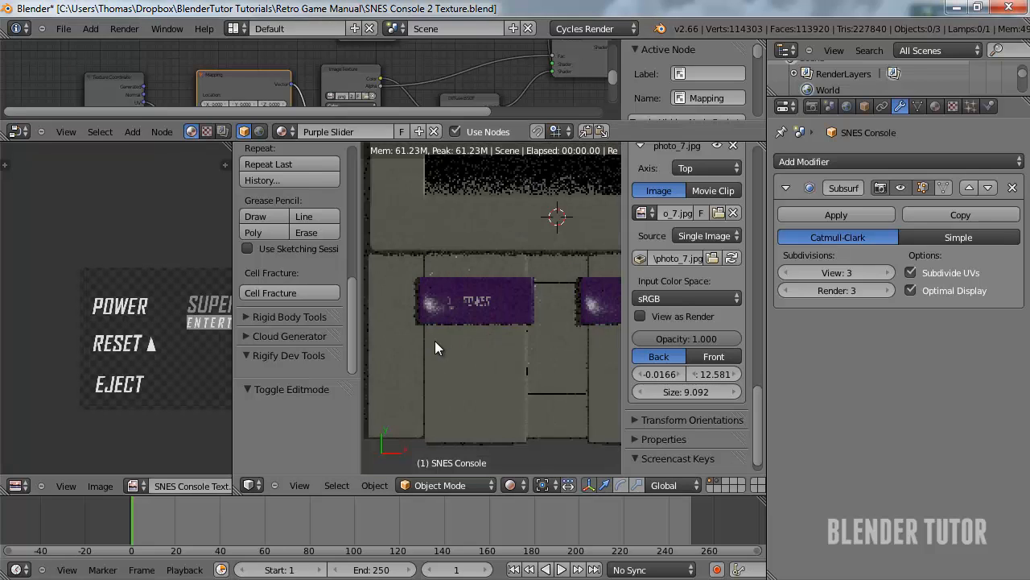
pyautogui.click(511, 485)
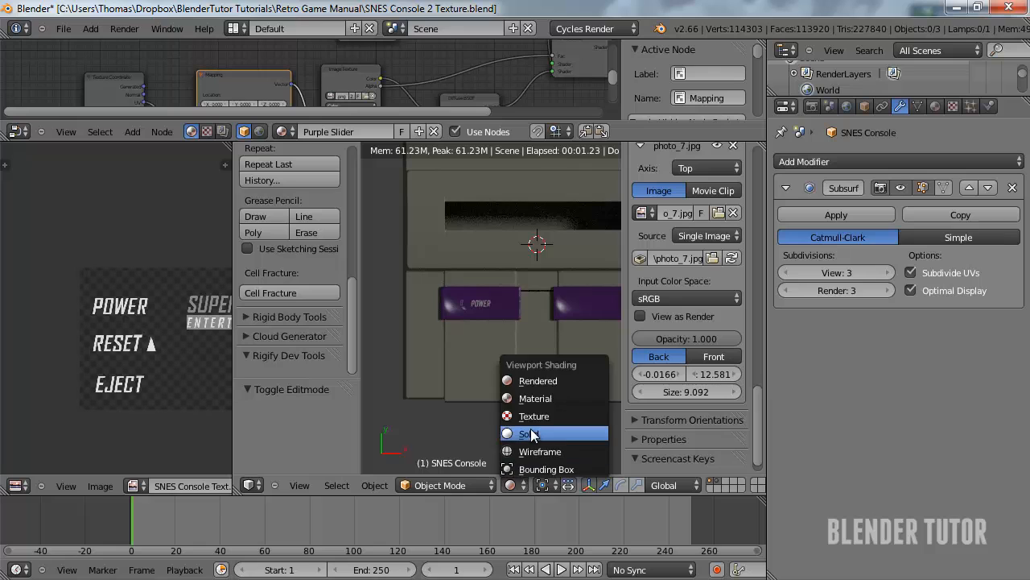
pyautogui.click(531, 433)
pyautogui.moveTo(496, 302); pyautogui.dragTo(489, 298, button='middle')
pyautogui.scroll(4, 490, 299)
pyautogui.press('Tab')
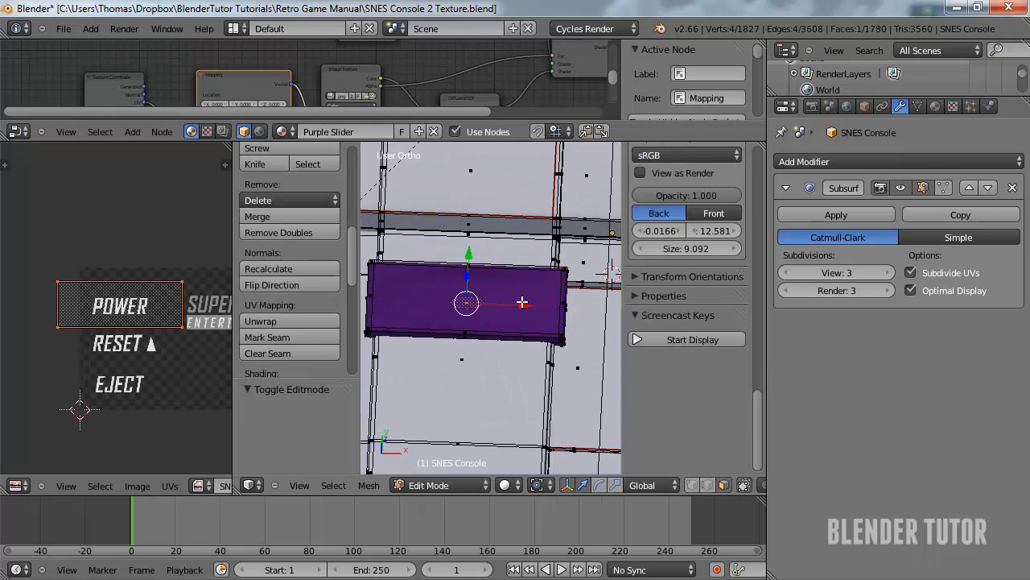
pyautogui.press('z')
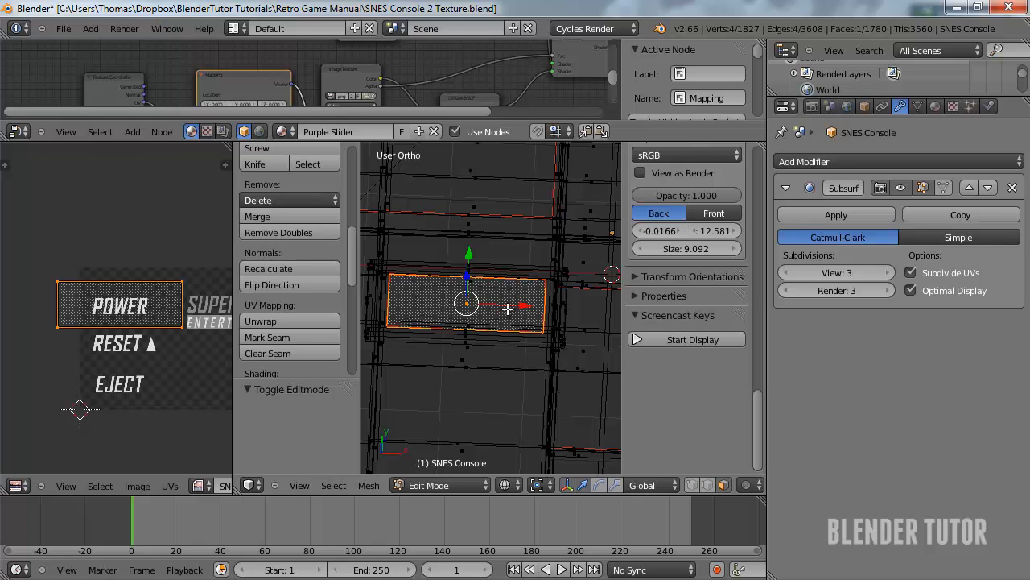
pyautogui.scroll(-1, 536, 308)
pyautogui.press('e')
pyautogui.press('s')
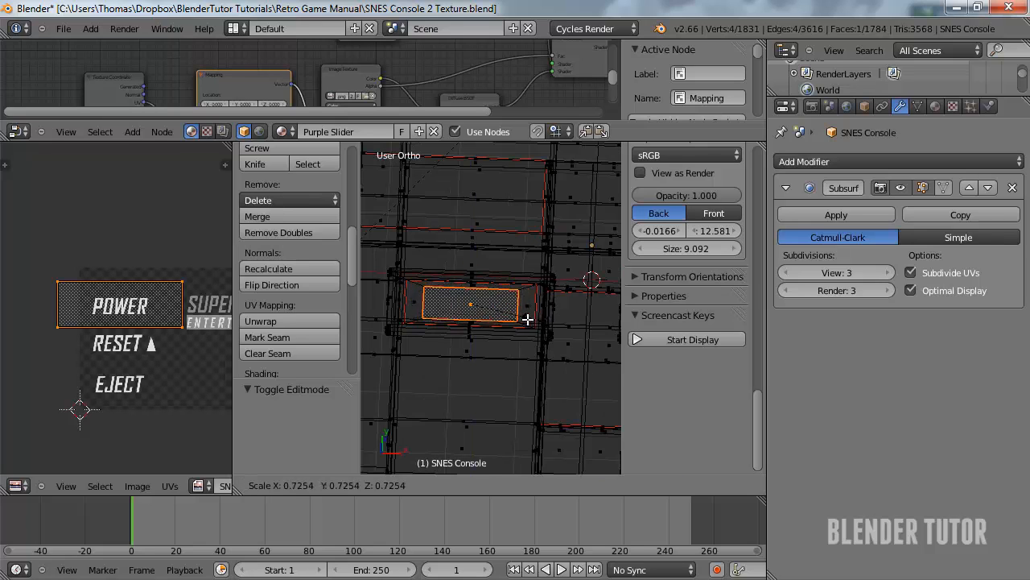
pyautogui.click(520, 319)
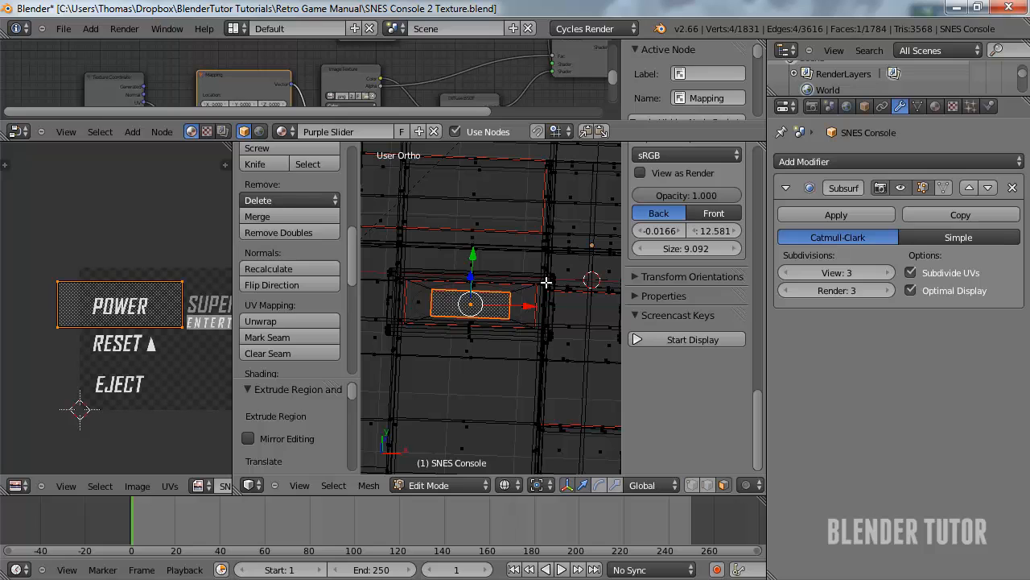
pyautogui.hotkey('ctrl', 'e')
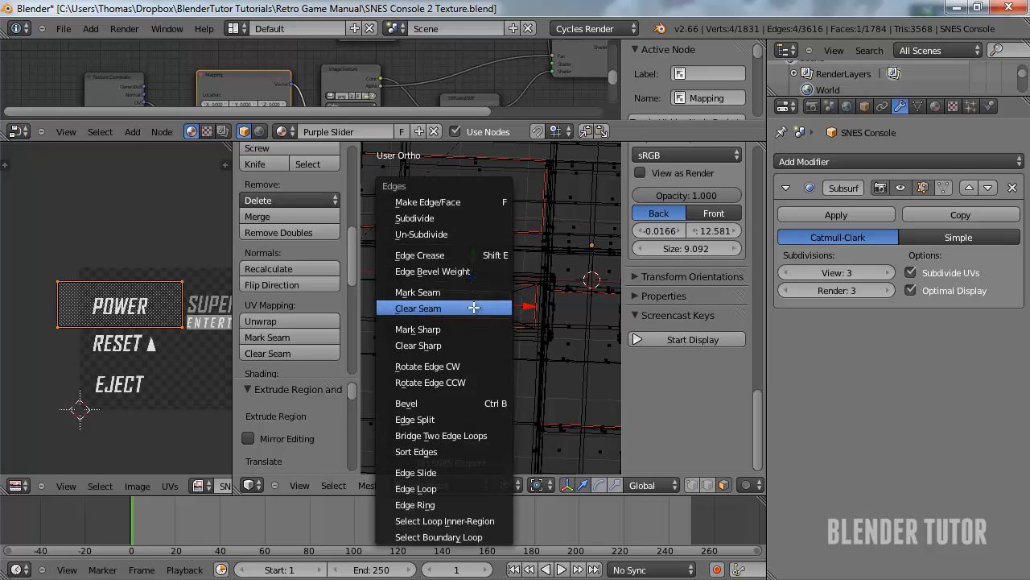
pyautogui.click(476, 308)
# Select the slider's inner face and its four surrounding faces and unwrap them with Project From View from the top
pyautogui.rightClick(427, 300)
pyautogui.keyDown('shift'); pyautogui.rightClick(463, 299); pyautogui.keyUp('shift')
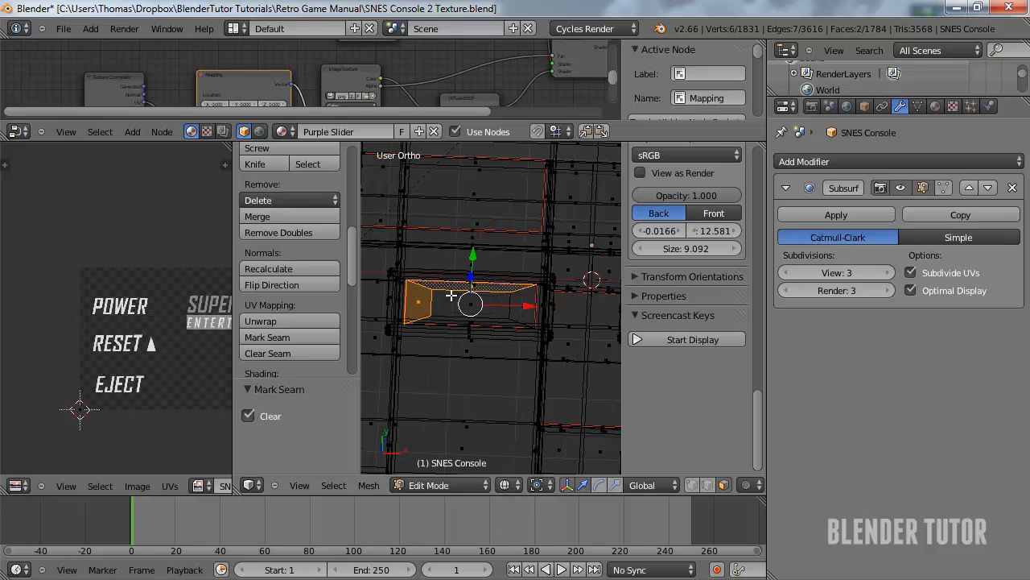
pyautogui.keyDown('shift'); pyautogui.rightClick(520, 306); pyautogui.keyUp('shift')
pyautogui.keyDown('shift'); pyautogui.rightClick(491, 318); pyautogui.keyUp('shift')
pyautogui.moveTo(487, 318); pyautogui.dragTo(465, 314, button='middle')
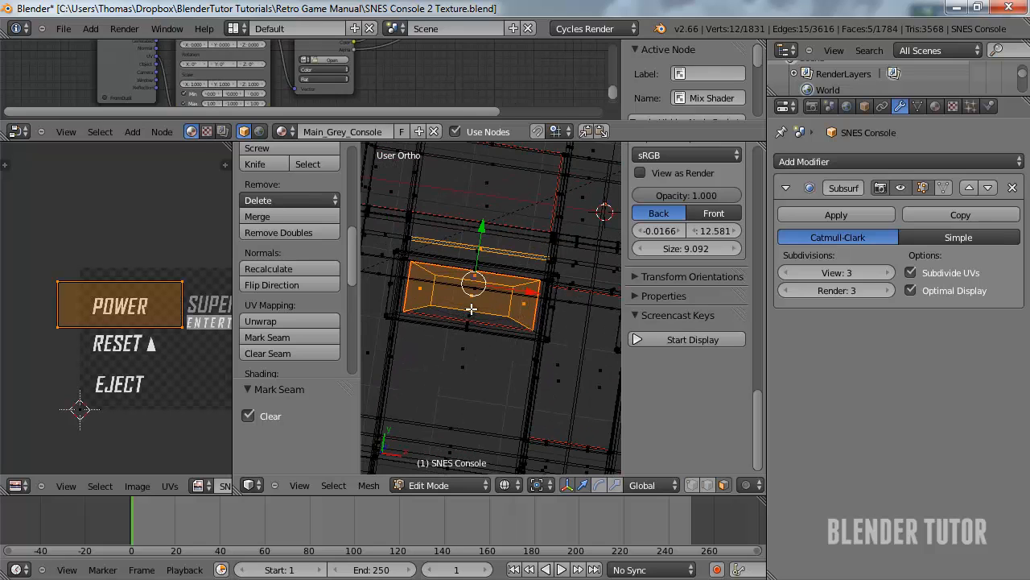
pyautogui.keyDown('shift'); pyautogui.rightClick(481, 241); pyautogui.keyUp('shift')
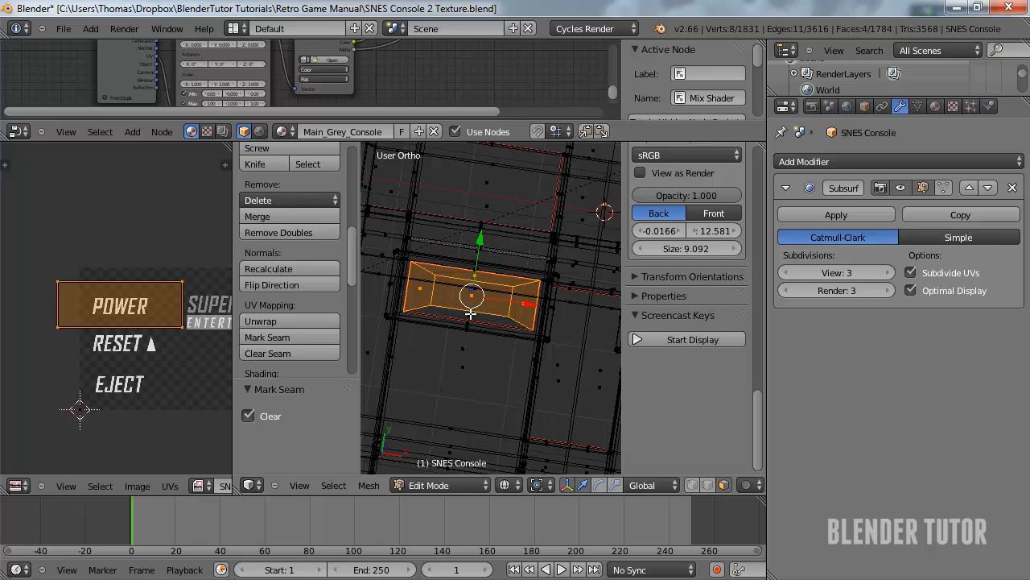
pyautogui.keyDown('shift'); pyautogui.rightClick(471, 314); pyautogui.keyUp('shift')
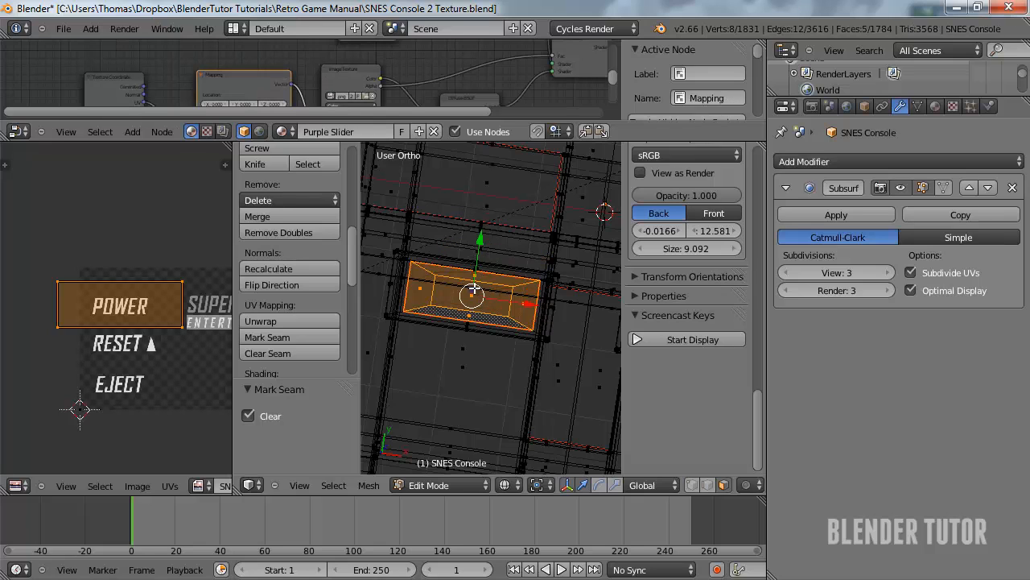
pyautogui.press('u')
pyautogui.press('Escape')
pyautogui.press('KP_7')
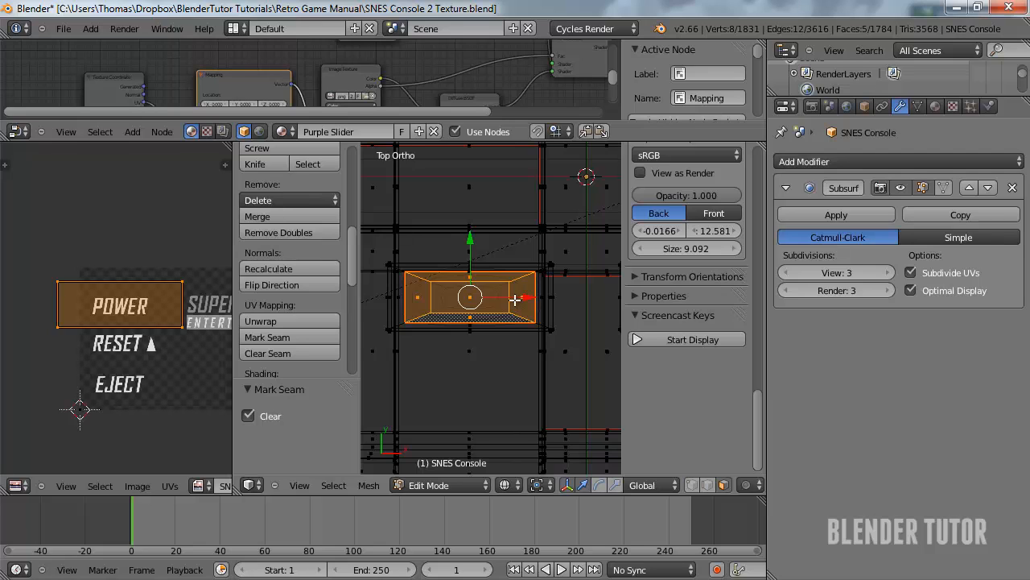
pyautogui.press('u')
pyautogui.click(483, 422)
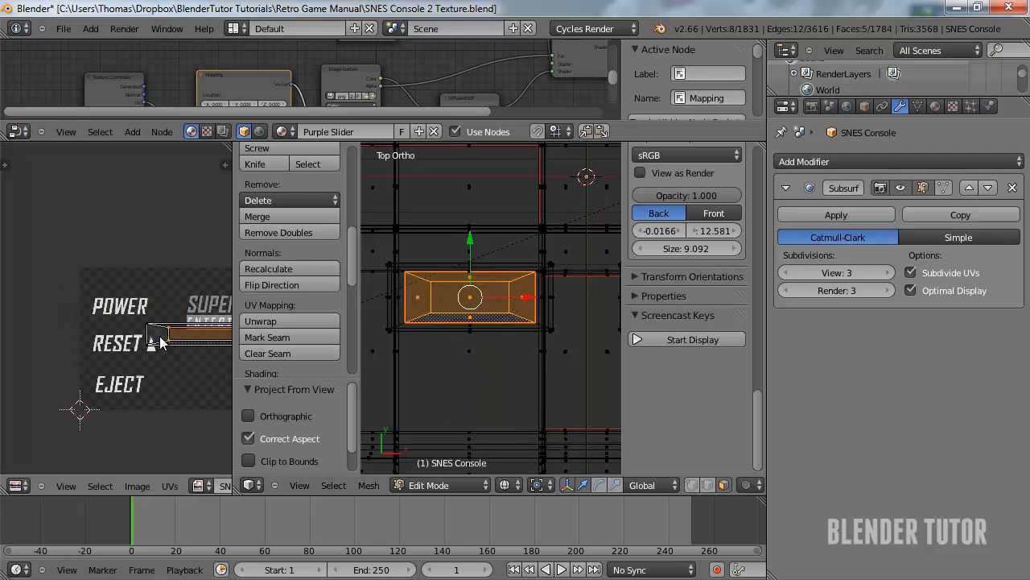
# Select the whole projected UV island and narrow it along X by a factor of about 0.457
pyautogui.scroll(-2, 161, 340)
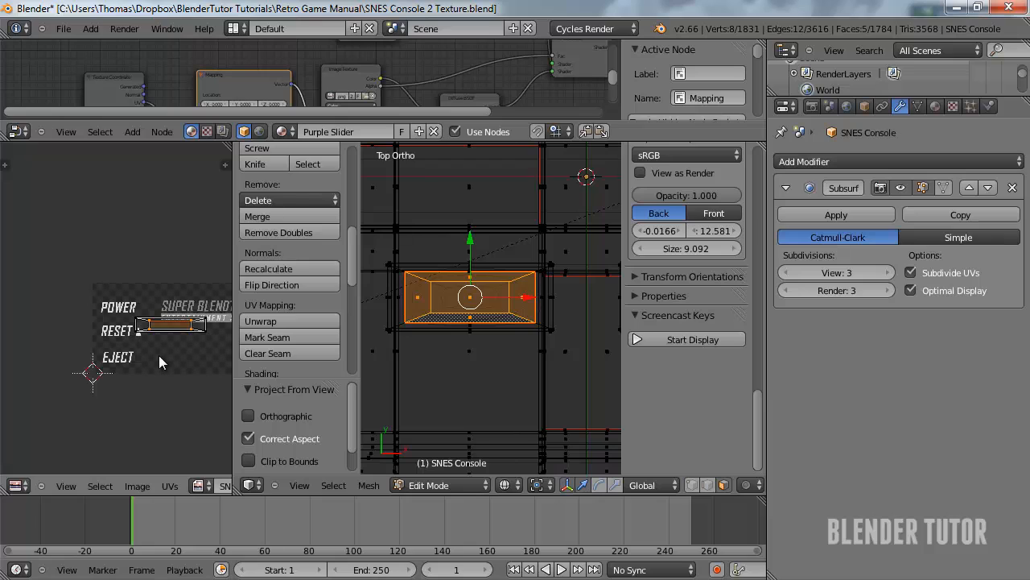
pyautogui.press('s')
pyautogui.rightClick(164, 337)
pyautogui.press('a')
pyautogui.press('s')
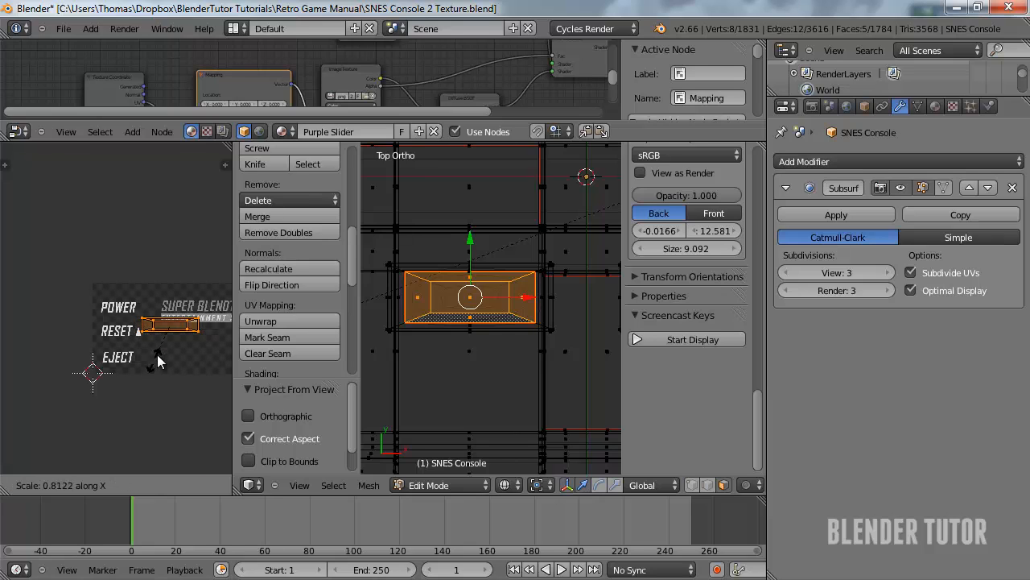
pyautogui.click(168, 346)
pyautogui.scroll(5, 168, 346)
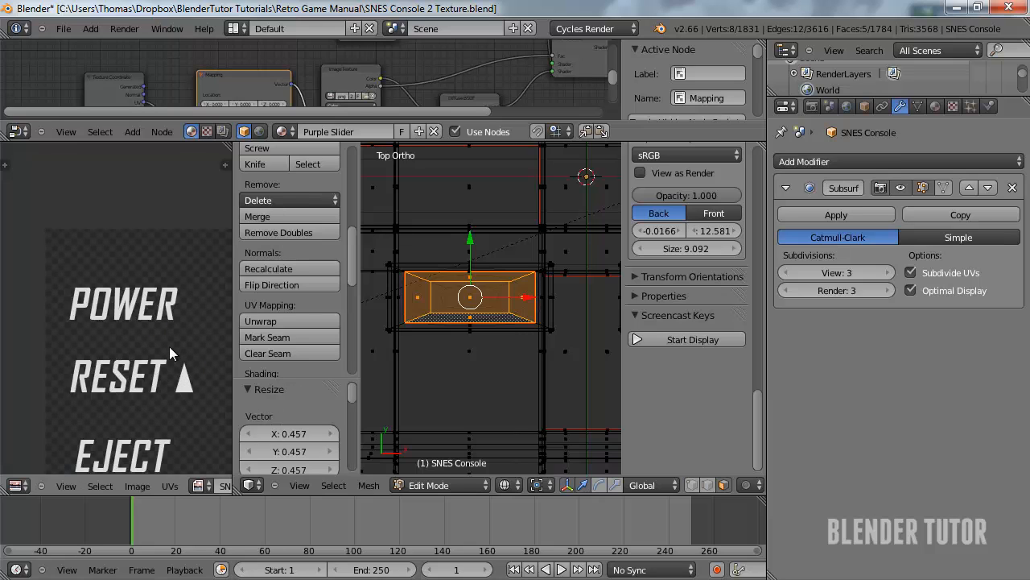
pyautogui.scroll(-1, 141, 350)
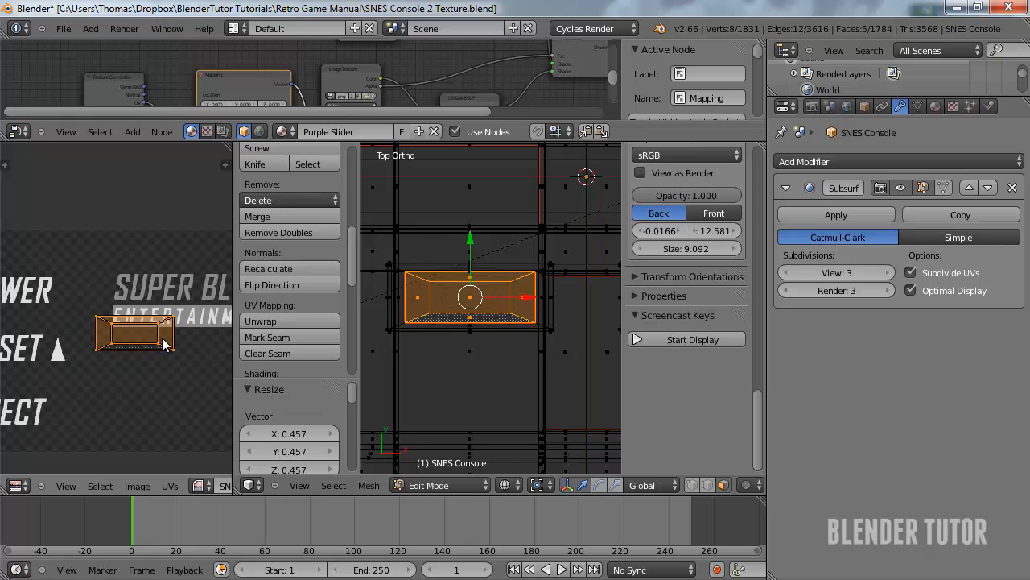
# Widen the UV island along X by a factor of about 1.066 and scale it uniformly by about 1.076
pyautogui.press('s')
pyautogui.press('x')
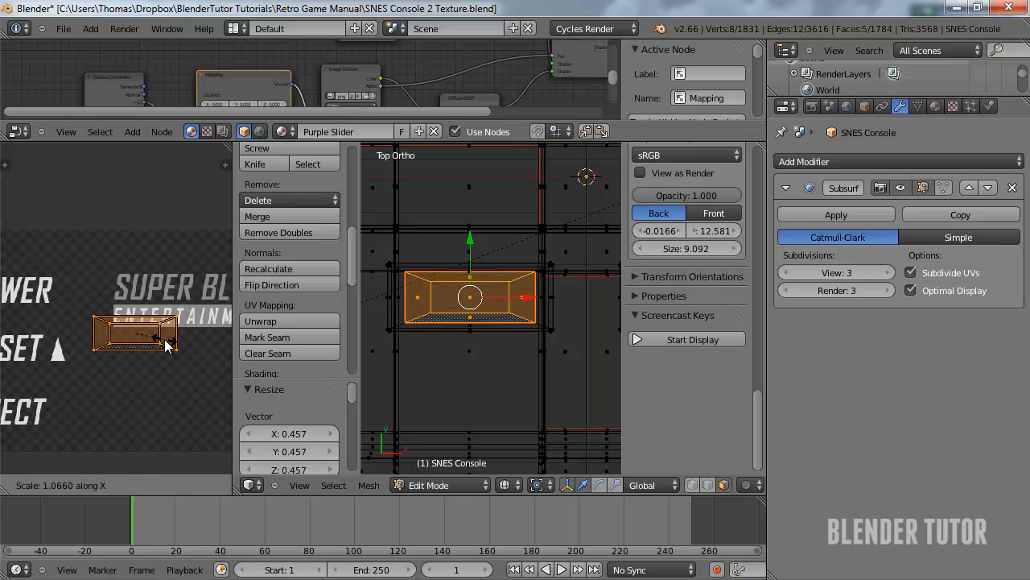
pyautogui.click(165, 344)
pyautogui.press('s')
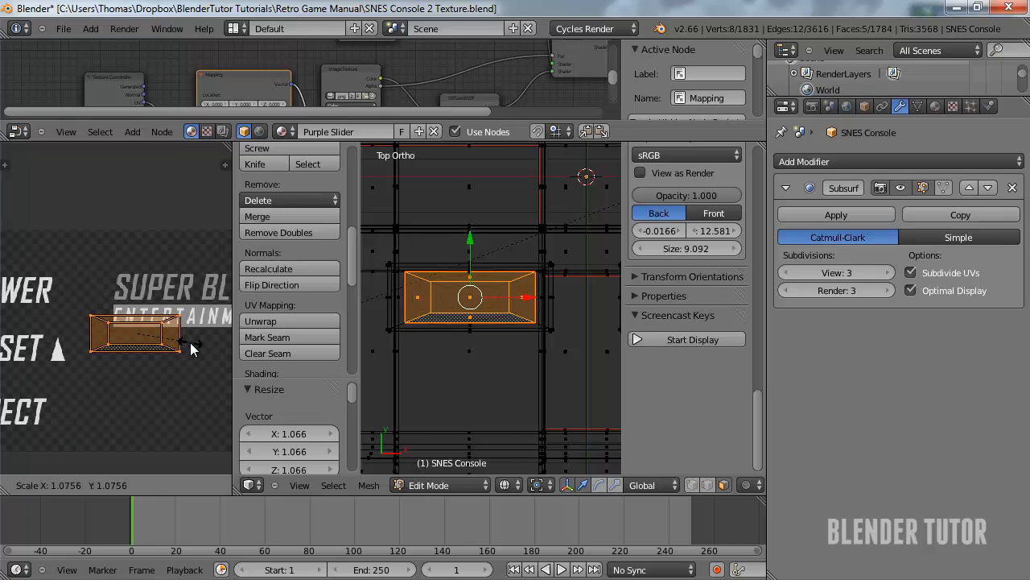
pyautogui.click(192, 346)
# Move the UV island over the POWER lettering and enlarge it uniformly by a factor of about 1.738
pyautogui.scroll(-2, 177, 350)
pyautogui.press('g')
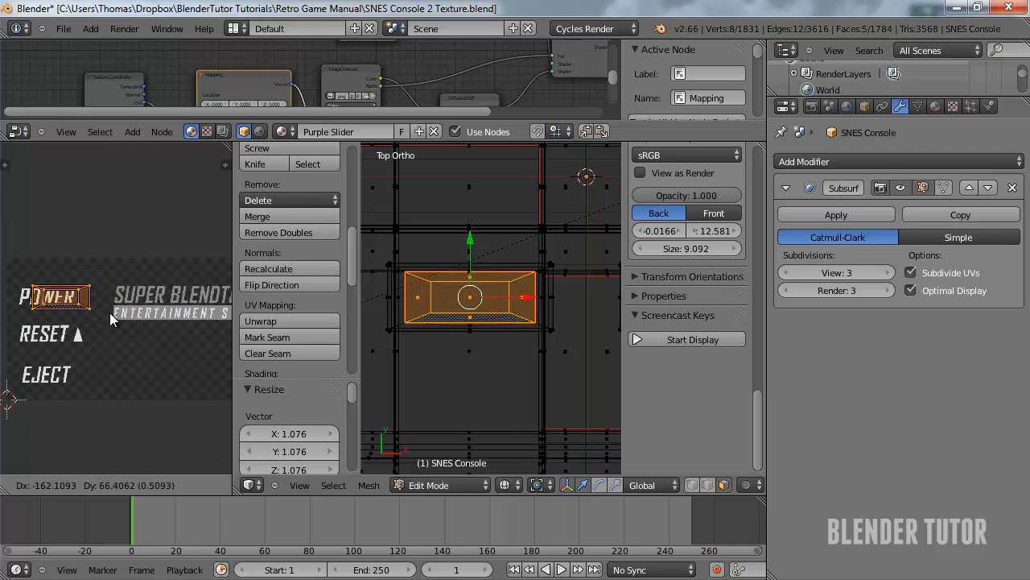
pyautogui.click(90, 308)
pyautogui.press('s')
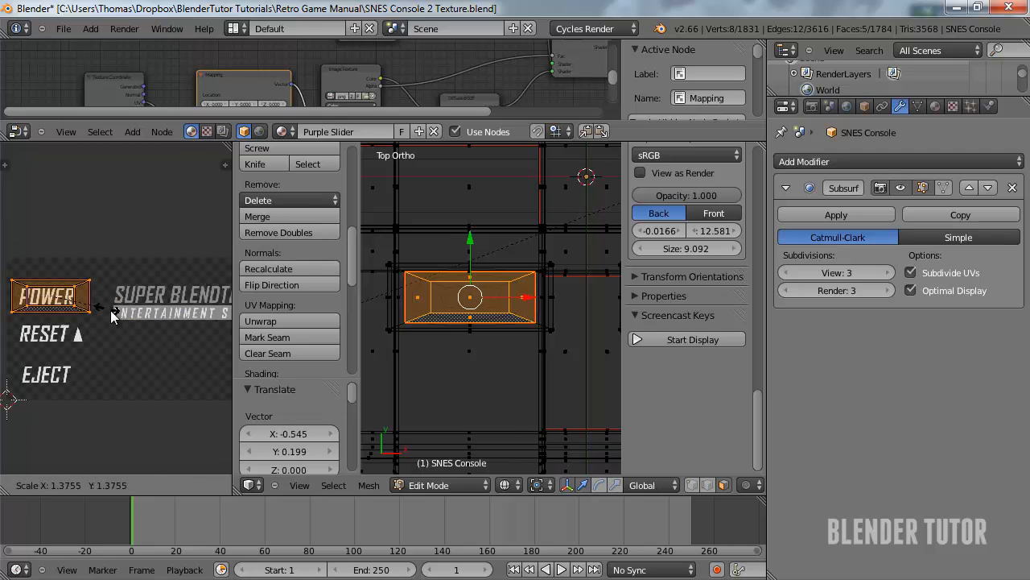
pyautogui.click(121, 318)
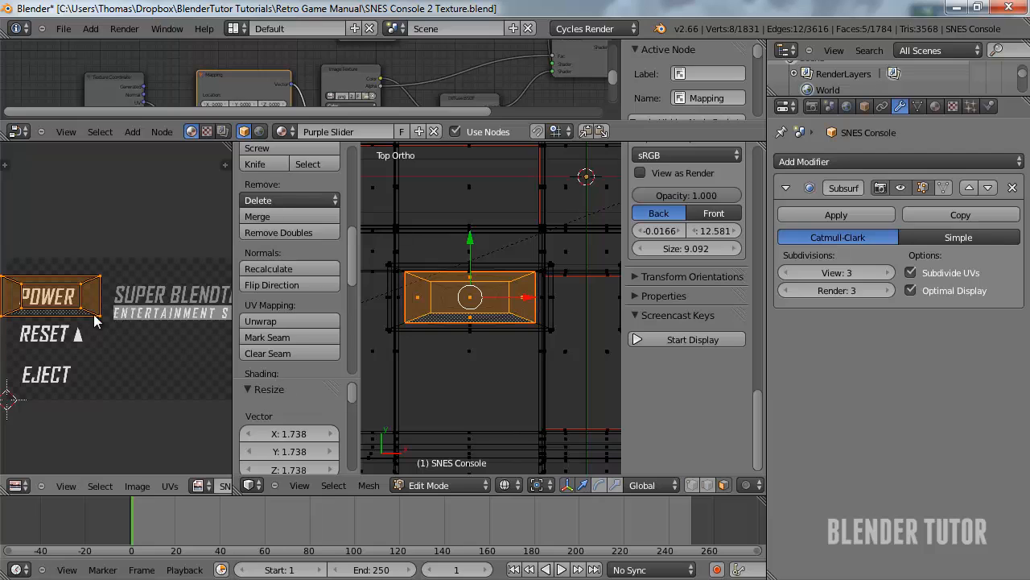
# Nudge the UV island by about -0.028 along X and enlarge it slightly around the POWER lettering
pyautogui.moveTo(103, 319); pyautogui.dragTo(138, 325, button='middle')
pyautogui.press('g')
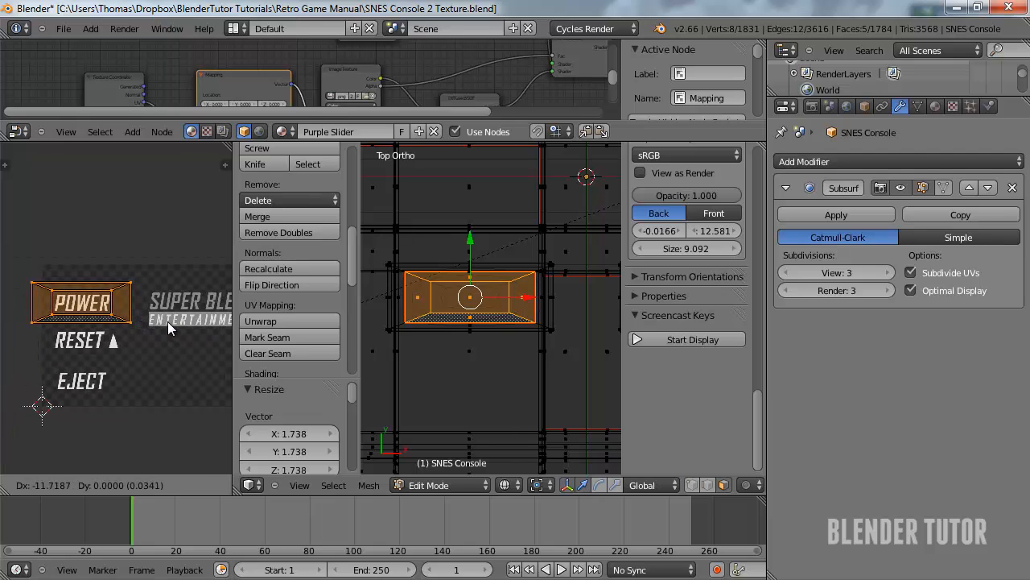
pyautogui.click(168, 321)
pyautogui.press('s')
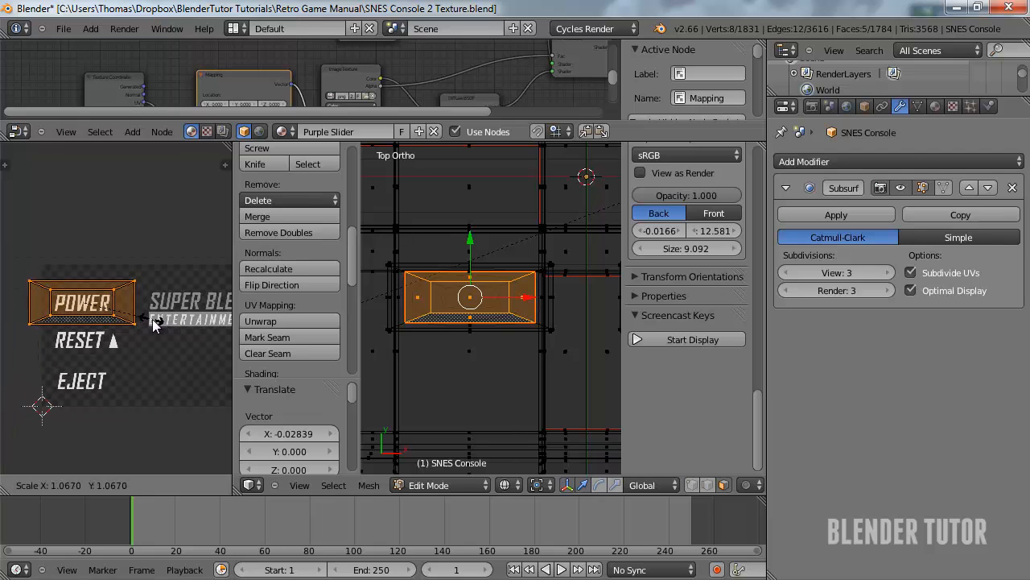
pyautogui.click(156, 322)
# Leave edit mode and switch the 3D view to Rendered shading to check the POWER lettering on the slider
pyautogui.press('Tab')
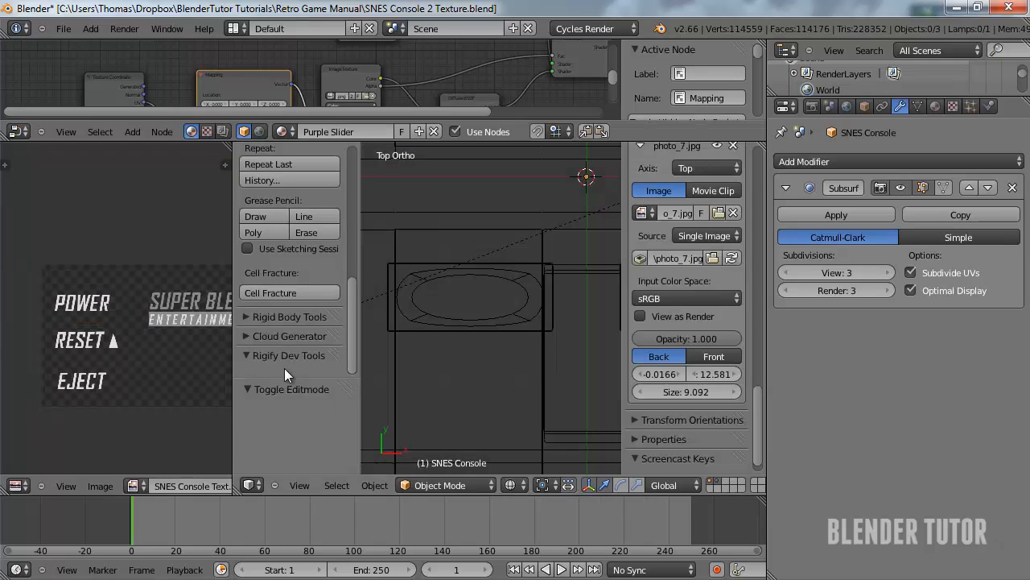
pyautogui.click(509, 485)
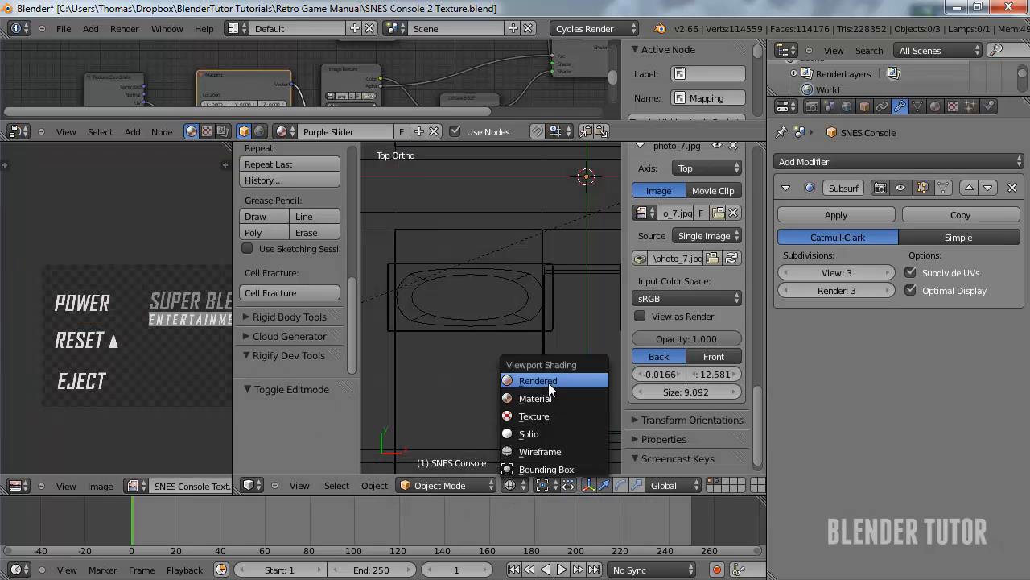
pyautogui.click(548, 380)
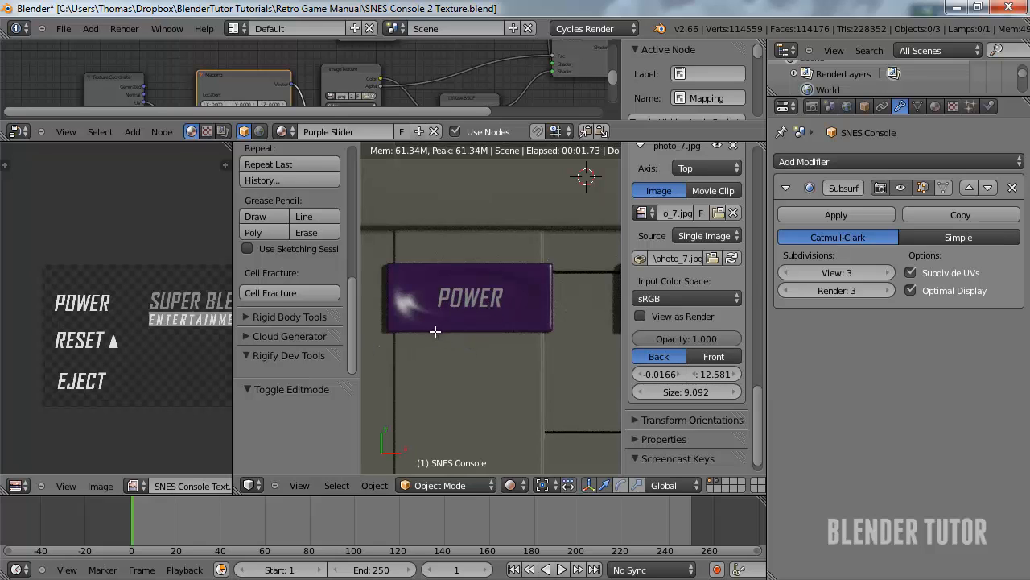
# Enlarge the POWER slider's UV island uniformly by about 1.06 and check the lettering in the render
pyautogui.press('Tab')
pyautogui.press('s')
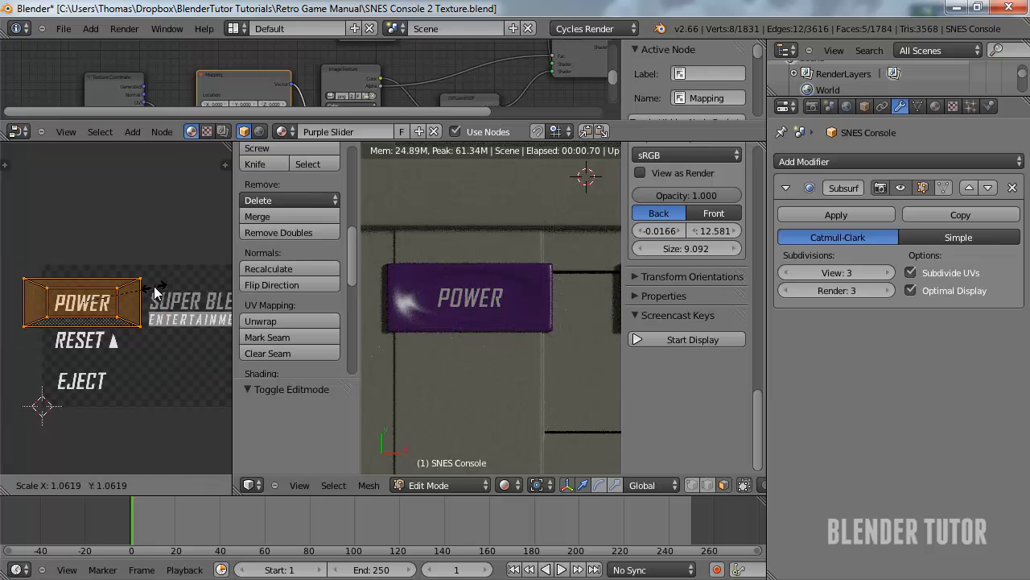
pyautogui.click(156, 292)
pyautogui.press('Tab')
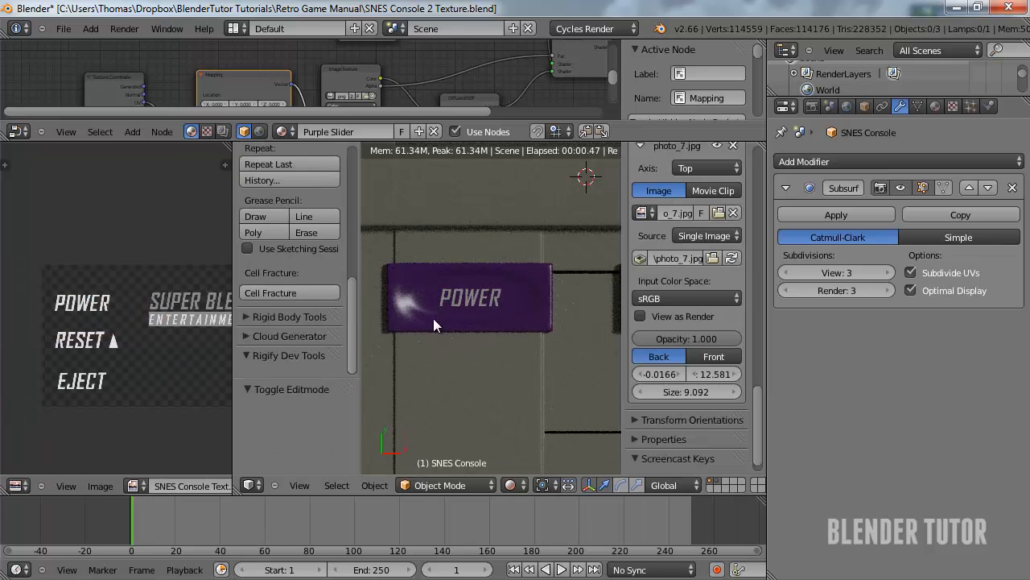
pyautogui.scroll(-6, 478, 299)
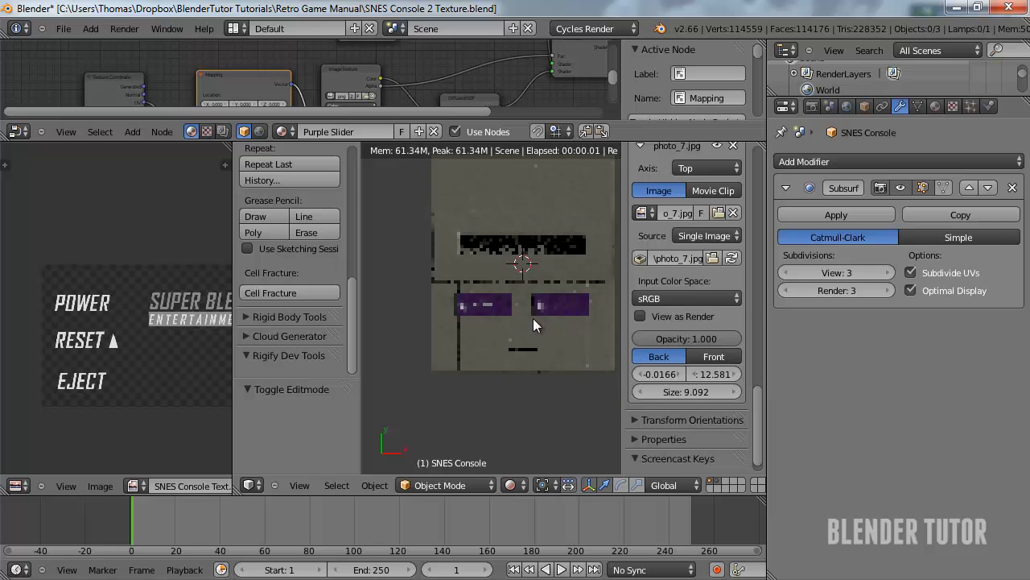
# In Solid and wireframe display, inset the RESET slider's top face by extruding it and scaling the new face to about 0.585
pyautogui.click(510, 484)
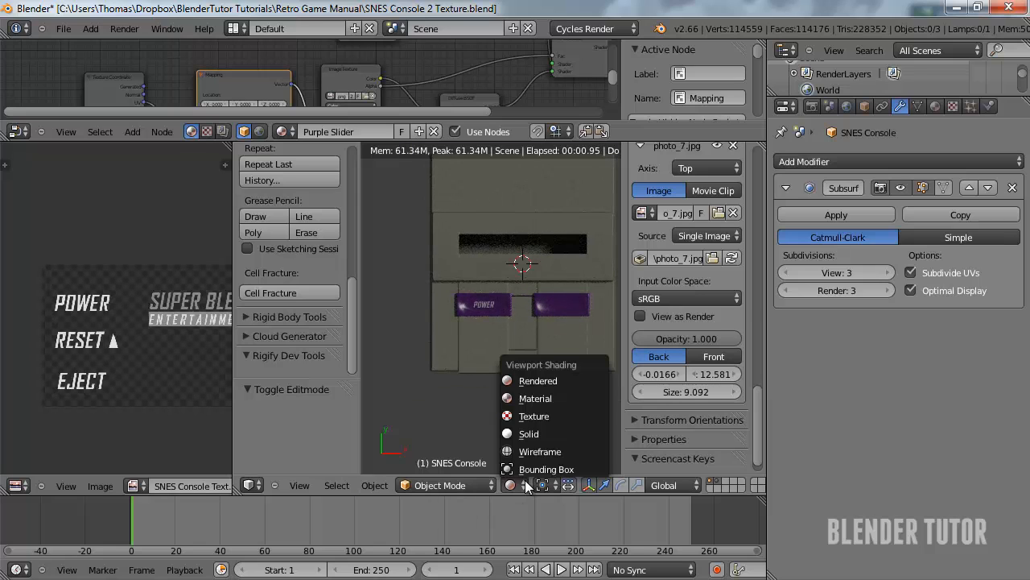
pyautogui.click(529, 436)
pyautogui.scroll(4, 483, 322)
pyautogui.press('Tab')
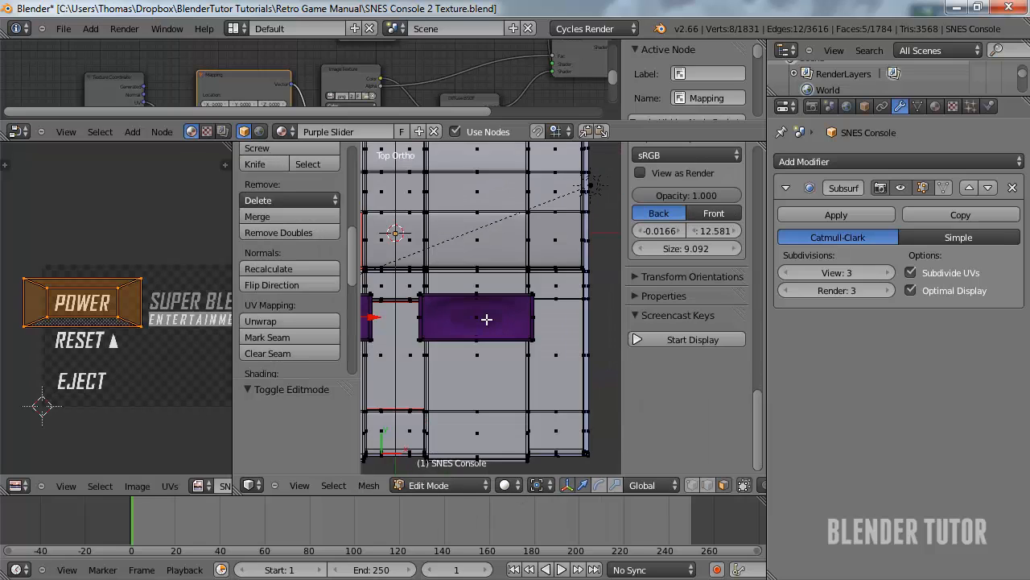
pyautogui.press('z')
pyautogui.press('s')
pyautogui.click(481, 323)
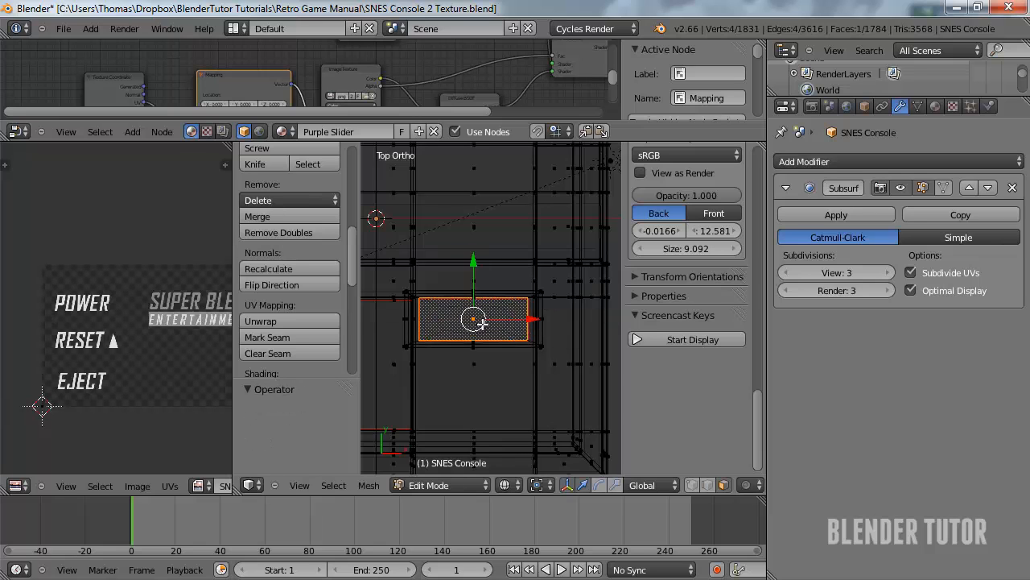
pyautogui.press('e')
pyautogui.press('s')
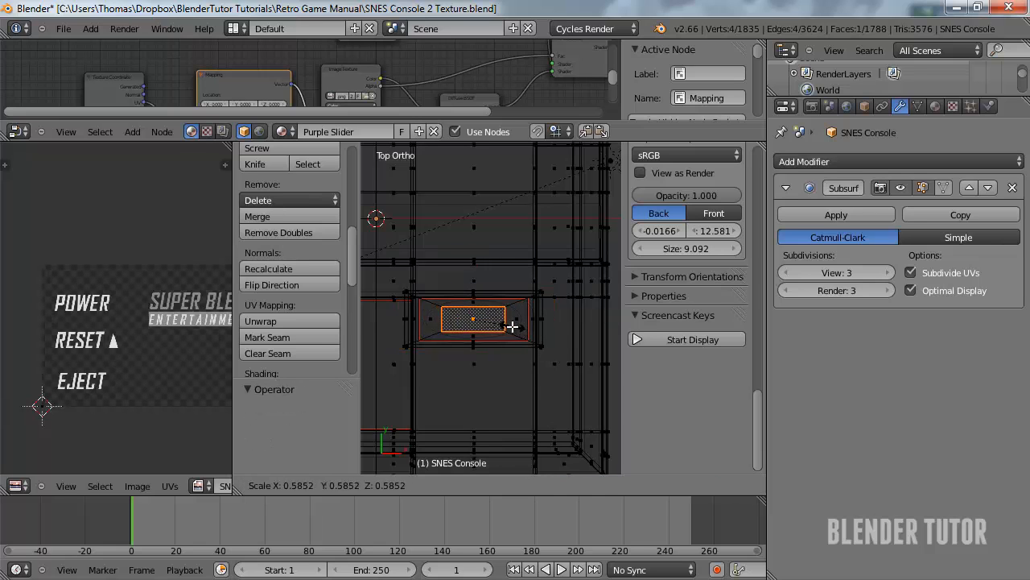
pyautogui.click(511, 325)
# Clear the inset face's seams, add its four surrounding faces to the selection and project their UVs from the top view
pyautogui.hotkey('ctrl', 'e')
pyautogui.click(483, 328)
pyautogui.keyDown('shift'); pyautogui.rightClick(425, 318); pyautogui.keyUp('shift')
pyautogui.keyDown('shift'); pyautogui.rightClick(471, 301); pyautogui.keyUp('shift')
pyautogui.keyDown('shift'); pyautogui.rightClick(519, 319); pyautogui.keyUp('shift')
pyautogui.keyDown('shift'); pyautogui.rightClick(486, 337); pyautogui.keyUp('shift')
pyautogui.press('u')
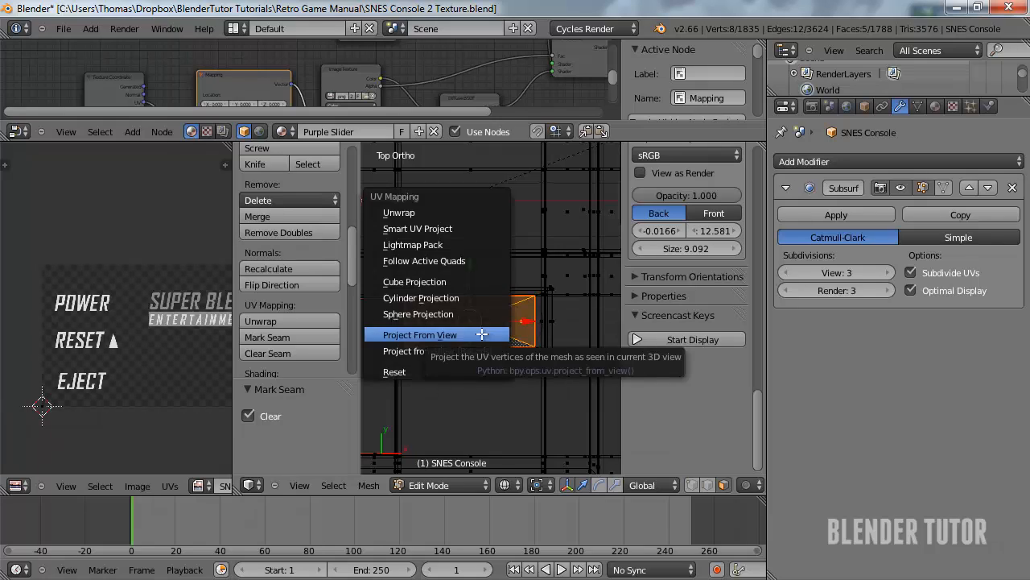
pyautogui.click(458, 335)
# Scale the projected UV island uniformly by about 0.46 and enlarge it again to fit around the RESET lettering
pyautogui.press('a')
pyautogui.press('s')
pyautogui.press('x')
pyautogui.click(171, 367)
pyautogui.press('s')
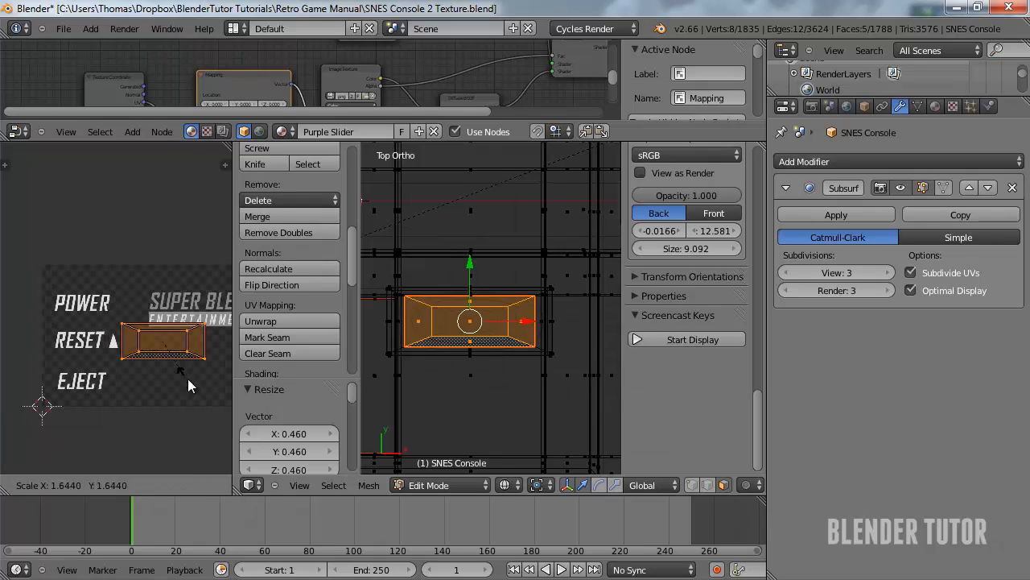
pyautogui.click(182, 383)
pyautogui.press('s')
pyautogui.press('x')
pyautogui.click(101, 378)
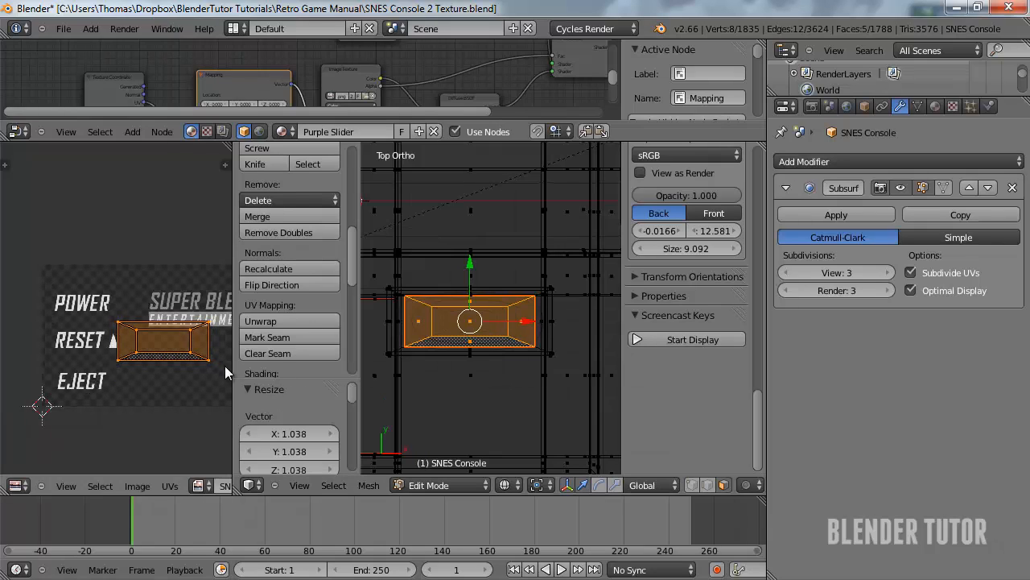
# Move the UV island over the RESET lettering and inspect both sliders in Rendered shading outside edit mode
pyautogui.press('g')
pyautogui.press('y')
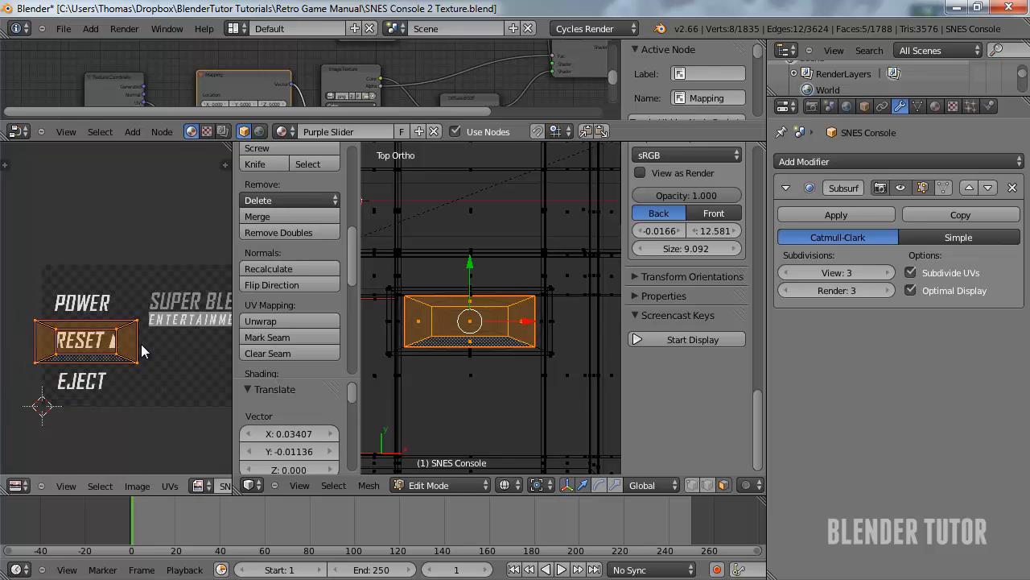
pyautogui.click(141, 347)
pyautogui.press('Tab')
pyautogui.click(510, 485)
pyautogui.click(532, 381)
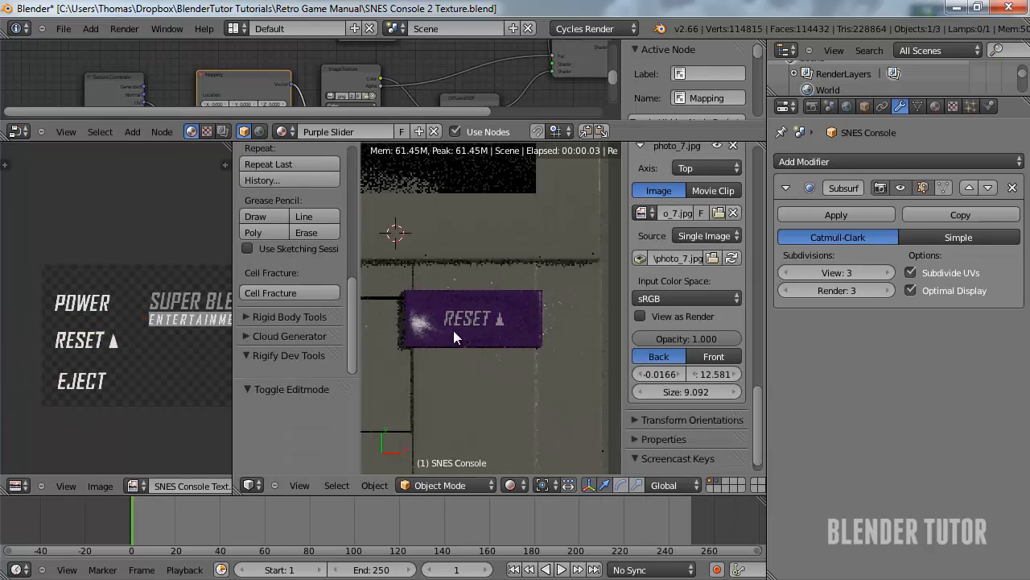
pyautogui.moveTo(445, 332); pyautogui.dragTo(458, 287, button='middle')
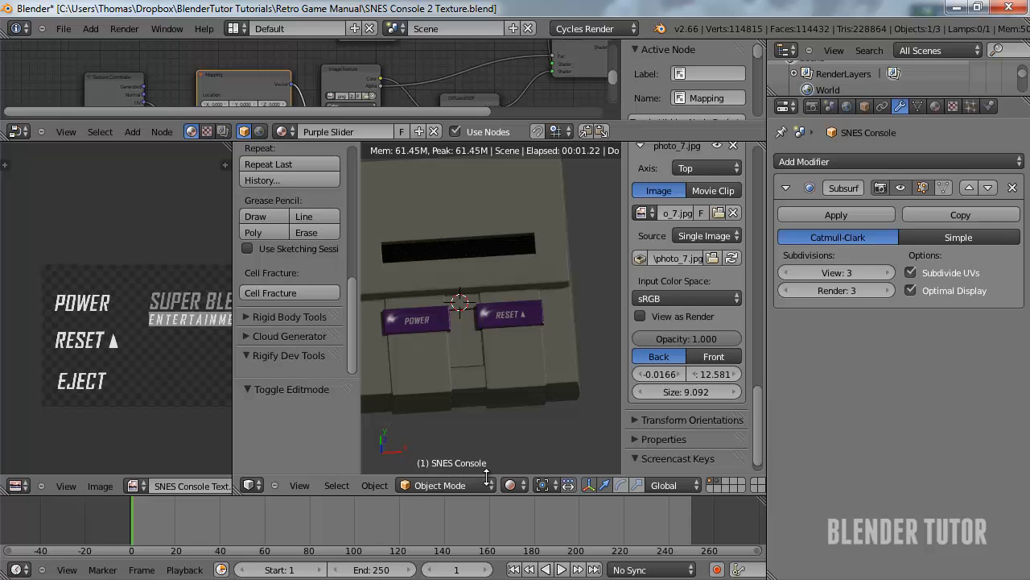
# Return to Solid shading and edit mode, and clear the seams on the linked faces between the two sliders
pyautogui.click(509, 484)
pyautogui.click(533, 430)
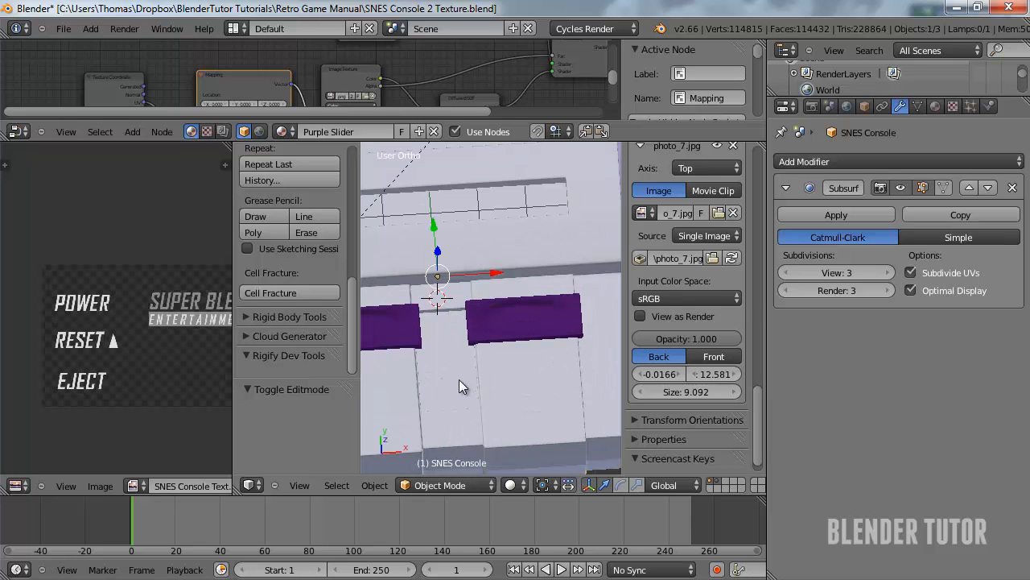
pyautogui.press('Tab')
pyautogui.press('Tab')
pyautogui.press('Tab')
pyautogui.rightClick(452, 366)
pyautogui.press('l')
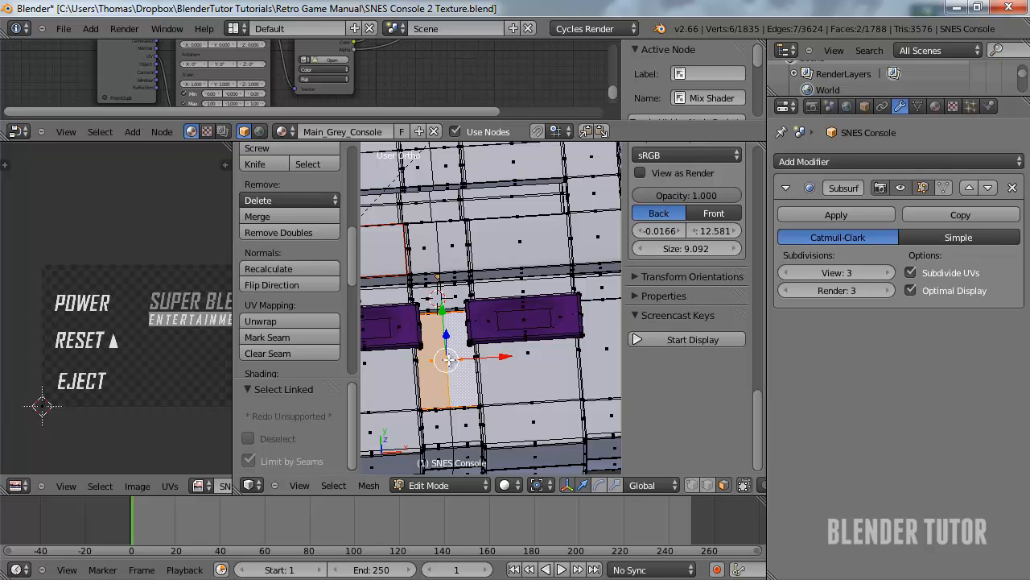
pyautogui.hotkey('ctrl', 'r')
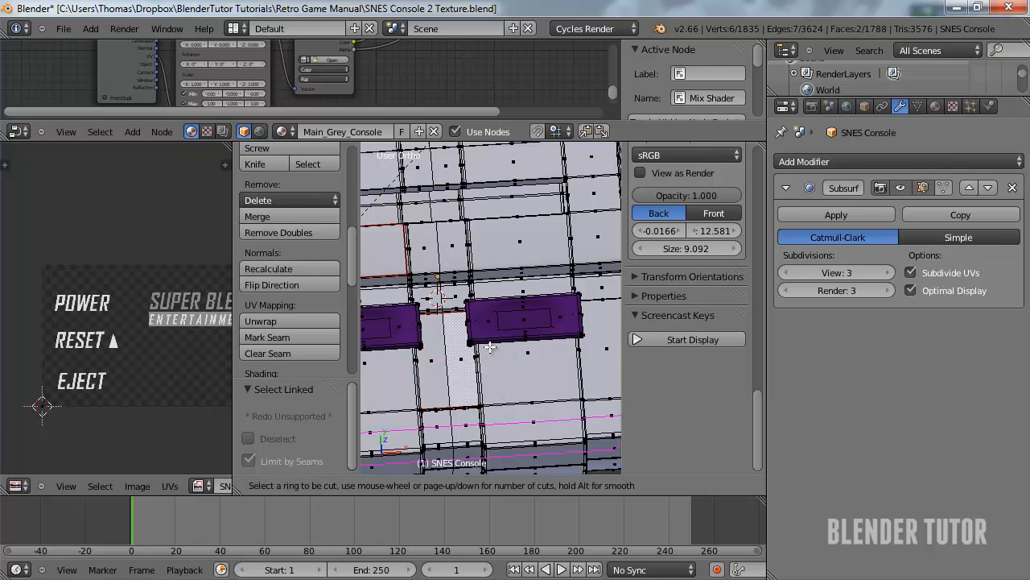
pyautogui.rightClick(450, 359)
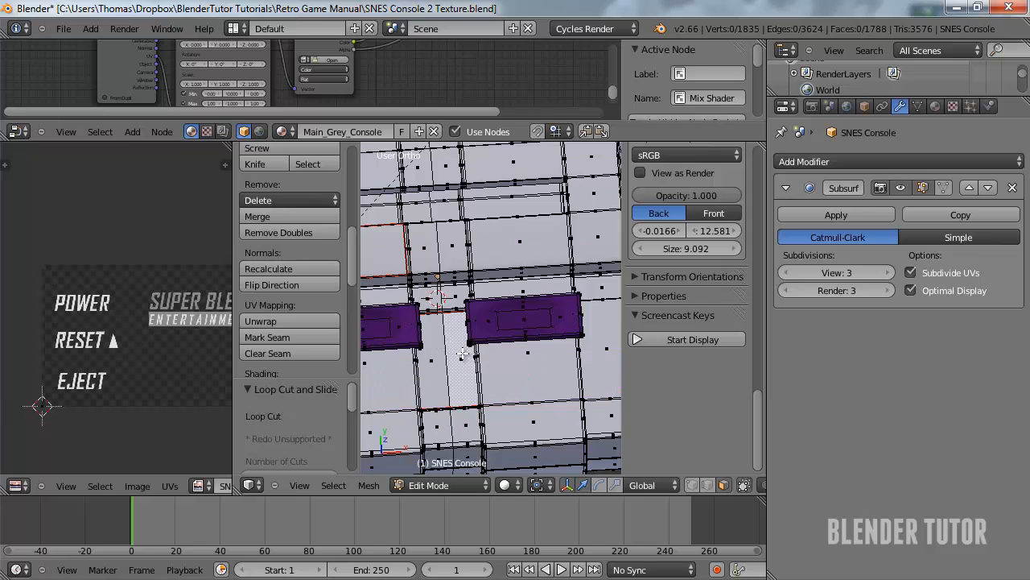
pyautogui.press('l')
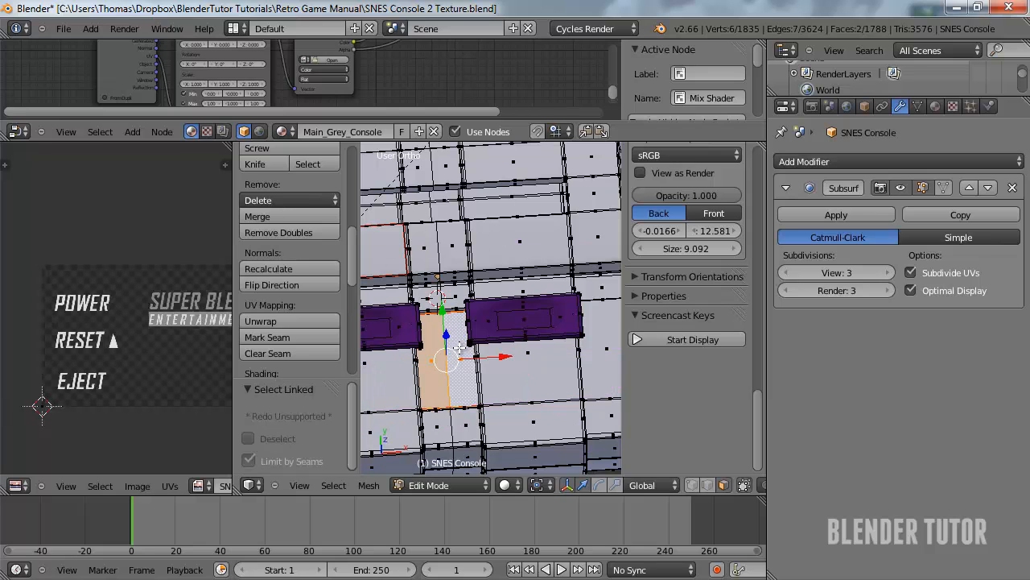
pyautogui.hotkey('ctrl', 'e')
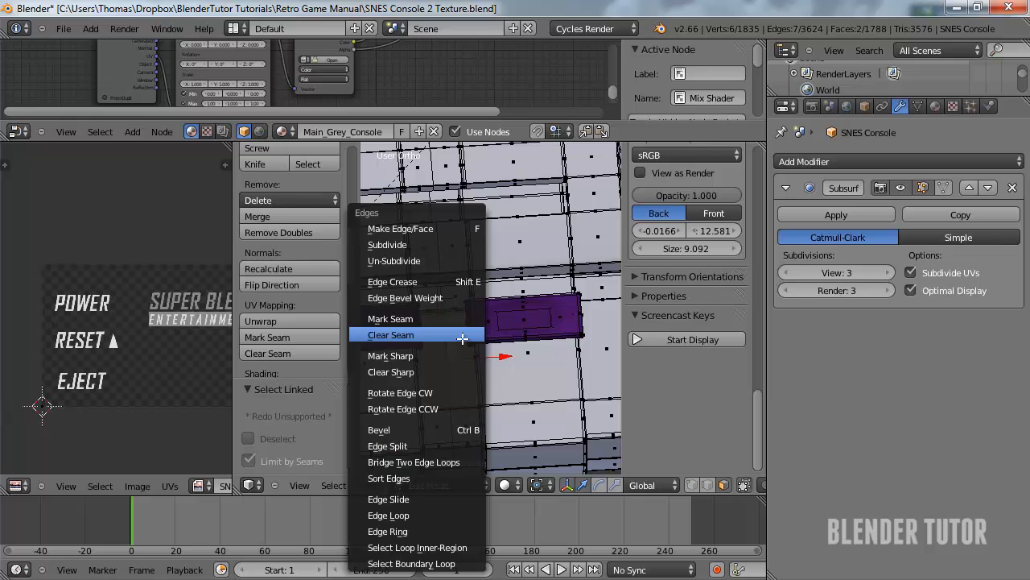
pyautogui.click(463, 336)
# Add a loop cut across the strip between the sliders and slide it towards the console's front by about 0.32
pyautogui.hotkey('ctrl', 'r')
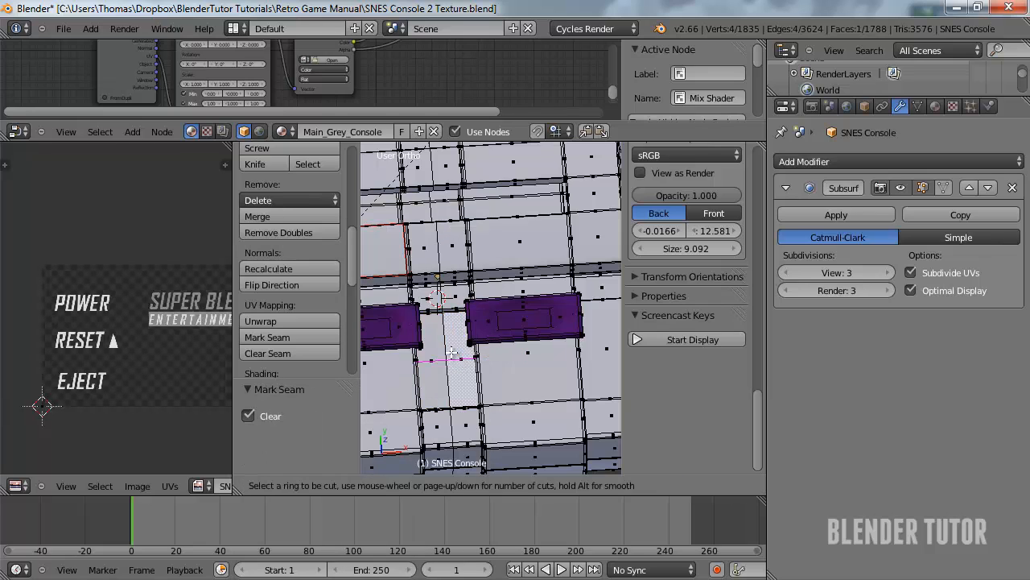
pyautogui.click(451, 352)
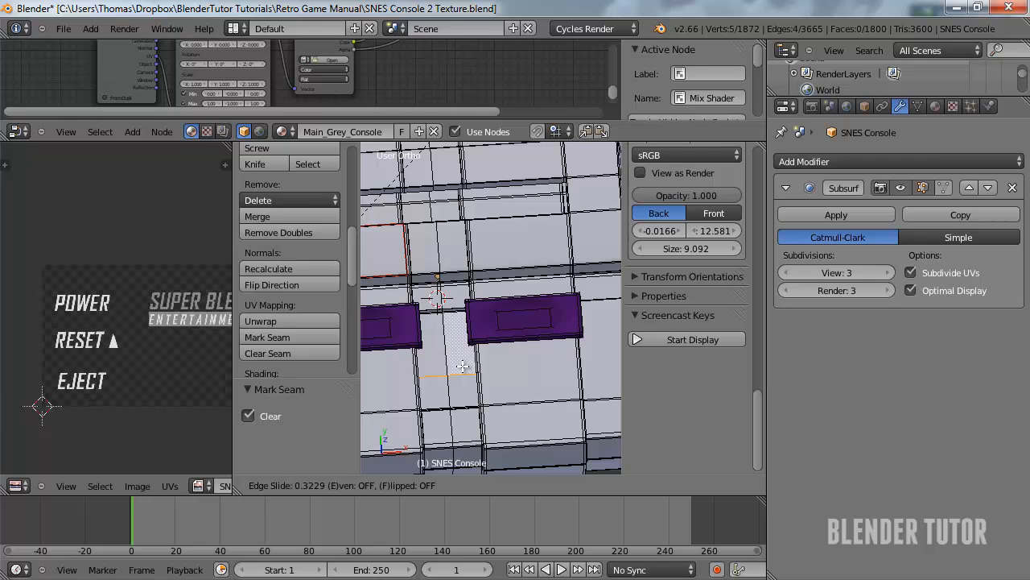
pyautogui.click(464, 365)
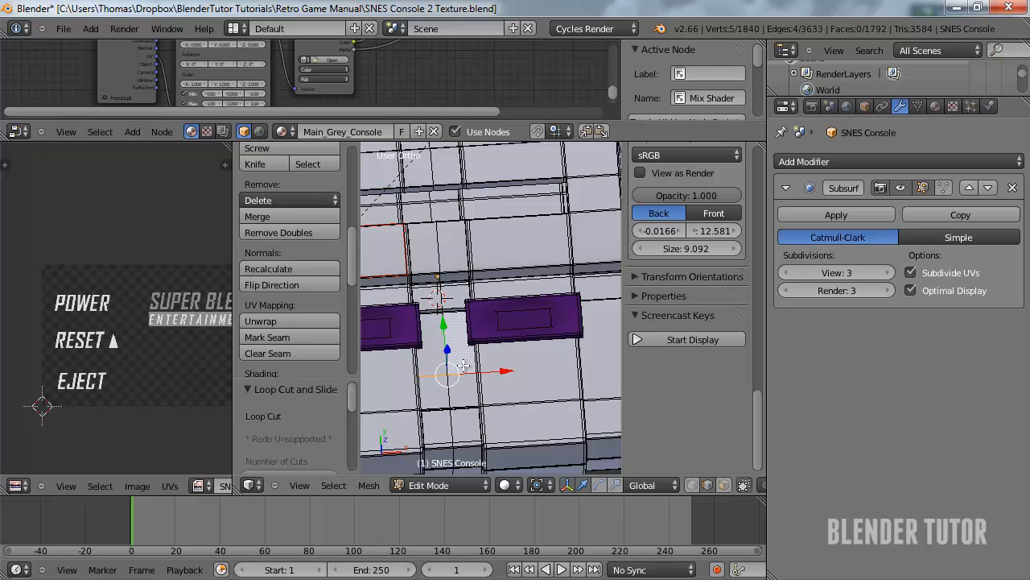
# Mark seams on the outer edges of the two faces between the new loop cut and the strip's front edge
pyautogui.hotkey('ctrl', 'Tab')
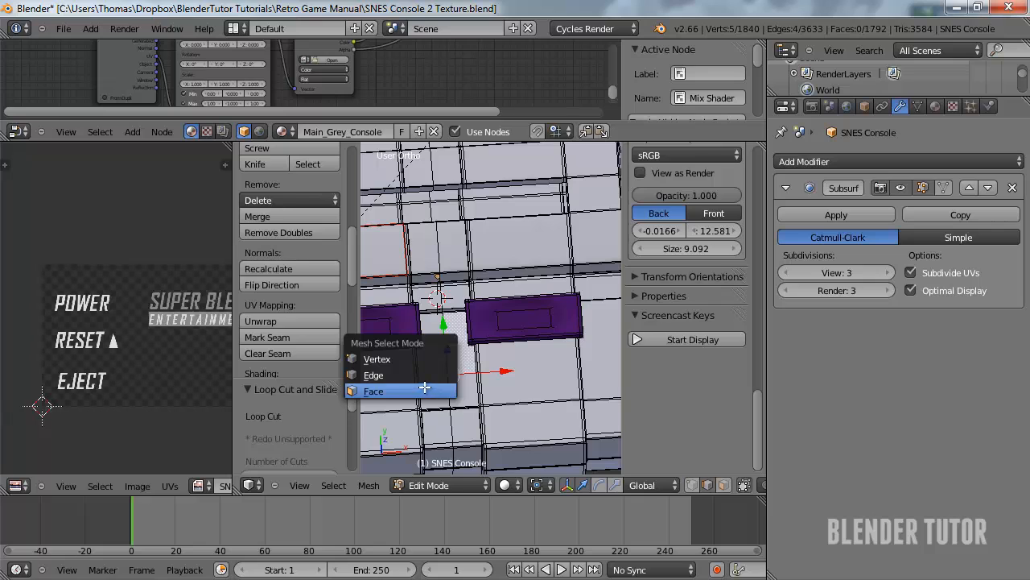
pyautogui.click(425, 388)
pyautogui.rightClick(436, 387)
pyautogui.keyDown('shift'); pyautogui.rightClick(460, 390); pyautogui.keyUp('shift')
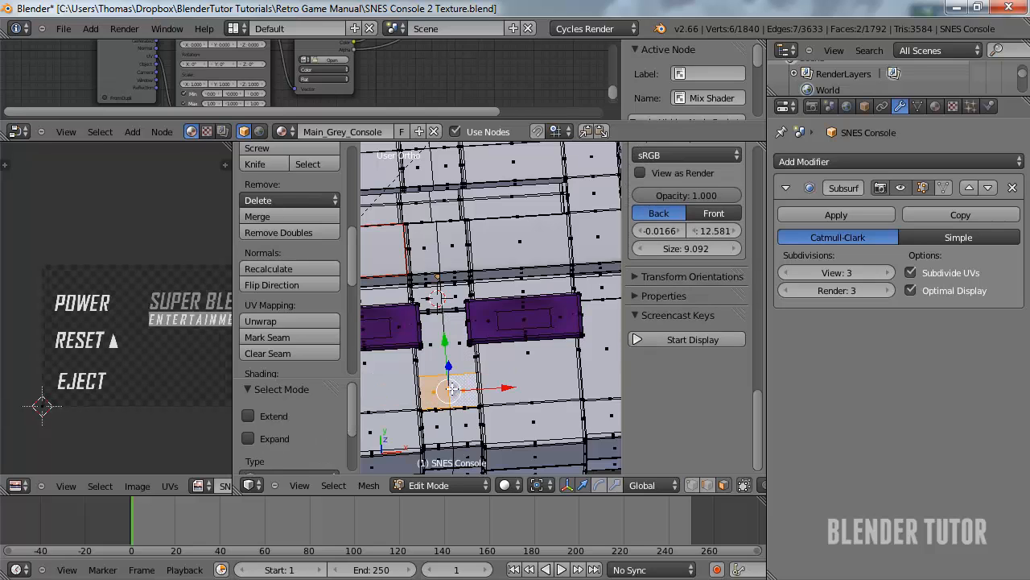
pyautogui.hotkey('ctrl', 'e')
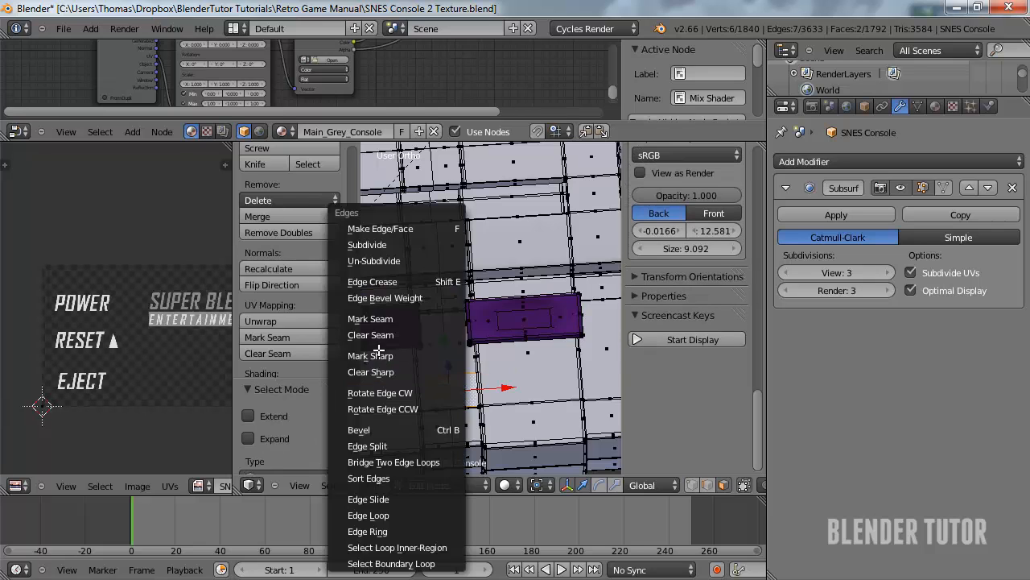
pyautogui.press('Escape')
pyautogui.hotkey('ctrl', 'Tab')
pyautogui.click(478, 359)
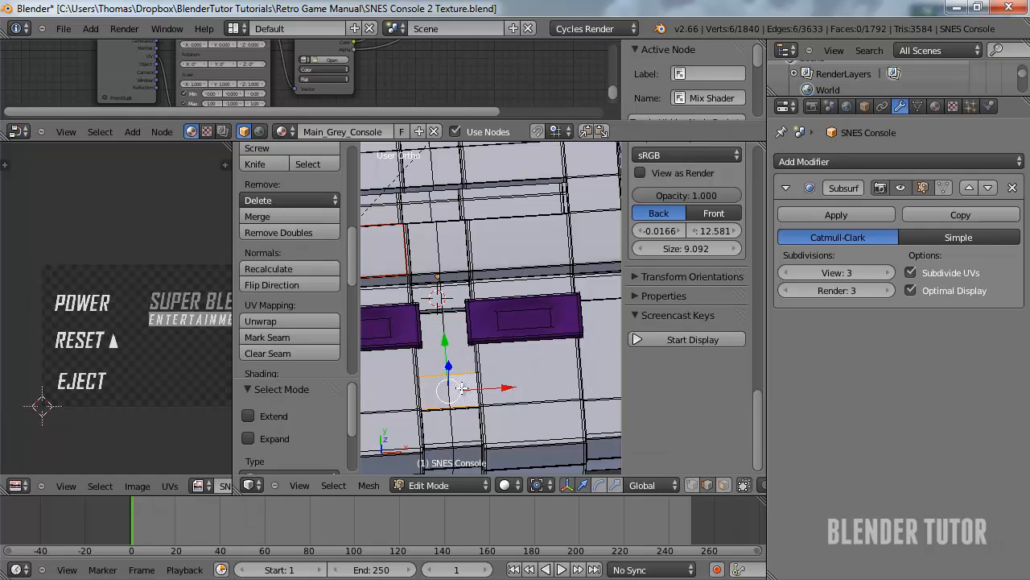
pyautogui.scroll(2, 460, 387)
pyautogui.press('KP_Decimal')
pyautogui.scroll(-2, 460, 379)
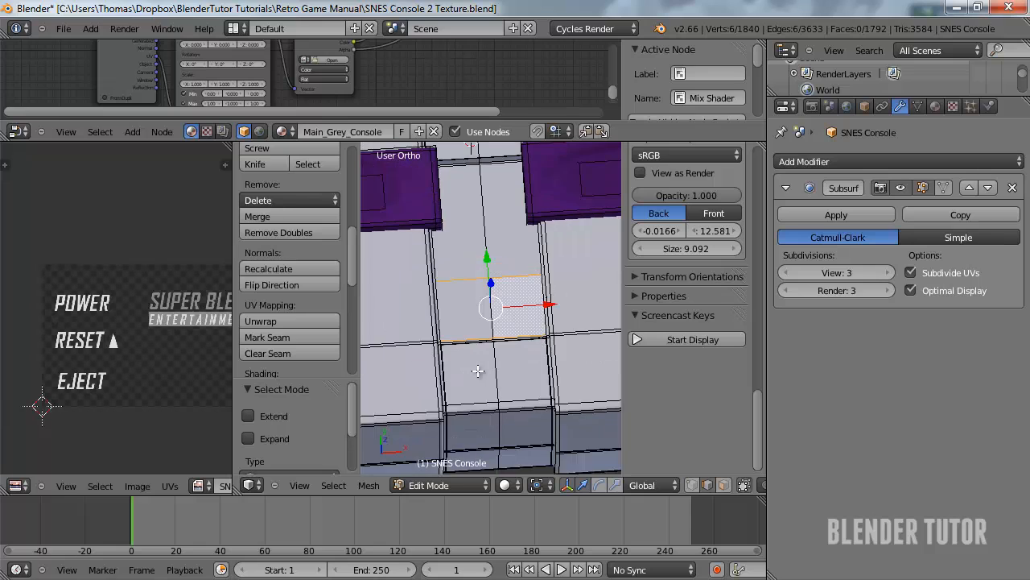
pyautogui.hotkey('ctrl', 'e')
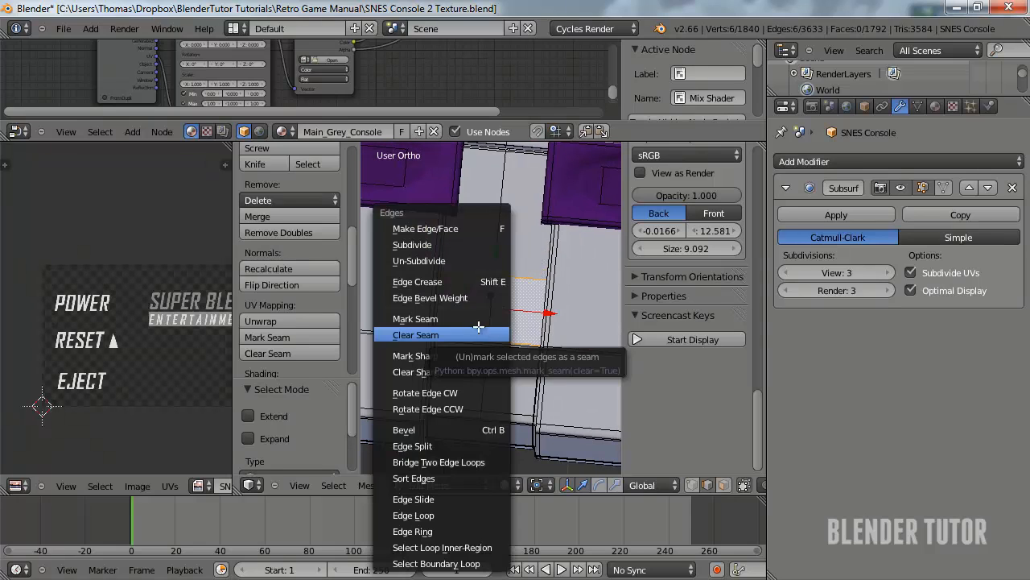
pyautogui.click(472, 317)
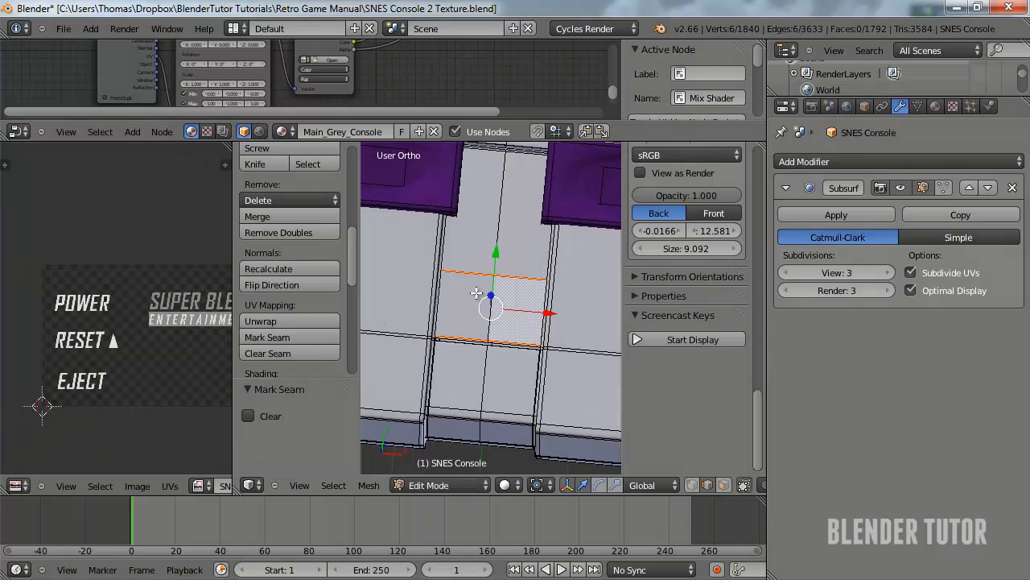
# In face select mode, select the linked faces of the centre strip together with the two faces in front of the loop cut
pyautogui.hotkey('ctrl', 'Tab')
pyautogui.click(470, 303)
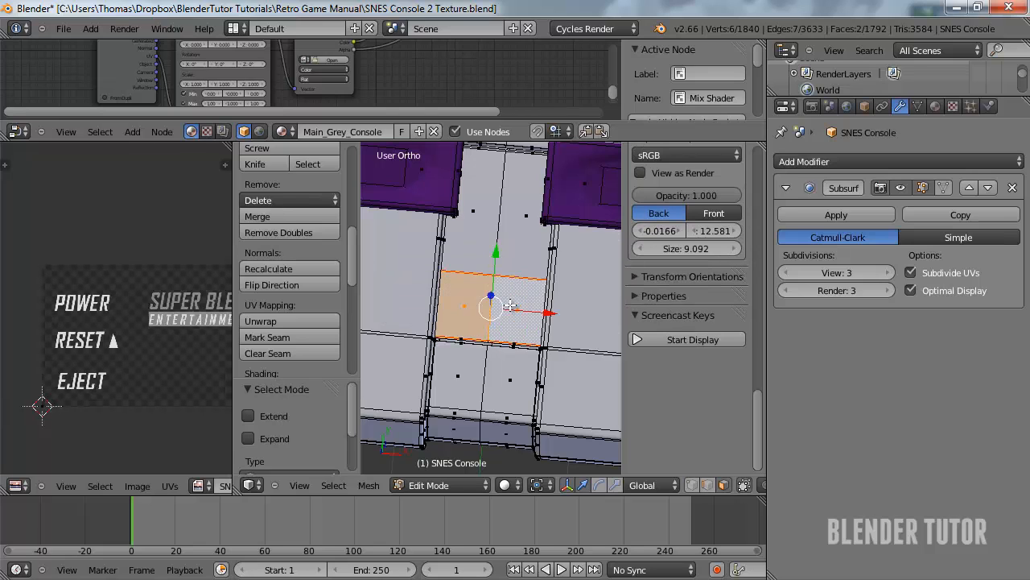
pyautogui.rightClick(521, 228)
pyautogui.press('l')
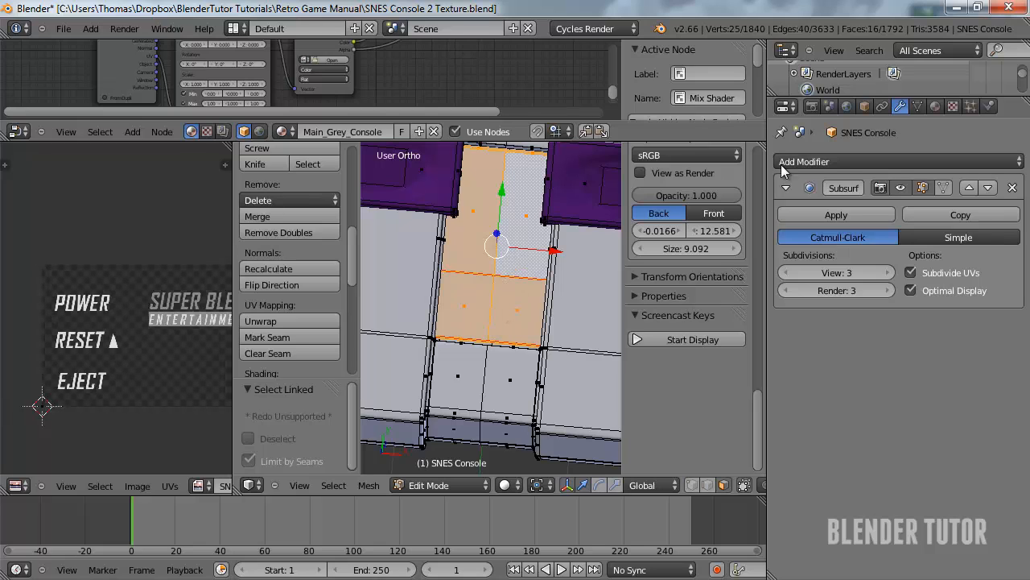
# Add a material slot to the console and create a new material in it named Eject Button
pyautogui.click(936, 106)
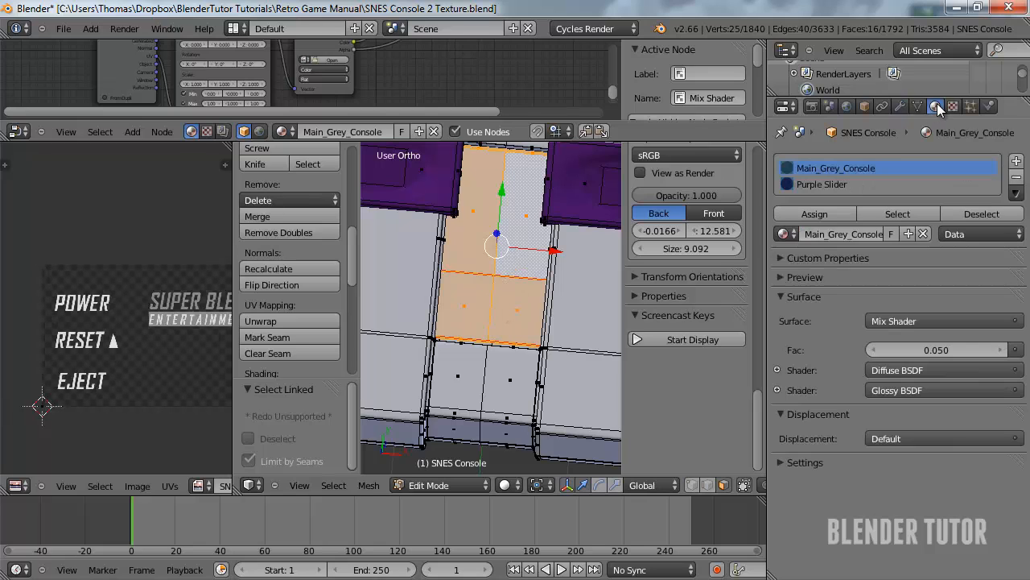
pyautogui.click(1016, 161)
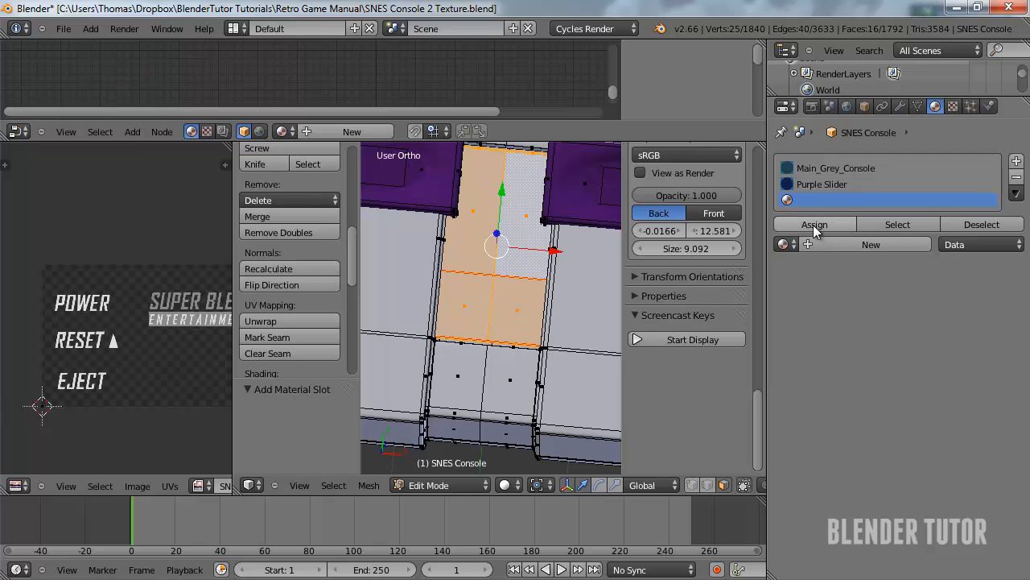
pyautogui.click(839, 245)
pyautogui.click(822, 243)
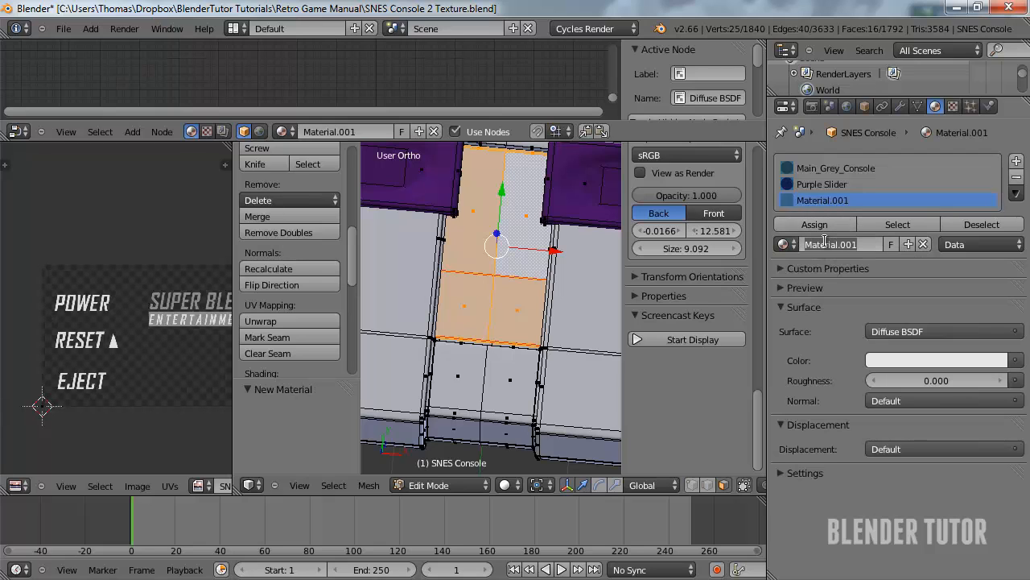
pyautogui.write('Eject Button')
pyautogui.press('Return')
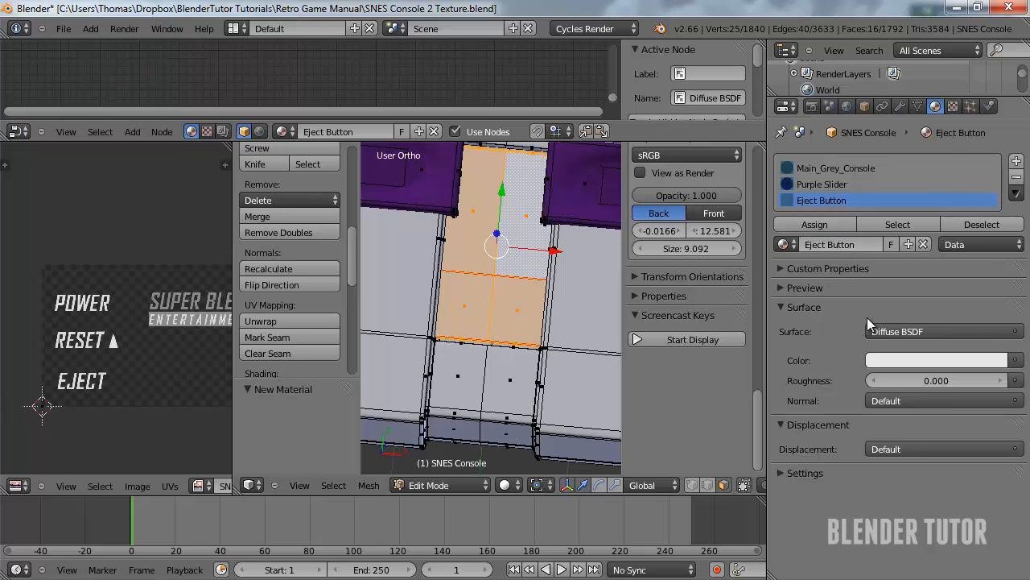
# Make the Eject Button surface a Mix Shader of Diffuse BSDF and Glass BSDF with a factor of 0.1
pyautogui.click(981, 331)
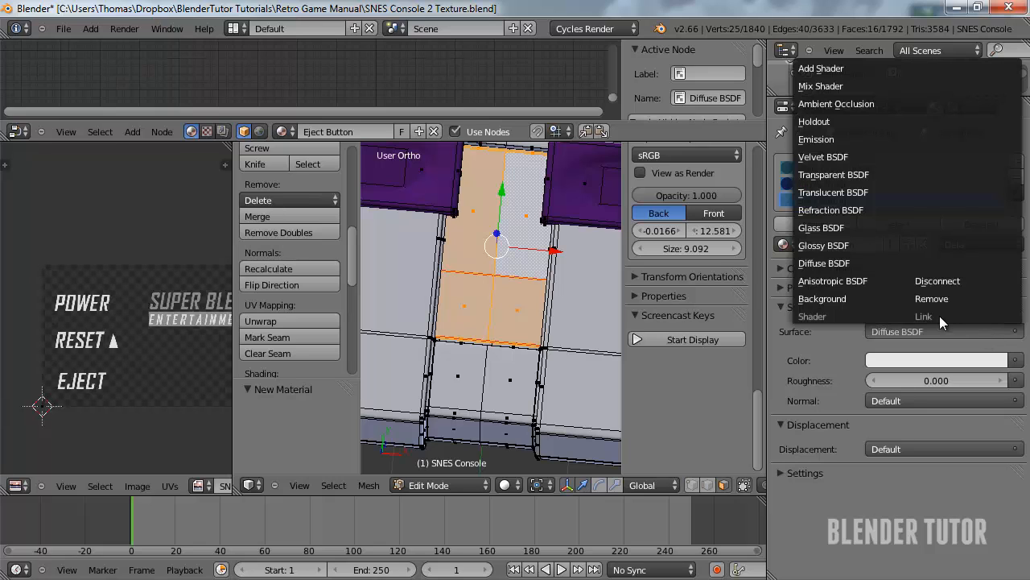
pyautogui.click(825, 86)
pyautogui.click(946, 380)
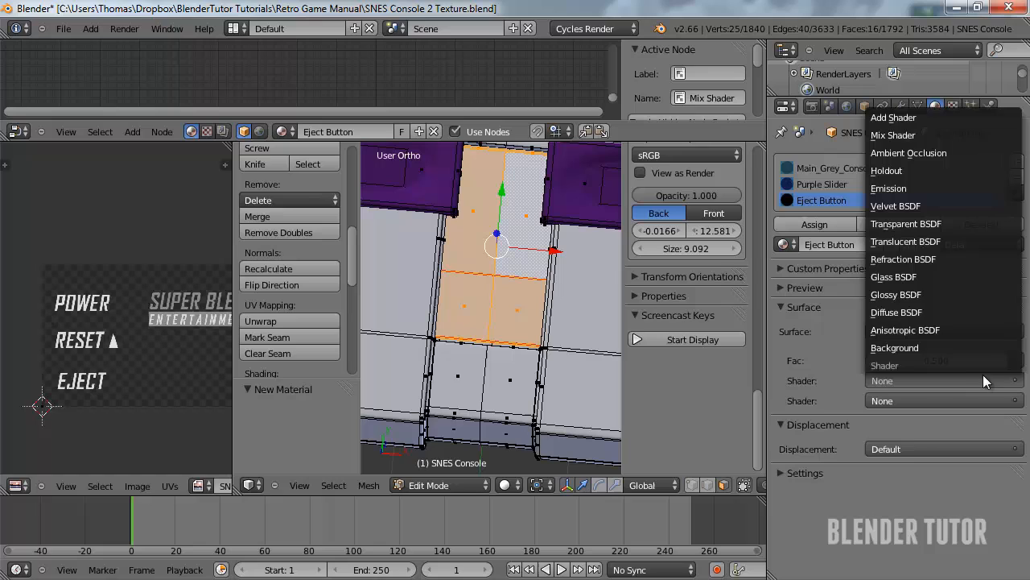
pyautogui.click(908, 313)
pyautogui.click(910, 458)
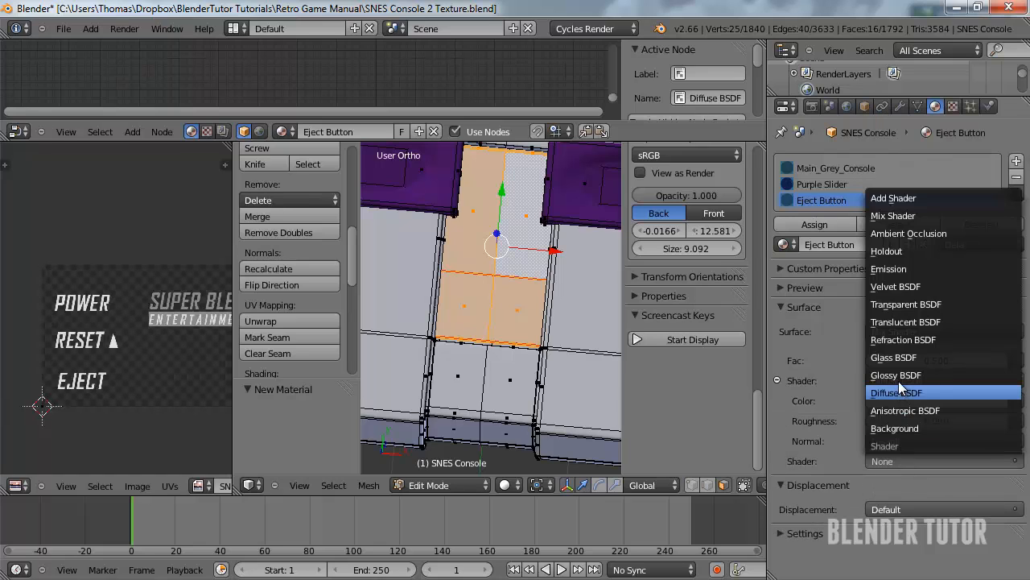
pyautogui.click(897, 357)
pyautogui.click(917, 359)
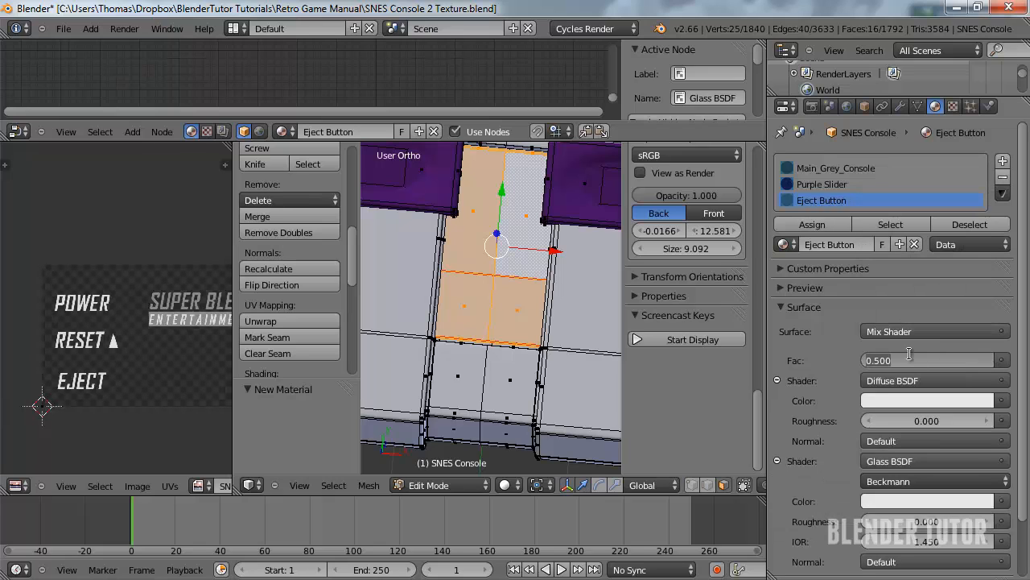
pyautogui.write('0.1')
pyautogui.press('Return')
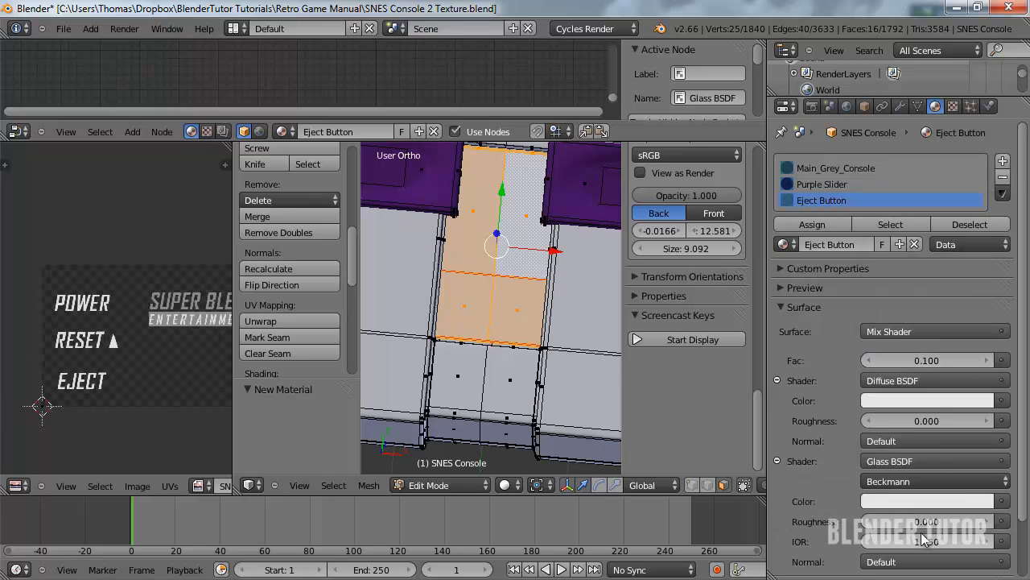
# Change the Eject Button material's second shader to Glossy BSDF and set its roughness to 0.2
pyautogui.scroll(-2, 924, 539)
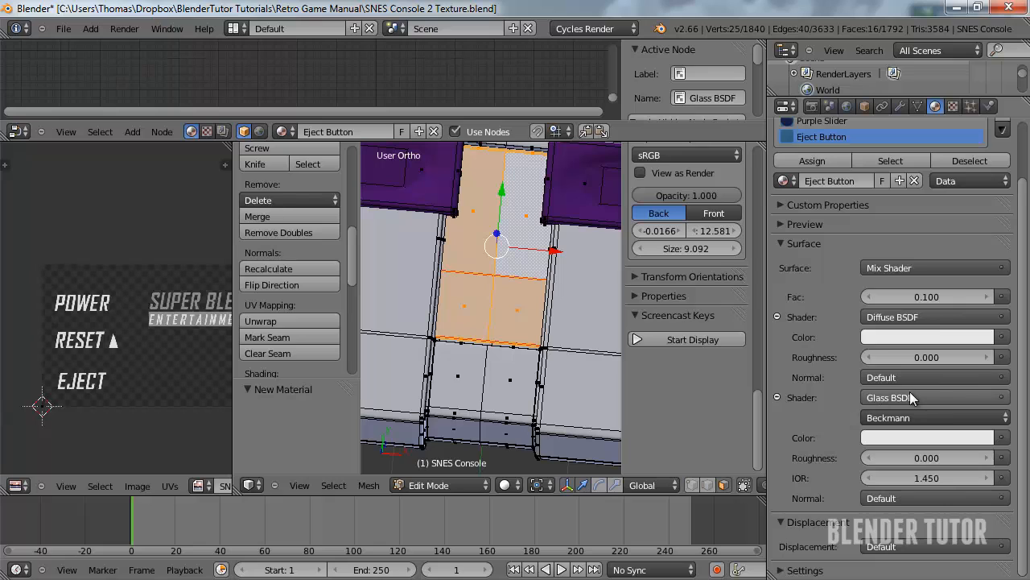
pyautogui.click(957, 397)
pyautogui.click(838, 309)
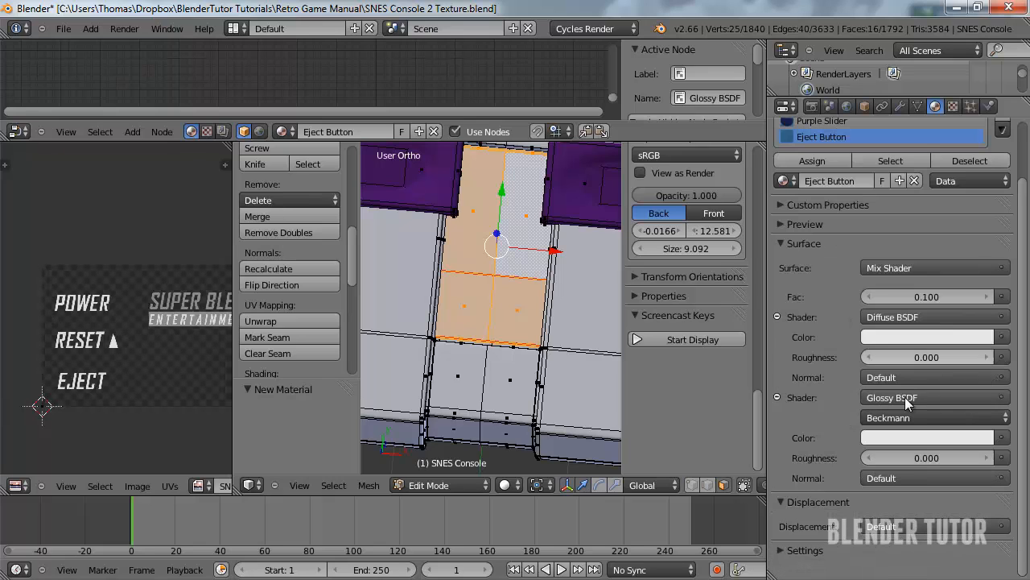
pyautogui.click(925, 458)
pyautogui.write('0.2')
pyautogui.press('Return')
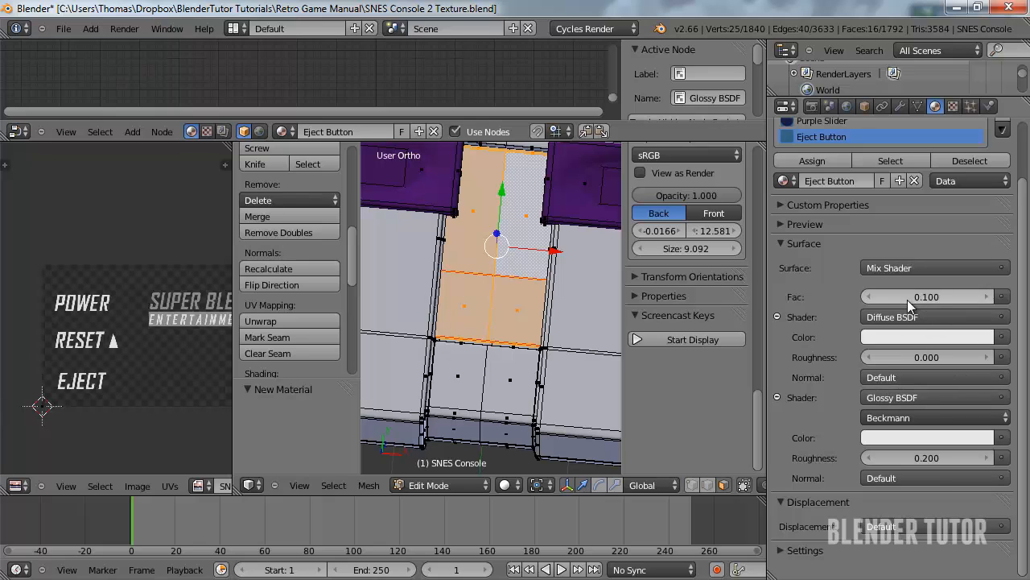
# Darken the Eject Button material's diffuse colour to dark grey and set its viewport colour to grey
pyautogui.click(915, 337)
pyautogui.moveTo(982, 154); pyautogui.dragTo(982, 168)
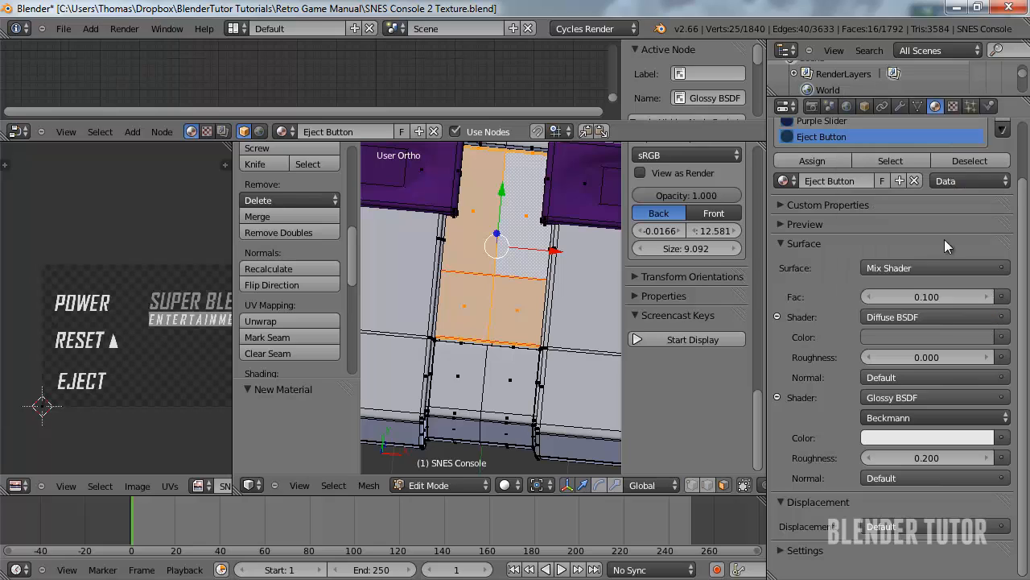
pyautogui.click(793, 549)
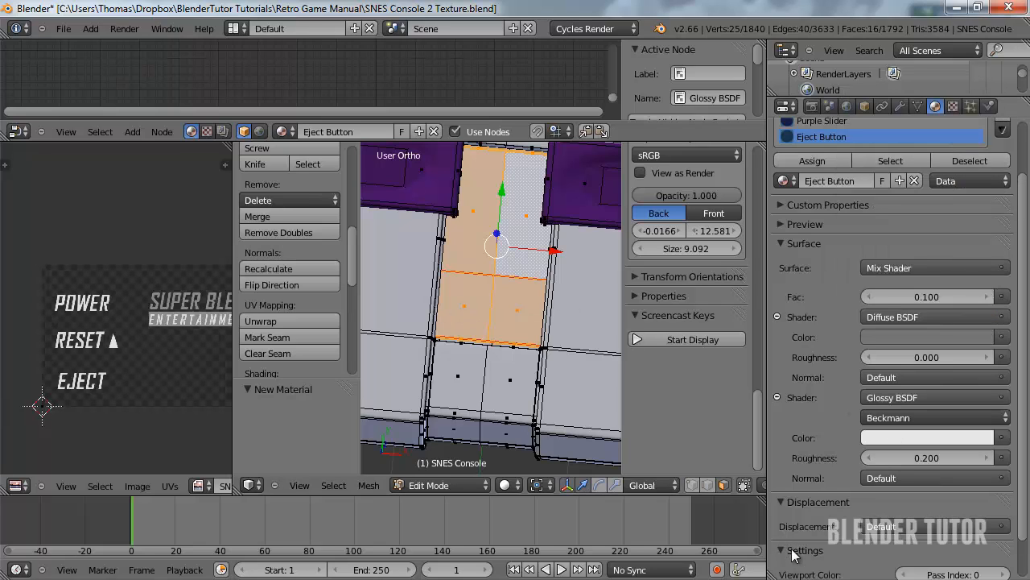
pyautogui.scroll(-2, 797, 555)
pyautogui.click(825, 547)
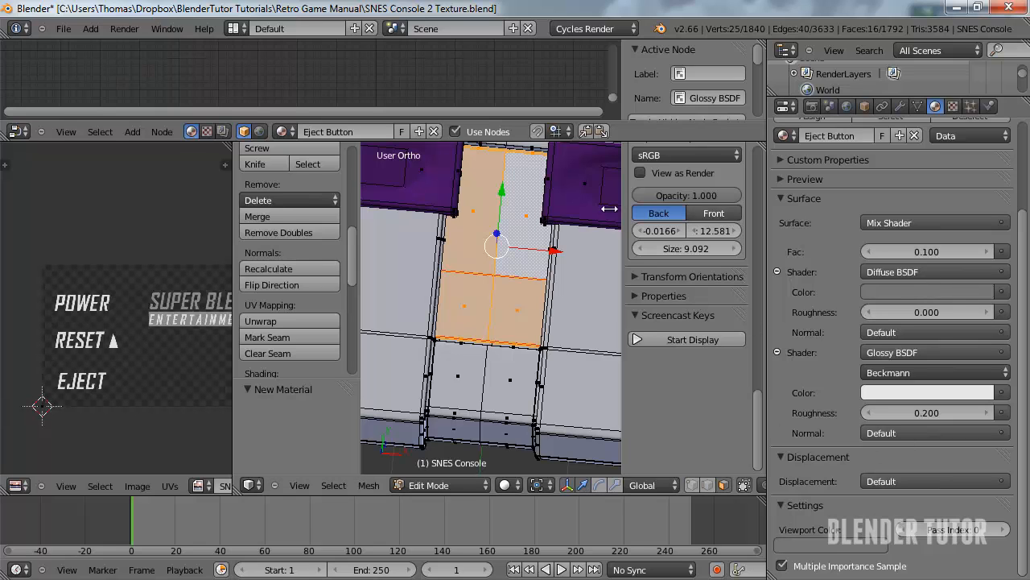
# Assign the Eject Button material to the selected strip faces and return to Object Mode
pyautogui.scroll(5, 830, 228)
pyautogui.click(812, 225)
pyautogui.press('Tab')
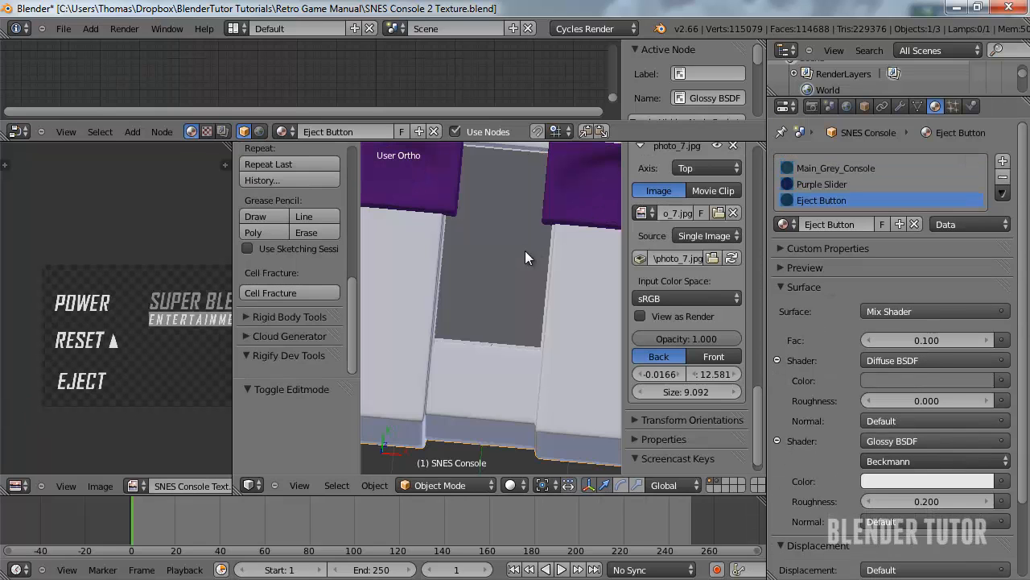
# Check the Eject Button material in the material preview and in Rendered viewport shading, and return to Solid shading
pyautogui.click(781, 266)
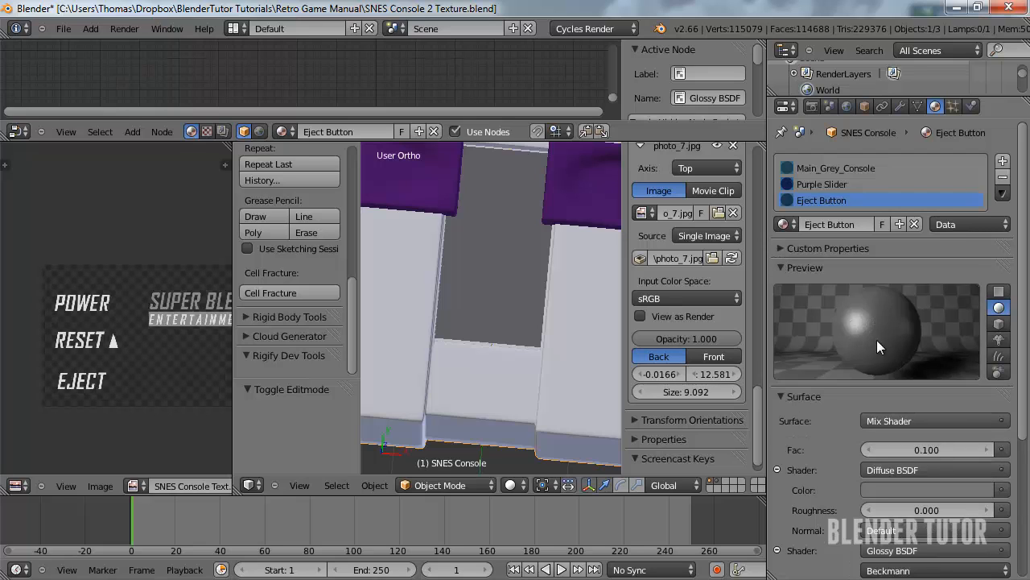
pyautogui.moveTo(488, 305)
pyautogui.mouseDown(button='middle')
pyautogui.moveTo(515, 302)
pyautogui.moveTo(506, 303)
pyautogui.moveTo(509, 261)
pyautogui.moveTo(471, 452)
pyautogui.mouseUp(button='middle')
pyautogui.click(515, 485)
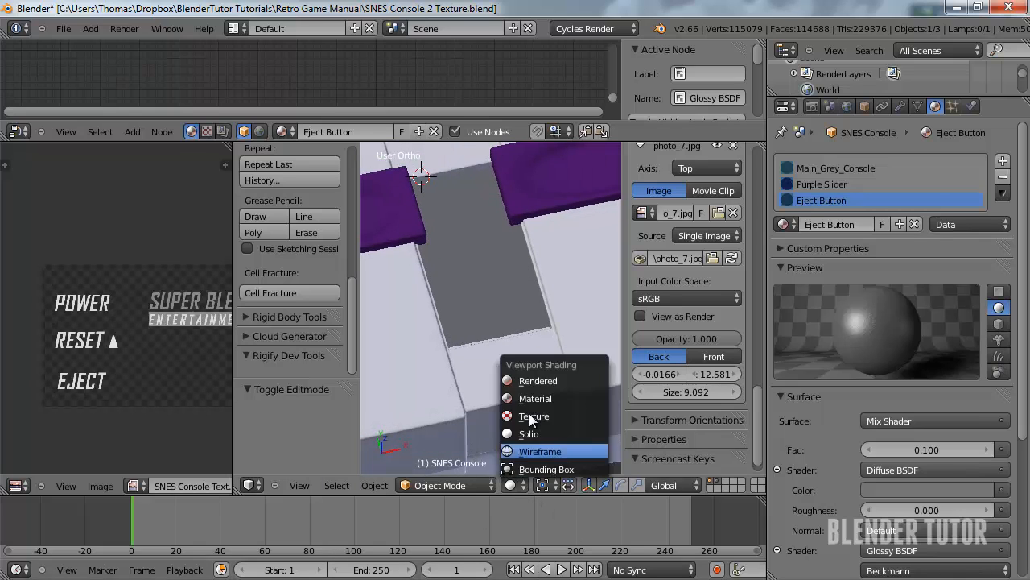
pyautogui.click(528, 379)
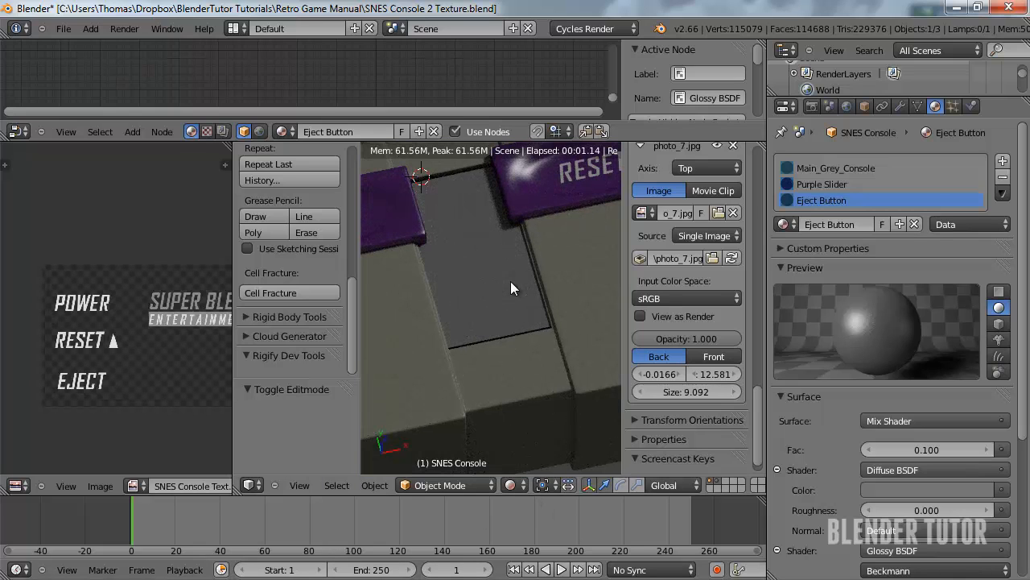
pyautogui.scroll(-3, 483, 285)
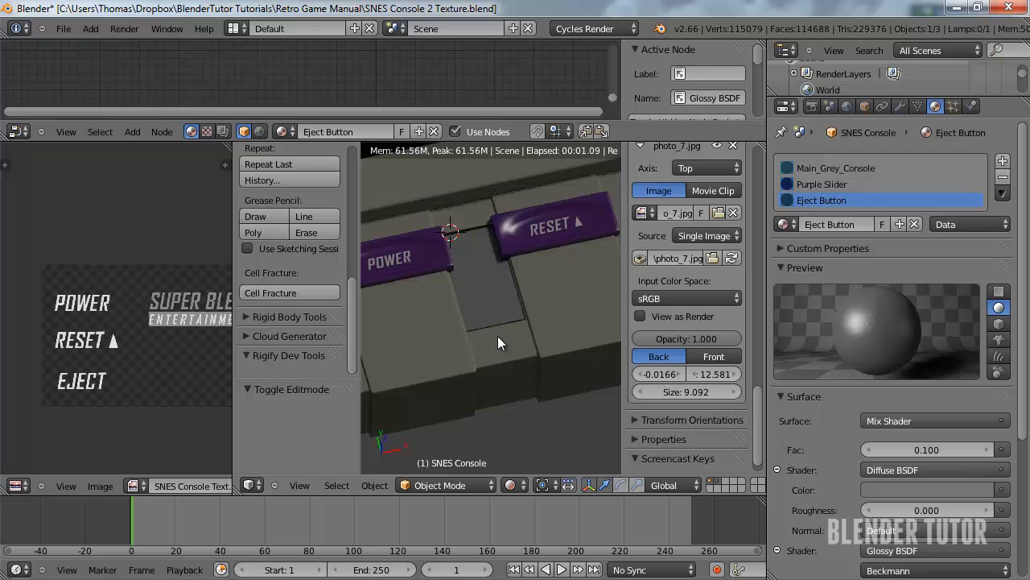
pyautogui.click(509, 485)
pyautogui.click(538, 437)
# Select the two front faces of the grey strip and UV-map them with Project From View from the top view
pyautogui.scroll(2, 515, 336)
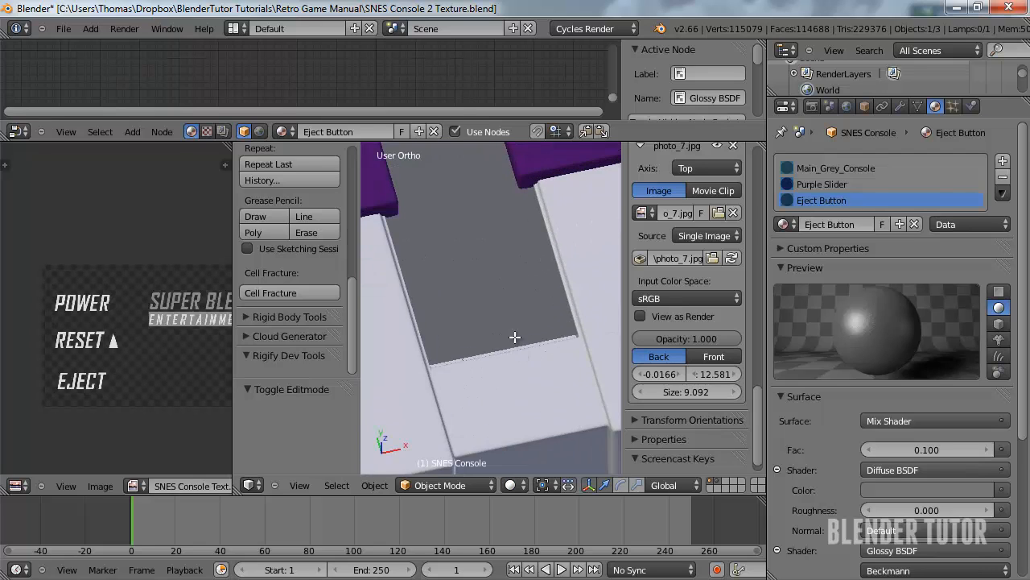
pyautogui.press('Tab')
pyautogui.scroll(-1, 486, 286)
pyautogui.rightClick(477, 293)
pyautogui.keyDown('shift'); pyautogui.rightClick(515, 299); pyautogui.keyUp('shift')
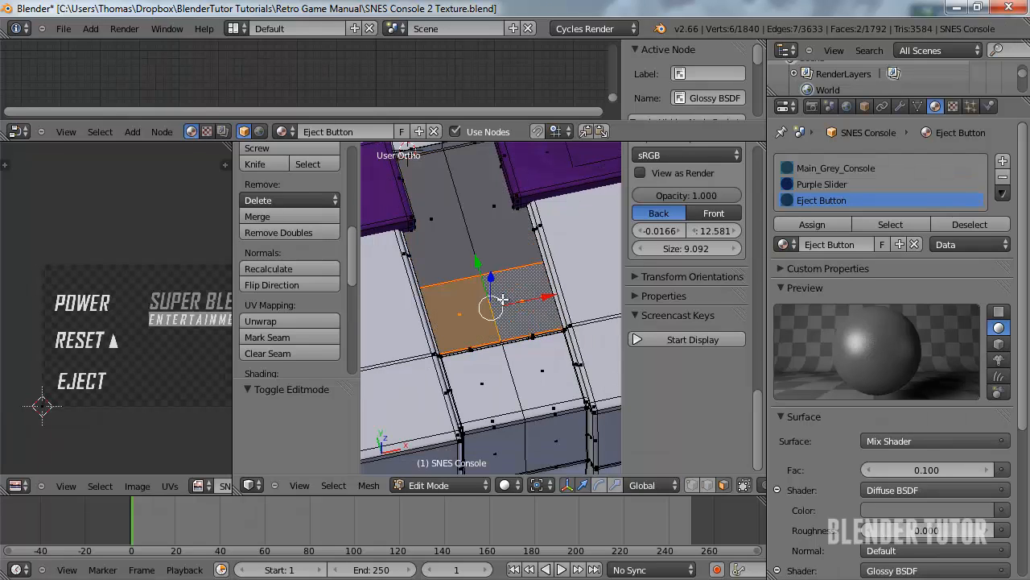
pyautogui.press('KP_7')
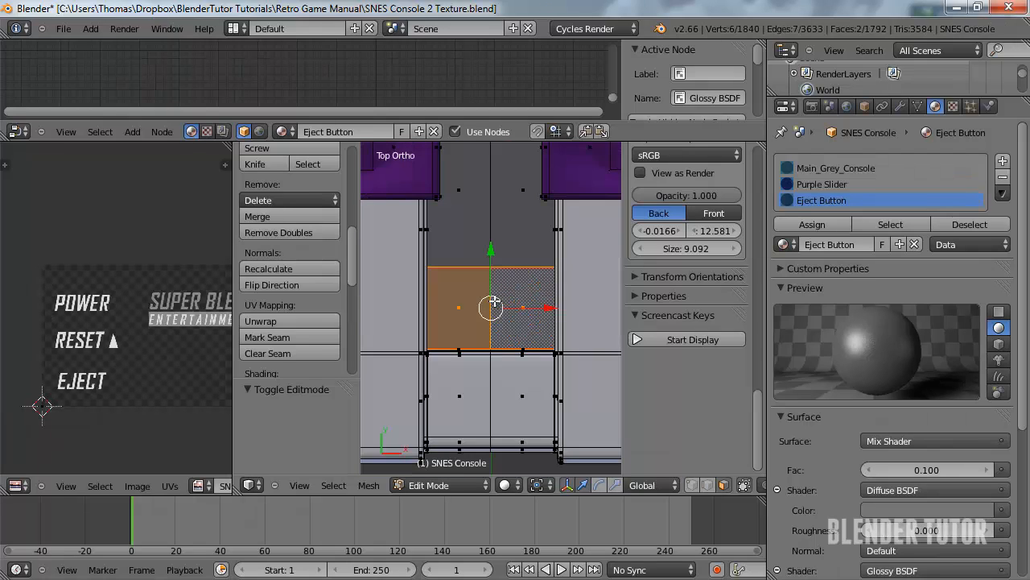
pyautogui.press('u')
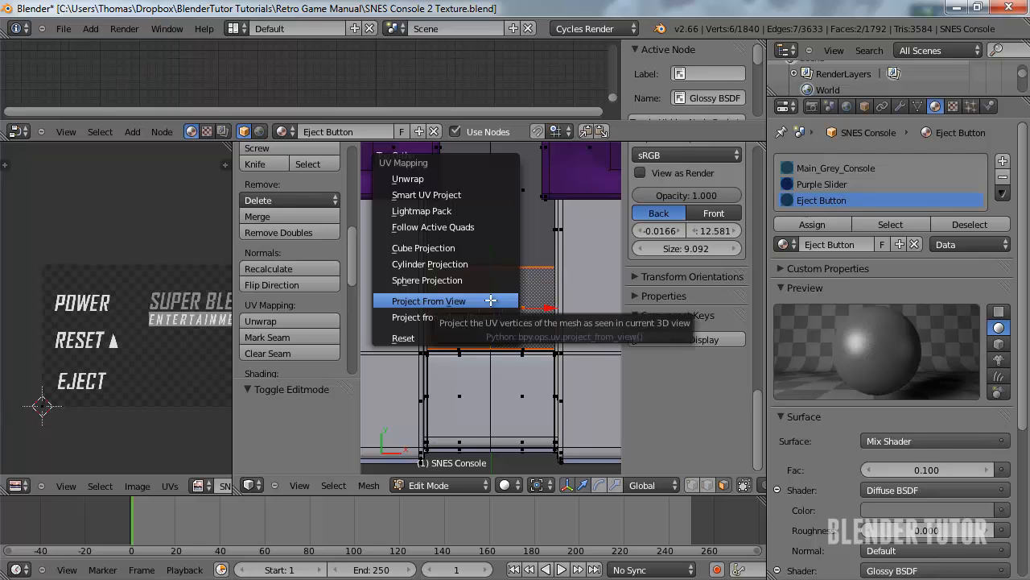
pyautogui.click(491, 300)
# Narrow the projected UVs to about 0.58 along X, enlarge them and centre them over the EJECT lettering
pyautogui.press('a')
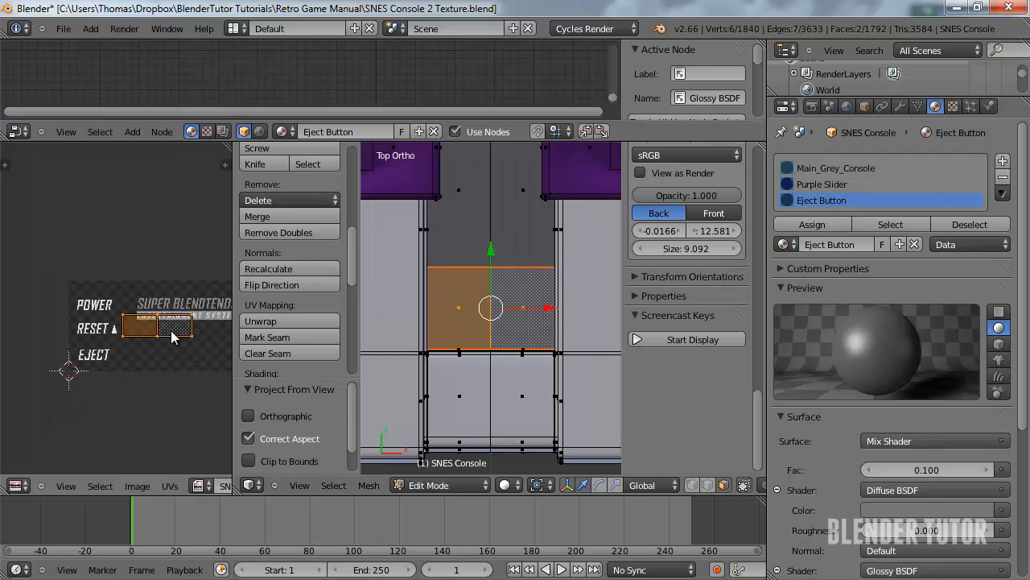
pyautogui.press('s')
pyautogui.press('x')
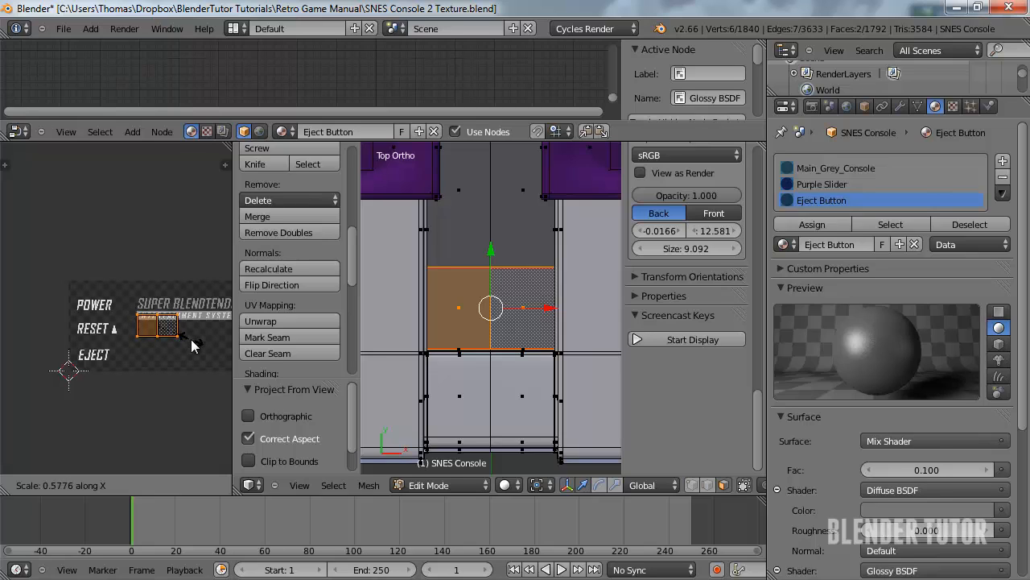
pyautogui.click(192, 345)
pyautogui.press('g')
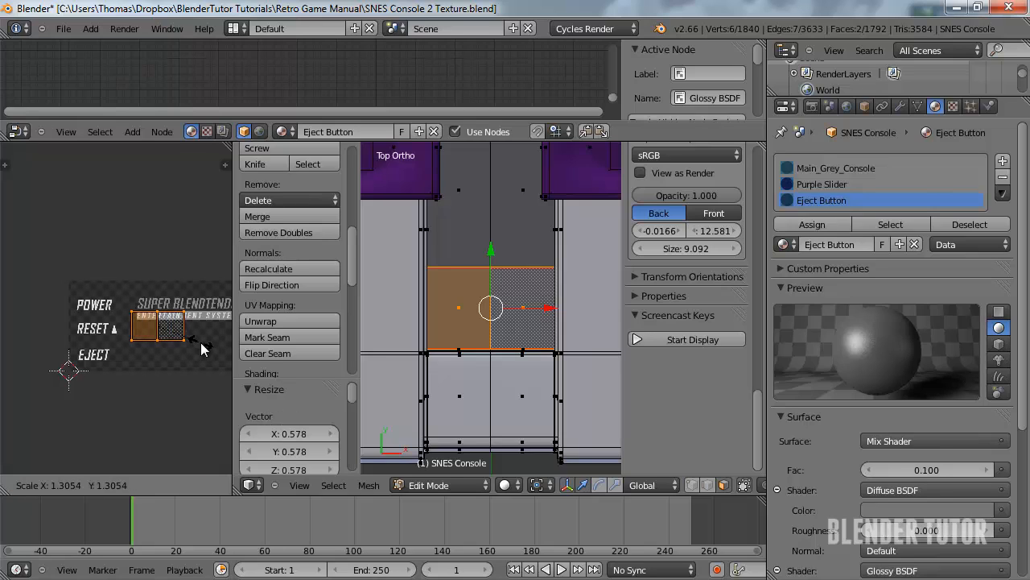
pyautogui.click(135, 375)
pyautogui.press('s')
pyautogui.click(144, 371)
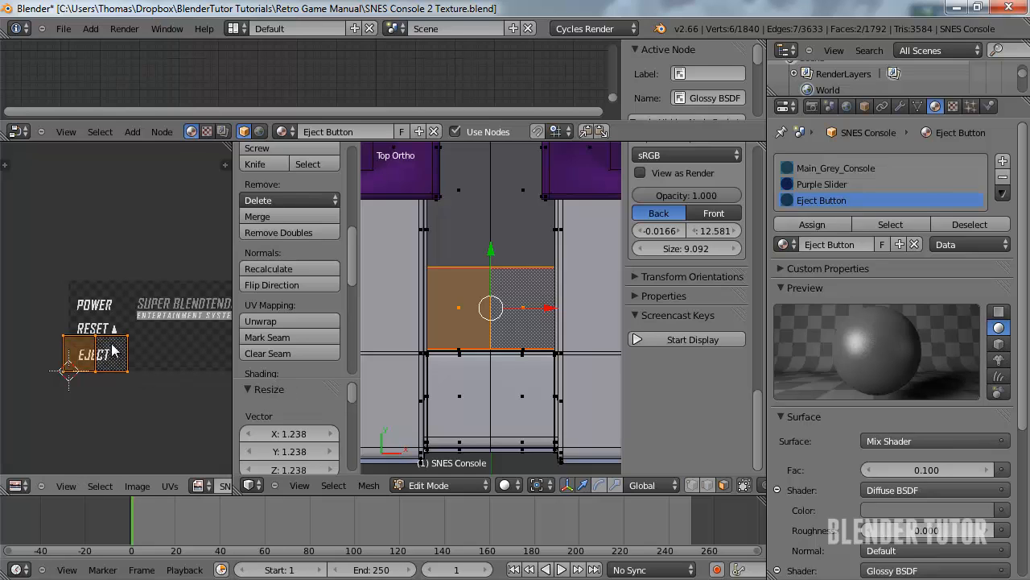
pyautogui.press('g')
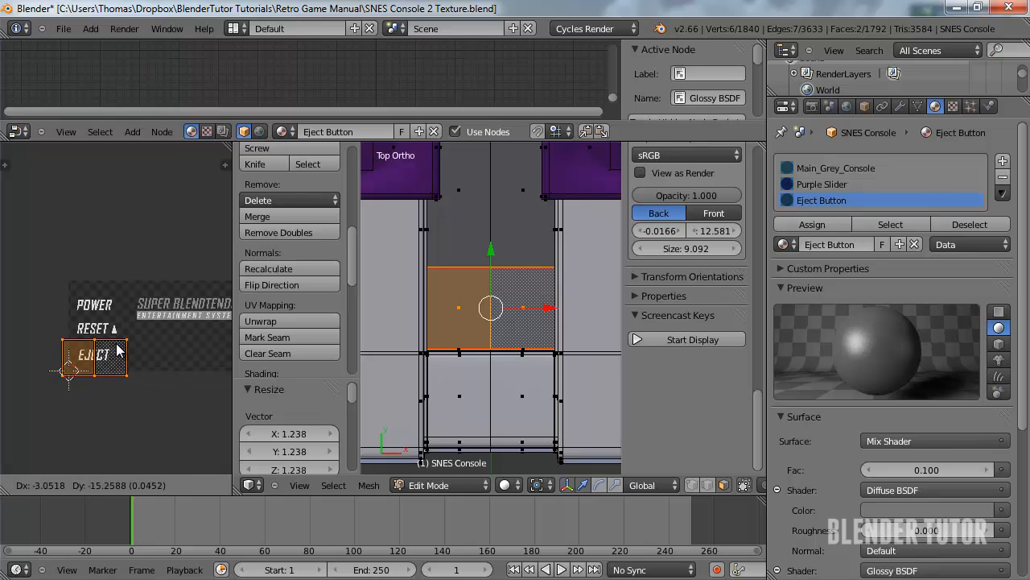
pyautogui.click(115, 355)
pyautogui.press('Tab')
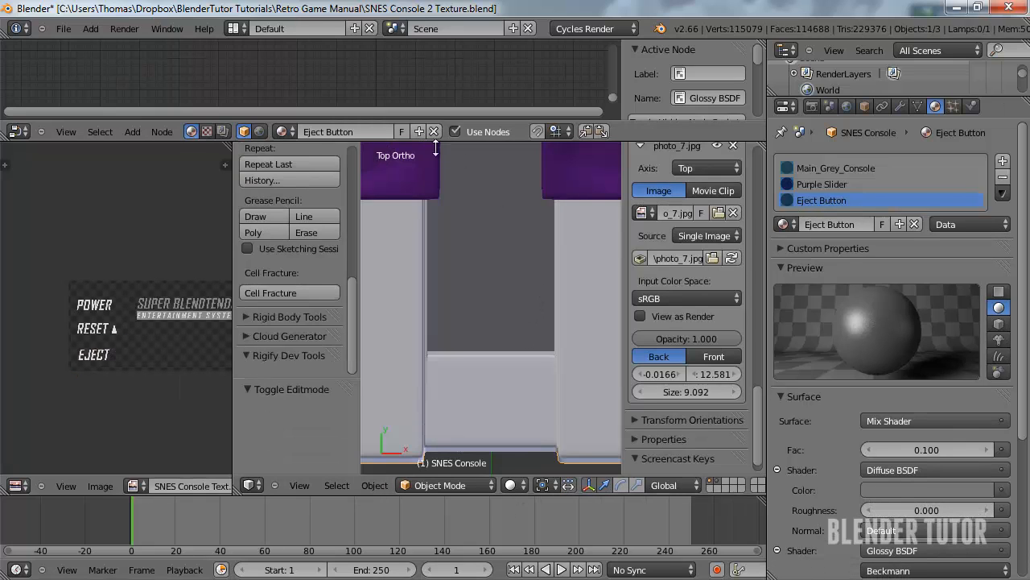
# Enlarge the node editor and spread out the Eject Button material's overlapping shader nodes, leaving room before the Material Output
pyautogui.moveTo(434, 142); pyautogui.dragTo(434, 362)
pyautogui.moveTo(379, 250); pyautogui.dragTo(287, 268, button='middle')
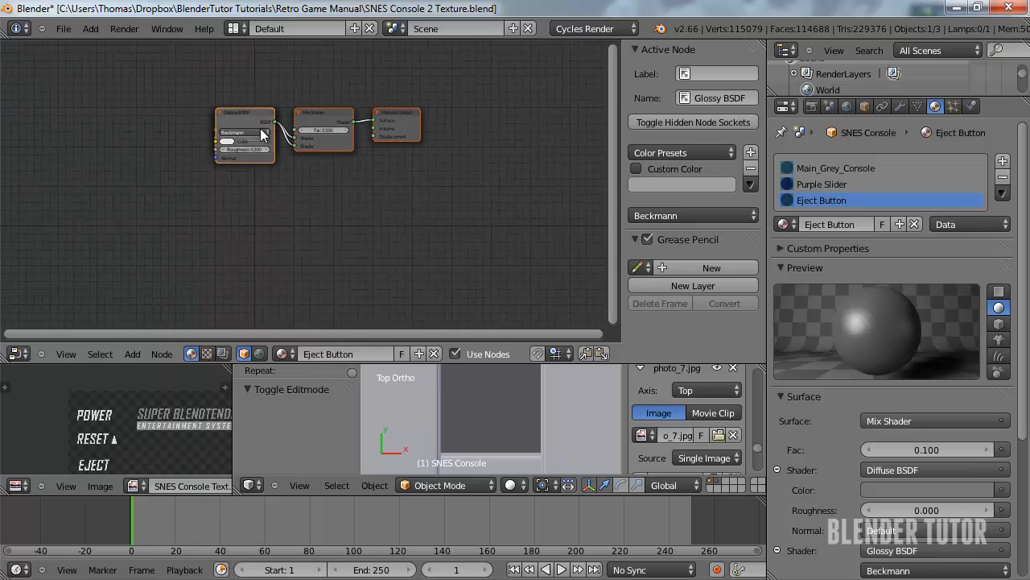
pyautogui.moveTo(245, 117); pyautogui.dragTo(242, 168)
pyautogui.click(319, 128)
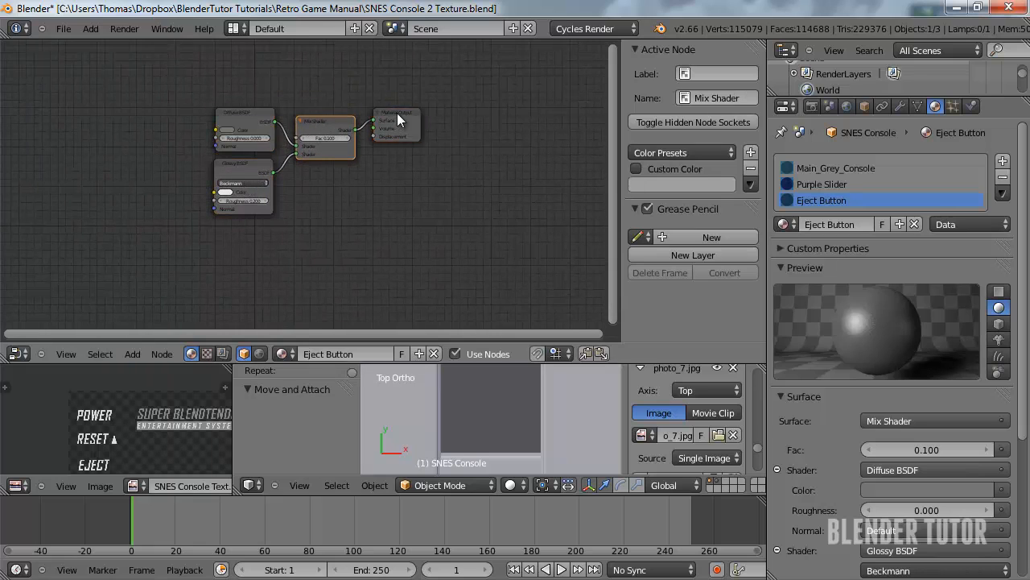
pyautogui.moveTo(397, 113); pyautogui.dragTo(450, 124)
pyautogui.moveTo(305, 121); pyautogui.dragTo(313, 130)
# Duplicate the Mix Shader node and add an Image Texture node below the existing shader nodes
pyautogui.hotkey('shift', 'd')
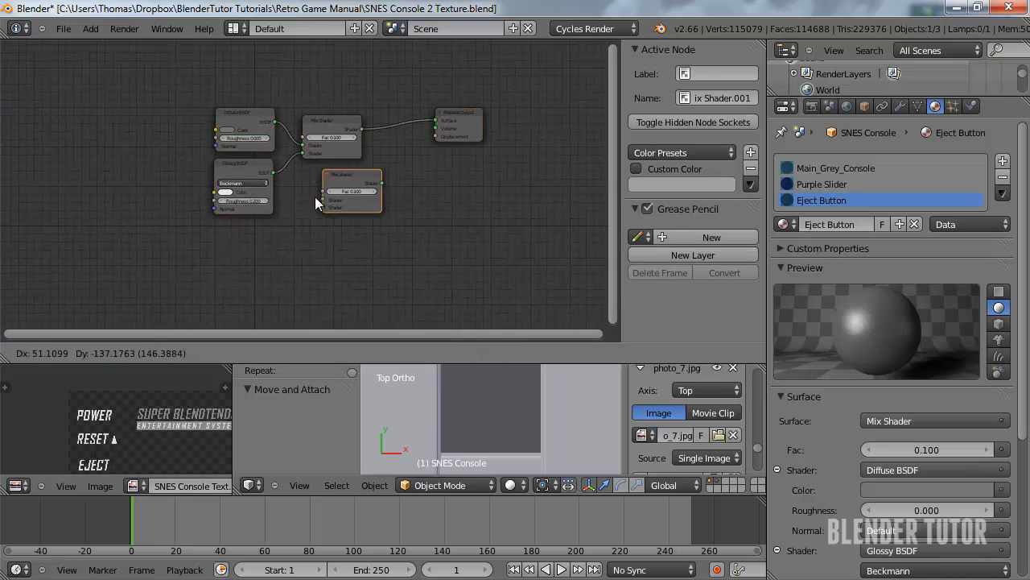
pyautogui.click(312, 225)
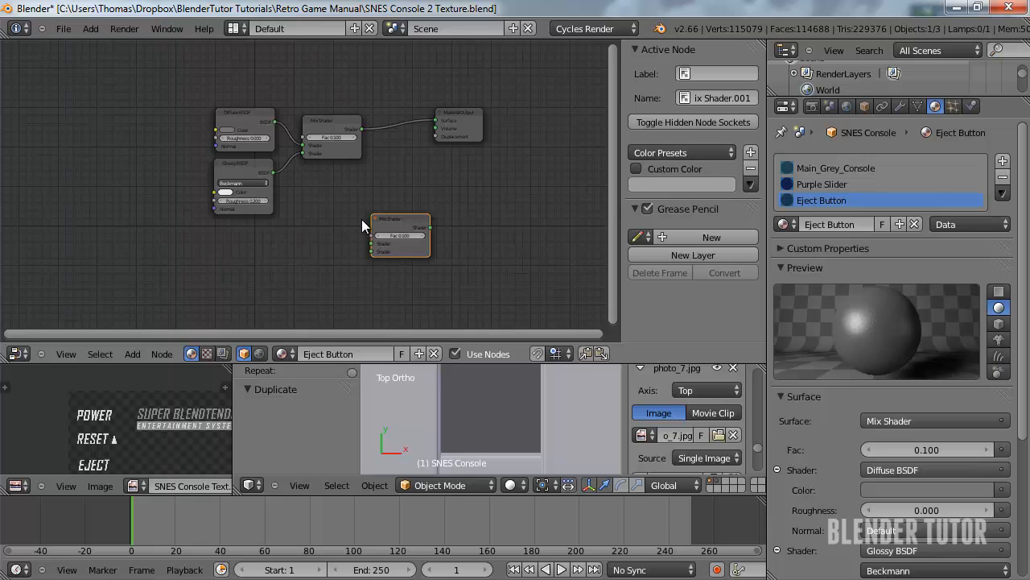
pyautogui.hotkey('shift', 'a')
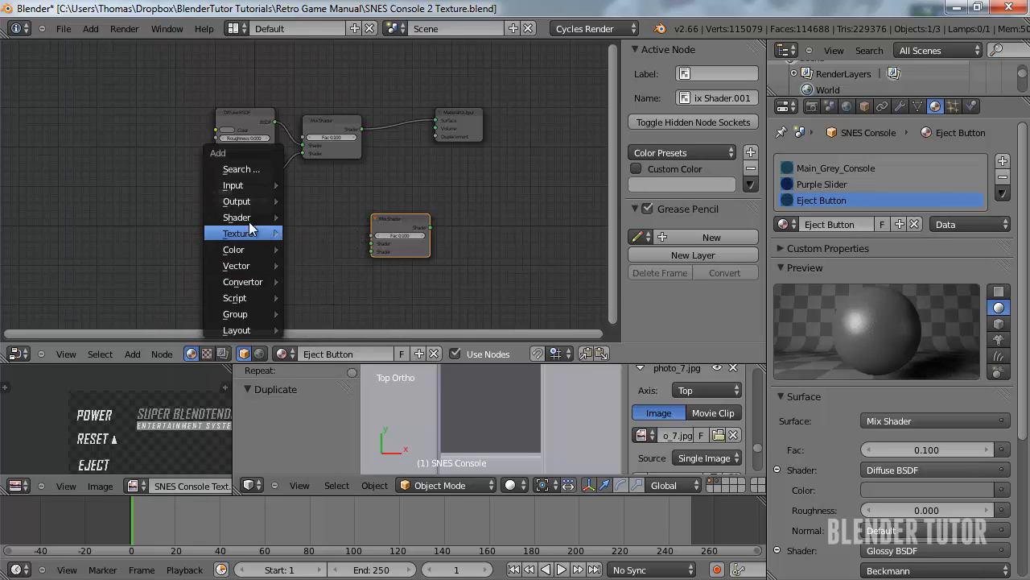
pyautogui.moveTo(253, 235)
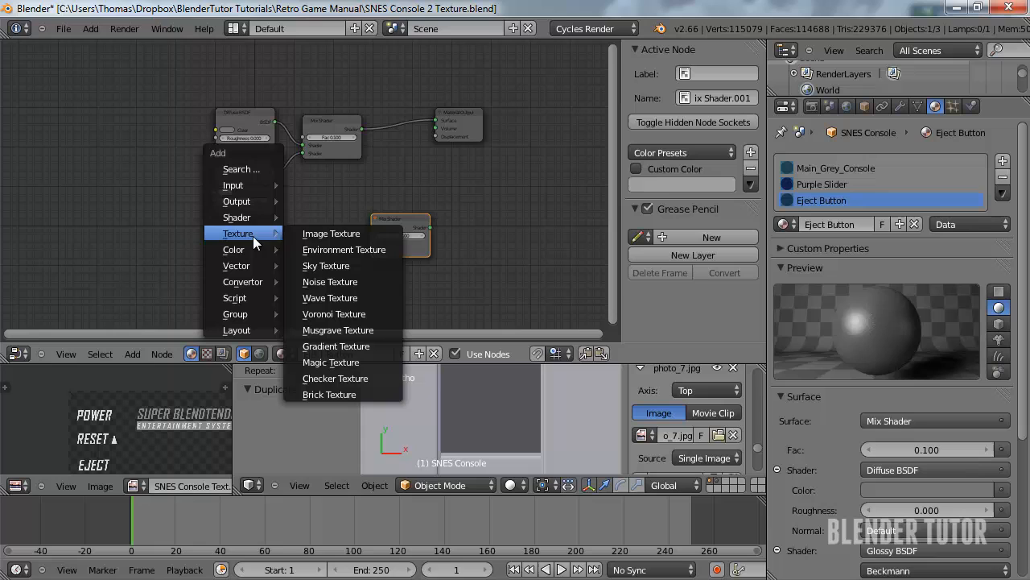
pyautogui.click(331, 234)
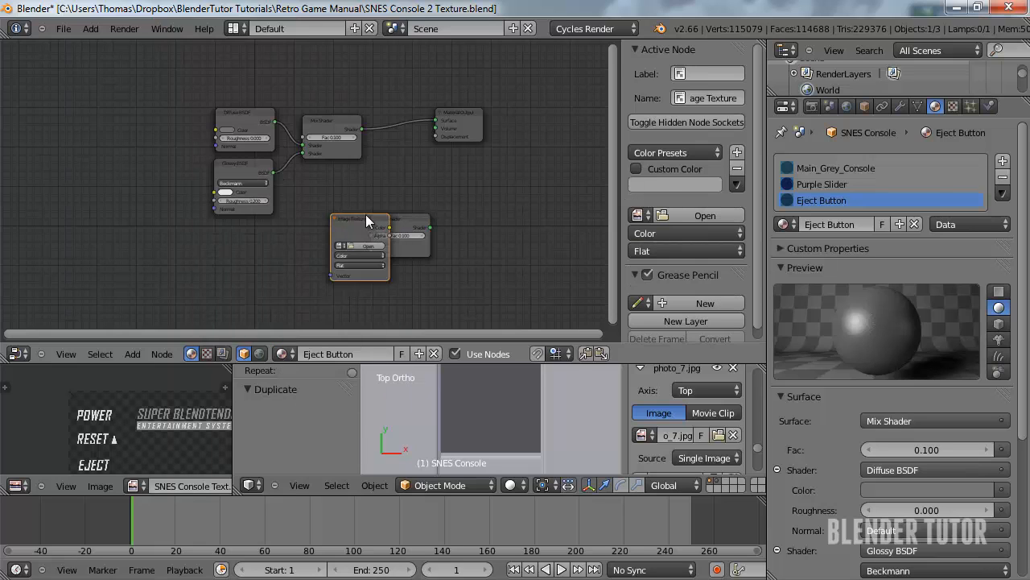
pyautogui.click(161, 245)
# Duplicate the Diffuse BSDF, feed the image texture's colour into it and link it to the duplicated Mix Shader's second shader input
pyautogui.click(241, 117)
pyautogui.hotkey('shift', 'd')
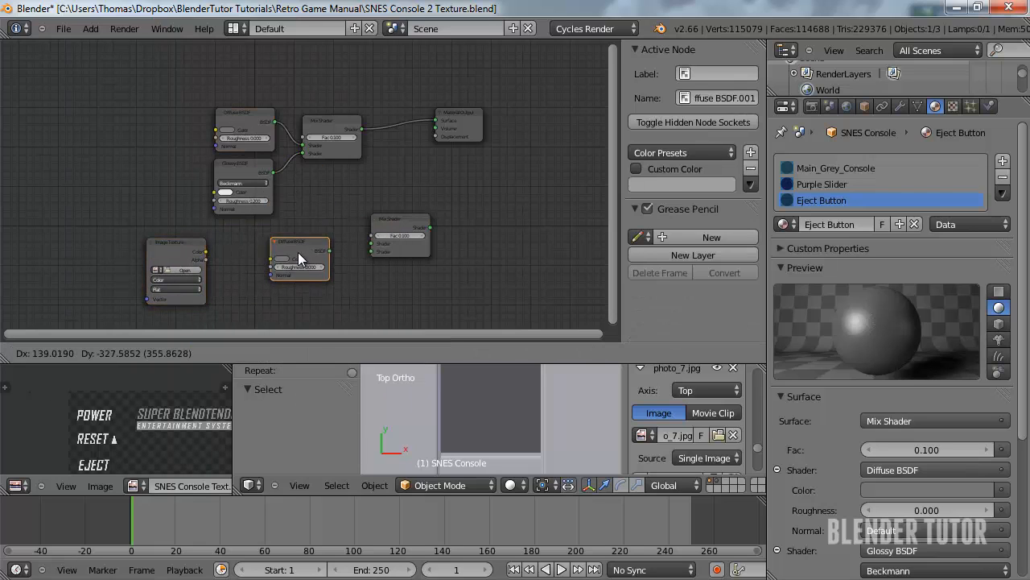
pyautogui.click(290, 251)
pyautogui.moveTo(203, 255); pyautogui.dragTo(390, 268)
pyautogui.scroll(3, 341, 259)
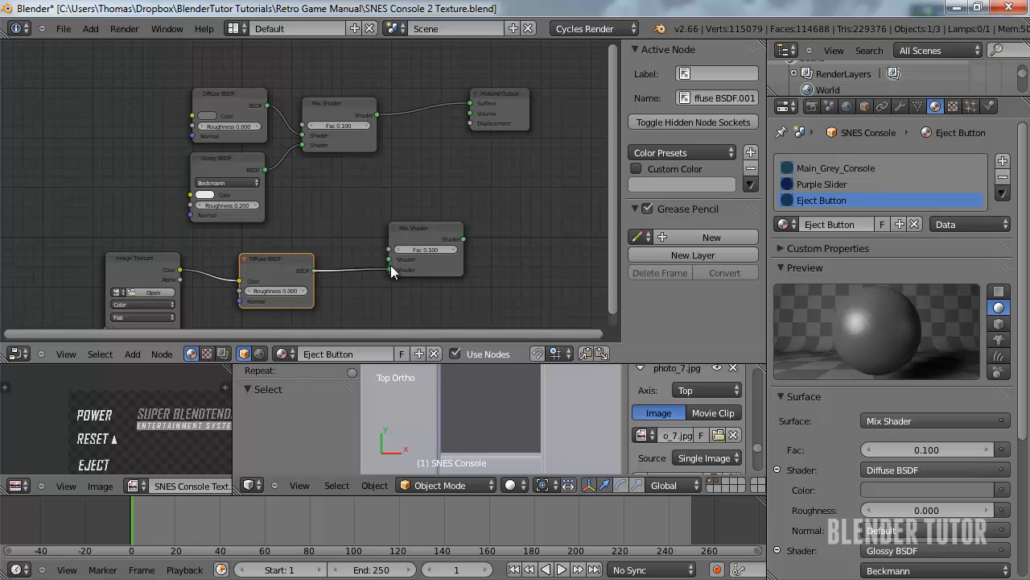
# Link the original Mix Shader and the image's alpha into the duplicated Mix Shader's first shader and Fac inputs, and connect it to the Material Output surface
pyautogui.moveTo(378, 114); pyautogui.dragTo(390, 260)
pyautogui.moveTo(181, 279); pyautogui.dragTo(390, 250)
pyautogui.click(425, 222)
pyautogui.moveTo(425, 218); pyautogui.dragTo(411, 179)
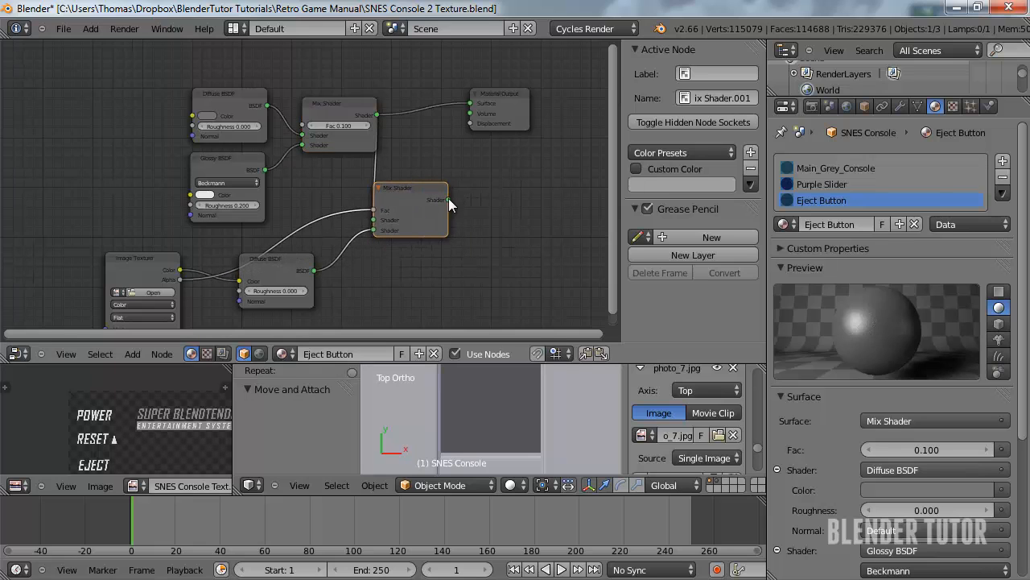
pyautogui.moveTo(457, 105); pyautogui.dragTo(470, 104)
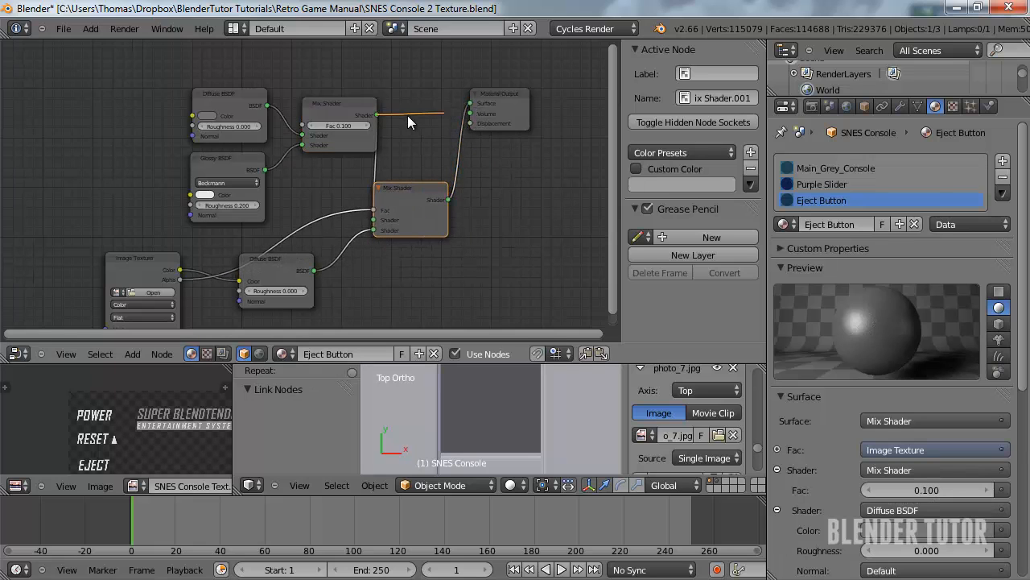
pyautogui.scroll(-2, 425, 221)
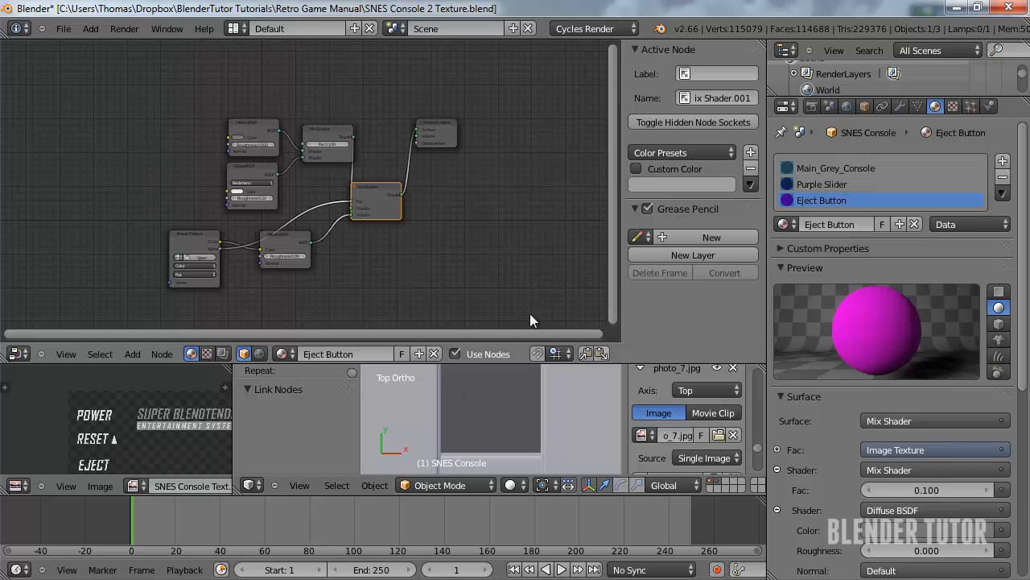
# Load SNES Console Text.png into the Eject Button's Image Texture node and space it apart from the Diffuse BSDF
pyautogui.scroll(3, 261, 259)
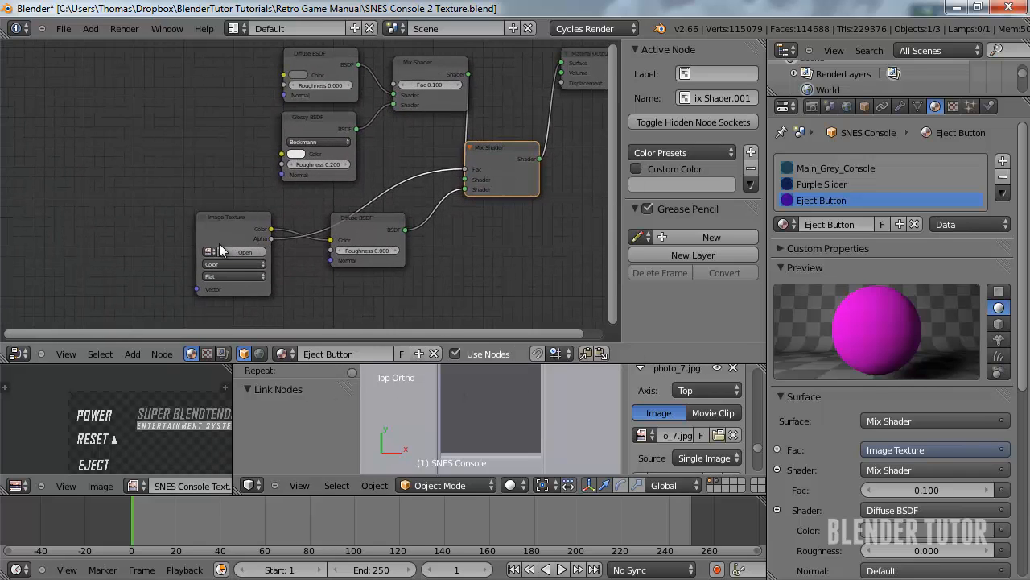
pyautogui.click(209, 250)
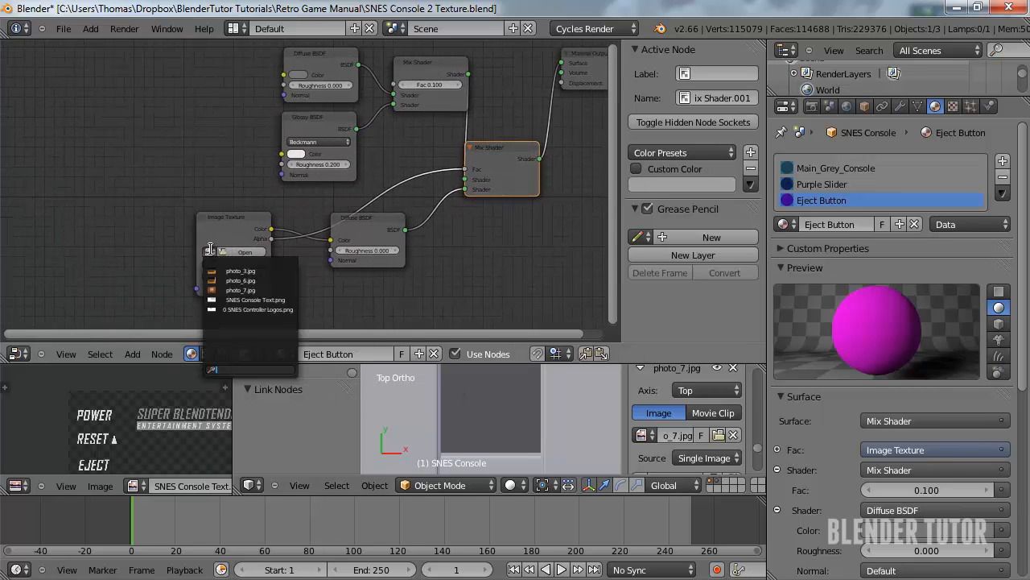
pyautogui.click(284, 301)
pyautogui.moveTo(189, 217); pyautogui.dragTo(142, 217)
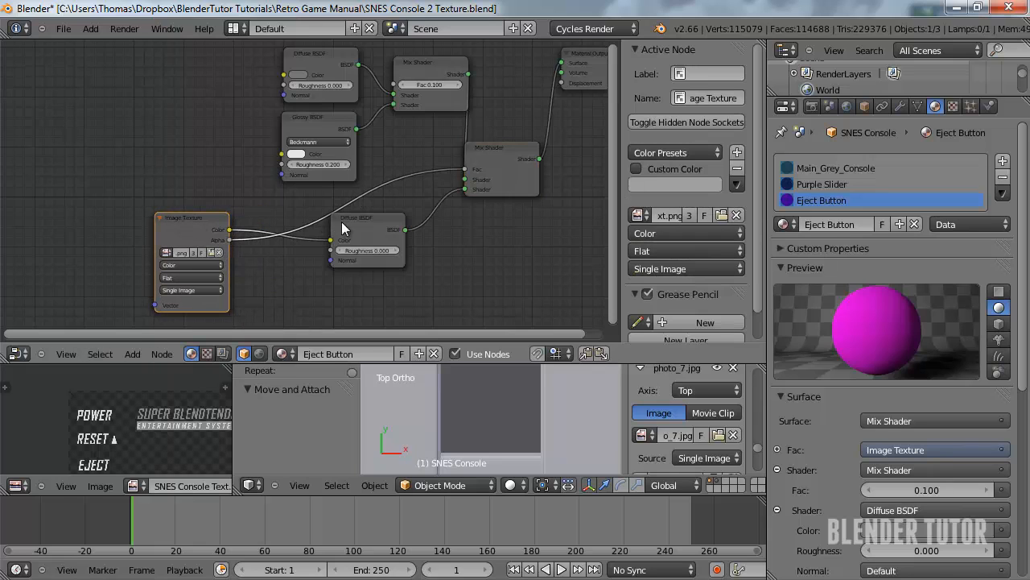
pyautogui.moveTo(355, 225); pyautogui.dragTo(330, 244)
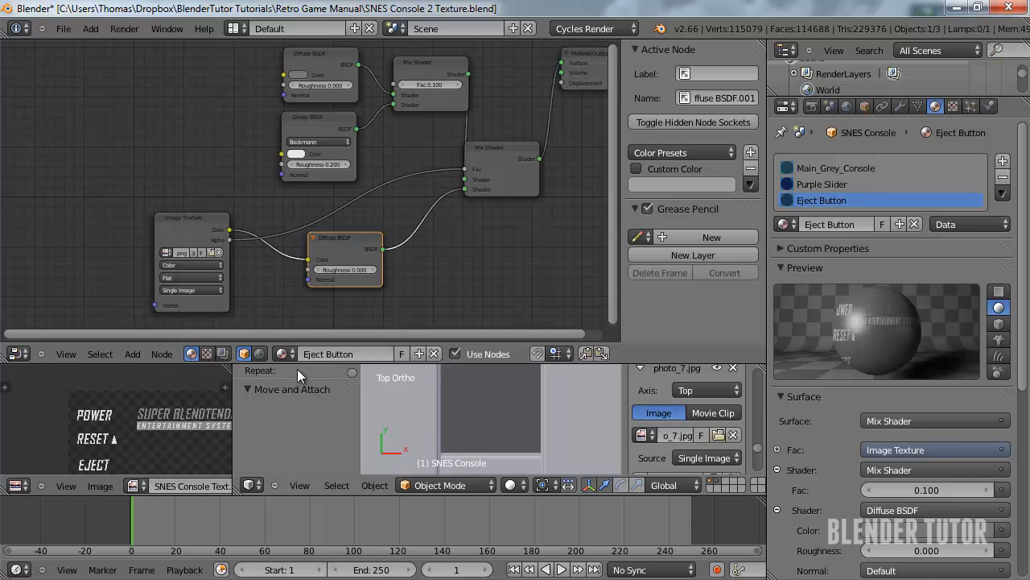
# Enlarge the 3D view, inspect the EJECT lettering and the whole console in Rendered shading, and return to Solid shading
pyautogui.moveTo(304, 363); pyautogui.dragTo(304, 105)
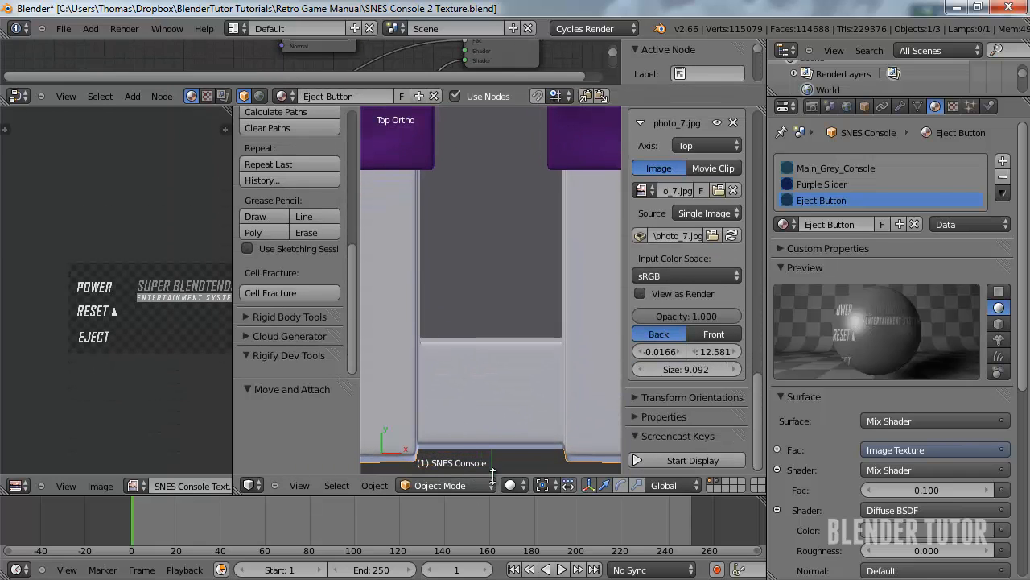
pyautogui.click(511, 485)
pyautogui.click(541, 380)
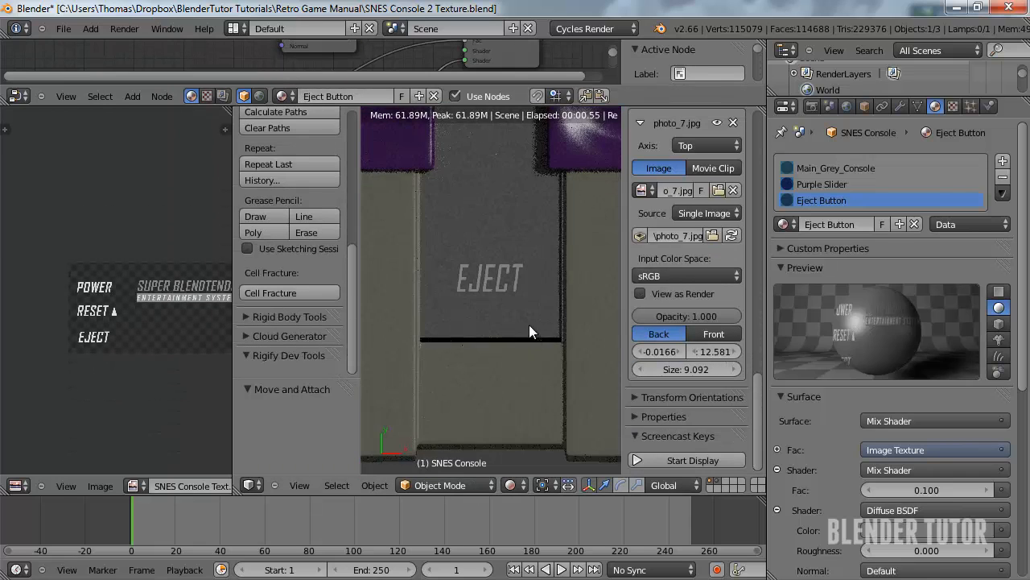
pyautogui.scroll(-5, 511, 279)
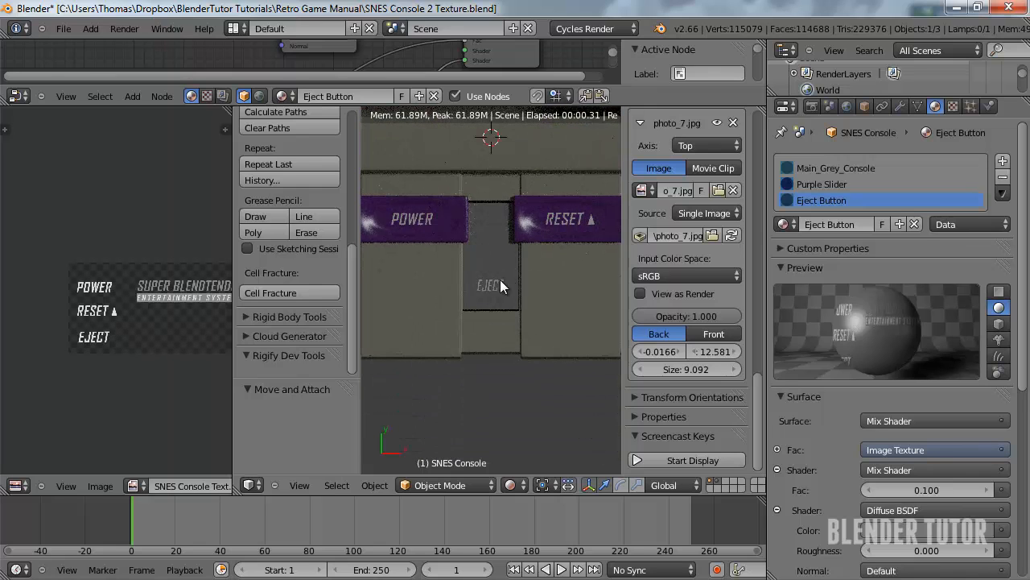
pyautogui.moveTo(530, 296); pyautogui.dragTo(555, 229, button='middle')
pyautogui.moveTo(513, 275); pyautogui.dragTo(498, 309, button='middle')
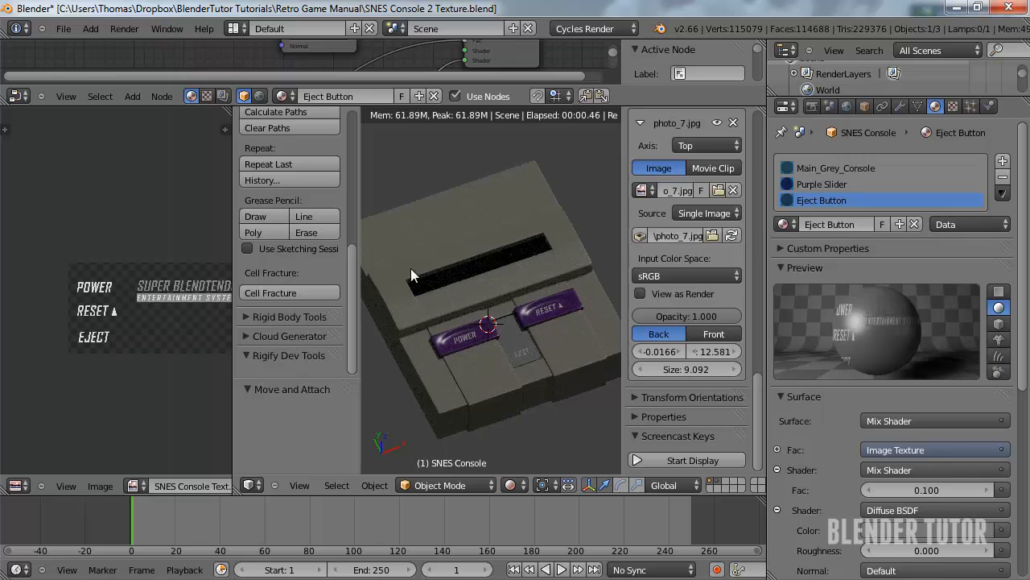
pyautogui.click(510, 485)
pyautogui.click(538, 433)
# In Edit Mode, select the body faces between the cartridge slot and the POWER slider and project their UVs from the top view
pyautogui.moveTo(483, 322); pyautogui.dragTo(456, 296, button='middle')
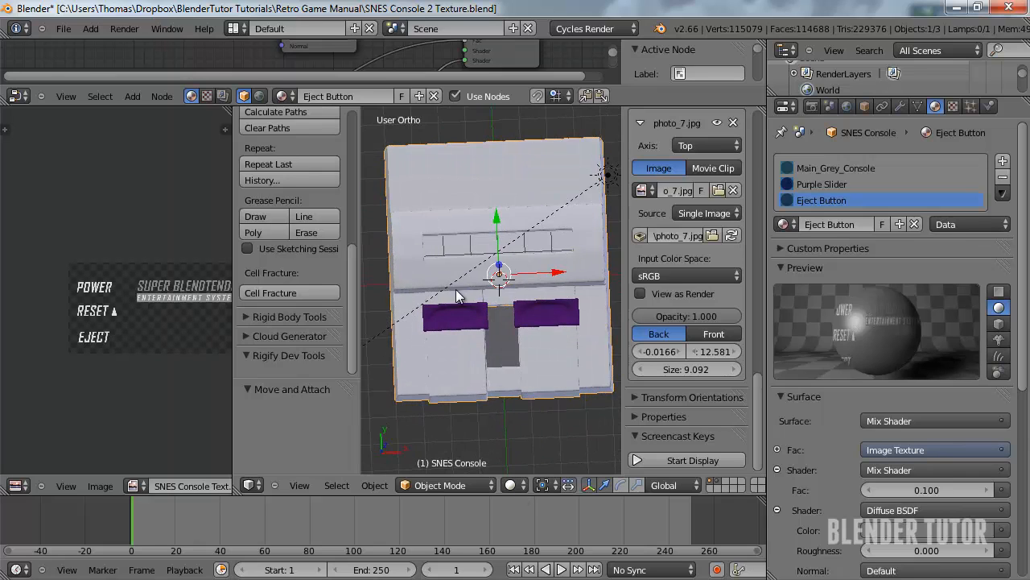
pyautogui.scroll(3, 456, 296)
pyautogui.press('Tab')
pyautogui.scroll(-1, 442, 274)
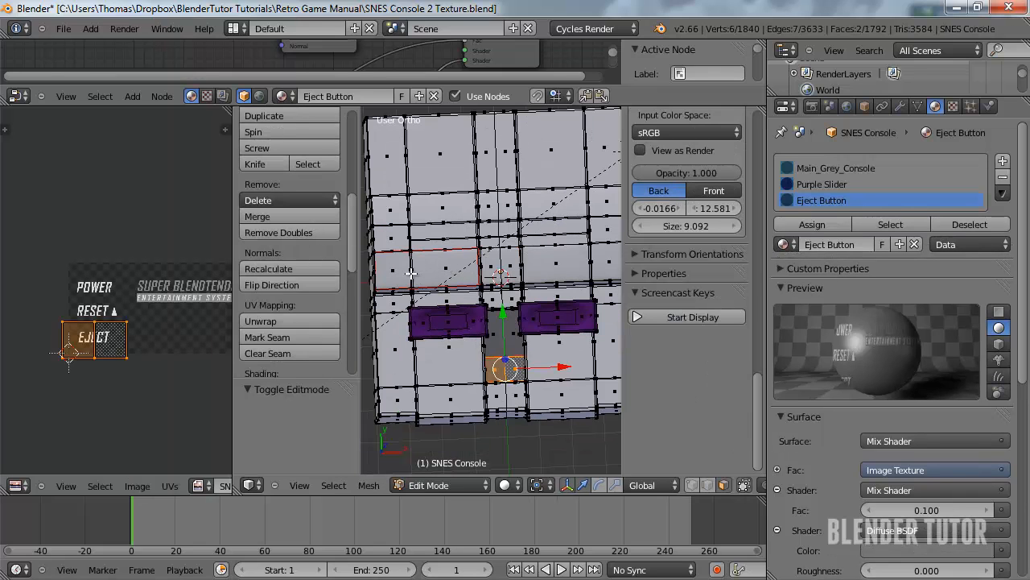
pyautogui.rightClick(411, 273)
pyautogui.press('KP_7')
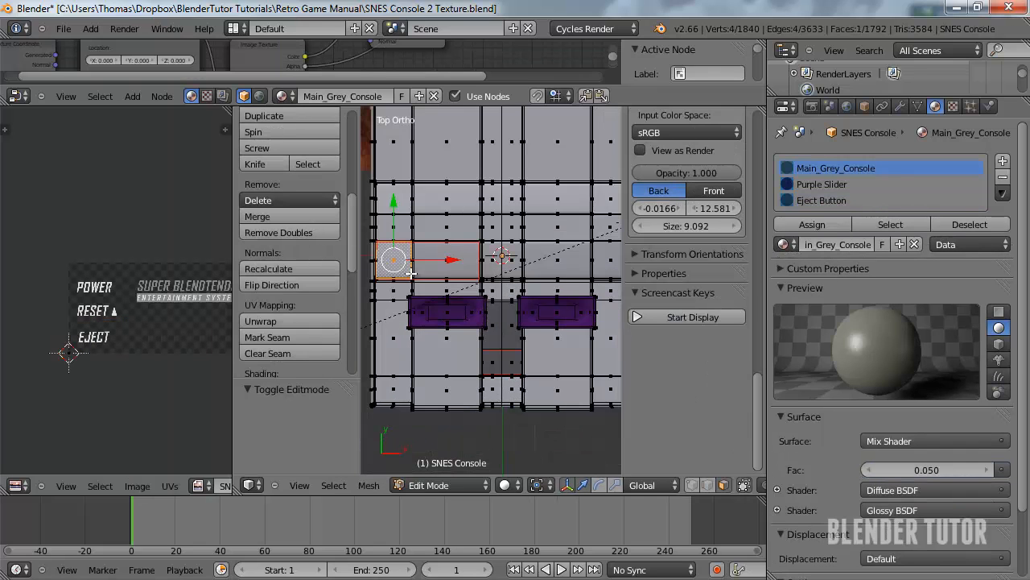
pyautogui.scroll(3, 412, 273)
pyautogui.scroll(-1, 446, 277)
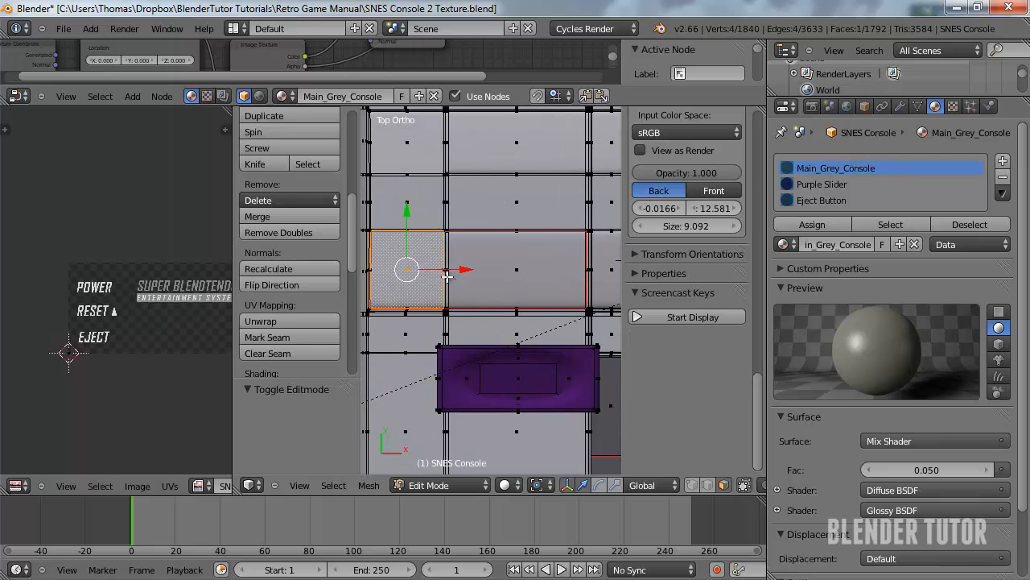
pyautogui.keyDown('ctrl'); pyautogui.rightClick(491, 270); pyautogui.keyUp('ctrl')
pyautogui.scroll(-3, 489, 276)
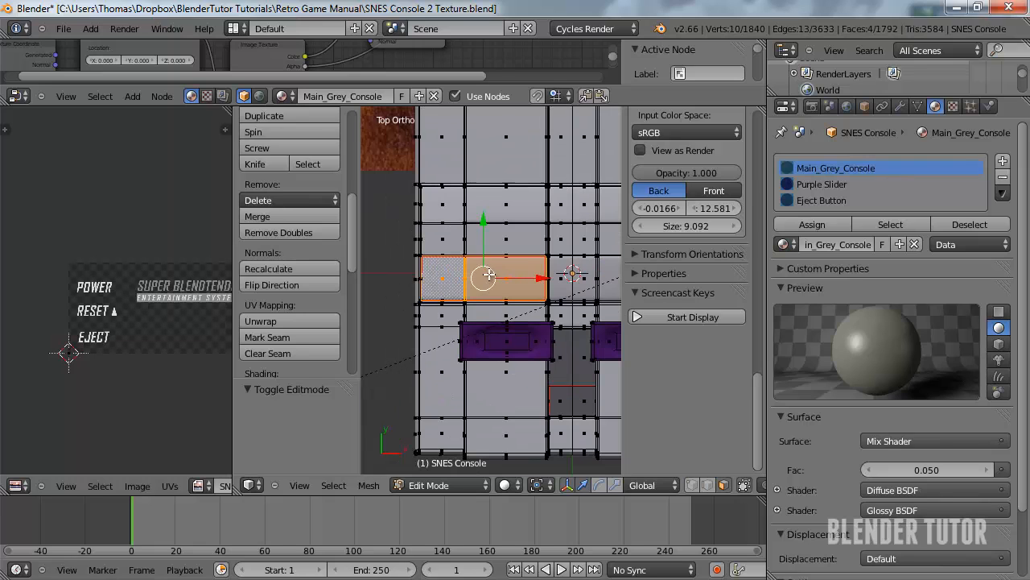
pyautogui.press('u')
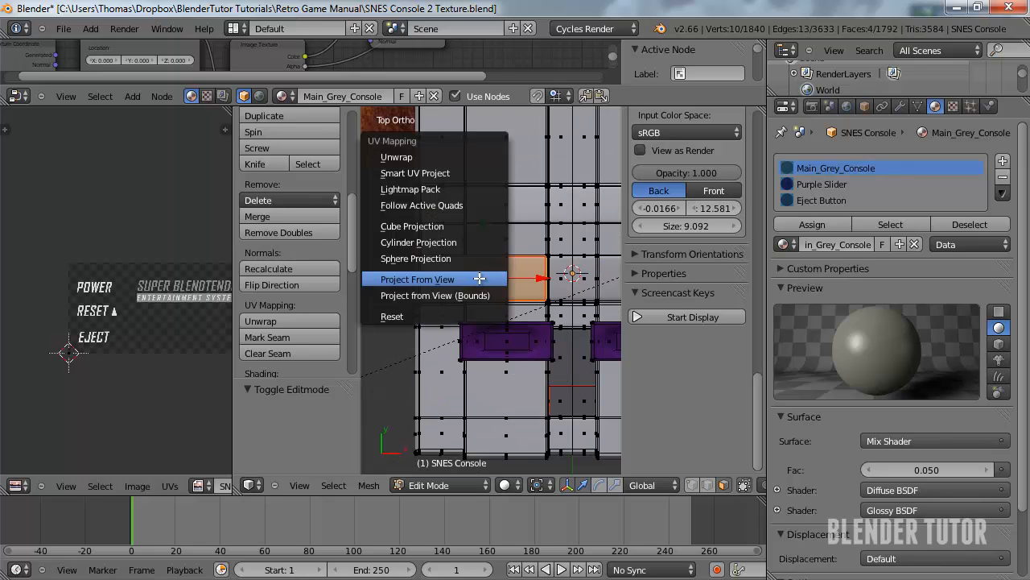
pyautogui.click(480, 274)
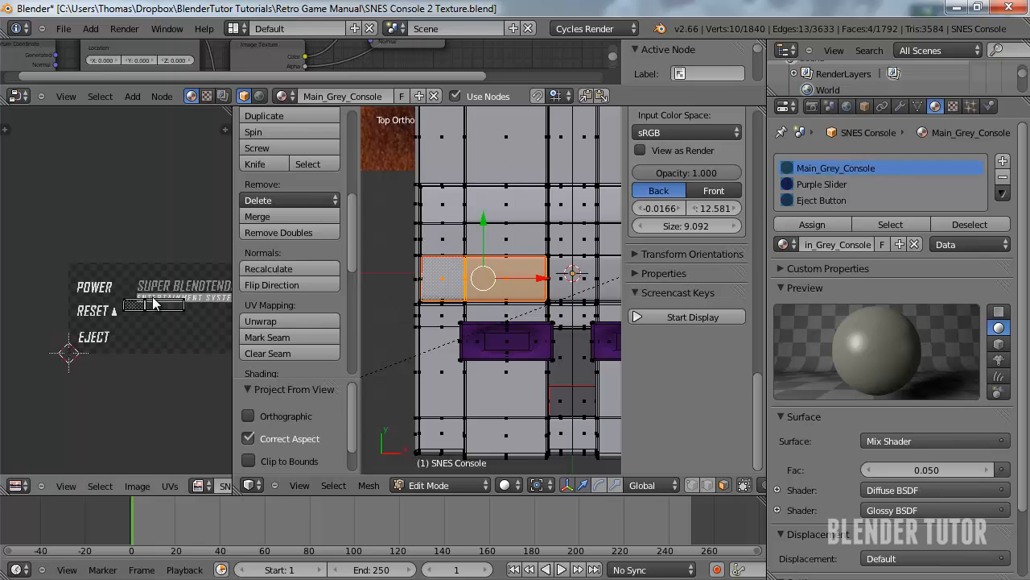
# Select all the projected UVs, stretch them about 1.965 along Y and scale them up about 1.99 times
pyautogui.press('a')
pyautogui.press('s')
pyautogui.press('y')
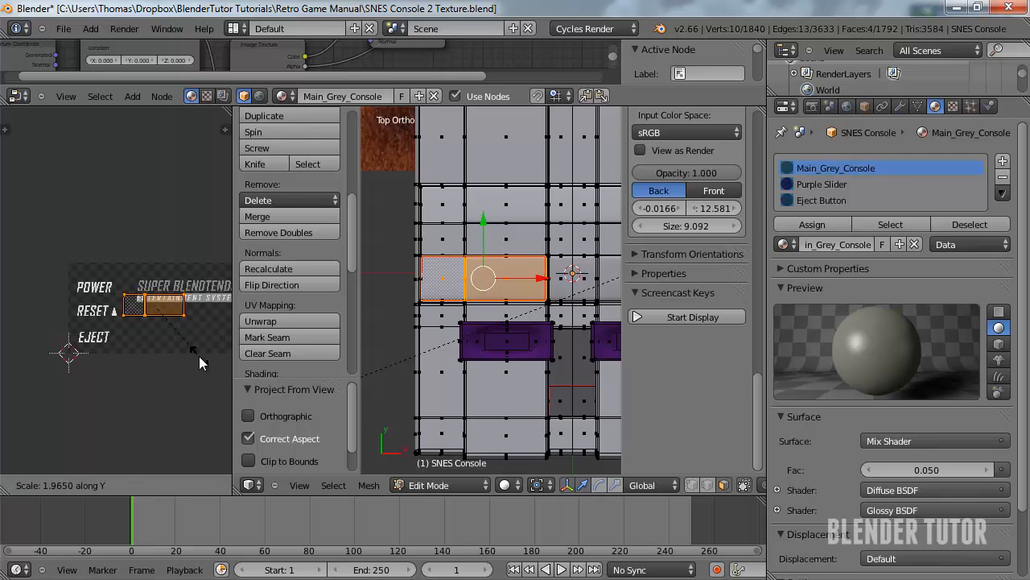
pyautogui.click(201, 358)
pyautogui.scroll(-2, 158, 345)
pyautogui.scroll(3, 133, 336)
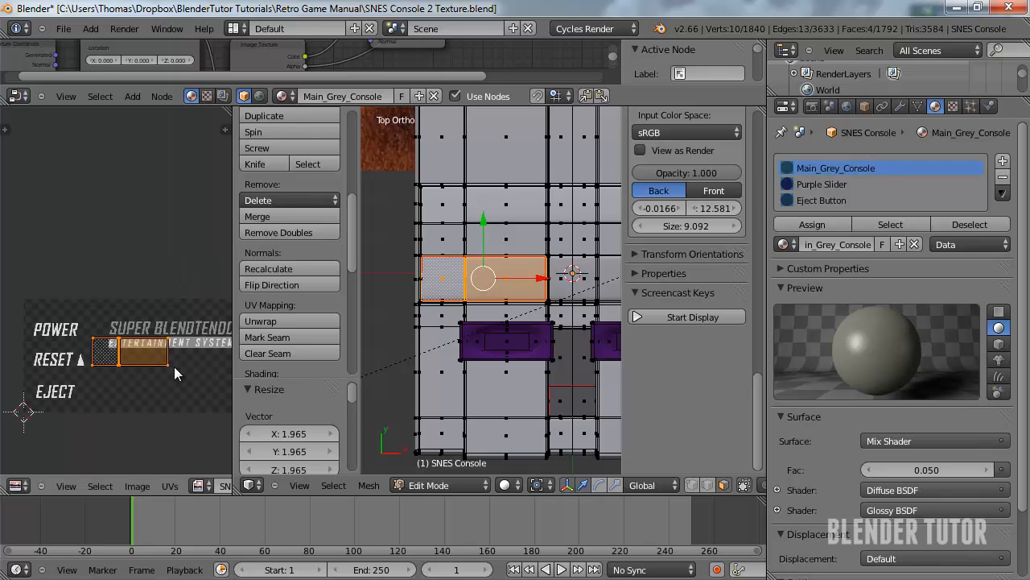
pyautogui.scroll(-3, 126, 334)
pyautogui.press('s')
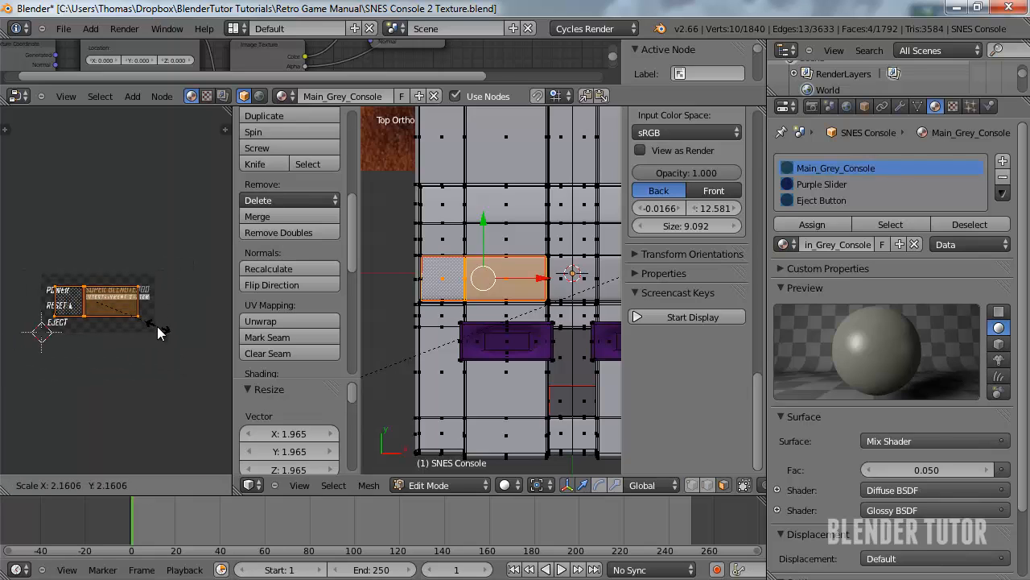
pyautogui.click(157, 326)
# Move the enlarged UVs over the SUPER BLENDTENDO ENTERTAINMENT SYSTEM logo and fine-tune their position around it
pyautogui.press('g')
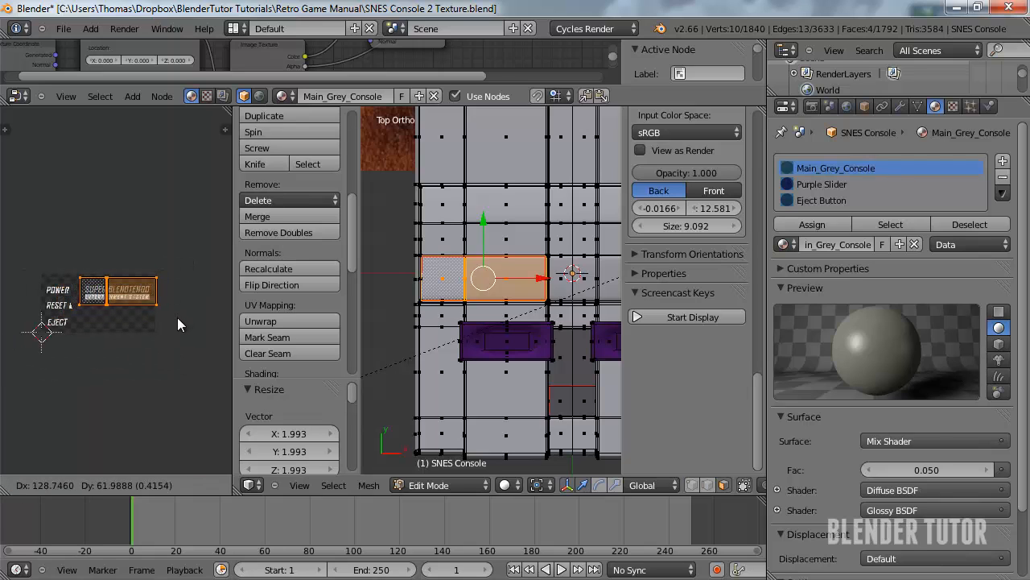
pyautogui.click(170, 325)
pyautogui.scroll(4, 165, 334)
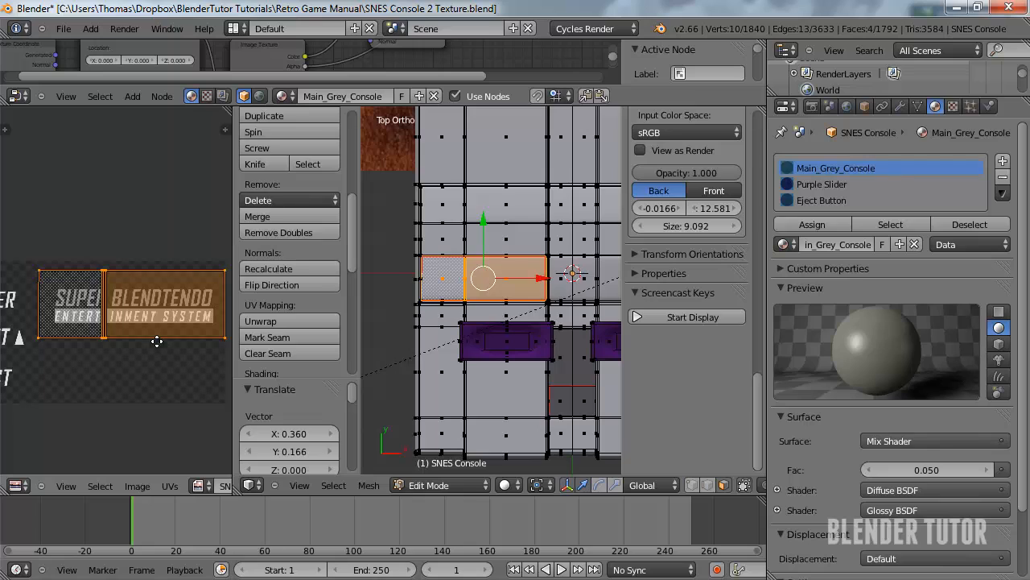
pyautogui.moveTo(157, 340); pyautogui.dragTo(154, 349, button='middle')
pyautogui.press('g')
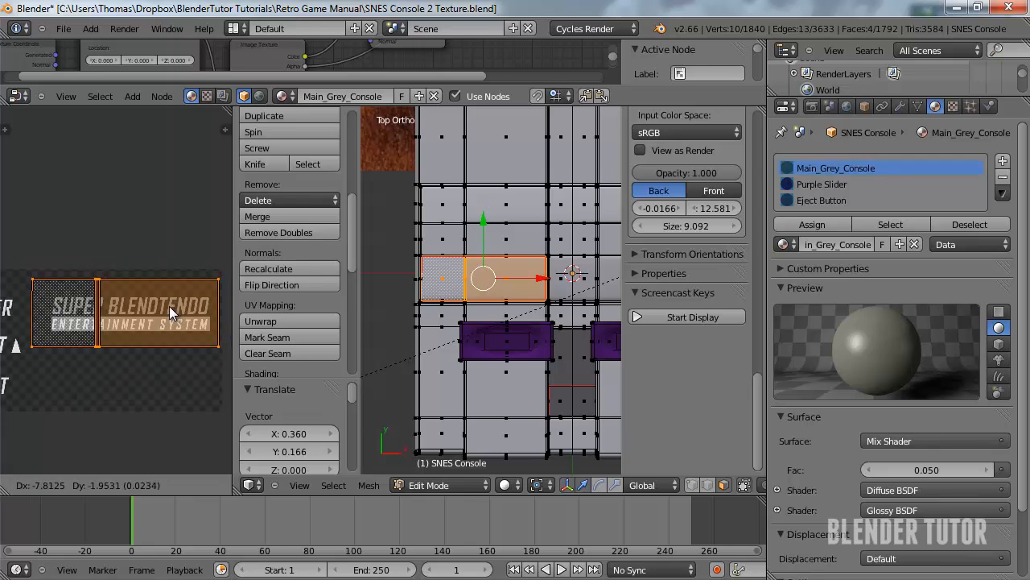
pyautogui.click(166, 306)
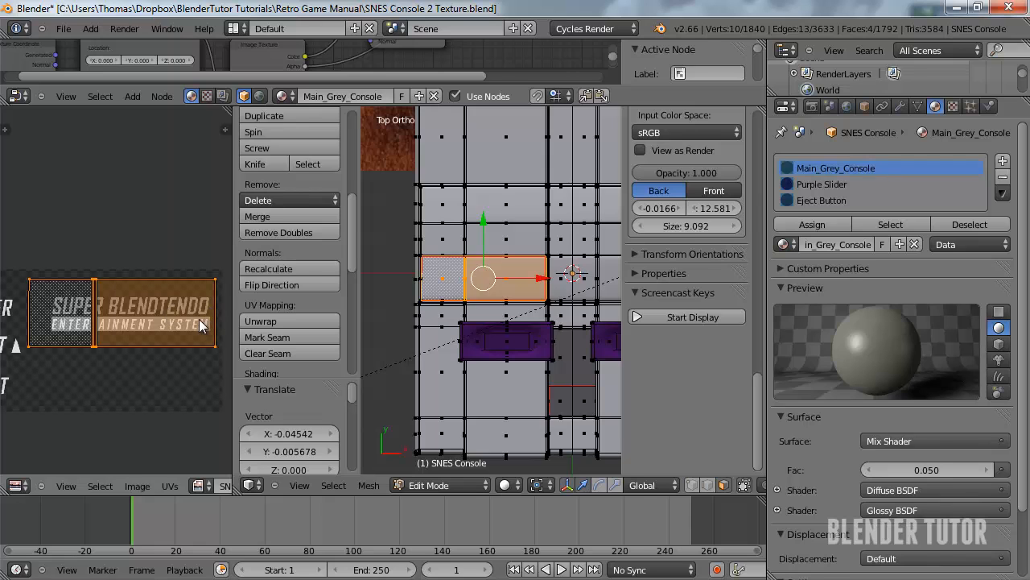
# Leave Edit Mode, check the console body in Rendered shading and switch back to Solid shading
pyautogui.press('Tab')
pyautogui.click(512, 485)
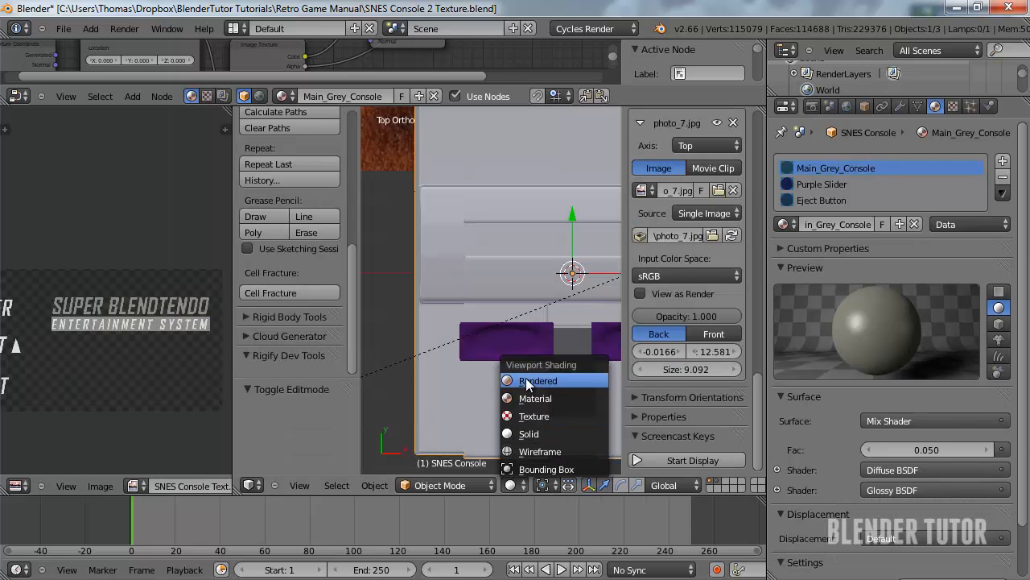
pyautogui.click(527, 445)
pyautogui.click(510, 485)
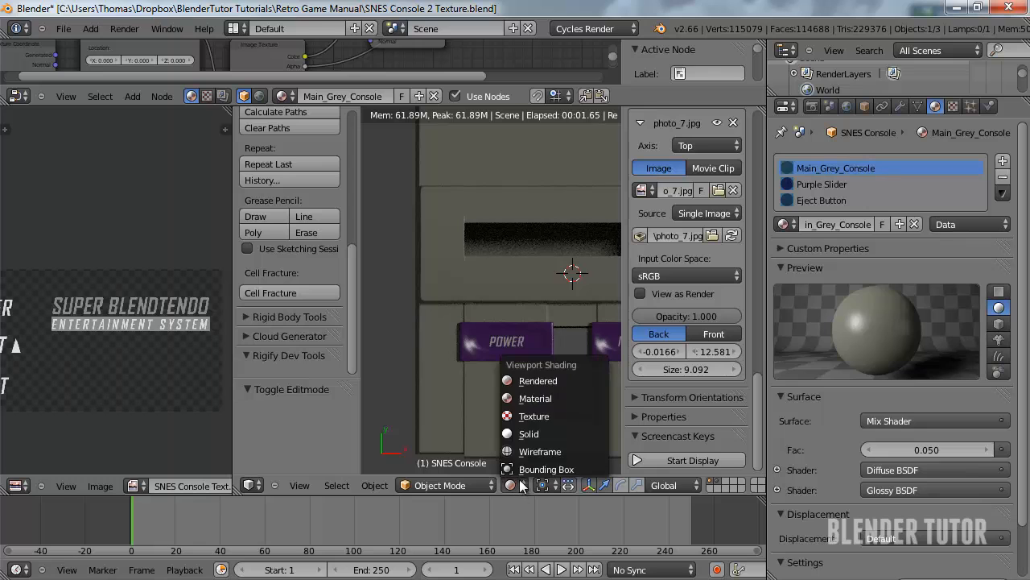
pyautogui.click(523, 435)
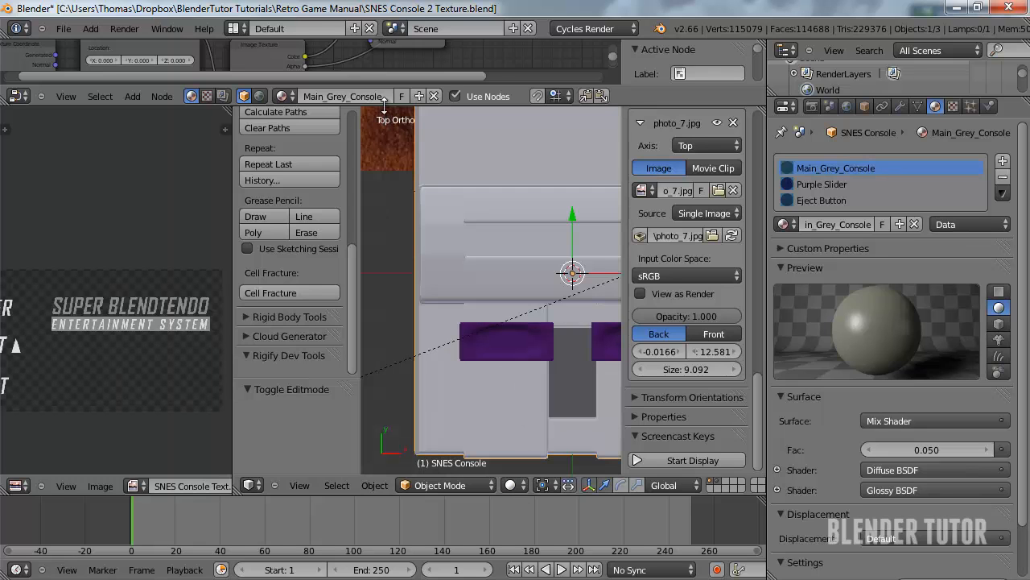
# Enlarge the node editor and load SNES Console Text.png into the Main_Grey_Console material's Image Texture node
pyautogui.moveTo(370, 105); pyautogui.dragTo(322, 344)
pyautogui.moveTo(251, 278); pyautogui.dragTo(294, 271, button='middle')
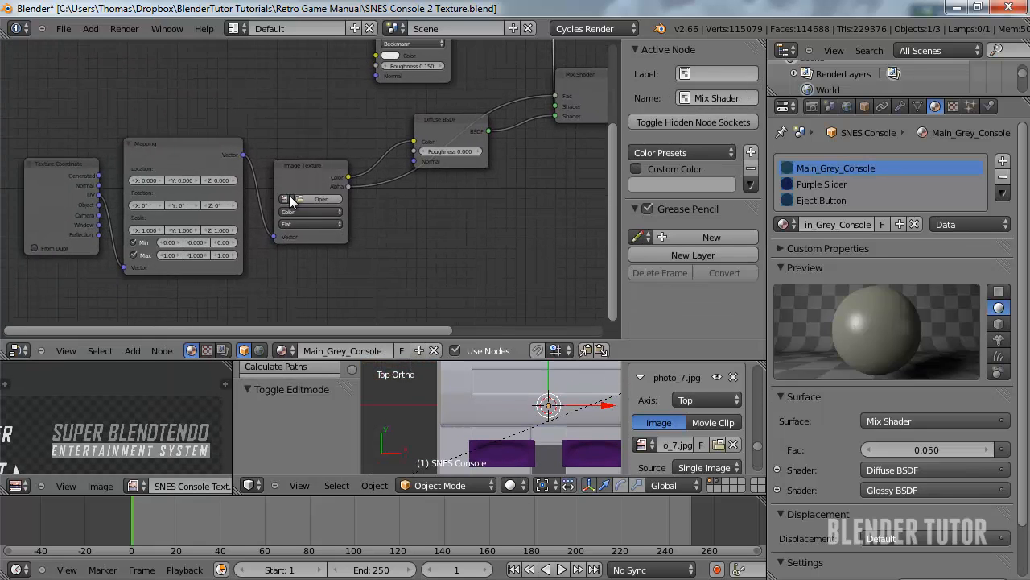
pyautogui.click(285, 199)
pyautogui.click(314, 243)
pyautogui.moveTo(393, 292); pyautogui.dragTo(382, 236, button='middle')
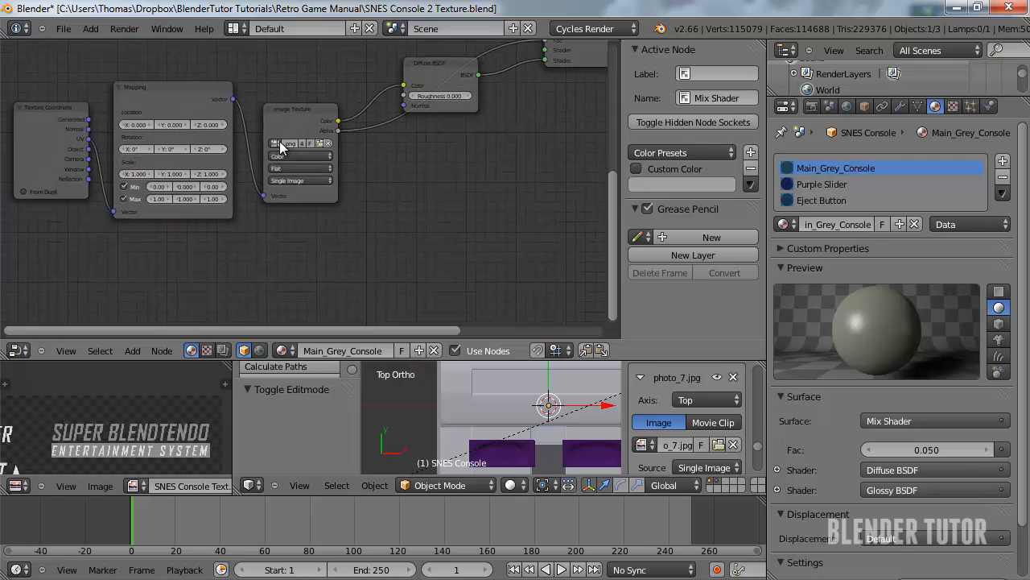
# Link the second Mix Shader's output to the Material Output surface in the Main_Grey_Console material
pyautogui.scroll(-5, 420, 153)
pyautogui.moveTo(440, 161); pyautogui.dragTo(329, 273, button='middle')
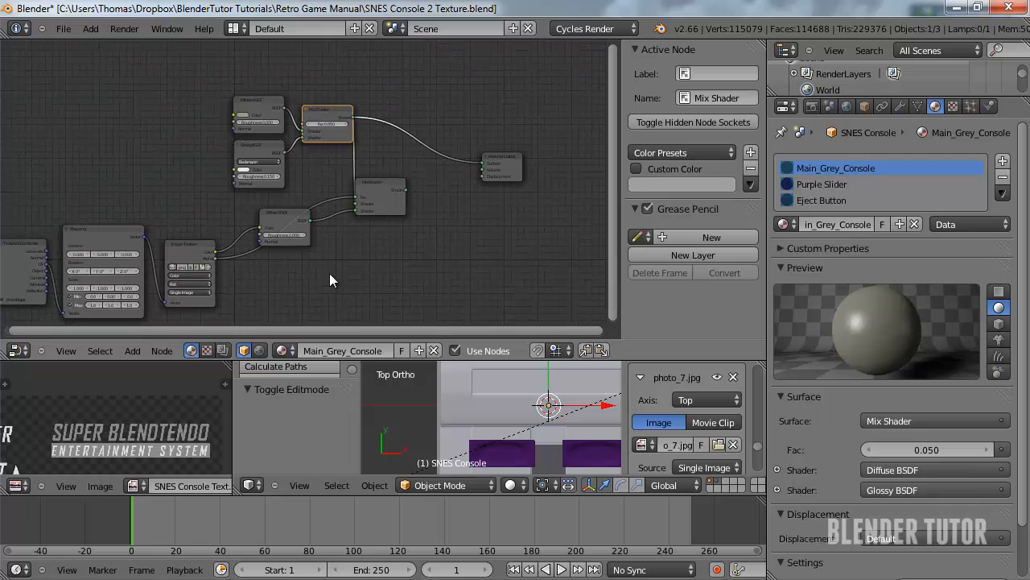
pyautogui.scroll(4, 358, 231)
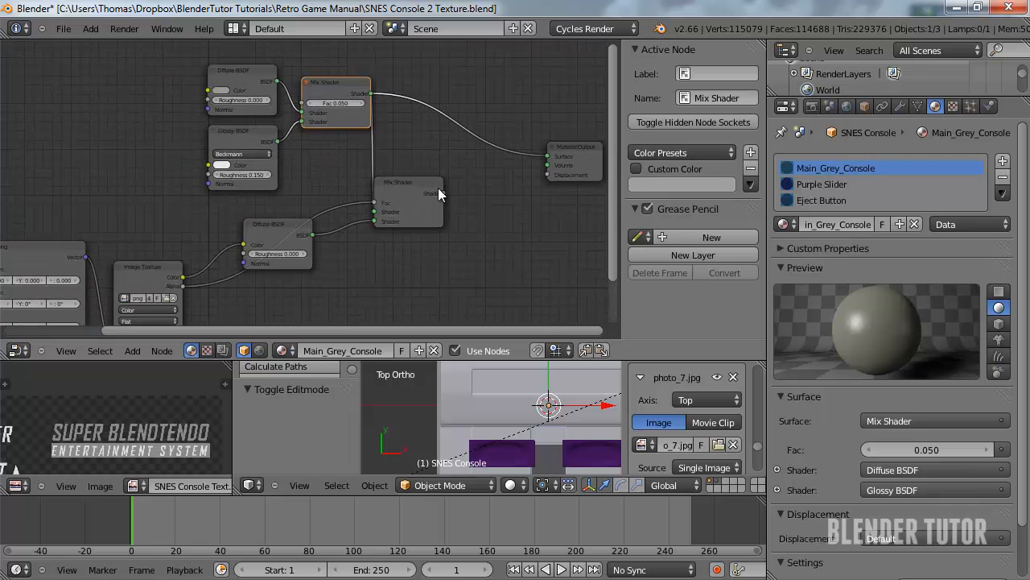
pyautogui.moveTo(440, 193); pyautogui.dragTo(547, 156)
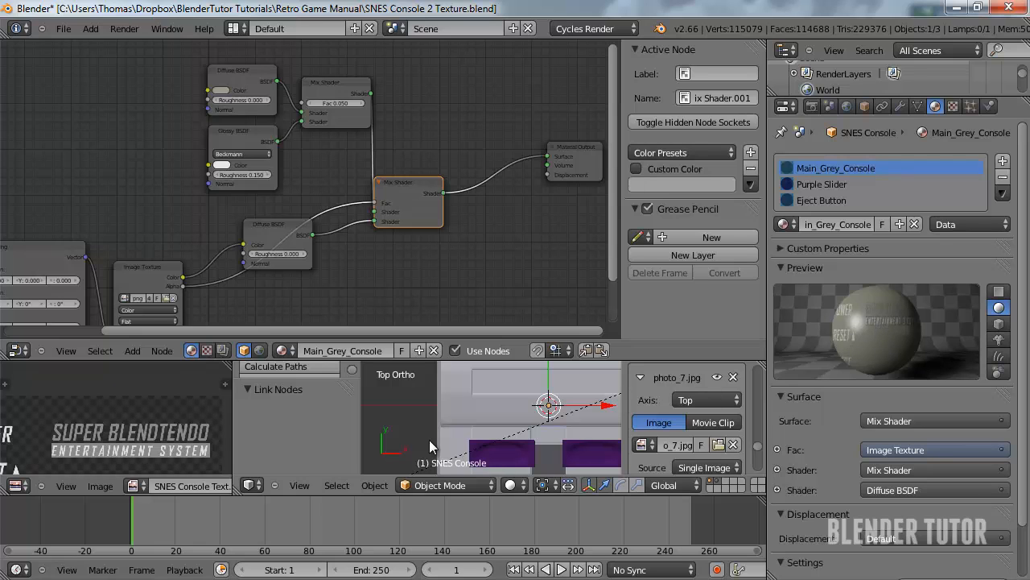
# Enlarge the 3D view and preview the console's logo area in Rendered shading
pyautogui.moveTo(427, 360); pyautogui.dragTo(427, 115)
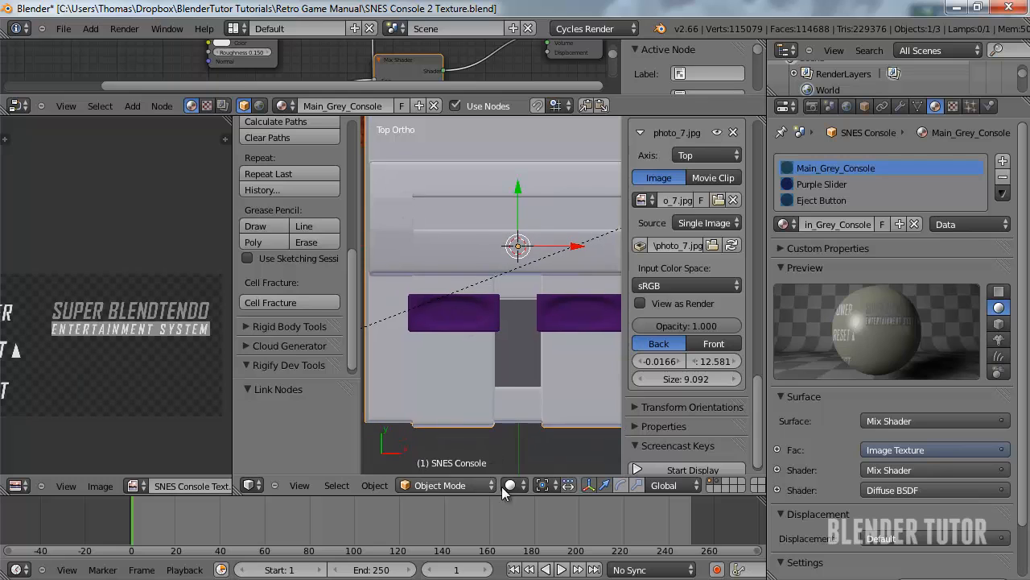
pyautogui.click(511, 485)
pyautogui.click(537, 380)
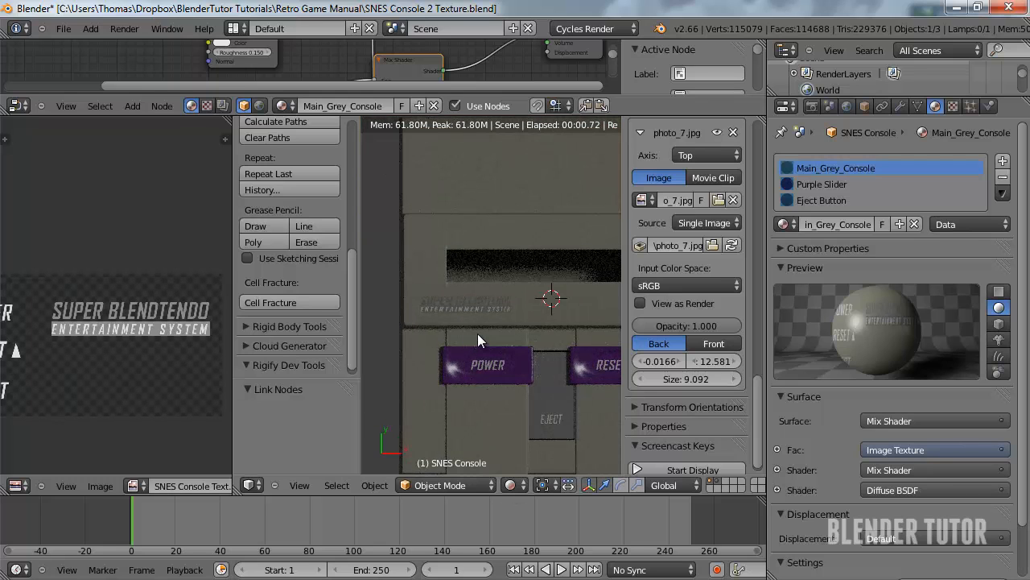
# Inspect the rendered logo, switch back to Solid shading and compare its placement with the reference photo
pyautogui.scroll(2, 463, 318)
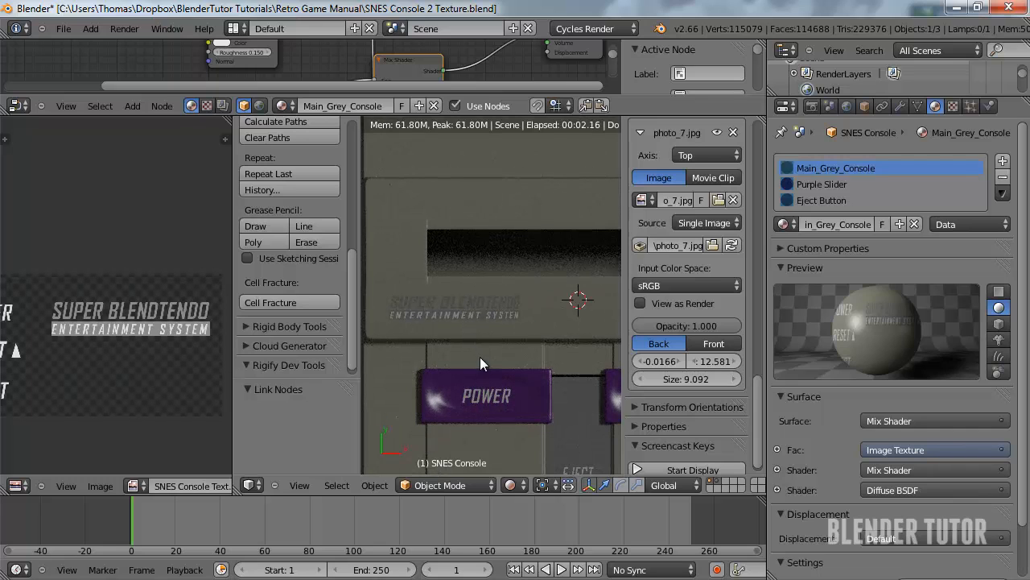
pyautogui.click(511, 485)
pyautogui.click(536, 431)
pyautogui.scroll(-5, 518, 278)
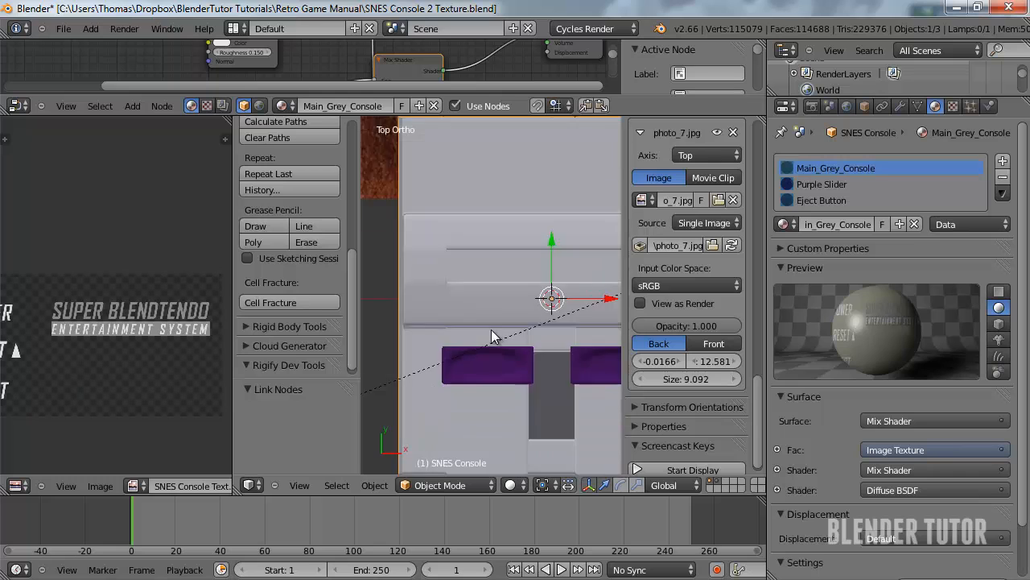
pyautogui.scroll(5, 502, 295)
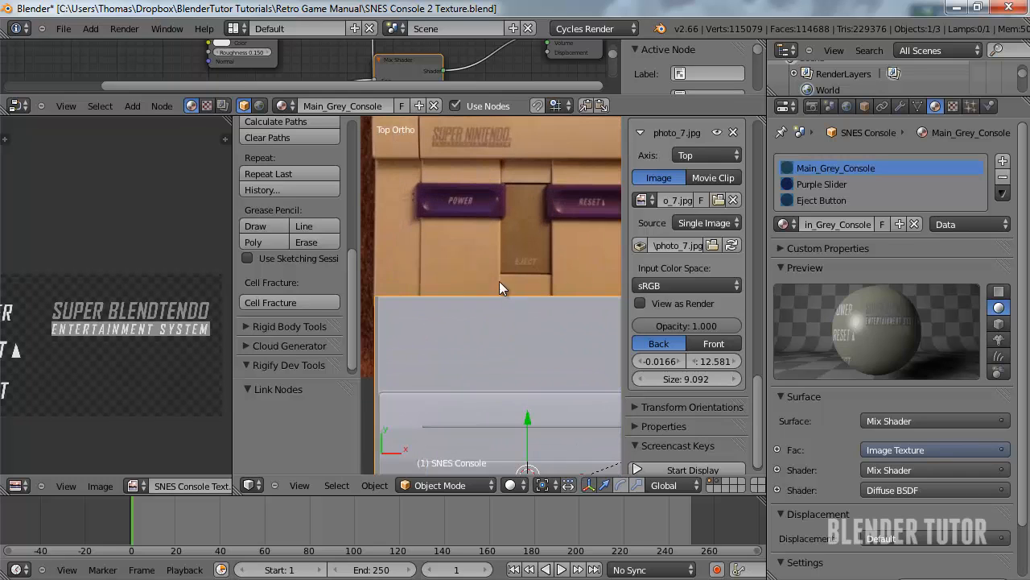
pyautogui.scroll(-5, 454, 290)
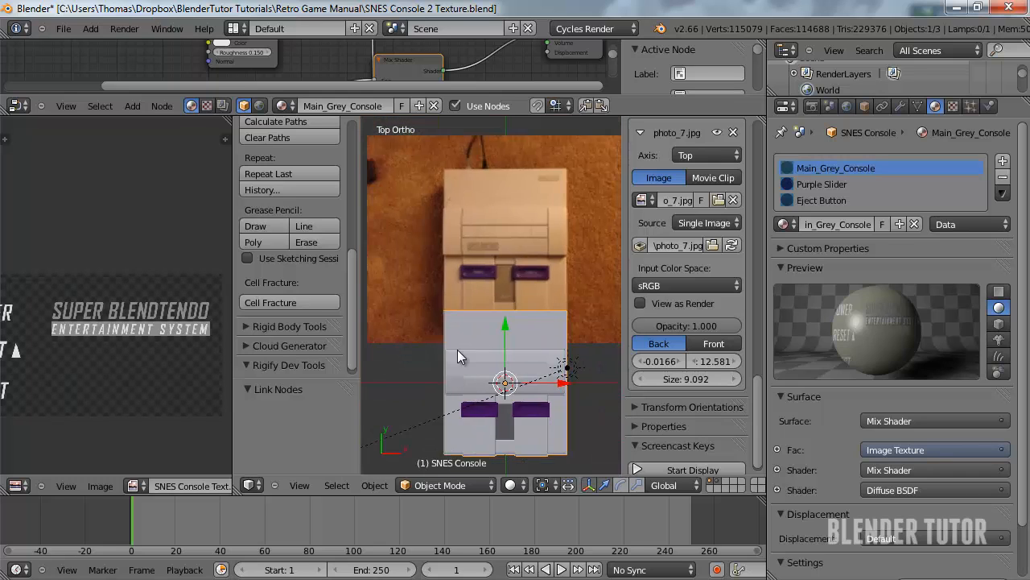
# Enter Edit Mode on the console and clear the seams on the selected logo faces
pyautogui.scroll(3, 455, 325)
pyautogui.press('Tab')
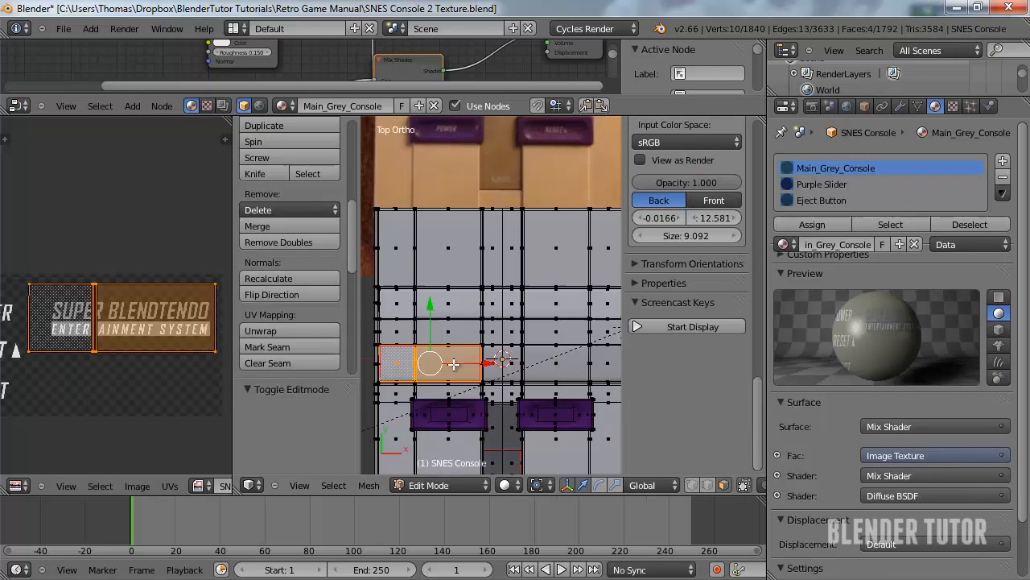
pyautogui.press('Tab')
pyautogui.press('Tab')
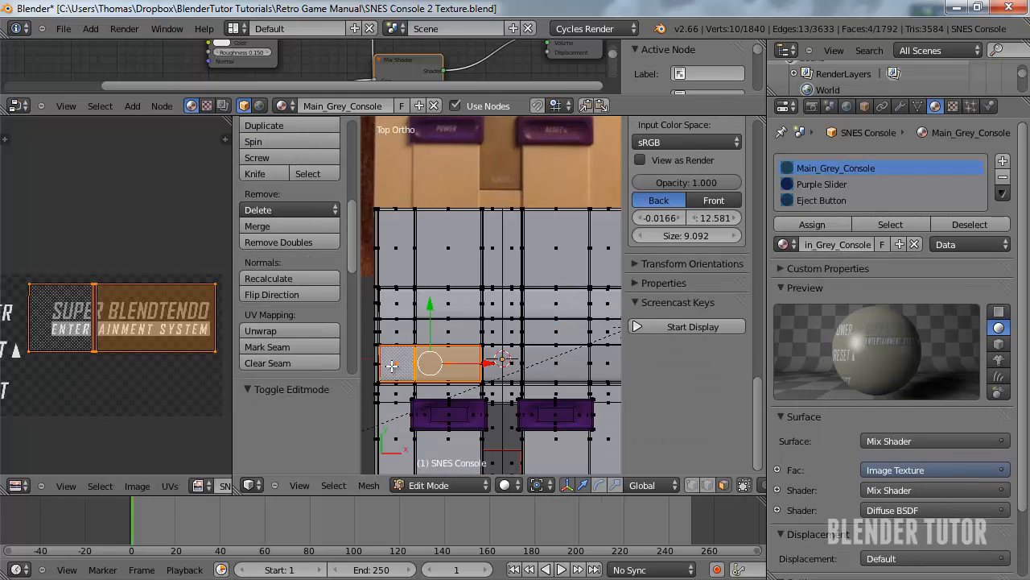
pyautogui.scroll(-2, 105, 320)
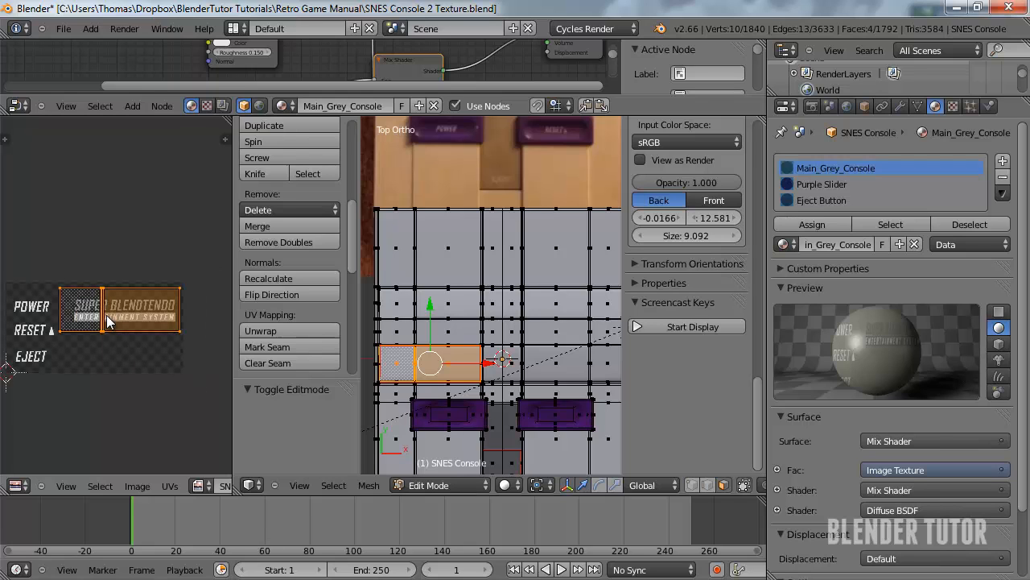
pyautogui.press('Tab')
pyautogui.scroll(2, 418, 359)
pyautogui.keyDown('shift'); pyautogui.moveTo(419, 368); pyautogui.dragTo(493, 299, button='middle'); pyautogui.keyUp('shift')
pyautogui.press('Tab')
pyautogui.scroll(2, 455, 323)
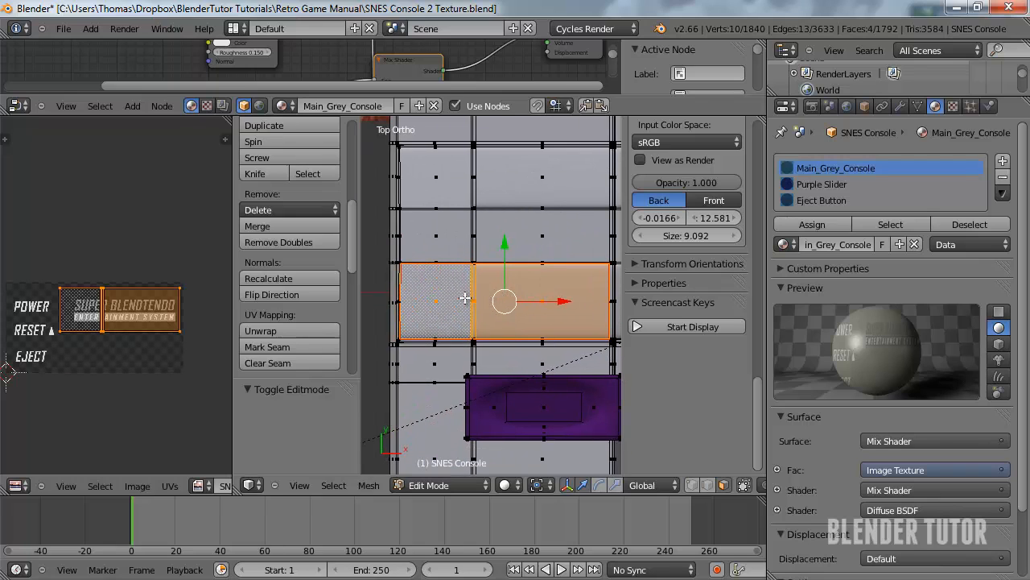
pyautogui.hotkey('ctrl', 'e')
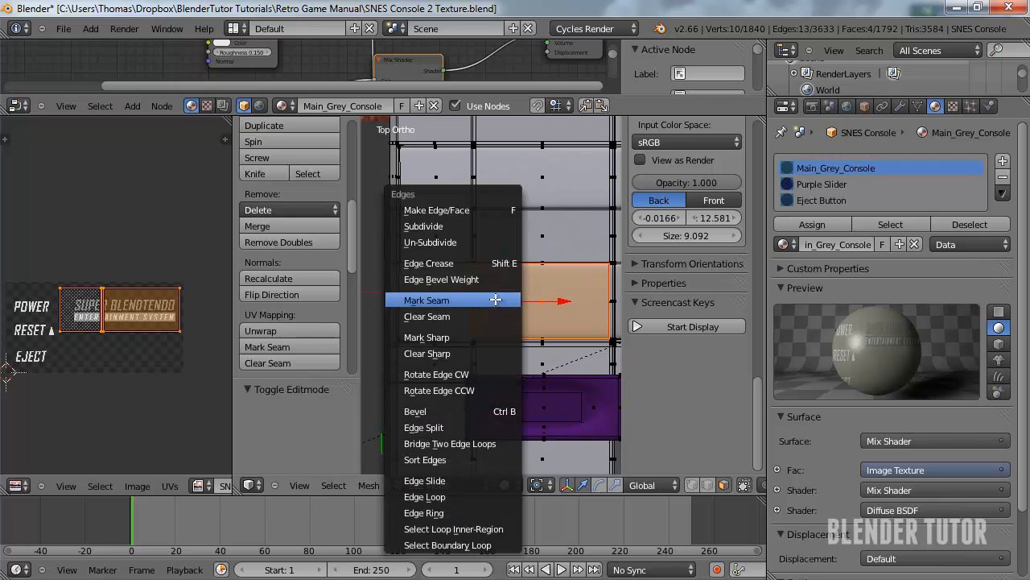
pyautogui.click(496, 300)
# Select only the wide face above the POWER button and mark its border edges as a seam
pyautogui.rightClick(531, 299)
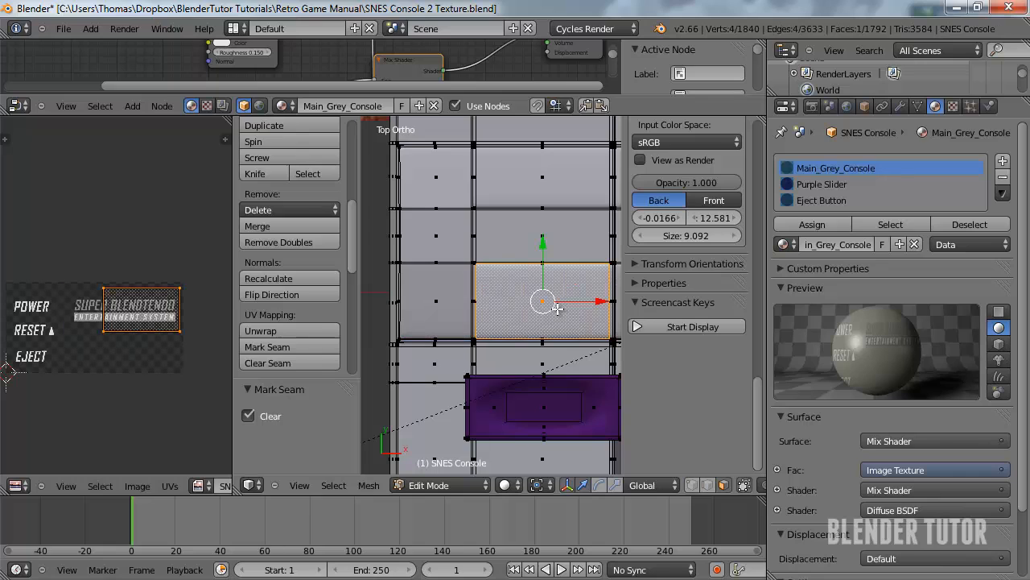
pyautogui.hotkey('ctrl', 'e')
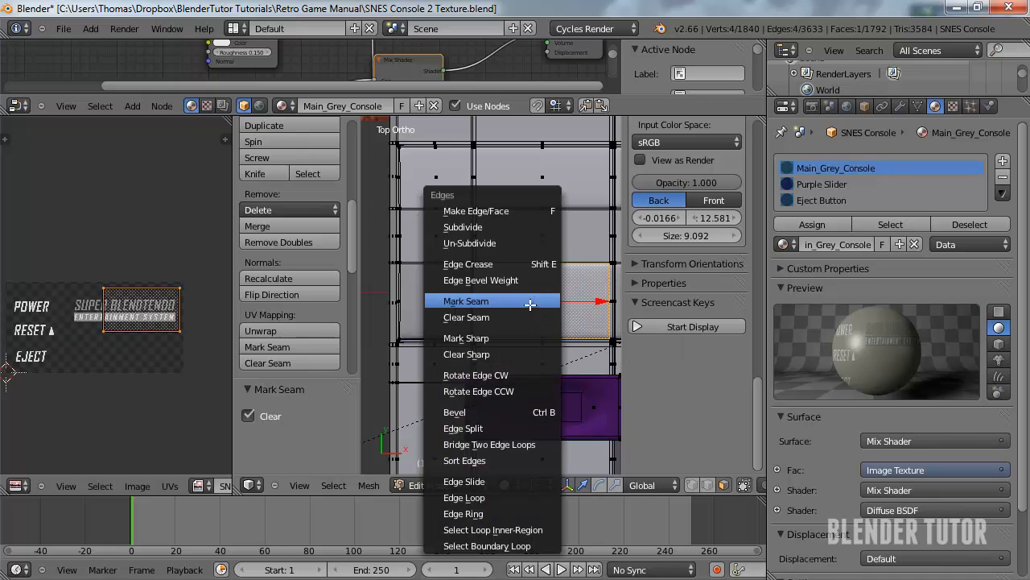
pyautogui.click(527, 363)
pyautogui.scroll(-1, 533, 315)
pyautogui.scroll(-1, 533, 315)
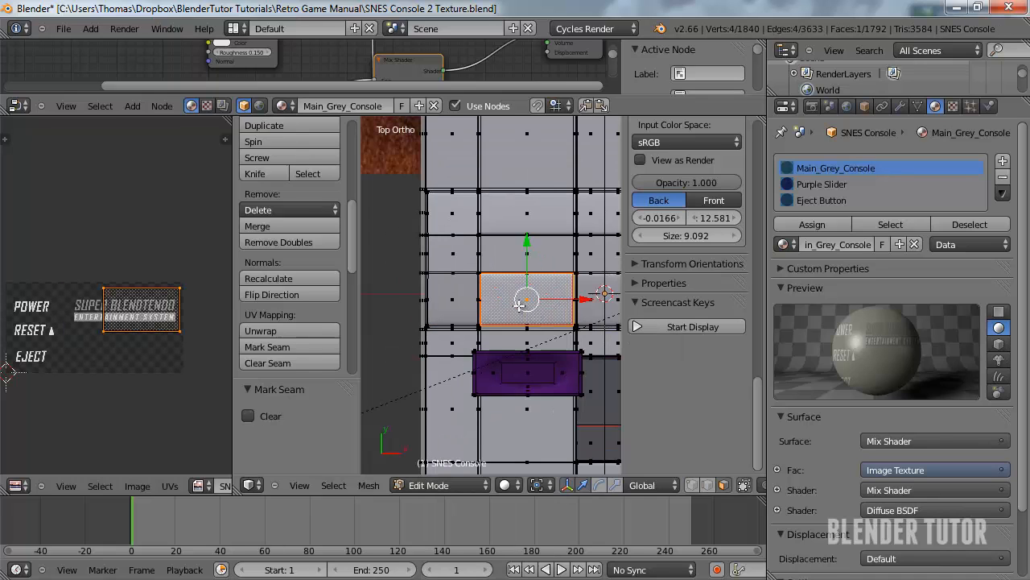
# Project the logo face from view, then scale and move its UVs to enclose the whole SUPER BLENDTENDO ENTERTAINMENT SYSTEM lettering
pyautogui.press('u')
pyautogui.click(467, 368)
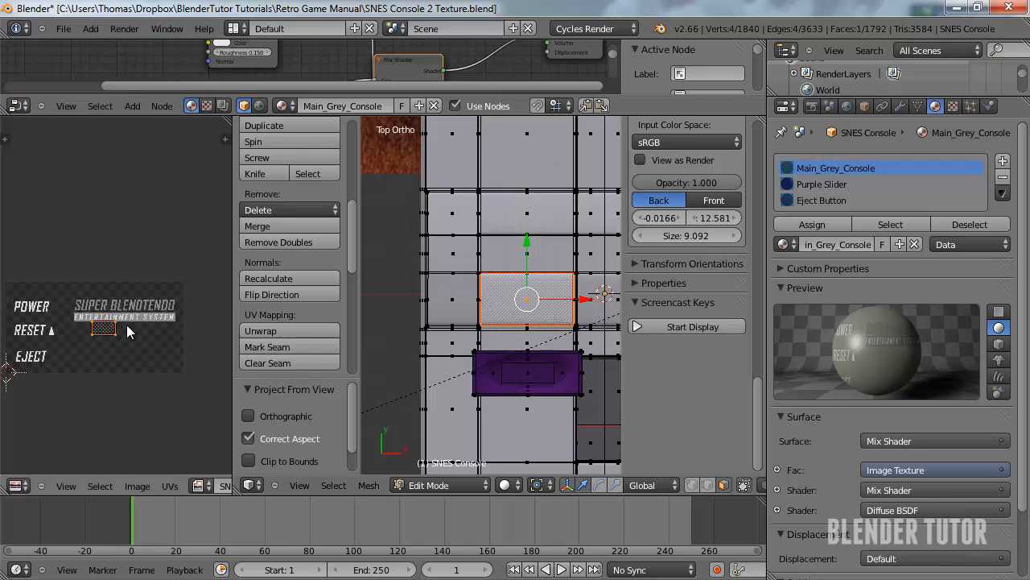
pyautogui.press('s')
pyautogui.click(182, 329)
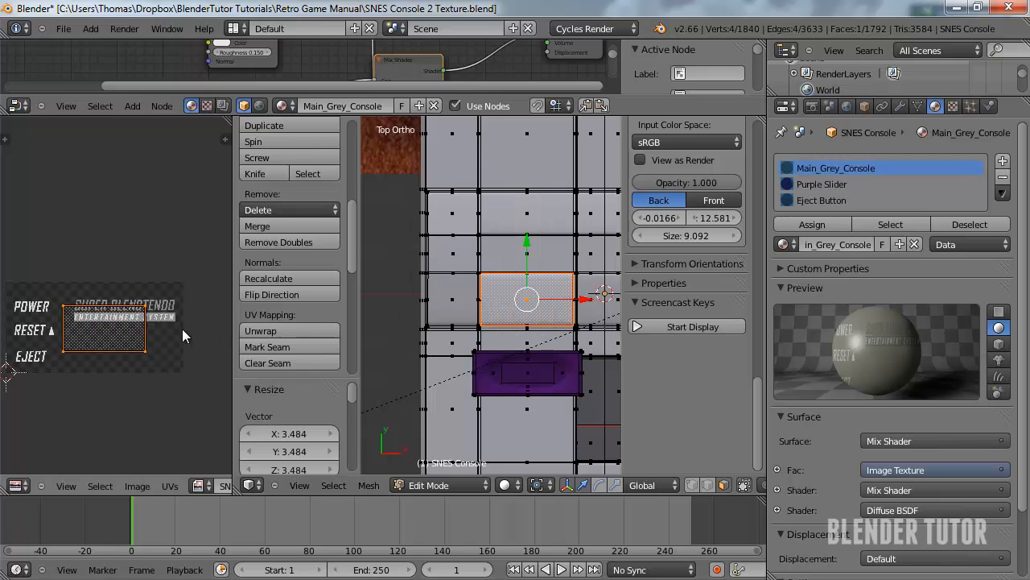
pyautogui.press('g')
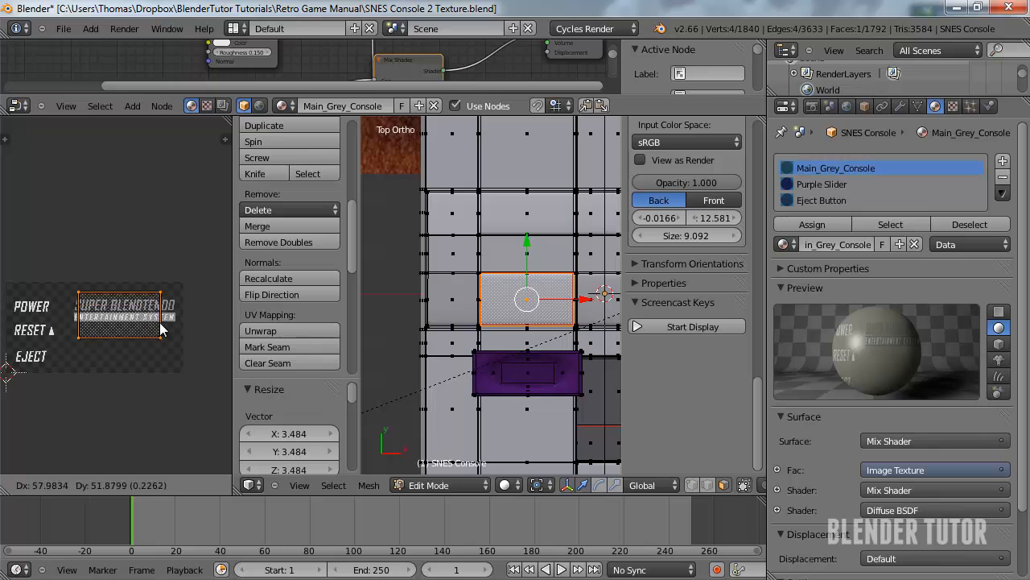
pyautogui.click(155, 330)
pyautogui.press('s')
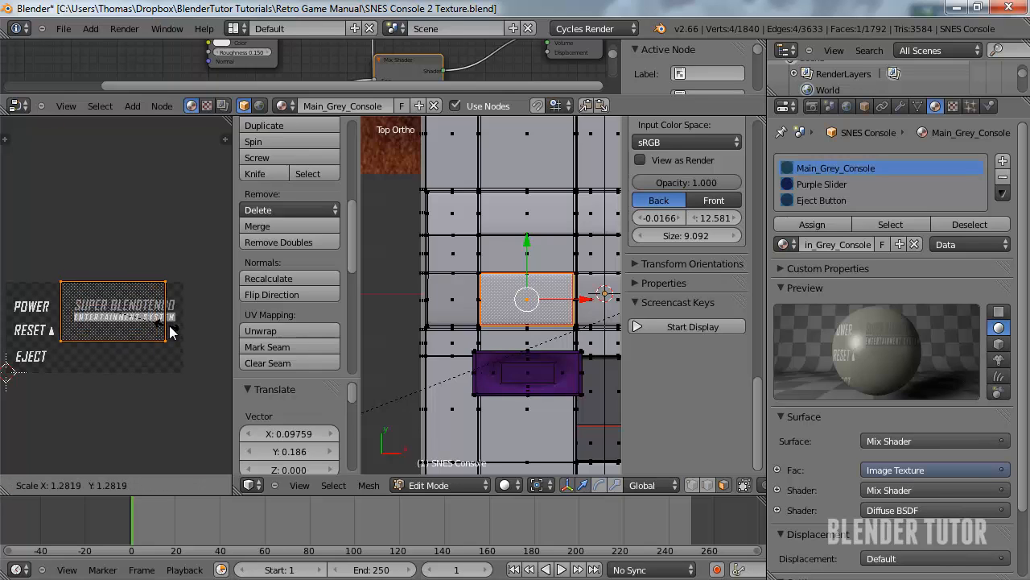
pyautogui.click(169, 328)
pyautogui.press('g')
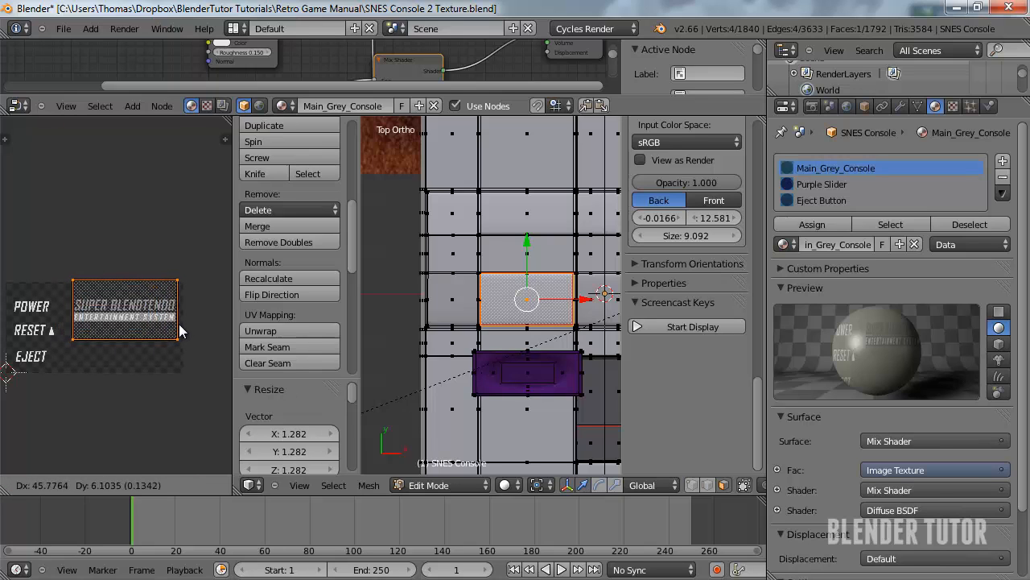
pyautogui.press('s')
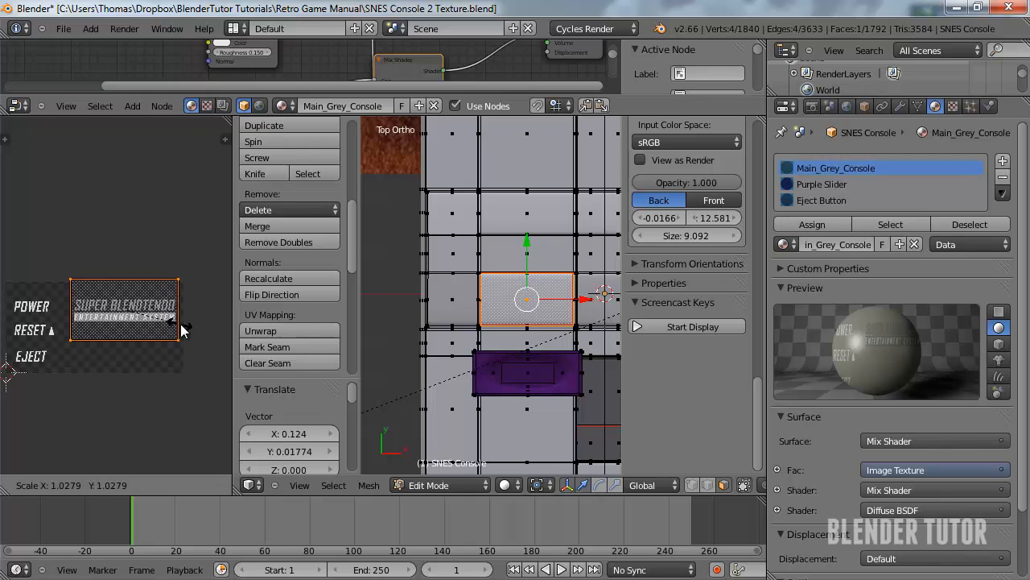
pyautogui.click(187, 342)
# Leave Edit Mode and check the remapped logo face in Rendered shading
pyautogui.press('Tab')
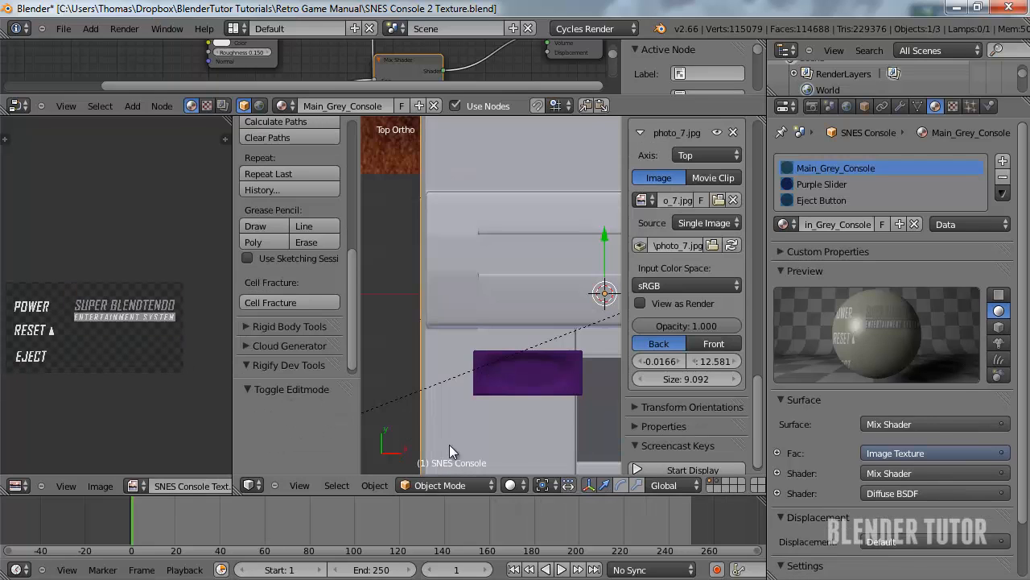
pyautogui.click(510, 484)
pyautogui.click(533, 381)
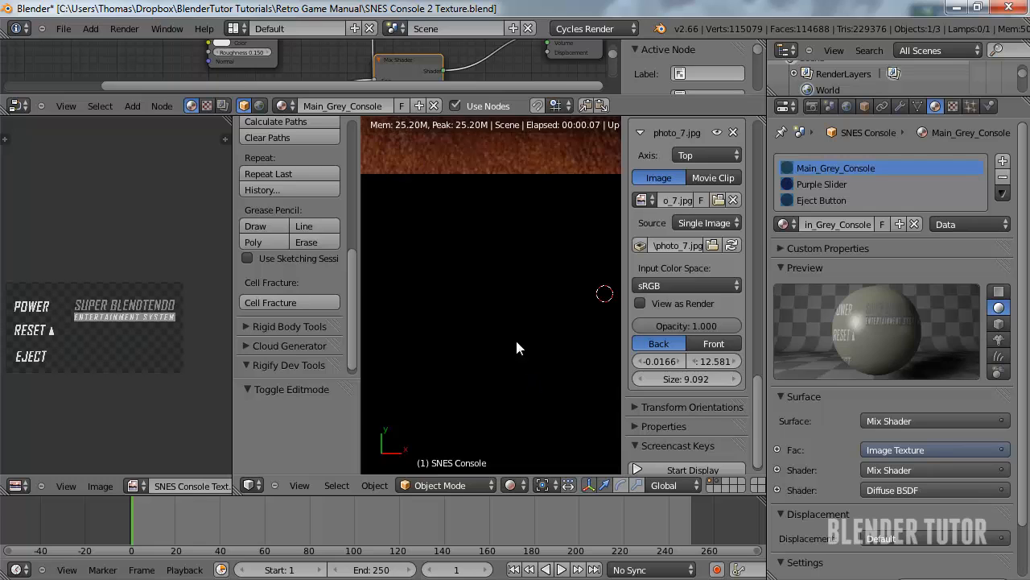
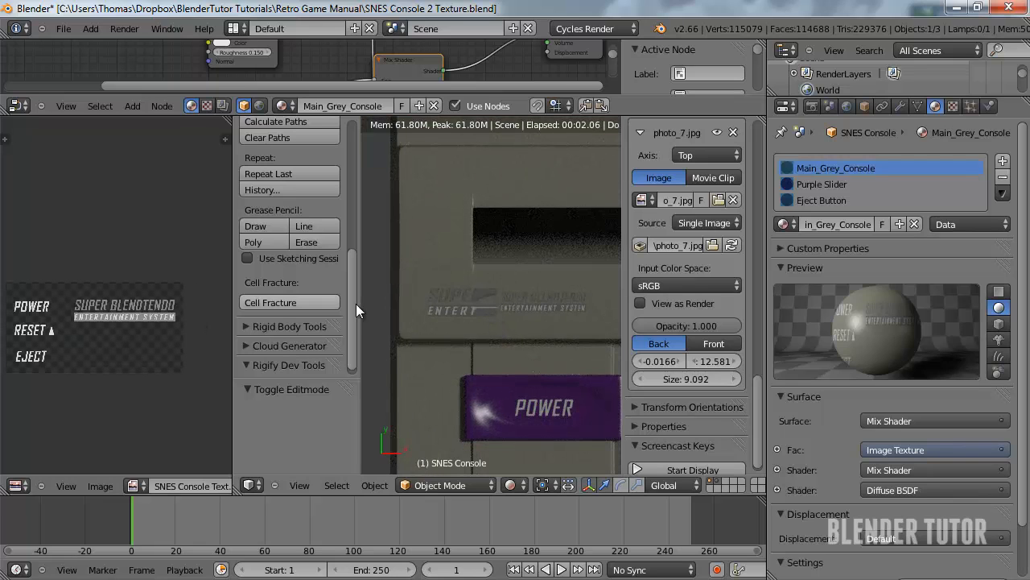
# Return to Edit Mode in Solid shading and select all linked grey console body faces except the logo face
pyautogui.press('Tab')
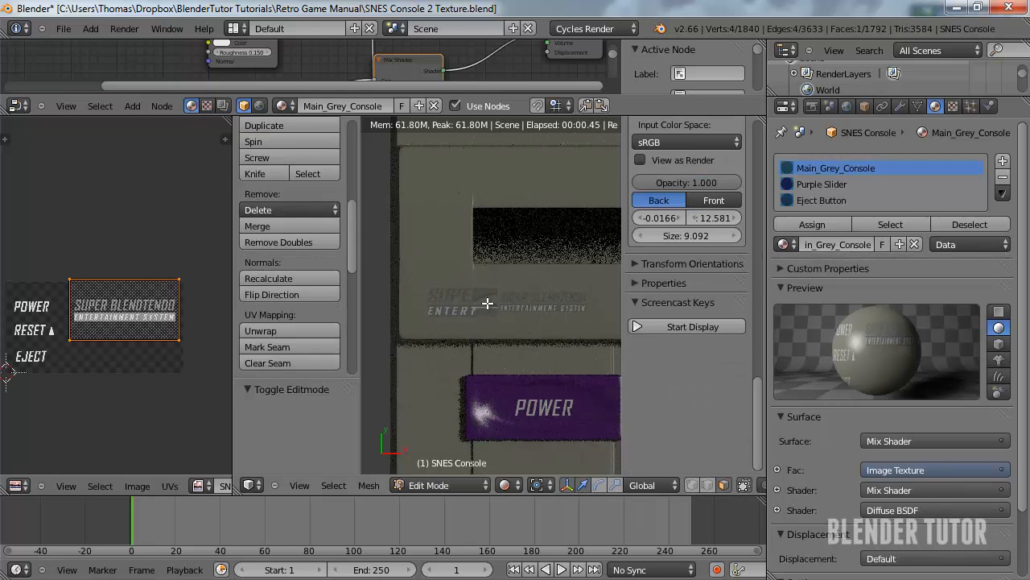
pyautogui.scroll(-3, 478, 299)
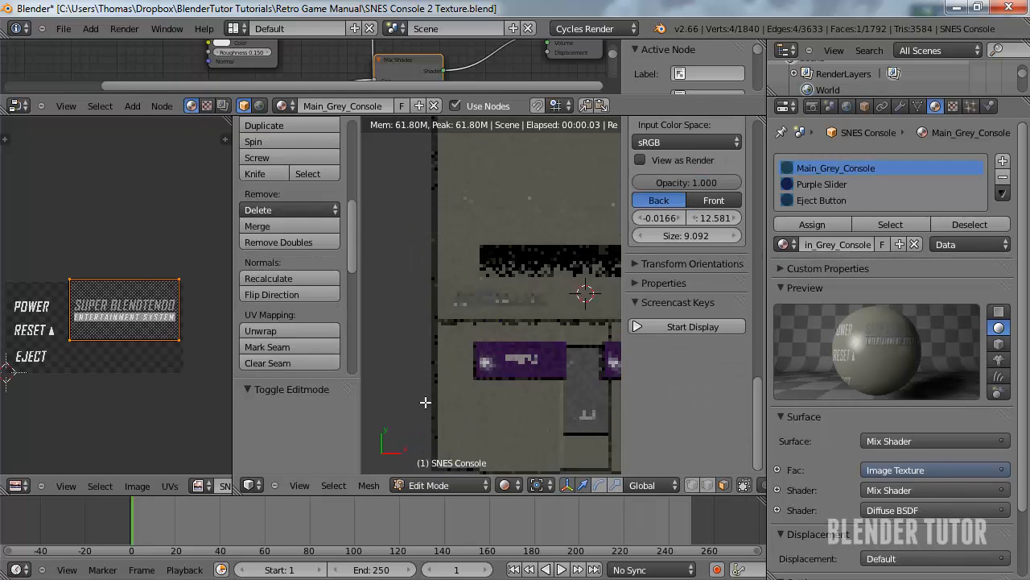
pyautogui.click(507, 486)
pyautogui.click(523, 434)
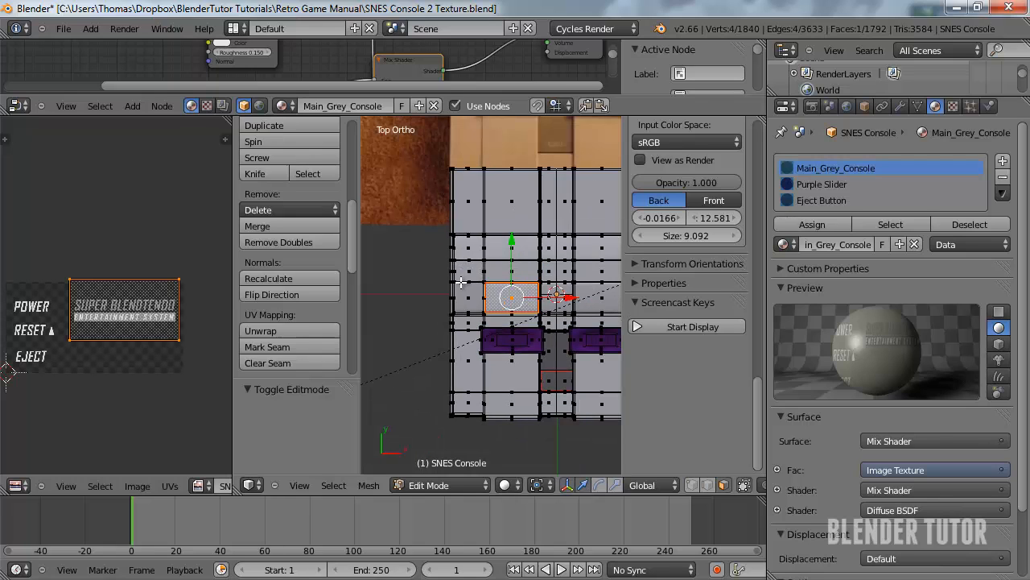
pyautogui.press('l')
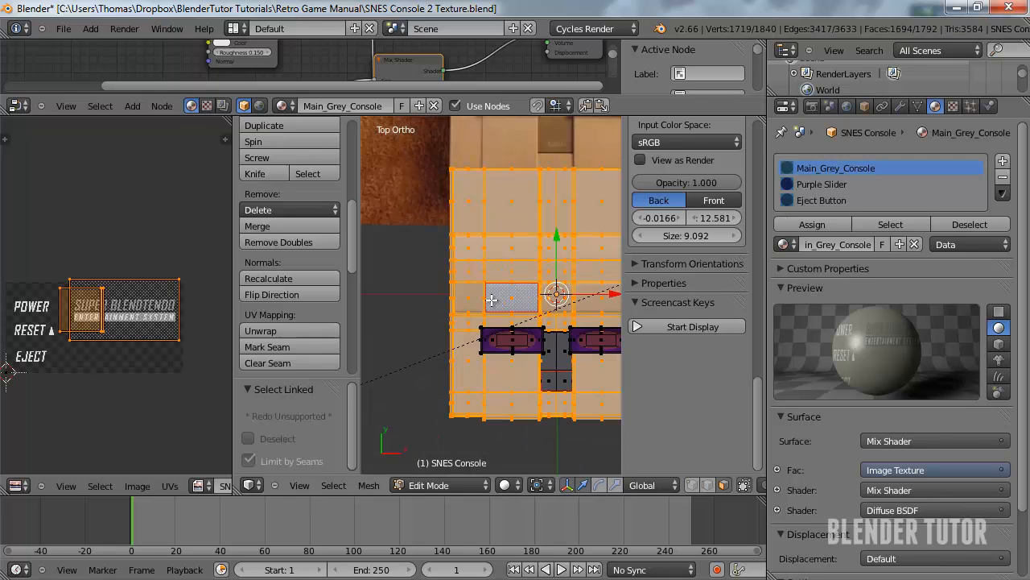
pyautogui.scroll(-2, 492, 300)
pyautogui.scroll(3, 509, 308)
pyautogui.keyDown('shift'); pyautogui.click(538, 294); pyautogui.keyUp('shift')
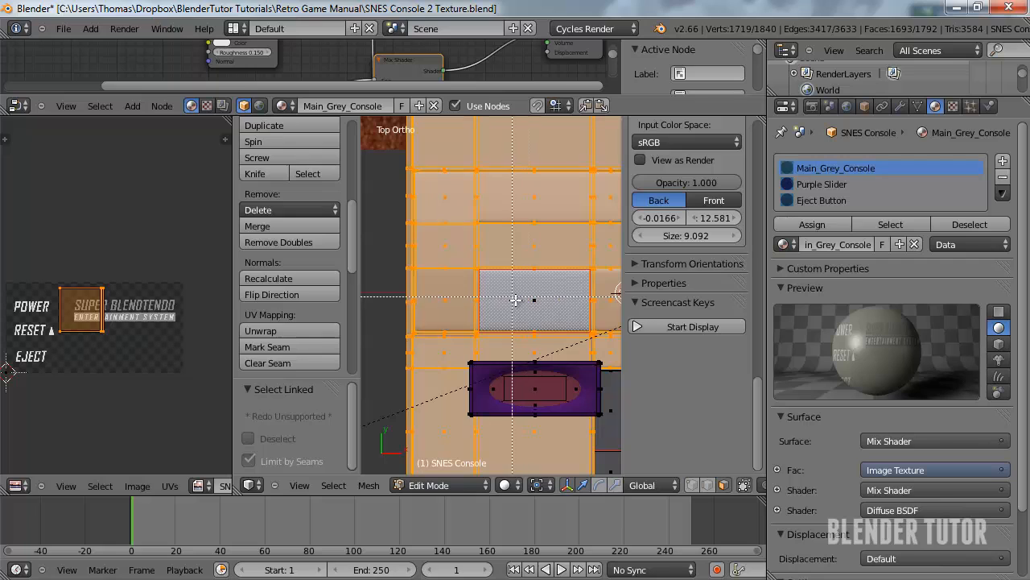
# Check the body selection in Wireframe shading from an angled view and apply Unwrap to the selected faces
pyautogui.scroll(-5, 540, 314)
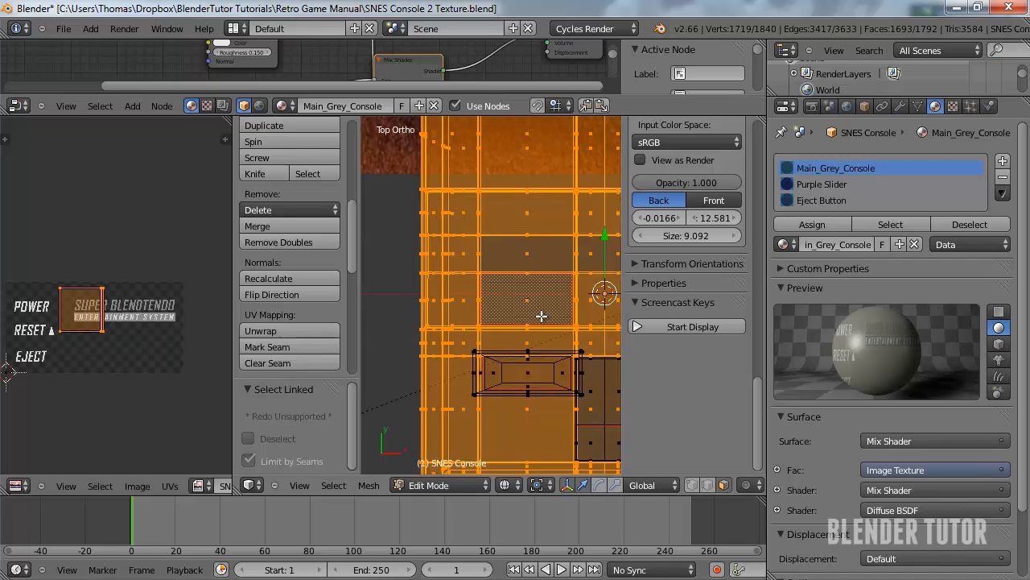
pyautogui.moveTo(505, 356); pyautogui.dragTo(485, 320, button='middle')
pyautogui.scroll(1, 485, 321)
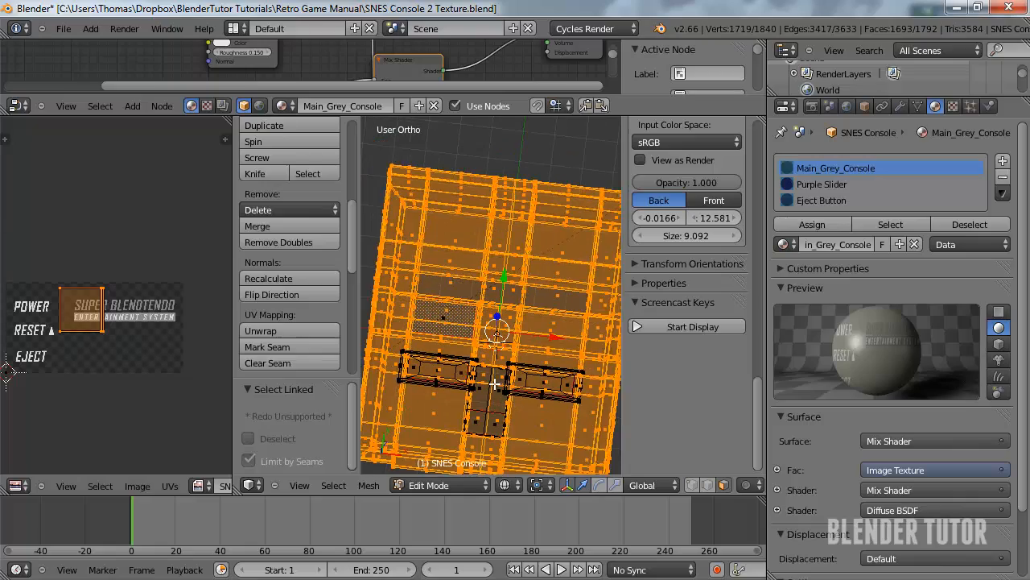
pyautogui.keyDown('shift'); pyautogui.moveTo(495, 423); pyautogui.dragTo(378, 354, button='middle'); pyautogui.keyUp('shift')
pyautogui.scroll(1, 508, 368)
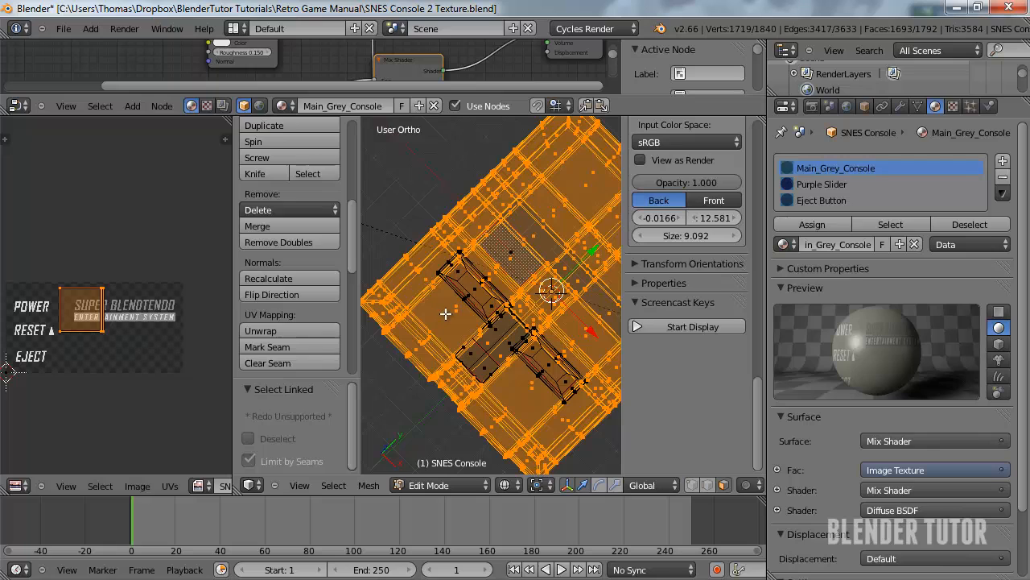
pyautogui.press('u')
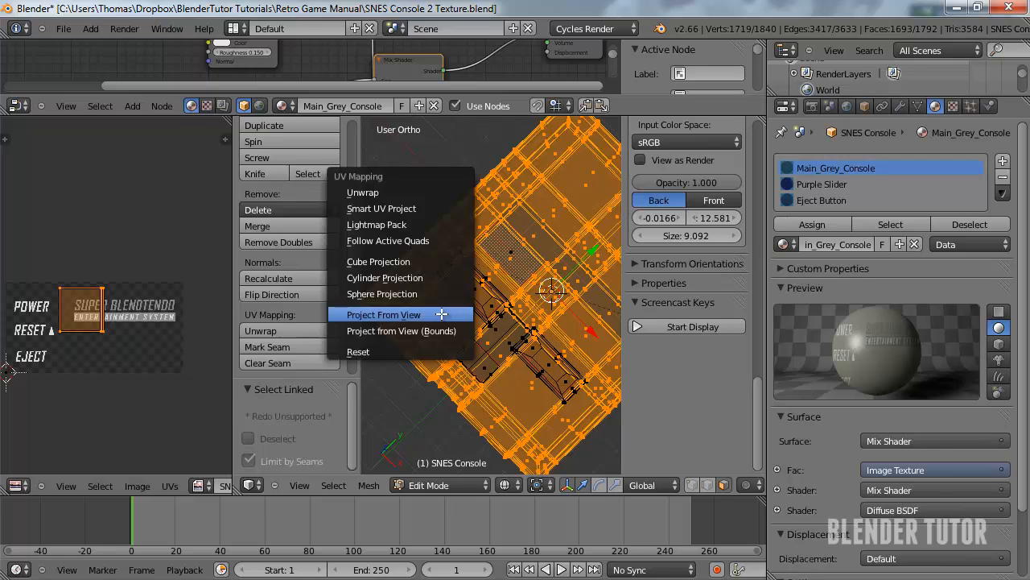
pyautogui.click(368, 192)
# Select all the unwrapped body UVs, shrink them and move them to the empty texture area below the logo lettering
pyautogui.press('a')
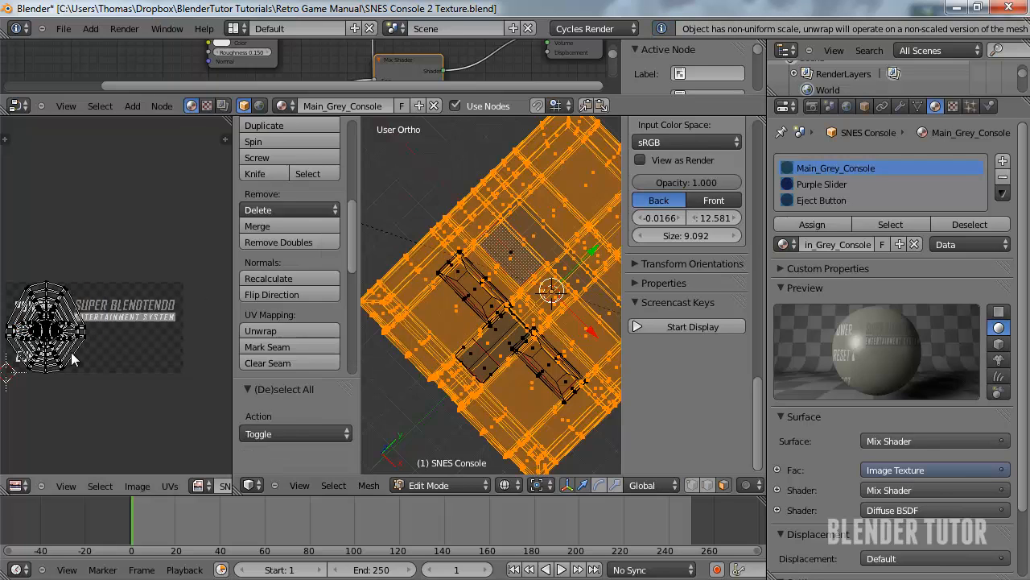
pyautogui.press('a')
pyautogui.press('s')
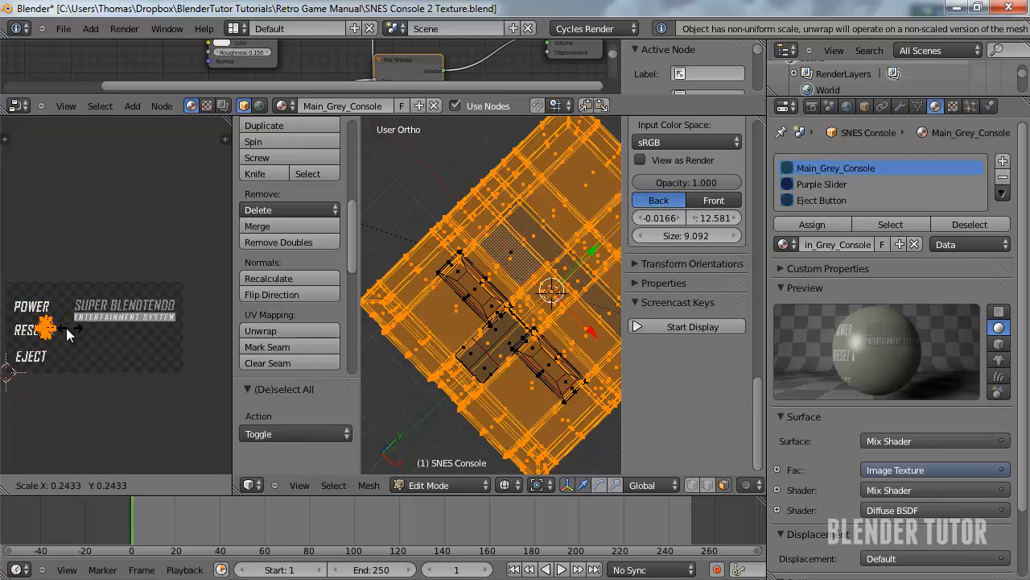
pyautogui.click(75, 330)
pyautogui.press('g')
pyautogui.click(130, 331)
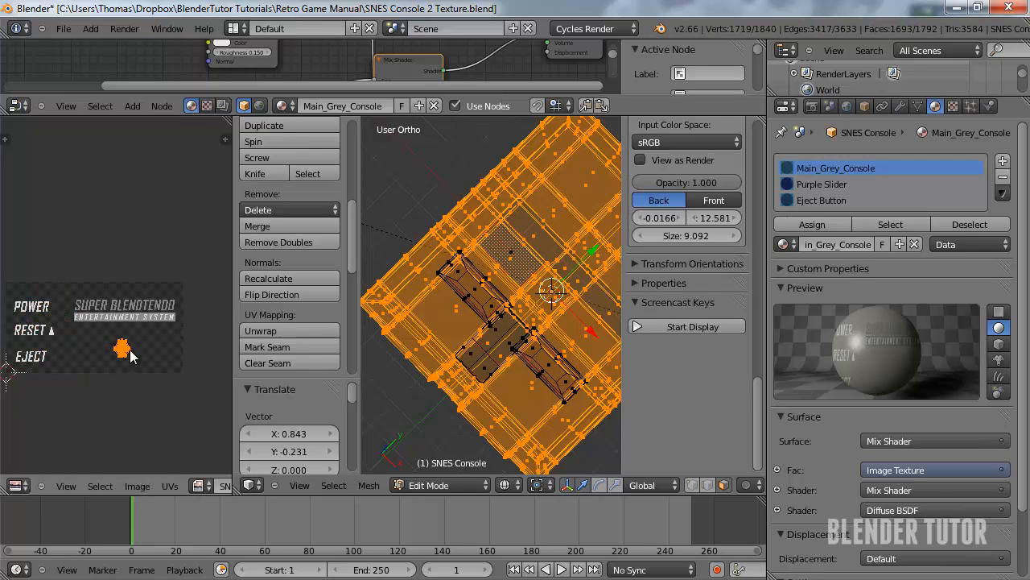
# Leave Edit Mode and examine the console's lettering and logo area in Rendered shading
pyautogui.press('Tab')
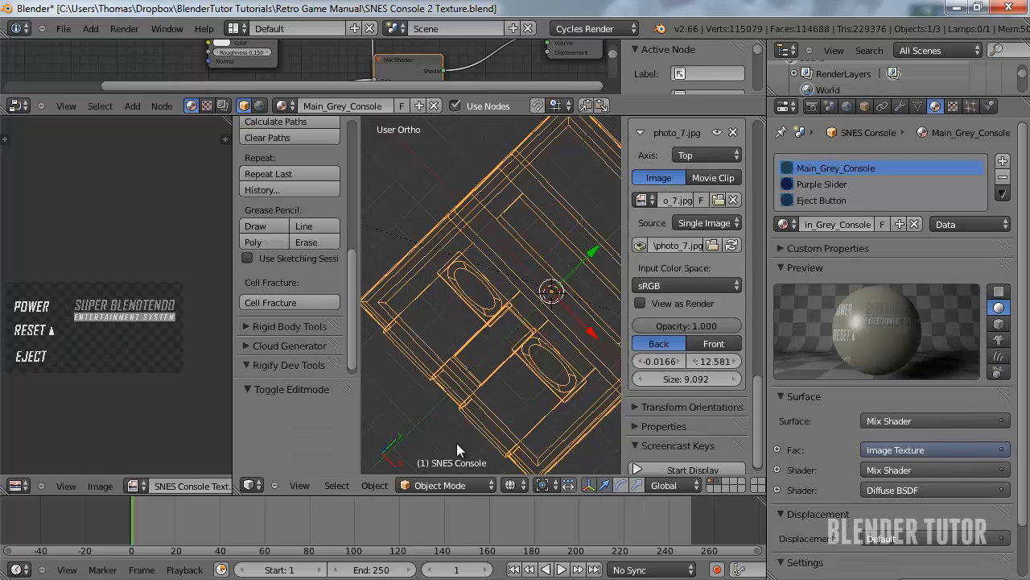
pyautogui.click(510, 484)
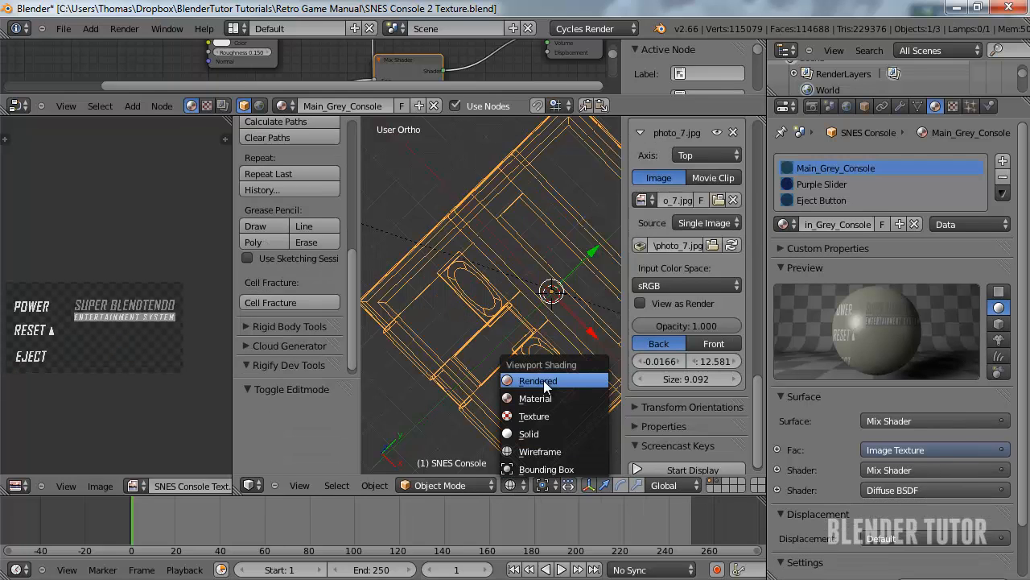
pyautogui.click(544, 380)
pyautogui.moveTo(478, 340); pyautogui.dragTo(531, 314, button='middle')
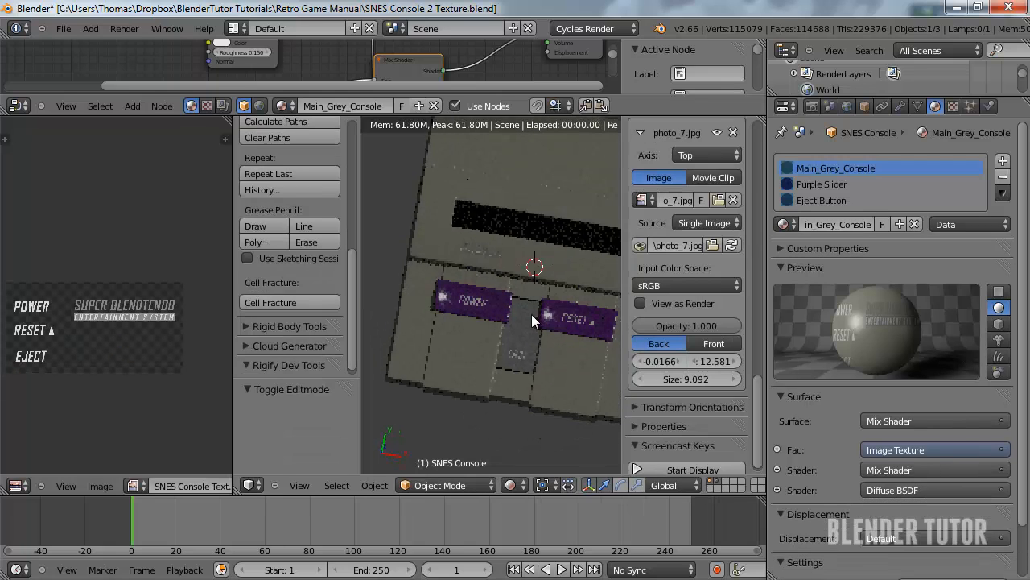
pyautogui.moveTo(512, 268); pyautogui.dragTo(527, 296, button='middle')
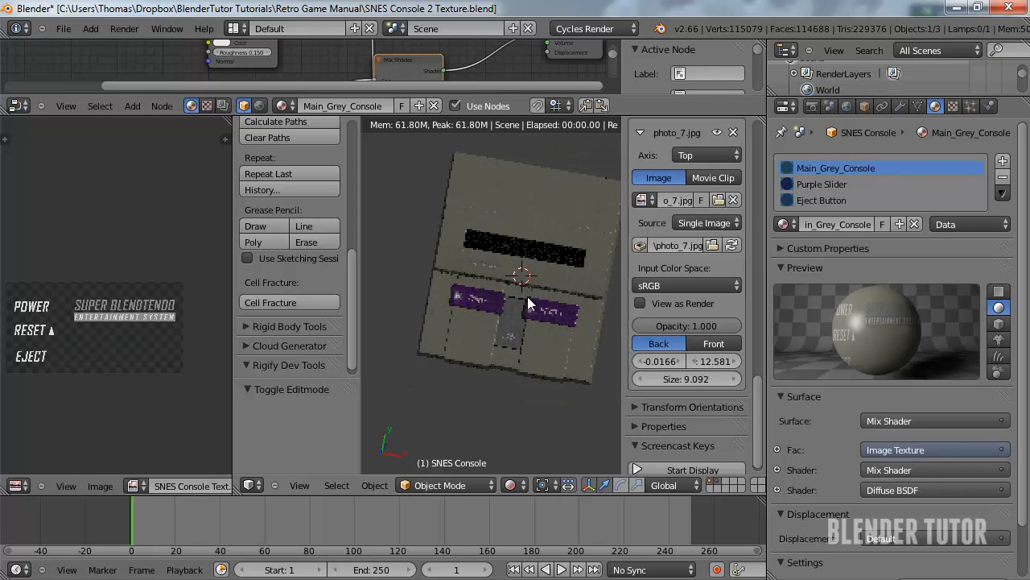
pyautogui.scroll(4, 474, 331)
pyautogui.moveTo(475, 331); pyautogui.dragTo(557, 348, button='middle')
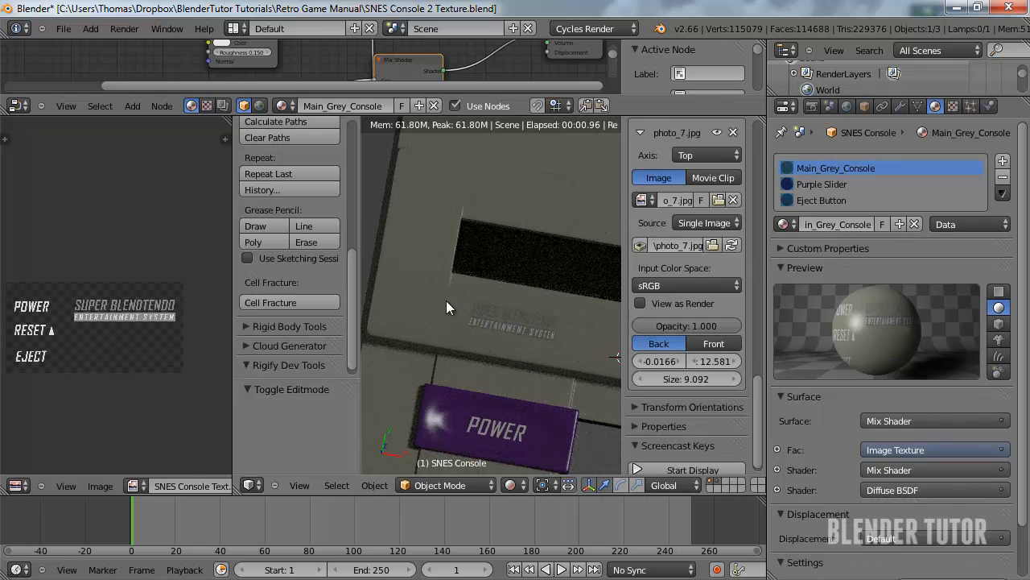
# Return to Edit Mode in Solid shading, add the faces beside the logo face to the selection and mark their edges as seams
pyautogui.click(510, 485)
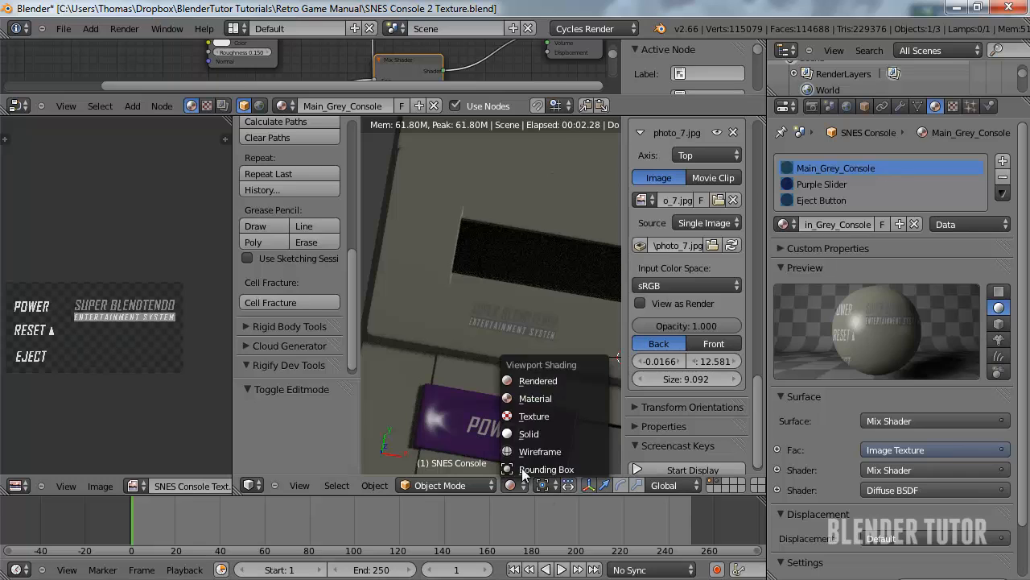
pyautogui.click(547, 433)
pyautogui.press('Tab')
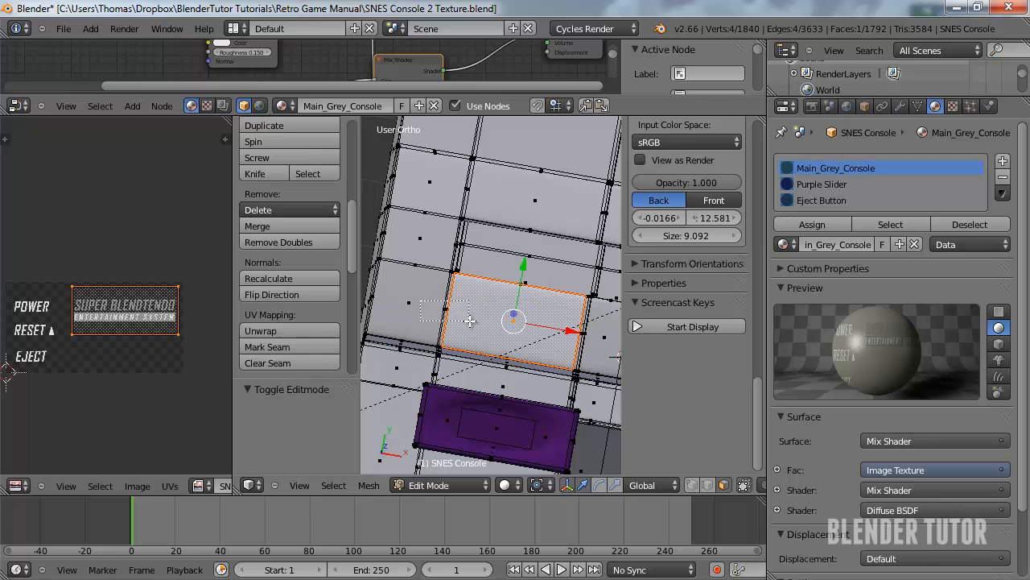
pyautogui.keyDown('shift'); pyautogui.rightClick(463, 319); pyautogui.keyUp('shift')
pyautogui.hotkey('ctrl', 'e')
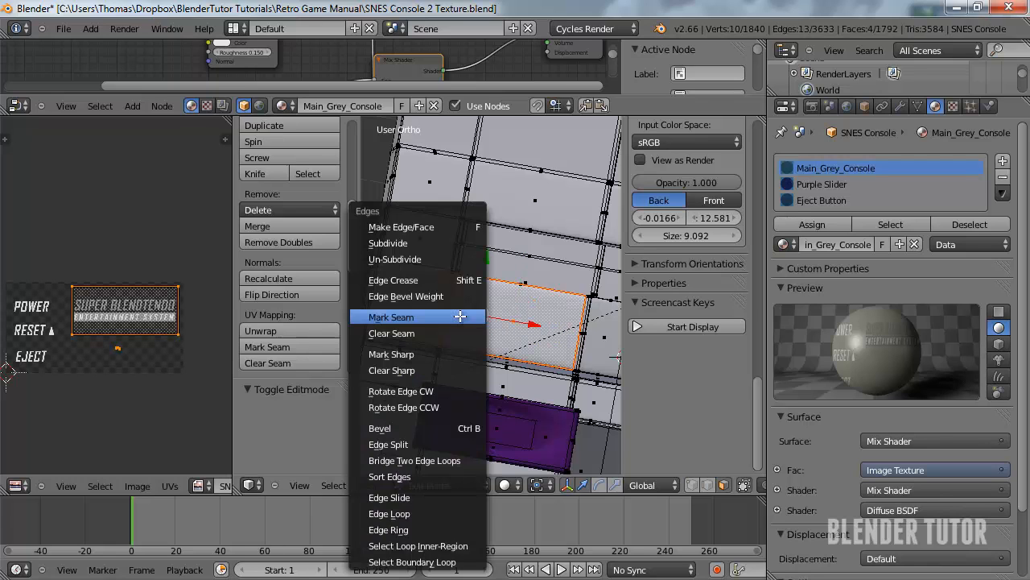
pyautogui.click(460, 317)
# Switch to edge selection and select the three close edges dividing the logo face from its neighbouring outer face
pyautogui.scroll(4, 410, 328)
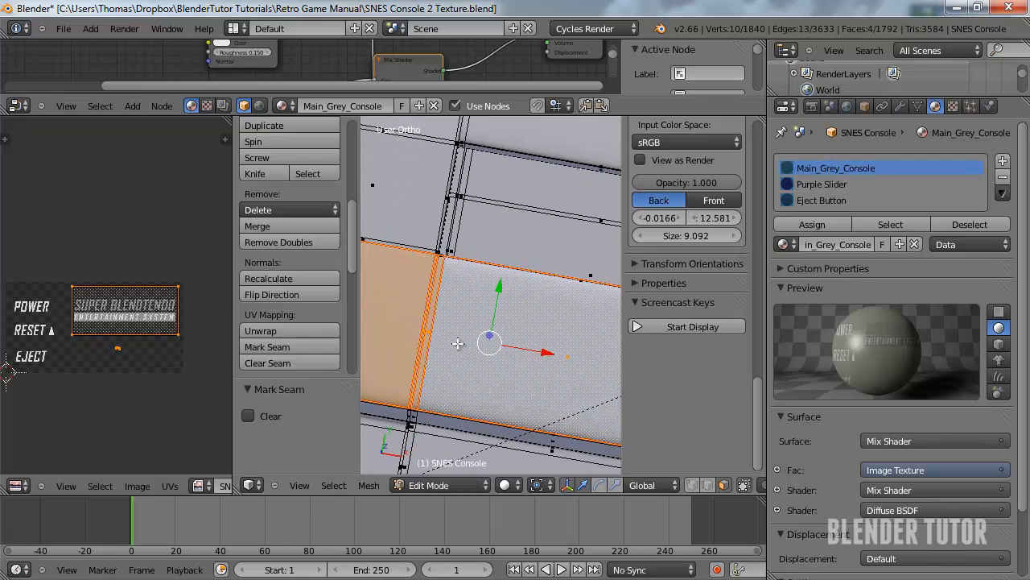
pyautogui.hotkey('ctrl', 'Tab')
pyautogui.click(399, 321)
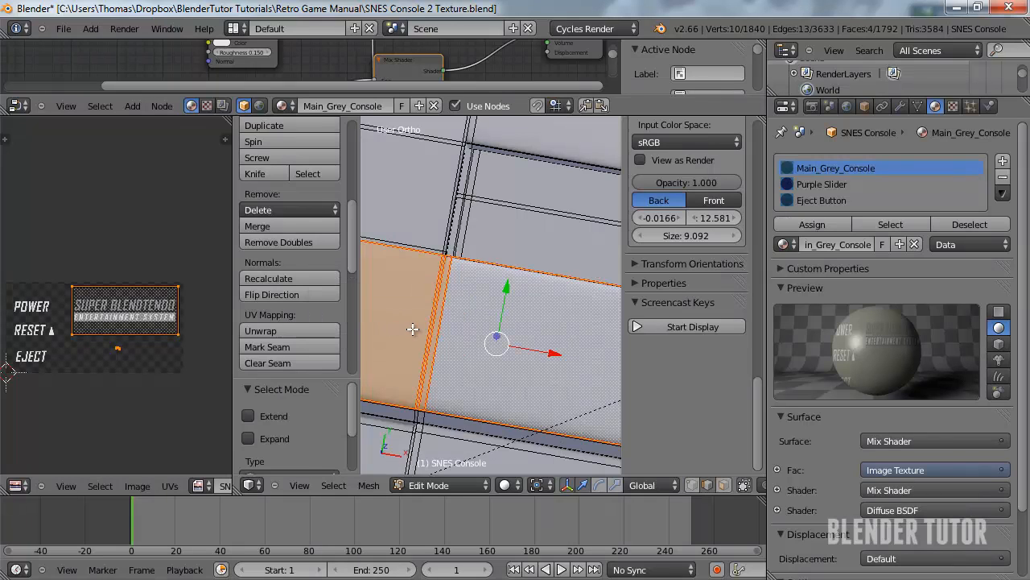
pyautogui.press('b')
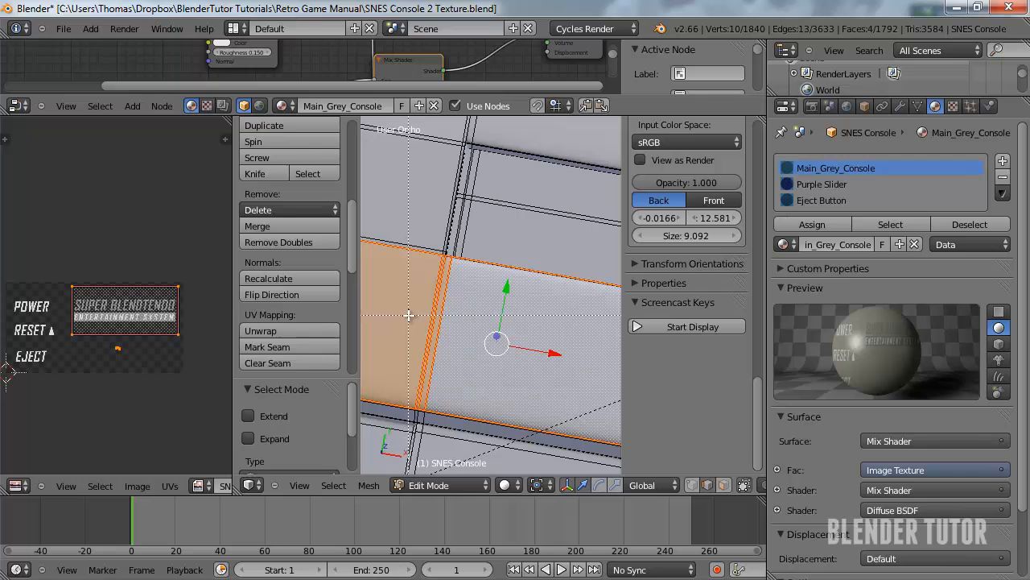
pyautogui.press('Escape')
pyautogui.rightClick(428, 319)
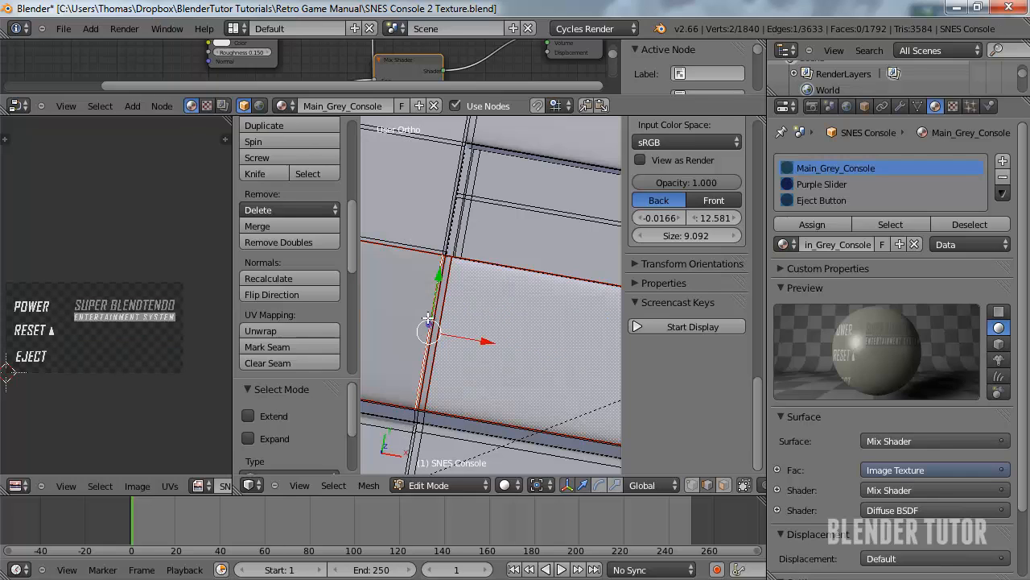
pyautogui.press('b')
pyautogui.moveTo(427, 317); pyautogui.dragTo(461, 337)
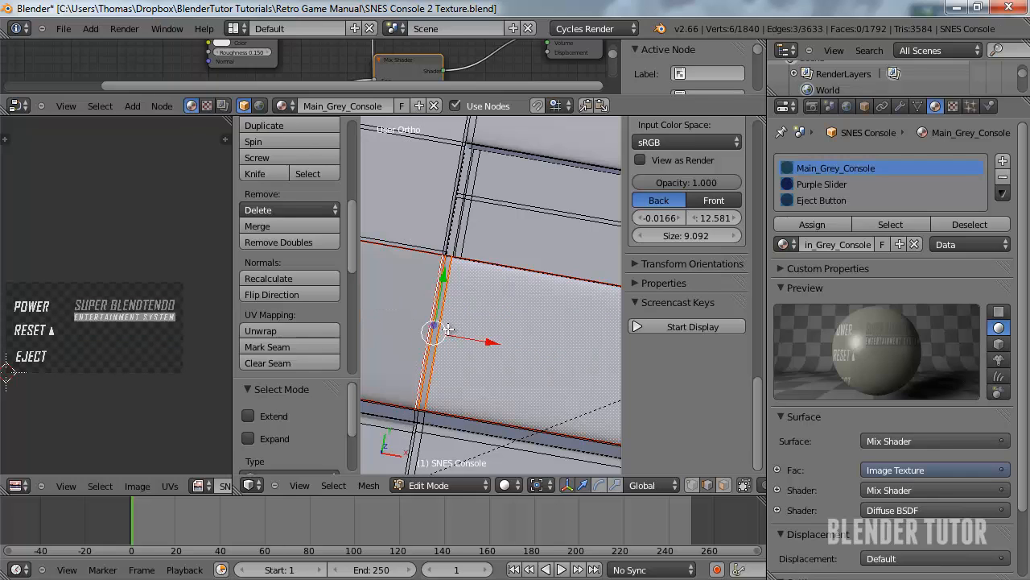
# Clear the seams from the three dividing edges, keeping only the outer boundary marked
pyautogui.hotkey('ctrl', 'e')
pyautogui.click(428, 337)
pyautogui.scroll(-2, 441, 322)
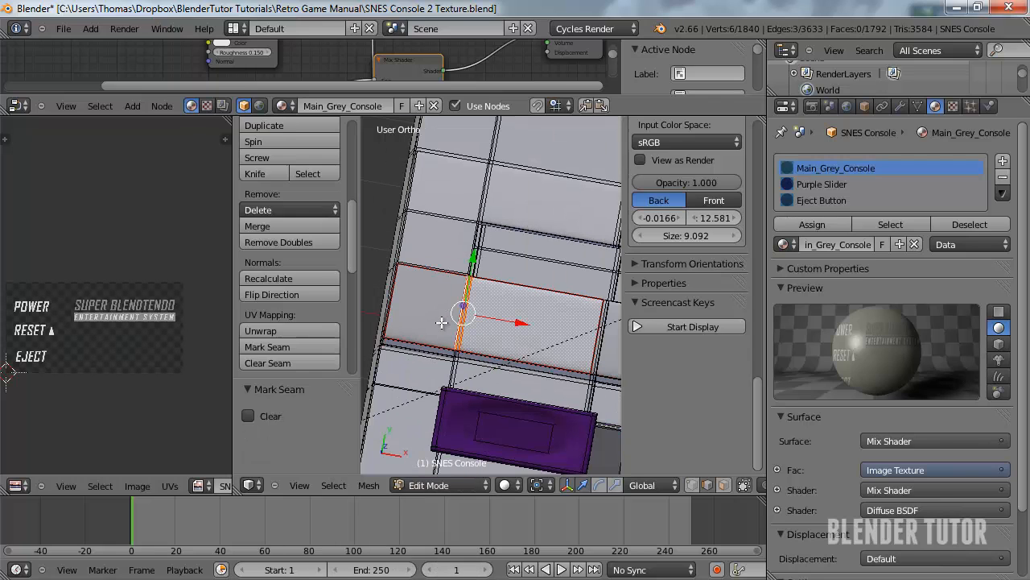
pyautogui.hotkey('ctrl', 'Tab')
pyautogui.hotkey('ctrl', 'e')
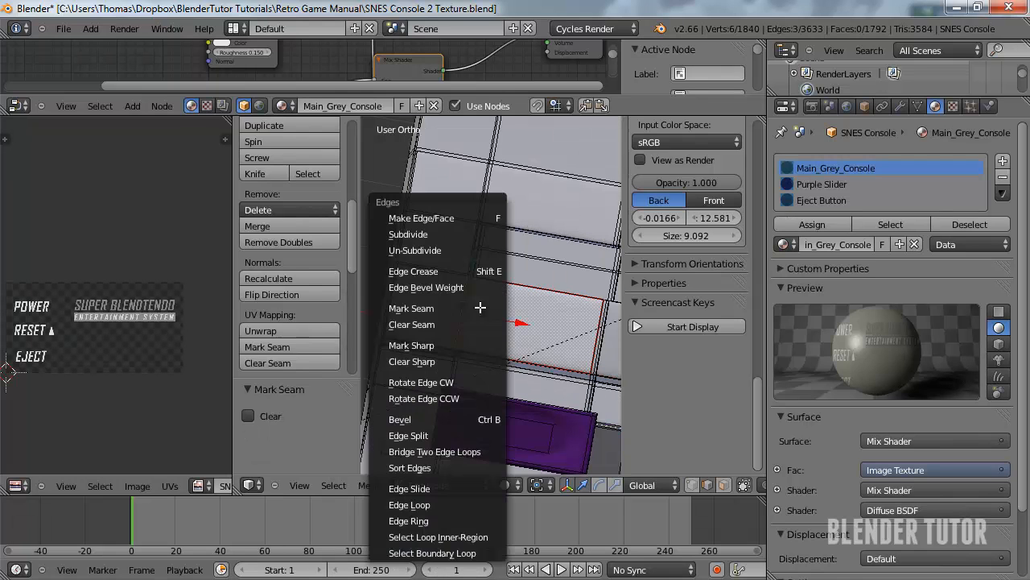
pyautogui.click(470, 325)
pyautogui.scroll(4, 470, 326)
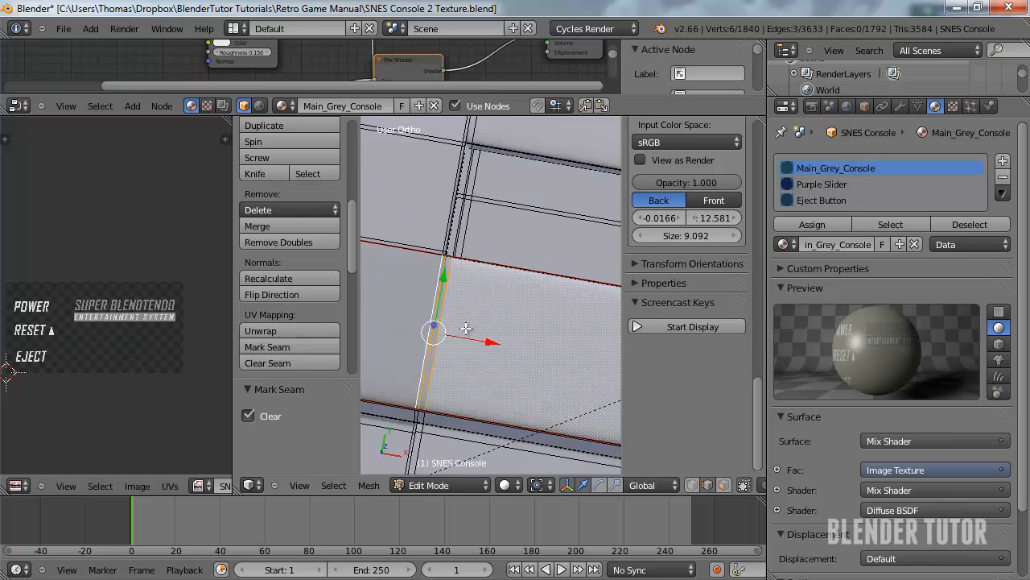
pyautogui.scroll(-4, 468, 328)
pyautogui.hotkey('ctrl', 'e')
# Select the logo face, its outer neighbour and the strips between them in face mode, and apply Project From View from the top
pyautogui.hotkey('ctrl', 'Tab')
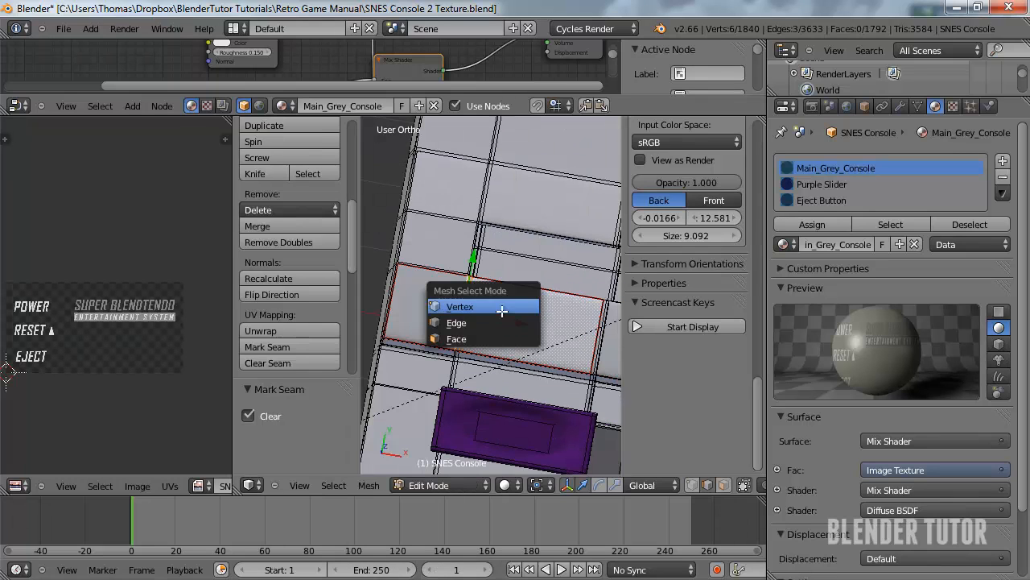
pyautogui.click(494, 338)
pyautogui.rightClick(443, 310)
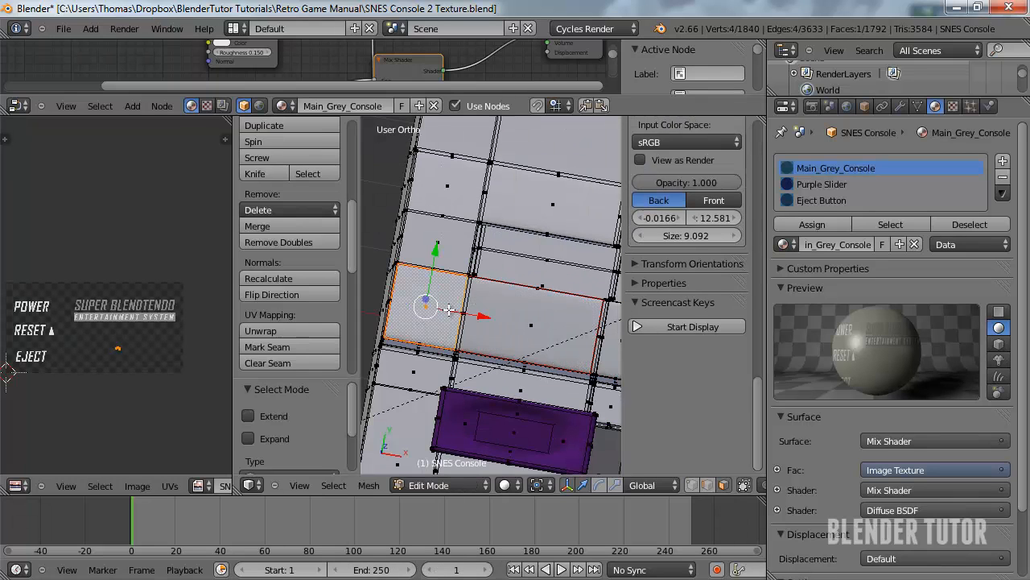
pyautogui.keyDown('shift'); pyautogui.rightClick(510, 333); pyautogui.keyUp('shift')
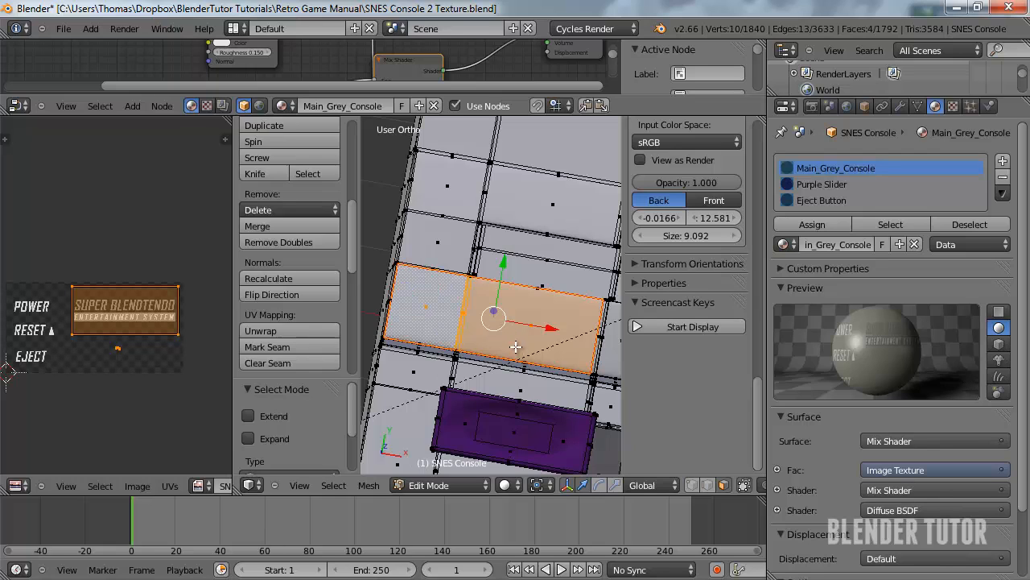
pyautogui.press('KP_7')
pyautogui.press('u')
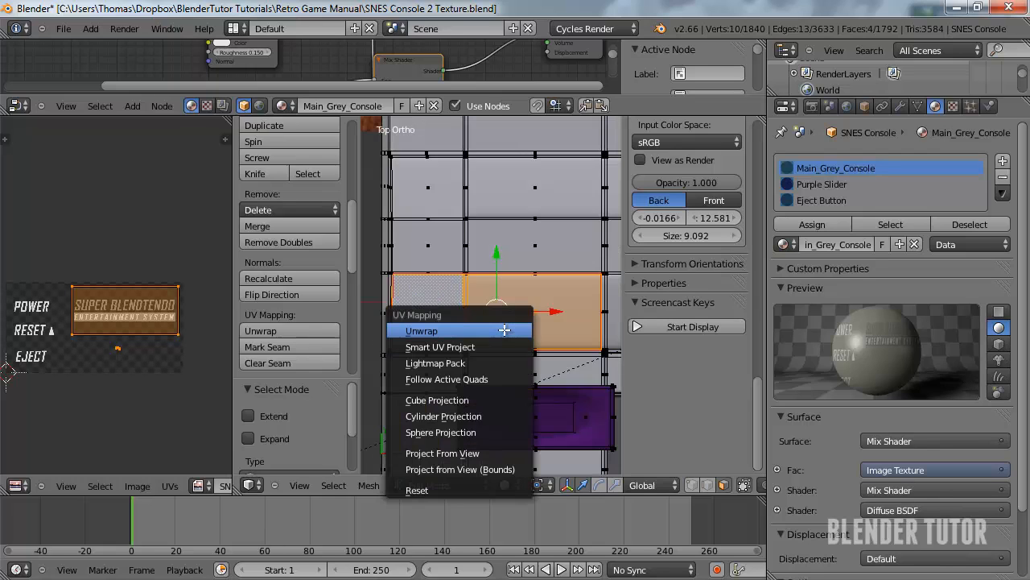
pyautogui.click(442, 453)
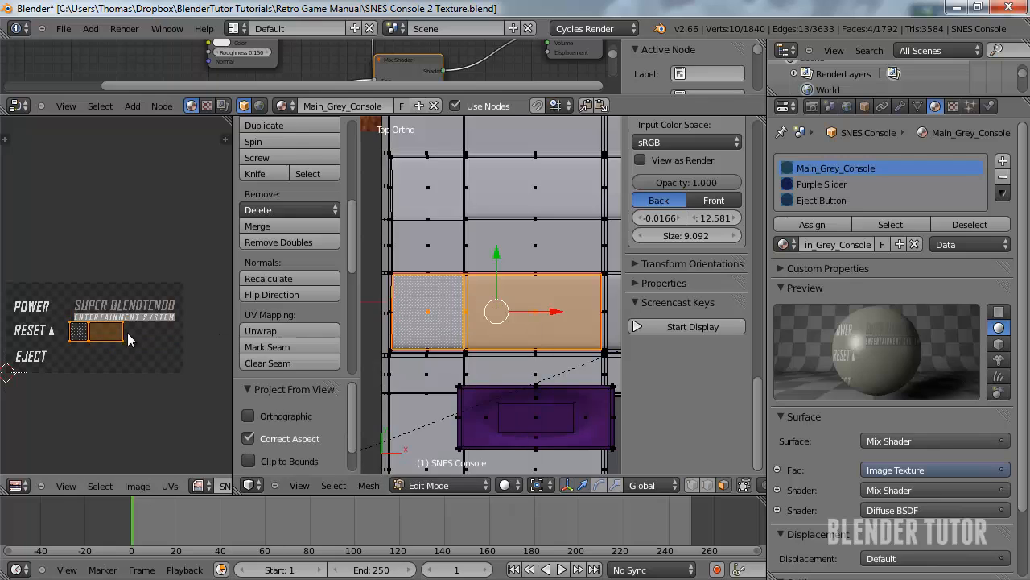
# Enlarge the projected UVs and move them so the larger logo face lies over the logo lettering
pyautogui.press('s')
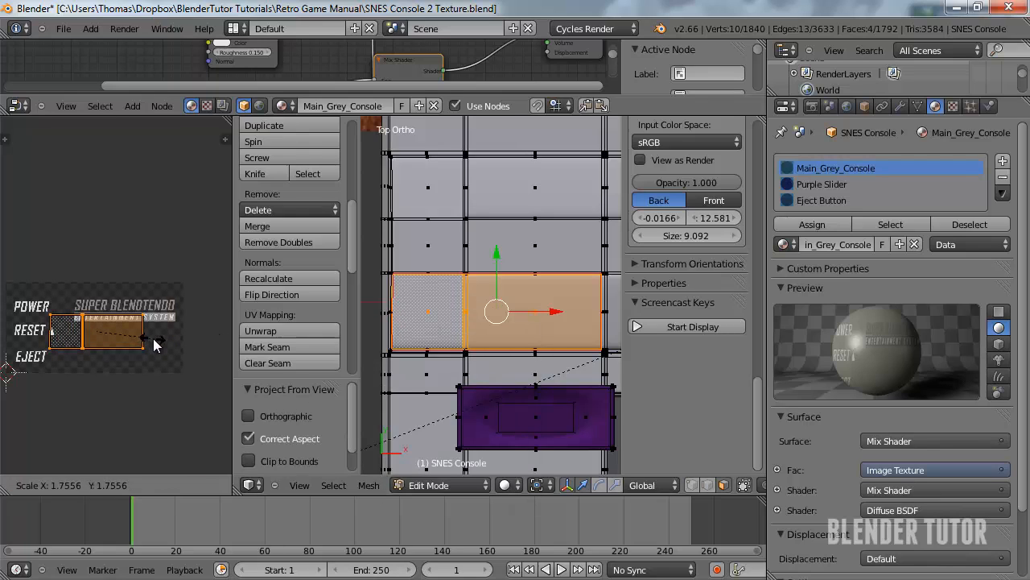
pyautogui.click(151, 338)
pyautogui.press('g')
pyautogui.click(172, 321)
pyautogui.press('s')
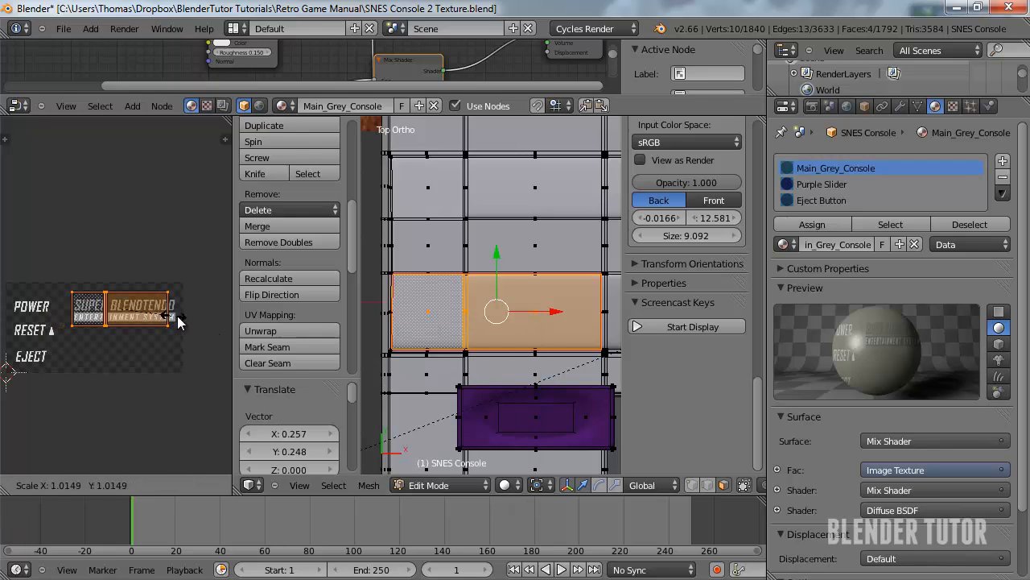
pyautogui.click(198, 322)
pyautogui.press('g')
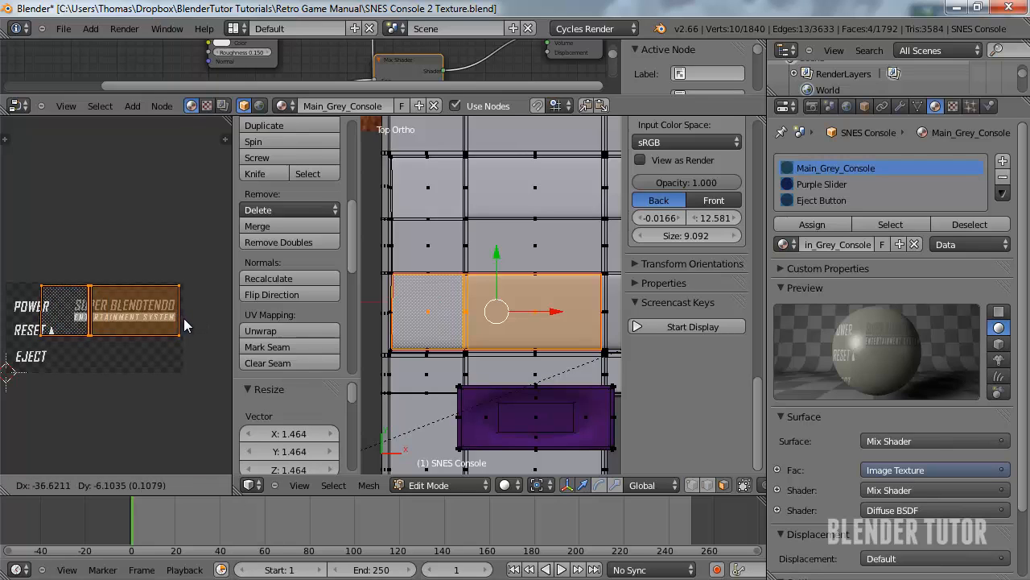
pyautogui.click(185, 325)
# Leave Edit Mode and check the logo placement in Rendered shading
pyautogui.press('Tab')
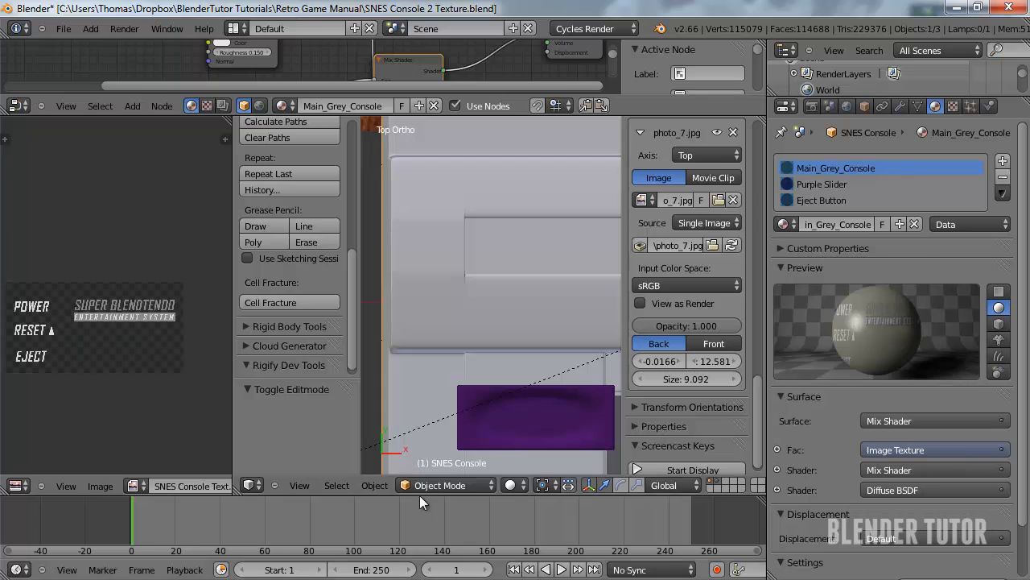
pyautogui.click(514, 484)
pyautogui.click(532, 380)
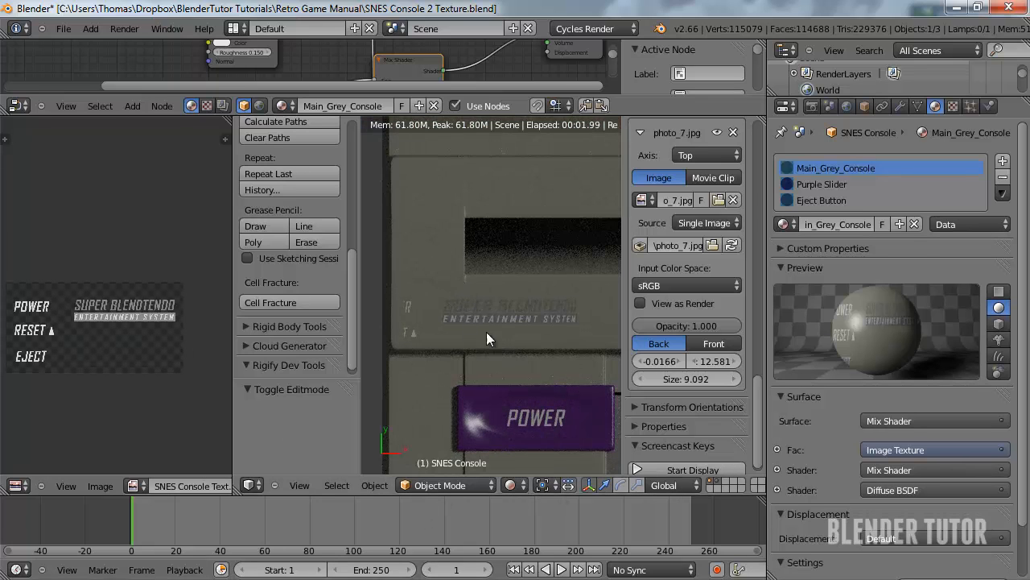
# Scale the logo-area UVs by 1.064, shift them toward the POWER lettering and check the rendered result in Object Mode
pyautogui.press('Tab')
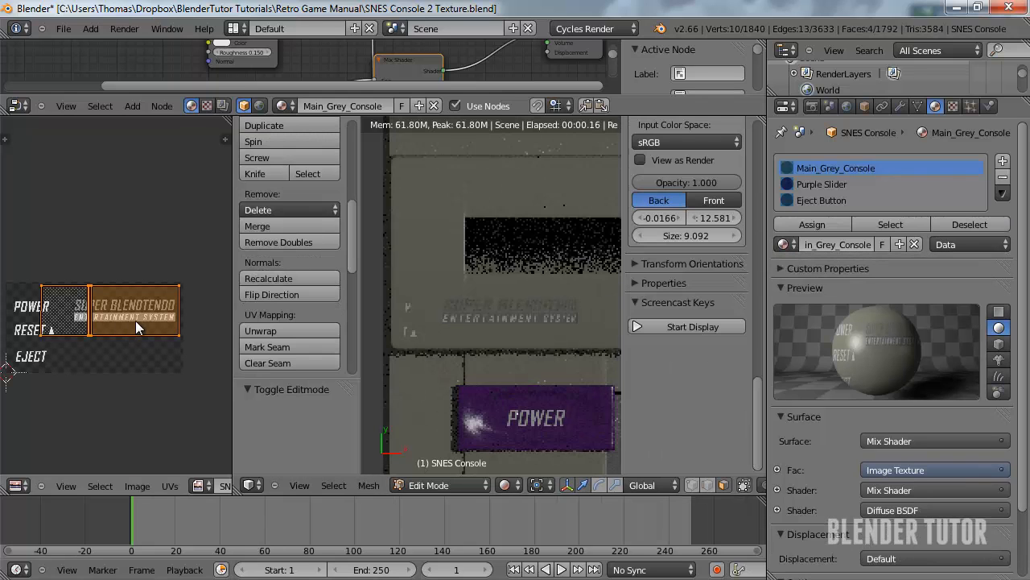
pyautogui.press('s')
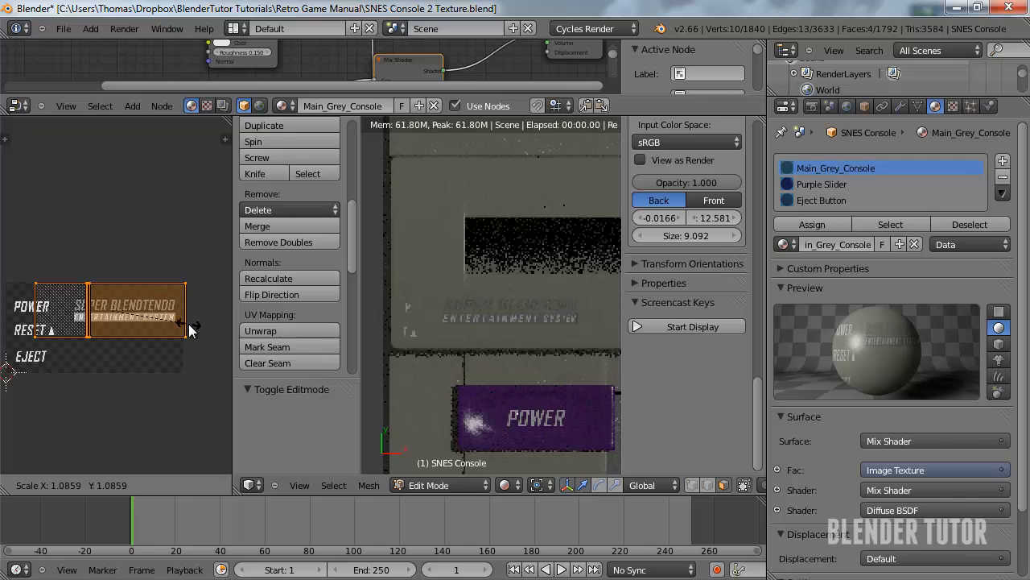
pyautogui.click(187, 331)
pyautogui.press('g')
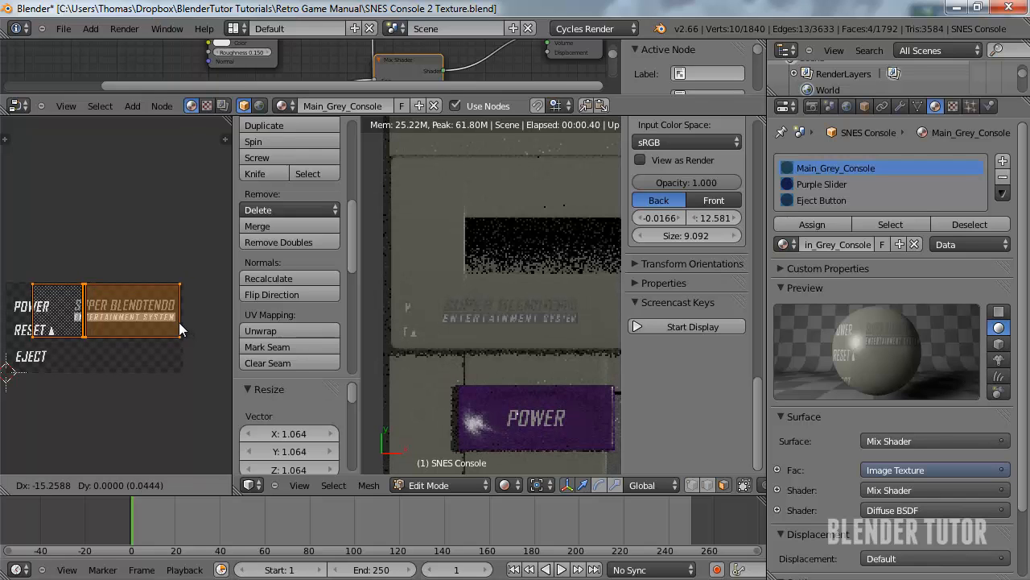
pyautogui.click(181, 321)
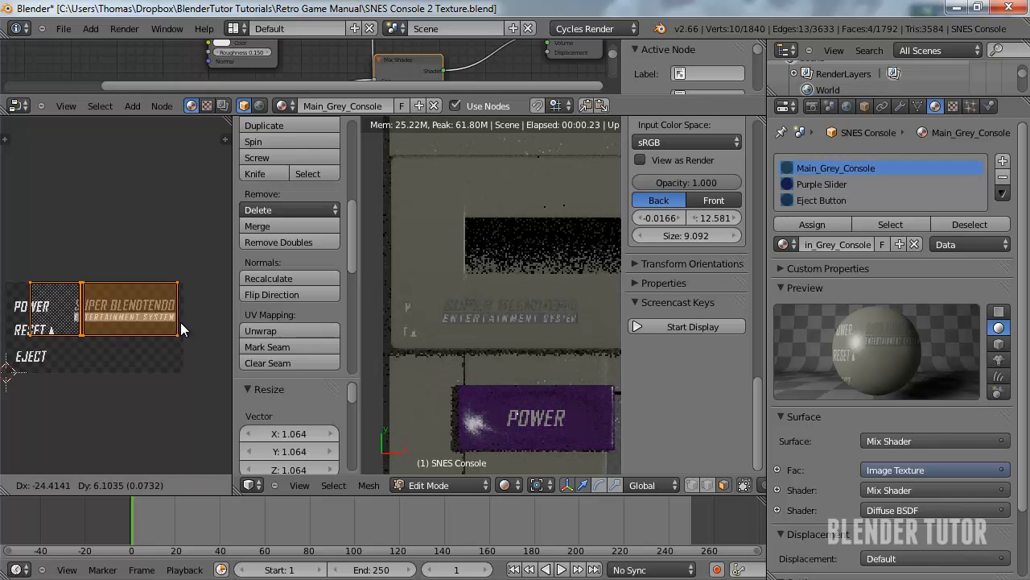
pyautogui.press('Tab')
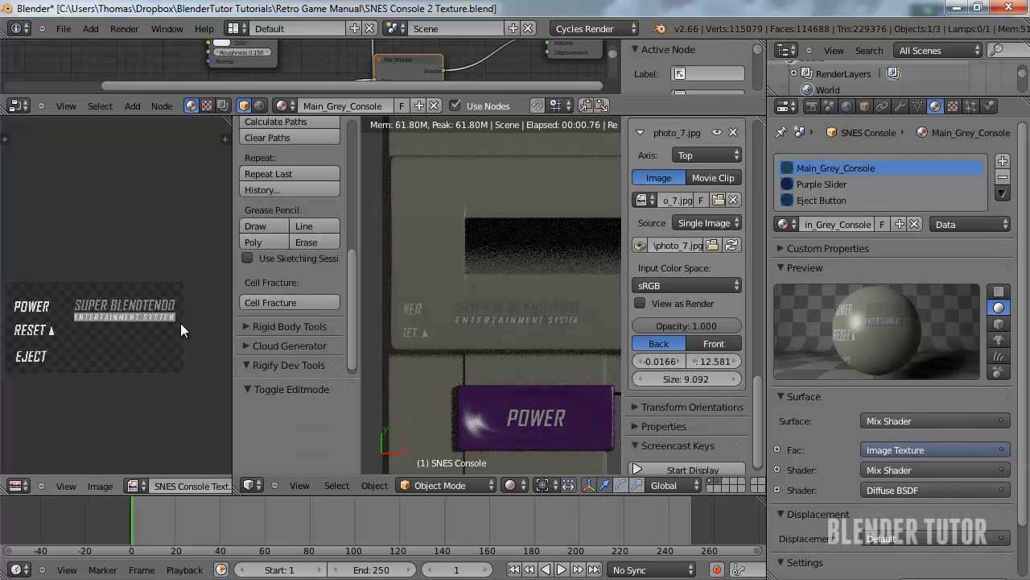
# Scale the logo-area UVs by a further 1.053, shift them sideways again and recheck the render in Object Mode
pyautogui.press('Tab')
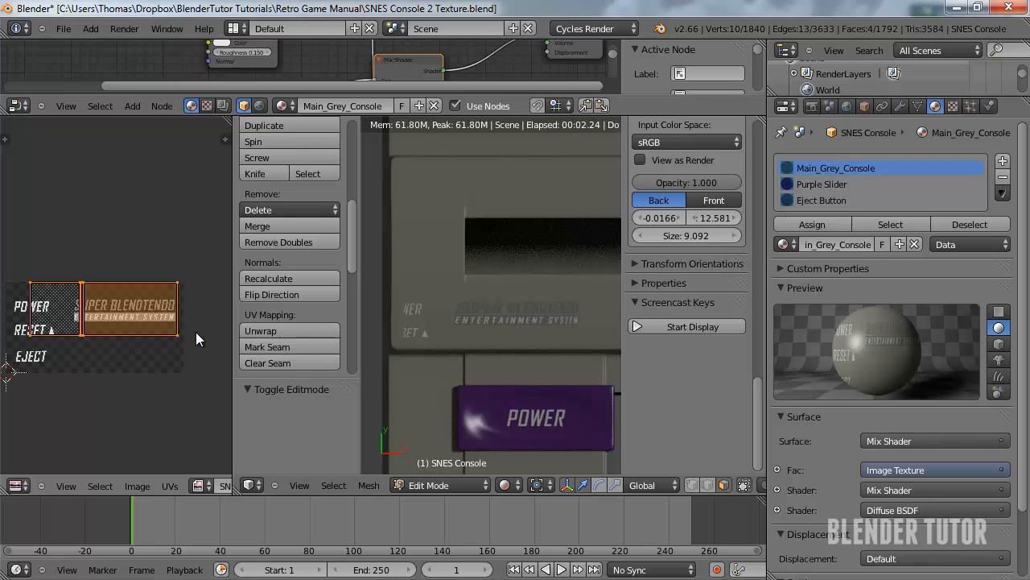
pyautogui.press('s')
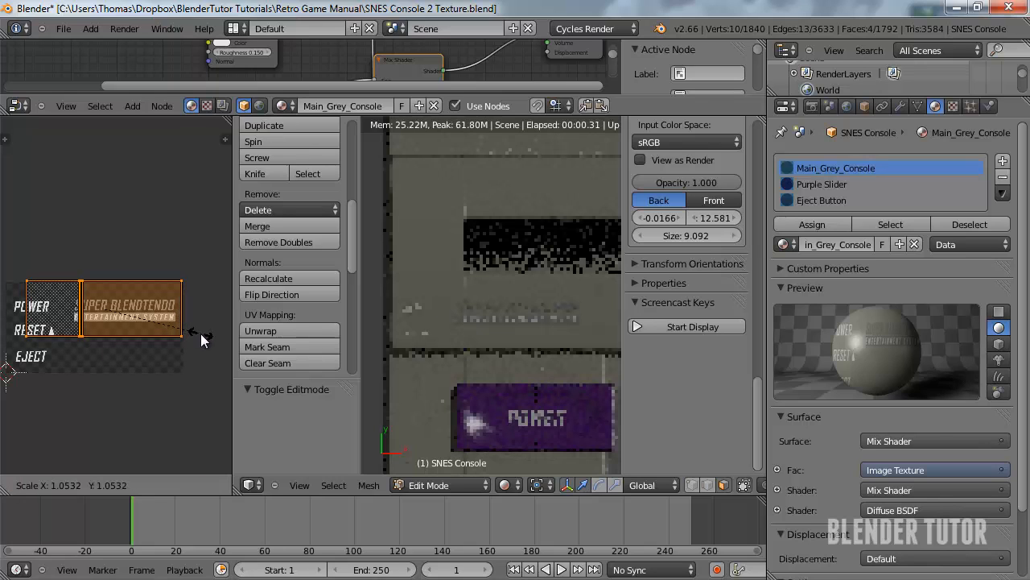
pyautogui.click(200, 333)
pyautogui.press('g')
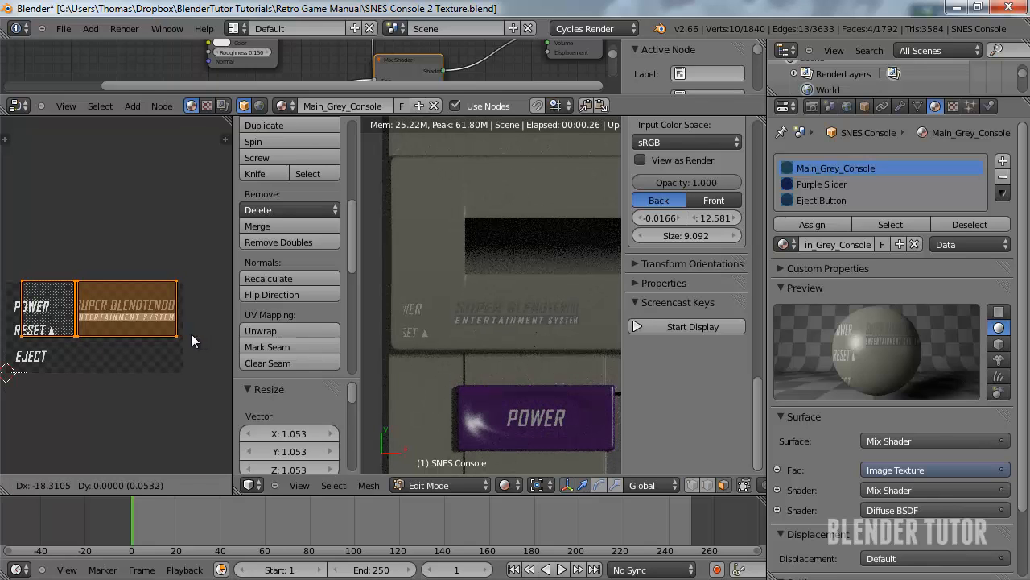
pyautogui.click(191, 333)
pyautogui.press('Tab')
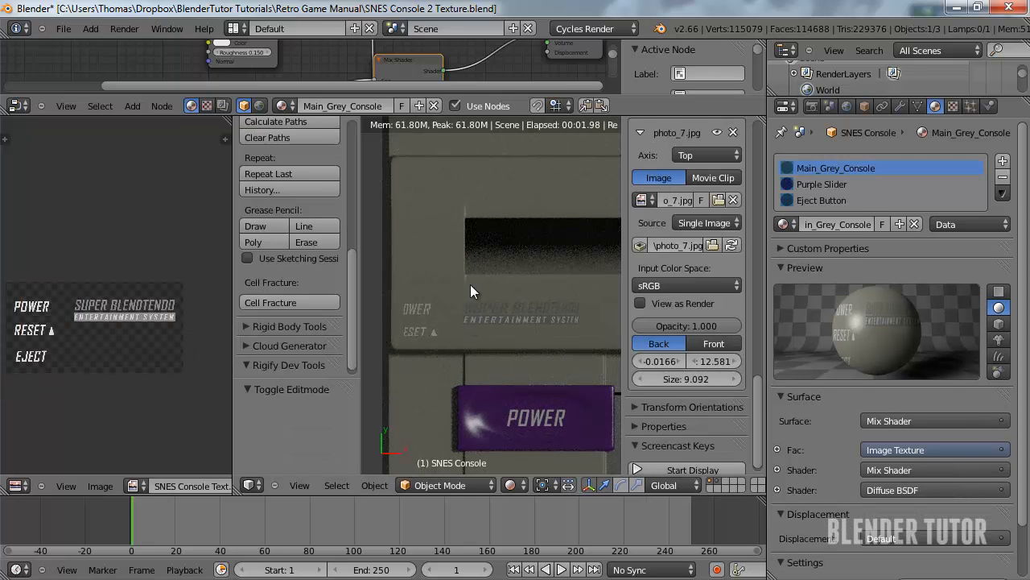
# Move the outer UV edge beside the logo 0.479 along X, clear of the POWER and RESET lettering, and recheck the render in Object Mode
pyautogui.press('Tab')
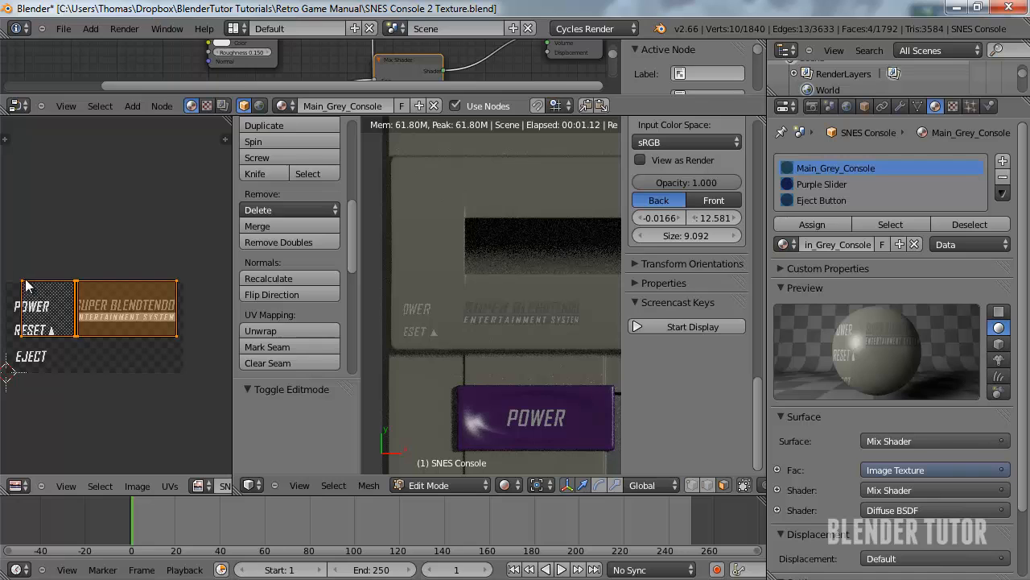
pyautogui.press('a')
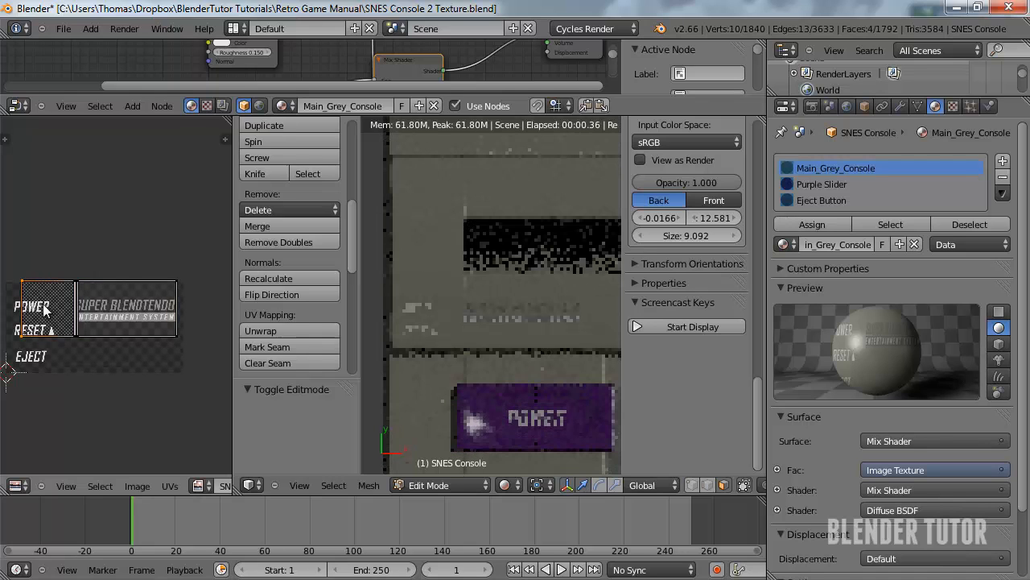
pyautogui.press('g')
pyautogui.press('x')
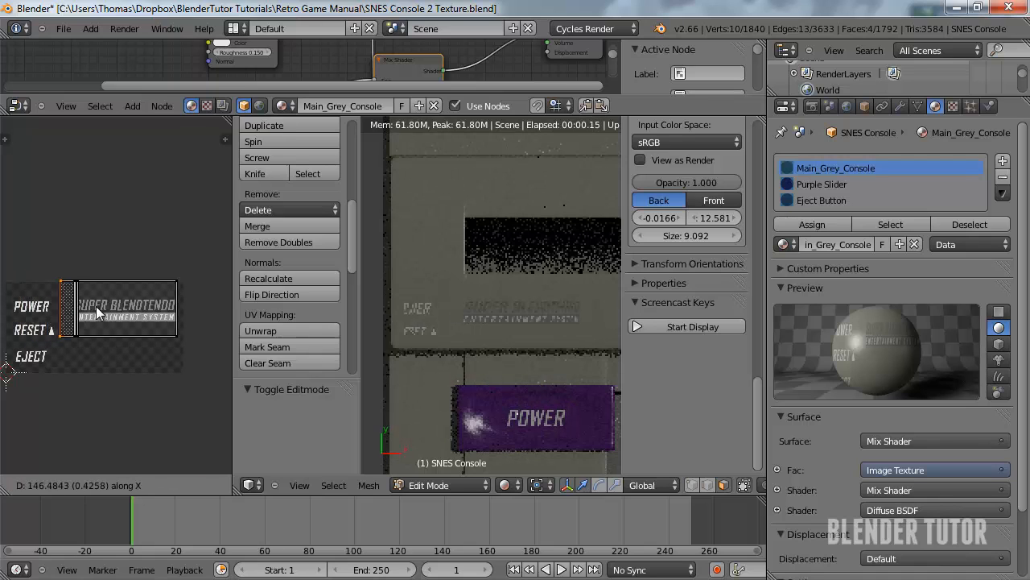
pyautogui.click(86, 306)
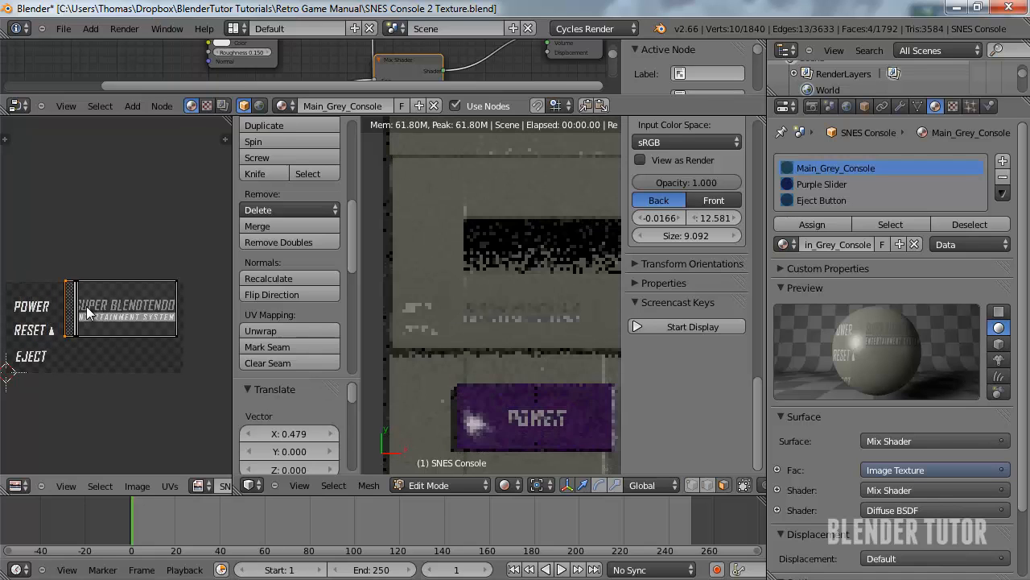
pyautogui.press('Tab')
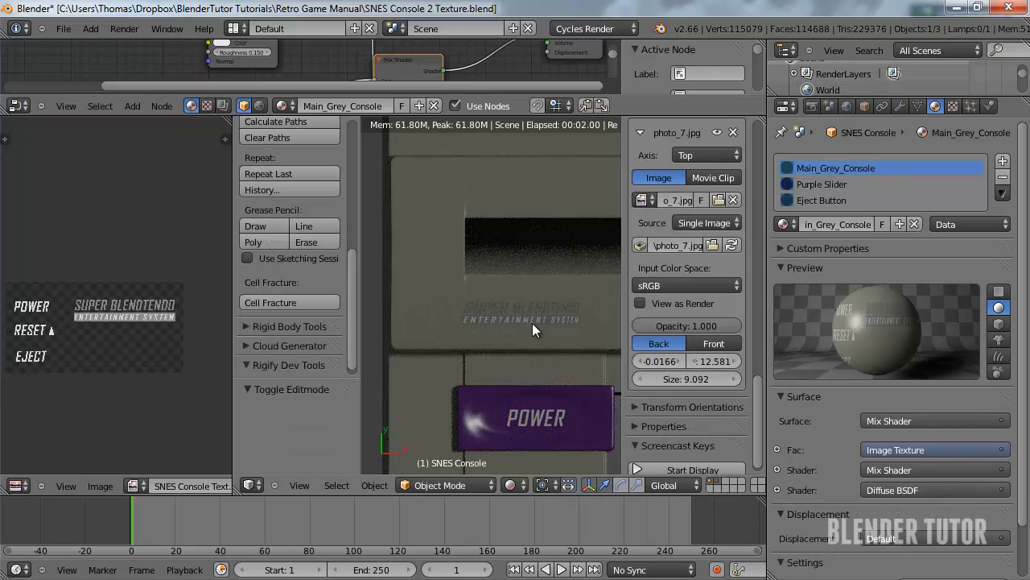
# Examine the whole console from several angles in Rendered shading, then return the viewport to Solid shading
pyautogui.scroll(-5, 535, 330)
pyautogui.moveTo(535, 330); pyautogui.dragTo(498, 453, button='middle')
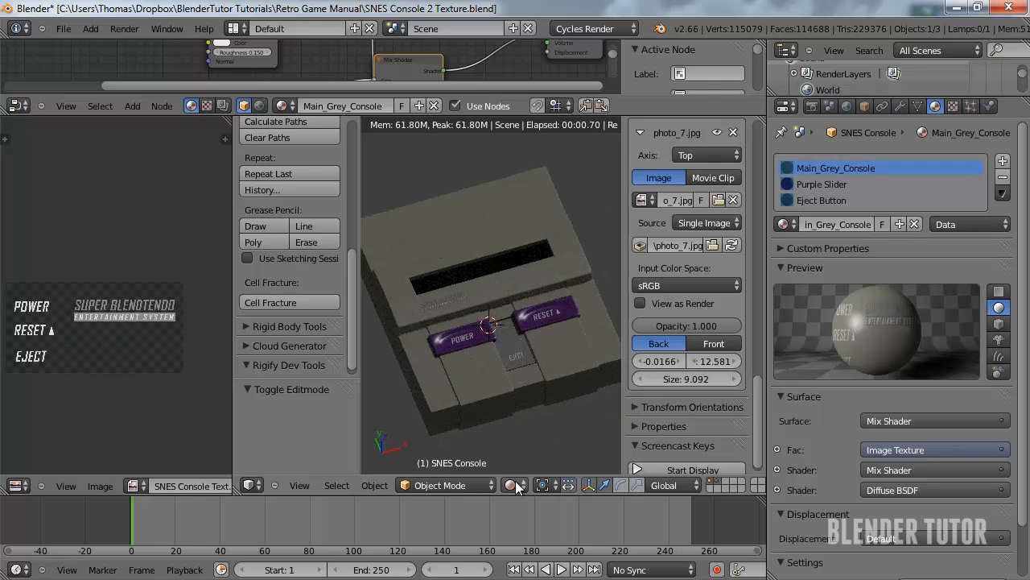
pyautogui.click(513, 485)
pyautogui.click(521, 433)
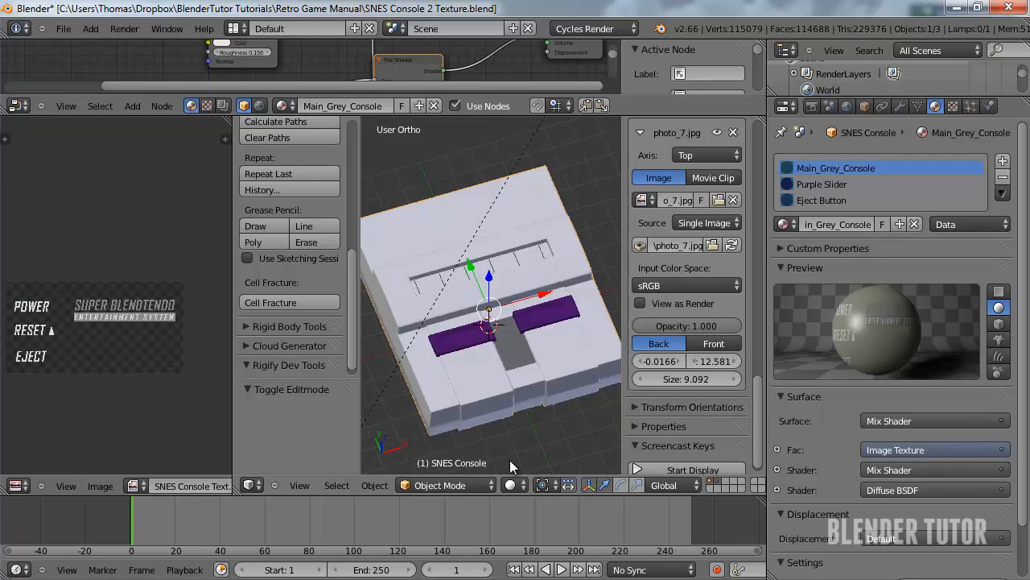
pyautogui.click(513, 484)
pyautogui.click(534, 385)
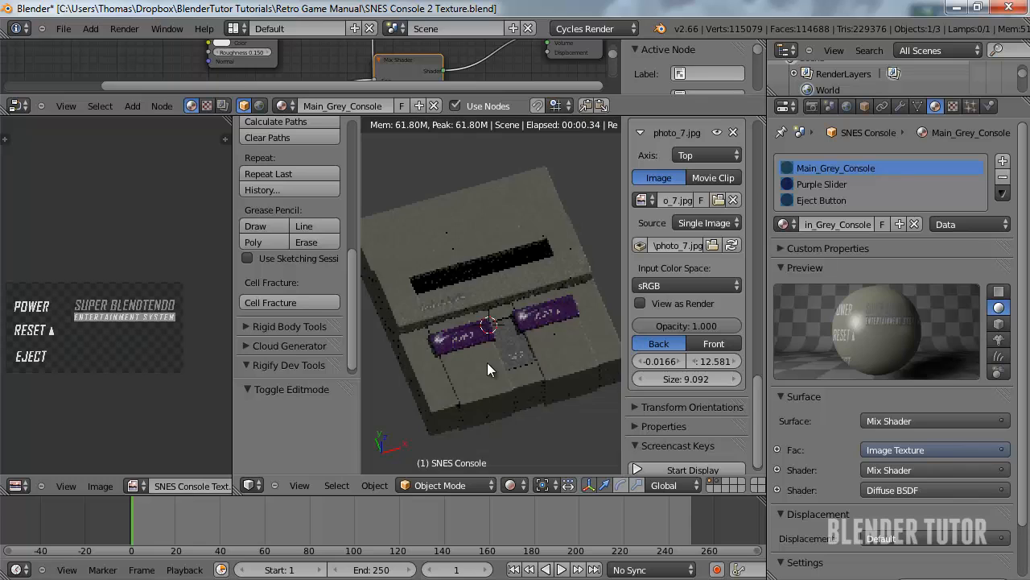
pyautogui.moveTo(490, 379); pyautogui.dragTo(463, 408, button='middle')
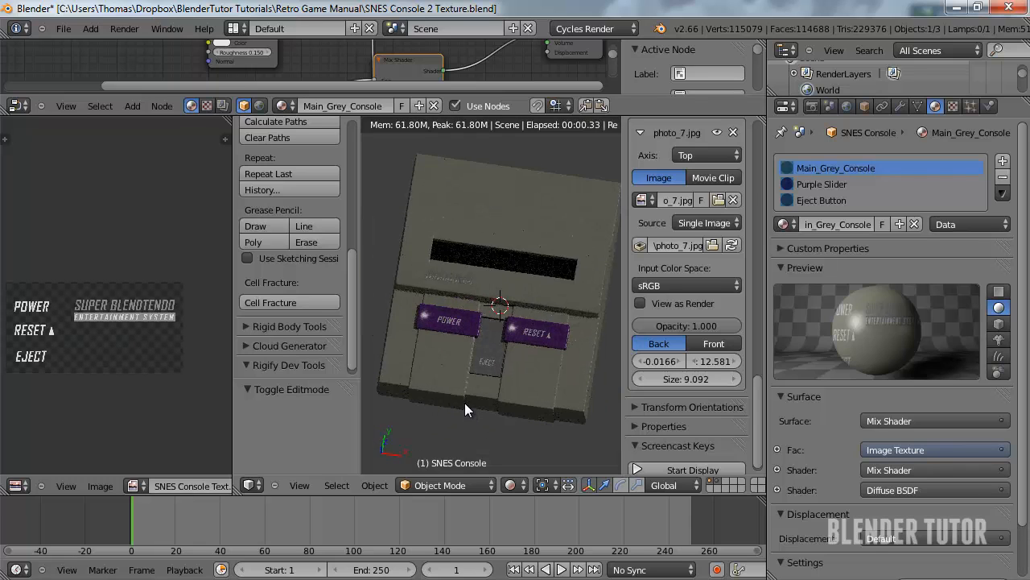
pyautogui.click(513, 485)
pyautogui.click(528, 434)
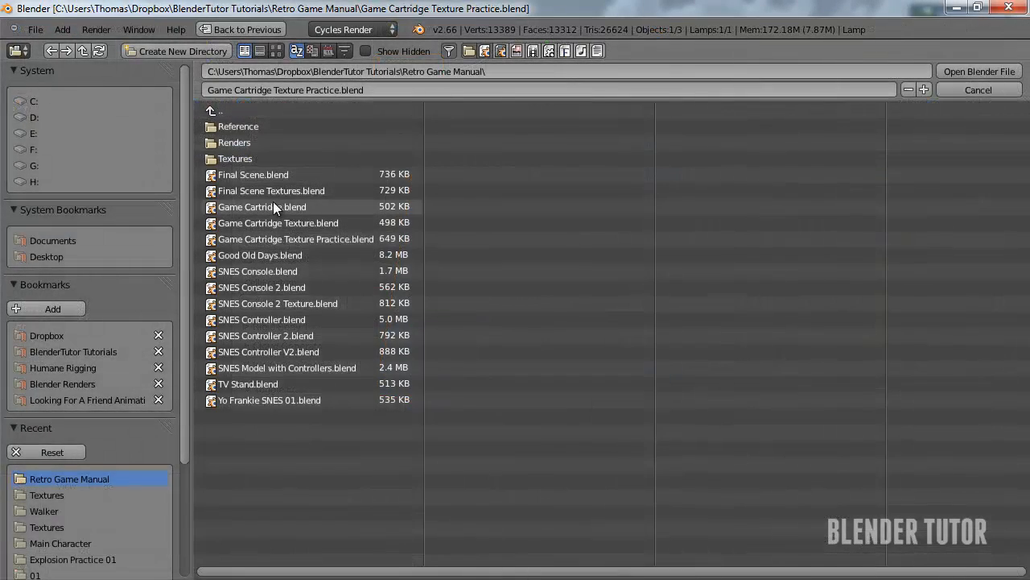
# Open Game Cartridge.blend and save it as Game Cartridge Texture.blend, overwriting the existing file
pyautogui.click(277, 207)
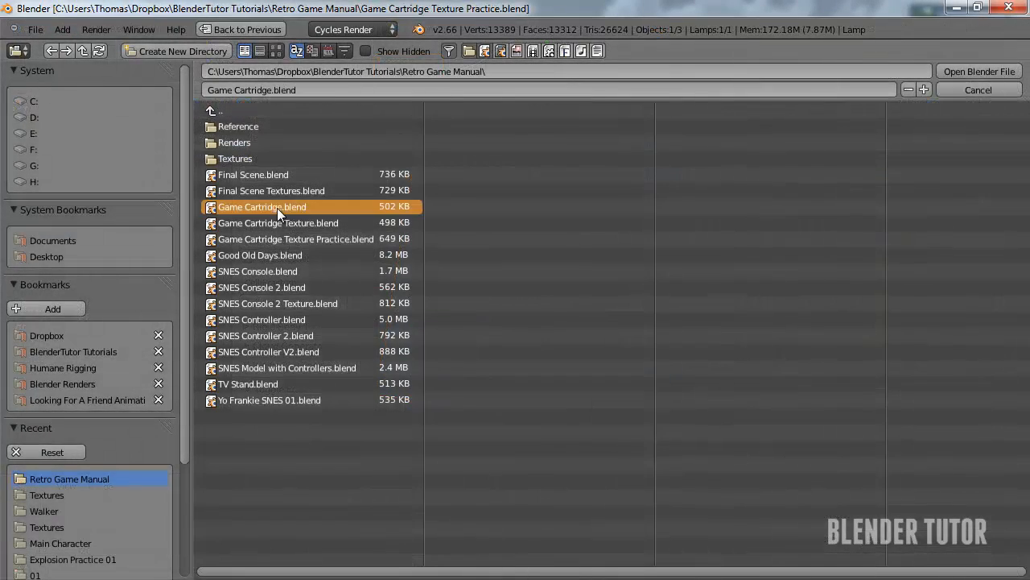
pyautogui.click(980, 72)
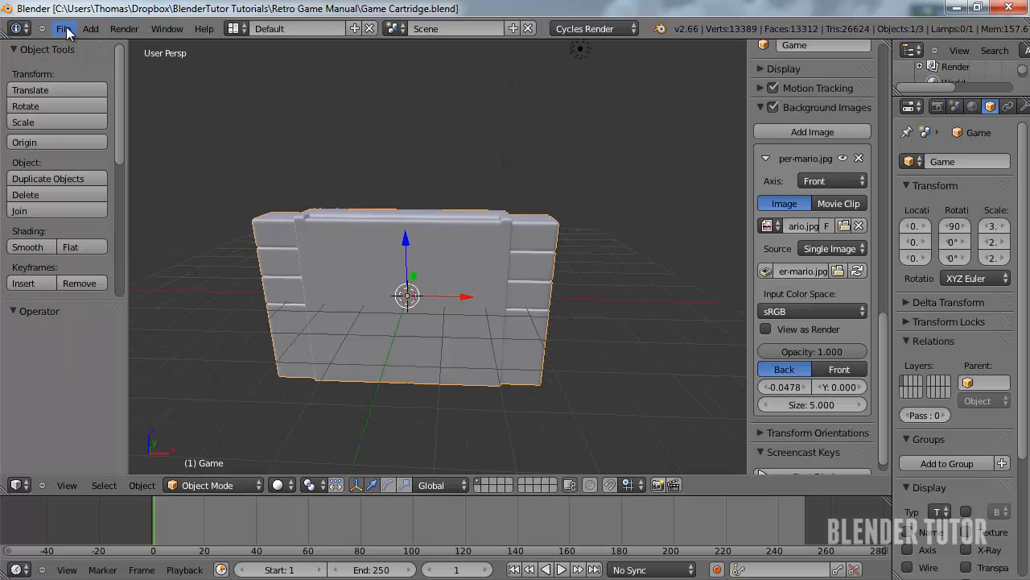
pyautogui.click(63, 28)
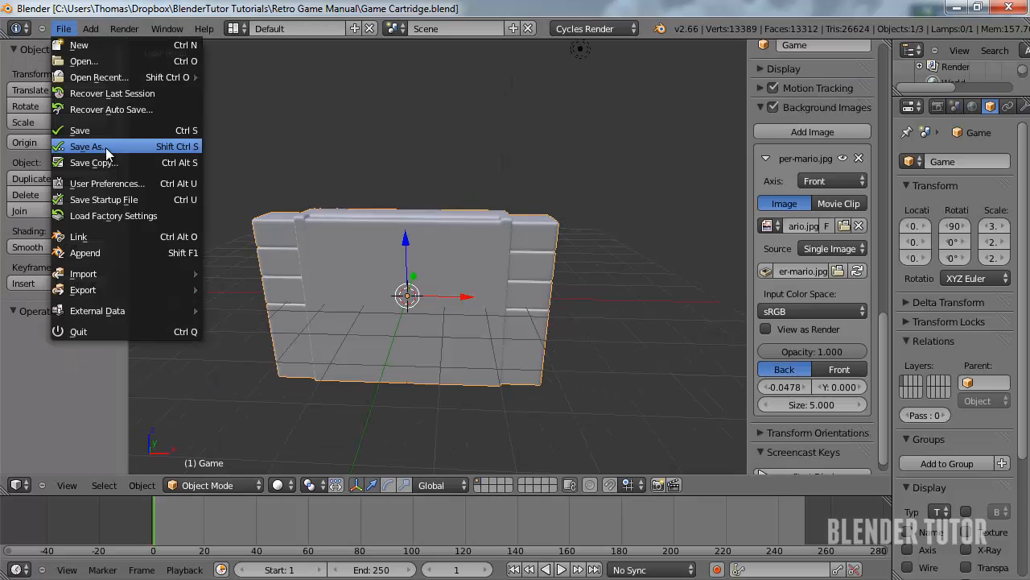
pyautogui.click(106, 147)
pyautogui.click(282, 224)
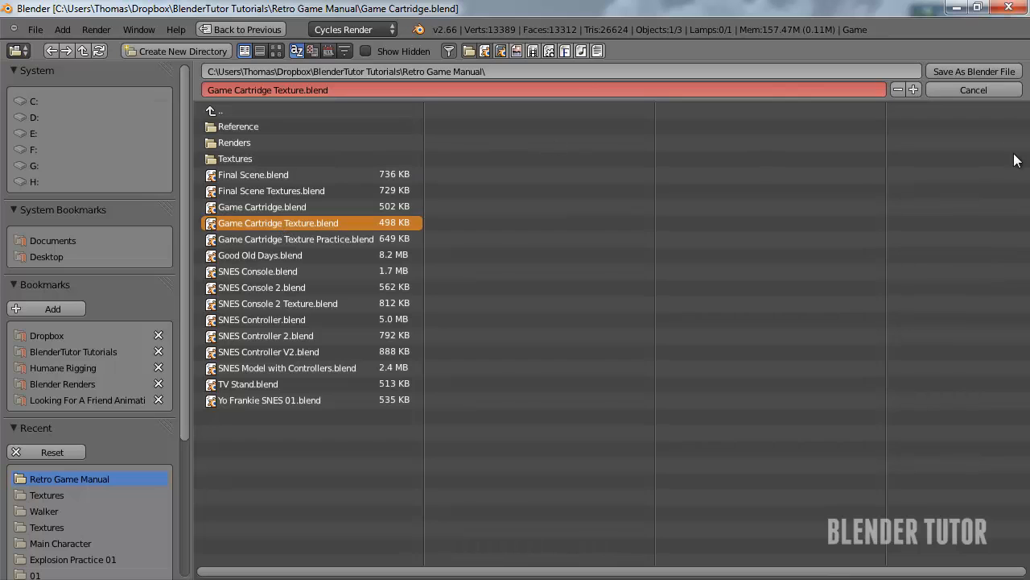
pyautogui.click(965, 71)
# Apply the cartridge's Mirror modifier and check the full mesh in Edit Mode
pyautogui.moveTo(523, 330); pyautogui.dragTo(404, 325, button='middle')
pyautogui.press('Tab')
pyautogui.moveTo(514, 300); pyautogui.dragTo(464, 270, button='middle')
pyautogui.press('Tab')
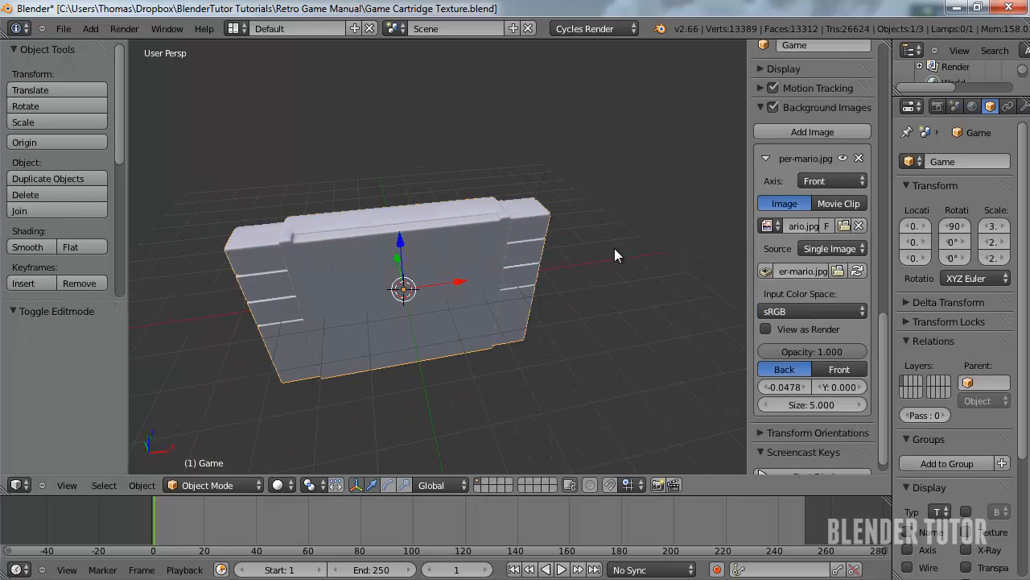
pyautogui.scroll(-4, 986, 109)
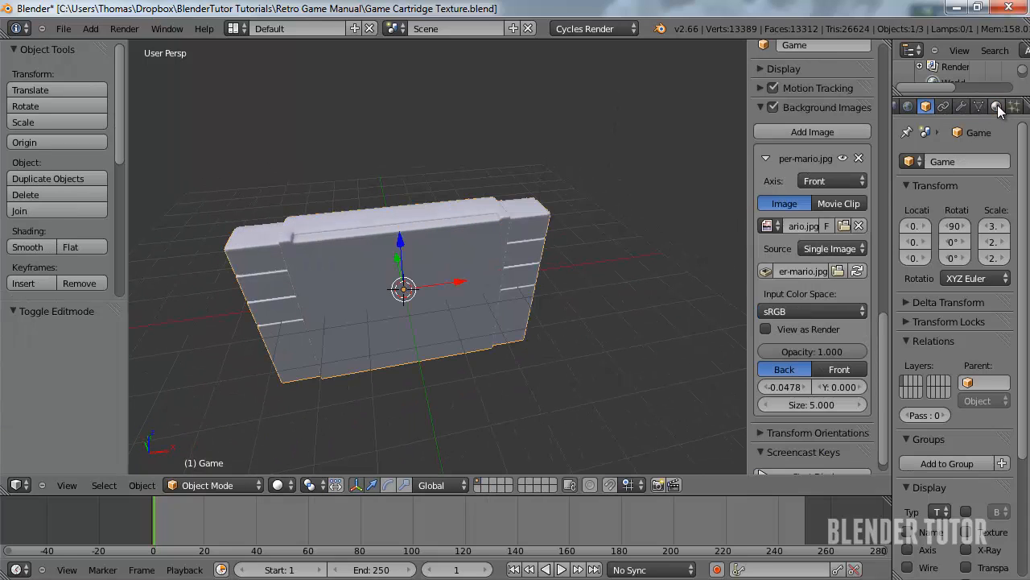
pyautogui.click(962, 107)
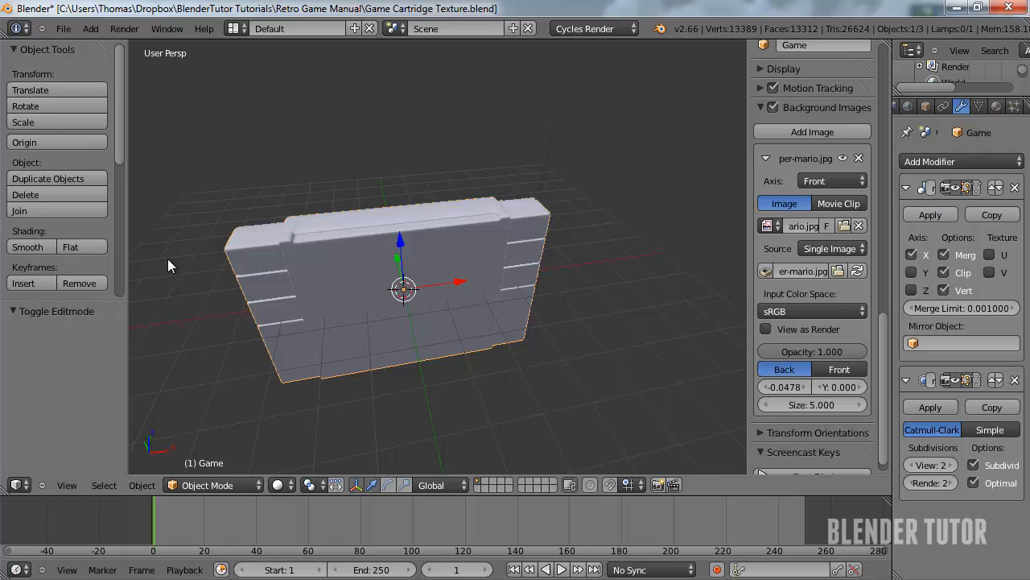
pyautogui.click(931, 216)
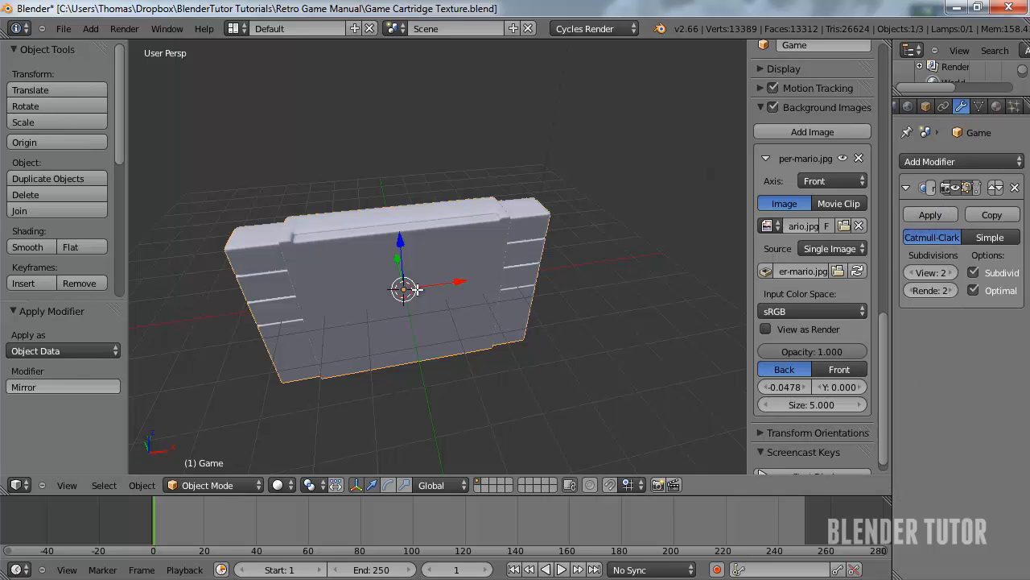
pyautogui.press('Tab')
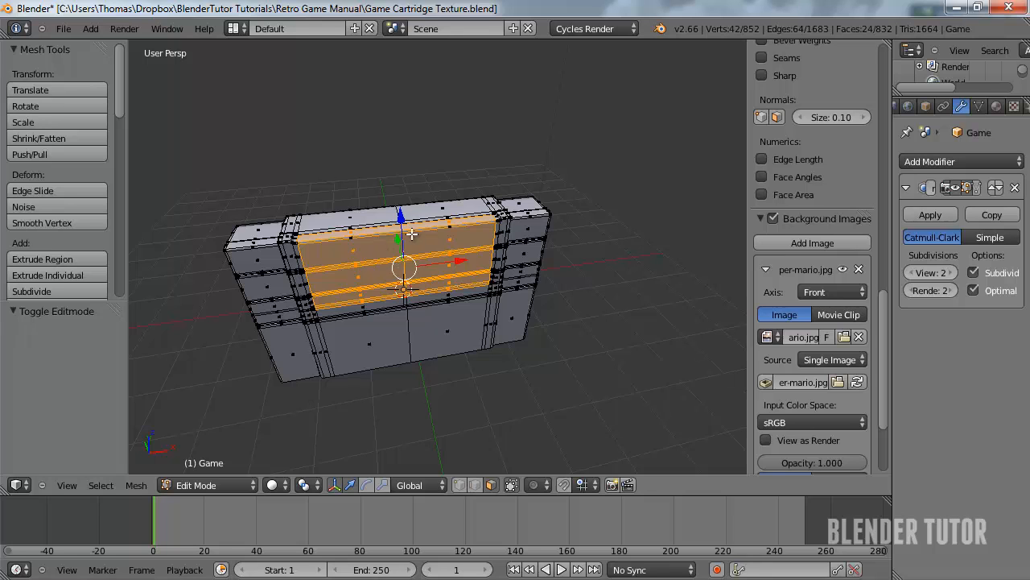
pyautogui.press('Tab')
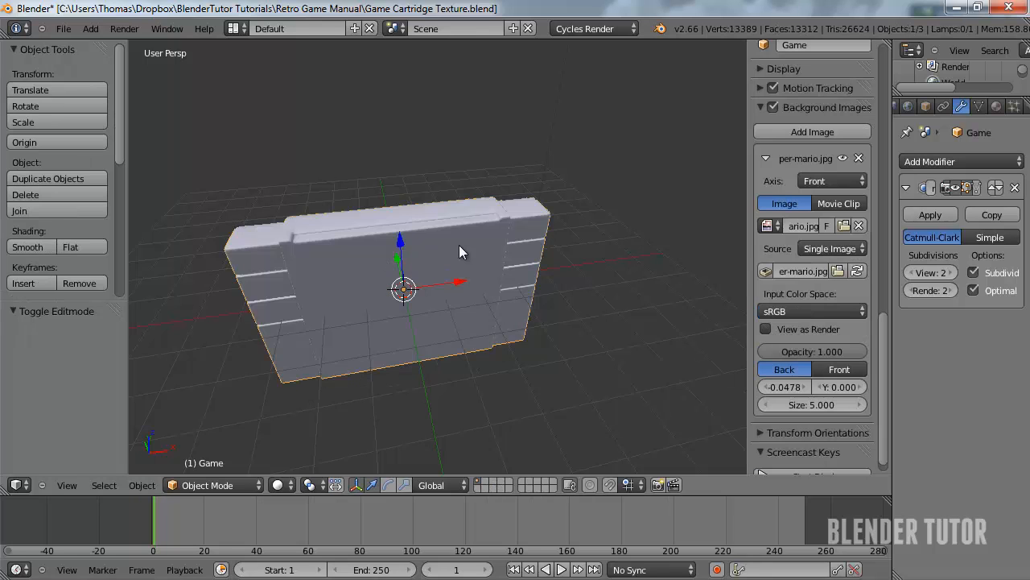
pyautogui.moveTo(459, 245); pyautogui.dragTo(705, 192, button='middle')
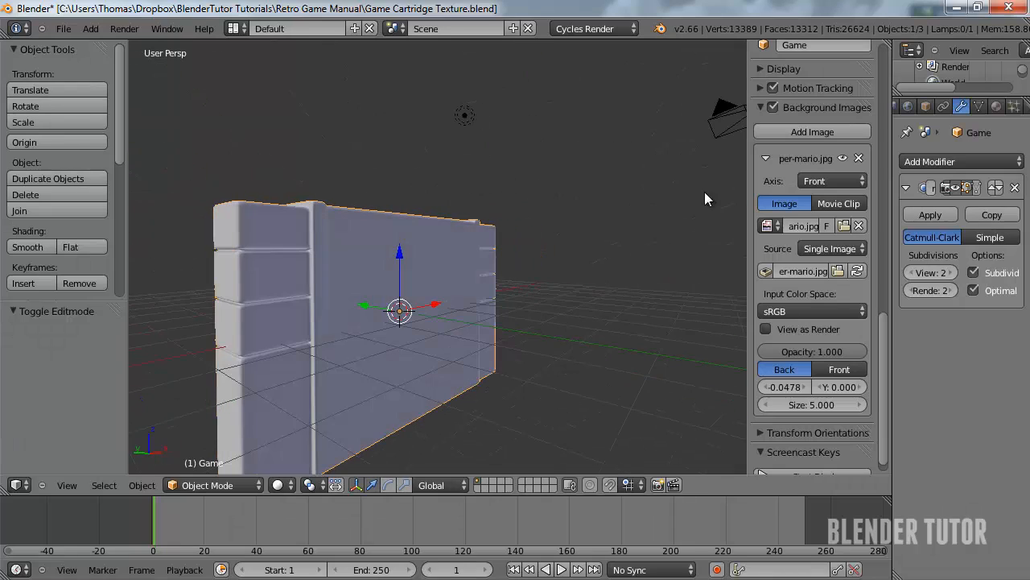
# Append the Main_Grey material from SNES Controller 2.blend and assign it to the cartridge in place of its default material
pyautogui.click(63, 29)
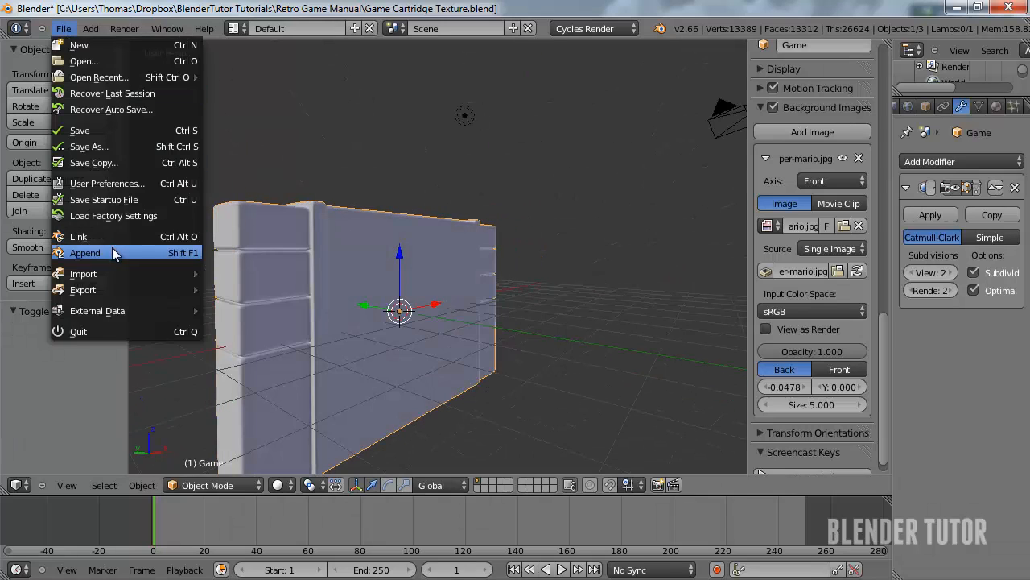
pyautogui.click(111, 247)
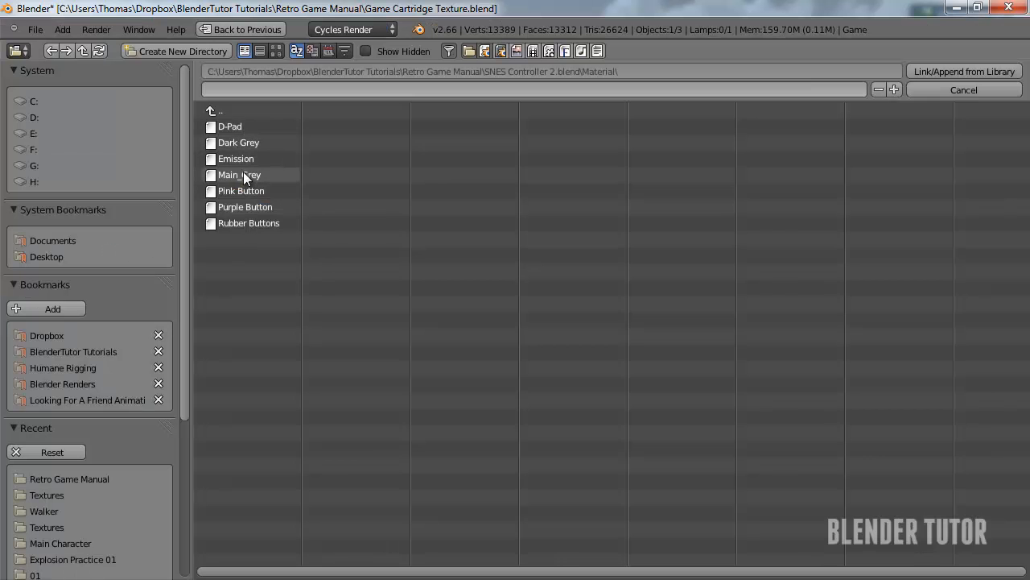
pyautogui.click(218, 176)
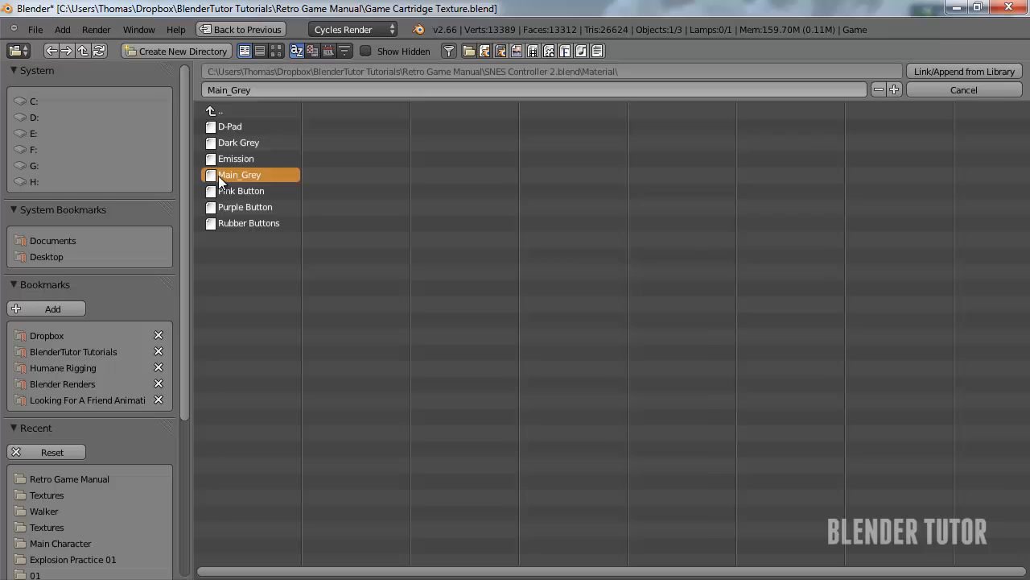
pyautogui.click(972, 70)
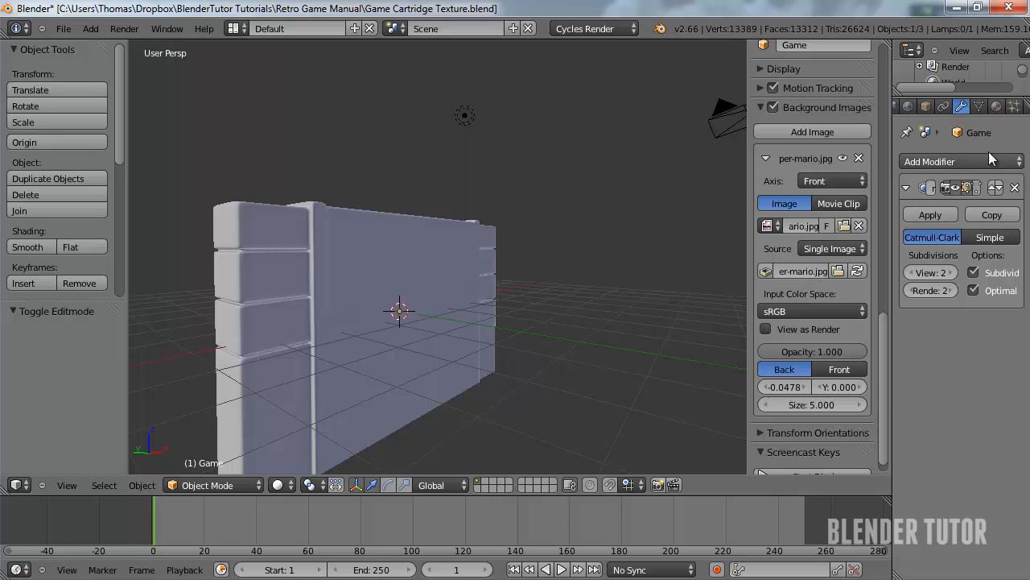
pyautogui.click(997, 105)
pyautogui.click(908, 214)
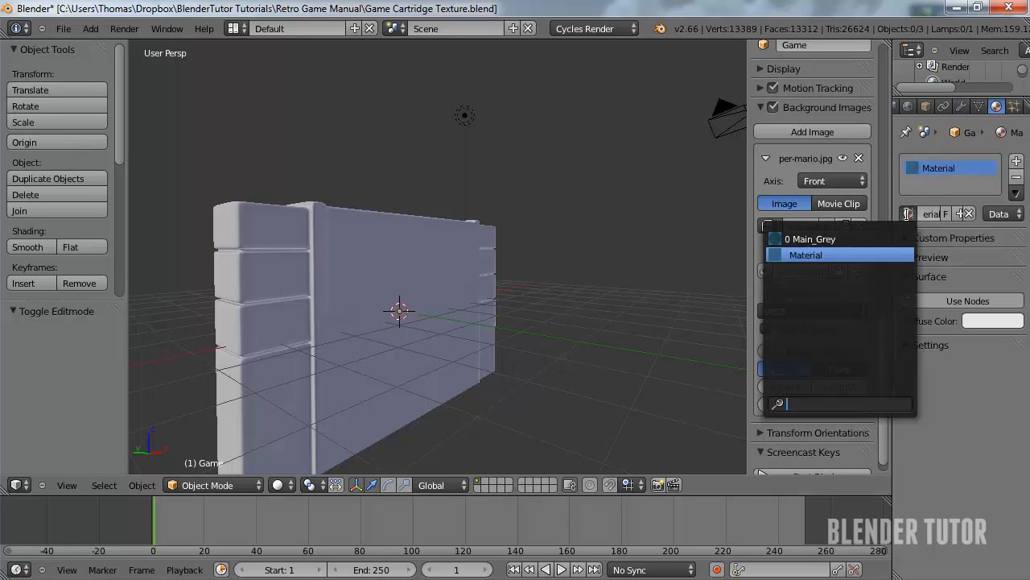
pyautogui.click(861, 235)
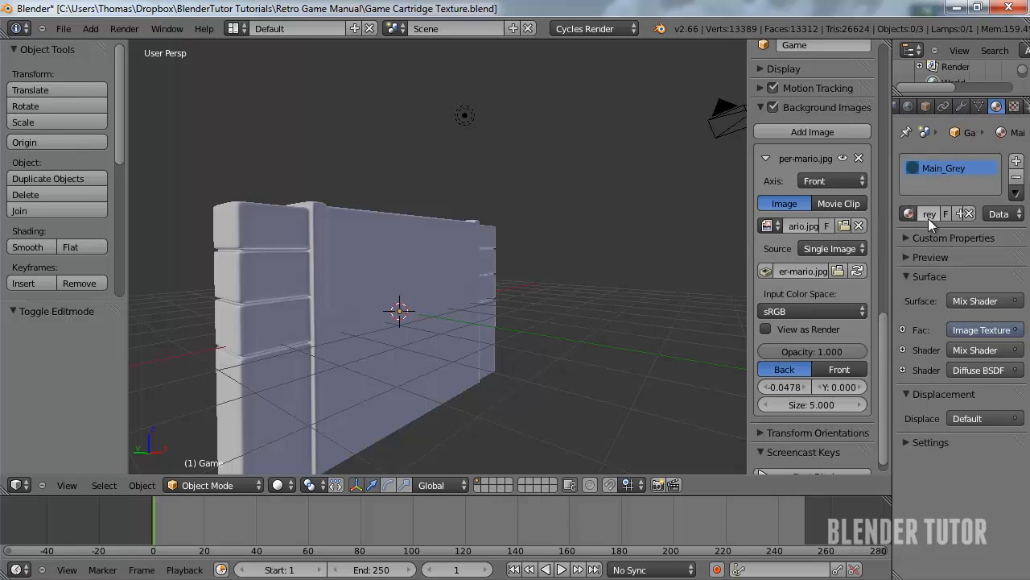
# Rename the cartridge's material to Cartridge and save the file
pyautogui.press('Tab')
pyautogui.press('Tab')
pyautogui.press('Return')
pyautogui.click(63, 28)
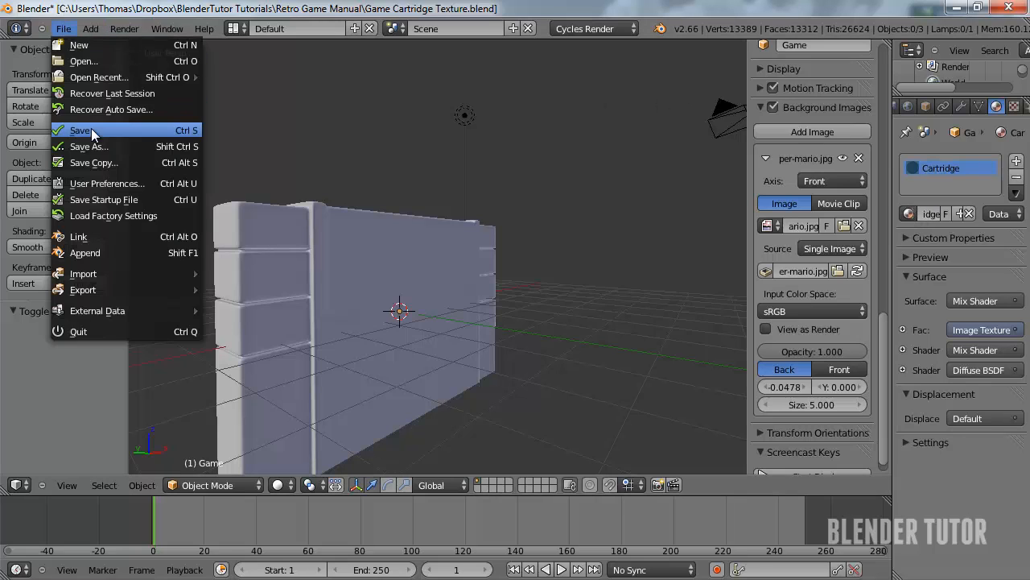
pyautogui.click(87, 131)
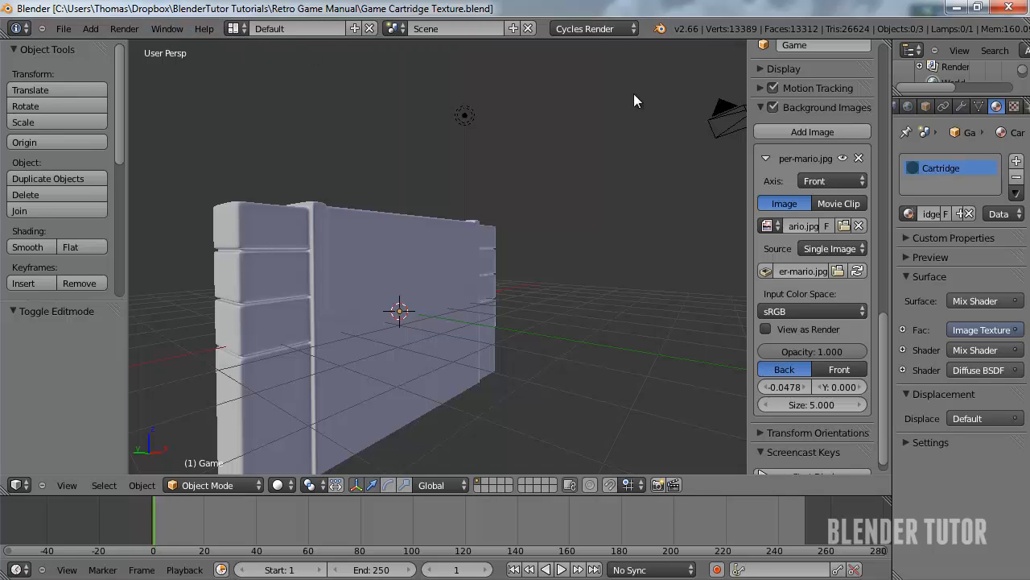
# Split the 3D view horizontally, turn the upper area into a Node Editor and enlarge it
pyautogui.moveTo(887, 45); pyautogui.dragTo(854, 195)
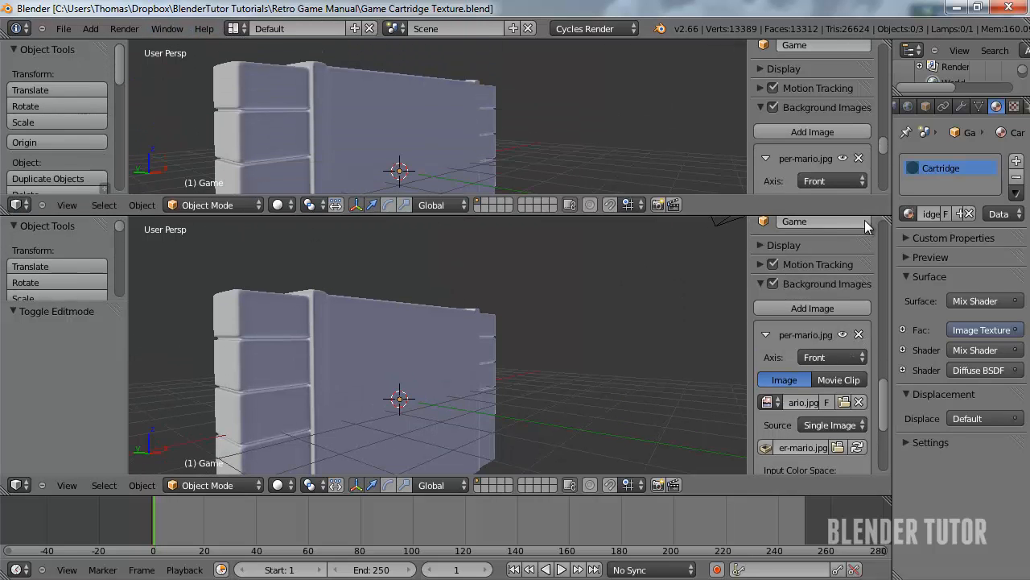
pyautogui.click(14, 205)
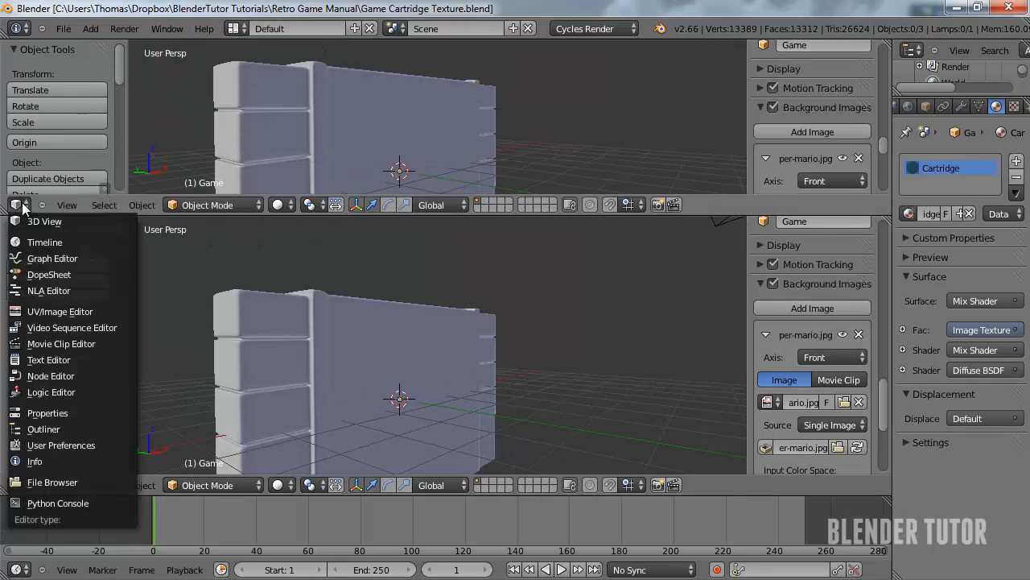
pyautogui.click(71, 376)
pyautogui.moveTo(416, 212); pyautogui.dragTo(420, 293)
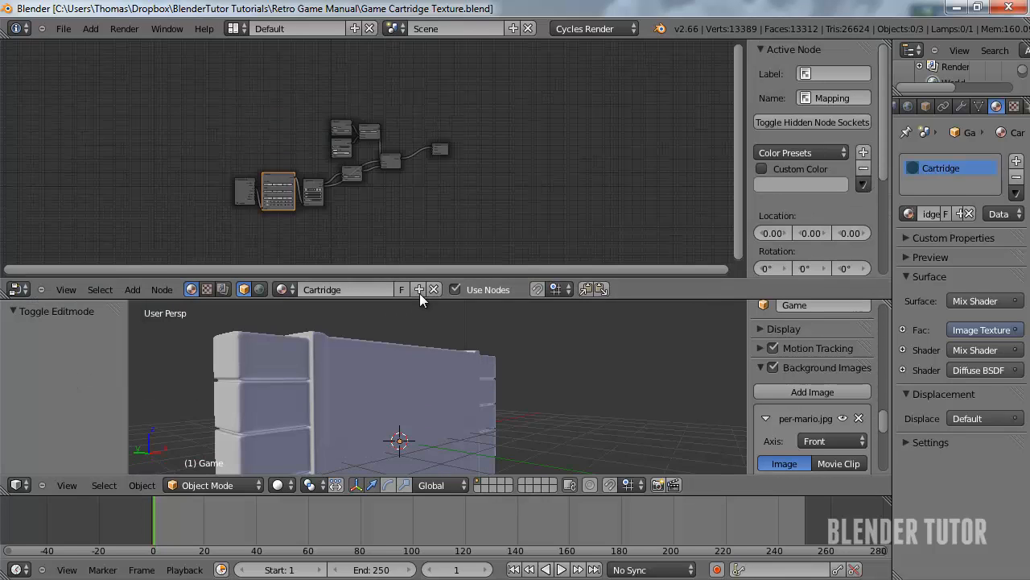
# Set the Diffuse BSDF colour of the Cartridge material to a dark neutral grey with saturation 0 and value about 0.116
pyautogui.scroll(5, 374, 213)
pyautogui.moveTo(360, 185); pyautogui.dragTo(402, 257, button='middle')
pyautogui.scroll(3, 402, 257)
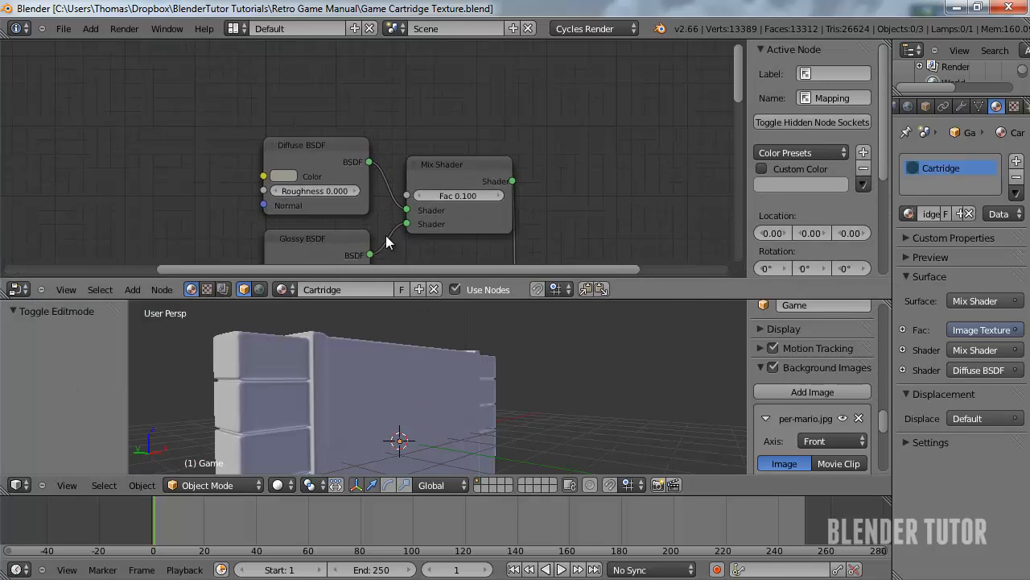
pyautogui.click(268, 180)
pyautogui.moveTo(317, 375); pyautogui.dragTo(216, 379)
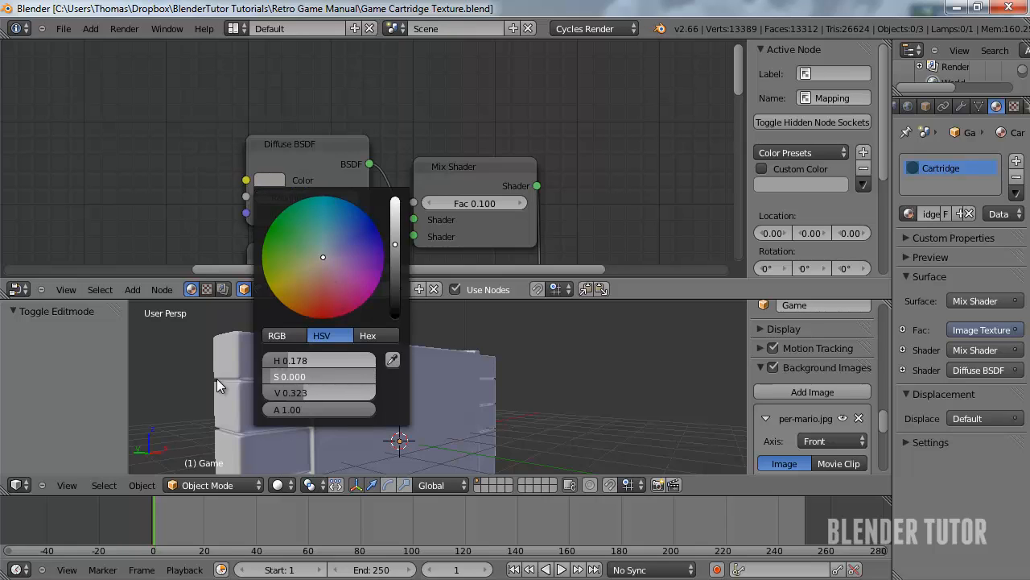
pyautogui.click(273, 177)
pyautogui.moveTo(398, 246); pyautogui.dragTo(400, 272)
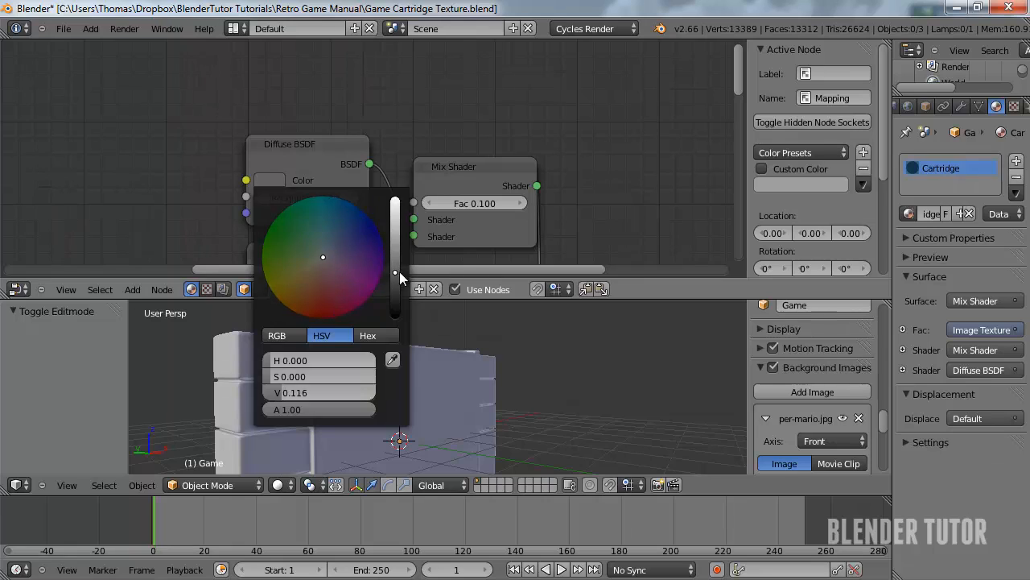
# Set the Cartridge material's viewport colour to the same dark grey by sampling the Diffuse BSDF colour
pyautogui.click(910, 442)
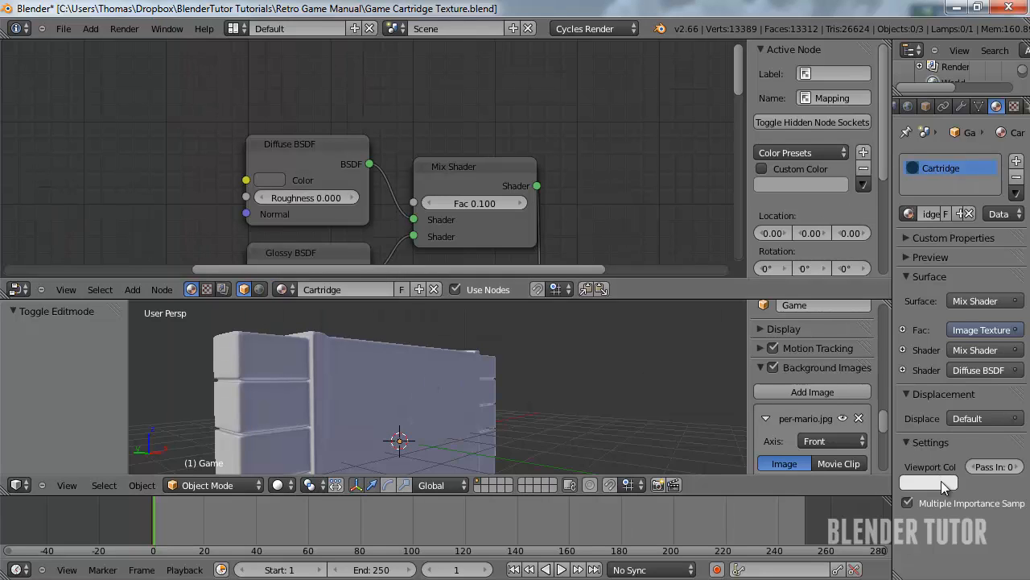
pyautogui.click(928, 483)
pyautogui.click(943, 427)
pyautogui.click(274, 179)
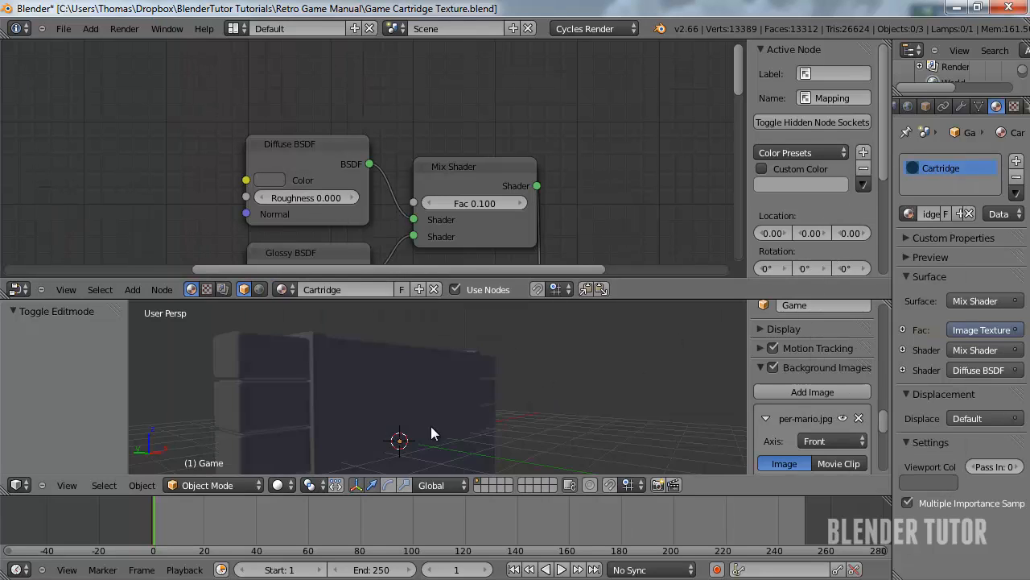
# Lighten the Diffuse BSDF grey slightly, then show the material preview in a widened Properties editor
pyautogui.scroll(-3, 398, 431)
pyautogui.click(272, 180)
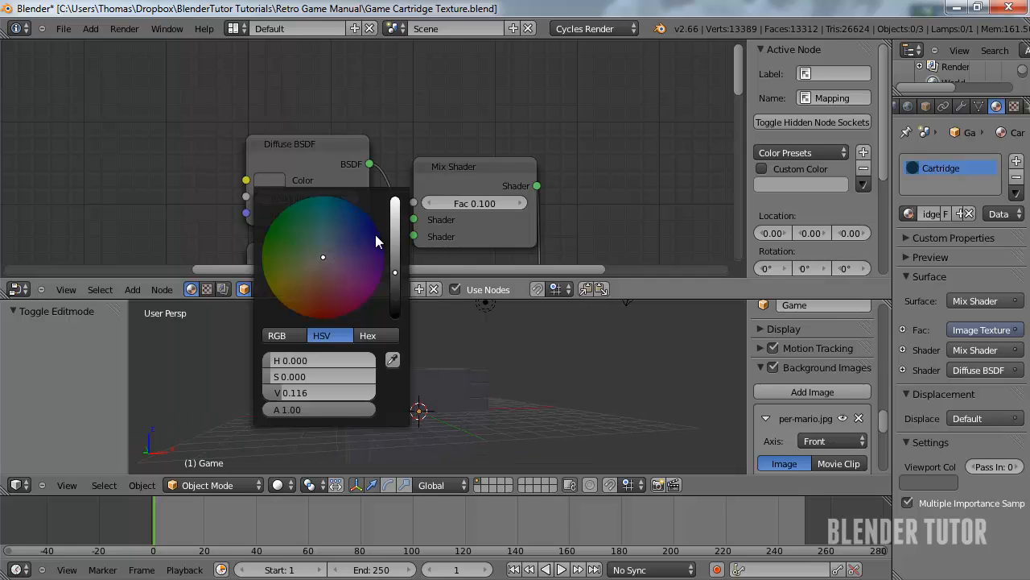
pyautogui.moveTo(397, 271); pyautogui.dragTo(399, 267)
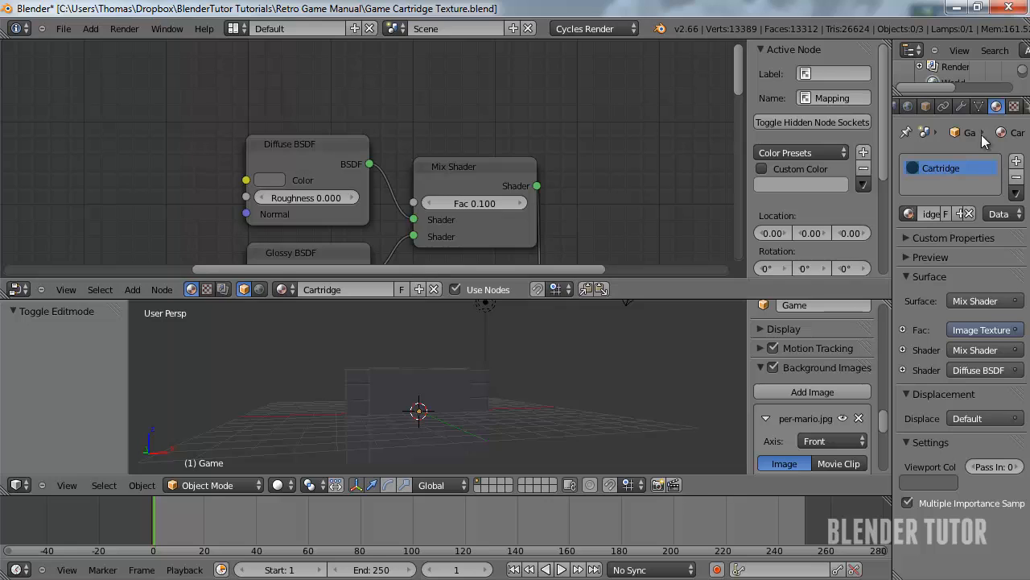
pyautogui.click(905, 257)
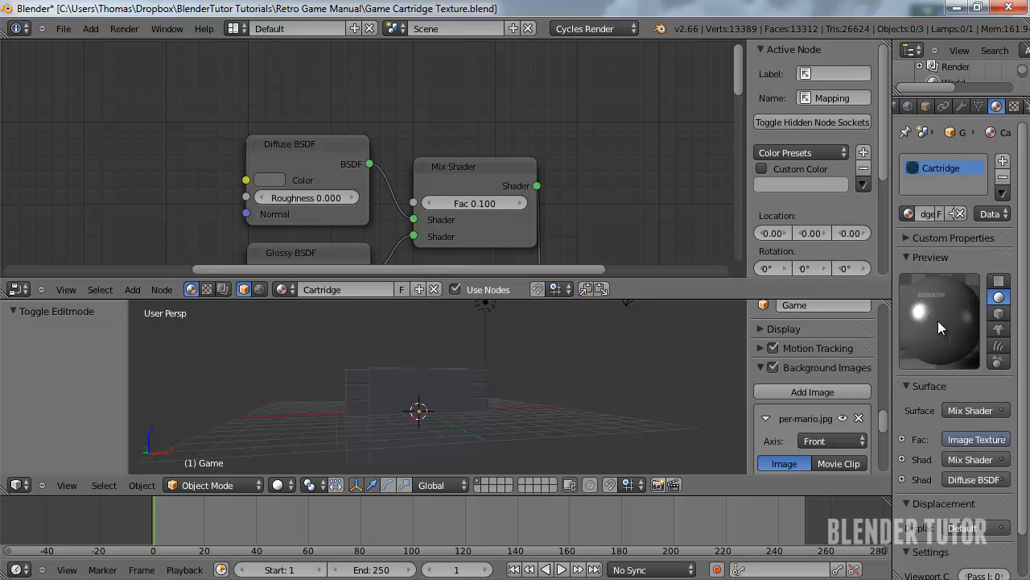
pyautogui.moveTo(894, 308); pyautogui.dragTo(826, 315)
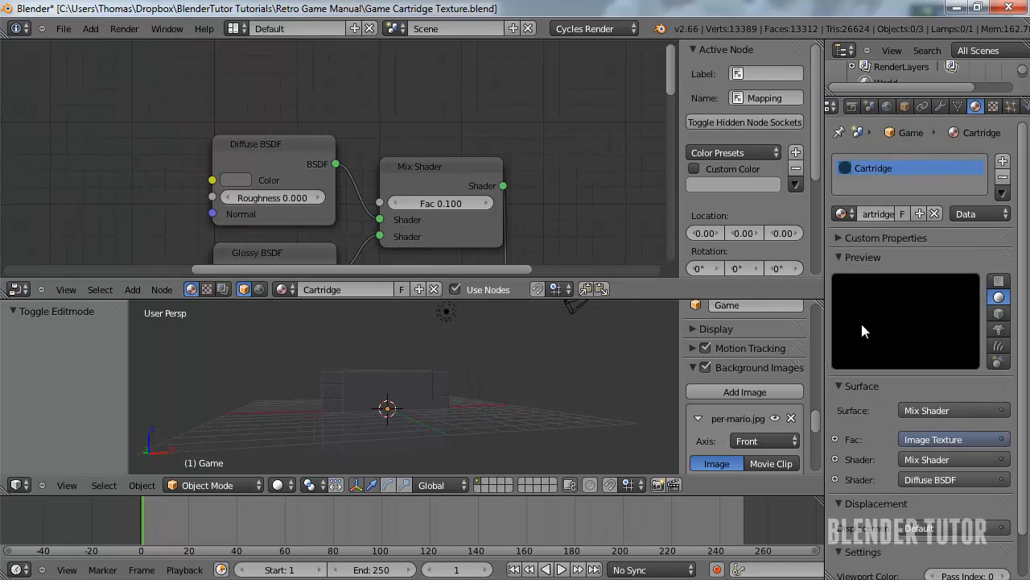
# Set the Glossy BSDF roughness of the Cartridge material to 0.15
pyautogui.moveTo(554, 214); pyautogui.dragTo(575, 121, button='middle')
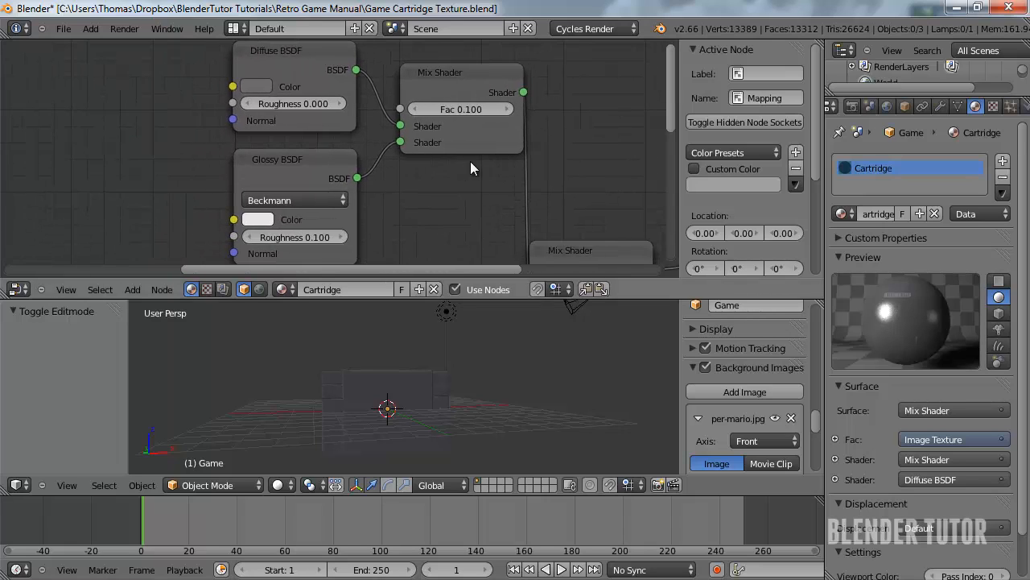
pyautogui.click(304, 237)
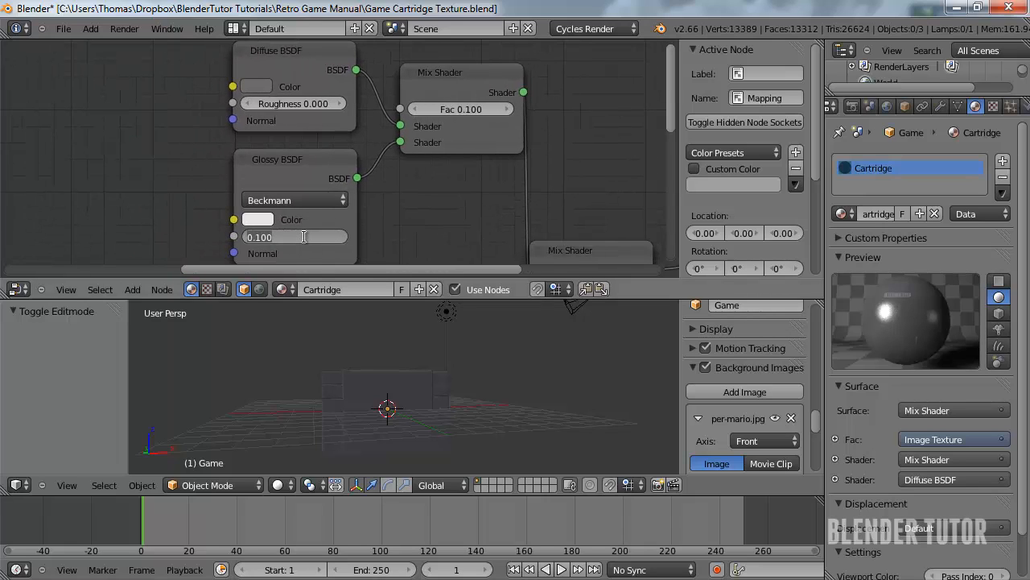
pyautogui.press('BackSpace')
pyautogui.write('.15')
pyautogui.press('Return')
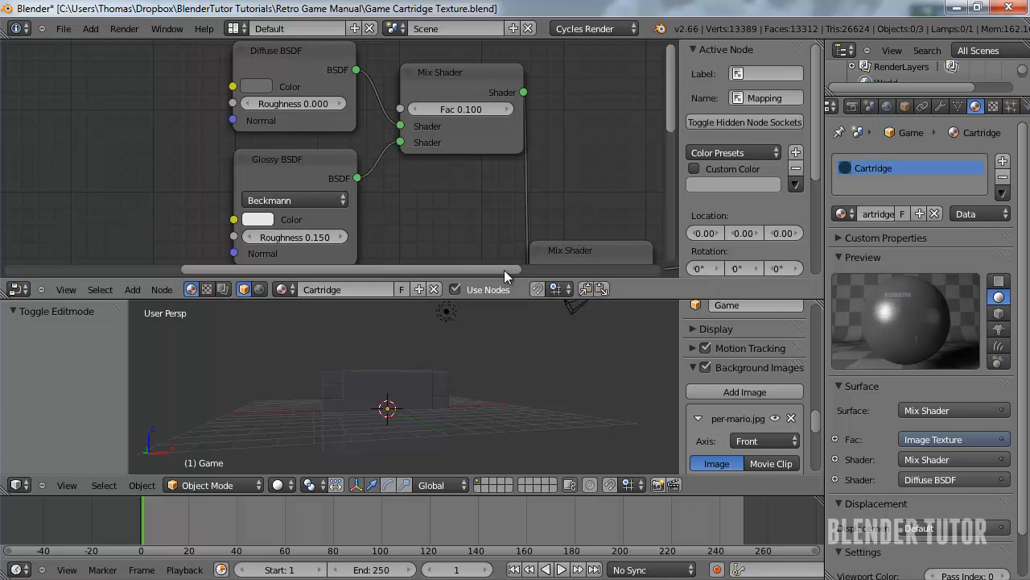
# Enlarge the Node Editor and unlink the existing PNG image from the Cartridge material's Image Texture node
pyautogui.moveTo(430, 296); pyautogui.dragTo(441, 115)
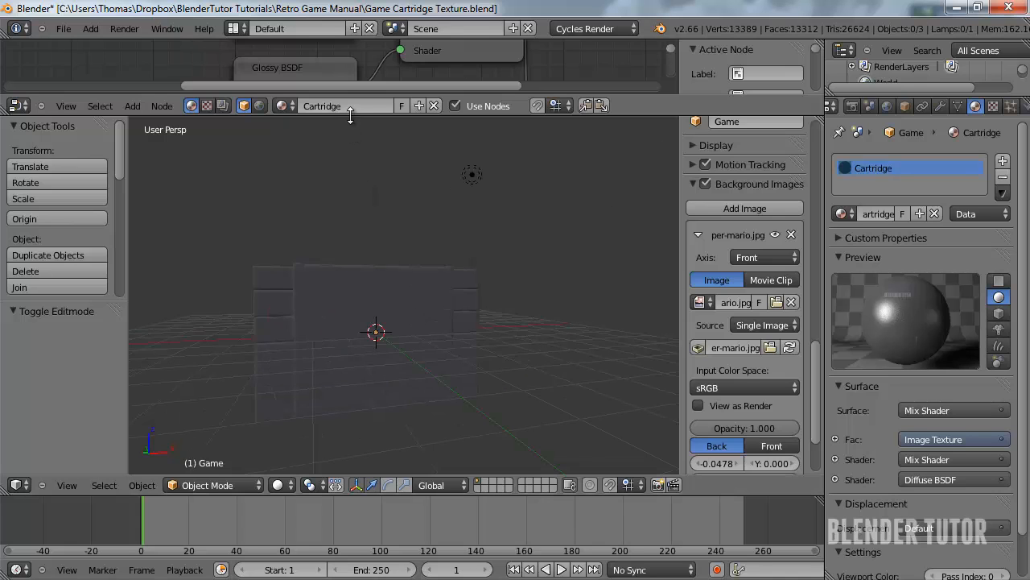
pyautogui.moveTo(351, 115); pyautogui.dragTo(354, 427)
pyautogui.moveTo(370, 317); pyautogui.dragTo(352, 144, button='middle')
pyautogui.moveTo(254, 330); pyautogui.dragTo(398, 215, button='middle')
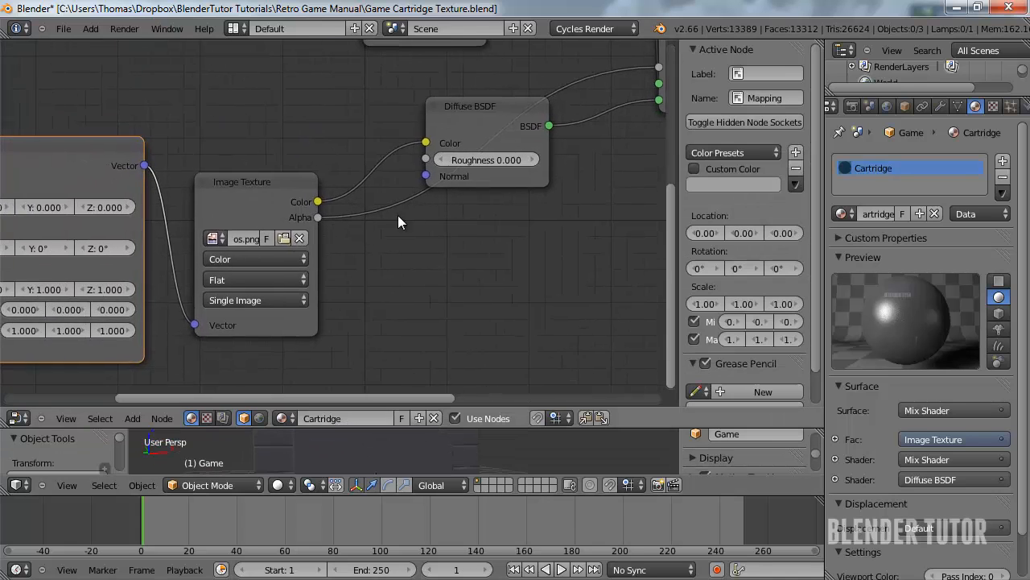
pyautogui.click(290, 238)
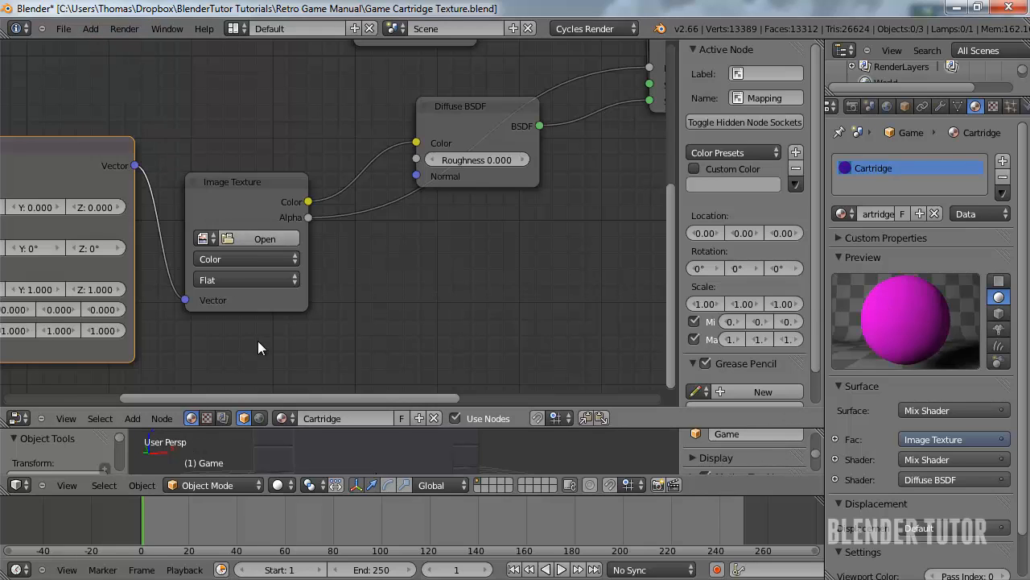
pyautogui.scroll(-2, 258, 340)
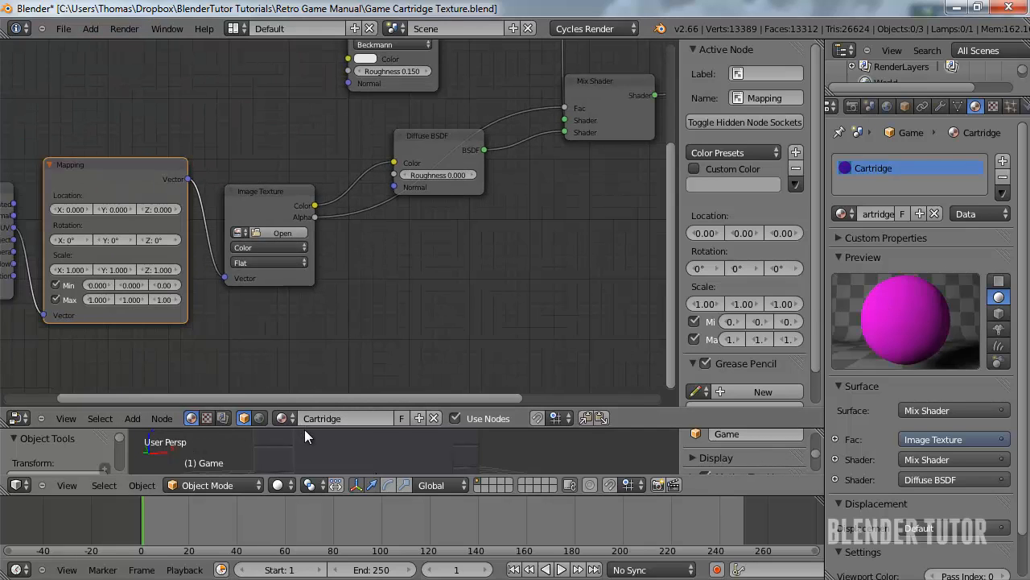
# Enlarge the 3D view, enter Edit Mode on the cartridge and add the small bevel faces at the label area's upper right corner to the selection
pyautogui.moveTo(305, 428); pyautogui.dragTo(322, 72)
pyautogui.press('Tab')
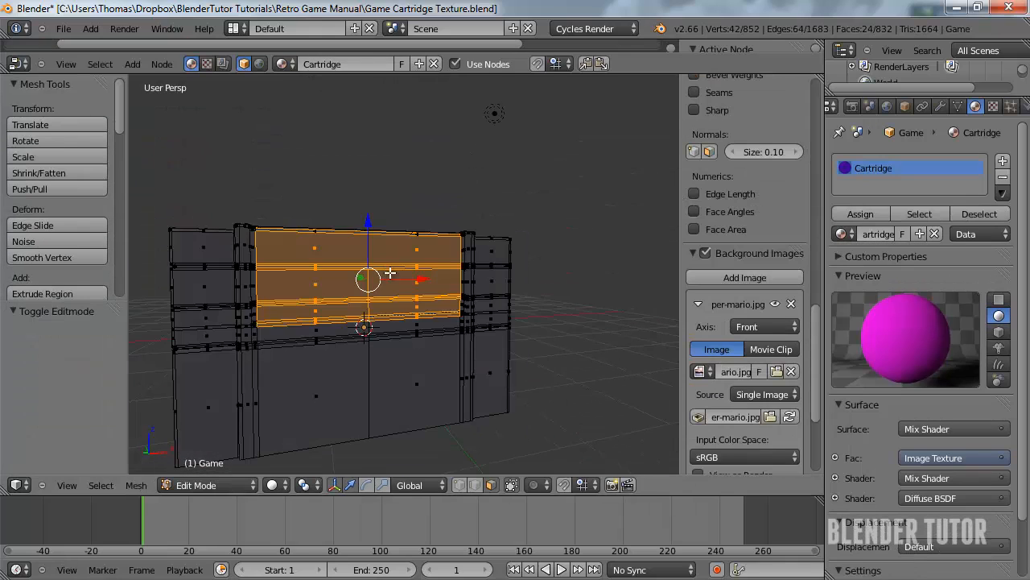
pyautogui.moveTo(413, 289); pyautogui.dragTo(339, 347, button='middle')
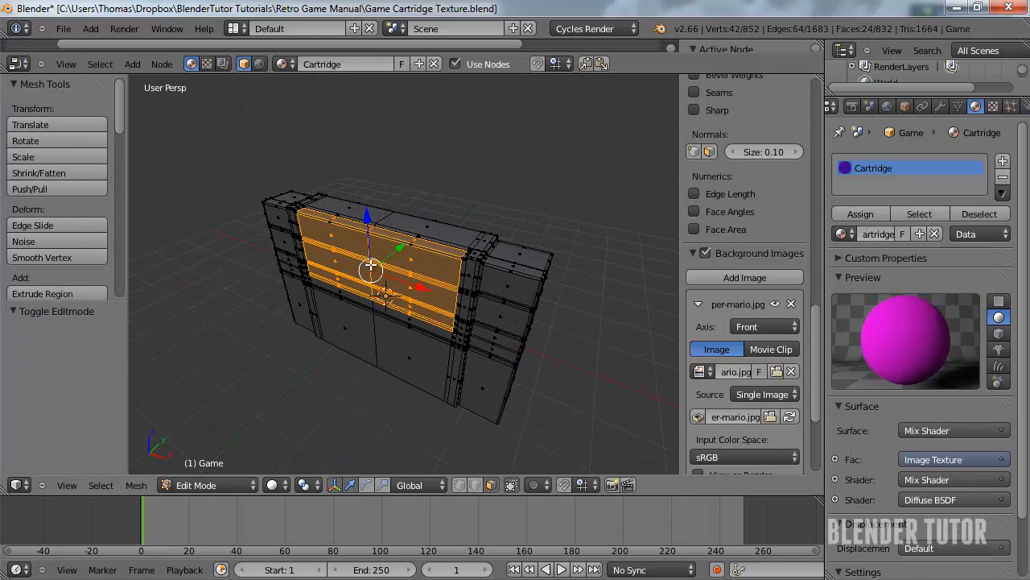
pyautogui.moveTo(372, 266); pyautogui.dragTo(368, 230, button='middle')
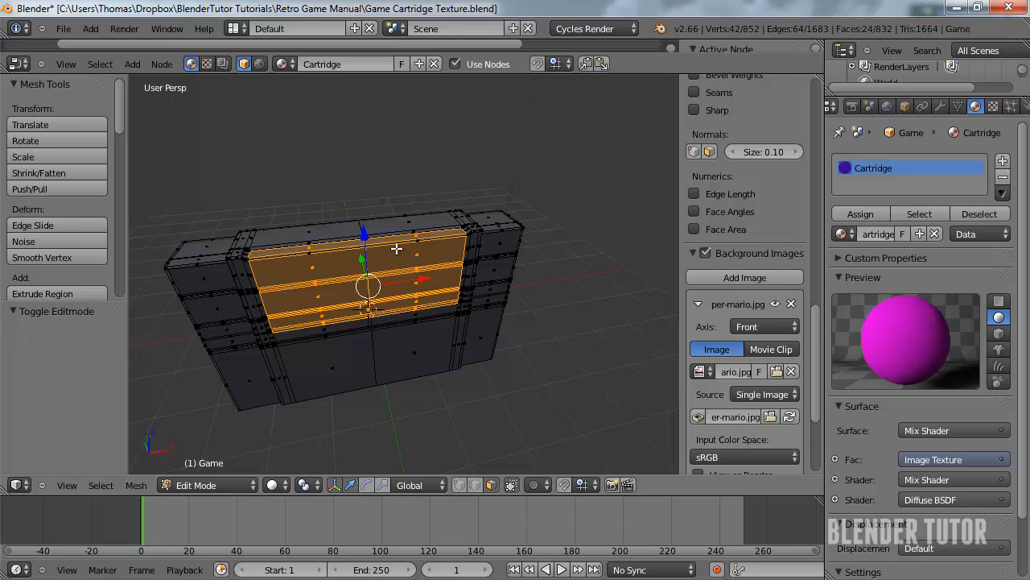
pyautogui.scroll(1, 424, 267)
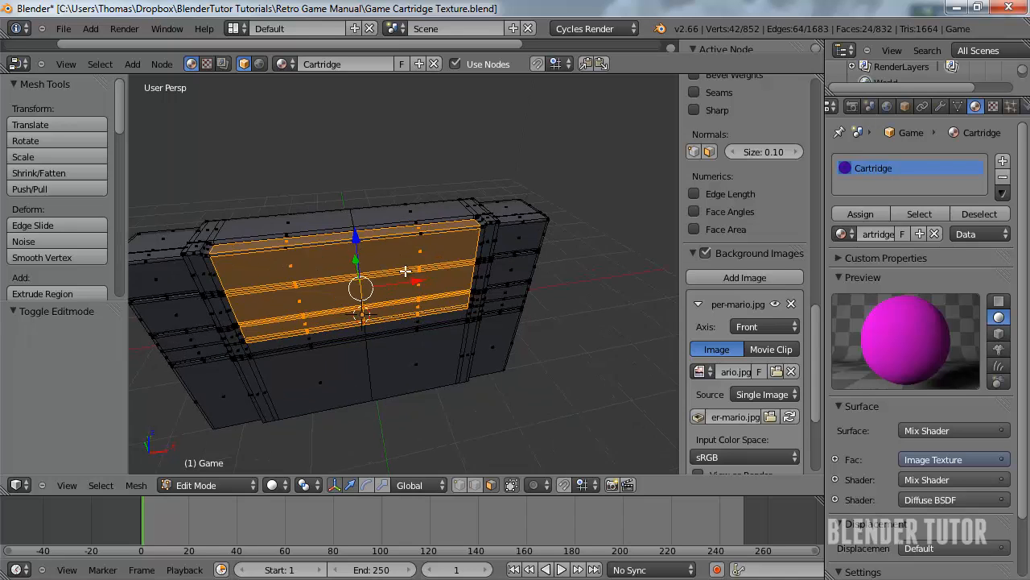
pyautogui.moveTo(407, 272); pyautogui.dragTo(389, 271, button='middle')
pyautogui.scroll(4, 388, 271)
pyautogui.keyDown('shift'); pyautogui.moveTo(527, 231); pyautogui.dragTo(408, 266, button='middle'); pyautogui.keyUp('shift')
pyautogui.scroll(4, 370, 294)
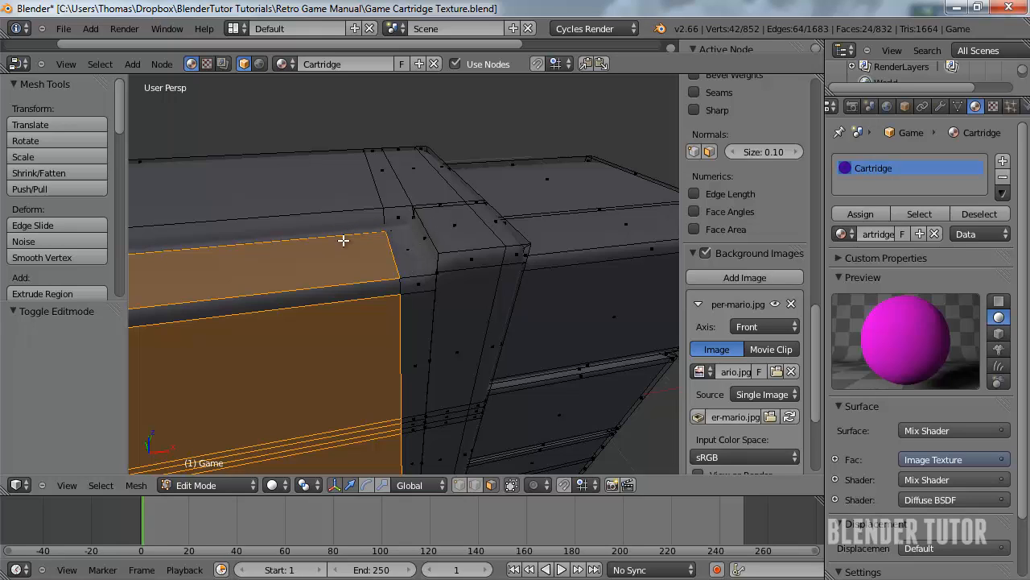
pyautogui.keyDown('shift'); pyautogui.rightClick(410, 249); pyautogui.keyUp('shift')
pyautogui.keyDown('shift'); pyautogui.rightClick(382, 287); pyautogui.keyUp('shift')
pyautogui.keyDown('shift'); pyautogui.rightClick(410, 287); pyautogui.keyUp('shift')
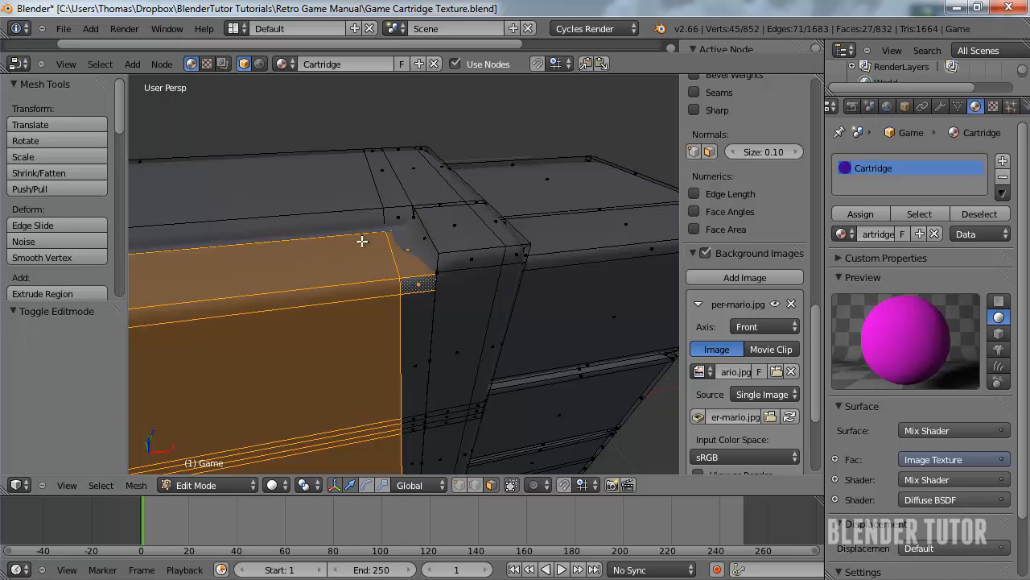
# Add the small bevel and corner faces at the label area's upper left end to the face selection
pyautogui.press('z')
pyautogui.moveTo(363, 241)
pyautogui.mouseDown(button='middle')
pyautogui.moveTo(376, 249)
pyautogui.moveTo(375, 271)
pyautogui.moveTo(361, 326)
pyautogui.moveTo(528, 320)
pyautogui.mouseUp(button='middle')
pyautogui.keyDown('shift'); pyautogui.rightClick(396, 318); pyautogui.keyUp('shift')
pyautogui.moveTo(395, 320); pyautogui.dragTo(482, 255, button='middle')
pyautogui.keyDown('shift'); pyautogui.rightClick(354, 310); pyautogui.keyUp('shift')
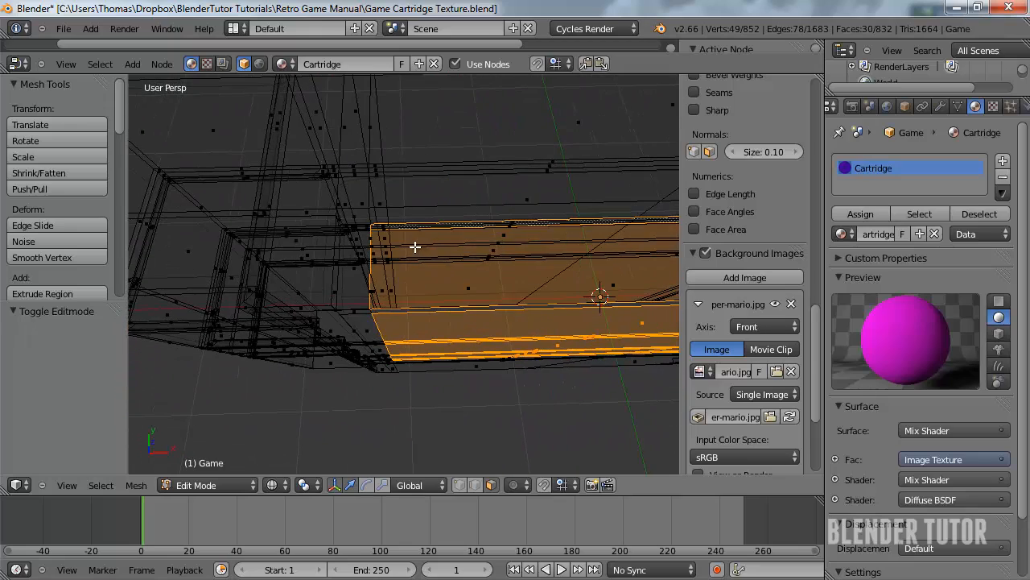
pyautogui.press('z')
pyautogui.keyDown('shift'); pyautogui.rightClick(356, 257); pyautogui.keyUp('shift')
pyautogui.moveTo(357, 258); pyautogui.dragTo(378, 165, button='middle')
pyautogui.keyDown('shift'); pyautogui.rightClick(617, 147); pyautogui.keyUp('shift')
pyautogui.keyDown('shift'); pyautogui.rightClick(382, 278); pyautogui.keyUp('shift')
pyautogui.moveTo(383, 279); pyautogui.dragTo(394, 243, button='middle')
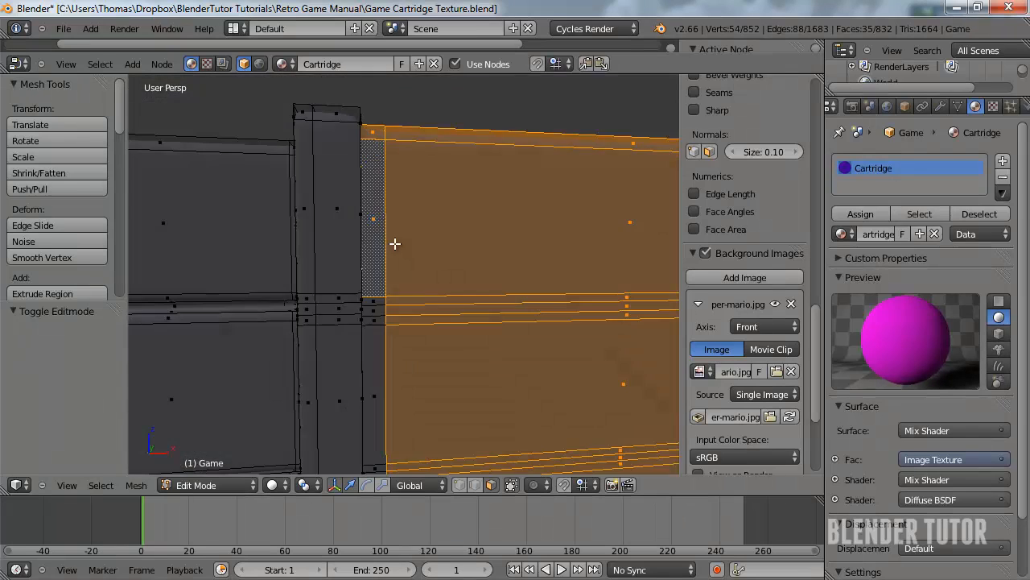
# In front view, box-select the narrow face columns along the left and right sides of the label area
pyautogui.press('KP_1')
pyautogui.press('b')
pyautogui.moveTo(412, 136); pyautogui.dragTo(393, 396)
pyautogui.scroll(-5, 508, 318)
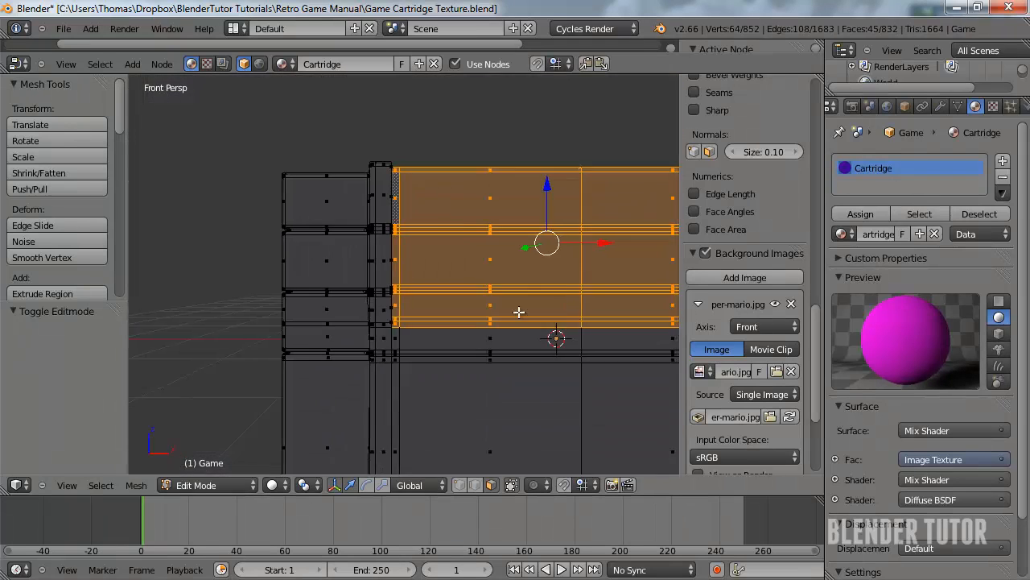
pyautogui.keyDown('shift'); pyautogui.moveTo(519, 313); pyautogui.dragTo(211, 320, button='middle'); pyautogui.keyUp('shift')
pyautogui.scroll(2, 212, 319)
pyautogui.press('b')
pyautogui.moveTo(353, 170); pyautogui.dragTo(378, 400)
pyautogui.keyDown('shift'); pyautogui.moveTo(340, 318); pyautogui.dragTo(583, 235, button='middle'); pyautogui.keyUp('shift')
pyautogui.moveTo(583, 235); pyautogui.dragTo(489, 274, button='middle')
pyautogui.scroll(-3, 428, 308)
# Switch to edge selection and box-deselect the inner horizontal edges on both halves of the label area in front view
pyautogui.hotkey('ctrl', 'Tab')
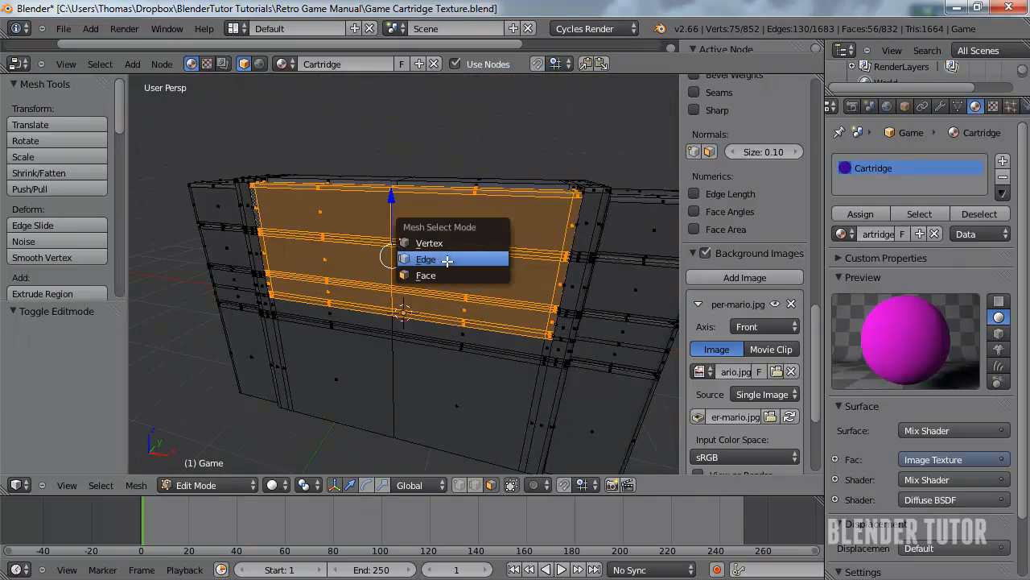
pyautogui.click(448, 260)
pyautogui.press('KP_1')
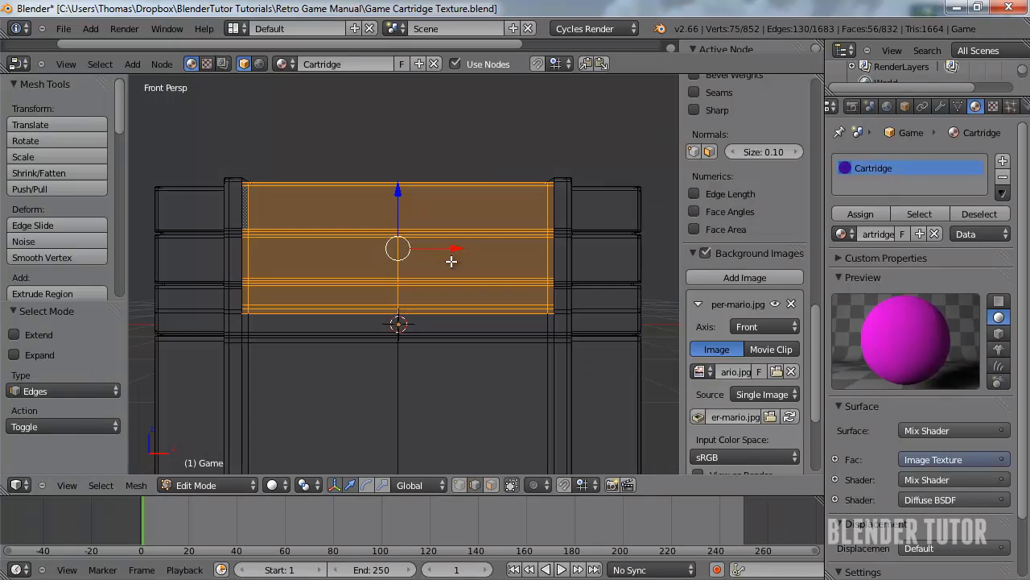
pyautogui.scroll(3, 452, 261)
pyautogui.scroll(-3, 421, 281)
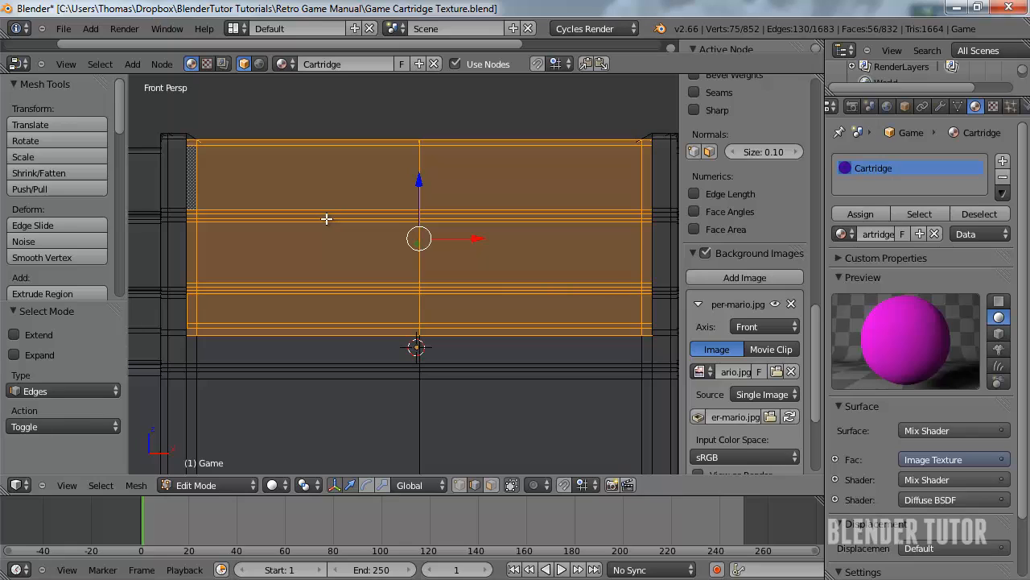
pyautogui.press('b')
pyautogui.moveTo(283, 180); pyautogui.dragTo(331, 333, button='middle')
pyautogui.press('b')
pyautogui.moveTo(522, 191); pyautogui.dragTo(537, 336, button='middle')
# Box-deselect the remaining inner edges along the label area's vertical centre line
pyautogui.press('b')
pyautogui.press('Escape')
pyautogui.press('b')
pyautogui.moveTo(404, 177); pyautogui.dragTo(462, 198, button='middle')
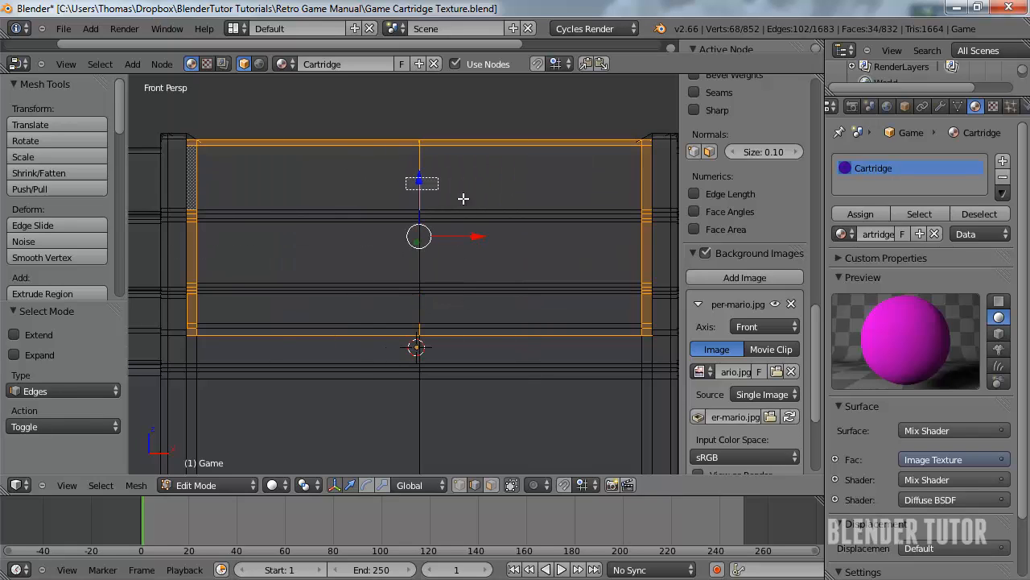
pyautogui.press('b')
pyautogui.moveTo(405, 325); pyautogui.dragTo(440, 331, button='middle')
# Box-deselect the short inner edges in the narrow column on the label area's right side
pyautogui.scroll(2, 528, 322)
pyautogui.keyDown('shift'); pyautogui.moveTo(621, 228); pyautogui.dragTo(443, 260, button='middle'); pyautogui.keyUp('shift')
pyautogui.press('b')
pyautogui.moveTo(449, 192); pyautogui.dragTo(449, 366, button='middle')
pyautogui.press('b')
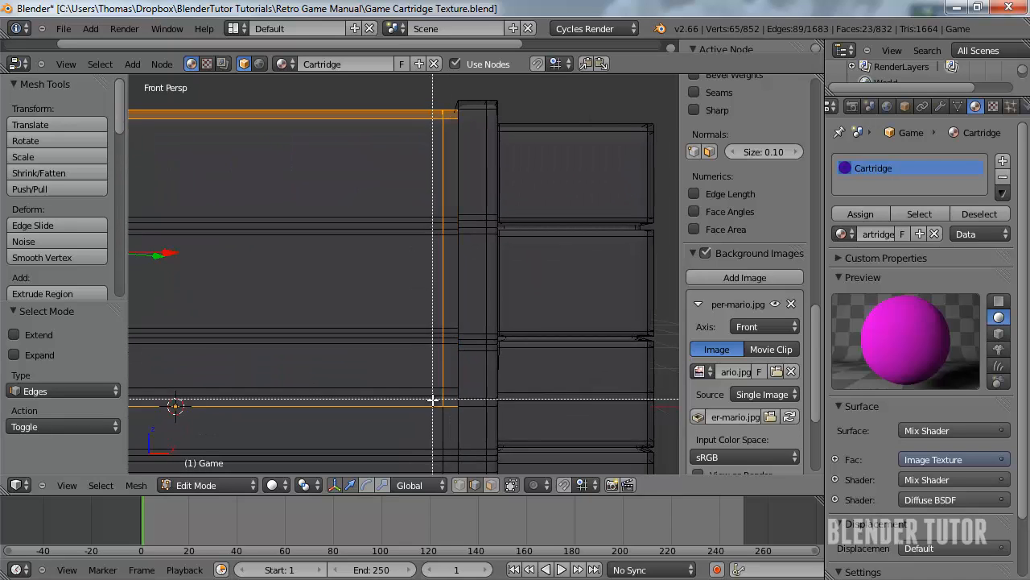
pyautogui.moveTo(432, 400); pyautogui.dragTo(451, 408, button='middle')
# Switch to vertex selection and box-deselect the inner vertices along the label area's right and left side columns
pyautogui.hotkey('ctrl', 'Tab')
pyautogui.click(441, 216)
pyautogui.press('b')
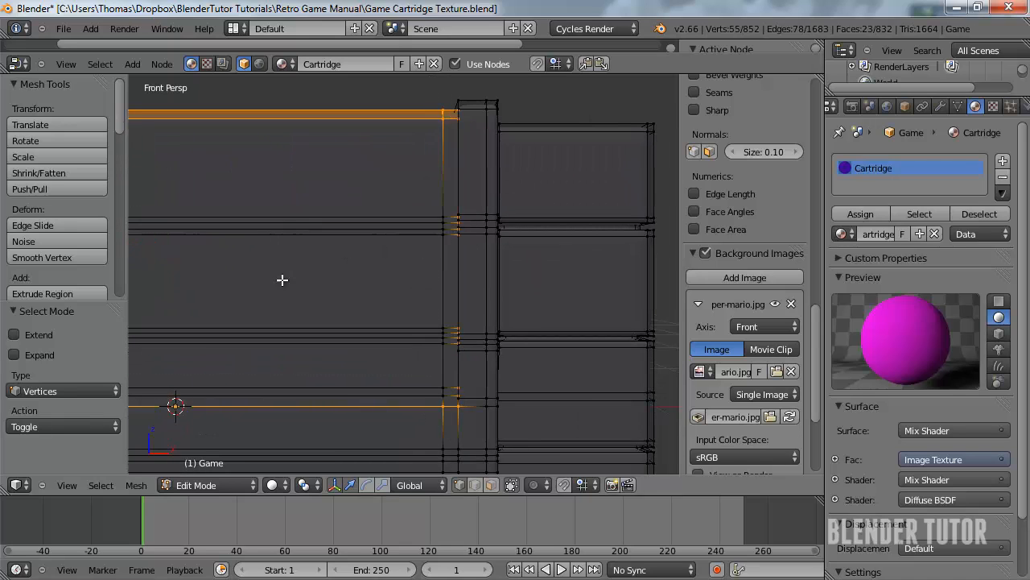
pyautogui.keyDown('shift'); pyautogui.moveTo(282, 281); pyautogui.dragTo(657, 300, button='middle'); pyautogui.keyUp('shift')
pyautogui.press('b')
pyautogui.moveTo(284, 220); pyautogui.dragTo(255, 383, button='middle')
# Box-deselect the inner vertices along the bevel at the label area's upper left and right corners
pyautogui.keyDown('shift'); pyautogui.moveTo(306, 151); pyautogui.dragTo(283, 294, button='middle'); pyautogui.keyUp('shift')
pyautogui.press('b')
pyautogui.keyDown('shift'); pyautogui.moveTo(636, 307); pyautogui.dragTo(251, 315, button='middle'); pyautogui.keyUp('shift')
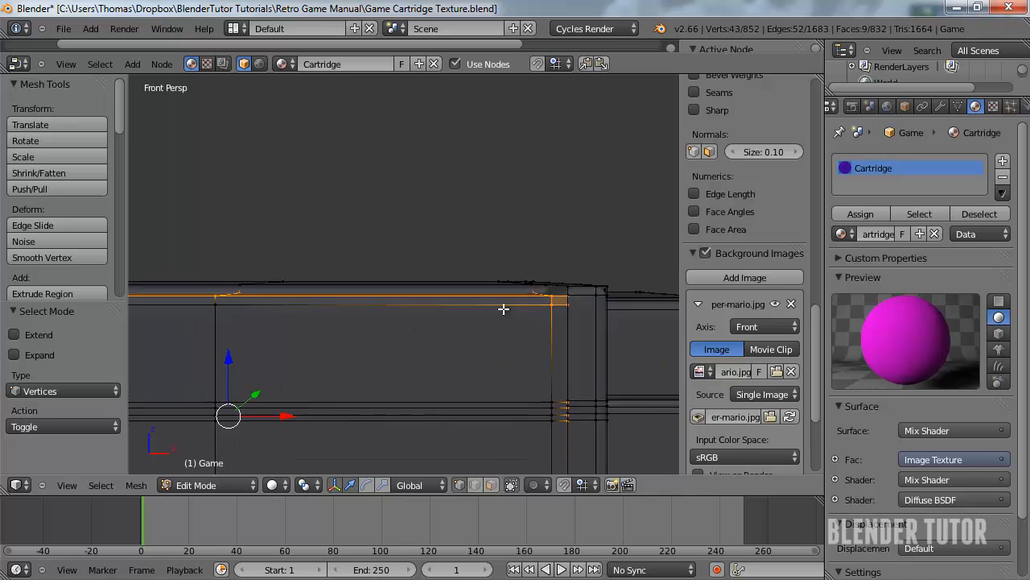
pyautogui.press('b')
pyautogui.moveTo(559, 303); pyautogui.dragTo(517, 324, button='middle')
# In top view, box-deselect the inner bevel vertices at both ends of the label area's upper edge
pyautogui.press('KP_7')
pyautogui.press('b')
pyautogui.moveTo(517, 282); pyautogui.dragTo(529, 324, button='middle')
pyautogui.keyDown('shift'); pyautogui.moveTo(480, 320); pyautogui.dragTo(599, 323, button='middle'); pyautogui.keyUp('shift')
pyautogui.press('b')
pyautogui.moveTo(434, 334)
pyautogui.mouseDown(button='middle')
pyautogui.moveTo(400, 286)
pyautogui.moveTo(490, 303)
pyautogui.mouseUp(button='middle')
pyautogui.scroll(1, 490, 303)
pyautogui.press('b')
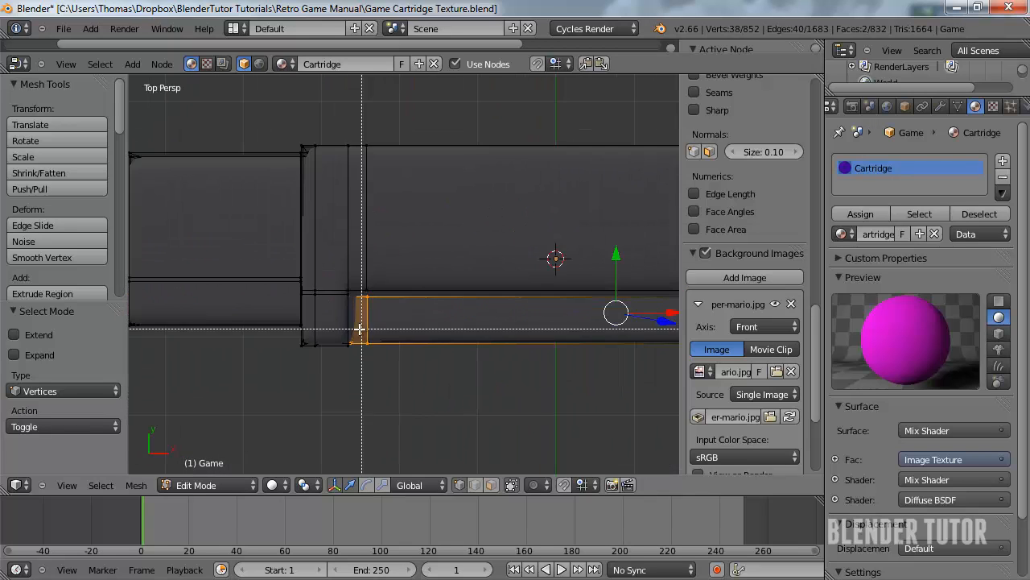
pyautogui.moveTo(360, 329); pyautogui.dragTo(388, 359, button='middle')
# Switch to wireframe shading and correct the corner vertex selection so that only the label area's outline loop is selected
pyautogui.moveTo(379, 306)
pyautogui.mouseDown(button='middle')
pyautogui.moveTo(435, 313)
pyautogui.moveTo(478, 369)
pyautogui.moveTo(437, 327)
pyautogui.moveTo(306, 242)
pyautogui.mouseUp(button='middle')
pyautogui.press('z')
pyautogui.scroll(5, 478, 368)
pyautogui.keyDown('shift'); pyautogui.rightClick(323, 394); pyautogui.keyUp('shift')
pyautogui.scroll(-5, 338, 391)
pyautogui.moveTo(591, 314); pyautogui.dragTo(570, 303, button='middle')
pyautogui.scroll(-3, 483, 282)
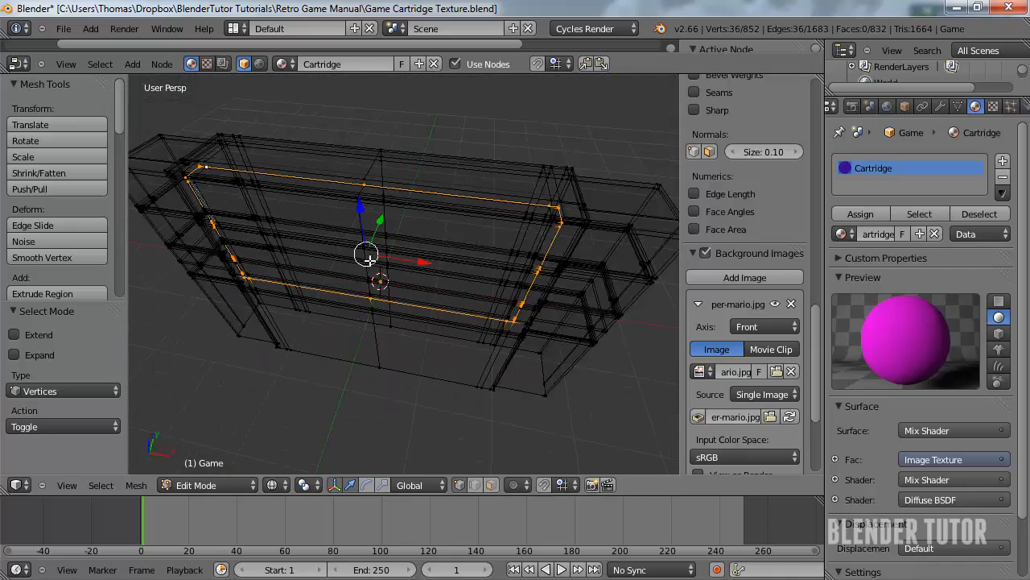
# Check the selected outline loop around the cartridge's label area from several angles and mark its edges as a seam
pyautogui.moveTo(368, 258); pyautogui.dragTo(270, 326, button='middle')
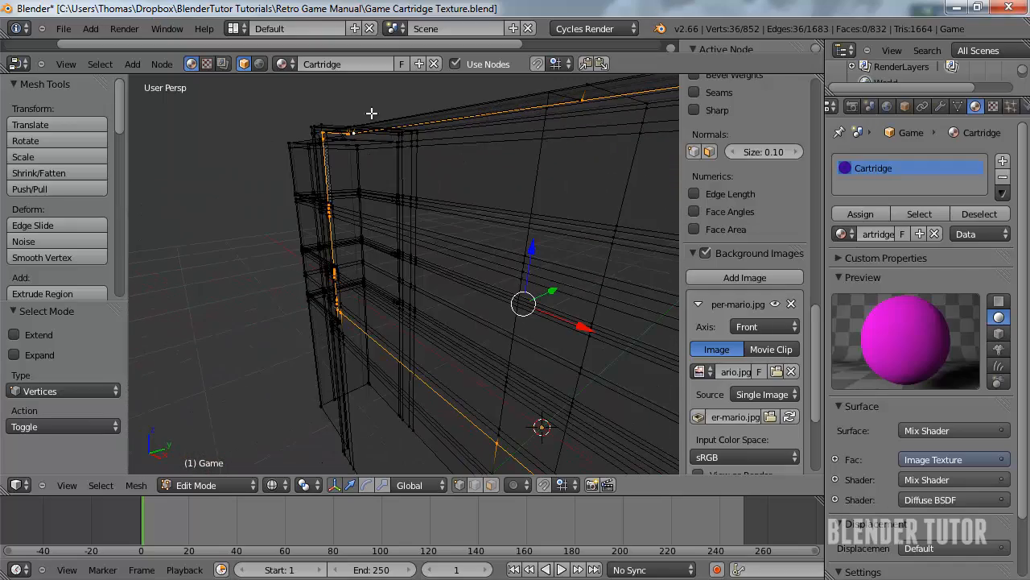
pyautogui.moveTo(372, 113); pyautogui.dragTo(549, 219, button='middle')
pyautogui.scroll(3, 515, 287)
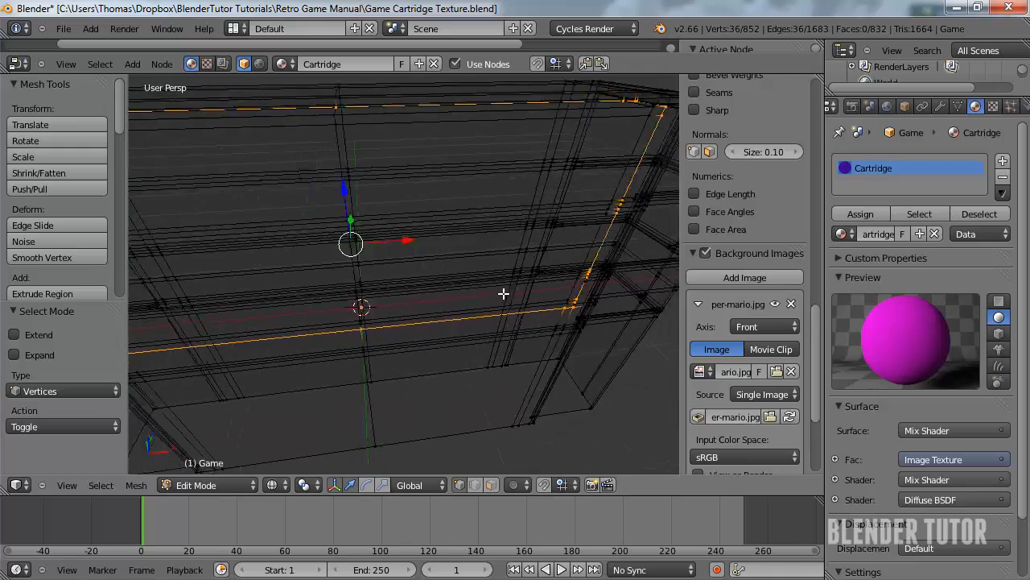
pyautogui.keyDown('shift'); pyautogui.moveTo(499, 294); pyautogui.dragTo(357, 323, button='middle'); pyautogui.keyUp('shift')
pyautogui.scroll(2, 386, 320)
pyautogui.moveTo(521, 306); pyautogui.dragTo(529, 331, button='middle')
pyautogui.scroll(-6, 513, 381)
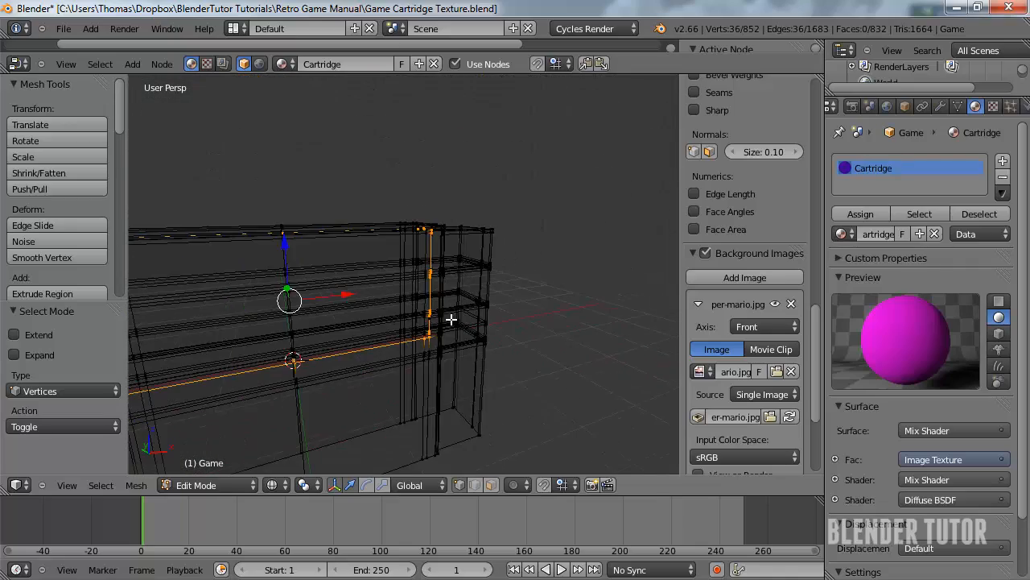
pyautogui.moveTo(451, 320); pyautogui.dragTo(353, 299, button='middle')
pyautogui.hotkey('ctrl', 'e')
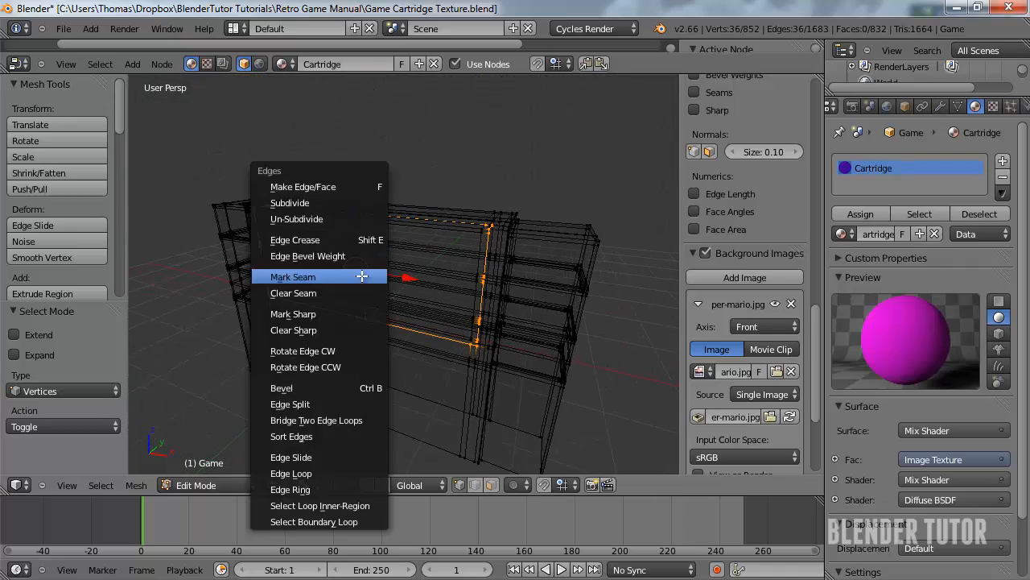
pyautogui.click(368, 273)
# Switch to face selection and solid shading, and select all linked faces inside the label area's seam
pyautogui.moveTo(383, 245)
pyautogui.mouseDown(button='middle')
pyautogui.moveTo(437, 244)
pyautogui.moveTo(379, 246)
pyautogui.mouseUp(button='middle')
pyautogui.hotkey('ctrl', 'Tab')
pyautogui.click(378, 276)
pyautogui.press('z')
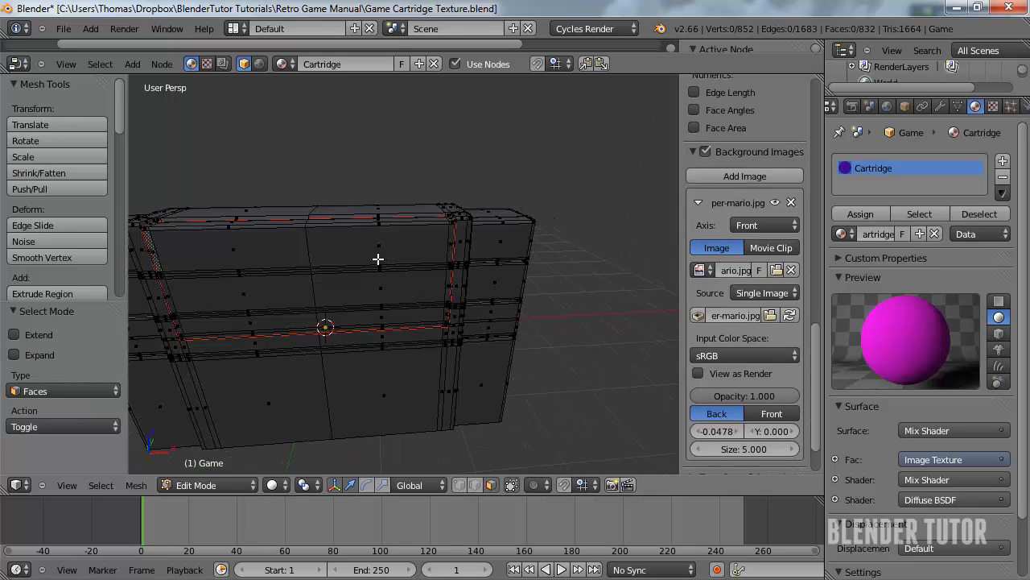
pyautogui.rightClick(379, 250)
pyautogui.press('l')
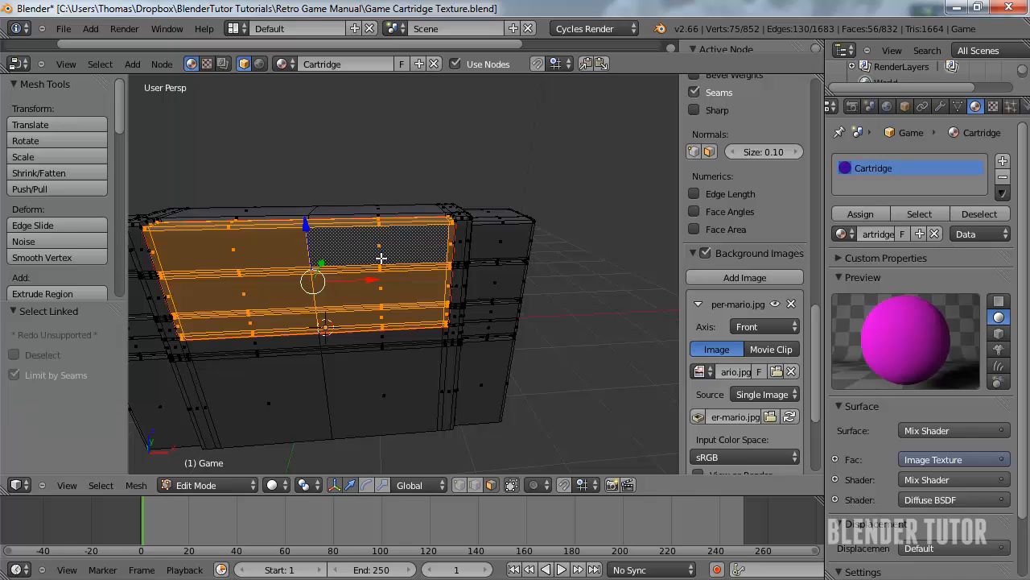
# Test the seam by selecting the linked body faces outside it, and reselect the linked label faces
pyautogui.rightClick(492, 247)
pyautogui.press('l')
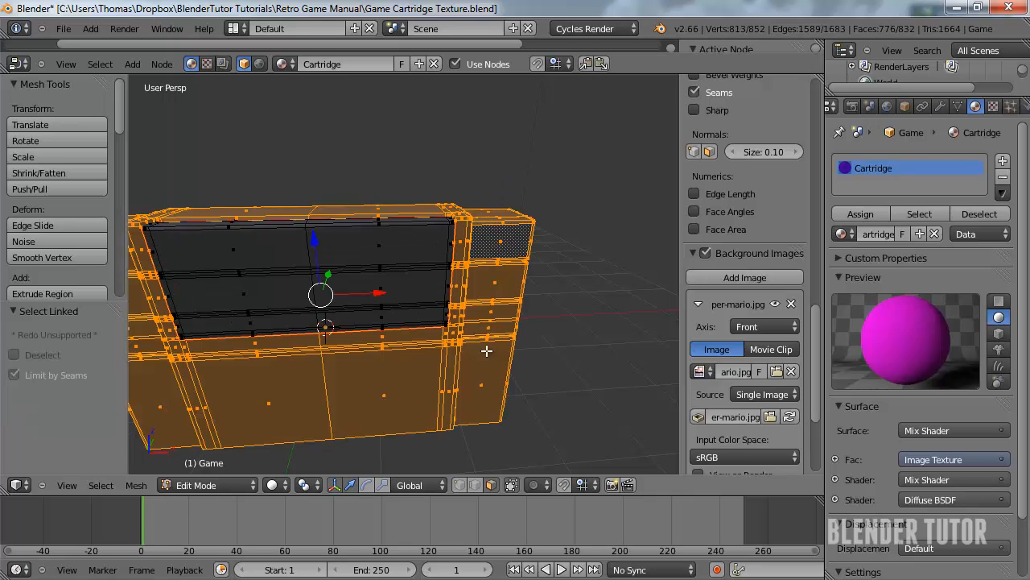
pyautogui.rightClick(387, 237)
pyautogui.press('l')
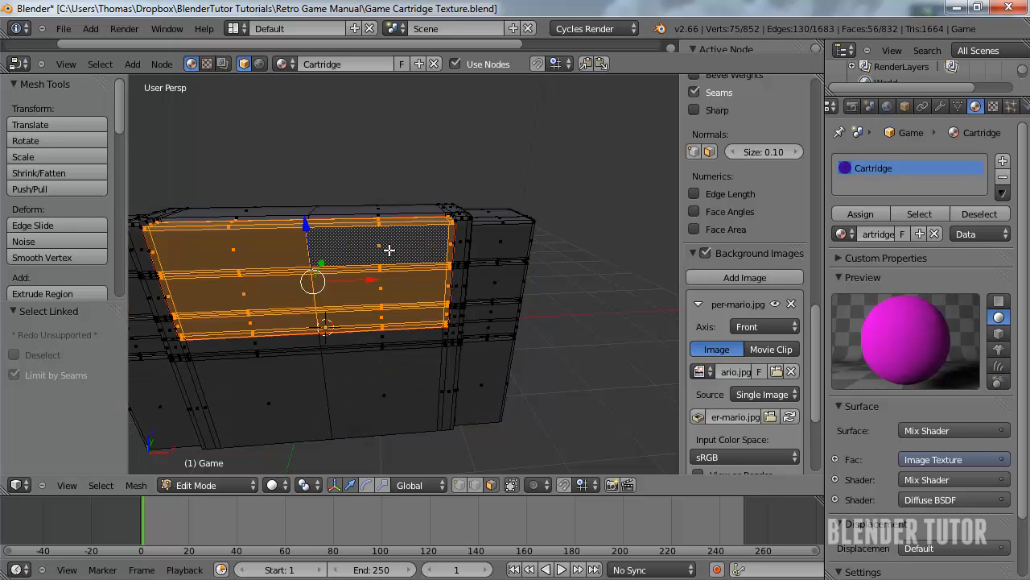
pyautogui.press('KP_Decimal')
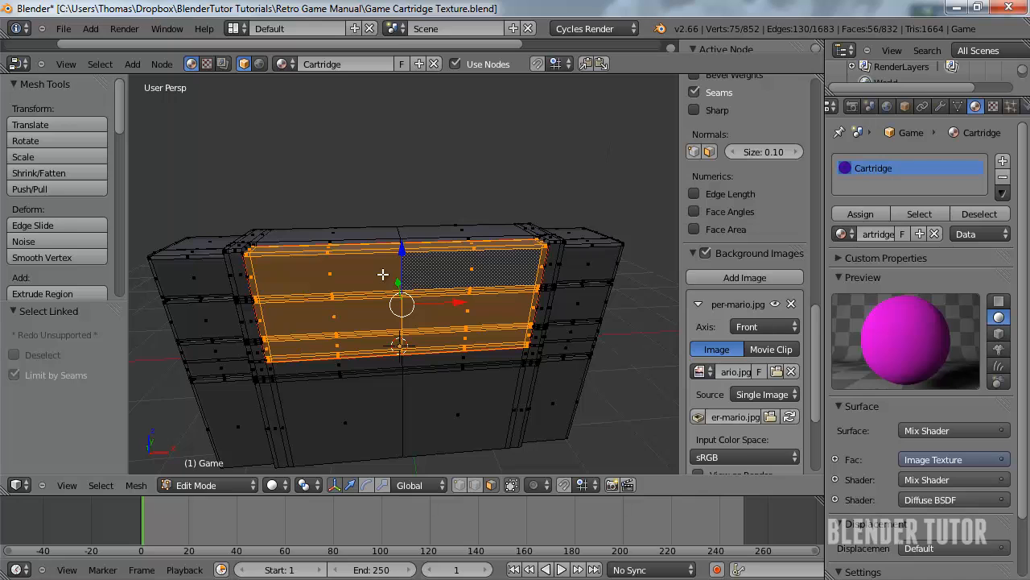
# Split the 3D view, turn the new area beside it into a UV/Image Editor and set the 3D view to front view
pyautogui.moveTo(465, 289); pyautogui.dragTo(337, 314, button='middle')
pyautogui.moveTo(7, 487); pyautogui.dragTo(354, 451)
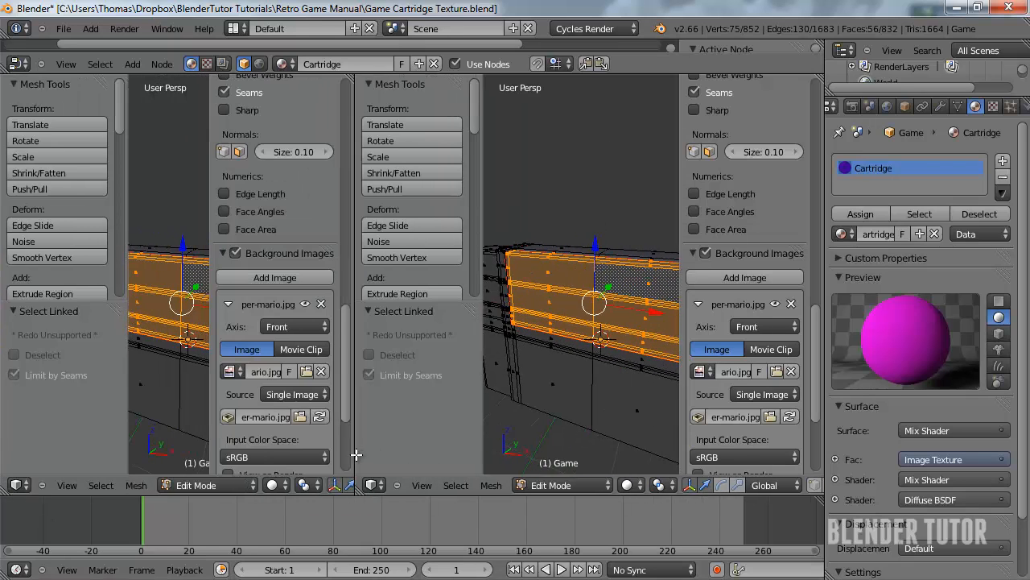
pyautogui.click(16, 485)
pyautogui.click(51, 382)
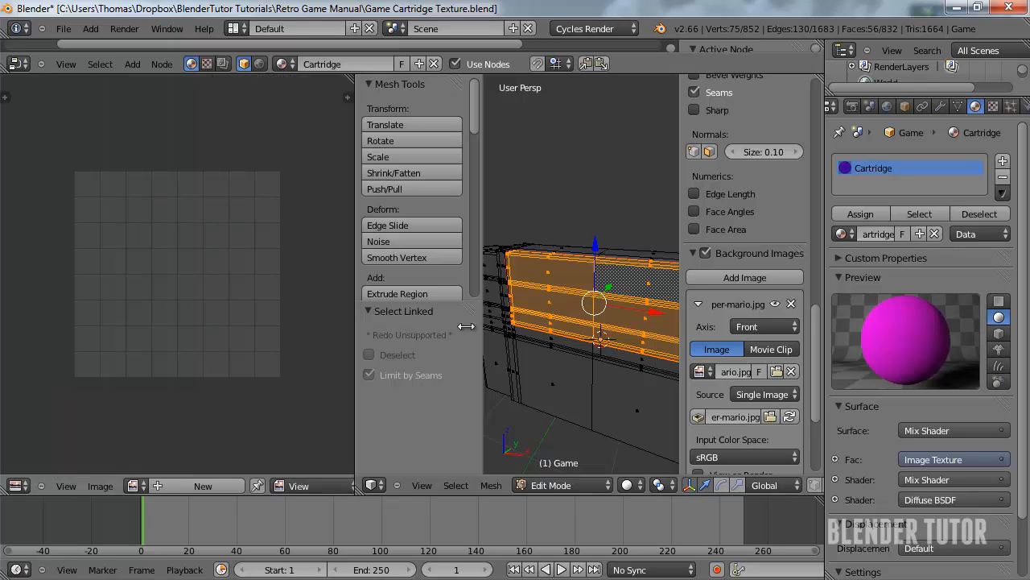
pyautogui.moveTo(596, 300); pyautogui.dragTo(590, 287, button='middle')
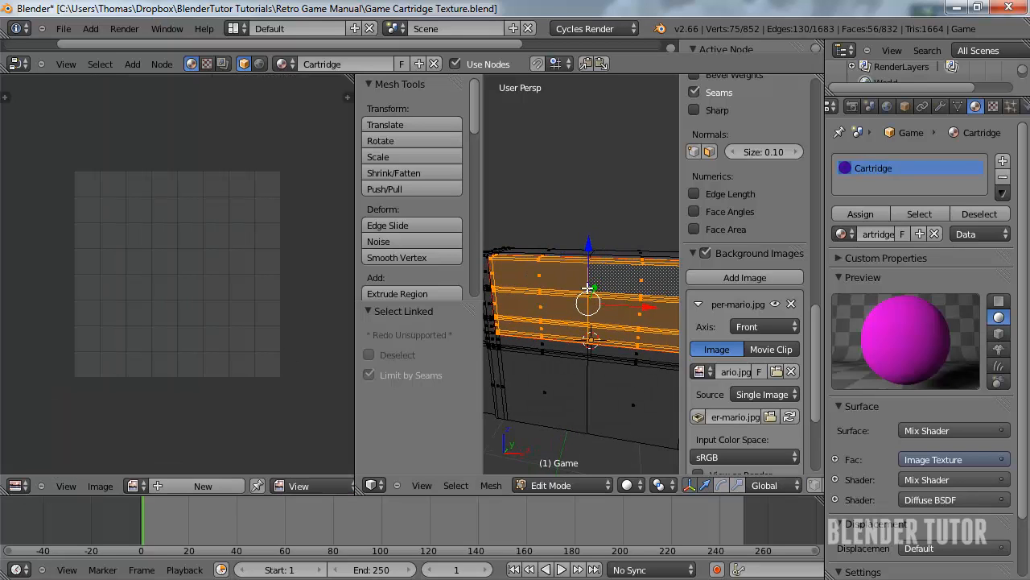
pyautogui.press('KP_1')
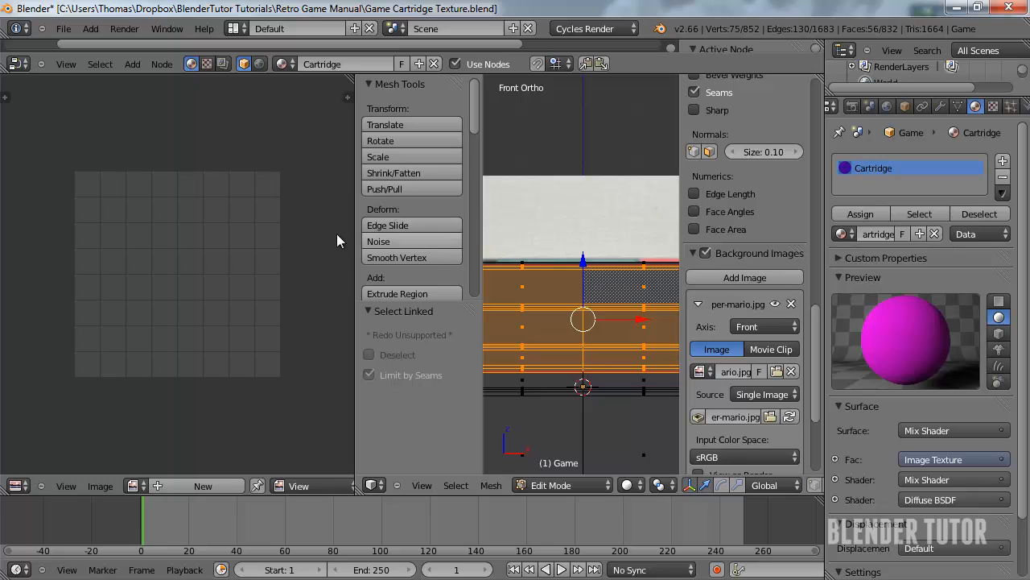
# Open the image Yo Frankie Game Cover.png from the project's Textures folder in the UV/Image Editor
pyautogui.click(102, 486)
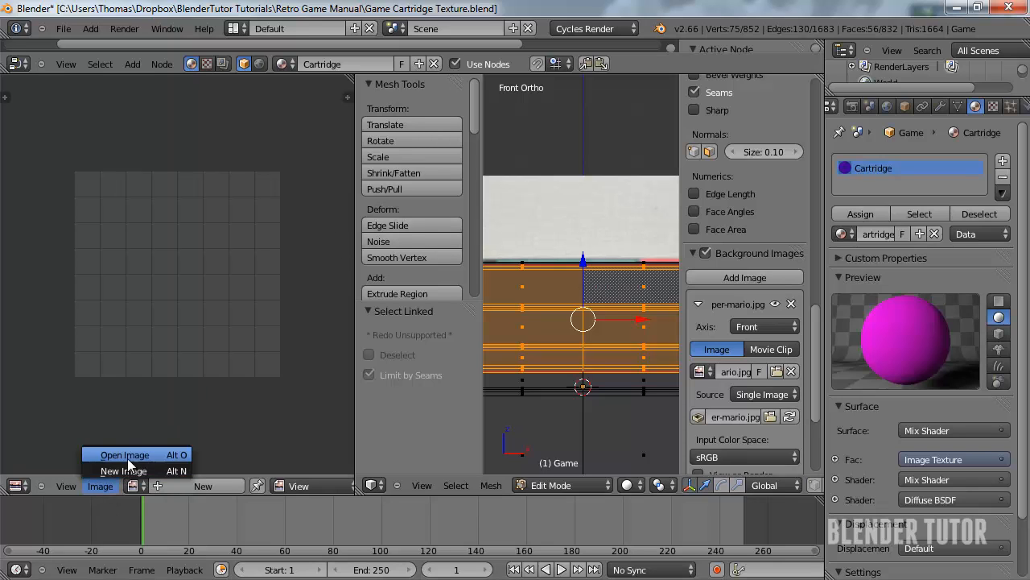
pyautogui.click(127, 458)
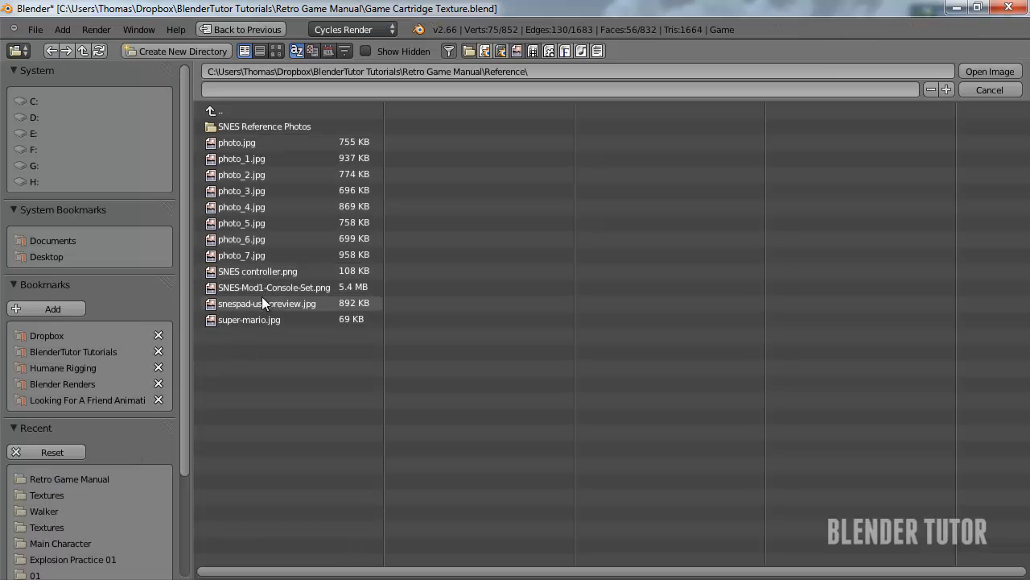
pyautogui.click(277, 51)
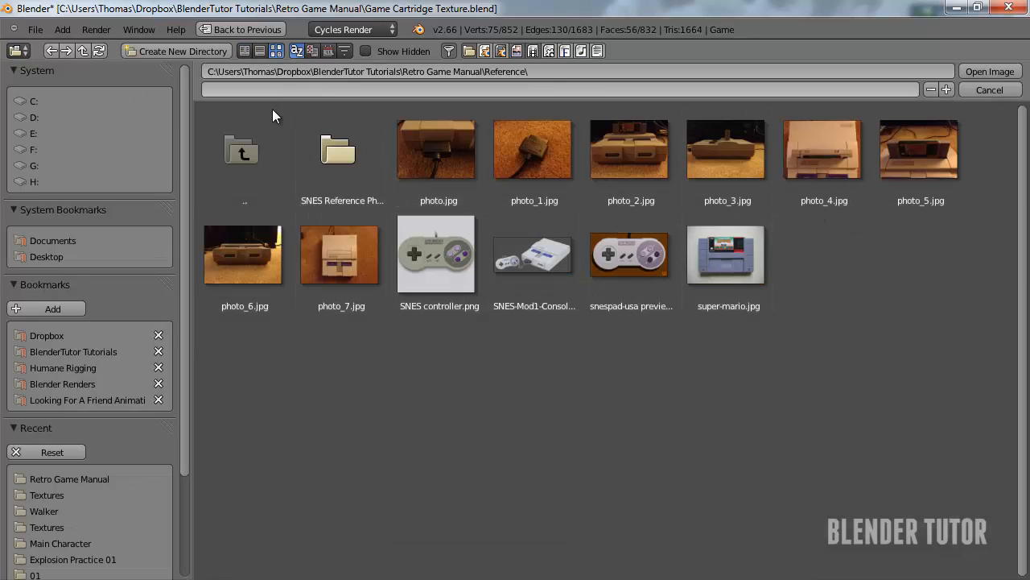
pyautogui.click(243, 149)
pyautogui.click(529, 168)
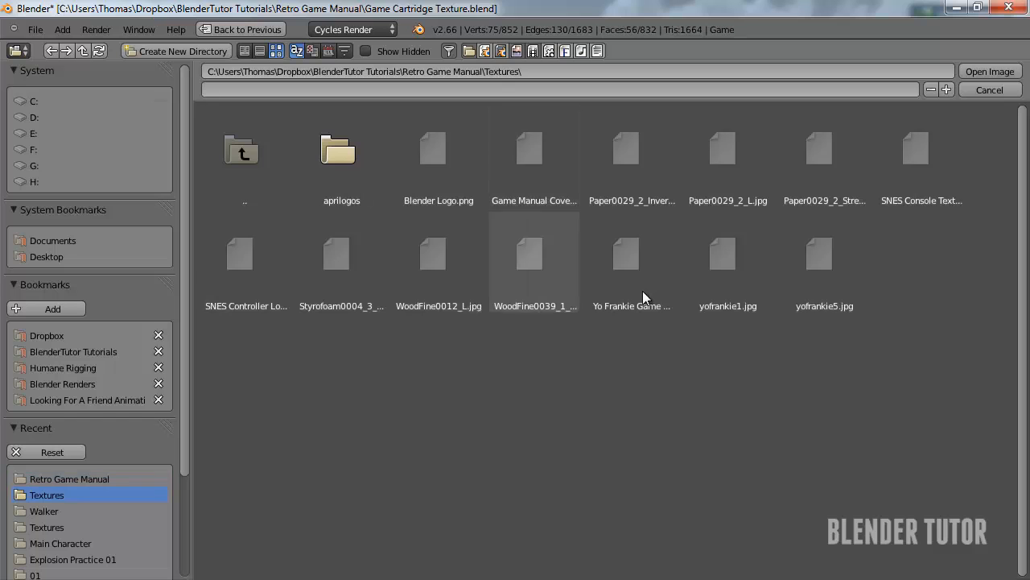
pyautogui.click(616, 256)
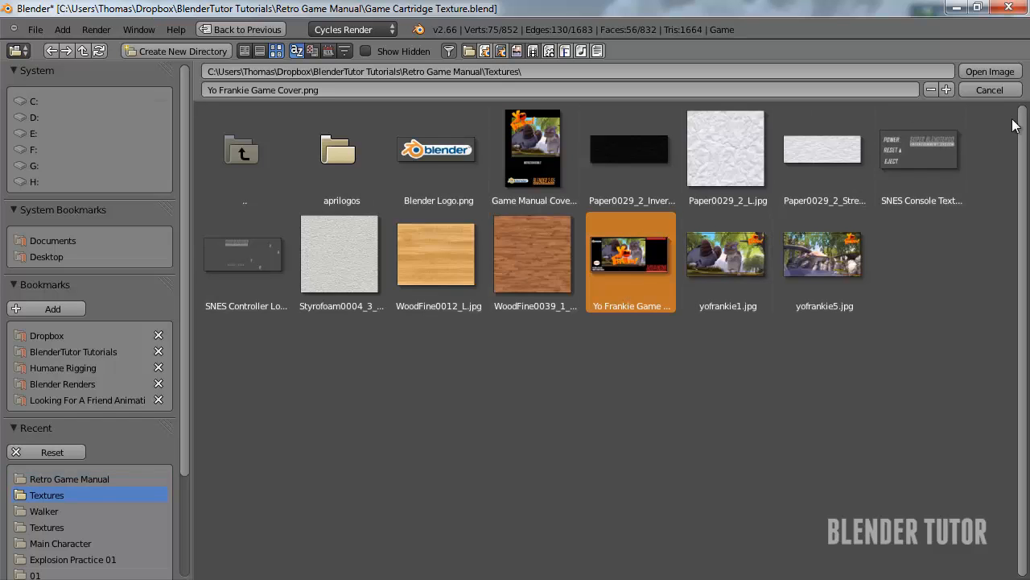
pyautogui.click(990, 71)
# Examine the game cover image's artwork, logos and side strip in the UV/Image Editor
pyautogui.scroll(-2, 200, 271)
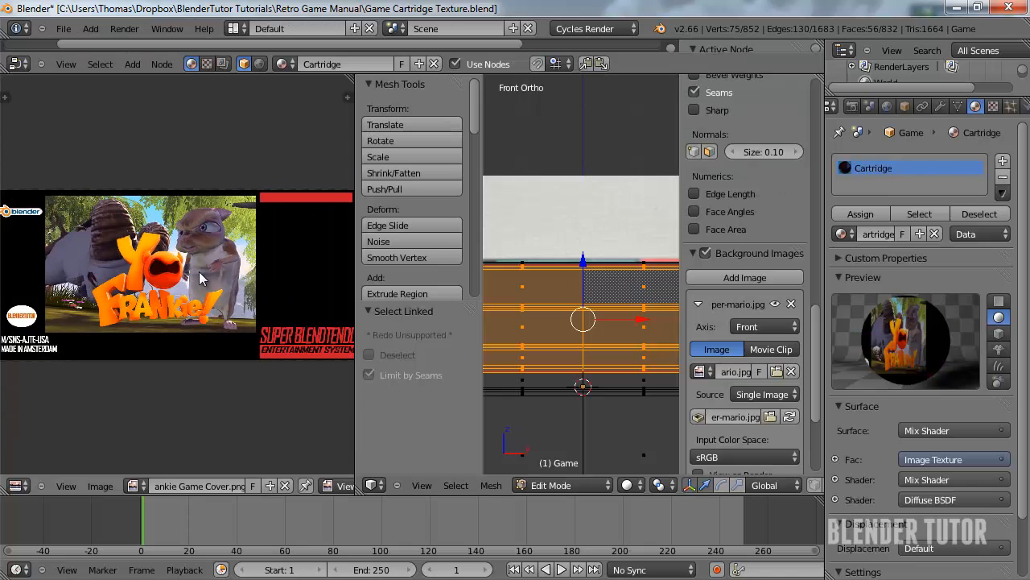
pyautogui.scroll(2, 205, 271)
pyautogui.scroll(-2, 206, 279)
pyautogui.scroll(-1, 157, 266)
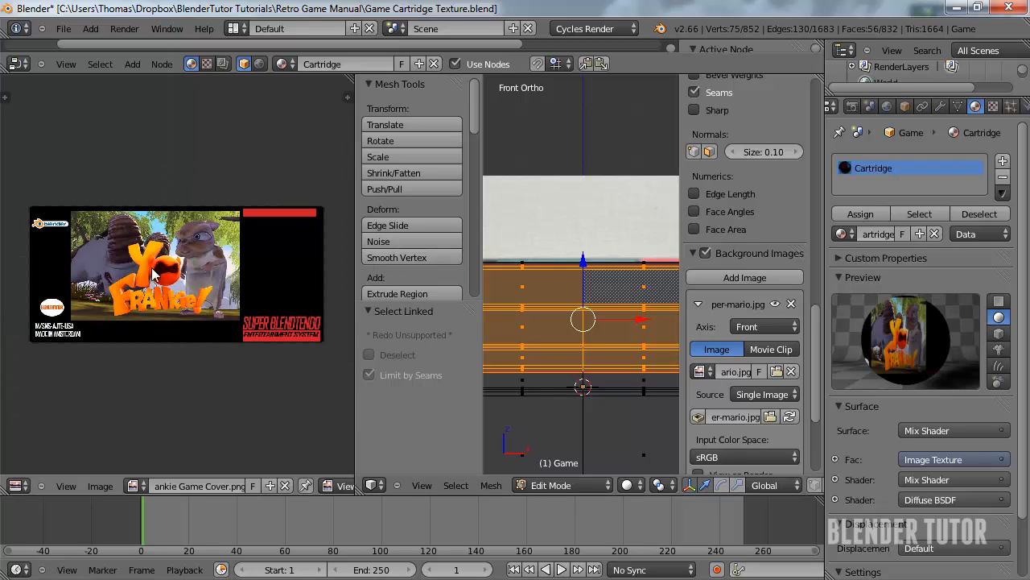
pyautogui.scroll(1, 158, 274)
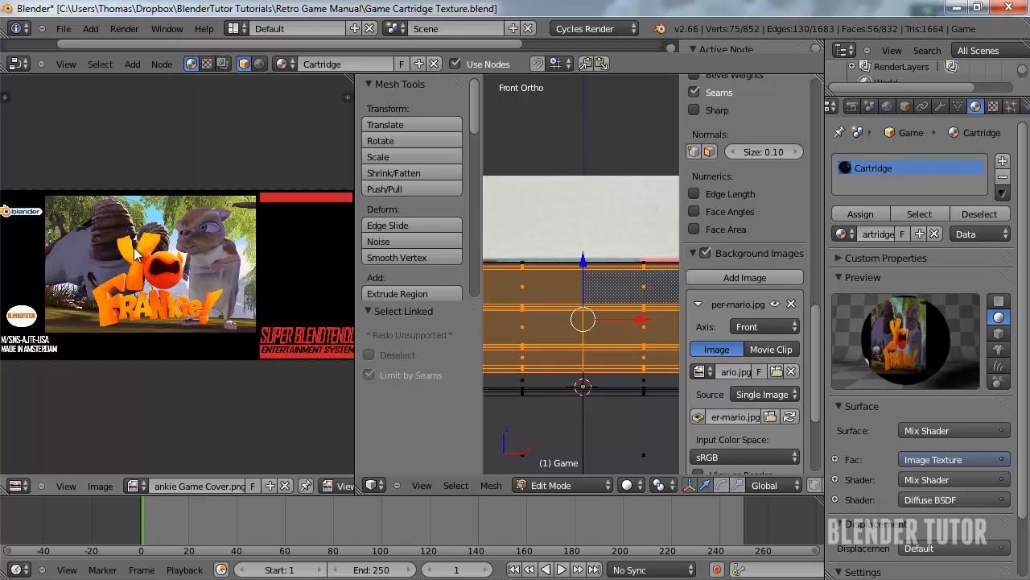
pyautogui.scroll(2, 161, 269)
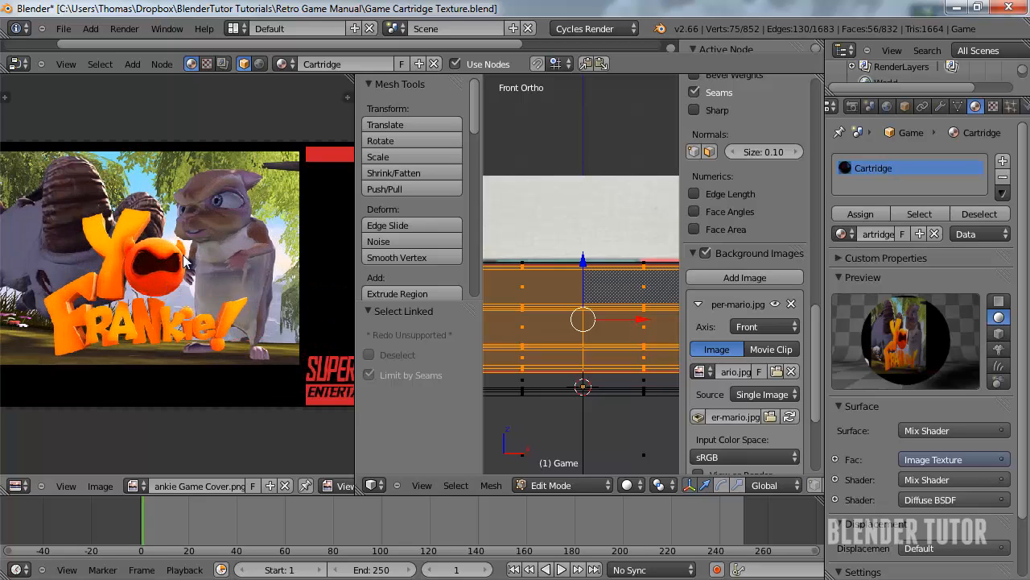
pyautogui.scroll(-2, 183, 274)
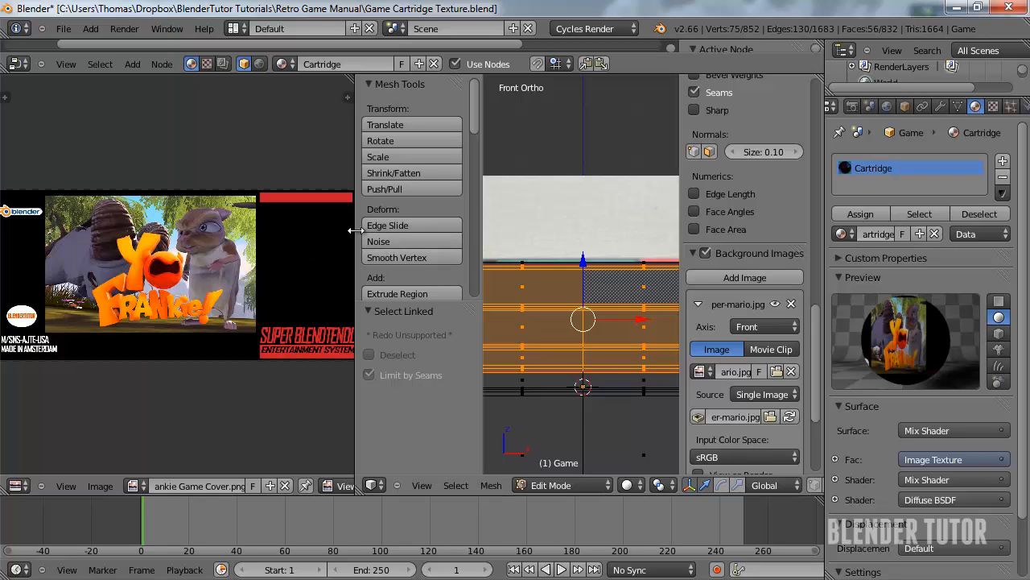
# Resize the two editors and unwrap the selected label faces with Smart UV Project, using angle limit 66 and island margin 0
pyautogui.moveTo(354, 230); pyautogui.dragTo(141, 231)
pyautogui.scroll(-3, 476, 318)
pyautogui.keyDown('shift'); pyautogui.moveTo(451, 300); pyautogui.dragTo(476, 252, button='middle'); pyautogui.keyUp('shift')
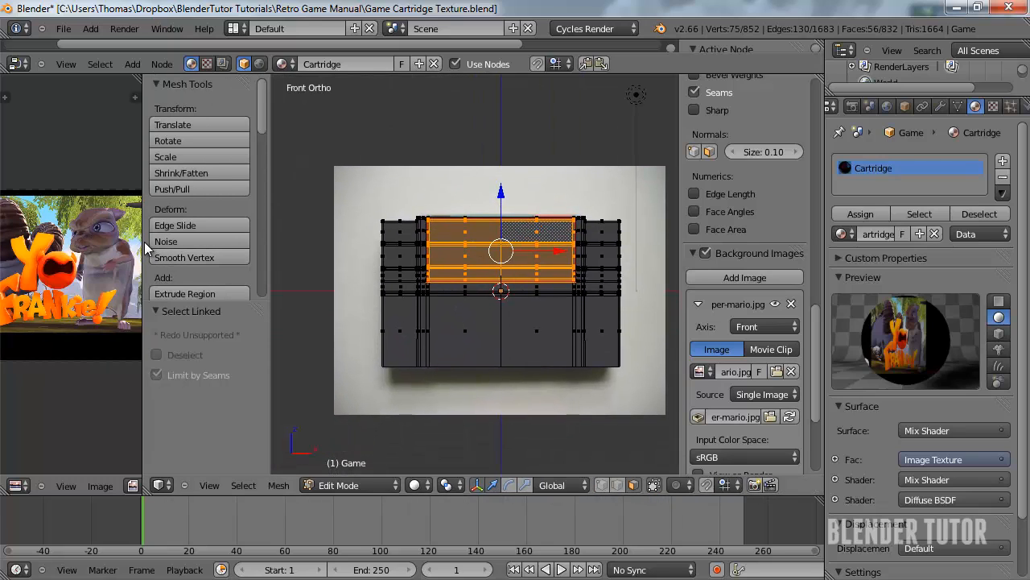
pyautogui.moveTo(143, 246); pyautogui.dragTo(326, 241)
pyautogui.press('u')
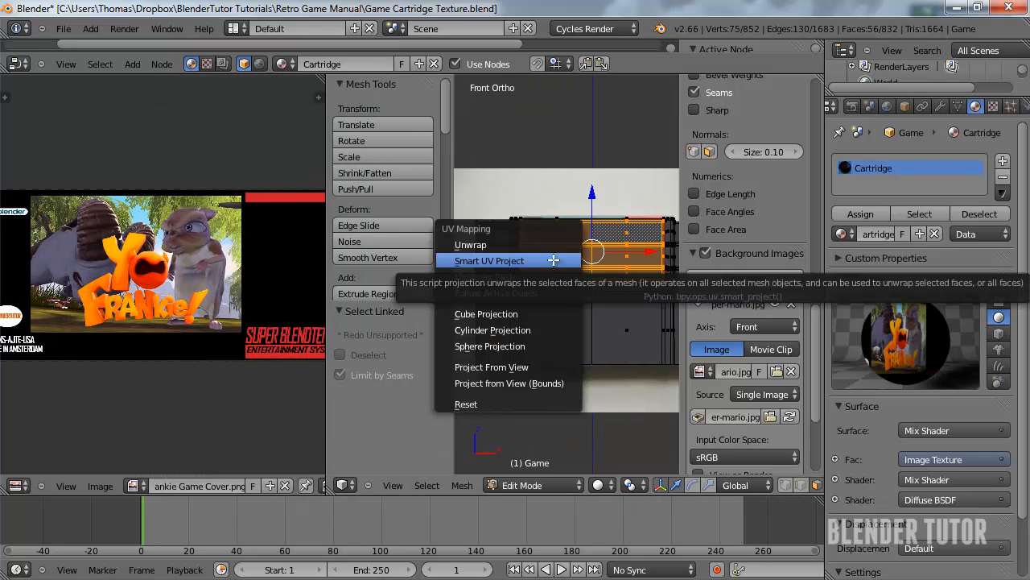
pyautogui.click(554, 260)
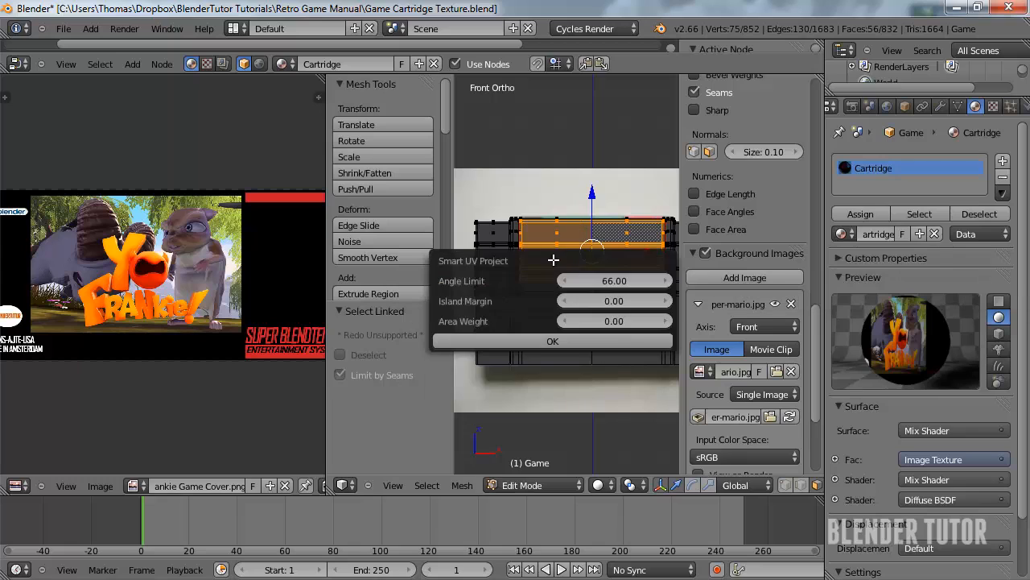
pyautogui.click(549, 341)
pyautogui.scroll(-4, 228, 314)
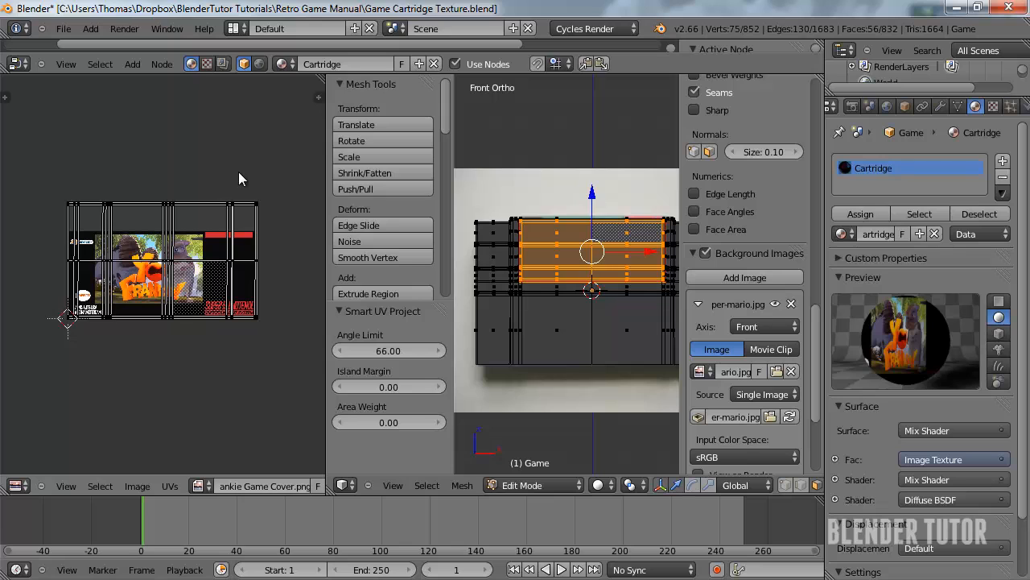
pyautogui.press('a')
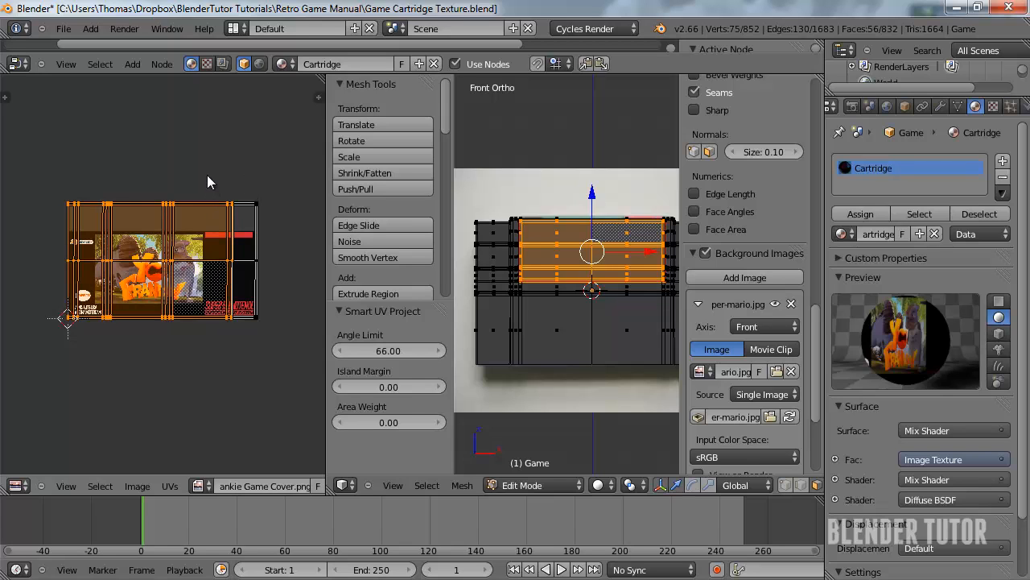
pyautogui.press('r')
pyautogui.rightClick(198, 266)
pyautogui.press('a')
# Select all of the label's UVs and rotate them 90° over the cover image
pyautogui.press('a')
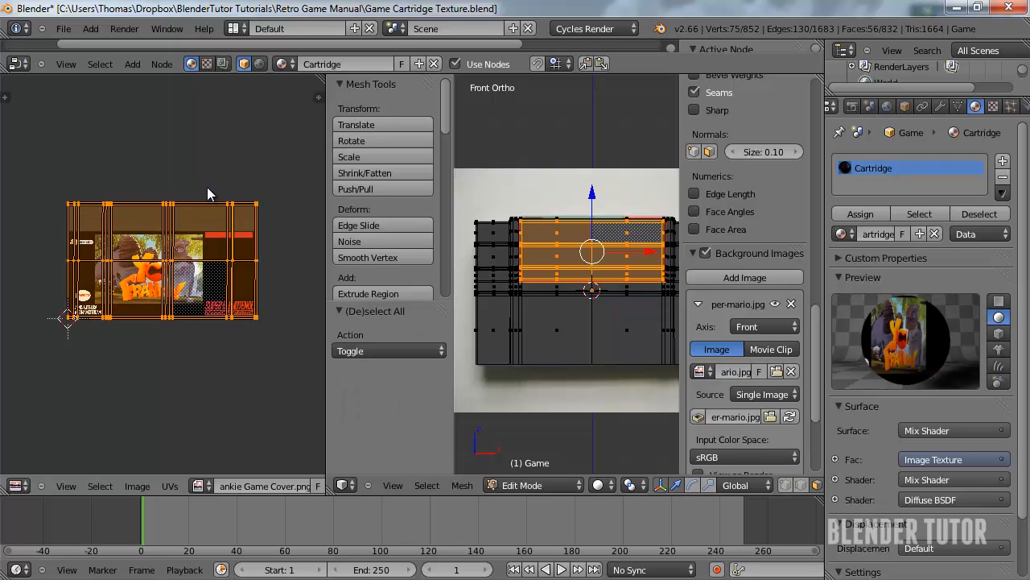
pyautogui.press('r')
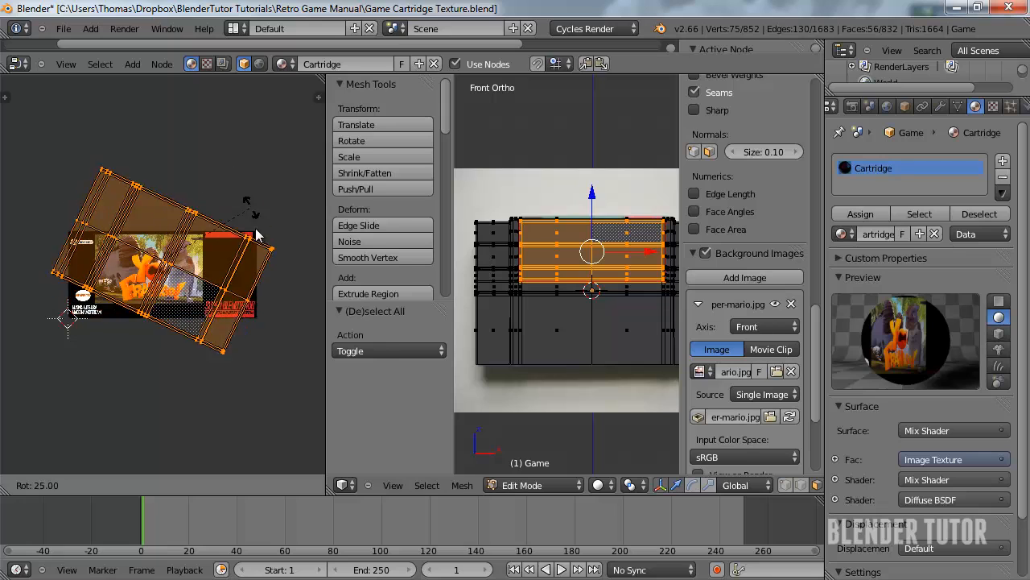
pyautogui.click(267, 335)
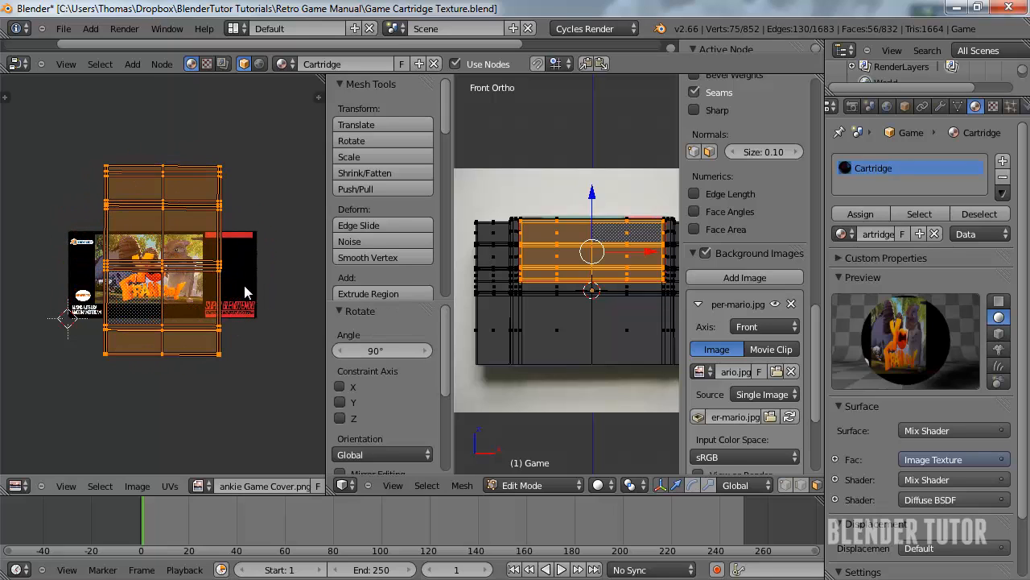
# Scale the label's UVs uniformly by about 1.655 to the cover image's width, and by about 0.276 along Y
pyautogui.press('s')
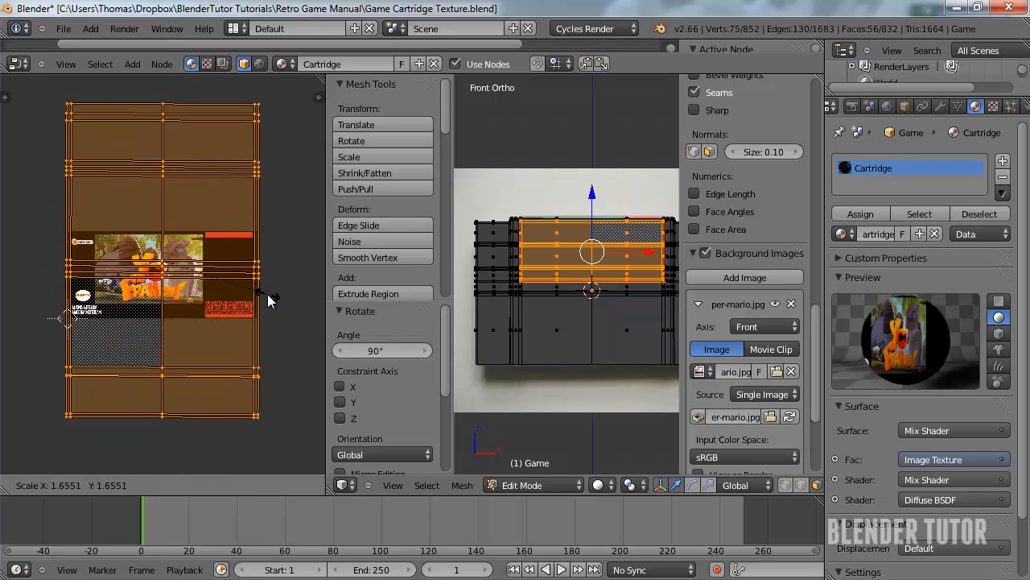
pyautogui.click(269, 300)
pyautogui.press('s')
pyautogui.press('y')
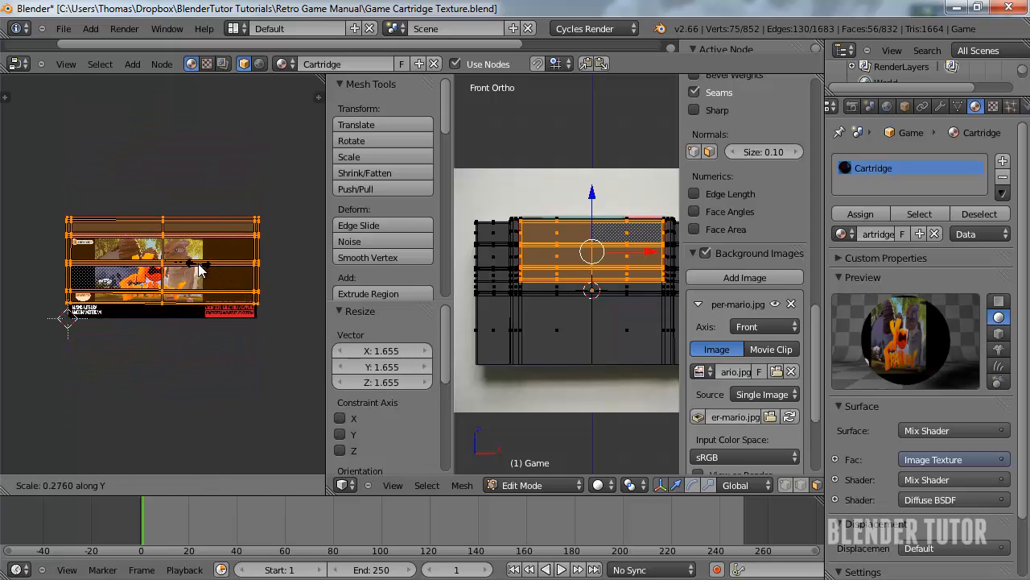
pyautogui.click(209, 255)
# Move the label's UVs about -0.145 along Y onto the cover image
pyautogui.press('g')
pyautogui.press('y')
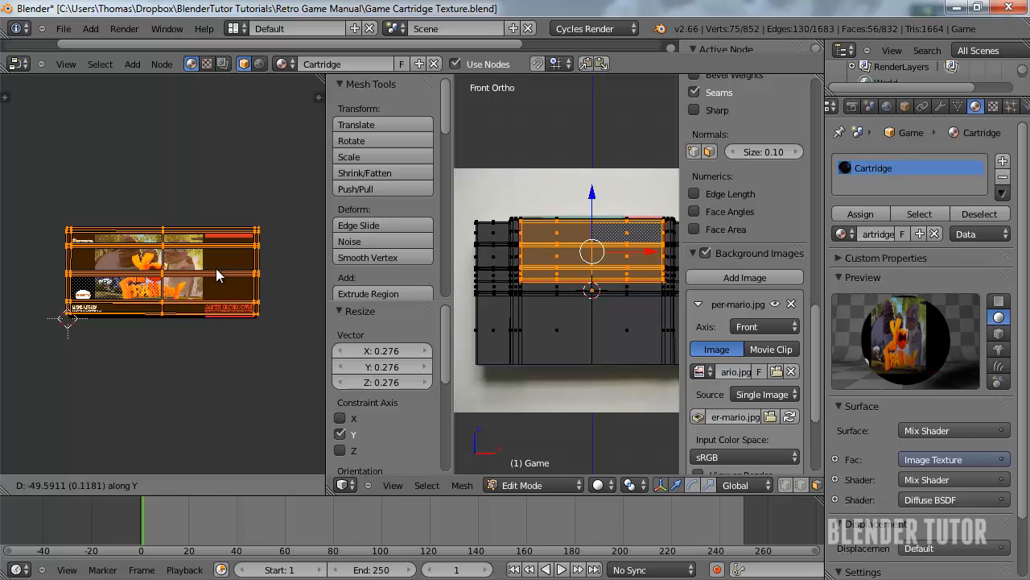
pyautogui.click(218, 270)
pyautogui.scroll(2, 217, 270)
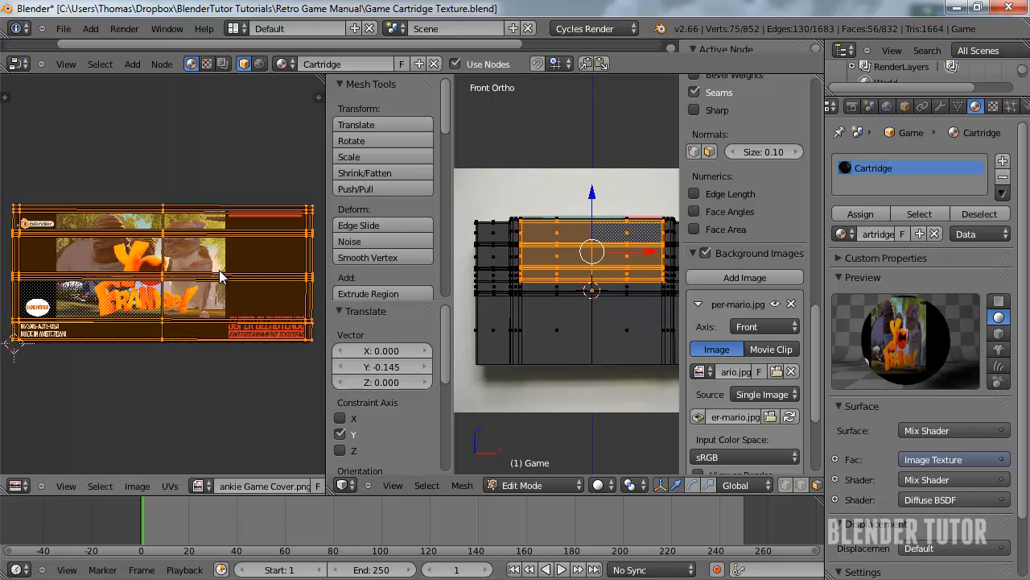
# Scale the label's UVs by about 0.976 along X, move them about -0.013 along Y, and leave Edit Mode
pyautogui.press('s')
pyautogui.press('x')
pyautogui.click(283, 285)
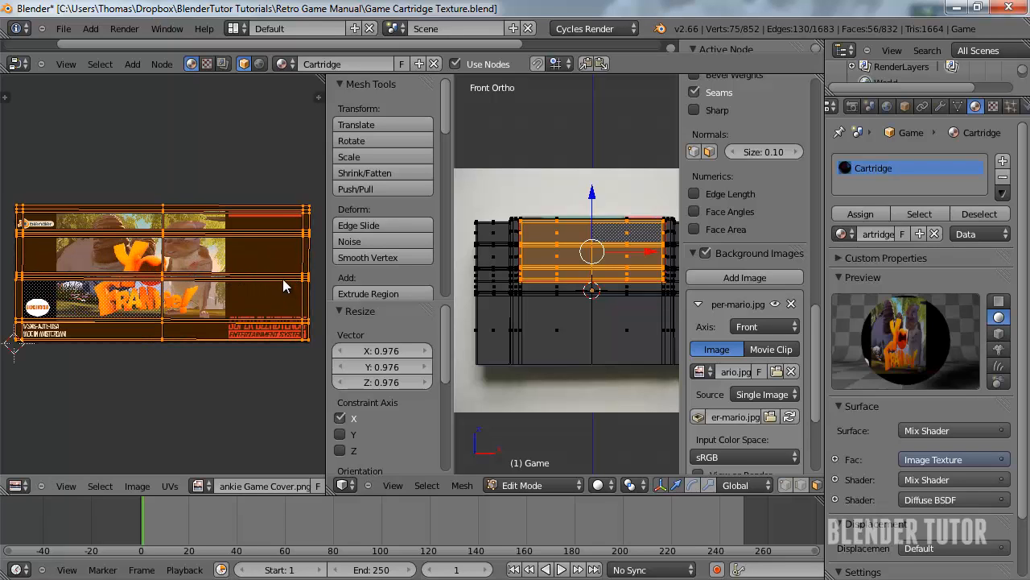
pyautogui.press('g')
pyautogui.press('y')
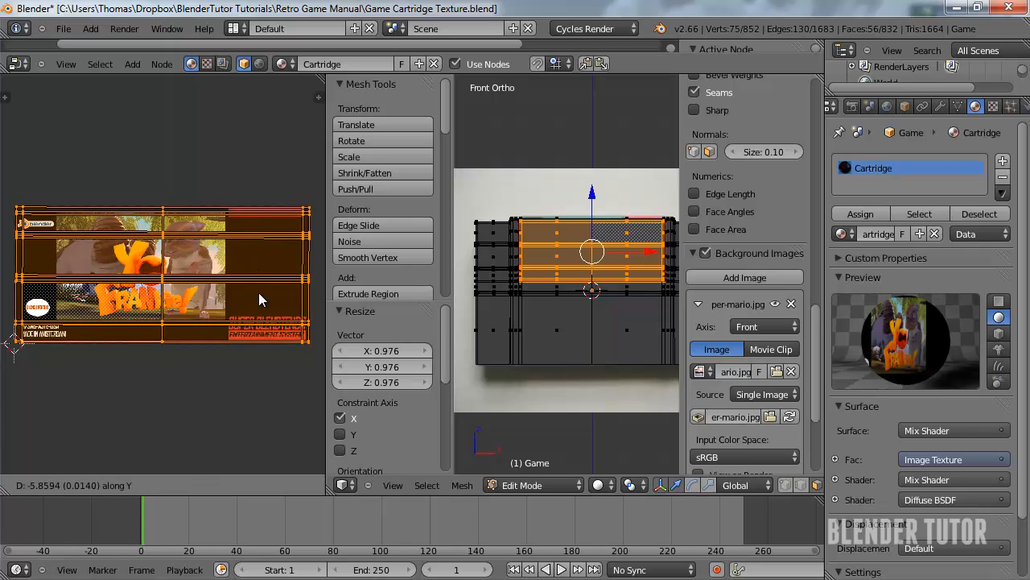
pyautogui.click(264, 278)
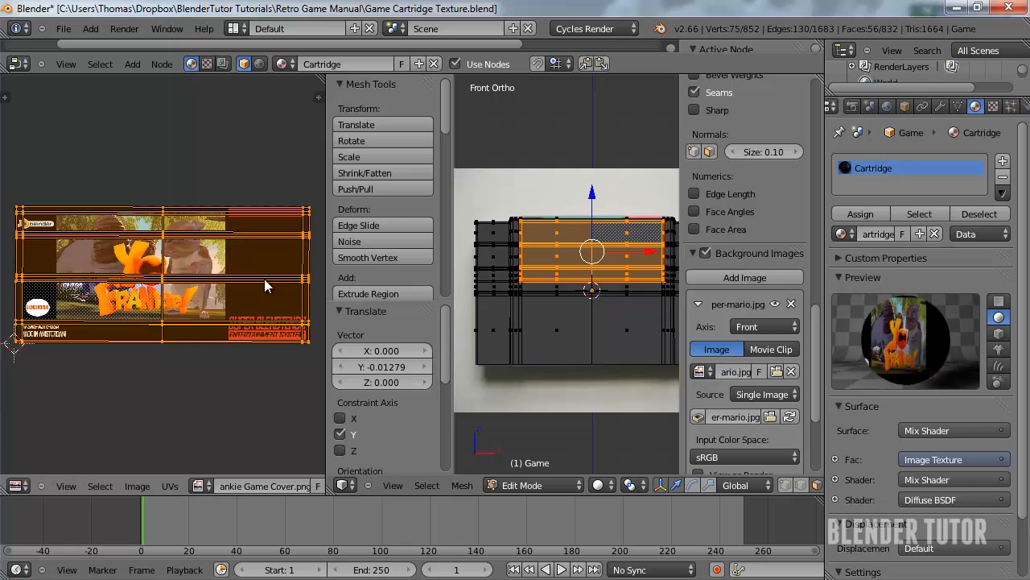
pyautogui.press('Tab')
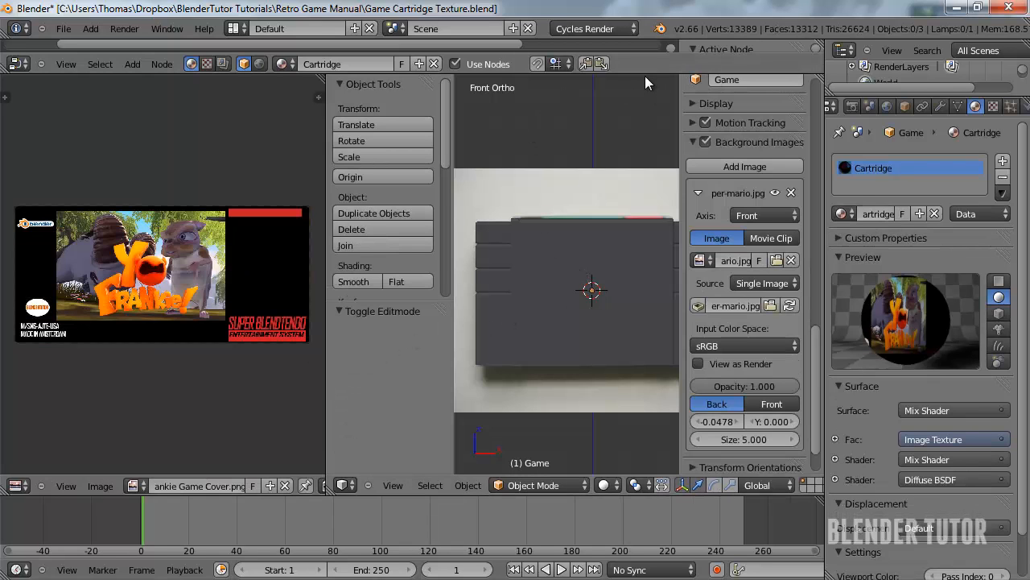
# Enlarge the node editor and duplicate the Glossy BSDF node below the Diffuse BSDF fed by the image texture
pyautogui.moveTo(648, 74); pyautogui.dragTo(648, 346)
pyautogui.scroll(-4, 354, 215)
pyautogui.scroll(4, 386, 207)
pyautogui.moveTo(422, 201); pyautogui.dragTo(346, 210, button='middle')
pyautogui.click(342, 122)
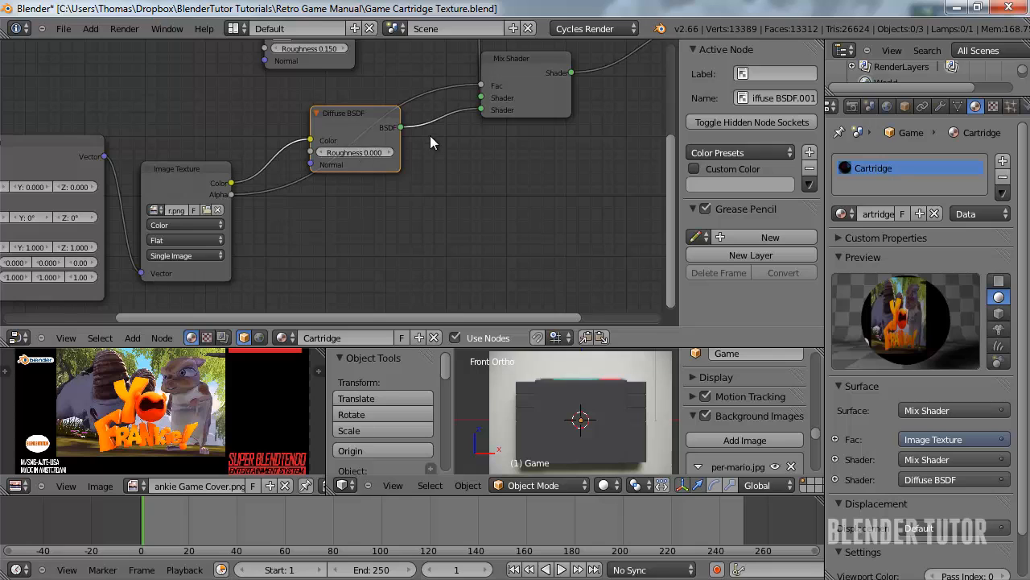
pyautogui.scroll(-2, 430, 138)
pyautogui.click(315, 56)
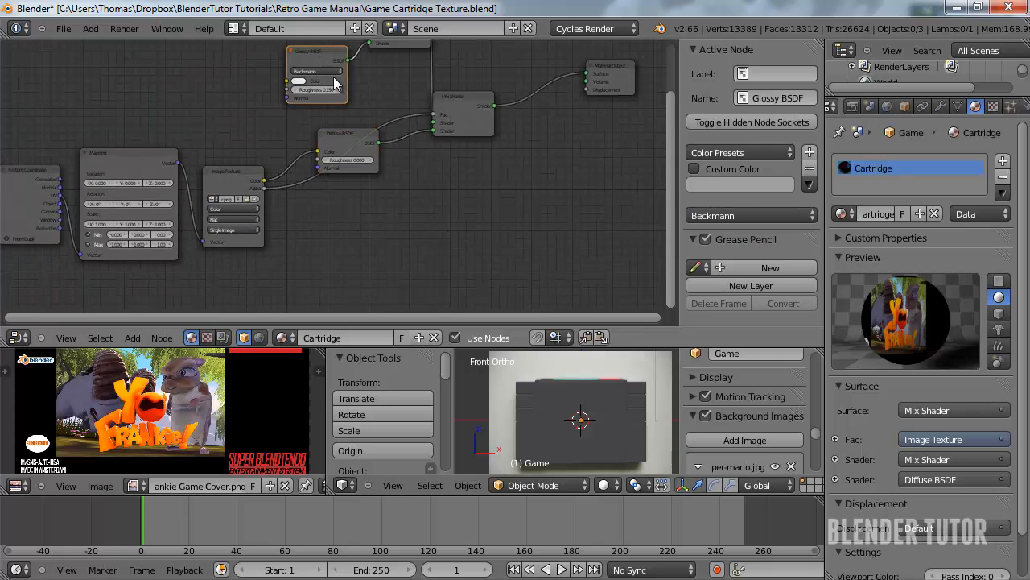
pyautogui.hotkey('shift', 'd')
pyautogui.click(368, 237)
# Duplicate the Mix Shader to blend the image's Diffuse BSDF with the new Glossy BSDF, and feed it into the final Mix Shader's second shader input
pyautogui.click(455, 97)
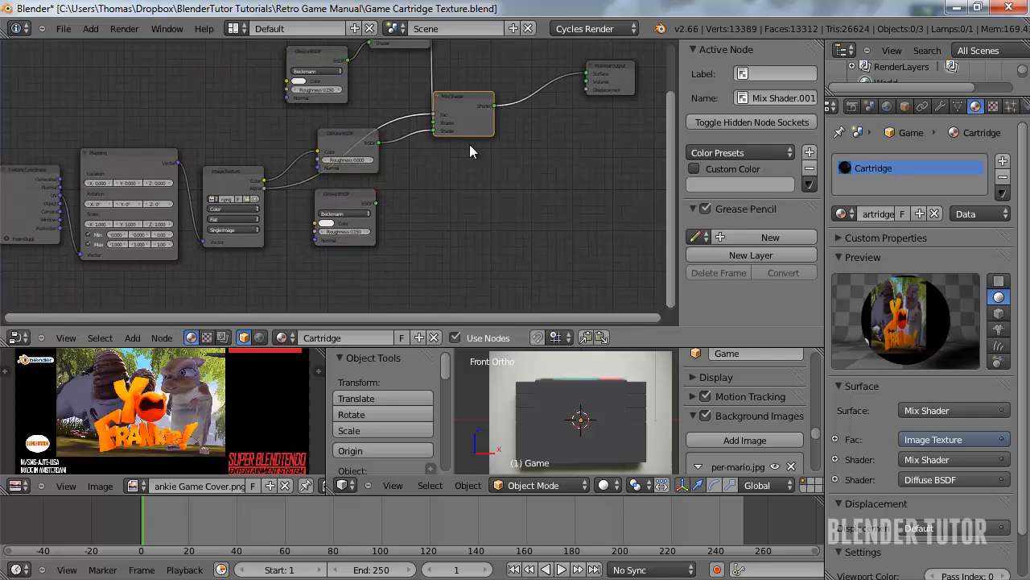
pyautogui.hotkey('shift', 'd')
pyautogui.click(444, 209)
pyautogui.scroll(2, 398, 180)
pyautogui.moveTo(386, 133); pyautogui.dragTo(429, 218)
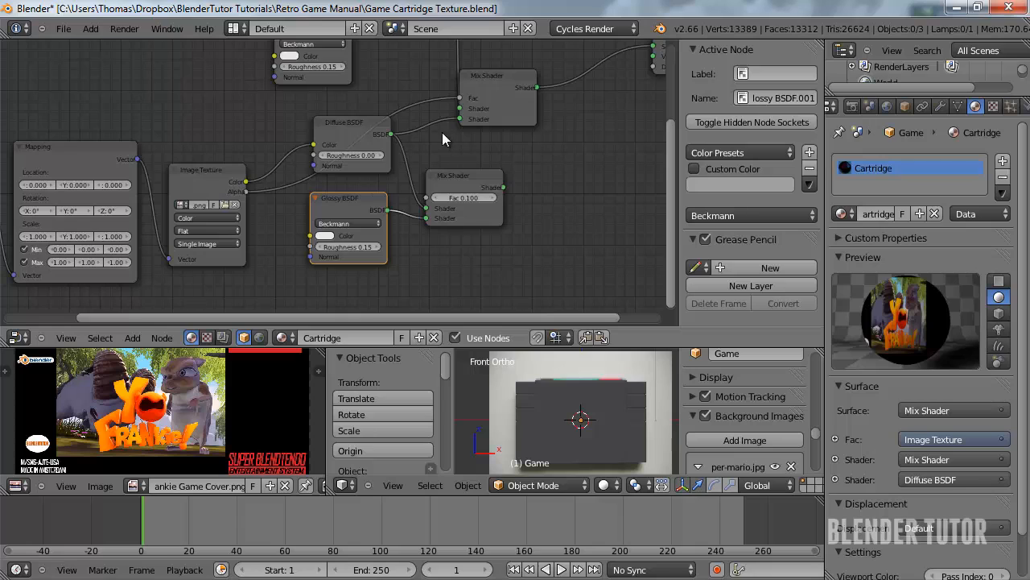
pyautogui.moveTo(477, 74); pyautogui.dragTo(516, 67)
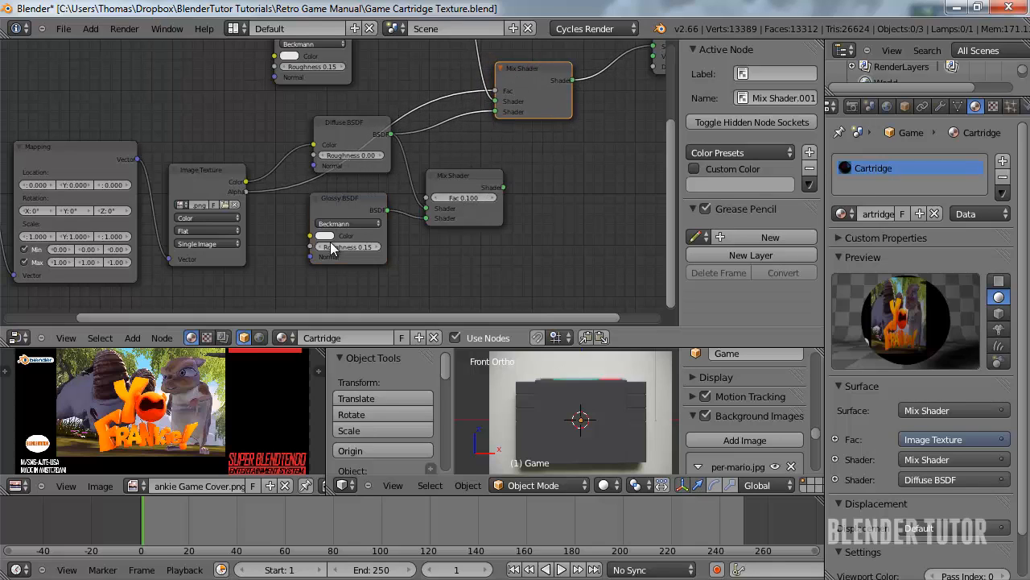
pyautogui.moveTo(503, 187); pyautogui.dragTo(494, 111)
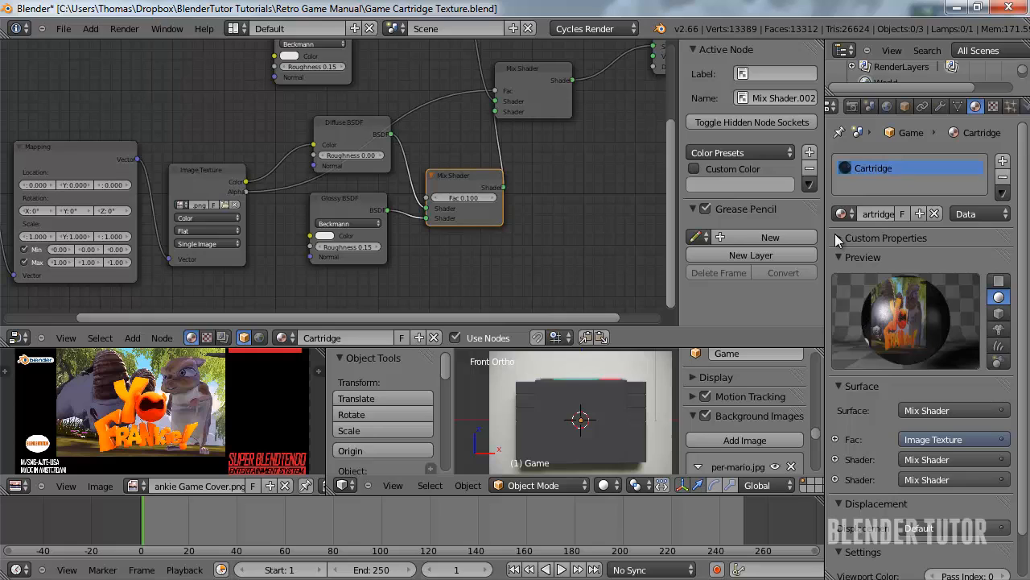
# Set the new label Glossy BSDF's roughness to 0.1
pyautogui.click(350, 247)
pyautogui.write('0.1')
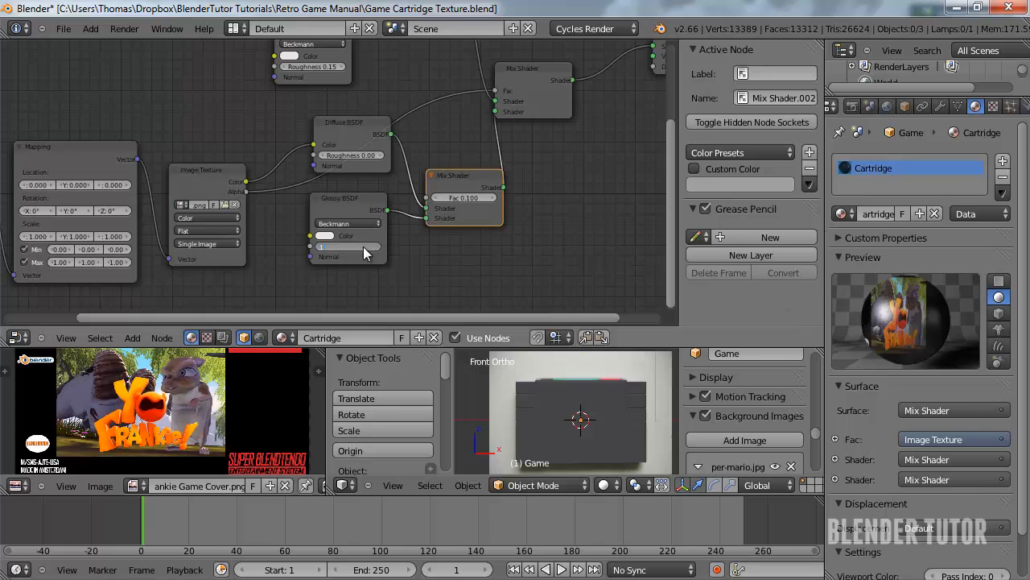
pyautogui.press('Return')
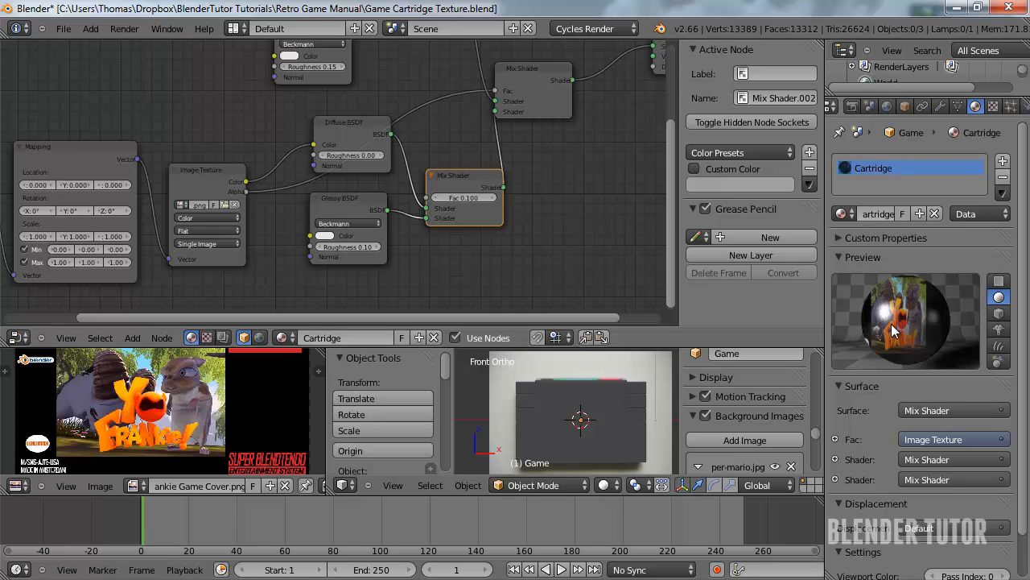
# Preview the cartridge's label texture in Rendered viewport shading, then return the viewport to Solid shading
pyautogui.scroll(-1, 363, 296)
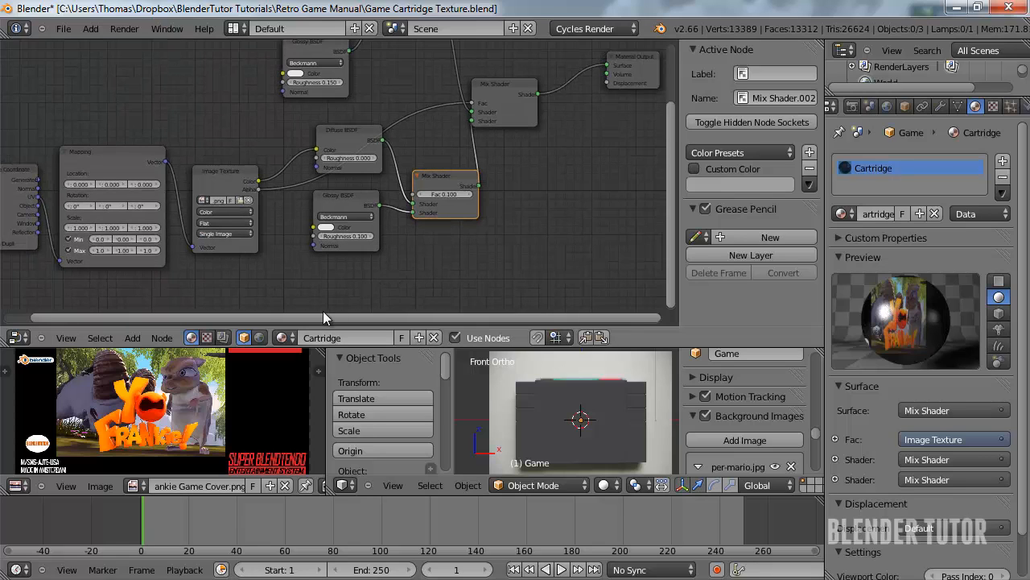
pyautogui.click(603, 485)
pyautogui.click(631, 380)
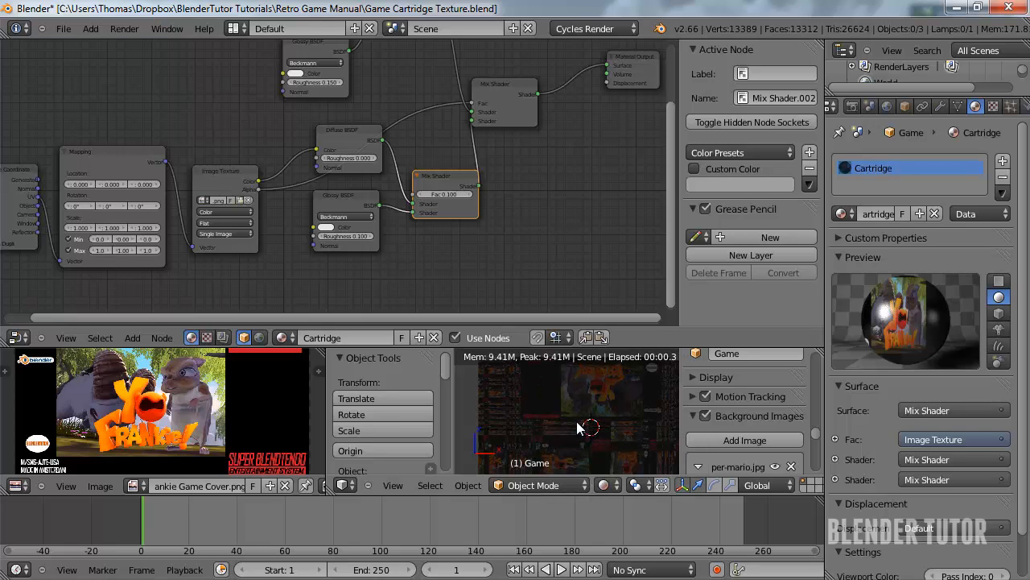
pyautogui.scroll(-2, 573, 421)
pyautogui.keyDown('shift'); pyautogui.moveTo(583, 420); pyautogui.dragTo(558, 411, button='middle'); pyautogui.keyUp('shift')
pyautogui.scroll(2, 549, 413)
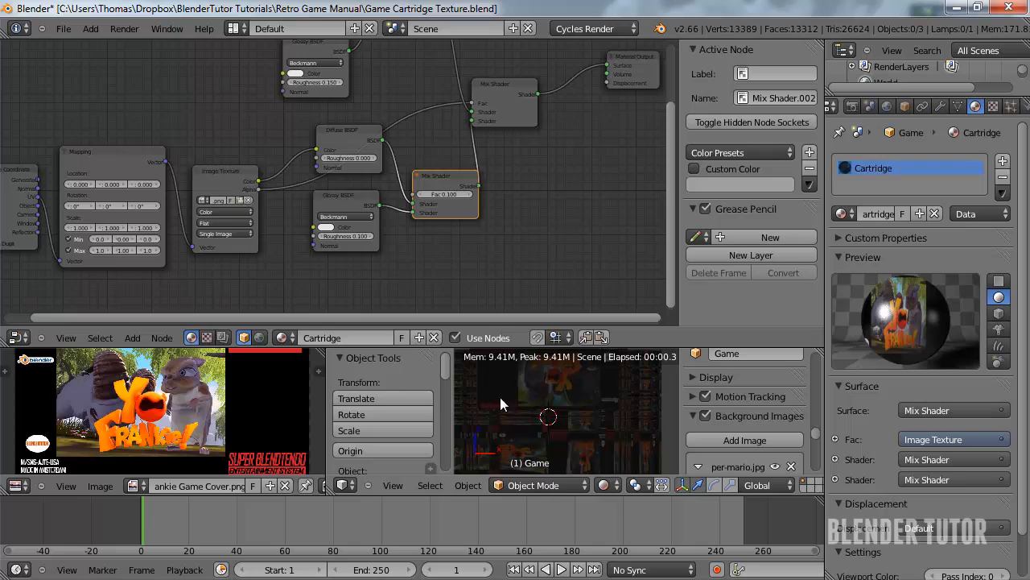
pyautogui.click(605, 485)
pyautogui.click(627, 437)
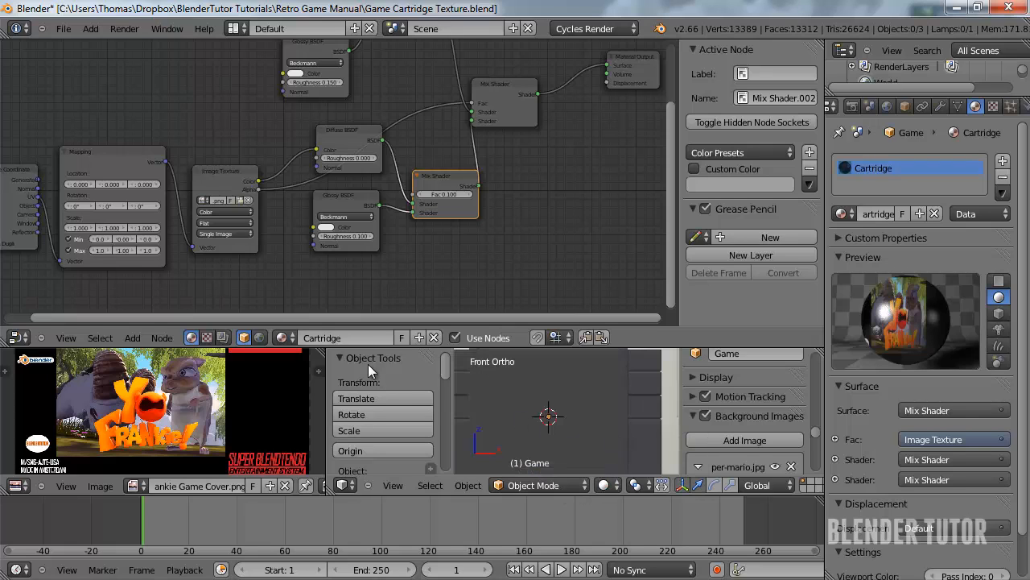
pyautogui.scroll(-2, 327, 256)
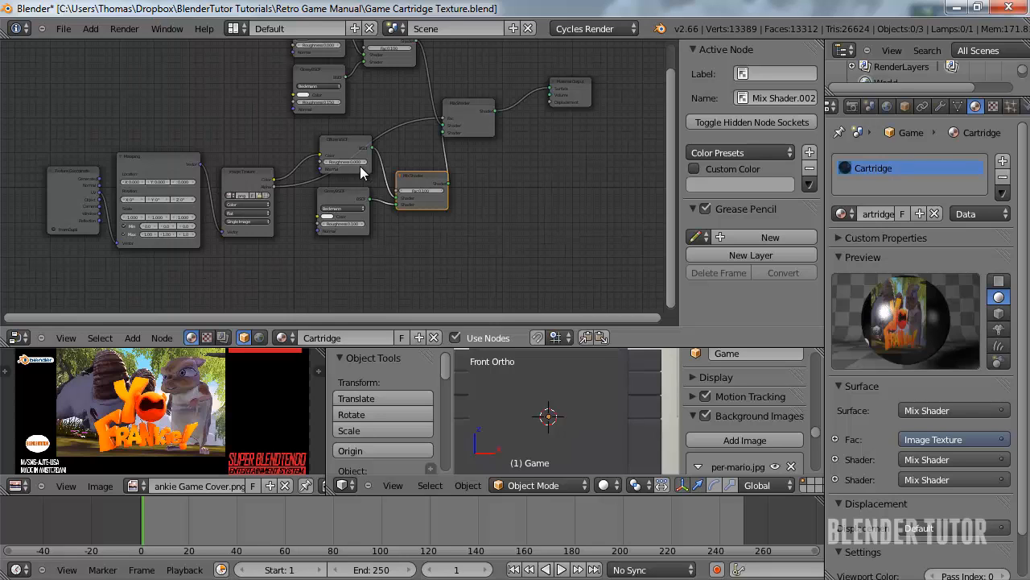
# Rotate the cartridge label's UV layout by 180 degrees over the game cover image
pyautogui.moveTo(371, 143); pyautogui.dragTo(390, 168, button='middle')
pyautogui.press('Tab')
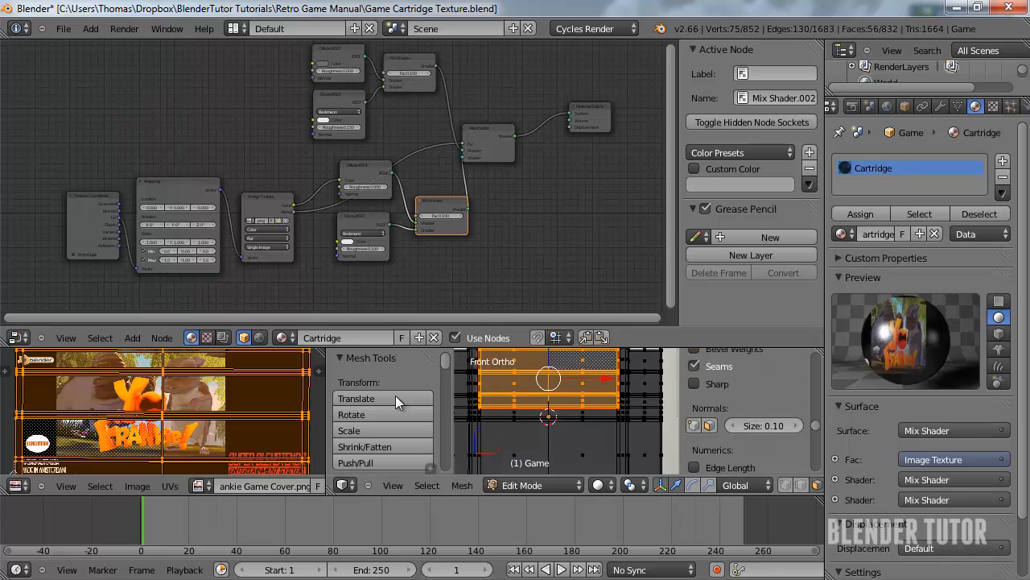
pyautogui.scroll(-3, 209, 409)
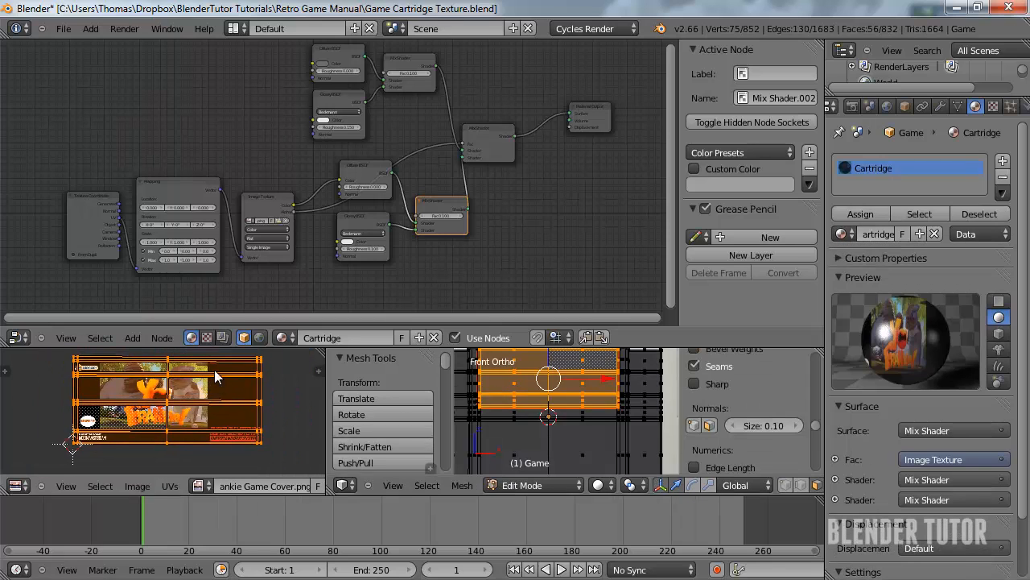
pyautogui.moveTo(220, 342); pyautogui.dragTo(220, 165)
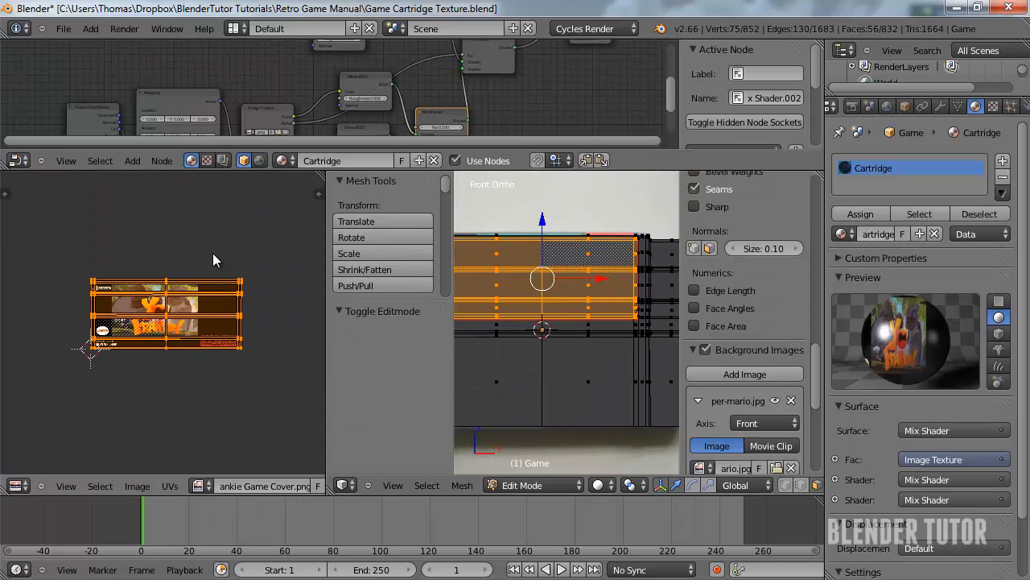
pyautogui.press('r')
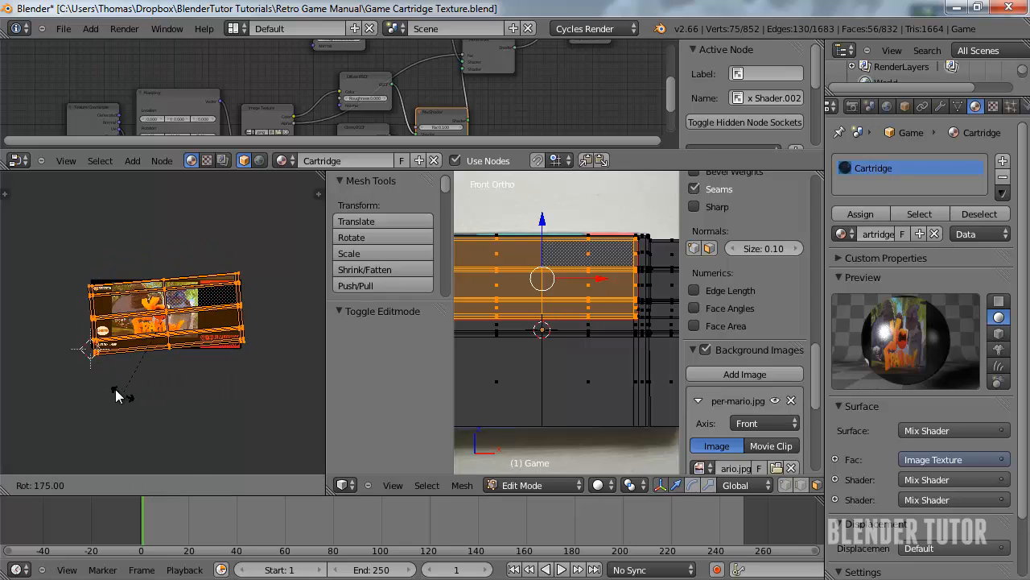
pyautogui.write('180')
pyautogui.press('Return')
pyautogui.press('Tab')
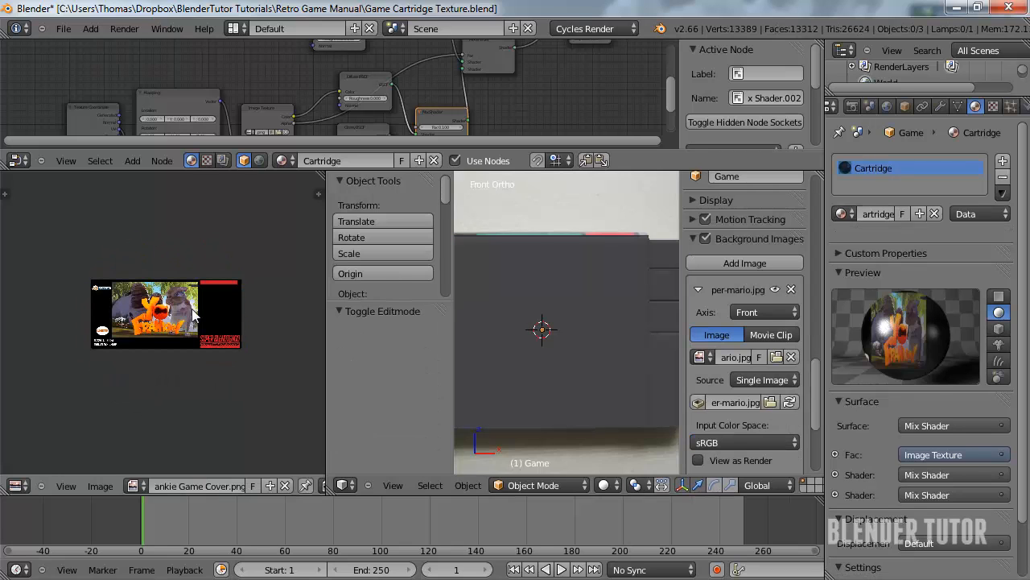
# Preview the cartridge in Rendered shading from the front and from above
pyautogui.click(604, 484)
pyautogui.click(629, 380)
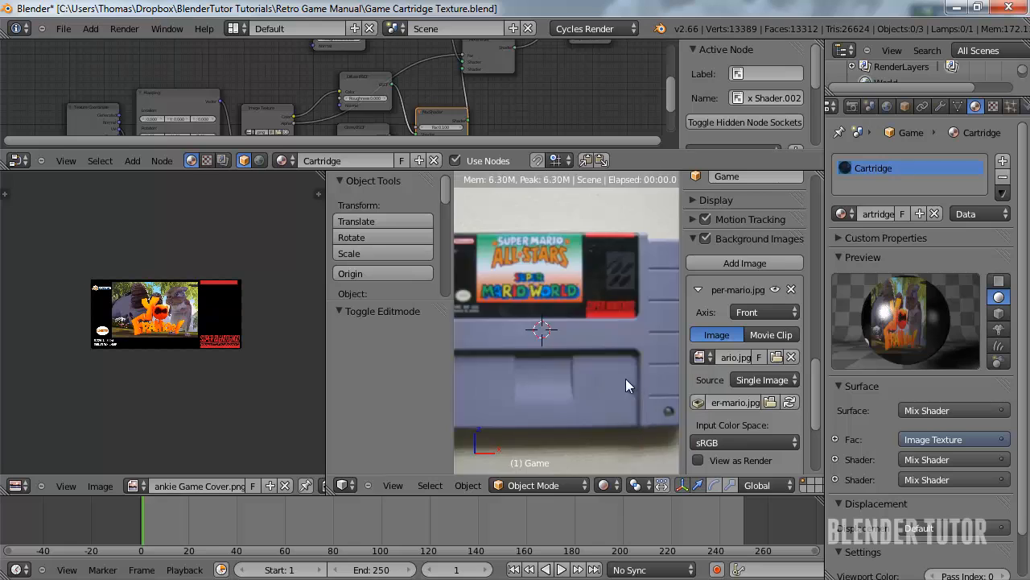
pyautogui.moveTo(453, 309); pyautogui.dragTo(386, 314)
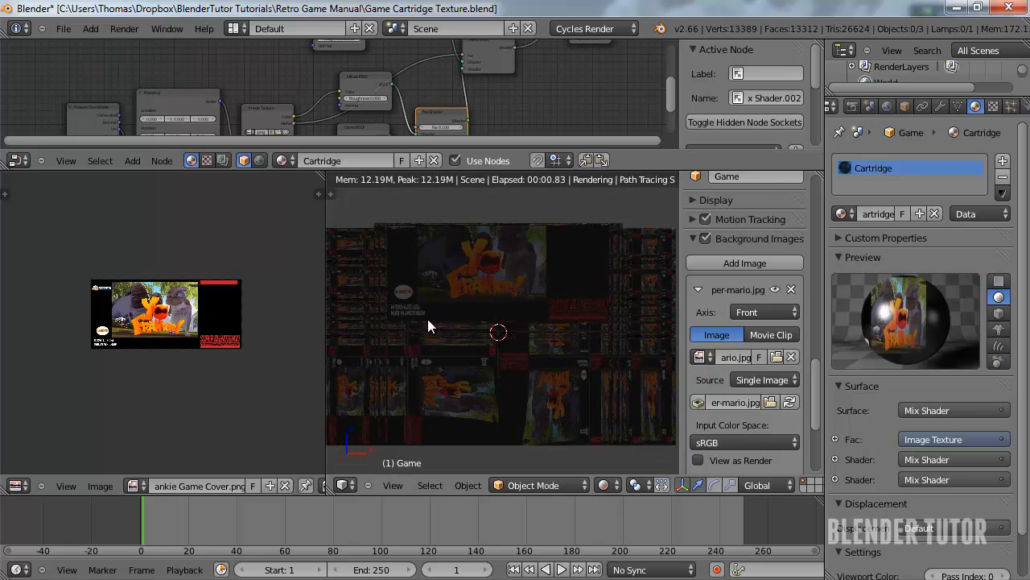
pyautogui.scroll(-1, 427, 319)
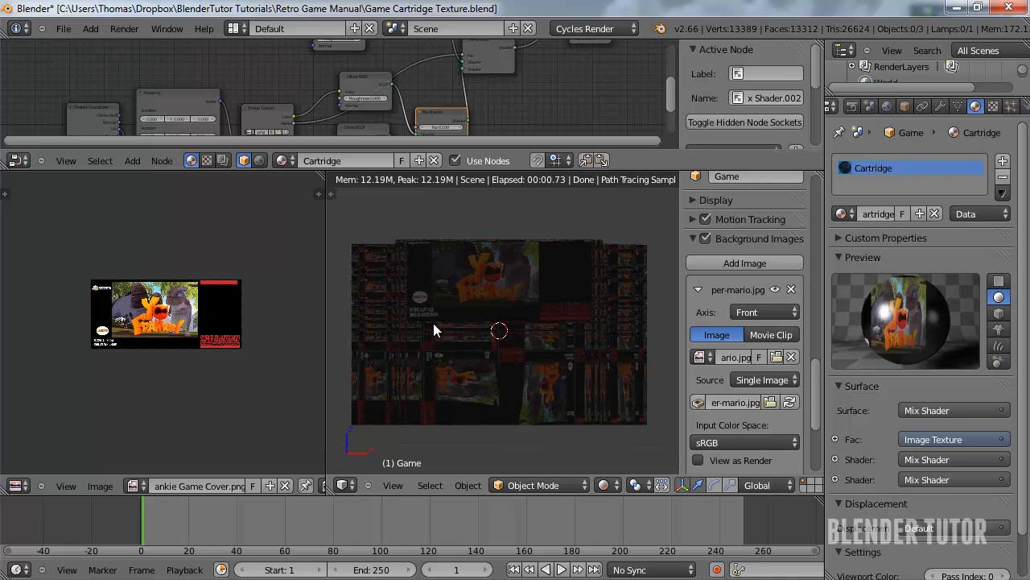
pyautogui.scroll(1, 433, 323)
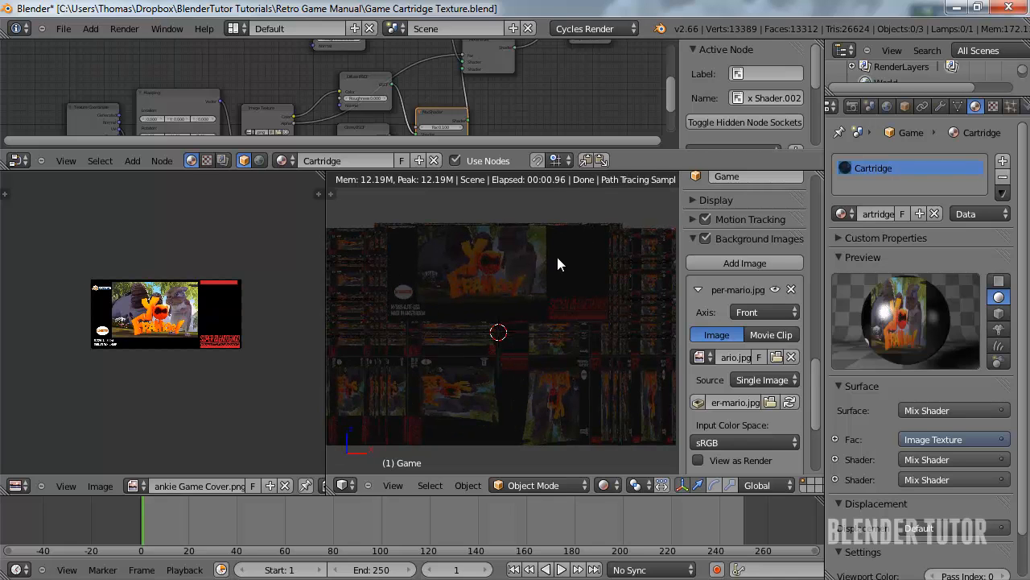
pyautogui.moveTo(528, 304); pyautogui.dragTo(525, 347, button='middle')
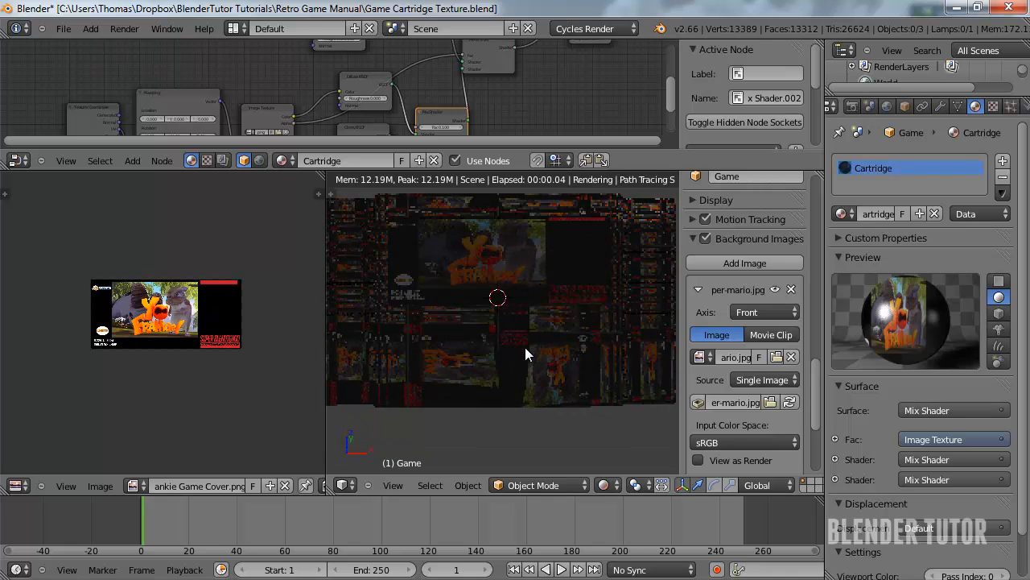
# Return the viewport to Solid shading and move the lamp to the front of the cartridge
pyautogui.click(603, 485)
pyautogui.click(626, 433)
pyautogui.scroll(-3, 469, 410)
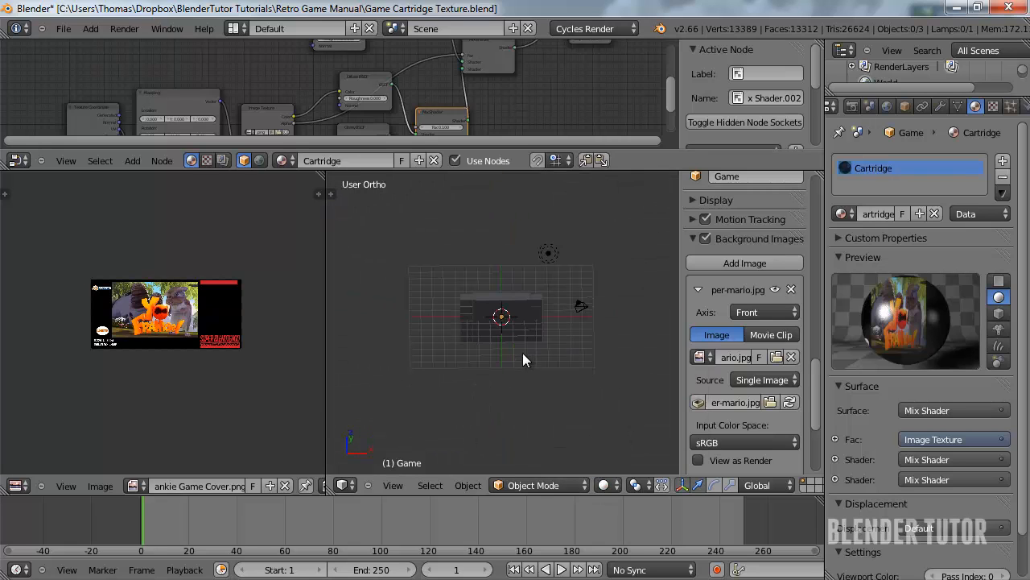
pyautogui.rightClick(550, 254)
pyautogui.moveTo(553, 253); pyautogui.dragTo(612, 270, button='middle')
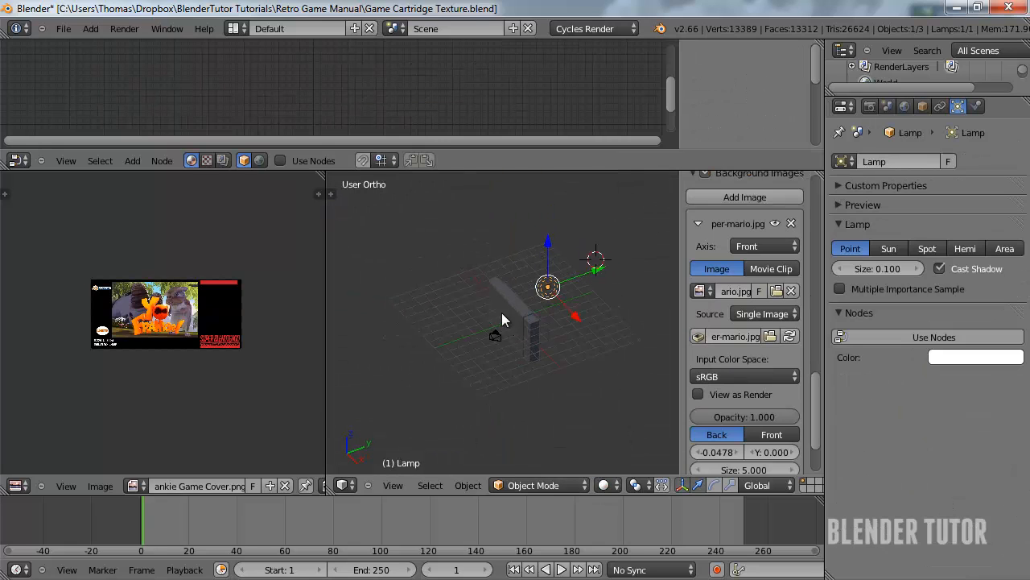
pyautogui.moveTo(595, 268); pyautogui.dragTo(507, 299)
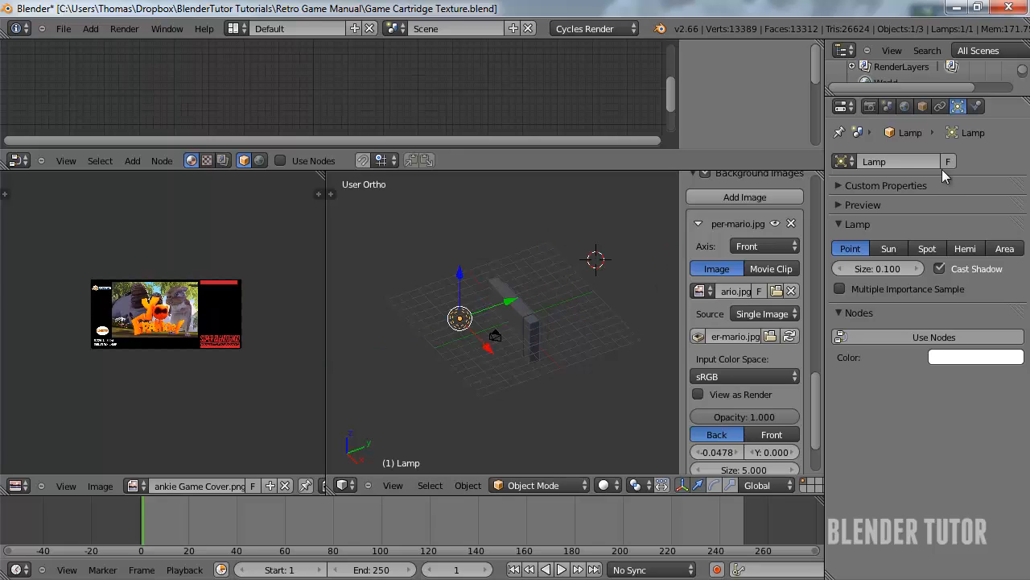
# Change the lamp type to Sun and rotate it to redirect its light
pyautogui.click(888, 248)
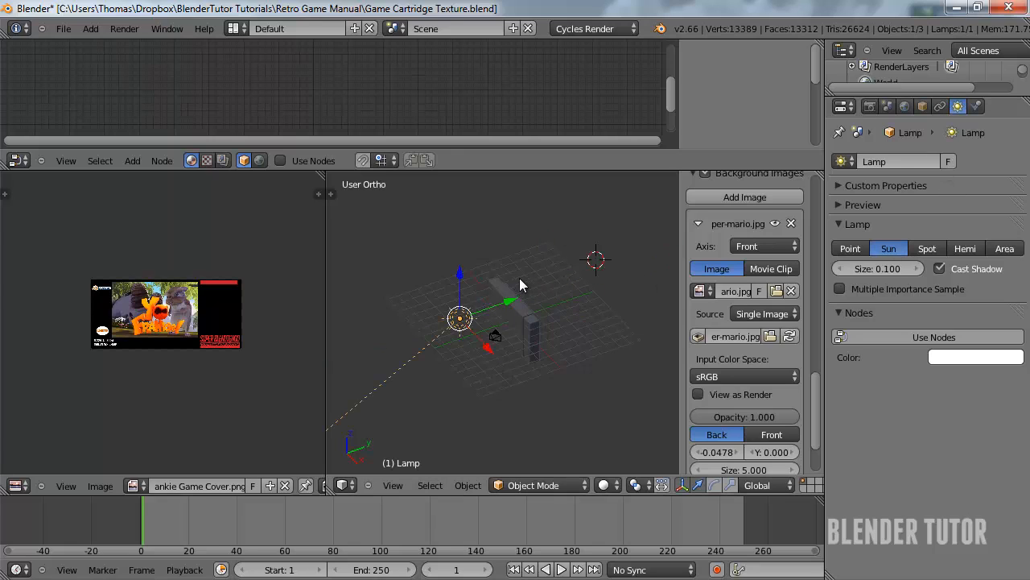
pyautogui.press('r')
pyautogui.click(474, 419)
pyautogui.moveTo(475, 421); pyautogui.dragTo(558, 314, button='middle')
# Check the sun lighting on the cartridge in Rendered shading, including from an angle
pyautogui.click(604, 484)
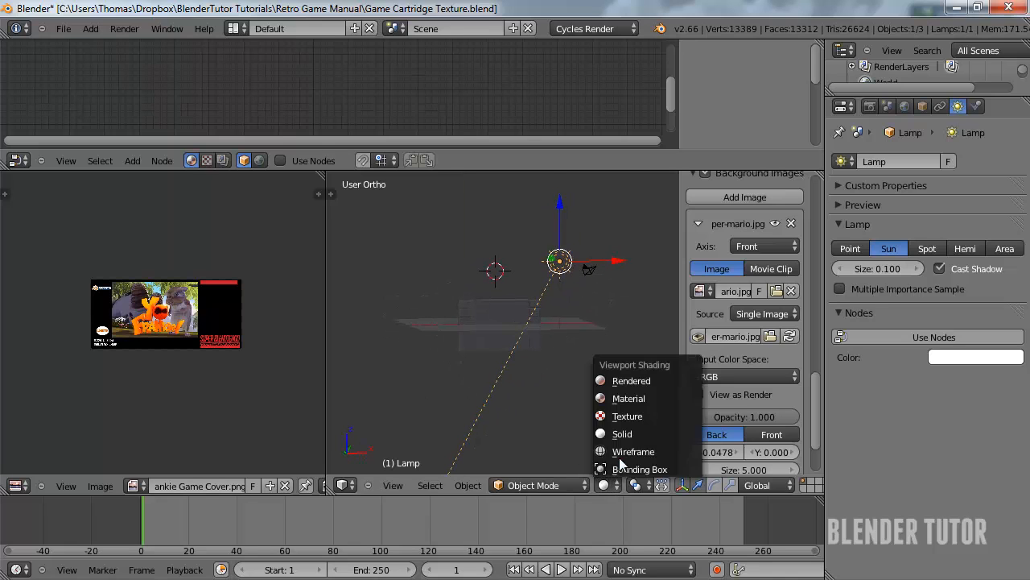
pyautogui.click(618, 444)
pyautogui.scroll(3, 512, 345)
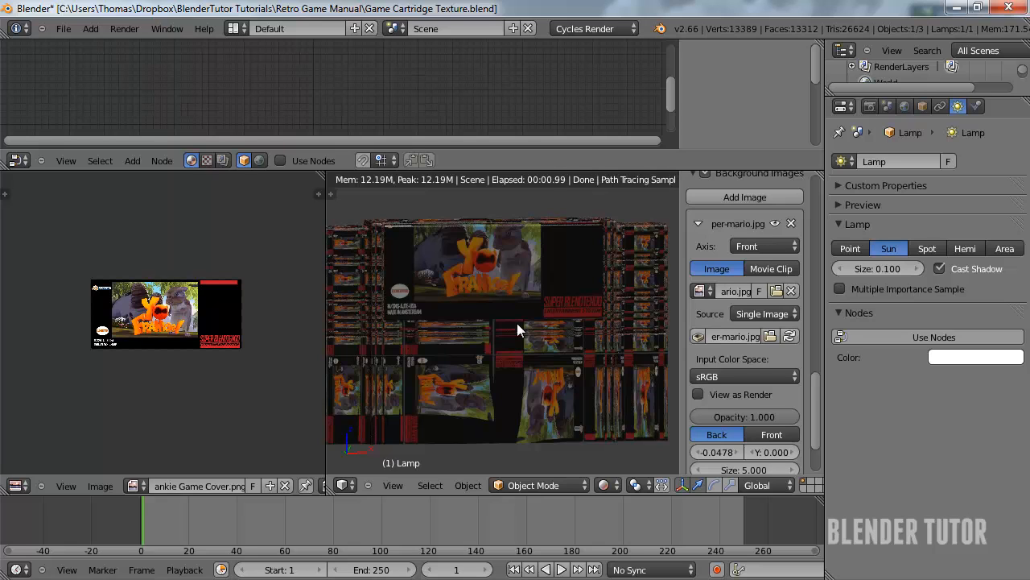
pyautogui.moveTo(516, 323)
pyautogui.mouseDown(button='middle')
pyautogui.moveTo(541, 301)
pyautogui.moveTo(554, 334)
pyautogui.mouseUp(button='middle')
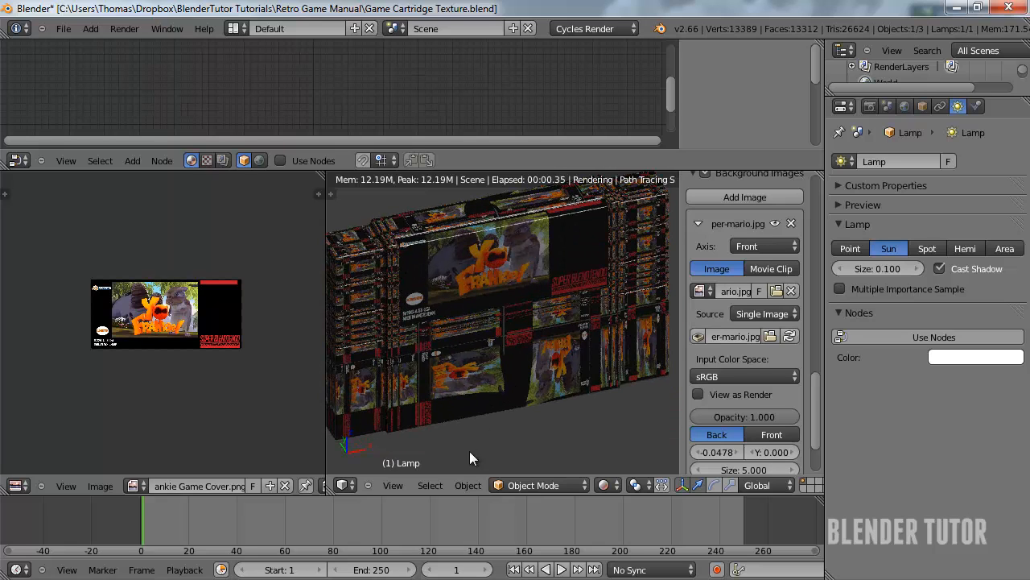
# Switch the viewport back to Solid shading and select the cartridge, bringing its whole material node tree into view
pyautogui.click(604, 484)
pyautogui.click(632, 434)
pyautogui.scroll(-5, 513, 329)
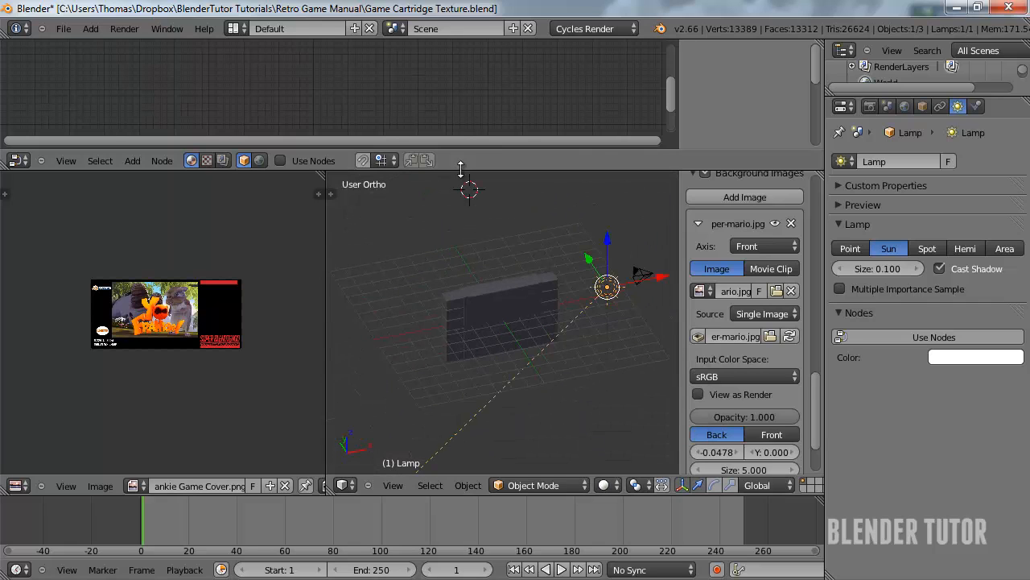
pyautogui.rightClick(518, 322)
pyautogui.moveTo(460, 231); pyautogui.dragTo(461, 400)
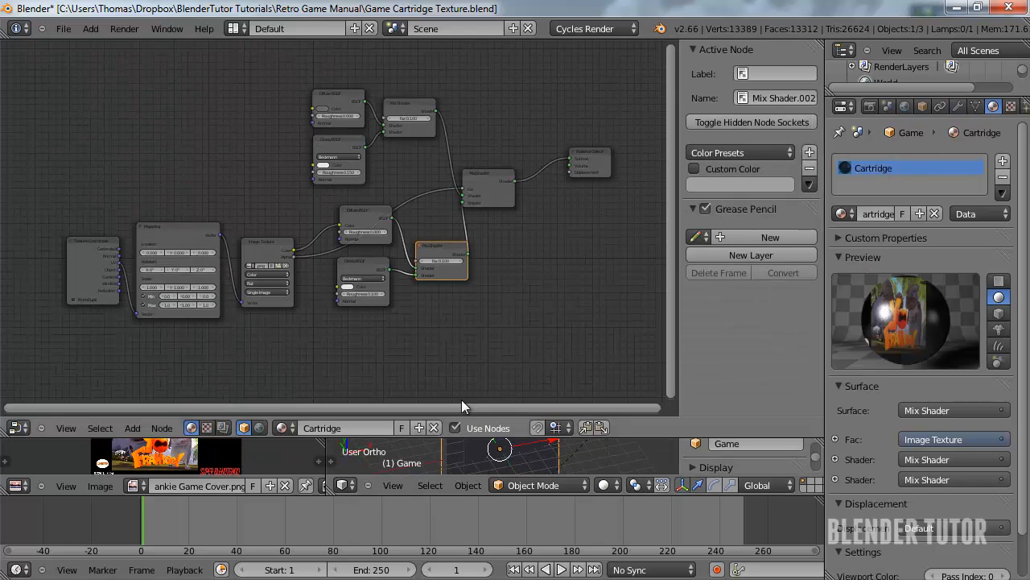
pyautogui.press('Home')
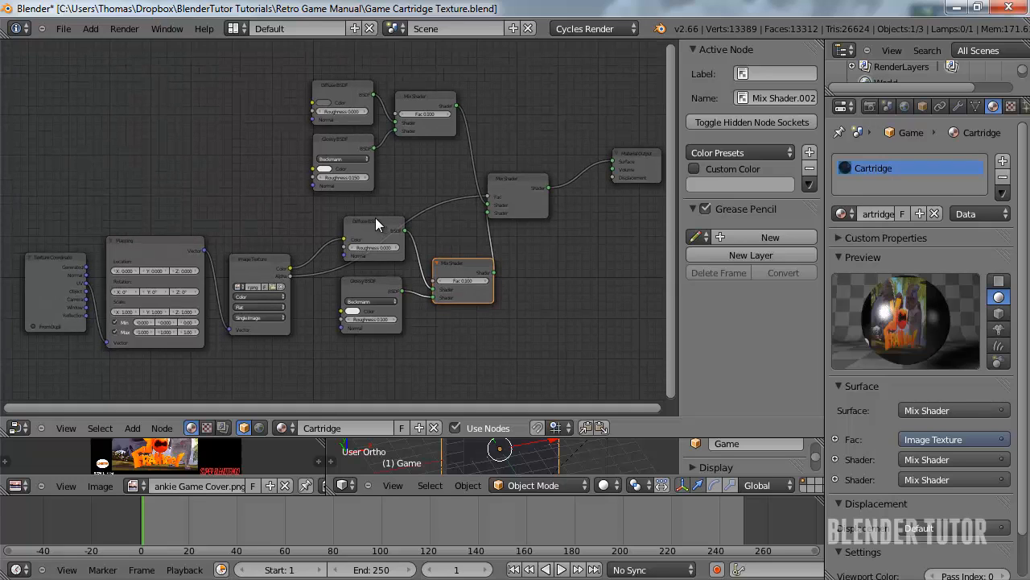
# Rearrange the label's Diffuse BSDF, Glossy BSDF and Mix Shader nodes into a tidier layout
pyautogui.moveTo(375, 224); pyautogui.dragTo(355, 220)
pyautogui.moveTo(364, 287); pyautogui.dragTo(340, 292)
pyautogui.moveTo(446, 270); pyautogui.dragTo(434, 279)
pyautogui.click(433, 251)
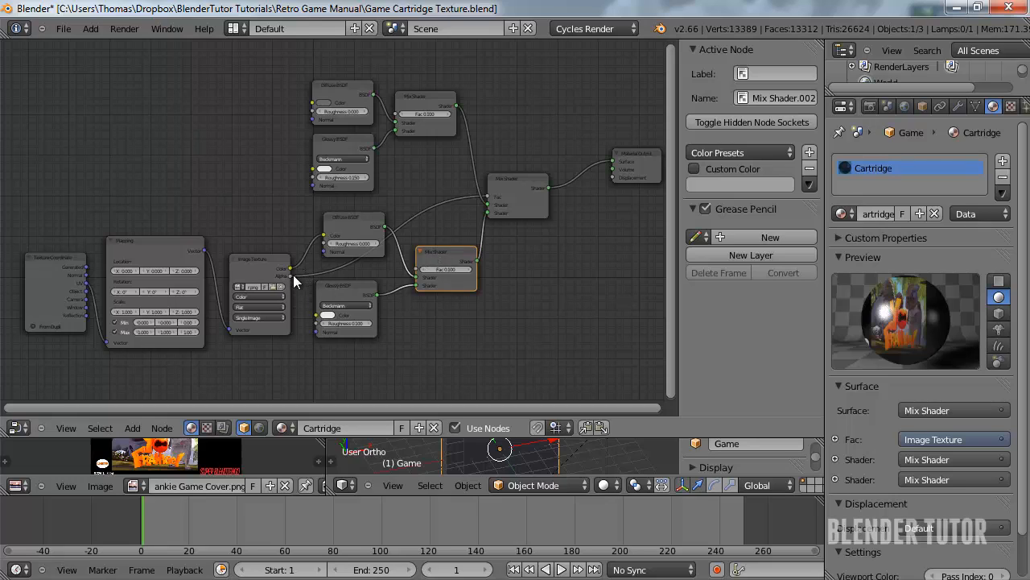
# Compare the cartridge in Rendered shading without and with the image's Alpha linked to the last Mix Shader's Fac
pyautogui.moveTo(488, 199); pyautogui.dragTo(406, 262)
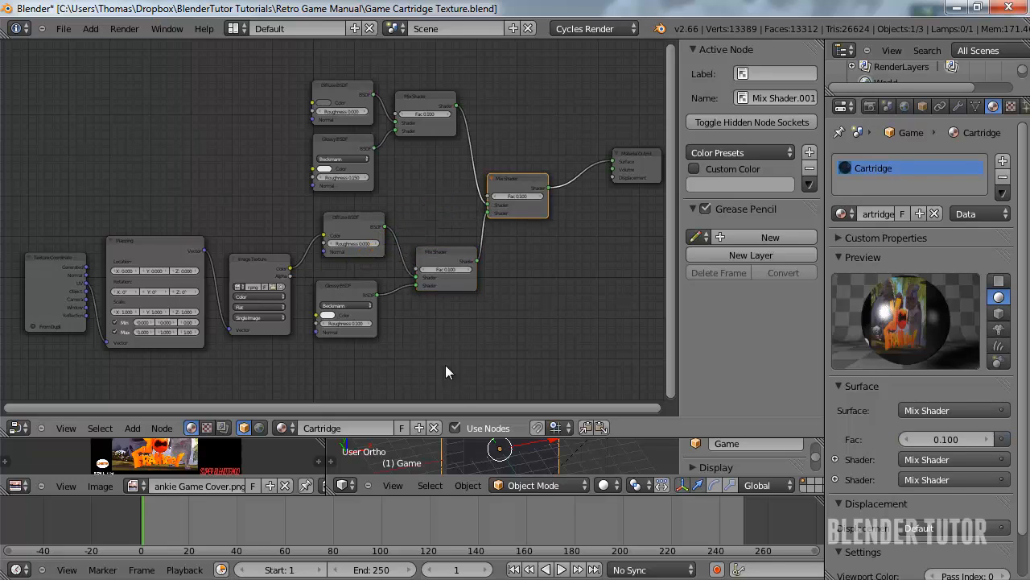
pyautogui.click(604, 484)
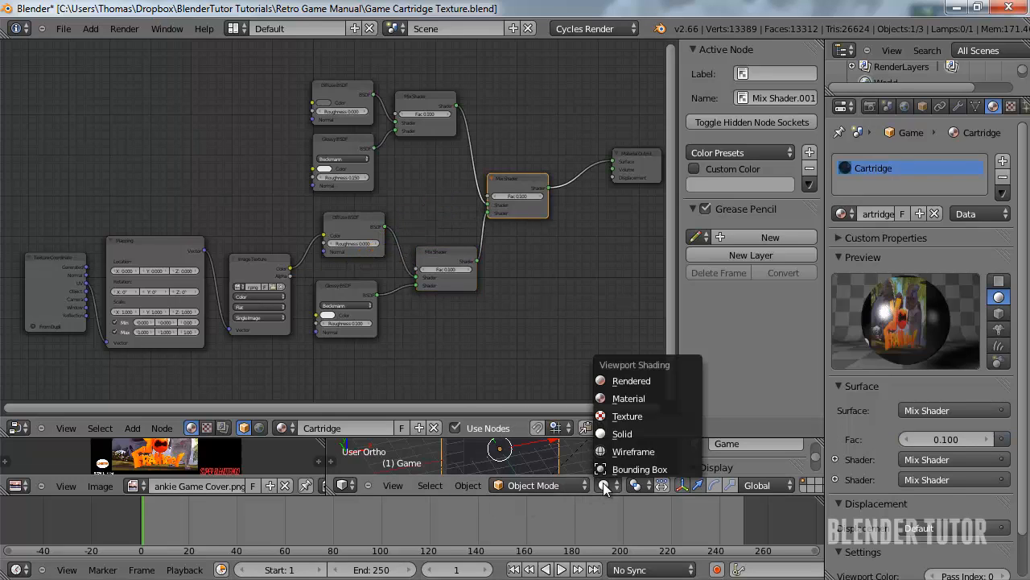
pyautogui.click(628, 382)
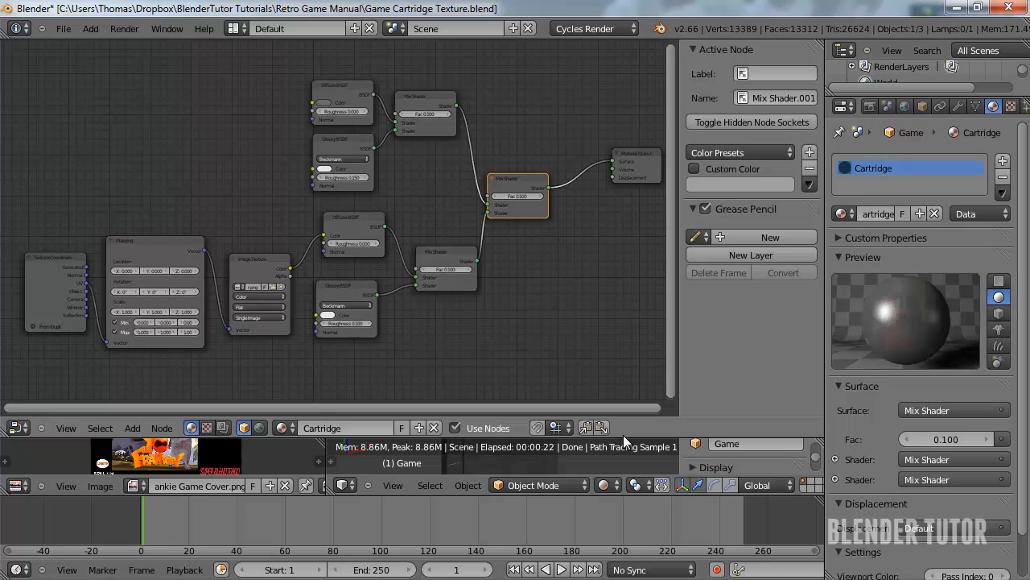
pyautogui.moveTo(623, 434); pyautogui.dragTo(624, 270)
pyautogui.scroll(4, 469, 418)
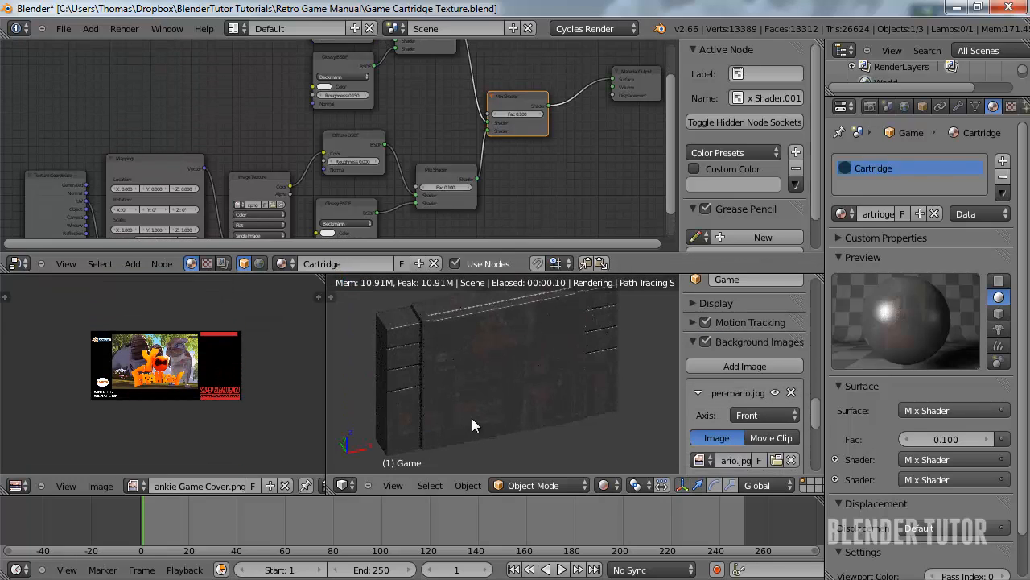
pyautogui.moveTo(291, 194); pyautogui.dragTo(488, 115)
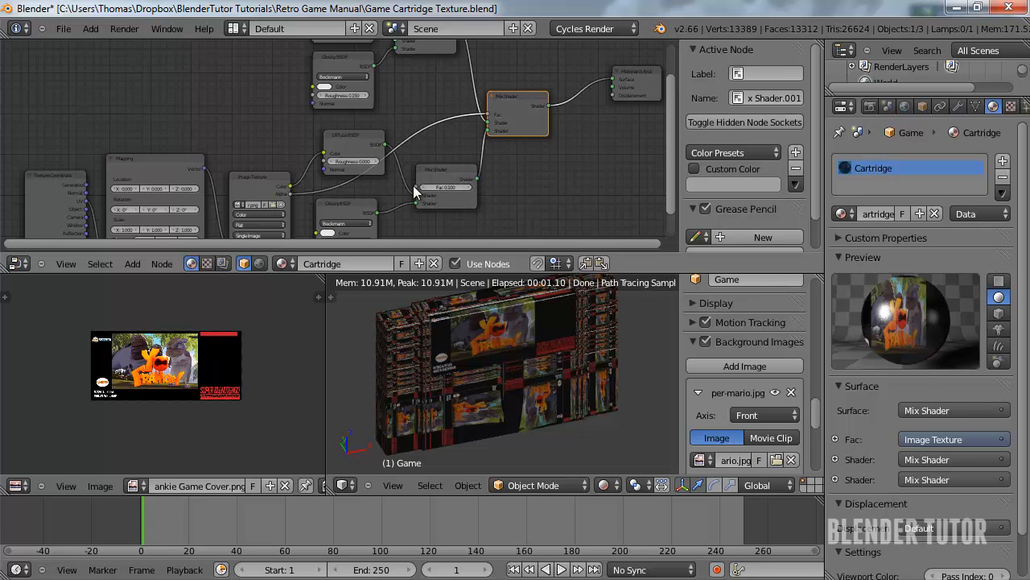
# Try linking the label's Diffuse BSDF directly to the last Mix Shader, and restore the original diffuse and glossy mix
pyautogui.moveTo(414, 205)
pyautogui.mouseDown()
pyautogui.moveTo(422, 197)
pyautogui.moveTo(415, 204)
pyautogui.mouseUp()
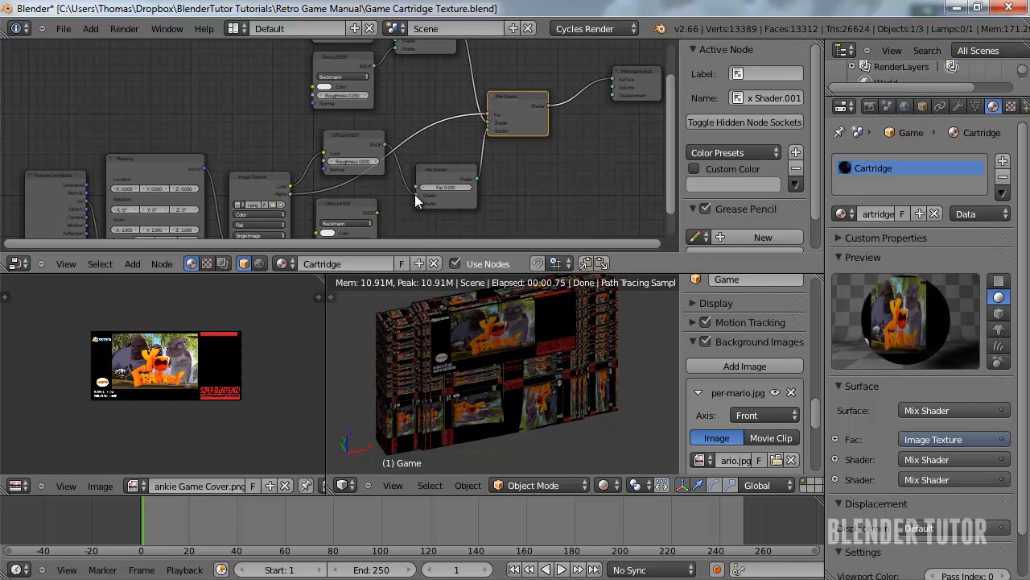
pyautogui.moveTo(490, 124); pyautogui.dragTo(488, 130)
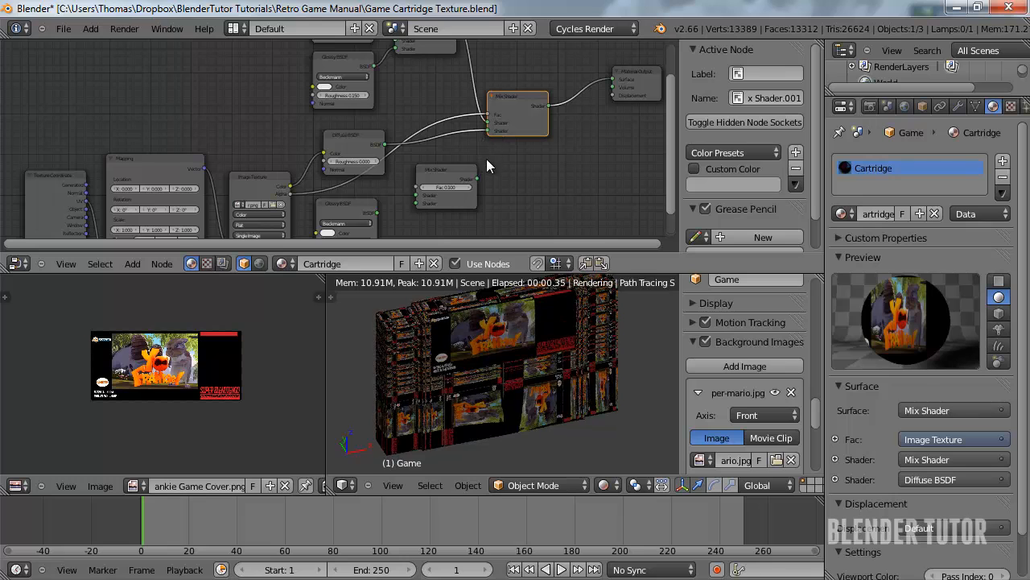
pyautogui.press('Tab')
pyautogui.press('Tab')
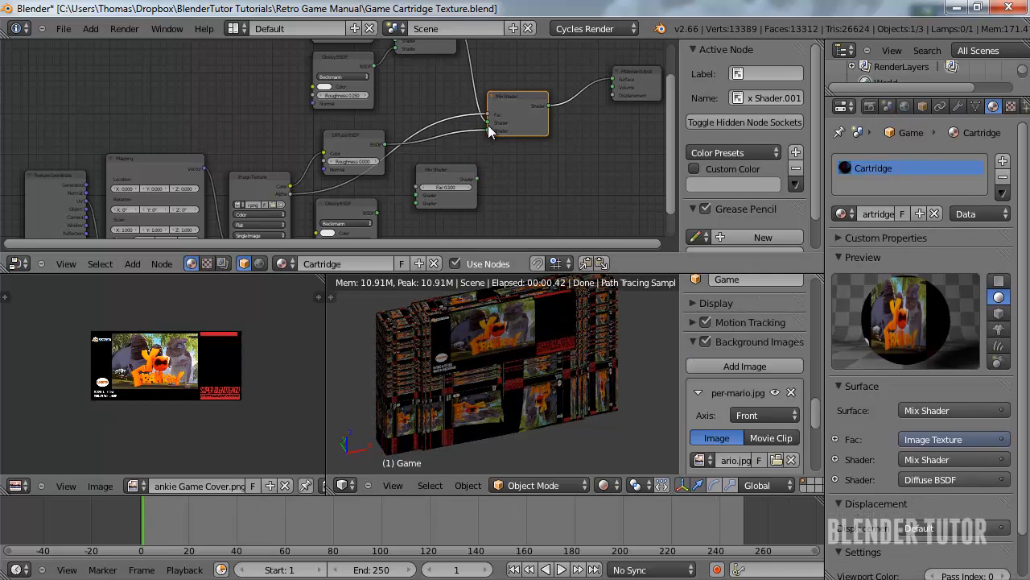
pyautogui.moveTo(486, 129); pyautogui.dragTo(416, 203)
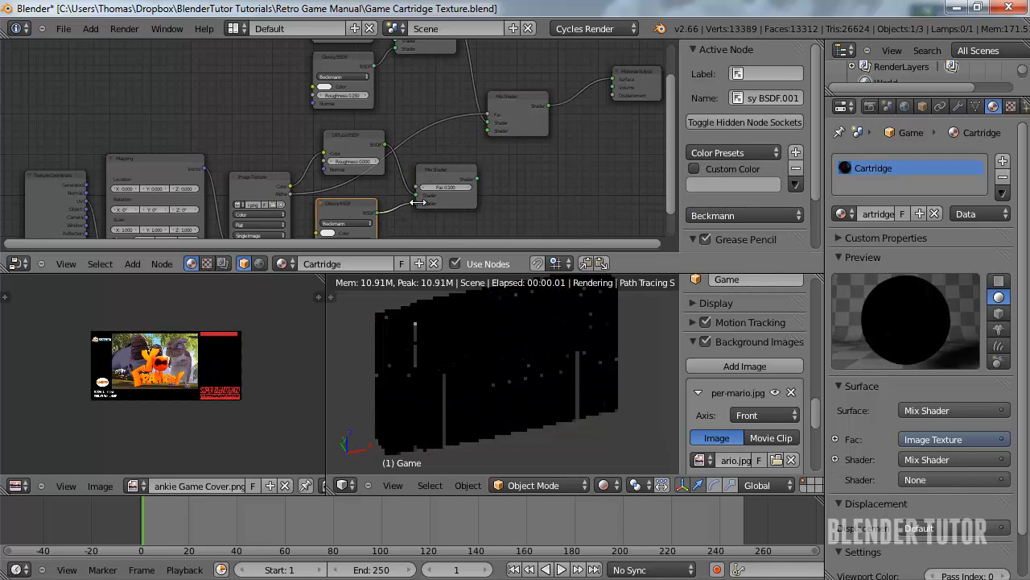
pyautogui.click(474, 182)
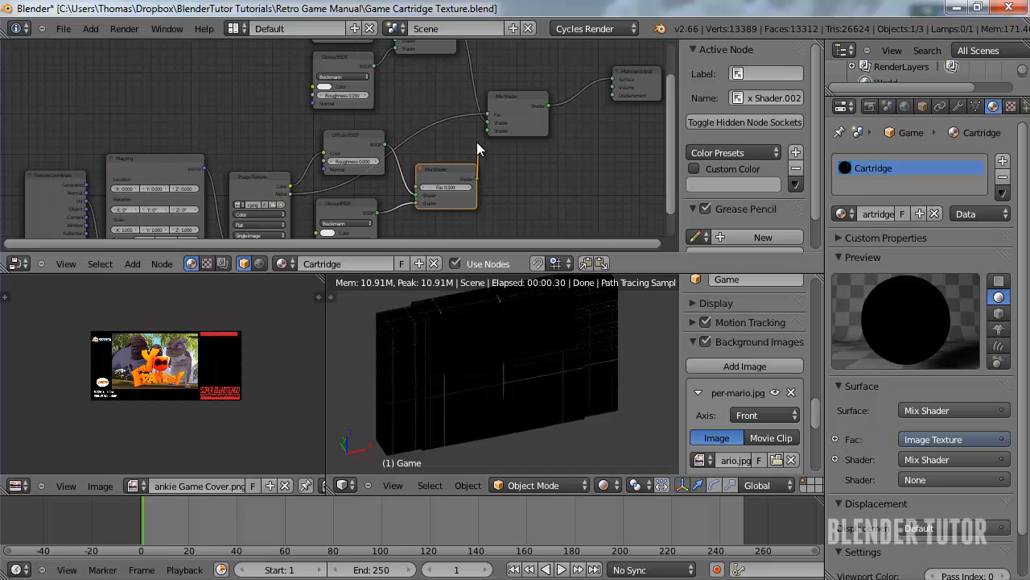
pyautogui.moveTo(485, 129); pyautogui.dragTo(486, 130)
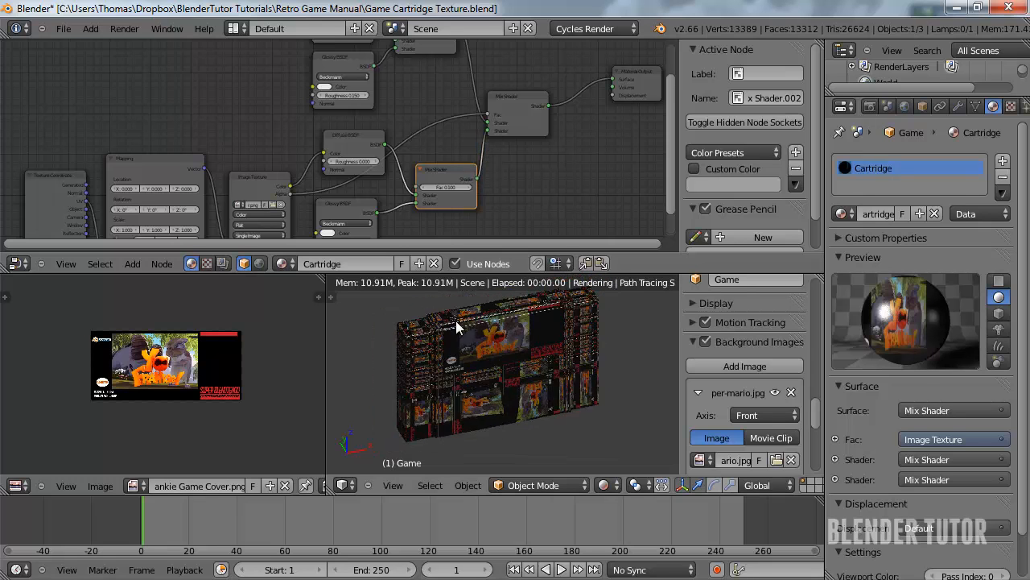
# Inspect the rendered cartridge and the UV layout of its label
pyautogui.scroll(-3, 493, 348)
pyautogui.moveTo(493, 348); pyautogui.dragTo(431, 332, button='middle')
pyautogui.scroll(3, 431, 332)
pyautogui.press('Tab')
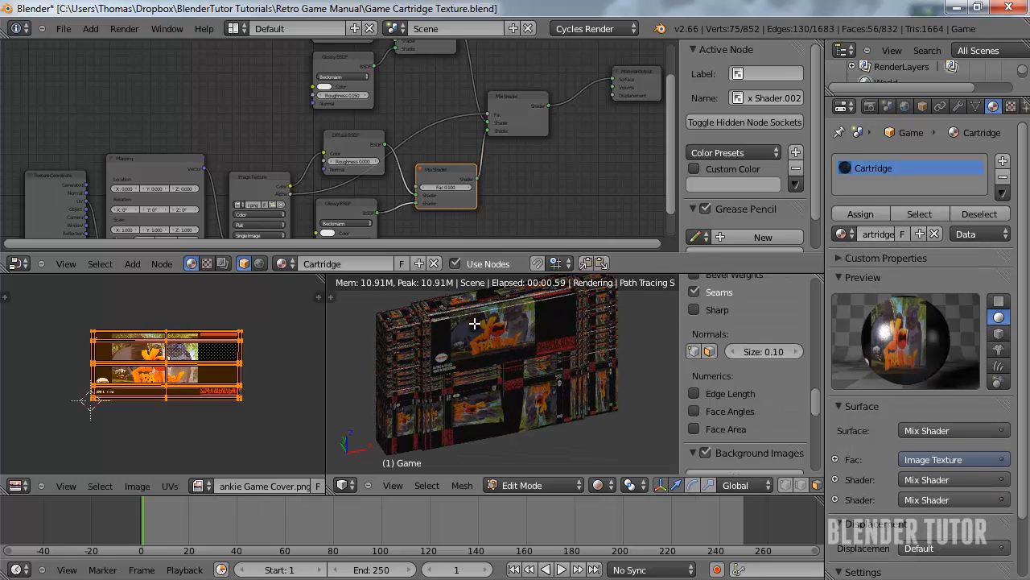
pyautogui.press('Tab')
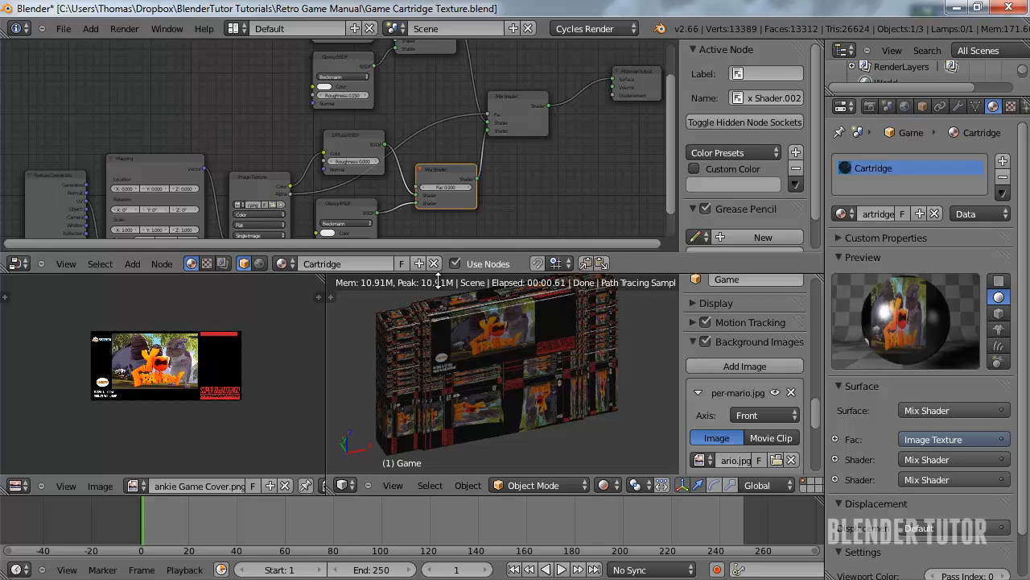
# Enlarge the node editor and space the last Mix Shader node farther from the label's shader nodes
pyautogui.moveTo(439, 254); pyautogui.dragTo(456, 369)
pyautogui.moveTo(488, 267); pyautogui.dragTo(469, 208, button='middle')
pyautogui.moveTo(483, 125); pyautogui.dragTo(522, 127)
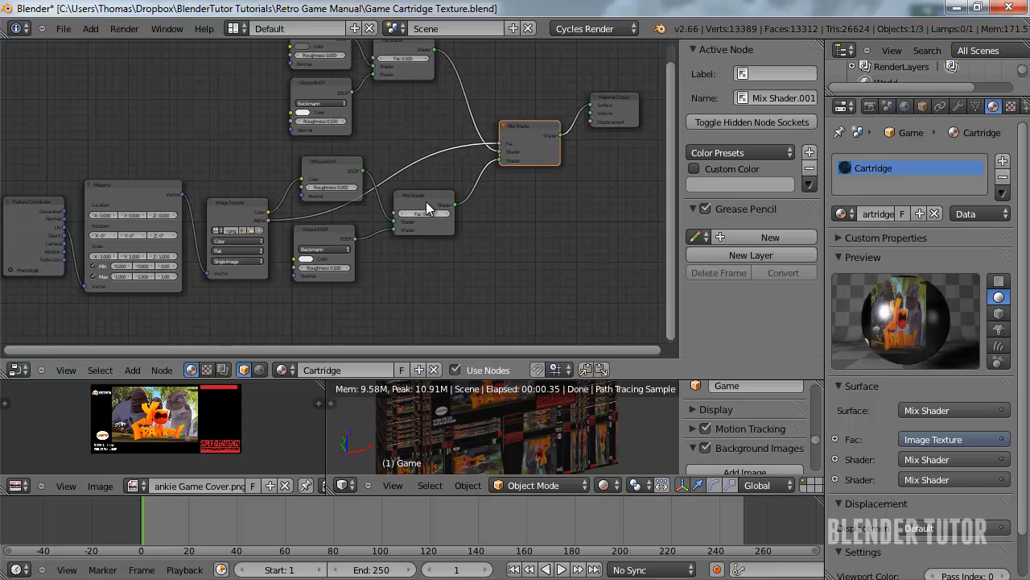
# Space out the label's Mix Shader, Diffuse BSDF and Image Texture nodes so their links are easier to read
pyautogui.moveTo(429, 198); pyautogui.dragTo(455, 166)
pyautogui.moveTo(339, 193); pyautogui.dragTo(311, 223)
pyautogui.click(313, 224)
pyautogui.click(231, 200)
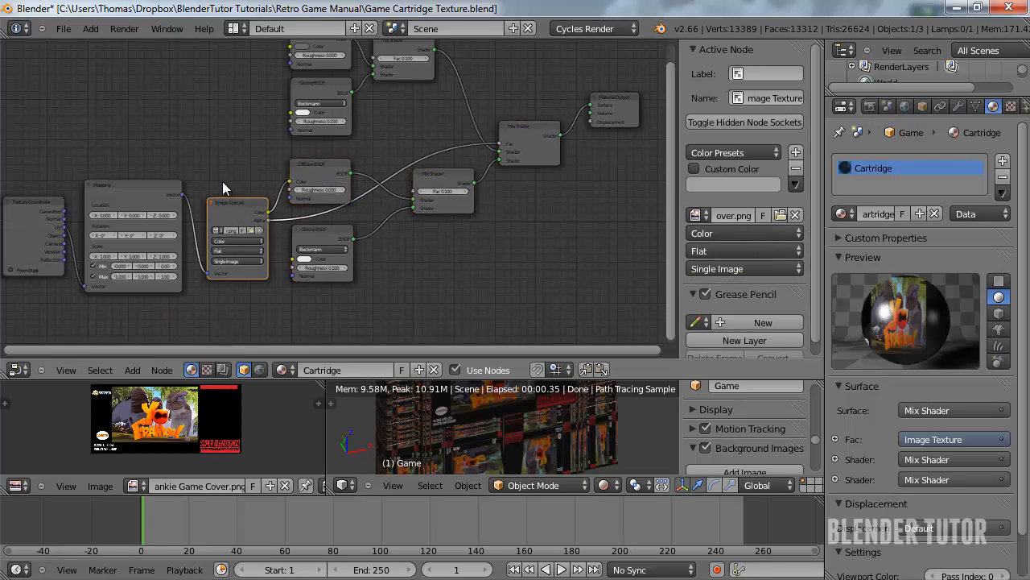
pyautogui.moveTo(228, 203); pyautogui.dragTo(217, 179)
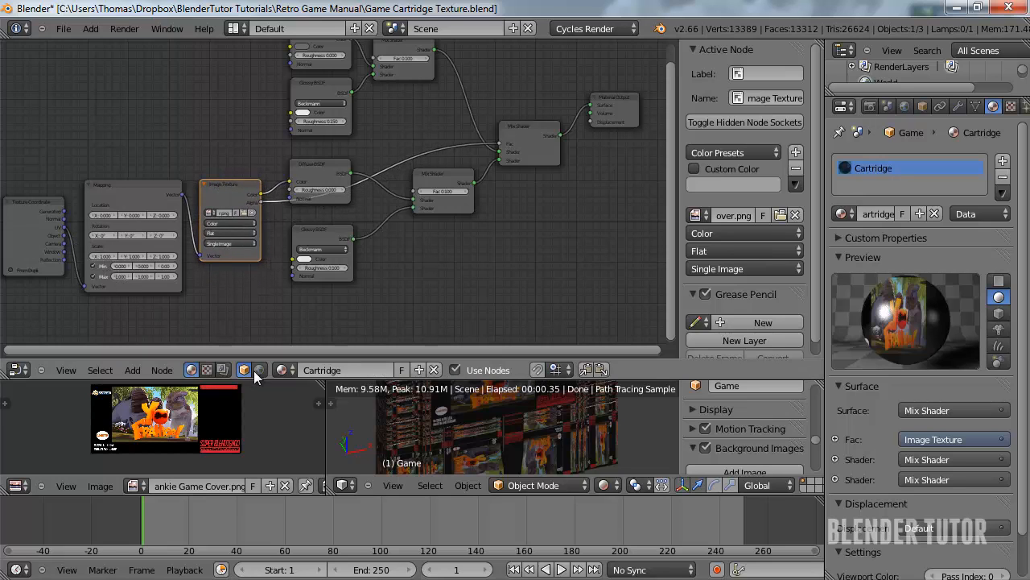
# In Solid shading, select all of the cartridge mesh except the label area and unwrap it
pyautogui.press('Tab')
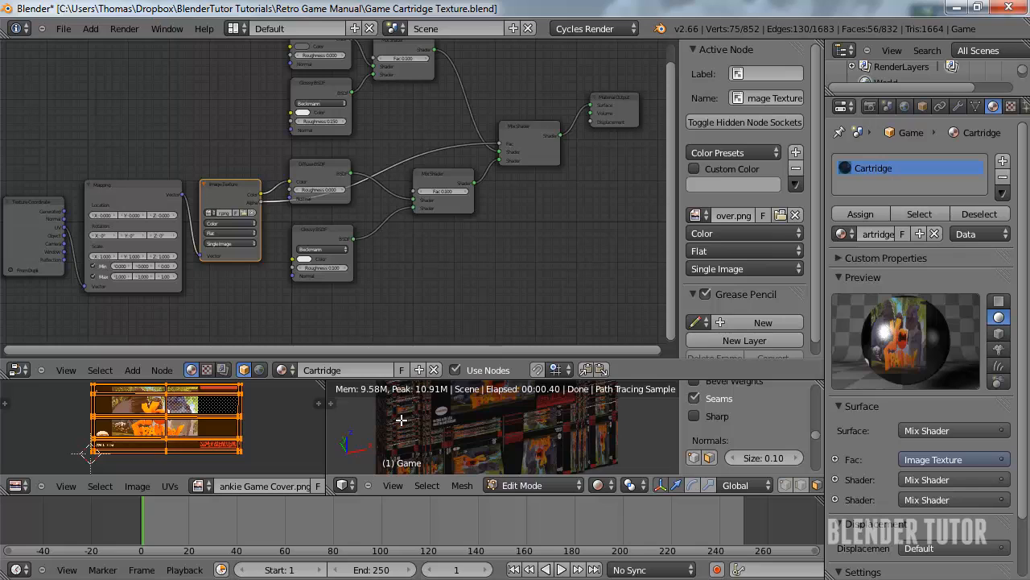
pyautogui.scroll(-4, 401, 419)
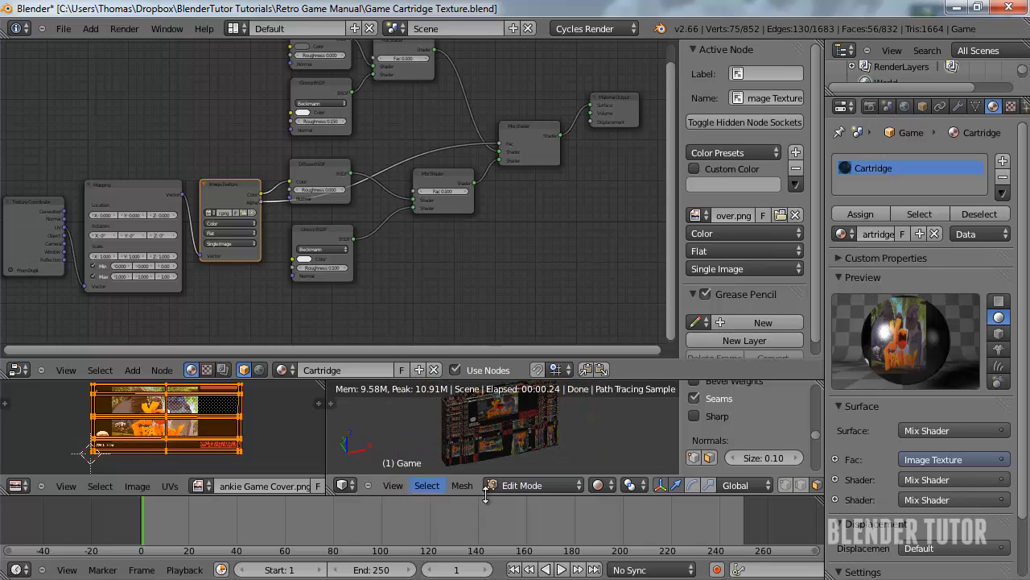
pyautogui.press('Tab')
pyautogui.click(604, 485)
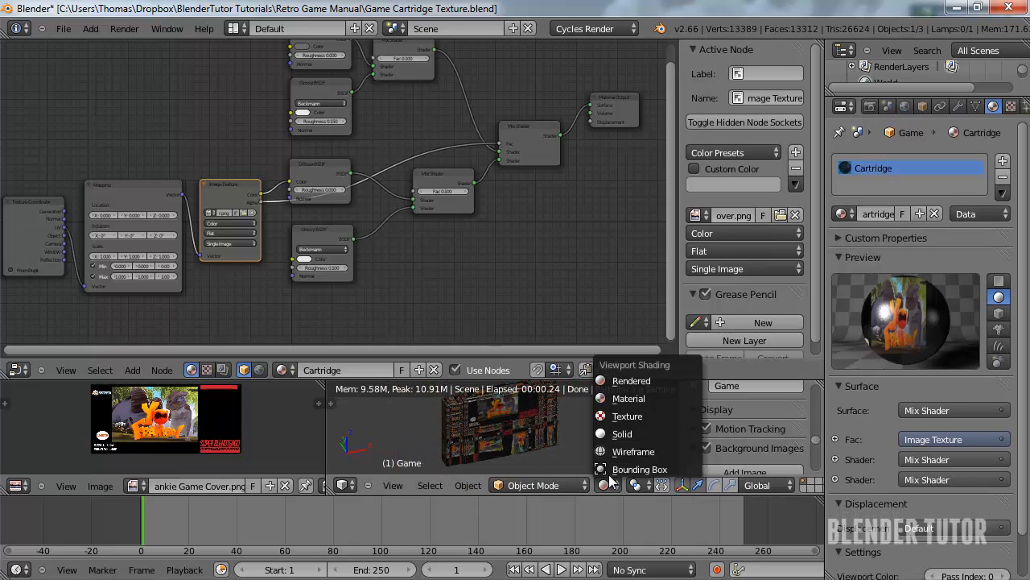
pyautogui.click(633, 433)
pyautogui.press('Tab')
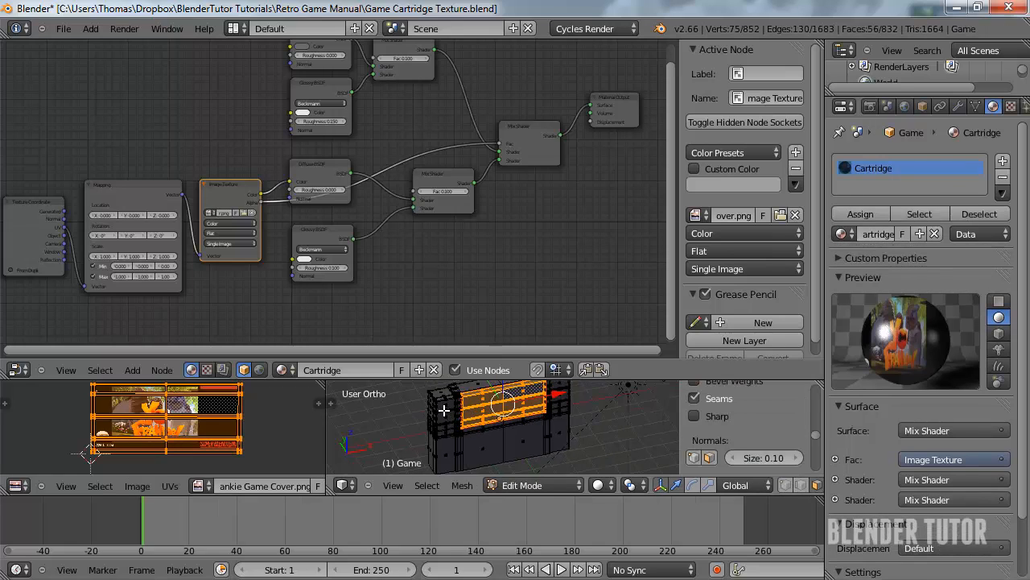
pyautogui.press('a')
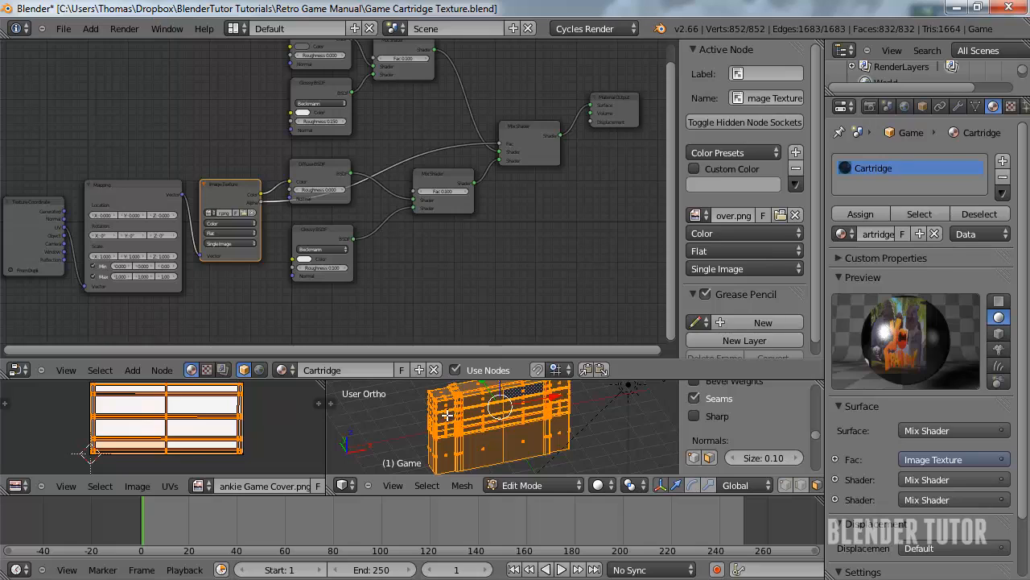
pyautogui.rightClick(448, 418)
pyautogui.hotkey('ctrl', 'l')
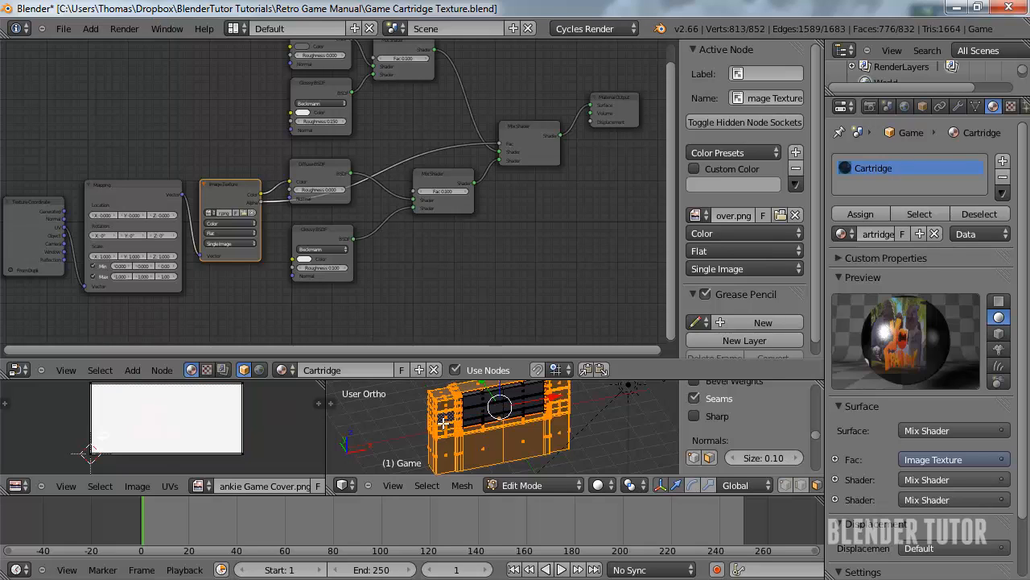
pyautogui.press('u')
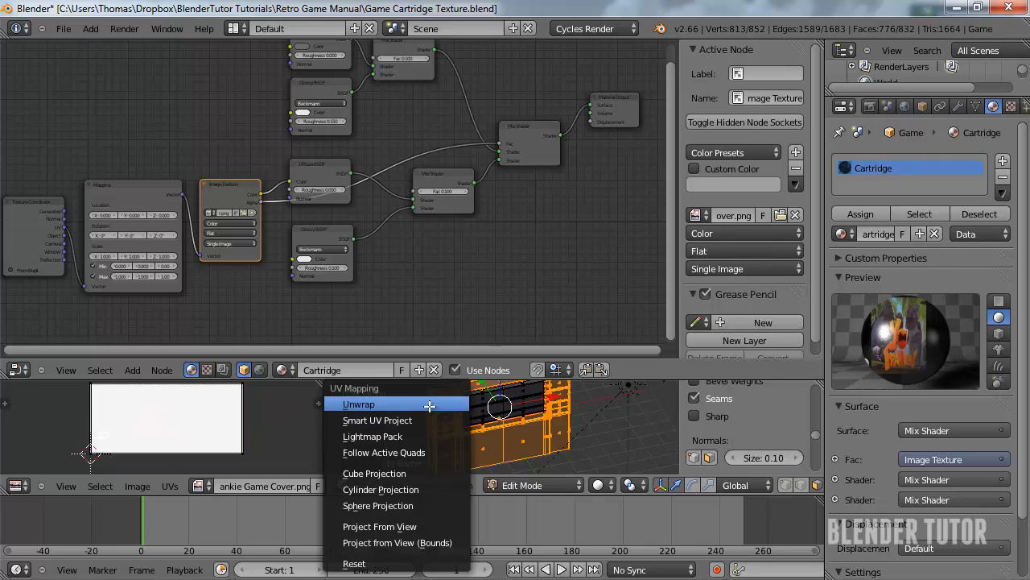
pyautogui.click(433, 405)
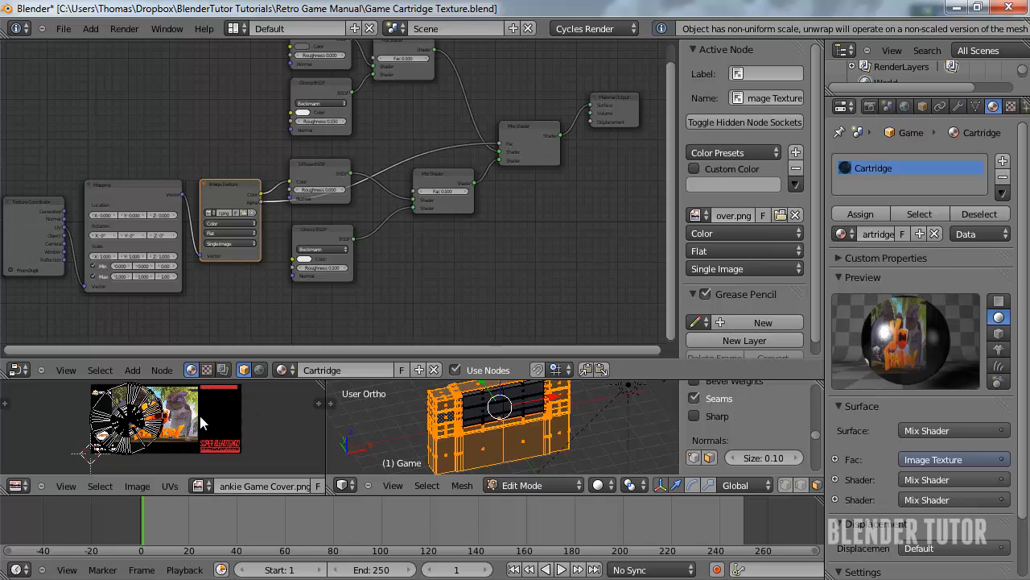
# Scale the cartridge body's UV layout down to a small island and move it off the left side of the cover image
pyautogui.press('a')
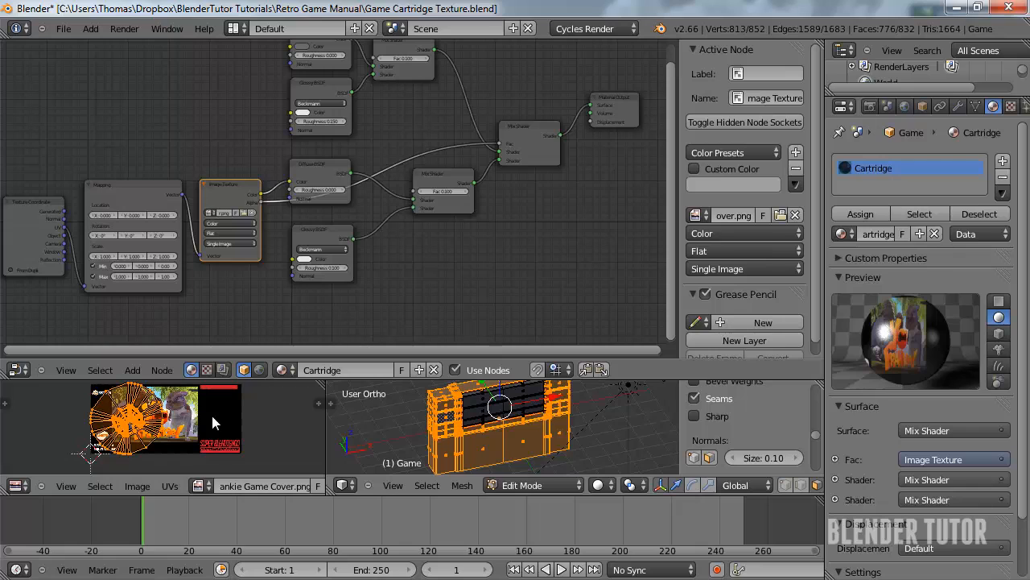
pyautogui.press('s')
pyautogui.click(149, 418)
pyautogui.press('g')
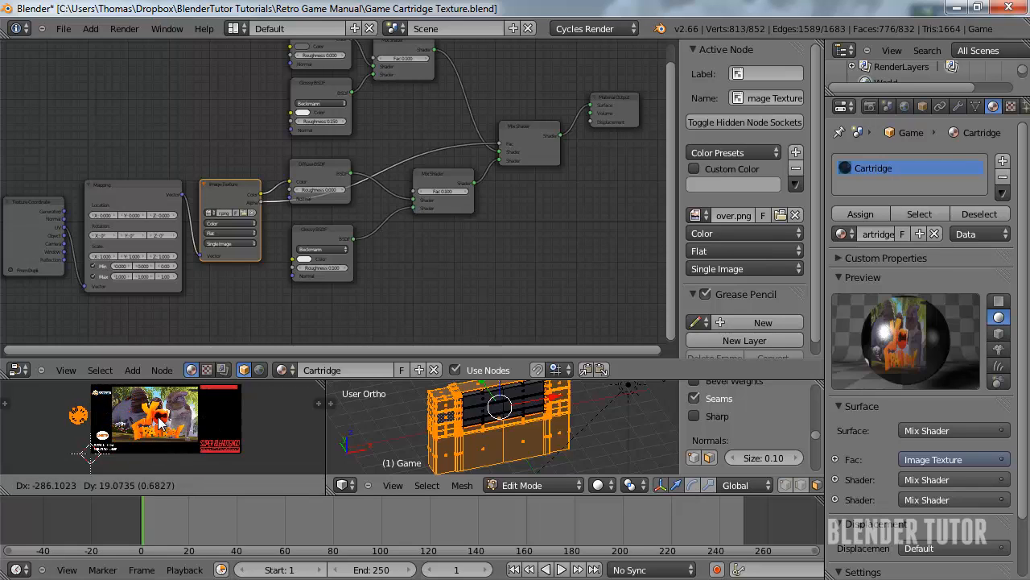
pyautogui.click(155, 417)
# Preview the cartridge in Rendered shading, and enlarge the UV and 3D views to check the moved body UVs
pyautogui.press('Tab')
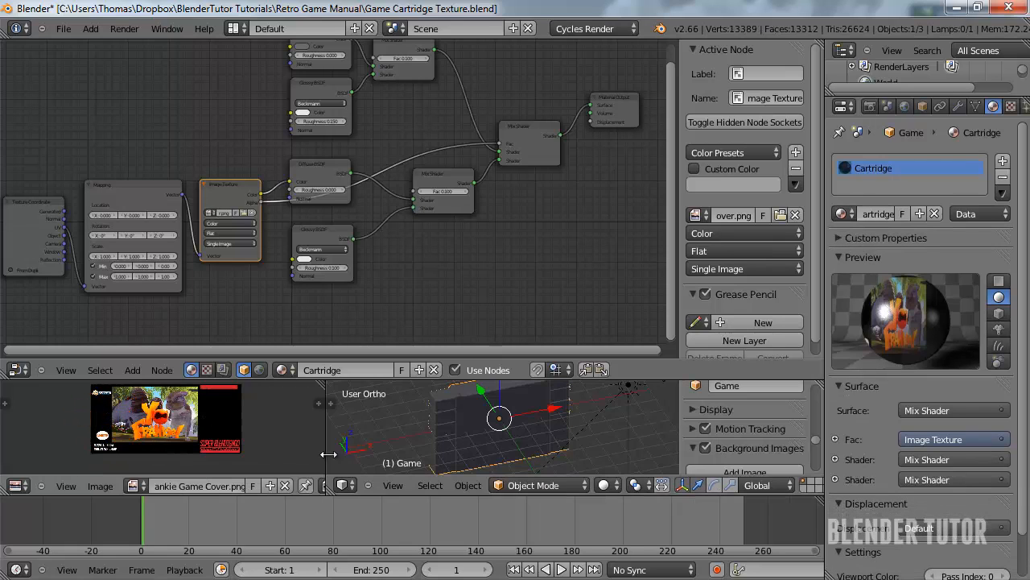
pyautogui.click(603, 484)
pyautogui.click(628, 380)
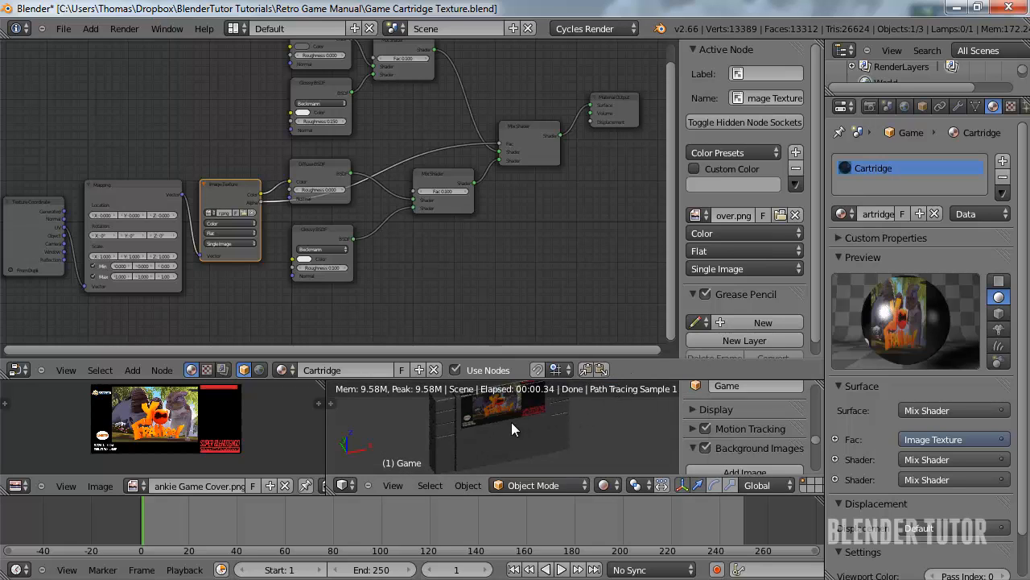
pyautogui.press('Tab')
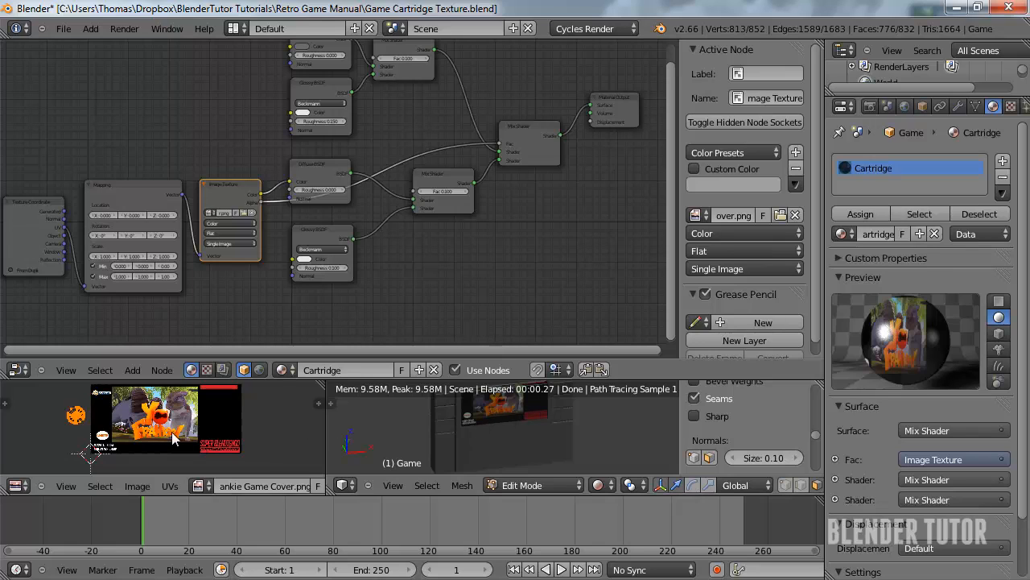
pyautogui.scroll(3, 78, 413)
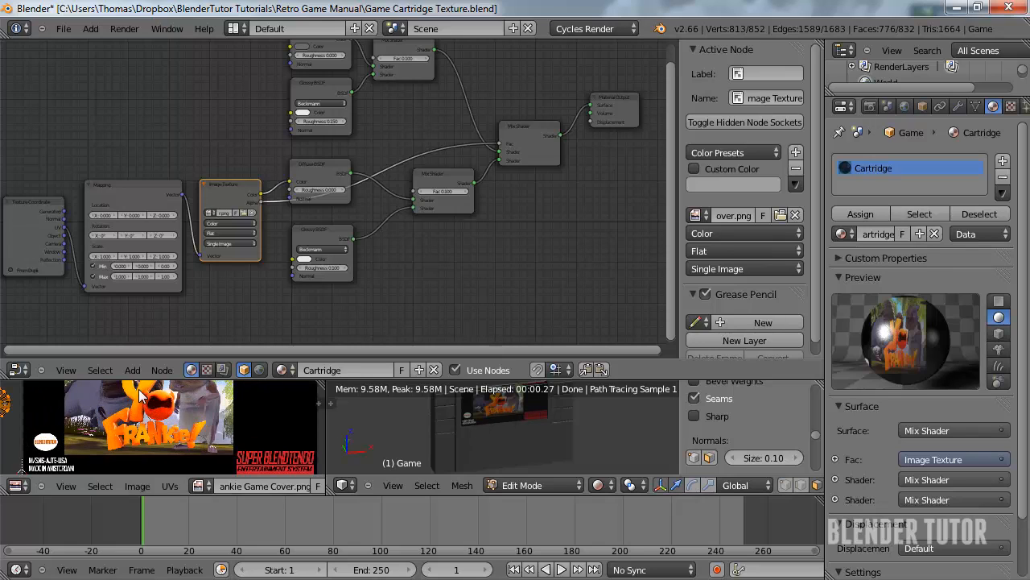
pyautogui.moveTo(167, 378); pyautogui.dragTo(167, 163)
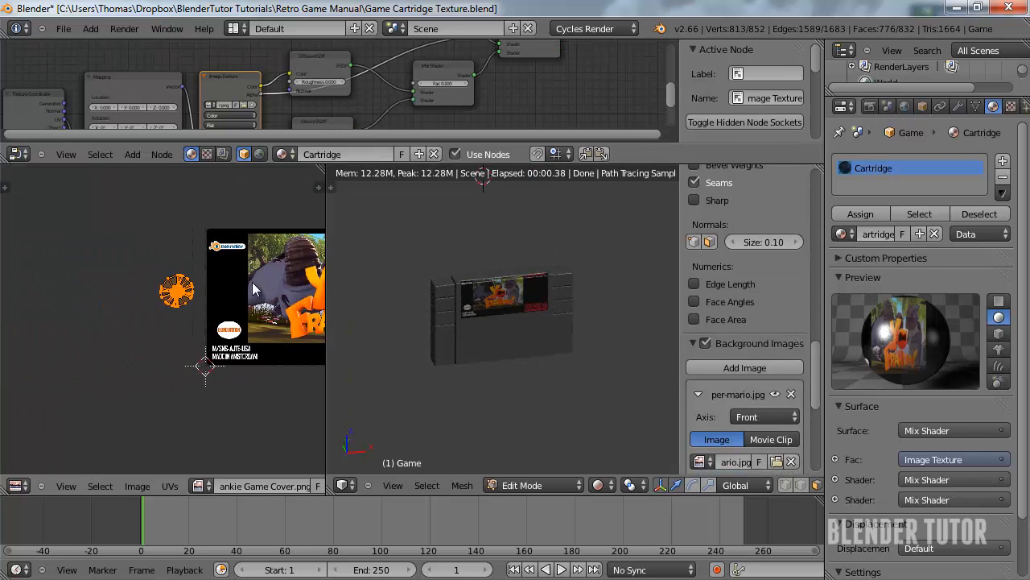
pyautogui.moveTo(231, 260); pyautogui.dragTo(86, 270, button='middle')
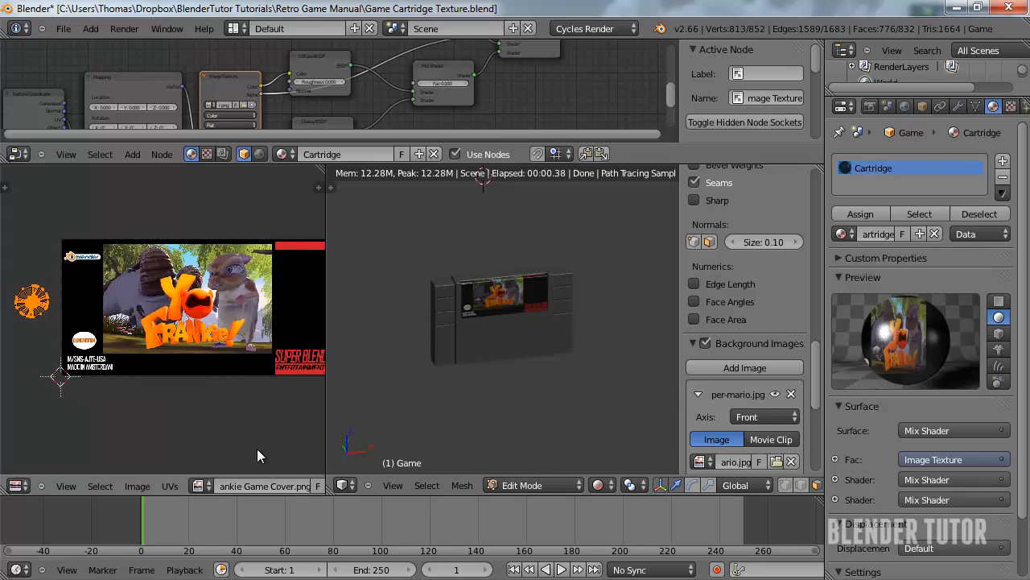
# Examine the cartridge label up close in Rendered shading and return to Solid shading
pyautogui.click(600, 485)
pyautogui.click(627, 437)
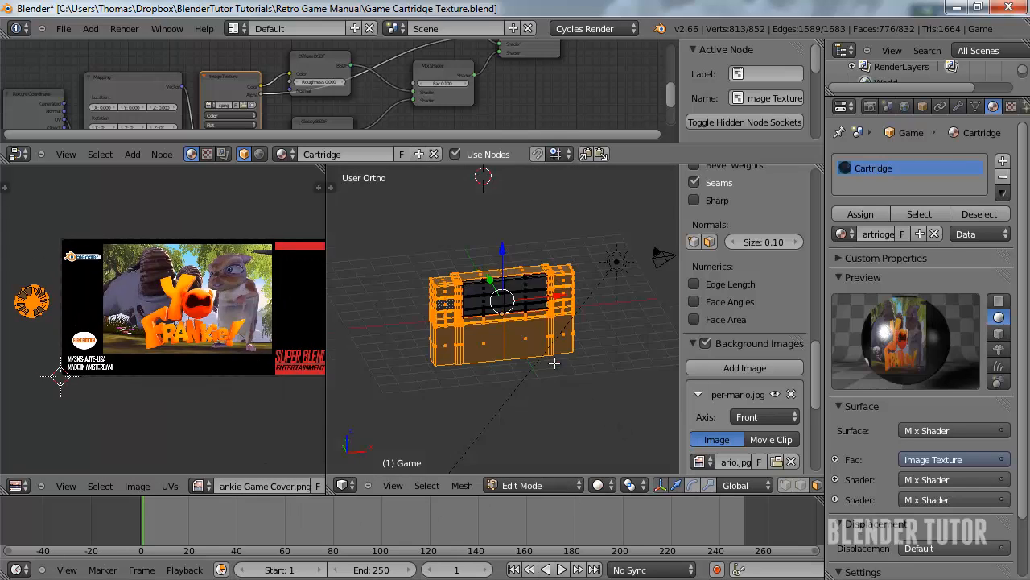
pyautogui.scroll(5, 547, 362)
pyautogui.press('Tab')
pyautogui.moveTo(487, 345)
pyautogui.mouseDown(button='middle')
pyautogui.moveTo(556, 362)
pyautogui.moveTo(587, 338)
pyautogui.moveTo(528, 273)
pyautogui.moveTo(531, 305)
pyautogui.moveTo(514, 330)
pyautogui.mouseUp(button='middle')
pyautogui.click(604, 485)
pyautogui.click(658, 381)
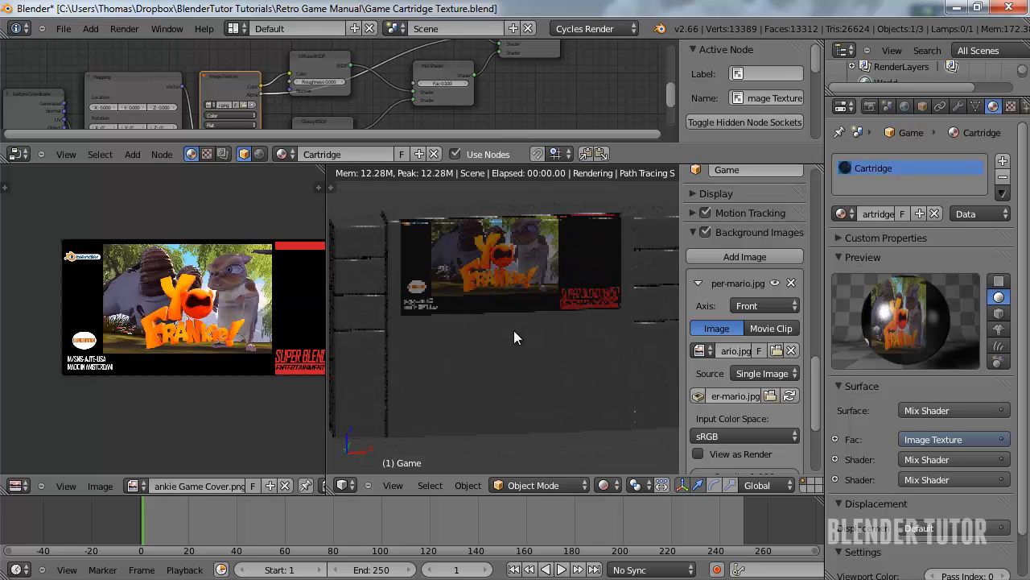
pyautogui.click(604, 485)
pyautogui.click(623, 434)
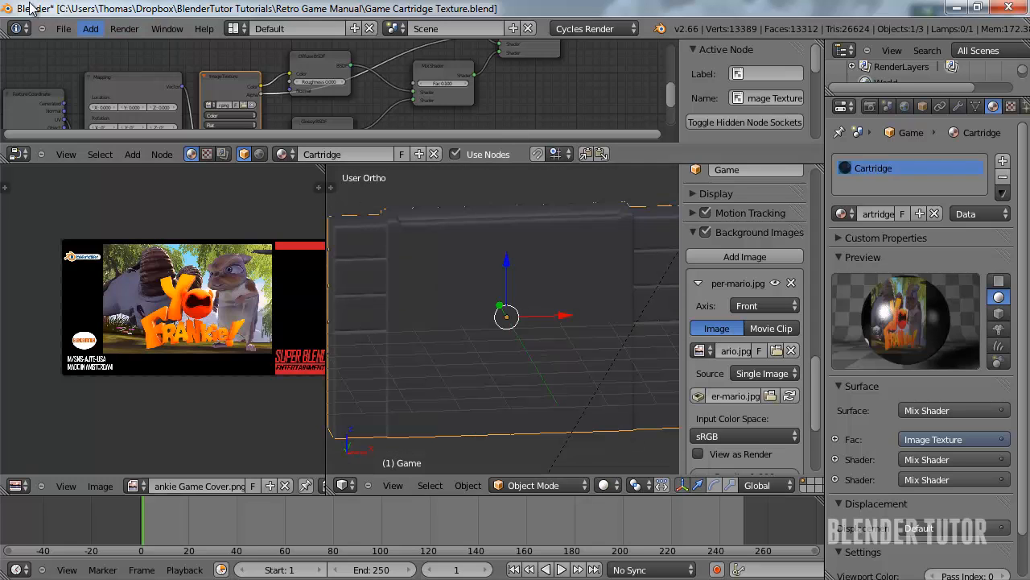
# Save the cartridge texture file and open Final Scene.blend from the Retro Game Manual folder
pyautogui.click(63, 28)
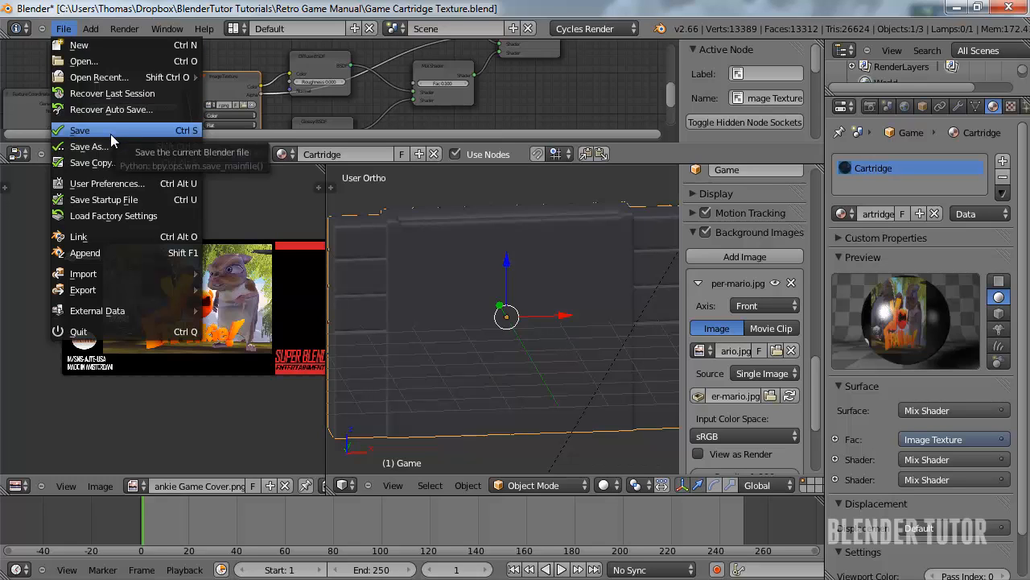
pyautogui.click(110, 133)
pyautogui.click(62, 30)
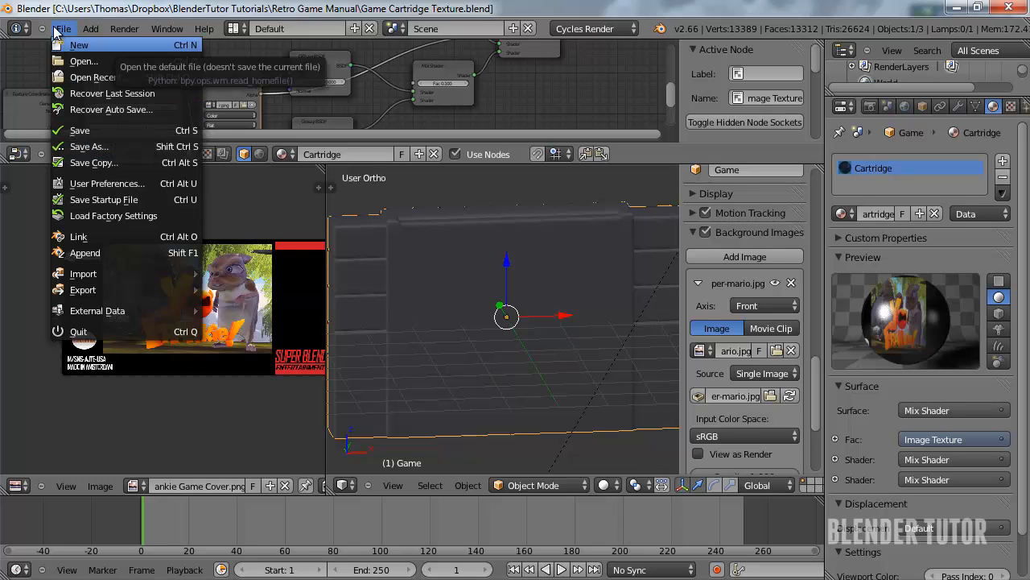
pyautogui.click(120, 63)
pyautogui.click(264, 173)
pyautogui.click(995, 72)
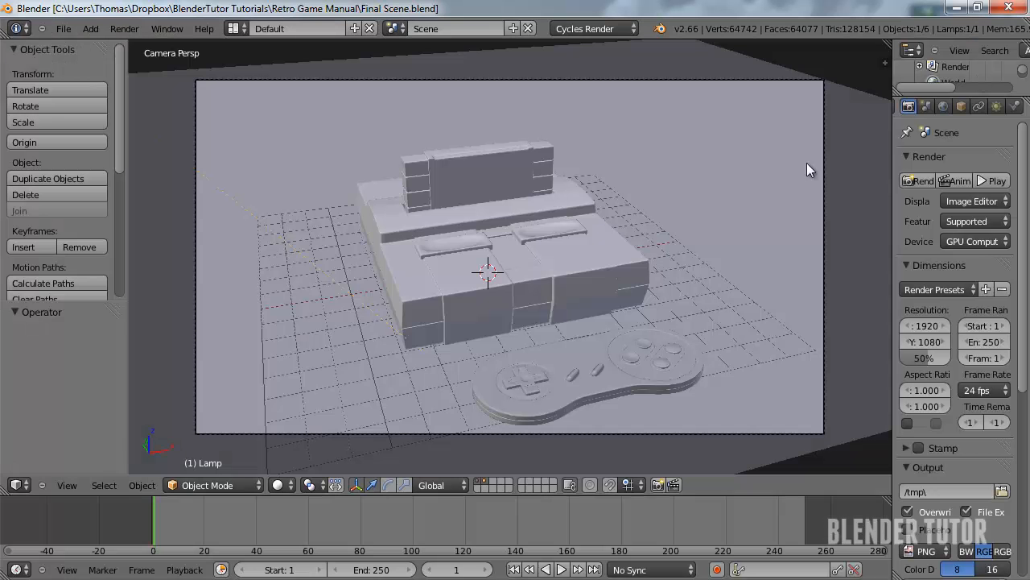
# Preview the untextured final scene in Rendered shading, return to Solid shading and select the console
pyautogui.scroll(-4, 438, 346)
pyautogui.scroll(3, 451, 420)
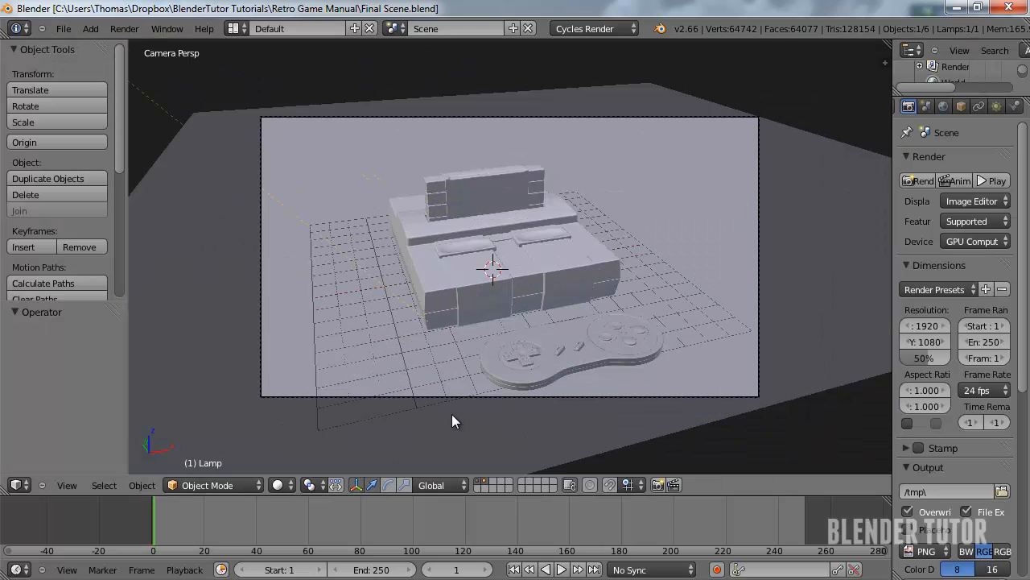
pyautogui.click(281, 486)
pyautogui.click(300, 383)
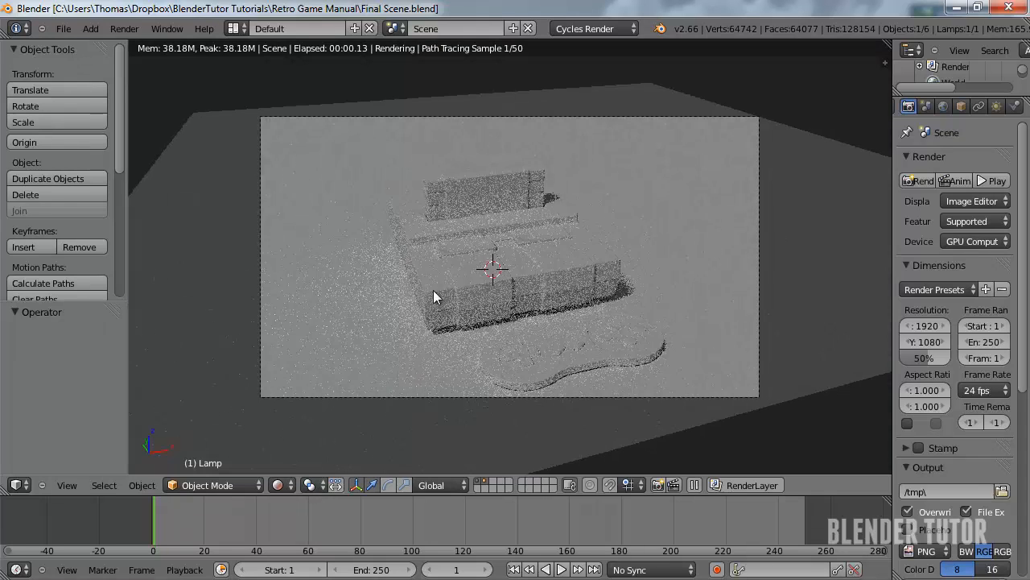
pyautogui.click(278, 484)
pyautogui.click(303, 435)
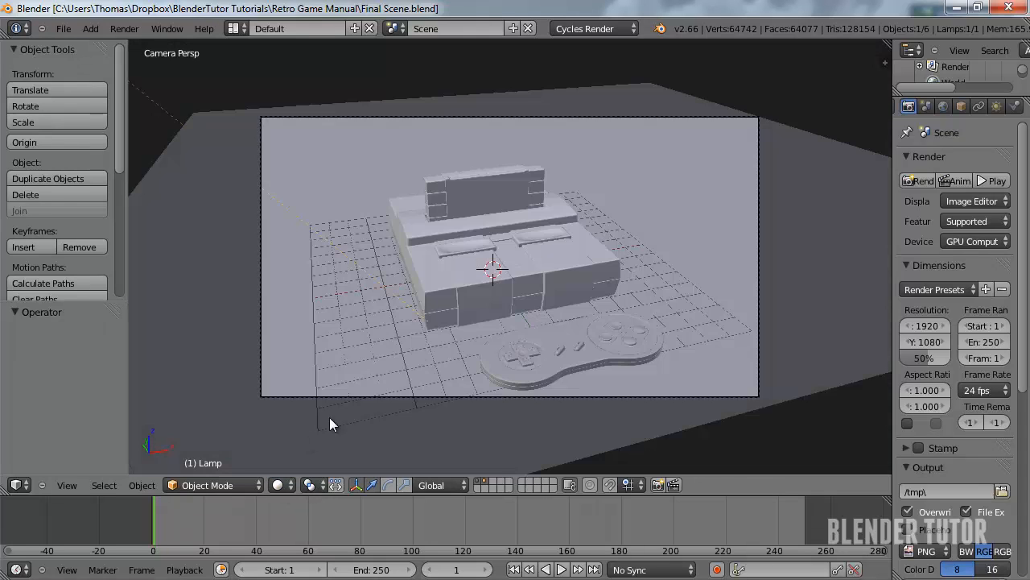
pyautogui.rightClick(481, 276)
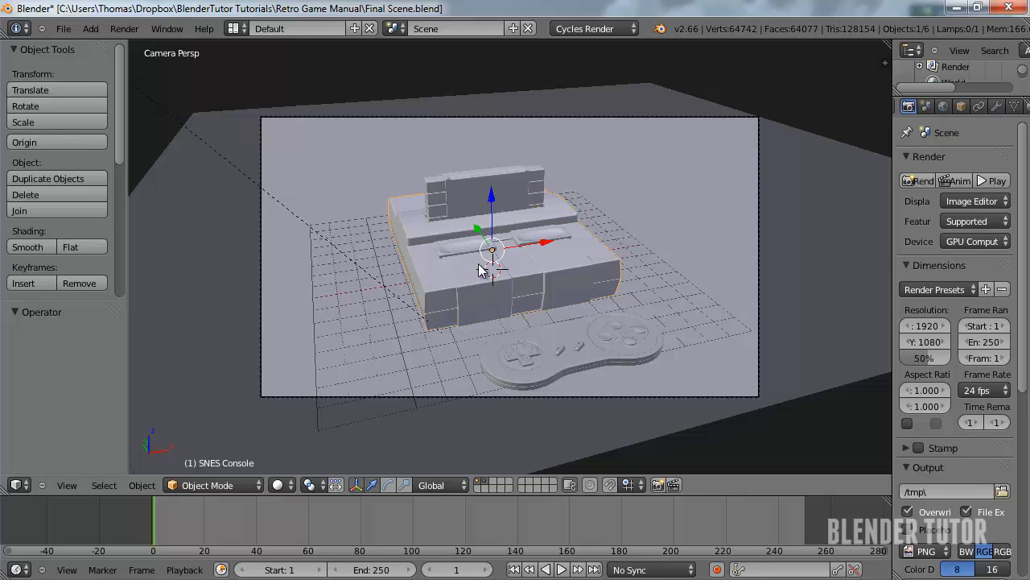
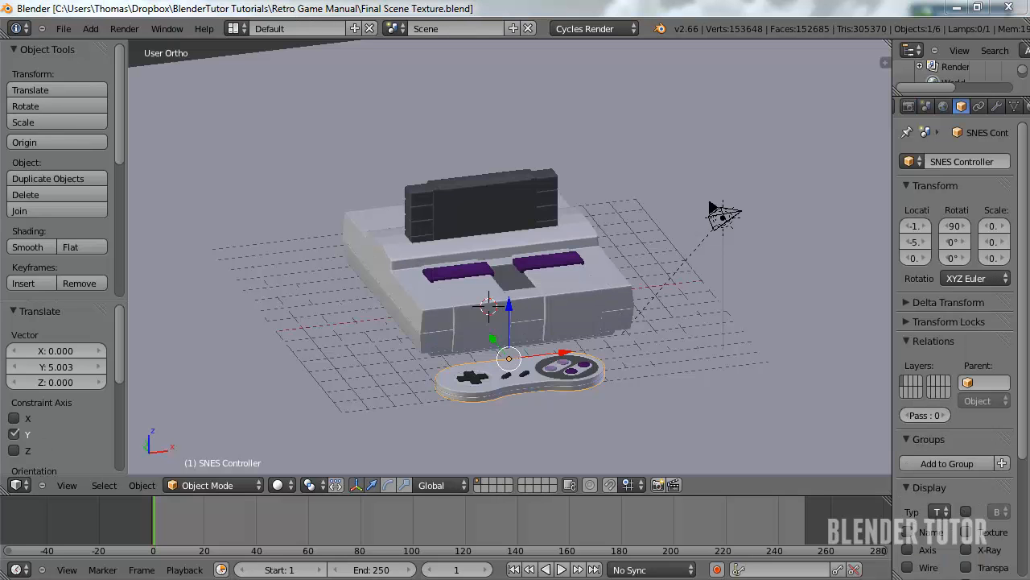
# Inspect the textured console, cartridge and controller in Rendered shading from several angles, and return to Solid shading
pyautogui.moveTo(481, 347); pyautogui.dragTo(452, 424, button='middle')
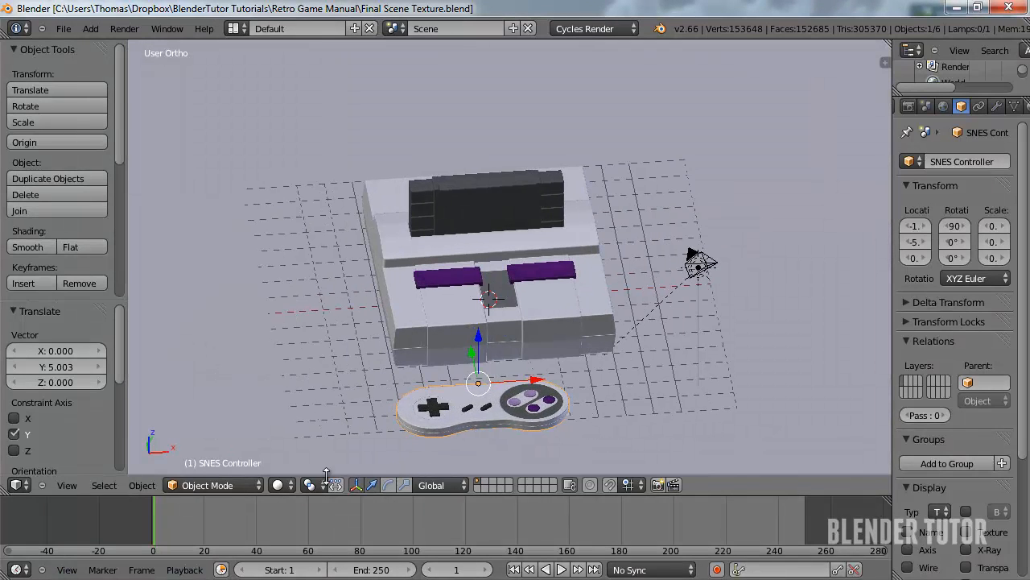
pyautogui.click(277, 485)
pyautogui.click(320, 375)
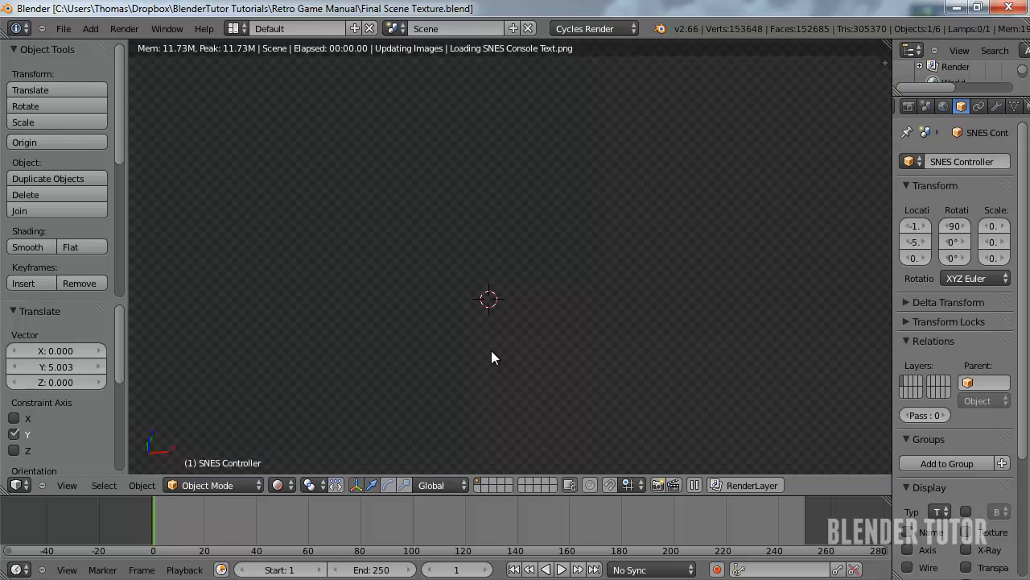
pyautogui.moveTo(561, 337); pyautogui.dragTo(582, 321, button='middle')
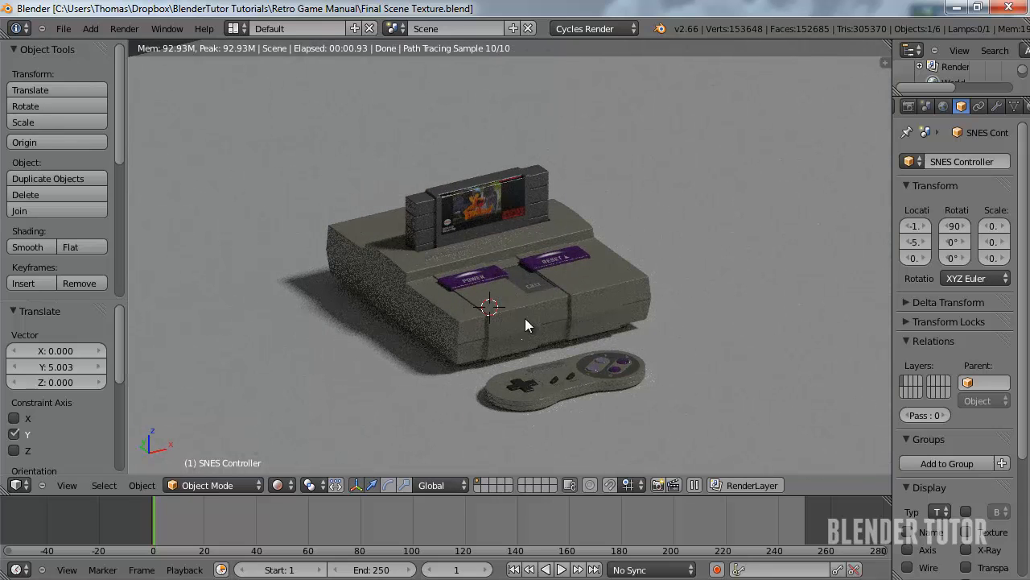
pyautogui.moveTo(494, 320); pyautogui.dragTo(567, 410, button='middle')
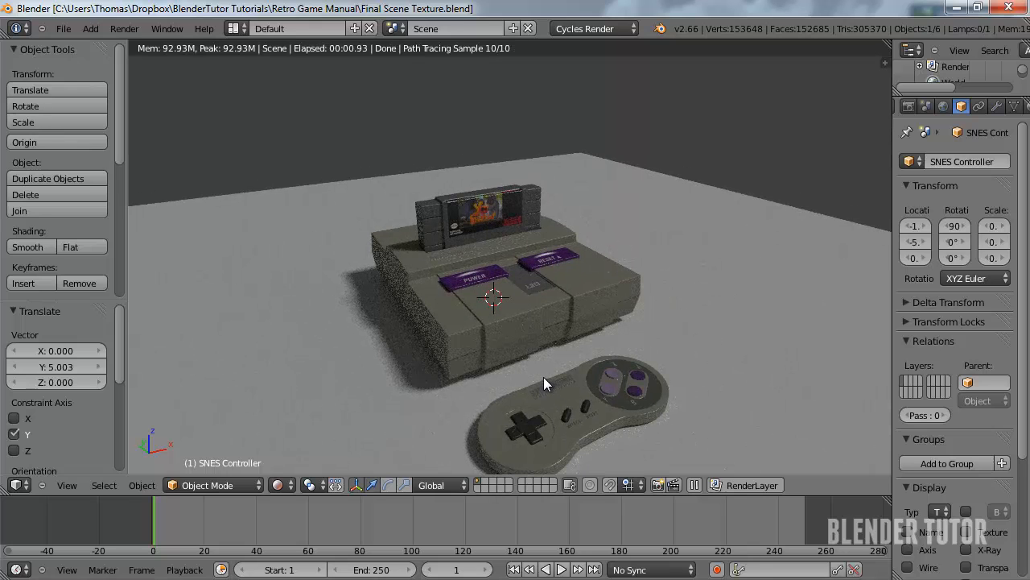
pyautogui.scroll(-2, 523, 350)
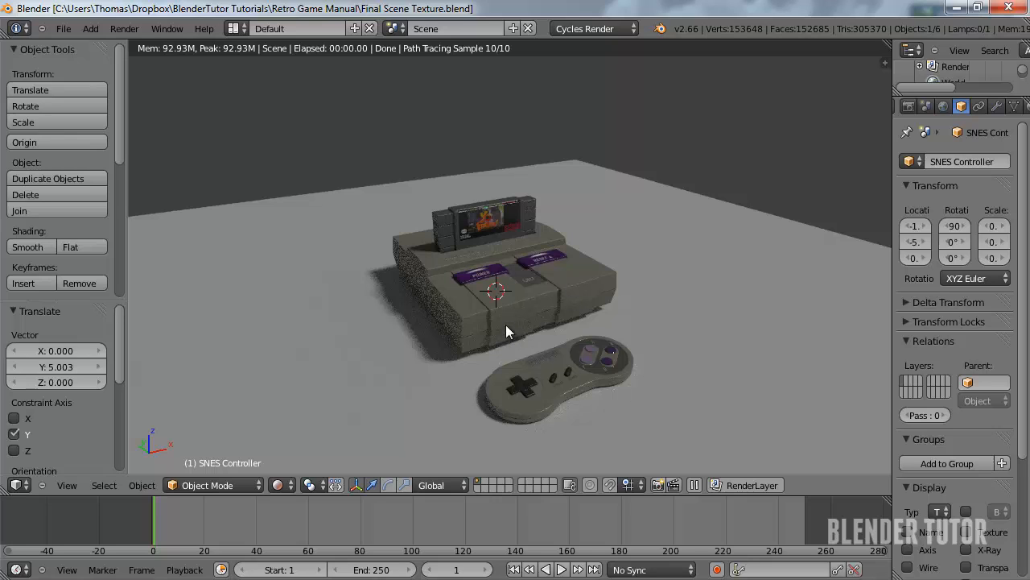
pyautogui.click(278, 485)
pyautogui.click(304, 429)
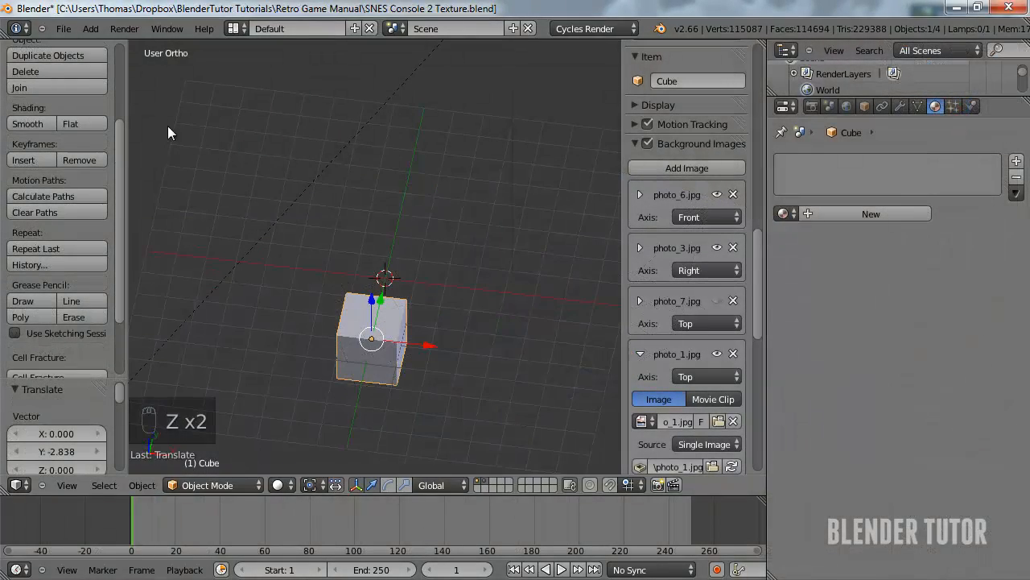
# Start a new scene by reloading the startup file
pyautogui.click(62, 29)
pyautogui.click(79, 42)
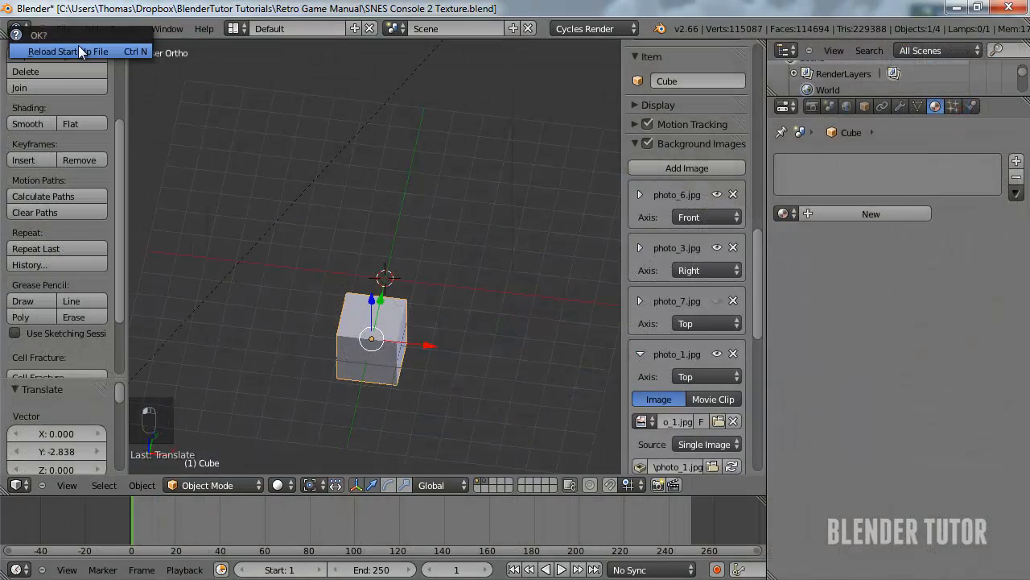
pyautogui.click(78, 45)
pyautogui.moveTo(486, 284); pyautogui.dragTo(486, 329, button='middle')
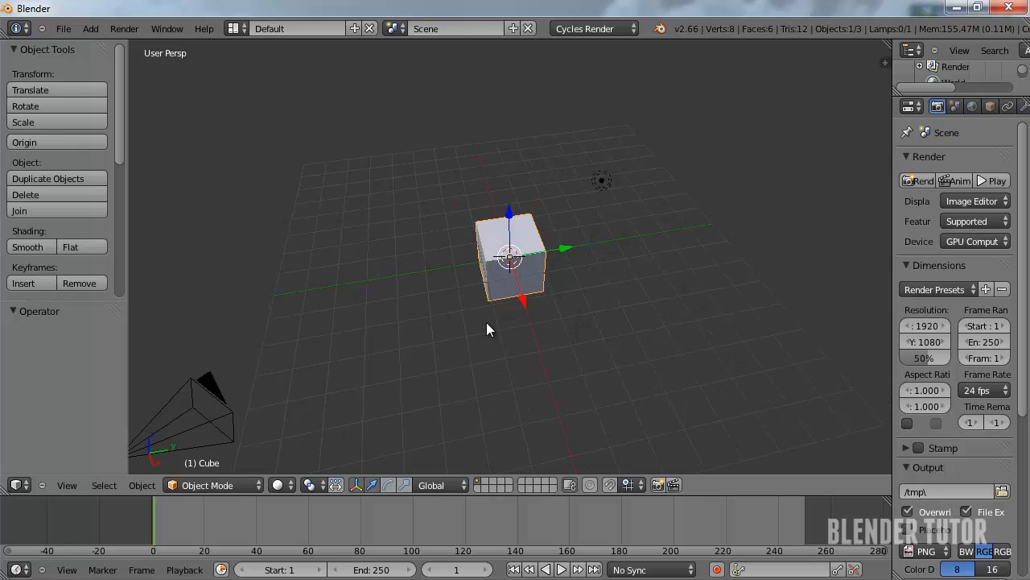
# Enable background images for the 3D view and add an empty image slot
pyautogui.press('n')
pyautogui.scroll(-5, 775, 387)
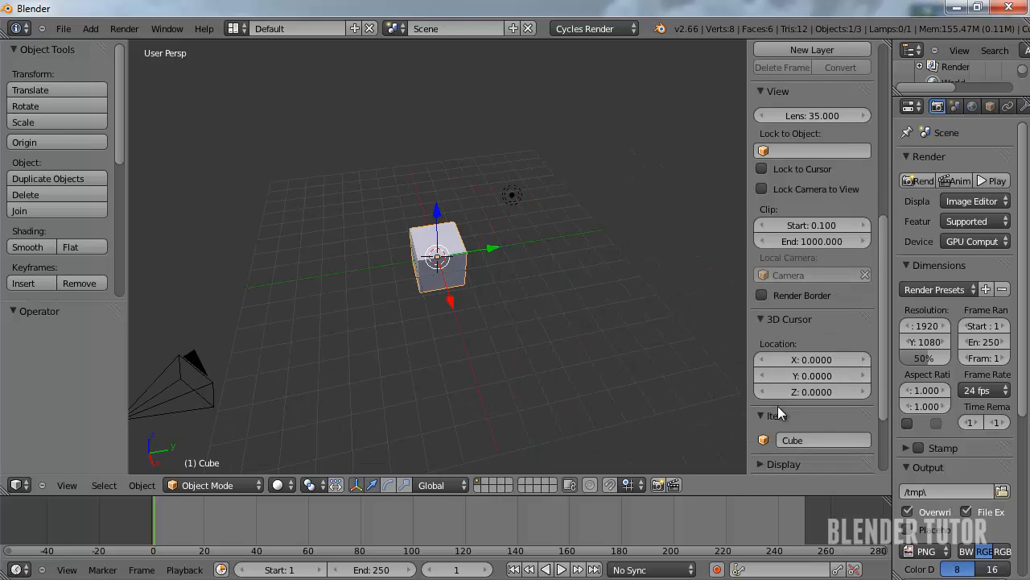
pyautogui.click(810, 458)
pyautogui.scroll(6, 811, 387)
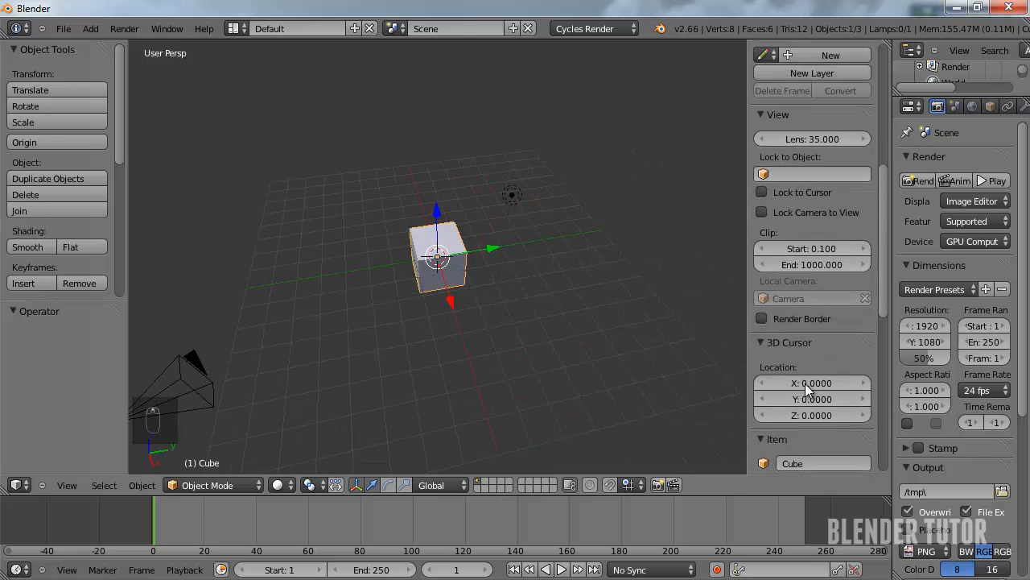
pyautogui.scroll(-5, 786, 286)
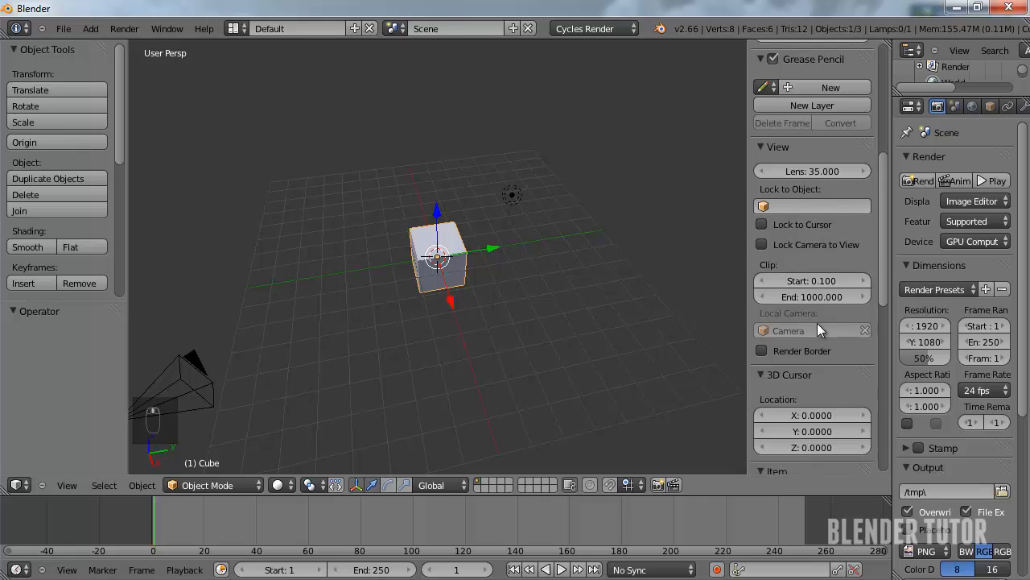
pyautogui.scroll(-3, 811, 330)
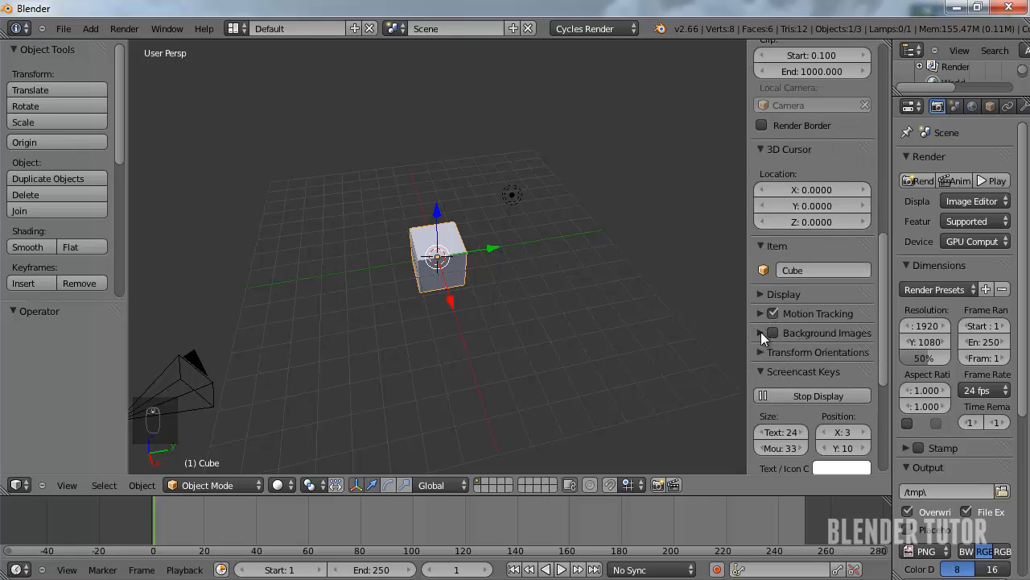
pyautogui.click(773, 333)
pyautogui.click(761, 333)
pyautogui.click(781, 352)
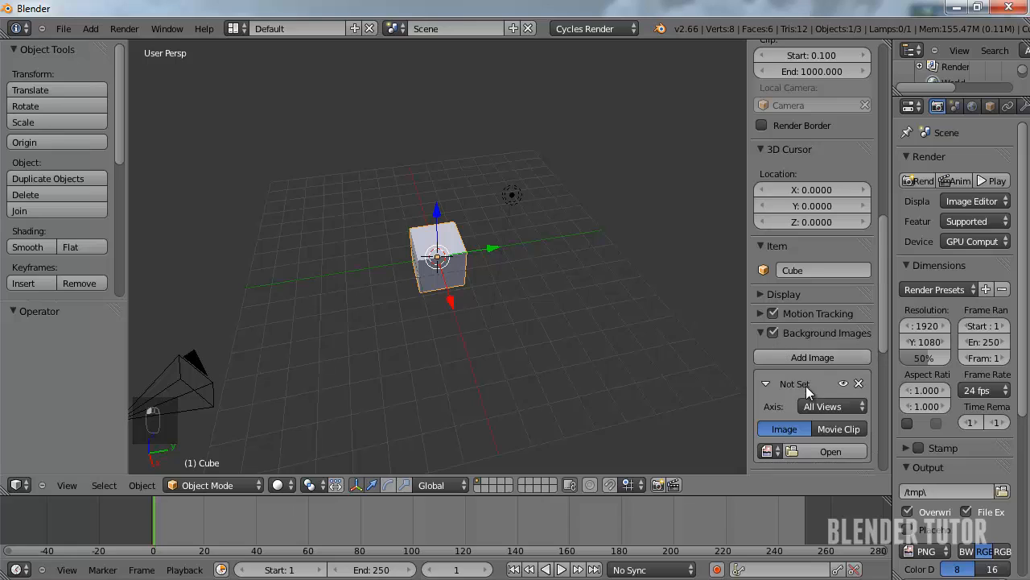
# Restrict the new background image to the Top axis
pyautogui.scroll(-3, 805, 385)
pyautogui.click(830, 309)
pyautogui.press('Escape')
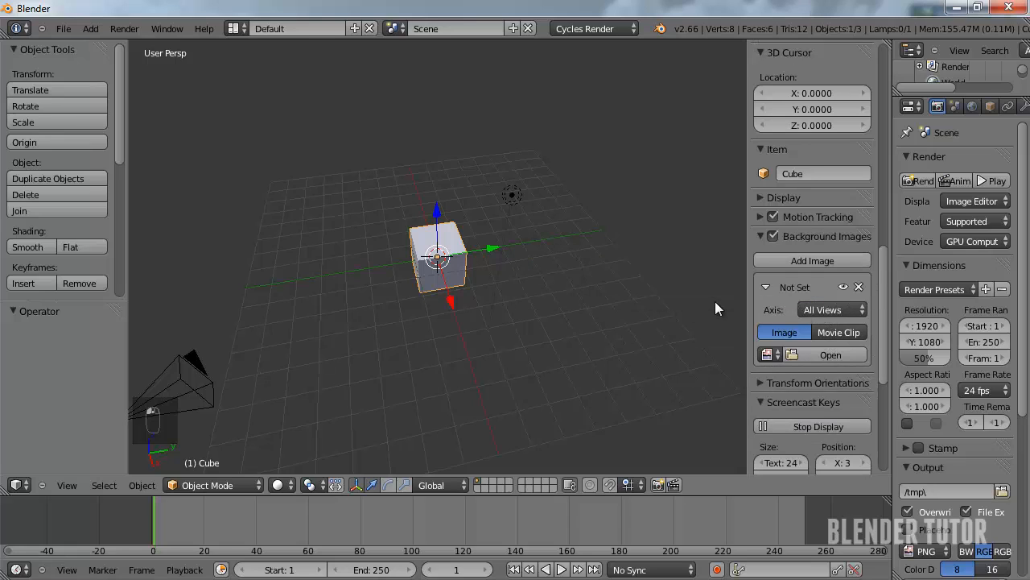
pyautogui.click(821, 309)
pyautogui.click(734, 293)
pyautogui.click(769, 354)
# Load photo_1.jpg from the Retro Game Manual Reference folder as the background image
pyautogui.click(809, 357)
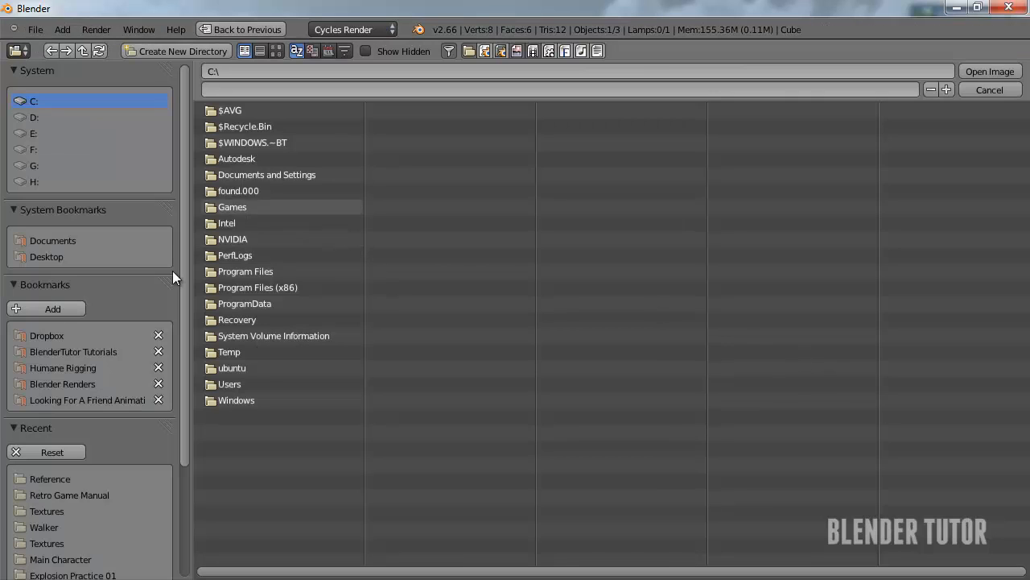
pyautogui.click(69, 353)
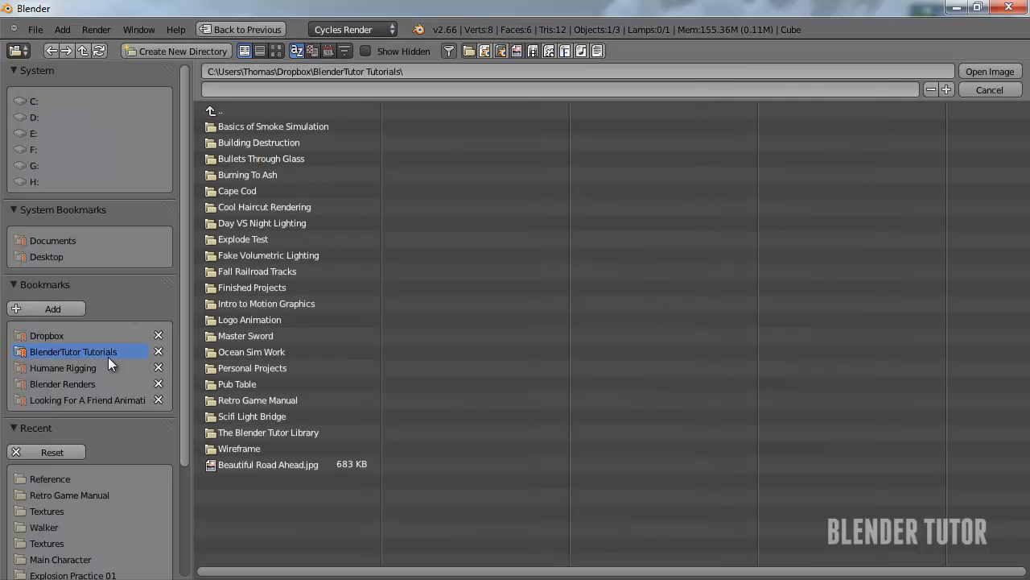
pyautogui.click(256, 400)
pyautogui.click(238, 127)
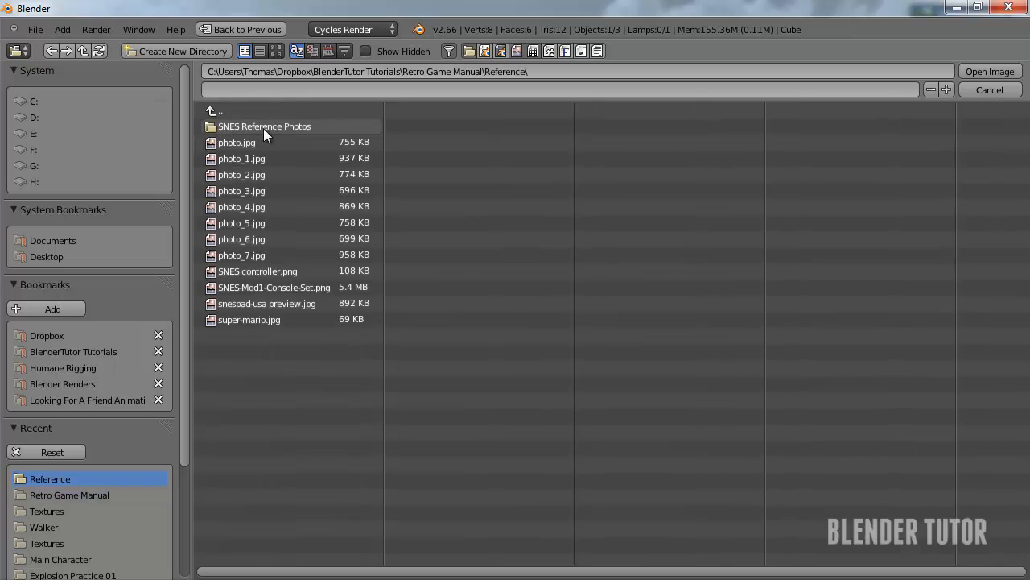
pyautogui.click(275, 51)
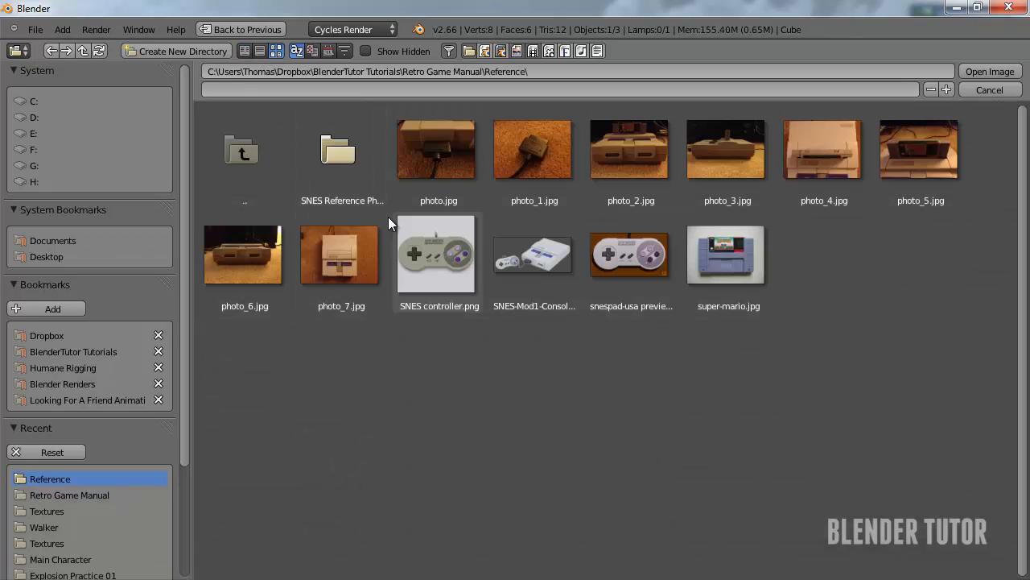
pyautogui.click(528, 150)
pyautogui.click(989, 72)
# Set the background photo's opacity to 1.000 and show it in the top orthographic view
pyautogui.scroll(-8, 791, 363)
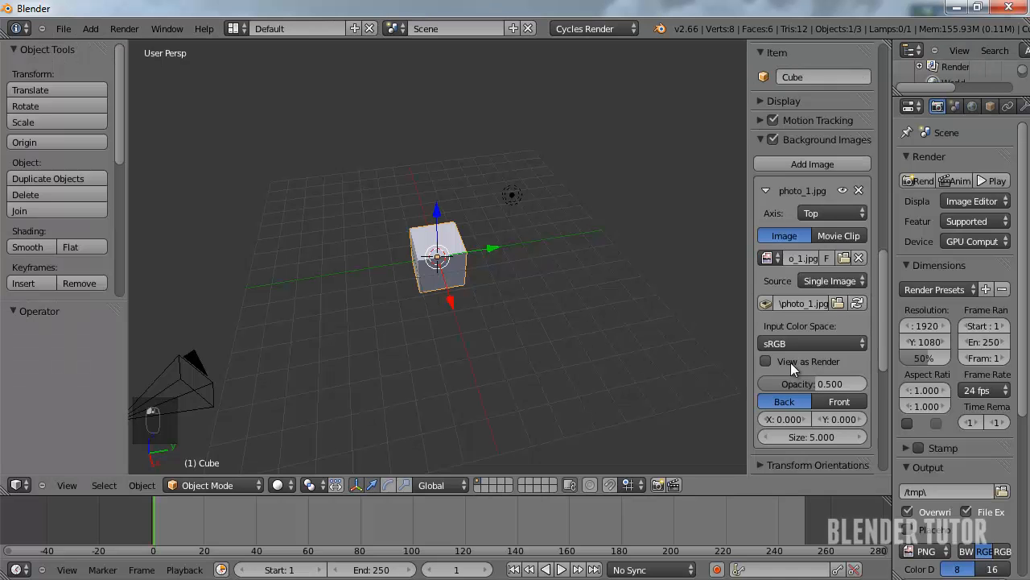
pyautogui.moveTo(795, 226); pyautogui.dragTo(886, 222)
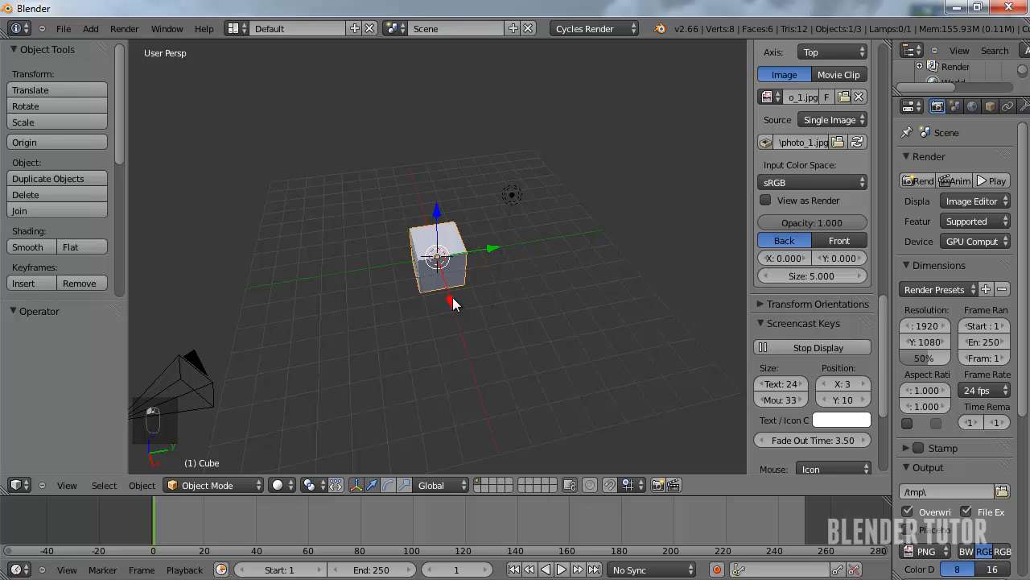
pyautogui.press('KP_7')
pyautogui.press('KP_5')
pyautogui.scroll(4, 491, 288)
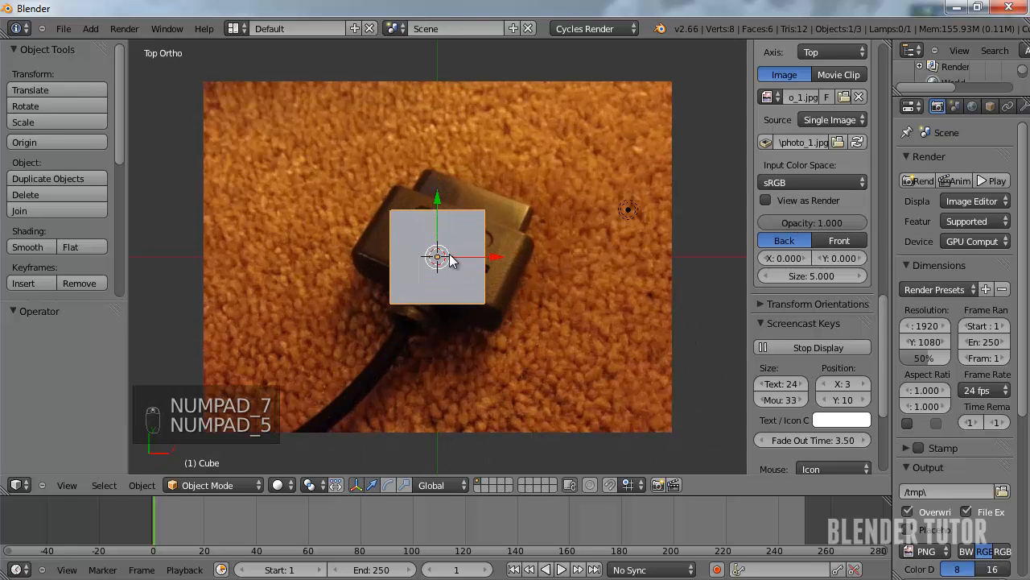
# Move the cube about -2.61 along Y, below the connector in the photo, and scale it by about 1.49 along X
pyautogui.press('g')
pyautogui.press('y')
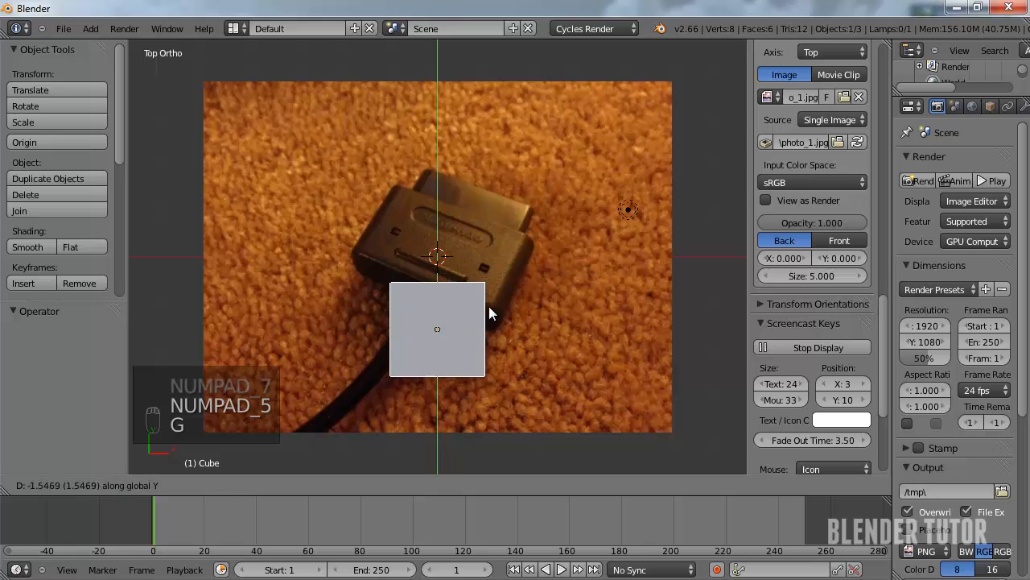
pyautogui.click(493, 338)
pyautogui.press('s')
pyautogui.press('x')
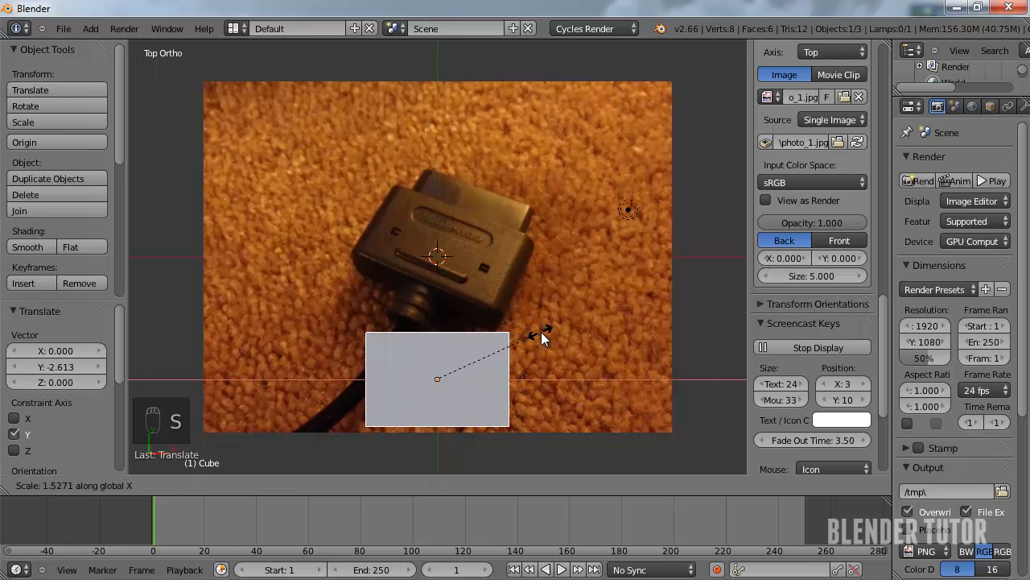
pyautogui.click(537, 338)
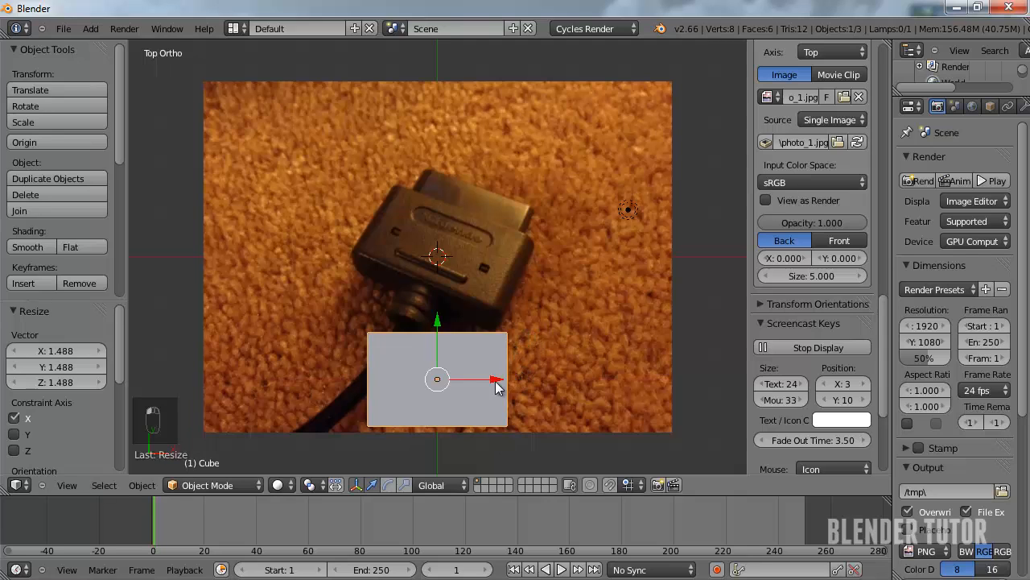
# Flatten the widened cube by scaling it down along Z
pyautogui.moveTo(496, 388); pyautogui.dragTo(473, 245, button='middle')
pyautogui.press('s')
pyautogui.press('z')
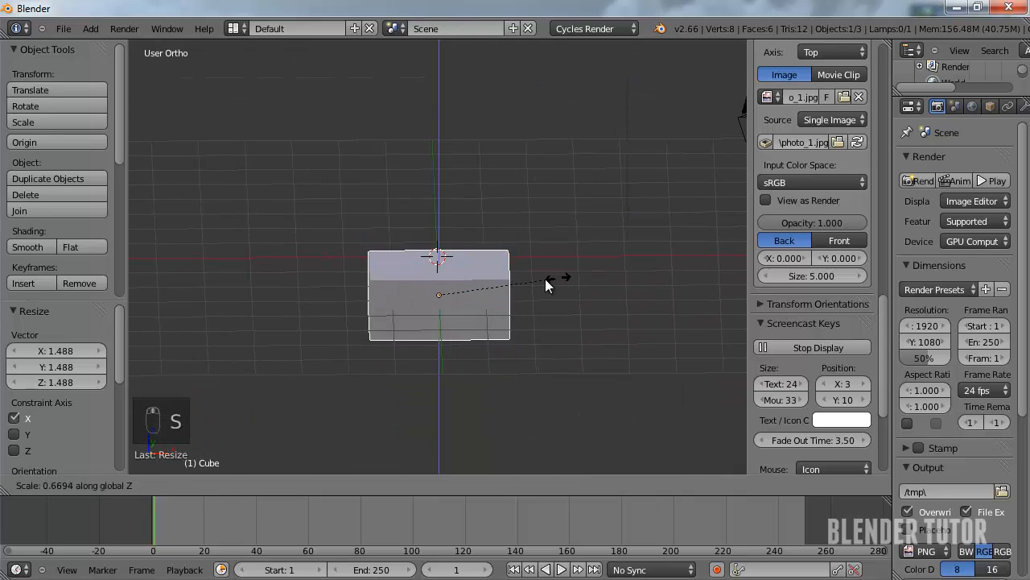
pyautogui.click(521, 282)
pyautogui.moveTo(521, 282); pyautogui.dragTo(395, 289, button='middle')
pyautogui.press('s')
pyautogui.click(509, 291)
pyautogui.moveTo(509, 290); pyautogui.dragTo(422, 285, button='middle')
# Add a level 2 subdivision surface to the block and compare it with the photo in top view
pyautogui.hotkey('ctrl', '2')
pyautogui.press('KP_7')
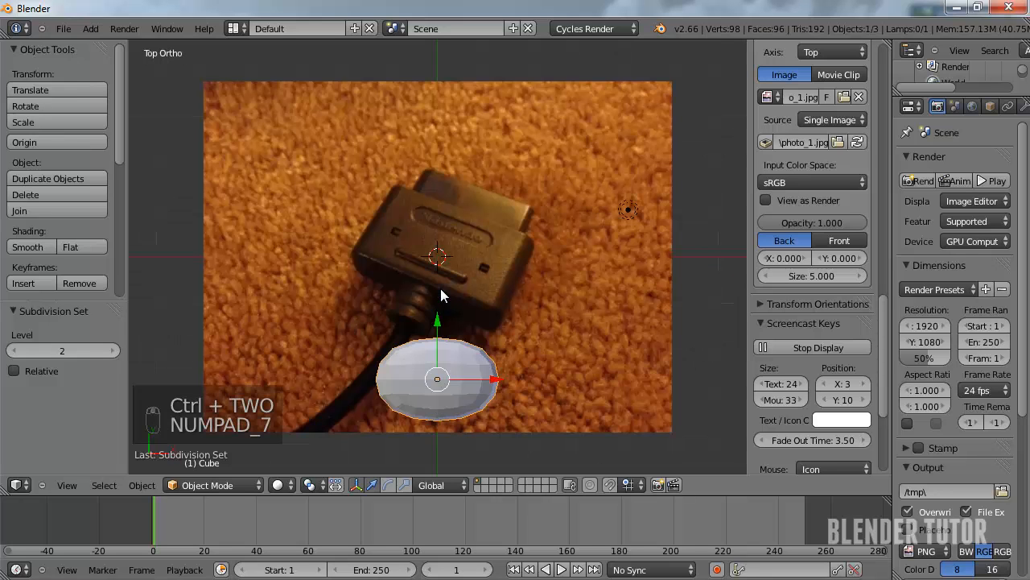
pyautogui.scroll(4, 449, 330)
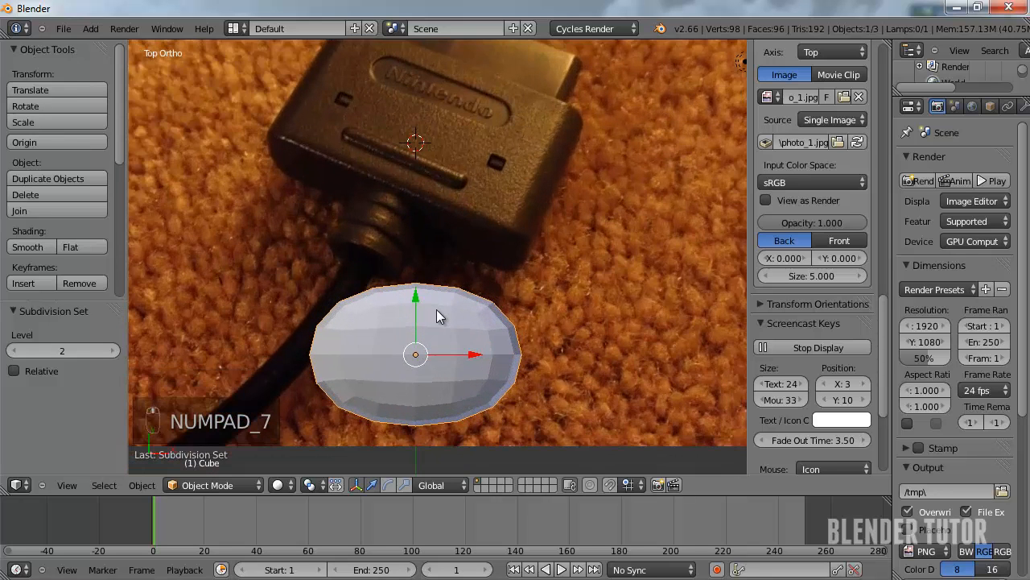
pyautogui.scroll(-5, 436, 309)
# Cut two edge loops crosswise through the block in Edit Mode and spread them by about 1.9 along X
pyautogui.press('Tab')
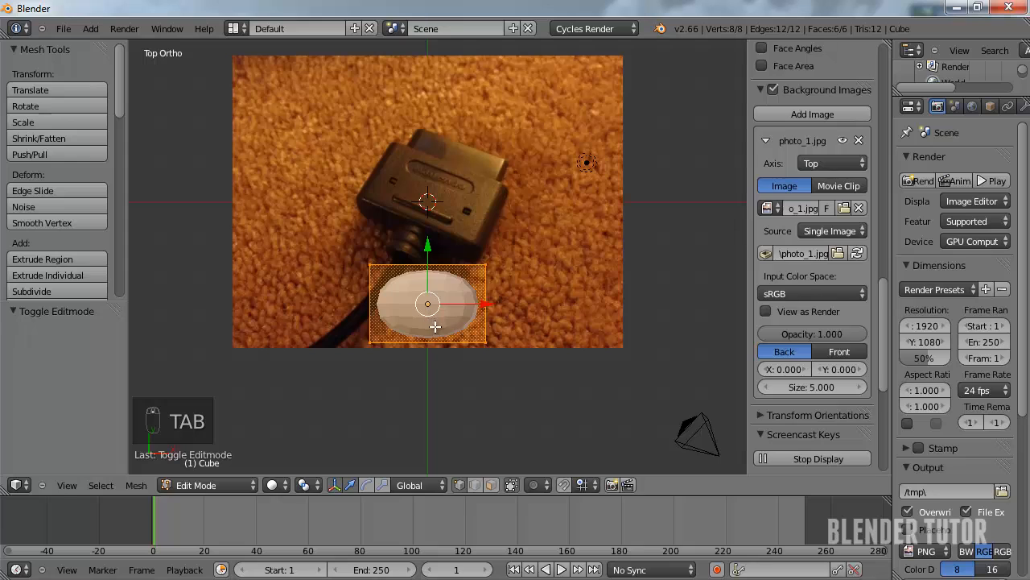
pyautogui.hotkey('ctrl', 'r')
pyautogui.scroll(1, 439, 333)
pyautogui.click(439, 335)
pyautogui.rightClick(440, 335)
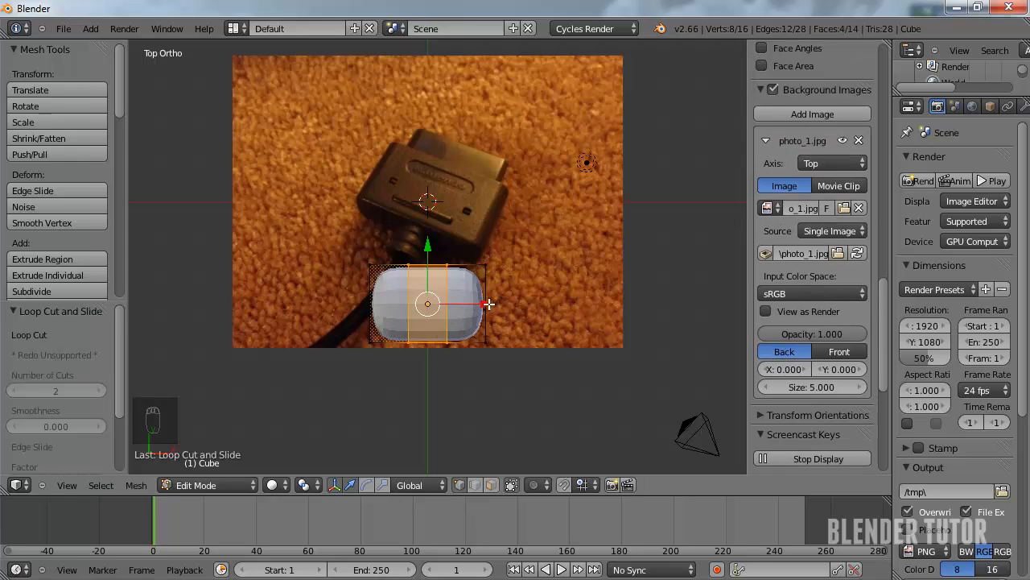
pyautogui.press('s')
pyautogui.press('x')
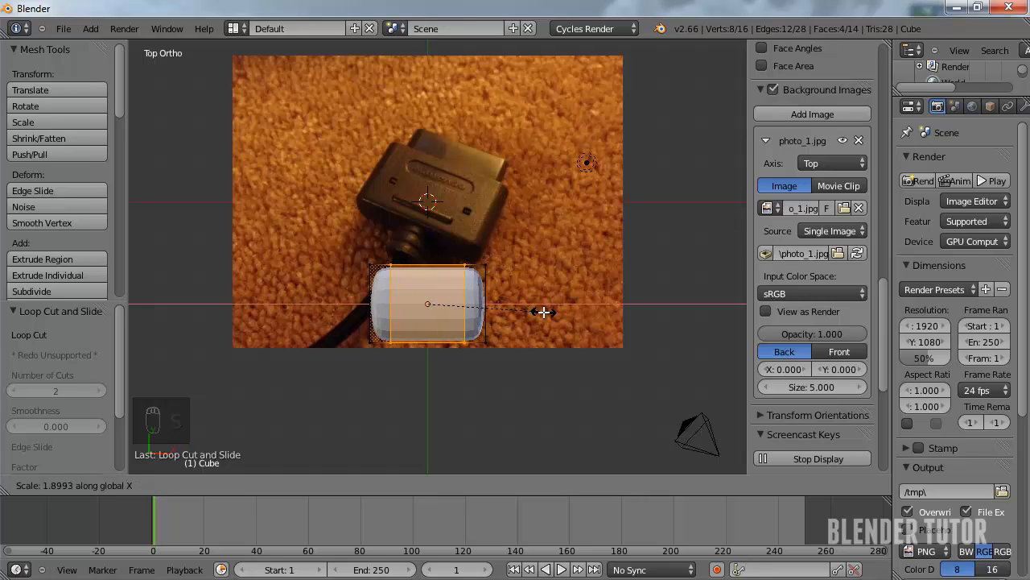
pyautogui.click(544, 312)
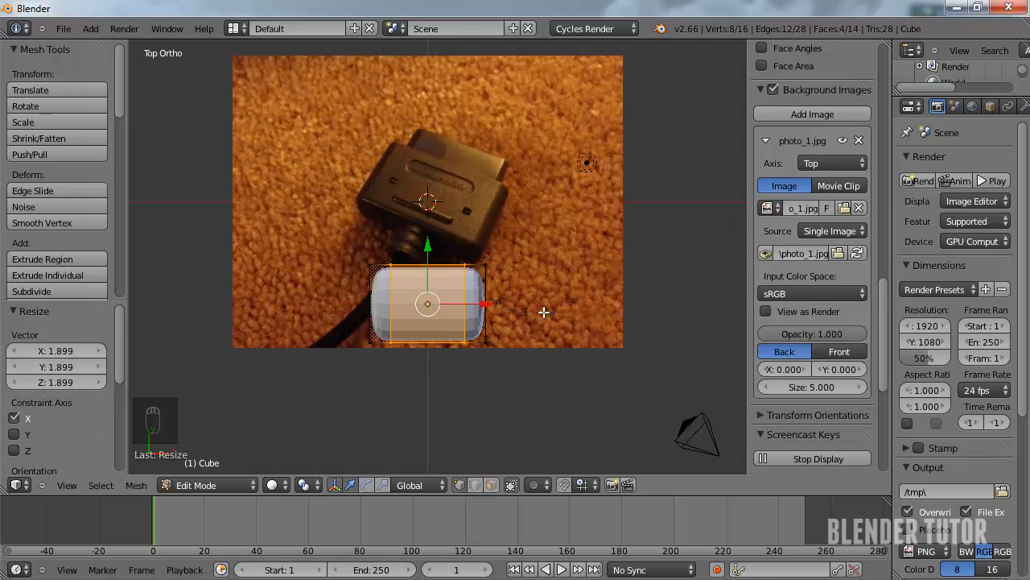
# Cut two lengthwise edge loops through the block and spread them by about 2.82 along Y to its edges
pyautogui.hotkey('ctrl', 'r')
pyautogui.scroll(1, 484, 305)
pyautogui.click(485, 304)
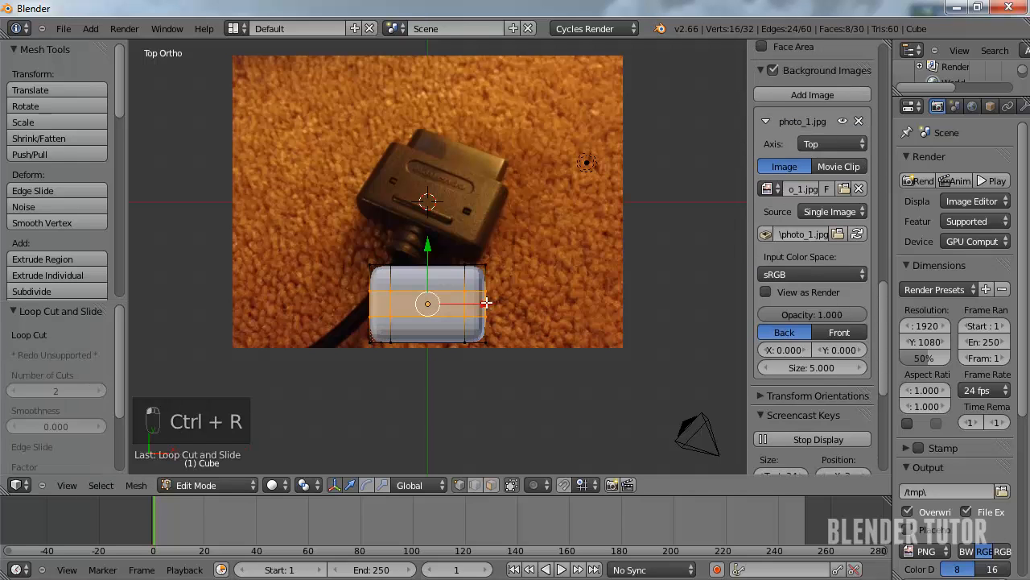
pyautogui.press('s')
pyautogui.press('y')
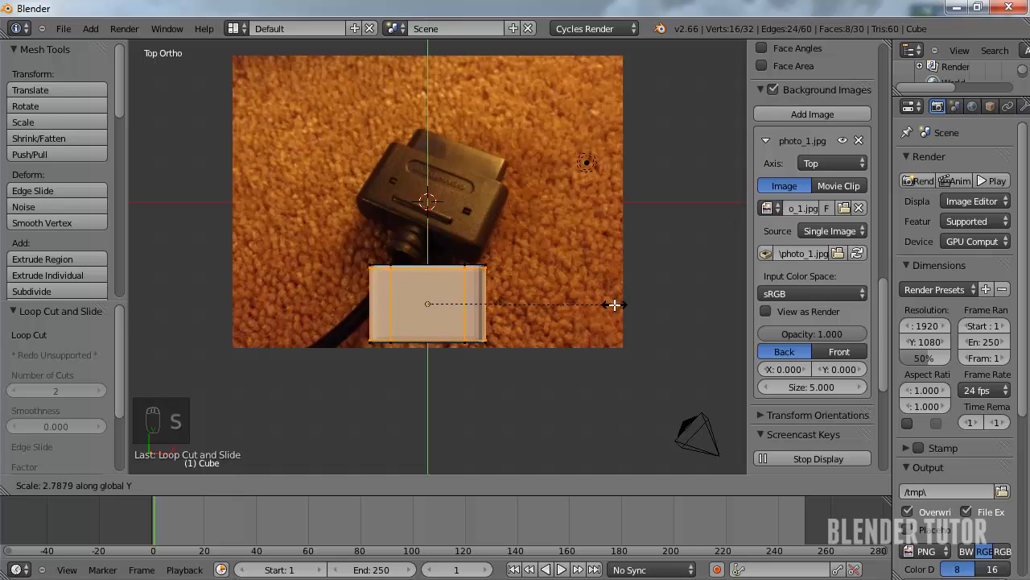
pyautogui.click(616, 305)
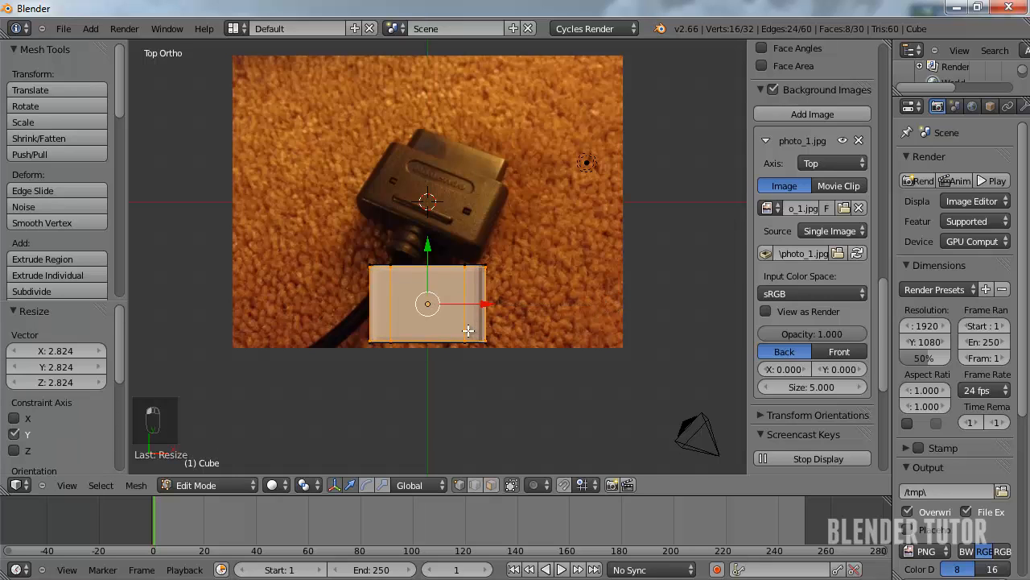
# Add another pair of lengthwise edge loops in the middle of the block and narrow them to about 0.17 along Y
pyautogui.moveTo(467, 330); pyautogui.dragTo(466, 320, button='middle')
pyautogui.hotkey('ctrl', 'r')
pyautogui.scroll(1, 492, 317)
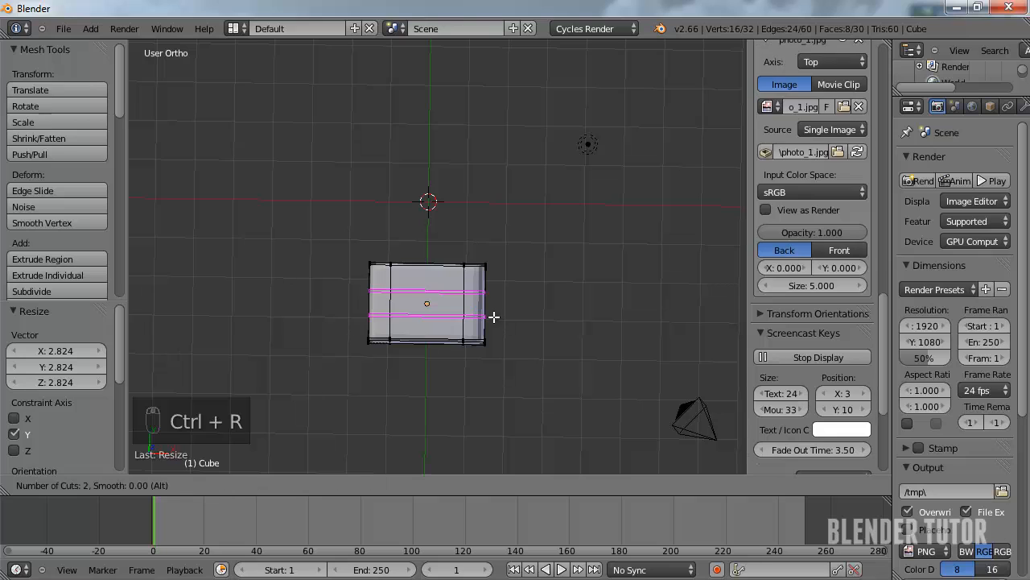
pyautogui.click(499, 317)
pyautogui.press('KP_7')
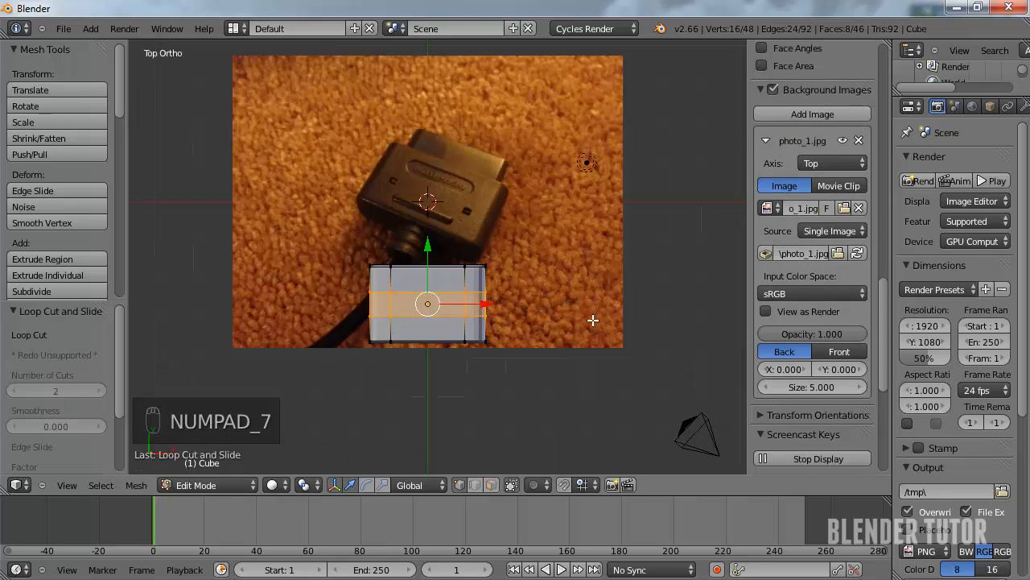
pyautogui.press('s')
pyautogui.press('y')
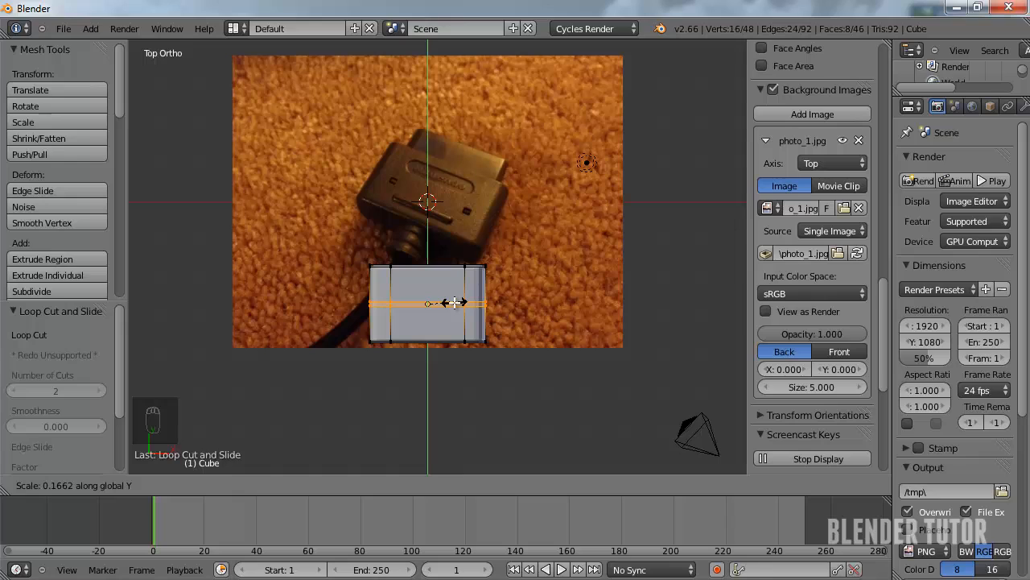
pyautogui.click(454, 303)
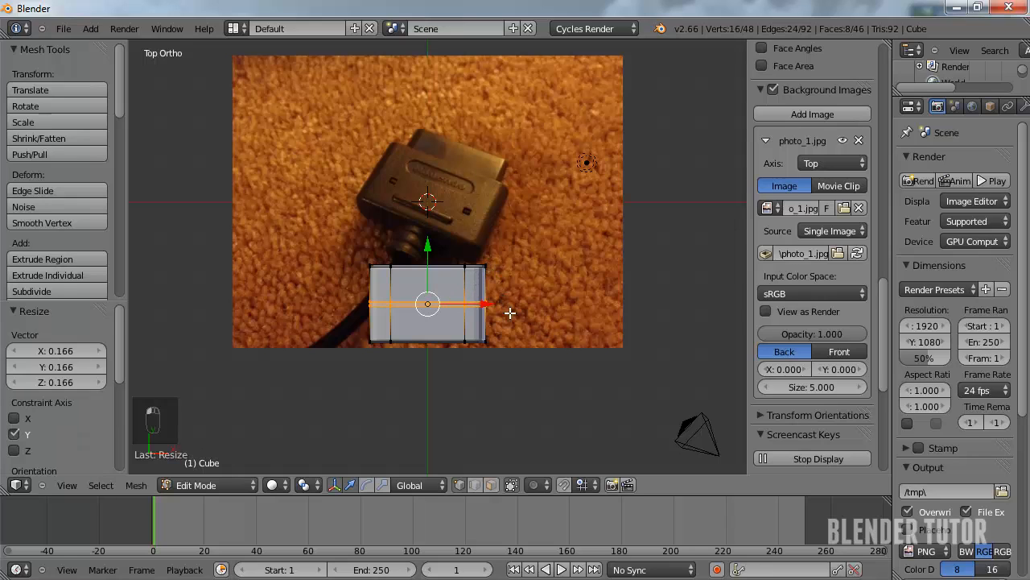
# Move the selected pair of edge loops about -0.70 along Y and spread them by about 1.55 along Y
pyautogui.press('g')
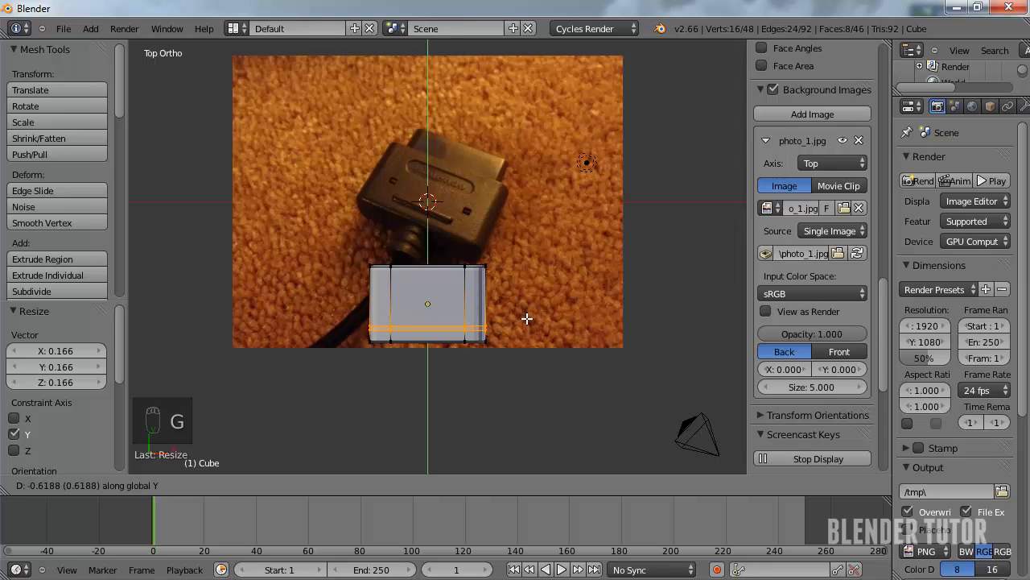
pyautogui.click(528, 320)
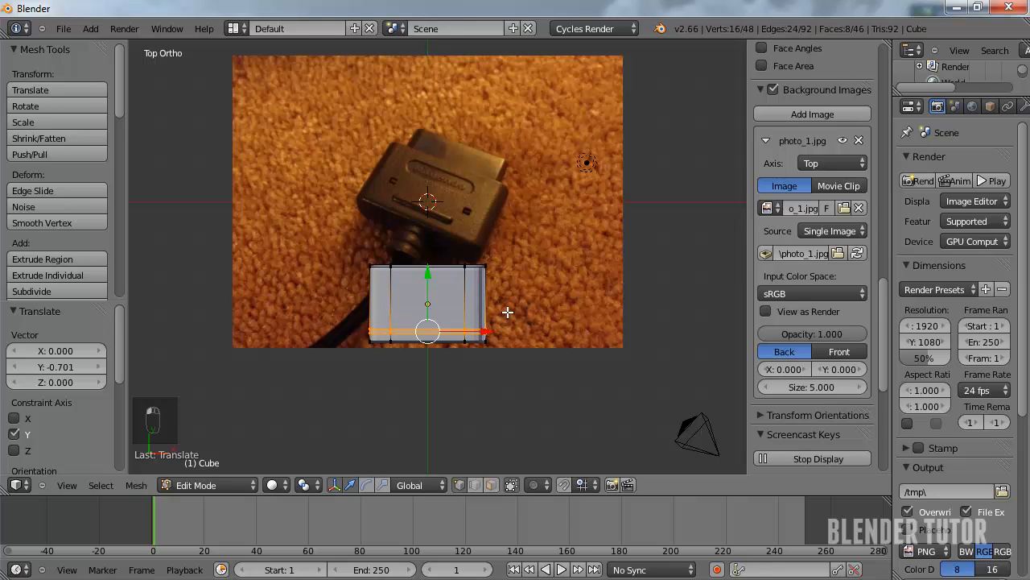
pyautogui.press('s')
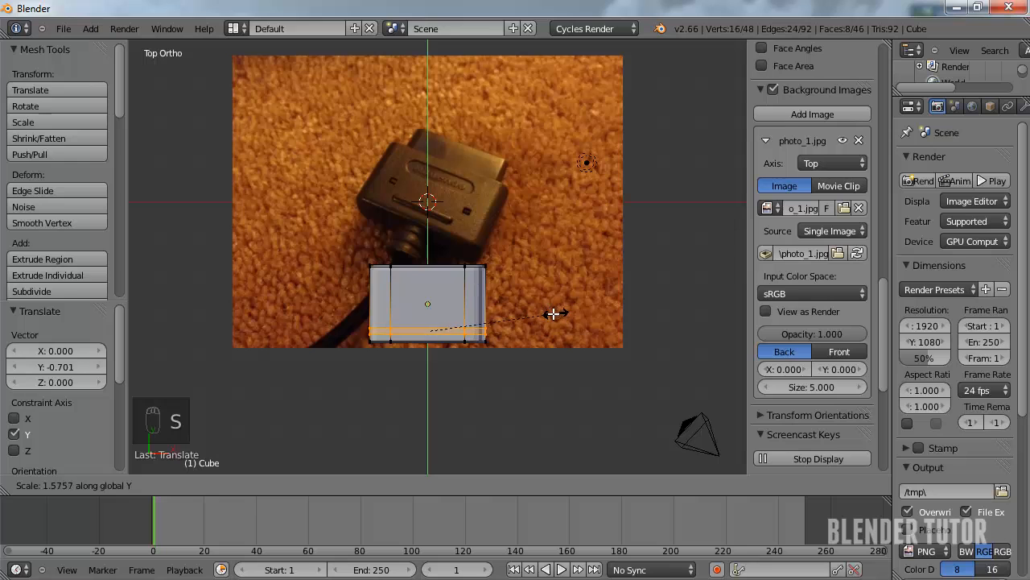
pyautogui.click(552, 314)
# Select the narrow middle face between the new loops on the block's top and extrude it about 0.21 along Z
pyautogui.scroll(3, 489, 329)
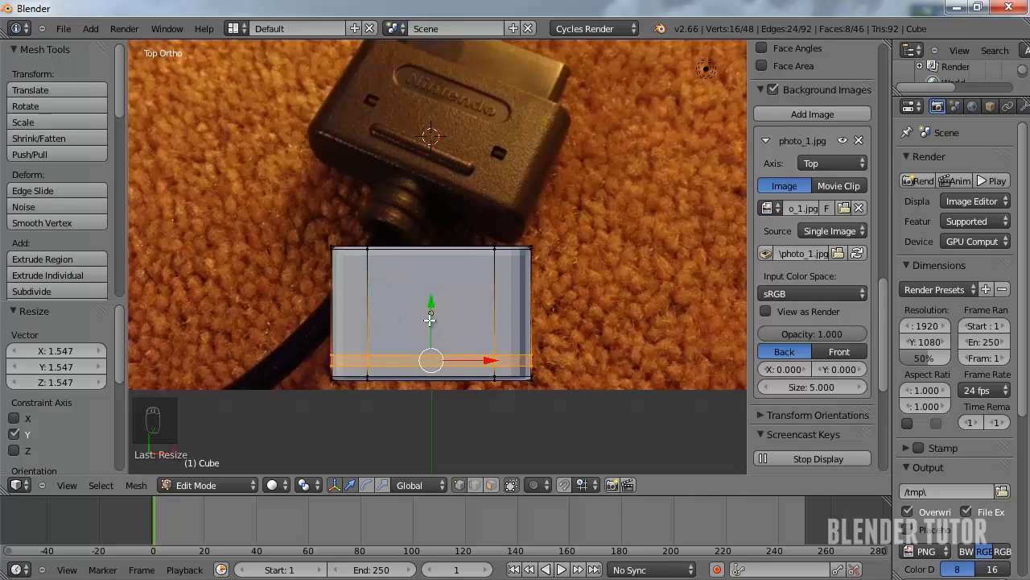
pyautogui.keyDown('shift'); pyautogui.moveTo(430, 320); pyautogui.dragTo(420, 266, button='middle'); pyautogui.keyUp('shift')
pyautogui.scroll(1, 435, 282)
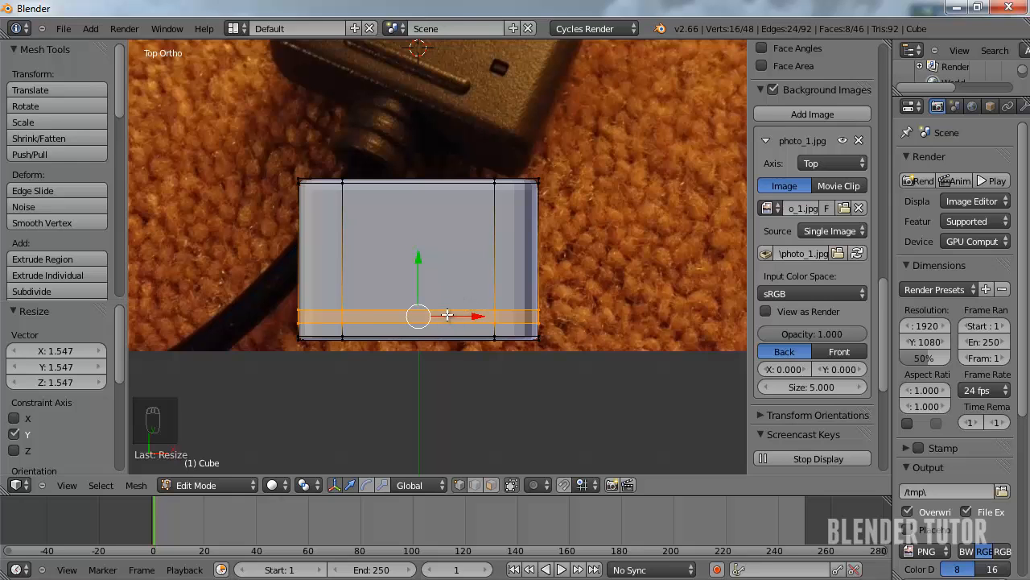
pyautogui.hotkey('ctrl', 'Tab')
pyautogui.click(434, 312)
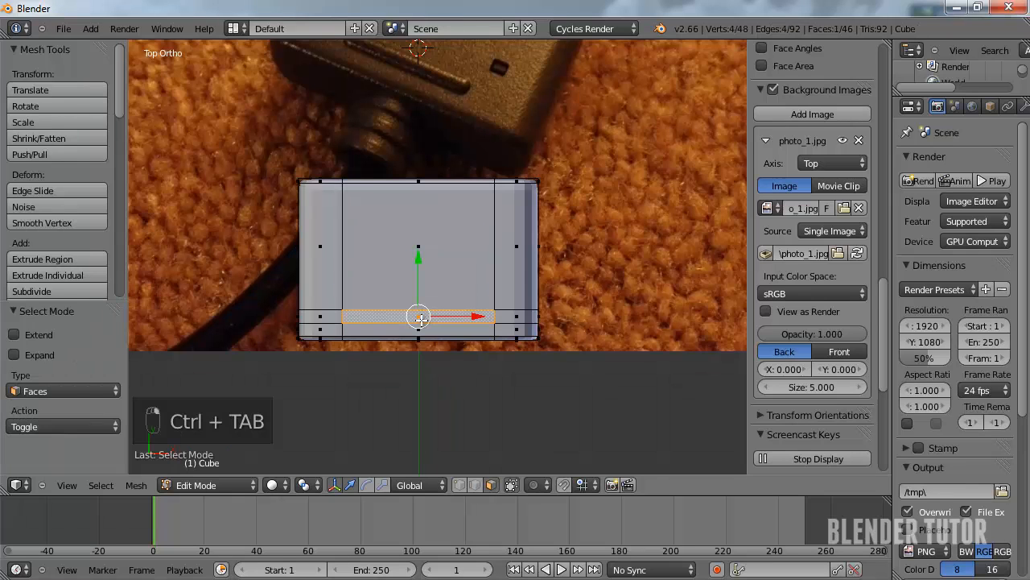
pyautogui.moveTo(420, 315); pyautogui.dragTo(467, 267, button='middle')
pyautogui.press('e')
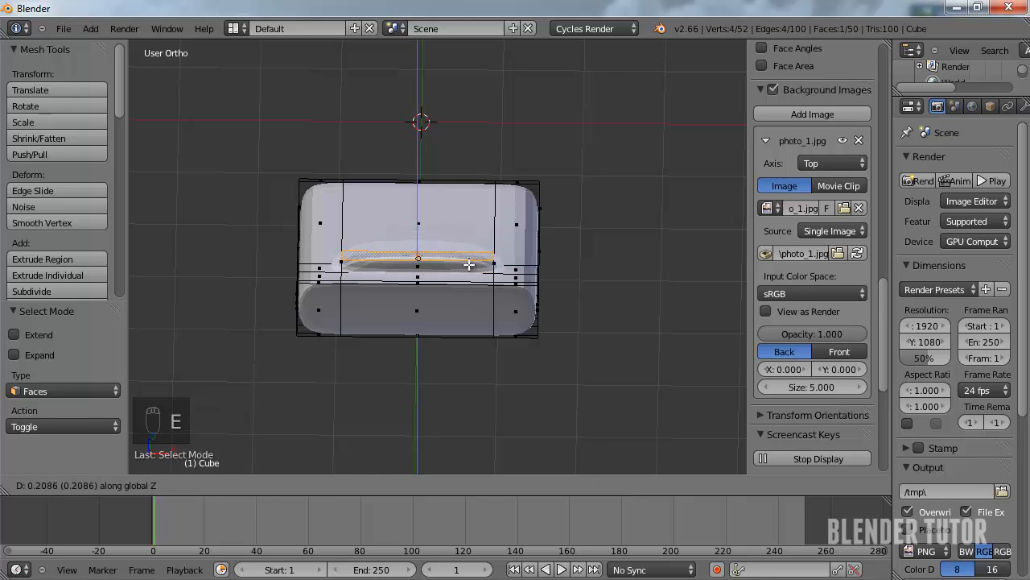
pyautogui.click(463, 264)
pyautogui.moveTo(463, 264); pyautogui.dragTo(364, 204, button='middle')
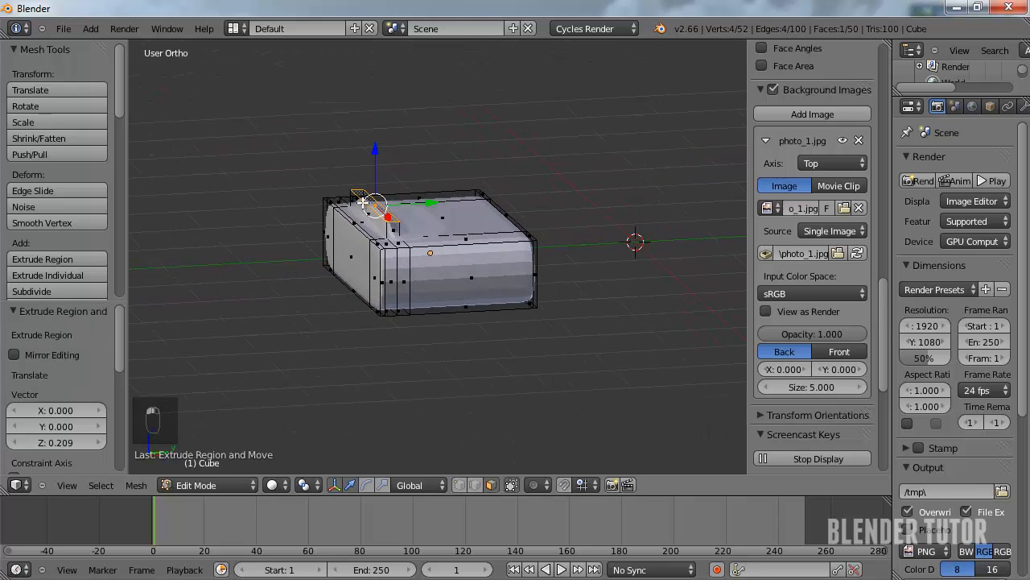
# Lower the extruded ridge face by about 0.06 along Z in front view
pyautogui.press('KP_1')
pyautogui.scroll(2, 358, 201)
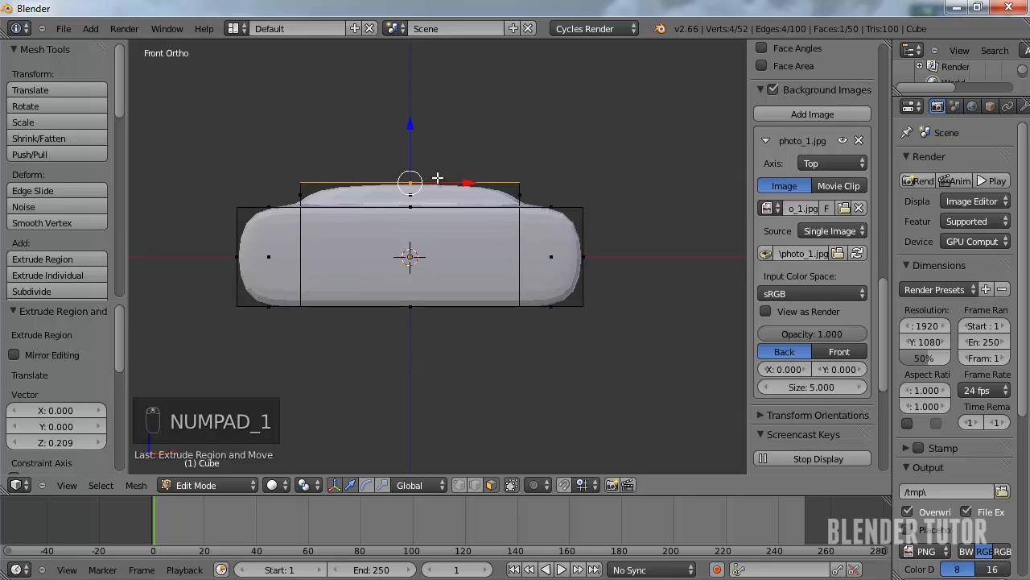
pyautogui.press('g')
pyautogui.press('z')
pyautogui.click(439, 186)
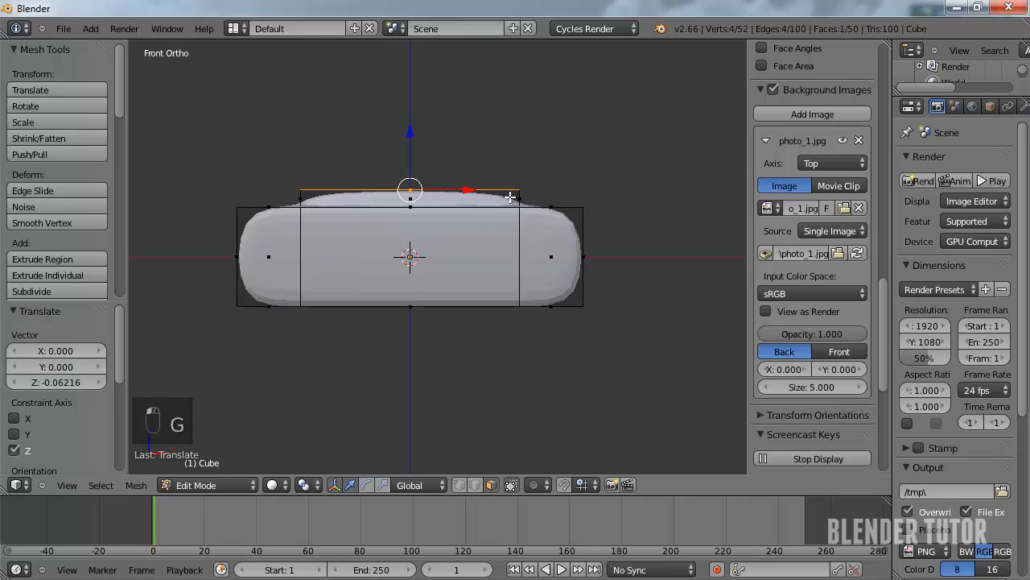
# Cut an edge loop around the raised ridge and slide it by about 0.9 to the ridge's base
pyautogui.hotkey('ctrl', 'r')
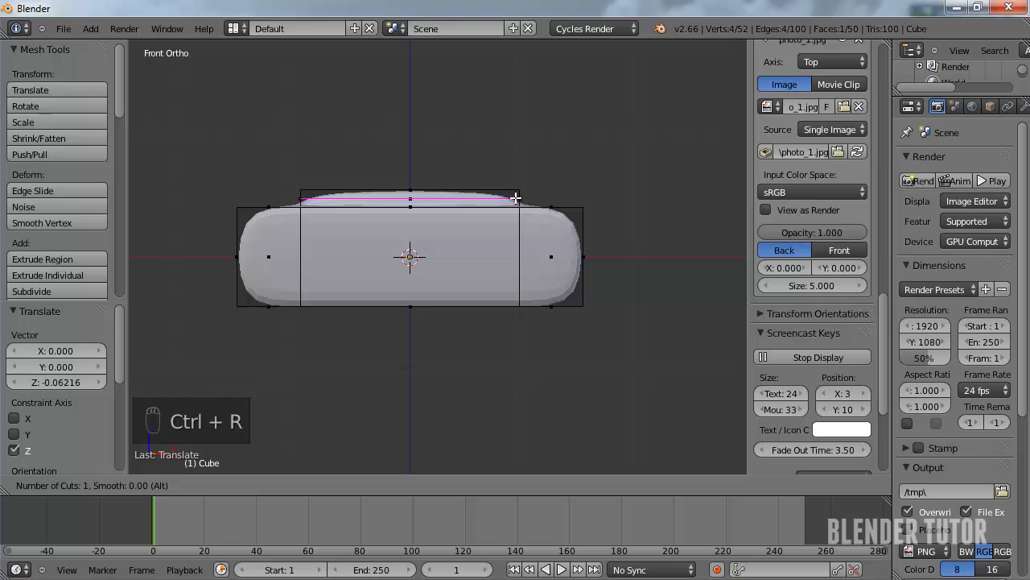
pyautogui.click(515, 197)
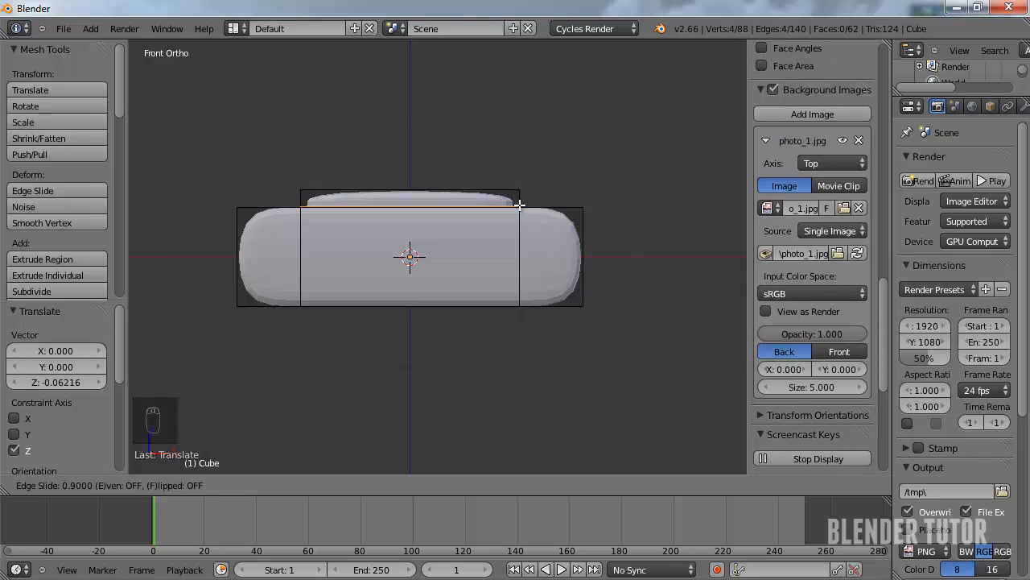
pyautogui.click(519, 204)
pyautogui.hotkey('ctrl', 'r')
pyautogui.click(522, 198)
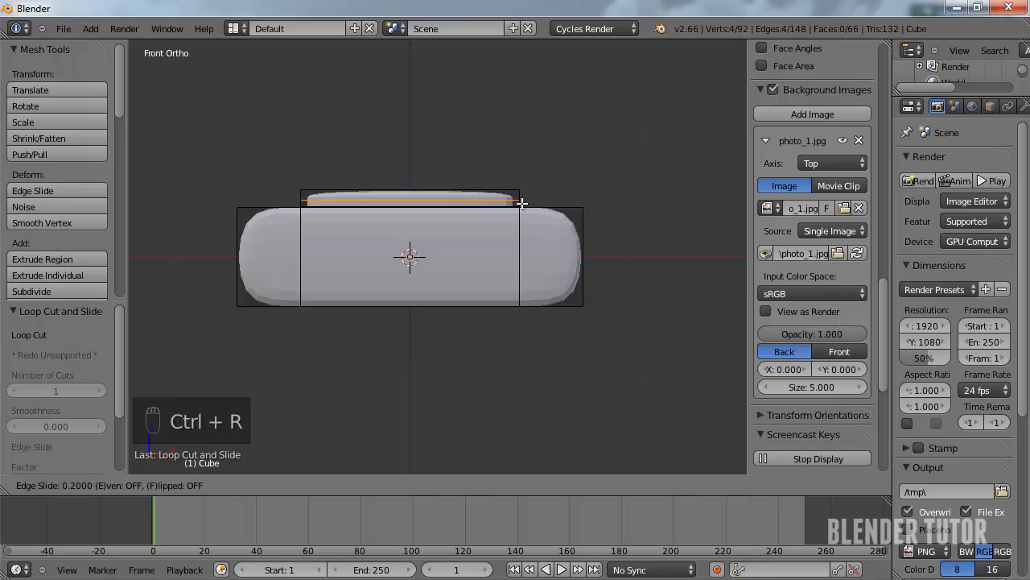
pyautogui.click(521, 202)
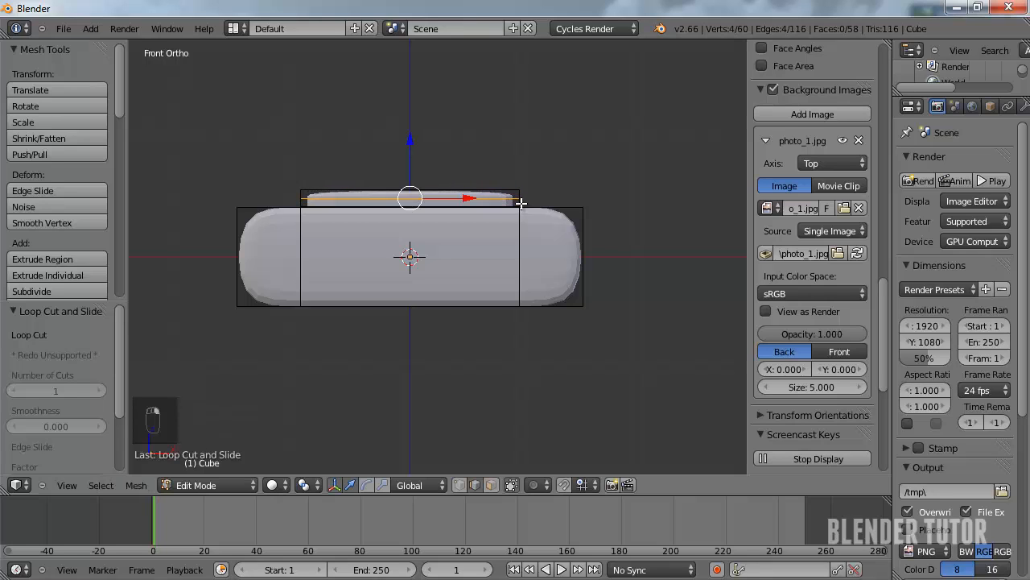
pyautogui.hotkey('ctrl', 'z')
# Select the ridge's top face in face select mode and lower it by about 0.059 along Z
pyautogui.moveTo(438, 164); pyautogui.dragTo(417, 231, button='middle')
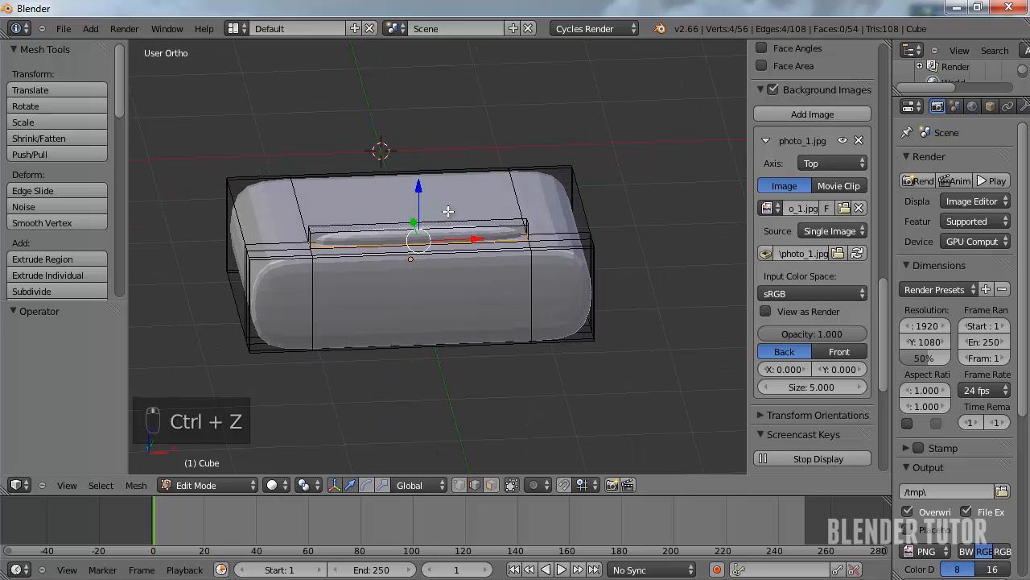
pyautogui.hotkey('ctrl', 'Tab')
pyautogui.click(414, 232)
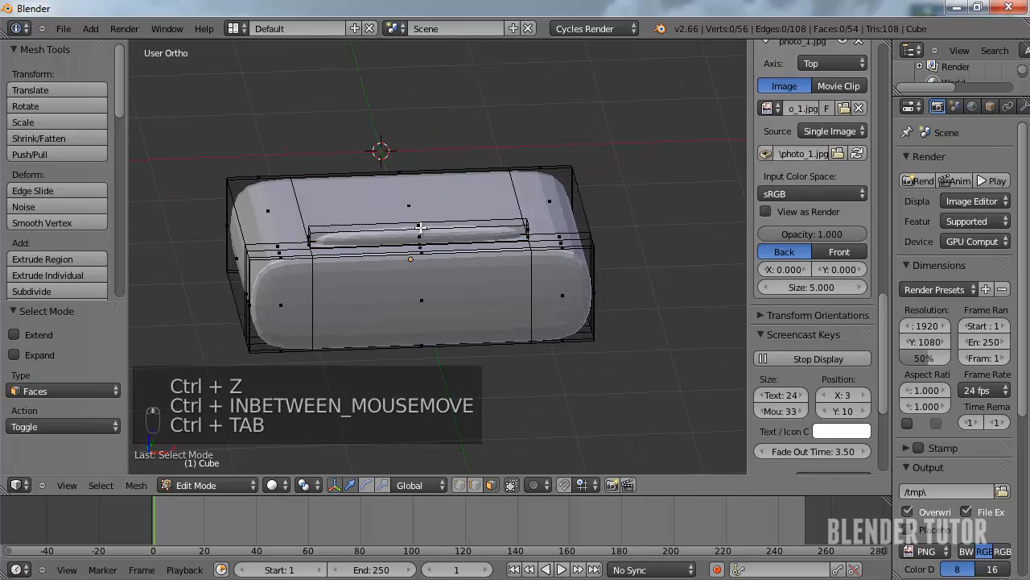
pyautogui.press('g')
pyautogui.press('z')
pyautogui.click(455, 191)
# Cut two crosswise edge loops through the block and spread them along X to just inside the ridge's ends
pyautogui.moveTo(455, 191); pyautogui.dragTo(430, 290, button='middle')
pyautogui.hotkey('ctrl', 'r')
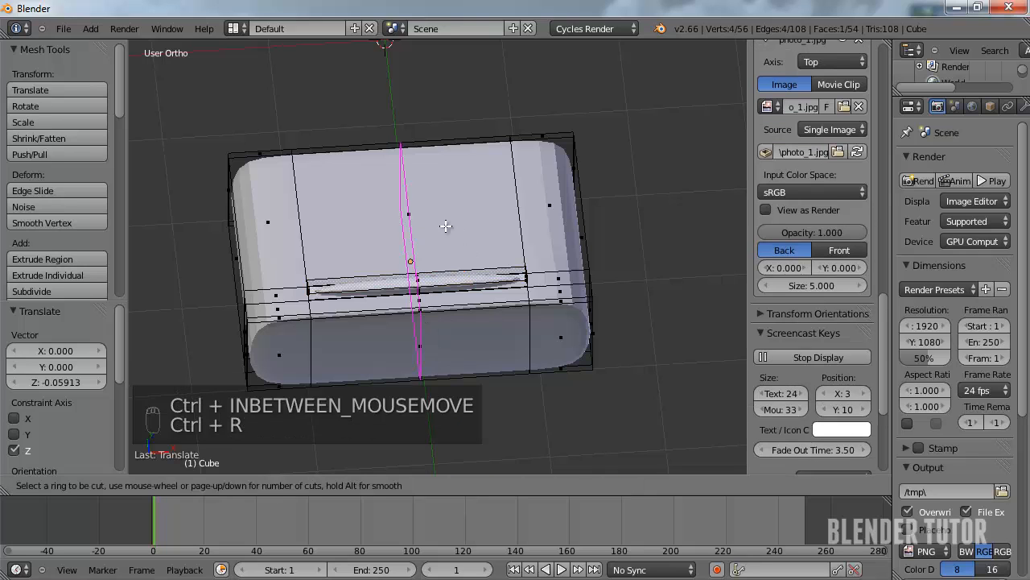
pyautogui.scroll(1, 430, 304)
pyautogui.click(419, 299)
pyautogui.rightClick(419, 299)
pyautogui.press('s')
pyautogui.press('x')
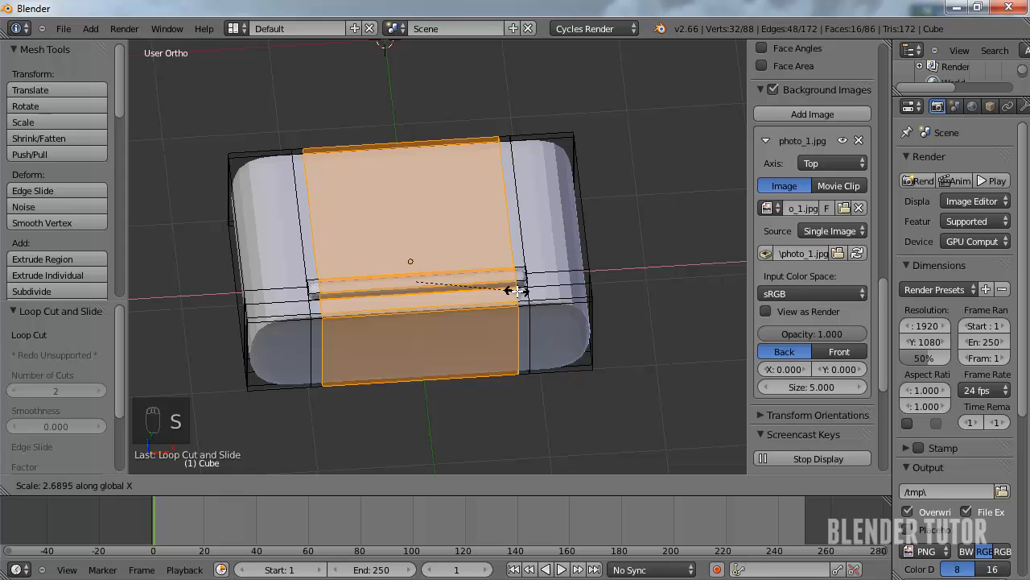
pyautogui.click(504, 289)
# Apply smooth shading to the plug body in Object Mode
pyautogui.press('Tab')
pyautogui.moveTo(504, 288)
pyautogui.mouseDown(button='middle')
pyautogui.moveTo(428, 281)
pyautogui.moveTo(215, 218)
pyautogui.moveTo(250, 185)
pyautogui.moveTo(534, 246)
pyautogui.moveTo(637, 211)
pyautogui.moveTo(394, 269)
pyautogui.moveTo(504, 274)
pyautogui.mouseUp(button='middle')
pyautogui.click(30, 246)
# Cut two evenly spaced horizontal edge loops around the sides of the block in Edit Mode
pyautogui.press('Tab')
pyautogui.hotkey('ctrl', 'r')
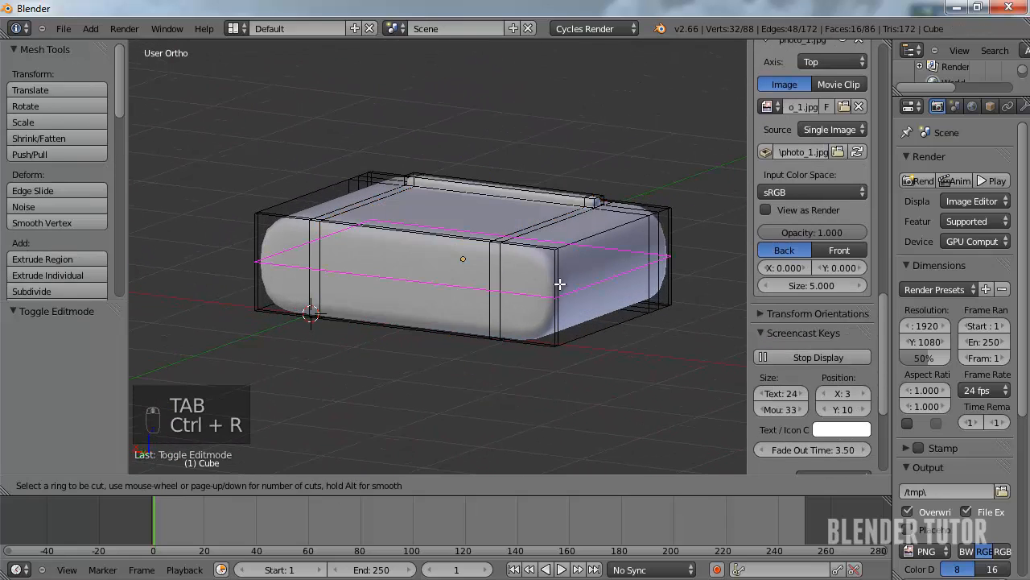
pyautogui.scroll(1, 556, 282)
pyautogui.click(561, 284)
pyautogui.rightClick(549, 276)
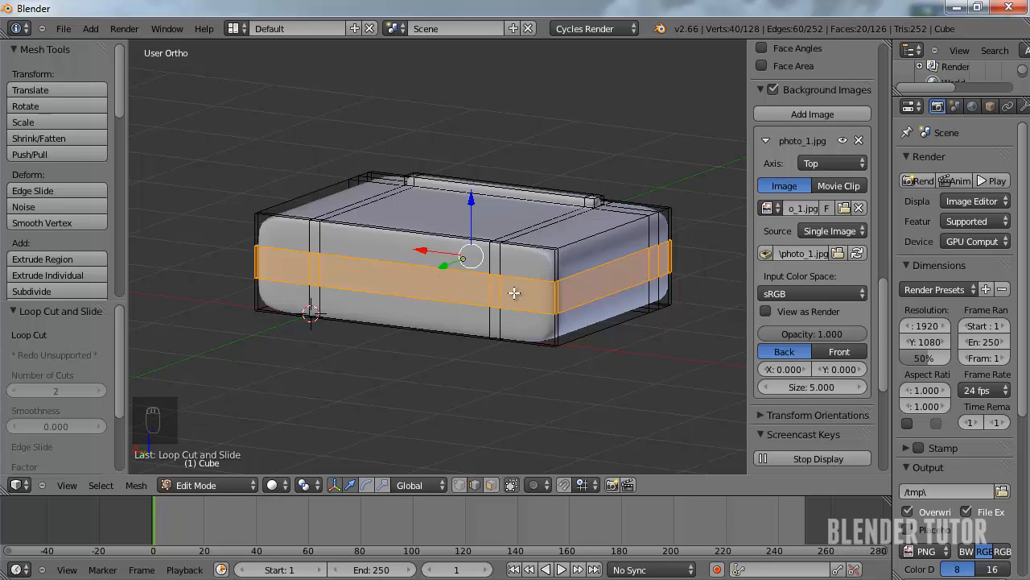
# Select the central face on the side opposite the ridge and extrude it outward about 1.21
pyautogui.hotkey('ctrl', 'Tab')
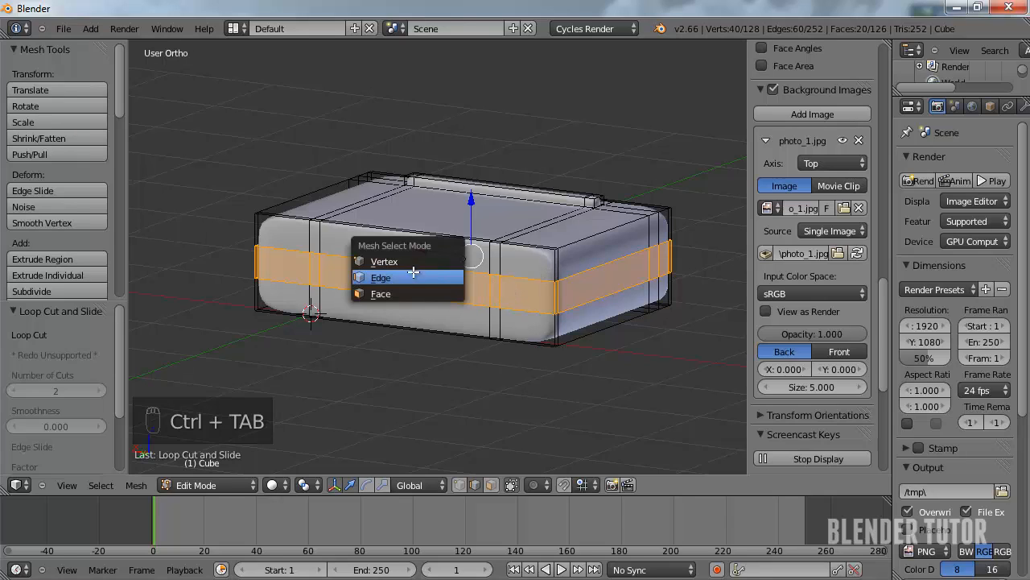
pyautogui.click(415, 294)
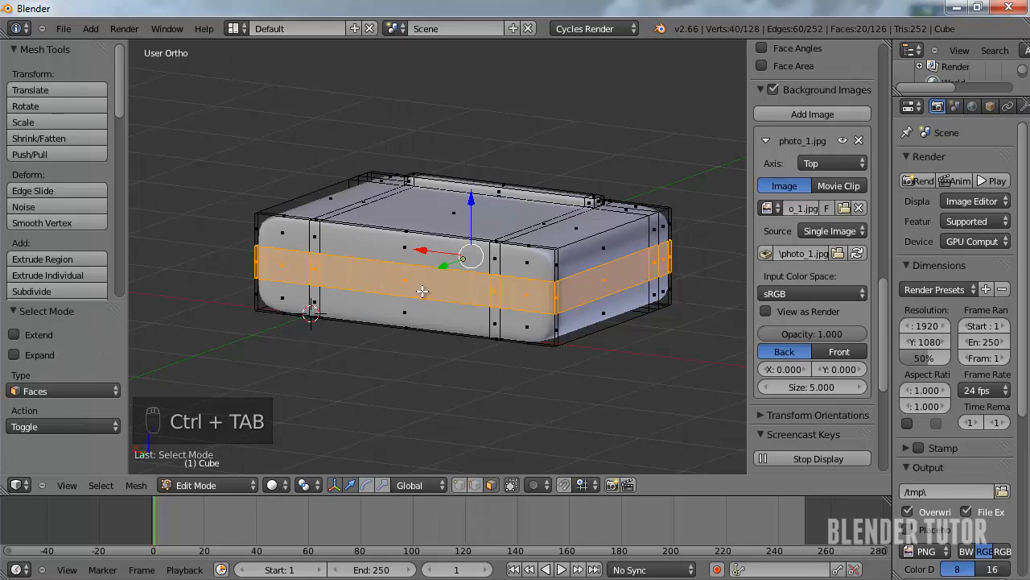
pyautogui.rightClick(425, 291)
pyautogui.moveTo(425, 291); pyautogui.dragTo(475, 284, button='middle')
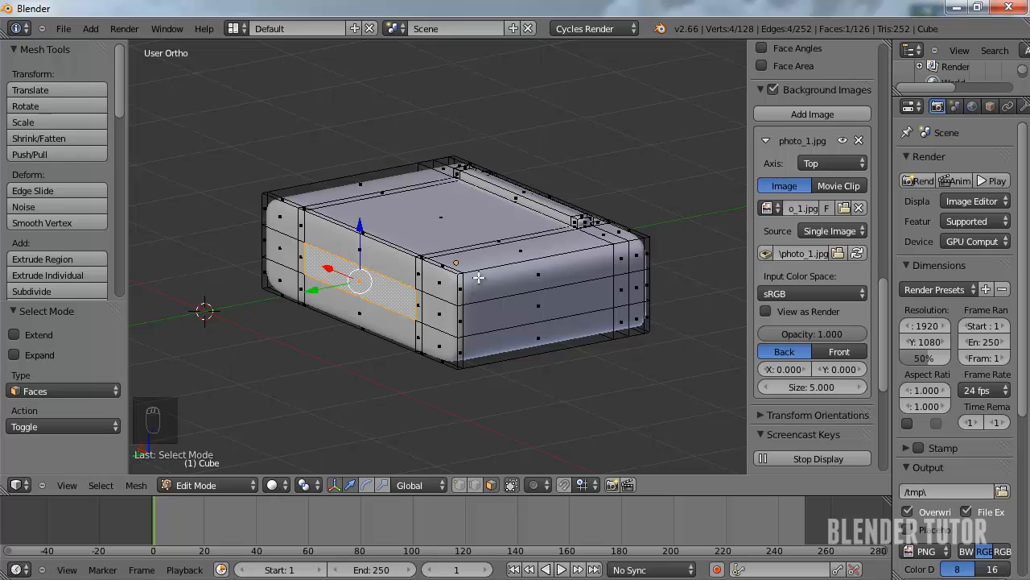
pyautogui.press('e')
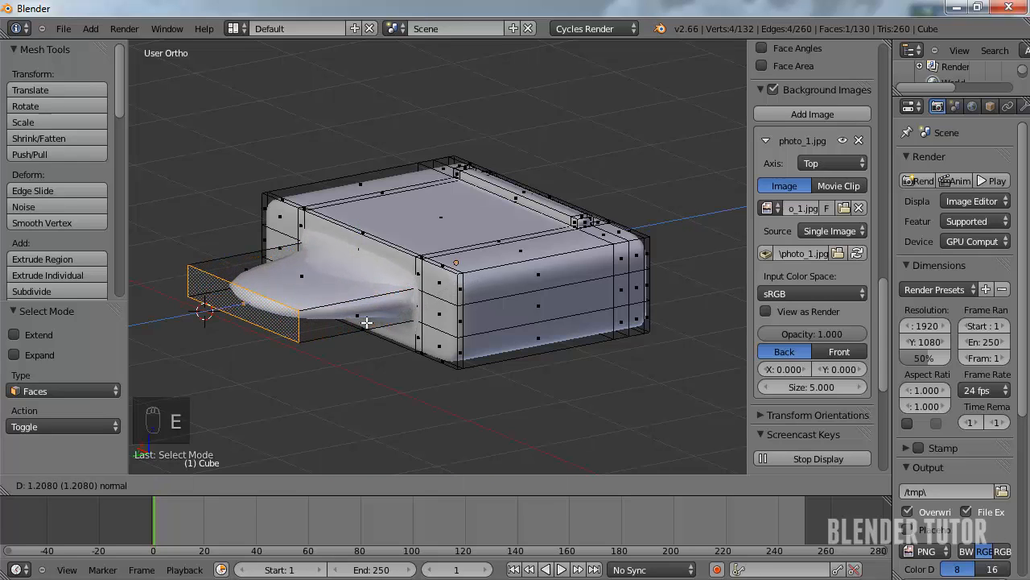
pyautogui.click(366, 322)
# Cut two edge loops around the extruded connector, placing one near its tip and one near its base
pyautogui.hotkey('ctrl', 'r')
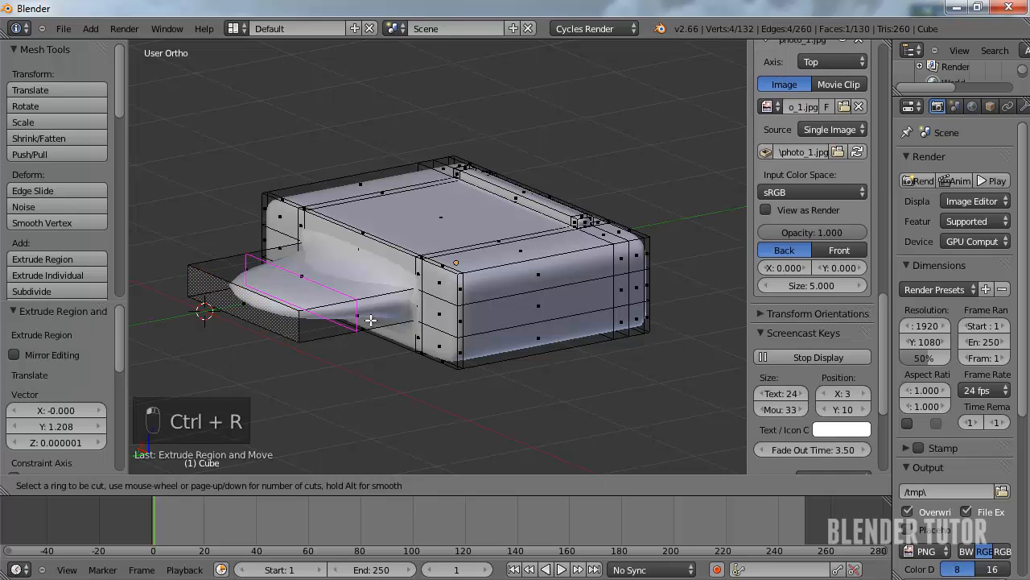
pyautogui.click(368, 320)
pyautogui.click(318, 339)
pyautogui.hotkey('ctrl', 'r')
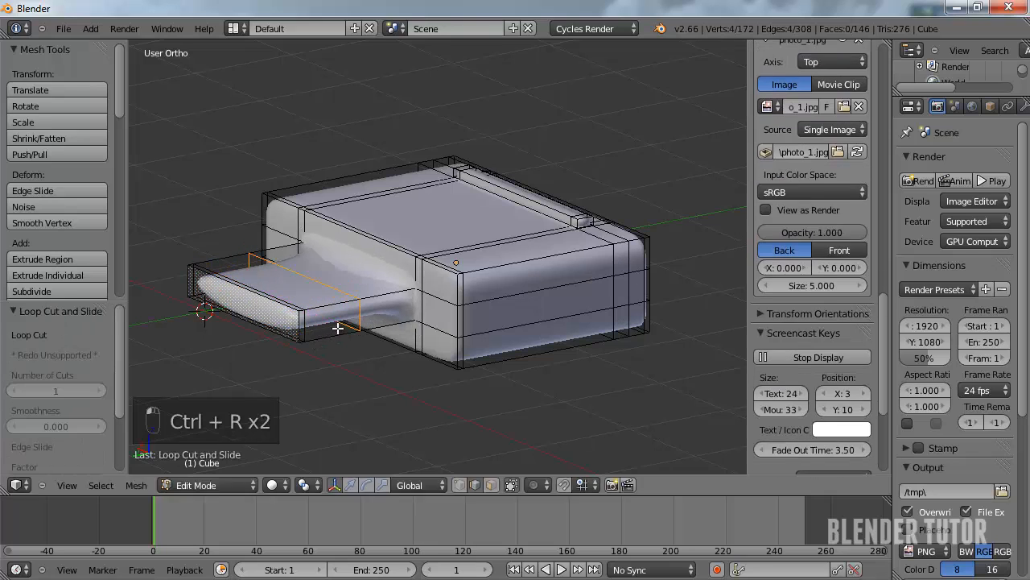
pyautogui.click(386, 318)
pyautogui.rightClick(387, 314)
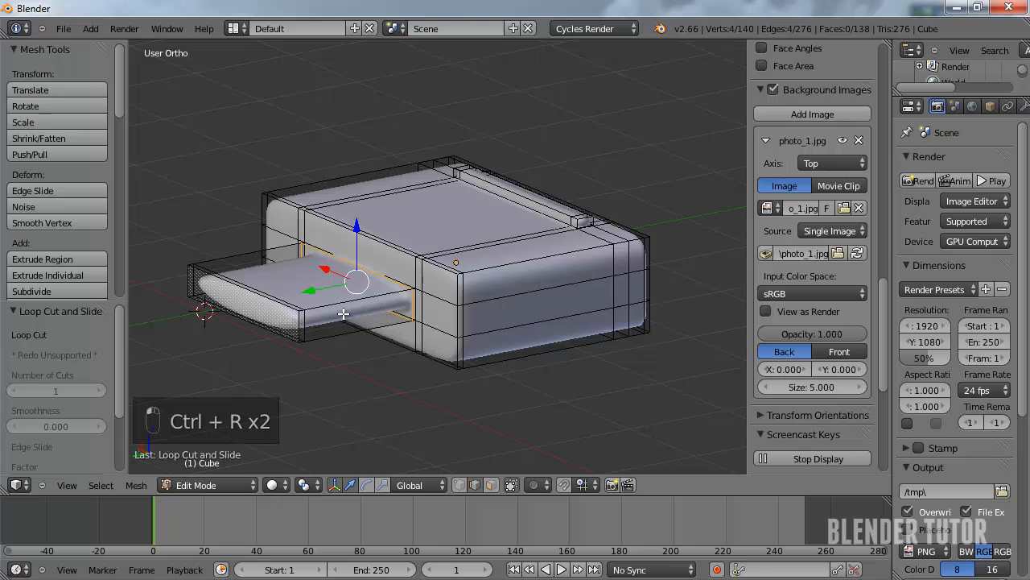
# Cut two edge loops through the middle of the block and connector, spread them by about 2.4 along X, and inspect the smoothed shape
pyautogui.moveTo(343, 314); pyautogui.dragTo(456, 352, button='middle')
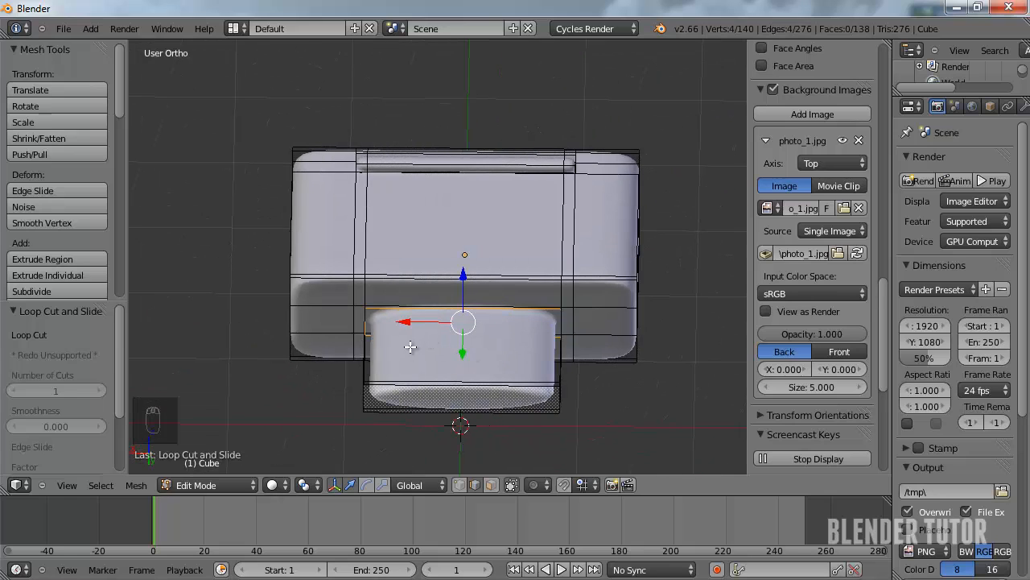
pyautogui.hotkey('ctrl', 'r')
pyautogui.keyDown('ctrl'); pyautogui.scroll(1, 430, 368); pyautogui.keyUp('ctrl')
pyautogui.click(430, 368)
pyautogui.rightClick(514, 356)
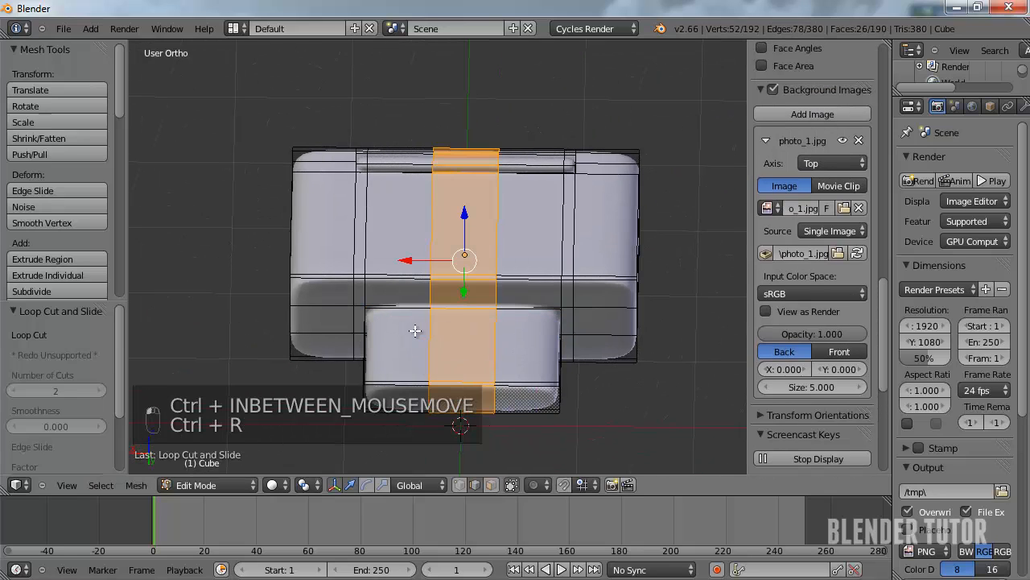
pyautogui.press('s')
pyautogui.press('x')
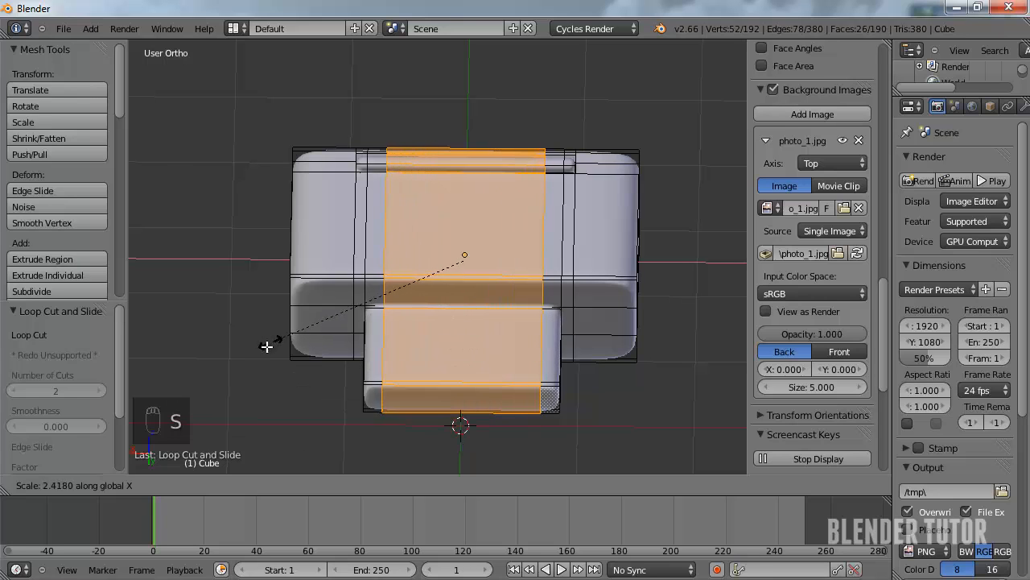
pyautogui.click(271, 352)
pyautogui.press('Tab')
pyautogui.moveTo(301, 341); pyautogui.dragTo(326, 309, button='middle')
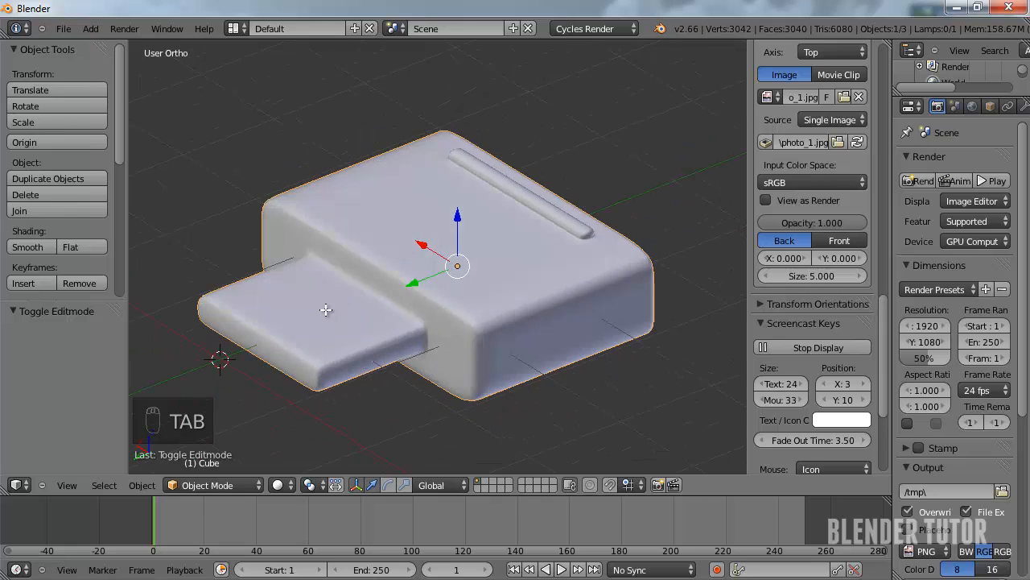
# Switch to face selection in Edit Mode and compare the connector with the reference photo from the top
pyautogui.press('Tab')
pyautogui.hotkey('ctrl', 'Tab')
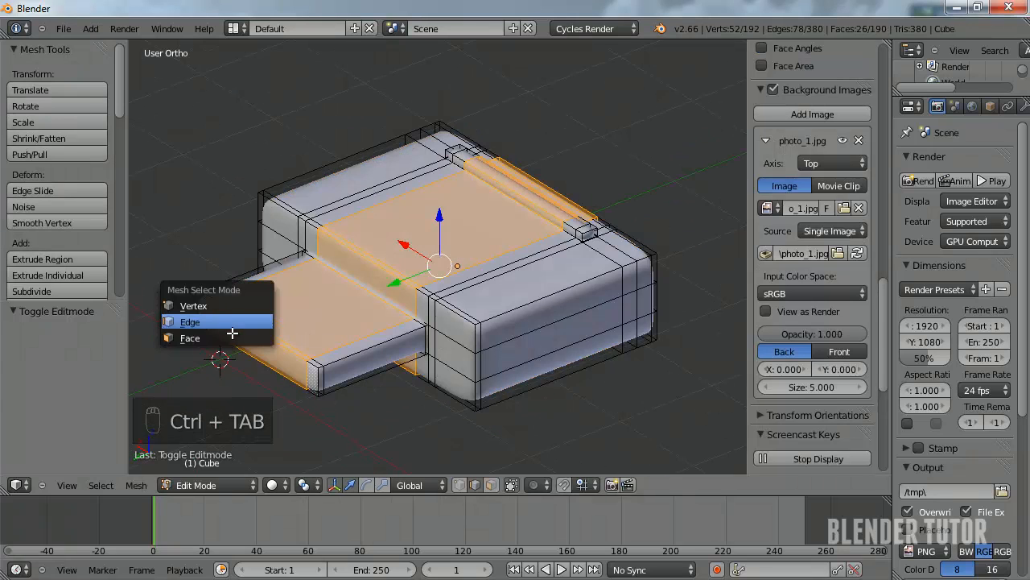
pyautogui.click(229, 337)
pyautogui.press('KP_7')
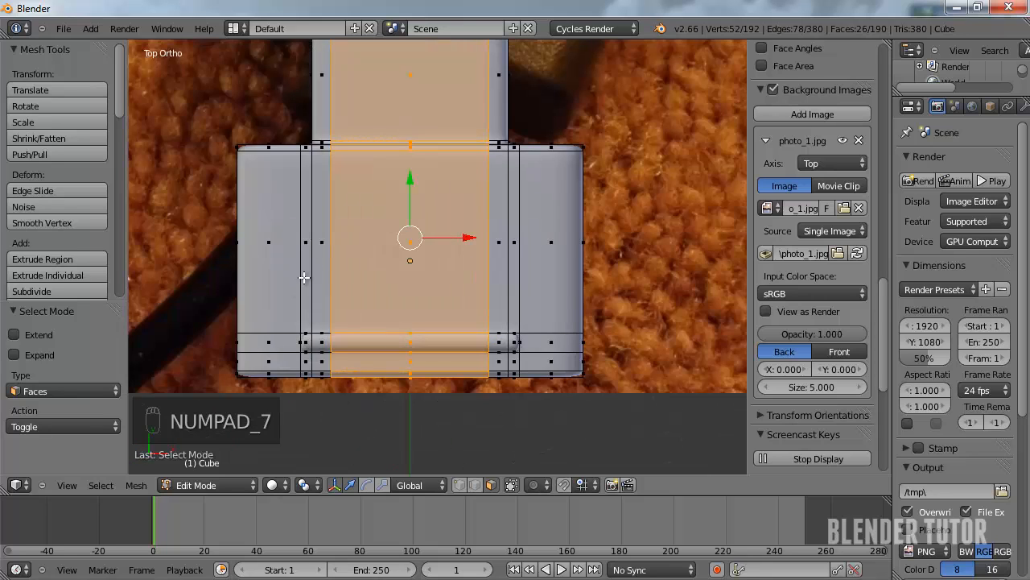
pyautogui.keyDown('shift'); pyautogui.moveTo(304, 278); pyautogui.dragTo(416, 285, button='middle'); pyautogui.keyUp('shift')
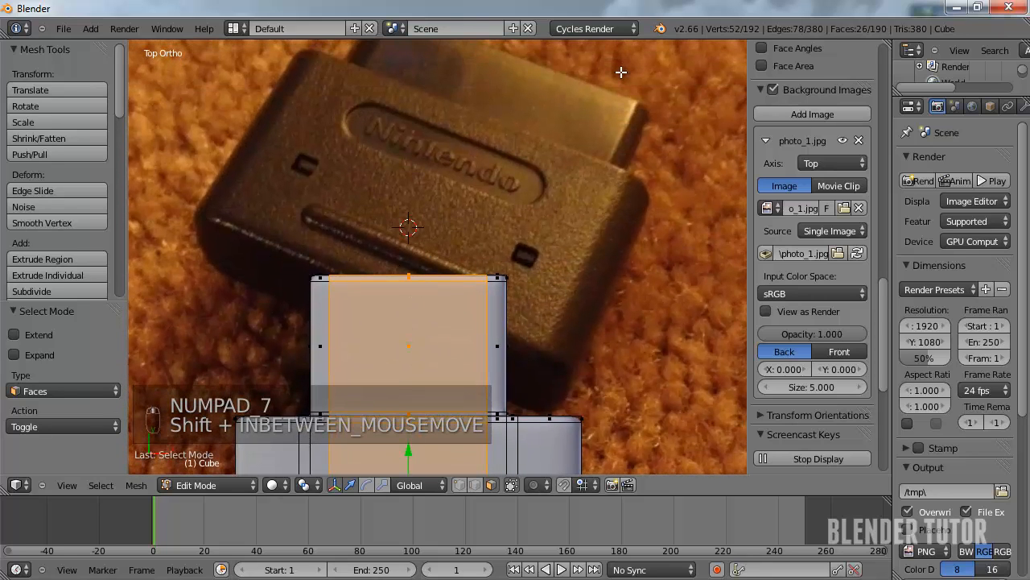
pyautogui.keyDown('shift'); pyautogui.moveTo(470, 222); pyautogui.dragTo(470, 194, button='middle'); pyautogui.keyUp('shift')
pyautogui.hotkey('ctrl', 'Tab')
pyautogui.click(410, 222)
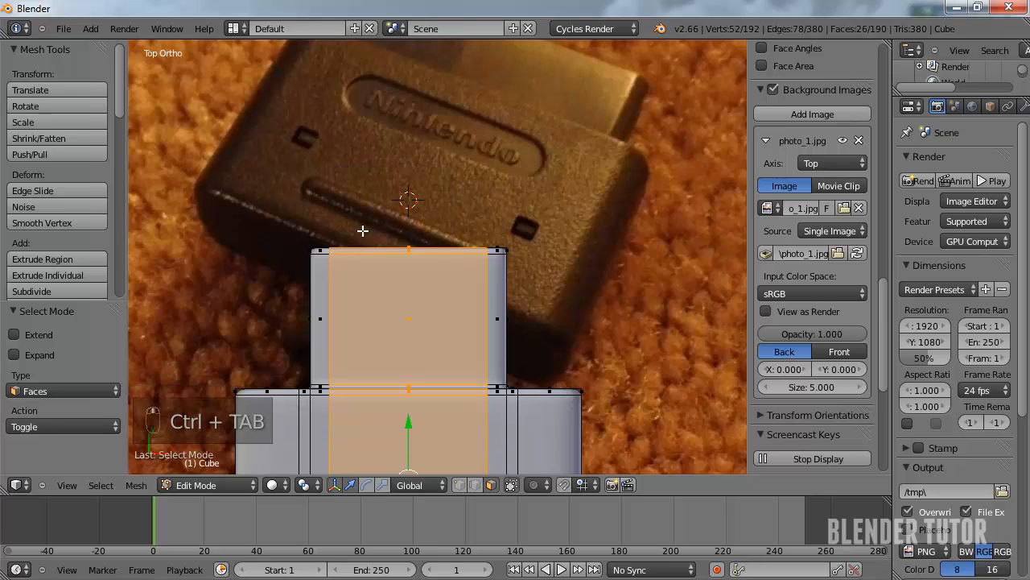
pyautogui.hotkey('ctrl', 'Tab')
pyautogui.press('Tab')
pyautogui.press('Tab')
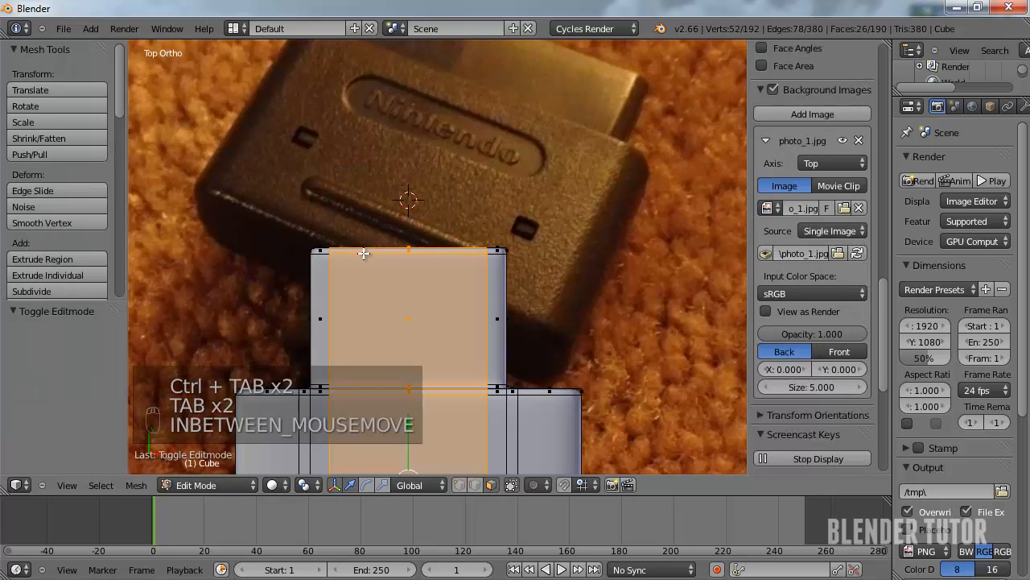
# In wireframe, select all faces at the connector's tip and move them along Y toward the block, shortening the connector by about half
pyautogui.press('z')
pyautogui.rightClick(328, 245)
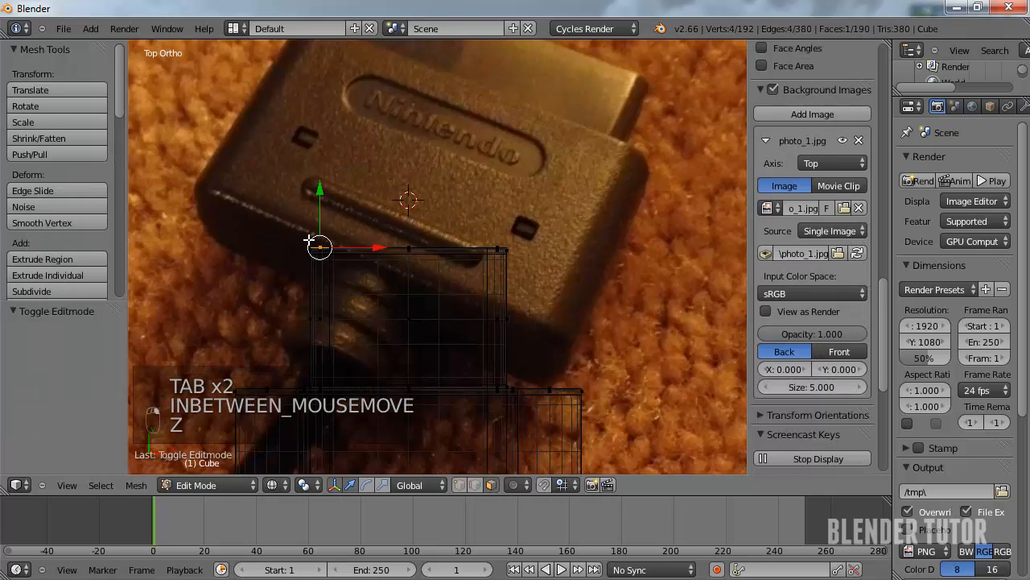
pyautogui.press('b')
pyautogui.moveTo(277, 218); pyautogui.dragTo(511, 276)
pyautogui.press('g')
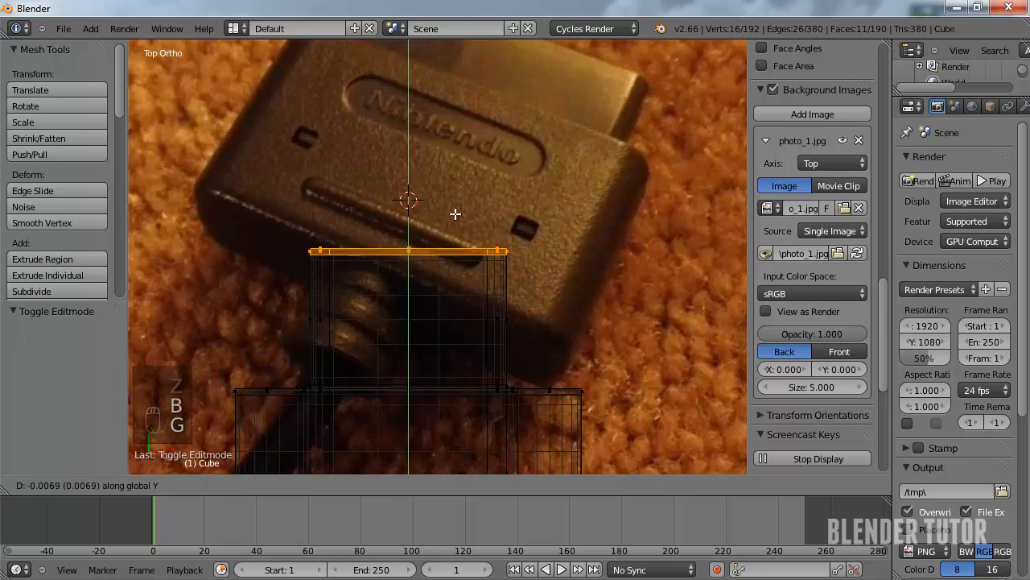
pyautogui.click(465, 280)
pyautogui.press('Tab')
pyautogui.press('z')
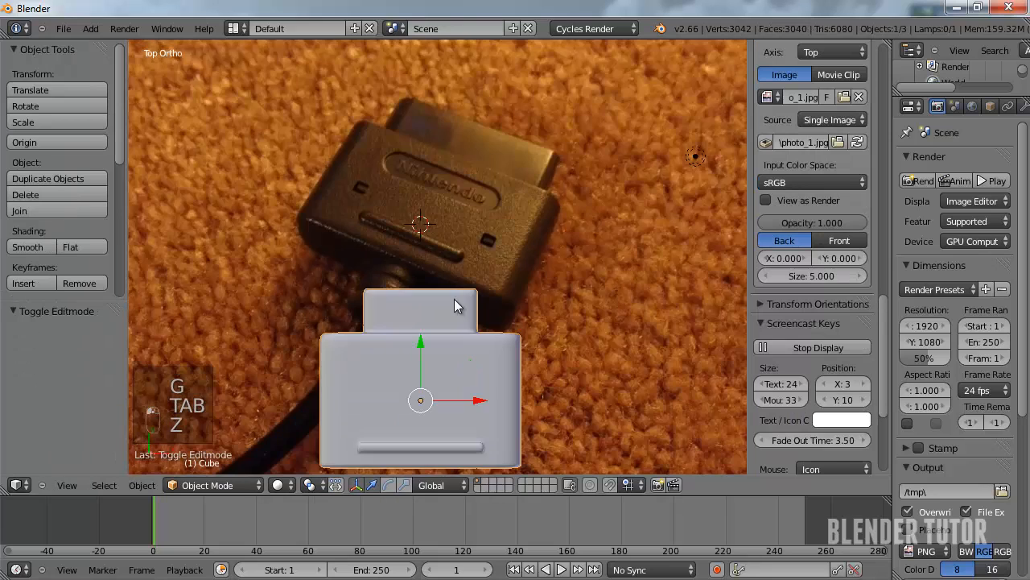
pyautogui.moveTo(458, 301); pyautogui.dragTo(652, 184, button='middle')
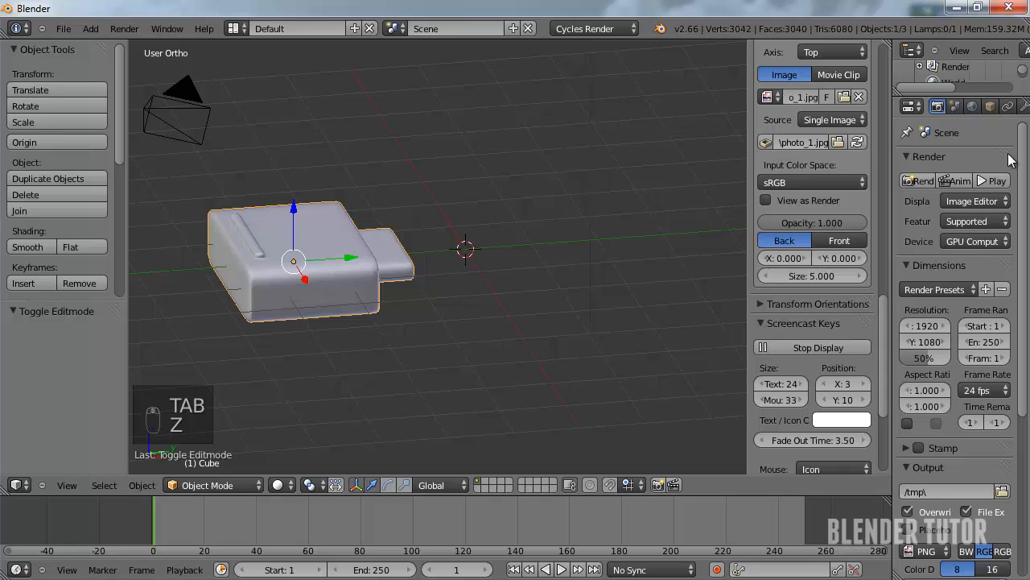
# Save the file as Controller Port.blend in the Retro Game Manual folder
pyautogui.click(64, 29)
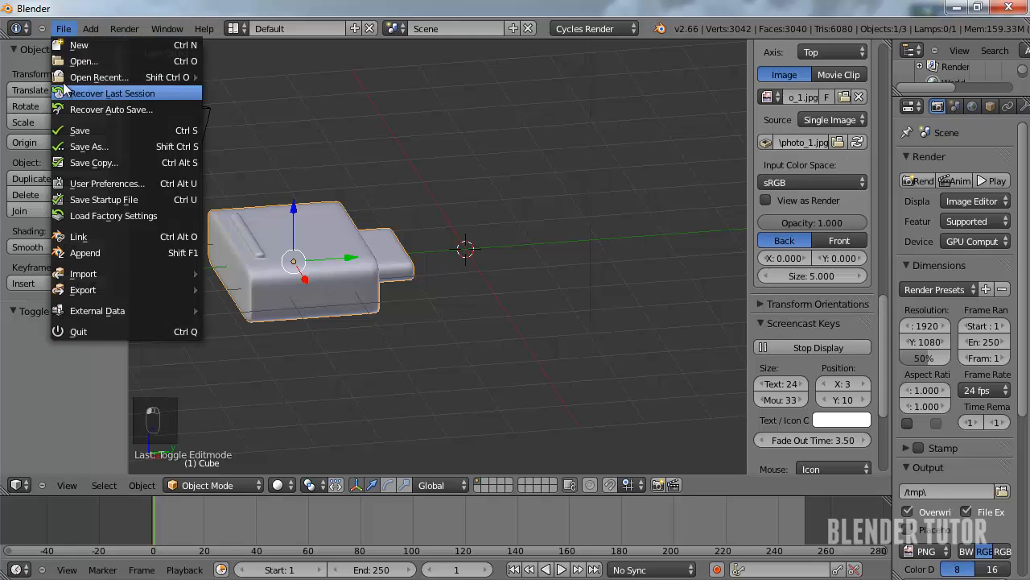
pyautogui.moveTo(75, 78)
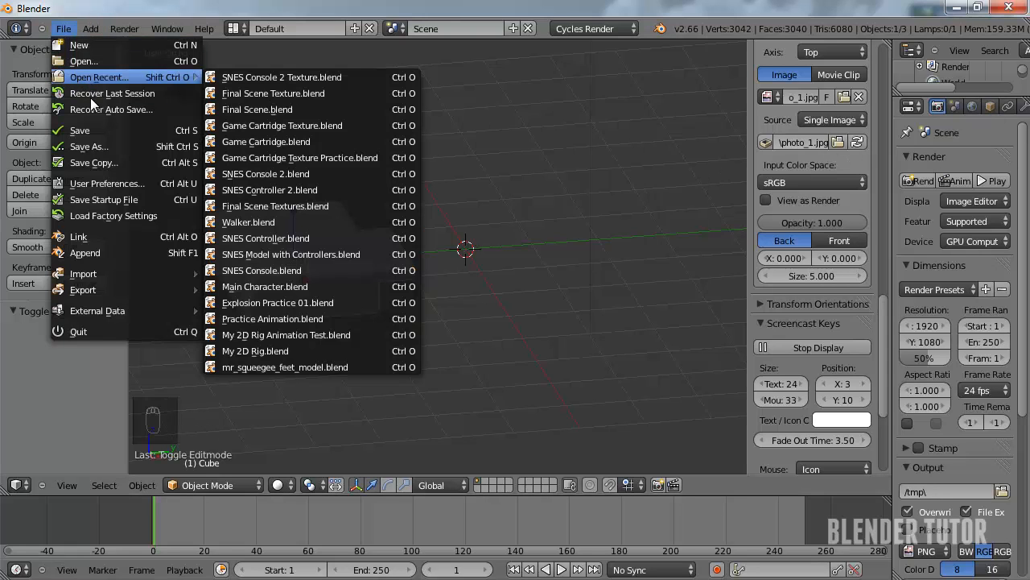
pyautogui.click(93, 130)
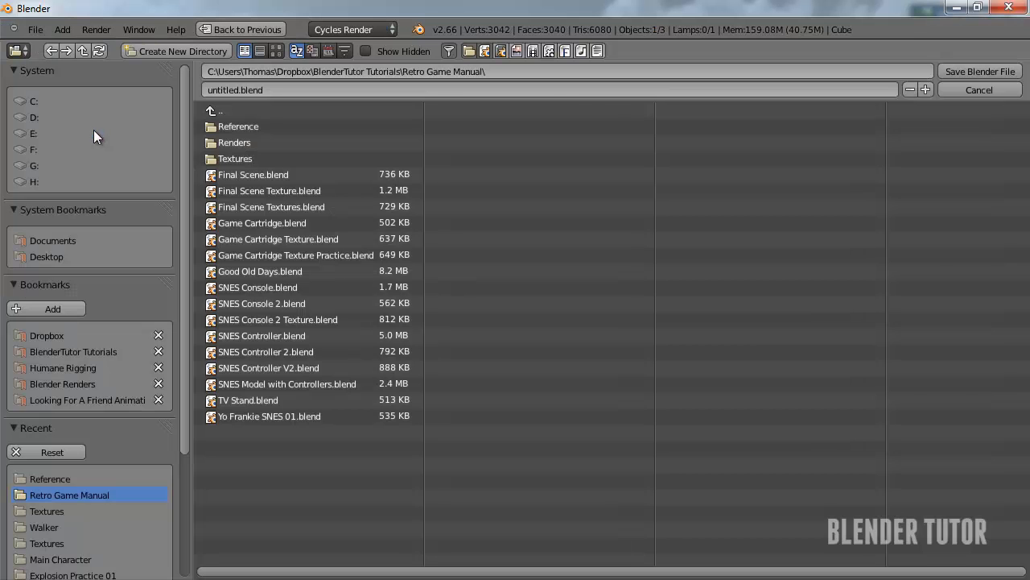
pyautogui.click(234, 92)
pyautogui.moveTo(240, 91); pyautogui.dragTo(176, 91)
pyautogui.press('Right')
pyautogui.press('Return')
pyautogui.press('Return')
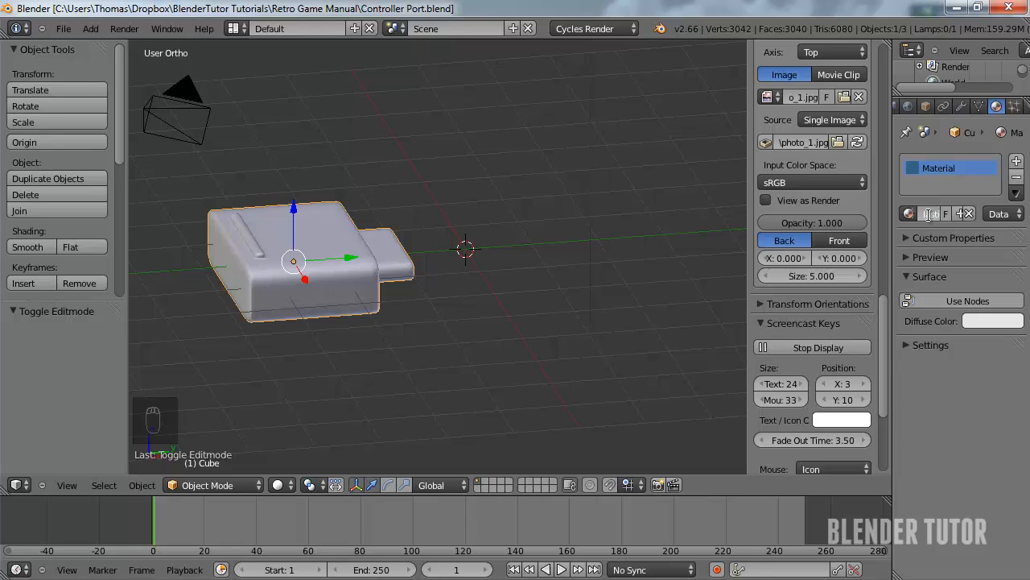
# Name the plug's material Dark Plastic, enable shader nodes for it and expand the material preview
pyautogui.press('Return')
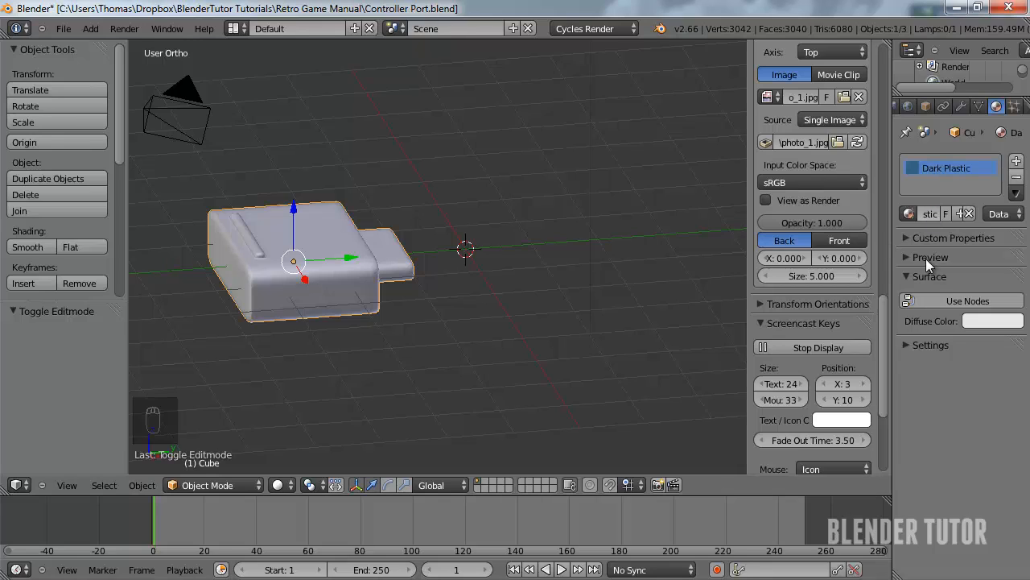
pyautogui.click(939, 298)
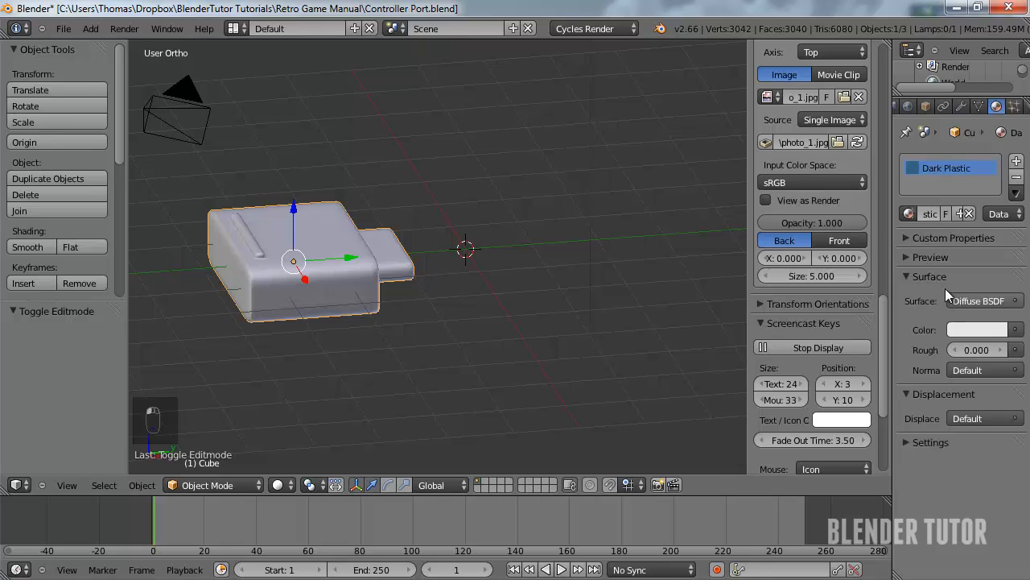
pyautogui.click(902, 256)
# Change the material's surface to a Mix Shader combining a Diffuse BSDF with a Glossy BSDF
pyautogui.click(988, 475)
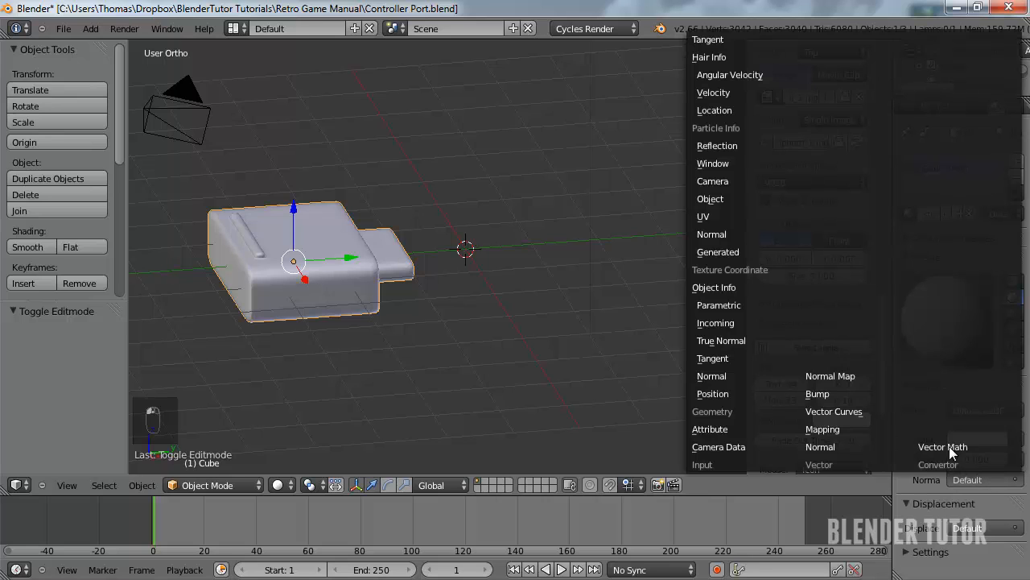
pyautogui.click(967, 479)
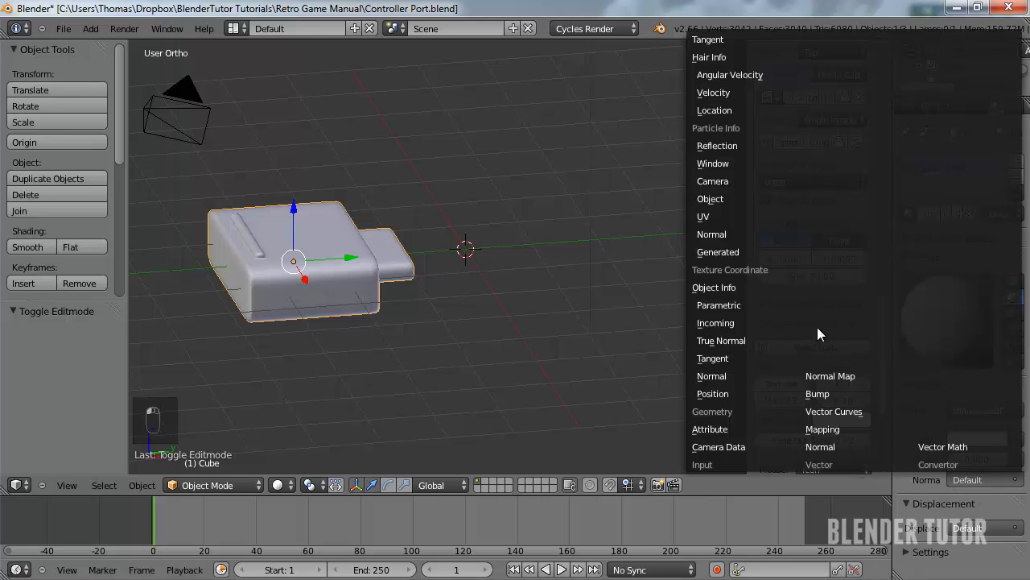
pyautogui.click(1011, 411)
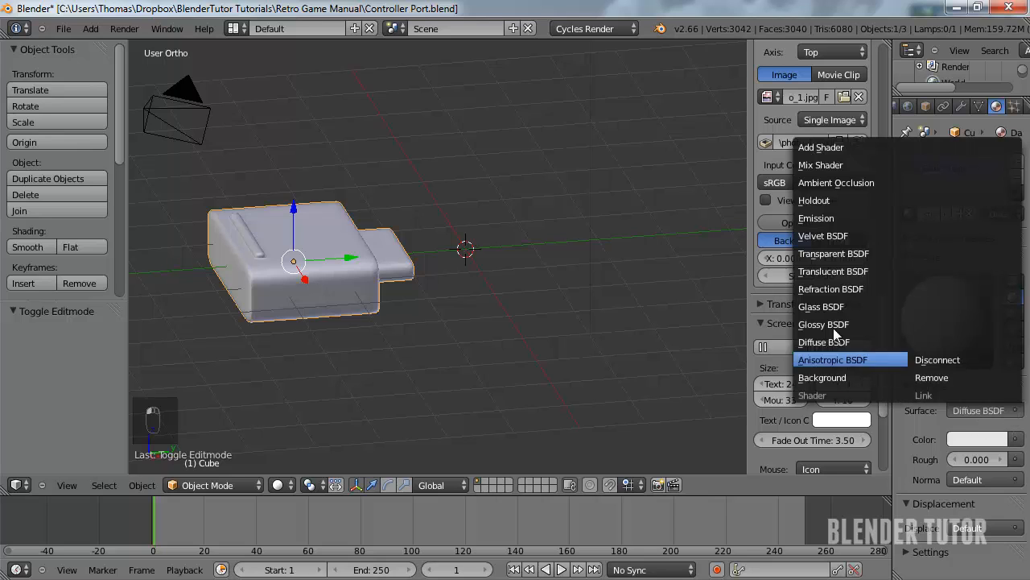
pyautogui.click(846, 183)
pyautogui.click(1014, 459)
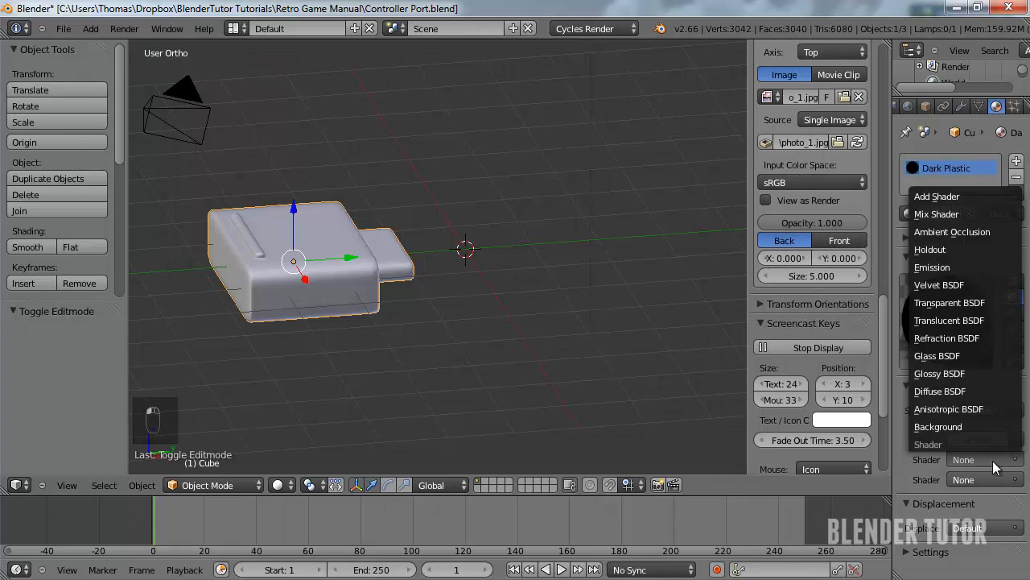
pyautogui.click(958, 409)
pyautogui.scroll(-2, 978, 483)
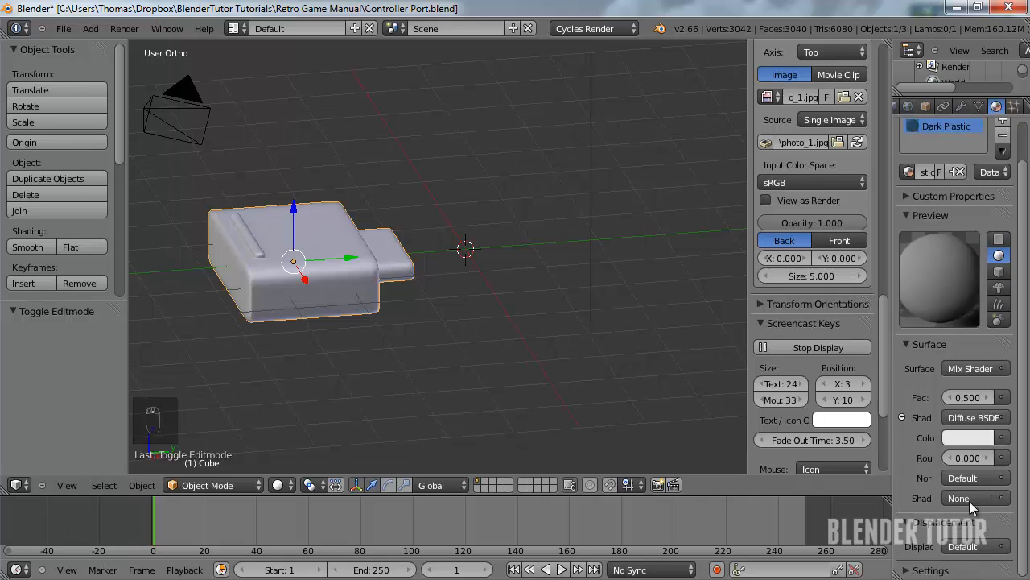
pyautogui.click(970, 497)
pyautogui.click(934, 412)
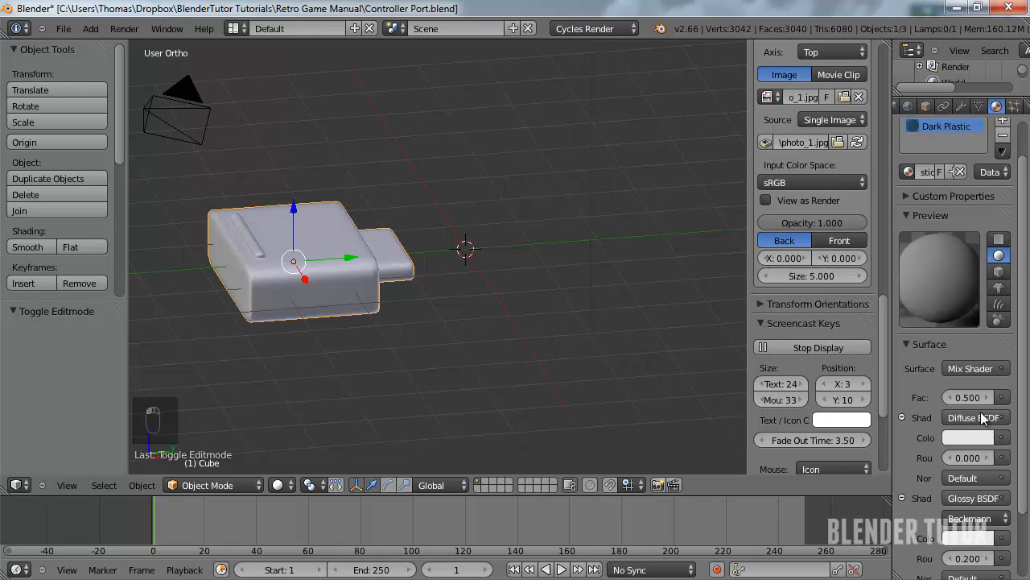
# Darken the Diffuse BSDF colour to dark grey and set the mix factor to 0.1
pyautogui.click(966, 437)
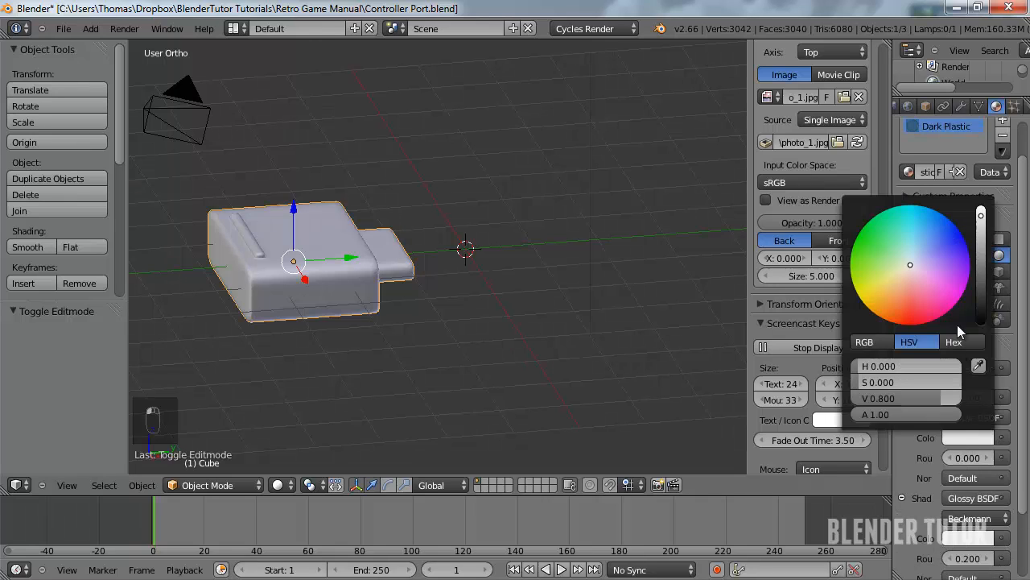
pyautogui.click(983, 280)
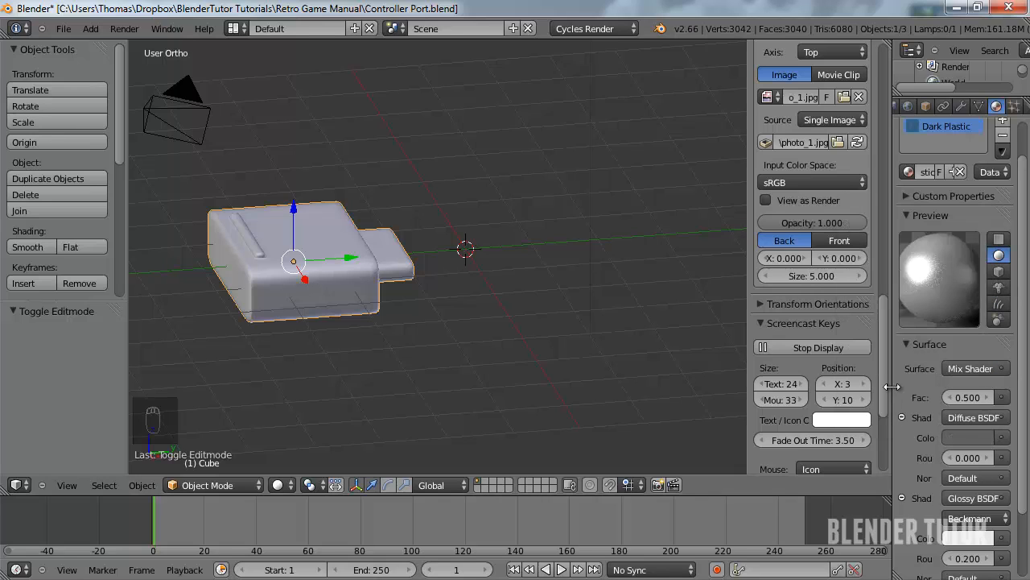
pyautogui.click(966, 396)
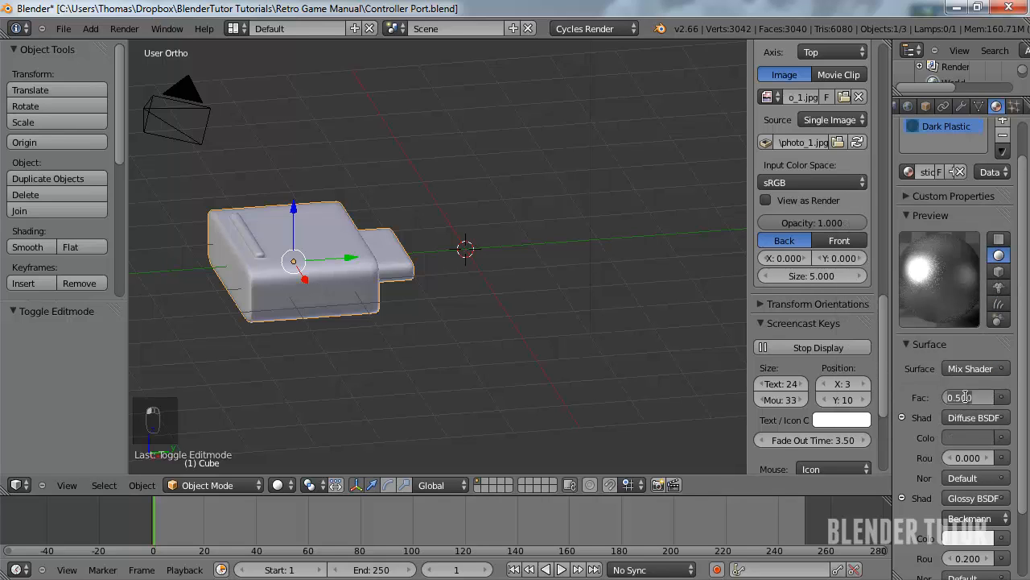
pyautogui.write('0.1')
pyautogui.press('Return')
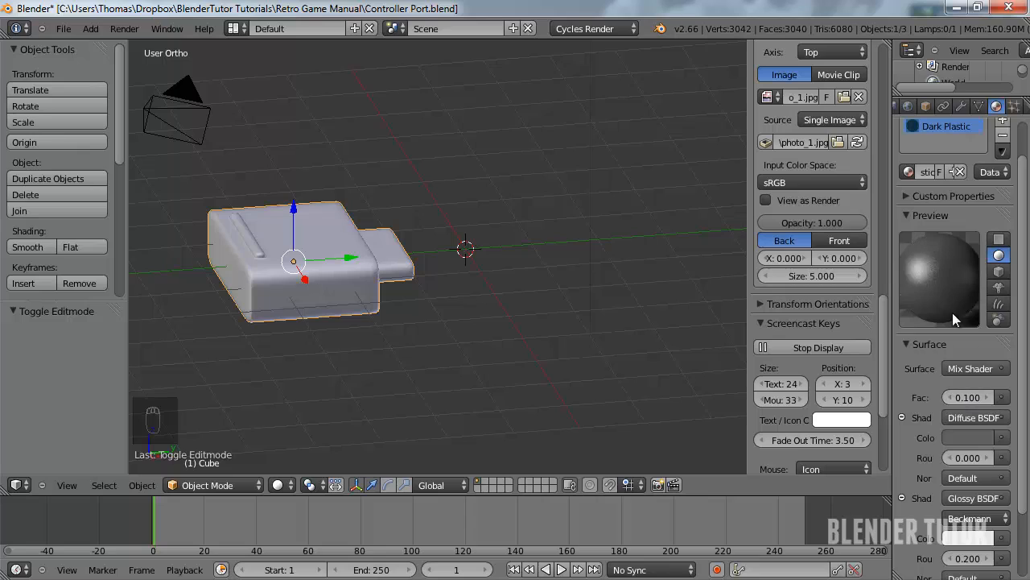
# Set the Glossy BSDF roughness to 0.1
pyautogui.scroll(-2, 965, 345)
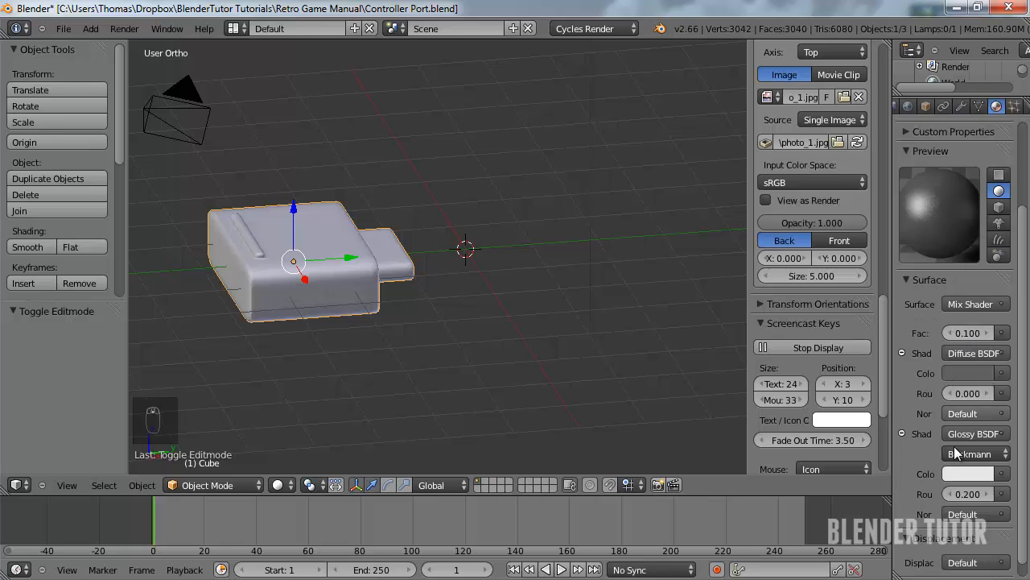
pyautogui.click(966, 494)
pyautogui.write('0.1')
pyautogui.press('Return')
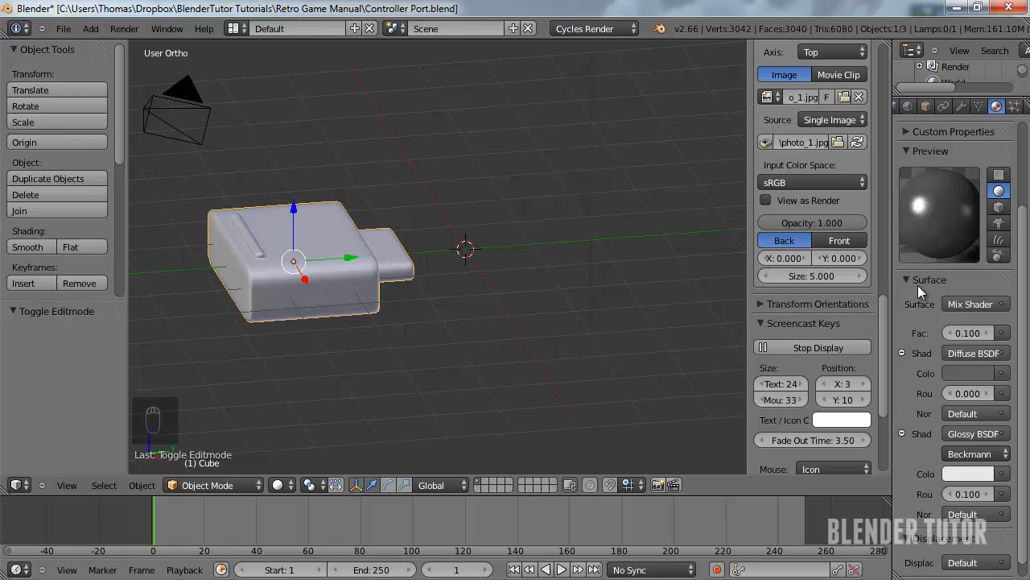
# Preview the plug with rendered viewport shading and examine the material from several angles
pyautogui.click(321, 489)
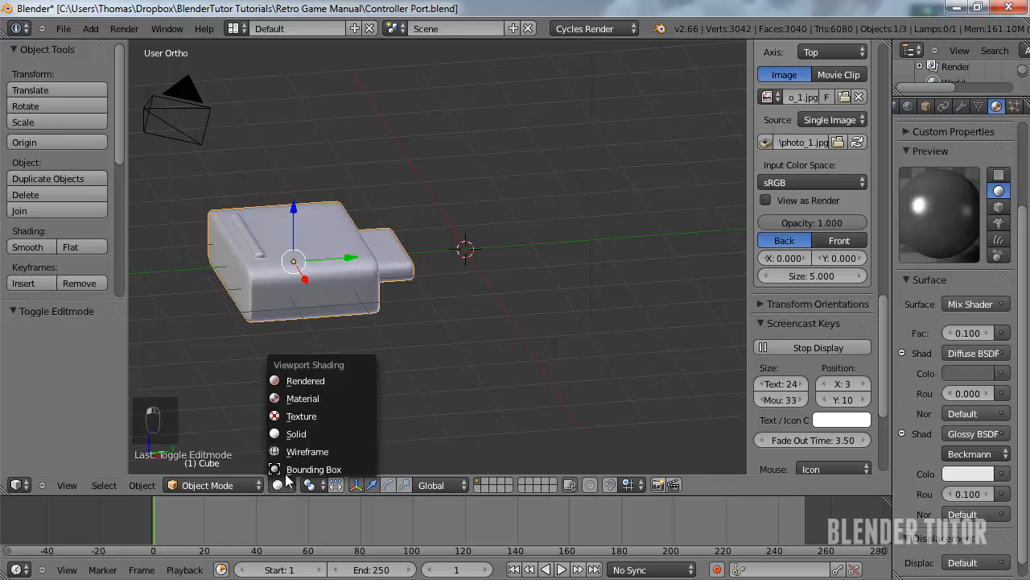
pyautogui.click(306, 352)
pyautogui.moveTo(447, 360); pyautogui.dragTo(516, 390, button='middle')
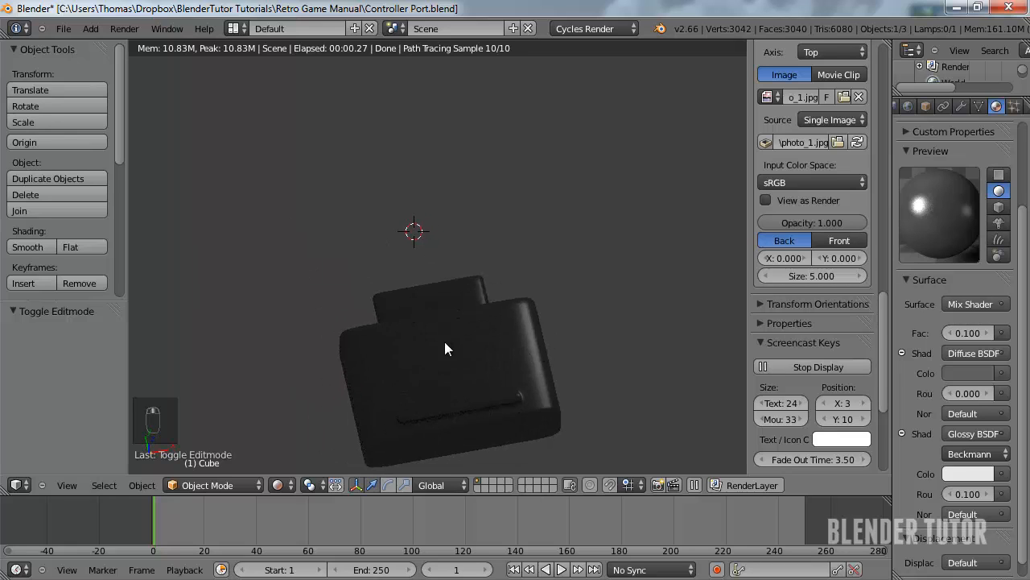
pyautogui.moveTo(445, 348); pyautogui.dragTo(494, 356, button='middle')
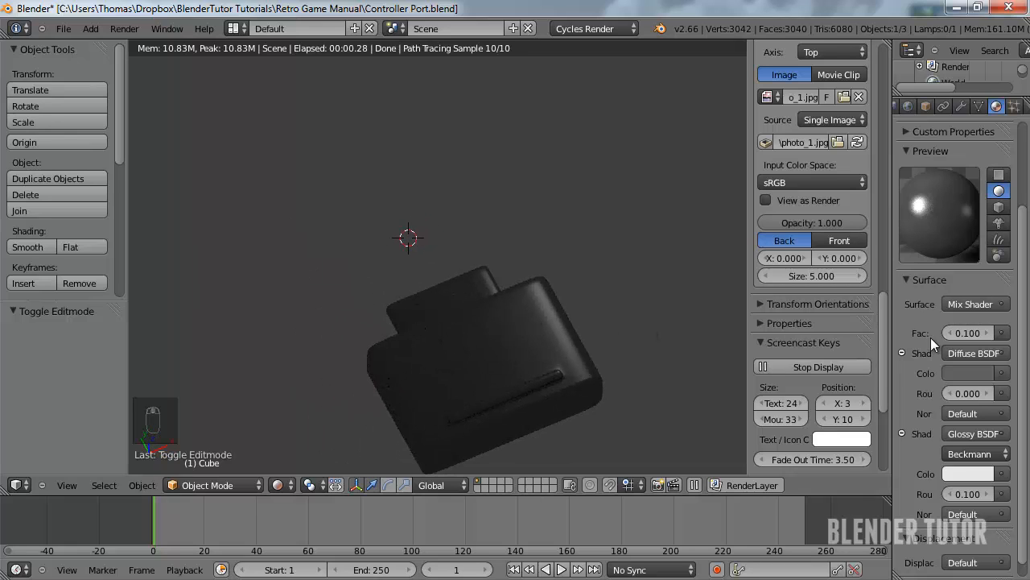
# Set the mix factor to 0.08 and the Glossy BSDF roughness to 1.5, and check the rendered plug
pyautogui.click(967, 332)
pyautogui.press('Return')
pyautogui.write('1.5')
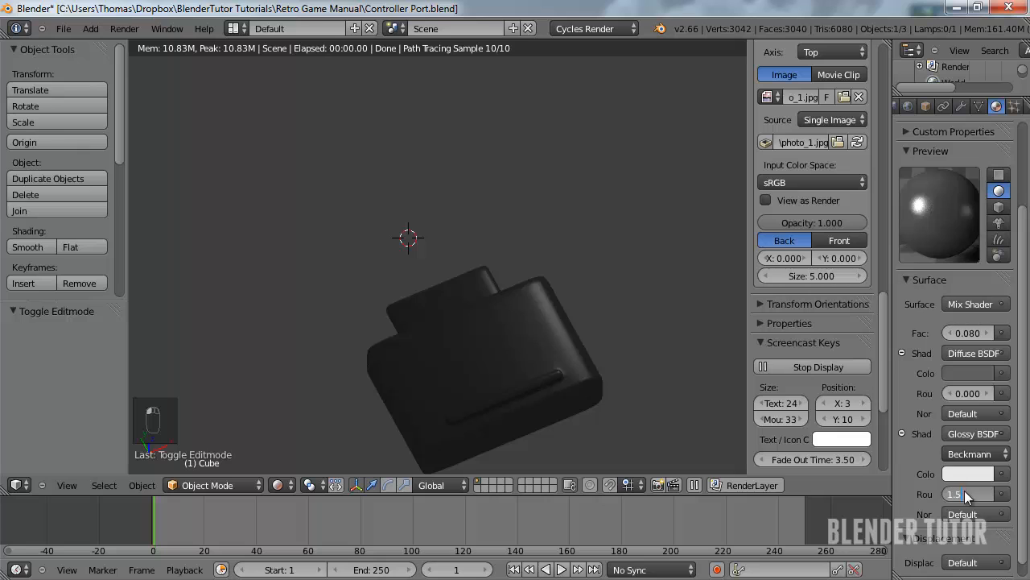
pyautogui.press('Return')
pyautogui.moveTo(504, 295); pyautogui.dragTo(498, 289, button='middle')
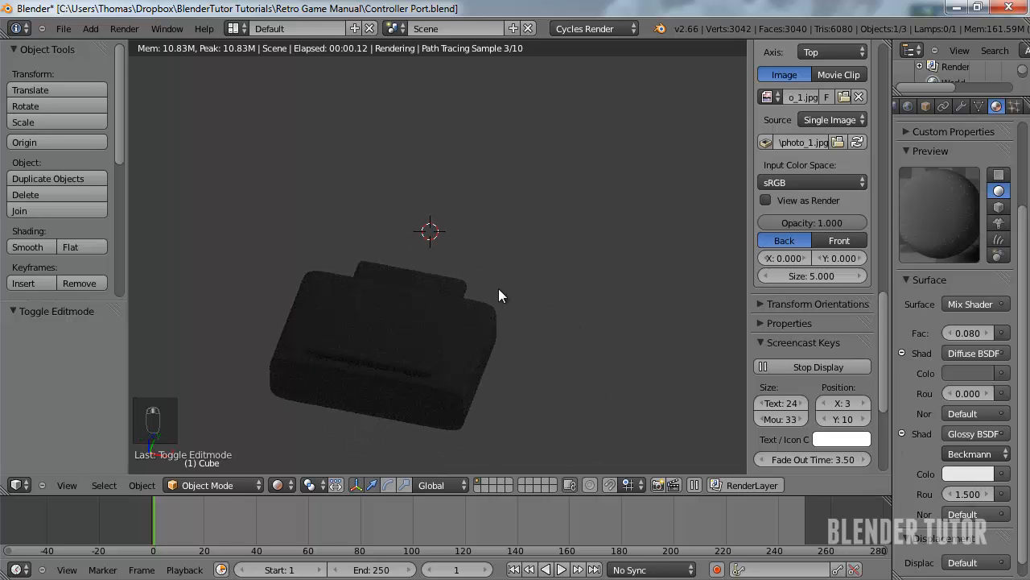
# Set the Glossy BSDF roughness to 0.15, inspect the rendered plug and return the viewport to solid shading
pyautogui.click(959, 494)
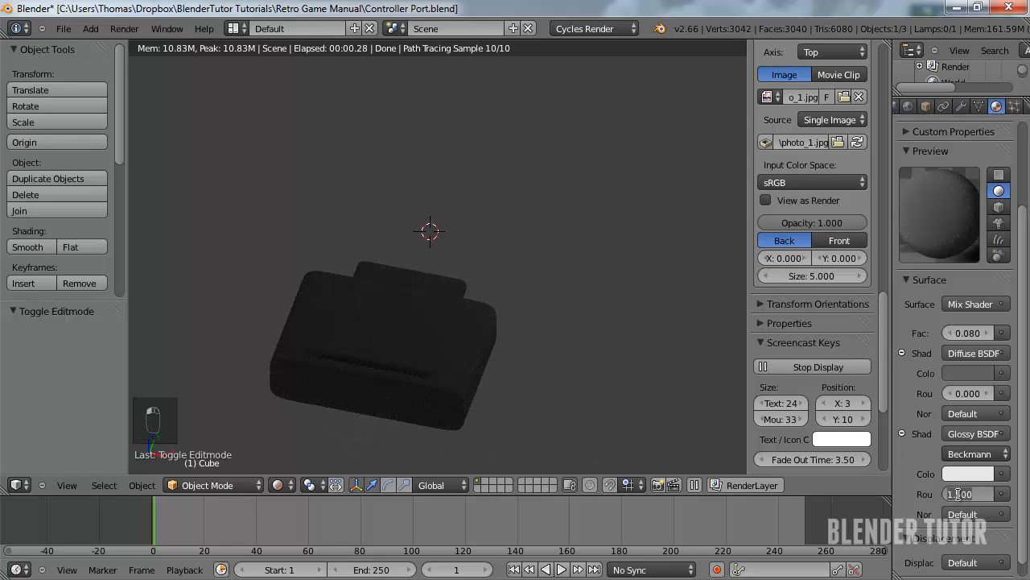
pyautogui.write('.15')
pyautogui.press('Return')
pyautogui.moveTo(534, 295); pyautogui.dragTo(583, 320, button='middle')
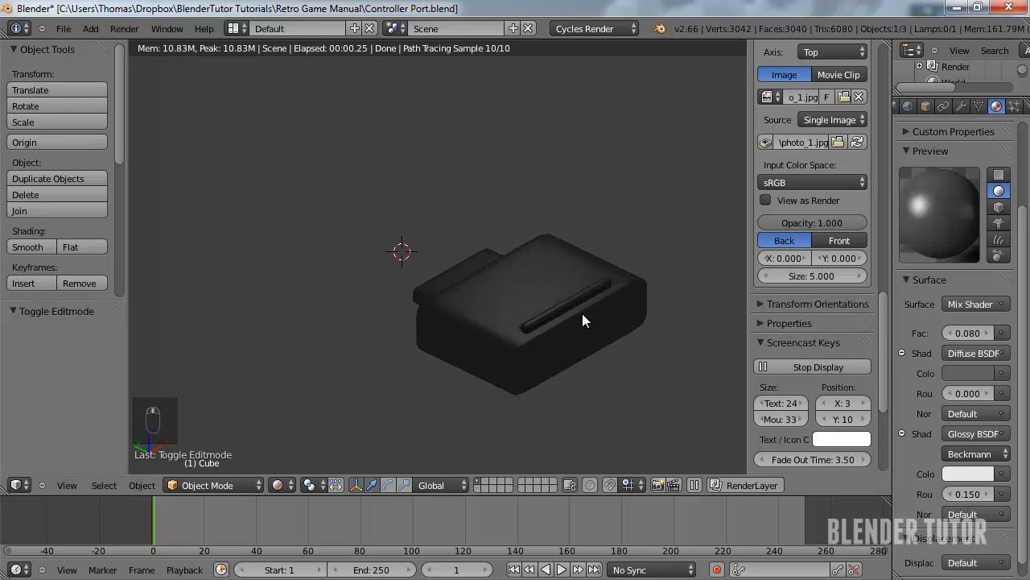
pyautogui.click(276, 486)
pyautogui.click(295, 437)
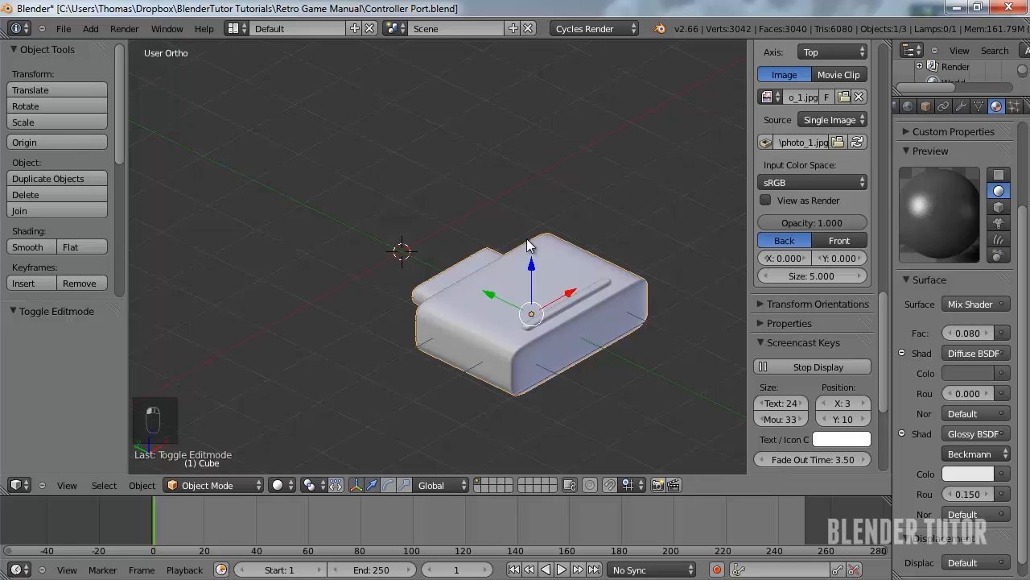
# Set the plug material's viewport colour to the dark grey sampled from the Diffuse BSDF colour
pyautogui.scroll(-4, 534, 234)
pyautogui.moveTo(537, 226); pyautogui.dragTo(447, 285, button='middle')
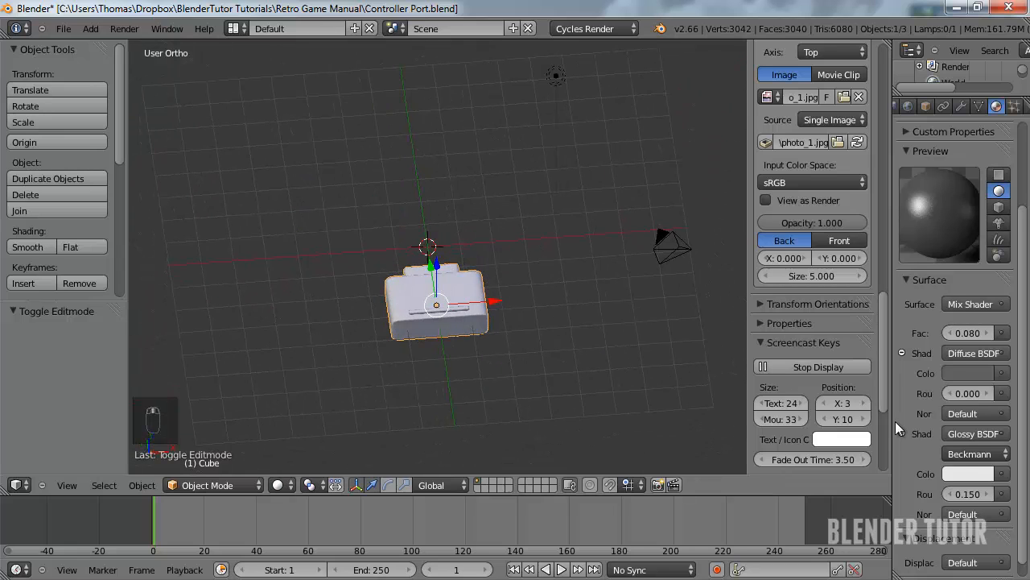
pyautogui.scroll(-2, 900, 434)
pyautogui.scroll(-2, 922, 555)
pyautogui.click(926, 545)
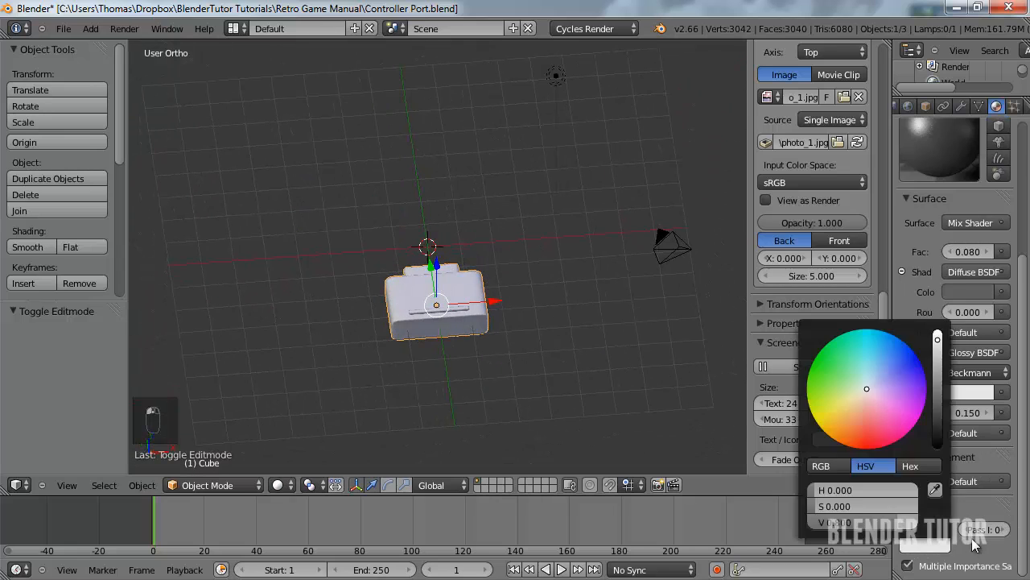
pyautogui.click(936, 544)
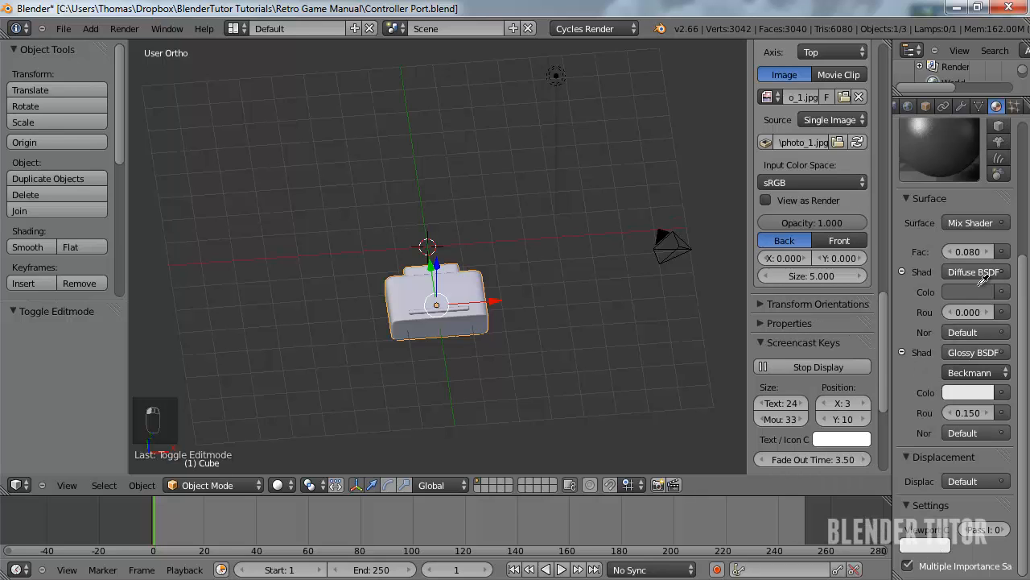
pyautogui.scroll(4, 950, 165)
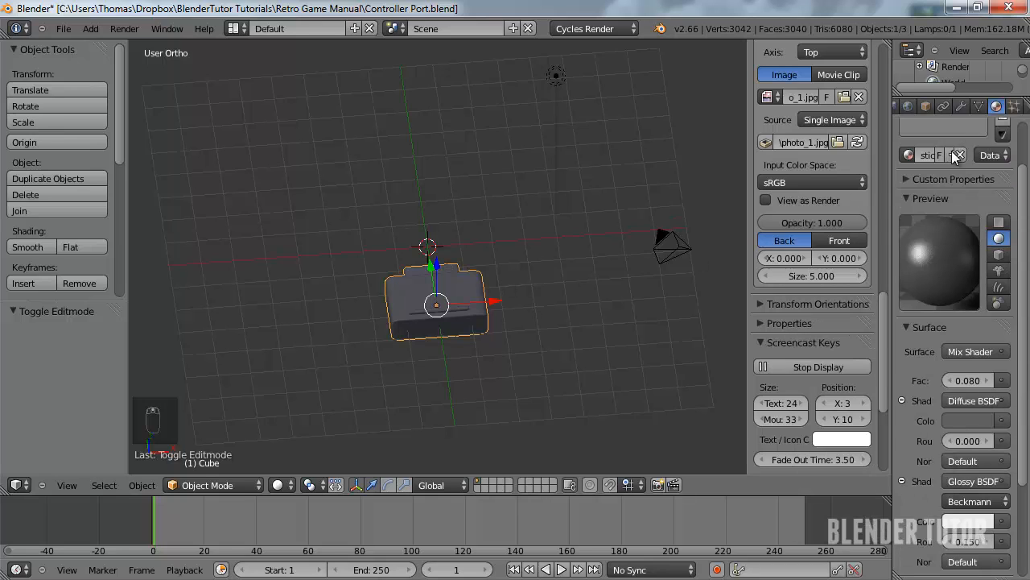
# Rename the plug object Controller Port and save the file over the existing version
pyautogui.click(926, 106)
pyautogui.click(946, 162)
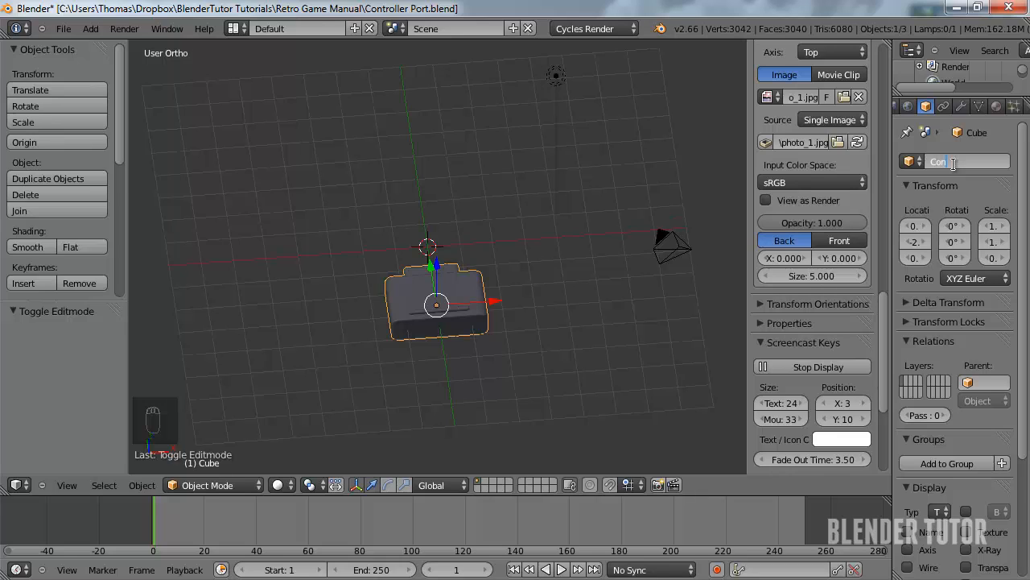
pyautogui.write('Controller (P')
pyautogui.press('BackSpace')
pyautogui.press('BackSpace')
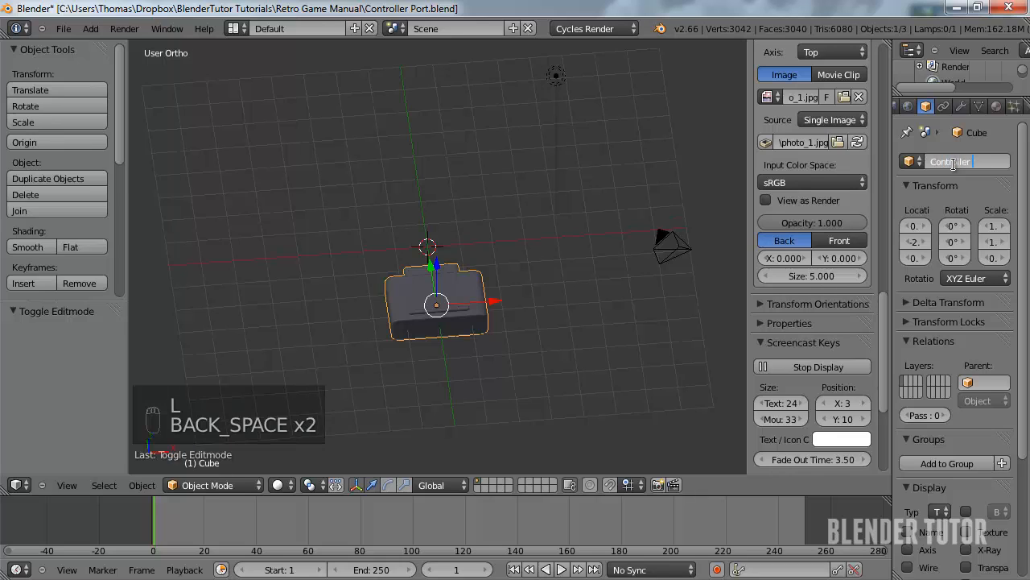
pyautogui.write('Port')
pyautogui.press('Return')
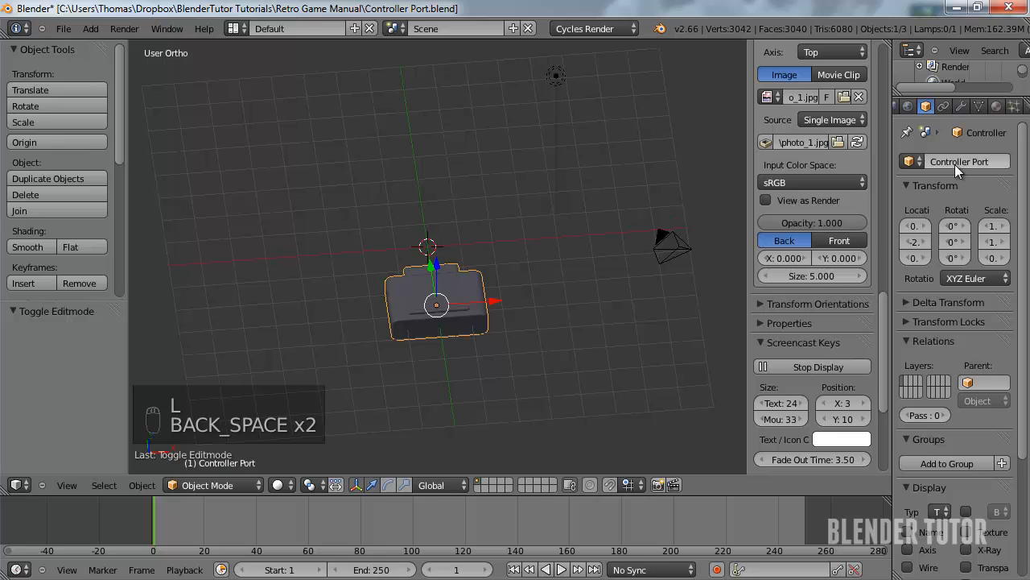
pyautogui.hotkey('ctrl', 's')
pyautogui.click(437, 283)
# Open the recent file Final Scene Texture.blend
pyautogui.click(63, 28)
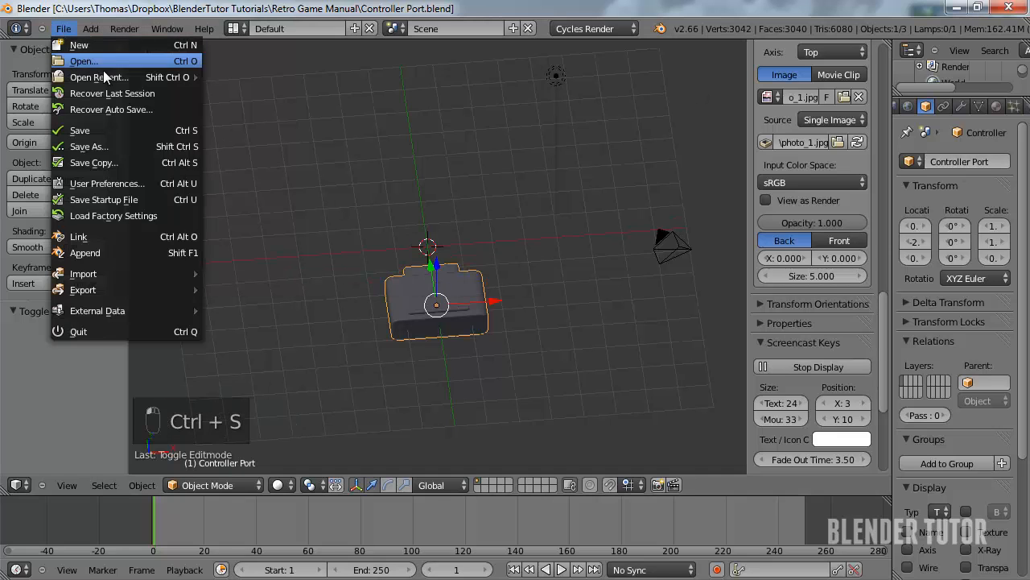
pyautogui.moveTo(197, 77)
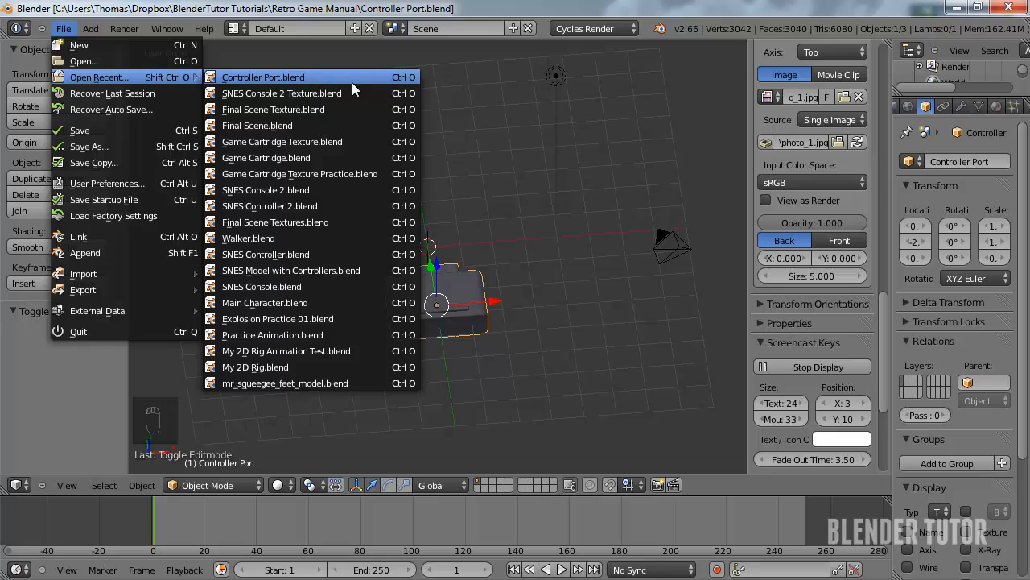
pyautogui.click(316, 108)
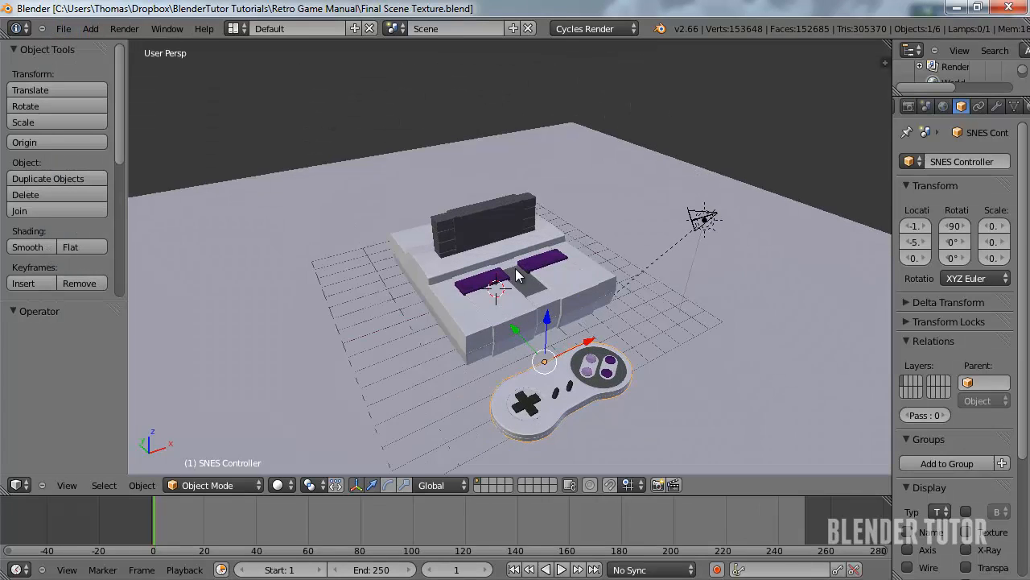
# Append the Controller Port object from Controller Port.blend in the Retro Game Manual folder
pyautogui.hotkey('shift', 'a')
pyautogui.click(63, 28)
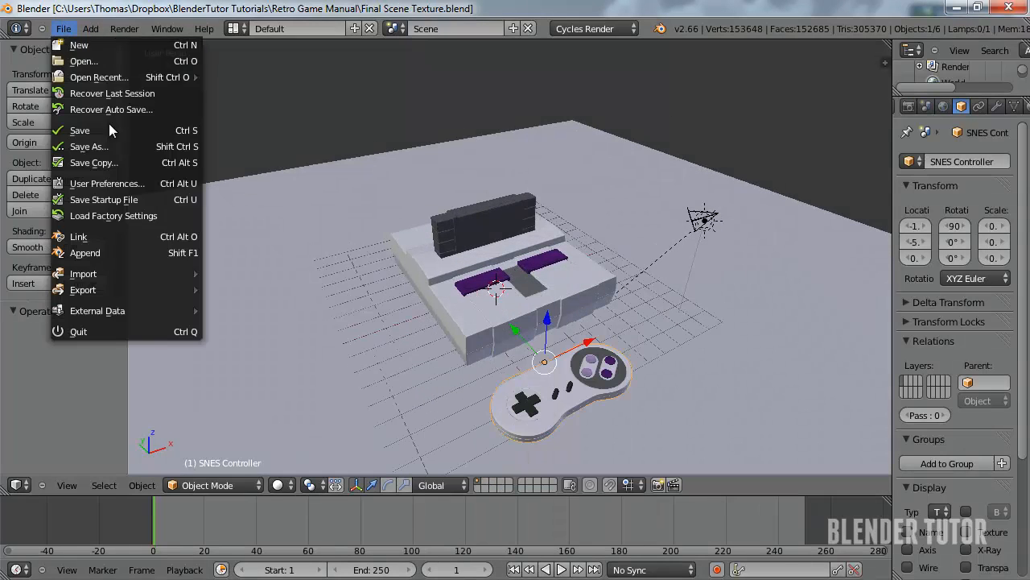
pyautogui.click(113, 250)
pyautogui.click(217, 112)
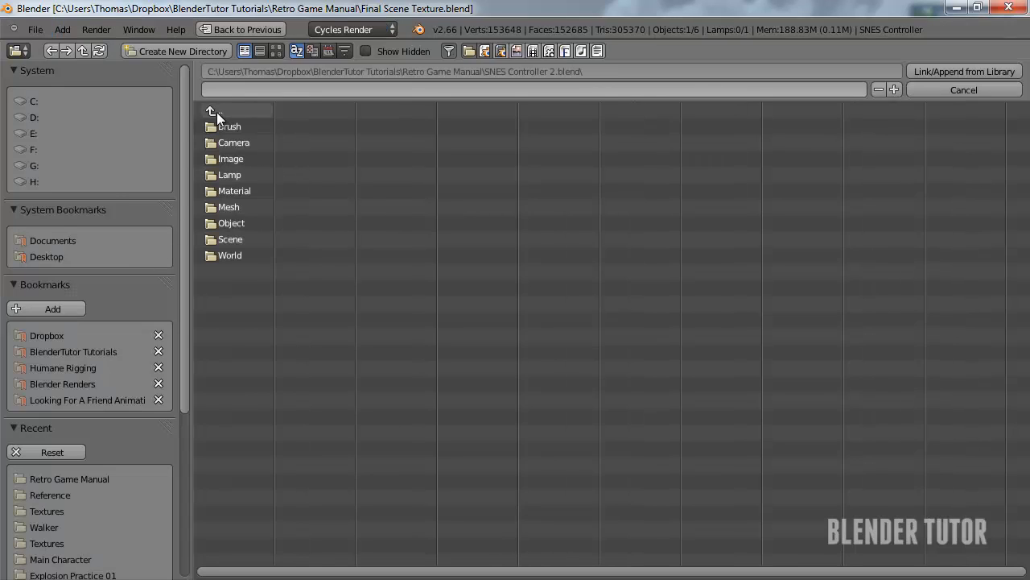
pyautogui.click(217, 112)
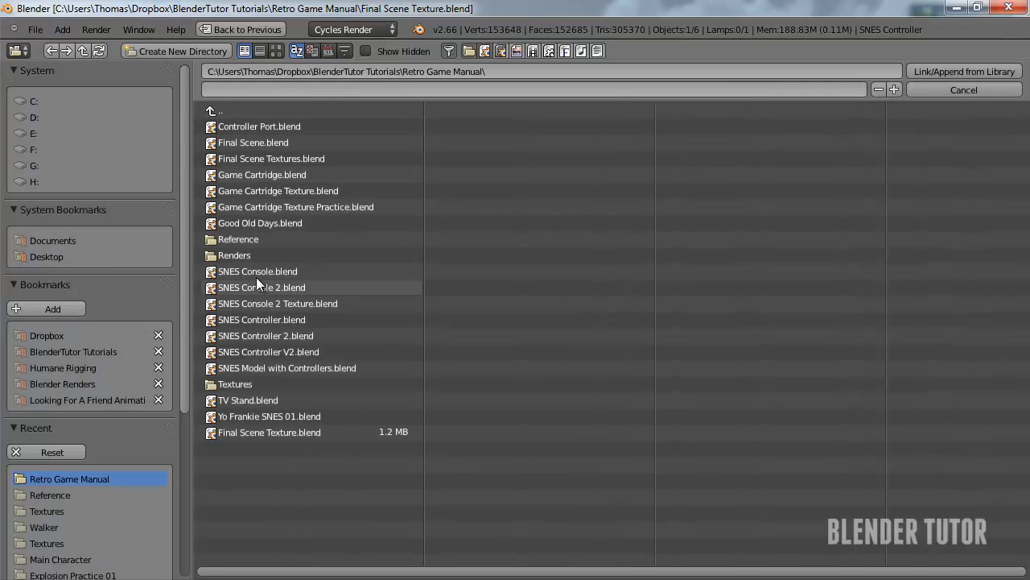
pyautogui.click(254, 127)
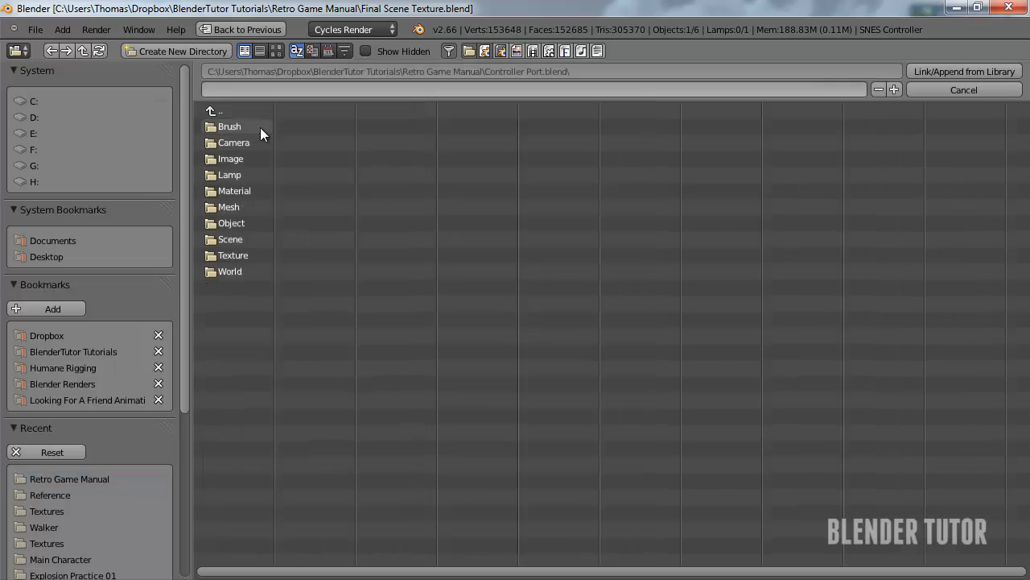
pyautogui.click(236, 225)
pyautogui.click(241, 142)
pyautogui.click(959, 71)
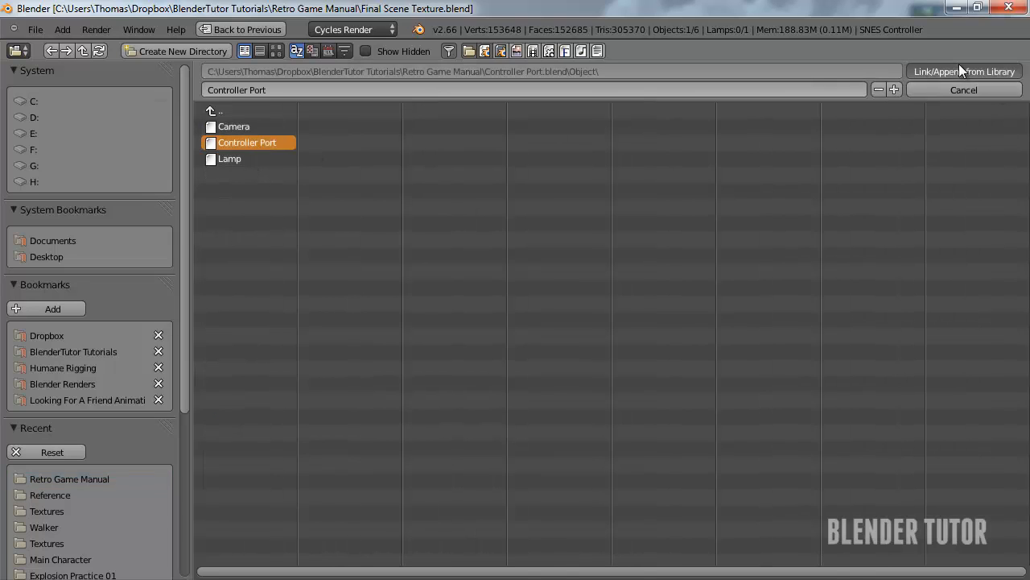
# Move the appended plug about -3.47 along Y and scale it to about 0.547
pyautogui.press('g')
pyautogui.press('y')
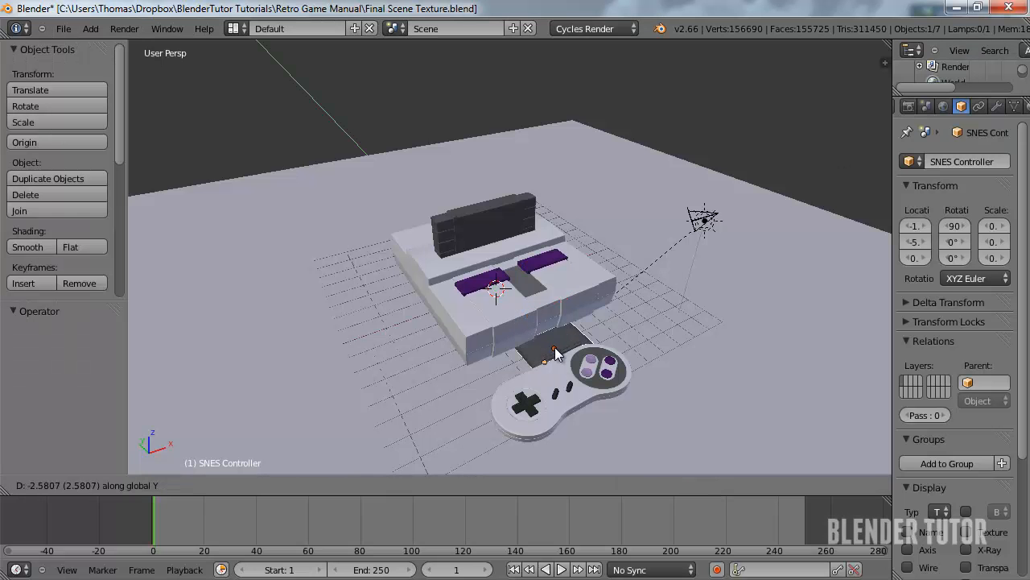
pyautogui.click(726, 324)
pyautogui.press('s')
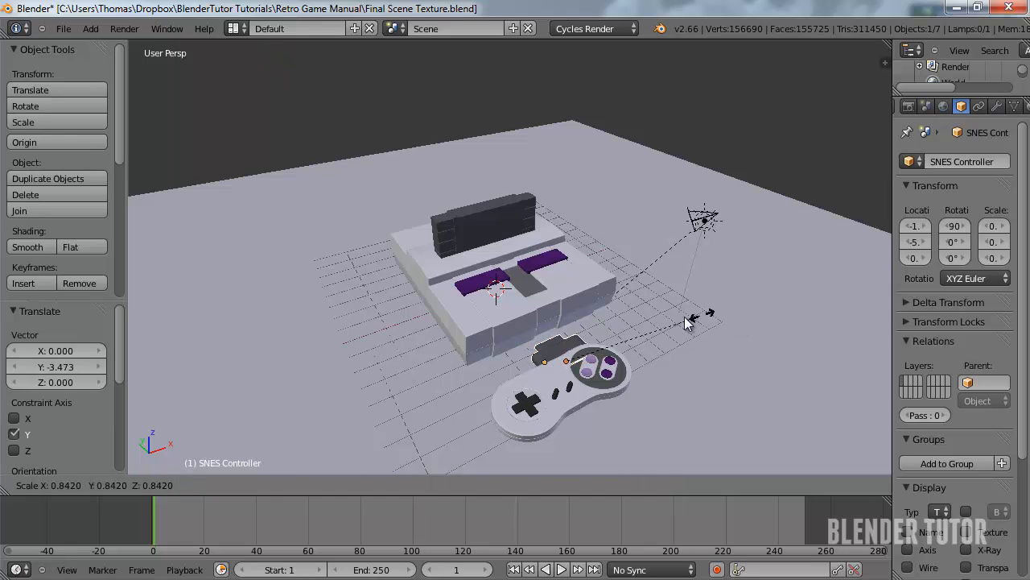
pyautogui.click(651, 328)
# In orthographic top view, place the plug in front of the console's left front section and scale it by about 1.028
pyautogui.press('KP_7')
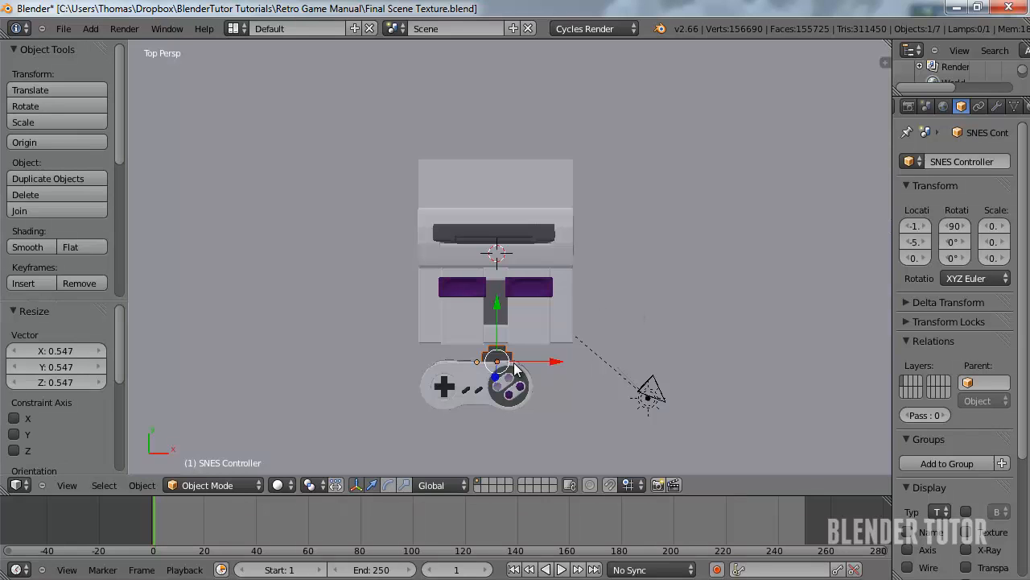
pyautogui.scroll(4, 490, 334)
pyautogui.keyDown('shift'); pyautogui.moveTo(490, 334); pyautogui.dragTo(536, 274, button='middle'); pyautogui.keyUp('shift')
pyautogui.press('KP_5')
pyautogui.scroll(1, 536, 273)
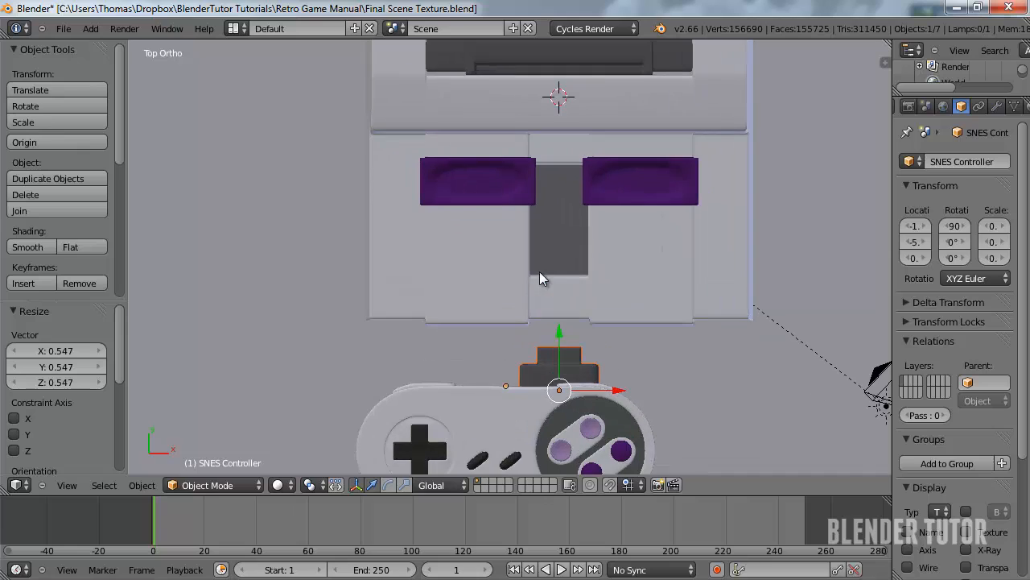
pyautogui.press('g')
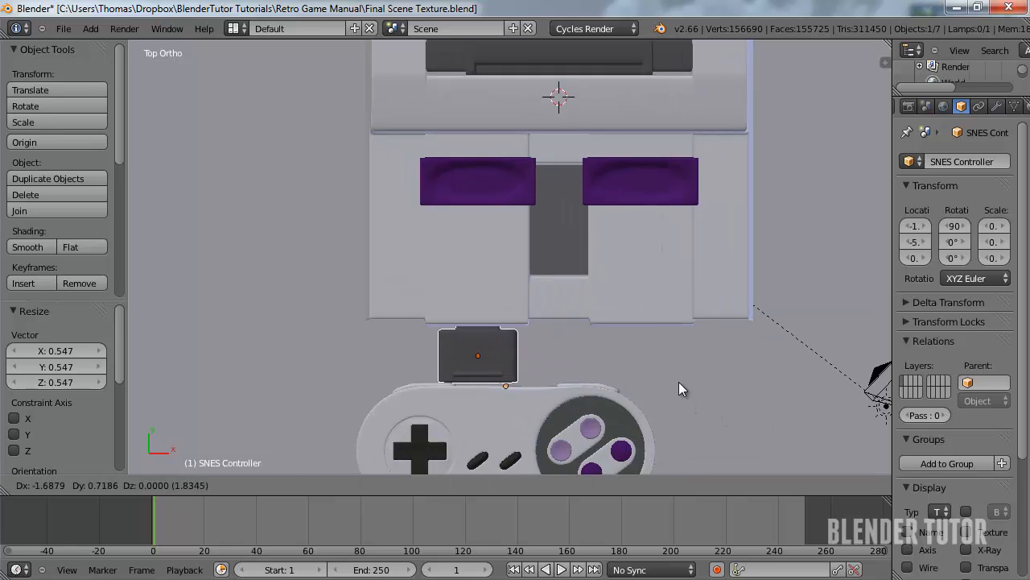
pyautogui.click(677, 381)
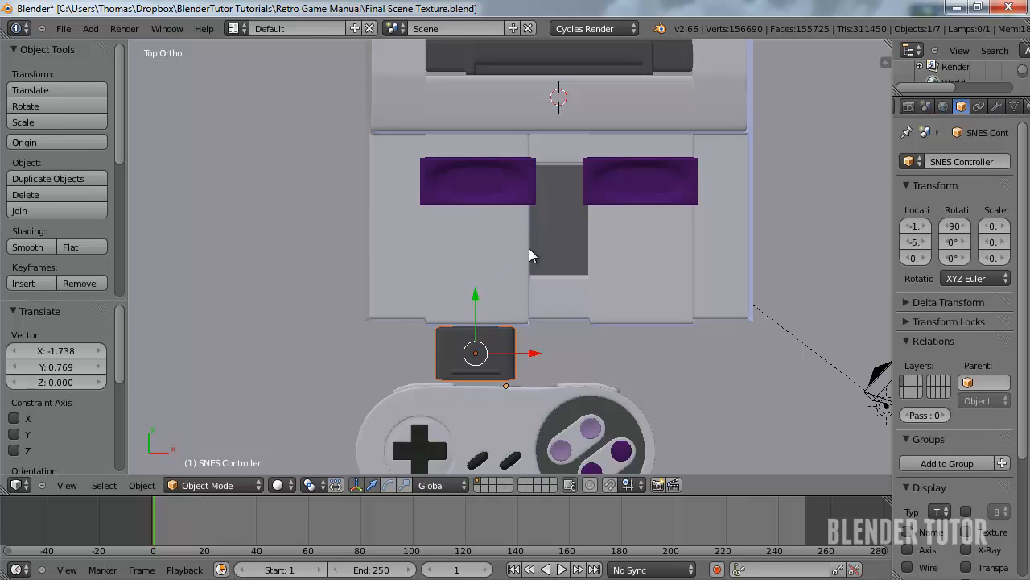
pyautogui.press('g')
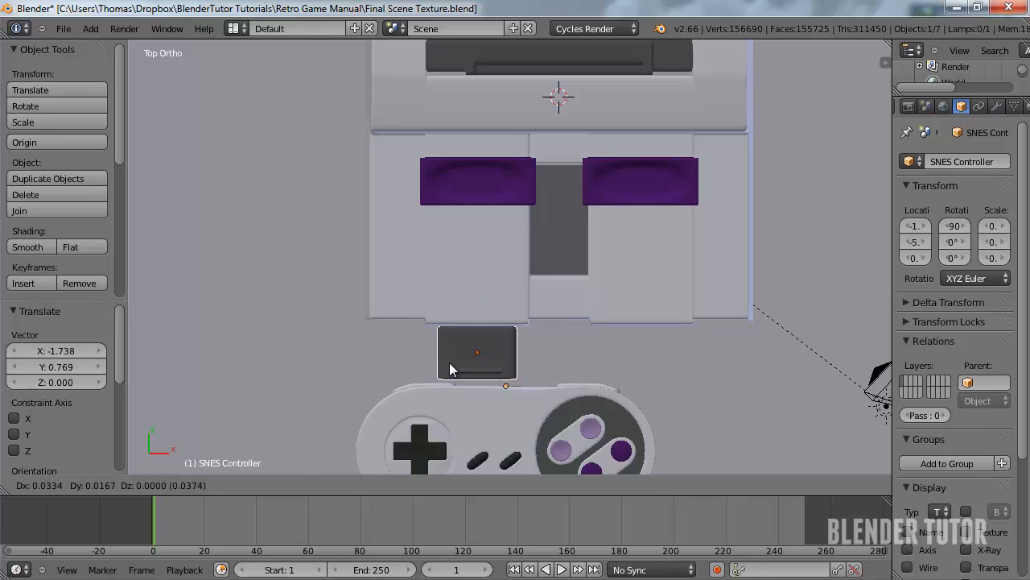
pyautogui.click(462, 361)
pyautogui.press('s')
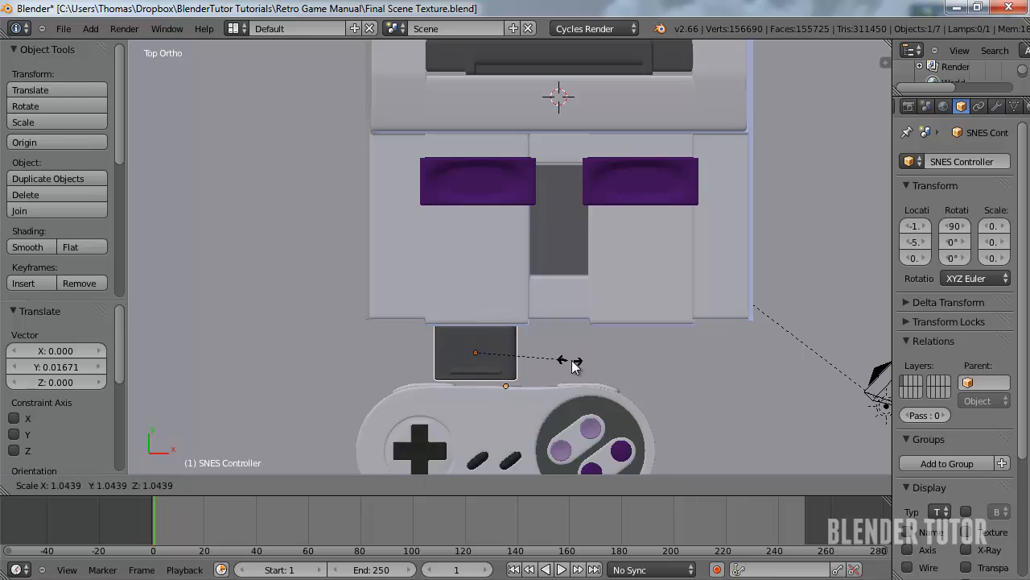
pyautogui.click(563, 362)
# In the right side view, raise the plug about 1.404 along Z against the console's front face
pyautogui.moveTo(563, 361); pyautogui.dragTo(592, 261, button='middle')
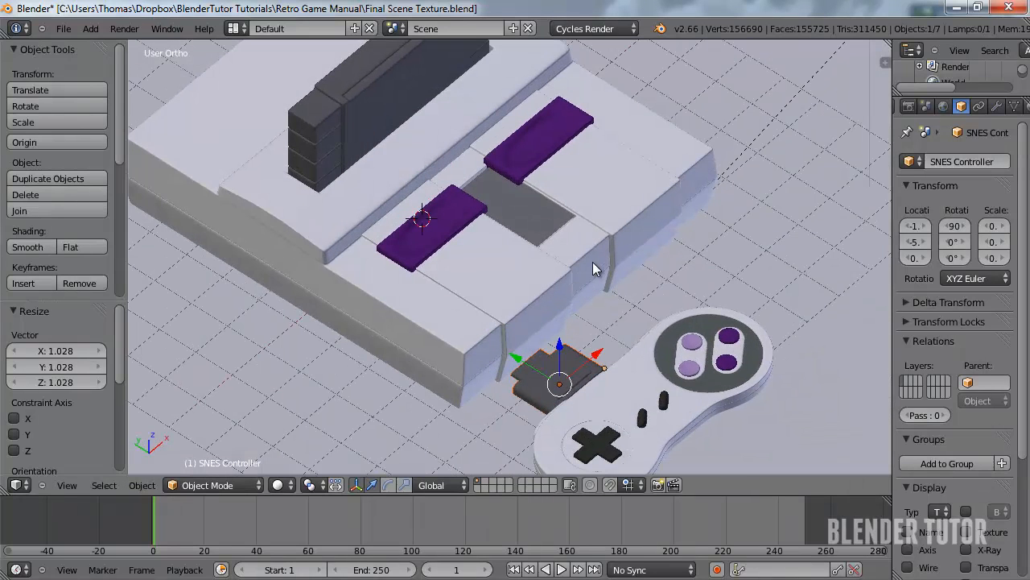
pyautogui.press('KP_3')
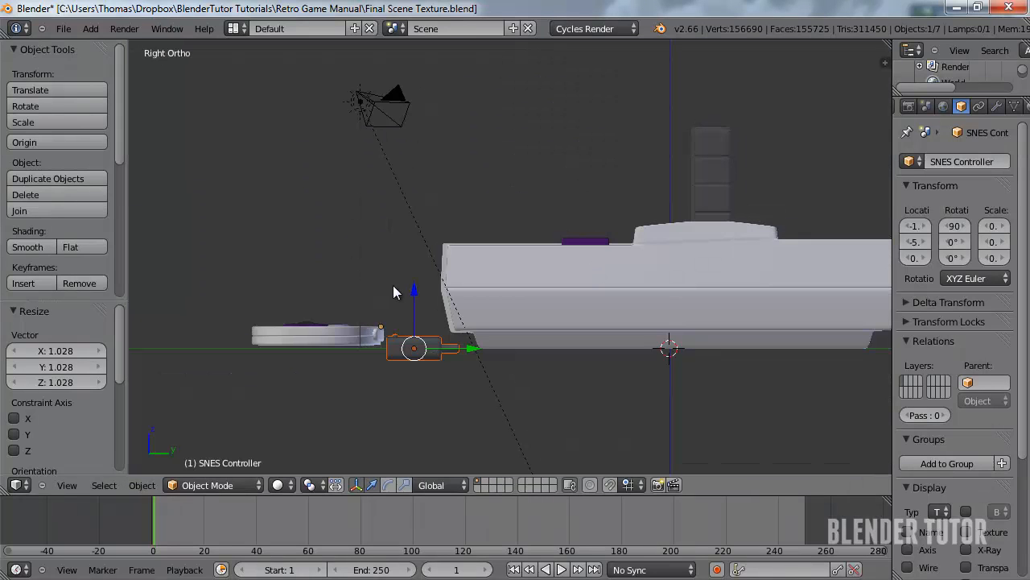
pyautogui.press('g')
pyautogui.press('y')
pyautogui.rightClick(415, 320)
pyautogui.press('g')
pyautogui.press('z')
pyautogui.click(441, 285)
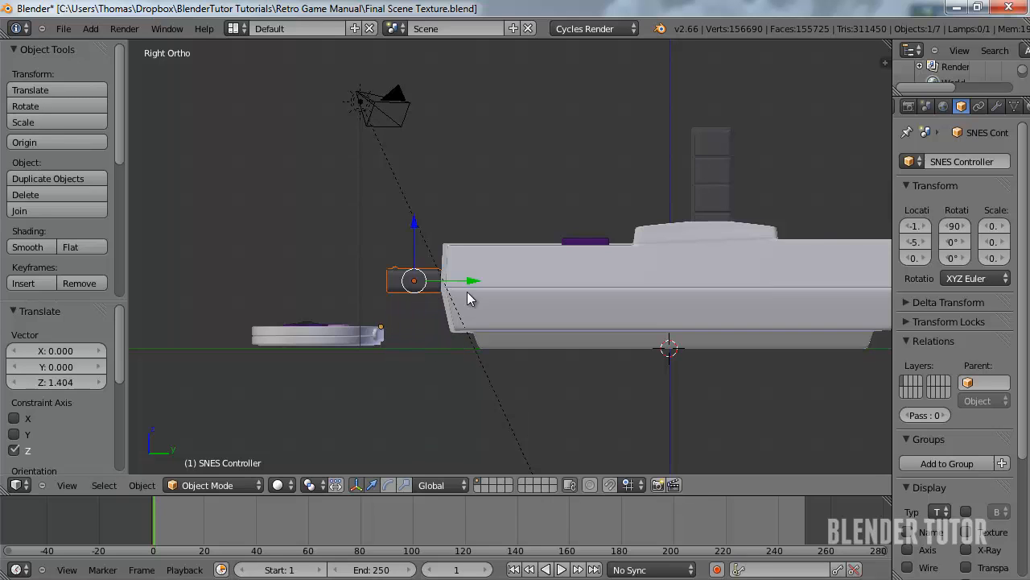
# In top view, nudge the plug about 0.031 in X and -0.012 in Y to centre it on the console's left front section
pyautogui.moveTo(441, 285); pyautogui.dragTo(564, 303, button='middle')
pyautogui.press('KP_7')
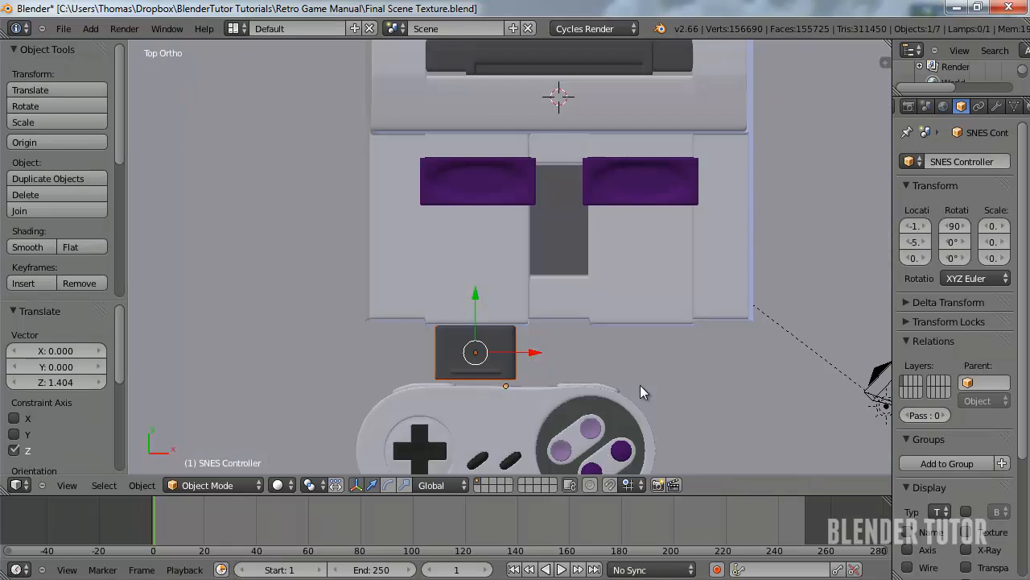
pyautogui.scroll(4, 547, 390)
pyautogui.keyDown('shift'); pyautogui.moveTo(520, 395); pyautogui.dragTo(588, 297, button='middle'); pyautogui.keyUp('shift')
pyautogui.scroll(4, 587, 297)
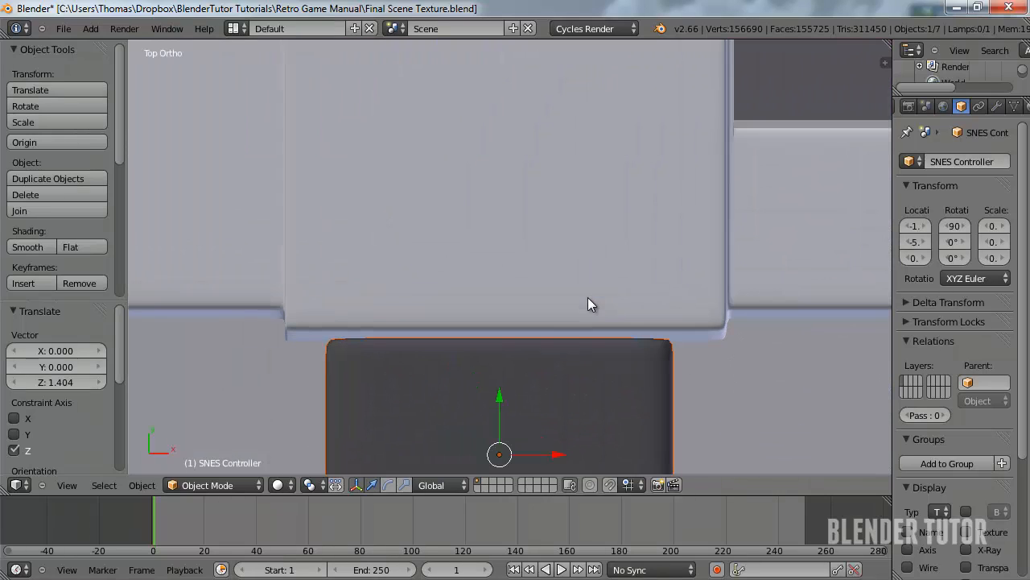
pyautogui.keyDown('shift'); pyautogui.moveTo(554, 335); pyautogui.dragTo(548, 295, button='middle'); pyautogui.keyUp('shift')
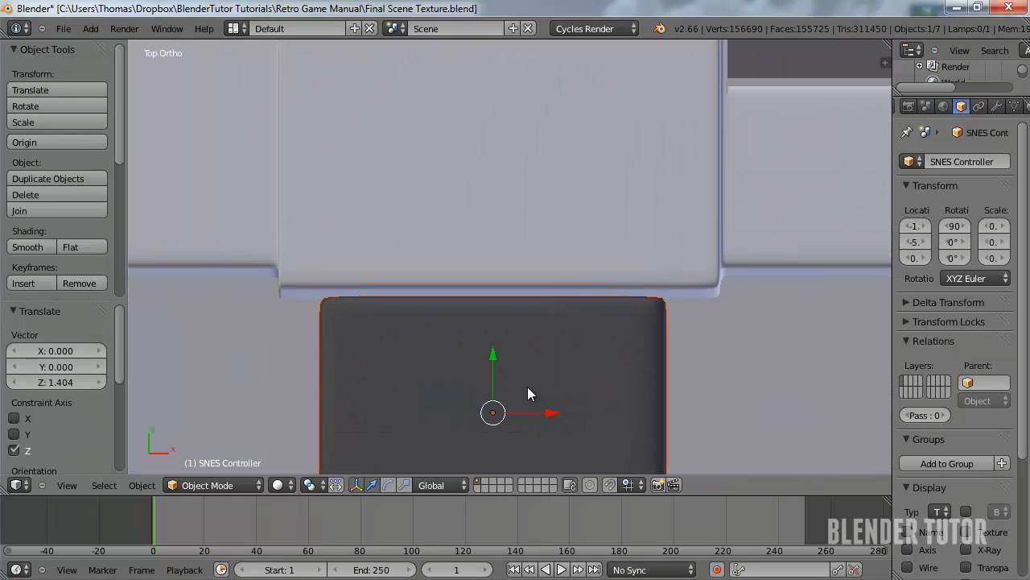
pyautogui.press('g')
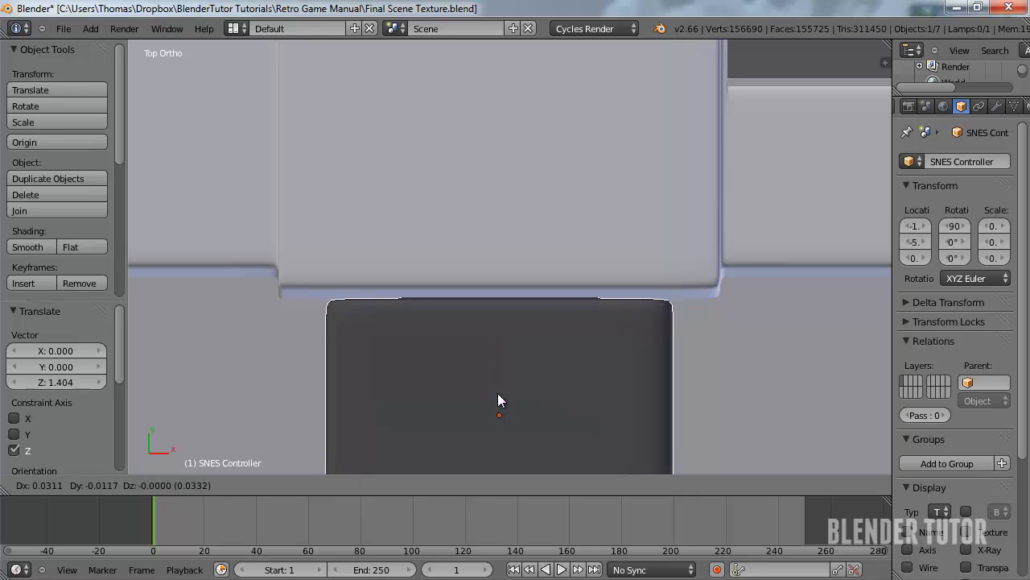
pyautogui.click(498, 400)
# Duplicate the plug and place the copy about 3.52 along X, in front of the console's right front section
pyautogui.scroll(-5, 497, 393)
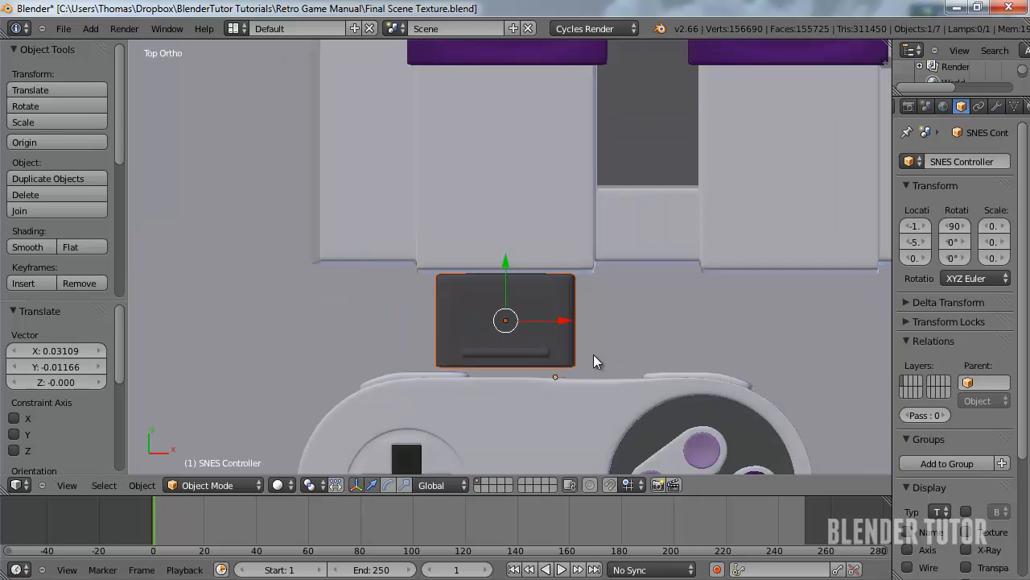
pyautogui.keyDown('shift'); pyautogui.moveTo(594, 355); pyautogui.dragTo(423, 339, button='middle'); pyautogui.keyUp('shift')
pyautogui.hotkey('shift', 'd')
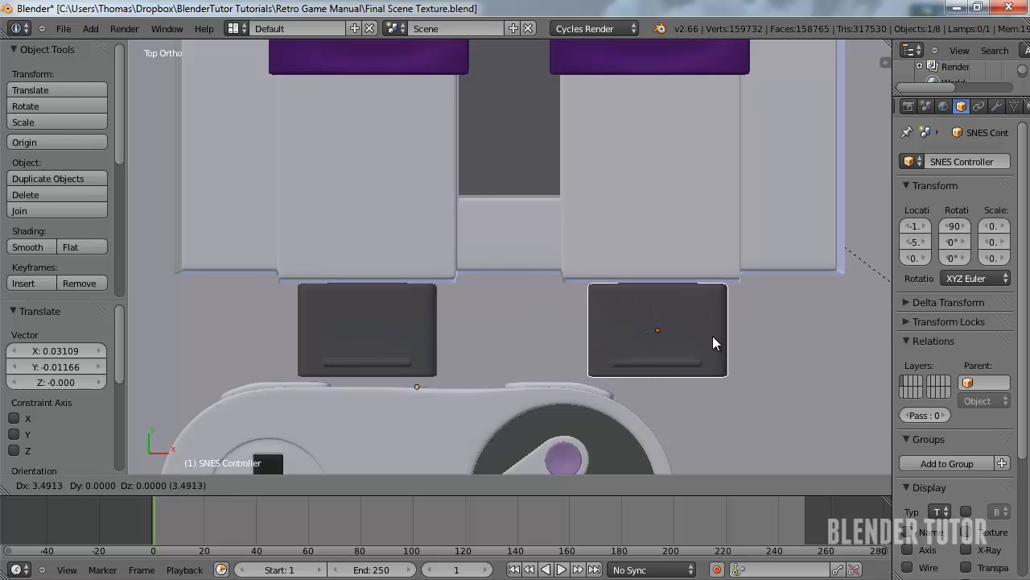
pyautogui.click(714, 337)
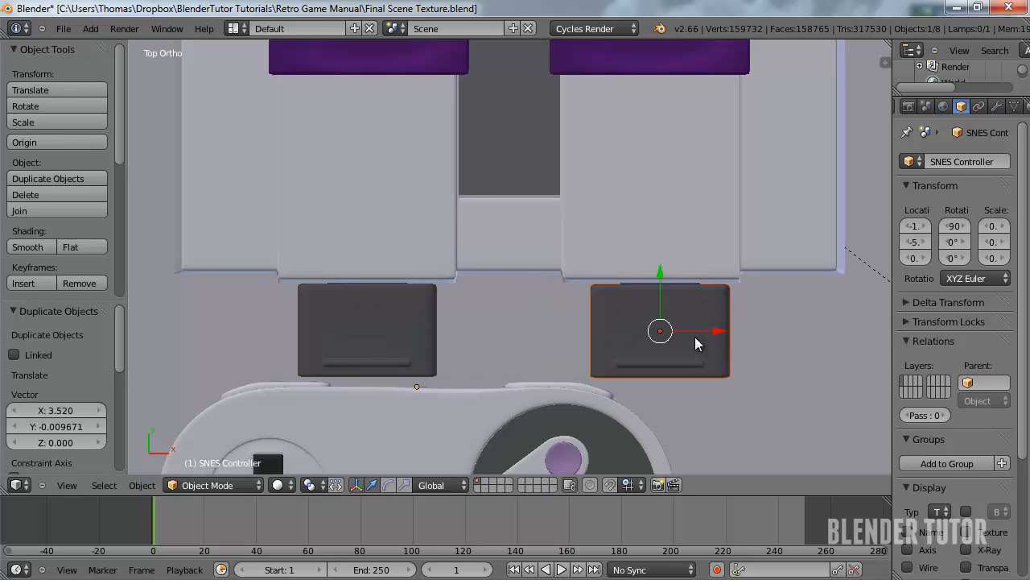
# View both plugs on the console at an angle and save Final Scene Texture.blend over the existing file
pyautogui.scroll(-3, 644, 350)
pyautogui.moveTo(626, 355); pyautogui.dragTo(467, 325, button='middle')
pyautogui.hotkey('ctrl', 's')
pyautogui.click(466, 316)
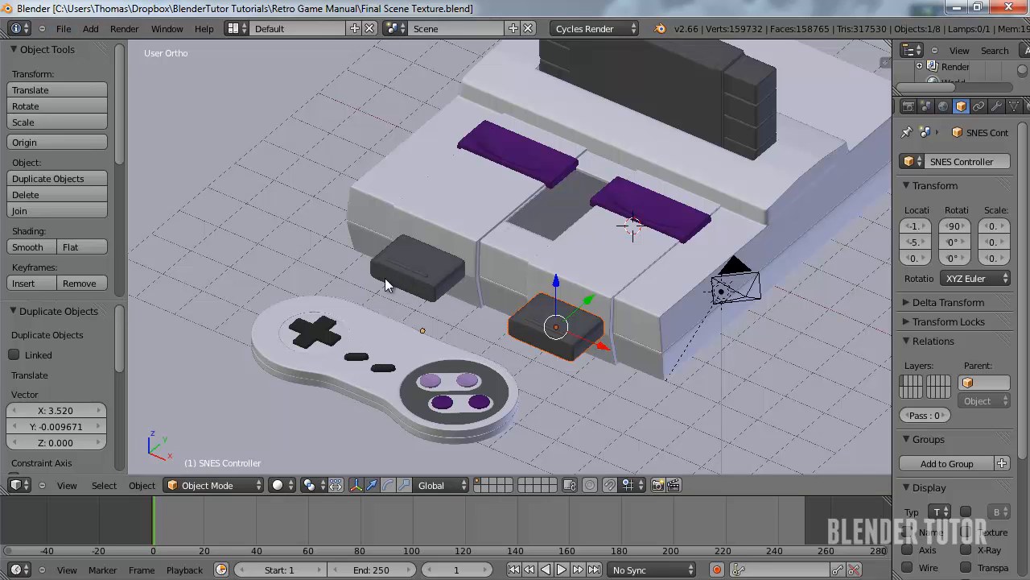
# Reopen the recent file Controller Port.blend
pyautogui.click(63, 28)
pyautogui.click(63, 29)
pyautogui.moveTo(90, 81)
pyautogui.click(274, 94)
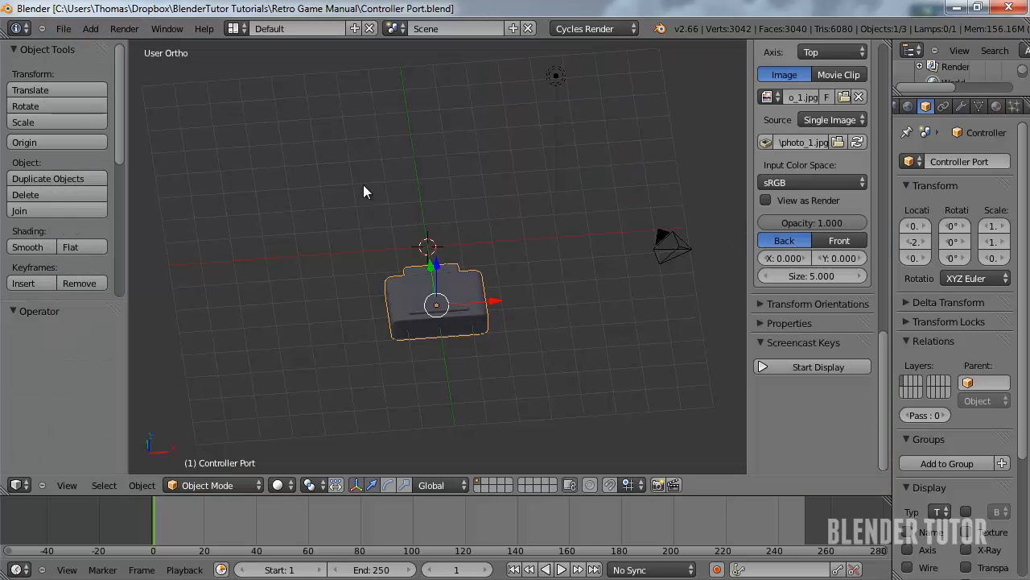
# In Edit Mode, add two loop cuts through the middle section of the plug
pyautogui.press('Tab')
pyautogui.scroll(6, 455, 338)
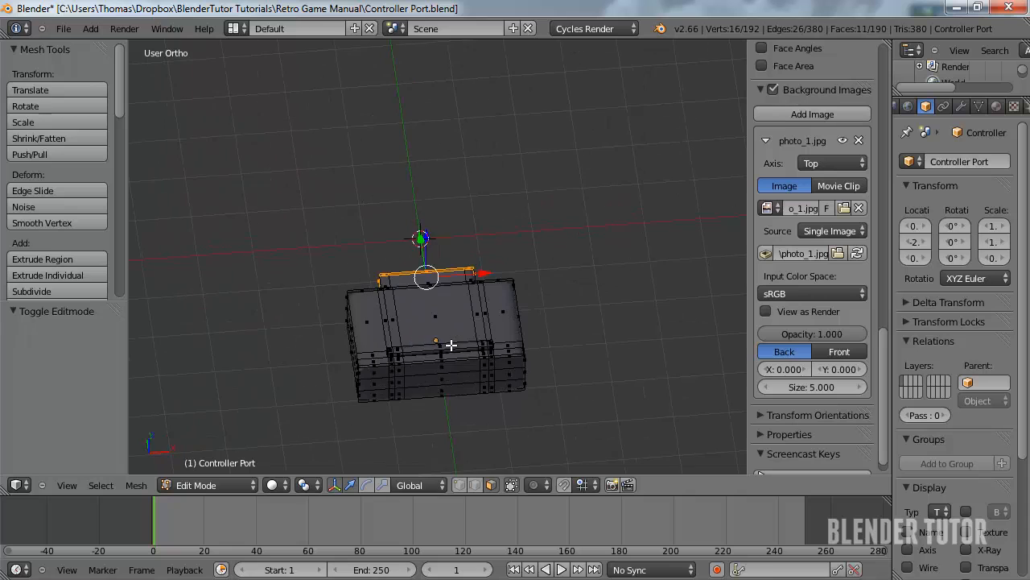
pyautogui.moveTo(466, 330); pyautogui.dragTo(464, 262, button='middle')
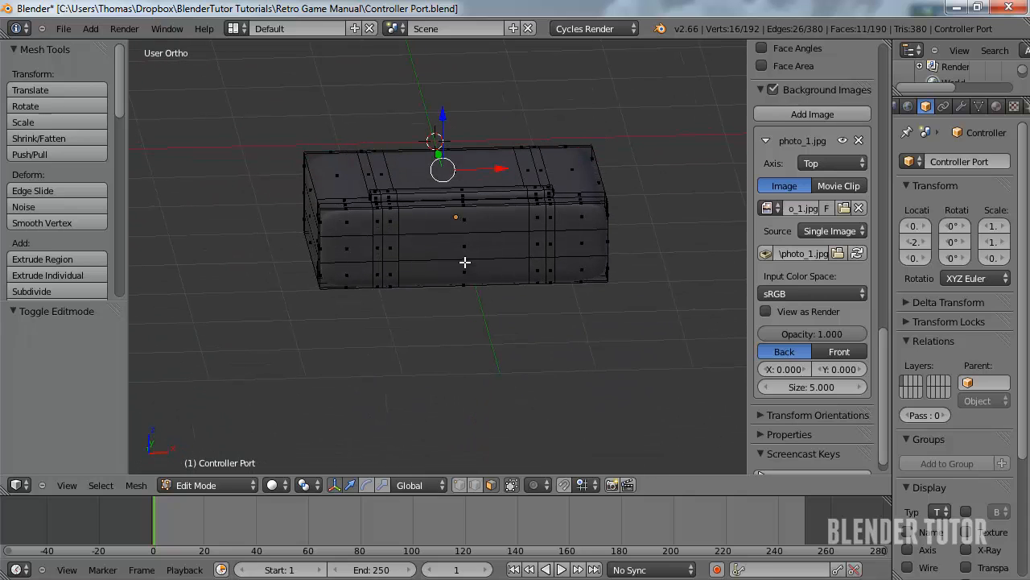
pyautogui.hotkey('ctrl', 'r')
pyautogui.scroll(1, 472, 265)
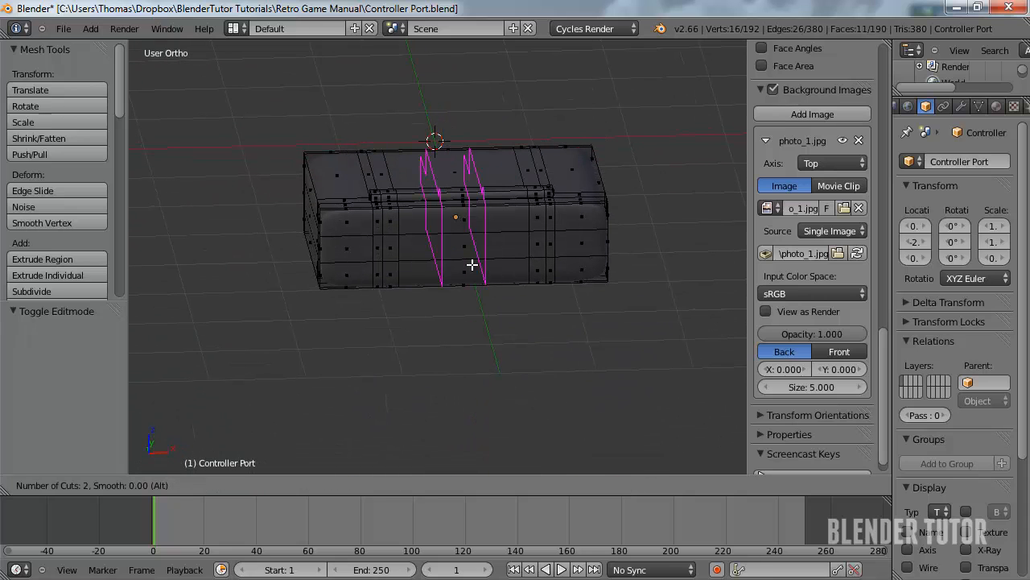
pyautogui.click(472, 264)
pyautogui.rightClick(472, 265)
pyautogui.moveTo(472, 265); pyautogui.dragTo(503, 225, button='middle')
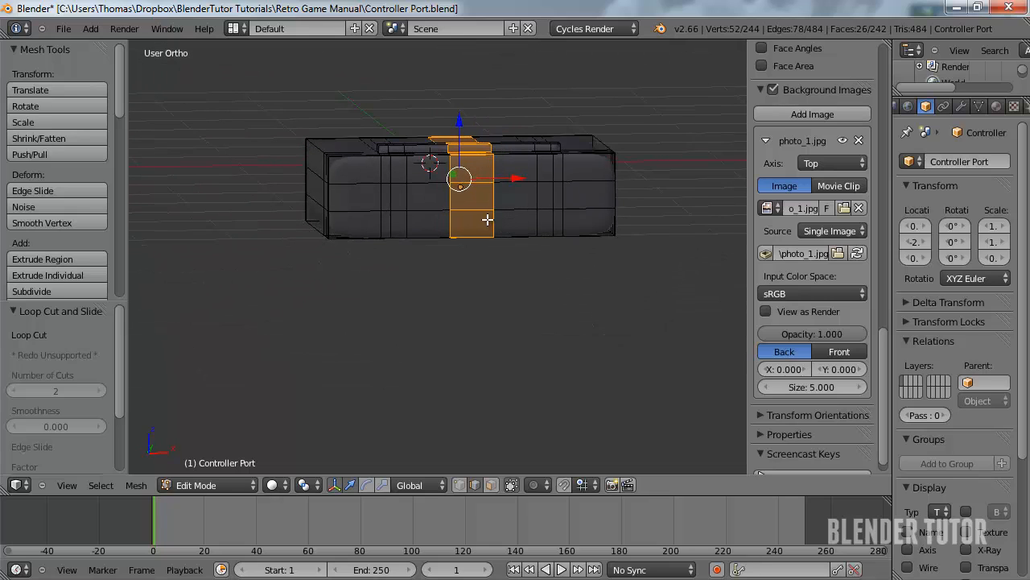
# Select the two central horizontal edges on the plug's cable-side face and scale them about 1.487 along Z
pyautogui.rightClick(471, 211)
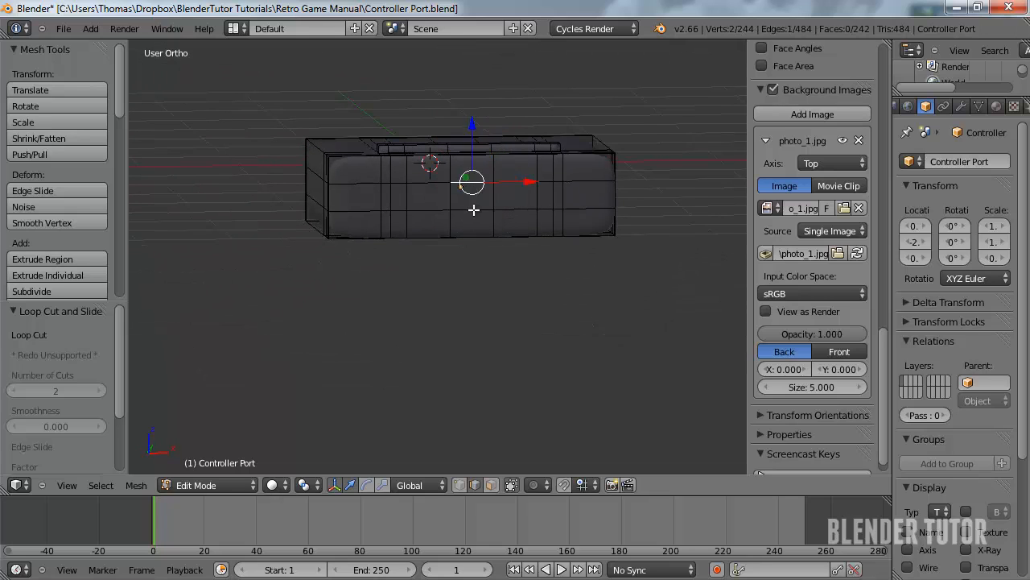
pyautogui.press('s')
pyautogui.press('Escape')
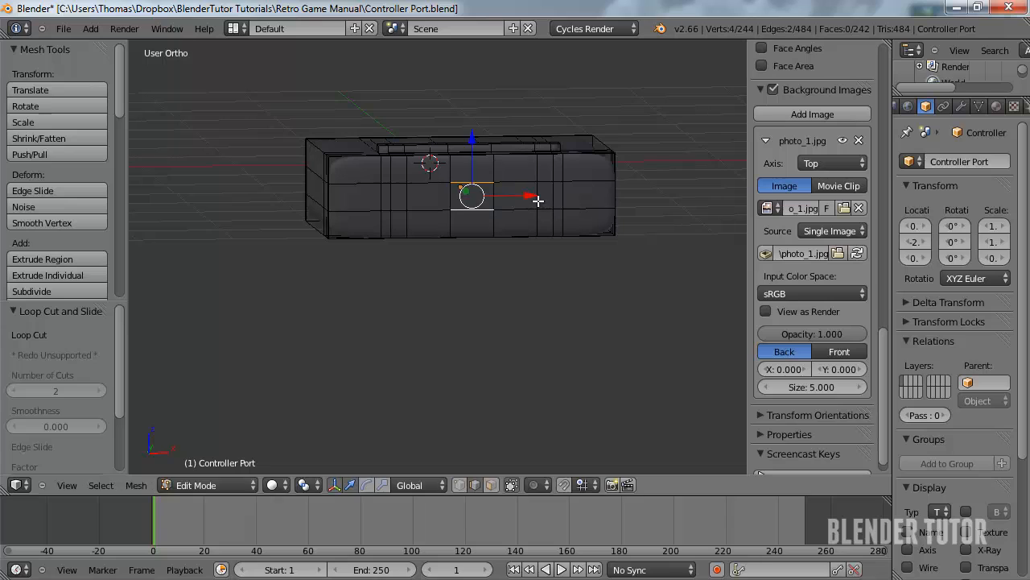
pyautogui.press('s')
pyautogui.press('z')
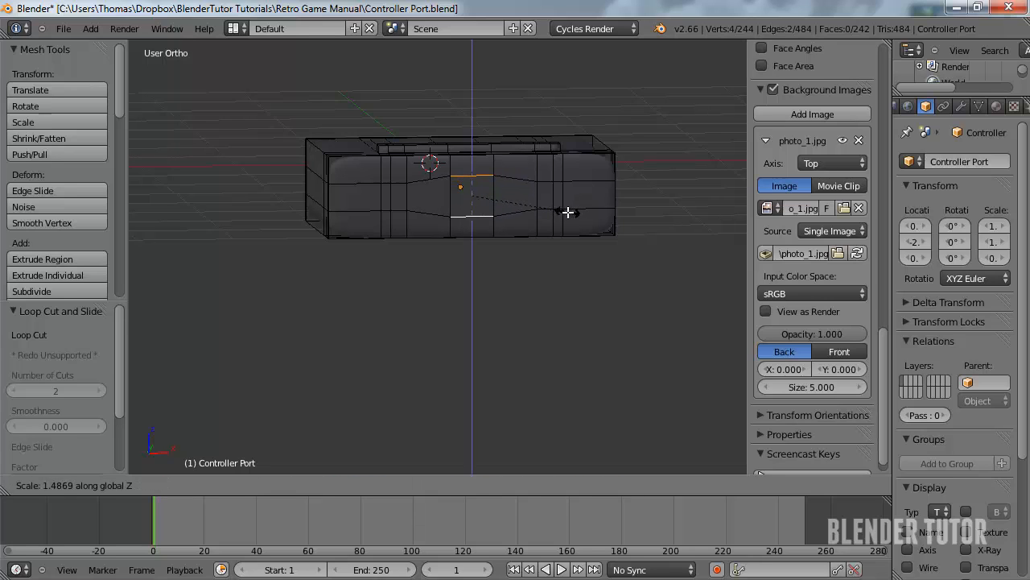
pyautogui.click(566, 214)
# In face mode, select the centre face of the cable side and extrude it outward about 0.094
pyautogui.hotkey('ctrl', 'Tab')
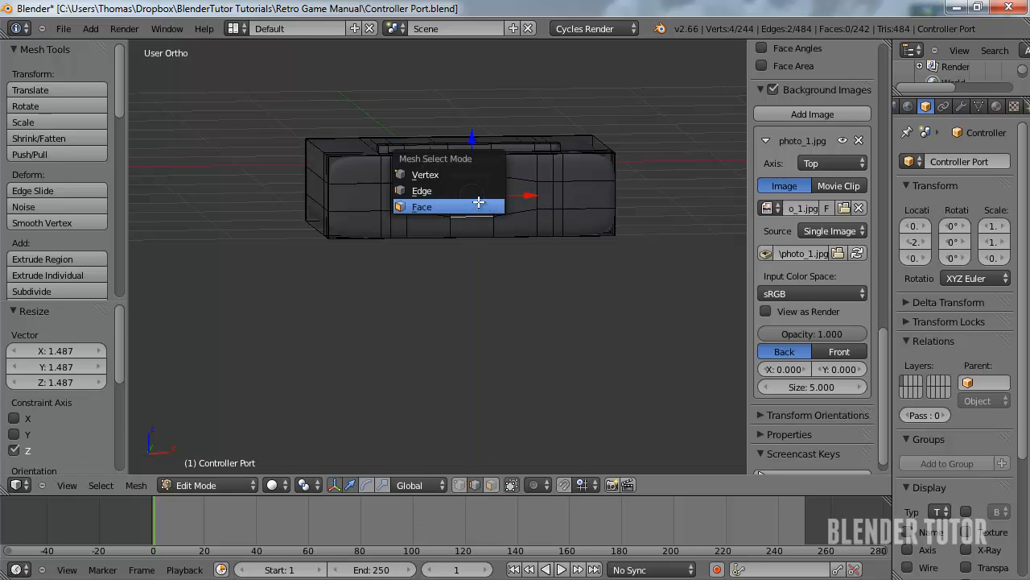
pyautogui.click(467, 208)
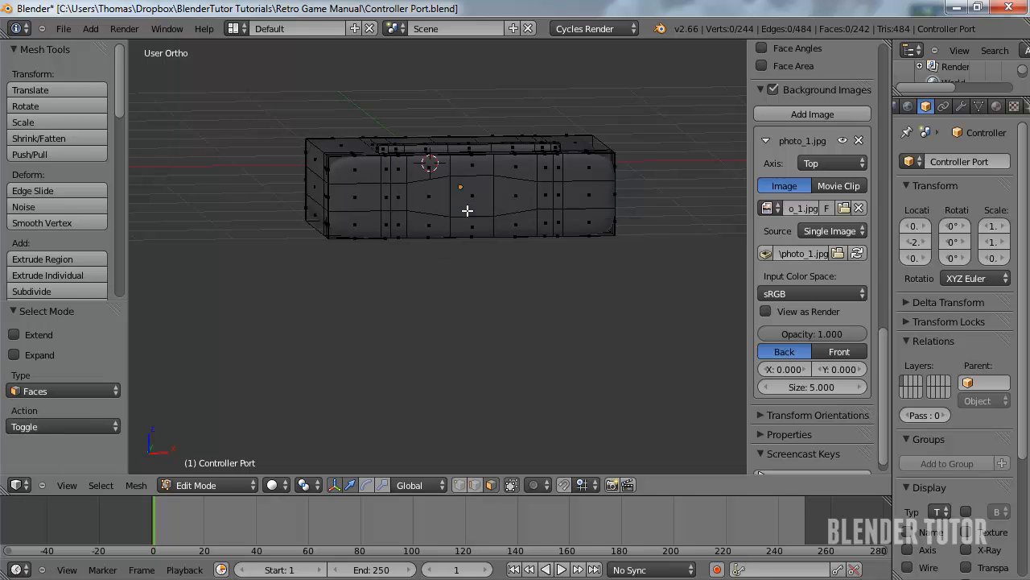
pyautogui.rightClick(468, 210)
pyautogui.moveTo(492, 208); pyautogui.dragTo(599, 261, button='middle')
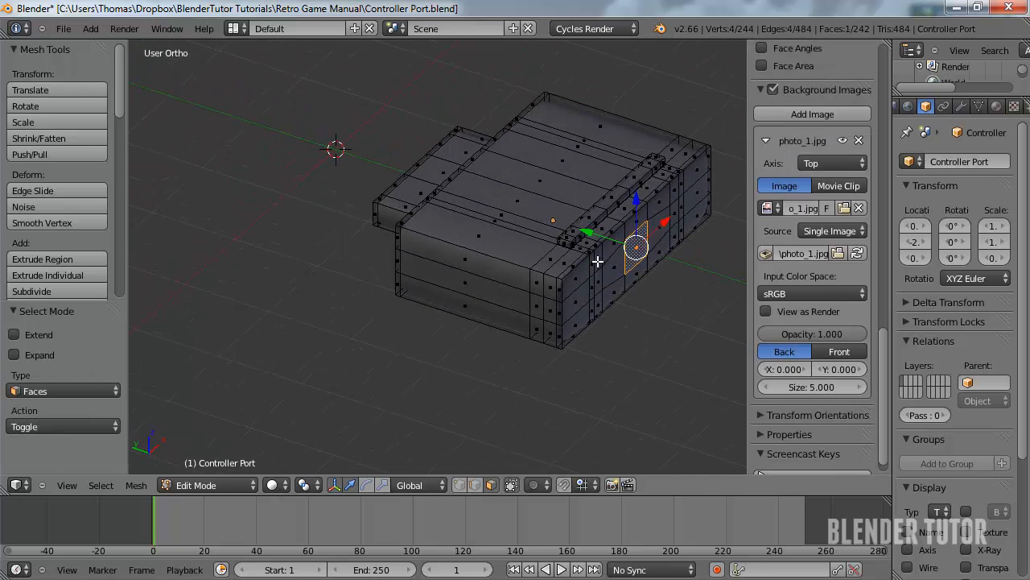
pyautogui.press('e')
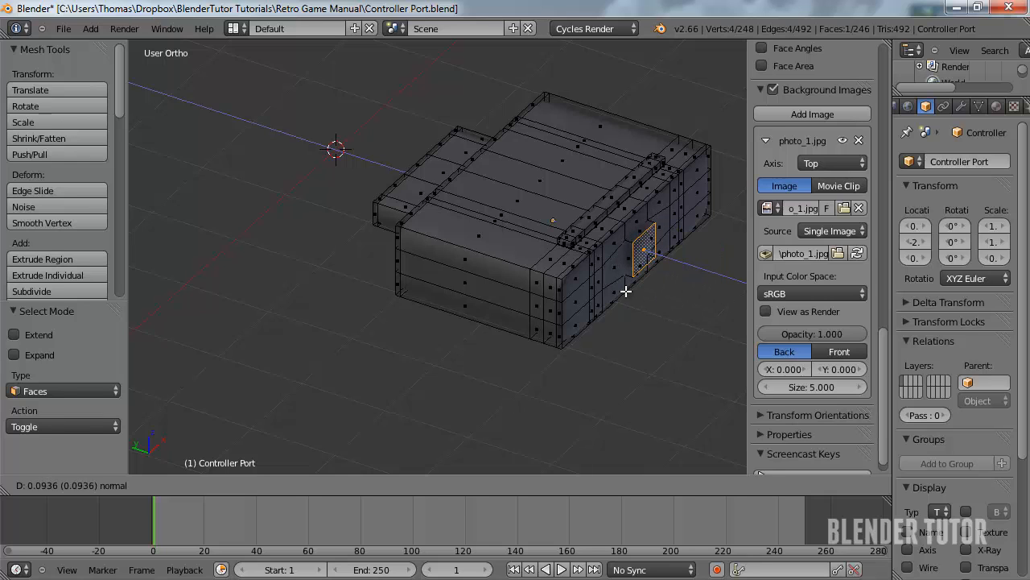
pyautogui.click(626, 291)
# In top view, compare the extruded cable stub with the cable base in the reference photo
pyautogui.press('KP_7')
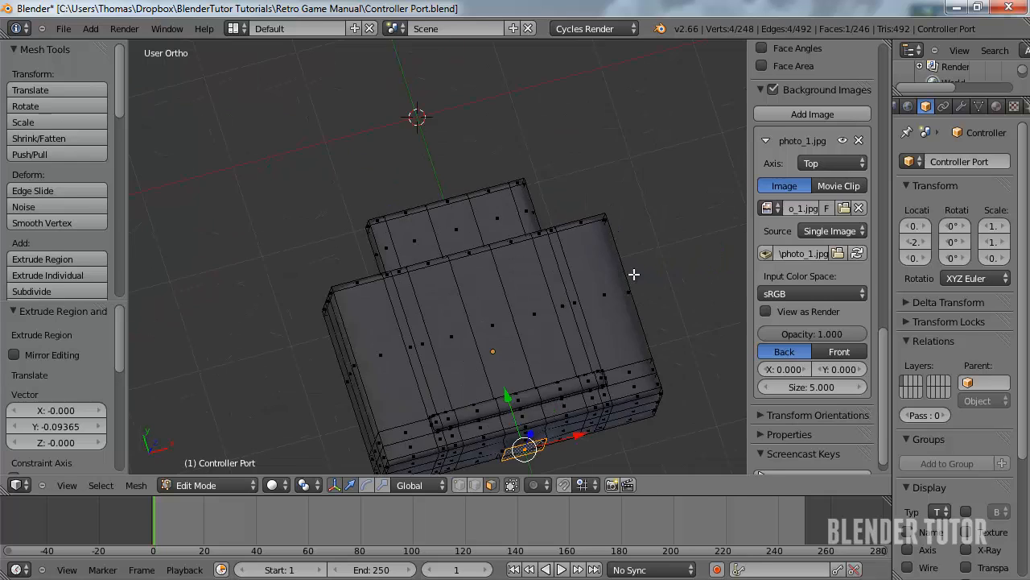
pyautogui.scroll(1, 556, 358)
pyautogui.keyDown('shift'); pyautogui.moveTo(556, 358); pyautogui.dragTo(572, 381, button='middle'); pyautogui.keyUp('shift')
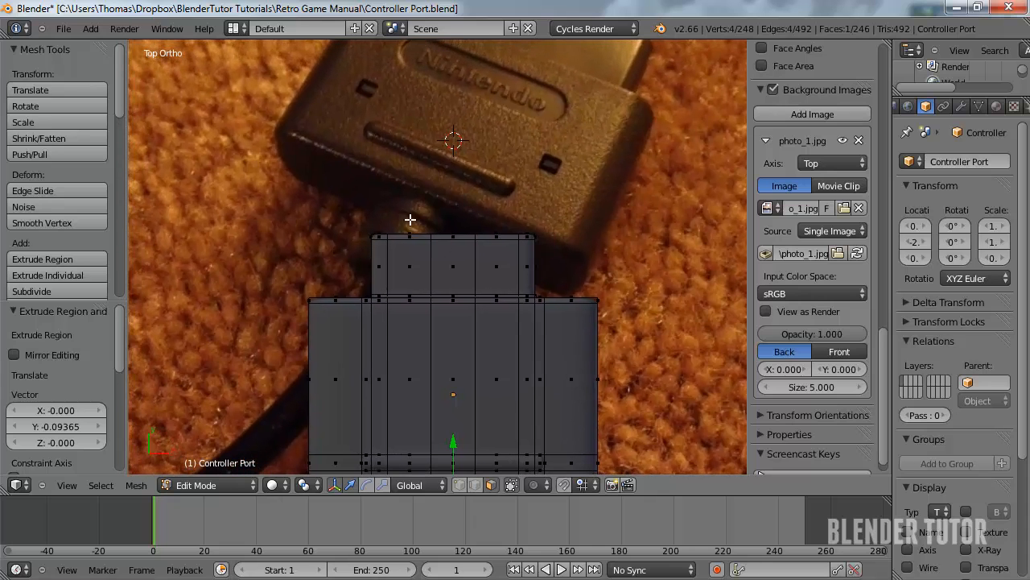
pyautogui.scroll(-2, 435, 356)
pyautogui.keyDown('shift'); pyautogui.moveTo(444, 385); pyautogui.dragTo(439, 244, button='middle'); pyautogui.keyUp('shift')
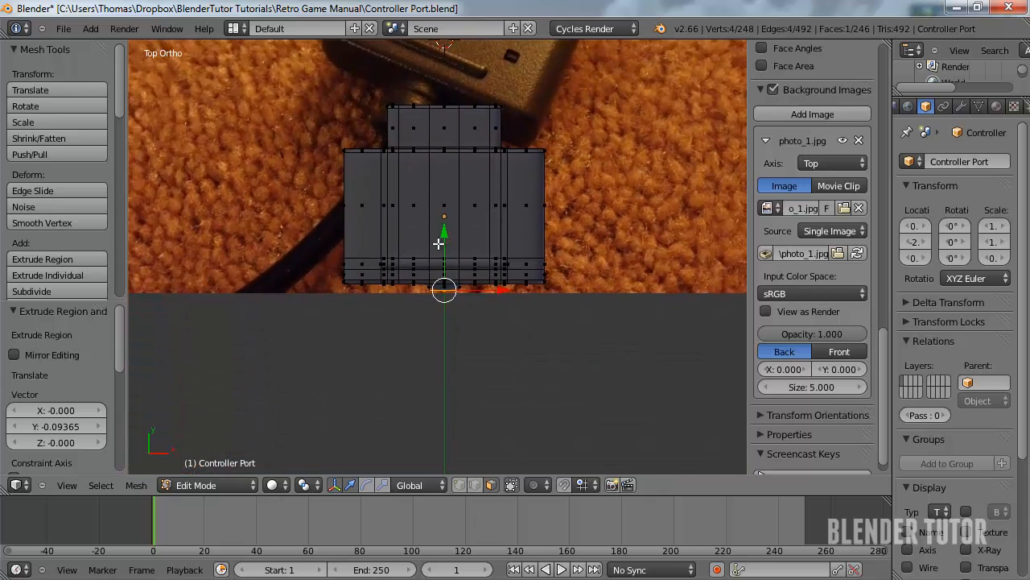
pyautogui.scroll(7, 442, 276)
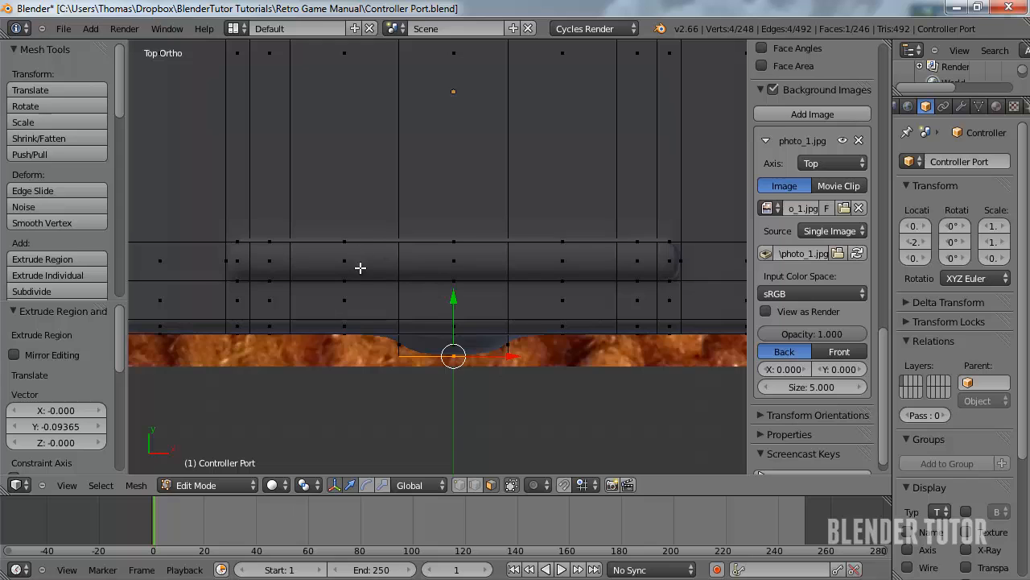
pyautogui.scroll(-9, 378, 241)
pyautogui.scroll(2, 416, 230)
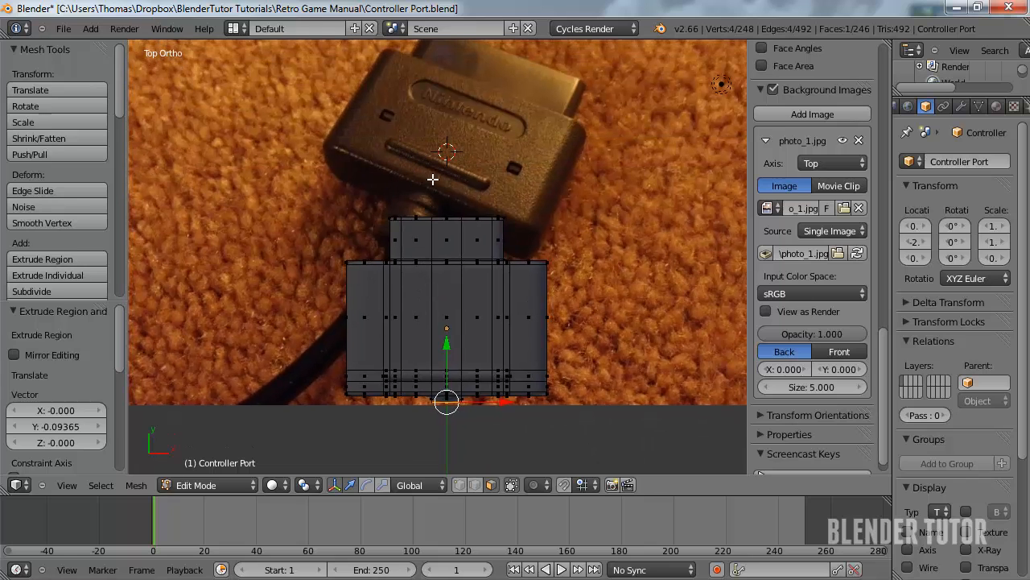
pyautogui.keyDown('shift'); pyautogui.moveTo(460, 363); pyautogui.dragTo(460, 260, button='middle'); pyautogui.keyUp('shift')
pyautogui.scroll(5, 465, 306)
pyautogui.keyDown('shift'); pyautogui.moveTo(465, 306); pyautogui.dragTo(455, 244, button='middle'); pyautogui.keyUp('shift')
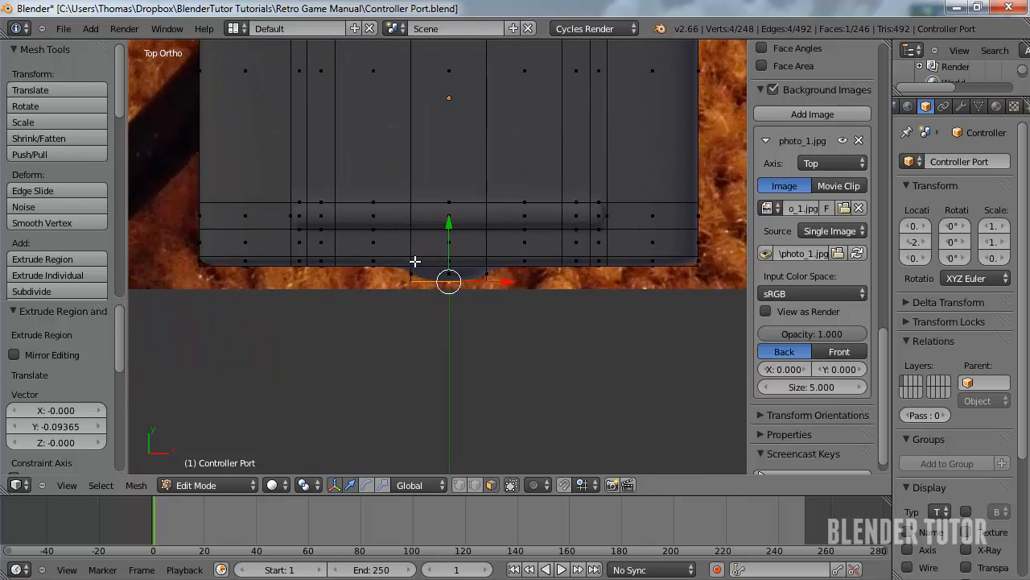
# In wireframe, box-select the vertices of the cable stub and adjoining central strip, and scale them about 1.532 along X
pyautogui.hotkey('ctrl', 'Tab')
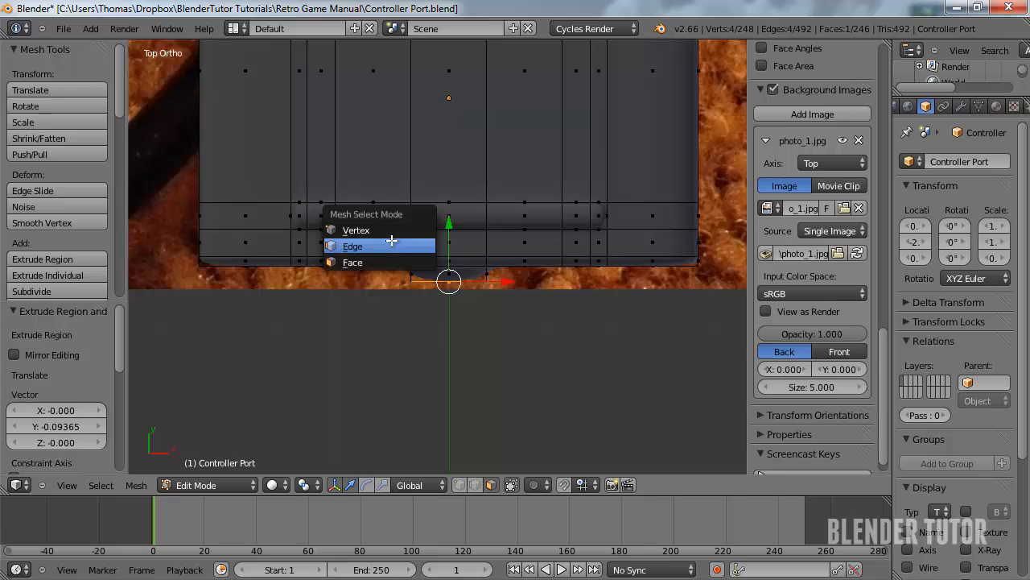
pyautogui.click(391, 241)
pyautogui.hotkey('ctrl', 'Tab')
pyautogui.click(404, 221)
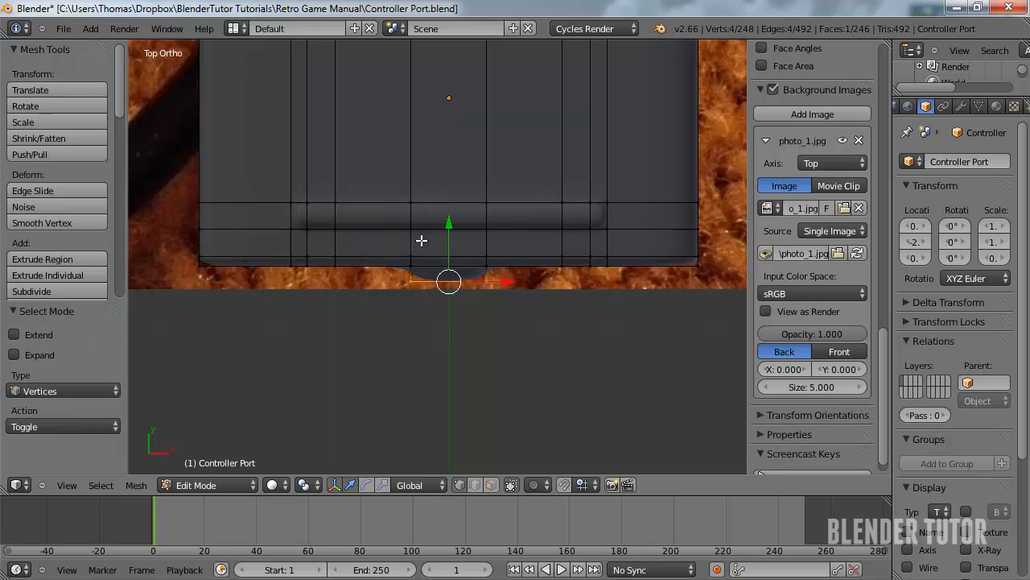
pyautogui.press('z')
pyautogui.rightClick(408, 206)
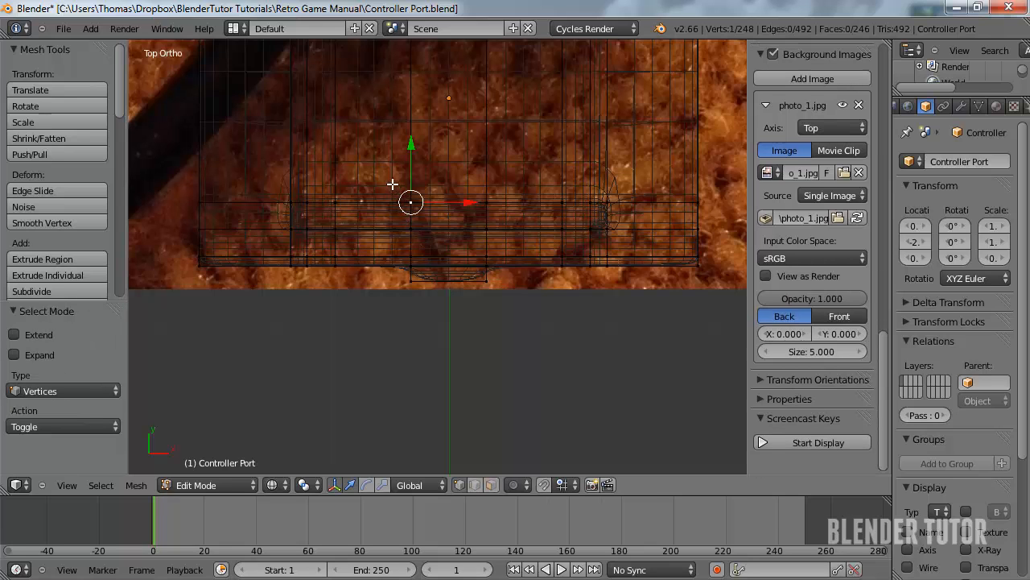
pyautogui.keyDown('alt'); pyautogui.rightClick(426, 280); pyautogui.keyUp('alt')
pyautogui.press('b')
pyautogui.moveTo(464, 170); pyautogui.dragTo(489, 276)
pyautogui.press('s')
pyautogui.press('x')
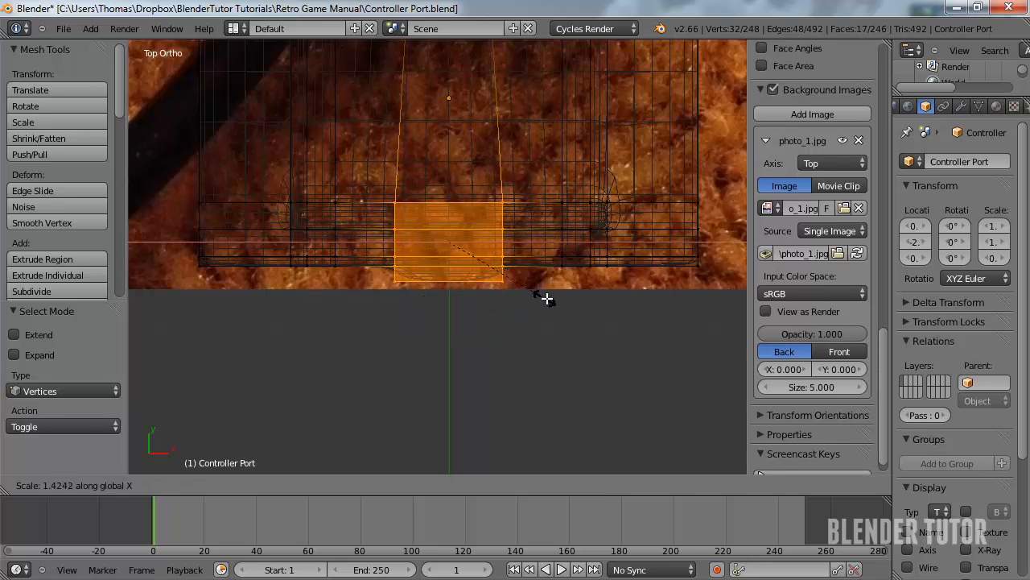
pyautogui.click(528, 288)
# In front view, select the four corner vertices of the cable stub's end face
pyautogui.moveTo(493, 264); pyautogui.dragTo(471, 200, button='middle')
pyautogui.press('KP_1')
pyautogui.scroll(2, 453, 179)
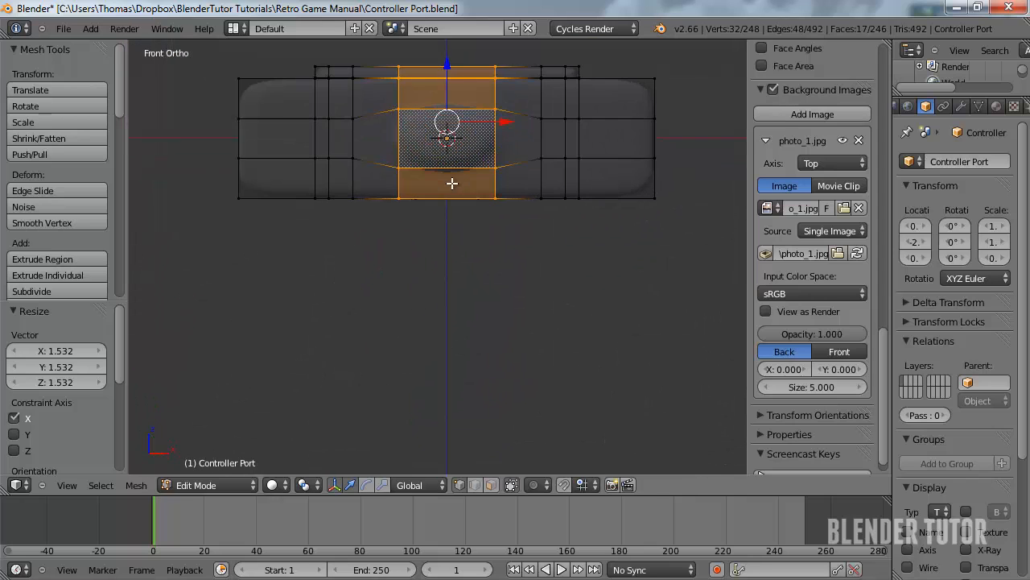
pyautogui.rightClick(394, 204)
pyautogui.keyDown('shift'); pyautogui.rightClick(500, 206); pyautogui.keyUp('shift')
pyautogui.keyDown('shift'); pyautogui.rightClick(495, 146); pyautogui.keyUp('shift')
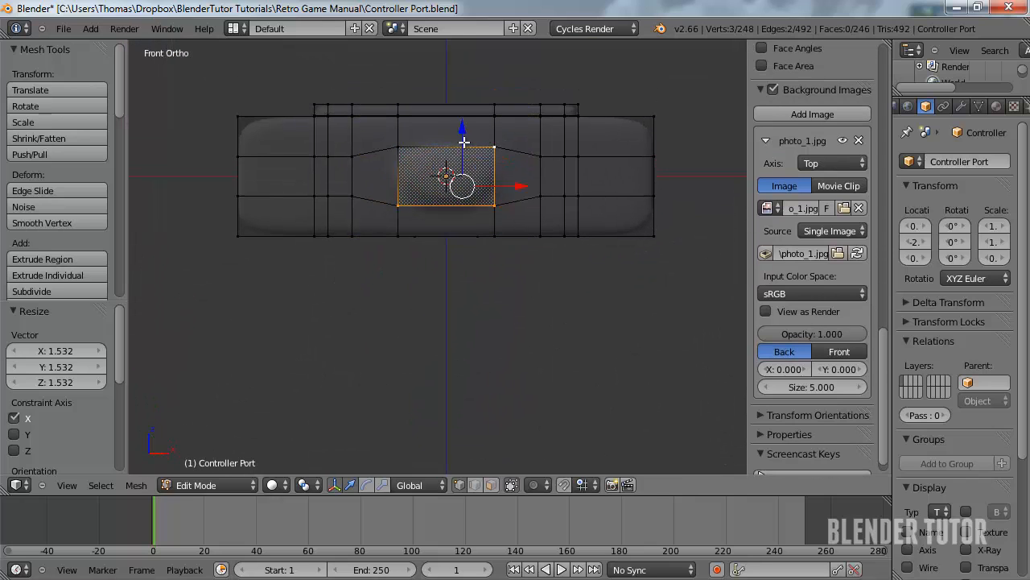
pyautogui.keyDown('shift'); pyautogui.rightClick(390, 145); pyautogui.keyUp('shift')
pyautogui.press('s')
pyautogui.press('z')
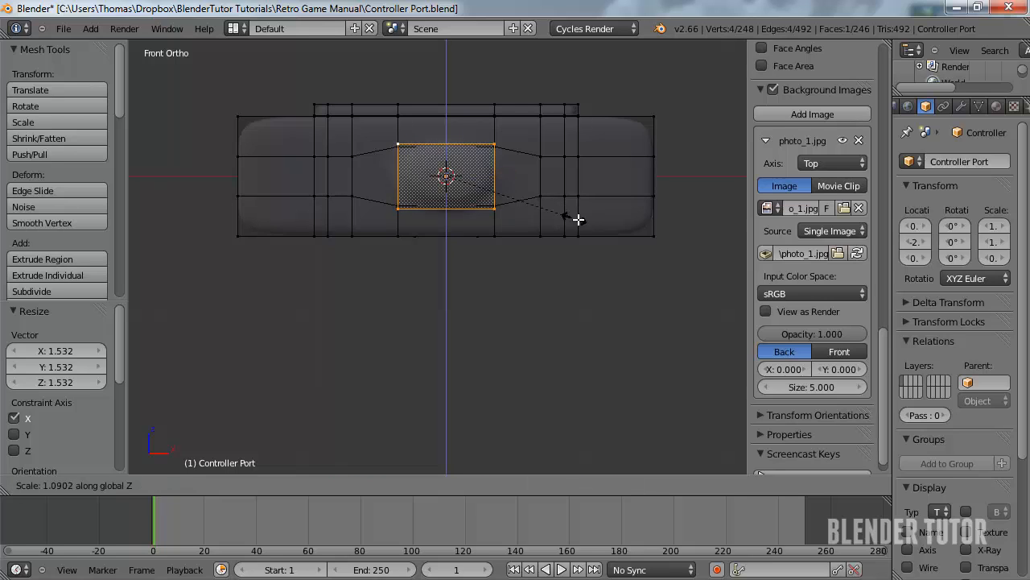
pyautogui.rightClick(625, 228)
# Add the stub's four base corner vertices to the selection in wireframe and scale all eight about 1.55 along Z
pyautogui.press('z')
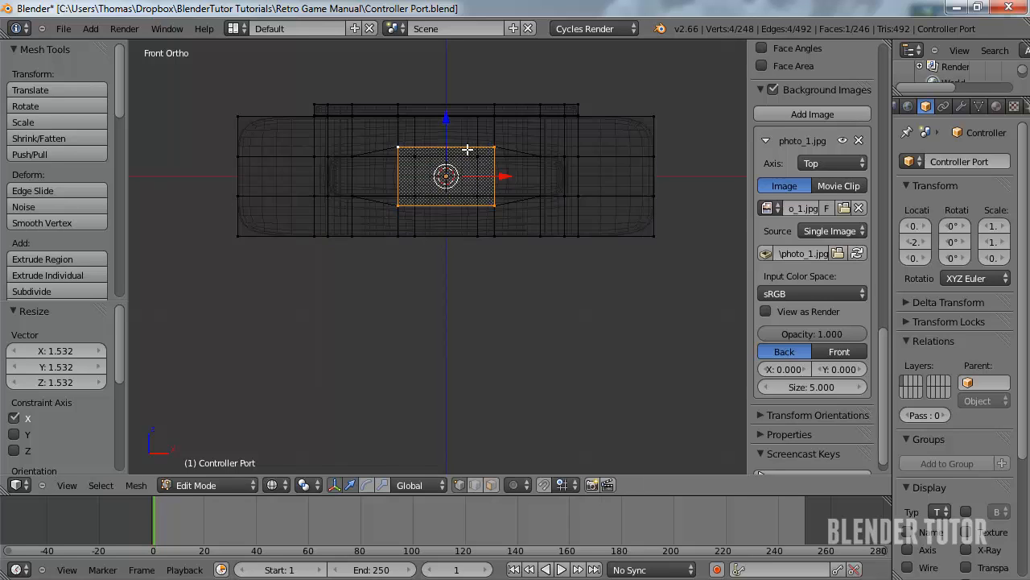
pyautogui.keyDown('shift'); pyautogui.rightClick(481, 172); pyautogui.keyUp('shift')
pyautogui.moveTo(482, 173)
pyautogui.mouseDown(button='middle')
pyautogui.moveTo(588, 115)
pyautogui.moveTo(430, 221)
pyautogui.moveTo(479, 189)
pyautogui.mouseUp(button='middle')
pyautogui.keyDown('shift'); pyautogui.rightClick(479, 189); pyautogui.keyUp('shift')
pyautogui.keyDown('shift'); pyautogui.rightClick(407, 159); pyautogui.keyUp('shift')
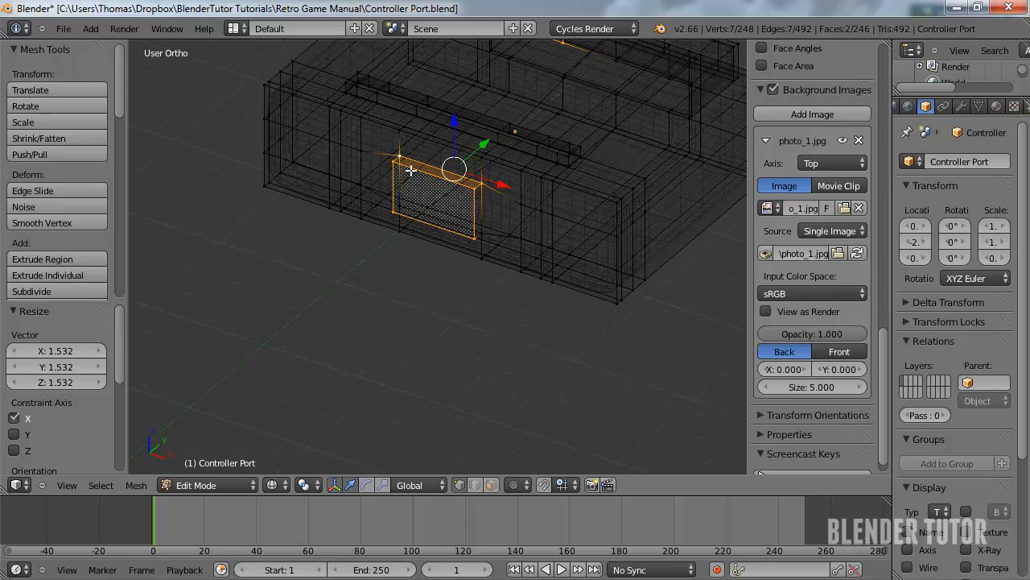
pyautogui.keyDown('shift'); pyautogui.rightClick(402, 206); pyautogui.keyUp('shift')
pyautogui.keyDown('shift'); pyautogui.rightClick(473, 233); pyautogui.keyUp('shift')
pyautogui.moveTo(495, 223); pyautogui.dragTo(515, 193, button='middle')
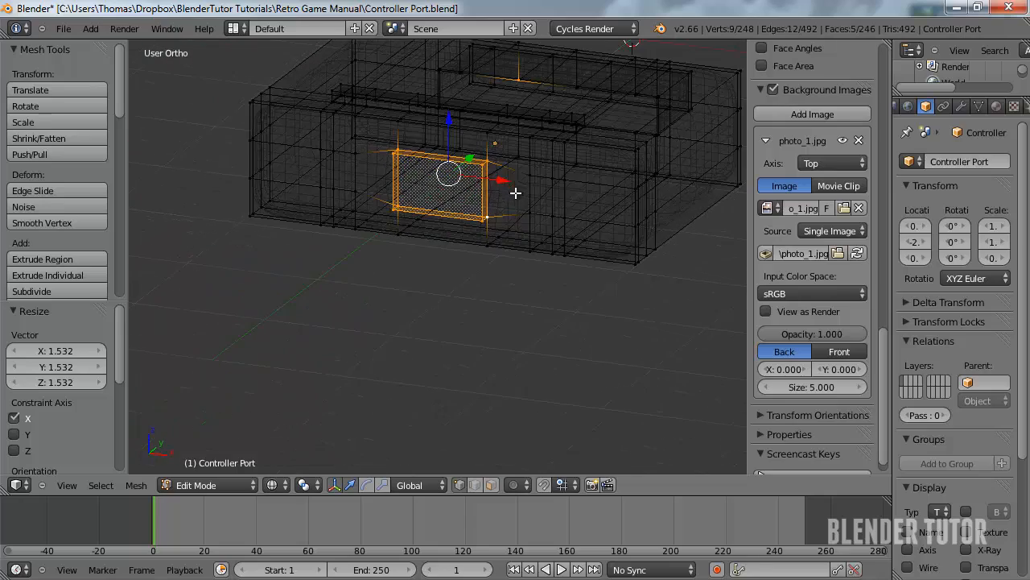
pyautogui.press('KP_1')
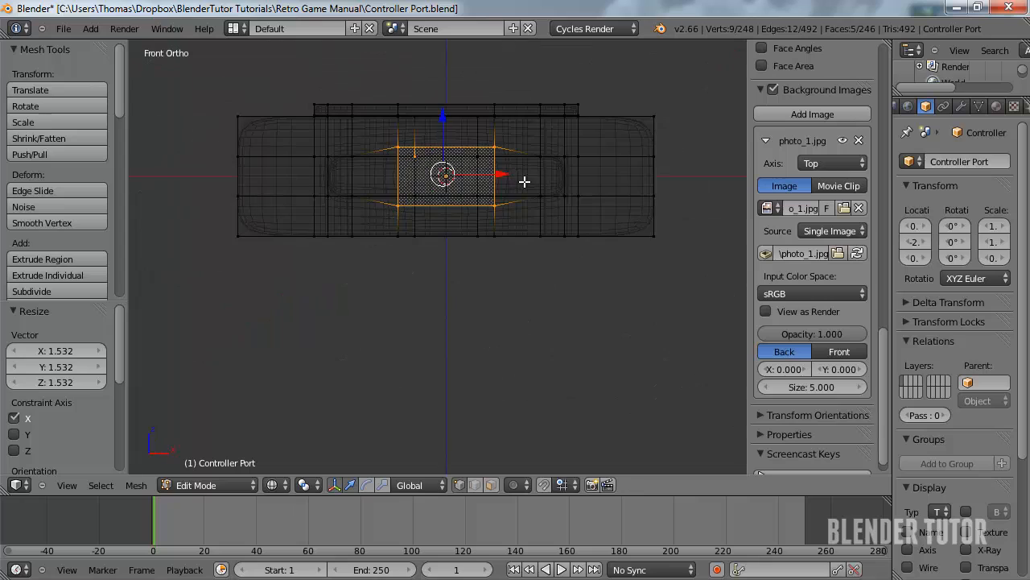
pyautogui.keyDown('shift'); pyautogui.rightClick(423, 163); pyautogui.keyUp('shift')
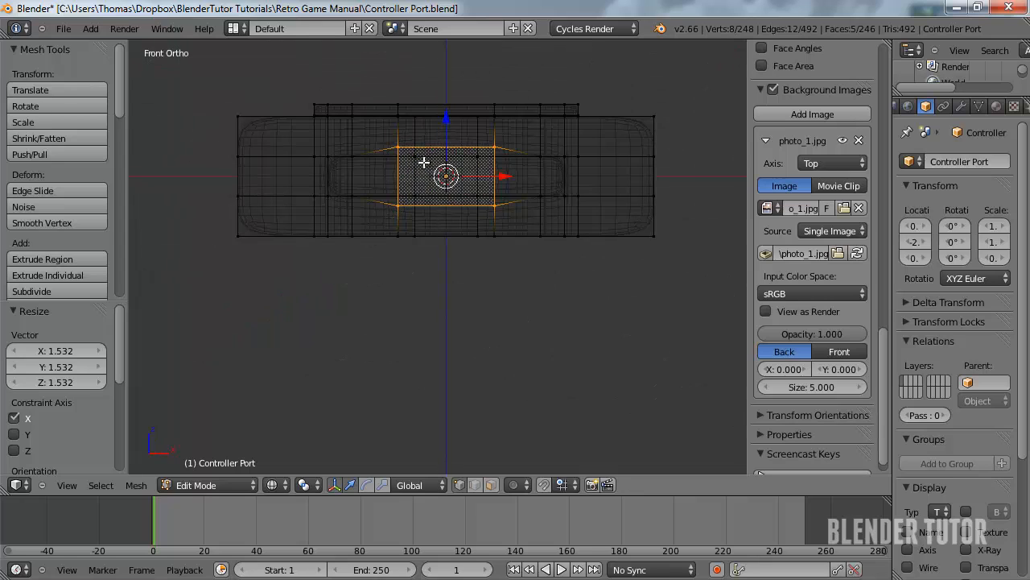
pyautogui.press('s')
pyautogui.press('z')
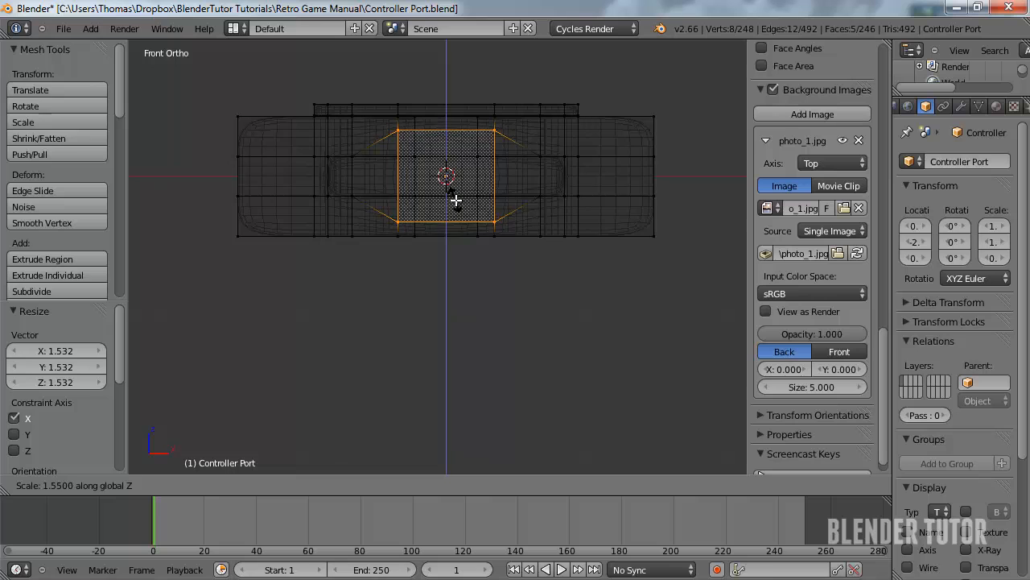
pyautogui.click(475, 179)
# Inspect the reshaped cable stub in solid shading in Object Mode
pyautogui.press('Tab')
pyautogui.press('z')
pyautogui.moveTo(487, 175); pyautogui.dragTo(405, 247, button='middle')
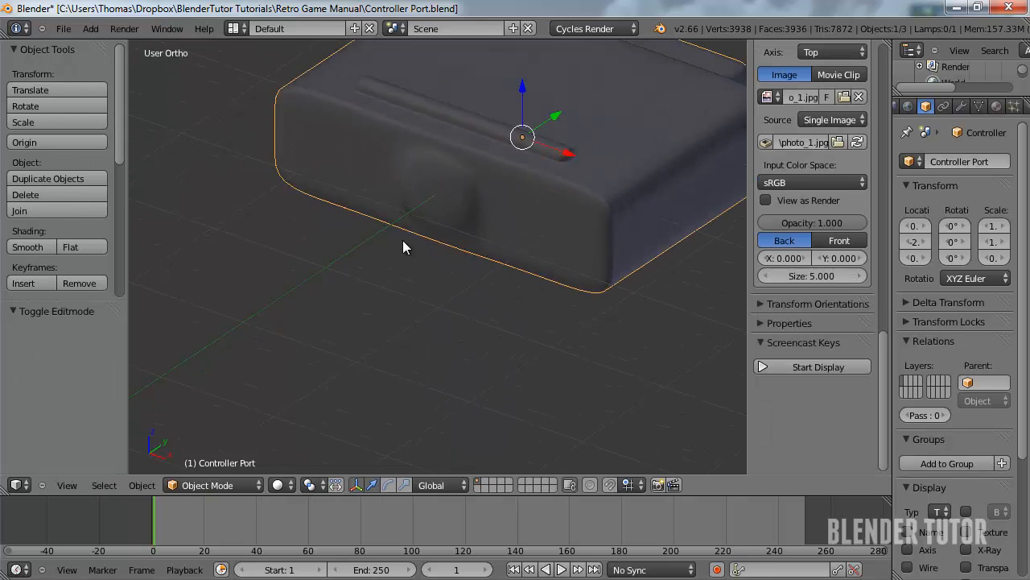
# In Edit Mode, switch to face selection, select the cable stub's end face and view the model from the top
pyautogui.press('Tab')
pyautogui.hotkey('ctrl', 'Tab')
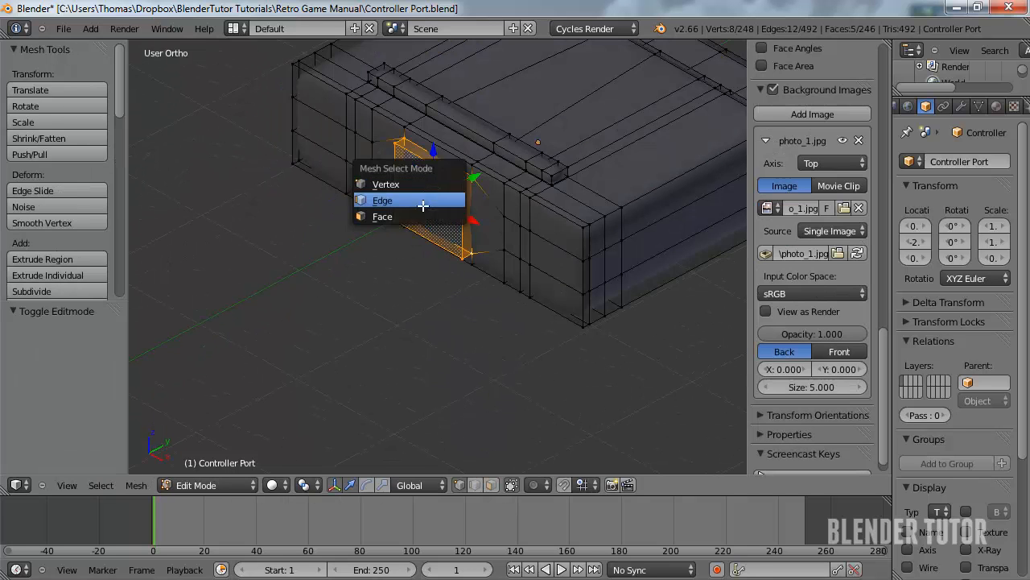
pyautogui.click(441, 214)
pyautogui.moveTo(500, 173); pyautogui.dragTo(441, 256, button='middle')
pyautogui.press('KP_7')
# Shift the background reference photo to a Y offset of 2.160 to expose the cable collar beyond the model
pyautogui.scroll(4, 442, 255)
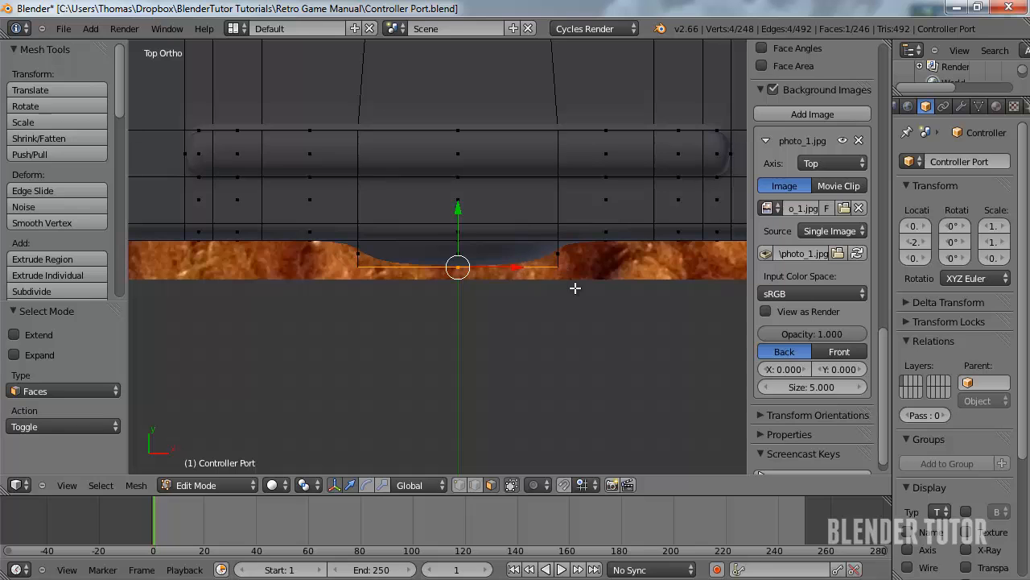
pyautogui.keyDown('shift'); pyautogui.moveTo(499, 190); pyautogui.dragTo(459, 475, button='middle'); pyautogui.keyUp('shift')
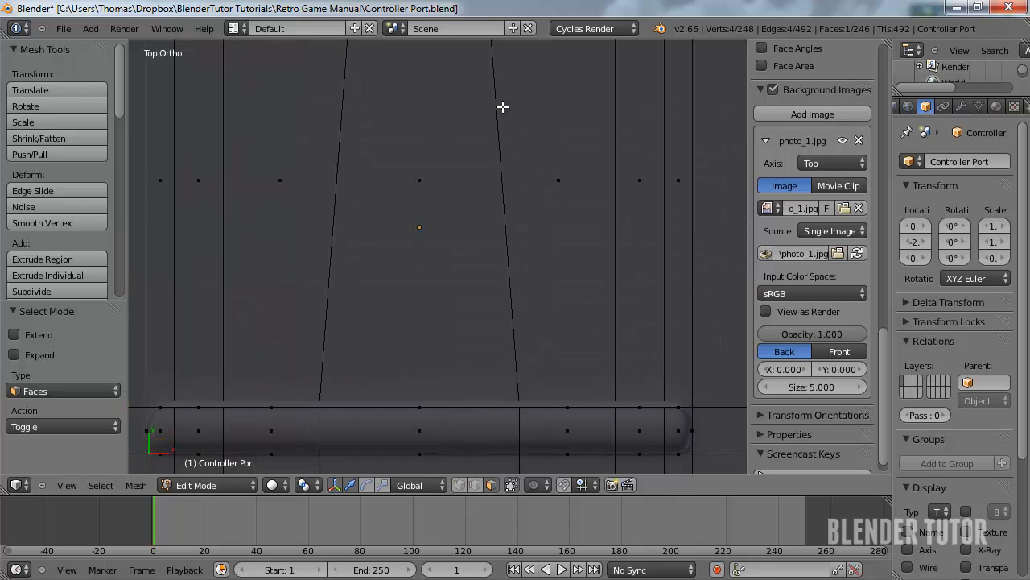
pyautogui.scroll(-8, 500, 113)
pyautogui.keyDown('shift'); pyautogui.moveTo(463, 127); pyautogui.dragTo(446, 238, button='middle'); pyautogui.keyUp('shift')
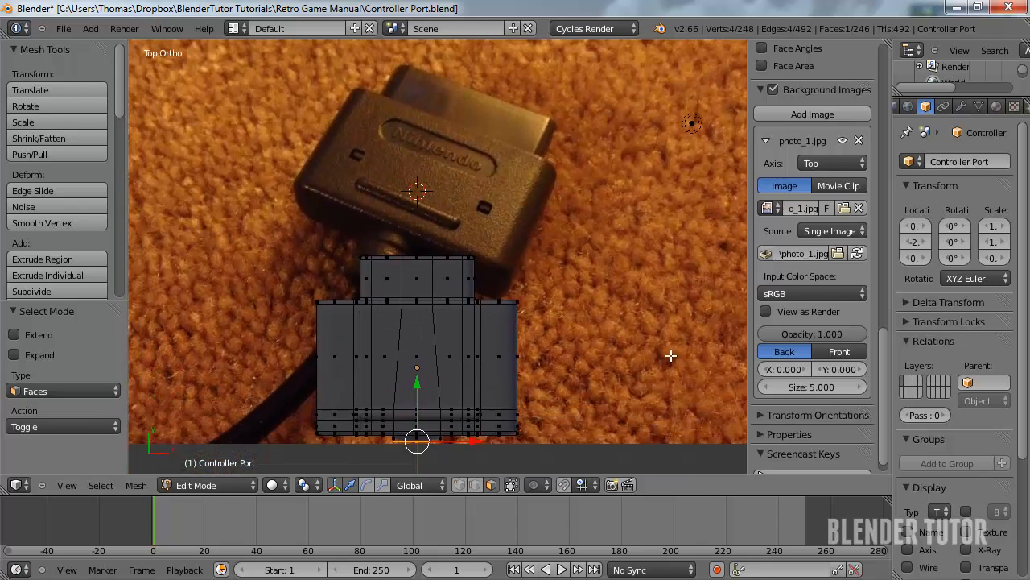
pyautogui.moveTo(834, 368); pyautogui.dragTo(853, 369)
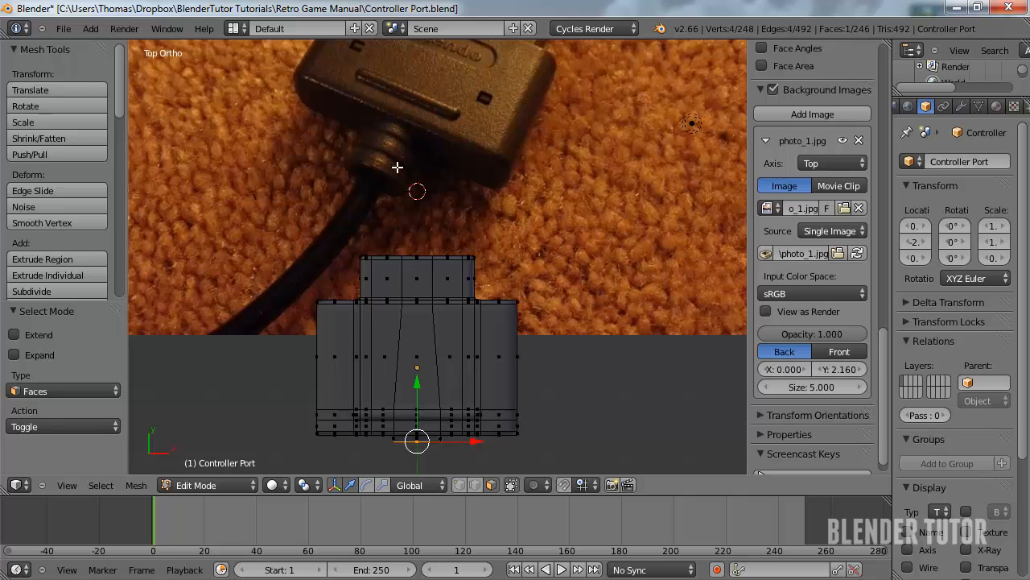
# Move the cable stub's end face outward along Y by about -0.035
pyautogui.scroll(6, 416, 352)
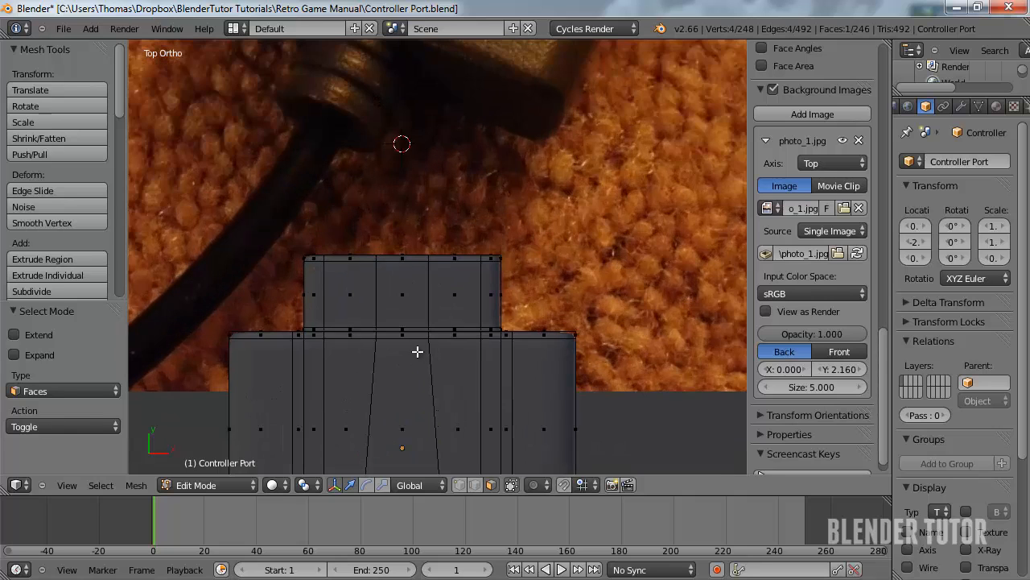
pyautogui.scroll(3, 421, 278)
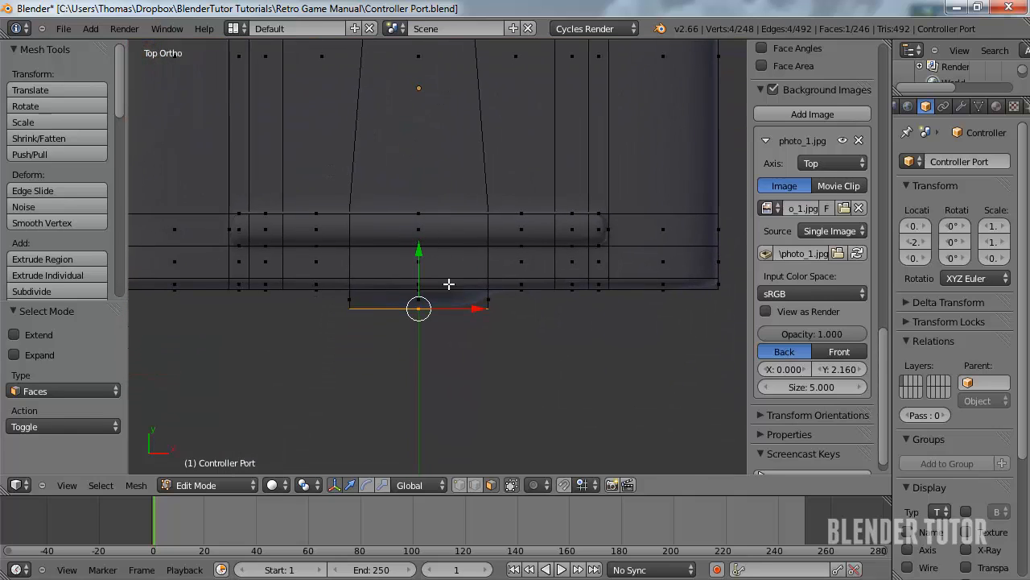
pyautogui.keyDown('shift'); pyautogui.moveTo(454, 242); pyautogui.dragTo(460, 216, button='middle'); pyautogui.keyUp('shift')
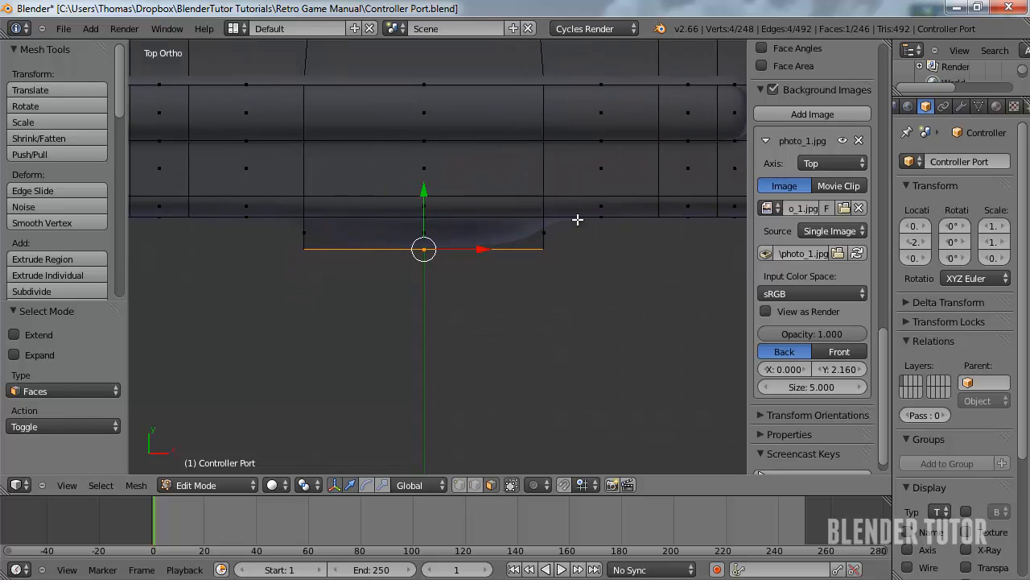
pyautogui.press('g')
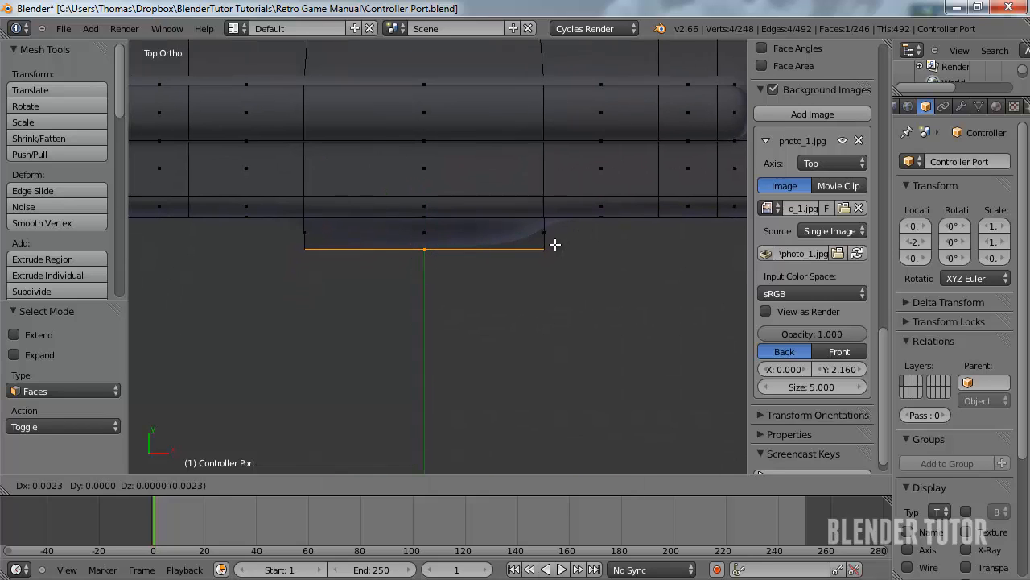
pyautogui.press('y')
pyautogui.click(554, 252)
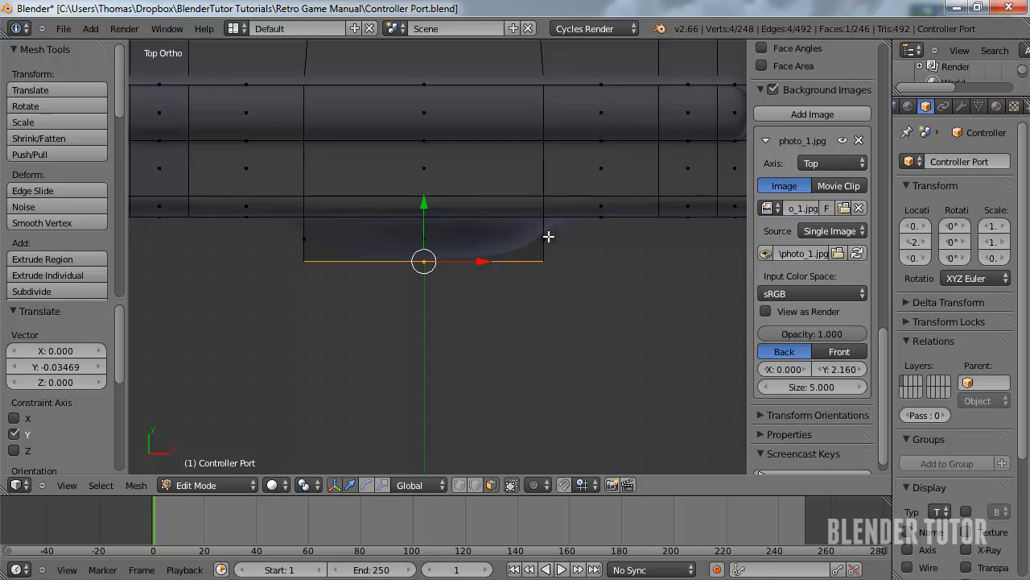
pyautogui.press('e')
pyautogui.press('s')
pyautogui.press('z')
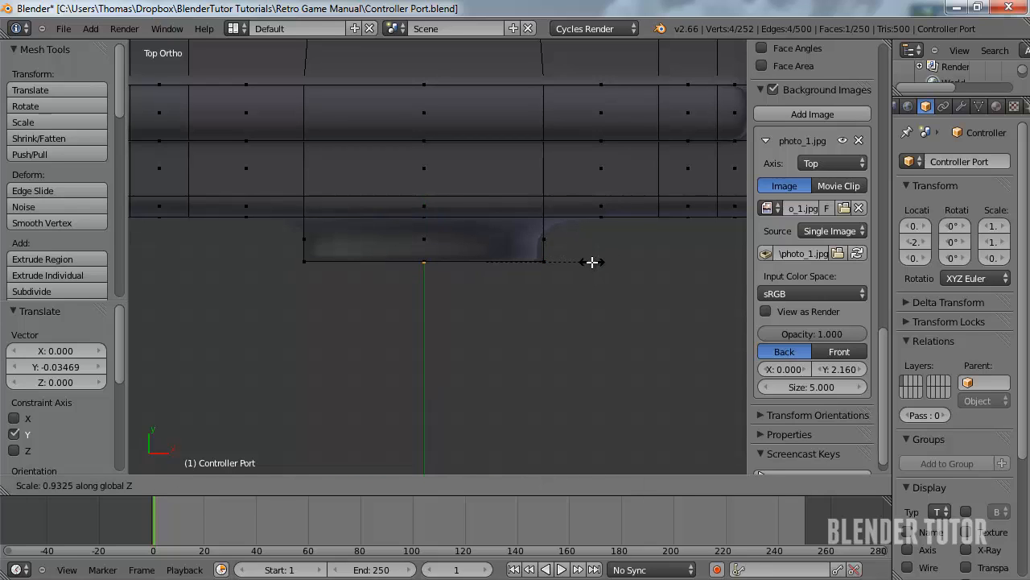
pyautogui.press('z')
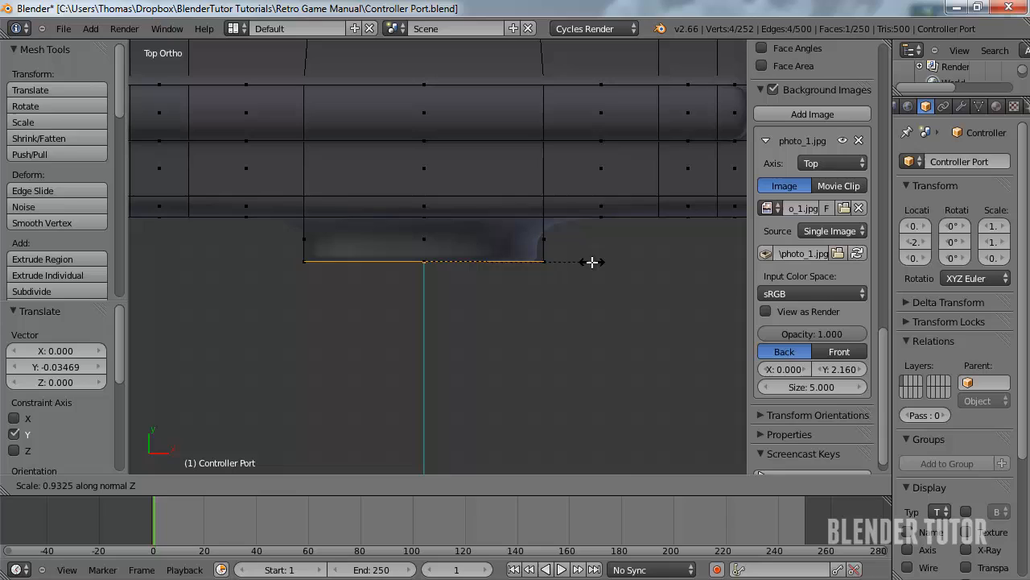
pyautogui.click(638, 264)
pyautogui.hotkey('ctrl', 'z')
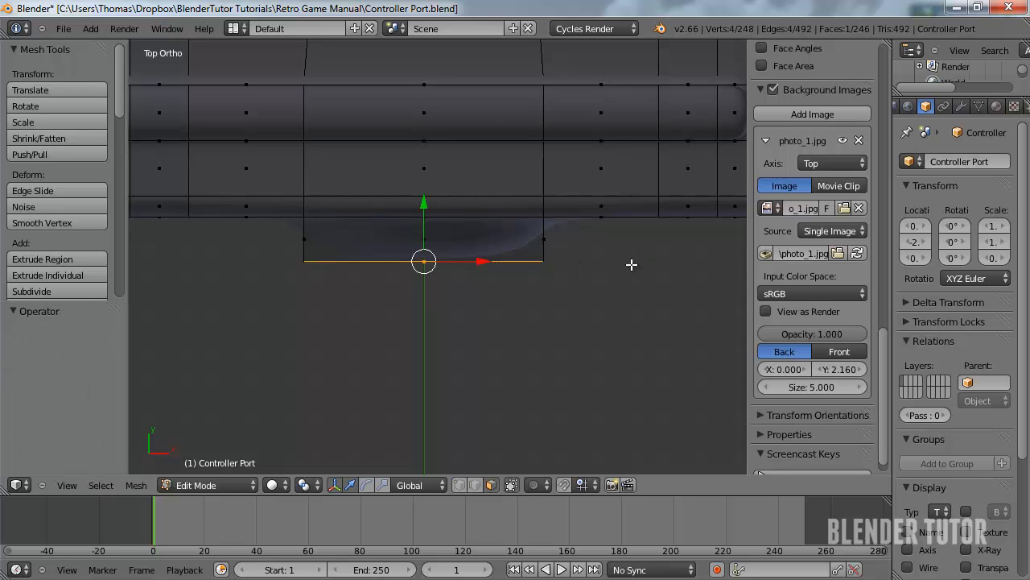
# In wireframe, extrude the stub's end face scaled to about 0.814, and extrude it outward about 0.05 as the first groove
pyautogui.press('z')
pyautogui.scroll(1, 627, 276)
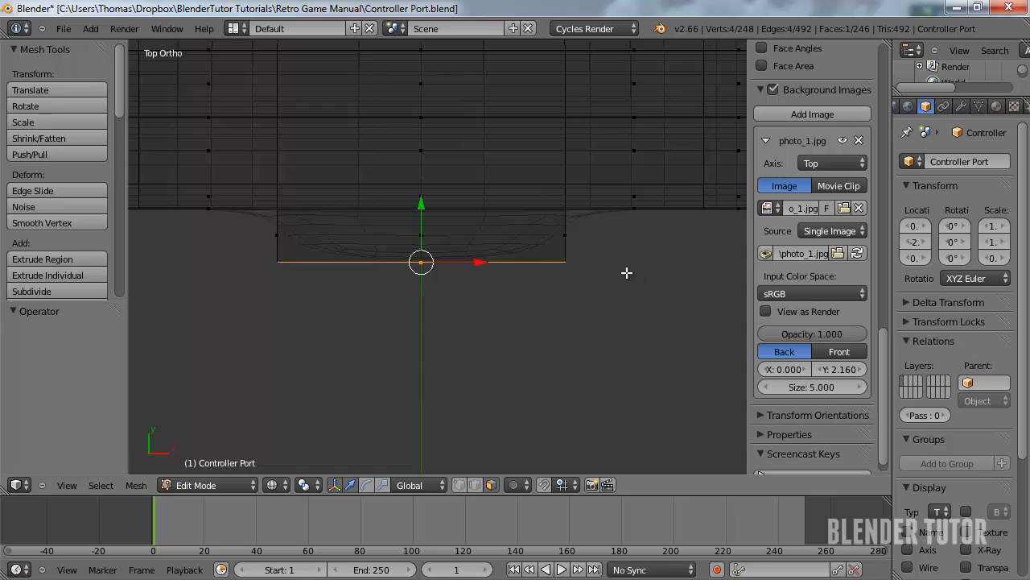
pyautogui.press('e')
pyautogui.press('s')
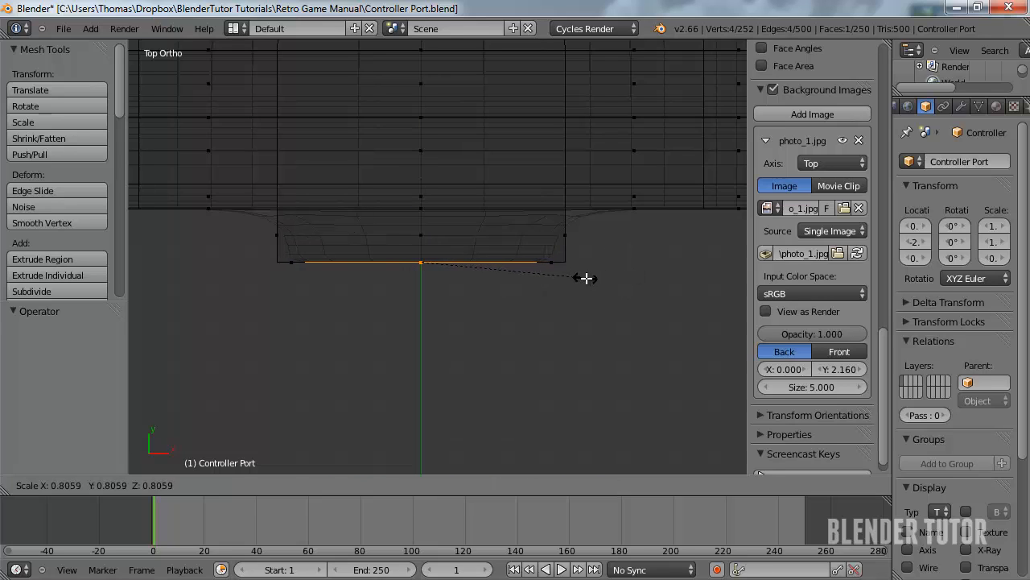
pyautogui.click(586, 277)
pyautogui.press('e')
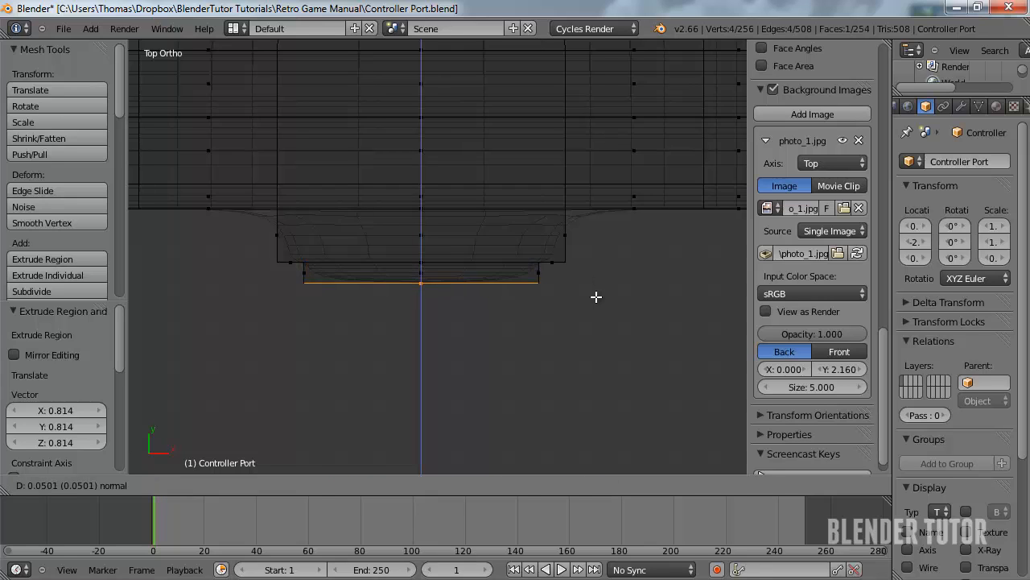
pyautogui.click(596, 295)
# Extrude the groove's end face scaled up to about 1.232, and extrude it outward about 0.108 as a rib
pyautogui.press('e')
pyautogui.press('s')
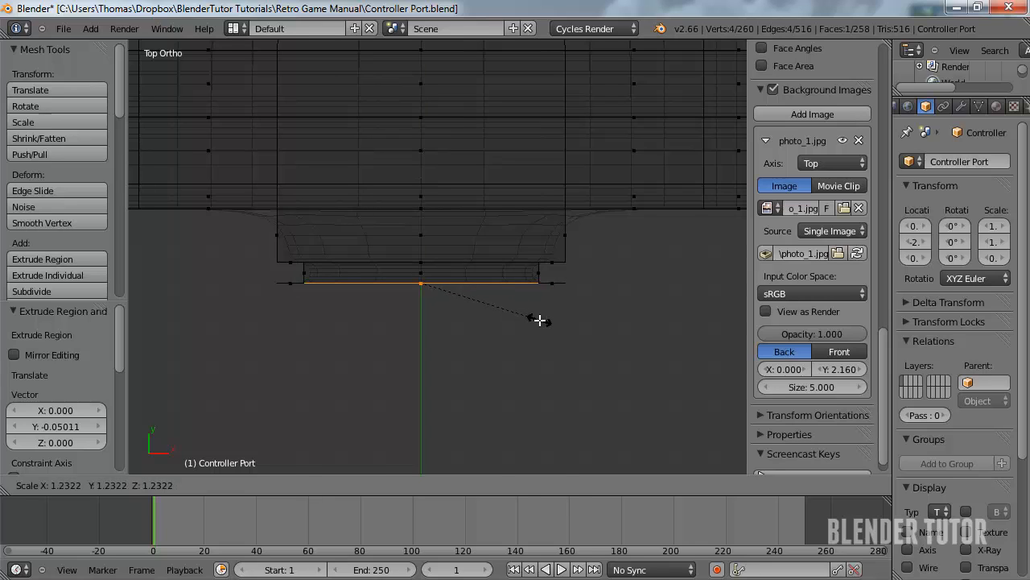
pyautogui.click(540, 321)
pyautogui.press('e')
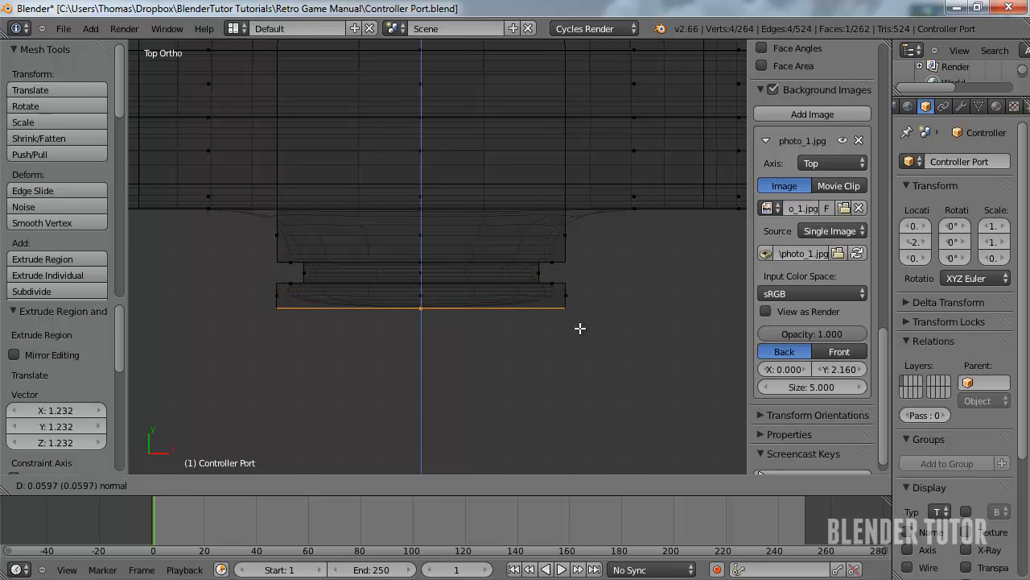
pyautogui.click(583, 345)
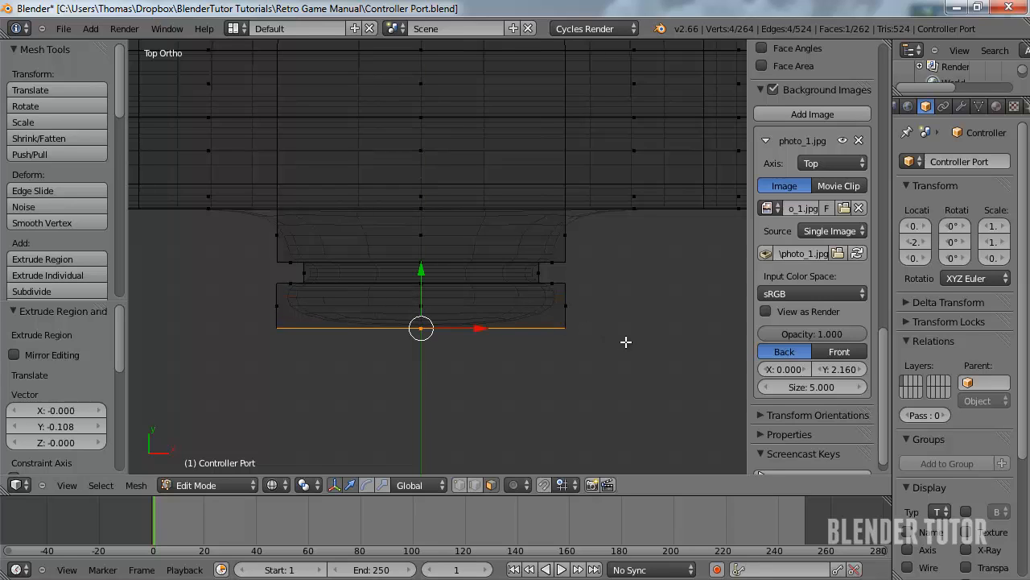
# Extrude the rib's end face scaled down to about 0.827, and extrude it outward about 0.052 as the second groove
pyautogui.press('e')
pyautogui.press('s')
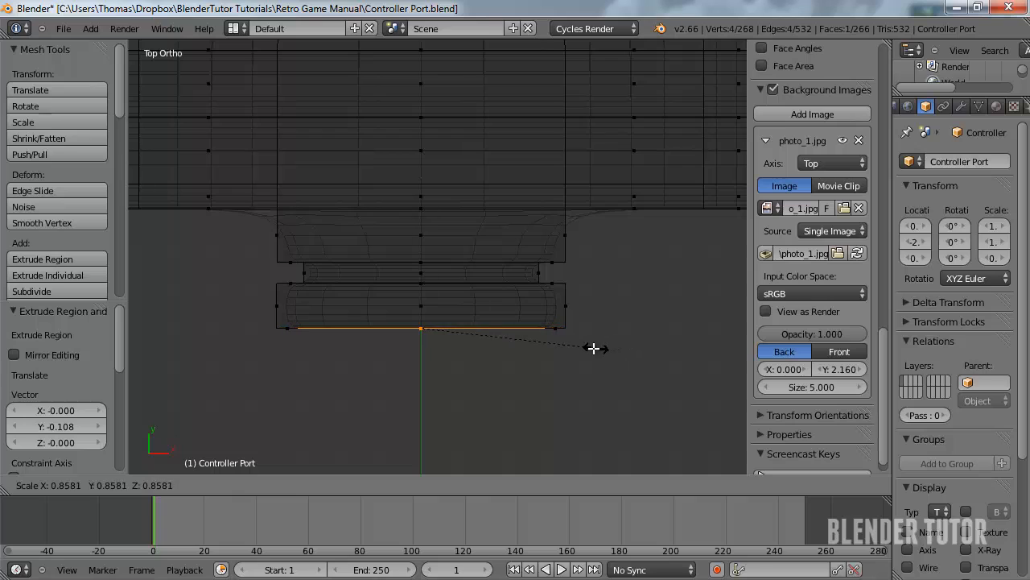
pyautogui.click(589, 348)
pyautogui.press('e')
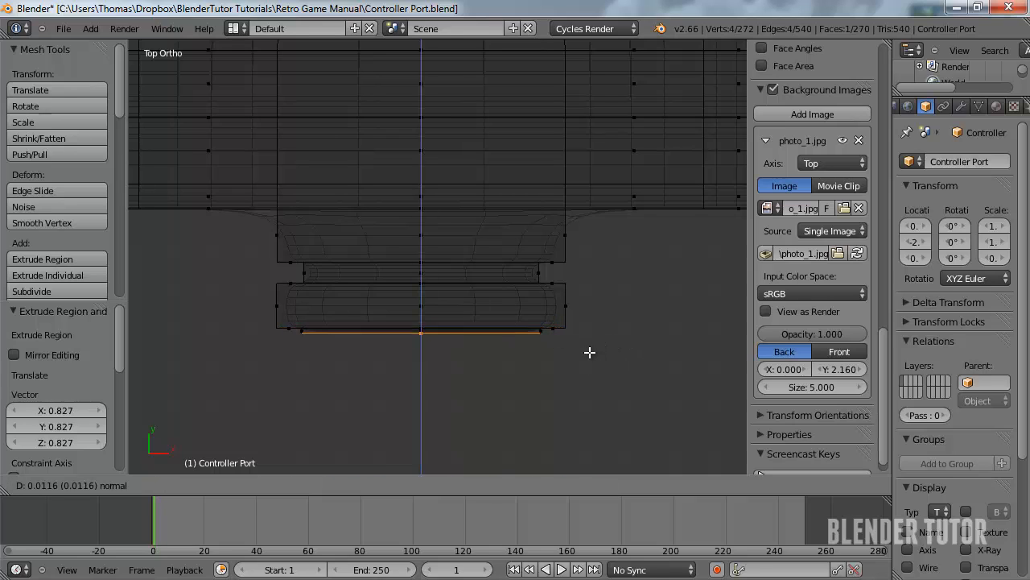
pyautogui.click(600, 367)
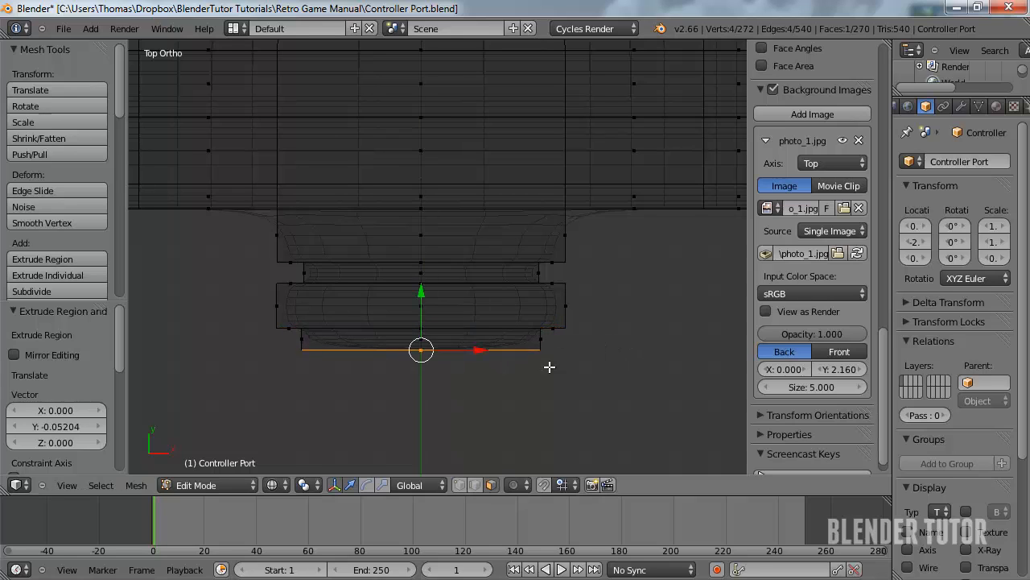
# Extrude the second groove's end face scaled up to about 1.205, and extrude it outward about 0.094 as the end rib
pyautogui.press('e')
pyautogui.press('s')
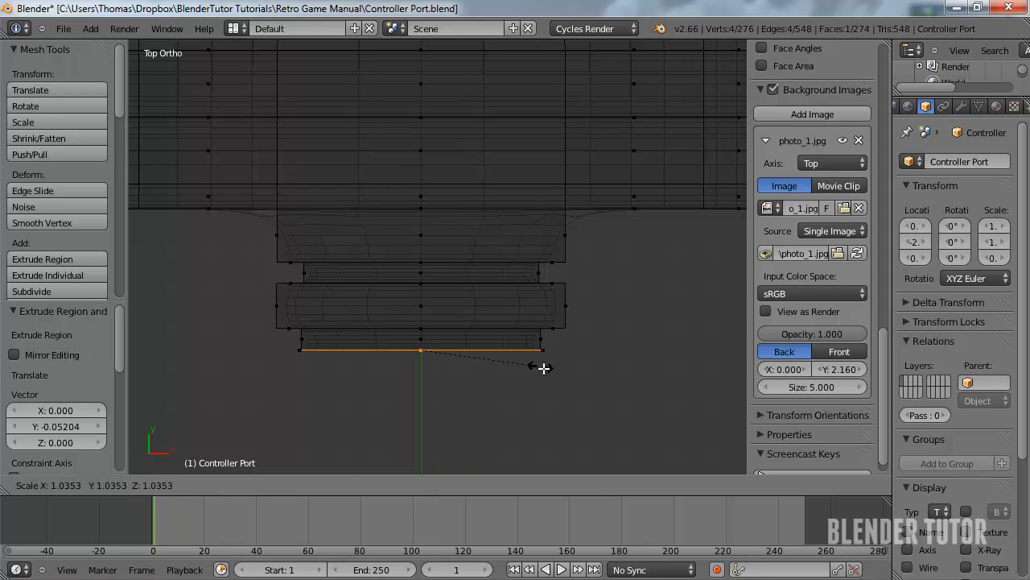
pyautogui.click(561, 371)
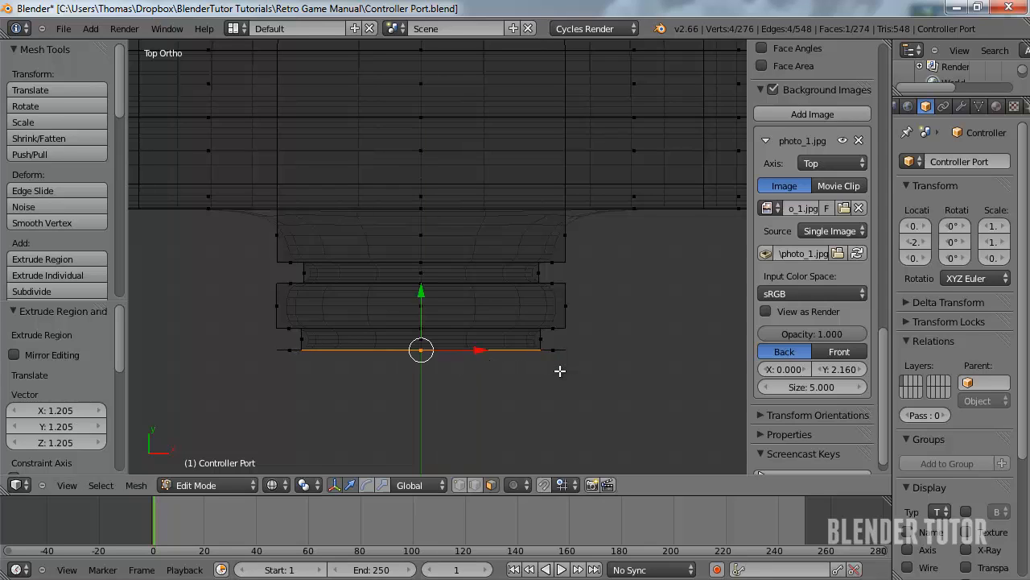
pyautogui.press('e')
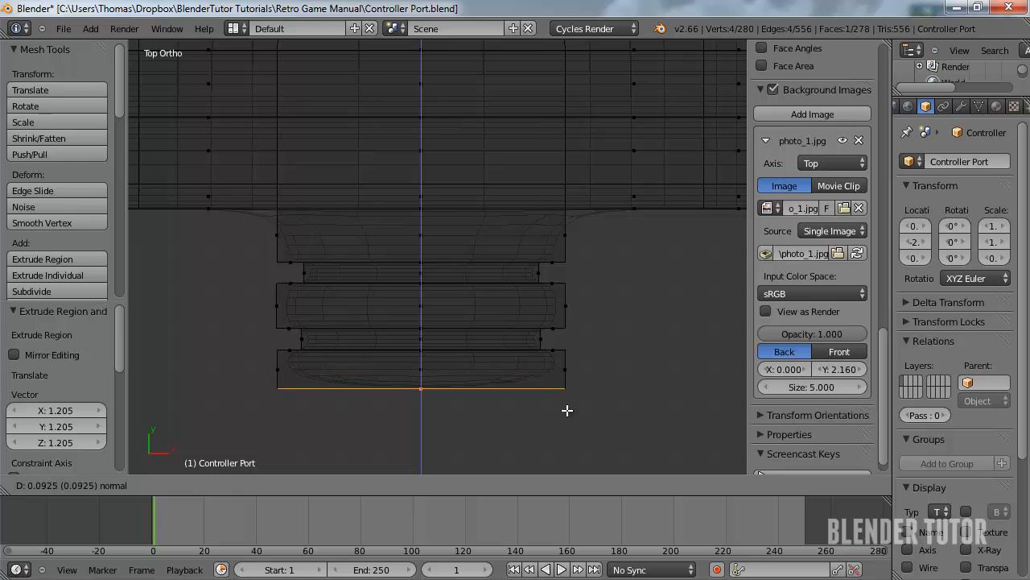
pyautogui.click(567, 408)
# Extrude the end rib's outer face in place and scale it down to about 0.521 for the cable opening
pyautogui.moveTo(540, 380); pyautogui.dragTo(611, 251, button='middle')
pyautogui.press('e')
pyautogui.press('s')
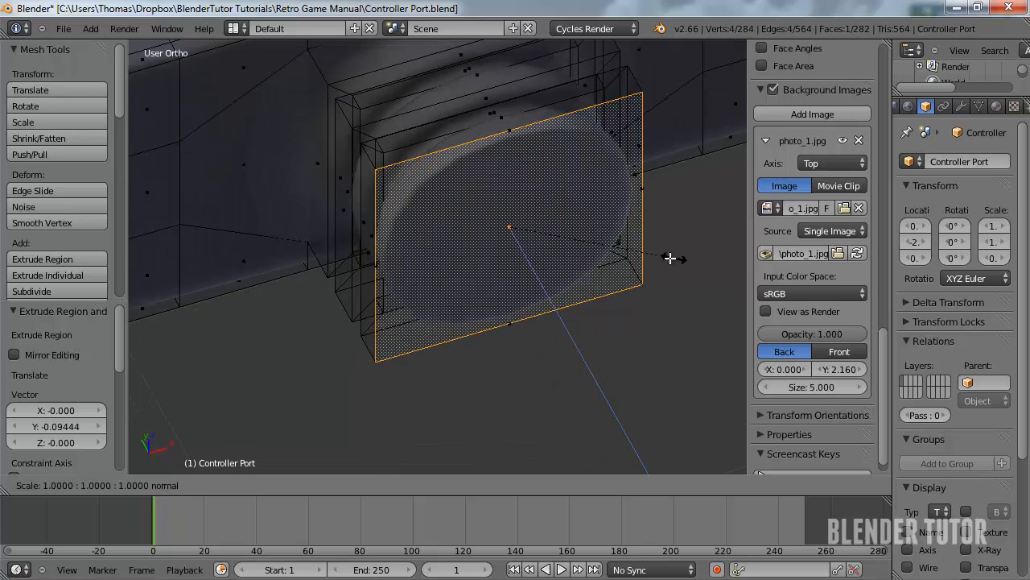
pyautogui.middleClick(672, 255)
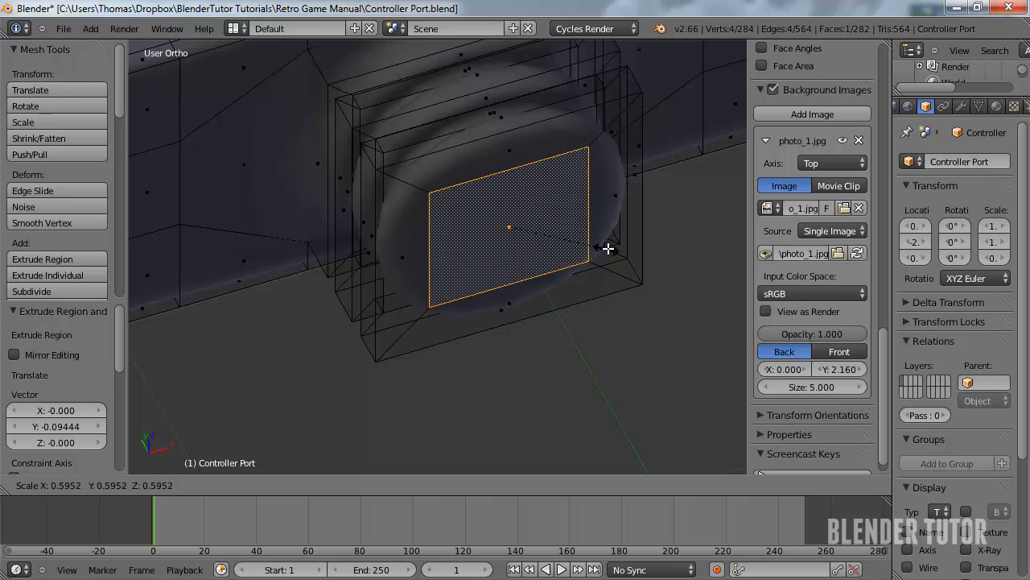
pyautogui.click(585, 254)
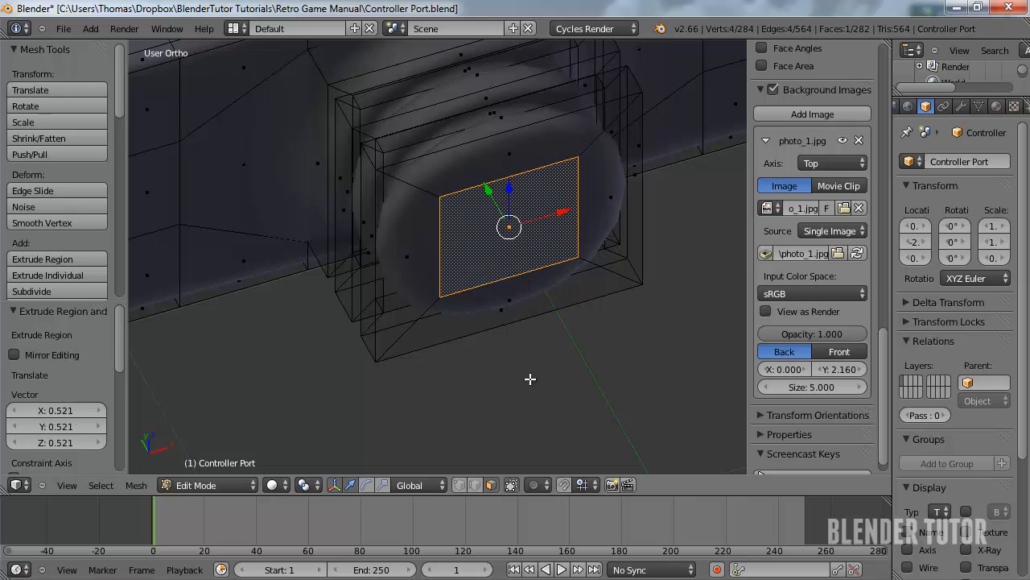
# Extrude the small inner face inward along Y by about 0.006, and extrude it again about 0.136 to hollow the cable opening
pyautogui.press('e')
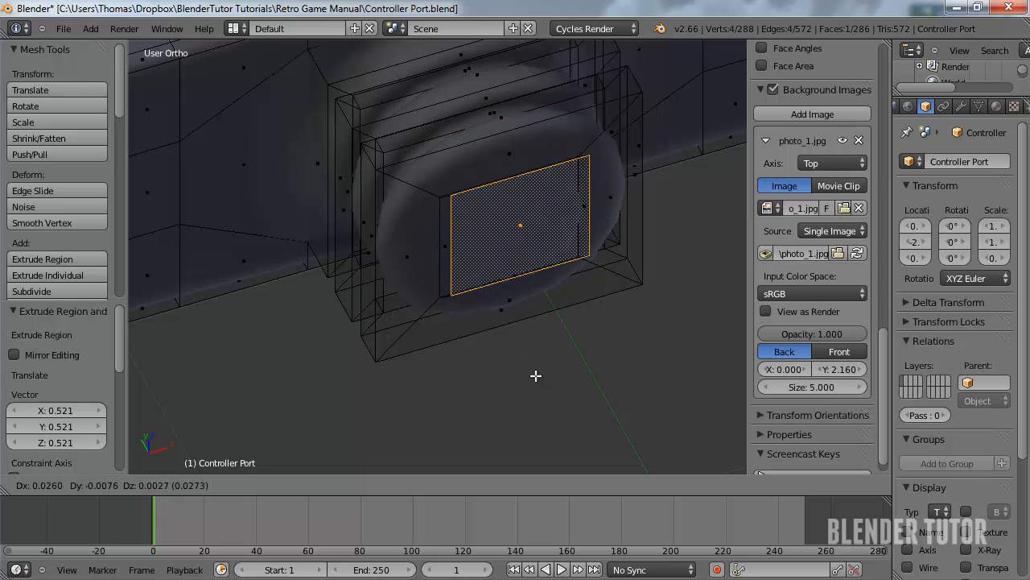
pyautogui.press('z')
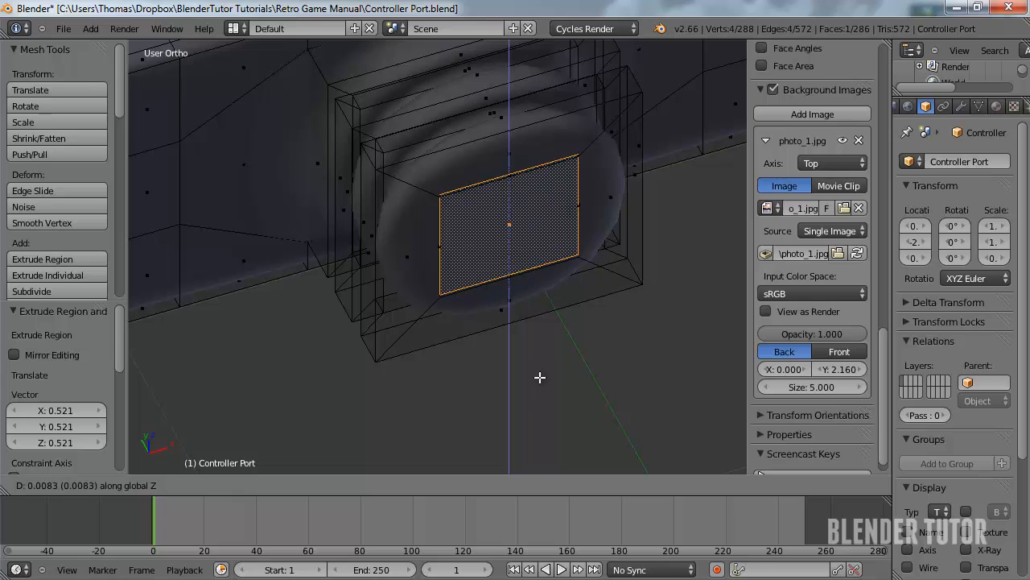
pyautogui.press('y')
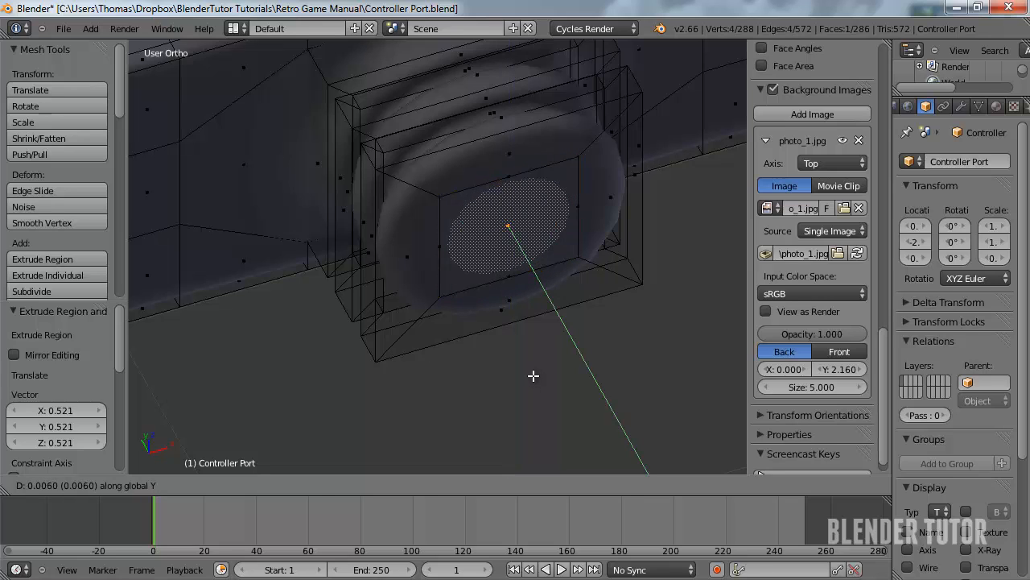
pyautogui.click(533, 375)
pyautogui.press('e')
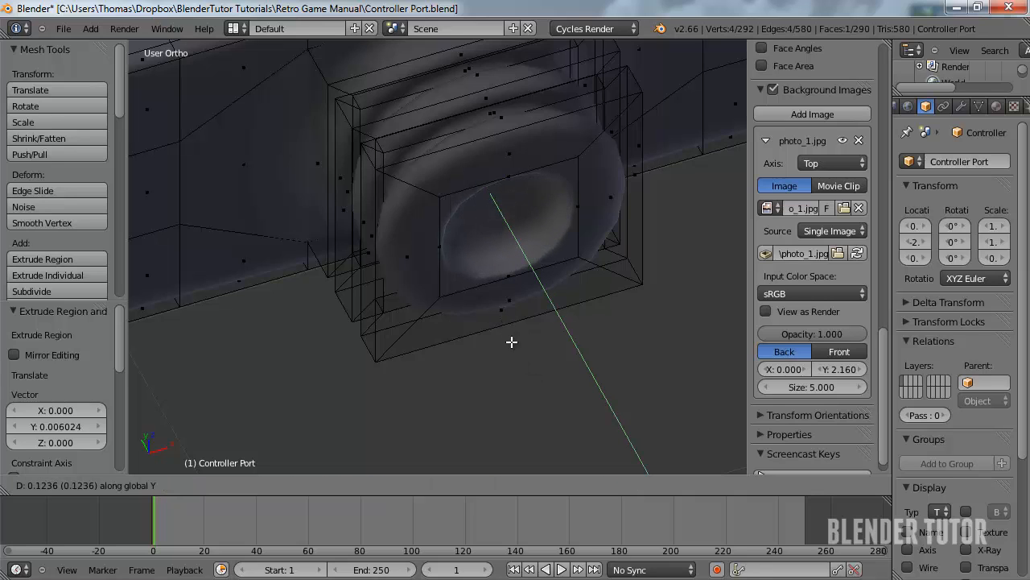
pyautogui.click(511, 338)
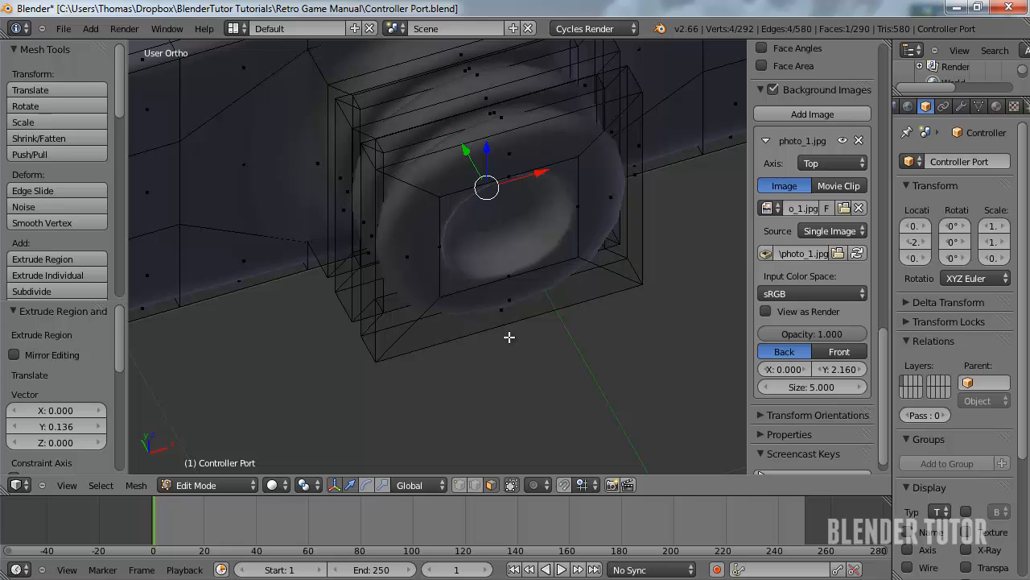
# Extrude the recessed face once more with no offset, and inspect the ribbed stub from the side in Object Mode
pyautogui.press('e')
pyautogui.rightClick(508, 335)
pyautogui.press('Tab')
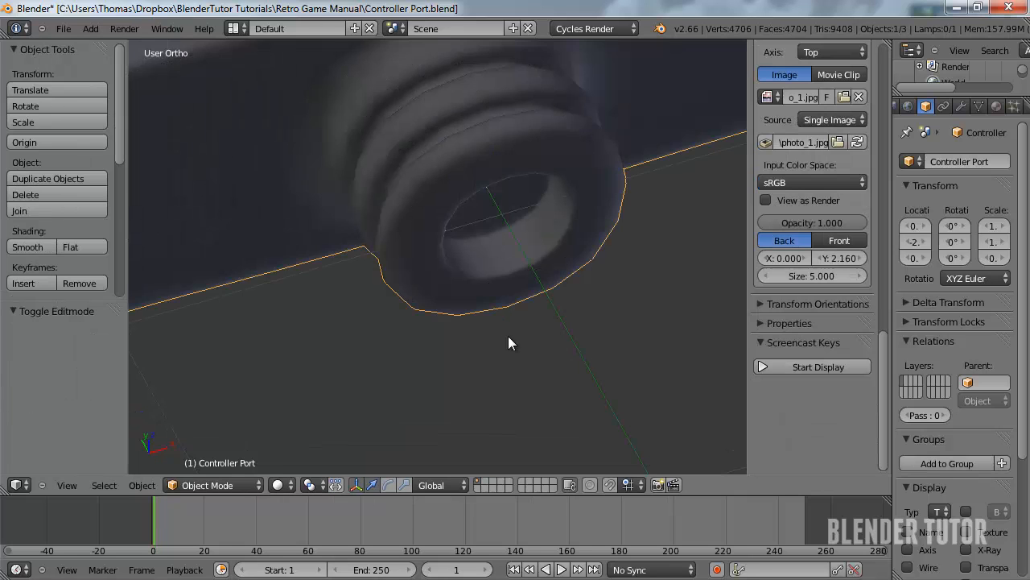
pyautogui.moveTo(505, 298); pyautogui.dragTo(388, 323, button='middle')
# Add two centred loop cuts around each of the cable stub's three ribs in Edit Mode
pyautogui.press('Tab')
pyautogui.hotkey('ctrl', 'r')
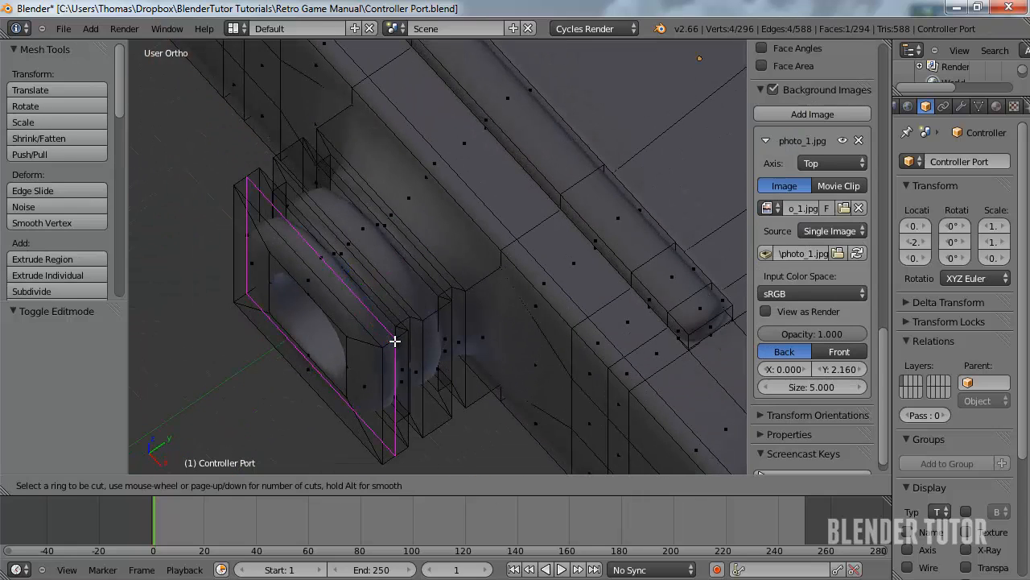
pyautogui.scroll(1, 394, 340)
pyautogui.click(394, 341)
pyautogui.rightClick(407, 336)
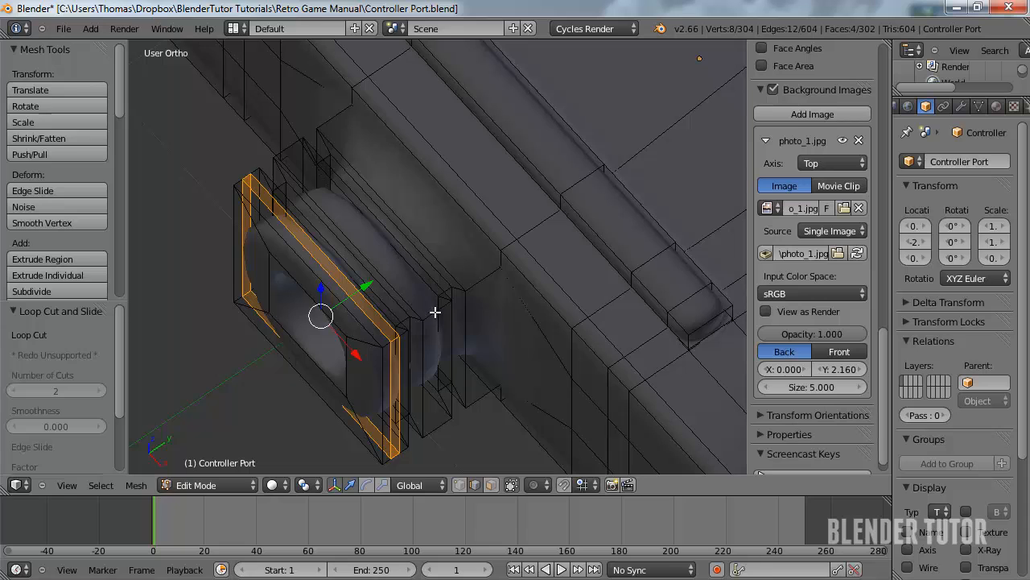
pyautogui.hotkey('ctrl', 'r')
pyautogui.click(439, 310)
pyautogui.rightClick(451, 308)
pyautogui.hotkey('ctrl', 'r')
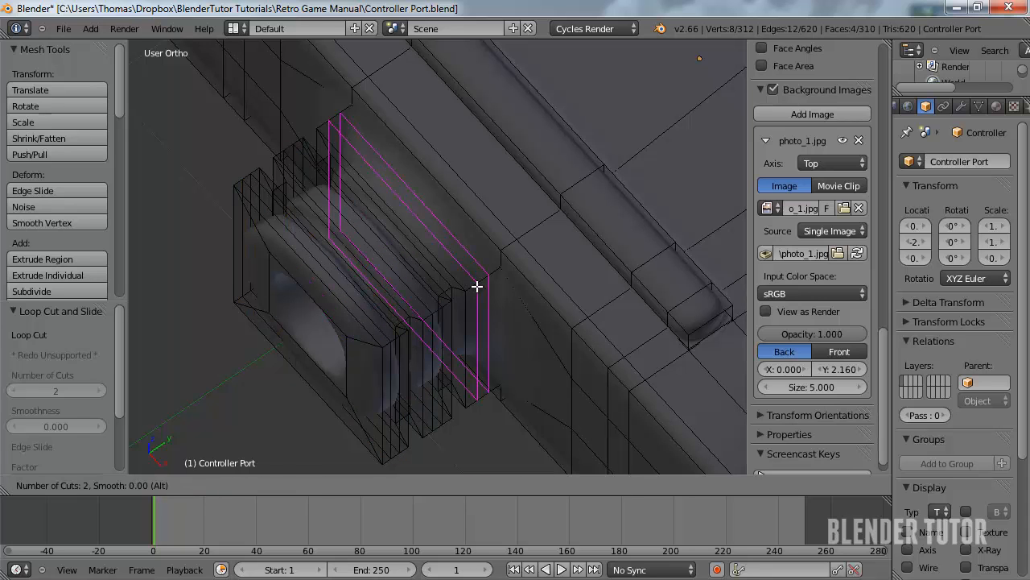
pyautogui.click(477, 286)
pyautogui.rightClick(471, 286)
pyautogui.moveTo(415, 311); pyautogui.dragTo(463, 290, button='middle')
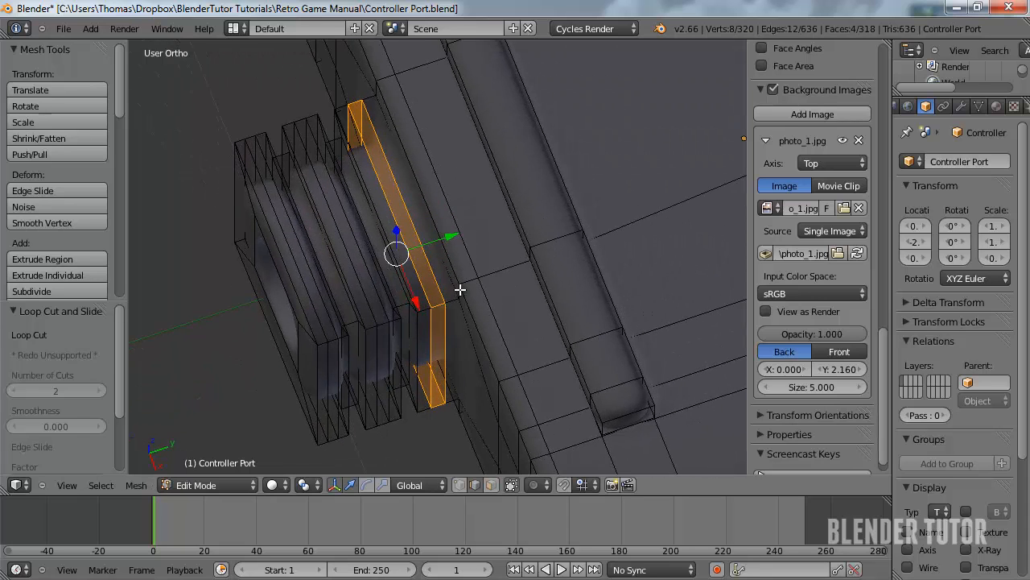
# Add two centred loop cuts around each of the stub's two grooves
pyautogui.press('KP_7')
pyautogui.hotkey('ctrl', 'r')
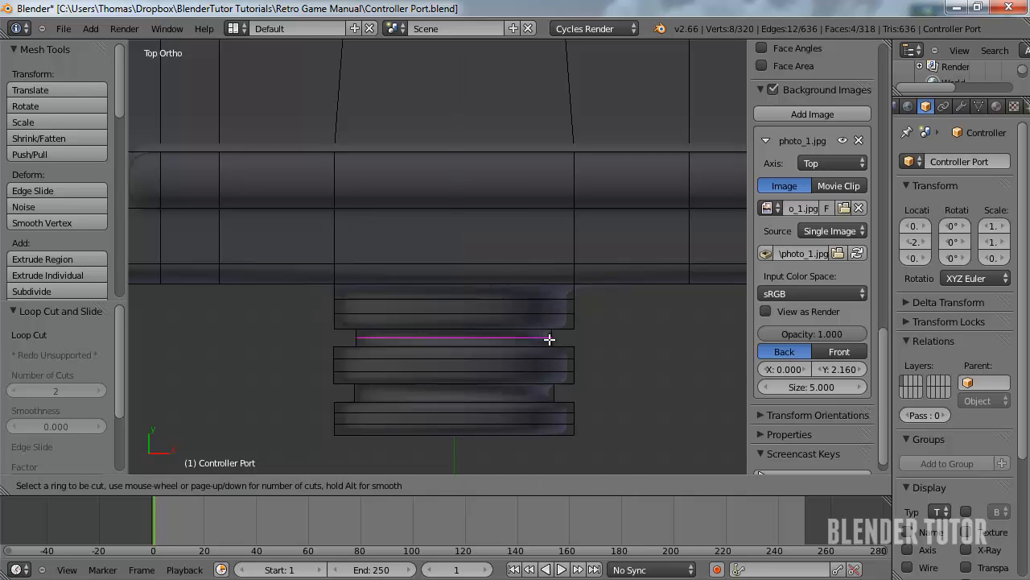
pyautogui.click(550, 338)
pyautogui.rightClick(550, 338)
pyautogui.hotkey('ctrl', 'r')
pyautogui.click(552, 395)
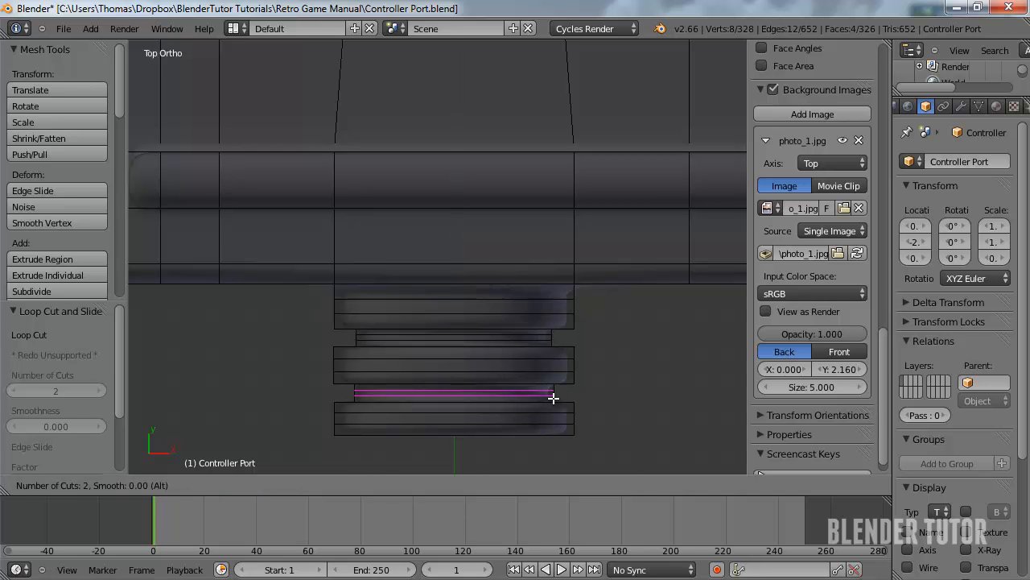
pyautogui.rightClick(552, 396)
# Examine the sharpened ribs, grooves and hollow opening of the stub in Object Mode from several angles, using perspective view
pyautogui.press('Tab')
pyautogui.moveTo(552, 395); pyautogui.dragTo(572, 208, button='middle')
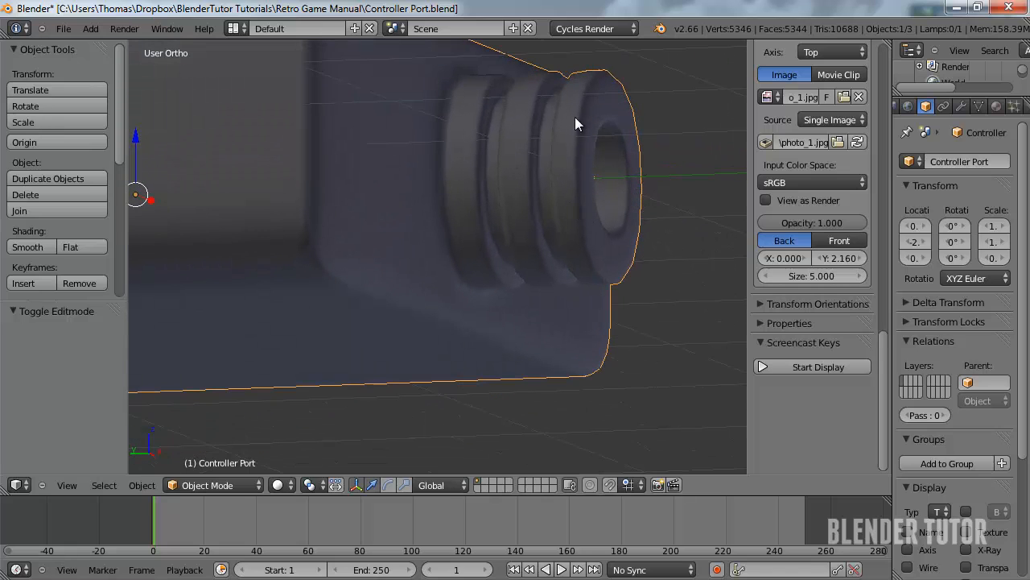
pyautogui.moveTo(574, 117); pyautogui.dragTo(519, 211, button='middle')
pyautogui.scroll(-3, 518, 210)
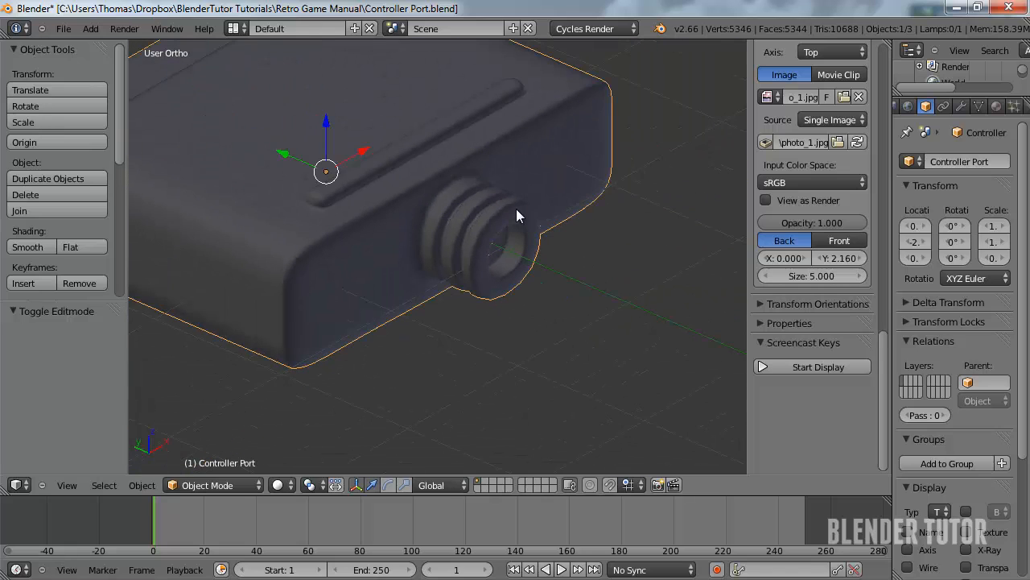
pyautogui.press('KP_5')
pyautogui.scroll(-4, 516, 209)
pyautogui.moveTo(479, 176); pyautogui.dragTo(458, 306, button='middle')
pyautogui.scroll(4, 514, 266)
pyautogui.scroll(3, 458, 306)
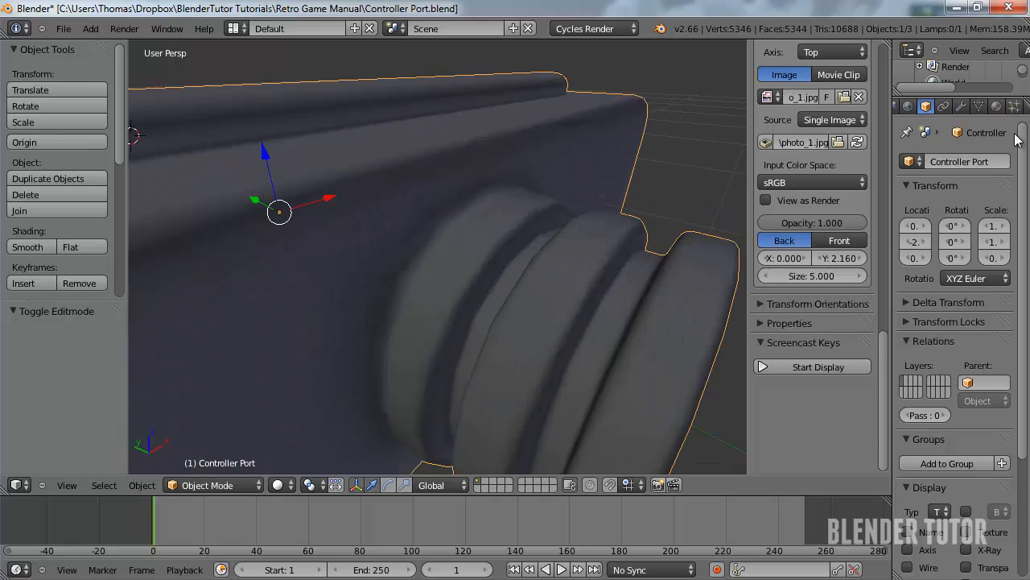
# Preview the connector at viewport subdivision level 3, and return it to level 2
pyautogui.click(997, 106)
pyautogui.click(961, 106)
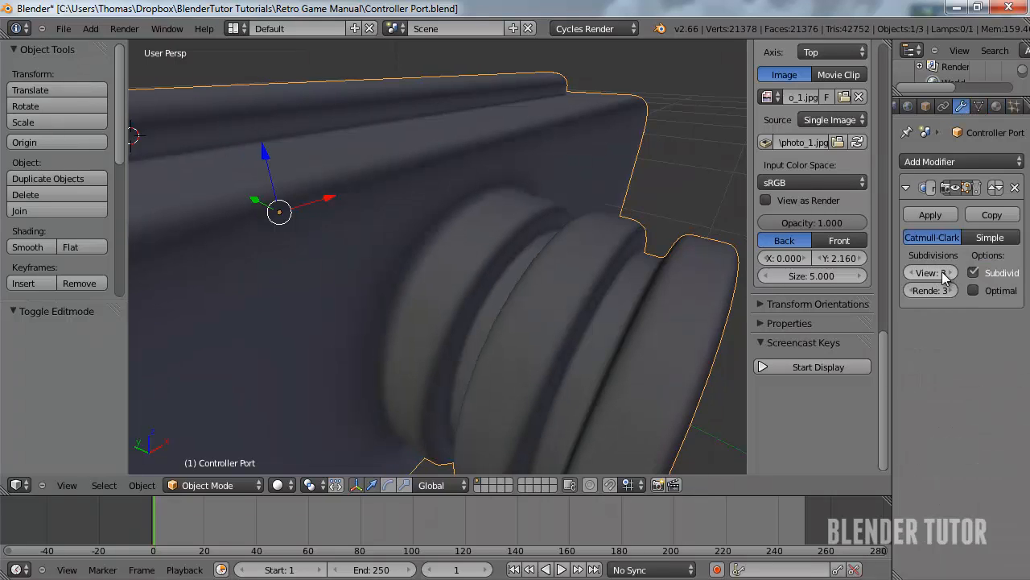
pyautogui.scroll(-6, 639, 254)
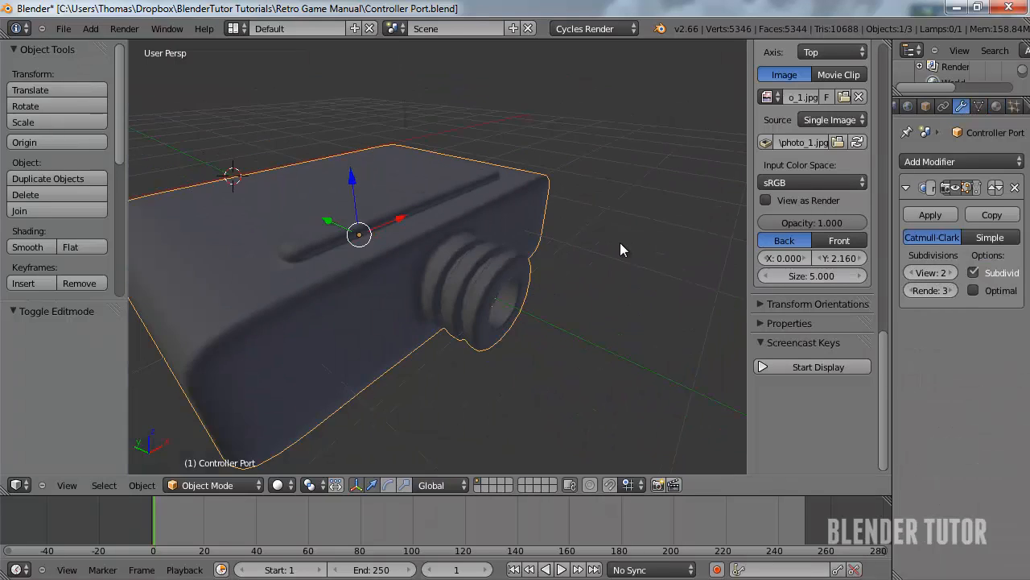
# Save the connector model over the existing Controller Port.blend file
pyautogui.moveTo(620, 242); pyautogui.dragTo(479, 255, button='middle')
pyautogui.hotkey('ctrl', 's')
pyautogui.click(475, 241)
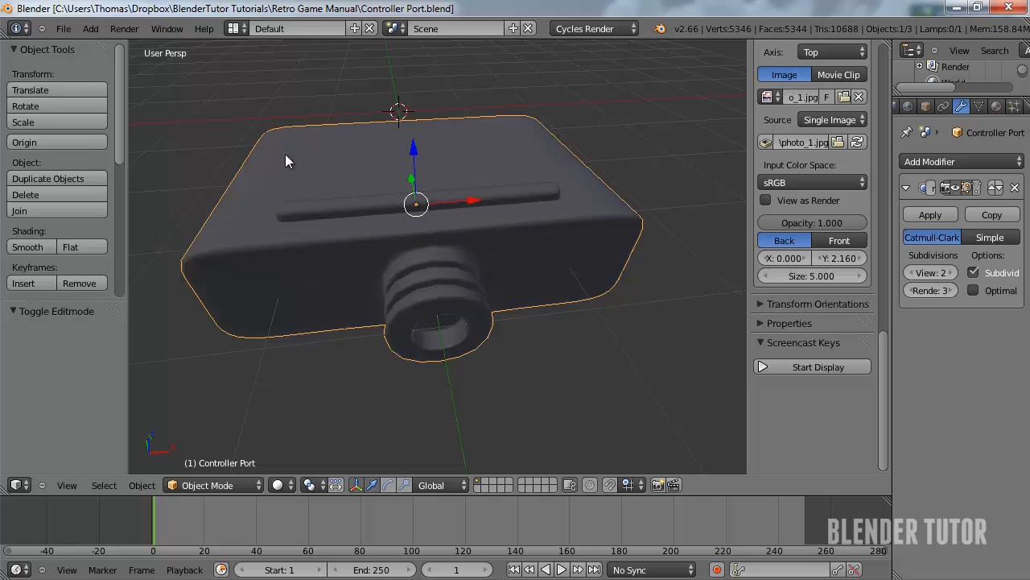
# Open the recent file Final Scene Texture.blend
pyautogui.click(63, 28)
pyautogui.moveTo(145, 77)
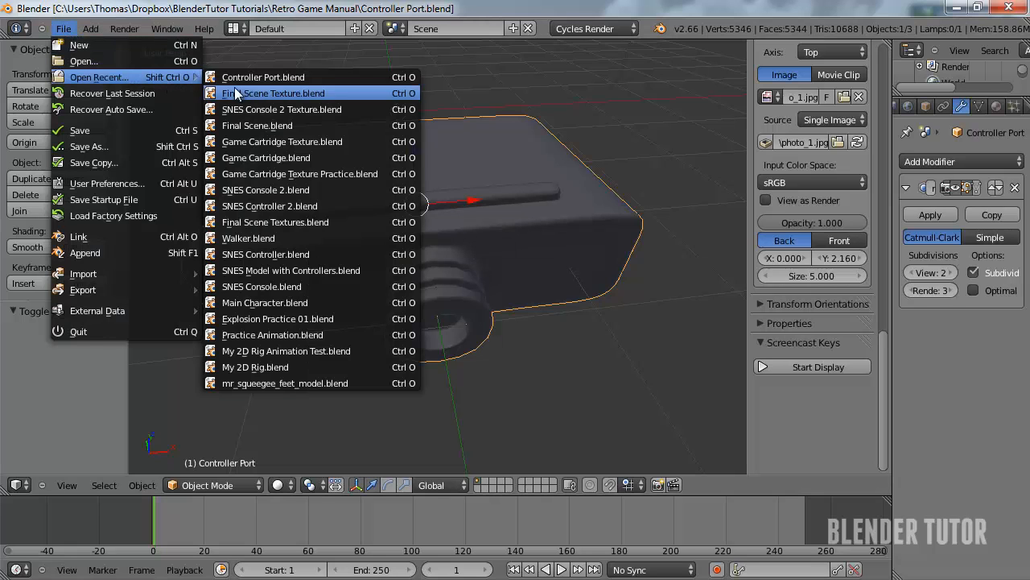
pyautogui.click(289, 95)
pyautogui.moveTo(465, 294); pyautogui.dragTo(467, 309, button='middle')
# Delete both old controller port plugs in front of the console
pyautogui.rightClick(438, 290)
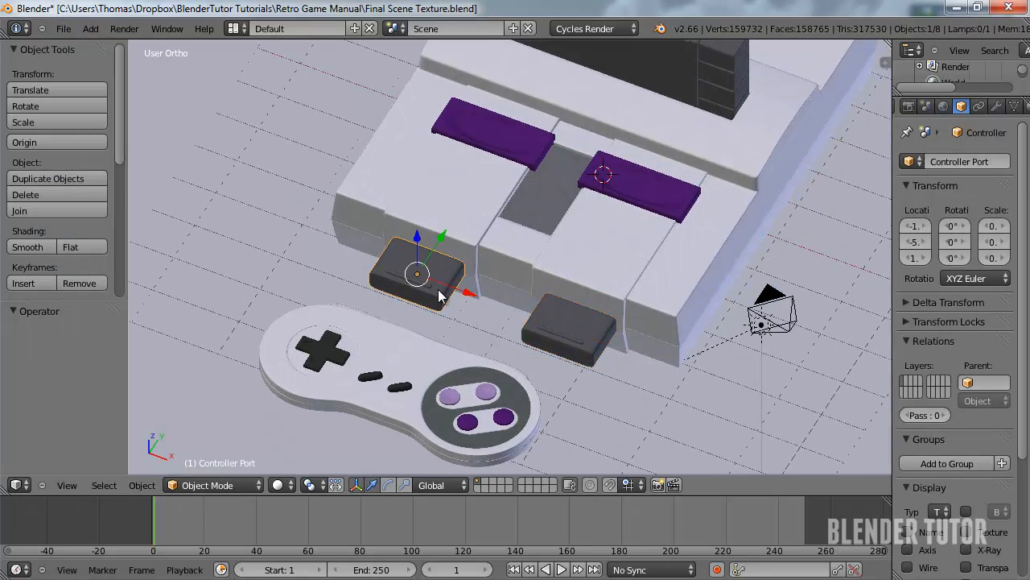
pyautogui.keyDown('shift'); pyautogui.rightClick(572, 326); pyautogui.keyUp('shift')
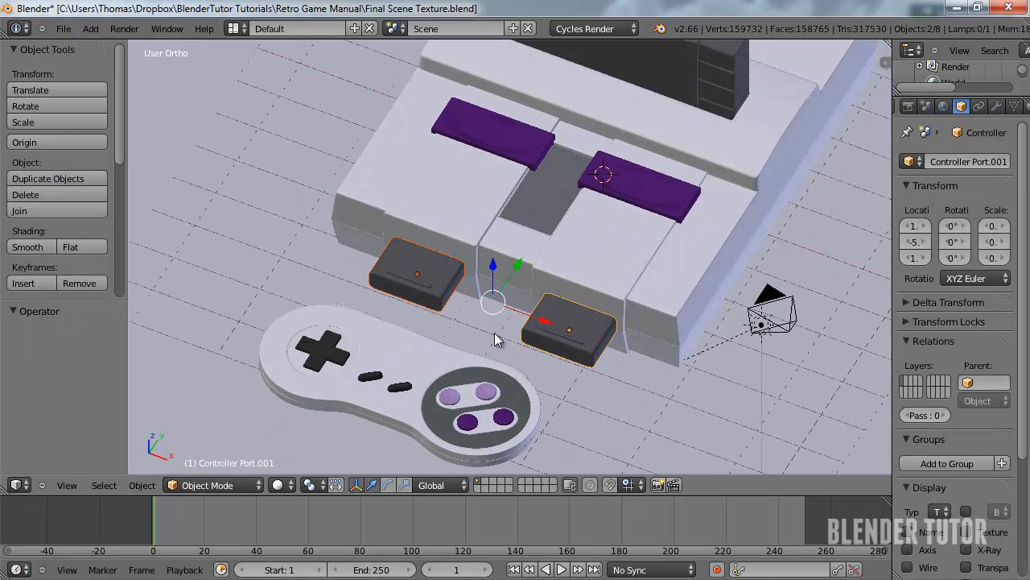
pyautogui.keyDown('shift'); pyautogui.moveTo(556, 366); pyautogui.dragTo(588, 324, button='middle'); pyautogui.keyUp('shift')
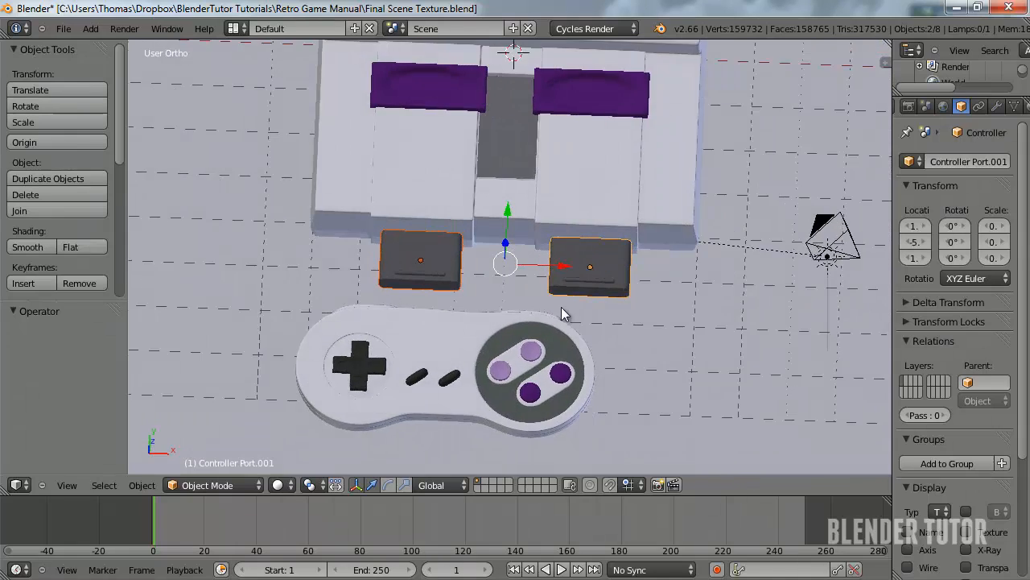
pyautogui.scroll(3, 548, 305)
pyautogui.rightClick(354, 273)
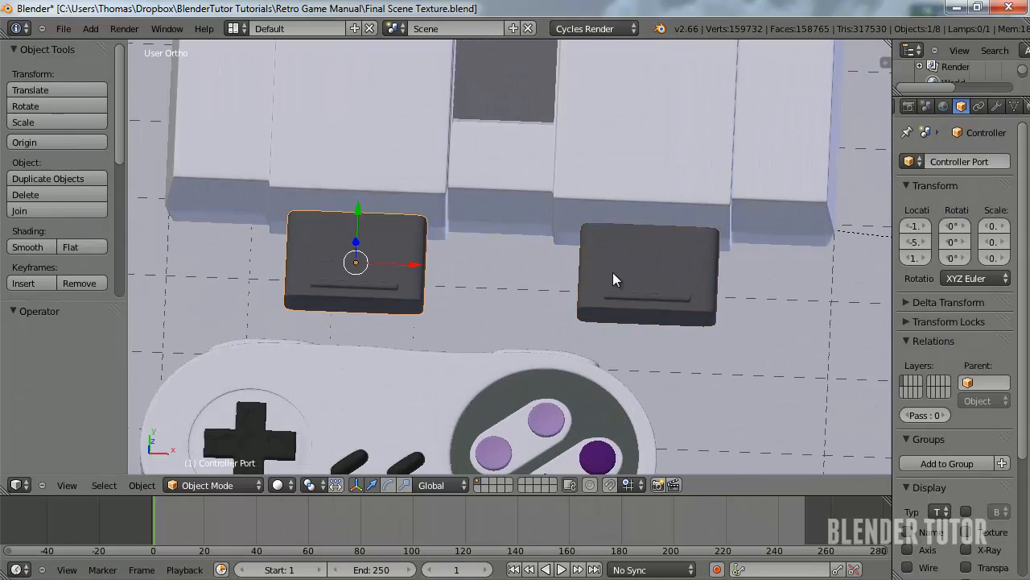
pyautogui.keyDown('shift'); pyautogui.rightClick(613, 274); pyautogui.keyUp('shift')
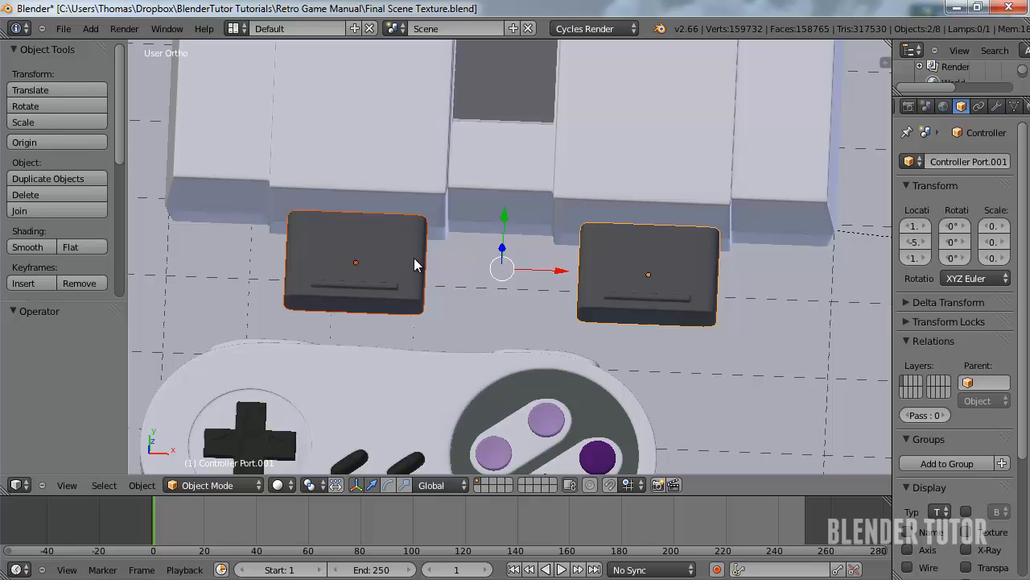
pyautogui.press('x')
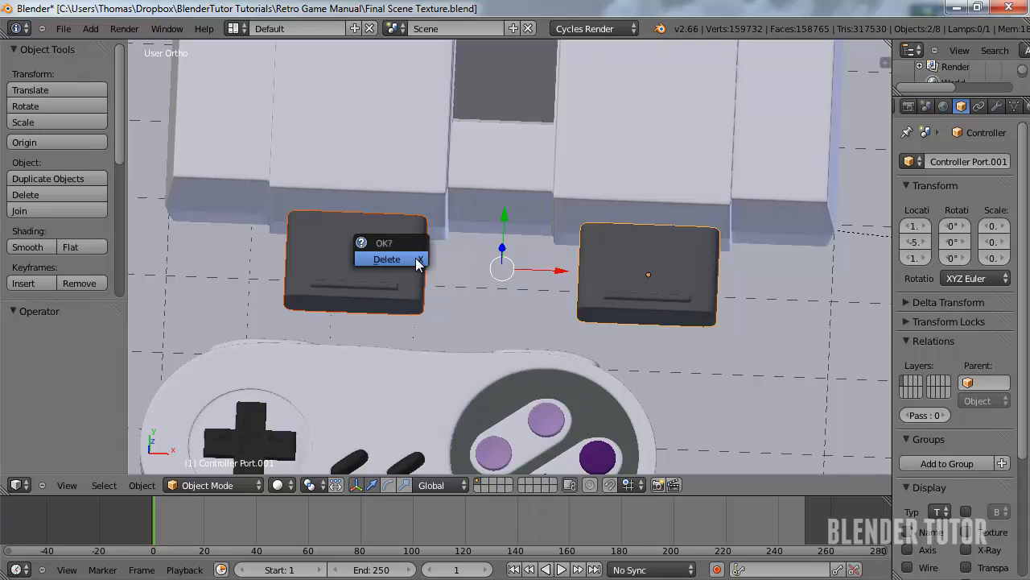
pyautogui.click(416, 257)
# Append the Controller Port object from Controller Port.blend into the scene
pyautogui.click(64, 29)
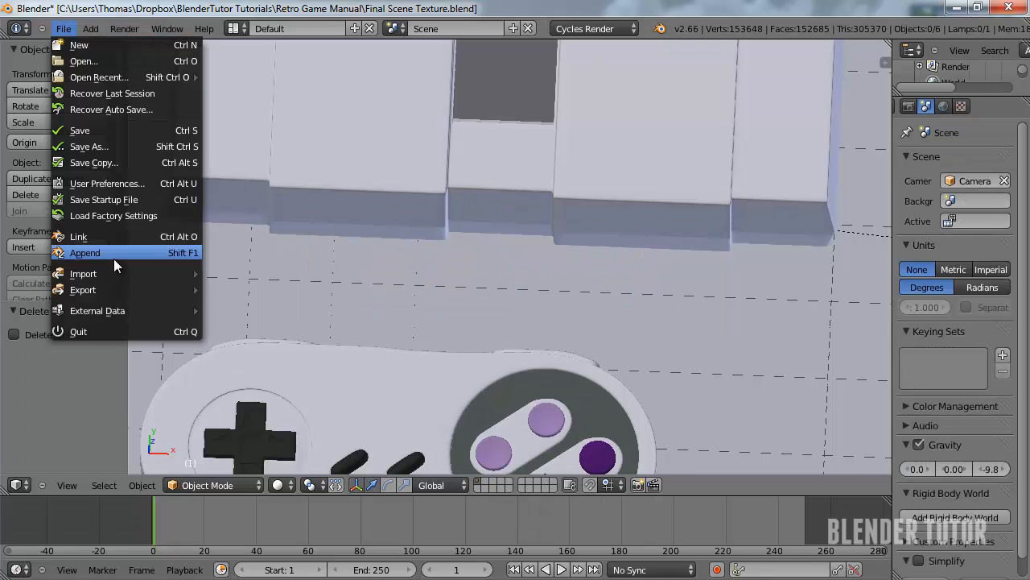
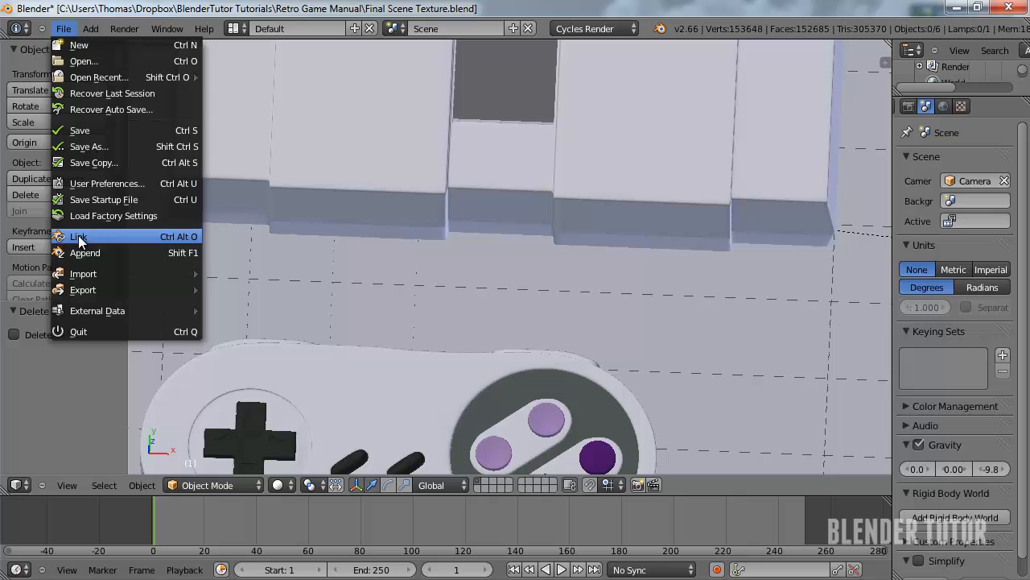
pyautogui.click(85, 252)
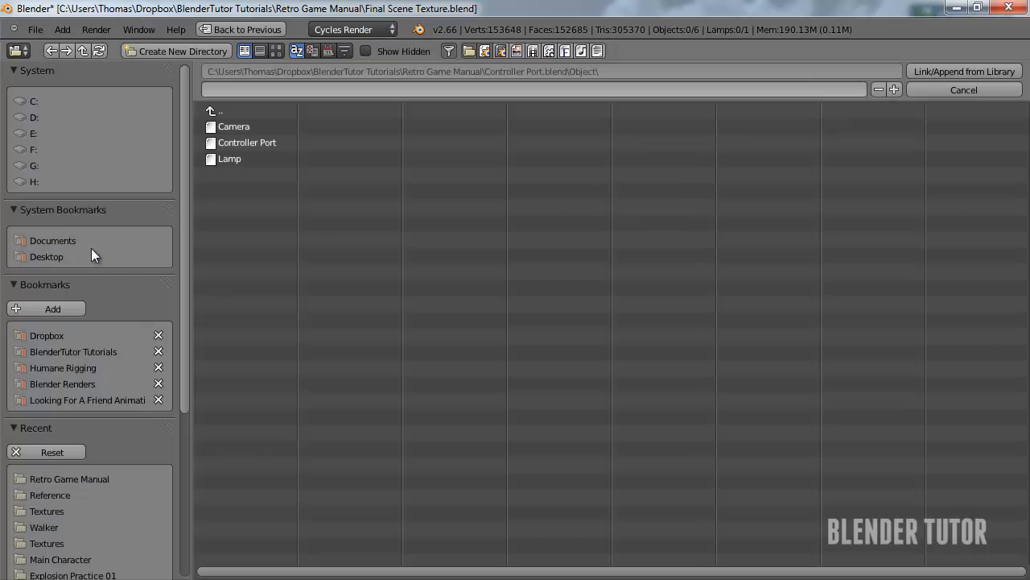
pyautogui.click(217, 116)
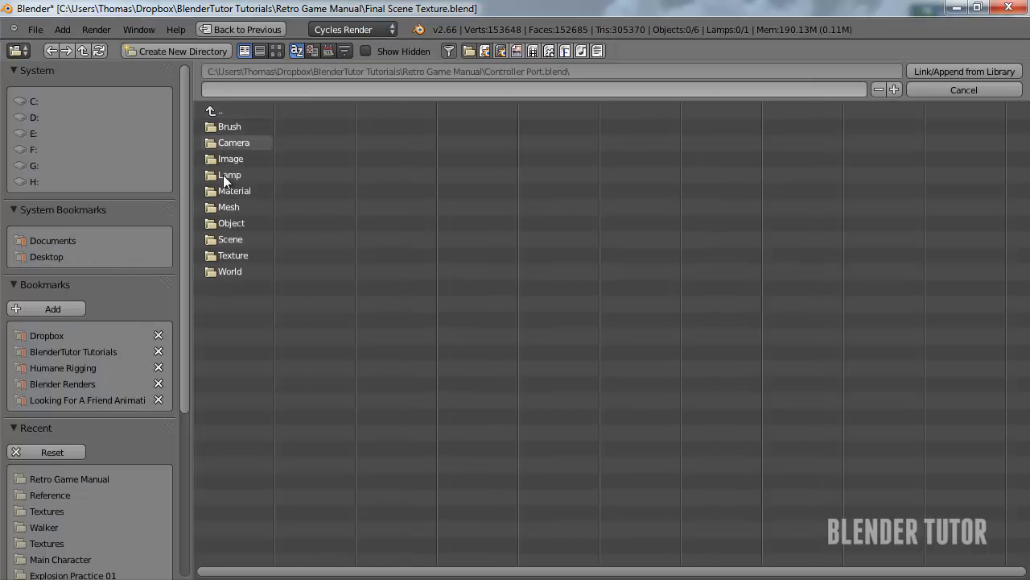
pyautogui.click(219, 116)
pyautogui.click(242, 126)
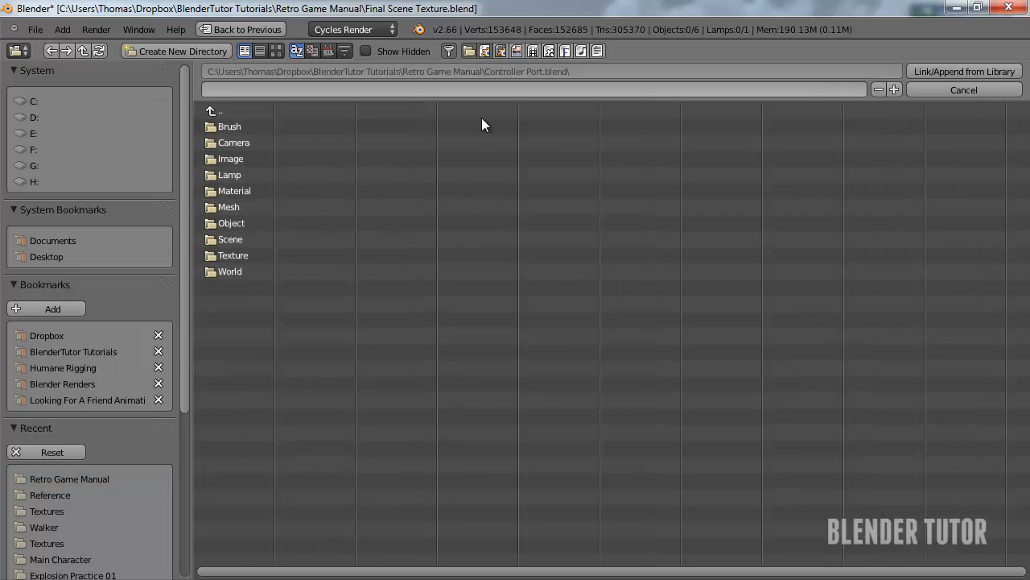
pyautogui.click(274, 223)
pyautogui.click(247, 143)
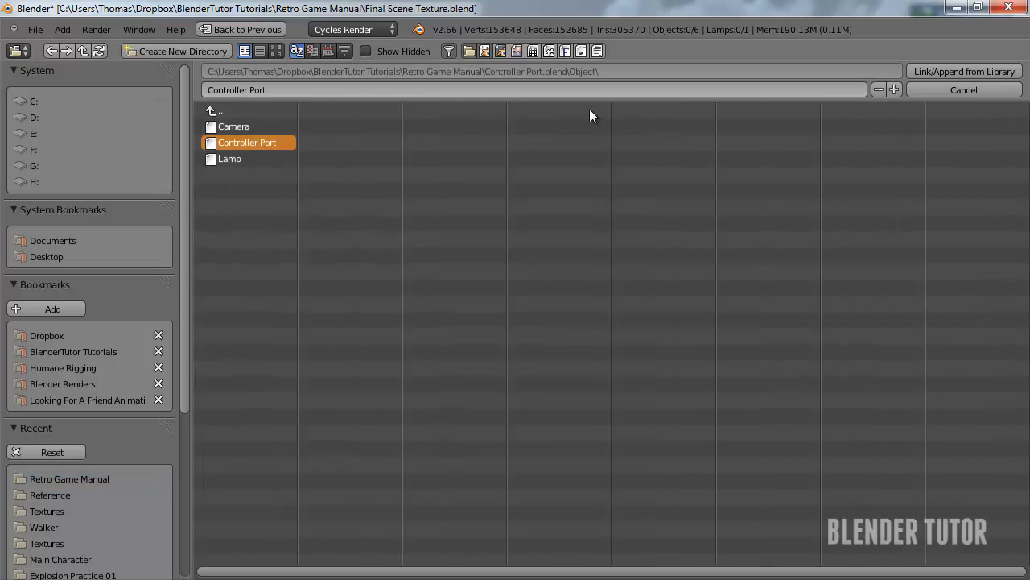
pyautogui.click(927, 71)
# Scale the appended controller port down to about 0.588 in wireframe top view
pyautogui.moveTo(561, 165); pyautogui.dragTo(524, 261, button='middle')
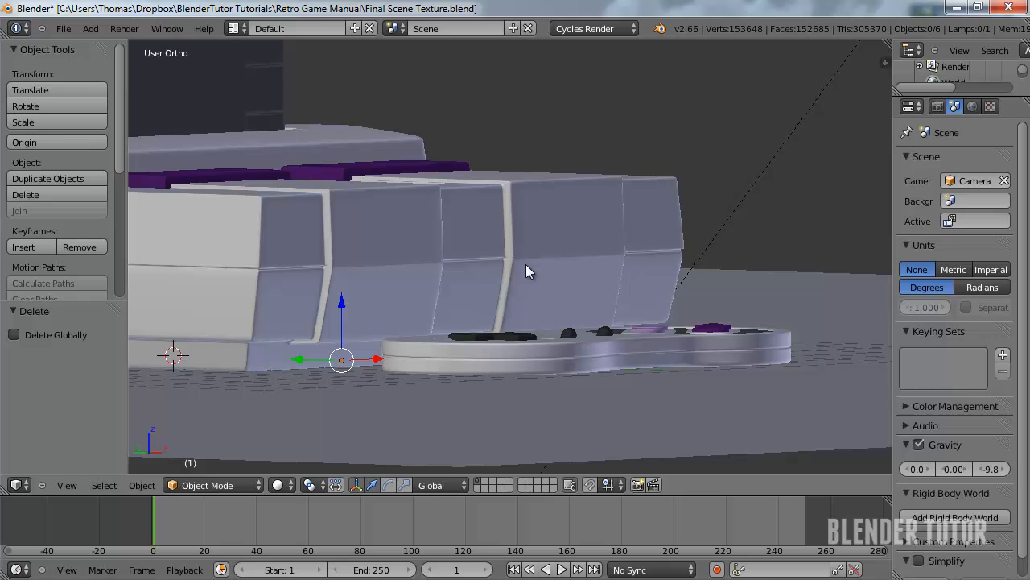
pyautogui.press('z')
pyautogui.press('KP_7')
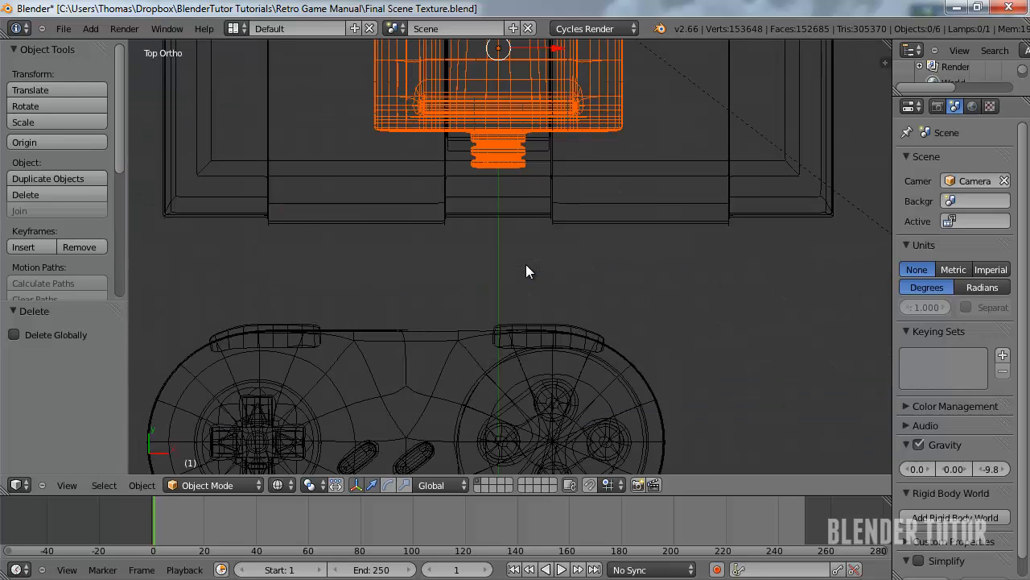
pyautogui.scroll(-3, 526, 266)
pyautogui.press('s')
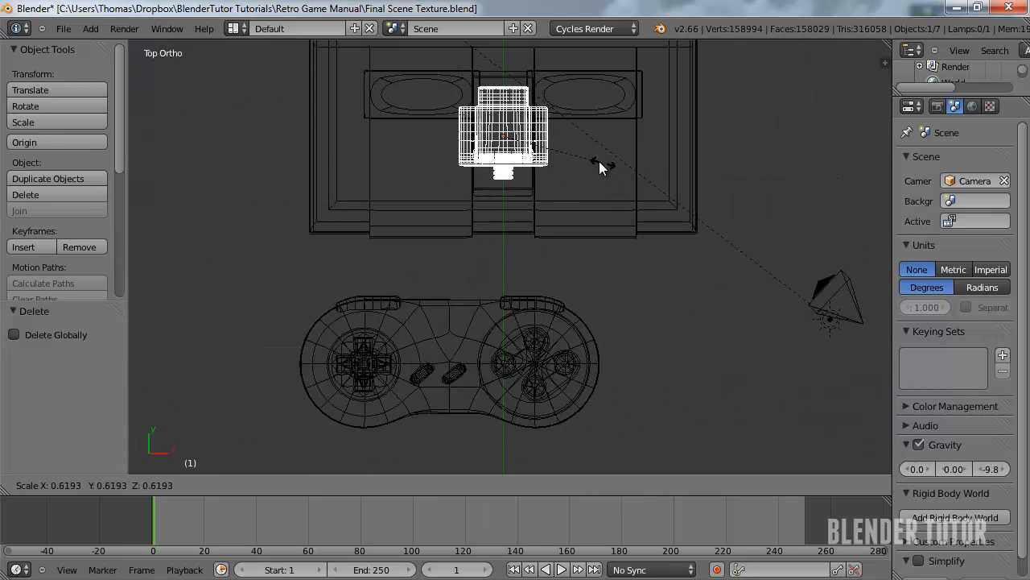
pyautogui.click(590, 165)
# Move the port to the front edge of the console's left port section and scale it by about 0.979
pyautogui.press('g')
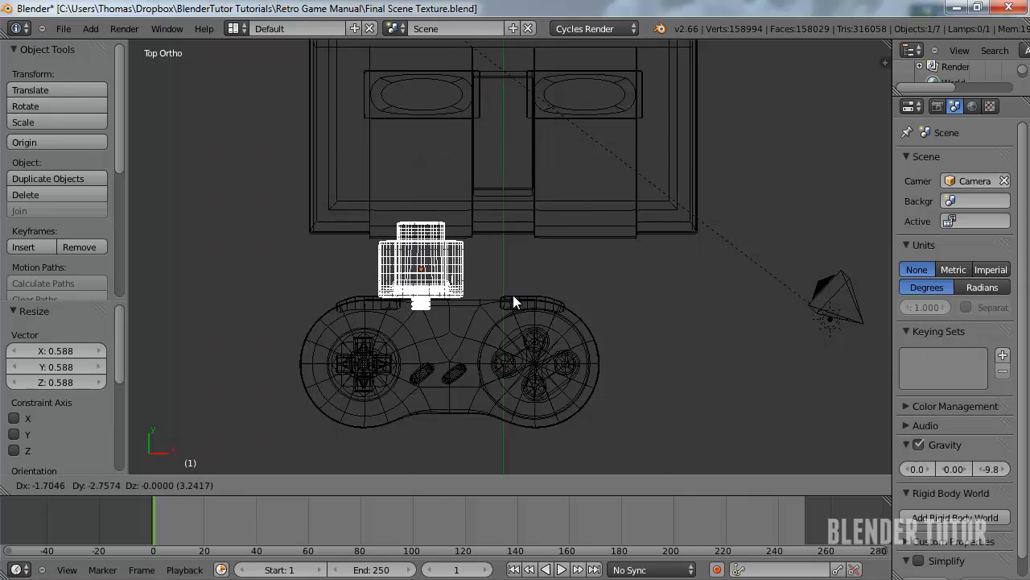
pyautogui.click(513, 295)
pyautogui.press('s')
pyautogui.click(532, 289)
# Nudge the port by about -0.031 in X and 0.038 in Y toward the console in solid shading
pyautogui.press('KP_Decimal')
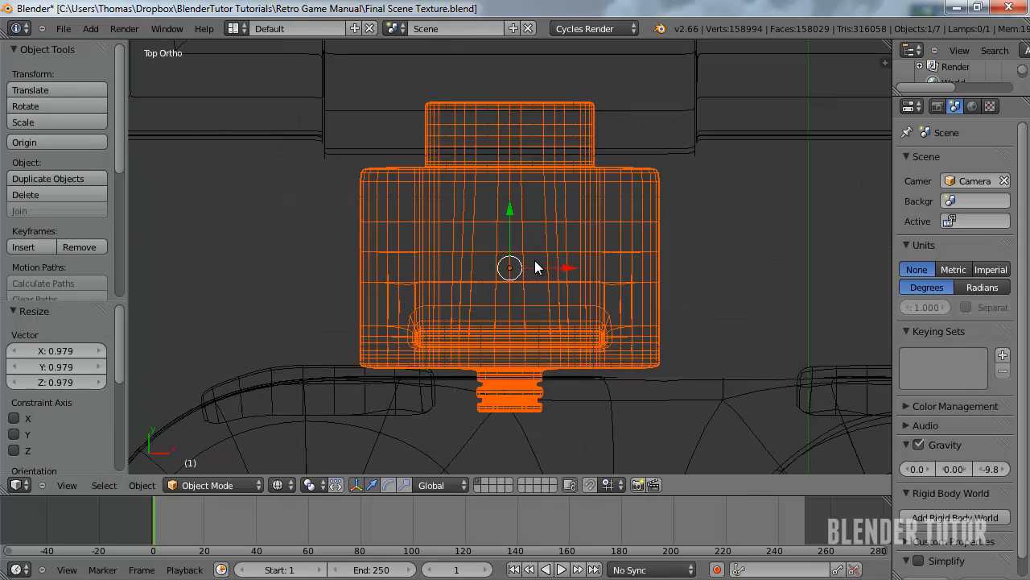
pyautogui.press('z')
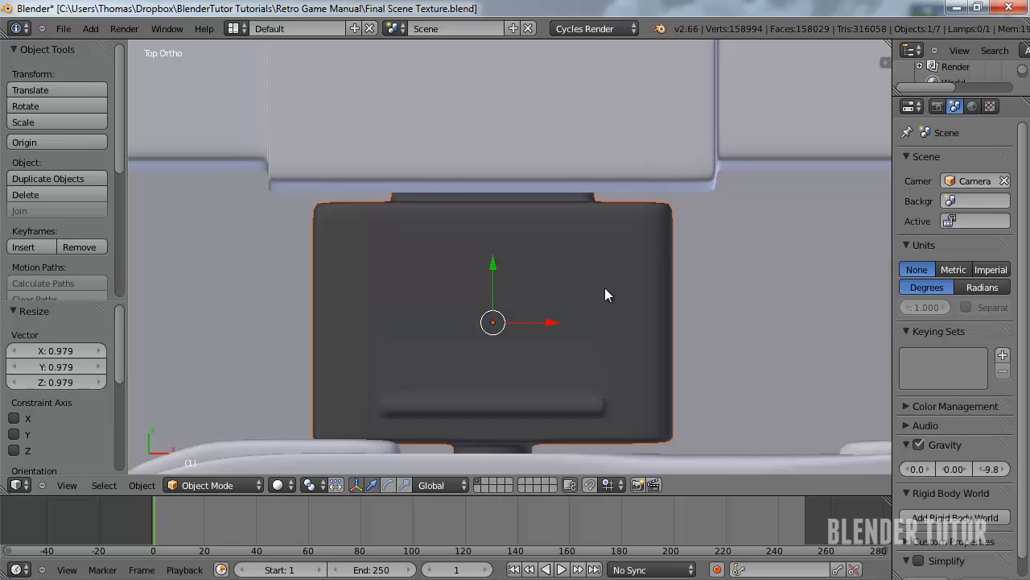
pyautogui.press('g')
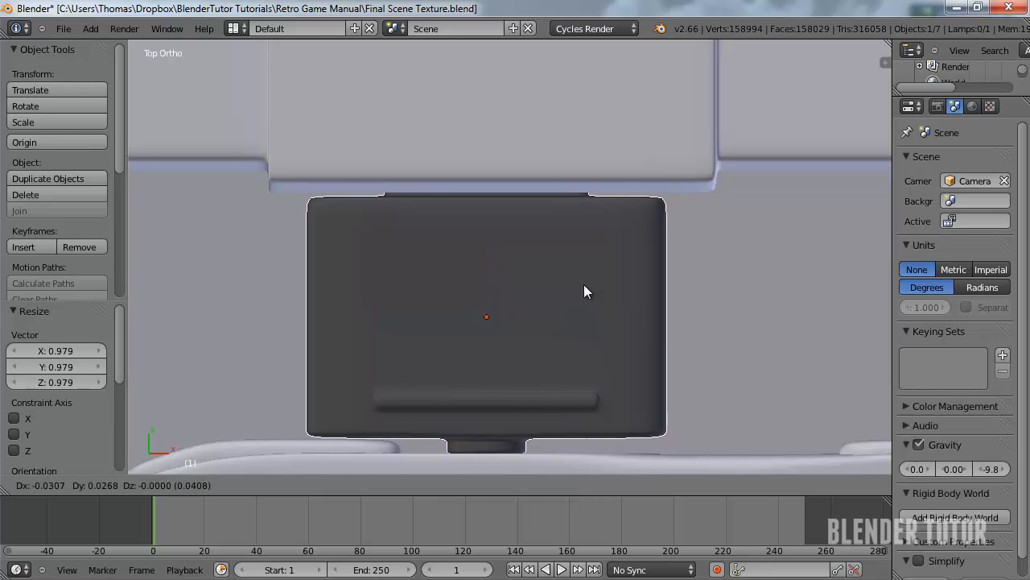
pyautogui.click(584, 290)
# Raise the port along Z by 0.667, and raise it again by about 0.553
pyautogui.moveTo(539, 304); pyautogui.dragTo(650, 159, button='middle')
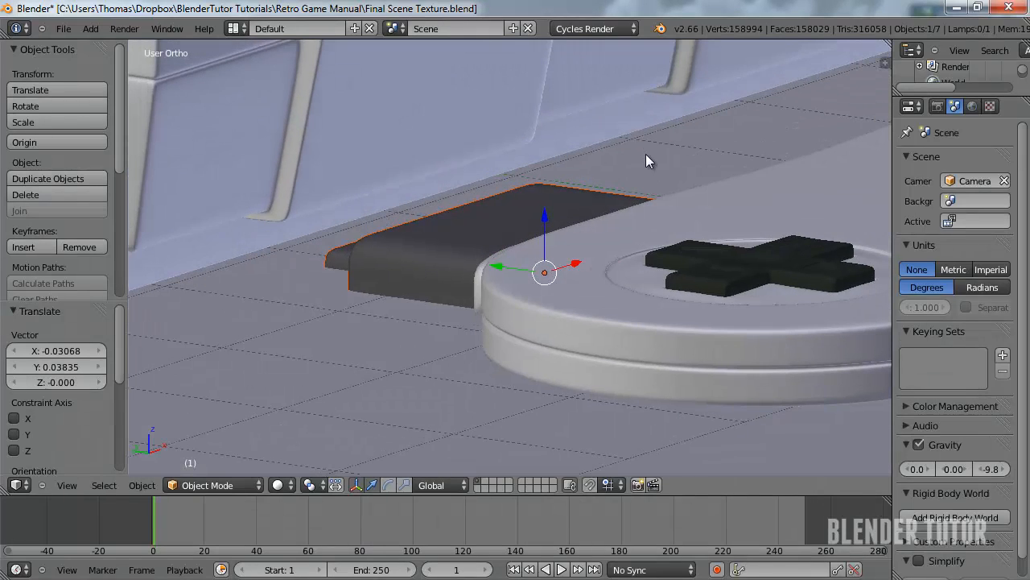
pyautogui.press('g')
pyautogui.press('z')
pyautogui.click(646, 72)
pyautogui.scroll(-4, 612, 129)
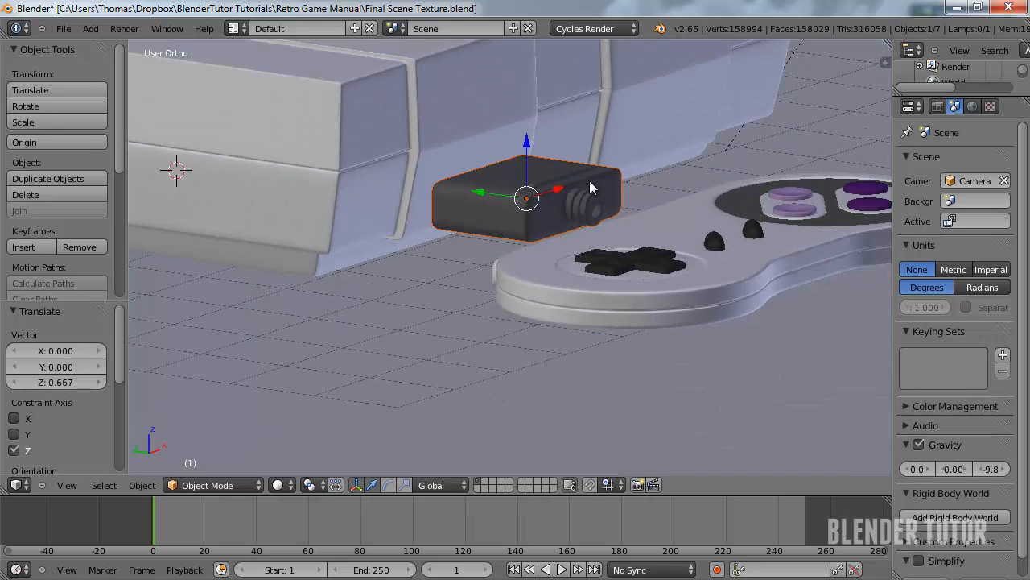
pyautogui.press('g')
pyautogui.press('z')
pyautogui.click(602, 126)
# Duplicate the controller plug in top view and place the copy about 3.476 along X at the console's right port section
pyautogui.moveTo(602, 125); pyautogui.dragTo(541, 236, button='middle')
pyautogui.press('KP_7')
pyautogui.hotkey('shift', 'd')
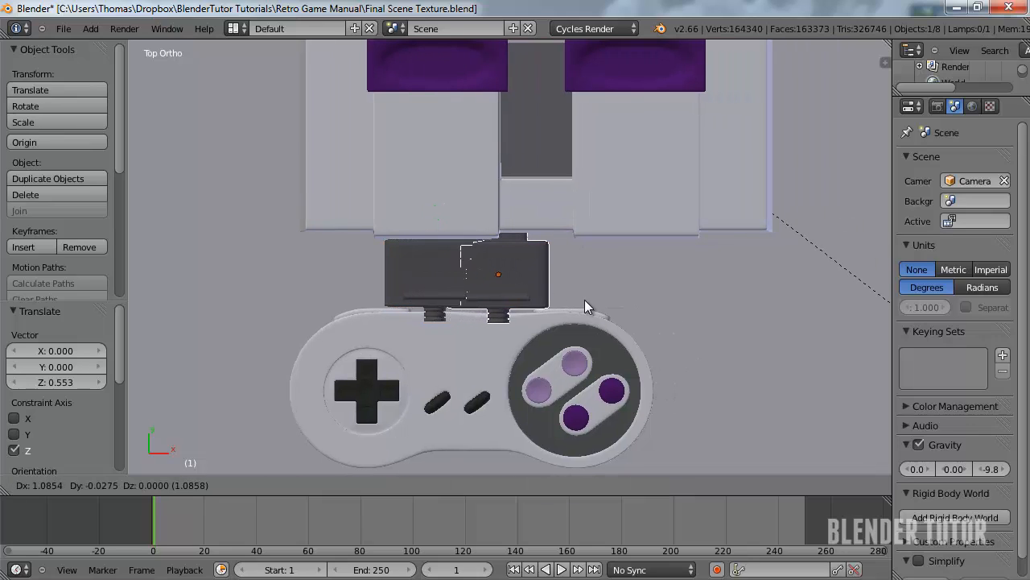
pyautogui.press('x')
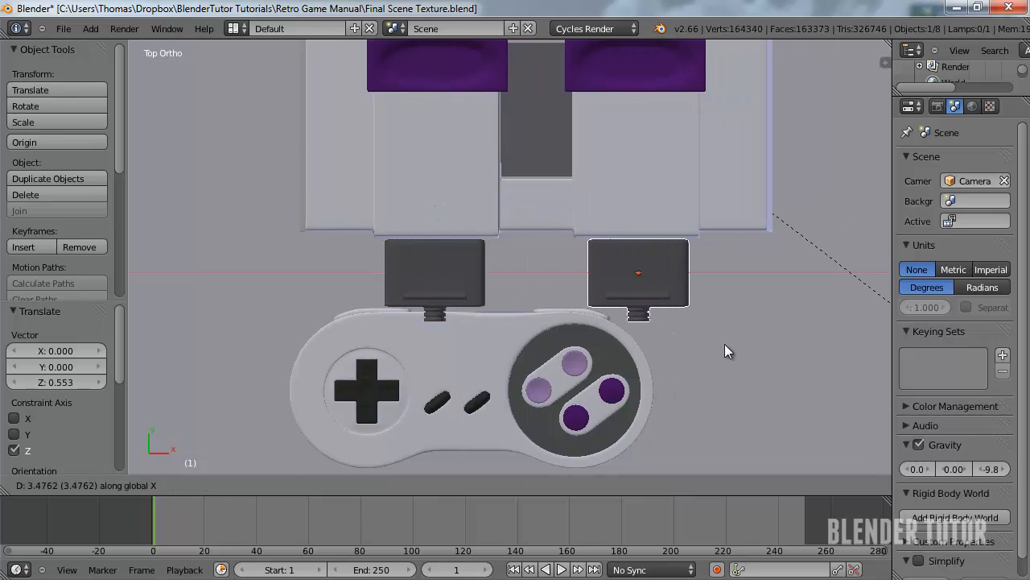
pyautogui.click(725, 344)
# Move the SNES controller away from the console, locked to the ground plane, by about -2.183 in X and -12.957 in Y
pyautogui.moveTo(587, 368); pyautogui.dragTo(625, 253, button='middle')
pyautogui.scroll(-3, 486, 218)
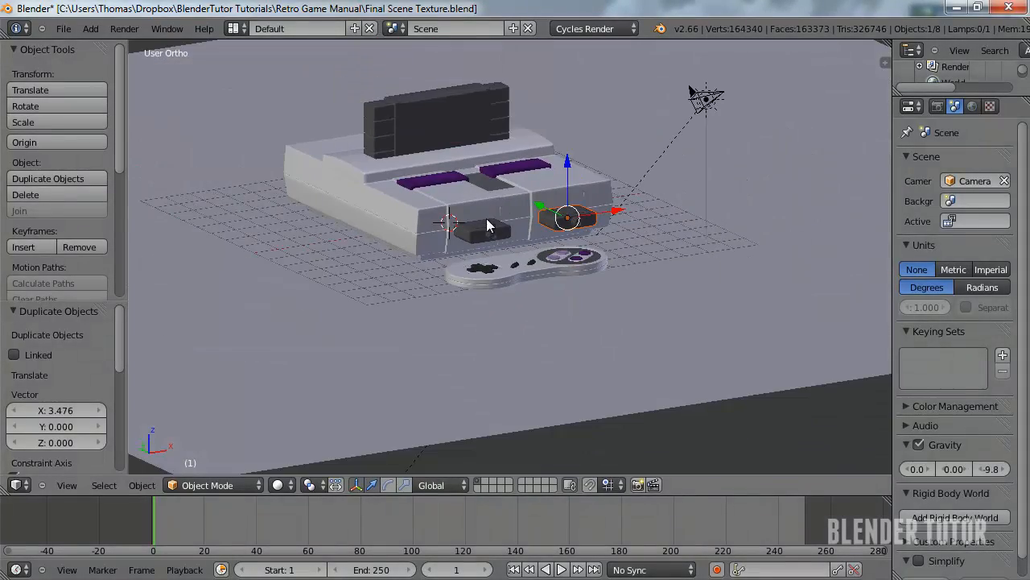
pyautogui.rightClick(524, 273)
pyautogui.moveTo(524, 273); pyautogui.dragTo(586, 357, button='middle')
pyautogui.scroll(-5, 563, 325)
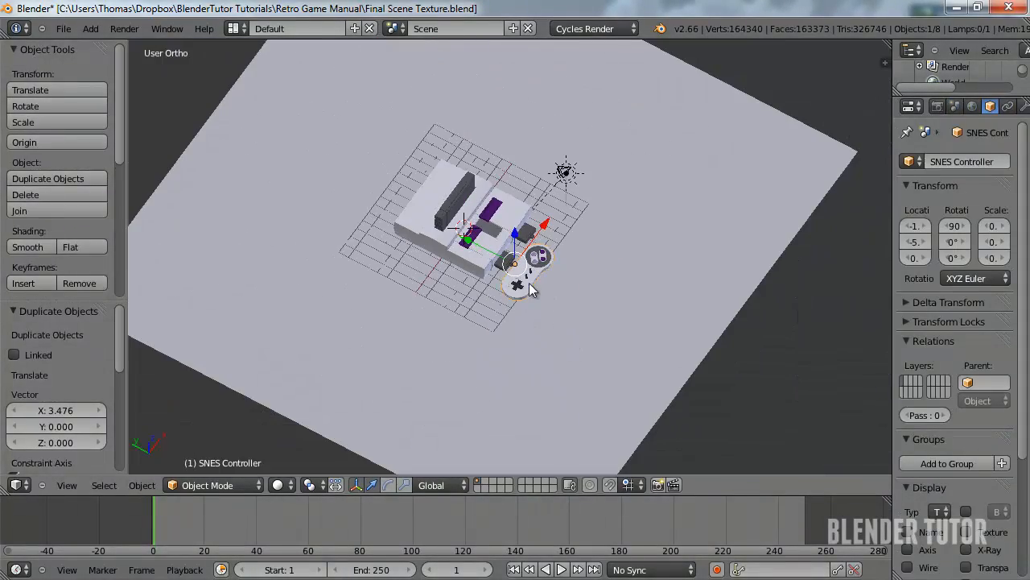
pyautogui.press('g')
pyautogui.hotkey('shift', 'z')
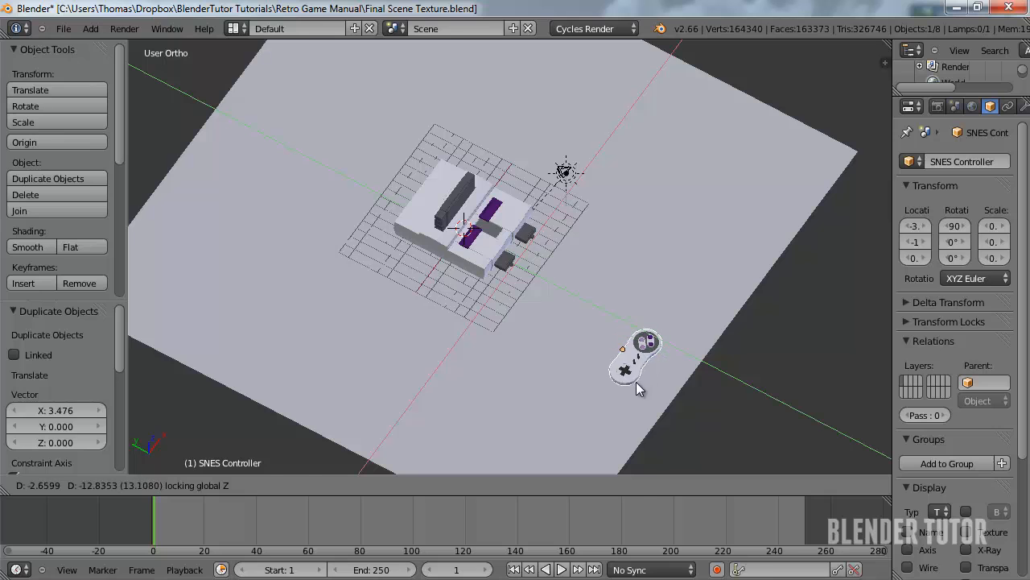
pyautogui.click(619, 388)
# Snap the 3D cursor to the SNES controller's origin at its upper edge
pyautogui.moveTo(619, 389); pyautogui.dragTo(552, 370, button='middle')
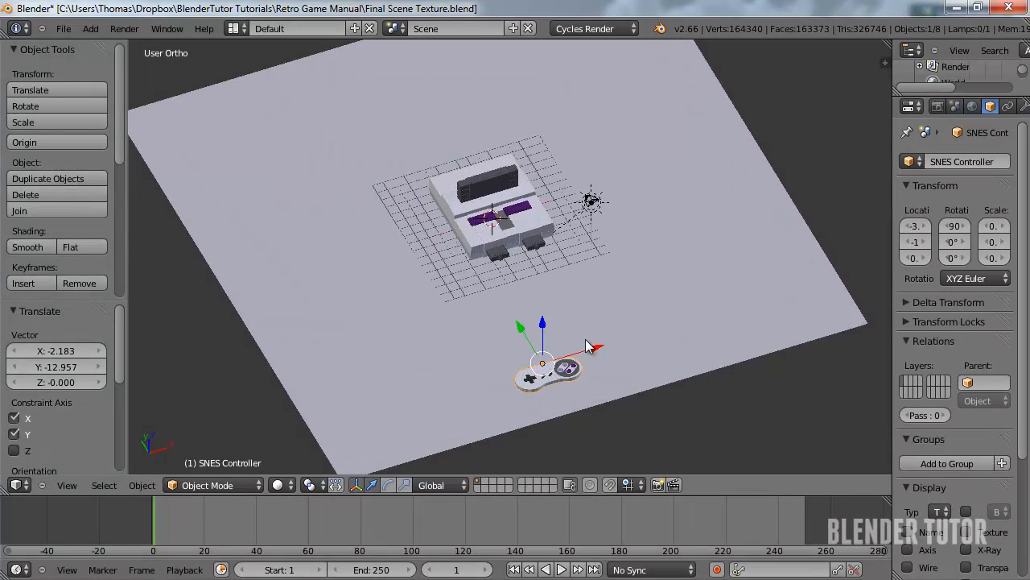
pyautogui.press('KP_7')
pyautogui.scroll(3, 556, 258)
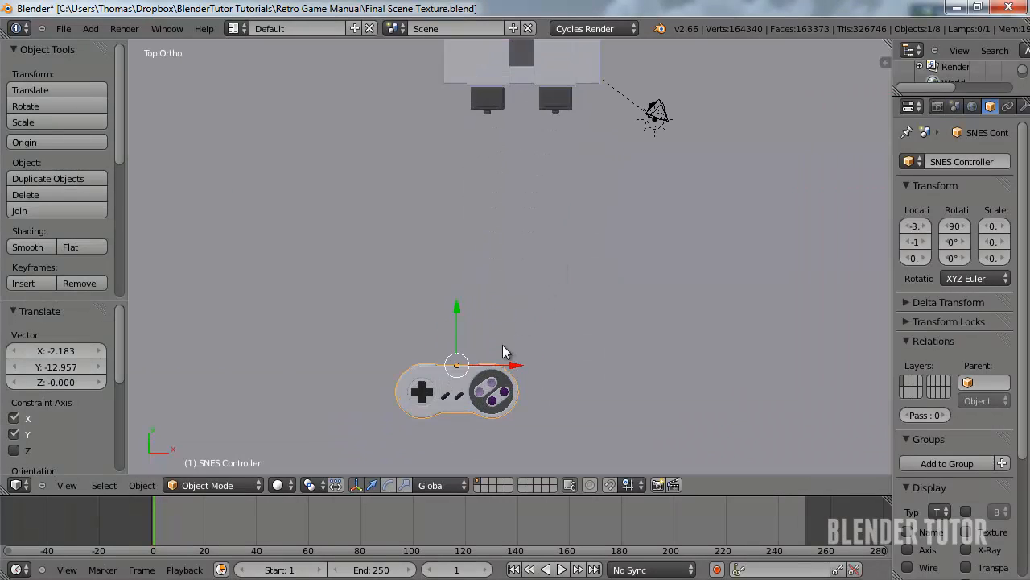
pyautogui.scroll(6, 532, 268)
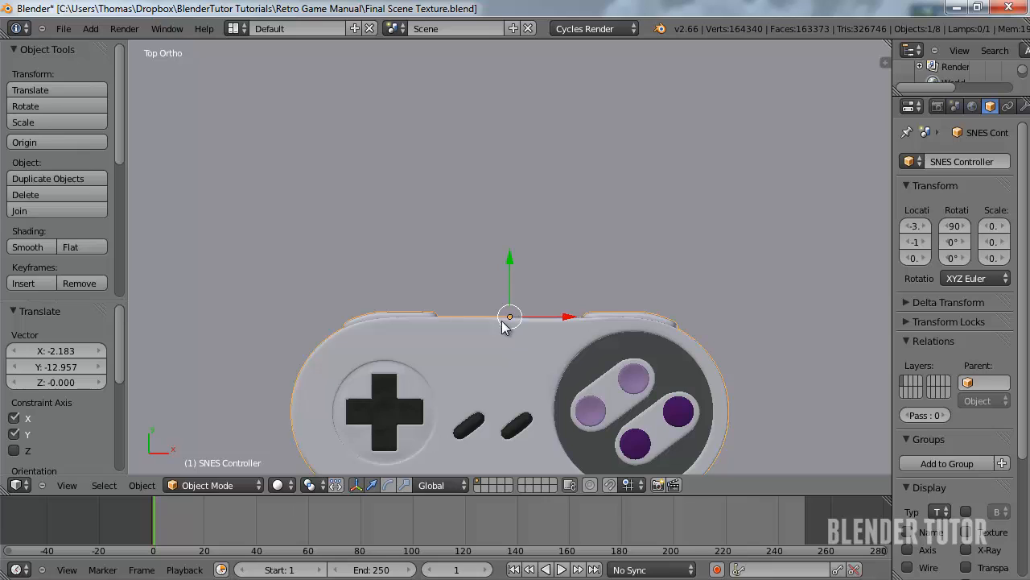
pyautogui.hotkey('shift', 's')
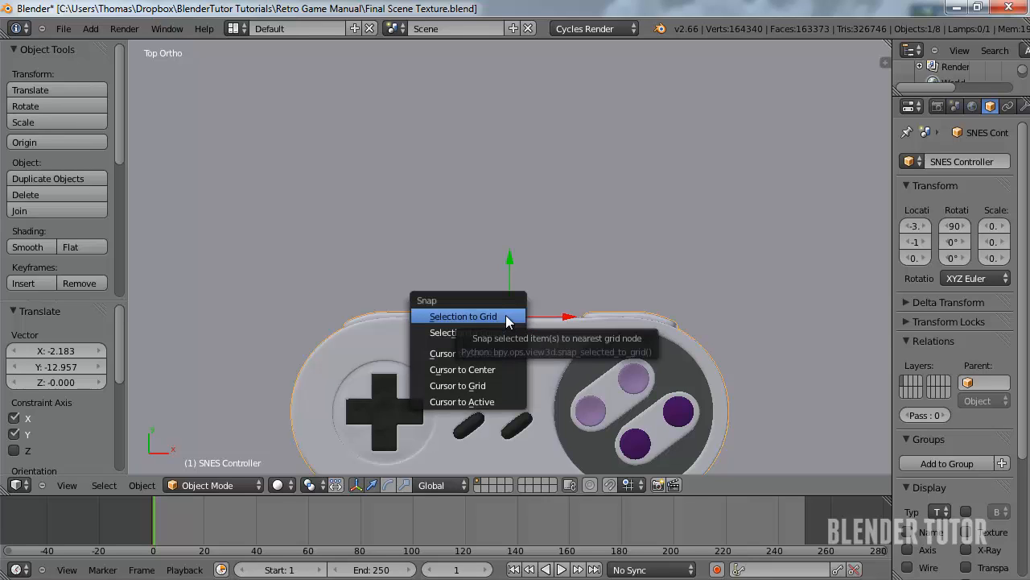
pyautogui.click(485, 353)
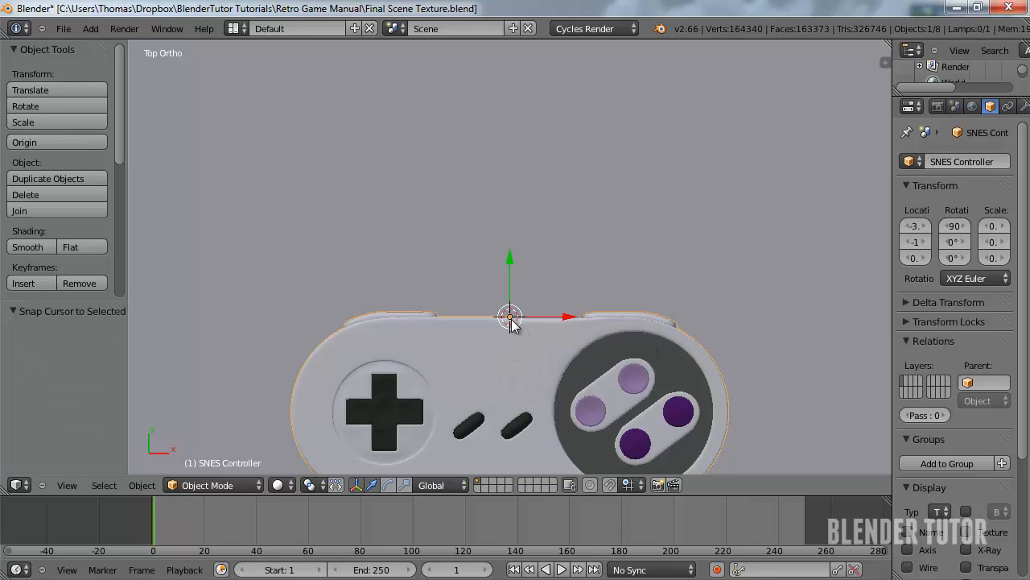
# Add a Bezier curve at the 3D cursor in top view and rotate it 90° to point away from the controller
pyautogui.moveTo(543, 324); pyautogui.dragTo(508, 371, button='middle')
pyautogui.press('KP_7')
pyautogui.hotkey('shift', 'a')
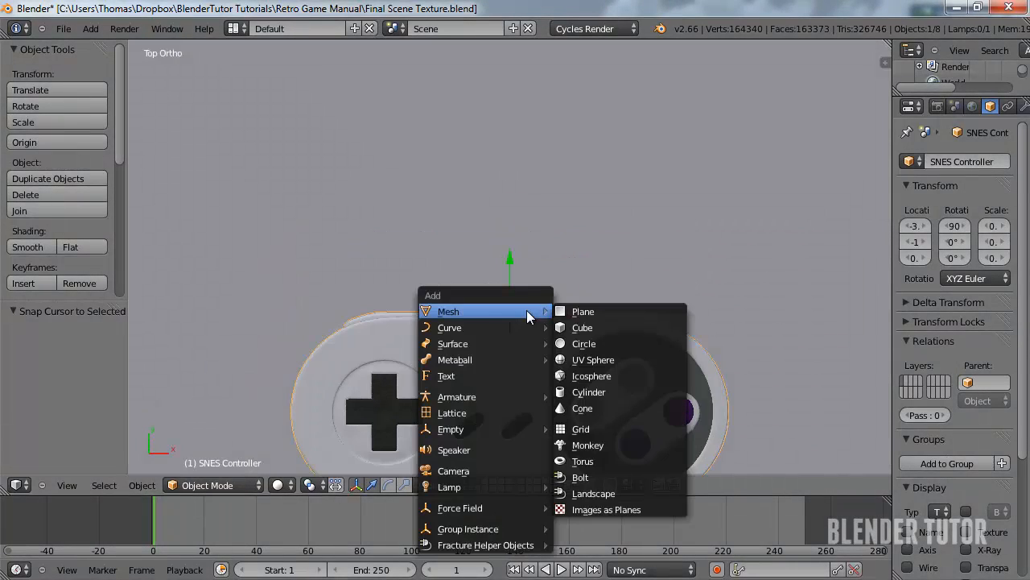
pyautogui.moveTo(503, 312)
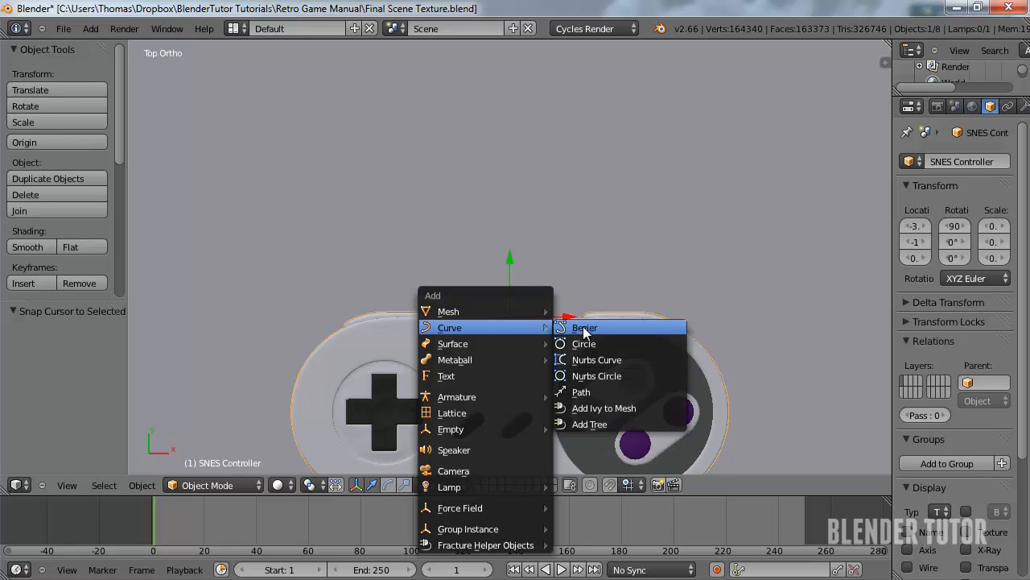
pyautogui.click(607, 328)
pyautogui.scroll(-4, 541, 322)
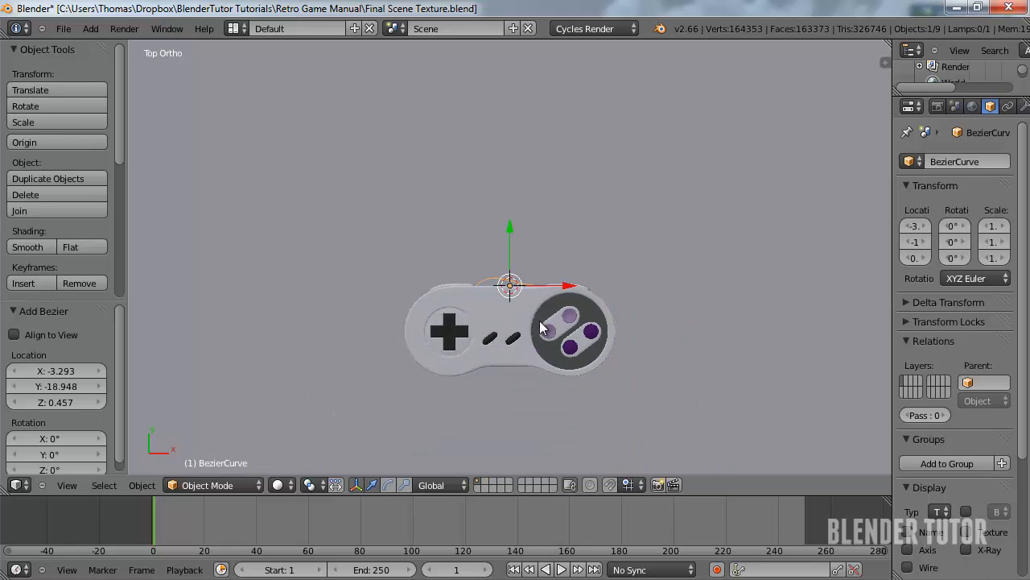
pyautogui.press('r')
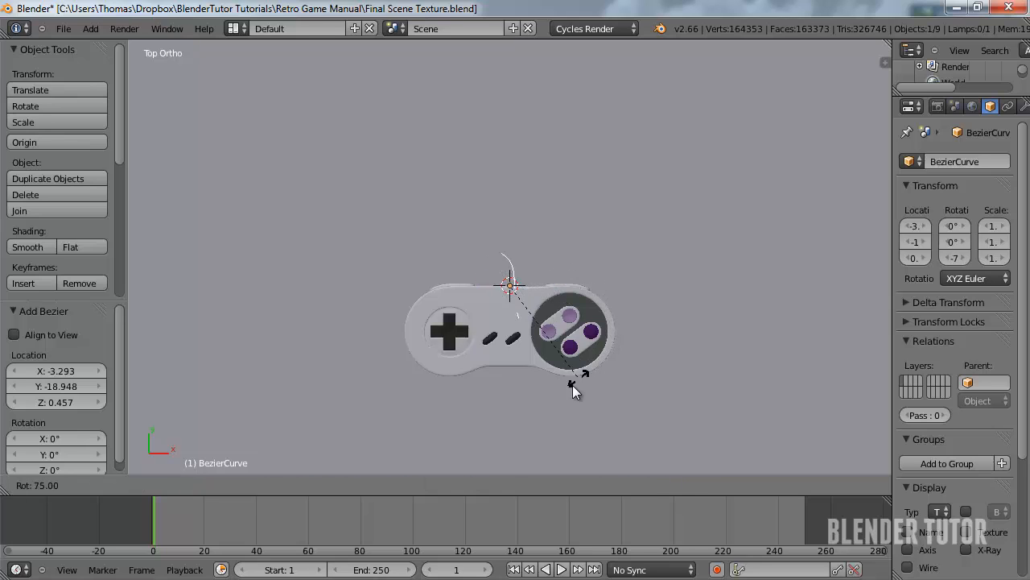
pyautogui.click(557, 396)
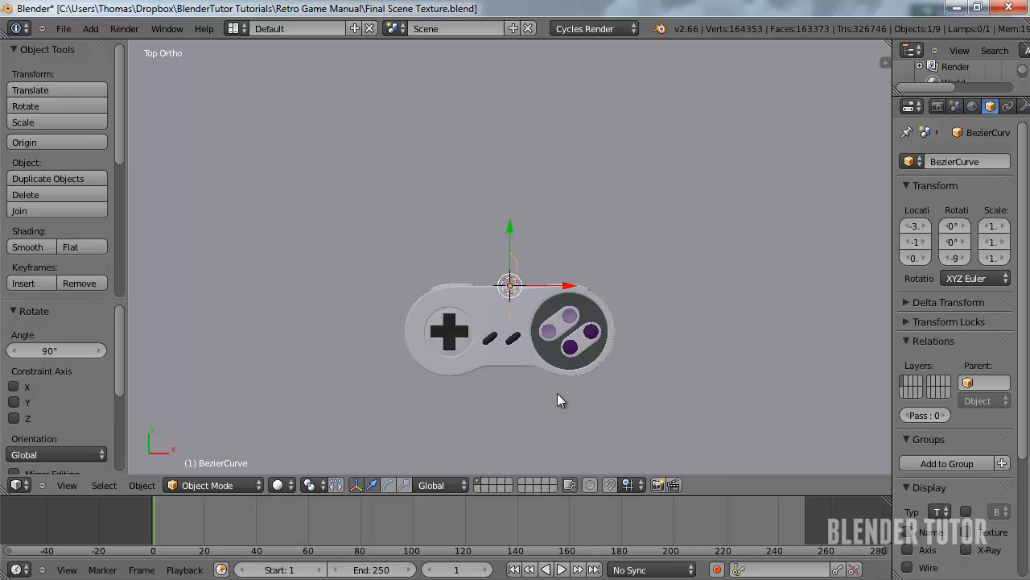
# Move the curve's lower point about 0.849 in Y to the controller's edge and its upper point by about -0.630 in X and 1.040 in Y
pyautogui.press('Tab')
pyautogui.scroll(3, 528, 363)
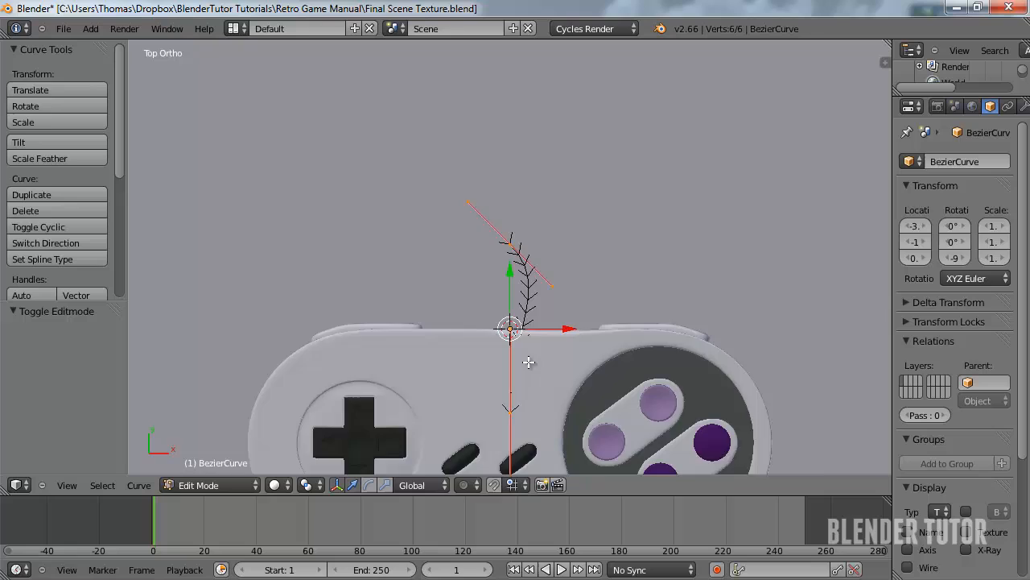
pyautogui.rightClick(510, 398)
pyautogui.press('g')
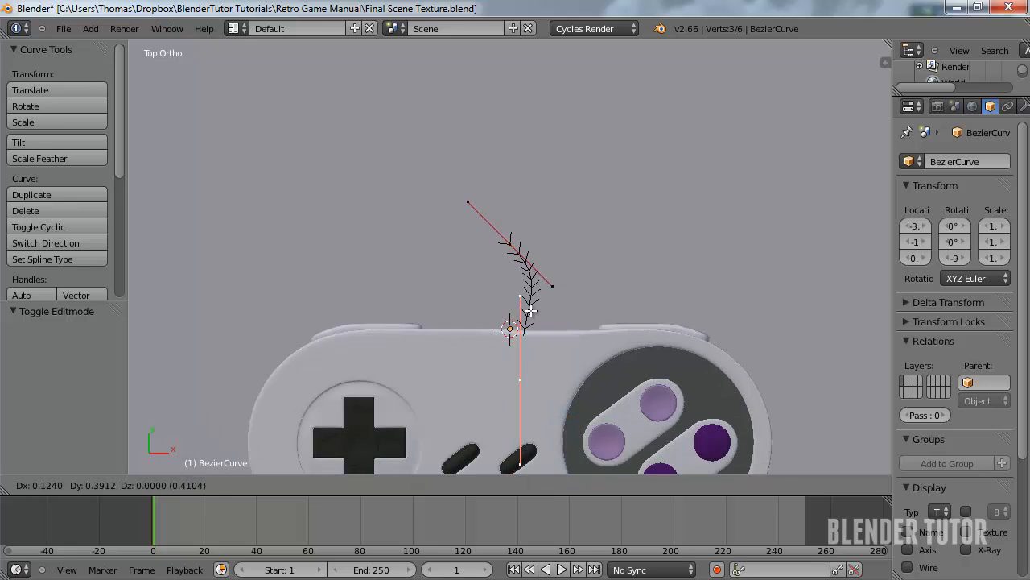
pyautogui.rightClick(523, 252)
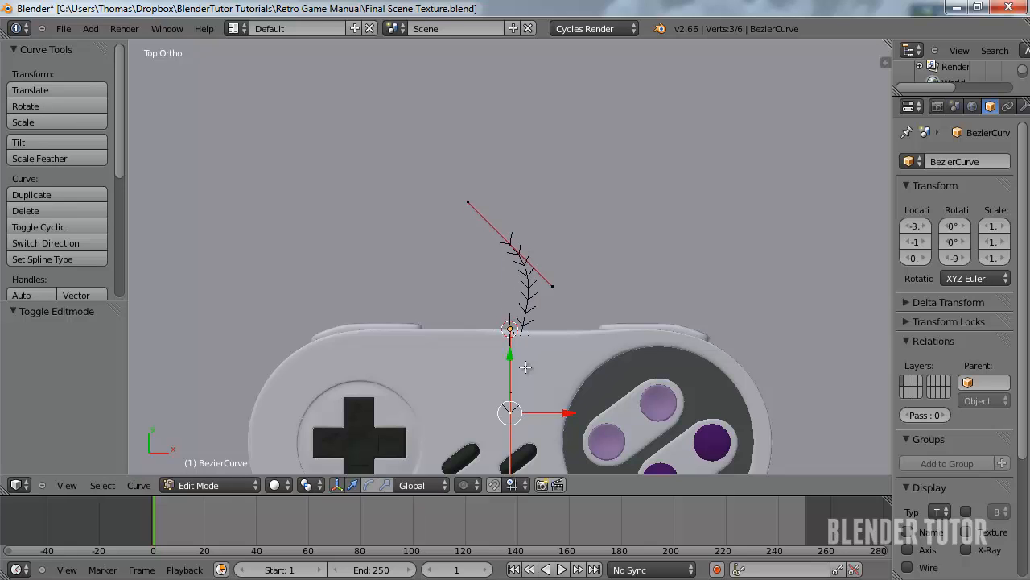
pyautogui.press('g')
pyautogui.click(528, 301)
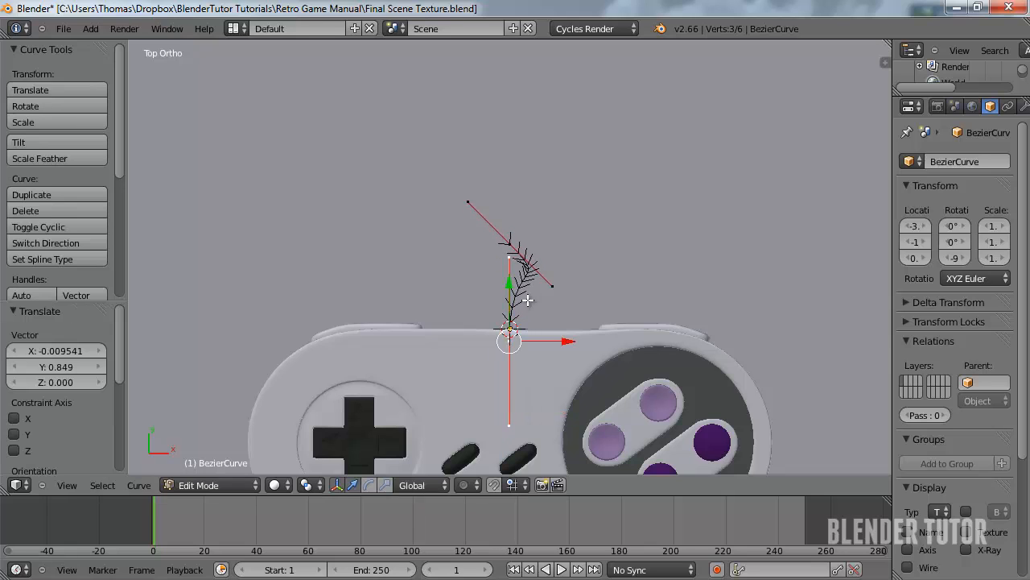
pyautogui.press('g')
pyautogui.click(497, 223)
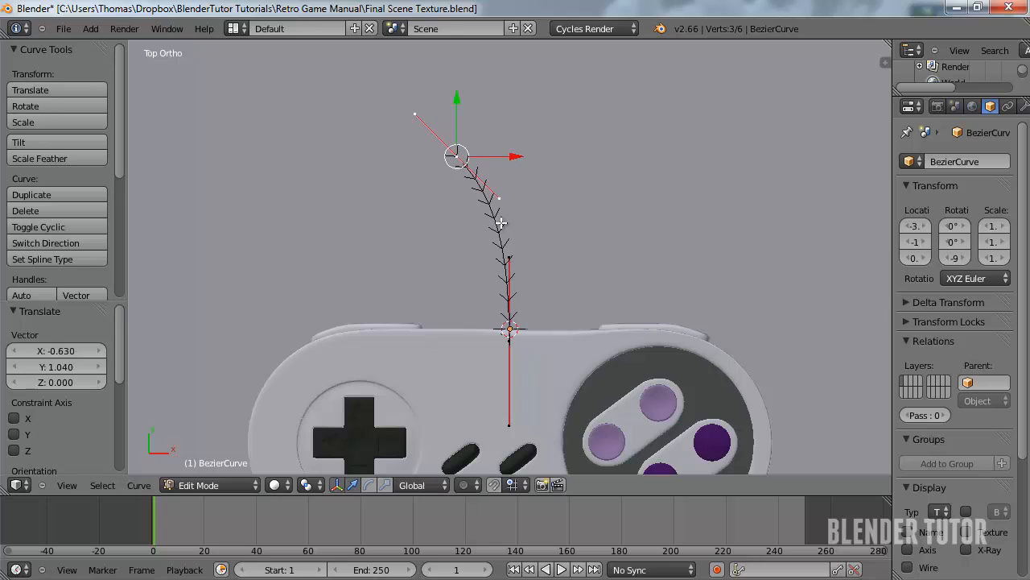
# Extrude the curve's end by about -0.910 in X and 2.809 in Y, turn its handles up-right and scale them by about 1.428
pyautogui.scroll(-4, 501, 231)
pyautogui.keyDown('shift'); pyautogui.moveTo(500, 232); pyautogui.dragTo(456, 280, button='middle'); pyautogui.keyUp('shift')
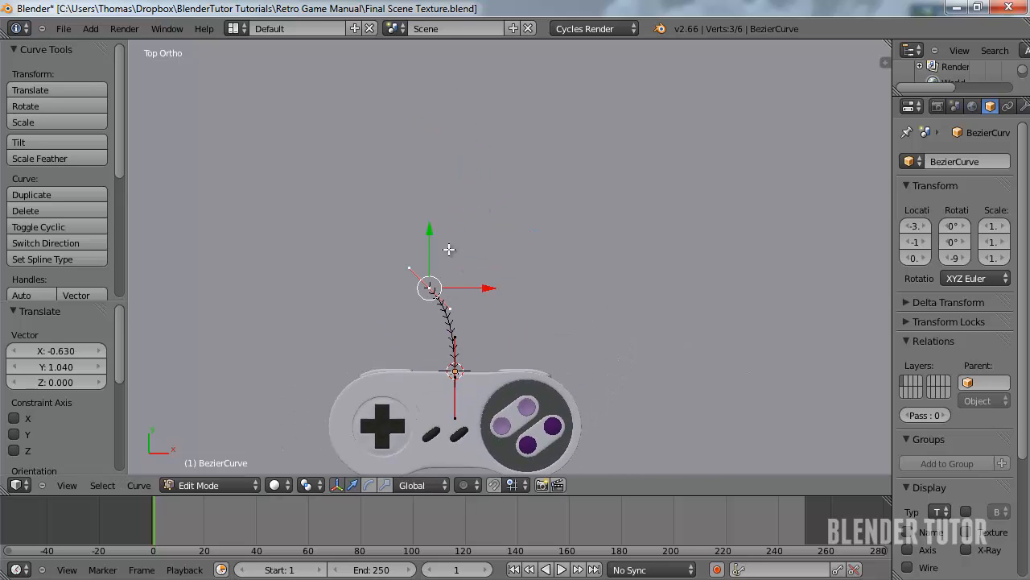
pyautogui.press('e')
pyautogui.click(394, 156)
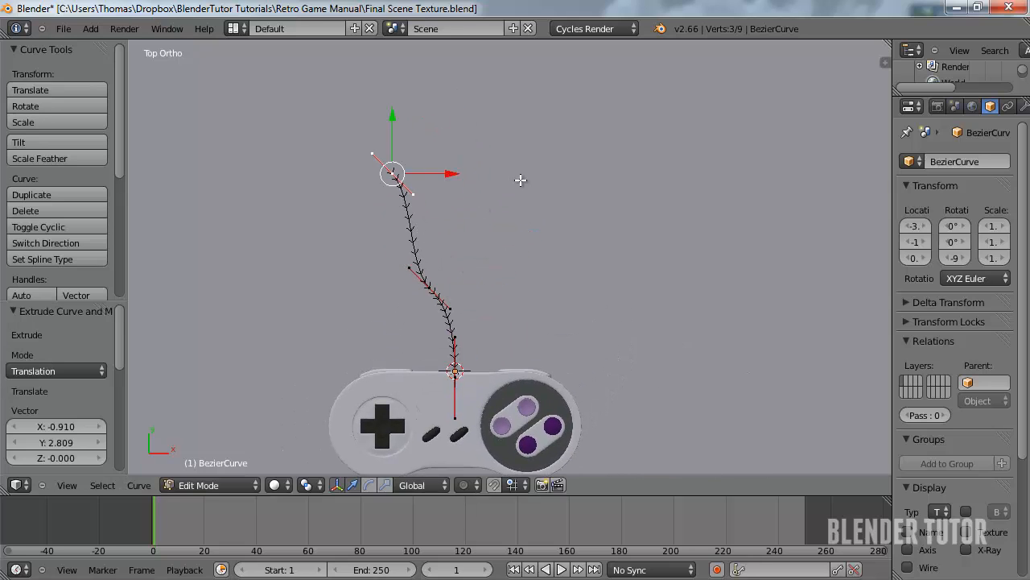
pyautogui.press('r')
pyautogui.click(392, 317)
pyautogui.press('s')
pyautogui.click(547, 338)
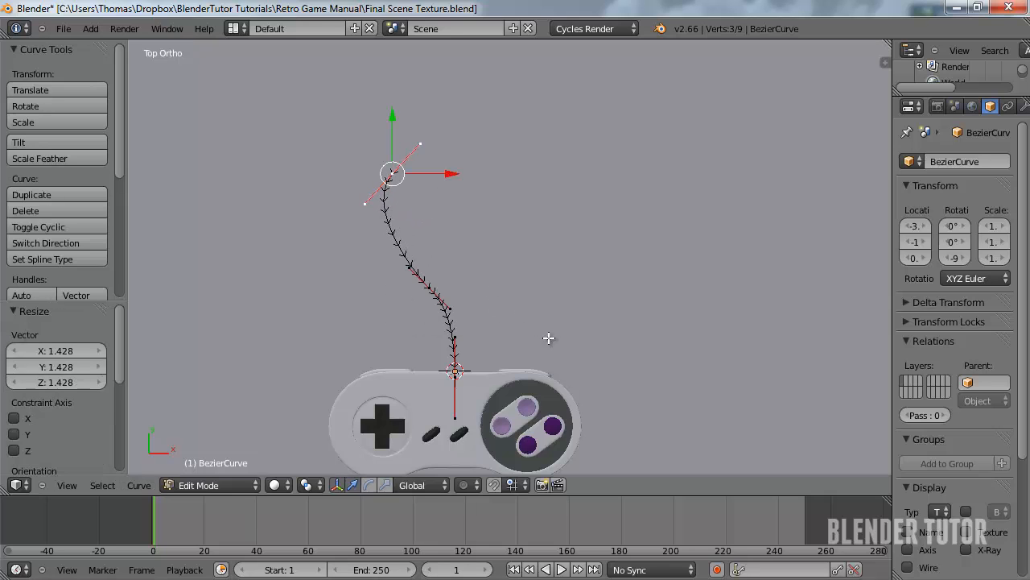
# Extrude the curve by about 3.957 in X and 2.354 in Y, rotate the new handles about 95.4° and scale them to about 0.68
pyautogui.scroll(2, 418, 351)
pyautogui.press('e')
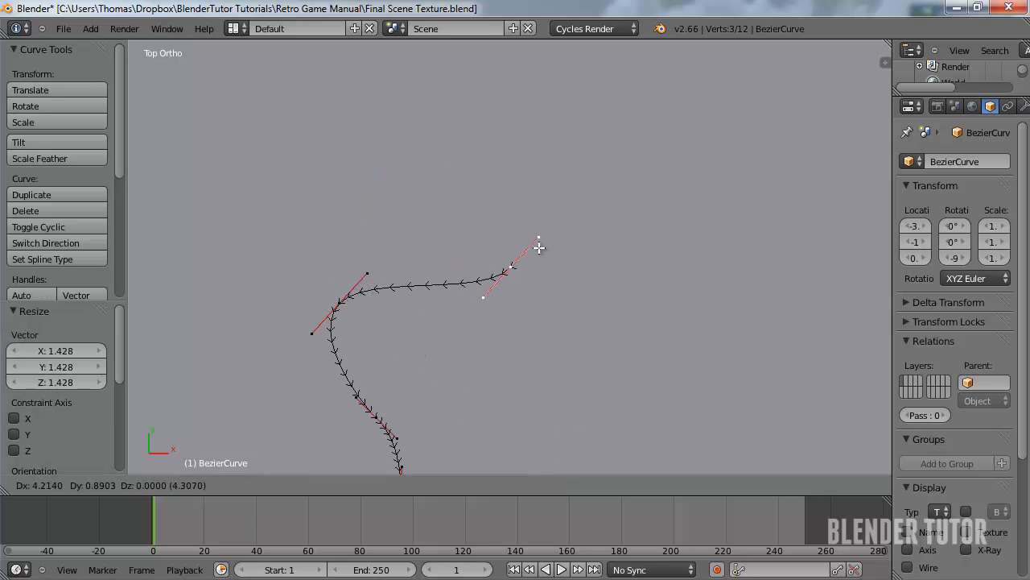
pyautogui.click(515, 189)
pyautogui.press('r')
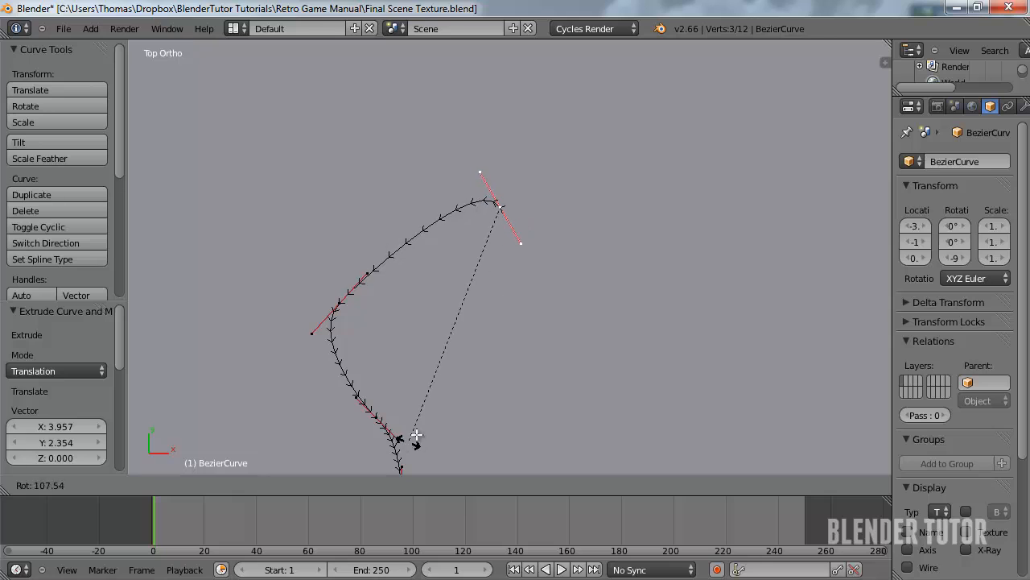
pyautogui.click(467, 411)
pyautogui.press('s')
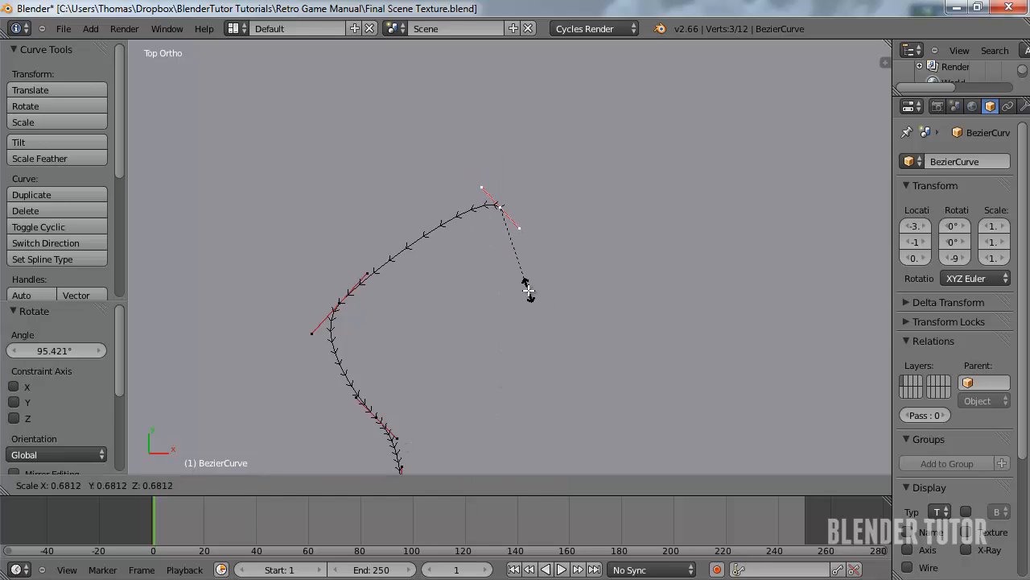
pyautogui.click(529, 292)
# Move the curve's end point by about -0.514 in X and -2.255 in Y, and scale its handles by about 1.636 to round the bend
pyautogui.press('g')
pyautogui.click(517, 388)
pyautogui.press('s')
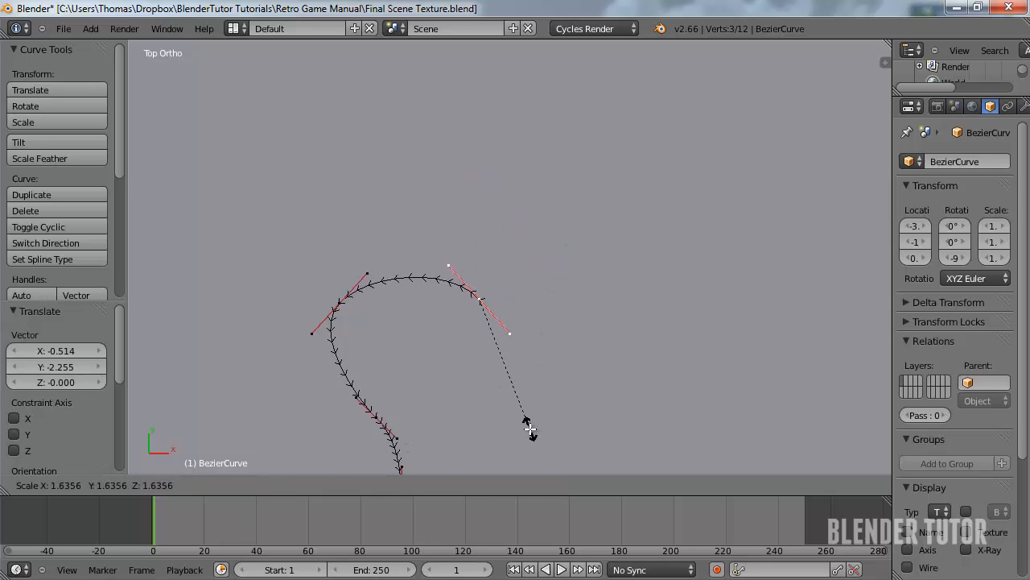
pyautogui.click(529, 428)
# Extrude the curve back across itself by about -3.897 in X and -2.513 in Y to form a loop, and rotate the handles about 174.5°
pyautogui.press('e')
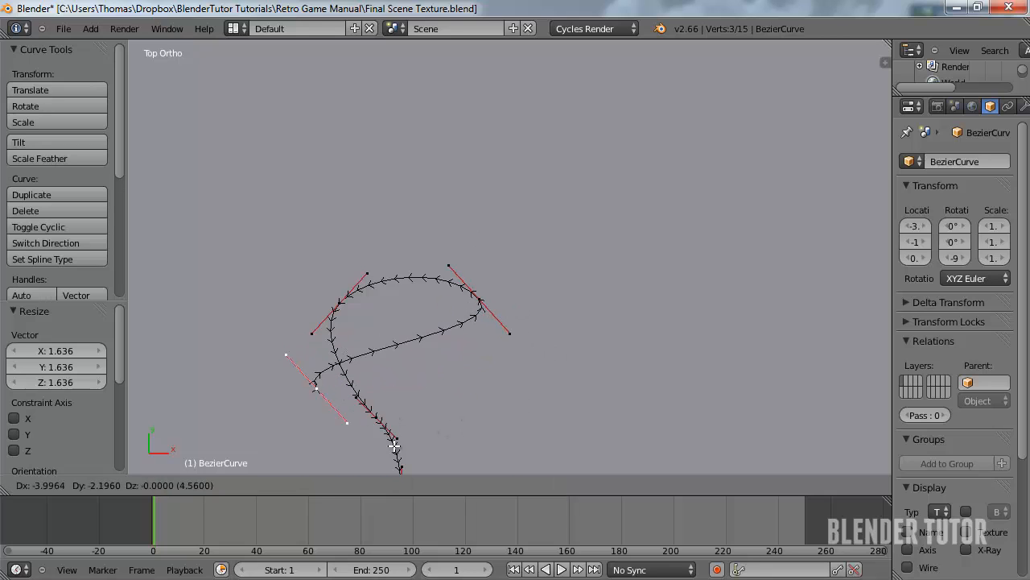
pyautogui.click(318, 399)
pyautogui.press('r')
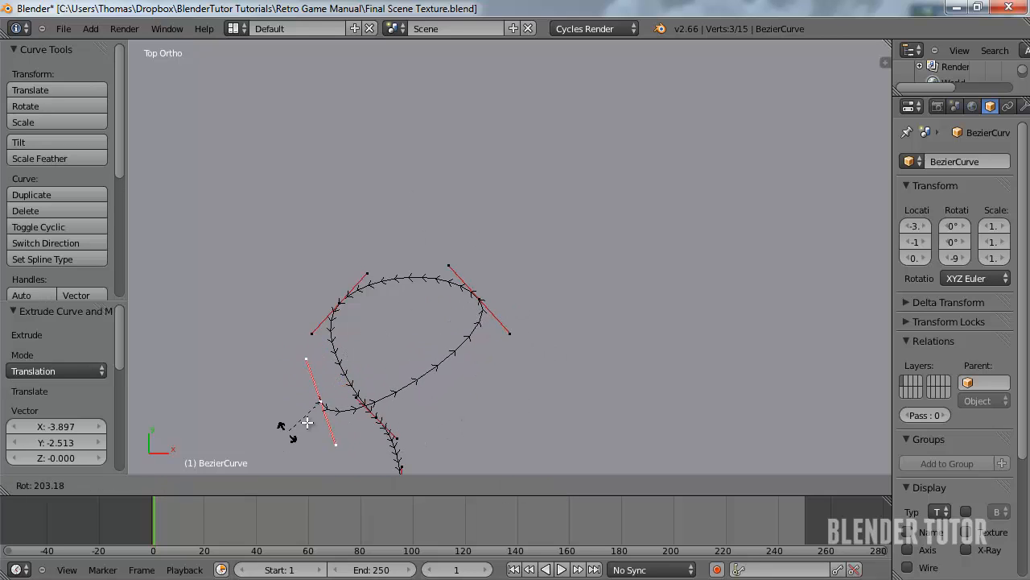
pyautogui.click(311, 439)
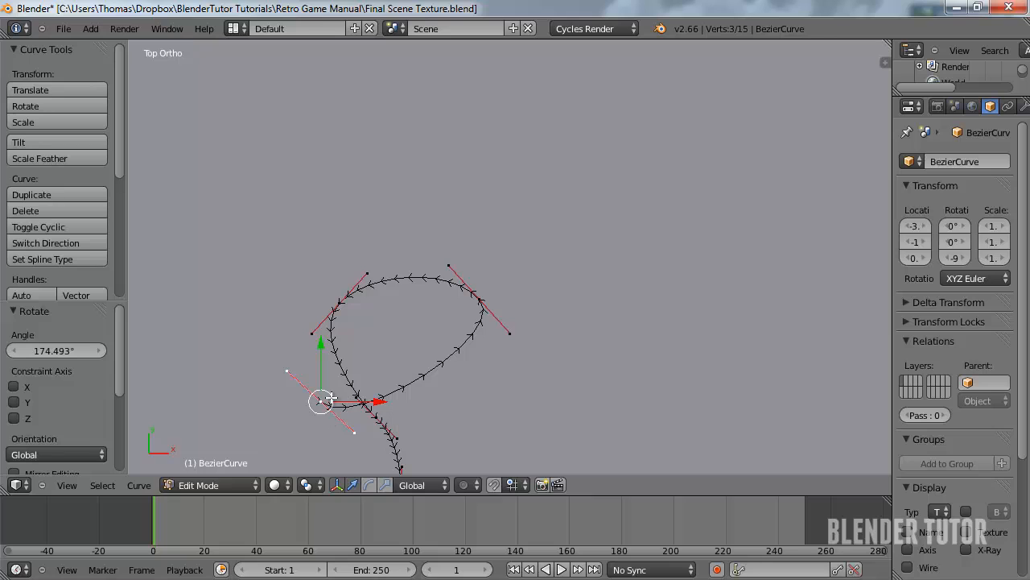
# Extrude the curve upward from the loop's lower left end toward the console and rotate the new handles about 92.7°
pyautogui.press('e')
pyautogui.click(266, 178)
pyautogui.press('r')
pyautogui.click(327, 244)
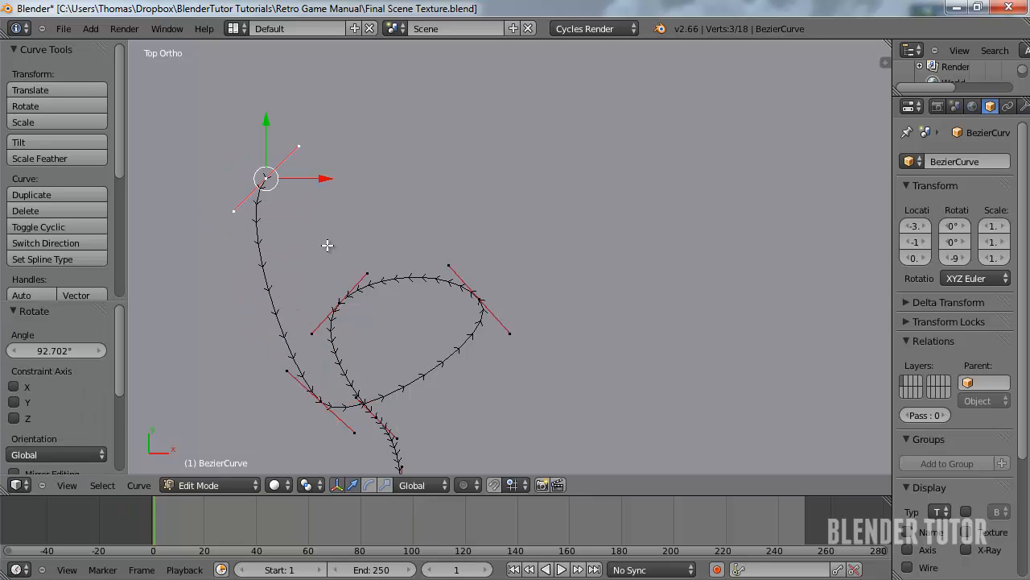
# Extrude the curve rightward to a point below the console's right plug and rotate its handles about -12.2°
pyautogui.scroll(-2, 328, 245)
pyautogui.keyDown('shift'); pyautogui.moveTo(345, 285); pyautogui.dragTo(280, 417, button='middle'); pyautogui.keyUp('shift')
pyautogui.press('e')
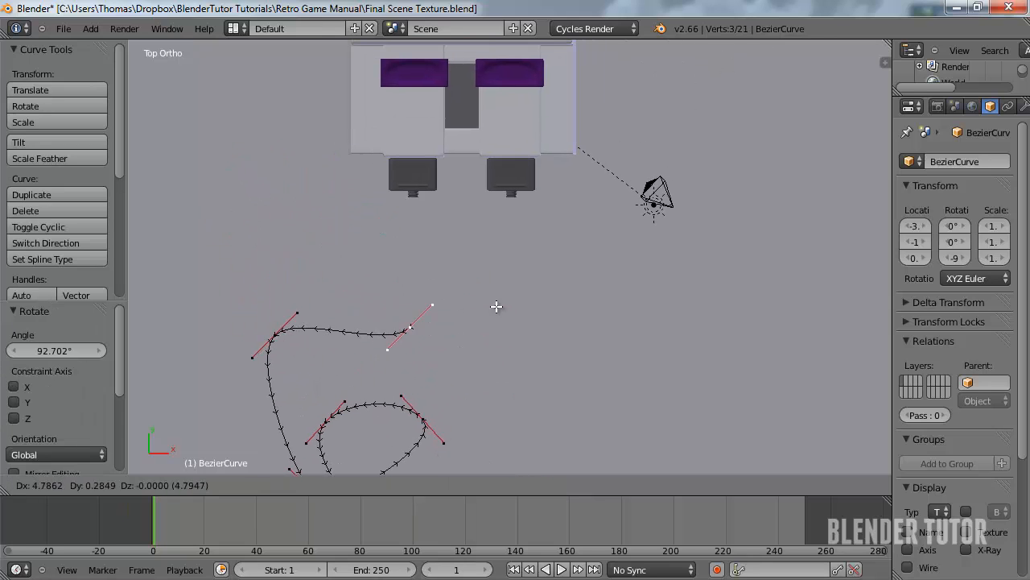
pyautogui.click(539, 317)
pyautogui.press('r')
pyautogui.click(631, 253)
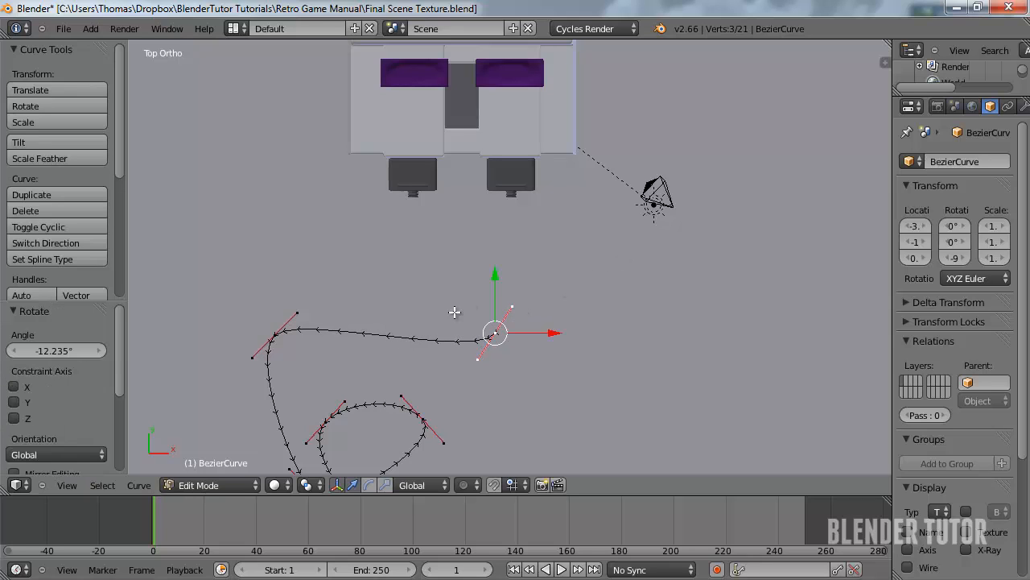
pyautogui.press('g')
pyautogui.rightClick(531, 339)
# Extrude the curve by about 3.134 in X and 4.045 in Y toward the lamp and rotate the new handles about -85.7°
pyautogui.press('e')
pyautogui.click(612, 251)
pyautogui.press('r')
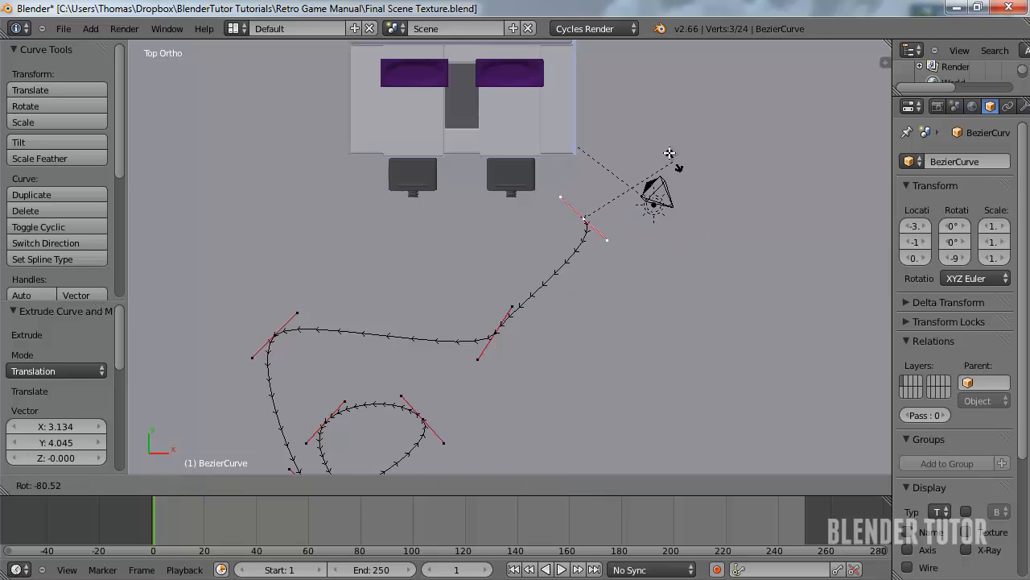
pyautogui.click(669, 153)
# Extrude the curve by about -7.664 in X and -2.479 in Y to below the left plug and rotate its handles about -143°
pyautogui.press('e')
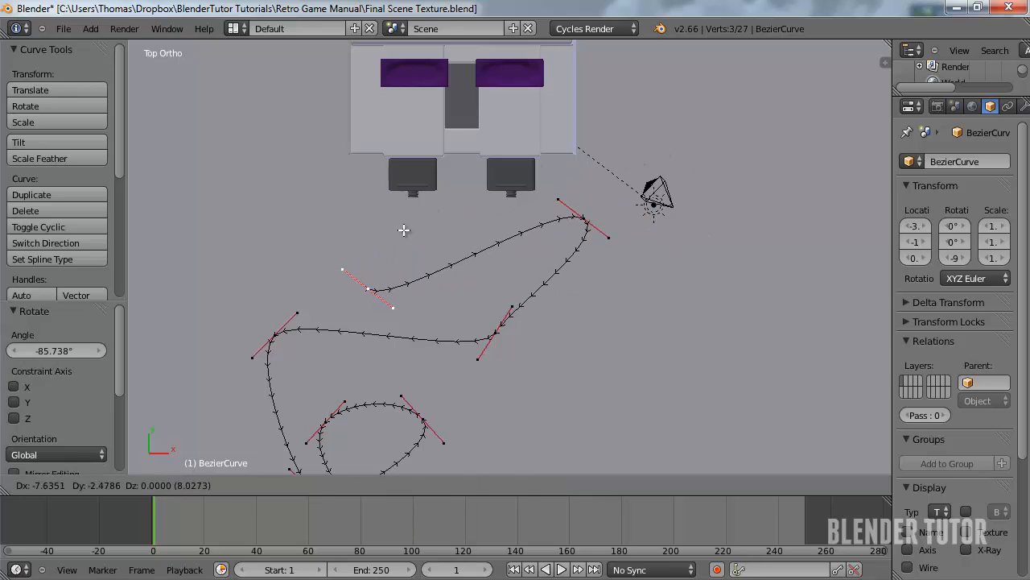
pyautogui.click(412, 228)
pyautogui.press('r')
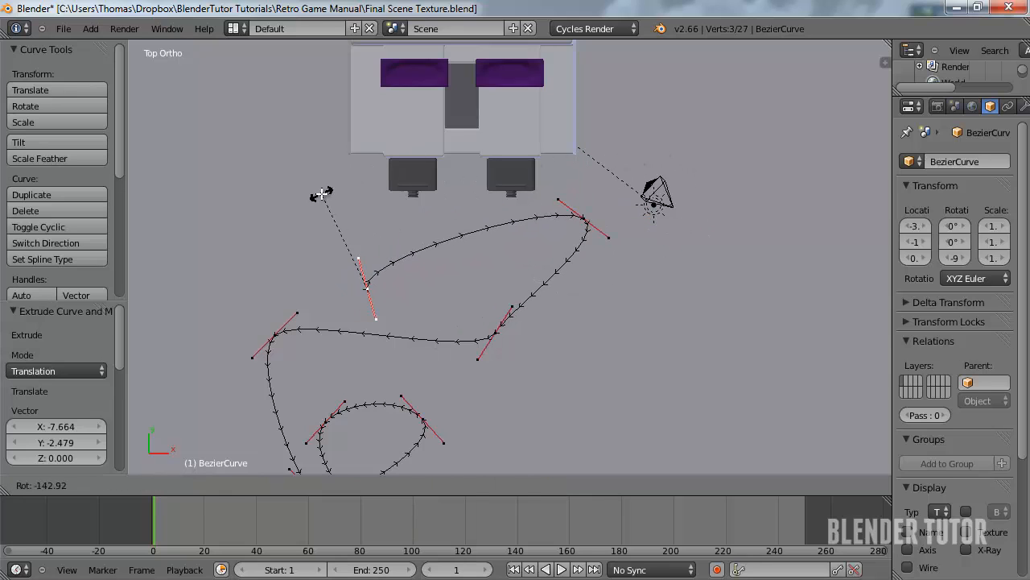
pyautogui.click(324, 197)
# Extrude the curve about 2.564 in X and -3.960 in Y, rotate the handles nearly horizontal, and shift the point 1.168 in X and 0.285 in Y
pyautogui.press('e')
pyautogui.click(437, 416)
pyautogui.press('r')
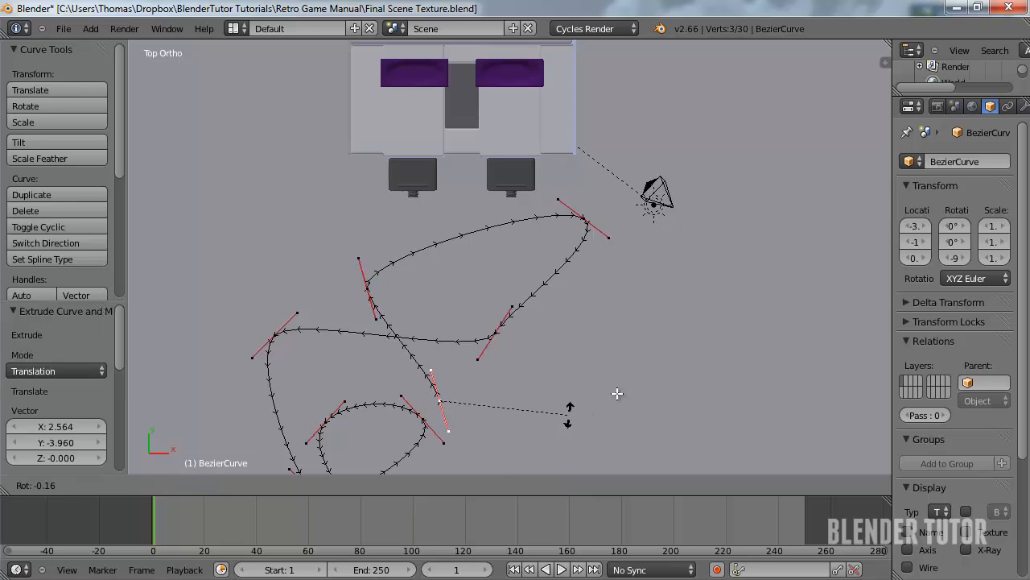
pyautogui.click(574, 183)
pyautogui.press('g')
pyautogui.click(521, 240)
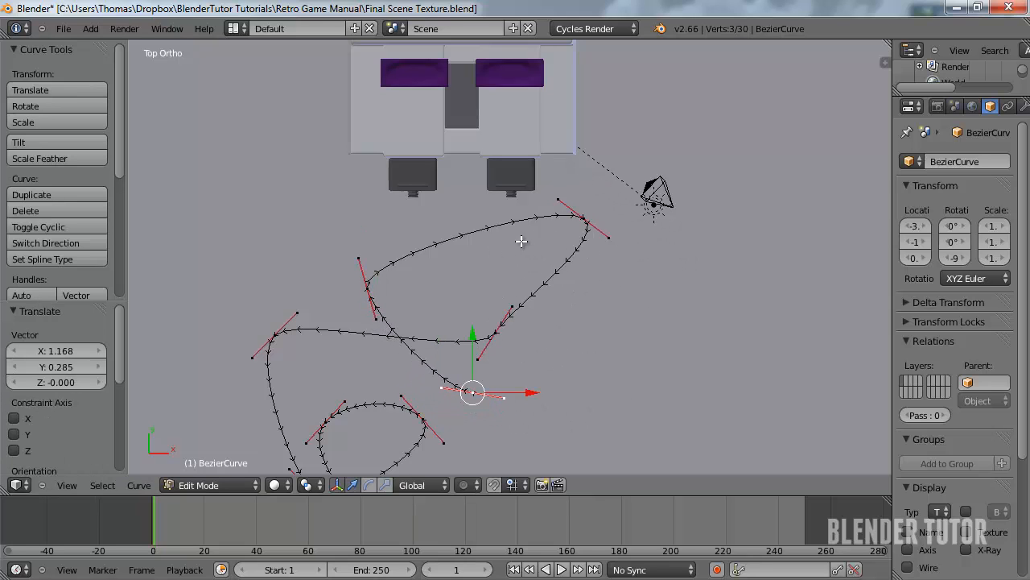
# Rotate the handles of the curve point below the left plug to near vertical and scale them by about 2.354
pyautogui.rightClick(386, 273)
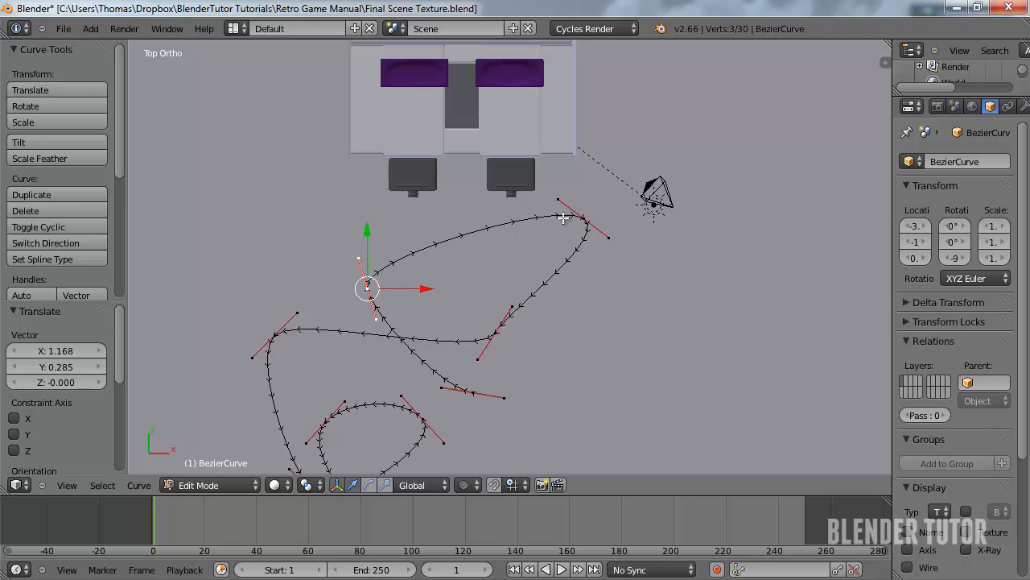
pyautogui.press('r')
pyautogui.click(515, 278)
pyautogui.press('s')
pyautogui.click(614, 295)
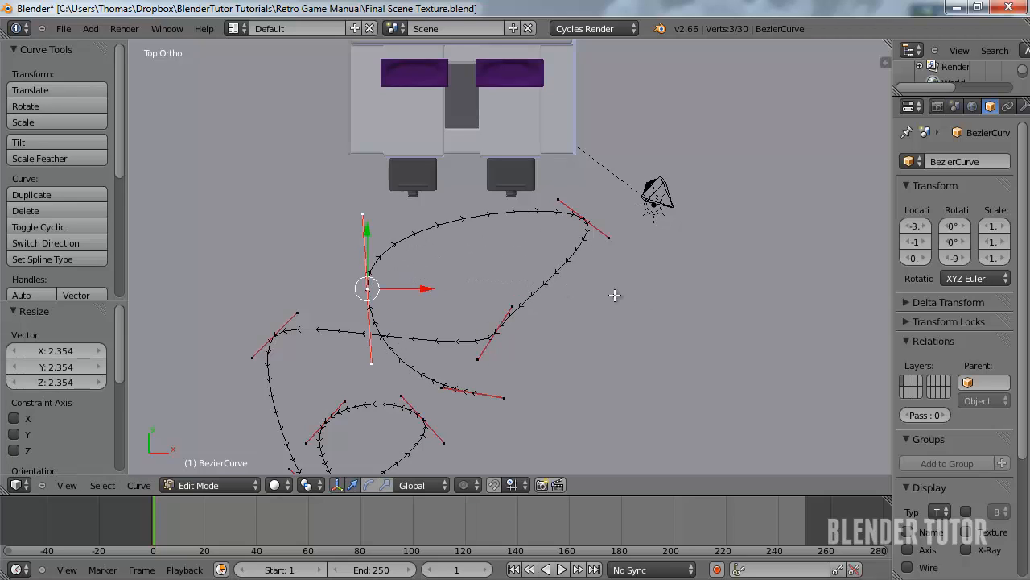
# Extrude the curve's end point by about 4.587 in X and 3.191 in Y and rotate the new handles about -147.2°
pyautogui.rightClick(464, 392)
pyautogui.press('e')
pyautogui.click(604, 302)
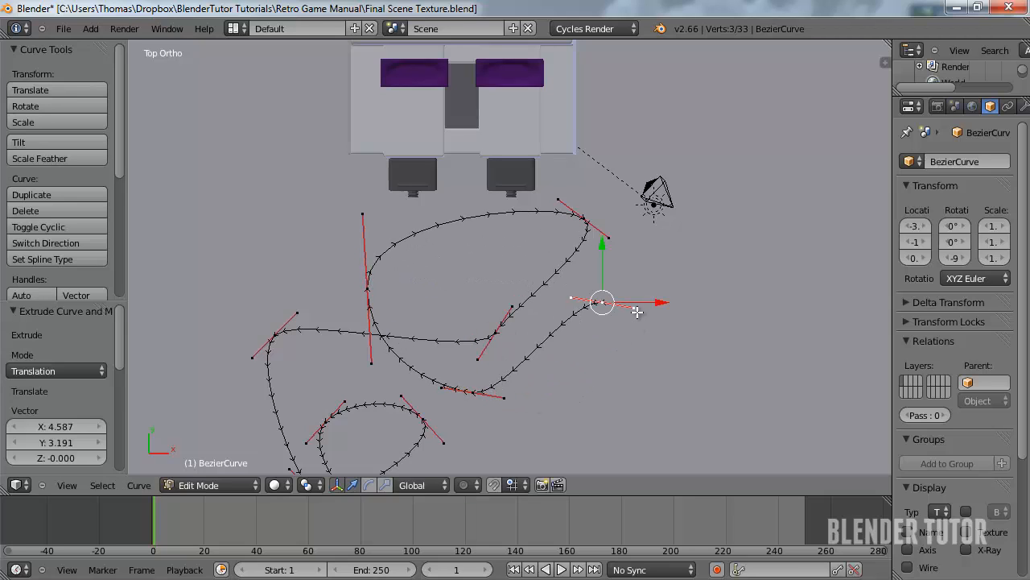
pyautogui.press('r')
pyautogui.click(454, 390)
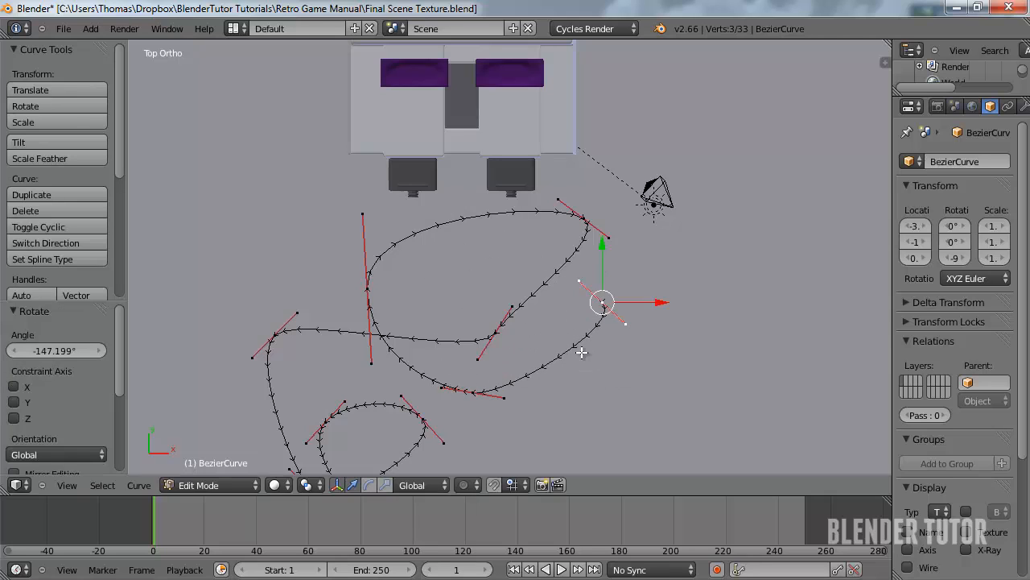
# Extrude the curve about -5.214 in X and 0.256 in Y into the loop, rotate the handles steeper and scale them by about 1.109
pyautogui.press('e')
pyautogui.click(448, 358)
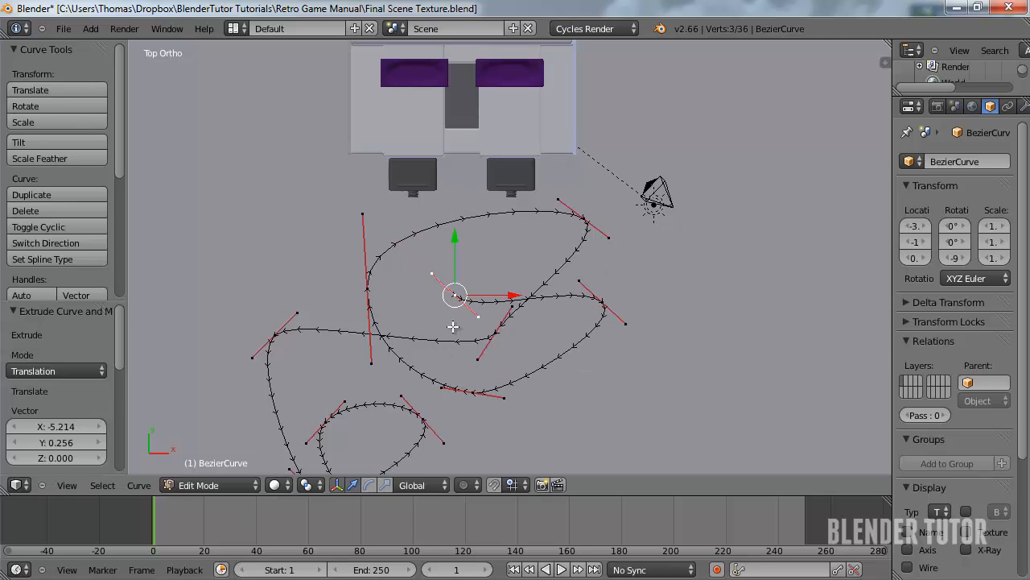
pyautogui.press('r')
pyautogui.click(549, 317)
pyautogui.press('s')
pyautogui.click(556, 328)
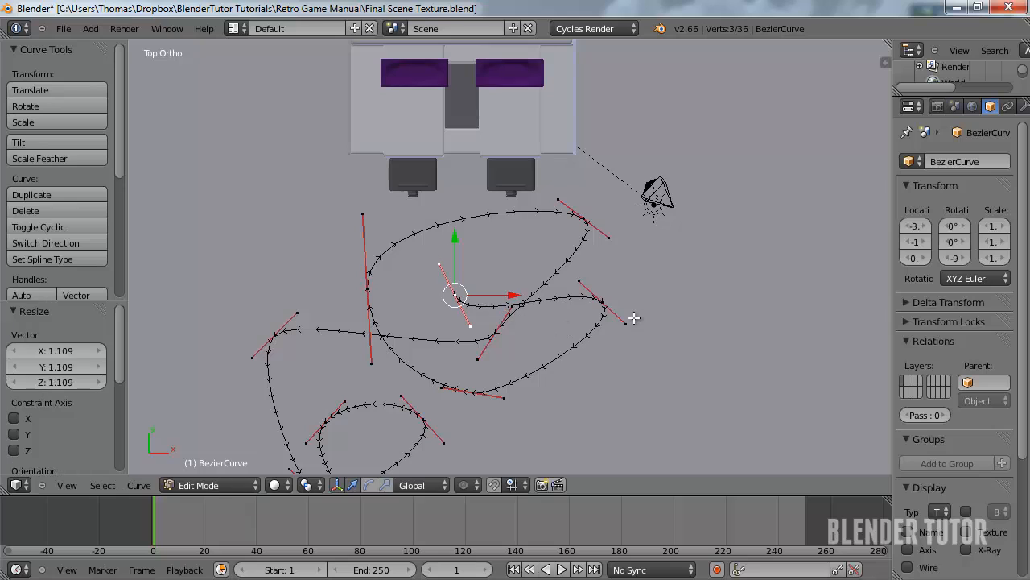
# Rotate the handles of the upper loop's rightmost curve point about 26.75° and scale them by about 1.778
pyautogui.rightClick(629, 309)
pyautogui.press('r')
pyautogui.click(650, 322)
pyautogui.press('s')
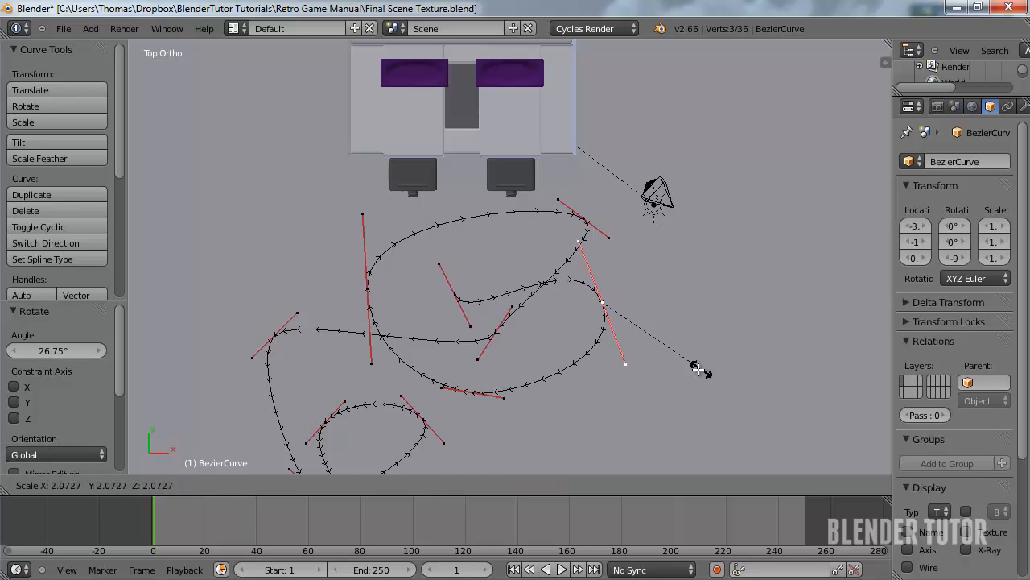
pyautogui.click(681, 351)
# Extrude the curve's end by about -1.481 in X and 3.476 in Y to the left plug's connector and rotate its handles about 26.36° to vertical
pyautogui.rightClick(453, 294)
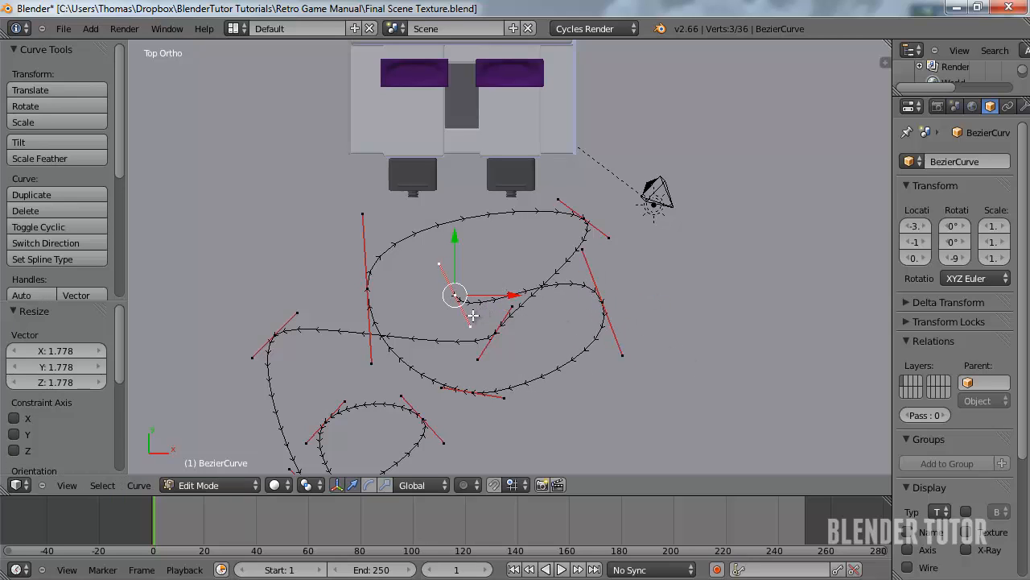
pyautogui.press('e')
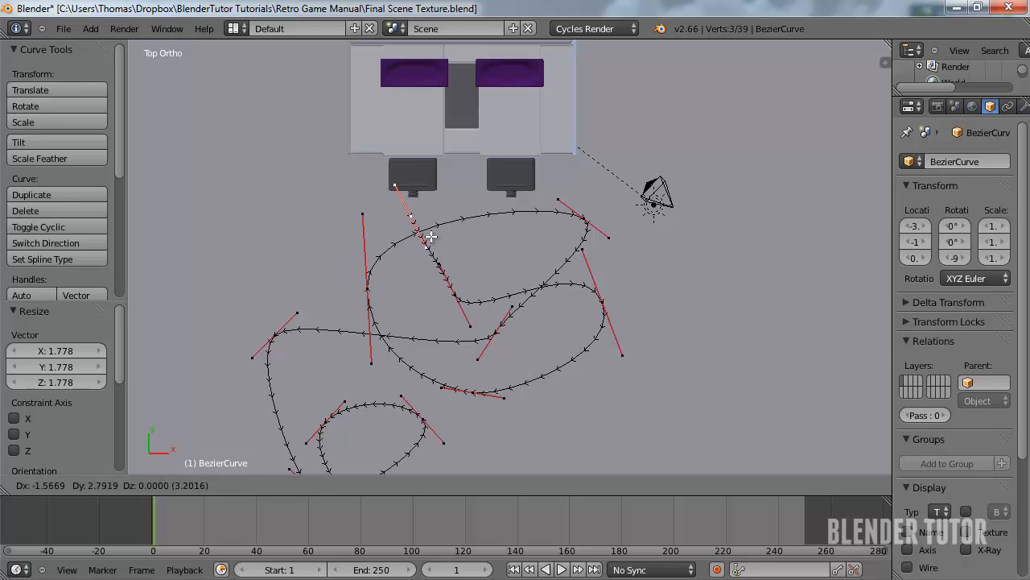
pyautogui.click(433, 217)
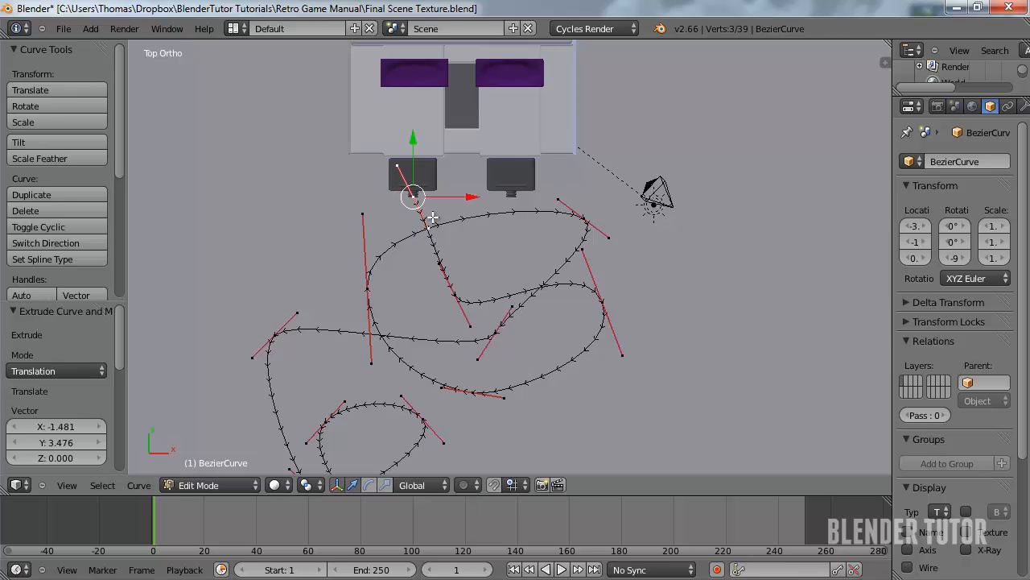
pyautogui.press('KP_Decimal')
pyautogui.press('r')
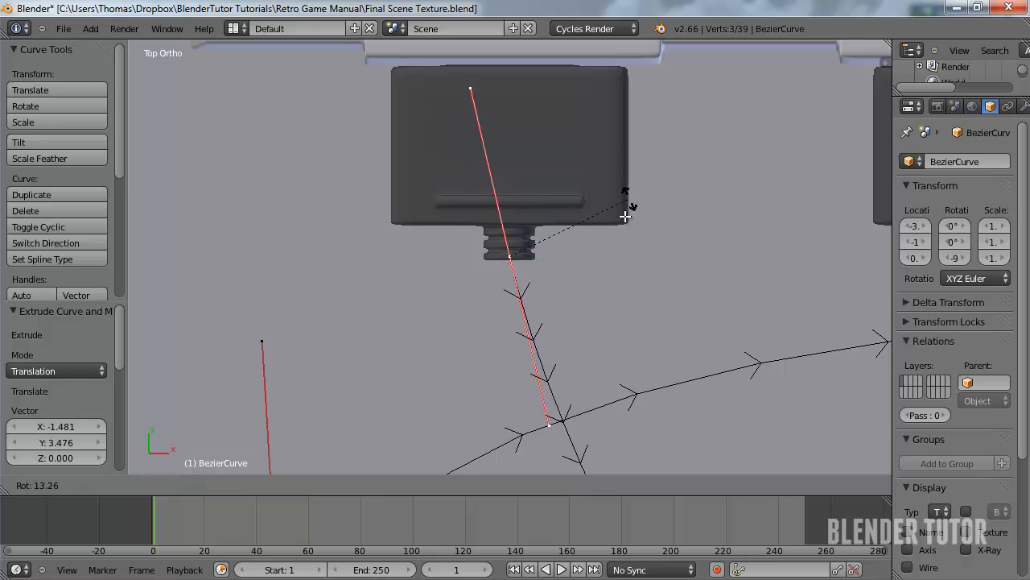
pyautogui.click(632, 231)
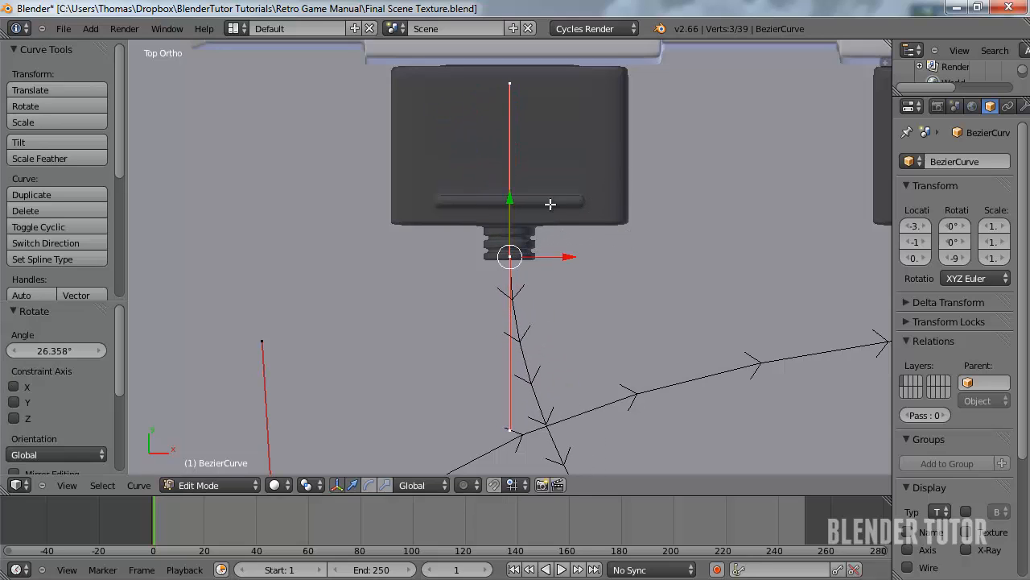
# Scale the end point's handles by about 1.21 and move the point about 0.209 in Y into the left plug's connector
pyautogui.press('s')
pyautogui.click(568, 225)
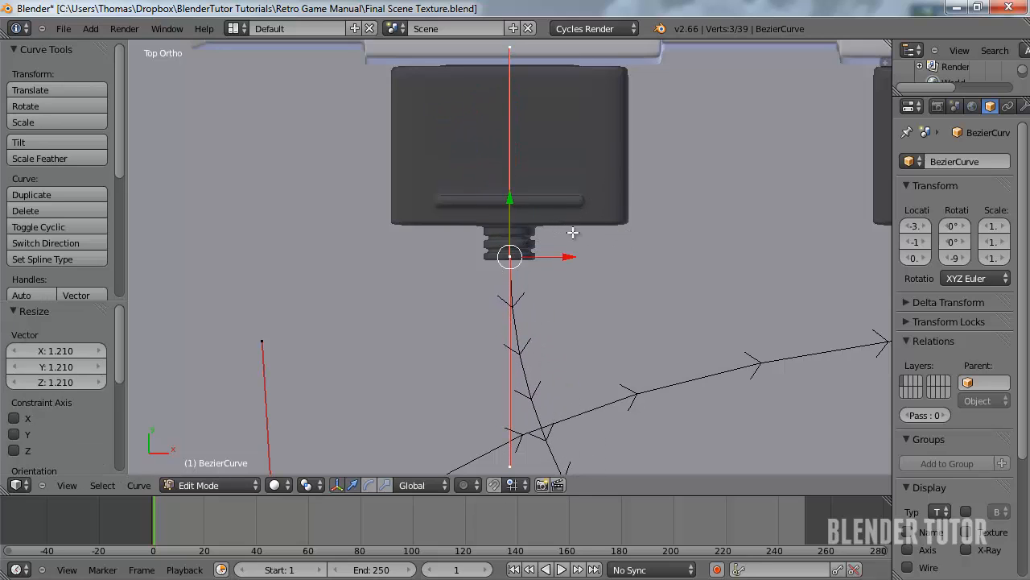
pyautogui.press('g')
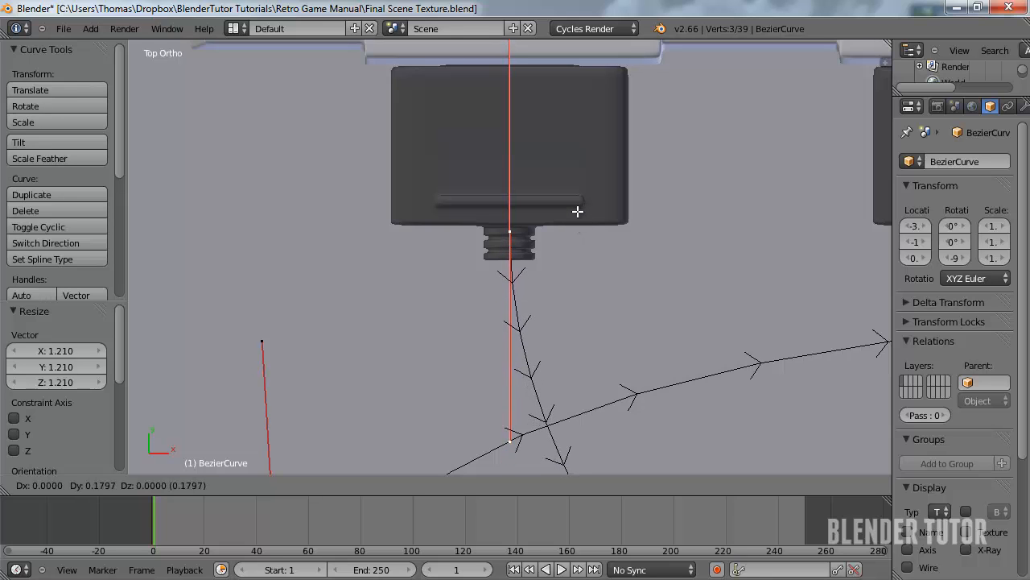
pyautogui.click(577, 208)
# Raise the curve point just behind the controller about 0.241 along Z, where the cable crosses itself
pyautogui.moveTo(575, 210)
pyautogui.mouseDown(button='middle')
pyautogui.moveTo(524, 350)
pyautogui.moveTo(561, 201)
pyautogui.mouseUp(button='middle')
pyautogui.scroll(-7, 595, 218)
pyautogui.moveTo(647, 246); pyautogui.dragTo(570, 351, button='middle')
pyautogui.keyDown('shift'); pyautogui.moveTo(523, 389); pyautogui.dragTo(504, 246, button='middle'); pyautogui.keyUp('shift')
pyautogui.scroll(3, 502, 242)
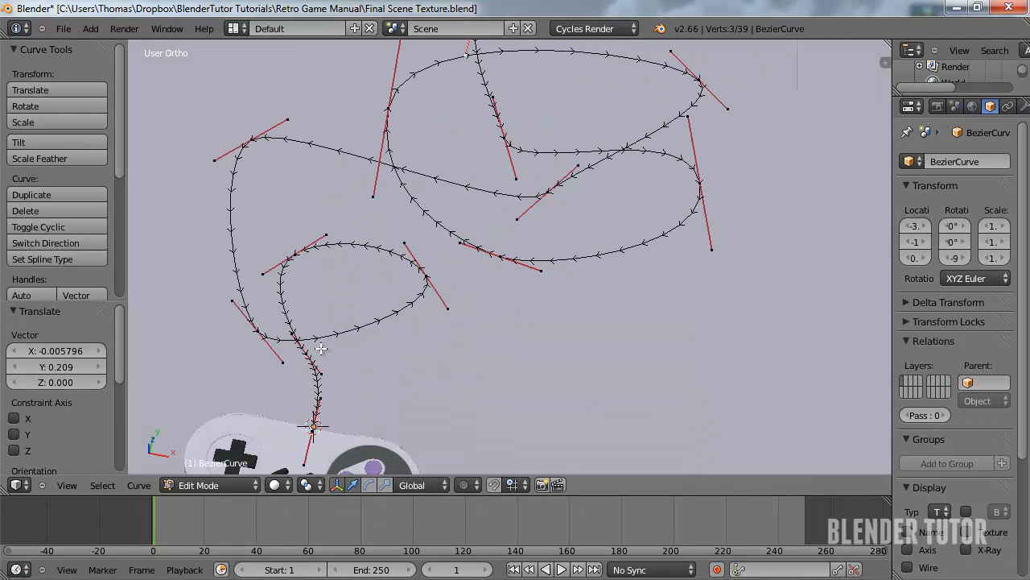
pyautogui.moveTo(401, 320); pyautogui.dragTo(314, 272, button='middle')
pyautogui.press('g')
pyautogui.press('z')
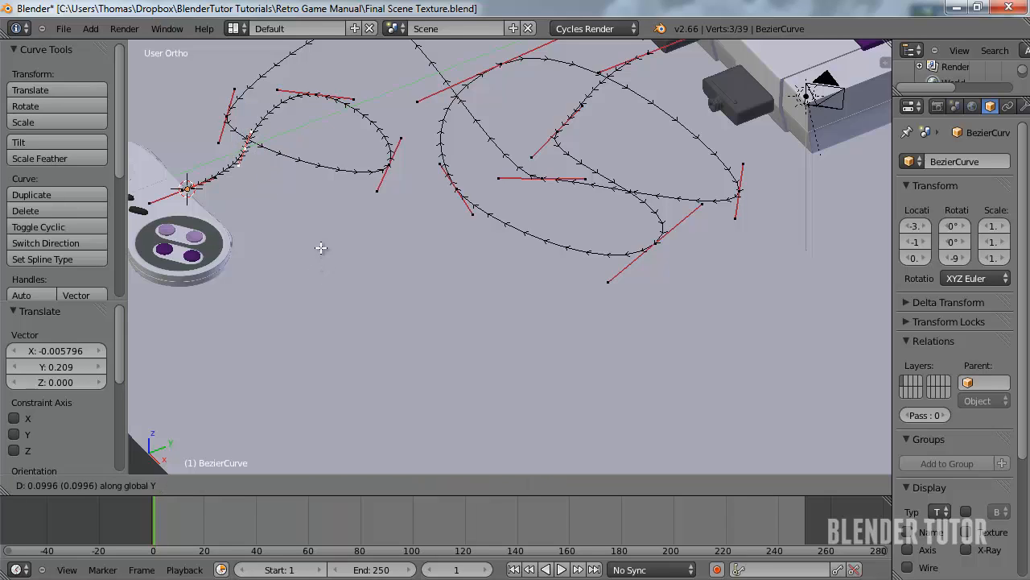
pyautogui.rightClick(310, 245)
pyautogui.press('g')
pyautogui.press('z')
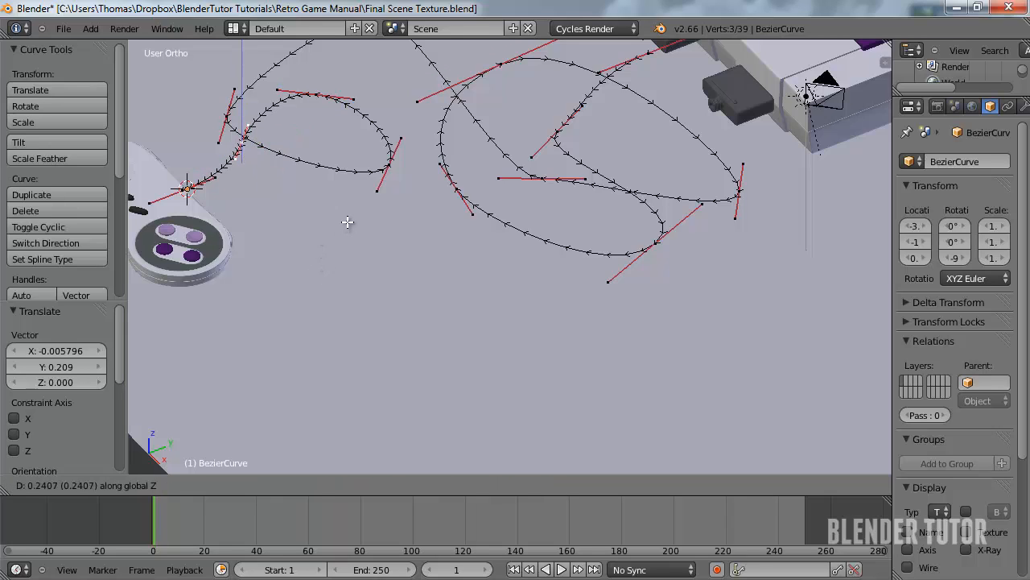
pyautogui.click(347, 221)
# Raise the next point on the small loop near the controller about 0.214 along Z
pyautogui.rightClick(322, 100)
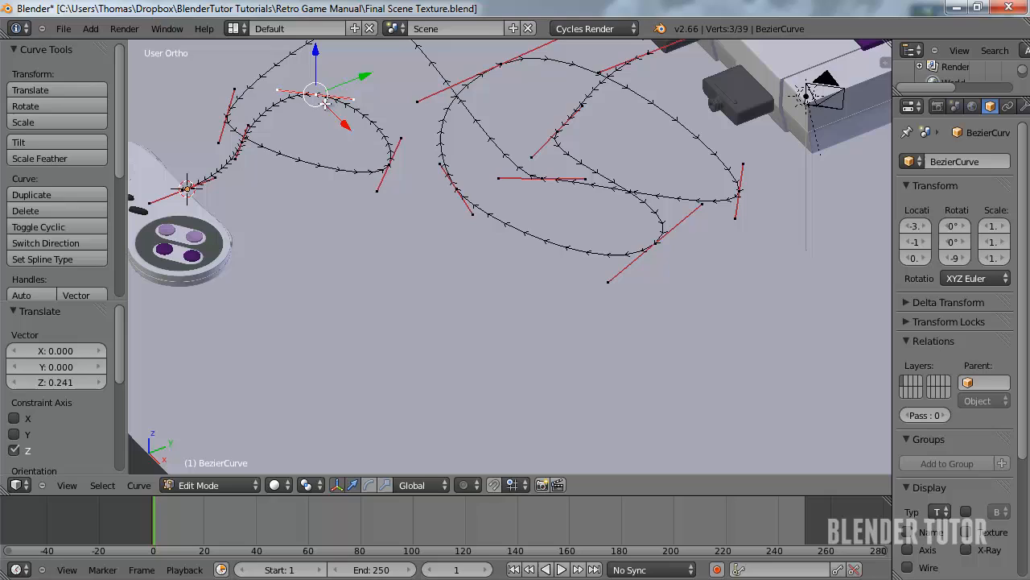
pyautogui.press('g')
pyautogui.press('z')
pyautogui.rightClick(384, 144)
pyautogui.press('g')
pyautogui.press('z')
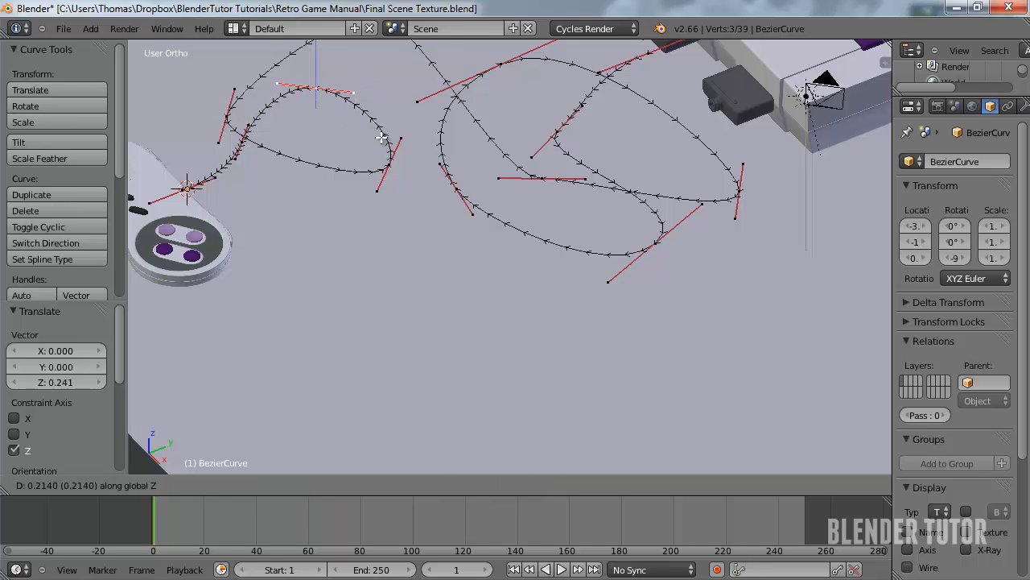
pyautogui.click(384, 141)
# Raise the curve point at the small loop's lower crossing about 0.045 along Z and rotate its handles about 5.83°
pyautogui.moveTo(383, 142); pyautogui.dragTo(540, 190, button='middle')
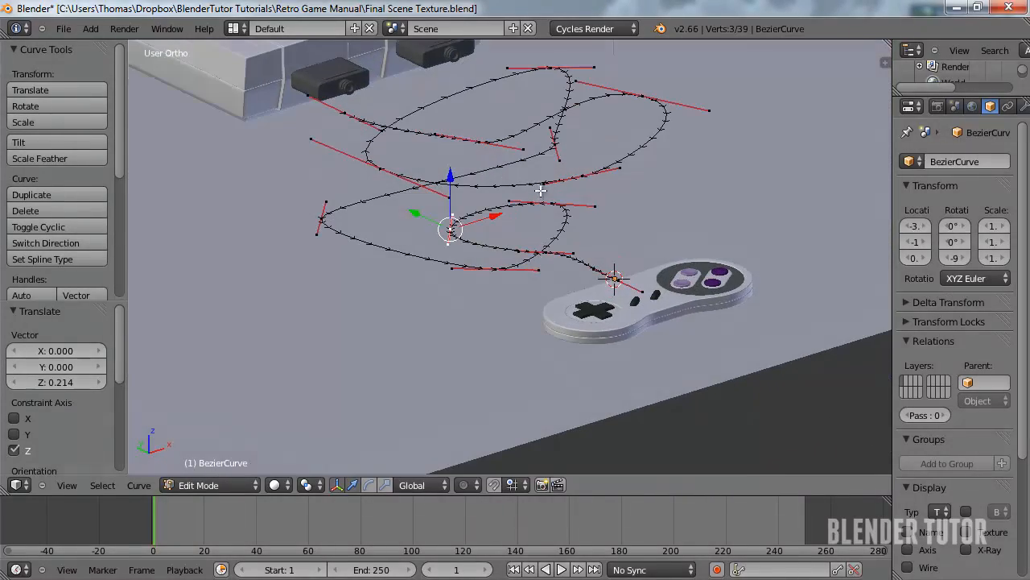
pyautogui.rightClick(503, 270)
pyautogui.press('g')
pyautogui.press('z')
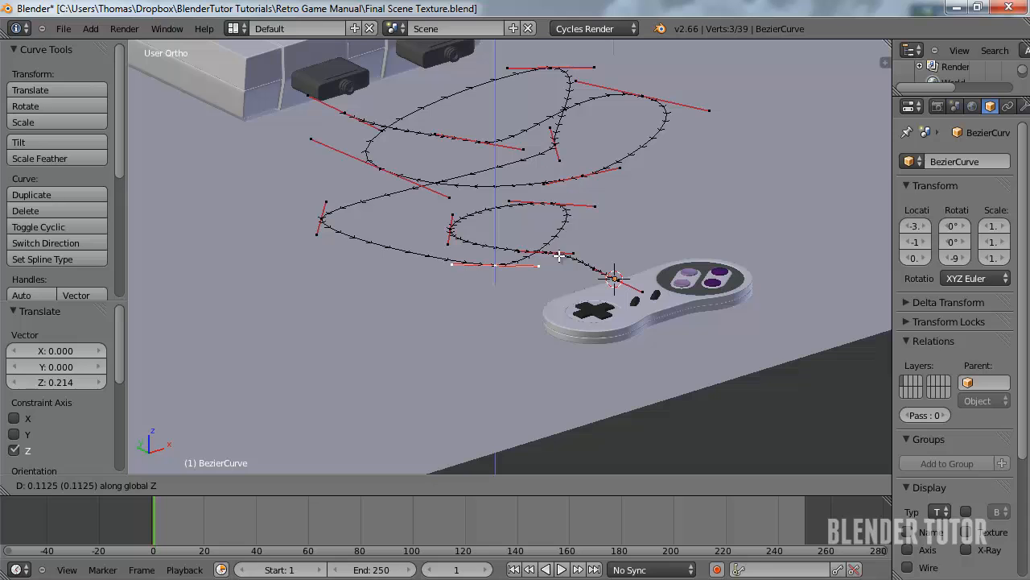
pyautogui.click(559, 260)
pyautogui.moveTo(459, 256); pyautogui.dragTo(492, 220, button='middle')
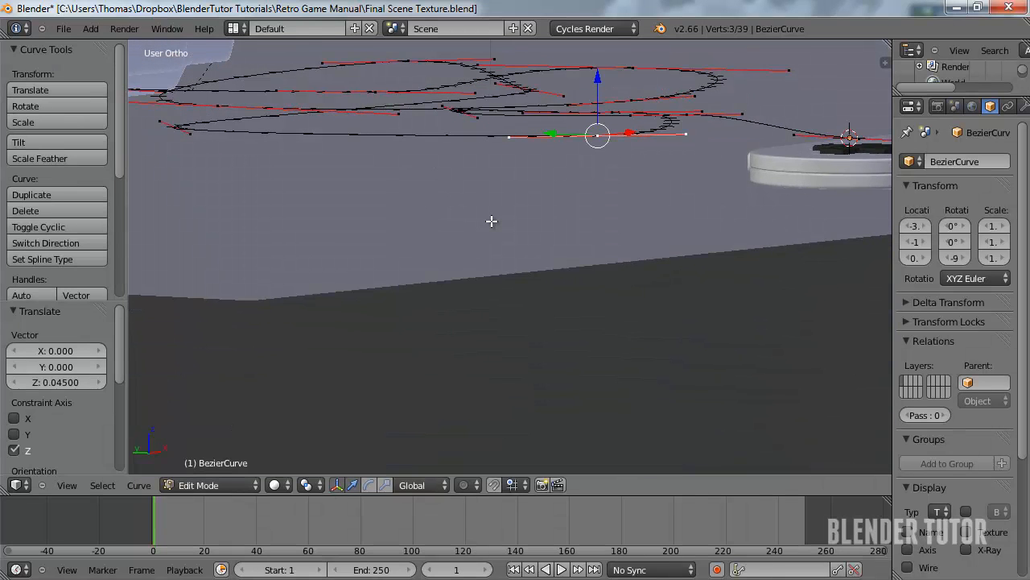
pyautogui.press('r')
pyautogui.click(671, 168)
pyautogui.moveTo(671, 168); pyautogui.dragTo(455, 275, button='middle')
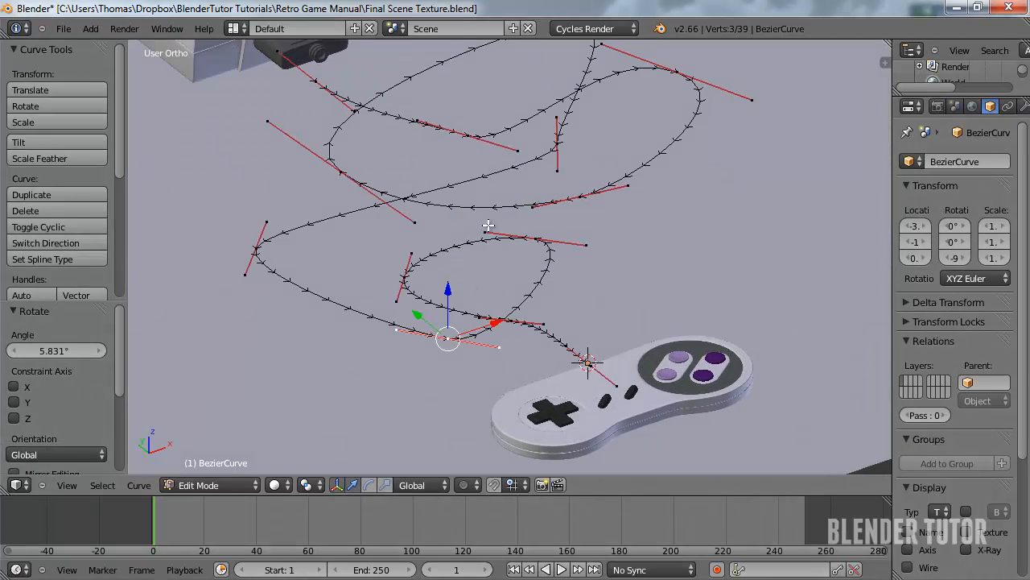
# Leave curve editing and set the cable curve's fill mode to Full in its object data
pyautogui.rightClick(260, 244)
pyautogui.scroll(6, 338, 232)
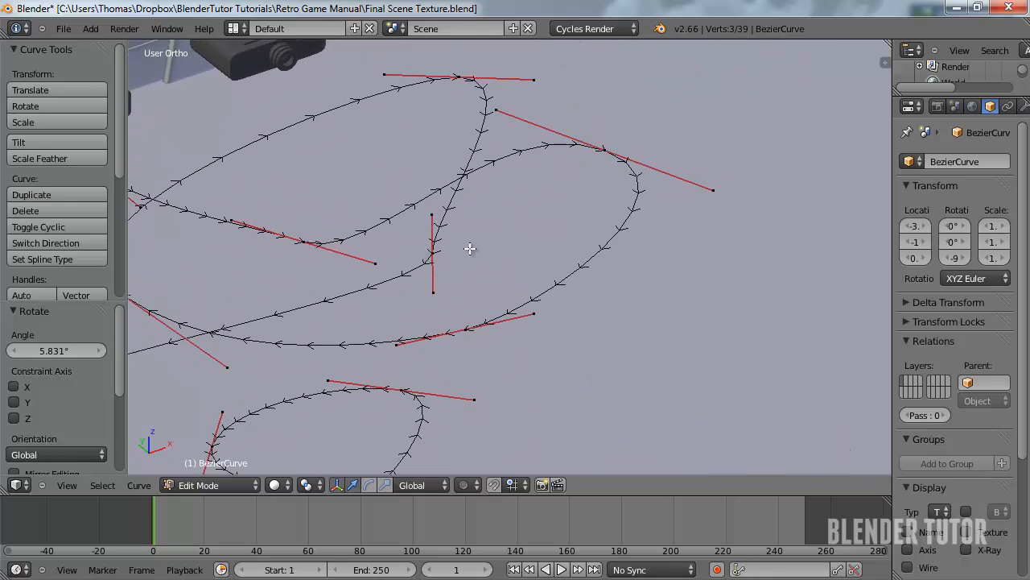
pyautogui.moveTo(471, 249); pyautogui.dragTo(468, 273, button='middle')
pyautogui.scroll(-4, 442, 232)
pyautogui.press('Tab')
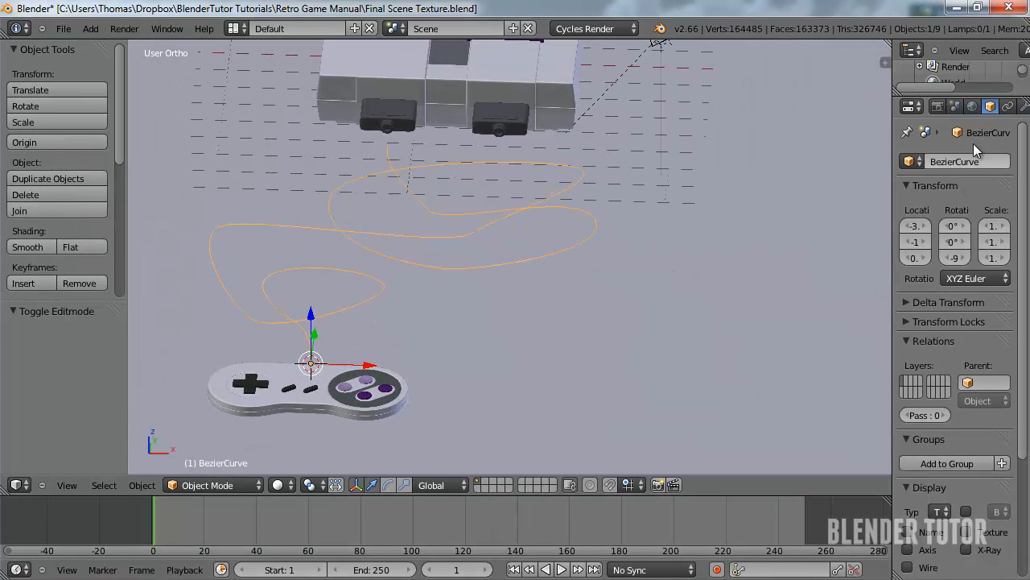
pyautogui.scroll(-4, 998, 113)
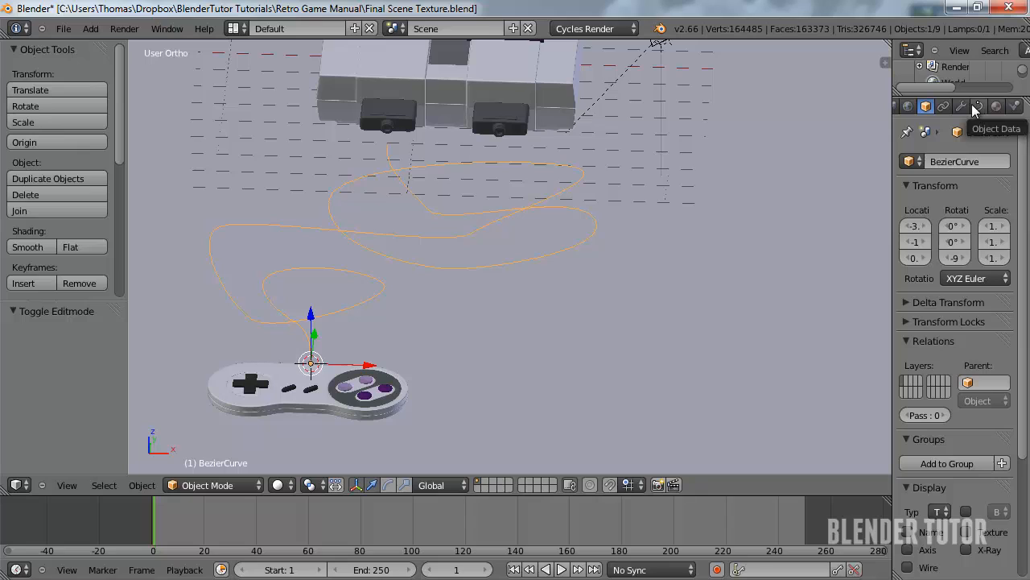
pyautogui.click(978, 107)
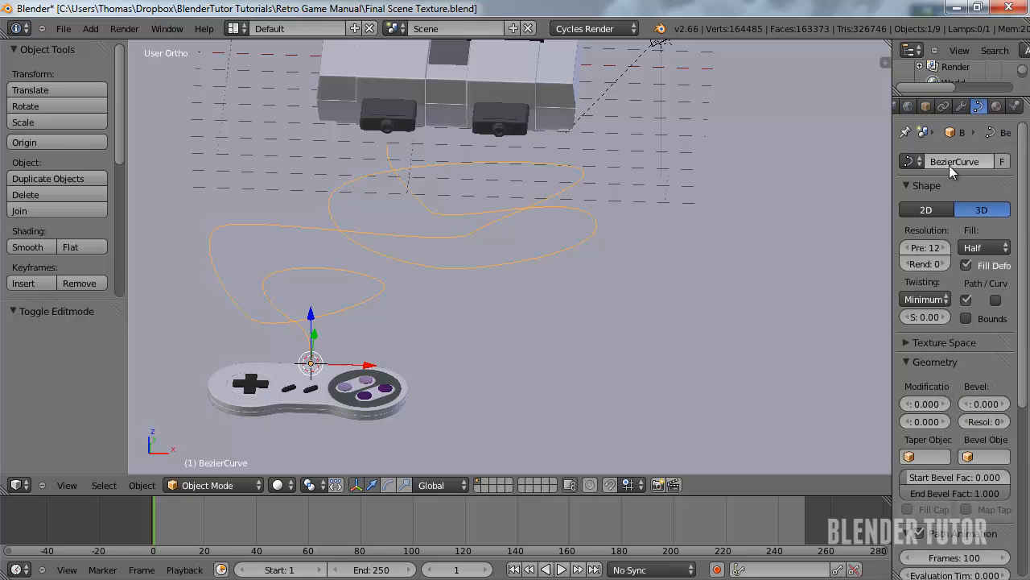
pyautogui.click(982, 245)
pyautogui.click(970, 232)
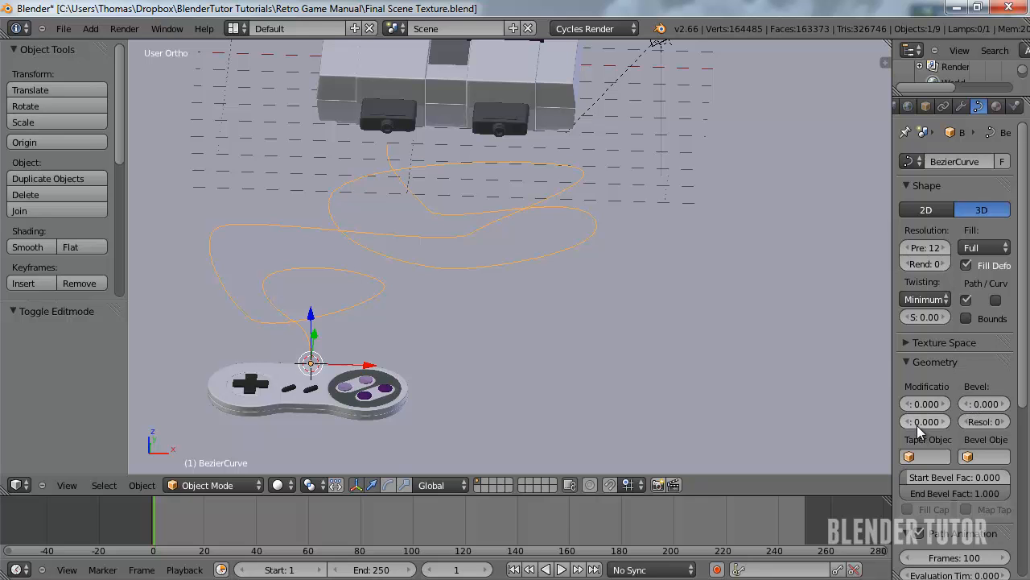
# Widen the properties area and set the cable curve's bevel depth to about 0.0652
pyautogui.moveTo(884, 386); pyautogui.dragTo(838, 387)
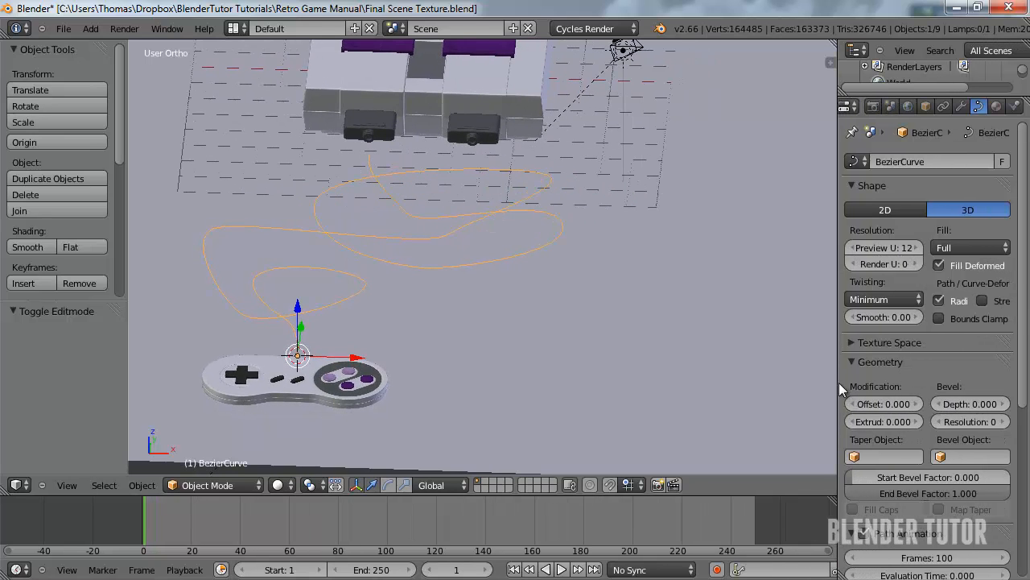
pyautogui.moveTo(964, 402); pyautogui.dragTo(983, 402)
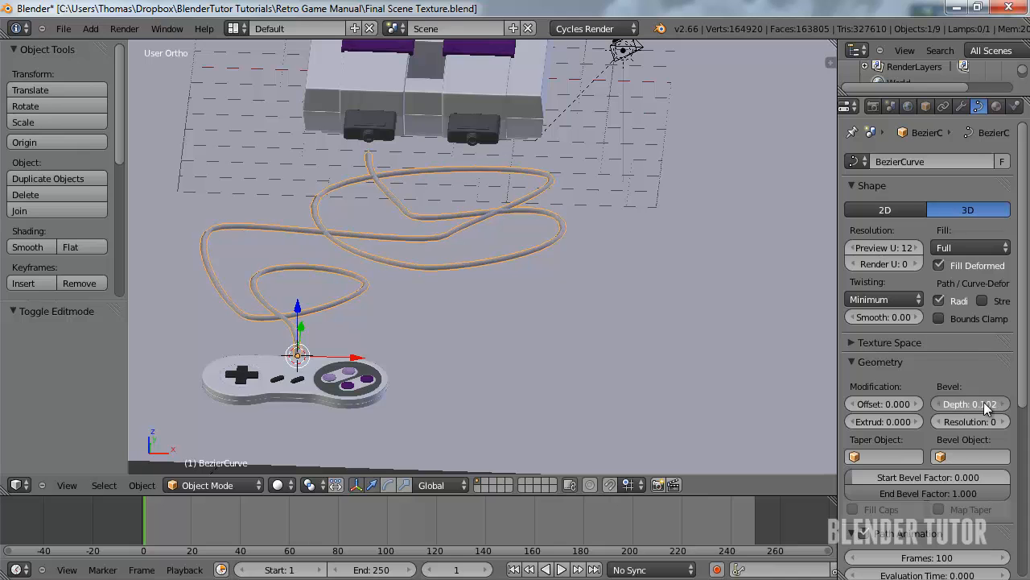
pyautogui.scroll(4, 515, 284)
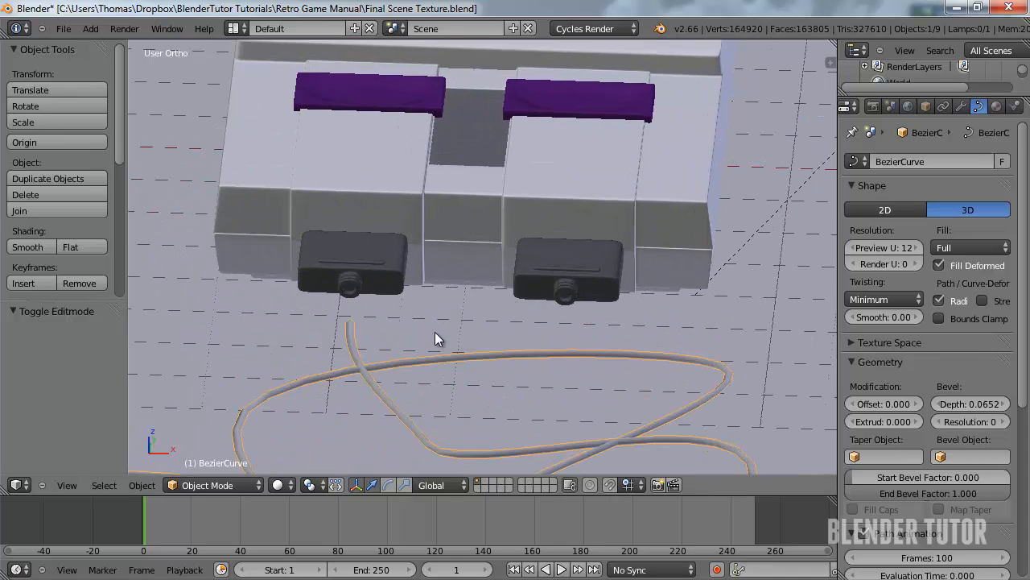
# Reopen the cable curve for editing and raise its end point about 0.759 along Z to the left plug's socket
pyautogui.keyDown('shift'); pyautogui.moveTo(479, 303); pyautogui.dragTo(487, 286, button='middle'); pyautogui.keyUp('shift')
pyautogui.press('Tab')
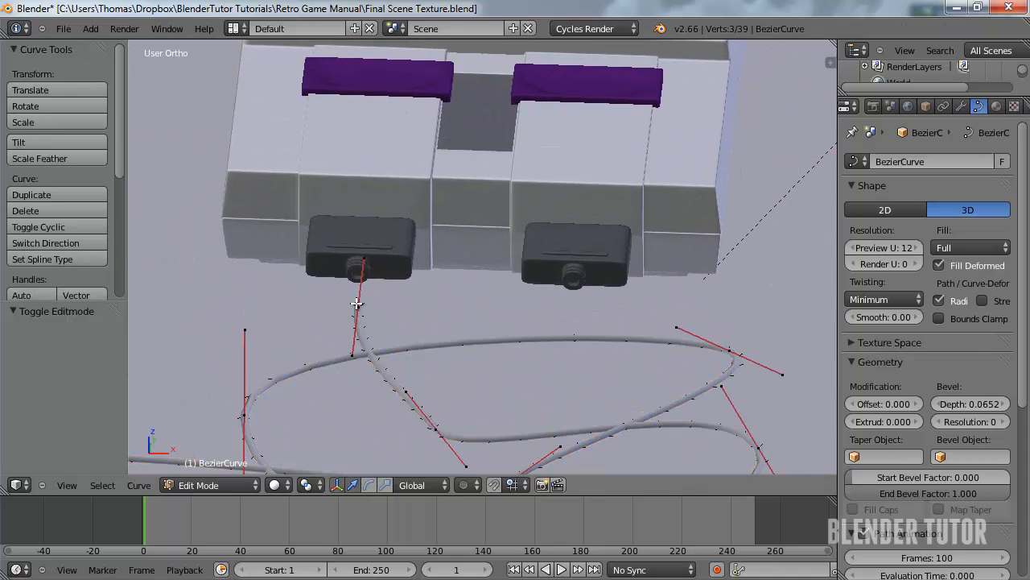
pyautogui.press('g')
pyautogui.press('z')
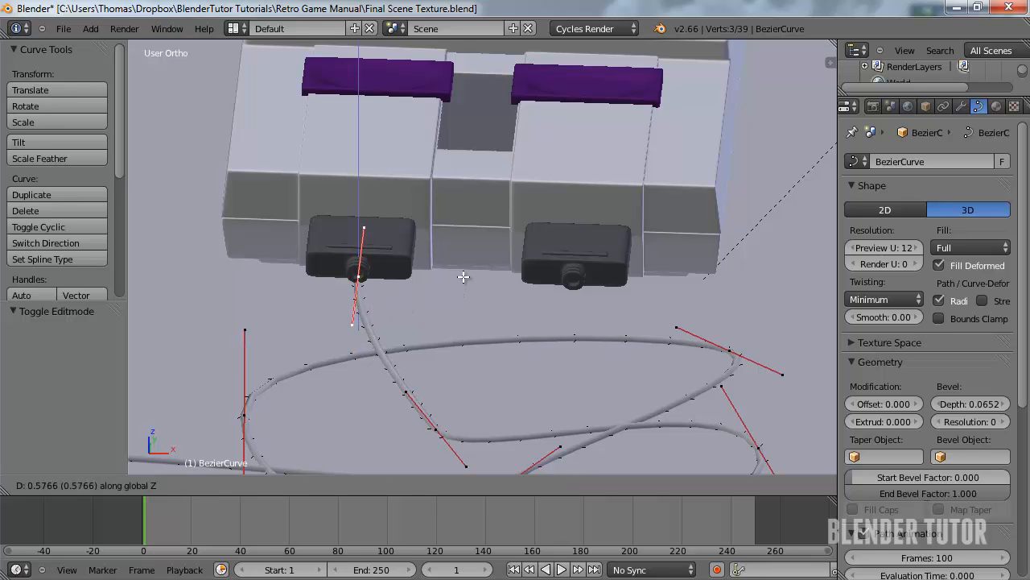
pyautogui.click(459, 270)
# Fine-tune the cable end point's height along Z within the left plug's round opening and leave curve editing
pyautogui.press('KP_Decimal')
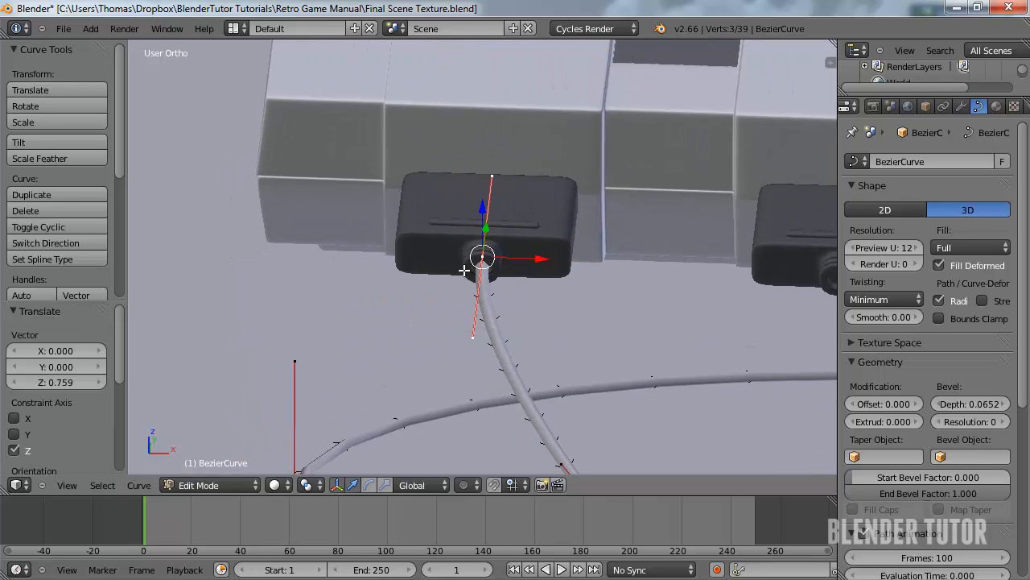
pyautogui.scroll(5, 469, 267)
pyautogui.moveTo(512, 299); pyautogui.dragTo(524, 227, button='middle')
pyautogui.press('KP_5')
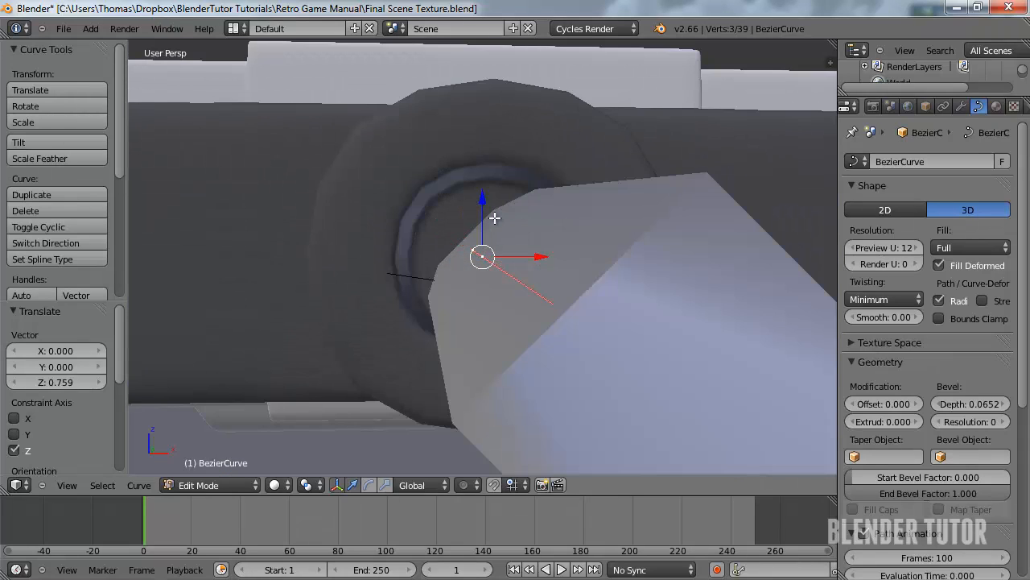
pyautogui.scroll(-5, 495, 217)
pyautogui.moveTo(609, 218); pyautogui.dragTo(586, 227, button='middle')
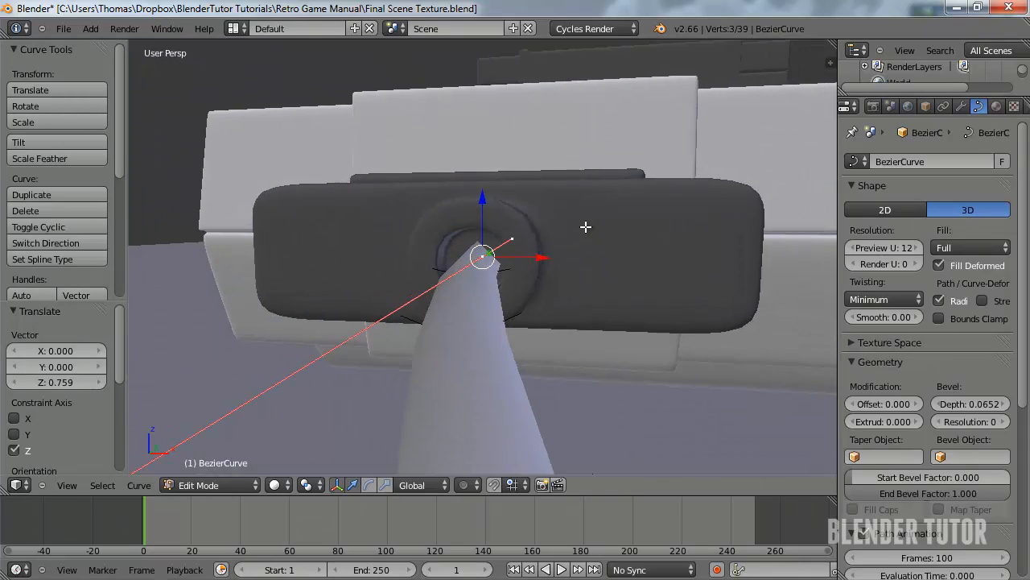
pyautogui.press('g')
pyautogui.press('z')
pyautogui.click(577, 193)
pyautogui.press('Tab')
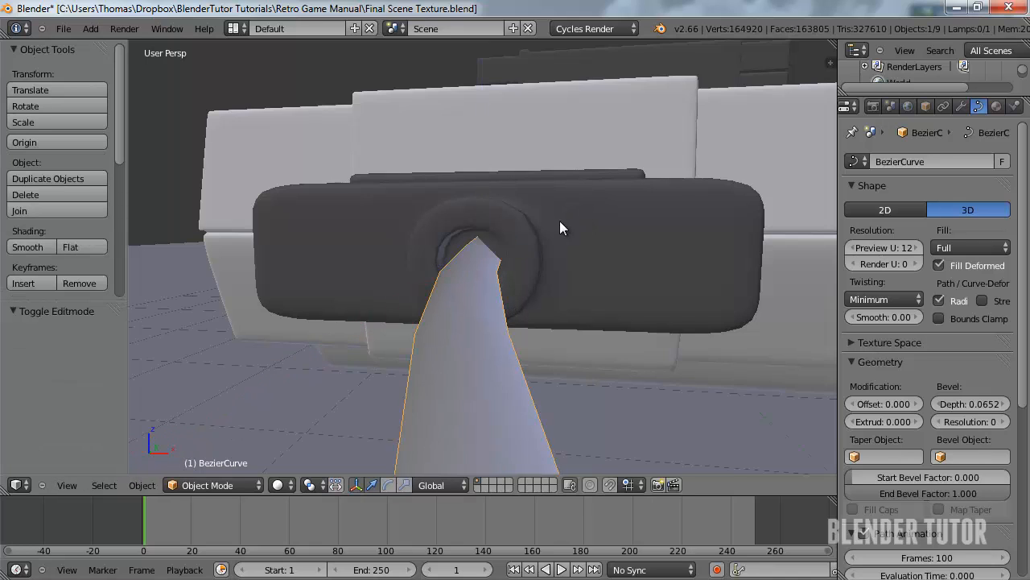
# Set the cable curve's bevel resolution to 6 to round its cross-section
pyautogui.scroll(-3, 560, 220)
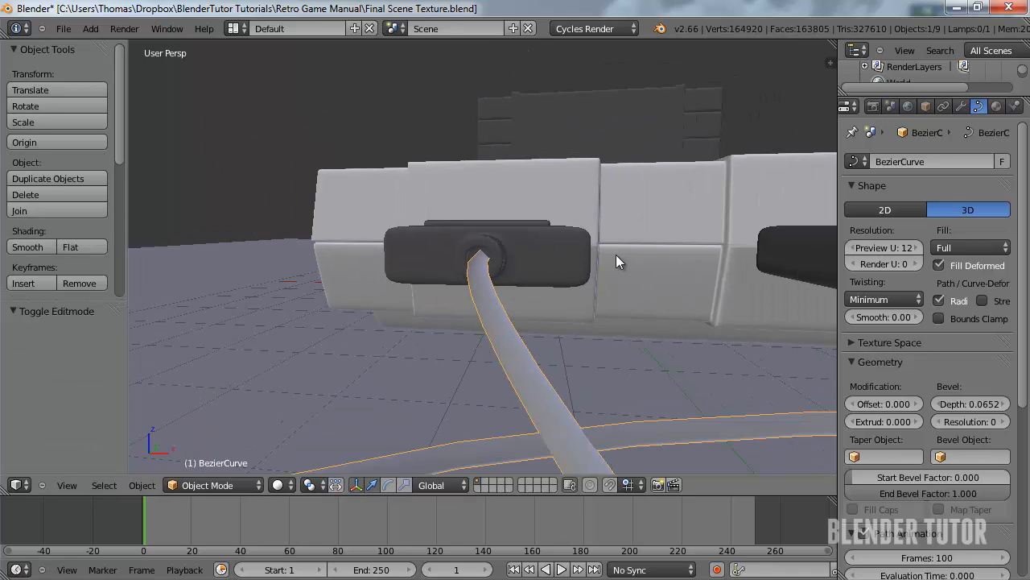
pyautogui.click(1004, 422)
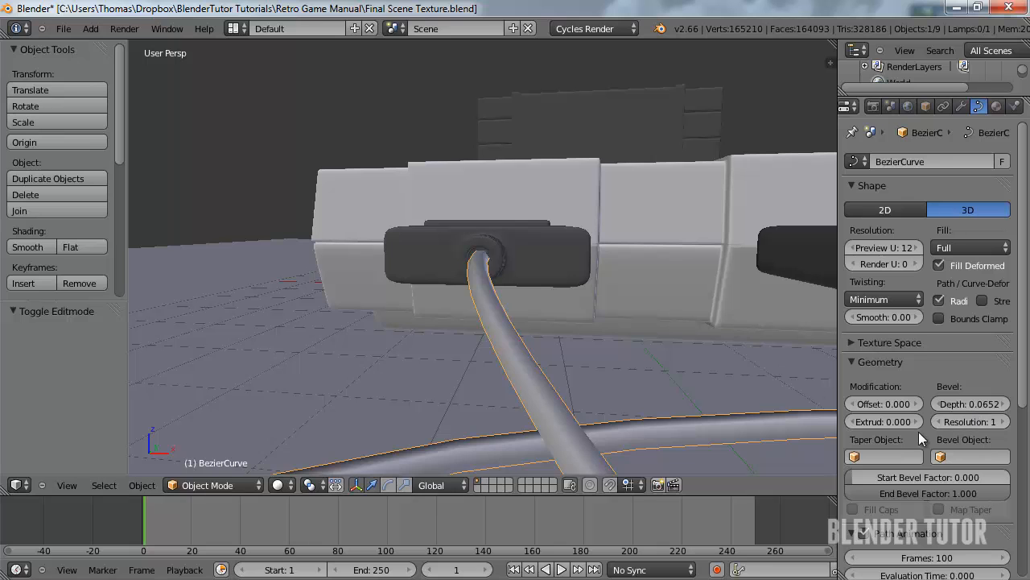
pyautogui.click(1004, 422)
pyautogui.click(1004, 422)
pyautogui.click(1003, 421)
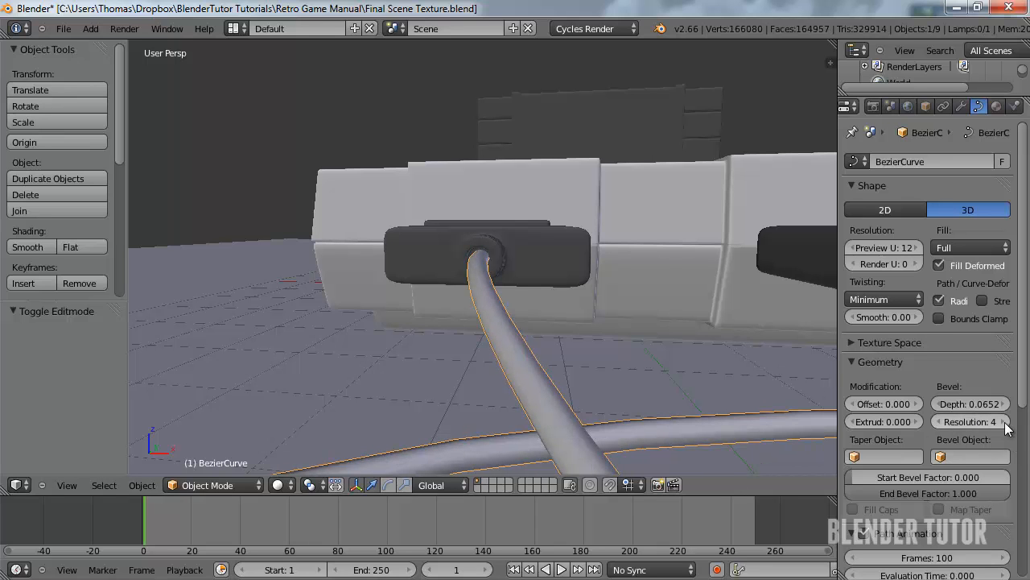
pyautogui.click(1004, 422)
pyautogui.moveTo(531, 301); pyautogui.dragTo(647, 349, button='middle')
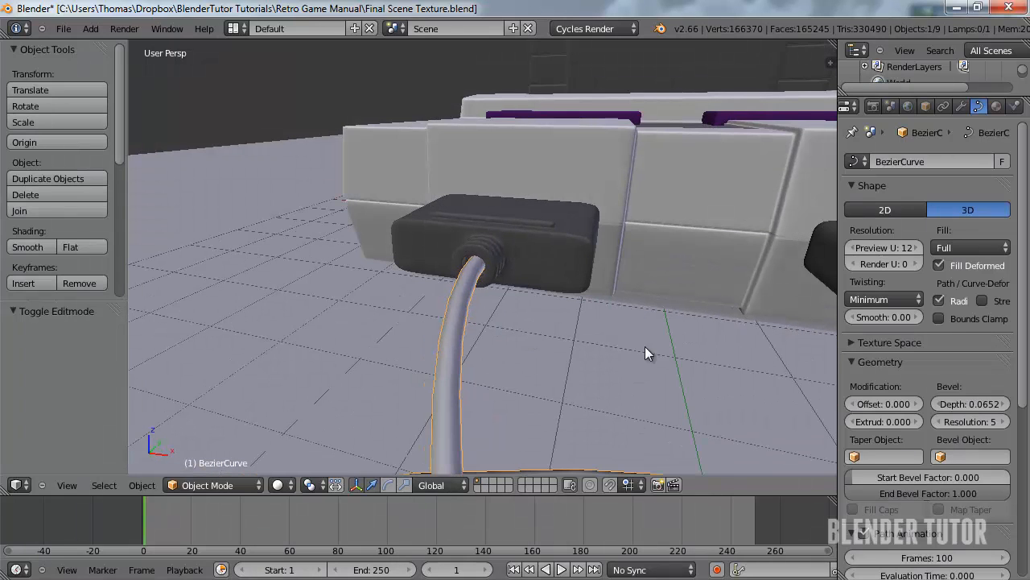
pyautogui.moveTo(433, 260); pyautogui.dragTo(476, 252, button='middle')
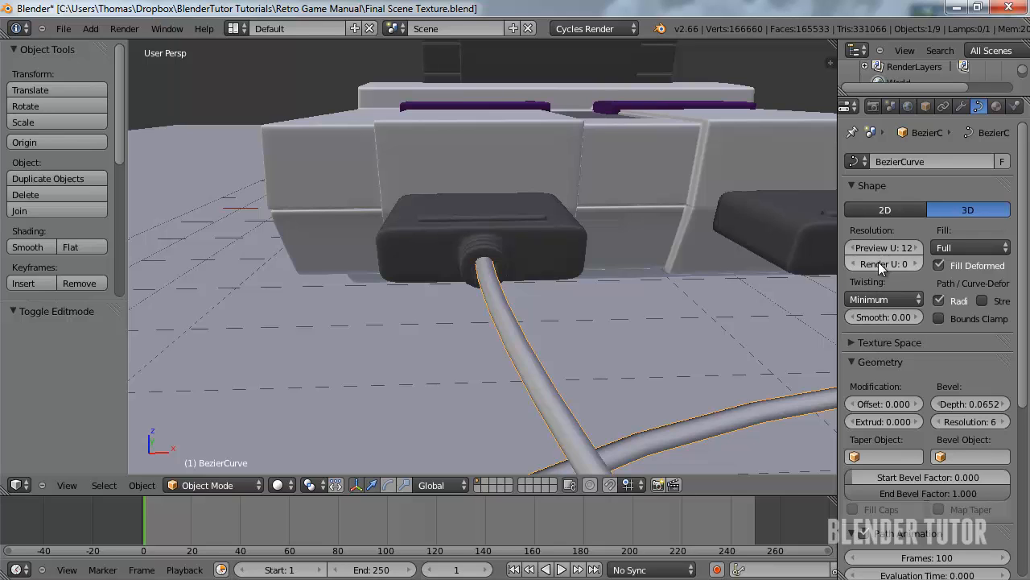
# Raise the cable curve's preview U resolution to 15
pyautogui.click(918, 248)
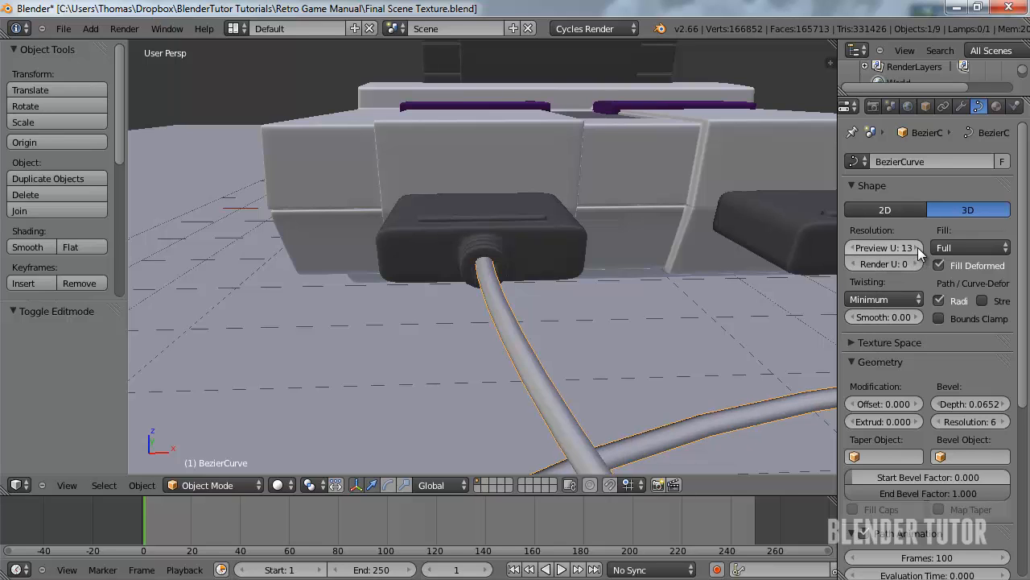
pyautogui.click(918, 248)
pyautogui.click(918, 248)
pyautogui.scroll(-3, 718, 331)
pyautogui.scroll(-2, 718, 337)
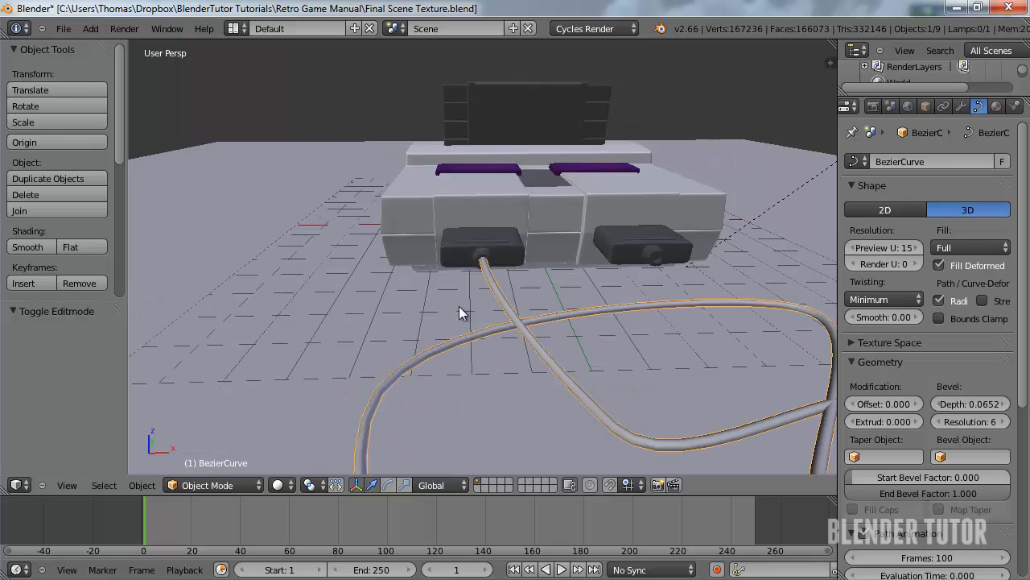
# Lower the cable curve's preview U resolution to 7 to compare the smoothness along its length
pyautogui.scroll(6, 617, 323)
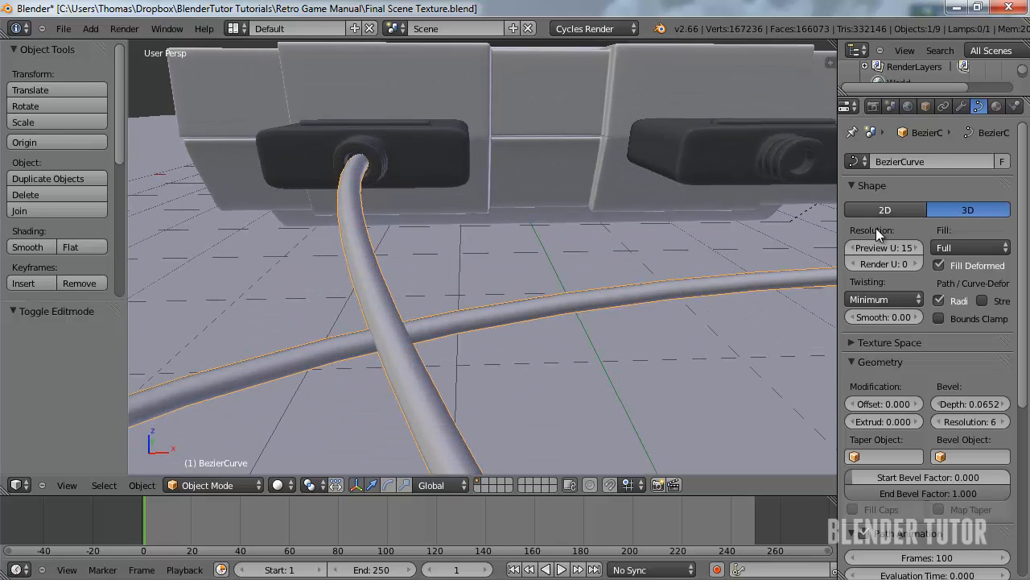
pyautogui.click(853, 249)
pyautogui.click(853, 249)
pyautogui.click(853, 249)
pyautogui.click(853, 249)
pyautogui.click(853, 249)
pyautogui.click(853, 249)
pyautogui.click(853, 249)
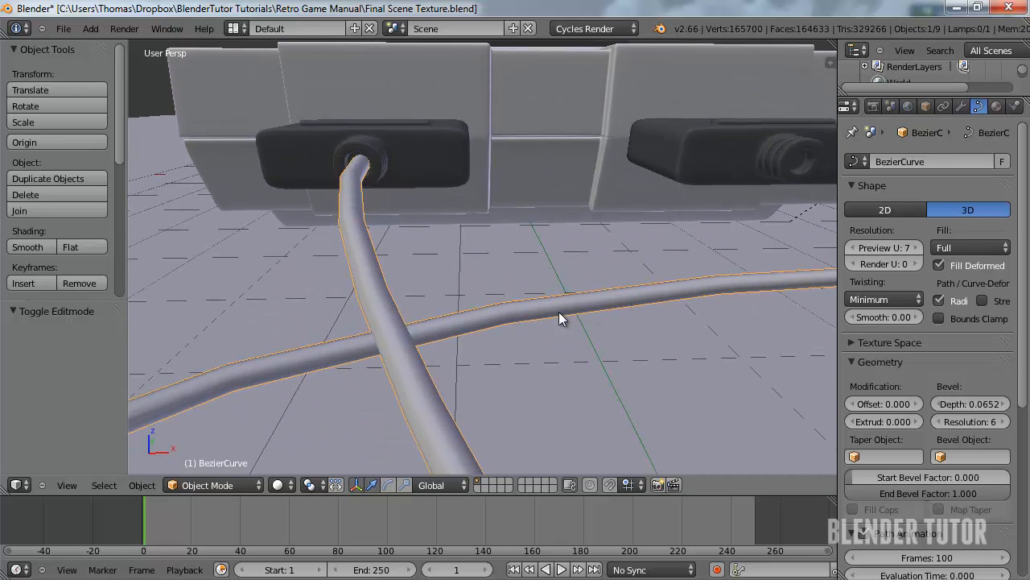
# Set the cable curve's preview U resolution to 16 and check the whole cable and its end at the left plug
pyautogui.click(918, 248)
pyautogui.click(917, 248)
pyautogui.click(917, 248)
pyautogui.click(918, 248)
pyautogui.click(918, 248)
pyautogui.click(917, 248)
pyautogui.click(917, 248)
pyautogui.click(918, 248)
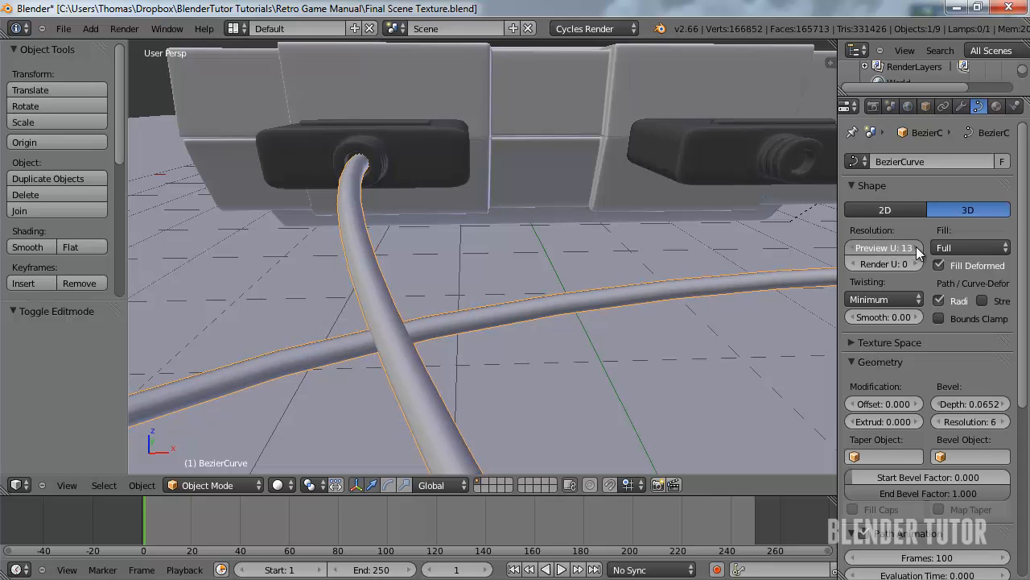
pyautogui.scroll(-3, 710, 257)
pyautogui.scroll(-4, 701, 254)
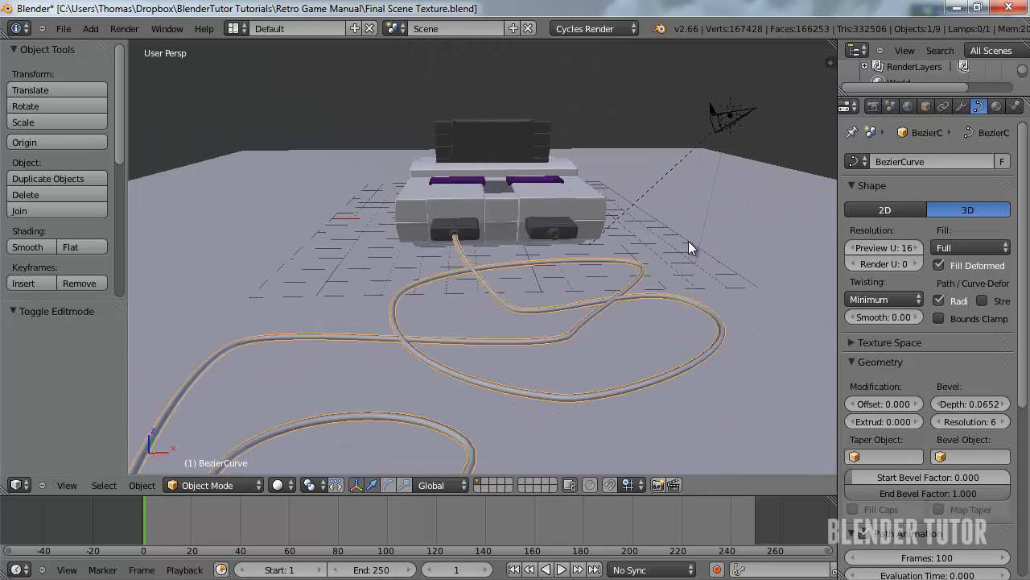
pyautogui.moveTo(685, 246); pyautogui.dragTo(685, 287, button='middle')
pyautogui.scroll(-3, 684, 290)
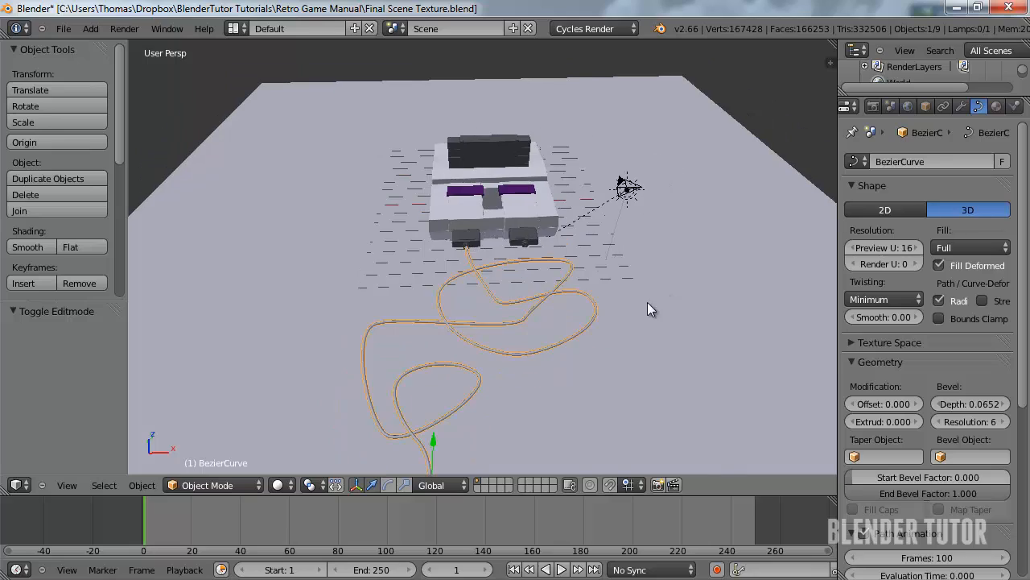
pyautogui.scroll(6, 572, 272)
pyautogui.scroll(6, 444, 228)
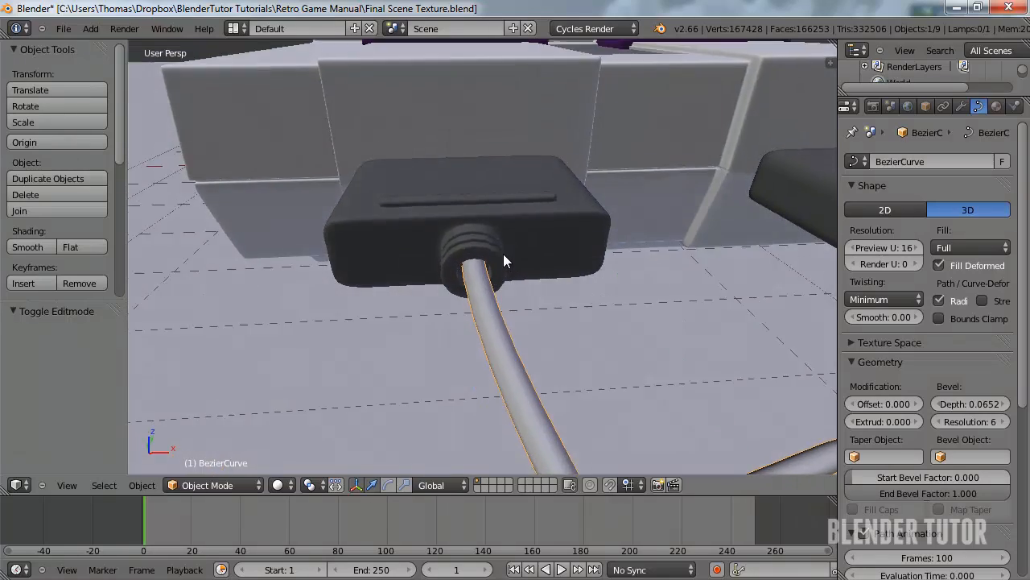
# Thicken the controller cable by setting the curve's bevel depth to about 0.088
pyautogui.moveTo(504, 256); pyautogui.dragTo(508, 217, button='middle')
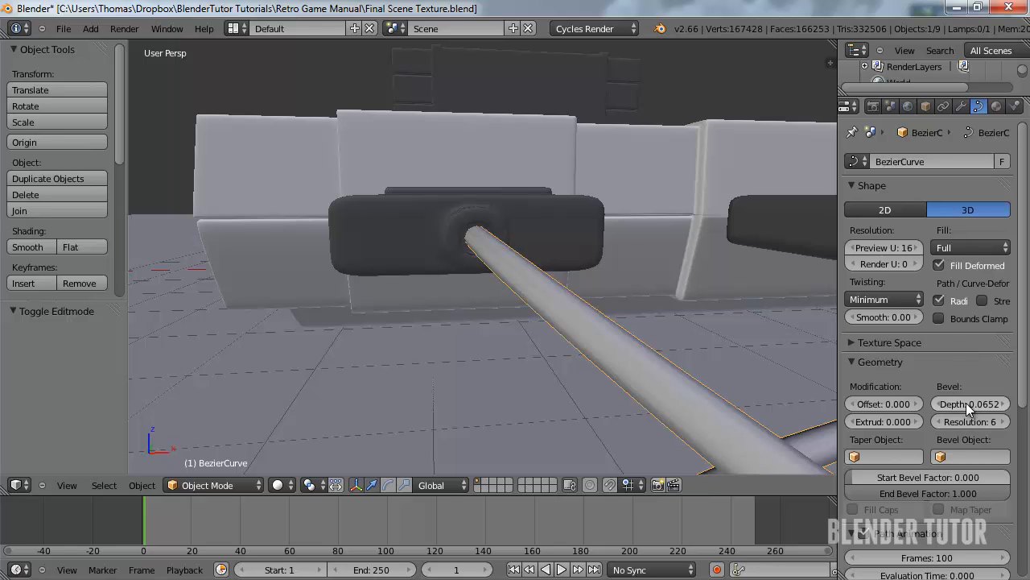
pyautogui.moveTo(967, 403); pyautogui.dragTo(995, 405)
pyautogui.scroll(-10, 633, 310)
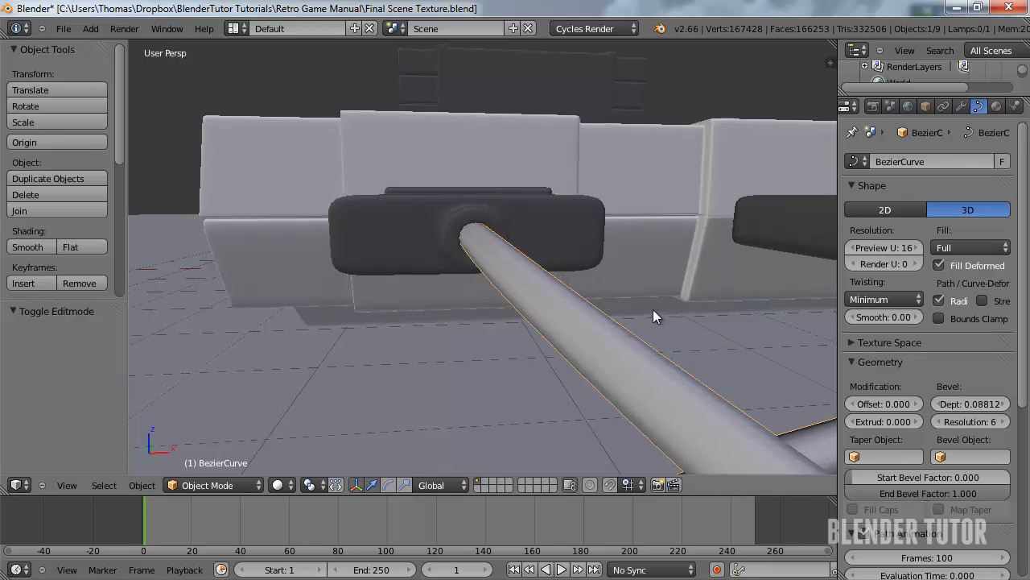
pyautogui.moveTo(617, 308); pyautogui.dragTo(542, 360, button='middle')
pyautogui.scroll(4, 537, 335)
pyautogui.scroll(5, 538, 334)
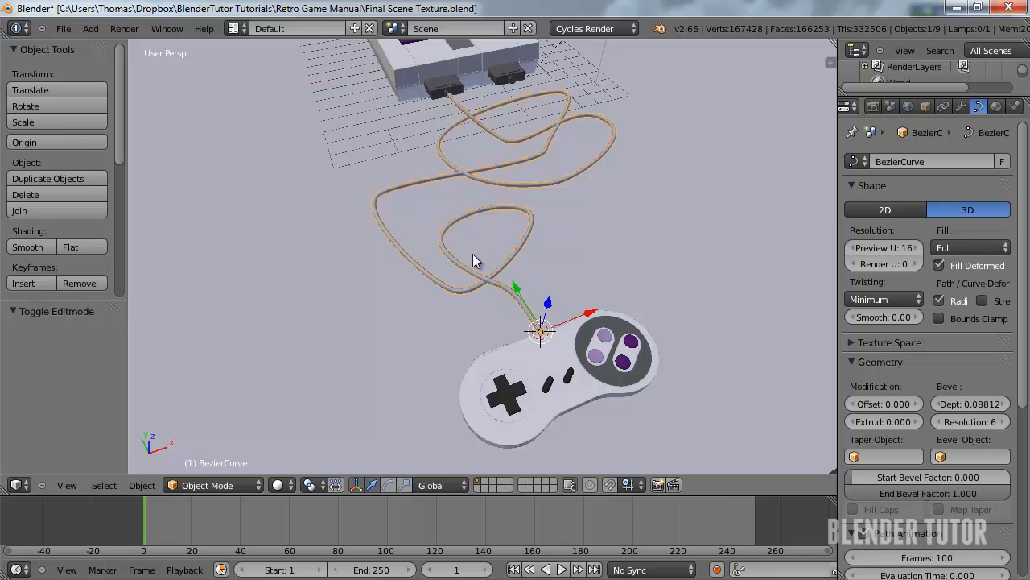
# Lengthen the handles of the control point at the cable's leftmost bend to round out the curve
pyautogui.rightClick(392, 196)
pyautogui.rightClick(377, 204)
pyautogui.press('Tab')
pyautogui.rightClick(377, 196)
pyautogui.press('s')
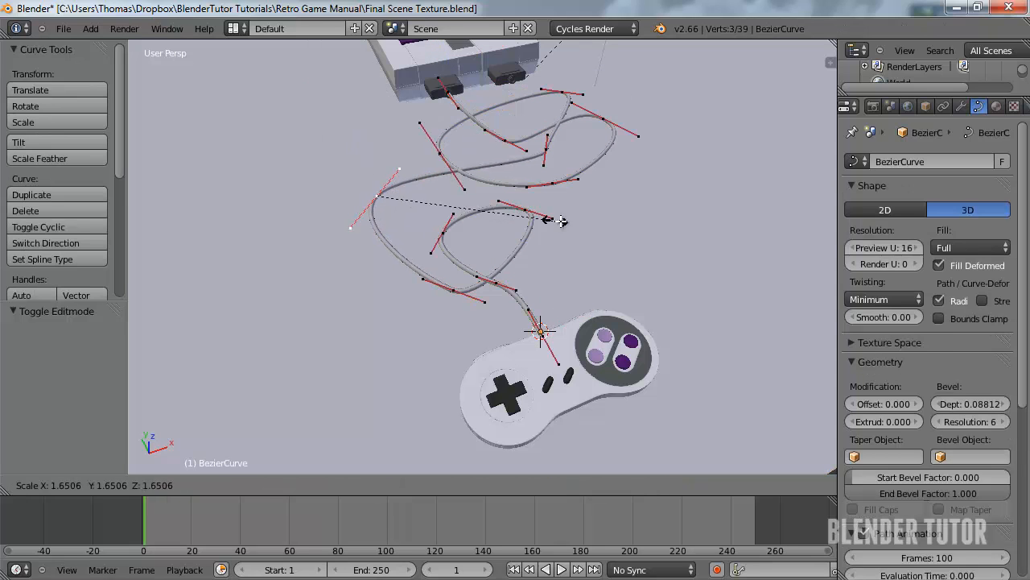
pyautogui.click(627, 221)
pyautogui.press('Tab')
# Scale the handles of the cable's sharp inner bend by about 1.48 and rotate them about the Z axis
pyautogui.rightClick(544, 152)
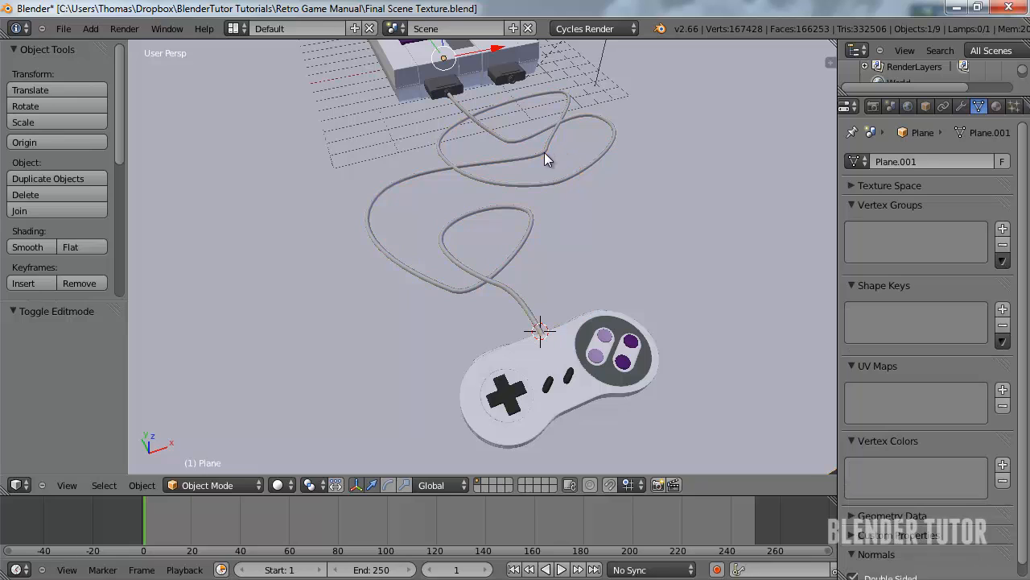
pyautogui.press('Tab')
pyautogui.press('Tab')
pyautogui.rightClick(544, 150)
pyautogui.press('Tab')
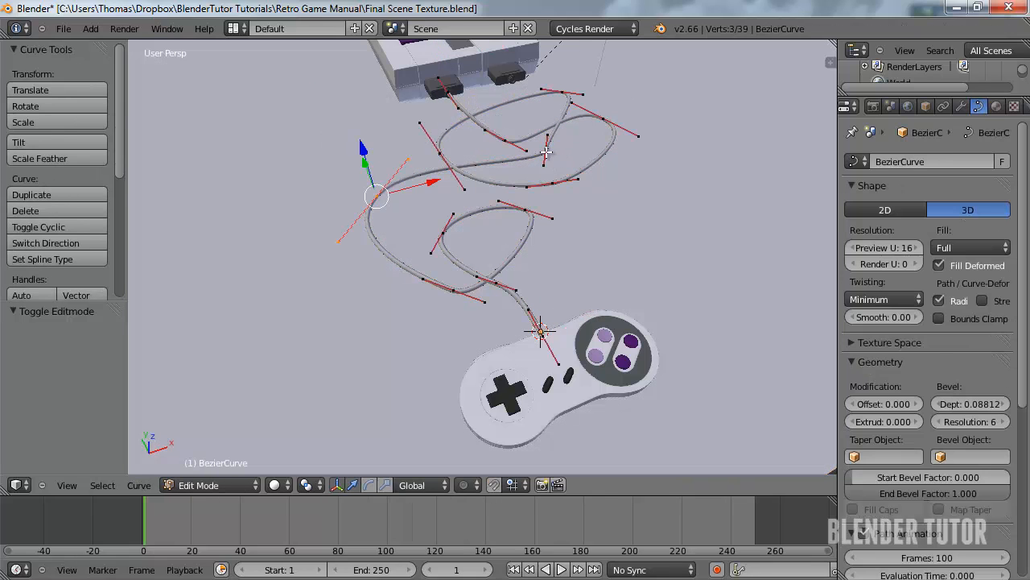
pyautogui.rightClick(546, 149)
pyautogui.press('s')
pyautogui.click(608, 160)
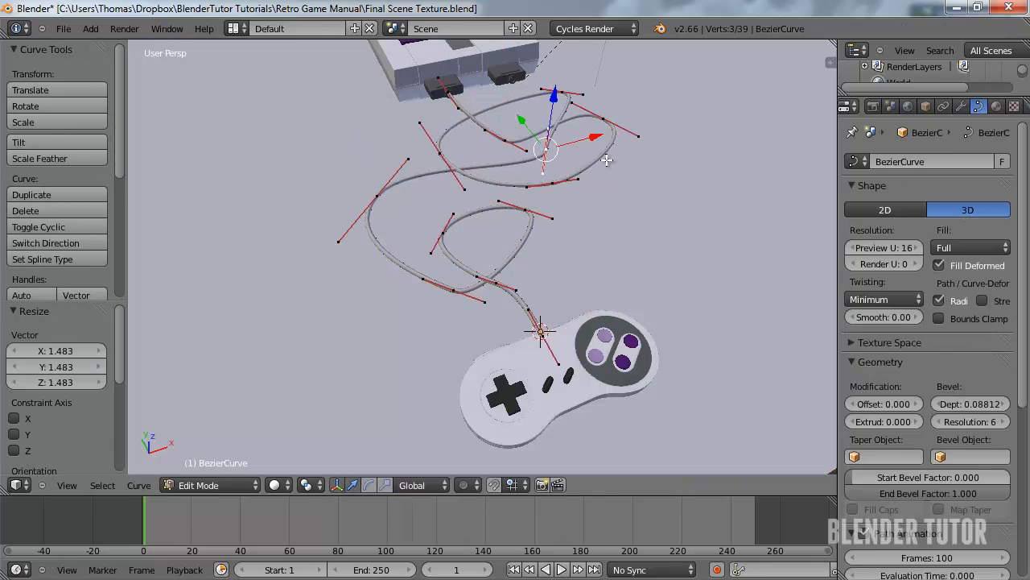
pyautogui.press('r')
pyautogui.press('z')
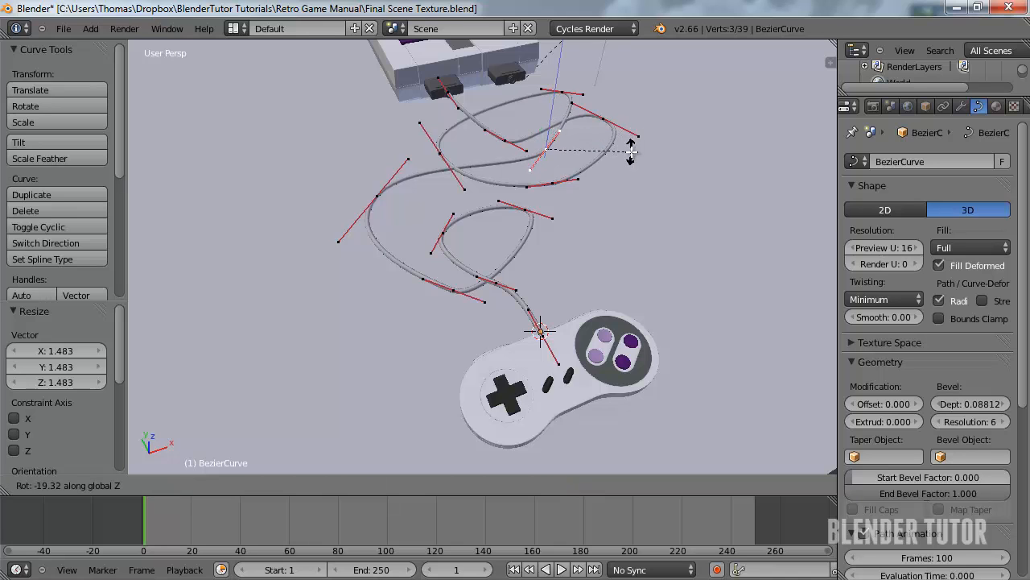
pyautogui.click(628, 159)
pyautogui.press('Tab')
# Scale the handles of the upper-loop bend nearest the console by about 1.66
pyautogui.scroll(4, 628, 158)
pyautogui.moveTo(602, 153); pyautogui.dragTo(548, 221, button='middle')
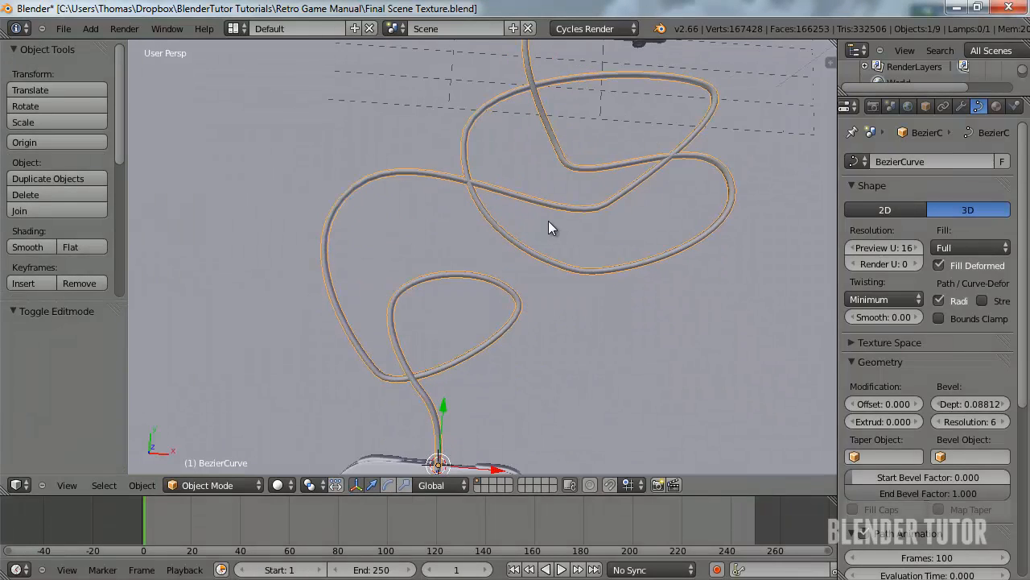
pyautogui.rightClick(701, 100)
pyautogui.press('Tab')
pyautogui.press('Tab')
pyautogui.rightClick(714, 98)
pyautogui.press('Tab')
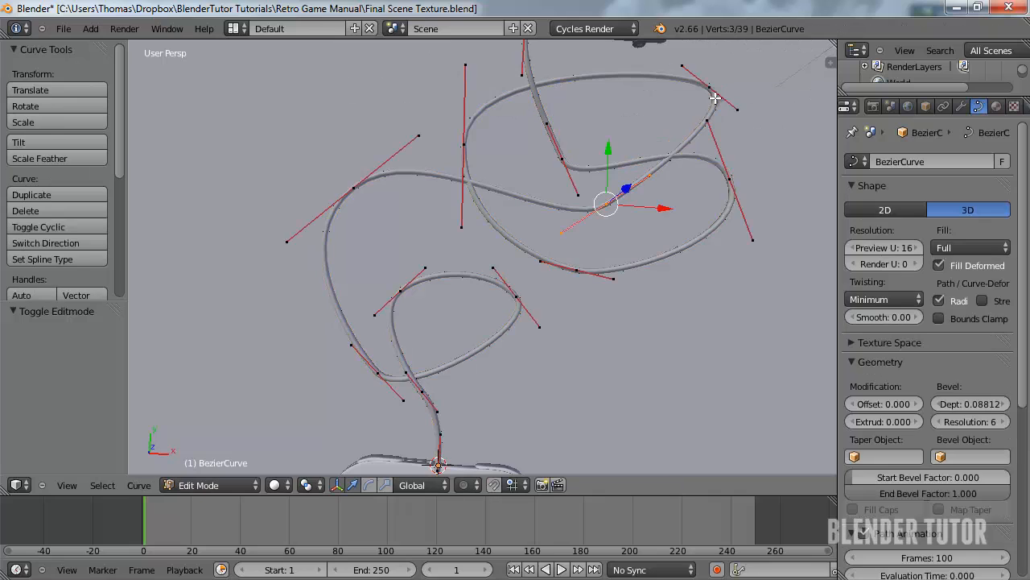
pyautogui.press('s')
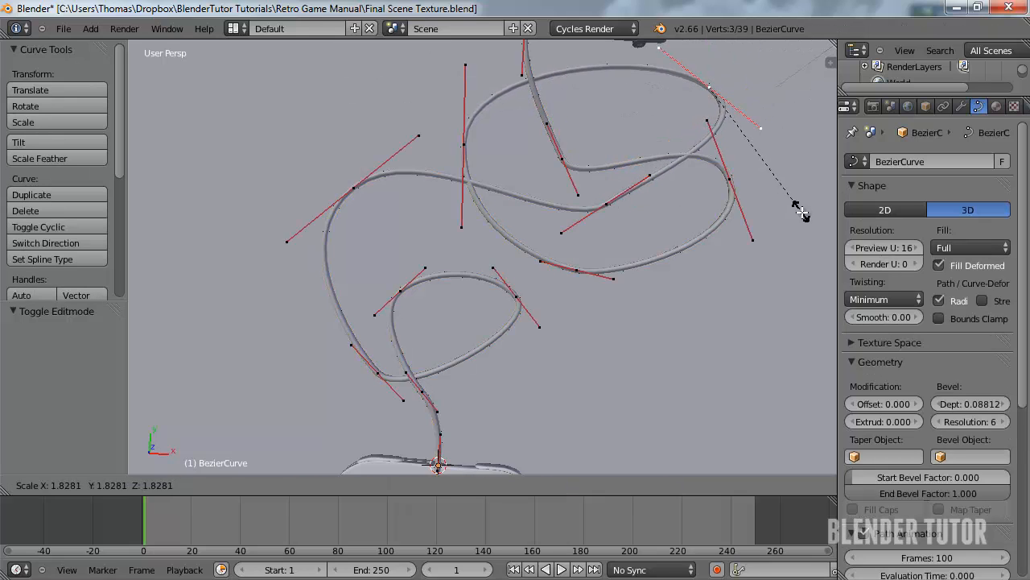
pyautogui.click(790, 212)
# Rotate the handles of the bend nearest the console by about 29° and rescale them to smooth the loop
pyautogui.press('r')
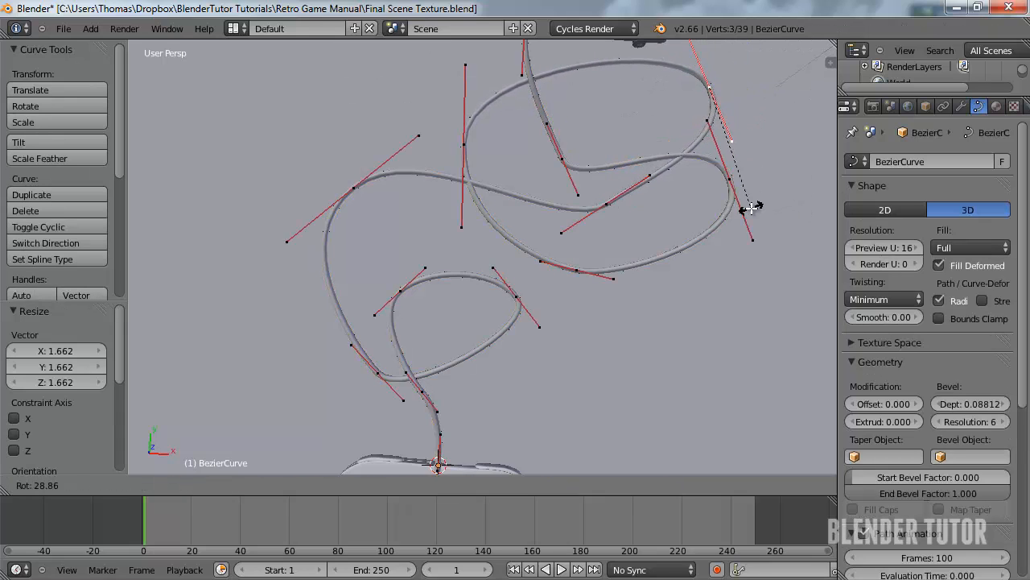
pyautogui.click(748, 203)
pyautogui.press('s')
pyautogui.click(741, 187)
pyautogui.press('Tab')
# Raise the control point at the crossing loop's right bend about 0.36 along Z and tilt it about 17° around X
pyautogui.moveTo(615, 147); pyautogui.dragTo(481, 63, button='middle')
pyautogui.keyDown('shift'); pyautogui.moveTo(651, 175); pyautogui.dragTo(540, 184, button='middle'); pyautogui.keyUp('shift')
pyautogui.scroll(4, 540, 185)
pyautogui.scroll(-5, 389, 153)
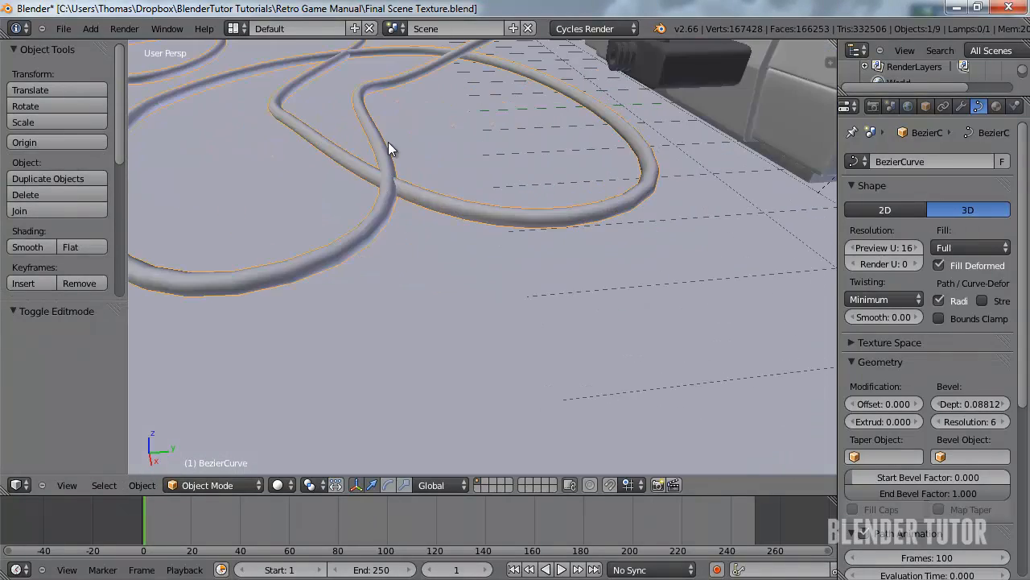
pyautogui.press('Tab')
pyautogui.rightClick(413, 262)
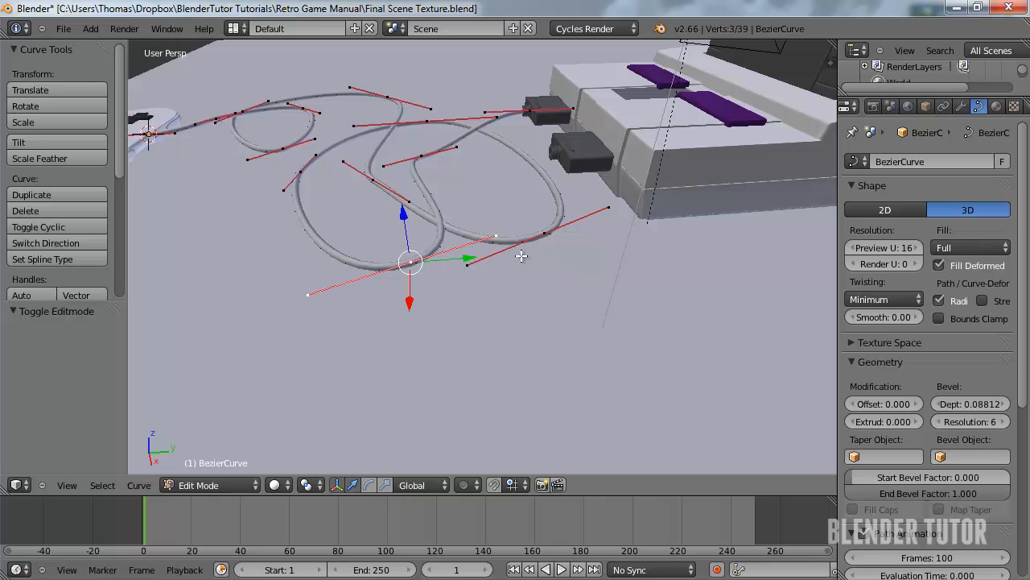
pyautogui.press('g')
pyautogui.press('z')
pyautogui.click(545, 247)
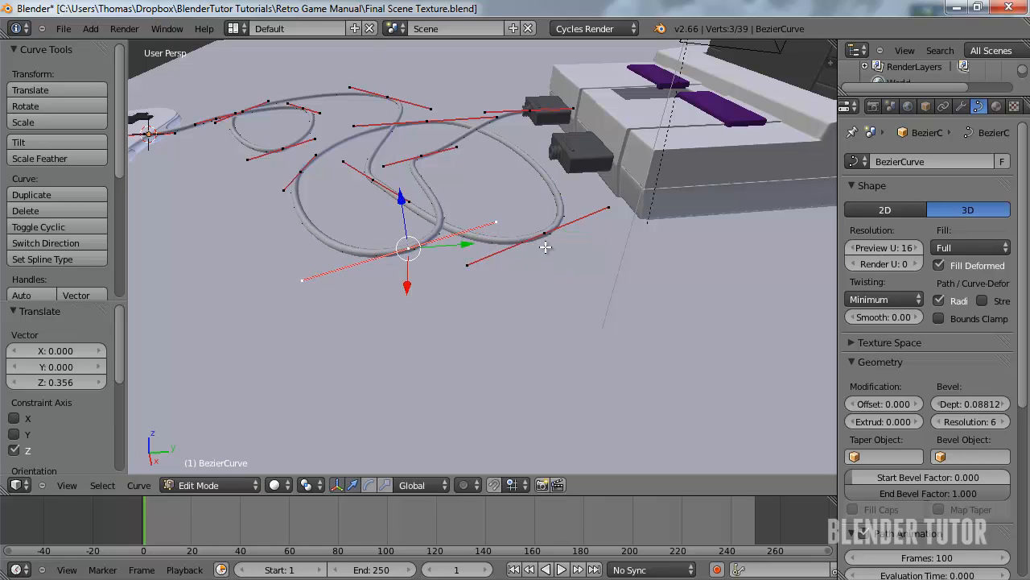
pyautogui.press('r')
pyautogui.press('x')
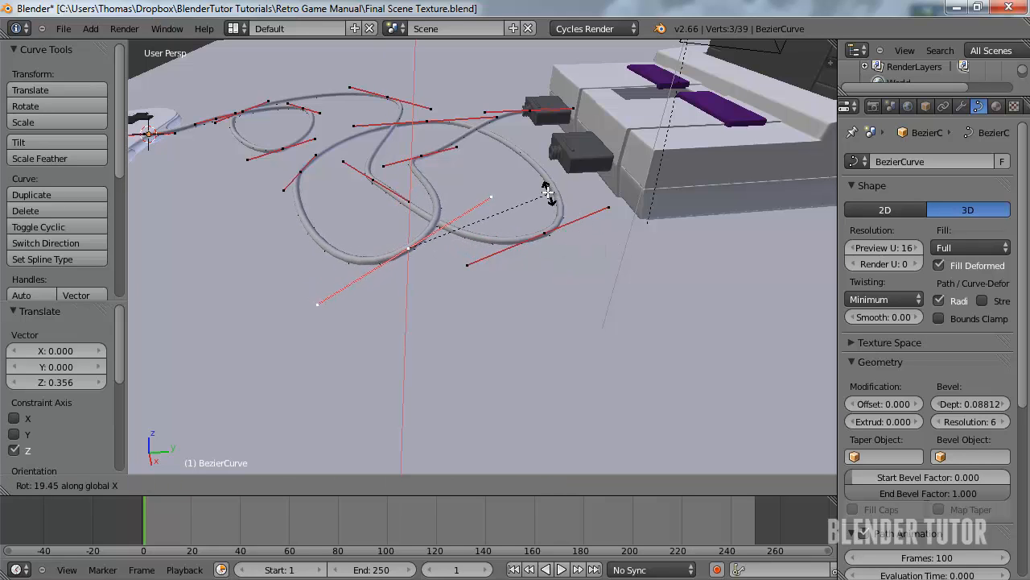
pyautogui.click(554, 203)
# In the right view, rotate the raised point's handles about 14° toward level and lower the point about 0.18
pyautogui.moveTo(554, 203); pyautogui.dragTo(471, 205, button='middle')
pyautogui.press('KP_3')
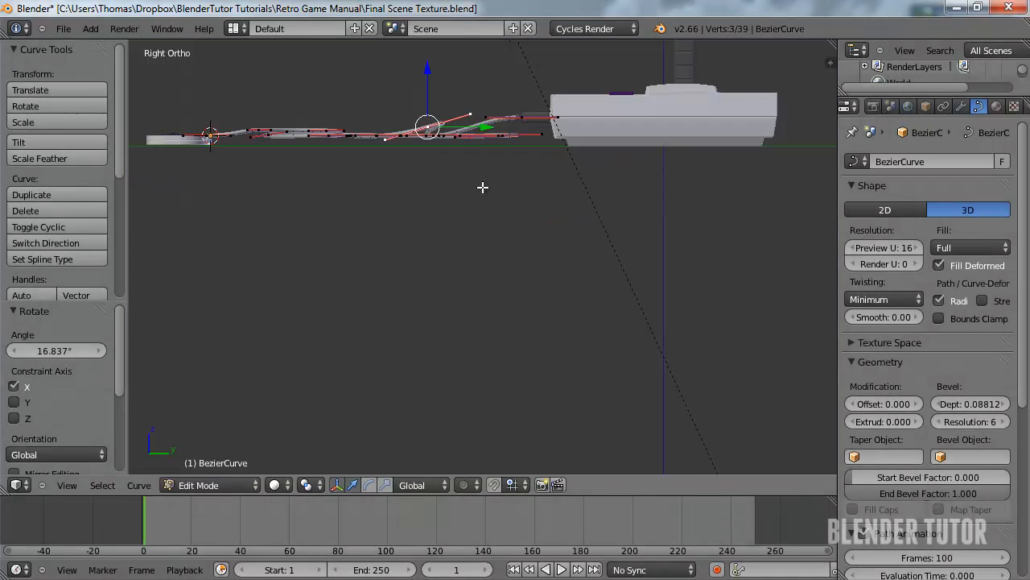
pyautogui.keyDown('shift'); pyautogui.moveTo(449, 131); pyautogui.dragTo(494, 249, button='middle'); pyautogui.keyUp('shift')
pyautogui.scroll(9, 495, 249)
pyautogui.keyDown('shift'); pyautogui.moveTo(459, 219); pyautogui.dragTo(498, 268, button='middle'); pyautogui.keyUp('shift')
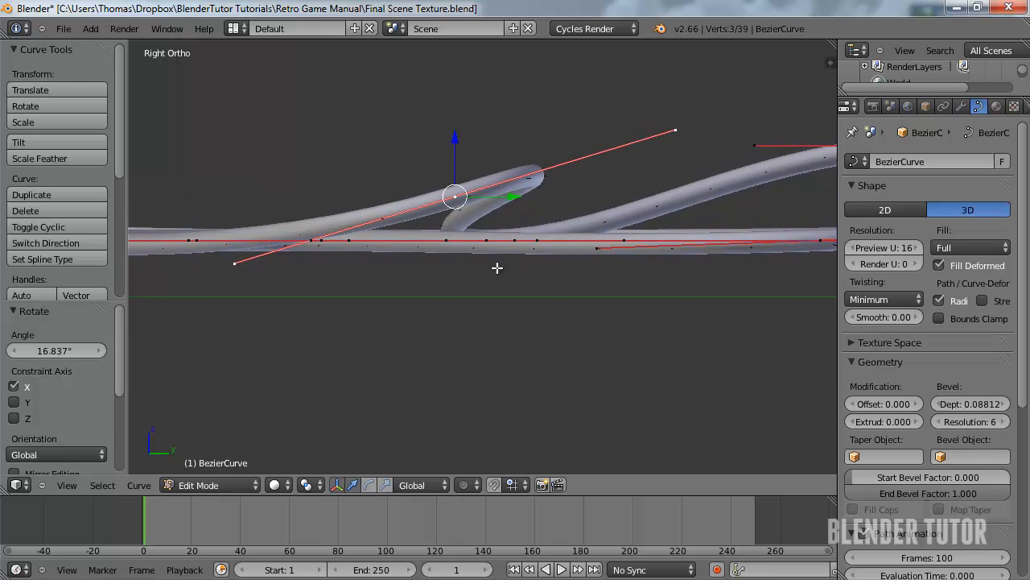
pyautogui.press('r')
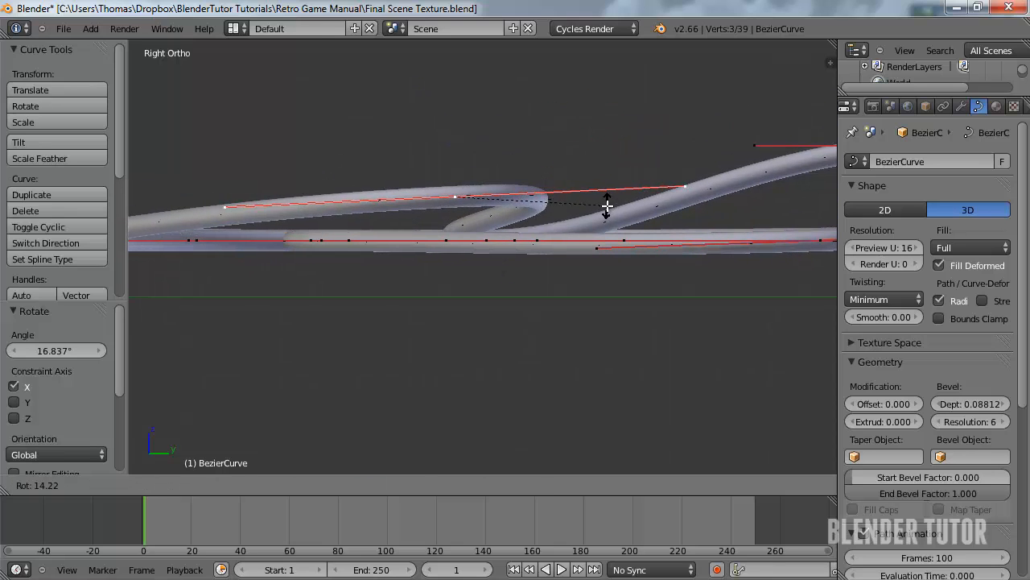
pyautogui.click(609, 207)
pyautogui.press('g')
pyautogui.click(601, 229)
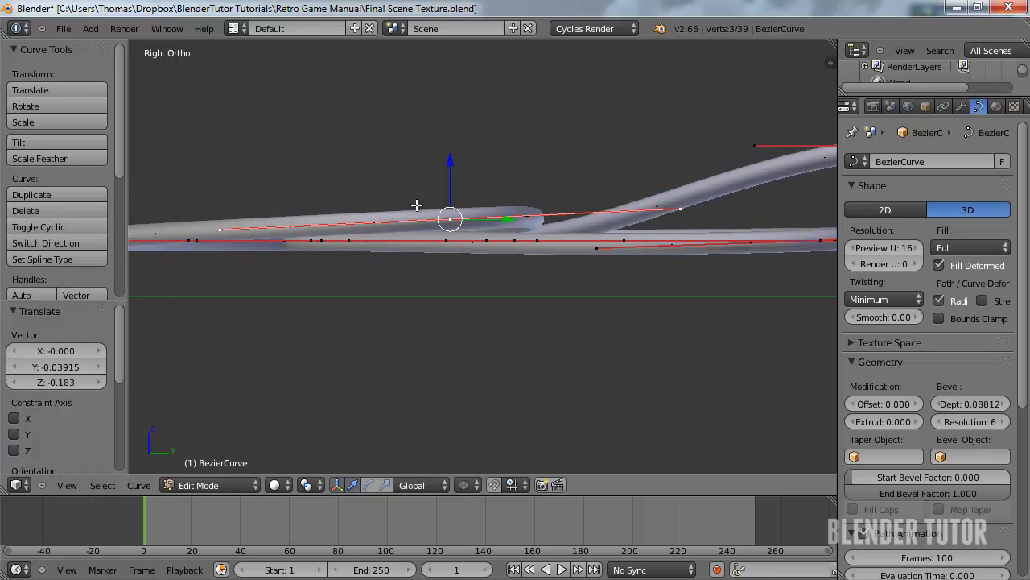
# Raise the control point at the cable's leftmost bend about 0.32 along Z
pyautogui.moveTo(418, 207); pyautogui.dragTo(301, 231, button='middle')
pyautogui.scroll(-3, 289, 238)
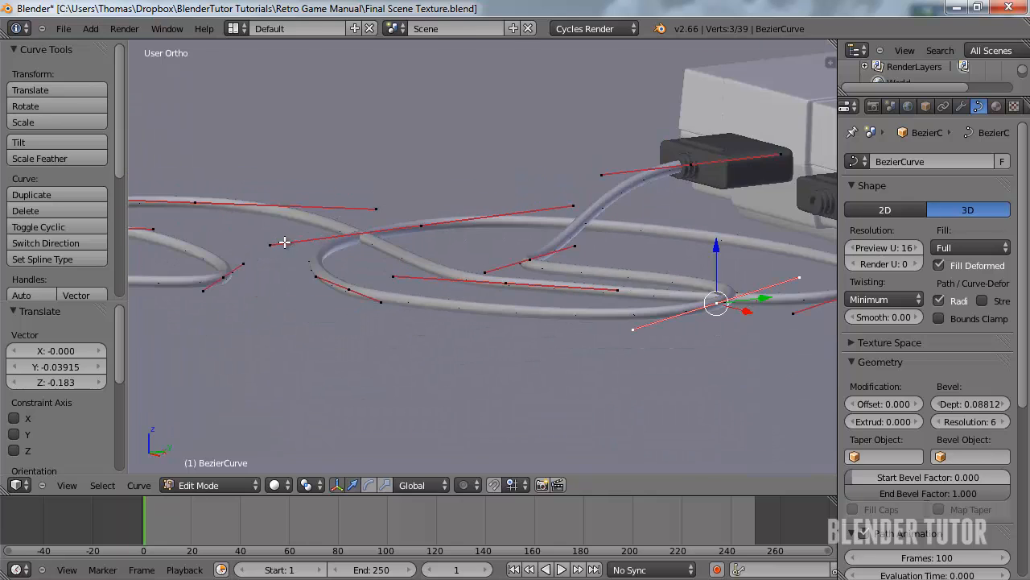
pyautogui.scroll(-3, 299, 219)
pyautogui.rightClick(315, 225)
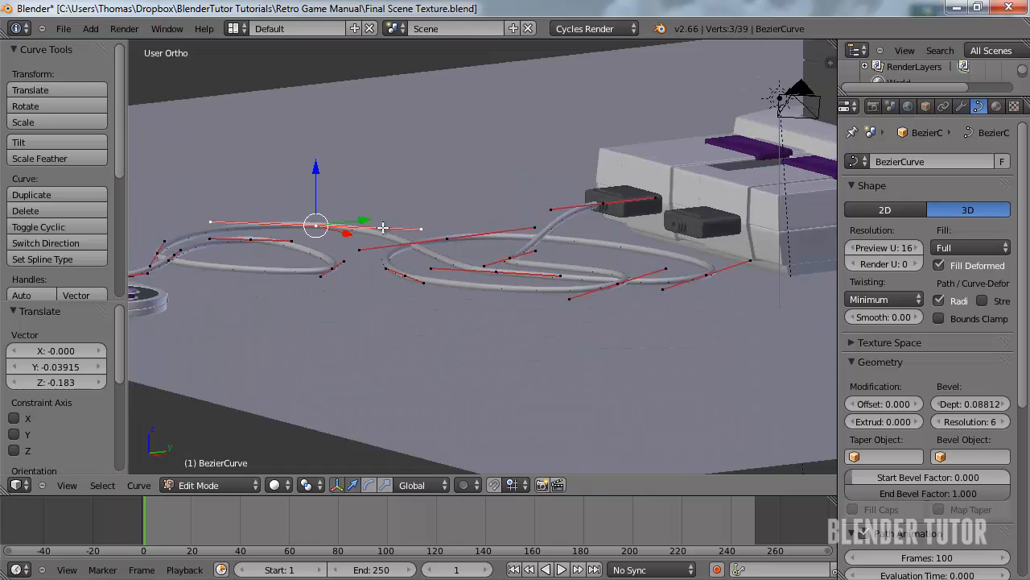
pyautogui.press('g')
pyautogui.press('z')
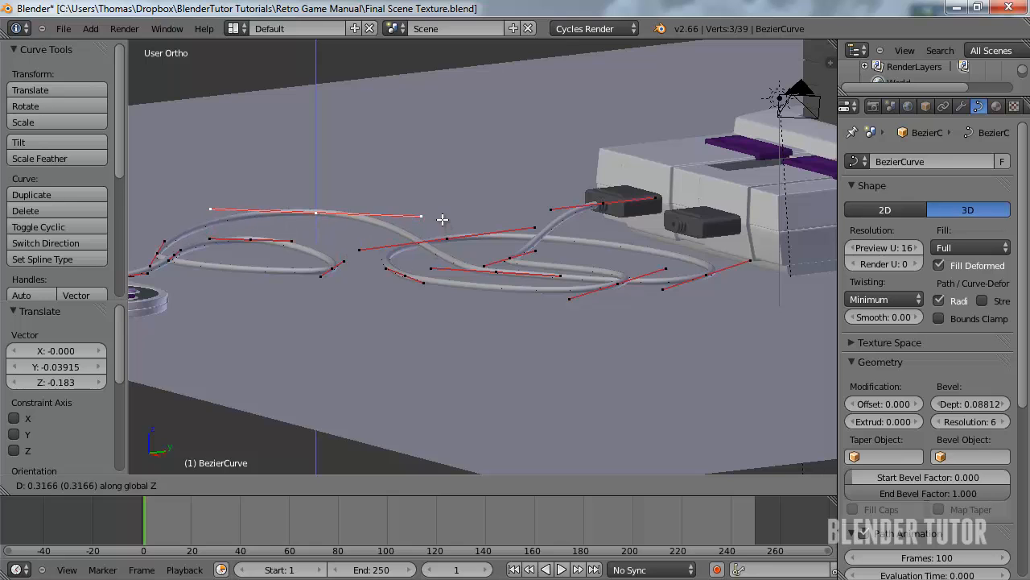
pyautogui.click(442, 219)
# Trackball-rotate the leftmost bend's handles by about -34 and -58 so the cable arches over itself
pyautogui.moveTo(442, 219); pyautogui.dragTo(380, 239, button='middle')
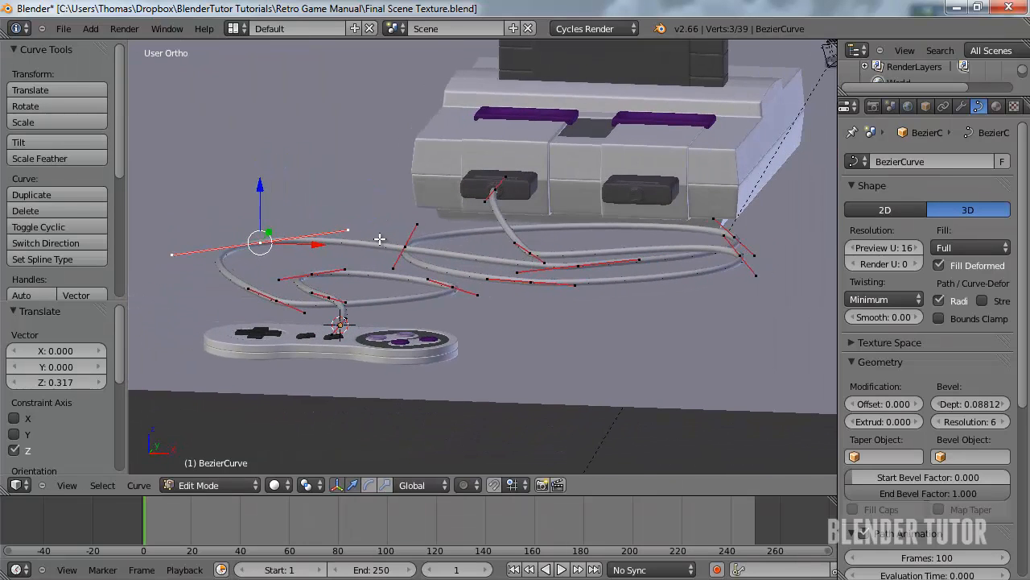
pyautogui.press('r')
pyautogui.press('r')
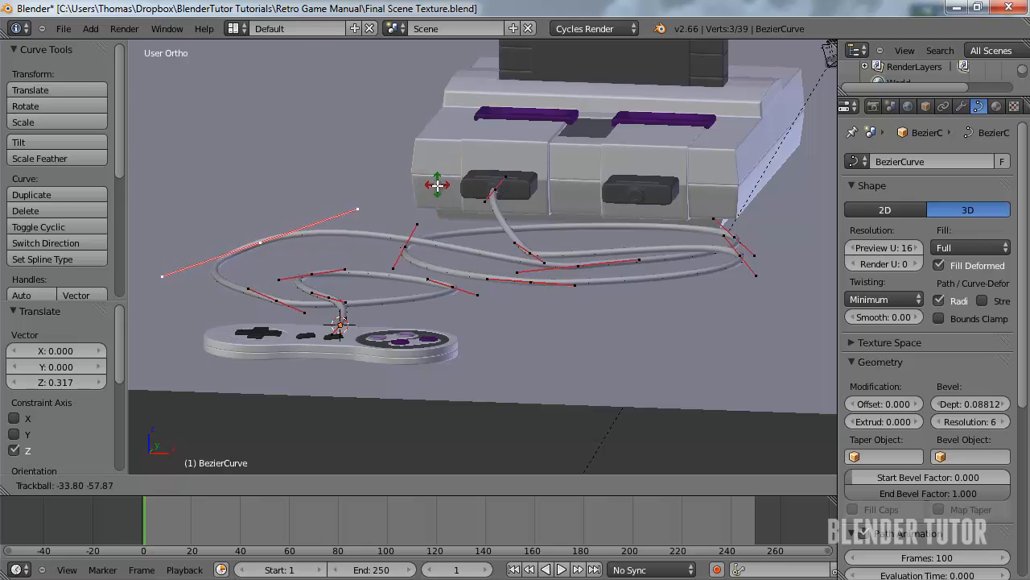
pyautogui.click(438, 185)
pyautogui.moveTo(381, 206); pyautogui.dragTo(463, 262, button='middle')
pyautogui.press('Tab')
# Lower the control point of the cable bend nearest the console about 0.33 along Z toward the floor
pyautogui.press('KP_3')
pyautogui.press('KP_3')
pyautogui.moveTo(646, 270); pyautogui.dragTo(644, 274, button='middle')
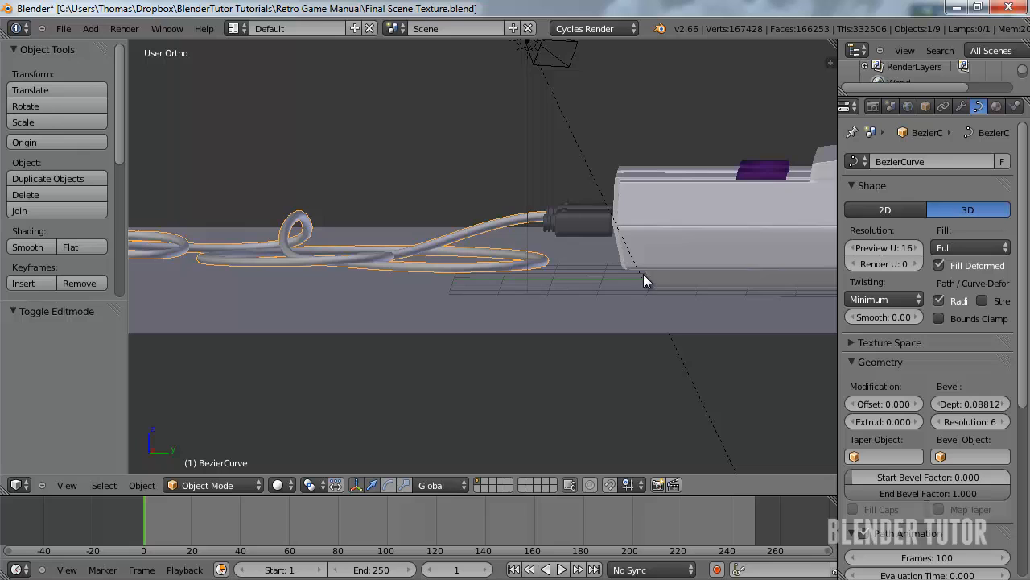
pyautogui.press('KP_3')
pyautogui.press('Tab')
pyautogui.rightClick(529, 251)
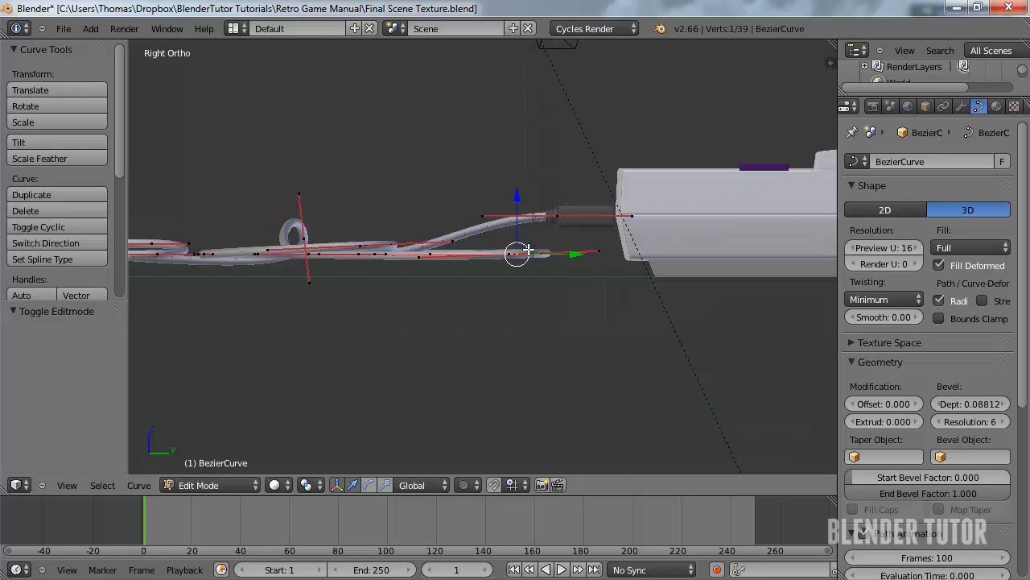
pyautogui.moveTo(529, 250); pyautogui.dragTo(527, 292, button='middle')
pyautogui.rightClick(513, 319)
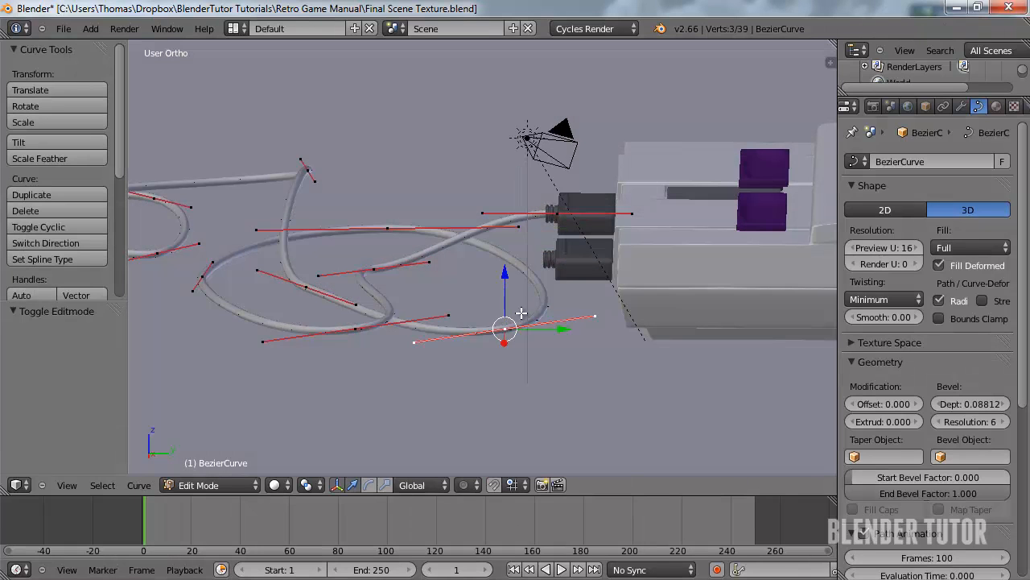
pyautogui.press('KP_3')
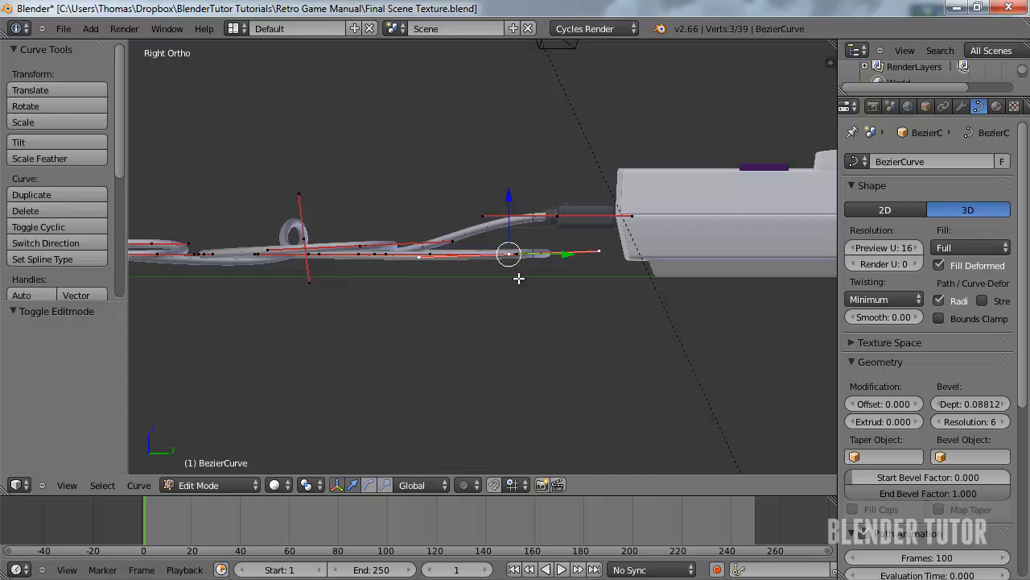
pyautogui.press('g')
pyautogui.press('z')
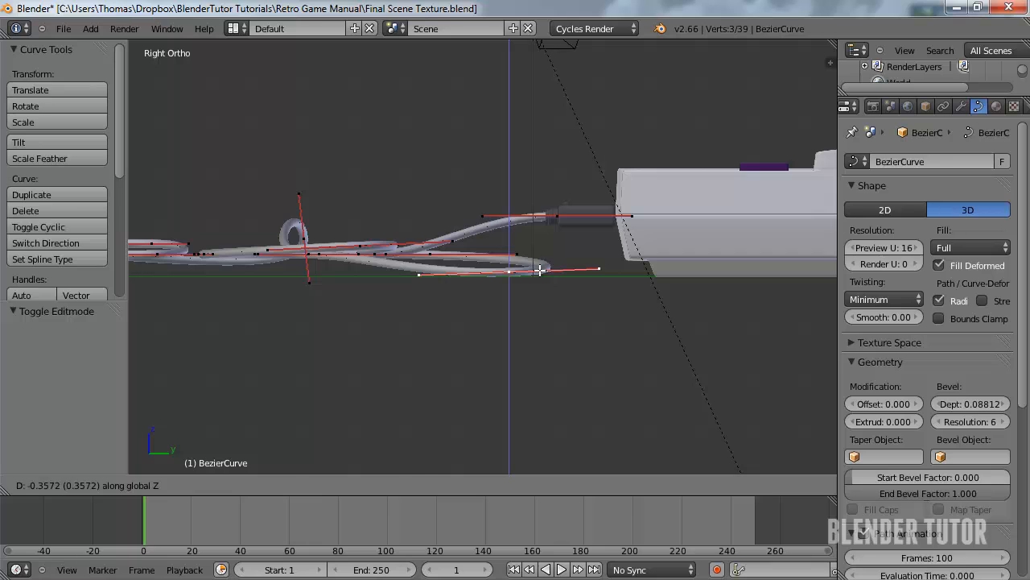
pyautogui.click(541, 272)
# Lower the control point of the large loop's bend near the controller about 0.4 along Z
pyautogui.keyDown('shift'); pyautogui.moveTo(272, 285); pyautogui.dragTo(605, 292, button='middle'); pyautogui.keyUp('shift')
pyautogui.keyDown('shift'); pyautogui.moveTo(430, 266); pyautogui.dragTo(450, 285, button='middle'); pyautogui.keyUp('shift')
pyautogui.scroll(2, 419, 282)
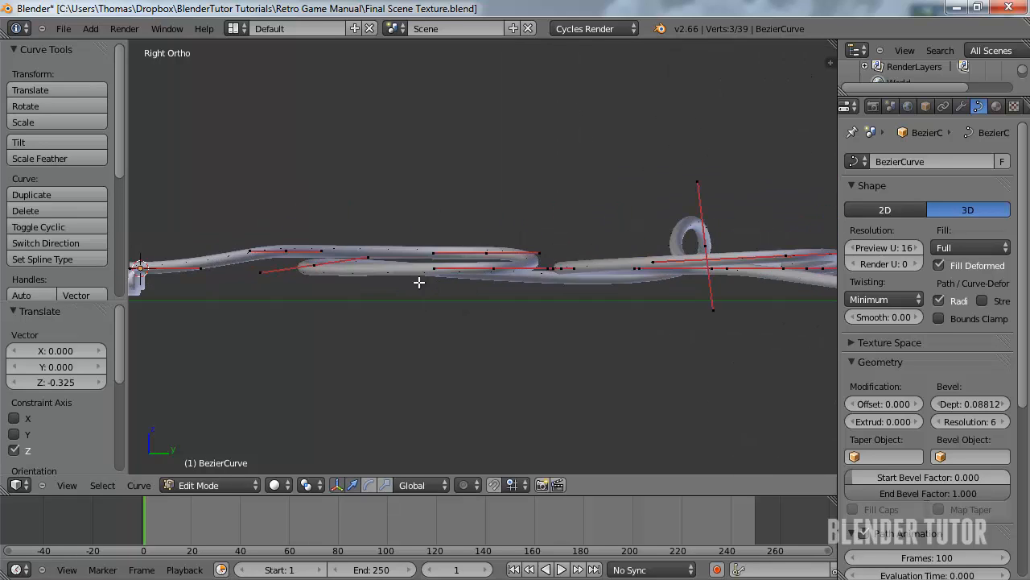
pyautogui.rightClick(332, 264)
pyautogui.press('g')
pyautogui.press('y')
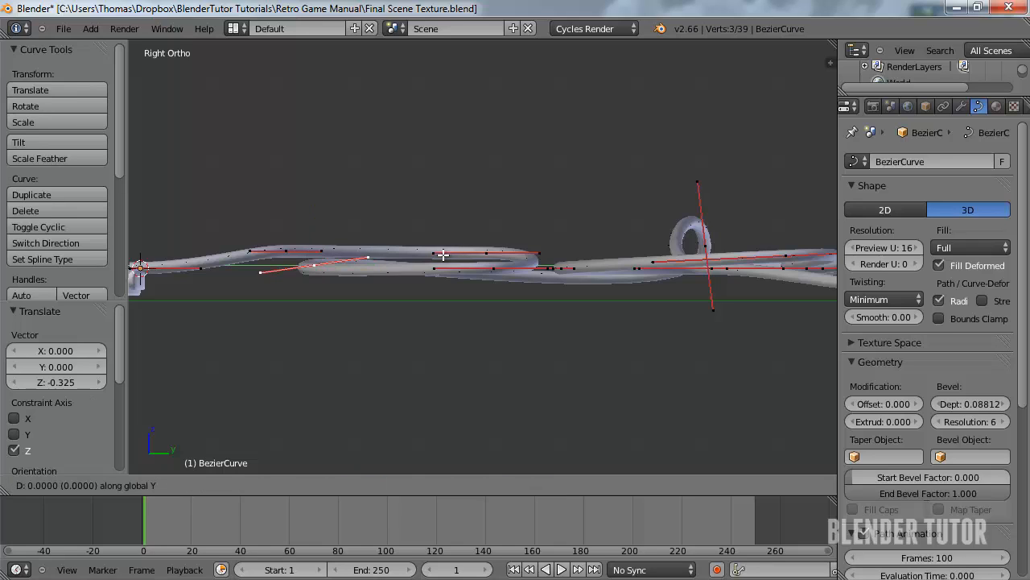
pyautogui.rightClick(416, 260)
pyautogui.press('g')
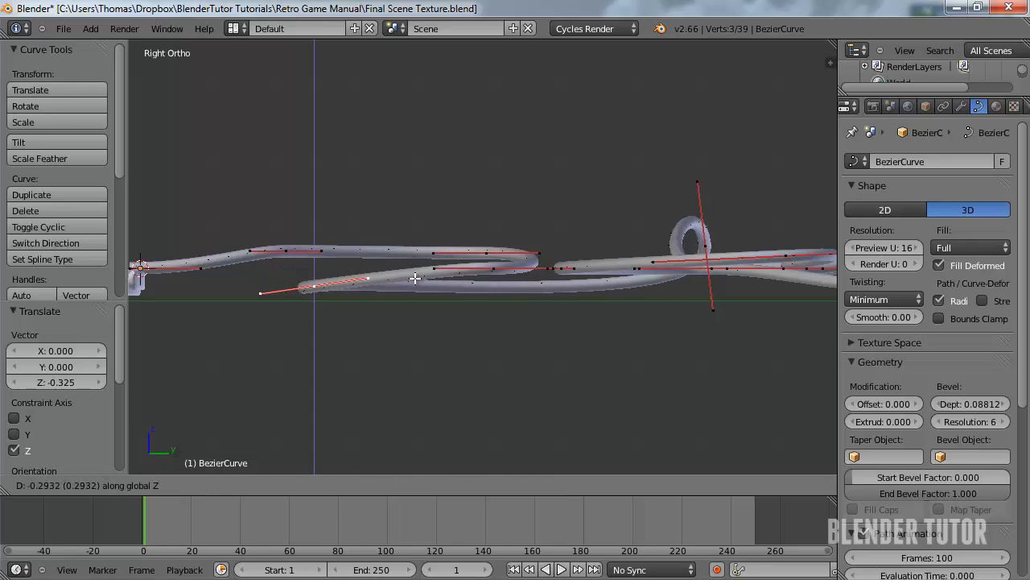
pyautogui.click(415, 284)
pyautogui.scroll(-3, 477, 284)
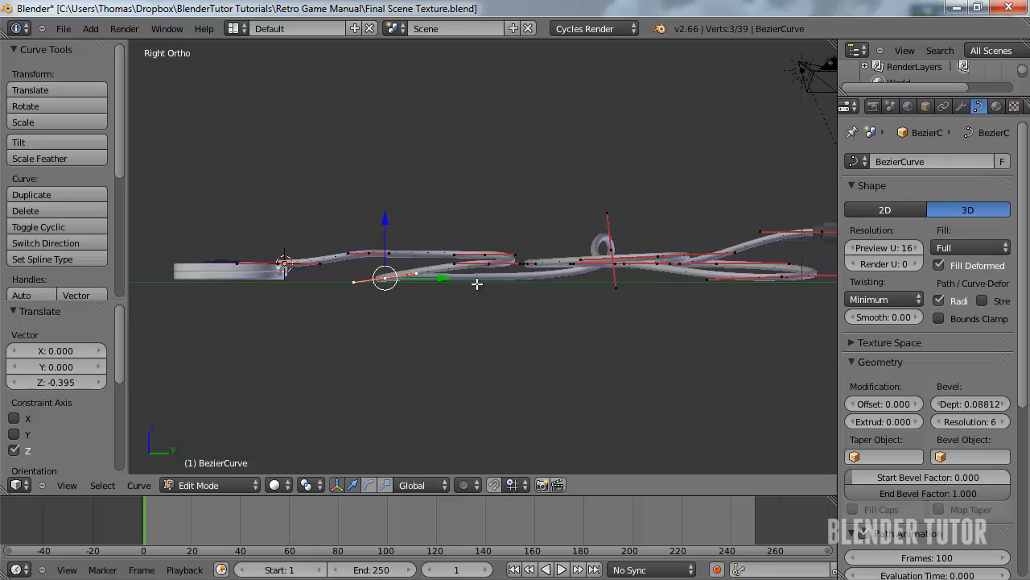
pyautogui.keyDown('shift'); pyautogui.moveTo(616, 272); pyautogui.dragTo(526, 282, button='middle'); pyautogui.keyUp('shift')
pyautogui.press('Tab')
pyautogui.scroll(-4, 483, 274)
pyautogui.moveTo(443, 265); pyautogui.dragTo(483, 293, button='middle')
pyautogui.moveTo(430, 232); pyautogui.dragTo(483, 249, button='middle')
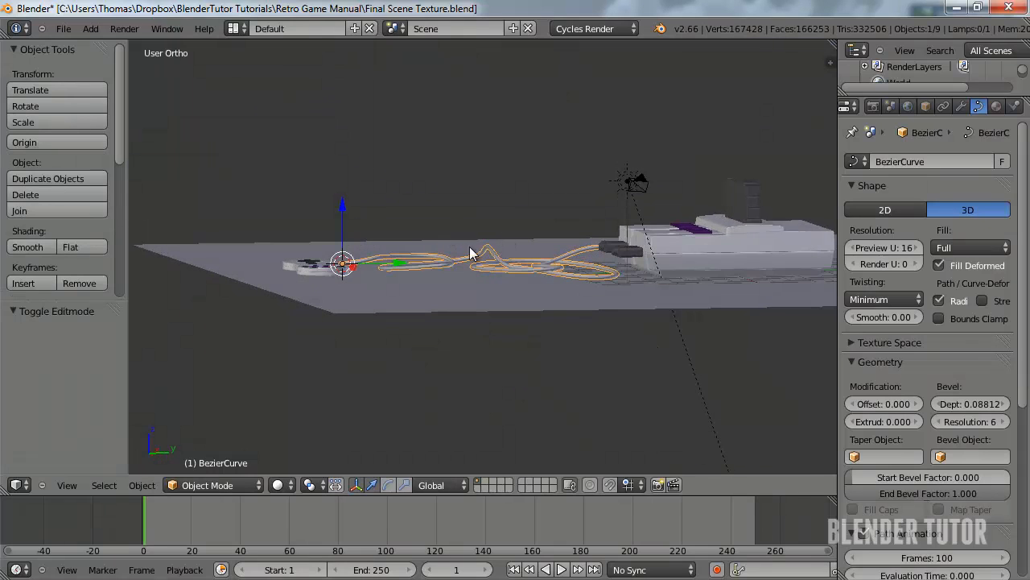
# Parent the cable curve to the SNES controller with the Object type
pyautogui.moveTo(555, 283); pyautogui.dragTo(421, 243, button='middle')
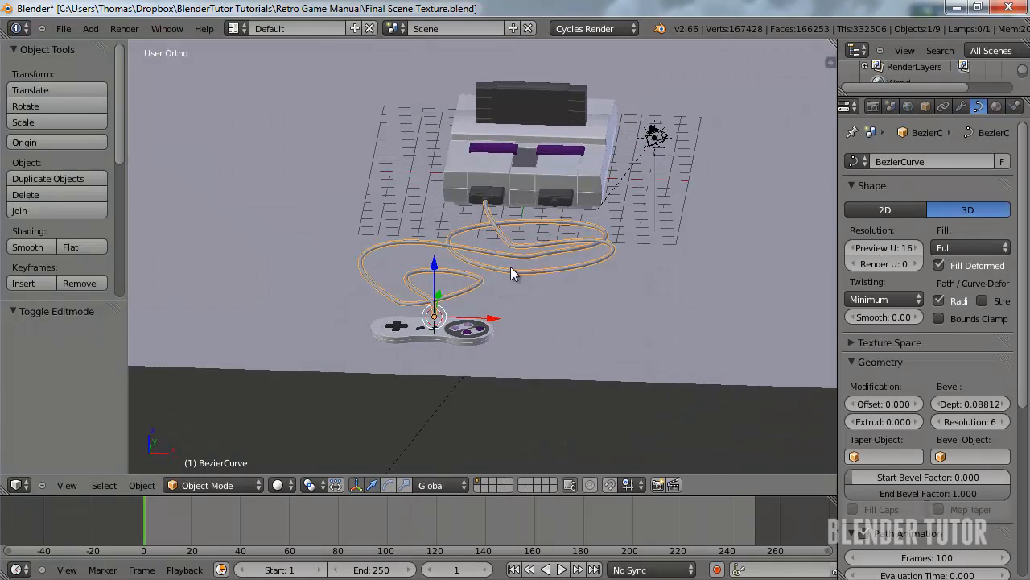
pyautogui.moveTo(490, 271); pyautogui.dragTo(508, 341, button='middle')
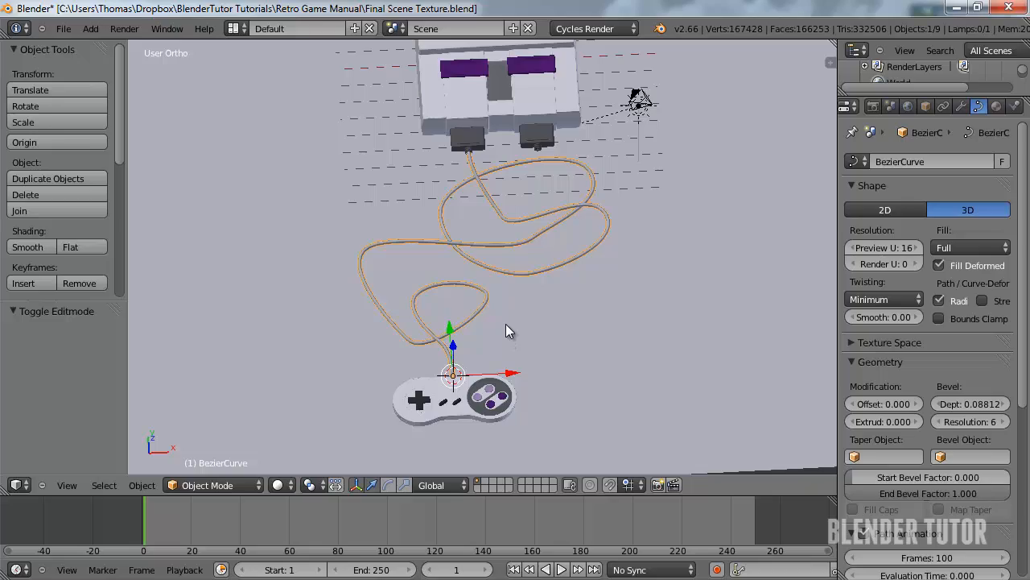
pyautogui.scroll(3, 506, 324)
pyautogui.moveTo(516, 300); pyautogui.dragTo(387, 244, button='middle')
pyautogui.keyDown('shift'); pyautogui.moveTo(567, 308); pyautogui.dragTo(422, 369, button='middle'); pyautogui.keyUp('shift')
pyautogui.keyDown('shift'); pyautogui.rightClick(398, 392); pyautogui.keyUp('shift')
pyautogui.keyDown('shift'); pyautogui.rightClick(447, 304); pyautogui.keyUp('shift')
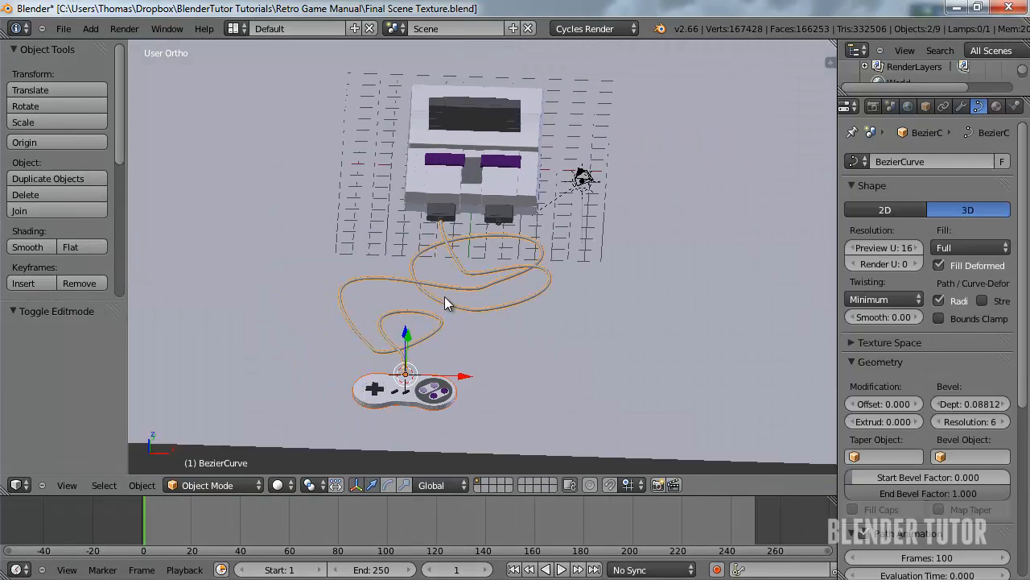
pyautogui.rightClick(379, 335)
pyautogui.rightClick(388, 381)
pyautogui.keyDown('shift'); pyautogui.rightClick(395, 345); pyautogui.keyUp('shift')
pyautogui.rightClick(403, 349)
pyautogui.rightClick(406, 355)
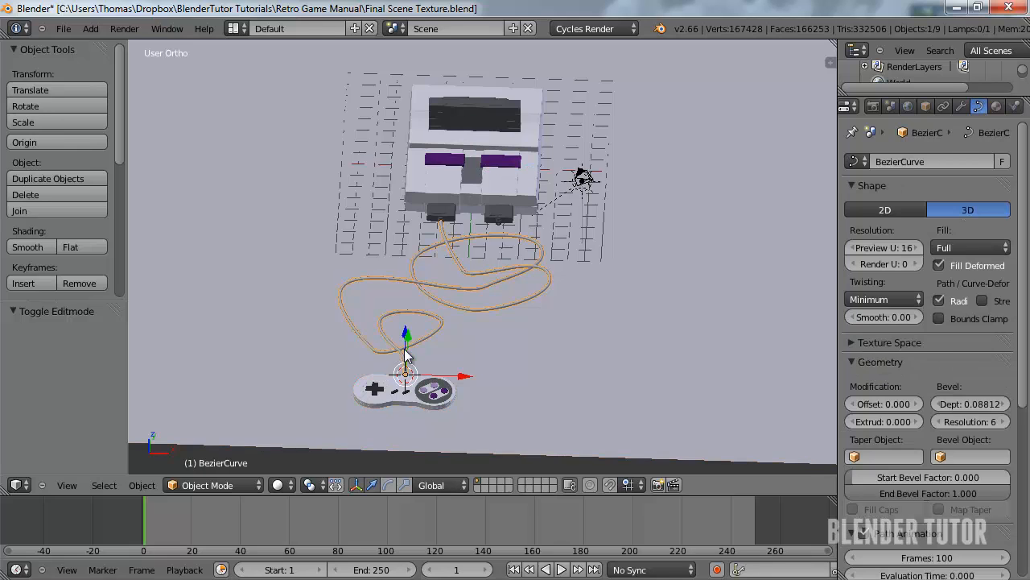
pyautogui.keyDown('shift'); pyautogui.rightClick(394, 391); pyautogui.keyUp('shift')
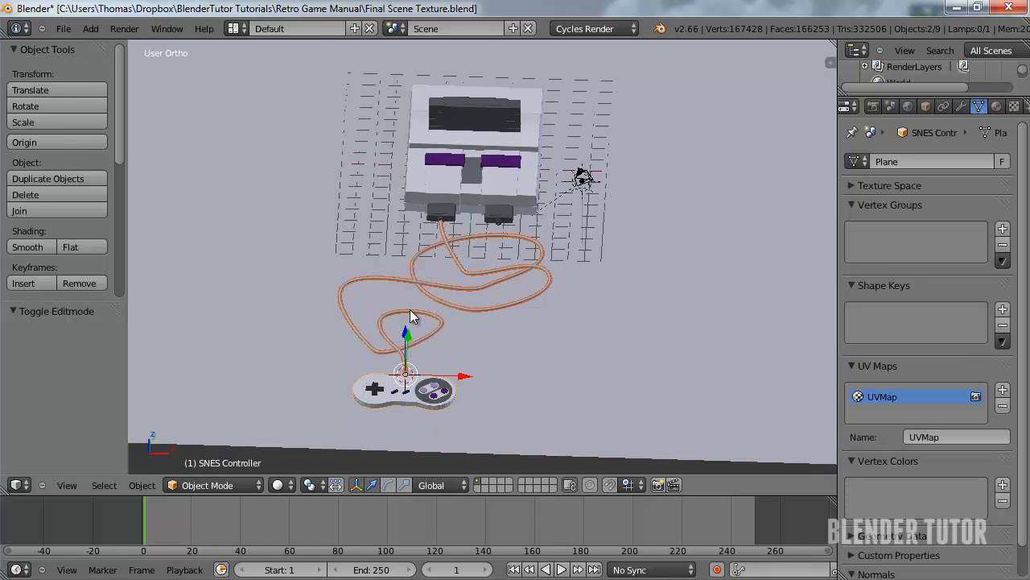
pyautogui.hotkey('ctrl', 'p')
pyautogui.click(347, 332)
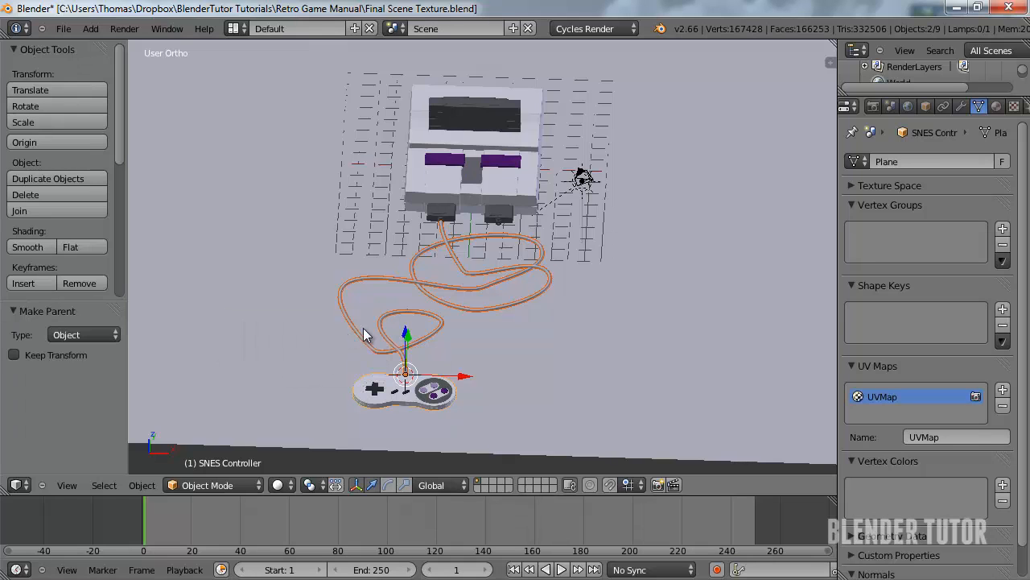
# Test-move the controller to check that the parented cable follows it
pyautogui.rightClick(398, 393)
pyautogui.press('g')
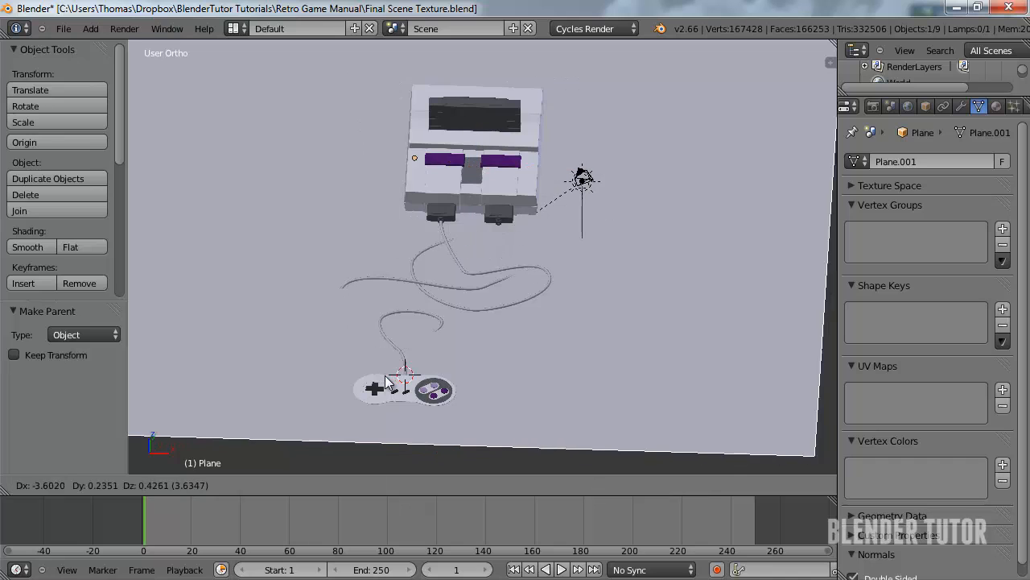
pyautogui.rightClick(444, 388)
pyautogui.rightClick(442, 389)
pyautogui.press('g')
pyautogui.rightClick(458, 393)
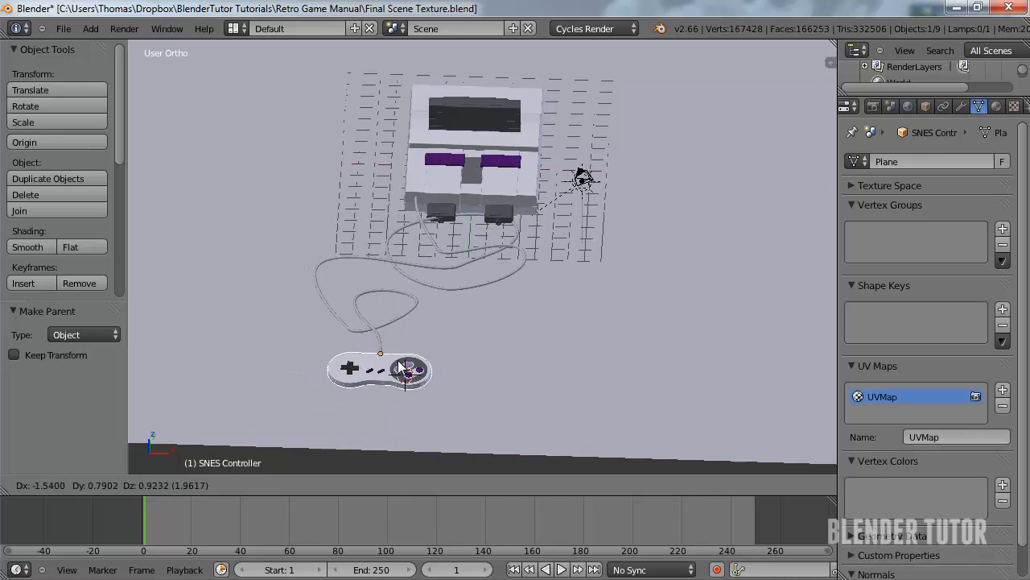
# Duplicate the controller together with its cable and offset the copy 9.445 along X
pyautogui.scroll(5, 464, 252)
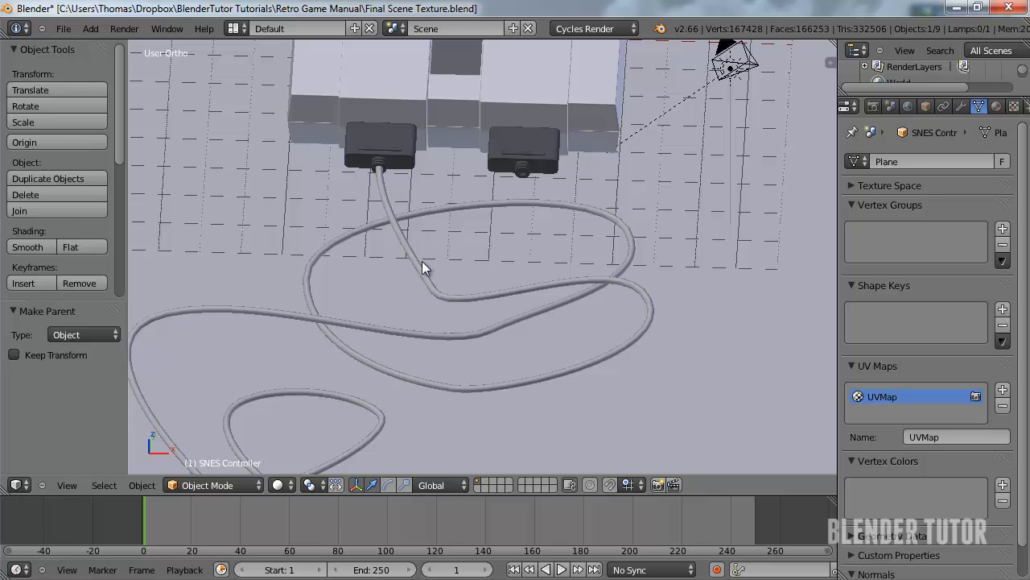
pyautogui.scroll(-3, 425, 268)
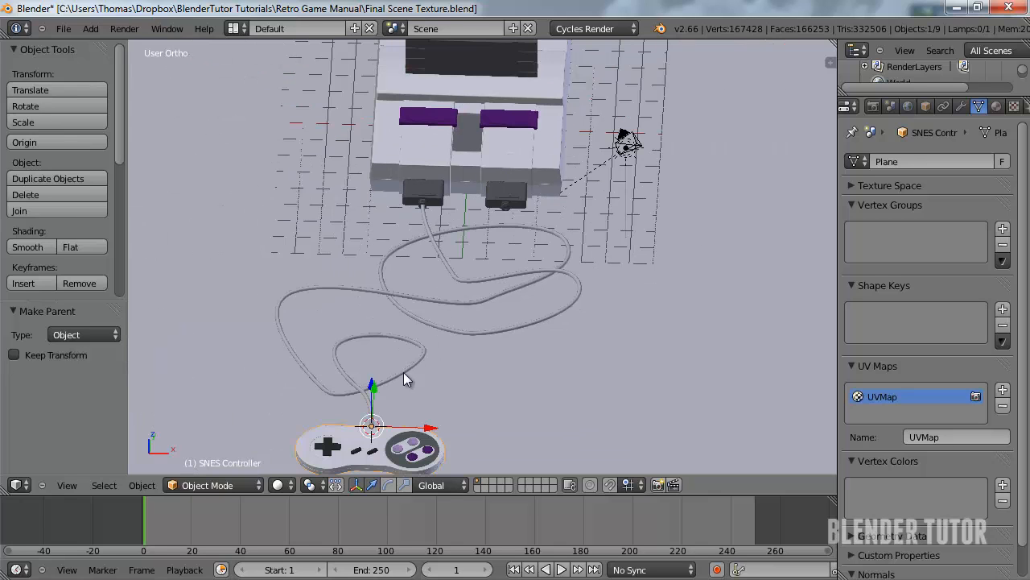
pyautogui.keyDown('shift'); pyautogui.rightClick(362, 384); pyautogui.keyUp('shift')
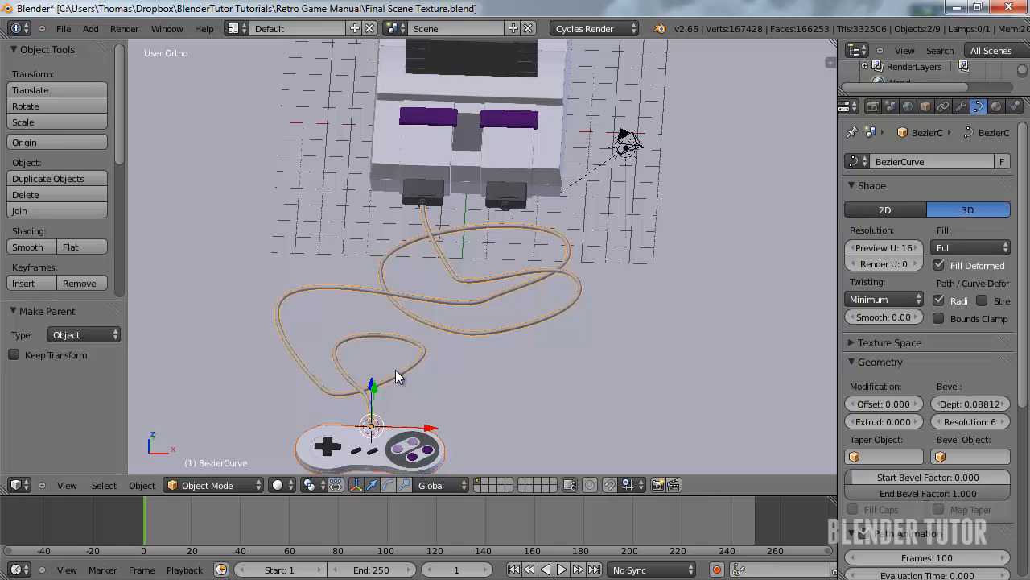
pyautogui.scroll(-4, 410, 364)
pyautogui.hotkey('shift', 'd')
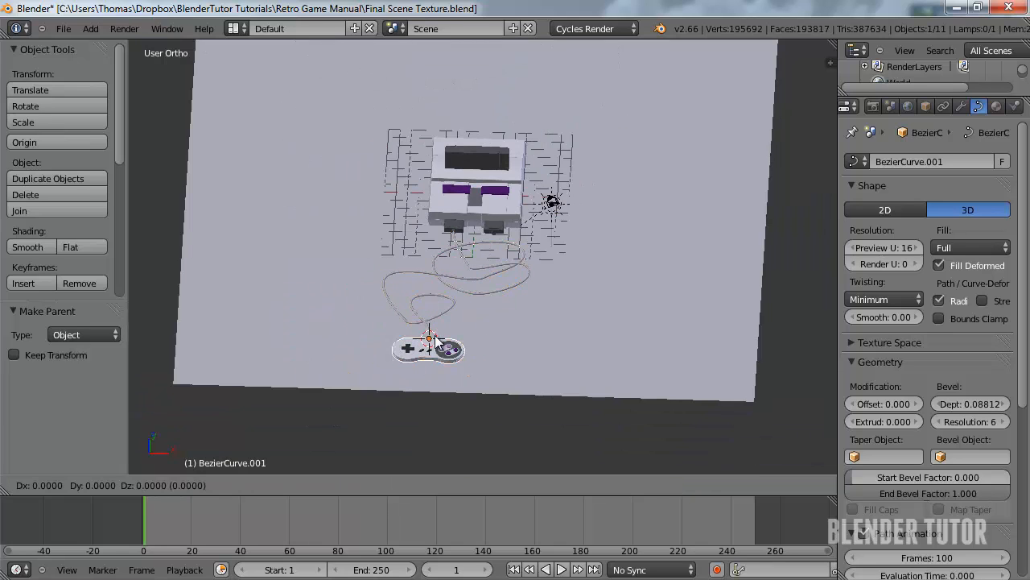
pyautogui.press('x')
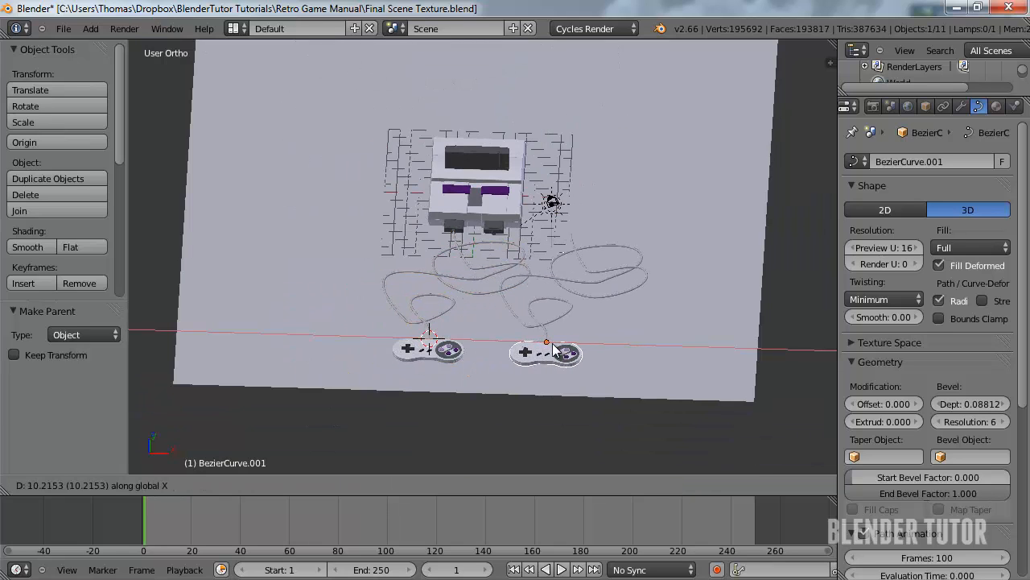
pyautogui.click(545, 348)
# Rotate the duplicated controller and cable 32.66° about Z and shift them 3.813 along X and 0.684 along Y
pyautogui.press('r')
pyautogui.press('z')
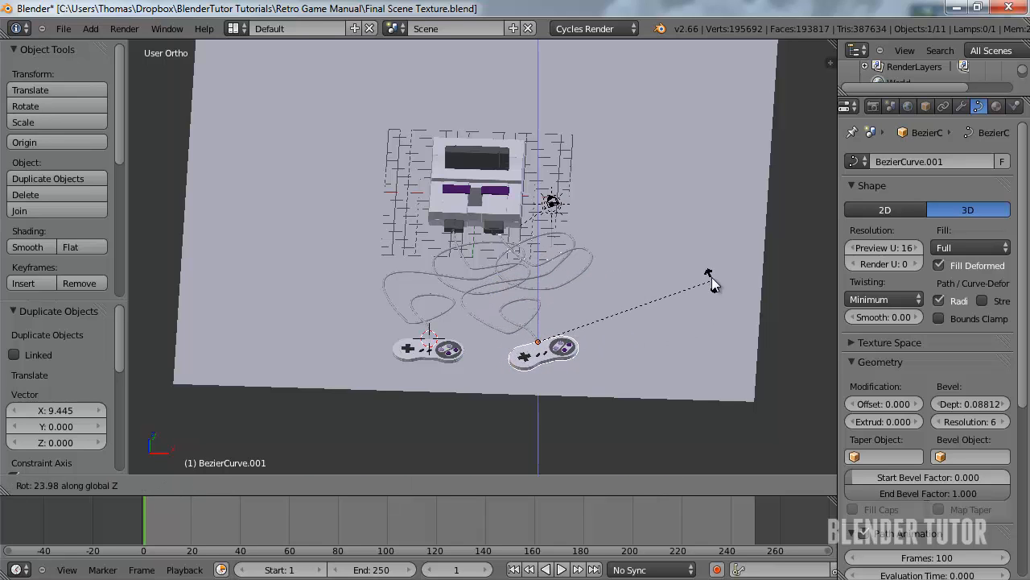
pyautogui.click(731, 245)
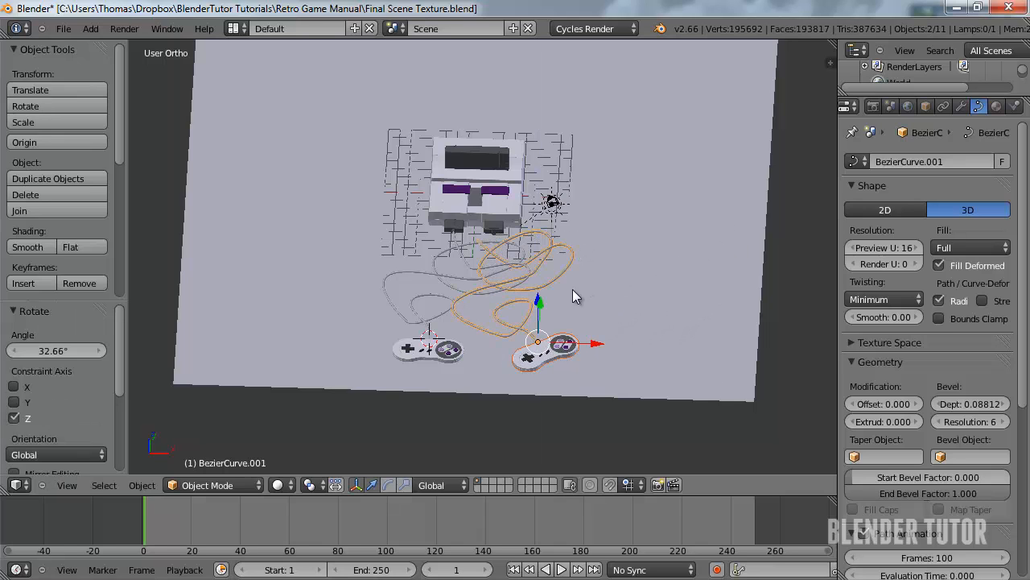
pyautogui.press('g')
pyautogui.hotkey('shift', 'z')
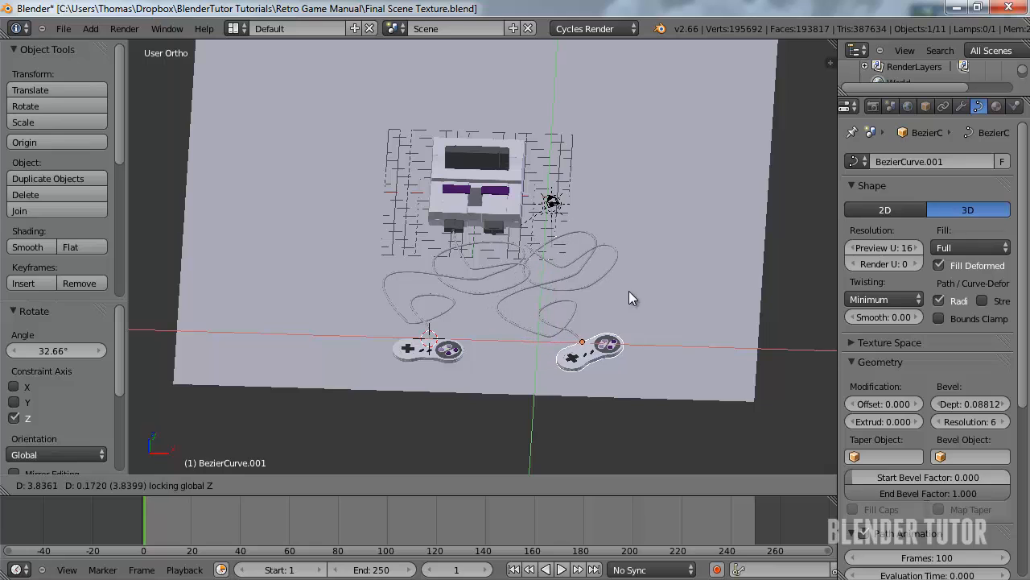
pyautogui.click(629, 288)
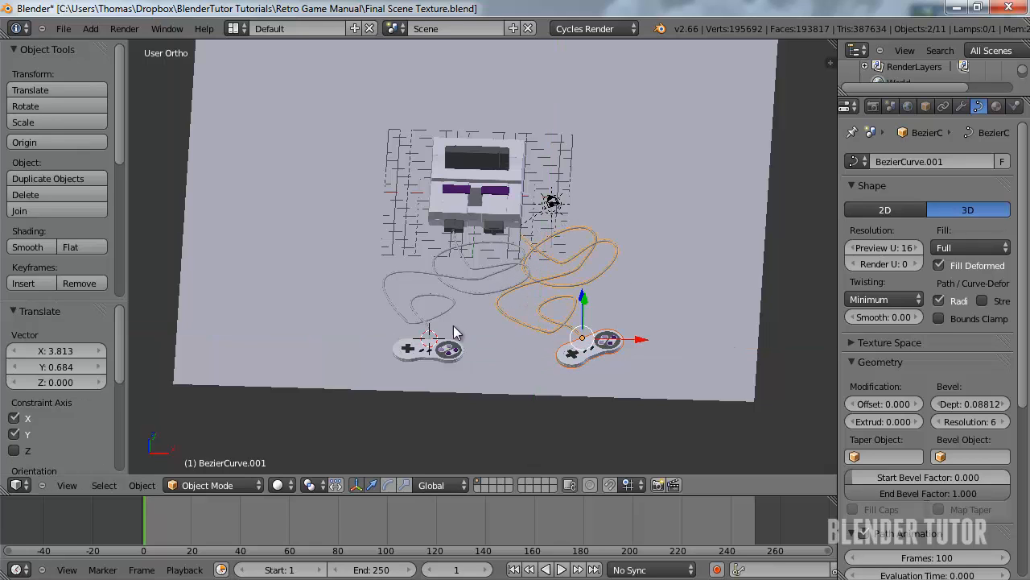
# Rotate the original controller about -16° around Z and move it -4.952 along X and -0.222 along Y
pyautogui.rightClick(435, 354)
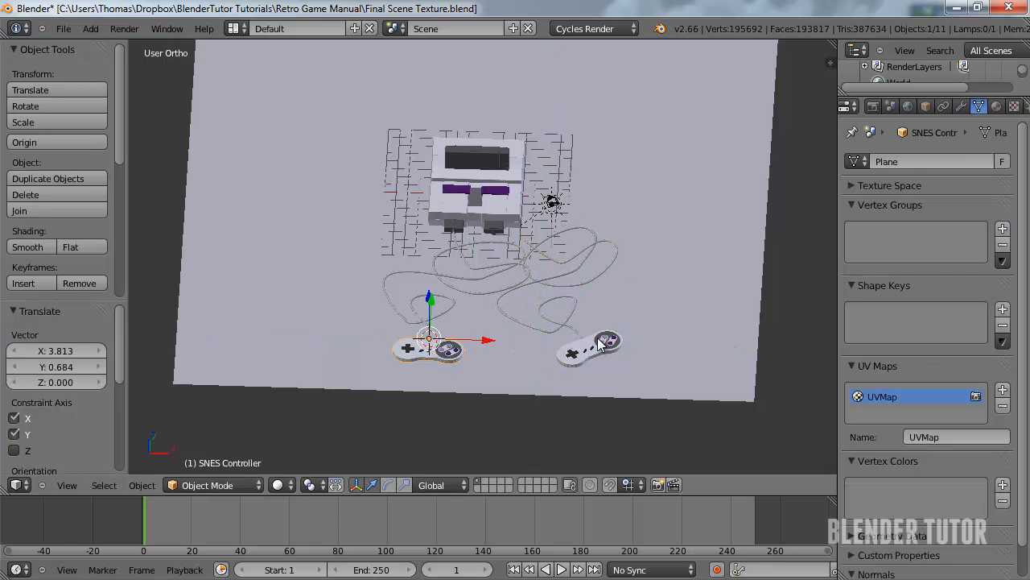
pyautogui.press('g')
pyautogui.press('r')
pyautogui.press('z')
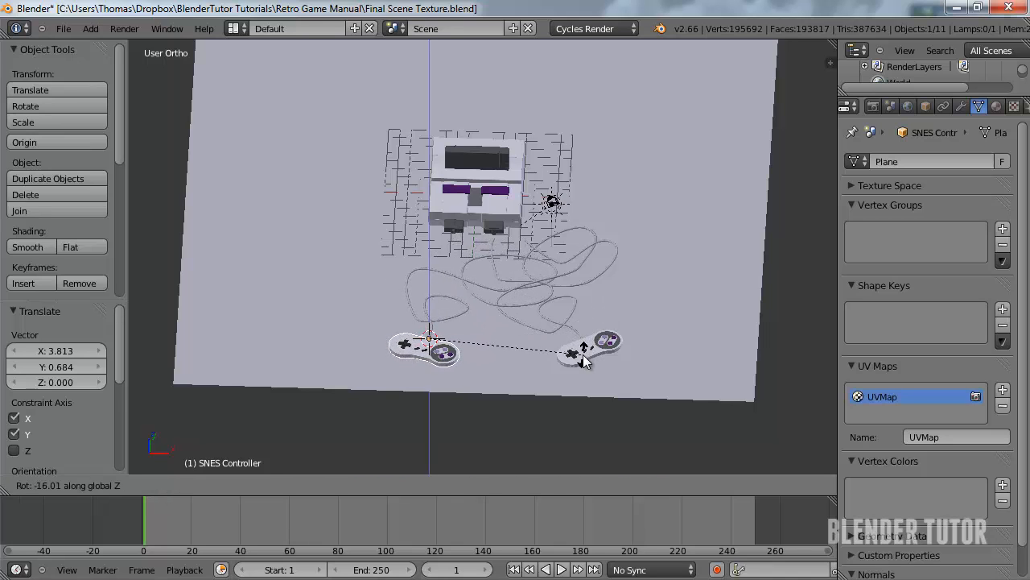
pyautogui.click(583, 355)
pyautogui.press('g')
pyautogui.click(505, 351)
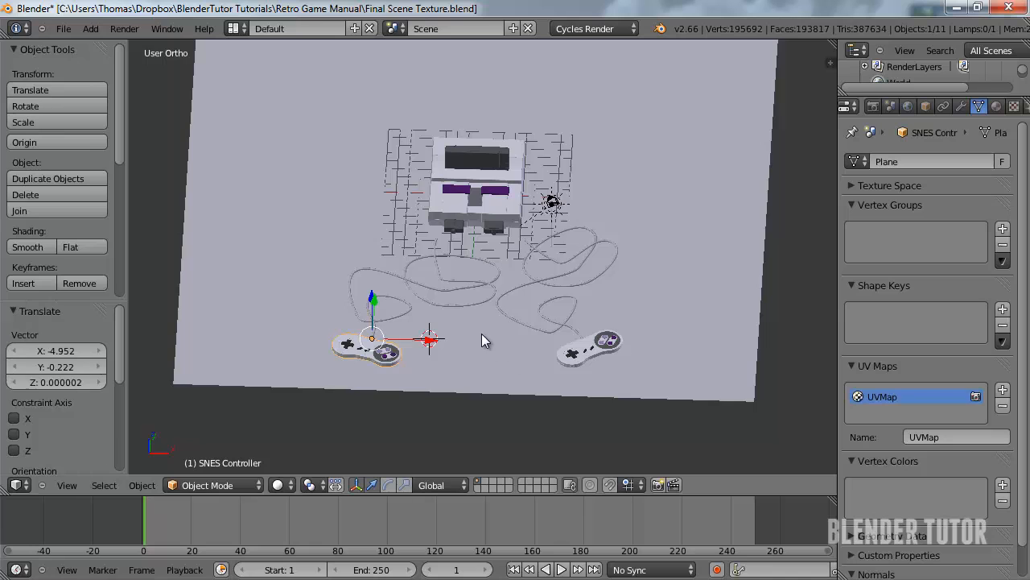
# Rotate the original cable's console-end point -14.727° and move it onto the left controller plug
pyautogui.scroll(2, 478, 332)
pyautogui.keyDown('shift'); pyautogui.moveTo(446, 301); pyautogui.dragTo(454, 338, button='middle'); pyautogui.keyUp('shift')
pyautogui.press('KP_7')
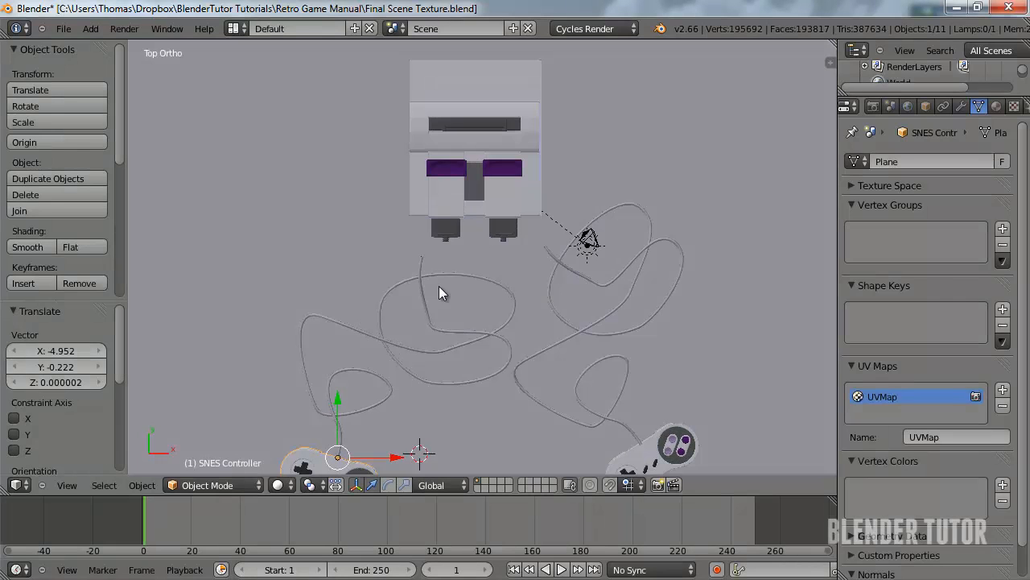
pyautogui.rightClick(424, 290)
pyautogui.press('Tab')
pyautogui.scroll(2, 395, 269)
pyautogui.rightClick(396, 272)
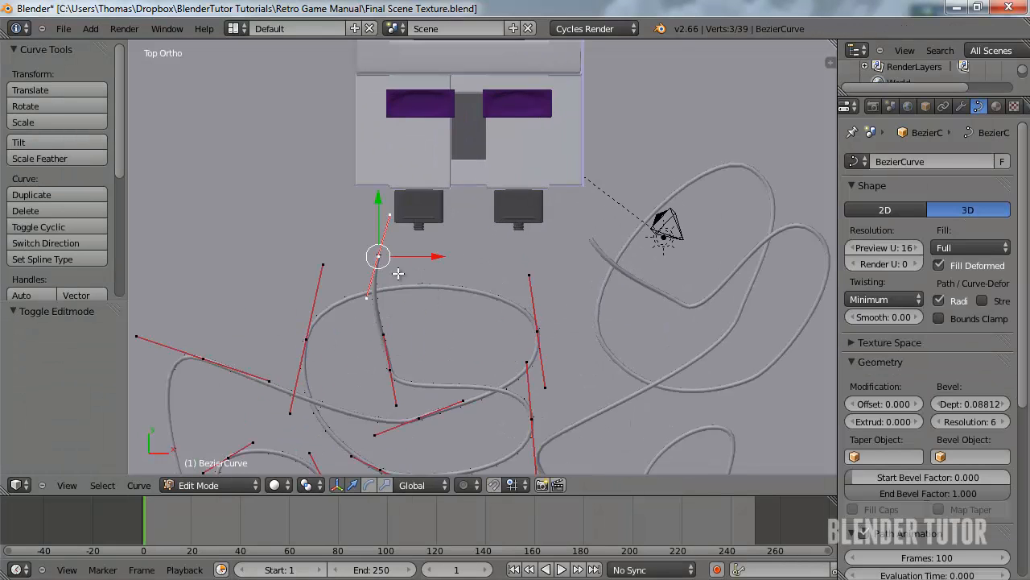
pyautogui.scroll(4, 472, 281)
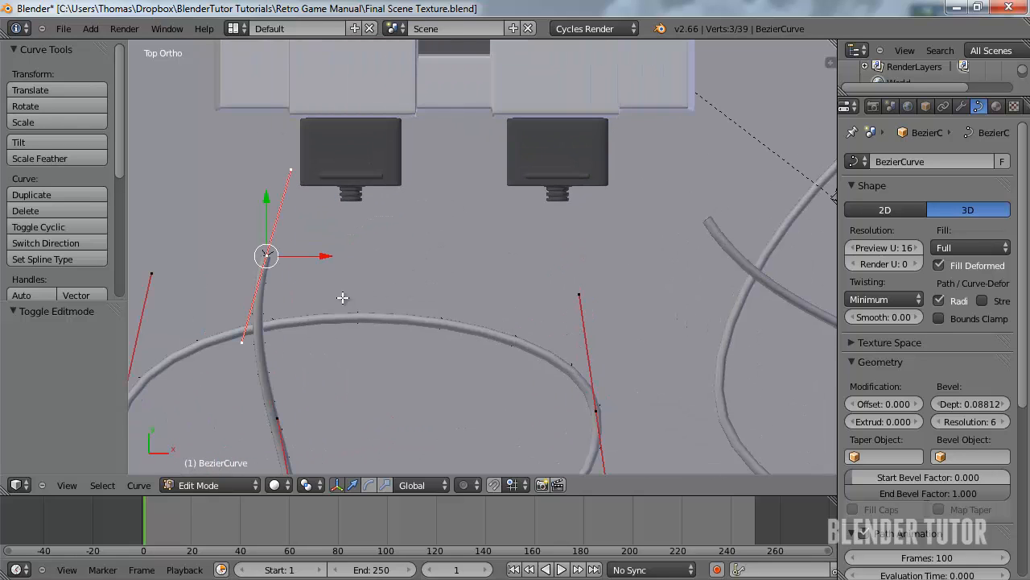
pyautogui.press('r')
pyautogui.click(418, 243)
pyautogui.press('g')
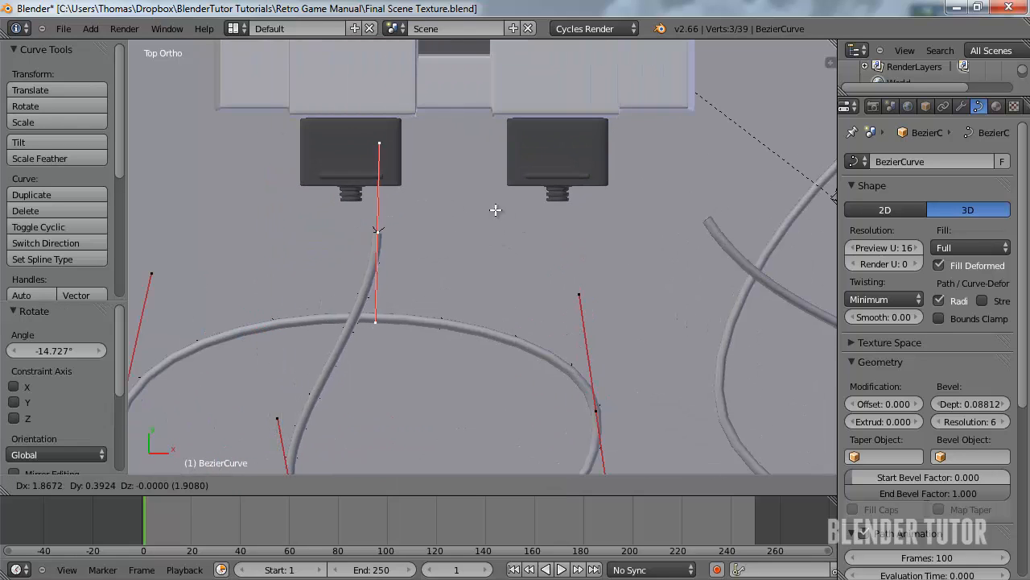
pyautogui.click(487, 185)
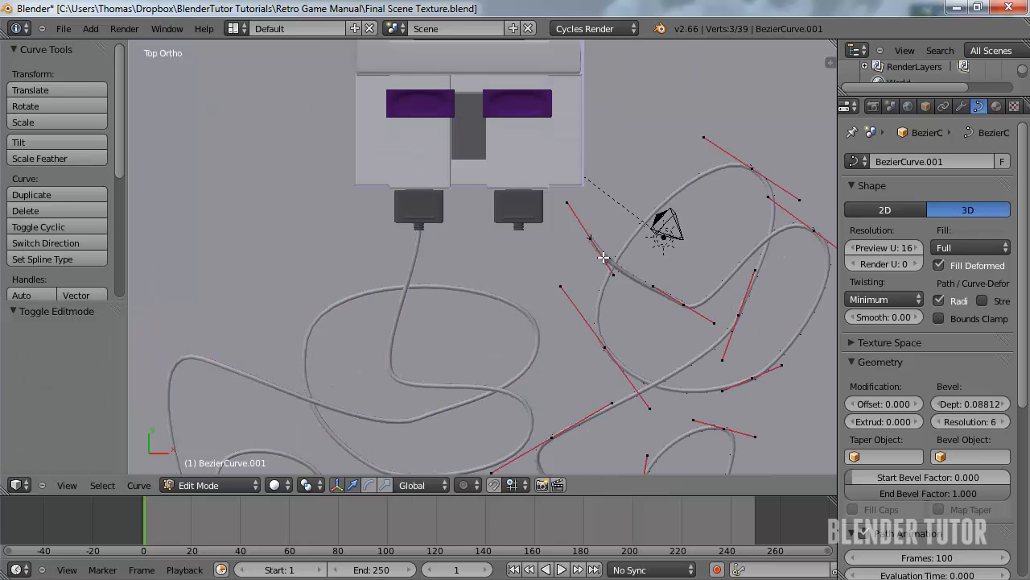
# Align the duplicated cable's console-end point with the right plug, scaling its handles by 1.512 and fitting it onto the plug's tip
pyautogui.rightClick(599, 252)
pyautogui.press('g')
pyautogui.press('r')
pyautogui.press('s')
pyautogui.scroll(7, 647, 266)
pyautogui.keyDown('shift'); pyautogui.moveTo(649, 229); pyautogui.dragTo(352, 368, button='middle'); pyautogui.keyUp('shift')
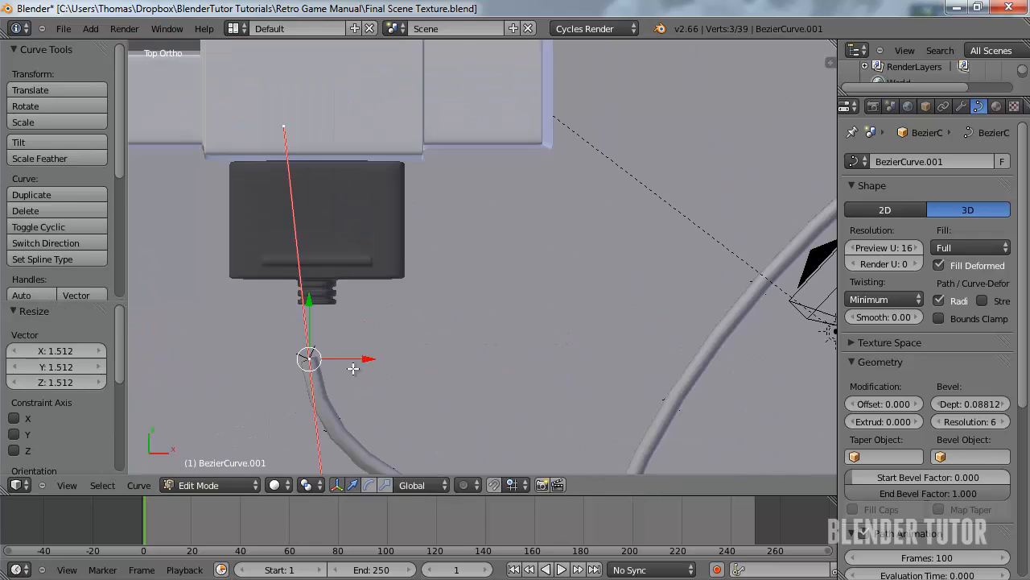
pyautogui.press('g')
pyautogui.click(310, 298)
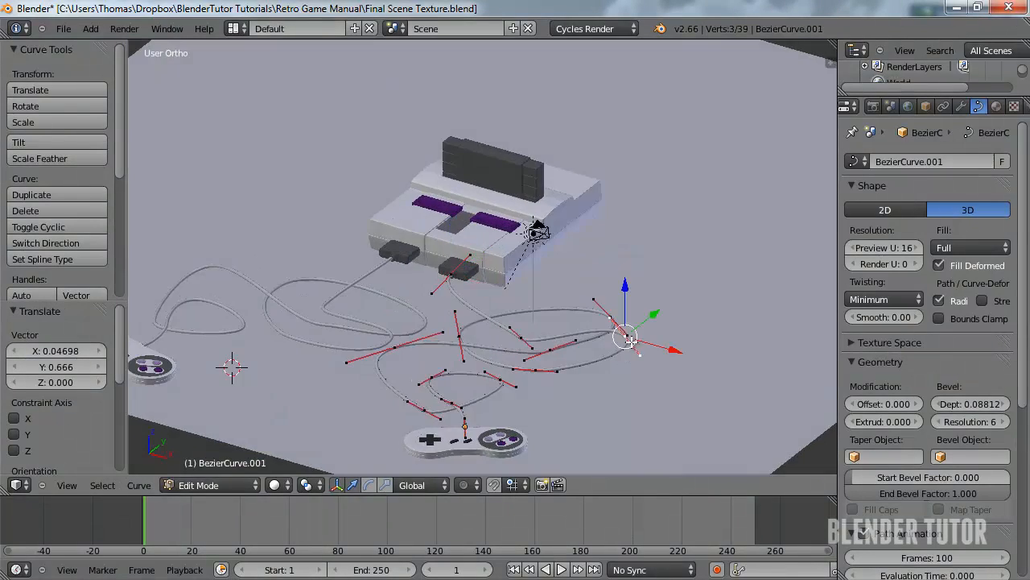
# Reposition the duplicated cable's rightmost bend point and move the large loop's lower point -0.646 along X and -1.576 along Y
pyautogui.press('r')
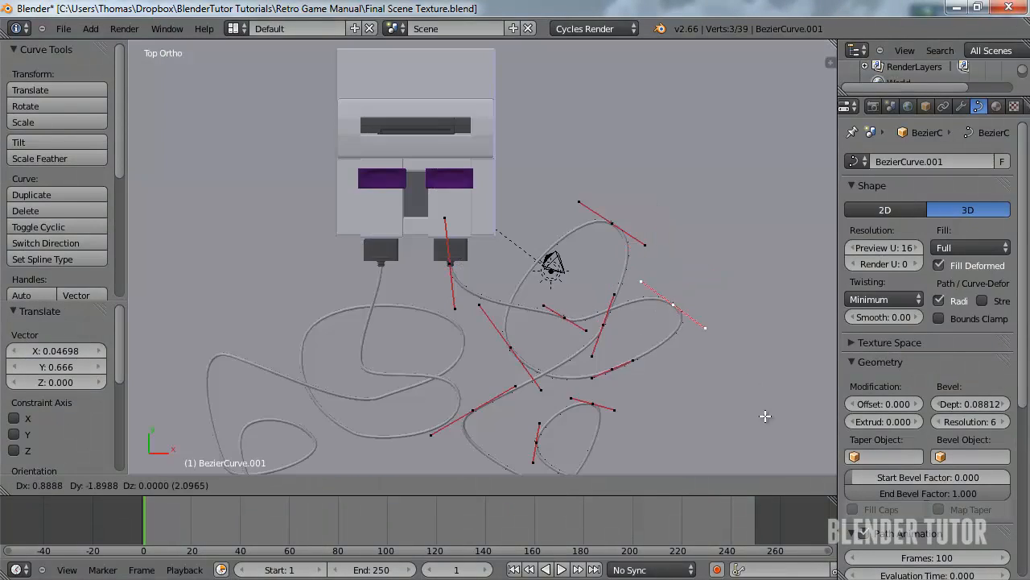
pyautogui.click(740, 431)
pyautogui.rightClick(612, 371)
pyautogui.press('r')
pyautogui.press('s')
pyautogui.press('g')
pyautogui.click(697, 506)
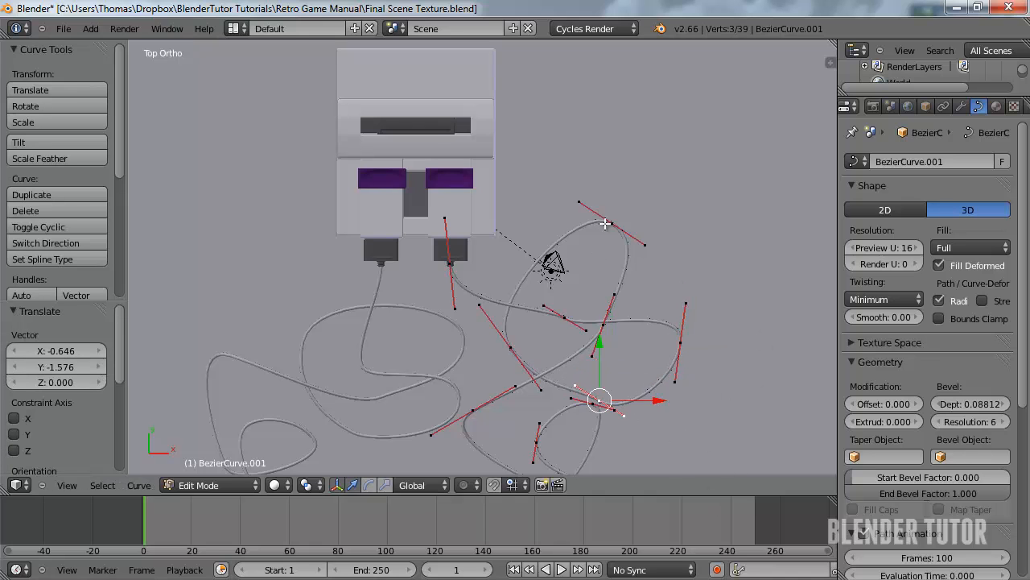
# Move the duplicated cable's uppermost loop point closer to the console and rotate its handles -58.712°
pyautogui.rightClick(609, 224)
pyautogui.press('g')
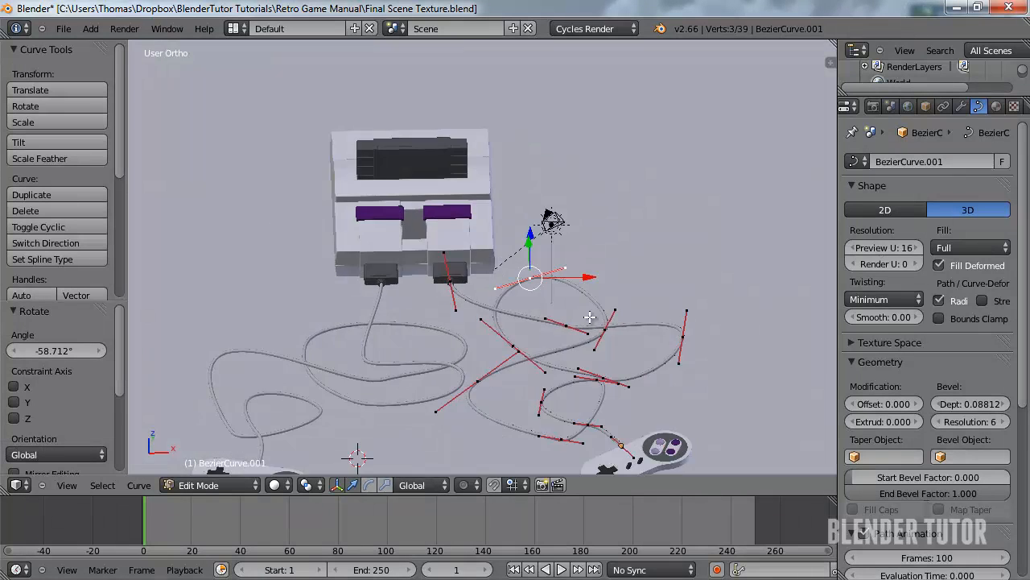
pyautogui.scroll(3, 552, 223)
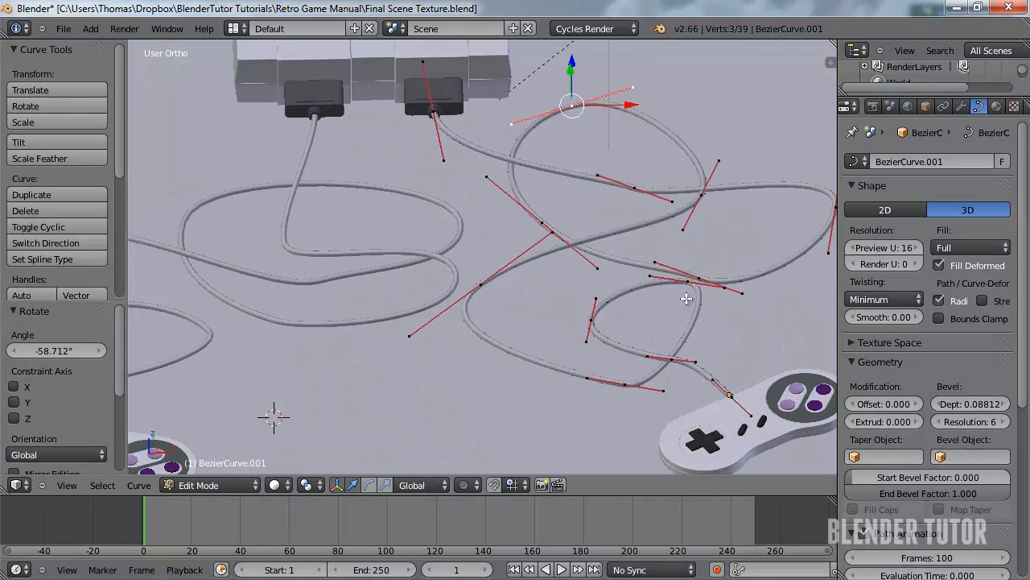
# Move the upper point of the small loop near the duplicated controller outward, rotate it -53.056° about Z and enlarge its handles
pyautogui.press('g')
pyautogui.click(724, 320)
pyautogui.press('r')
pyautogui.click(817, 310)
pyautogui.press('s')
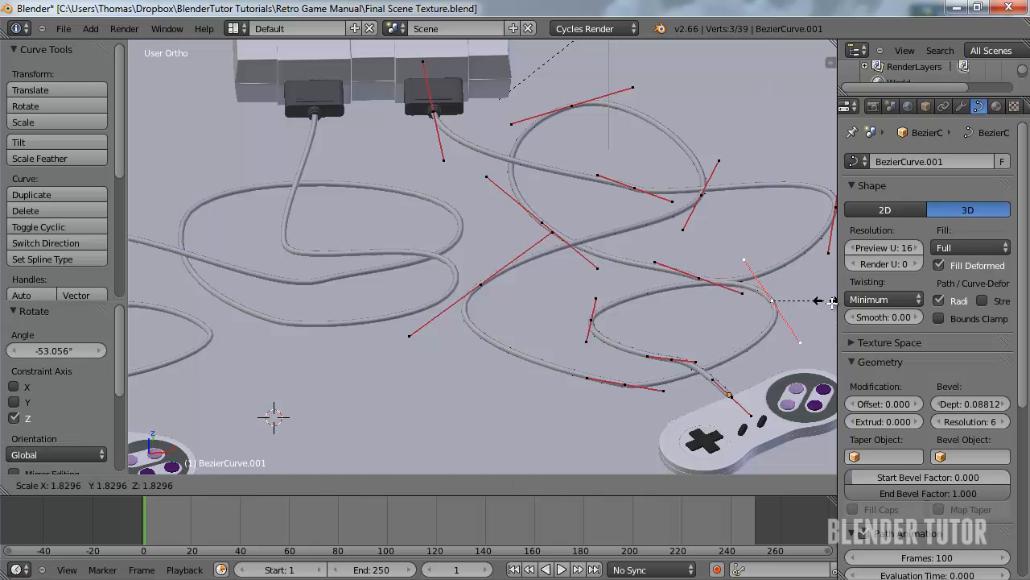
pyautogui.click(793, 290)
# Rotate the cable point just before the duplicated controller about Z and move it 0.883, 0.615 and 0.776 along X, Y and Z
pyautogui.press('r')
pyautogui.press('z')
pyautogui.click(792, 364)
pyautogui.press('g')
pyautogui.click(822, 329)
# Slide the small loop's inner point across the floor toward the large loop and scale the handles of the point near the controller by 1.342
pyautogui.rightClick(592, 321)
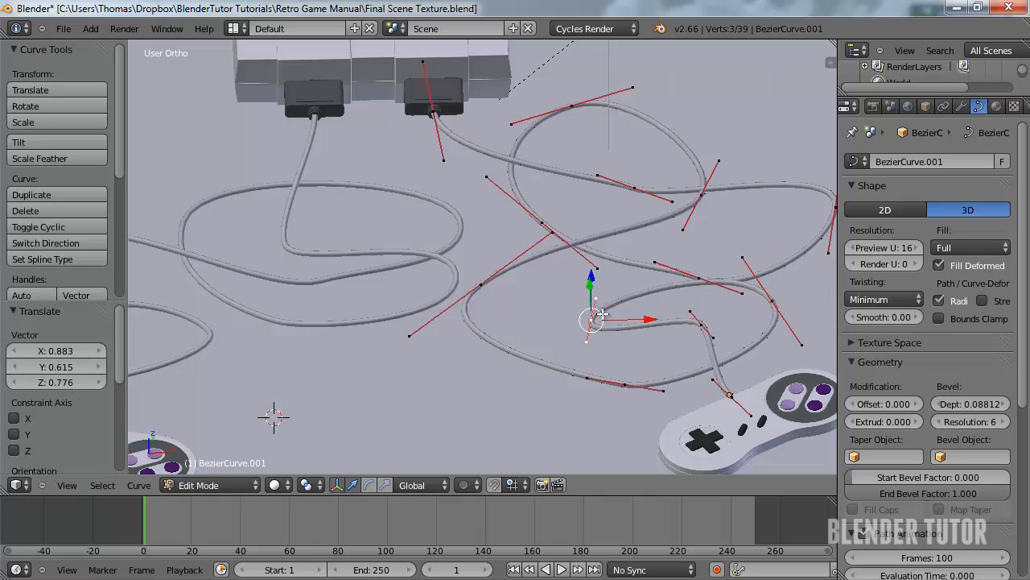
pyautogui.press('g')
pyautogui.hotkey('shift', 'z')
pyautogui.click(685, 317)
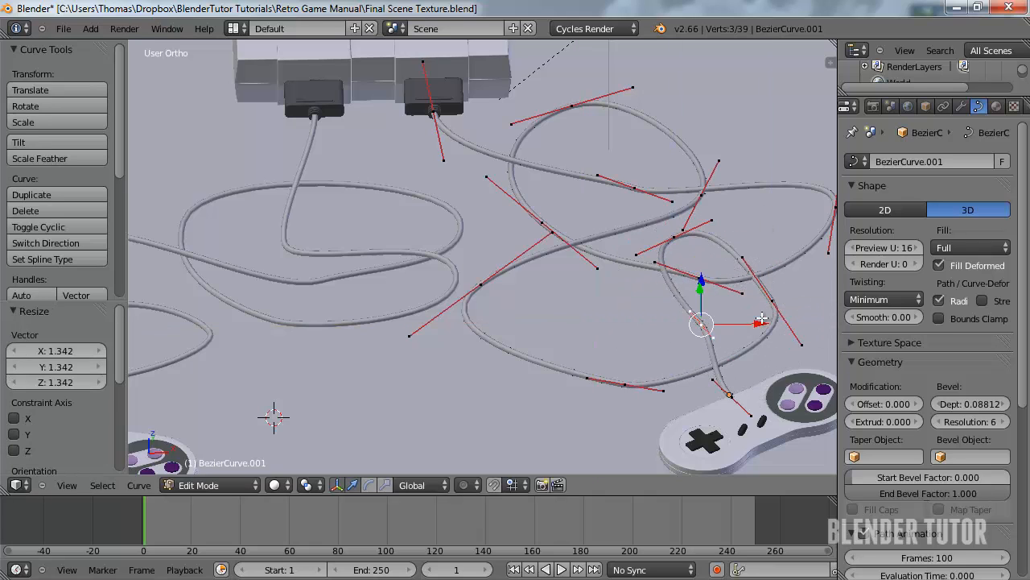
pyautogui.scroll(-3, 731, 326)
pyautogui.press('Tab')
pyautogui.scroll(-3, 554, 249)
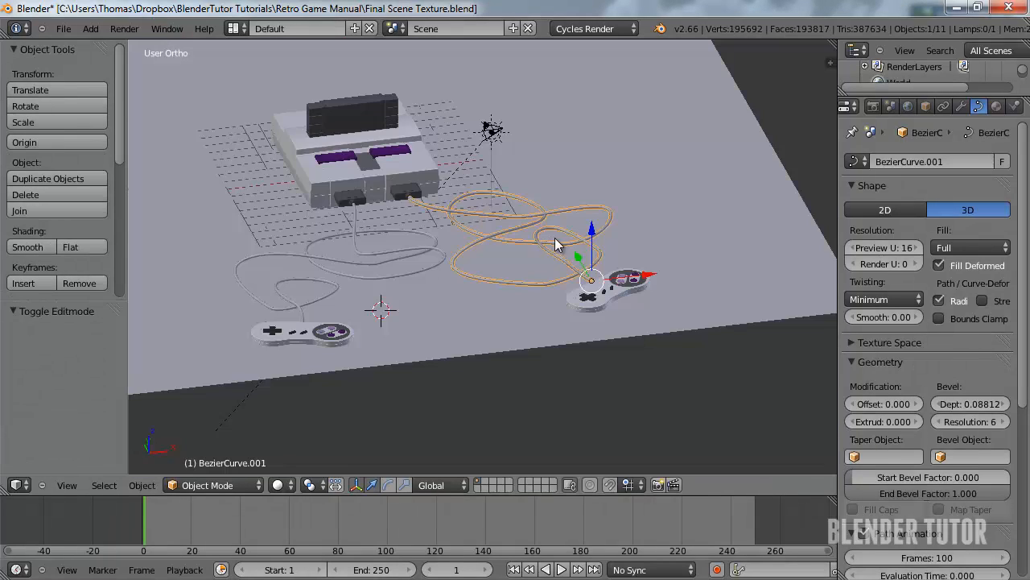
# Create a new material named Cable on the original controller's cable
pyautogui.keyDown('shift'); pyautogui.moveTo(472, 237); pyautogui.dragTo(554, 254, button='middle'); pyautogui.keyUp('shift')
pyautogui.press('KP_8')
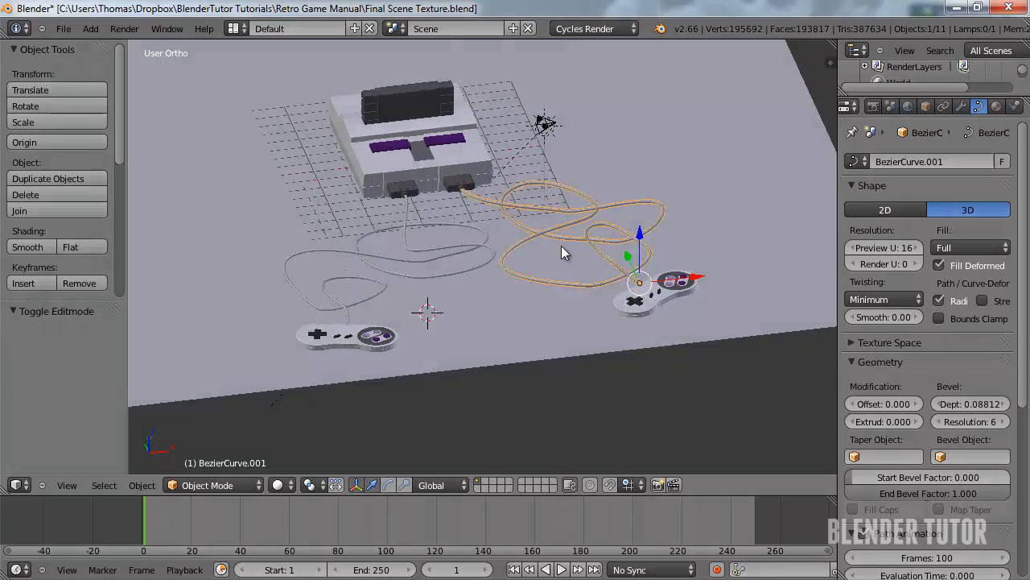
pyautogui.moveTo(512, 265); pyautogui.dragTo(441, 224, button='middle')
pyautogui.rightClick(485, 274)
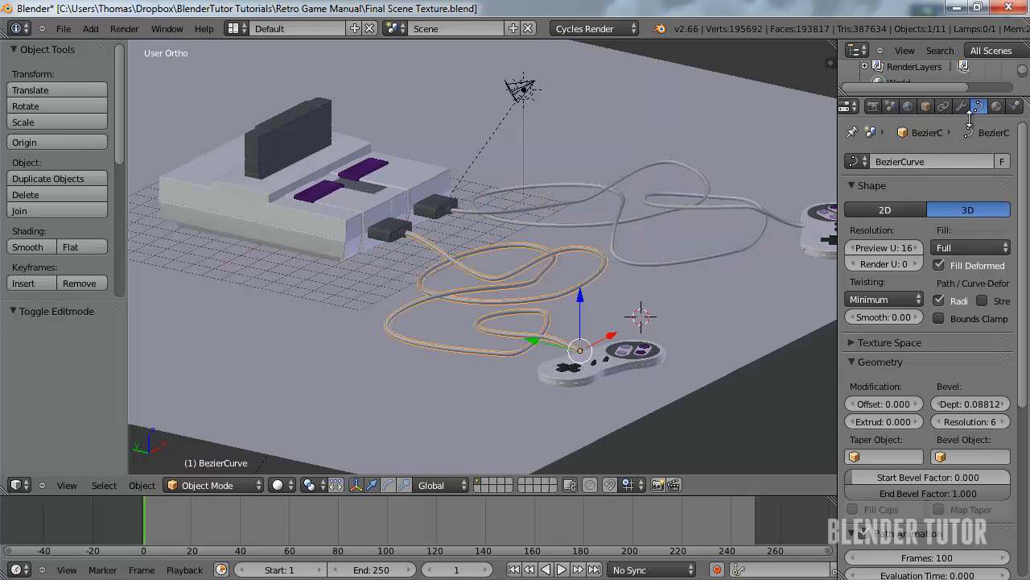
pyautogui.click(997, 107)
pyautogui.click(882, 214)
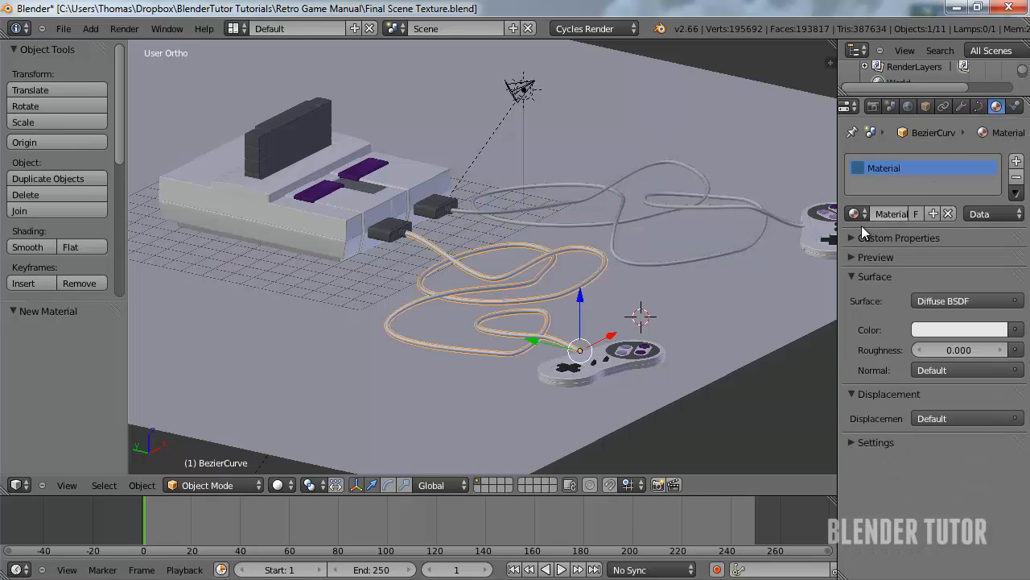
pyautogui.doubleClick(892, 212)
pyautogui.write('Cable')
pyautogui.press('Return')
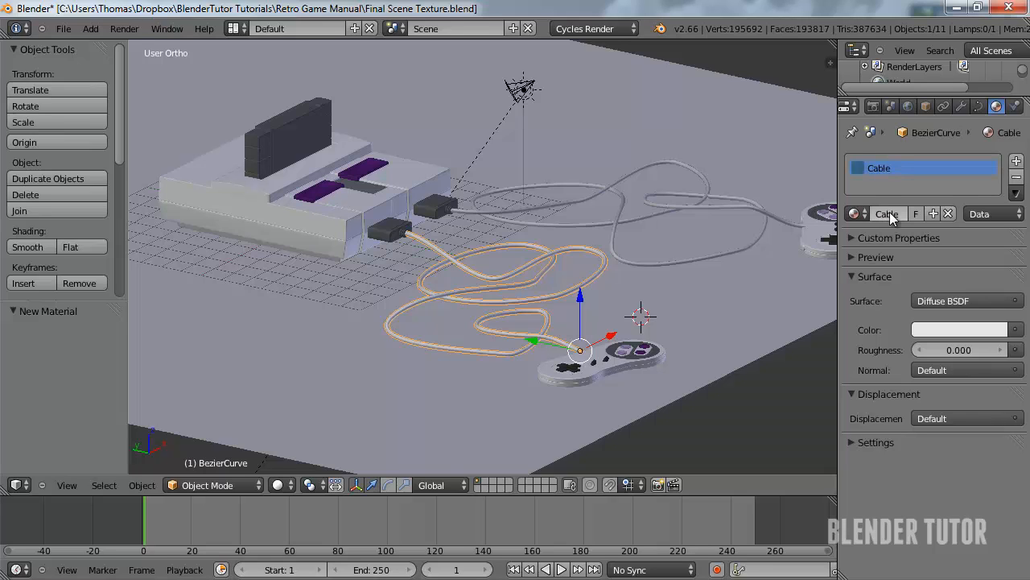
# Make the Cable material a Mix Shader of Diffuse BSDF and Glossy BSDF with a factor of 0.1
pyautogui.click(975, 301)
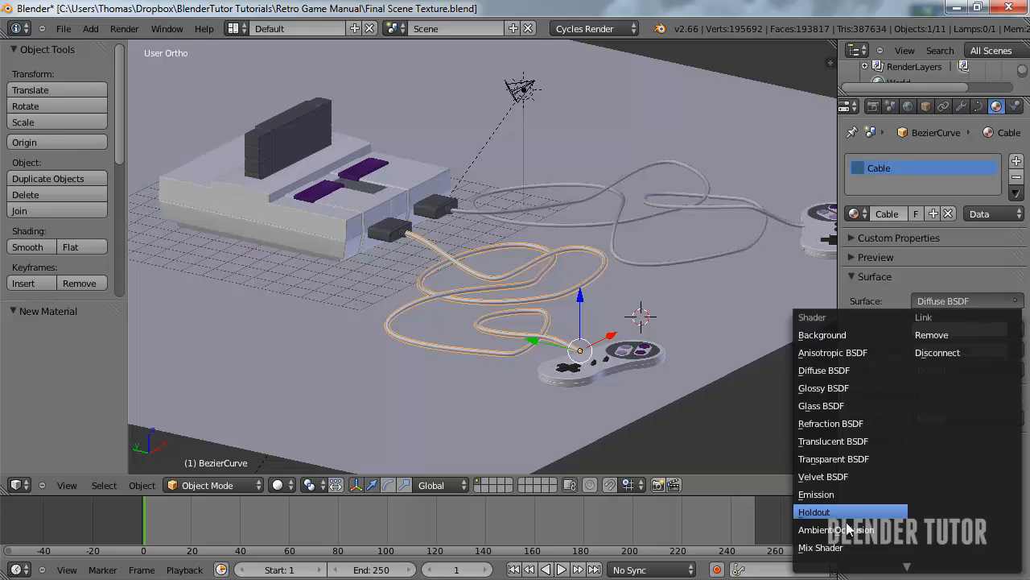
pyautogui.click(829, 548)
pyautogui.click(954, 350)
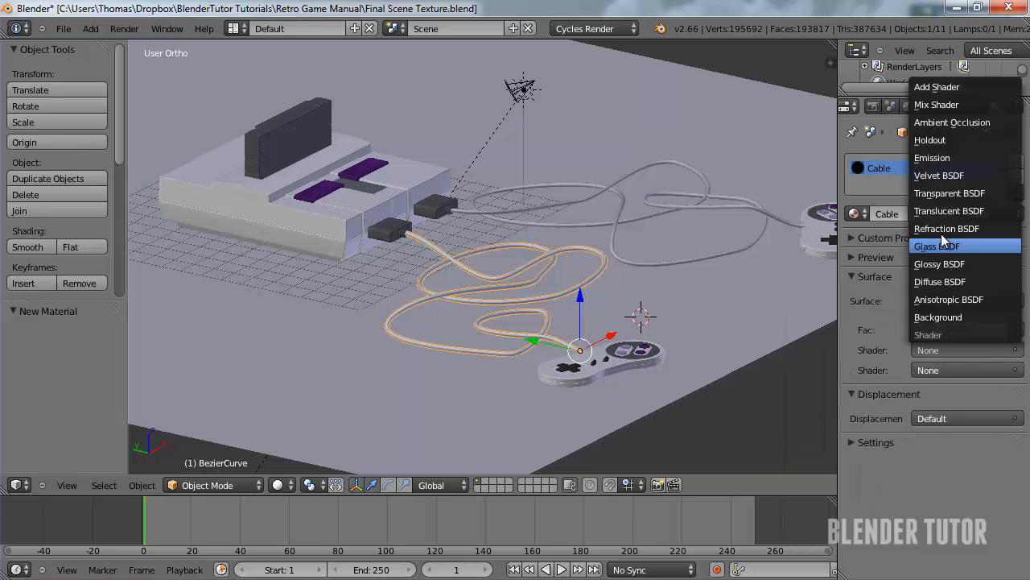
pyautogui.click(947, 282)
pyautogui.click(958, 430)
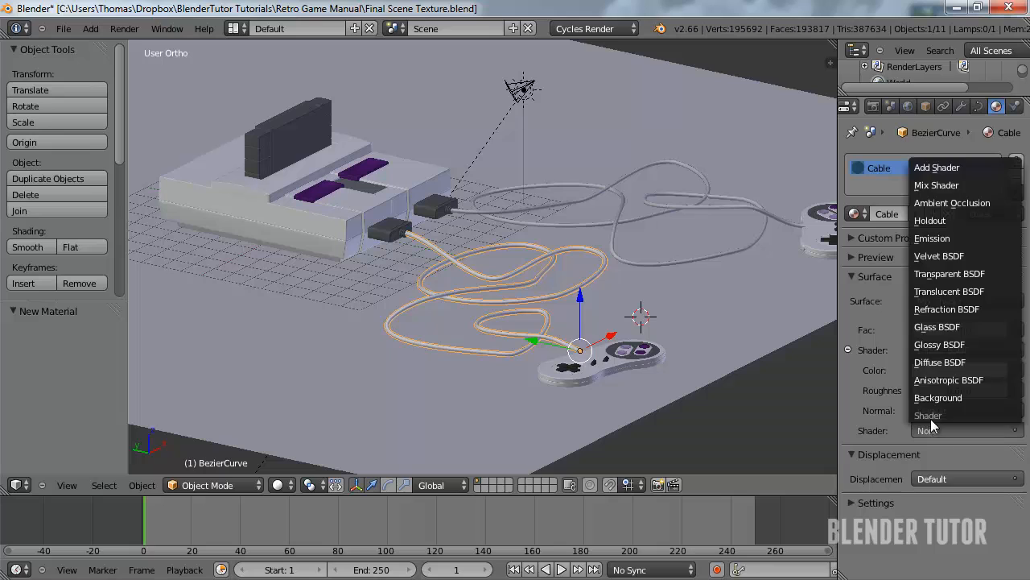
pyautogui.click(953, 344)
pyautogui.click(942, 330)
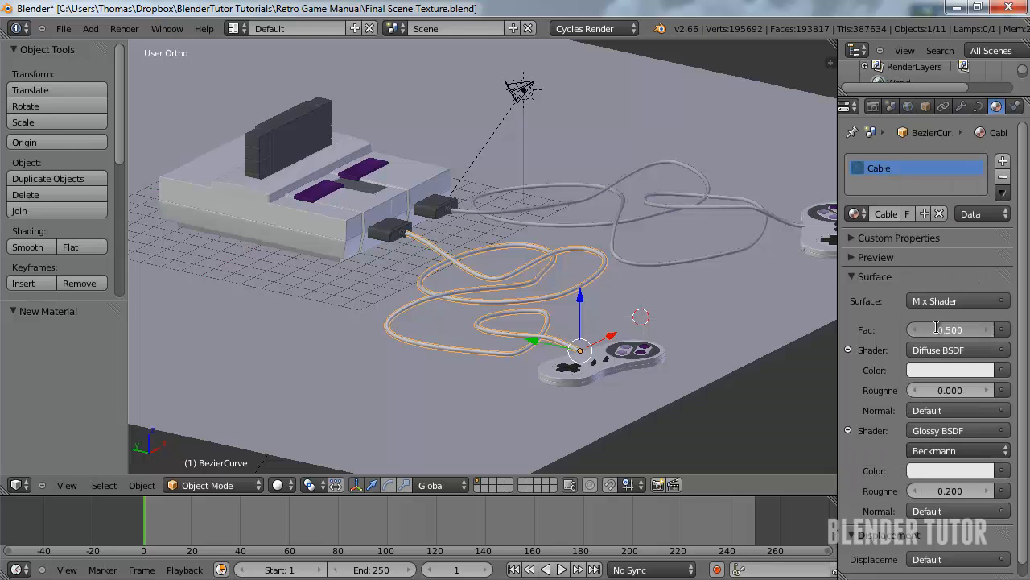
pyautogui.write('0.1')
pyautogui.press('Return')
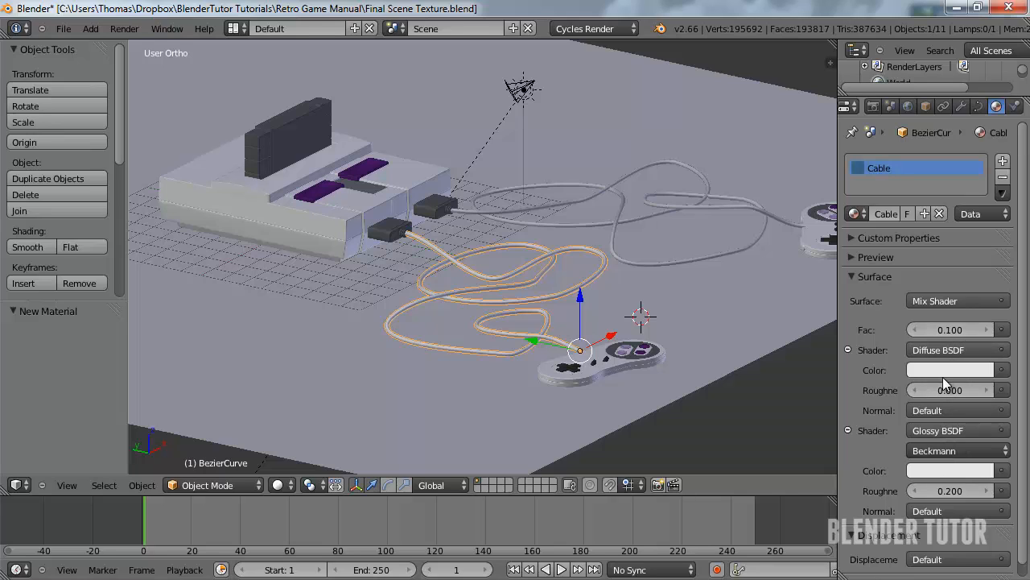
# Set the Glossy roughness to 0.25 and darken the Diffuse colour to a dark grey
pyautogui.click(950, 491)
pyautogui.press('BackSpace')
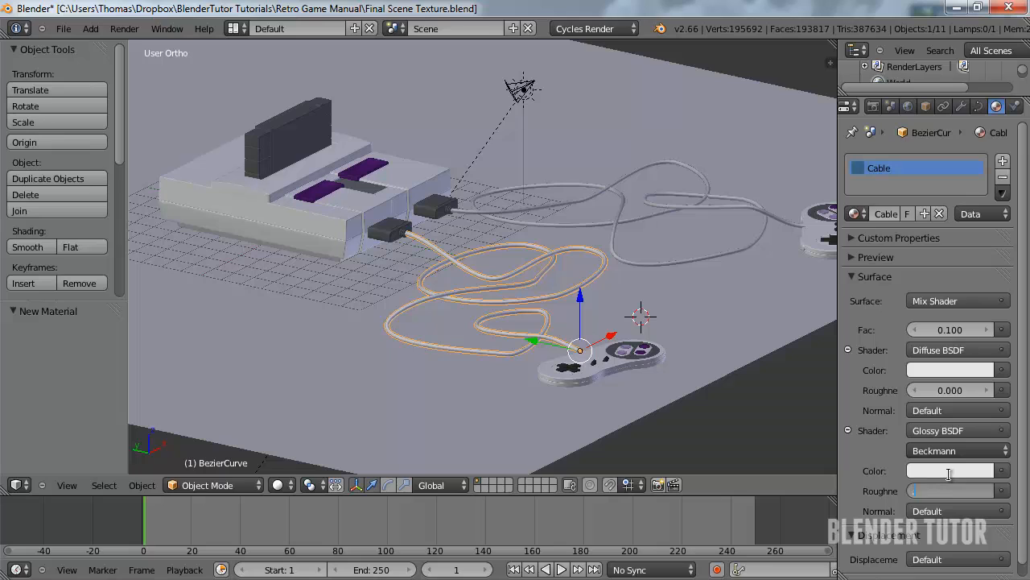
pyautogui.click(934, 369)
pyautogui.moveTo(982, 184); pyautogui.dragTo(1013, 250)
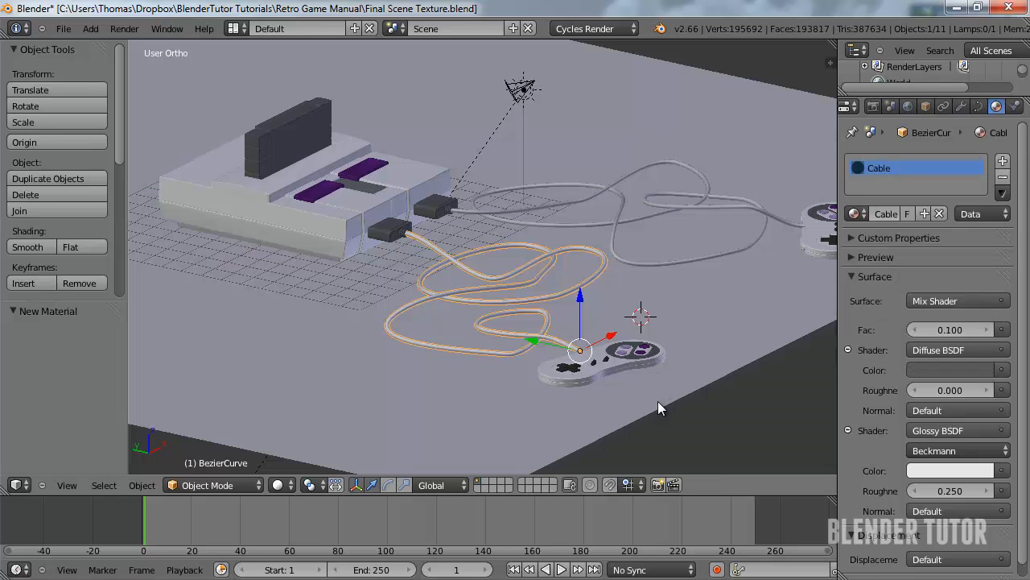
# Set the Cable material's viewport colour to a dark grey
pyautogui.scroll(-1, 869, 564)
pyautogui.scroll(-2, 878, 566)
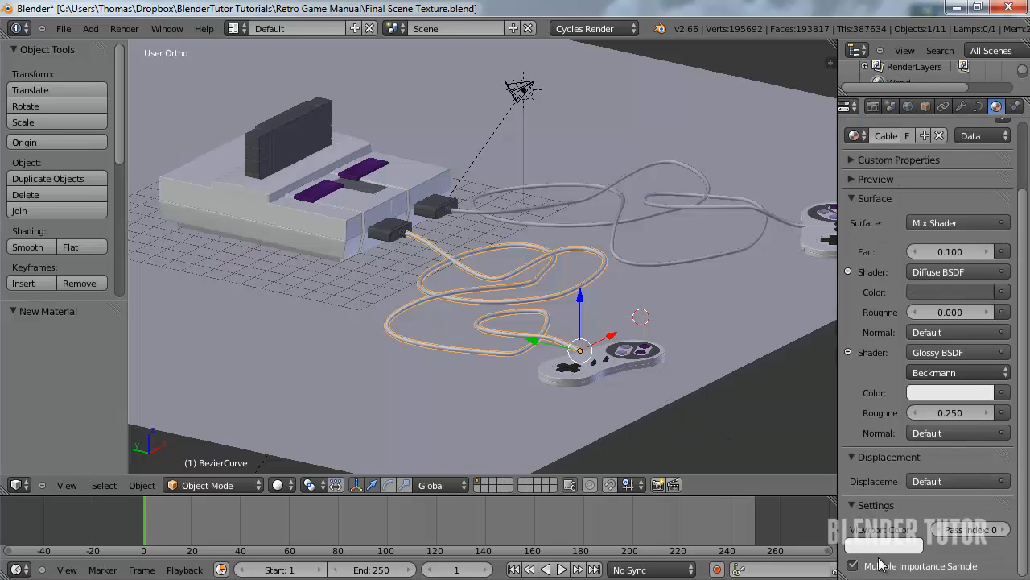
pyautogui.click(878, 546)
pyautogui.moveTo(594, 289); pyautogui.dragTo(550, 322, button='middle')
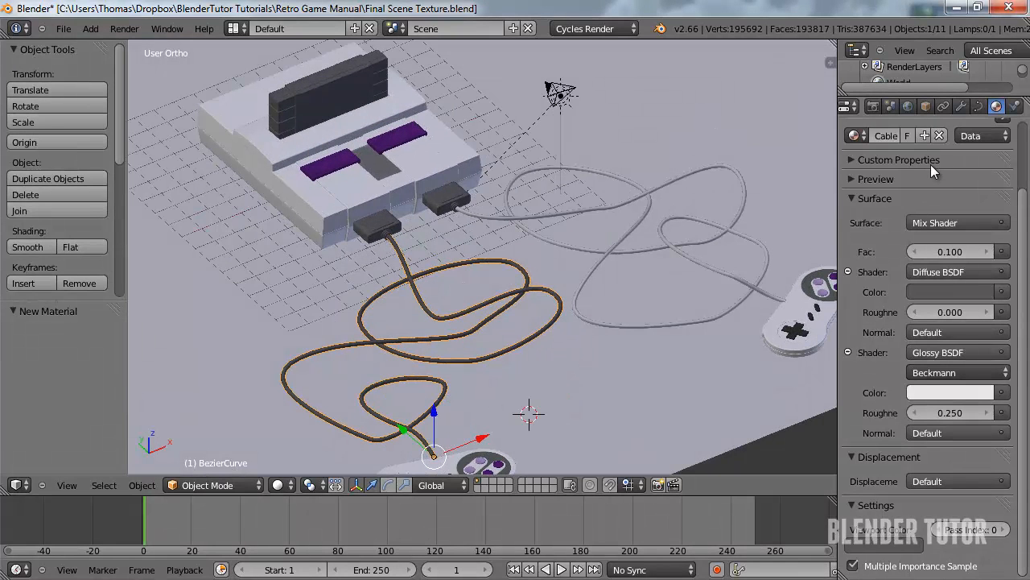
# Show the material preview and set the Mix Shader factor to 0.085
pyautogui.click(855, 178)
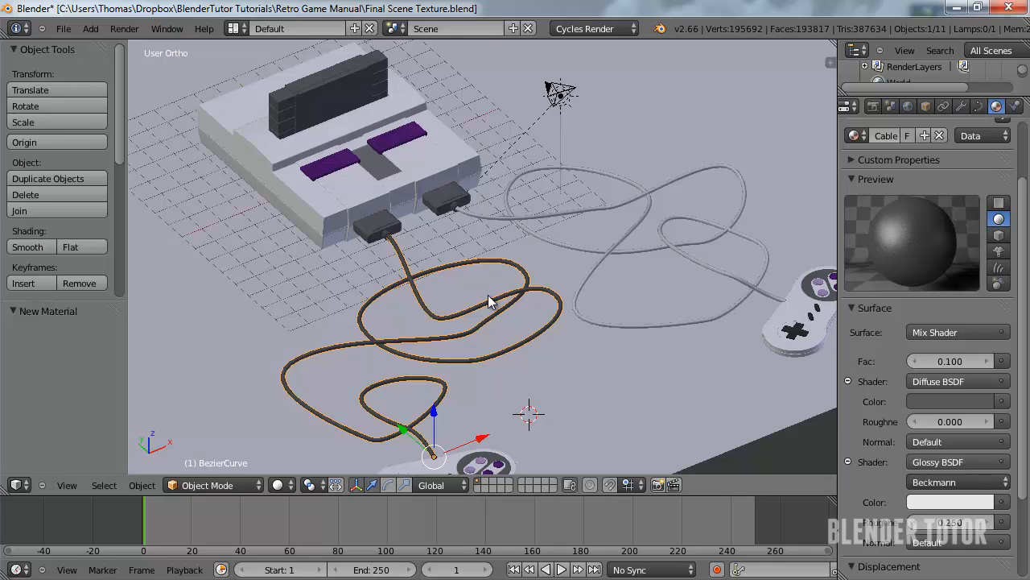
pyautogui.scroll(2, 420, 312)
pyautogui.click(942, 360)
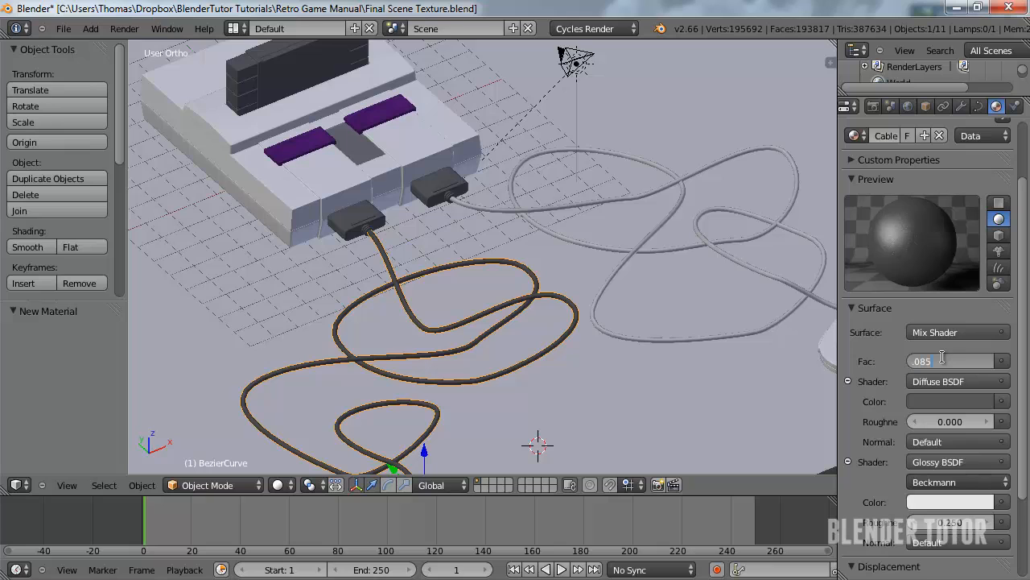
pyautogui.write('.085')
pyautogui.press('Return')
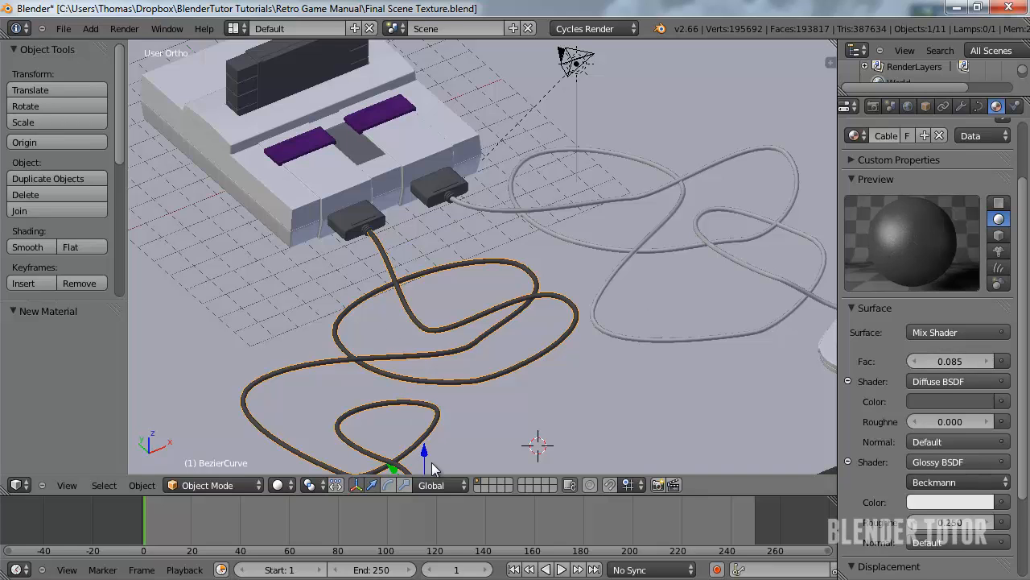
# Render the viewport and examine the dark cable's material, shadows and contact with the floor up close
pyautogui.click(282, 485)
pyautogui.click(294, 380)
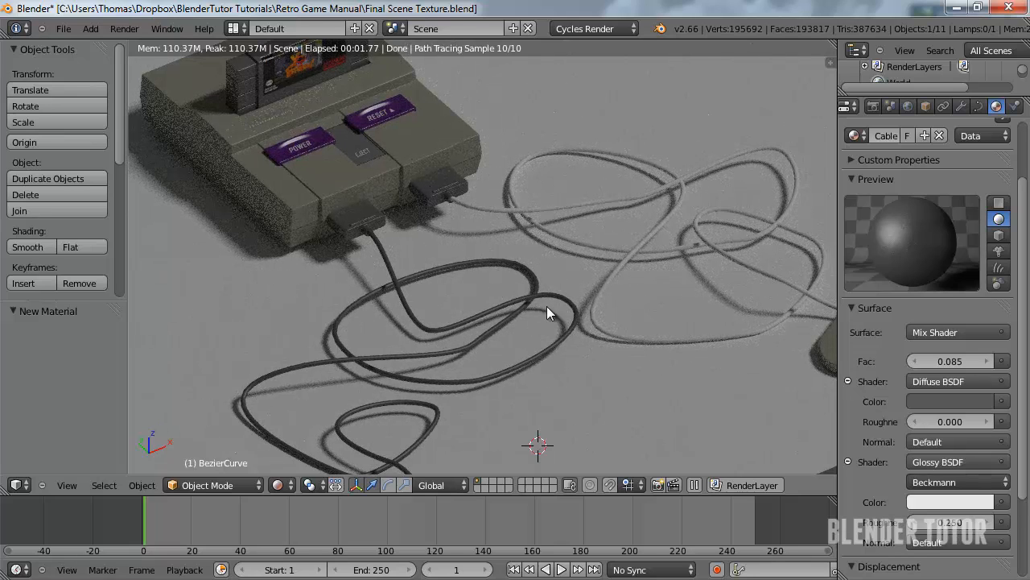
pyautogui.keyDown('shift'); pyautogui.moveTo(493, 368); pyautogui.dragTo(510, 328, button='middle'); pyautogui.keyUp('shift')
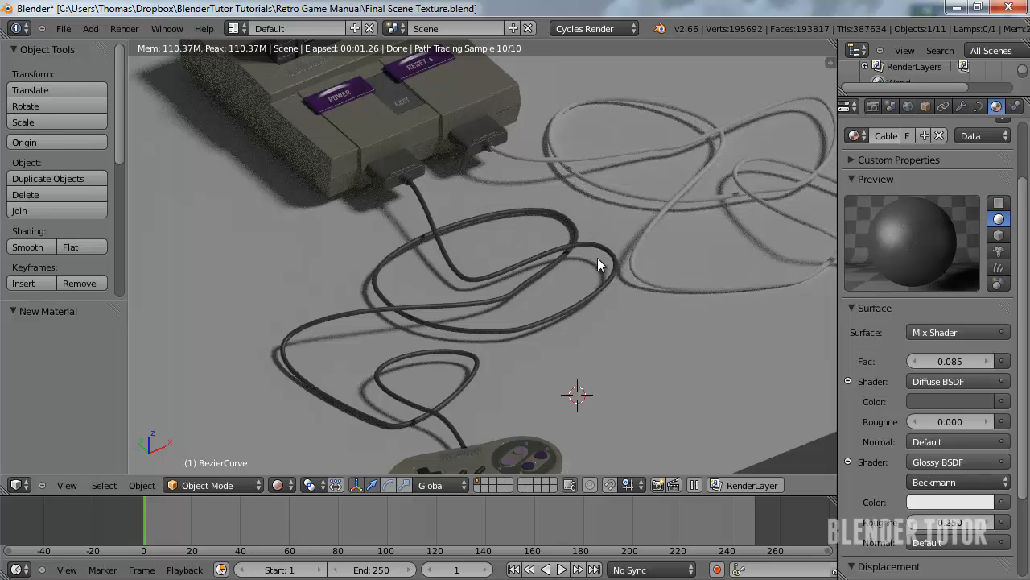
pyautogui.scroll(-6, 542, 284)
pyautogui.scroll(2, 519, 335)
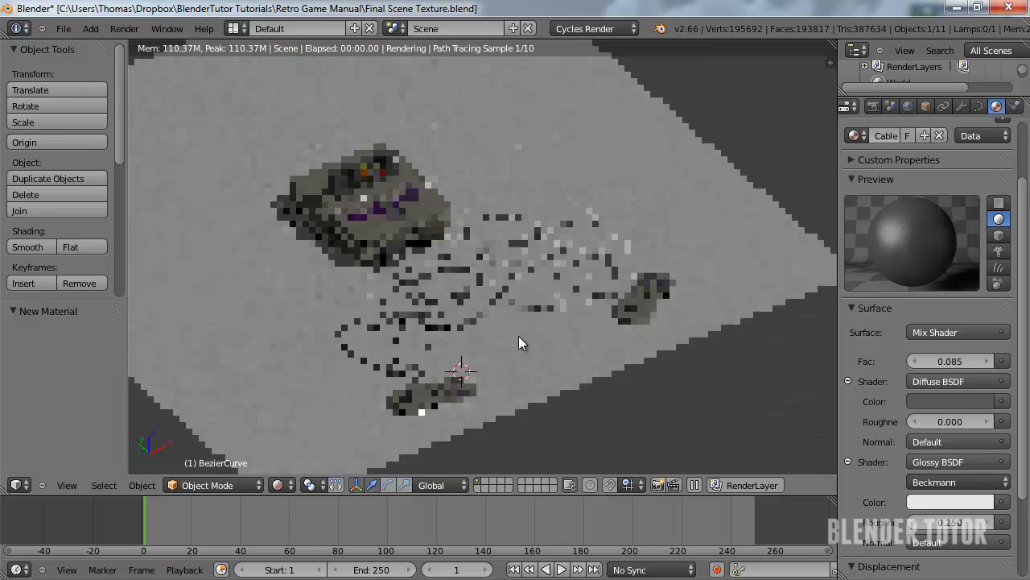
pyautogui.scroll(8, 529, 331)
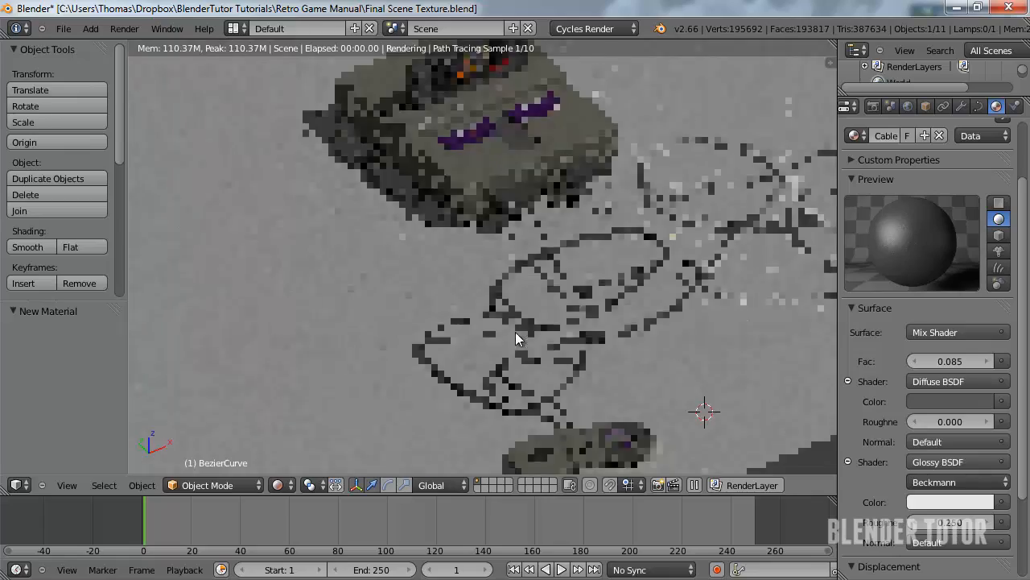
pyautogui.scroll(5, 475, 322)
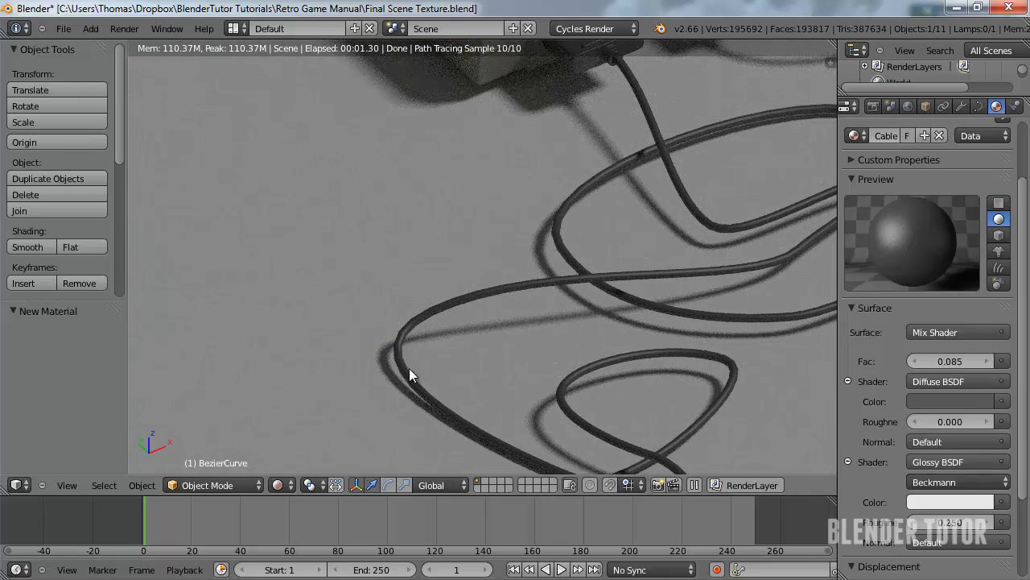
# Return to solid shading and lower the dark cable's outermost bend point, on the side away from the second cable, by 0.204 along Z
pyautogui.click(278, 484)
pyautogui.click(308, 433)
pyautogui.scroll(-3, 418, 338)
pyautogui.rightClick(427, 320)
pyautogui.press('Tab')
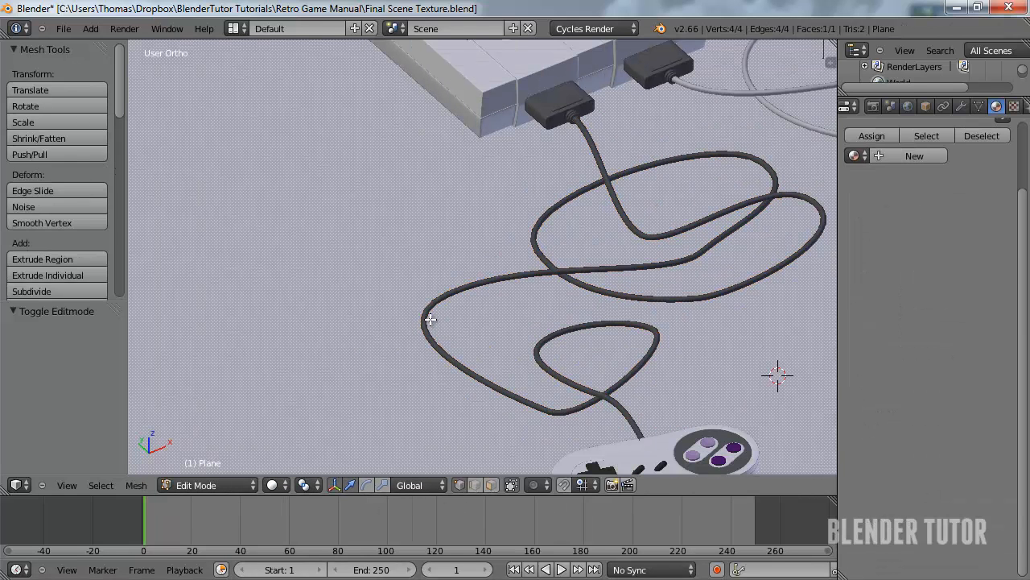
pyautogui.press('Tab')
pyautogui.rightClick(427, 320)
pyautogui.press('Tab')
pyautogui.rightClick(448, 293)
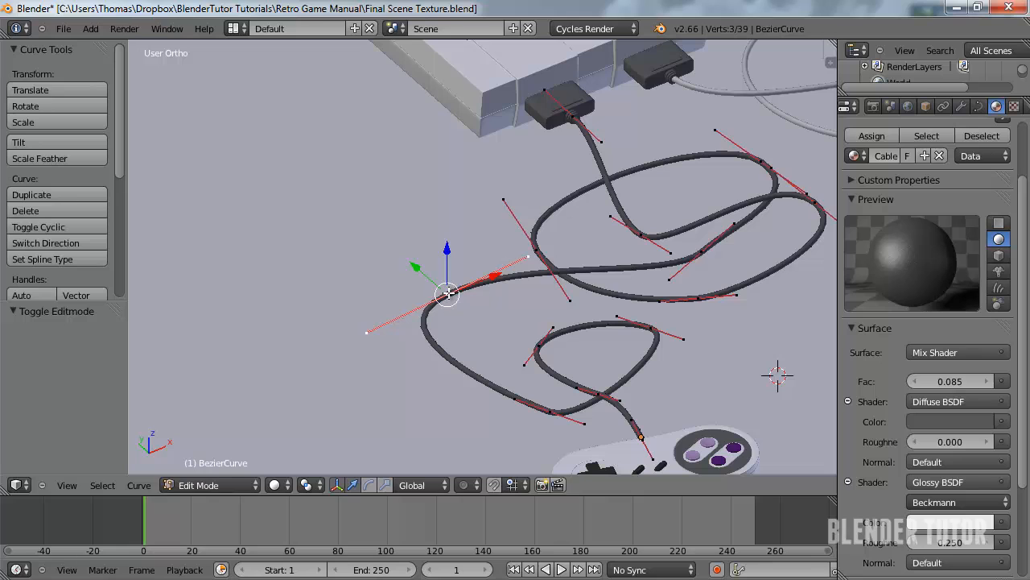
pyautogui.press('g')
pyautogui.press('z')
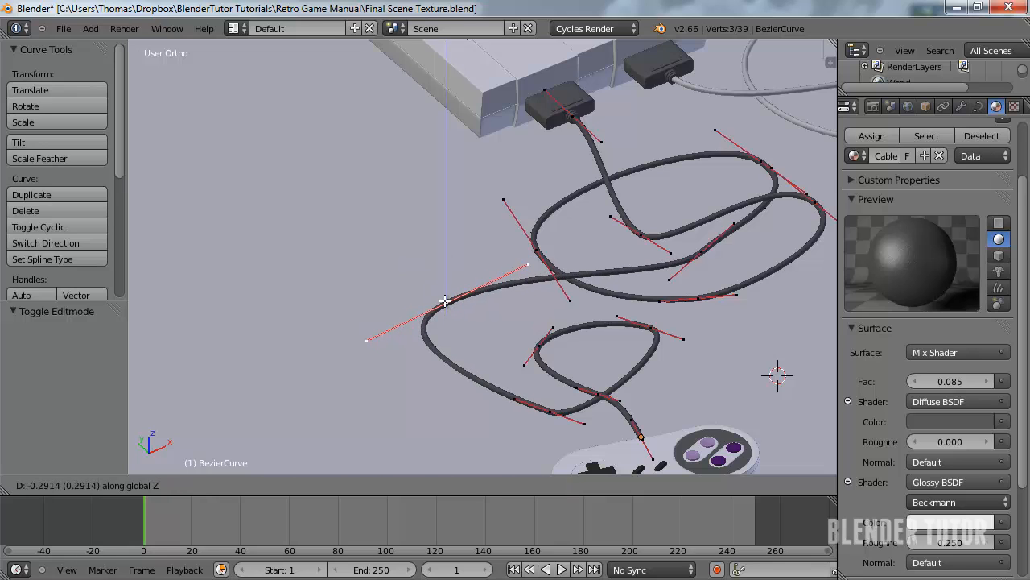
pyautogui.click(449, 297)
# Lower the large loop's outer point nearest the second cable by 0.606 along Z
pyautogui.keyDown('shift'); pyautogui.moveTo(810, 201); pyautogui.dragTo(576, 246, button='middle'); pyautogui.keyUp('shift')
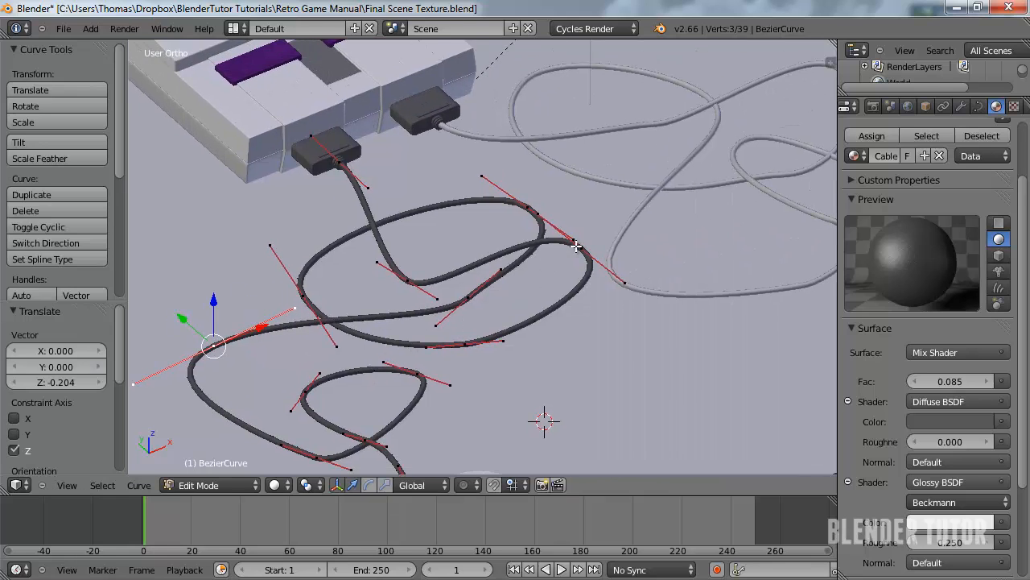
pyautogui.rightClick(583, 245)
pyautogui.press('g')
pyautogui.press('z')
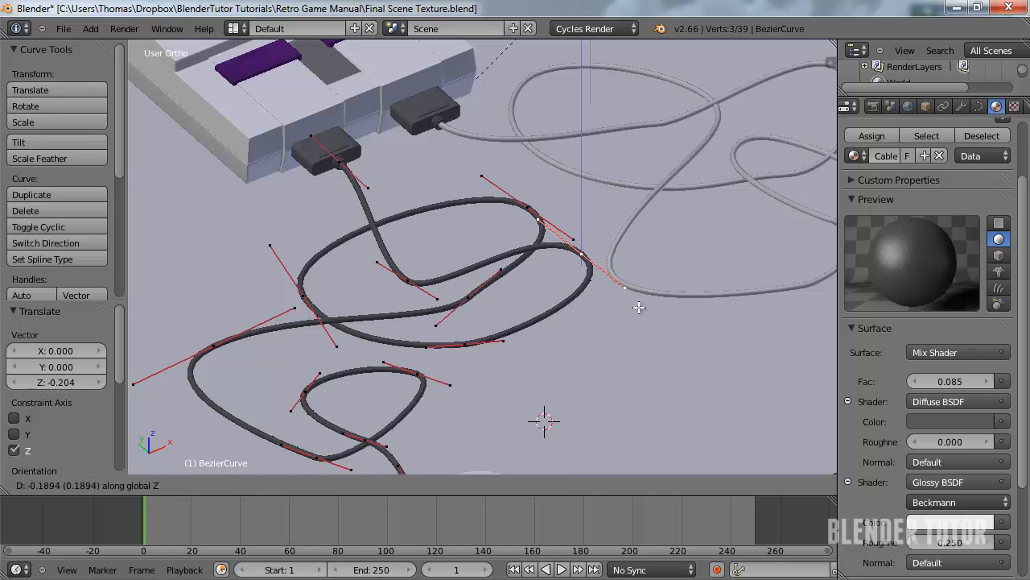
pyautogui.click(654, 406)
# Lower the neighbouring large-loop point closer to the console slightly along Z
pyautogui.rightClick(525, 211)
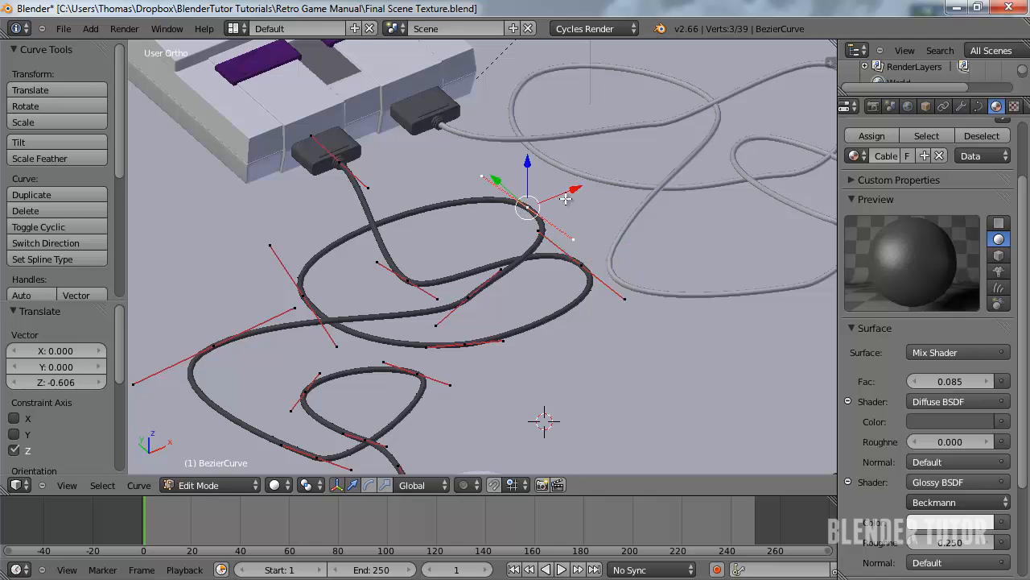
pyautogui.press('g')
pyautogui.press('z')
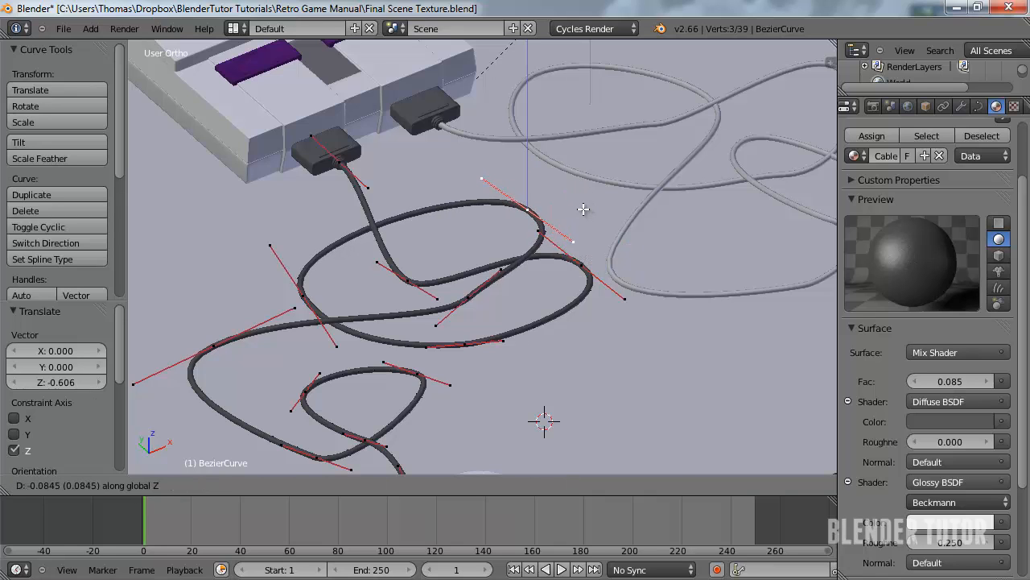
pyautogui.click(586, 212)
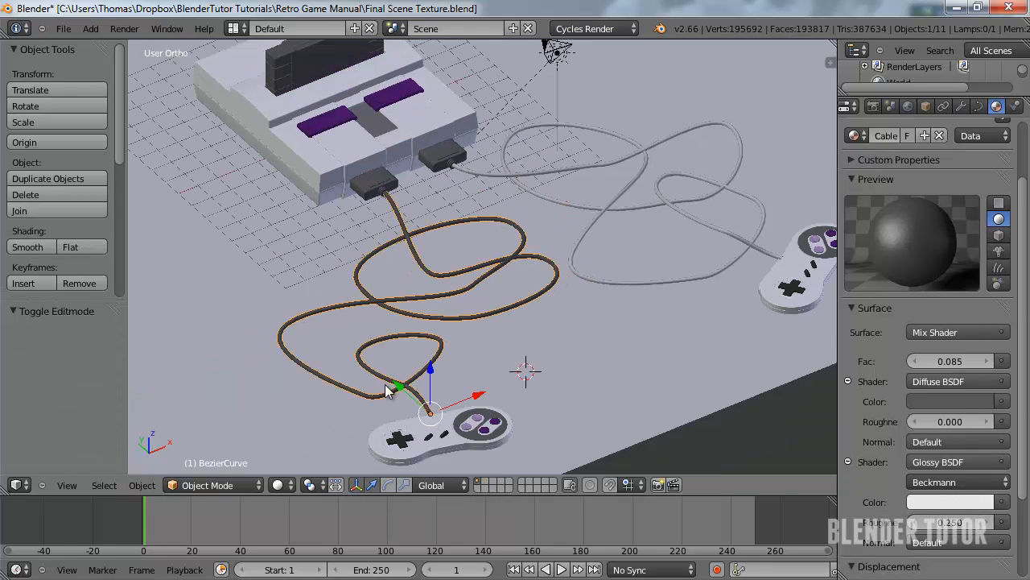
# Lower the upper point of the small loop near the original controller slightly along Z
pyautogui.press('Tab')
pyautogui.rightClick(446, 338)
pyautogui.press('g')
pyautogui.press('z')
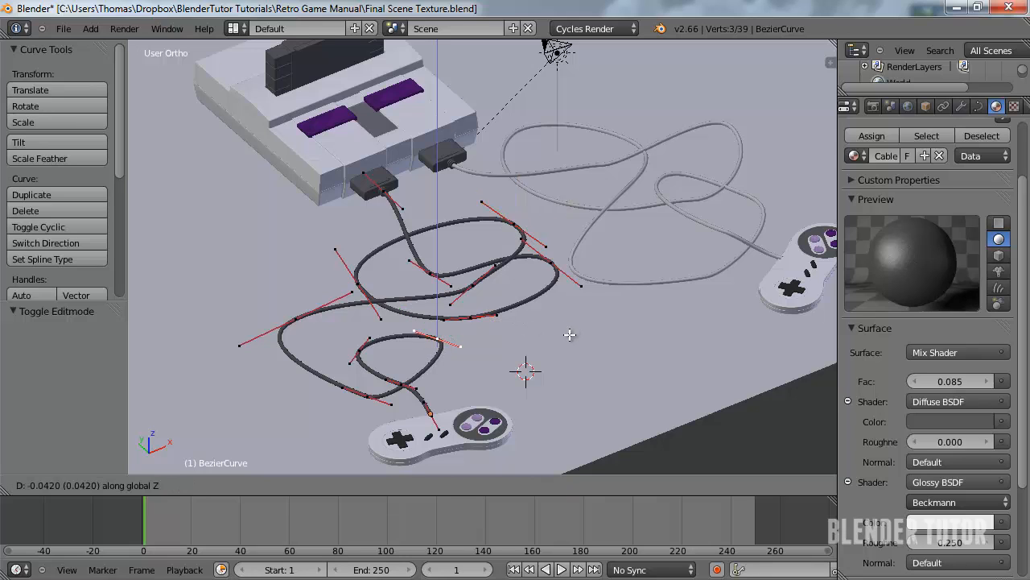
pyautogui.click(568, 404)
pyautogui.press('Tab')
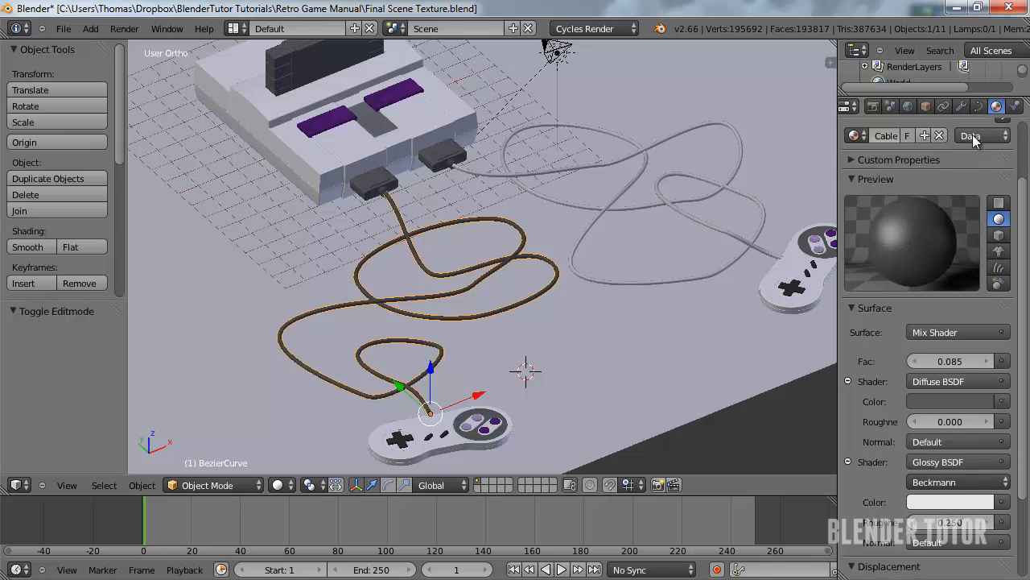
# Set the dark cable's curve resolution to 20 for both Preview U and Render U
pyautogui.click(978, 106)
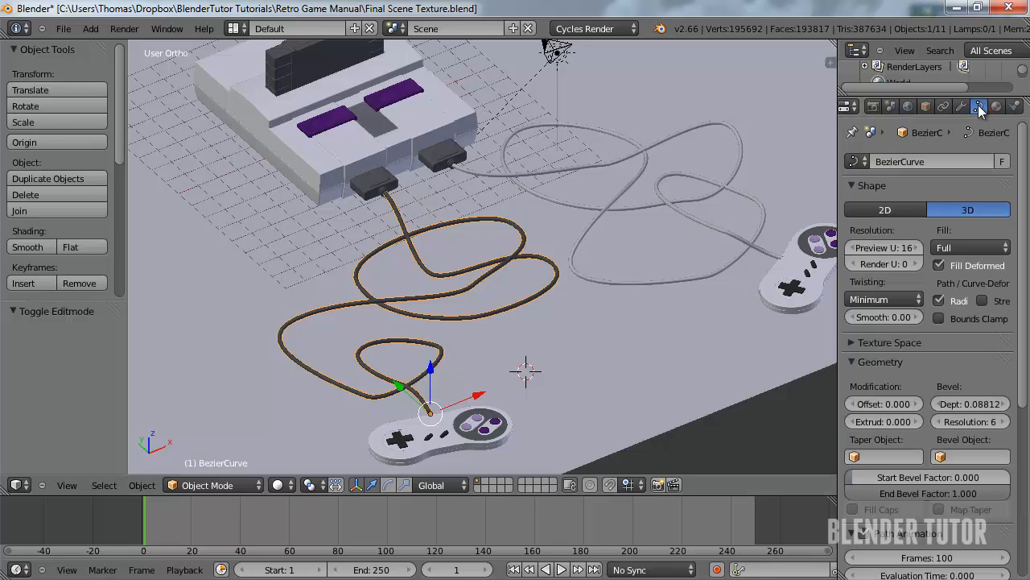
pyautogui.click(915, 248)
pyautogui.click(915, 248)
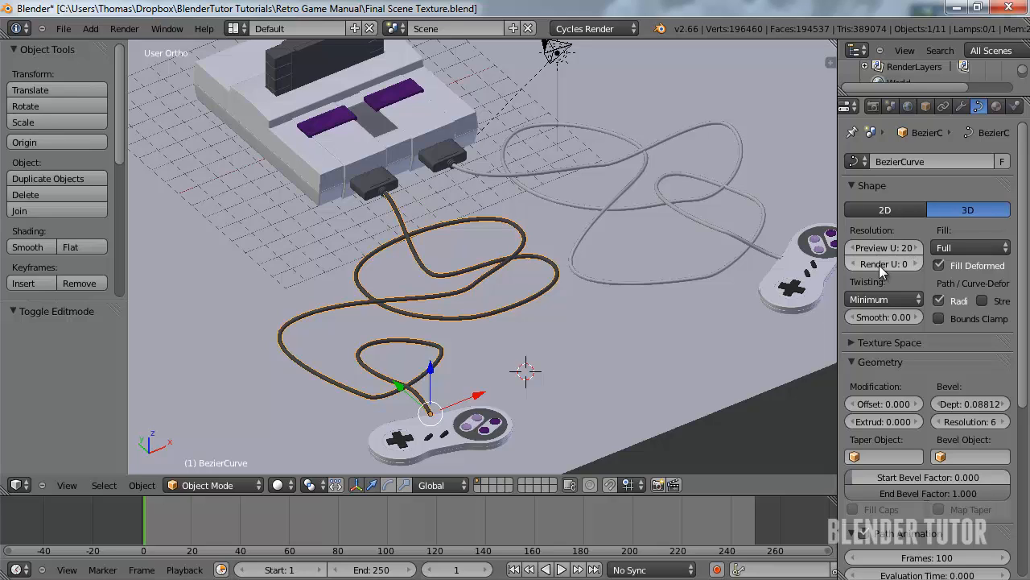
pyautogui.click(884, 264)
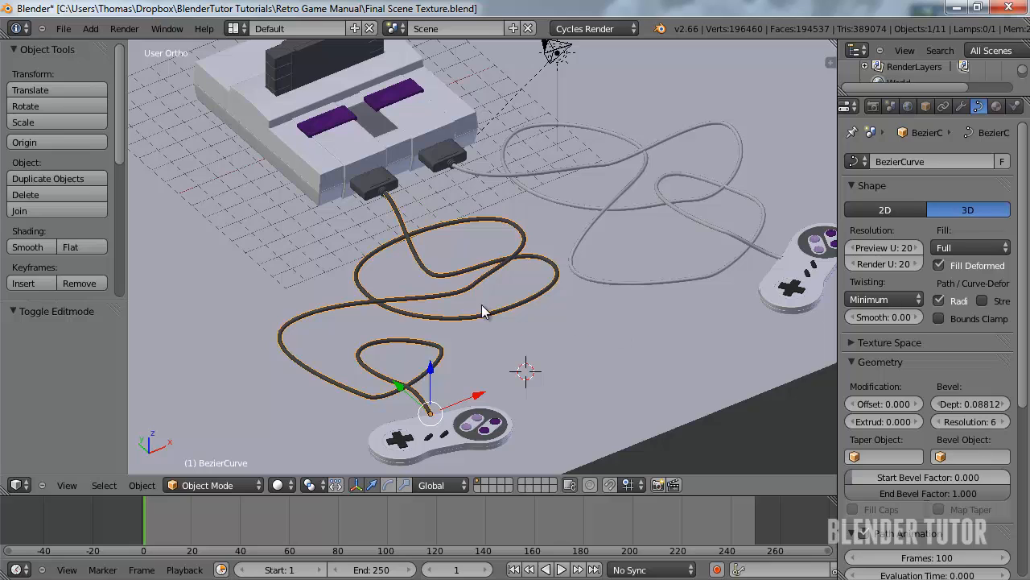
# Set the second cable's curve resolution to 20 for both Preview U and Render U
pyautogui.rightClick(599, 189)
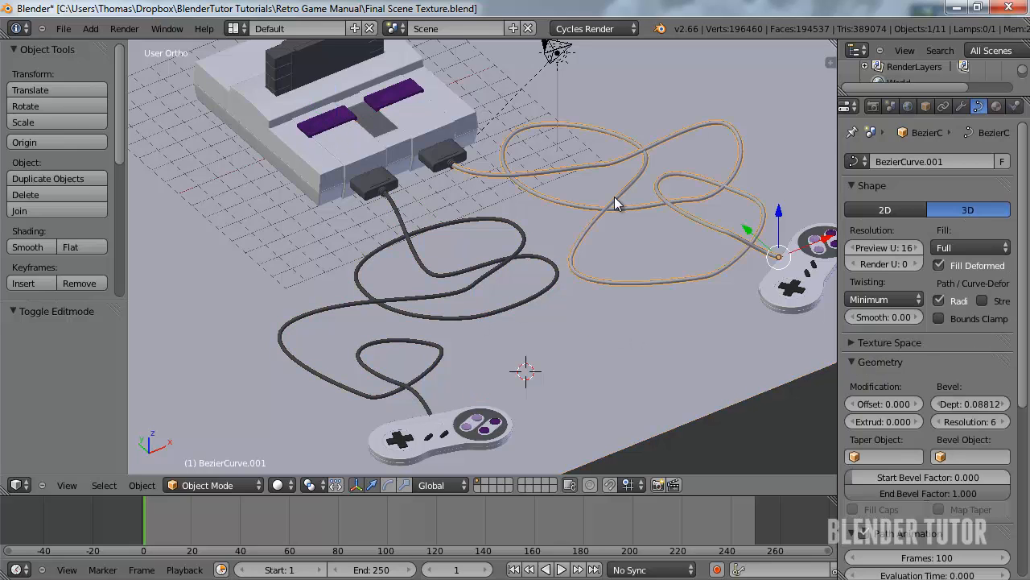
pyautogui.click(892, 250)
pyautogui.write('20')
pyautogui.press('Return')
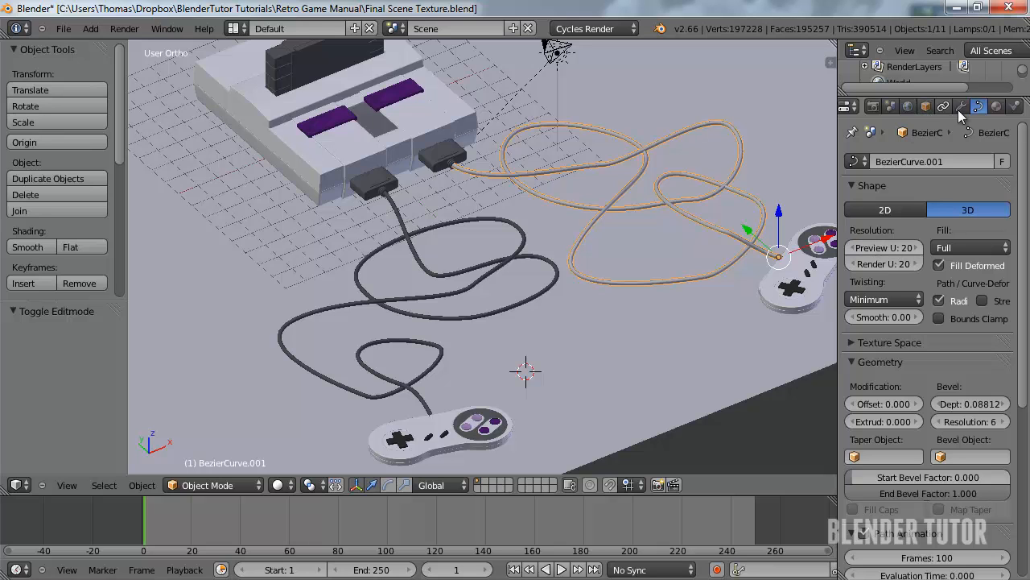
# Assign the existing Cable material to the second controller's cable
pyautogui.click(996, 106)
pyautogui.click(855, 135)
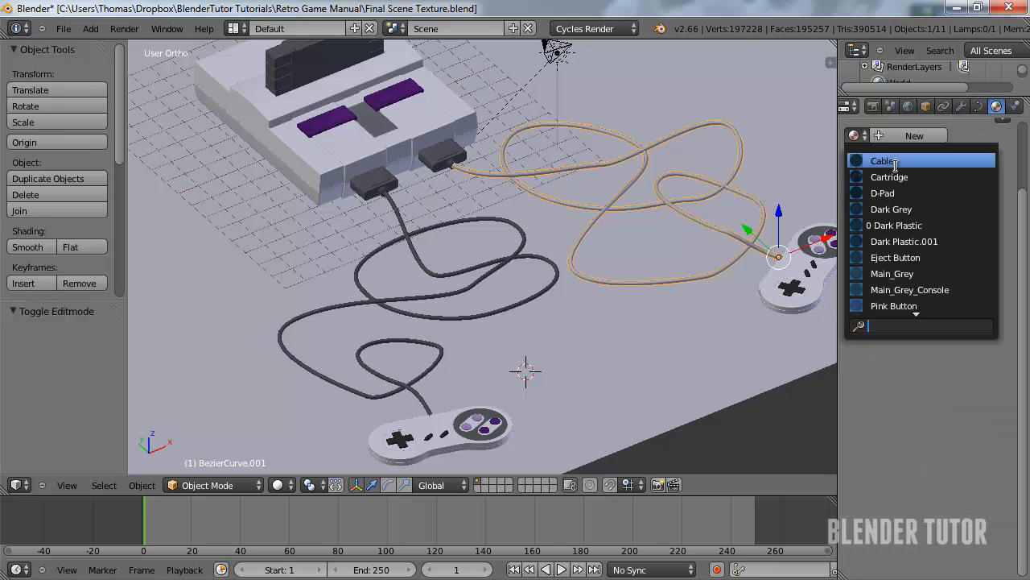
pyautogui.click(882, 161)
# Preview the scene in Rendered shading, examine how the cables and their shadows sit on the ground, and return to Solid shading
pyautogui.moveTo(691, 233); pyautogui.dragTo(579, 249, button='middle')
pyautogui.click(287, 486)
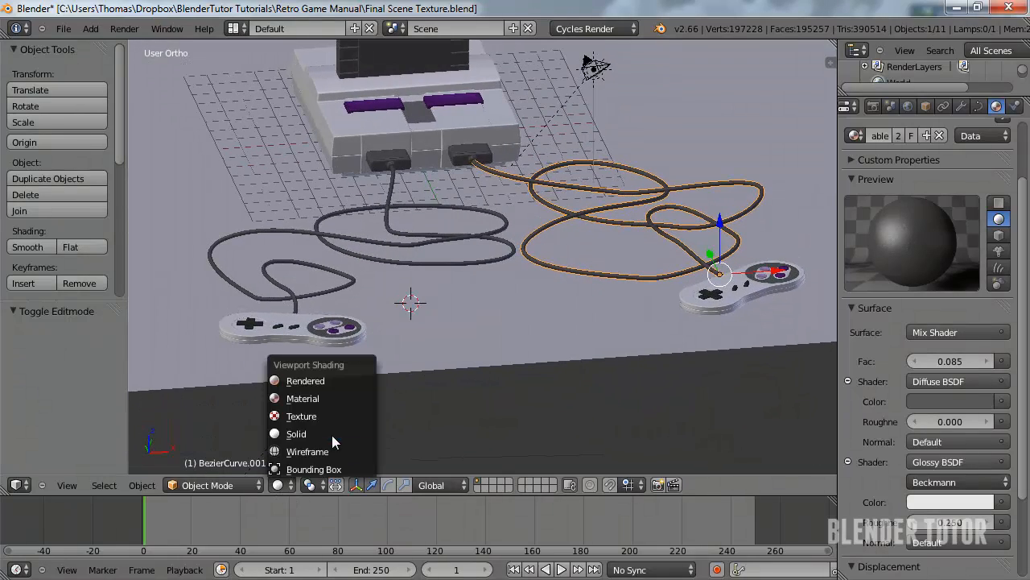
pyautogui.click(313, 381)
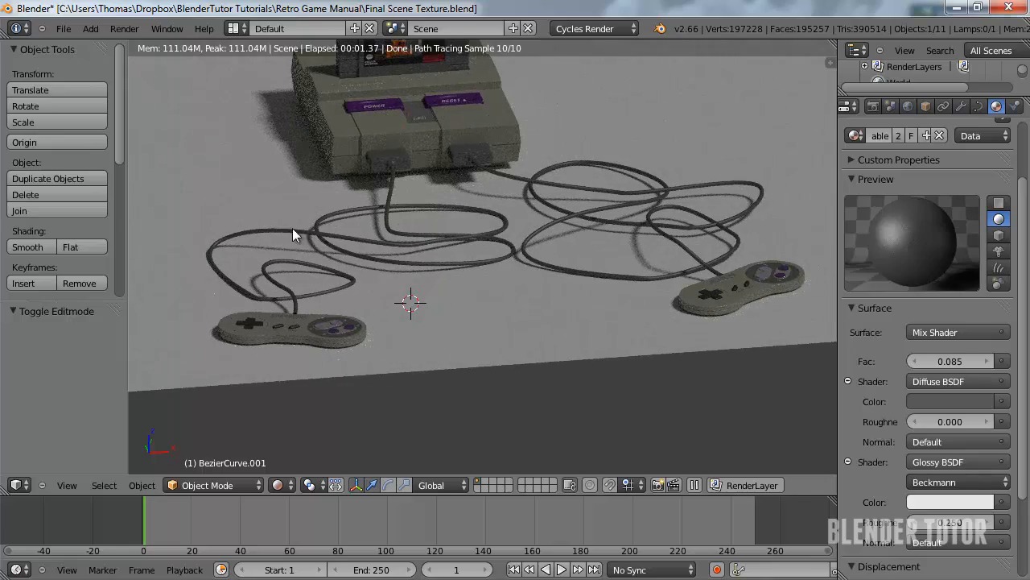
pyautogui.scroll(4, 348, 240)
pyautogui.keyDown('shift'); pyautogui.moveTo(337, 235); pyautogui.dragTo(576, 330, button='middle'); pyautogui.keyUp('shift')
pyautogui.scroll(2, 353, 333)
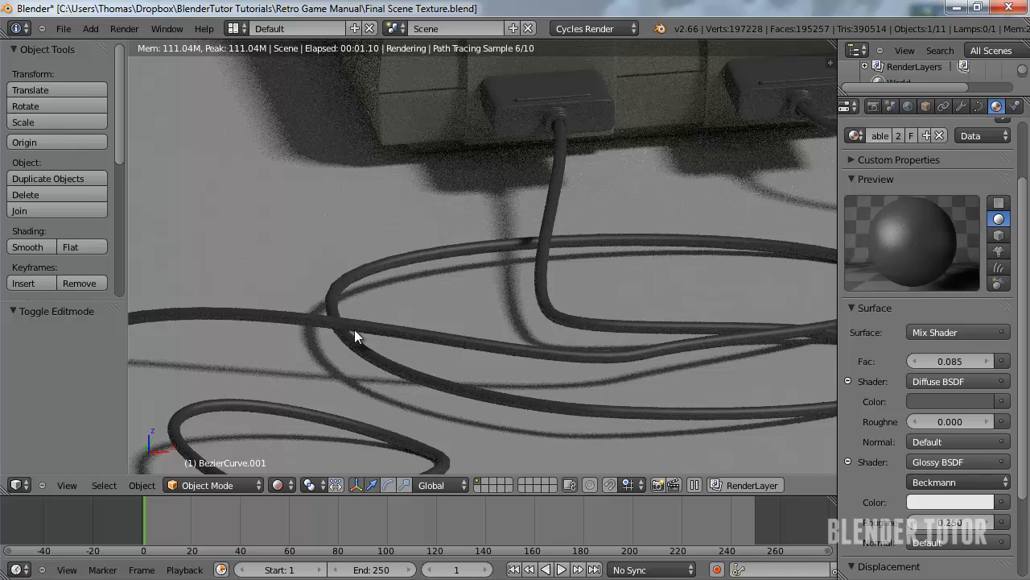
pyautogui.scroll(-3, 351, 336)
pyautogui.click(279, 485)
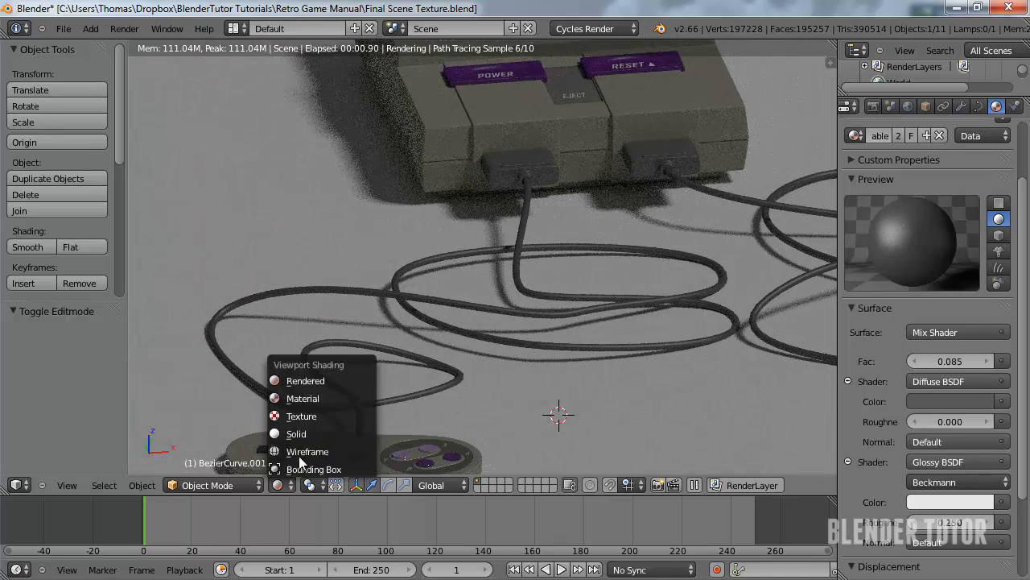
pyautogui.click(296, 434)
# Adjust the first cable's control point at the large loop's outer edge slightly along Z in Edit Mode
pyautogui.press('Tab')
pyautogui.press('Tab')
pyautogui.rightClick(384, 304)
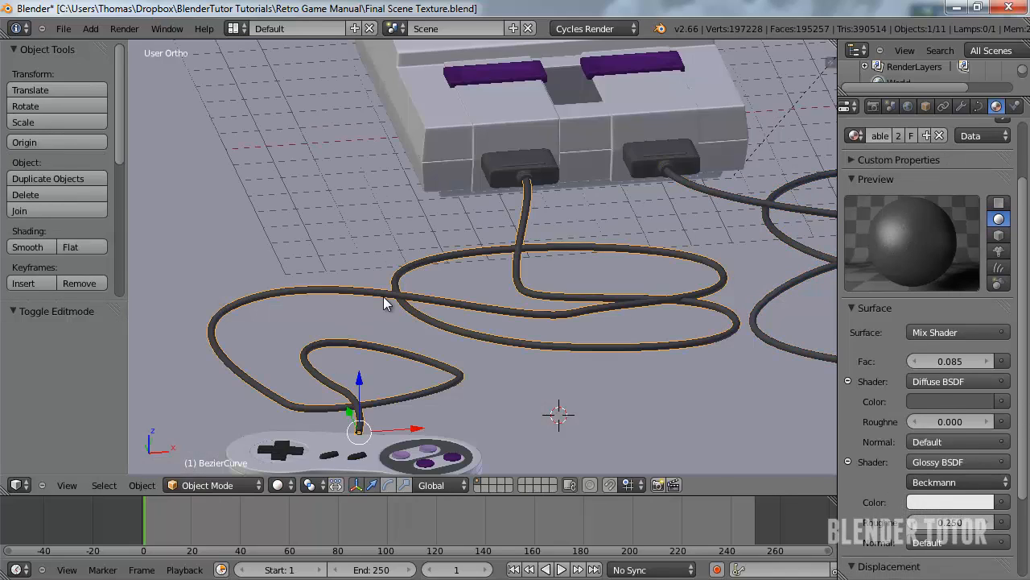
pyautogui.press('Tab')
pyautogui.rightClick(395, 280)
pyautogui.press('g')
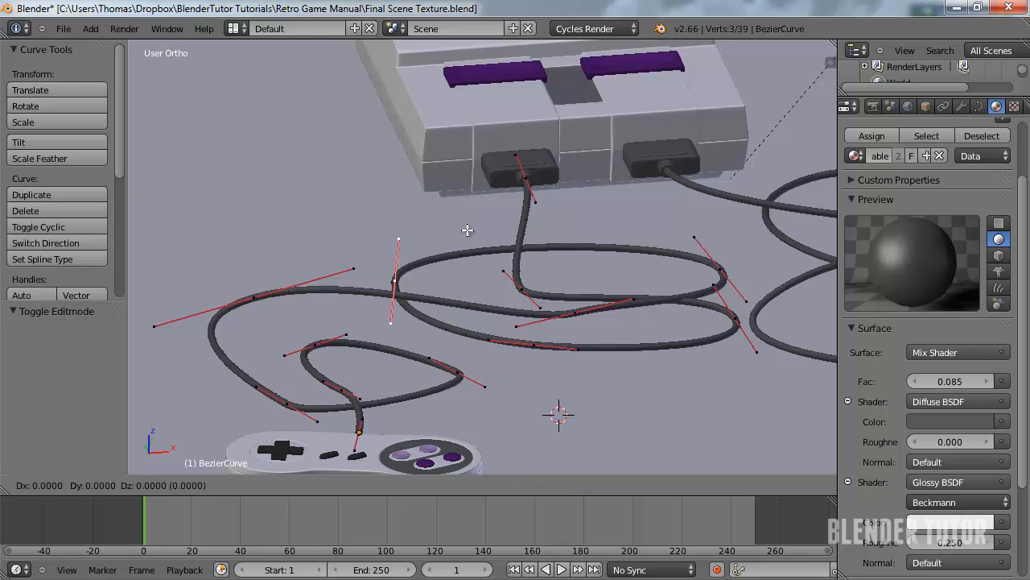
pyautogui.press('z')
pyautogui.click(463, 256)
pyautogui.press('Tab')
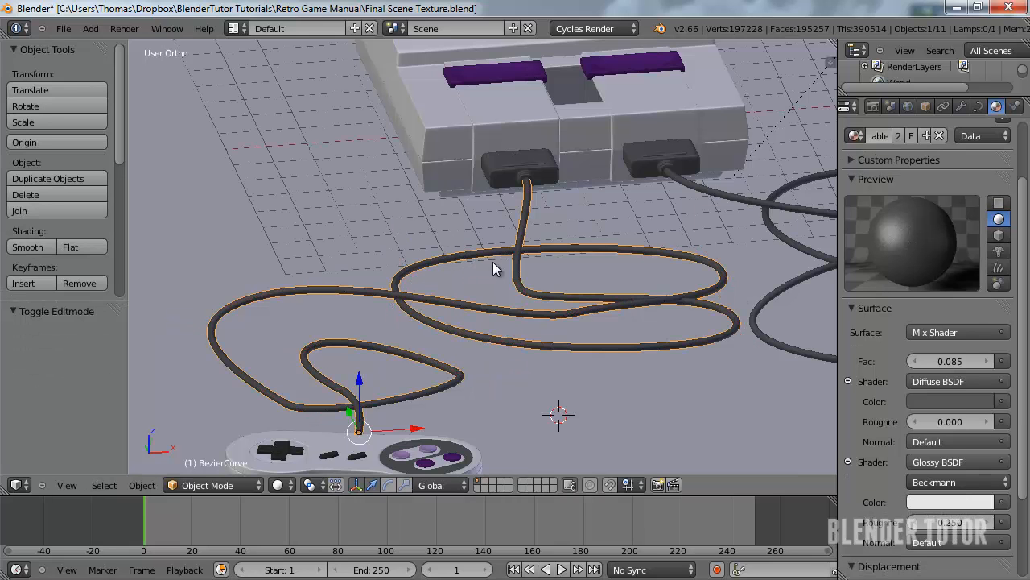
# Frame the console, both cables and both controllers from an elevated front angle, align the camera to that view and select the camera
pyautogui.scroll(-3, 492, 262)
pyautogui.moveTo(558, 268); pyautogui.dragTo(522, 242, button='middle')
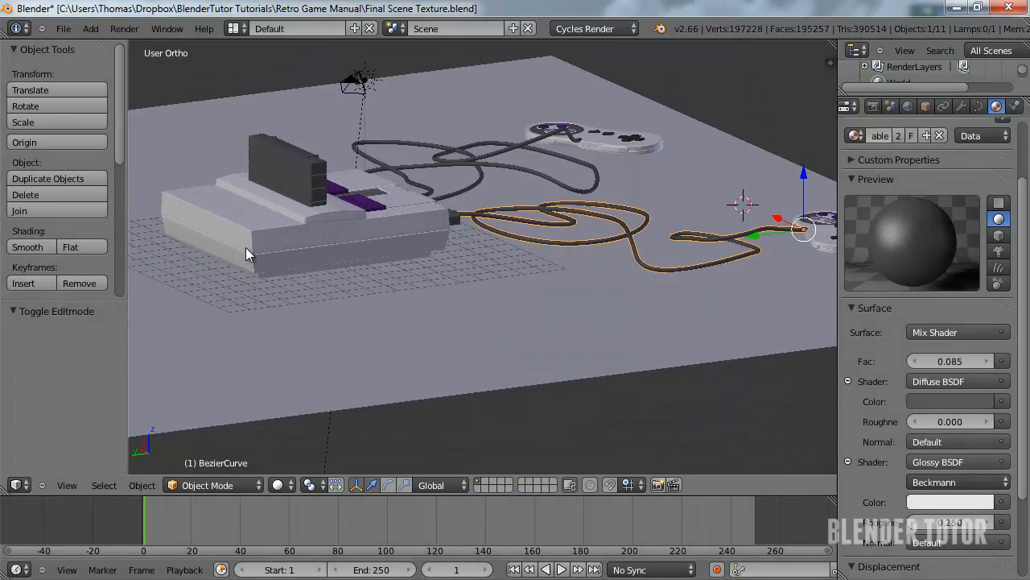
pyautogui.moveTo(353, 213); pyautogui.dragTo(509, 164, button='middle')
pyautogui.moveTo(369, 165); pyautogui.dragTo(524, 306, button='middle')
pyautogui.scroll(1, 542, 299)
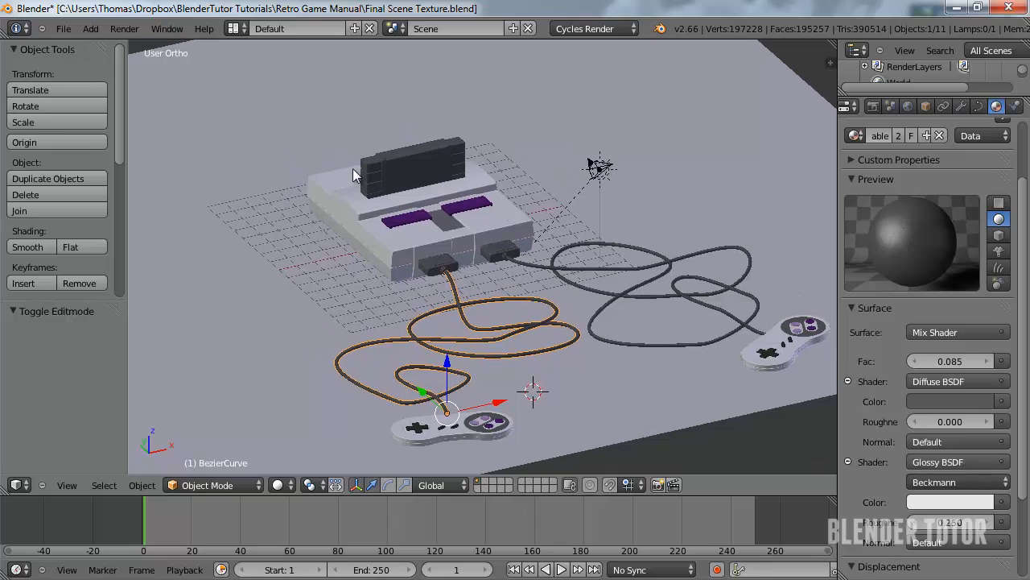
pyautogui.keyDown('shift'); pyautogui.moveTo(436, 237); pyautogui.dragTo(468, 211, button='middle'); pyautogui.keyUp('shift')
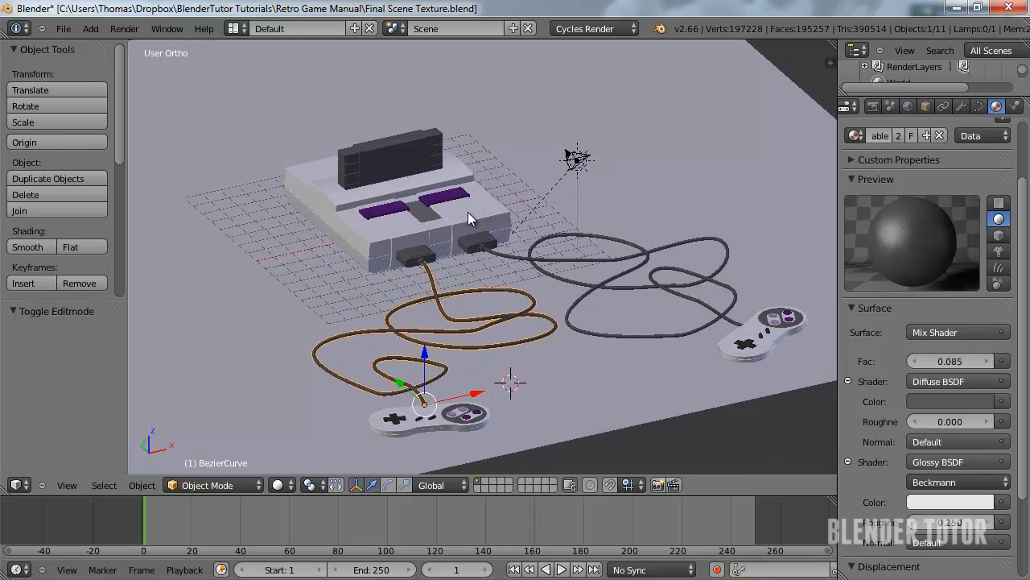
pyautogui.press('ctrl+alt+KP_0')
pyautogui.rightClick(595, 157)
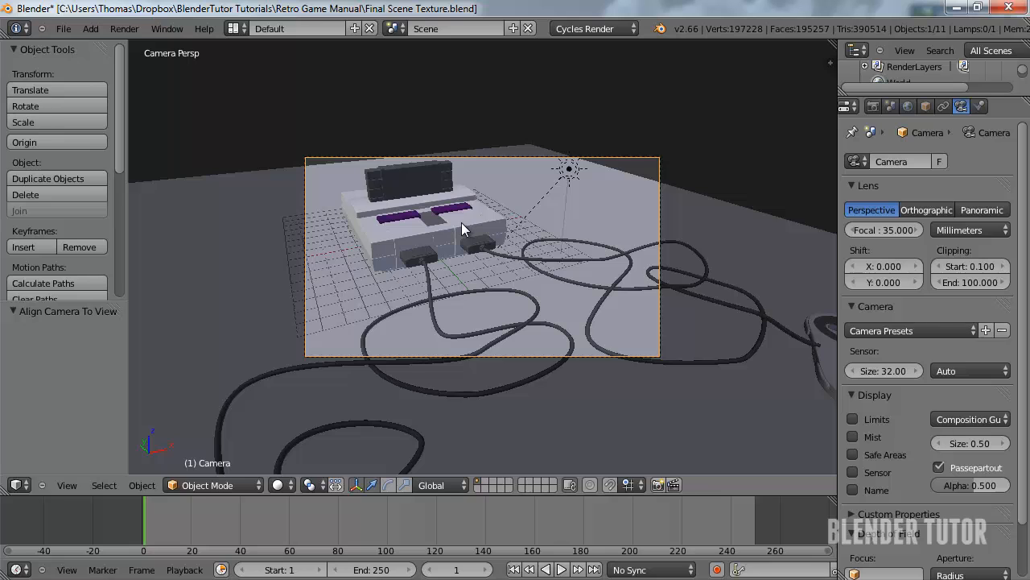
# Pull the camera back along its local Z axis by about X -4.316, Y -8.518, Z 4.705
pyautogui.press('g')
pyautogui.press('z')
pyautogui.click(502, 328)
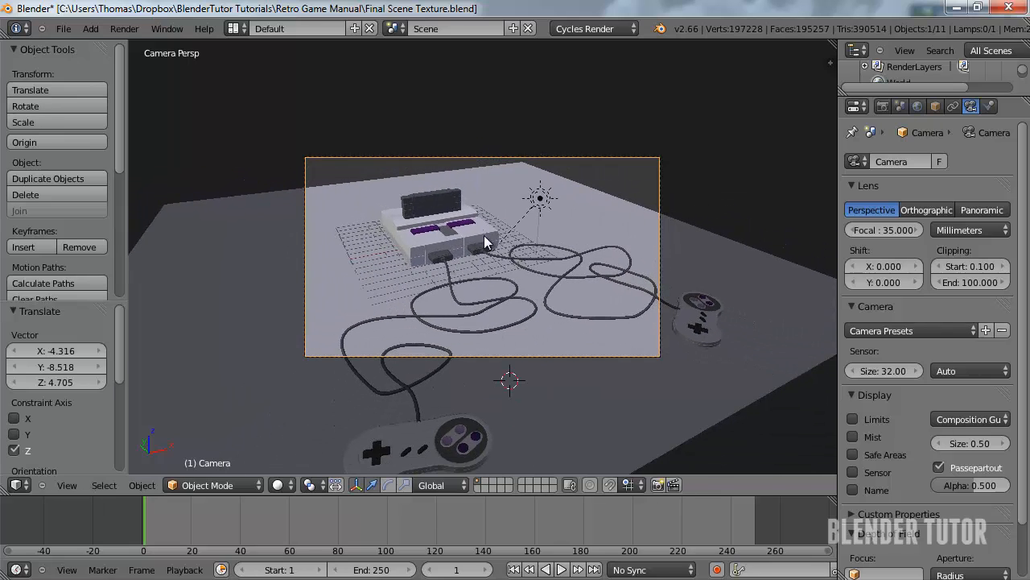
# Rotate the camera freely in trackball mode by about -2.693° to reframe the console and cables
pyautogui.press('r')
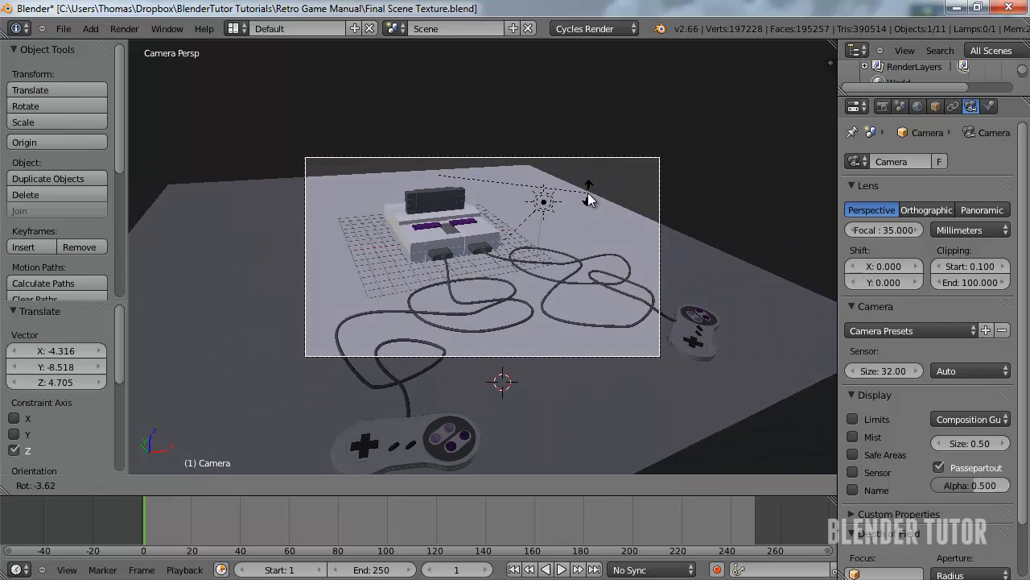
pyautogui.rightClick(591, 215)
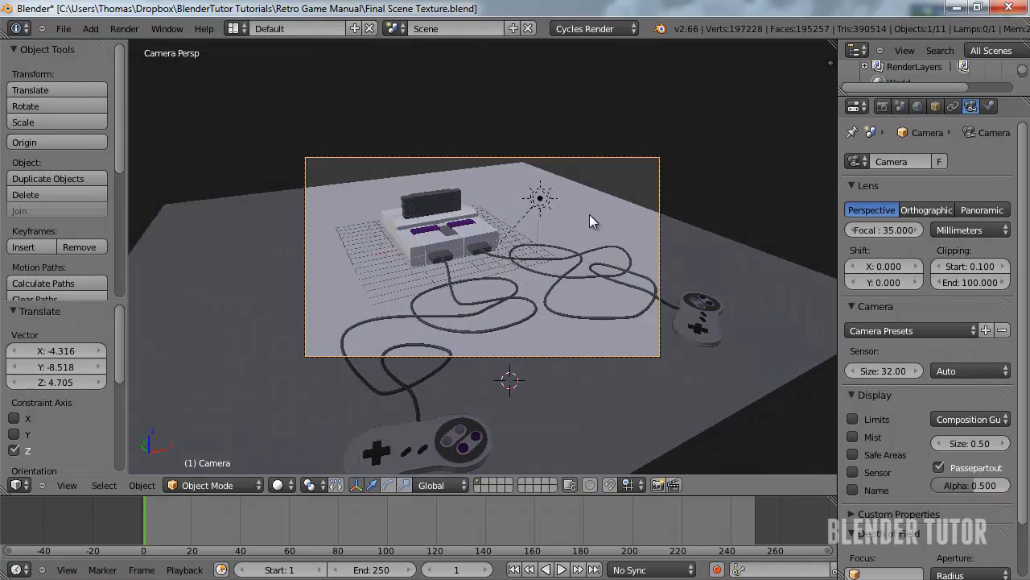
pyautogui.press('r')
pyautogui.press('r')
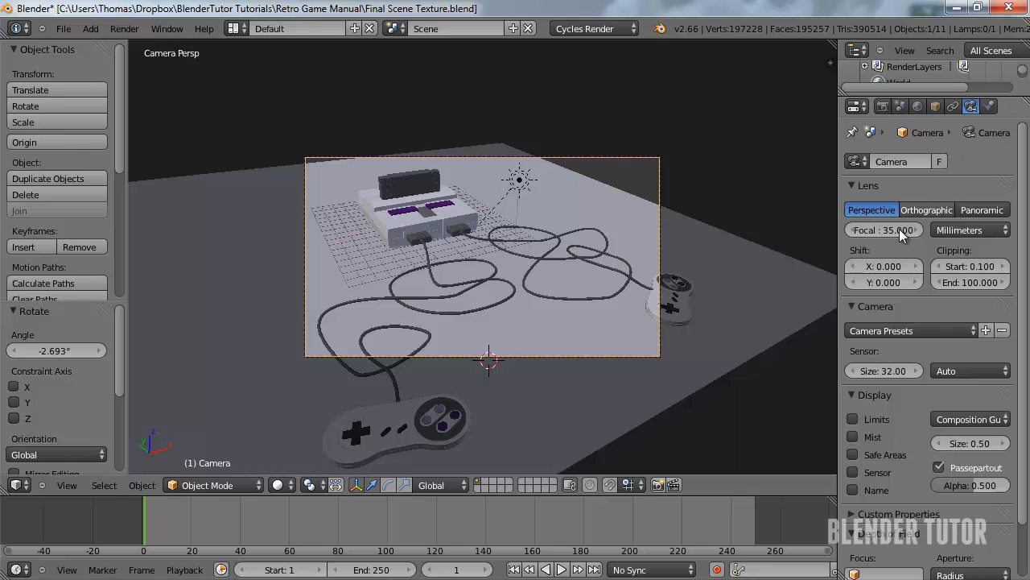
# Set the camera's focal length to 32 mm
pyautogui.moveTo(896, 230); pyautogui.dragTo(875, 234)
pyautogui.click(875, 234)
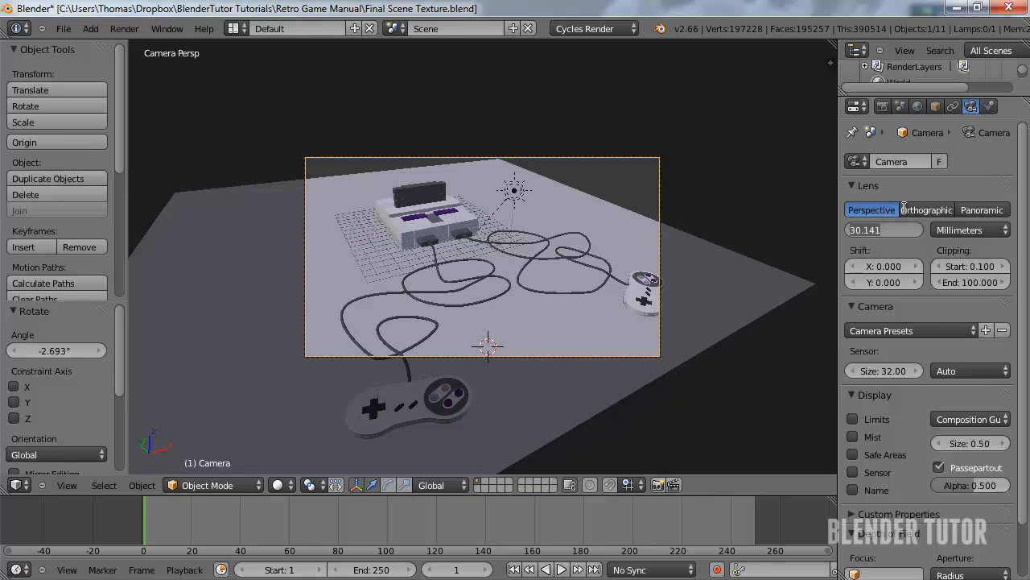
pyautogui.write('32')
pyautogui.press('Return')
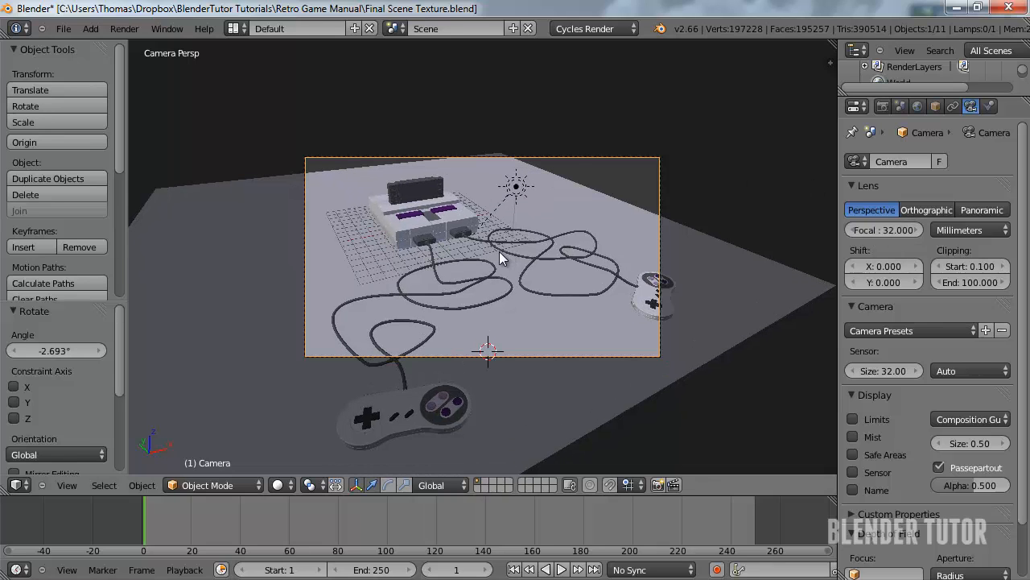
# Pull the camera farther back along its local Z axis by about X -1.705, Y -2.905, Z 1.858
pyautogui.press('g')
pyautogui.press('z')
pyautogui.press('z')
pyautogui.click(522, 298)
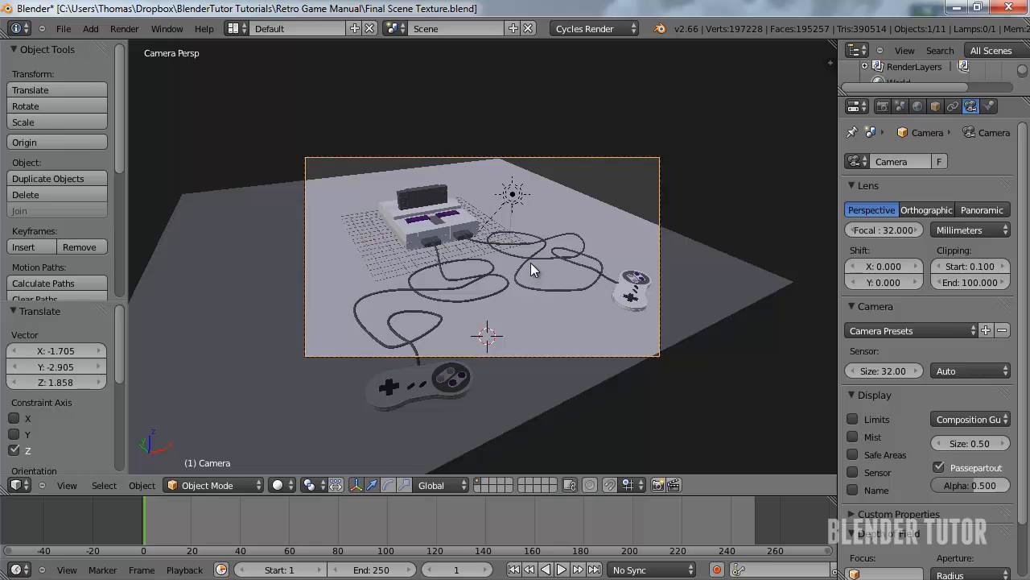
# Lower the camera 5.521 along global Z and trackball-rotate it by about 4.87° to frame the console and both controllers
pyautogui.press('g')
pyautogui.press('z')
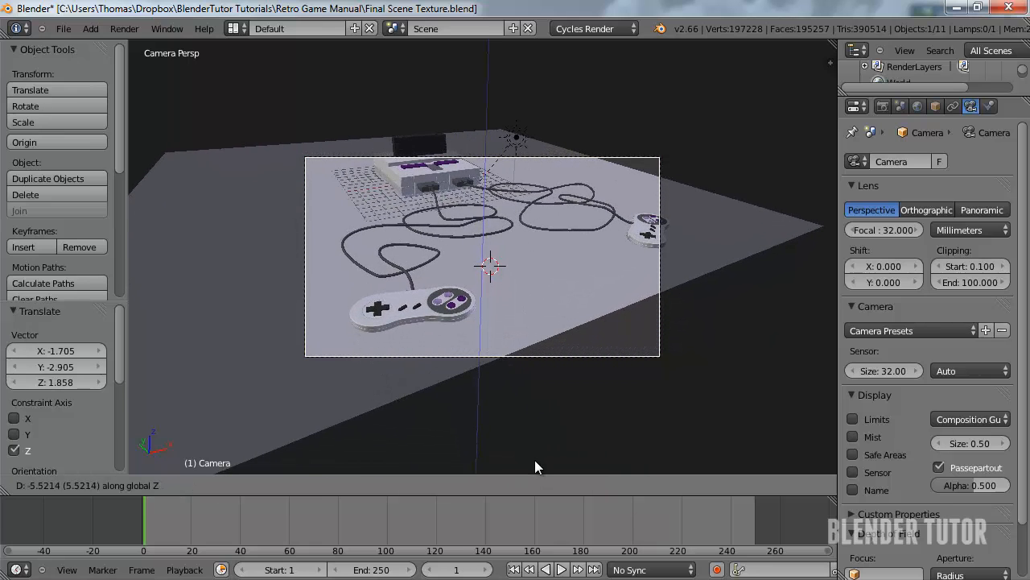
pyautogui.click(535, 461)
pyautogui.press('r')
pyautogui.press('r')
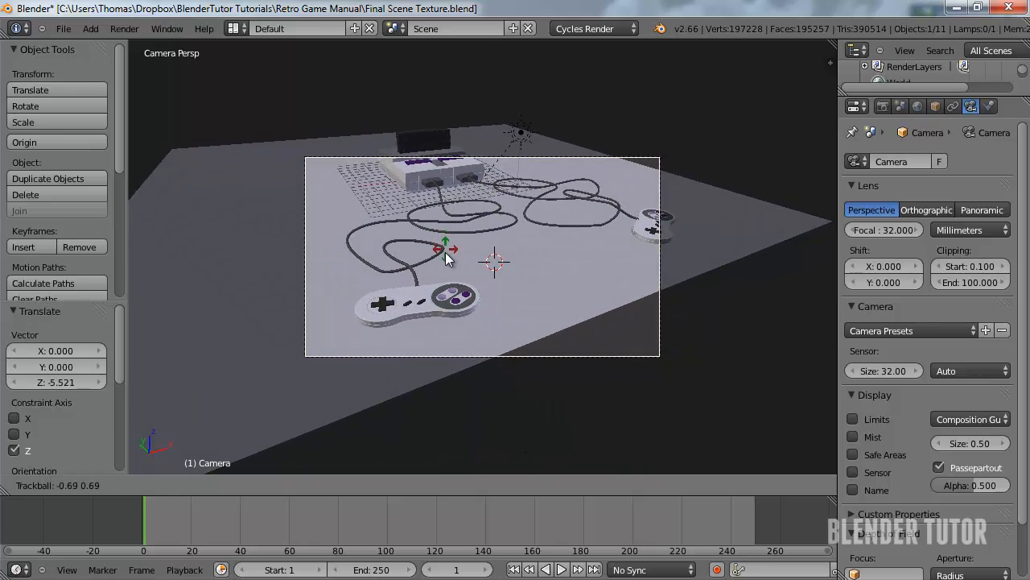
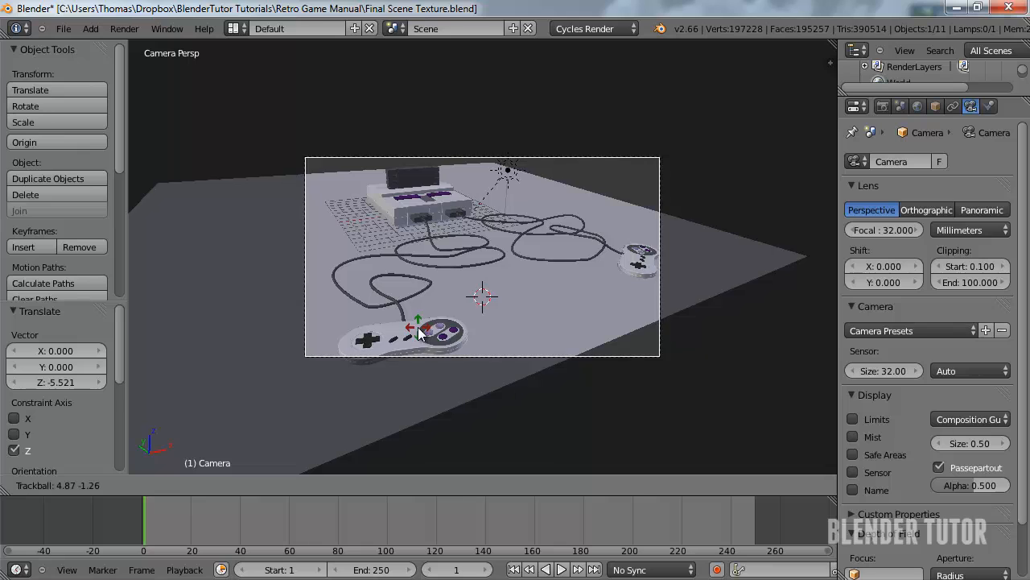
pyautogui.click(444, 290)
# Back the camera up slightly in two local-Z moves, then nudge it by about X 0.117, Y -0.192, Z -0.230
pyautogui.press('g')
pyautogui.press('z')
pyautogui.press('z')
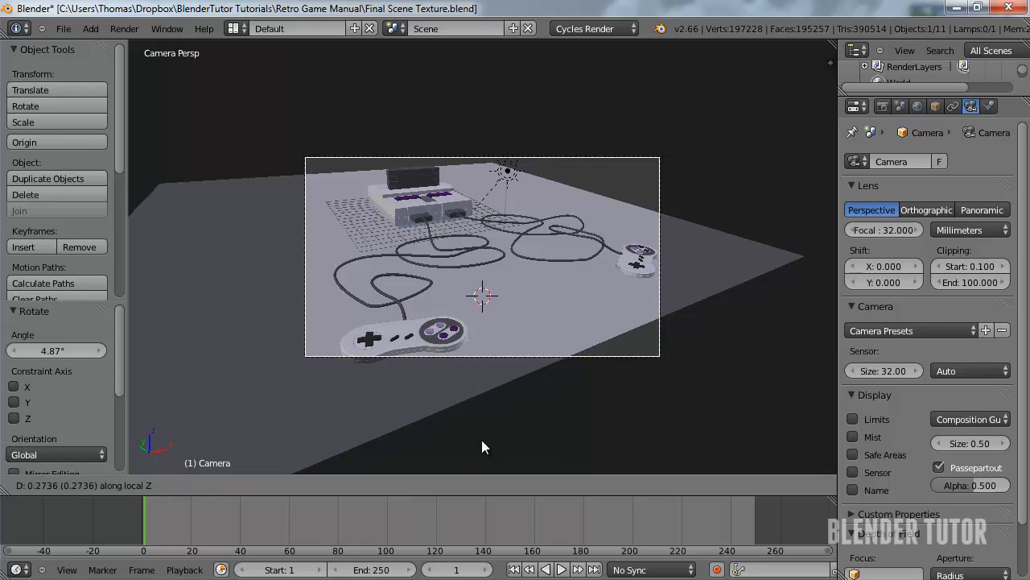
pyautogui.click(488, 466)
pyautogui.press('g')
pyautogui.press('z')
pyautogui.press('z')
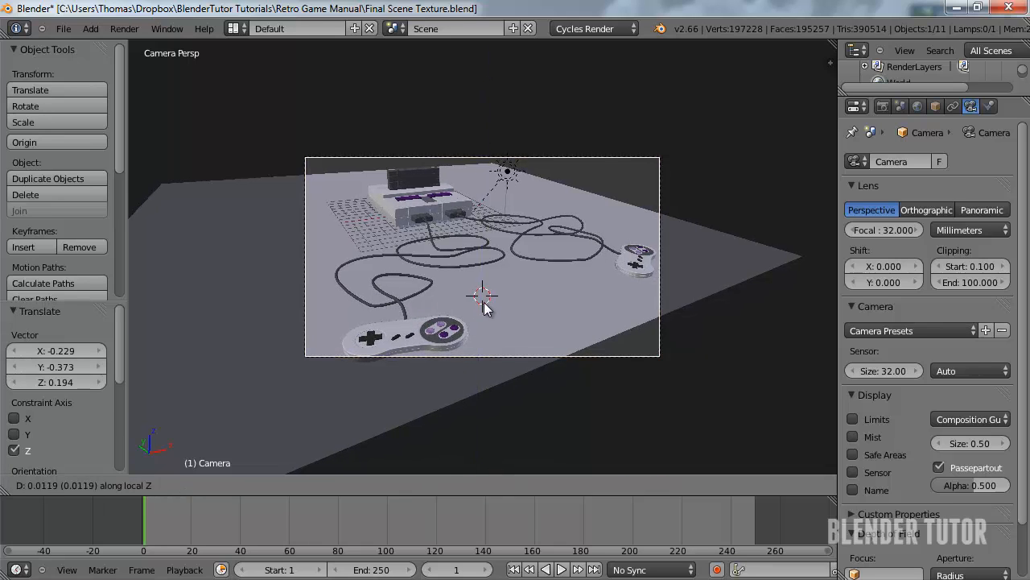
pyautogui.click(486, 317)
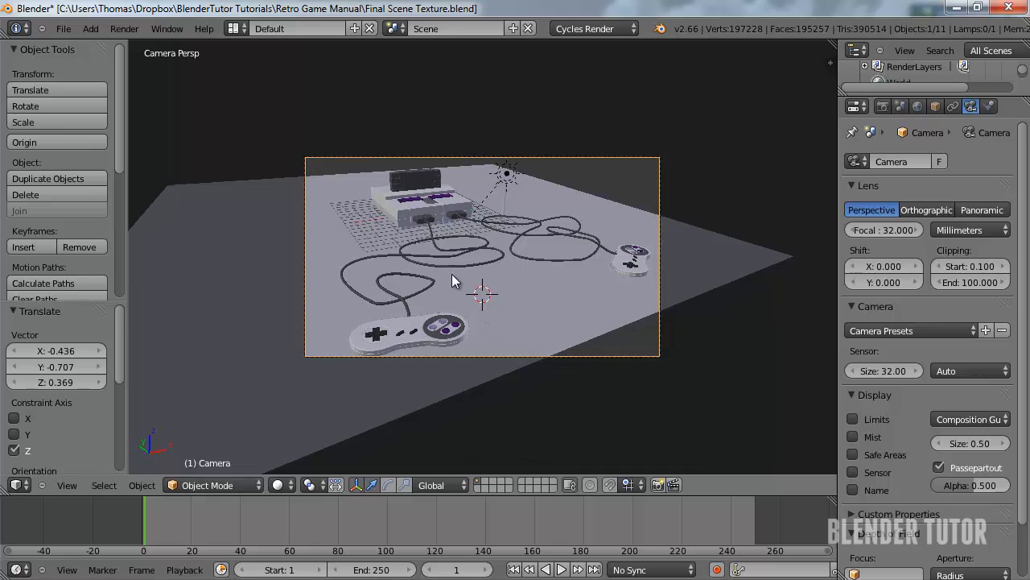
pyautogui.press('g')
pyautogui.click(502, 195)
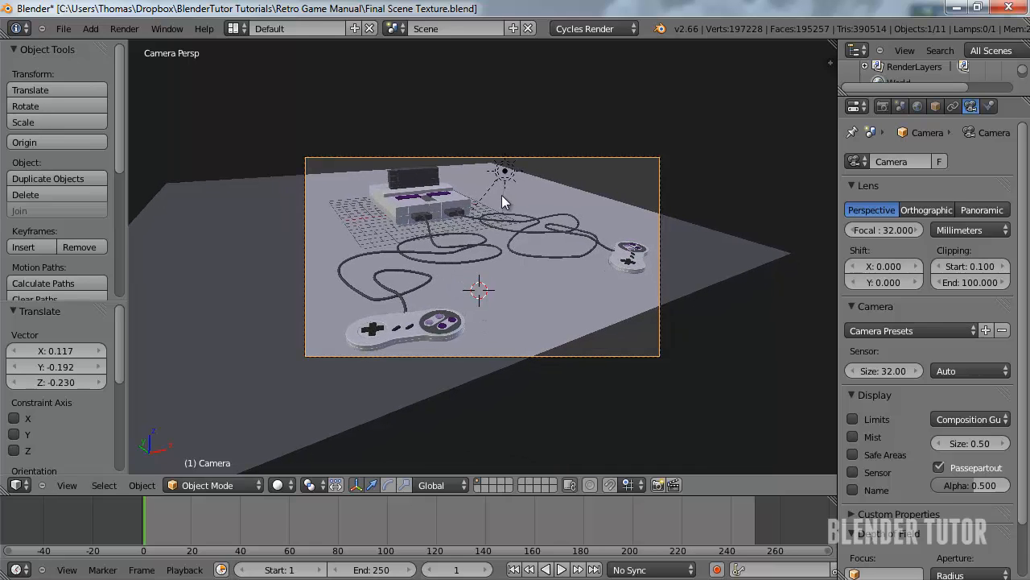
# Move the lamp out of the camera frame by about X 10.054, Y 1.448, Z 14.629
pyautogui.rightClick(507, 192)
pyautogui.press('g')
pyautogui.click(597, 84)
# Move the ground plane horizontally by about X 9.461, Y -2.448 and scale it up by about 1.573
pyautogui.rightClick(519, 292)
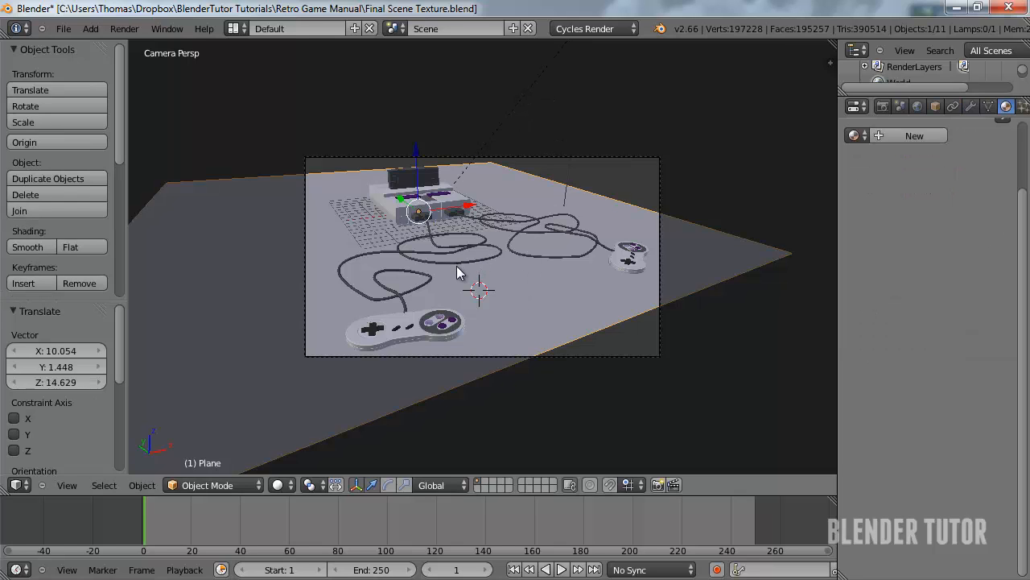
pyautogui.press('g')
pyautogui.hotkey('shift', 'z')
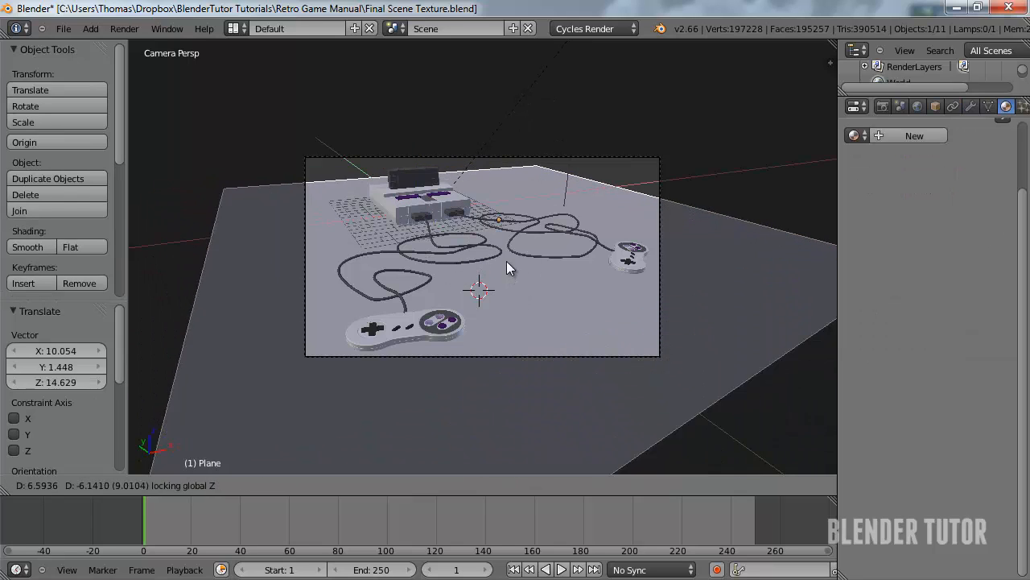
pyautogui.click(502, 252)
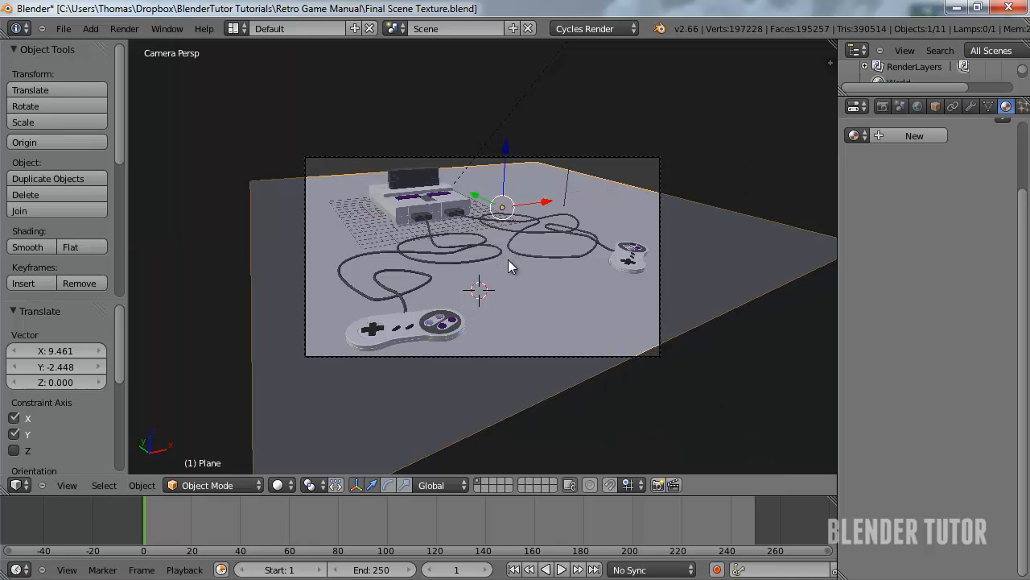
pyautogui.press('s')
pyautogui.click(556, 273)
# Shift the ground plane another X 16.049, Y 13.542 horizontally and enlarge it by about 1.156 to fill the camera frame
pyautogui.press('g')
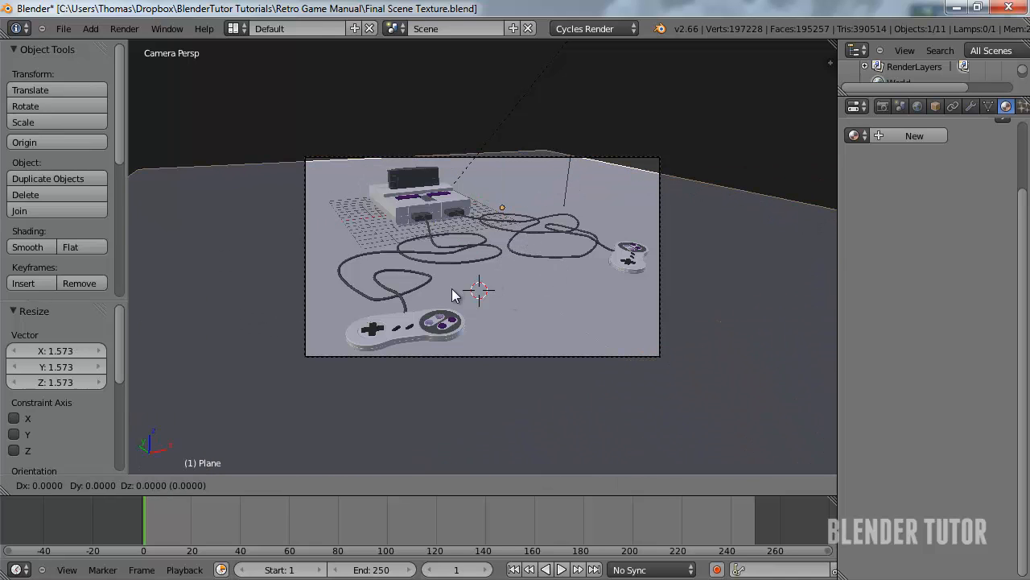
pyautogui.hotkey('shift', 'z')
pyautogui.click(489, 281)
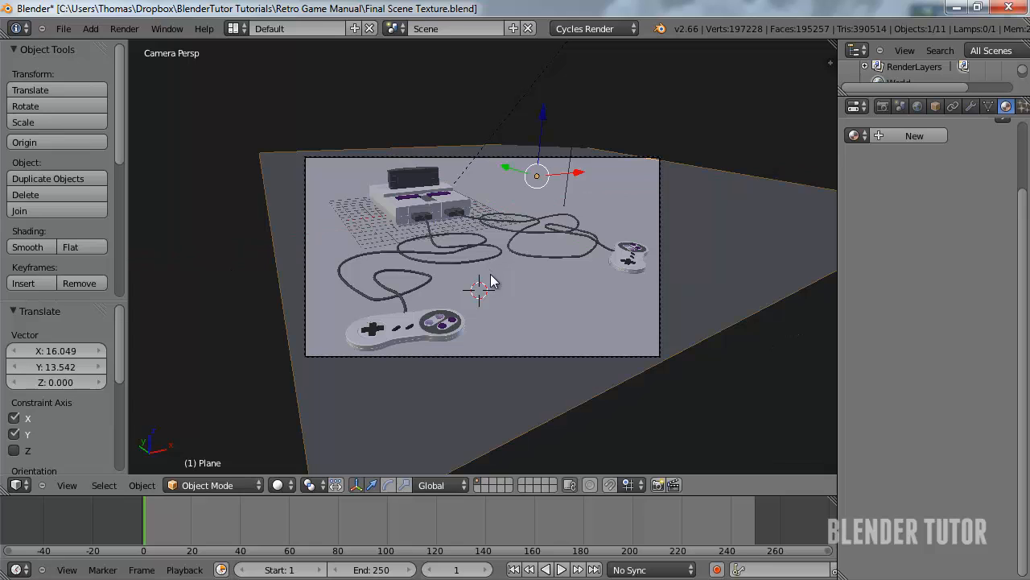
pyautogui.press('s')
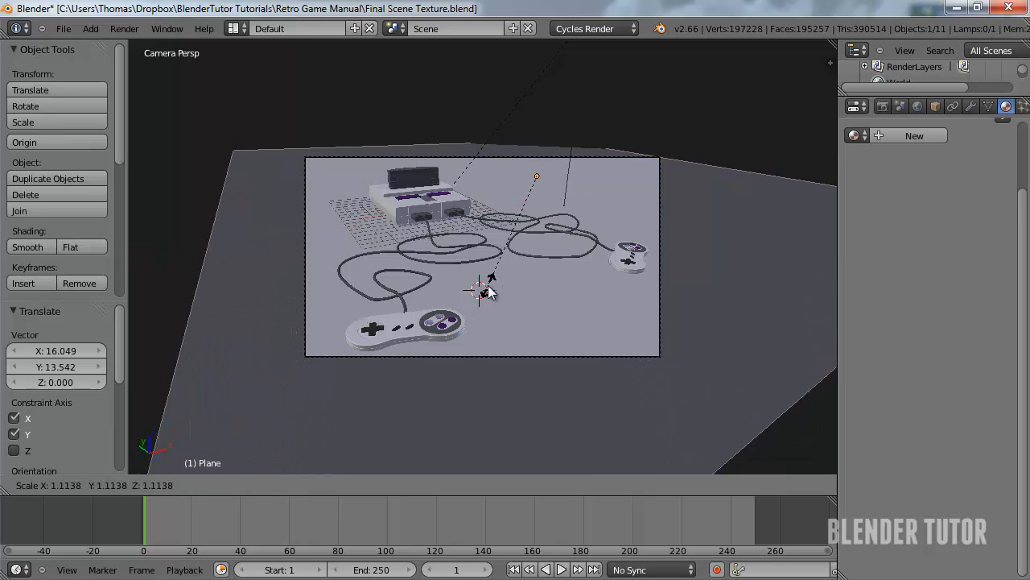
pyautogui.click(490, 297)
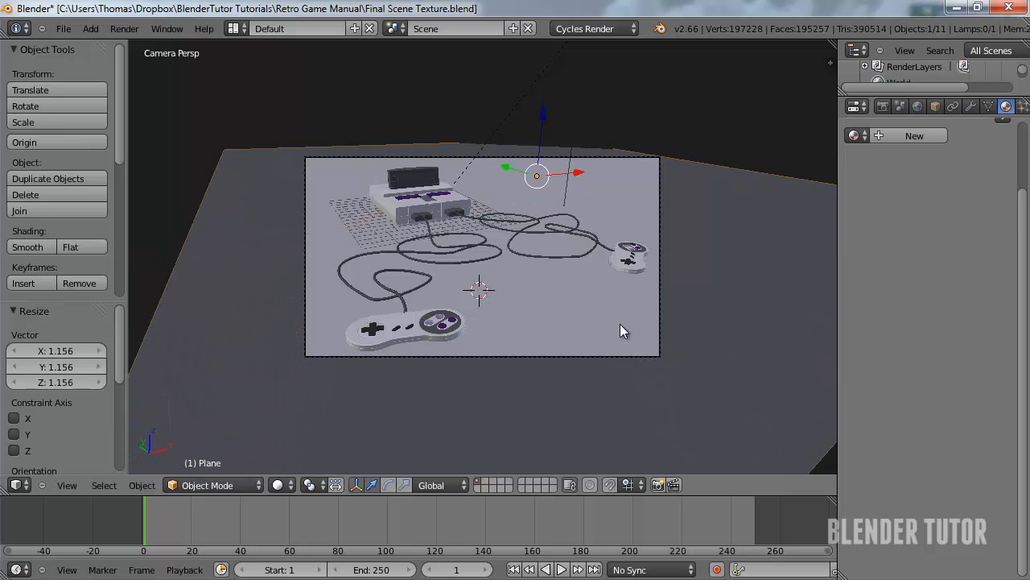
# Shift the ground plane horizontally by about X 3.426, Y 3.346 so it covers the camera frame
pyautogui.press('g')
pyautogui.hotkey('shift', 'z')
pyautogui.click(640, 312)
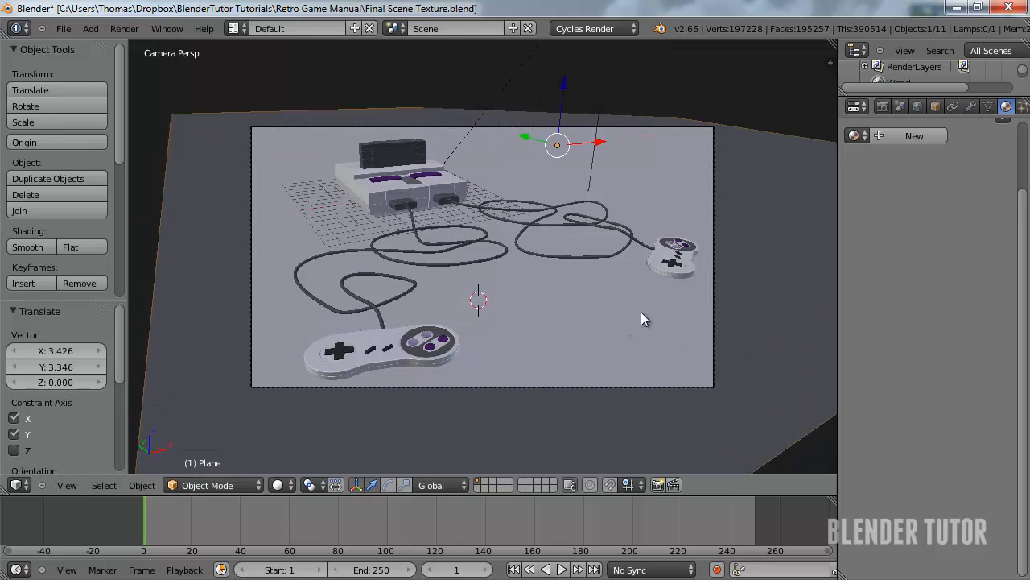
pyautogui.scroll(2, 643, 314)
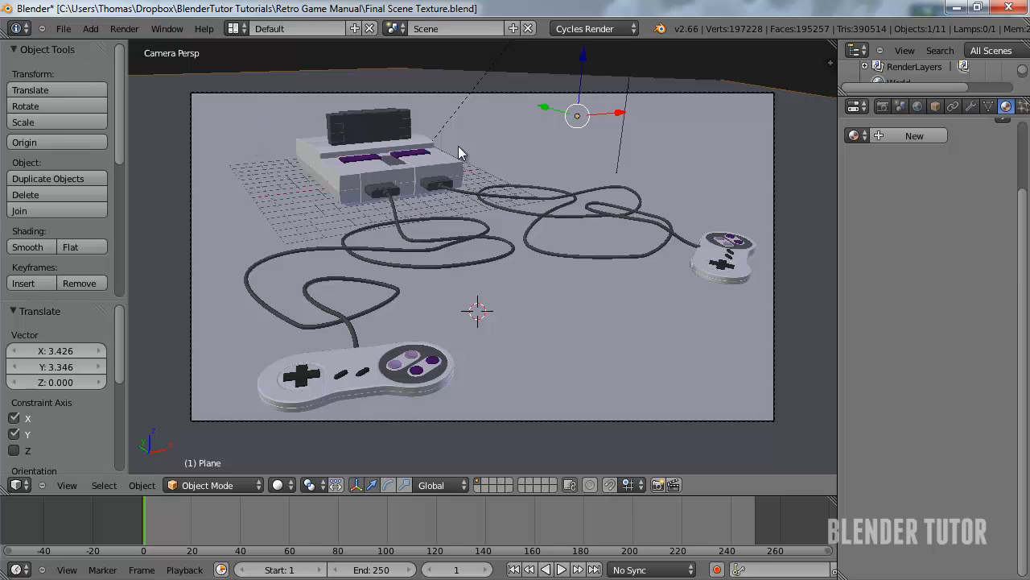
# Leave the camera view for an orthographic view and examine the console, cables and ground plane from several angles
pyautogui.moveTo(458, 146); pyautogui.dragTo(434, 151, button='middle')
pyautogui.press('KP_5')
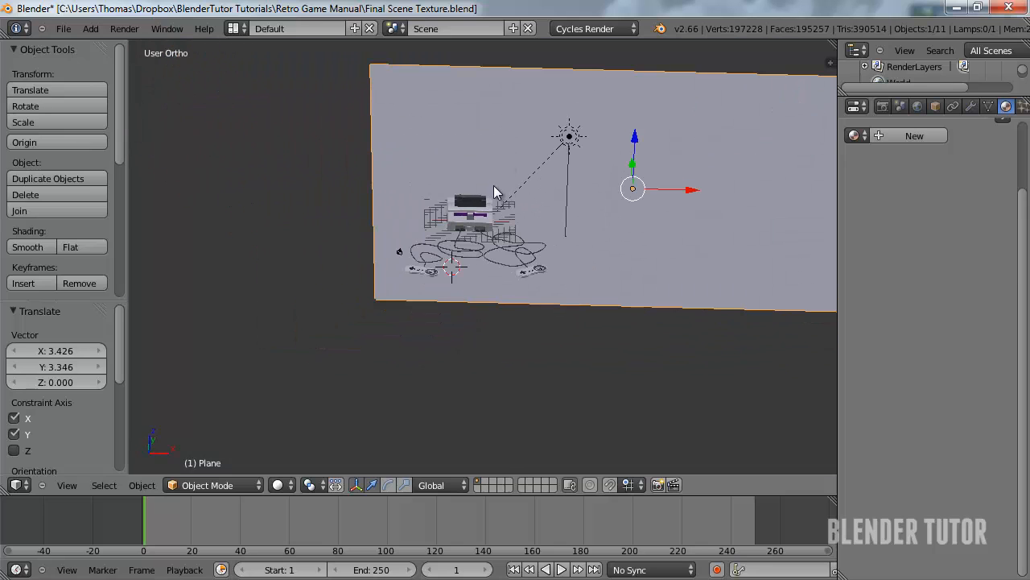
pyautogui.scroll(4, 493, 191)
pyautogui.keyDown('shift'); pyautogui.moveTo(475, 257); pyautogui.dragTo(494, 259, button='middle'); pyautogui.keyUp('shift')
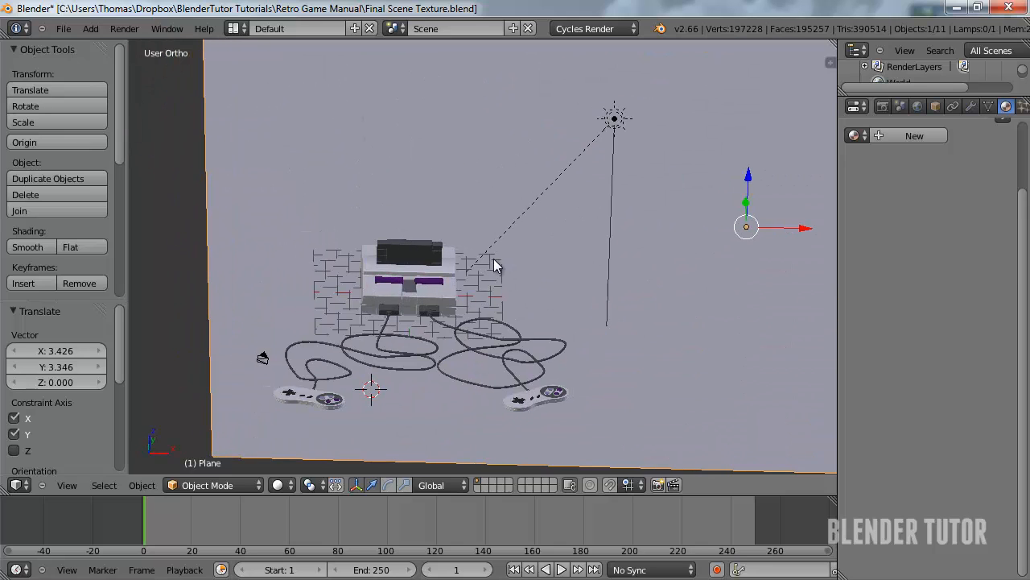
pyautogui.moveTo(481, 294); pyautogui.dragTo(595, 274, button='middle')
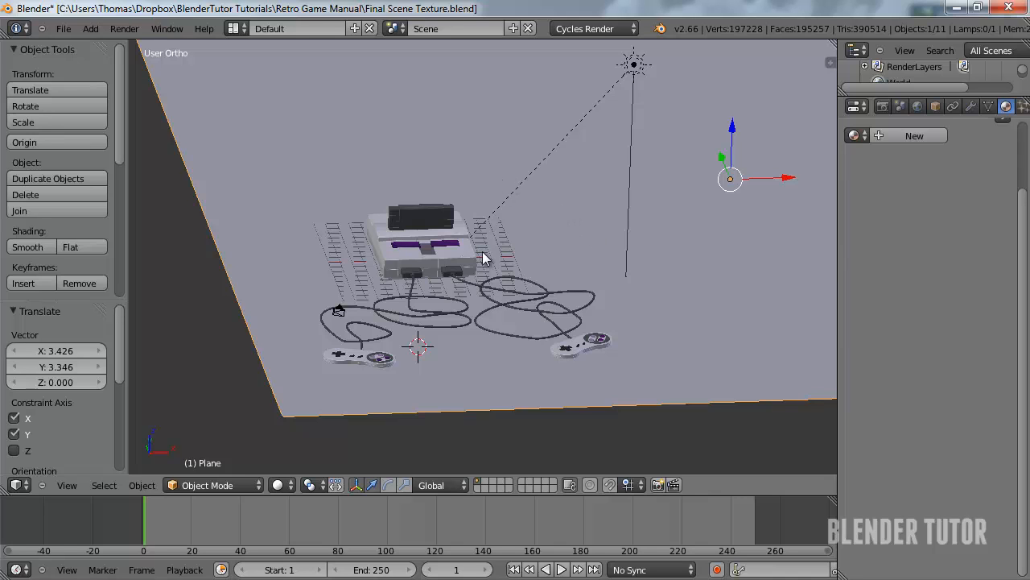
pyautogui.moveTo(483, 258); pyautogui.dragTo(474, 233, button='middle')
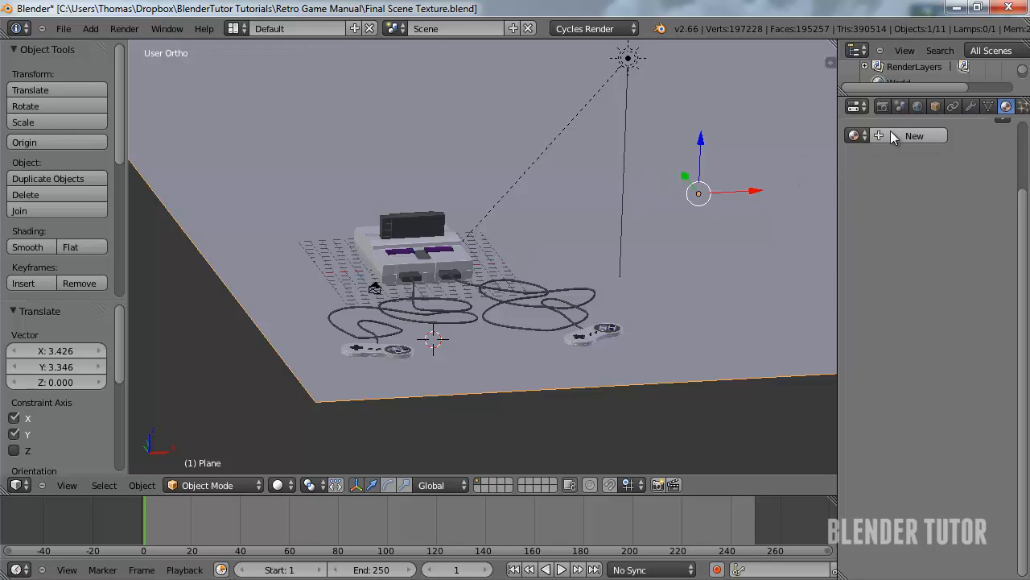
pyautogui.moveTo(492, 150); pyautogui.dragTo(547, 273, button='middle')
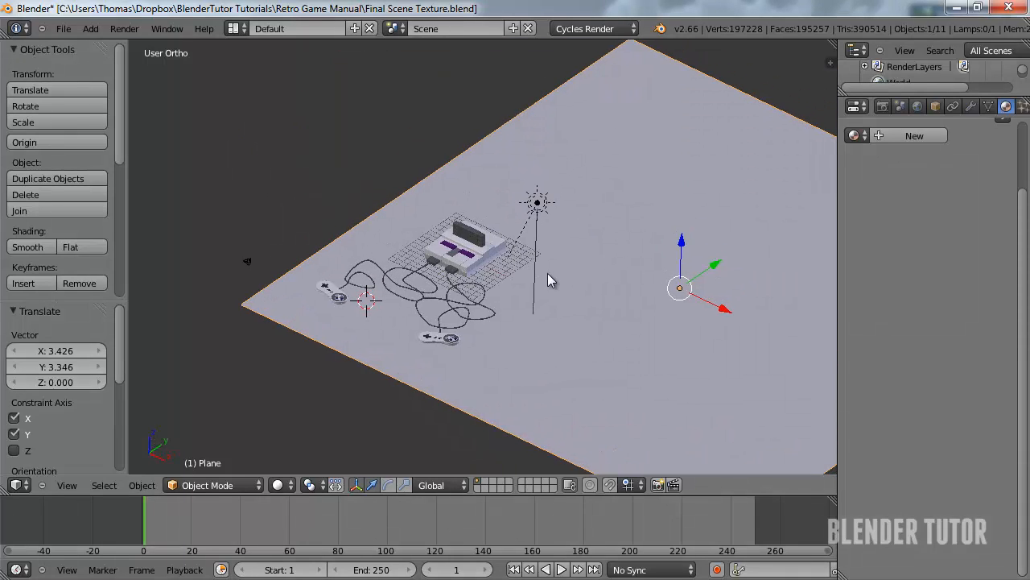
# Import yofrankie5.jpg from the Textures folder as an image plane, choosing it from the thumbnail display
pyautogui.hotkey('shift', 'a')
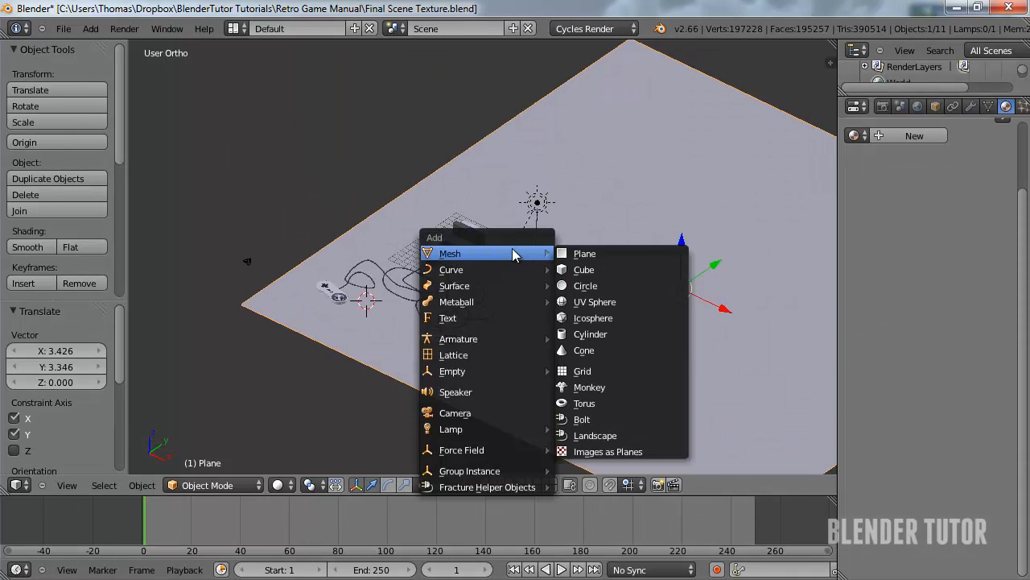
pyautogui.click(63, 28)
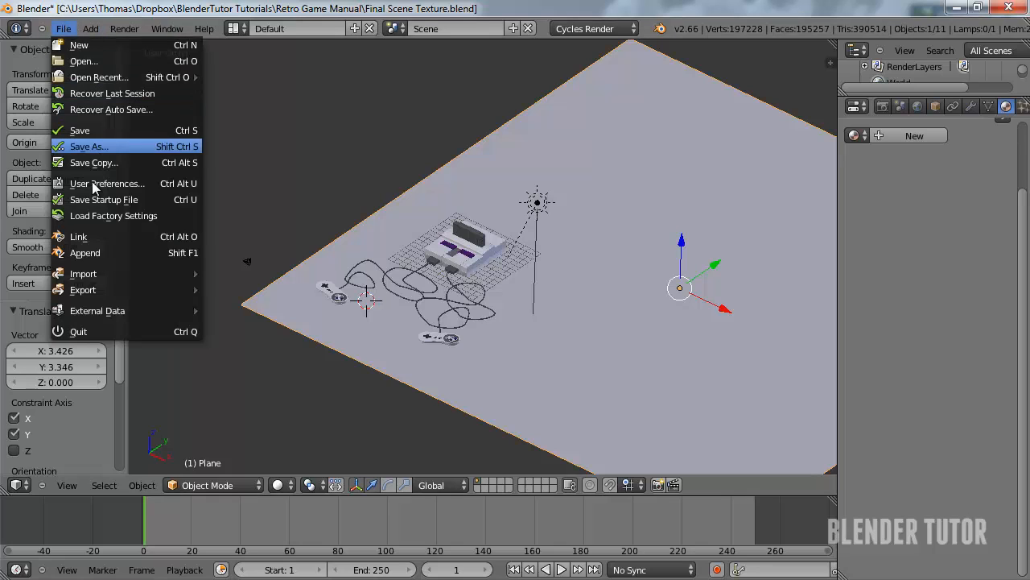
pyautogui.moveTo(104, 274)
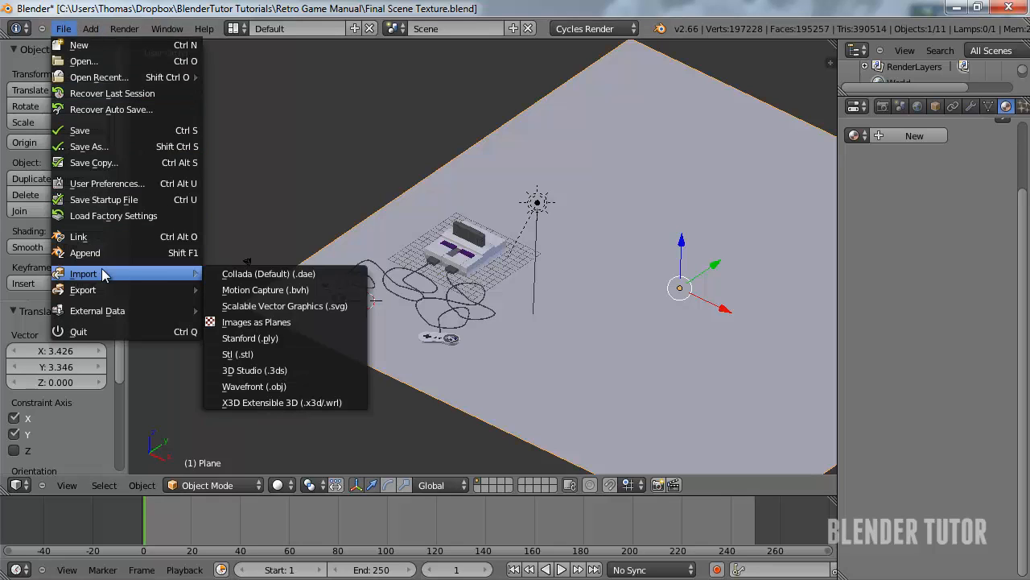
pyautogui.click(282, 323)
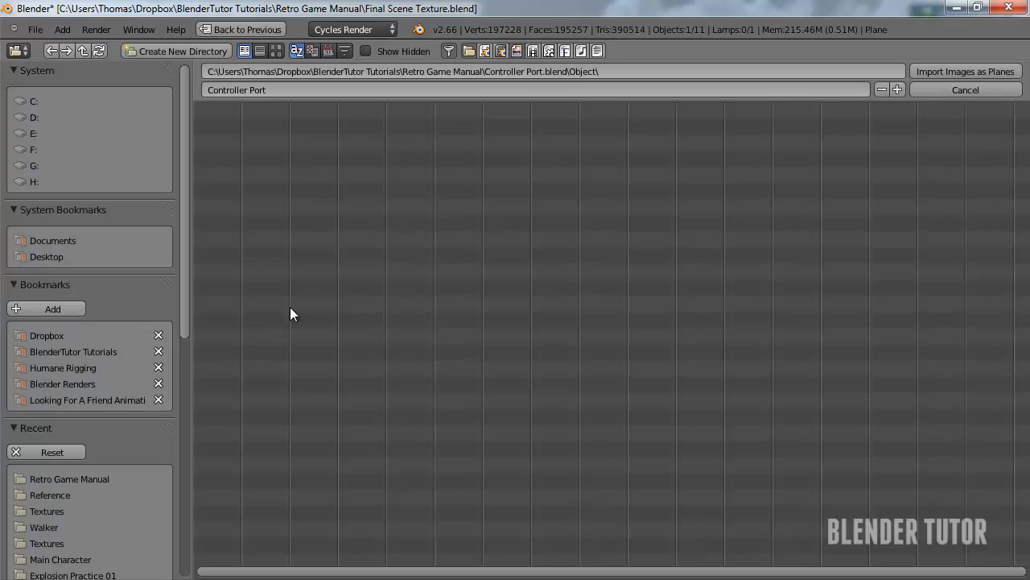
pyautogui.click(50, 508)
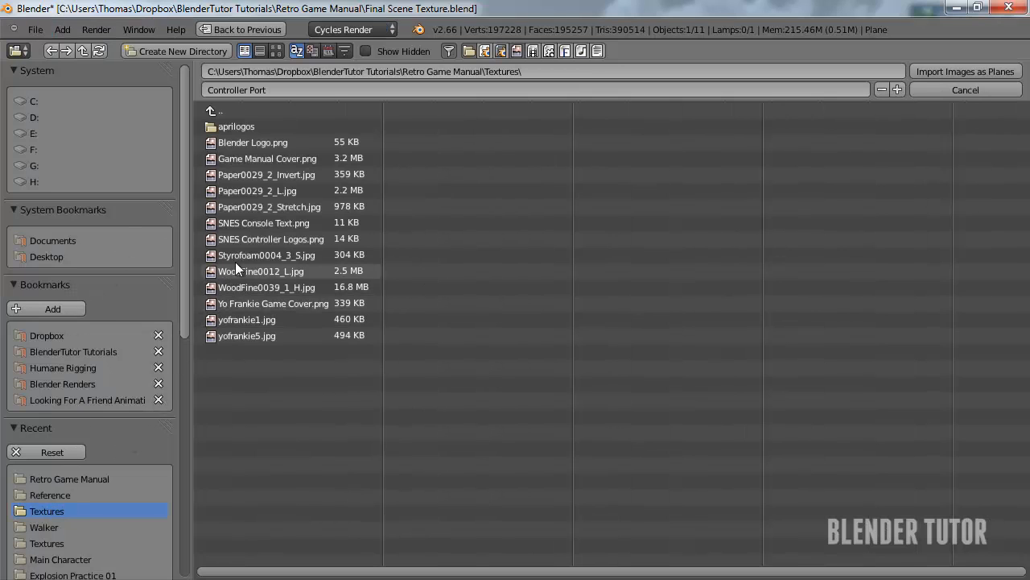
pyautogui.click(275, 51)
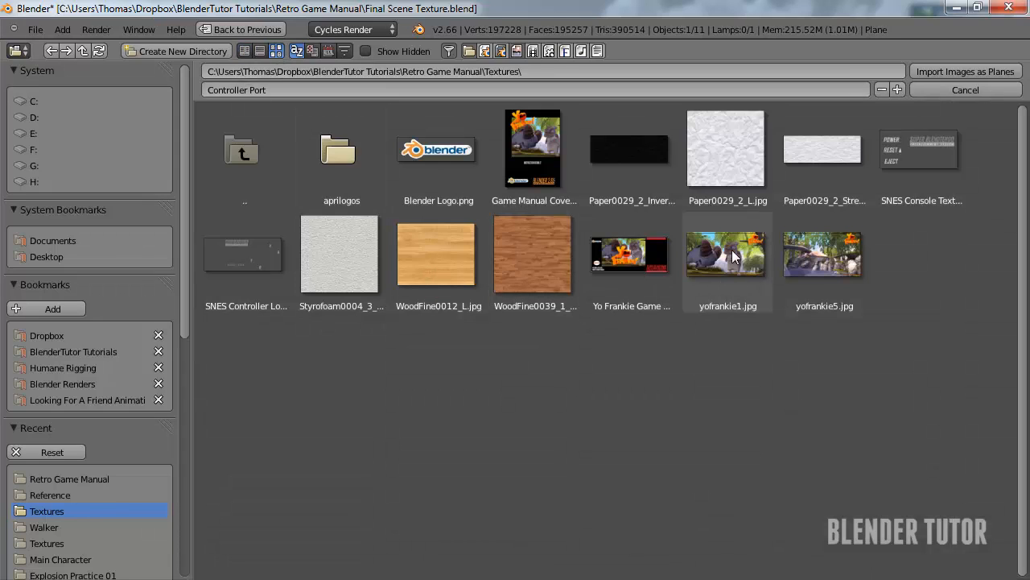
pyautogui.click(821, 254)
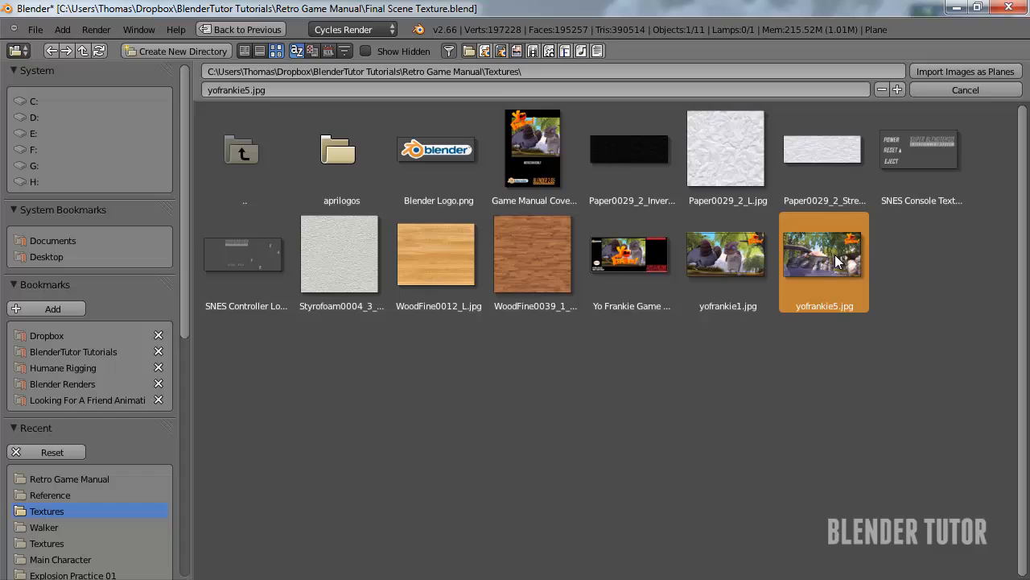
pyautogui.click(958, 71)
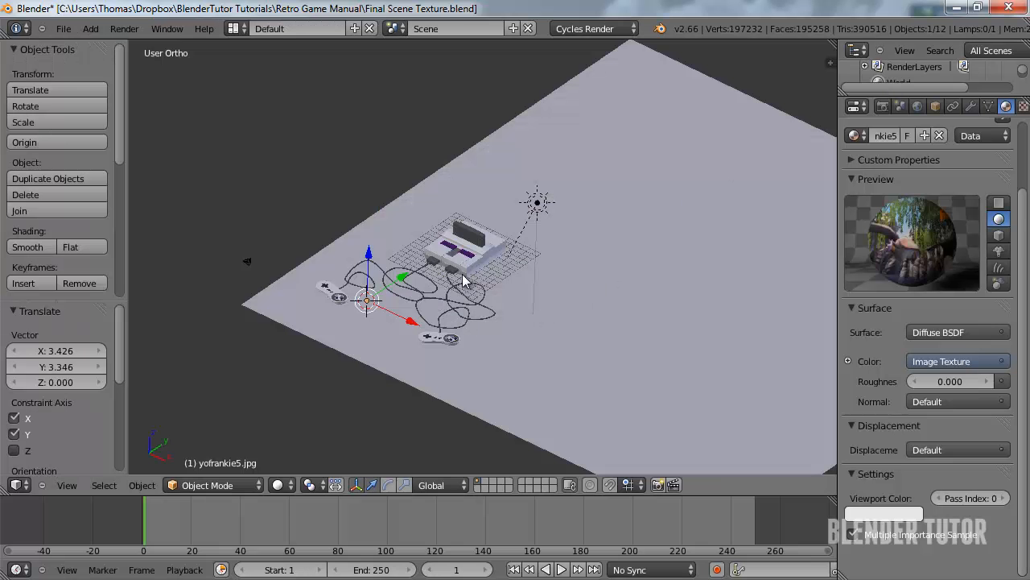
# Scale the imported image plane up in successive passes, including about 15.028 and finally 10.774
pyautogui.press('s')
pyautogui.click(728, 417)
pyautogui.press('s')
pyautogui.click(764, 343)
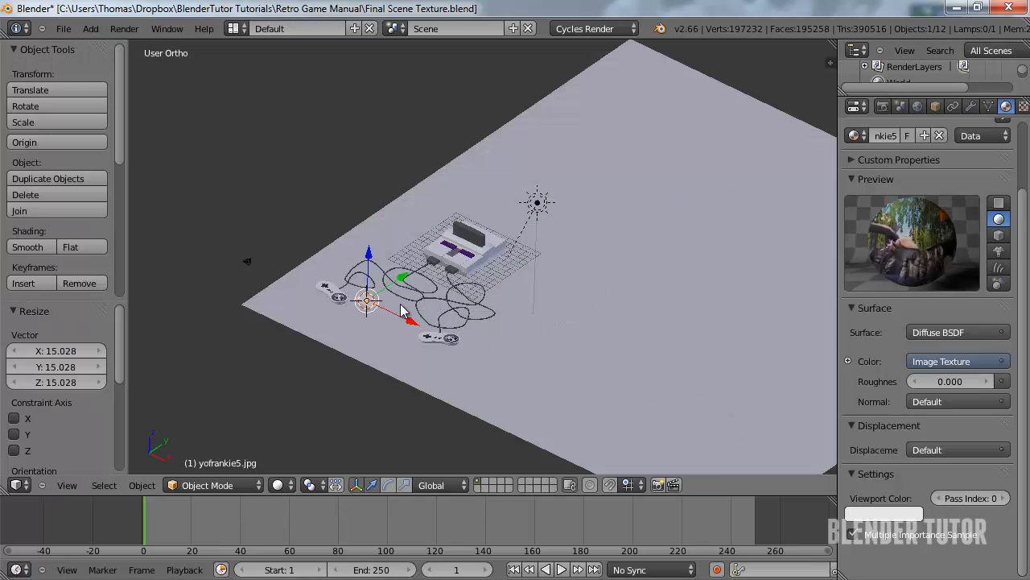
pyautogui.press('s')
pyautogui.click(688, 355)
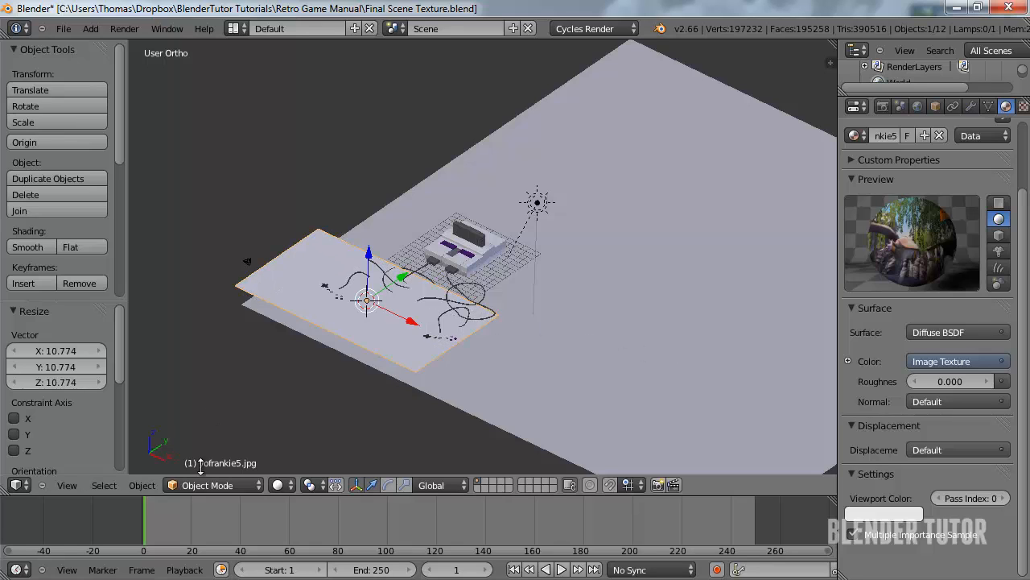
# Show the viewport with textured shading and change the image plane's surface shader to Emission
pyautogui.click(274, 486)
pyautogui.click(313, 409)
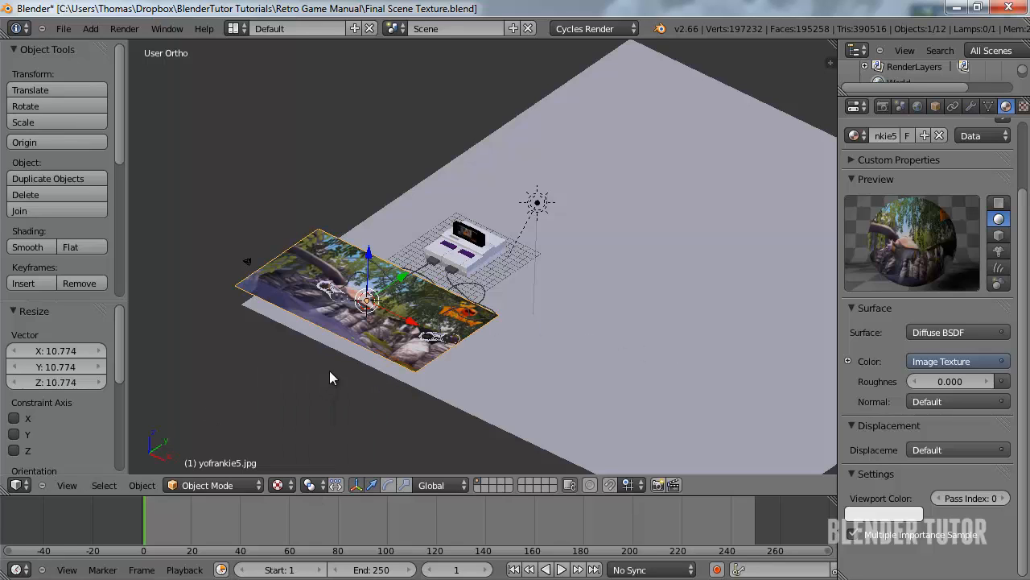
pyautogui.click(954, 332)
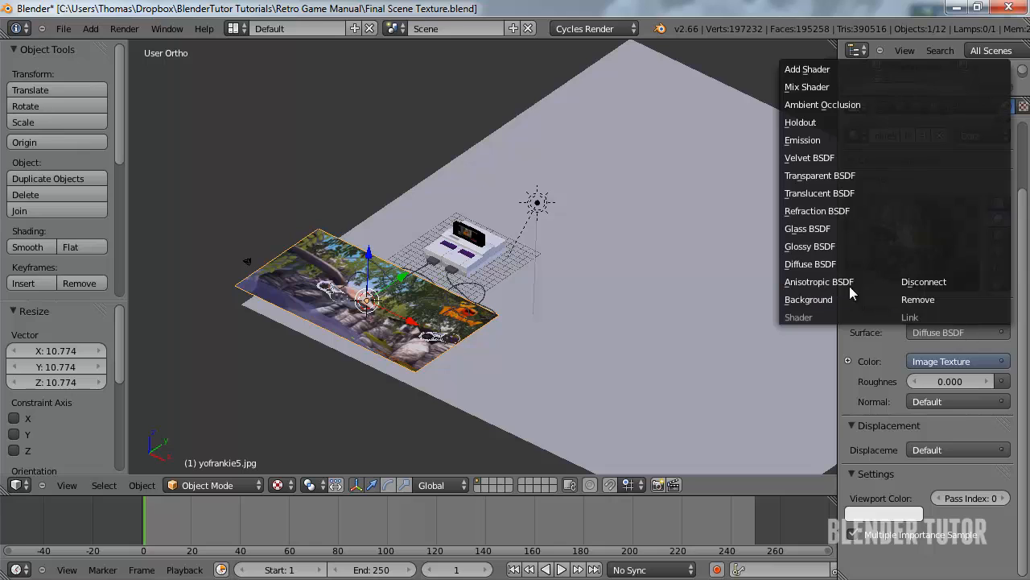
pyautogui.click(809, 141)
# Stand the image plane upright by rotating it 90° about X, and raise it about 20.720 along Z
pyautogui.moveTo(418, 274); pyautogui.dragTo(380, 283, button='middle')
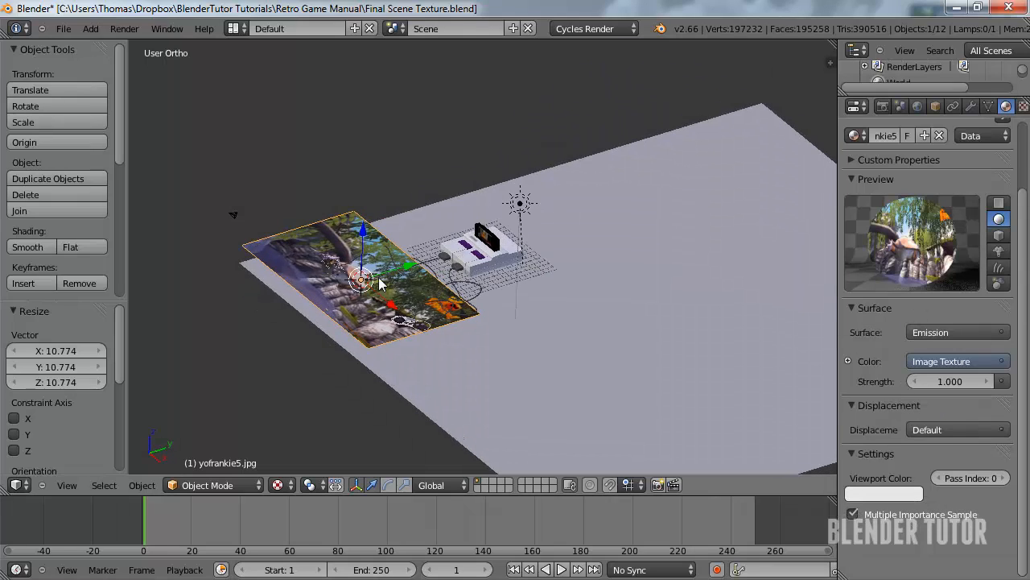
pyautogui.write('rx90')
pyautogui.press('Return')
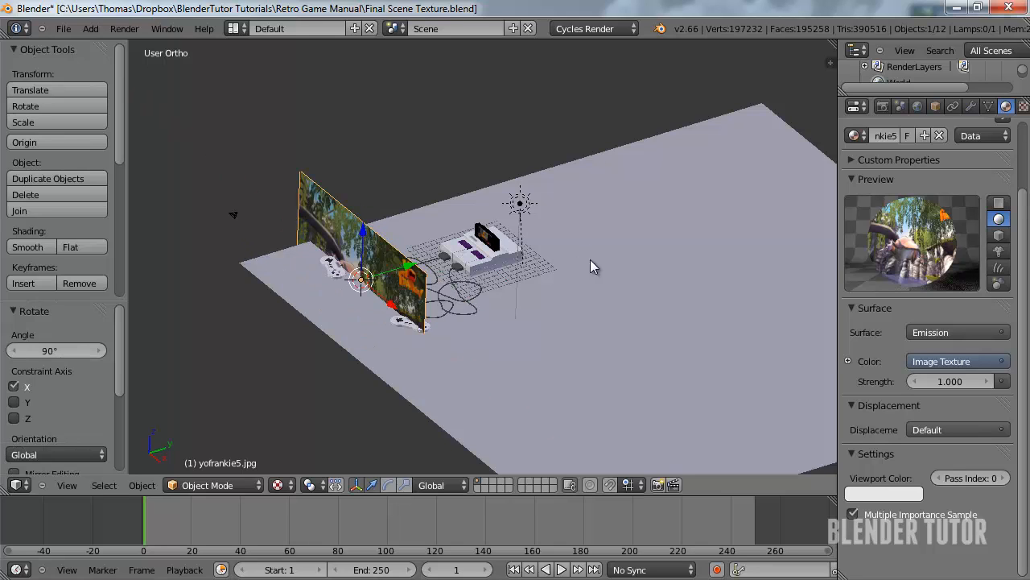
pyautogui.press('g')
pyautogui.press('z')
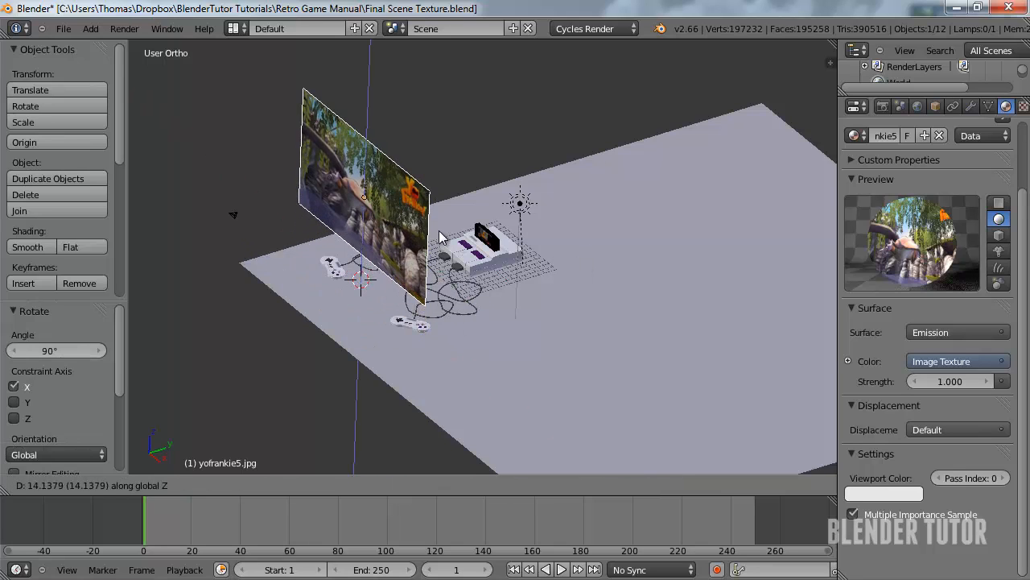
pyautogui.click(436, 201)
# Move the image plane behind the console along Y by about 26.124 and another 6.818
pyautogui.press('g')
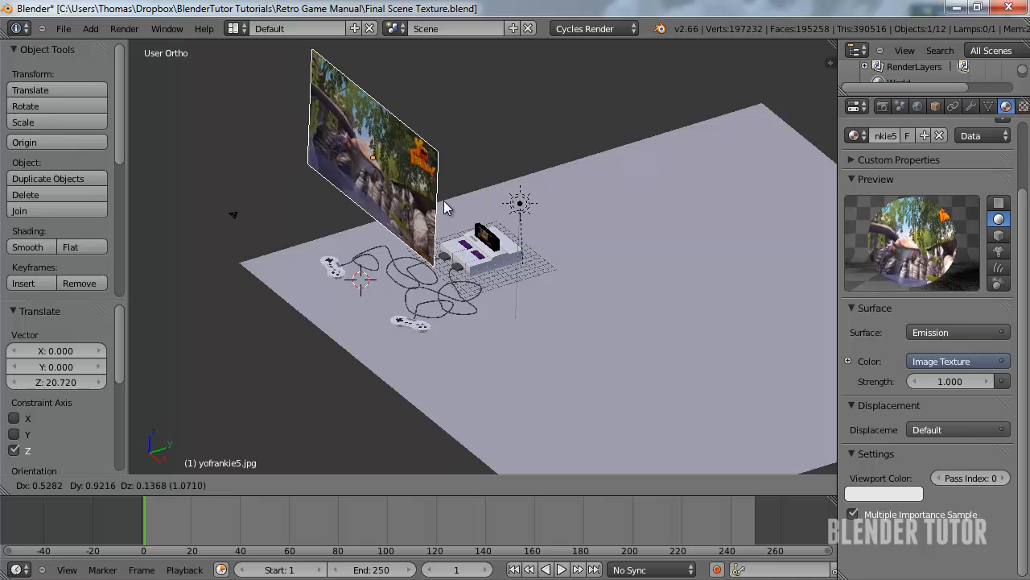
pyautogui.press('y')
pyautogui.click(590, 169)
pyautogui.moveTo(589, 170); pyautogui.dragTo(681, 206, button='middle')
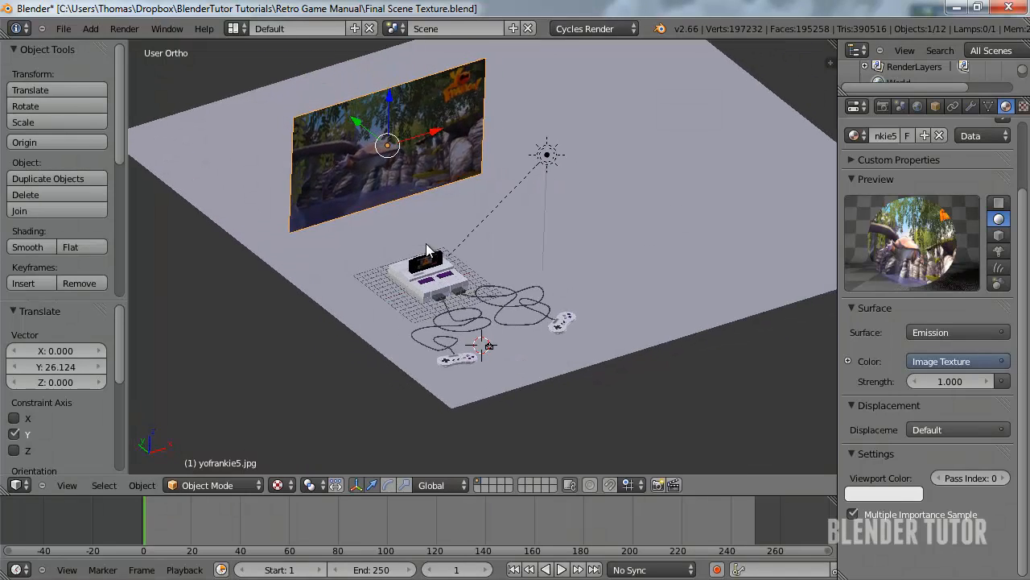
pyautogui.press('g')
pyautogui.press('y')
pyautogui.click(519, 286)
pyautogui.moveTo(528, 296); pyautogui.dragTo(545, 276, button='middle')
# Enable nodes on the sun lamp, set its emission strength to 0.300 and tint its color a pale warm cream
pyautogui.rightClick(622, 306)
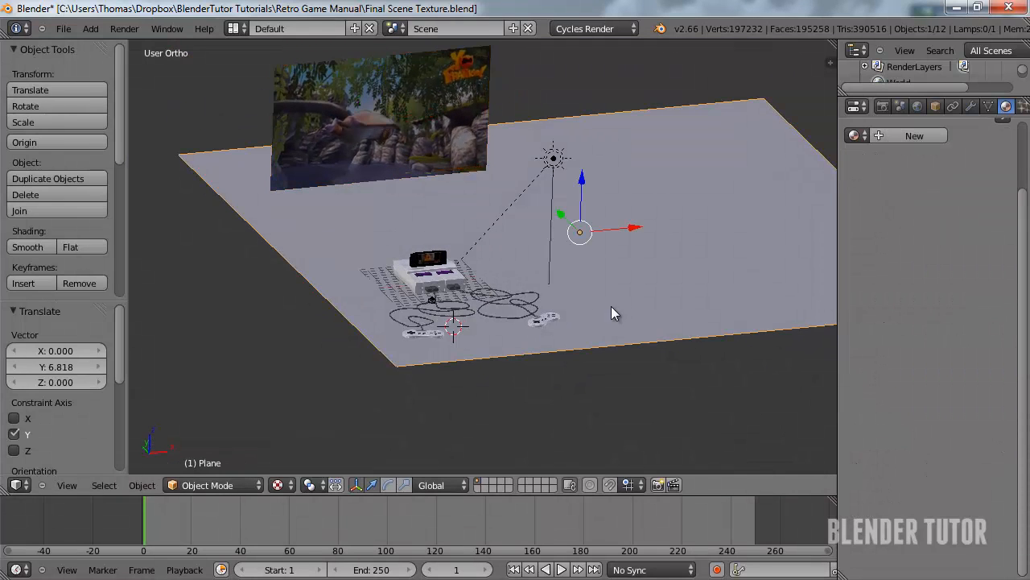
pyautogui.scroll(2, 463, 334)
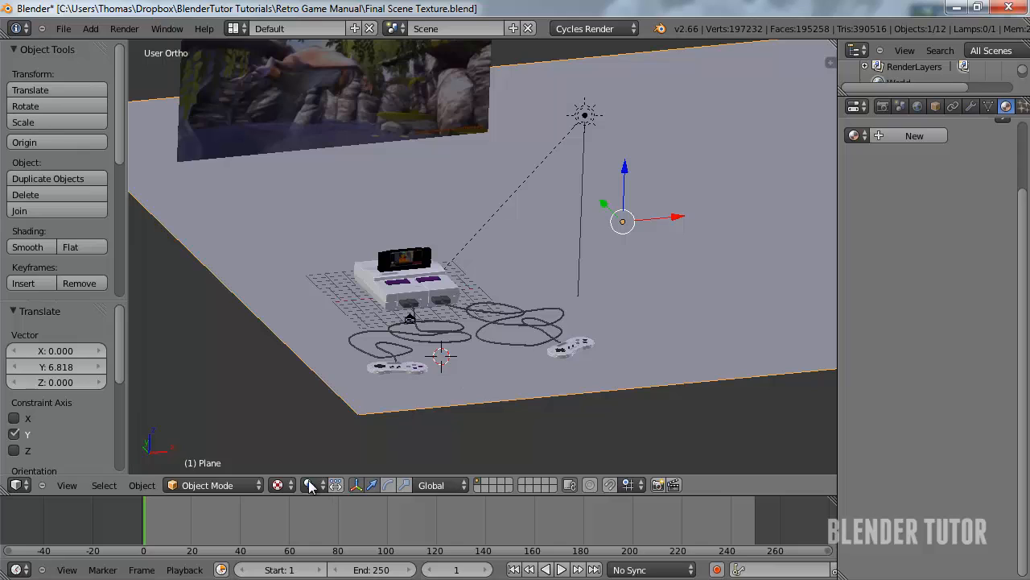
pyautogui.rightClick(585, 116)
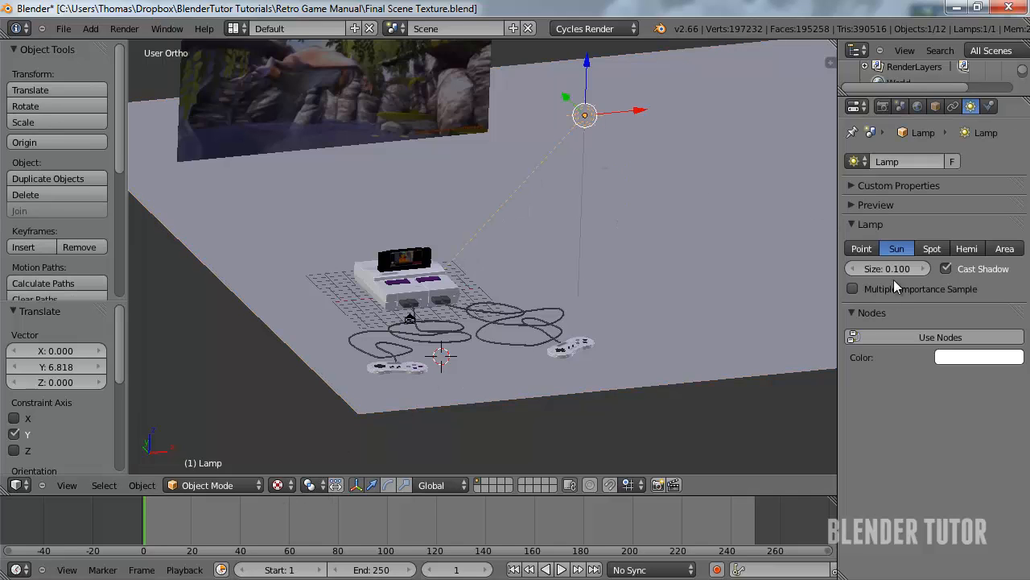
pyautogui.click(936, 338)
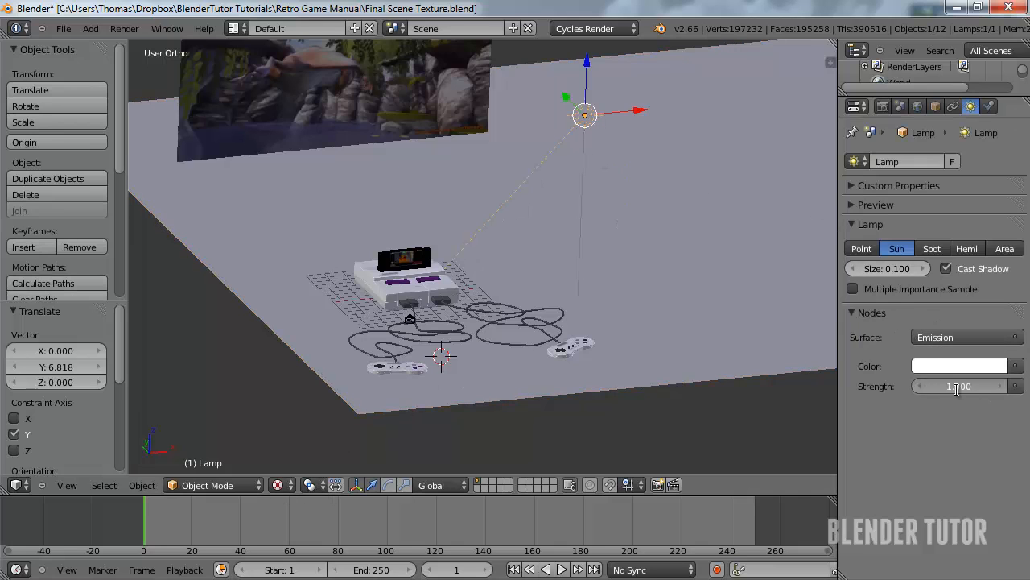
pyautogui.click(941, 385)
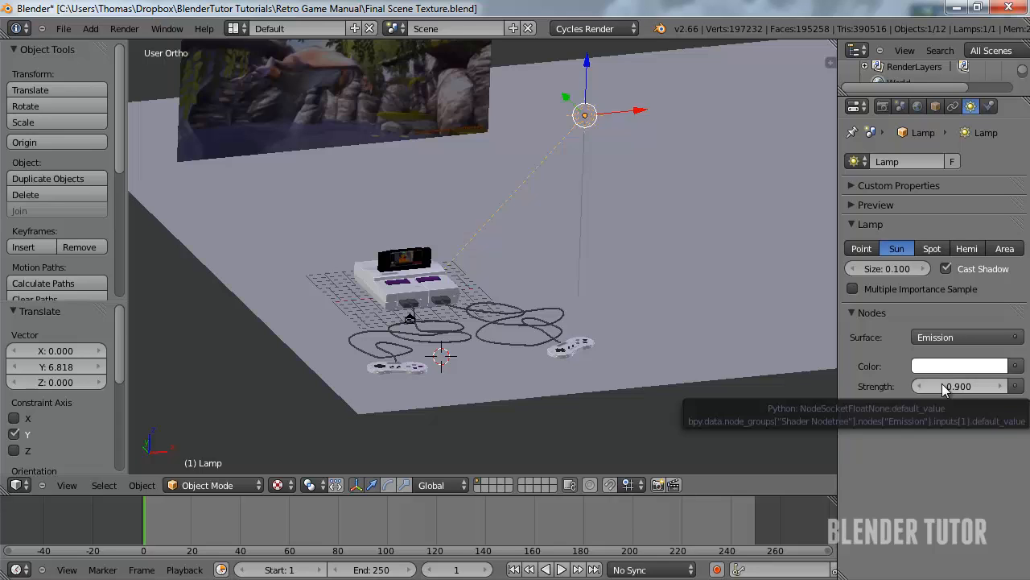
pyautogui.click(959, 386)
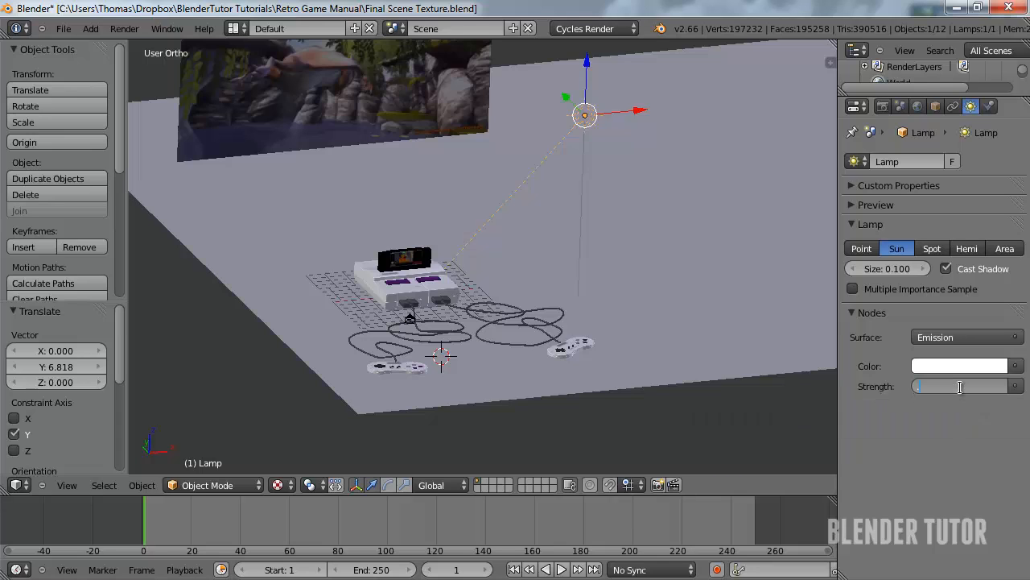
pyautogui.click(934, 367)
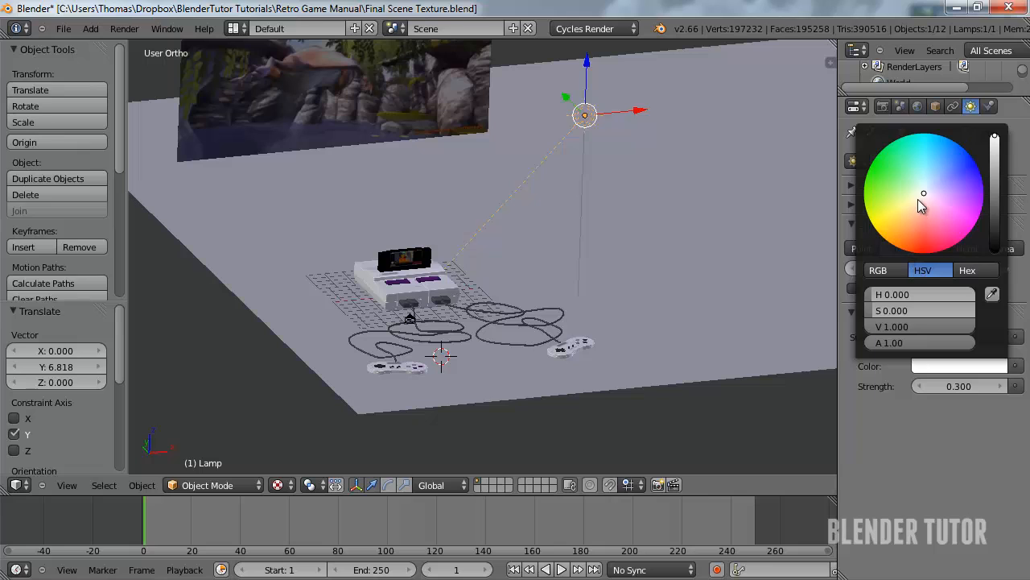
pyautogui.moveTo(918, 199); pyautogui.dragTo(913, 206)
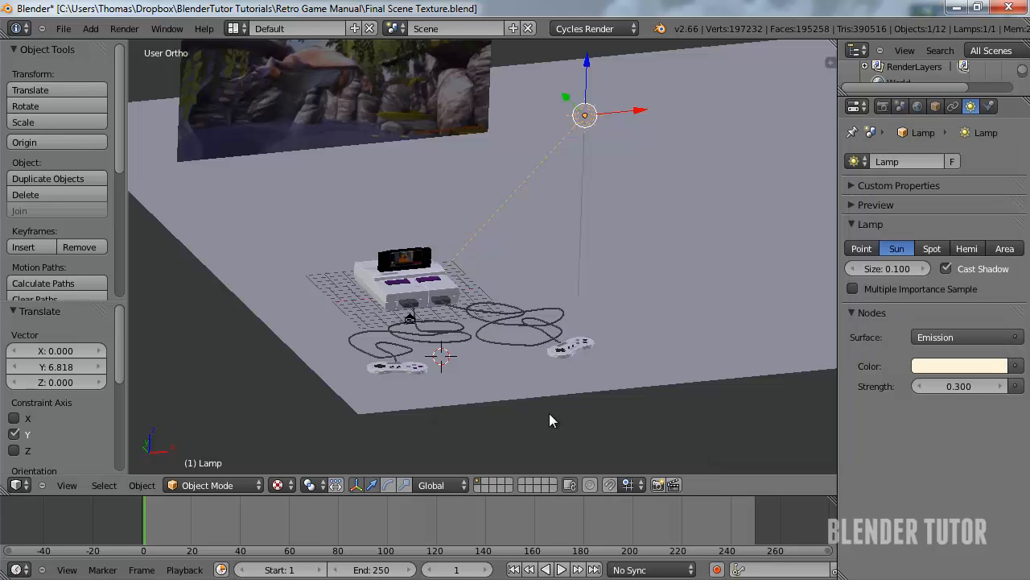
# From the top view, rotate the sun lamp about 73.386° and move it by about X -42.460, Y -33.708, near the camera
pyautogui.press('KP_7')
pyautogui.scroll(-2, 515, 331)
pyautogui.keyDown('shift'); pyautogui.moveTo(515, 330); pyautogui.dragTo(507, 243, button='middle'); pyautogui.keyUp('shift')
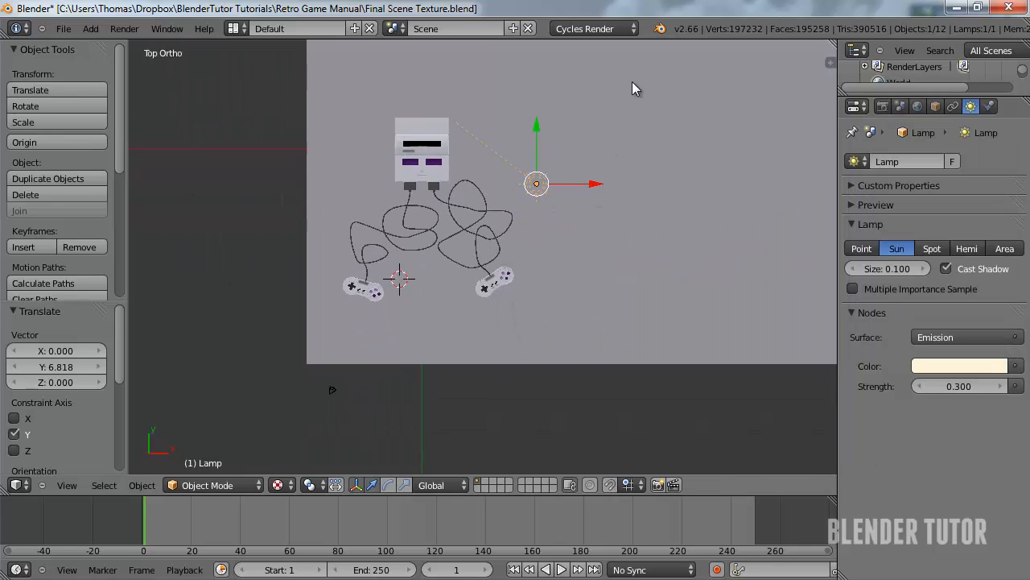
pyautogui.press('r')
pyautogui.click(617, 229)
pyautogui.press('g')
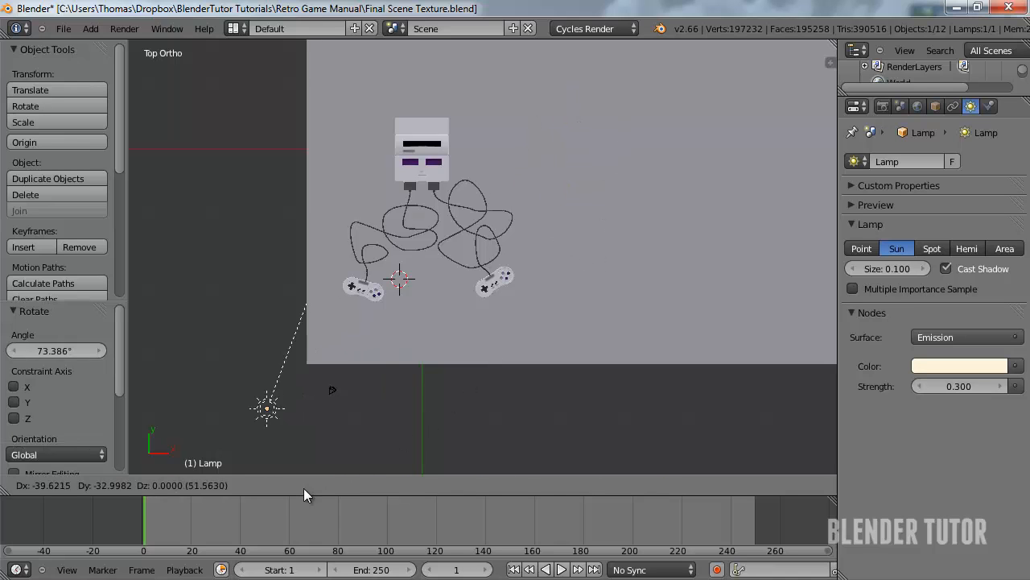
pyautogui.click(298, 490)
pyautogui.moveTo(373, 371); pyautogui.dragTo(451, 201, button='middle')
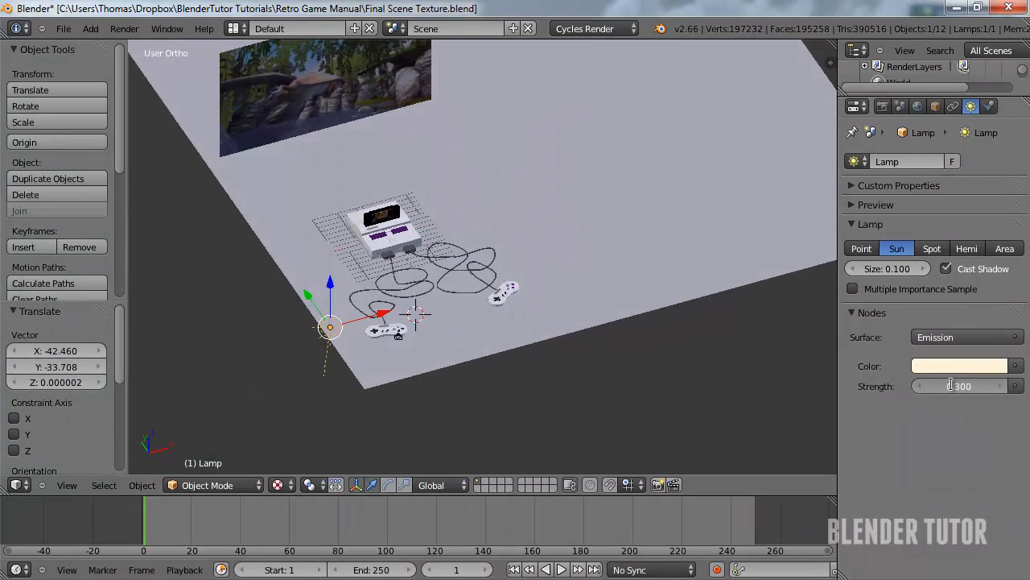
# Set the backdrop image plane's emission strength to 8 and preview the render through the camera
pyautogui.press('Return')
pyautogui.rightClick(346, 83)
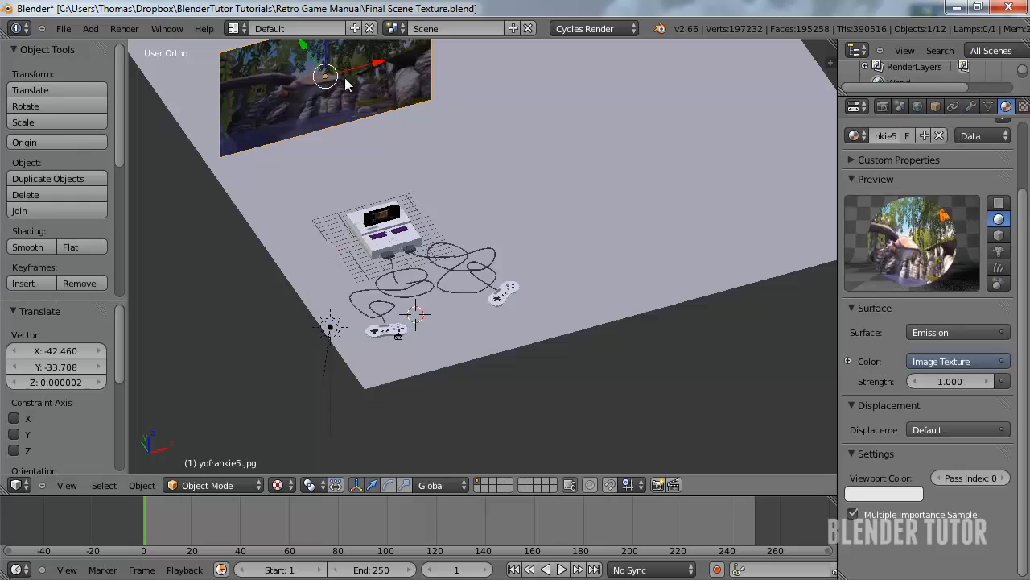
pyautogui.click(953, 381)
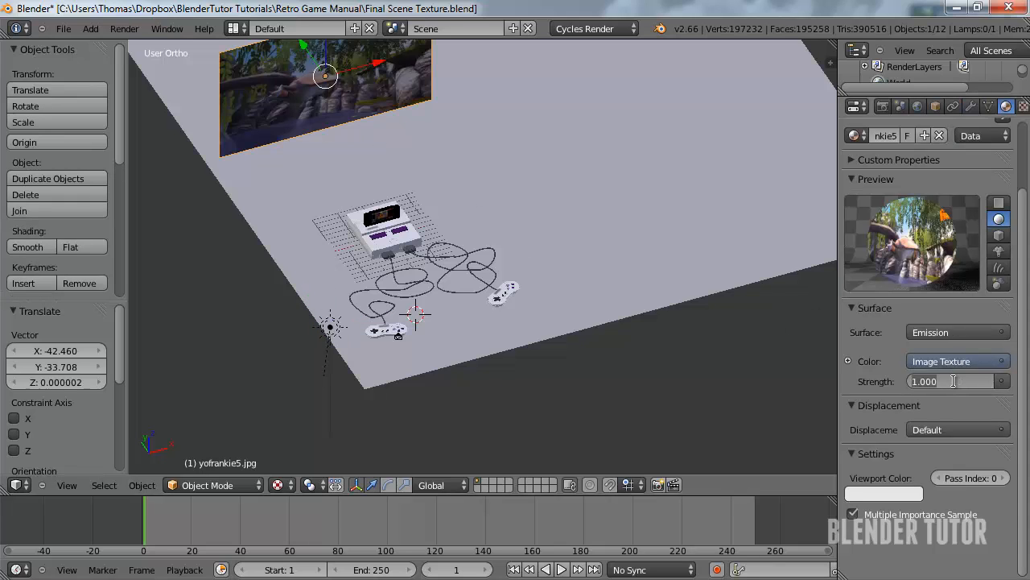
pyautogui.write('8')
pyautogui.press('Return')
pyautogui.moveTo(333, 322); pyautogui.dragTo(380, 297, button='middle')
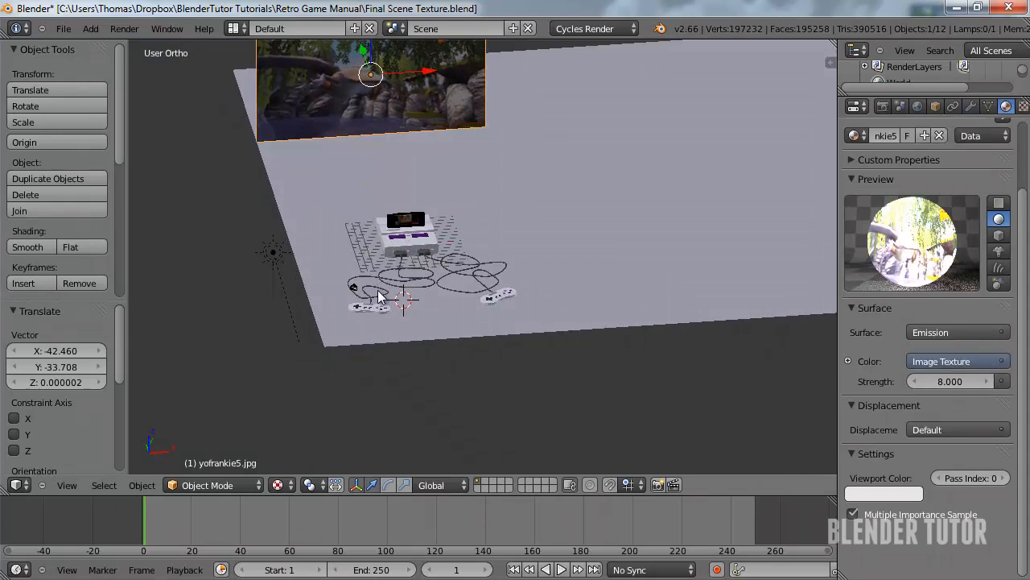
pyautogui.click(279, 486)
pyautogui.click(332, 383)
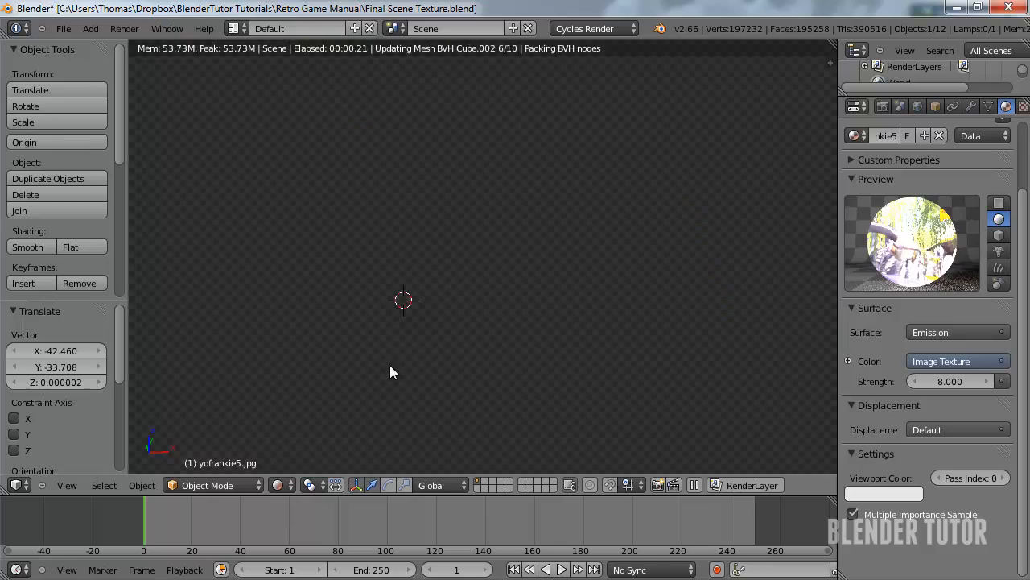
pyautogui.press('KP_0')
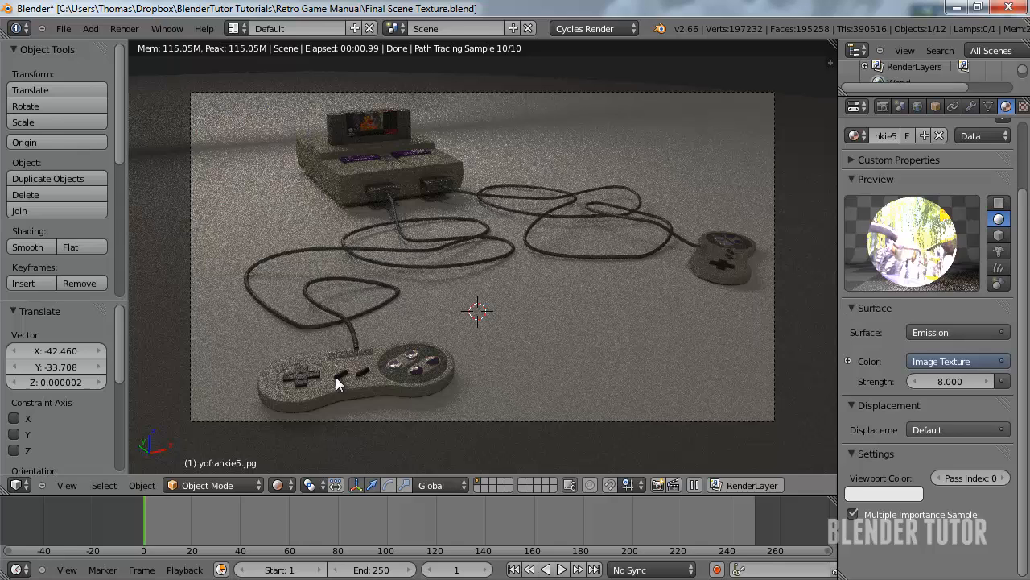
# Return to solid shading and tilt the image plane by 11.926° about X
pyautogui.click(290, 484)
pyautogui.click(354, 433)
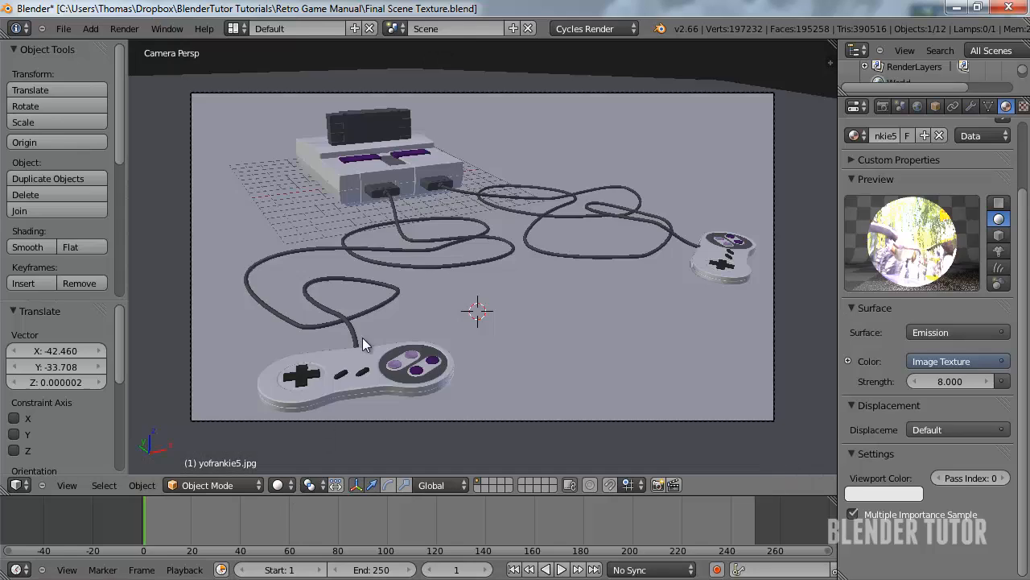
pyautogui.moveTo(362, 345); pyautogui.dragTo(602, 186, button='middle')
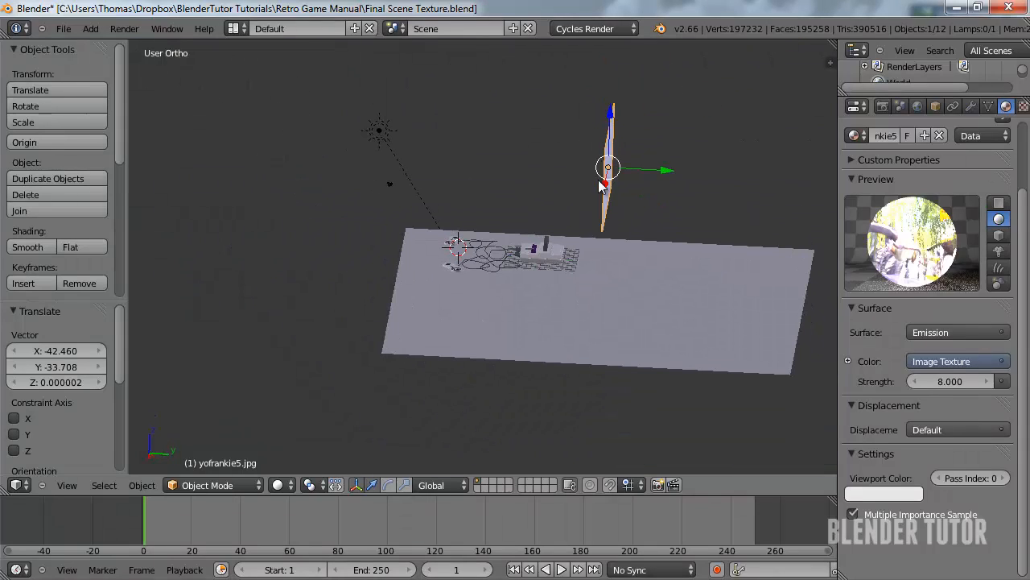
pyautogui.press('r')
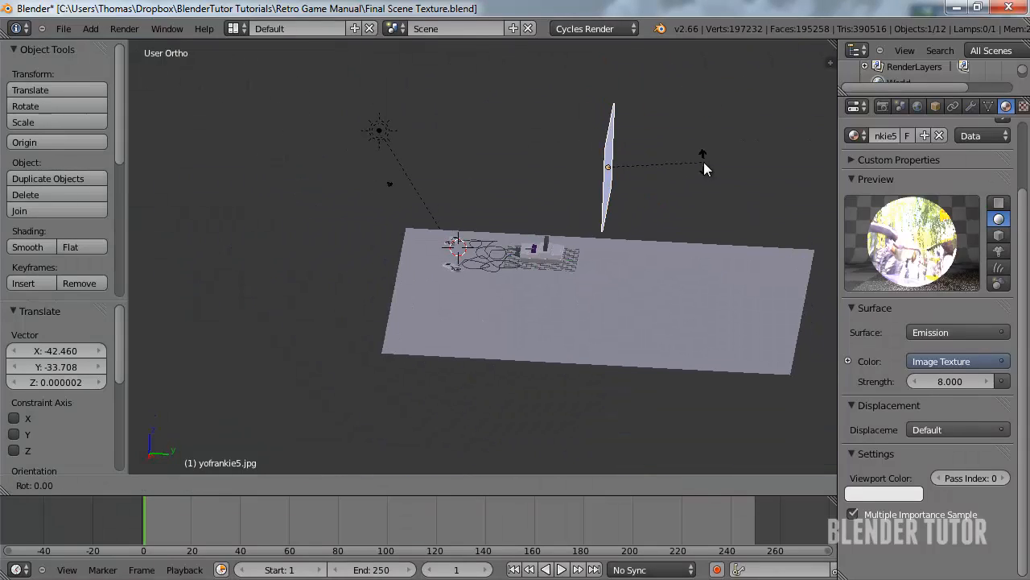
pyautogui.press('x')
pyautogui.click(705, 141)
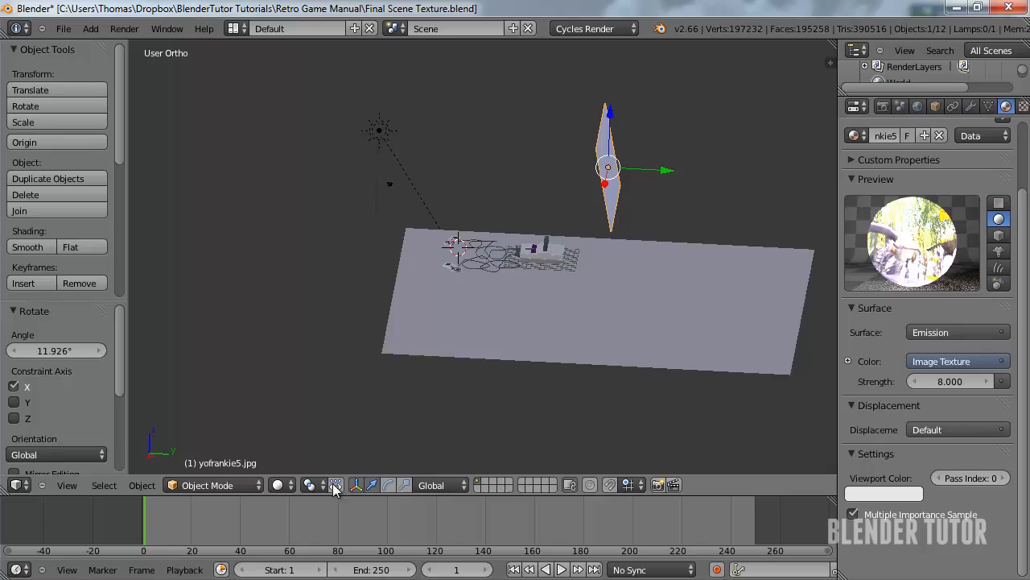
# Preview the rendered lighting through the camera and check the image plane from the front view
pyautogui.click(288, 487)
pyautogui.click(322, 381)
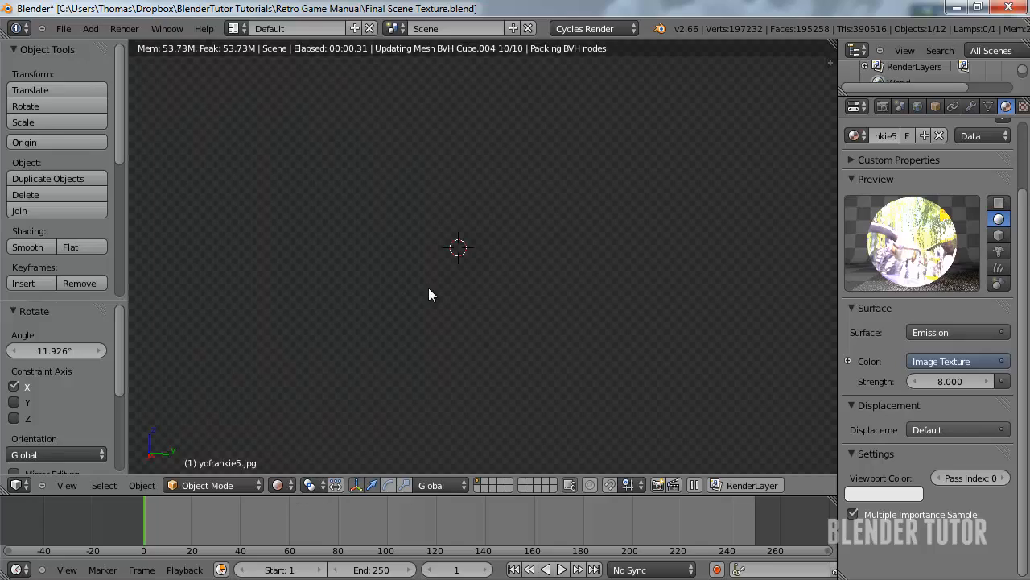
pyautogui.moveTo(447, 279); pyautogui.dragTo(492, 274, button='middle')
pyautogui.press('KP_0')
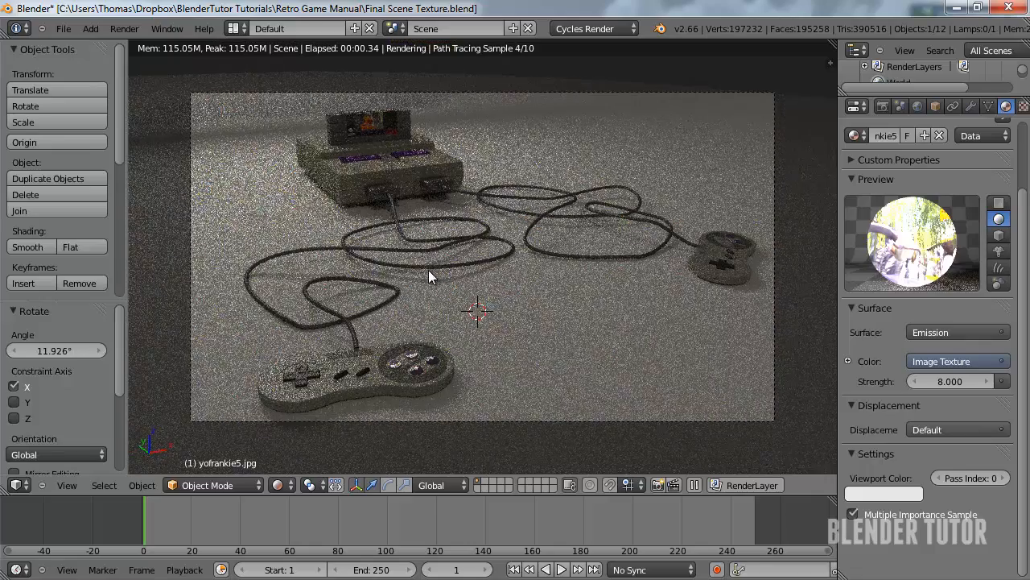
pyautogui.scroll(-3, 434, 118)
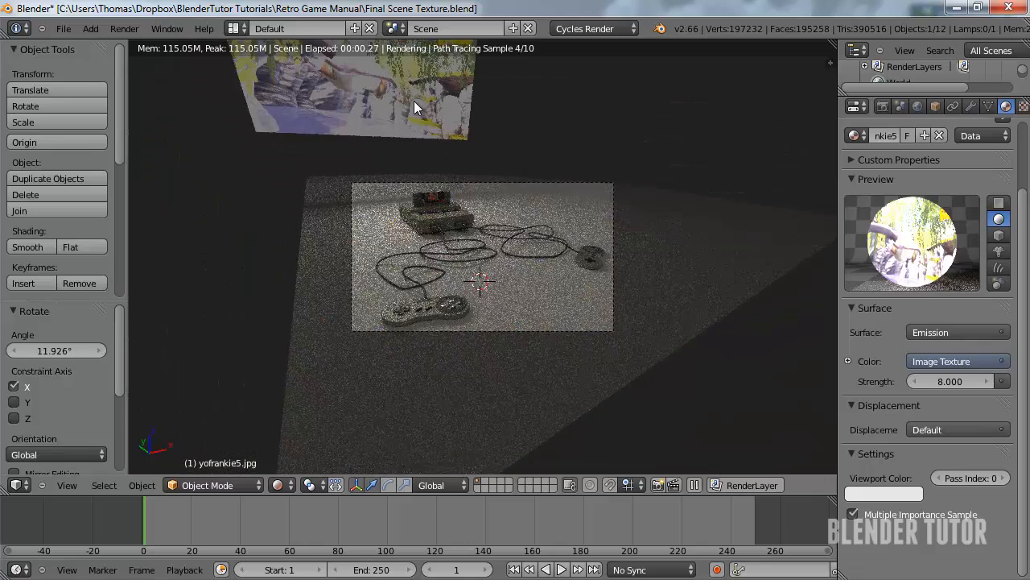
pyautogui.press('KP_1')
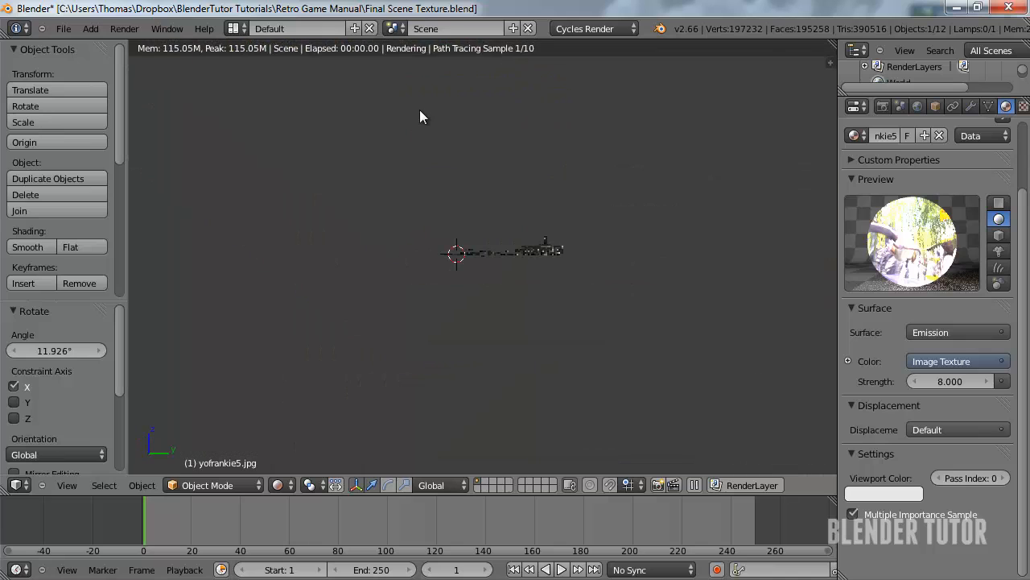
pyautogui.press('KP_1')
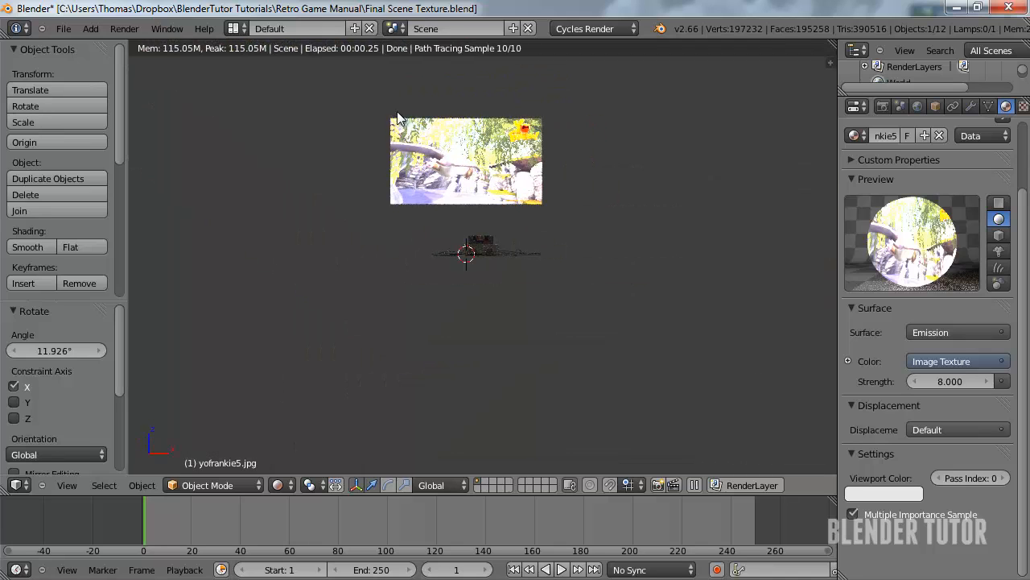
pyautogui.press('g')
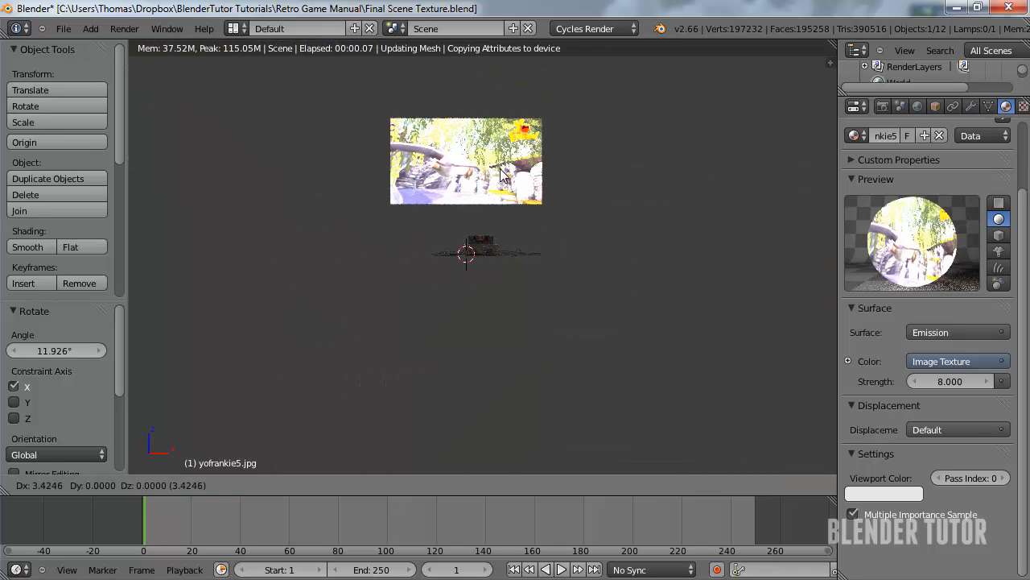
pyautogui.rightClick(509, 176)
pyautogui.press('g')
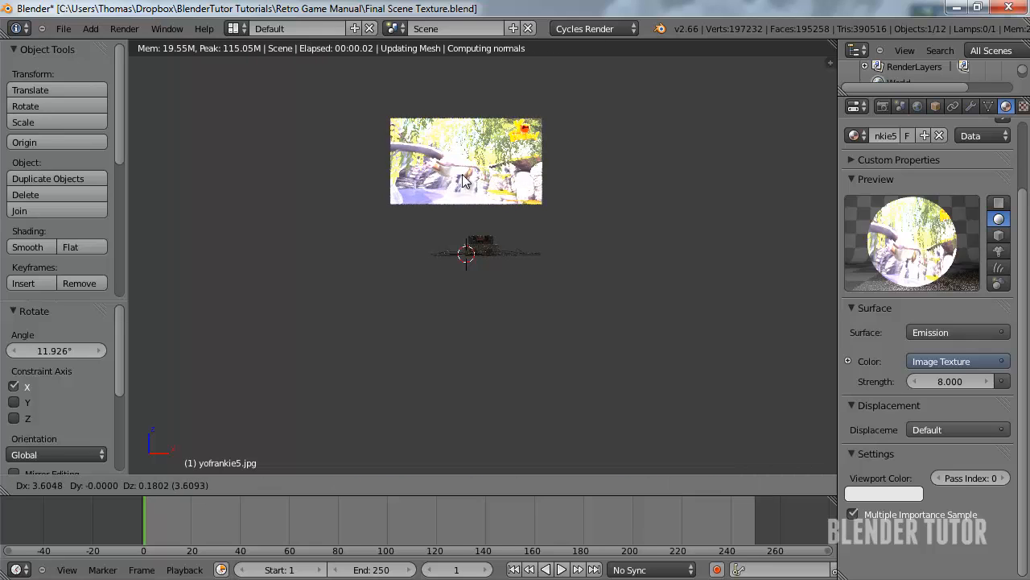
pyautogui.rightClick(466, 176)
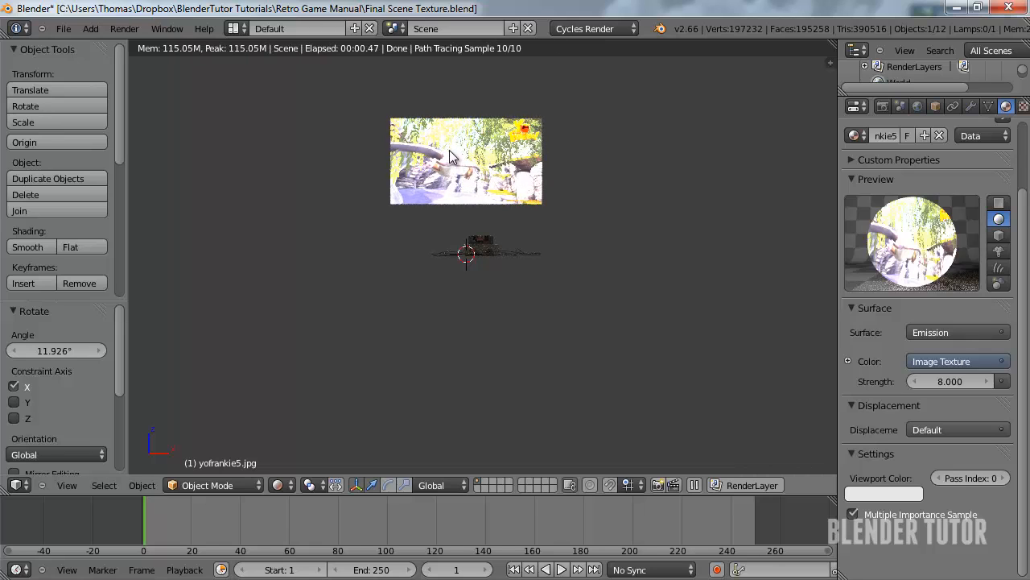
# In solid shading, move the image plane by X 6.669 and Z -0.541 in the front view
pyautogui.click(282, 484)
pyautogui.click(322, 433)
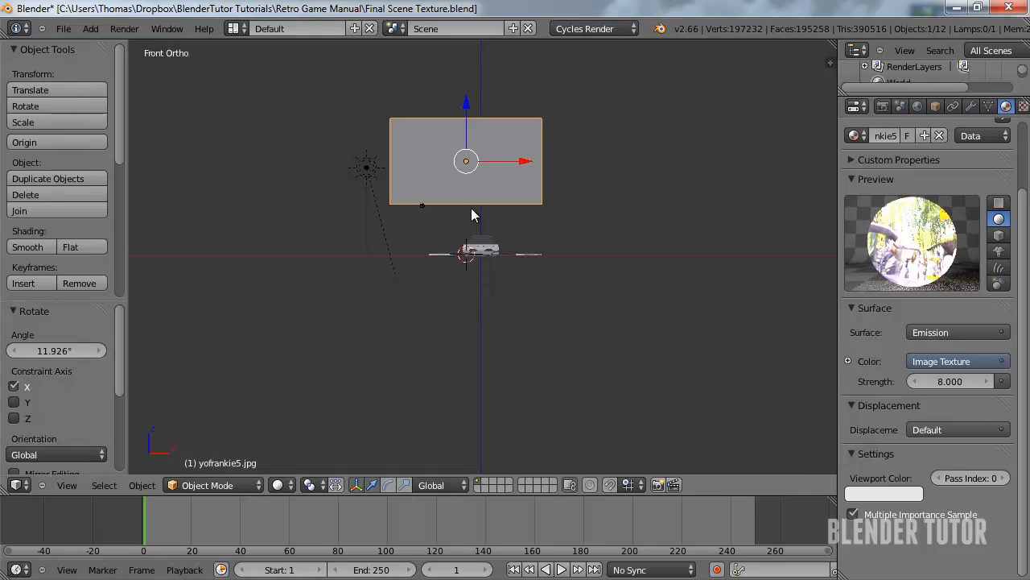
pyautogui.press('g')
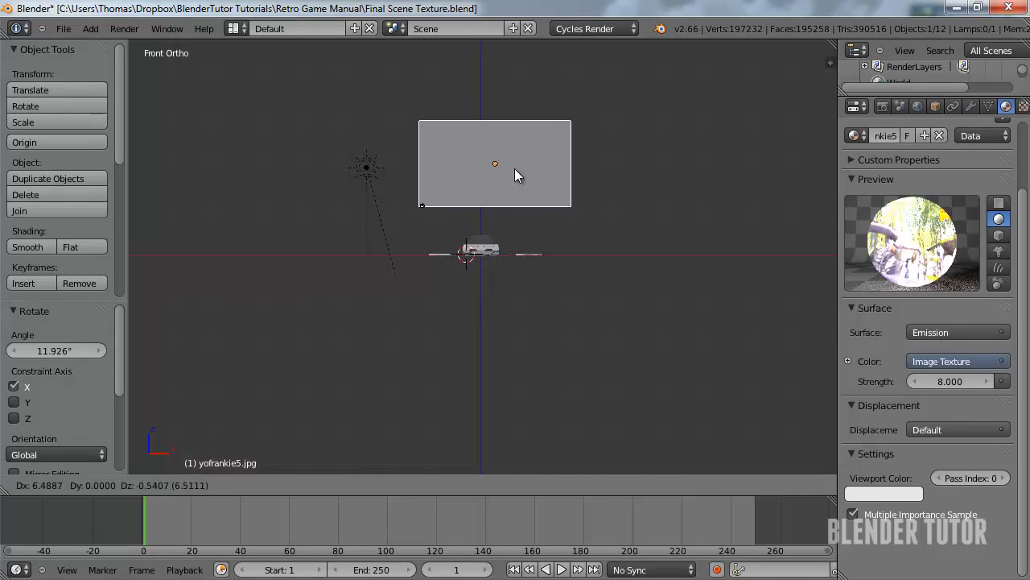
pyautogui.click(515, 168)
# Preview the render through the camera and set the image plane's emission strength to 10
pyautogui.click(282, 485)
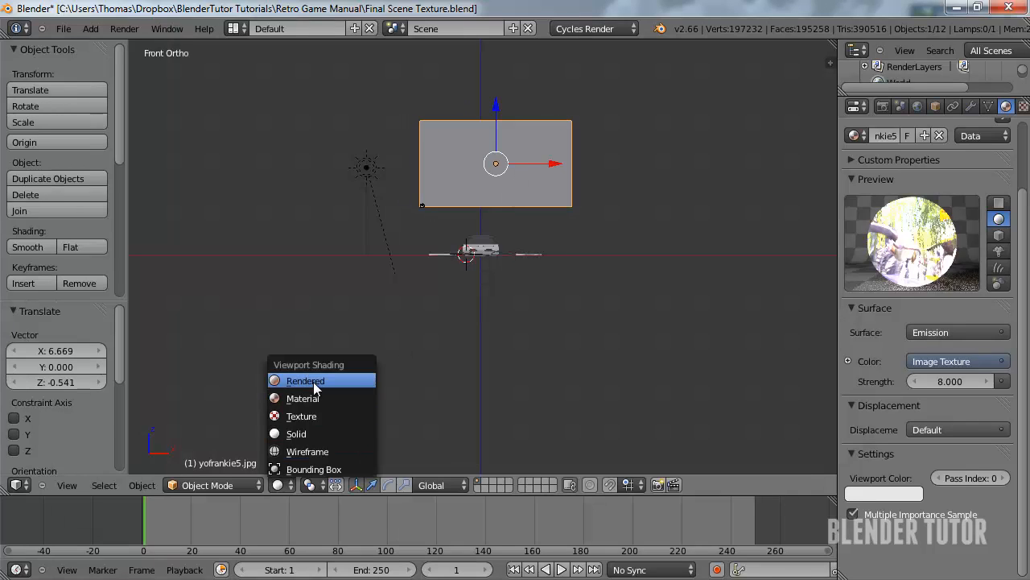
pyautogui.click(313, 380)
pyautogui.press('KP_0')
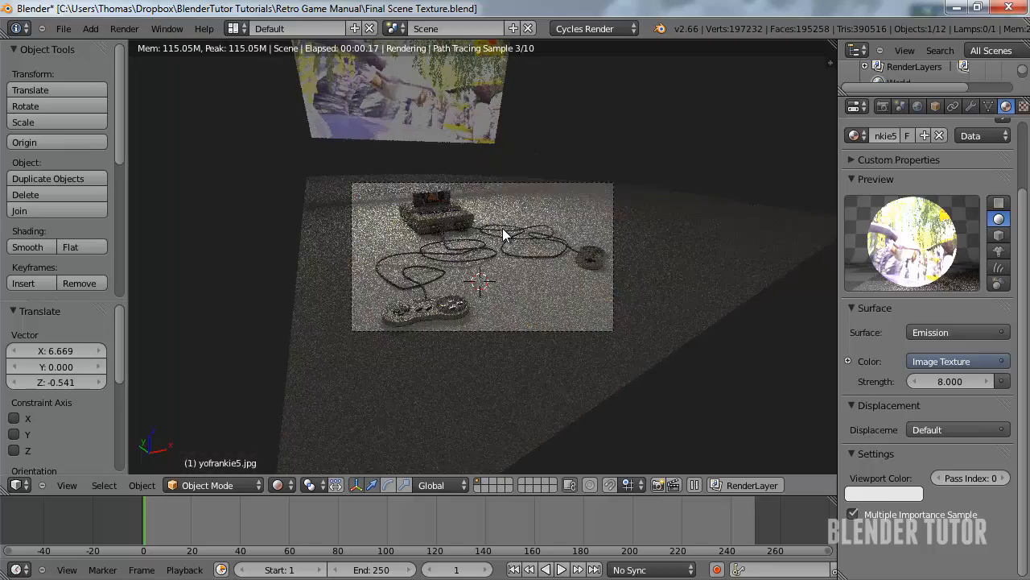
pyautogui.scroll(1, 464, 195)
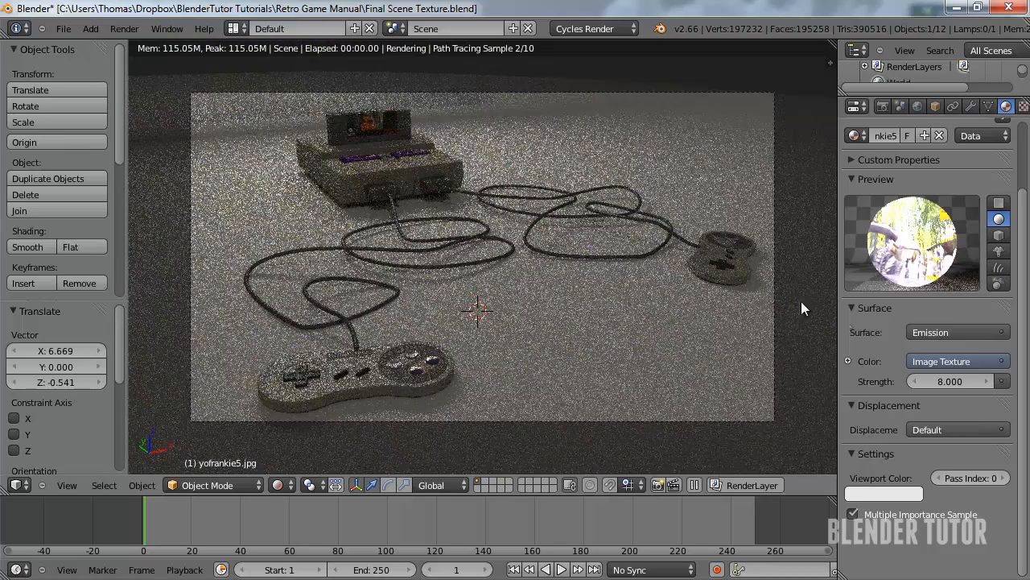
pyautogui.click(940, 383)
pyautogui.write('10')
pyautogui.press('Return')
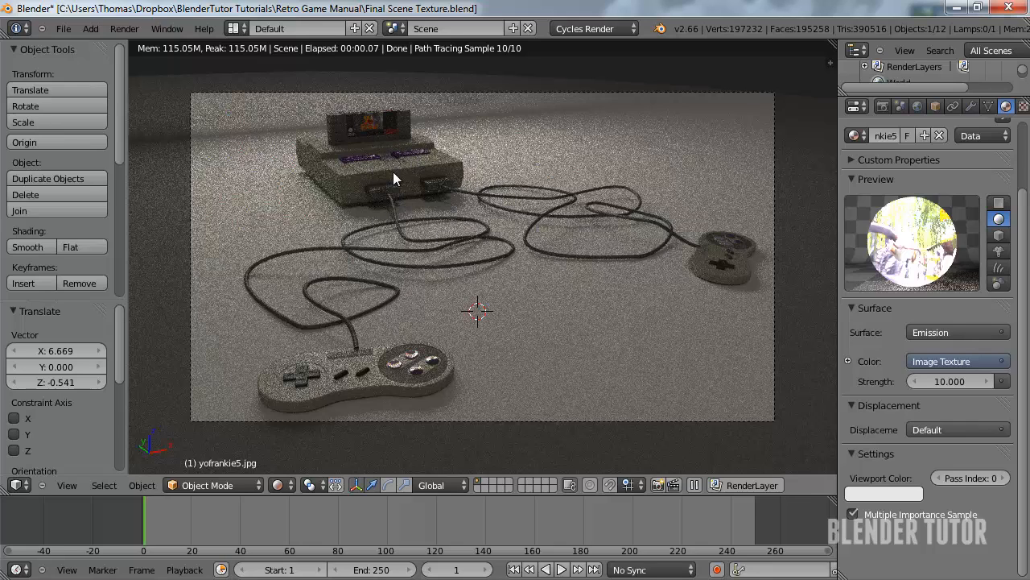
# Return to solid shading and add a mesh plane at the 3D cursor near the controllers
pyautogui.click(282, 484)
pyautogui.click(297, 430)
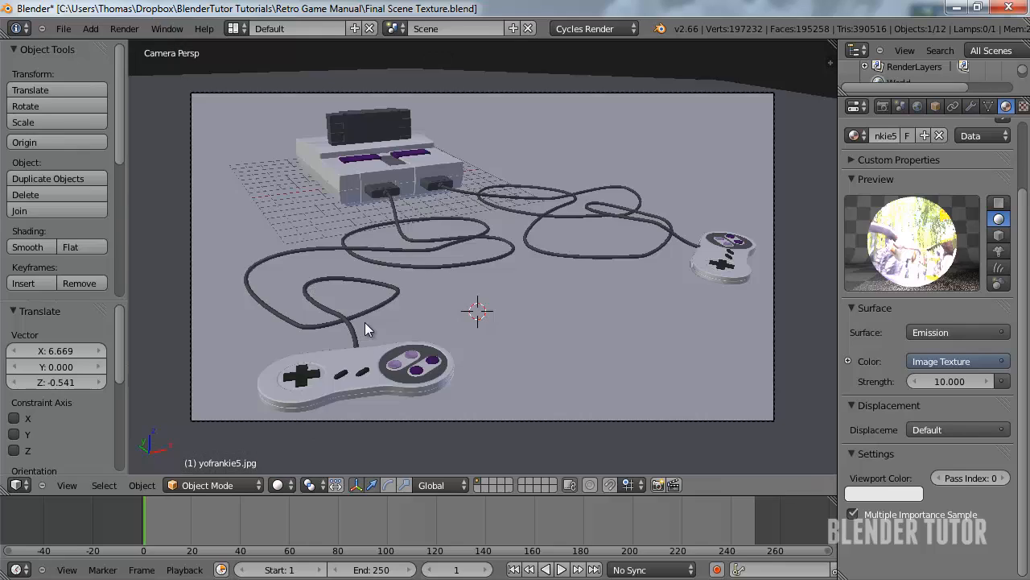
pyautogui.moveTo(366, 325)
pyautogui.mouseDown(button='middle')
pyautogui.moveTo(583, 261)
pyautogui.moveTo(450, 260)
pyautogui.moveTo(593, 204)
pyautogui.moveTo(533, 196)
pyautogui.mouseUp(button='middle')
pyautogui.moveTo(447, 216); pyautogui.dragTo(539, 214, button='middle')
pyautogui.moveTo(490, 288); pyautogui.dragTo(589, 183, button='middle')
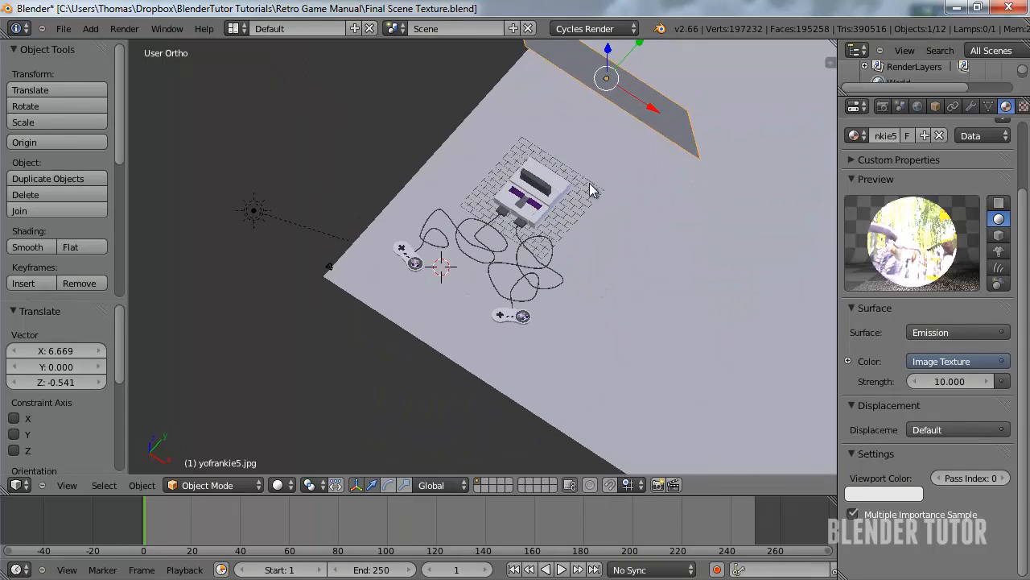
pyautogui.hotkey('shift', 'a')
pyautogui.moveTo(516, 286)
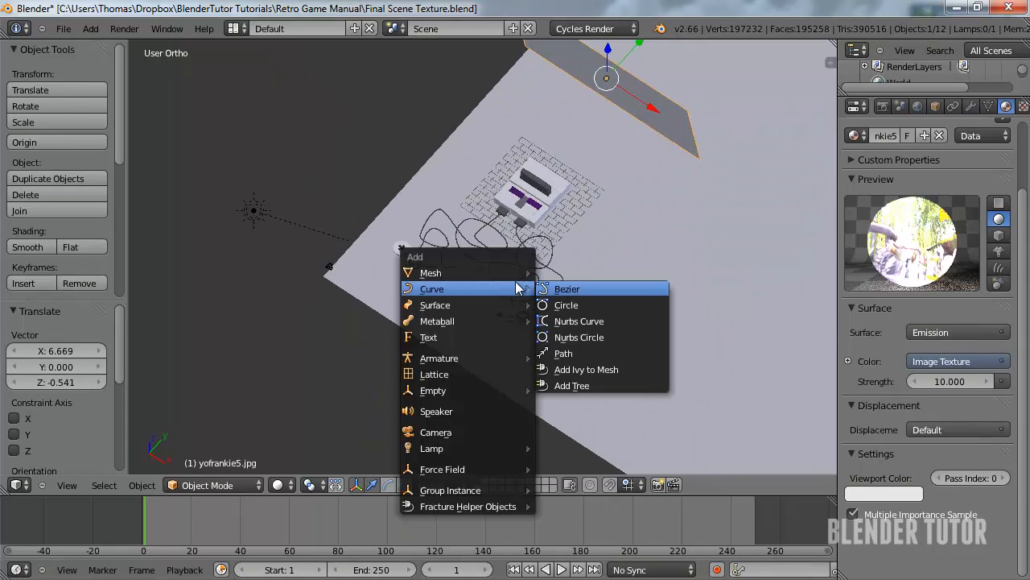
pyautogui.moveTo(435, 273)
pyautogui.click(612, 273)
# Raise the new plane 21.048 along Z above the controllers
pyautogui.moveTo(484, 244); pyautogui.dragTo(460, 227, button='middle')
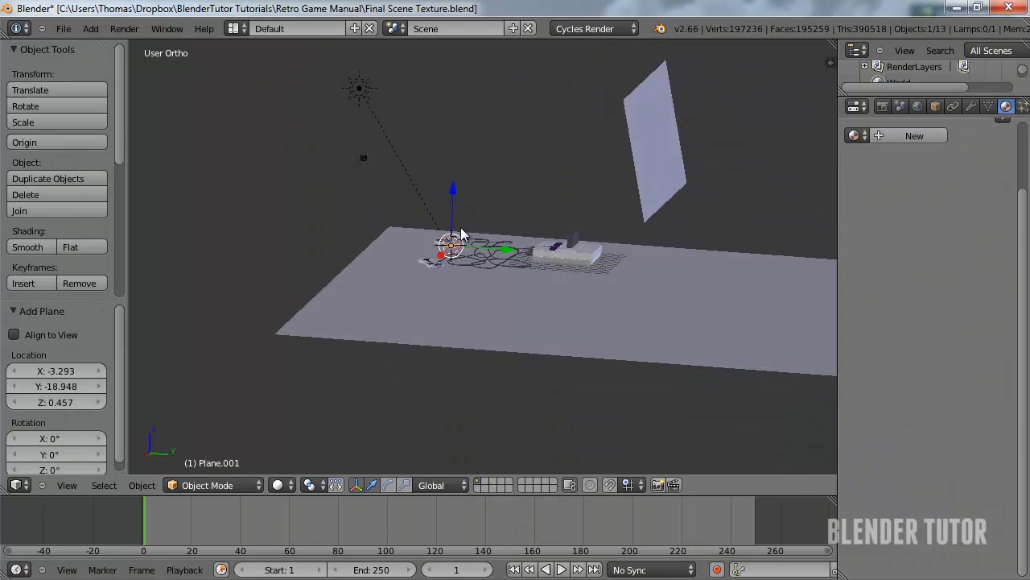
pyautogui.press('g')
pyautogui.press('z')
pyautogui.click(467, 156)
# Scale the raised plane by 3.006, stretch it along X by -3.308, and scale it overall by 1.788
pyautogui.moveTo(467, 156); pyautogui.dragTo(580, 270, button='middle')
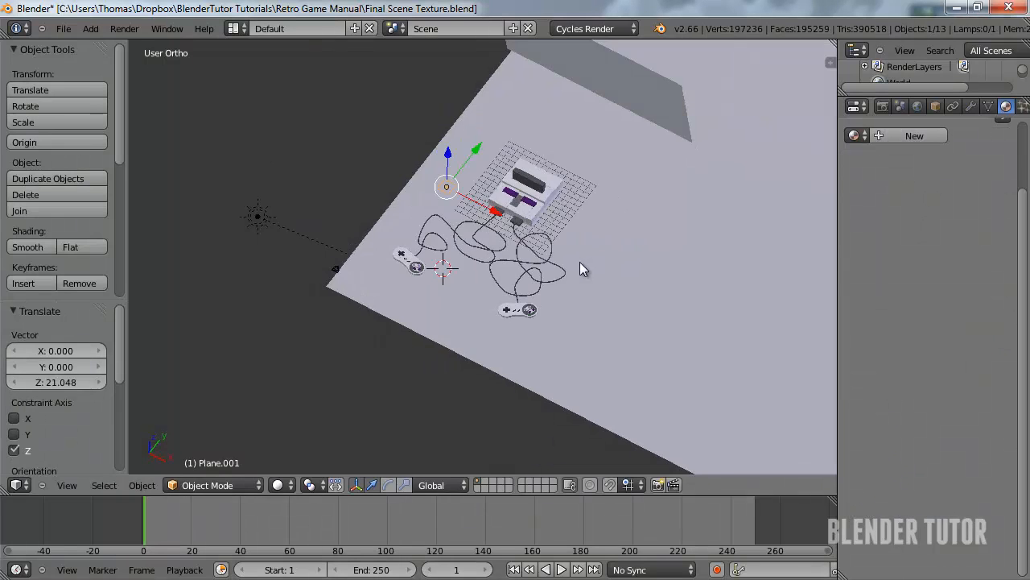
pyautogui.press('s')
pyautogui.click(667, 287)
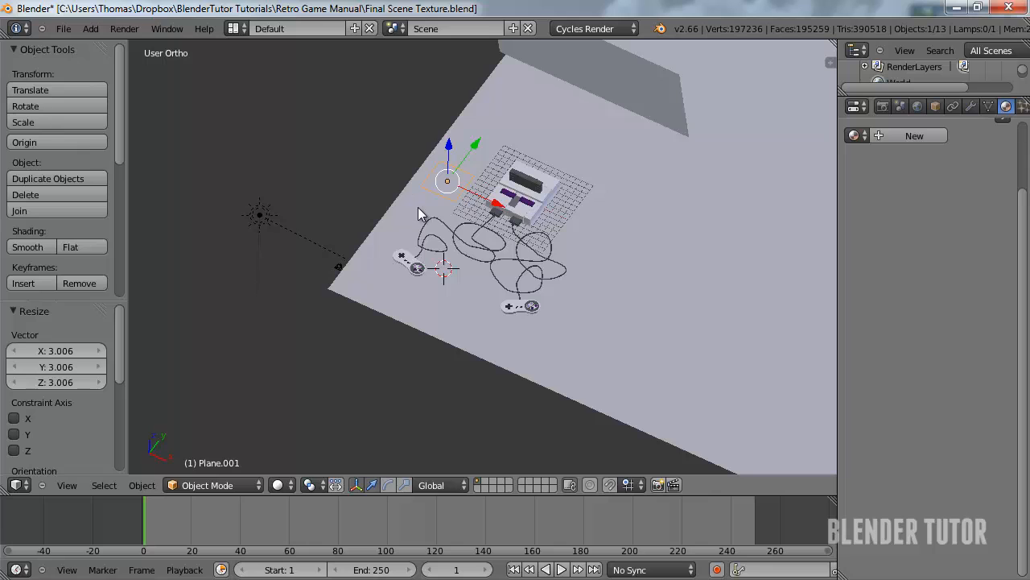
pyautogui.press('s')
pyautogui.press('x')
pyautogui.click(558, 248)
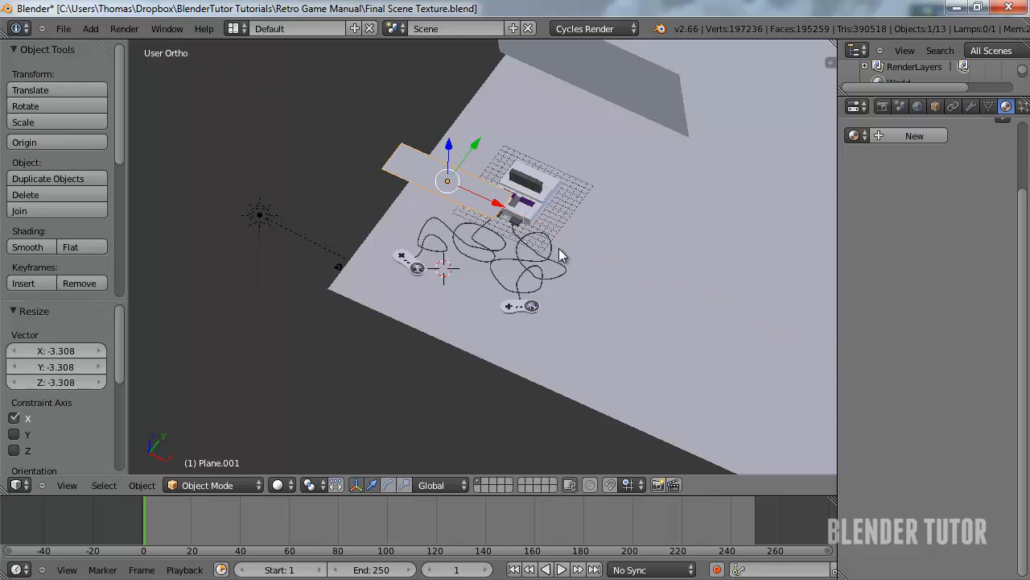
pyautogui.press('s')
pyautogui.click(648, 285)
# Tilt the overhead plane about the X axis
pyautogui.moveTo(649, 285); pyautogui.dragTo(621, 131, button='middle')
pyautogui.press('r')
pyautogui.press('x')
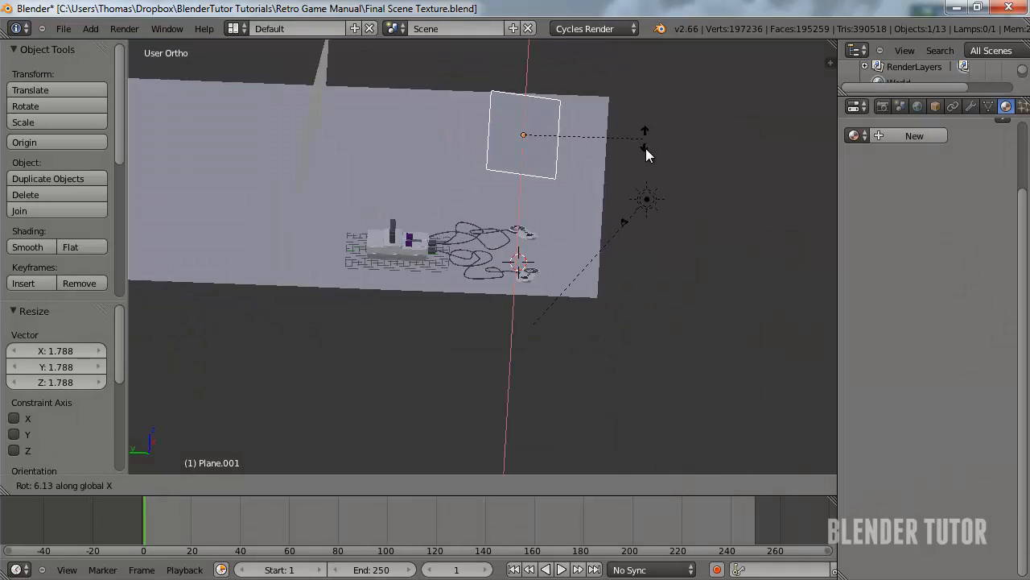
pyautogui.click(646, 167)
# Create a new material for the overhead plane and name it Yellow
pyautogui.click(902, 135)
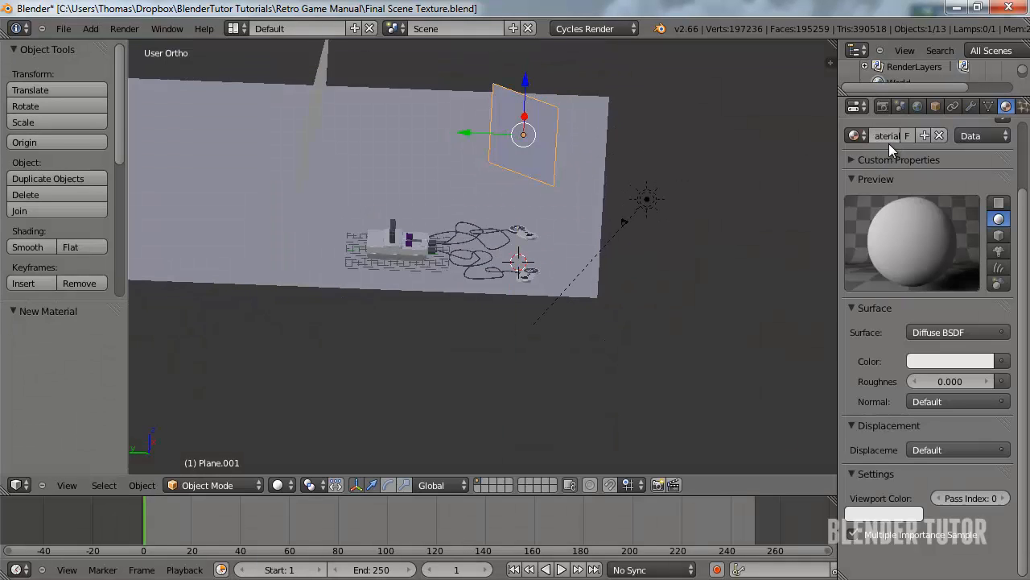
pyautogui.click(885, 136)
pyautogui.write('Yellow')
pyautogui.click(936, 362)
# Change the Yellow material's surface to Emission and set its strength to 2
pyautogui.click(932, 330)
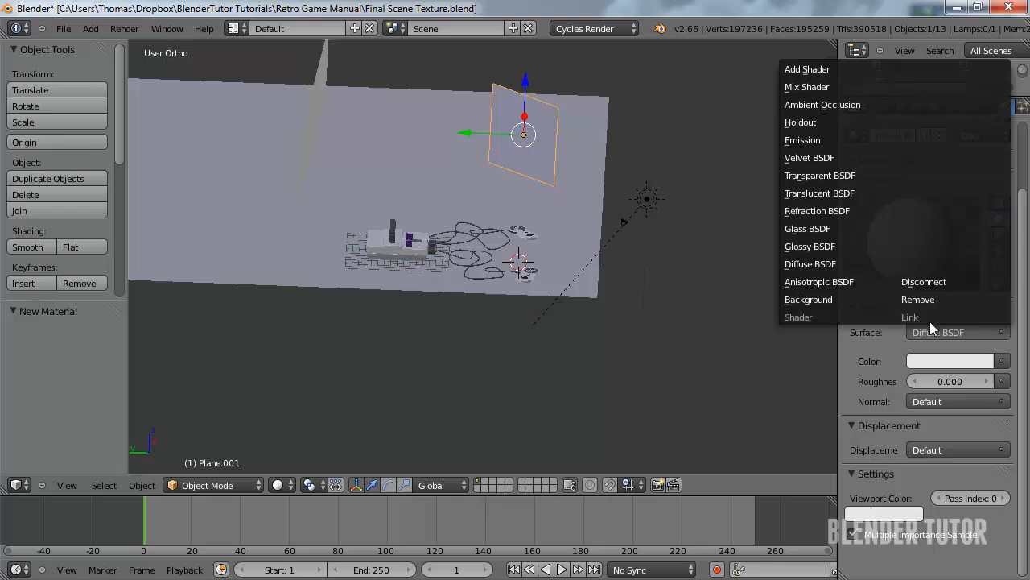
pyautogui.click(810, 138)
pyautogui.write('2')
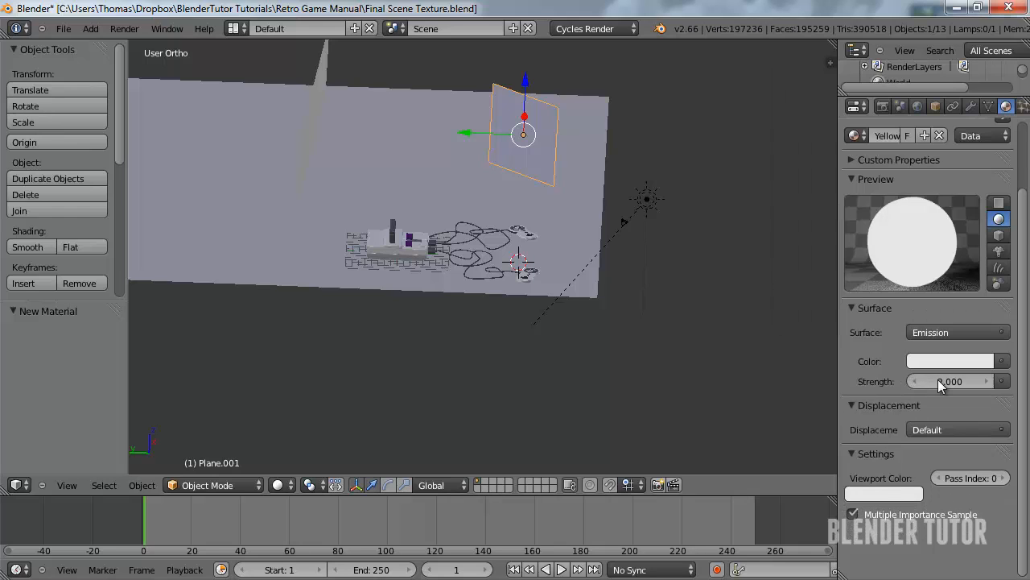
pyautogui.press('Return')
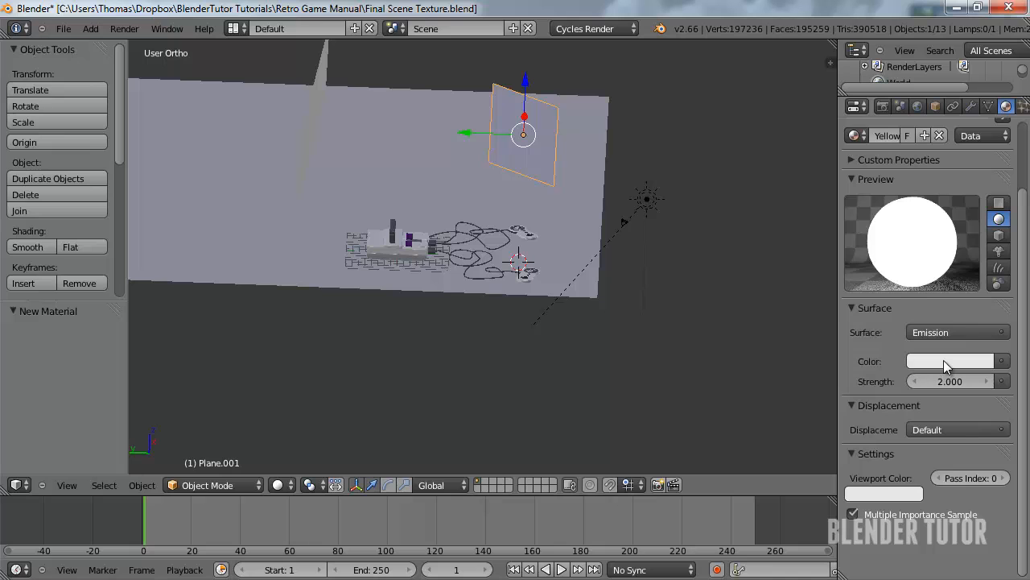
# Tint the Yellow emission pale orange (H 0.07379, S 0.417, V 0.8) and preview the camera view in rendered shading
pyautogui.click(944, 361)
pyautogui.moveTo(903, 194); pyautogui.dragTo(899, 213)
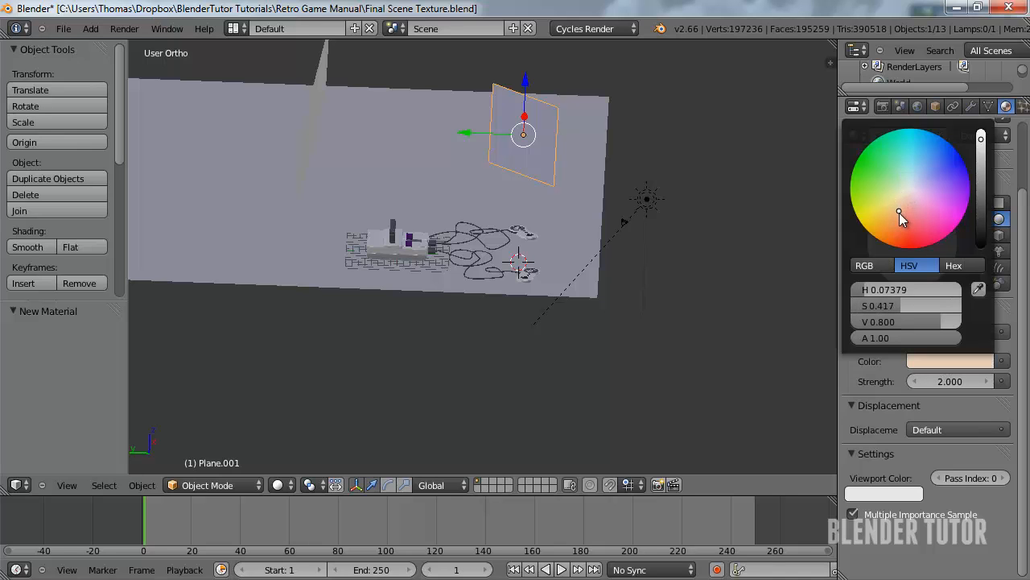
pyautogui.moveTo(757, 339); pyautogui.dragTo(599, 240, button='middle')
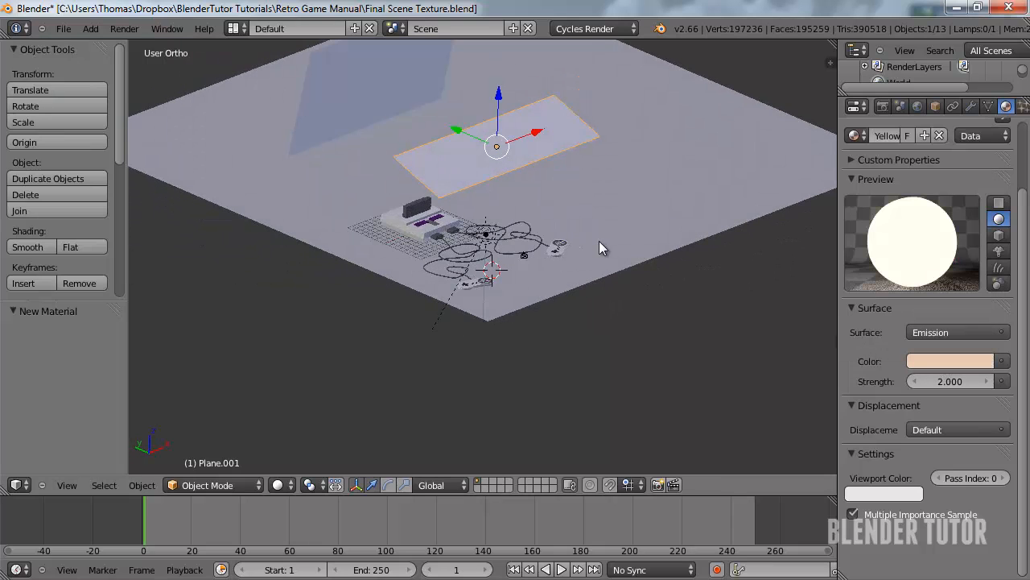
pyautogui.press('KP_0')
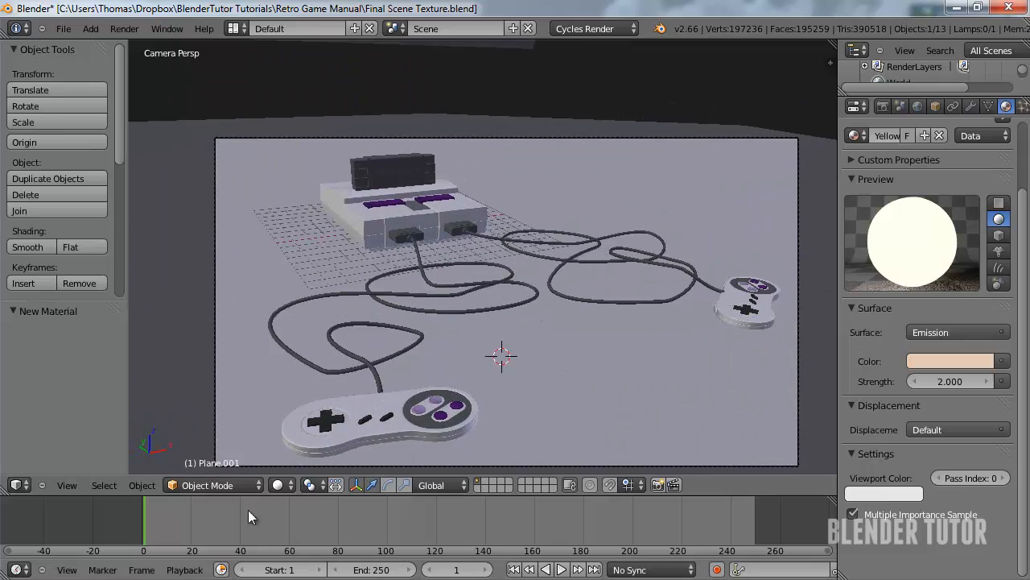
pyautogui.click(278, 484)
pyautogui.click(379, 375)
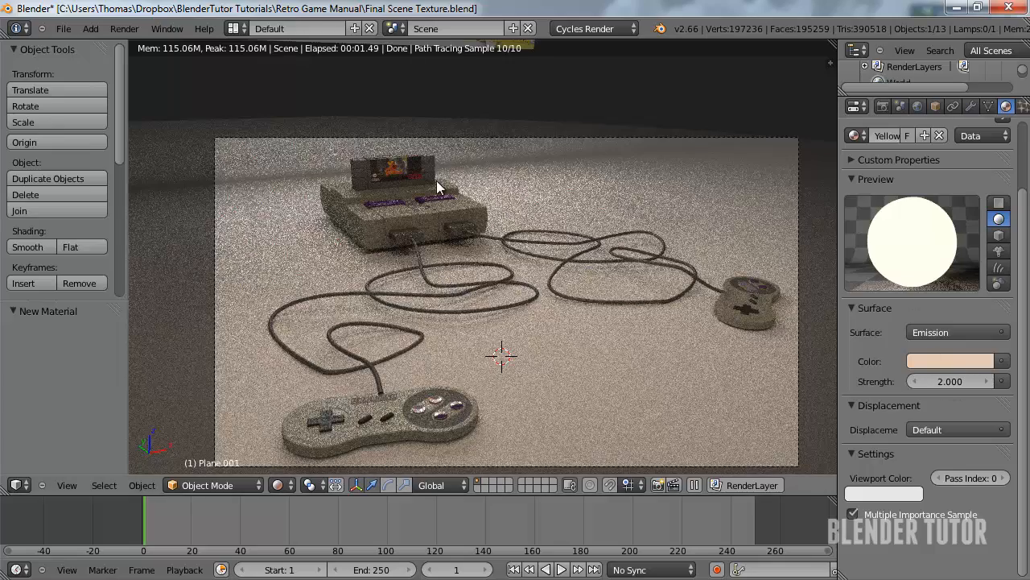
pyautogui.scroll(-2, 436, 180)
pyautogui.scroll(1, 435, 276)
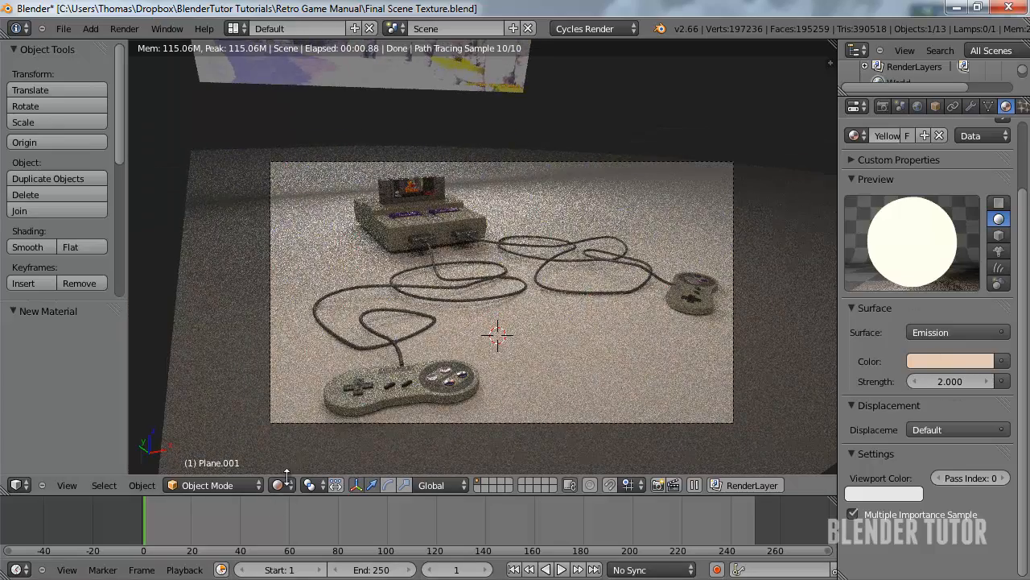
# Return to solid shading and raise the overhead emission plane by 6.013 along Z
pyautogui.click(282, 484)
pyautogui.click(306, 369)
pyautogui.scroll(-5, 474, 158)
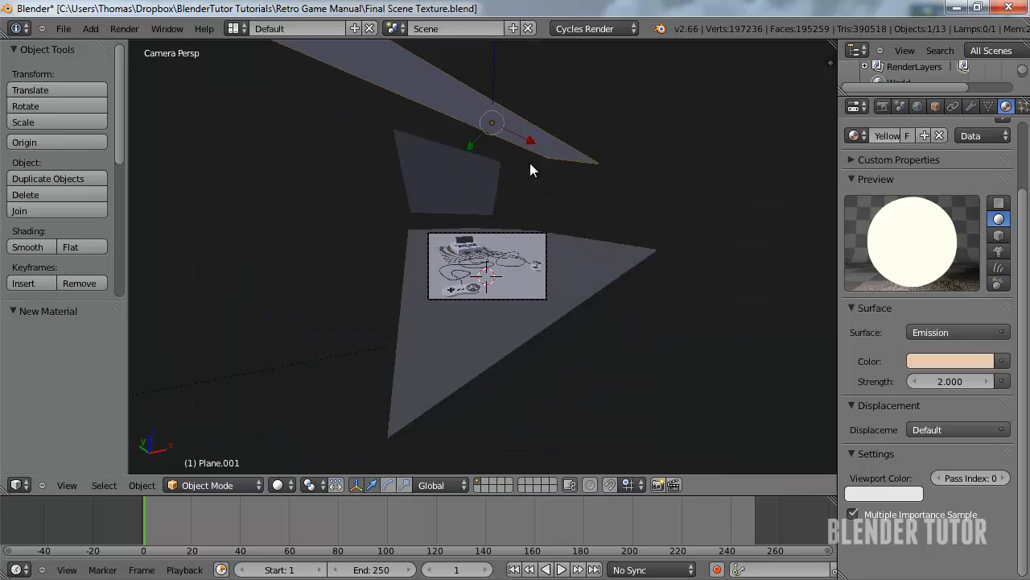
pyautogui.press('g')
pyautogui.press('z')
pyautogui.click(567, 149)
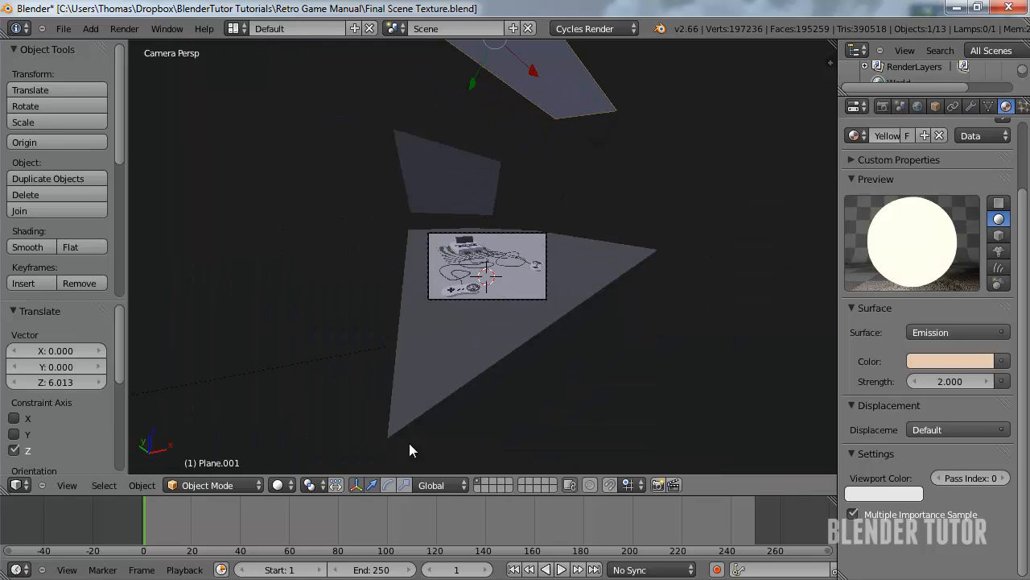
# Preview the lighting in rendered shading through the camera and switch back to solid shading
pyautogui.click(276, 486)
pyautogui.click(311, 379)
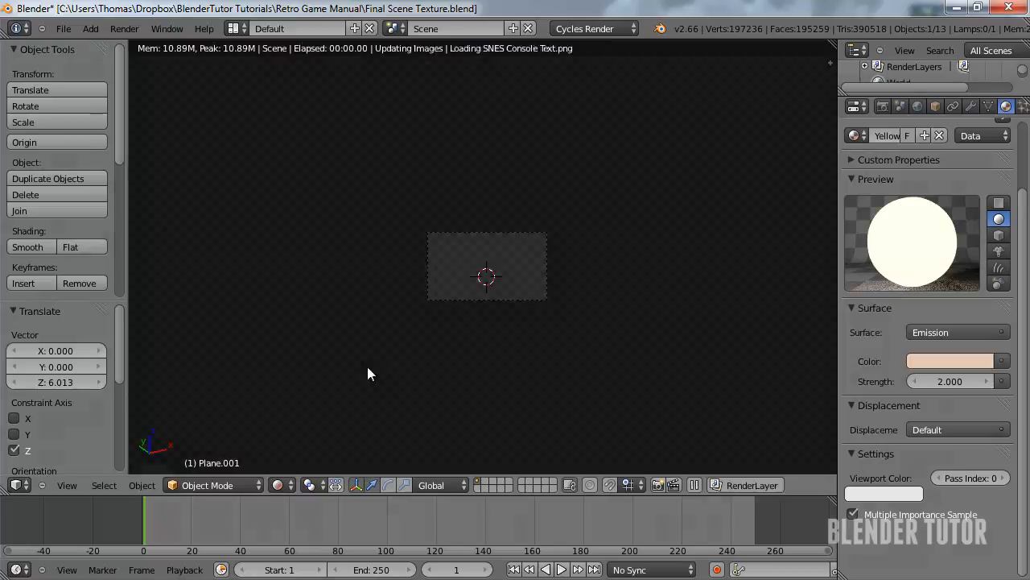
pyautogui.scroll(6, 499, 342)
pyautogui.scroll(-1, 521, 326)
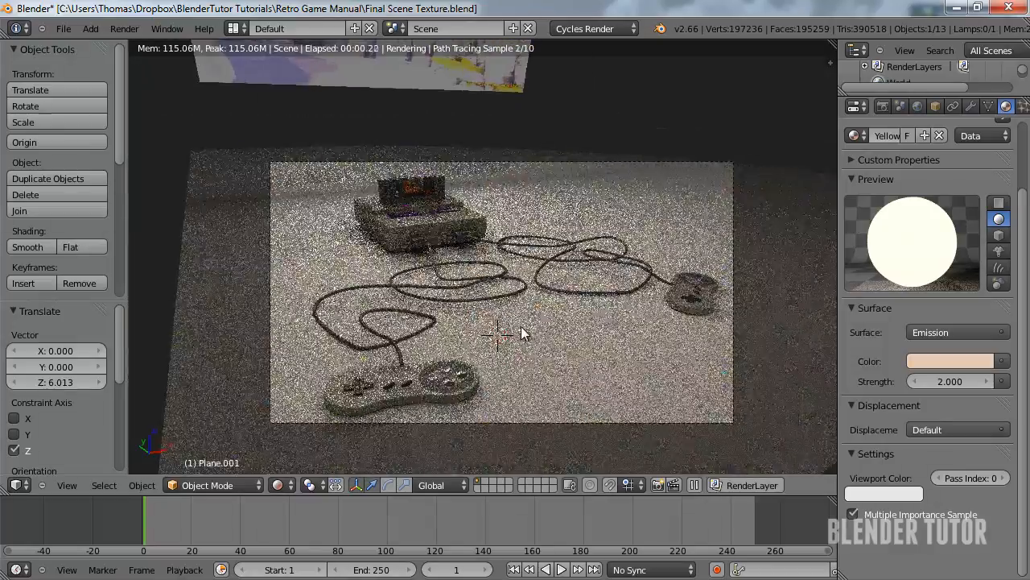
pyautogui.scroll(1, 526, 324)
pyautogui.keyDown('shift'); pyautogui.moveTo(528, 322); pyautogui.dragTo(503, 288, button='middle'); pyautogui.keyUp('shift')
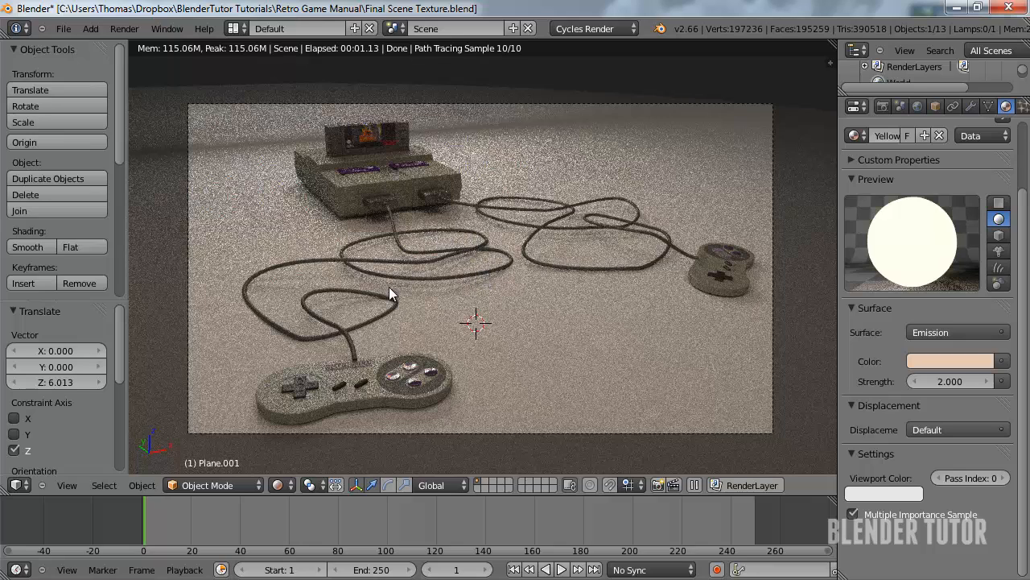
pyautogui.click(278, 485)
pyautogui.click(310, 431)
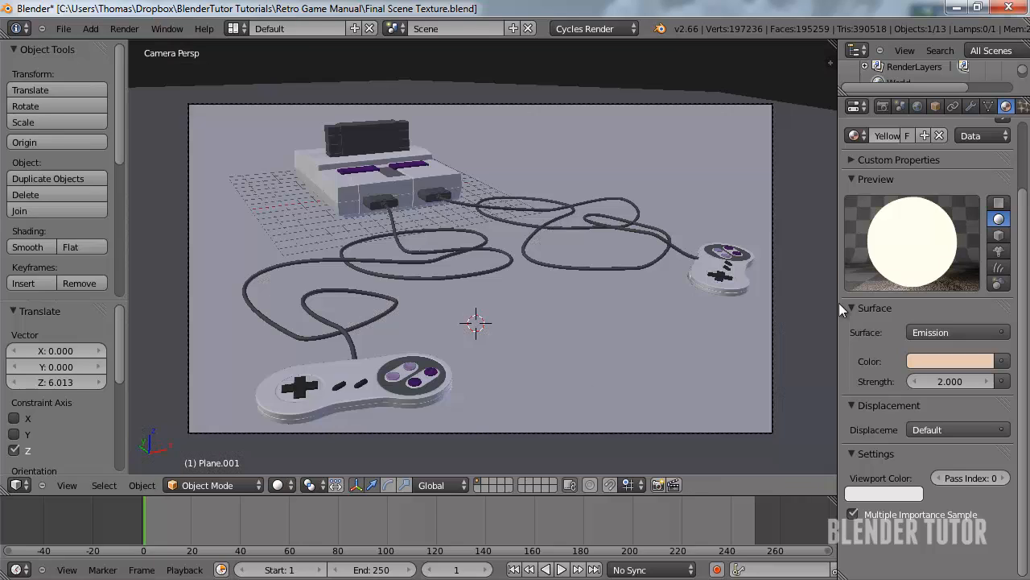
# Set the render samples to 150 in the scene's sampling settings
pyautogui.click(884, 107)
pyautogui.scroll(-6, 894, 354)
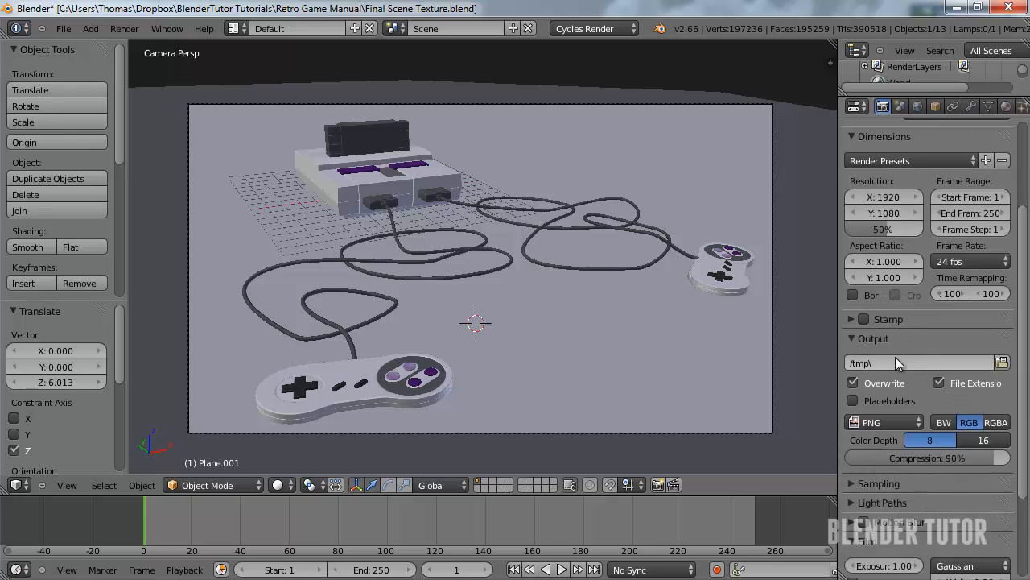
pyautogui.click(848, 378)
pyautogui.click(852, 378)
pyautogui.click(856, 361)
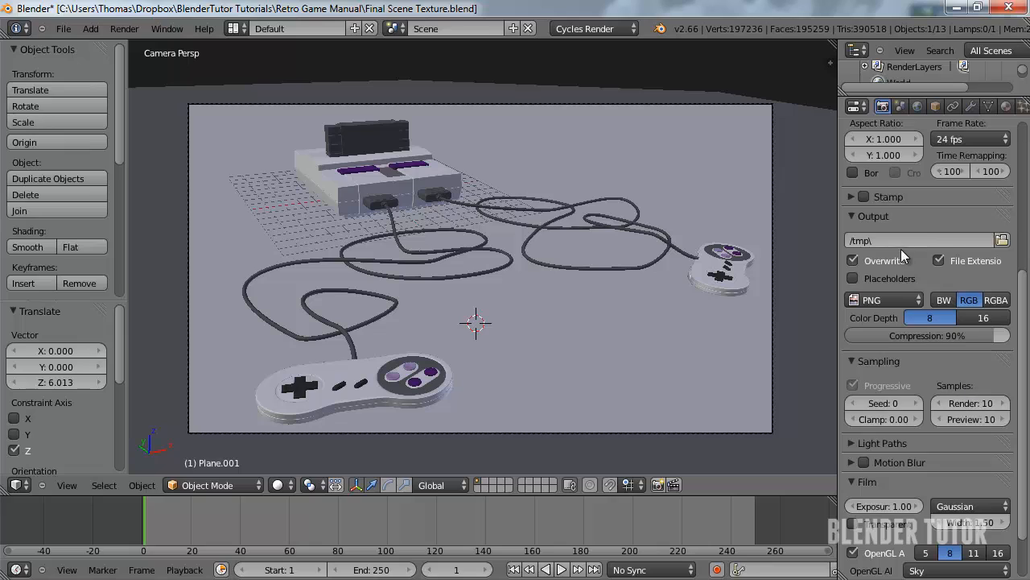
pyautogui.click(971, 404)
pyautogui.write('150')
pyautogui.press('Return')
# Set the render tile size to 256 by 256 in the performance settings
pyautogui.scroll(-2, 881, 515)
pyautogui.scroll(-2, 877, 523)
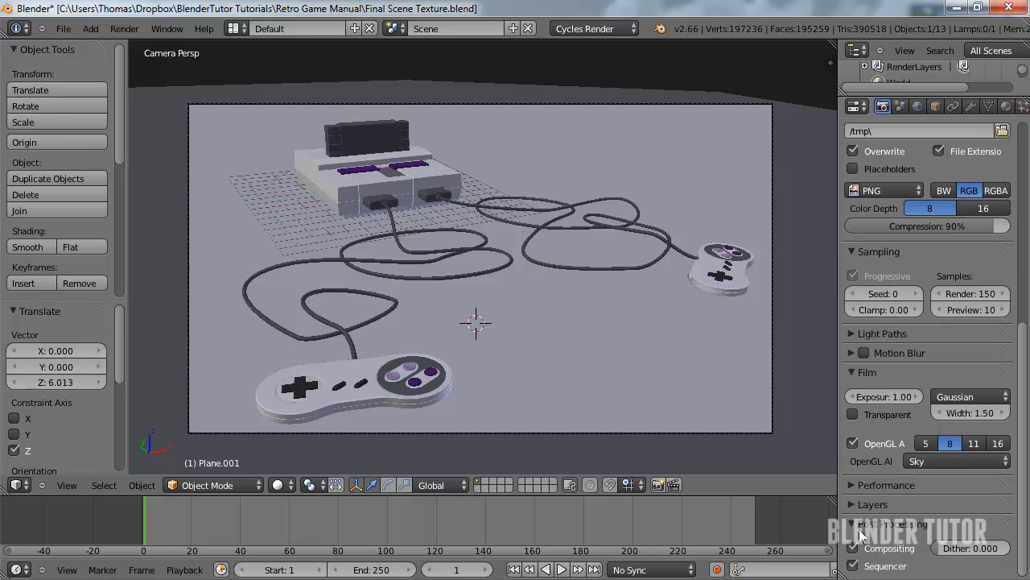
pyautogui.click(850, 505)
pyautogui.click(849, 505)
pyautogui.click(878, 486)
pyautogui.scroll(-4, 879, 490)
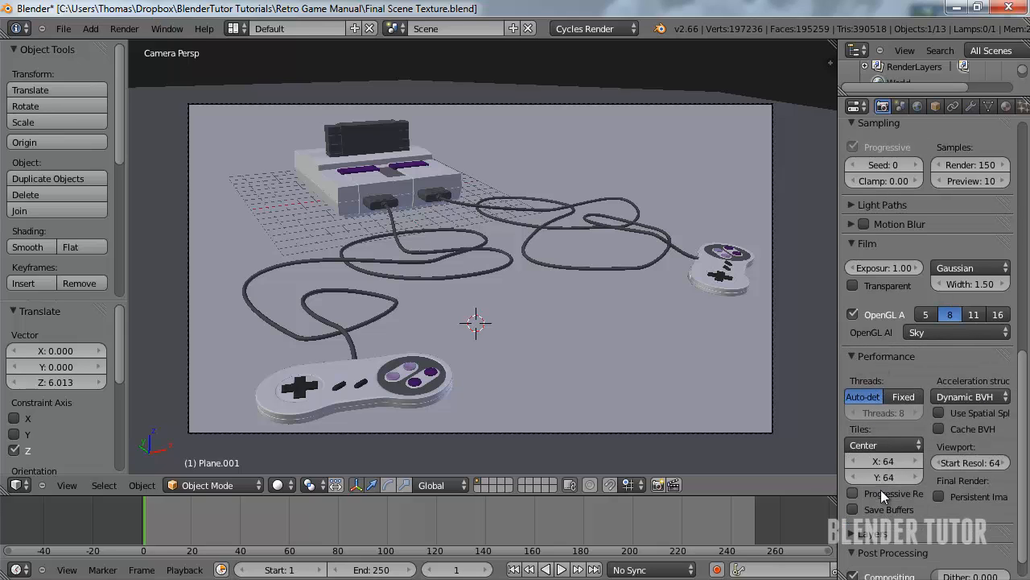
pyautogui.click(881, 457)
pyautogui.write('256')
pyautogui.press('Return')
pyautogui.click(884, 478)
pyautogui.write('256')
pyautogui.press('Return')
# Review the compute device, resolution, sampling and tile size in the render settings
pyautogui.scroll(12, 926, 439)
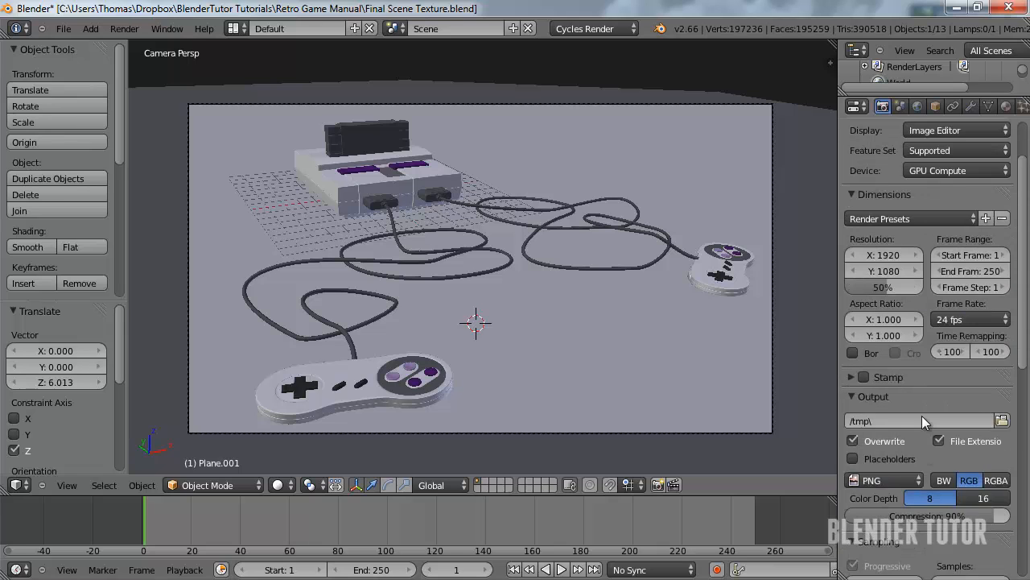
pyautogui.scroll(-7, 934, 242)
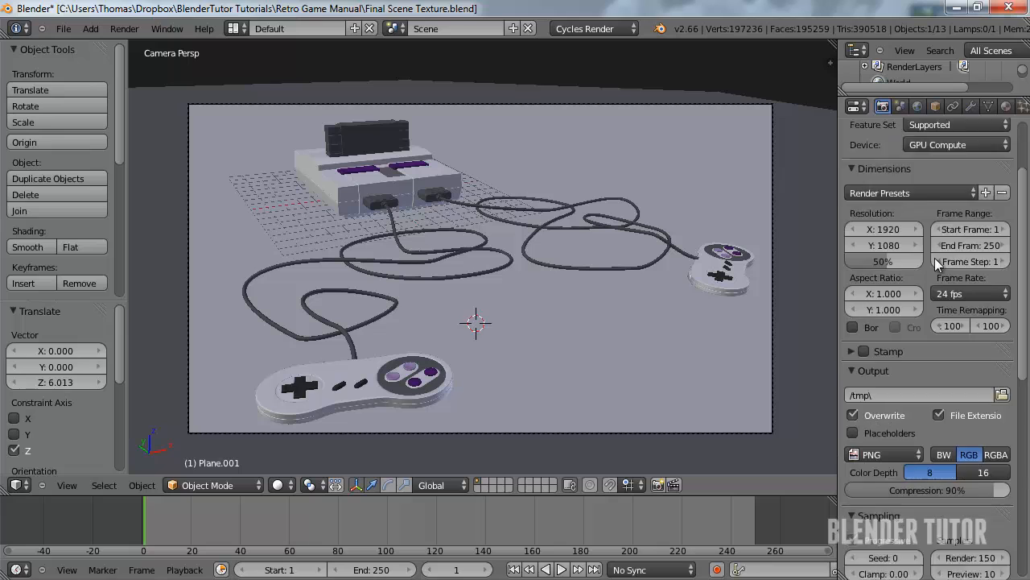
pyautogui.scroll(-8, 925, 261)
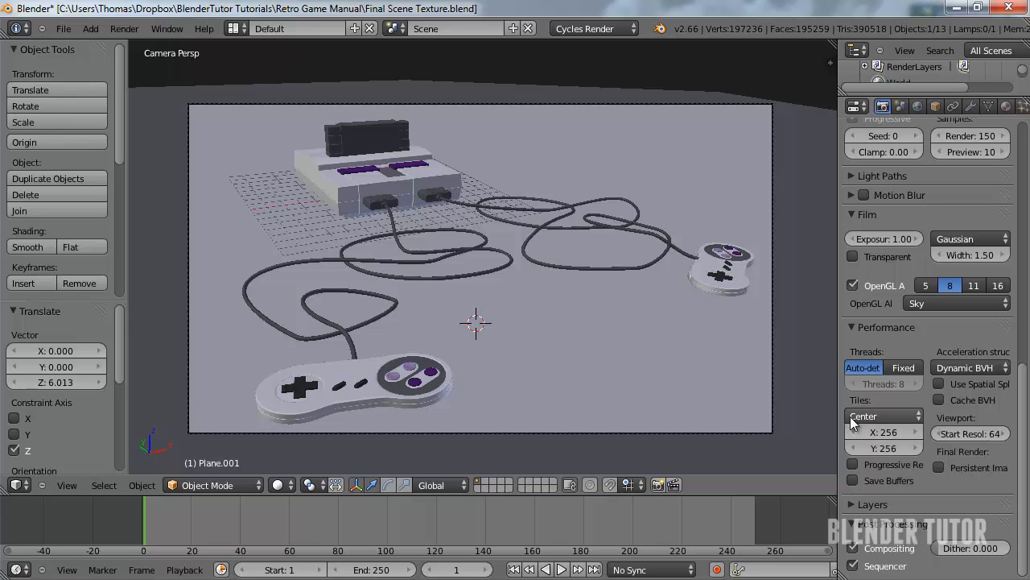
pyautogui.scroll(15, 950, 354)
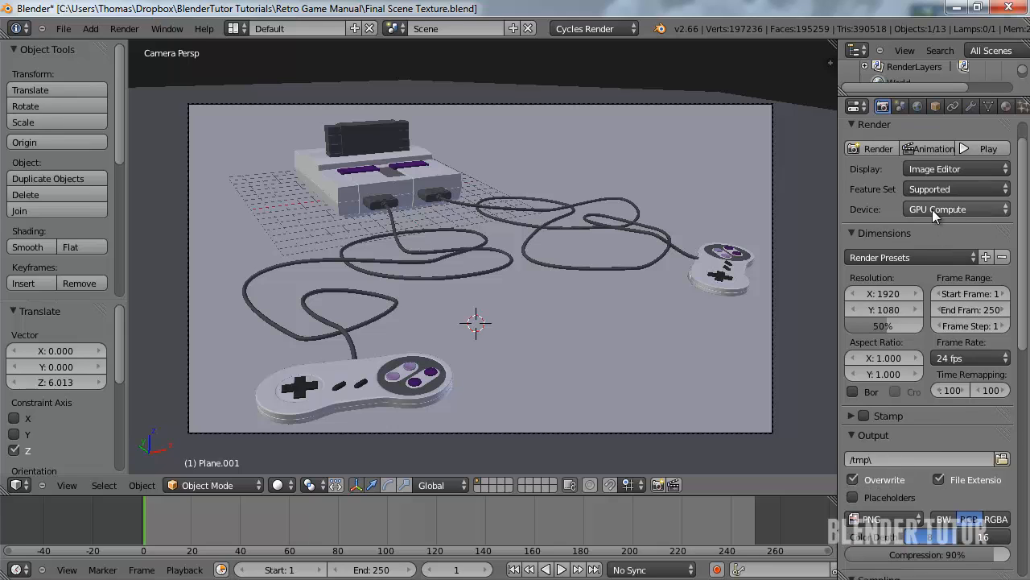
pyautogui.scroll(-13, 913, 275)
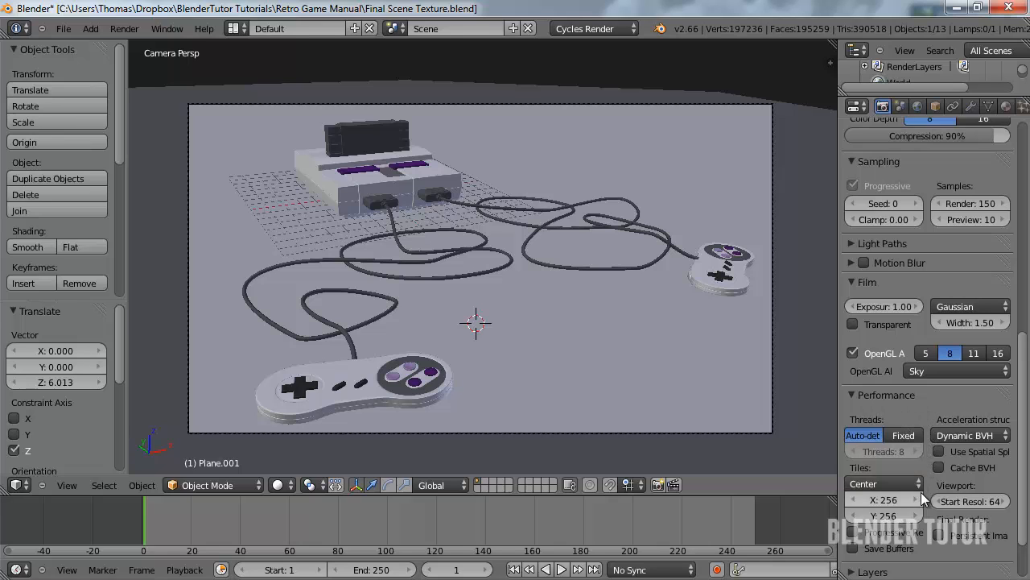
pyautogui.scroll(14, 924, 492)
pyautogui.scroll(-13, 910, 405)
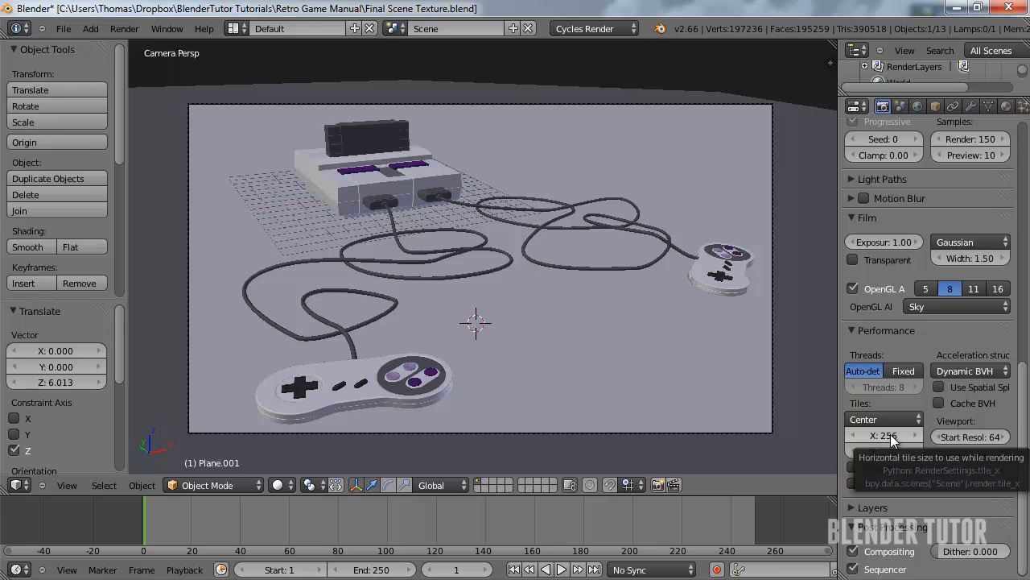
pyautogui.scroll(13, 889, 435)
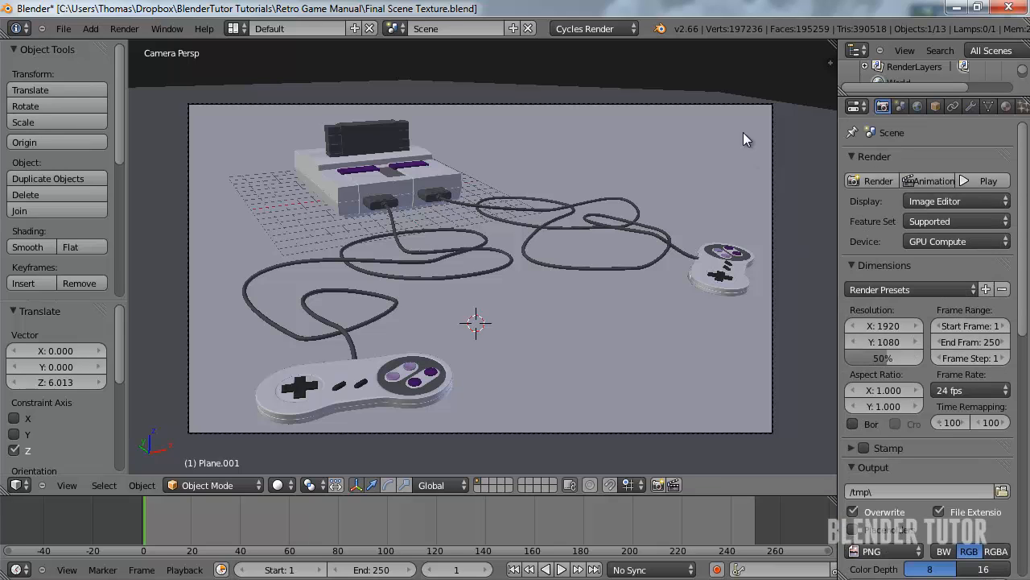
# Display the camera's limits and set its depth of field distance to about 28.082, near the cables
pyautogui.rightClick(763, 102)
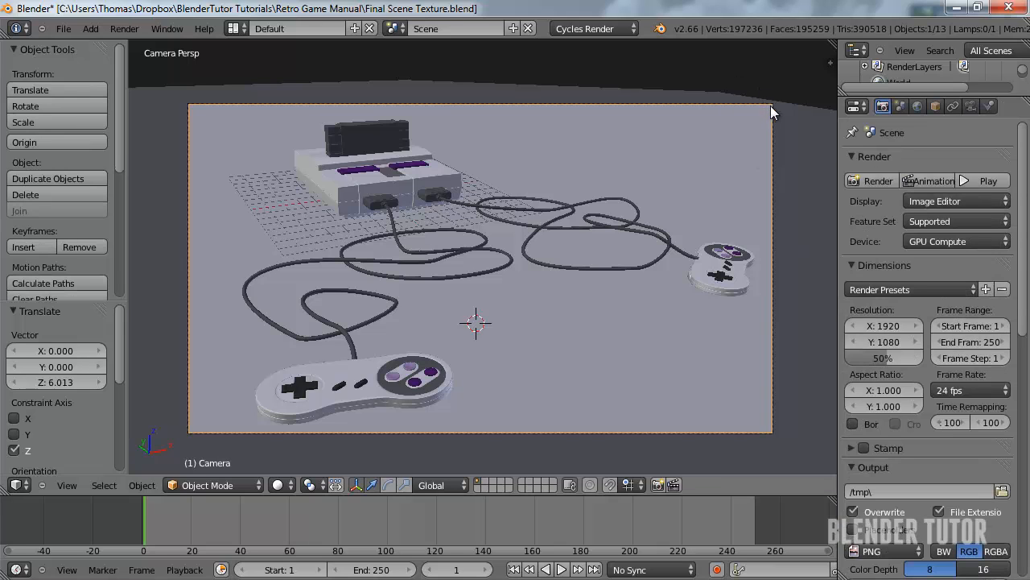
pyautogui.click(969, 107)
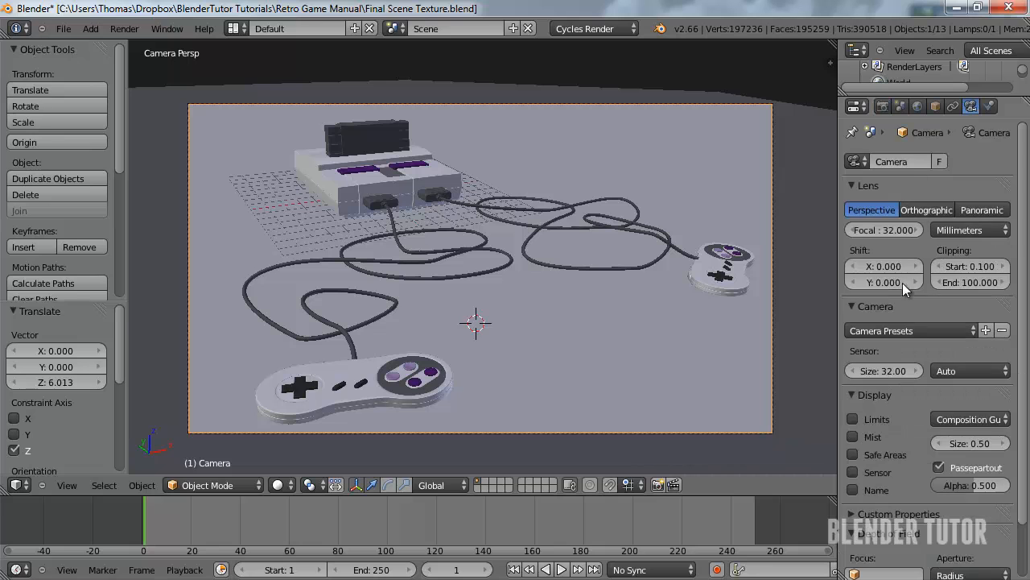
pyautogui.click(853, 419)
pyautogui.scroll(-2, 896, 452)
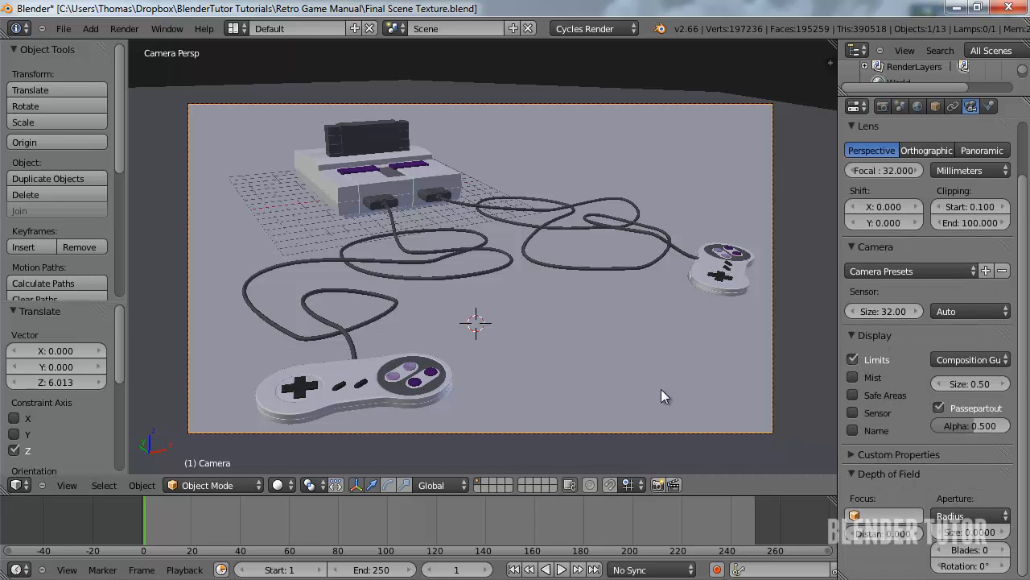
pyautogui.moveTo(661, 388); pyautogui.dragTo(482, 331, button='middle')
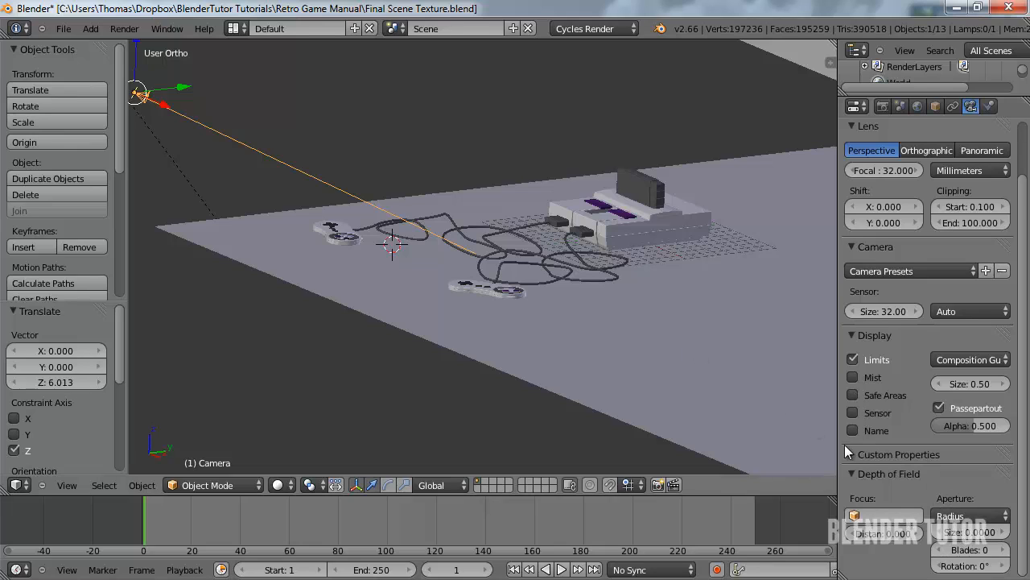
pyautogui.moveTo(882, 533); pyautogui.dragTo(931, 527)
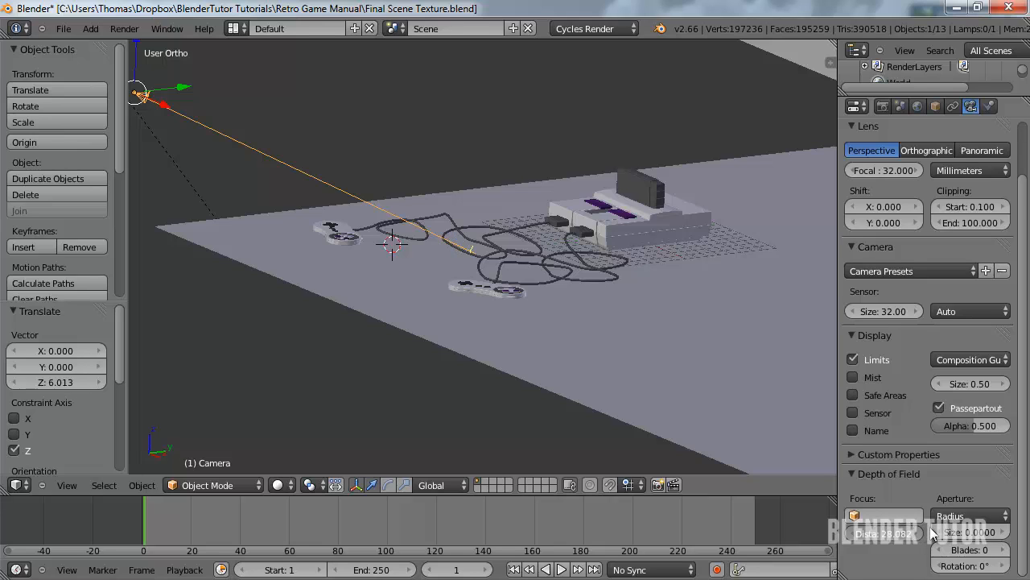
# Change the camera's aperture type to F/stop and set its number to 1.0
pyautogui.click(970, 515)
pyautogui.click(951, 479)
pyautogui.click(972, 530)
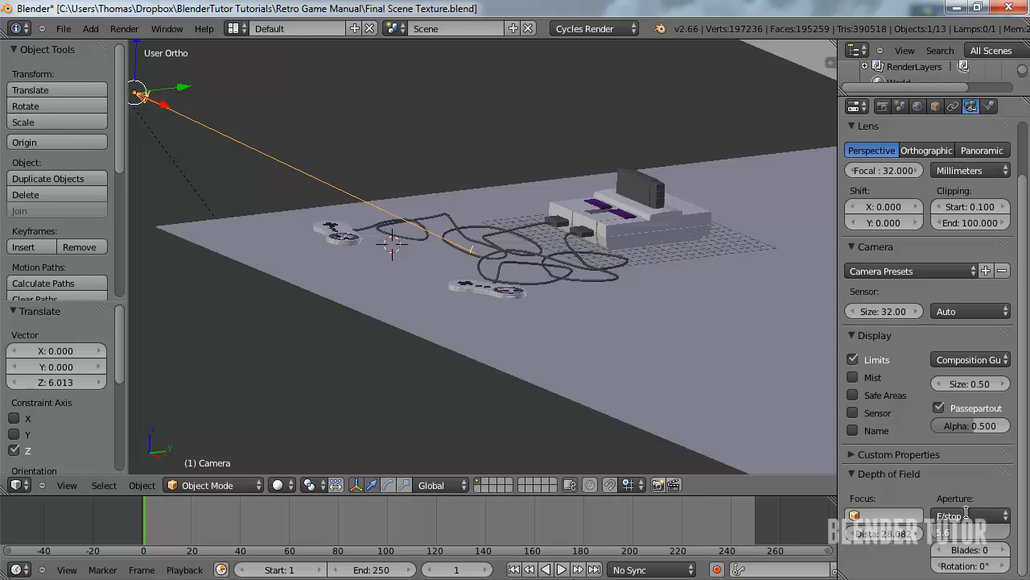
pyautogui.write('1')
pyautogui.press('Return')
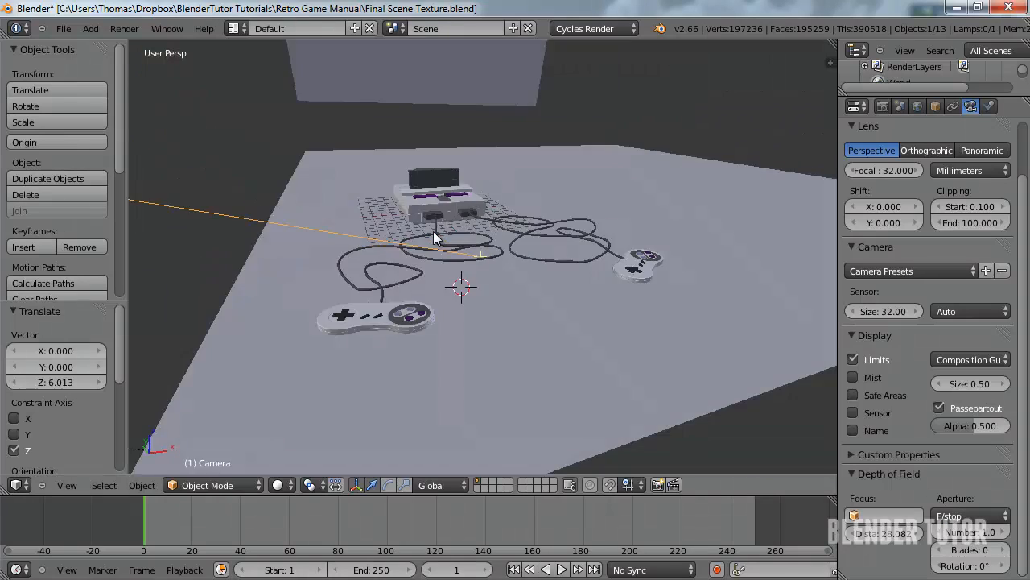
# Render the scene from the camera view, inspect the result and return to the 3D view
pyautogui.press('KP_0')
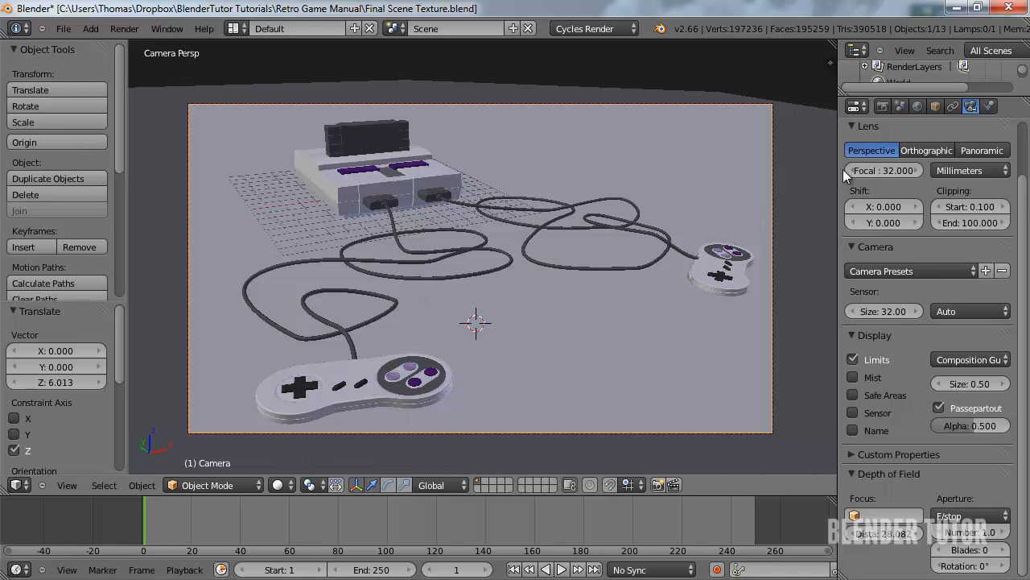
pyautogui.click(882, 105)
pyautogui.hotkey('shift', 'z')
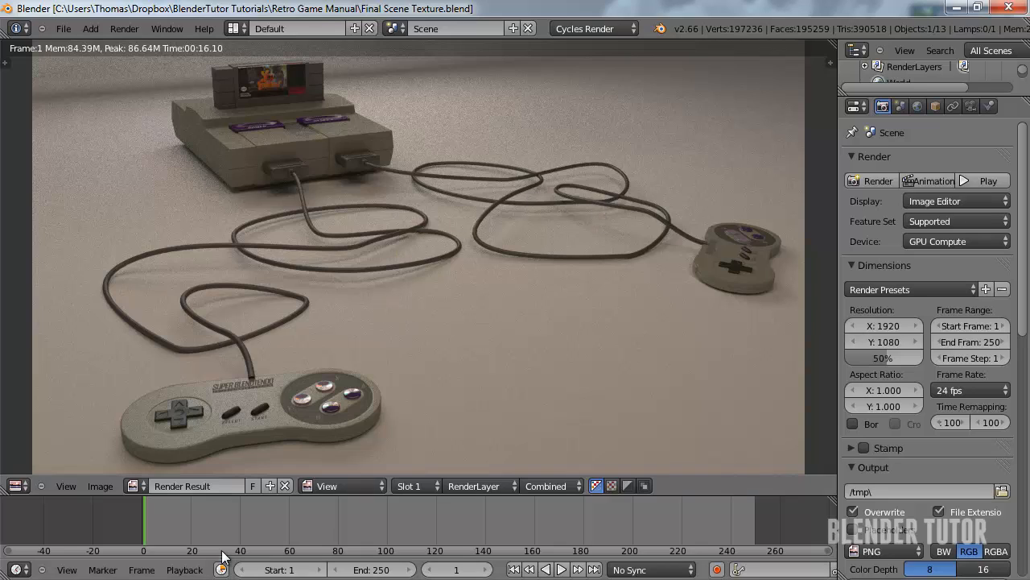
pyautogui.click(101, 485)
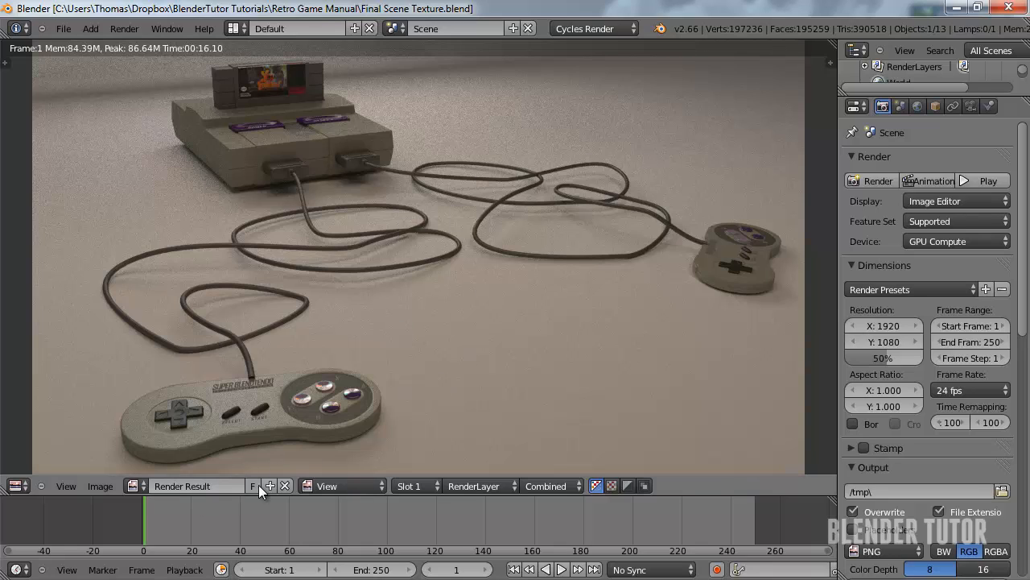
pyautogui.click(113, 486)
pyautogui.press('Escape')
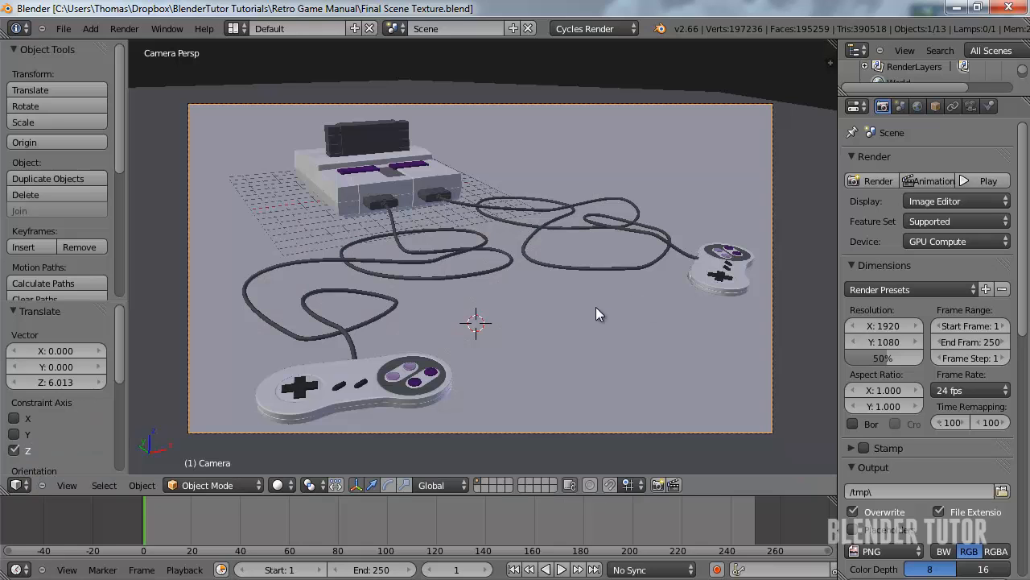
# Darken the world's surface color to black
pyautogui.click(919, 107)
pyautogui.click(958, 265)
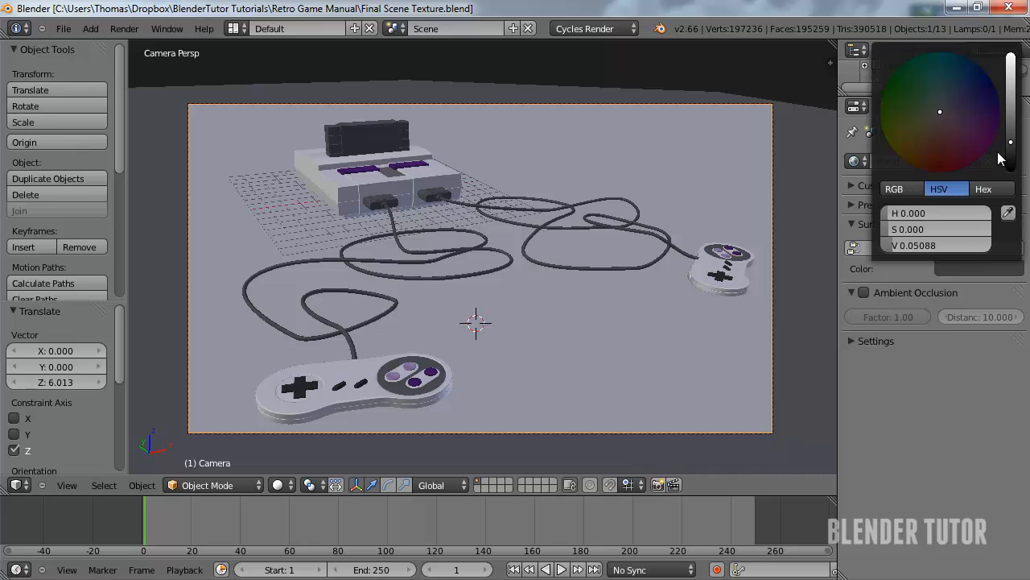
pyautogui.moveTo(1013, 142); pyautogui.dragTo(1011, 215)
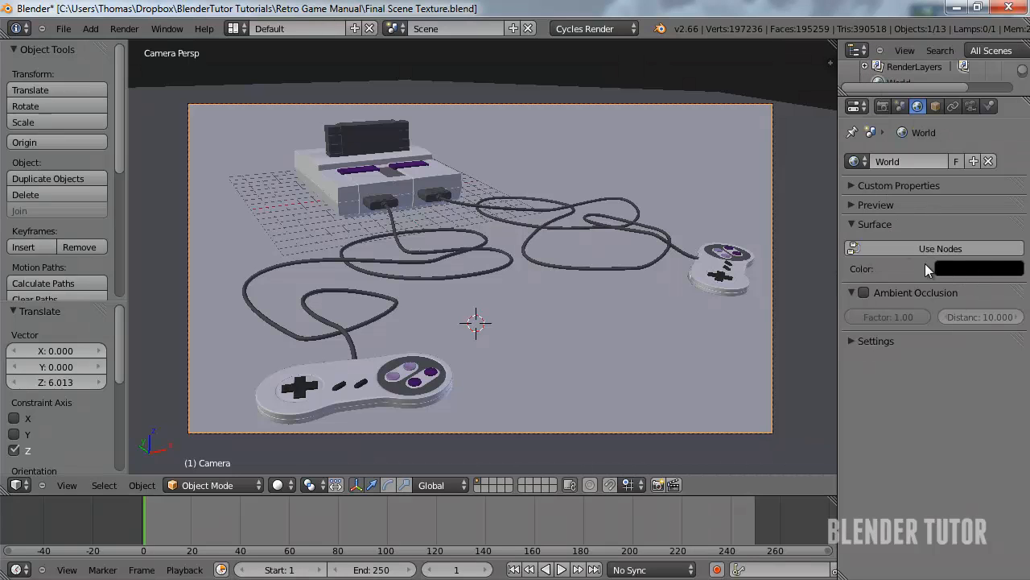
# Preview the scene in rendered shading through the camera and return to solid shading
pyautogui.click(283, 486)
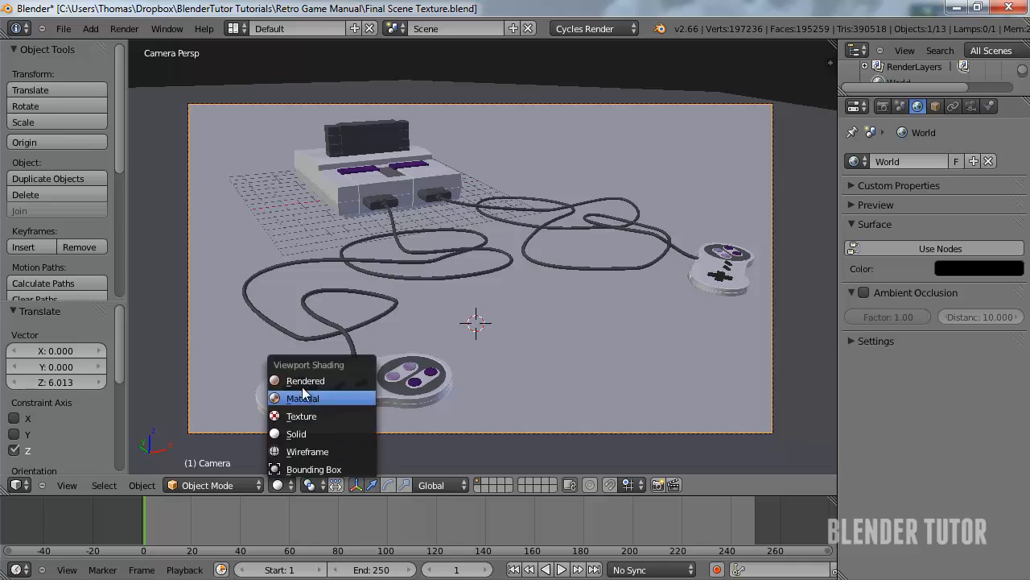
pyautogui.click(299, 442)
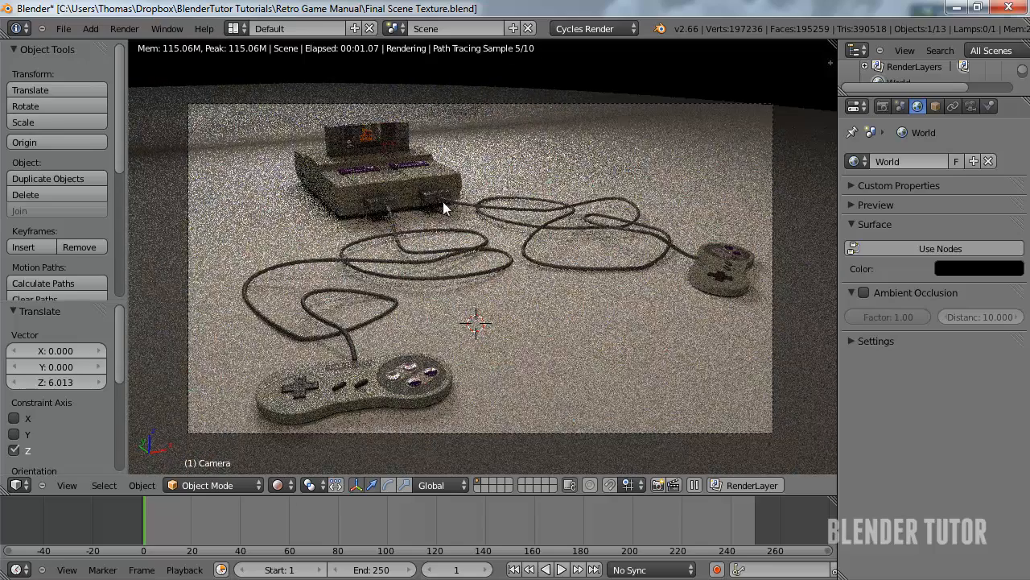
pyautogui.click(282, 486)
pyautogui.click(299, 433)
# Find the lamp among the light planes around the console scene and delete it
pyautogui.scroll(-3, 510, 254)
pyautogui.moveTo(510, 255)
pyautogui.mouseDown(button='middle')
pyautogui.moveTo(544, 270)
pyautogui.moveTo(444, 277)
pyautogui.moveTo(494, 205)
pyautogui.moveTo(471, 205)
pyautogui.moveTo(501, 187)
pyautogui.moveTo(614, 168)
pyautogui.moveTo(593, 177)
pyautogui.mouseUp(button='middle')
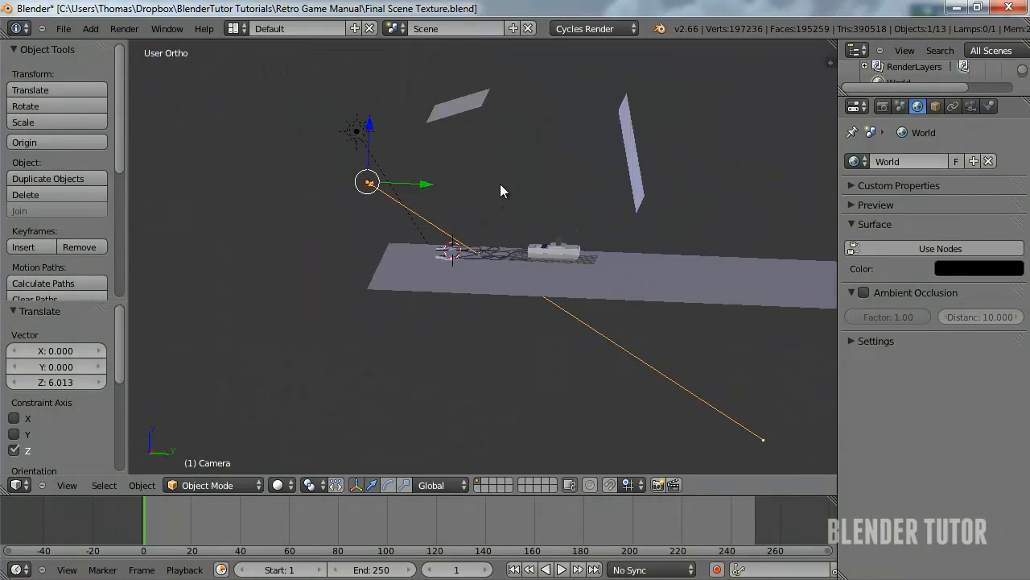
pyautogui.rightClick(618, 151)
pyautogui.rightClick(431, 131)
pyautogui.moveTo(387, 196); pyautogui.dragTo(518, 213, button='middle')
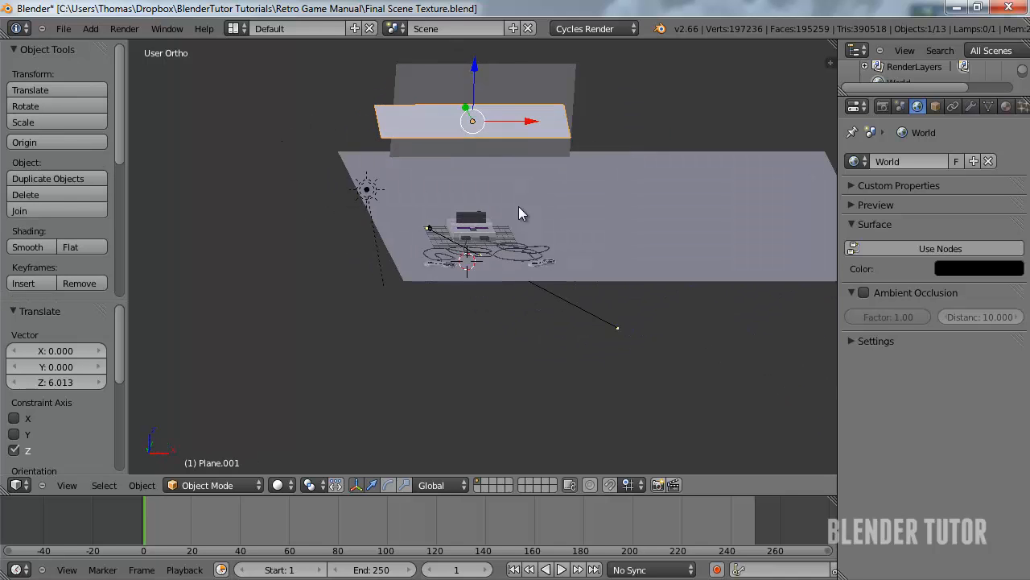
pyautogui.rightClick(366, 189)
pyautogui.moveTo(366, 190); pyautogui.dragTo(432, 226, button='middle')
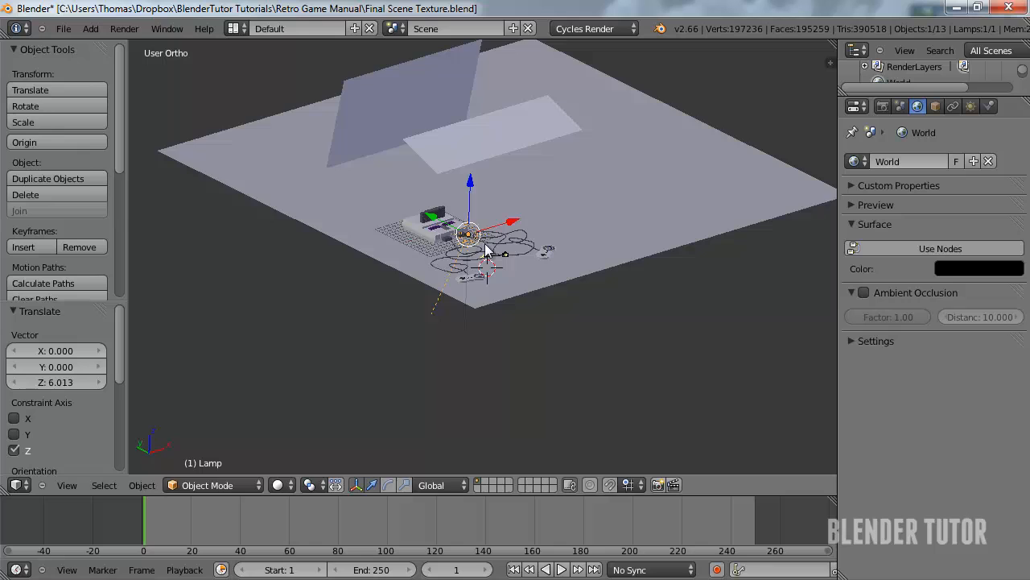
pyautogui.moveTo(485, 256); pyautogui.dragTo(535, 260, button='middle')
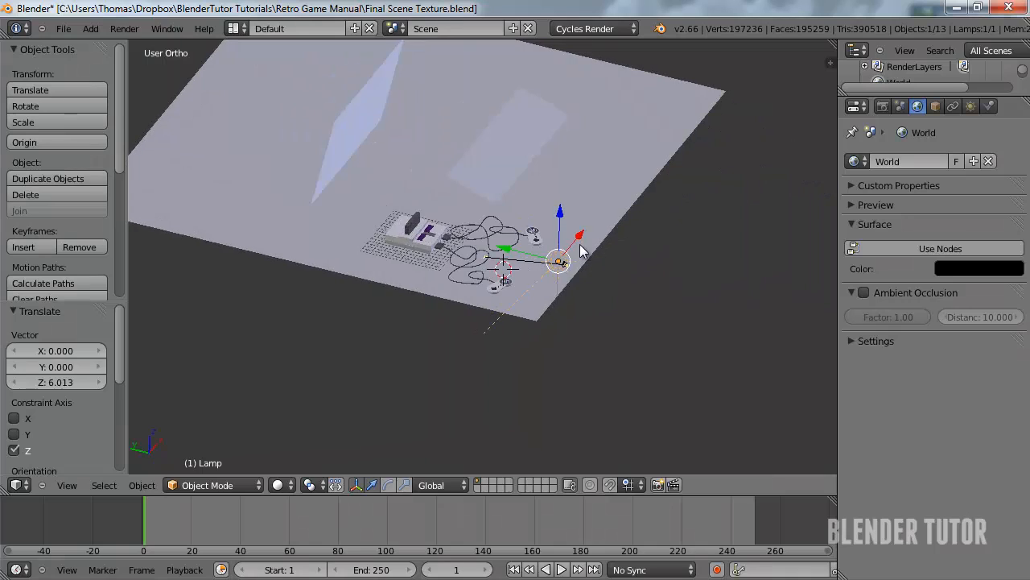
pyautogui.press('x')
pyautogui.click(537, 254)
# Duplicate the overhead light plane and move the copy straight down along Z by about 18.9 units
pyautogui.moveTo(582, 233); pyautogui.dragTo(624, 180, button='middle')
pyautogui.rightClick(479, 146)
pyautogui.press('KP_8')
pyautogui.press('KP_8')
pyautogui.press('KP_1')
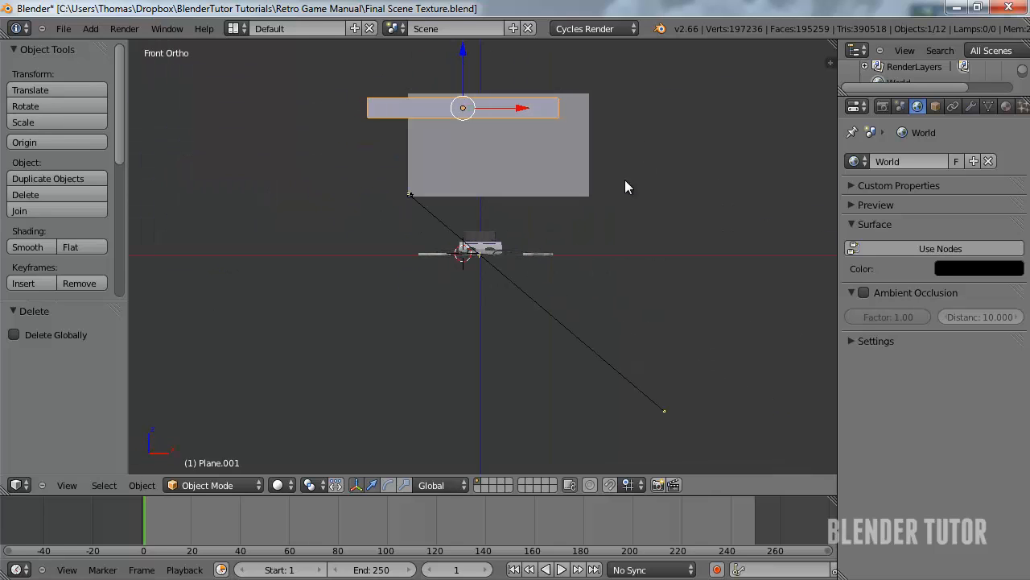
pyautogui.hotkey('shift', 'd')
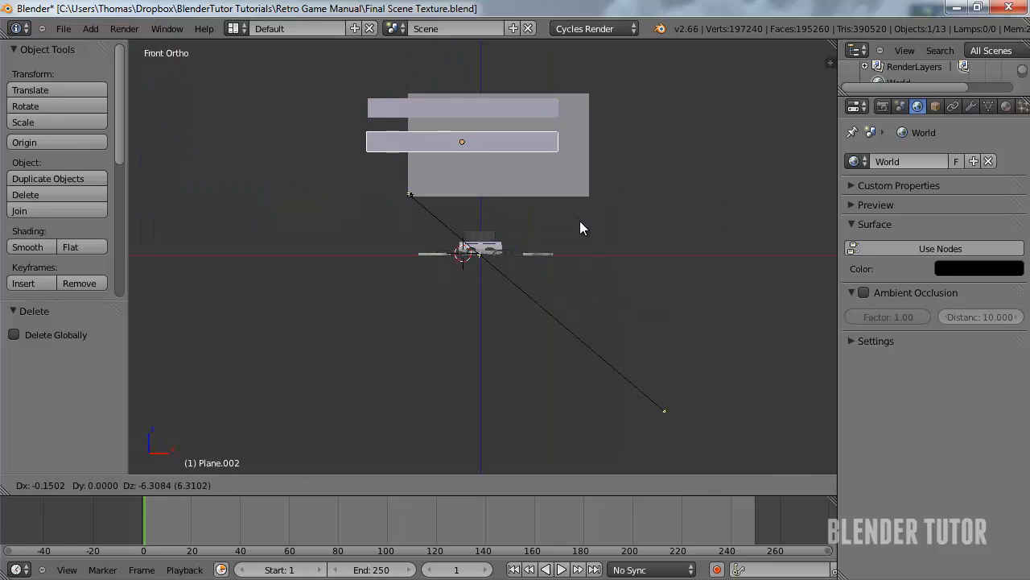
pyautogui.press('z')
pyautogui.click(630, 237)
# Rotate the duplicated light plane by about -53 degrees in the side view so it stands nearly upright
pyautogui.moveTo(630, 237); pyautogui.dragTo(523, 250, button='middle')
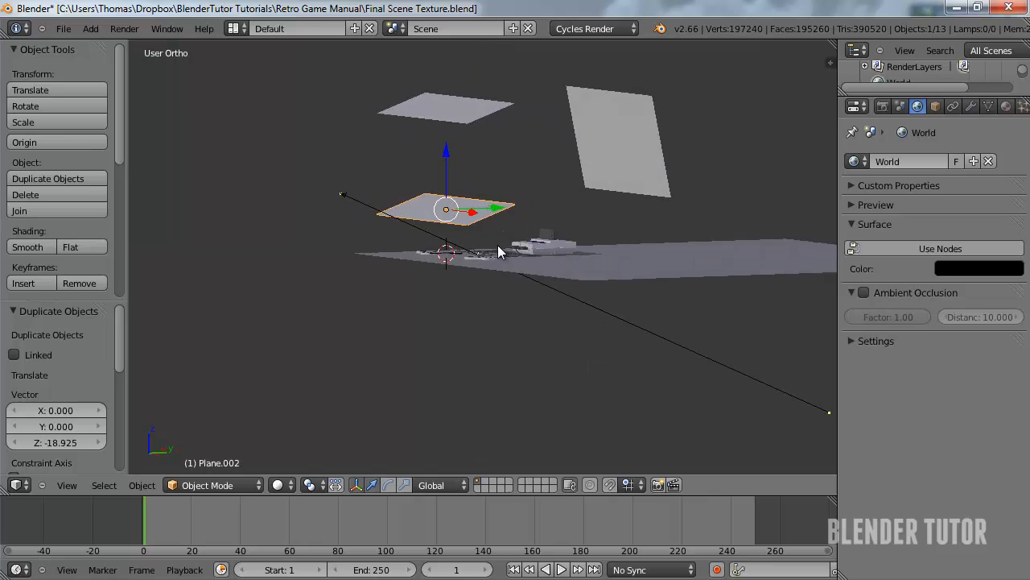
pyautogui.press('KP_3')
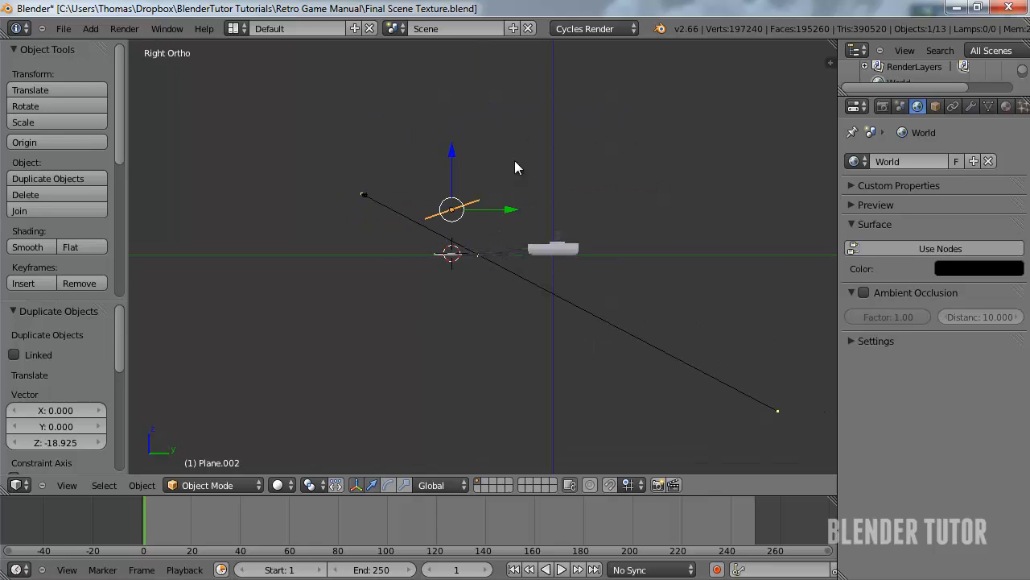
pyautogui.press('r')
pyautogui.click(451, 77)
pyautogui.press('s')
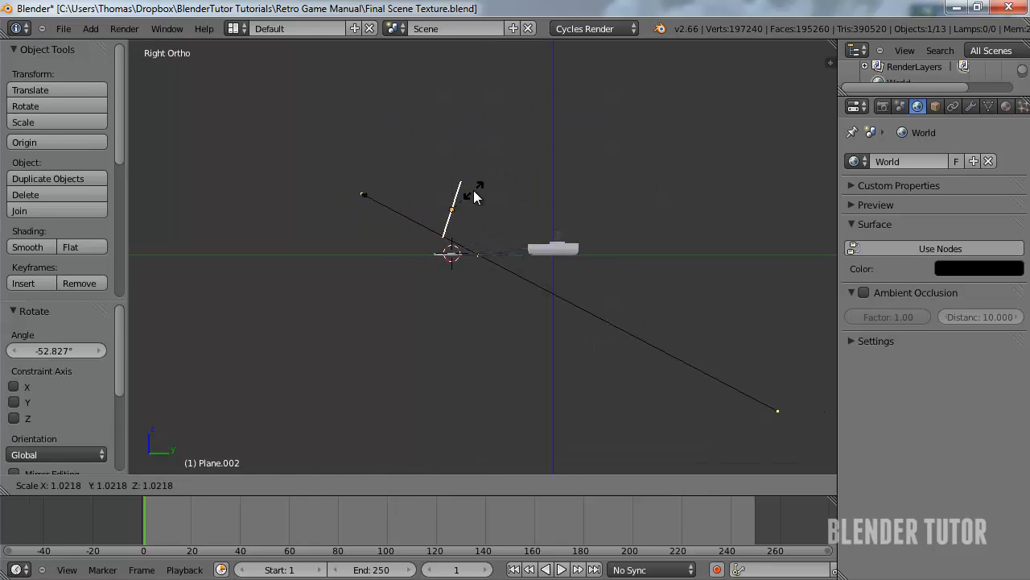
pyautogui.press('z')
pyautogui.press('z')
pyautogui.press('Escape')
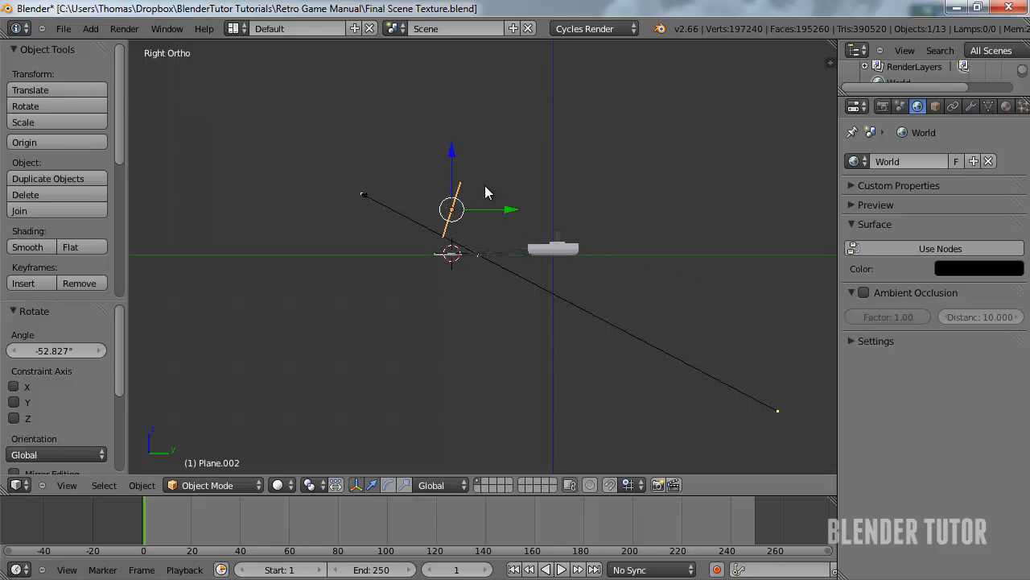
# Stretch the duplicated plane about 2.38 times along its local Y and move it behind the camera, about -47 in Y and 6.6 in Z
pyautogui.press('s')
pyautogui.press('y')
pyautogui.press('y')
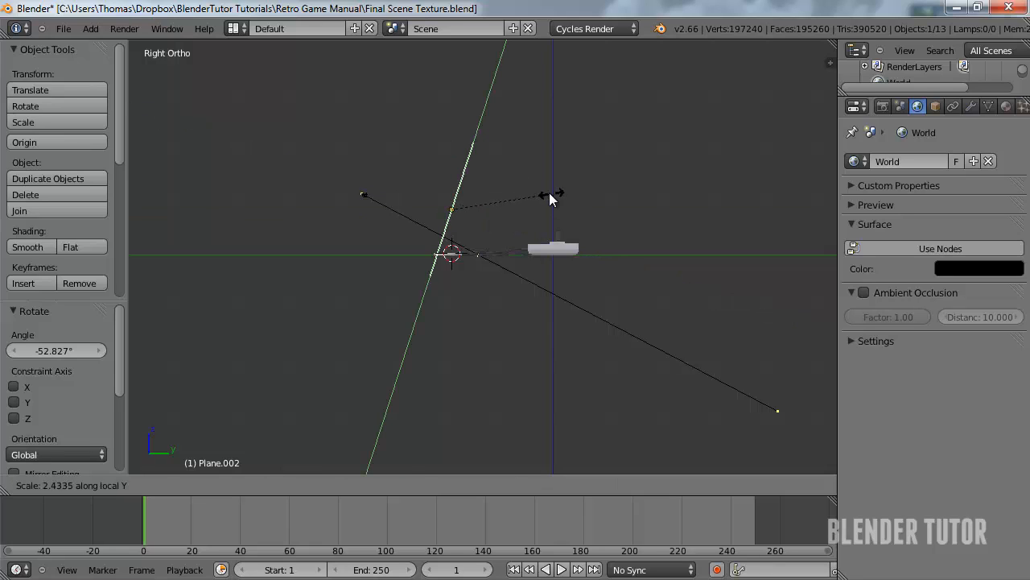
pyautogui.click(549, 197)
pyautogui.press('g')
pyautogui.moveTo(373, 168); pyautogui.dragTo(320, 158)
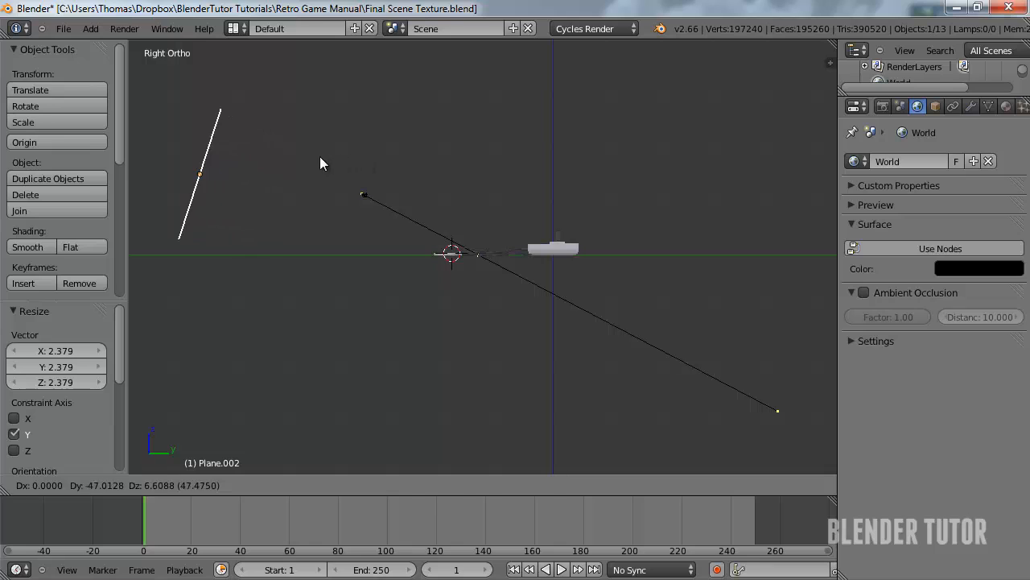
pyautogui.click(314, 161)
# Make the duplicated light plane's material its own copy and rename it Blue
pyautogui.click(1005, 106)
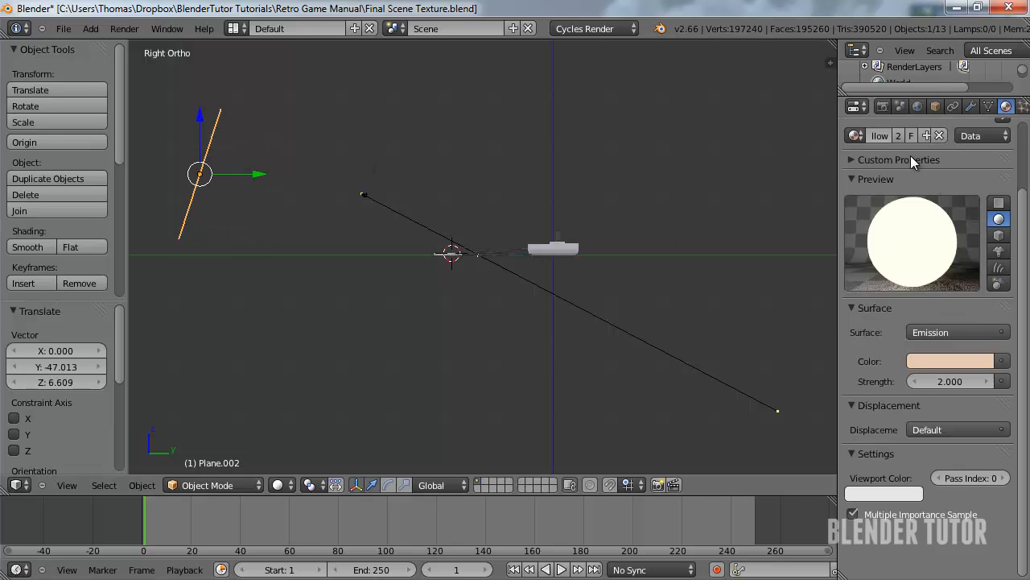
pyautogui.scroll(3, 918, 185)
pyautogui.click(883, 214)
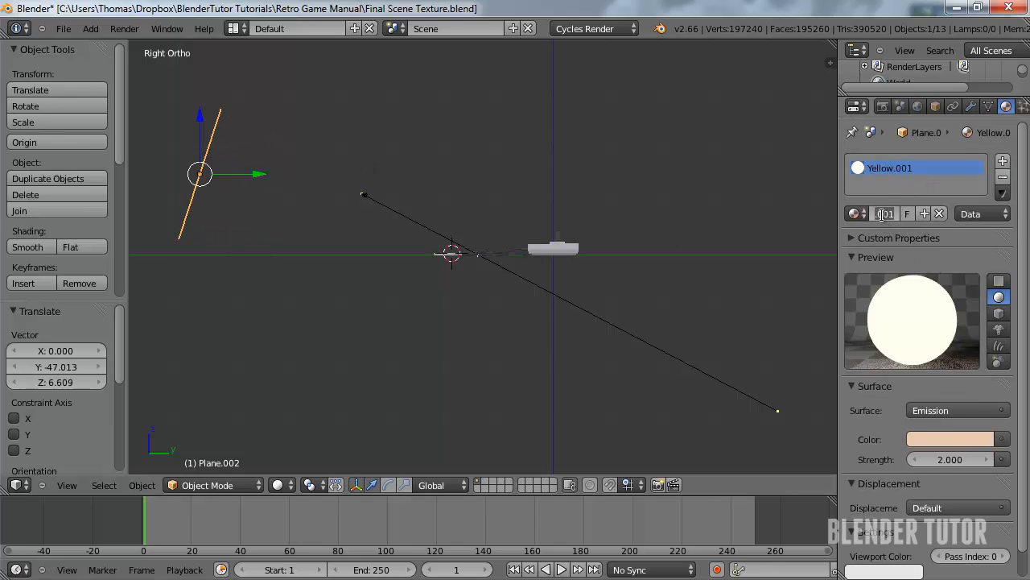
pyautogui.write('Blue')
pyautogui.press('Return')
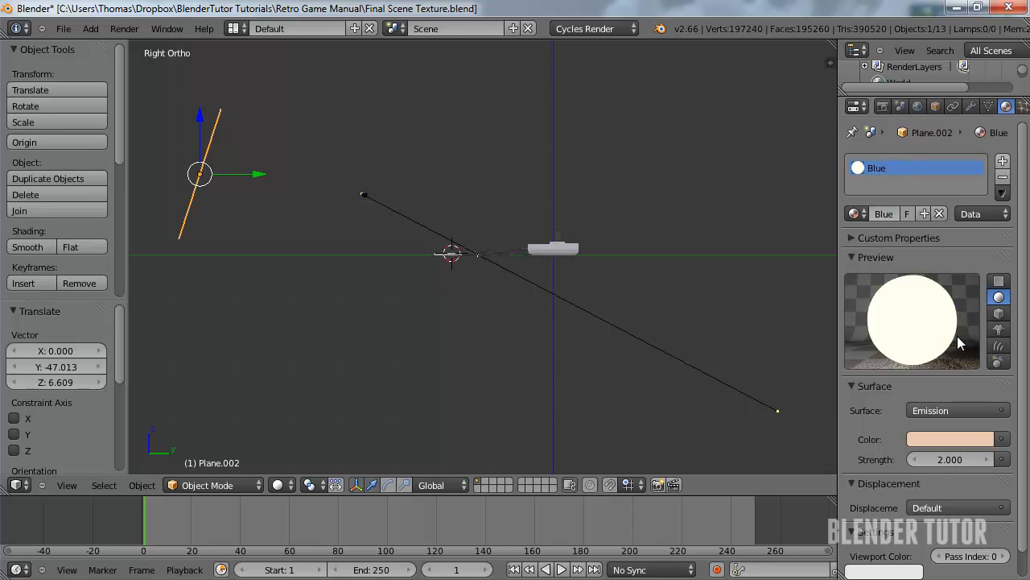
# Set the Blue material's emission strength to 1.5 and its color to a pale blue
pyautogui.click(951, 460)
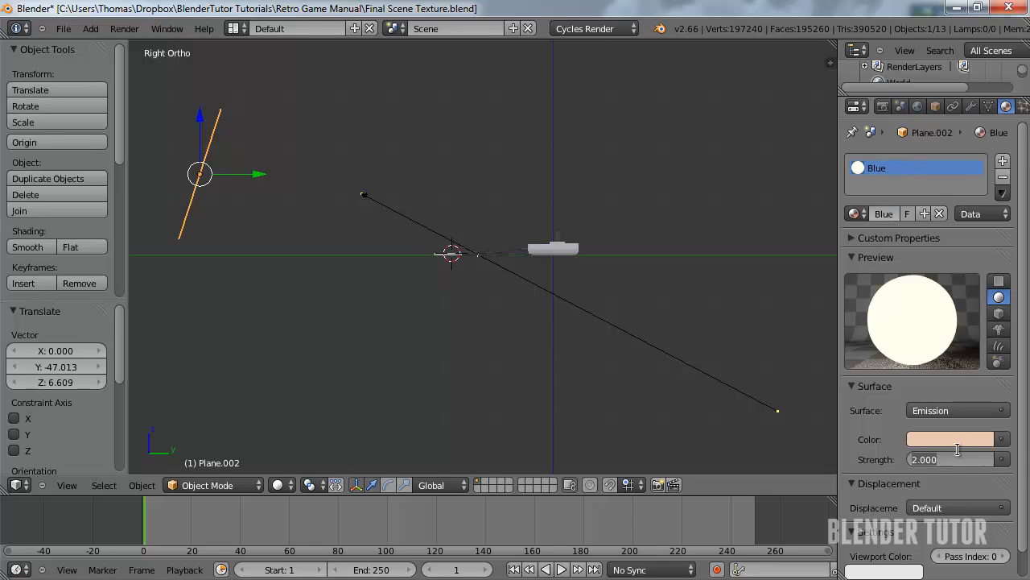
pyautogui.write('1.5')
pyautogui.press('Return')
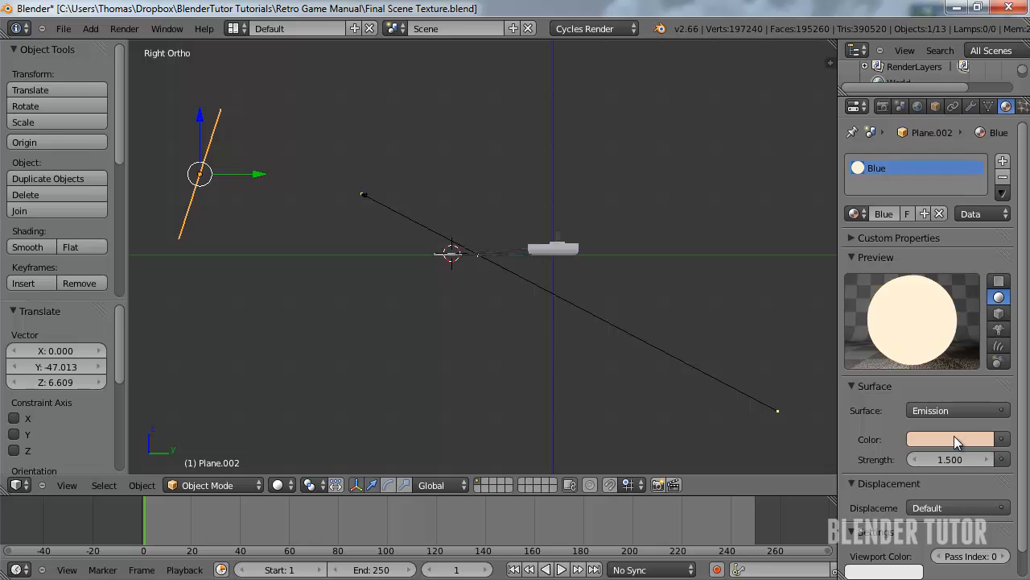
pyautogui.click(968, 439)
pyautogui.click(914, 254)
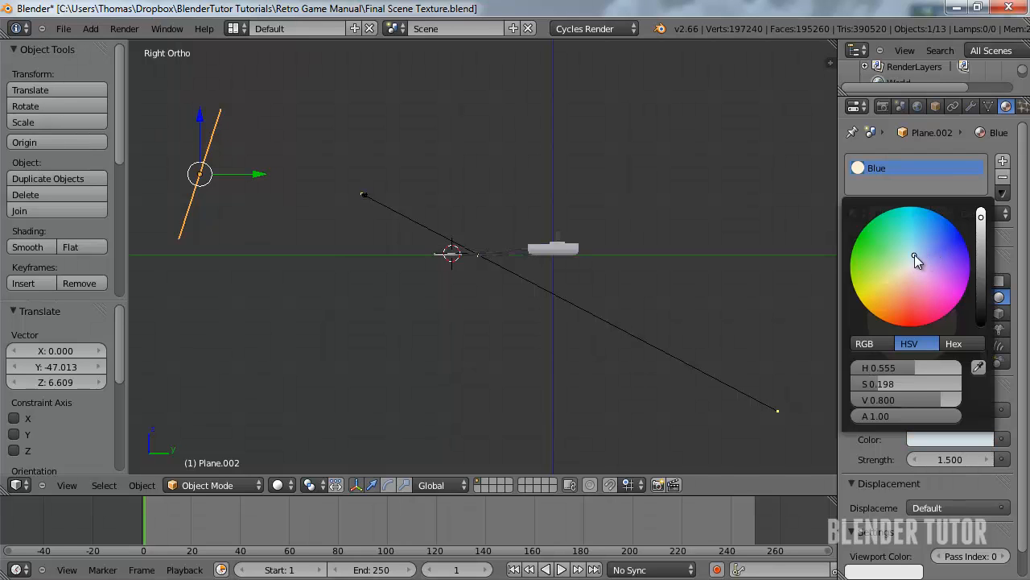
# From above, turn the blue light plane diagonally toward the console and move it about 35.2 in X and 27.4 in Y
pyautogui.moveTo(673, 319); pyautogui.dragTo(761, 336, button='middle')
pyautogui.press('KP_7')
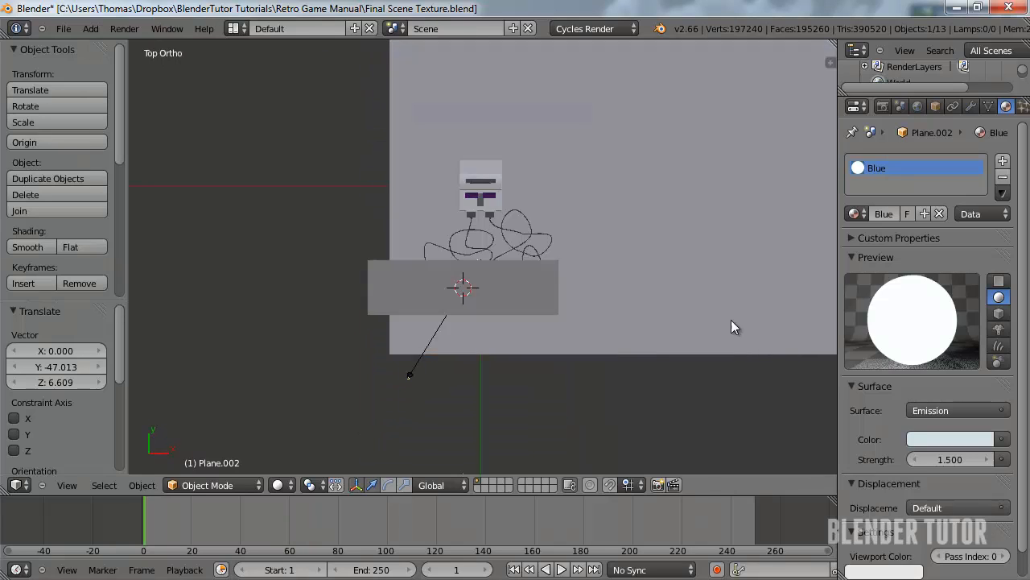
pyautogui.scroll(-4, 731, 322)
pyautogui.press('r')
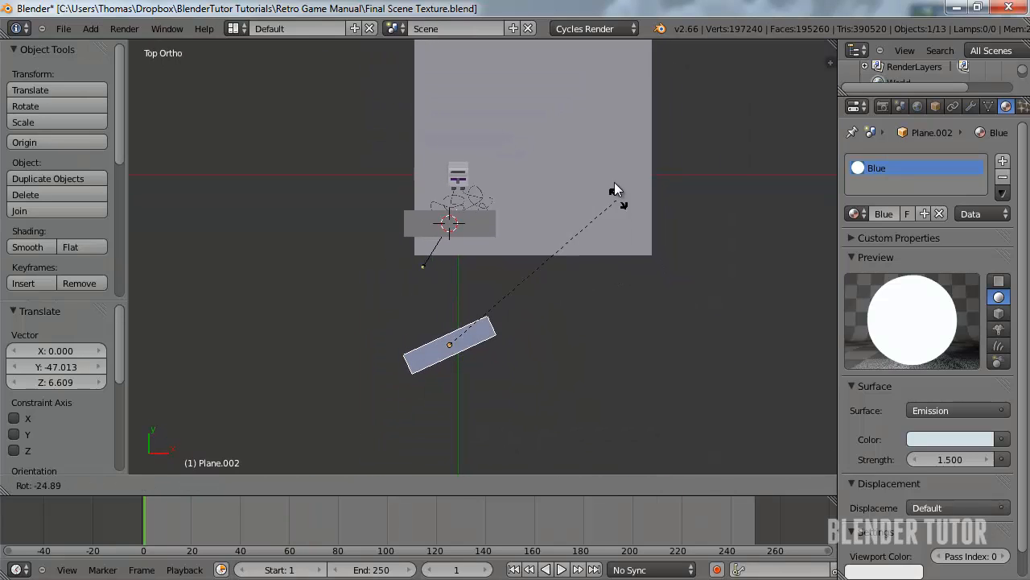
pyautogui.click(566, 133)
pyautogui.press('g')
pyautogui.click(570, 226)
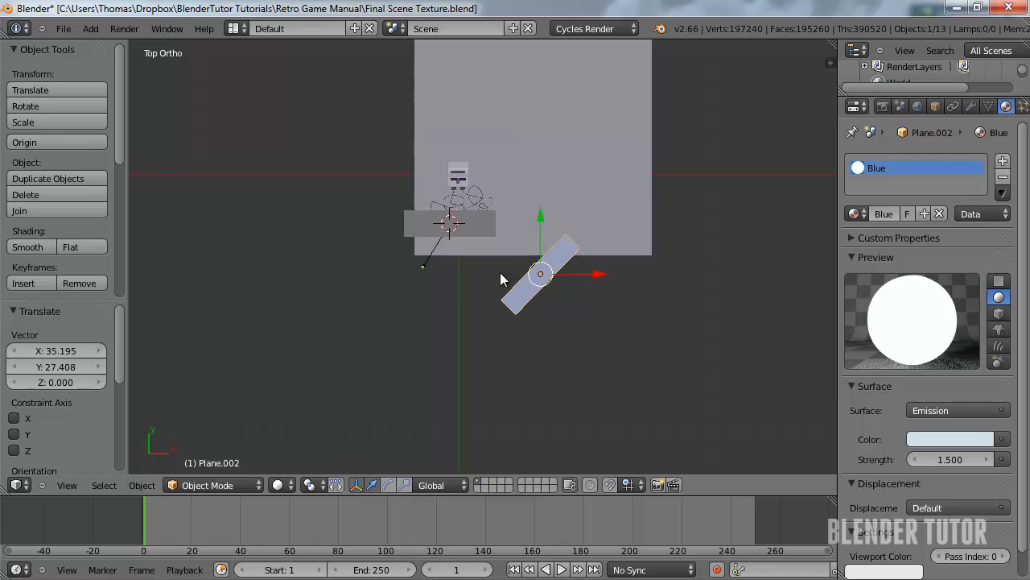
# Preview the new lighting through the camera in rendered shading
pyautogui.moveTo(500, 272); pyautogui.dragTo(549, 220, button='middle')
pyautogui.press('KP_0')
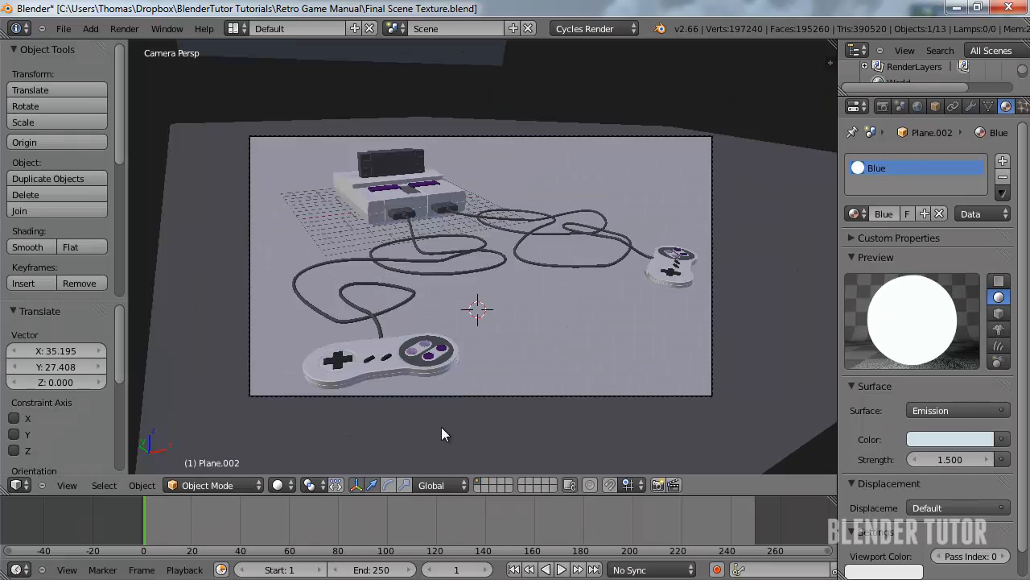
pyautogui.click(279, 485)
pyautogui.click(306, 382)
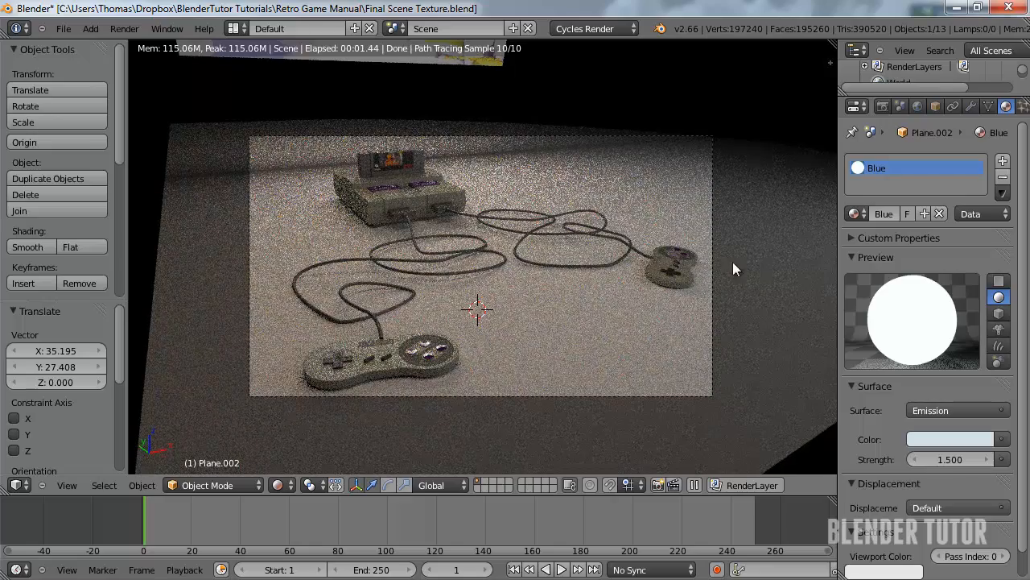
# Try emission strengths of 2, 330 and 20 for the Blue material
pyautogui.click(950, 460)
pyautogui.write('2')
pyautogui.press('Return')
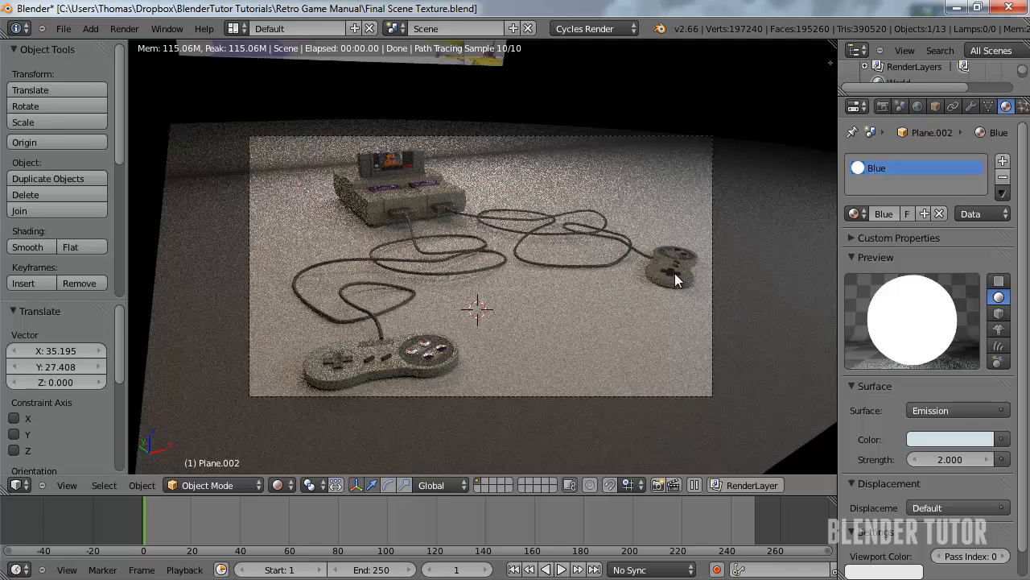
pyautogui.moveTo(941, 457)
pyautogui.mouseDown()
pyautogui.moveTo(962, 459)
pyautogui.moveTo(952, 460)
pyautogui.mouseUp()
pyautogui.click(948, 461)
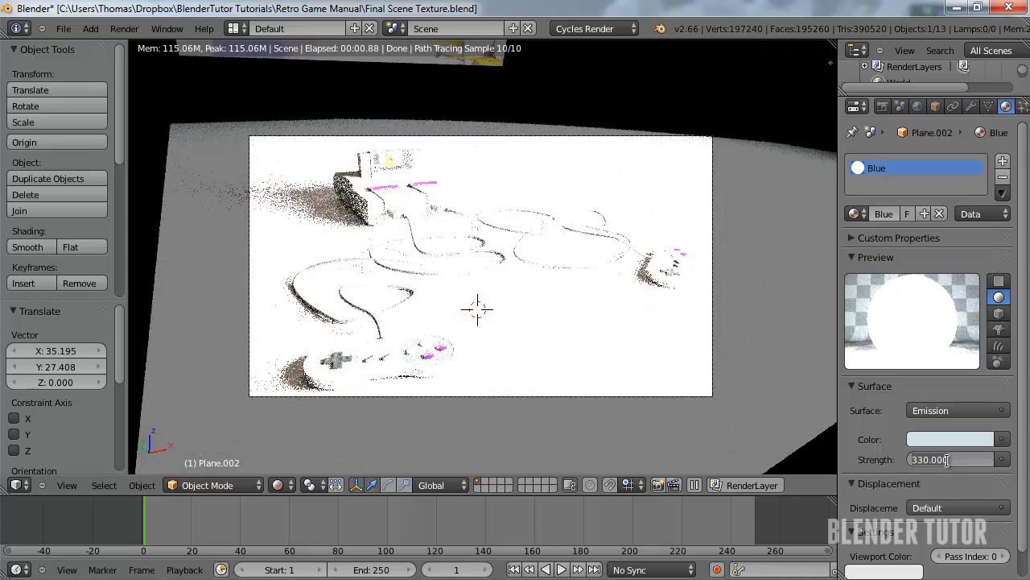
pyautogui.write('20')
pyautogui.press('Return')
# Set the Blue material's emission strength to 3, inspect the rendered preview up close and return to solid shading
pyautogui.click(948, 461)
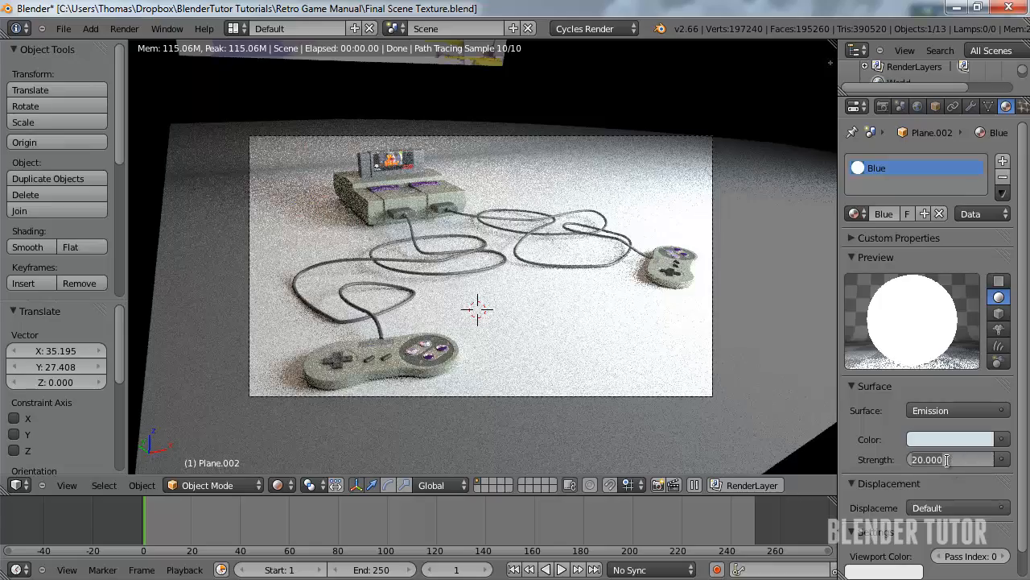
pyautogui.write('3')
pyautogui.press('Return')
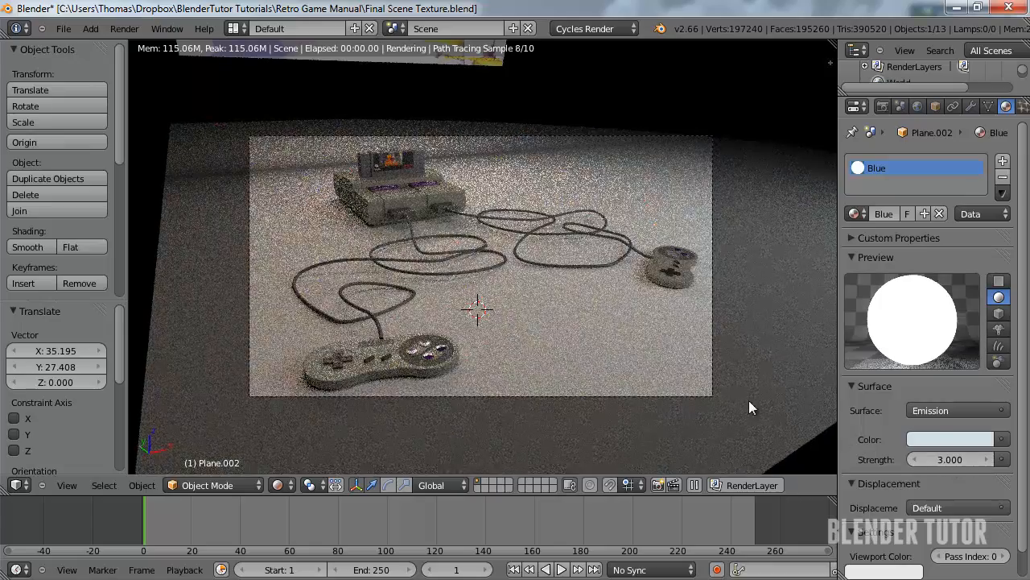
pyautogui.scroll(3, 748, 400)
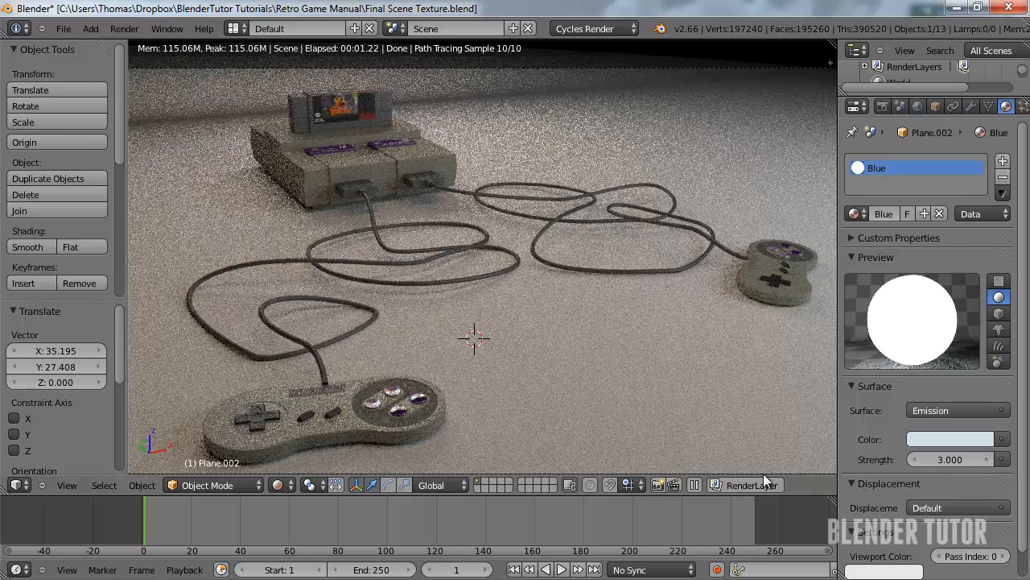
pyautogui.scroll(-3, 709, 346)
pyautogui.click(277, 485)
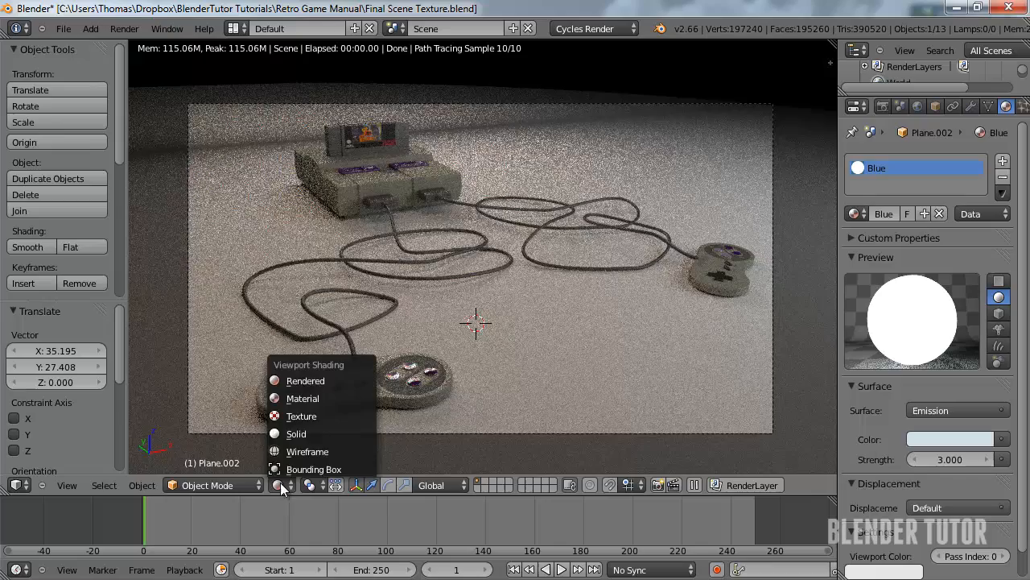
pyautogui.click(294, 430)
# Select the ground plane with the Wood material and check the camera view in rendered shading
pyautogui.scroll(-3, 475, 283)
pyautogui.rightClick(524, 270)
pyautogui.moveTo(524, 271); pyautogui.dragTo(537, 288, button='middle')
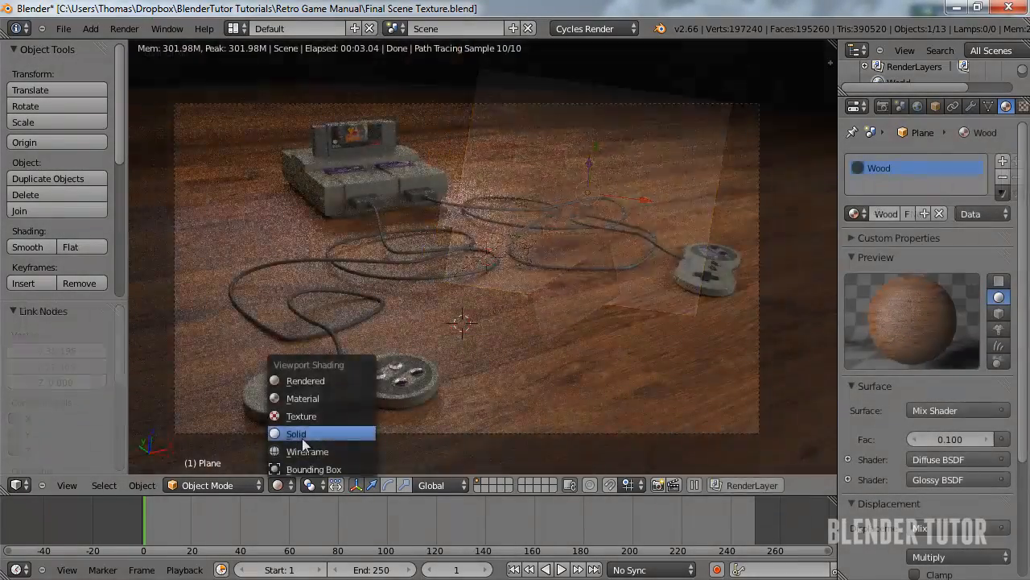
pyautogui.click(302, 435)
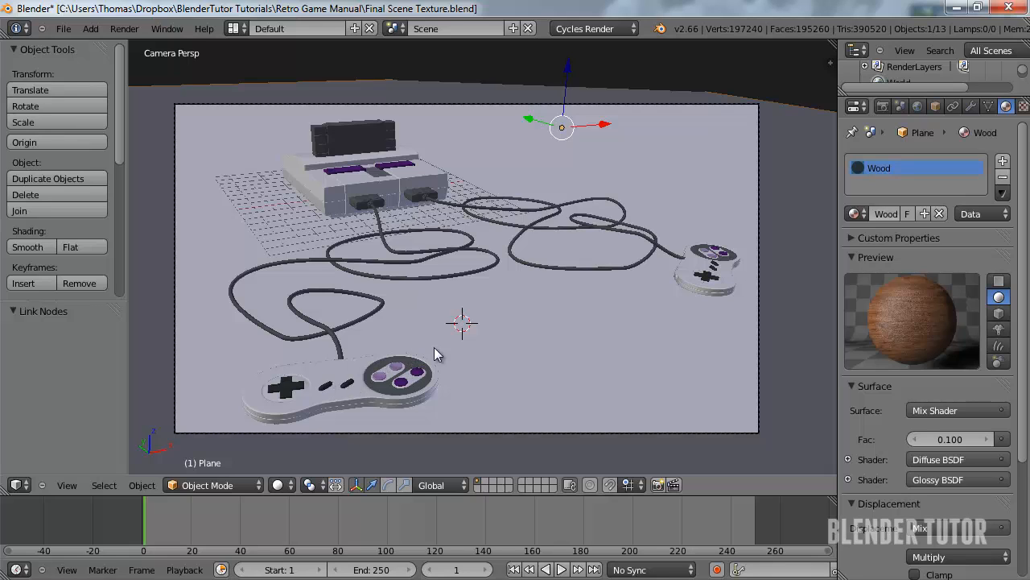
pyautogui.click(291, 483)
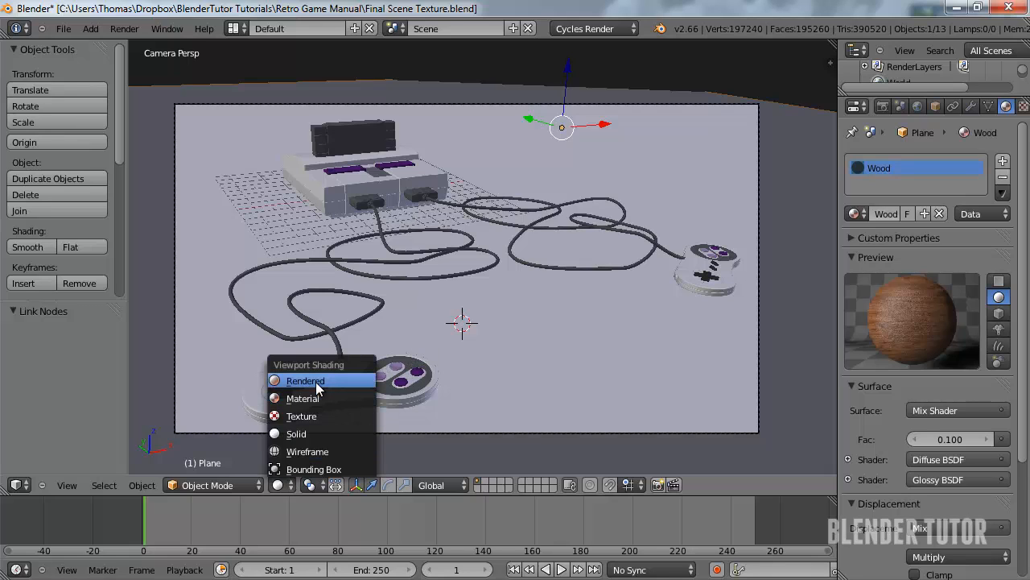
pyautogui.click(315, 382)
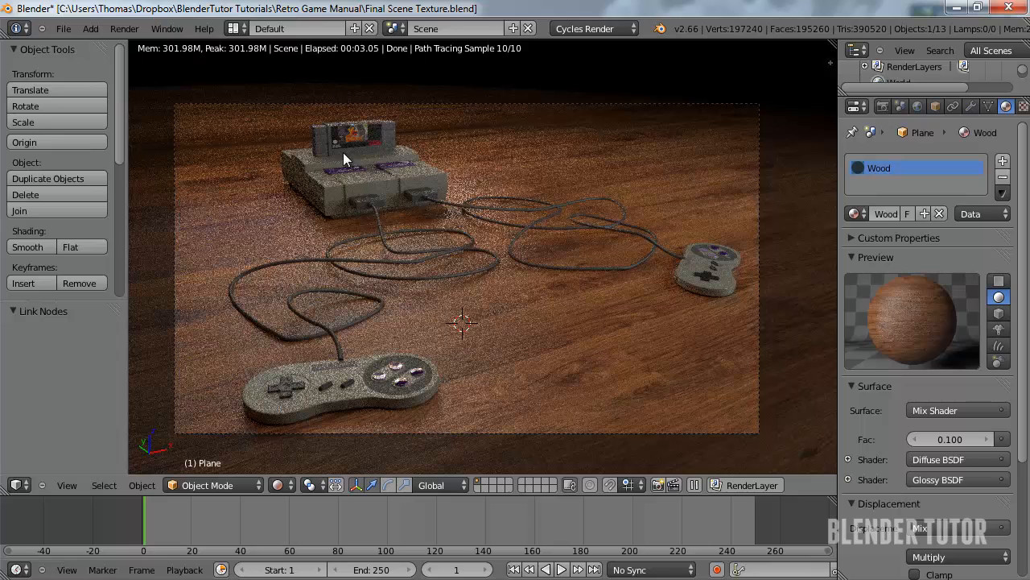
# Return to solid shading and lower the yofrankie5 image light plane along Z by about 3.986 units
pyautogui.click(282, 484)
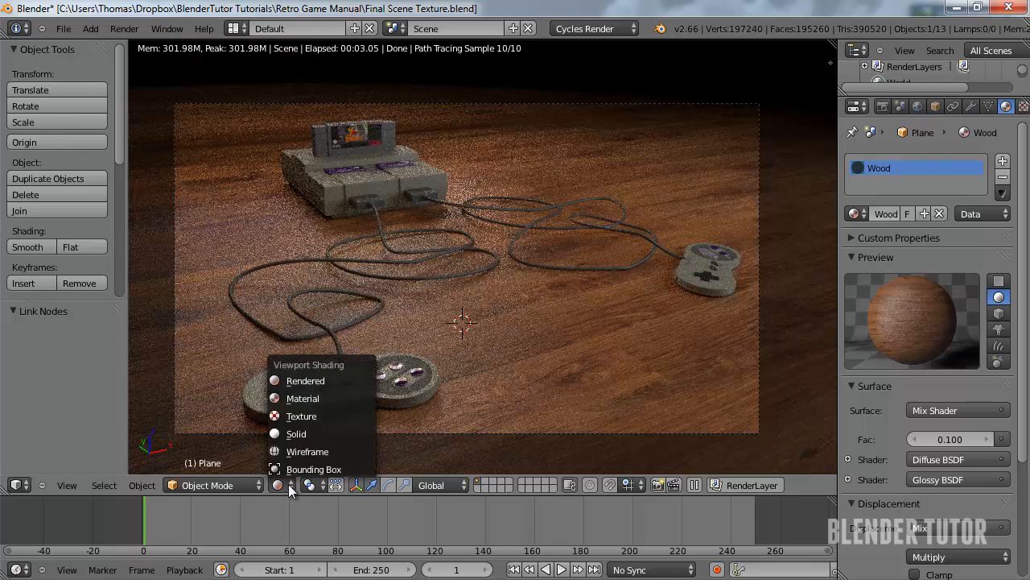
pyautogui.click(310, 433)
pyautogui.scroll(-5, 451, 259)
pyautogui.moveTo(533, 211); pyautogui.dragTo(352, 177, button='middle')
pyautogui.scroll(-7, 351, 177)
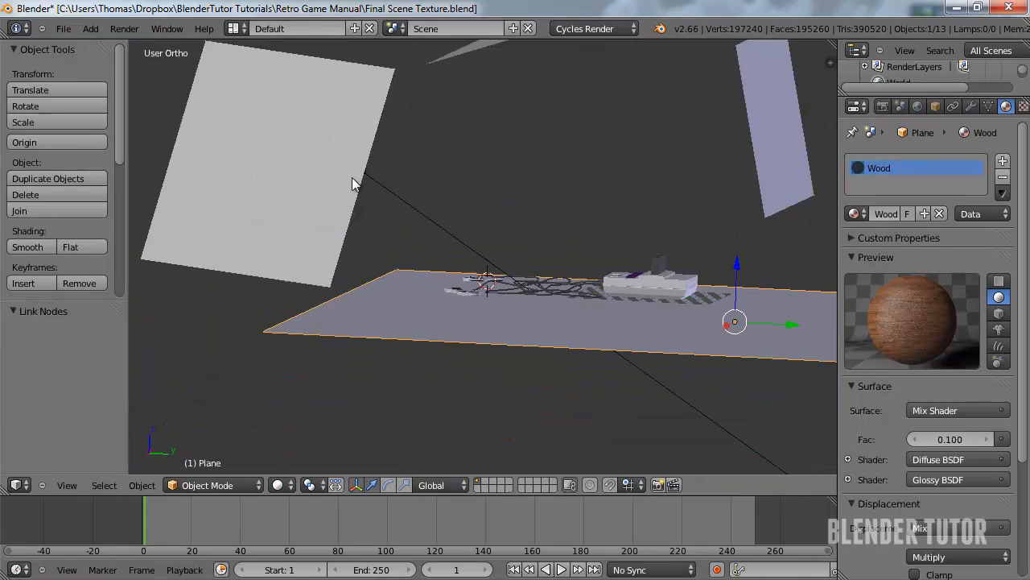
pyautogui.rightClick(746, 136)
pyautogui.press('g')
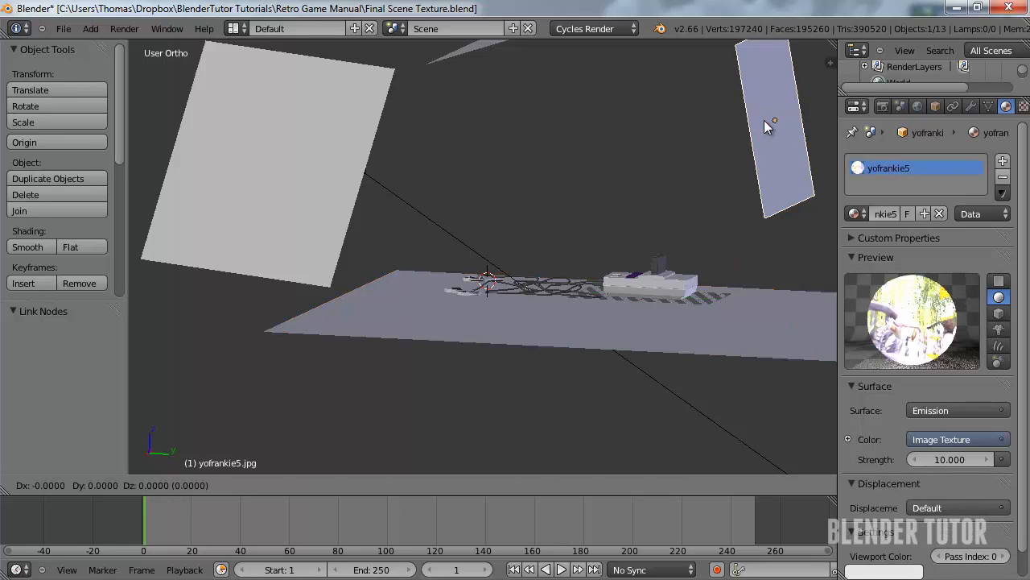
pyautogui.press('z')
pyautogui.click(759, 156)
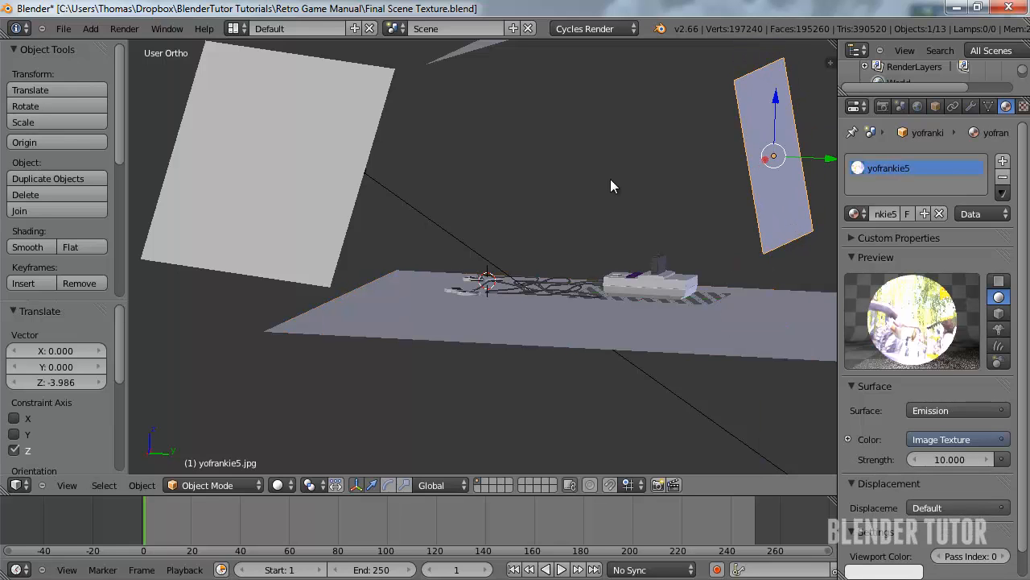
# Set the Yellow material's emission strength to 2.5 on the light plane above the console
pyautogui.moveTo(610, 179); pyautogui.dragTo(799, 141, button='middle')
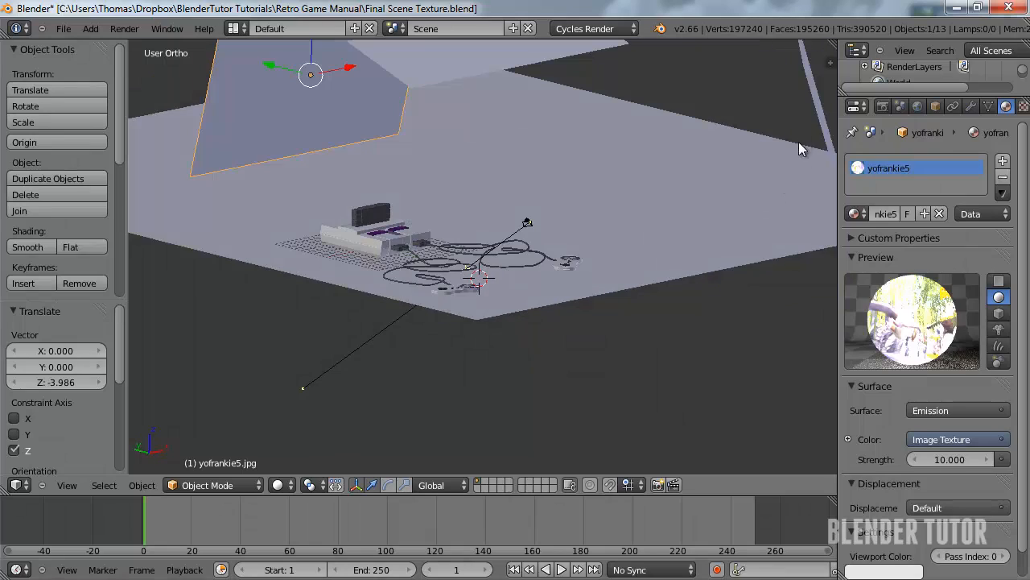
pyautogui.rightClick(548, 53)
pyautogui.click(947, 459)
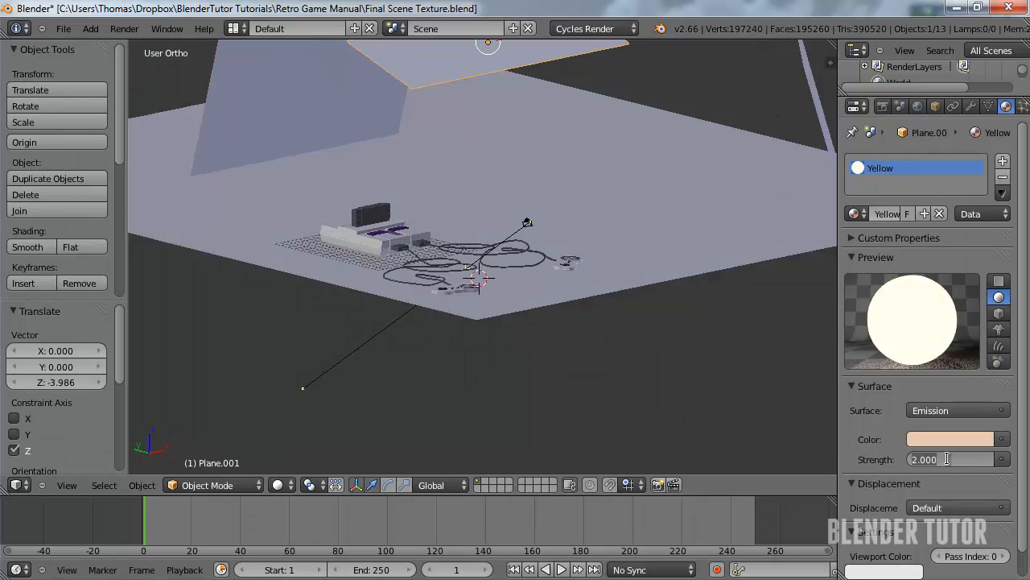
pyautogui.write('2.5')
pyautogui.press('Return')
pyautogui.scroll(-1, 947, 459)
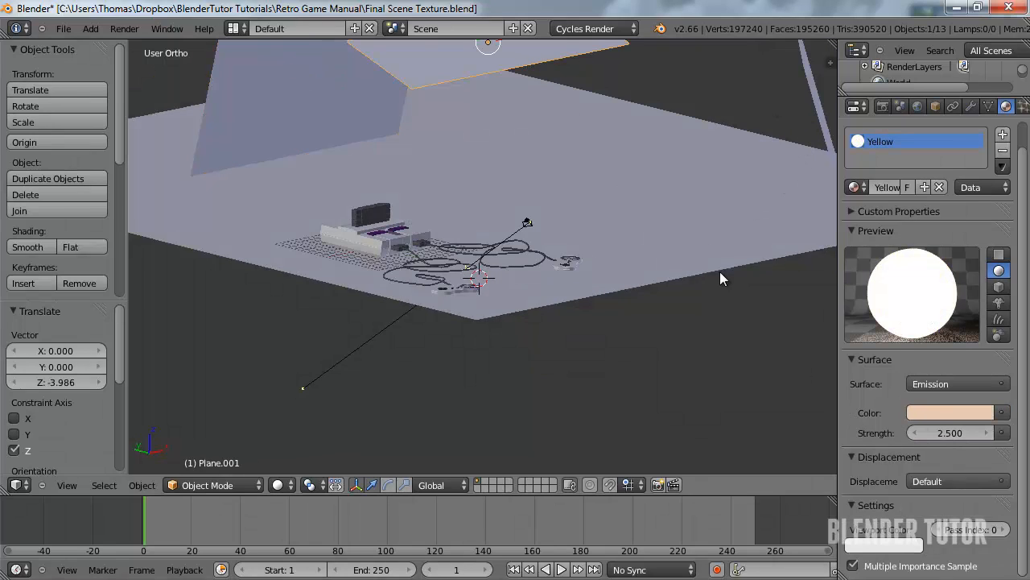
# Set the Blue material's emission strength to 3.5 on its light plane
pyautogui.moveTo(720, 271); pyautogui.dragTo(702, 230, button='middle')
pyautogui.rightClick(769, 163)
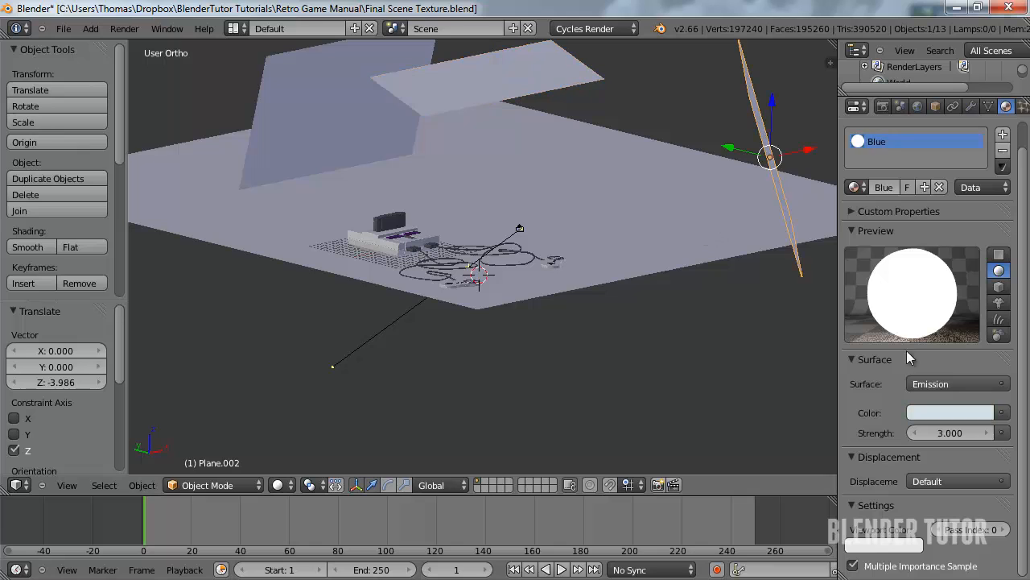
pyautogui.click(946, 433)
pyautogui.write('3.5')
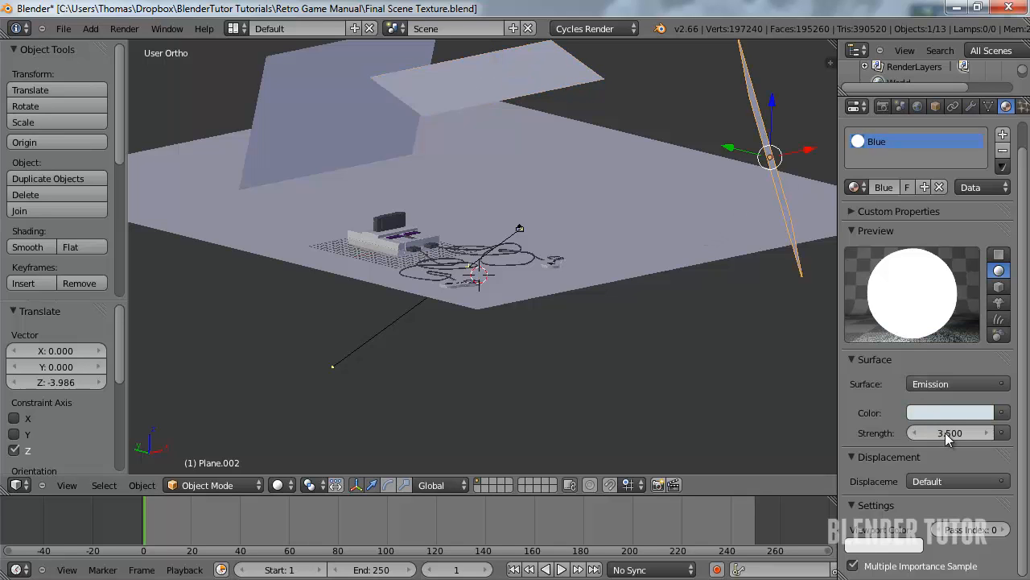
pyautogui.press('Return')
# Render the scene from the camera and inspect the console, cables and controllers in the rendered image
pyautogui.moveTo(612, 221); pyautogui.dragTo(508, 228, button='middle')
pyautogui.press('KP_0')
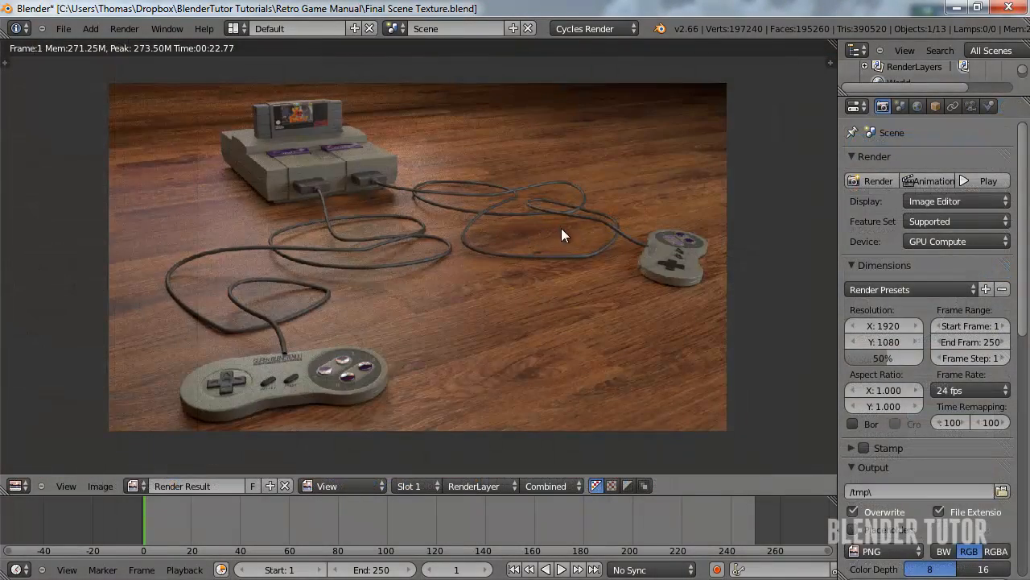
pyautogui.scroll(1, 561, 228)
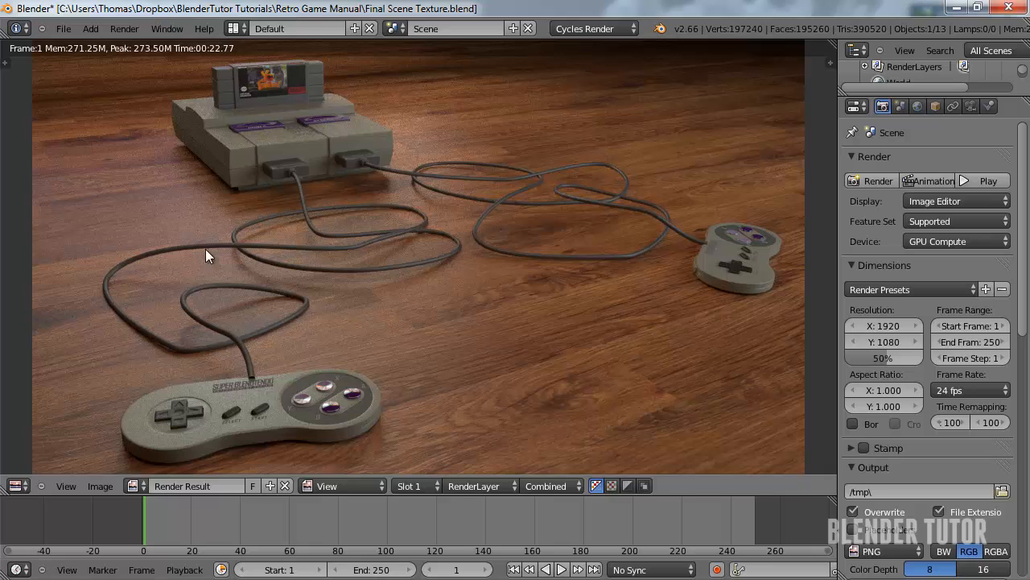
pyautogui.scroll(-1, 393, 148)
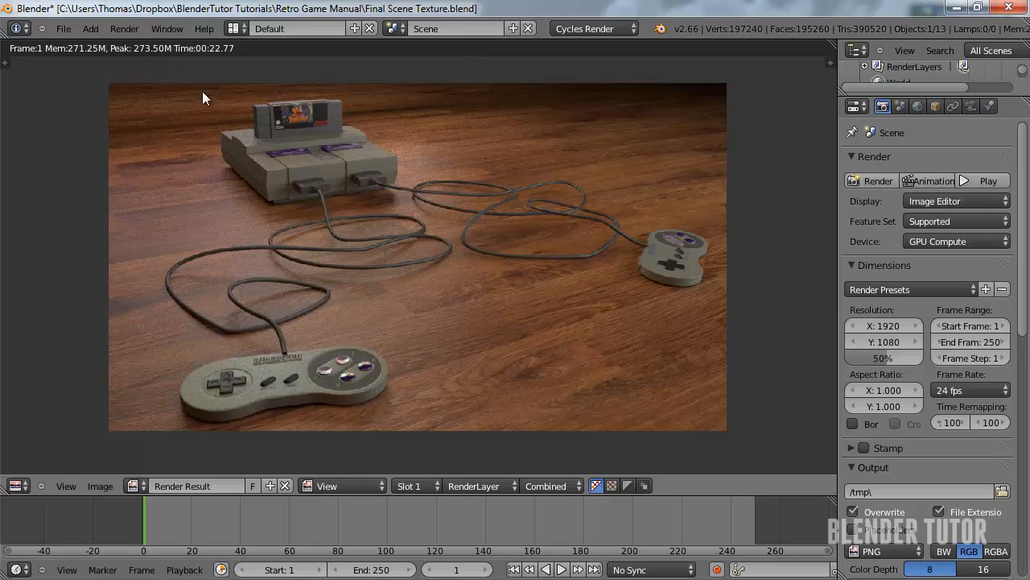
pyautogui.scroll(1, 418, 203)
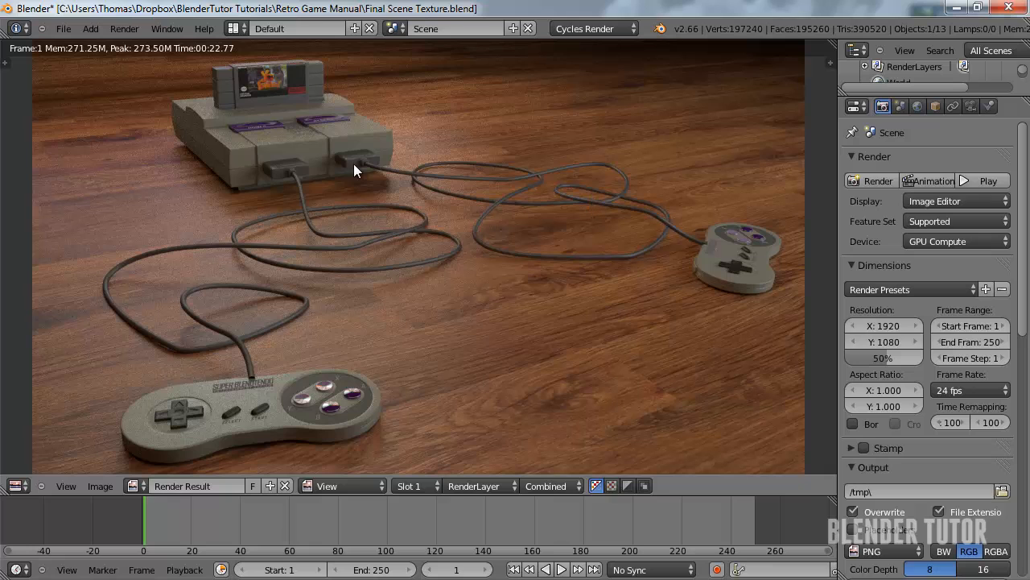
pyautogui.scroll(-1, 309, 121)
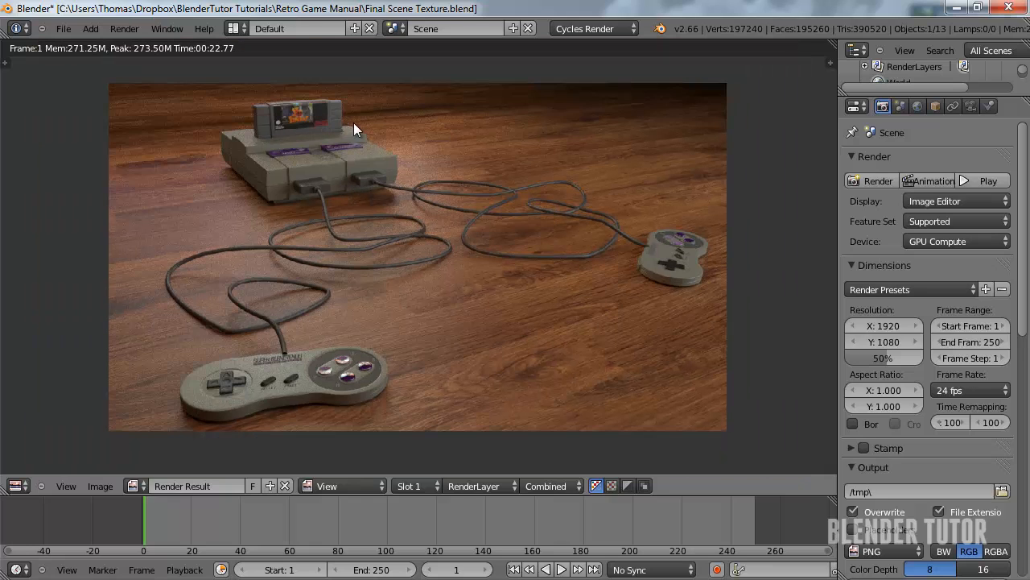
pyautogui.scroll(-1, 353, 123)
pyautogui.scroll(1, 354, 122)
pyautogui.scroll(1, 353, 122)
# Switch the screen layout to Compositing
pyautogui.click(233, 28)
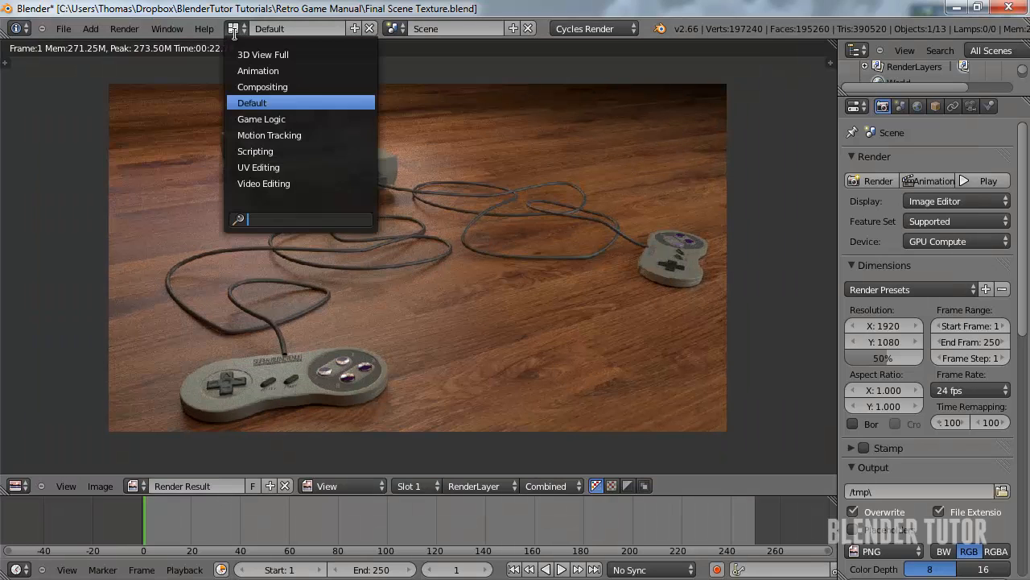
pyautogui.click(266, 83)
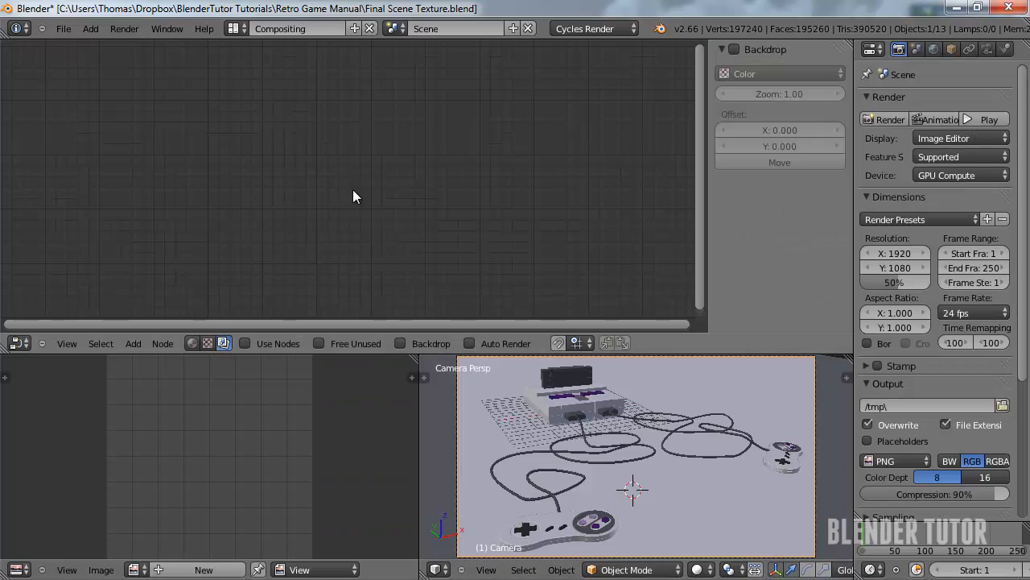
pyautogui.click(233, 28)
pyautogui.click(250, 85)
# Enable compositing nodes with the backdrop, and display the Viewer Node image in the image editor
pyautogui.click(245, 343)
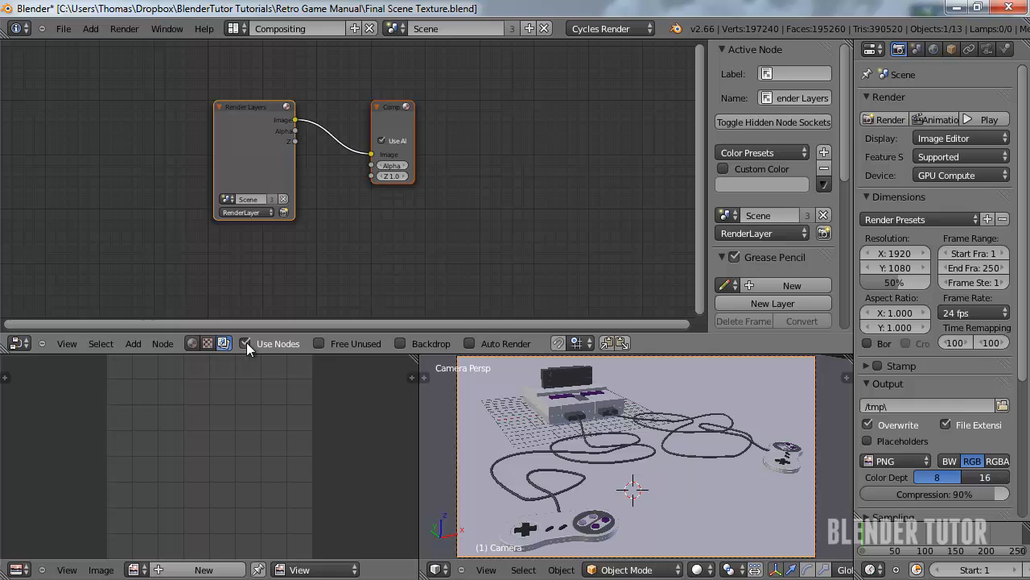
pyautogui.click(411, 344)
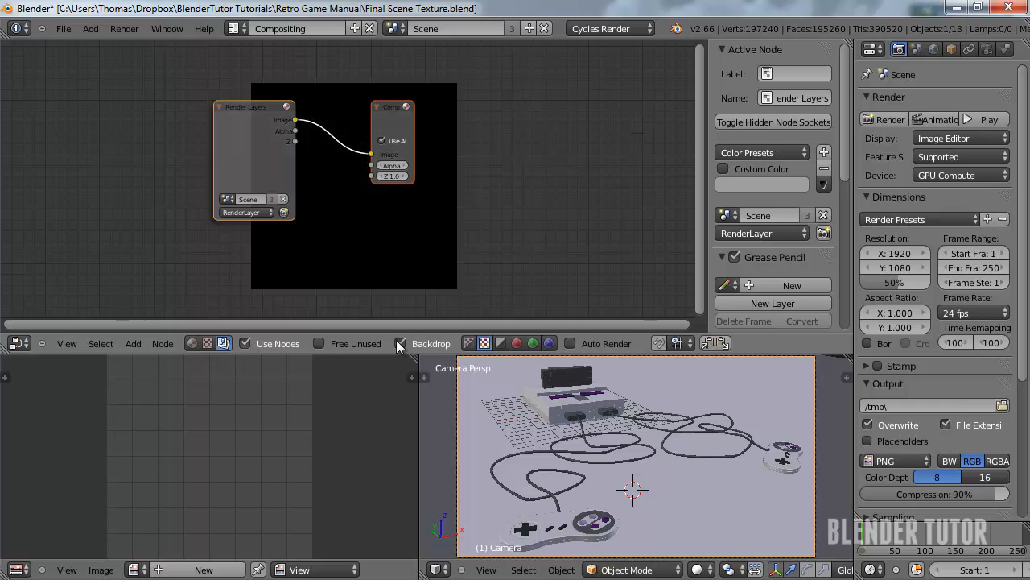
pyautogui.click(134, 570)
pyautogui.click(171, 447)
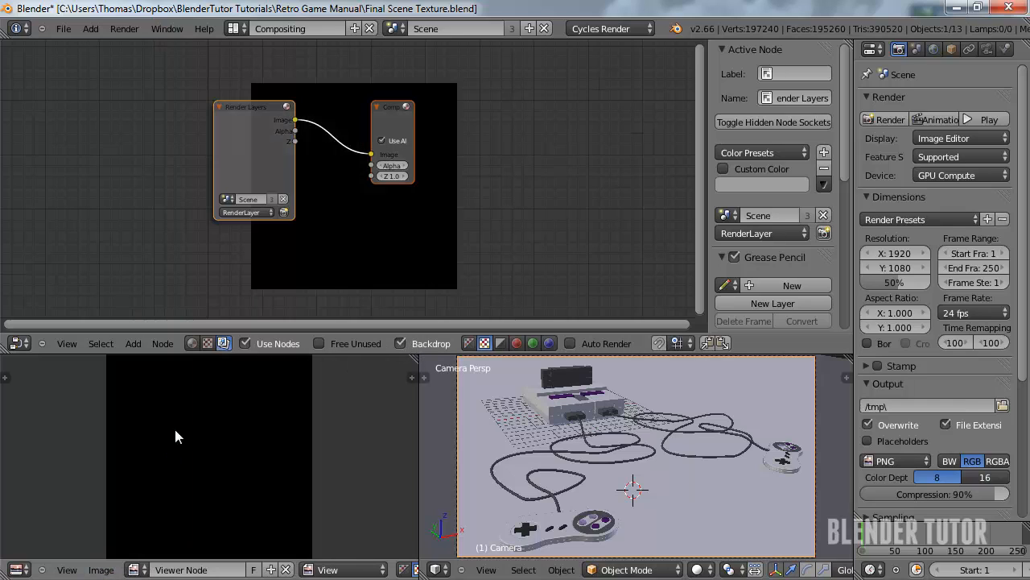
# Spread the Render Layers and Composite nodes far apart, with RenderLayer chosen as the source layer
pyautogui.scroll(-2, 292, 216)
pyautogui.scroll(3, 292, 217)
pyautogui.moveTo(244, 140); pyautogui.dragTo(131, 147)
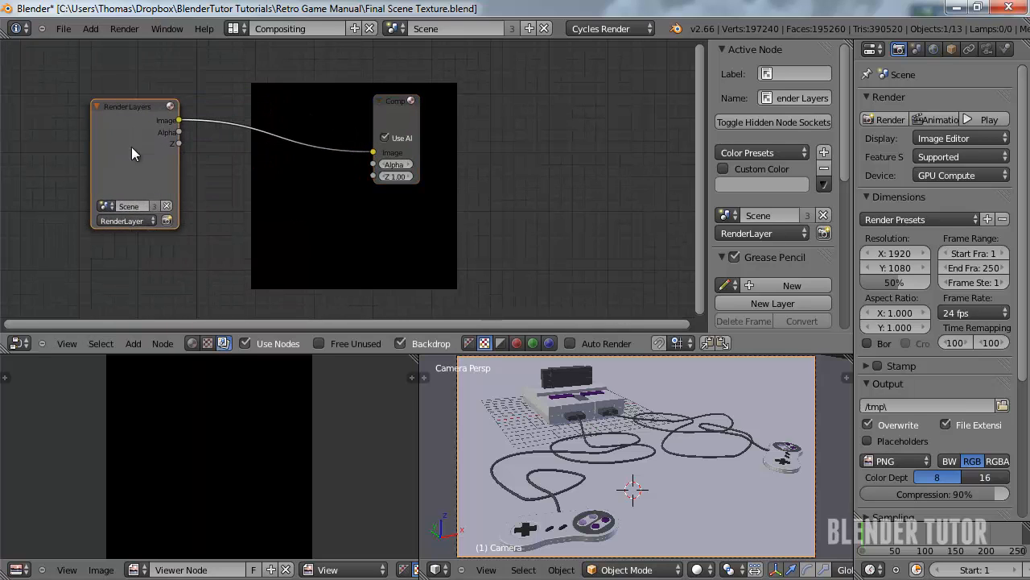
pyautogui.click(125, 220)
pyautogui.click(128, 211)
pyautogui.moveTo(401, 104); pyautogui.dragTo(670, 104)
pyautogui.scroll(-2, 467, 199)
pyautogui.moveTo(379, 194); pyautogui.dragTo(320, 191, button='middle')
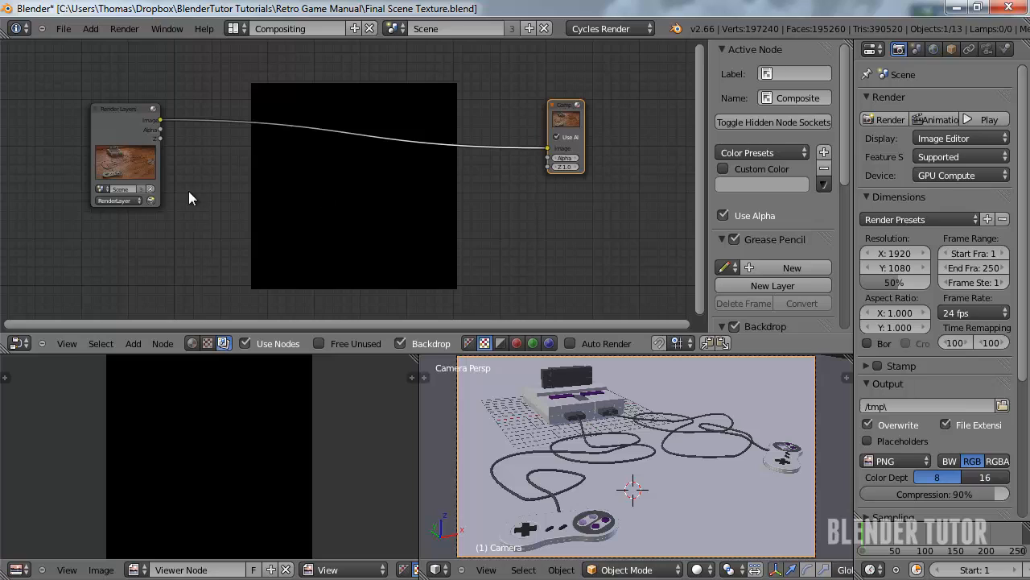
# Insert a Lens Distortion node into the link between the Render Layers and Composite nodes
pyautogui.hotkey('shift', 'a')
pyautogui.moveTo(171, 194)
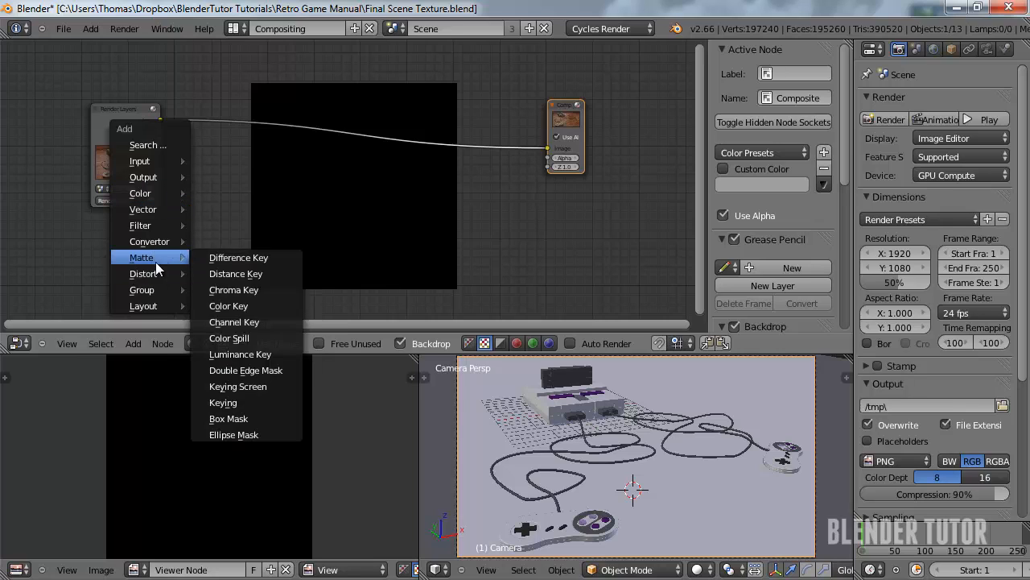
pyautogui.moveTo(153, 251)
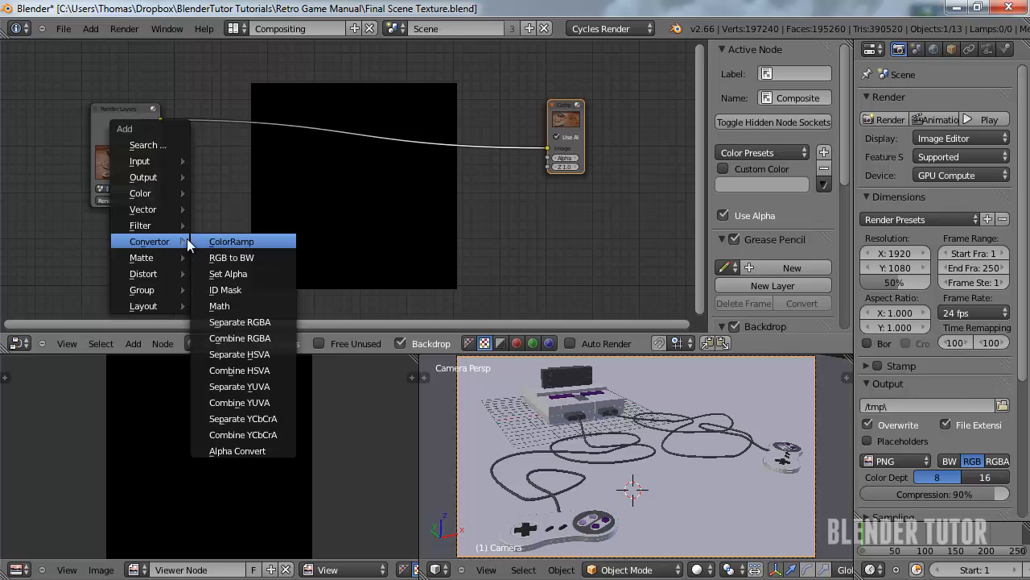
pyautogui.moveTo(156, 226)
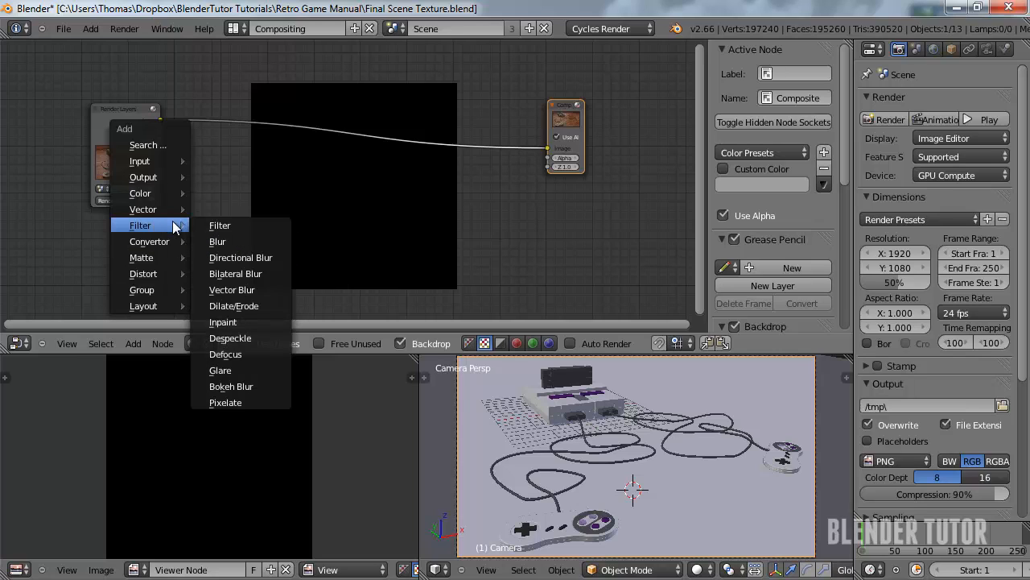
pyautogui.moveTo(160, 274)
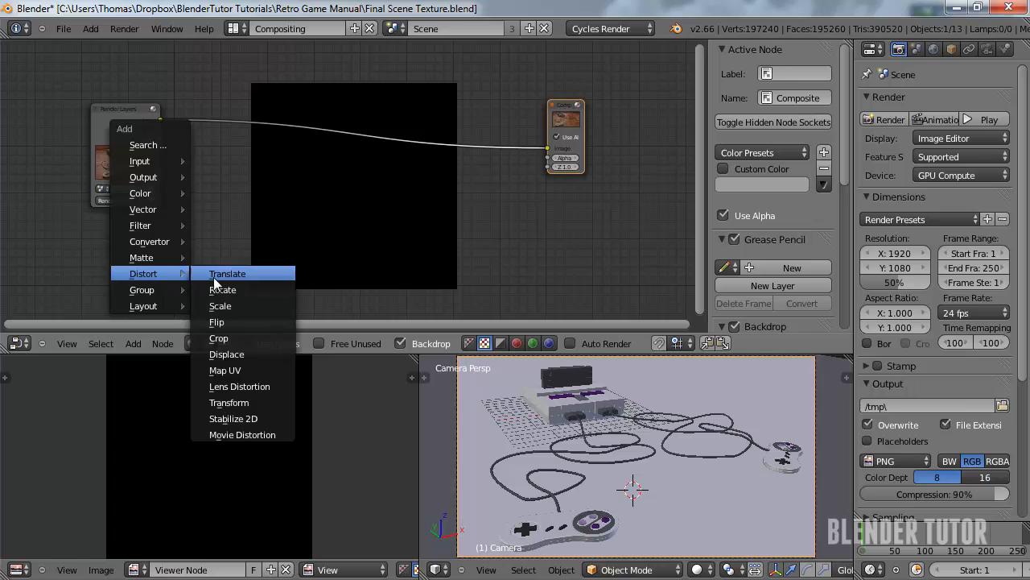
pyautogui.click(260, 388)
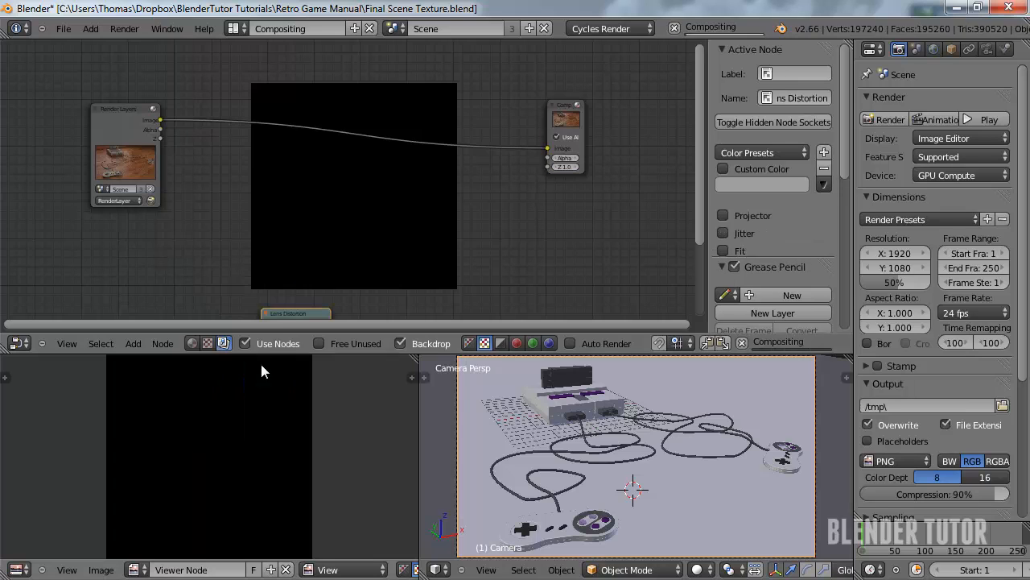
pyautogui.click(254, 118)
pyautogui.scroll(2, 222, 156)
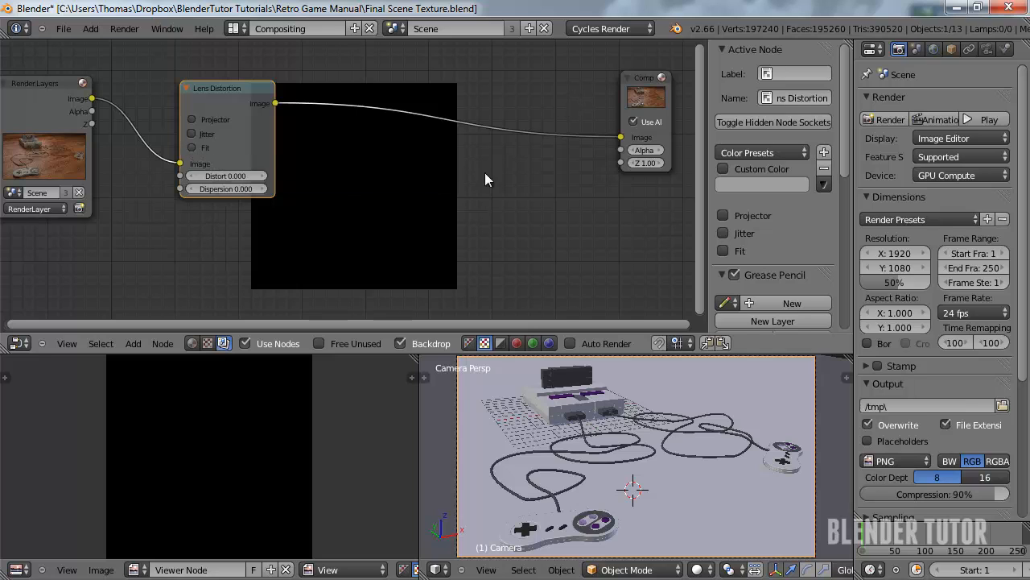
# Add a Viewer node below the Composite node and feed it the Lens Distortion image output
pyautogui.hotkey('shift', 'a')
pyautogui.moveTo(464, 68)
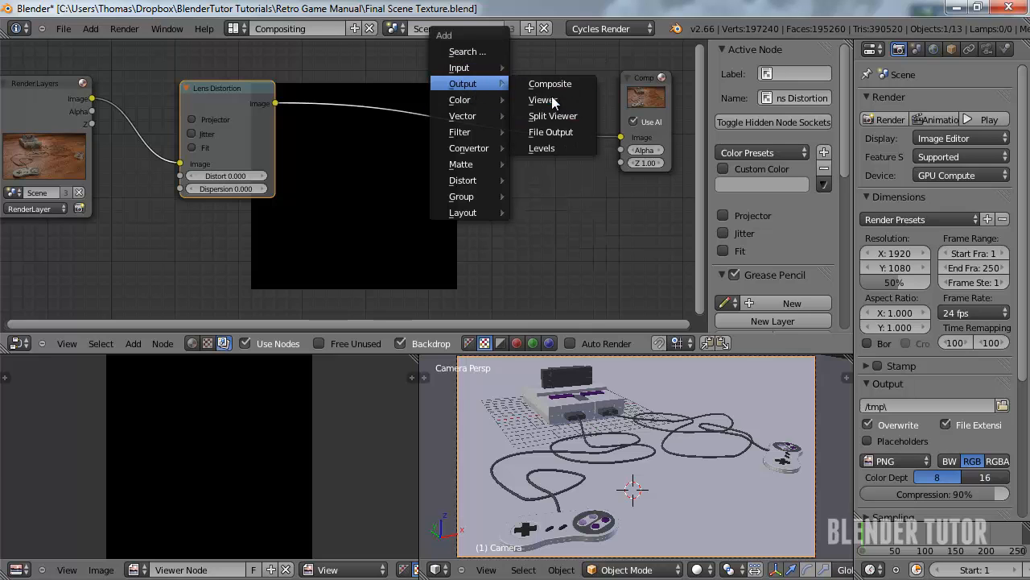
pyautogui.click(553, 100)
pyautogui.click(654, 245)
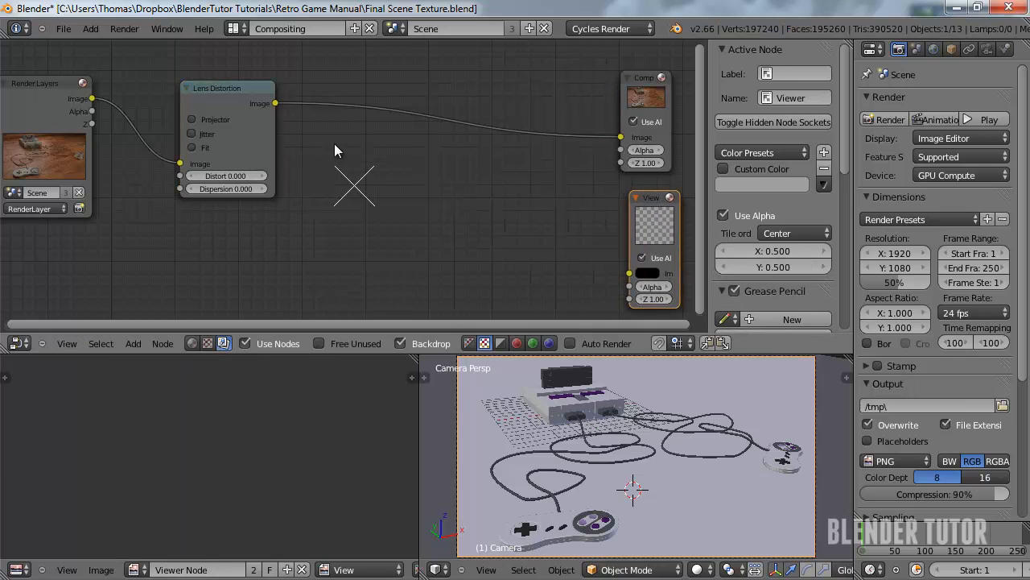
pyautogui.keyDown('ctrl'); pyautogui.keyDown('shift'); pyautogui.click(244, 94); pyautogui.keyUp('shift'); pyautogui.keyUp('ctrl')
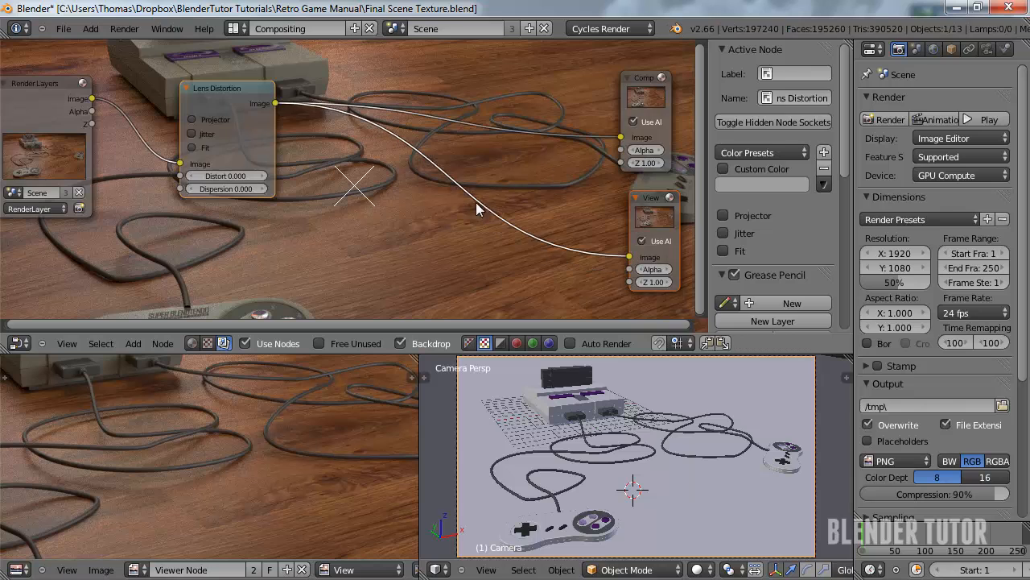
# Narrow the node editor's properties region to give the node graph and backdrop more width
pyautogui.scroll(-2, 411, 201)
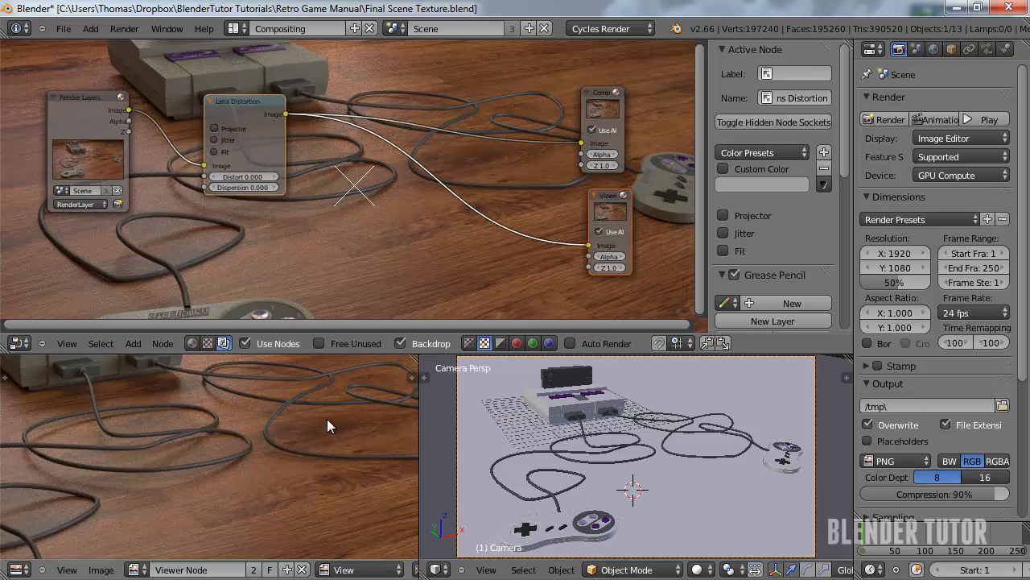
pyautogui.scroll(-4, 282, 449)
pyautogui.scroll(1, 281, 450)
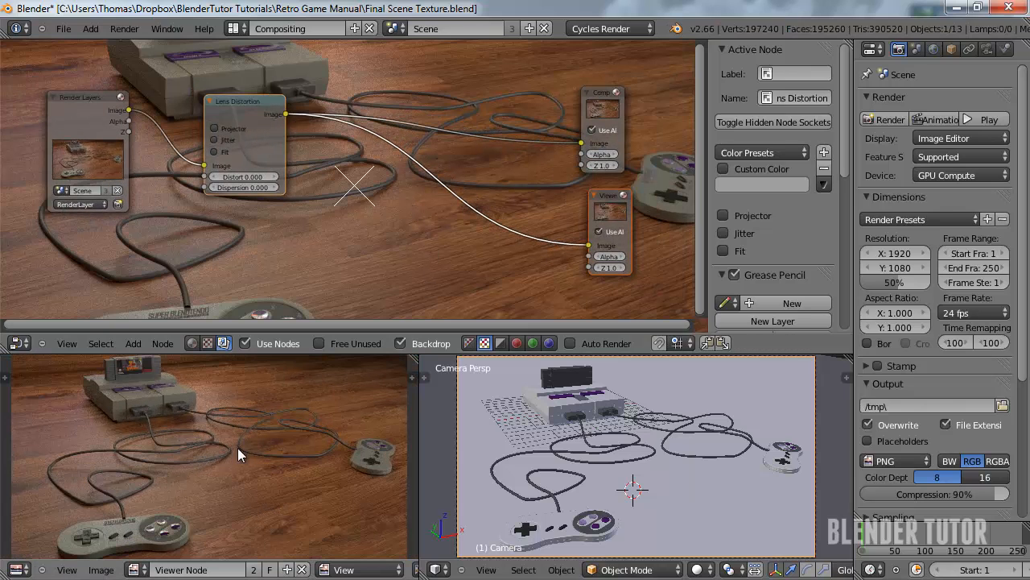
pyautogui.scroll(2, 351, 212)
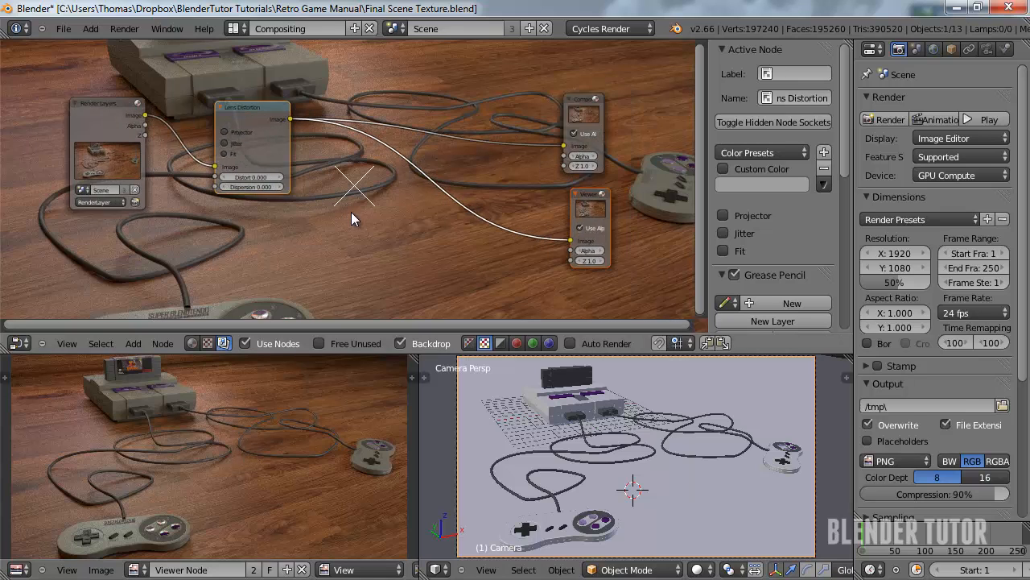
pyautogui.moveTo(421, 212); pyautogui.dragTo(387, 218, button='middle')
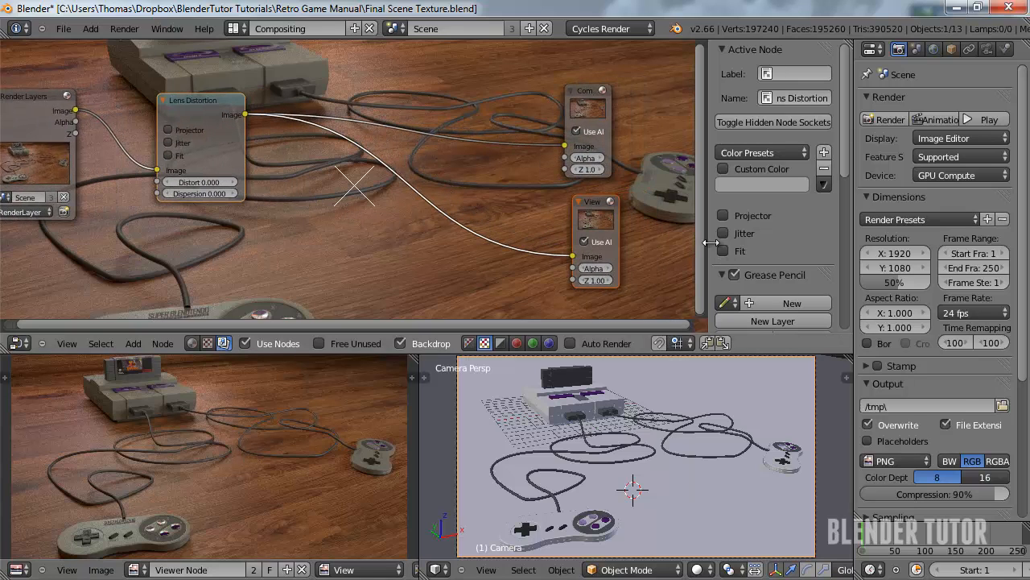
pyautogui.moveTo(711, 242); pyautogui.dragTo(833, 242)
pyautogui.scroll(3, 420, 211)
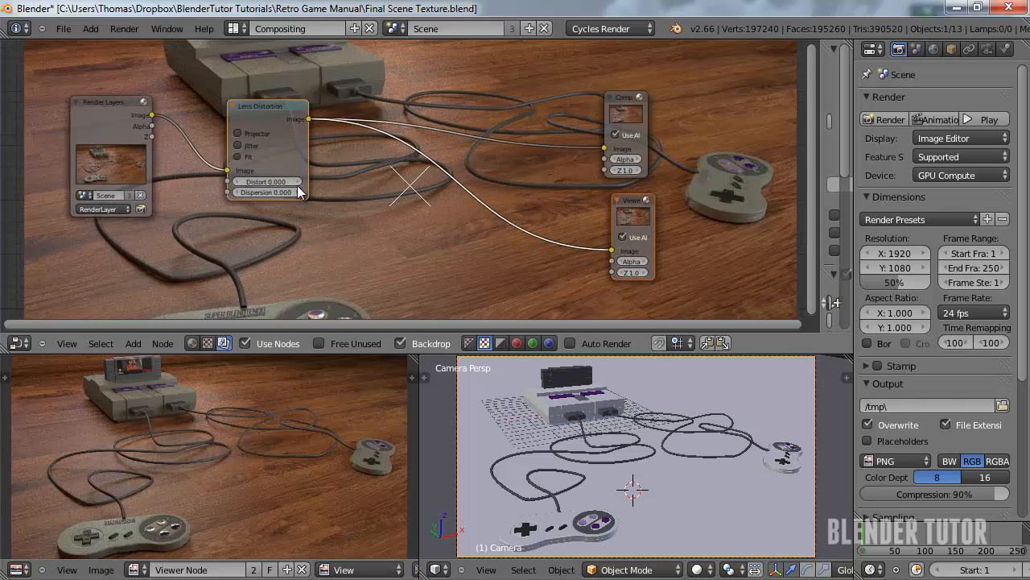
# Set the Lens Distortion node's Distort to 0.1 and enable its Fit option
pyautogui.moveTo(301, 224); pyautogui.dragTo(312, 232, button='middle')
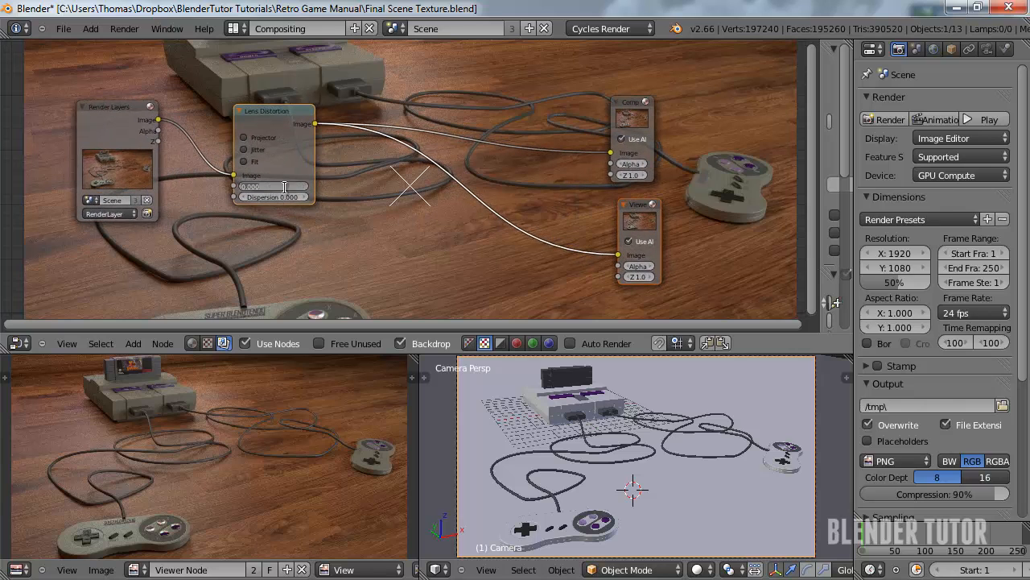
pyautogui.write('0.1')
pyautogui.press('Return')
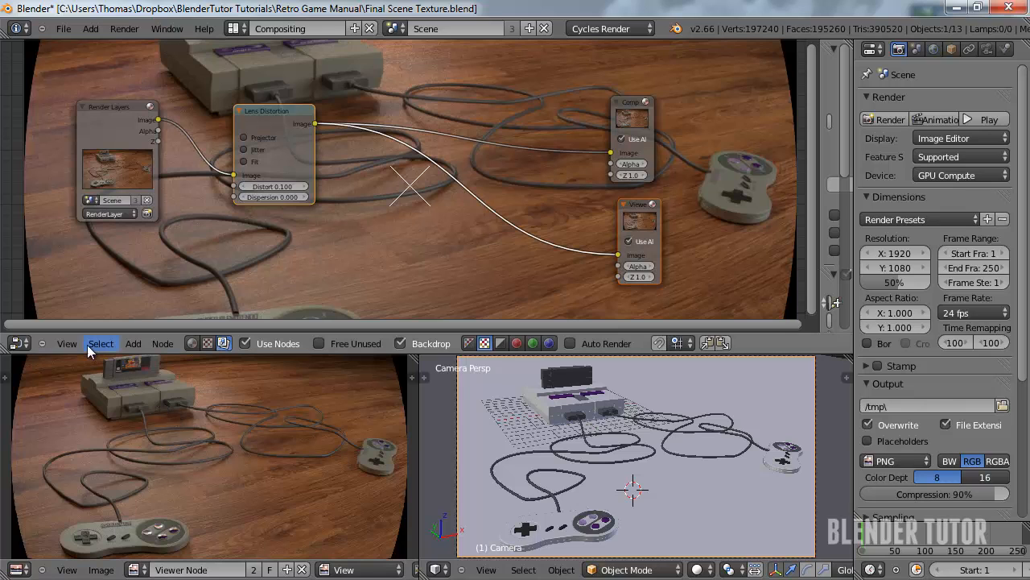
pyautogui.click(243, 161)
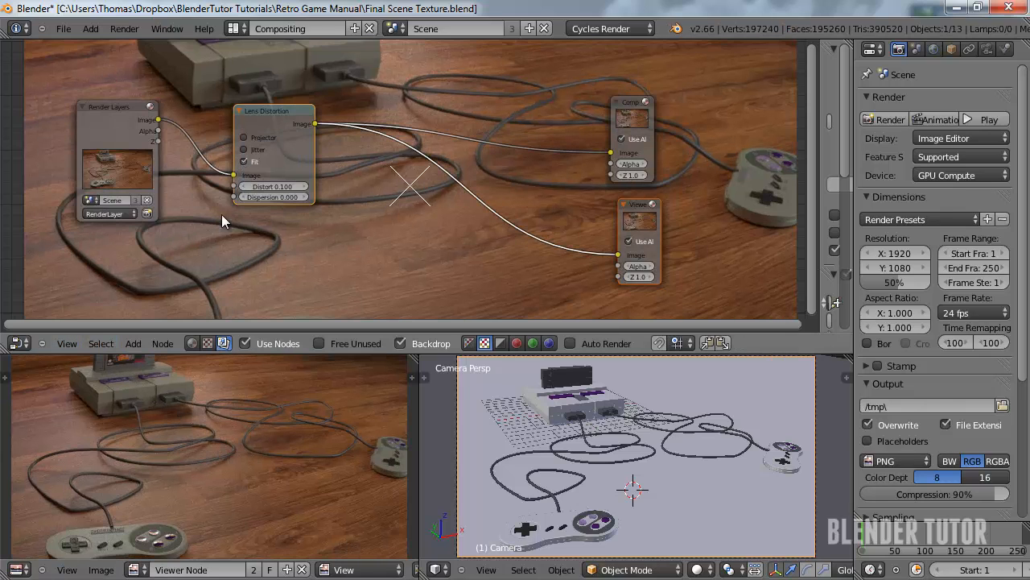
pyautogui.scroll(-1, 259, 435)
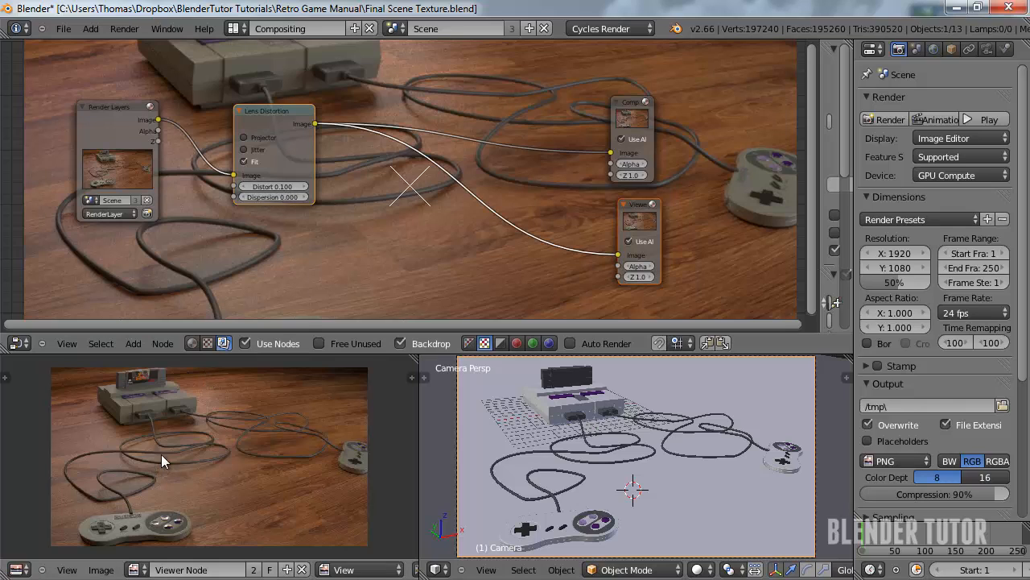
# Lower the Lens Distortion node's Distort value, trying 0.08 before settling on 0.05
pyautogui.click(278, 189)
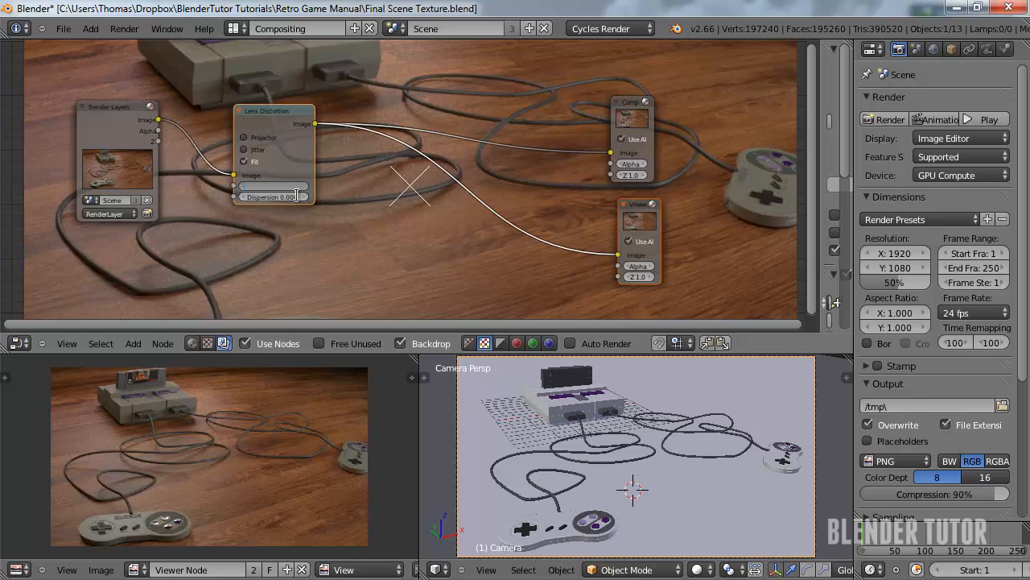
pyautogui.press('Return')
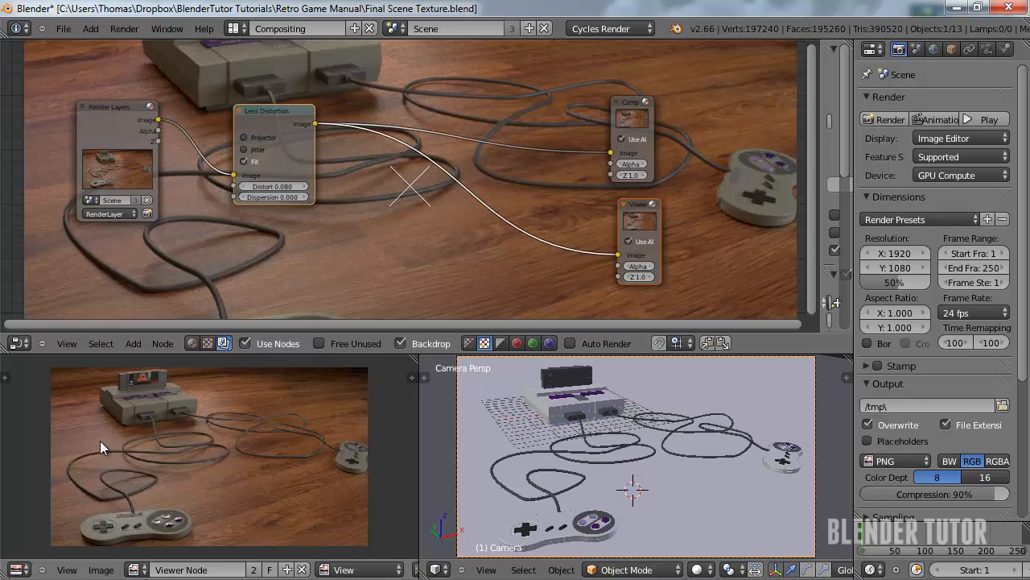
pyautogui.scroll(1, 274, 201)
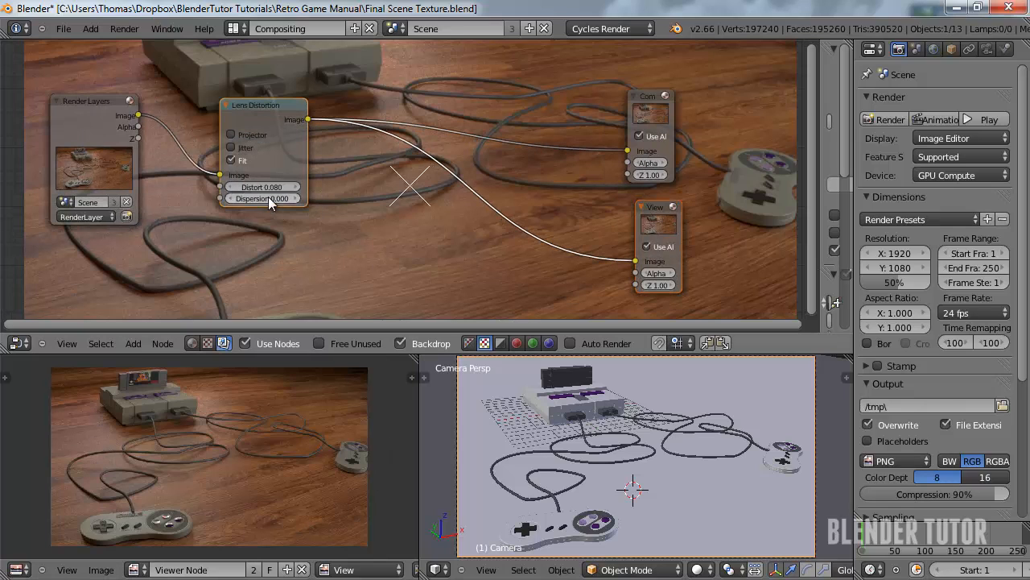
pyautogui.click(267, 186)
pyautogui.write('0.05')
pyautogui.press('Return')
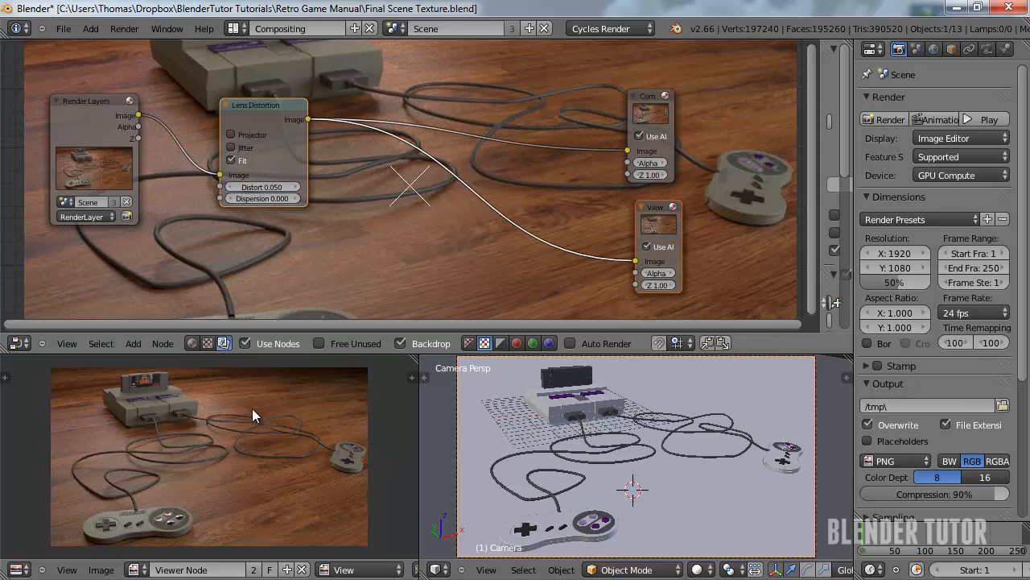
# Set the Lens Distortion node's Dispersion to 0.01 and inspect the colour fringing along a controller's edge in the preview image
pyautogui.click(263, 197)
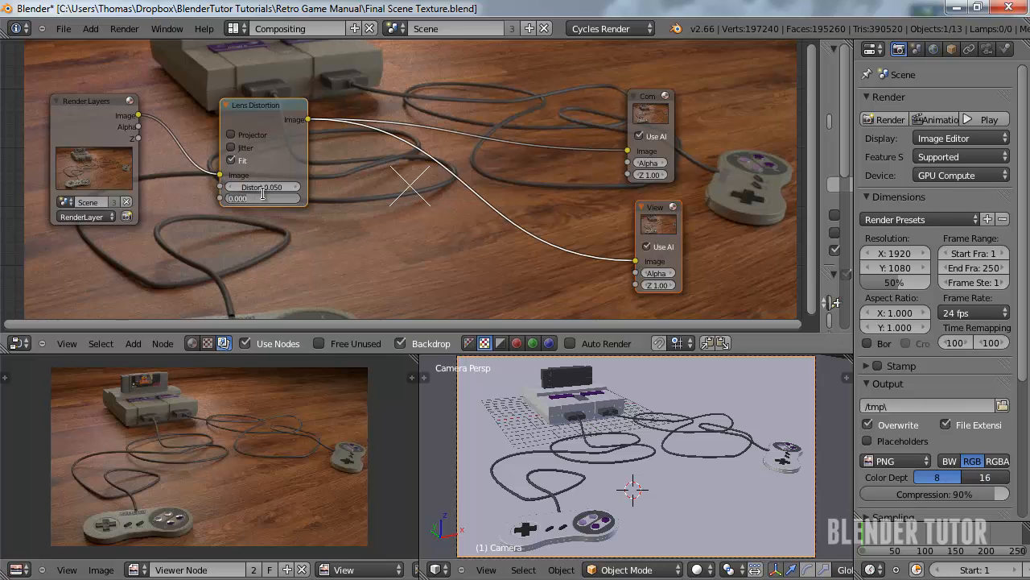
pyautogui.write('.01')
pyautogui.press('Return')
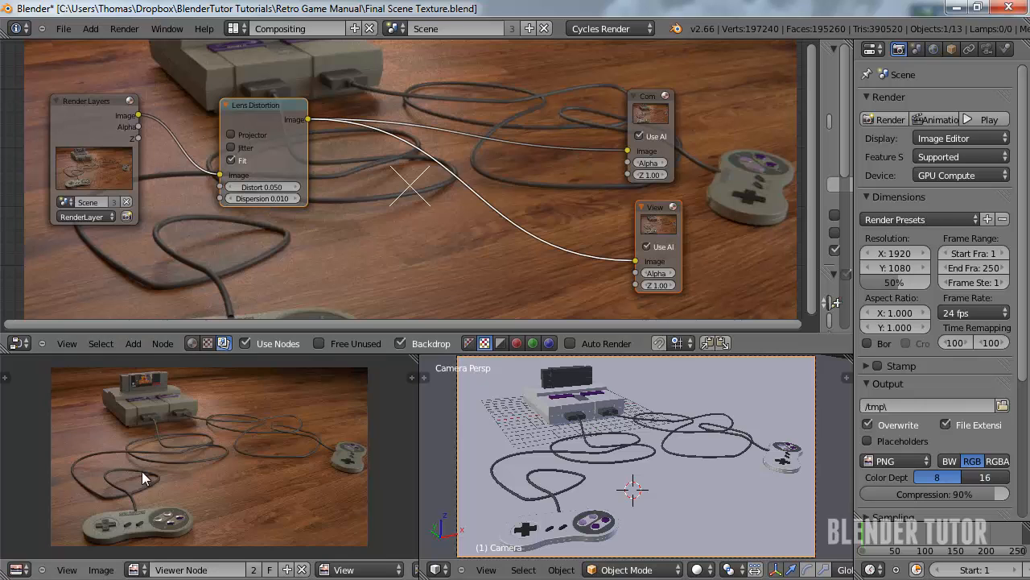
pyautogui.scroll(3, 142, 471)
pyautogui.moveTo(357, 495); pyautogui.dragTo(103, 371, button='middle')
pyautogui.scroll(4, 237, 406)
pyautogui.moveTo(238, 406); pyautogui.dragTo(153, 539, button='middle')
pyautogui.scroll(5, 286, 444)
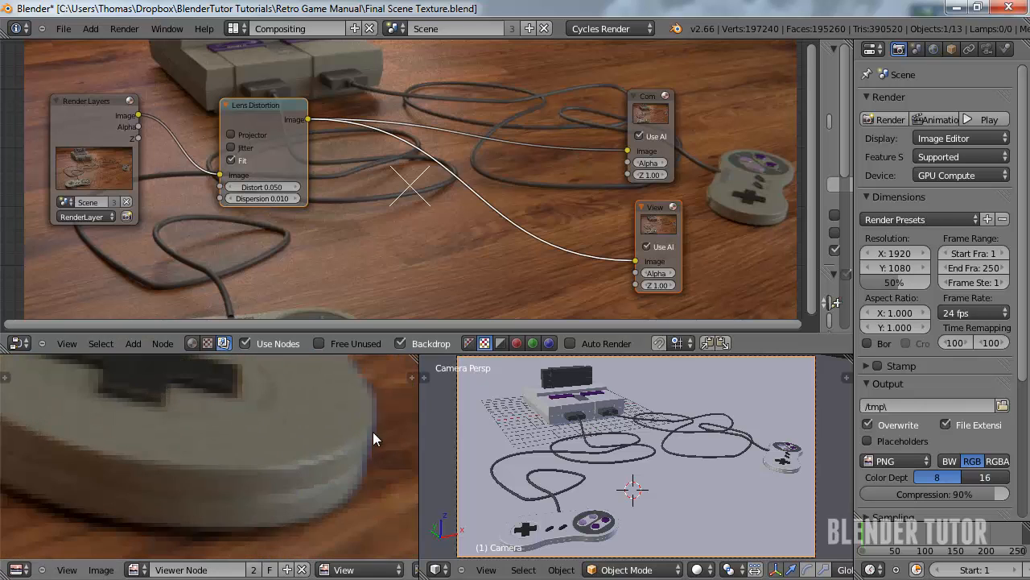
pyautogui.scroll(-2, 272, 439)
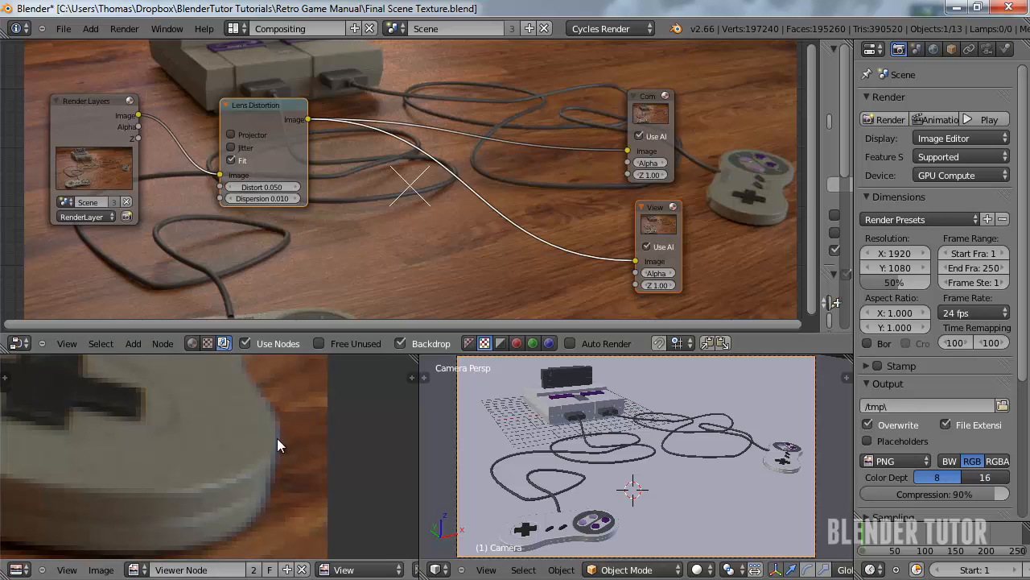
# Compare the controller's edge with Dispersion at 0, restore the value to 0.01, and bring the whole preview image back into view
pyautogui.moveTo(269, 198); pyautogui.dragTo(234, 194)
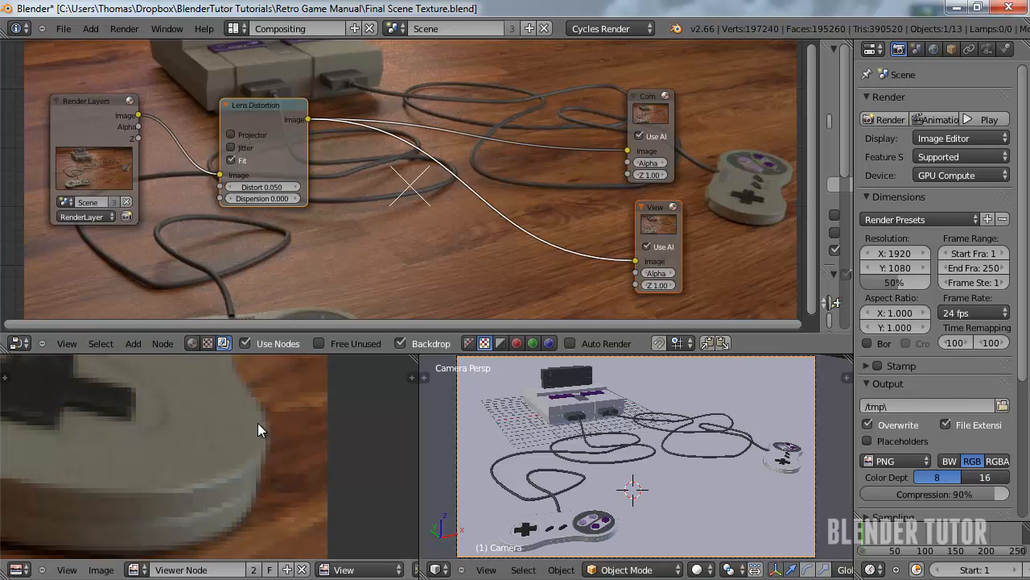
pyautogui.click(262, 197)
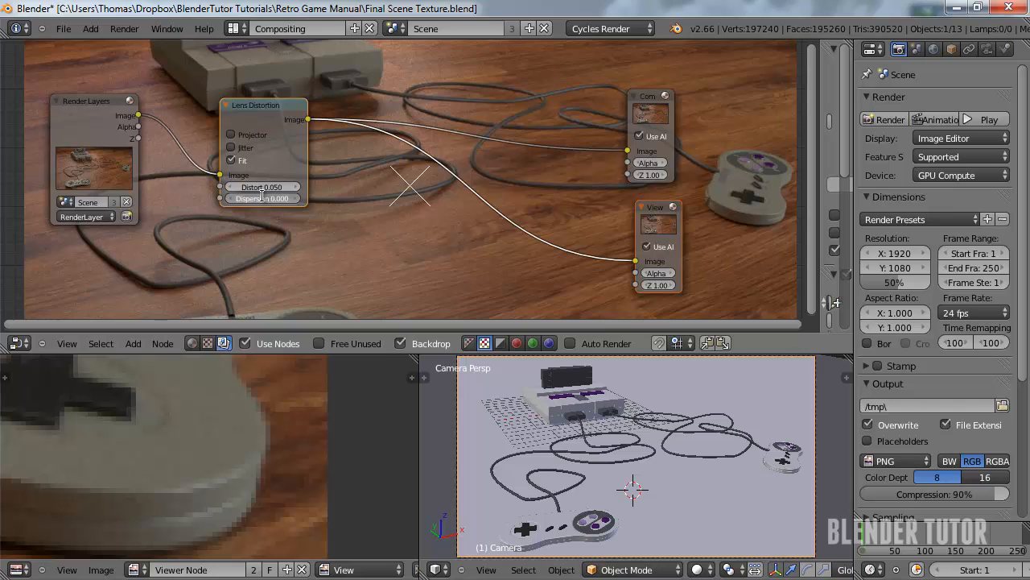
pyautogui.write('.01')
pyautogui.press('Return')
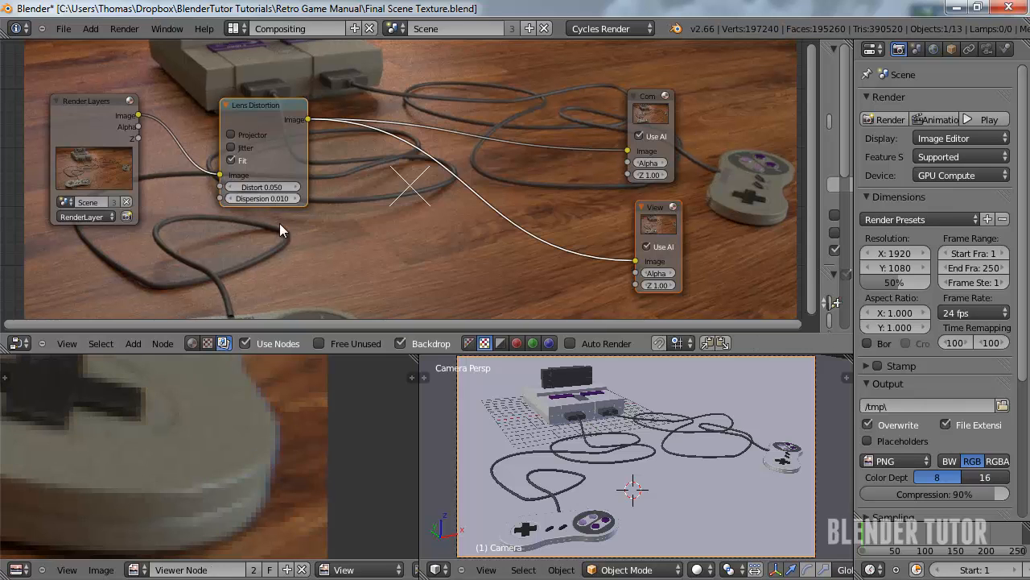
pyautogui.scroll(-10, 230, 440)
pyautogui.scroll(-3, 133, 405)
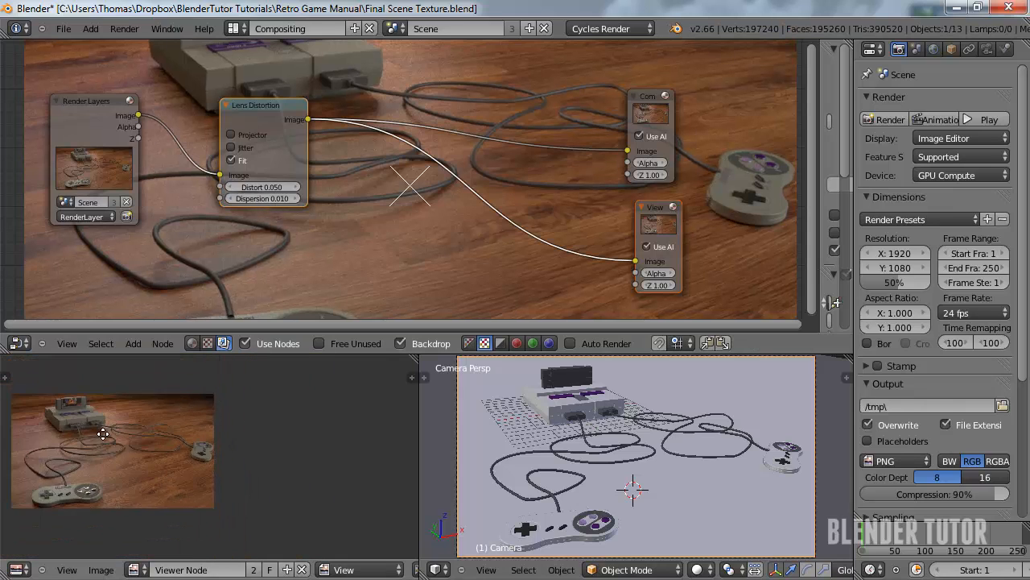
pyautogui.scroll(2, 185, 409)
pyautogui.moveTo(104, 430); pyautogui.dragTo(199, 442, button='middle')
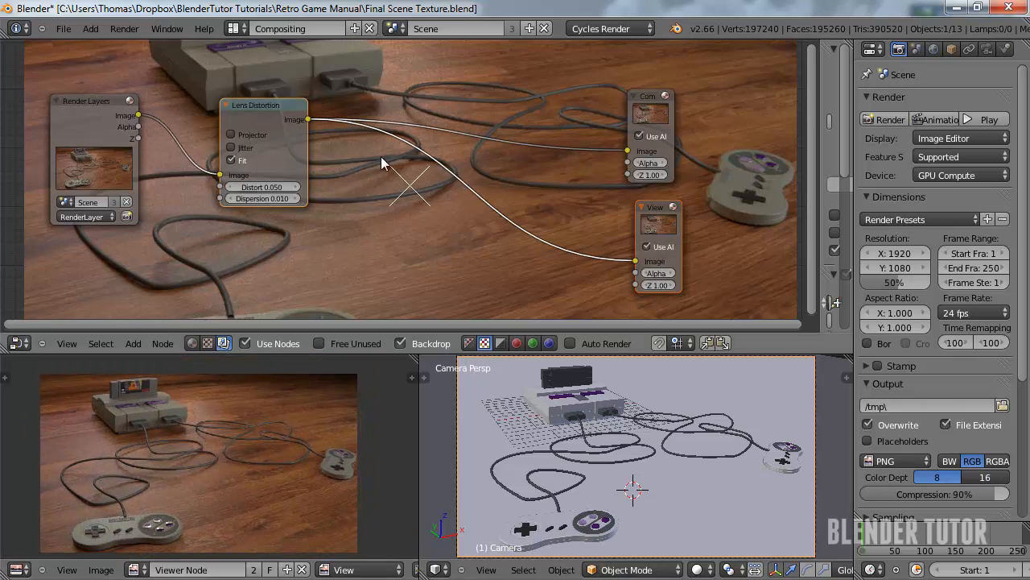
# Move the Composite and Viewer nodes outward and insert a Color Balance node after Lens Distortion, feeding both of them
pyautogui.moveTo(641, 94); pyautogui.dragTo(723, 55)
pyautogui.moveTo(650, 199); pyautogui.dragTo(733, 190)
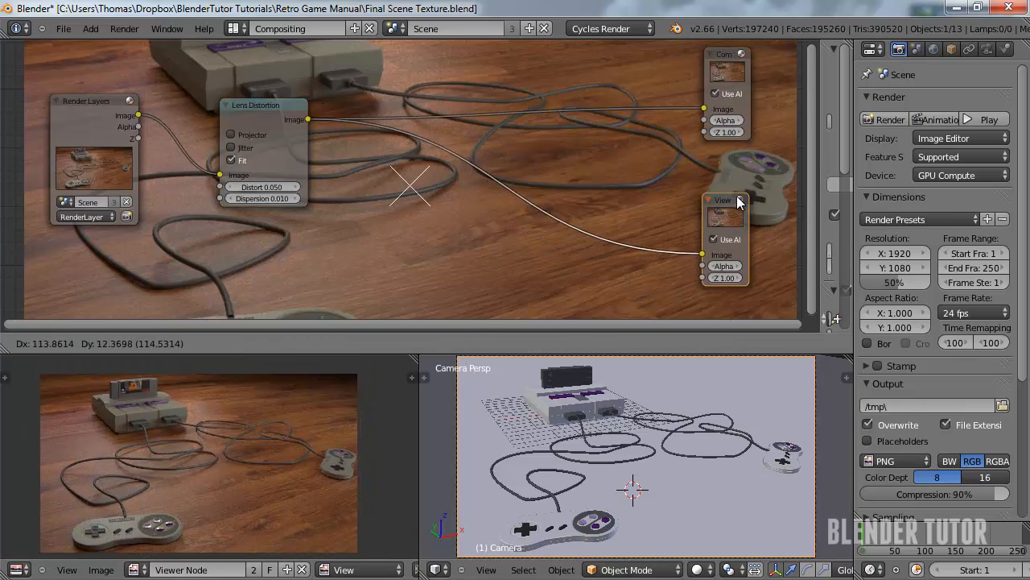
pyautogui.scroll(-1, 335, 267)
pyautogui.hotkey('shift', 'a')
pyautogui.moveTo(355, 241)
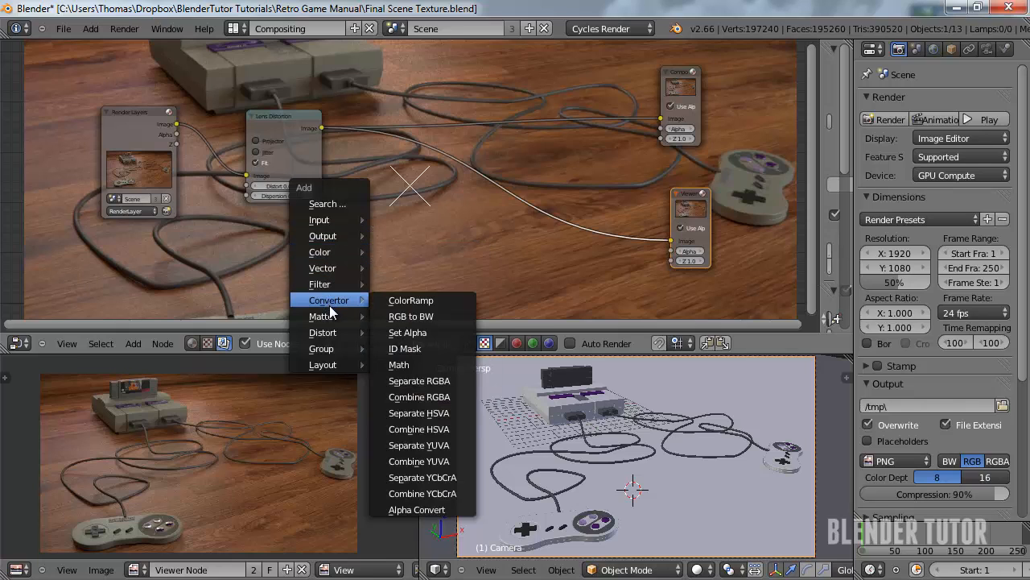
pyautogui.moveTo(378, 256)
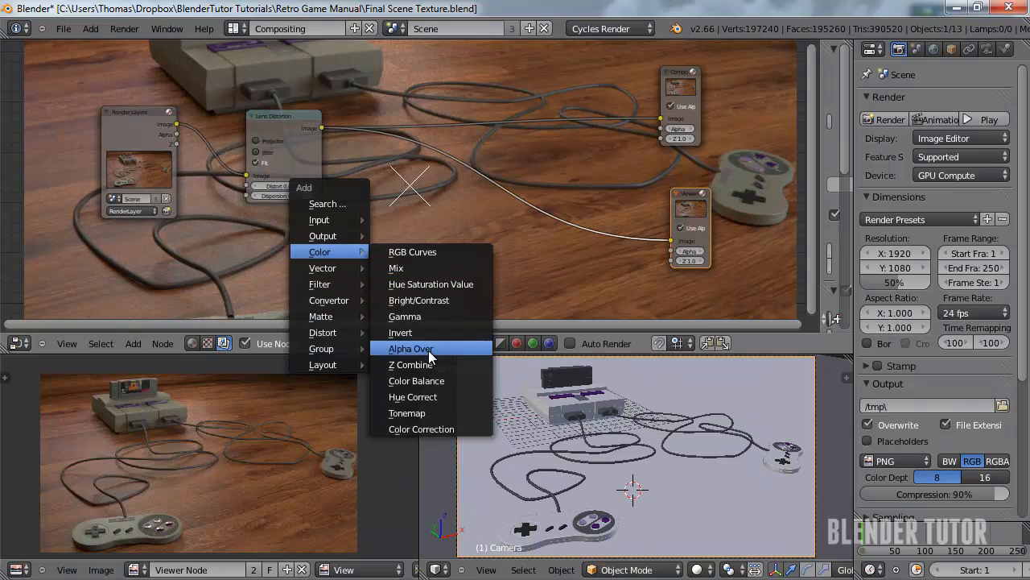
pyautogui.click(416, 381)
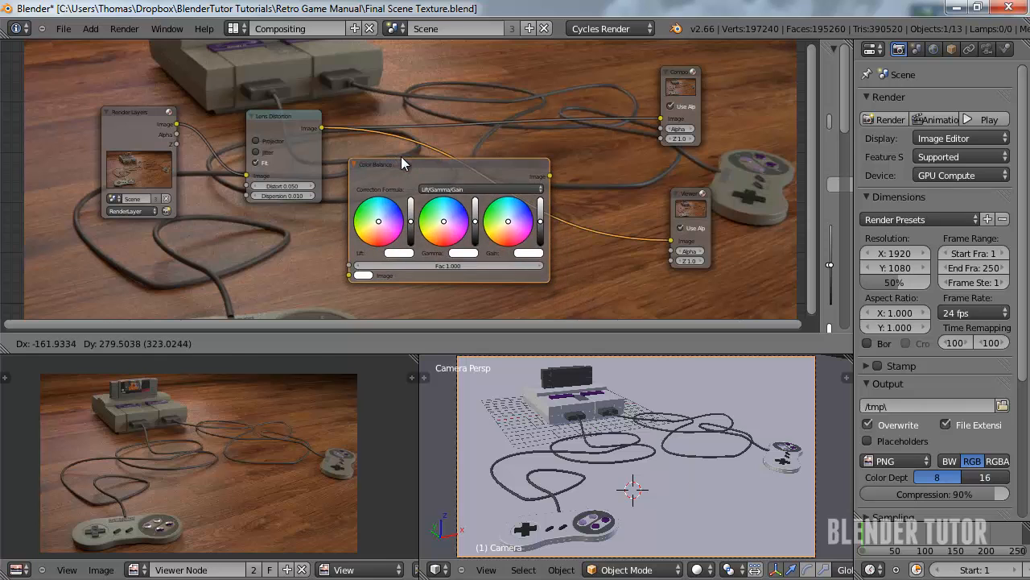
pyautogui.click(401, 156)
pyautogui.moveTo(639, 120); pyautogui.dragTo(660, 119)
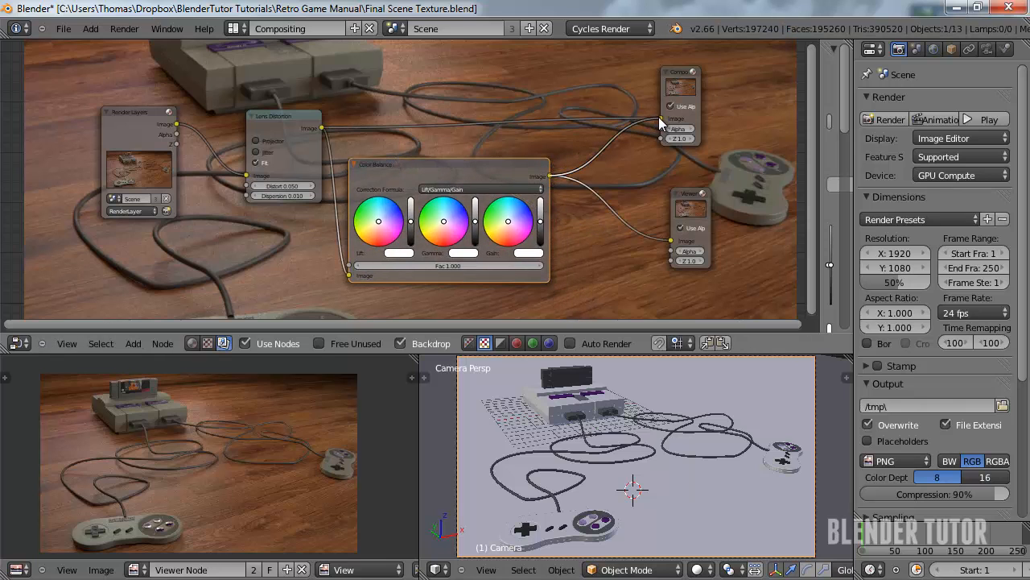
# Darken the Color Balance node's Lift slightly and brighten its Gain slightly
pyautogui.scroll(2, 427, 158)
pyautogui.moveTo(428, 135); pyautogui.dragTo(428, 157, button='middle')
pyautogui.scroll(2, 427, 158)
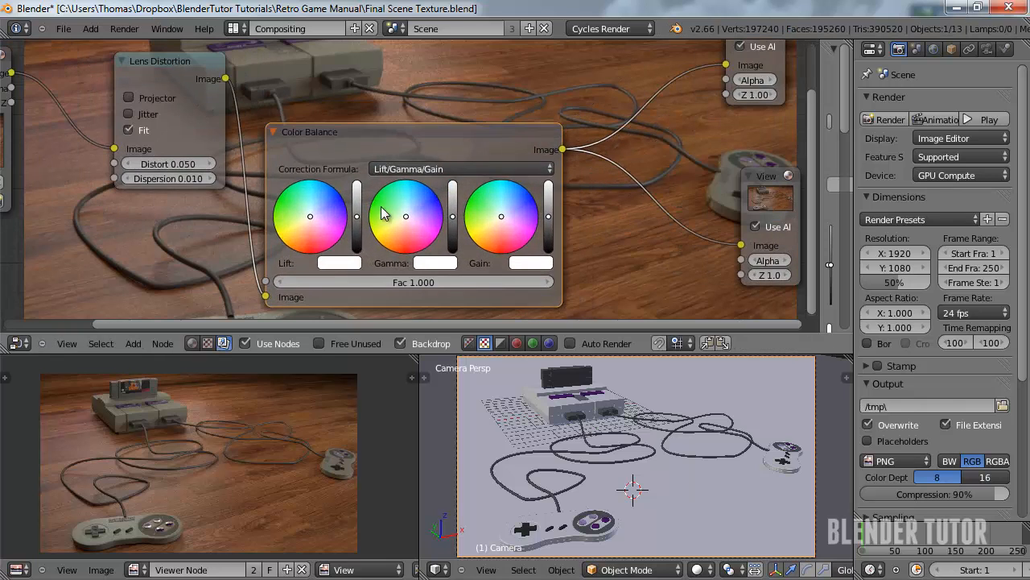
pyautogui.moveTo(359, 216); pyautogui.dragTo(359, 219)
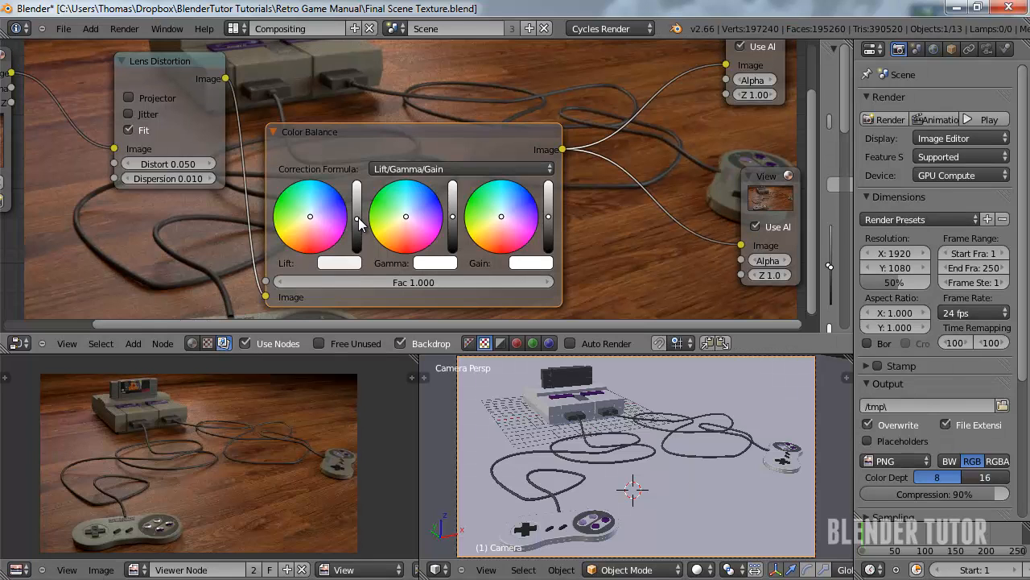
pyautogui.moveTo(550, 217); pyautogui.dragTo(551, 210)
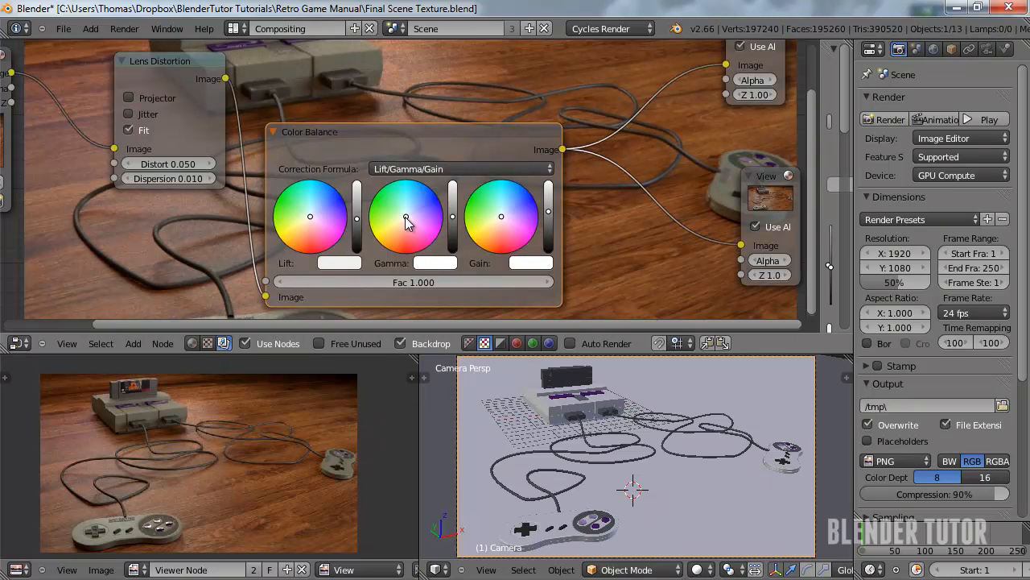
# Tint the Color Balance node's Gamma slightly toward orange-red and its Gain slightly toward blue, checking the preview image
pyautogui.moveTo(406, 217); pyautogui.dragTo(405, 224)
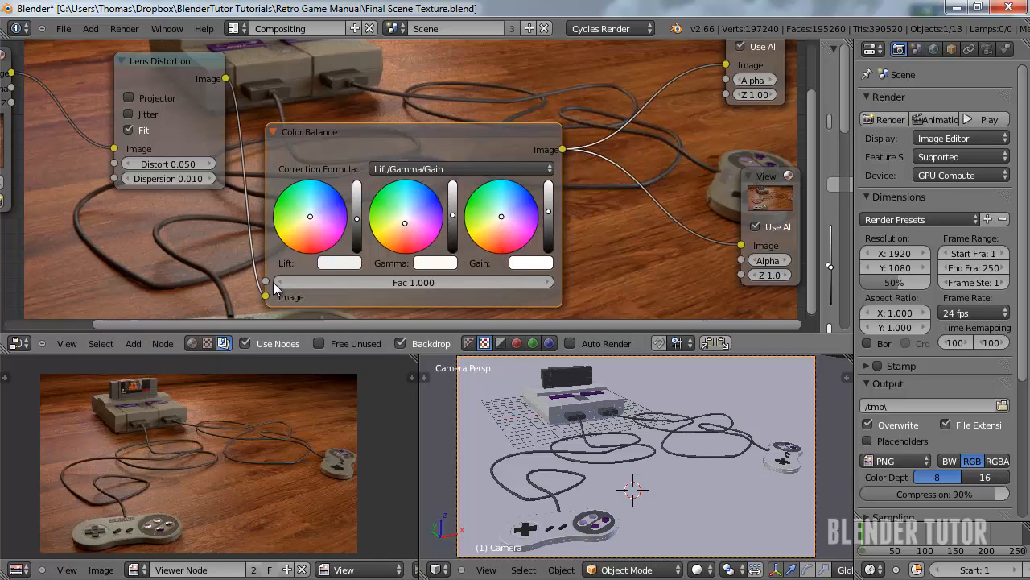
pyautogui.moveTo(502, 216); pyautogui.dragTo(507, 208)
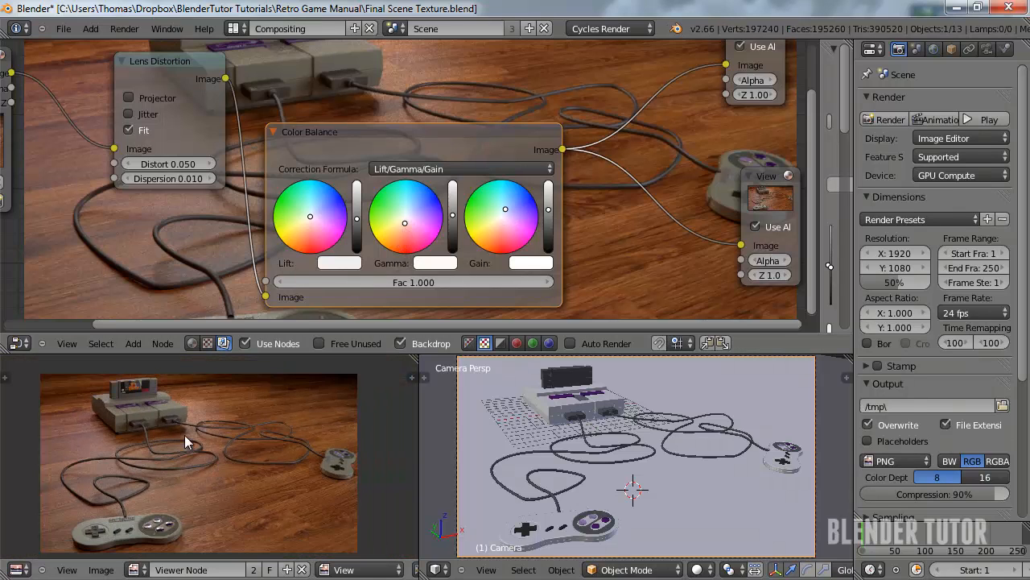
pyautogui.scroll(-1, 232, 433)
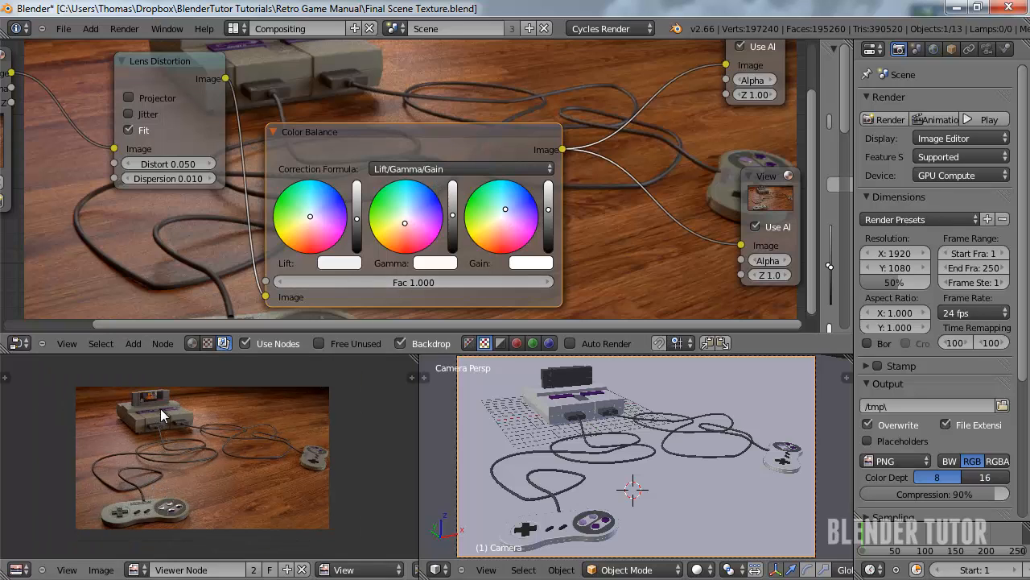
pyautogui.scroll(1, 199, 467)
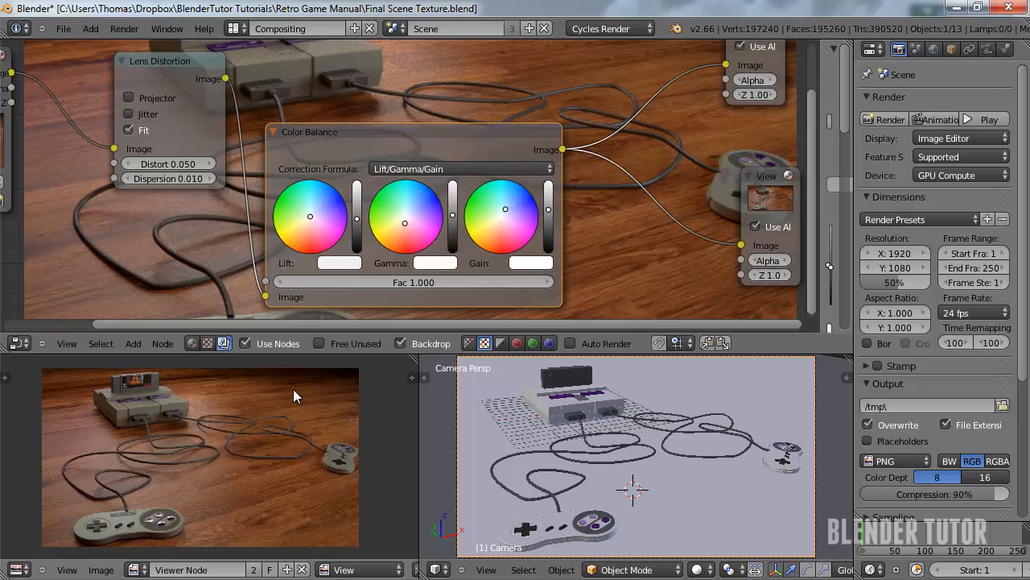
# Move the Color Balance node upward and shift the Viewer and Composite nodes farther away to free space for more nodes
pyautogui.scroll(-2, 596, 217)
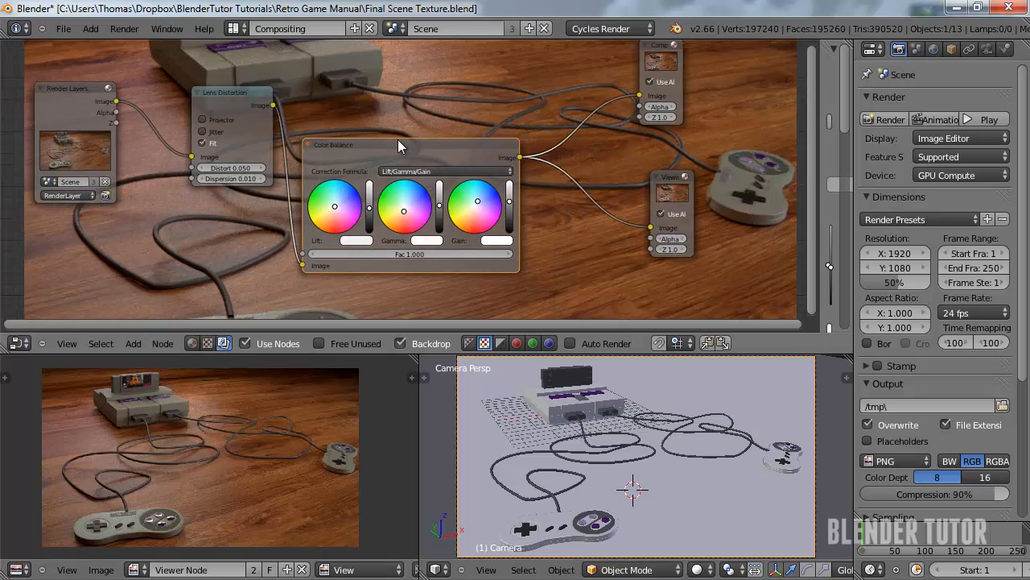
pyautogui.moveTo(399, 142); pyautogui.dragTo(401, 69)
pyautogui.scroll(-2, 509, 167)
pyautogui.moveTo(614, 176); pyautogui.dragTo(728, 233)
pyautogui.moveTo(608, 78); pyautogui.dragTo(709, 83)
# Add a second Lens Distortion node and place it unconnected below the Color Balance node
pyautogui.hotkey('shift', 'a')
pyautogui.moveTo(334, 265)
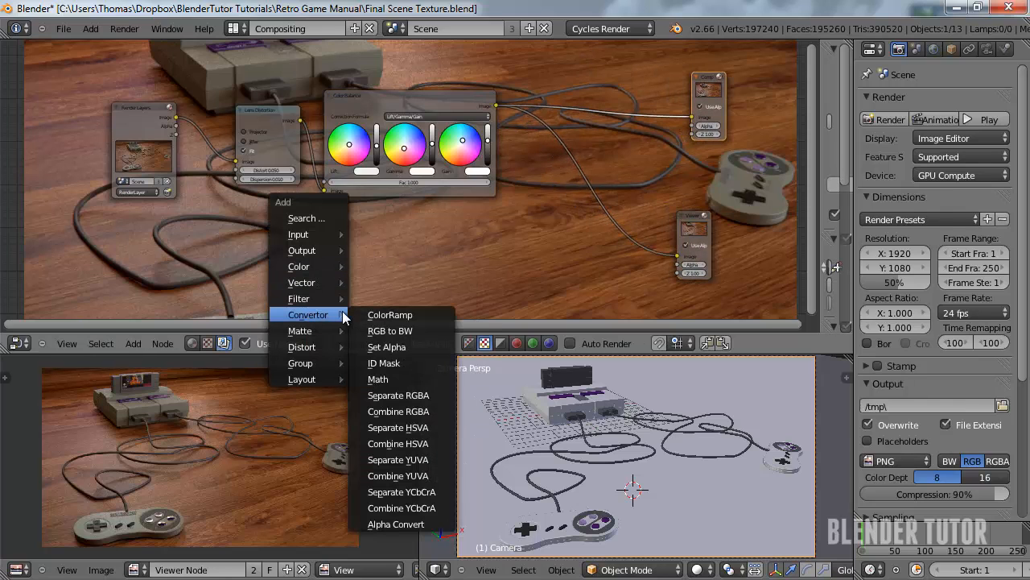
pyautogui.moveTo(302, 350)
pyautogui.click(414, 458)
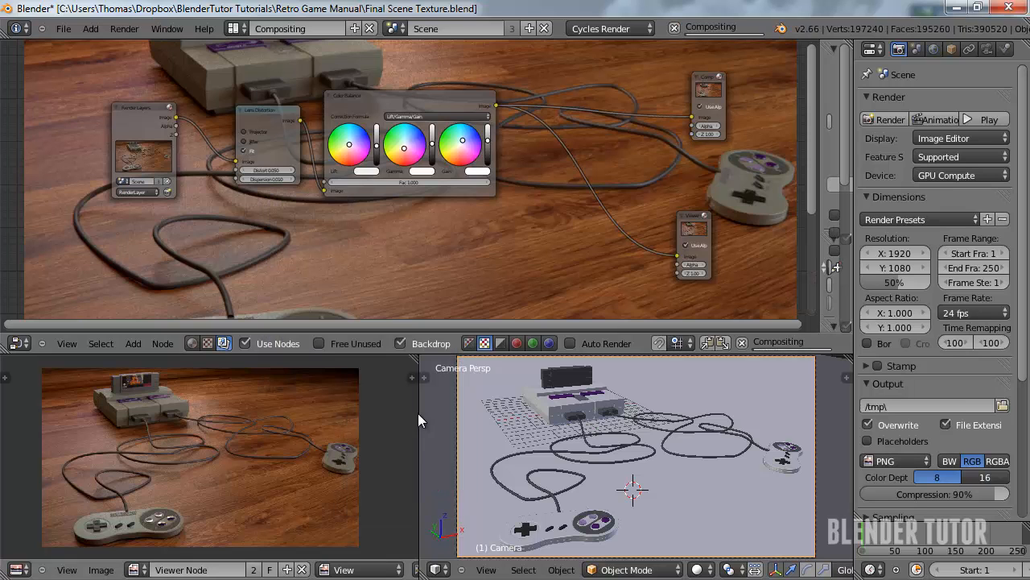
pyautogui.scroll(-2, 472, 299)
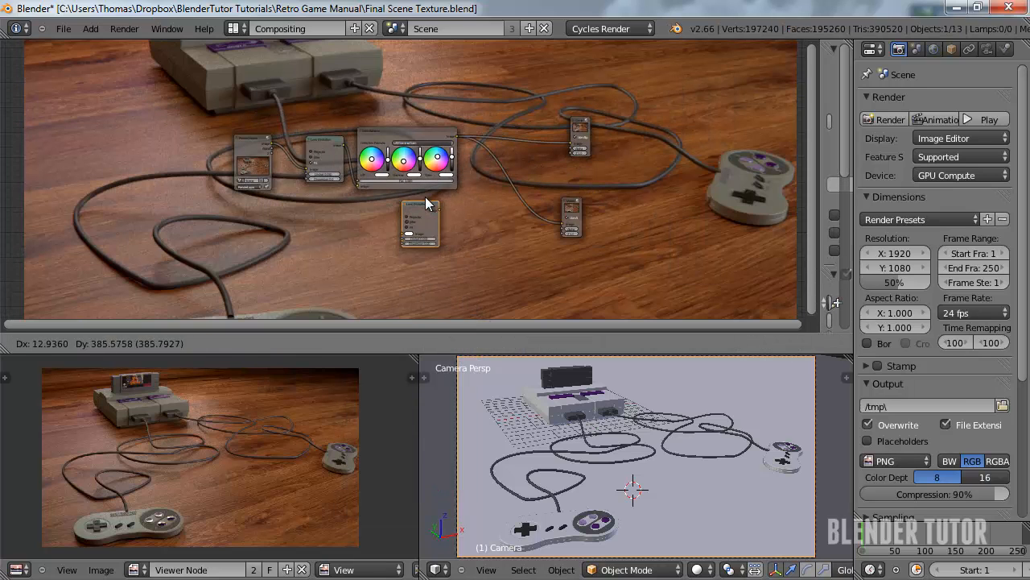
pyautogui.click(455, 237)
pyautogui.scroll(1, 454, 237)
# Add a Math node beside the unconnected second Lens Distortion node
pyautogui.hotkey('shift', 'a')
pyautogui.moveTo(493, 262)
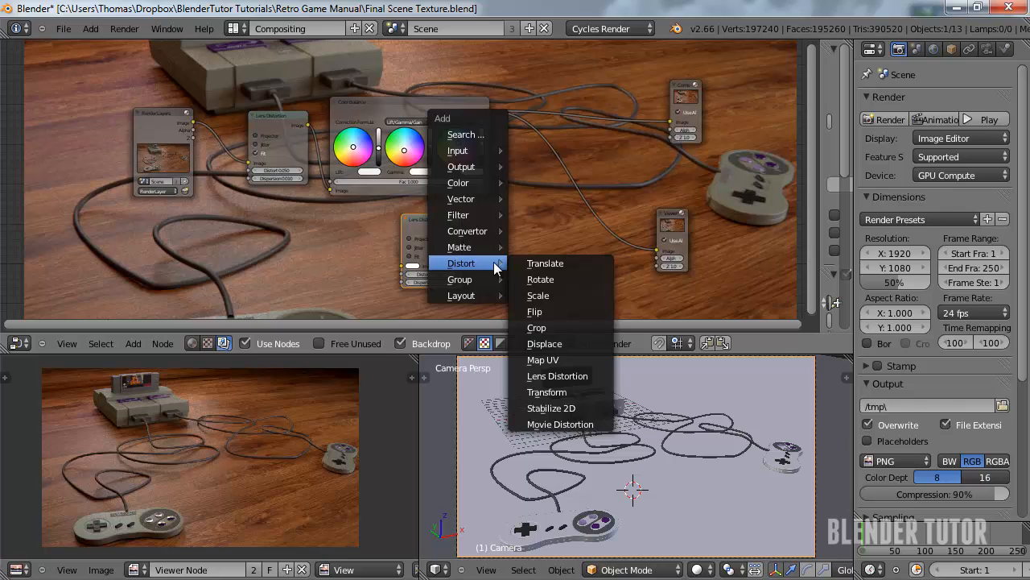
pyautogui.moveTo(463, 233)
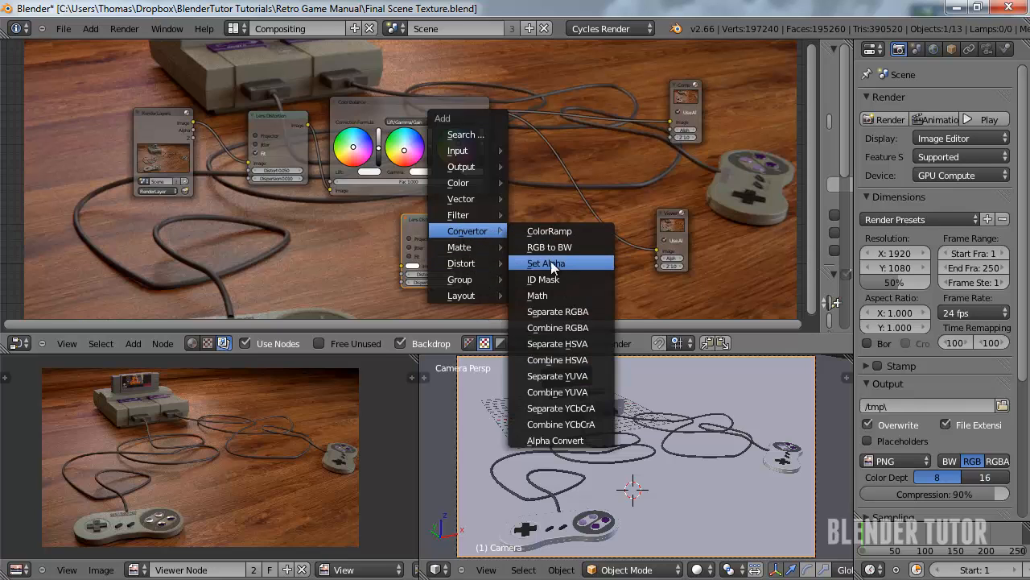
pyautogui.click(553, 295)
pyautogui.click(469, 229)
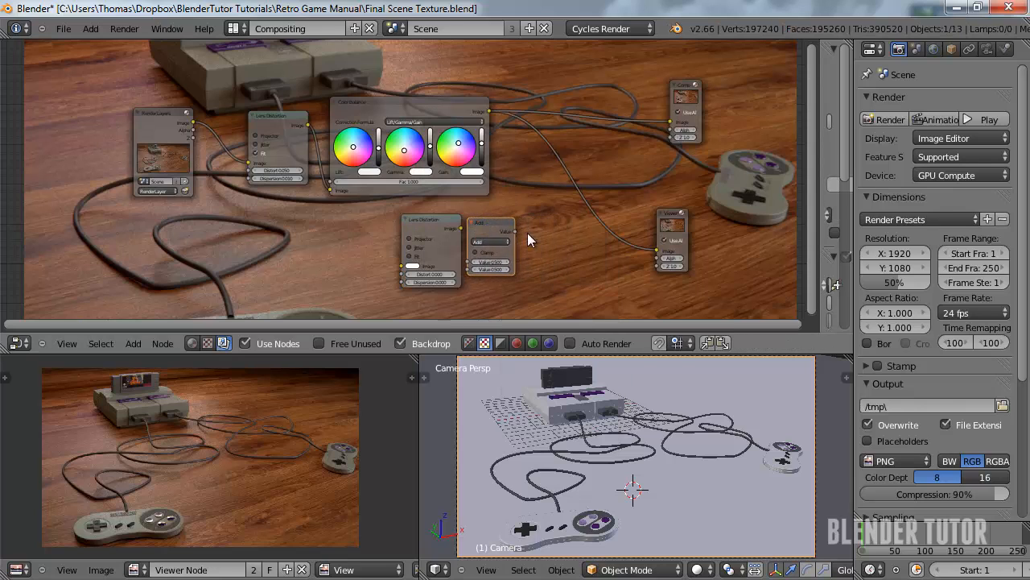
# Shift the Viewer node away and add a Blur node beside the Math node, with its type set to Fast Gaussian
pyautogui.moveTo(662, 215); pyautogui.dragTo(690, 210)
pyautogui.hotkey('shift', 'a')
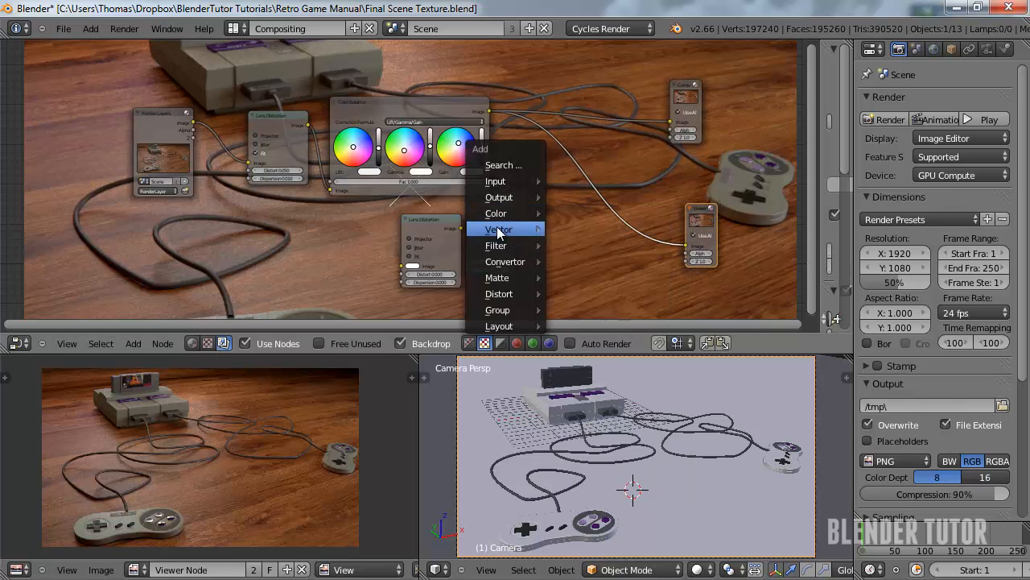
pyautogui.moveTo(501, 221)
pyautogui.moveTo(504, 241)
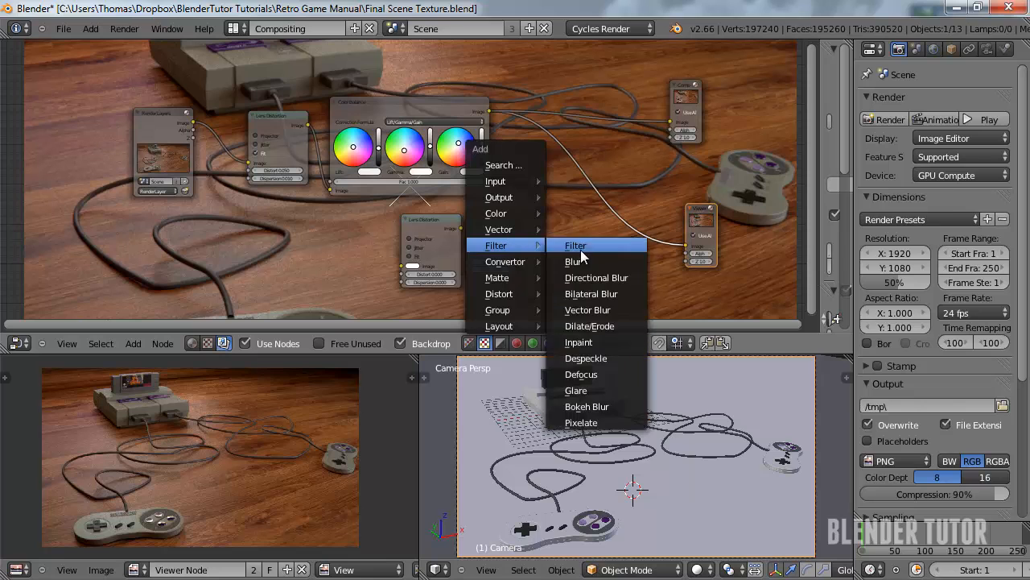
pyautogui.click(587, 262)
pyautogui.click(542, 230)
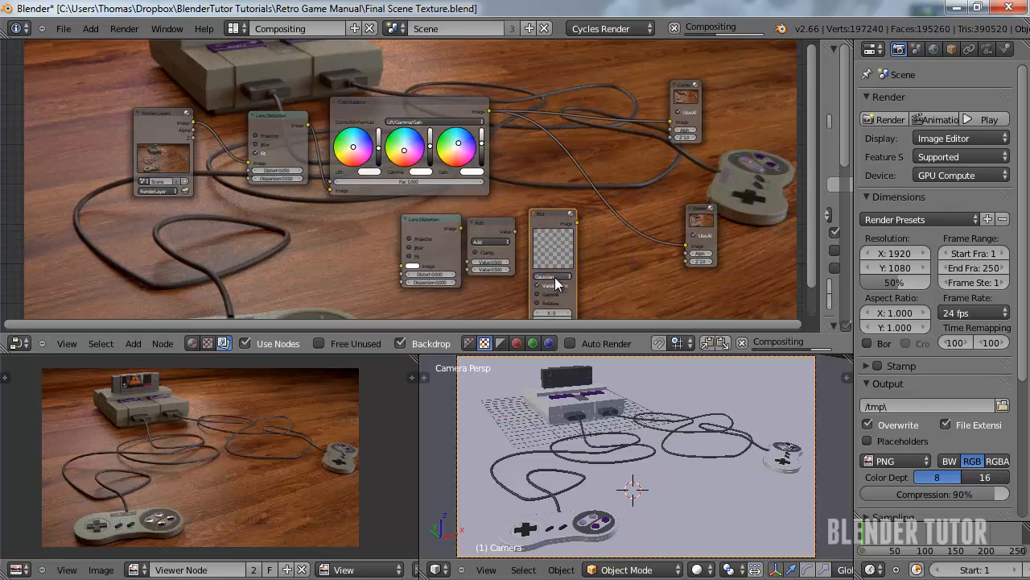
pyautogui.click(554, 277)
pyautogui.click(561, 226)
# Link the second Lens Distortion output to the Math node's first value and the Math output to the Blur node's image input
pyautogui.moveTo(579, 256); pyautogui.dragTo(507, 189, button='middle')
pyautogui.scroll(7, 514, 226)
pyautogui.moveTo(380, 151); pyautogui.dragTo(411, 206)
pyautogui.moveTo(357, 132); pyautogui.dragTo(391, 207)
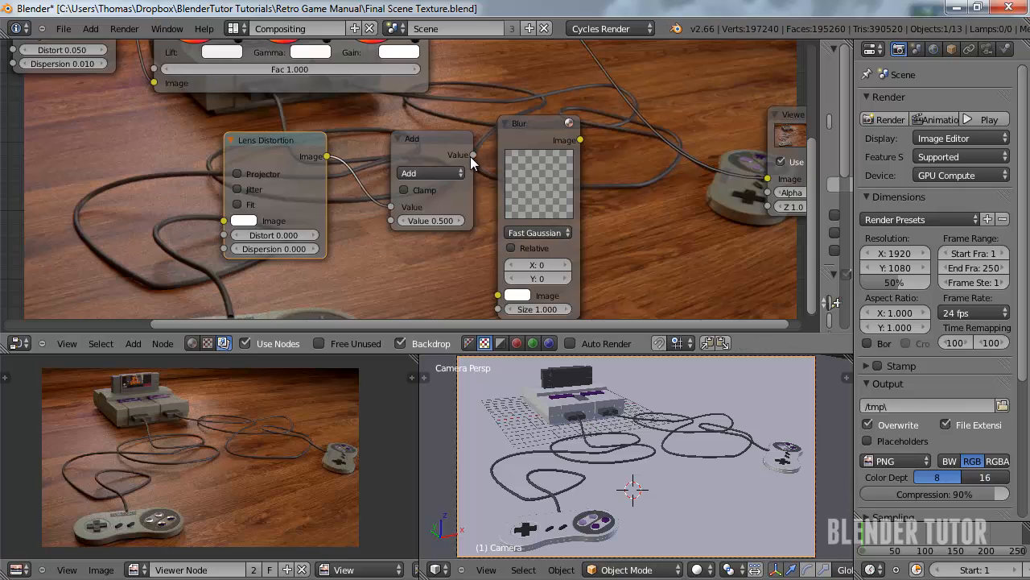
pyautogui.moveTo(471, 155); pyautogui.dragTo(489, 295)
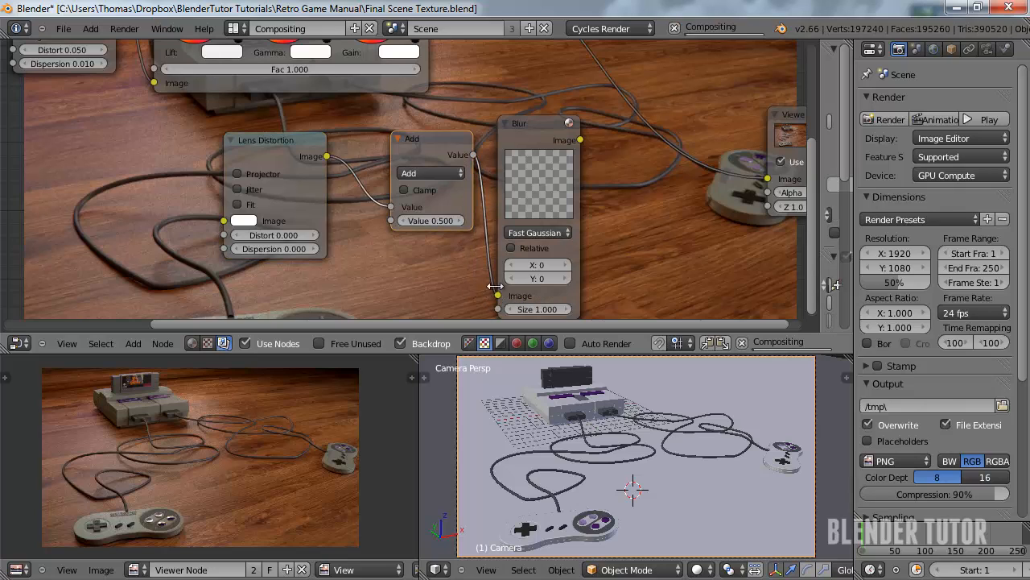
pyautogui.moveTo(446, 140); pyautogui.dragTo(415, 146)
# Set the Math node's operation to Less Than and link the Blur output to the Viewer node
pyautogui.click(431, 177)
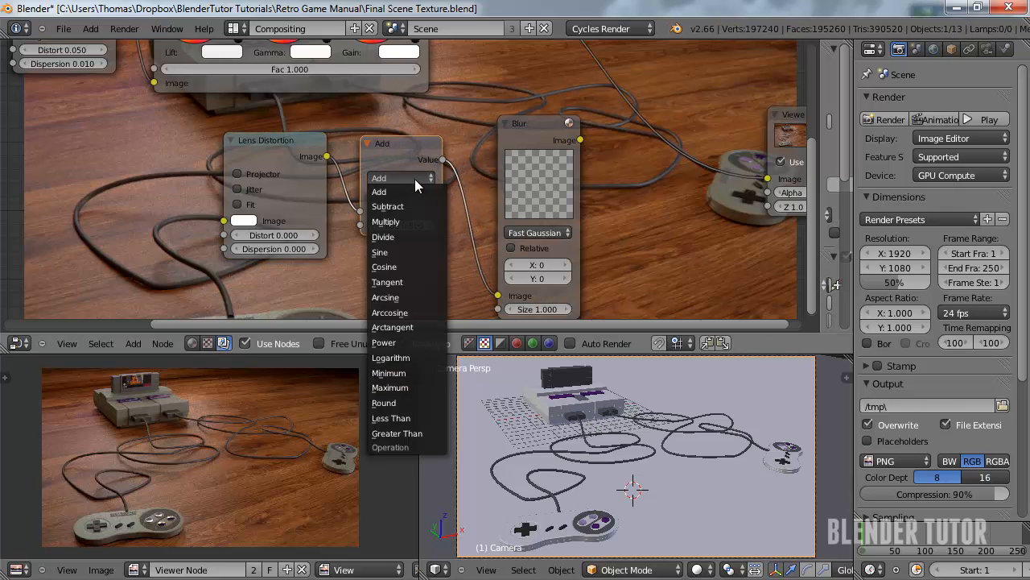
pyautogui.click(406, 419)
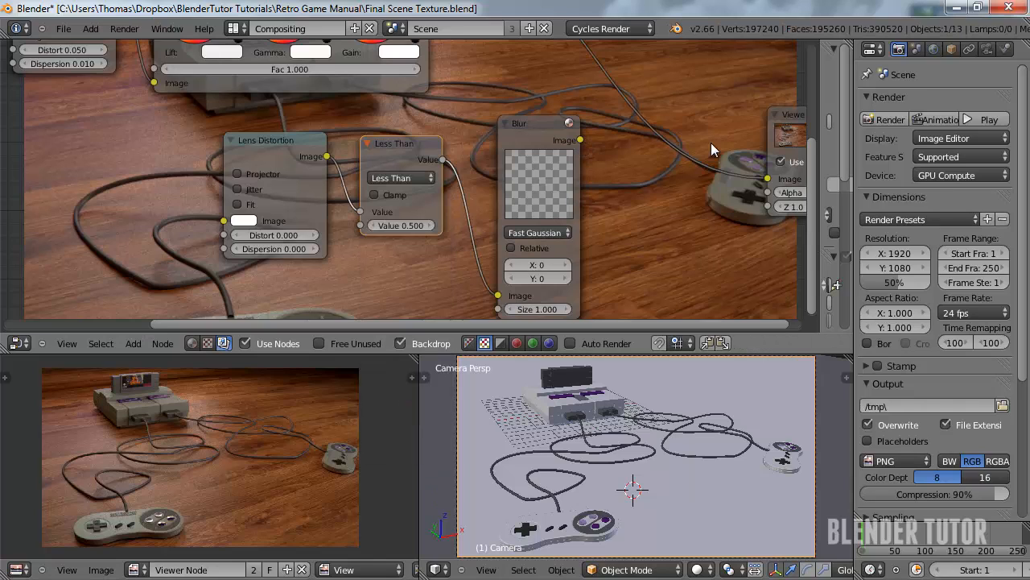
pyautogui.moveTo(580, 140); pyautogui.dragTo(767, 179)
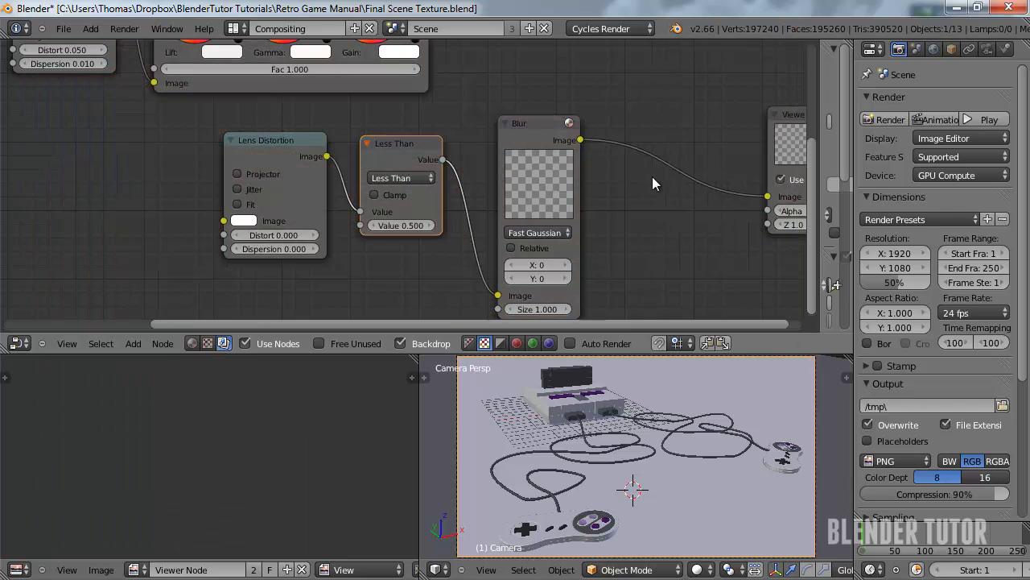
# Set the second Lens Distortion node's Distort to 1 and feed it the Render Layers image
pyautogui.click(262, 235)
pyautogui.write('1')
pyautogui.press('Return')
pyautogui.scroll(-2, 388, 254)
pyautogui.scroll(-2, 263, 138)
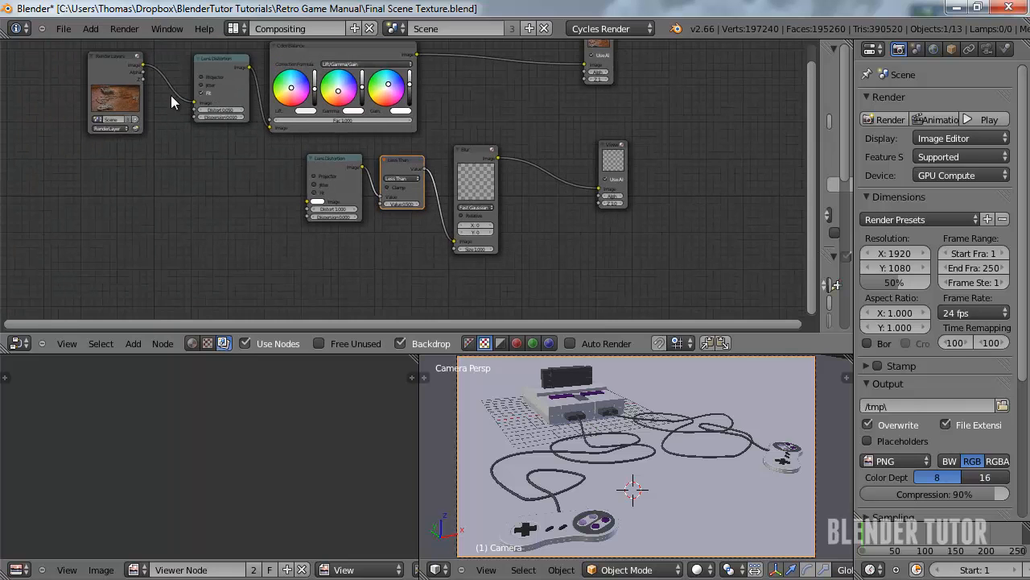
pyautogui.moveTo(142, 65); pyautogui.dragTo(307, 202)
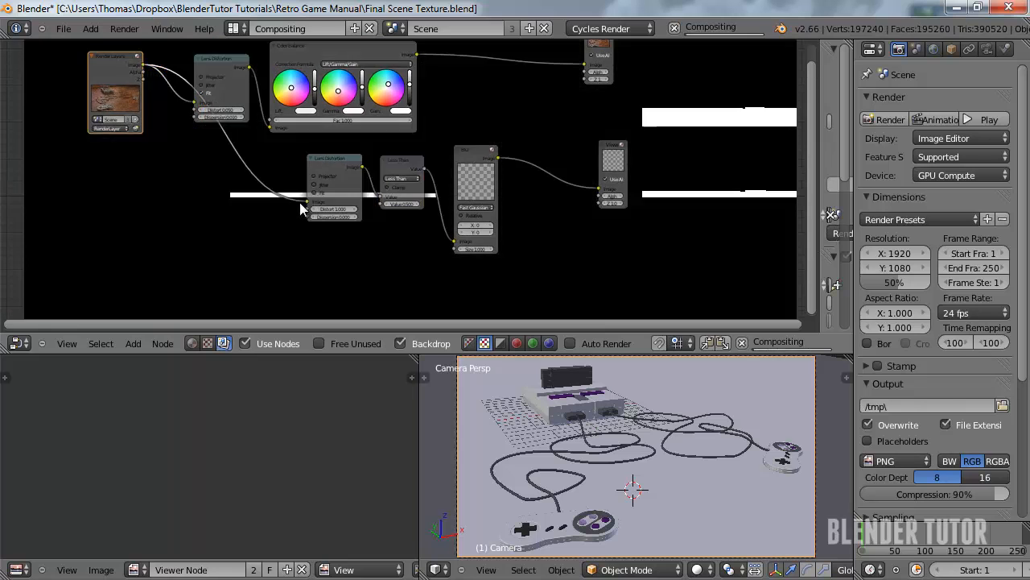
# Reroute the Lens Distortion link to the Less Than node's second value and set its first value to 0
pyautogui.scroll(2, 311, 209)
pyautogui.scroll(-2, 310, 209)
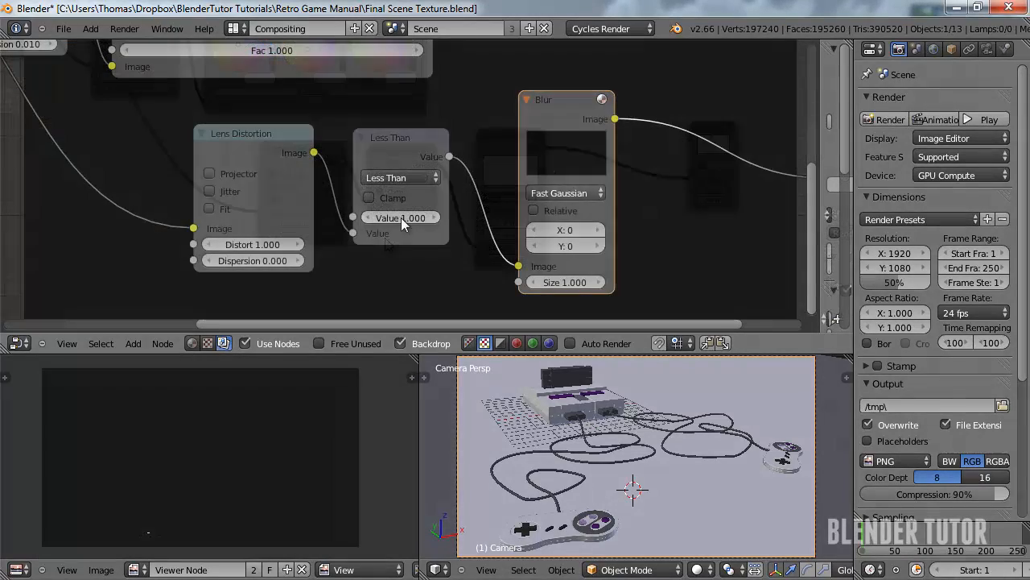
pyautogui.click(401, 218)
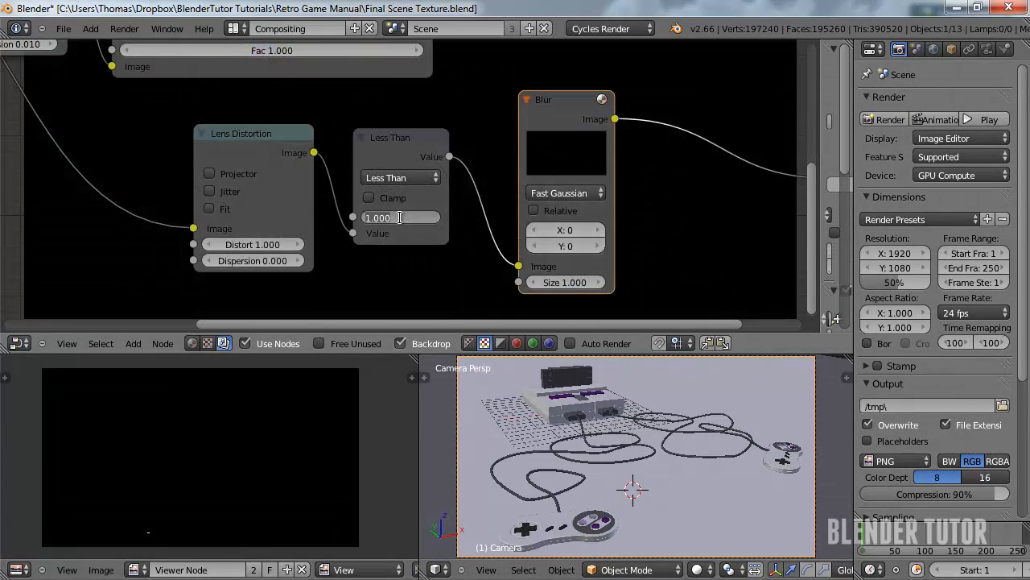
pyautogui.write('0')
pyautogui.press('Return')
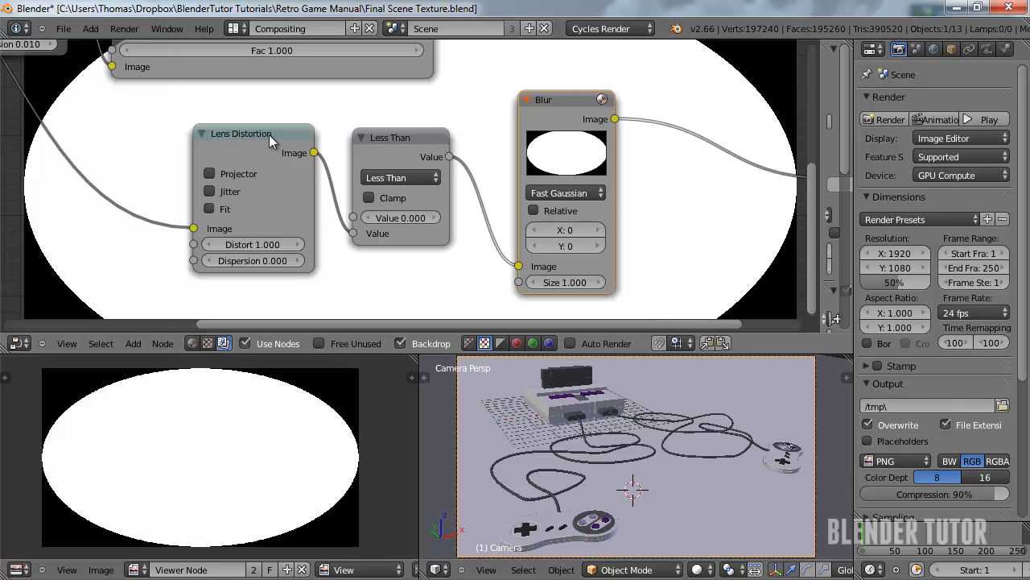
pyautogui.scroll(-1, 406, 190)
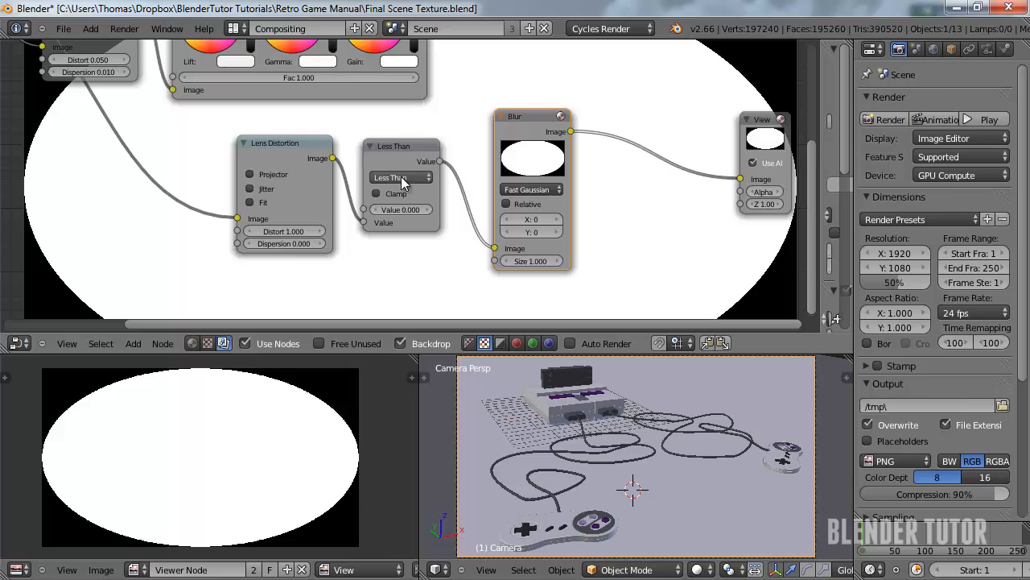
pyautogui.moveTo(354, 207); pyautogui.dragTo(364, 222)
# Change the Math node to Greater Than, move the Lens Distortion link to its first value, and set the second value to 0
pyautogui.click(415, 177)
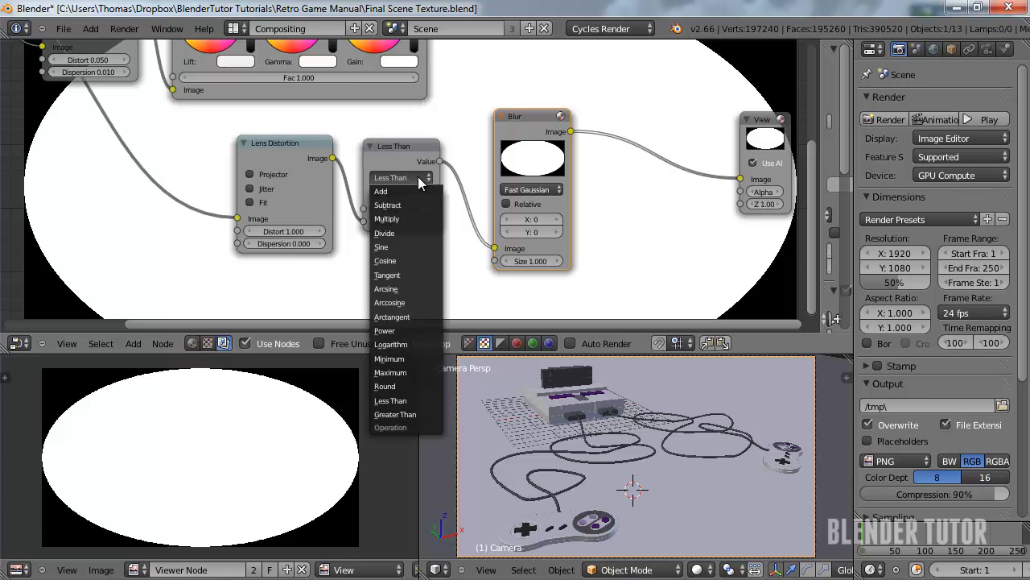
pyautogui.click(406, 416)
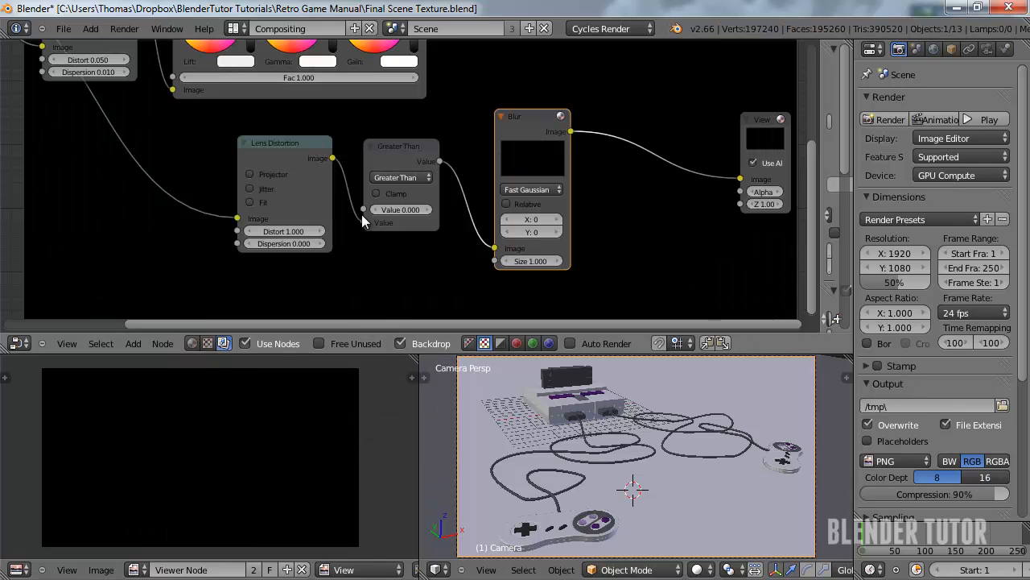
pyautogui.moveTo(364, 222); pyautogui.dragTo(364, 209)
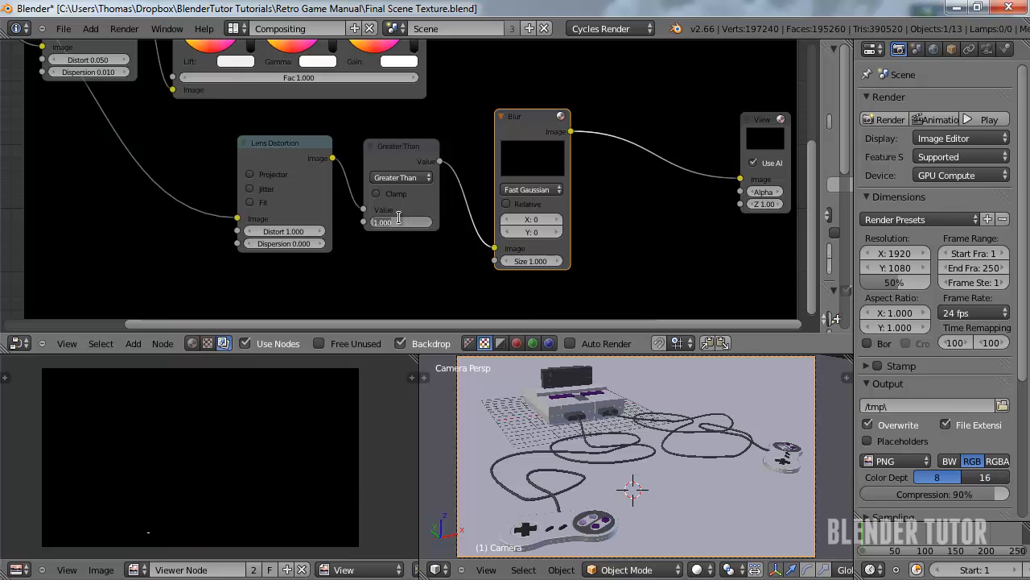
pyautogui.press('Return')
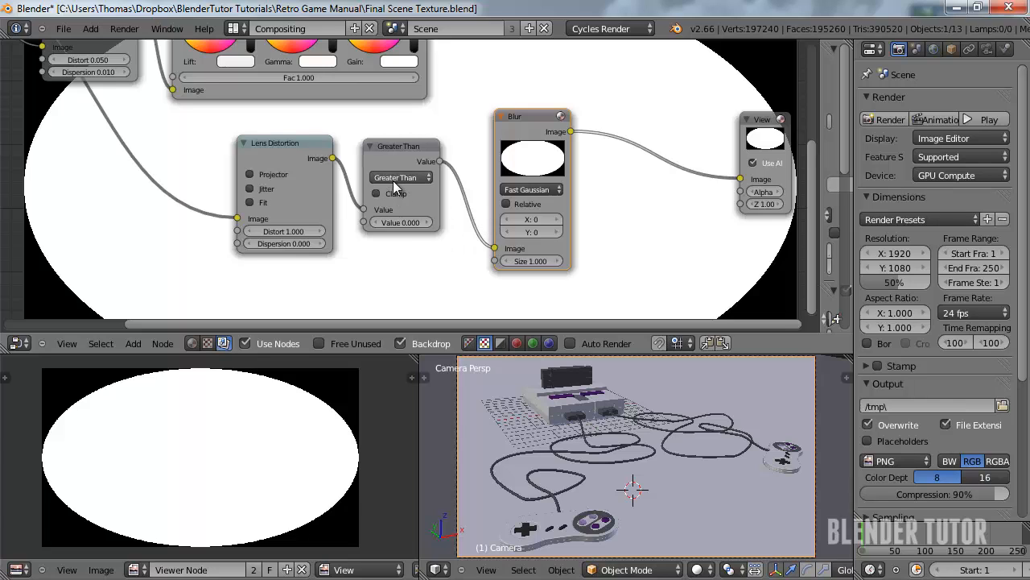
# Make the Blur node's size relative and set both X and Y to 20%
pyautogui.scroll(2, 393, 181)
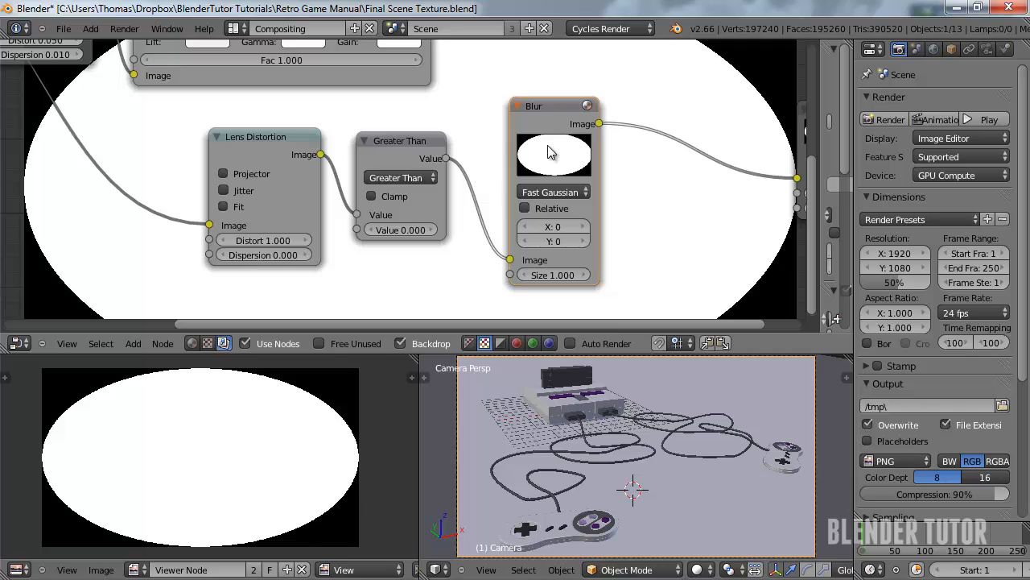
pyautogui.click(525, 207)
pyautogui.click(550, 260)
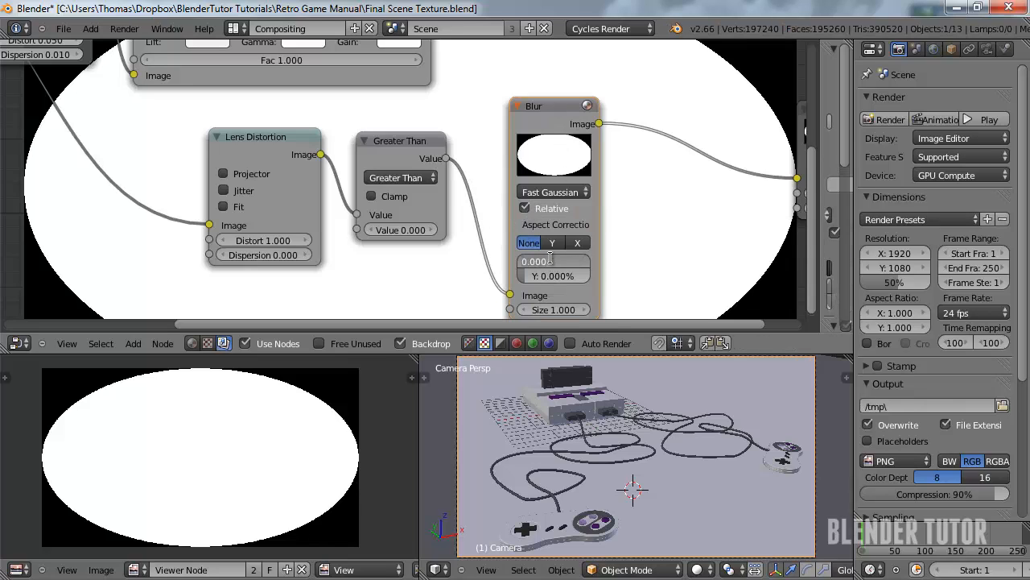
pyautogui.press('Return')
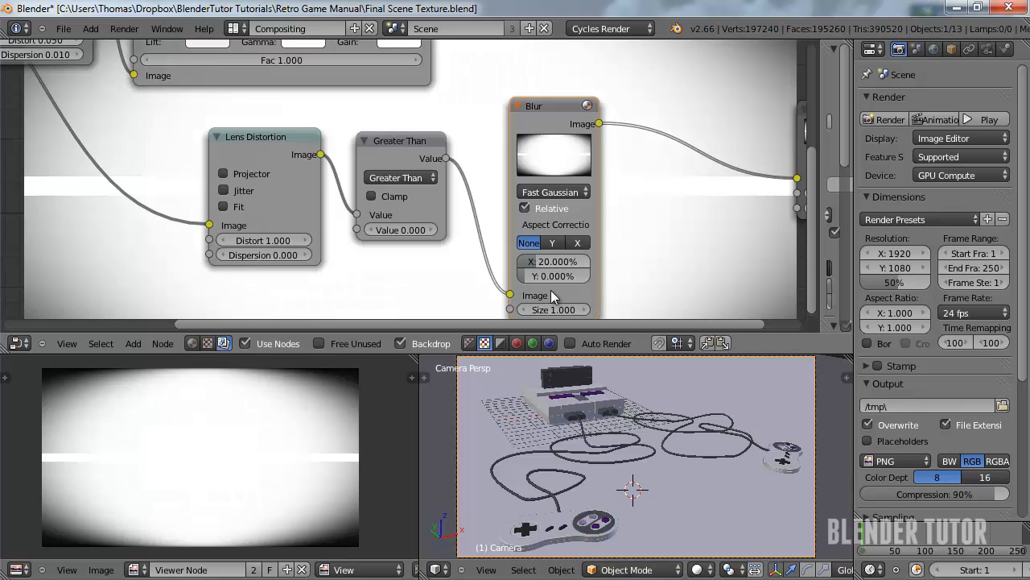
pyautogui.write('20')
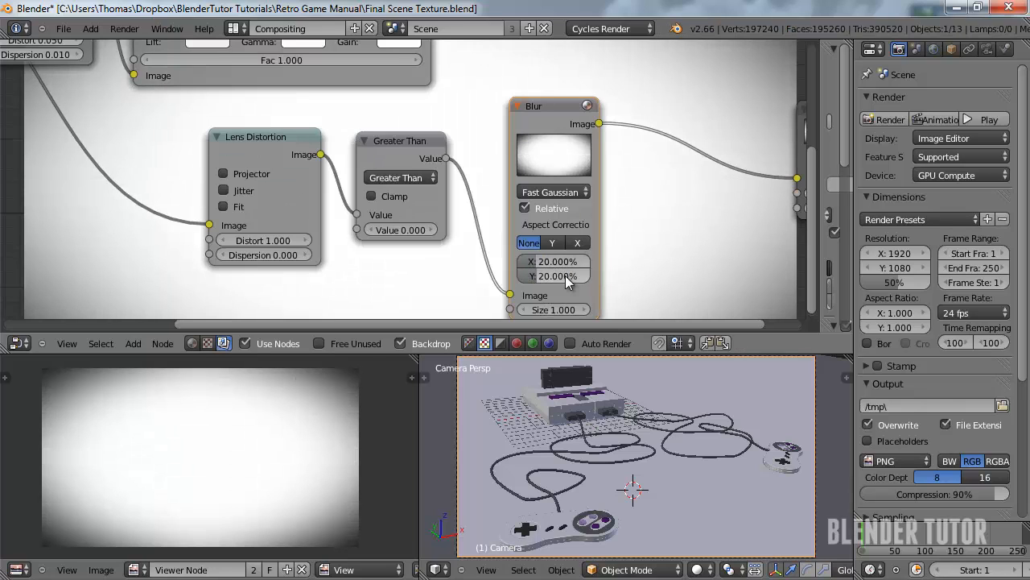
pyautogui.press('Return')
# Move the Viewer and Composite nodes farther away to make room for another node
pyautogui.scroll(-4, 550, 266)
pyautogui.moveTo(615, 220); pyautogui.dragTo(519, 240, button='middle')
pyautogui.scroll(-5, 520, 226)
pyautogui.scroll(-2, 520, 225)
pyautogui.moveTo(445, 249); pyautogui.dragTo(392, 289, button='middle')
pyautogui.moveTo(501, 201); pyautogui.dragTo(564, 199)
pyautogui.moveTo(468, 122); pyautogui.dragTo(580, 115)
# Insert a Mix node on the link between Blur and Viewer, with the Blur output feeding its second image input
pyautogui.hotkey('shift', 'a')
pyautogui.moveTo(348, 166)
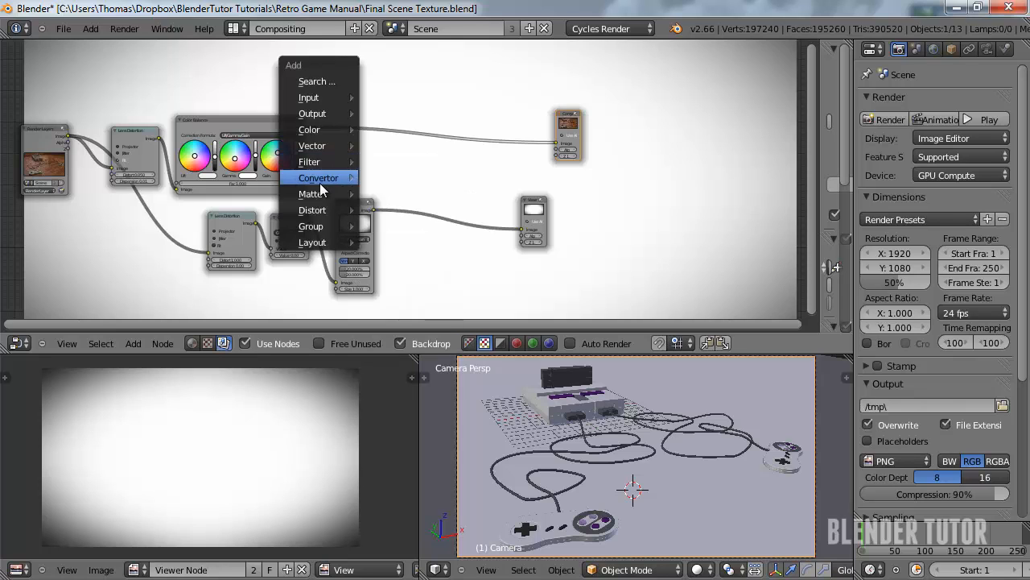
pyautogui.moveTo(338, 129)
pyautogui.click(386, 146)
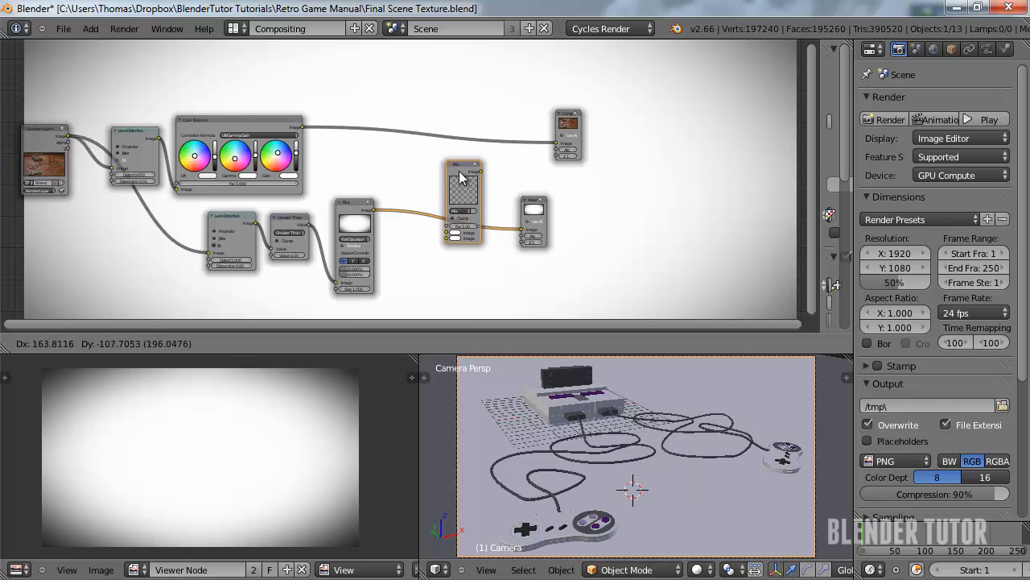
pyautogui.click(457, 181)
pyautogui.scroll(2, 443, 232)
pyautogui.moveTo(459, 230)
pyautogui.mouseDown()
pyautogui.moveTo(449, 232)
pyautogui.moveTo(458, 238)
pyautogui.mouseUp()
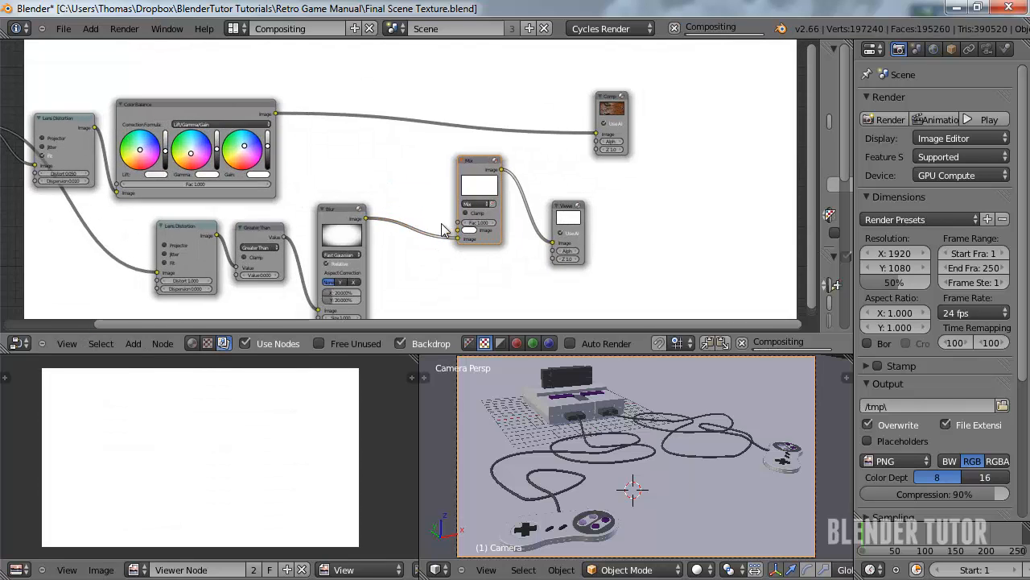
# Link the Color Balance output to the Mix node's first image input and the Mix output to the Composite node
pyautogui.click(272, 112)
pyautogui.moveTo(280, 113); pyautogui.dragTo(458, 232)
pyautogui.moveTo(504, 168); pyautogui.dragTo(597, 133)
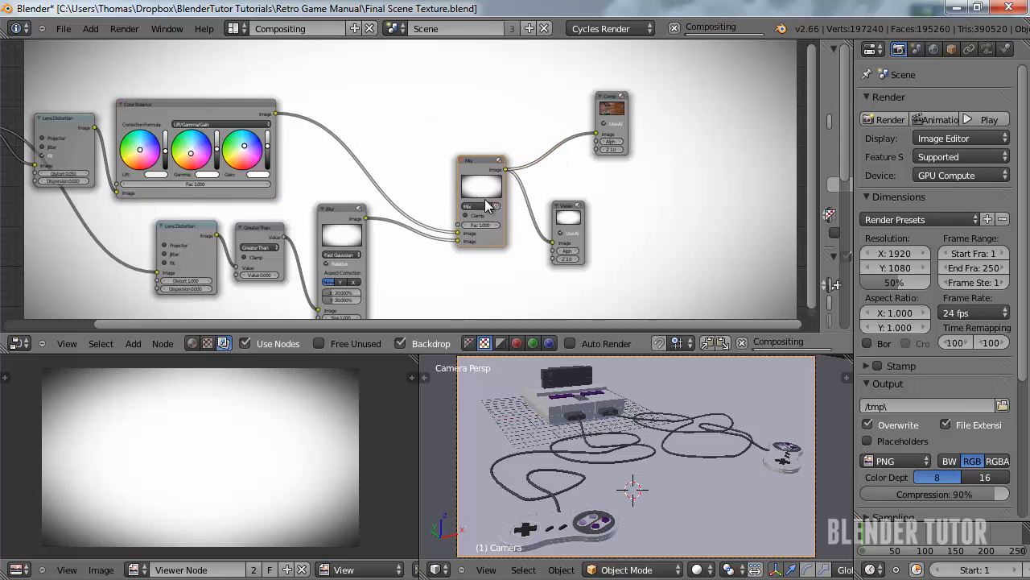
# Set the Mix node's blend mode to Multiply with a factor of 0.55, checking the vignette in the preview image
pyautogui.scroll(2, 556, 169)
pyautogui.click(490, 210)
pyautogui.click(501, 236)
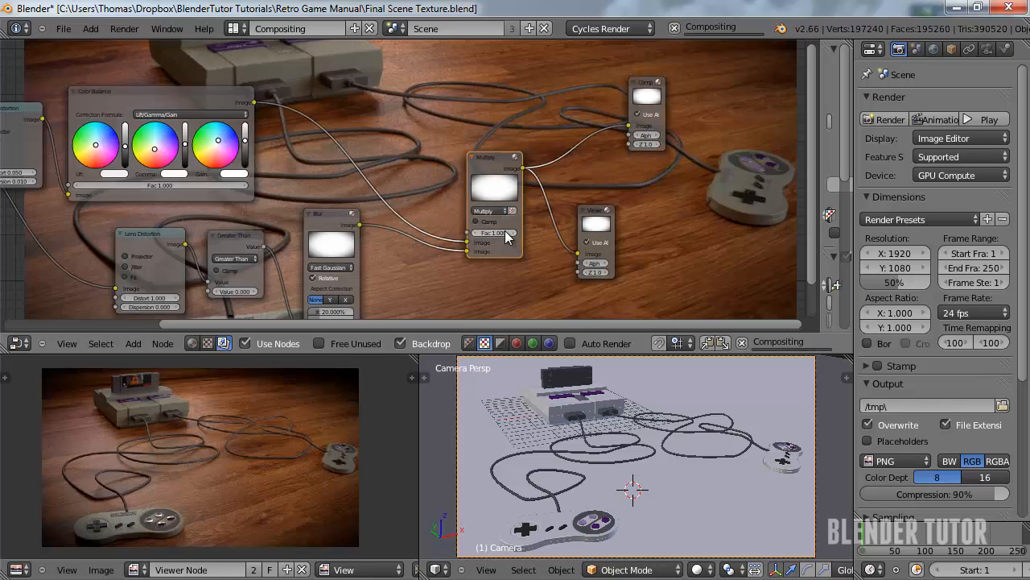
pyautogui.scroll(1, 498, 235)
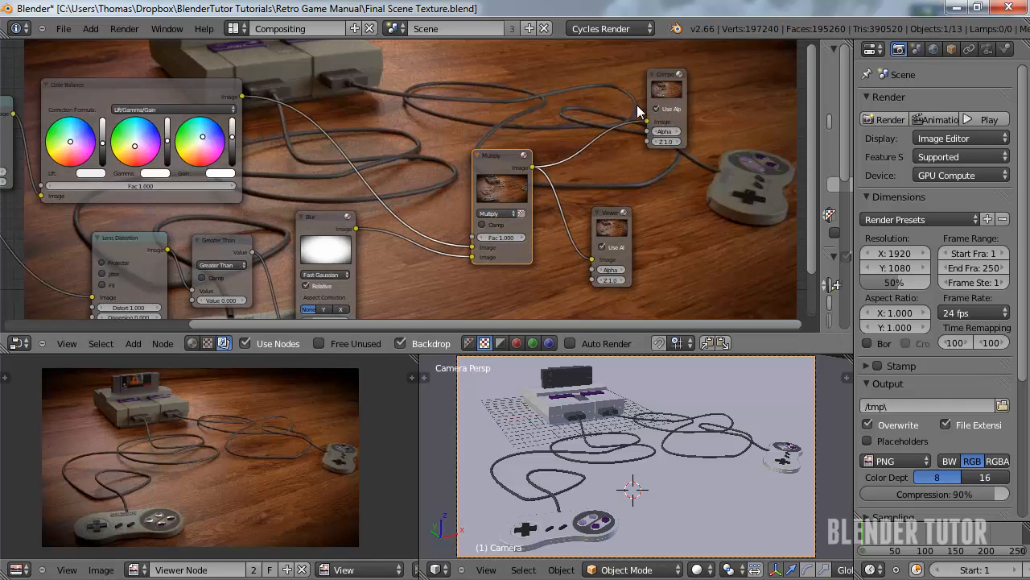
pyautogui.scroll(1, 513, 266)
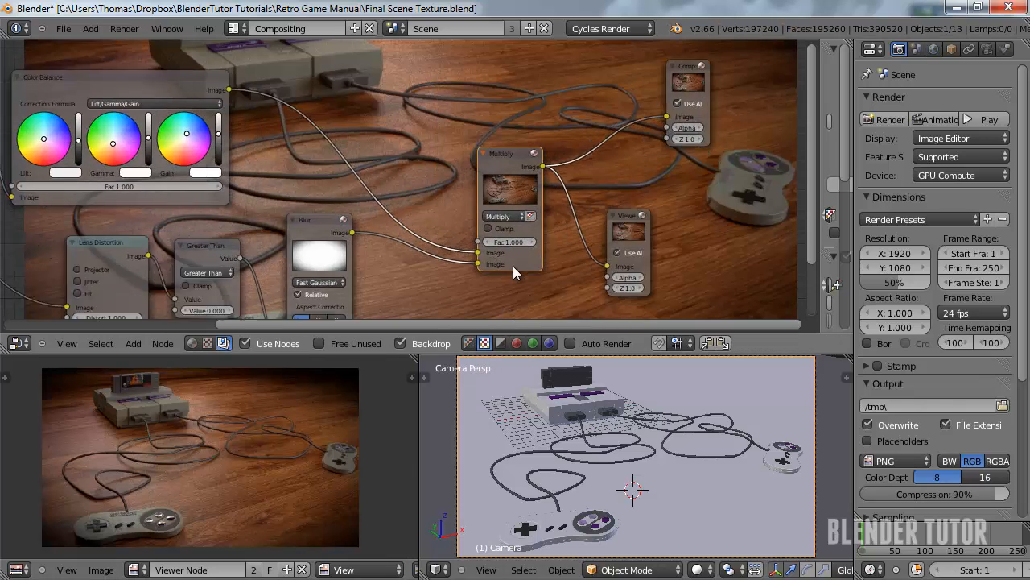
pyautogui.click(529, 241)
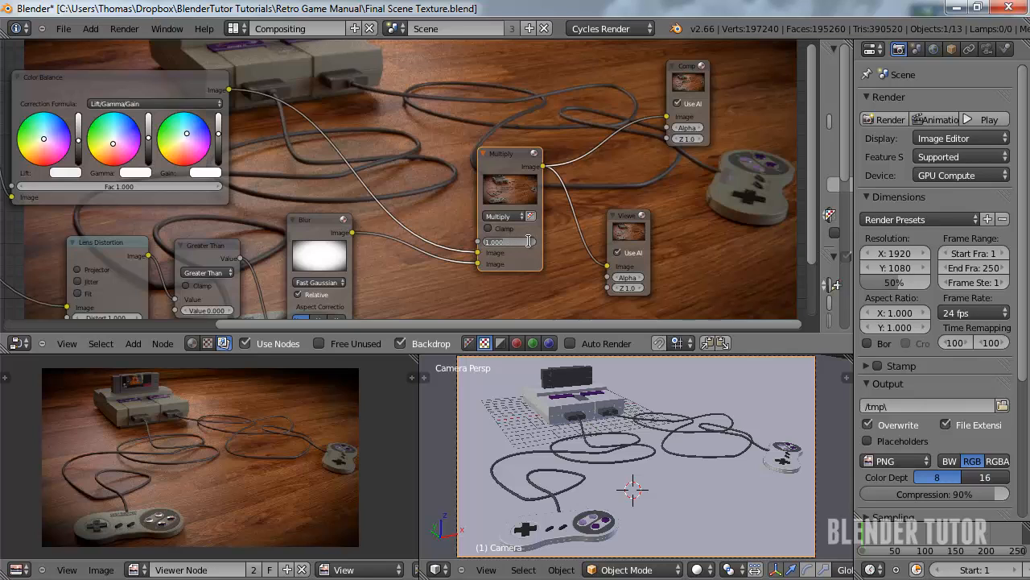
pyautogui.press('BackSpace')
pyautogui.write('.55')
pyautogui.press('Return')
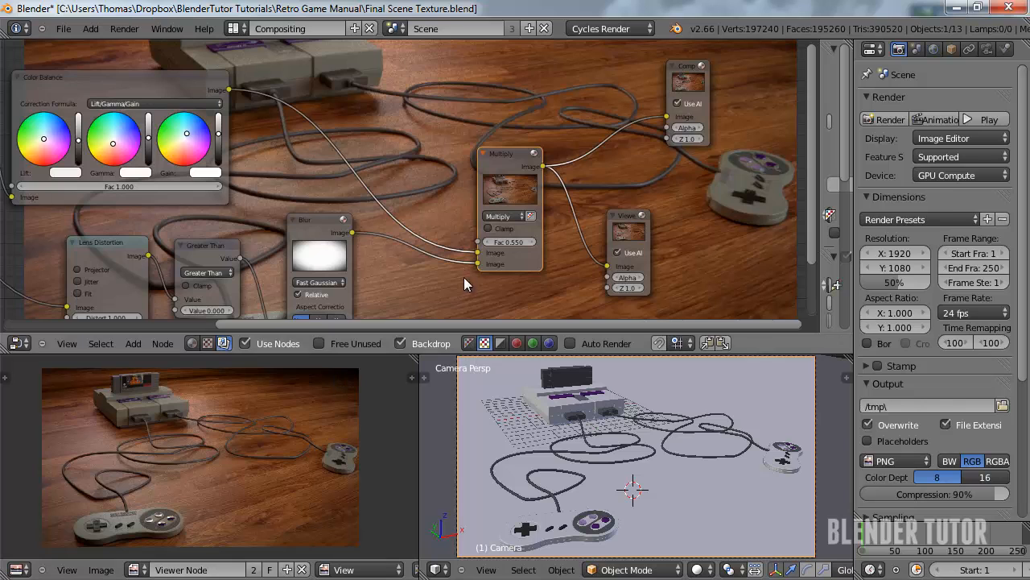
pyautogui.scroll(-2, 406, 271)
pyautogui.scroll(2, 240, 458)
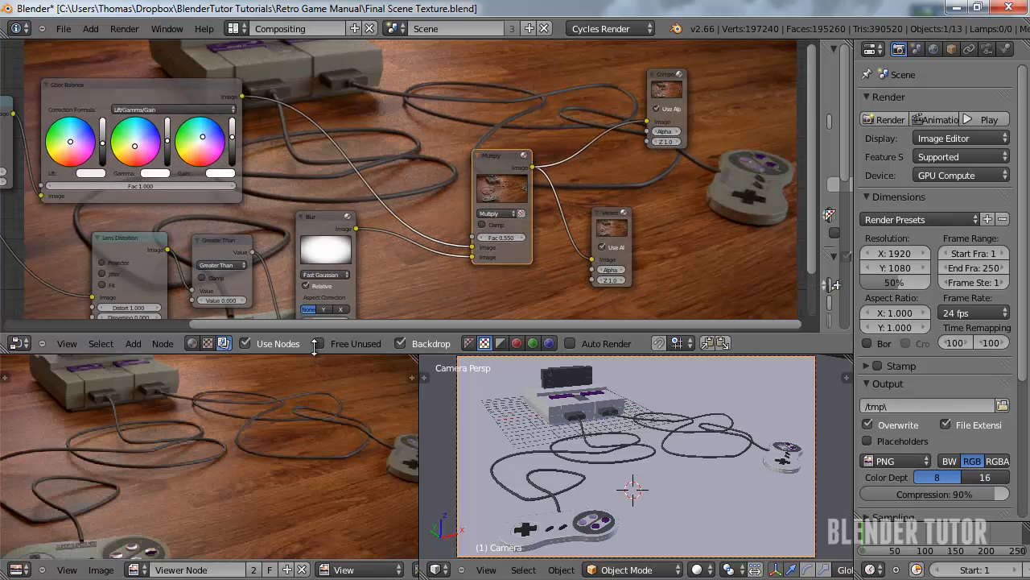
# Enlarge the Viewer Node image area over the node editor and 3D view to inspect the full composited image
pyautogui.moveTo(313, 353); pyautogui.dragTo(314, 141)
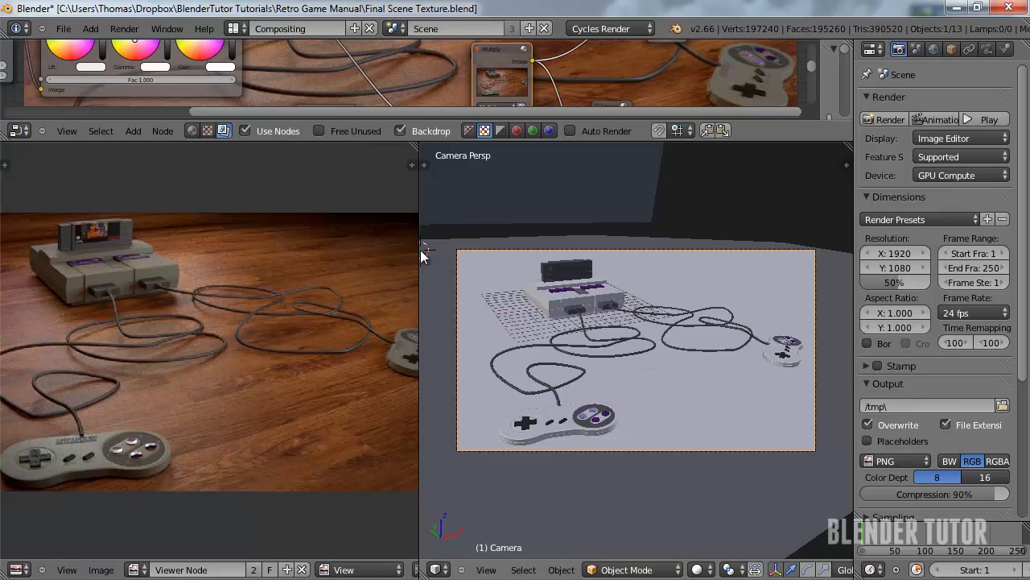
pyautogui.moveTo(419, 249); pyautogui.dragTo(728, 250)
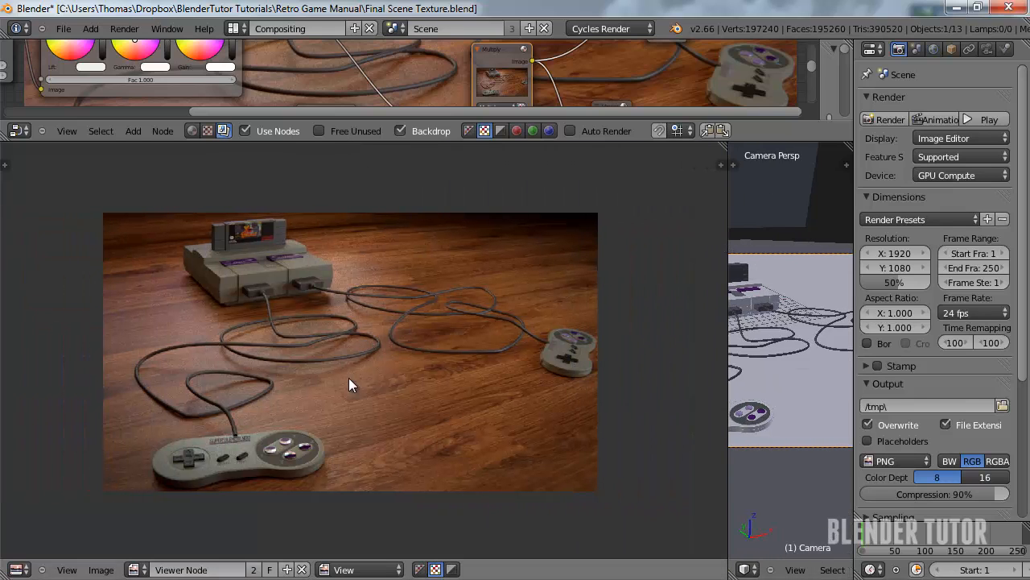
pyautogui.scroll(2, 382, 350)
pyautogui.scroll(-1, 382, 349)
pyautogui.moveTo(457, 317); pyautogui.dragTo(417, 332, button='middle')
pyautogui.scroll(1, 417, 332)
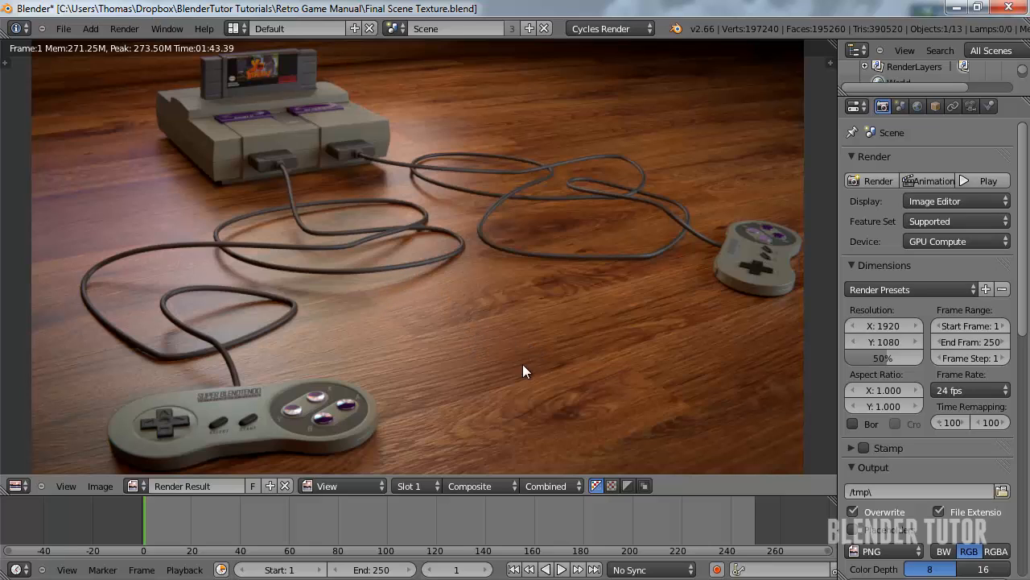
# Examine the final render result and review the scene's resolution, output and sampling settings
pyautogui.moveTo(550, 311)
pyautogui.mouseDown(button='middle')
pyautogui.moveTo(517, 329)
pyautogui.moveTo(545, 307)
pyautogui.mouseUp(button='middle')
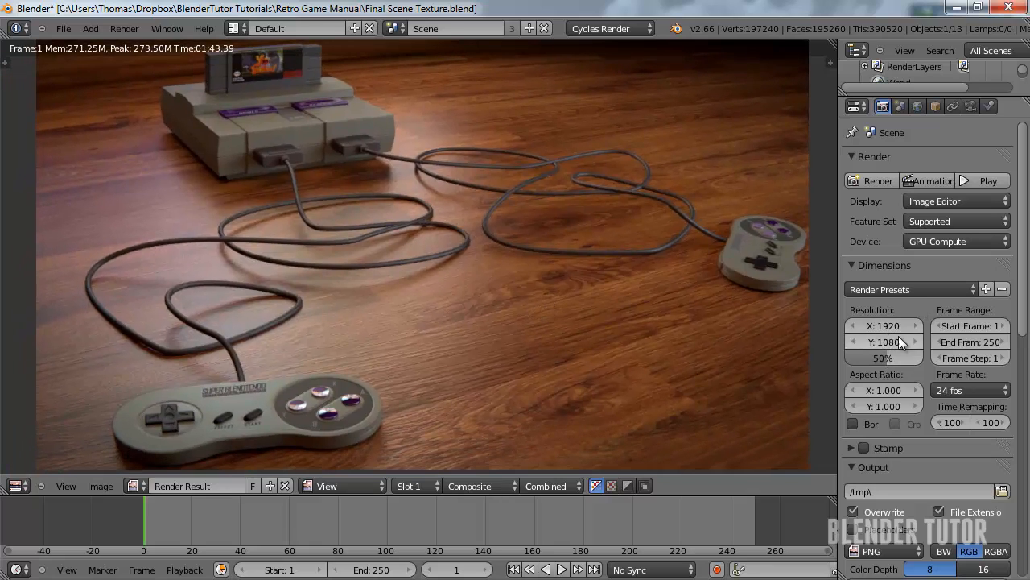
pyautogui.scroll(-6, 900, 434)
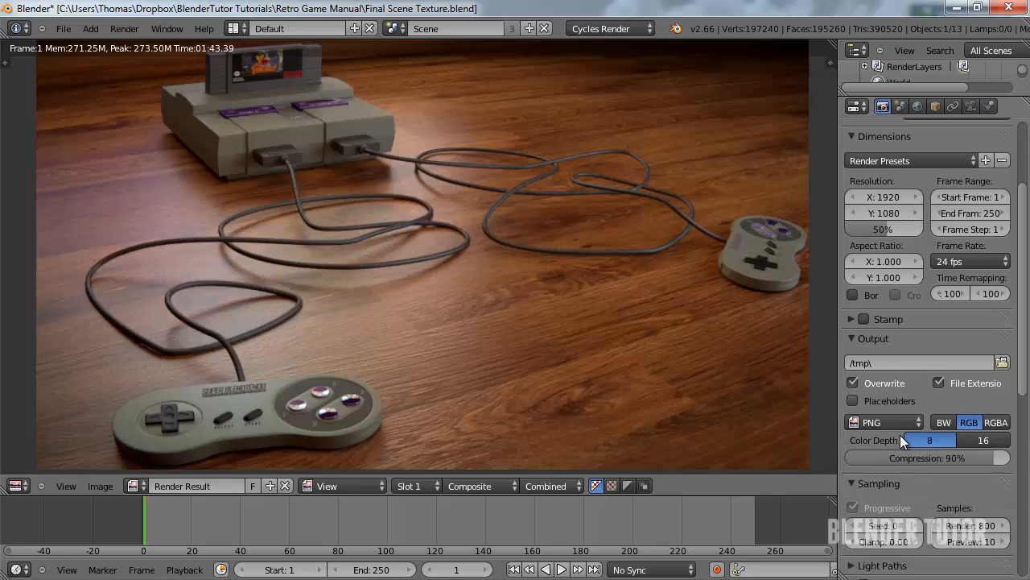
pyautogui.scroll(6, 900, 430)
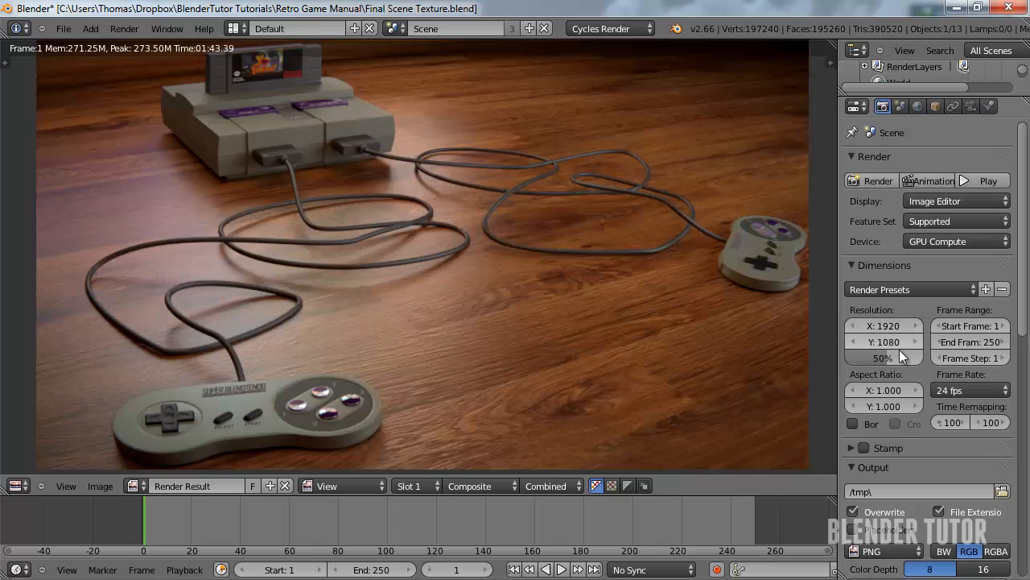
pyautogui.scroll(-4, 925, 400)
pyautogui.scroll(-3, 926, 404)
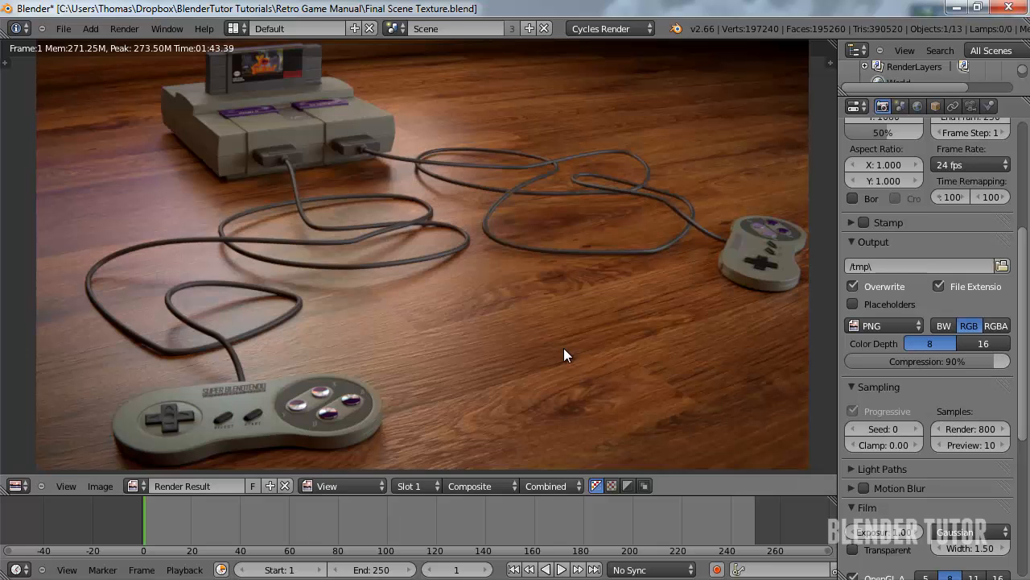
pyautogui.moveTo(563, 351); pyautogui.dragTo(541, 352, button='middle')
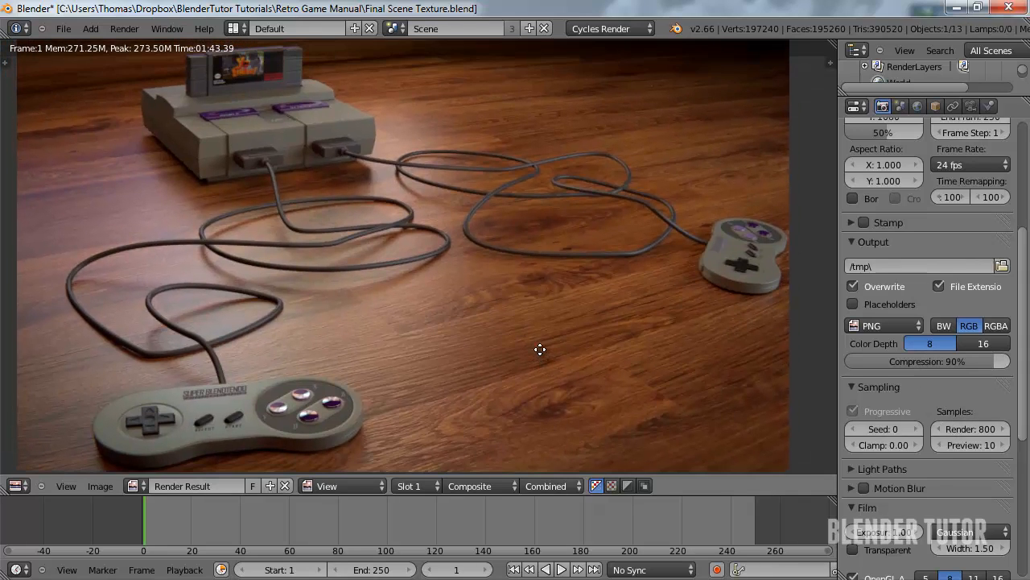